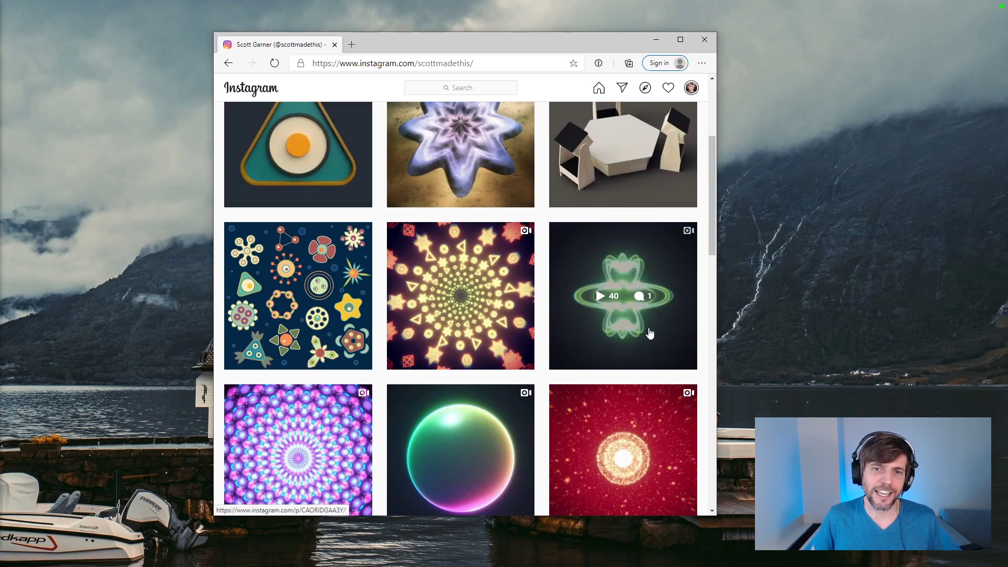
# Step: Look over the artwork posts in the Instagram profile's grid
pyautogui.moveTo(541, 33); pyautogui.dragTo(544, 5)
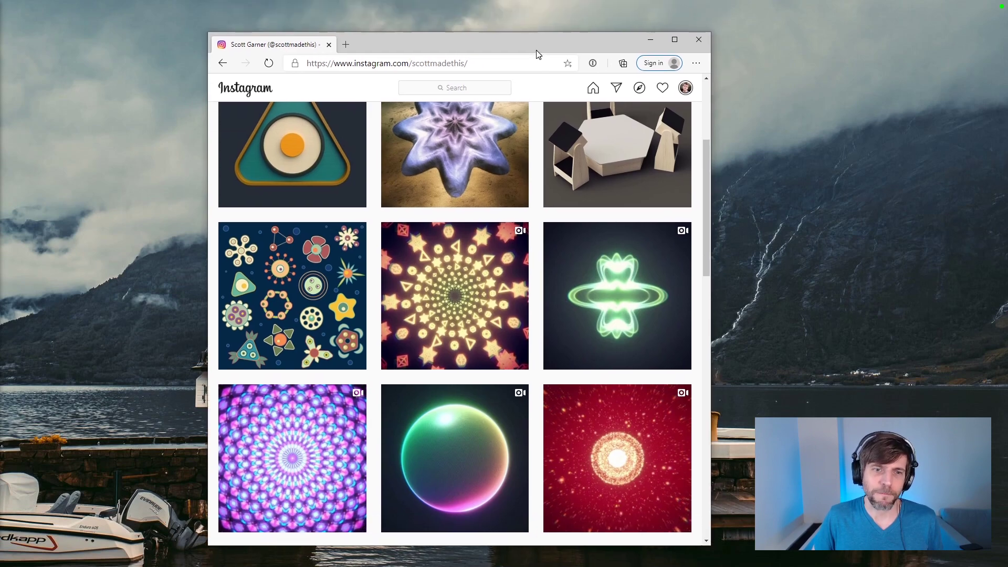
pyautogui.scroll(1, 623, 211)
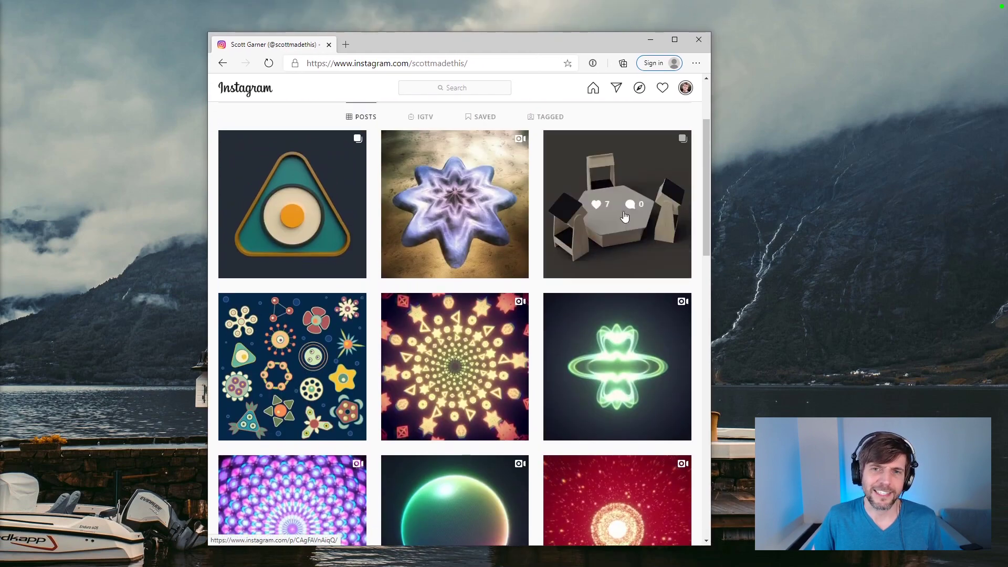
pyautogui.scroll(-1, 625, 213)
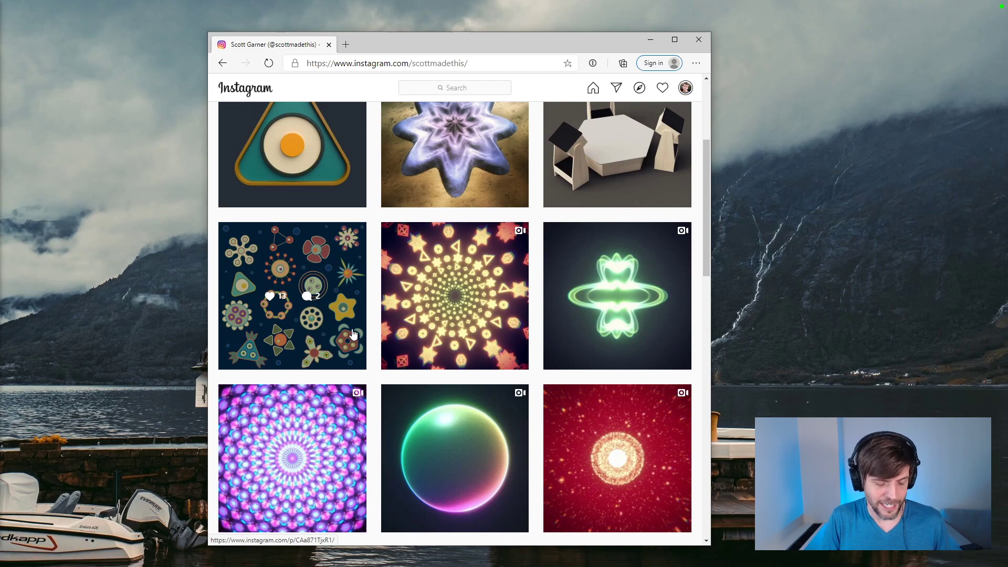
# Step: Search the web for "radial symmetry" in a new tab and open the Wikipedia article Symmetry in biology
pyautogui.hotkey('ctrl', 't')
pyautogui.write('radial symm')
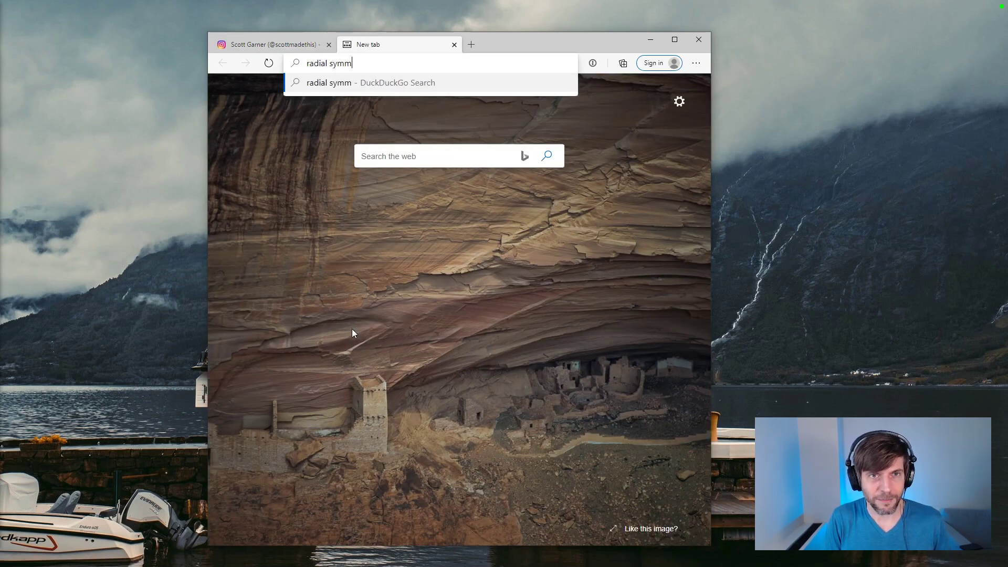
pyautogui.write('etry')
pyautogui.press('Return')
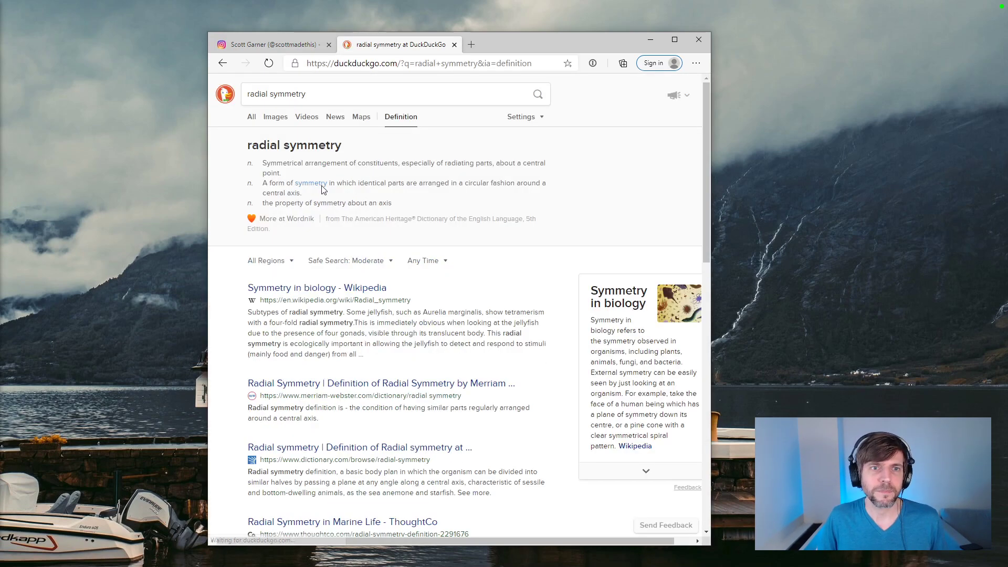
pyautogui.click(321, 289)
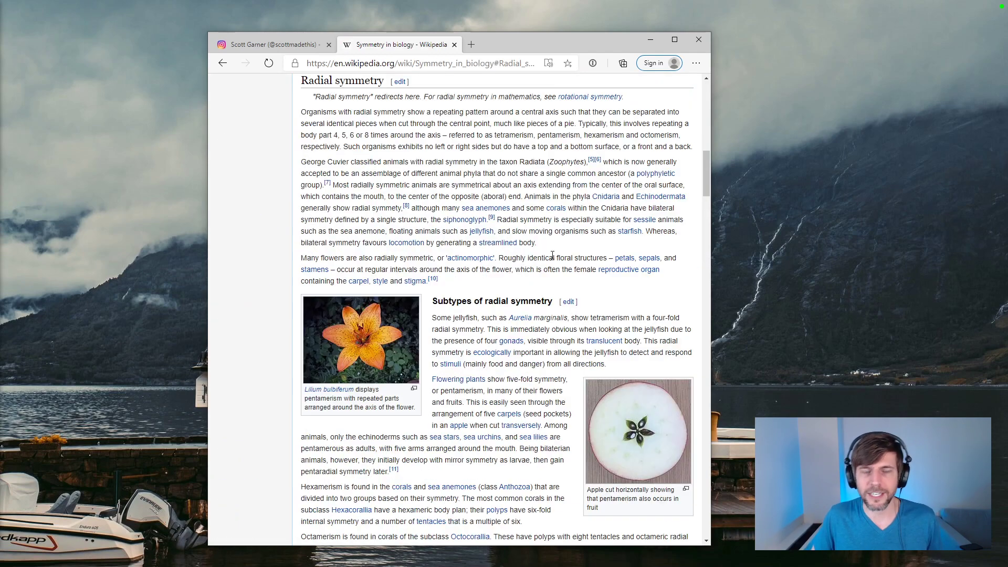
# Step: Examine the article's introduction with its symmetry diagrams and the section on subtypes of radial symmetry
pyautogui.moveTo(706, 178); pyautogui.dragTo(700, 110)
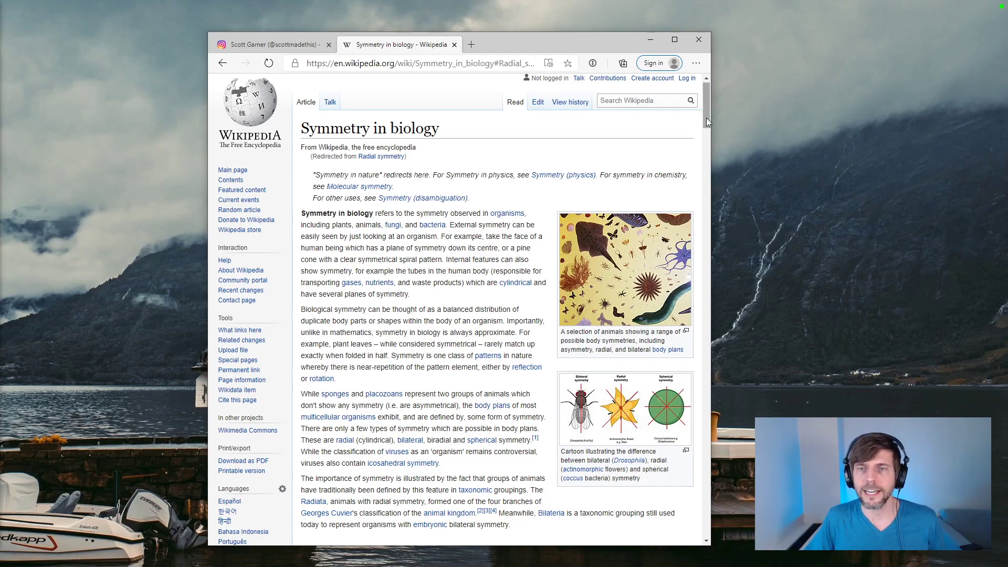
pyautogui.moveTo(707, 118); pyautogui.dragTo(699, 199)
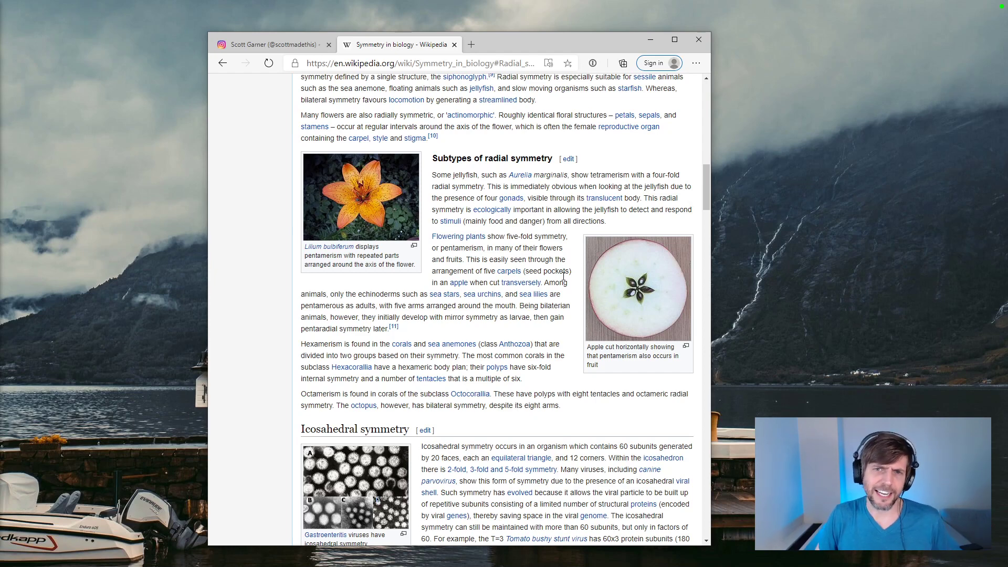
pyautogui.moveTo(705, 191)
pyautogui.mouseDown()
pyautogui.moveTo(707, 203)
pyautogui.moveTo(710, 187)
pyautogui.mouseUp()
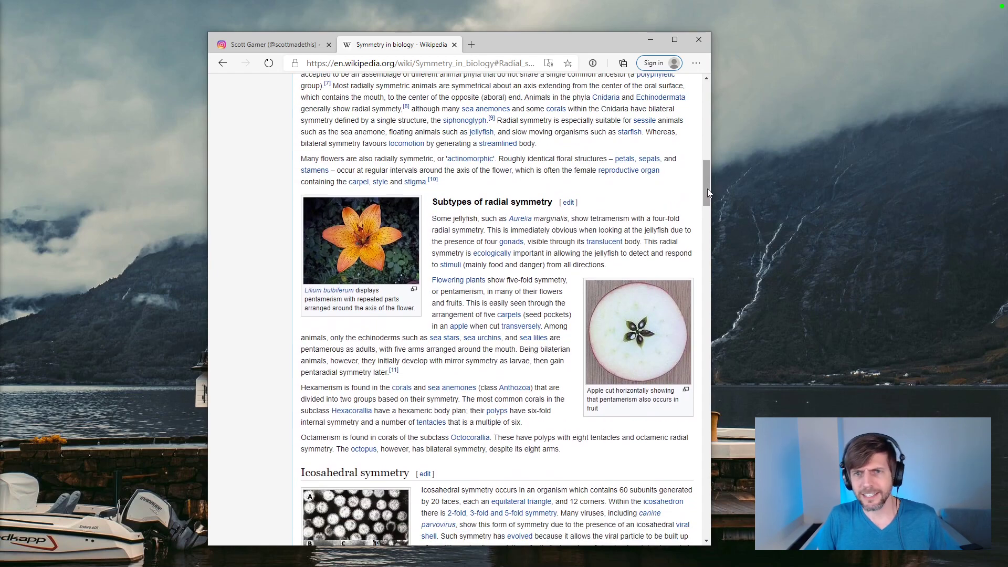
# Step: Search for images of "victorian diatoms" in a new tab and preview the six-armed diatom arrangement from pinterest.com
pyautogui.hotkey('ctrl', 't')
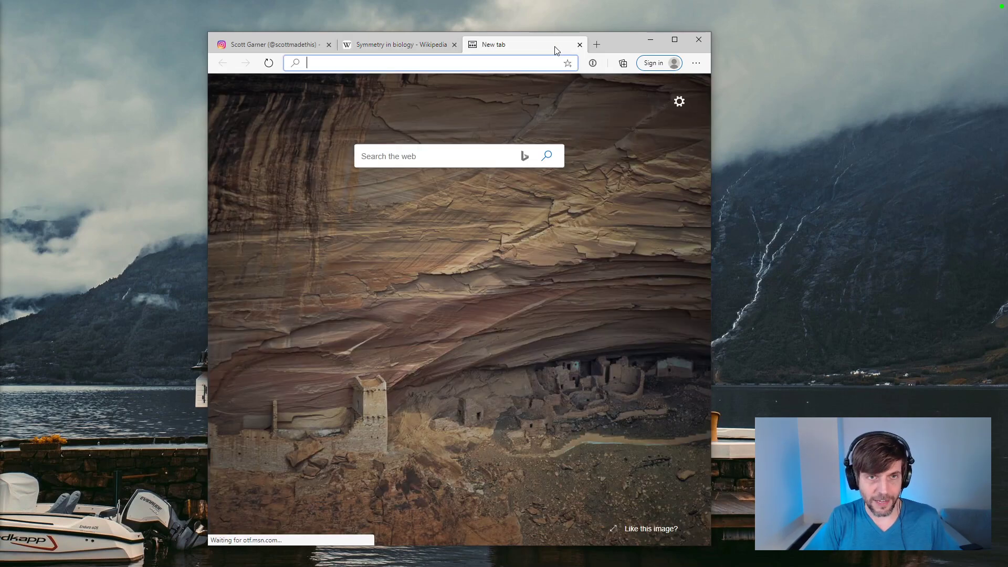
pyautogui.write('ear')
pyautogui.press('BackSpace')
pyautogui.press('BackSpace')
pyautogui.press('BackSpace')
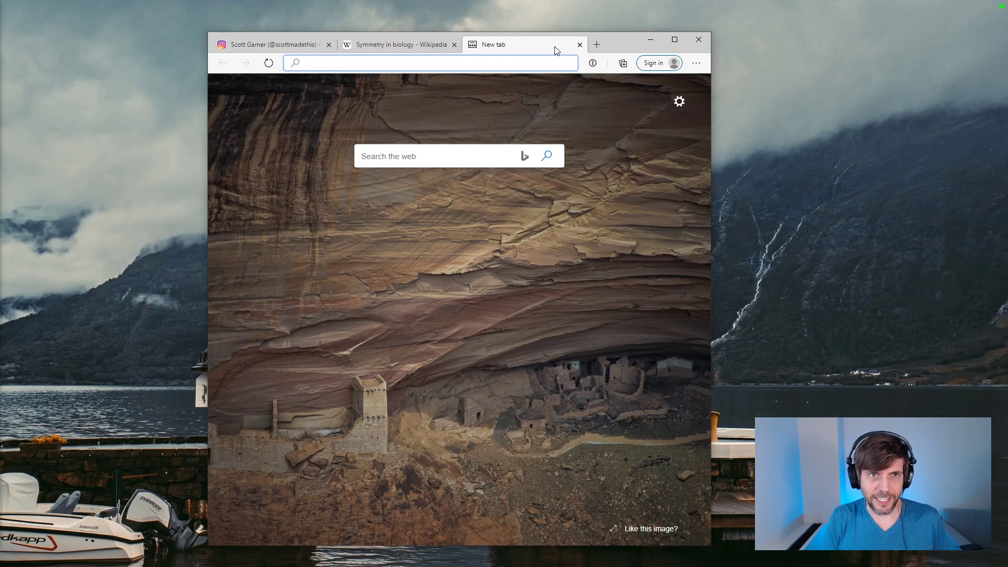
pyautogui.write('victorian di')
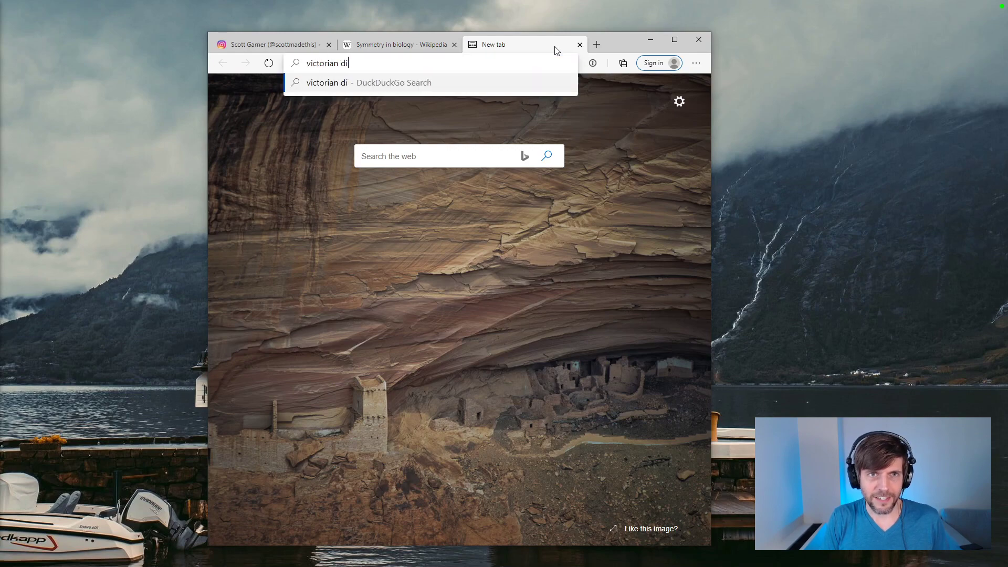
pyautogui.write('atoms')
pyautogui.press('Return')
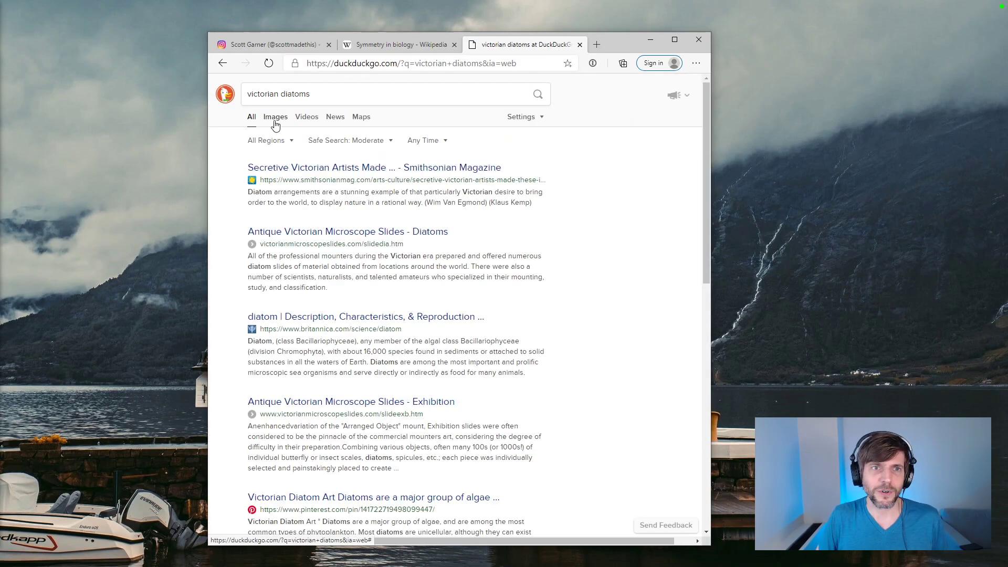
pyautogui.click(275, 118)
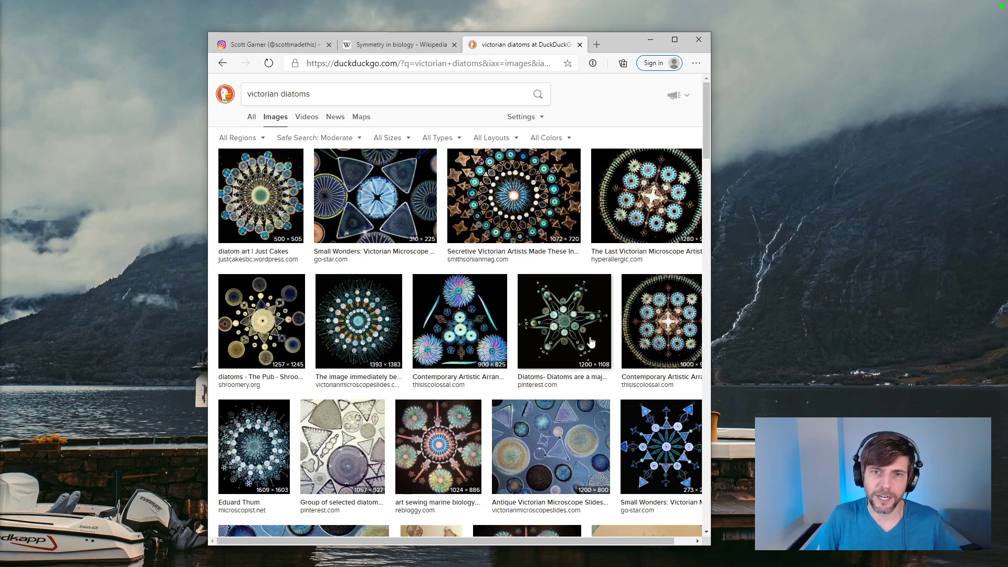
pyautogui.click(591, 341)
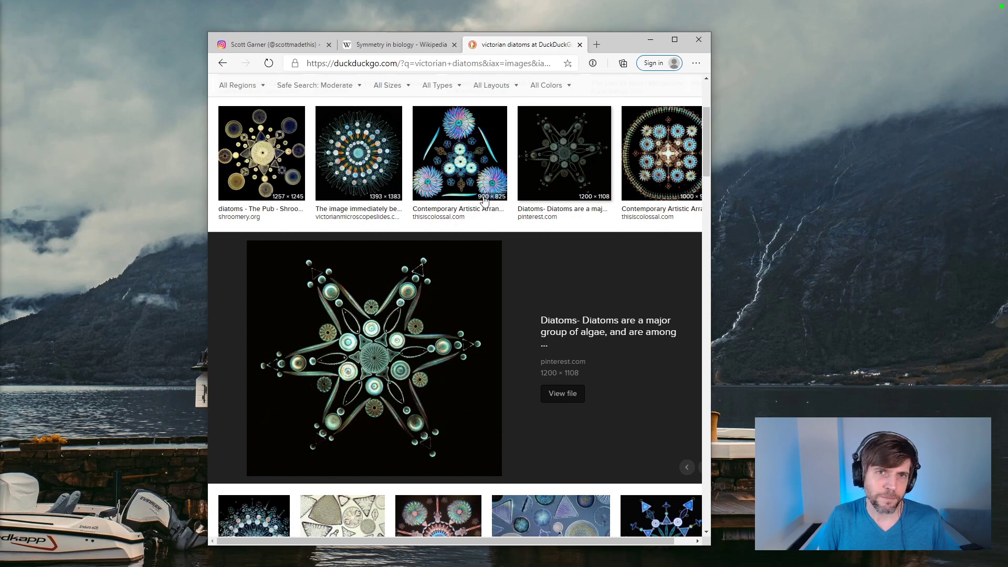
# Step: Run a web search for "ernst heackle" in the same tab
pyautogui.click(434, 64)
pyautogui.write('earns')
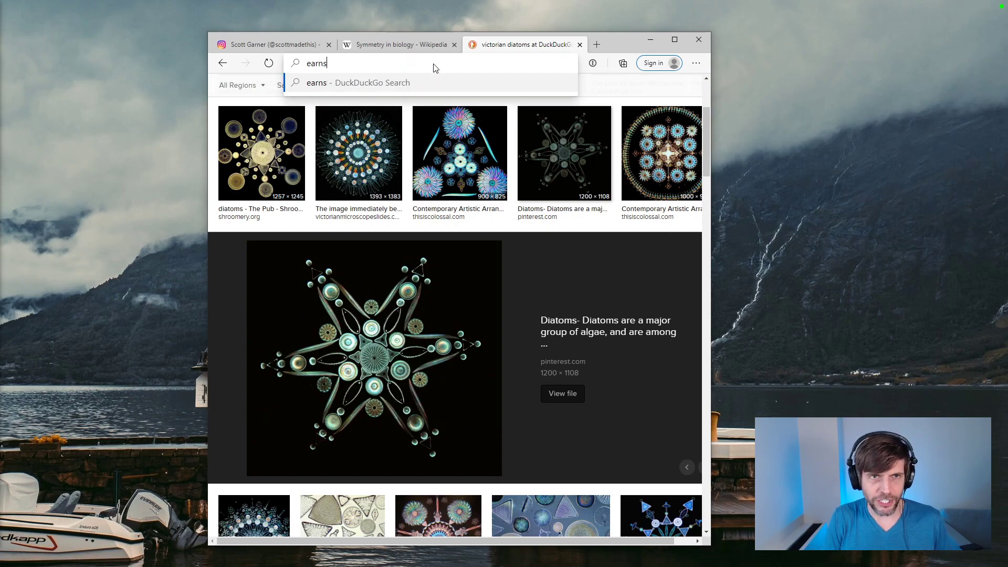
pyautogui.write('t ha')
pyautogui.press('BackSpace')
pyautogui.press('BackSpace')
pyautogui.press('BackSpace')
pyautogui.press('BackSpace')
pyautogui.press('BackSpace')
pyautogui.press('BackSpace')
pyautogui.press('BackSpace')
pyautogui.press('BackSpace')
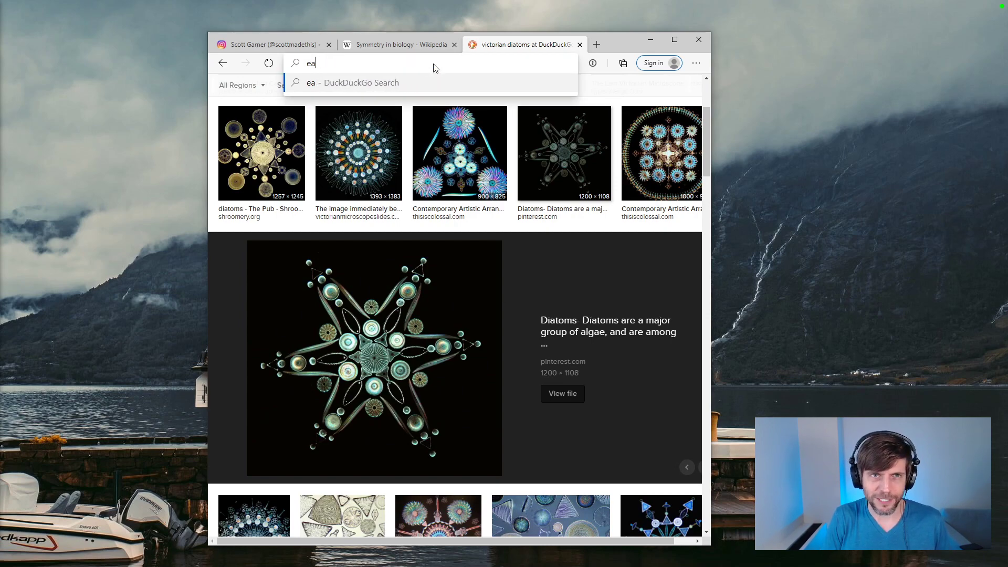
pyautogui.write('rnst ha')
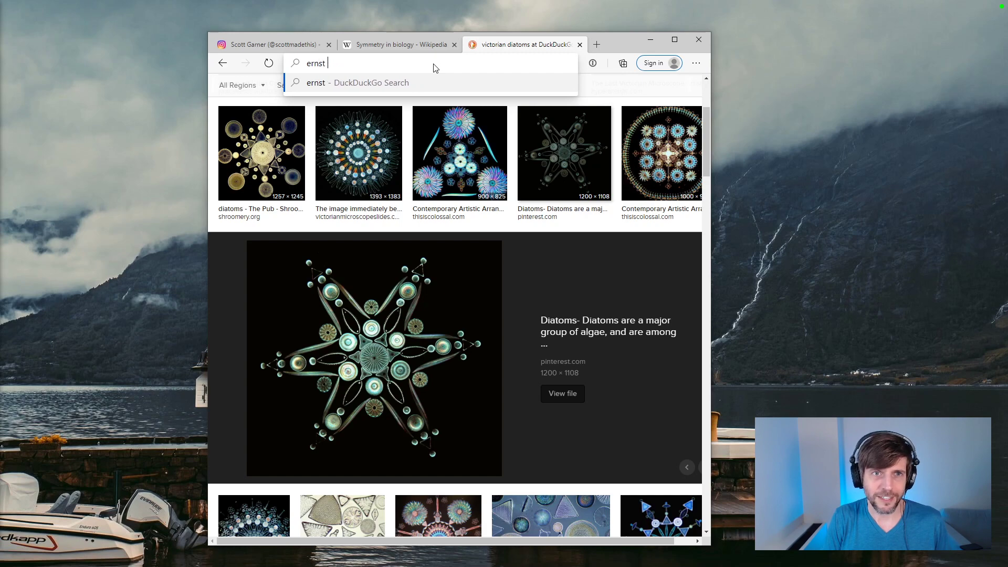
pyautogui.press('BackSpace')
pyautogui.press('BackSpace')
pyautogui.write('e')
pyautogui.press('BackSpace')
pyautogui.write('heackle')
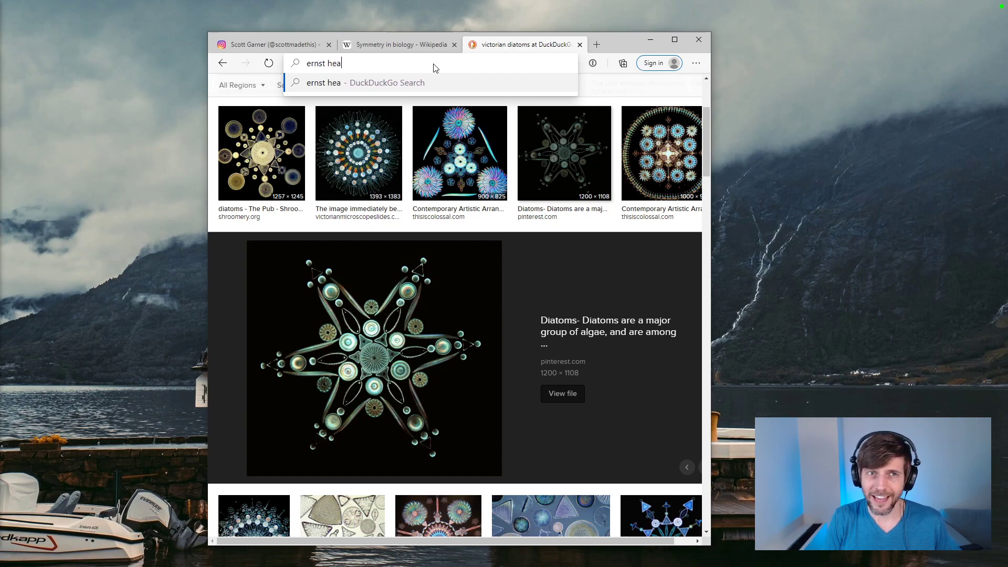
pyautogui.press('Return')
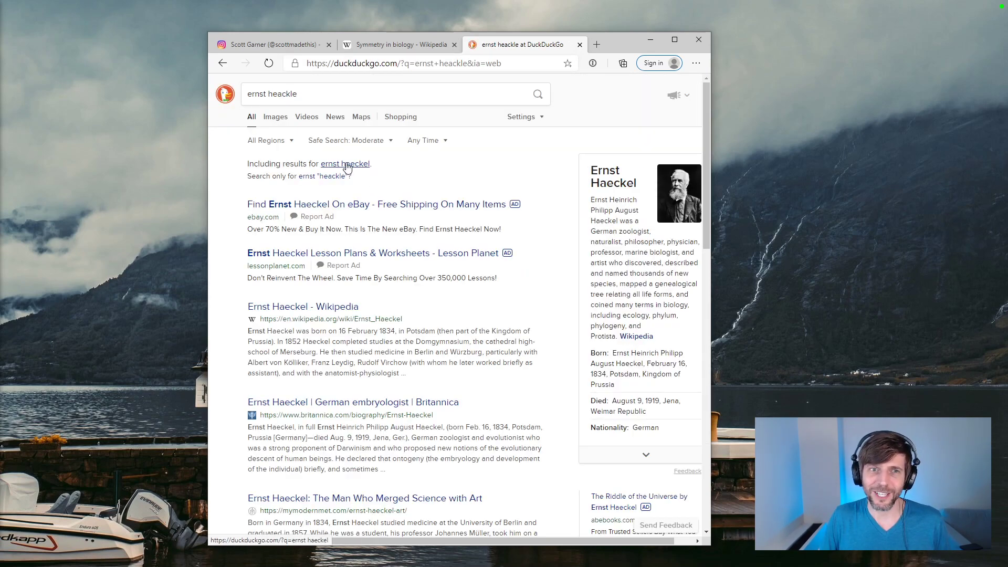
# Step: Switch to image results for the corrected spelling "ernst haeckel" and open the yellow and blue illustration plate at full size
pyautogui.click(363, 167)
pyautogui.click(279, 118)
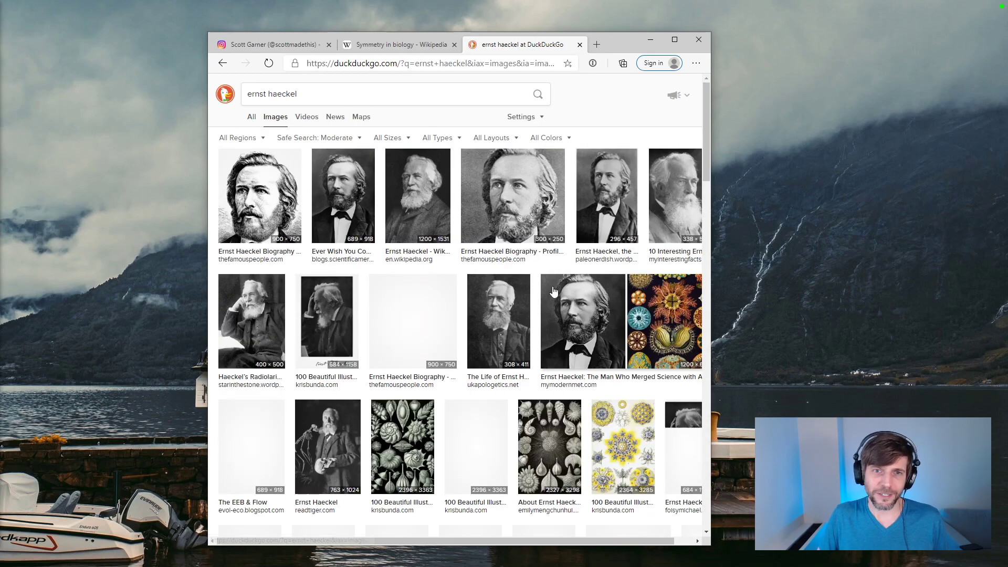
pyautogui.scroll(-3, 613, 230)
pyautogui.click(613, 230)
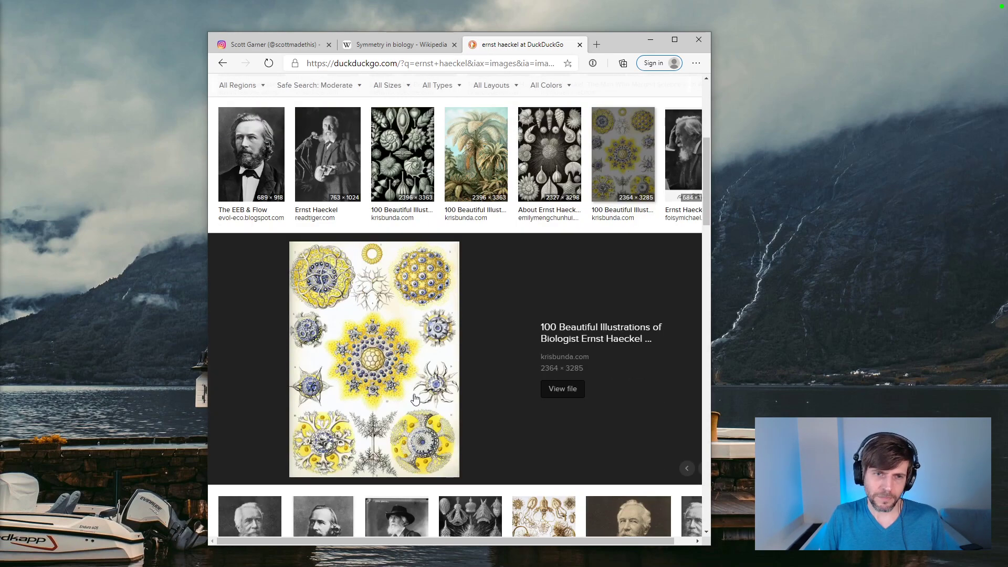
pyautogui.click(403, 330)
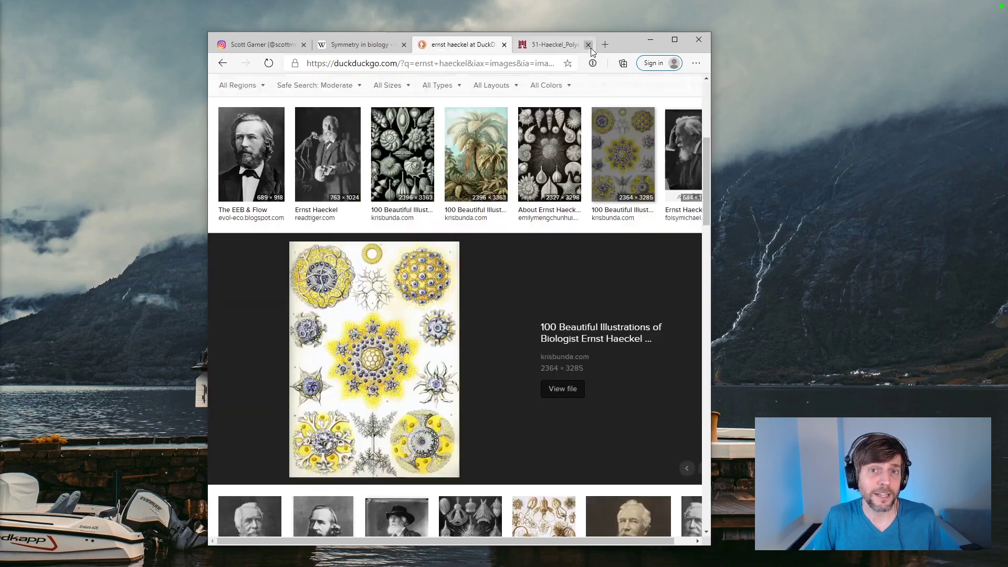
# Step: Close the full-size plate, preview the black-and-white shell illustration, and look through further Haeckel image results
pyautogui.click(589, 45)
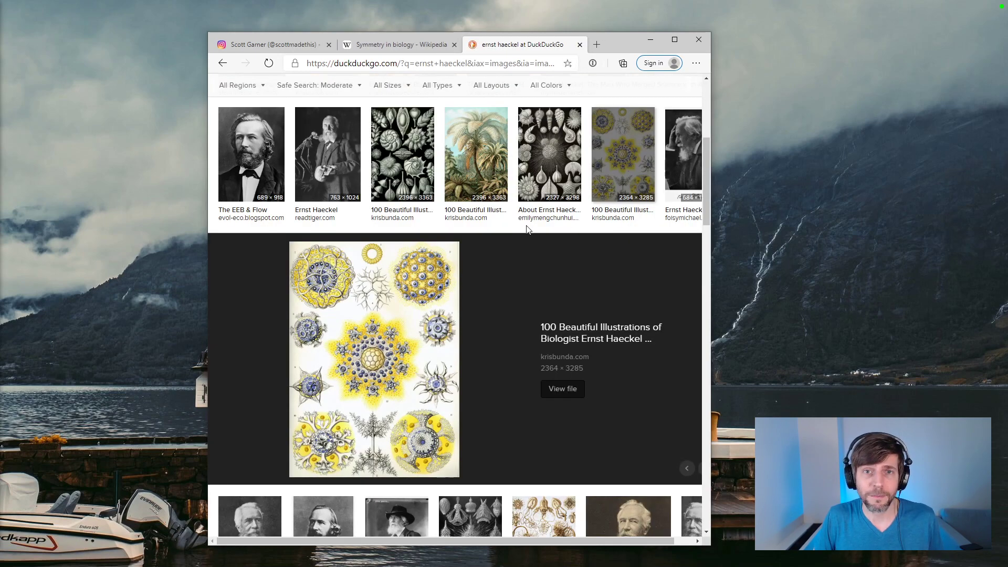
pyautogui.click(553, 152)
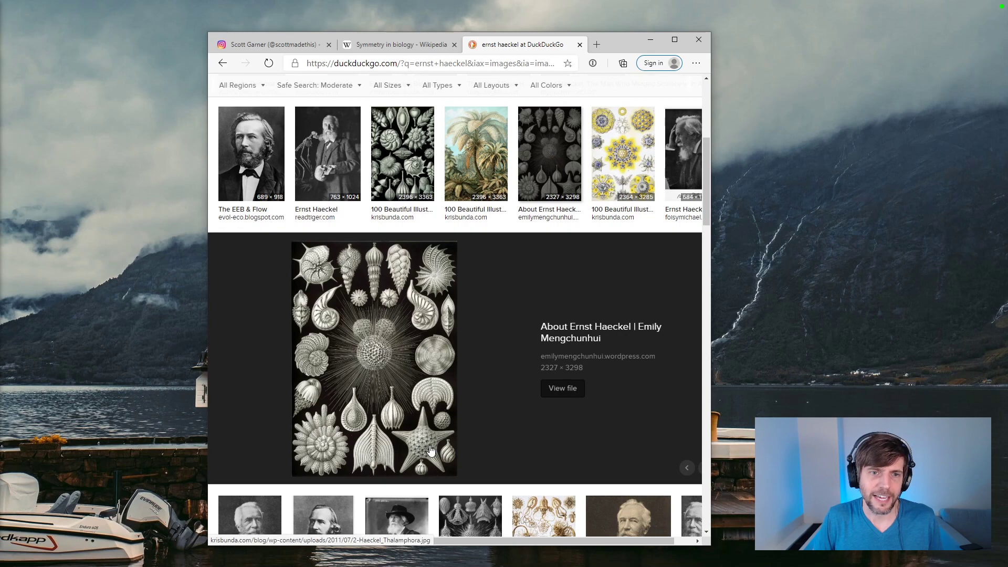
pyautogui.scroll(-4, 488, 402)
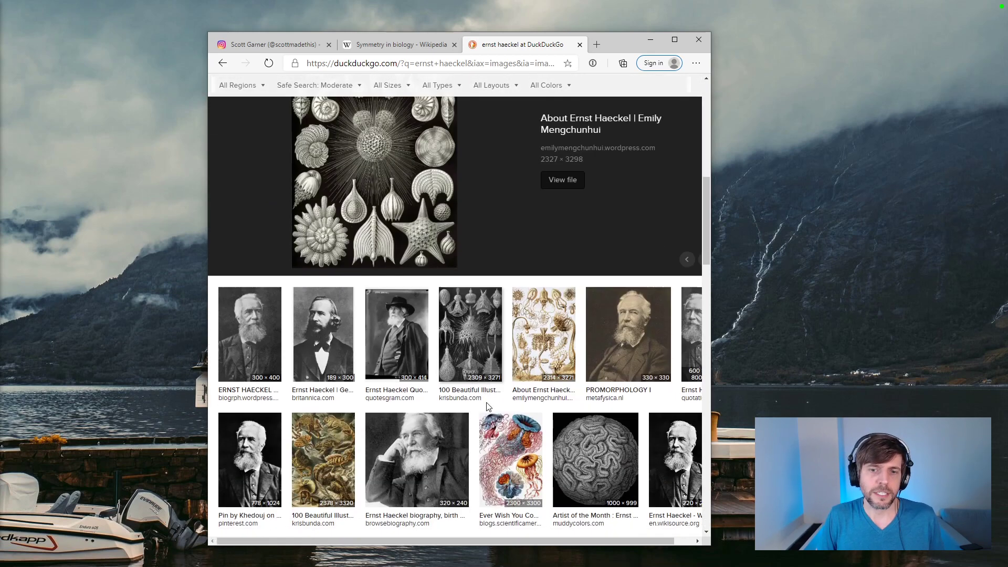
# Step: Close the image search and Wikipedia tabs to return to the Instagram profile's newest posts
pyautogui.click(580, 44)
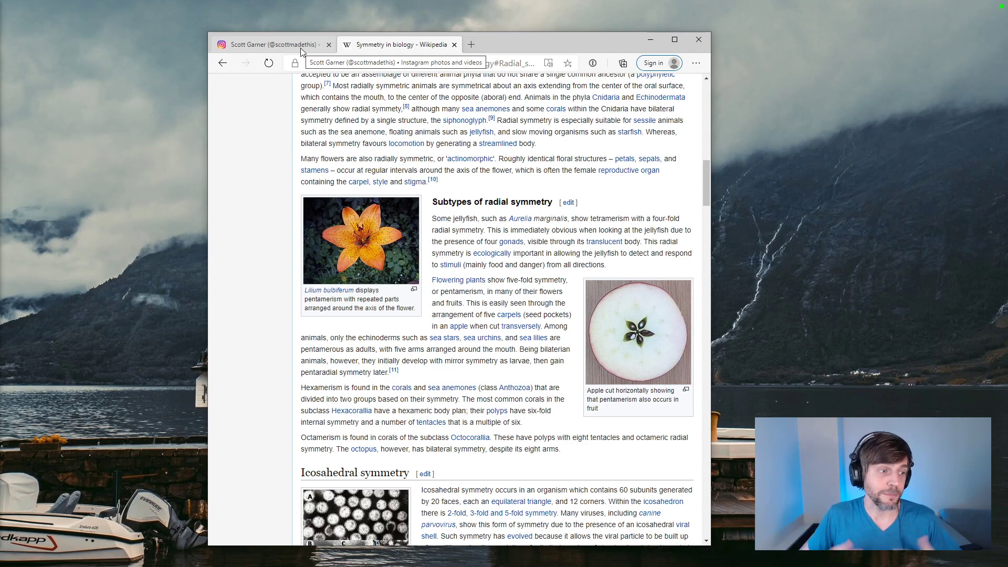
pyautogui.click(455, 45)
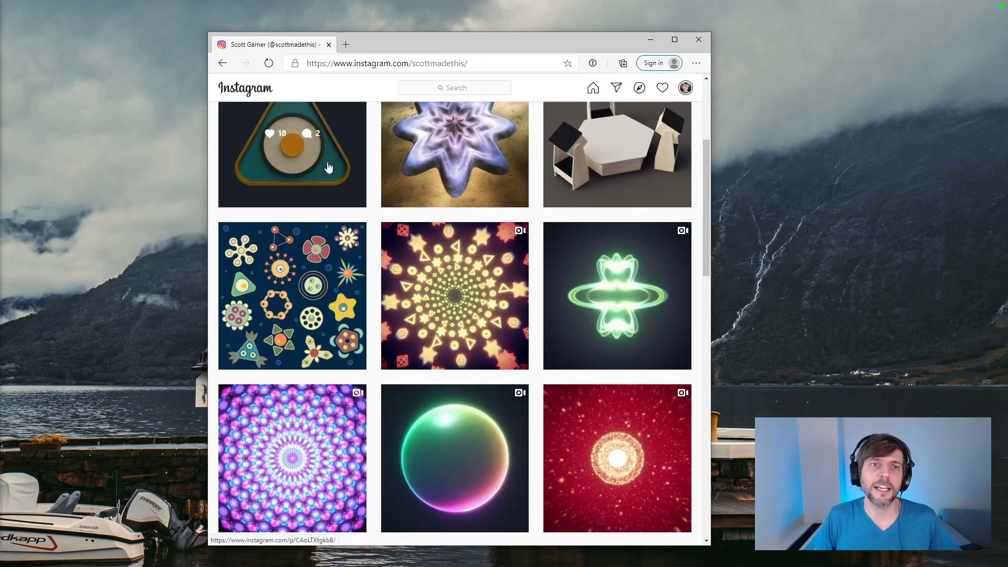
pyautogui.scroll(1, 328, 167)
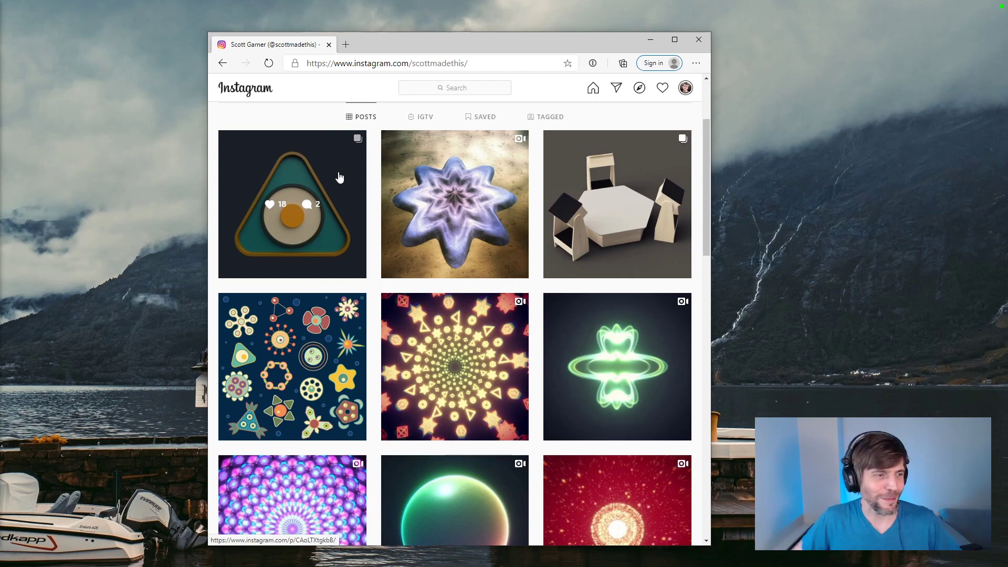
# Step: View the Study 007 illustration post in a wider browser window and return to the post grid
pyautogui.click(294, 318)
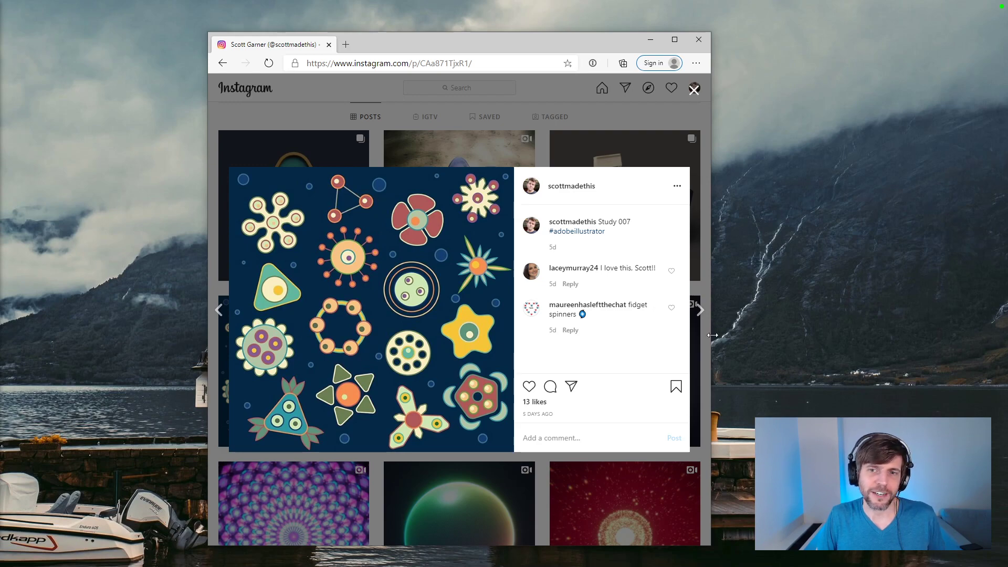
pyautogui.moveTo(712, 335); pyautogui.dragTo(774, 335)
pyautogui.rightClick(398, 305)
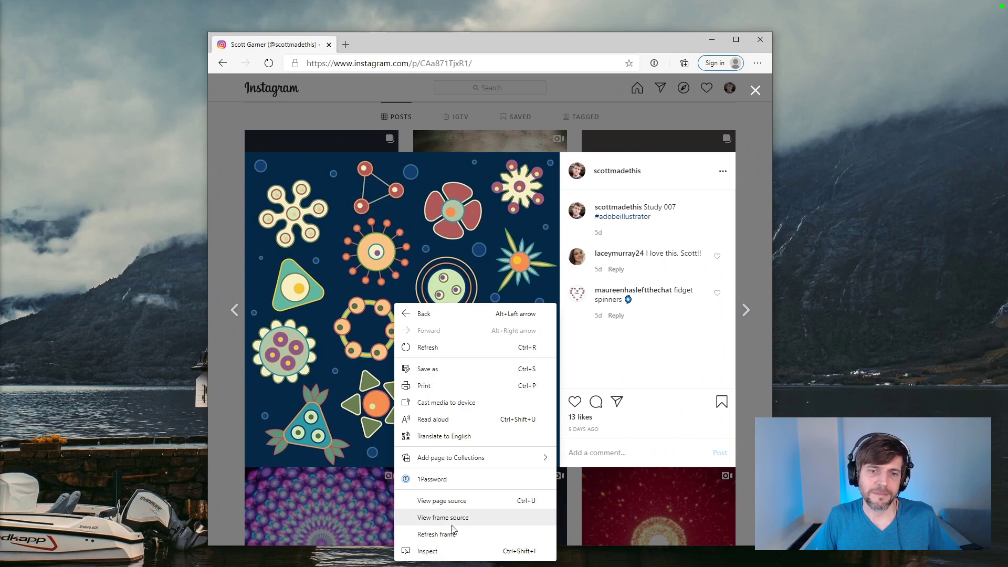
pyautogui.click(225, 441)
pyautogui.click(225, 442)
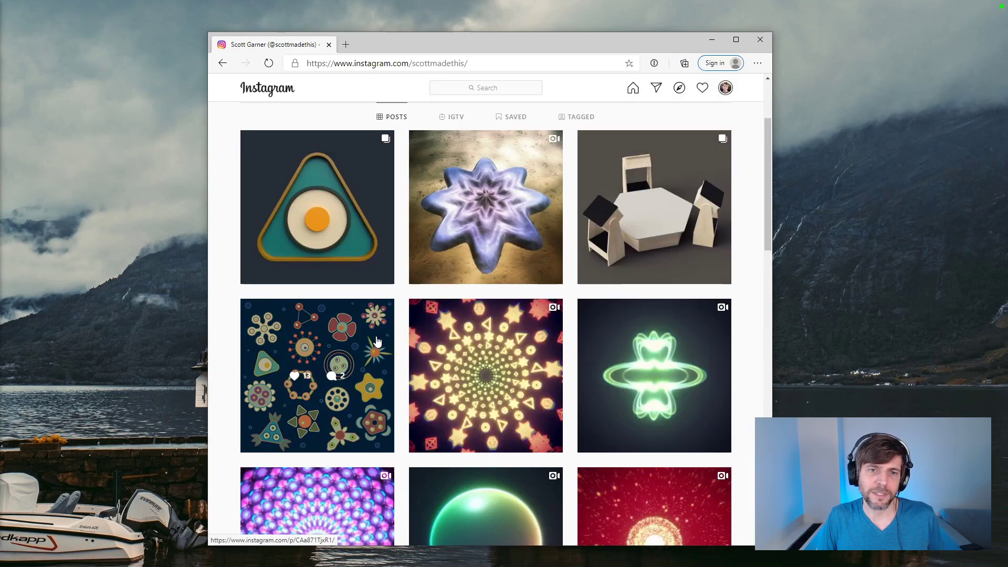
# Step: Reopen the Study 007 post and search the web for "taxonomy" in a new tab
pyautogui.click(377, 342)
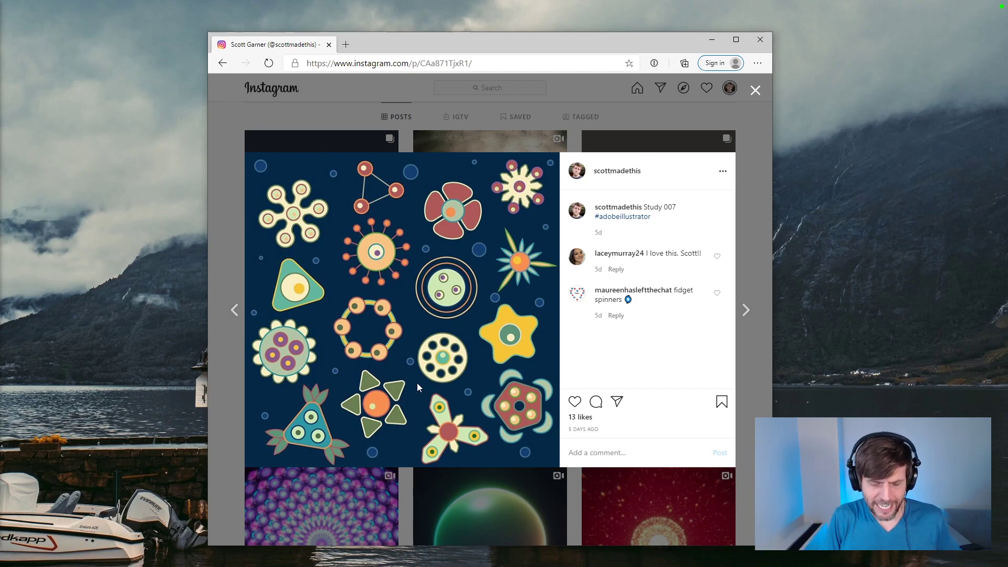
pyautogui.hotkey('ctrl', 't')
pyautogui.write('taxonomy')
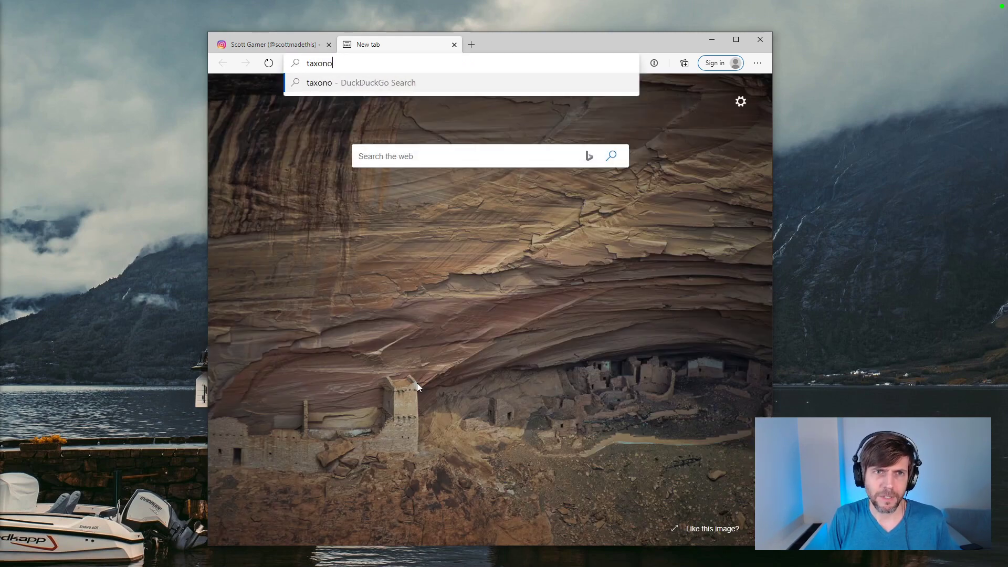
pyautogui.press('Return')
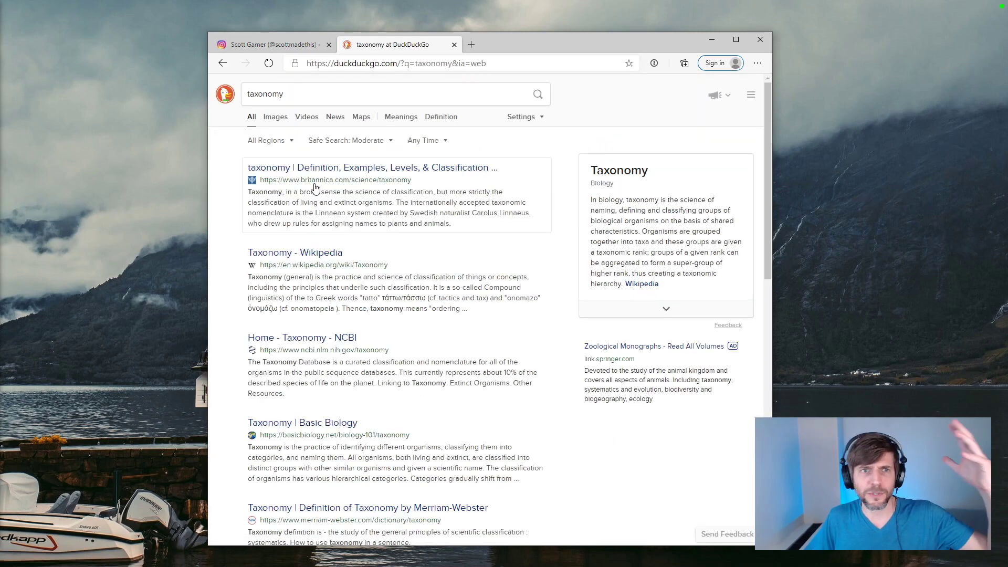
# Step: Open Wikipedia's Taxonomy article, follow it to Taxonomy (biology), and go to the Kingdoms and domains section
pyautogui.click(315, 247)
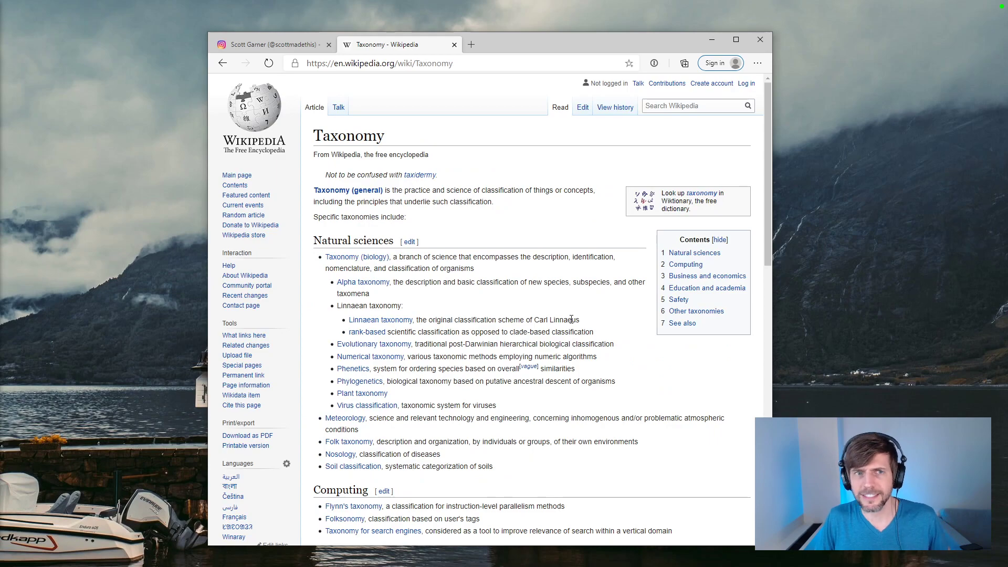
pyautogui.scroll(-8, 572, 320)
pyautogui.scroll(6, 525, 262)
pyautogui.click(358, 185)
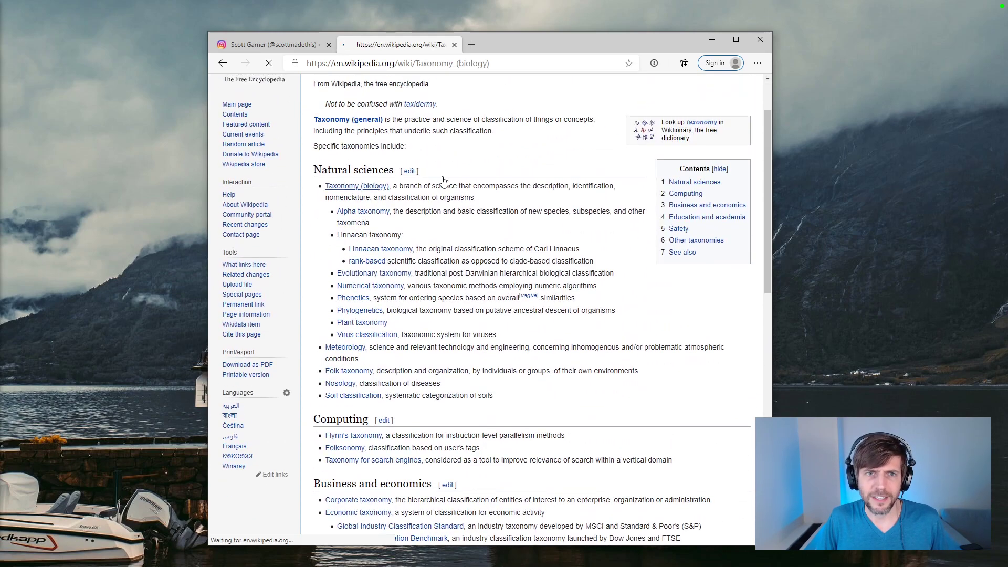
pyautogui.scroll(-12, 558, 298)
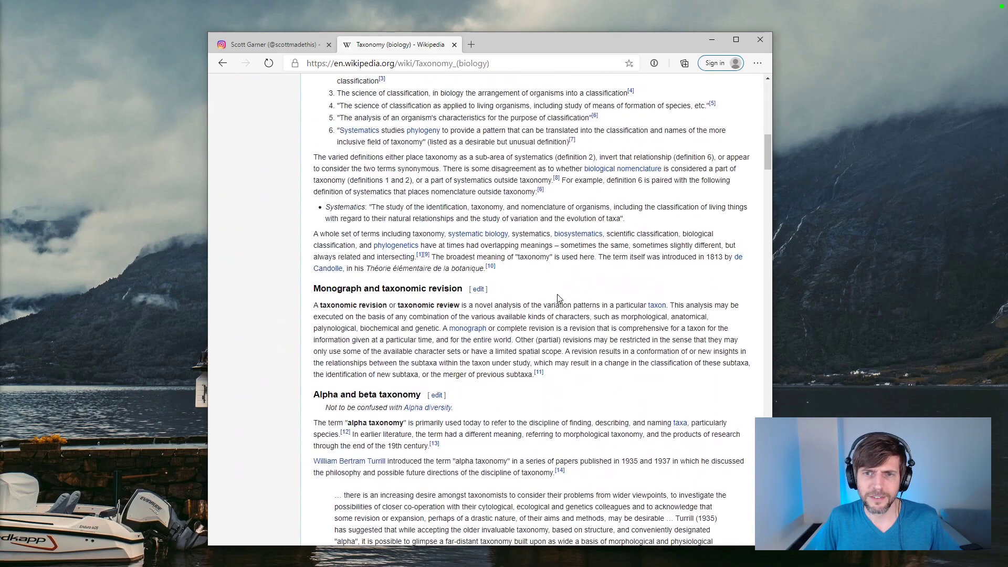
pyautogui.scroll(-15, 559, 298)
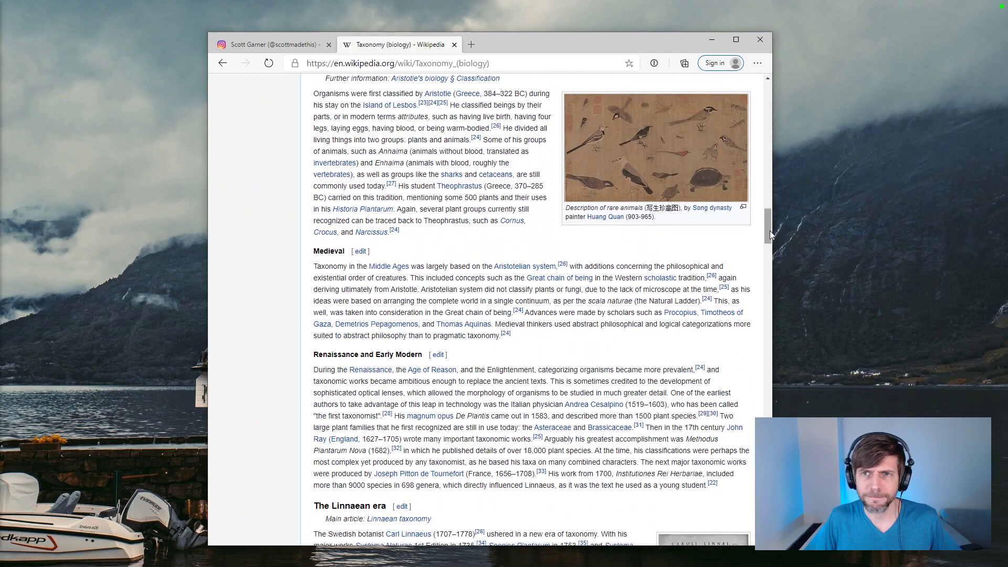
pyautogui.moveTo(770, 232); pyautogui.dragTo(778, 298)
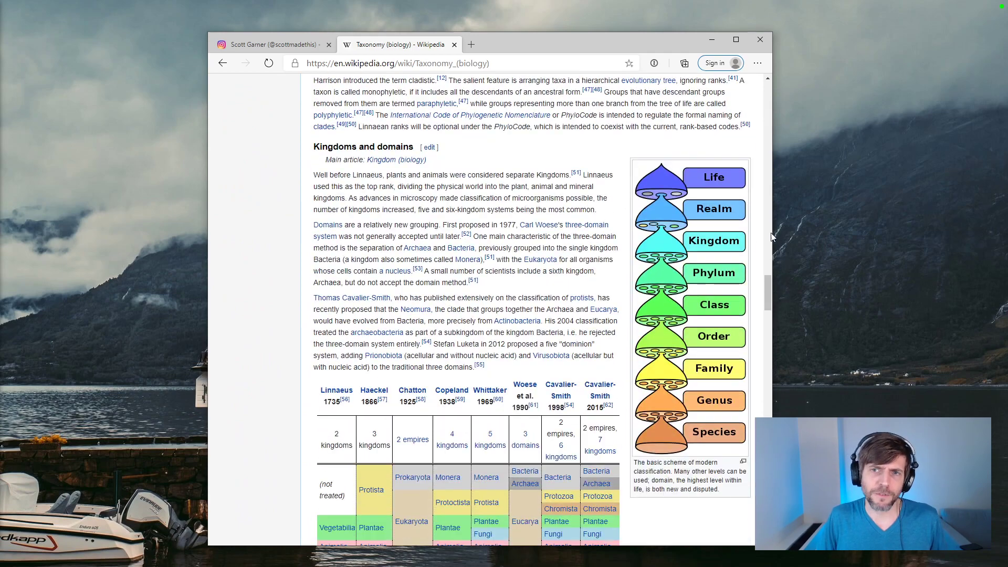
# Step: Examine the classification rank diagram, kingdoms table and taxonomic descriptions, and close the article to return to the Study 007 post
pyautogui.scroll(-1, 768, 295)
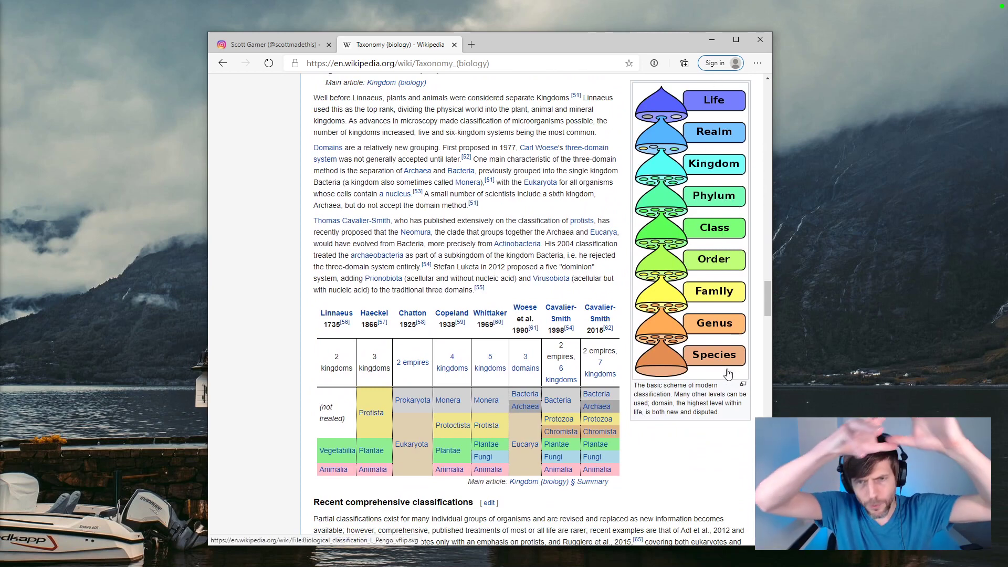
pyautogui.scroll(-5, 670, 339)
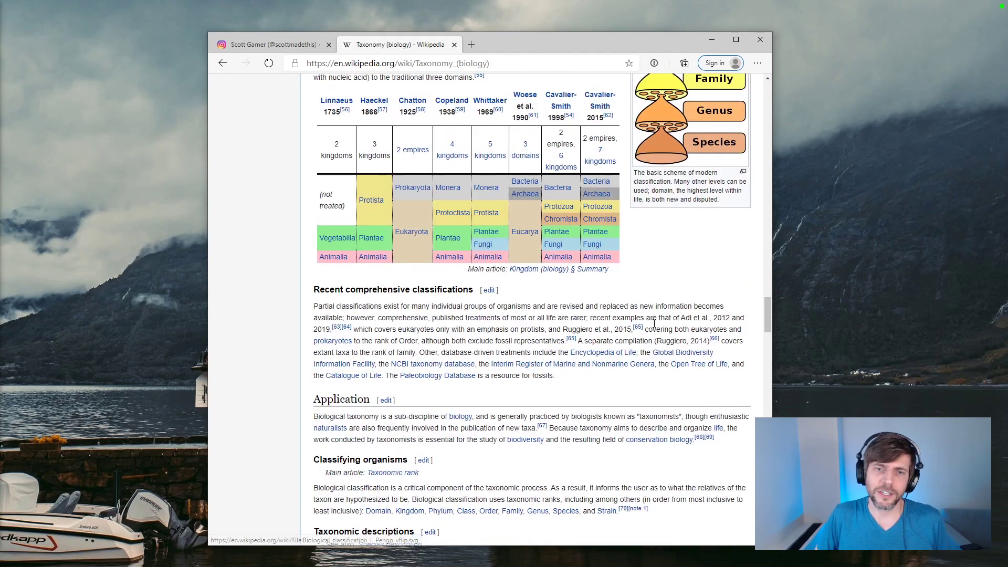
pyautogui.scroll(-6, 659, 323)
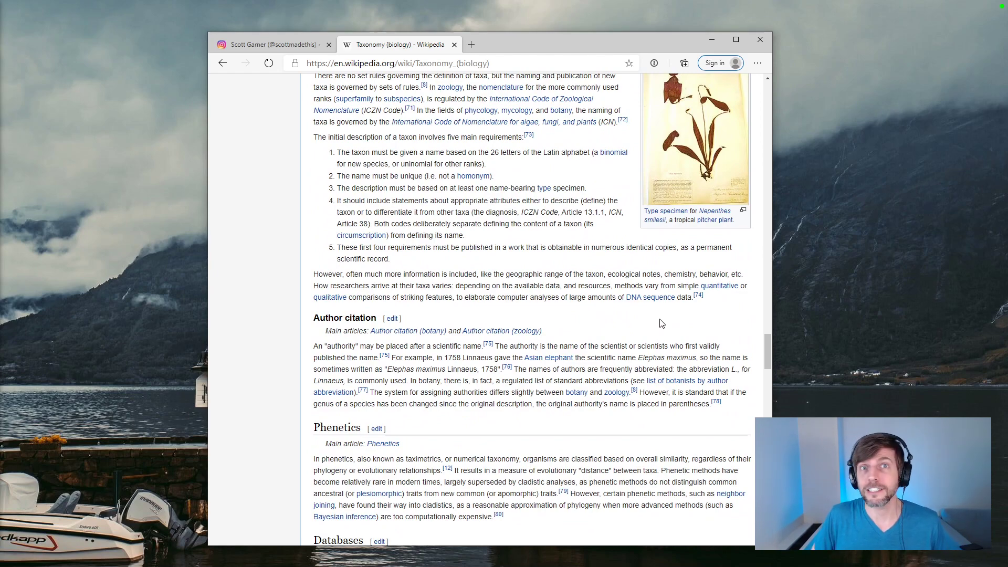
pyautogui.scroll(4, 664, 319)
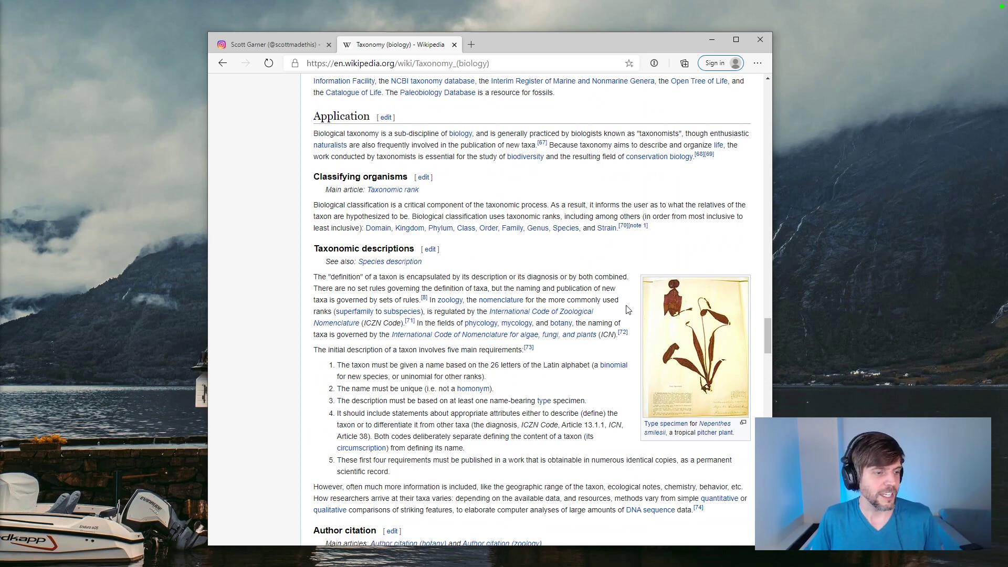
pyautogui.scroll(5, 609, 268)
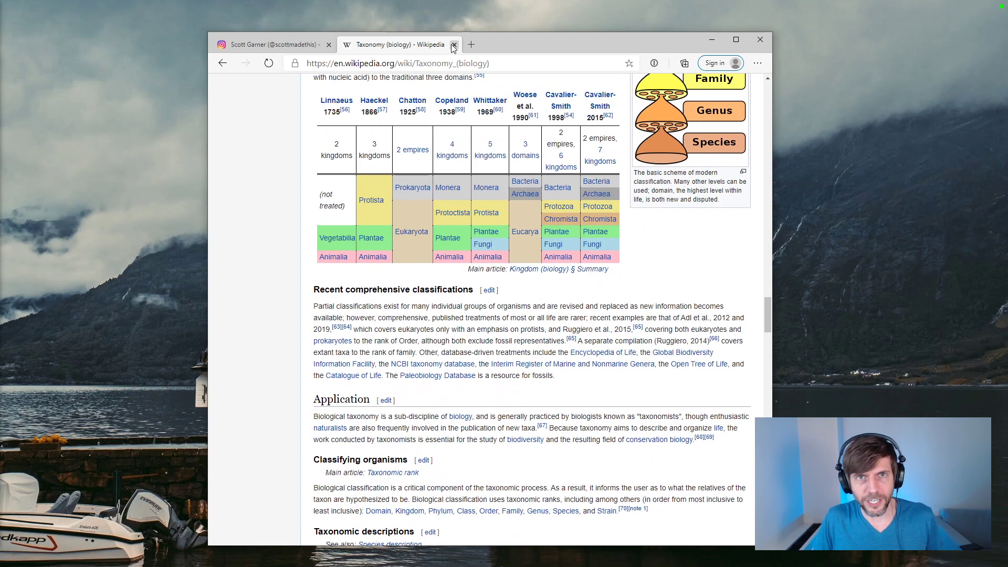
pyautogui.click(454, 44)
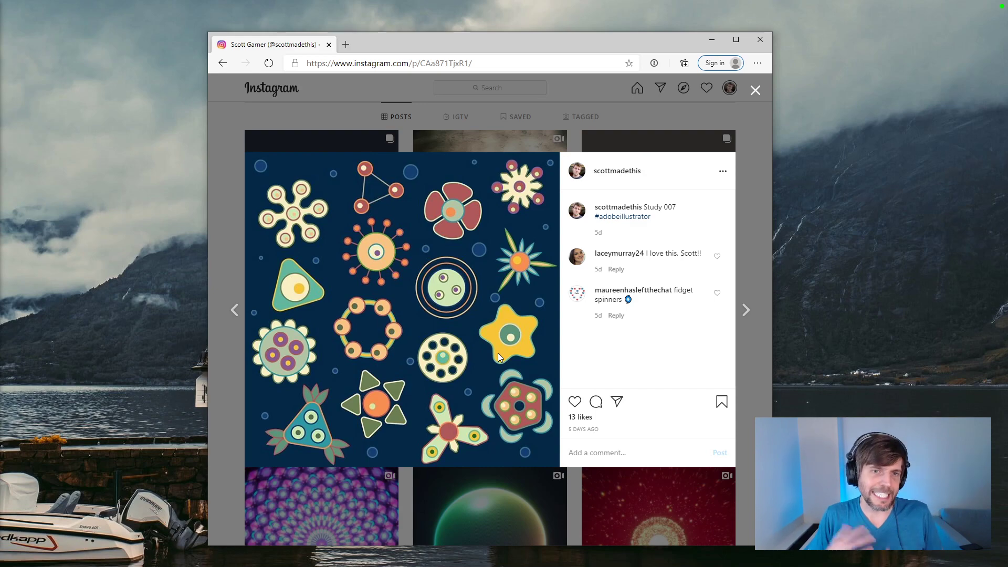
# Step: Open creature-creator.glitch.me in a new browser tab
pyautogui.hotkey('ctrl', 't')
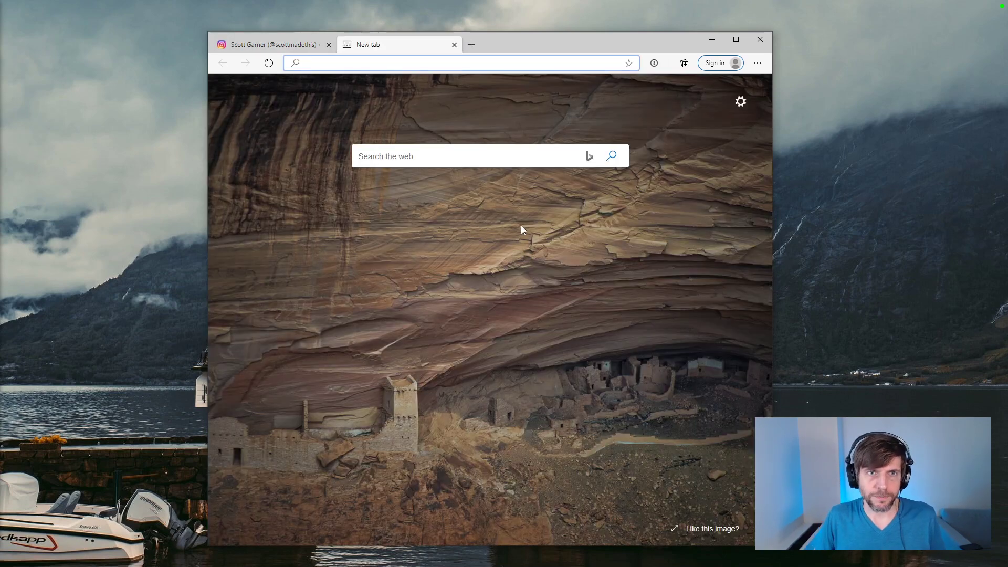
pyautogui.write('crea')
pyautogui.press('BackSpace')
pyautogui.press('BackSpace')
pyautogui.press('BackSpace')
pyautogui.press('BackSpace')
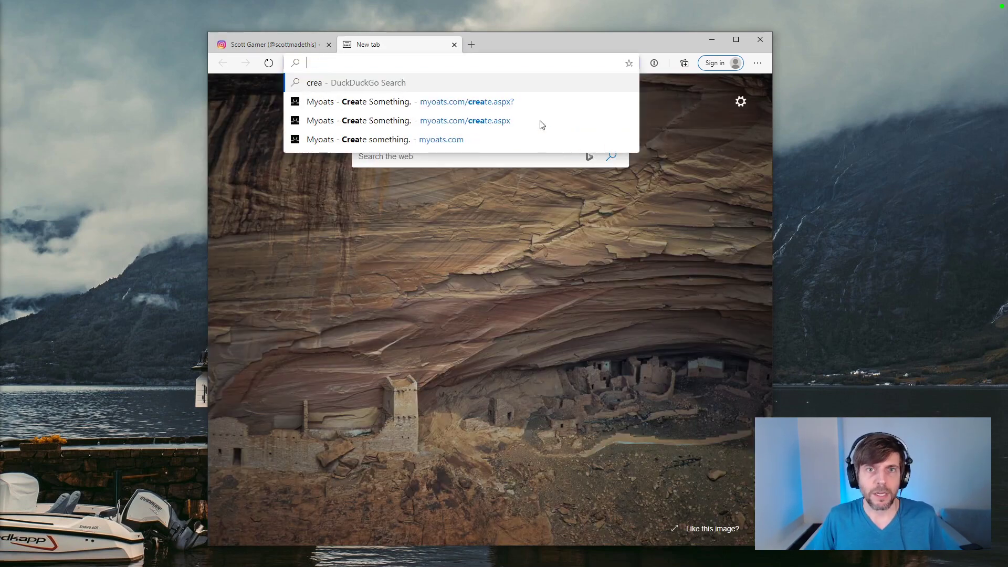
pyautogui.moveTo(556, 48); pyautogui.dragTo(414, 47)
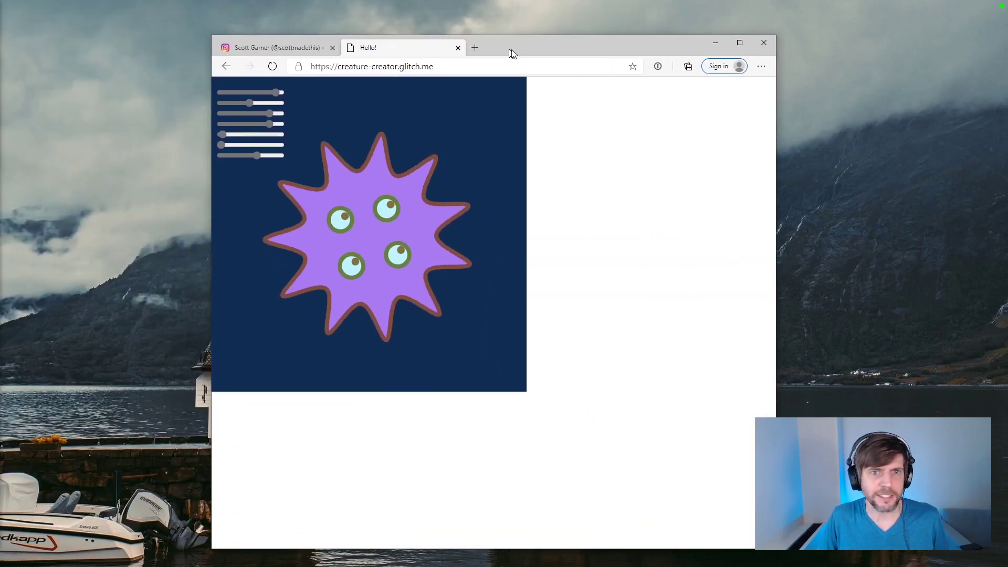
# Step: Vary the generated creature with the parameter sliders and place the generator in its own window beside the Study 007 post
pyautogui.moveTo(269, 144); pyautogui.dragTo(247, 83)
pyautogui.moveTo(265, 142)
pyautogui.mouseDown()
pyautogui.moveTo(234, 140)
pyautogui.moveTo(279, 133)
pyautogui.mouseUp()
pyautogui.moveTo(398, 42); pyautogui.dragTo(772, 54)
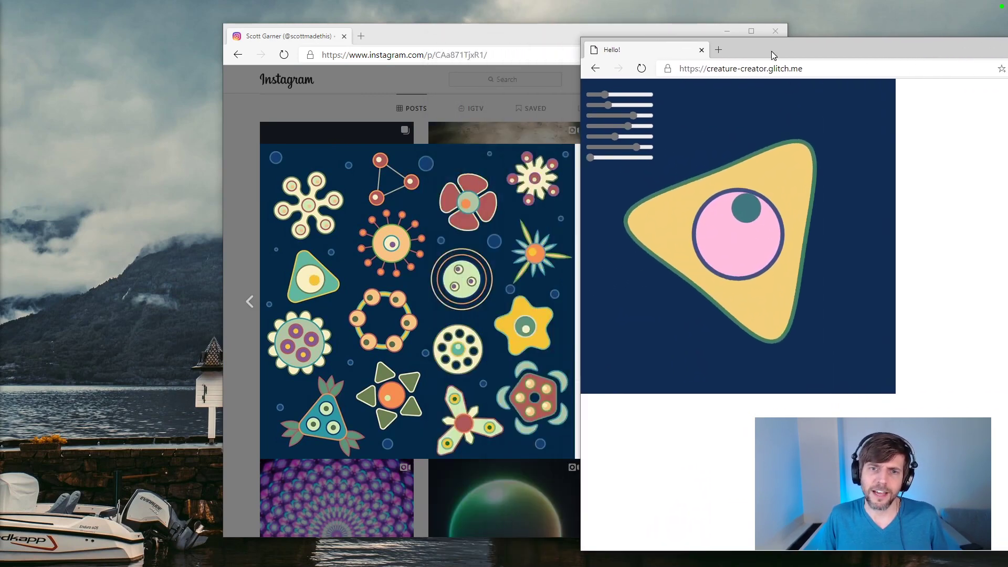
# Step: Shape the creature into a five-pointed star with one smaller eye and close the generator window
pyautogui.moveTo(602, 95)
pyautogui.mouseDown()
pyautogui.moveTo(617, 95)
pyautogui.moveTo(614, 115)
pyautogui.moveTo(635, 126)
pyautogui.moveTo(614, 126)
pyautogui.moveTo(599, 107)
pyautogui.mouseUp()
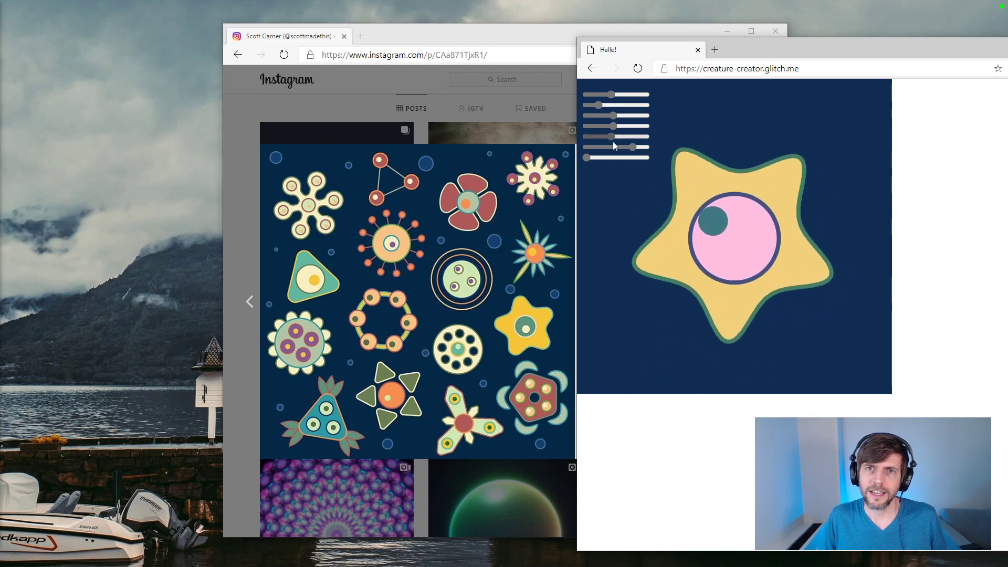
pyautogui.moveTo(635, 148)
pyautogui.mouseDown()
pyautogui.moveTo(608, 148)
pyautogui.moveTo(625, 136)
pyautogui.mouseUp()
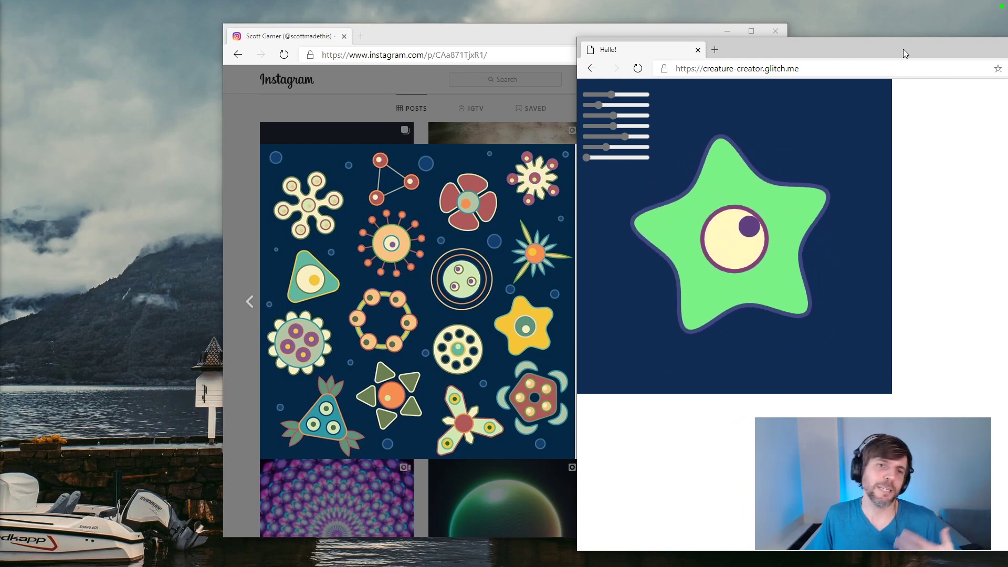
pyautogui.moveTo(902, 48); pyautogui.dragTo(716, 71)
pyautogui.click(942, 67)
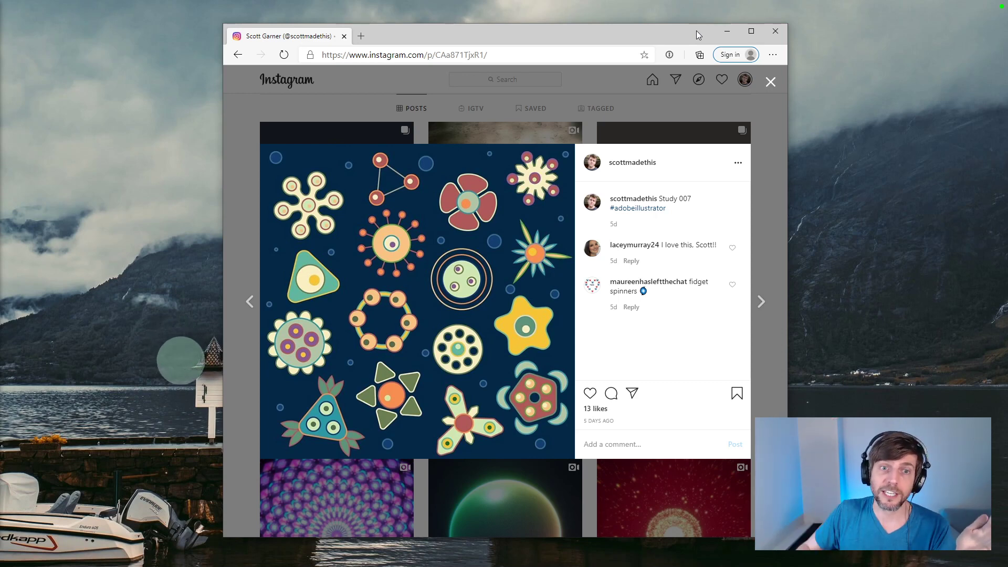
# Step: Load myoats.com in place of the Instagram post, open its drawing canvas and enlarge the browser window
pyautogui.click(551, 53)
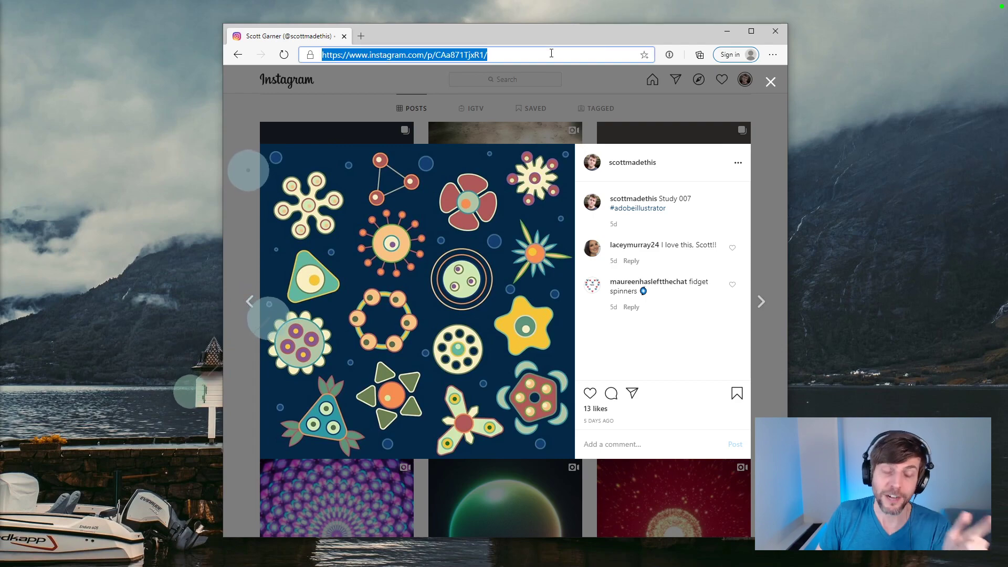
pyautogui.write('myoats')
pyautogui.press('Return')
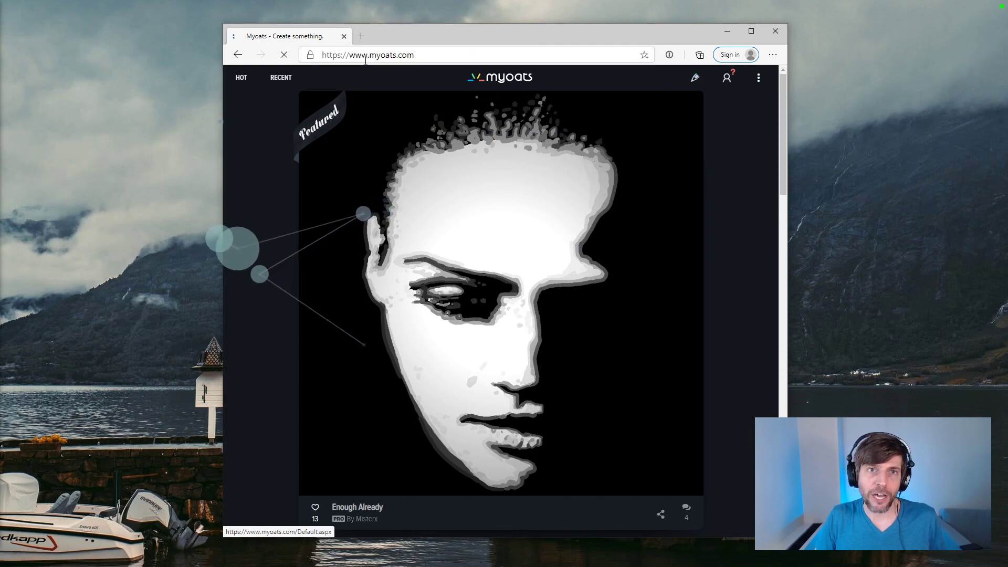
pyautogui.click(693, 80)
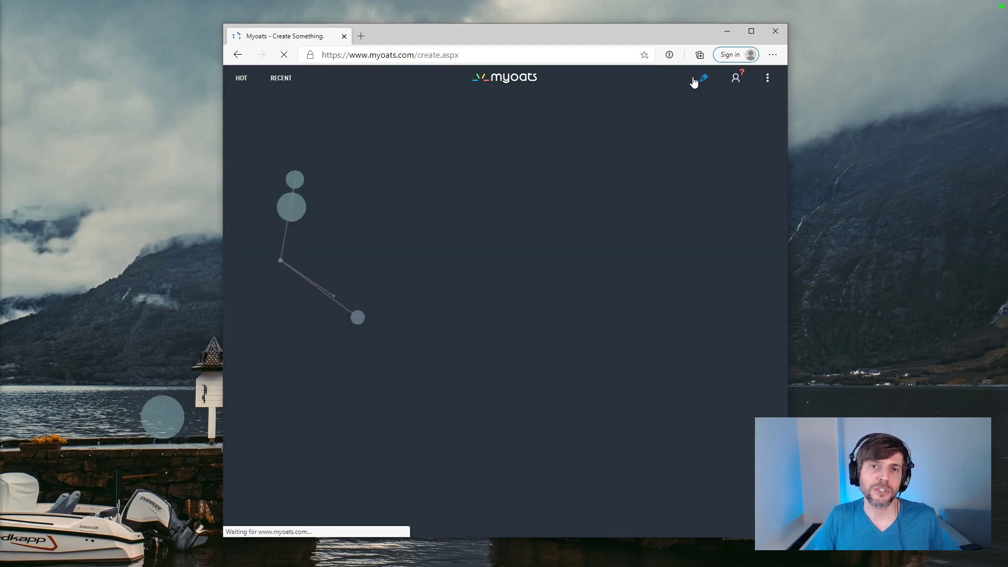
pyautogui.moveTo(508, 34); pyautogui.dragTo(475, 26)
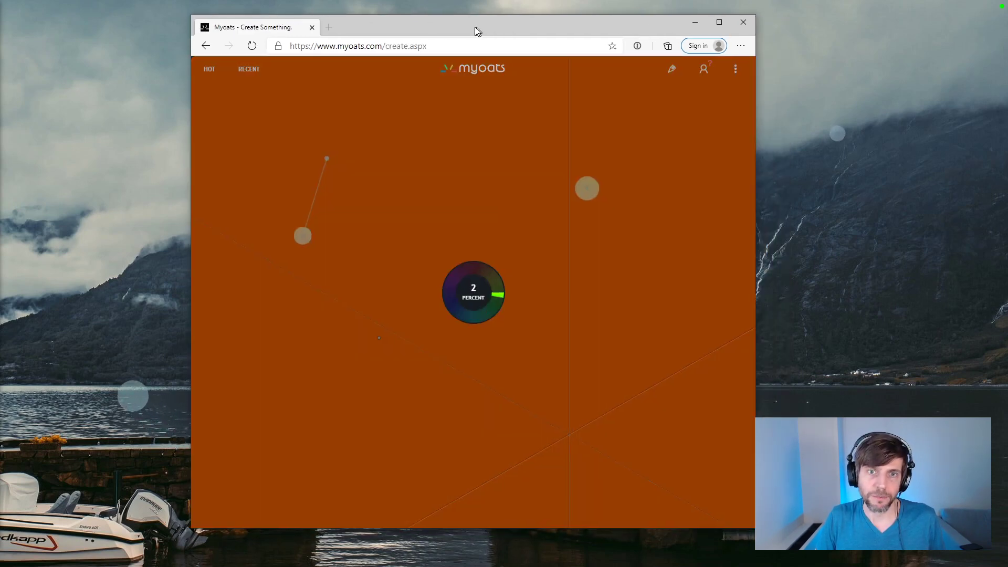
pyautogui.moveTo(755, 528); pyautogui.dragTo(786, 554)
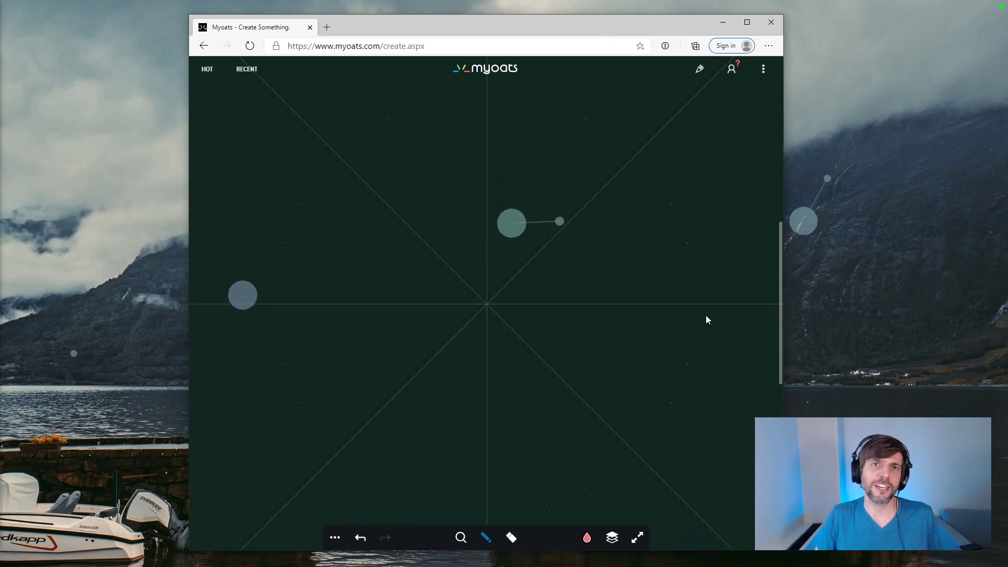
# Step: Try the symmetrical canvas, view the colour wheel, and raise the Taper Brush stroke size to its maximum
pyautogui.click(480, 404)
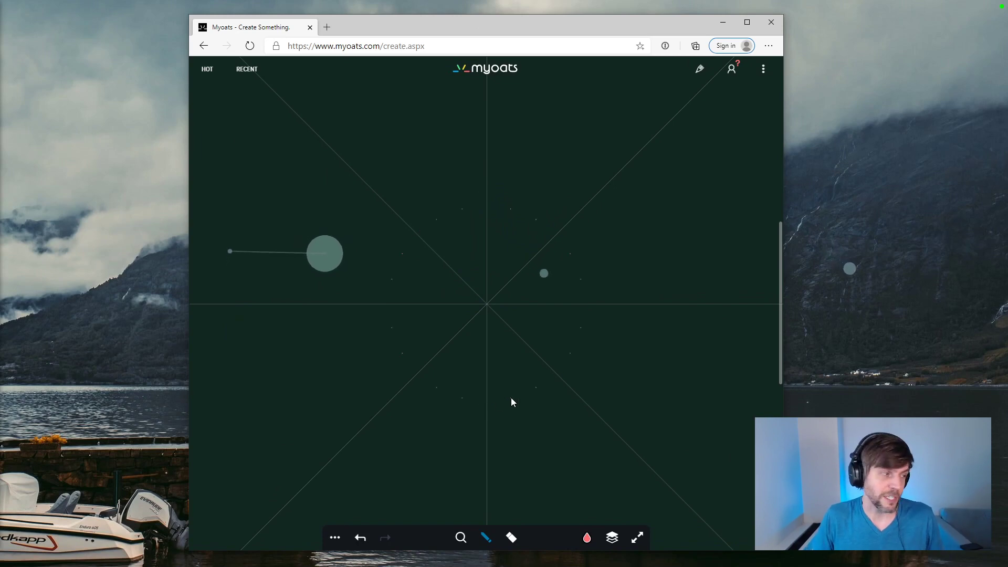
pyautogui.click(532, 326)
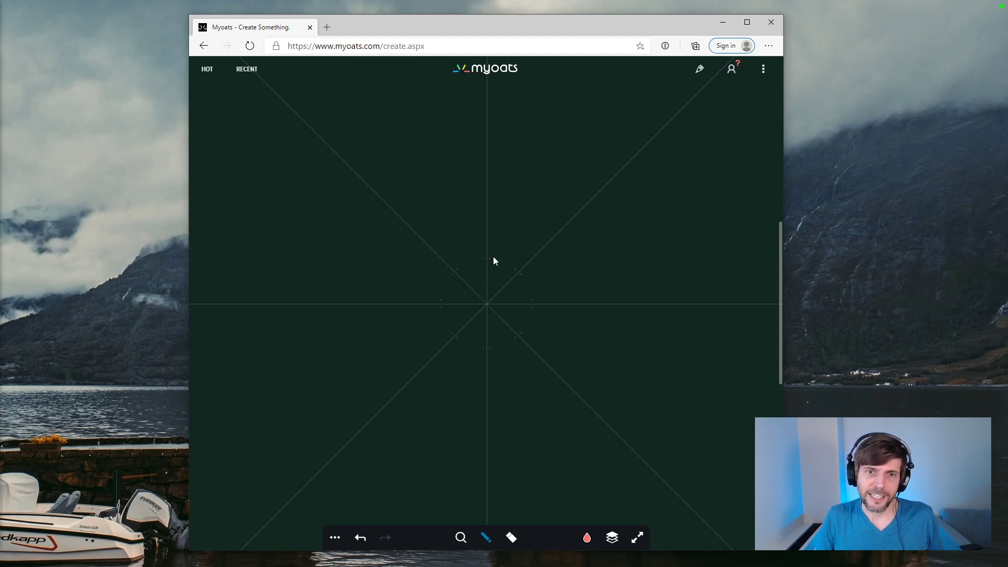
pyautogui.click(586, 538)
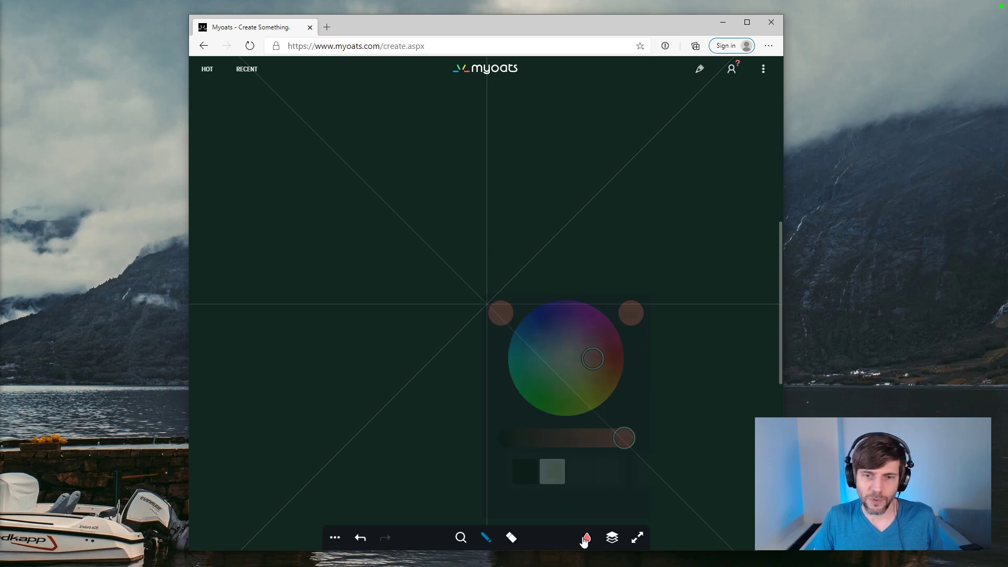
pyautogui.click(486, 538)
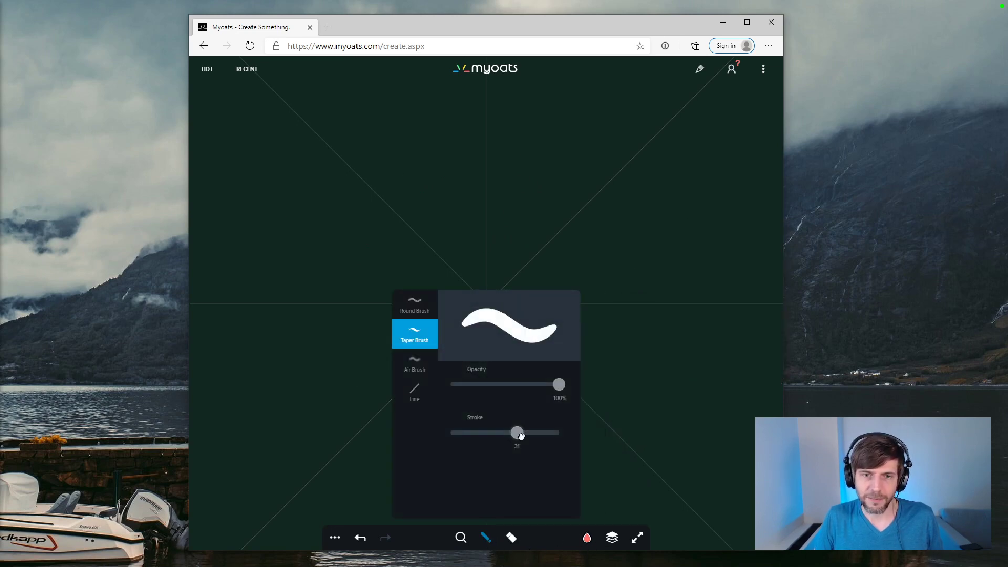
pyautogui.moveTo(521, 436); pyautogui.dragTo(567, 434)
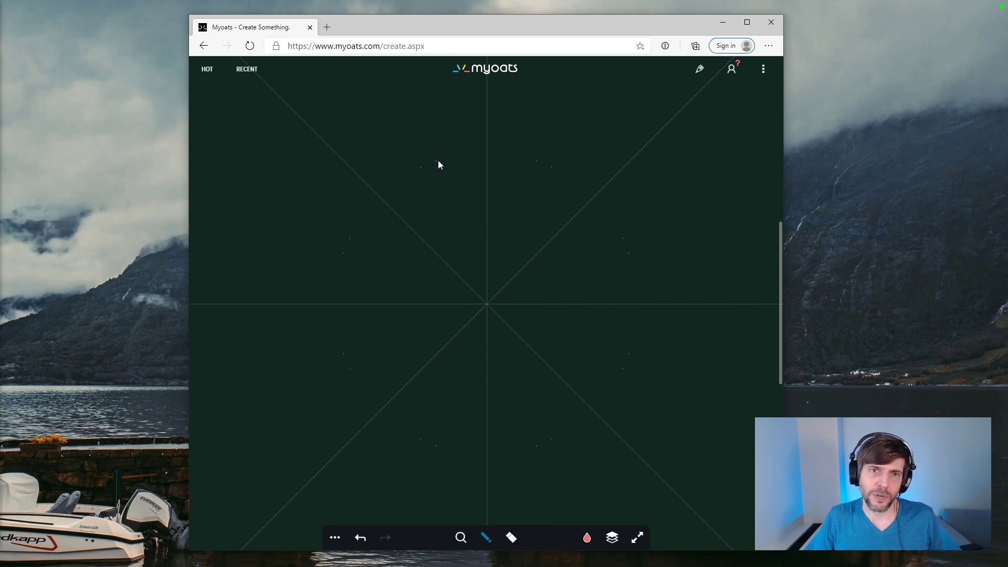
# Step: Set the drawing symmetry to 6 sides and turn mirroring off
pyautogui.click(335, 538)
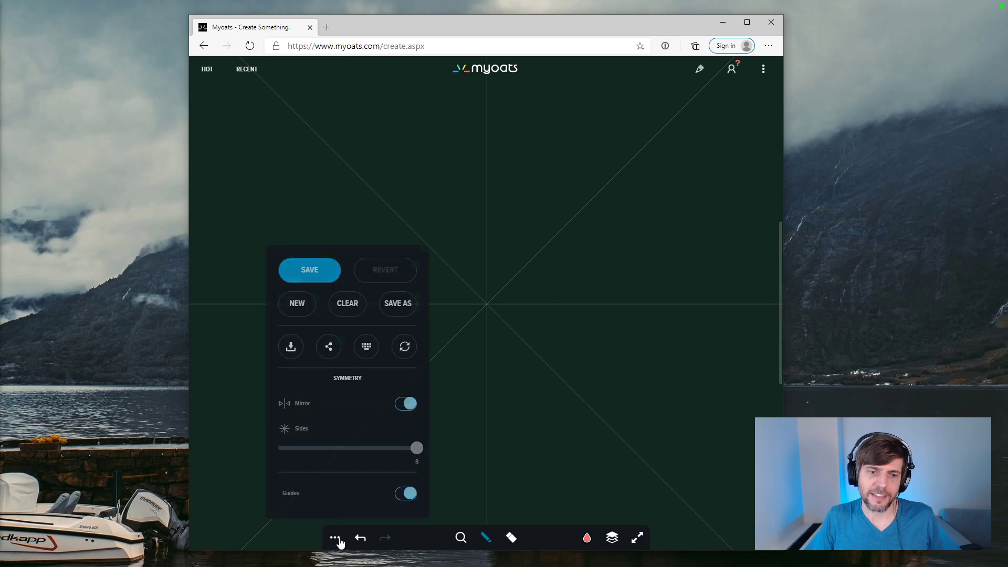
pyautogui.click(335, 537)
pyautogui.click(335, 538)
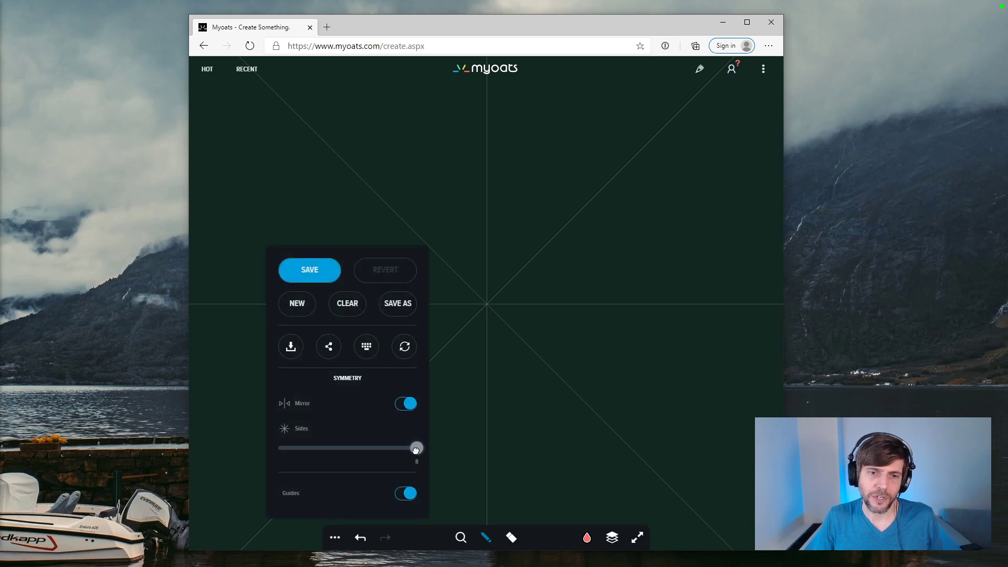
pyautogui.moveTo(416, 450); pyautogui.dragTo(371, 449)
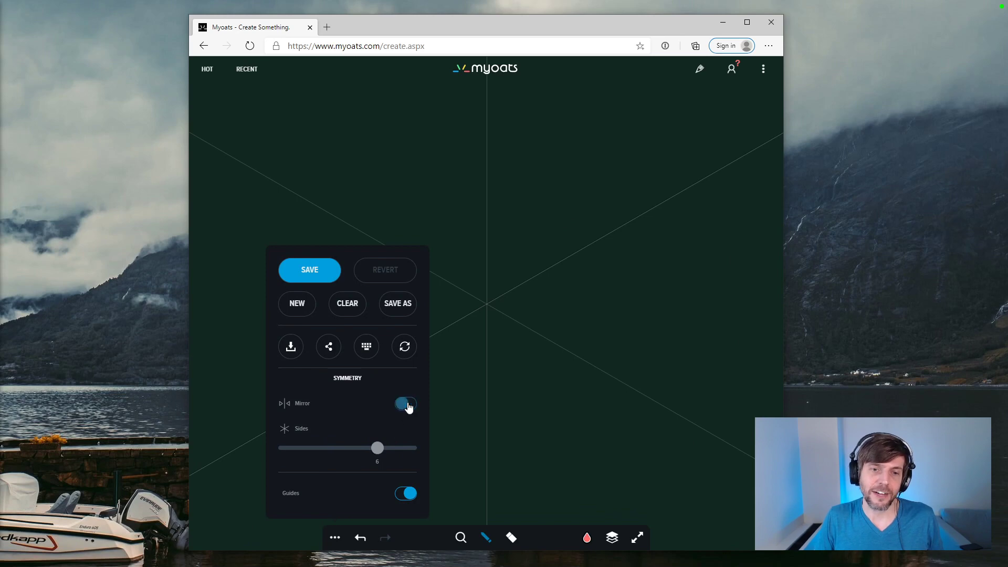
pyautogui.click(457, 219)
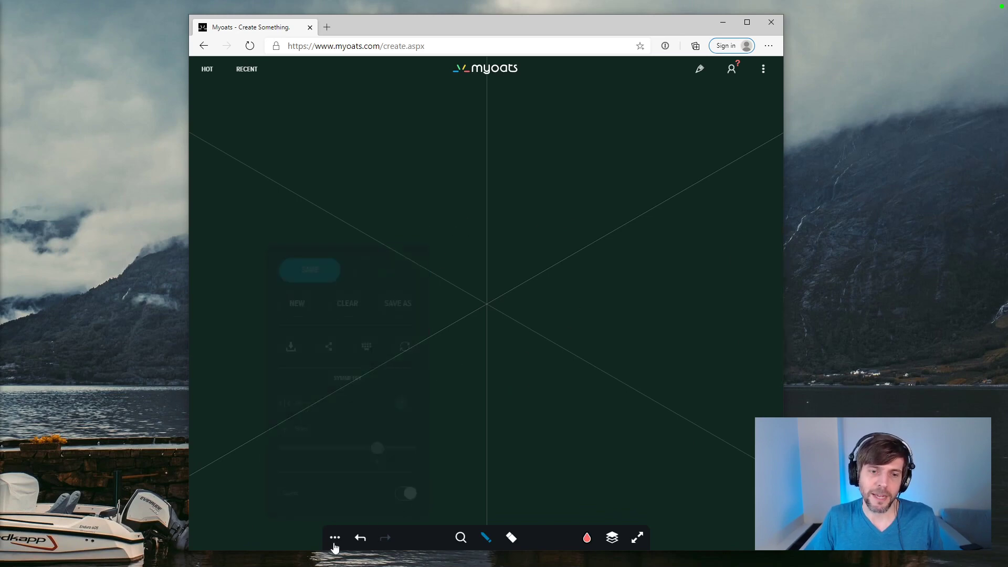
# Step: Turn mirroring back on and set the drawing symmetry to 3 sides
pyautogui.moveTo(335, 537)
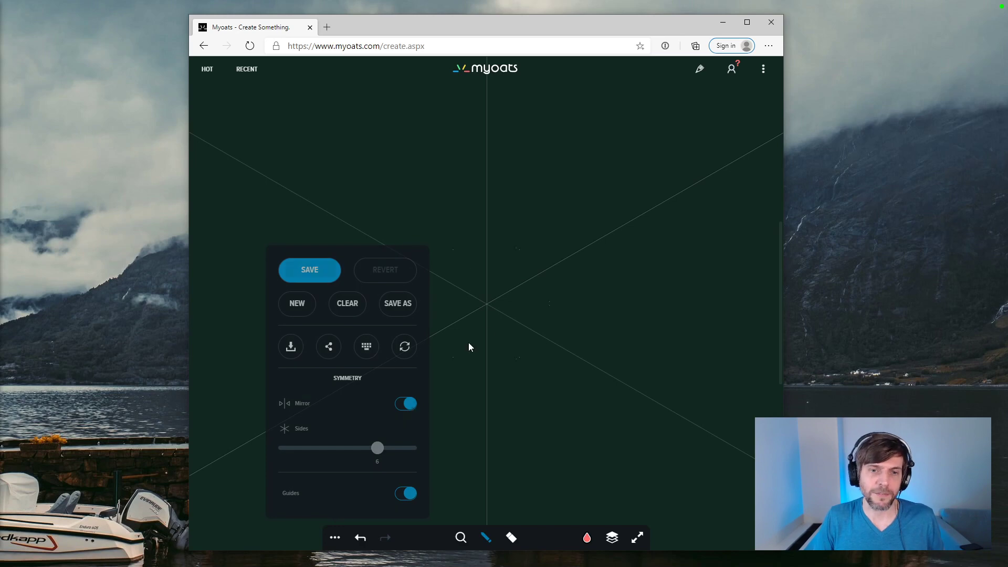
pyautogui.click(488, 306)
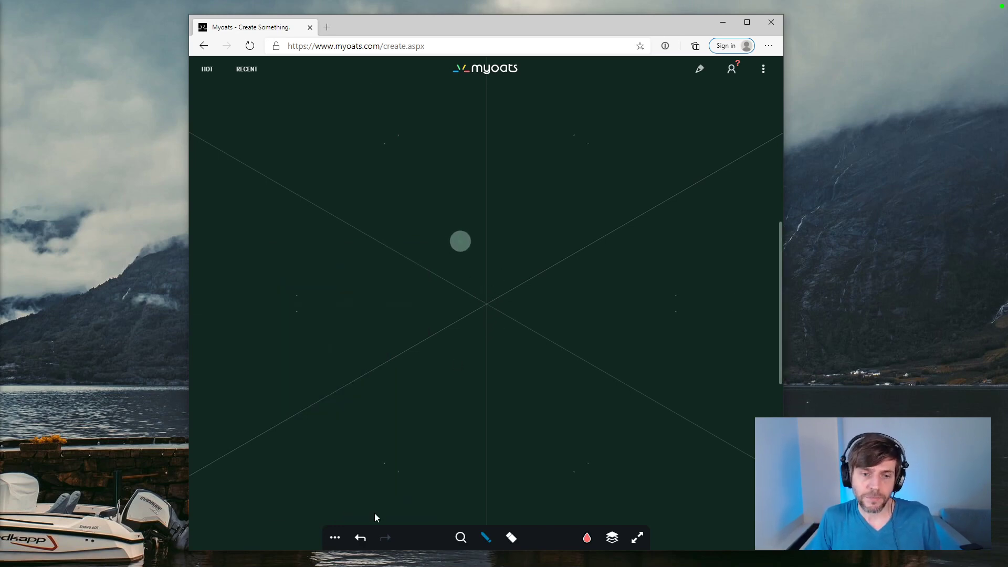
pyautogui.click(335, 537)
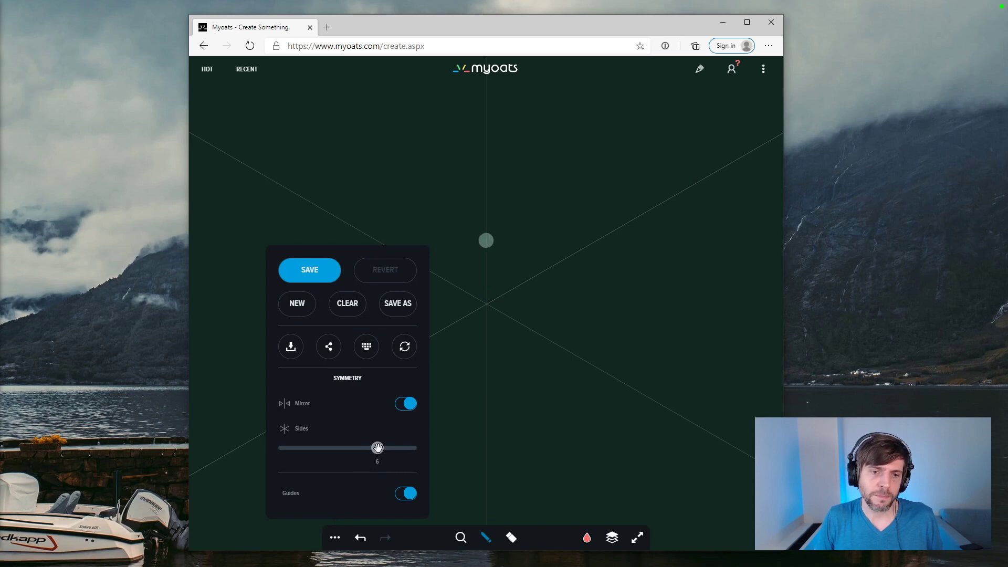
pyautogui.moveTo(377, 448); pyautogui.dragTo(314, 453)
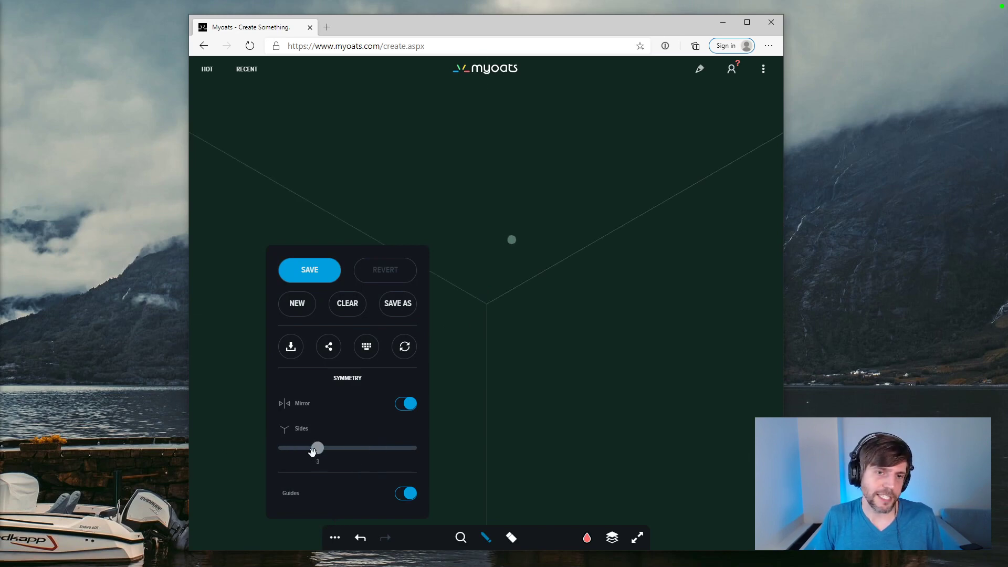
pyautogui.click(500, 336)
# Step: Paint a filled coral triangle with rounded corners around the symmetry centre using the Taper Brush at stroke 50 and 100% opacity
pyautogui.click(486, 538)
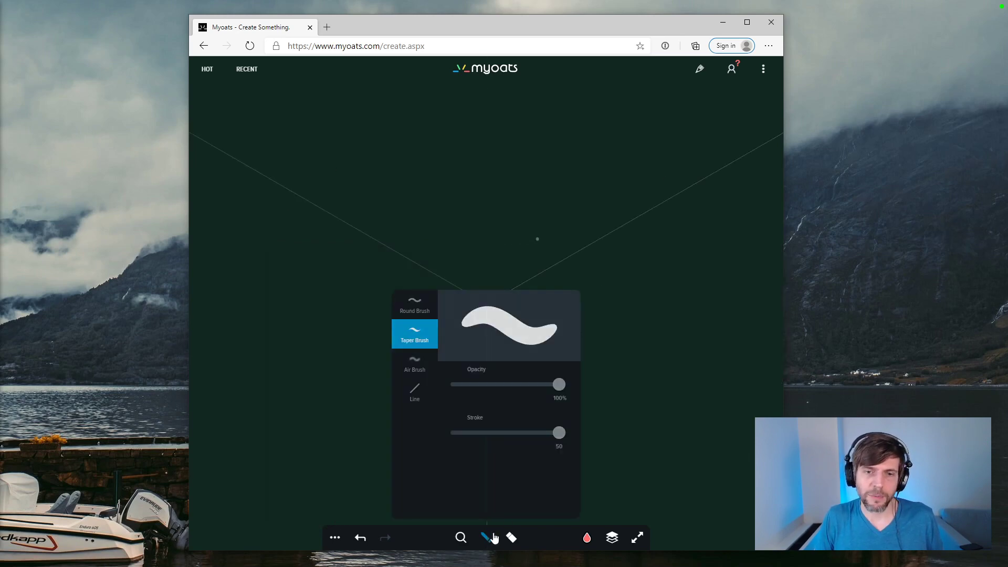
pyautogui.moveTo(559, 433)
pyautogui.mouseDown()
pyautogui.moveTo(492, 435)
pyautogui.moveTo(559, 434)
pyautogui.mouseUp()
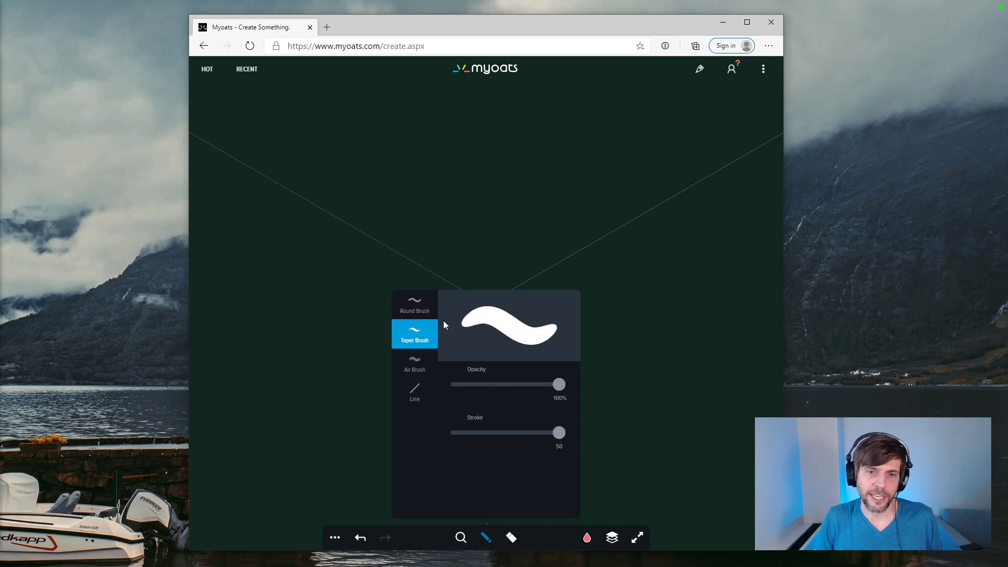
pyautogui.click(587, 537)
pyautogui.click(560, 372)
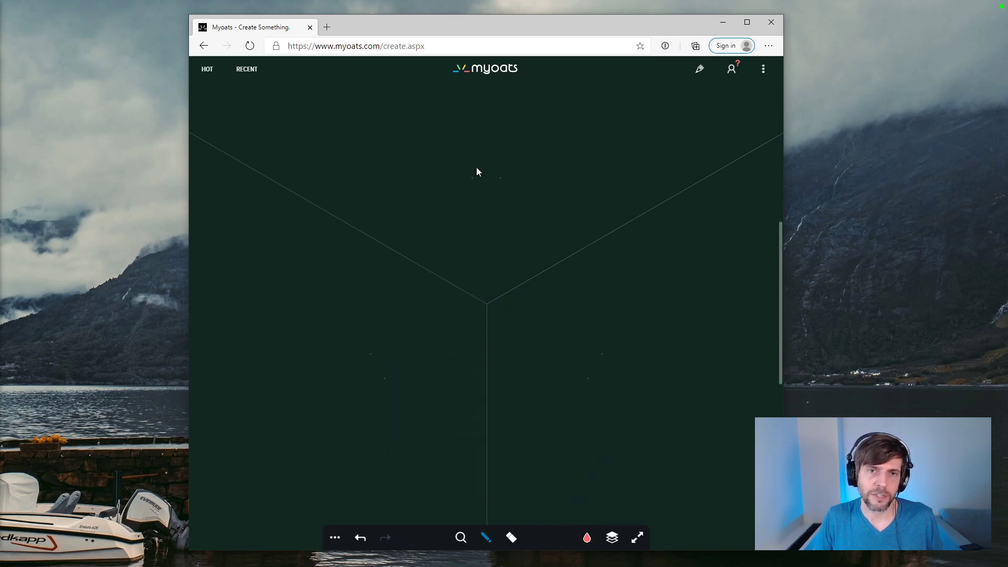
pyautogui.moveTo(475, 141)
pyautogui.mouseDown()
pyautogui.moveTo(490, 137)
pyautogui.moveTo(328, 373)
pyautogui.moveTo(342, 398)
pyautogui.moveTo(355, 399)
pyautogui.moveTo(339, 379)
pyautogui.moveTo(401, 355)
pyautogui.moveTo(441, 374)
pyautogui.moveTo(528, 376)
pyautogui.moveTo(516, 254)
pyautogui.moveTo(473, 345)
pyautogui.moveTo(479, 299)
pyautogui.moveTo(457, 272)
pyautogui.mouseUp()
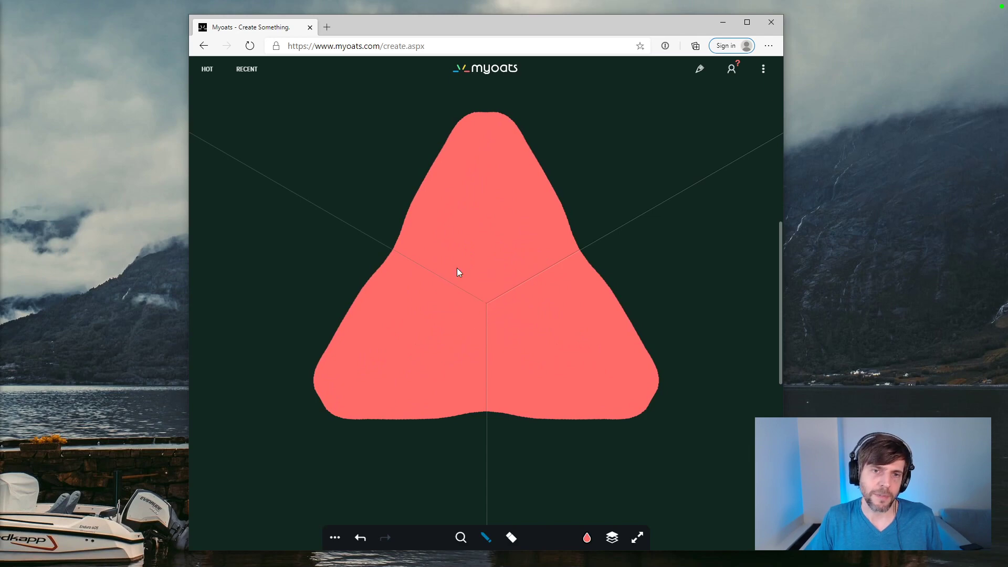
pyautogui.moveTo(463, 141); pyautogui.dragTo(374, 291)
# Step: Choose a pale cream colour and paint a filled circle at the triangle's centre
pyautogui.click(588, 538)
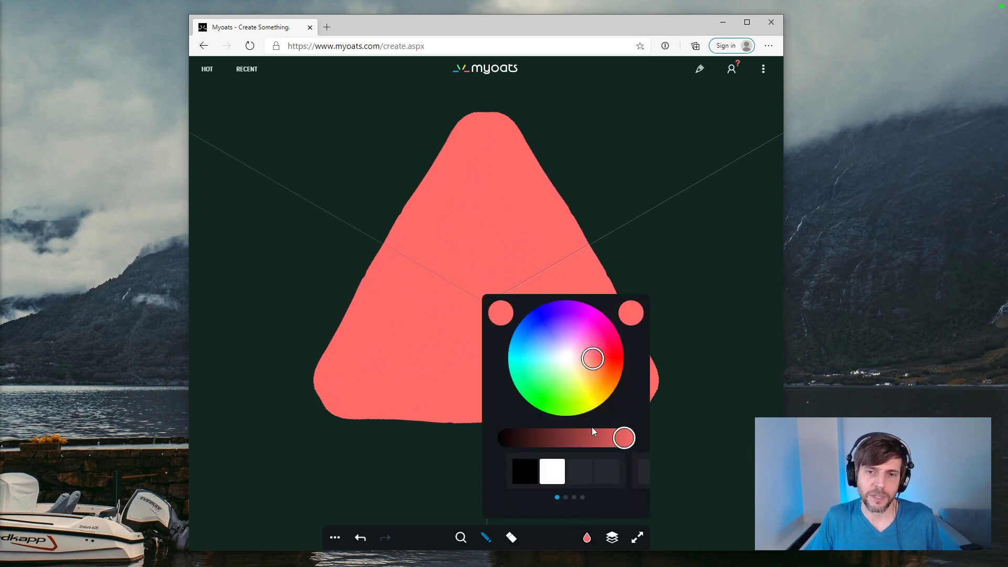
pyautogui.moveTo(578, 369); pyautogui.dragTo(568, 364)
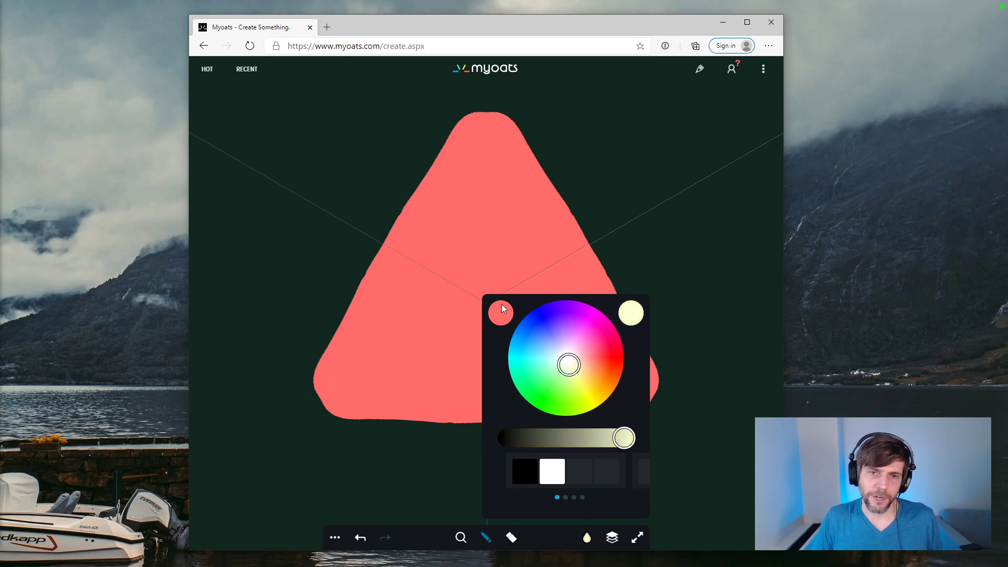
pyautogui.moveTo(487, 304)
pyautogui.mouseDown()
pyautogui.moveTo(461, 290)
pyautogui.moveTo(474, 320)
pyautogui.moveTo(499, 292)
pyautogui.moveTo(480, 275)
pyautogui.moveTo(457, 304)
pyautogui.moveTo(483, 331)
pyautogui.moveTo(513, 295)
pyautogui.moveTo(483, 274)
pyautogui.mouseUp()
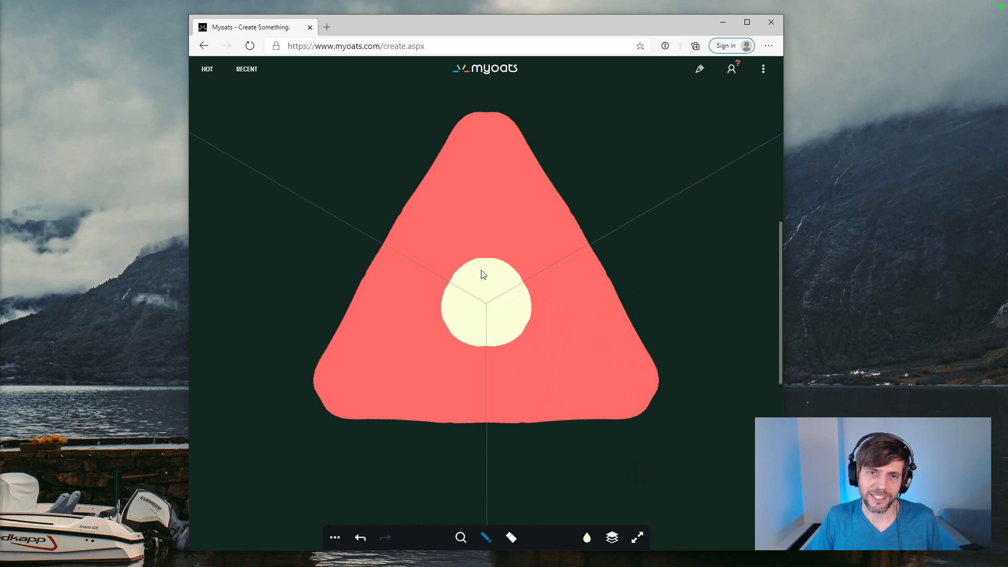
# Step: Outline the central cream circle and the outer edge of the triangle in orange-red
pyautogui.click(587, 537)
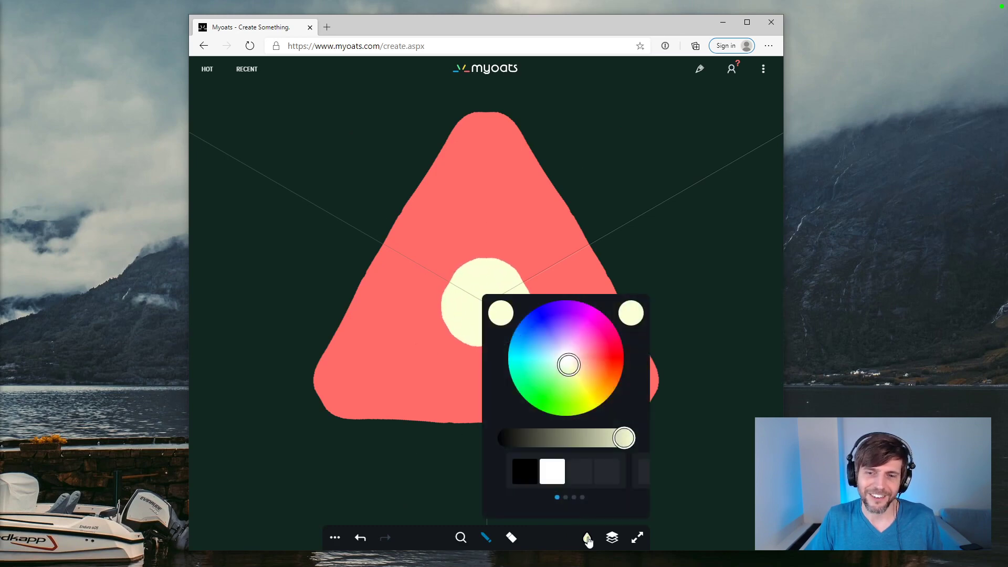
pyautogui.click(604, 367)
pyautogui.moveTo(465, 269)
pyautogui.mouseDown()
pyautogui.moveTo(440, 310)
pyautogui.moveTo(451, 338)
pyautogui.mouseUp()
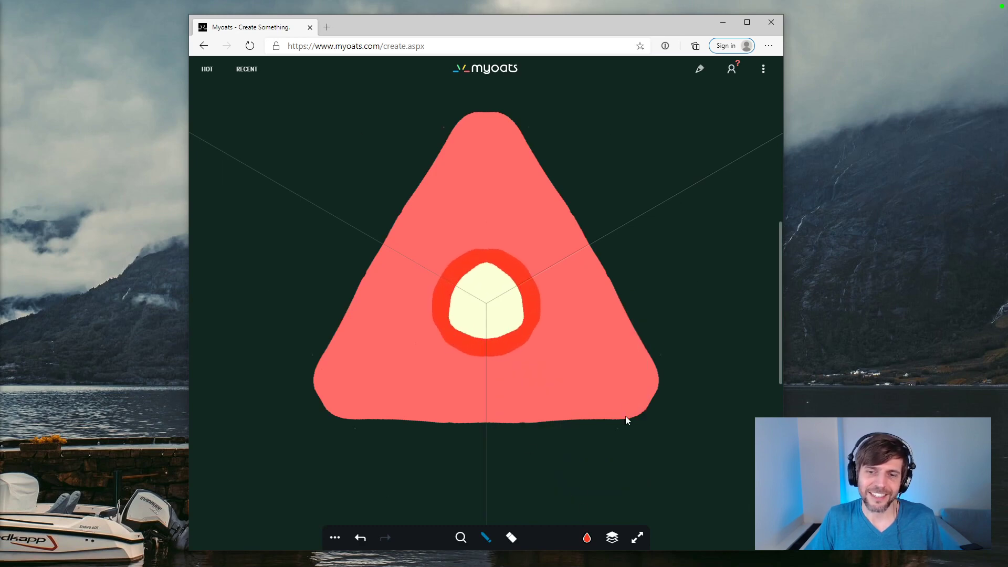
pyautogui.moveTo(467, 115)
pyautogui.mouseDown()
pyautogui.moveTo(432, 143)
pyautogui.moveTo(360, 262)
pyautogui.moveTo(314, 370)
pyautogui.moveTo(327, 418)
pyautogui.moveTo(478, 409)
pyautogui.mouseUp()
# Step: Choose a pale mint colour and paint a small dot in the middle of the cream circle
pyautogui.click(612, 537)
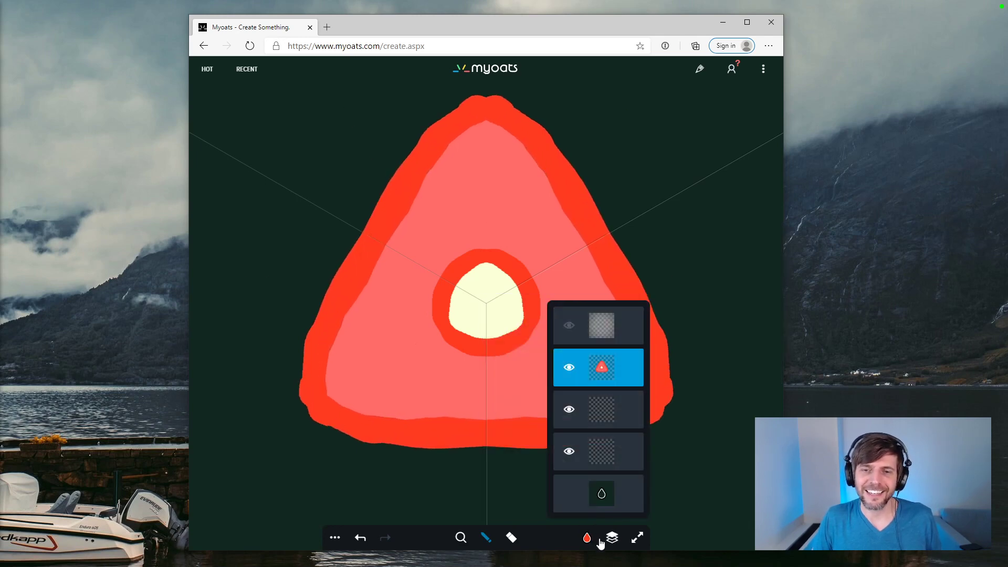
pyautogui.moveTo(588, 538)
pyautogui.click(572, 375)
pyautogui.moveTo(572, 375); pyautogui.dragTo(552, 389)
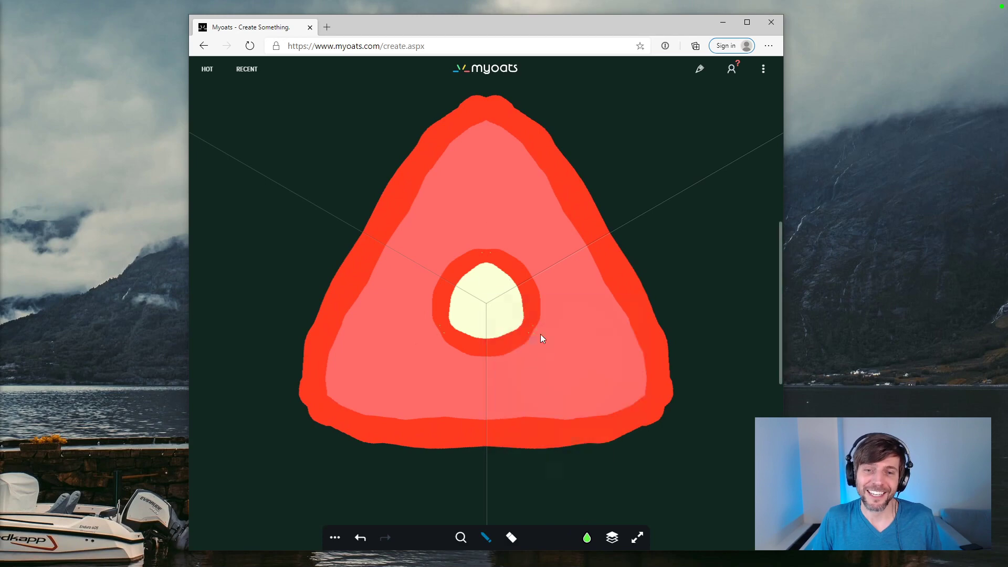
pyautogui.moveTo(587, 538)
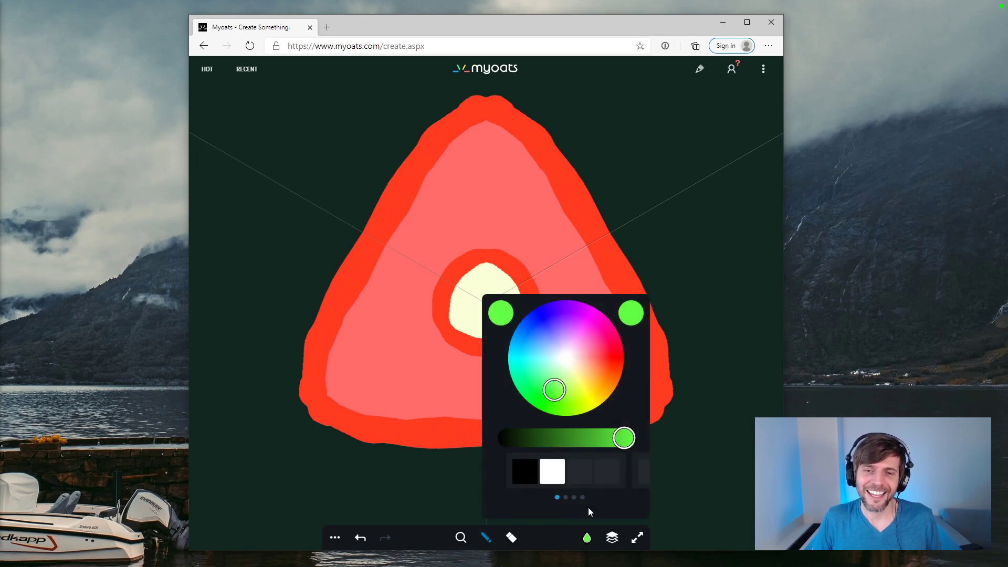
pyautogui.click(559, 363)
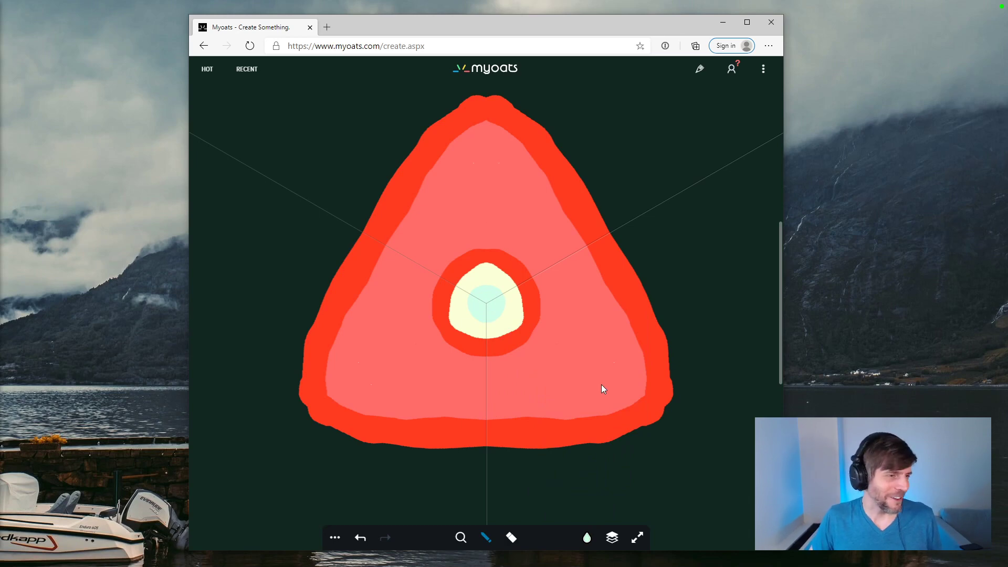
# Step: Clear the triangle drawing from the canvas and set the symmetry to 5 sides
pyautogui.moveTo(334, 537)
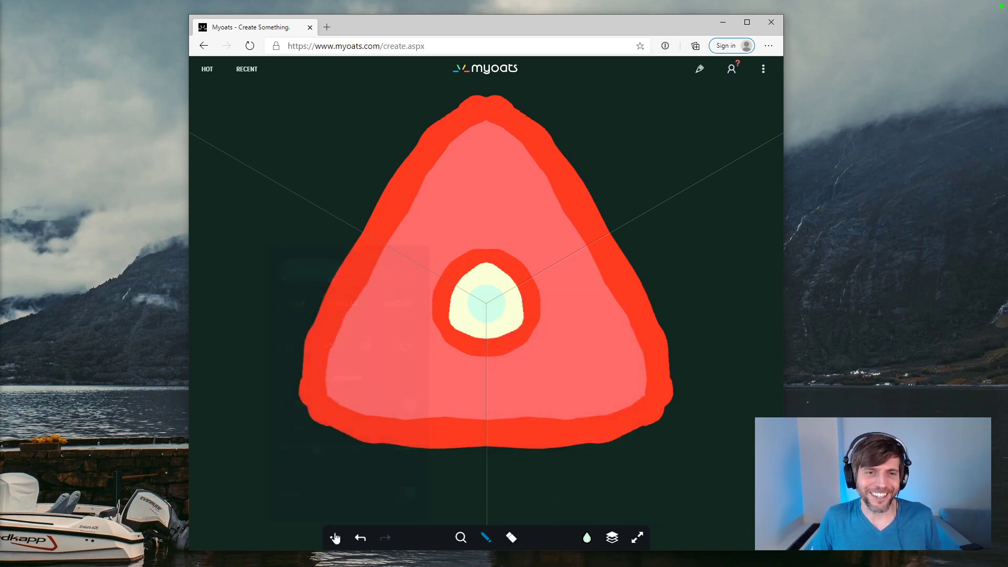
pyautogui.click(347, 302)
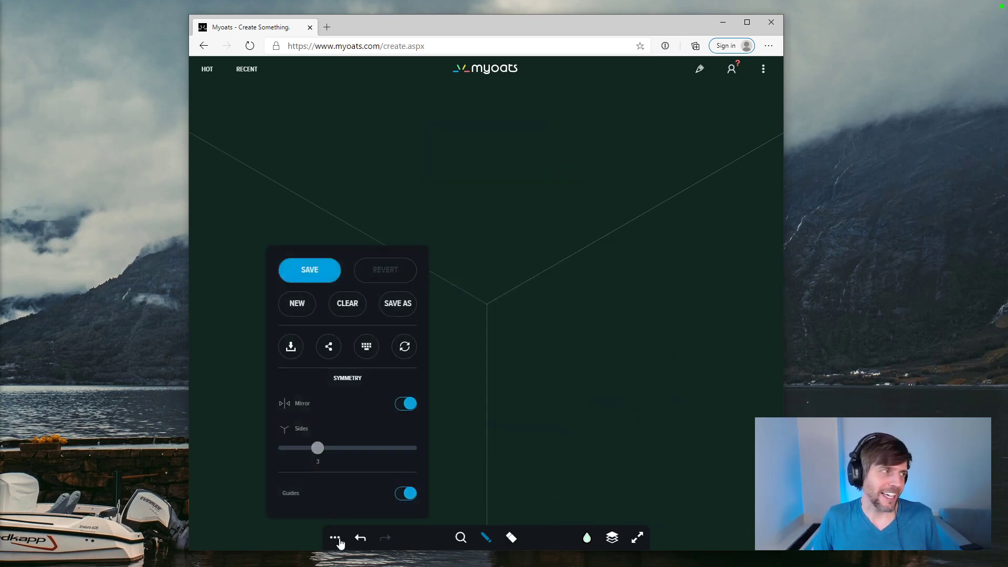
pyautogui.moveTo(317, 448); pyautogui.dragTo(371, 449)
pyautogui.click(465, 163)
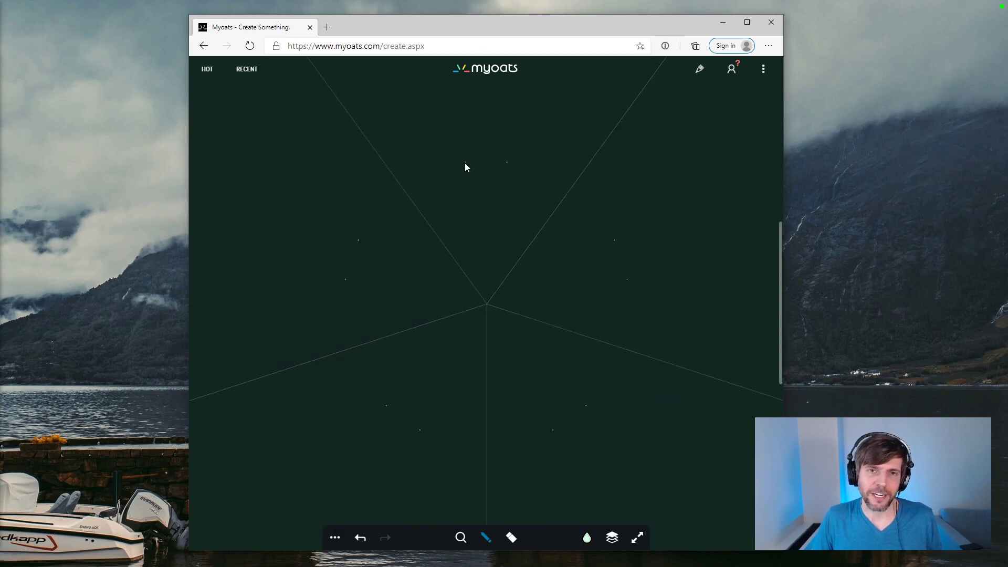
# Step: Paint a filled pale mint five-pointed star and outline its edge in light orange
pyautogui.moveTo(454, 181)
pyautogui.mouseDown()
pyautogui.moveTo(486, 126)
pyautogui.moveTo(542, 226)
pyautogui.moveTo(503, 150)
pyautogui.moveTo(439, 232)
pyautogui.moveTo(446, 316)
pyautogui.moveTo(422, 387)
pyautogui.moveTo(515, 332)
pyautogui.moveTo(545, 346)
pyautogui.moveTo(462, 286)
pyautogui.mouseUp()
pyautogui.moveTo(587, 539)
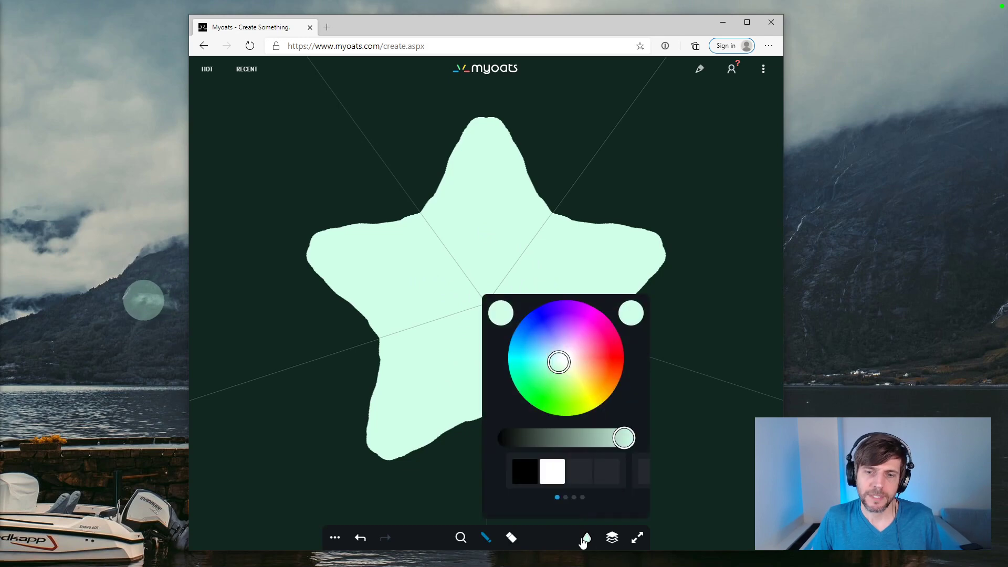
pyautogui.click(587, 372)
pyautogui.moveTo(485, 114)
pyautogui.mouseDown()
pyautogui.moveTo(458, 129)
pyautogui.moveTo(440, 173)
pyautogui.moveTo(407, 208)
pyautogui.moveTo(370, 220)
pyautogui.mouseUp()
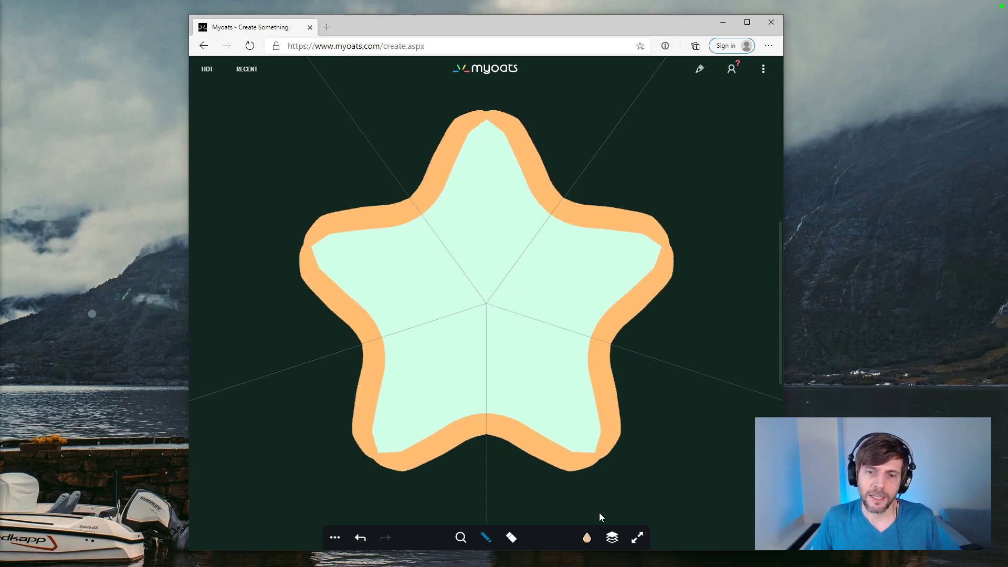
# Step: Paint an eye at the star's centre with a blue ring, a pale pink fill and a magenta pupil
pyautogui.moveTo(584, 550)
pyautogui.click(539, 331)
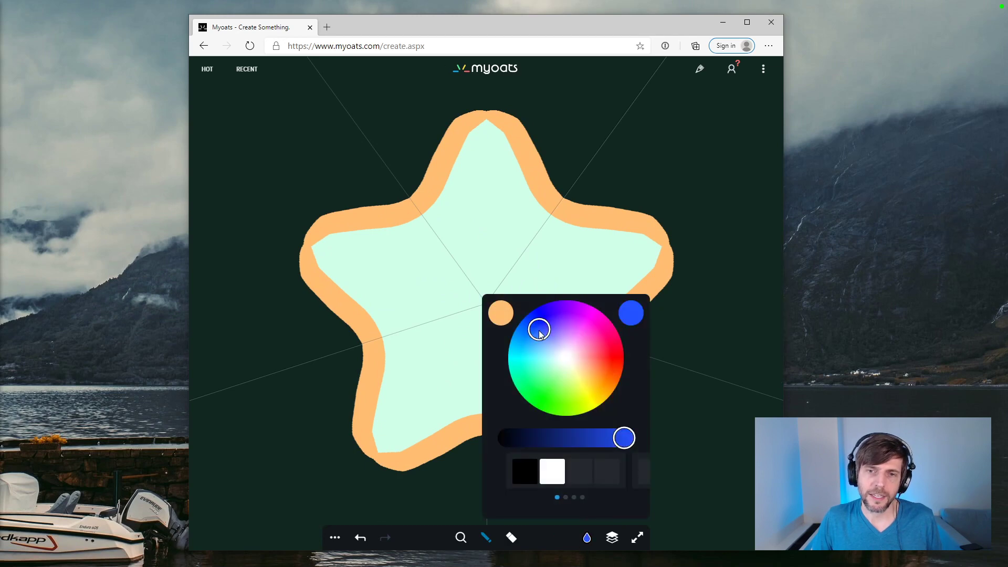
pyautogui.moveTo(474, 245)
pyautogui.mouseDown()
pyautogui.moveTo(430, 276)
pyautogui.moveTo(419, 309)
pyautogui.moveTo(493, 314)
pyautogui.moveTo(511, 290)
pyautogui.moveTo(460, 328)
pyautogui.mouseUp()
pyautogui.moveTo(587, 538)
pyautogui.click(574, 360)
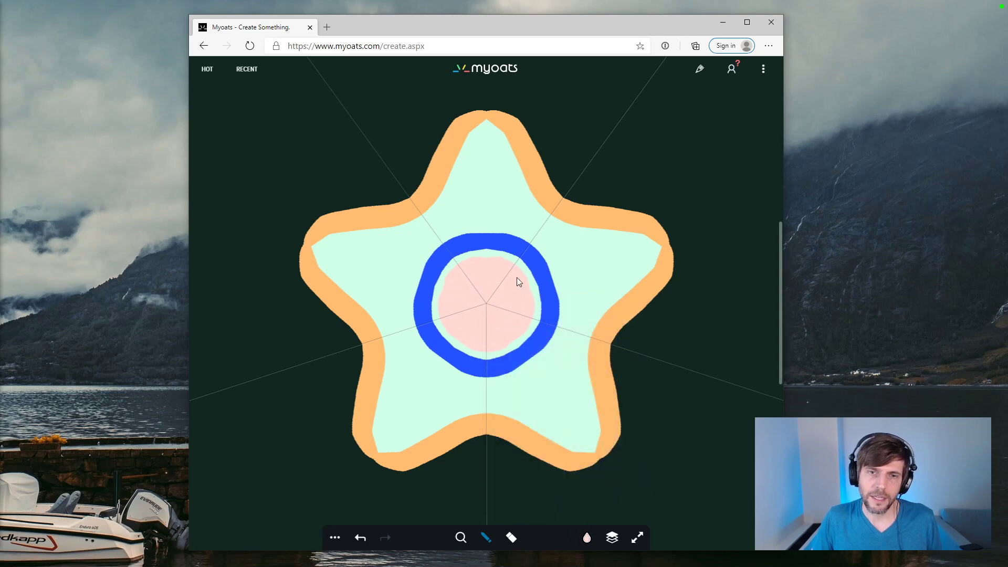
pyautogui.moveTo(517, 282)
pyautogui.mouseDown()
pyautogui.moveTo(458, 269)
pyautogui.moveTo(449, 310)
pyautogui.mouseUp()
pyautogui.moveTo(587, 538)
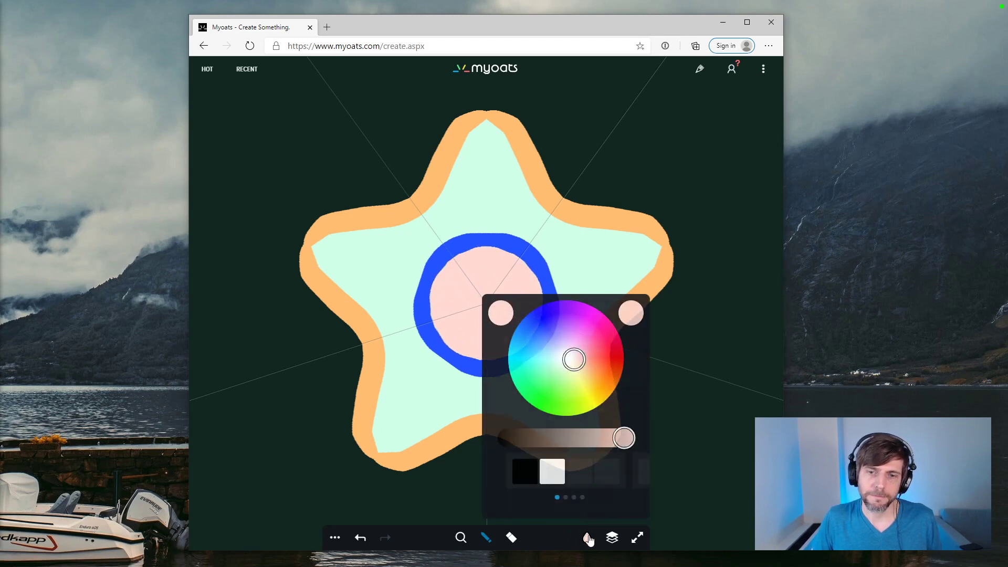
pyautogui.click(586, 327)
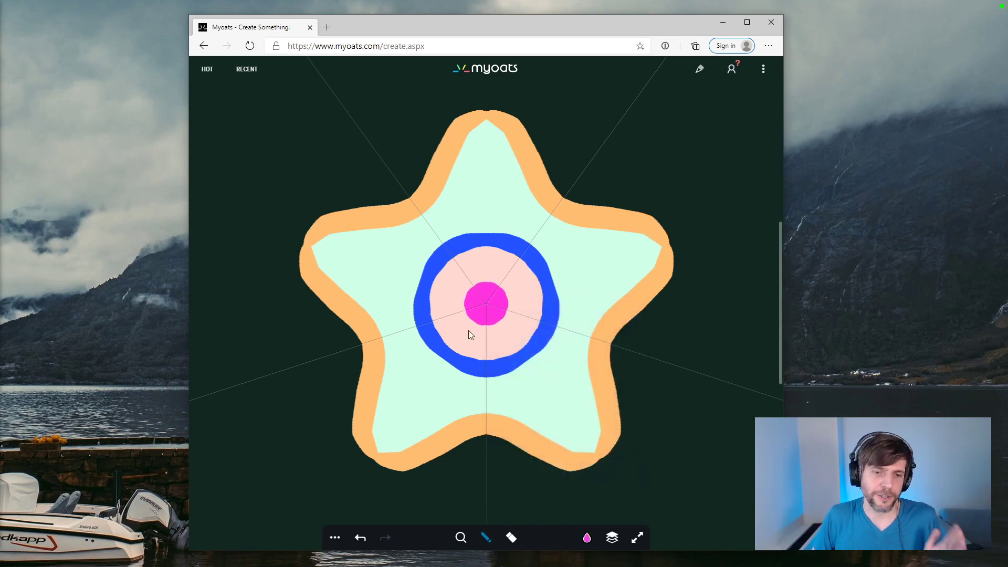
# Step: Raise the drawing symmetry to 8 sides
pyautogui.click(335, 538)
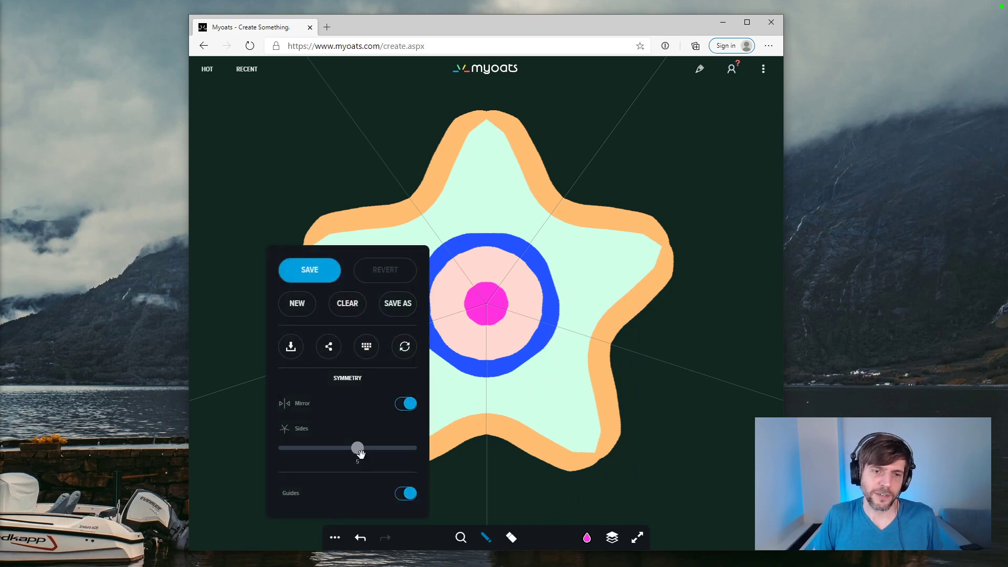
pyautogui.moveTo(360, 451); pyautogui.dragTo(415, 451)
# Step: Open the artist's Instagram profile in a new browser tab and display the Study 007 post
pyautogui.hotkey('ctrl', 't')
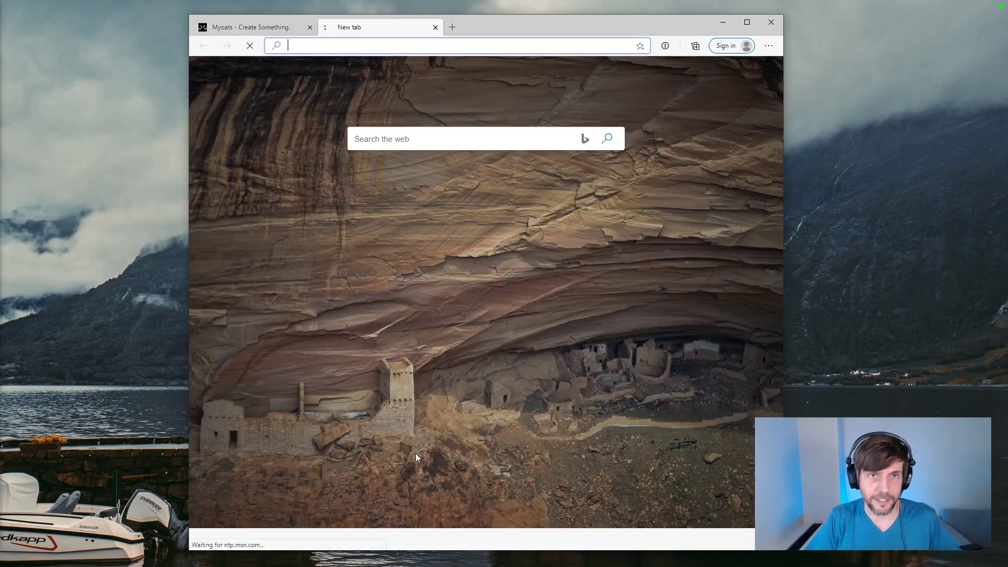
pyautogui.write('instagram.com')
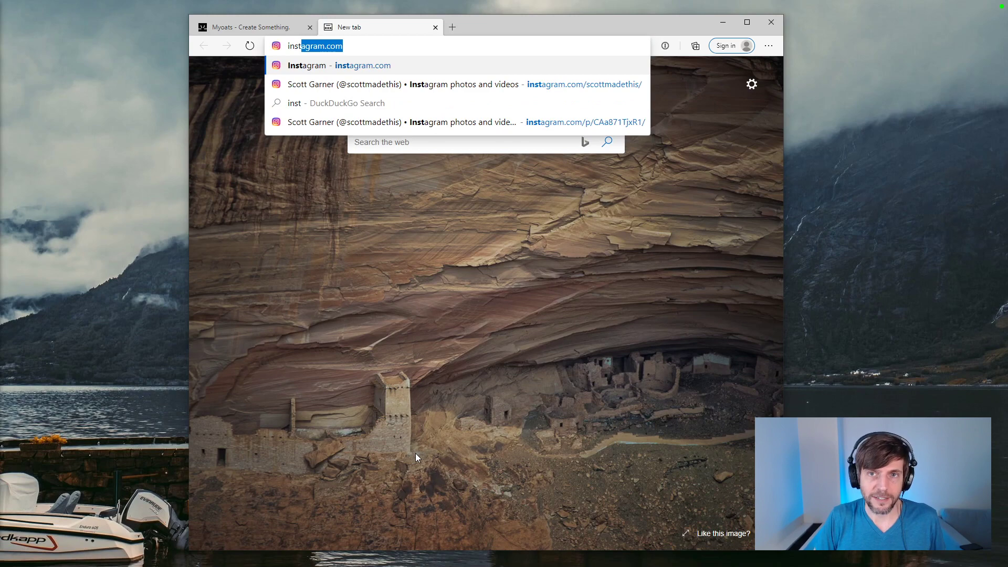
pyautogui.press('Down')
pyautogui.press('Return')
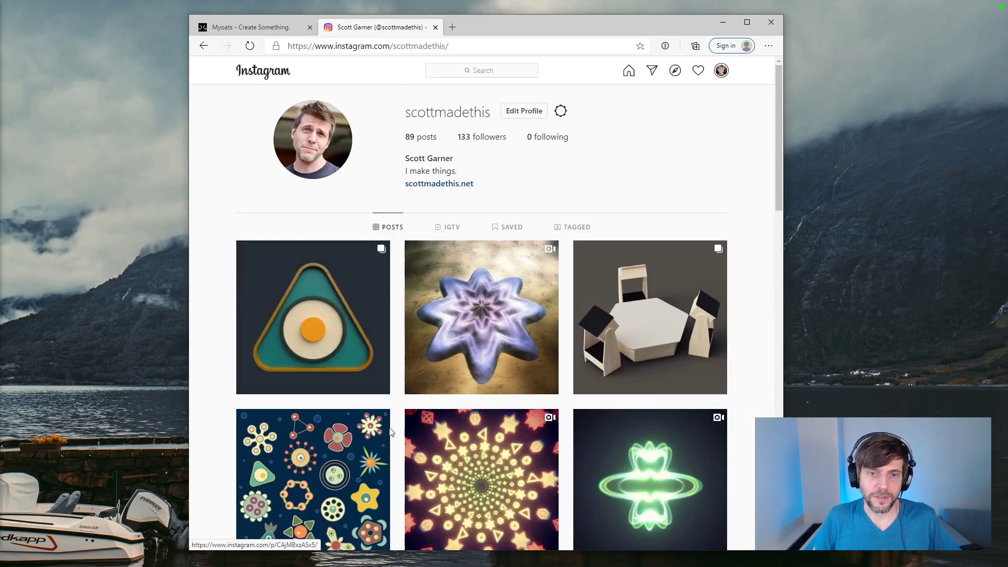
pyautogui.click(388, 431)
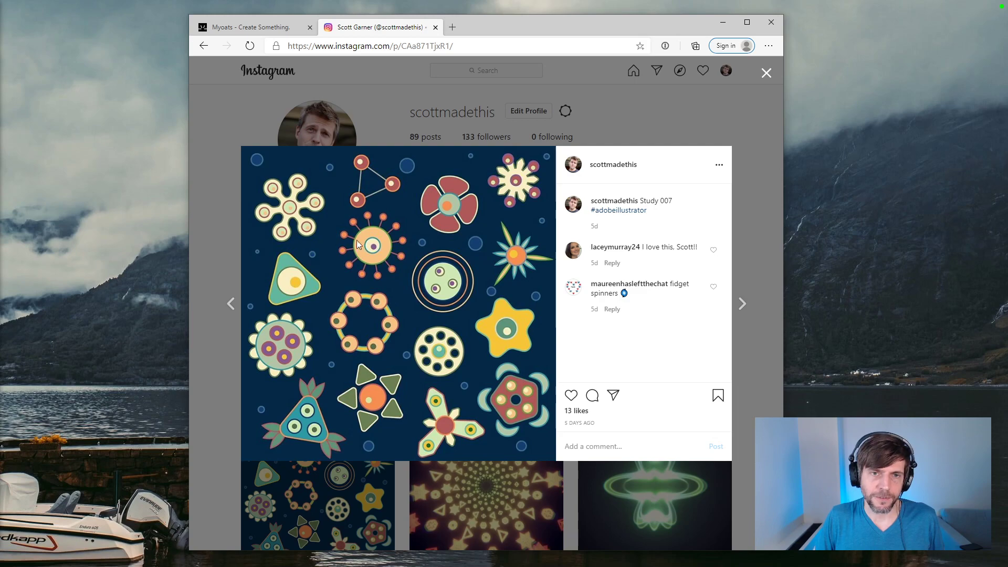
# Step: Return to the Myoats canvas and clear the star drawing
pyautogui.click(257, 27)
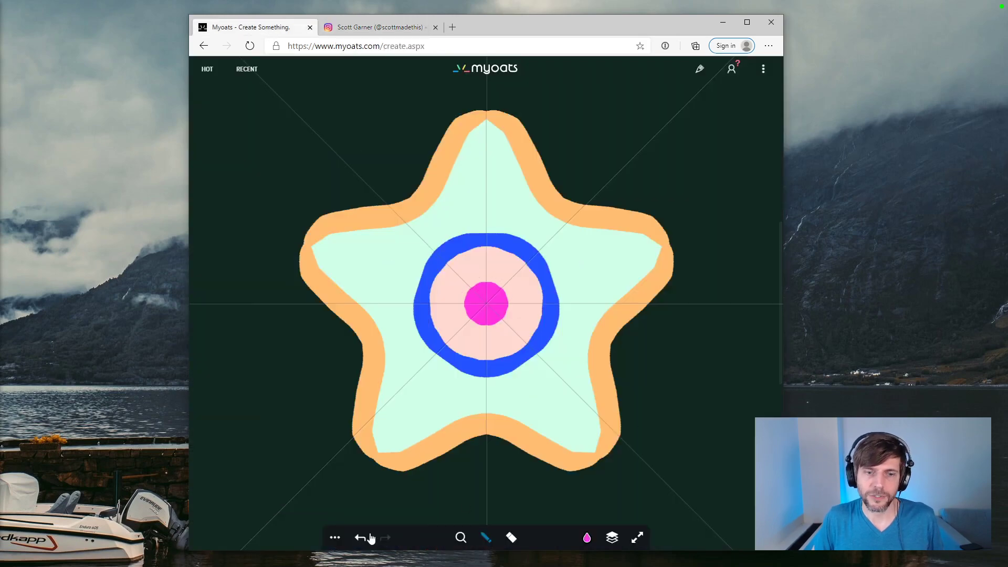
pyautogui.click(335, 537)
pyautogui.click(343, 304)
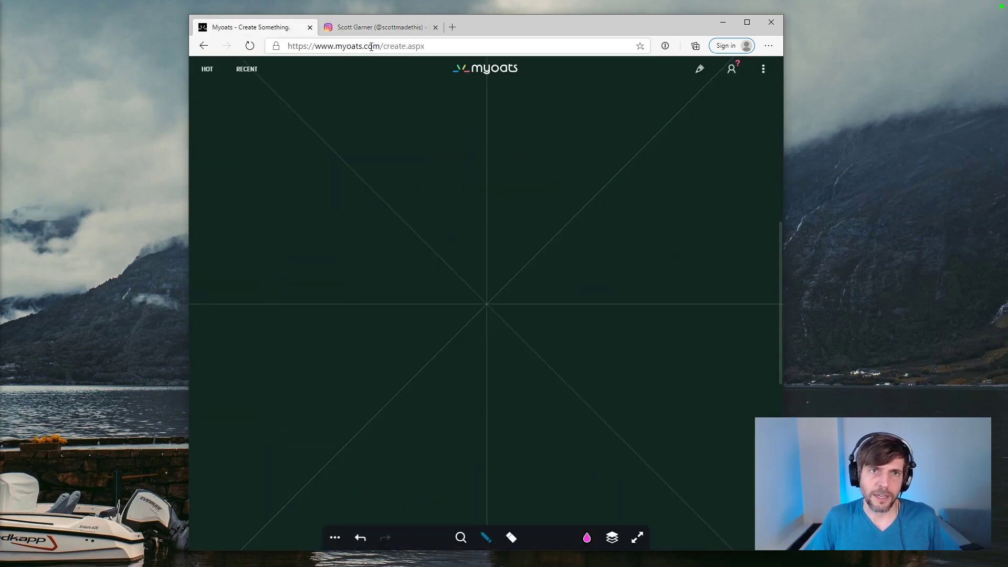
# Step: View the Study 007 post again for comparison and bring up the symmetry settings on the Myoats canvas
pyautogui.click(378, 27)
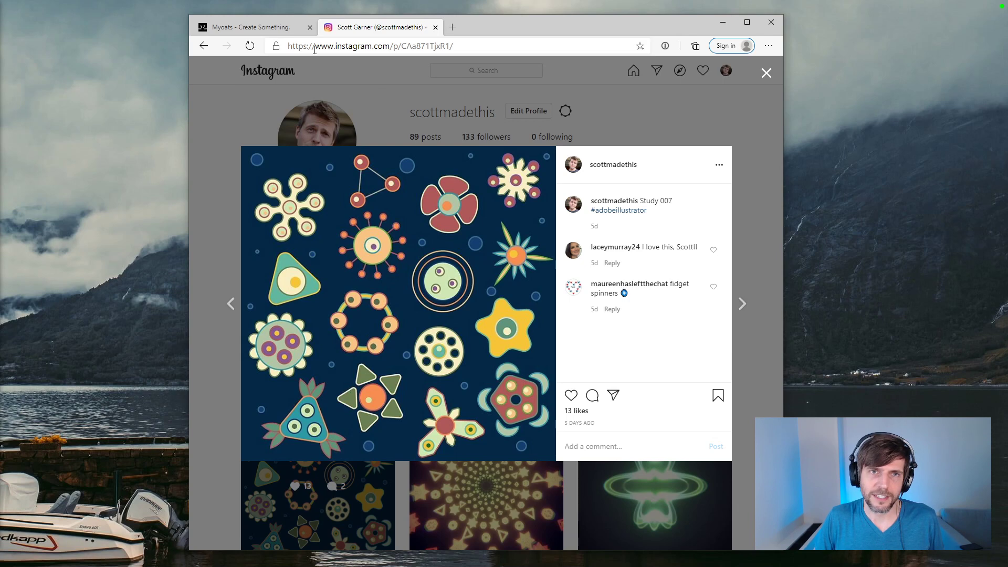
pyautogui.click(257, 27)
pyautogui.click(335, 538)
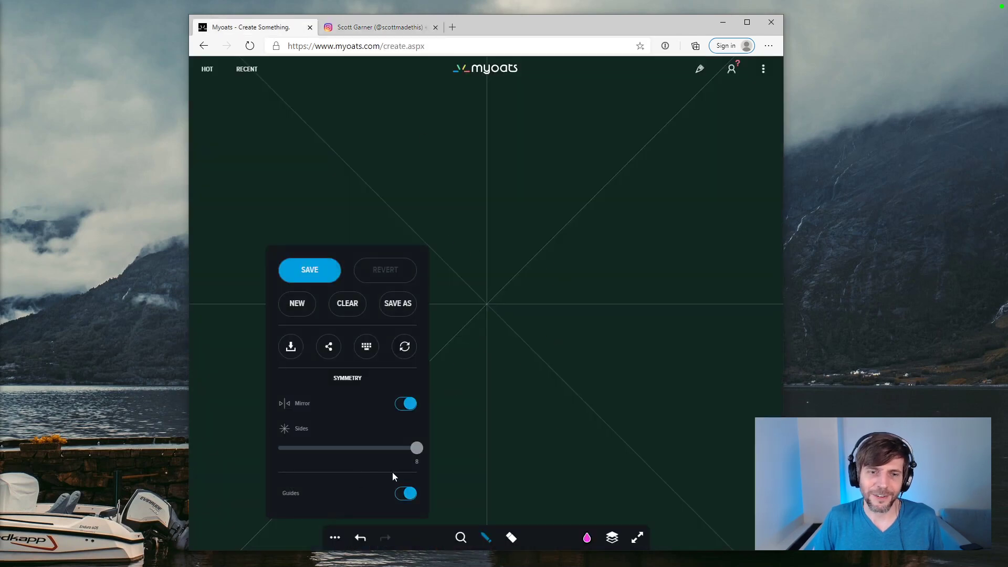
# Step: Paint a solid magenta disc around the canvas centre using the 8-sided mirrored brush
pyautogui.click(458, 388)
pyautogui.click(493, 198)
pyautogui.moveTo(493, 185)
pyautogui.mouseDown()
pyautogui.moveTo(407, 225)
pyautogui.moveTo(391, 324)
pyautogui.moveTo(548, 313)
pyautogui.moveTo(480, 287)
pyautogui.mouseUp()
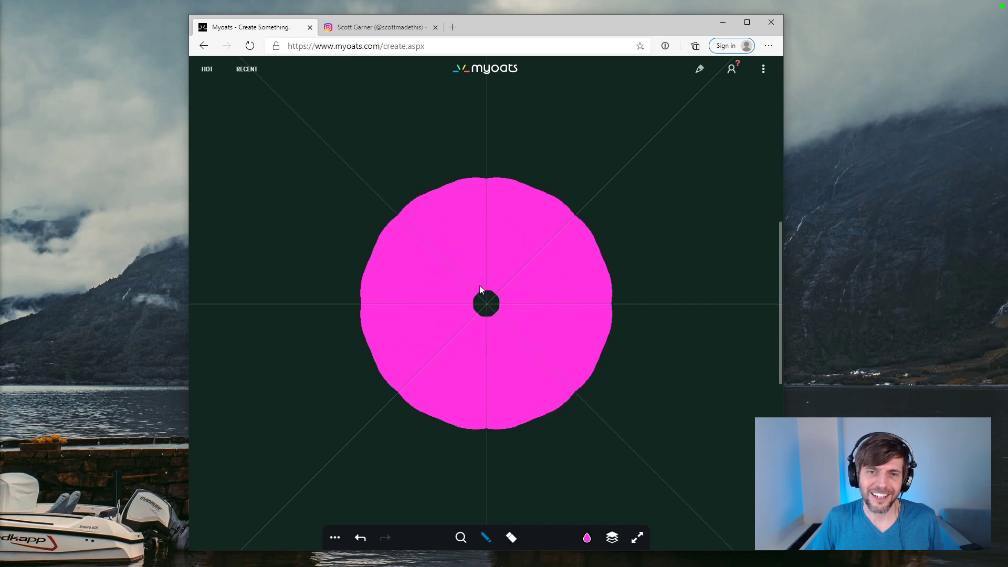
# Step: Paint an orange ring inside the magenta disc and fill its interior with pale peach to form an eye
pyautogui.click(587, 538)
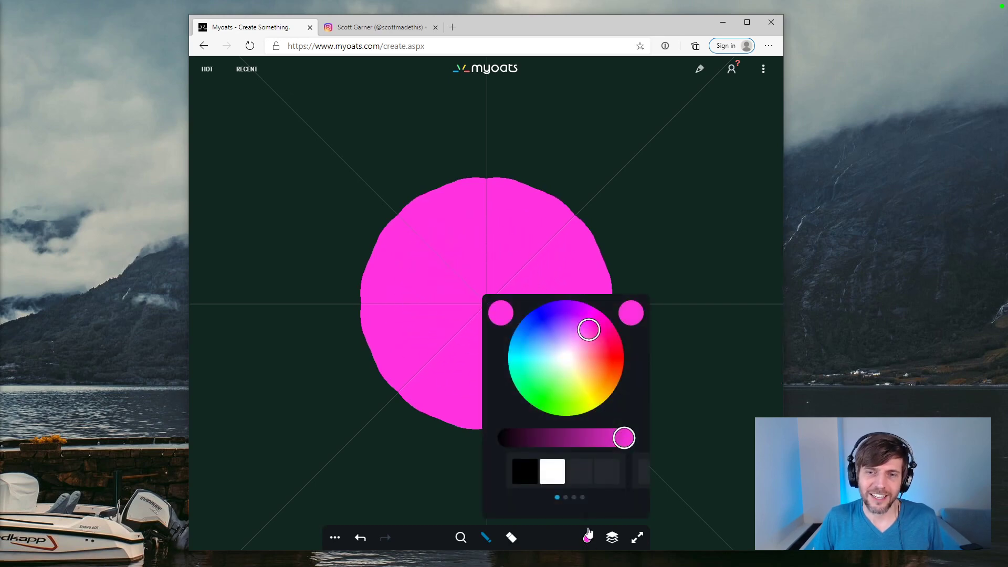
pyautogui.click(608, 376)
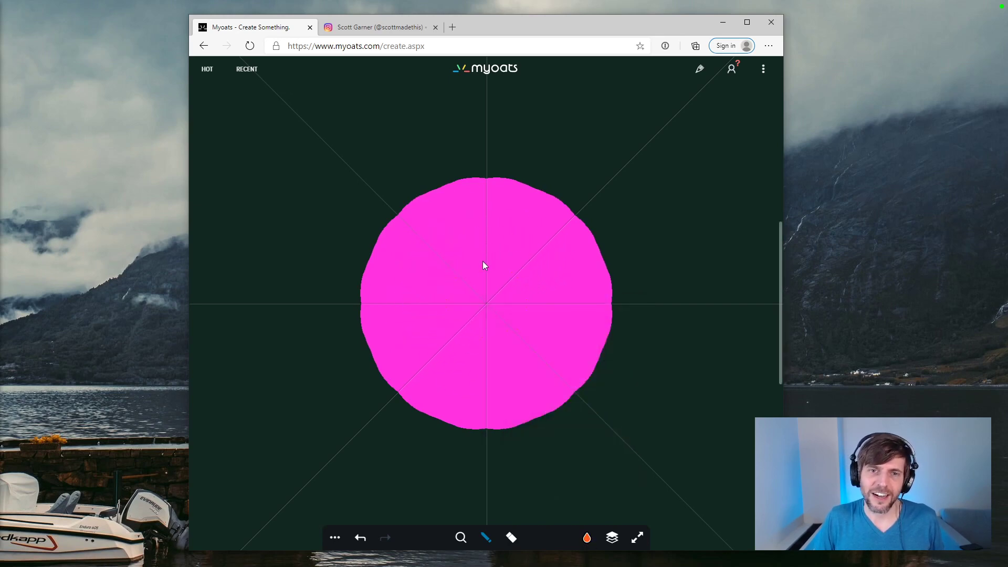
pyautogui.click(588, 537)
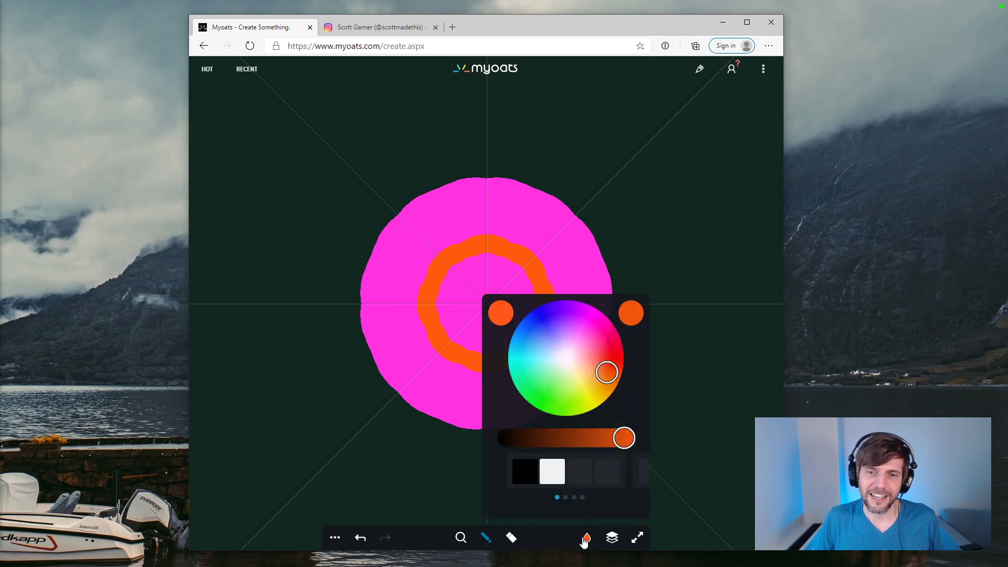
pyautogui.click(576, 364)
pyautogui.moveTo(479, 306)
pyautogui.mouseDown()
pyautogui.moveTo(482, 322)
pyautogui.moveTo(504, 296)
pyautogui.moveTo(452, 293)
pyautogui.moveTo(479, 302)
pyautogui.mouseUp()
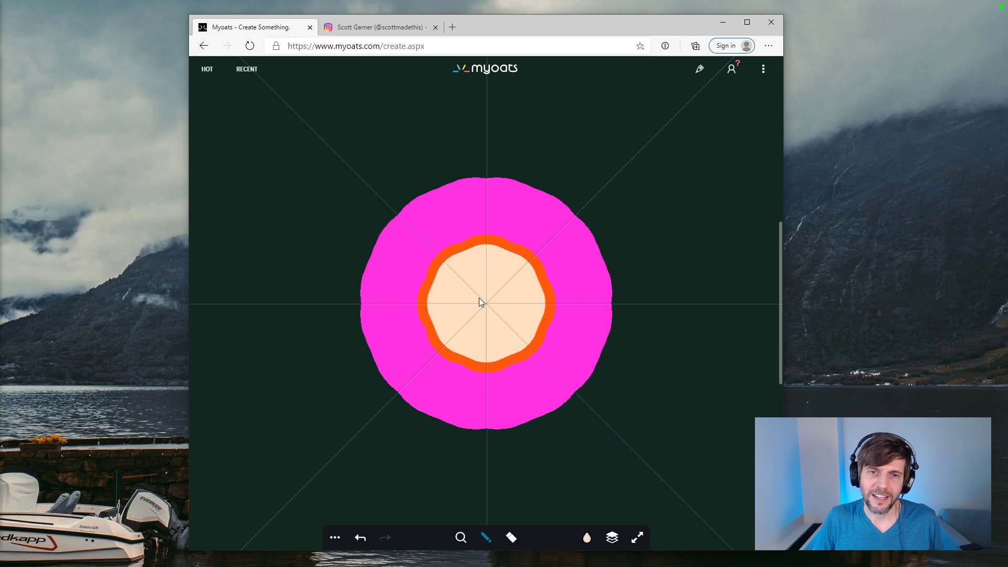
# Step: Outline the magenta disc with a bright blue ring and paint a matching blue pupil at the eye's centre
pyautogui.click(587, 537)
pyautogui.click(535, 334)
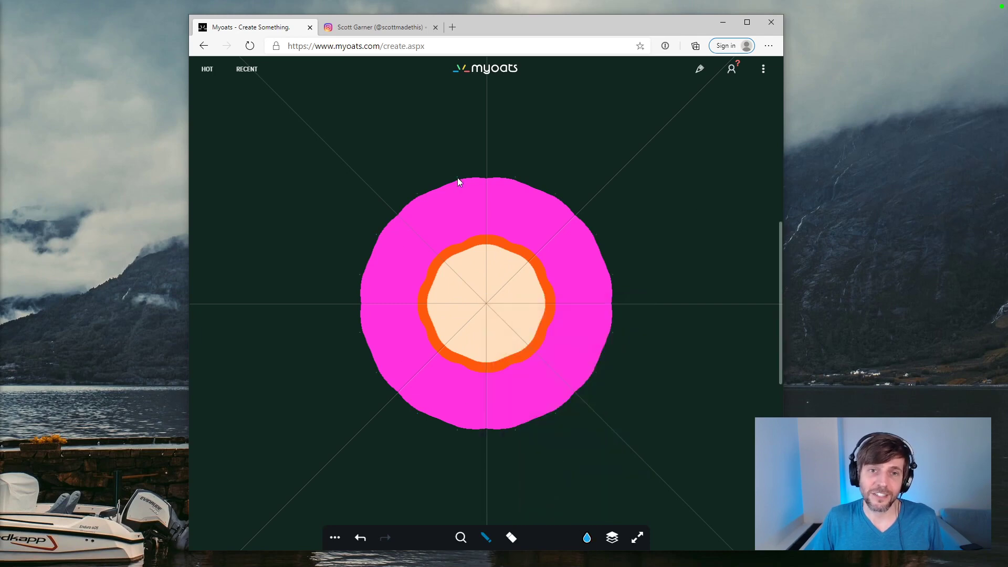
pyautogui.moveTo(458, 178)
pyautogui.mouseDown()
pyautogui.moveTo(415, 194)
pyautogui.moveTo(377, 236)
pyautogui.mouseUp()
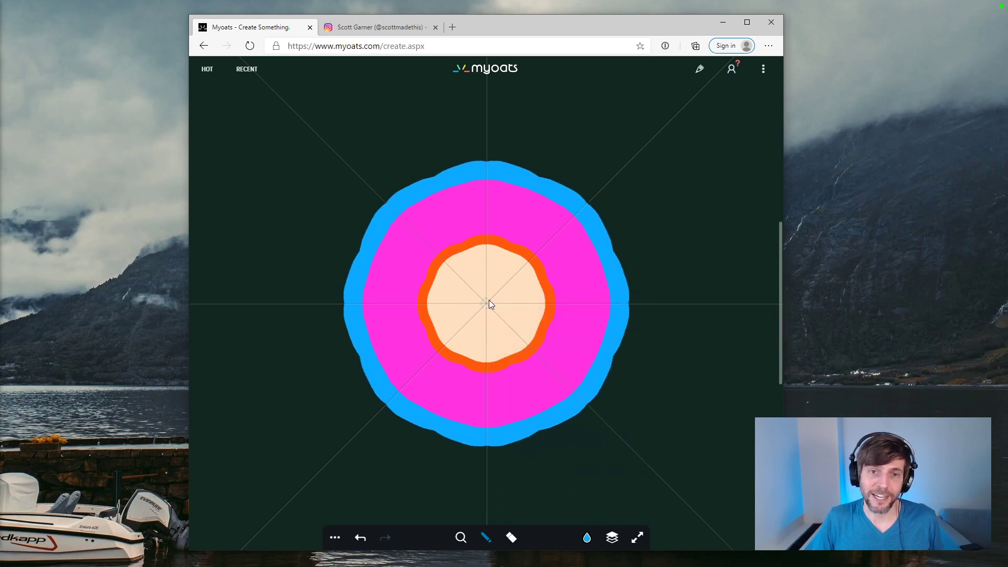
pyautogui.click(587, 538)
# Step: Reduce the round brush's stroke size and paint eight coral-red stalks with round knobs radiating from the blue ring
pyautogui.click(485, 538)
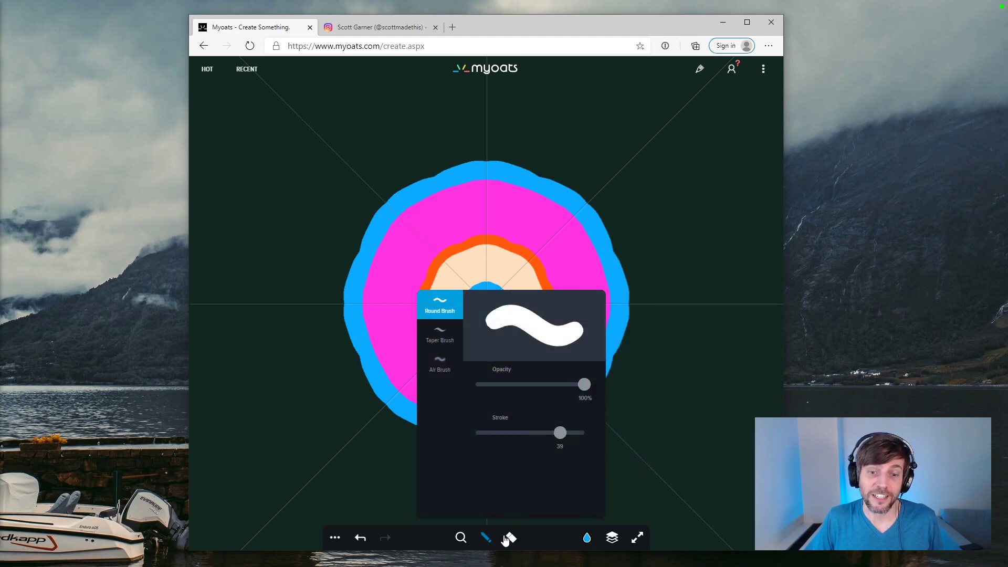
pyautogui.moveTo(559, 433); pyautogui.dragTo(481, 433)
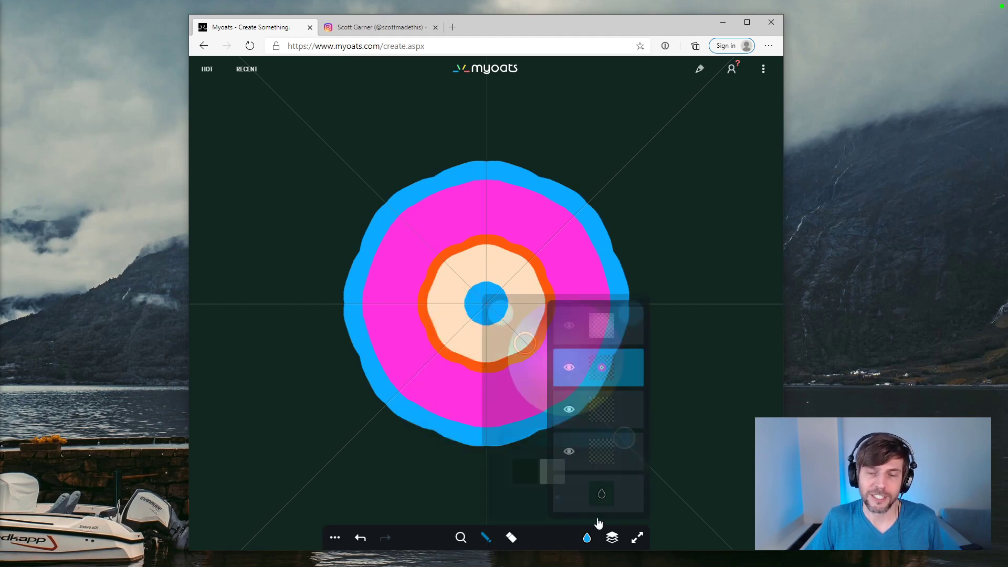
pyautogui.click(587, 538)
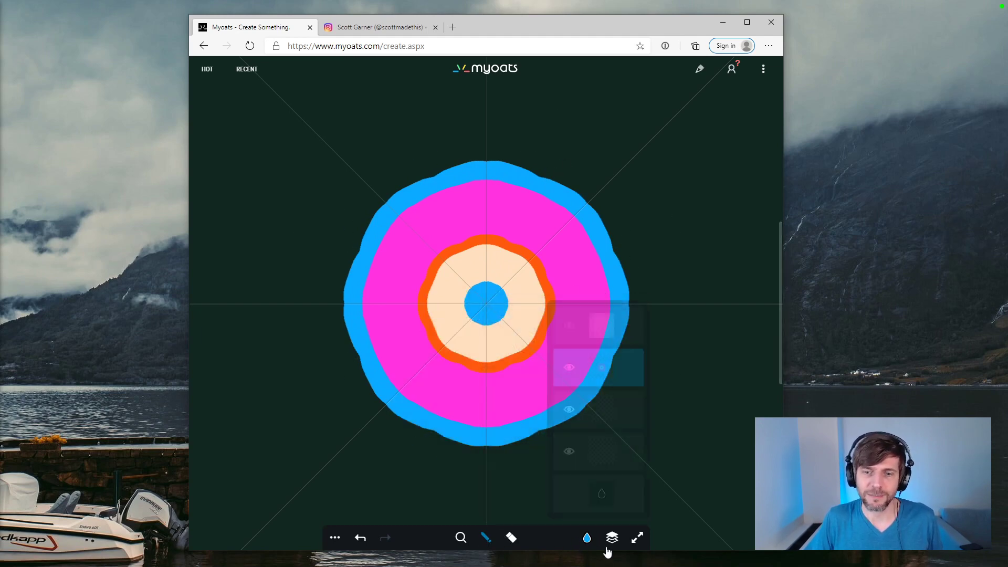
pyautogui.click(590, 364)
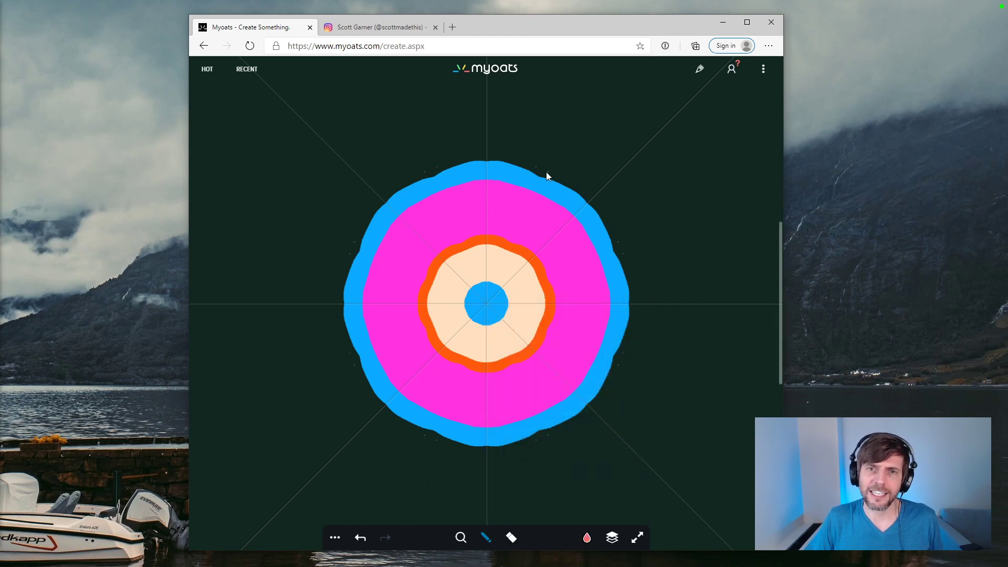
pyautogui.moveTo(542, 175)
pyautogui.mouseDown()
pyautogui.moveTo(553, 134)
pyautogui.moveTo(540, 166)
pyautogui.mouseUp()
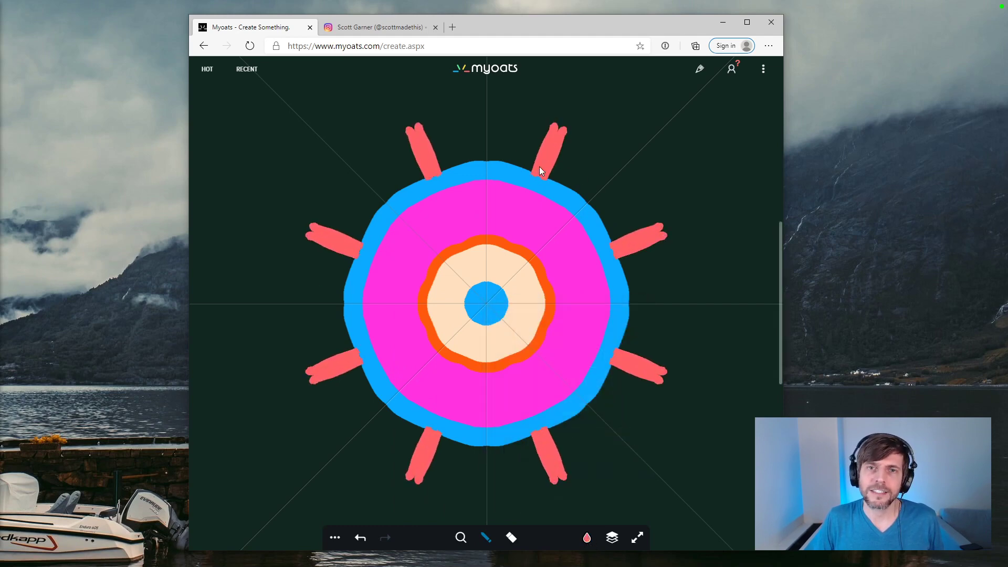
pyautogui.moveTo(569, 97)
pyautogui.mouseDown()
pyautogui.moveTo(545, 96)
pyautogui.moveTo(572, 117)
pyautogui.moveTo(552, 101)
pyautogui.moveTo(578, 89)
pyautogui.moveTo(575, 121)
pyautogui.moveTo(574, 90)
pyautogui.moveTo(572, 101)
pyautogui.mouseUp()
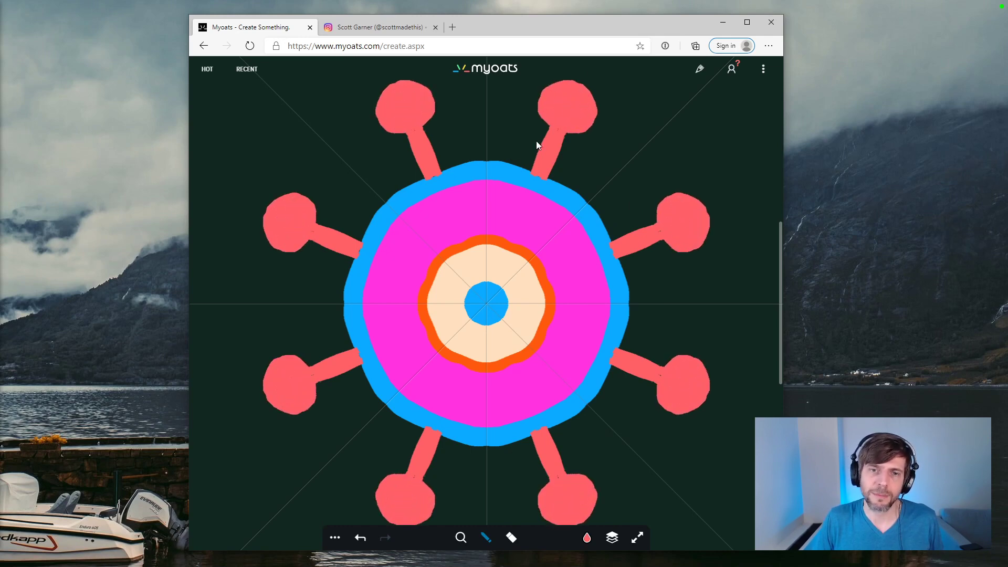
# Step: Paint a small yellow spot in the middle of each coral-red knob
pyautogui.click(587, 539)
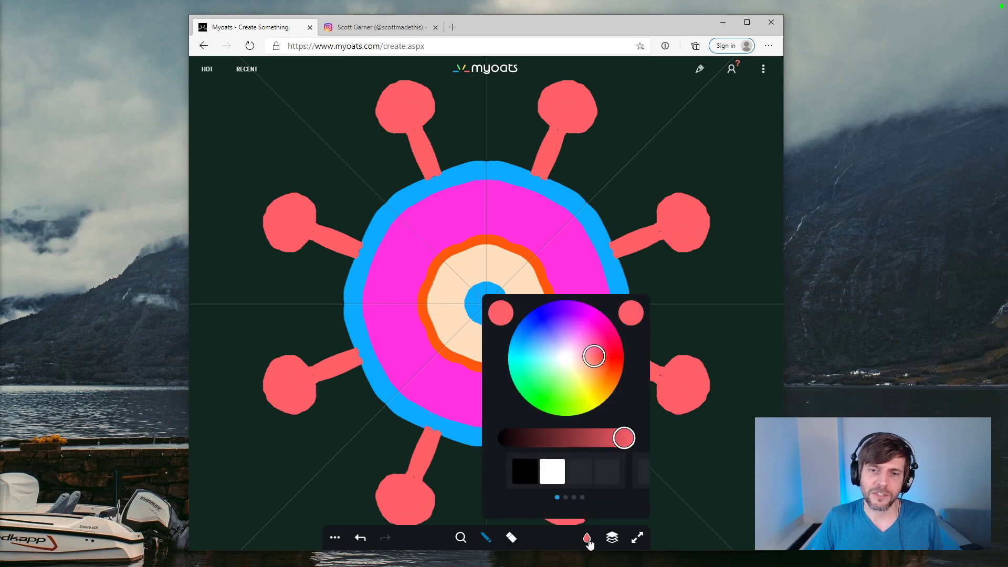
pyautogui.click(581, 388)
pyautogui.moveTo(573, 102); pyautogui.dragTo(563, 106)
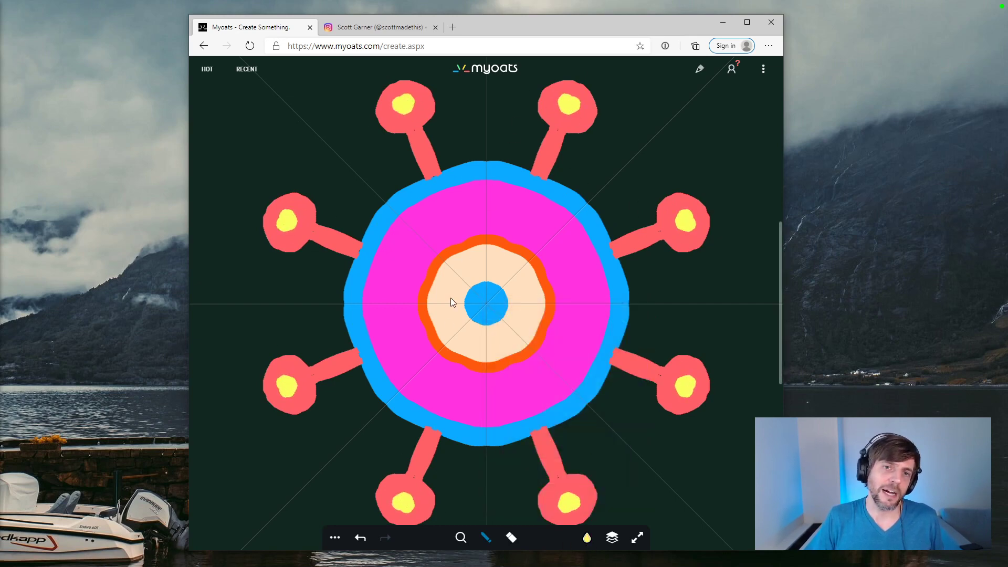
# Step: Scatter deep blue dots of varying size in the dark background between and around the stalks
pyautogui.click(588, 539)
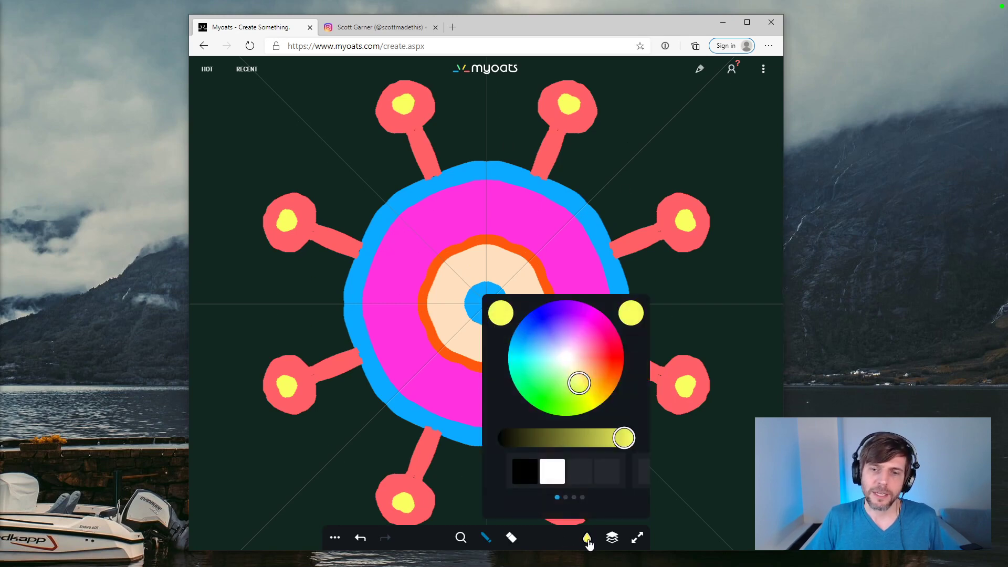
pyautogui.click(541, 360)
pyautogui.moveTo(541, 360); pyautogui.dragTo(546, 327)
pyautogui.click(647, 93)
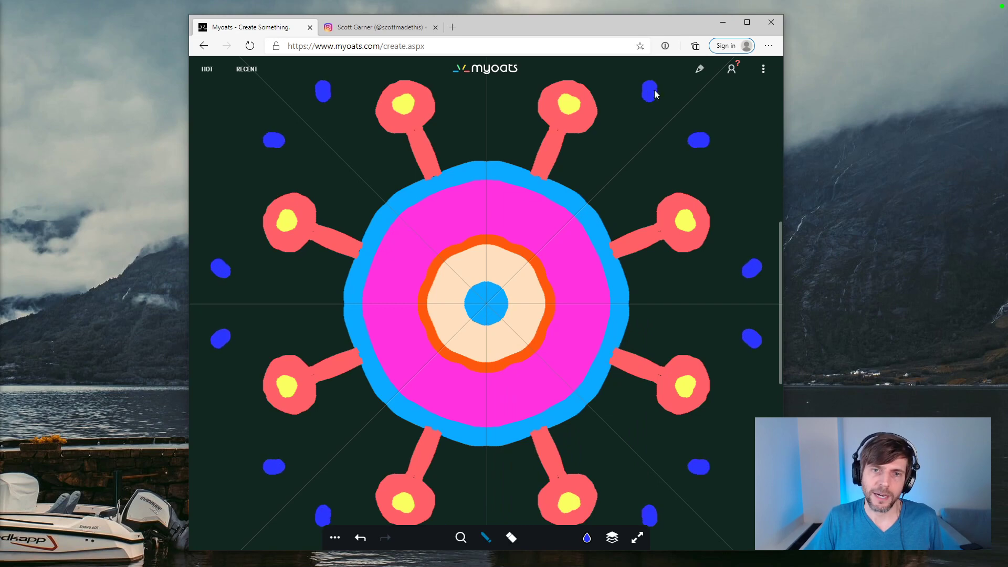
pyautogui.click(527, 134)
pyautogui.moveTo(512, 90); pyautogui.dragTo(510, 90)
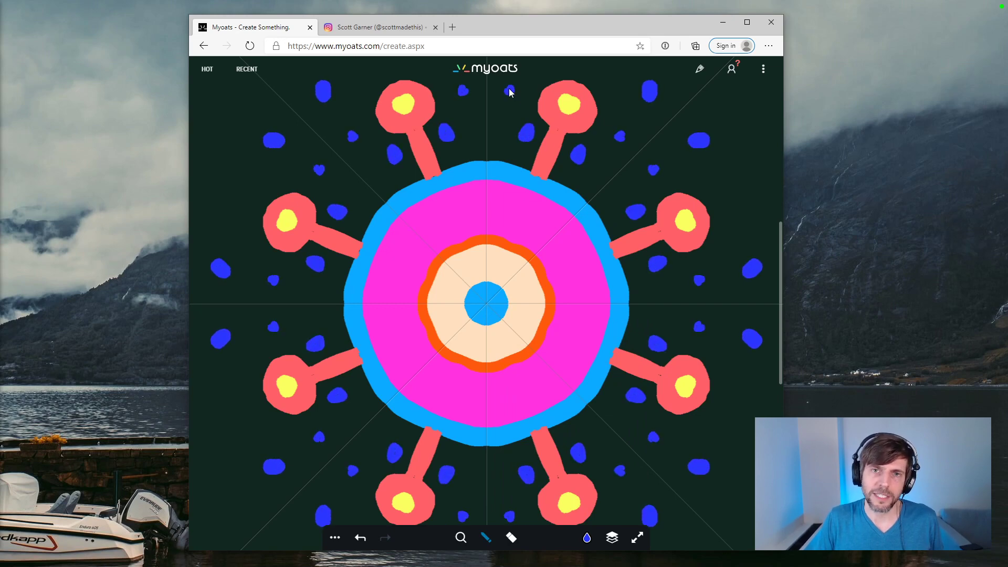
pyautogui.moveTo(613, 102); pyautogui.dragTo(614, 98)
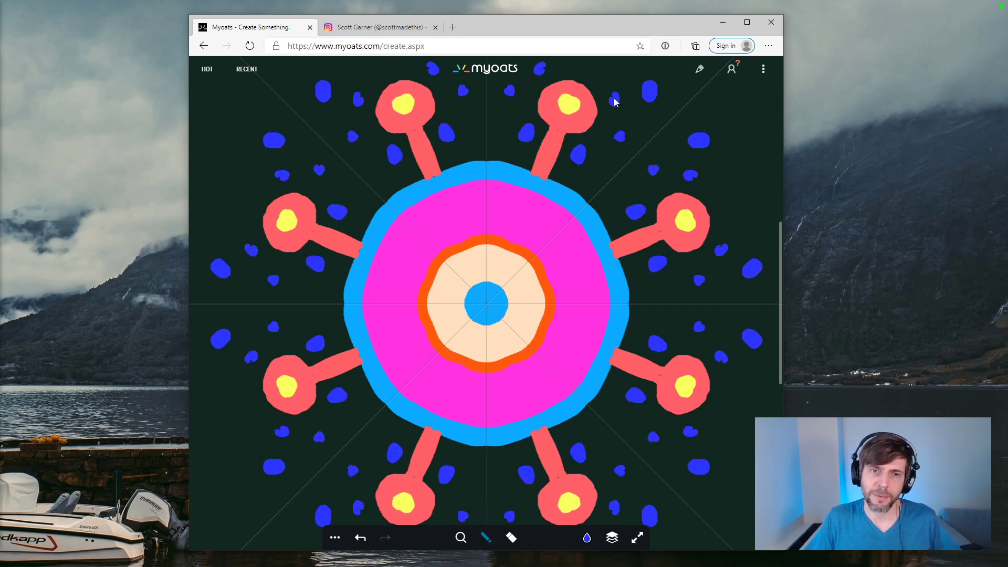
pyautogui.click(604, 168)
# Step: Add light salmon-orange dots around the outer edge of the pattern, beyond the blue dots
pyautogui.click(611, 540)
pyautogui.click(588, 540)
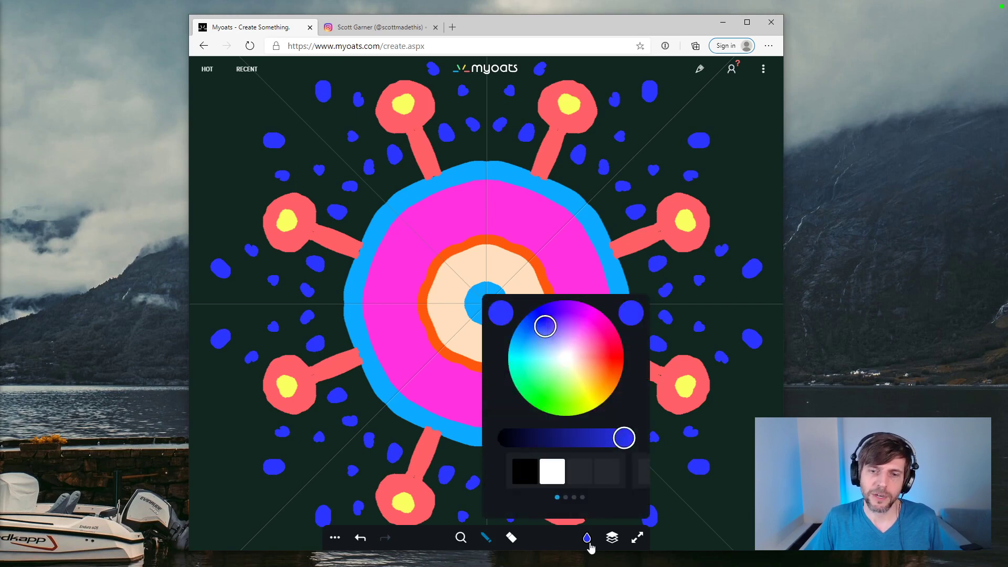
pyautogui.click(590, 362)
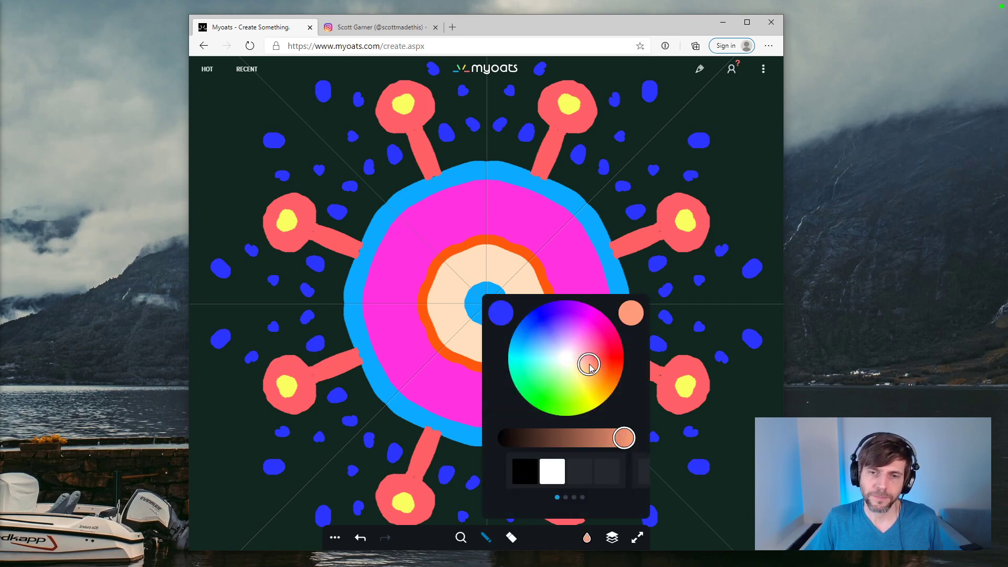
pyautogui.click(746, 174)
pyautogui.click(744, 121)
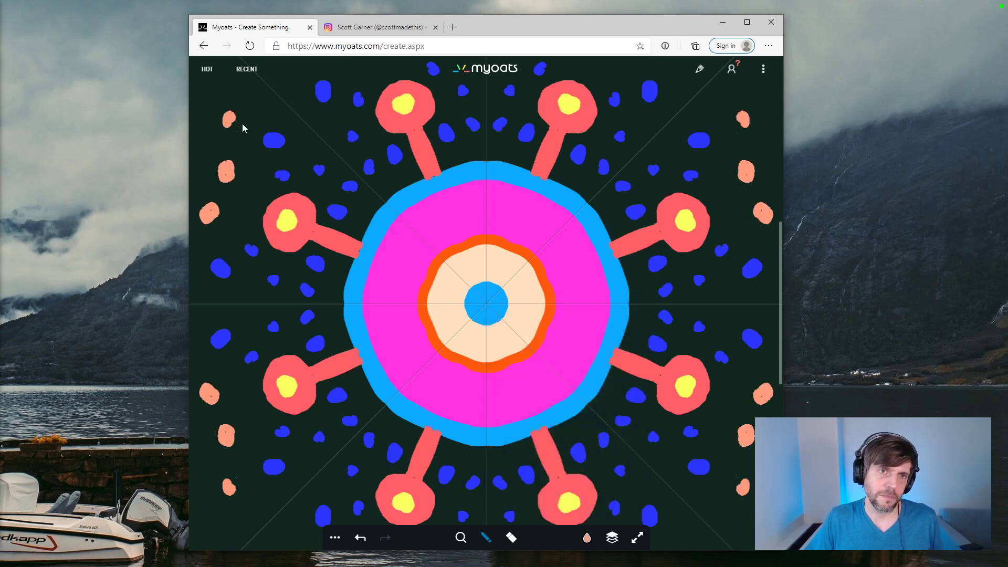
pyautogui.click(272, 111)
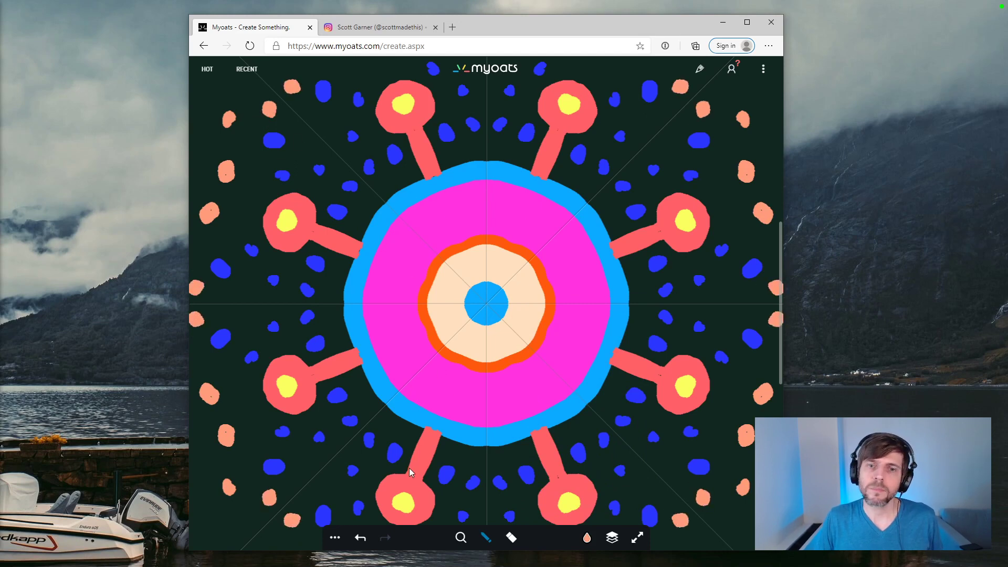
# Step: Turn off mirroring and reduce the drawing symmetry to 1 side
pyautogui.click(335, 537)
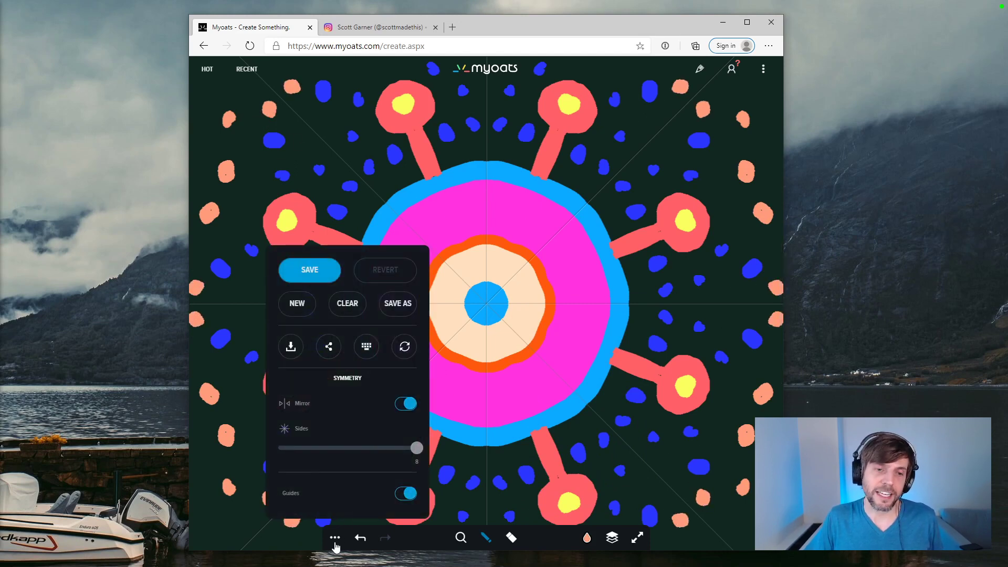
pyautogui.click(336, 541)
pyautogui.click(338, 544)
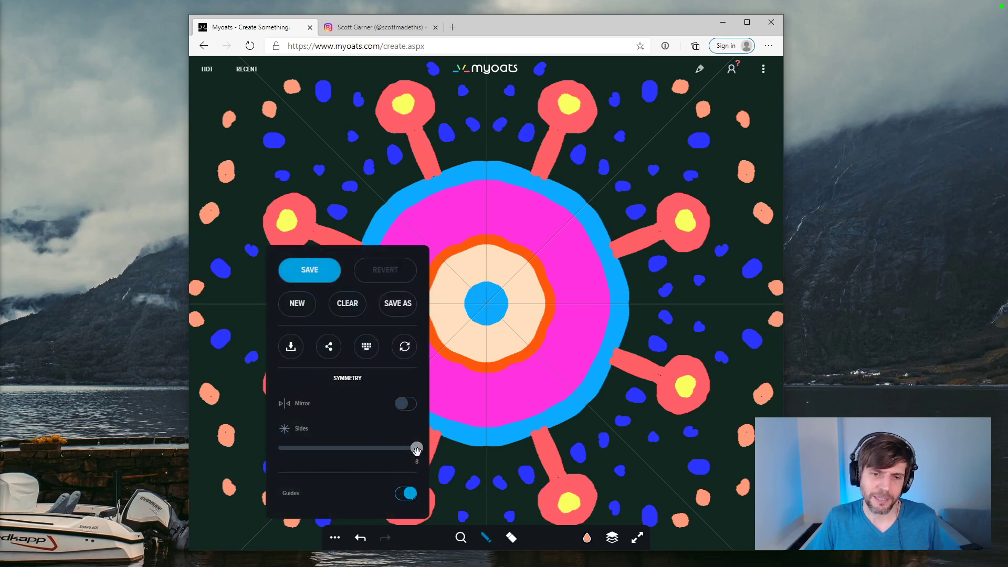
pyautogui.moveTo(416, 451); pyautogui.dragTo(267, 454)
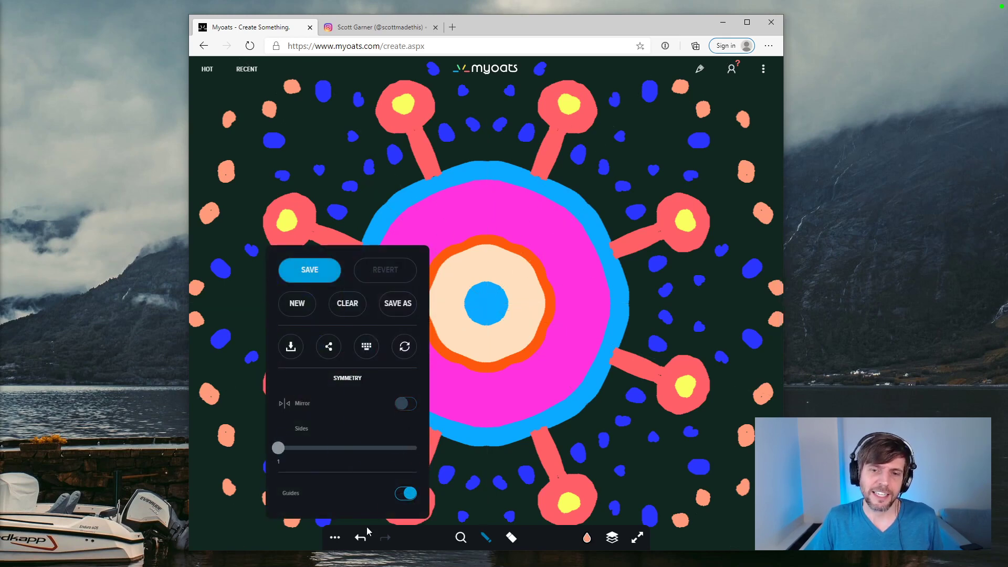
# Step: Paint a thick indigo smiling mouth on the magenta body below the eye
pyautogui.click(588, 539)
pyautogui.click(561, 332)
pyautogui.click(553, 323)
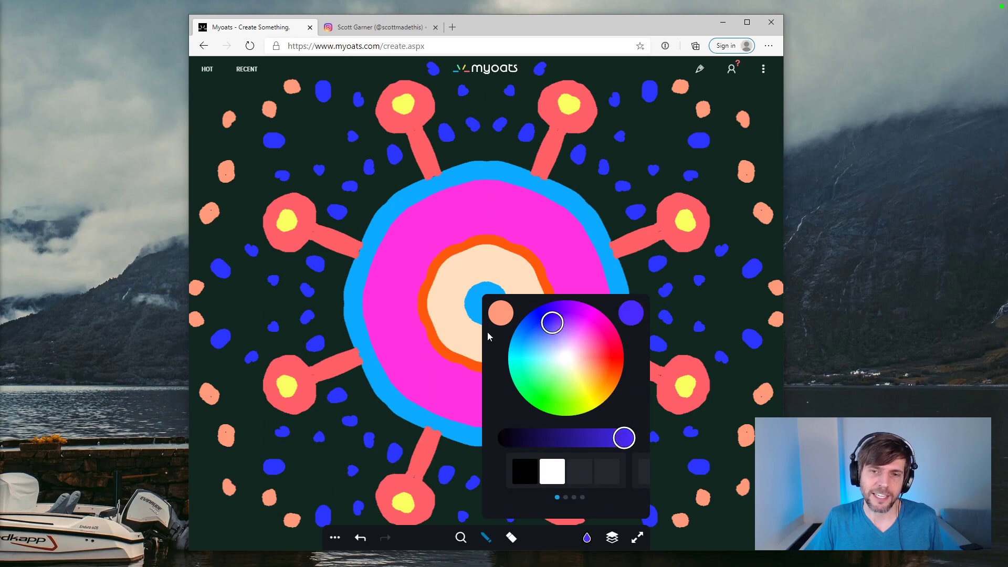
pyautogui.click(426, 377)
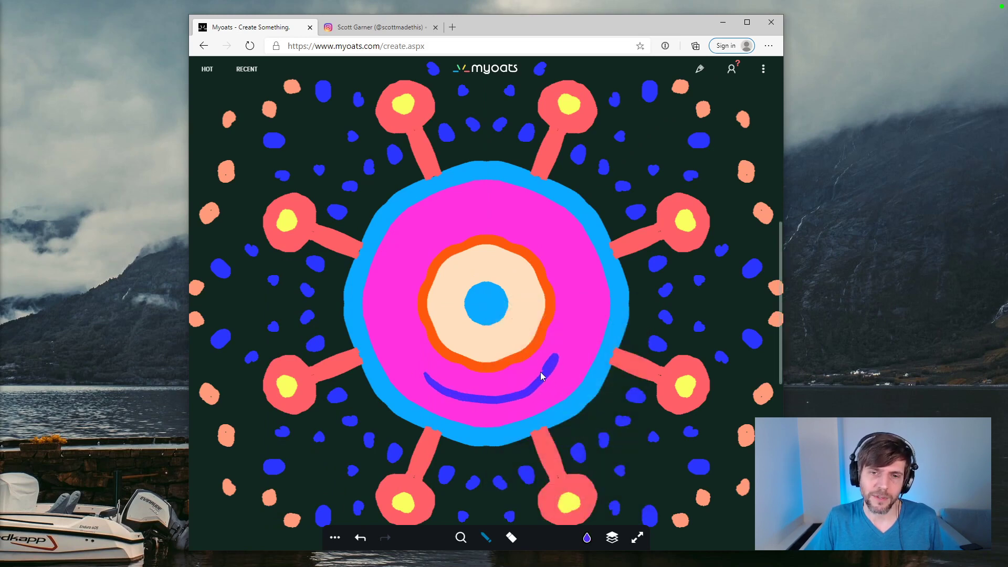
pyautogui.moveTo(430, 375); pyautogui.dragTo(438, 389)
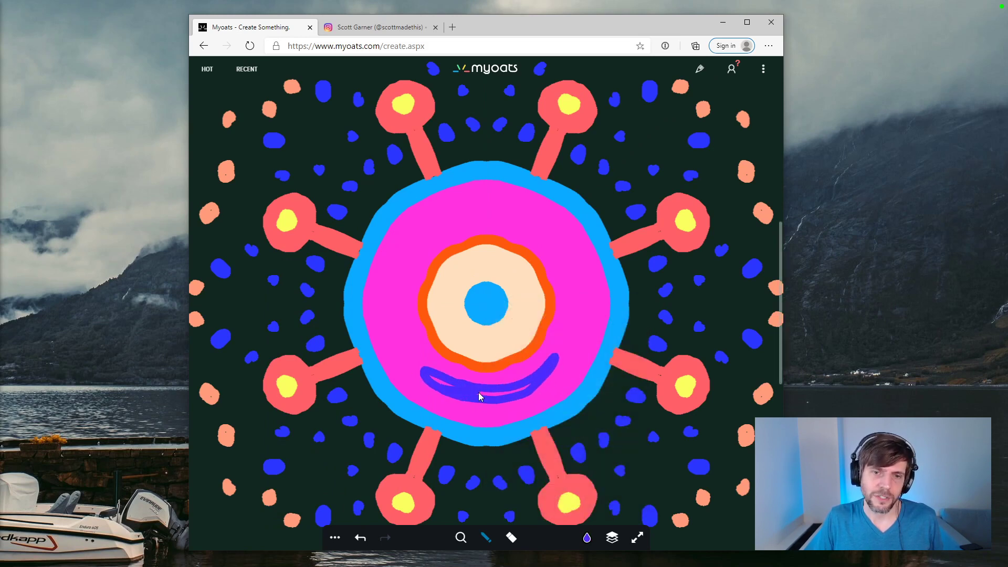
# Step: Paint a solid indigo eyelid over the upper part of the peach eye, above the blue pupil
pyautogui.click(335, 537)
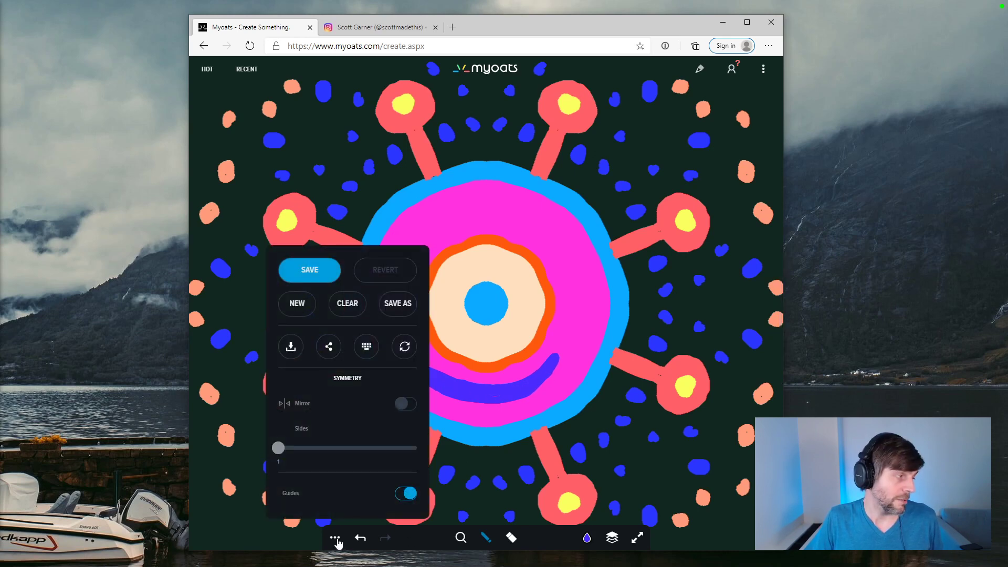
pyautogui.click(336, 540)
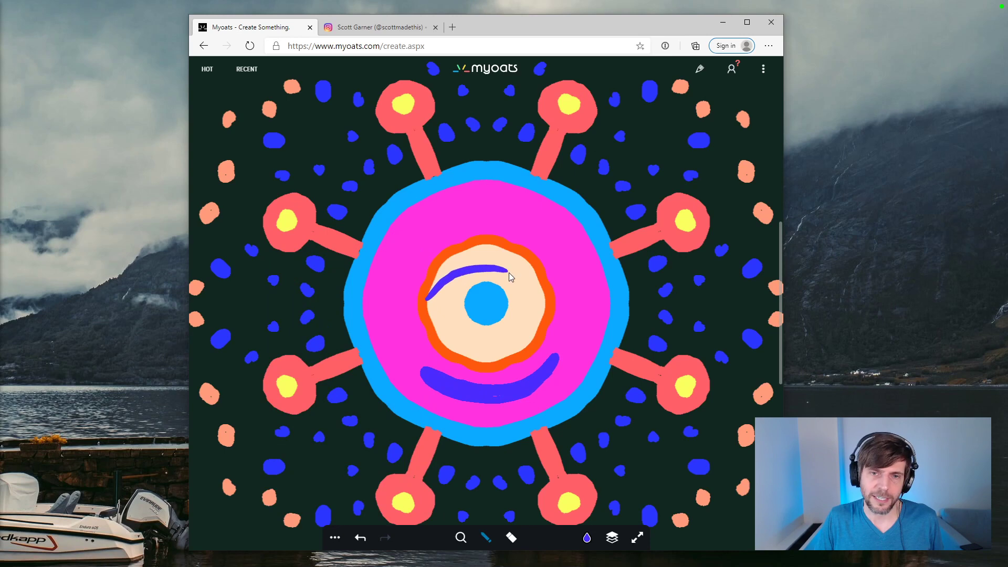
pyautogui.moveTo(542, 294); pyautogui.dragTo(513, 259)
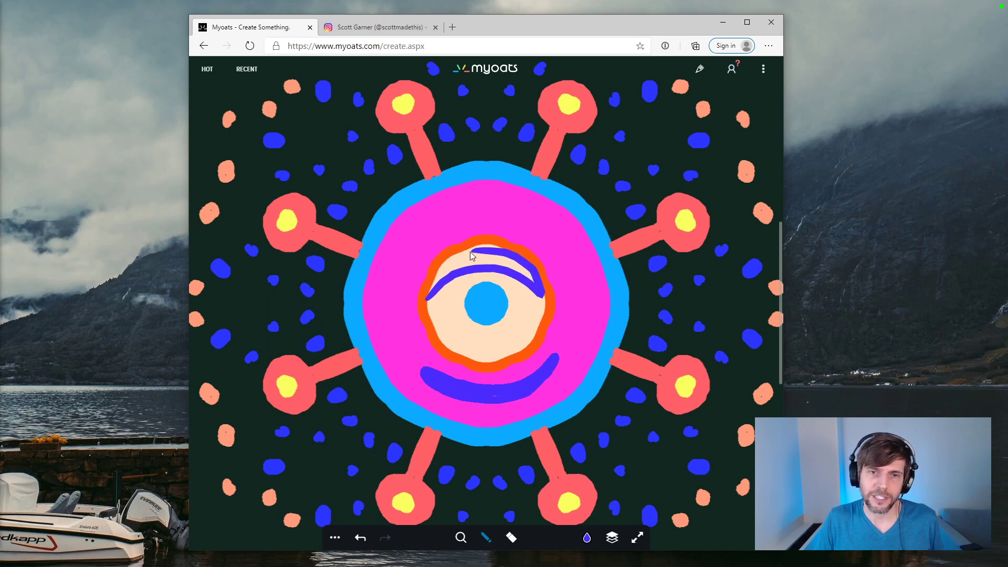
pyautogui.moveTo(437, 285)
pyautogui.mouseDown()
pyautogui.moveTo(457, 265)
pyautogui.moveTo(508, 268)
pyautogui.moveTo(535, 284)
pyautogui.moveTo(471, 258)
pyautogui.moveTo(448, 266)
pyautogui.mouseUp()
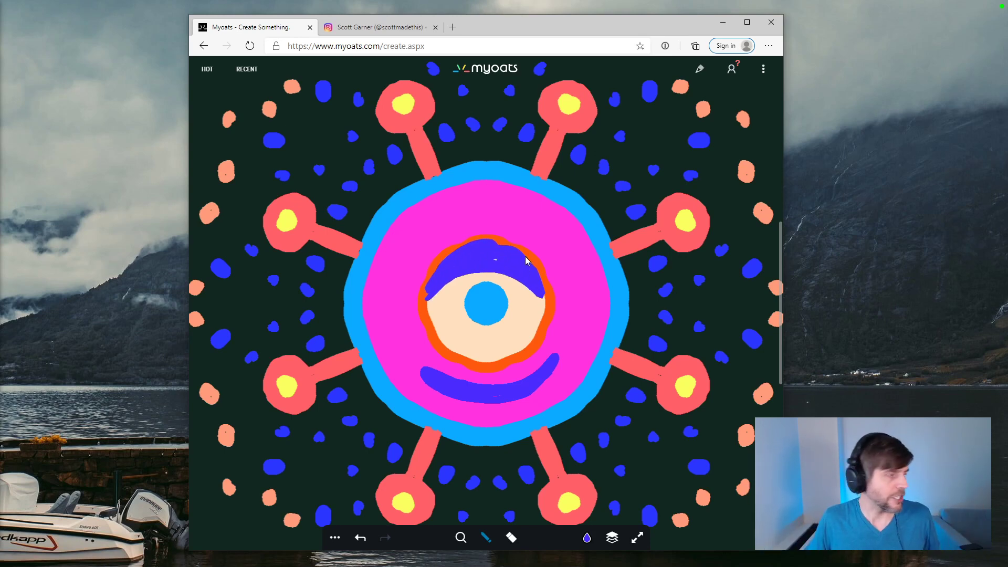
# Step: Set the drawing symmetry to 7 sides and clear the one-eyed creature from the canvas
pyautogui.click(334, 539)
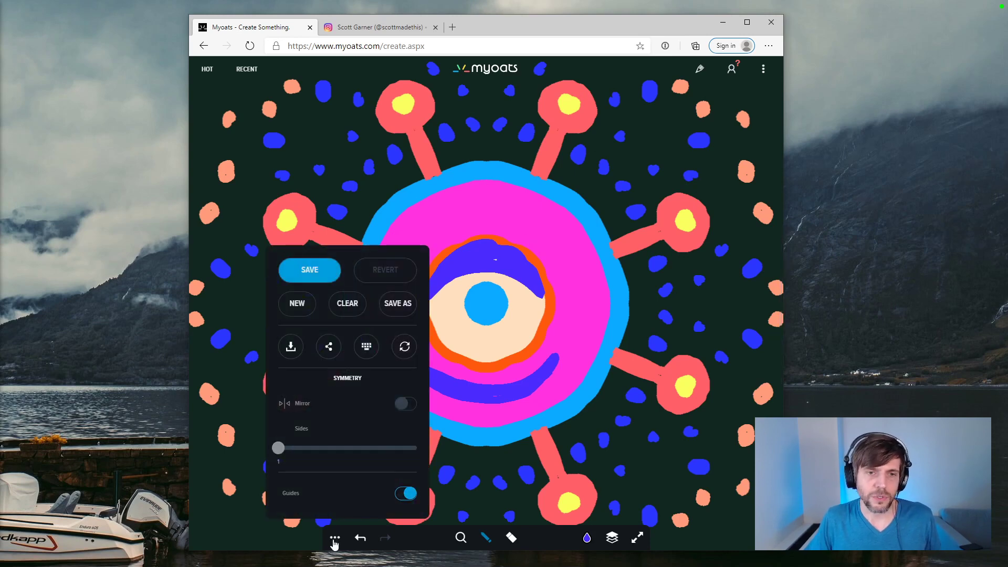
pyautogui.moveTo(278, 448); pyautogui.dragTo(393, 448)
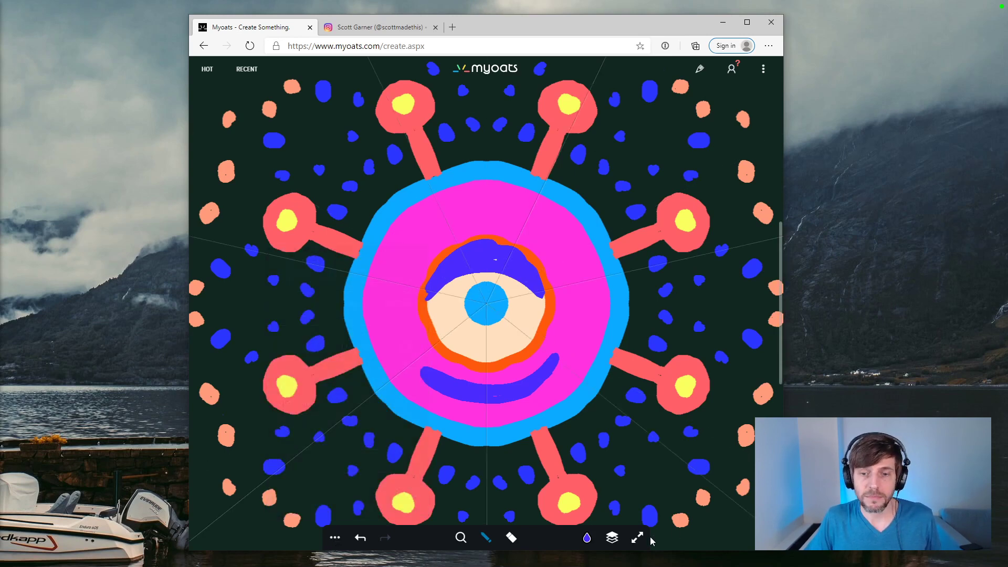
pyautogui.click(587, 538)
pyautogui.click(613, 538)
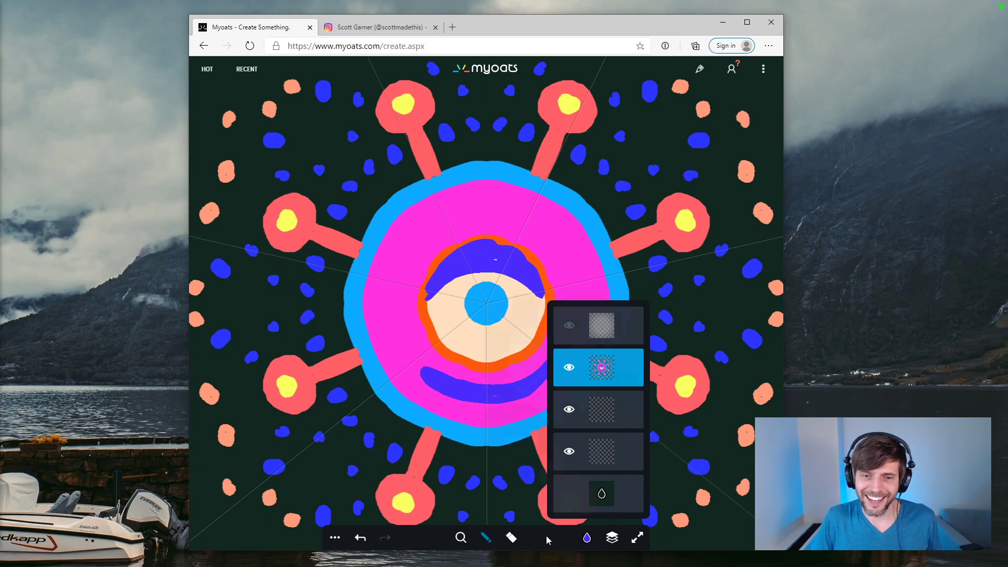
pyautogui.click(336, 538)
pyautogui.click(348, 301)
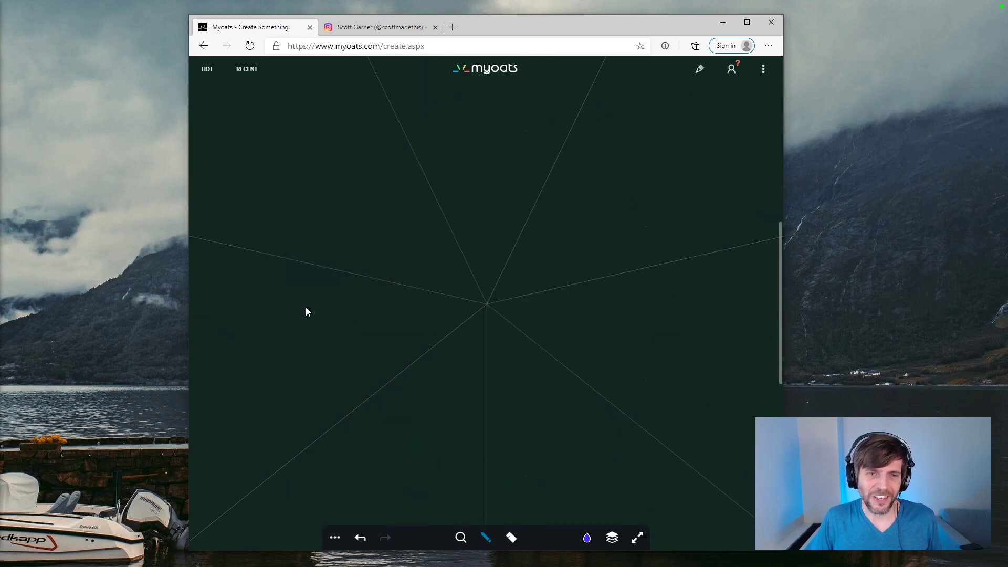
# Step: Reduce the stroke size and paint thin wavy indigo arms with looped tips radiating from the centre, plus outer side branches
pyautogui.click(486, 538)
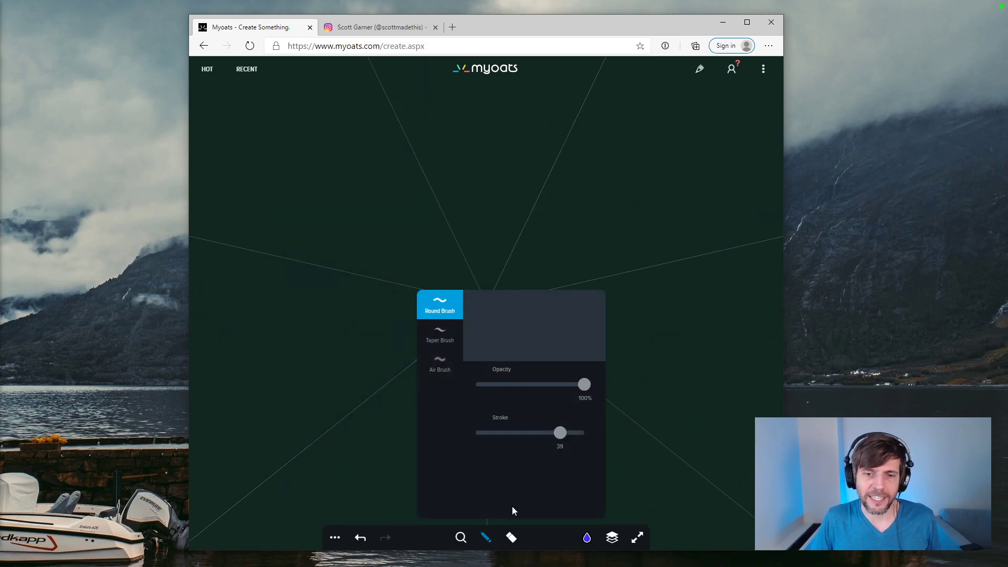
pyautogui.moveTo(560, 432); pyautogui.dragTo(499, 434)
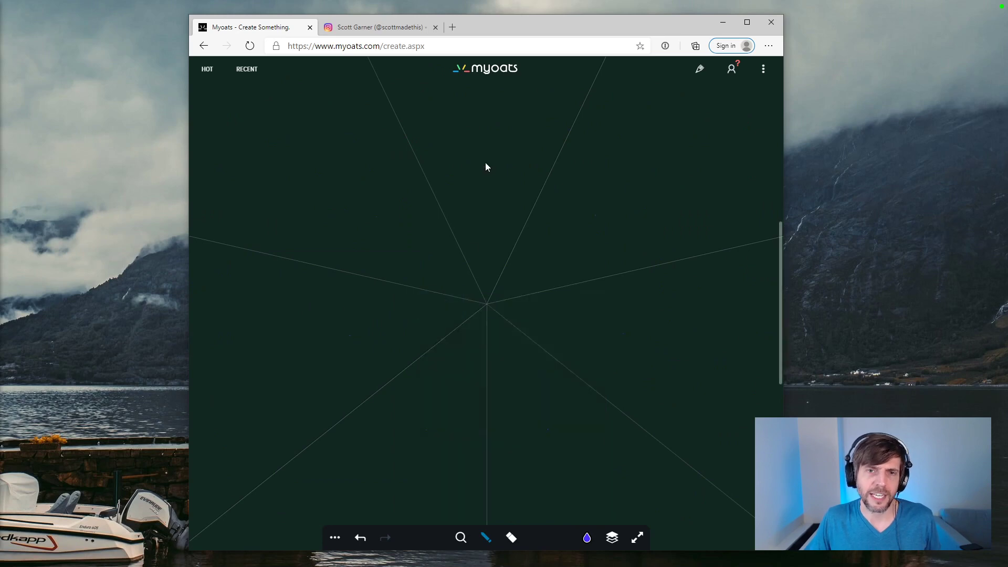
pyautogui.moveTo(493, 151)
pyautogui.mouseDown()
pyautogui.moveTo(500, 119)
pyautogui.moveTo(477, 297)
pyautogui.mouseUp()
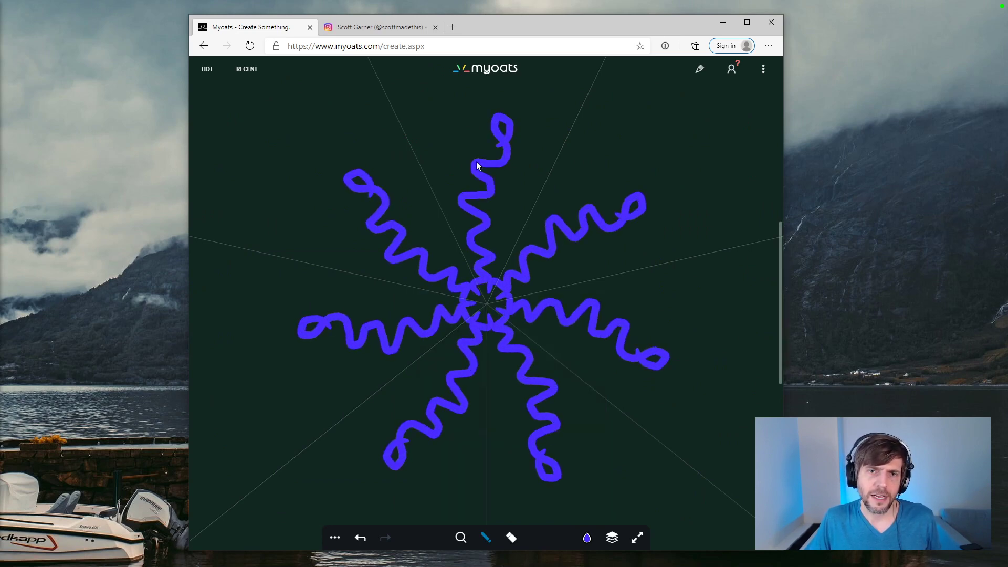
pyautogui.moveTo(477, 166); pyautogui.dragTo(451, 127)
pyautogui.moveTo(498, 185); pyautogui.dragTo(530, 166)
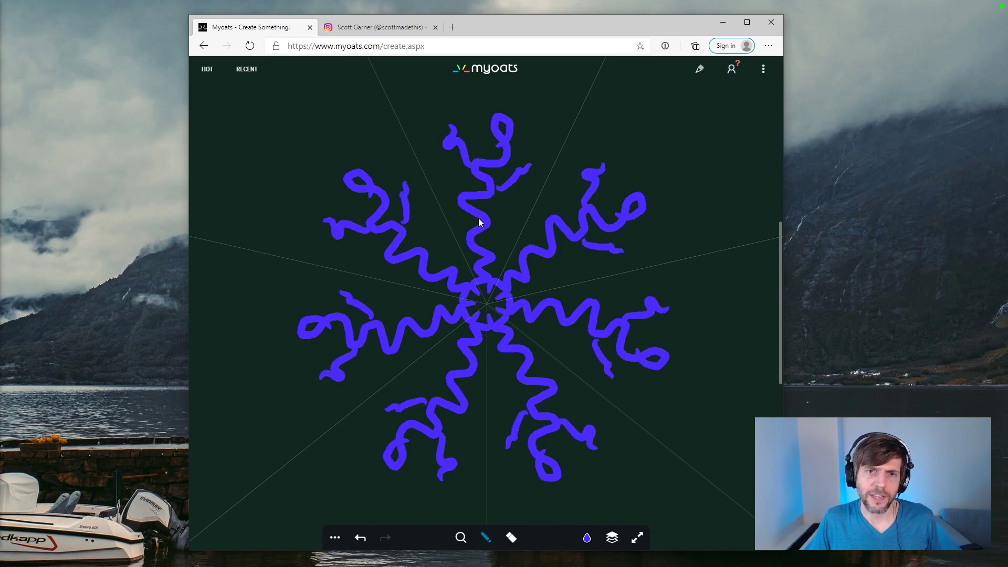
# Step: Add more short wavy indigo branches along the radiating arms and beyond their looped tips
pyautogui.moveTo(478, 218); pyautogui.dragTo(517, 198)
pyautogui.moveTo(380, 353); pyautogui.dragTo(392, 363)
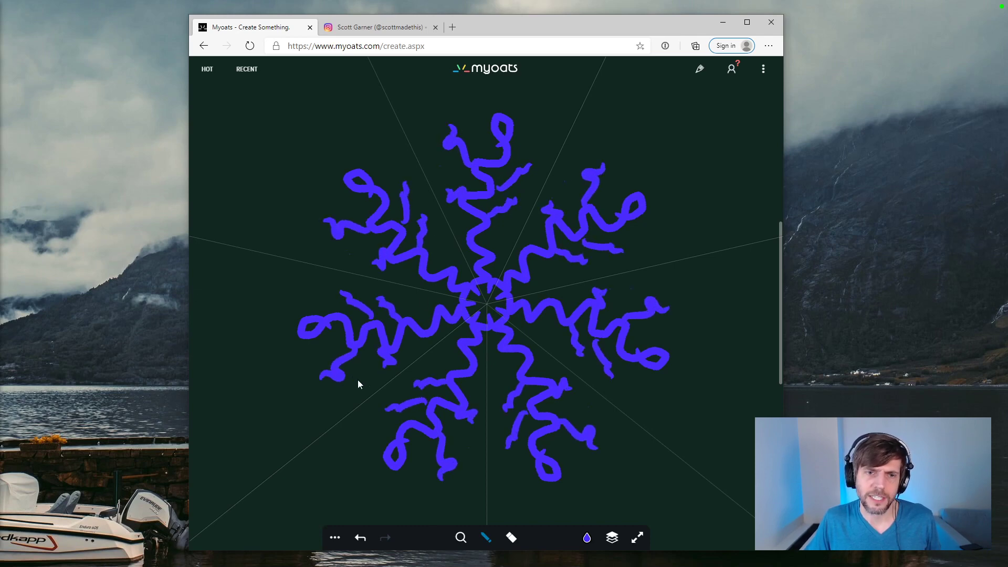
pyautogui.moveTo(287, 290); pyautogui.dragTo(312, 338)
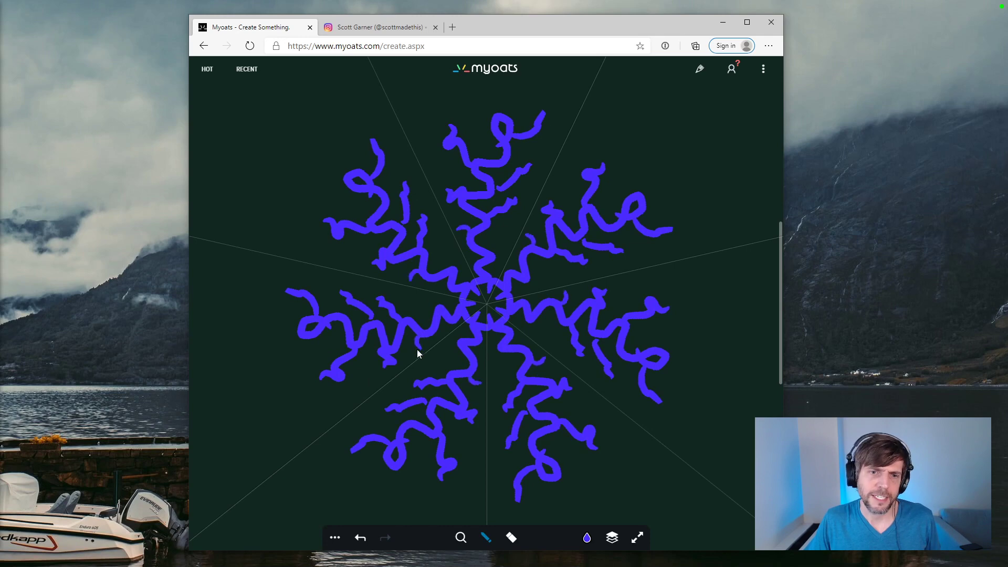
pyautogui.moveTo(443, 314); pyautogui.dragTo(419, 302)
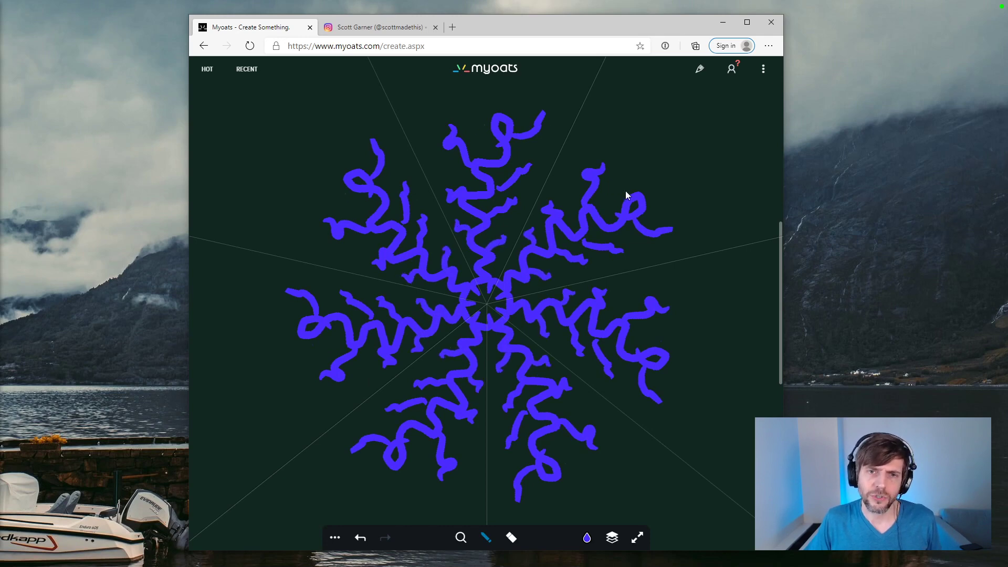
pyautogui.moveTo(626, 196)
pyautogui.mouseDown()
pyautogui.moveTo(625, 162)
pyautogui.moveTo(646, 147)
pyautogui.mouseUp()
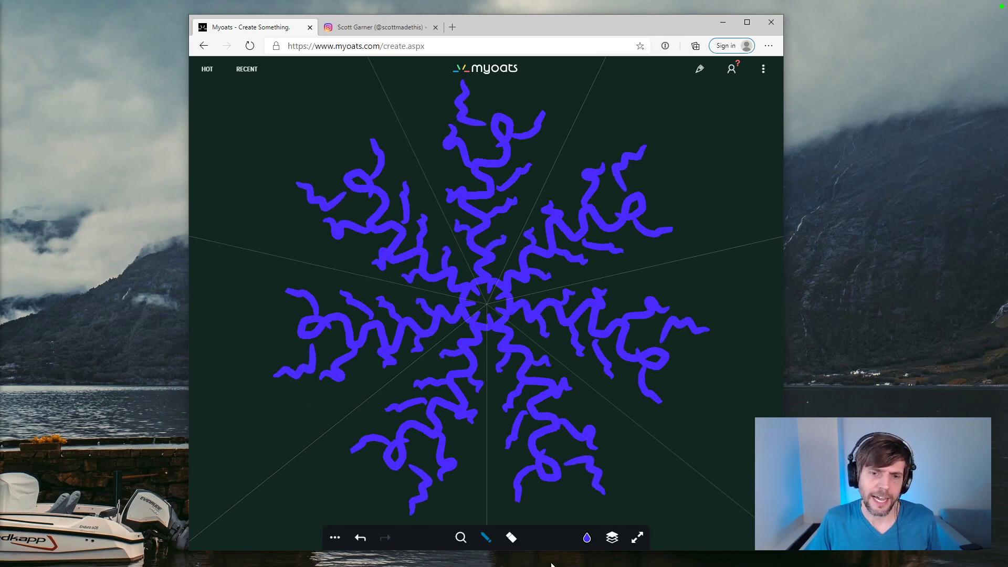
# Step: Turn on mirroring for the 7-sided symmetry and clear the wavy indigo pattern from the canvas
pyautogui.click(335, 538)
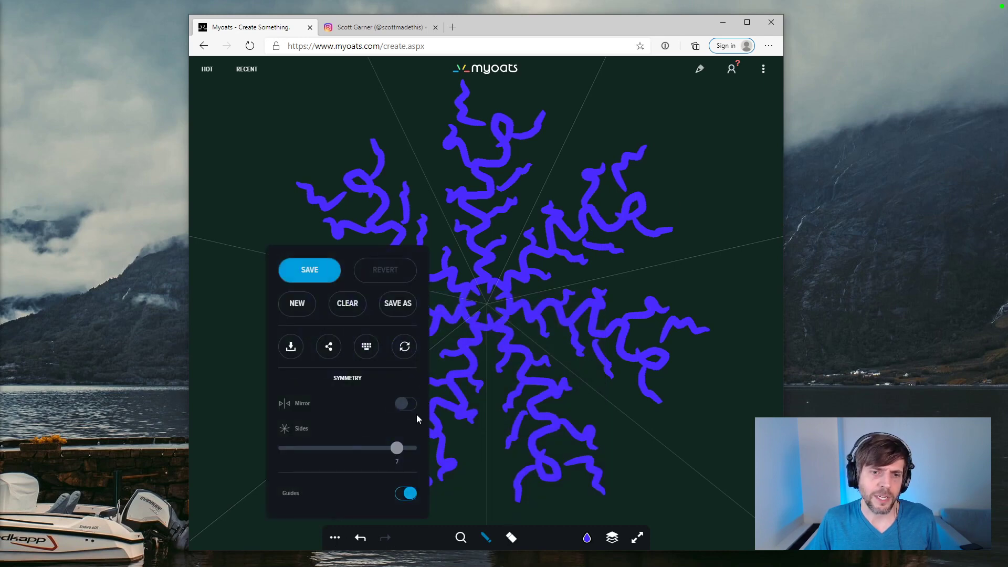
pyautogui.click(587, 538)
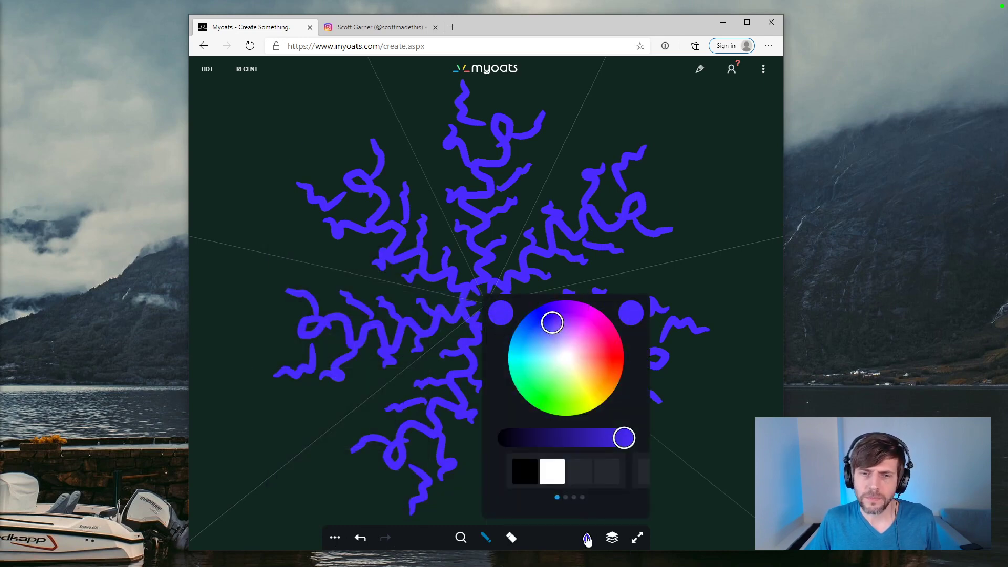
pyautogui.click(335, 538)
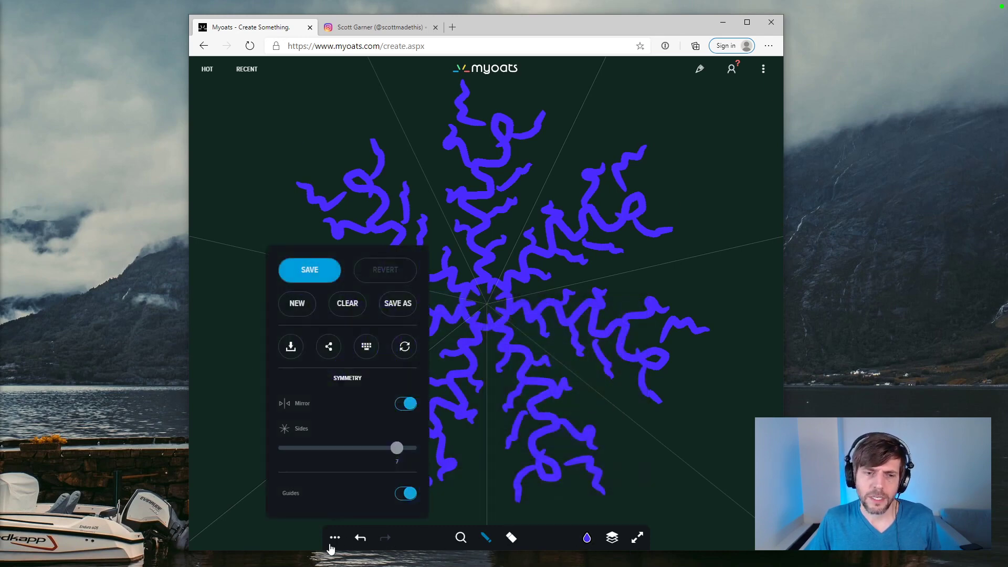
pyautogui.click(348, 304)
# Step: Draw a thick indigo lattice with the Line brush, forming a seven-pointed star around the centre enclosed by an outer polygon
pyautogui.click(486, 538)
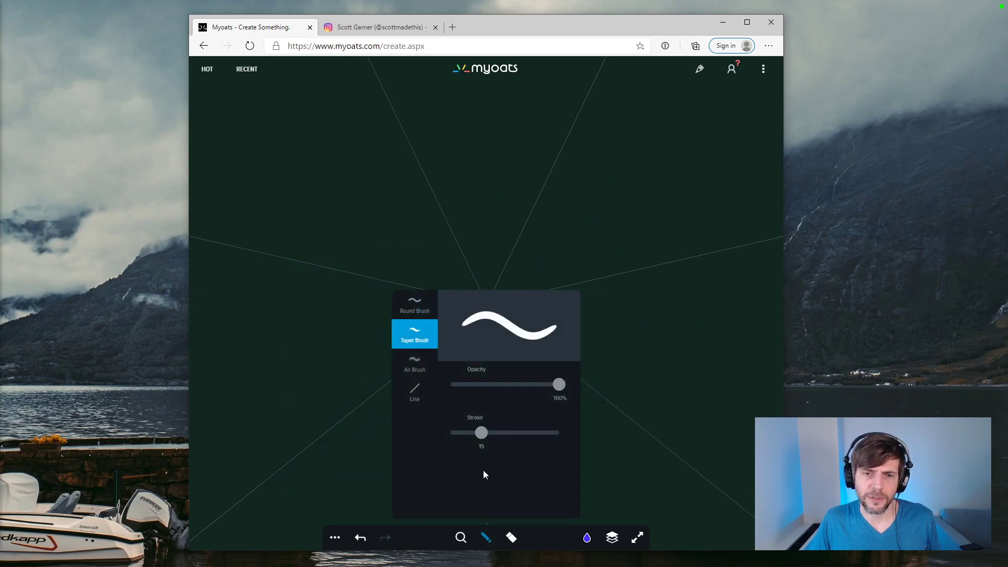
pyautogui.click(420, 393)
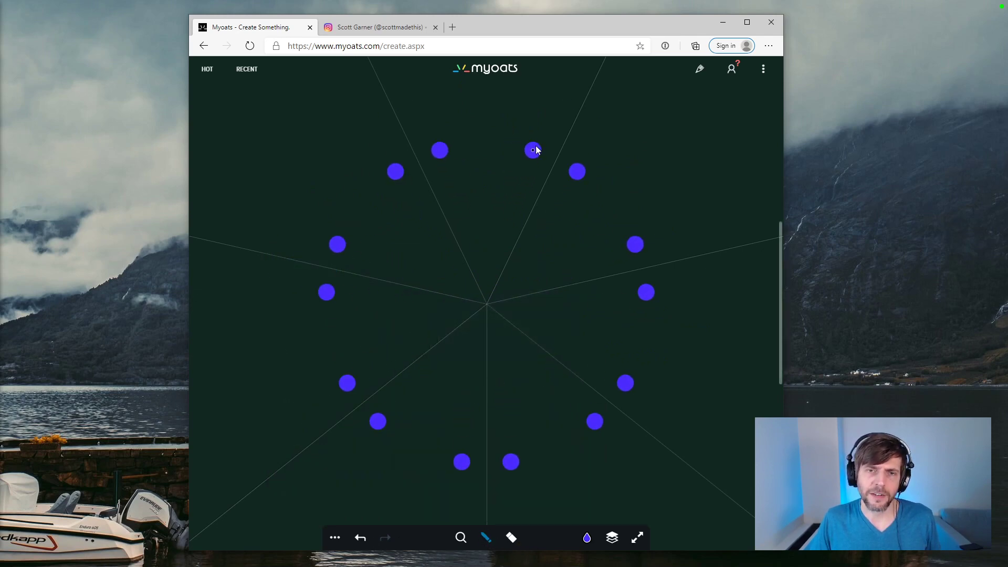
pyautogui.click(510, 538)
pyautogui.moveTo(504, 432); pyautogui.dragTo(483, 432)
pyautogui.moveTo(495, 119)
pyautogui.mouseDown()
pyautogui.moveTo(414, 161)
pyautogui.moveTo(504, 213)
pyautogui.mouseUp()
pyautogui.moveTo(495, 118)
pyautogui.mouseDown()
pyautogui.moveTo(515, 156)
pyautogui.moveTo(641, 153)
pyautogui.moveTo(593, 231)
pyautogui.mouseUp()
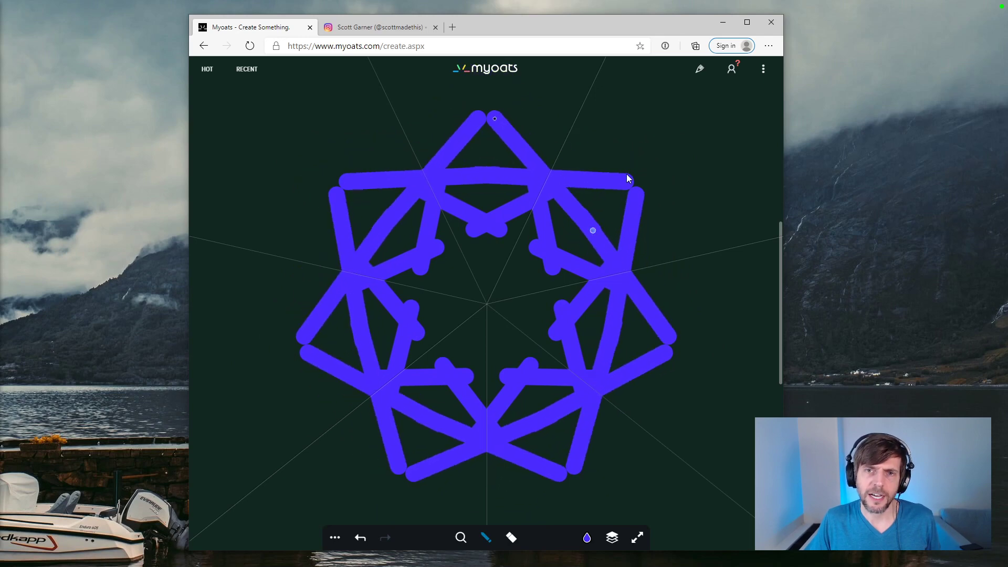
pyautogui.moveTo(630, 178)
pyautogui.mouseDown()
pyautogui.moveTo(575, 109)
pyautogui.moveTo(575, 121)
pyautogui.moveTo(697, 118)
pyautogui.moveTo(689, 152)
pyautogui.moveTo(672, 160)
pyautogui.mouseUp()
pyautogui.click(449, 327)
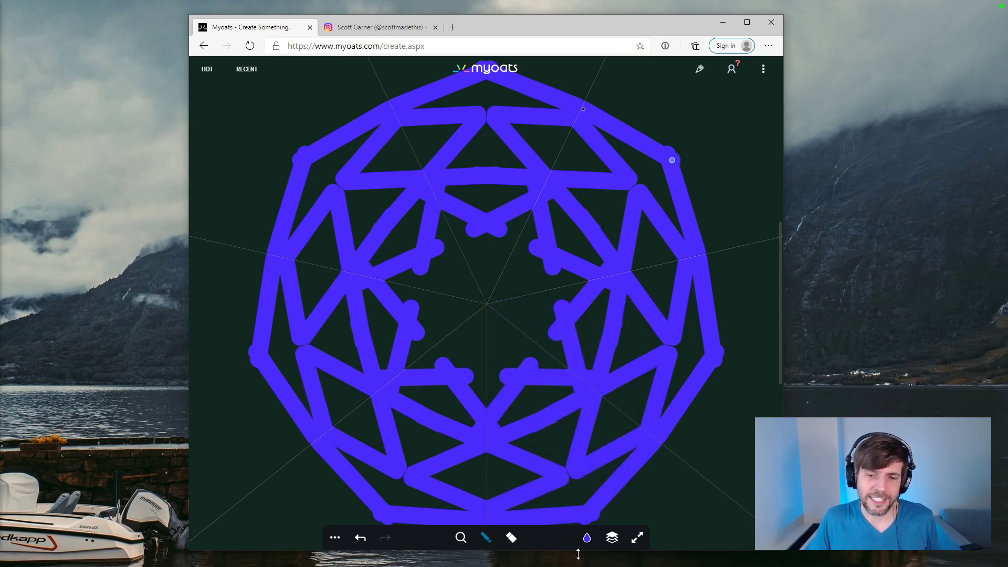
# Step: Paint white outlines with the Taper Brush inside the outer indigo diamonds, leaving their middles open, and a solid white blob at the centre
pyautogui.click(587, 538)
pyautogui.click(552, 471)
pyautogui.click(490, 542)
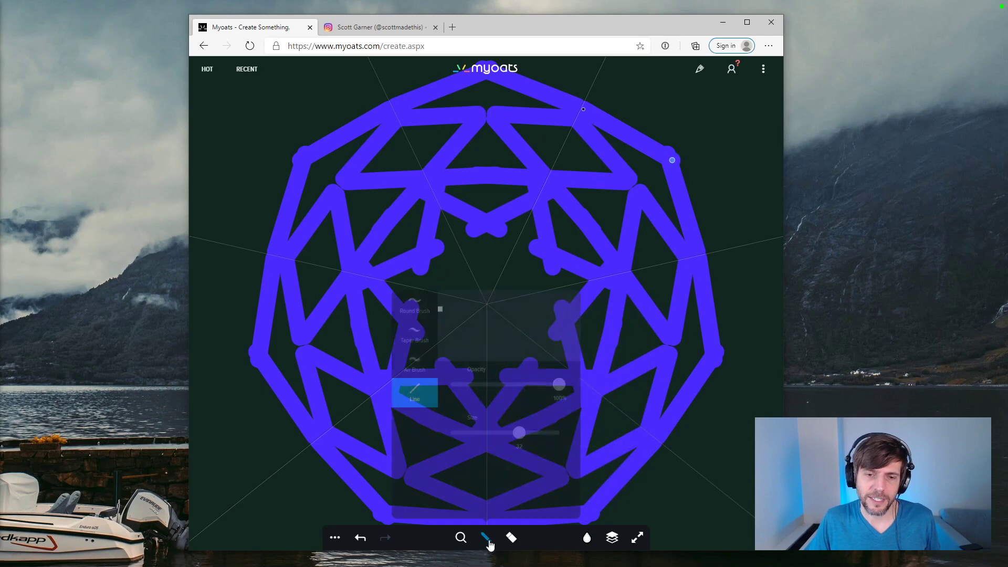
pyautogui.click(490, 542)
pyautogui.click(491, 536)
pyautogui.click(416, 343)
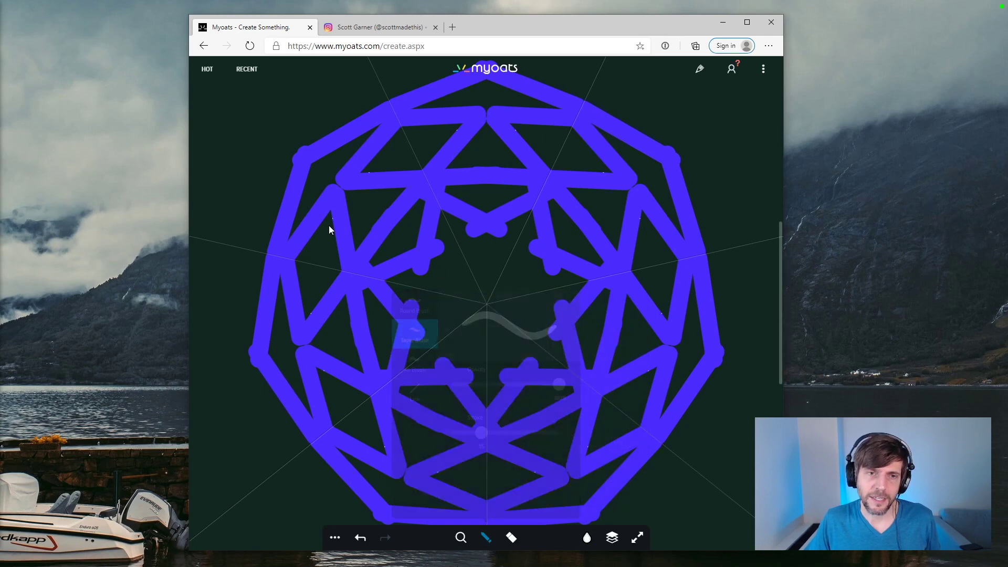
pyautogui.moveTo(329, 219)
pyautogui.mouseDown()
pyautogui.moveTo(298, 263)
pyautogui.moveTo(306, 313)
pyautogui.moveTo(320, 291)
pyautogui.moveTo(307, 317)
pyautogui.moveTo(343, 273)
pyautogui.moveTo(338, 239)
pyautogui.moveTo(318, 243)
pyautogui.moveTo(304, 284)
pyautogui.moveTo(306, 292)
pyautogui.moveTo(335, 263)
pyautogui.moveTo(326, 290)
pyautogui.mouseUp()
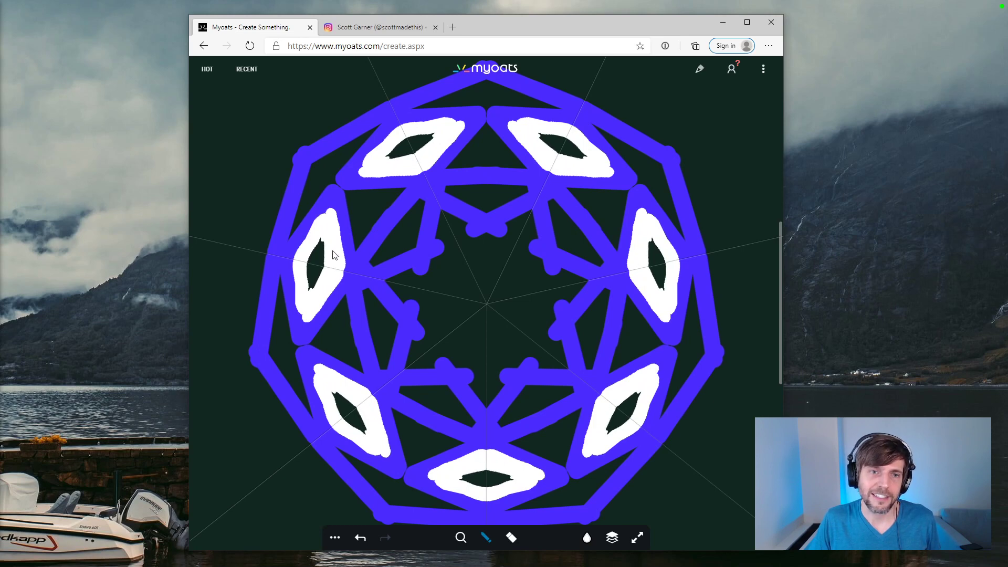
pyautogui.moveTo(494, 301)
pyautogui.mouseDown()
pyautogui.moveTo(500, 313)
pyautogui.moveTo(491, 310)
pyautogui.mouseUp()
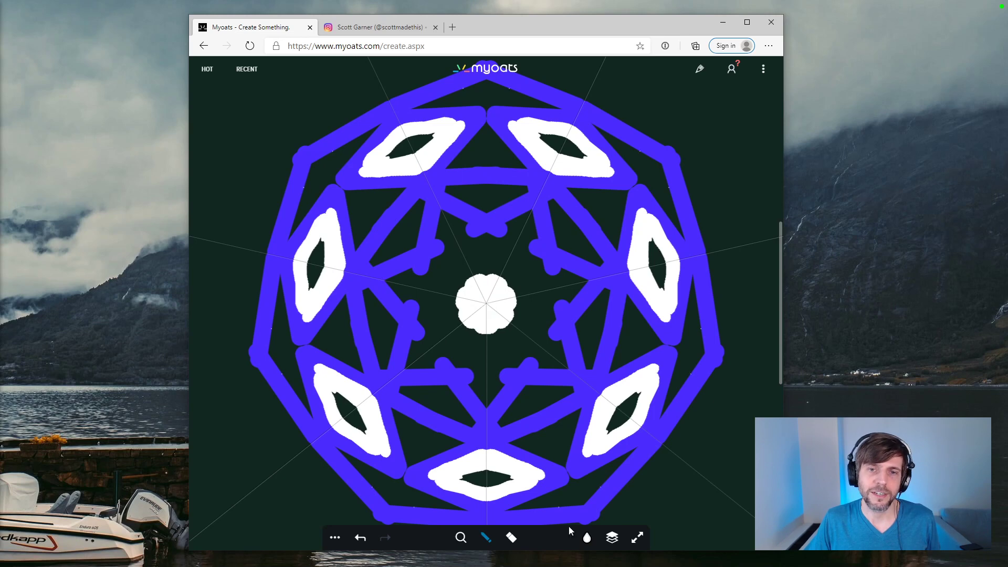
# Step: Change the paint colour to black and paint a small pupil in the middle of the central white shape
pyautogui.click(587, 537)
pyautogui.click(612, 538)
pyautogui.click(587, 539)
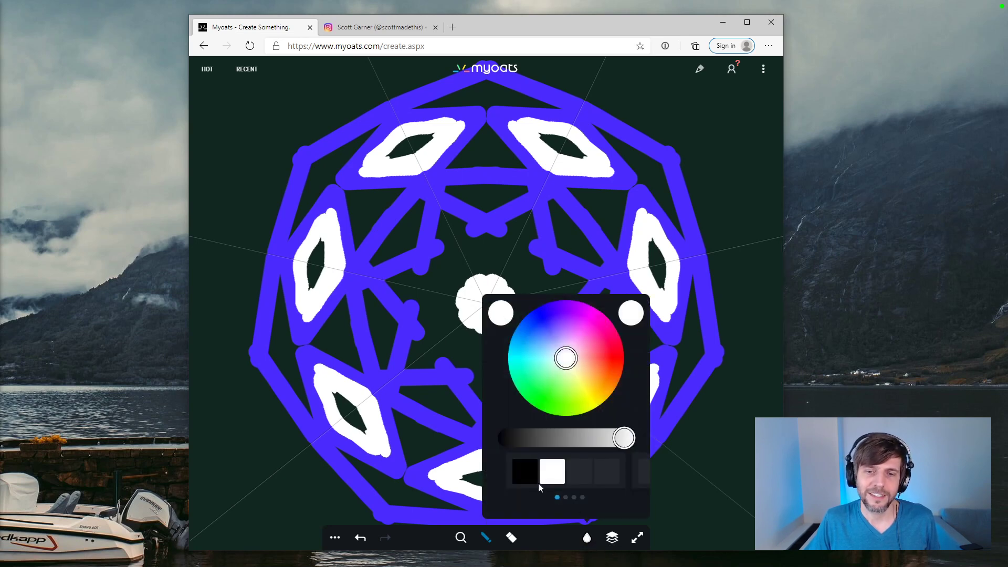
pyautogui.click(478, 301)
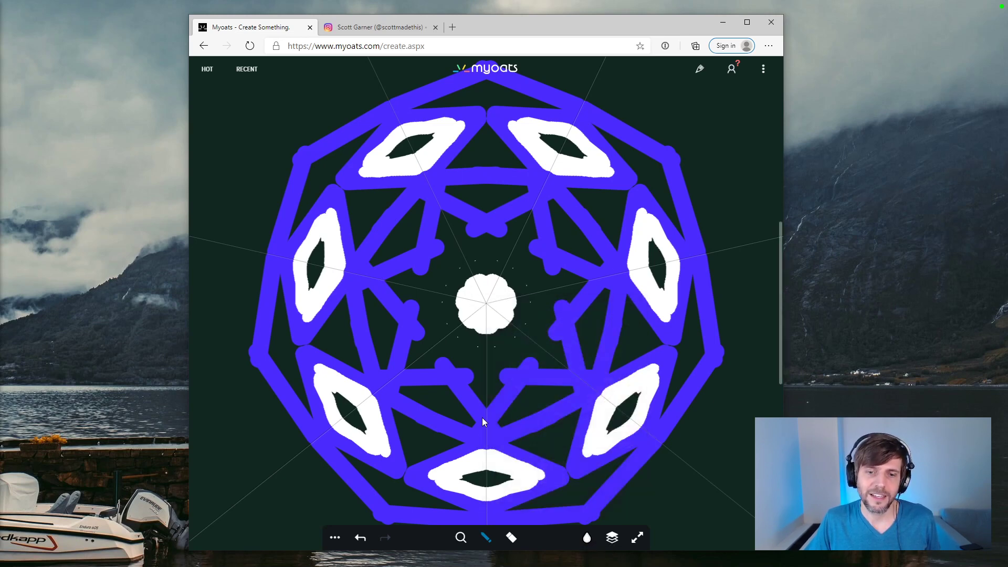
pyautogui.click(484, 538)
pyautogui.click(583, 542)
pyautogui.click(527, 462)
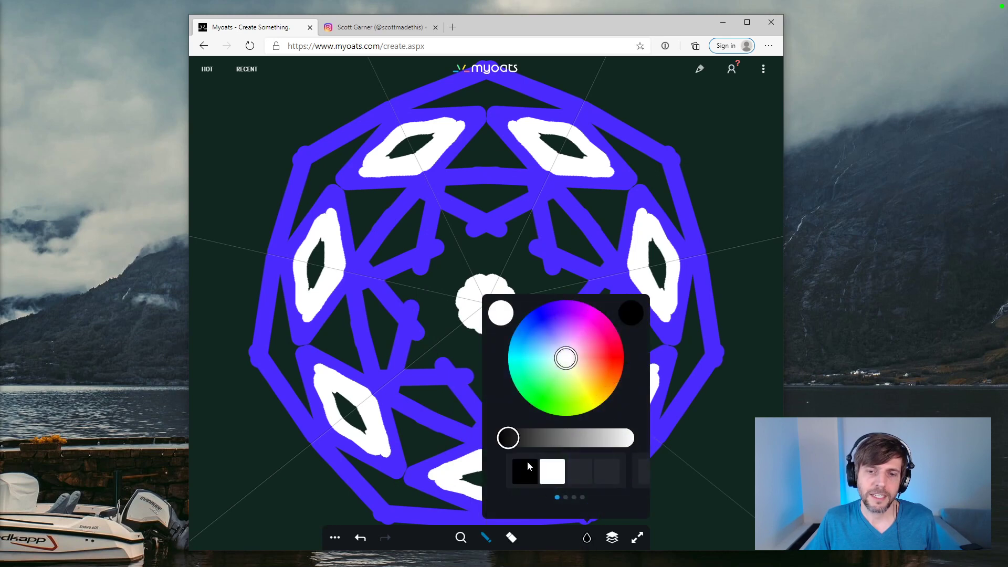
pyautogui.click(486, 304)
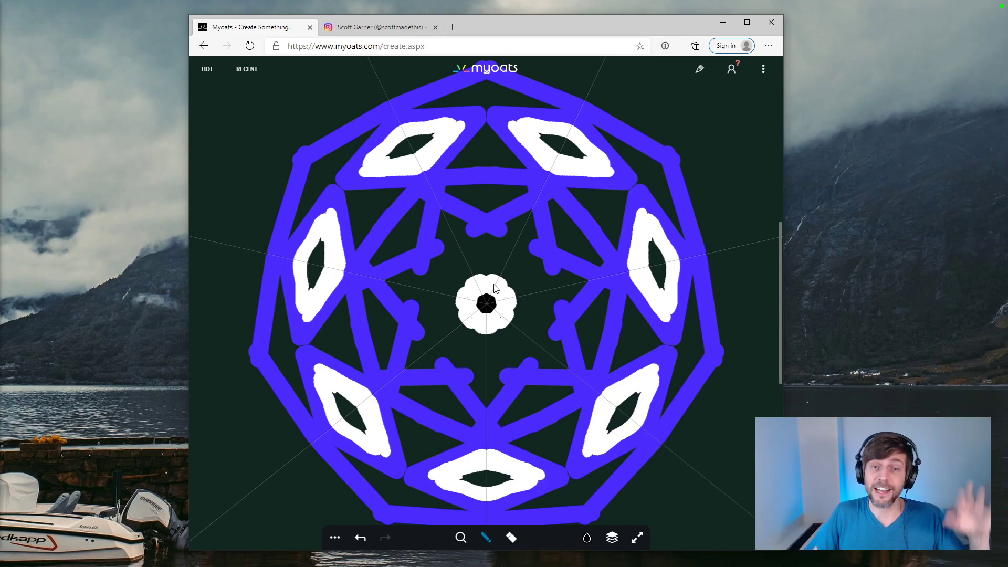
# Step: Zoom out to show the whole seven-sided pattern and open the eraser settings
pyautogui.scroll(-1, 719, 320)
pyautogui.scroll(2, 646, 314)
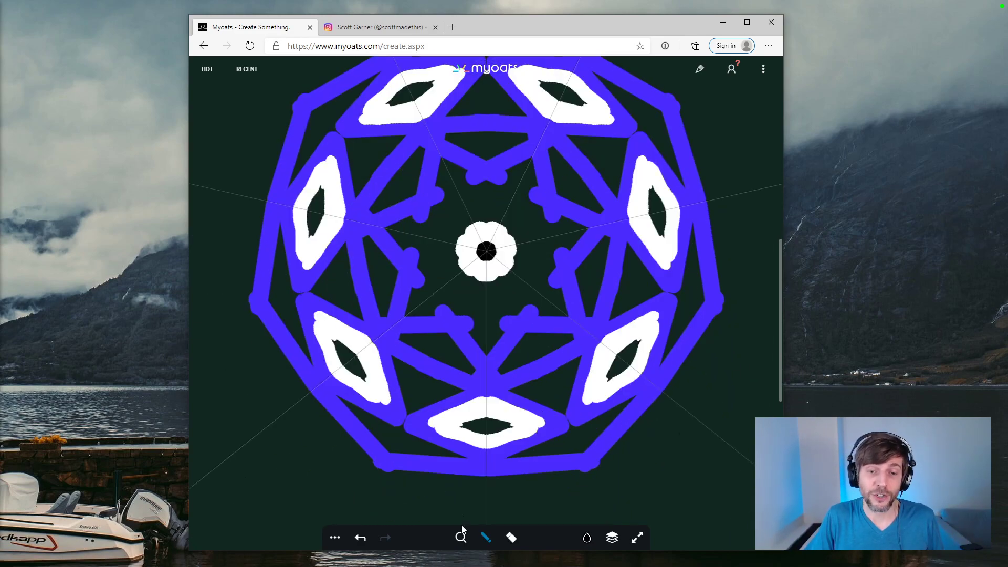
pyautogui.click(461, 537)
pyautogui.moveTo(461, 521)
pyautogui.mouseDown()
pyautogui.moveTo(461, 474)
pyautogui.moveTo(460, 486)
pyautogui.mouseUp()
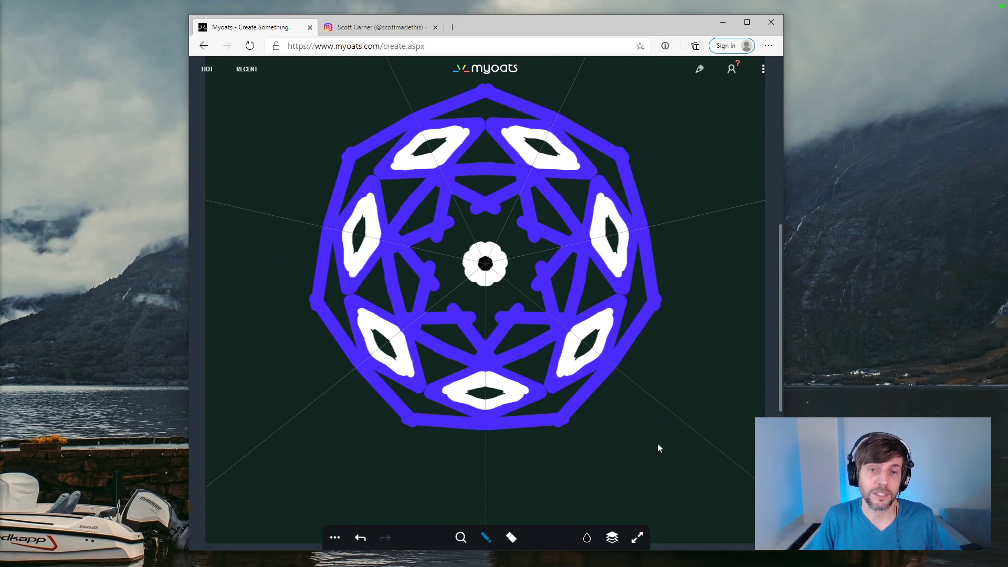
pyautogui.scroll(1, 658, 443)
pyautogui.click(510, 539)
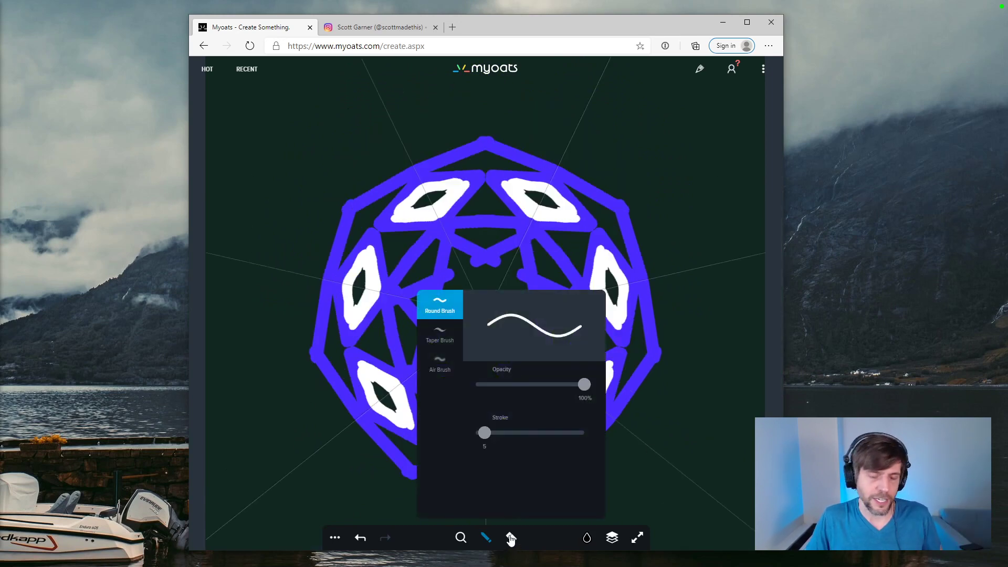
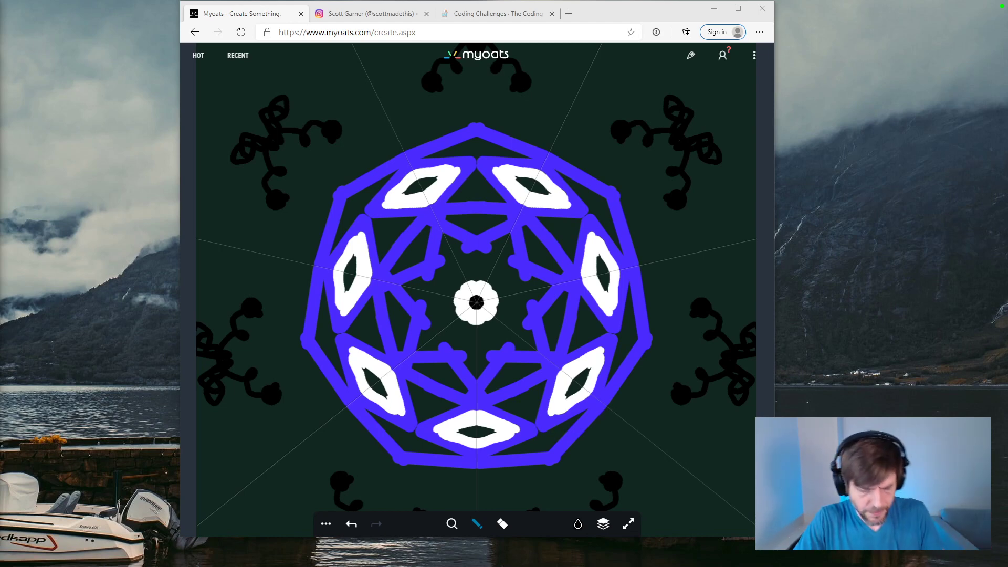
# Step: Close the Myoats browser window and open the Diatom Art website from the Visual Inspiration list in the Visual Studio Code outline preview
pyautogui.click(766, 7)
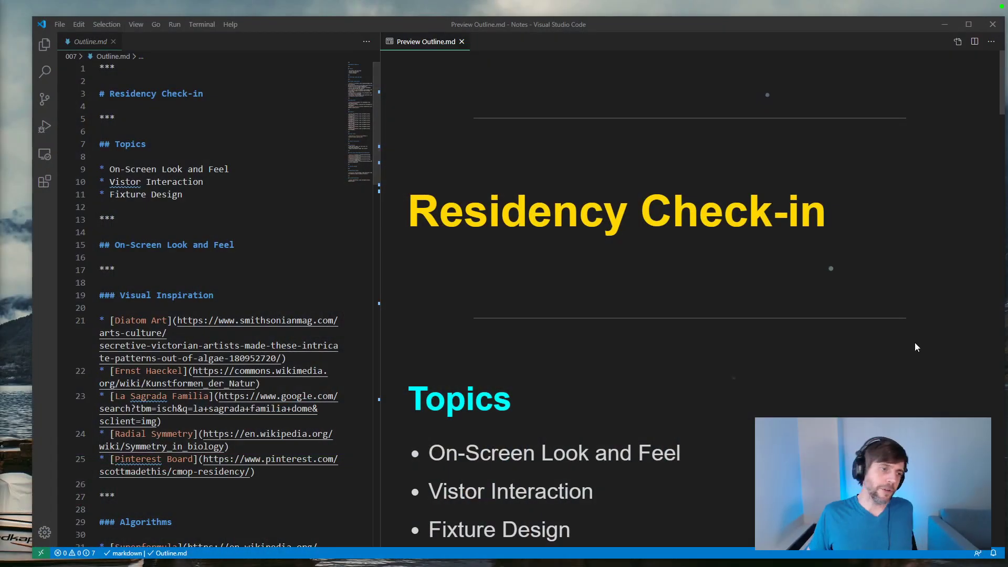
pyautogui.scroll(-3, 894, 295)
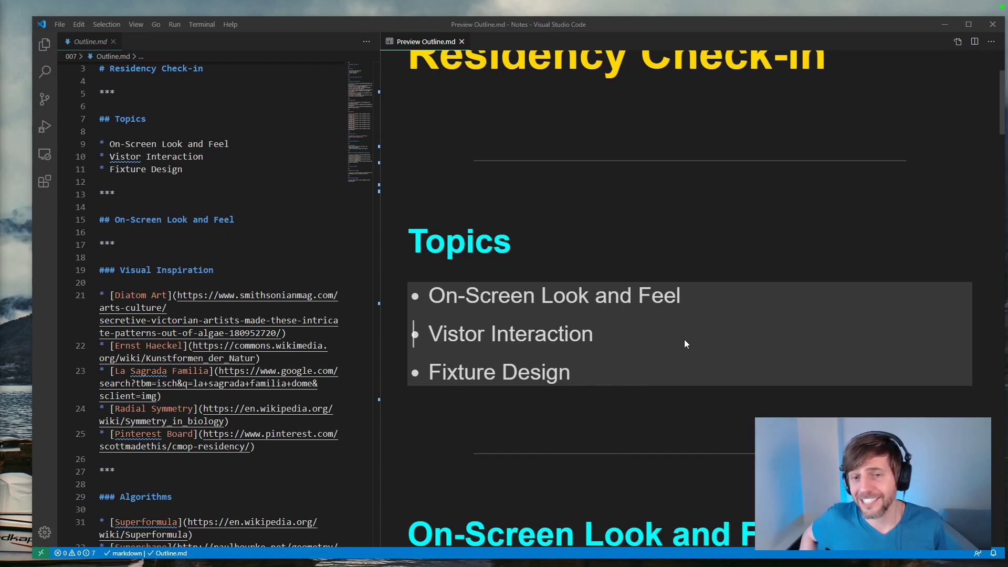
pyautogui.scroll(-5, 685, 340)
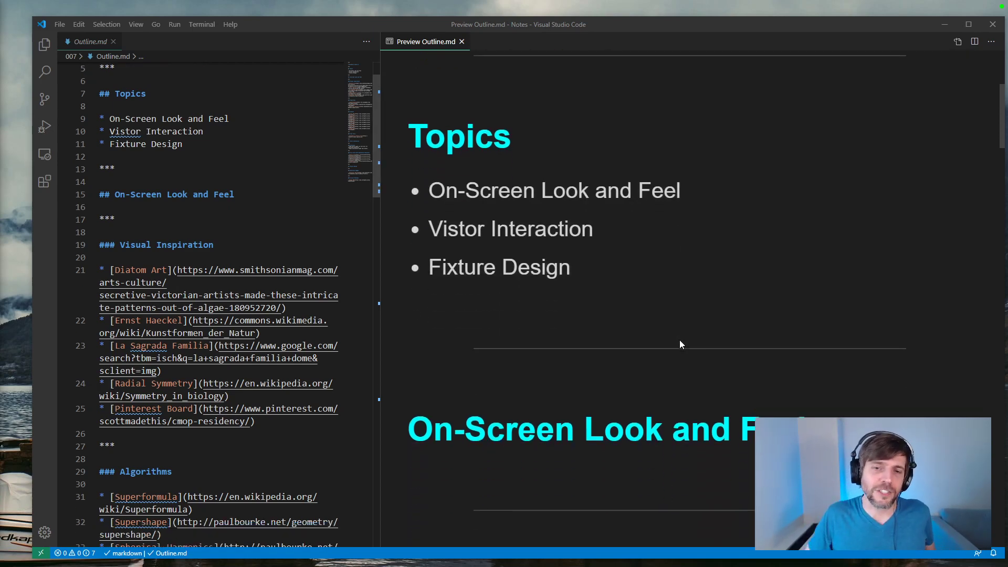
pyautogui.scroll(-3, 689, 326)
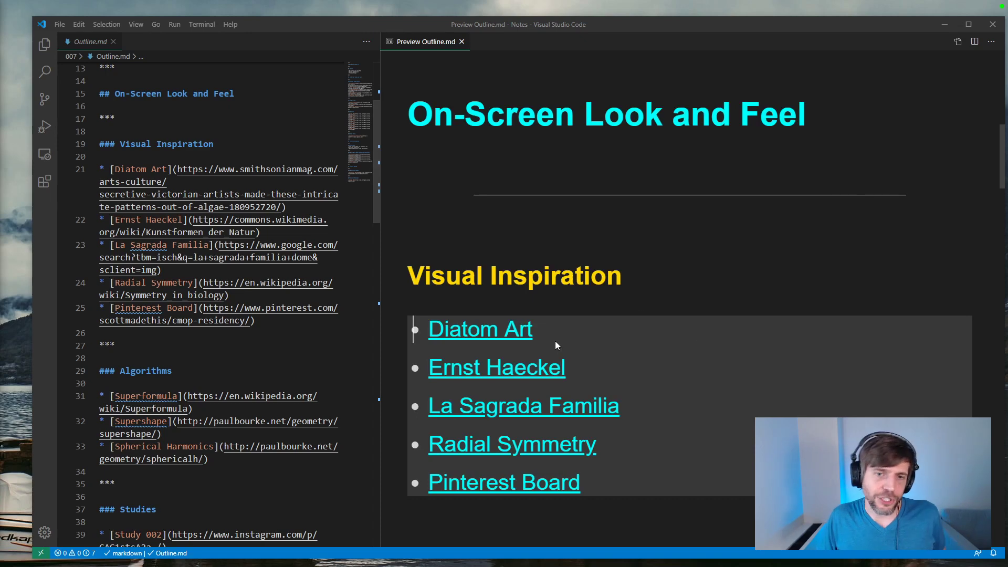
pyautogui.click(516, 329)
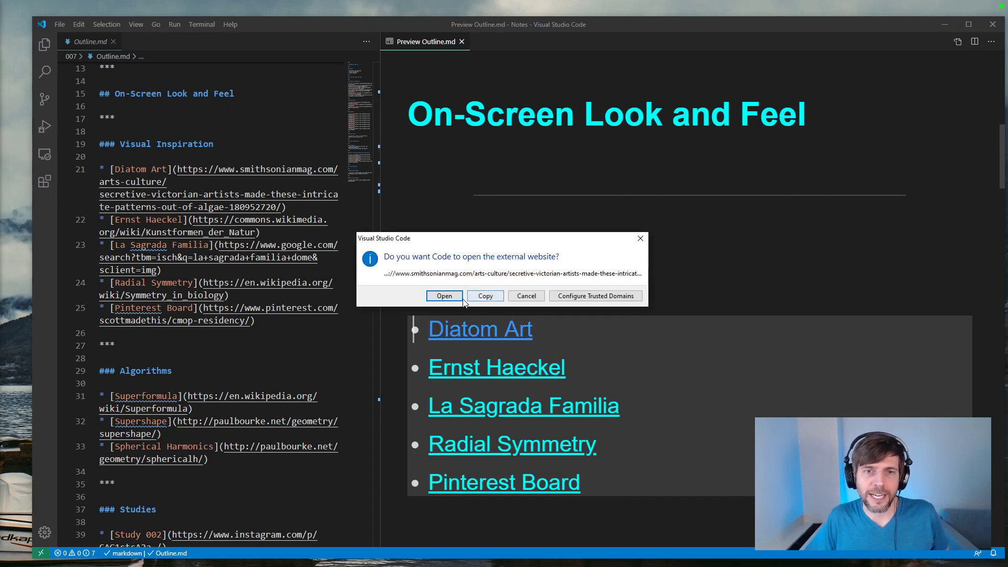
pyautogui.click(448, 297)
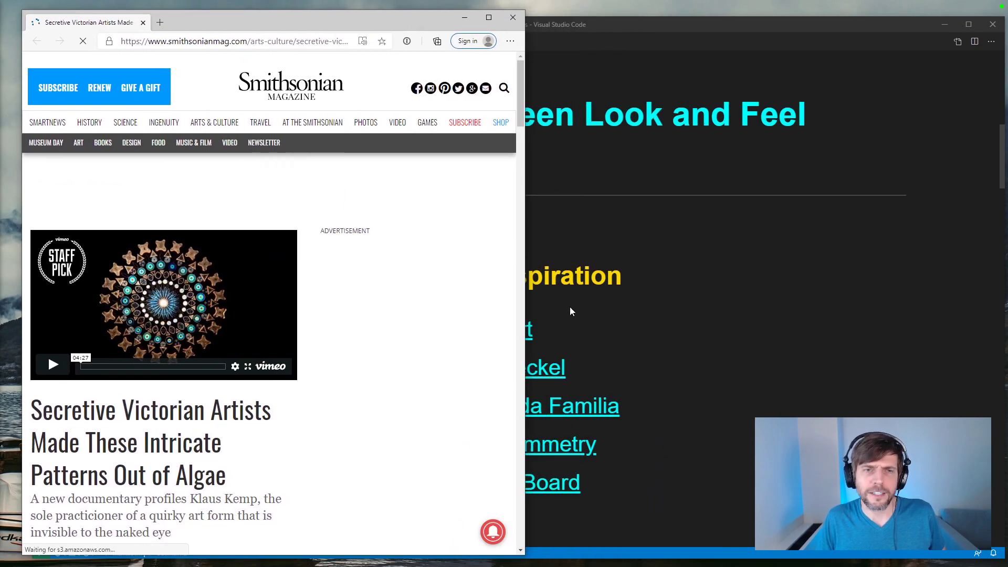
# Step: Open the Ernst Haeckel link from the Visual Inspiration list and browse the Kunstformen der Natur plates on Wikimedia Commons
pyautogui.click(544, 368)
pyautogui.click(413, 298)
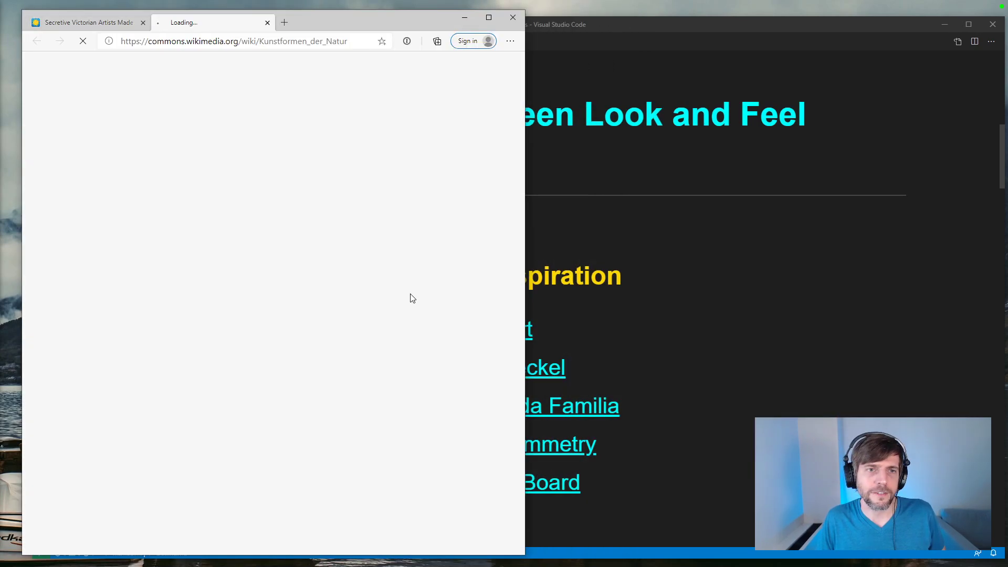
pyautogui.scroll(-3, 387, 255)
pyautogui.scroll(-10, 387, 255)
pyautogui.scroll(4, 387, 255)
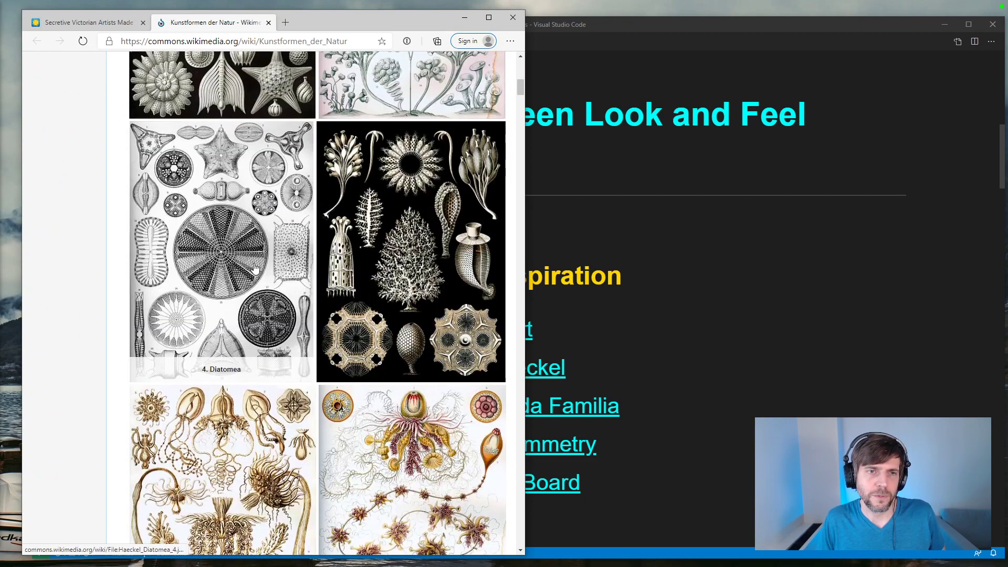
# Step: Open the La Sagrada Familia link, move its tab into the existing browser window, and enlarge the widewalls.ch ceiling image
pyautogui.click(648, 299)
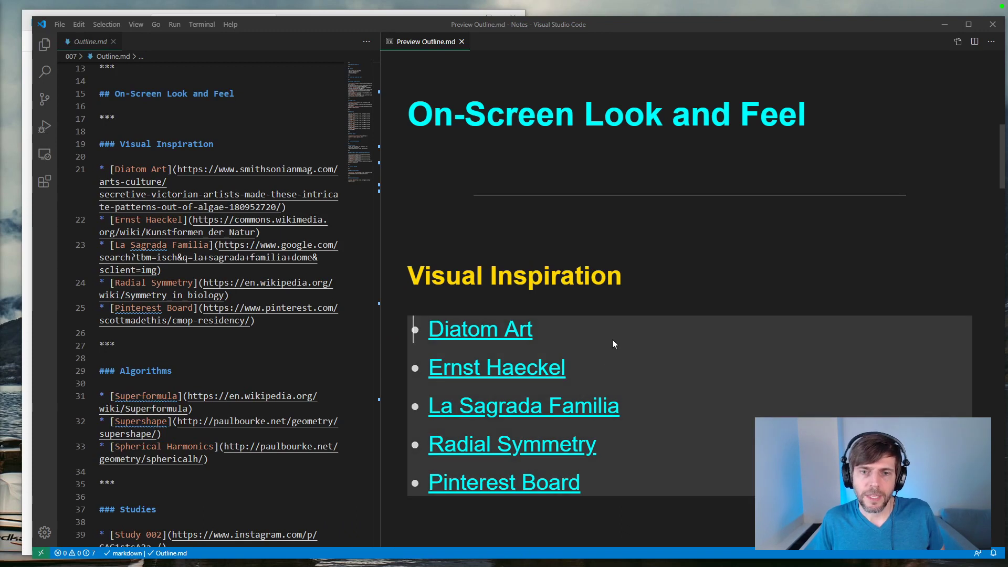
pyautogui.click(580, 406)
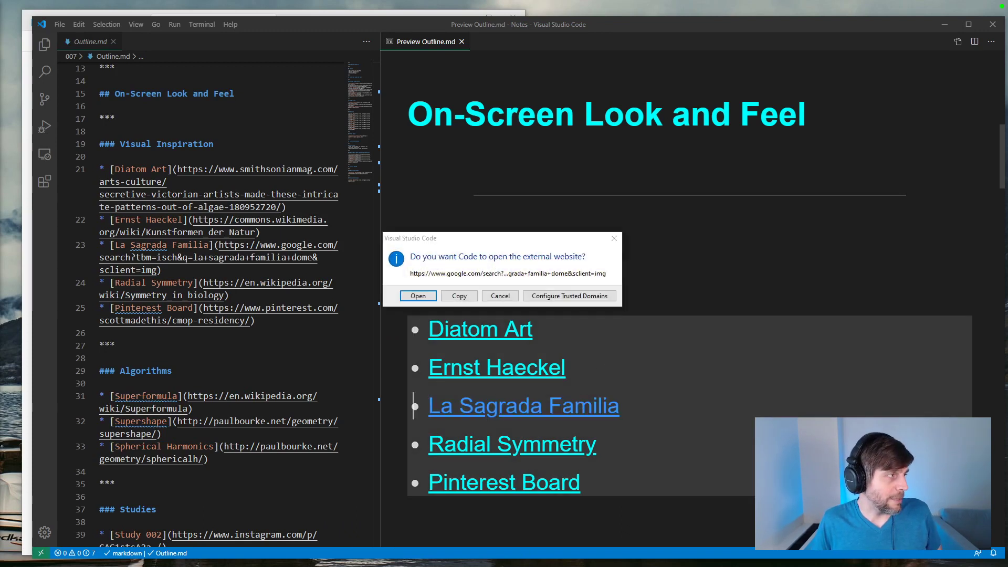
pyautogui.click(423, 297)
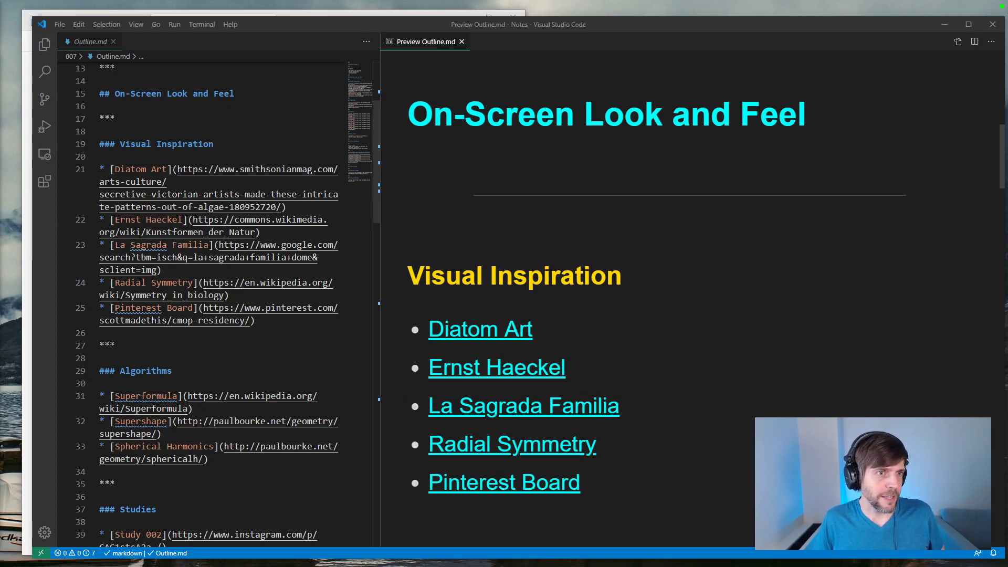
pyautogui.click(25, 239)
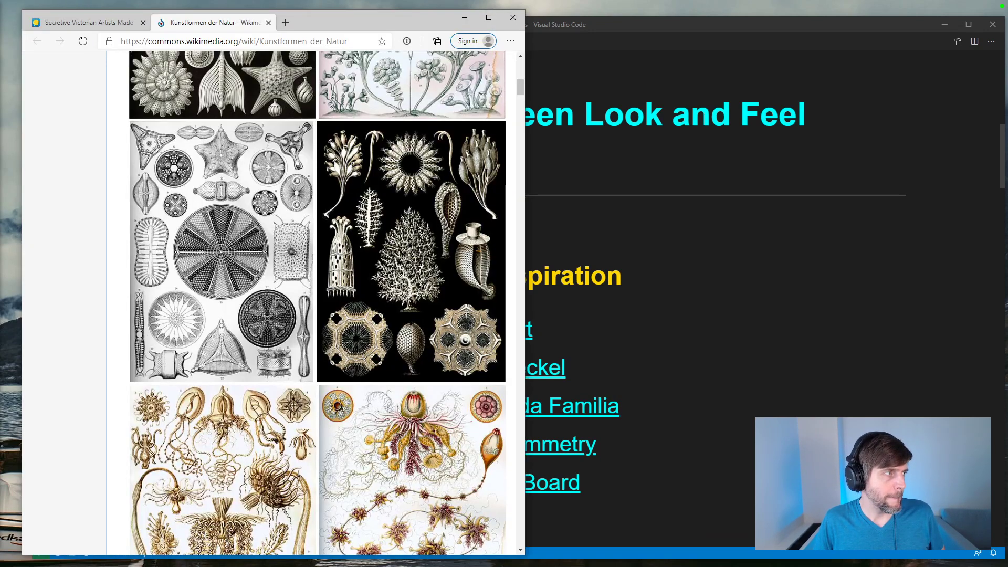
pyautogui.moveTo(1007, 157); pyautogui.dragTo(234, 22)
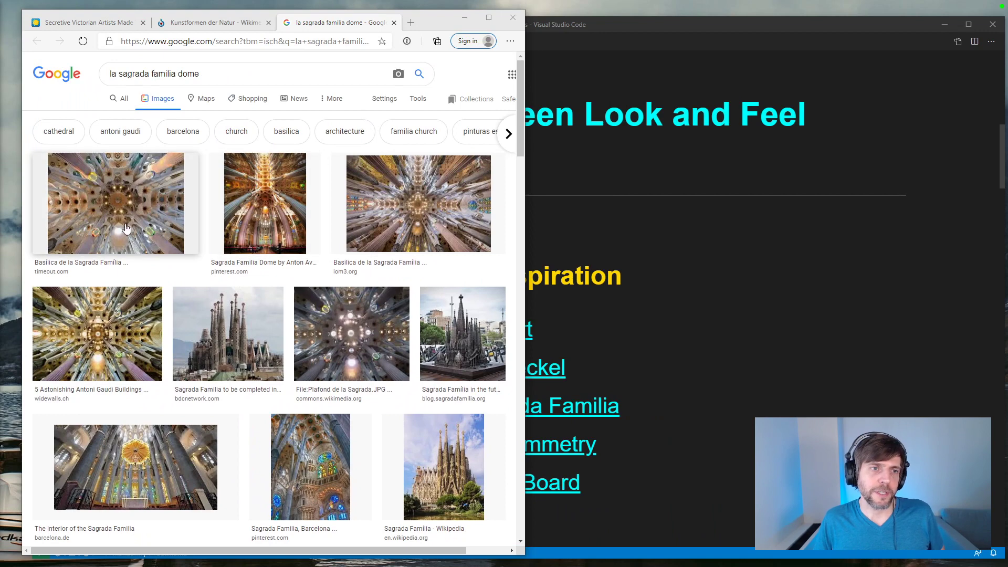
pyautogui.click(100, 336)
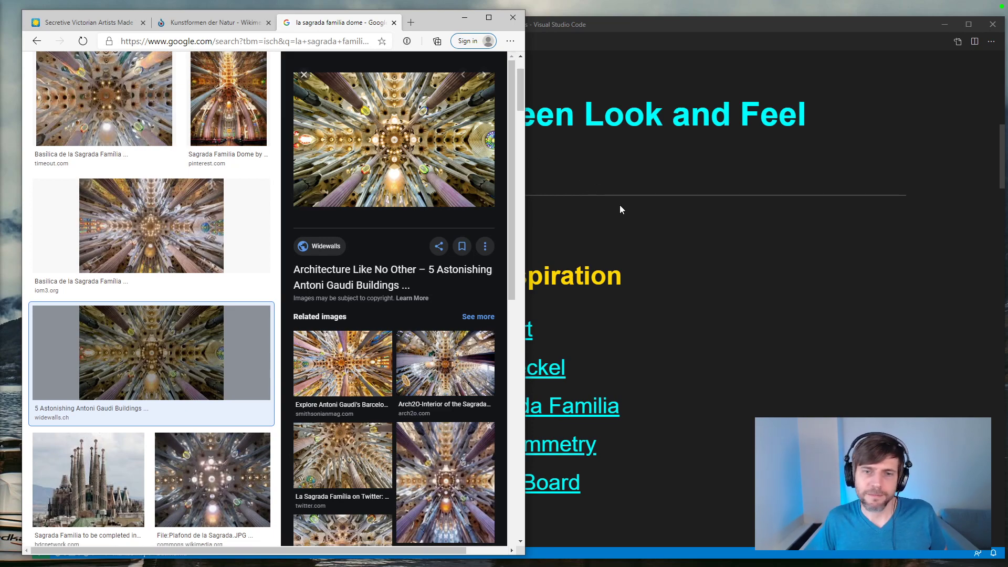
# Step: Narrow the Visual Studio Code window to uncover part of the browser, and open the Pinterest Board link from the outline
pyautogui.scroll(-1, 619, 210)
pyautogui.click(667, 270)
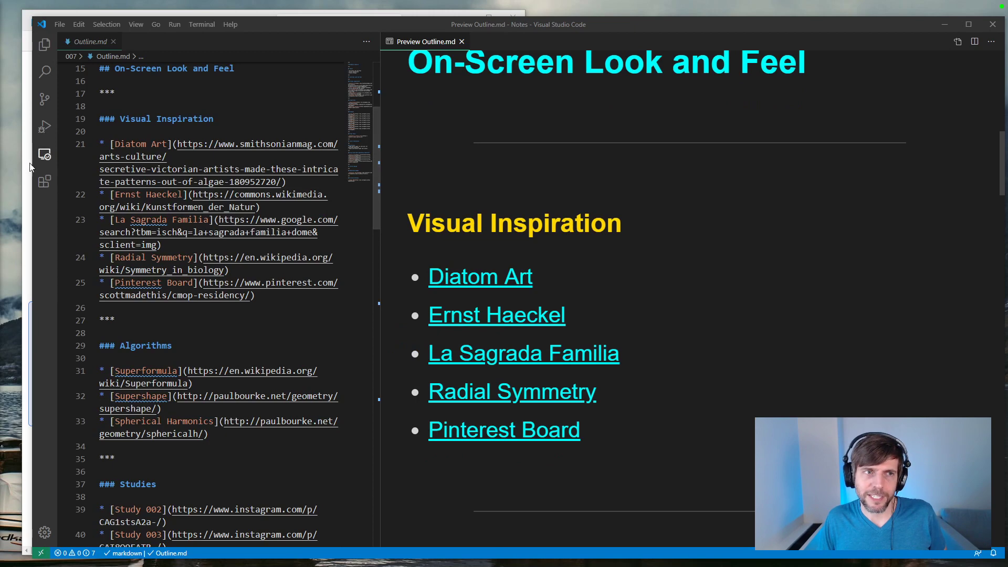
pyautogui.moveTo(32, 164); pyautogui.dragTo(150, 164)
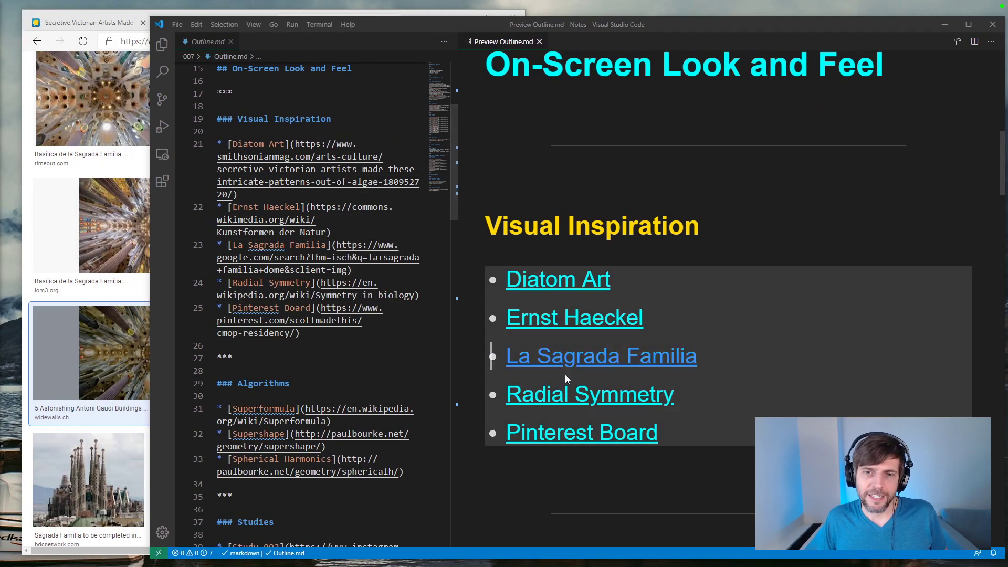
pyautogui.click(574, 433)
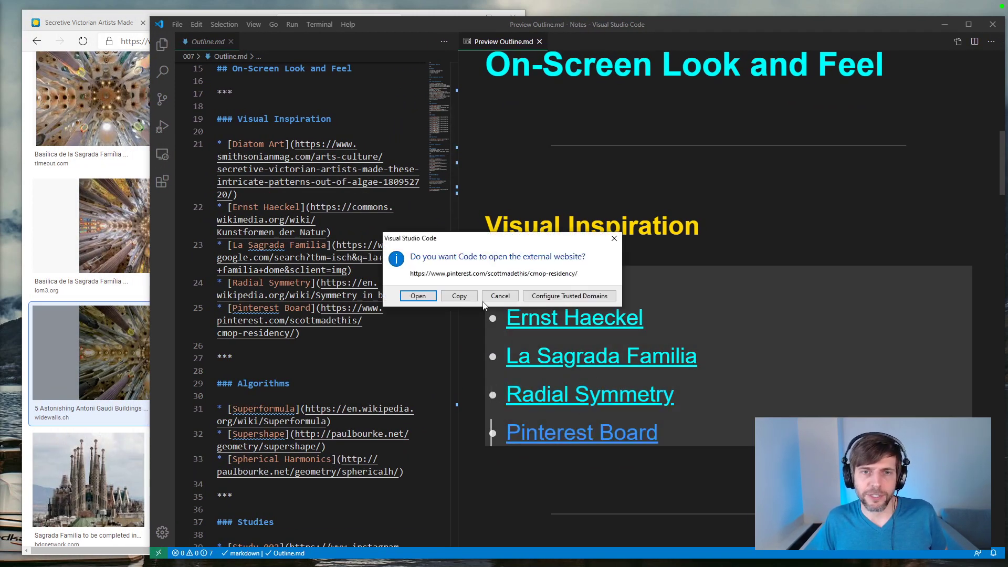
pyautogui.click(418, 296)
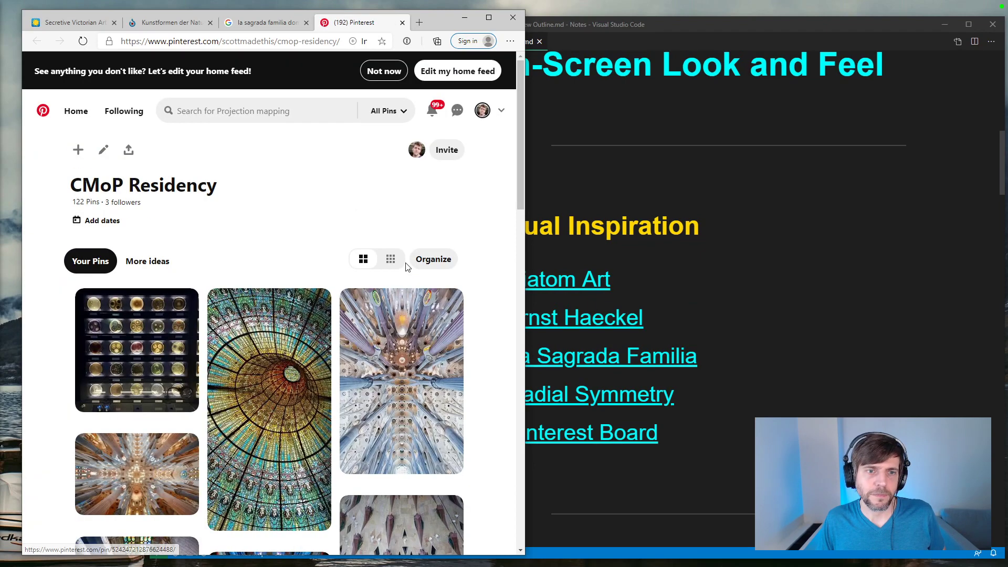
# Step: View the micropia.nl pin of illuminated petri dishes on the CMoP Residency board, and return to the board
pyautogui.scroll(-3, 492, 273)
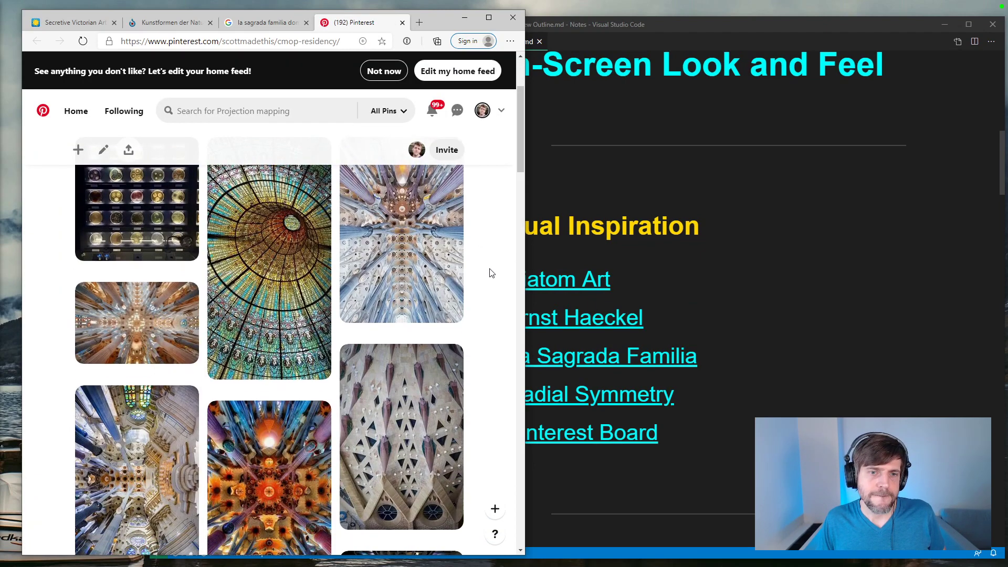
pyautogui.scroll(2, 491, 273)
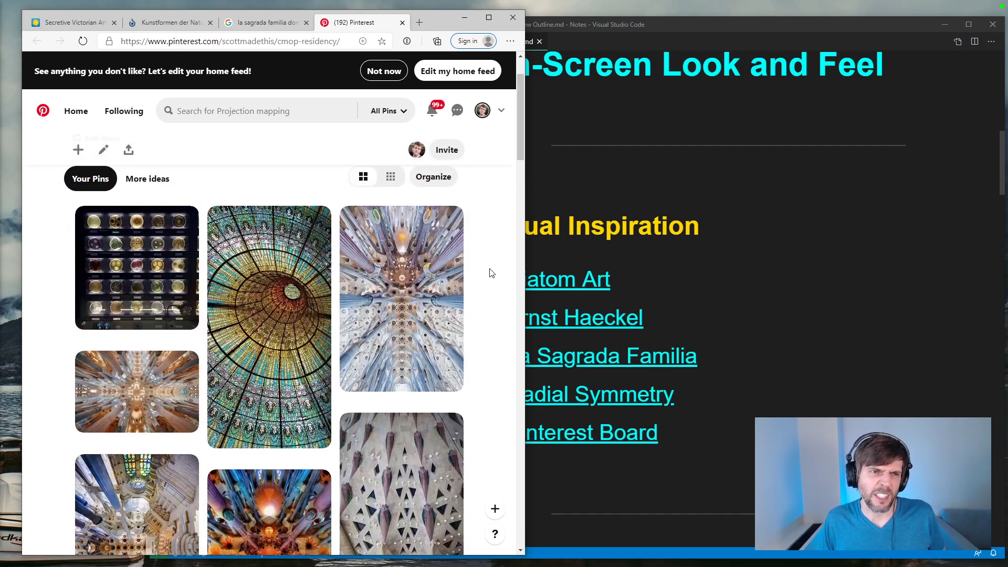
pyautogui.click(100, 251)
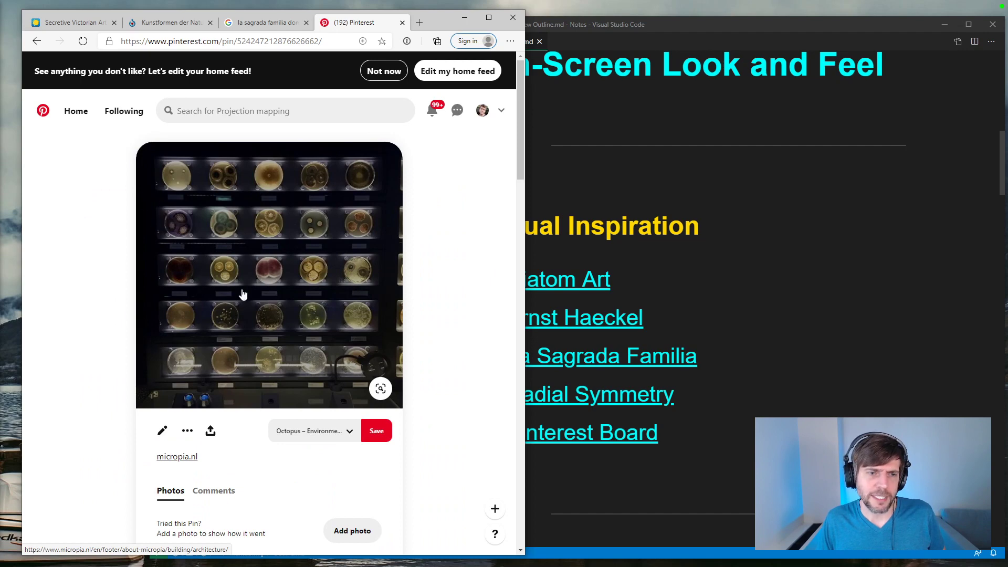
pyautogui.scroll(-2, 243, 294)
pyautogui.scroll(2, 243, 294)
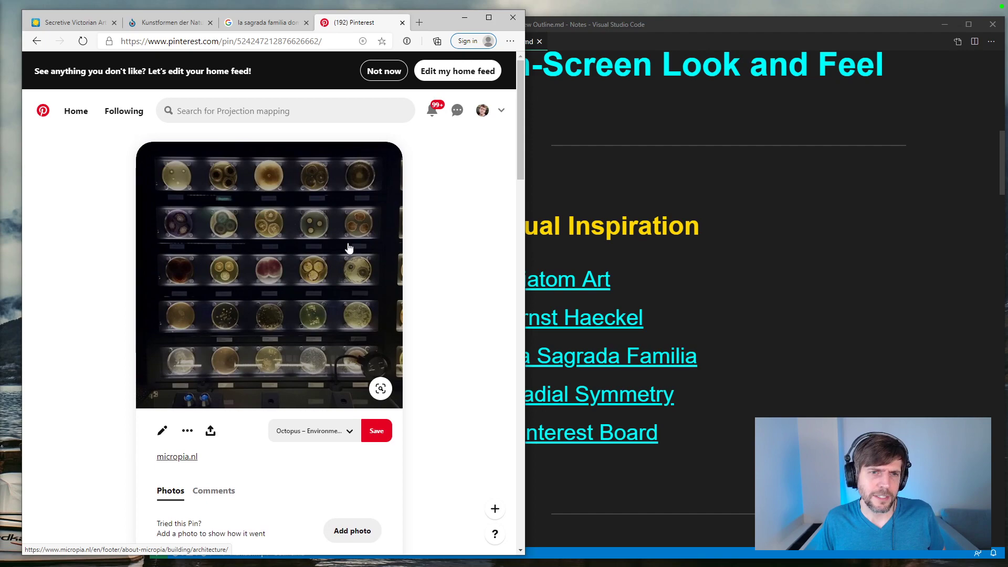
pyautogui.click(37, 41)
# Step: View the full stained-glass dome pin, and return to the CMoP Residency board
pyautogui.click(264, 304)
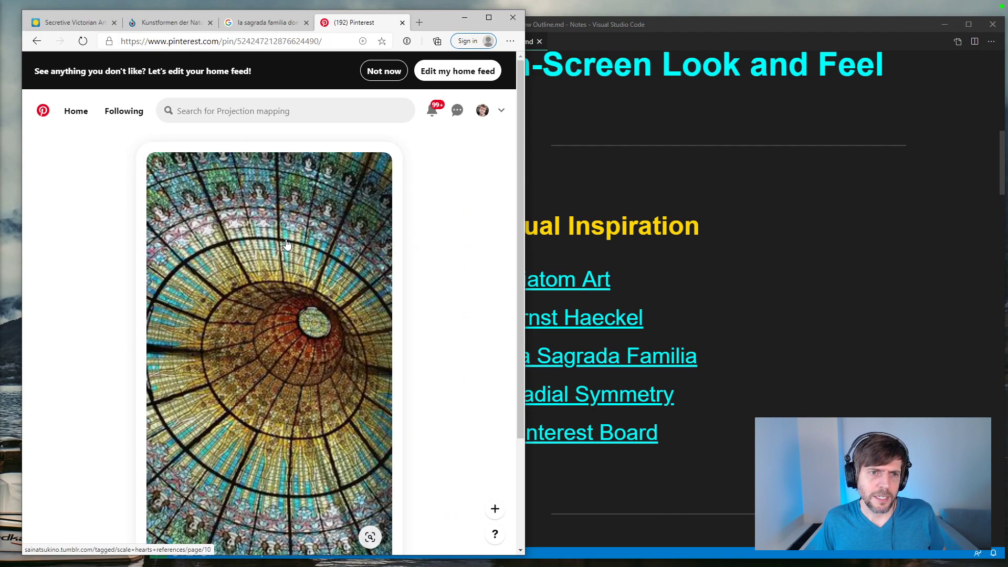
pyautogui.scroll(-3, 258, 303)
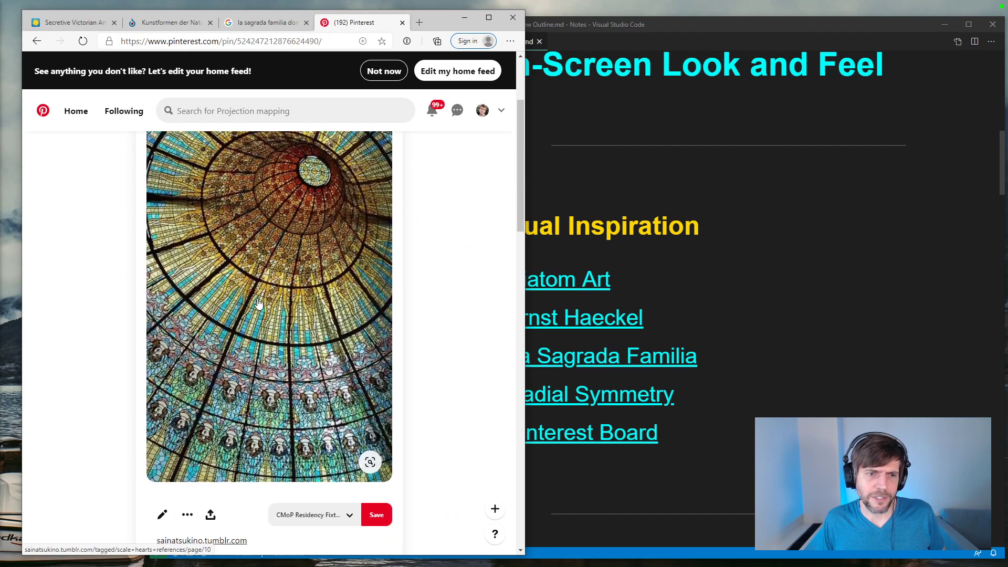
pyautogui.scroll(2, 258, 303)
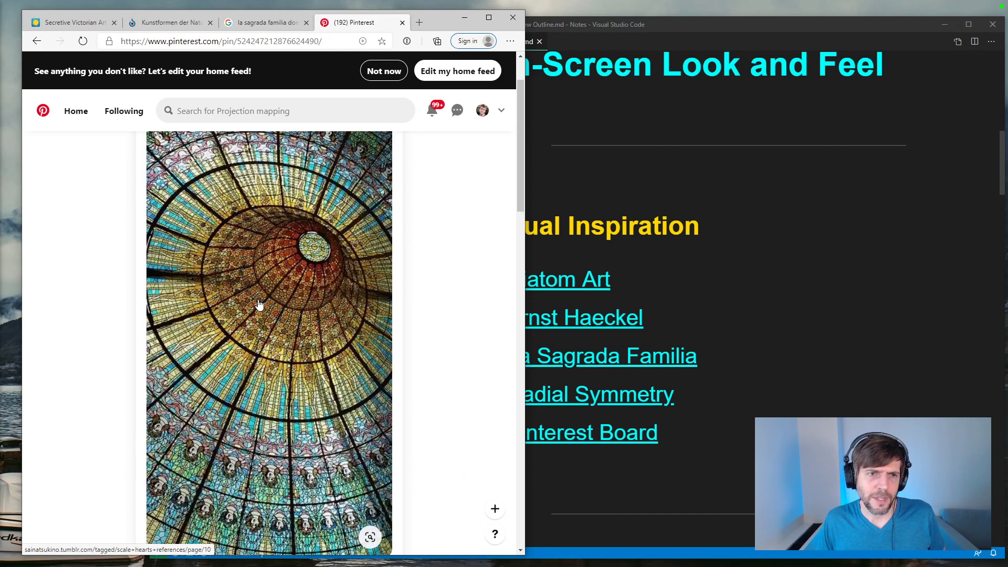
pyautogui.click(37, 41)
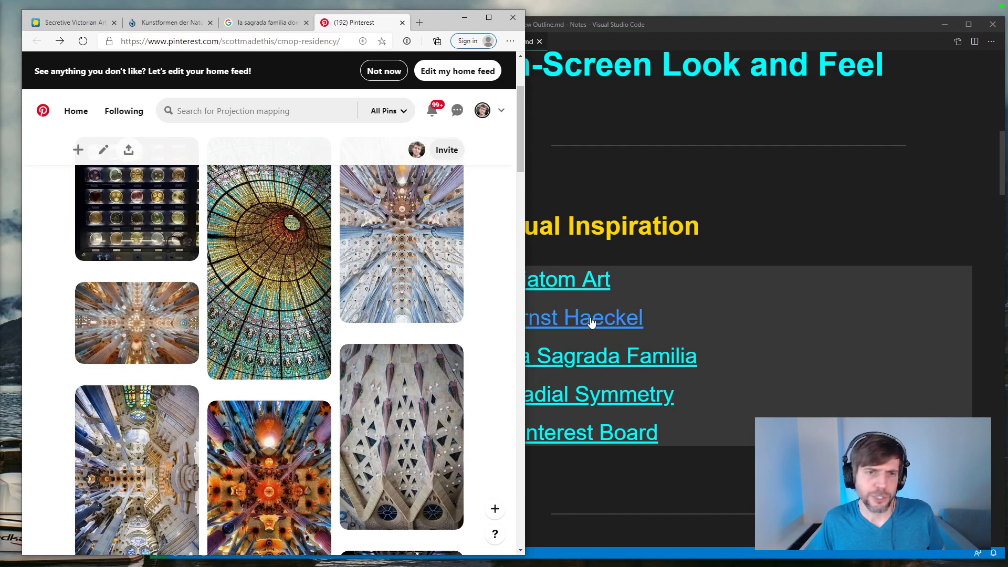
# Step: Browse further down the board, view the Dawkins Biomorphs pin from codeproject.com, and return to the board
pyautogui.scroll(-5, 494, 315)
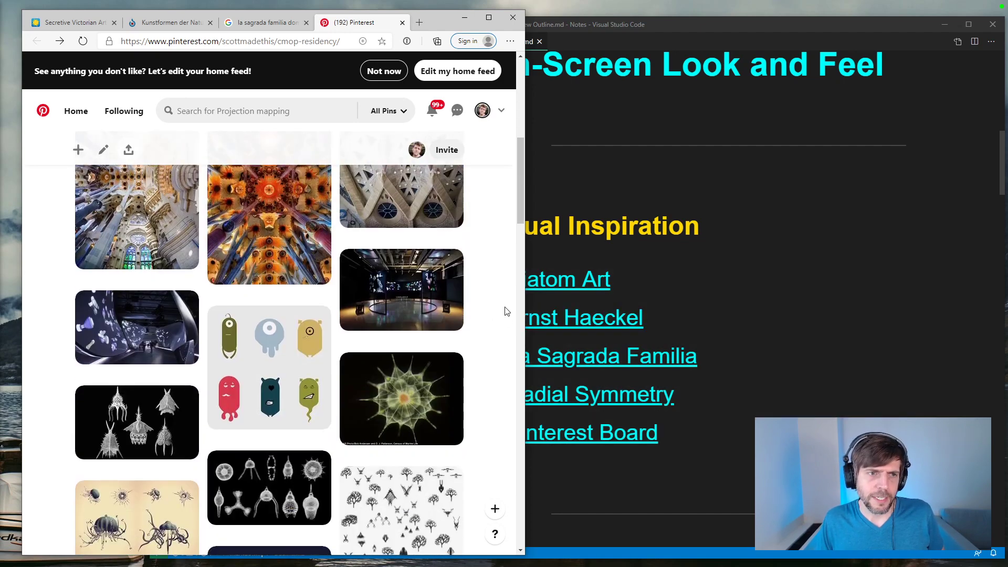
pyautogui.scroll(-1, 507, 312)
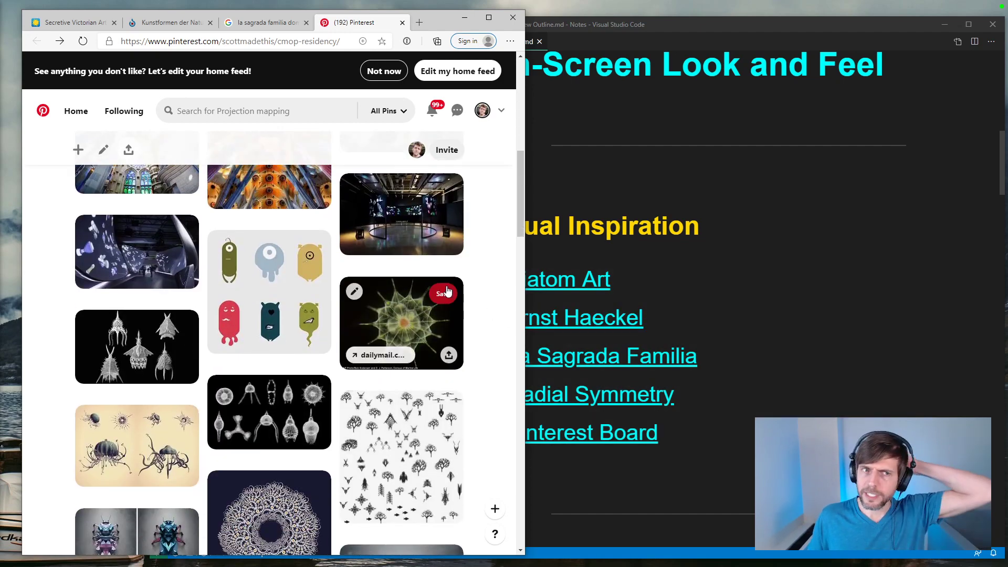
pyautogui.scroll(-2, 366, 275)
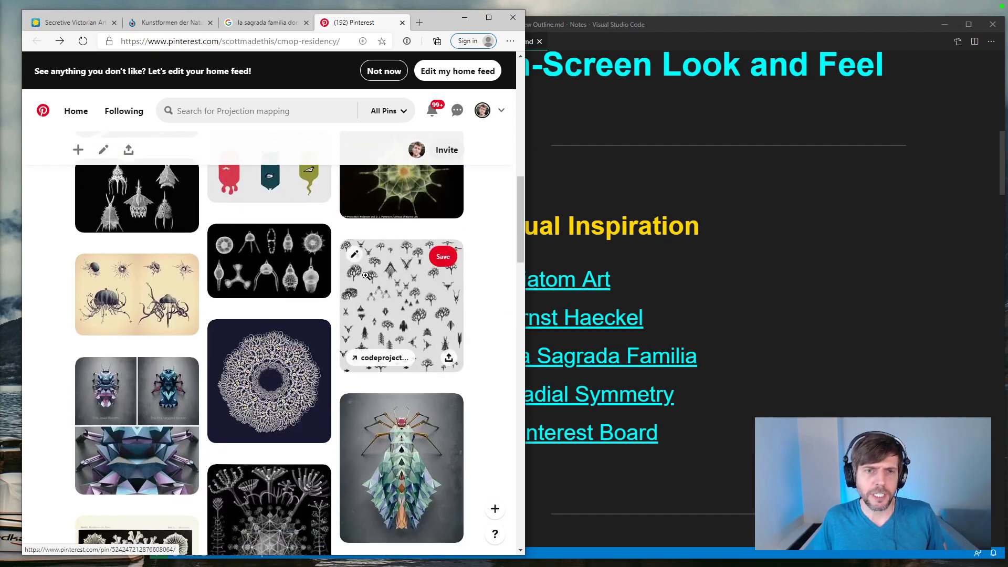
pyautogui.click(423, 270)
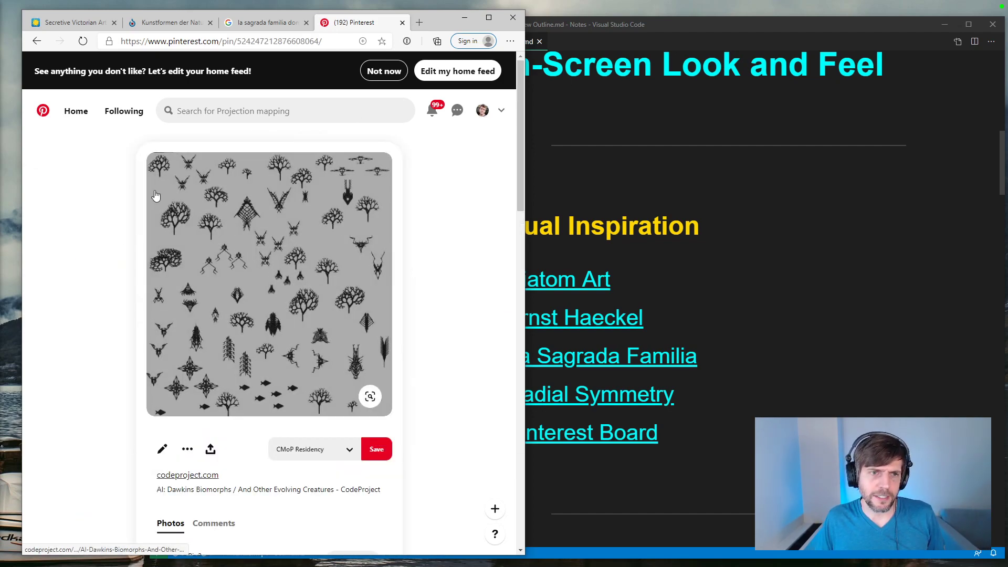
pyautogui.click(37, 41)
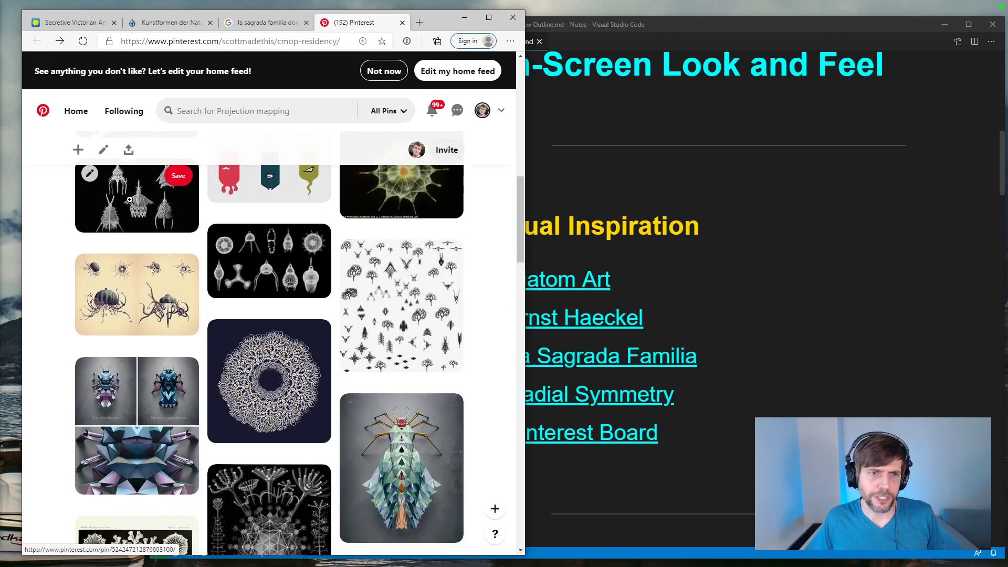
# Step: View the Generative Polygonal insect pin from listkota.com, and return to the board
pyautogui.scroll(-2, 130, 200)
pyautogui.click(411, 319)
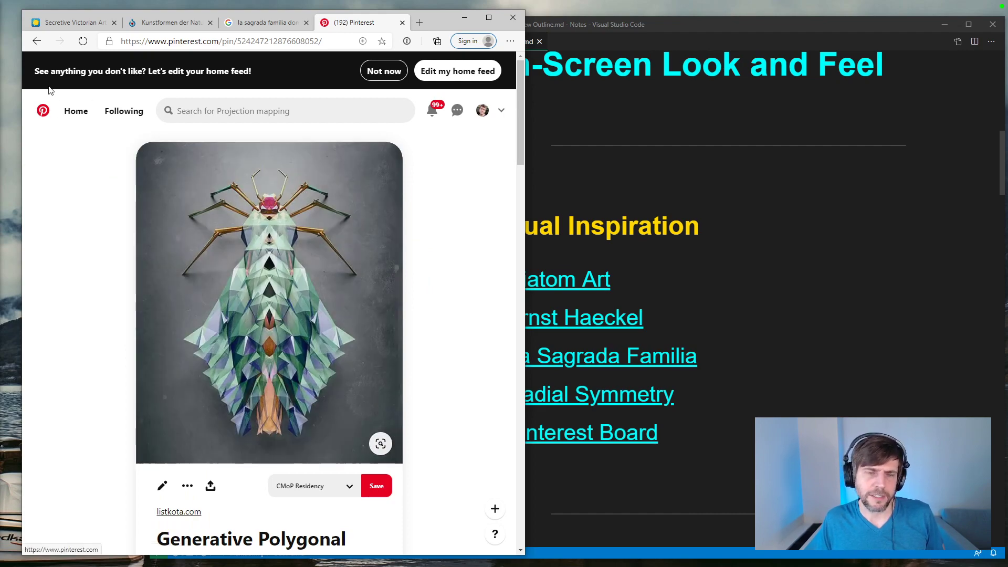
pyautogui.click(36, 41)
# Step: Browse on past the Haeckel plates and open the pin of a six-fold radial diatom arrangement on black
pyautogui.scroll(-5, 203, 195)
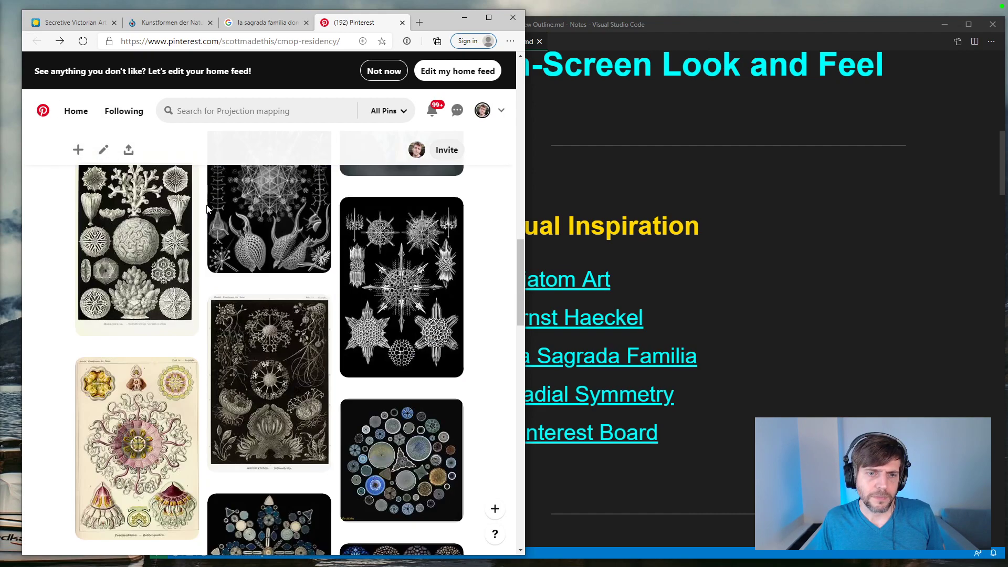
pyautogui.scroll(-4, 206, 209)
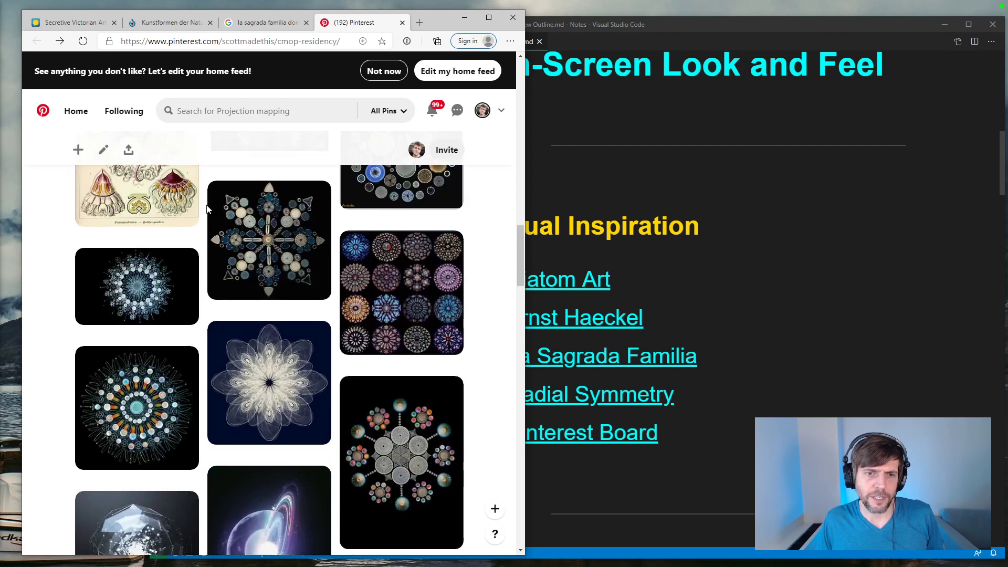
pyautogui.click(401, 457)
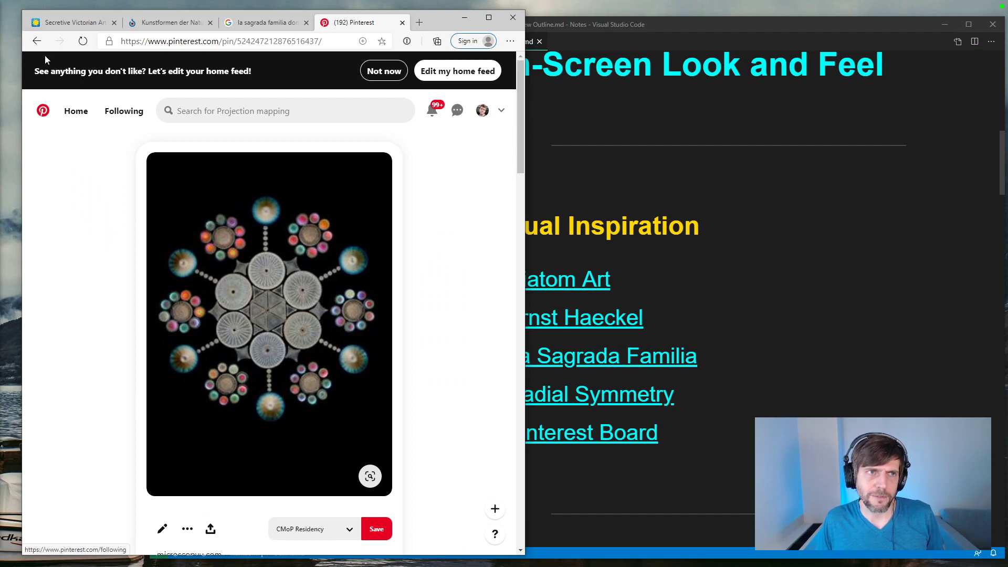
# Step: Return to the CMoP Residency board and browse the Sagrada Familia, insect, Haeckel and diatom pins again
pyautogui.click(40, 42)
pyautogui.scroll(10, 220, 240)
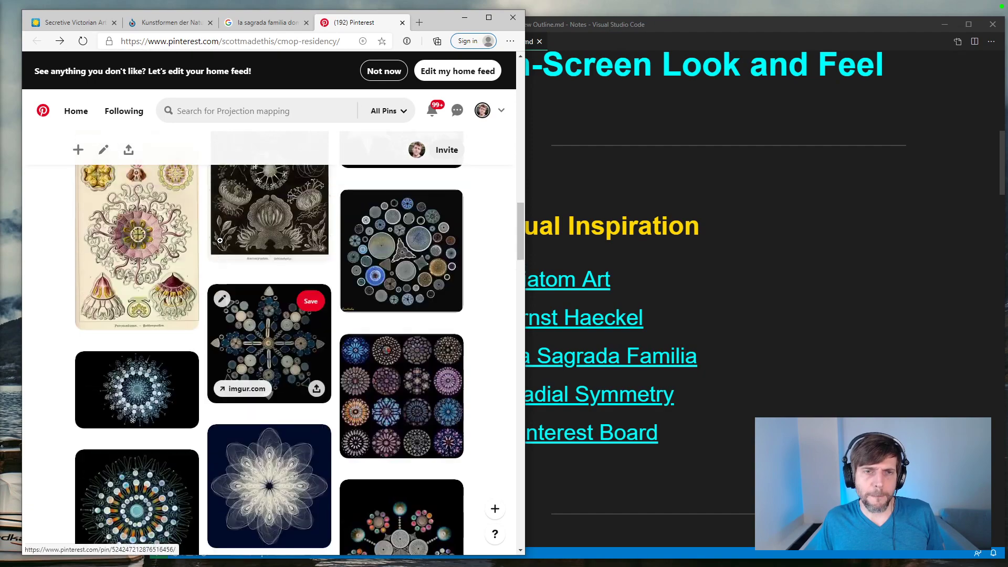
pyautogui.scroll(7, 220, 240)
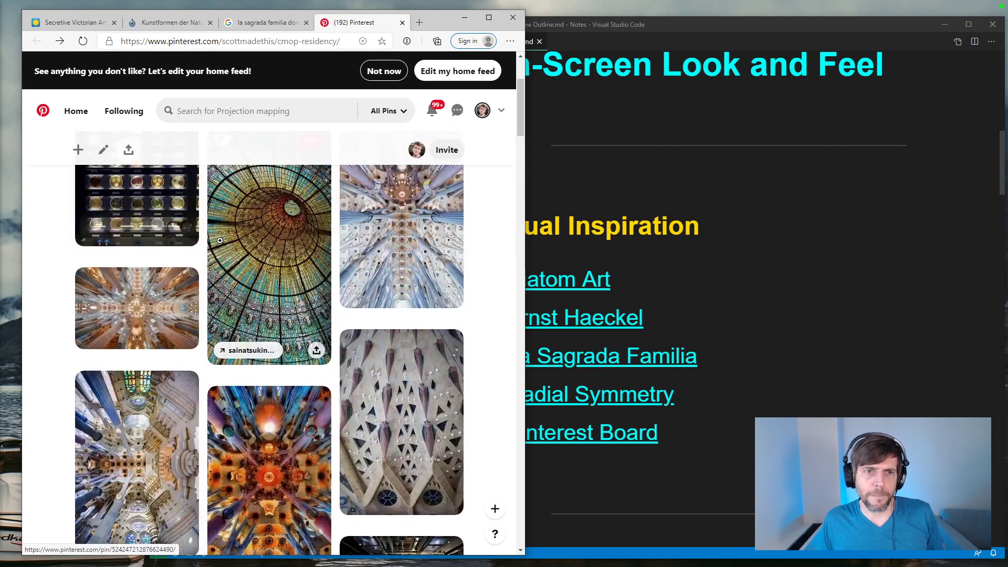
pyautogui.scroll(-8, 220, 241)
pyautogui.scroll(-8, 220, 241)
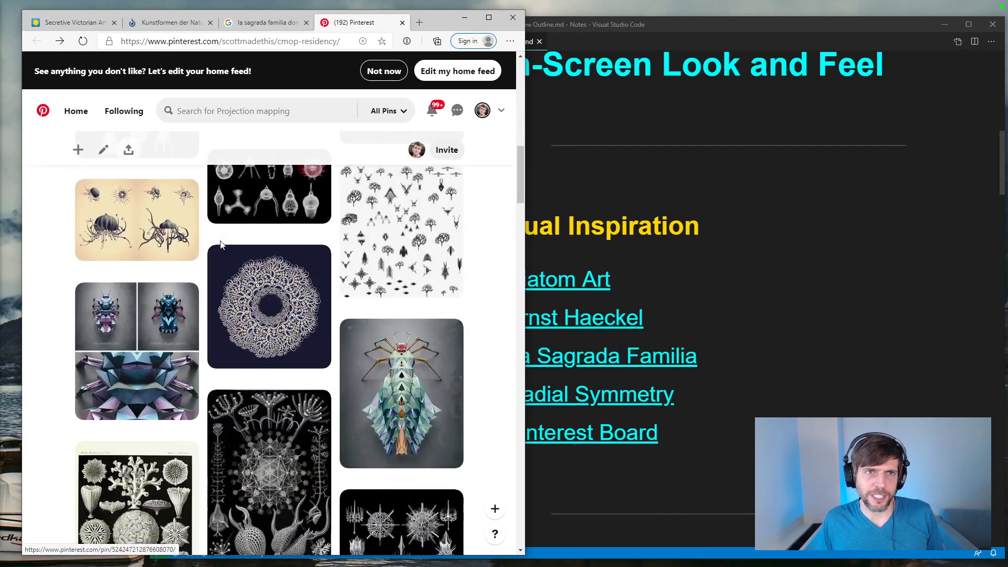
pyautogui.scroll(-5, 220, 241)
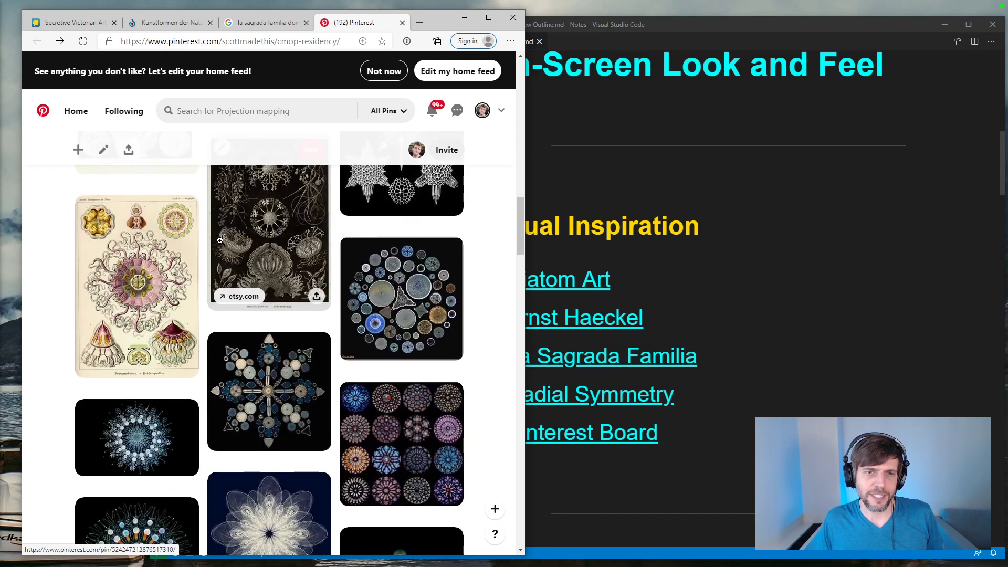
pyautogui.scroll(4, 220, 241)
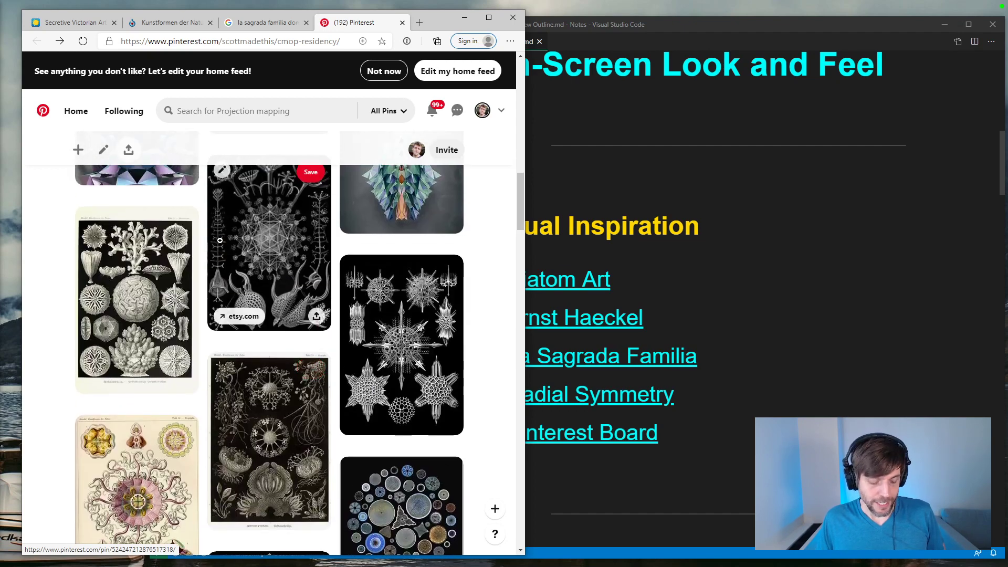
# Step: Open the artist's own Instagram profile in a new browser tab and bring the grid of study posts into view
pyautogui.hotkey('ctrl', 't')
pyautogui.write('in')
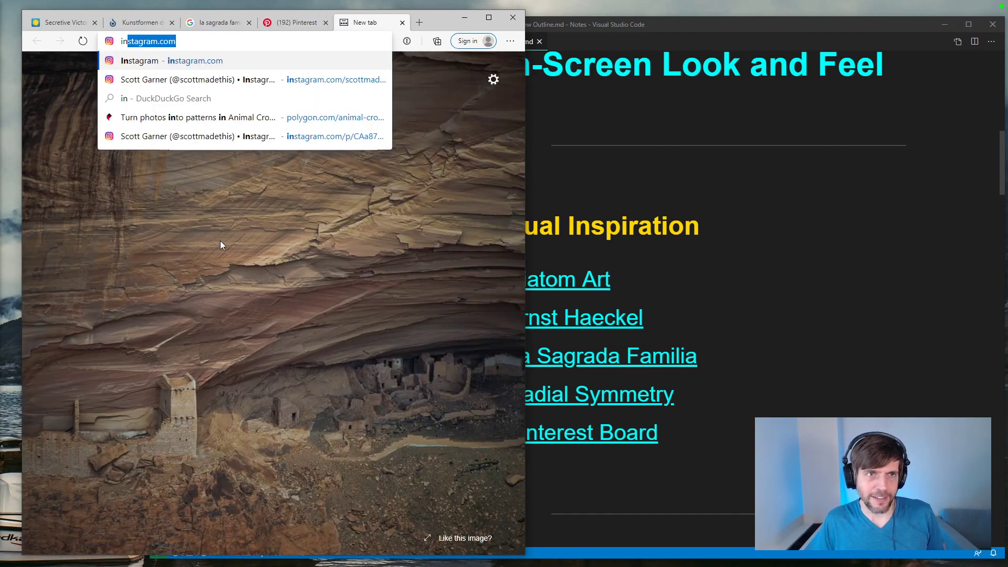
pyautogui.press('Down')
pyautogui.press('Return')
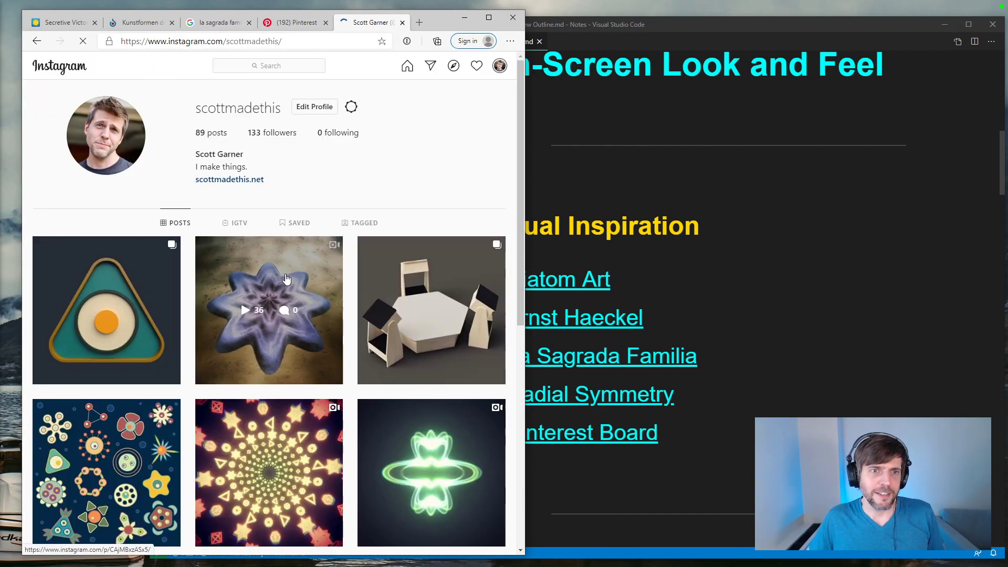
pyautogui.scroll(-1, 246, 336)
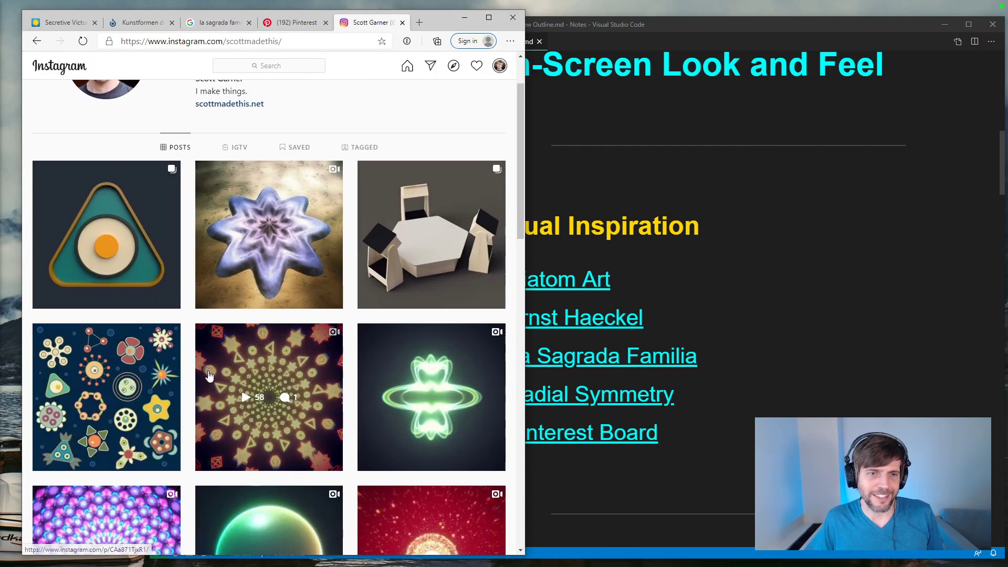
pyautogui.scroll(-1, 187, 369)
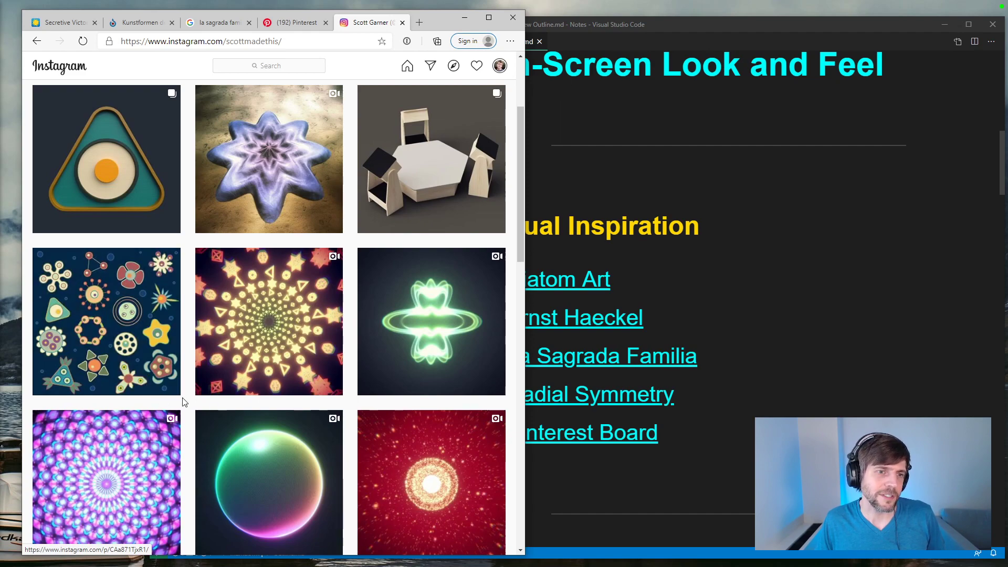
# Step: Open the Study 010 triangle post, go through its images up to the last pattern, and close it
pyautogui.click(124, 139)
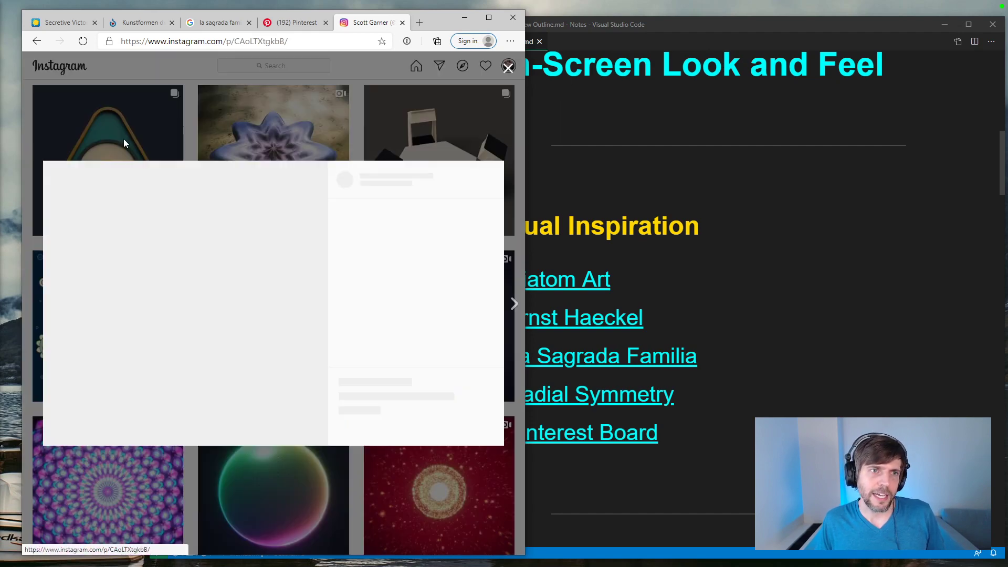
pyautogui.click(316, 304)
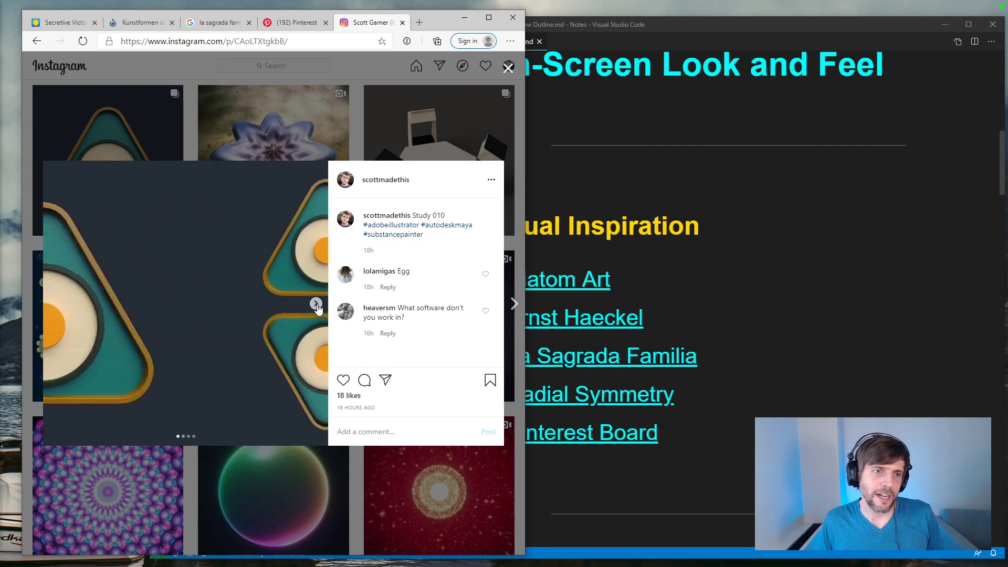
pyautogui.click(316, 304)
pyautogui.click(318, 305)
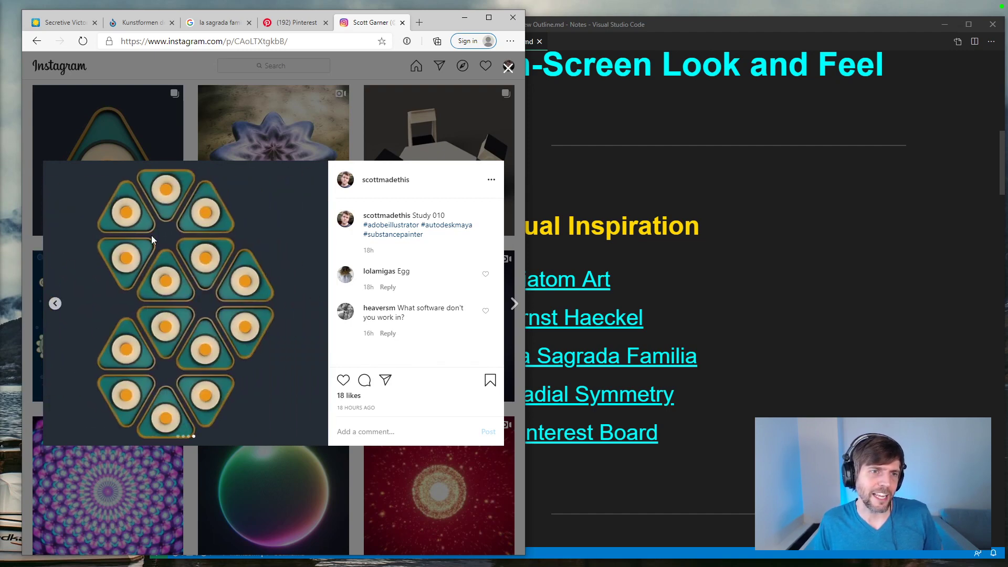
pyautogui.click(192, 141)
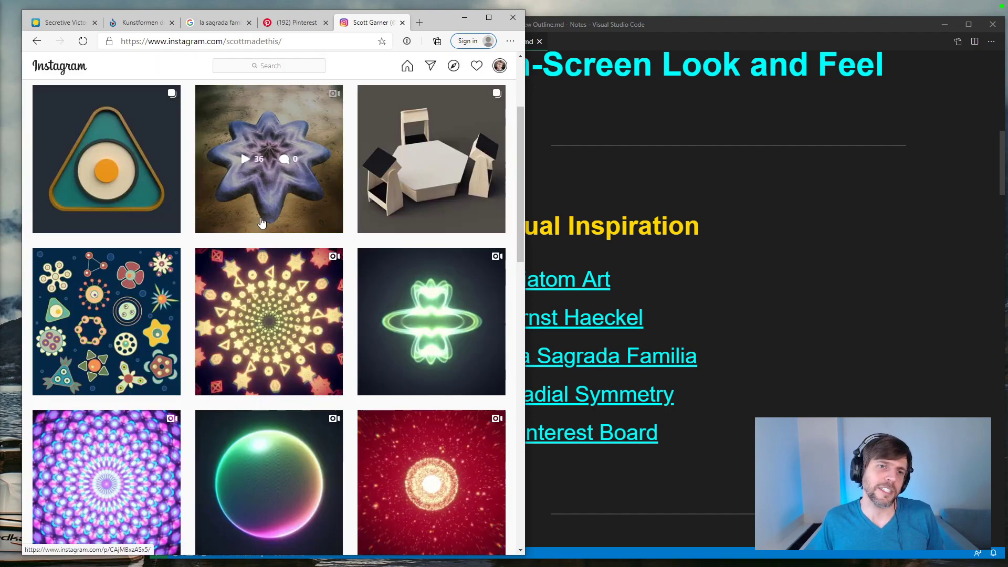
# Step: Play the Study 006 generative art video, pause it, and return to the top of the profile
pyautogui.click(262, 267)
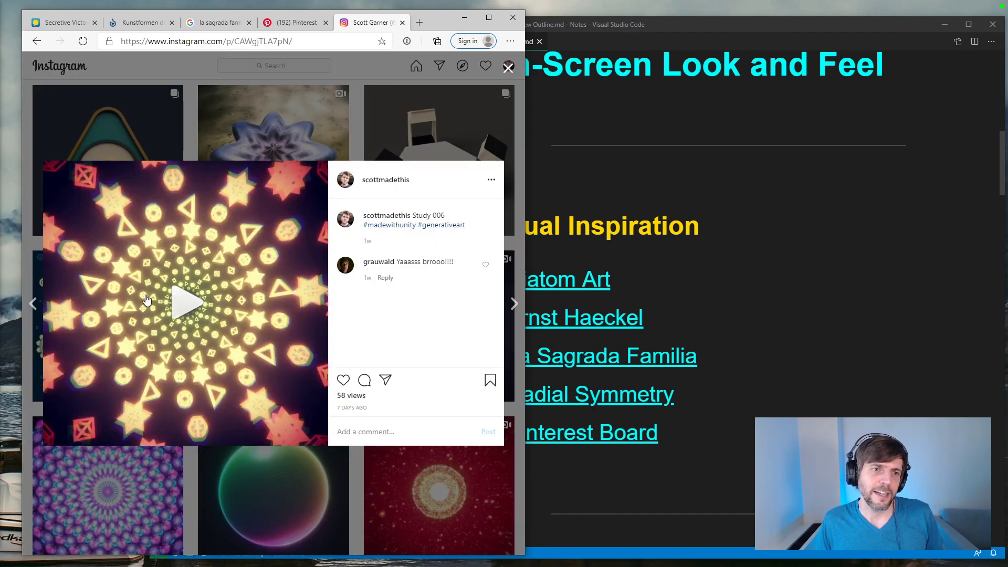
pyautogui.click(180, 303)
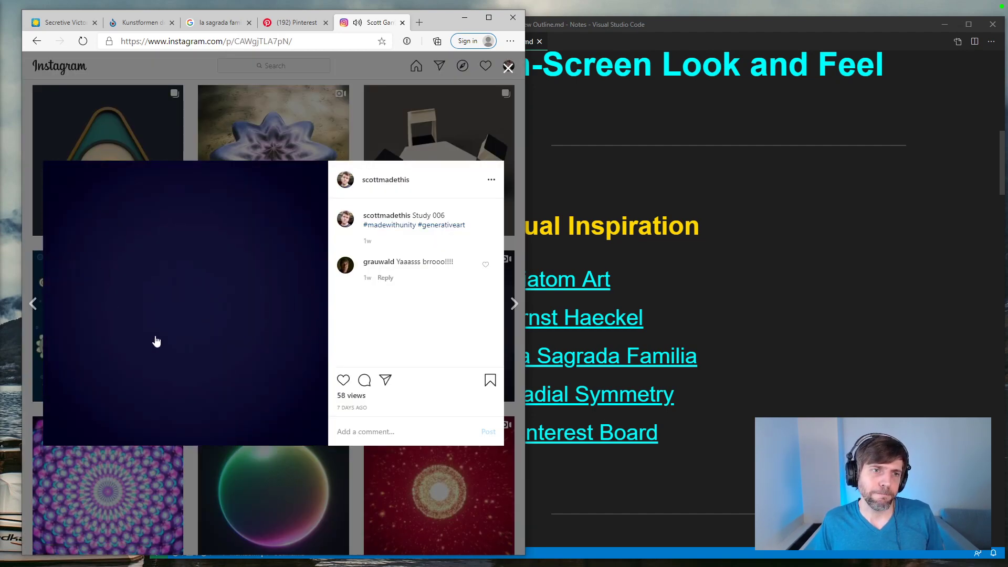
pyautogui.click(253, 339)
pyautogui.click(253, 339)
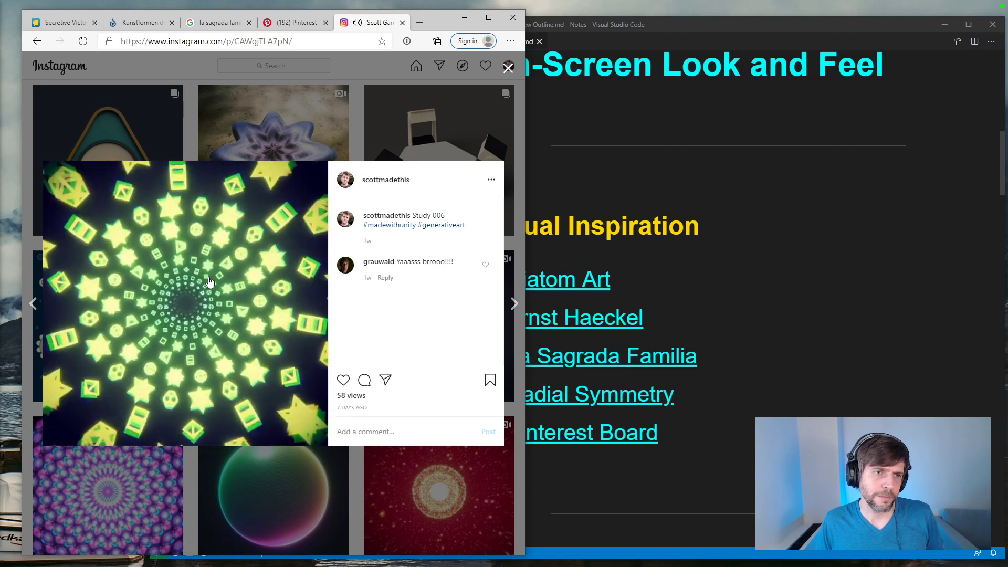
pyautogui.click(210, 282)
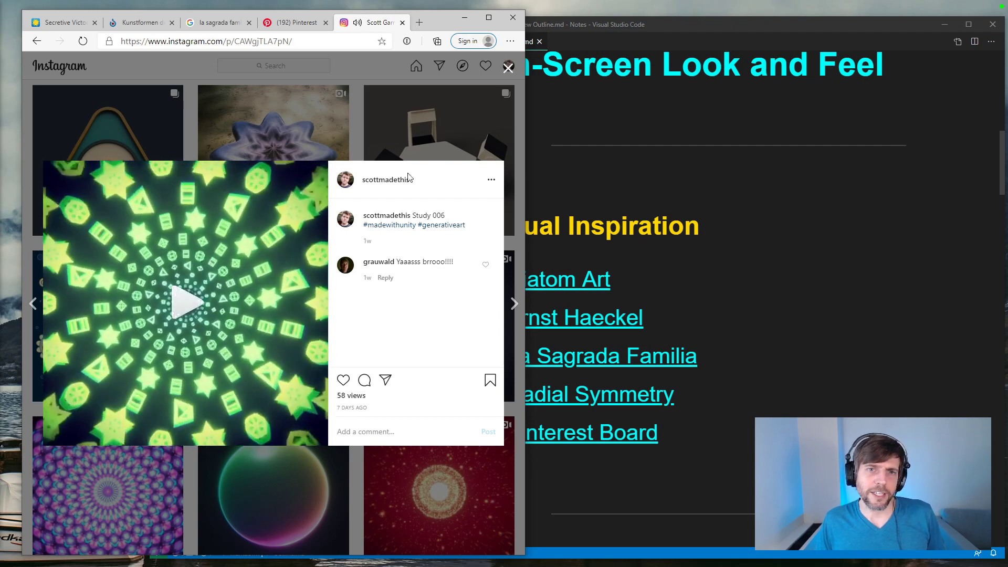
pyautogui.click(24, 166)
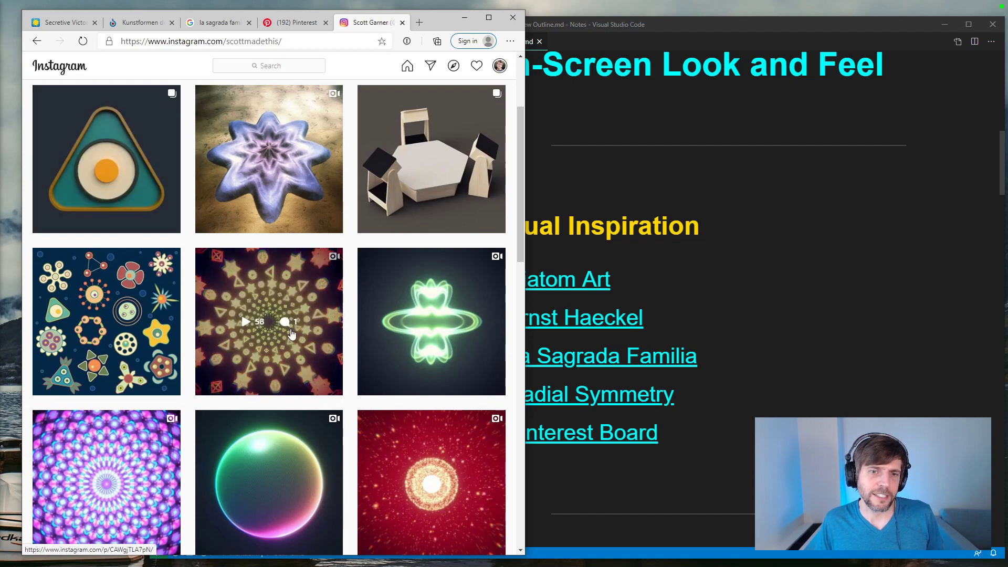
pyautogui.scroll(3, 266, 331)
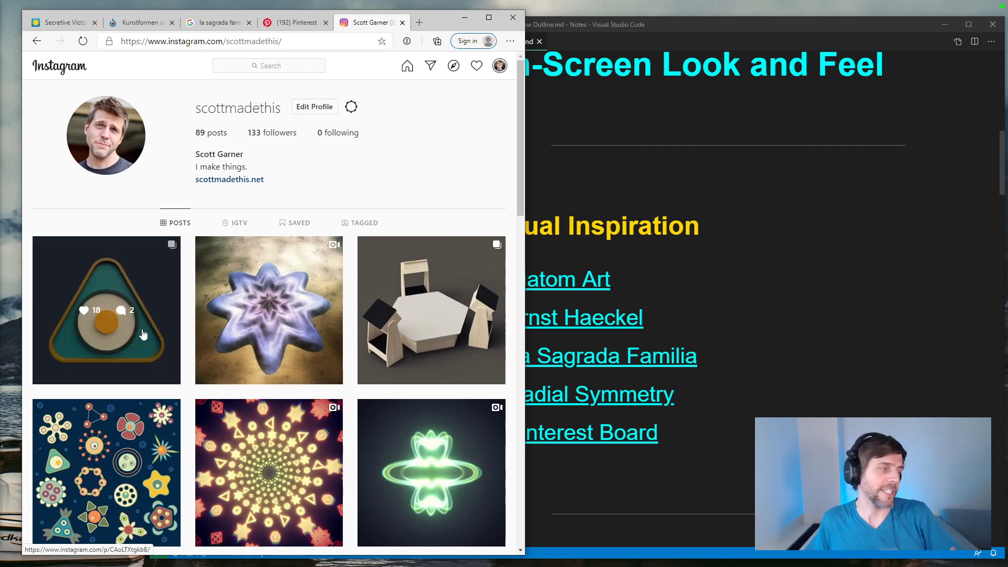
# Step: Reopen the Study 010 post and reload its page
pyautogui.click(129, 347)
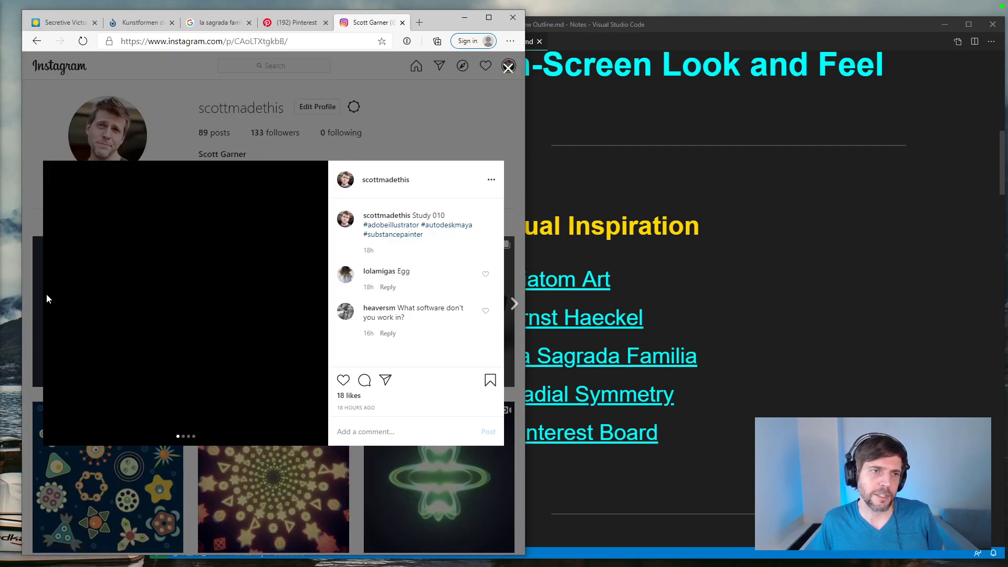
pyautogui.click(34, 224)
pyautogui.click(70, 314)
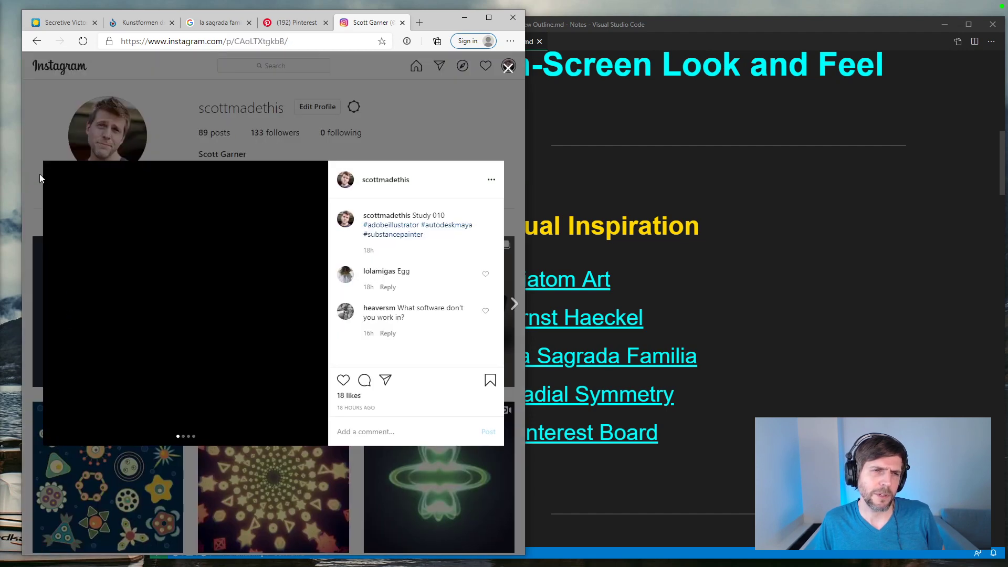
pyautogui.click(62, 146)
pyautogui.click(94, 262)
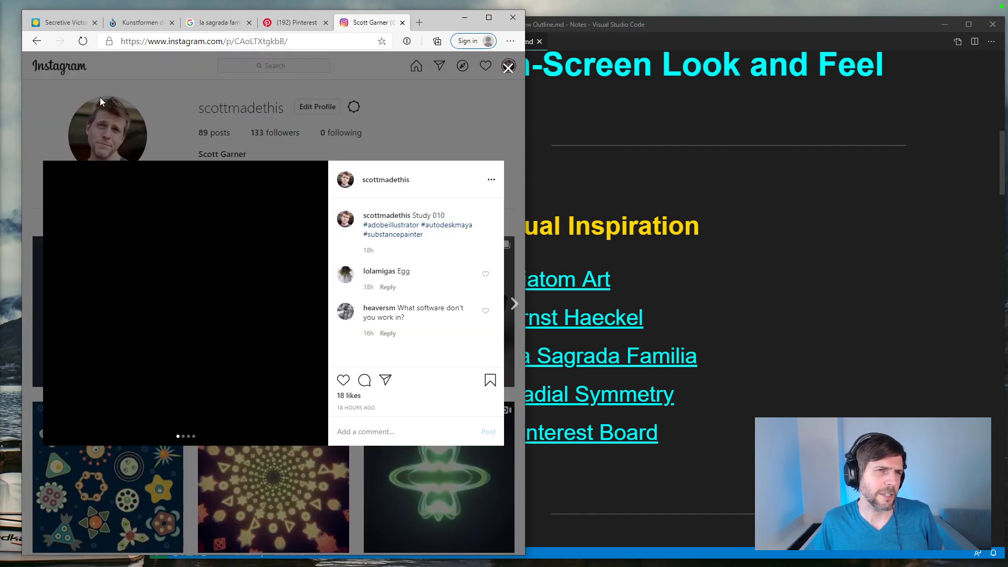
pyautogui.click(84, 41)
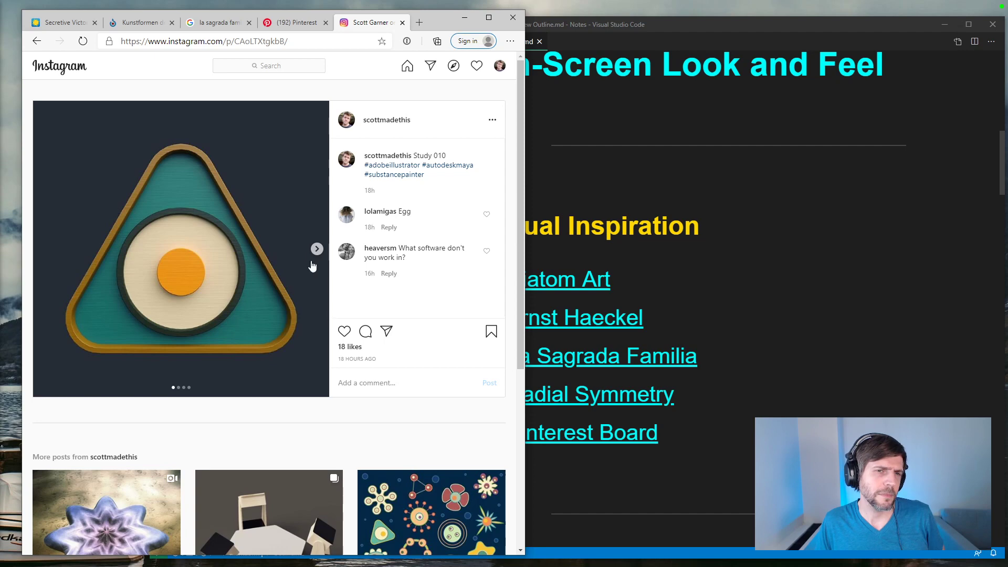
# Step: Go back and forth through the Study 010 images, from the single triangle to the tiled hexagon pattern, ending on the first image
pyautogui.click(318, 250)
pyautogui.click(317, 250)
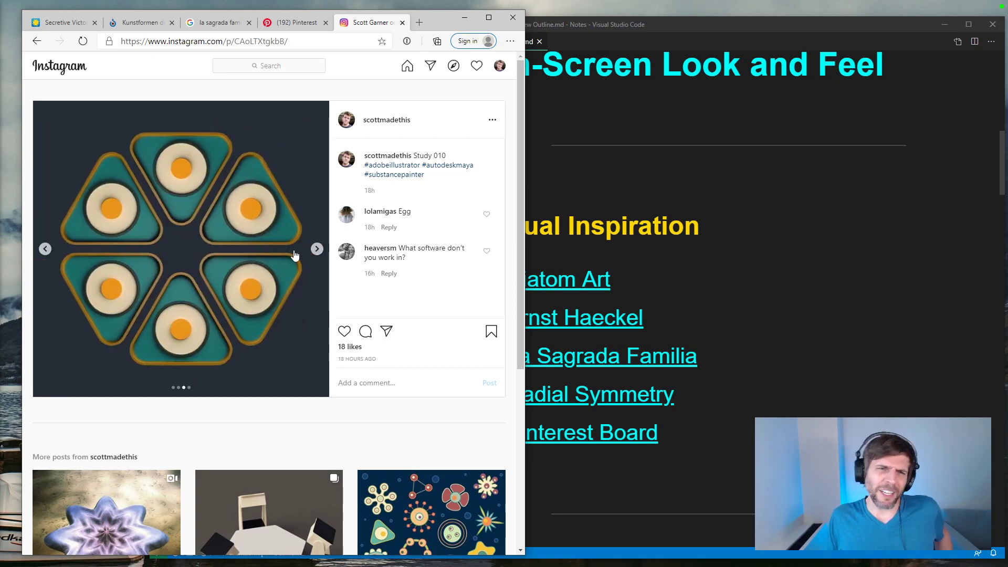
pyautogui.click(51, 250)
pyautogui.click(51, 250)
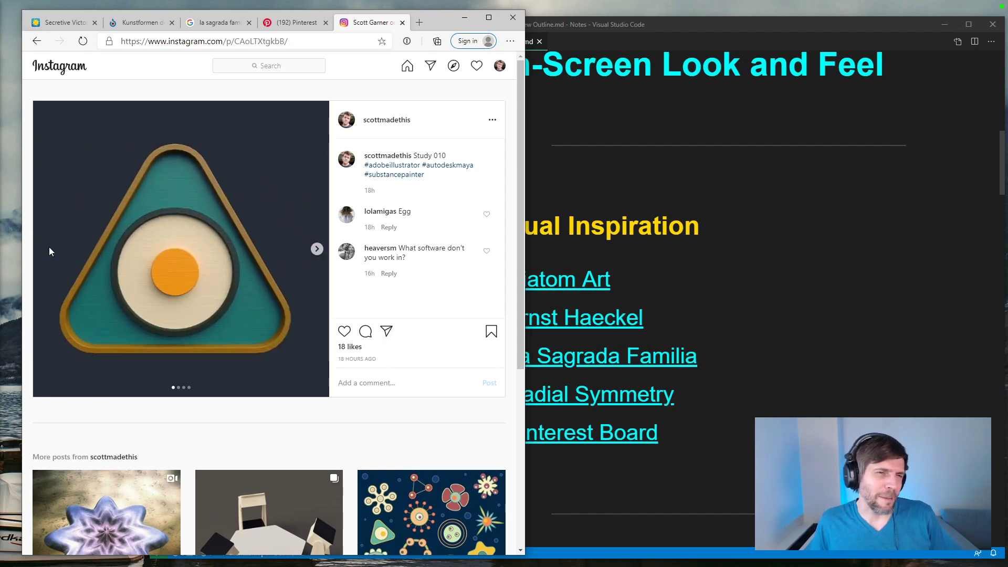
pyautogui.click(317, 249)
pyautogui.click(317, 249)
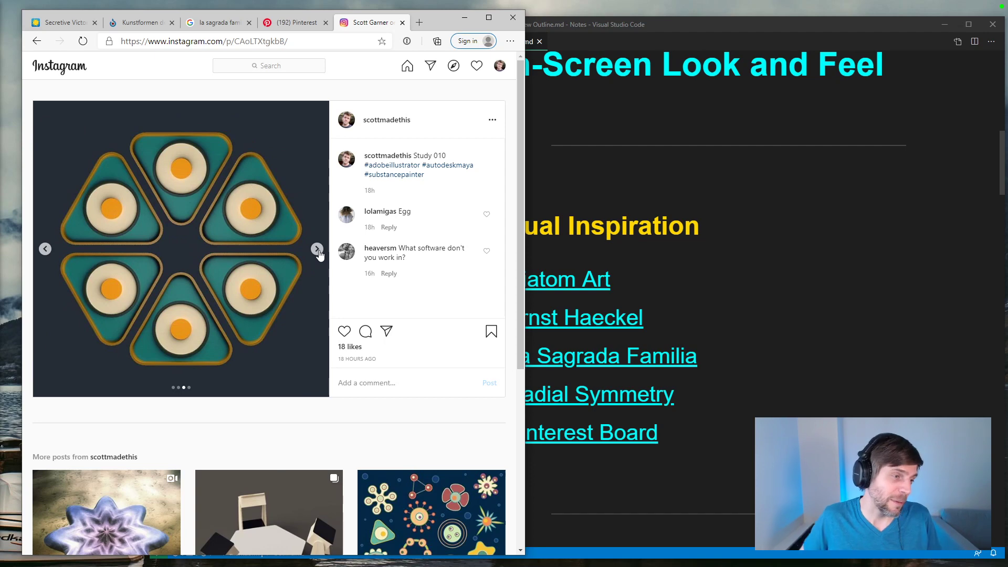
pyautogui.click(317, 249)
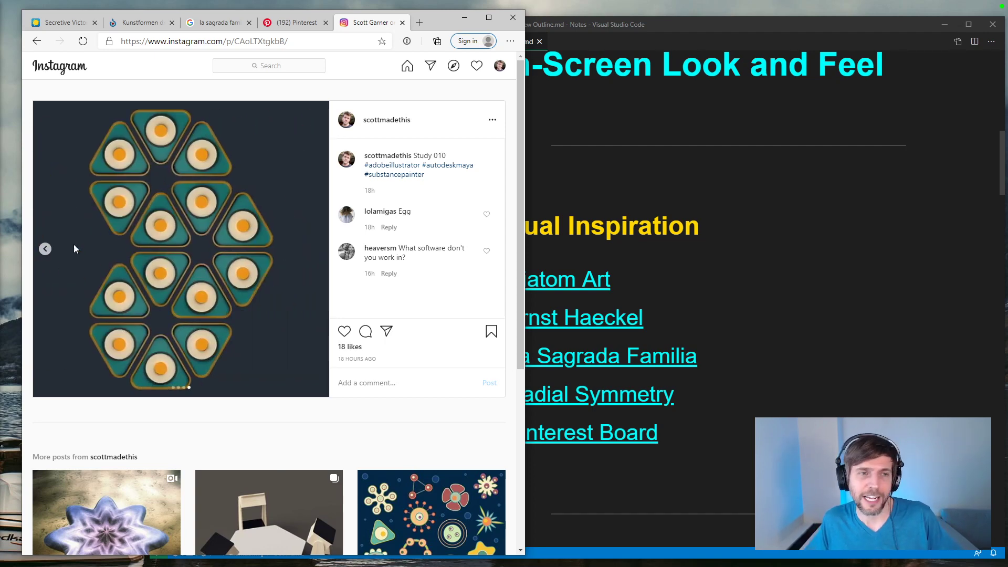
pyautogui.click(46, 249)
pyautogui.click(46, 249)
pyautogui.click(46, 250)
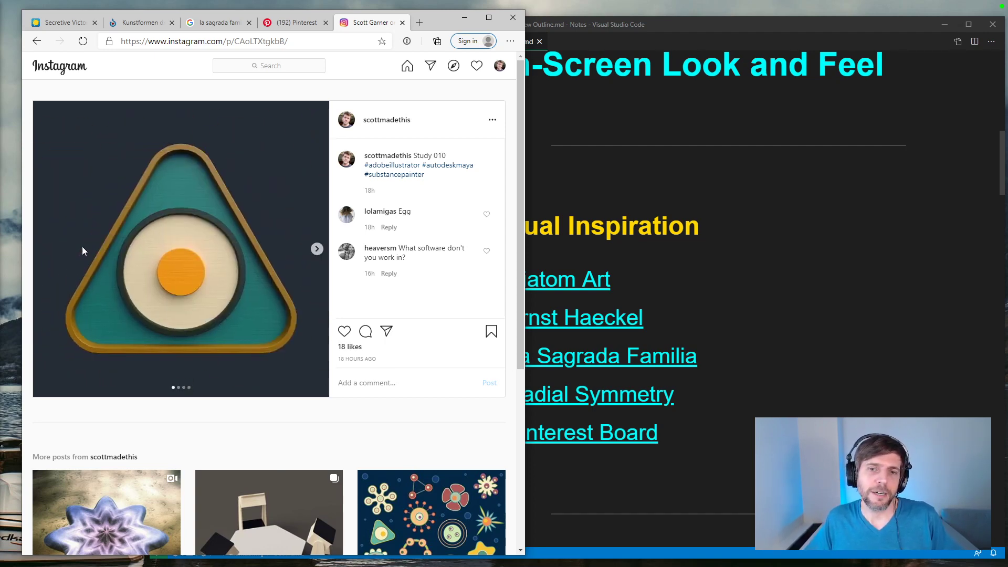
# Step: Switch to the outline preview in Visual Studio Code and review the Visual Inspiration and Algorithms sections
pyautogui.click(718, 456)
pyautogui.scroll(-3, 717, 443)
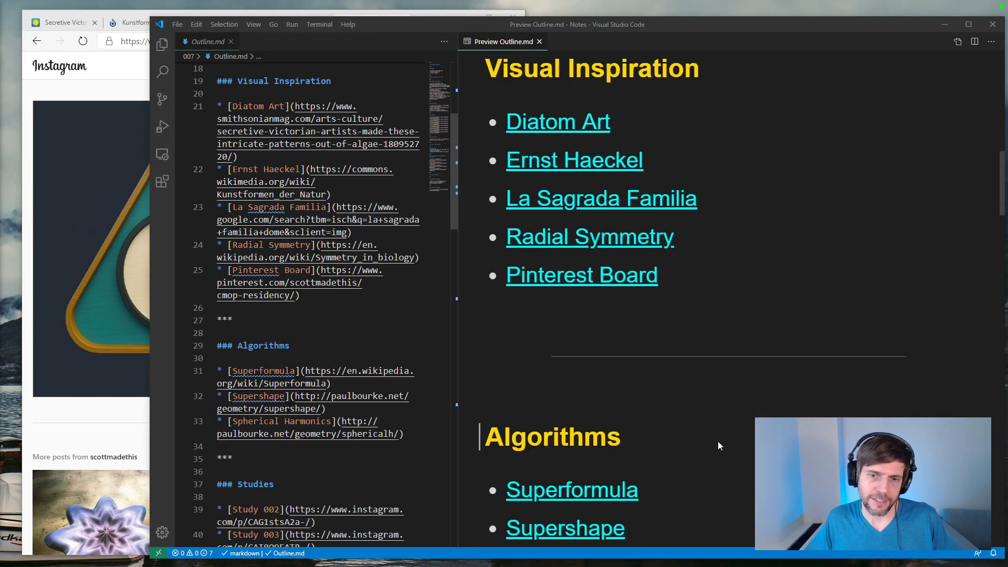
pyautogui.scroll(-2, 719, 440)
pyautogui.scroll(3, 719, 439)
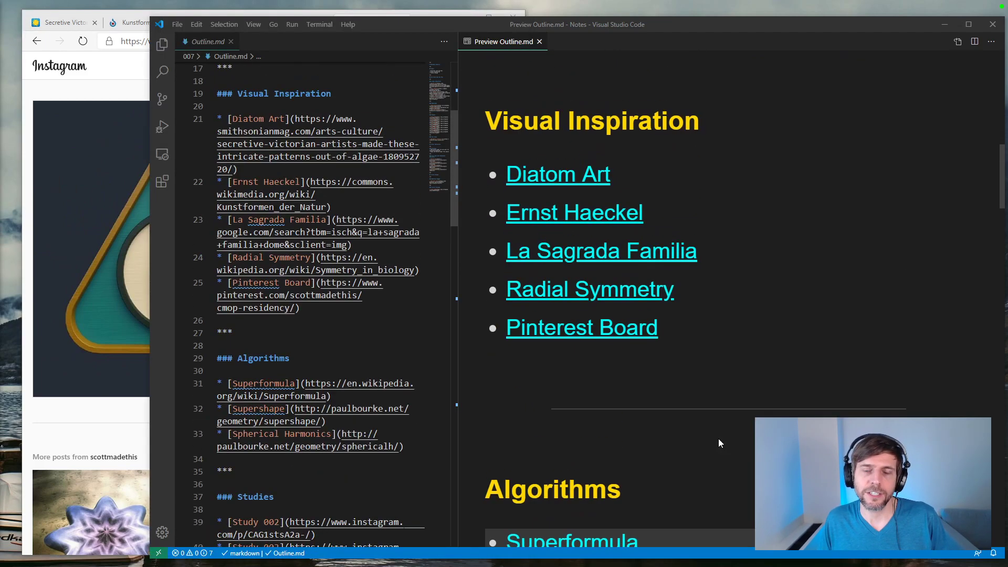
pyautogui.scroll(1, 719, 439)
pyautogui.scroll(1, 719, 439)
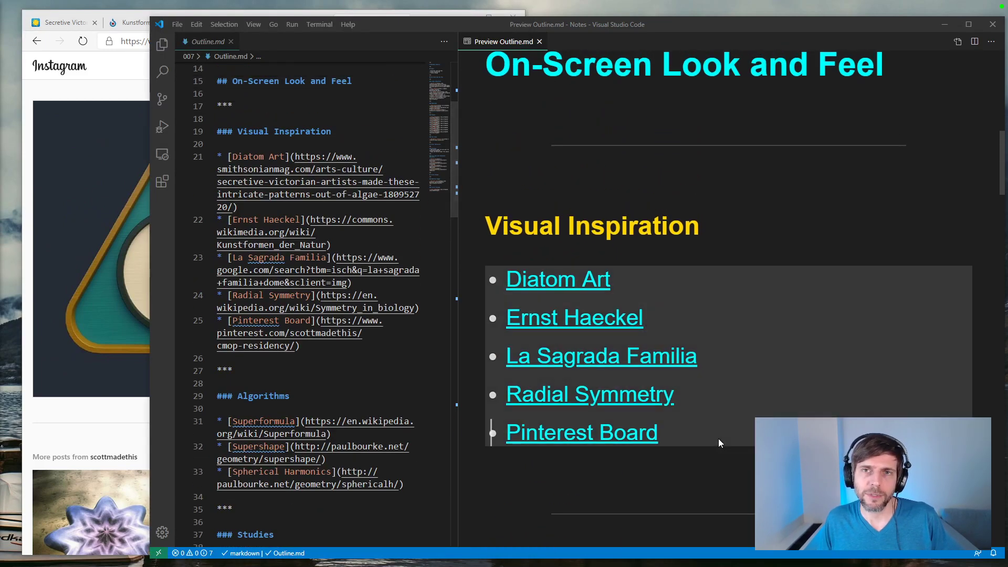
# Step: Return to the Study 010 post in the browser, show its mirrored two-triangle image, and glance at the related posts
pyautogui.click(126, 410)
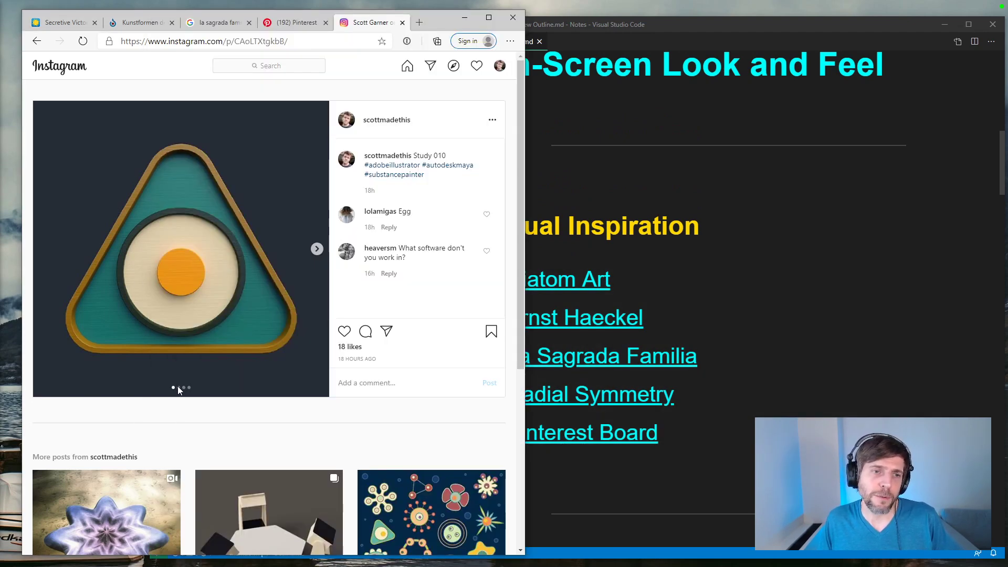
pyautogui.click(317, 248)
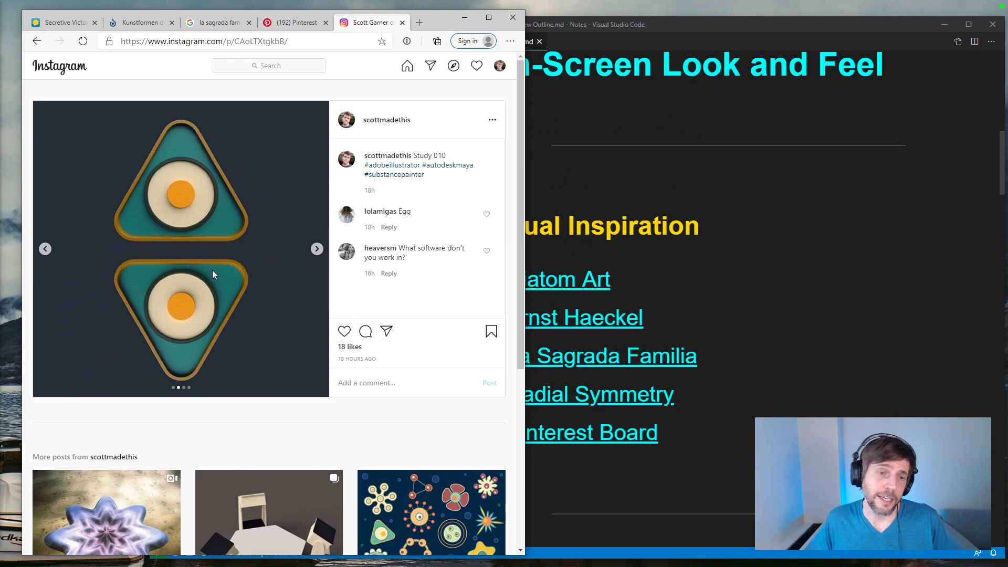
pyautogui.scroll(-5, 198, 248)
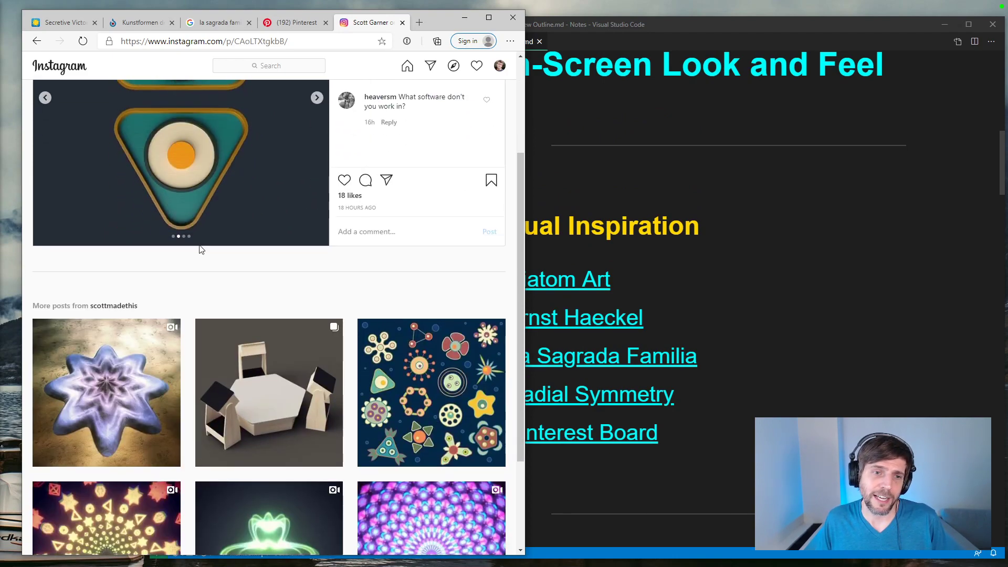
pyautogui.scroll(5, 222, 405)
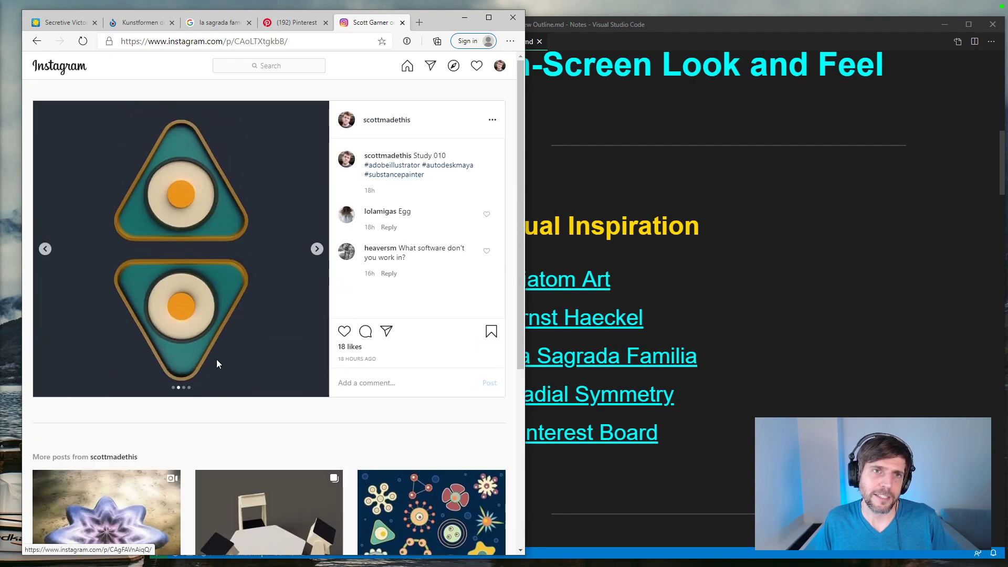
# Step: Switch to the CMoP Residency Pinterest board, view the Ernst Haeckel coral pin, and return to the board
pyautogui.click(283, 23)
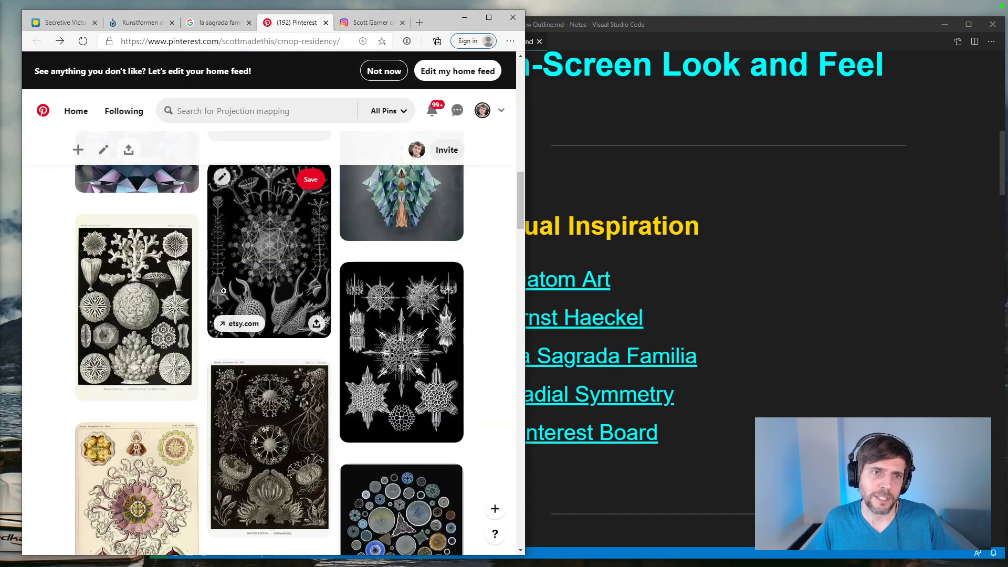
pyautogui.scroll(-5, 223, 291)
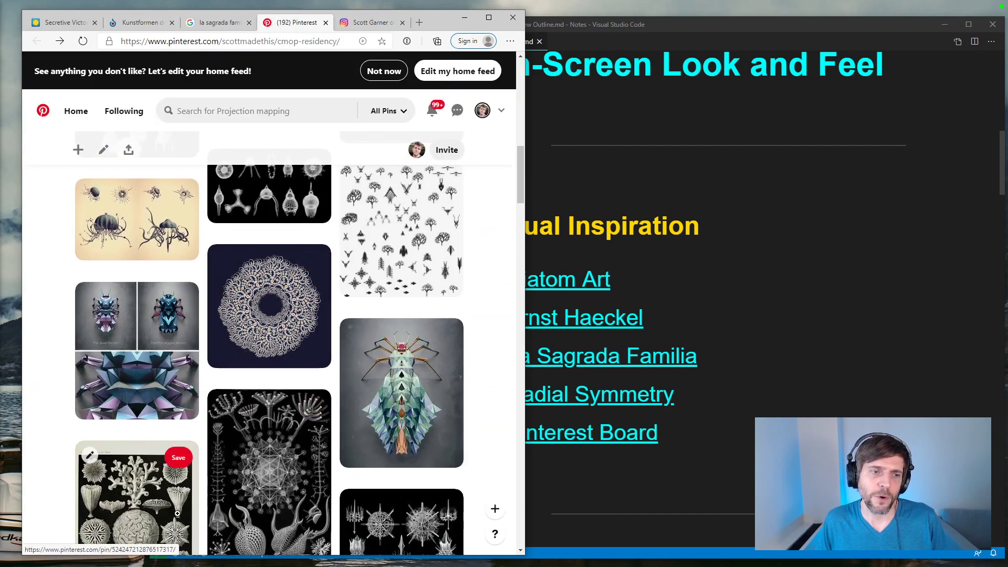
pyautogui.scroll(-3, 158, 473)
pyautogui.click(157, 410)
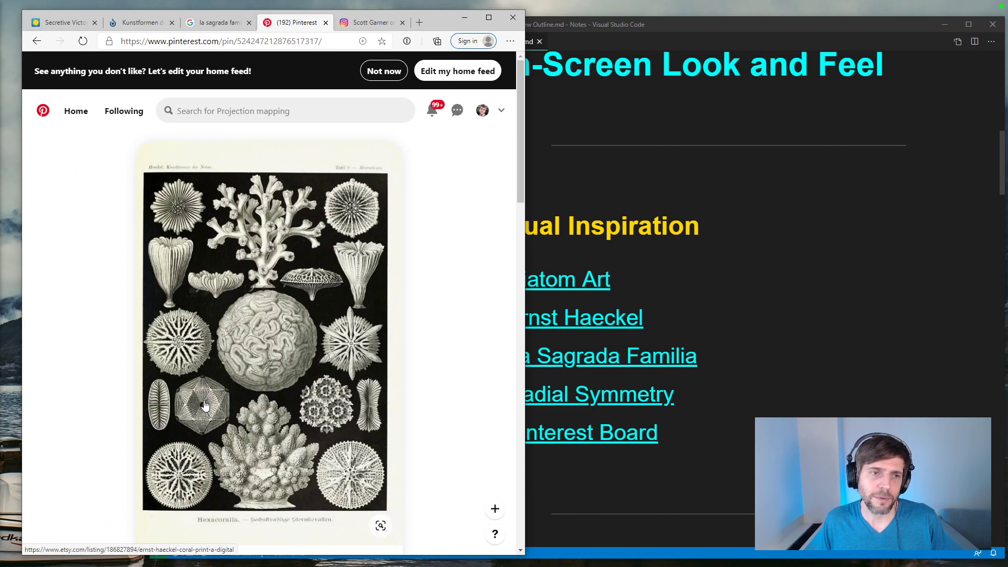
pyautogui.hotkey('alt', 'Left')
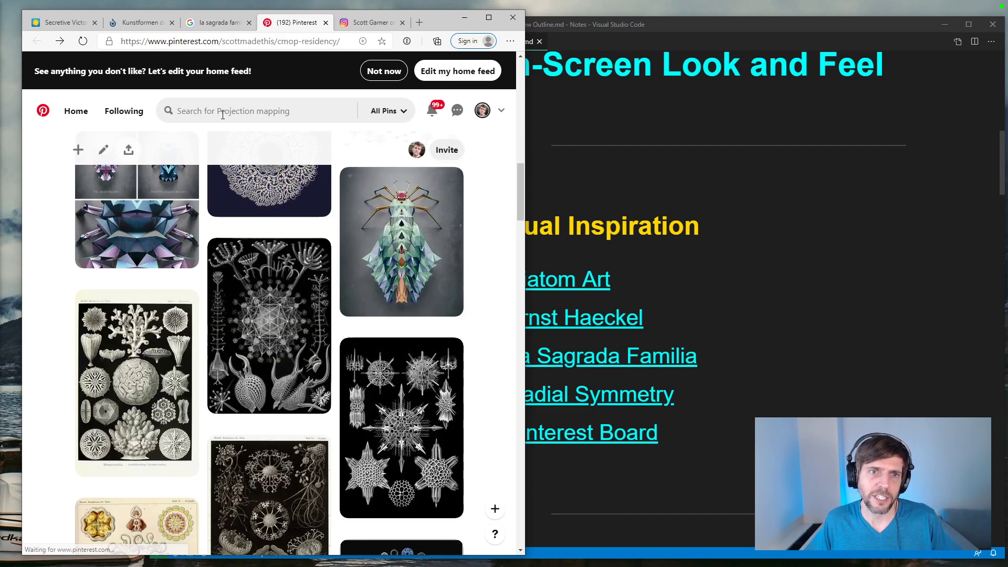
# Step: View the Generative Polygonal insect pin, return to the start of the board, and switch back to the Study 010 post
pyautogui.click(446, 472)
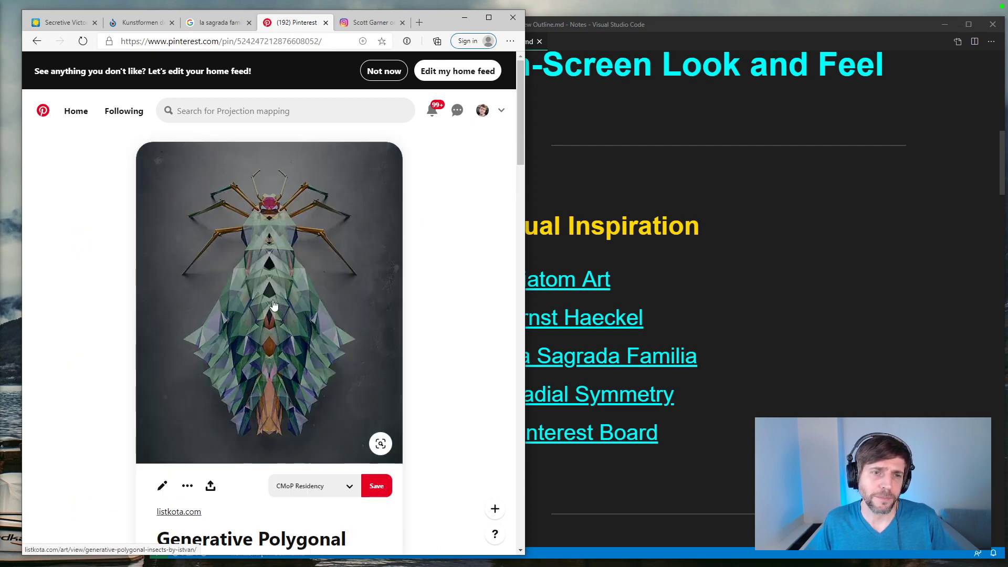
pyautogui.click(37, 41)
pyautogui.scroll(1, 221, 268)
pyautogui.scroll(10, 221, 268)
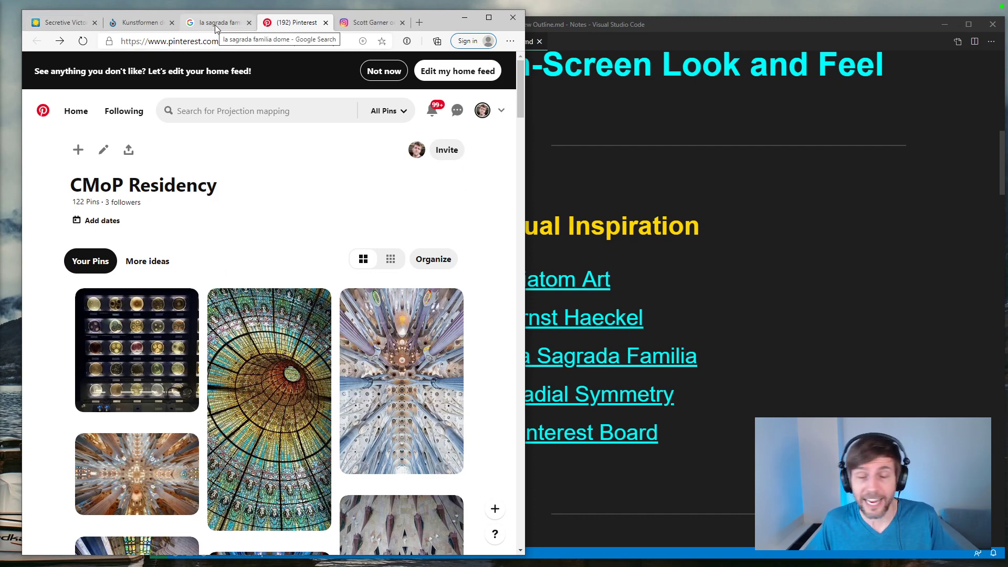
pyautogui.click(368, 22)
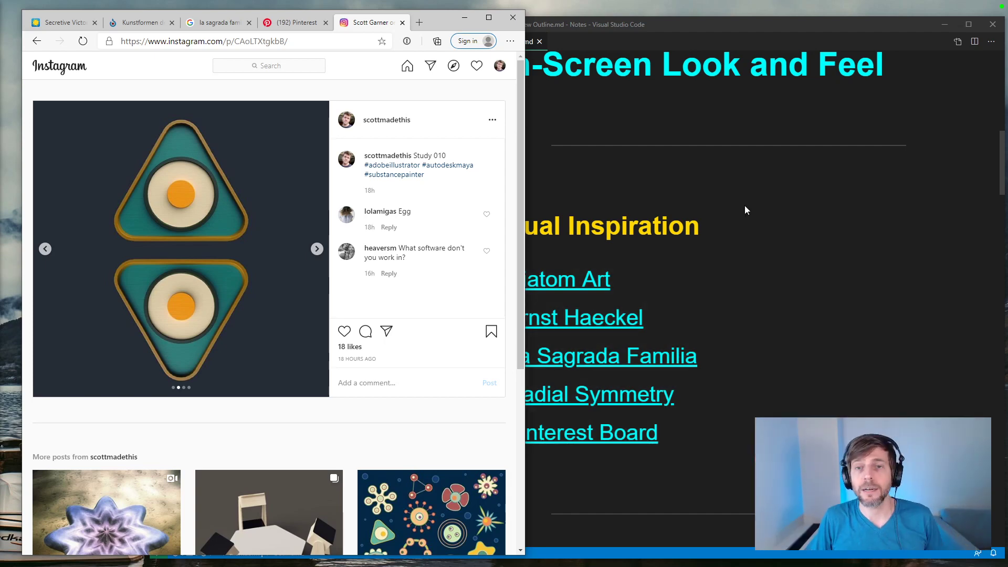
# Step: Open the Superformula link from the outline's Algorithms section and review the Wikipedia article from its 2D plots to the Generalization examples
pyautogui.click(745, 206)
pyautogui.scroll(-5, 745, 211)
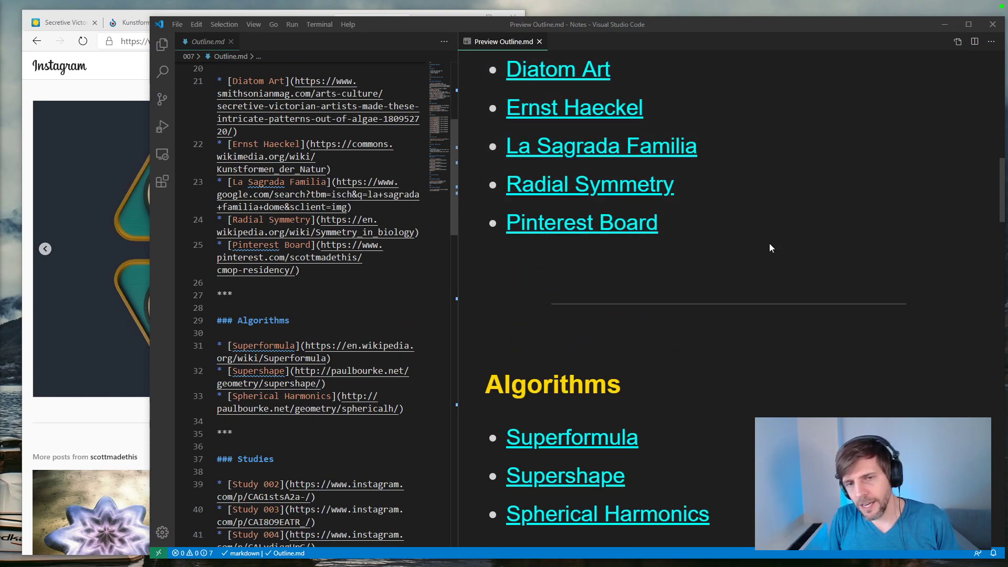
pyautogui.click(578, 339)
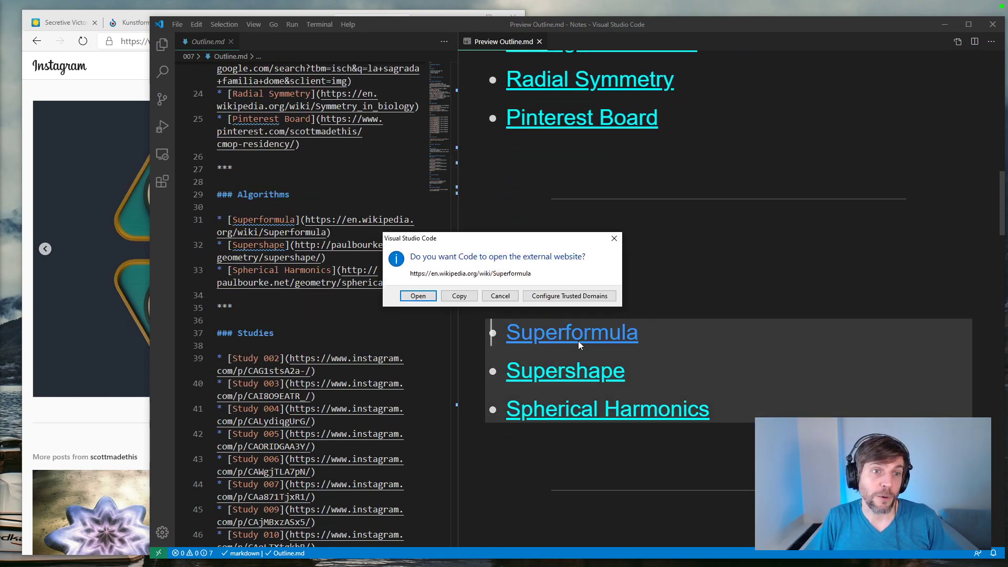
pyautogui.click(423, 297)
pyautogui.scroll(-5, 434, 294)
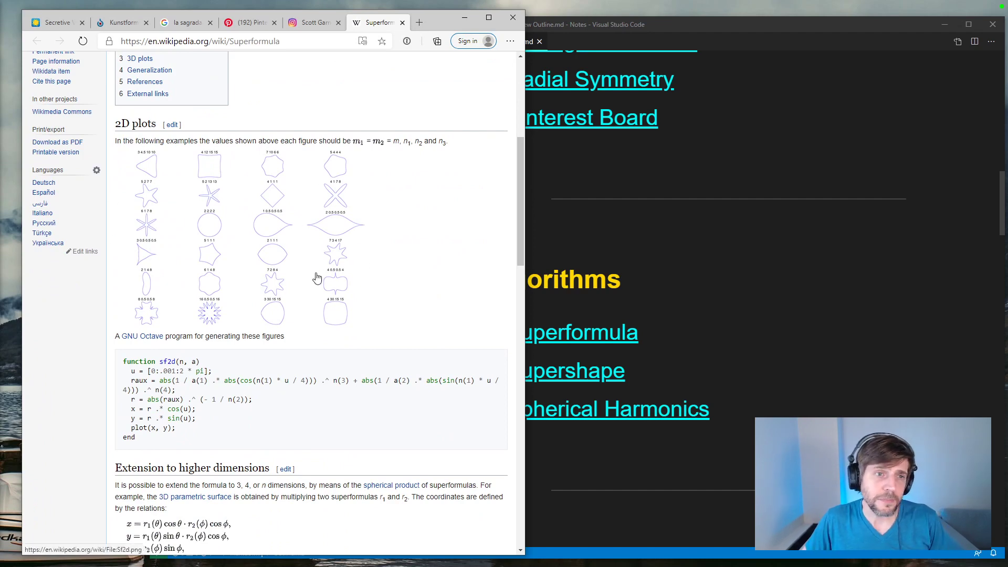
pyautogui.scroll(-12, 344, 288)
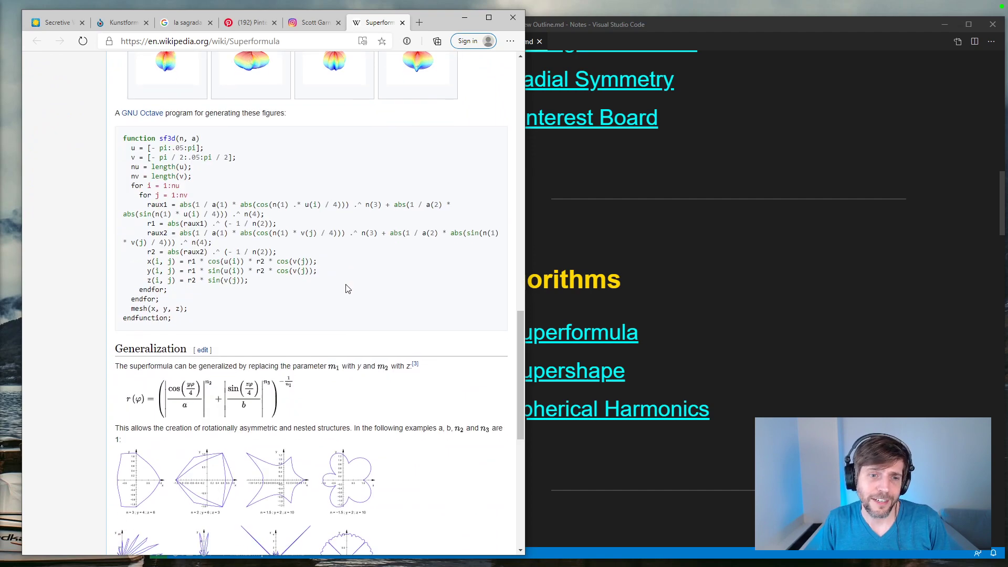
pyautogui.scroll(-4, 347, 288)
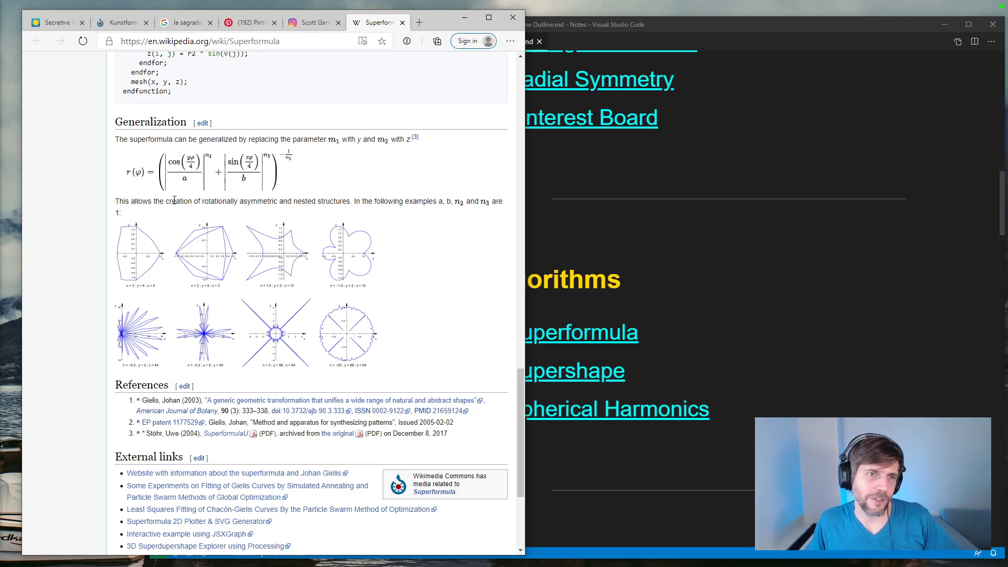
# Step: Open the outline's Supershape link and skim the 2D shapes, source code and software interface down to the 3D Examples
pyautogui.click(718, 339)
pyautogui.click(577, 377)
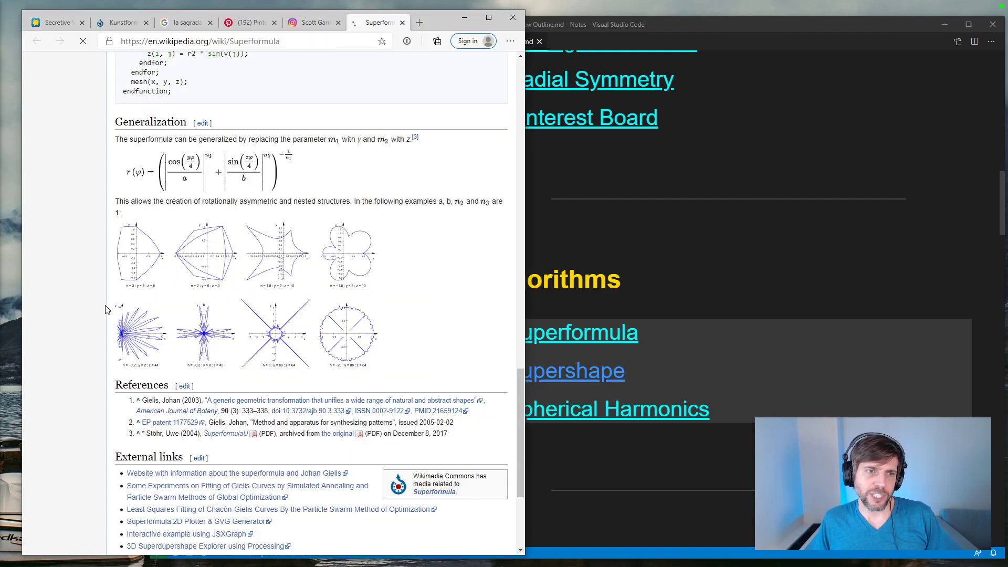
pyautogui.scroll(-3, 312, 336)
pyautogui.scroll(-15, 312, 336)
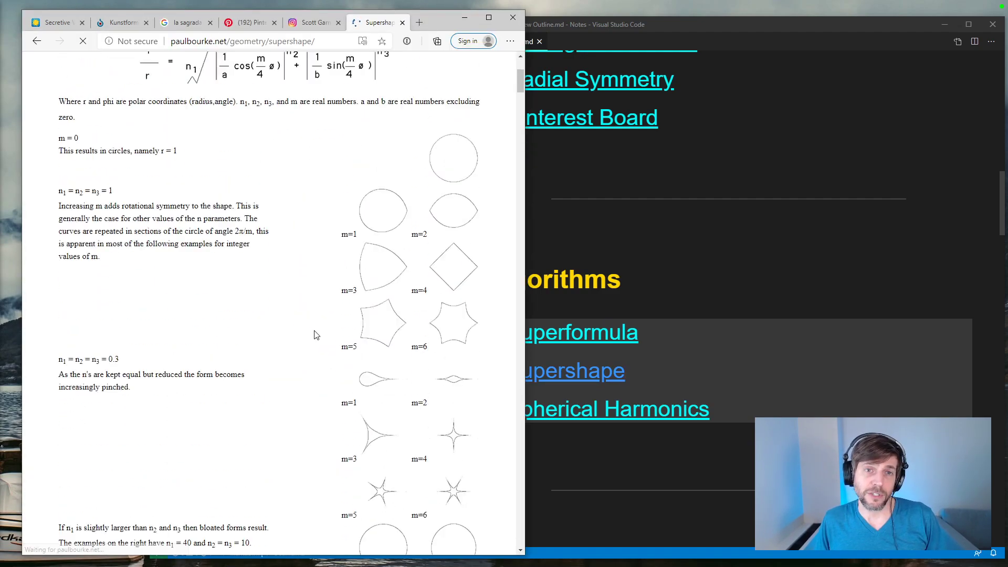
pyautogui.scroll(-14, 317, 338)
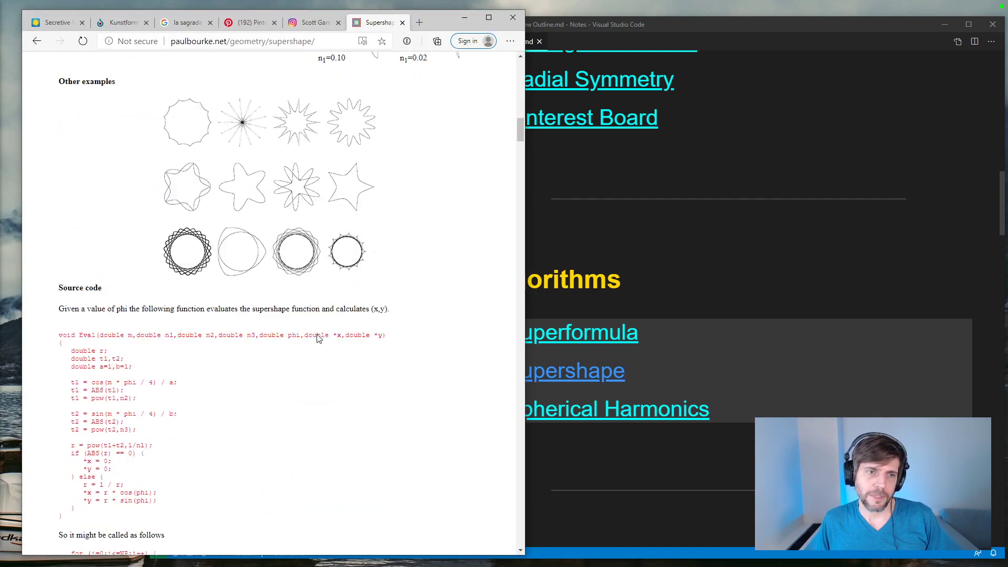
pyautogui.scroll(-9, 317, 338)
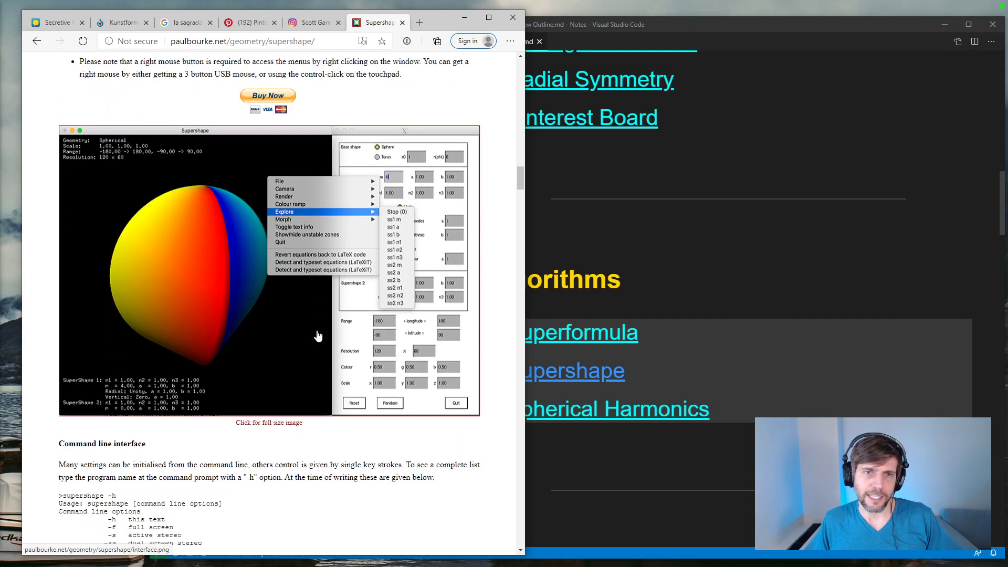
pyautogui.scroll(-12, 324, 296)
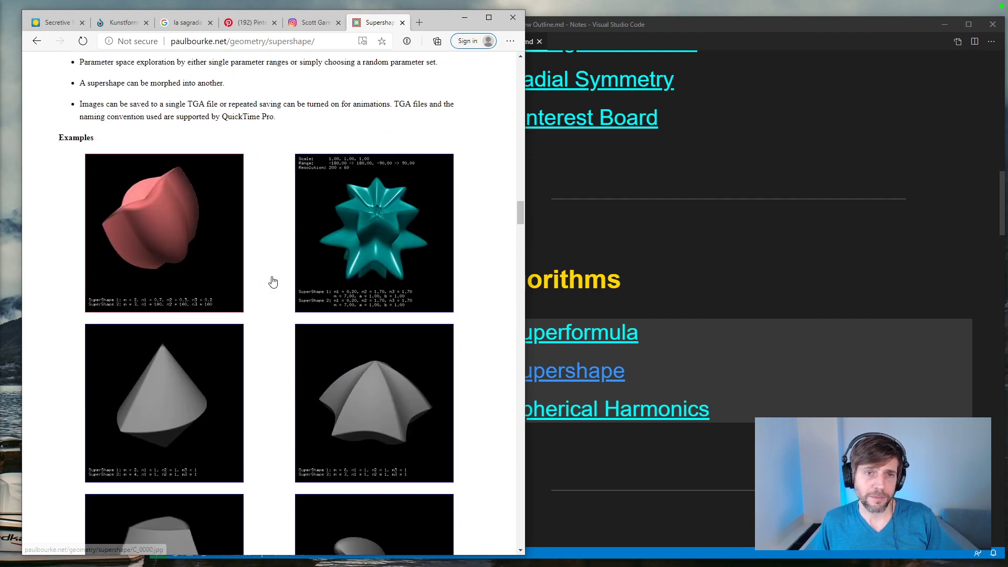
# Step: Examine the rendered 3D supershape examples through the section on non-integer values of m
pyautogui.scroll(-4, 367, 306)
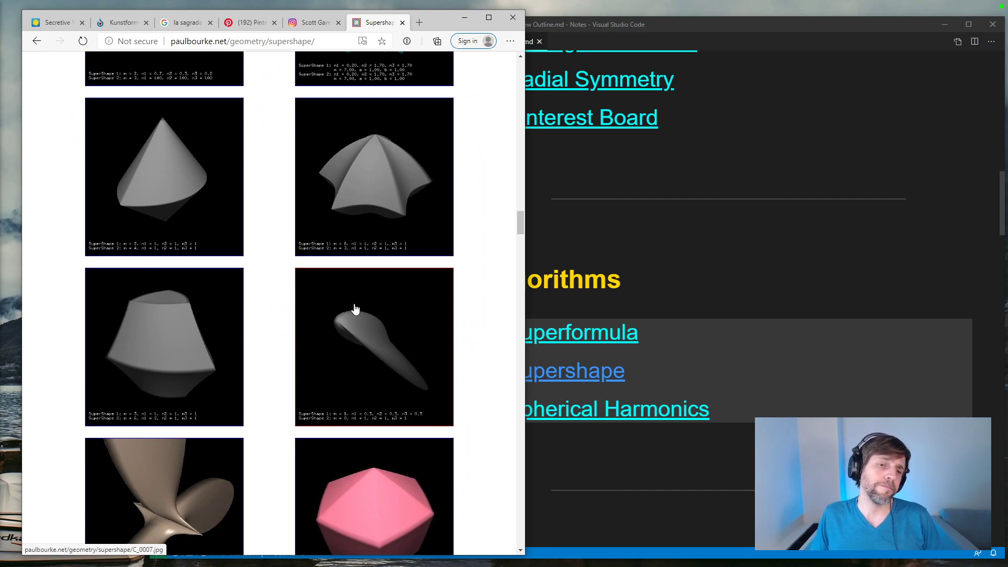
pyautogui.scroll(-4, 332, 300)
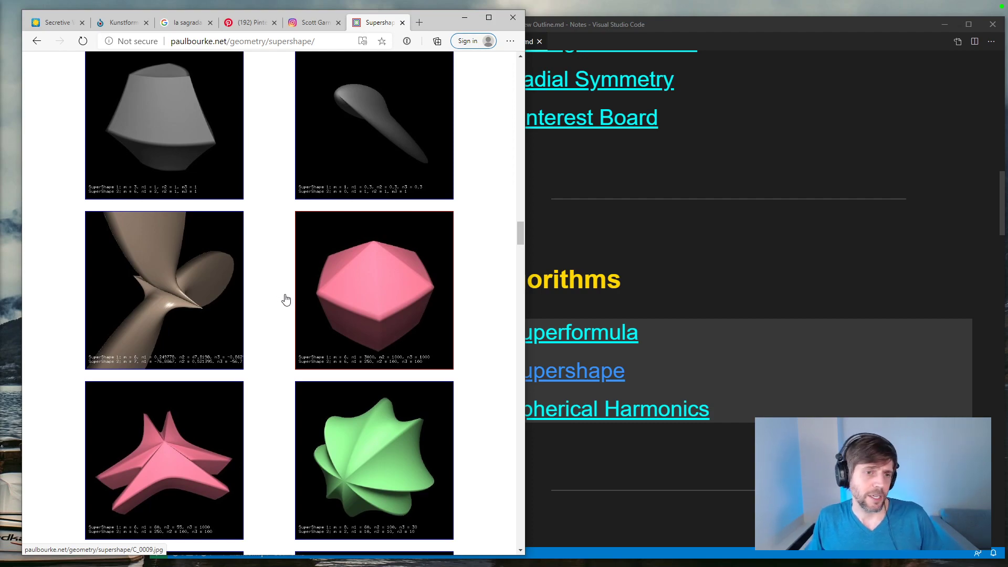
pyautogui.scroll(-11, 286, 300)
pyautogui.scroll(-10, 294, 299)
pyautogui.scroll(-2, 294, 299)
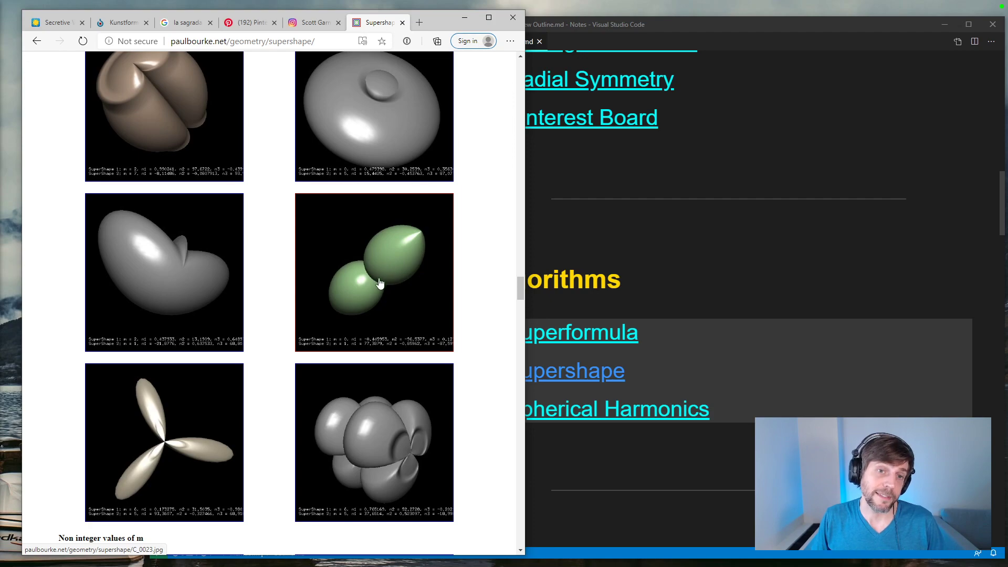
pyautogui.scroll(-10, 374, 282)
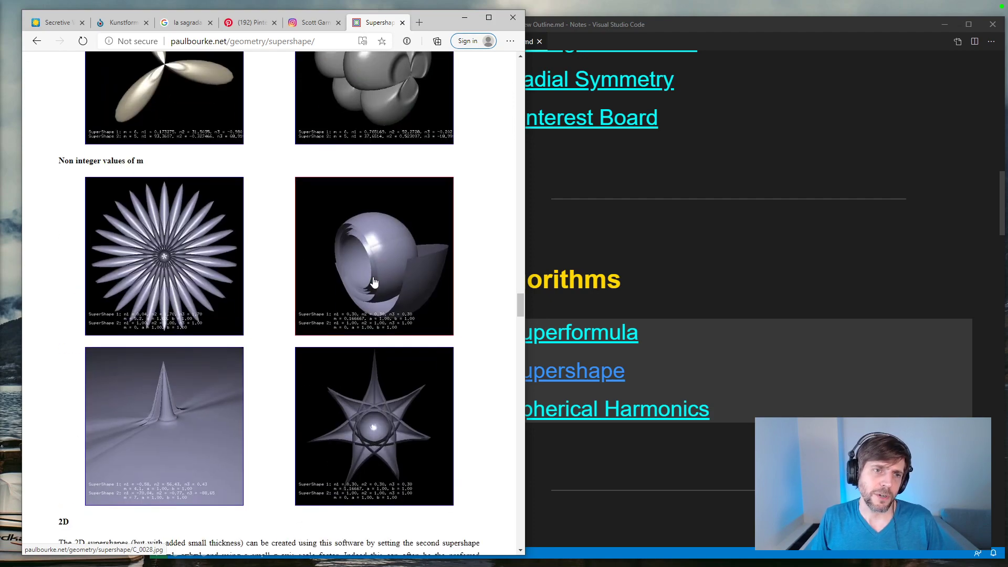
# Step: Examine the 2D, Extrusion, Stability, Classical shapes, Shells, Toroidal mapping and Renderings sections, ending on the Physical models photo
pyautogui.scroll(-7, 374, 282)
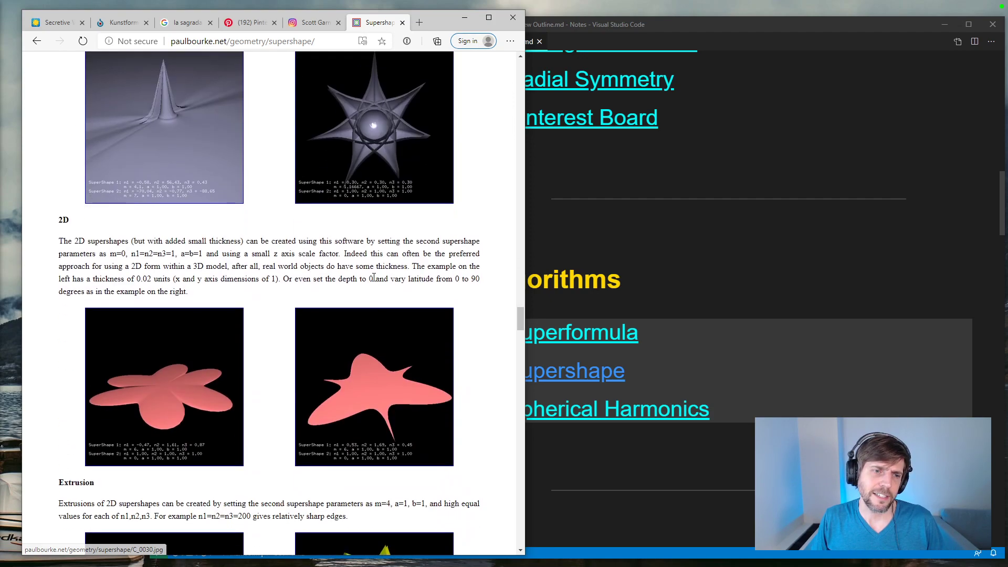
pyautogui.scroll(-10, 374, 277)
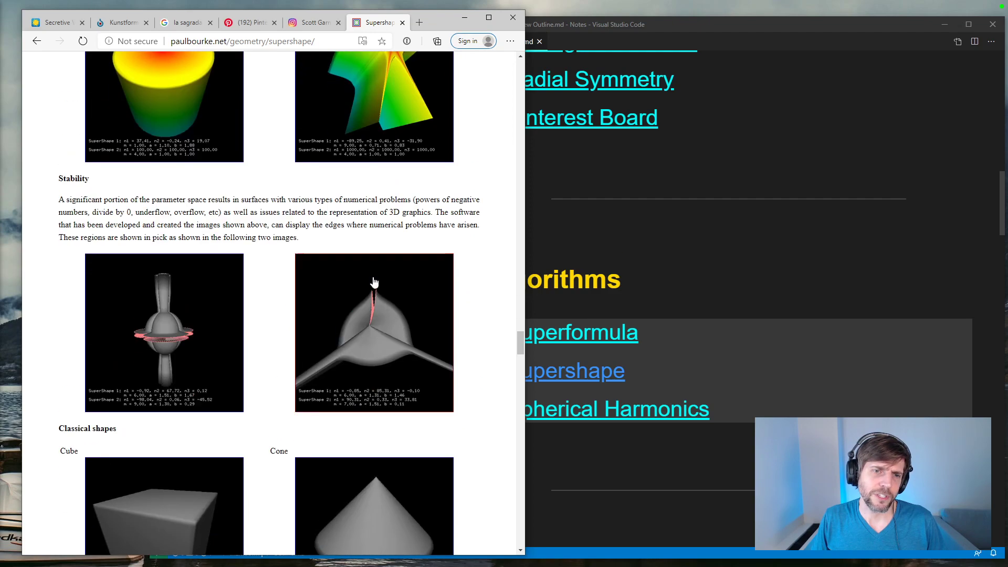
pyautogui.scroll(-5, 316, 220)
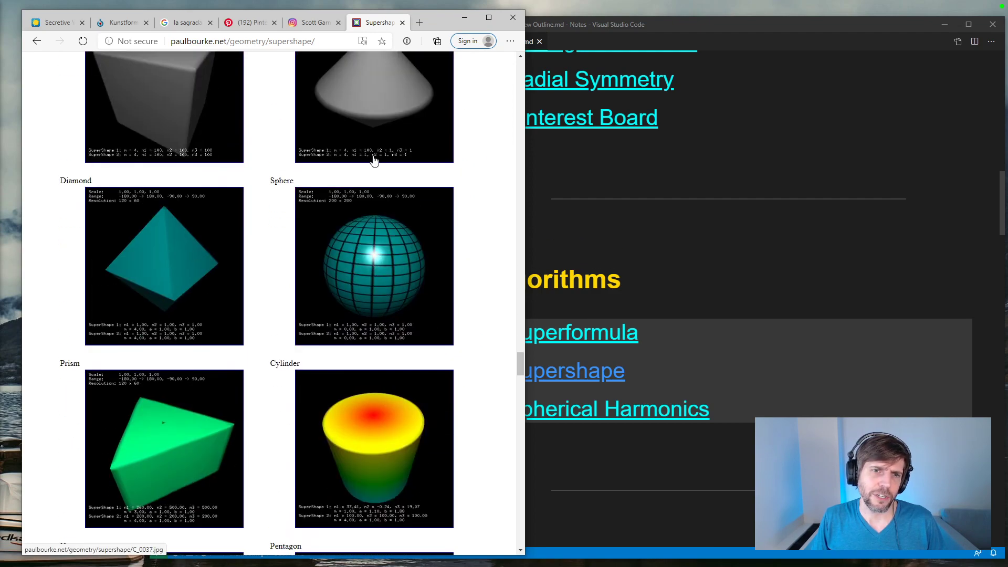
pyautogui.scroll(-5, 215, 294)
pyautogui.scroll(-6, 366, 297)
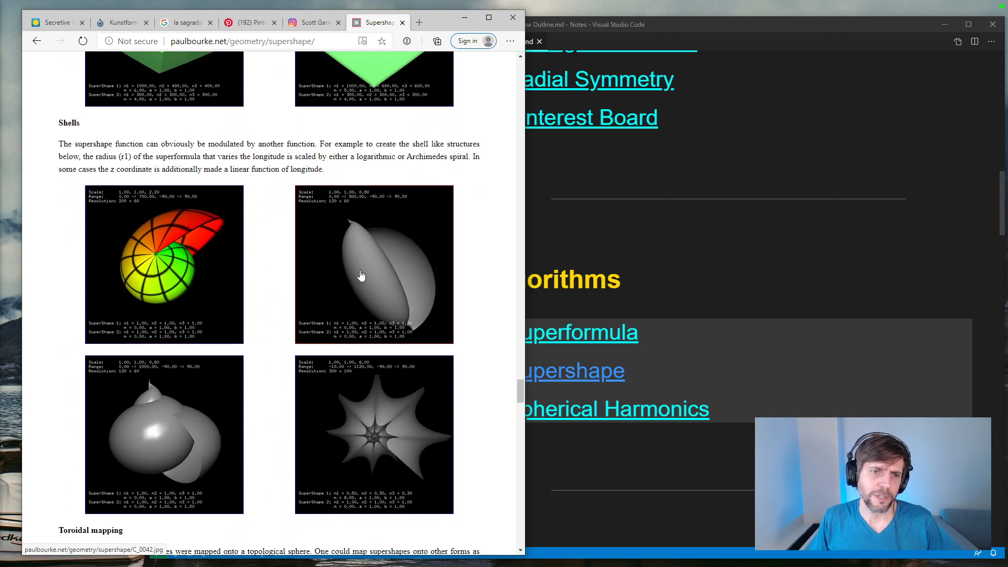
pyautogui.scroll(-16, 361, 276)
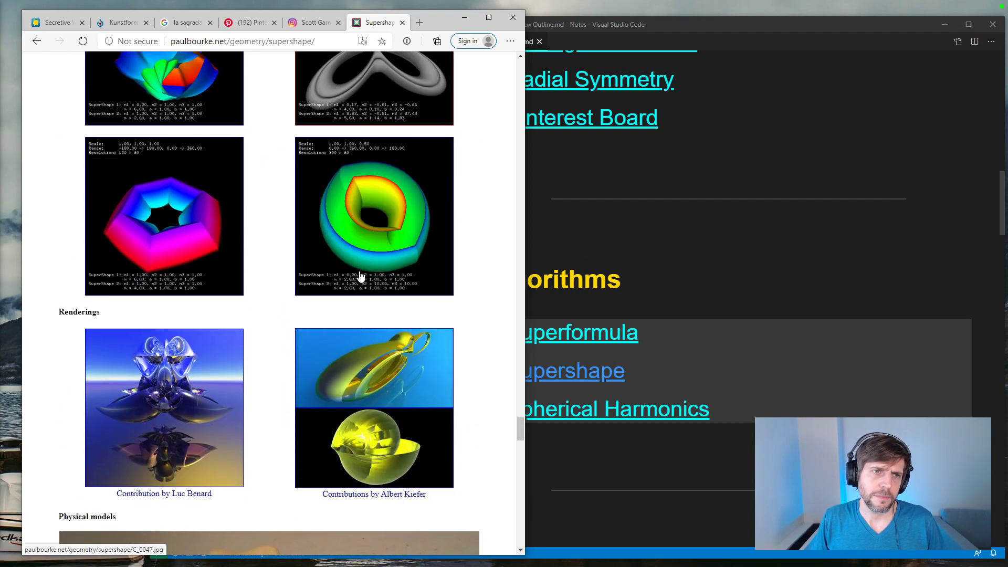
pyautogui.scroll(-9, 361, 275)
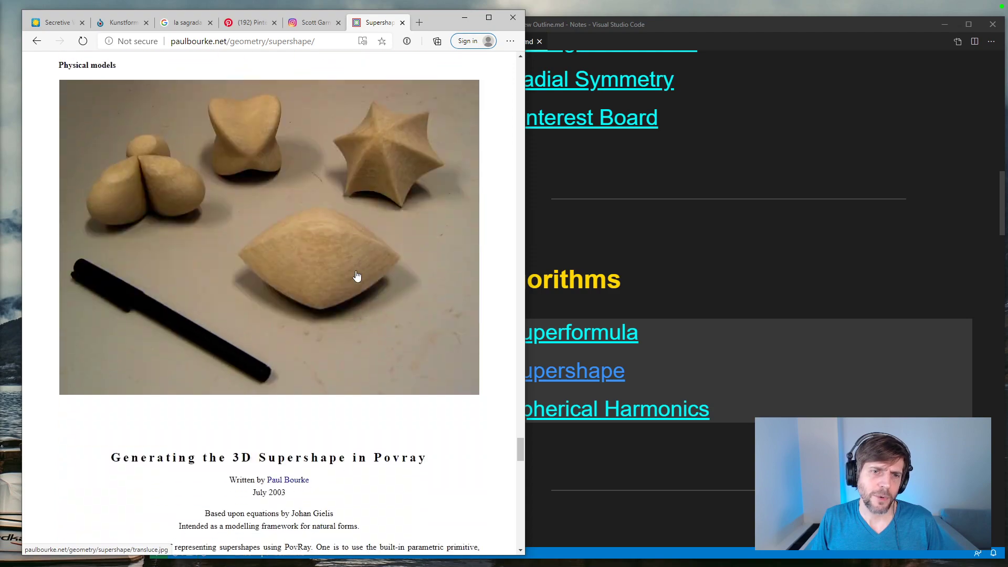
pyautogui.scroll(1, 292, 247)
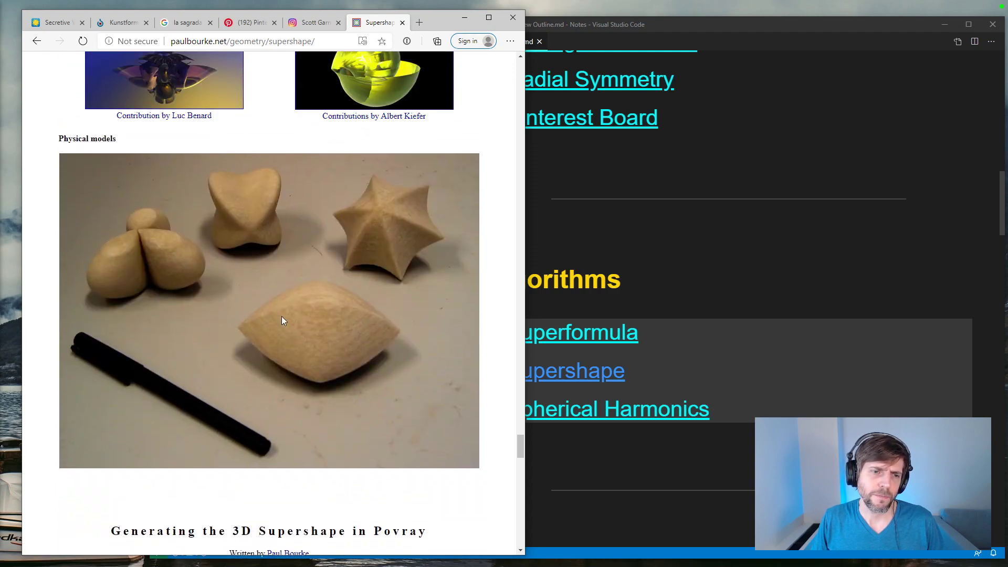
# Step: Look over the contributed Povray supershape renderings and go back up to the toroidal mapping examples
pyautogui.scroll(-16, 281, 321)
pyautogui.scroll(-11, 281, 321)
pyautogui.scroll(-3, 225, 93)
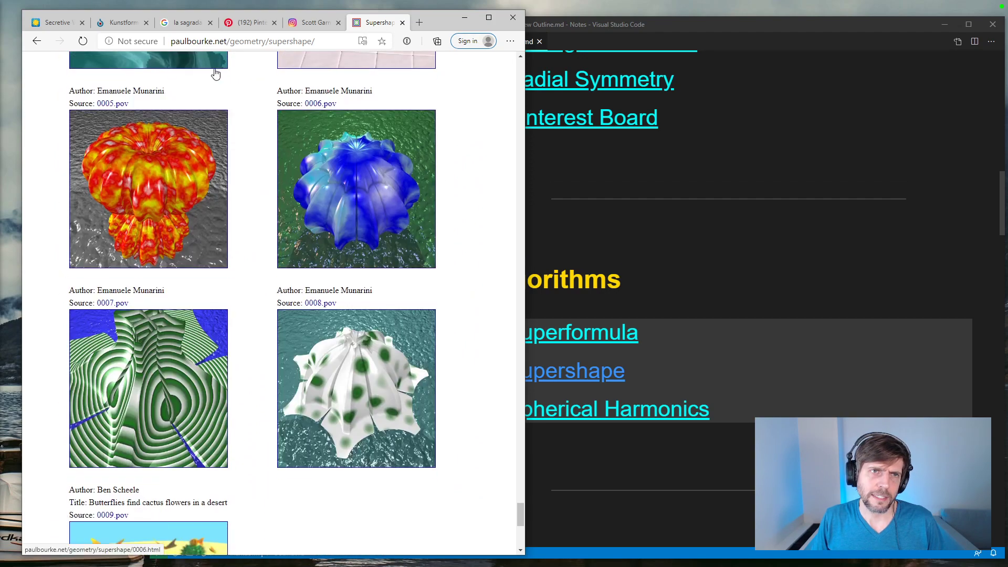
pyautogui.scroll(-4, 294, 266)
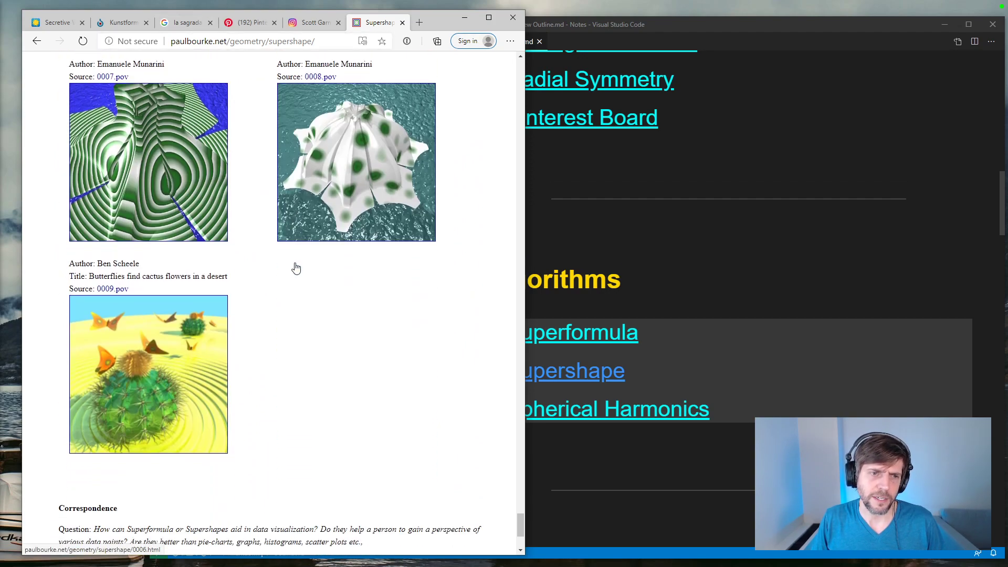
pyautogui.scroll(20, 295, 263)
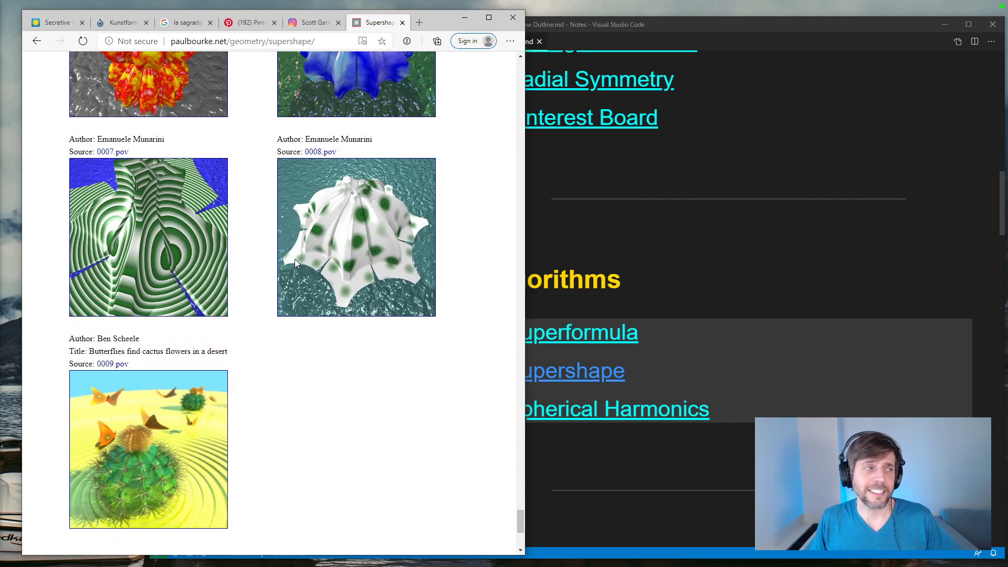
pyautogui.scroll(20, 295, 259)
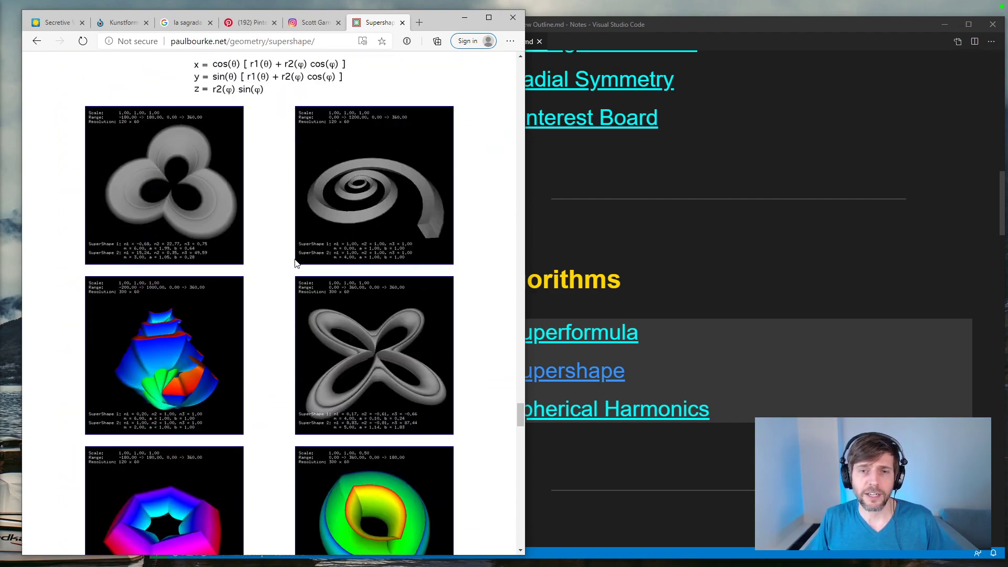
# Step: Open the outline's Spherical Harmonics link and review the page's formulation, source code and rendered shapes
pyautogui.click(599, 423)
pyautogui.click(580, 410)
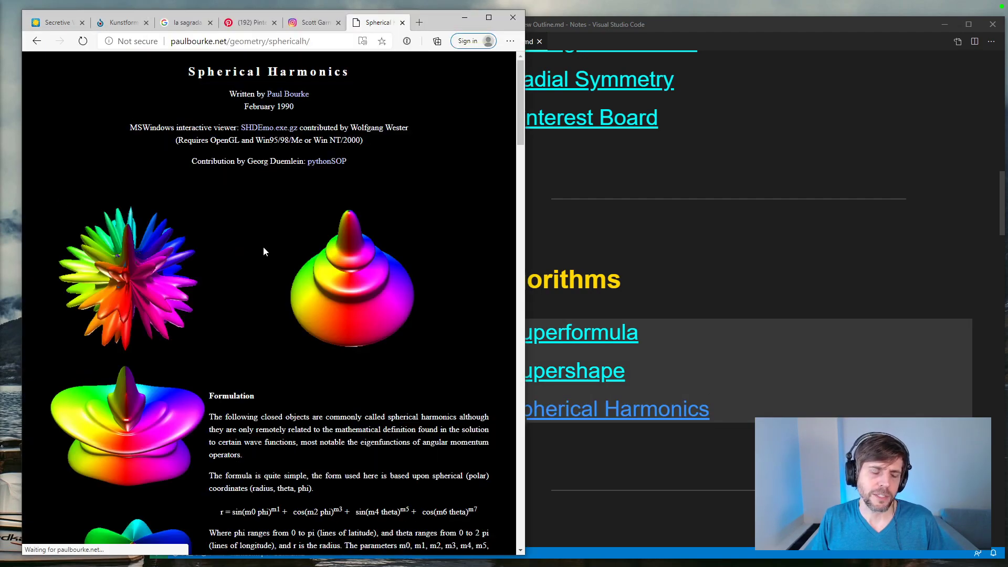
pyautogui.scroll(-14, 263, 250)
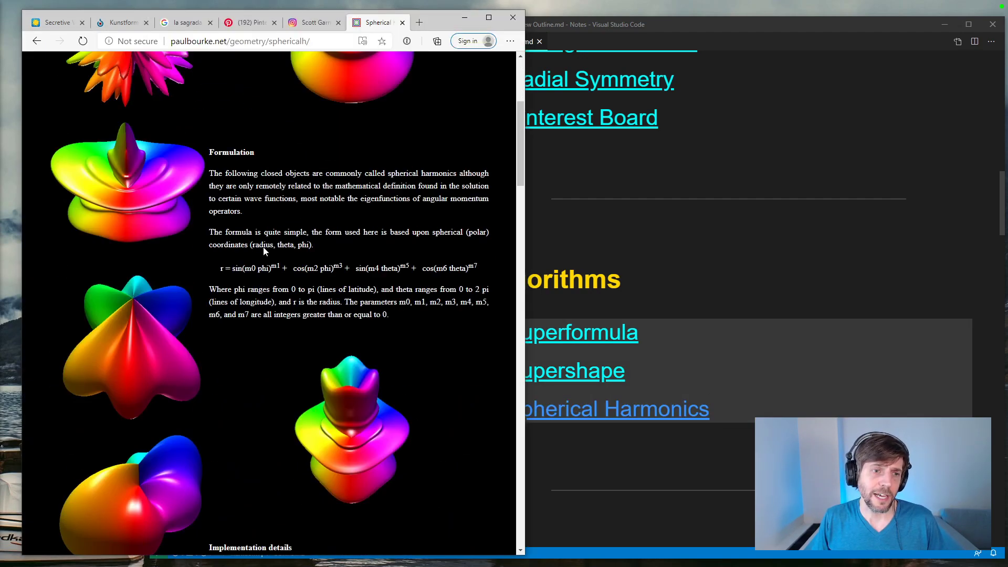
pyautogui.scroll(-9, 263, 250)
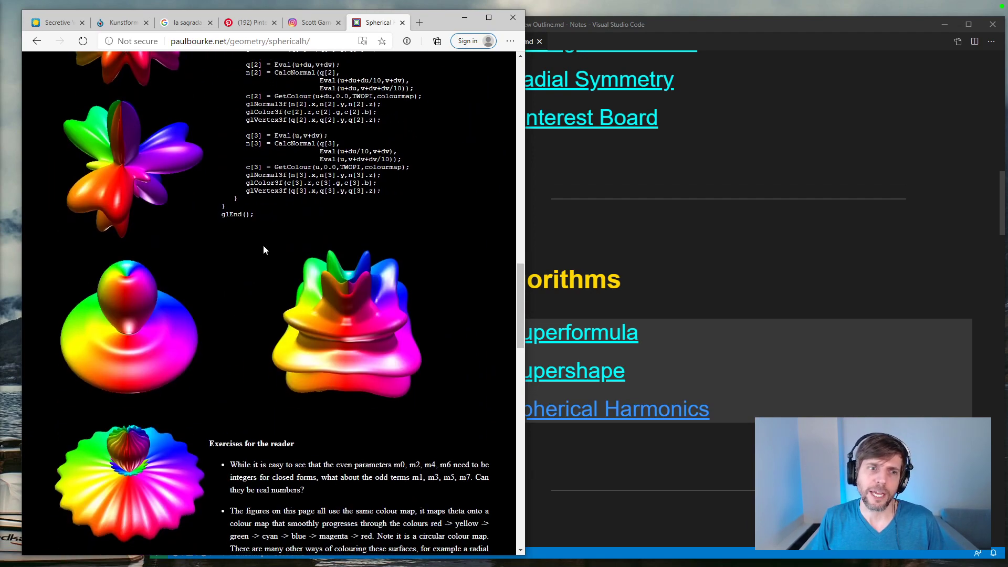
# Step: Examine the Spherical Harmonics page's reader exercises, physical model renderings and Sphärische Harmonien plate, ending back at the page's introduction
pyautogui.scroll(-10, 263, 244)
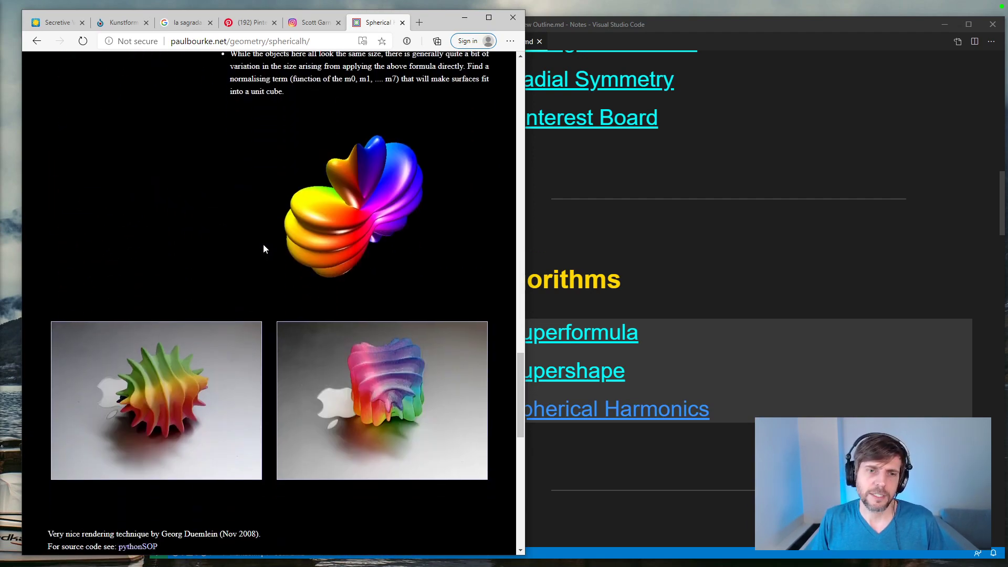
pyautogui.scroll(-10, 263, 243)
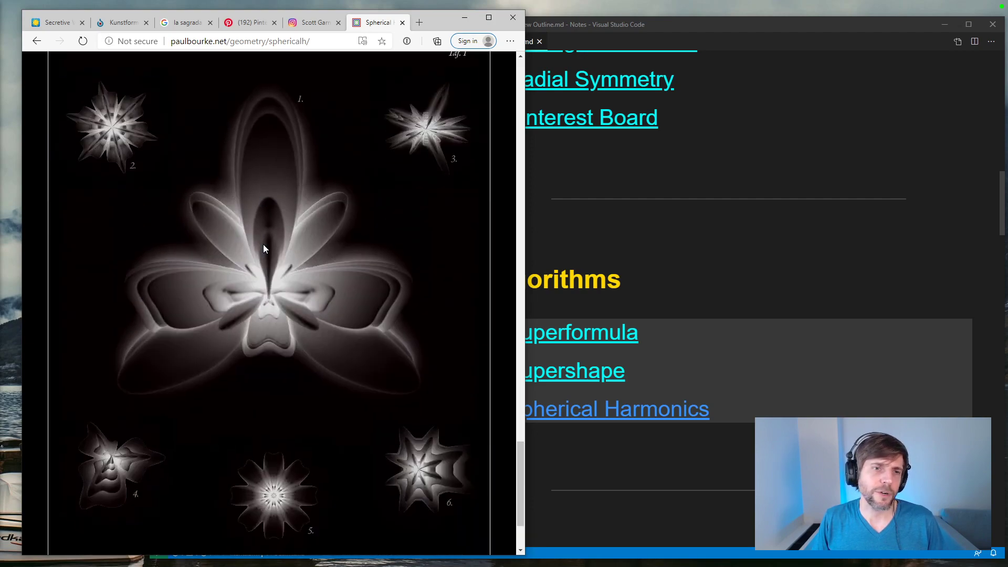
pyautogui.scroll(-3, 264, 244)
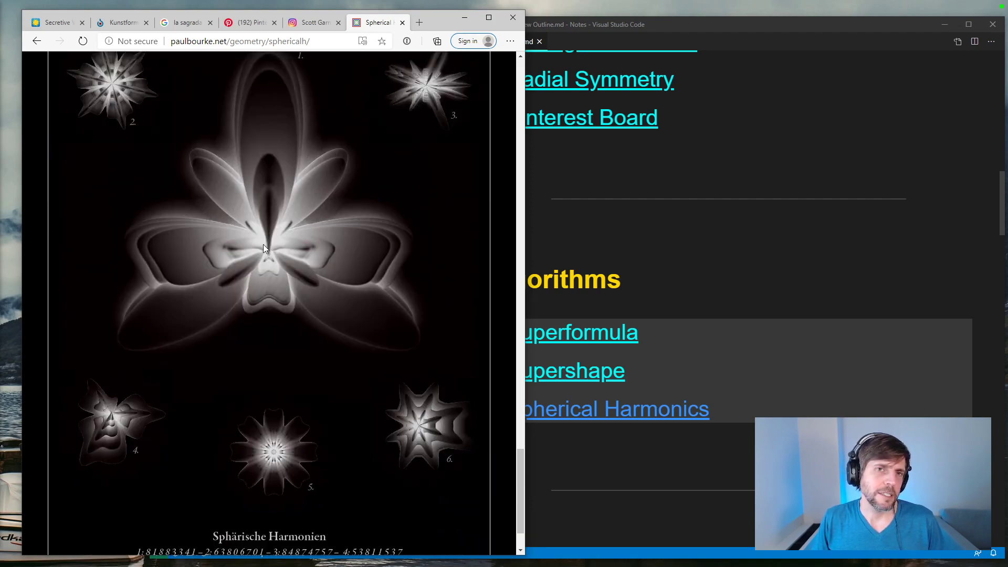
pyautogui.scroll(12, 263, 245)
pyautogui.scroll(20, 263, 245)
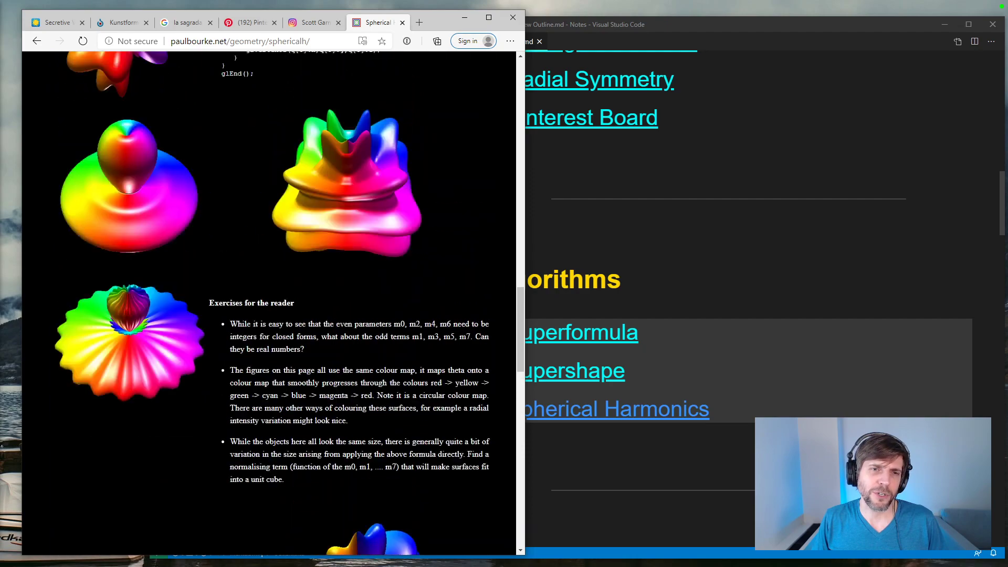
pyautogui.scroll(4, 245, 141)
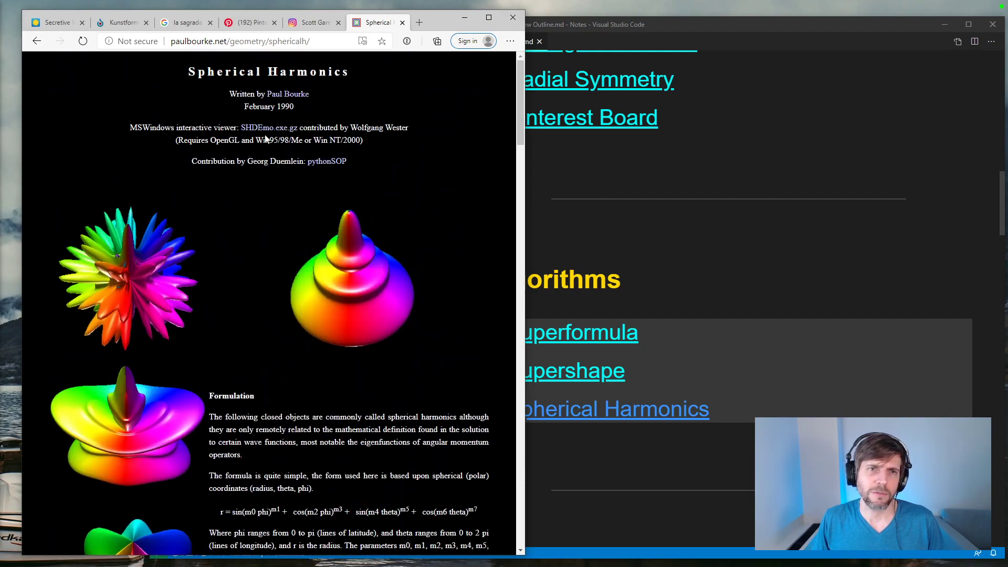
# Step: Switch to the Instagram Study 010 post and look over the artist's other posts shown beneath it
pyautogui.click(315, 24)
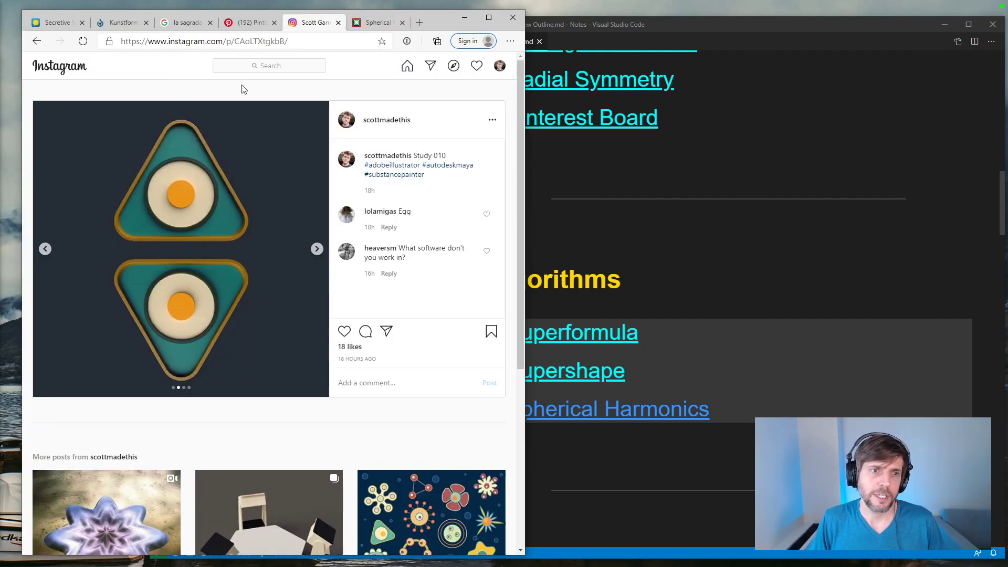
pyautogui.scroll(-4, 305, 247)
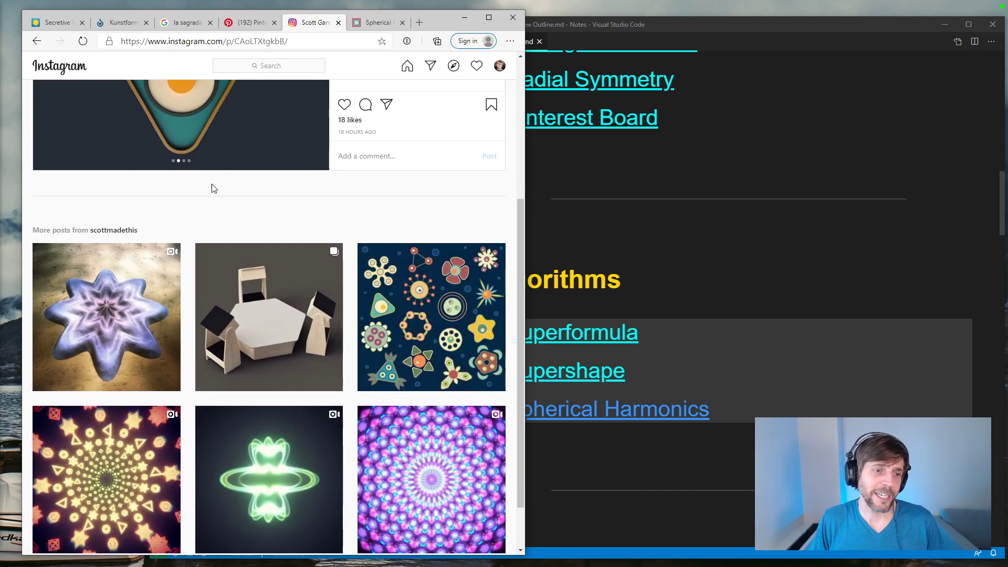
pyautogui.scroll(1, 249, 200)
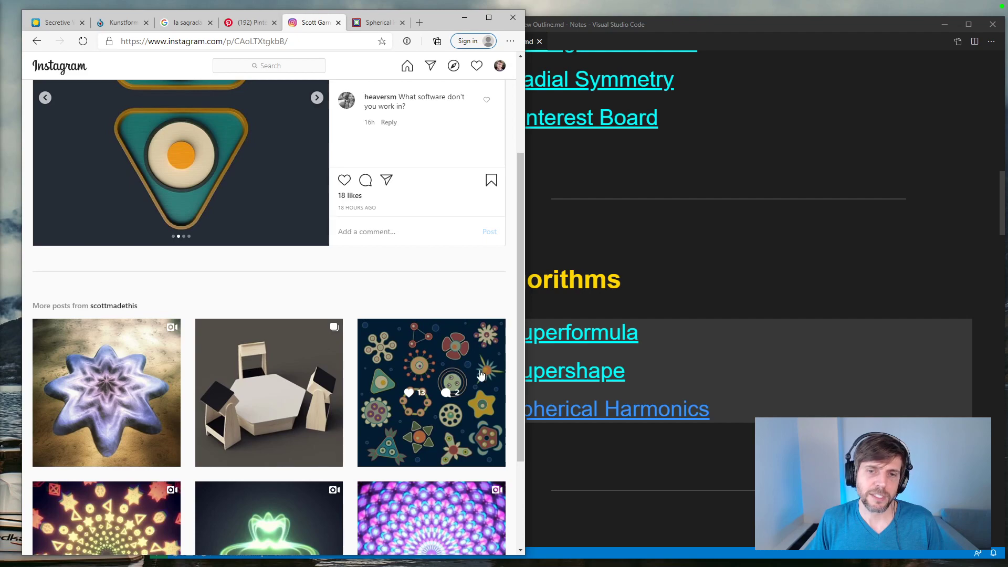
# Step: Show the outline's Studies section and look through the study posts on the artist's Instagram profile
pyautogui.click(661, 256)
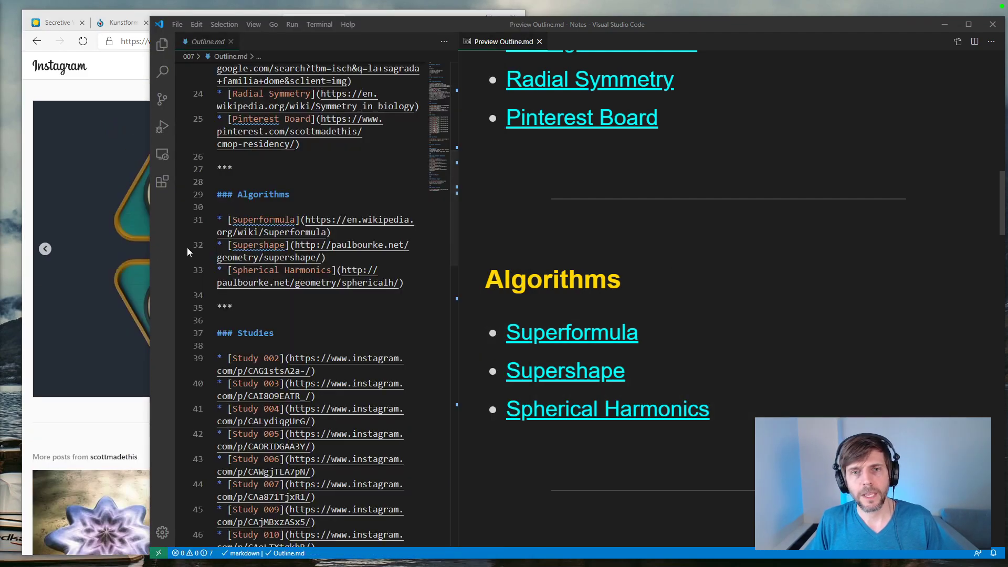
pyautogui.scroll(-3, 740, 318)
pyautogui.scroll(-3, 739, 318)
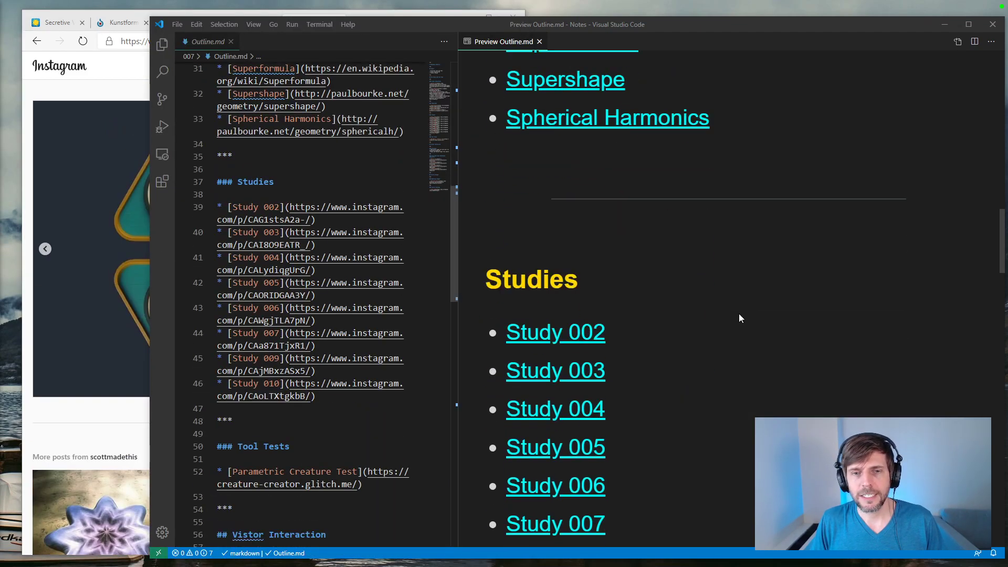
pyautogui.click(82, 413)
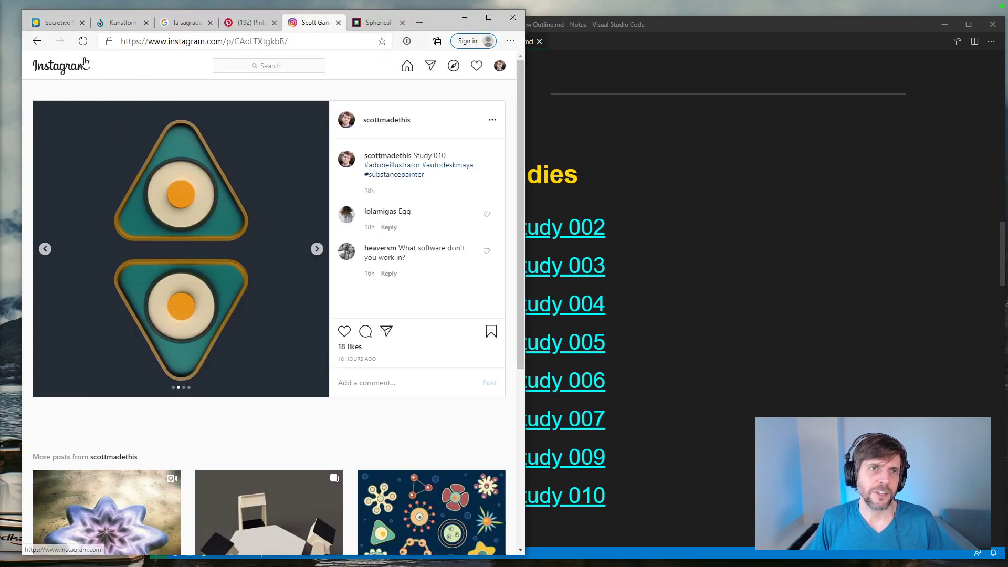
pyautogui.click(37, 42)
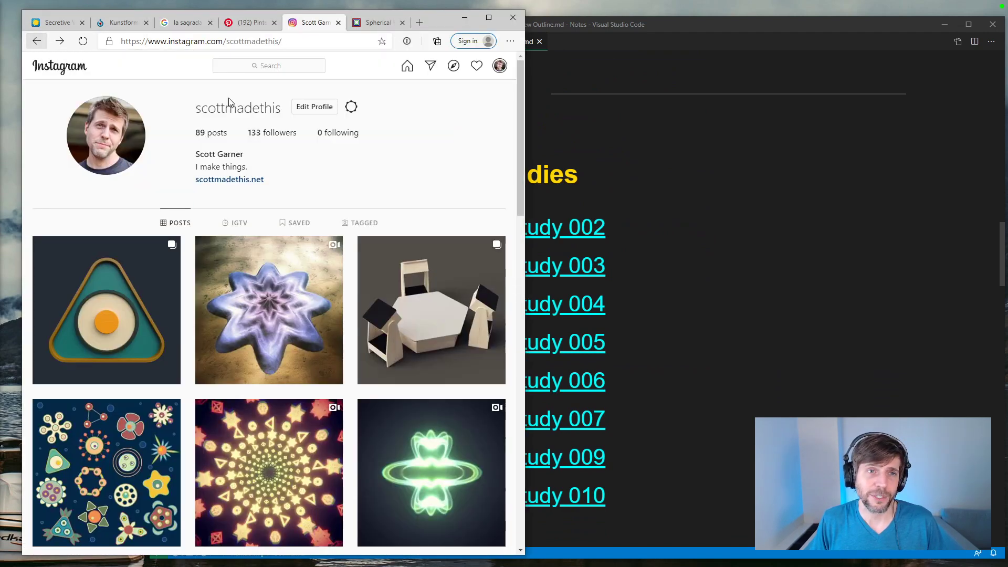
pyautogui.scroll(-4, 434, 220)
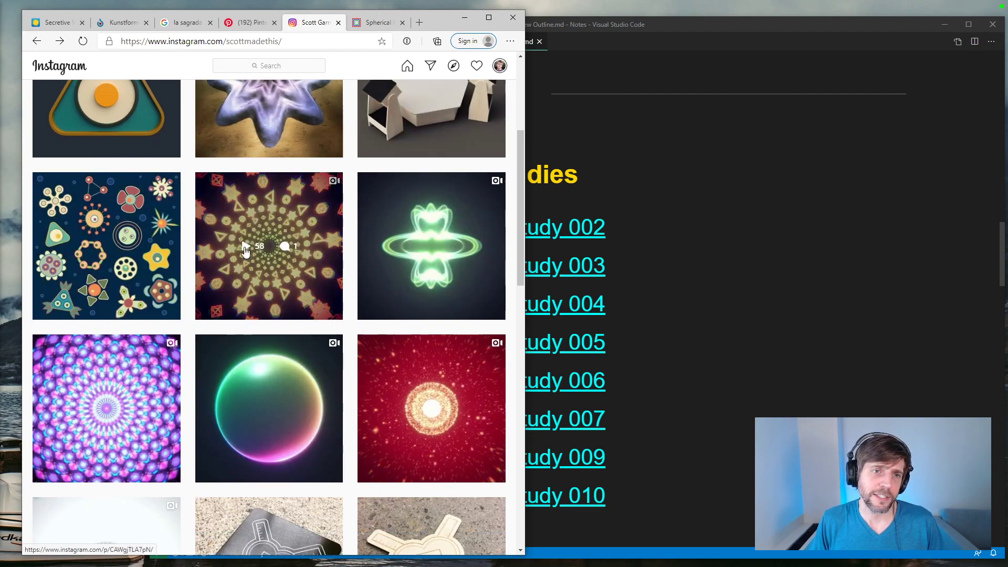
pyautogui.scroll(1, 473, 295)
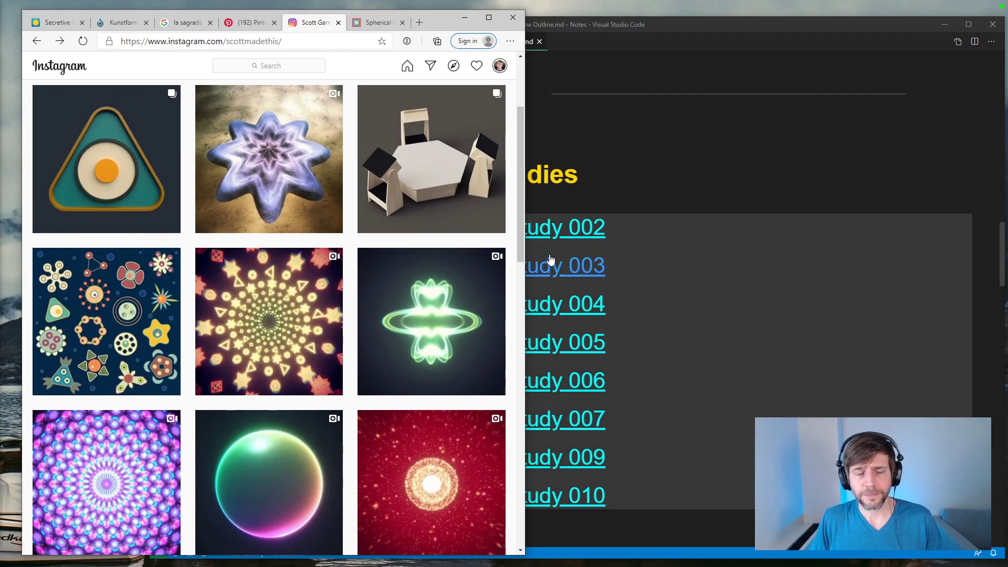
pyautogui.scroll(-1, 413, 236)
pyautogui.scroll(2, 412, 236)
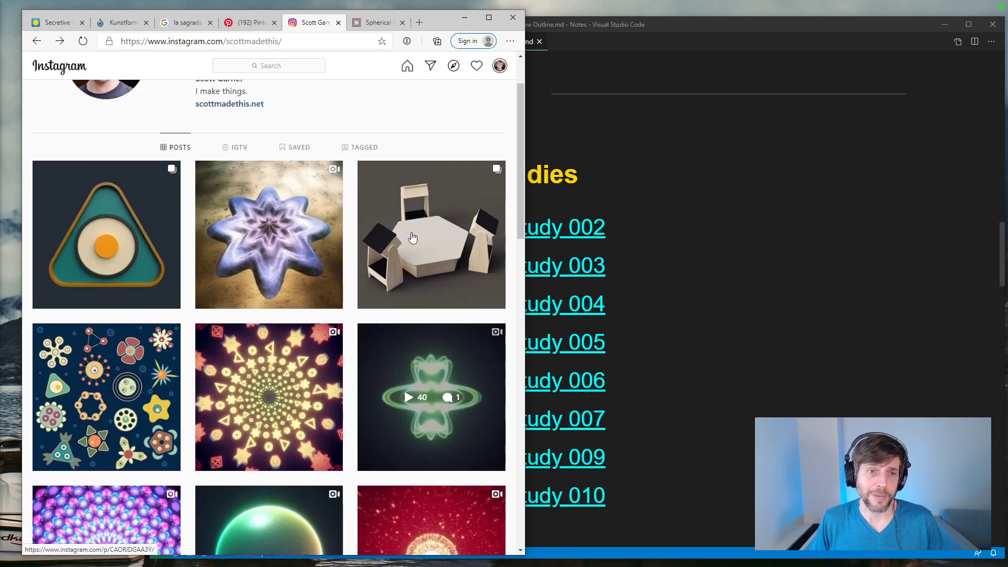
pyautogui.scroll(-1, 232, 239)
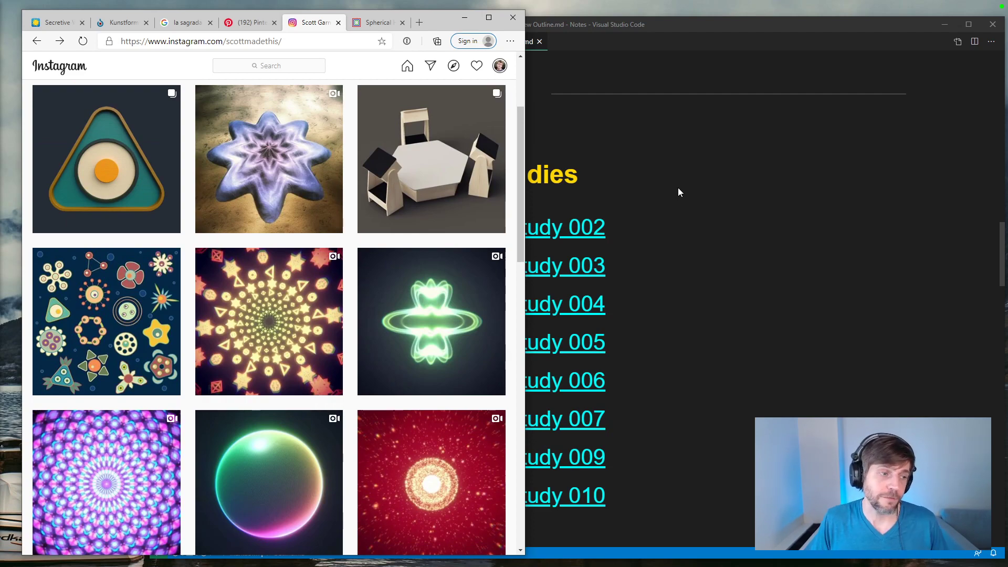
# Step: Load the Parametric Creature Test linked under Tool Tests in the outline and vary the creature with its sliders
pyautogui.click(679, 187)
pyautogui.scroll(-5, 678, 188)
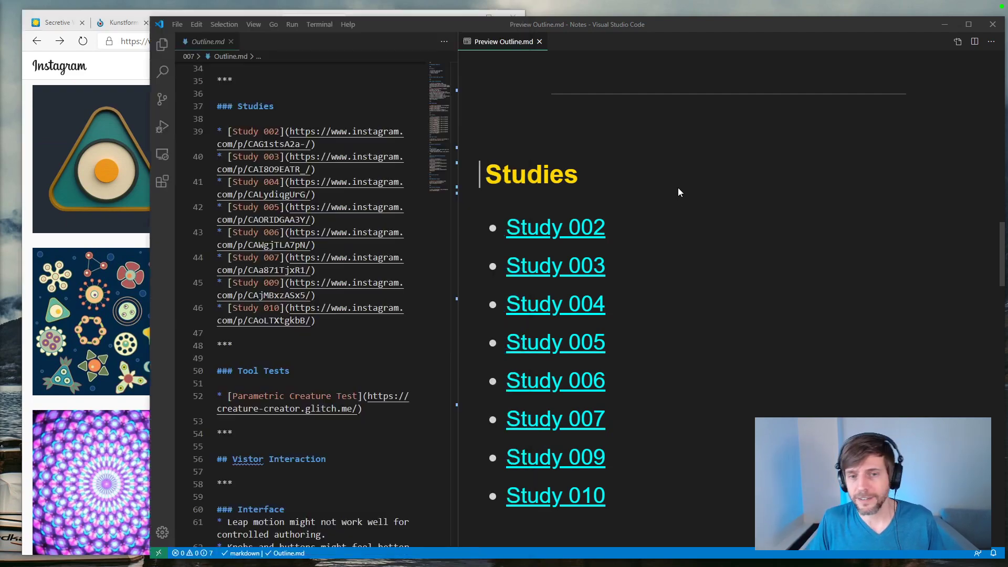
pyautogui.scroll(-2, 678, 187)
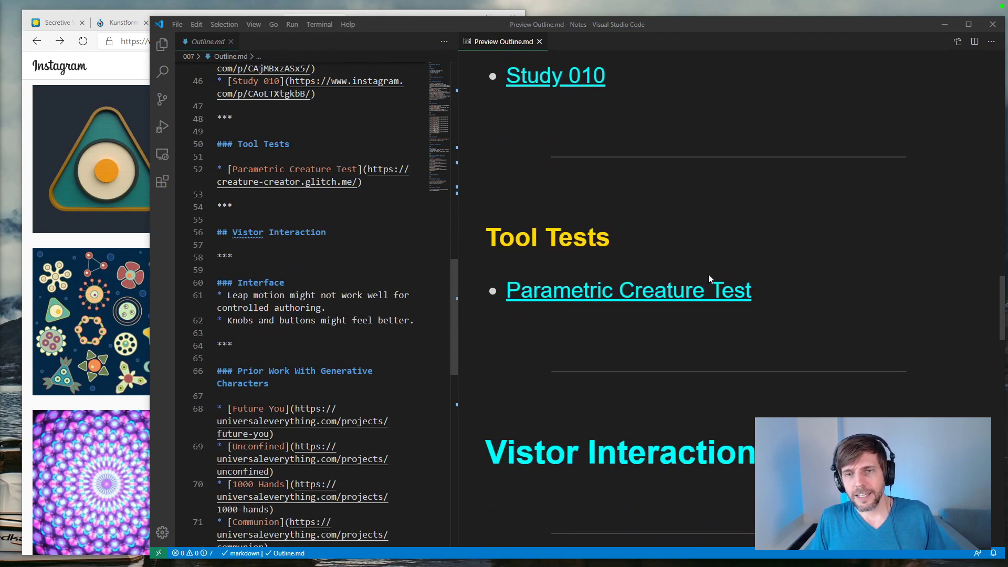
pyautogui.click(730, 290)
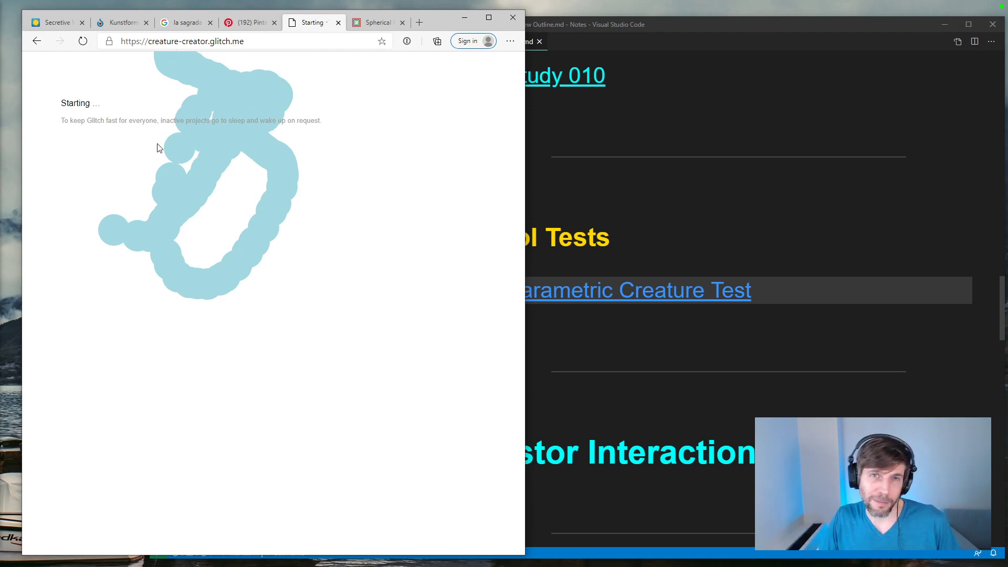
pyautogui.click(84, 41)
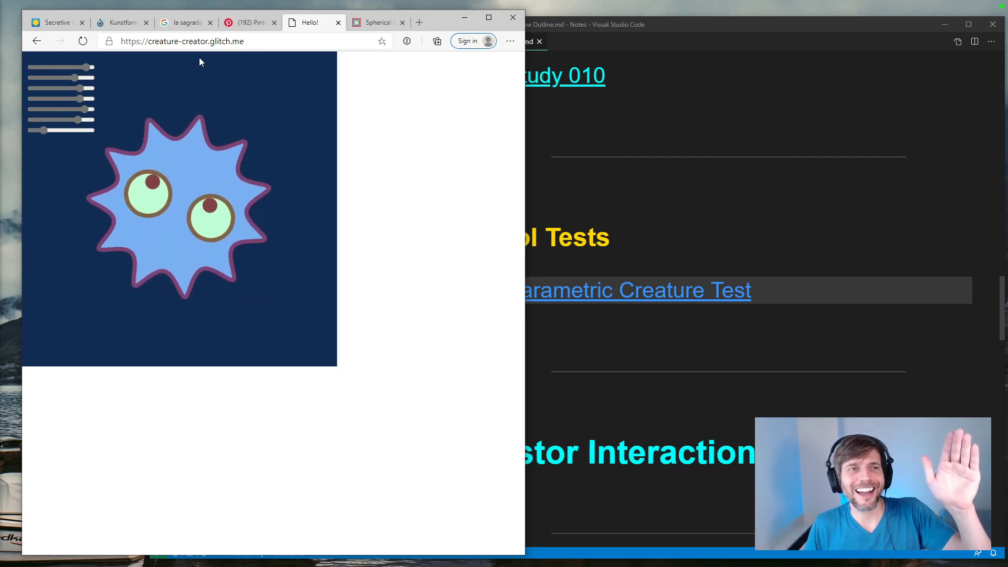
pyautogui.moveTo(44, 131); pyautogui.dragTo(53, 70)
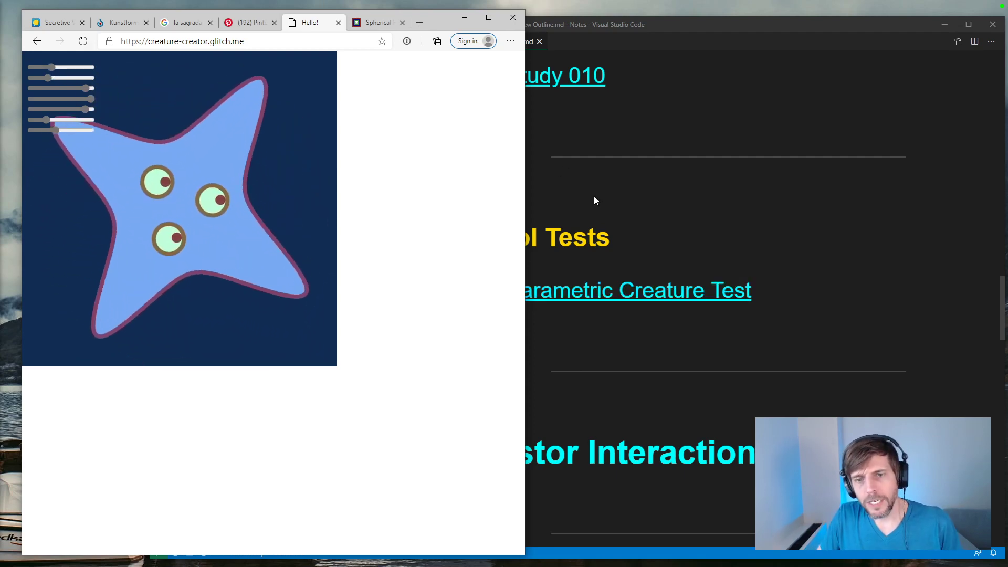
# Step: Bring up the outline's Interface notes and readjust the Parametric Creature Test's sliders to form a four-pointed green creature with two eyes
pyautogui.click(541, 320)
pyautogui.scroll(-5, 536, 322)
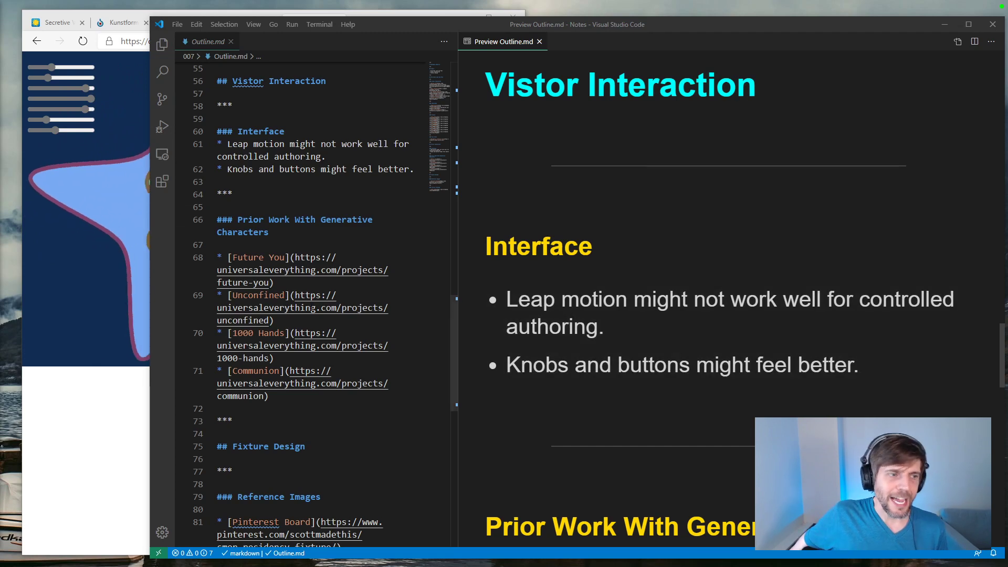
pyautogui.click(137, 383)
pyautogui.moveTo(85, 109); pyautogui.dragTo(46, 130)
pyautogui.click(70, 99)
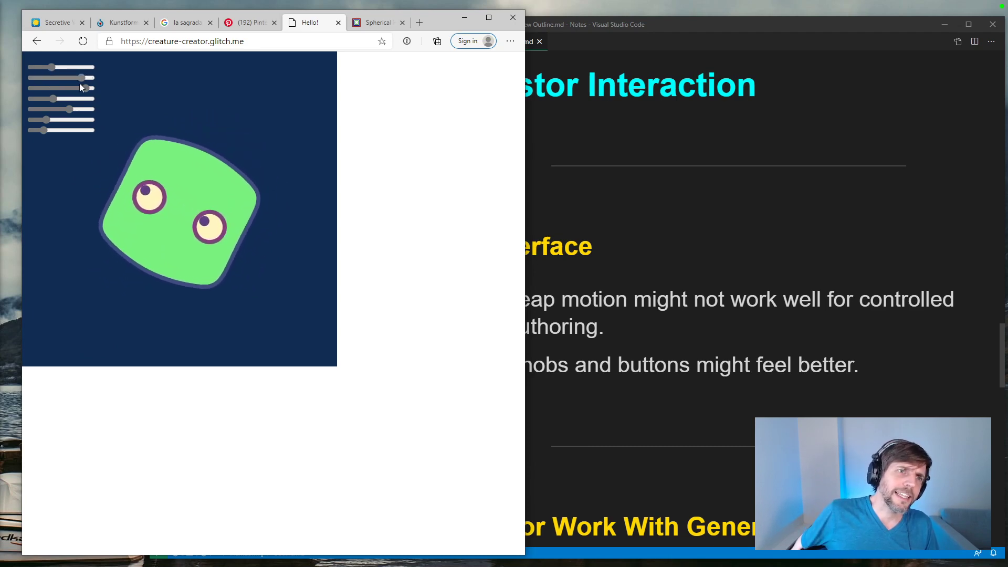
pyautogui.moveTo(50, 86); pyautogui.dragTo(45, 90)
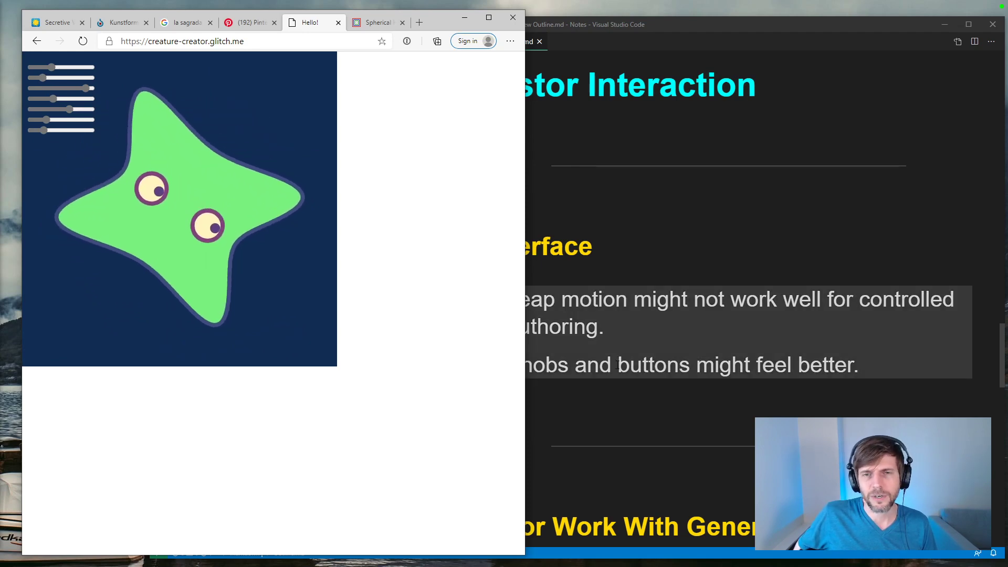
# Step: Review the outline's Interface notes, the Prior Work With Generative Characters links and the start of Fixture Design
pyautogui.click(526, 225)
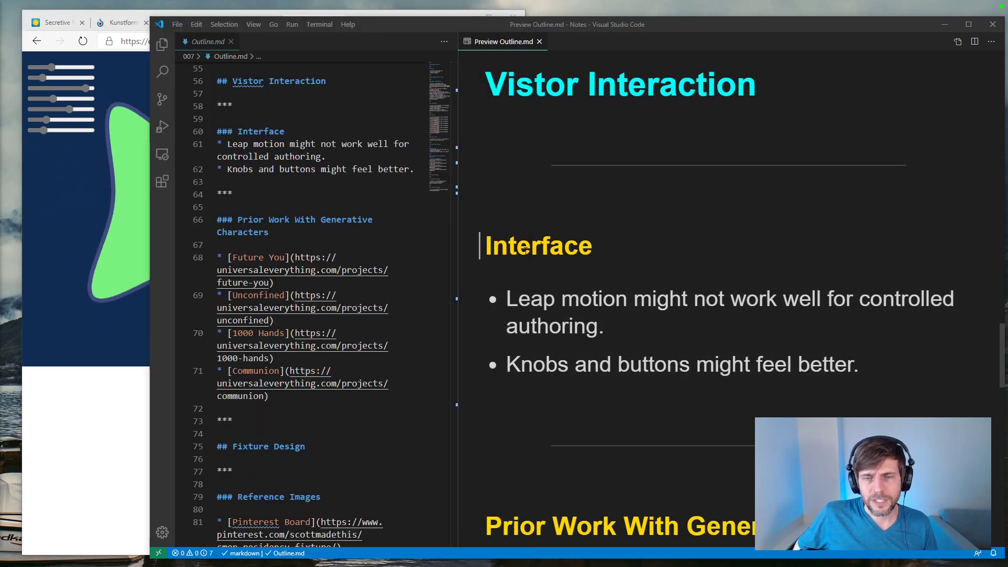
pyautogui.scroll(-1, 527, 225)
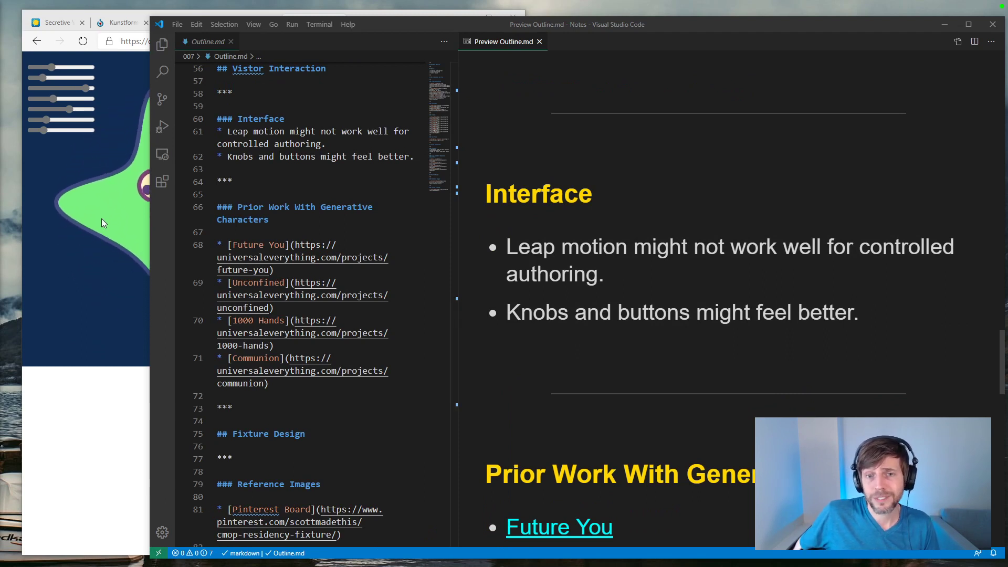
pyautogui.scroll(-4, 648, 338)
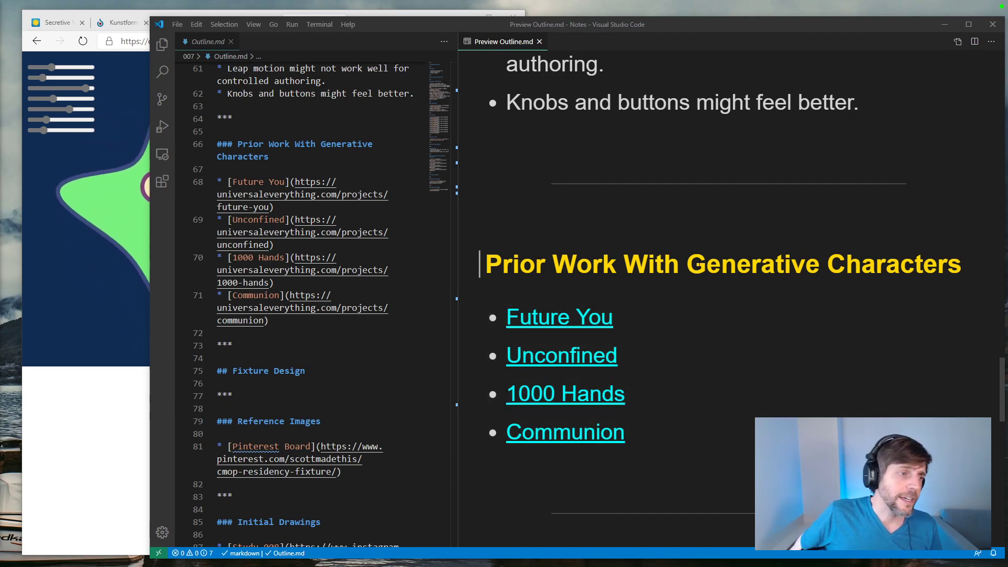
pyautogui.scroll(-7, 698, 268)
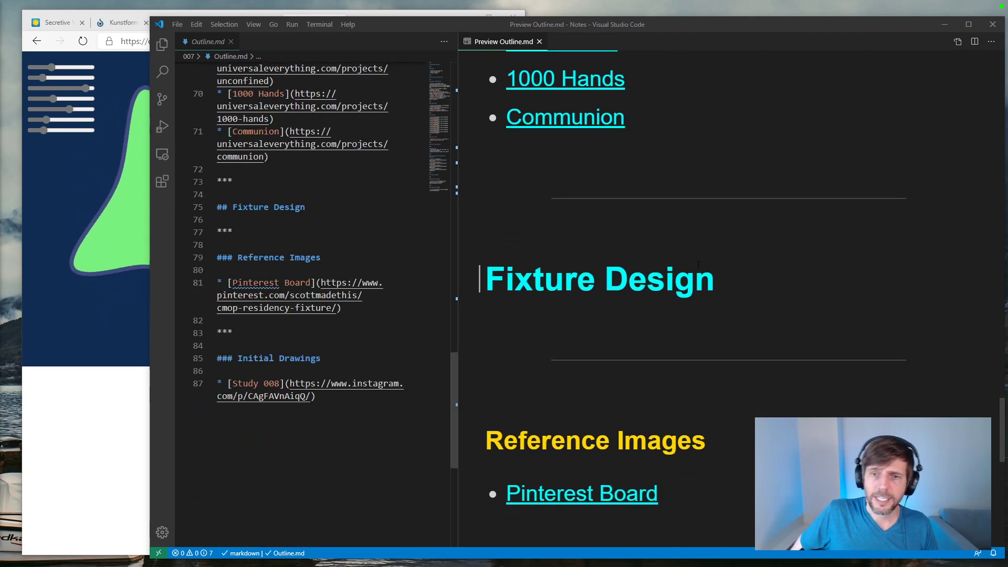
pyautogui.scroll(1, 605, 341)
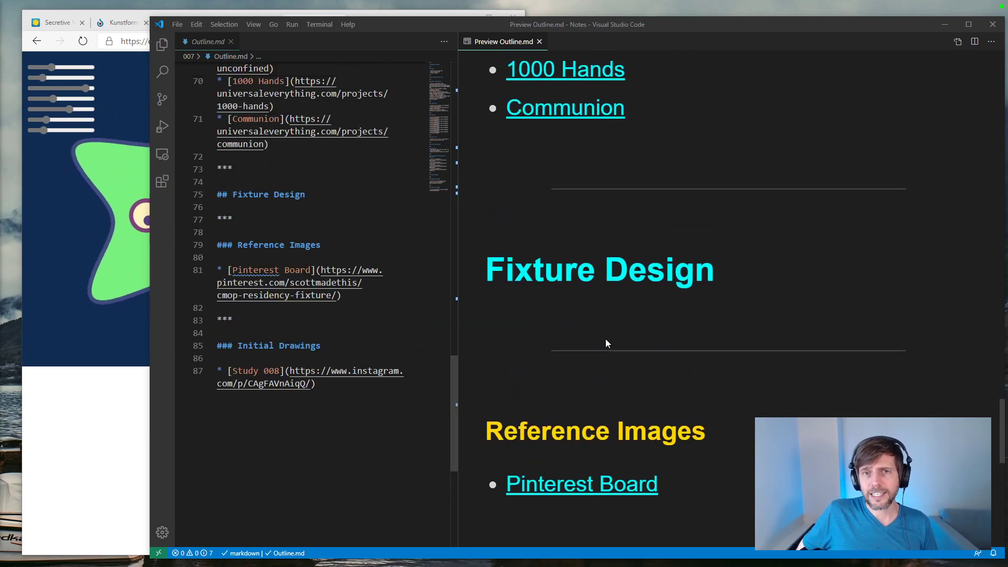
# Step: Open the Pinterest Board link under the outline's Reference Images and look over the CMoP Residency Fixture pins
pyautogui.scroll(-2, 606, 342)
pyautogui.scroll(-2, 606, 342)
pyautogui.click(567, 279)
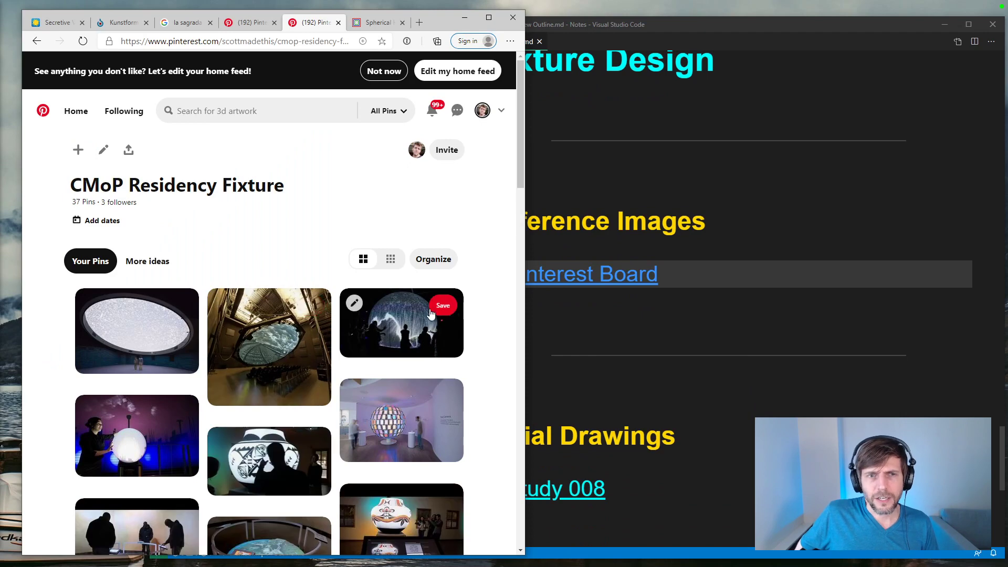
pyautogui.scroll(-3, 496, 330)
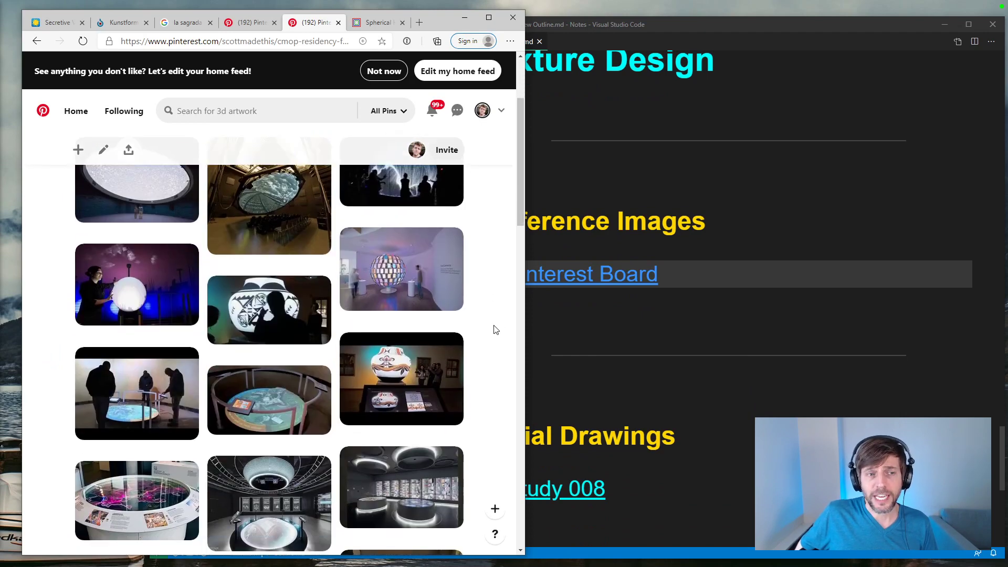
pyautogui.scroll(-2, 494, 330)
# Step: View the Mount Bosiu video pin and the round projected mountain map pin, then return to the CMoP Residency Fixture board
pyautogui.click(167, 352)
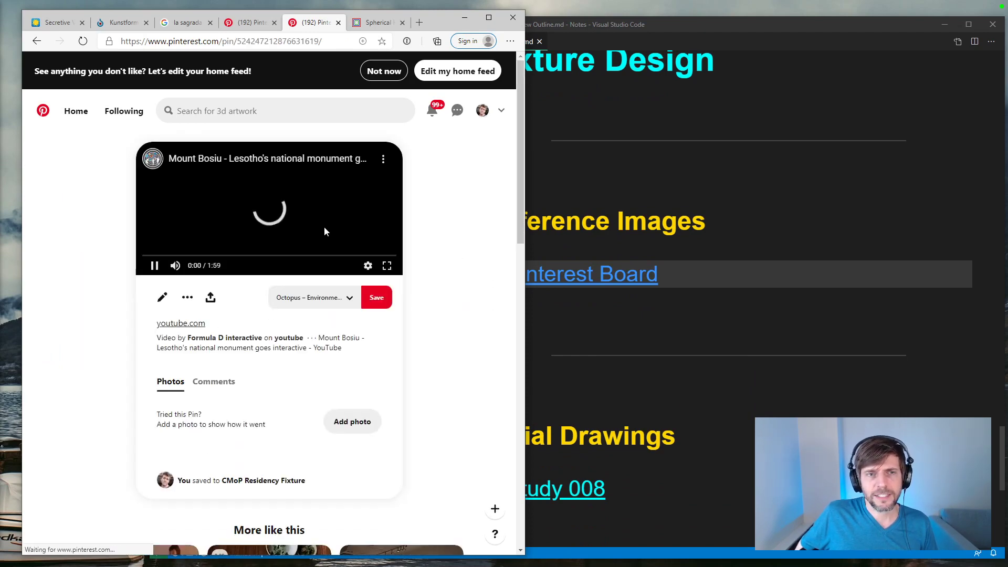
pyautogui.click(44, 47)
pyautogui.click(257, 344)
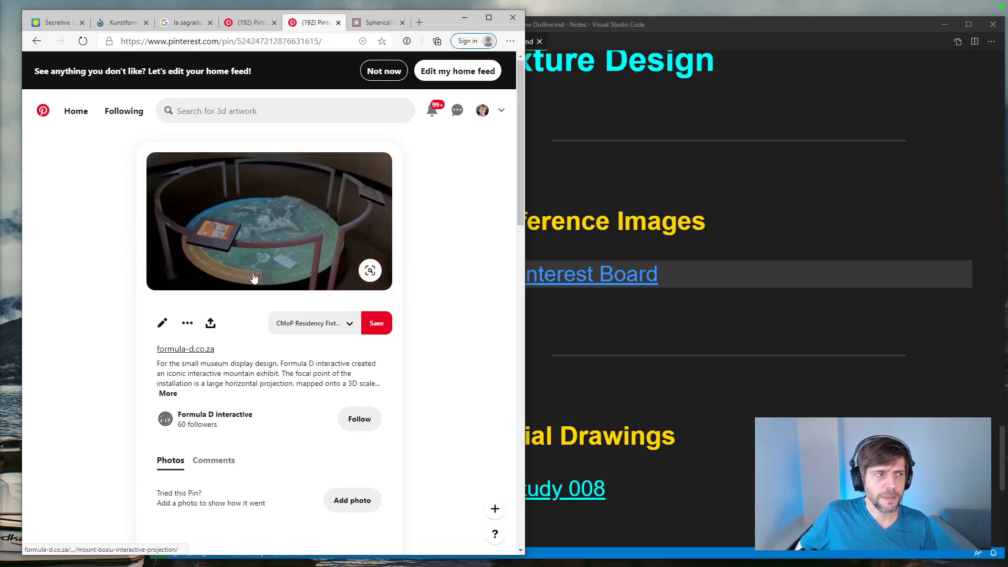
pyautogui.click(37, 42)
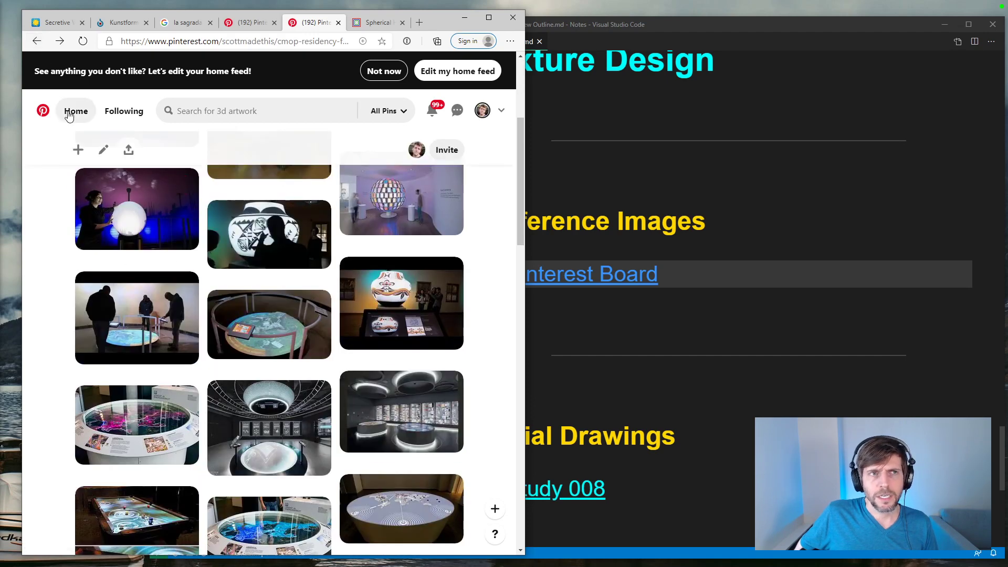
pyautogui.click(65, 44)
pyautogui.click(37, 41)
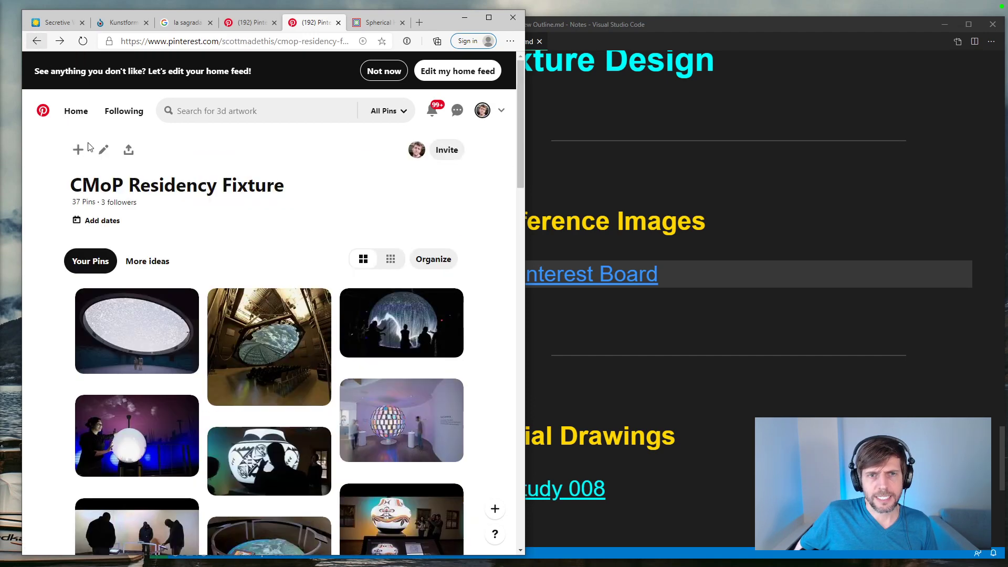
# Step: View the Immersive LEGO Experience pin and the Please Touch digital exhibit pin, returning to the CMoP Residency Fixture board after each
pyautogui.click(427, 439)
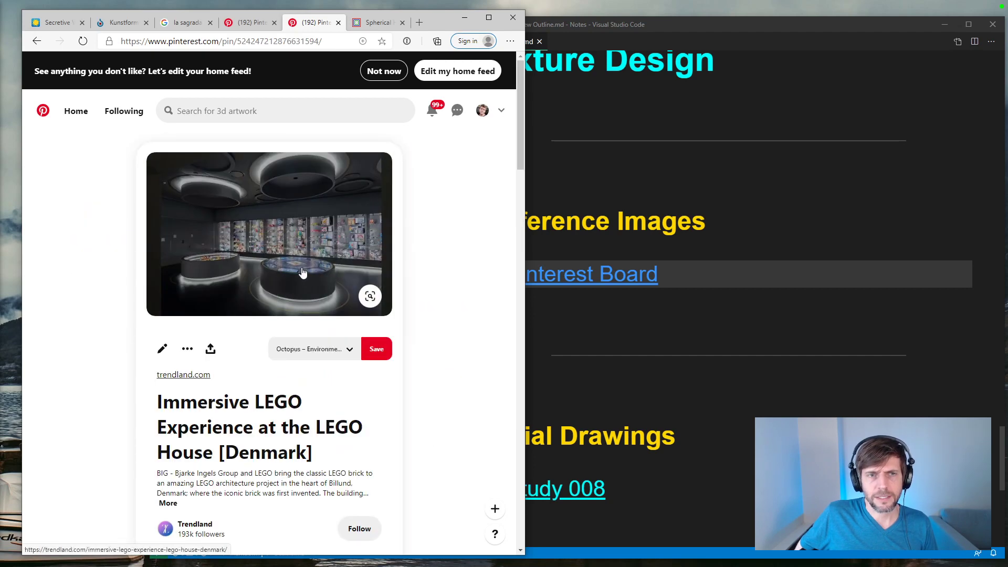
pyautogui.click(36, 41)
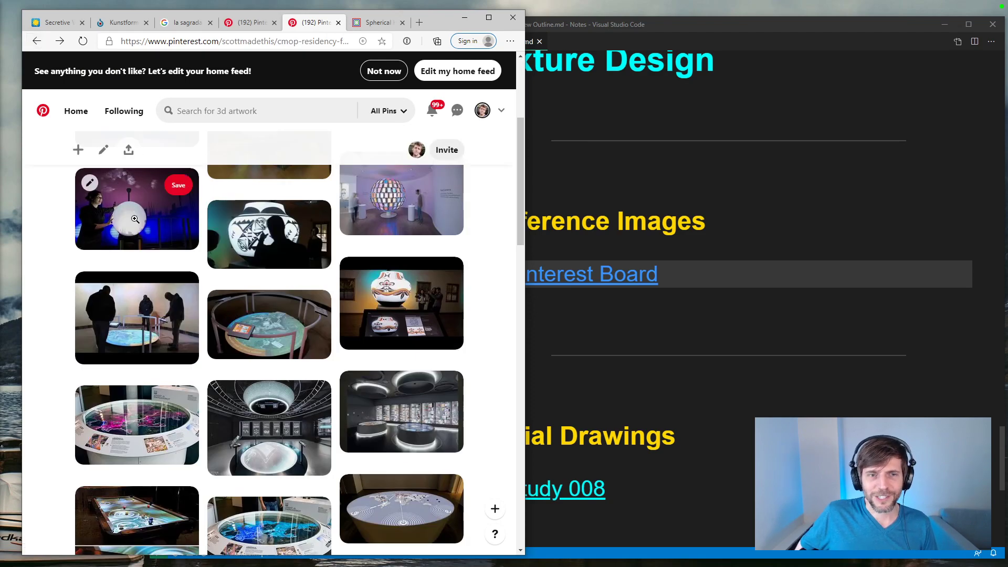
pyautogui.scroll(-10, 135, 219)
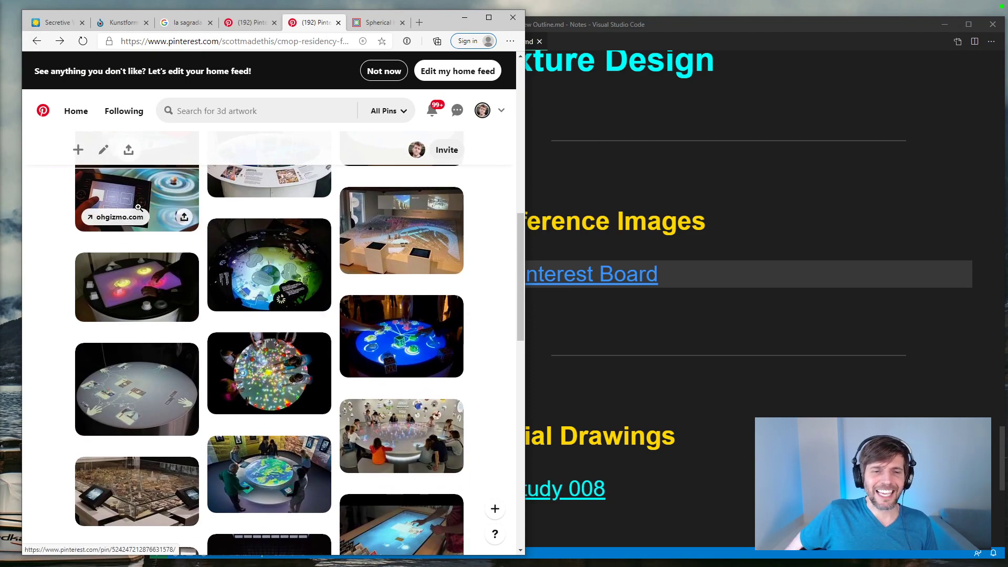
pyautogui.click(256, 396)
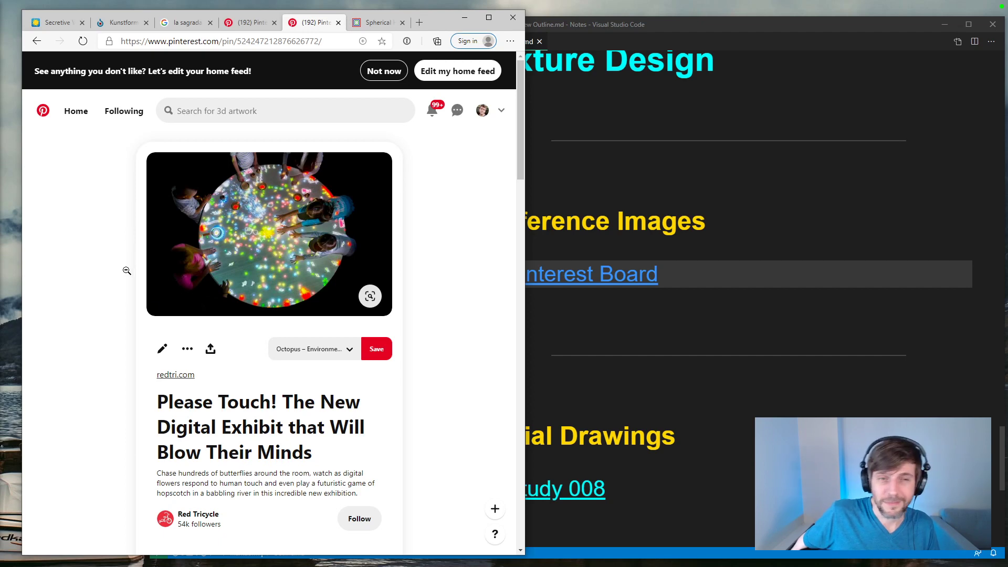
pyautogui.click(39, 39)
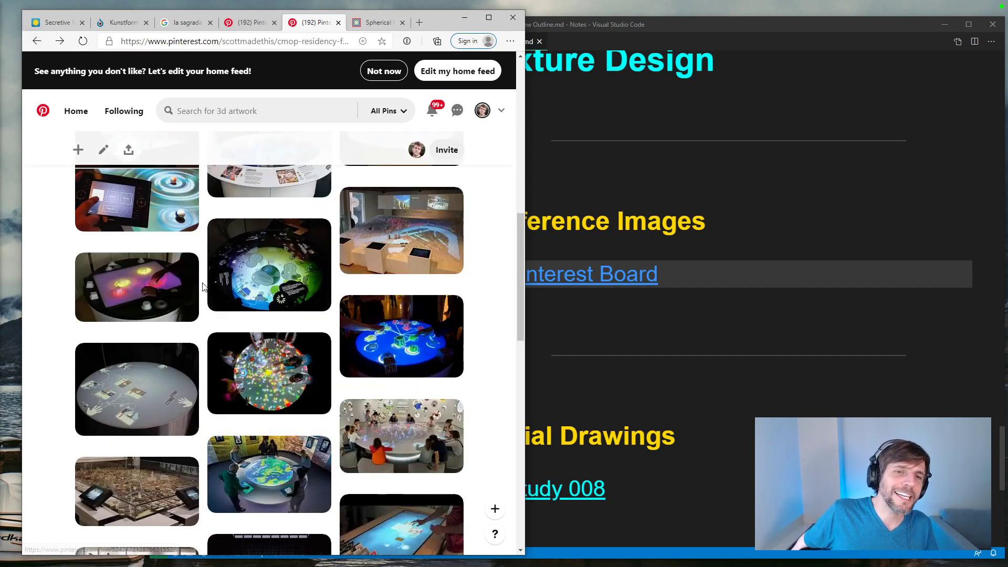
# Step: Look over the board's remaining table, display wall and specimen pins, then return to its first pins
pyautogui.scroll(-5, 206, 284)
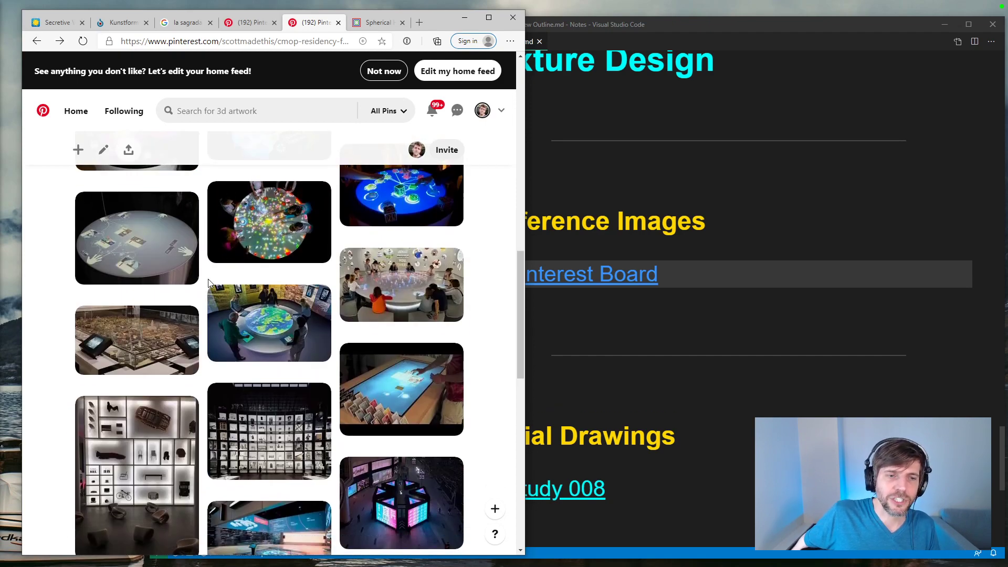
pyautogui.scroll(-5, 212, 279)
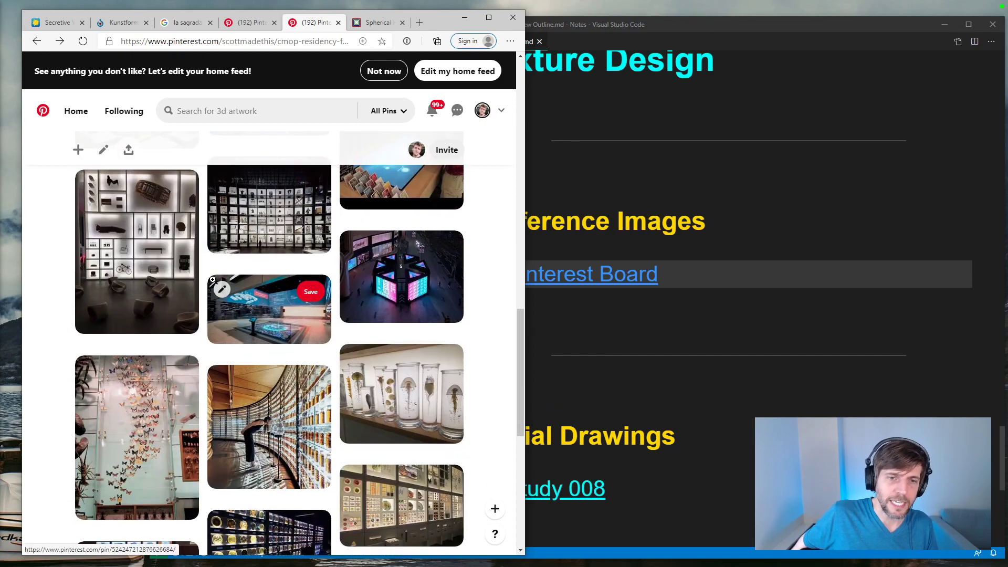
pyautogui.scroll(-5, 212, 277)
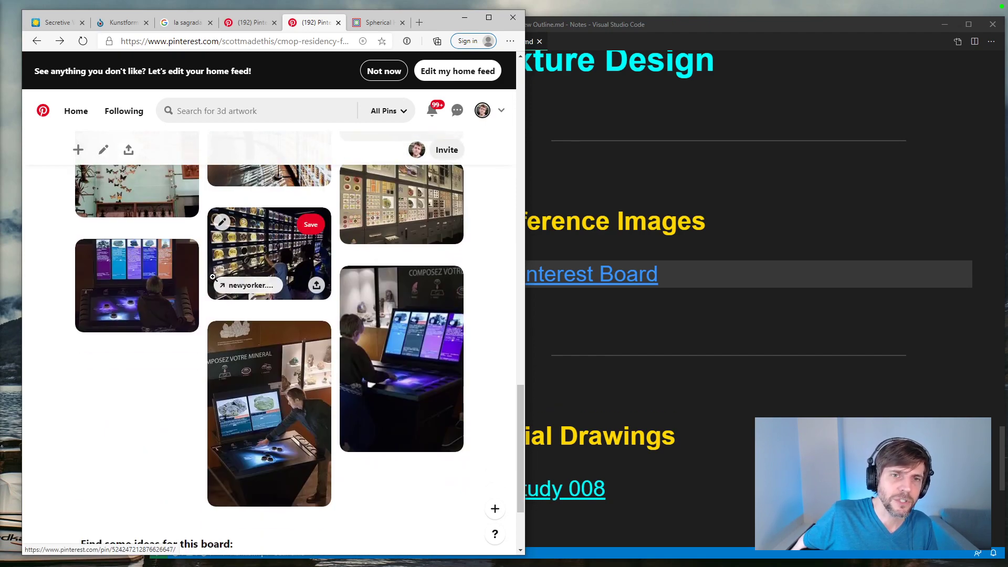
pyautogui.scroll(15, 213, 277)
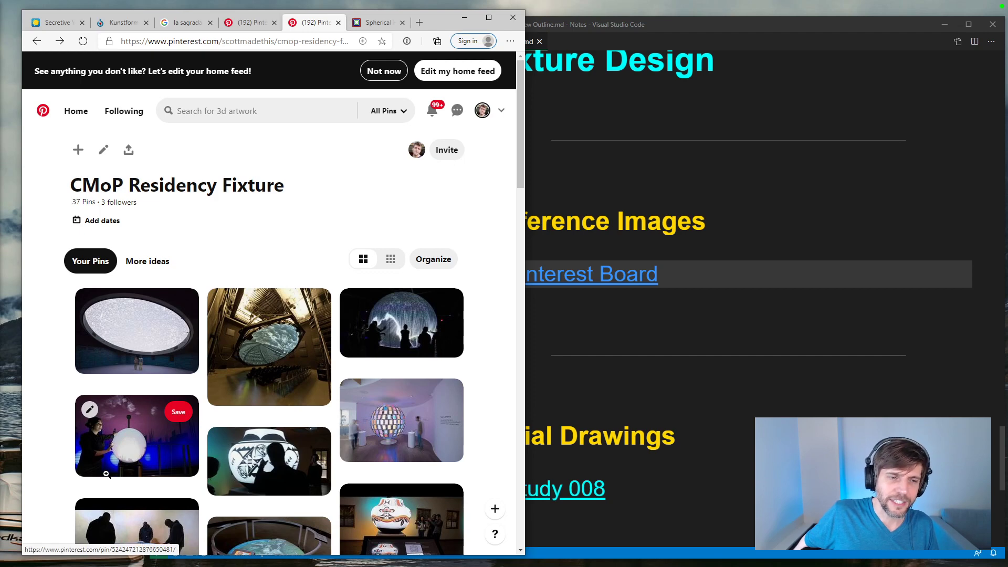
# Step: View the Sunken Ripples, Kadare Cultural Centre 06 and "Santa Fe Railyard" pins, returning to the board after each
pyautogui.click(138, 445)
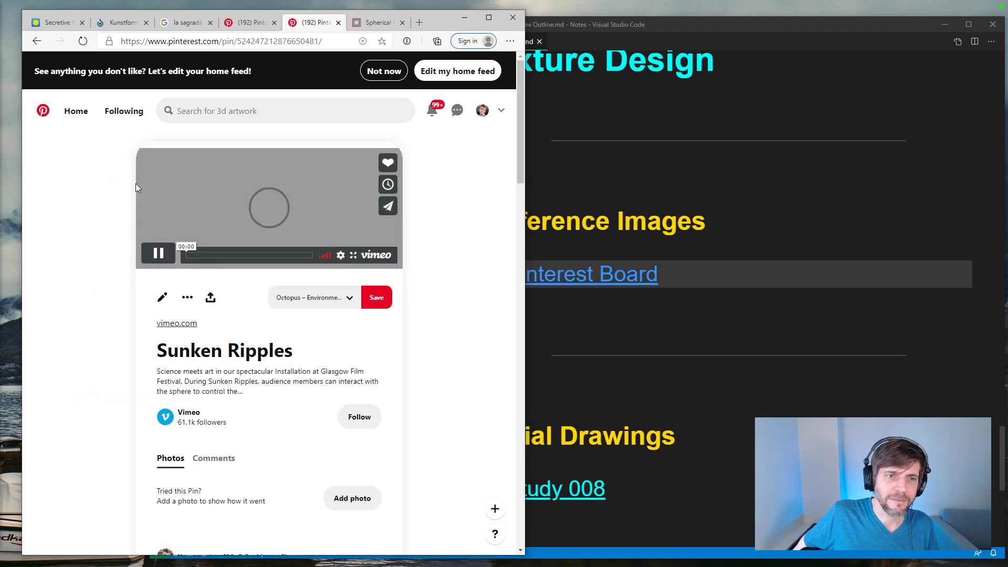
pyautogui.click(36, 41)
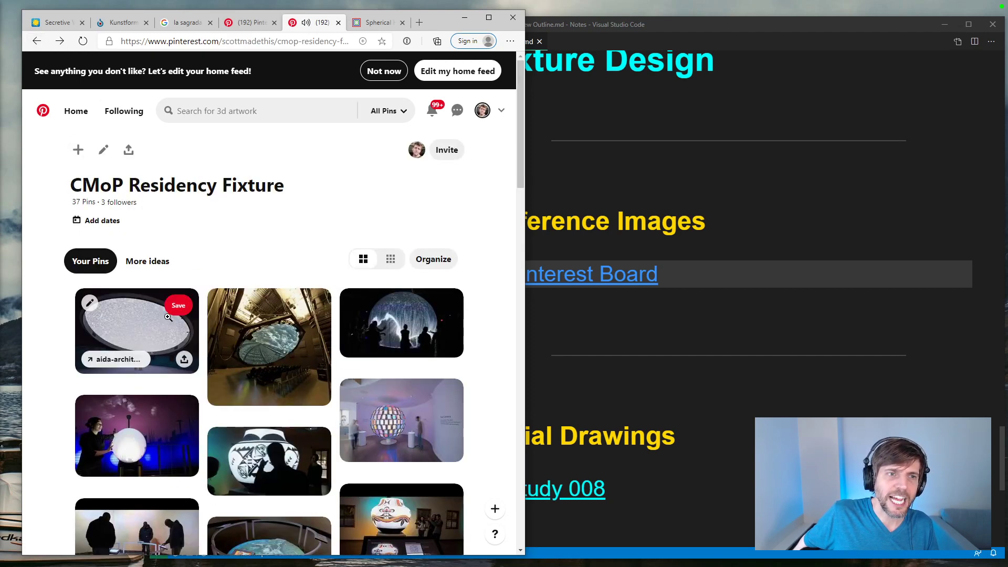
pyautogui.click(157, 333)
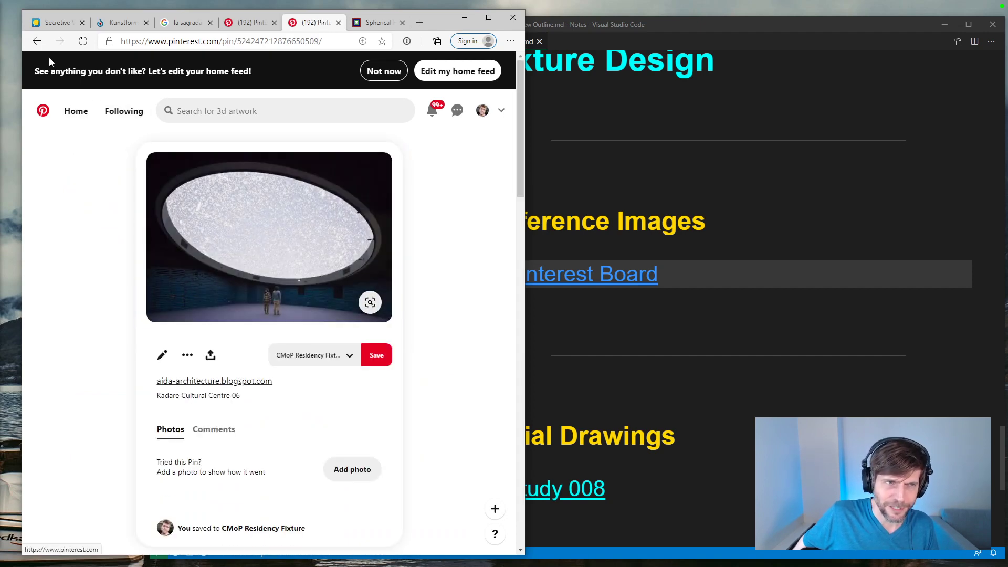
pyautogui.click(36, 40)
pyautogui.click(249, 335)
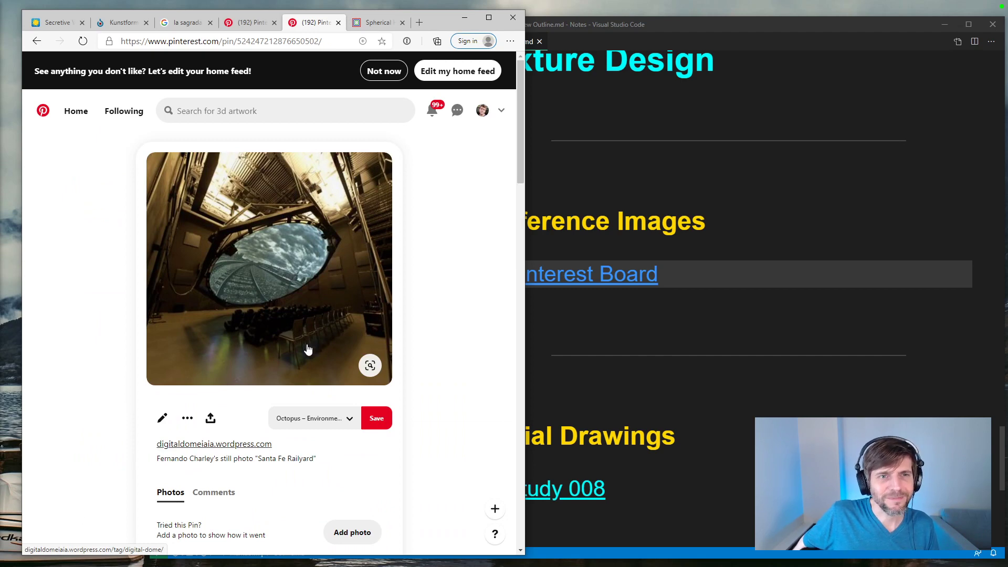
pyautogui.click(36, 41)
# Step: Open the Exploring Pueblo Pottery Exhibit video pin, play it full screen and skim through its touchscreen design scenes
pyautogui.scroll(-3, 242, 277)
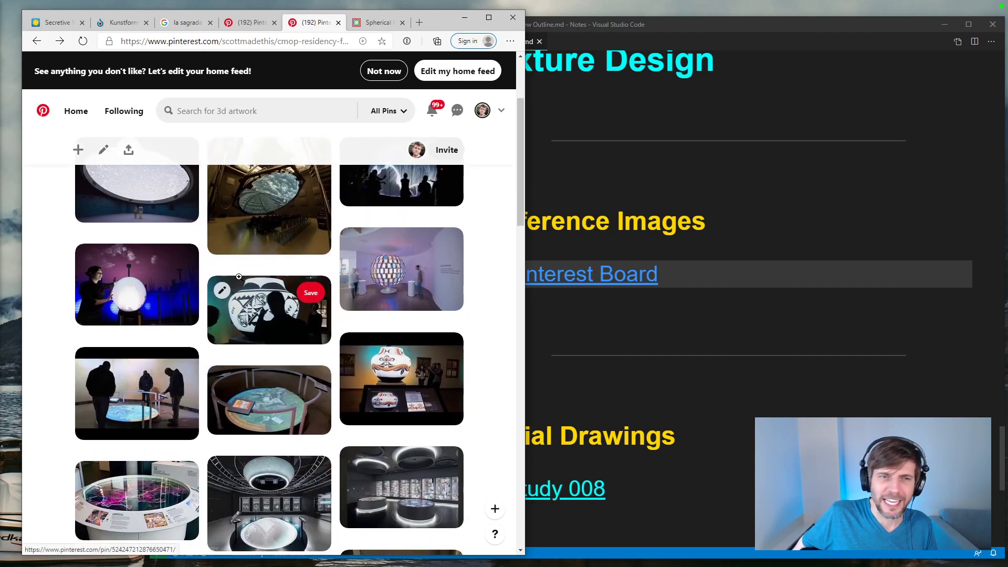
pyautogui.click(255, 306)
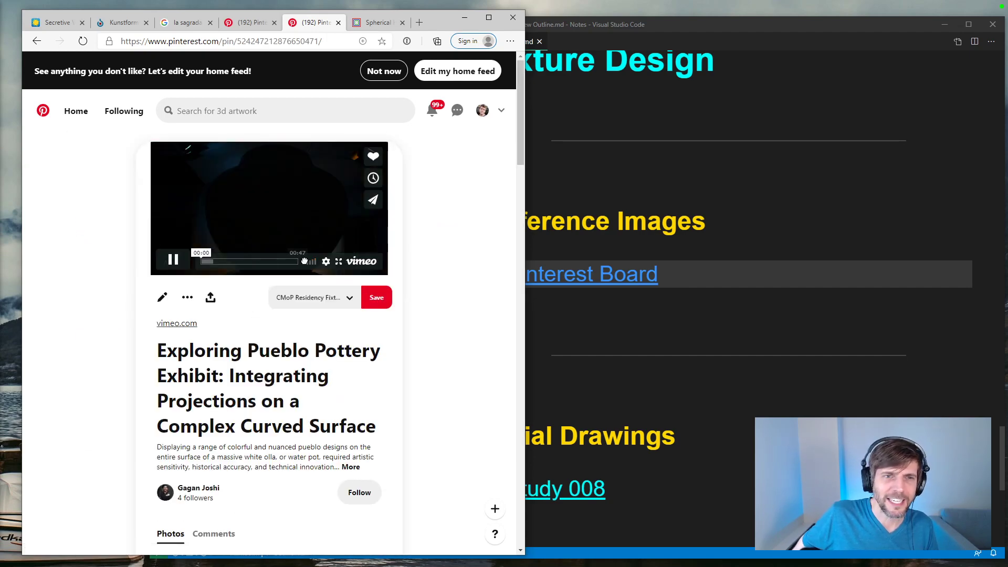
pyautogui.click(337, 262)
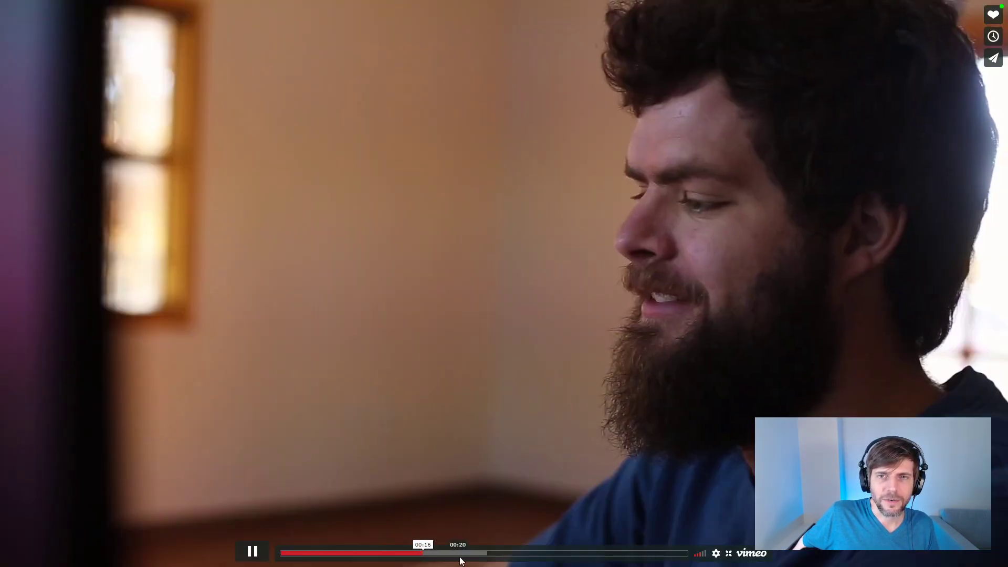
pyautogui.click(483, 553)
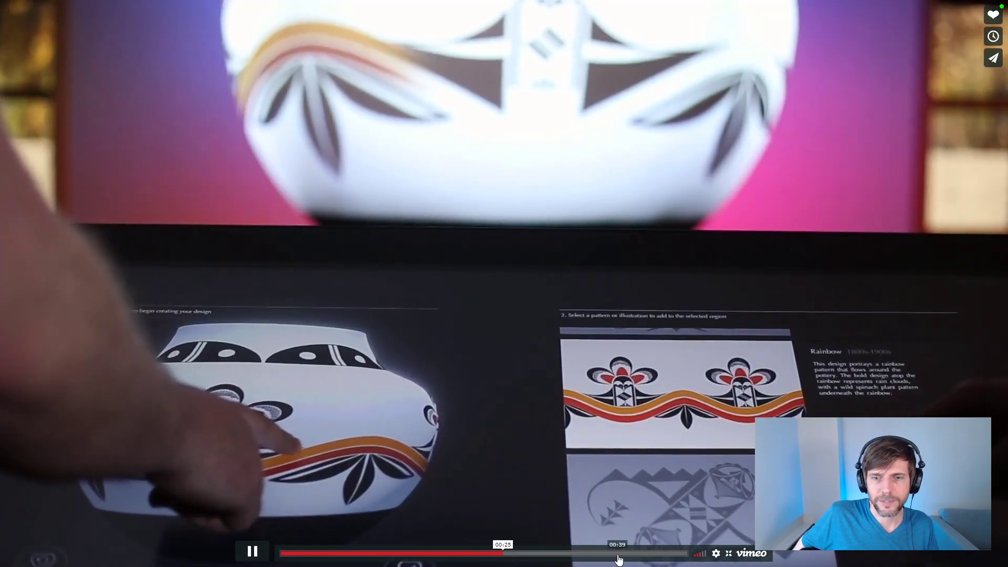
pyautogui.click(621, 553)
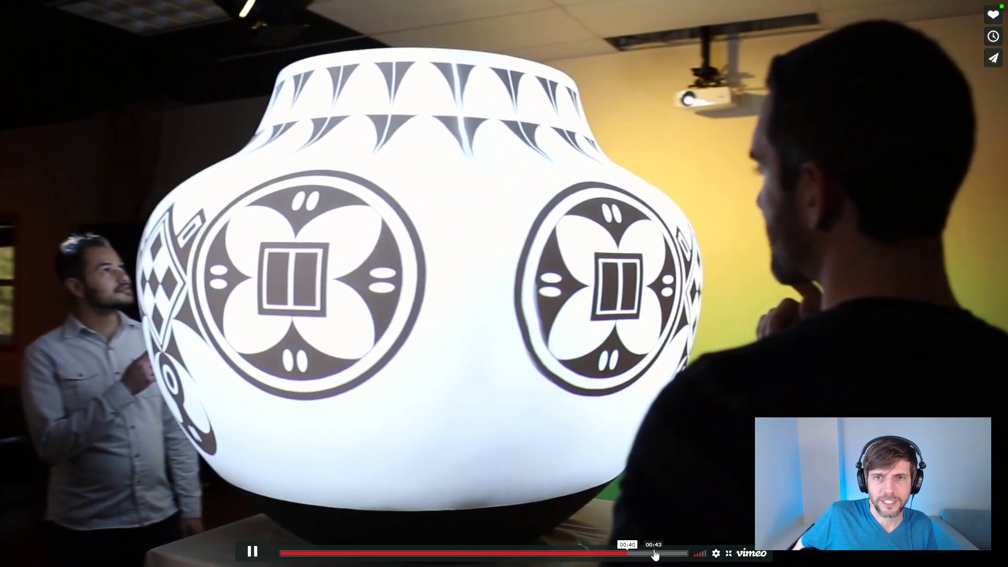
pyautogui.click(655, 553)
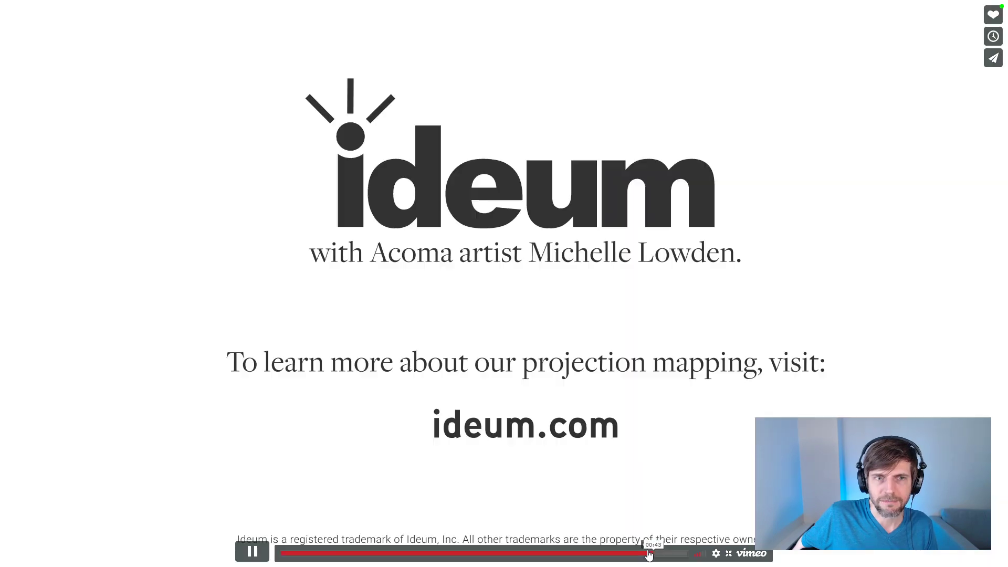
pyautogui.click(549, 553)
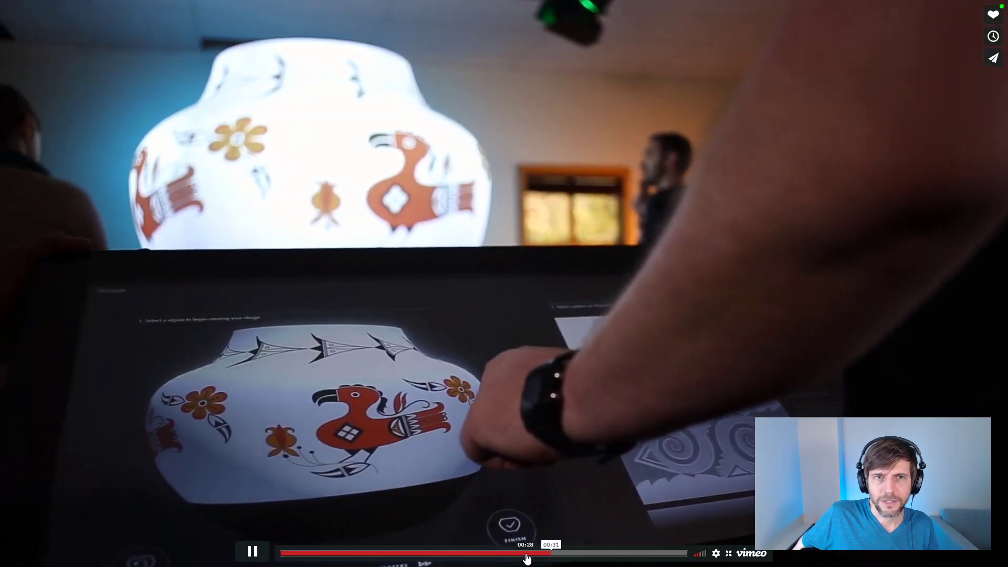
# Step: Rewind the pottery video to the projector layout diagram, pause it at 00:14, and return to the board
pyautogui.click(525, 558)
pyautogui.click(510, 557)
pyautogui.click(486, 557)
pyautogui.click(439, 556)
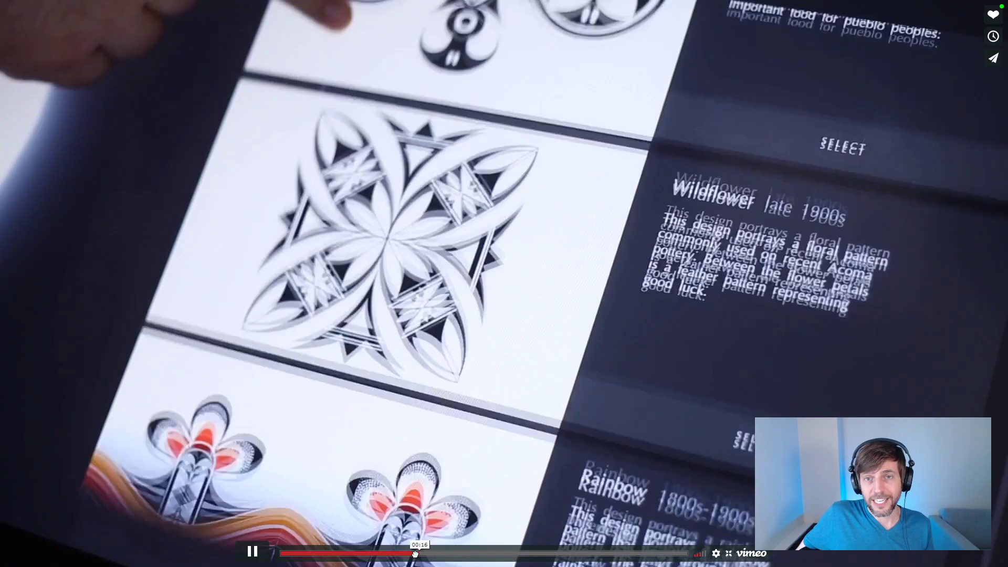
pyautogui.click(405, 554)
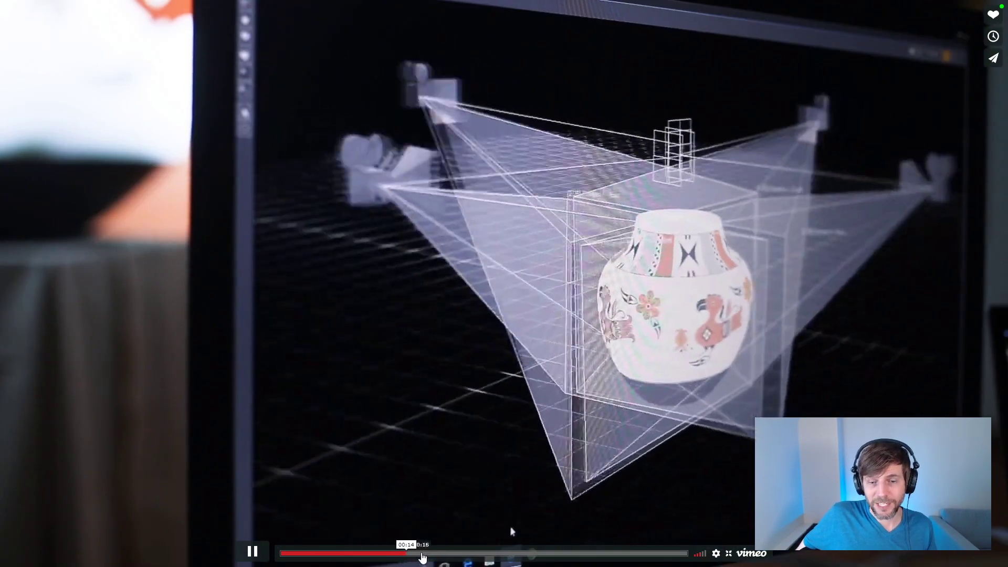
pyautogui.click(252, 551)
pyautogui.click(408, 555)
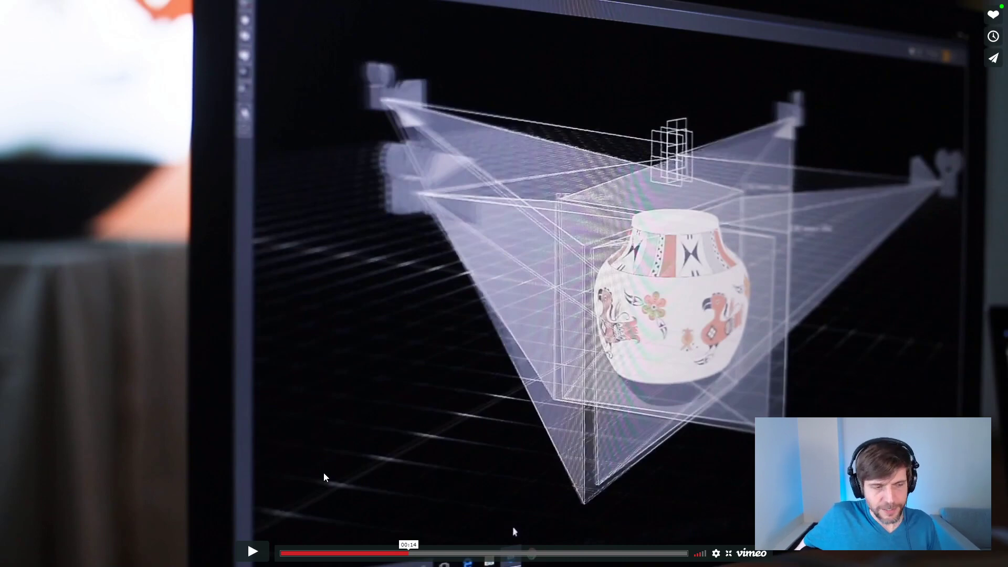
pyautogui.press('Escape')
pyautogui.click(38, 39)
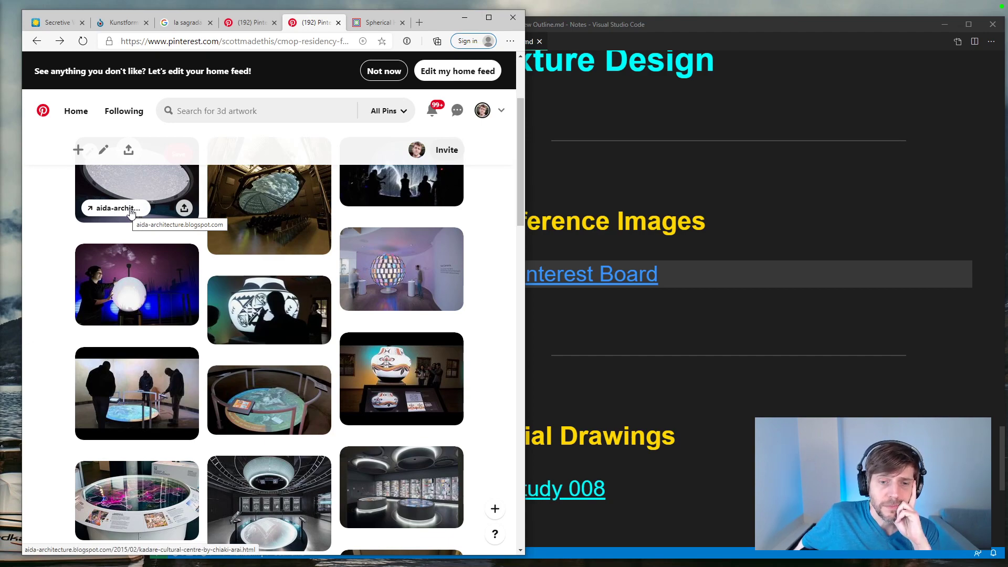
# Step: Look through the board's pins down to the end, view the NIKE + RUN CLUB Hubs pin, and return to the board
pyautogui.scroll(-3, 141, 209)
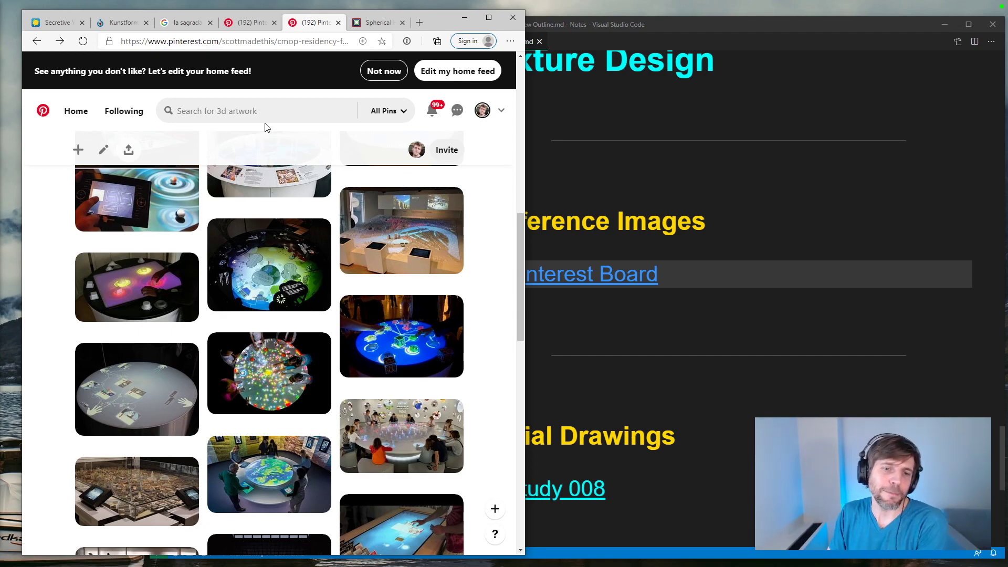
pyautogui.scroll(-3, 369, 150)
pyautogui.scroll(-3, 371, 151)
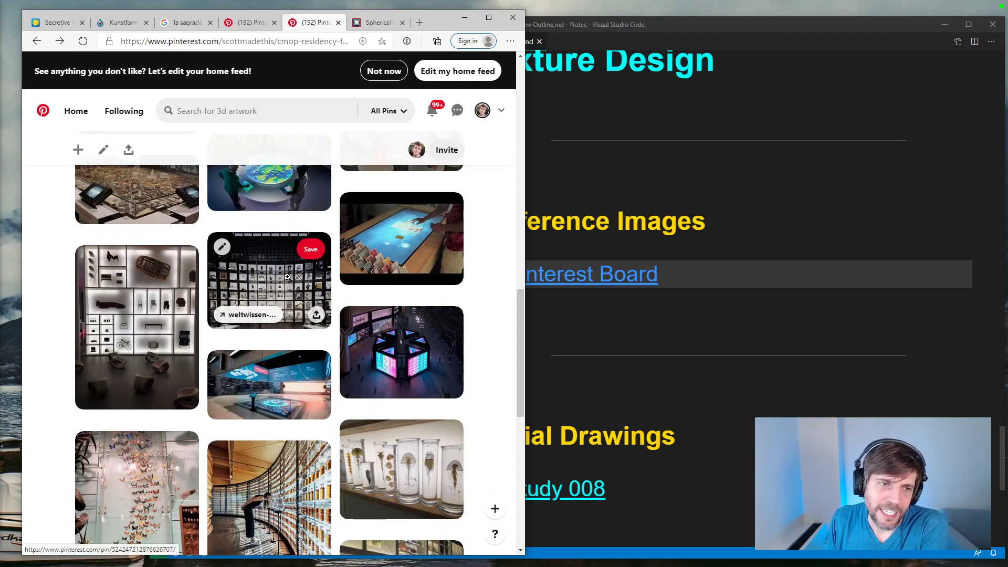
pyautogui.scroll(-5, 287, 276)
pyautogui.scroll(-3, 289, 277)
pyautogui.scroll(-3, 291, 277)
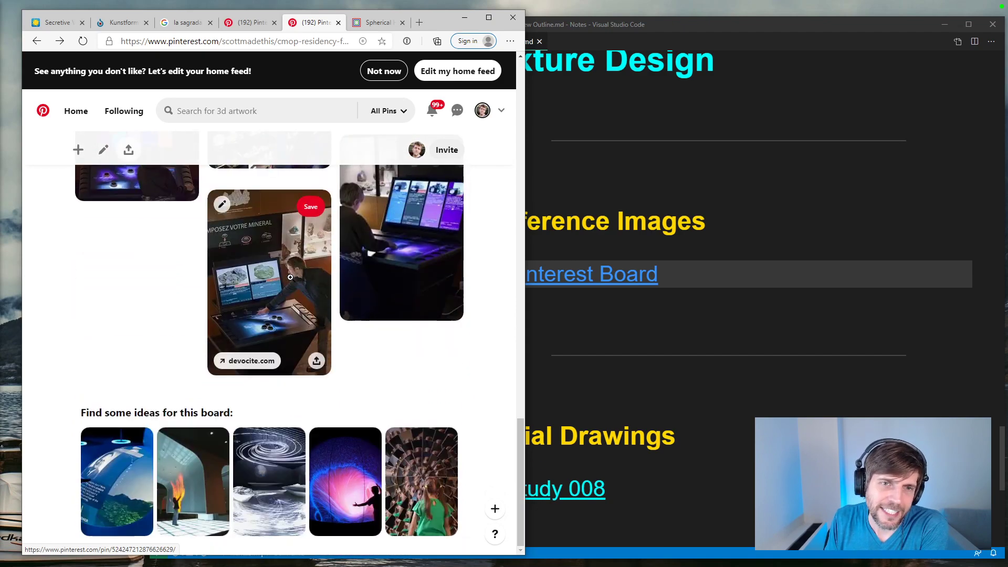
pyautogui.scroll(3, 290, 276)
pyautogui.scroll(6, 405, 331)
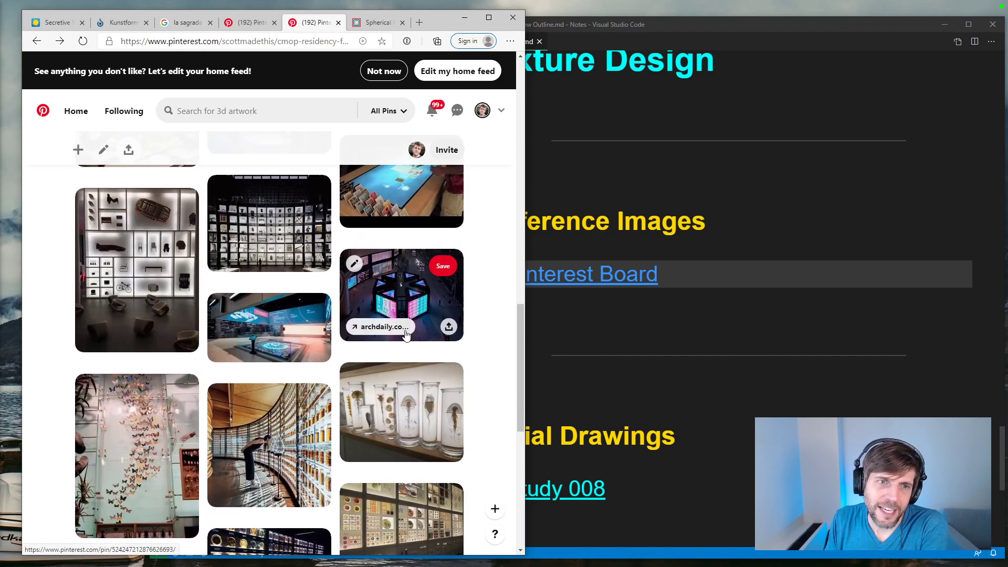
pyautogui.click(399, 362)
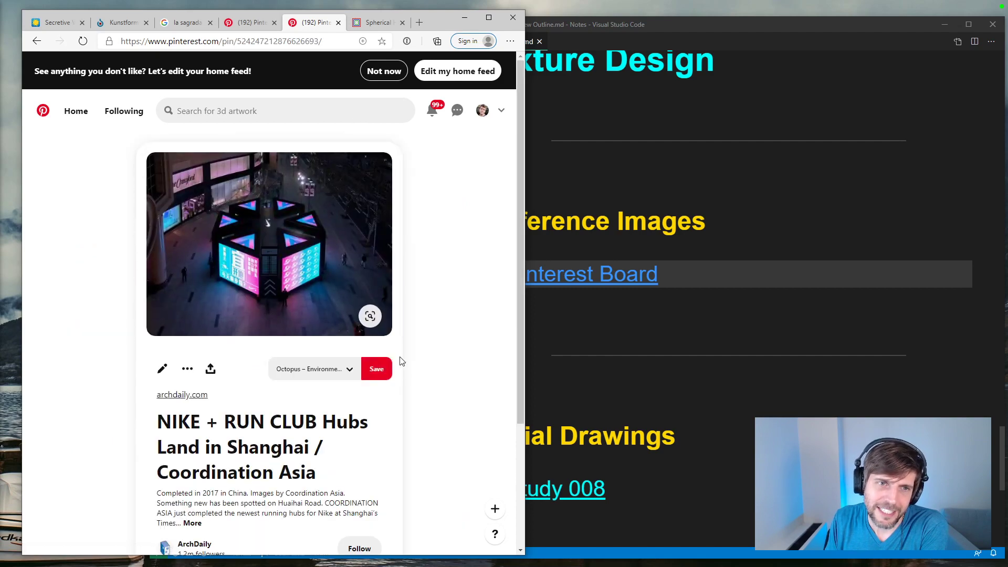
pyautogui.click(38, 46)
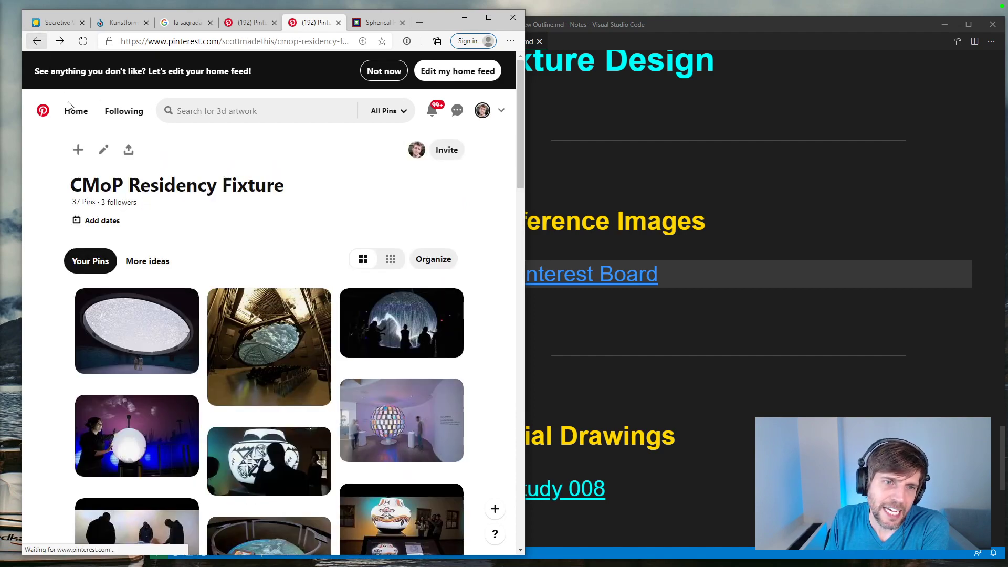
# Step: Review the projection table pins and view the Hirsch & Mann Google Product Launch sphere pin, then continue looking through the board
pyautogui.scroll(4, 59, 300)
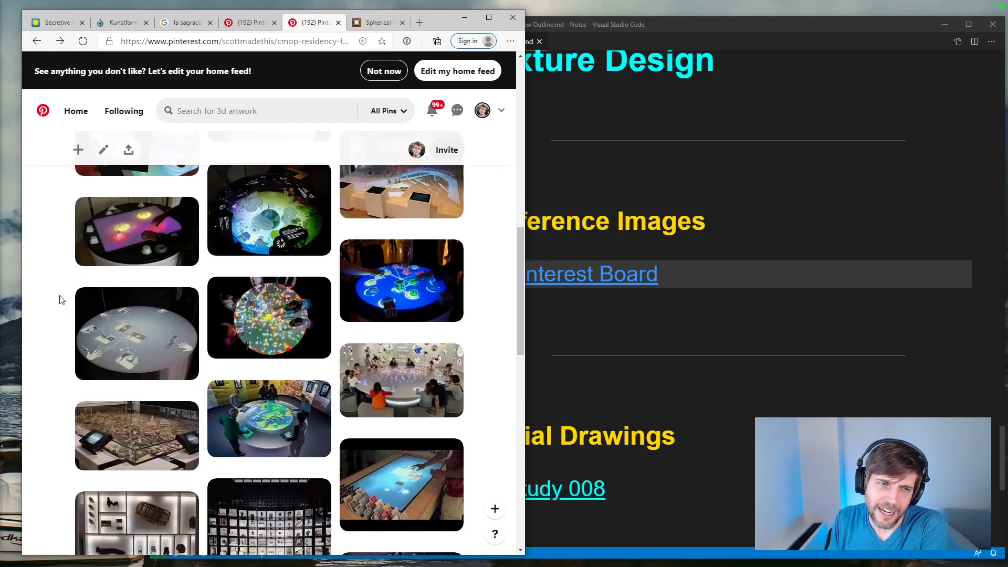
pyautogui.scroll(5, 59, 296)
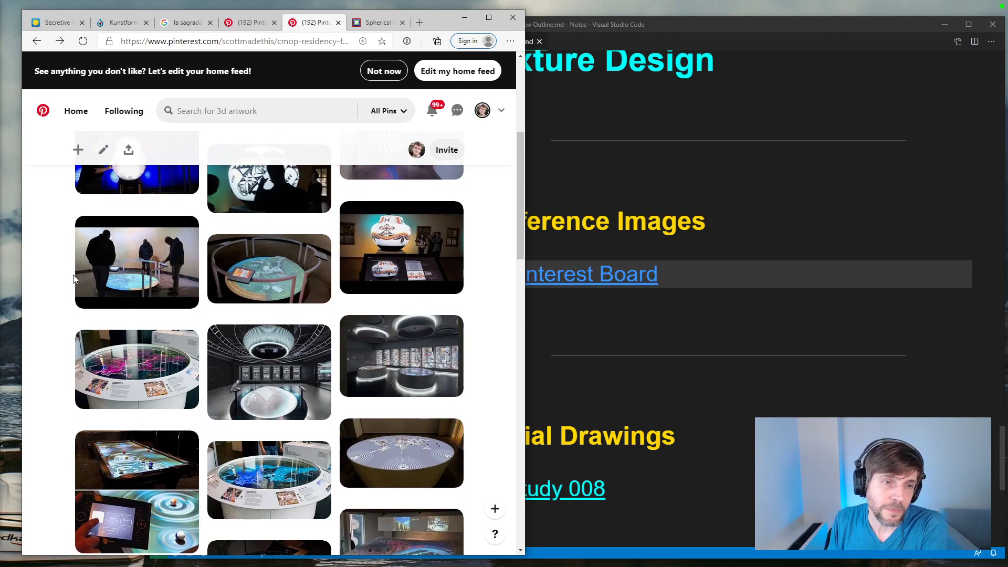
pyautogui.scroll(4, 73, 276)
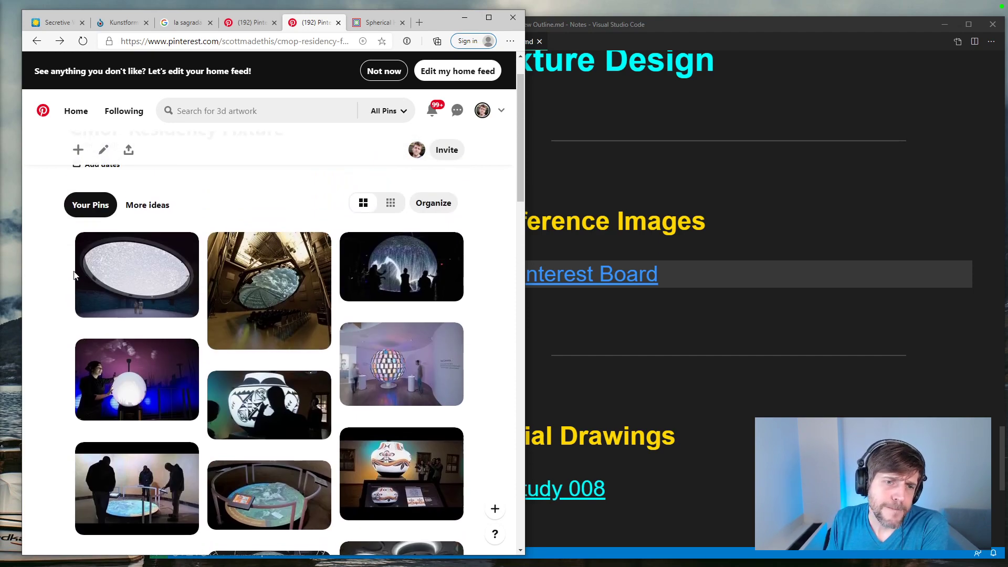
pyautogui.click(408, 352)
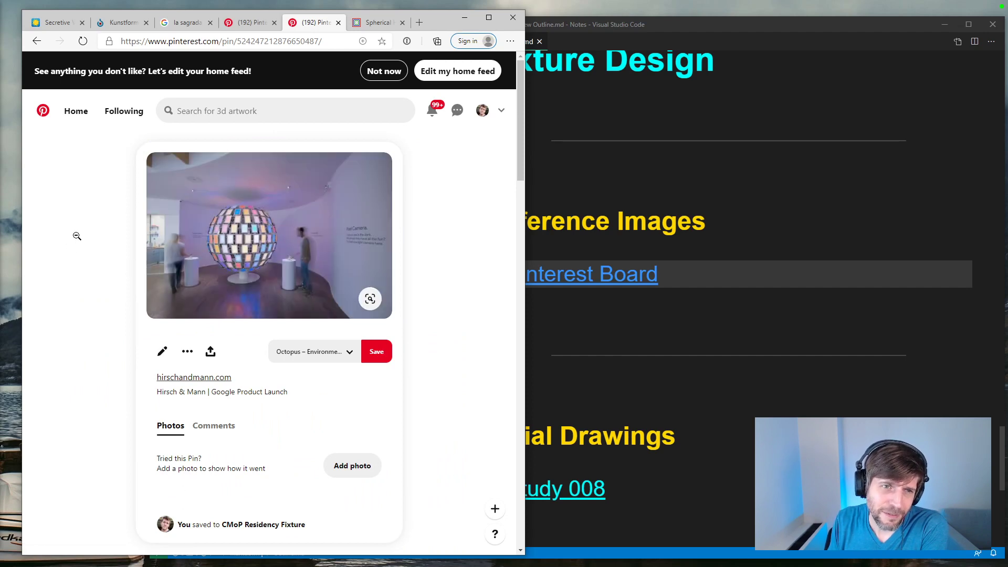
pyautogui.click(37, 42)
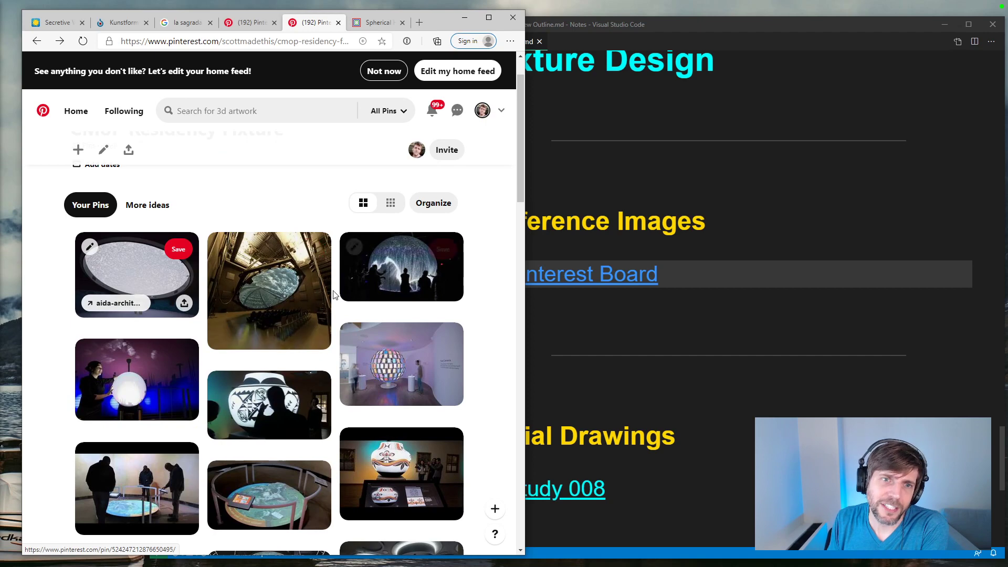
pyautogui.scroll(-7, 260, 297)
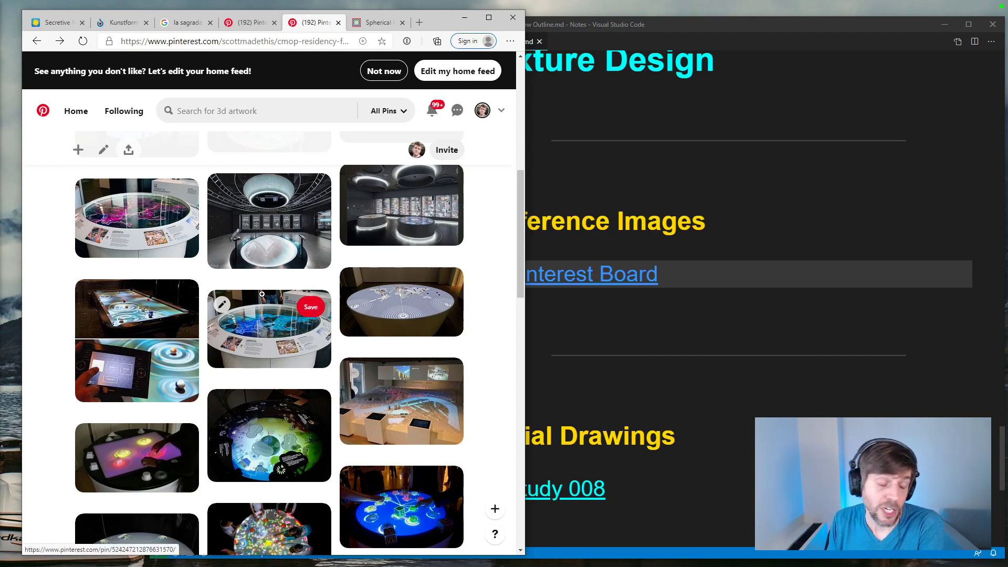
# Step: Return to the outline preview and open its Study 008 initial drawing link in the browser
pyautogui.click(717, 402)
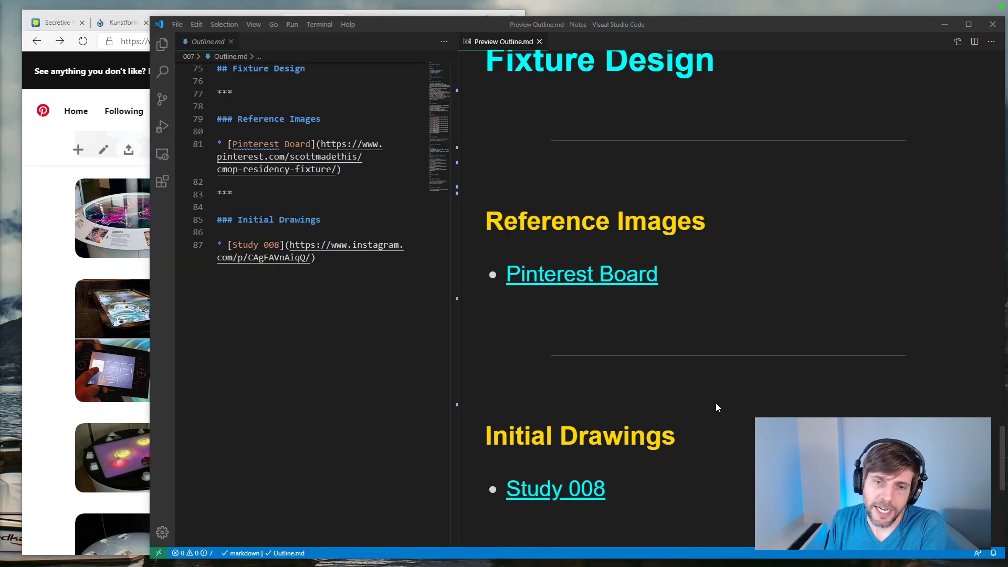
pyautogui.scroll(-4, 714, 368)
pyautogui.click(543, 283)
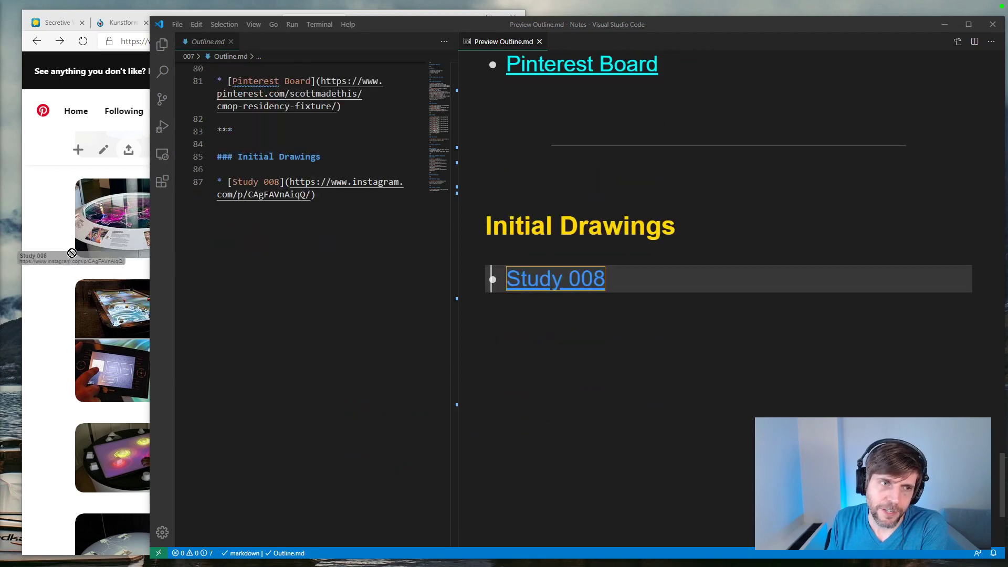
pyautogui.moveTo(510, 281); pyautogui.dragTo(132, 41)
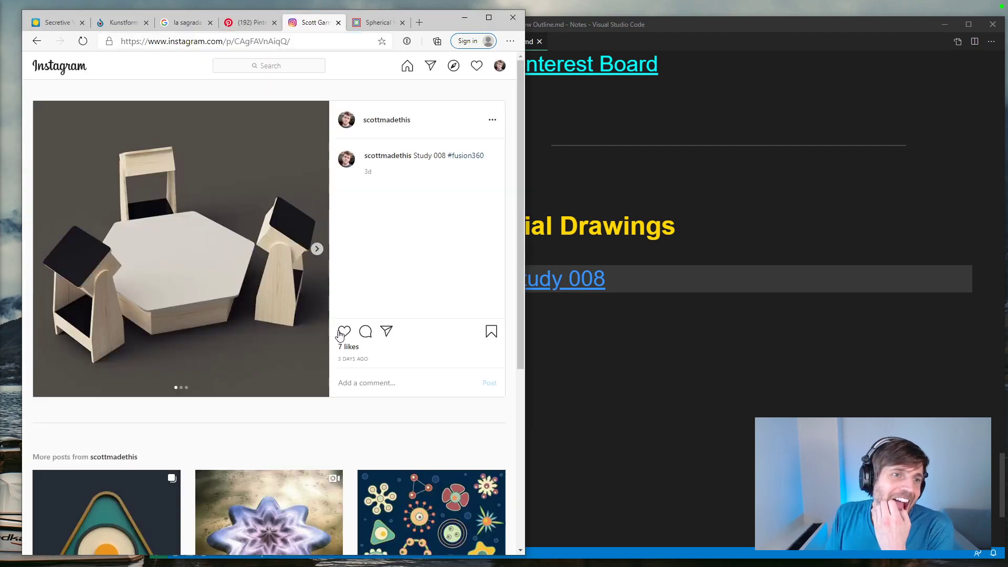
# Step: Browse through the Study 008 post's fixture drawings and return to its first image
pyautogui.click(317, 250)
pyautogui.click(318, 250)
pyautogui.click(49, 251)
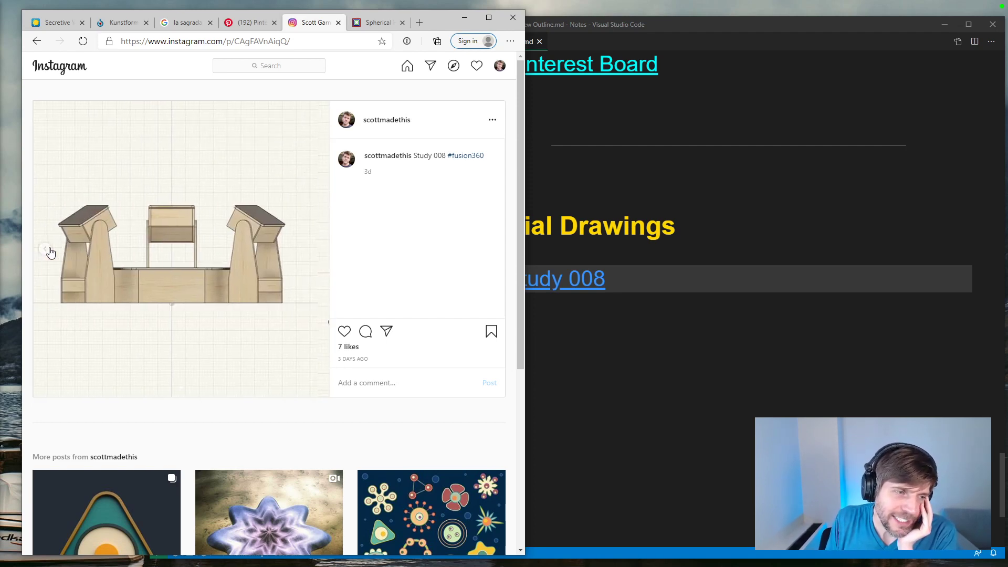
pyautogui.click(49, 250)
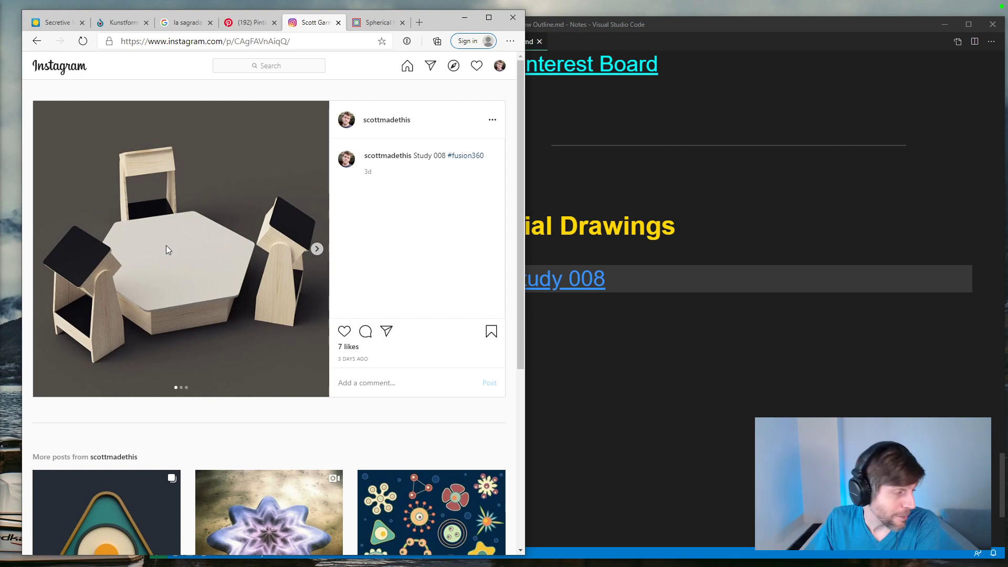
# Step: Load the 360digitalsignage.com ultra wide stretched bar LCD page and look through its applications, technical parameters and related products
pyautogui.click(299, 47)
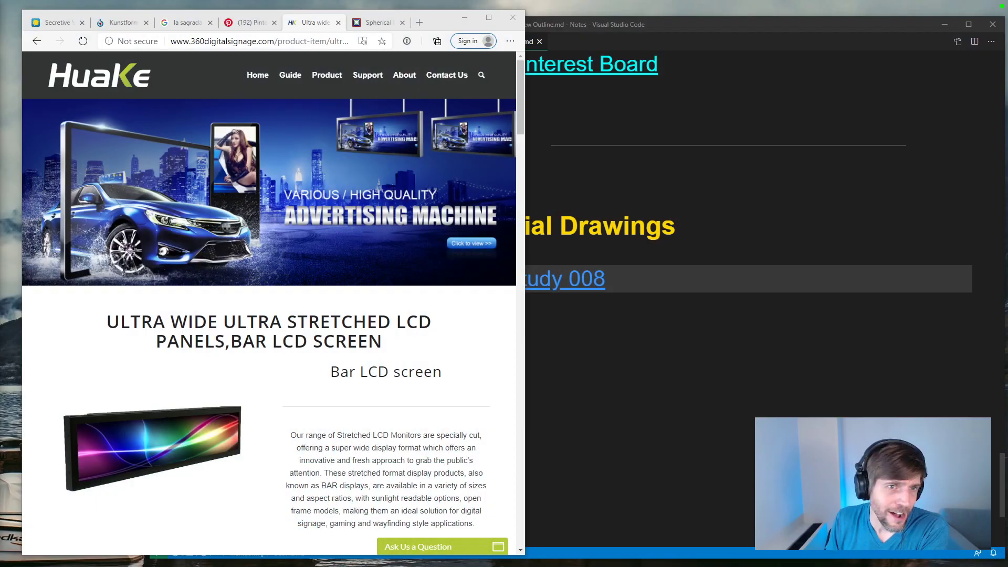
pyautogui.scroll(-8, 270, 361)
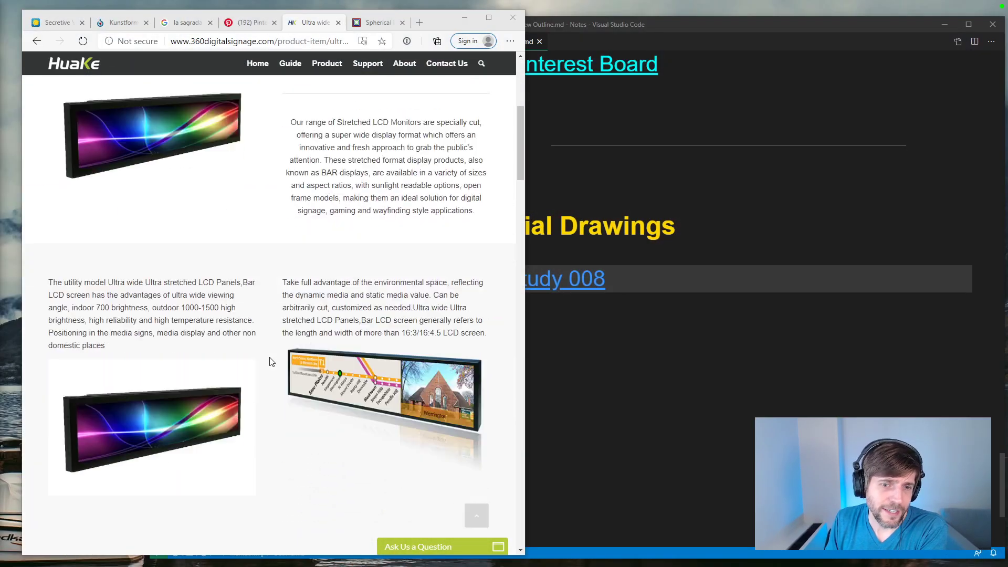
pyautogui.scroll(-4, 218, 284)
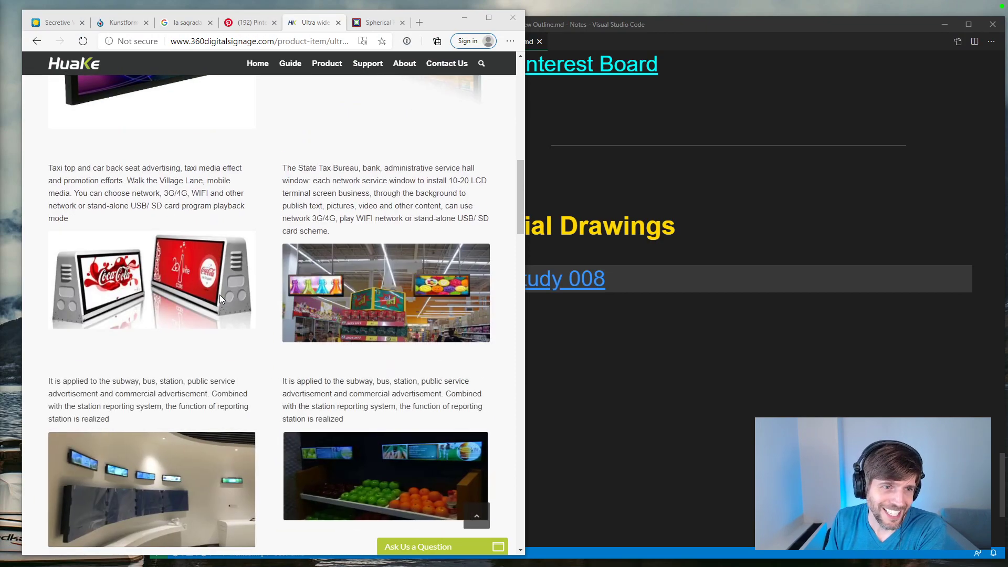
pyautogui.scroll(-4, 219, 295)
pyautogui.scroll(-7, 218, 299)
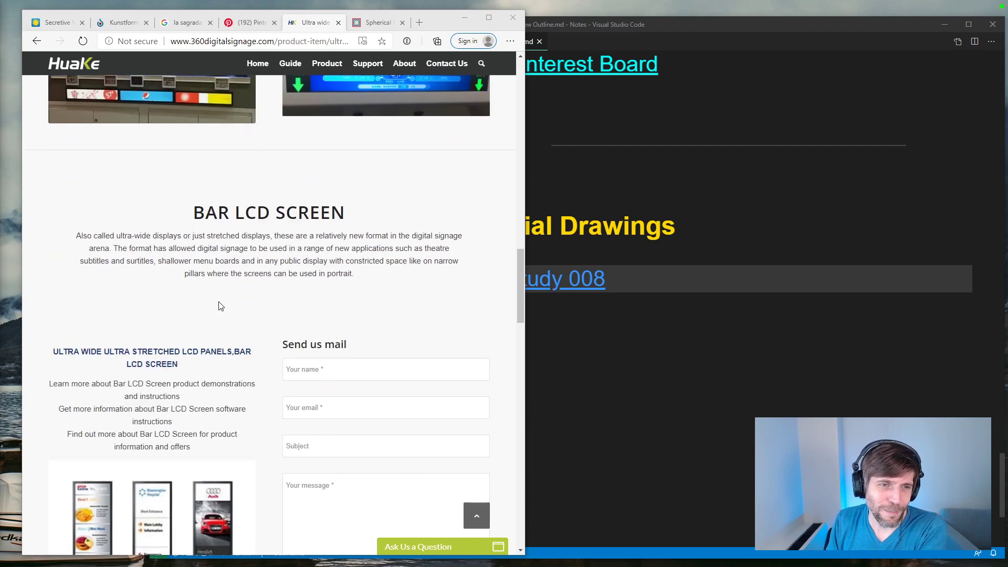
pyautogui.scroll(-7, 220, 306)
pyautogui.scroll(-3, 221, 306)
pyautogui.scroll(-3, 222, 303)
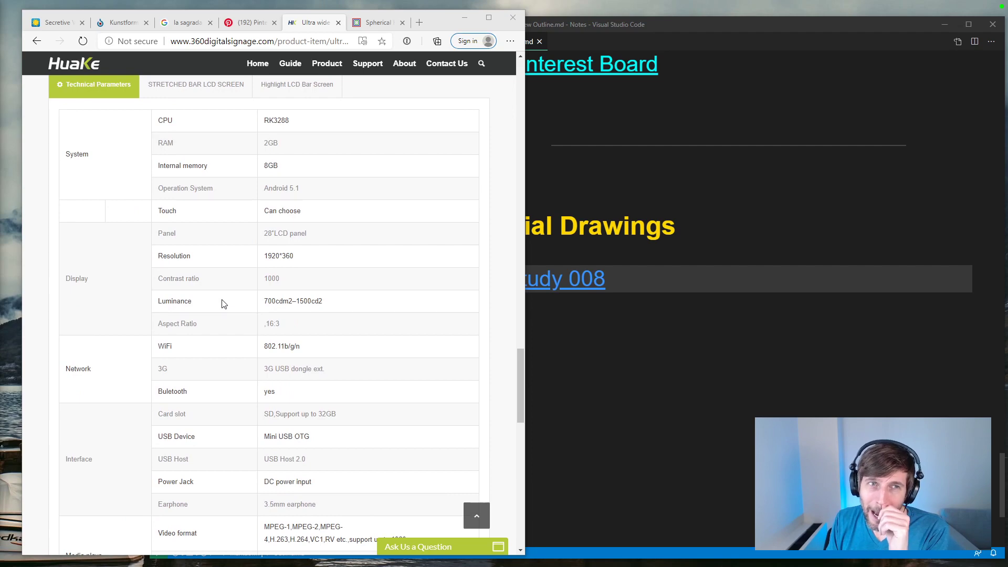
pyautogui.scroll(-13, 222, 304)
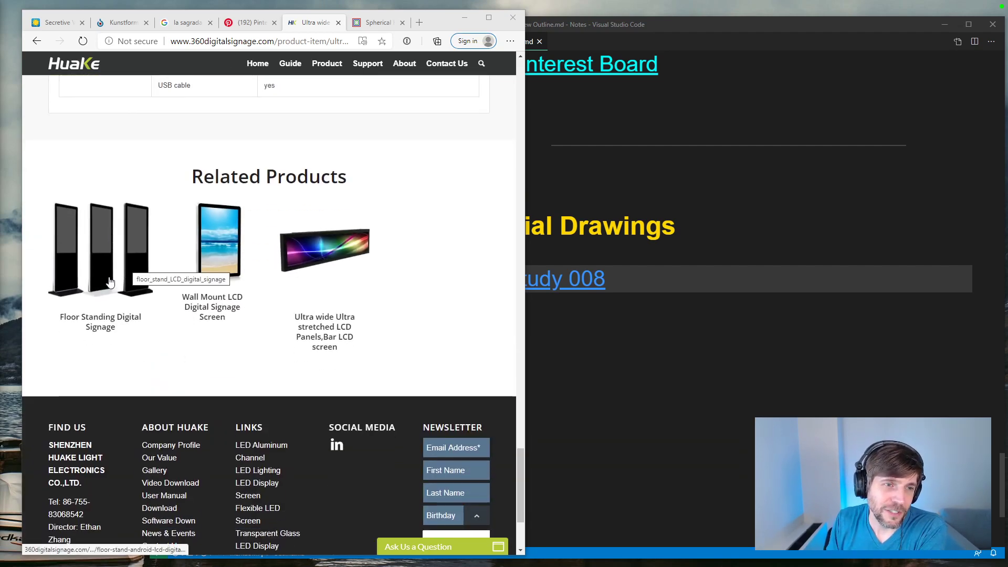
# Step: View the related Floor Standing Digital Signage product page and return to the bar LCD page
pyautogui.click(120, 263)
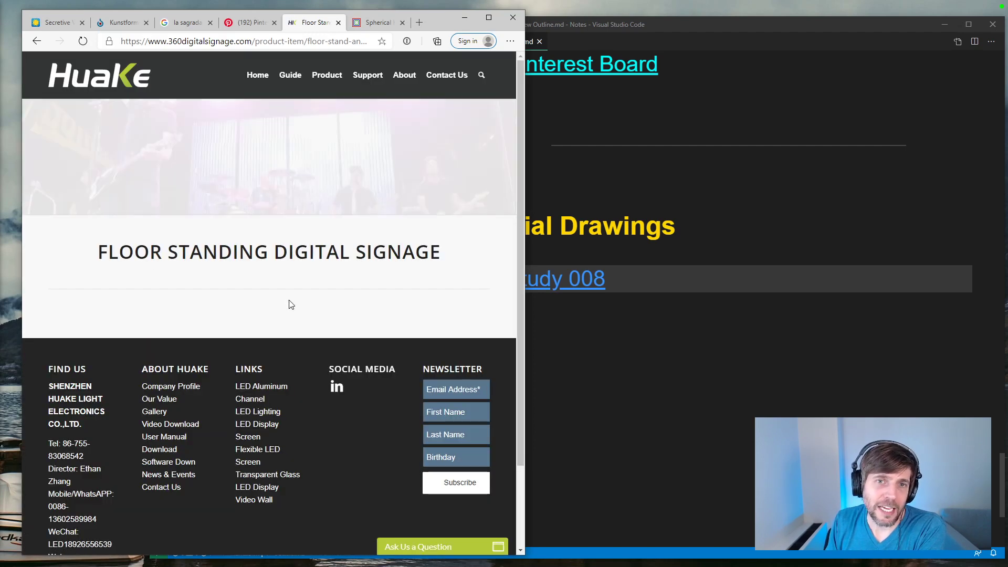
pyautogui.scroll(-2, 290, 306)
pyautogui.scroll(2, 290, 310)
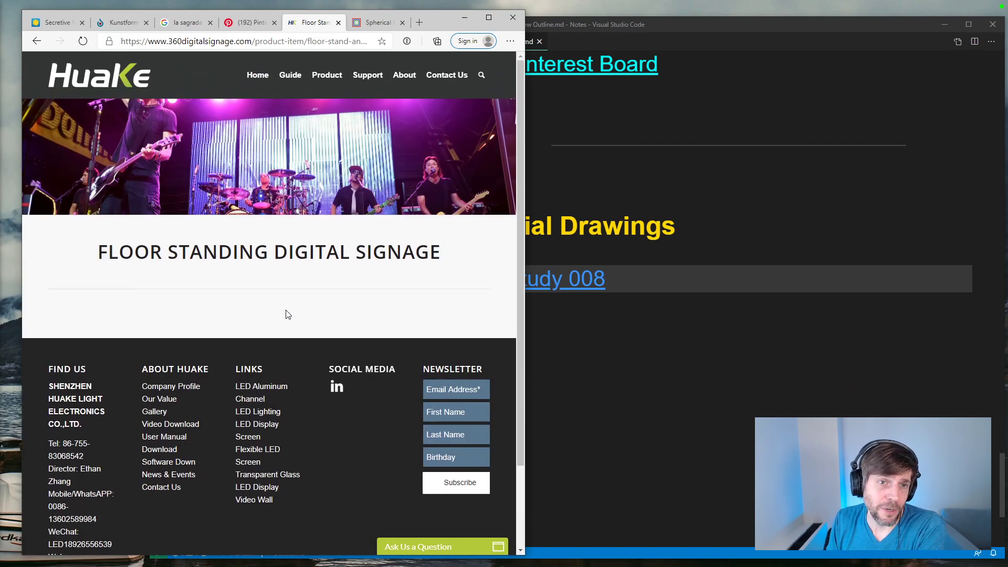
pyautogui.click(37, 41)
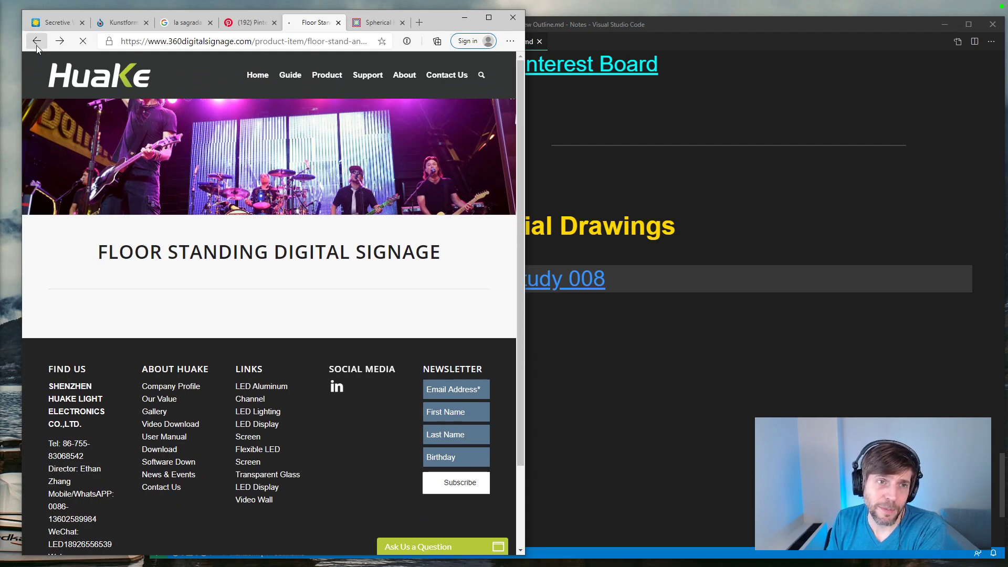
# Step: Review the bar LCD page back up to its heading, then view the stretched panel examples again
pyautogui.scroll(10, 405, 272)
pyautogui.scroll(10, 405, 273)
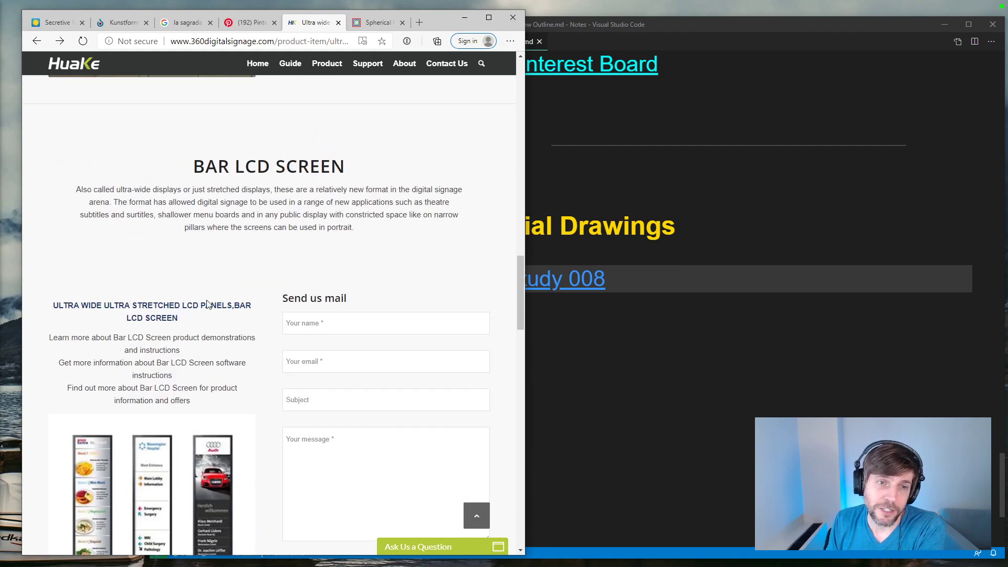
pyautogui.scroll(10, 268, 288)
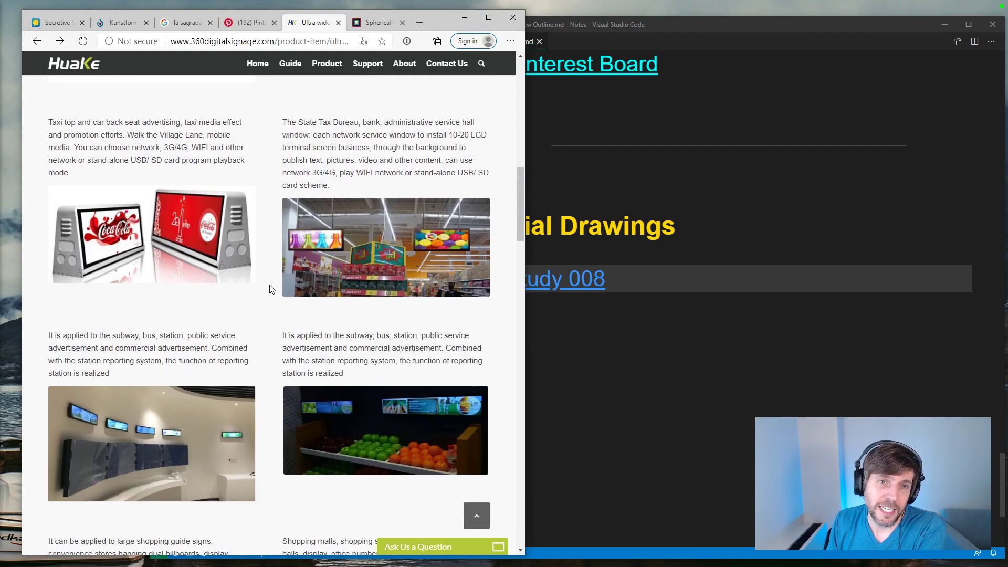
pyautogui.scroll(10, 270, 290)
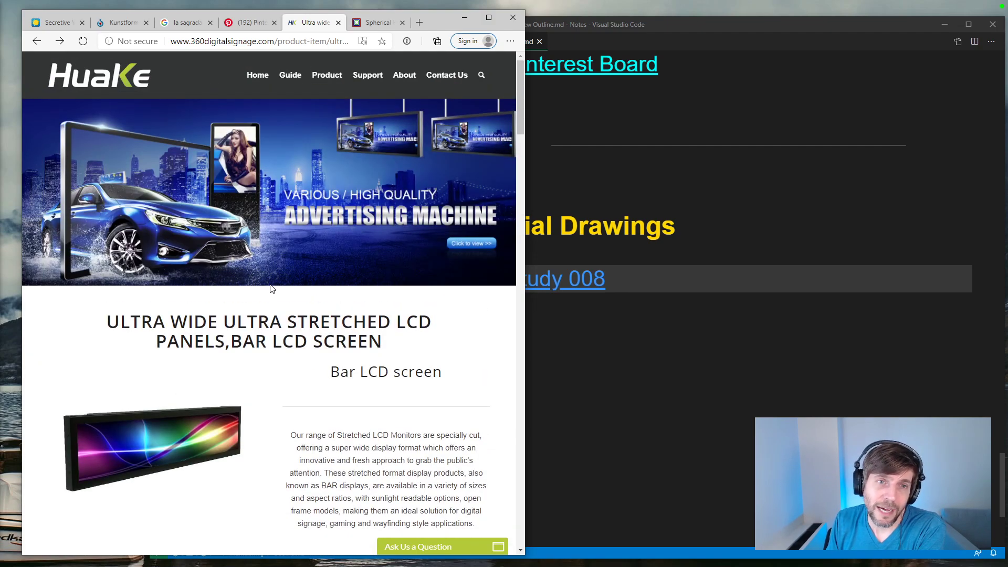
pyautogui.scroll(-7, 272, 288)
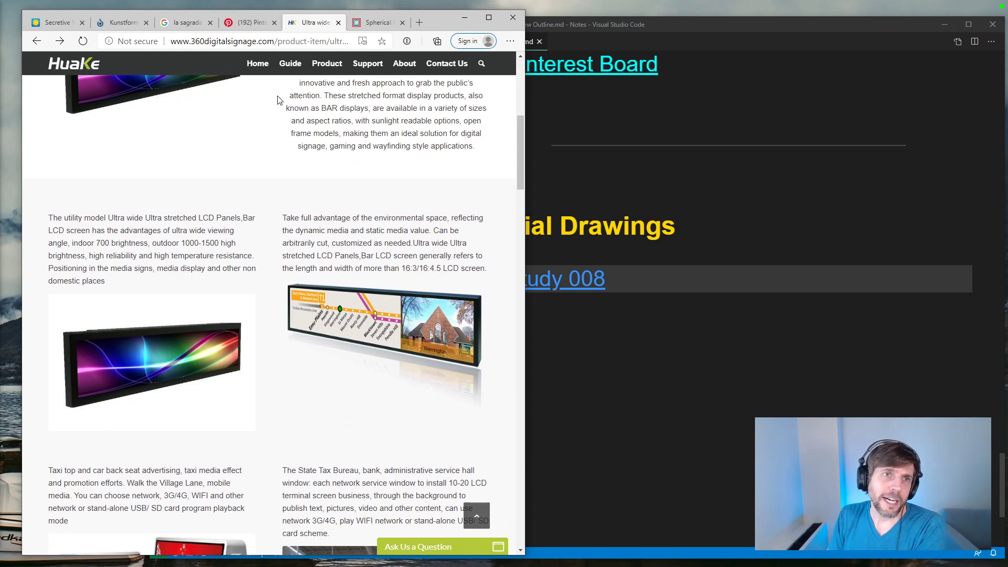
# Step: Switch back to Visual Studio Code and bring the outline preview to the Residency Check-in heading
pyautogui.click(683, 333)
pyautogui.scroll(10, 684, 326)
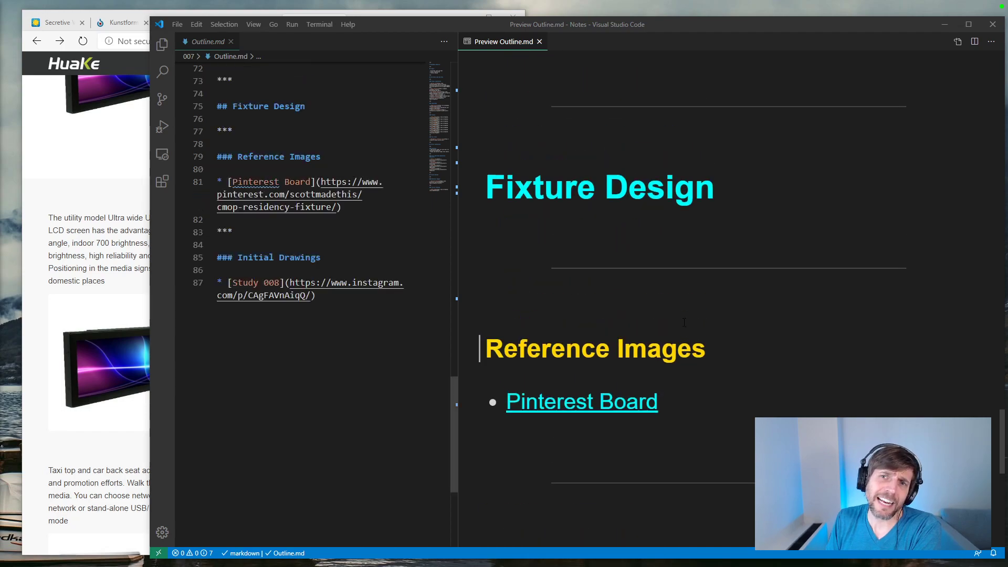
pyautogui.scroll(5, 683, 320)
pyautogui.moveTo(1002, 320); pyautogui.dragTo(983, 54)
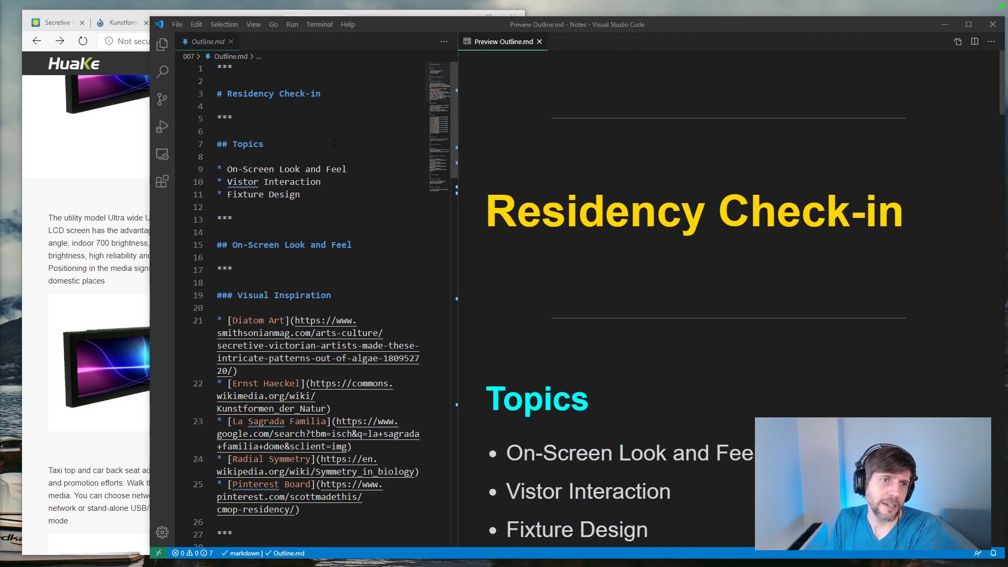
# Step: Switch to Substance Painter, dismiss the welcome dialog and open the recent project Creature.spp
pyautogui.click(105, 145)
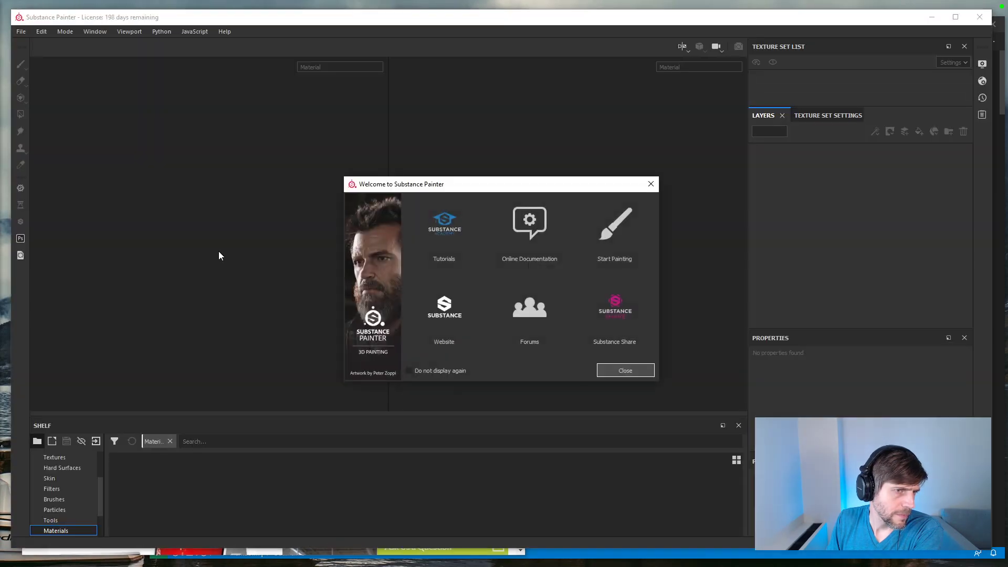
pyautogui.click(651, 184)
pyautogui.click(21, 32)
pyautogui.moveTo(41, 32)
pyautogui.moveTo(36, 63)
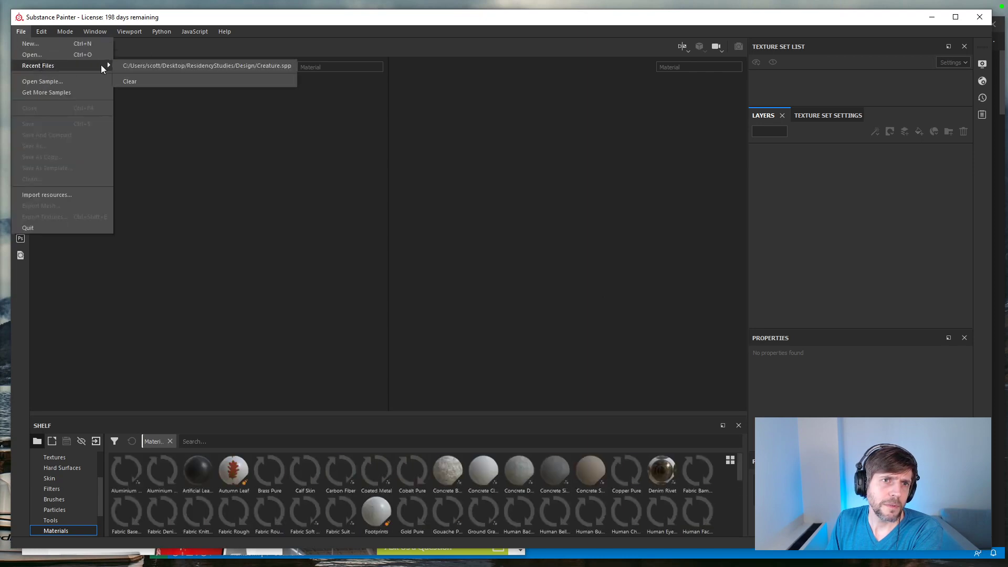
pyautogui.click(131, 68)
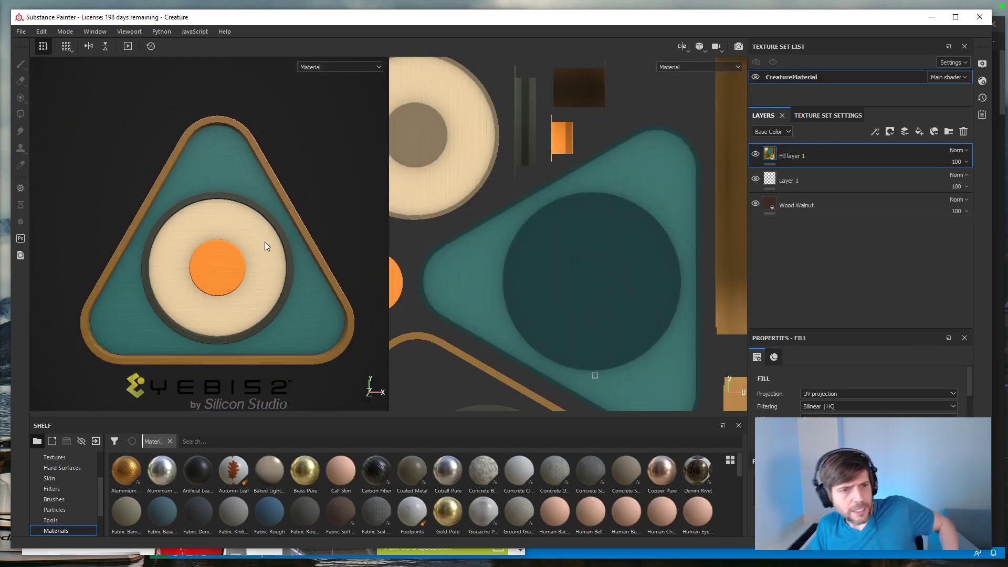
# Step: Apply the Brass Pure material to the creature mesh and move its layer beneath Fill layer 1
pyautogui.keyDown('alt'); pyautogui.moveTo(218, 327); pyautogui.dragTo(296, 346); pyautogui.keyUp('alt')
pyautogui.keyDown('alt'); pyautogui.moveTo(202, 218); pyautogui.dragTo(216, 327); pyautogui.keyUp('alt')
pyautogui.moveTo(301, 470); pyautogui.dragTo(224, 281)
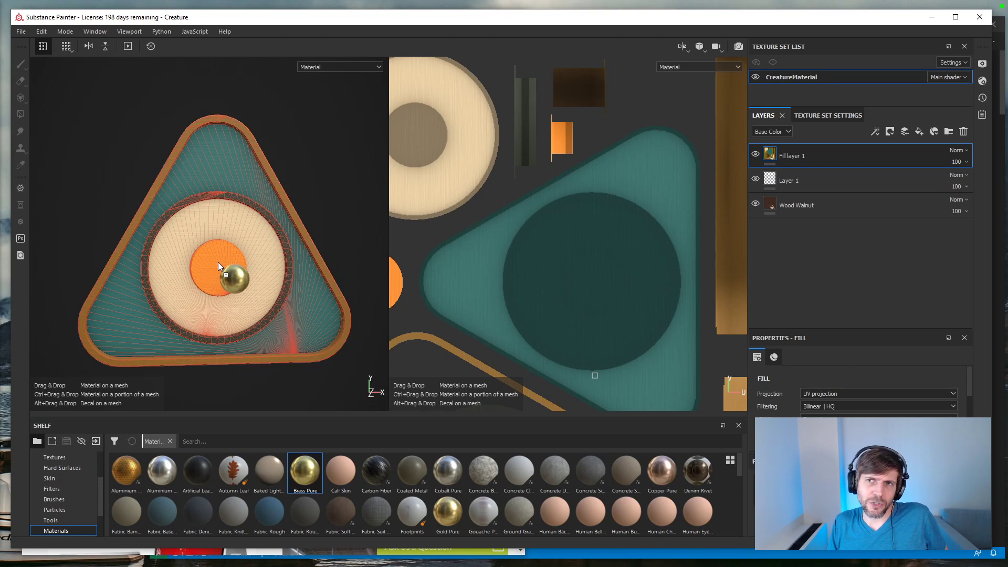
pyautogui.moveTo(213, 270); pyautogui.dragTo(214, 271)
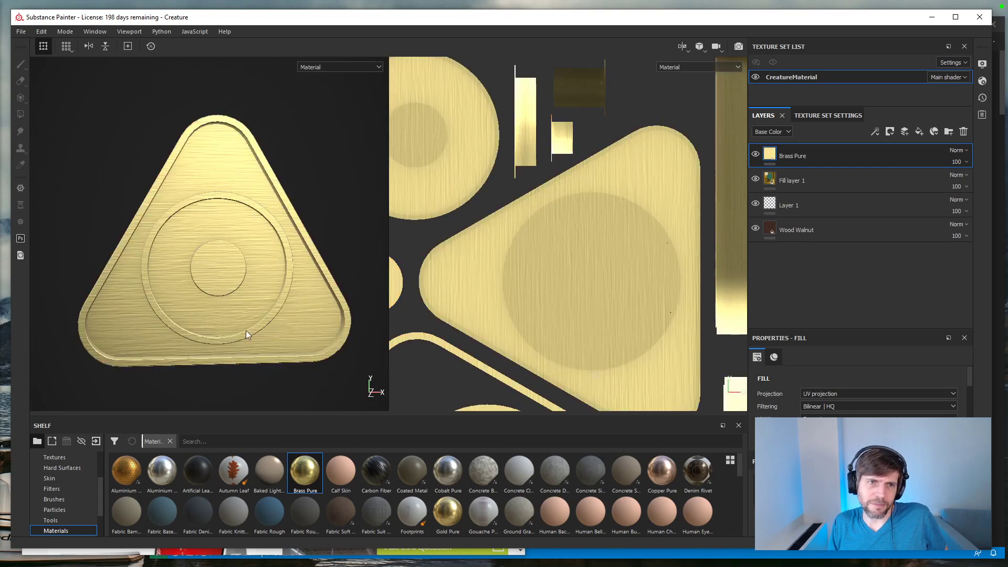
pyautogui.keyDown('alt'); pyautogui.moveTo(267, 329); pyautogui.dragTo(247, 298); pyautogui.keyUp('alt')
pyautogui.moveTo(803, 157); pyautogui.dragTo(802, 190)
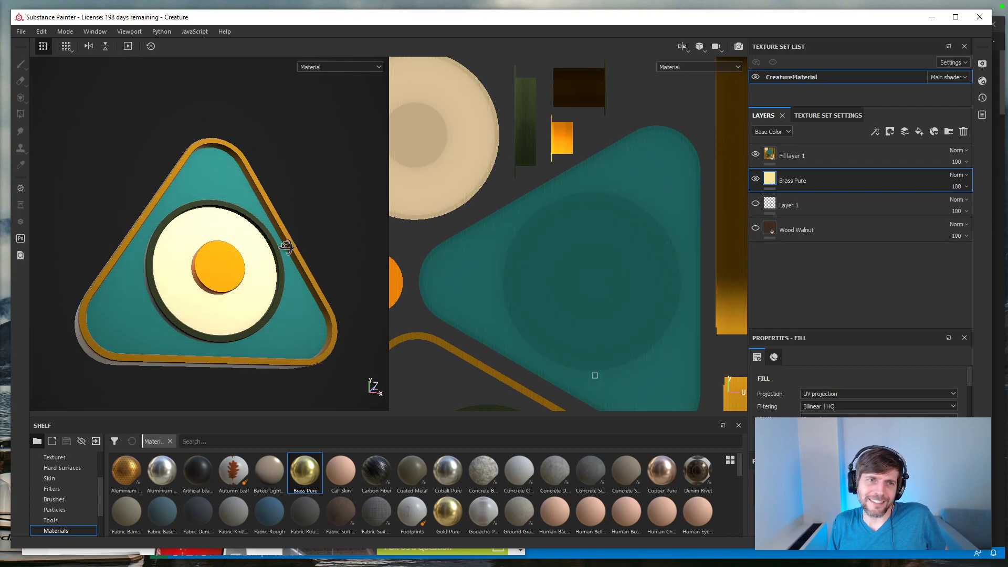
pyautogui.keyDown('alt'); pyautogui.moveTo(257, 288); pyautogui.dragTo(359, 351); pyautogui.keyUp('alt')
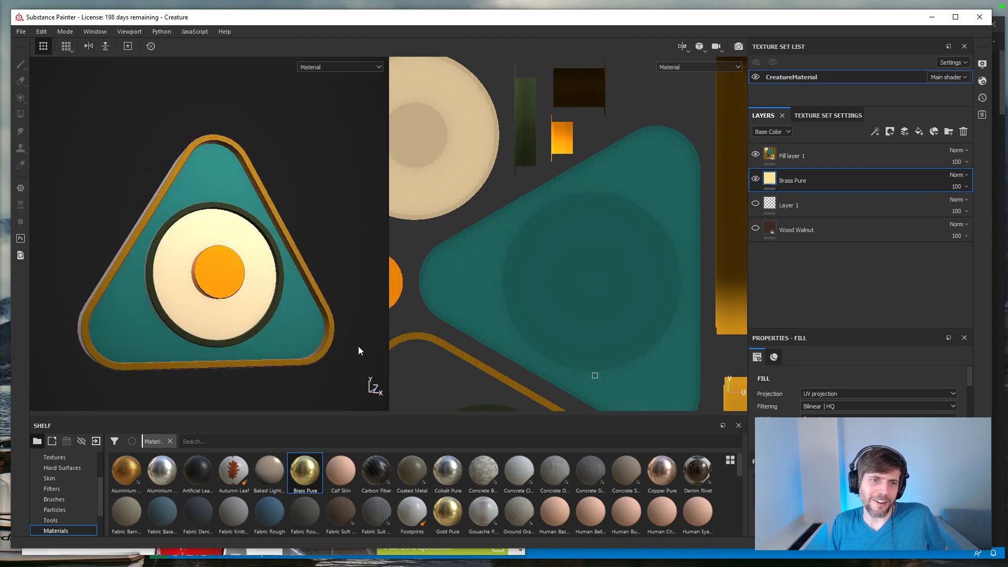
# Step: Add the Coated Metal material beneath the Wood Walnut layer, inspect it on the creature, and hide the layer
pyautogui.moveTo(412, 471); pyautogui.dragTo(777, 278)
pyautogui.keyDown('alt'); pyautogui.moveTo(255, 304); pyautogui.dragTo(315, 273); pyautogui.keyUp('alt')
pyautogui.scroll(5, 286, 275)
pyautogui.click(755, 252)
pyautogui.moveTo(128, 469); pyautogui.dragTo(763, 300)
pyautogui.keyDown('alt'); pyautogui.moveTo(291, 319); pyautogui.dragTo(336, 294); pyautogui.keyUp('alt')
pyautogui.hotkey('ctrl', 'z')
# Step: Add the Concrete Bare material beneath the Coated Metal layer and inspect the creature's surface up close
pyautogui.moveTo(493, 464); pyautogui.dragTo(895, 307)
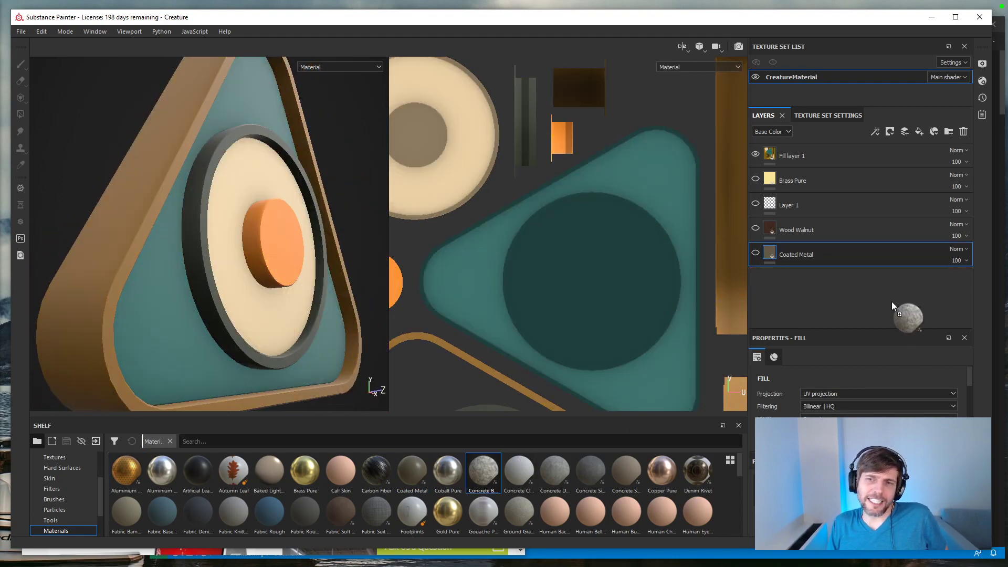
pyautogui.keyDown('alt'); pyautogui.moveTo(302, 283); pyautogui.dragTo(272, 288); pyautogui.keyUp('alt')
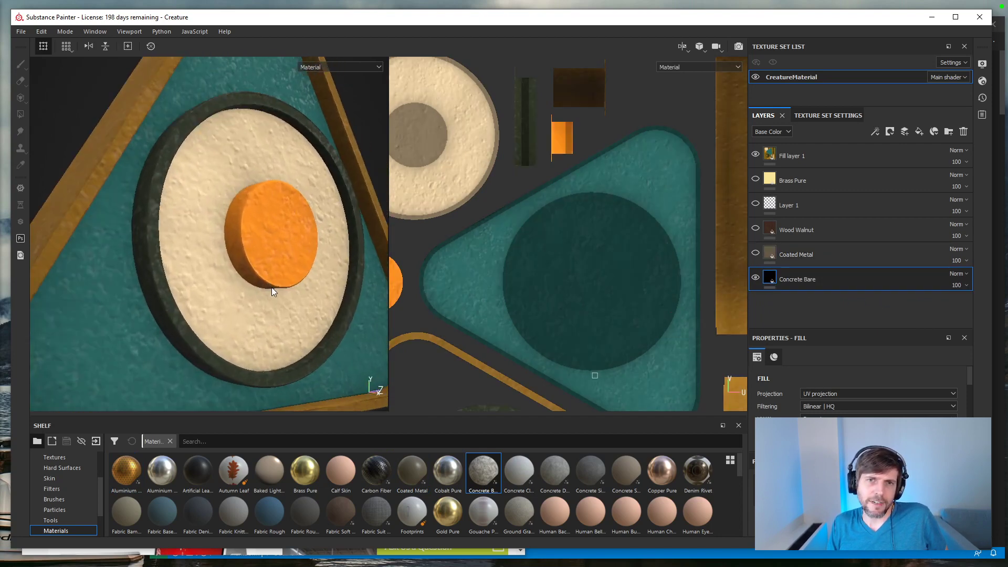
pyautogui.press('f')
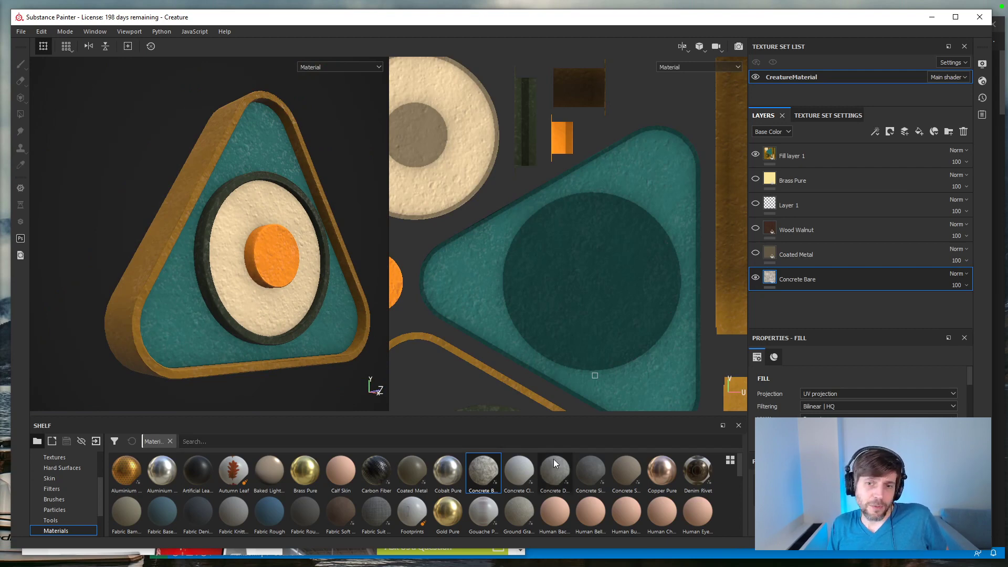
# Step: Hide the Concrete Bare layer and add the Fabric Suit Vintage material beneath it
pyautogui.scroll(-2, 510, 480)
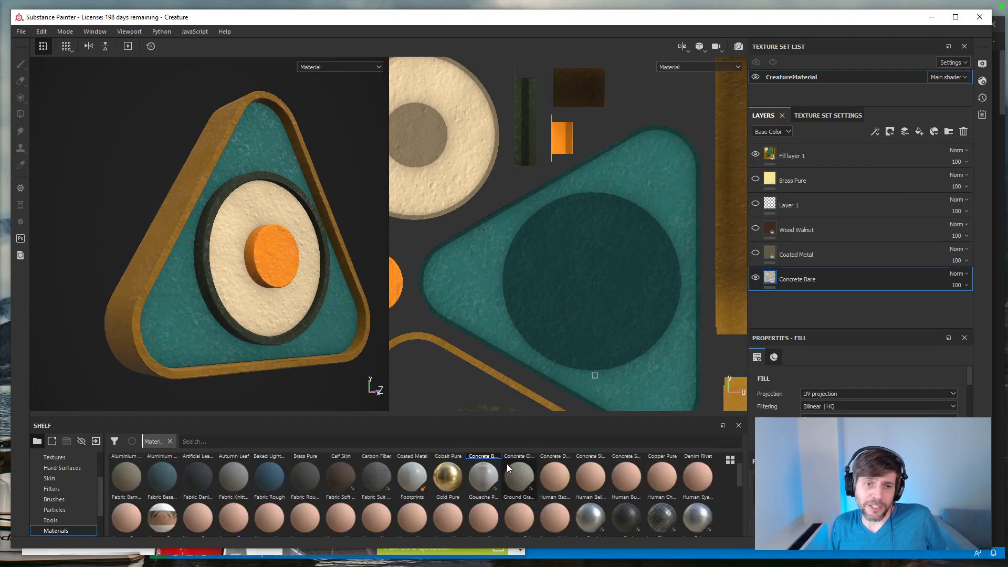
pyautogui.click(756, 278)
pyautogui.moveTo(383, 470); pyautogui.dragTo(783, 302)
pyautogui.keyDown('alt'); pyautogui.moveTo(275, 290); pyautogui.dragTo(247, 297); pyautogui.keyUp('alt')
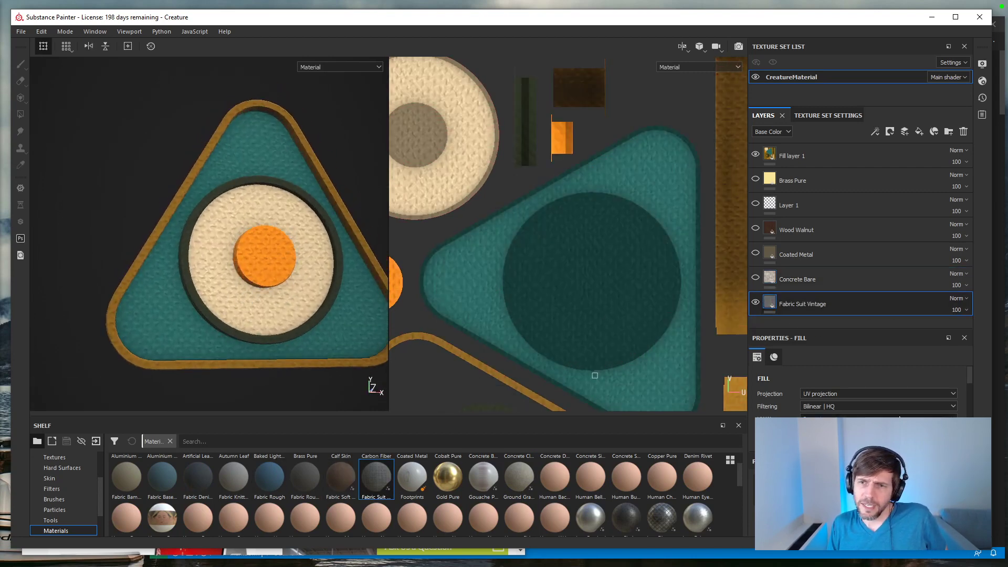
# Step: Set the Fabric Suit Vintage layer's UV scale to 3.92 and inspect the finer weave on the creature
pyautogui.moveTo(972, 379); pyautogui.dragTo(972, 398)
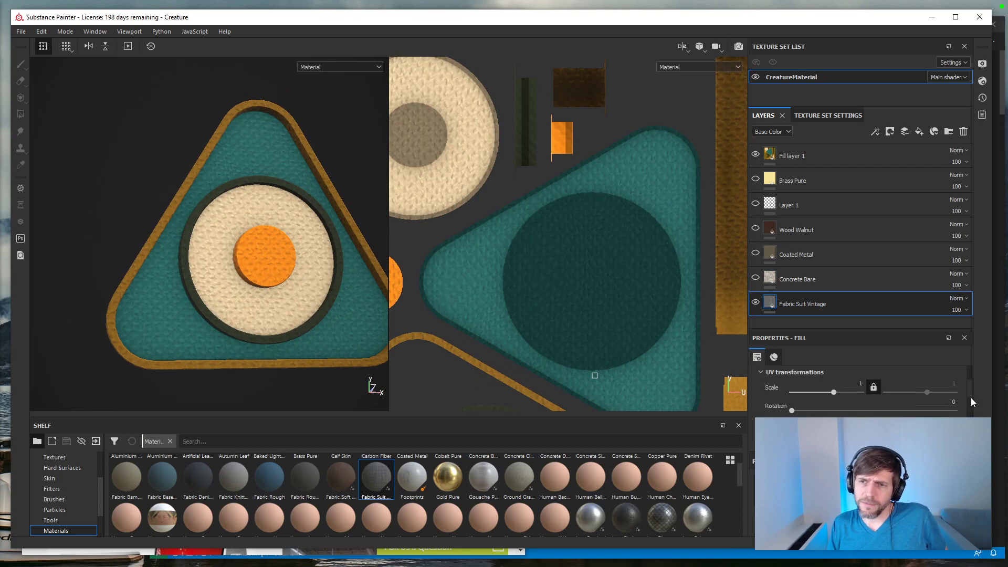
pyautogui.moveTo(834, 392); pyautogui.dragTo(839, 395)
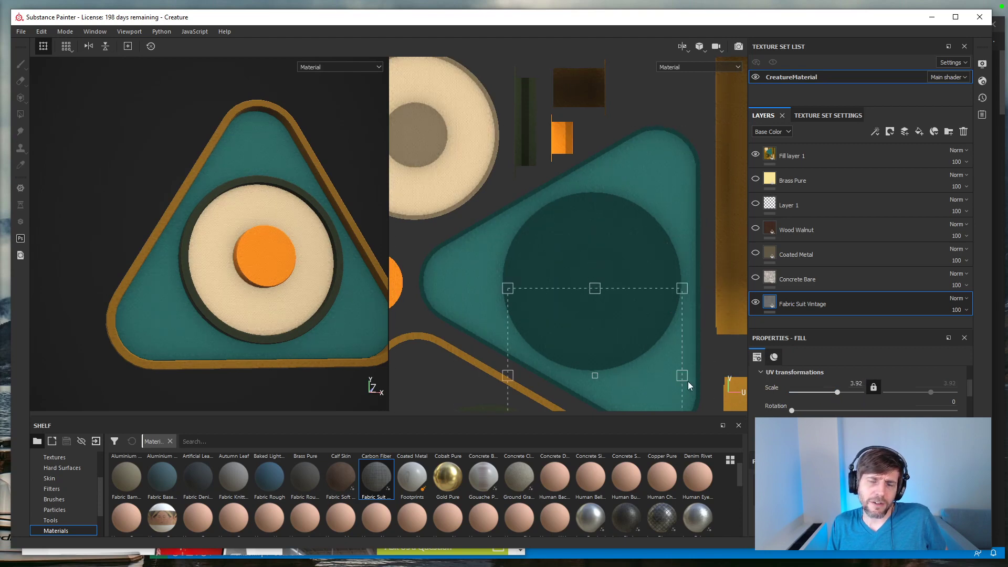
pyautogui.scroll(-1, 421, 337)
pyautogui.scroll(-2, 287, 278)
pyautogui.scroll(6, 287, 278)
pyautogui.keyDown('alt'); pyautogui.moveTo(232, 302); pyautogui.dragTo(283, 254); pyautogui.keyUp('alt')
pyautogui.scroll(3, 317, 278)
pyautogui.scroll(-6, 320, 276)
pyautogui.scroll(3, 317, 259)
pyautogui.scroll(-6, 318, 261)
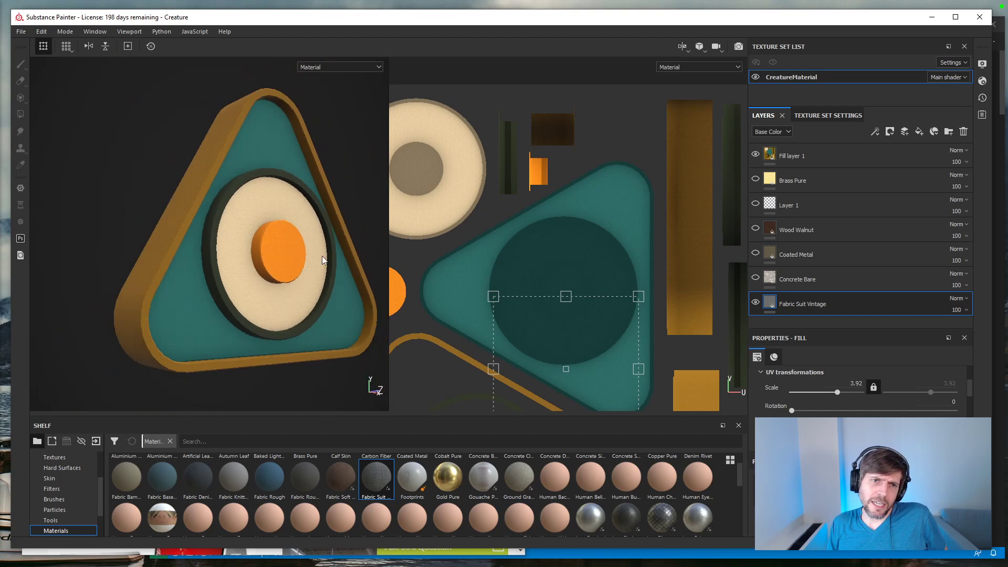
# Step: Preview the Brass Pure layer without Fill layer 1, then hide Brass Pure and Fabric Suit Vintage to inspect the bare creature
pyautogui.keyDown('alt'); pyautogui.moveTo(319, 261); pyautogui.dragTo(278, 266, button='middle'); pyautogui.keyUp('alt')
pyautogui.keyDown('alt'); pyautogui.moveTo(279, 266); pyautogui.dragTo(208, 278); pyautogui.keyUp('alt')
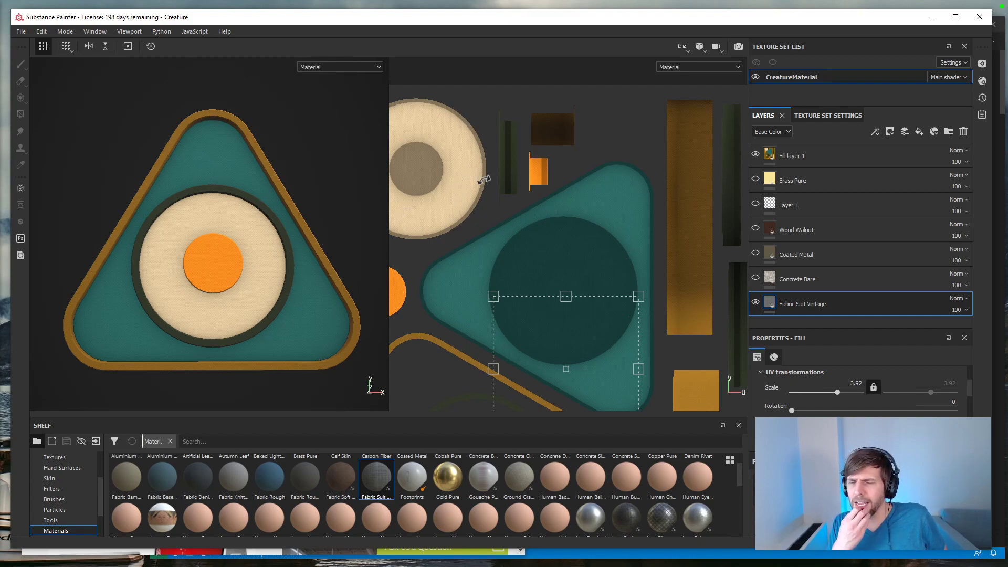
pyautogui.click(755, 180)
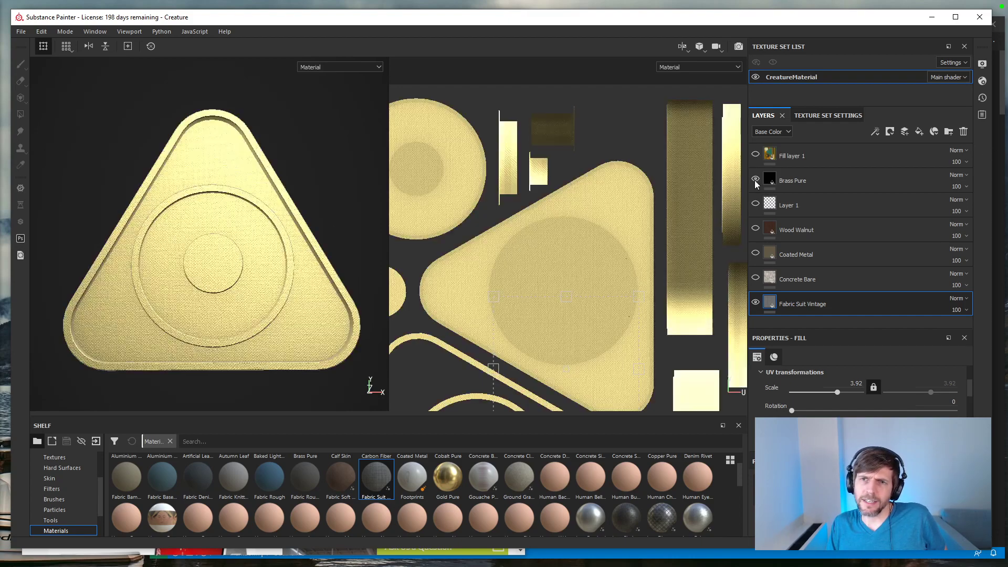
pyautogui.click(756, 181)
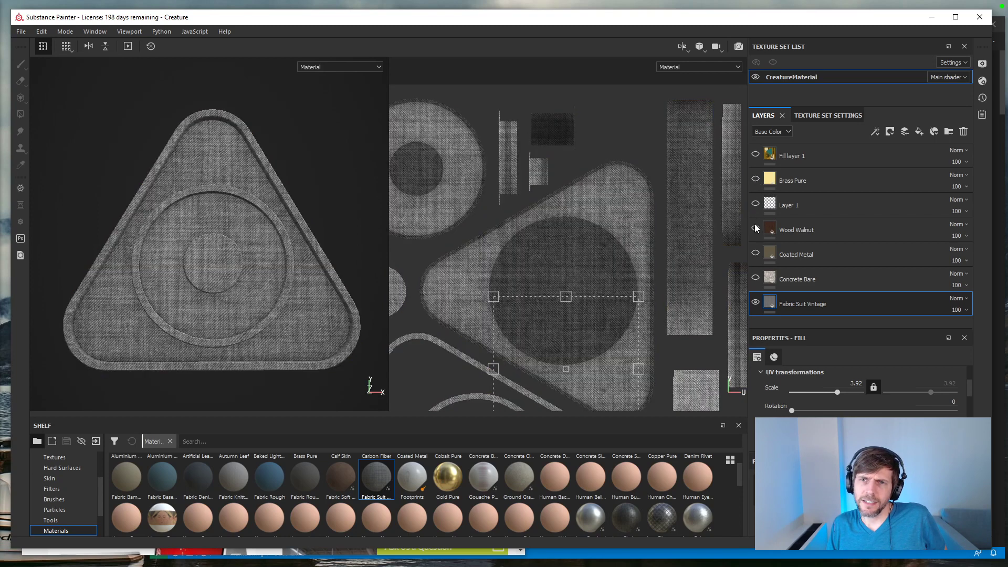
pyautogui.click(756, 302)
pyautogui.keyDown('alt'); pyautogui.moveTo(272, 244); pyautogui.dragTo(276, 270); pyautogui.keyUp('alt')
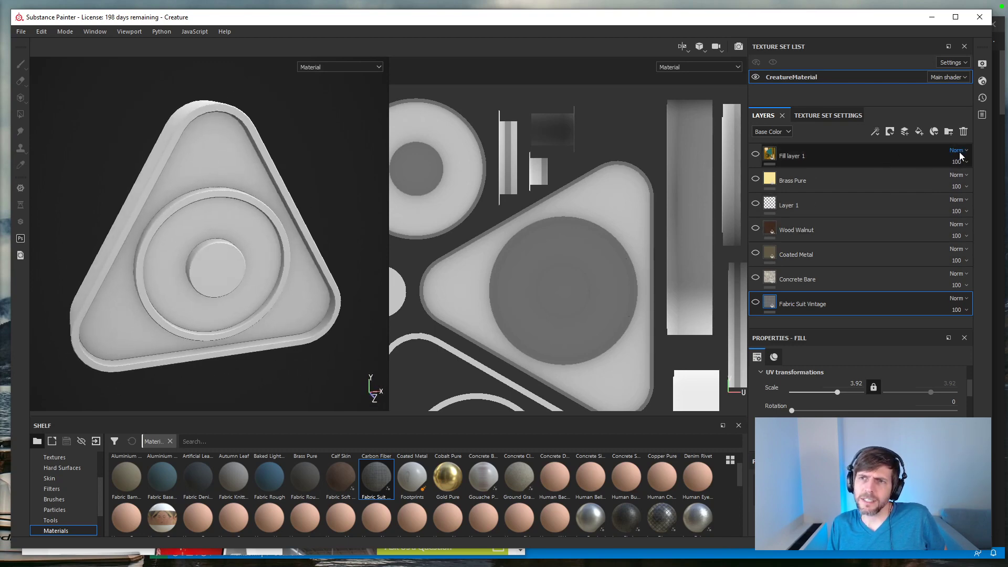
# Step: Remove the ambient occlusion map from CreatureMaterial's mesh maps and inspect the creature without it
pyautogui.click(828, 115)
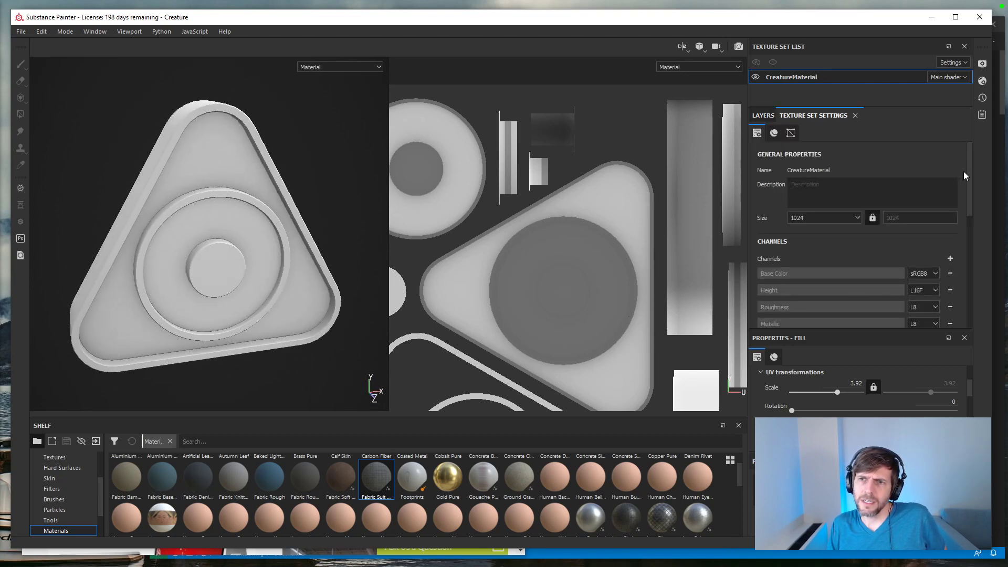
pyautogui.scroll(-10, 966, 250)
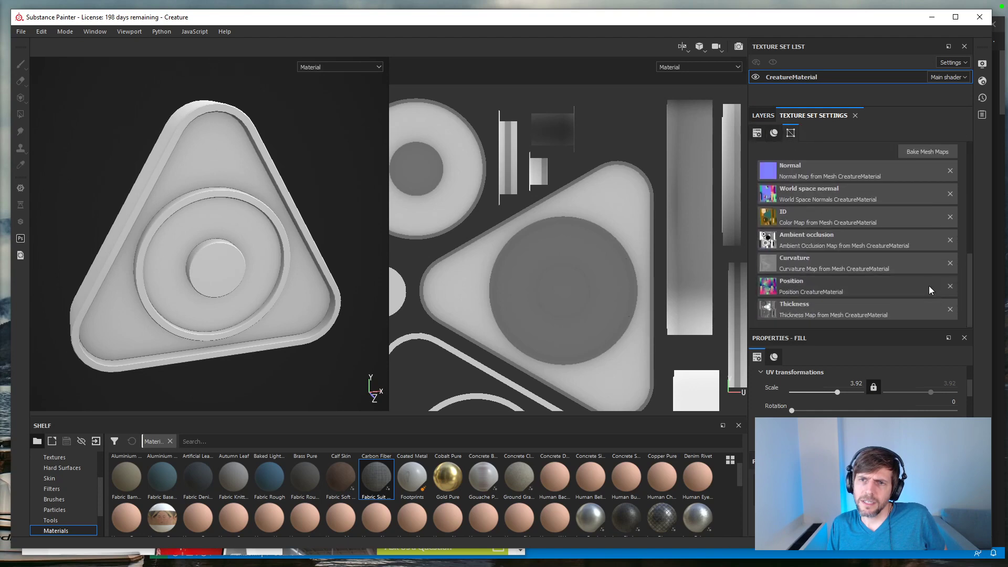
pyautogui.click(950, 240)
pyautogui.keyDown('alt'); pyautogui.moveTo(190, 284); pyautogui.dragTo(187, 262); pyautogui.keyUp('alt')
# Step: Show Fill layer 1 and the Wood Walnut layer, and inspect the creature at an angle
pyautogui.click(763, 115)
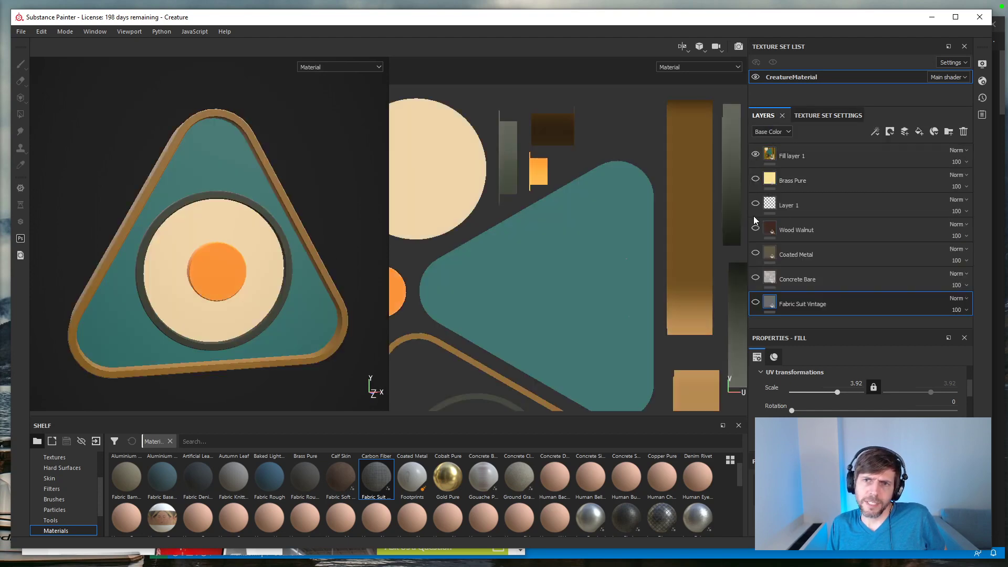
pyautogui.click(756, 227)
pyautogui.keyDown('alt'); pyautogui.moveTo(271, 265); pyautogui.dragTo(293, 273); pyautogui.keyUp('alt')
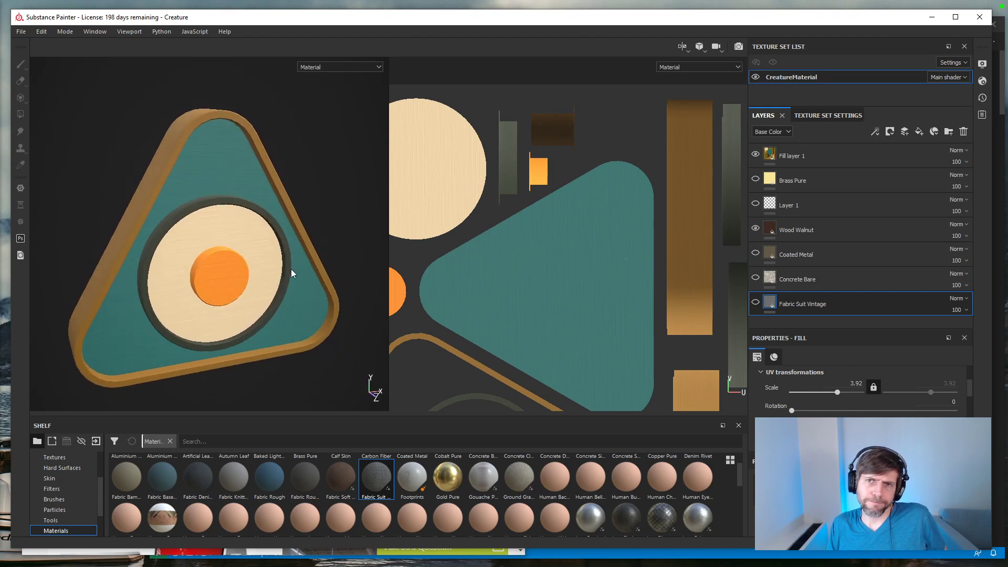
# Step: Bake all of CreatureMaterial's mesh maps, including ambient occlusion, at an output size of 1024
pyautogui.click(834, 115)
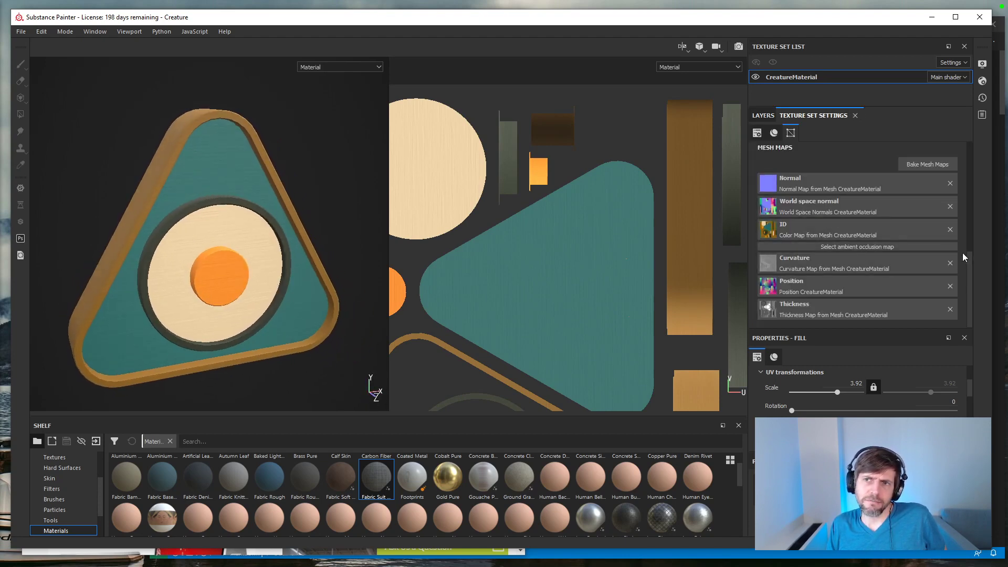
pyautogui.moveTo(970, 263); pyautogui.dragTo(969, 213)
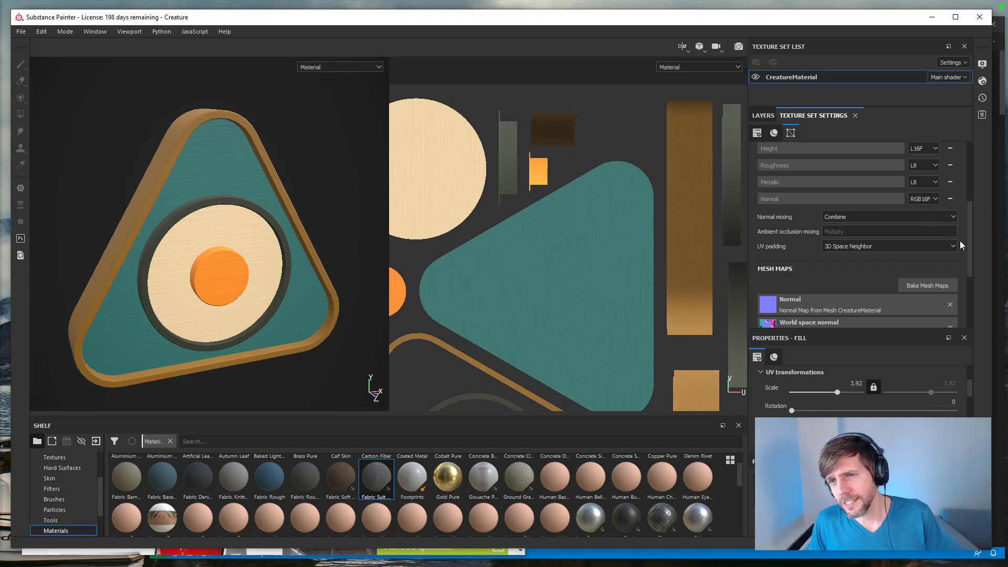
pyautogui.moveTo(967, 253); pyautogui.dragTo(970, 317)
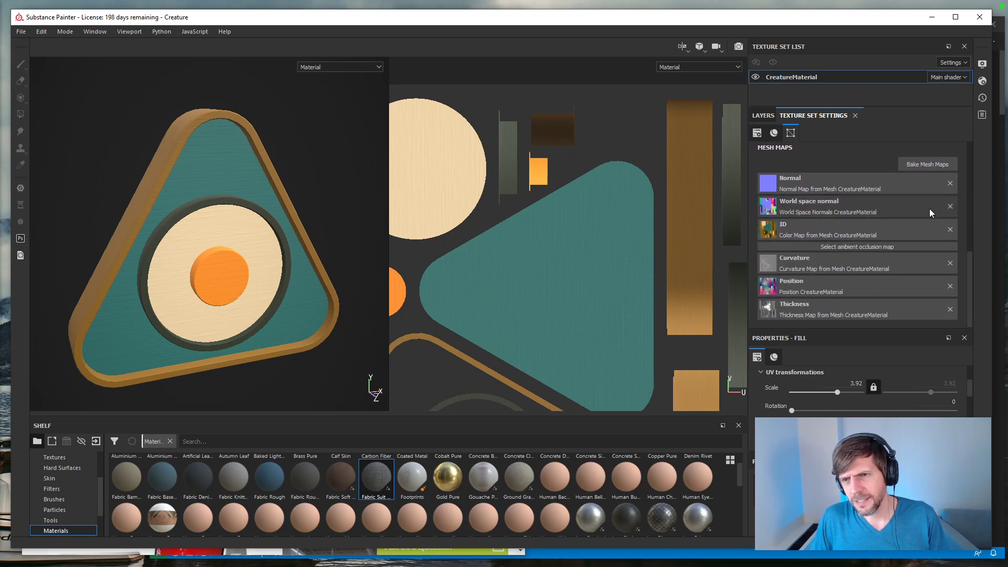
pyautogui.click(927, 165)
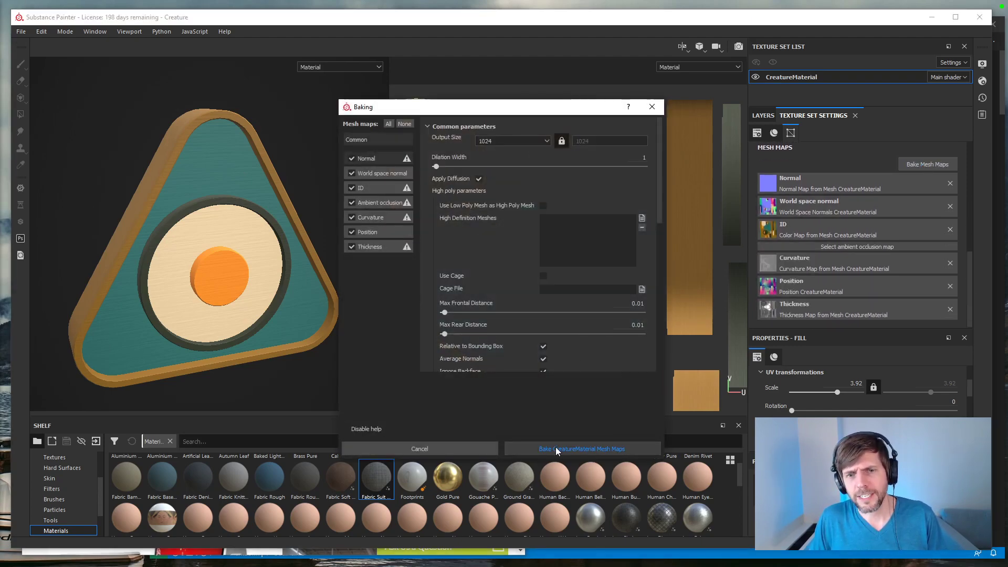
pyautogui.click(539, 451)
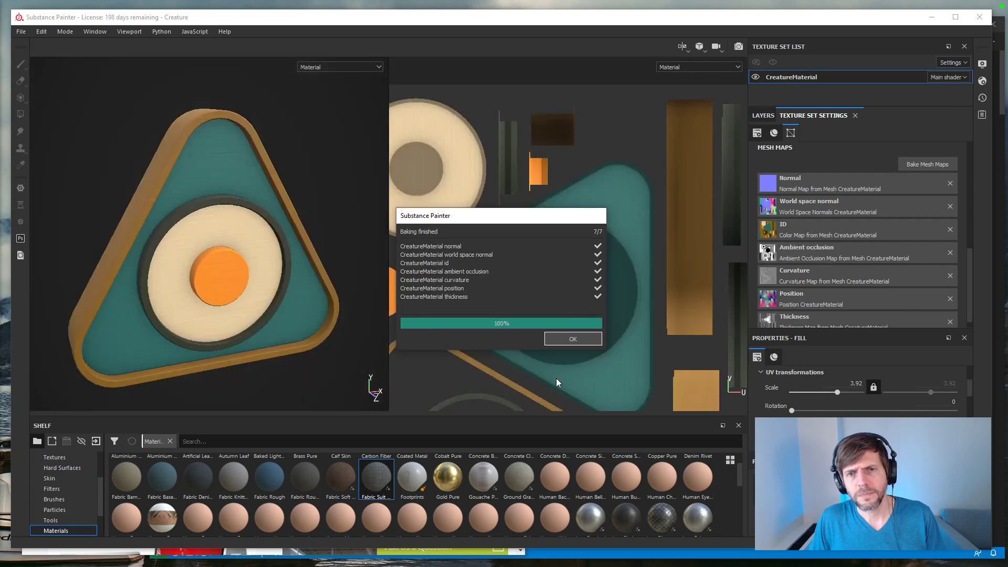
pyautogui.click(563, 338)
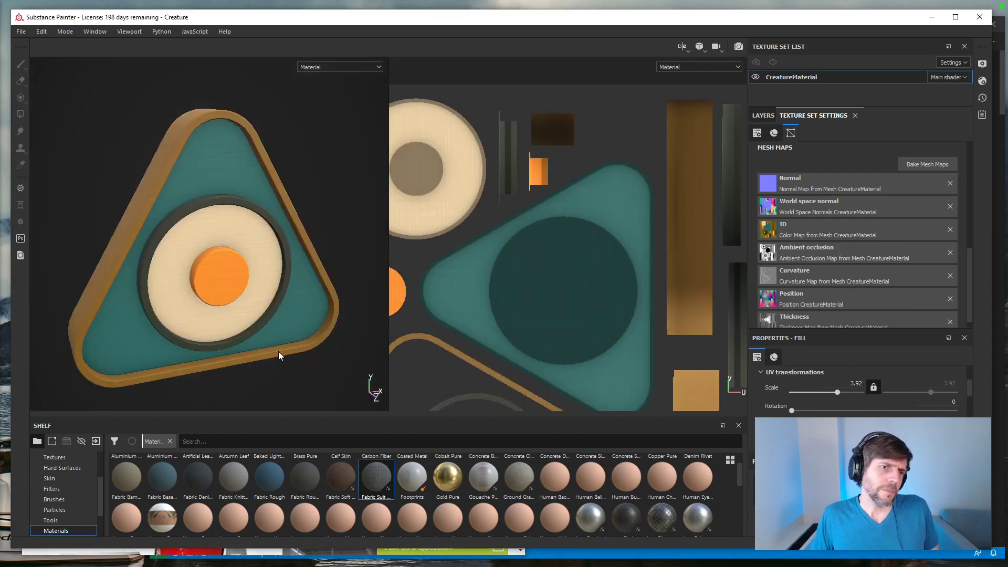
# Step: Inspect the baked ambient occlusion shading on the creature up close and from several angles
pyautogui.keyDown('alt'); pyautogui.moveTo(257, 341); pyautogui.dragTo(271, 311); pyautogui.keyUp('alt')
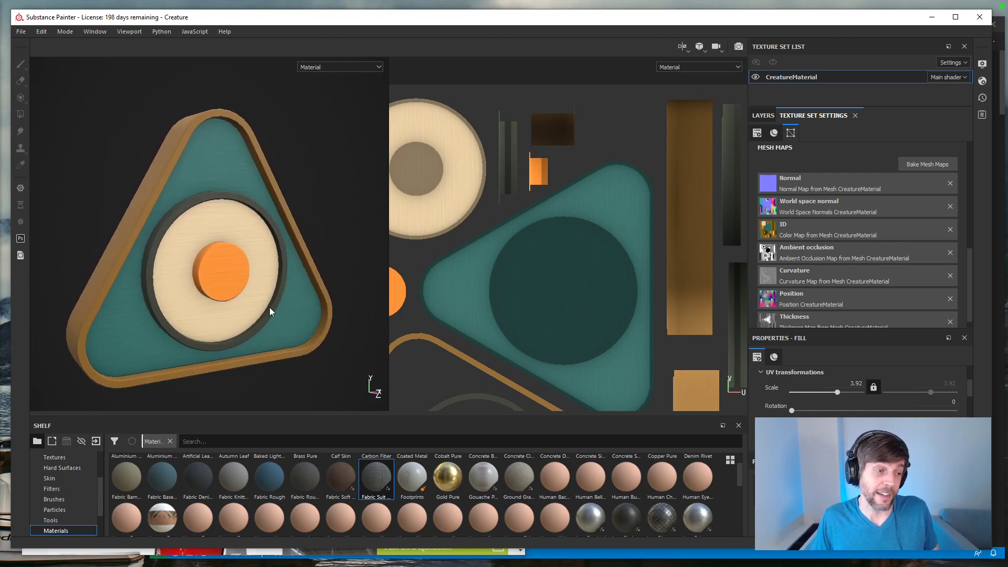
pyautogui.scroll(-3, 271, 306)
pyautogui.scroll(5, 271, 306)
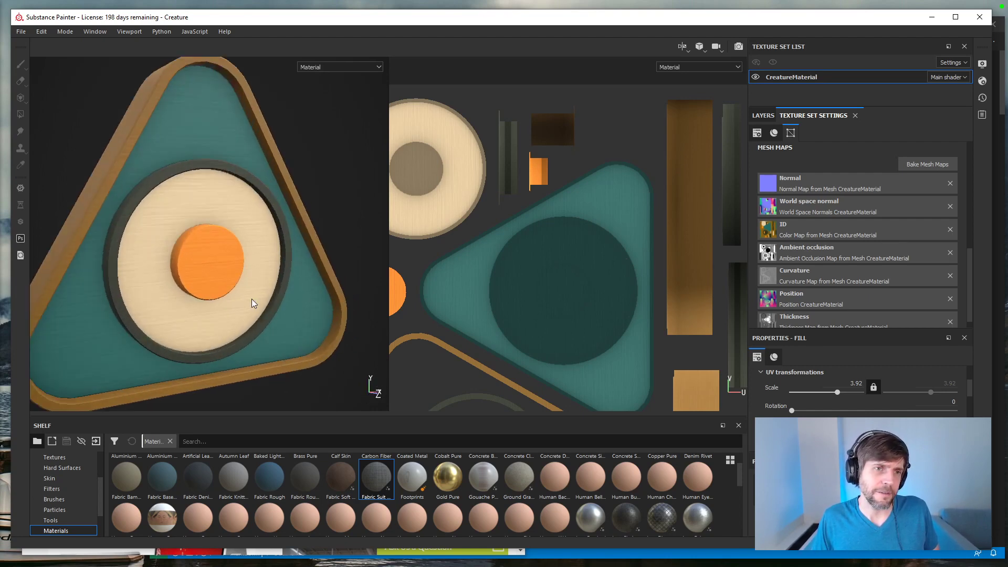
pyautogui.keyDown('alt'); pyautogui.moveTo(252, 299); pyautogui.dragTo(308, 286, button='middle'); pyautogui.keyUp('alt')
pyautogui.keyDown('alt'); pyautogui.moveTo(307, 291); pyautogui.dragTo(233, 304); pyautogui.keyUp('alt')
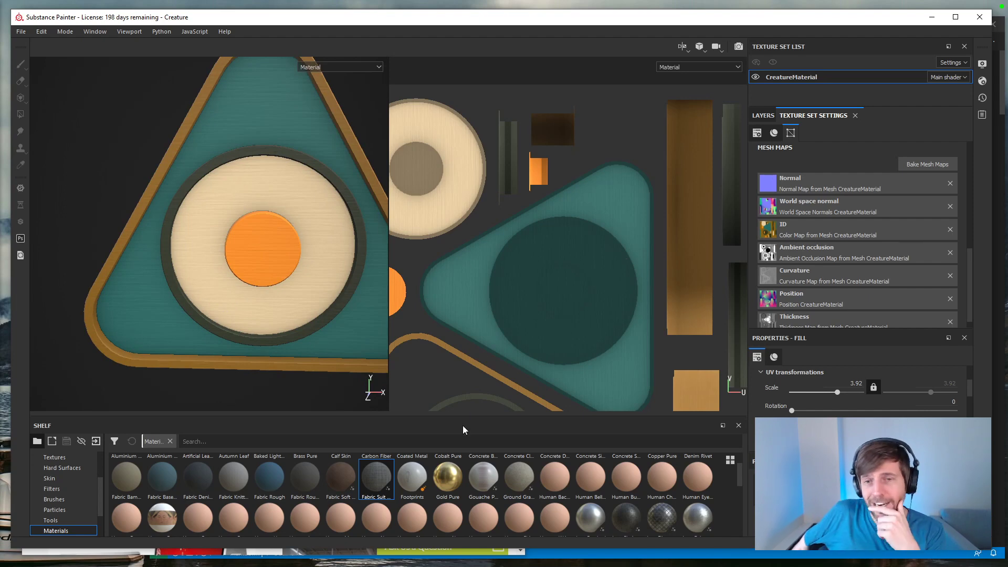
# Step: Close Substance Painter, discarding the project changes, and close the browser and Visual Studio Code windows
pyautogui.click(987, 21)
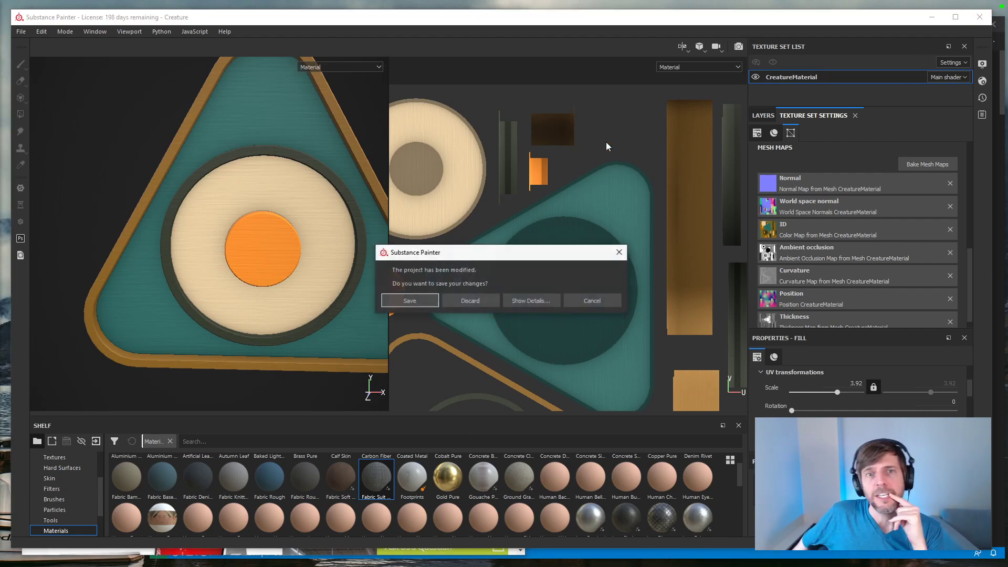
pyautogui.click(481, 301)
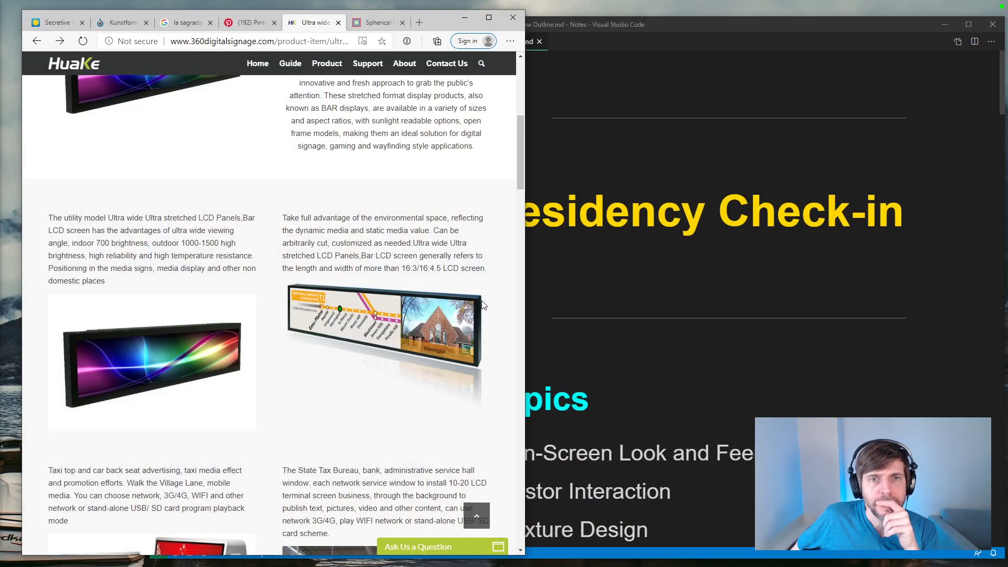
pyautogui.click(513, 18)
pyautogui.click(993, 24)
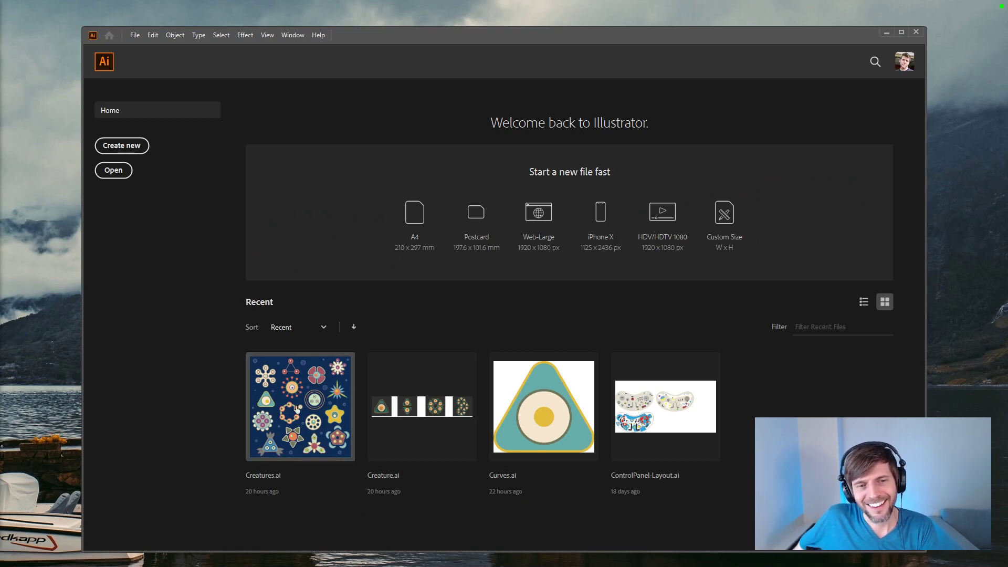
# Step: Open the recent file Creatures.ai in Illustrator, collapse the artboard list, and clear the selection
pyautogui.click(334, 407)
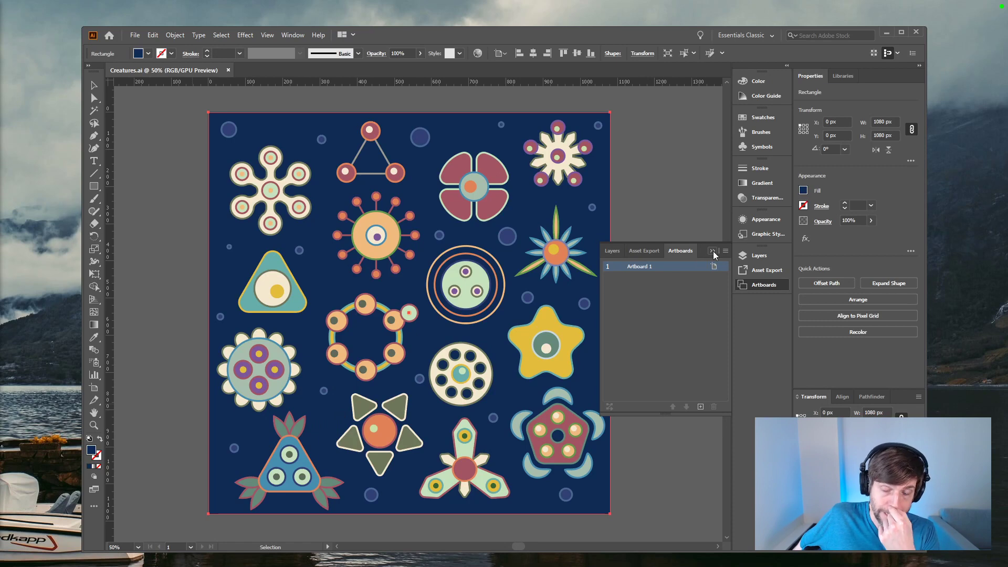
pyautogui.click(713, 251)
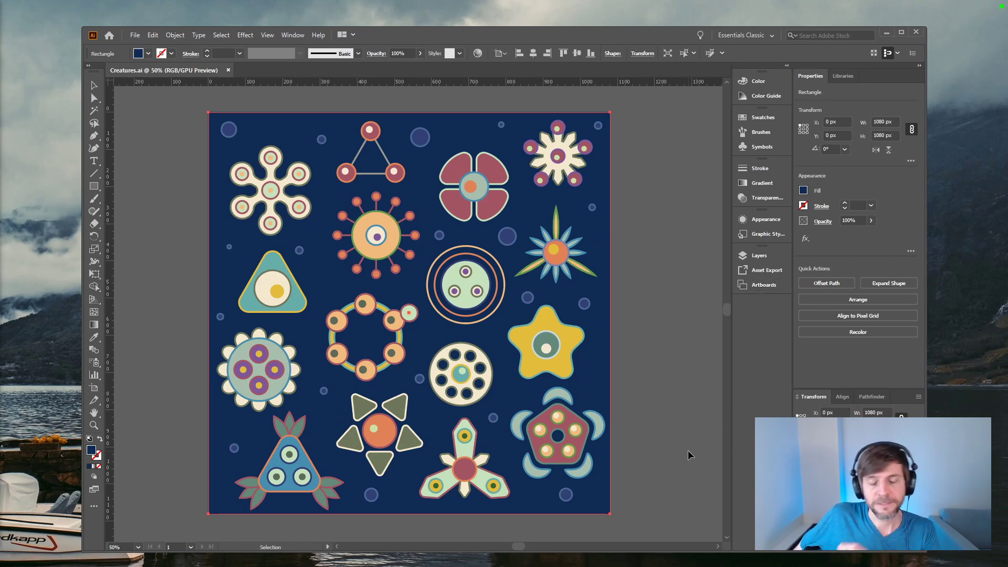
pyautogui.click(659, 407)
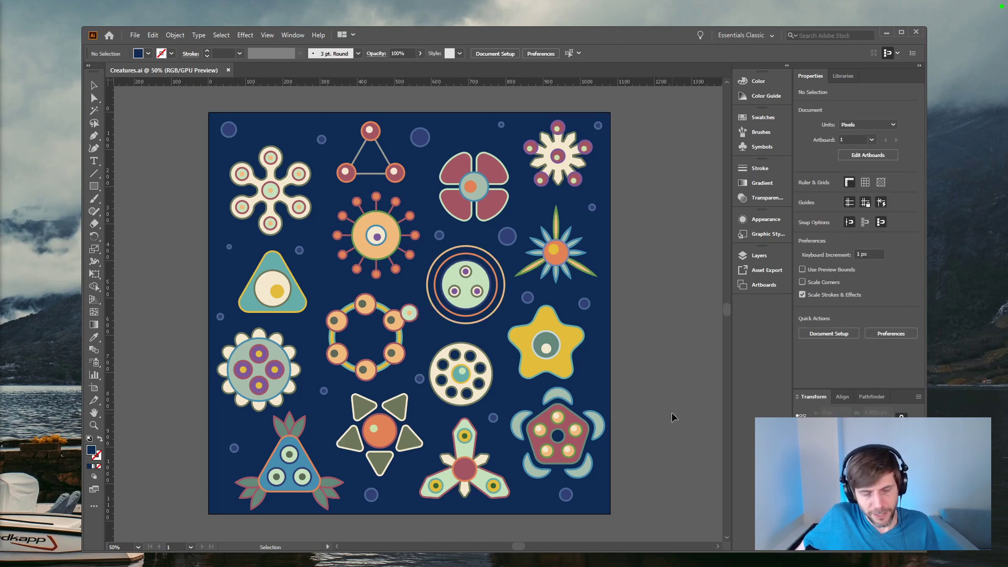
pyautogui.press('a')
pyautogui.press('v')
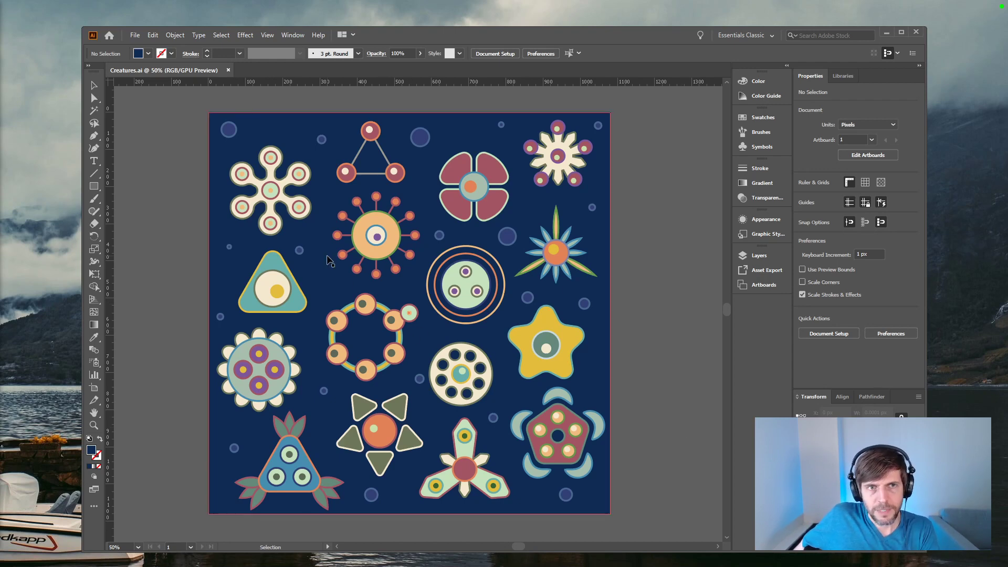
# Step: Compare the Creatures and CreaturesRotated layers by toggling their visibility, leaving only the unrotated creatures shown
pyautogui.click(756, 257)
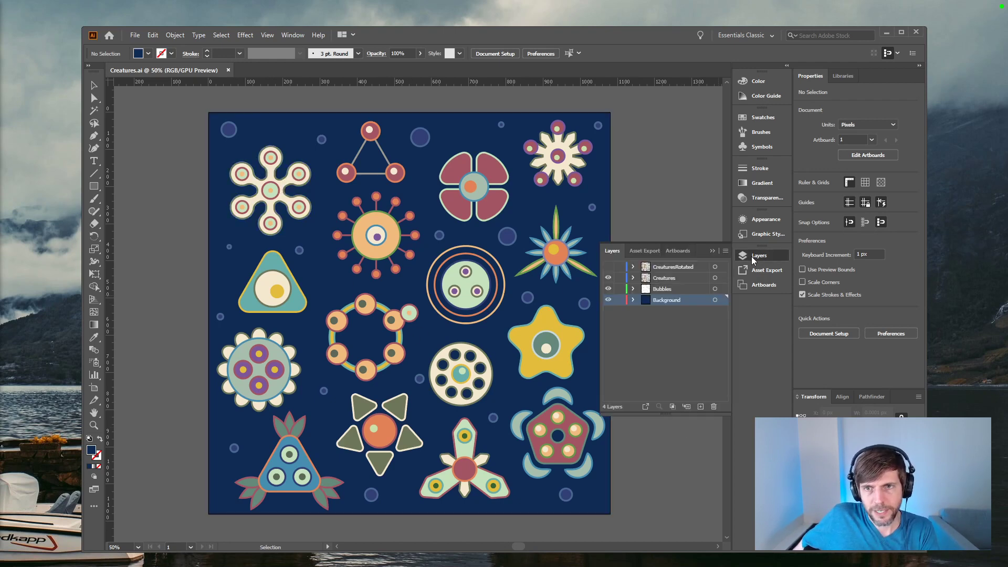
pyautogui.click(608, 278)
pyautogui.click(608, 278)
pyautogui.click(608, 267)
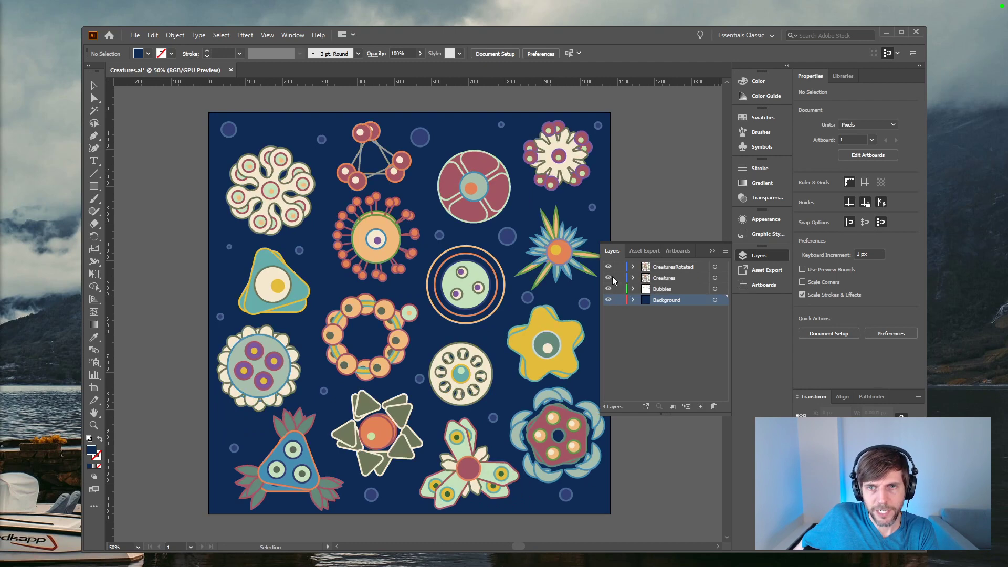
pyautogui.click(608, 277)
pyautogui.click(608, 278)
pyautogui.click(609, 267)
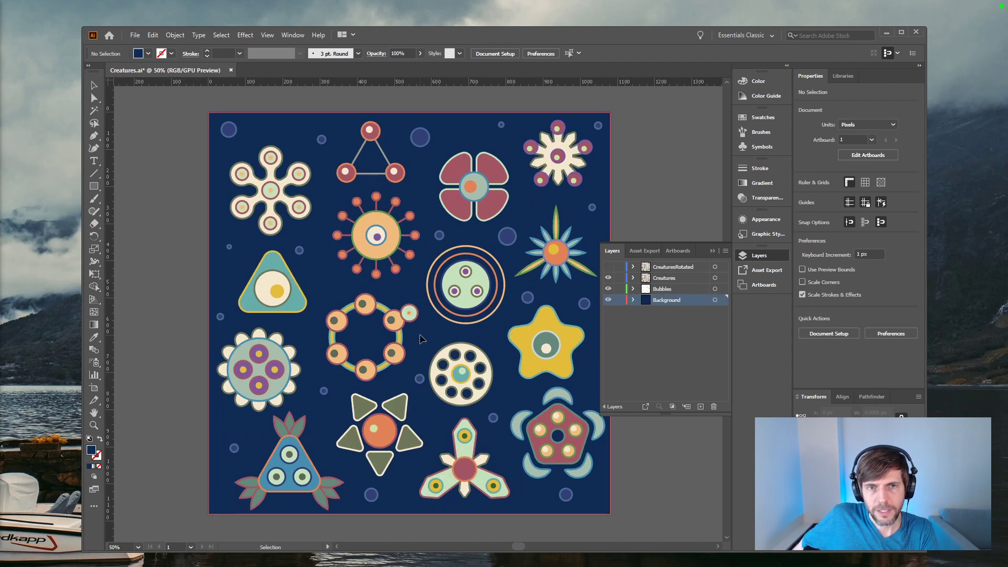
# Step: Lock the Background and Bubbles layers and delete the small pale green circle attached to the ring-shaped creature
pyautogui.click(409, 313)
pyautogui.click(620, 300)
pyautogui.click(620, 289)
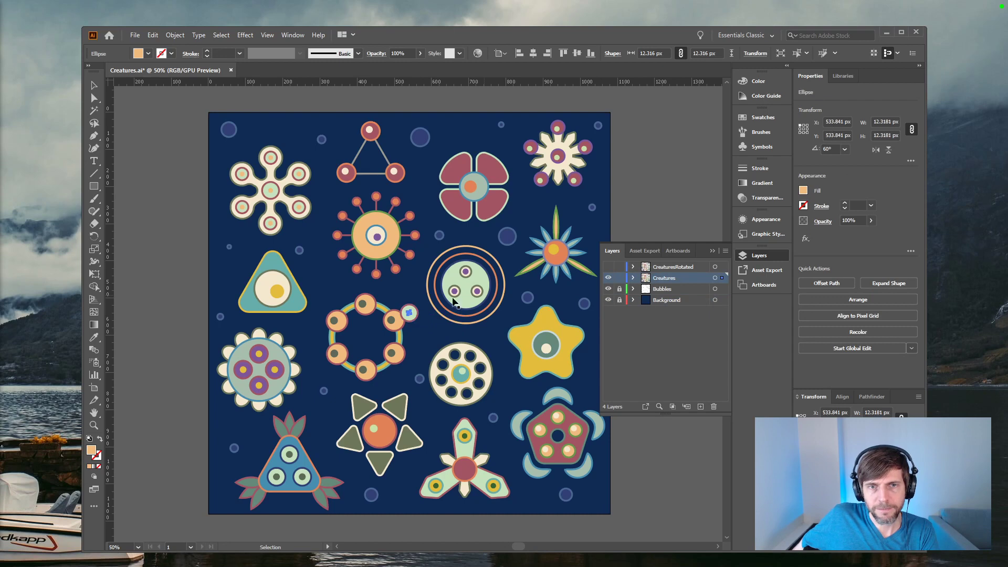
pyautogui.click(419, 320)
pyautogui.moveTo(411, 308); pyautogui.dragTo(412, 308)
pyautogui.press('Delete')
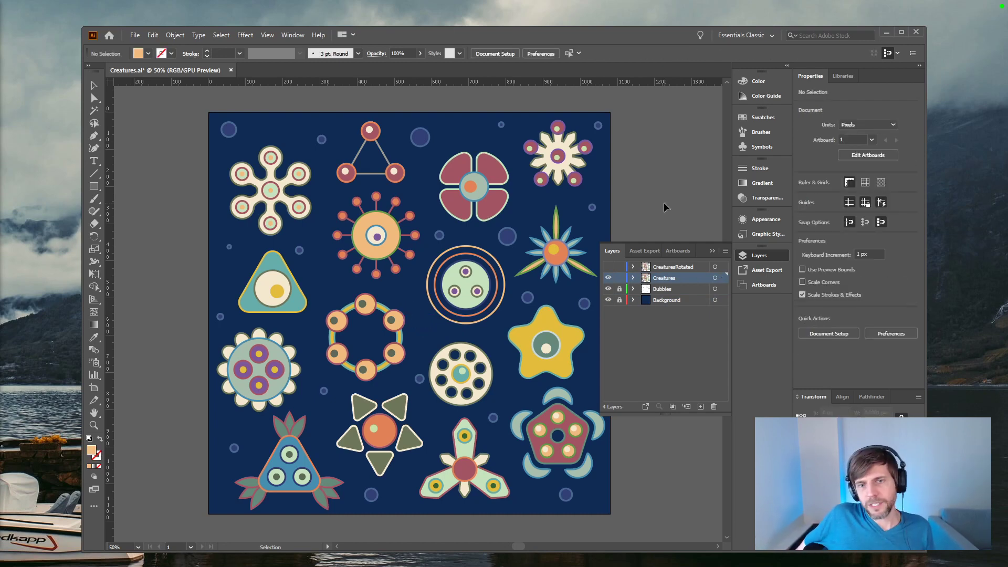
pyautogui.moveTo(662, 211); pyautogui.dragTo(617, 209)
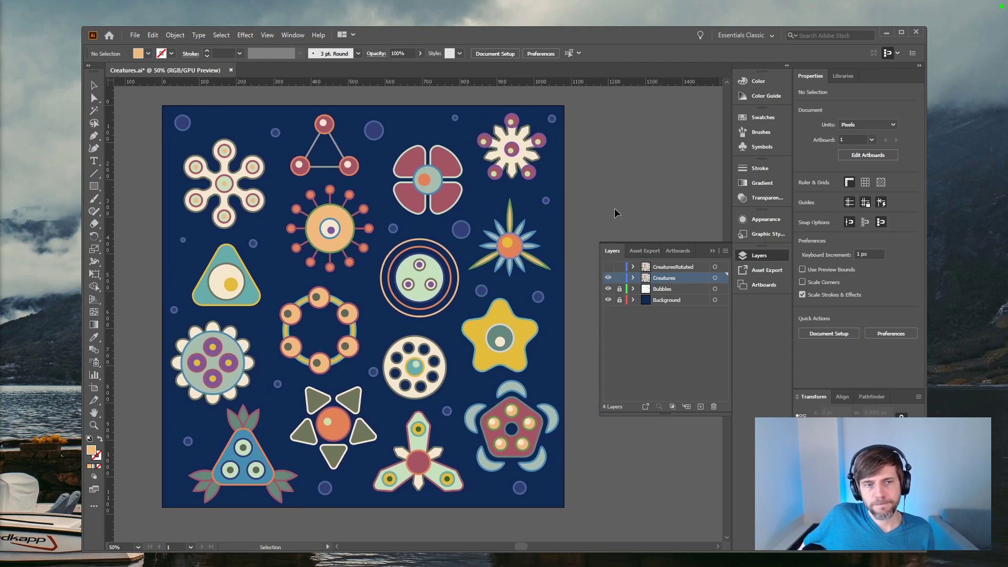
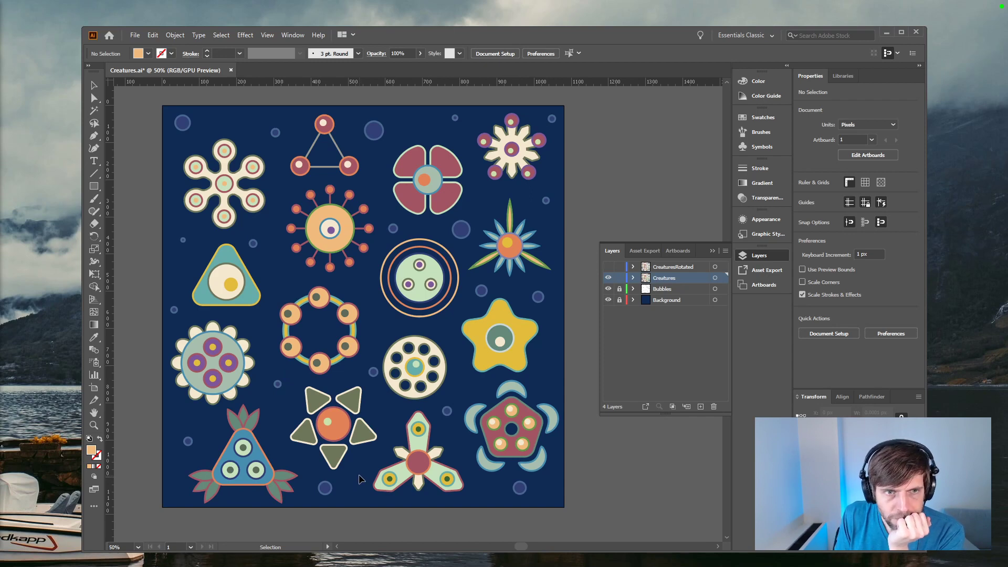
pyautogui.click(608, 268)
pyautogui.click(608, 268)
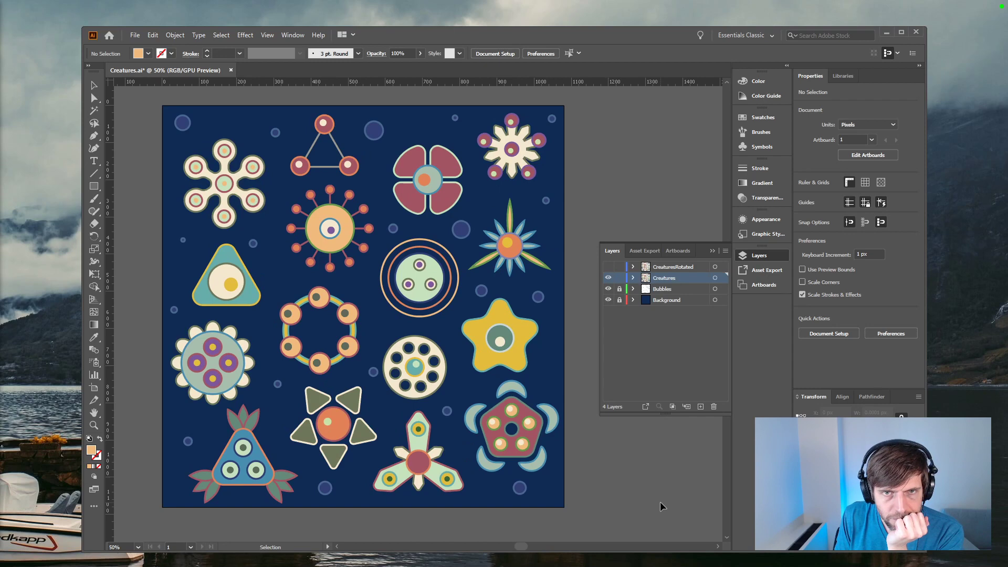
# Step: Copy the pentagon creature with its five crescents and paste it into a new square document
pyautogui.moveTo(591, 395); pyautogui.dragTo(477, 464)
pyautogui.press('a')
pyautogui.hotkey('ctrl', 'n')
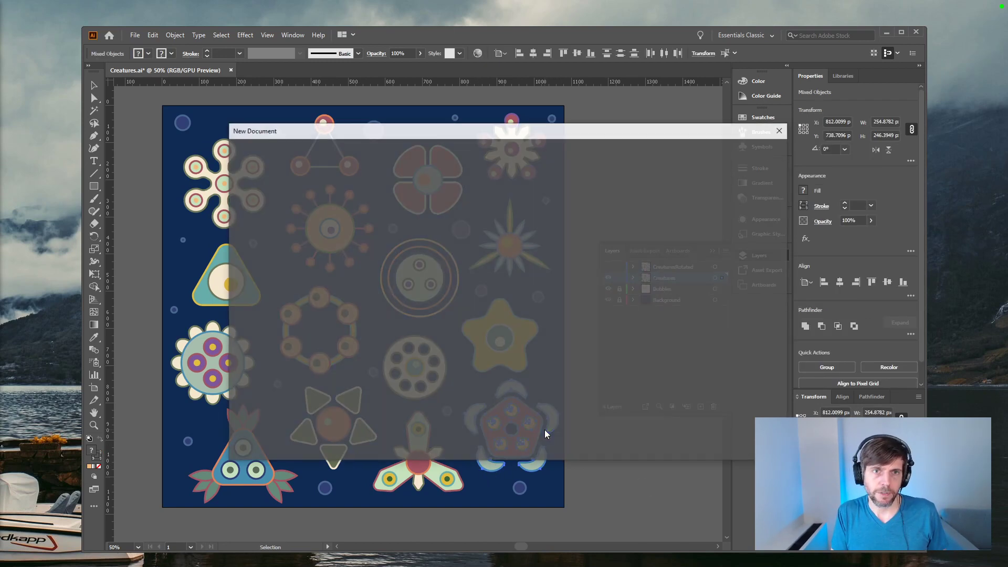
pyautogui.click(383, 247)
pyautogui.click(723, 442)
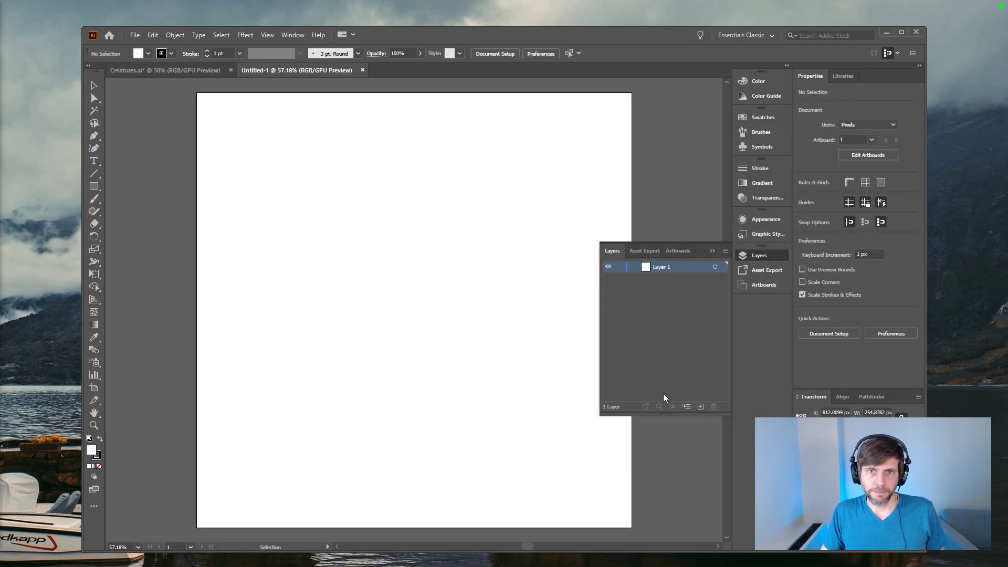
pyautogui.hotkey('ctrl', 'v')
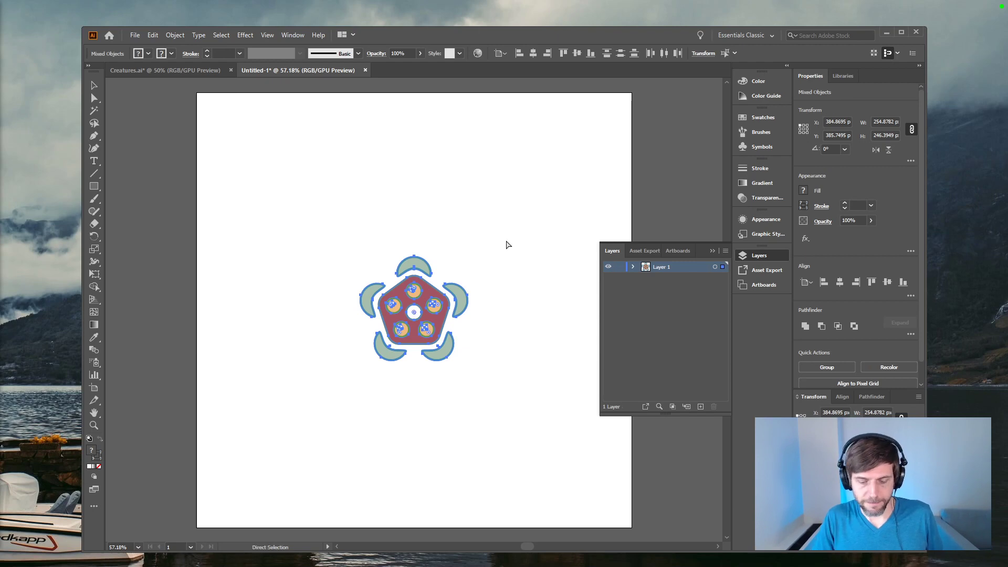
# Step: Try to scale the pasted creature proportionally from its centre to about 993 px wide
pyautogui.hotkey('ctrl', '-')
pyautogui.press('e')
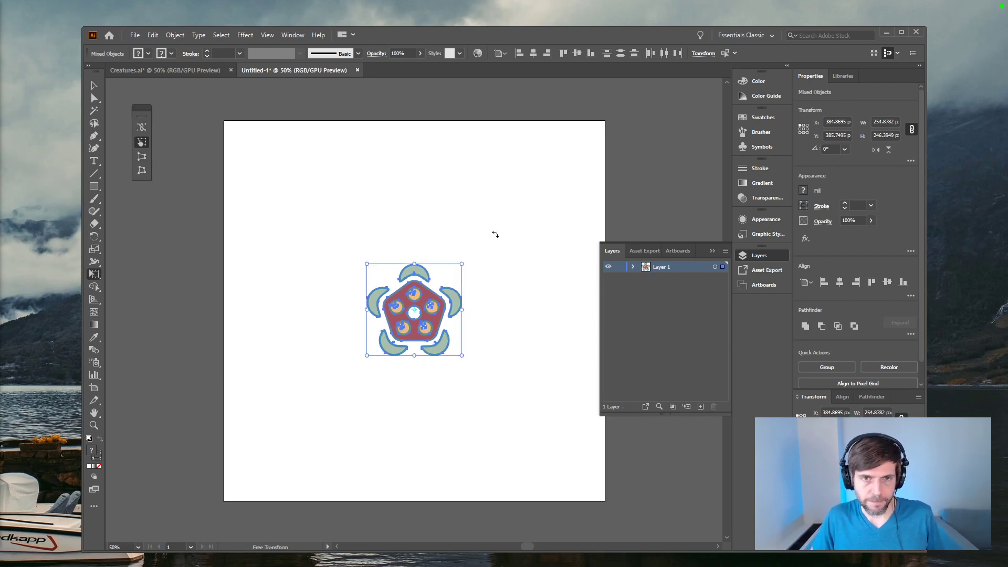
pyautogui.moveTo(463, 263); pyautogui.dragTo(599, 133)
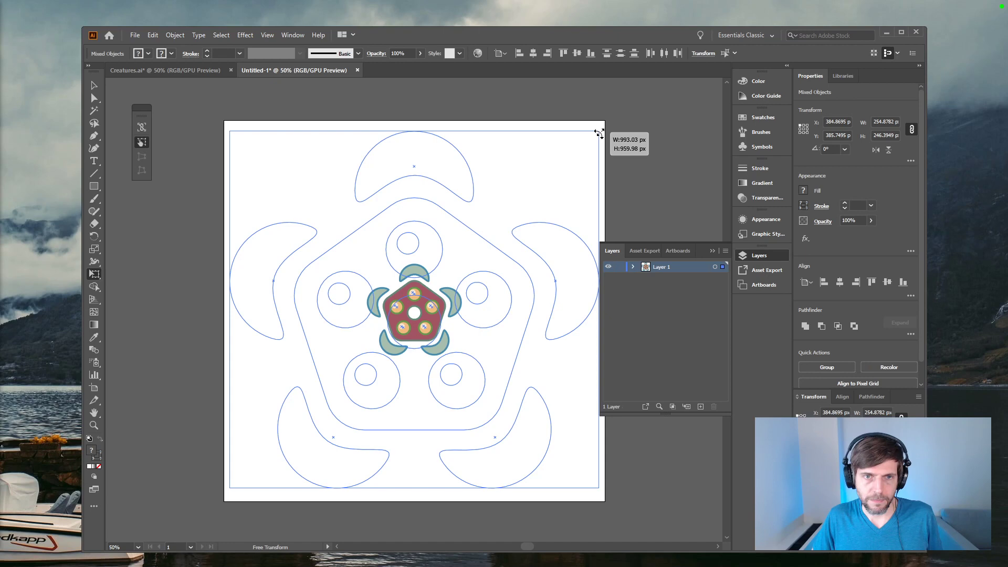
pyautogui.moveTo(599, 133); pyautogui.dragTo(599, 133)
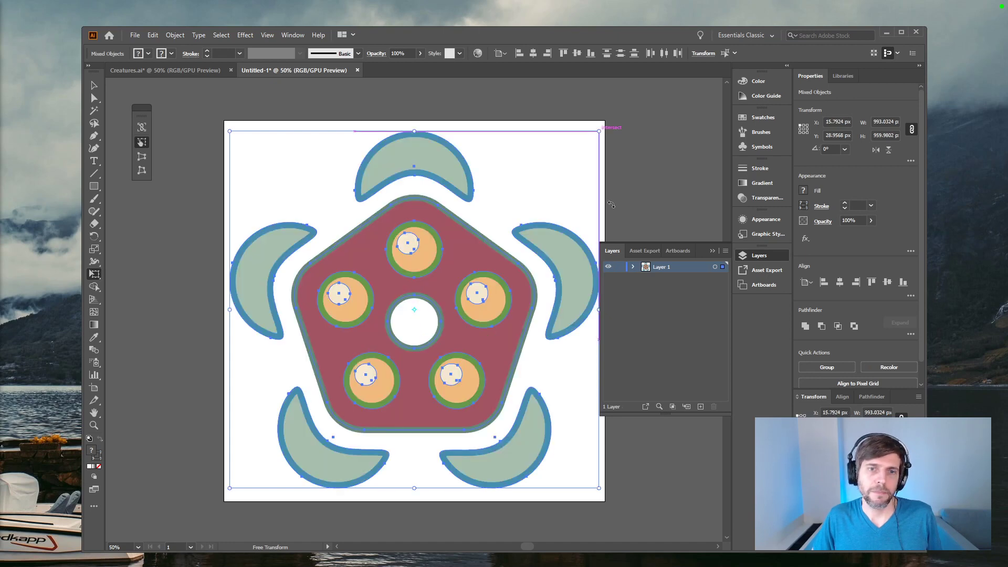
pyautogui.hotkey('ctrl', 'z')
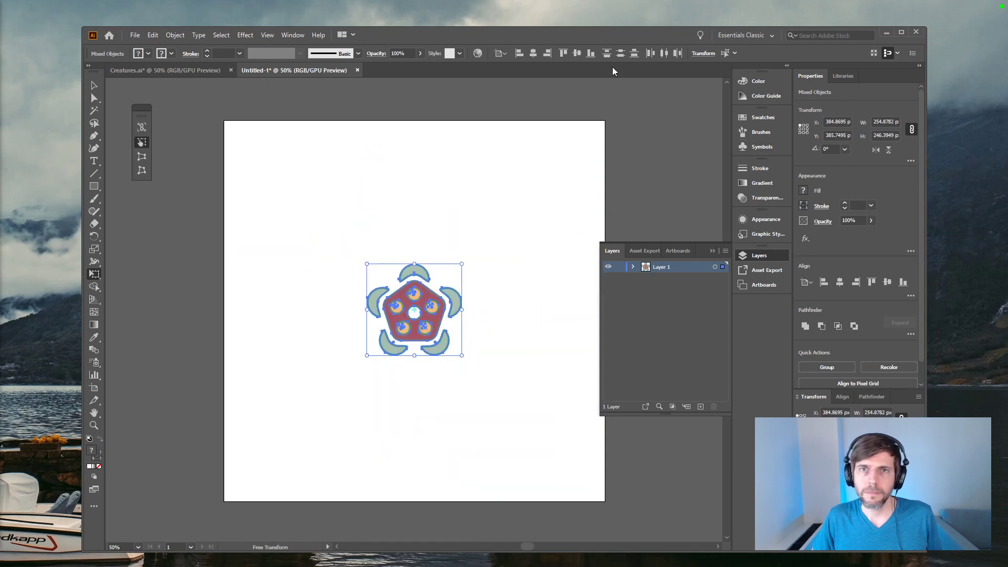
# Step: Group the creature's shapes and set the group's width to 960 px with the proportions linked
pyautogui.hotkey('ctrl', 'g')
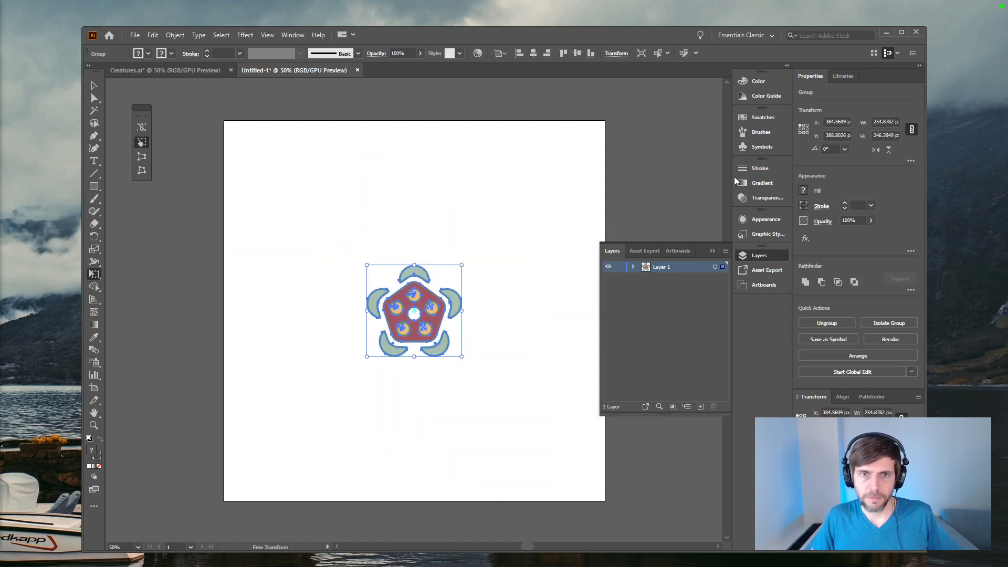
pyautogui.click(885, 122)
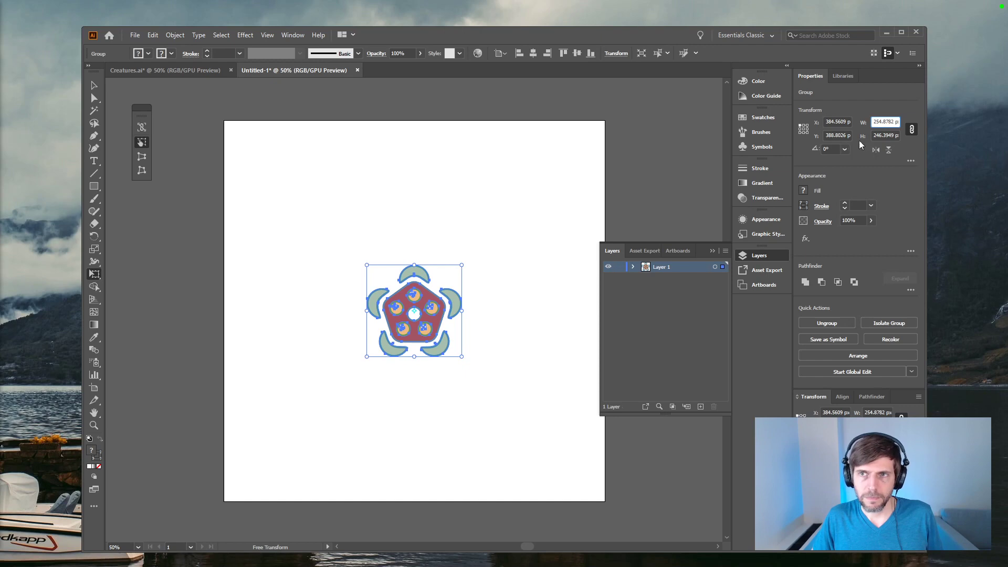
pyautogui.write('960')
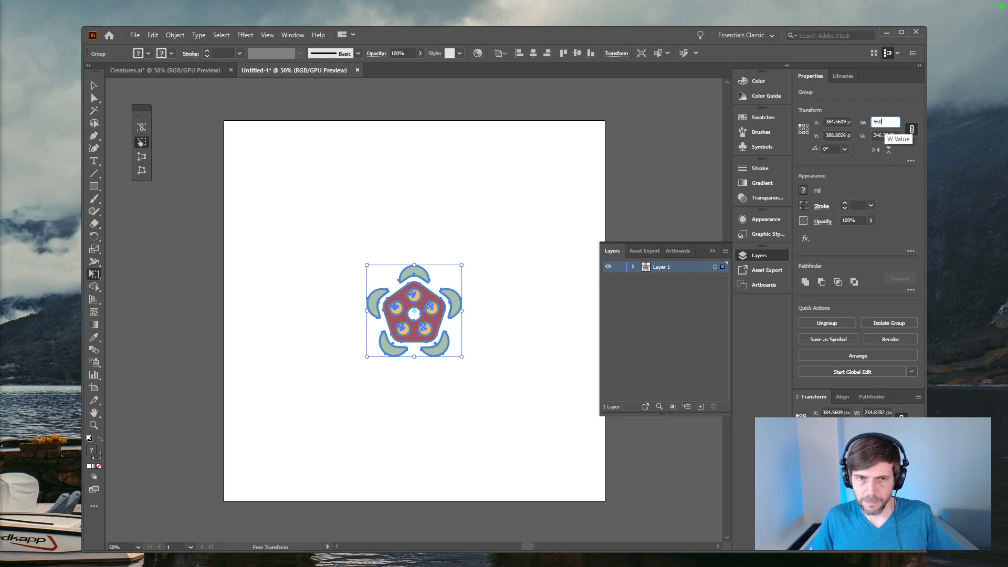
pyautogui.press('Return')
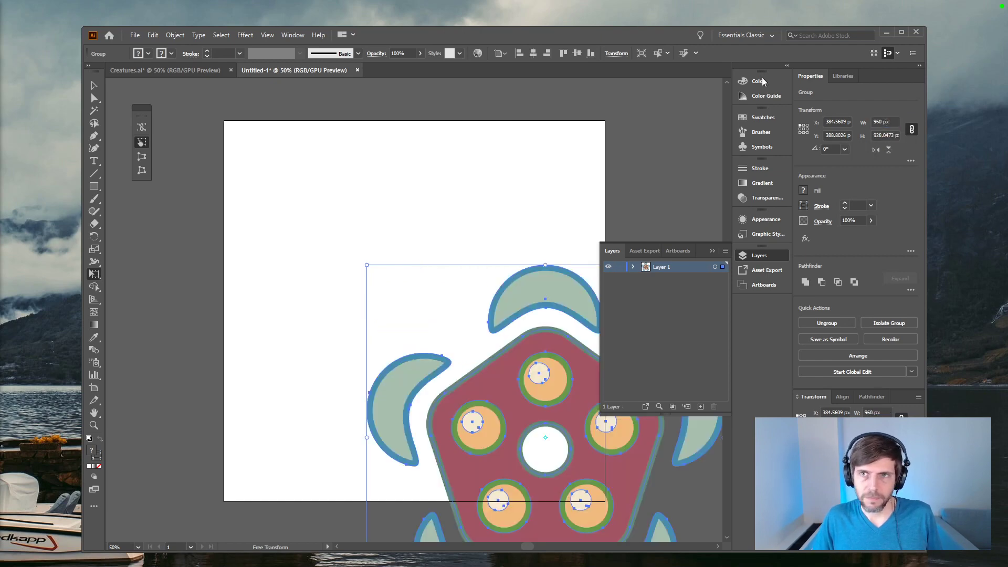
# Step: Centre the group horizontally and vertically on the artboard, and ungroup it
pyautogui.click(533, 53)
pyautogui.click(577, 53)
pyautogui.press('space')
pyautogui.moveTo(643, 168); pyautogui.dragTo(607, 165)
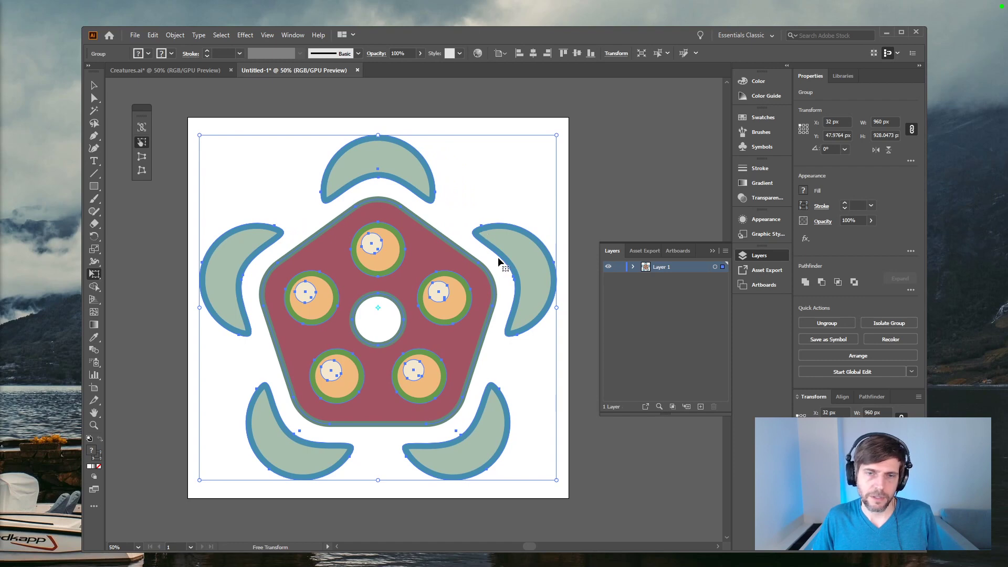
pyautogui.hotkey('ctrl', 'shift', 'g')
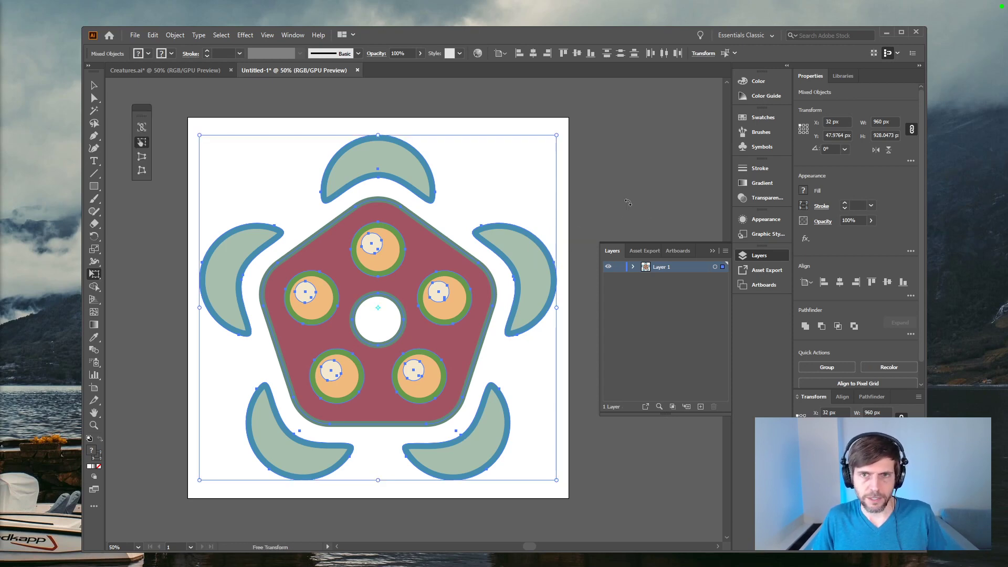
pyautogui.press('v')
pyautogui.click(280, 198)
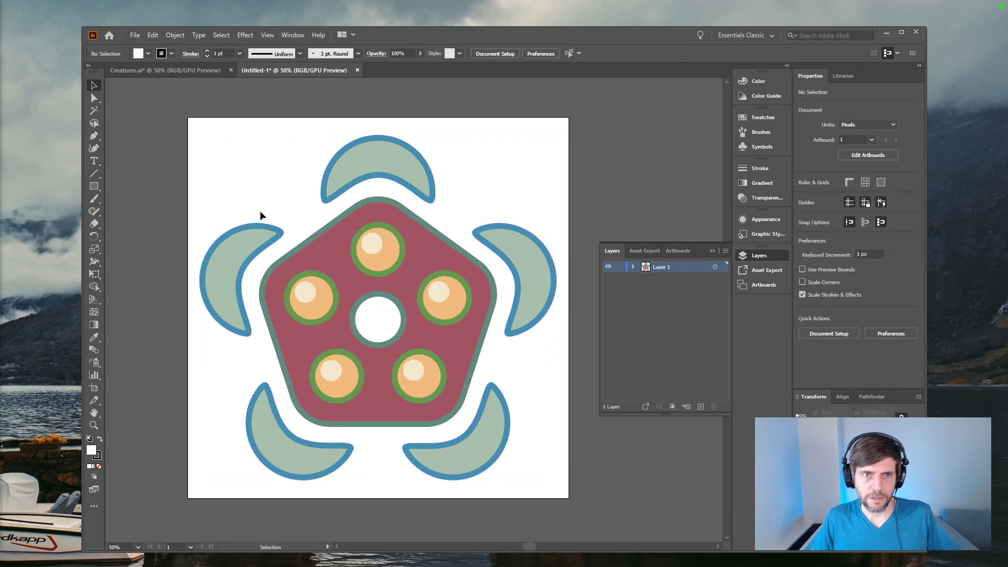
# Step: Try to reshape the upper-left crescent's tip by shortening its anchor handle, and compare with the original in Creatures.ai
pyautogui.click(248, 245)
pyautogui.click(285, 199)
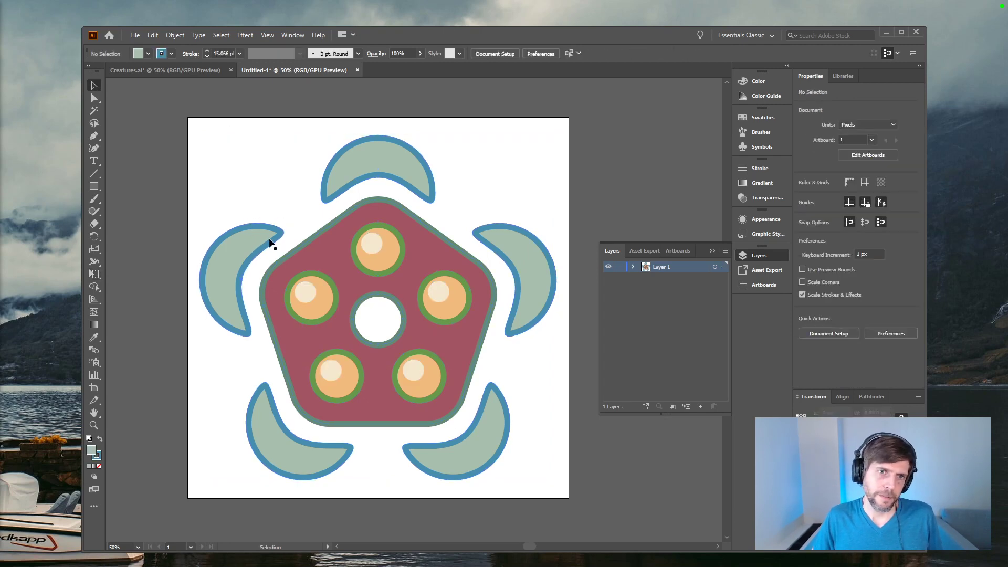
pyautogui.click(268, 240)
pyautogui.press('a')
pyautogui.scroll(4, 277, 236)
pyautogui.scroll(-3, 277, 236)
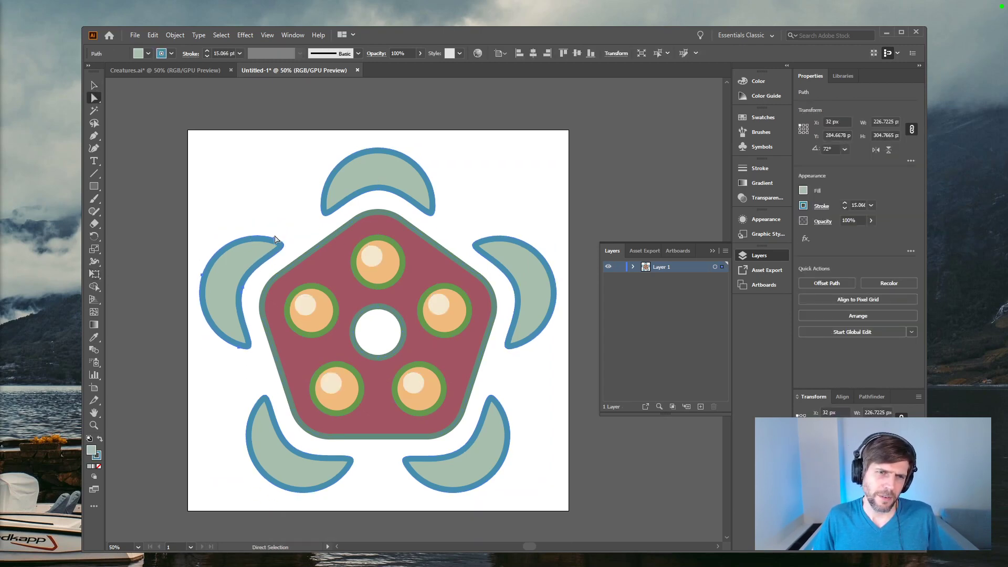
pyautogui.click(275, 240)
pyautogui.moveTo(304, 248); pyautogui.dragTo(292, 252)
pyautogui.hotkey('ctrl', 'z')
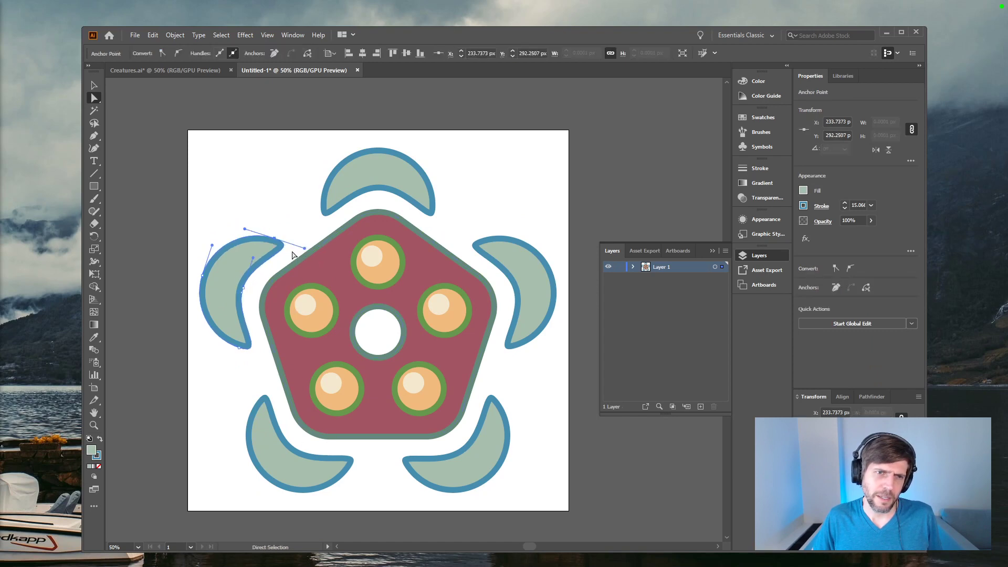
pyautogui.click(168, 256)
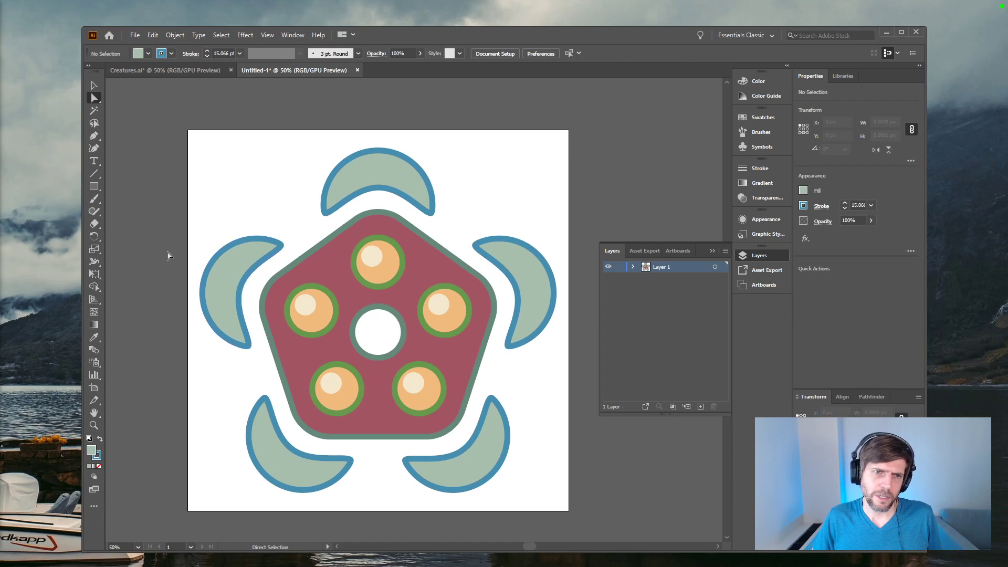
pyautogui.click(185, 70)
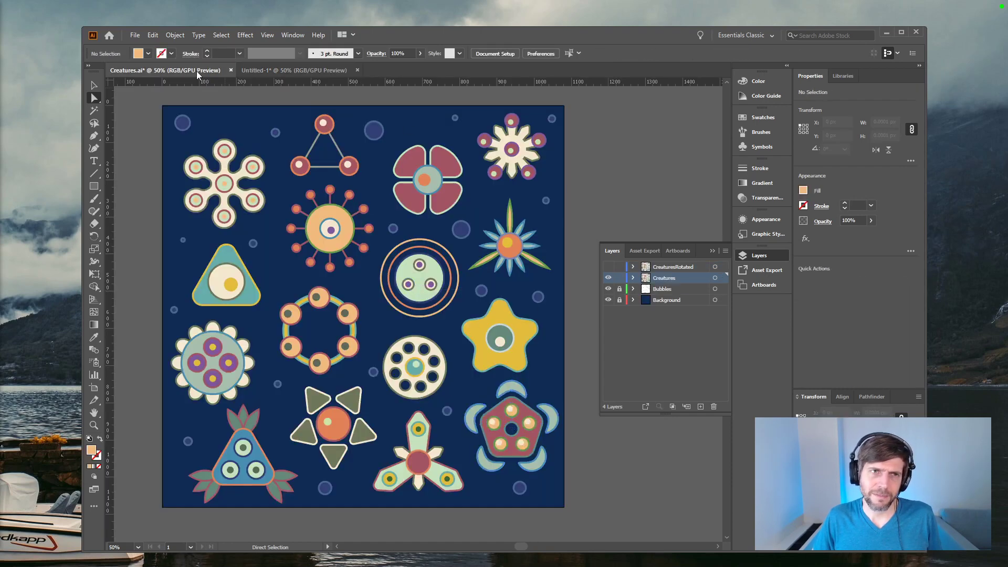
pyautogui.click(279, 73)
# Step: Try to reshape the inner curve of the top crescent by moving its middle anchor point and handle
pyautogui.click(241, 293)
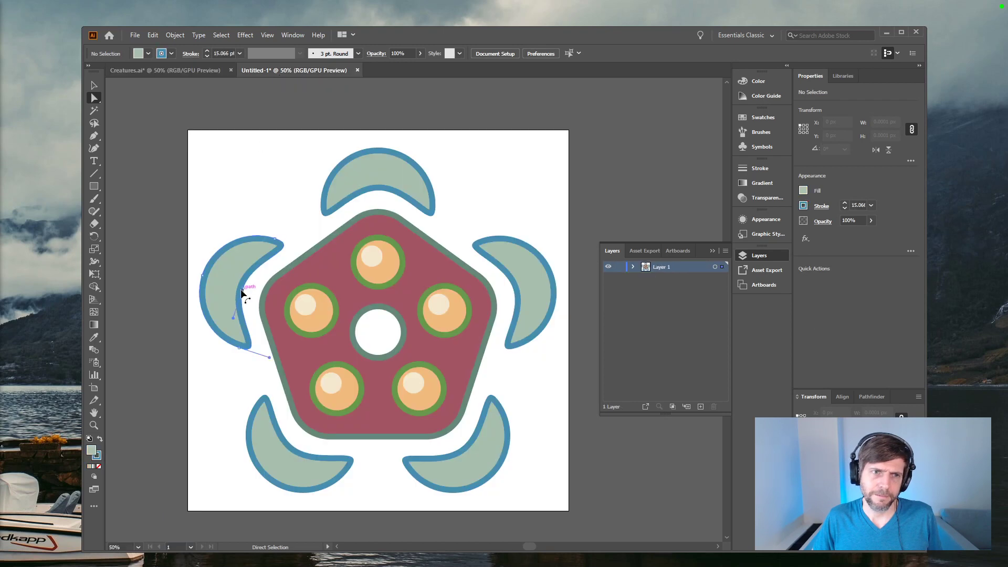
pyautogui.click(378, 196)
pyautogui.scroll(1, 380, 196)
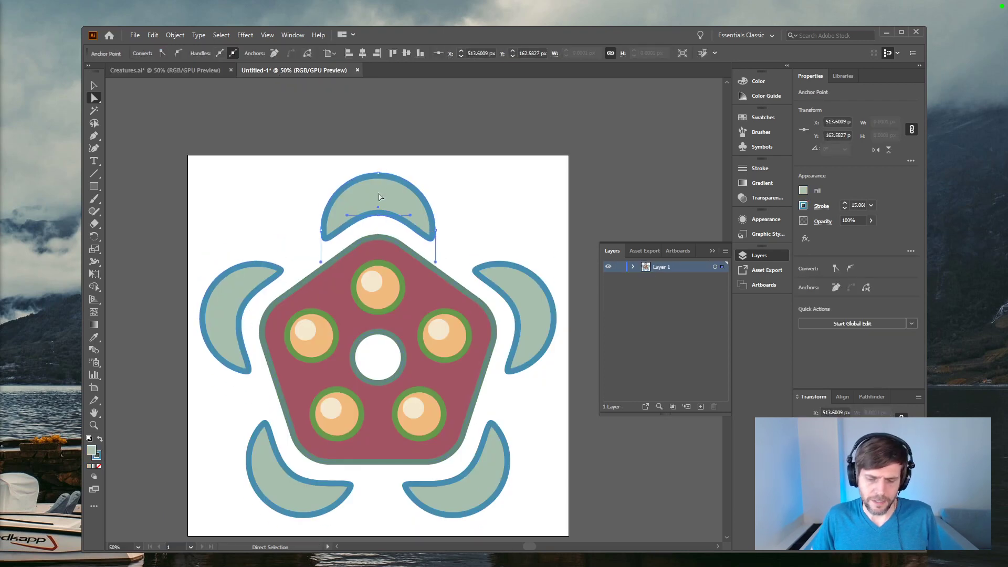
pyautogui.hotkey('ctrl', '+')
pyautogui.hotkey('ctrl', '+')
pyautogui.hotkey('ctrl', '+')
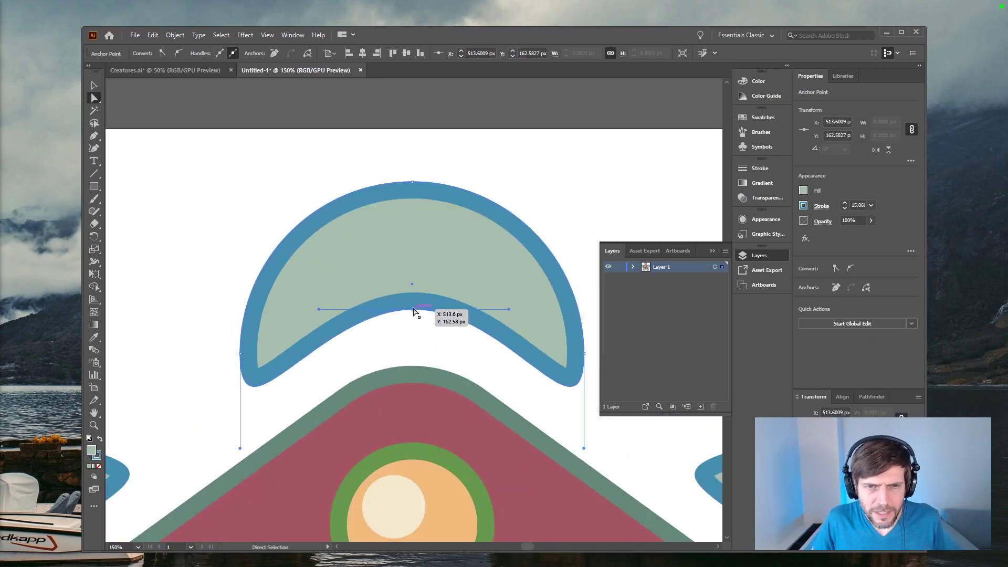
pyautogui.moveTo(511, 310); pyautogui.dragTo(479, 310)
pyautogui.hotkey('ctrl', 'z')
pyautogui.moveTo(413, 309); pyautogui.dragTo(415, 339)
pyautogui.hotkey('ctrl', 'z')
pyautogui.click(408, 356)
pyautogui.hotkey('ctrl', 'z')
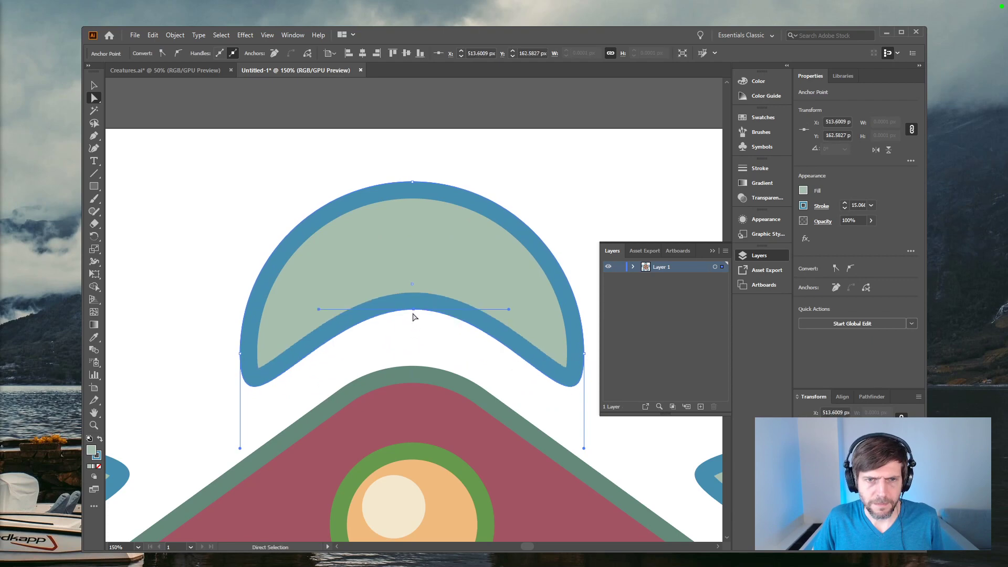
# Step: Try to bend the left tip of the top crescent inward using its lower anchor handle
pyautogui.moveTo(240, 448); pyautogui.dragTo(261, 426)
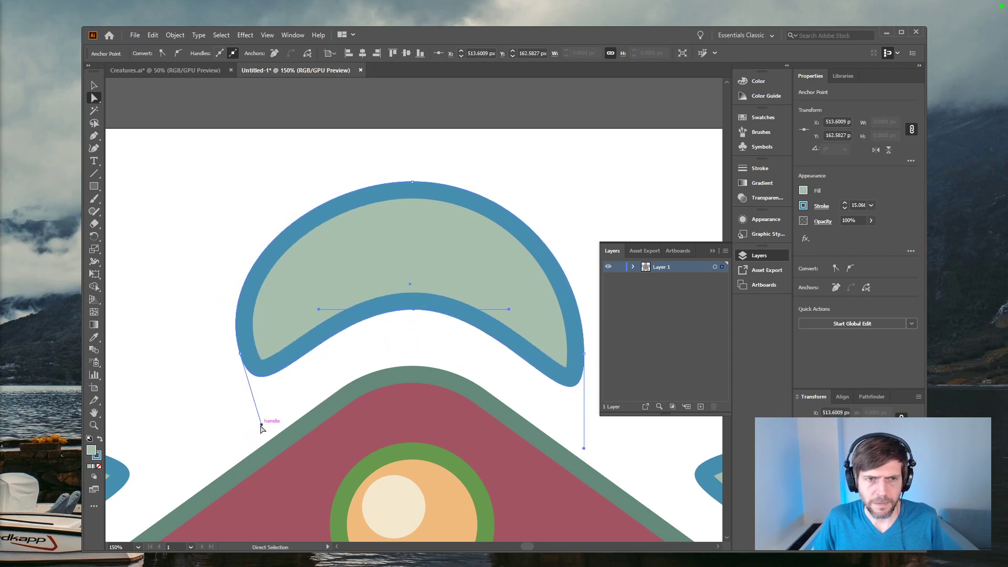
pyautogui.hotkey('ctrl', 'z')
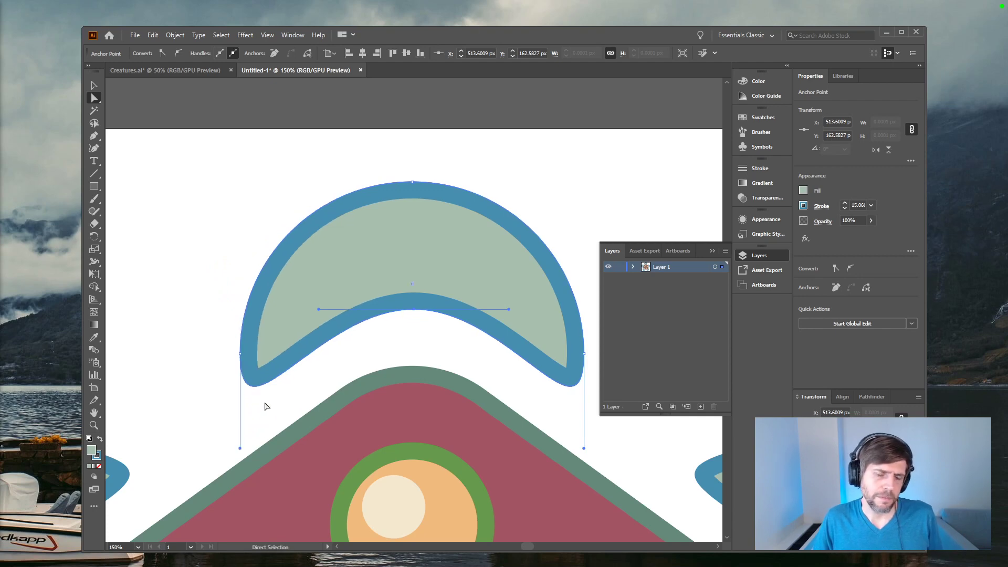
pyautogui.click(260, 366)
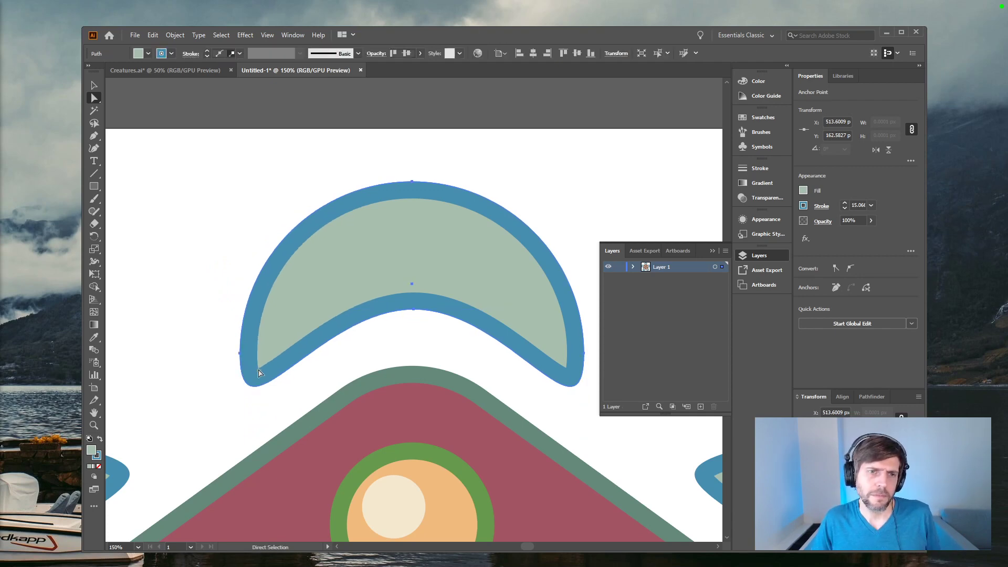
pyautogui.click(240, 354)
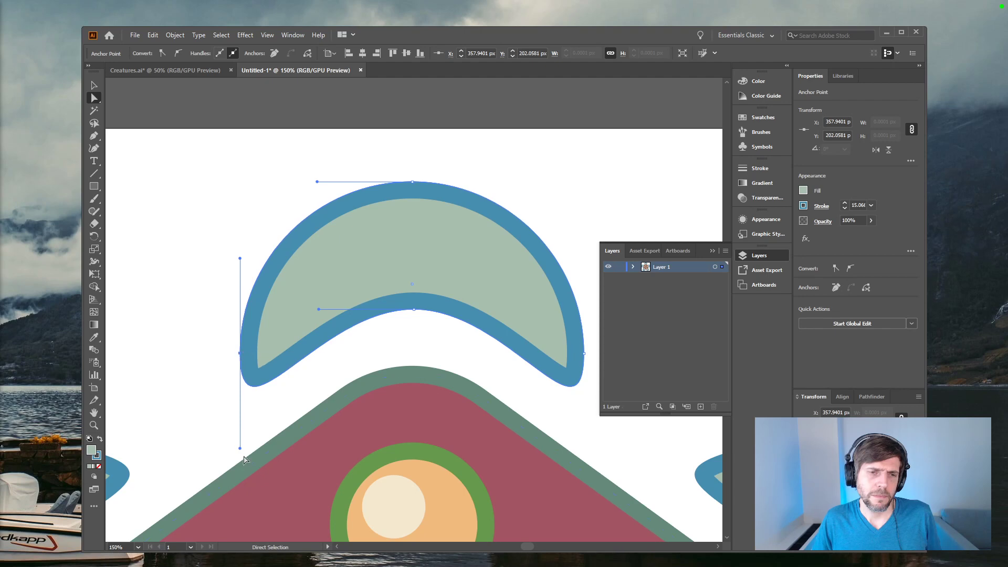
pyautogui.moveTo(240, 448); pyautogui.dragTo(250, 444)
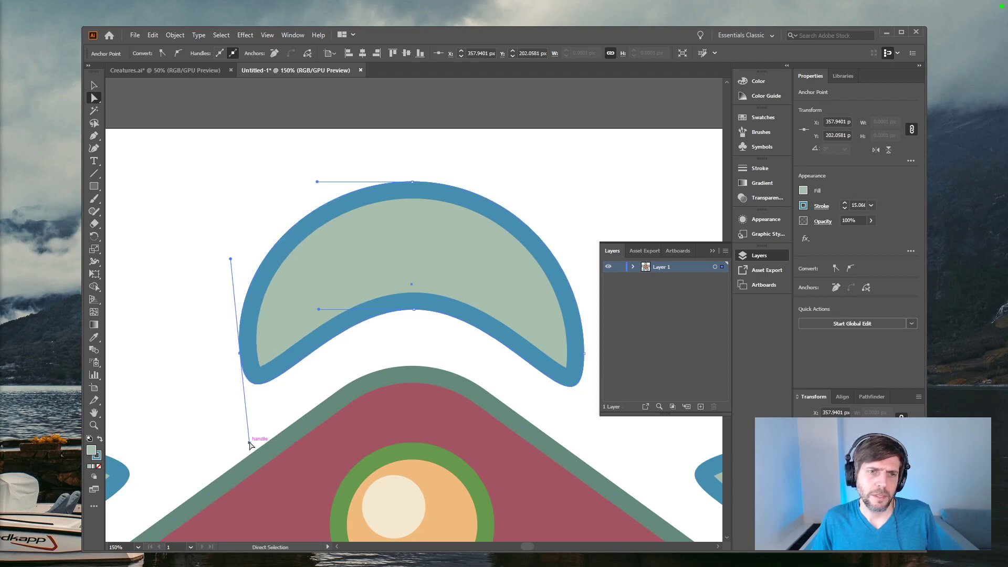
pyautogui.hotkey('ctrl', 'z')
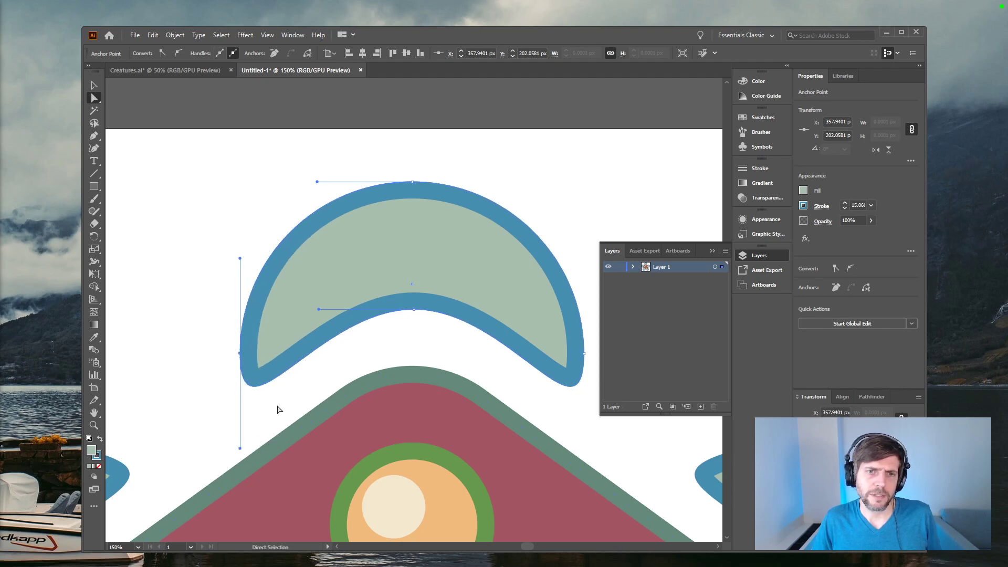
pyautogui.click(286, 387)
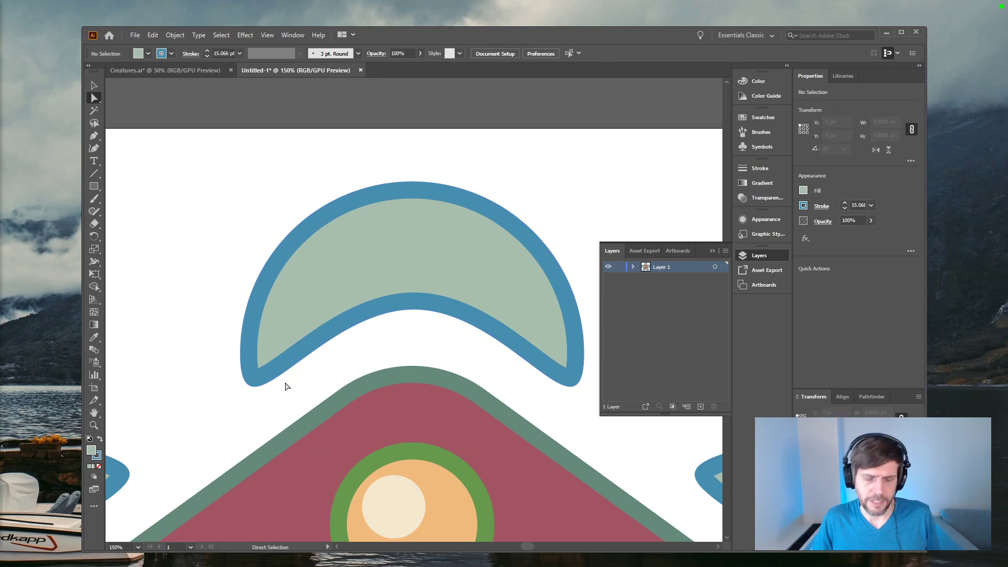
# Step: Try to align the circles of the pentagon's upper-right eye at their horizontal centres
pyautogui.hotkey('ctrl', '-')
pyautogui.hotkey('ctrl', '-')
pyautogui.hotkey('ctrl', '-')
pyautogui.hotkey('ctrl', '-')
pyautogui.hotkey('ctrl', 'a')
pyautogui.hotkey('ctrl', 'shift', 'z')
pyautogui.click(420, 243)
pyautogui.moveTo(420, 244); pyautogui.dragTo(345, 157)
pyautogui.click(389, 312)
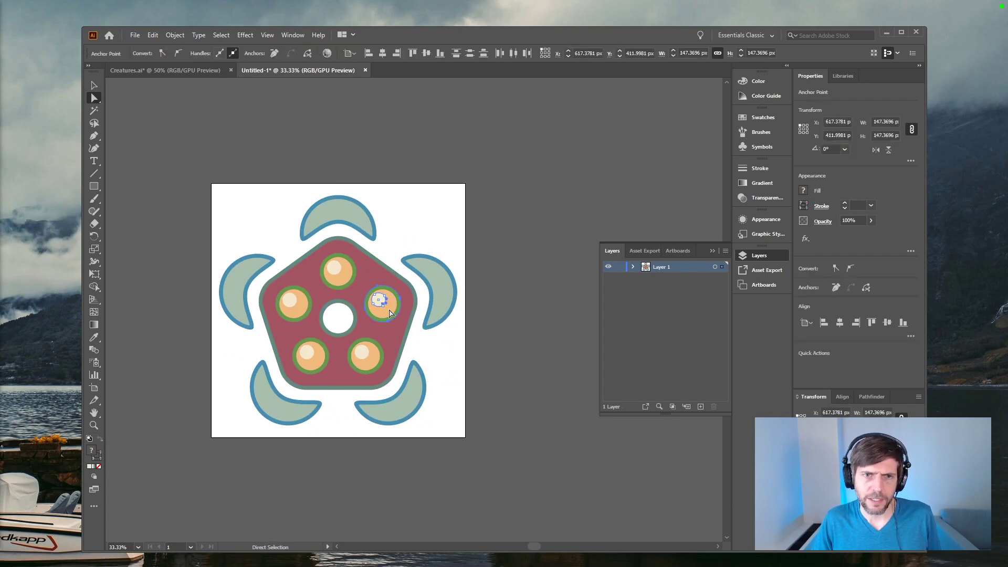
pyautogui.click(383, 53)
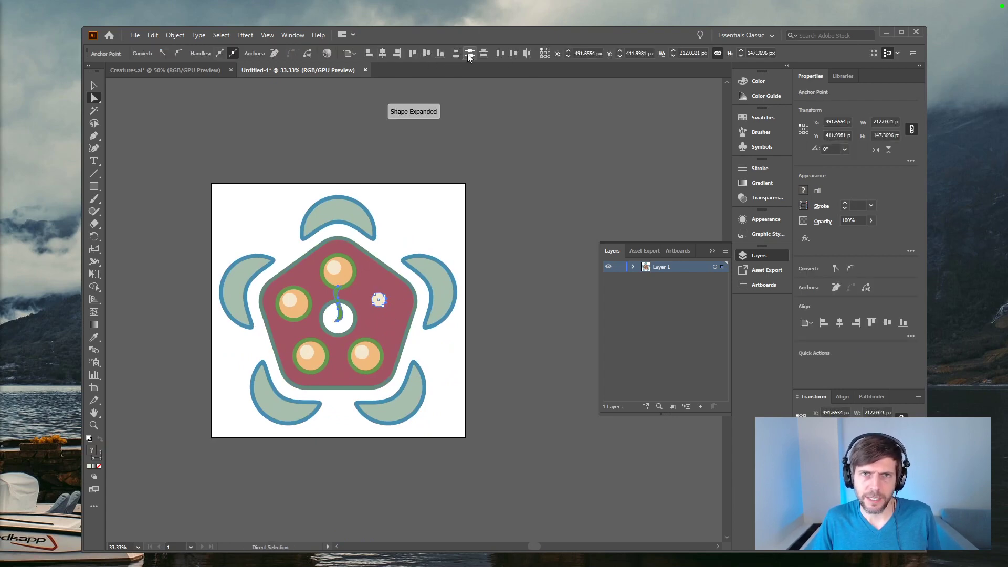
pyautogui.click(504, 205)
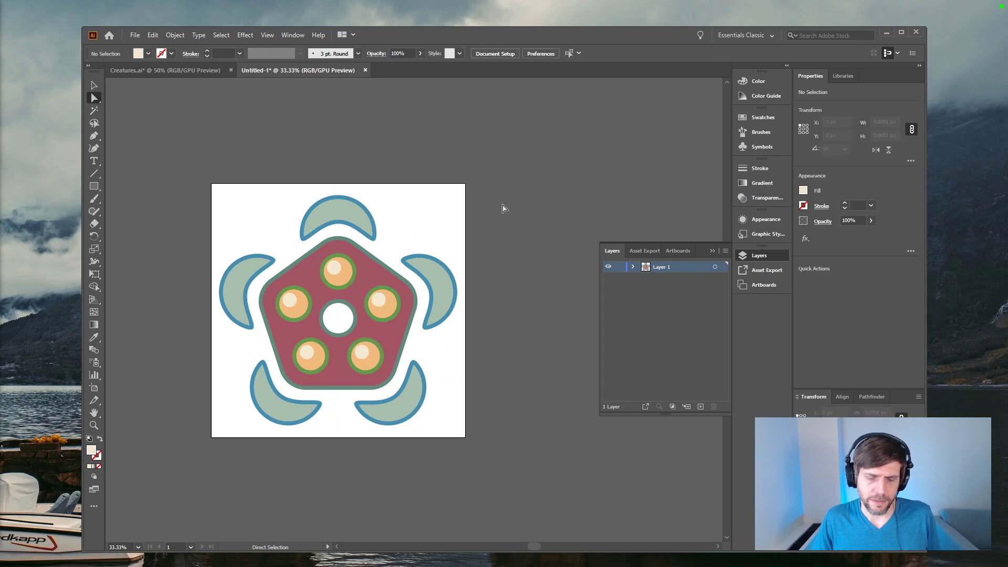
pyautogui.hotkey('ctrl', '+')
pyautogui.moveTo(540, 210); pyautogui.dragTo(606, 205)
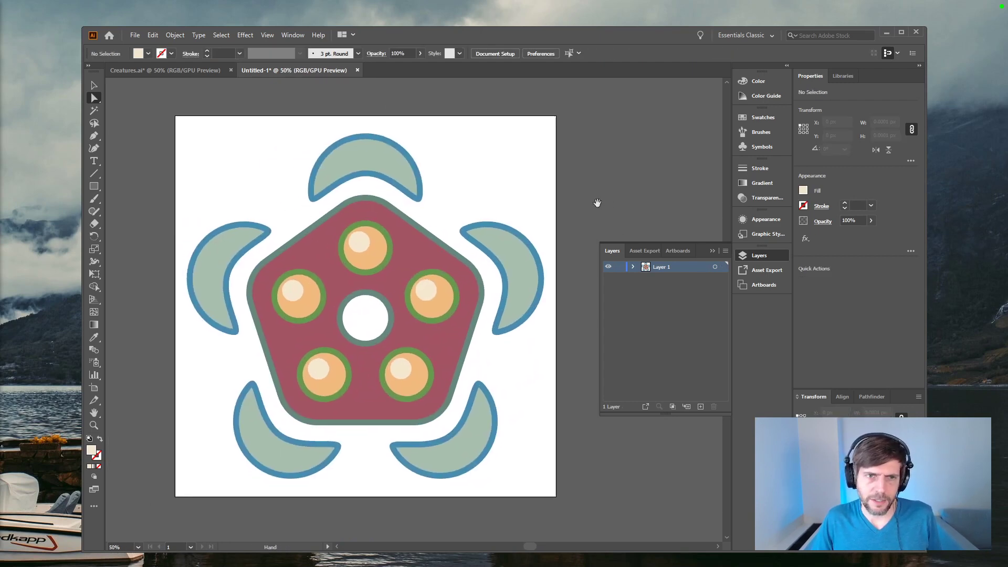
# Step: Delete the pale highlight circles from four of the pentagon's eyes, keeping only the topmost eye's highlight
pyautogui.click(427, 293)
pyautogui.press('Delete')
pyautogui.click(292, 290)
pyautogui.press('Delete')
pyautogui.press('Delete')
pyautogui.click(402, 370)
pyautogui.press('Delete')
# Step: Try to align the top eye's highlight and outer circle at their vertical centres
pyautogui.click(361, 252)
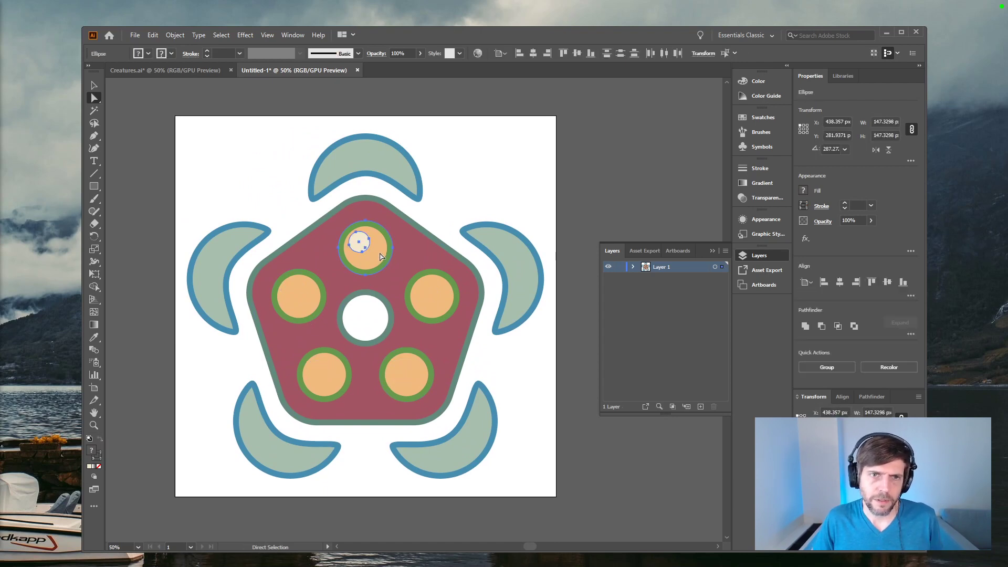
pyautogui.click(577, 53)
pyautogui.hotkey('ctrl', 'z')
# Step: Centre the pale highlight horizontally and vertically inside the top eye, using the outer circle as the alignment reference
pyautogui.click(618, 153)
pyautogui.click(361, 242)
pyautogui.press('v')
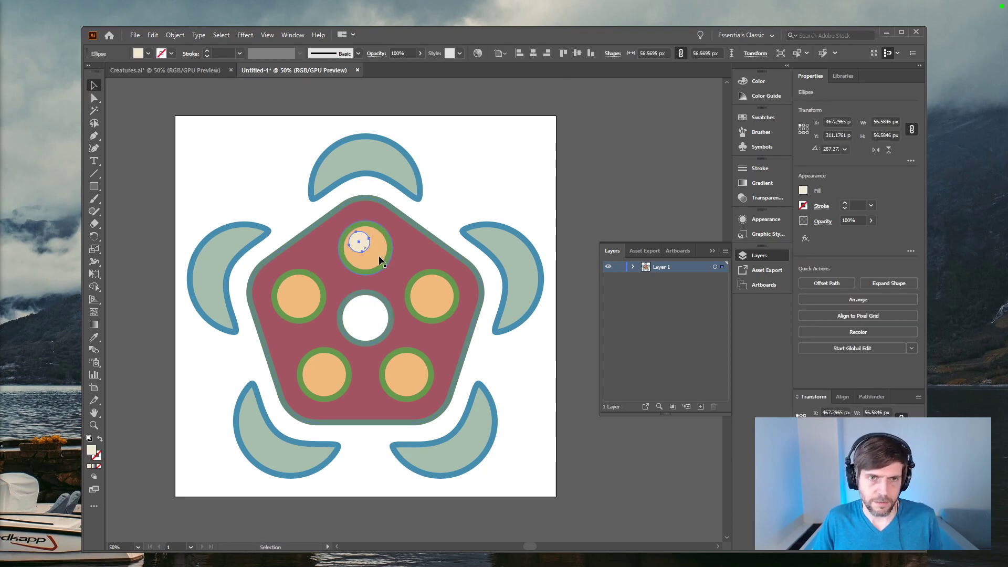
pyautogui.click(604, 185)
pyautogui.click(373, 252)
pyautogui.click(556, 200)
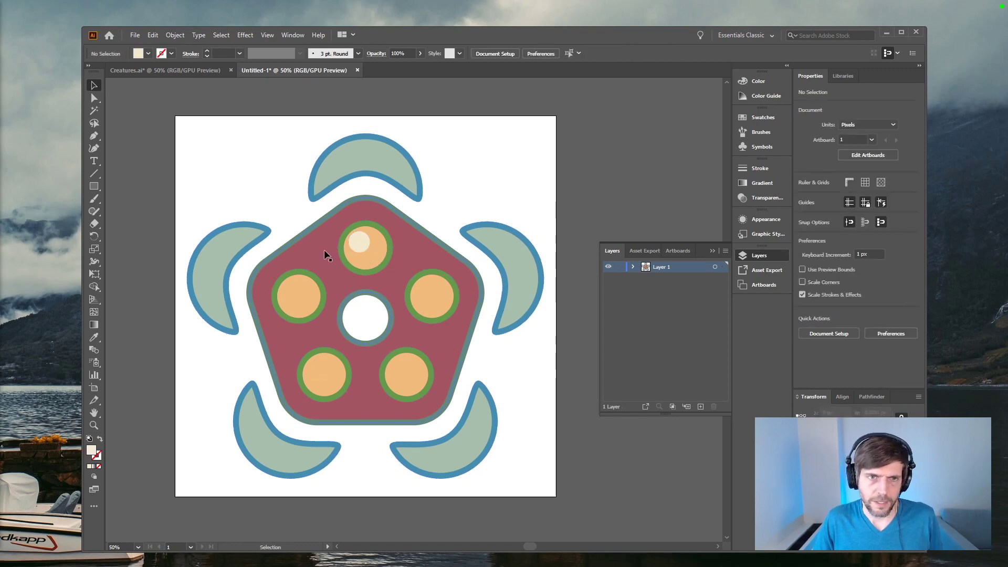
pyautogui.click(367, 249)
pyautogui.keyDown('shift'); pyautogui.click(380, 254); pyautogui.keyUp('shift')
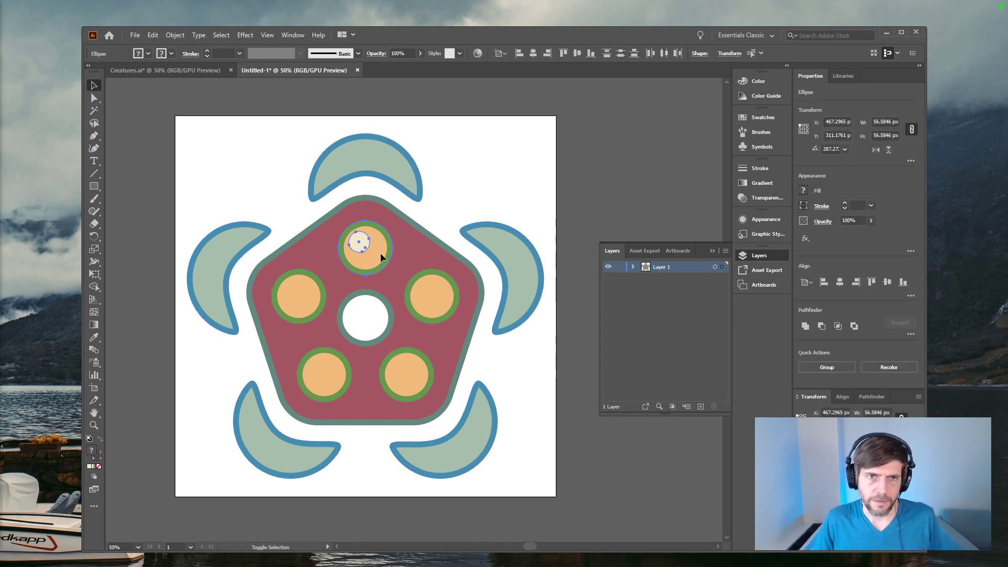
pyautogui.click(537, 55)
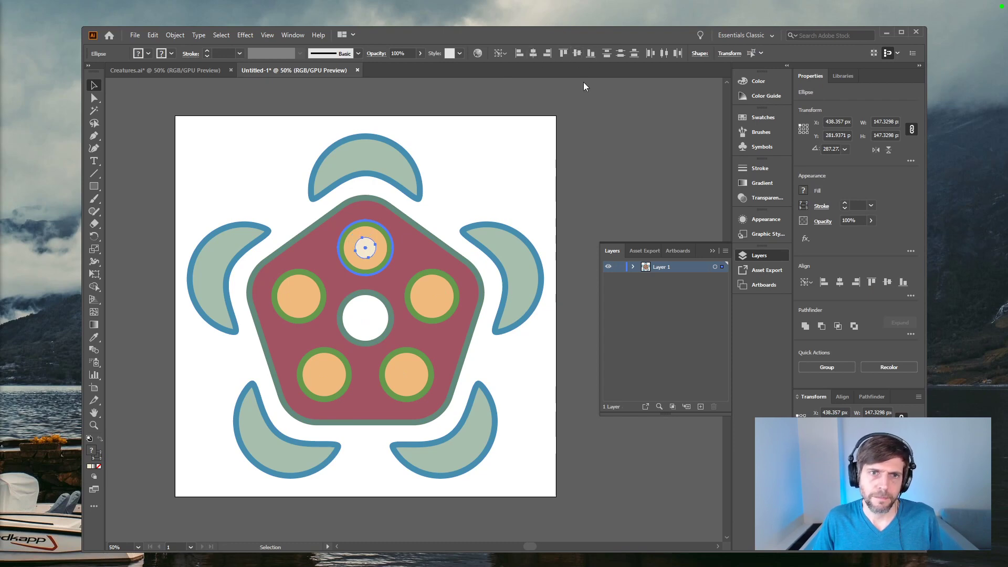
pyautogui.press('r')
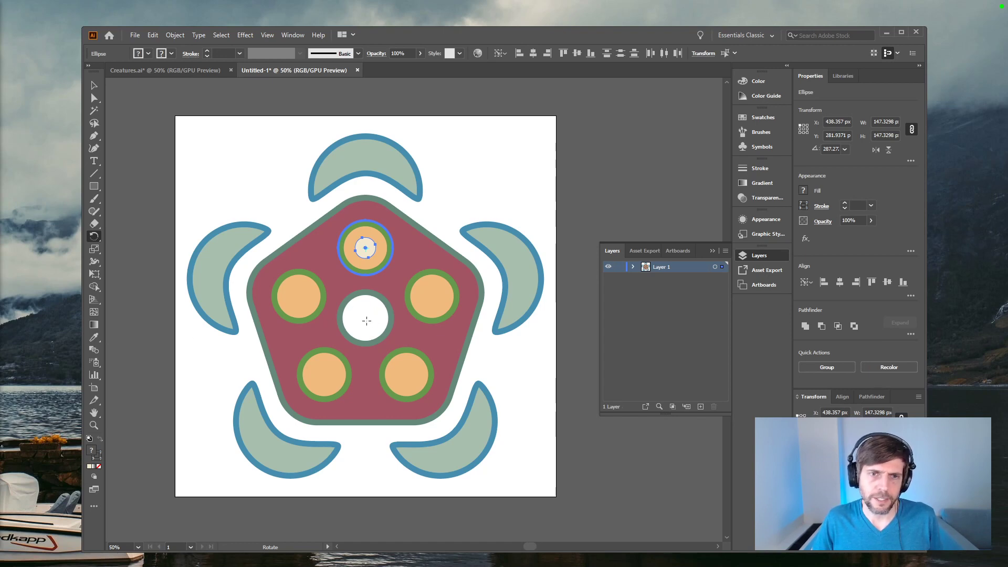
pyautogui.press('v')
pyautogui.click(609, 171)
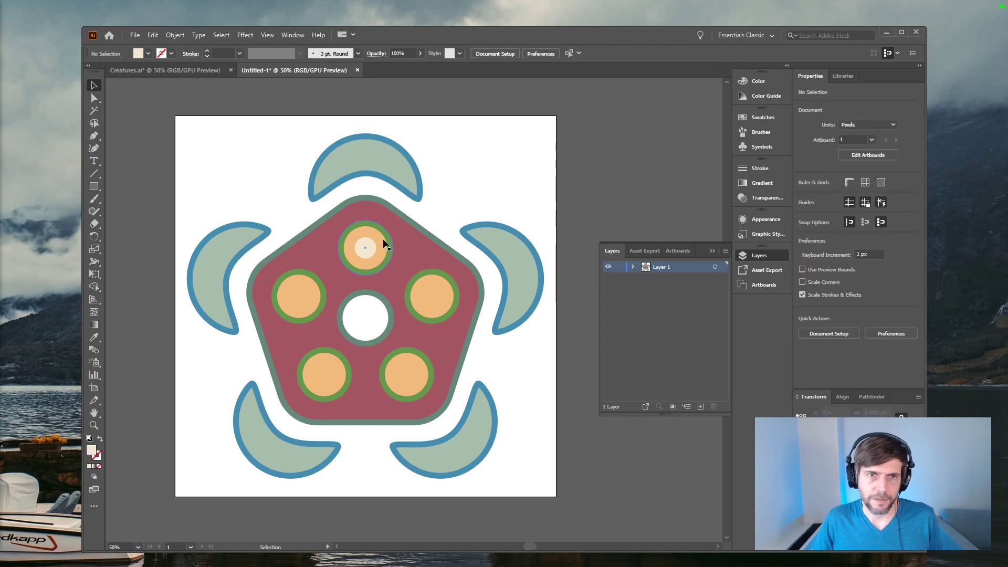
# Step: Copy the pale highlight circle onto the other four eyes and centre the upper-left copy within its eye
pyautogui.moveTo(367, 253); pyautogui.dragTo(306, 304)
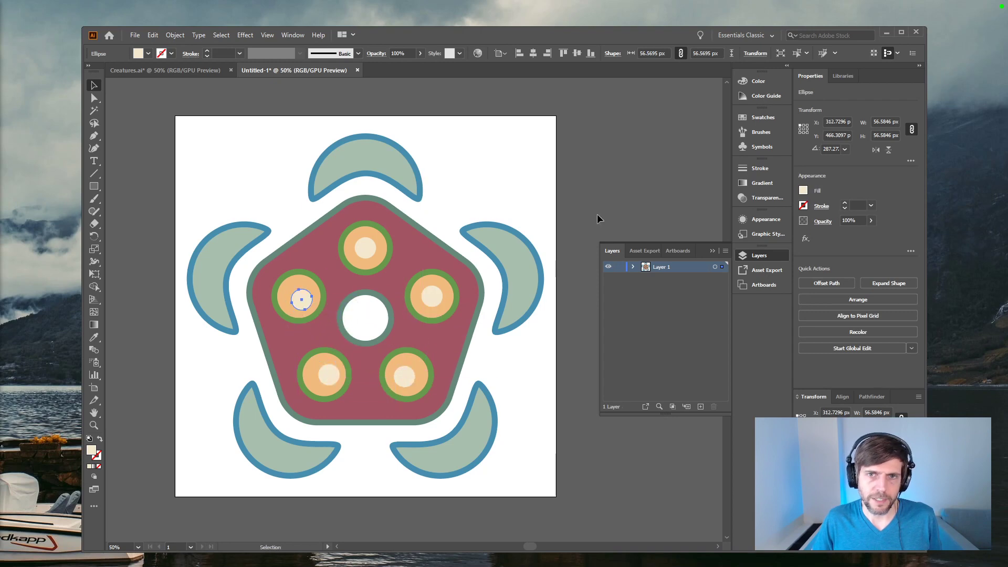
pyautogui.click(591, 226)
pyautogui.click(299, 306)
pyautogui.keyDown('shift'); pyautogui.click(292, 283); pyautogui.keyUp('shift')
pyautogui.click(292, 284)
pyautogui.click(533, 53)
pyautogui.click(577, 53)
pyautogui.click(602, 184)
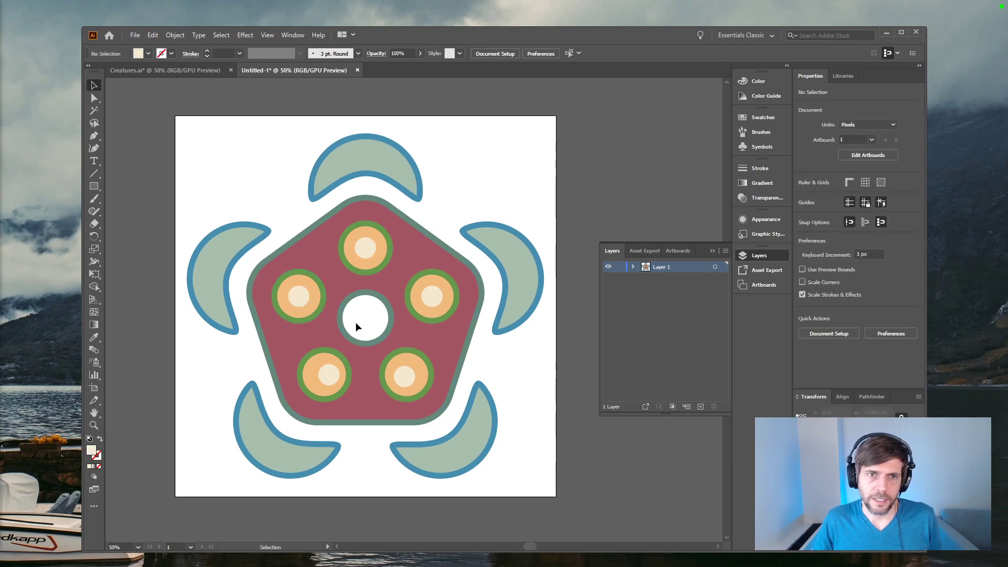
# Step: Centre the highlight within the upper-right eye, keeping the eye's outer circle as the alignment reference
pyautogui.click(428, 294)
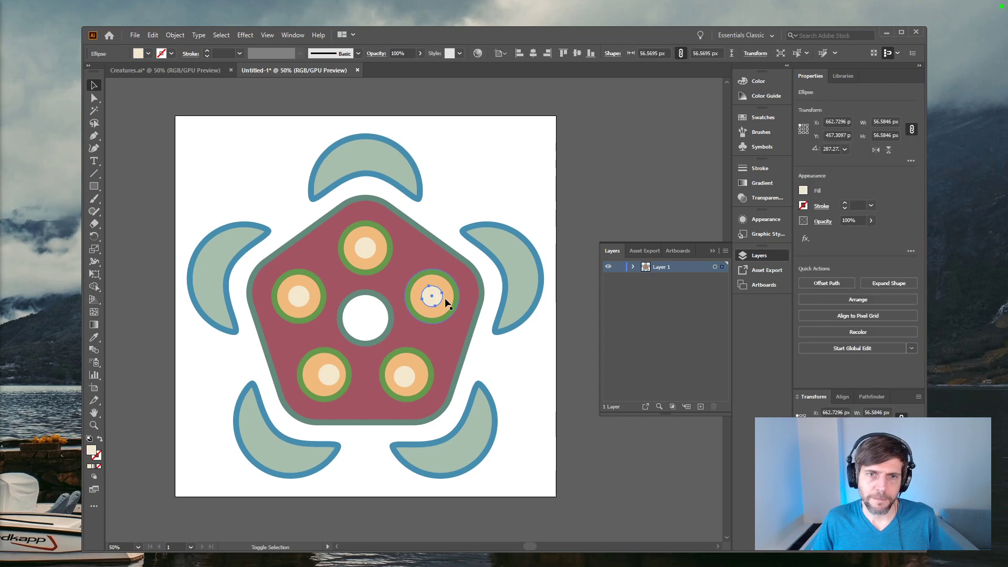
pyautogui.doubleClick(447, 298)
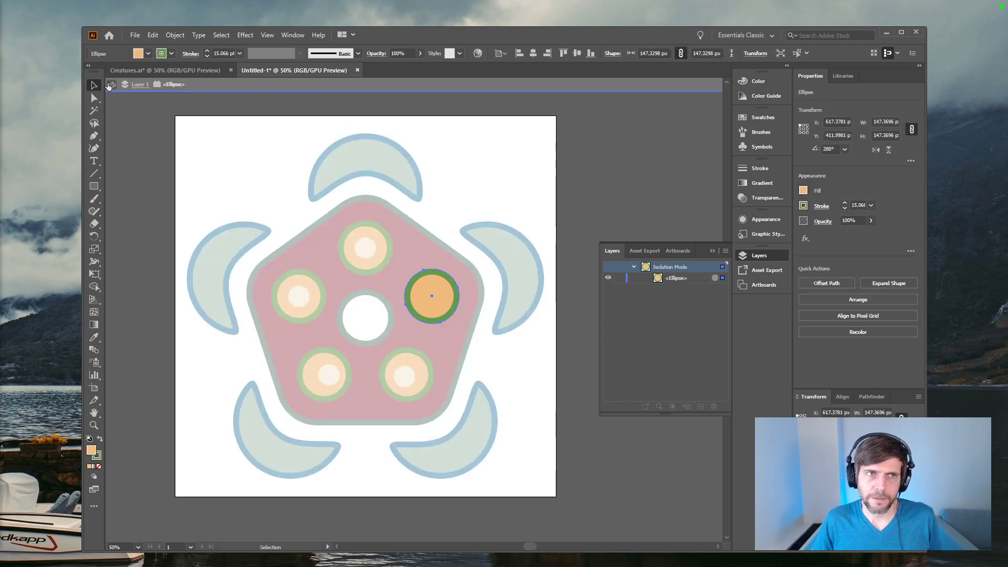
pyautogui.click(109, 85)
pyautogui.click(428, 303)
pyautogui.keyDown('shift'); pyautogui.click(445, 309); pyautogui.keyUp('shift')
pyautogui.click(446, 309)
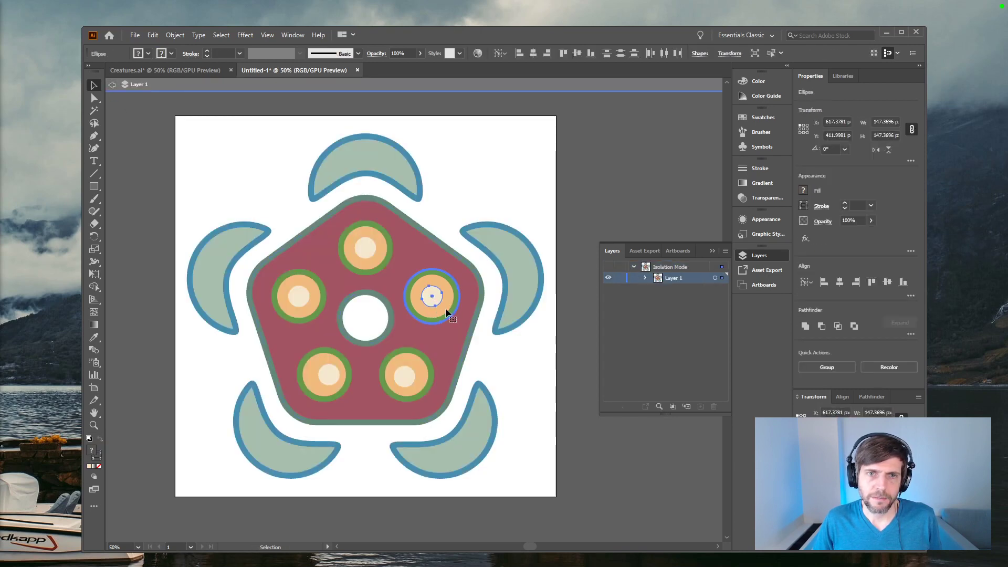
pyautogui.click(497, 263)
# Step: Centre the highlight horizontally and vertically within the lower-right eye's outer circle
pyautogui.click(402, 381)
pyautogui.doubleClick(424, 376)
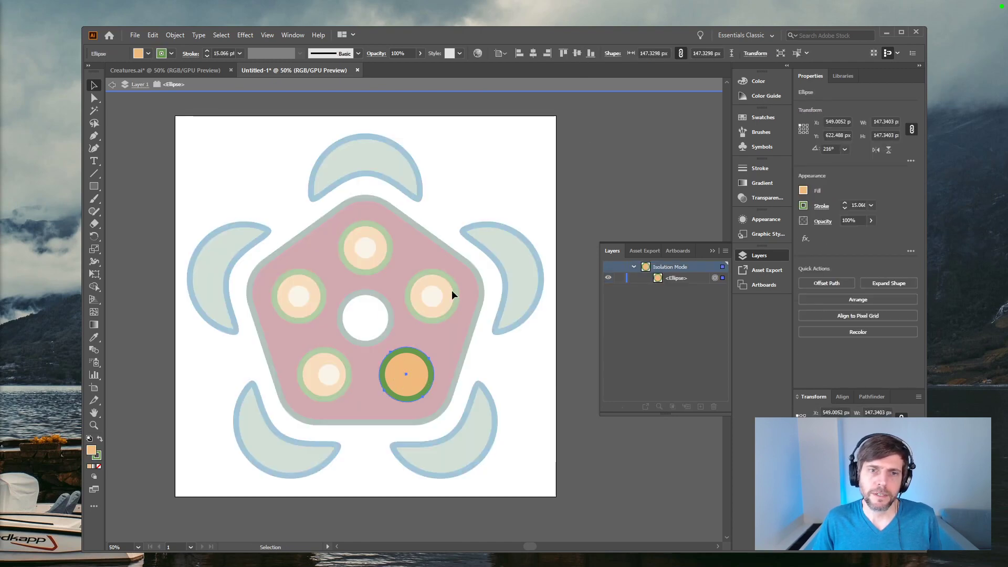
pyautogui.click(112, 85)
pyautogui.click(408, 384)
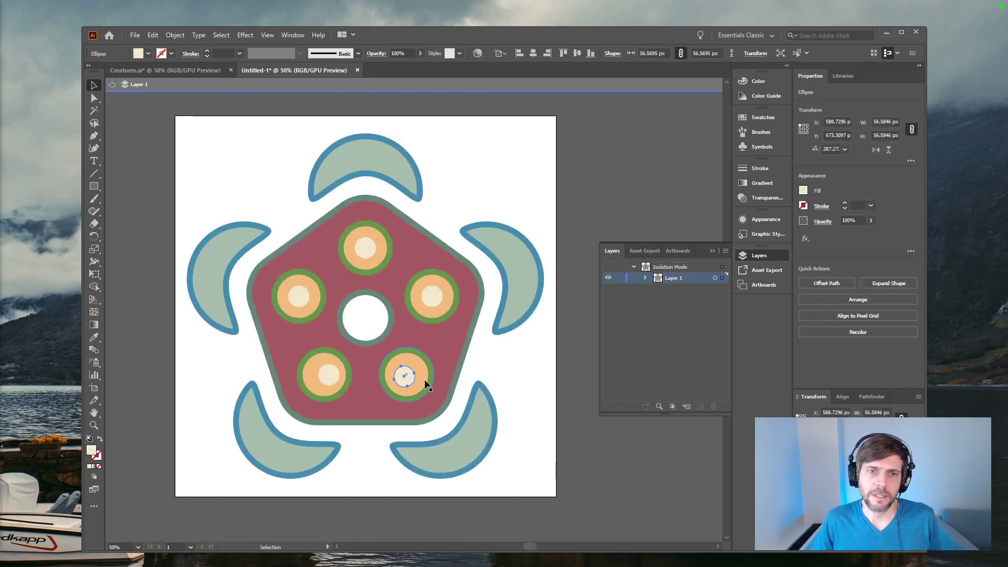
pyautogui.doubleClick(421, 376)
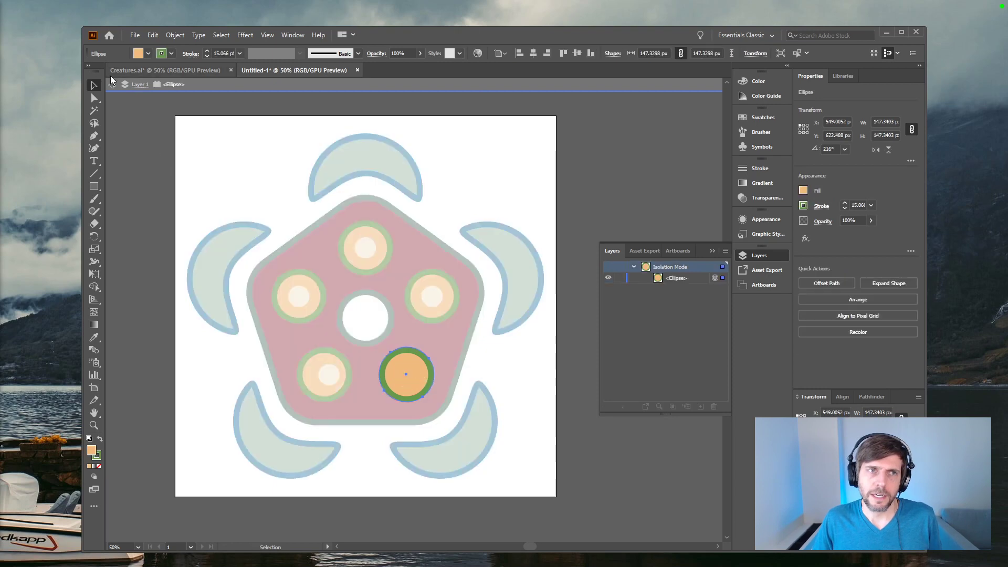
pyautogui.click(111, 84)
pyautogui.click(408, 380)
pyautogui.keyDown('shift'); pyautogui.click(423, 378); pyautogui.keyUp('shift')
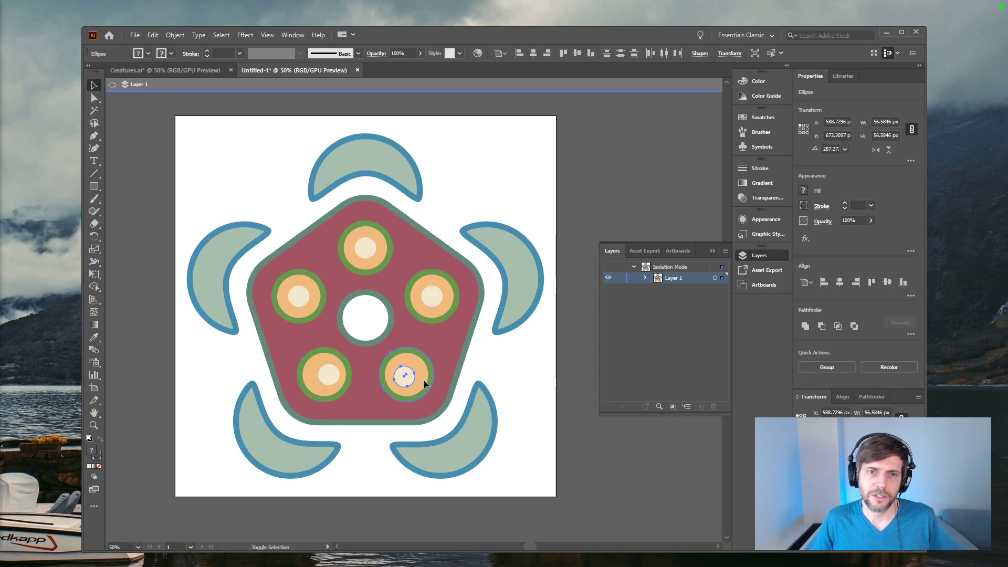
pyautogui.click(536, 54)
pyautogui.click(580, 53)
pyautogui.click(568, 226)
# Step: Centre the highlight within the lower-left eye's outer circle
pyautogui.click(330, 375)
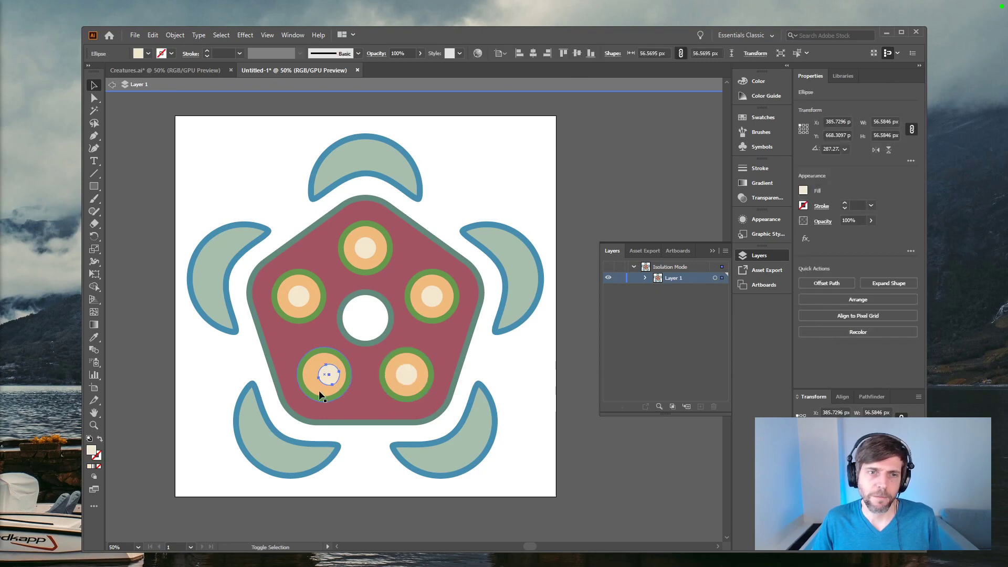
pyautogui.keyDown('shift'); pyautogui.click(318, 391); pyautogui.keyUp('shift')
pyautogui.click(533, 53)
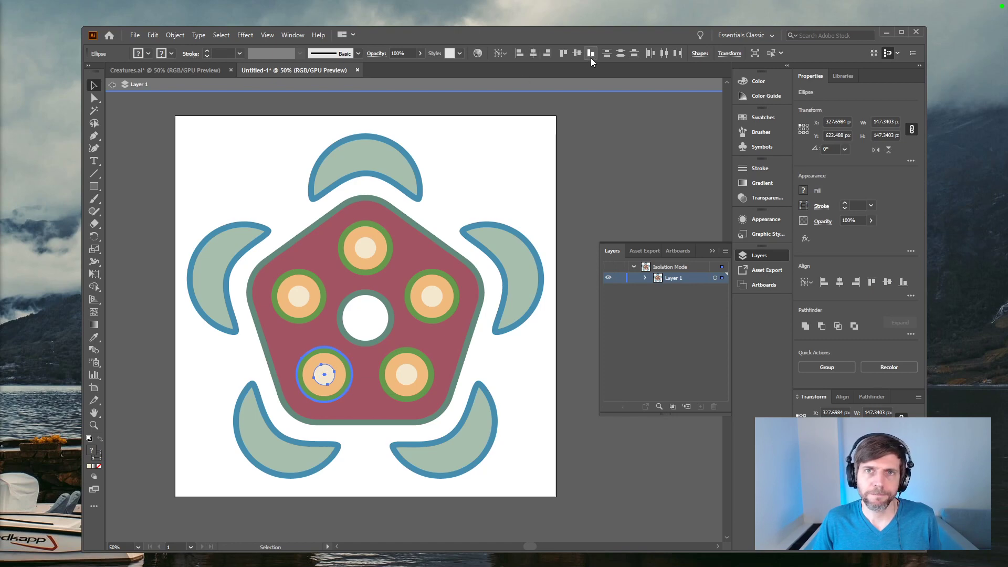
pyautogui.click(593, 93)
# Step: Convert the strokes of all the crescents and eye circles into filled shapes
pyautogui.press('a')
pyautogui.hotkey('ctrl', '-')
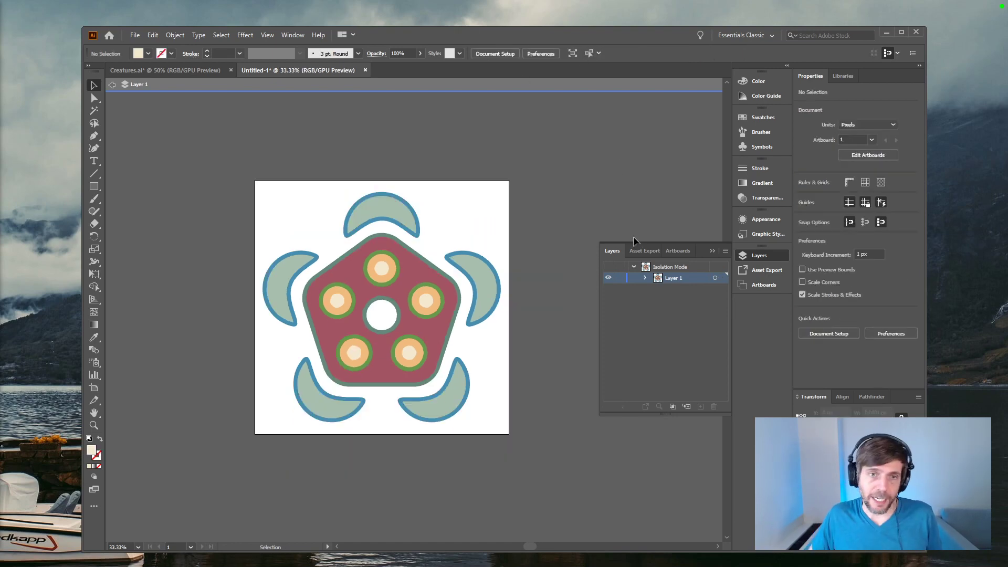
pyautogui.hotkey('ctrl', '+')
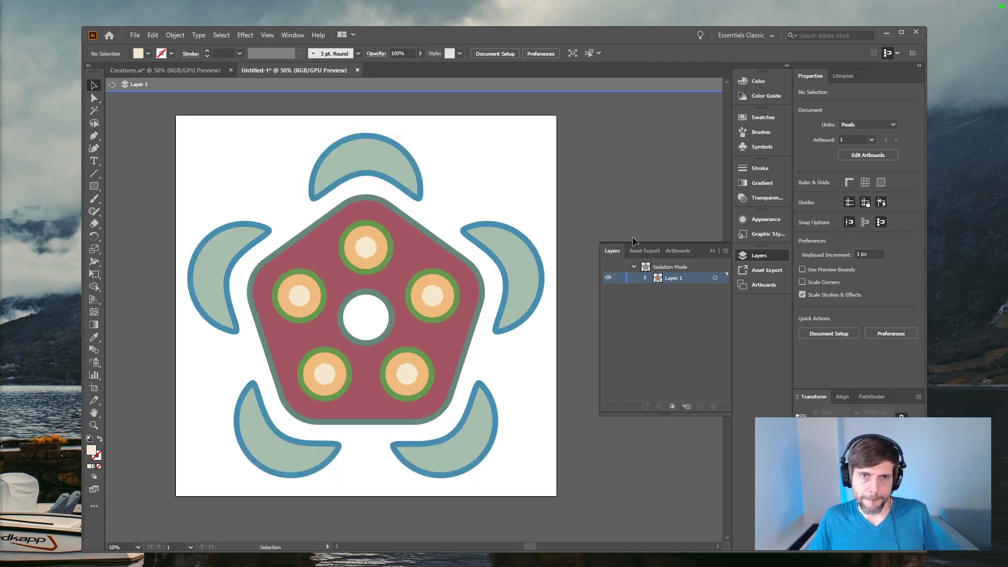
pyautogui.moveTo(599, 118); pyautogui.dragTo(168, 501)
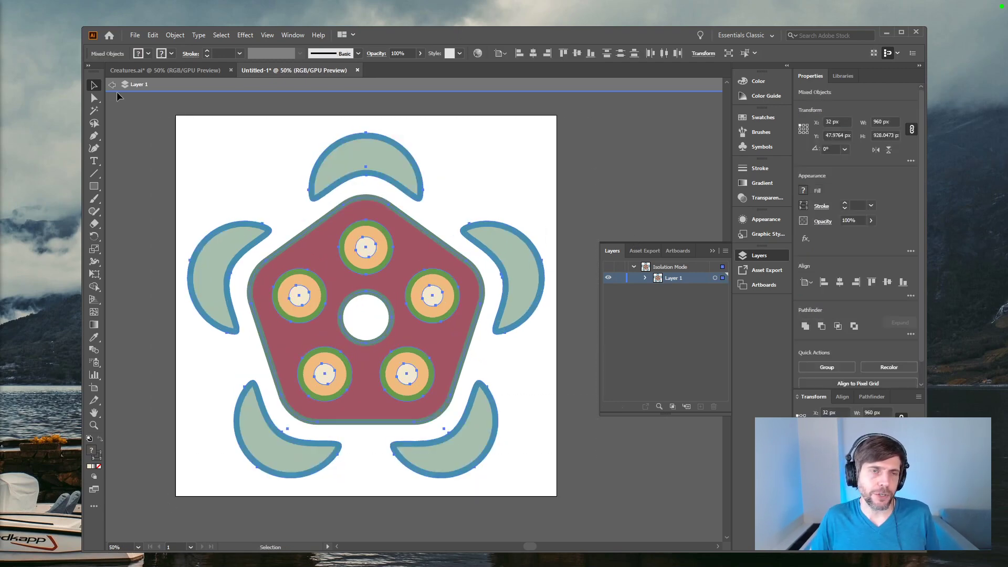
pyautogui.click(136, 36)
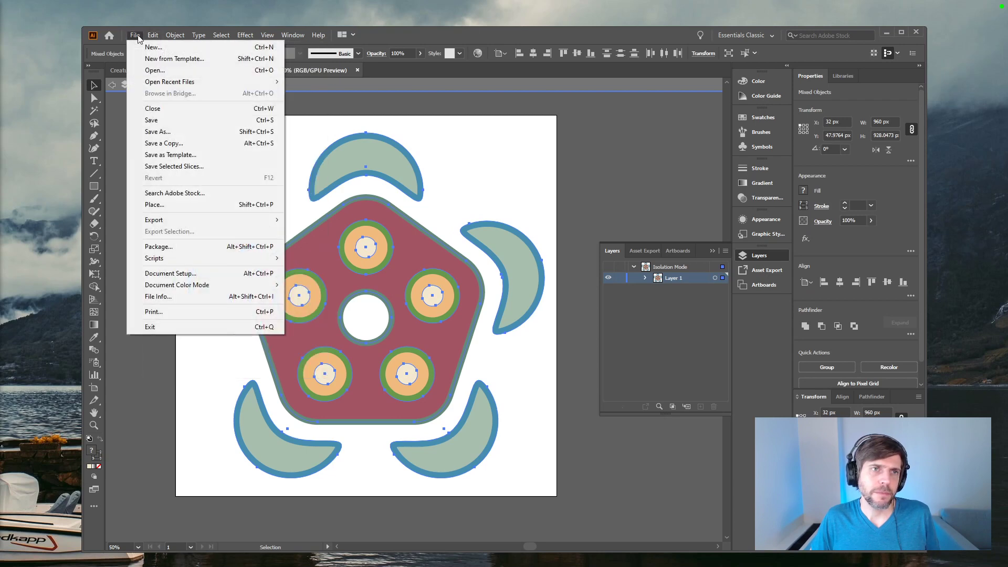
pyautogui.moveTo(151, 35)
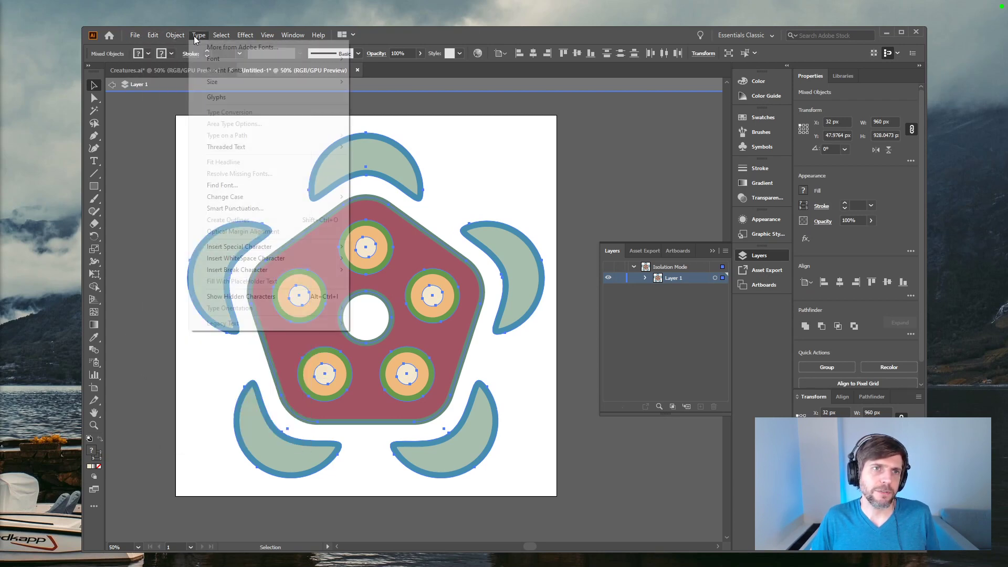
pyautogui.click(198, 171)
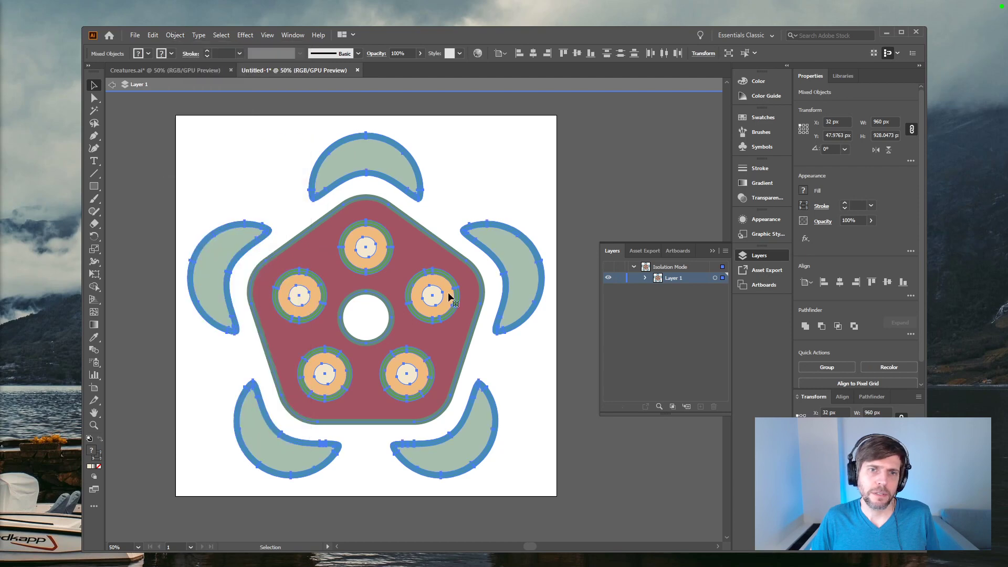
# Step: Ungroup the expanded crescents and eyes into separate fill and outline shapes
pyautogui.click(585, 212)
pyautogui.click(481, 229)
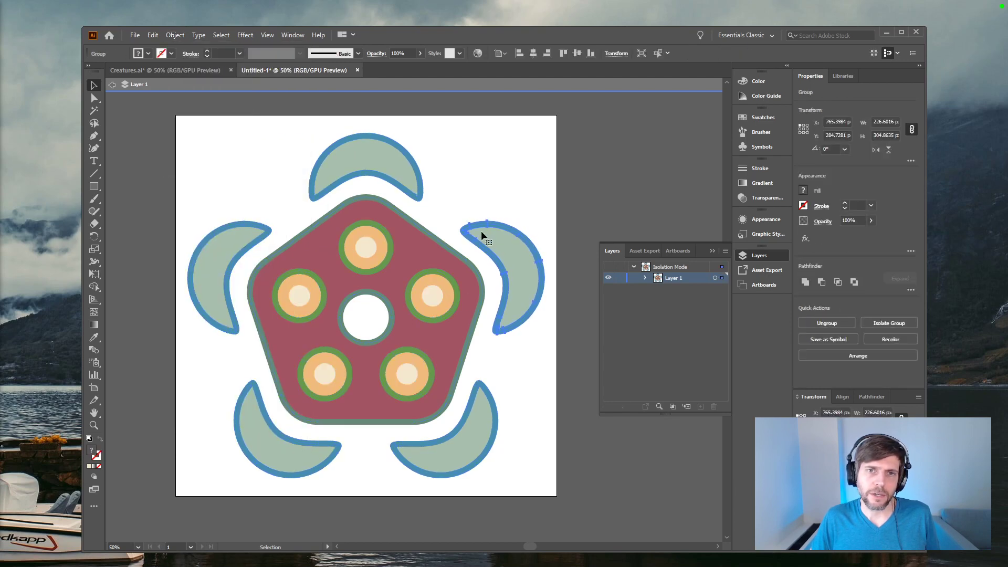
pyautogui.hotkey('ctrl', 'a')
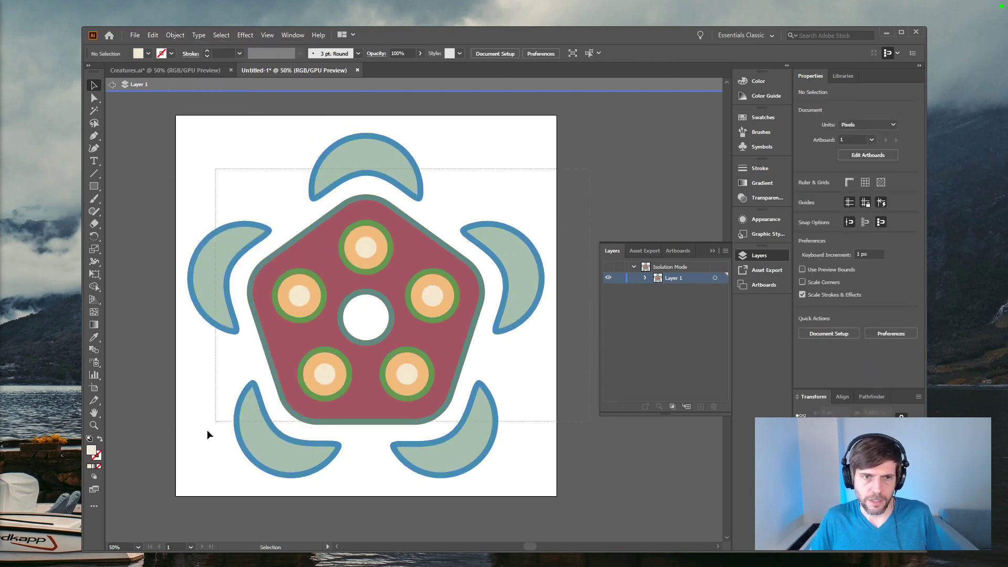
pyautogui.click(158, 370)
# Step: Examine the crescents' separated outlines and fills and the pentagon body by selecting them one after another
pyautogui.click(238, 330)
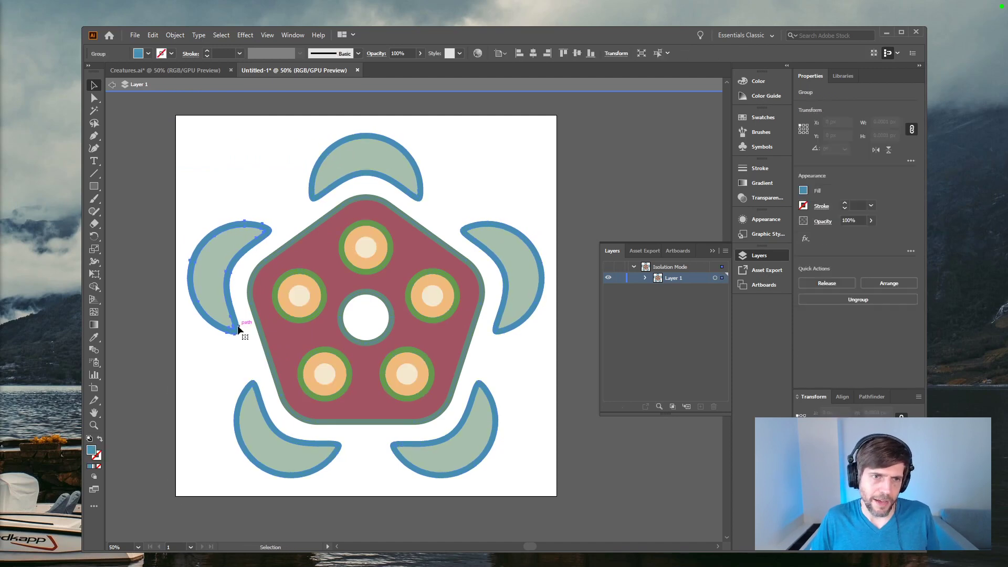
pyautogui.click(292, 450)
pyautogui.click(475, 398)
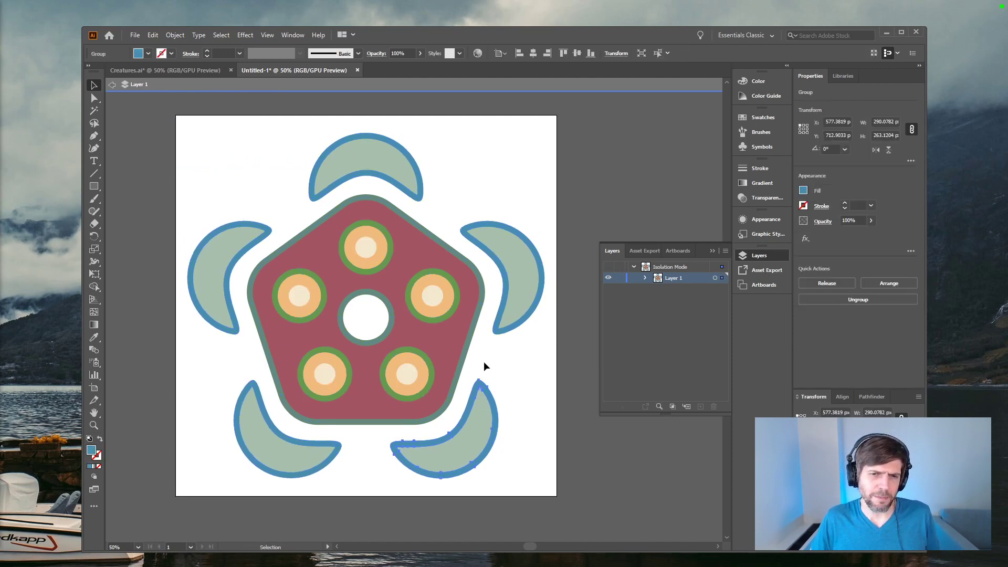
pyautogui.click(506, 277)
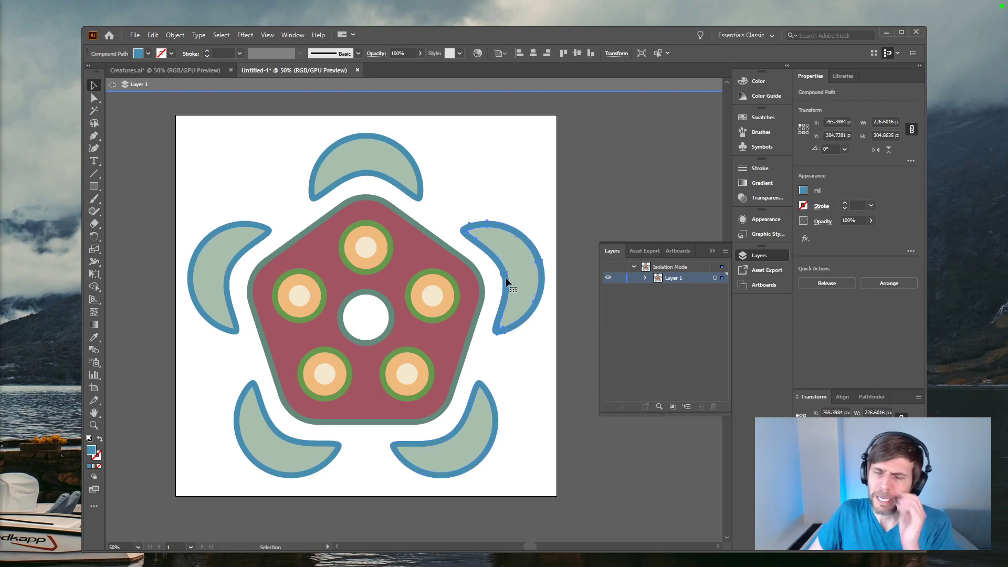
pyautogui.click(422, 198)
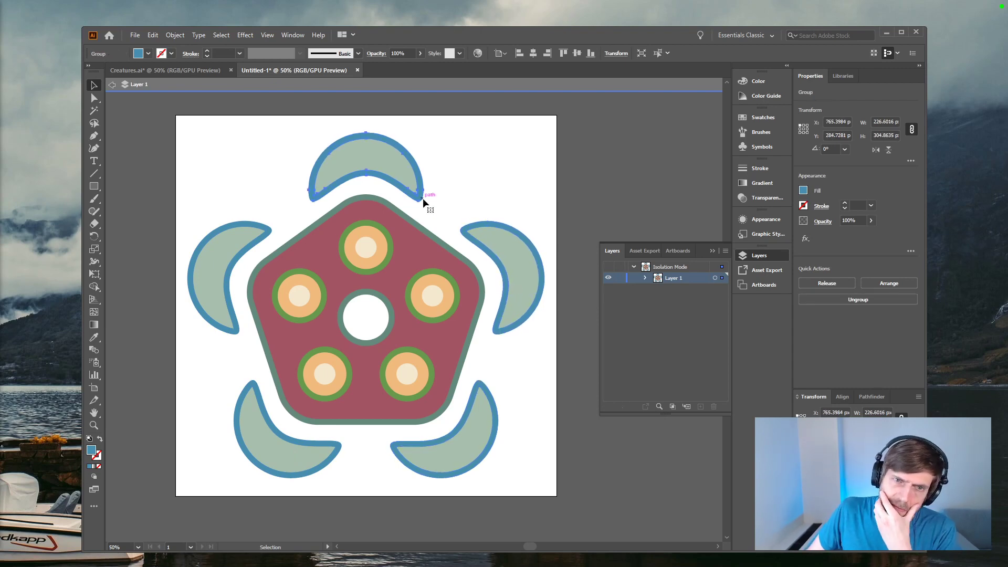
pyautogui.click(495, 177)
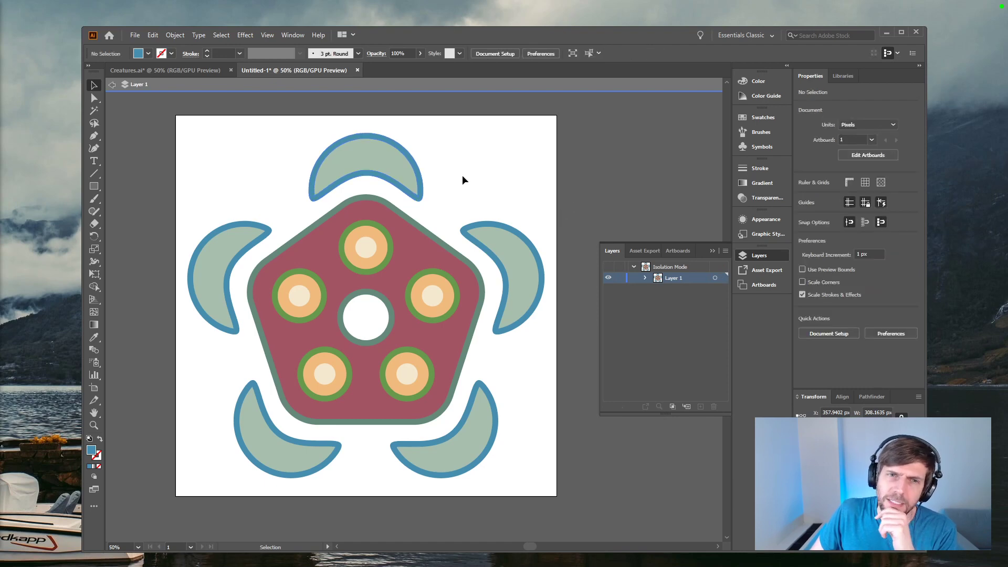
pyautogui.click(407, 171)
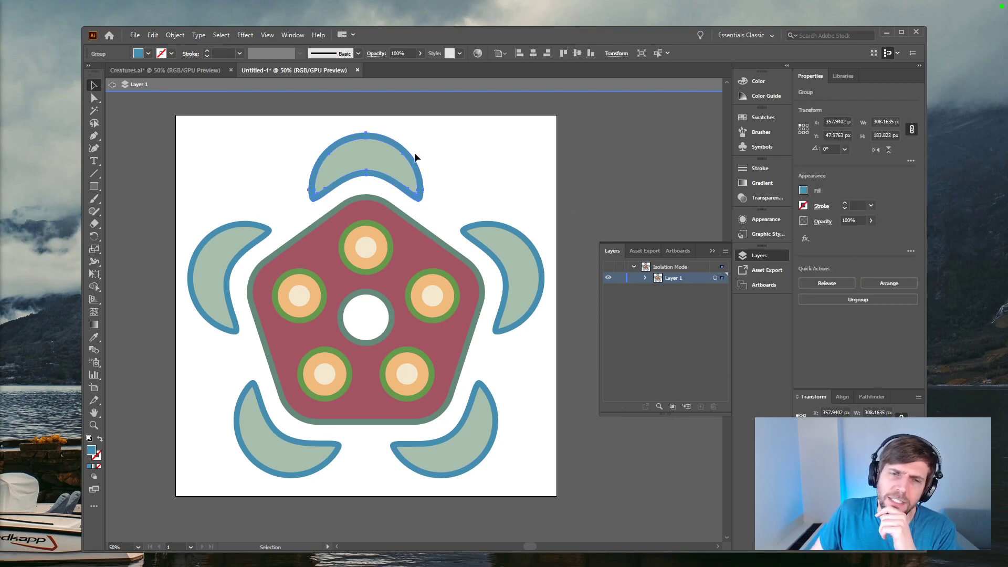
pyautogui.click(388, 308)
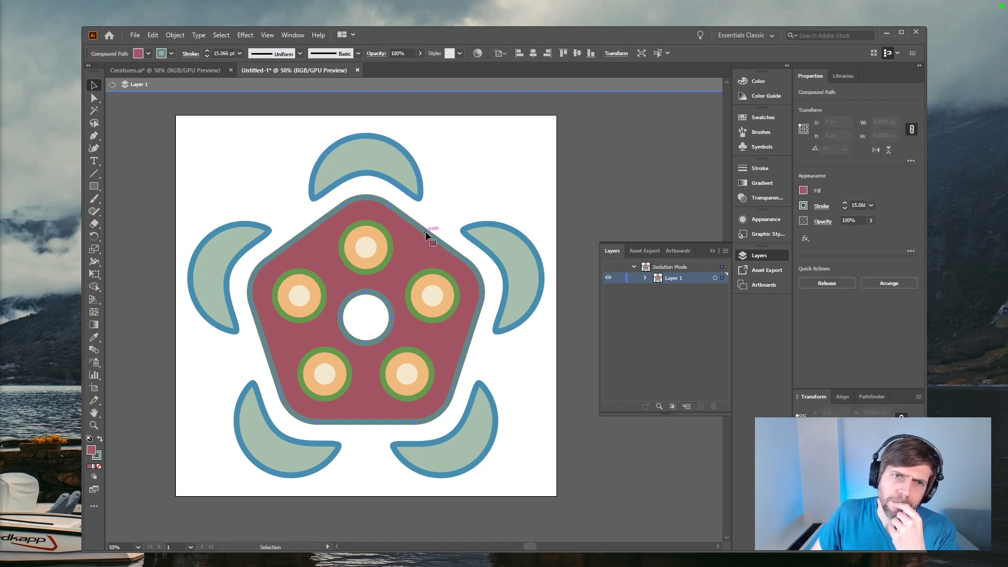
pyautogui.click(411, 161)
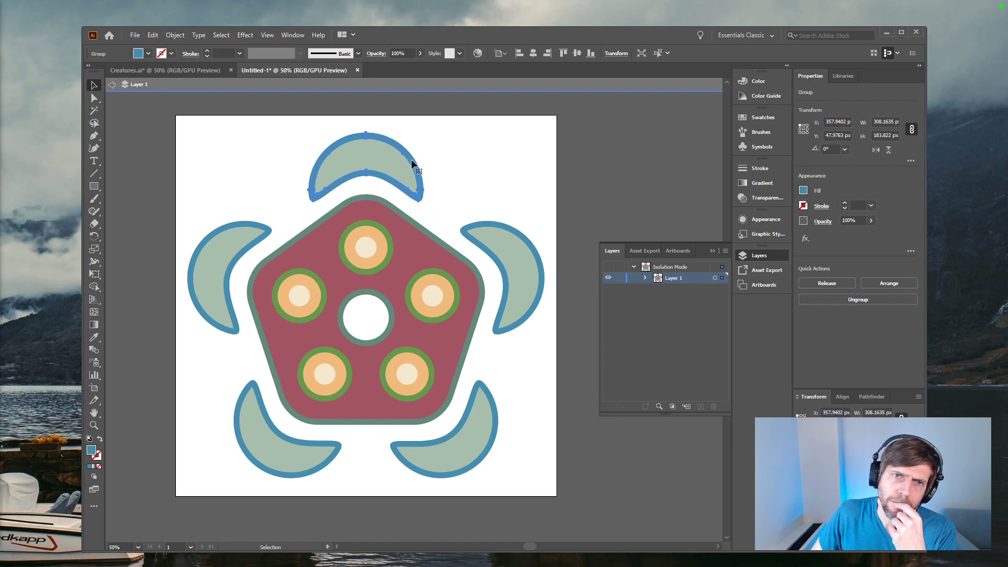
pyautogui.click(400, 162)
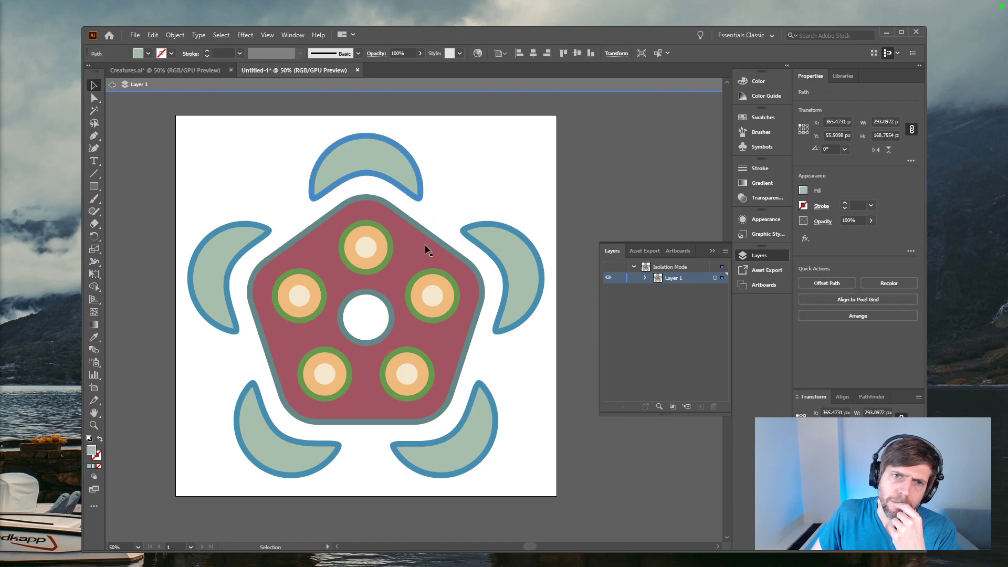
# Step: Try moving the pentagon body away from its eyes to check whether its outline and fill are separate
pyautogui.click(427, 230)
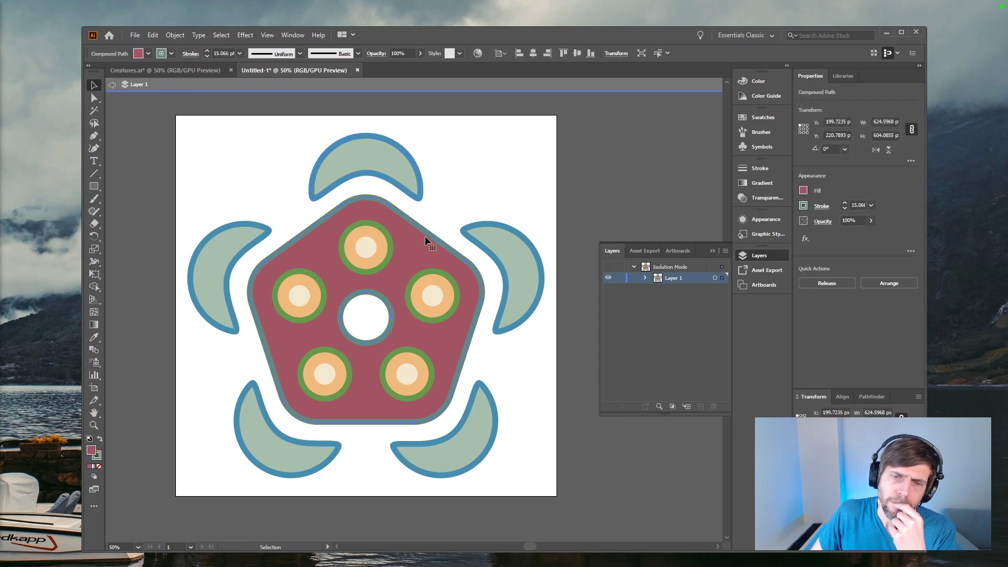
pyautogui.keyDown('alt'); pyautogui.scroll(3, 424, 235); pyautogui.keyUp('alt')
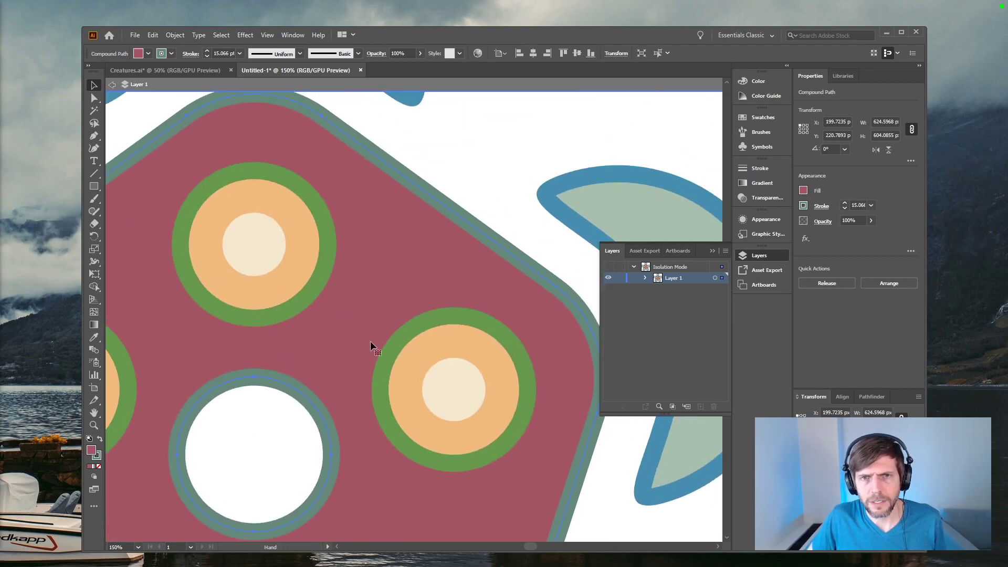
pyautogui.click(471, 193)
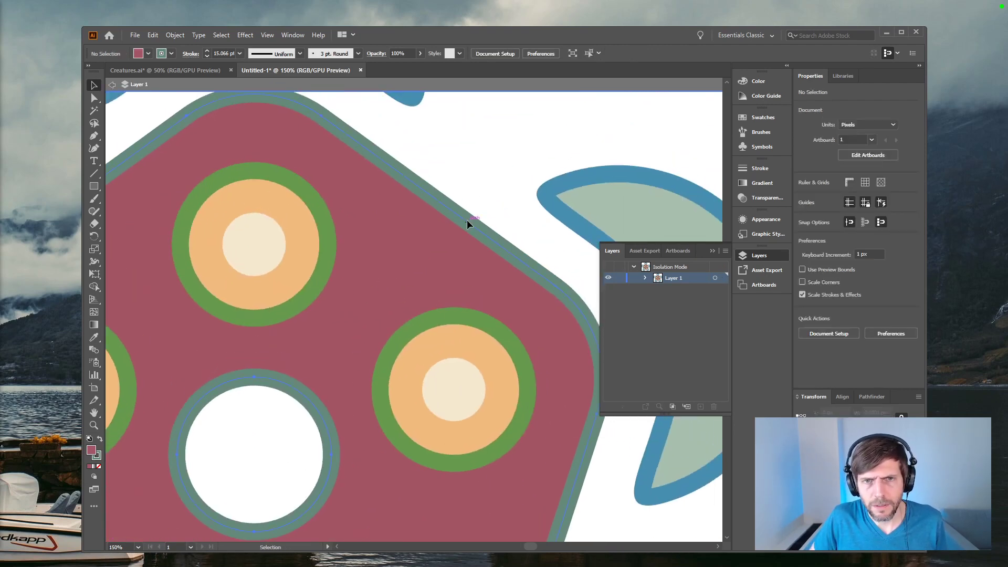
pyautogui.click(465, 229)
pyautogui.click(455, 193)
pyautogui.moveTo(340, 284); pyautogui.dragTo(296, 330)
pyautogui.hotkey('ctrl', 'z')
pyautogui.moveTo(452, 245); pyautogui.dragTo(395, 300)
pyautogui.hotkey('ctrl', 'z')
pyautogui.keyDown('alt'); pyautogui.scroll(-3, 516, 265); pyautogui.keyUp('alt')
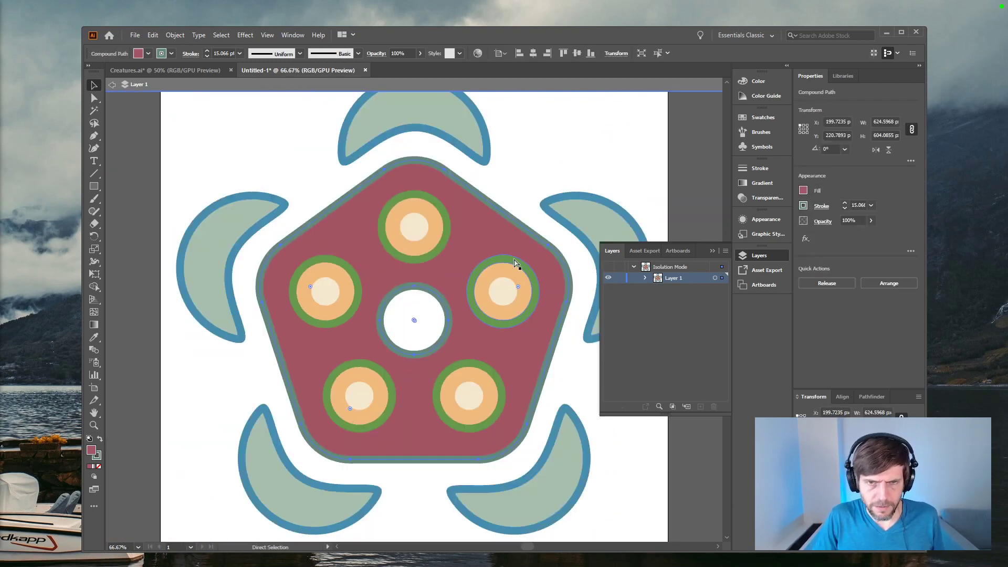
# Step: Try pulling the pentagon body outward from each of its five corners, undoing every move
pyautogui.click(443, 171)
pyautogui.moveTo(443, 167); pyautogui.dragTo(501, 152)
pyautogui.hotkey('ctrl', 'z')
pyautogui.moveTo(581, 258); pyautogui.dragTo(568, 209)
pyautogui.hotkey('ctrl', 'z')
pyautogui.moveTo(531, 419); pyautogui.dragTo(557, 375)
pyautogui.hotkey('ctrl', 'z')
pyautogui.moveTo(326, 439); pyautogui.dragTo(291, 421)
pyautogui.hotkey('ctrl', 'z')
pyautogui.moveTo(263, 279); pyautogui.dragTo(233, 272)
pyautogui.hotkey('ctrl', 'z')
# Step: Expand the pentagon body's fill and stroke into filled shapes
pyautogui.click(374, 259)
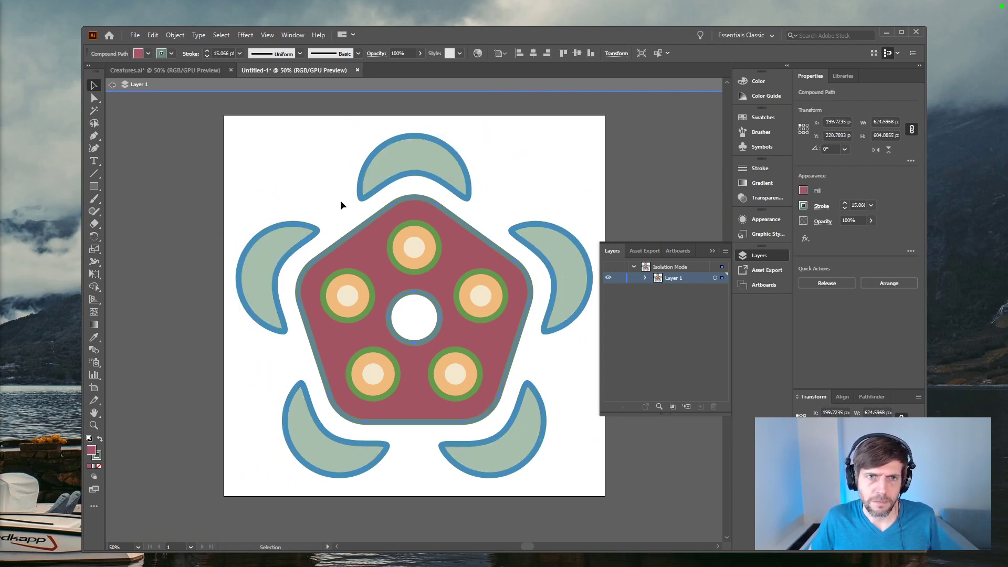
pyautogui.click(175, 34)
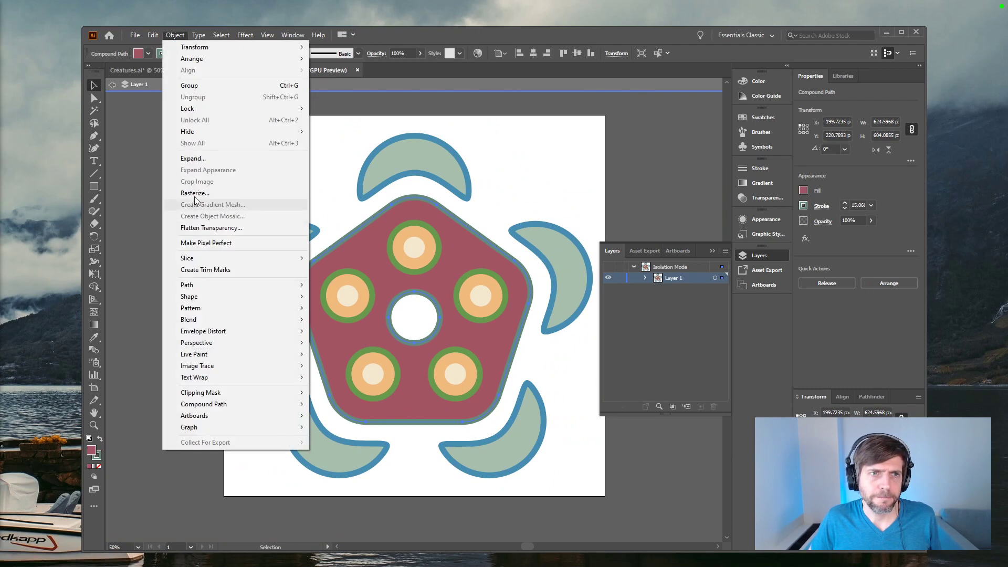
pyautogui.click(198, 159)
pyautogui.click(479, 347)
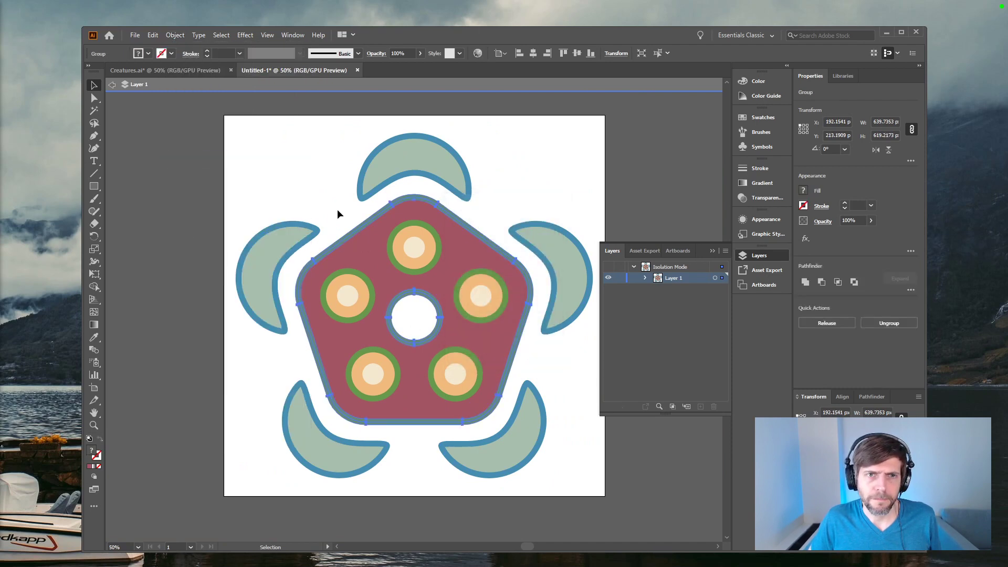
# Step: Try ungrouping the expanded pentagon body and moving its red fill separately from the outline
pyautogui.click(337, 209)
pyautogui.moveTo(374, 257); pyautogui.dragTo(415, 291)
pyautogui.hotkey('ctrl', 'z')
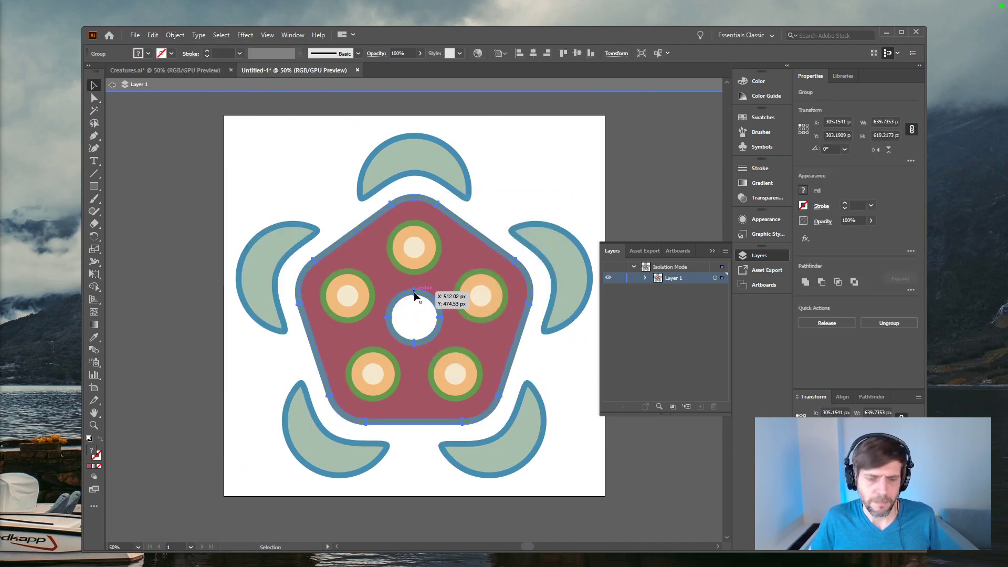
pyautogui.moveTo(383, 244); pyautogui.dragTo(402, 285)
pyautogui.hotkey('ctrl', 'z')
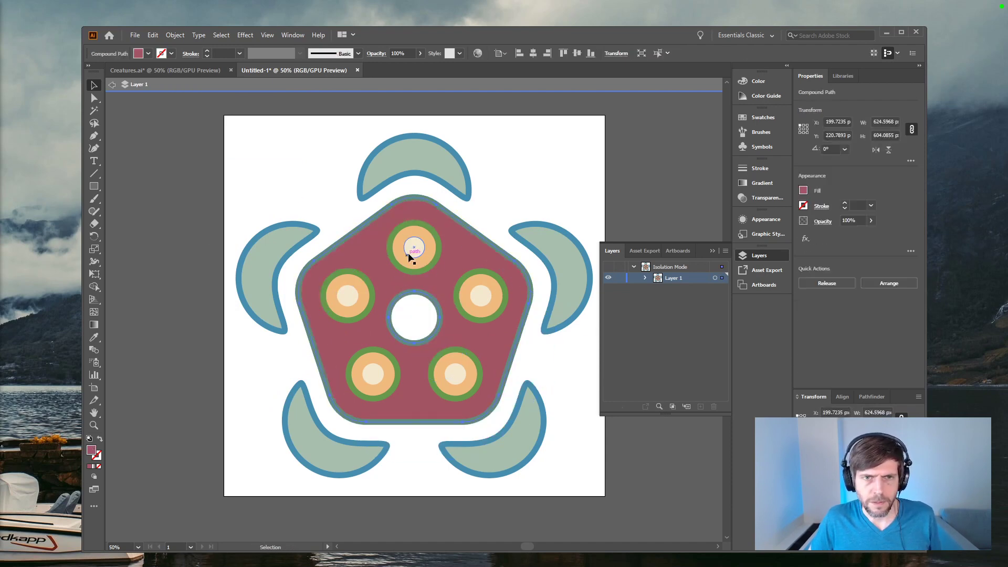
# Step: Try isolating the top eye's orange circle and moving it away from the body
pyautogui.doubleClick(434, 254)
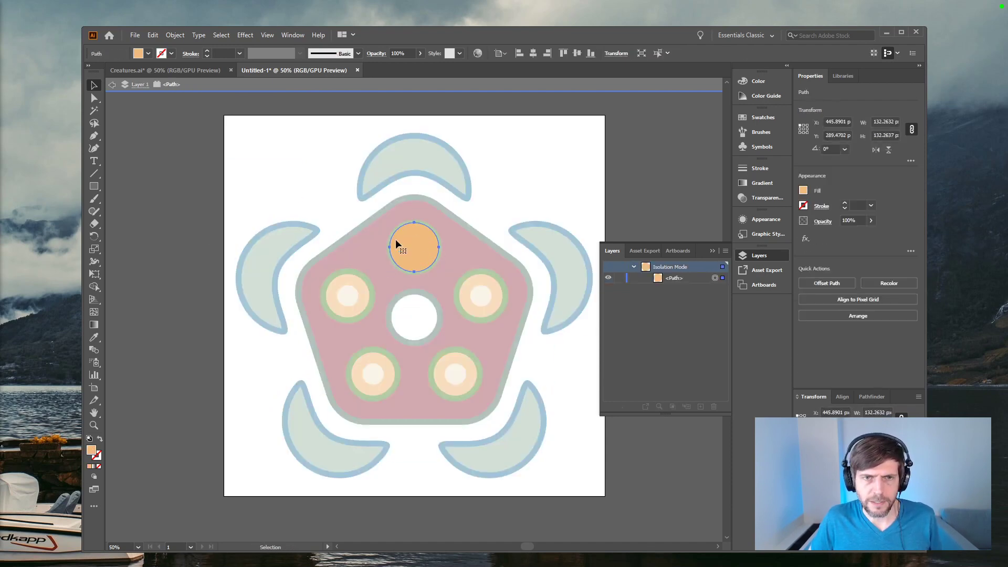
pyautogui.click(111, 84)
pyautogui.moveTo(425, 264); pyautogui.dragTo(549, 192)
pyautogui.hotkey('ctrl', 'z')
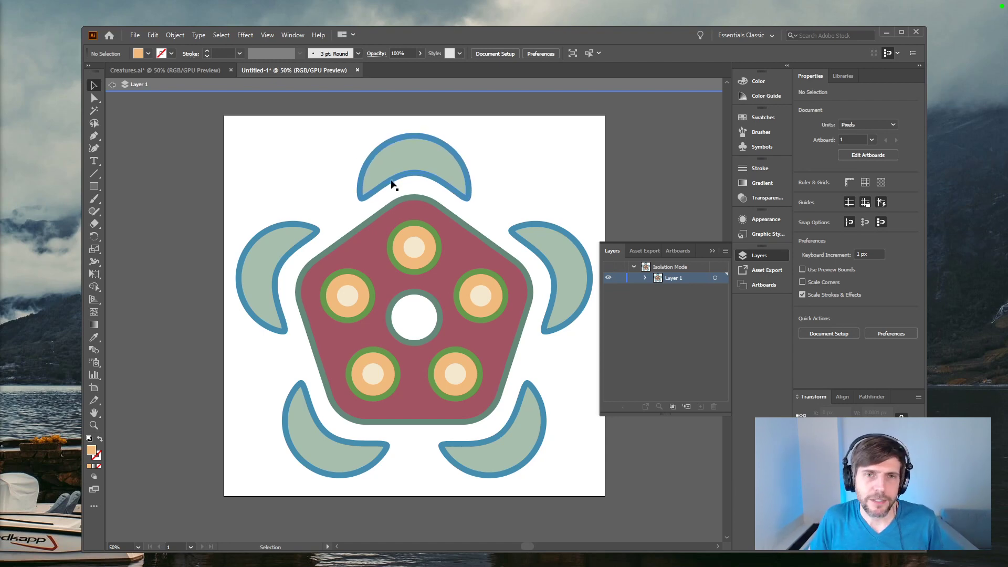
# Step: Inspect the top crescent's anchor points, undo the ungrouping of the pentagon body, and clear the selection
pyautogui.press('s')
pyautogui.press('a')
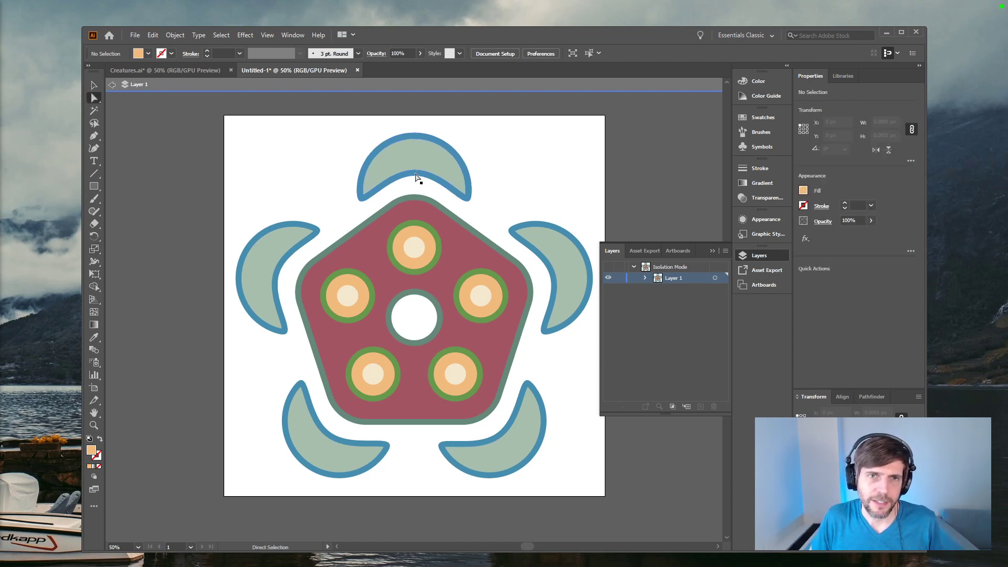
pyautogui.click(411, 170)
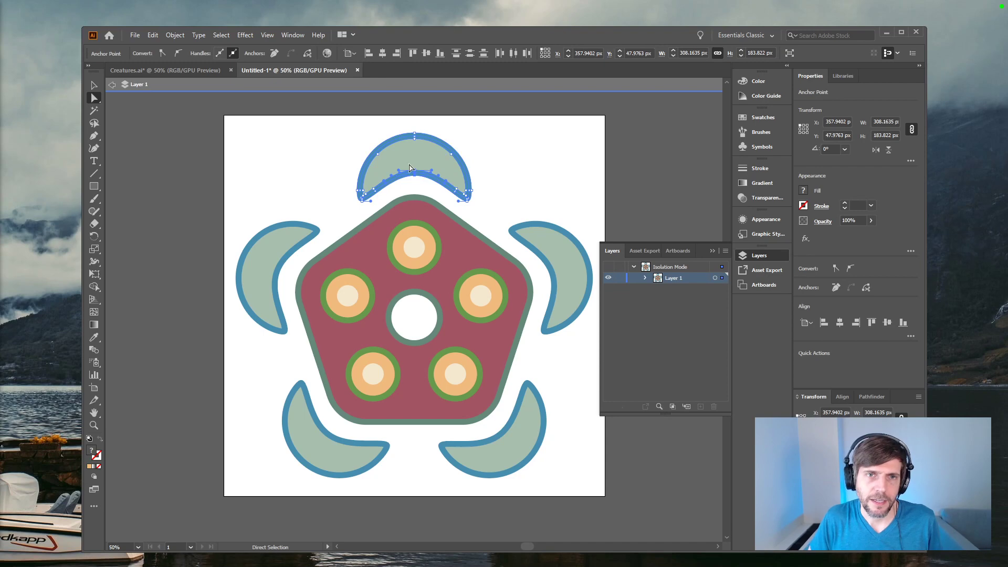
pyautogui.click(574, 185)
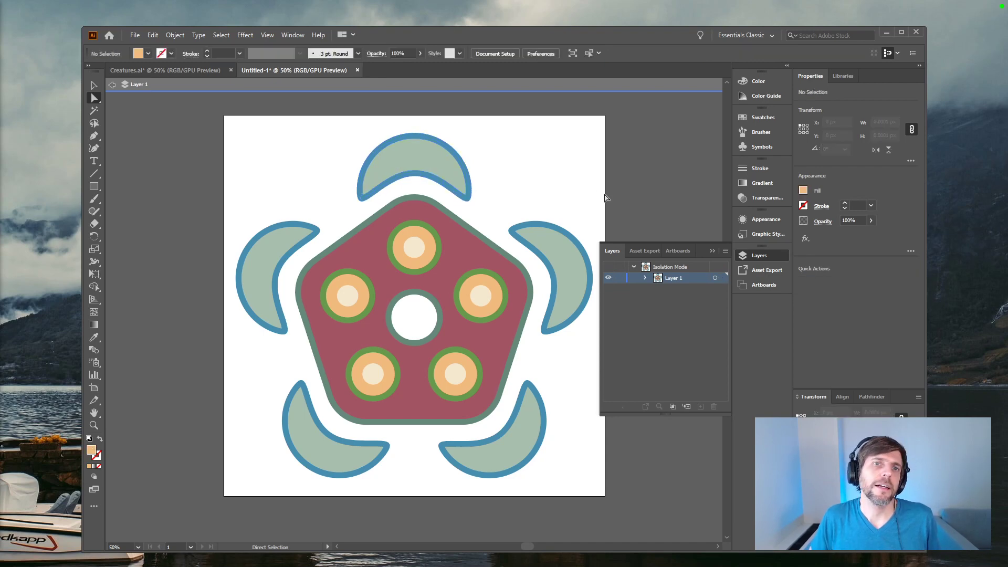
pyautogui.hotkey('ctrl', 'z')
pyautogui.hotkey('ctrl', 'z')
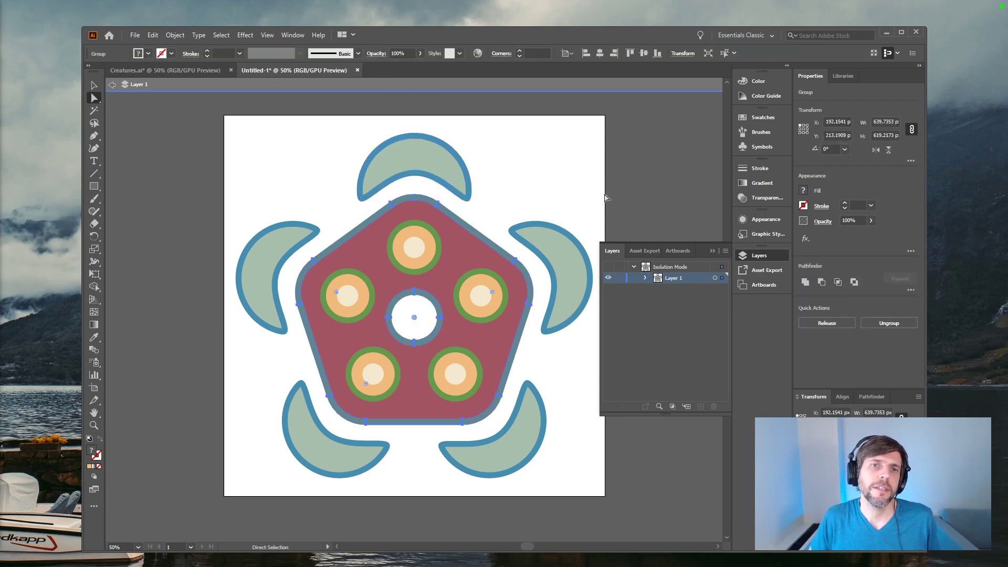
pyautogui.click(617, 177)
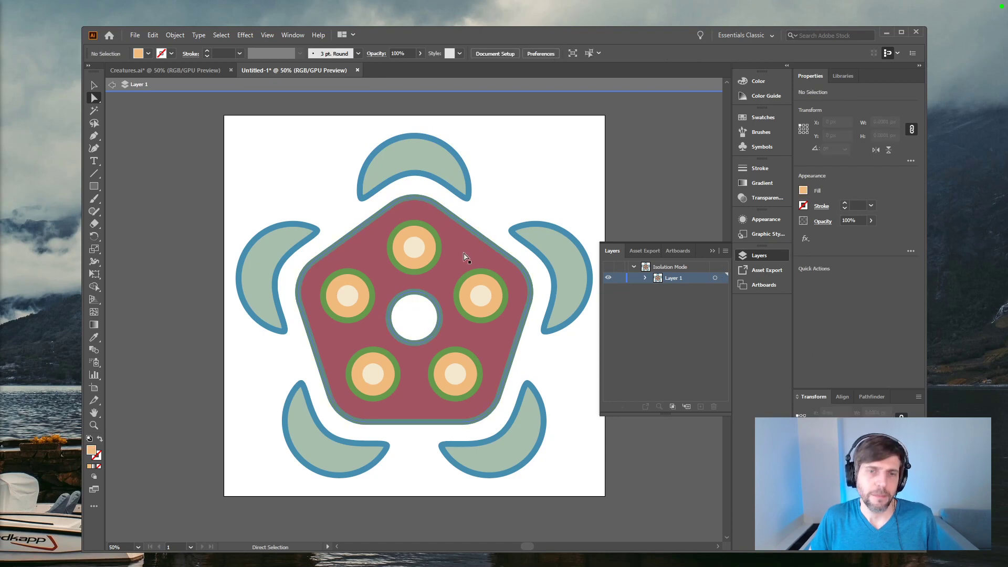
# Step: Ungroup the expanded pentagon body and test-move its red fill to check that it is separate from the outline
pyautogui.press('v')
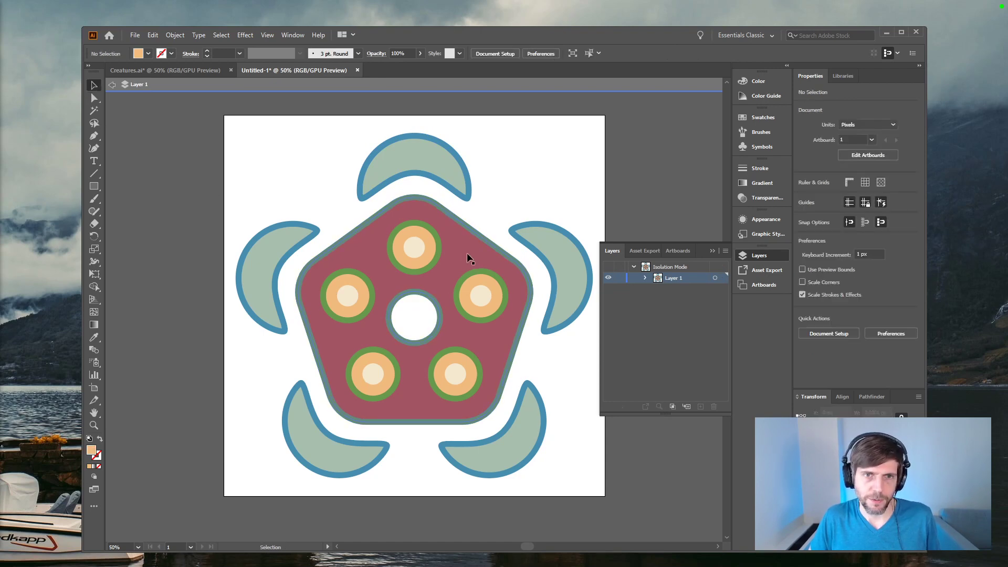
pyautogui.moveTo(469, 261); pyautogui.dragTo(423, 284)
pyautogui.hotkey('ctrl', 'z')
pyautogui.hotkey('ctrl', 'shift', 'g')
pyautogui.click(281, 265)
pyautogui.moveTo(367, 258); pyautogui.dragTo(301, 288)
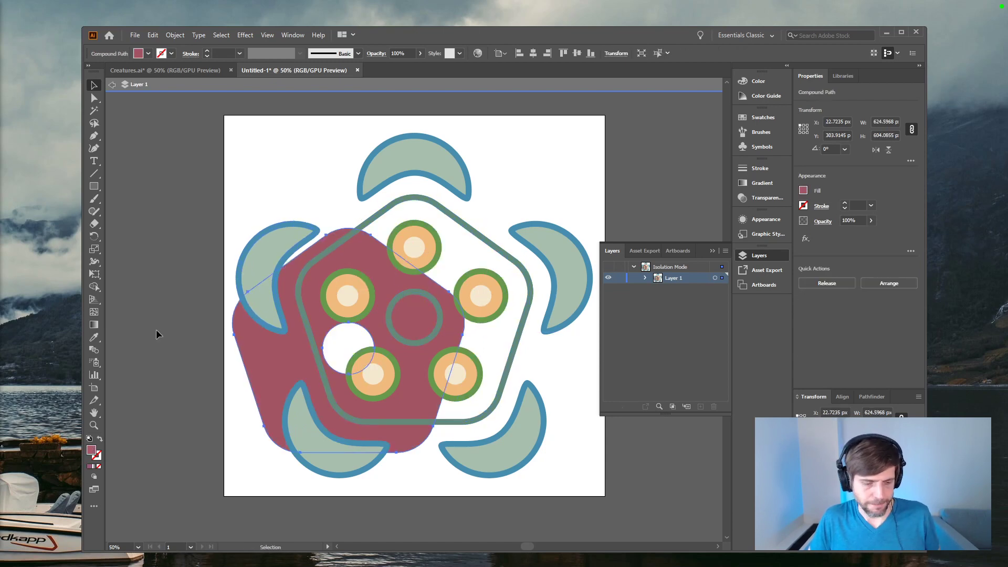
pyautogui.hotkey('ctrl', 'z')
pyautogui.click(144, 317)
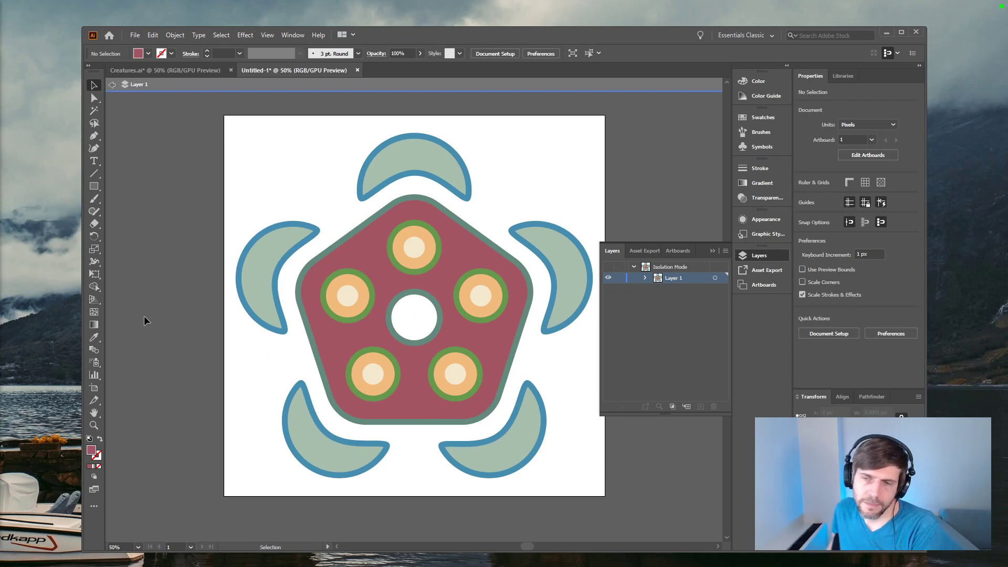
# Step: Select the whole creature and save the document as CurvesB.ai in the Design folder
pyautogui.moveTo(176, 150); pyautogui.dragTo(571, 464)
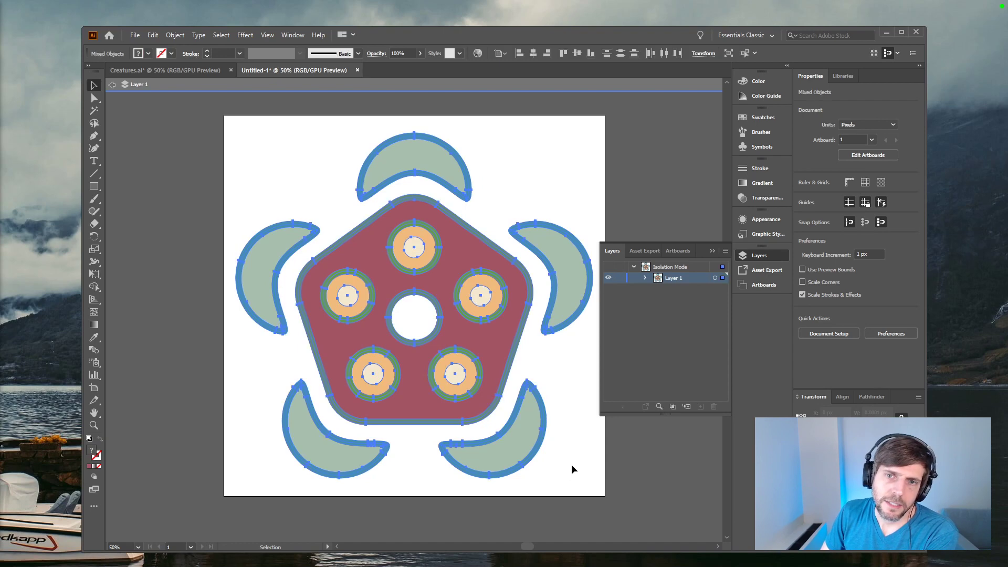
pyautogui.click(134, 35)
pyautogui.click(169, 132)
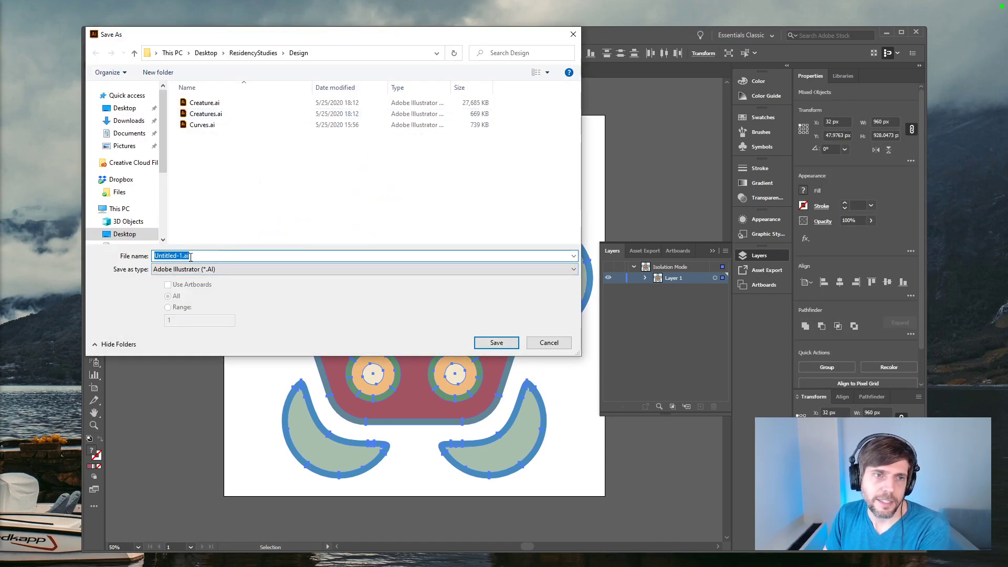
pyautogui.click(202, 255)
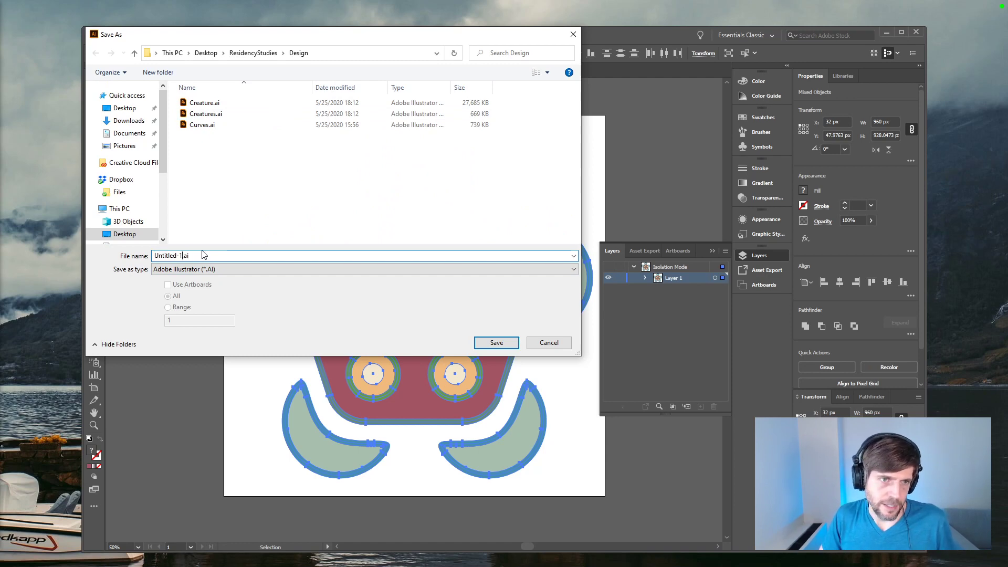
pyautogui.press('BackSpace')
pyautogui.press('BackSpace')
pyautogui.press('BackSpace')
pyautogui.press('BackSpace')
pyautogui.press('BackSpace')
pyautogui.press('BackSpace')
pyautogui.press('BackSpace')
pyautogui.press('BackSpace')
pyautogui.press('BackSpace')
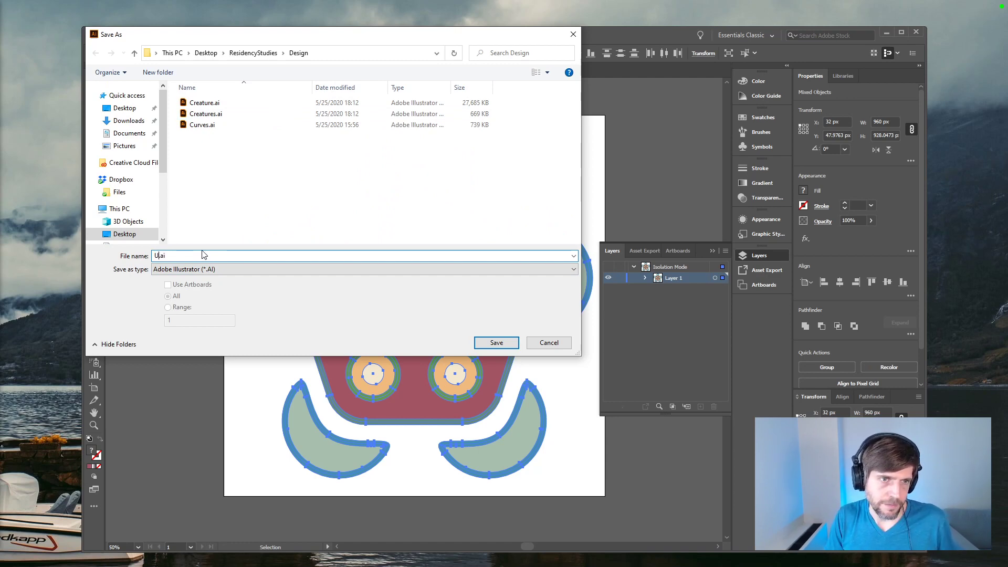
pyautogui.write('CurvesB')
pyautogui.press('Return')
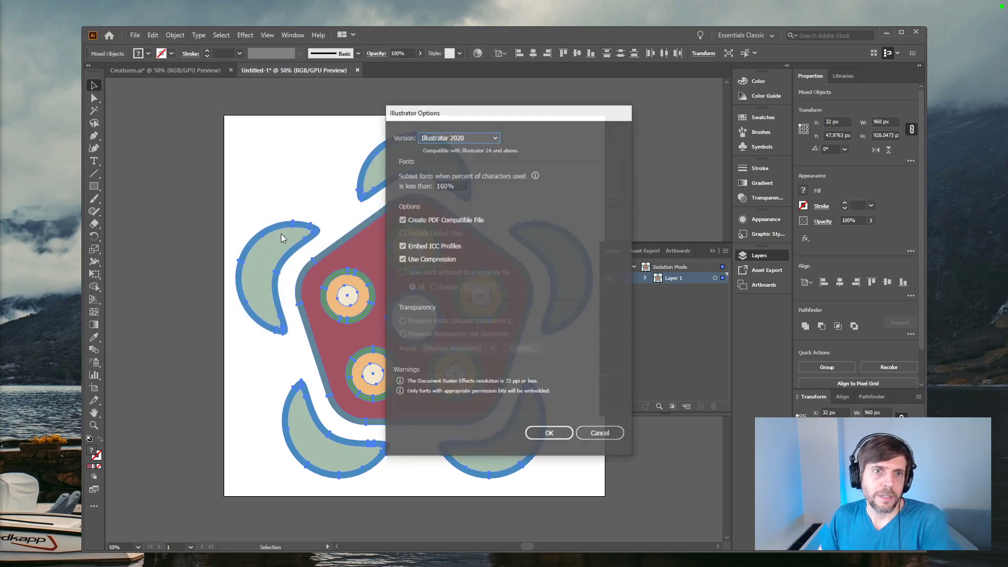
# Step: Turn off compression, choose the Illustrator 8 version for the saved file, and accept the legacy format warning
pyautogui.click(409, 260)
pyautogui.click(474, 137)
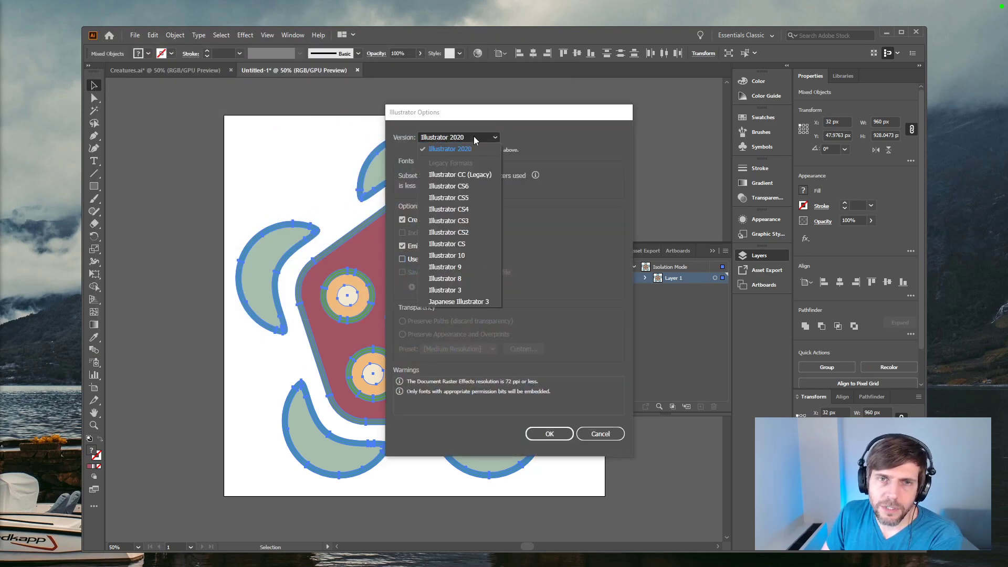
pyautogui.click(465, 279)
pyautogui.click(549, 433)
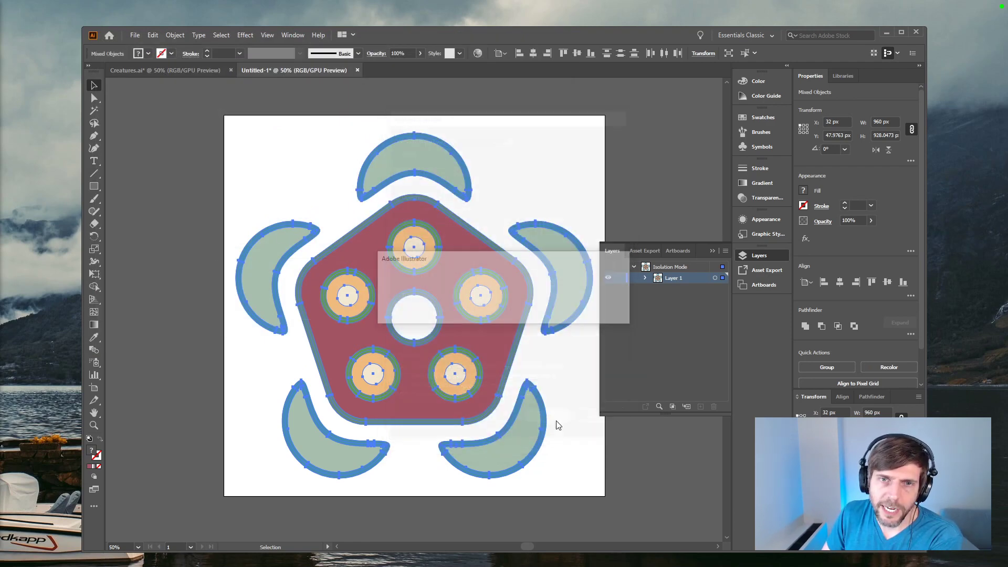
pyautogui.click(574, 315)
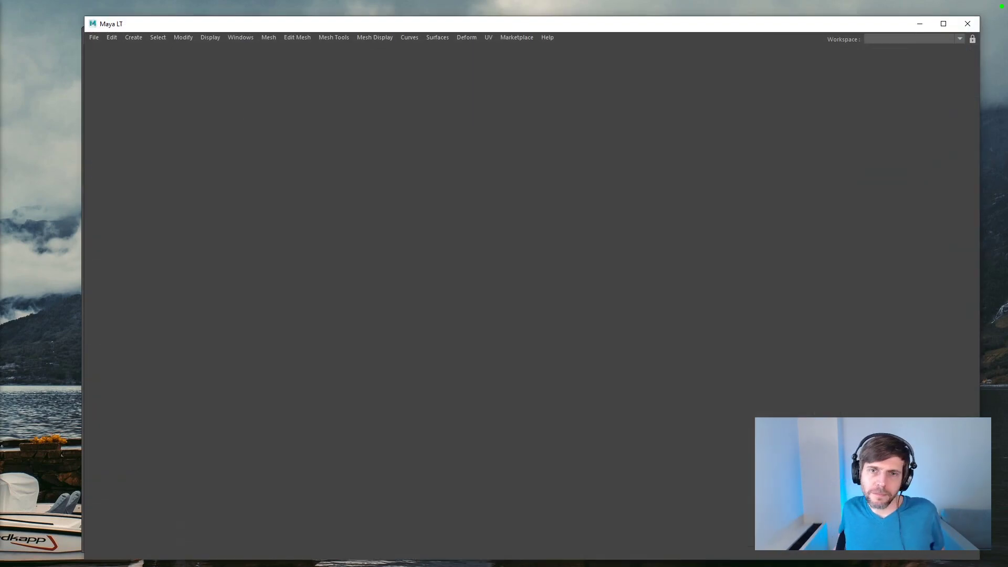
# Step: Switch to Autodesk Maya LT and import the saved Illustrator artwork as curves, viewing the result from the front
pyautogui.click(136, 38)
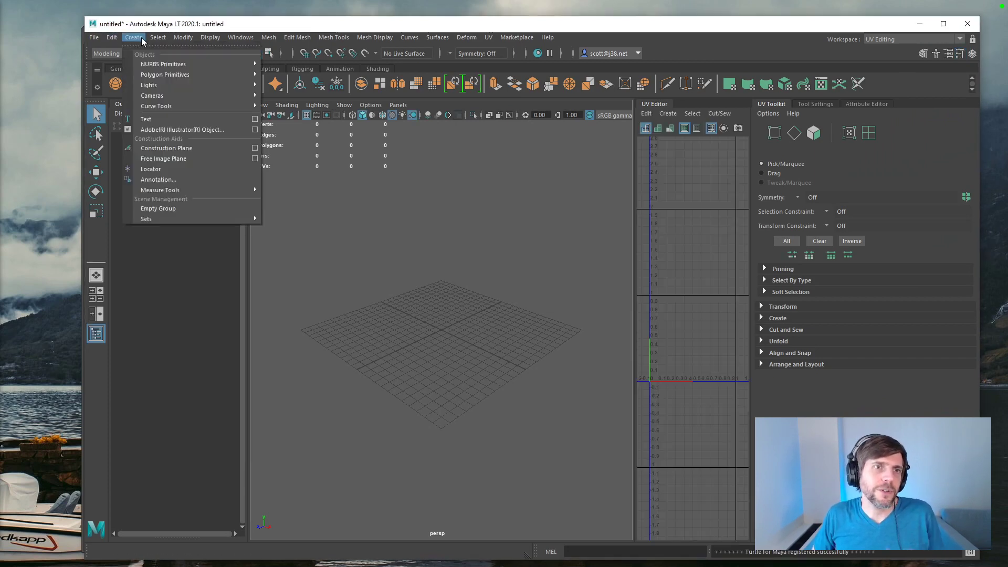
pyautogui.click(239, 132)
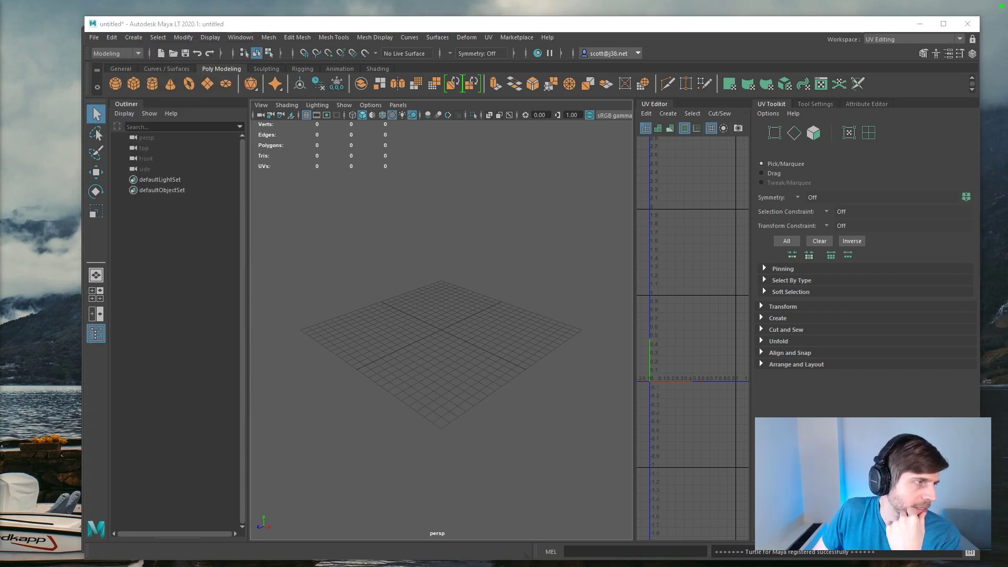
pyautogui.click(133, 37)
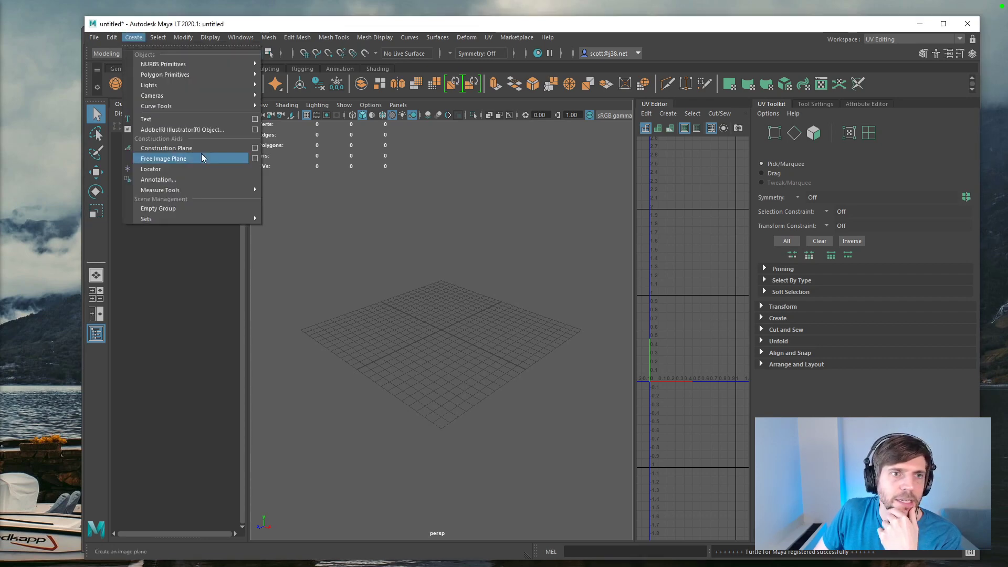
pyautogui.click(256, 129)
pyautogui.moveTo(743, 65); pyautogui.dragTo(525, 86)
pyautogui.click(427, 346)
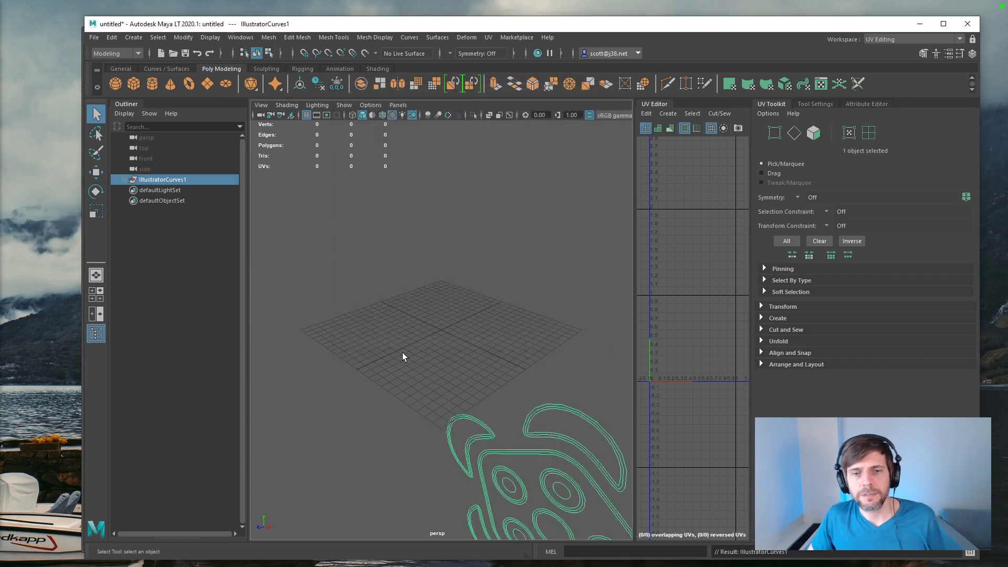
pyautogui.keyDown('alt'); pyautogui.moveTo(403, 348); pyautogui.dragTo(491, 302); pyautogui.keyUp('alt')
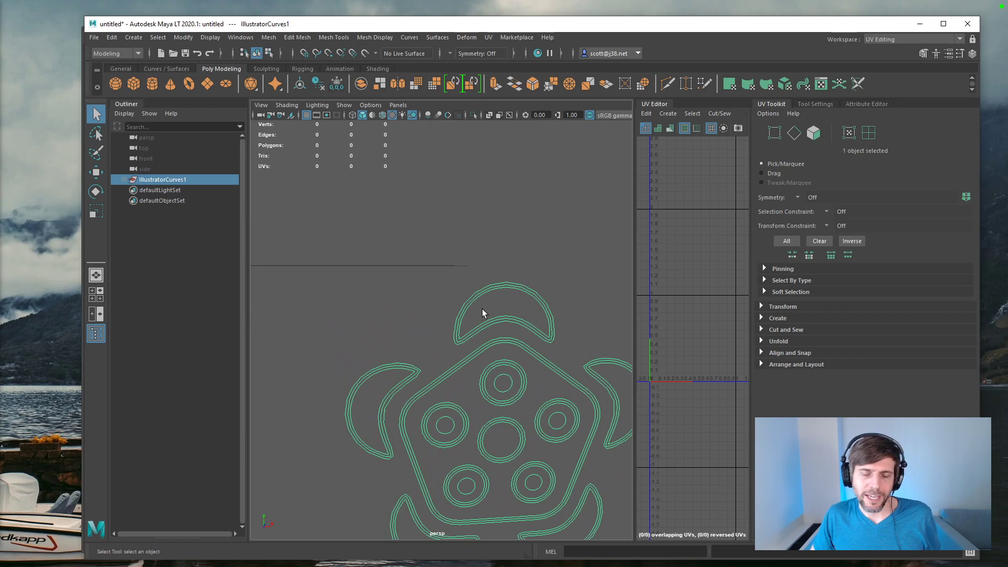
# Step: Switch back to Illustrator and move the whole creature so its centre sits on the artboard's top-left corner
pyautogui.hotkey('alt', 'Tab')
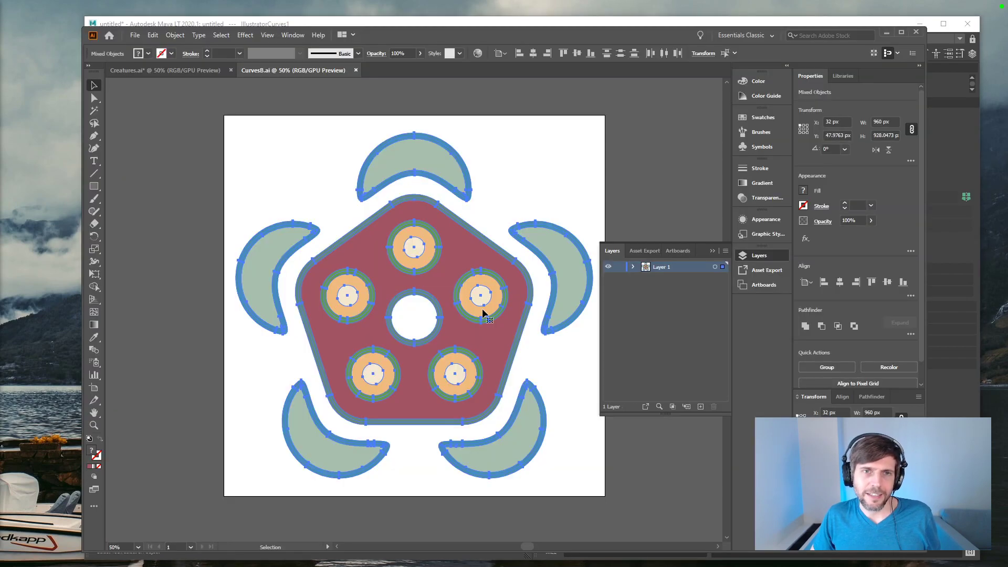
pyautogui.moveTo(492, 345); pyautogui.dragTo(298, 146)
pyautogui.press('space')
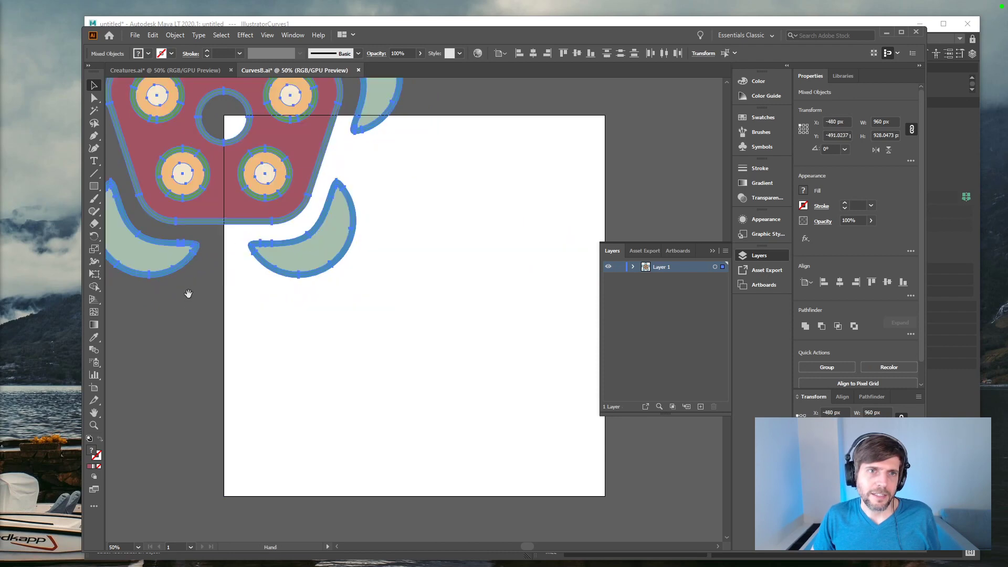
pyautogui.scroll(-2, 383, 349)
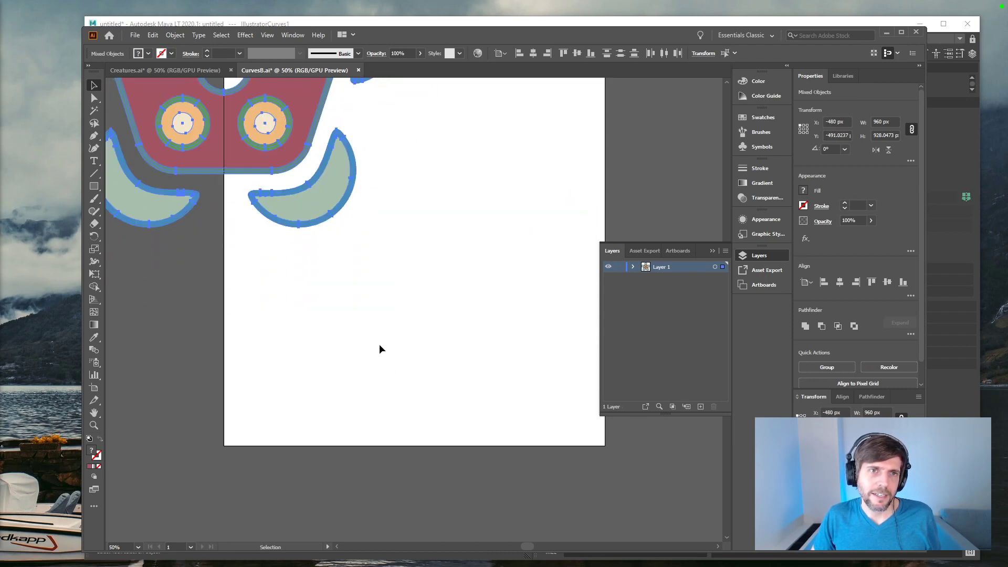
# Step: Deselect the creature and hide the artboards so the whole repositioned artwork shows on a plain canvas
pyautogui.scroll(5, 378, 340)
pyautogui.click(182, 371)
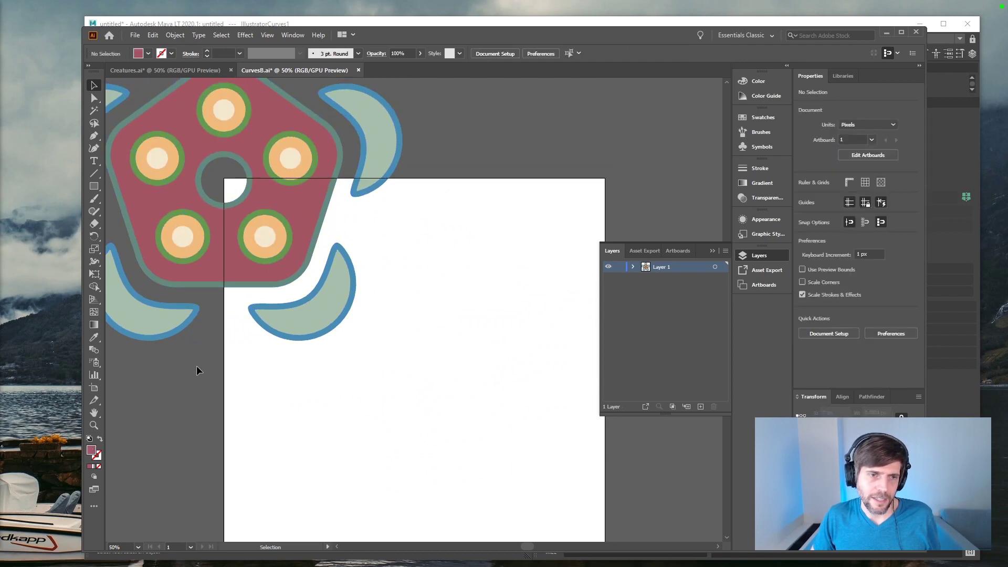
pyautogui.press('space')
pyautogui.moveTo(171, 361); pyautogui.dragTo(296, 469)
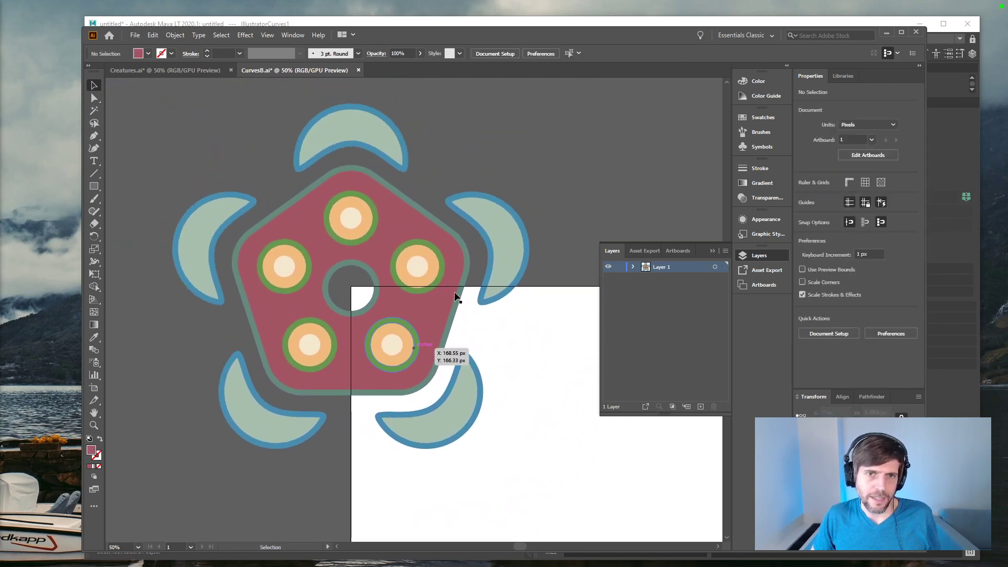
pyautogui.click(267, 35)
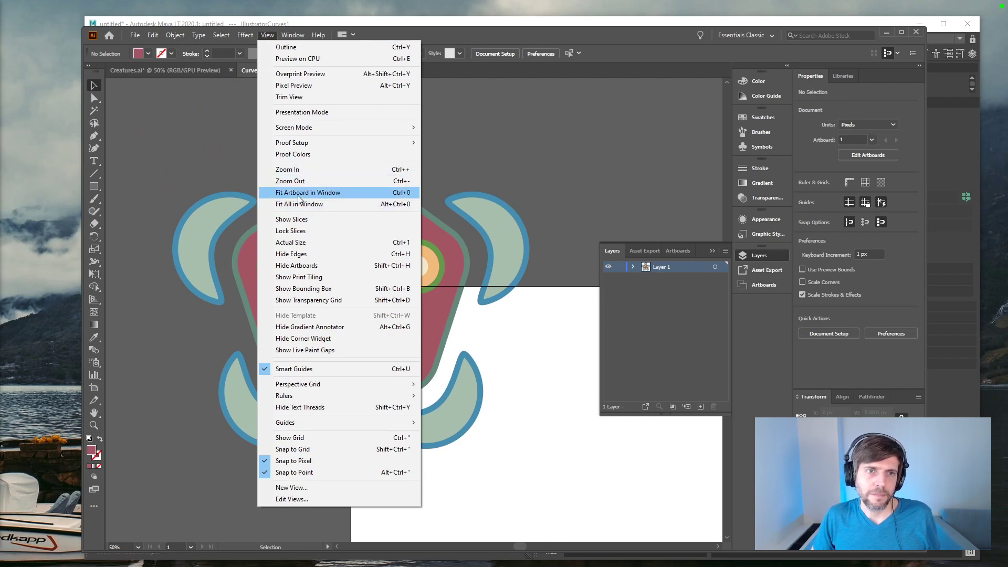
pyautogui.click(297, 265)
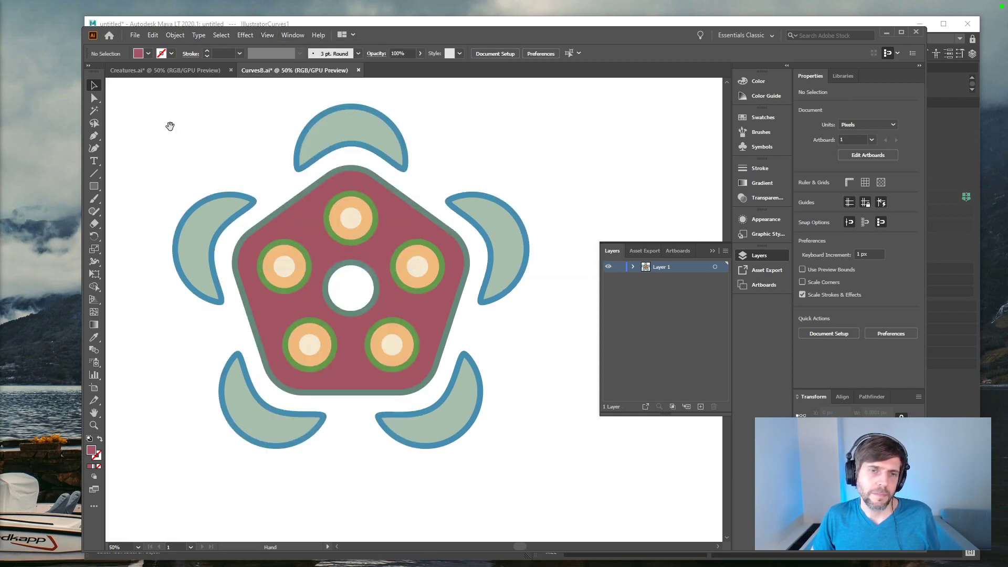
pyautogui.moveTo(169, 130); pyautogui.dragTo(182, 135)
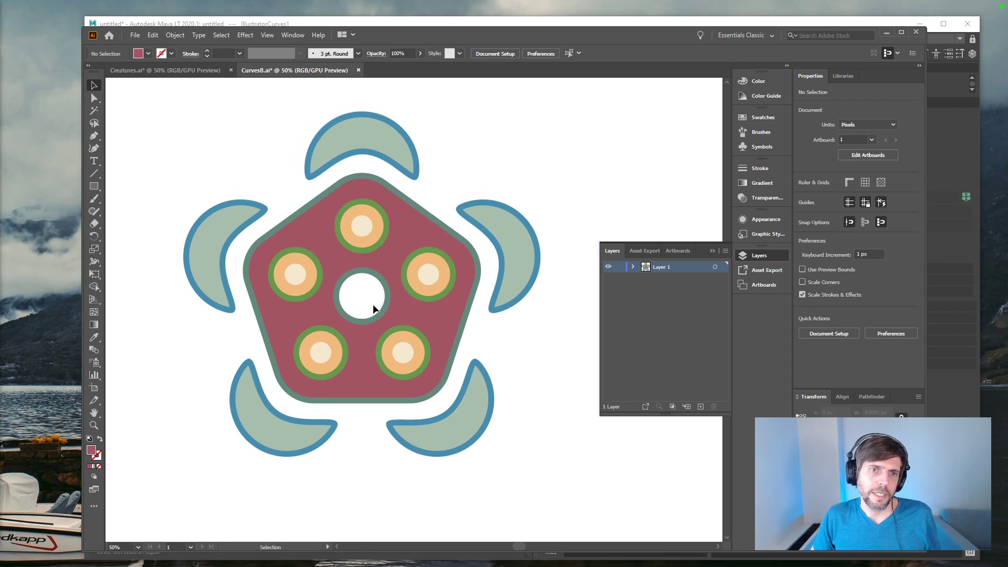
# Step: Save the repositioned creature to the existing CurvesB.ai file and accept the older-format warning
pyautogui.click(135, 34)
pyautogui.moveTo(173, 221)
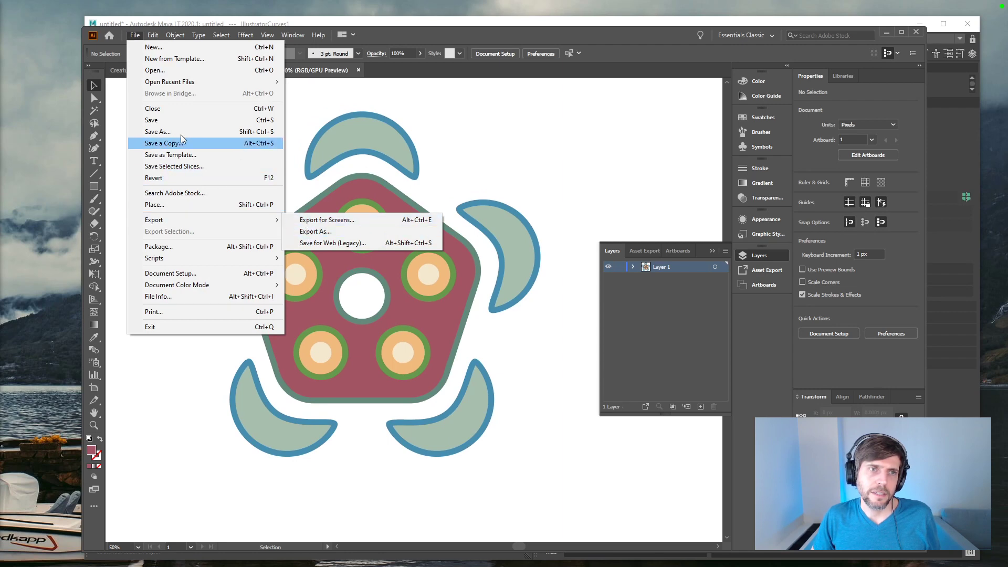
pyautogui.click(170, 122)
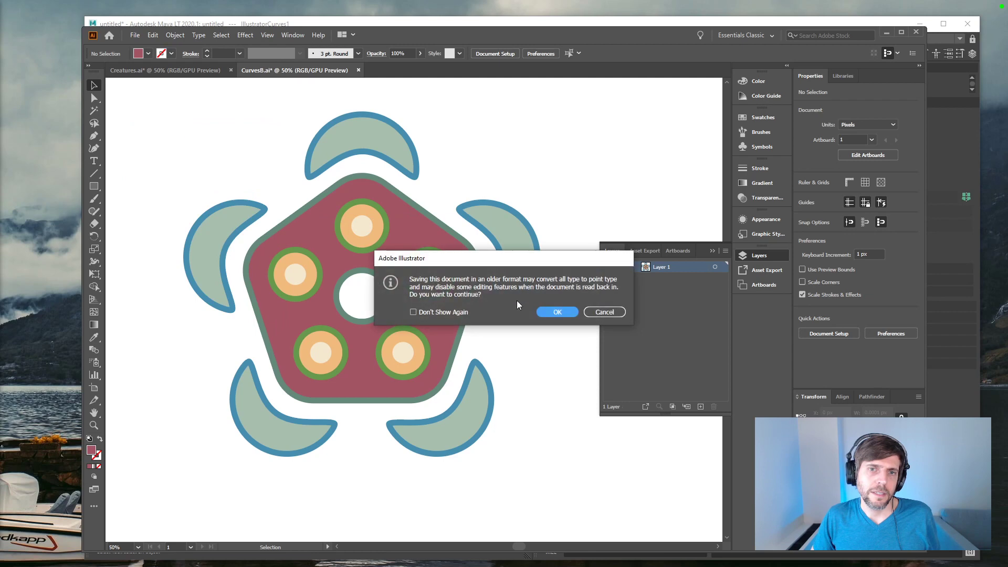
pyautogui.click(547, 312)
# Step: Switch to Autodesk Maya LT, undo the previous curve import and import the updated Illustrator artwork as curves
pyautogui.click(954, 396)
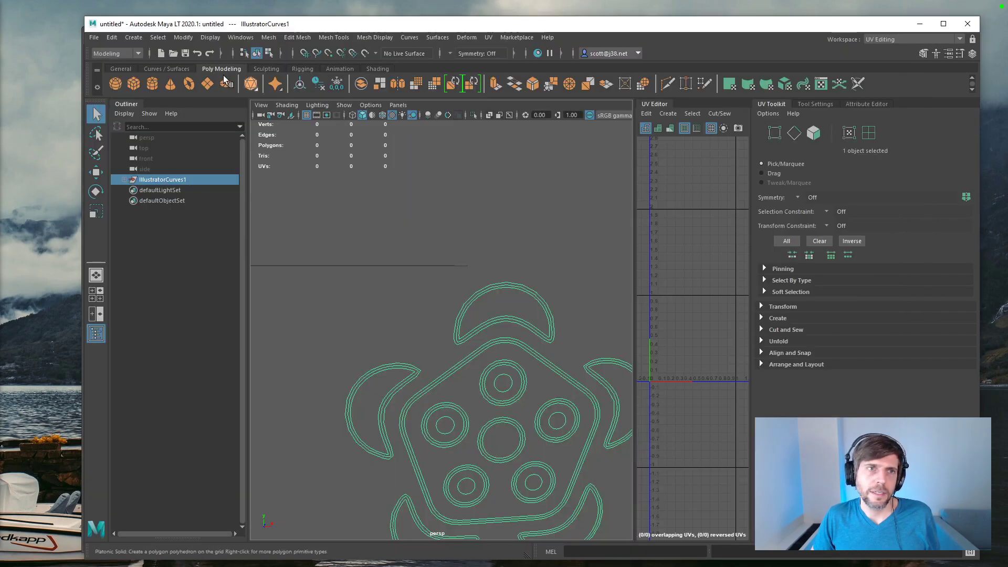
pyautogui.click(304, 193)
pyautogui.hotkey('ctrl', 'z')
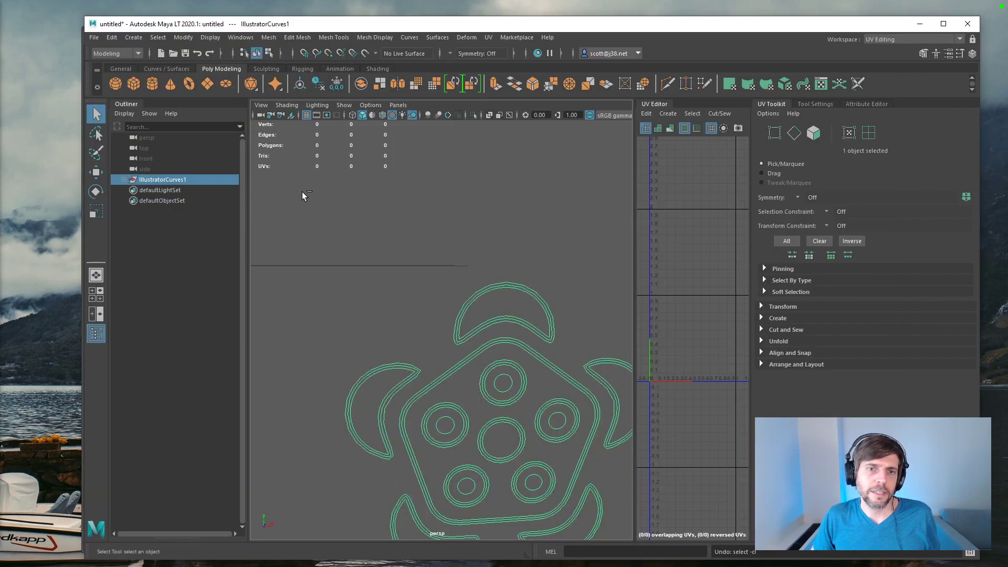
pyautogui.hotkey('ctrl', 'z')
pyautogui.click(133, 38)
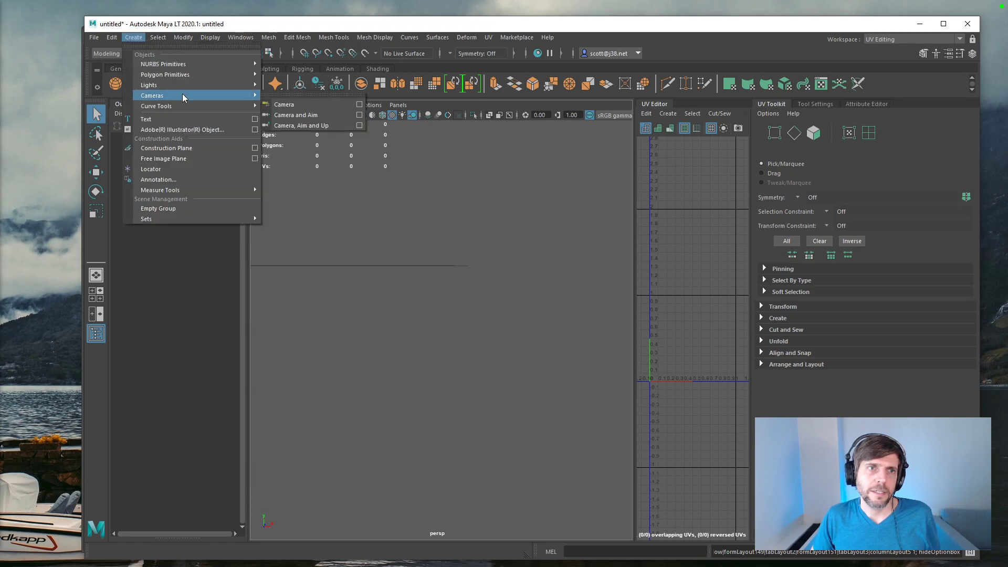
pyautogui.click(202, 129)
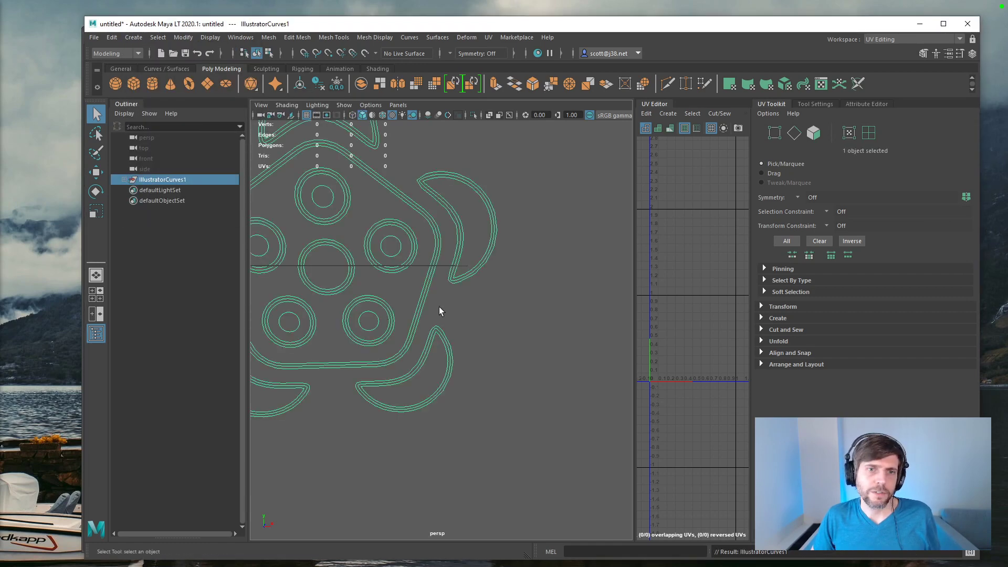
# Step: Examine how the imported curves sit relative to the origin in the front and perspective views
pyautogui.moveTo(506, 329)
pyautogui.keyDown('alt'); pyautogui.mouseDown()
pyautogui.moveTo(477, 322)
pyautogui.moveTo(541, 346)
pyautogui.moveTo(494, 303)
pyautogui.moveTo(494, 329)
pyautogui.mouseUp(); pyautogui.keyUp('alt')
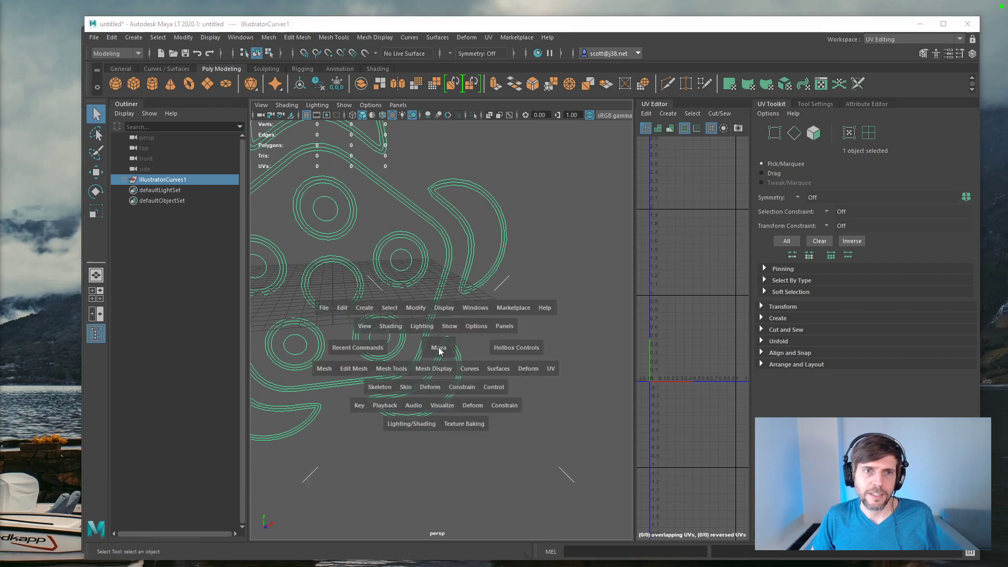
pyautogui.press('space')
pyautogui.press('space')
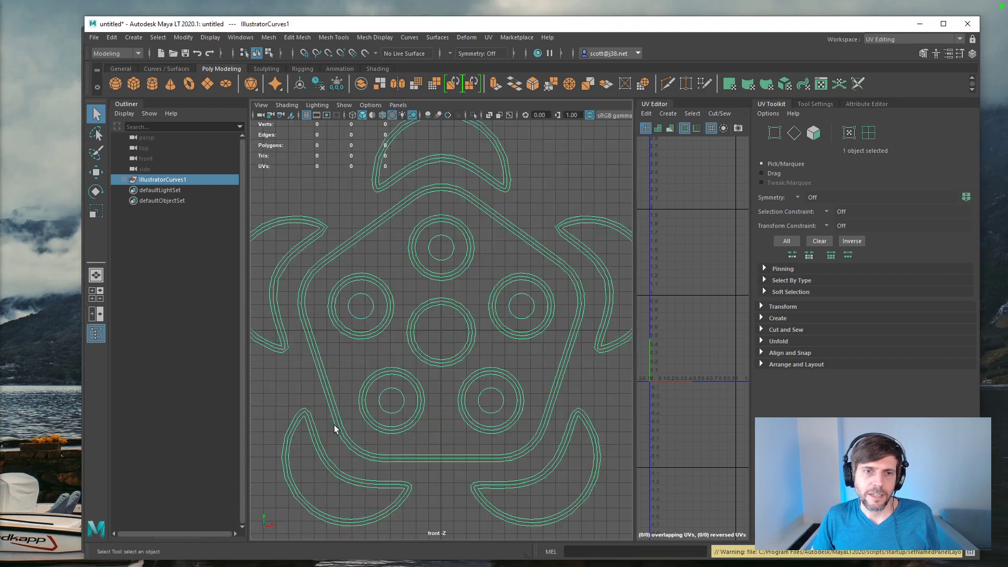
pyautogui.press('f')
pyautogui.press('space')
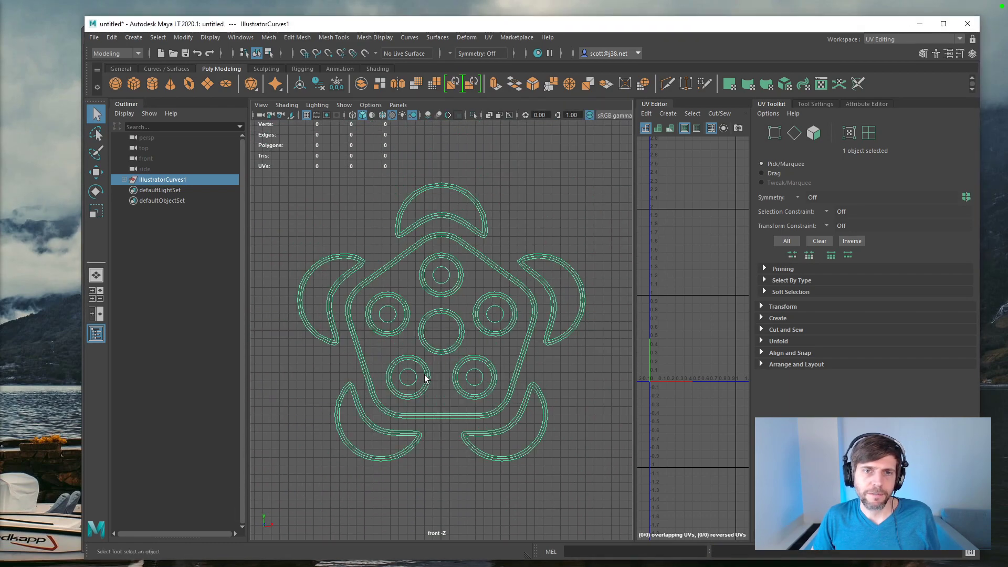
pyautogui.press('space')
pyautogui.keyDown('alt'); pyautogui.moveTo(547, 322); pyautogui.dragTo(481, 298); pyautogui.keyUp('alt')
pyautogui.click(522, 312)
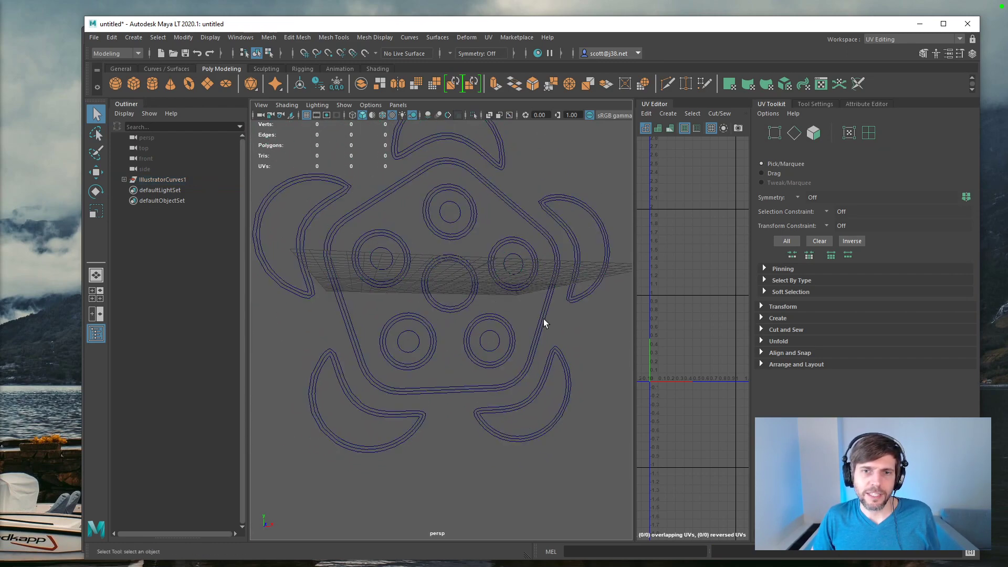
# Step: Inspect the doubled outlines by selecting the pentagon curve and the inner and outer curves of the upper-left crescent
pyautogui.click(545, 319)
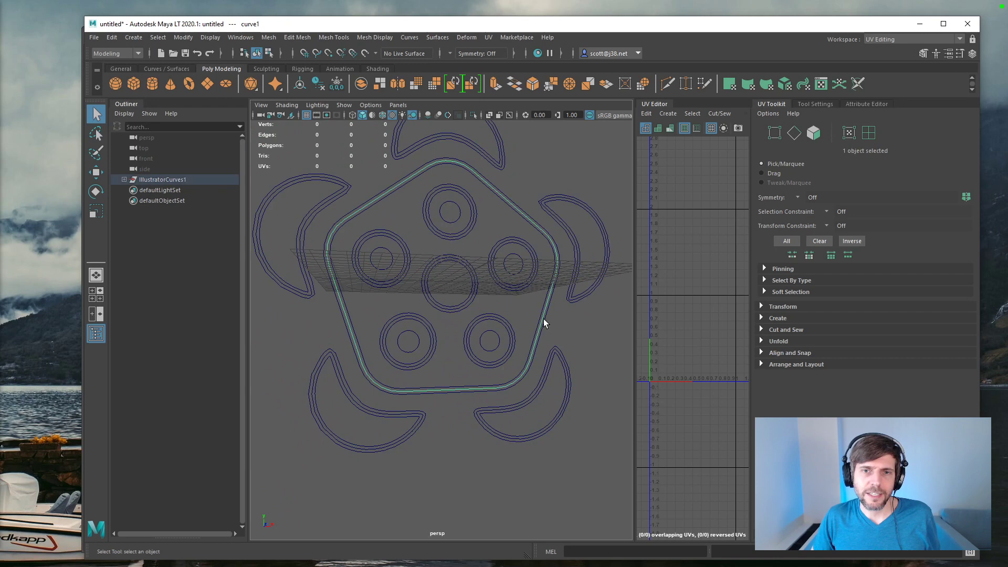
pyautogui.click(330, 205)
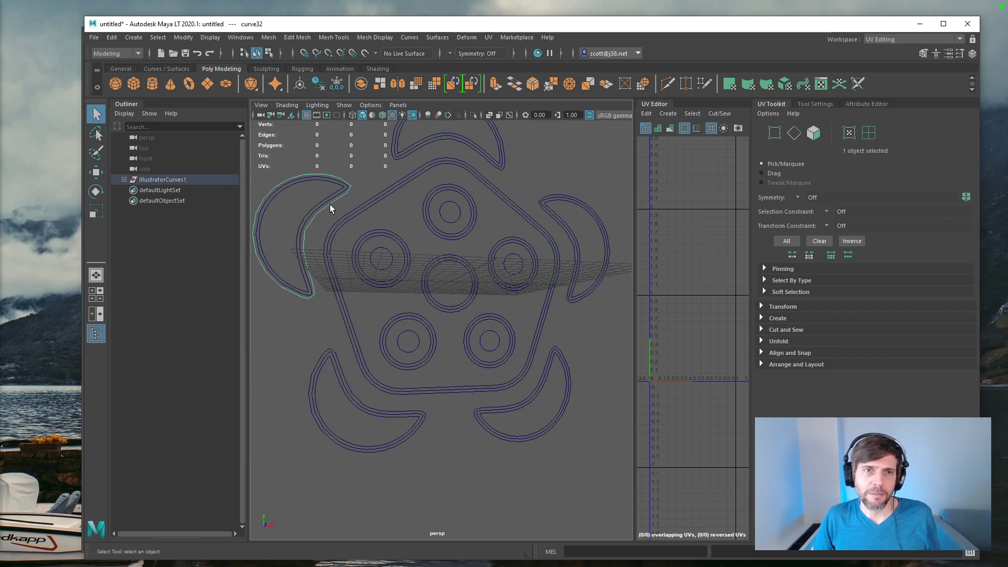
pyautogui.keyDown('shift'); pyautogui.click(324, 201); pyautogui.keyUp('shift')
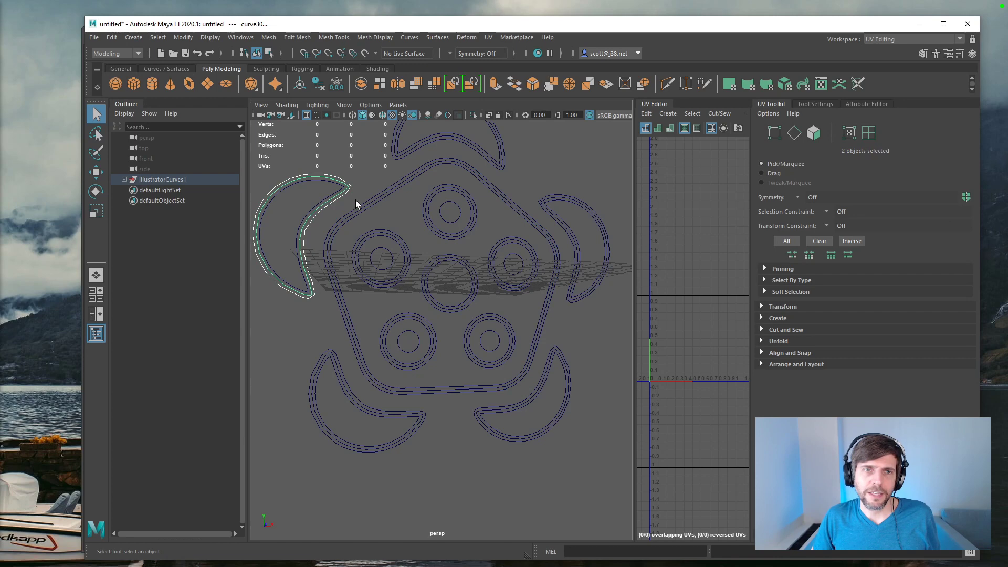
pyautogui.click(297, 316)
pyautogui.scroll(3, 304, 282)
pyautogui.scroll(-3, 304, 282)
pyautogui.keyDown('alt'); pyautogui.moveTo(304, 282); pyautogui.dragTo(340, 317, button='middle'); pyautogui.keyUp('alt')
# Step: Try to apply the polygon Bevel to the pentagon outline curve, and undo it
pyautogui.click(324, 317)
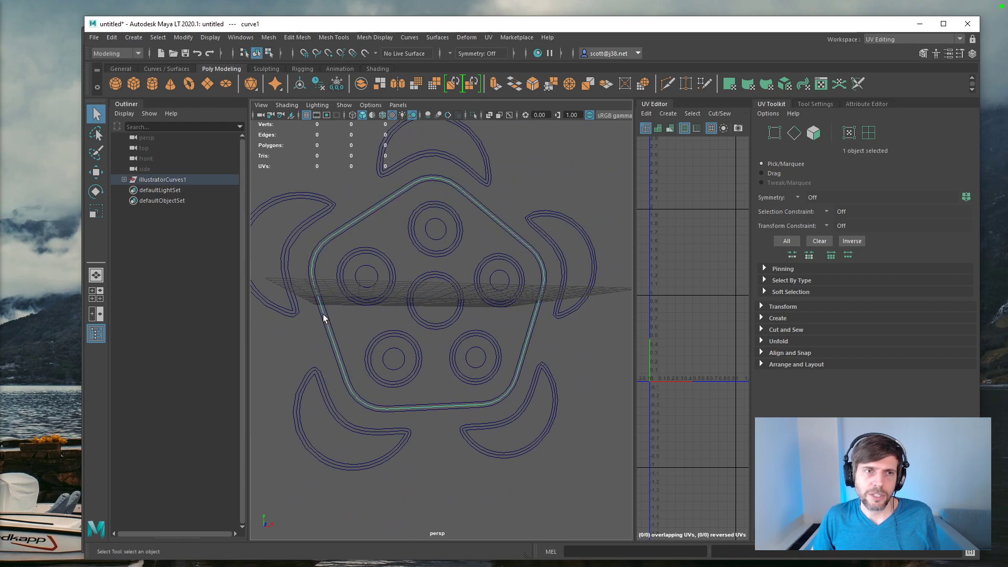
pyautogui.click(532, 84)
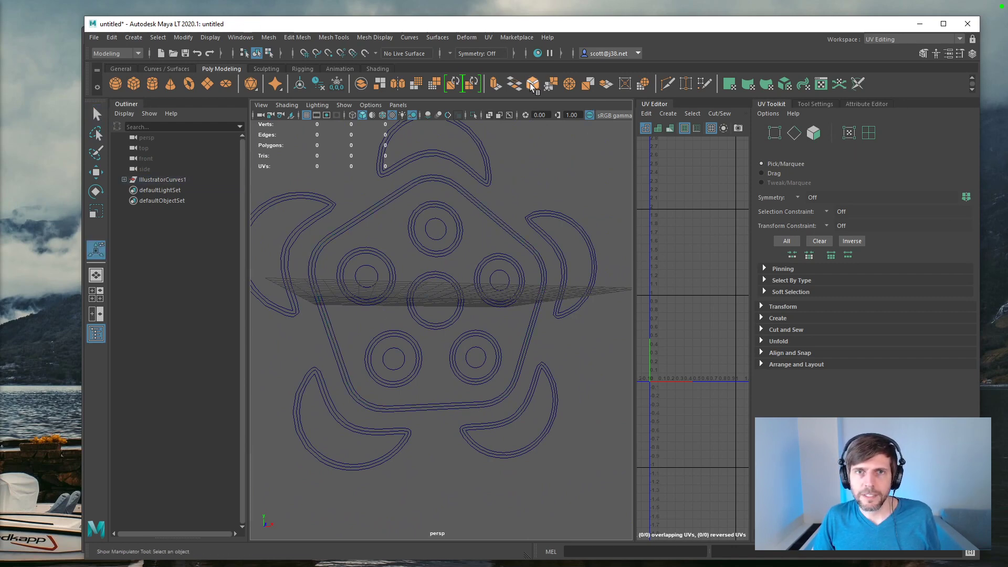
pyautogui.hotkey('ctrl', 'z')
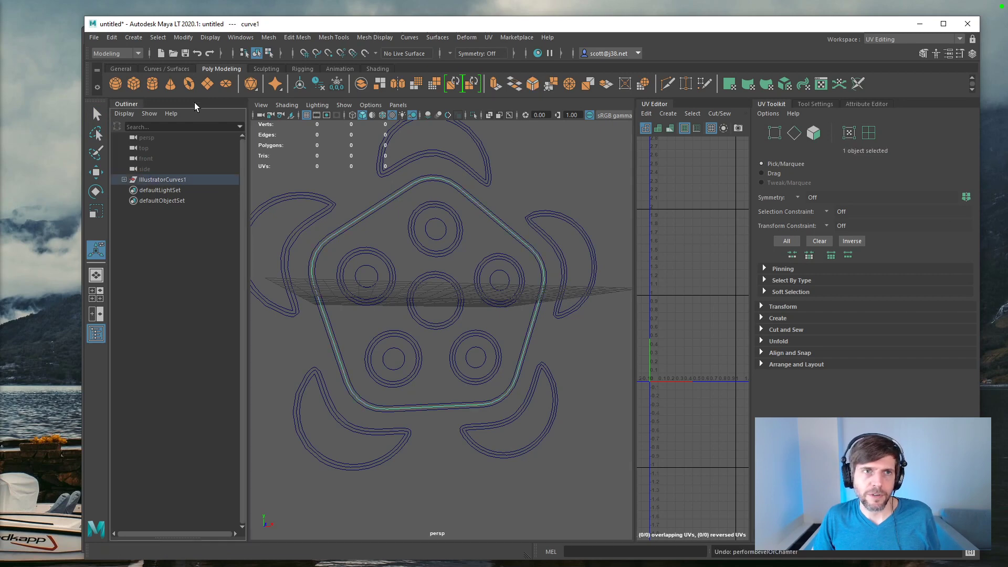
# Step: Expand IllustratorCurves1 and CompoundCurve1 in the scene hierarchy and select both child curves, curve2 first and curve1 second
pyautogui.click(124, 179)
pyautogui.click(130, 190)
pyautogui.click(161, 211)
pyautogui.press('Up')
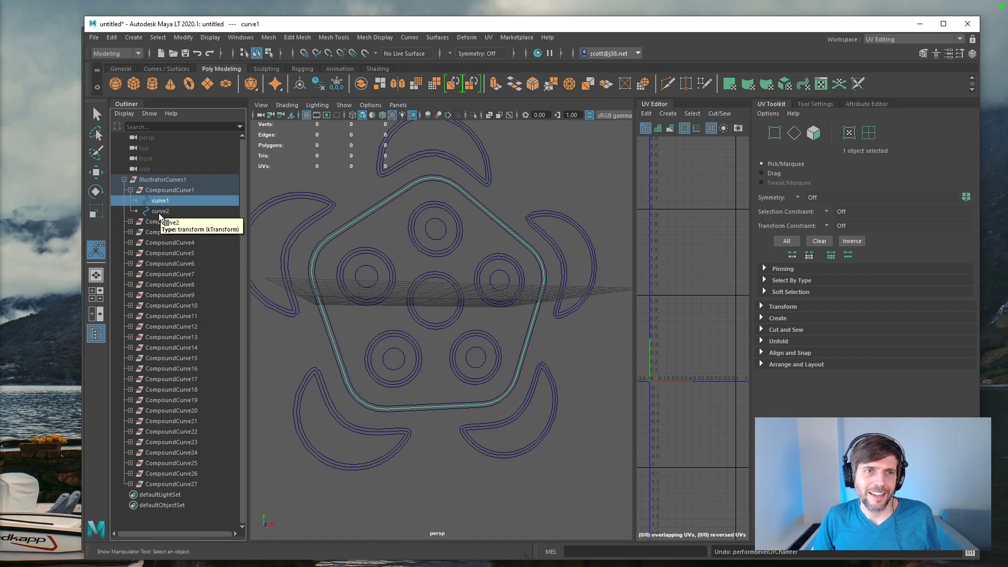
pyautogui.click(160, 212)
pyautogui.keyDown('ctrl'); pyautogui.click(160, 201); pyautogui.keyUp('ctrl')
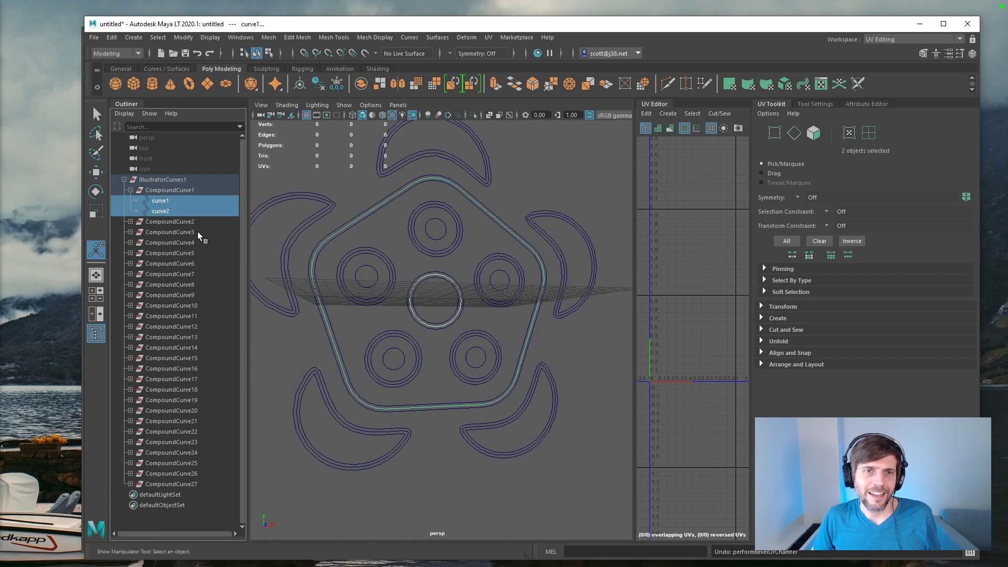
# Step: Try to create a Bevel Plus surface from the two selected curves, and undo it
pyautogui.click(167, 69)
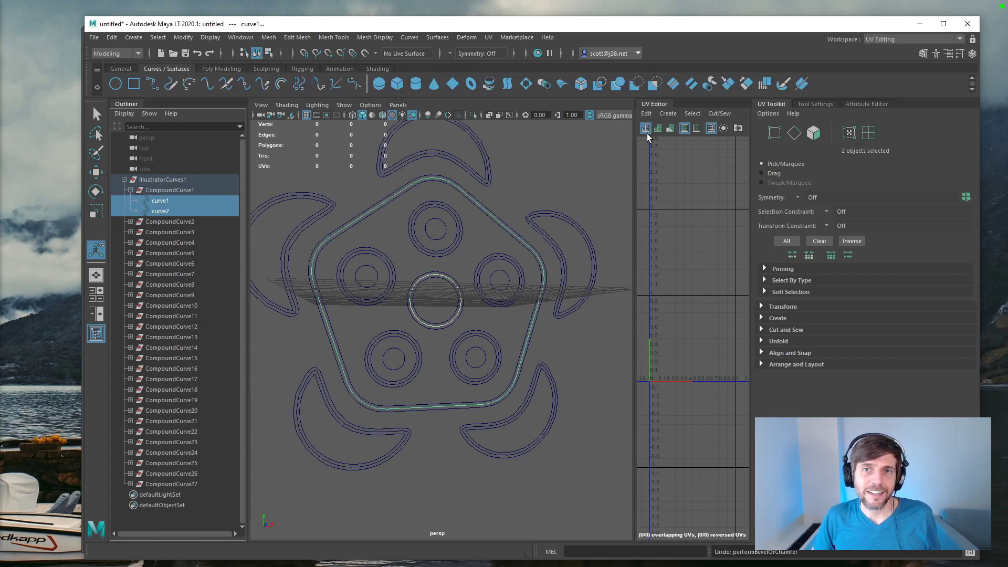
pyautogui.click(581, 85)
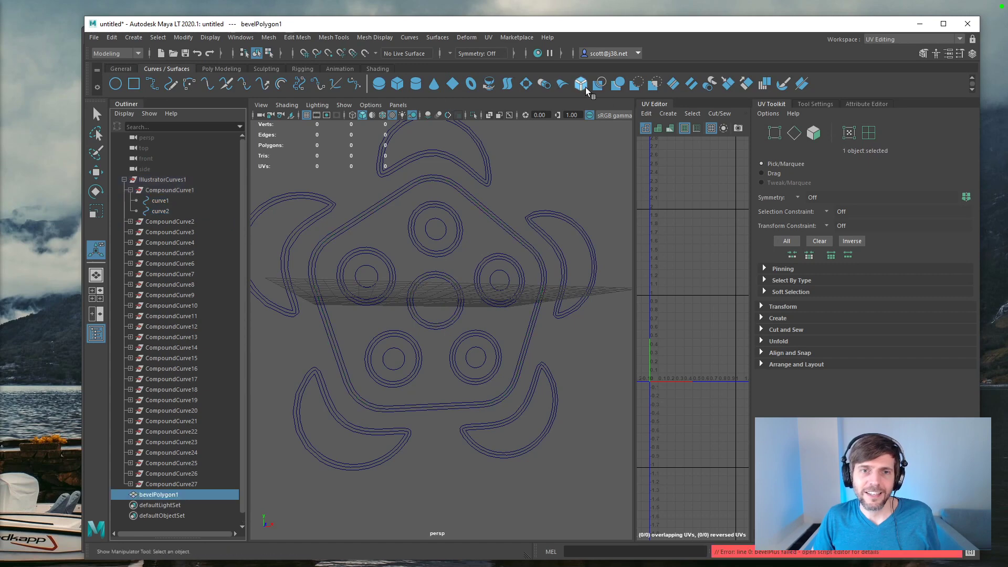
pyautogui.hotkey('ctrl', 'z')
# Step: Select curve1 first and curve2 second, and create a Bevel Plus mesh of the pentagon with its centre hole
pyautogui.click(166, 202)
pyautogui.keyDown('shift'); pyautogui.click(167, 211); pyautogui.keyUp('shift')
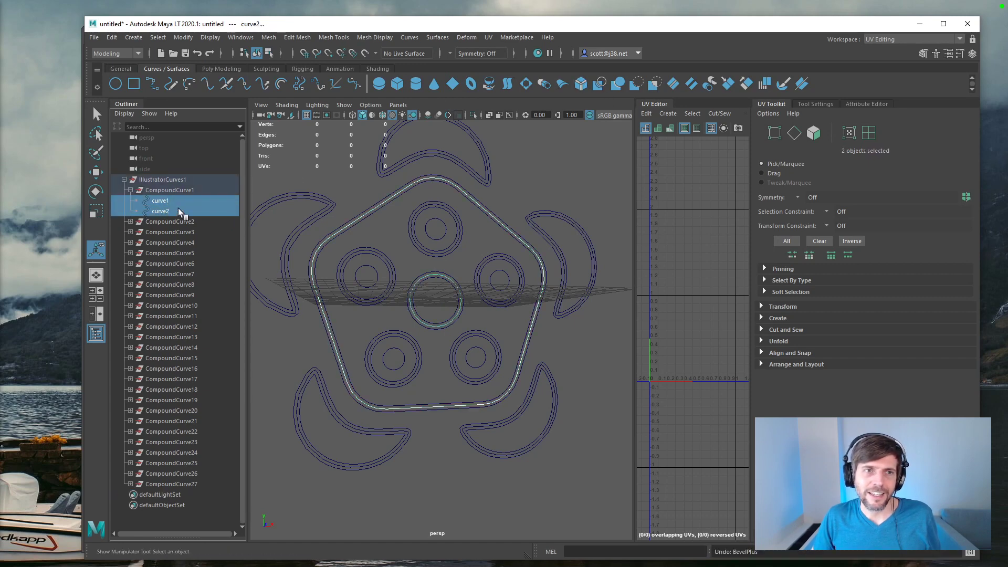
pyautogui.click(580, 85)
pyautogui.keyDown('alt'); pyautogui.moveTo(434, 261); pyautogui.dragTo(472, 258); pyautogui.keyUp('alt')
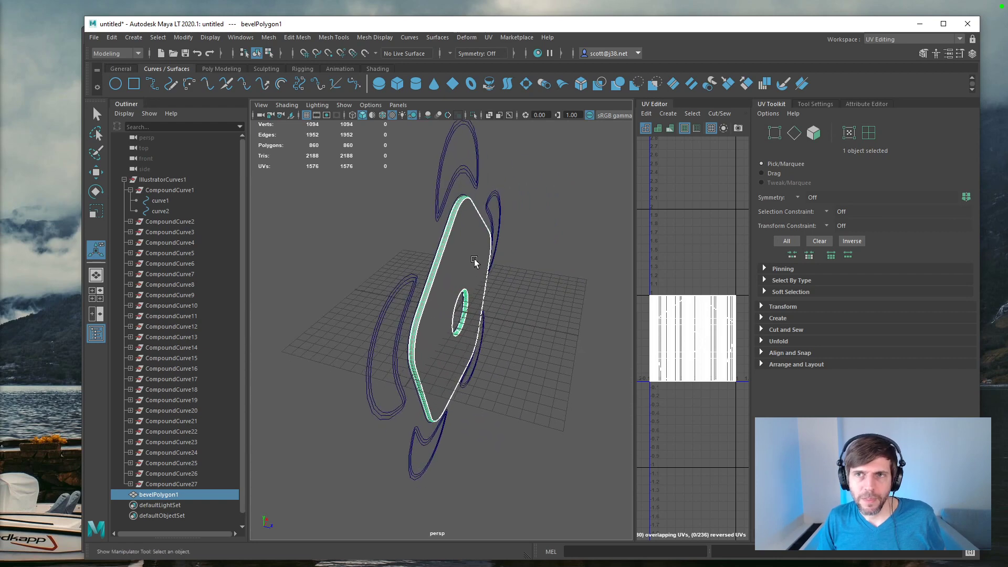
pyautogui.scroll(5, 475, 262)
pyautogui.scroll(-3, 475, 262)
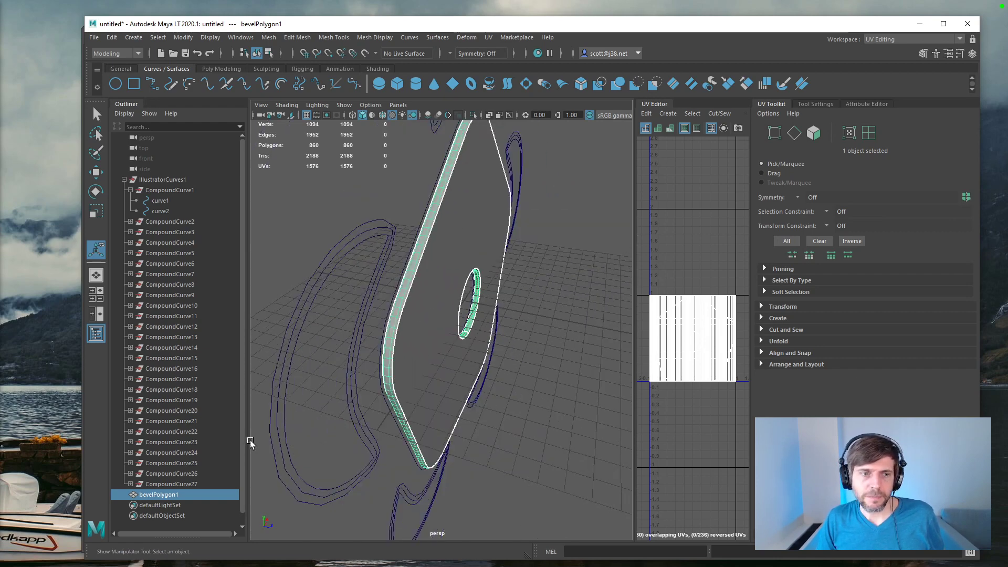
# Step: Rename the new bevelled pentagon mesh to Body and keep it selected
pyautogui.doubleClick(173, 495)
pyautogui.write('Body')
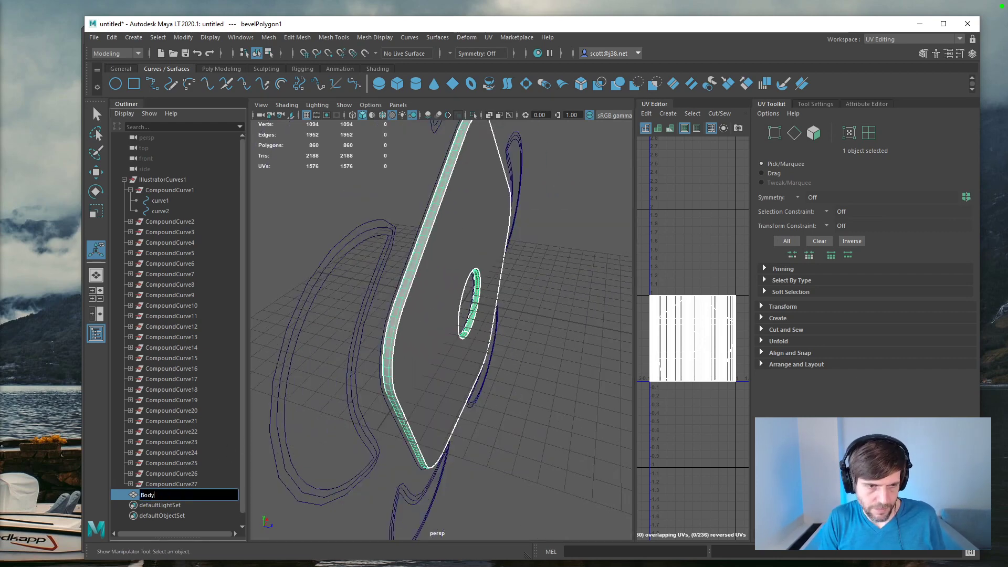
pyautogui.press('Return')
pyautogui.click(172, 485)
pyautogui.click(175, 494)
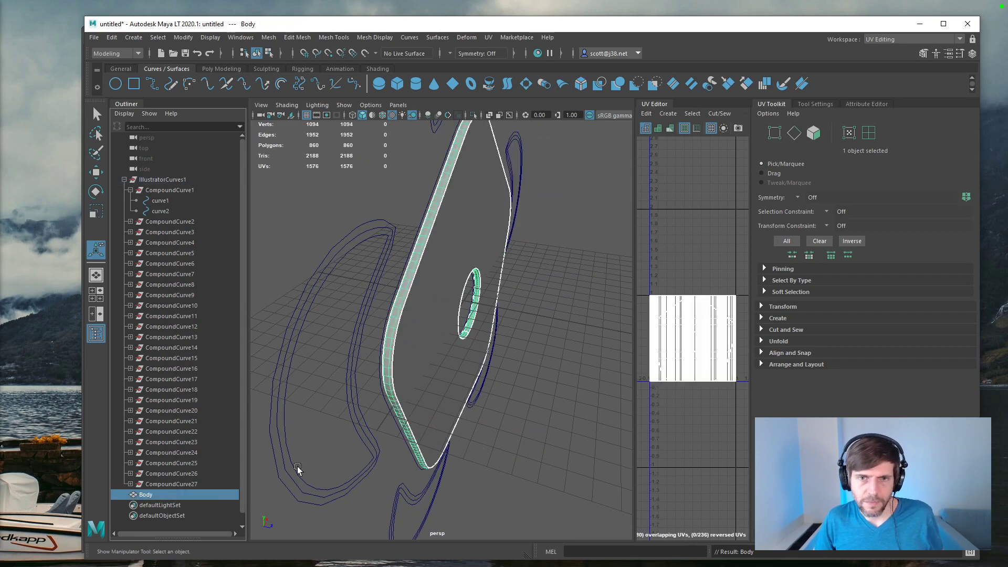
# Step: Open the Bevel Plus history attributes of Body and turn off both the bevel and the cap at the end
pyautogui.click(817, 104)
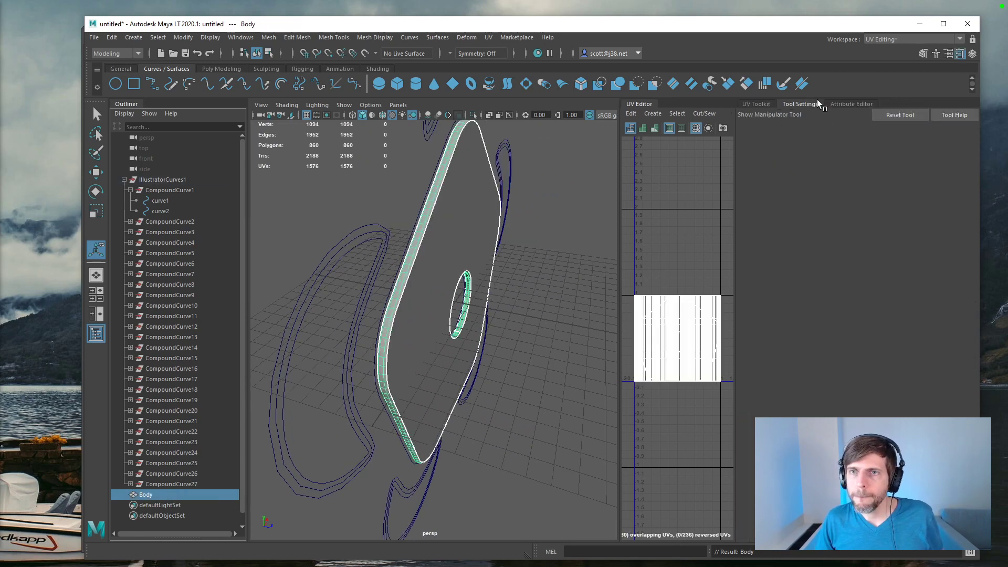
pyautogui.click(768, 105)
pyautogui.click(165, 487)
pyautogui.click(163, 494)
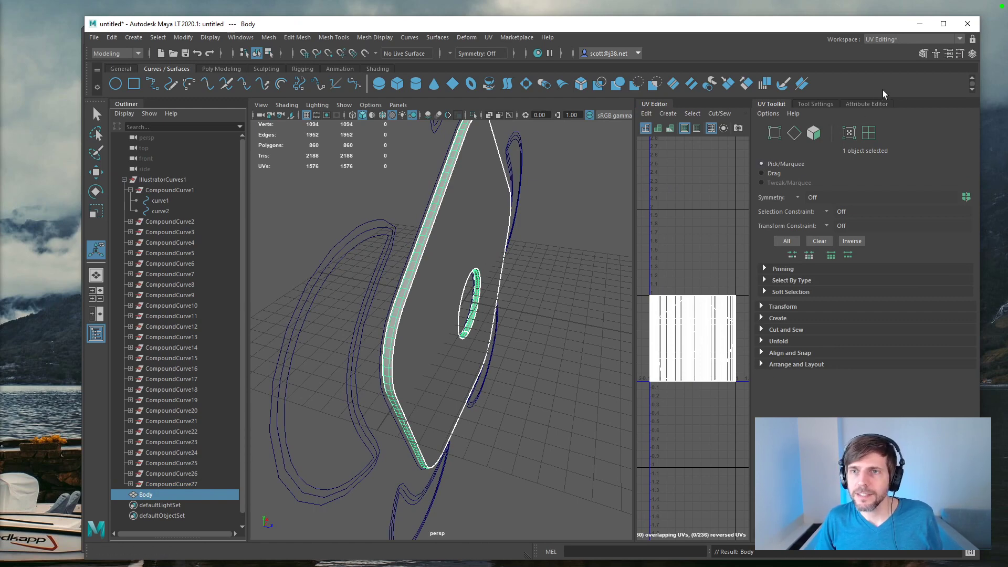
pyautogui.click(873, 105)
pyautogui.click(884, 134)
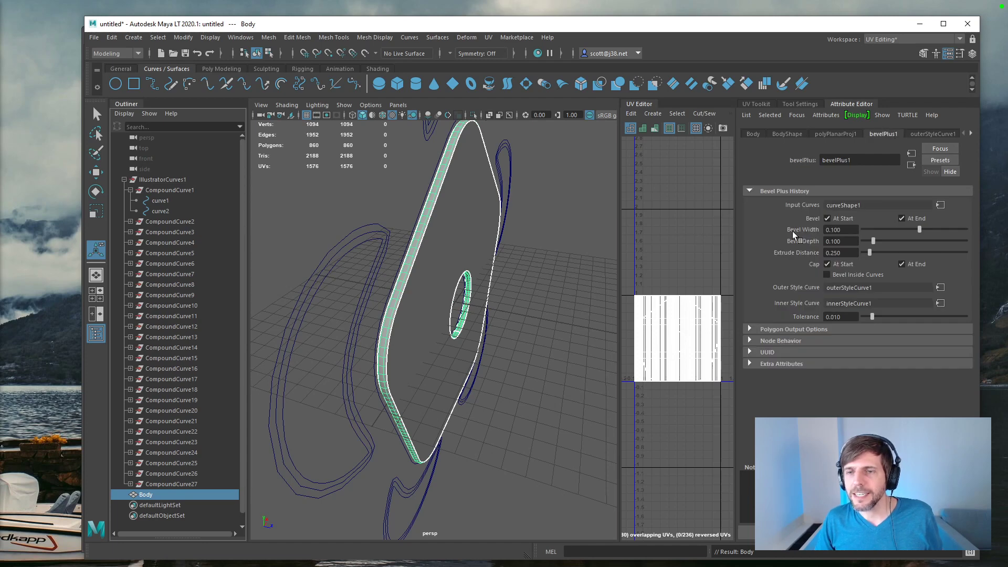
pyautogui.click(902, 218)
pyautogui.click(901, 264)
pyautogui.keyDown('alt'); pyautogui.moveTo(516, 304); pyautogui.dragTo(722, 289); pyautogui.keyUp('alt')
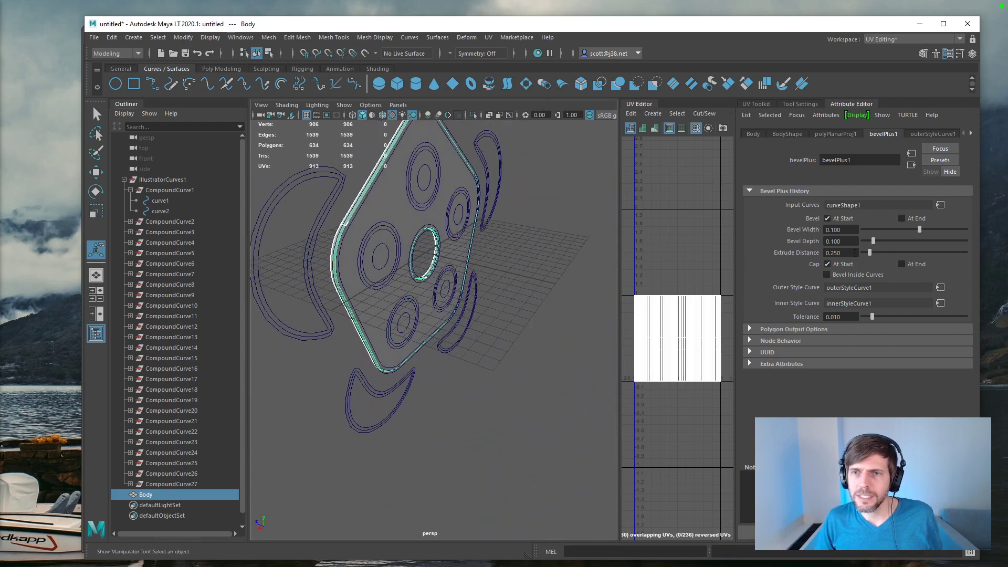
# Step: Turn off the bevel at the start of Body and inspect the mesh edges up close
pyautogui.click(828, 218)
pyautogui.scroll(5, 392, 224)
pyautogui.keyDown('alt'); pyautogui.moveTo(392, 223); pyautogui.dragTo(489, 300); pyautogui.keyUp('alt')
pyautogui.scroll(-8, 484, 300)
pyautogui.scroll(6, 484, 300)
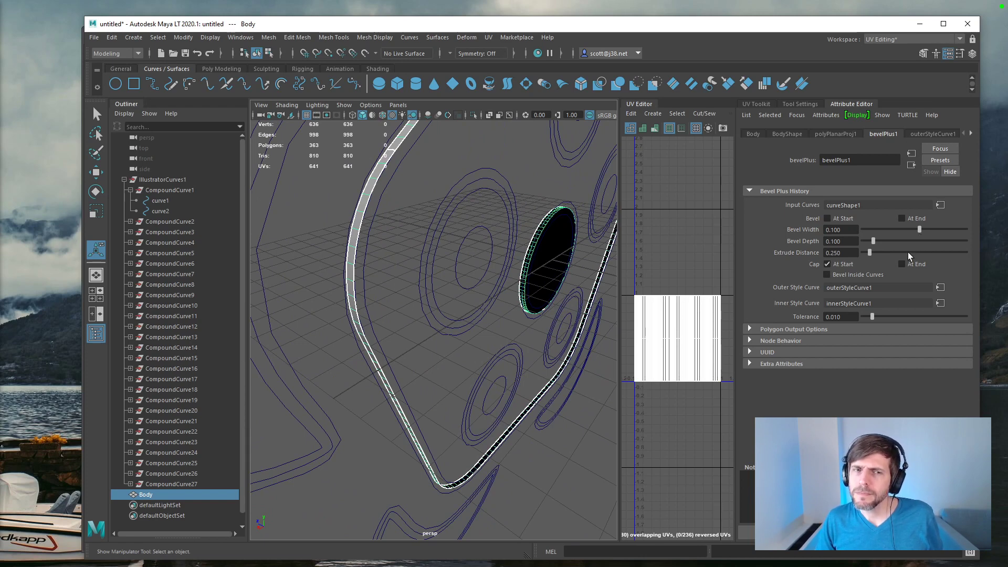
# Step: Turn on the bevel at the start of Body, try other extrude distance, bevel depth and bevel width values, and undo those value changes
pyautogui.click(828, 219)
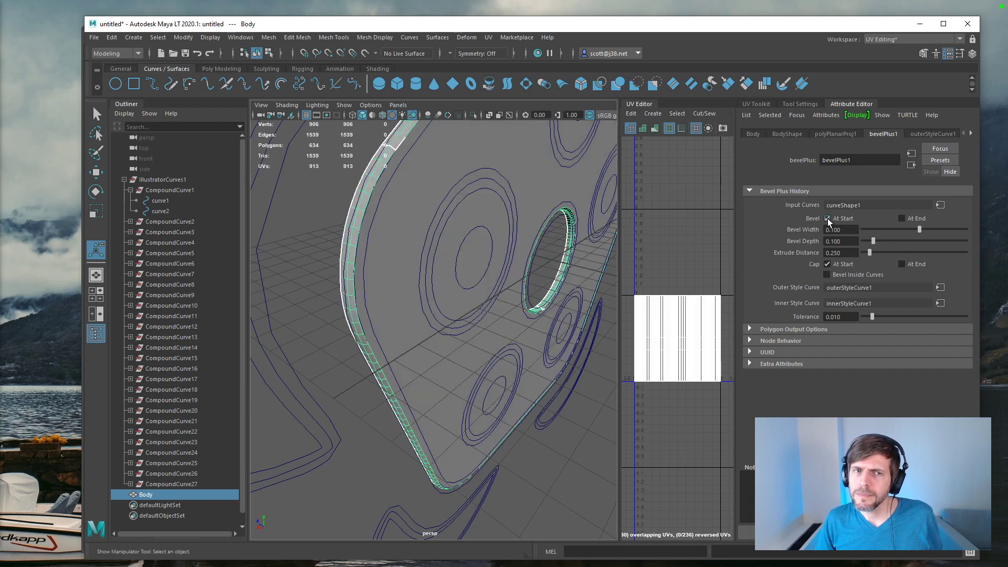
pyautogui.moveTo(870, 253); pyautogui.dragTo(862, 253)
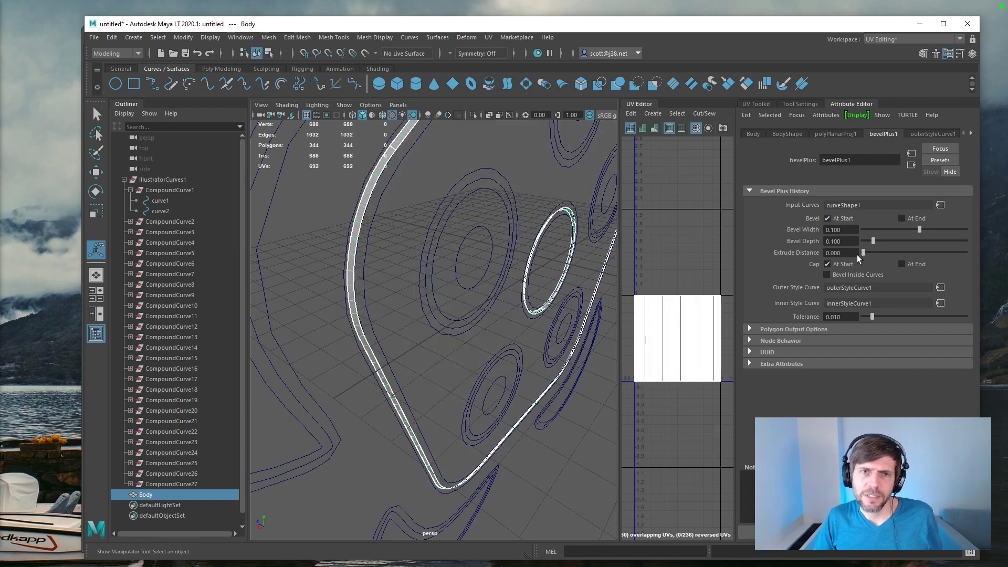
pyautogui.hotkey('ctrl', 'z')
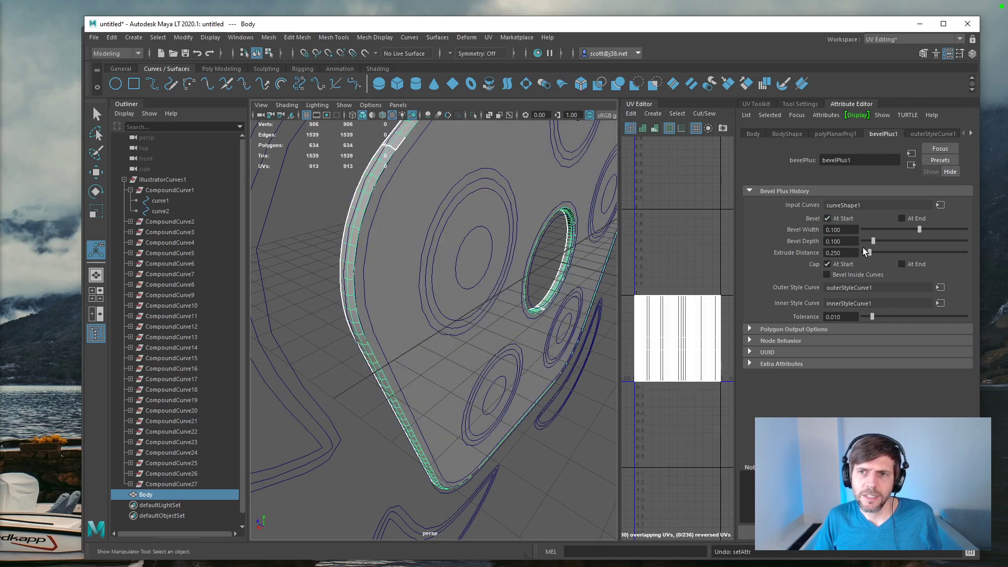
pyautogui.moveTo(873, 241); pyautogui.dragTo(918, 232)
pyautogui.moveTo(796, 230)
pyautogui.mouseDown()
pyautogui.moveTo(915, 233)
pyautogui.moveTo(799, 233)
pyautogui.mouseUp()
pyautogui.hotkey('ctrl', 'z')
pyautogui.hotkey('ctrl', 'z')
pyautogui.hotkey('ctrl', 'z')
# Step: Set the bevel width, bevel depth and extrude distance of Body all to 0, with the bevel at the start left on
pyautogui.moveTo(846, 230); pyautogui.dragTo(759, 219)
pyautogui.write('0')
pyautogui.press('Tab')
pyautogui.write('0')
pyautogui.press('Tab')
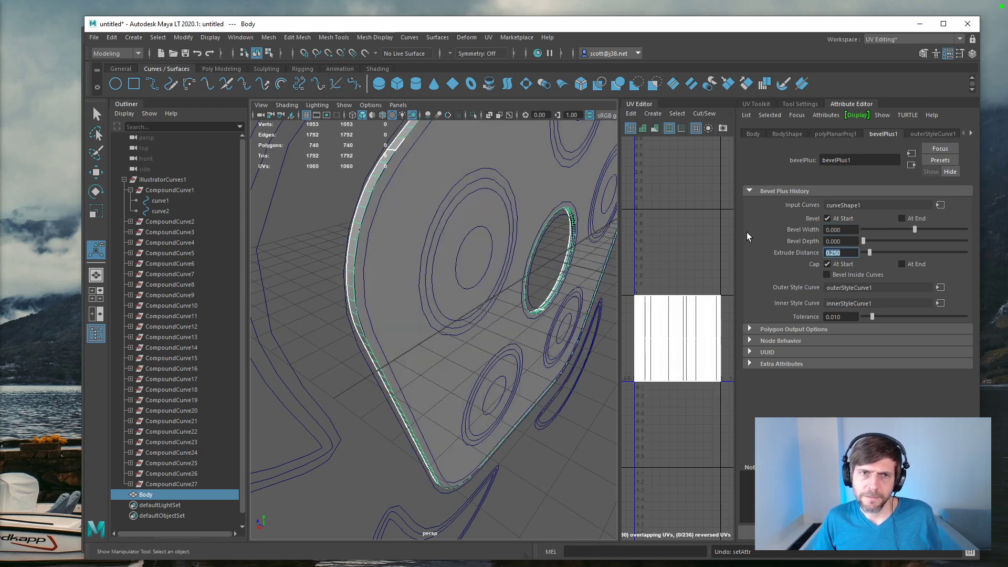
pyautogui.write('0')
pyautogui.press('Tab')
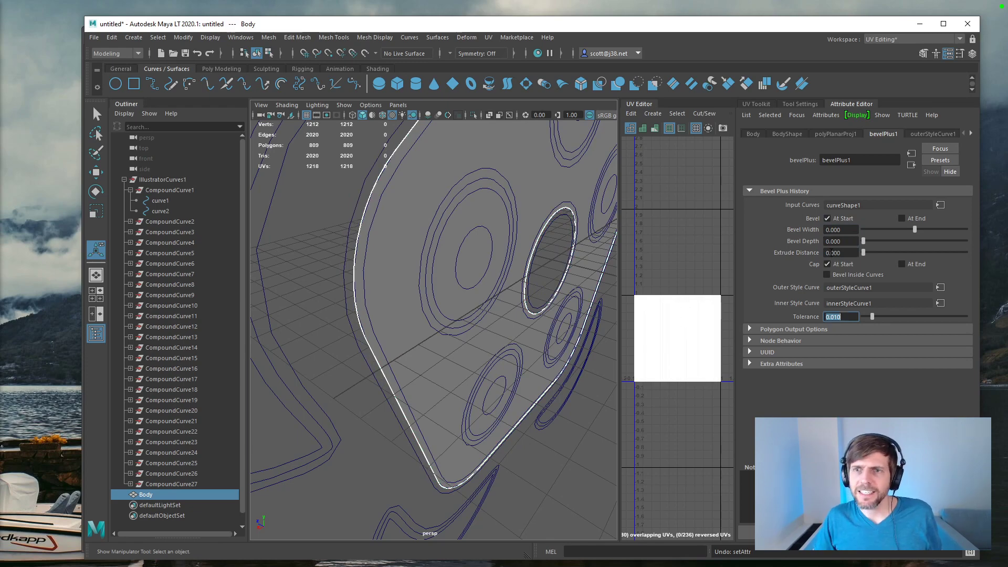
pyautogui.click(827, 219)
pyautogui.click(827, 218)
# Step: Examine the flat Body mesh up close along its rounded outline and around the centre hole
pyautogui.keyDown('alt'); pyautogui.moveTo(464, 217); pyautogui.dragTo(441, 210); pyautogui.keyUp('alt')
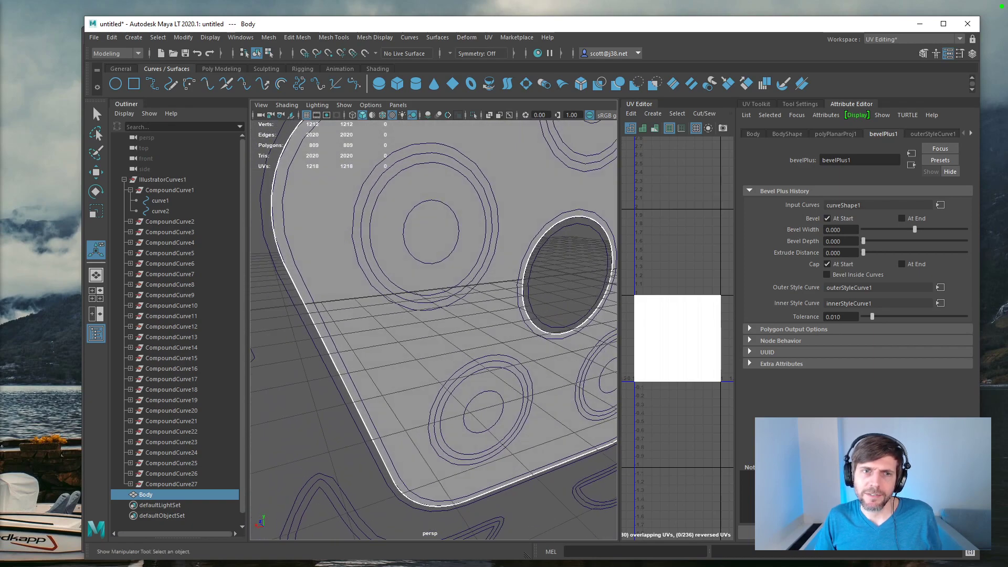
pyautogui.scroll(-5, 473, 317)
pyautogui.scroll(2, 472, 317)
pyautogui.keyDown('alt'); pyautogui.moveTo(453, 314); pyautogui.dragTo(420, 296); pyautogui.keyUp('alt')
pyautogui.click(284, 420)
pyautogui.moveTo(356, 409)
pyautogui.keyDown('alt'); pyautogui.mouseDown()
pyautogui.moveTo(342, 391)
pyautogui.moveTo(341, 406)
pyautogui.mouseUp(); pyautogui.keyUp('alt')
pyautogui.scroll(4, 370, 294)
pyautogui.keyDown('alt'); pyautogui.moveTo(370, 271); pyautogui.dragTo(411, 317, button='middle'); pyautogui.keyUp('alt')
pyautogui.scroll(4, 378, 282)
pyautogui.keyDown('alt'); pyautogui.moveTo(374, 281); pyautogui.dragTo(385, 307, button='middle'); pyautogui.keyUp('alt')
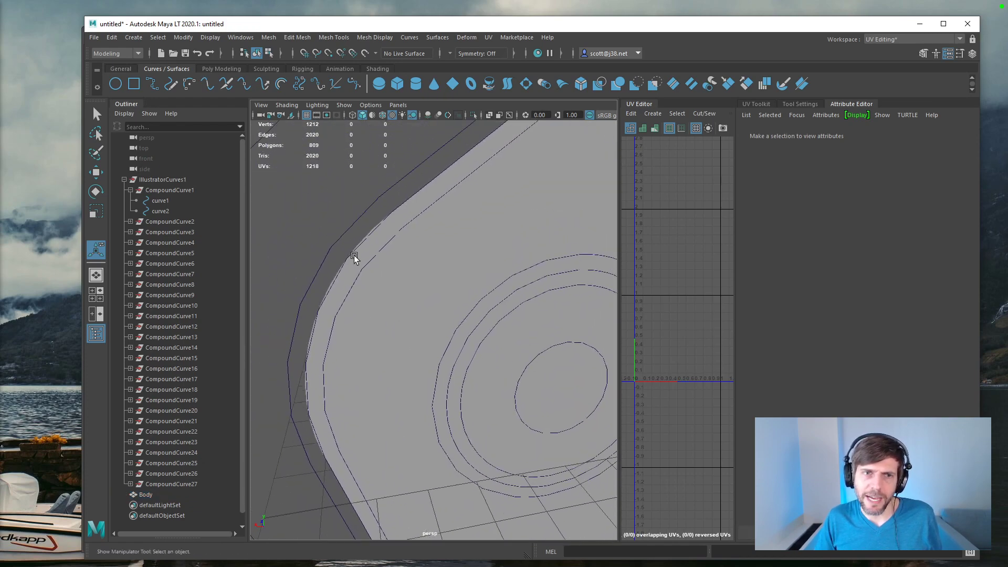
pyautogui.press('f')
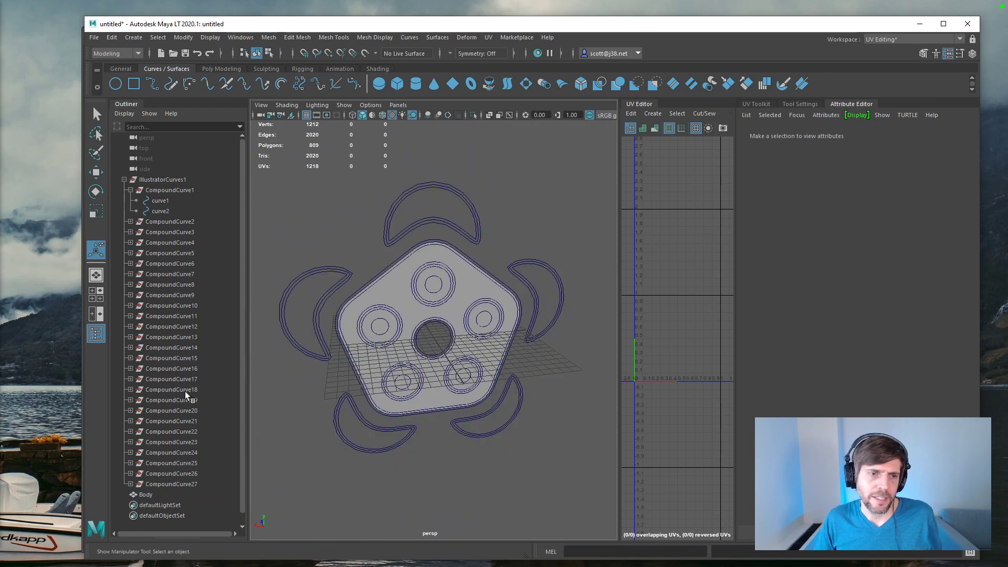
# Step: Pull one vertex on the rounded outline of Body away from the edge as a test, and undo the move
pyautogui.click(131, 495)
pyautogui.rightClick(419, 264)
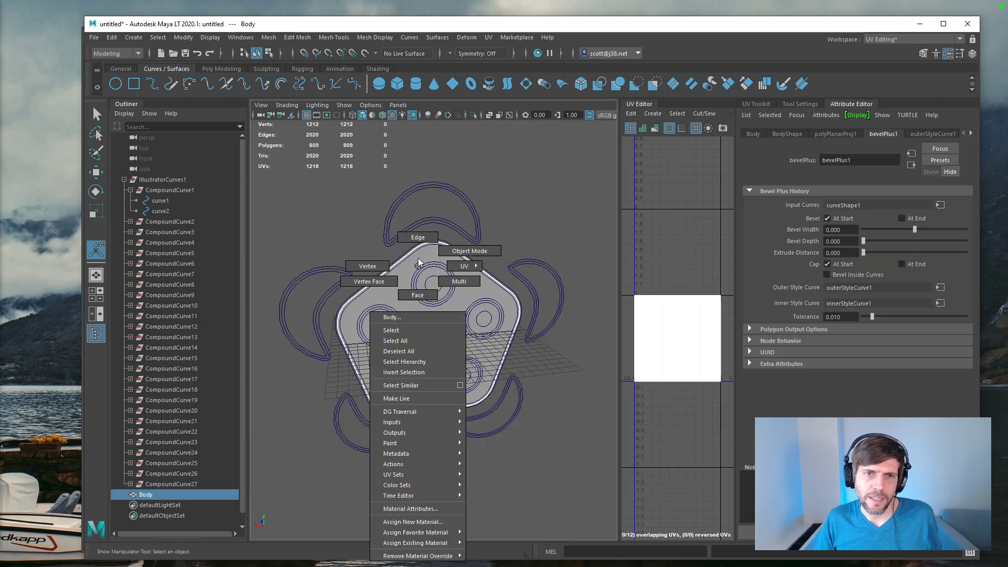
pyautogui.click(417, 295)
pyautogui.scroll(5, 368, 279)
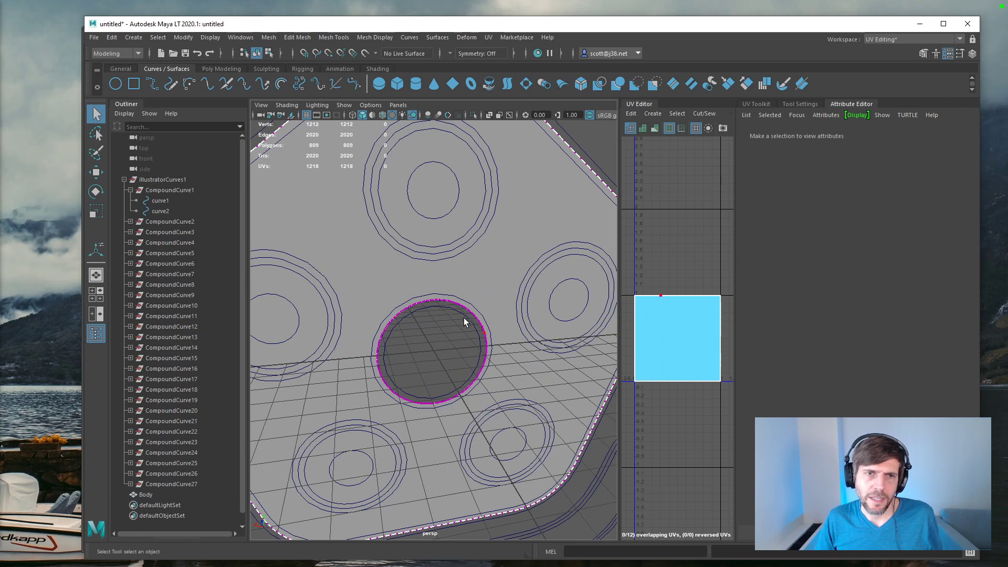
pyautogui.press('space')
pyautogui.keyDown('alt'); pyautogui.moveTo(348, 258); pyautogui.dragTo(554, 326, button='middle'); pyautogui.keyUp('alt')
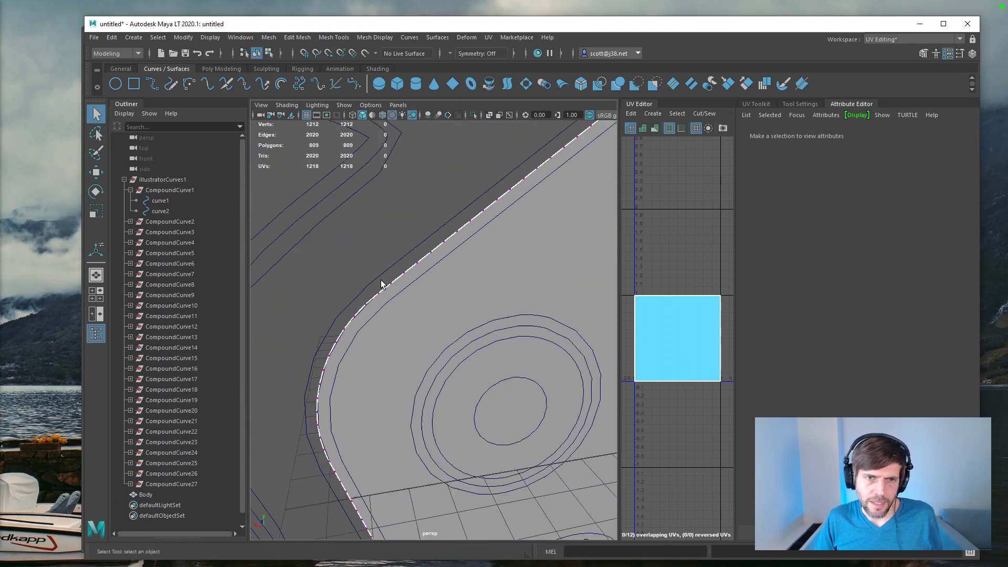
pyautogui.scroll(8, 380, 280)
pyautogui.keyDown('alt'); pyautogui.moveTo(381, 284); pyautogui.dragTo(420, 283); pyautogui.keyUp('alt')
pyautogui.click(478, 354)
pyautogui.press('w')
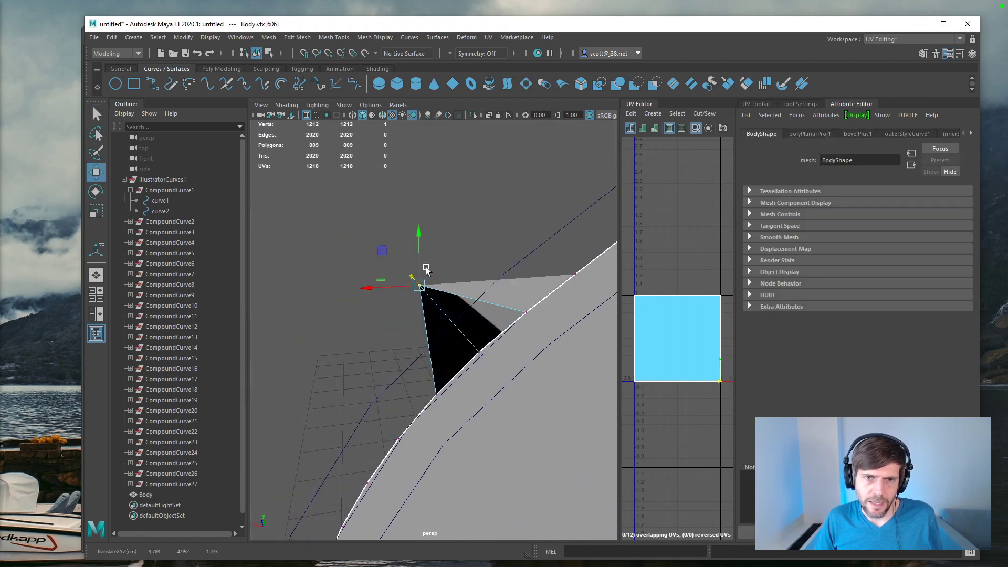
pyautogui.moveTo(432, 329)
pyautogui.keyDown('alt'); pyautogui.mouseDown()
pyautogui.moveTo(468, 331)
pyautogui.moveTo(483, 345)
pyautogui.moveTo(456, 329)
pyautogui.moveTo(503, 320)
pyautogui.moveTo(448, 338)
pyautogui.mouseUp(); pyautogui.keyUp('alt')
pyautogui.hotkey('ctrl', 'z')
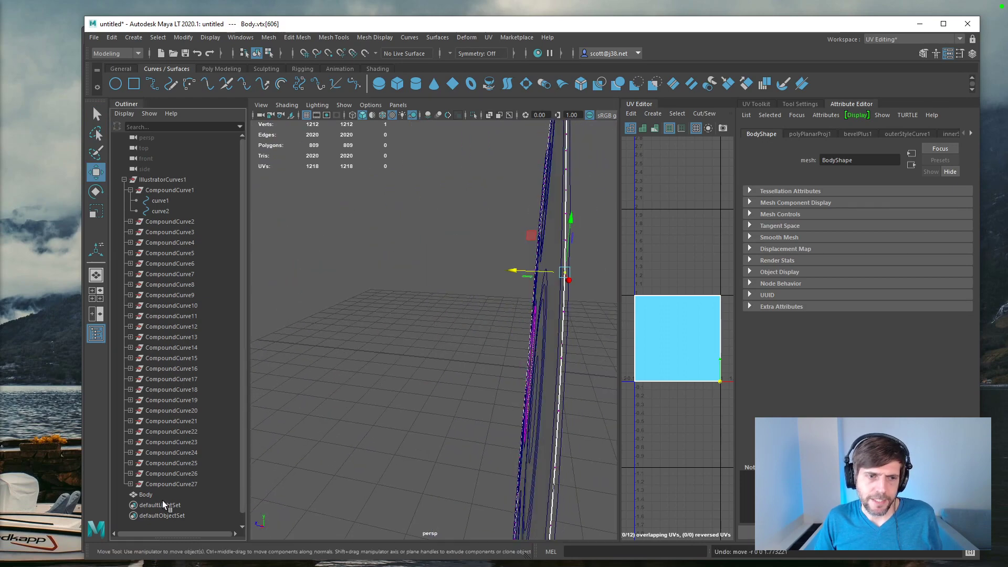
# Step: Set the bevel width, bevel depth and extrude distance of Body all to 0.1 and check the bevelled rim
pyautogui.click(153, 495)
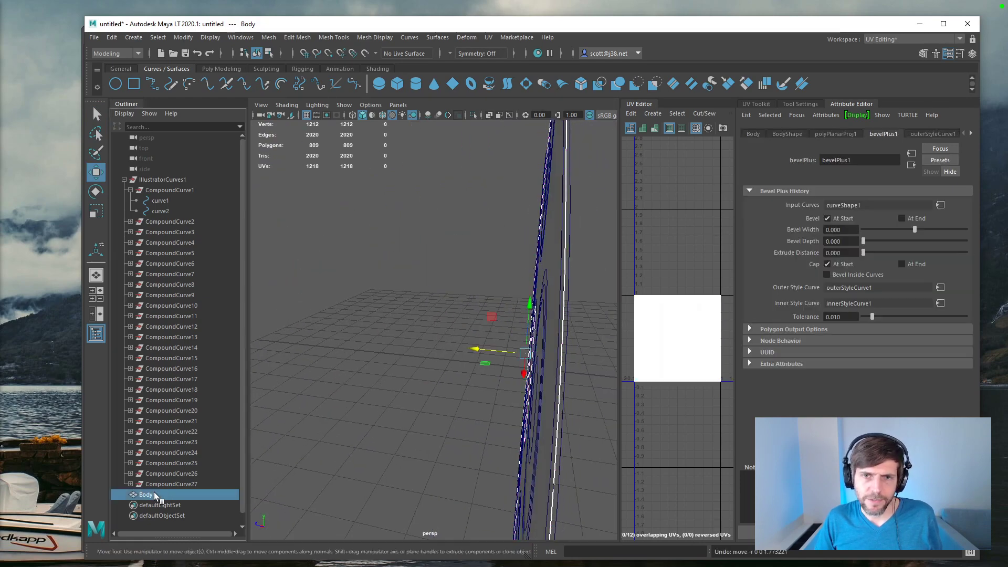
pyautogui.doubleClick(855, 230)
pyautogui.write('0.1')
pyautogui.press('Tab')
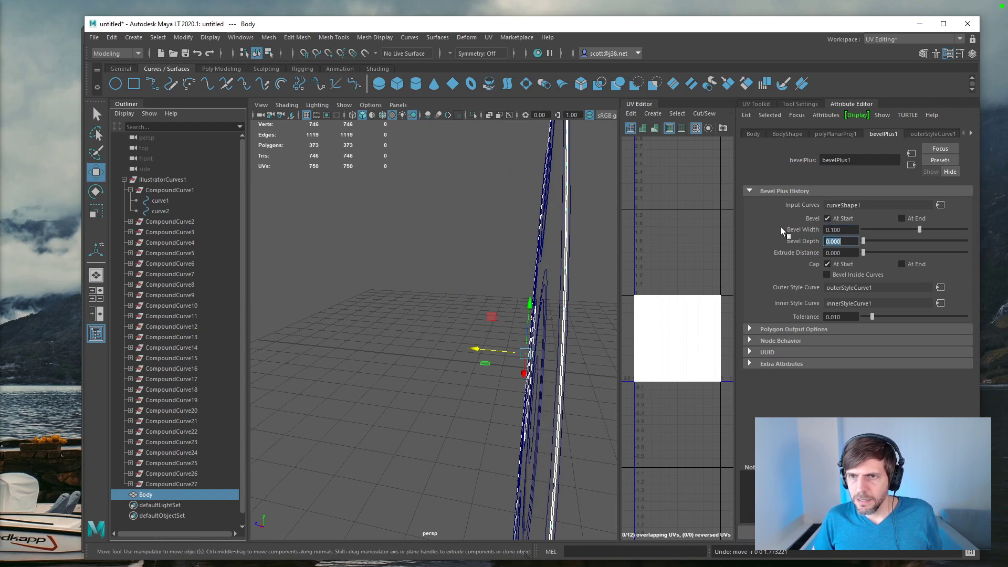
pyautogui.write('0.1')
pyautogui.press('Tab')
pyautogui.write('0.1')
pyautogui.press('Tab')
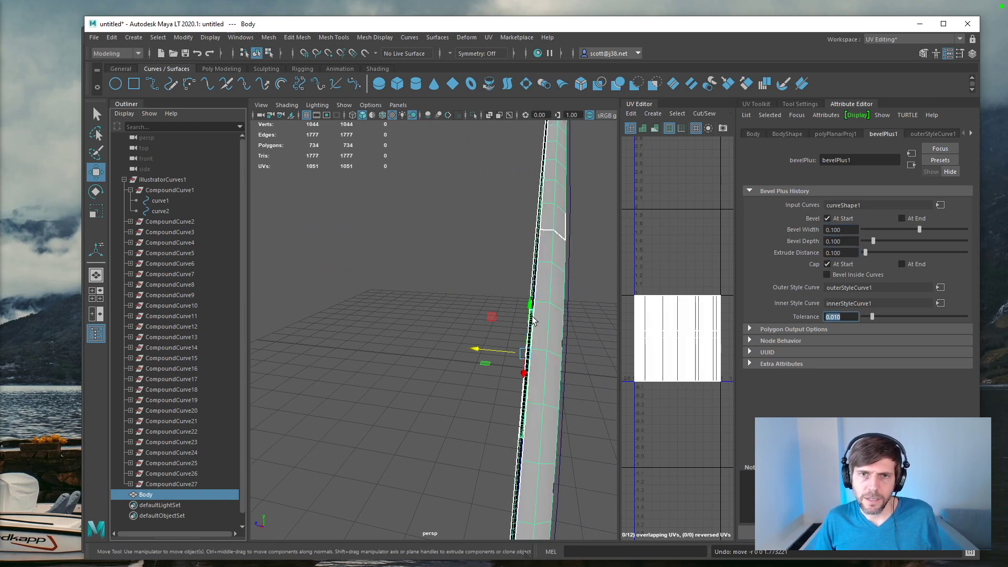
pyautogui.keyDown('alt'); pyautogui.moveTo(546, 323); pyautogui.dragTo(510, 299); pyautogui.keyUp('alt')
pyautogui.scroll(5, 510, 299)
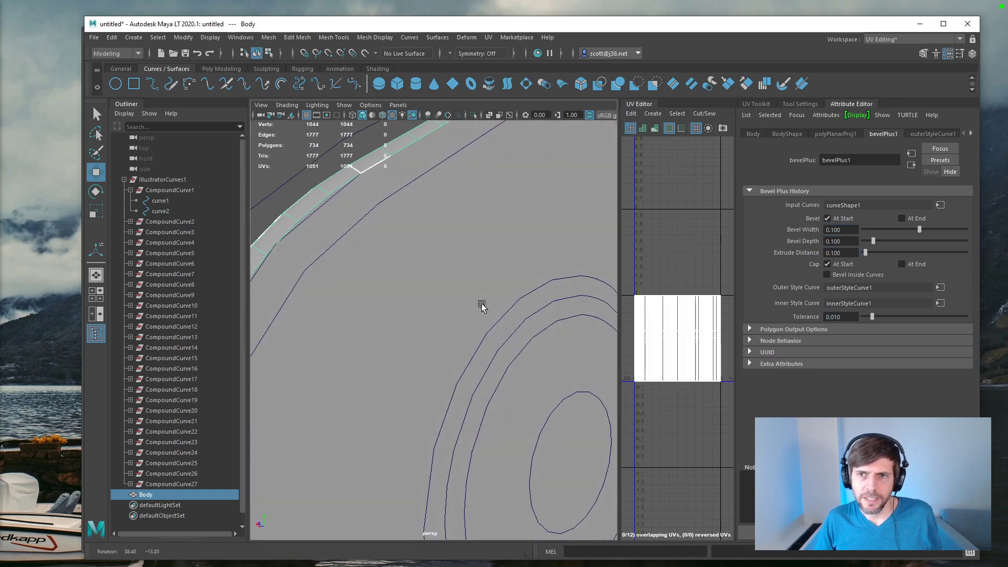
pyautogui.press('f')
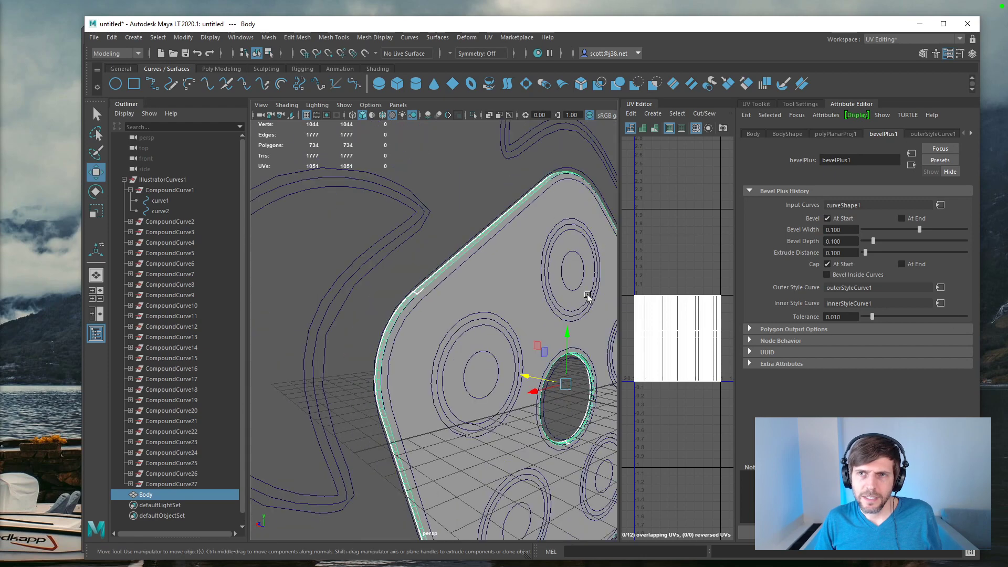
pyautogui.scroll(3, 588, 297)
# Step: Examine the node behavior, UUID and available style options of outerStyleCurve1, and return to the bevelPlus1 attributes
pyautogui.click(931, 134)
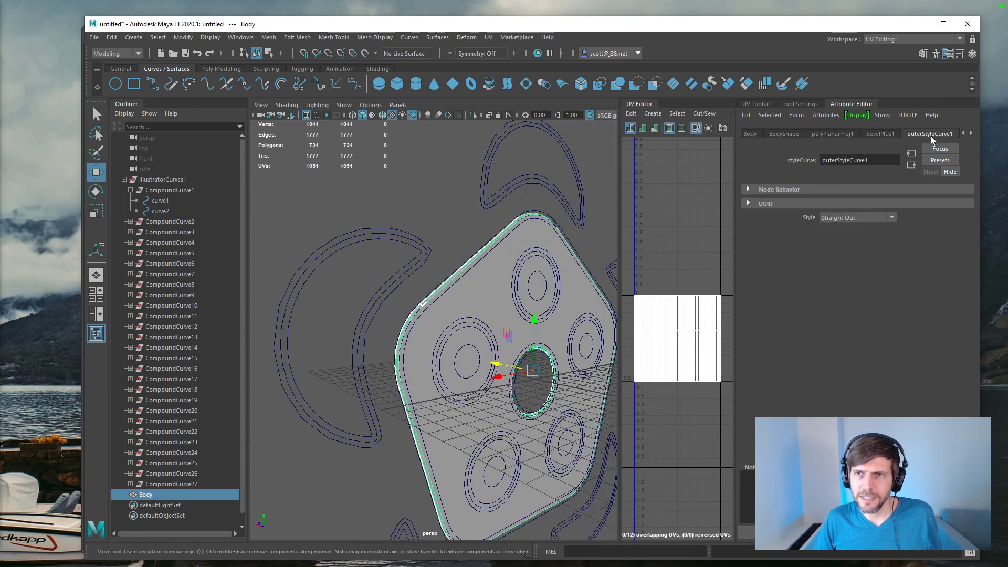
pyautogui.click(748, 189)
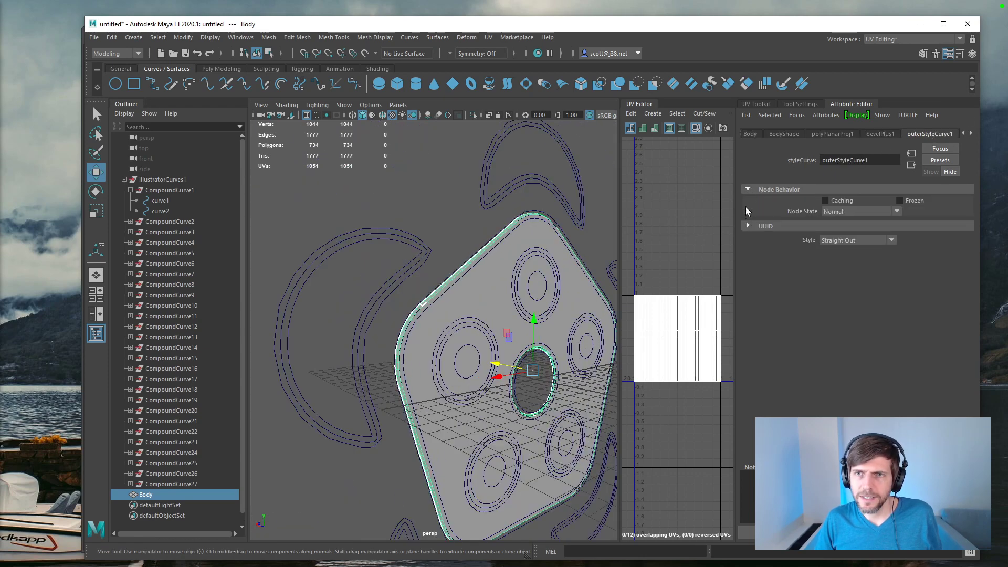
pyautogui.click(747, 225)
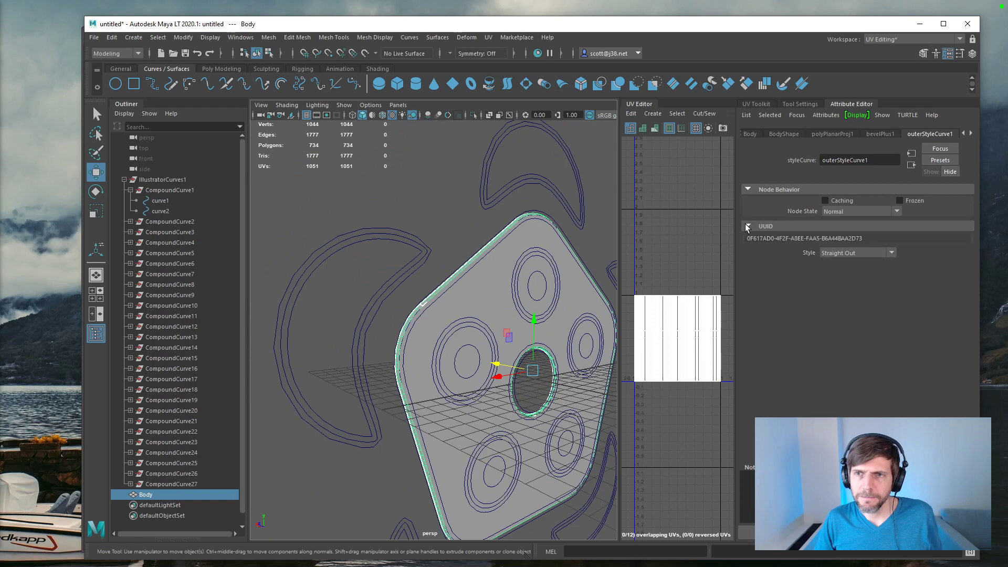
pyautogui.click(892, 253)
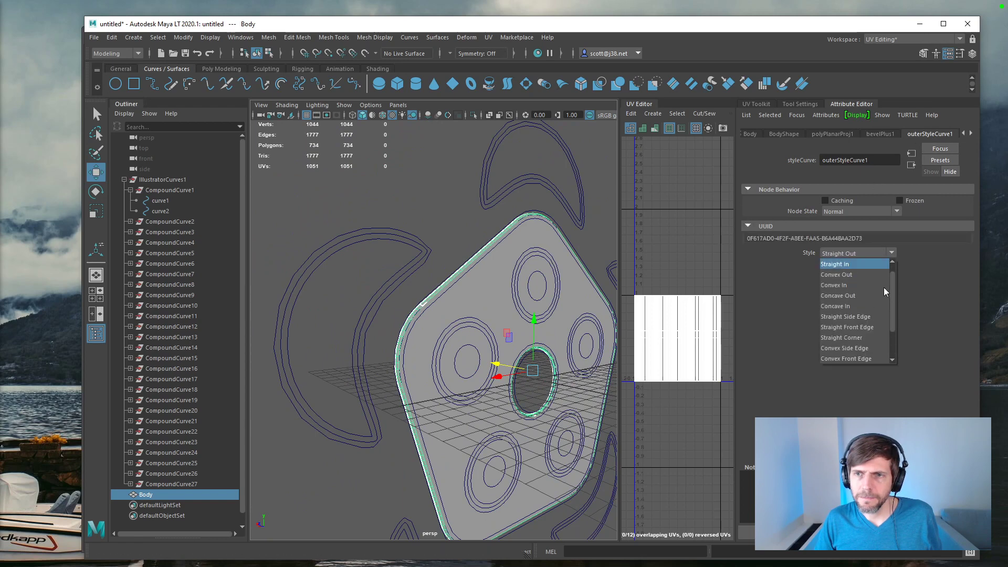
pyautogui.click(934, 266)
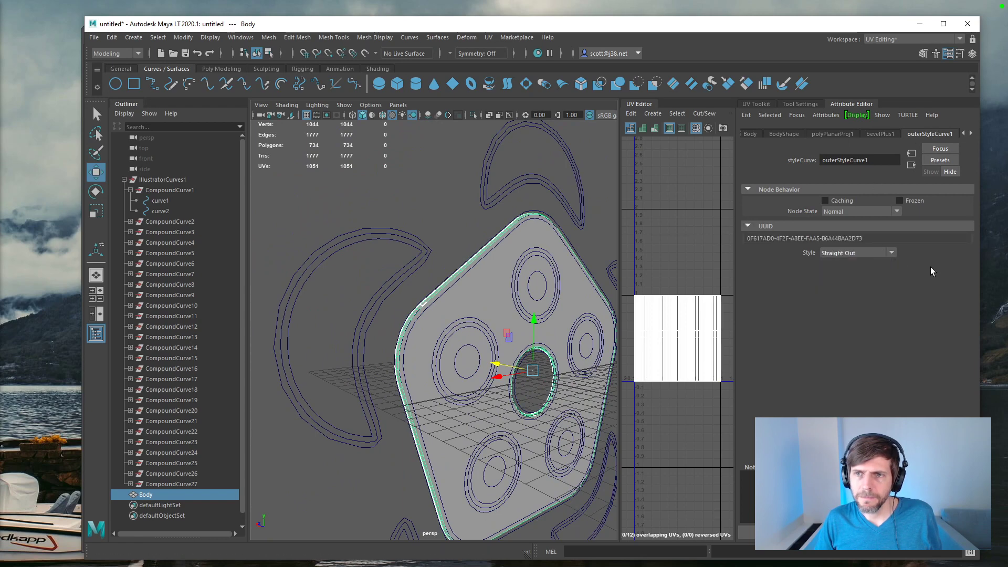
pyautogui.click(880, 134)
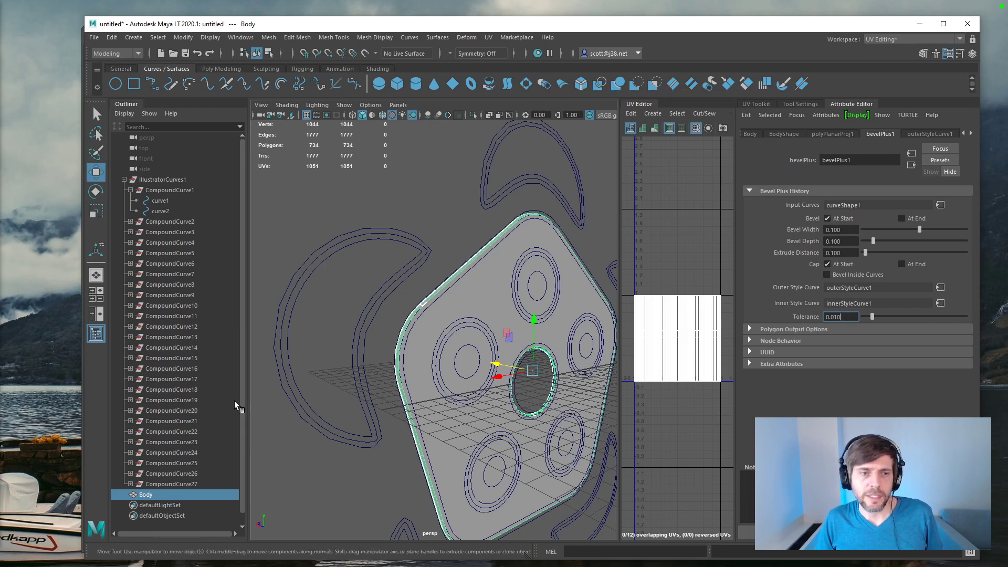
# Step: Delete the bevelled Body mesh from the scene
pyautogui.click(183, 492)
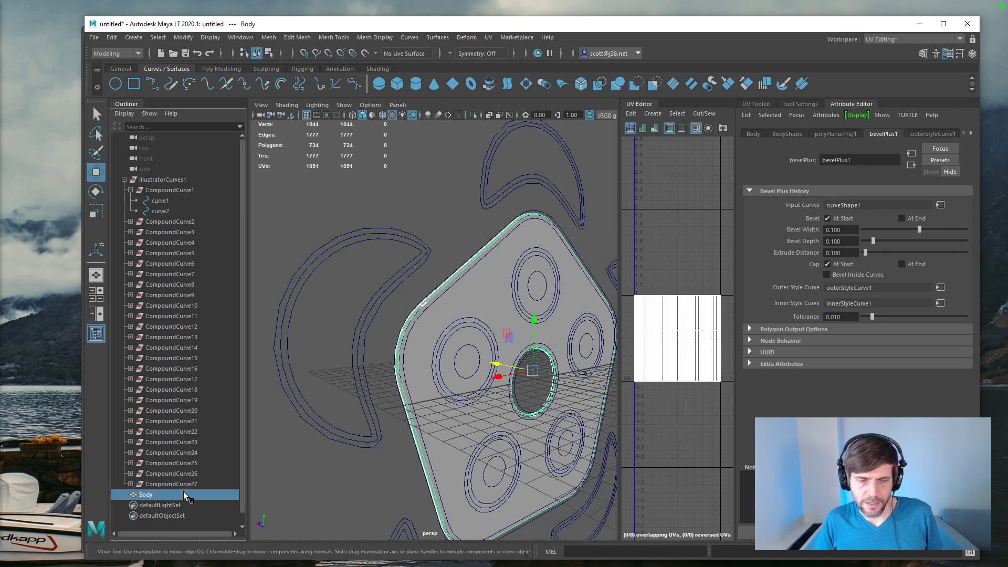
pyautogui.press('Delete')
# Step: Create a planar surface from curve1 and curve2 and move it about 4.47 units along Z, away from the curves
pyautogui.click(164, 193)
pyautogui.moveTo(164, 198); pyautogui.dragTo(160, 211)
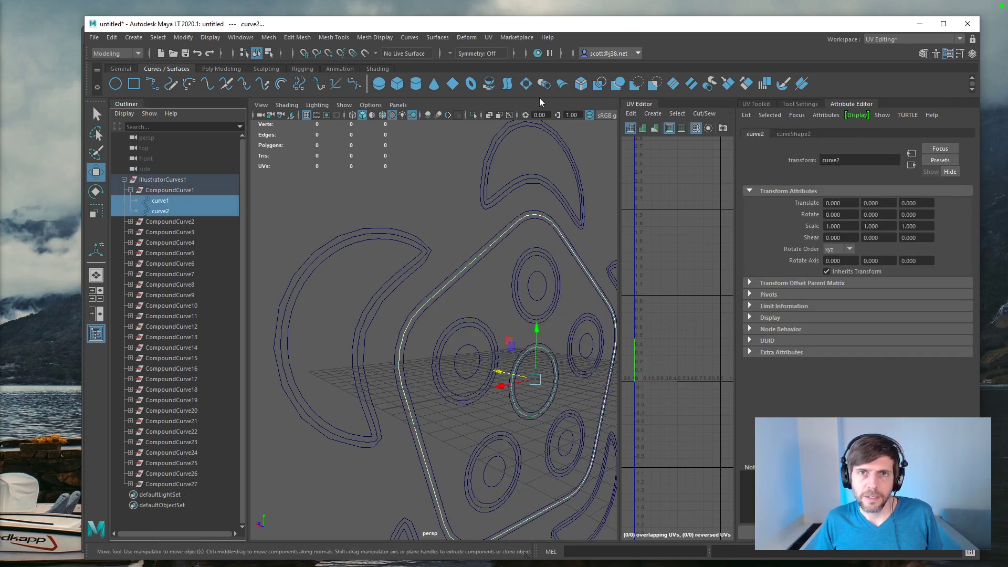
pyautogui.click(527, 84)
pyautogui.keyDown('alt'); pyautogui.moveTo(439, 281); pyautogui.dragTo(492, 282); pyautogui.keyUp('alt')
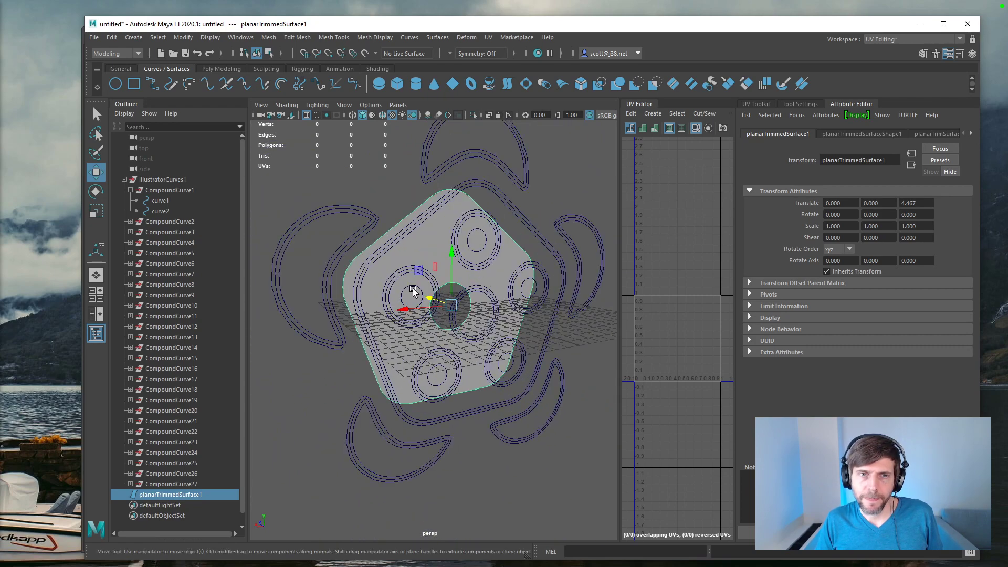
# Step: Expand CompoundCurve2 and select curve3, curve4, curve5 and curve6 together
pyautogui.click(130, 222)
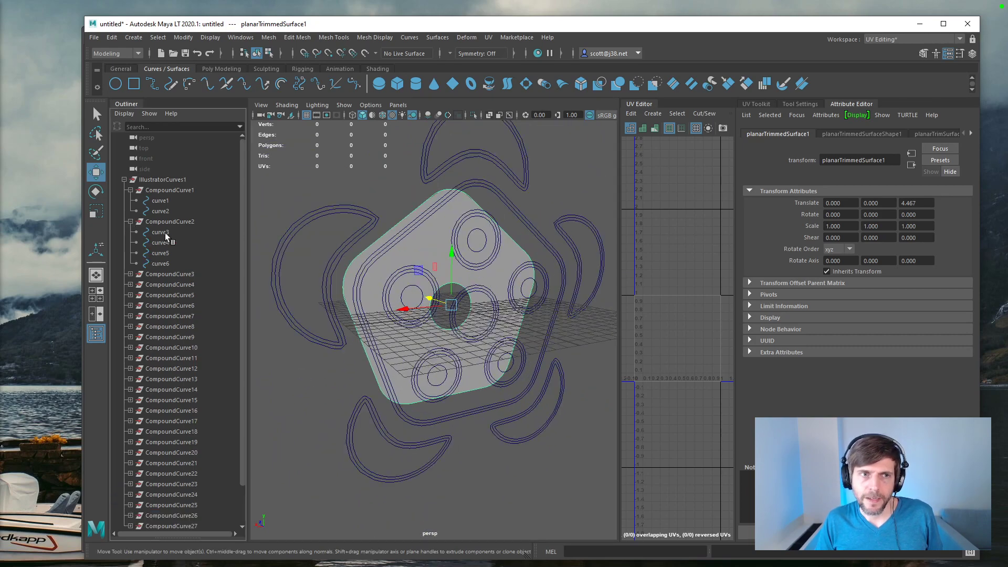
pyautogui.click(164, 232)
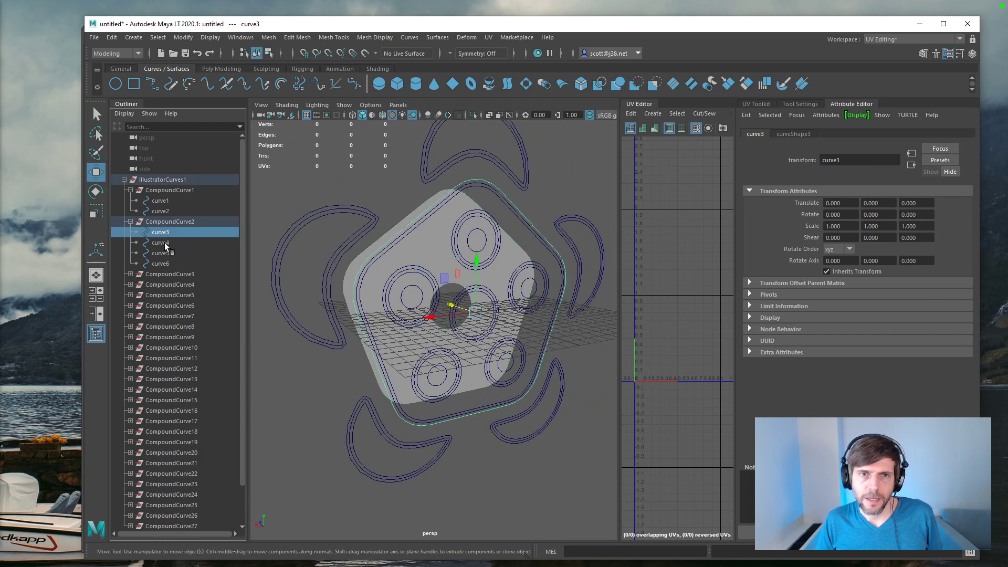
pyautogui.keyDown('ctrl'); pyautogui.click(165, 243); pyautogui.keyUp('ctrl')
pyautogui.keyDown('ctrl'); pyautogui.click(165, 254); pyautogui.keyUp('ctrl')
pyautogui.keyDown('ctrl'); pyautogui.click(165, 261); pyautogui.keyUp('ctrl')
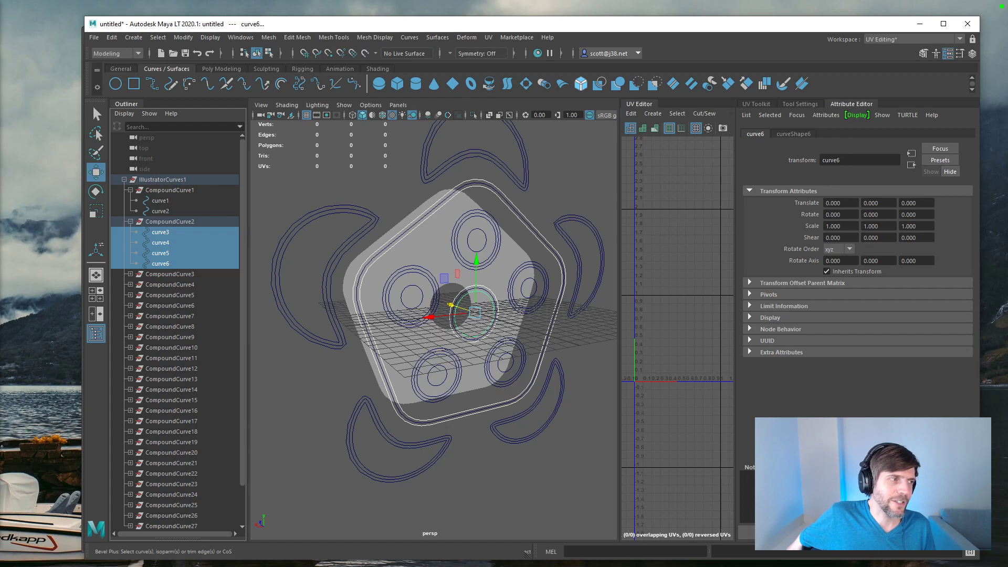
# Step: Switch to CurvesB.ai in Illustrator and expand Layer 1 to list the creature's paths and groups
pyautogui.hotkey('alt', 'Tab')
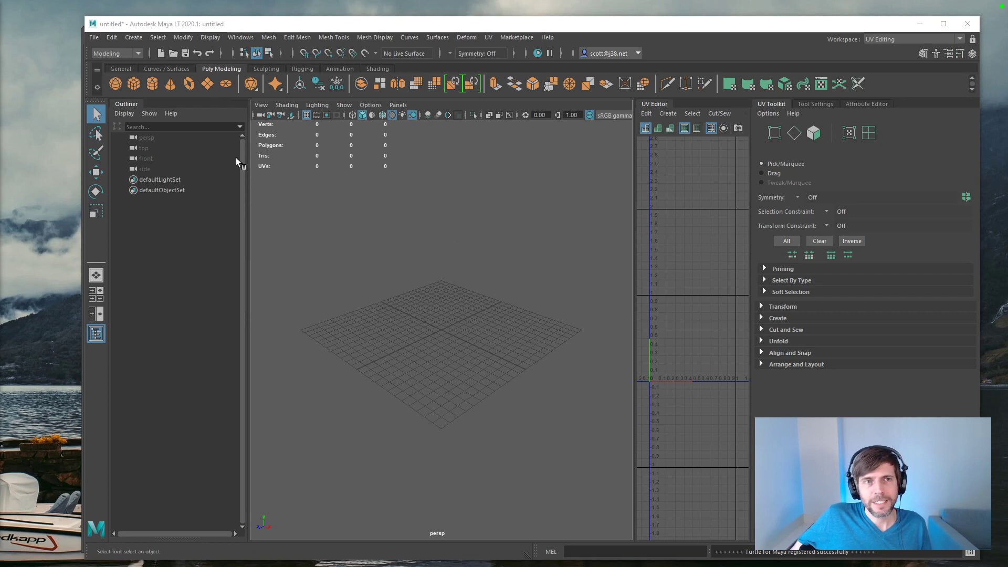
pyautogui.hotkey('alt', 'Tab')
pyautogui.click(509, 240)
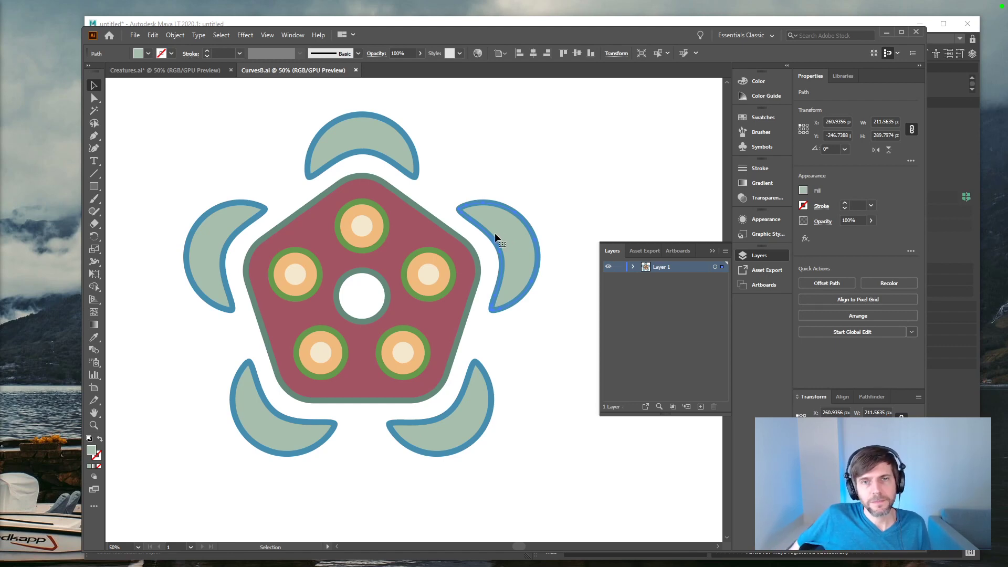
pyautogui.click(358, 132)
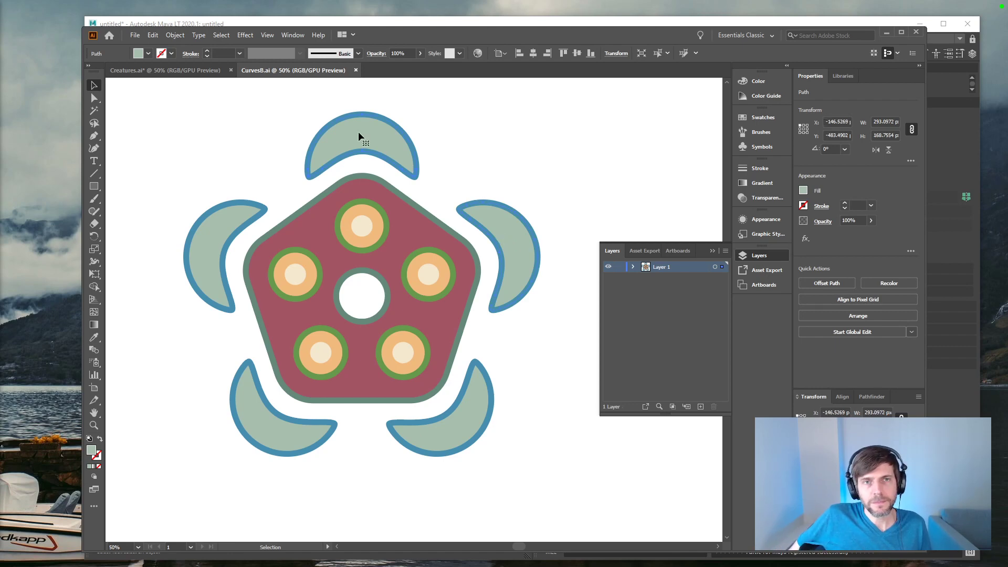
pyautogui.click(633, 267)
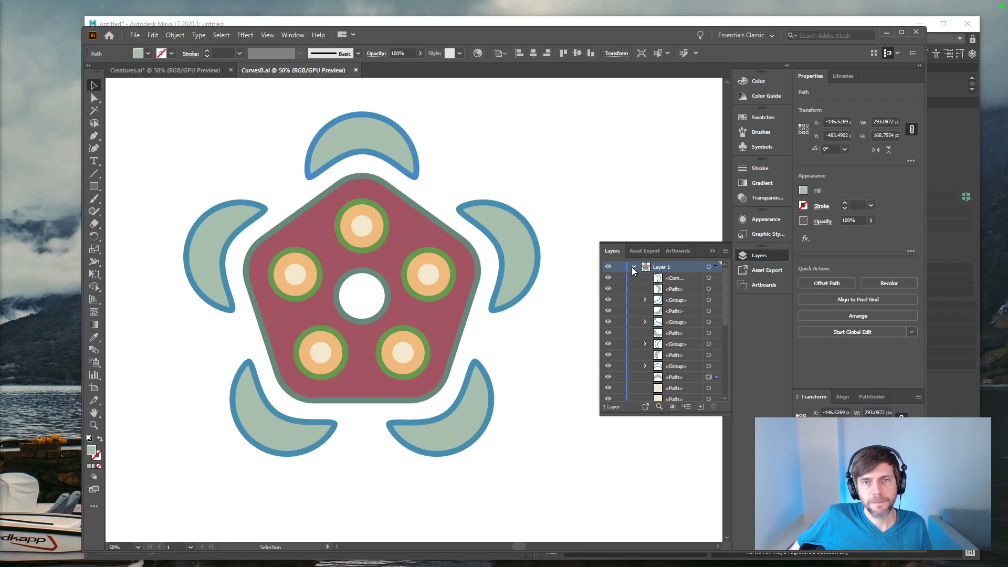
# Step: Delete the green fill shapes of the upper-right and lower-right crescents, keeping their blue outlines
pyautogui.click(515, 255)
pyautogui.press('Delete')
pyautogui.click(473, 401)
pyautogui.press('Delete')
pyautogui.click(492, 388)
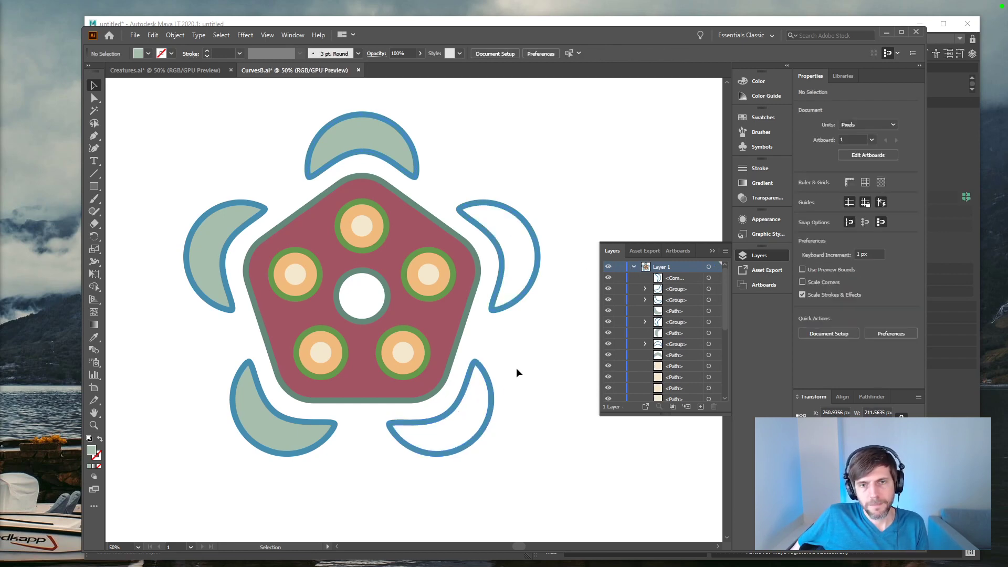
# Step: Delete the remaining side and lower crescents with their blue outlines, keeping only the crescent above the pentagon
pyautogui.press('Delete')
pyautogui.click(533, 281)
pyautogui.press('Delete')
pyautogui.click(275, 444)
pyautogui.press('Delete')
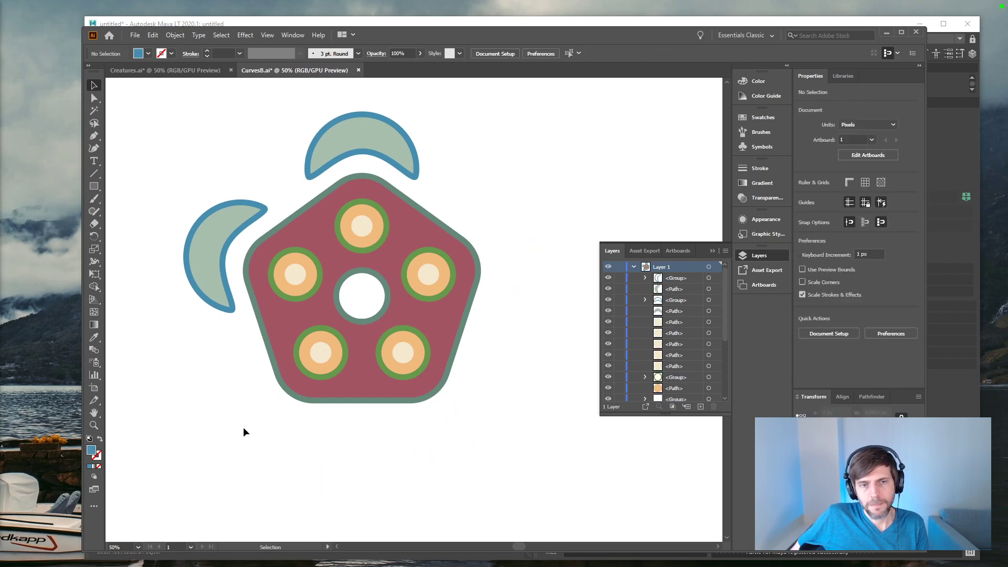
pyautogui.click(185, 287)
pyautogui.press('Delete')
pyautogui.press('Delete')
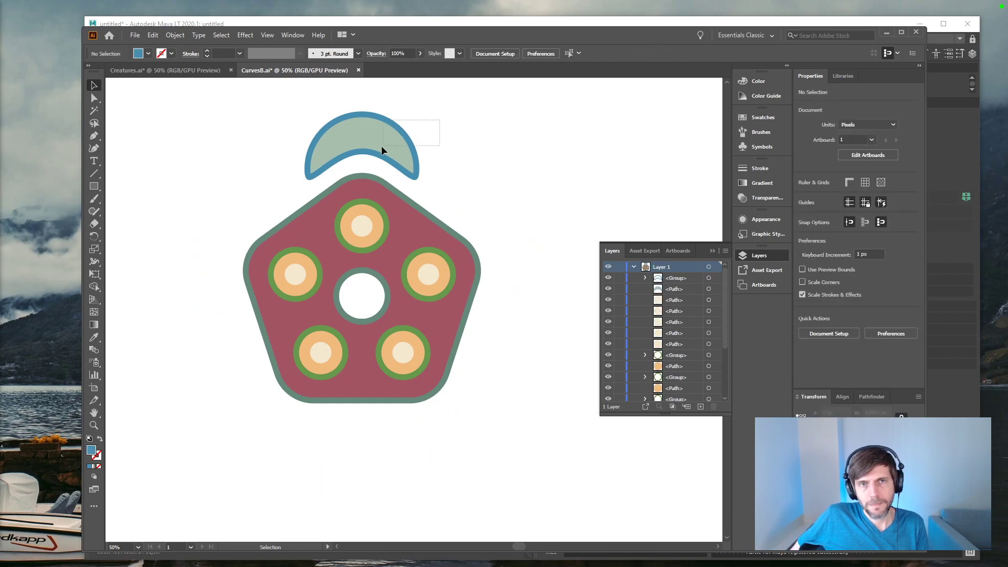
pyautogui.moveTo(384, 145); pyautogui.dragTo(380, 149)
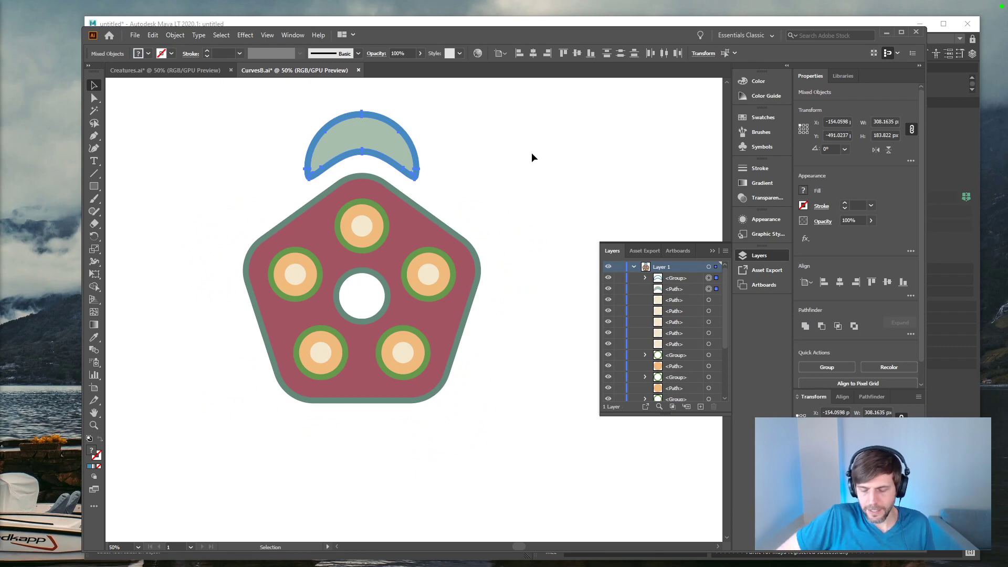
pyautogui.press('Delete')
pyautogui.hotkey('ctrl', 'z')
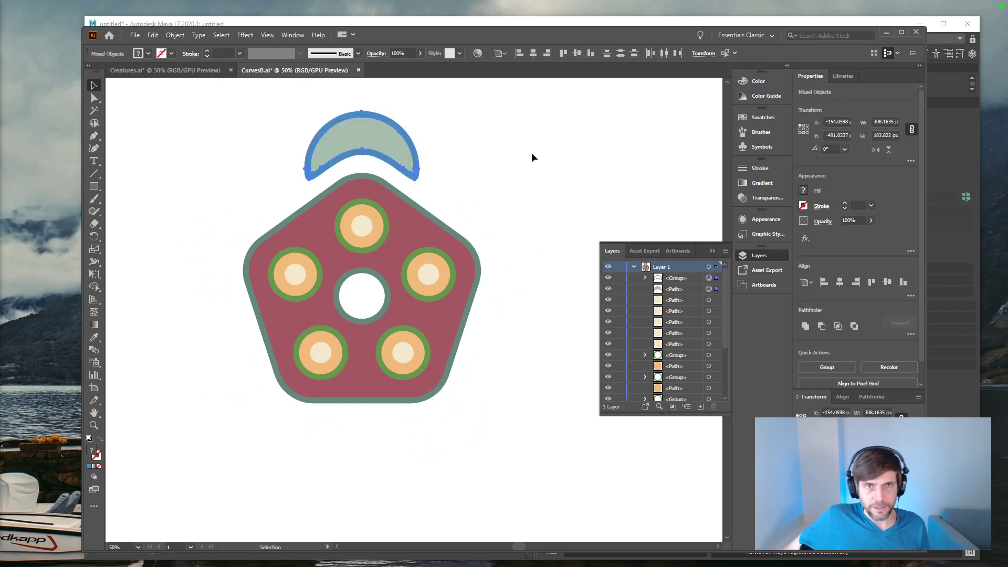
# Step: Draw a circle about 304 px across over the remaining crescent and nudge it to match the crescent's outer curve
pyautogui.press('l')
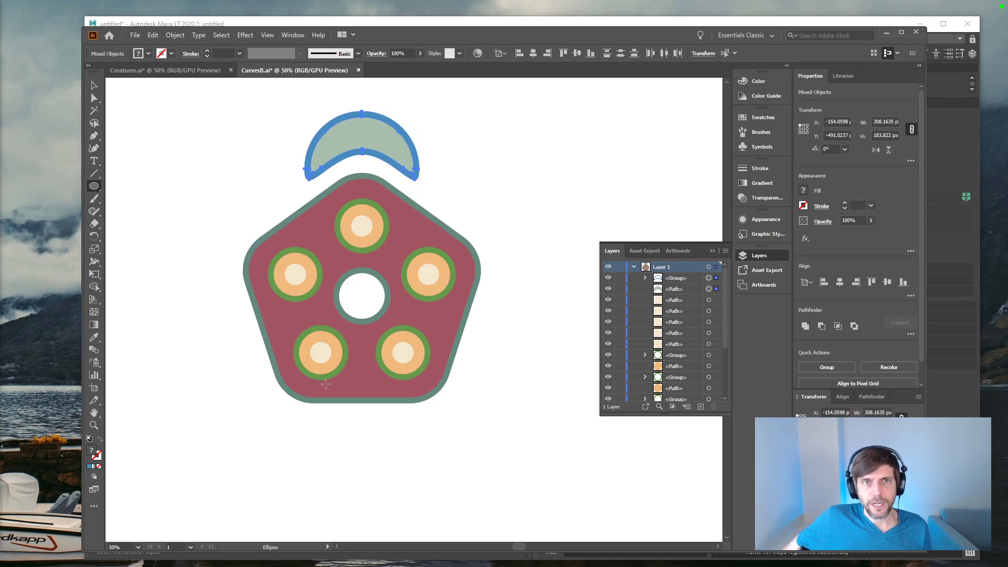
pyautogui.keyDown('alt'); pyautogui.keyDown('shift'); pyautogui.moveTo(362, 156); pyautogui.dragTo(419, 146); pyautogui.keyUp('shift'); pyautogui.keyUp('alt')
pyautogui.hotkey('shift', 'Down')
pyautogui.hotkey('shift', 'Down')
pyautogui.hotkey('shift', 'Down')
pyautogui.hotkey('shift', 'Up')
pyautogui.hotkey('shift', 'Up')
pyautogui.hotkey('shift', 'Up')
pyautogui.hotkey('shift', 'Down')
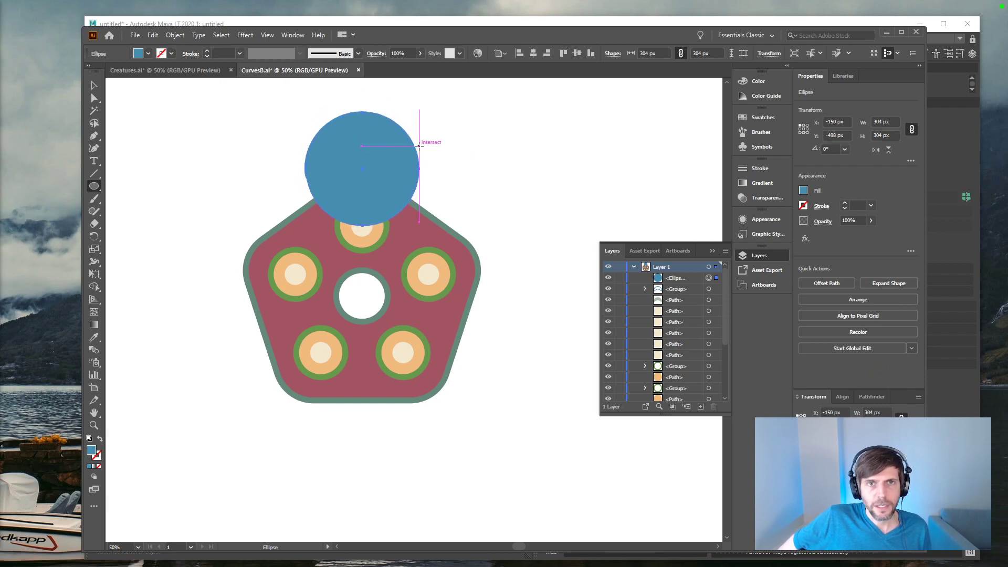
pyautogui.press('Up')
# Step: Center the blue circle horizontally on the red pentagon
pyautogui.press('v')
pyautogui.click(480, 178)
pyautogui.click(405, 188)
pyautogui.keyDown('shift'); pyautogui.click(424, 229); pyautogui.keyUp('shift')
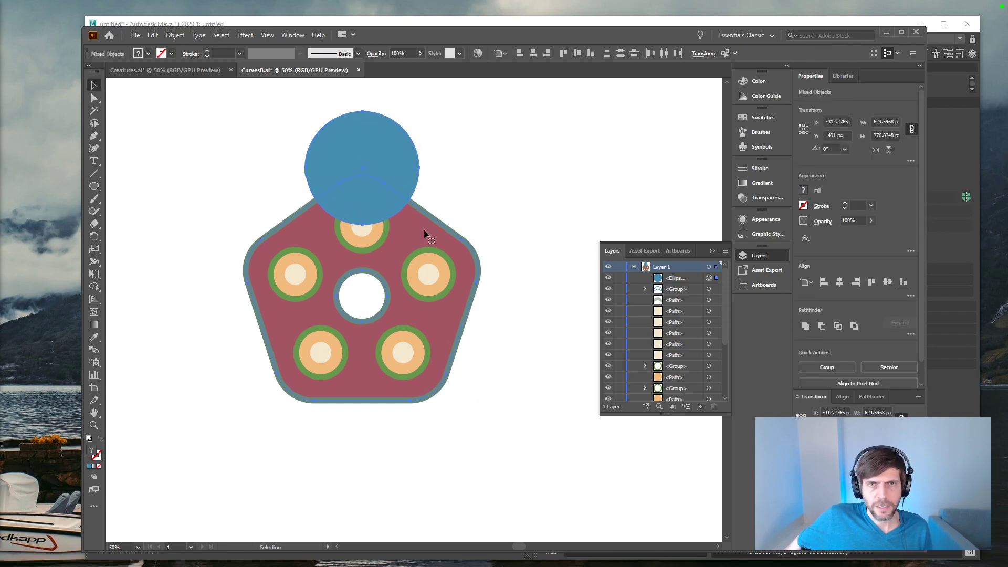
pyautogui.click(533, 54)
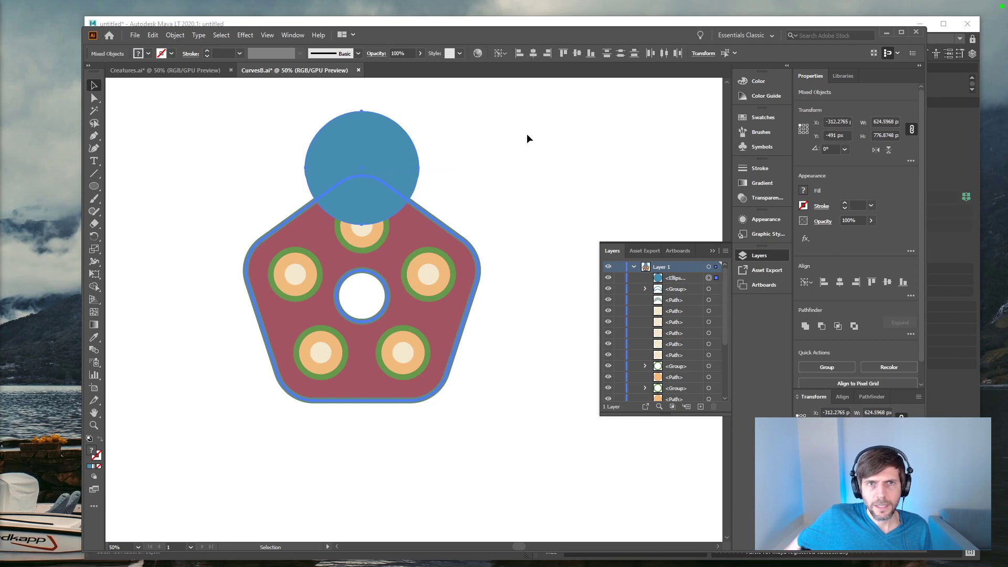
pyautogui.click(527, 134)
pyautogui.click(415, 189)
pyautogui.hotkey('ctrl', 'z')
pyautogui.hotkey('ctrl', 'shift', 'z')
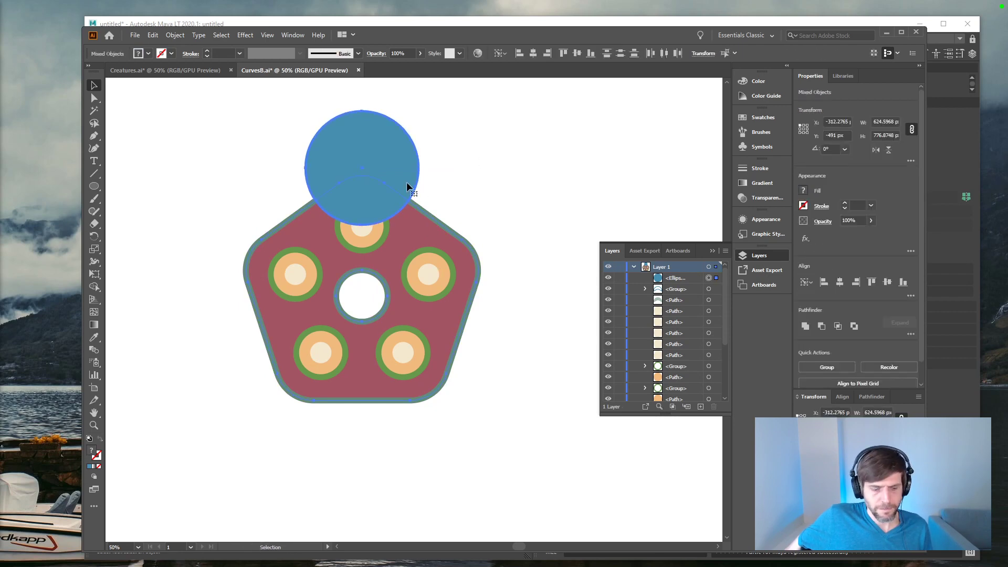
pyautogui.hotkey('ctrl', 'x')
pyautogui.hotkey('ctrl', 'z')
pyautogui.click(458, 170)
pyautogui.click(417, 185)
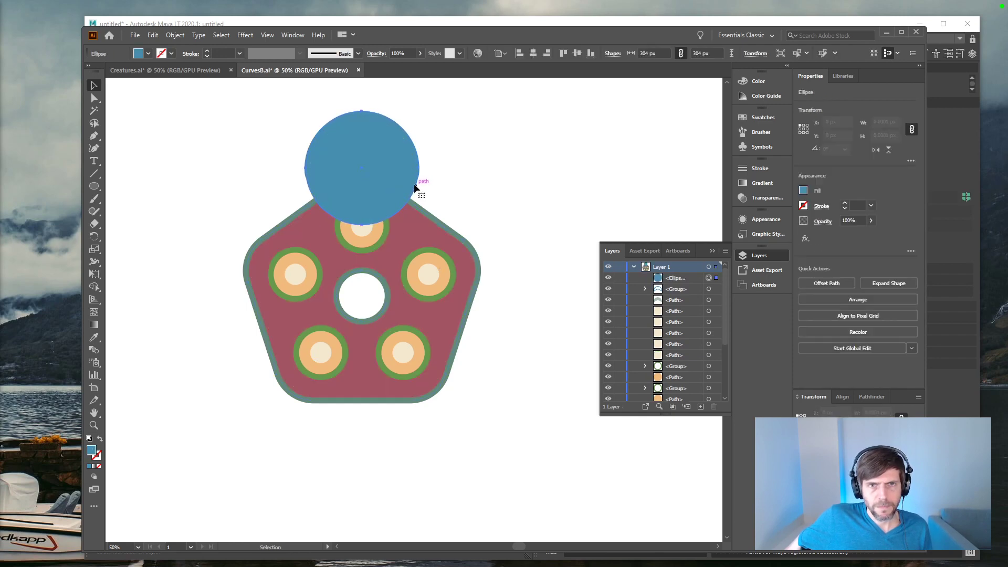
# Step: Toggle the blue circle's visibility to compare it with the crescent underneath
pyautogui.click(609, 278)
pyautogui.click(608, 278)
pyautogui.click(609, 278)
pyautogui.click(609, 278)
pyautogui.click(609, 278)
pyautogui.click(609, 278)
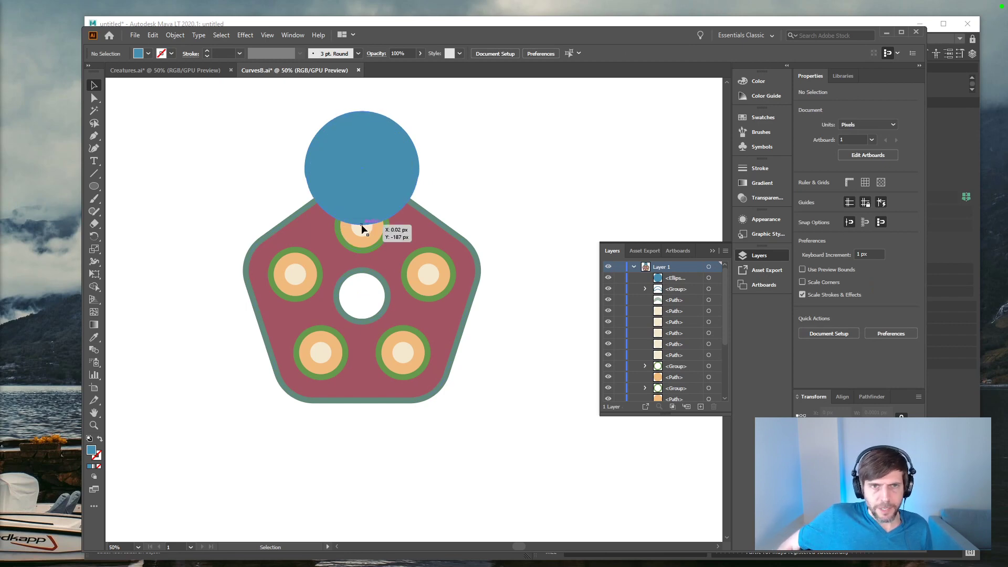
# Step: Move the blue circle down 60 px so it overlaps more of the pentagon's upper corner
pyautogui.click(366, 208)
pyautogui.press('-')
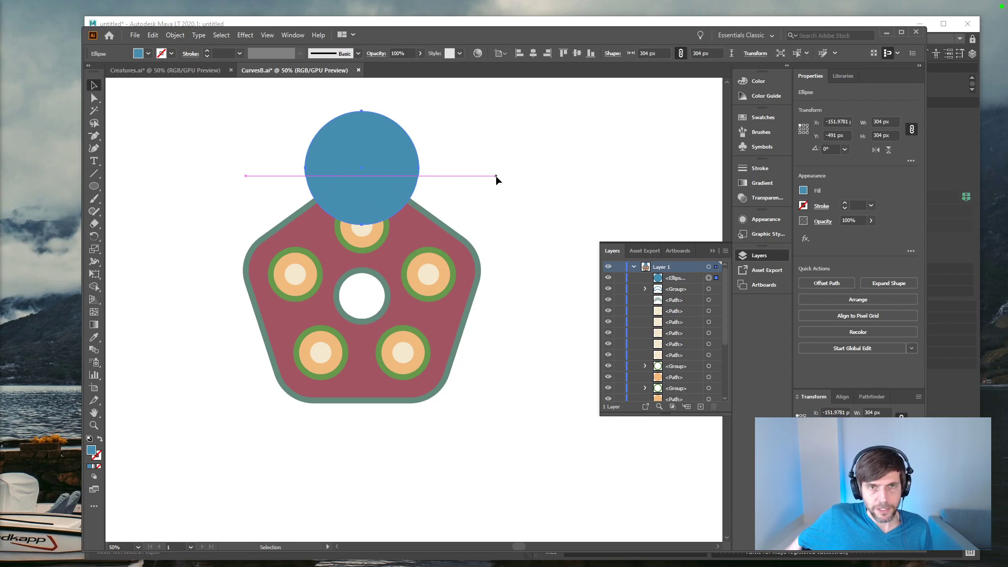
pyautogui.press('v')
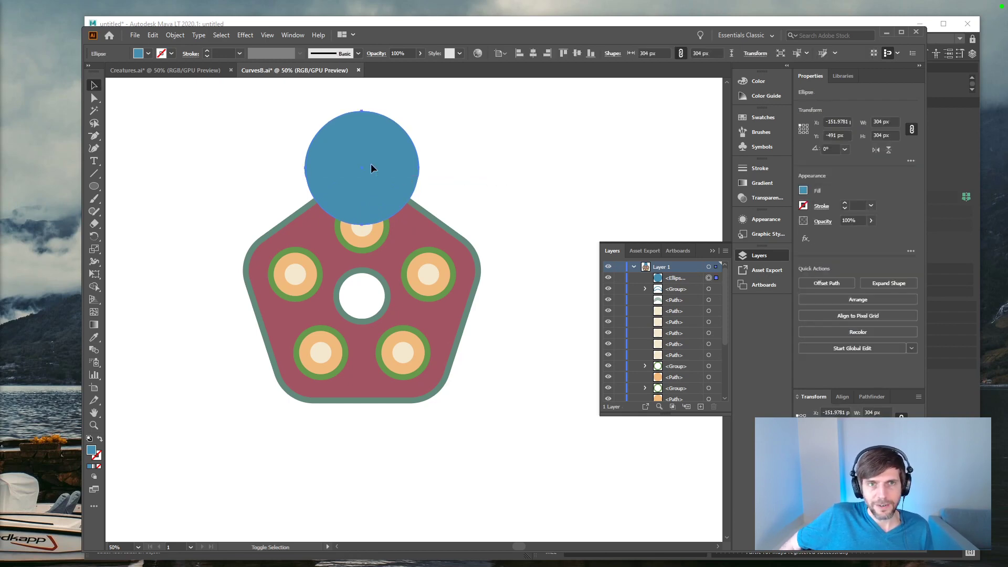
pyautogui.press('Down')
pyautogui.press('Down')
pyautogui.press('Down')
pyautogui.press('Down')
pyautogui.press('Down')
pyautogui.press('Down')
pyautogui.press('Down')
pyautogui.press('Down')
pyautogui.press('Down')
pyautogui.press('Down')
pyautogui.hotkey('shift', 'Down')
pyautogui.hotkey('shift', 'Down')
pyautogui.hotkey('shift', 'Down')
pyautogui.hotkey('shift', 'Down')
pyautogui.hotkey('shift', 'Down')
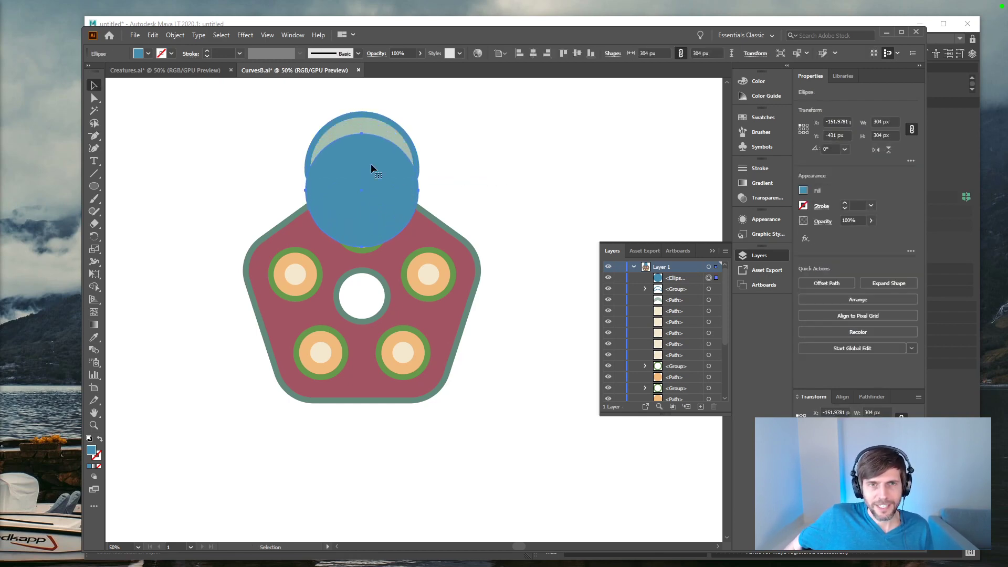
# Step: Bring the red pentagon to the front and subtract it from the blue circle with Minus Front
pyautogui.click(431, 236)
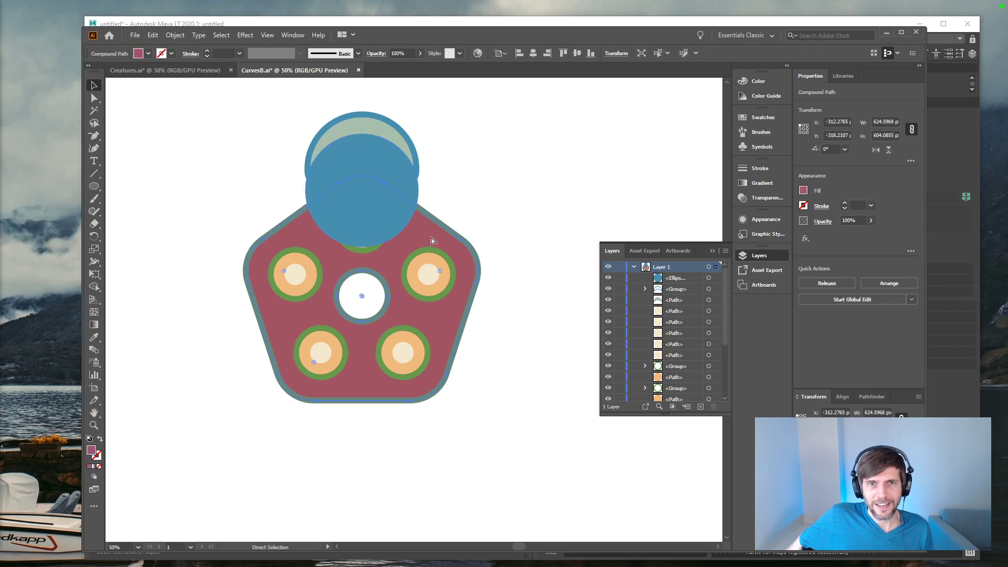
pyautogui.press('Delete')
pyautogui.hotkey('ctrl', 'z')
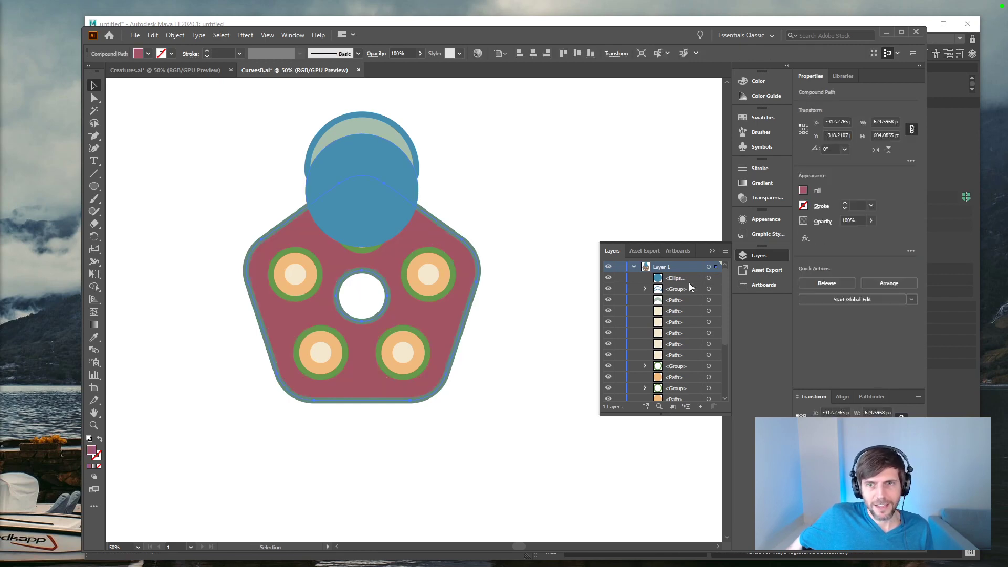
pyautogui.hotkey('ctrl', 'shift', ']')
pyautogui.keyDown('shift'); pyautogui.click(402, 194); pyautogui.keyUp('shift')
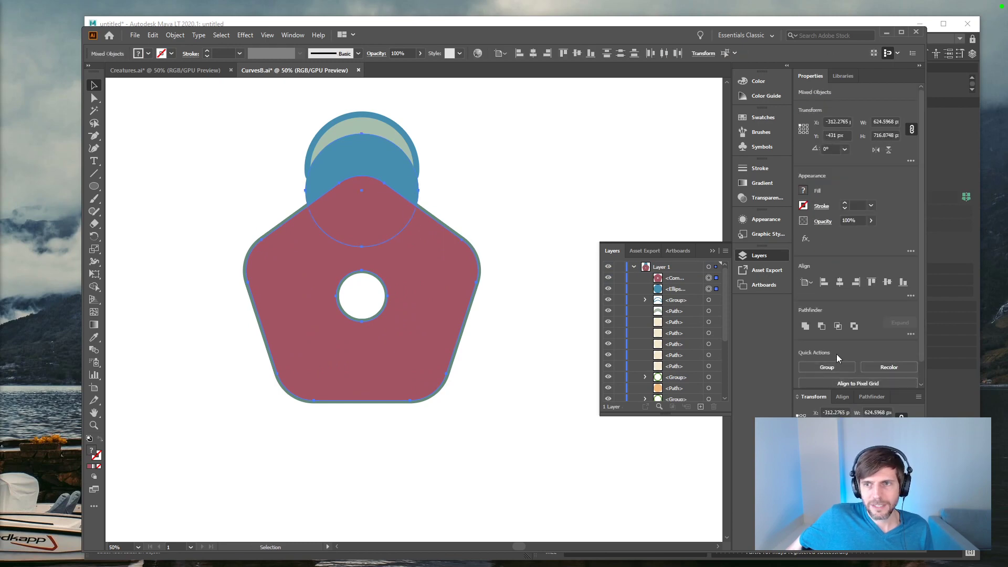
pyautogui.click(823, 328)
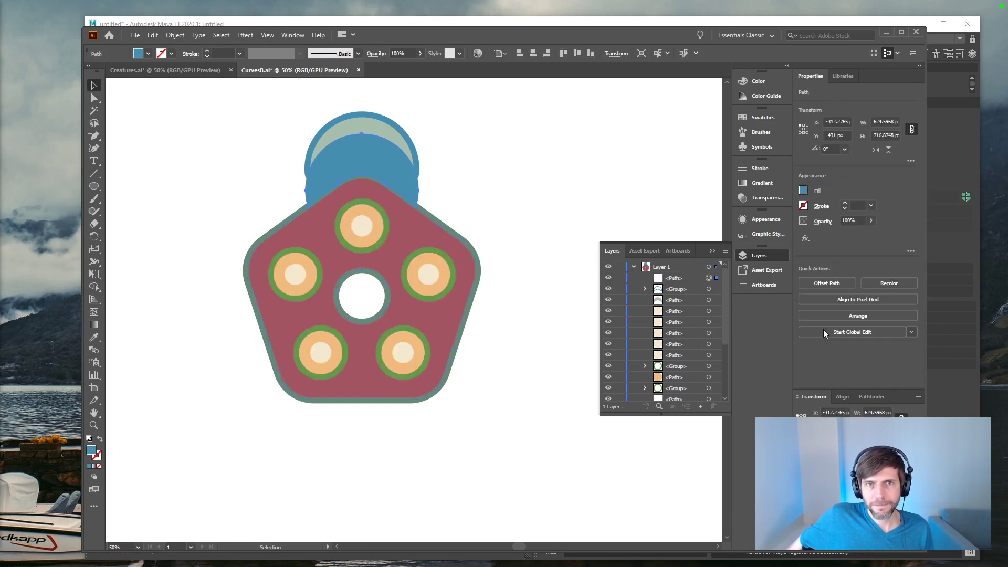
# Step: Move the trimmed blue shape up 60 px to Y -491 px, over the original crescent
pyautogui.click(511, 207)
pyautogui.click(411, 181)
pyautogui.hotkey('shift', 'Up')
pyautogui.hotkey('shift', 'Up')
pyautogui.hotkey('shift', 'Up')
pyautogui.hotkey('shift', 'Up')
pyautogui.hotkey('shift', 'Up')
pyautogui.hotkey('shift', 'Up')
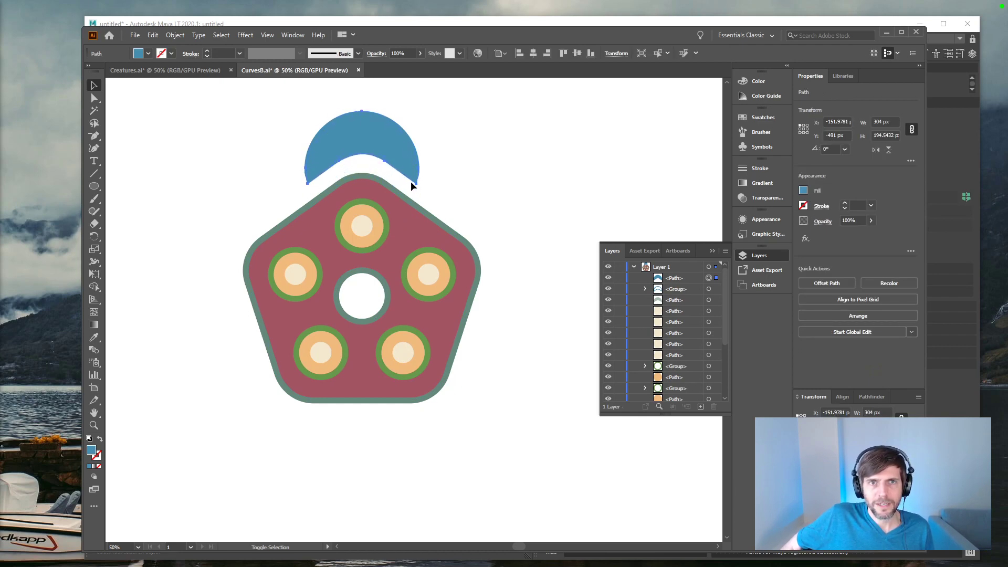
# Step: Cut the new blue crescent, move the original outlined crescent about 563 px to the right, and paste the new one back in front
pyautogui.press('a')
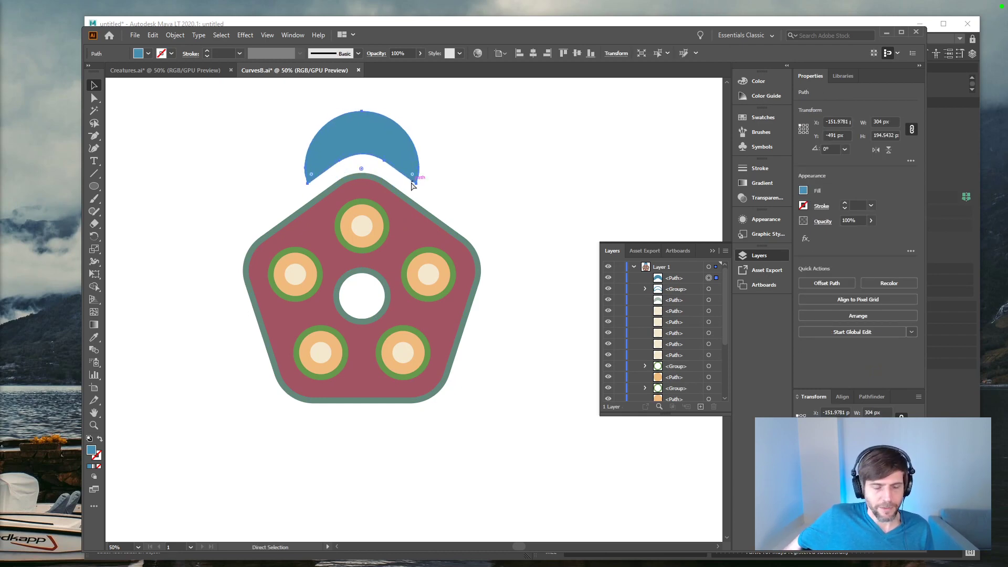
pyautogui.hotkey('ctrl', 'x')
pyautogui.moveTo(459, 131); pyautogui.dragTo(402, 155)
pyautogui.moveTo(410, 148); pyautogui.dragTo(620, 154)
pyautogui.click(419, 166)
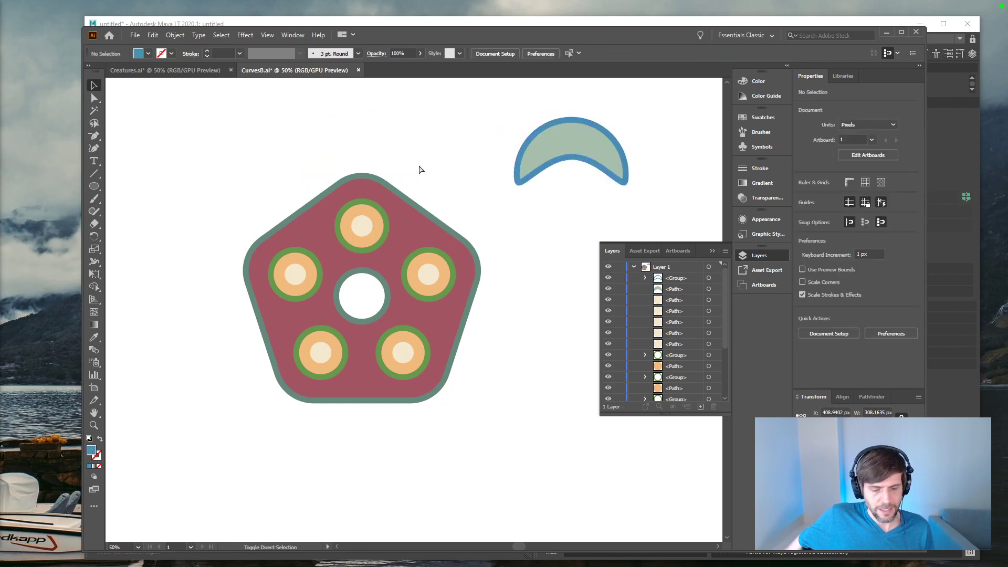
pyautogui.hotkey('ctrl', 'f')
pyautogui.click(427, 166)
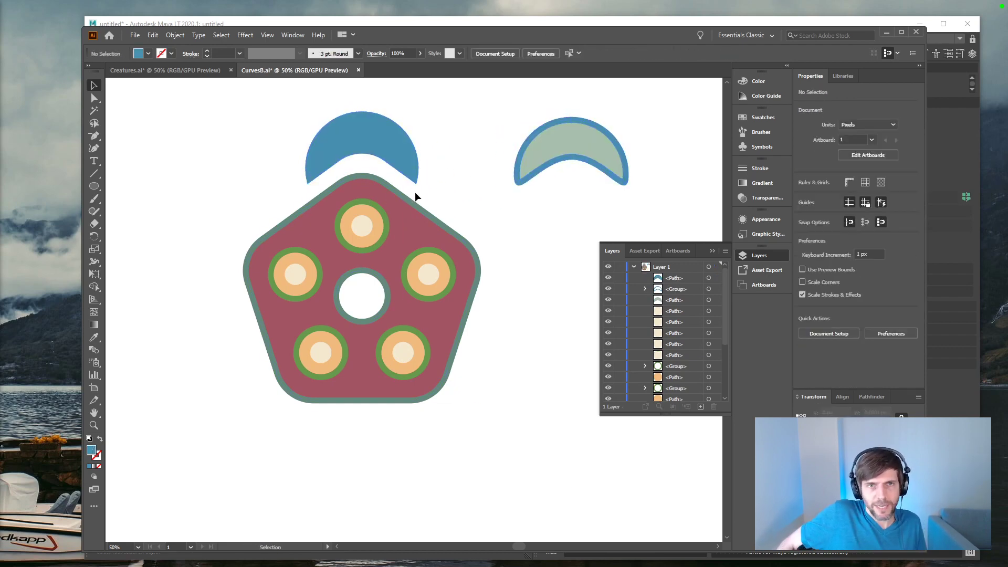
# Step: Nudge the new blue crescent vertically to adjust its gap above the pentagon, ending at Y -501 px
pyautogui.click(411, 170)
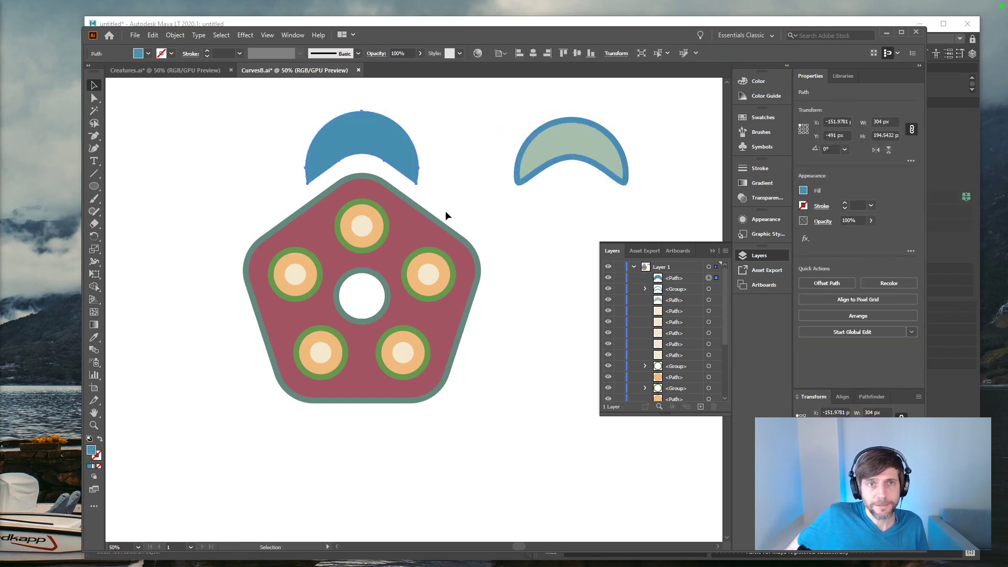
pyautogui.hotkey('shift', 'Down')
pyautogui.hotkey('shift', 'Down')
pyautogui.hotkey('shift', 'Down')
pyautogui.hotkey('shift', 'Down')
pyautogui.hotkey('shift', 'Down')
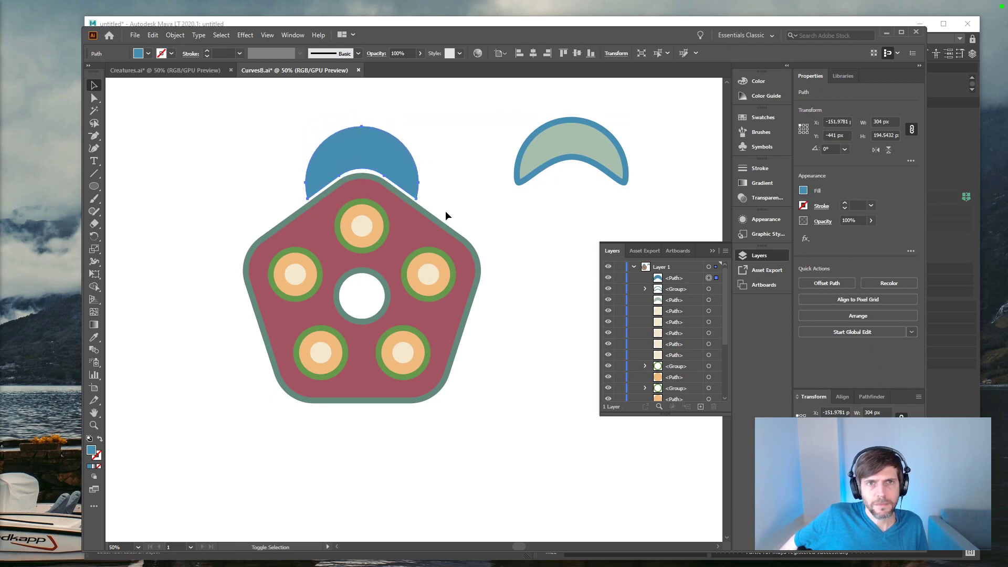
pyautogui.hotkey('shift', 'Up')
pyautogui.hotkey('shift', 'Up')
pyautogui.hotkey('shift', 'Up')
pyautogui.hotkey('shift', 'Up')
pyautogui.hotkey('shift', 'Up')
pyautogui.hotkey('shift', 'Up')
pyautogui.hotkey('shift', 'Up')
pyautogui.hotkey('shift', 'Up')
pyautogui.hotkey('shift', 'Down')
pyautogui.hotkey('shift', 'Down')
pyautogui.click(446, 212)
# Step: Fill the new crescent with the pale green sampled from the original crescent
pyautogui.click(418, 160)
pyautogui.press('i')
pyautogui.click(582, 136)
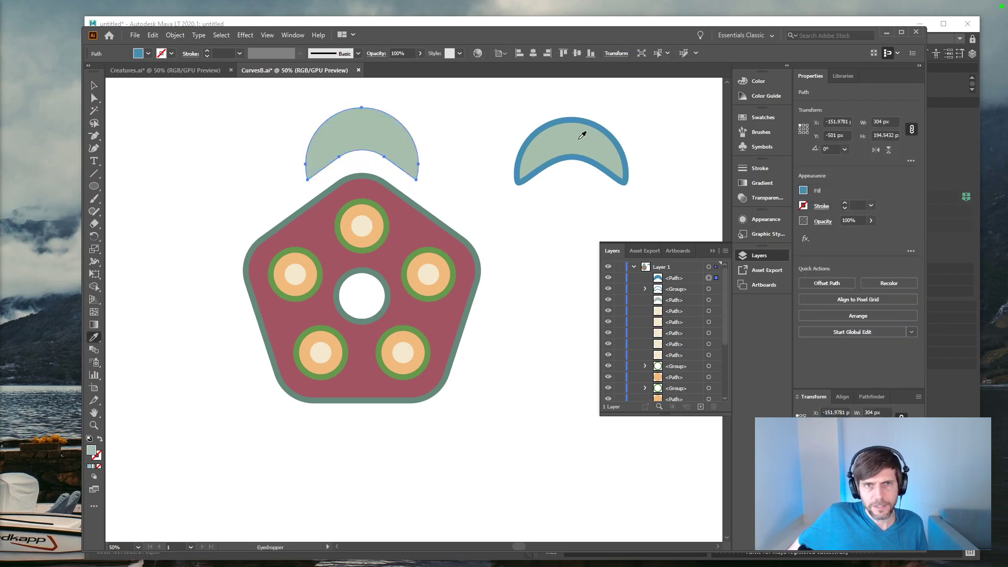
pyautogui.press('v')
pyautogui.click(447, 168)
pyautogui.click(396, 162)
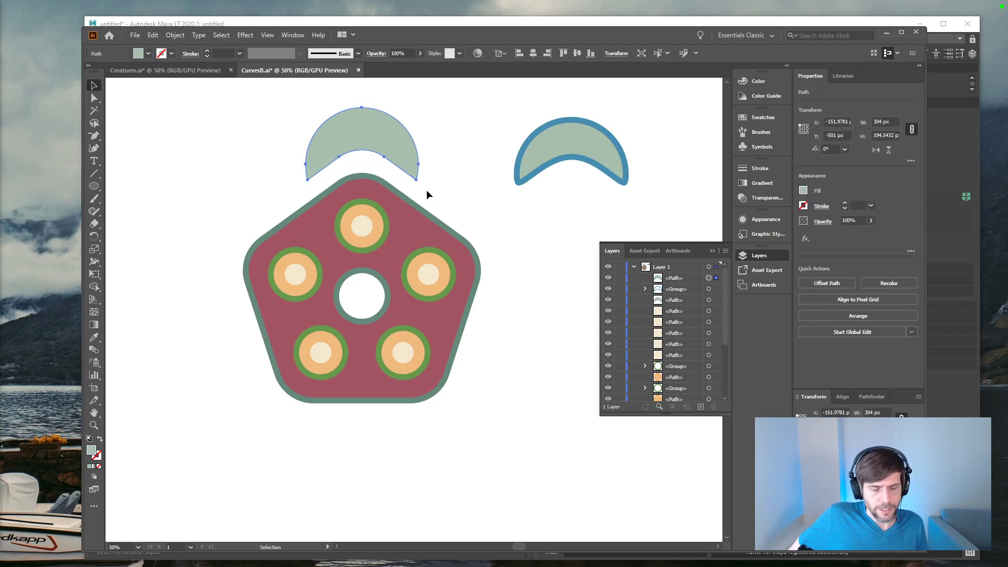
# Step: Round both lower tips of the new pale green crescent
pyautogui.press('a')
pyautogui.click(308, 179)
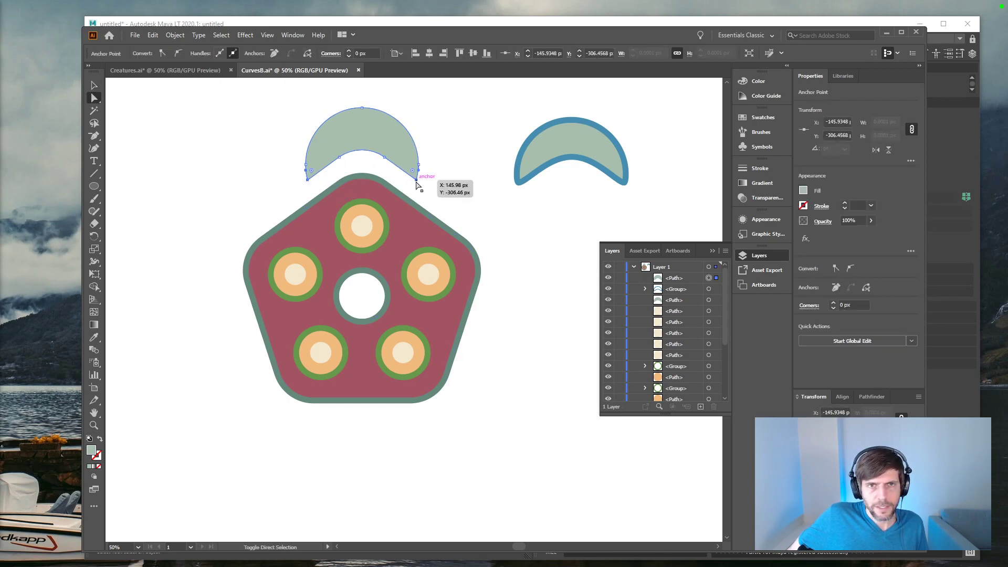
pyautogui.keyDown('shift'); pyautogui.click(416, 181); pyautogui.keyUp('shift')
pyautogui.moveTo(413, 172); pyautogui.dragTo(406, 166)
pyautogui.press('v')
pyautogui.click(463, 193)
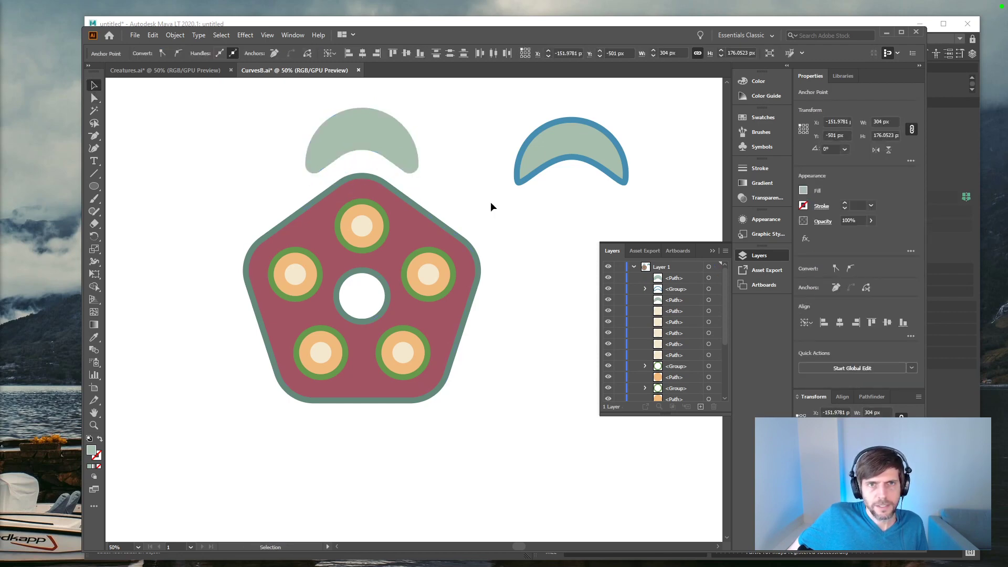
# Step: Widen the new crescent symmetrically about its center to about 338.5 px
pyautogui.click(376, 140)
pyautogui.press('e')
pyautogui.moveTo(421, 141); pyautogui.dragTo(425, 141)
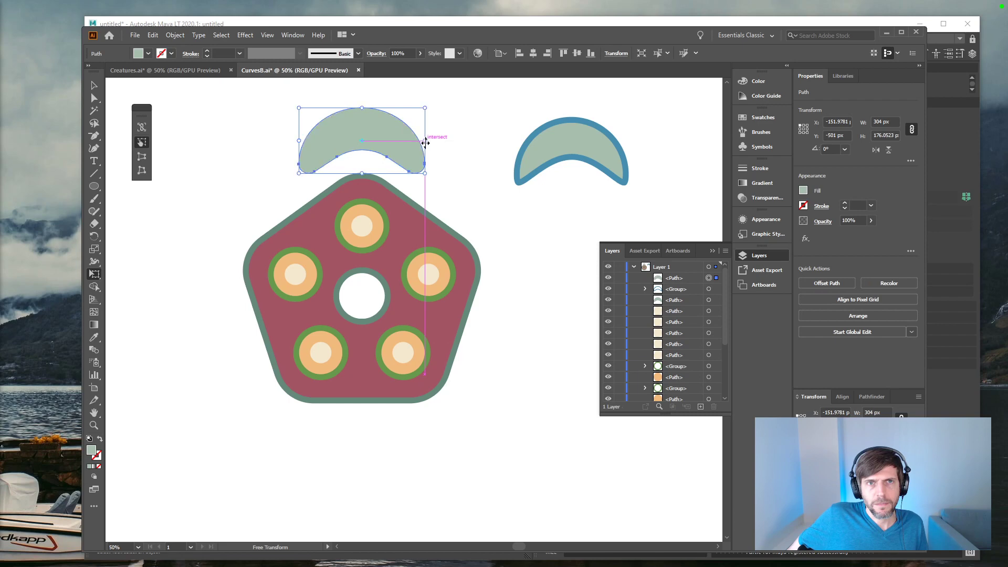
pyautogui.press('v')
pyautogui.click(460, 175)
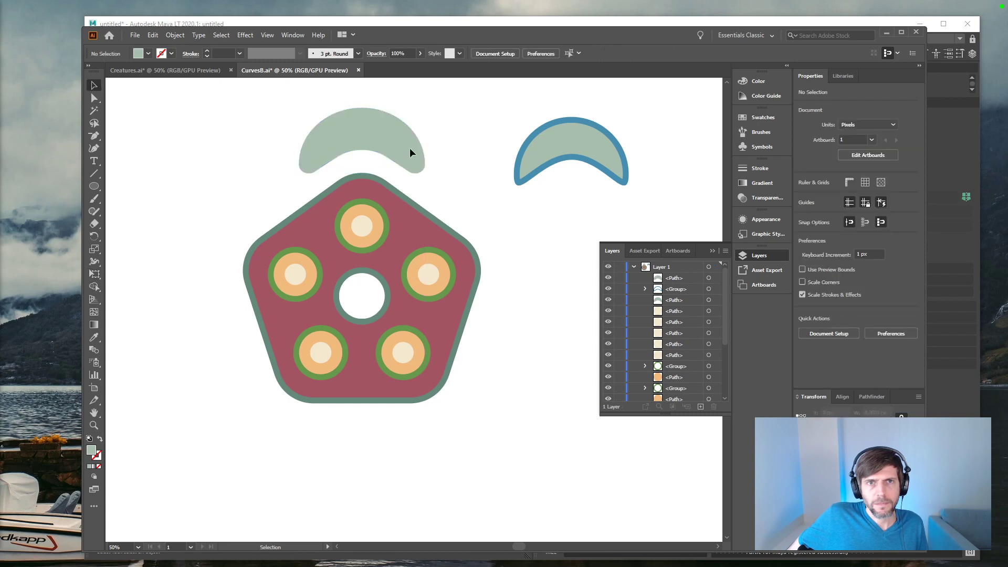
# Step: Try coloring the new crescent with the blue sampled from the original crescent's outline, and undo the change
pyautogui.click(409, 146)
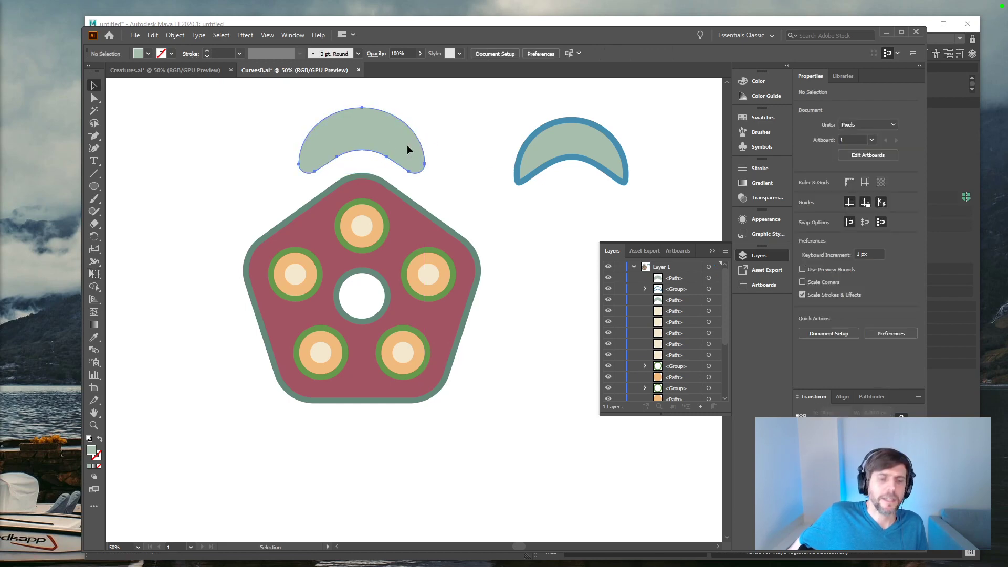
pyautogui.press('u')
pyautogui.press('i')
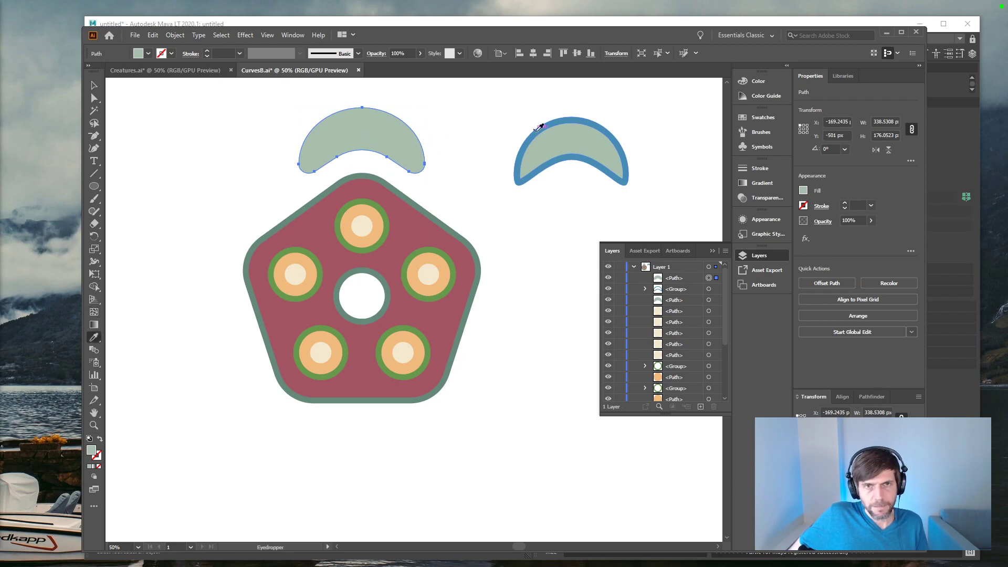
pyautogui.keyDown('shift'); pyautogui.click(536, 130); pyautogui.keyUp('shift')
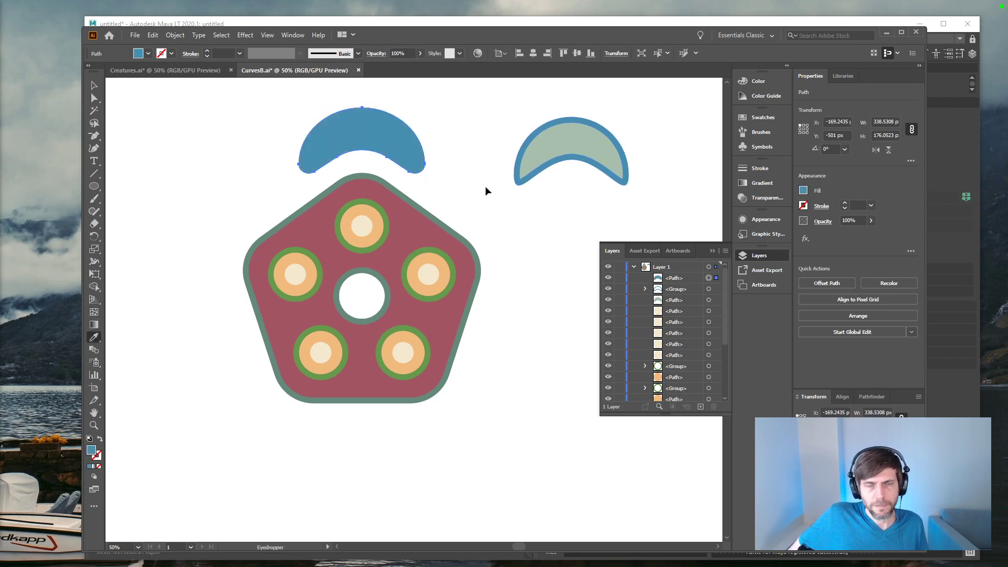
pyautogui.hotkey('ctrl', 'z')
pyautogui.press('v')
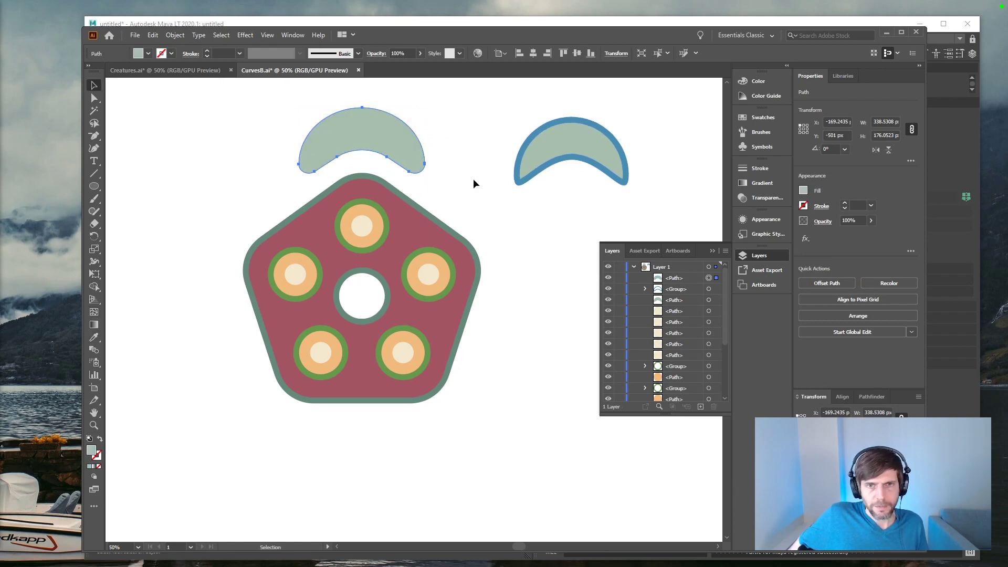
pyautogui.click(474, 183)
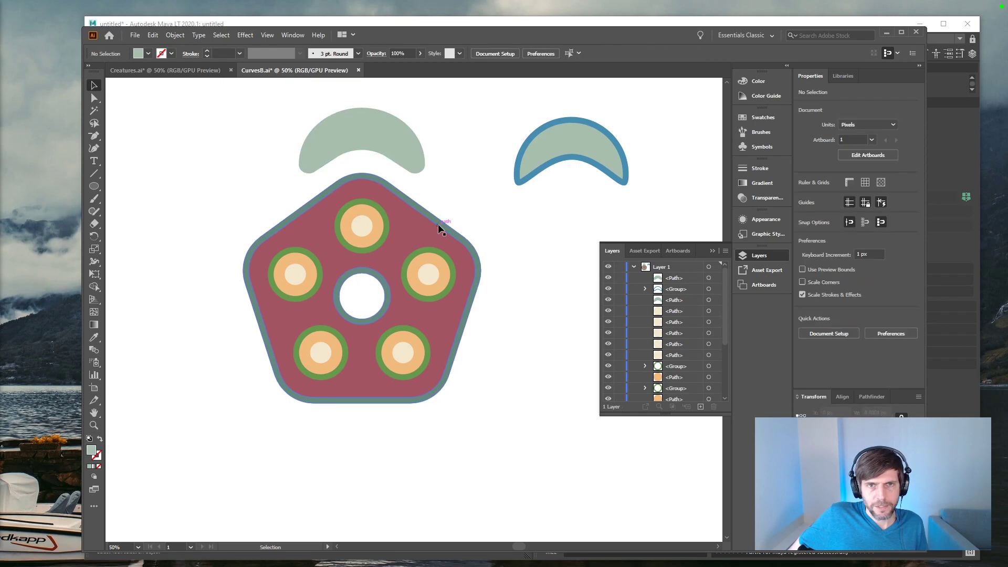
pyautogui.click(190, 71)
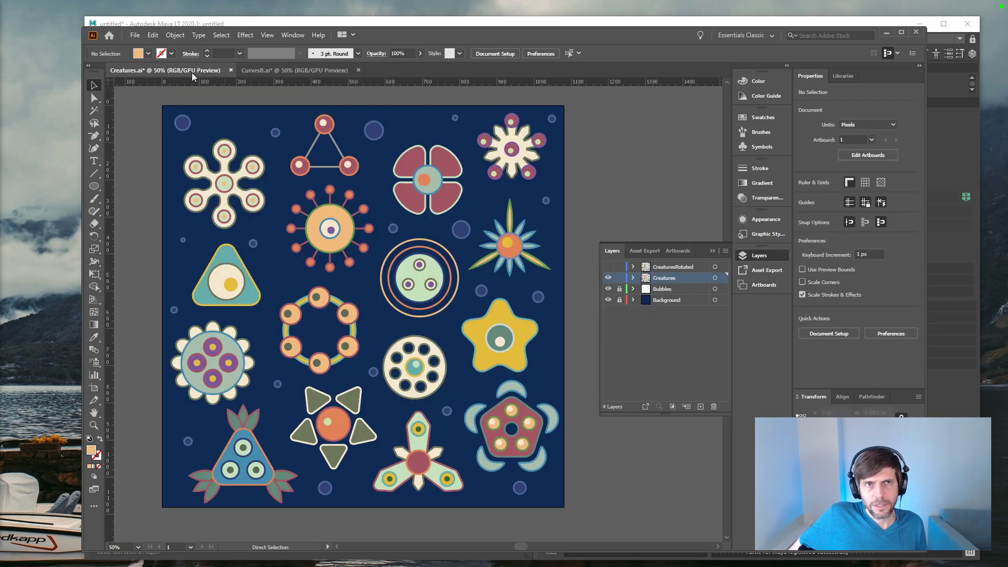
pyautogui.click(283, 72)
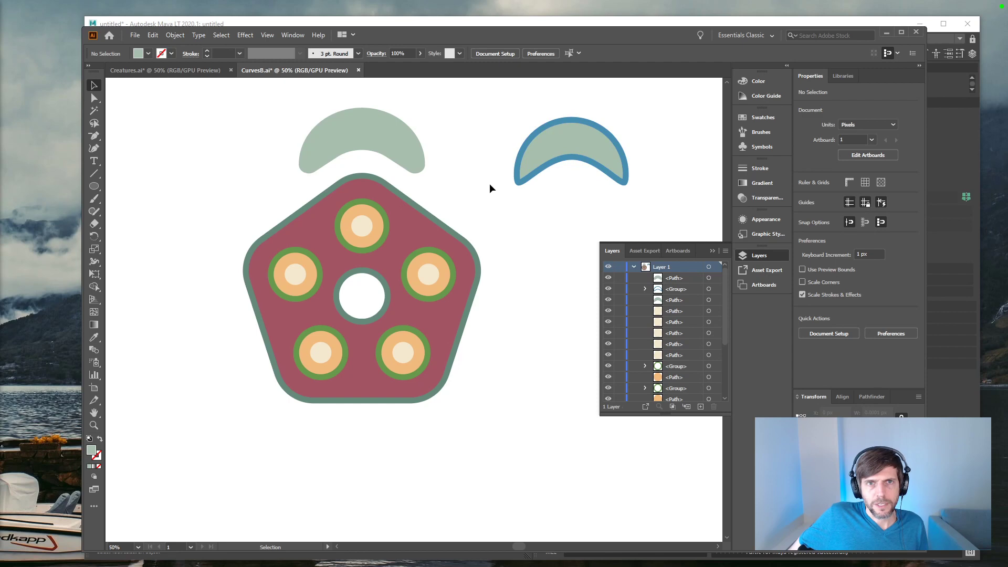
pyautogui.click(397, 141)
pyautogui.click(417, 214)
pyautogui.doubleClick(411, 223)
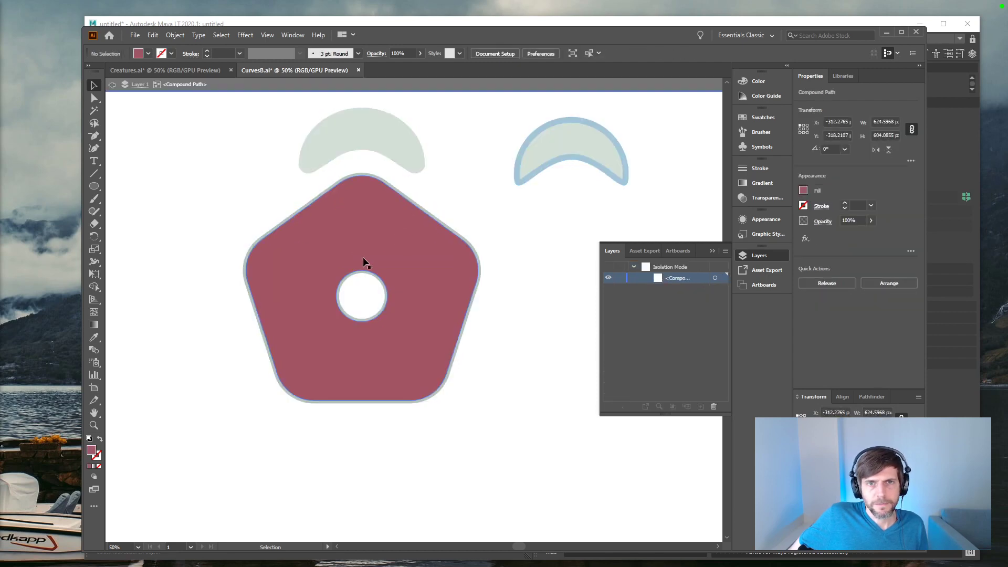
pyautogui.moveTo(453, 231); pyautogui.dragTo(506, 208)
pyautogui.hotkey('ctrl', 'z')
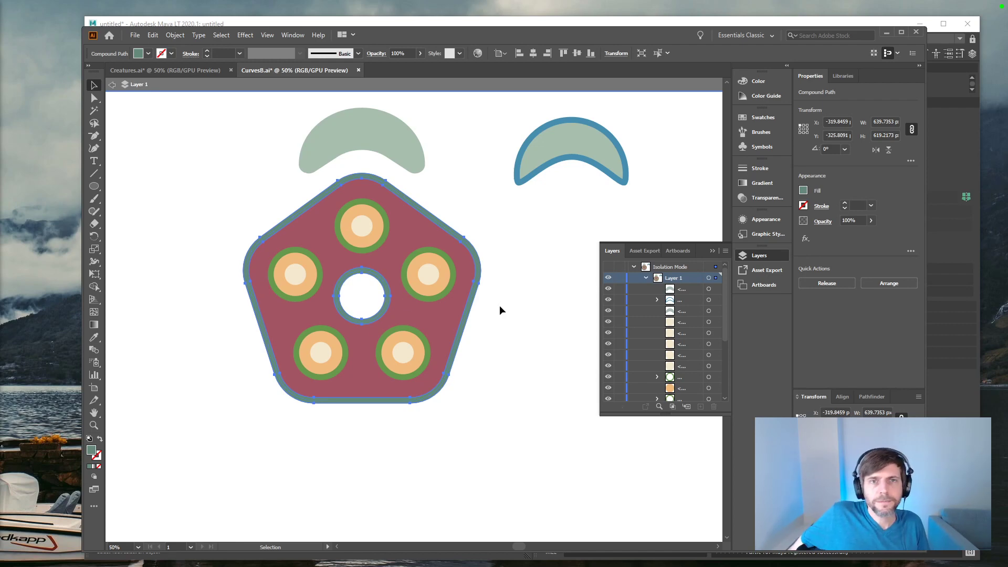
pyautogui.click(395, 130)
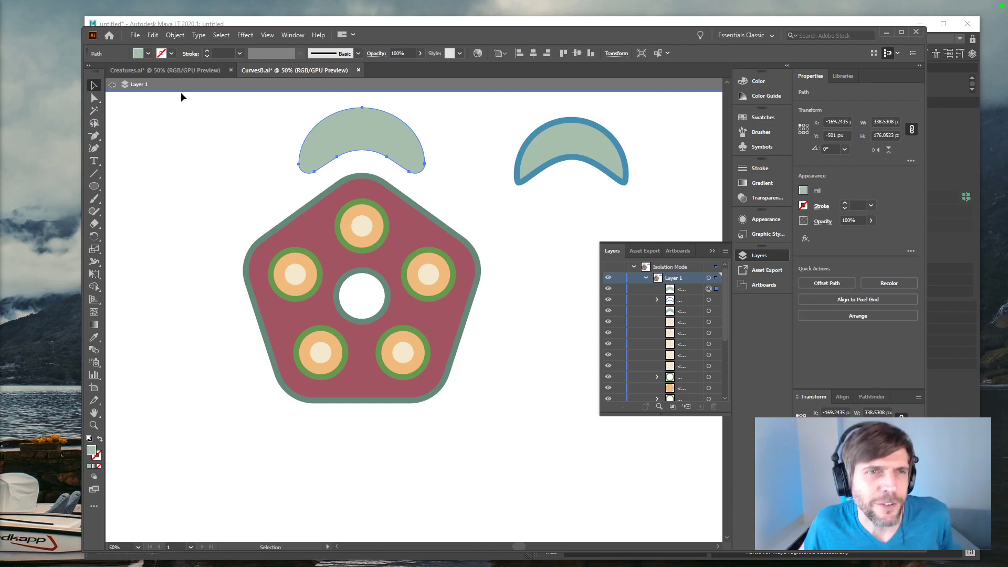
# Step: Copy the pentagon creature from Creatures.ai and paste it into CurvesB.ai as a reference
pyautogui.click(179, 72)
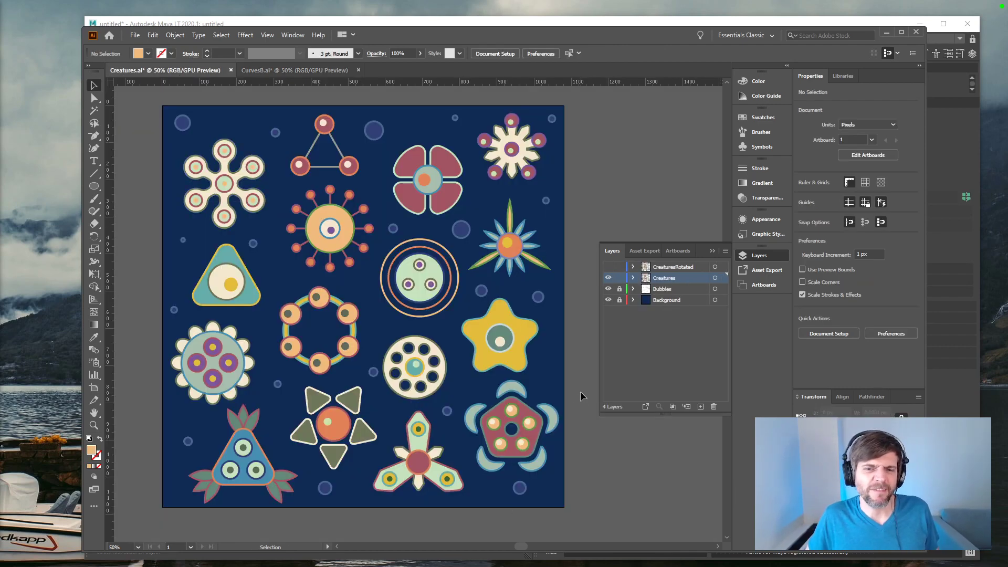
pyautogui.moveTo(484, 463); pyautogui.dragTo(481, 466)
pyautogui.click(287, 72)
pyautogui.scroll(-6, 400, 247)
pyautogui.scroll(1, 402, 239)
pyautogui.hotkey('ctrl', '-')
pyautogui.hotkey('ctrl', '-')
pyautogui.hotkey('ctrl', '-')
pyautogui.hotkey('ctrl', 'v')
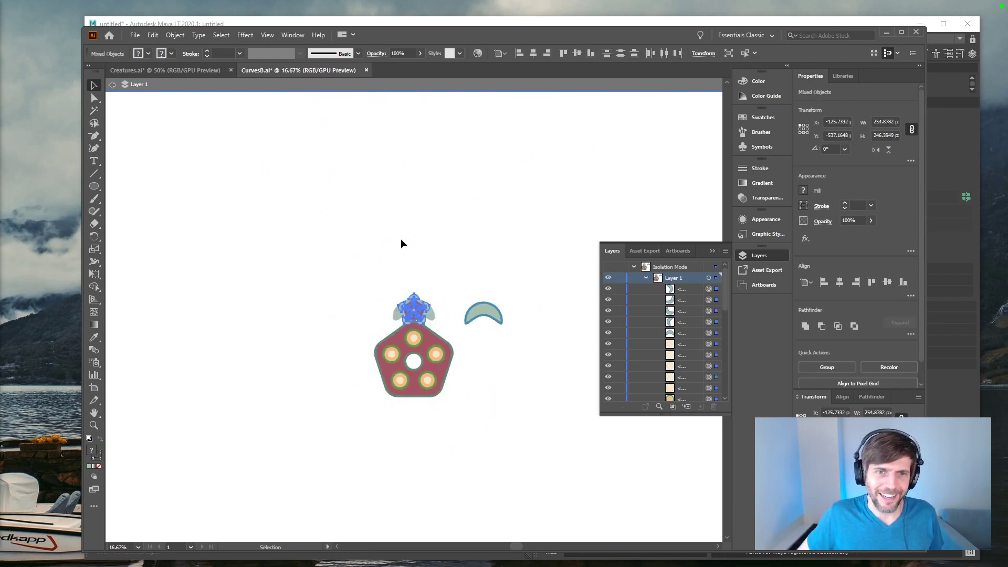
# Step: Move the pasted reference creature clear of the simplified artwork and scale it proportionally to 960 px wide
pyautogui.moveTo(419, 312); pyautogui.dragTo(184, 171)
pyautogui.click(896, 120)
pyautogui.doubleClick(896, 121)
pyautogui.write('960')
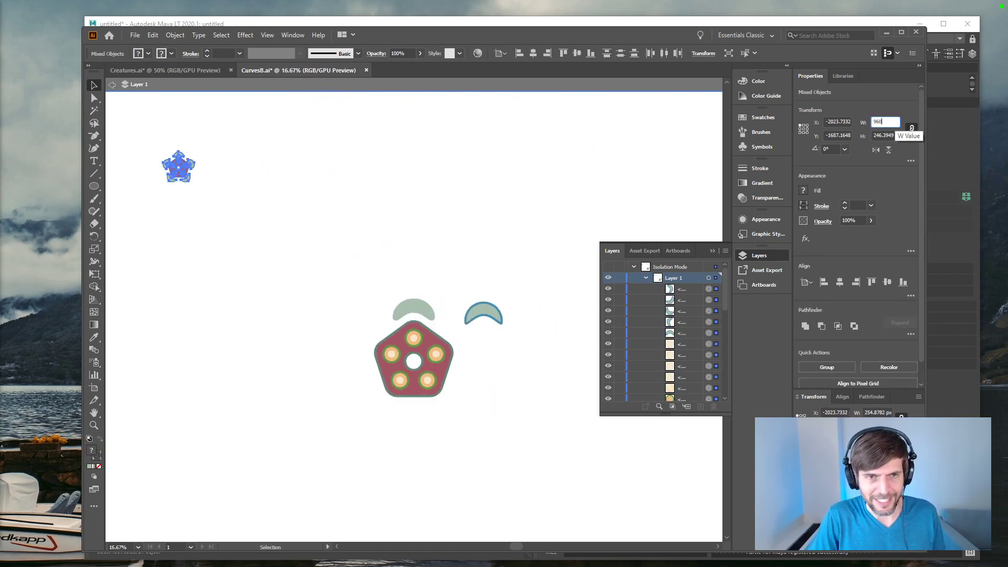
pyautogui.press('Return')
pyautogui.click(299, 148)
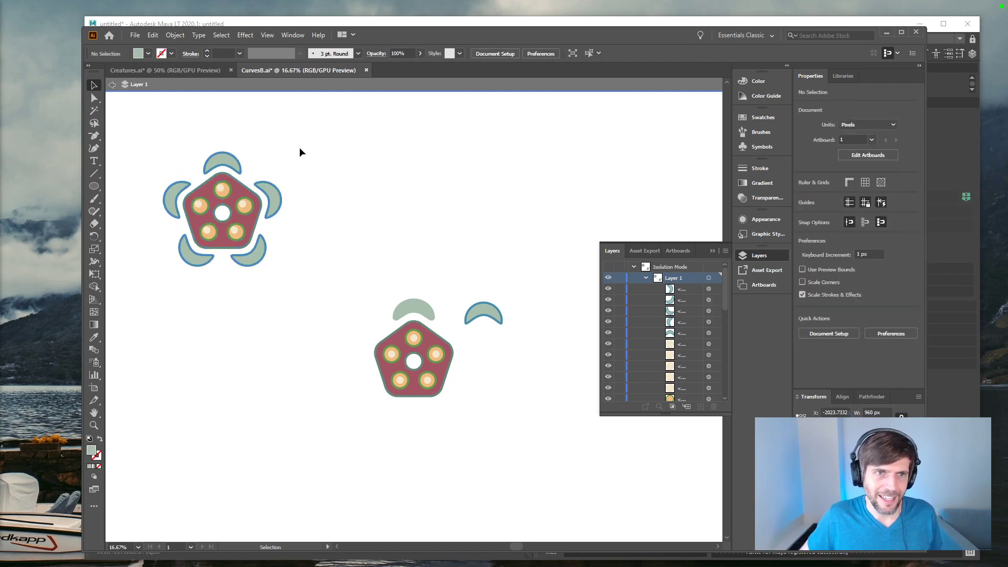
# Step: Apply the fill and stroke sampled from the reference creature's upper crescent to the new crescent
pyautogui.click(400, 308)
pyautogui.press('i')
pyautogui.click(220, 161)
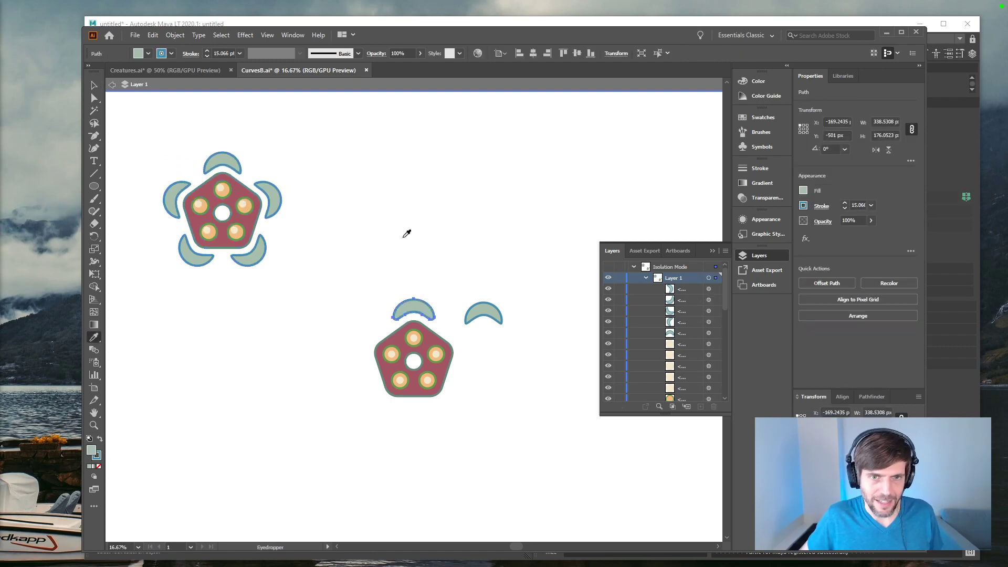
pyautogui.press('v')
pyautogui.click(459, 326)
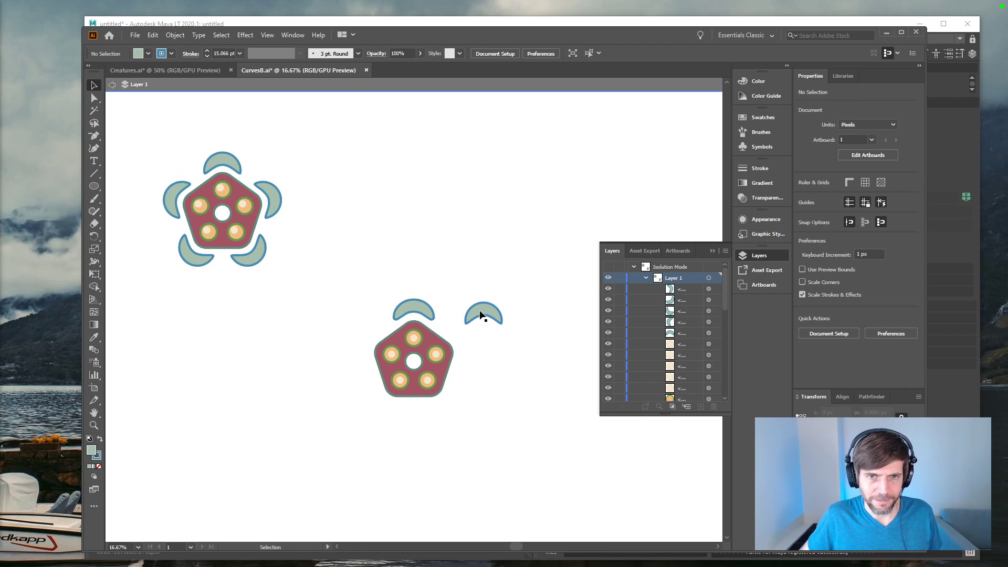
# Step: Delete the entire pasted reference creature, keeping the simplified artwork
pyautogui.click(480, 313)
pyautogui.moveTo(317, 133); pyautogui.dragTo(126, 305)
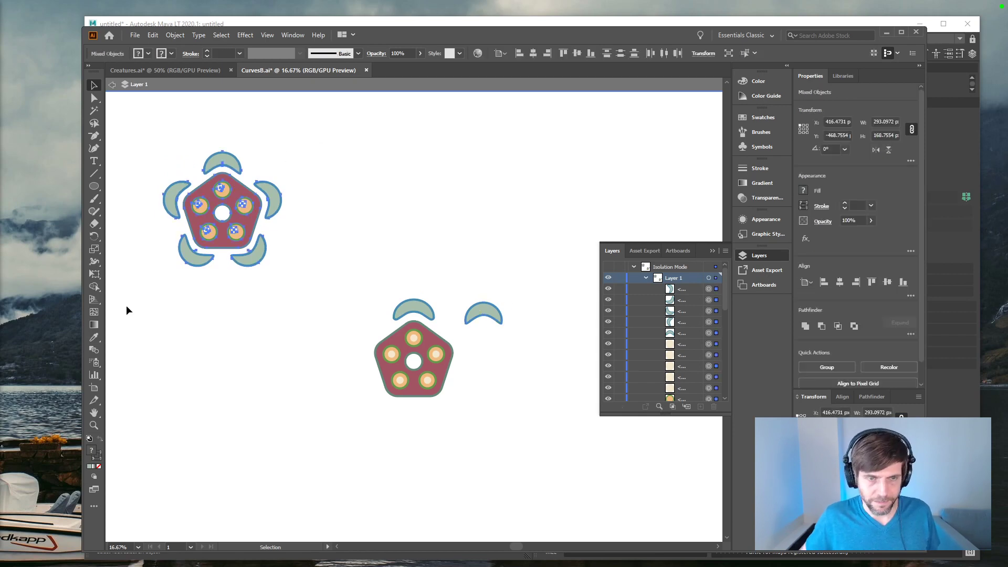
pyautogui.press('Delete')
# Step: Delete the fill shape and outline group of the original crescent beside the new one
pyautogui.hotkey('ctrl', '+')
pyautogui.hotkey('ctrl', '+')
pyautogui.hotkey('ctrl', '+')
pyautogui.moveTo(205, 433); pyautogui.dragTo(117, 332)
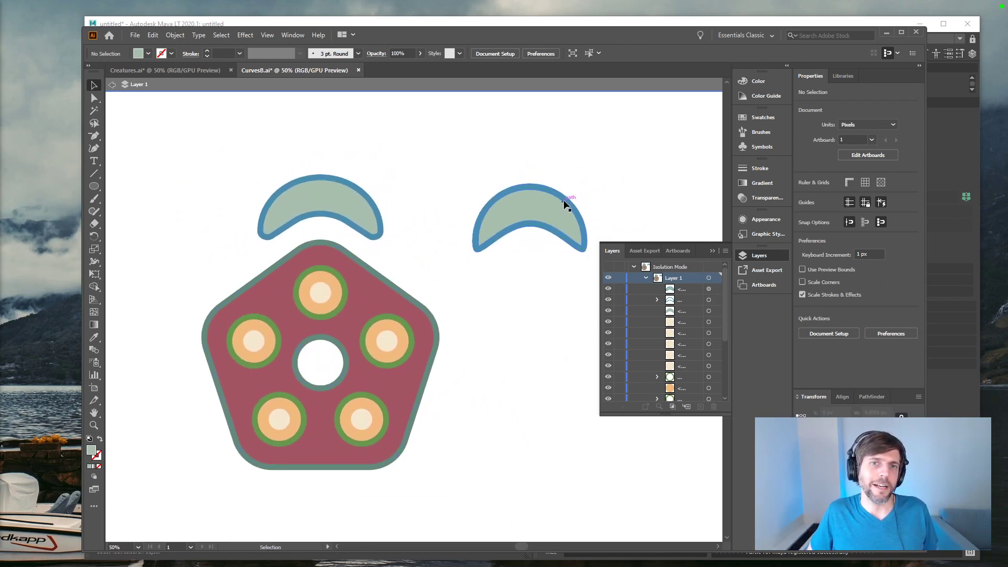
pyautogui.click(540, 206)
pyautogui.press('Delete')
pyautogui.moveTo(559, 179); pyautogui.dragTo(524, 245)
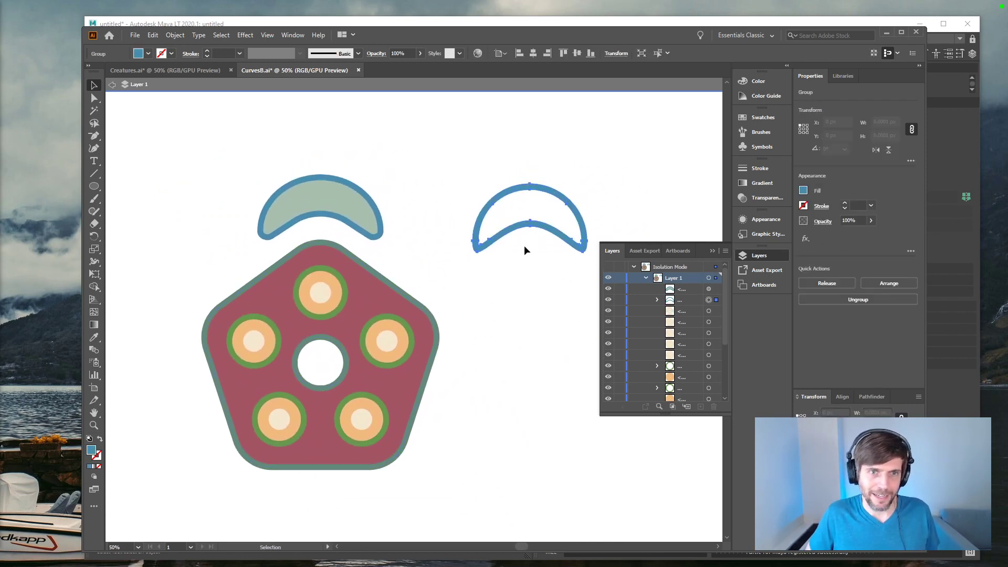
pyautogui.press('Delete')
# Step: Show the artboards and create a copy of the new crescent rotated 72° around the artboard corner at the pentagon's center
pyautogui.click(360, 218)
pyautogui.press('r')
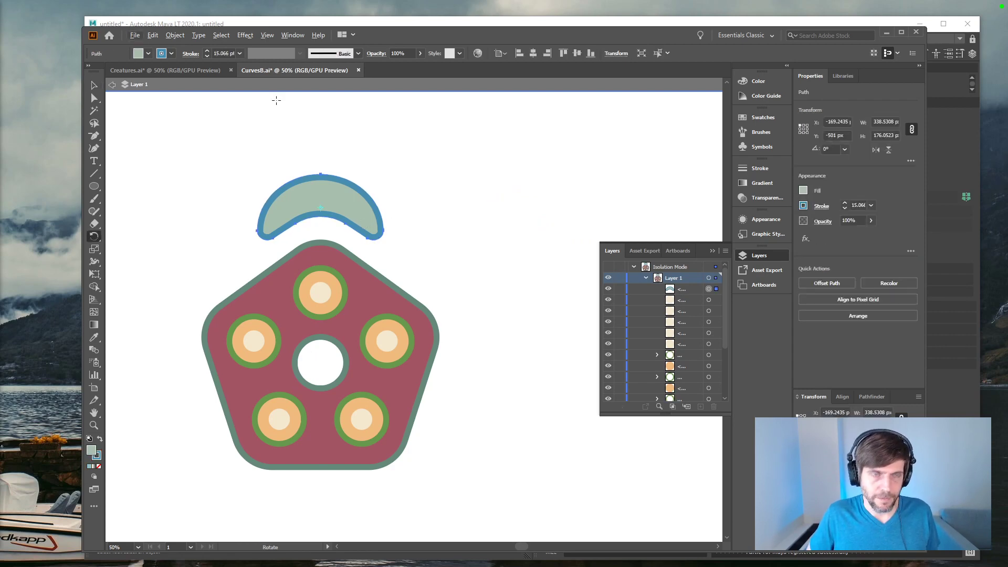
pyautogui.click(244, 35)
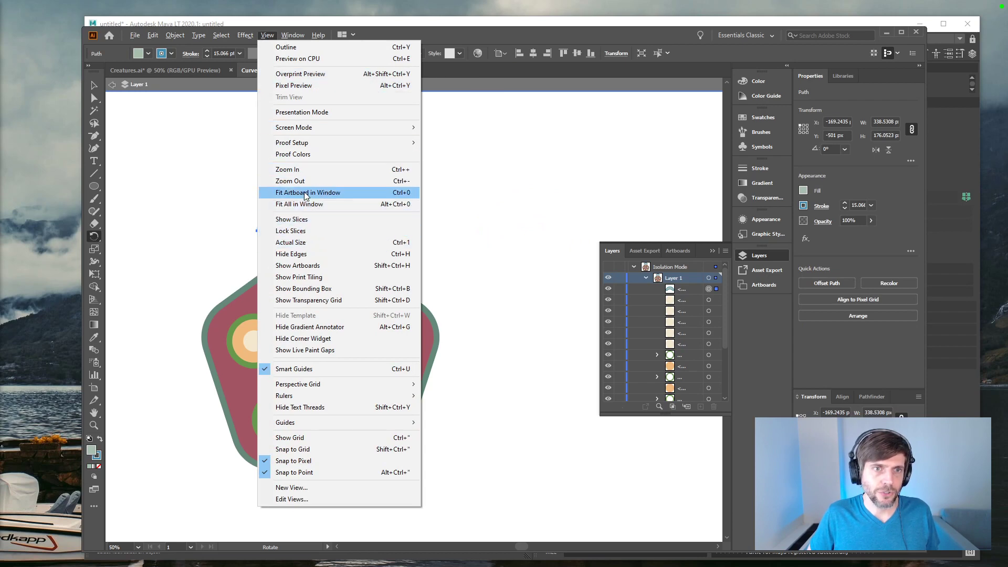
pyautogui.click(312, 266)
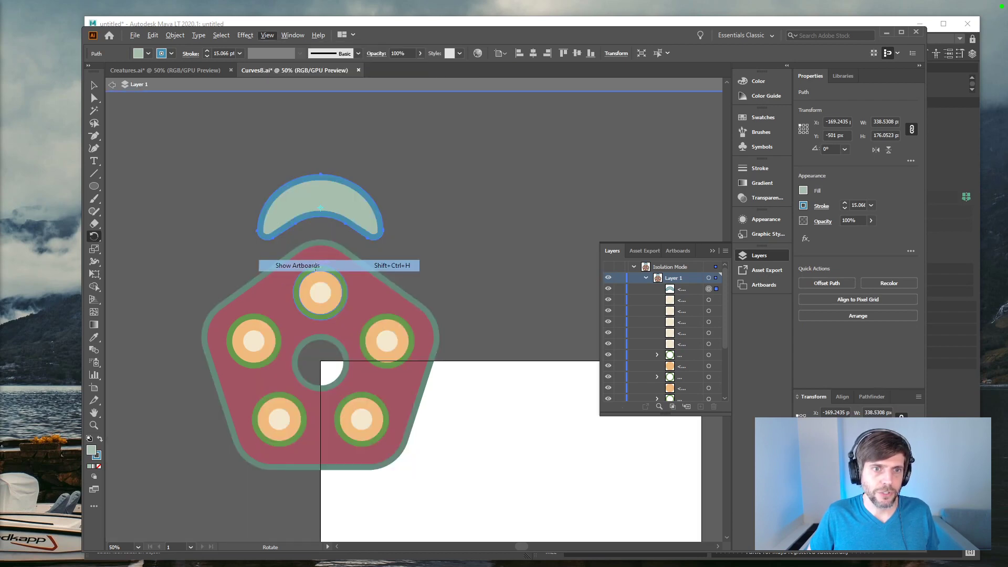
pyautogui.keyDown('alt'); pyautogui.click(321, 361); pyautogui.keyUp('alt')
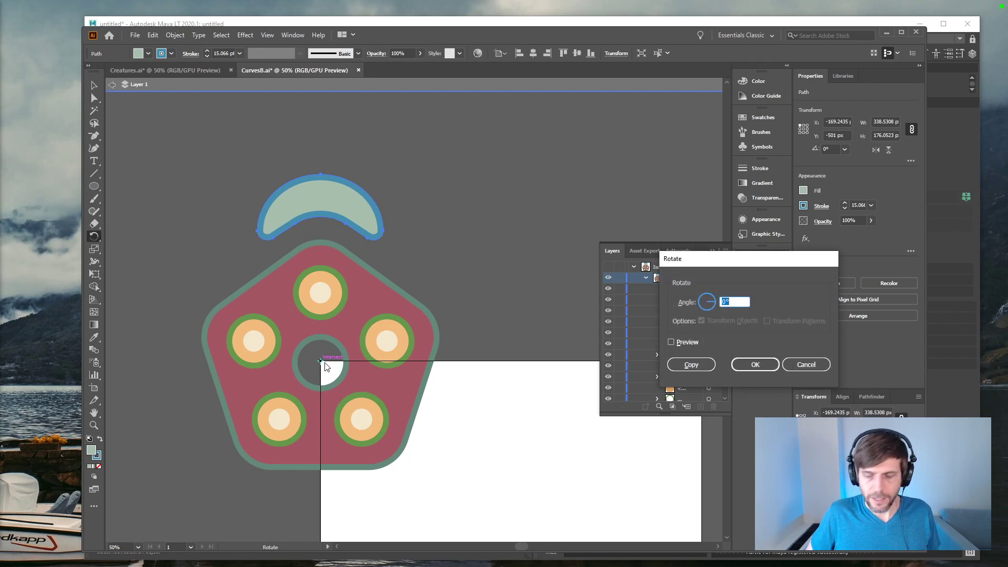
pyautogui.write('75')
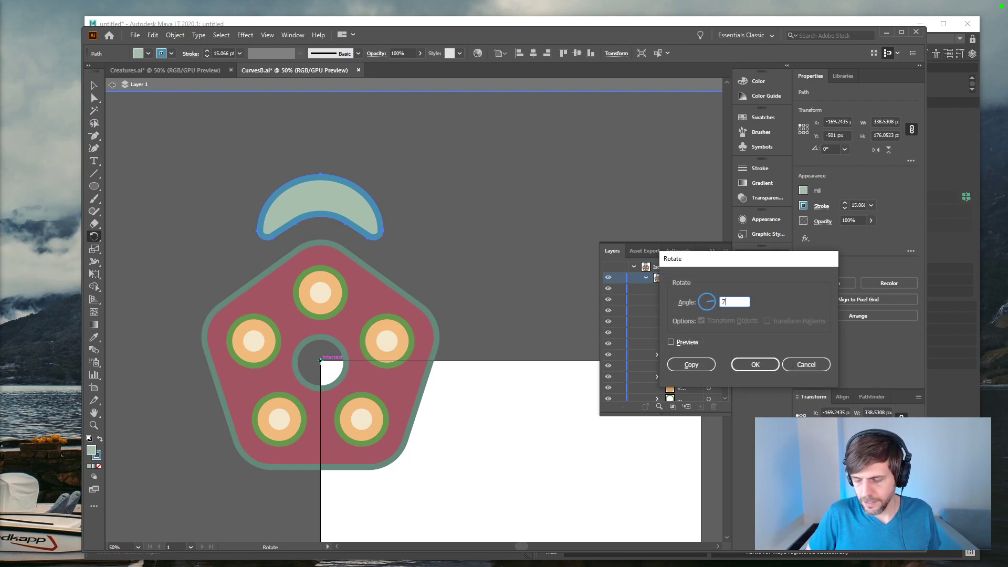
pyautogui.click(698, 364)
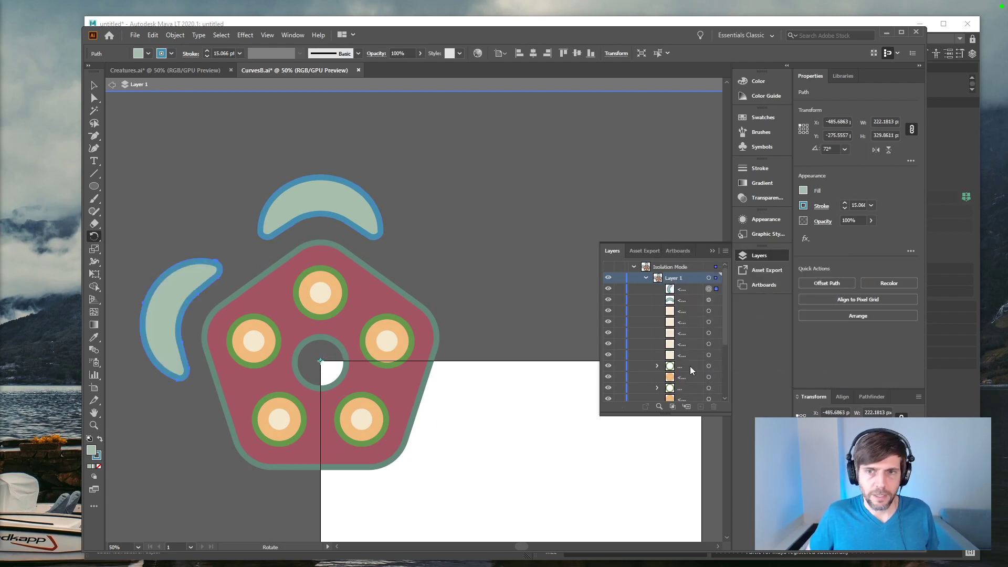
# Step: Repeat the rotated copy three more times to complete the ring of five crescents around the pentagon
pyautogui.hotkey('ctrl', 'd')
pyautogui.hotkey('ctrl', 'd')
pyautogui.hotkey('ctrl', 'd')
pyautogui.press('v')
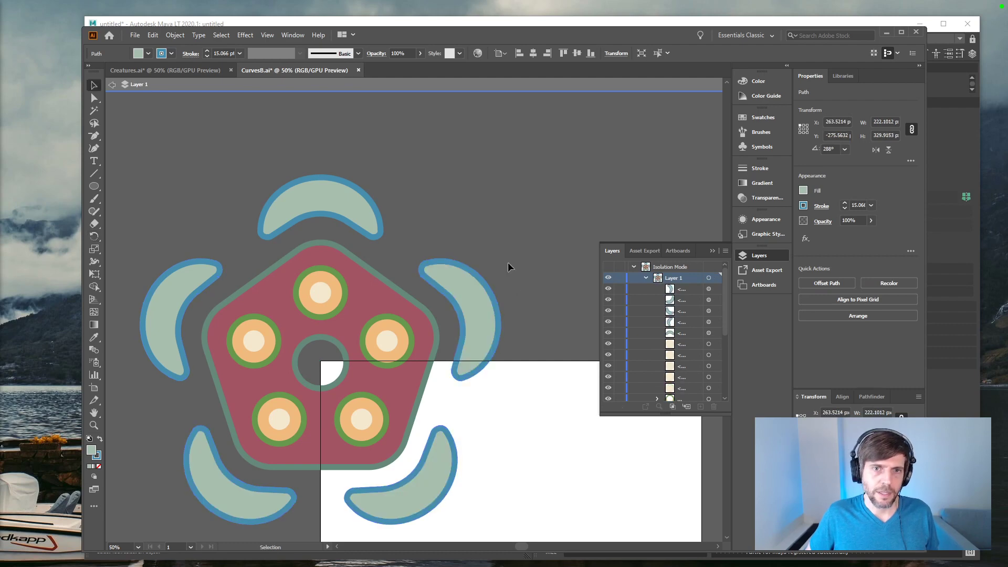
pyautogui.click(508, 262)
# Step: Expand the appearance of all five crescents so their strokes become filled shapes
pyautogui.press('a')
pyautogui.hotkey('ctrl', '+')
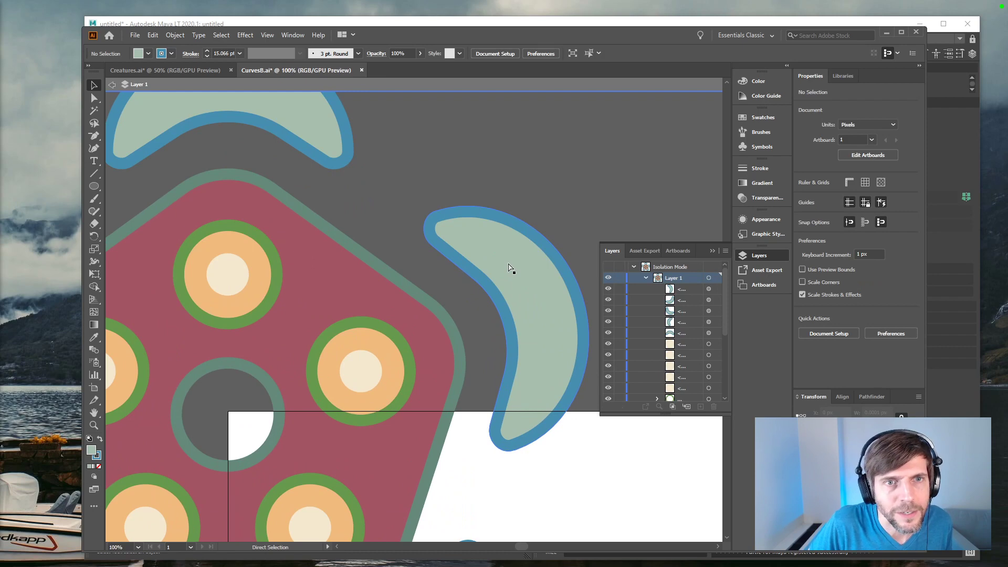
pyautogui.hotkey('ctrl', '-')
pyautogui.hotkey('ctrl', '-')
pyautogui.hotkey('ctrl', '-')
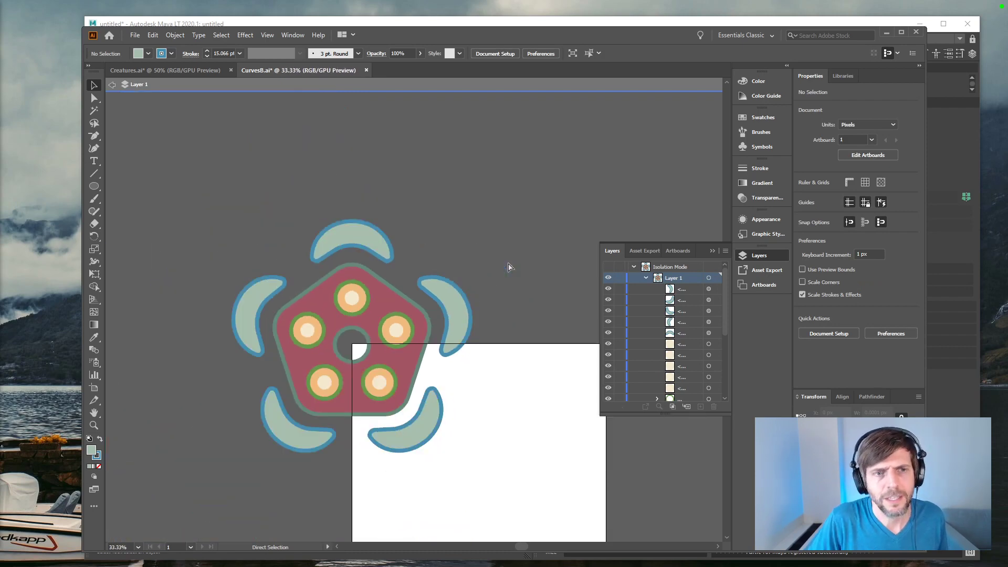
pyautogui.press('v')
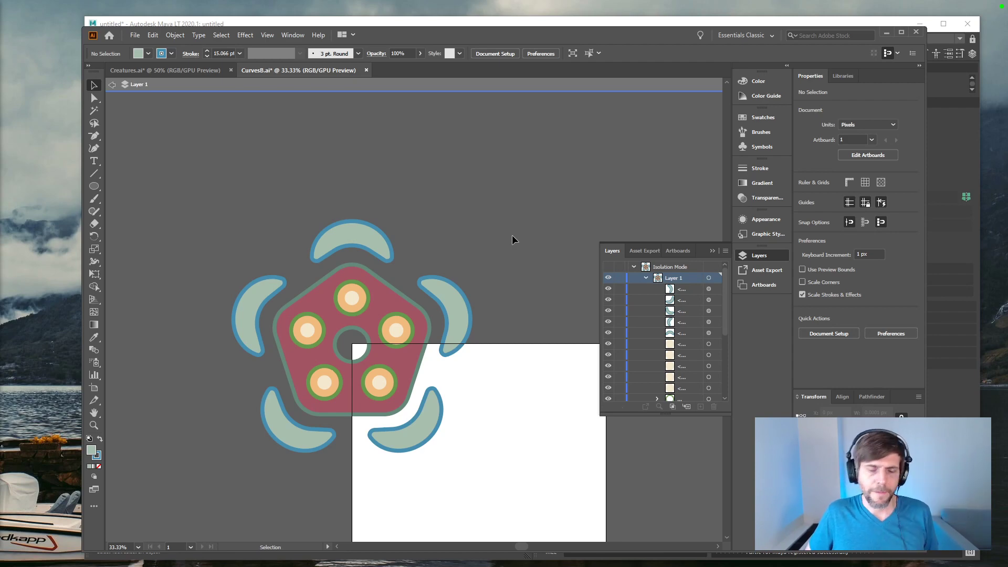
pyautogui.click(334, 237)
pyautogui.keyDown('shift'); pyautogui.click(449, 294); pyautogui.keyUp('shift')
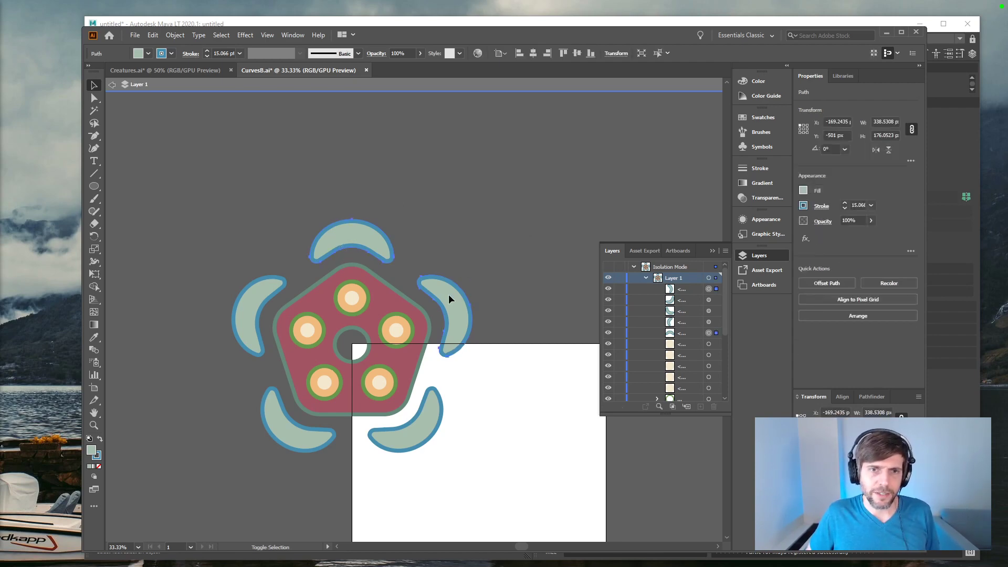
pyautogui.keyDown('shift'); pyautogui.click(418, 425); pyautogui.keyUp('shift')
pyautogui.keyDown('shift'); pyautogui.click(297, 438); pyautogui.keyUp('shift')
pyautogui.keyDown('shift'); pyautogui.click(262, 309); pyautogui.keyUp('shift')
pyautogui.click(175, 35)
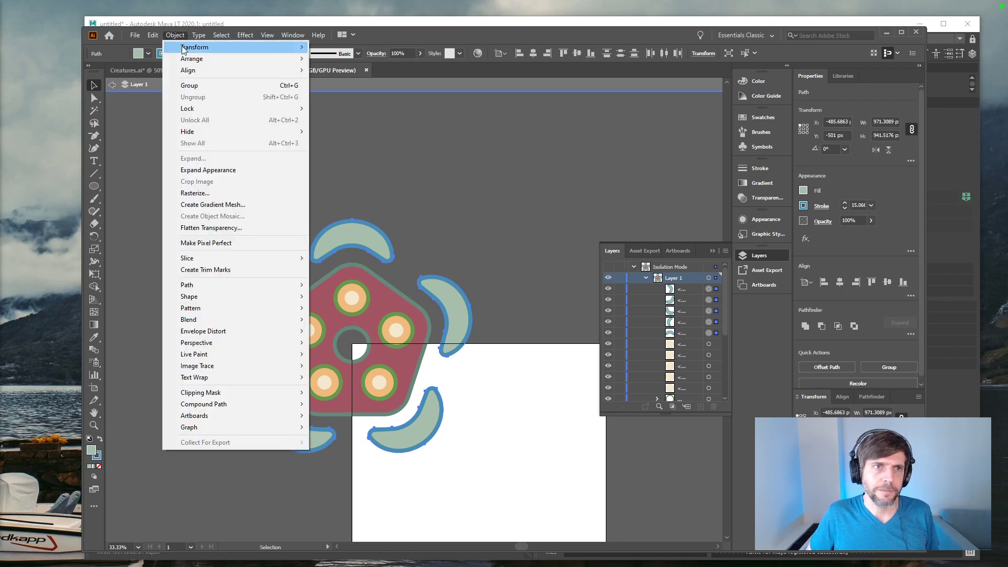
pyautogui.click(208, 169)
pyautogui.click(487, 248)
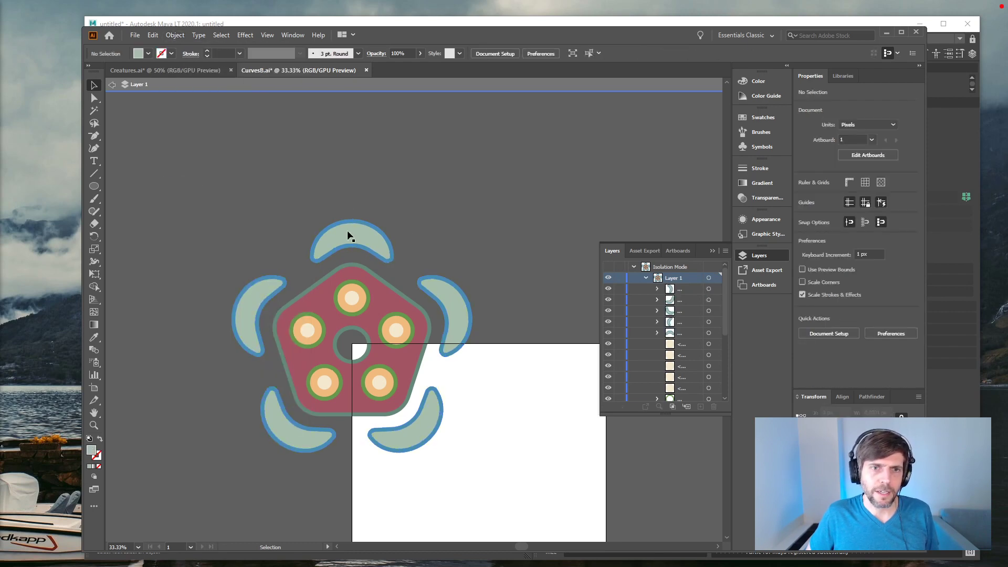
# Step: Ungroup the five expanded crescents into separate fill and outline shapes
pyautogui.click(350, 236)
pyautogui.keyDown('shift'); pyautogui.click(270, 286); pyautogui.keyUp('shift')
pyautogui.keyDown('shift'); pyautogui.click(281, 399); pyautogui.keyUp('shift')
pyautogui.keyDown('shift'); pyautogui.click(427, 420); pyautogui.keyUp('shift')
pyautogui.keyDown('shift'); pyautogui.click(458, 319); pyautogui.keyUp('shift')
pyautogui.hotkey('ctrl', 'shift', 'g')
pyautogui.click(484, 216)
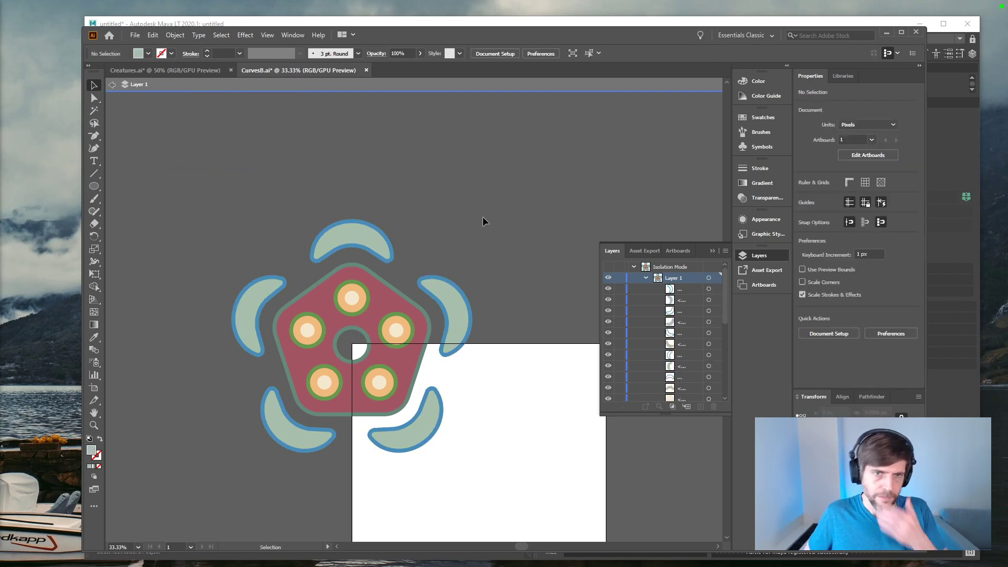
pyautogui.click(361, 234)
pyautogui.click(440, 236)
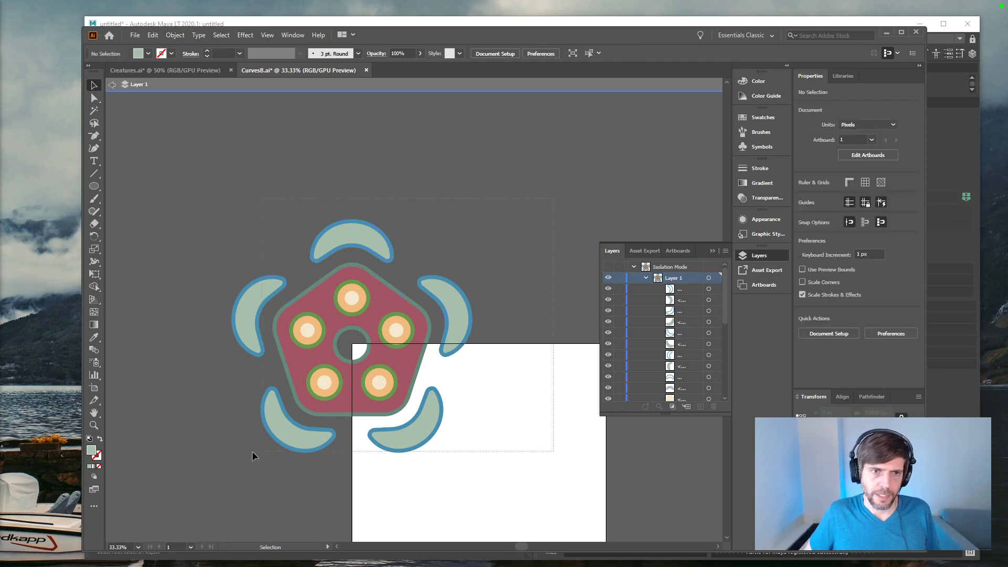
# Step: Select all the artwork and save CurvesB.ai, accepting the older file format
pyautogui.hotkey('ctrl', 'a')
pyautogui.hotkey('ctrl', 's')
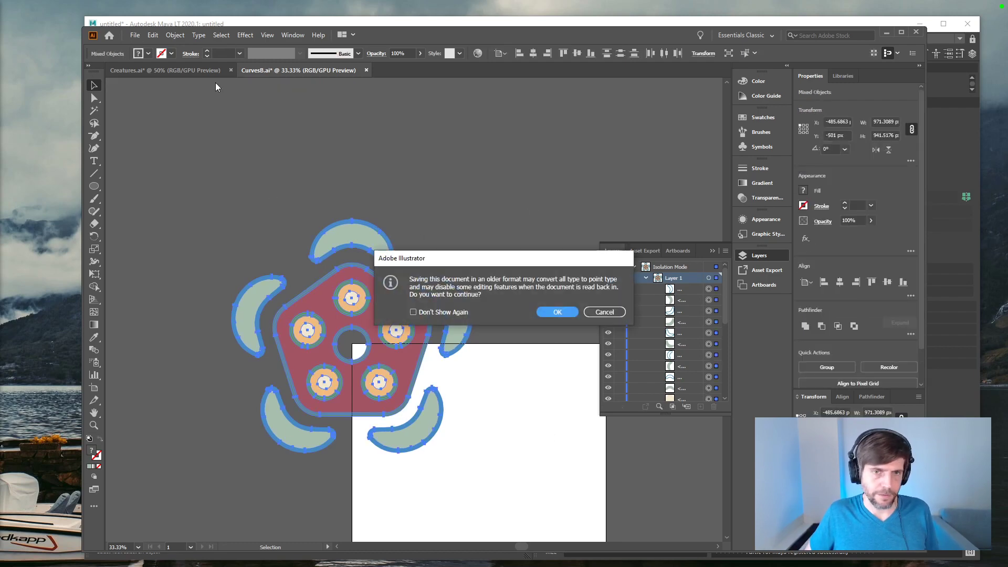
pyautogui.click(550, 312)
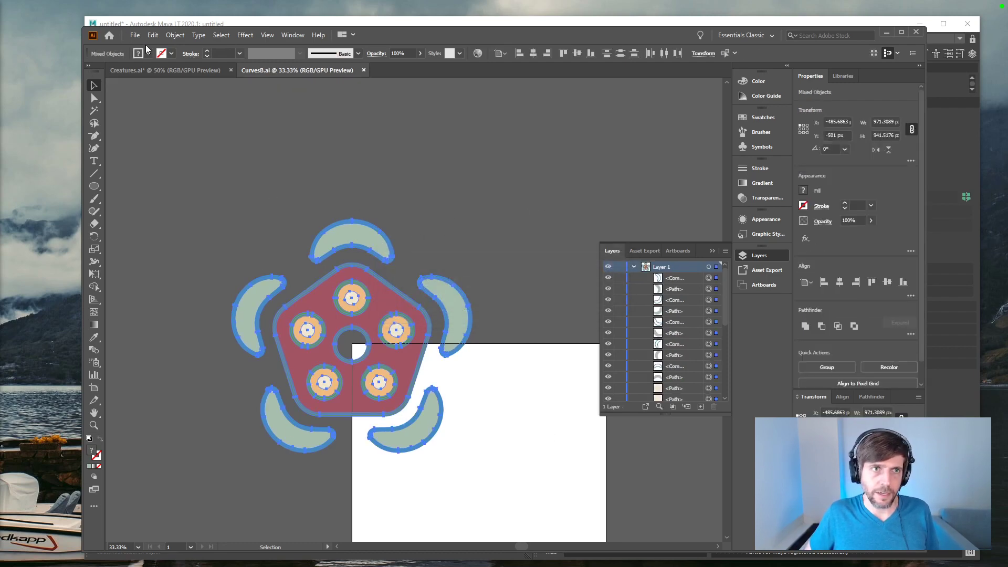
pyautogui.click(134, 34)
pyautogui.moveTo(239, 219)
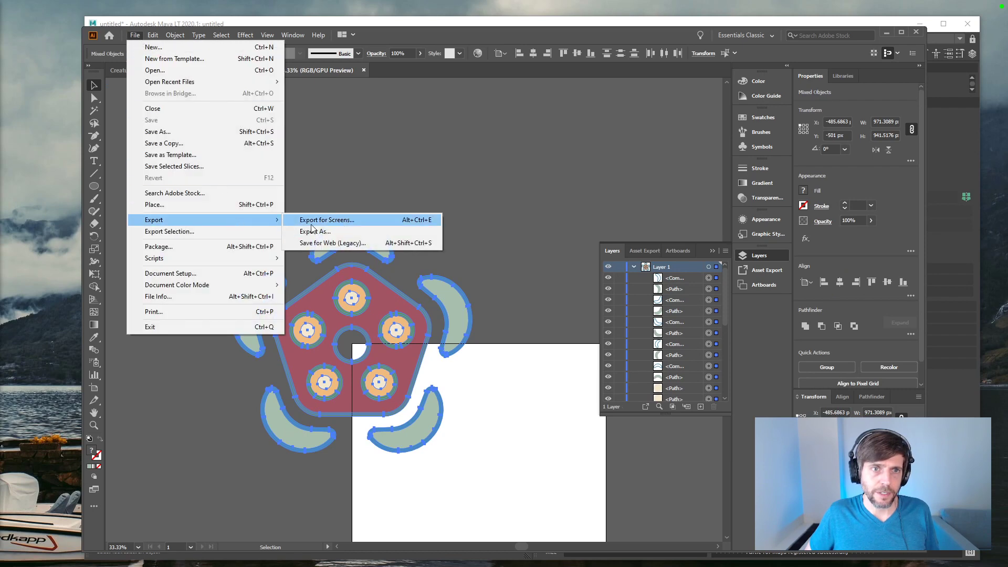
pyautogui.click(169, 132)
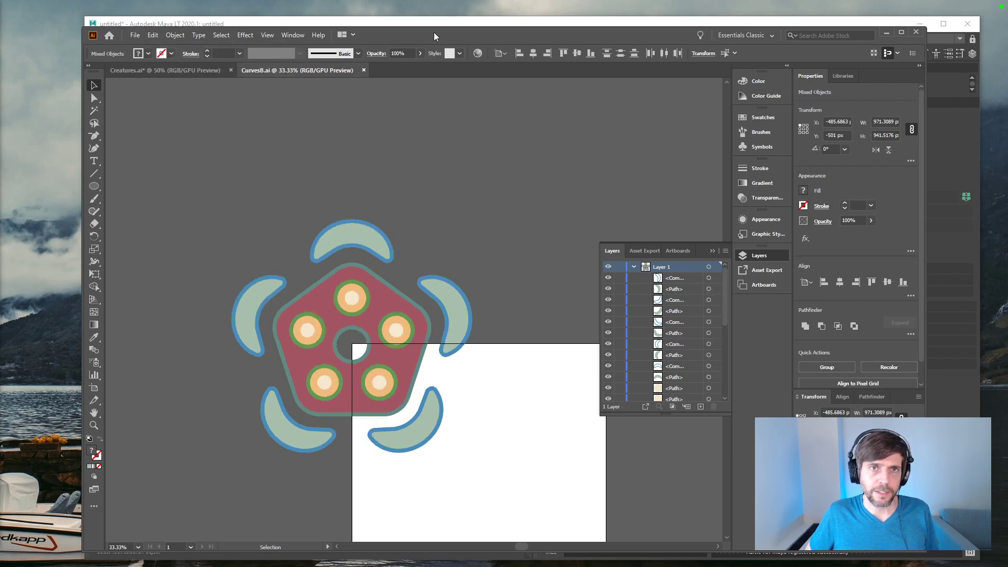
# Step: Switch to Maya LT and import the CurvesB.ai artwork as curves with the Adobe Illustrator object command
pyautogui.click(460, 23)
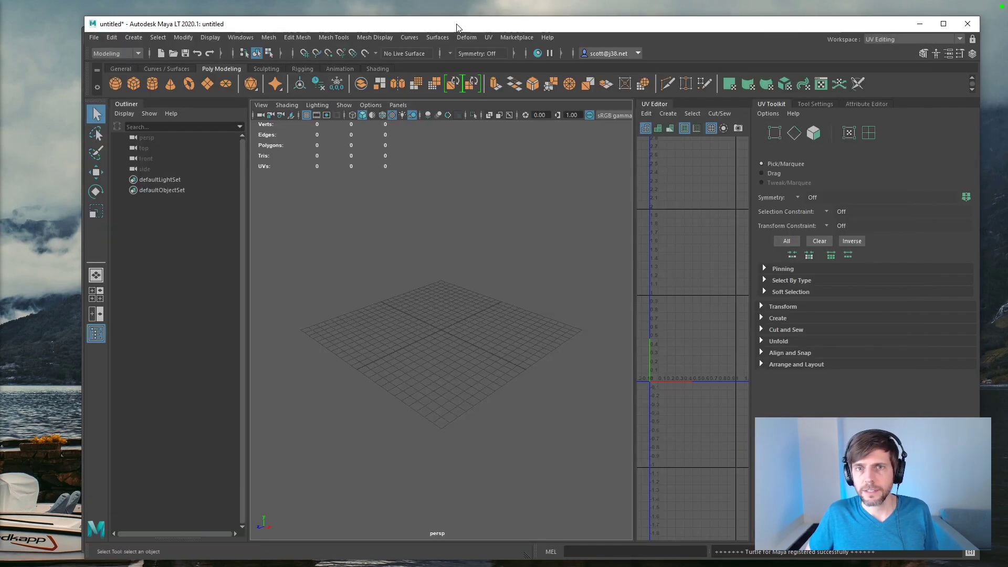
pyautogui.click(139, 39)
pyautogui.click(166, 132)
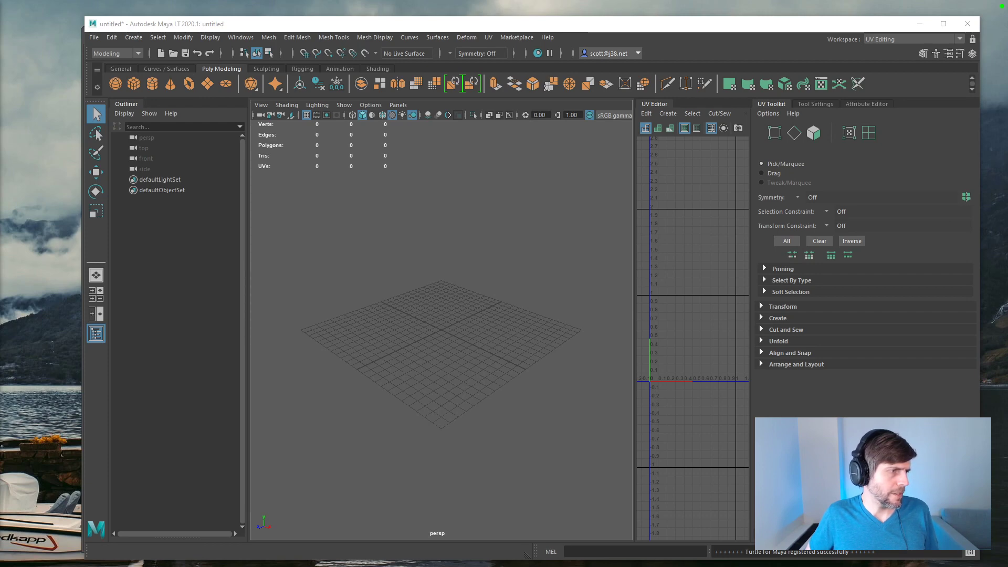
pyautogui.keyDown('alt'); pyautogui.moveTo(326, 411); pyautogui.dragTo(401, 279); pyautogui.keyUp('alt')
pyautogui.click(402, 279)
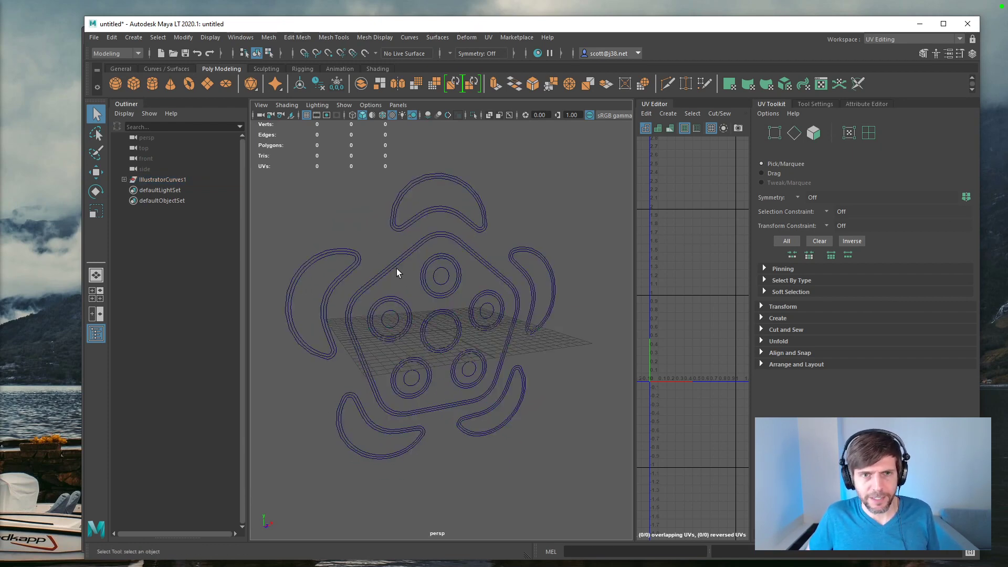
# Step: Select the pentagon's outline curve, try a Planar surface from it alone, and undo that surface
pyautogui.click(395, 263)
pyautogui.click(389, 271)
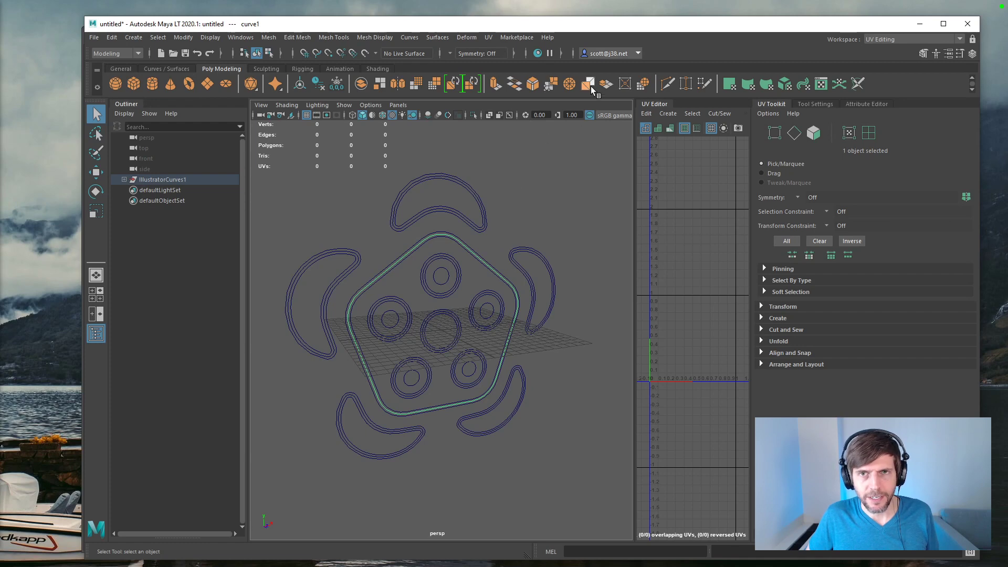
pyautogui.click(174, 71)
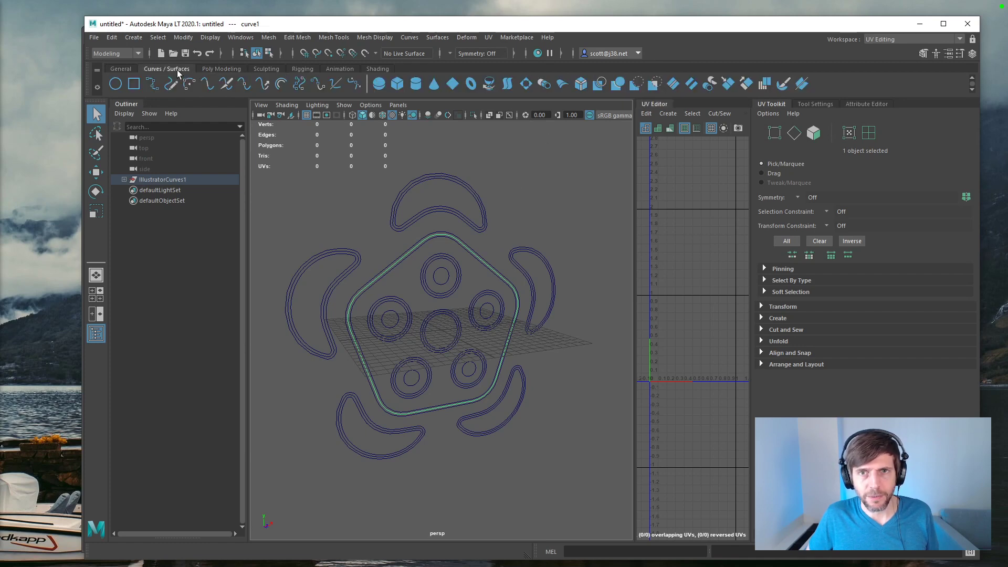
pyautogui.click(527, 84)
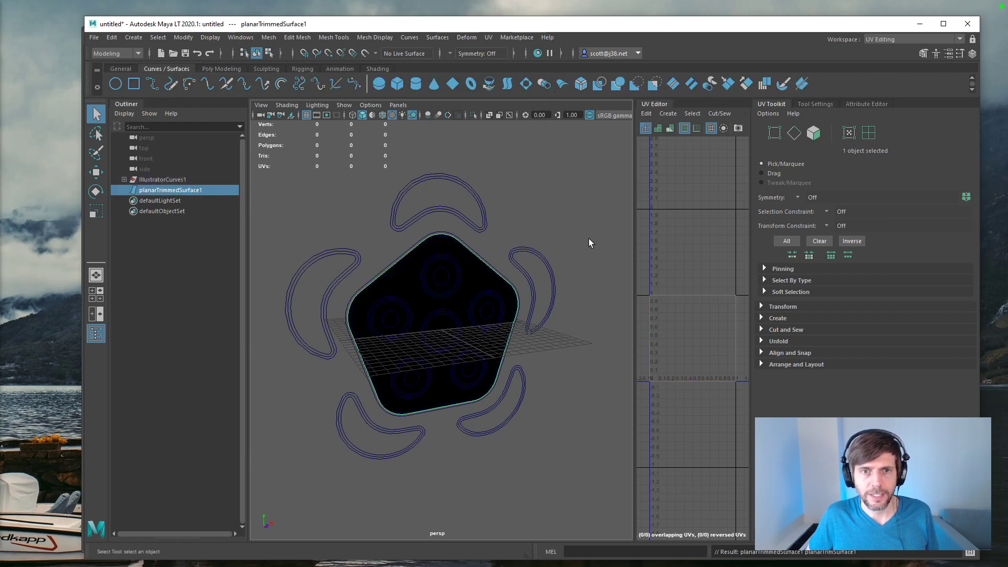
pyautogui.hotkey('ctrl', 'z')
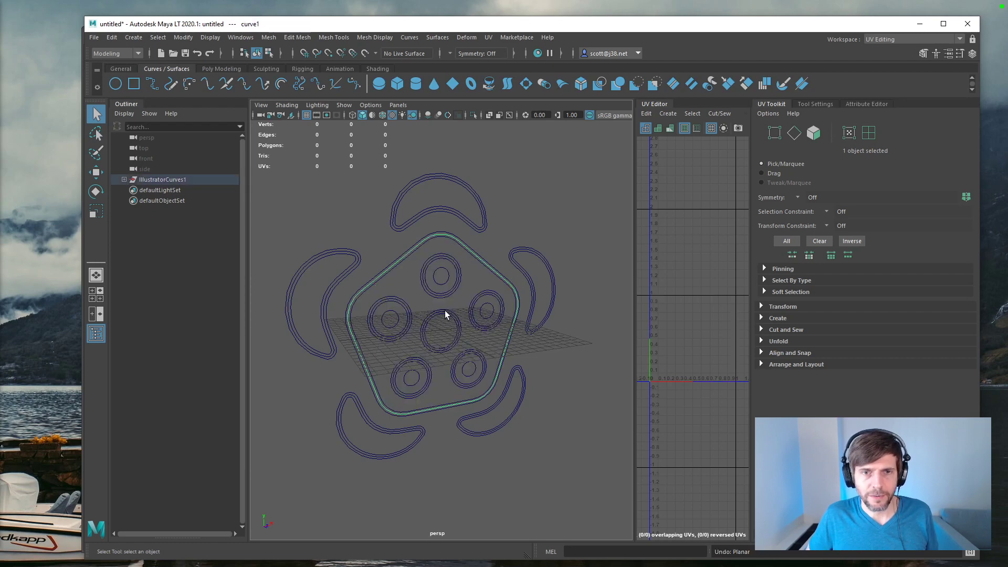
# Step: Add the central circle to the selected pentagon outline and create a Planar surface with a hole from both curves
pyautogui.keyDown('shift'); pyautogui.click(445, 312); pyautogui.keyUp('shift')
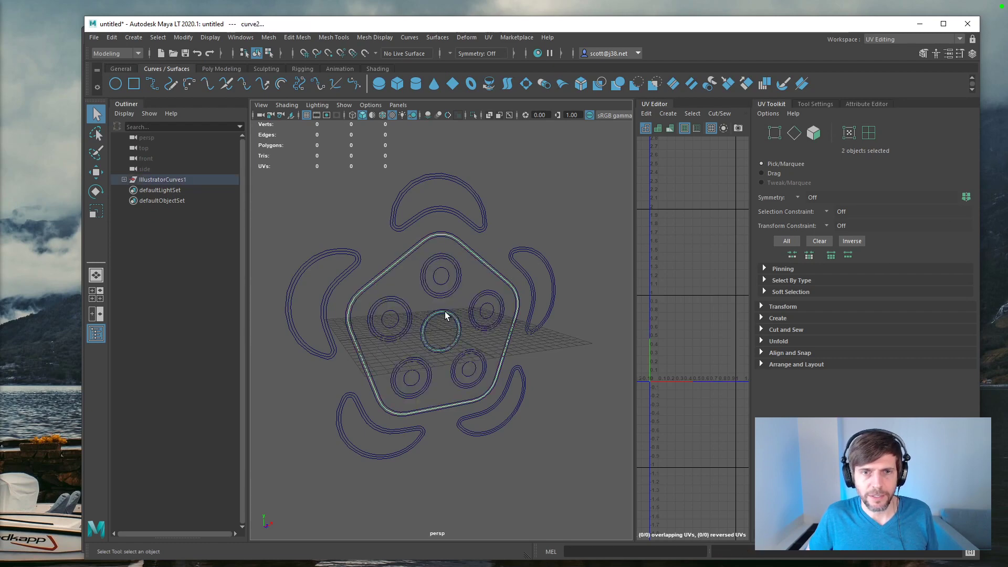
pyautogui.click(526, 83)
pyautogui.press('f')
pyautogui.scroll(2, 568, 222)
pyautogui.scroll(-2, 568, 222)
pyautogui.keyDown('alt'); pyautogui.moveTo(534, 241); pyautogui.dragTo(506, 253); pyautogui.keyUp('alt')
pyautogui.keyDown('alt'); pyautogui.moveTo(358, 301); pyautogui.dragTo(576, 277); pyautogui.keyUp('alt')
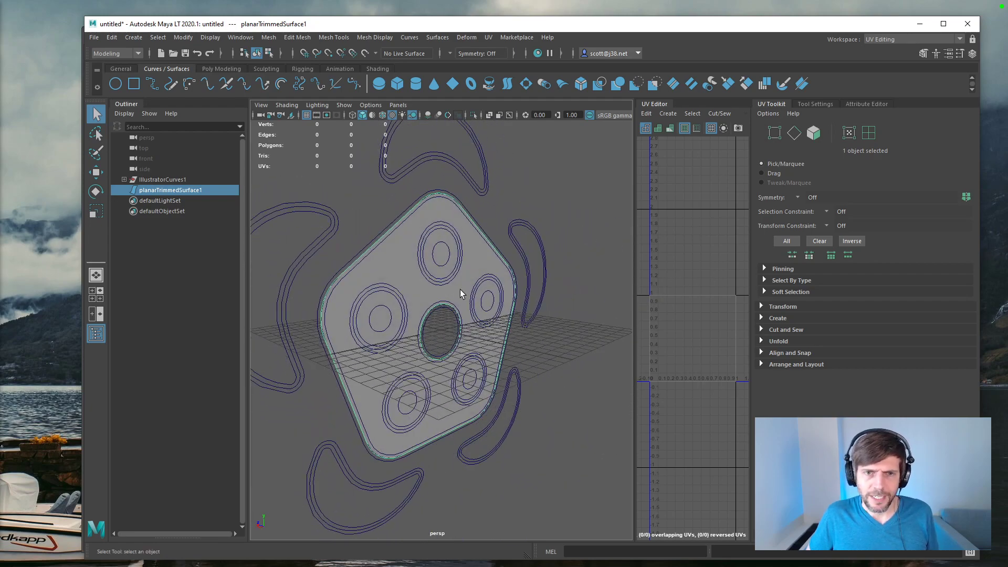
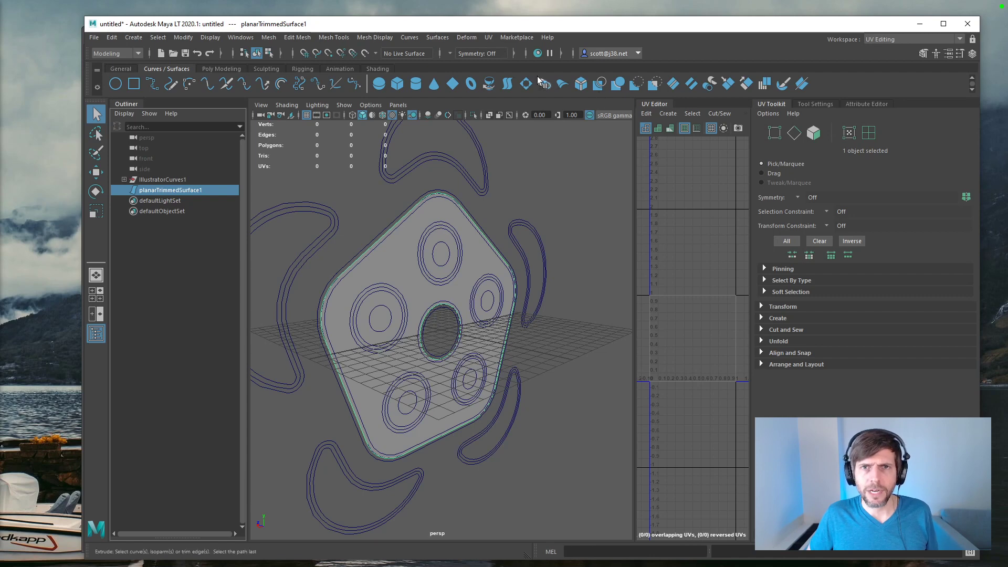
# Step: Open the Bevel options for surfaces and move the dialog clear of the pentagon
pyautogui.click(437, 38)
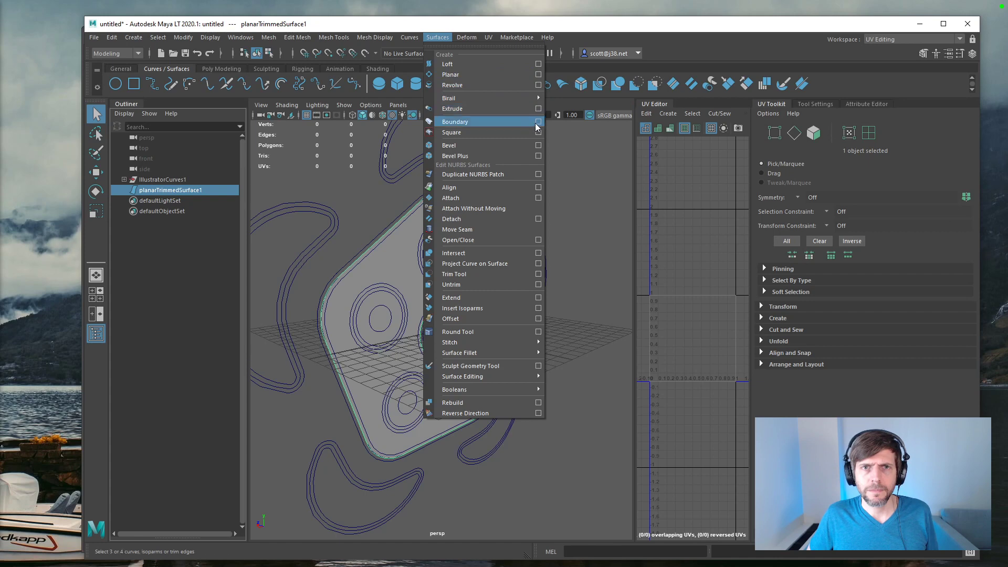
pyautogui.click(538, 145)
pyautogui.moveTo(657, 72); pyautogui.dragTo(692, 223)
pyautogui.click(497, 218)
pyautogui.hotkey('ctrl', 'z')
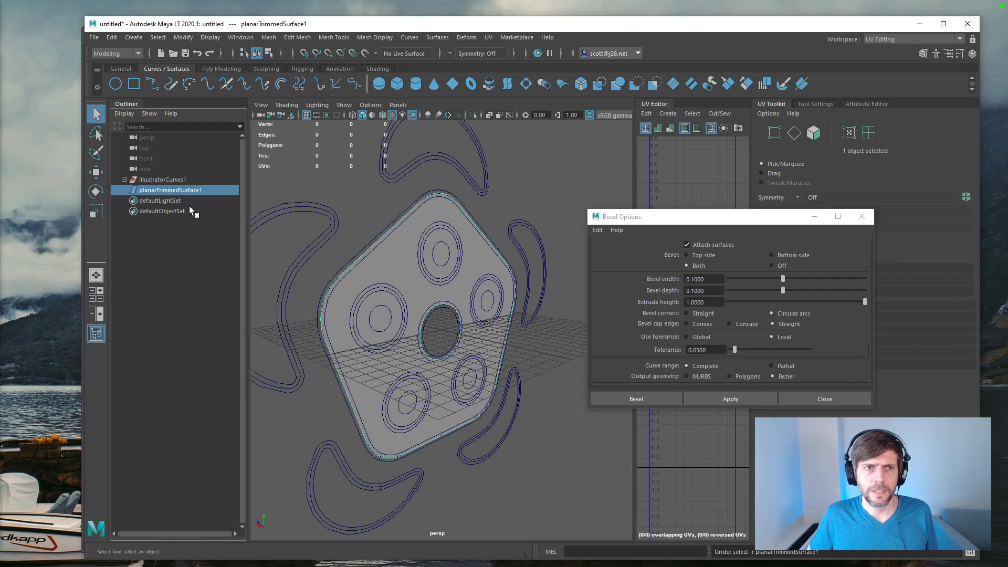
# Step: Undo the pentagon's planar surface and expand the imported artwork group down to the two curves of its first compound curve
pyautogui.click(134, 182)
pyautogui.hotkey('ctrl', 'z')
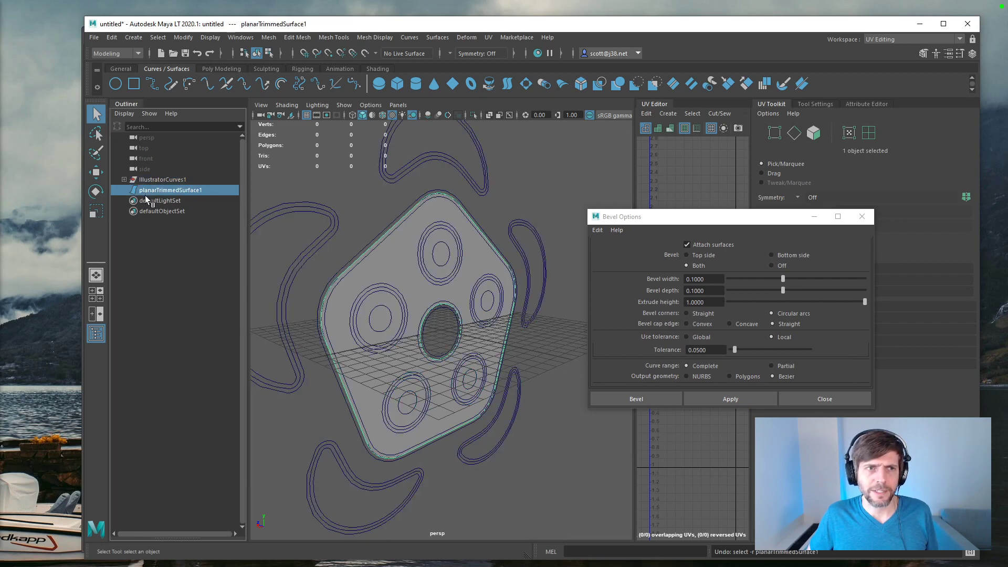
pyautogui.hotkey('ctrl', 'z')
pyautogui.click(124, 179)
pyautogui.click(131, 190)
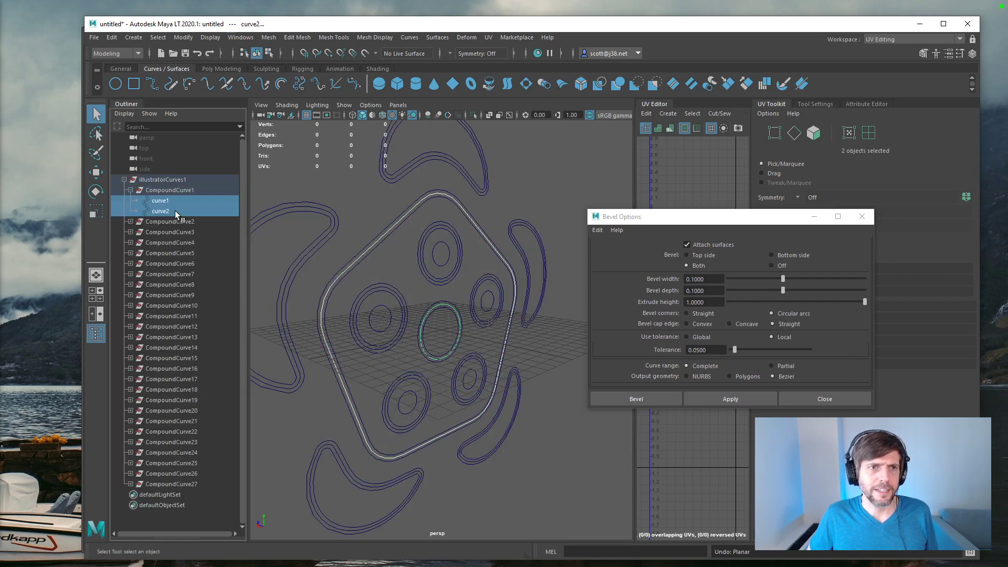
# Step: Try a Bevel on the pentagon outline and central circle, undo it, and dismiss the Bevel options
pyautogui.click(702, 403)
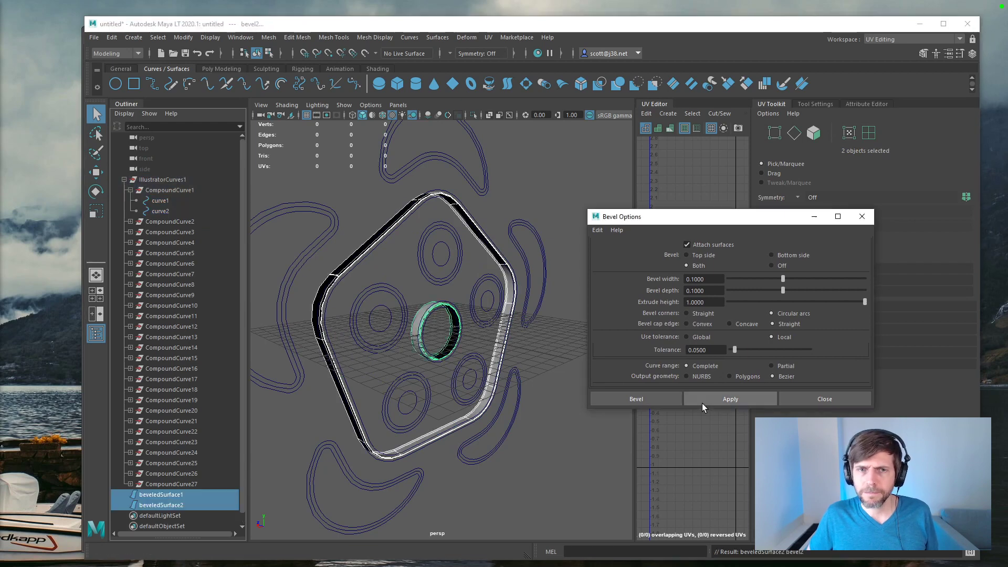
pyautogui.hotkey('ctrl', 'z')
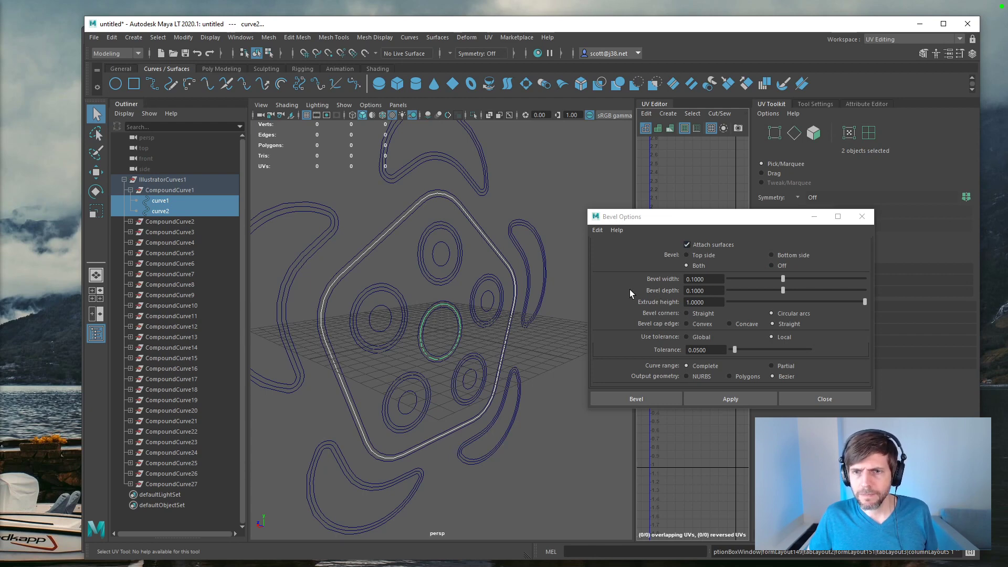
pyautogui.click(812, 401)
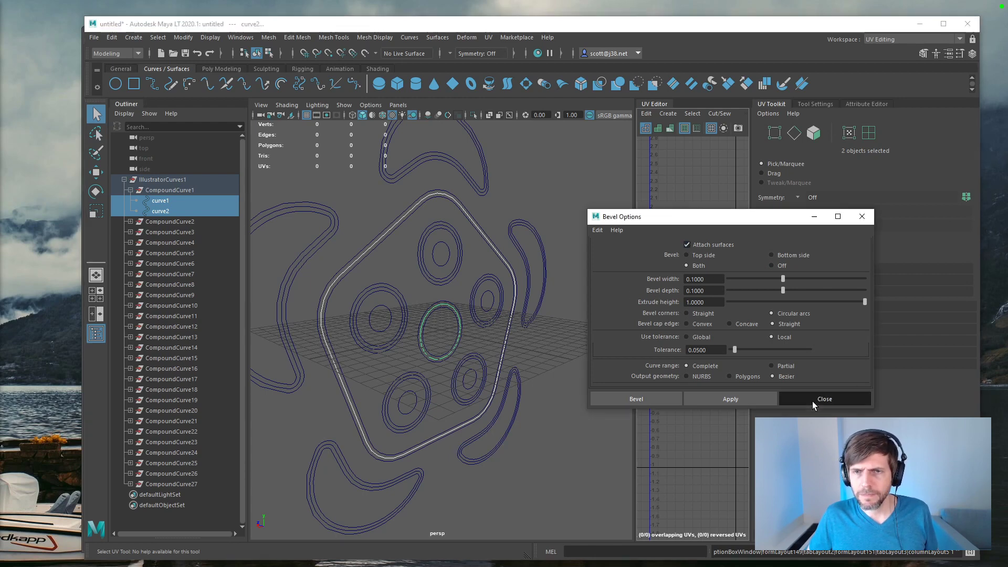
# Step: Try a surface Extrude from the pentagon outline and central circle and undo it
pyautogui.click(347, 40)
pyautogui.moveTo(410, 41)
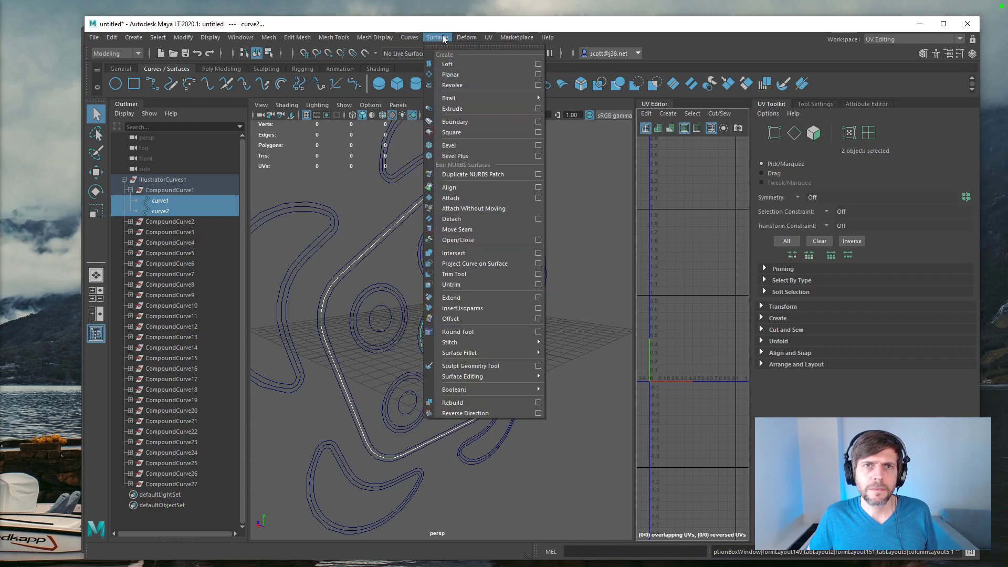
pyautogui.click(452, 109)
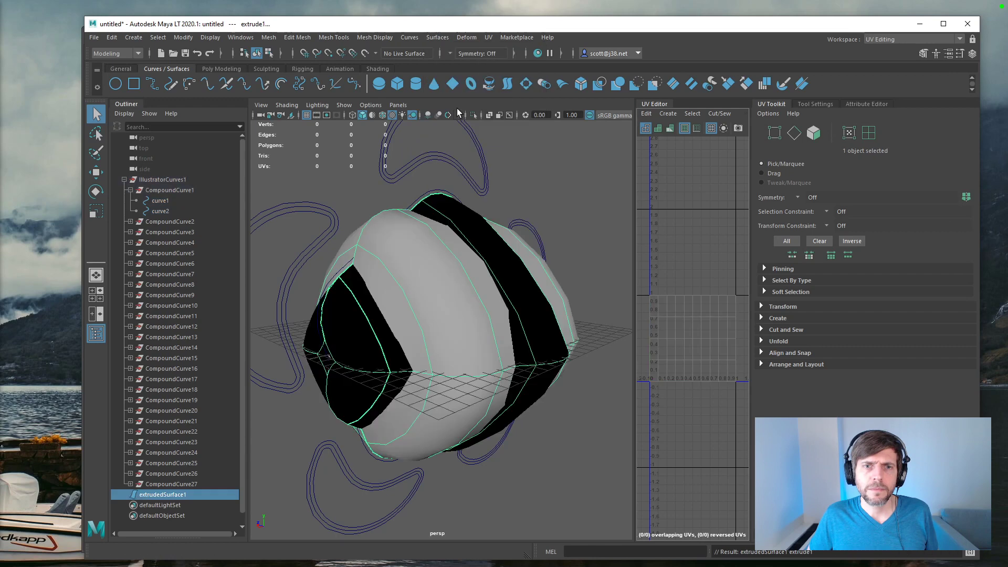
pyautogui.hotkey('ctrl', 'z')
# Step: Try Bevel Plus on the two curves with no start or end bevel and only the start cap, and undo the result
pyautogui.click(410, 38)
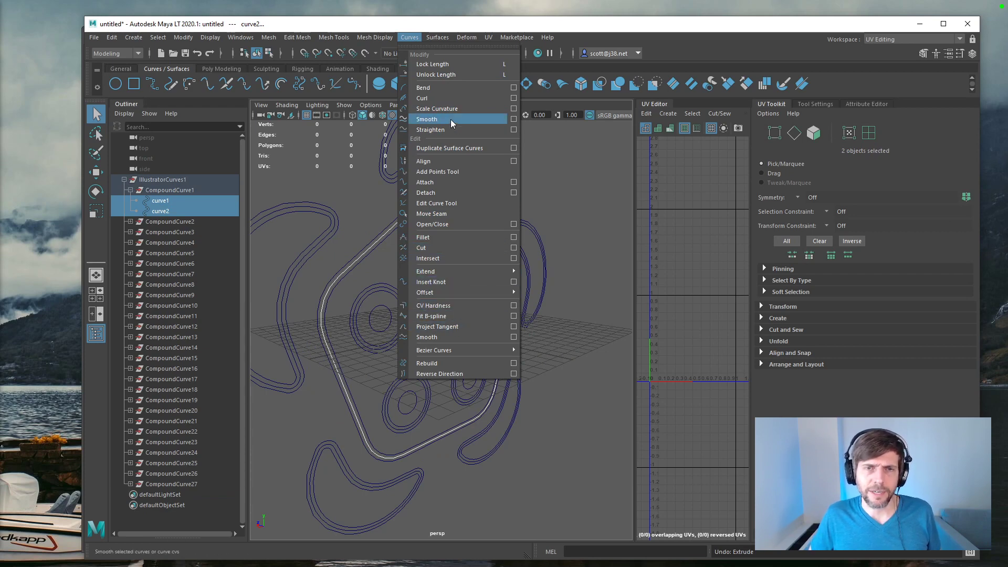
pyautogui.moveTo(439, 38)
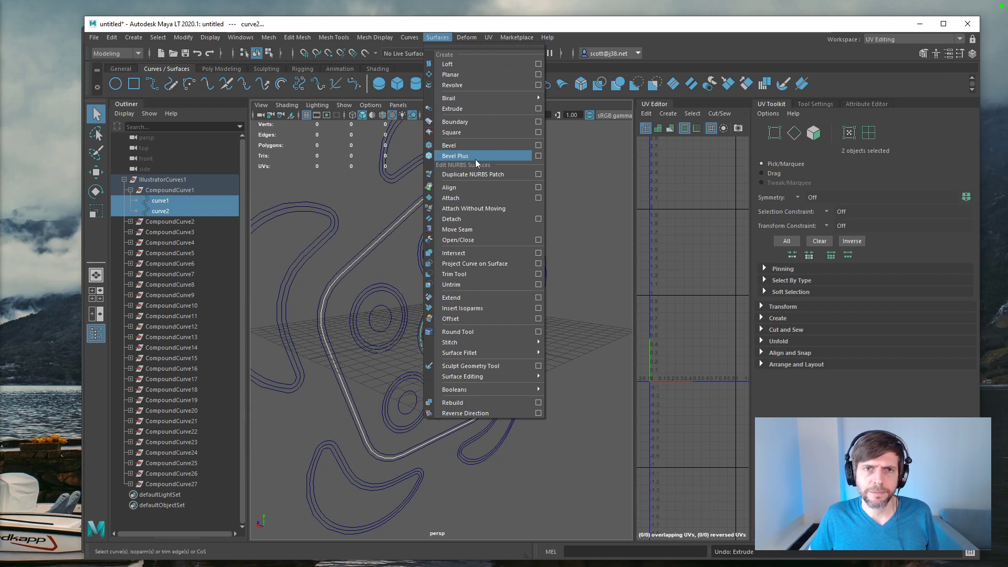
pyautogui.click(537, 156)
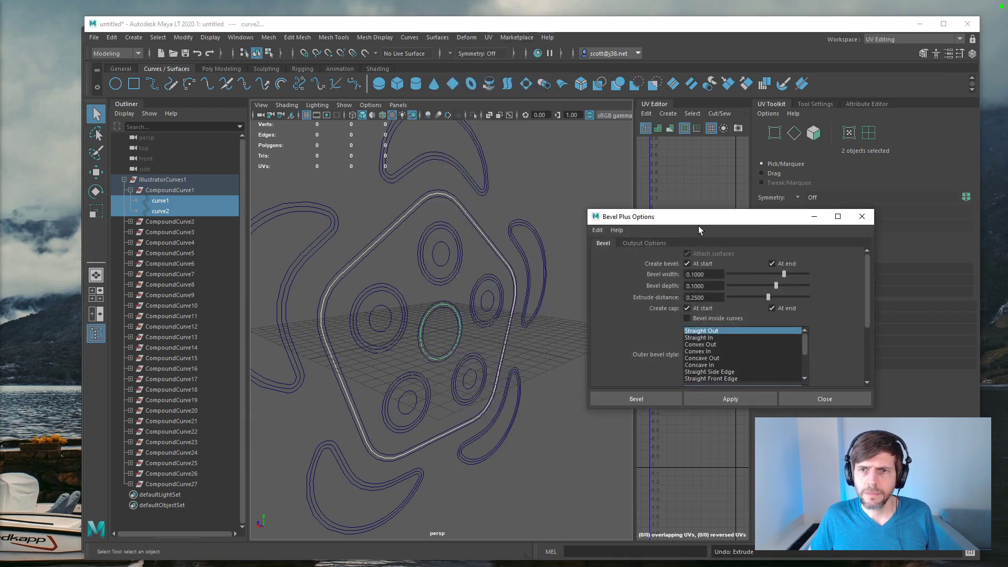
pyautogui.moveTo(688, 217); pyautogui.dragTo(634, 173)
pyautogui.click(718, 219)
pyautogui.click(633, 219)
pyautogui.click(718, 263)
pyautogui.click(664, 354)
pyautogui.keyDown('alt'); pyautogui.moveTo(422, 313); pyautogui.dragTo(470, 313); pyautogui.keyUp('alt')
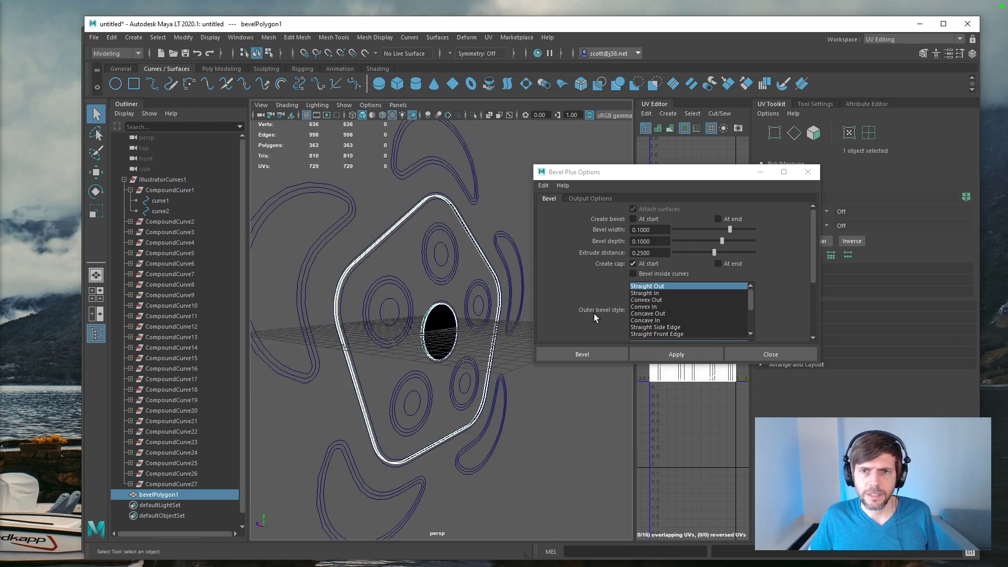
pyautogui.hotkey('ctrl', 'z')
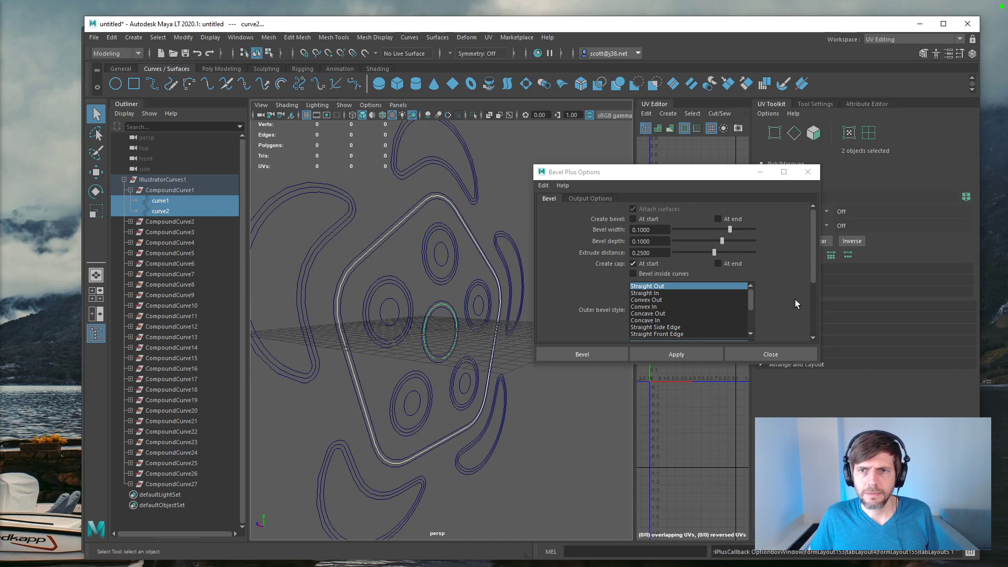
# Step: Try Bevel Plus with the Straight In outer bevel style, undo it, and close the options after checking the output settings
pyautogui.moveTo(814, 276)
pyautogui.mouseDown()
pyautogui.moveTo(808, 332)
pyautogui.moveTo(802, 270)
pyautogui.mouseUp()
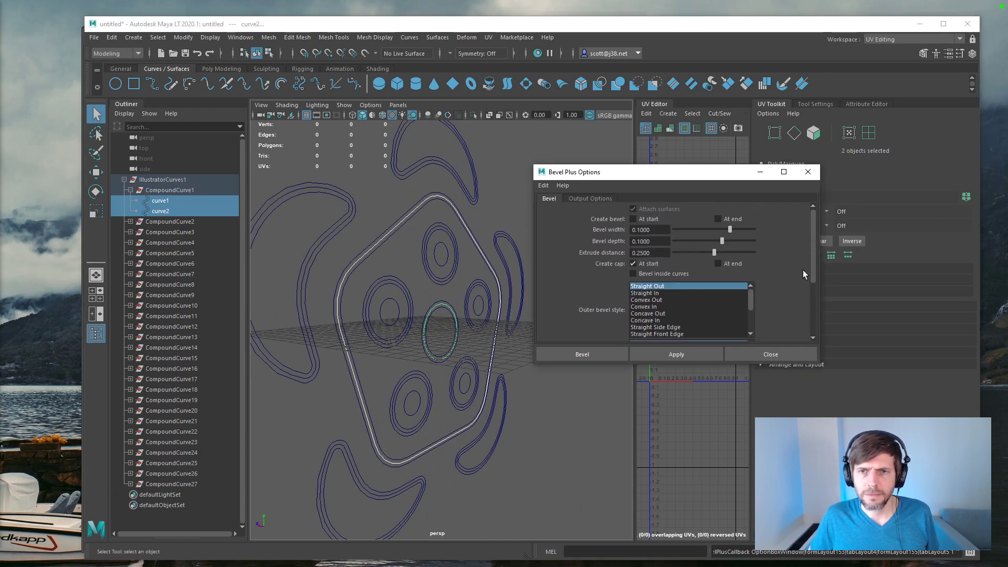
pyautogui.click(657, 293)
pyautogui.click(663, 356)
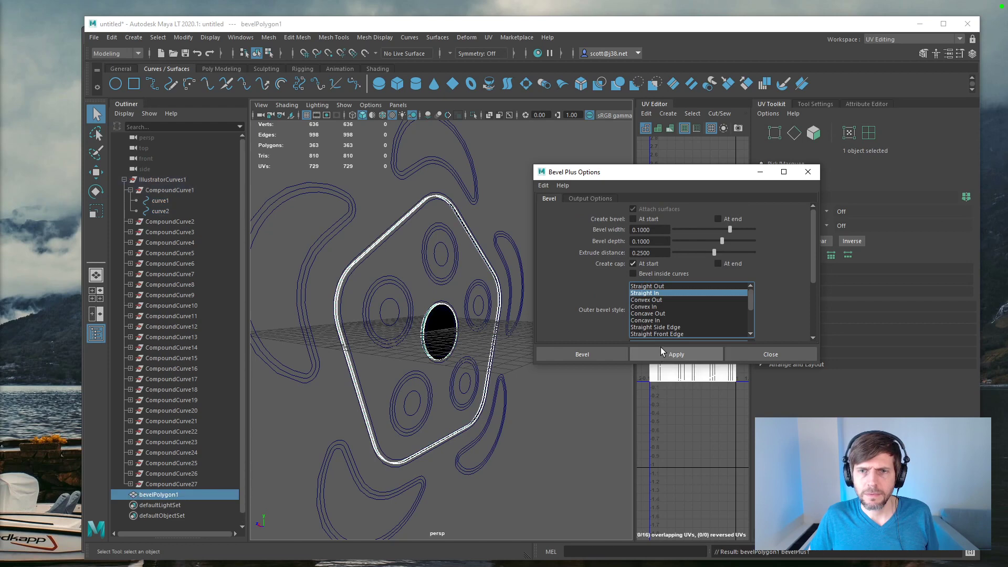
pyautogui.click(574, 422)
pyautogui.hotkey('ctrl', 'z')
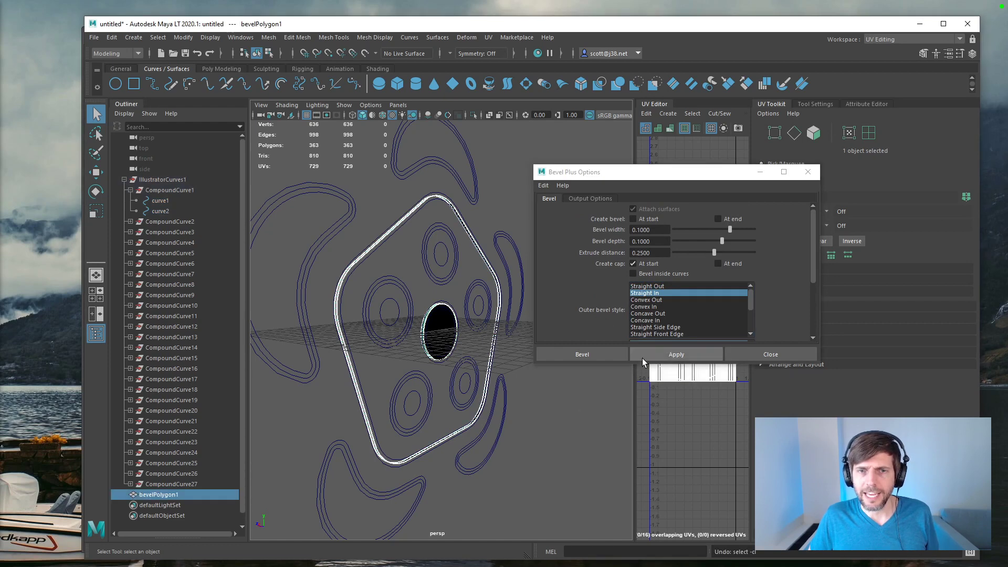
pyautogui.hotkey('ctrl', 'z')
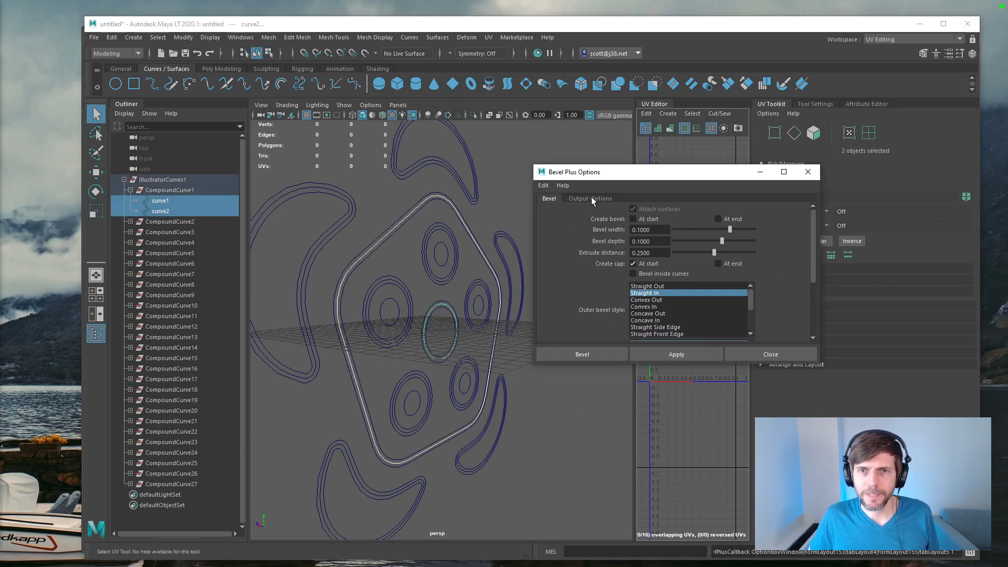
pyautogui.click(592, 198)
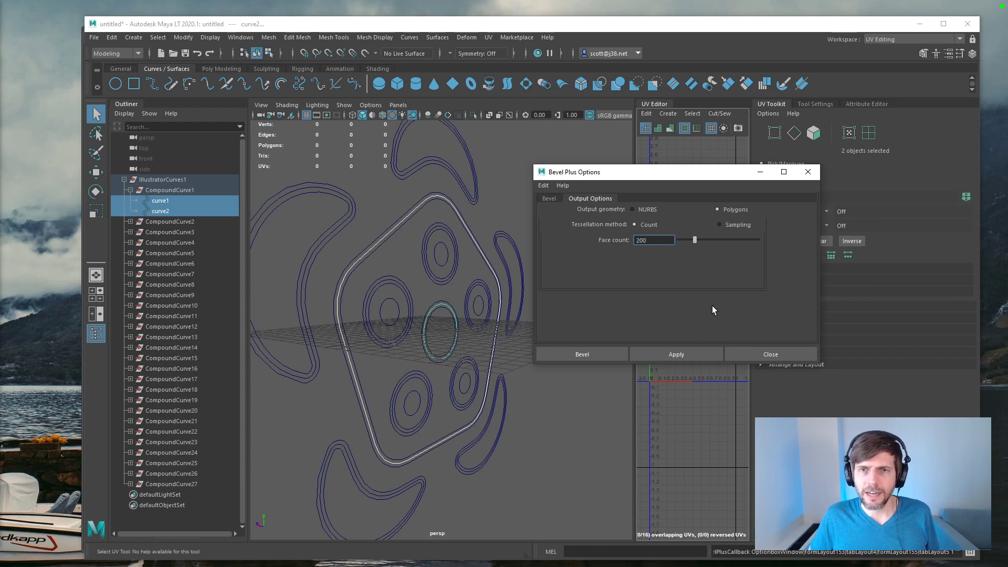
pyautogui.click(775, 355)
# Step: Create a Planar surface from the pentagon outline and central circle with Polygons as the output geometry
pyautogui.click(410, 37)
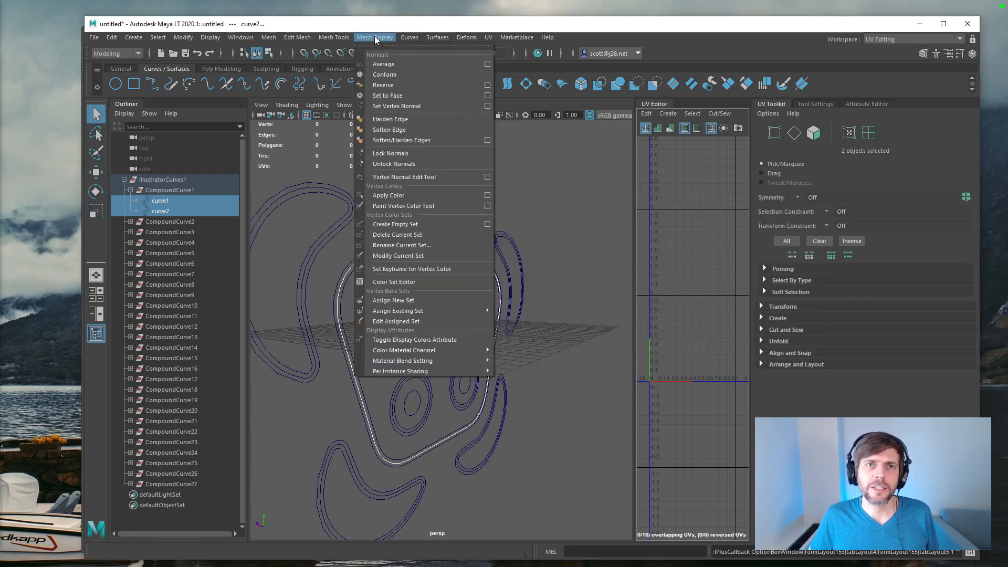
pyautogui.moveTo(441, 38)
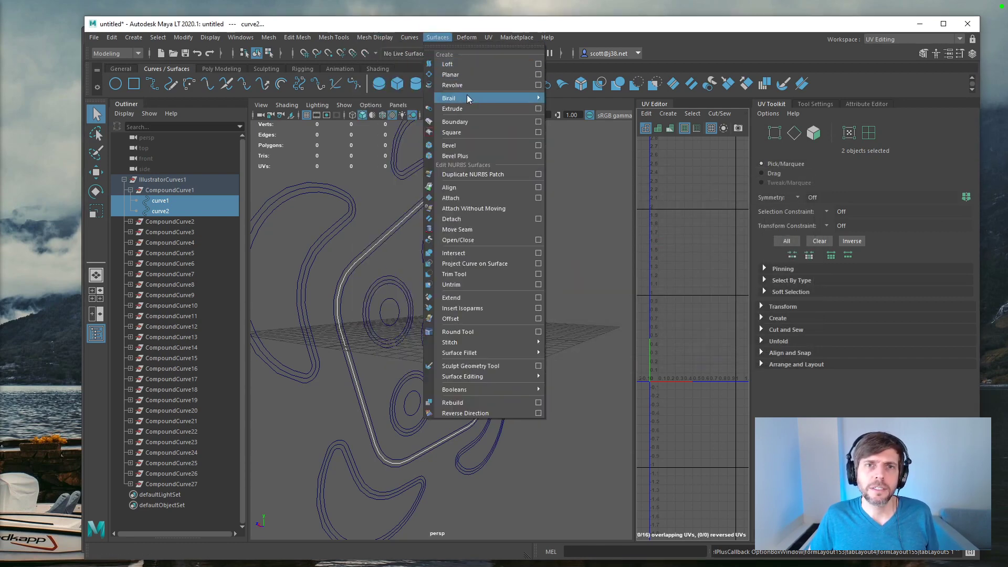
pyautogui.click(538, 74)
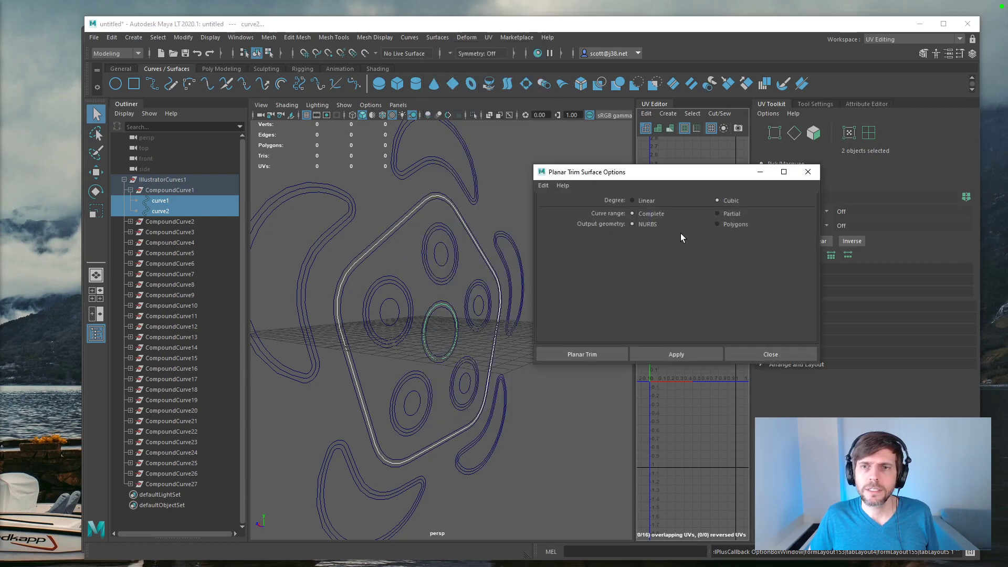
pyautogui.click(726, 225)
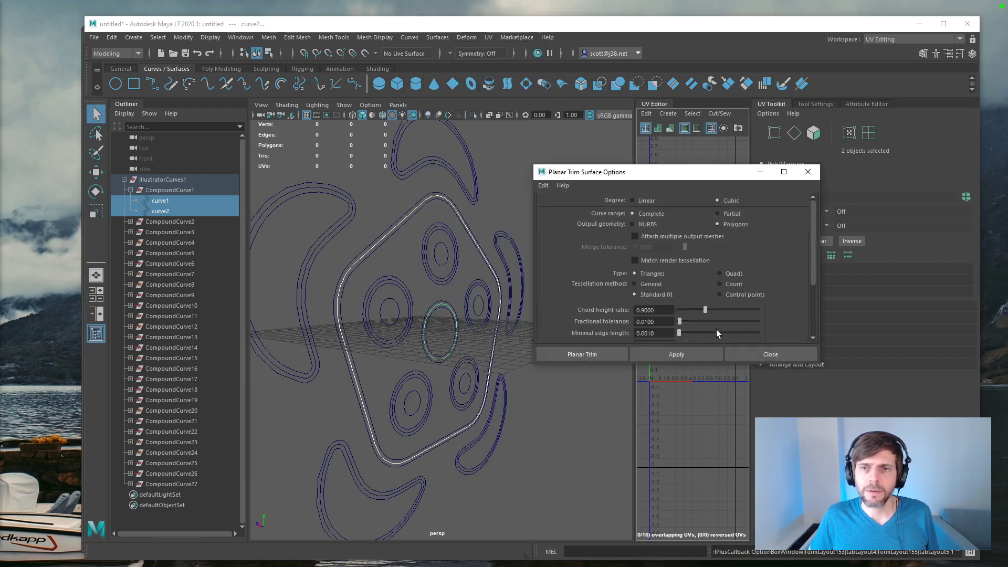
pyautogui.click(676, 355)
pyautogui.click(529, 377)
pyautogui.click(378, 288)
pyautogui.keyDown('alt'); pyautogui.moveTo(378, 288); pyautogui.dragTo(385, 271); pyautogui.keyUp('alt')
pyautogui.scroll(2, 381, 273)
pyautogui.scroll(3, 412, 273)
pyautogui.moveTo(462, 335)
pyautogui.keyDown('alt'); pyautogui.mouseDown()
pyautogui.moveTo(462, 322)
pyautogui.moveTo(490, 338)
pyautogui.moveTo(441, 331)
pyautogui.moveTo(466, 338)
pyautogui.moveTo(456, 330)
pyautogui.mouseUp(); pyautogui.keyUp('alt')
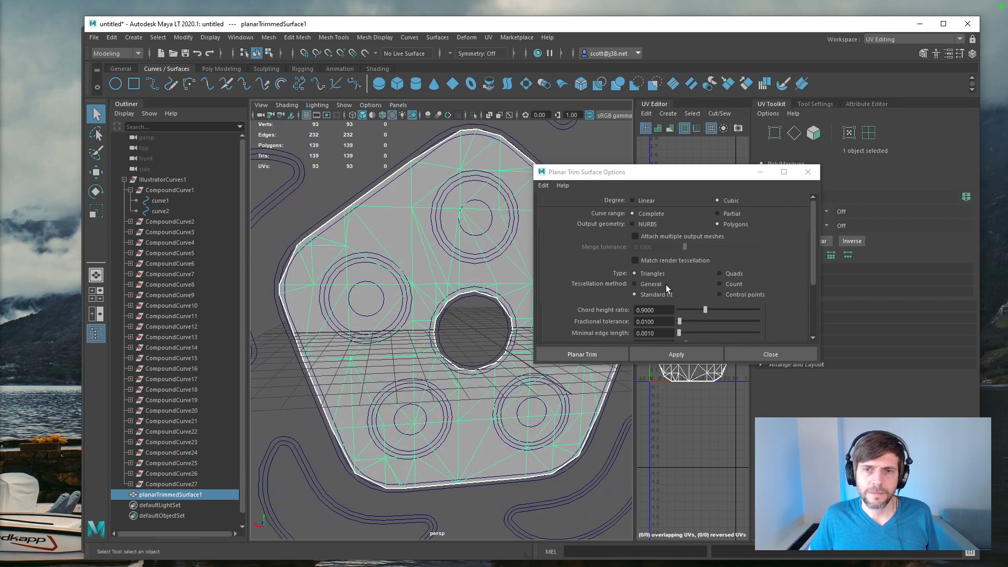
# Step: Try applying Planar again with the General tessellation method, reselect the pentagon mesh, and close the options
pyautogui.click(639, 284)
pyautogui.click(667, 355)
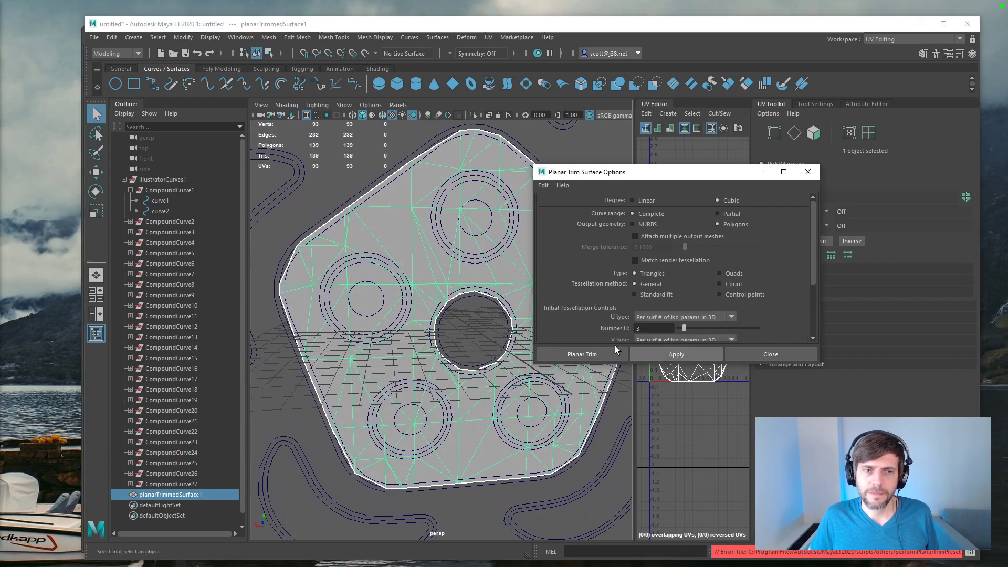
pyautogui.hotkey('ctrl', 'z')
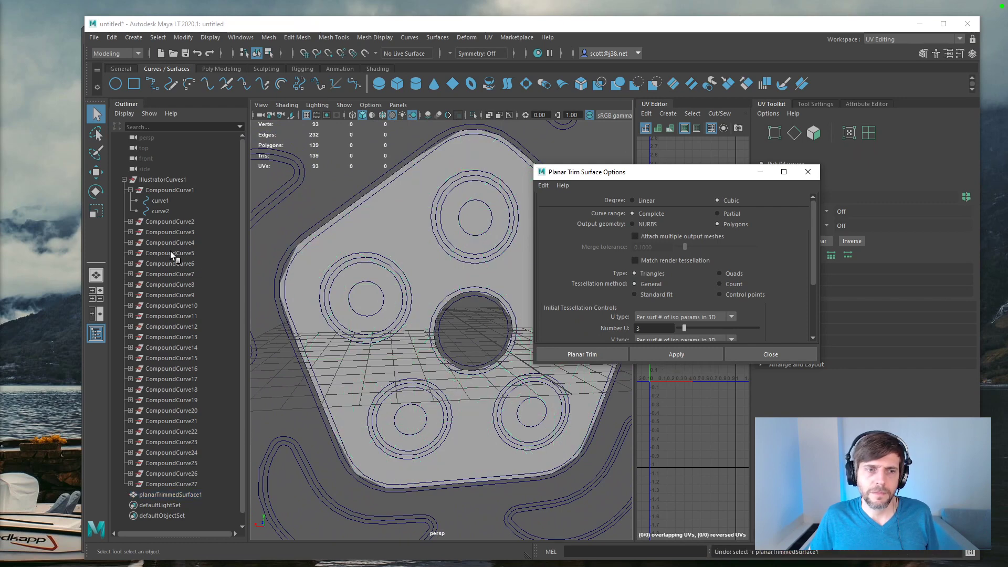
pyautogui.click(166, 495)
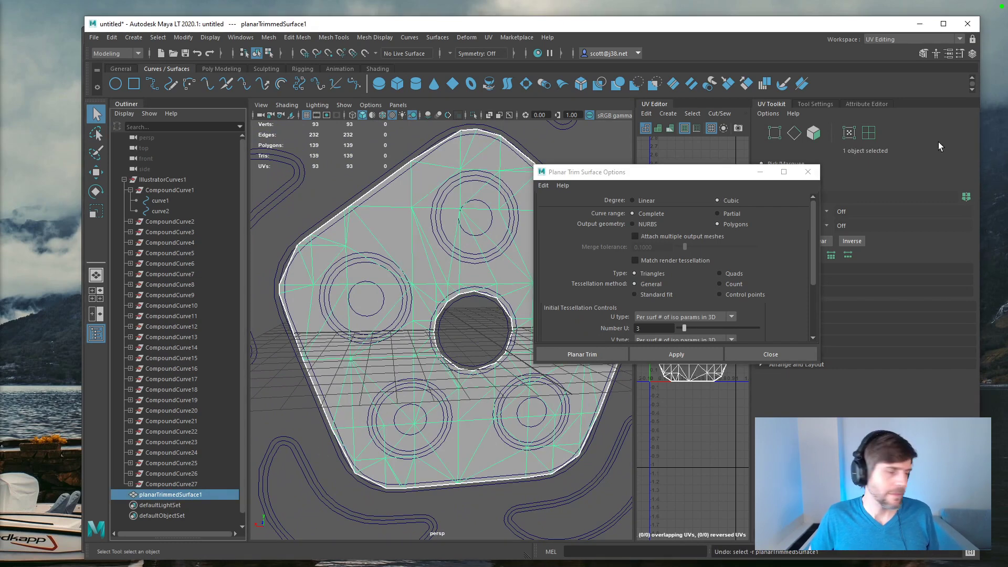
pyautogui.click(807, 171)
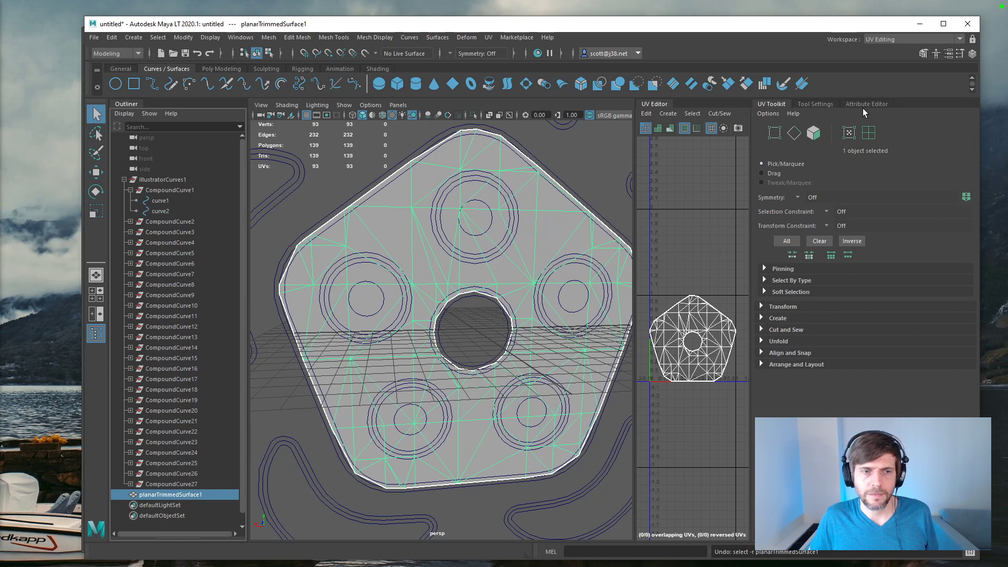
# Step: In the pentagon mesh's planar trim history, try the Linear degree, restore Cubic, and set the tolerance to 0.001
pyautogui.click(865, 106)
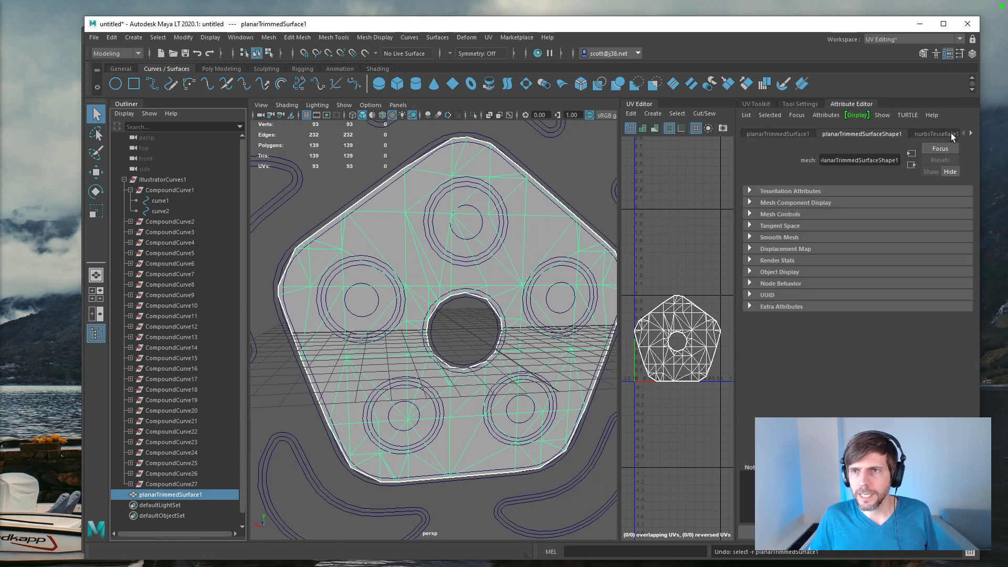
pyautogui.click(950, 134)
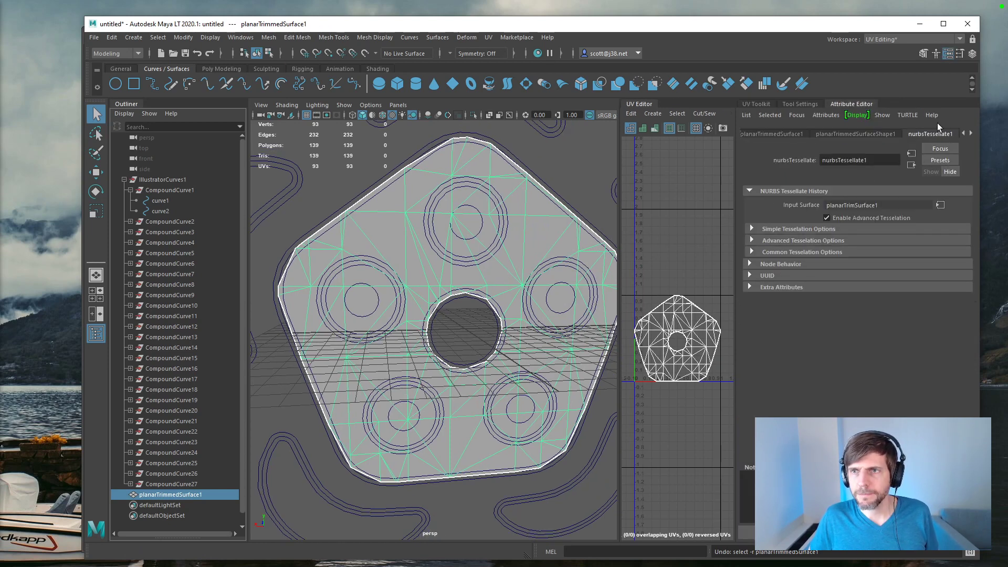
pyautogui.click(970, 133)
pyautogui.click(969, 133)
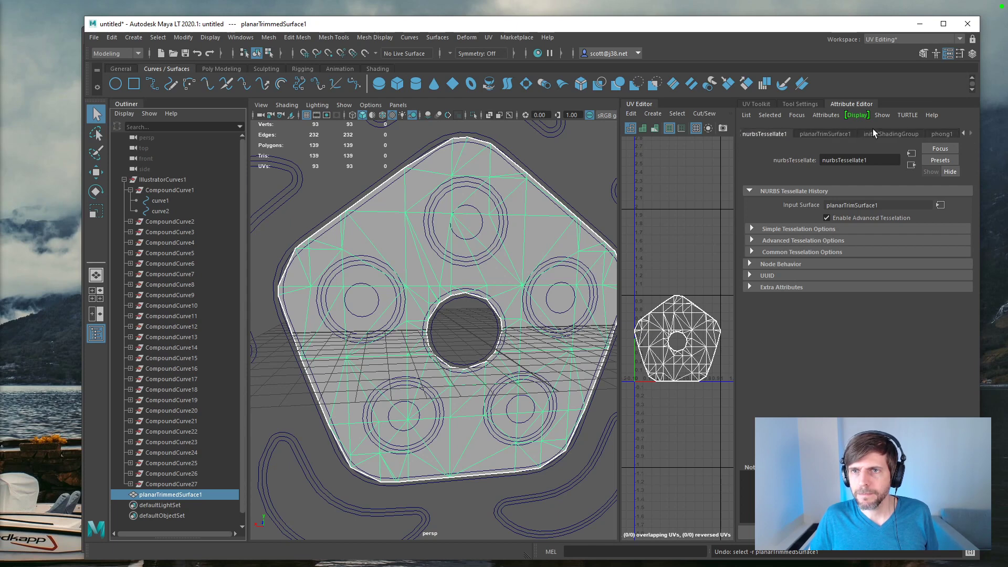
pyautogui.click(836, 134)
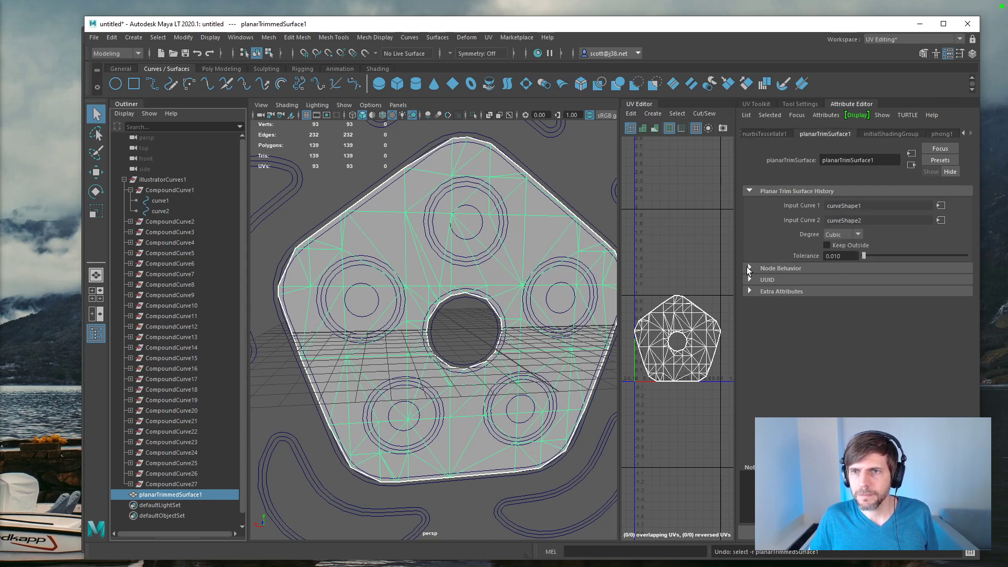
pyautogui.click(858, 234)
pyautogui.click(846, 246)
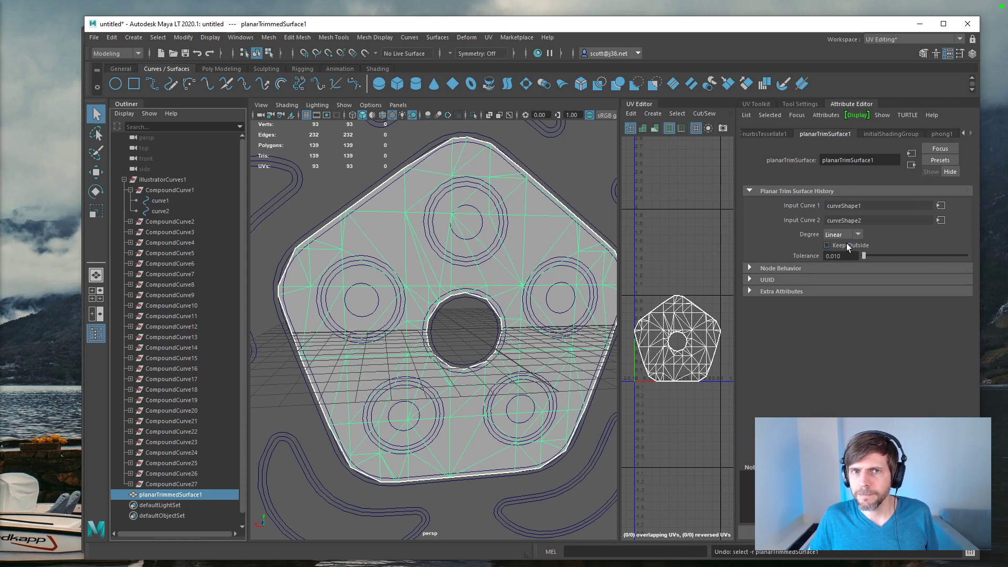
pyautogui.click(845, 255)
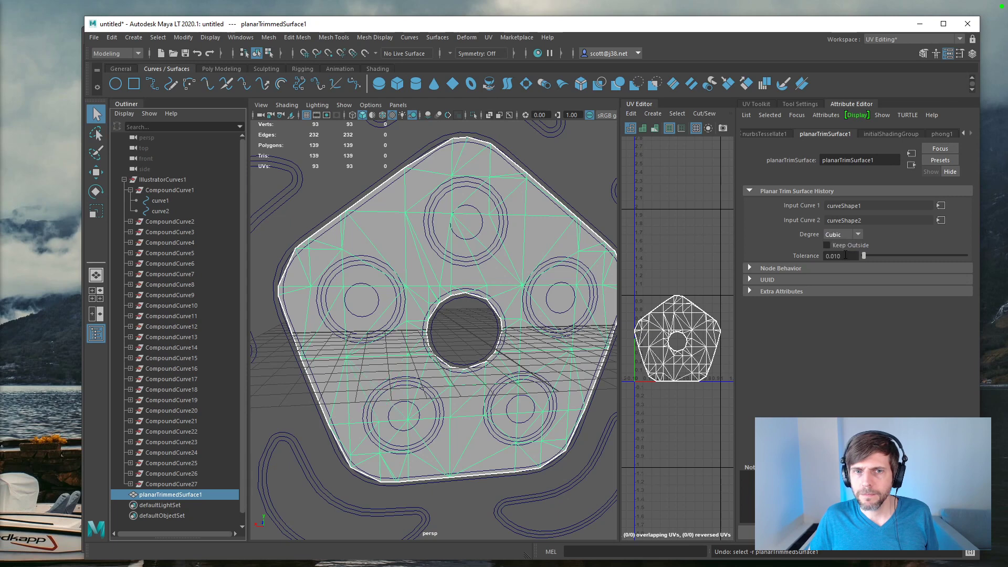
pyautogui.moveTo(864, 257); pyautogui.dragTo(778, 244)
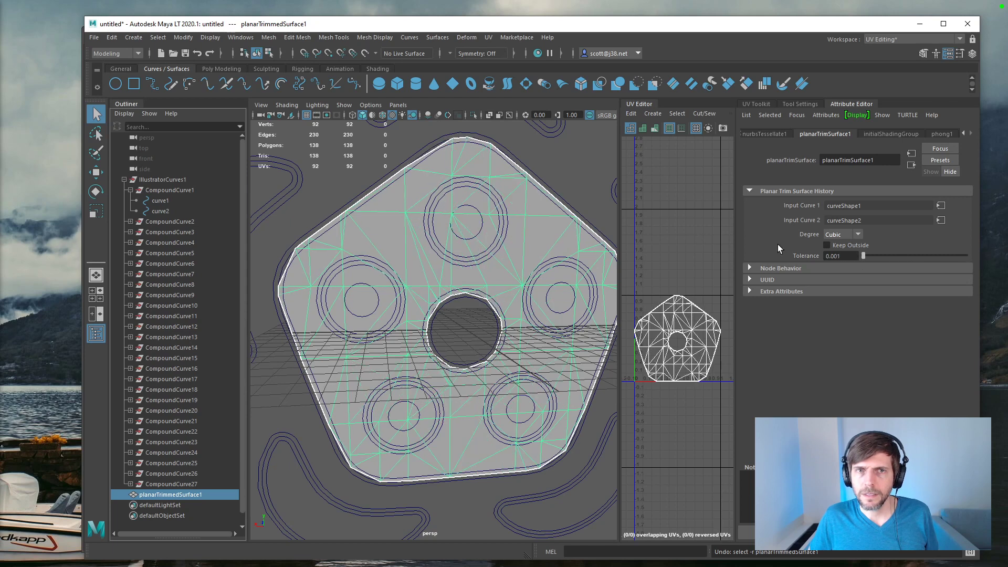
# Step: In the pentagon mesh's tessellation history, change the advanced tessellation format to Count
pyautogui.click(868, 245)
pyautogui.click(868, 244)
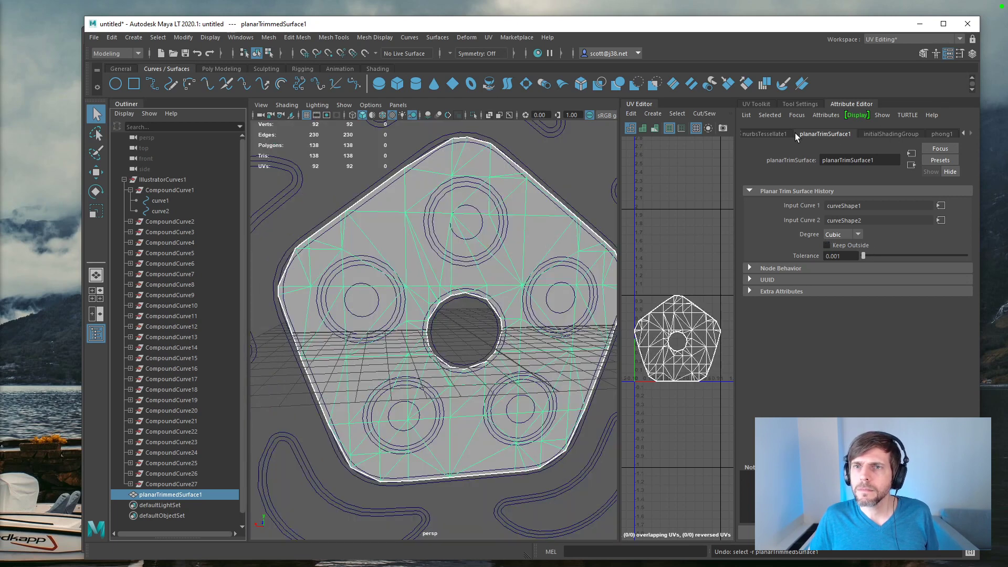
pyautogui.click(772, 134)
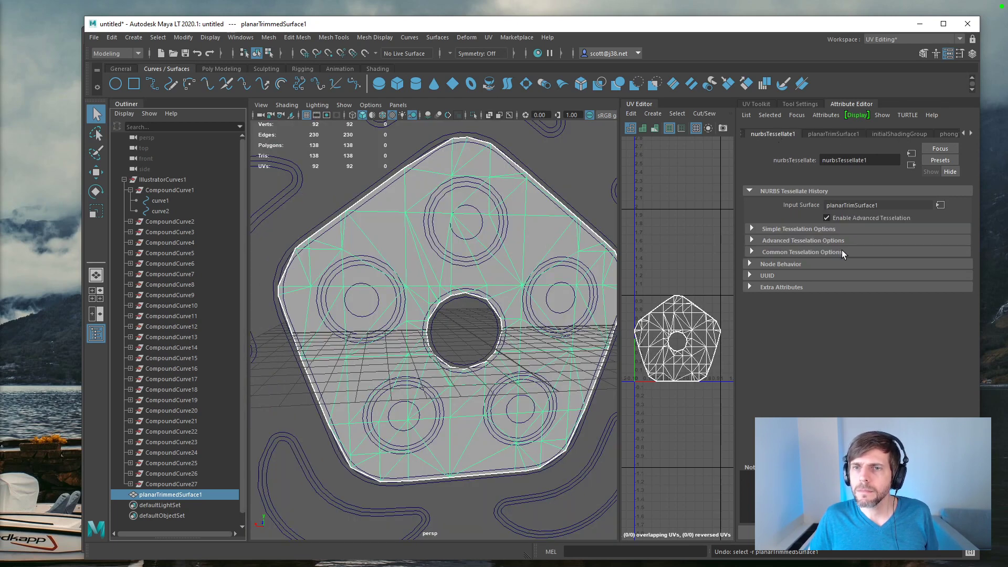
pyautogui.click(752, 229)
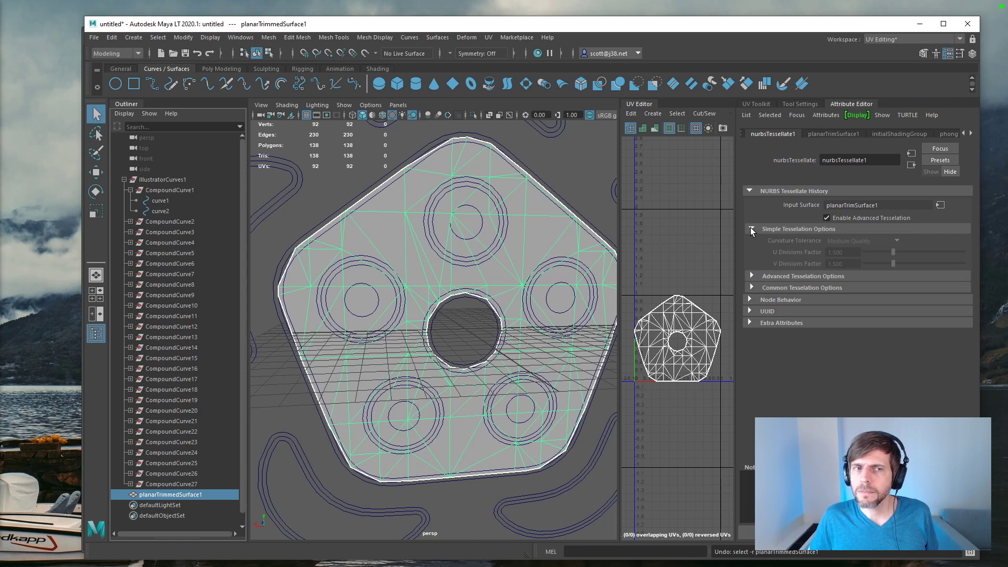
pyautogui.click(752, 229)
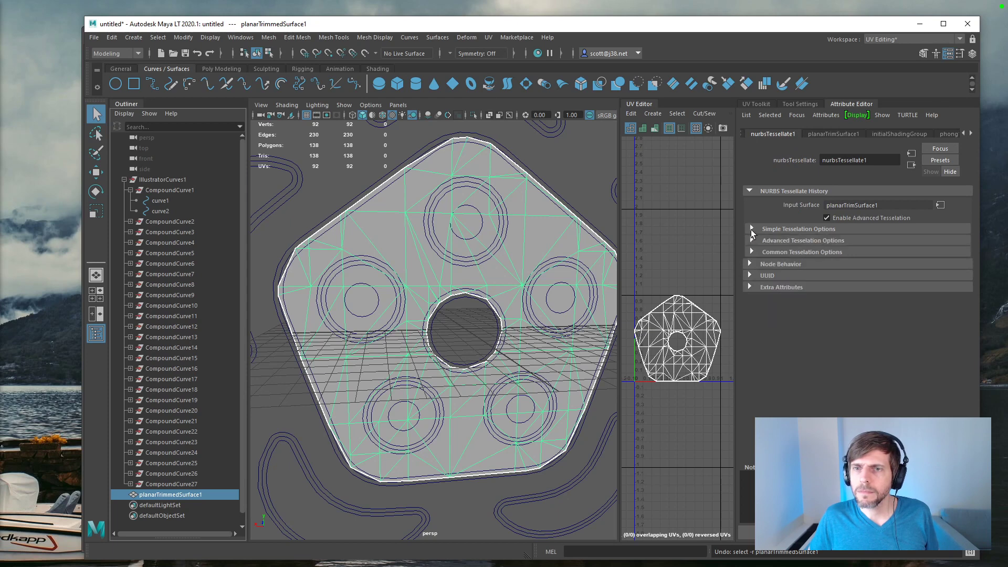
pyautogui.click(752, 241)
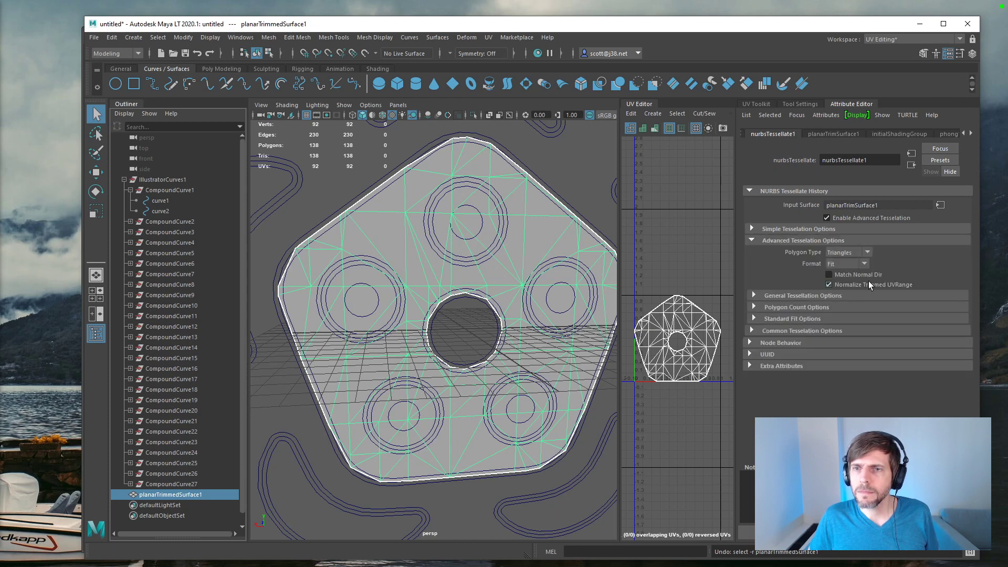
pyautogui.click(865, 263)
pyautogui.click(854, 275)
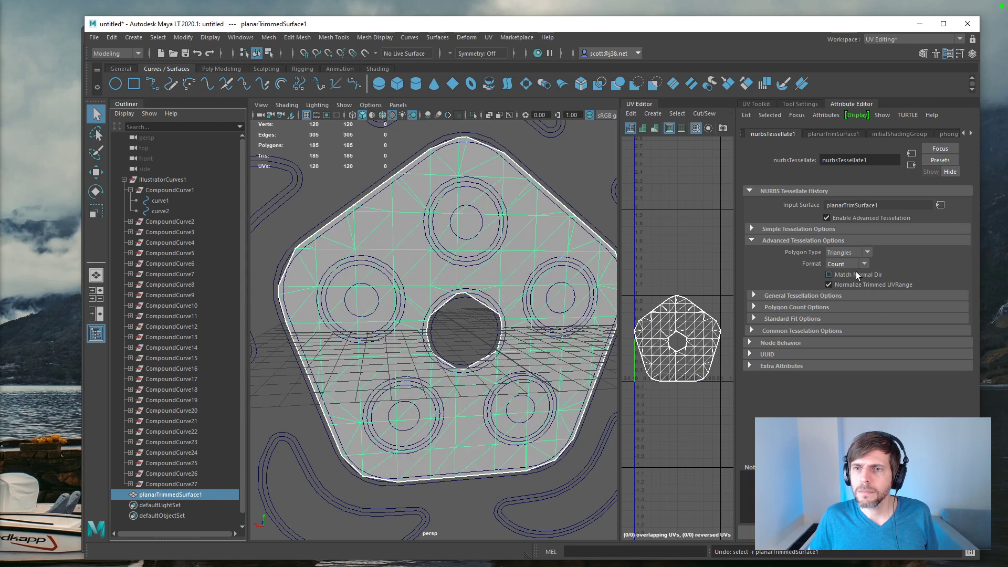
# Step: Set the pentagon mesh's general chord height ratio to 0.906 and raise its polygon count for a denser mesh
pyautogui.click(755, 295)
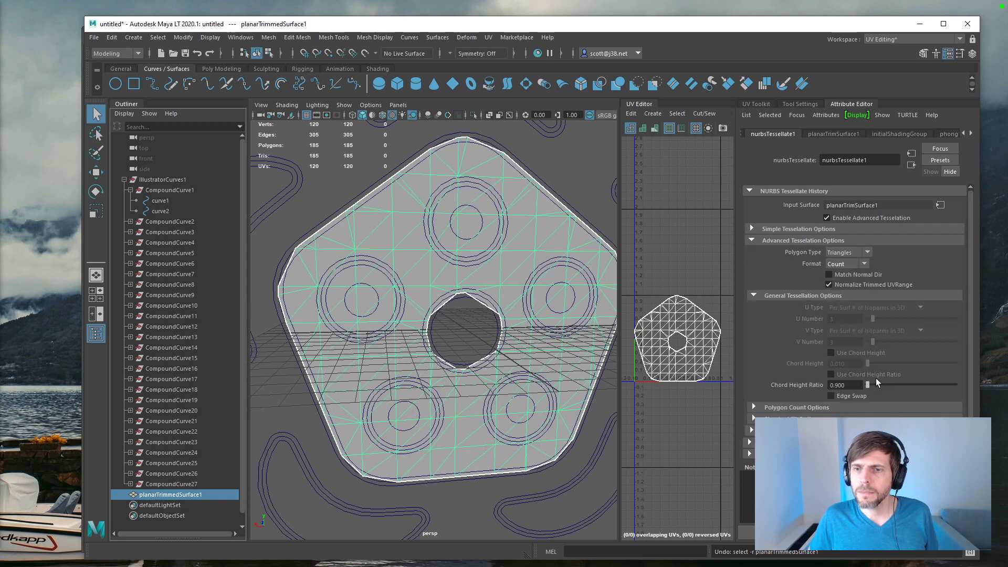
pyautogui.moveTo(867, 385); pyautogui.dragTo(873, 385)
pyautogui.click(757, 408)
pyautogui.moveTo(885, 419); pyautogui.dragTo(913, 419)
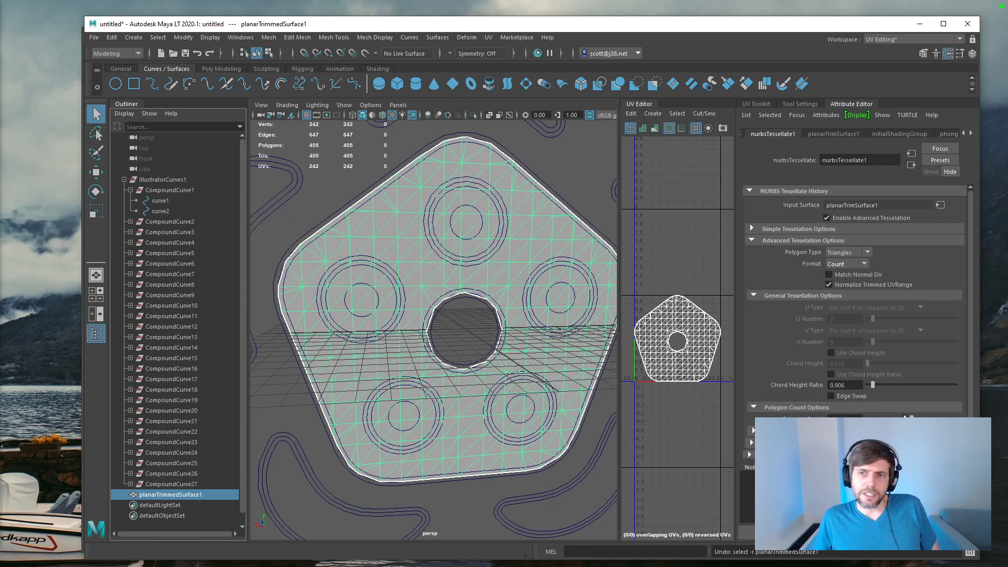
# Step: Try a tenfold higher polygon count on the pentagon mesh and undo it
pyautogui.write('0')
pyautogui.press('Return')
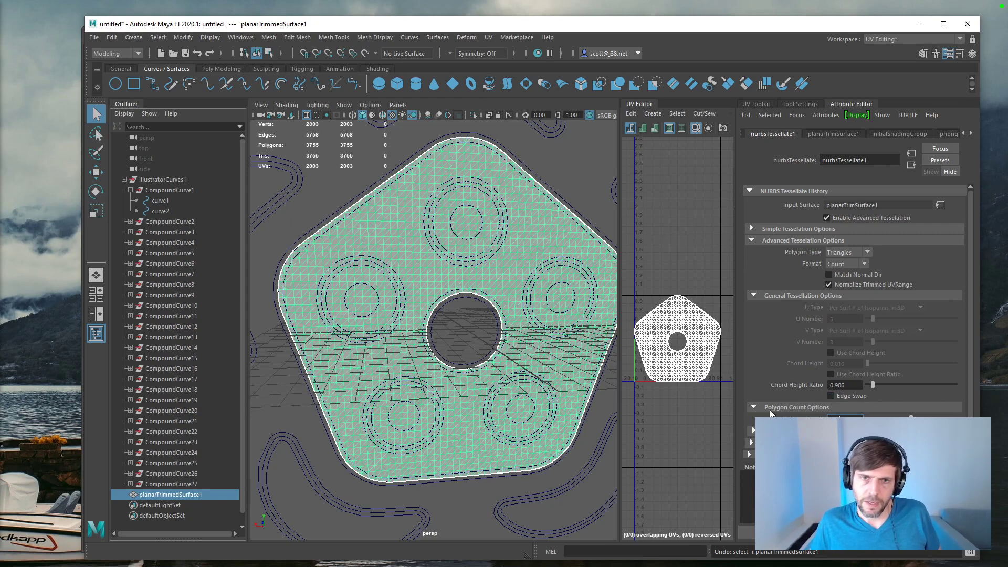
pyautogui.hotkey('ctrl', 'z')
# Step: Inspect the pentagon mesh from an angle and set its tessellation polygon type to Quads
pyautogui.keyDown('alt'); pyautogui.moveTo(414, 311); pyautogui.dragTo(433, 341); pyautogui.keyUp('alt')
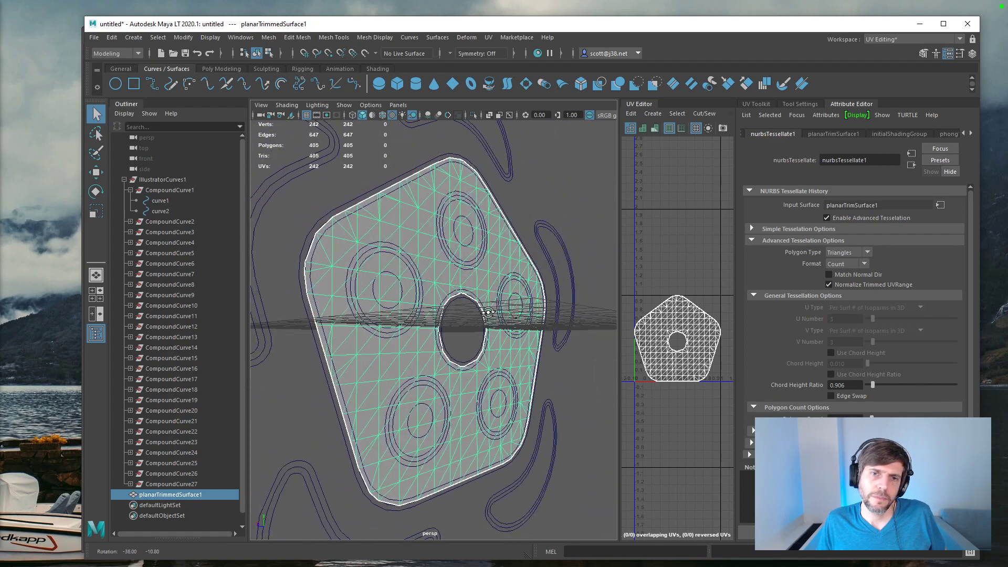
pyautogui.keyDown('alt'); pyautogui.moveTo(487, 328); pyautogui.dragTo(425, 311); pyautogui.keyUp('alt')
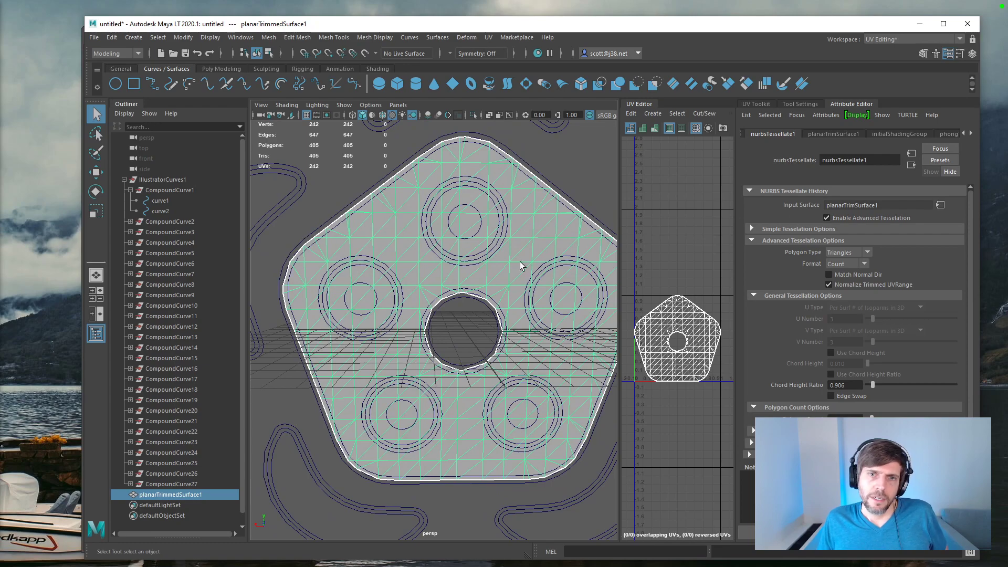
pyautogui.click(847, 252)
pyautogui.click(840, 271)
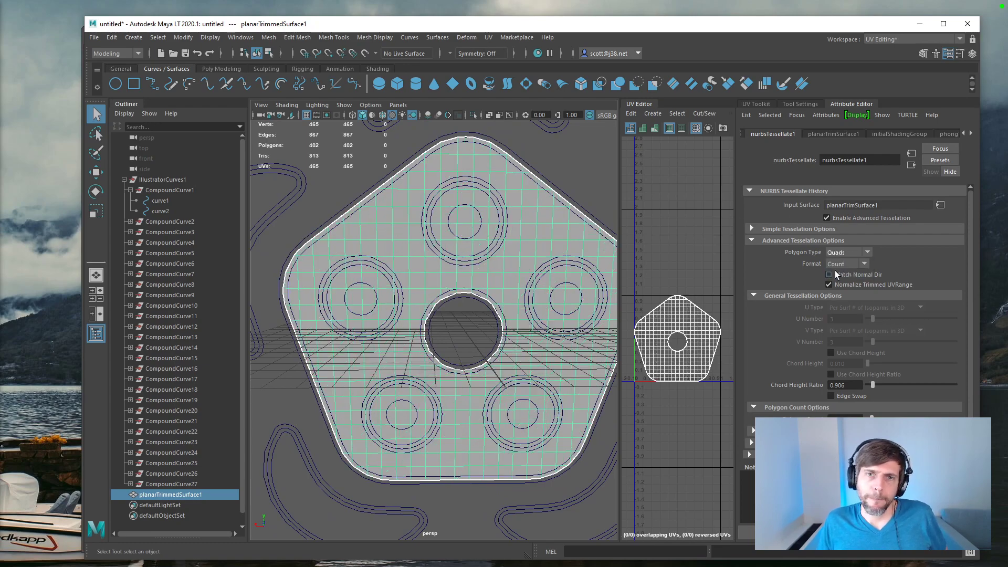
# Step: Rename the pentagon's planar surface as Body
pyautogui.moveTo(546, 320)
pyautogui.keyDown('alt'); pyautogui.mouseDown()
pyautogui.moveTo(560, 312)
pyautogui.moveTo(532, 309)
pyautogui.moveTo(579, 336)
pyautogui.moveTo(552, 315)
pyautogui.moveTo(567, 281)
pyautogui.moveTo(595, 324)
pyautogui.moveTo(499, 316)
pyautogui.moveTo(545, 313)
pyautogui.mouseUp(); pyautogui.keyUp('alt')
pyautogui.scroll(-5, 570, 315)
pyautogui.scroll(4, 569, 316)
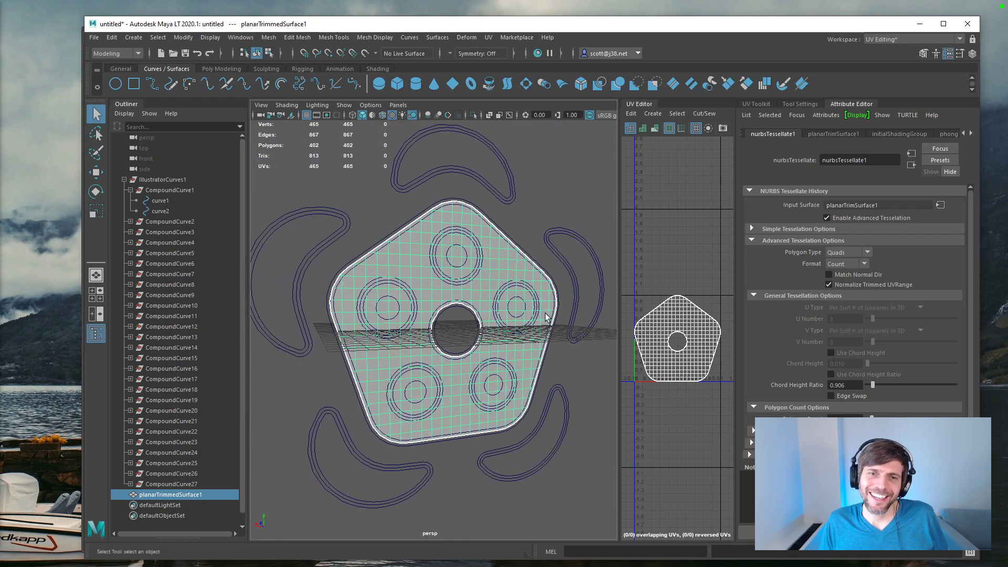
pyautogui.doubleClick(163, 494)
pyautogui.write('Body')
pyautogui.press('Return')
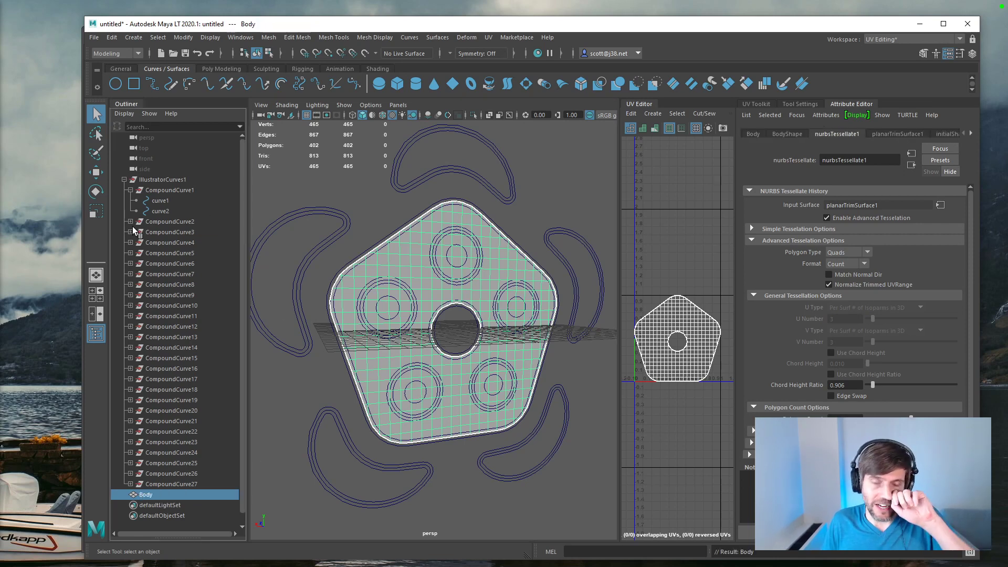
# Step: Look through the compound curves for the upper eye's innermost circle and select its curve inside CompoundCurve13
pyautogui.click(150, 221)
pyautogui.click(150, 232)
pyautogui.click(151, 242)
pyautogui.click(152, 253)
pyautogui.click(159, 284)
pyautogui.click(165, 316)
pyautogui.click(166, 337)
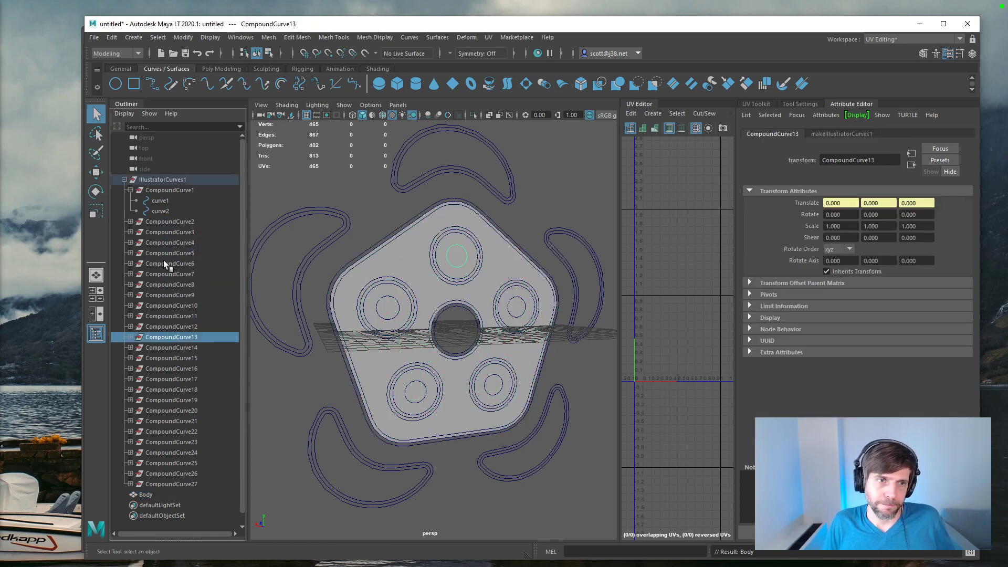
pyautogui.click(130, 337)
pyautogui.click(169, 347)
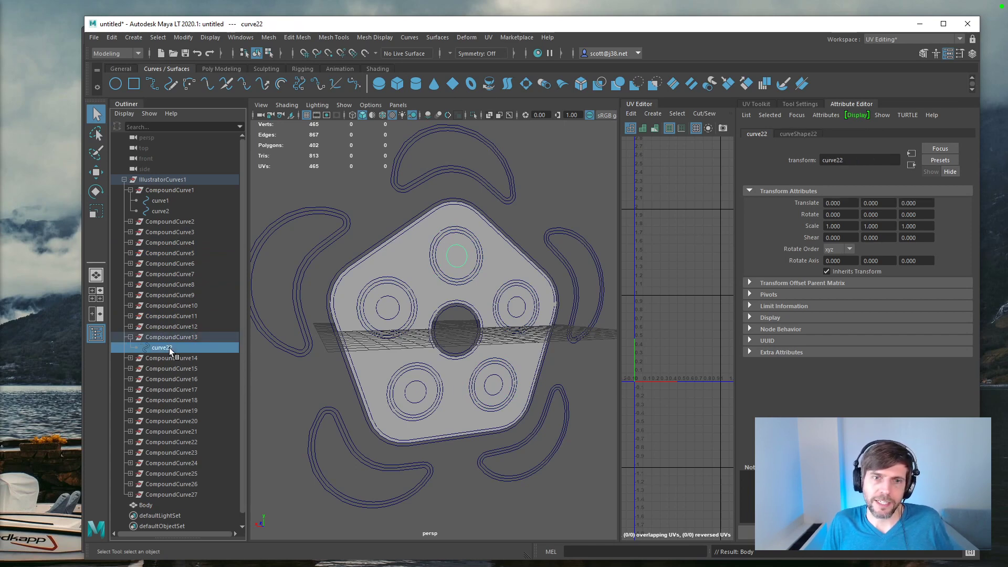
pyautogui.click(165, 338)
pyautogui.click(164, 350)
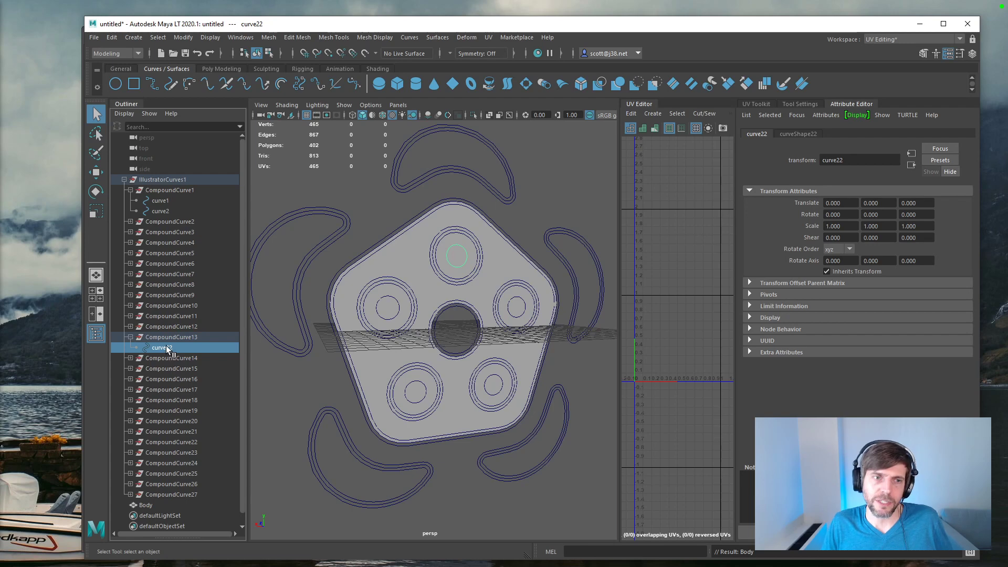
# Step: Create a Planar surface from the upper eye's innermost circle
pyautogui.click(431, 38)
pyautogui.moveTo(410, 39)
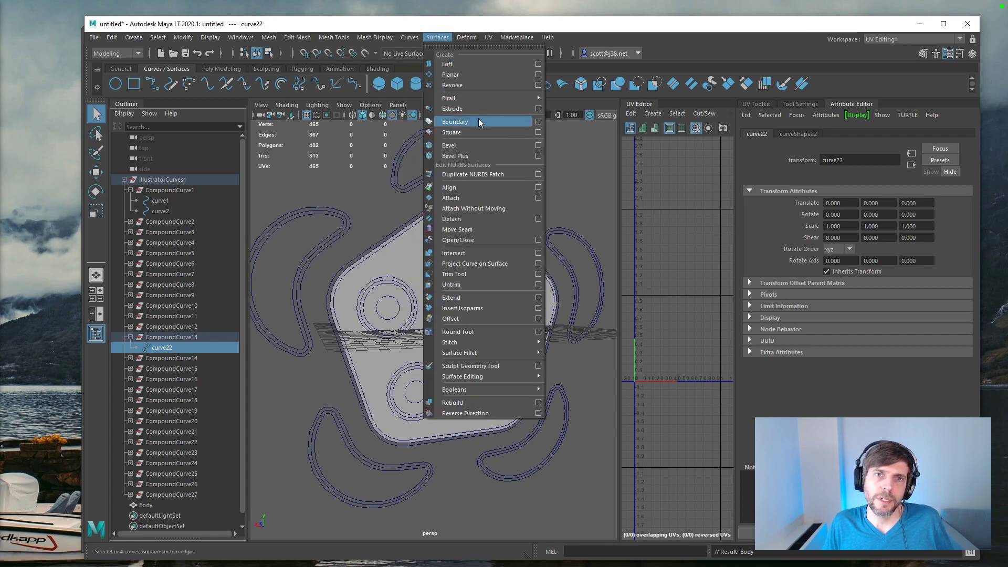
pyautogui.click(461, 74)
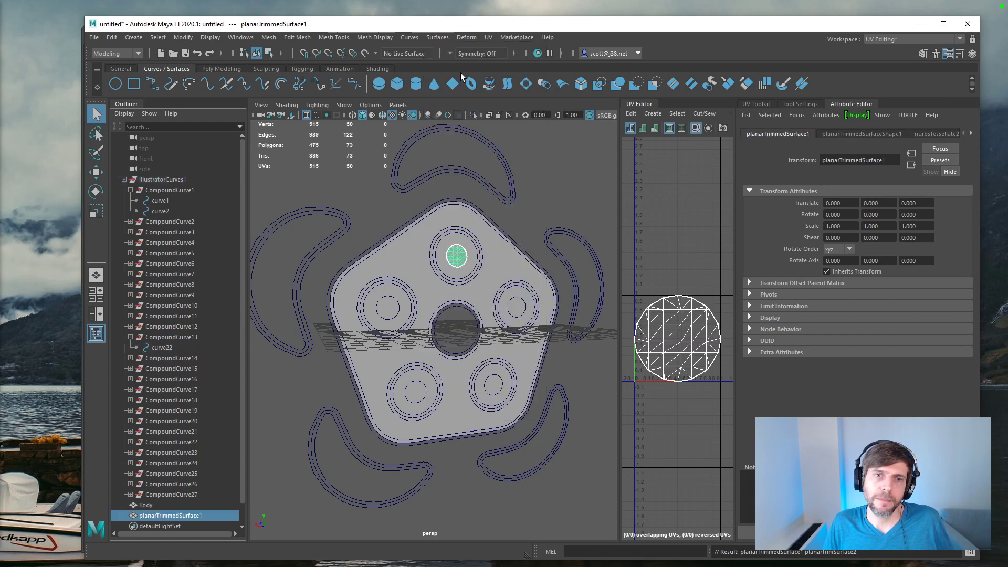
pyautogui.scroll(5, 453, 203)
pyautogui.scroll(-1, 453, 203)
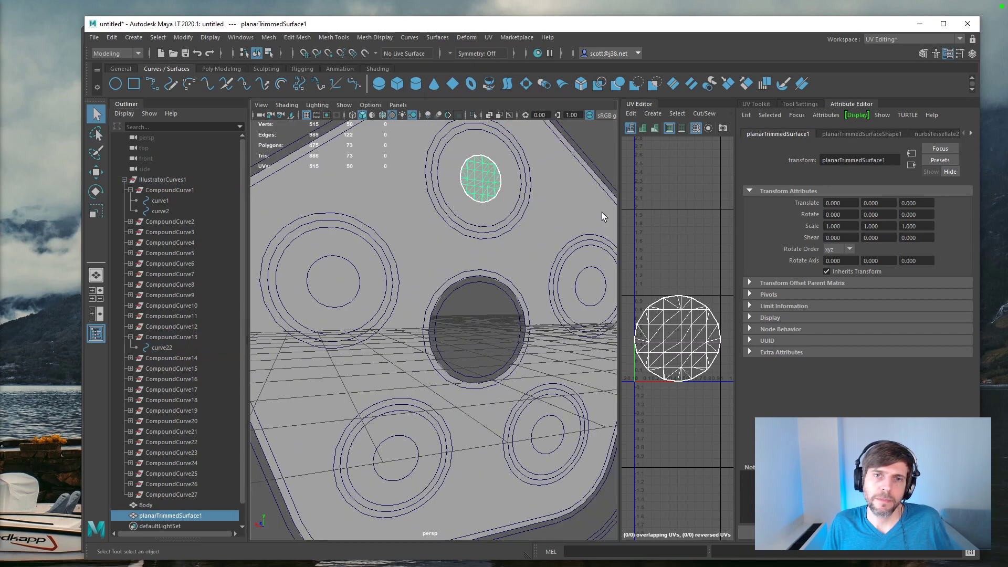
# Step: Set the polygon type of the new circle mesh's advanced tessellation to Quads
pyautogui.click(935, 133)
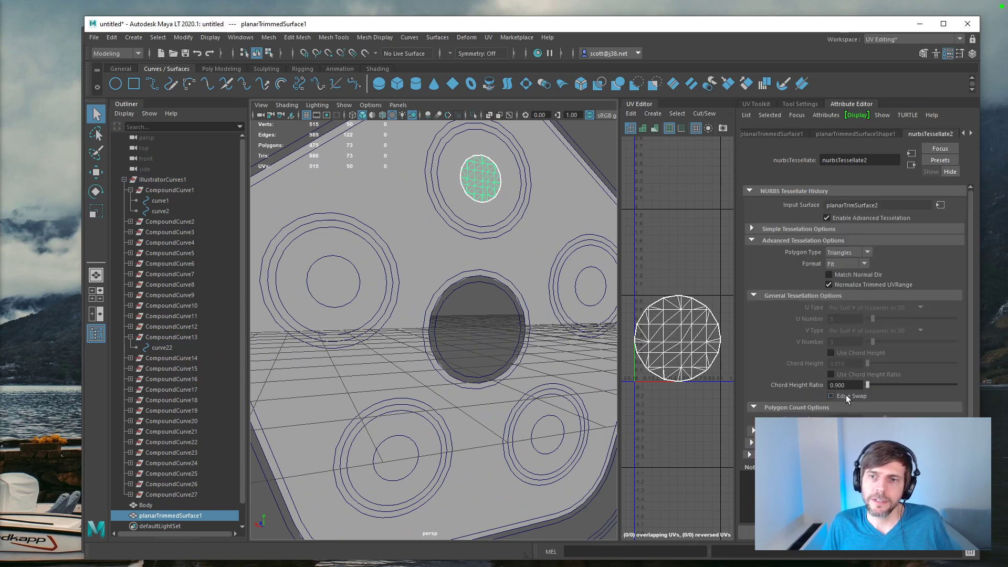
pyautogui.click(849, 252)
pyautogui.click(846, 273)
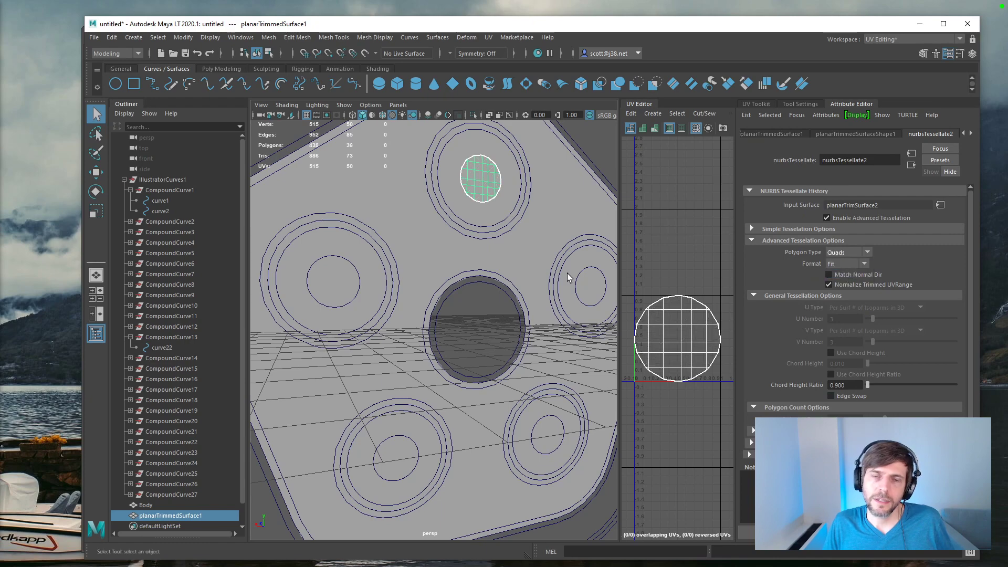
# Step: Smooth the circle mesh's outline by setting the Standard Fit fractional tolerance to 0.001
pyautogui.keyDown('alt'); pyautogui.moveTo(496, 196); pyautogui.dragTo(471, 207); pyautogui.keyUp('alt')
pyautogui.scroll(6, 489, 193)
pyautogui.keyDown('alt'); pyautogui.moveTo(490, 193); pyautogui.dragTo(419, 456, button='middle'); pyautogui.keyUp('alt')
pyautogui.keyDown('alt'); pyautogui.moveTo(444, 342); pyautogui.dragTo(446, 330); pyautogui.keyUp('alt')
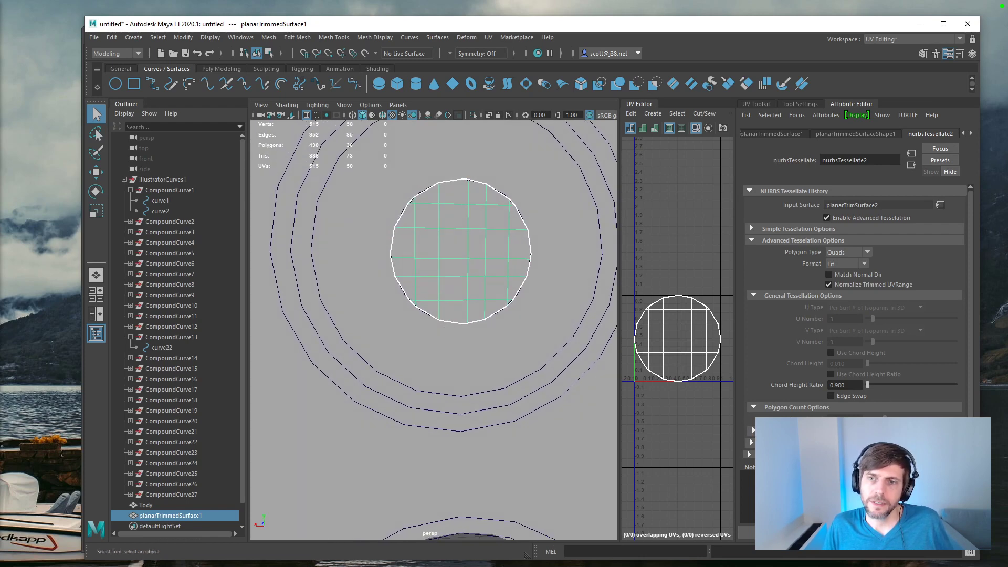
pyautogui.moveTo(867, 386); pyautogui.dragTo(867, 391)
pyautogui.click(863, 264)
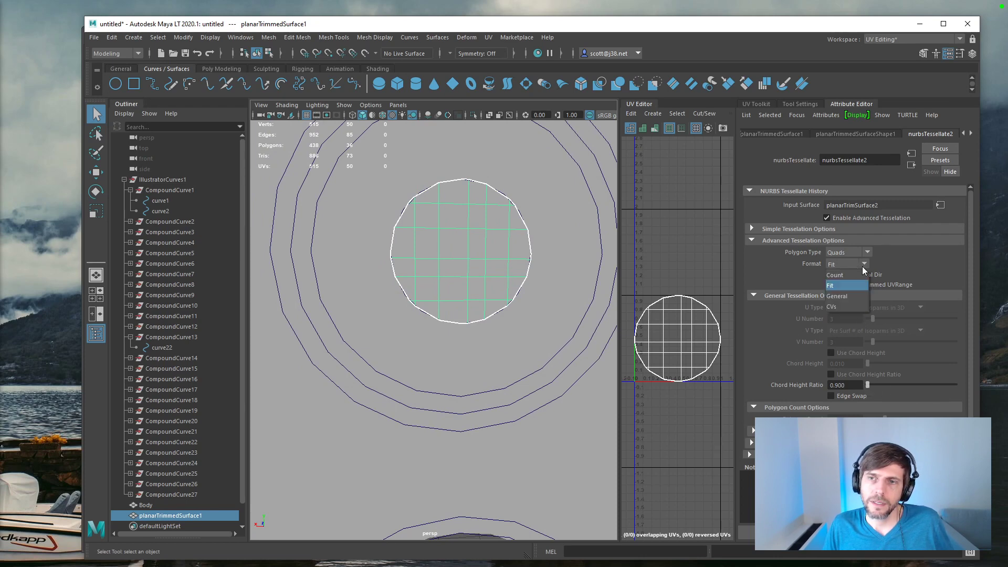
pyautogui.click(753, 432)
pyautogui.moveTo(969, 377); pyautogui.dragTo(970, 397)
pyautogui.moveTo(867, 381)
pyautogui.mouseDown()
pyautogui.moveTo(882, 385)
pyautogui.moveTo(861, 386)
pyautogui.moveTo(881, 386)
pyautogui.moveTo(855, 387)
pyautogui.mouseUp()
pyautogui.moveTo(504, 237)
pyautogui.keyDown('alt'); pyautogui.mouseDown()
pyautogui.moveTo(540, 230)
pyautogui.moveTo(540, 243)
pyautogui.moveTo(507, 263)
pyautogui.moveTo(500, 254)
pyautogui.mouseUp(); pyautogui.keyUp('alt')
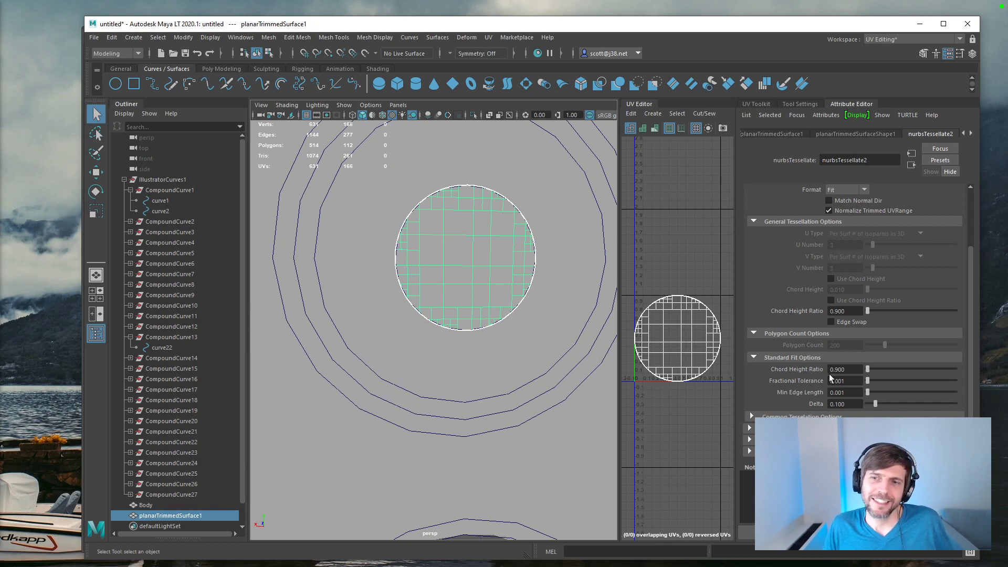
# Step: Try the Triangles polygon type on the circle mesh and restore Quads
pyautogui.moveTo(973, 263); pyautogui.dragTo(971, 209)
pyautogui.click(869, 252)
pyautogui.click(844, 264)
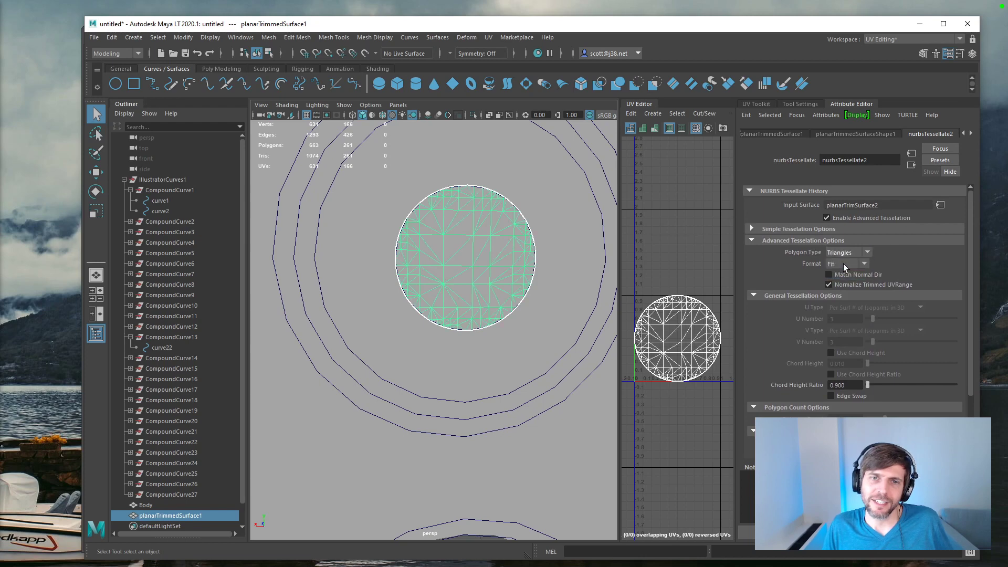
pyautogui.click(849, 253)
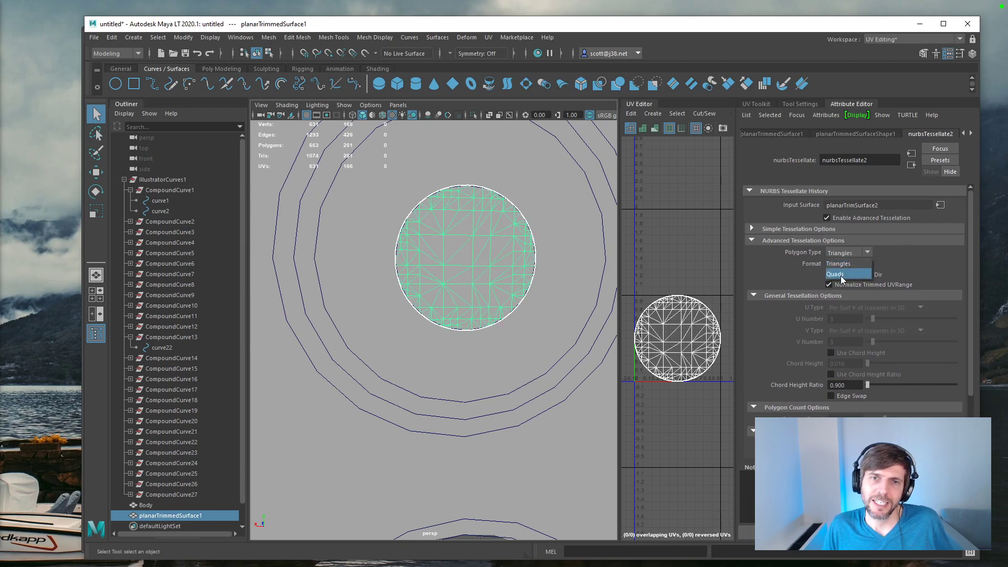
pyautogui.click(843, 275)
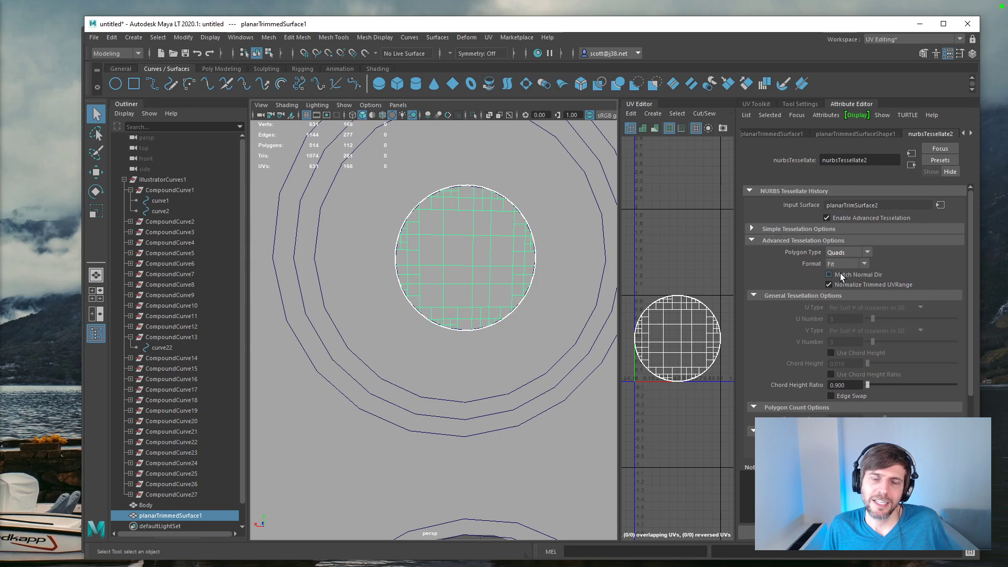
# Step: Rename the upper eye's circle surface as Pupil
pyautogui.scroll(-8, 533, 219)
pyautogui.scroll(5, 525, 215)
pyautogui.keyDown('alt'); pyautogui.moveTo(525, 218); pyautogui.dragTo(567, 153, button='middle'); pyautogui.keyUp('alt')
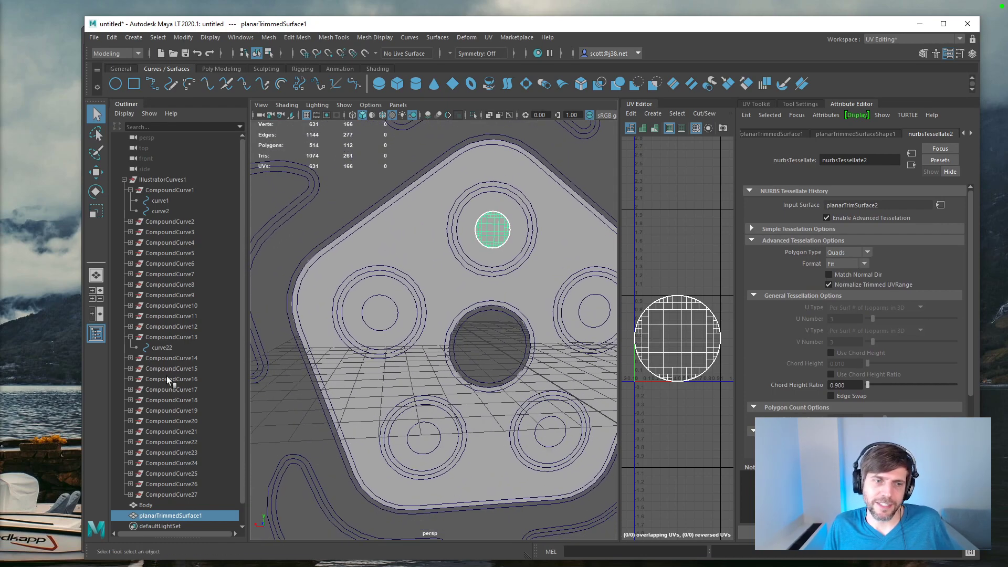
pyautogui.doubleClick(163, 517)
pyautogui.write('E')
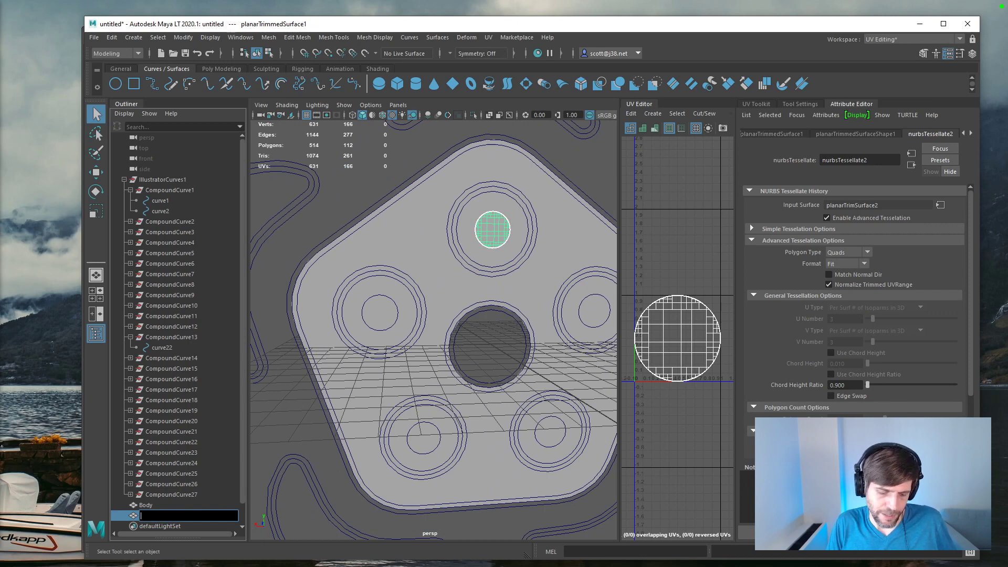
pyautogui.write('upil')
pyautogui.press('Return')
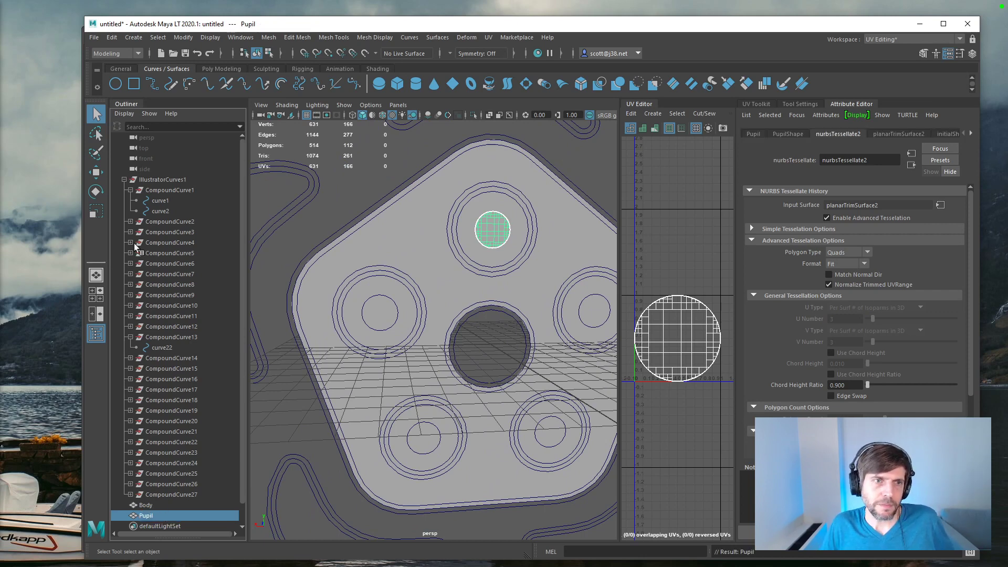
# Step: Check the curves inside CompoundCurve2, and select the first curve of CompoundCurve3, which outlines the upper eye
pyautogui.click(130, 221)
pyautogui.click(149, 235)
pyautogui.press('Down')
pyautogui.press('Down')
pyautogui.press('Down')
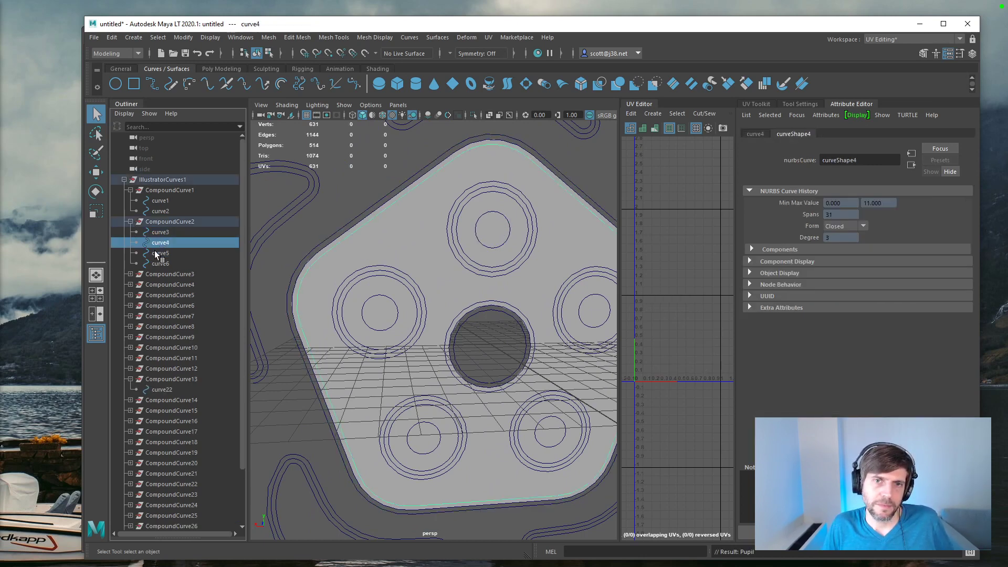
pyautogui.click(130, 222)
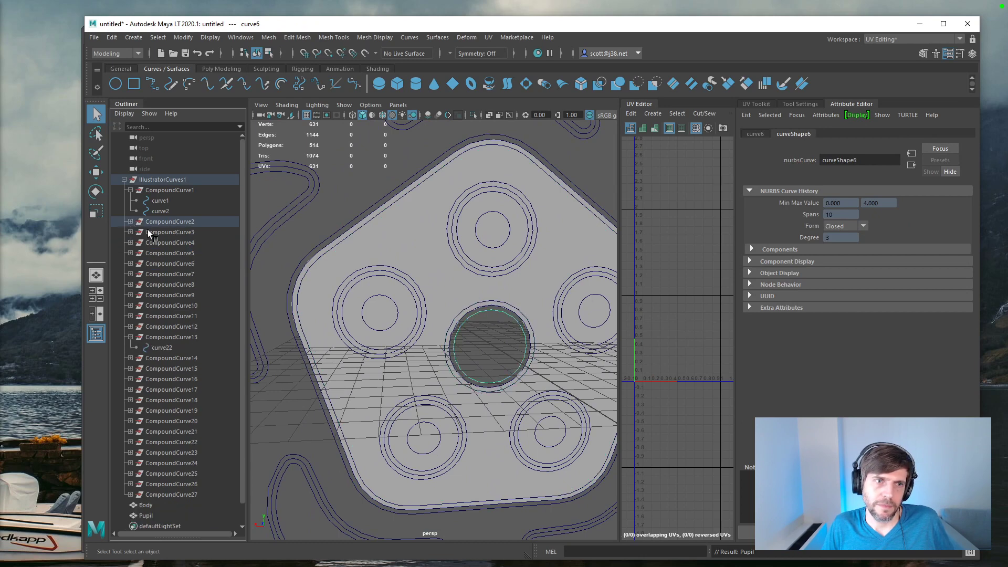
pyautogui.click(148, 233)
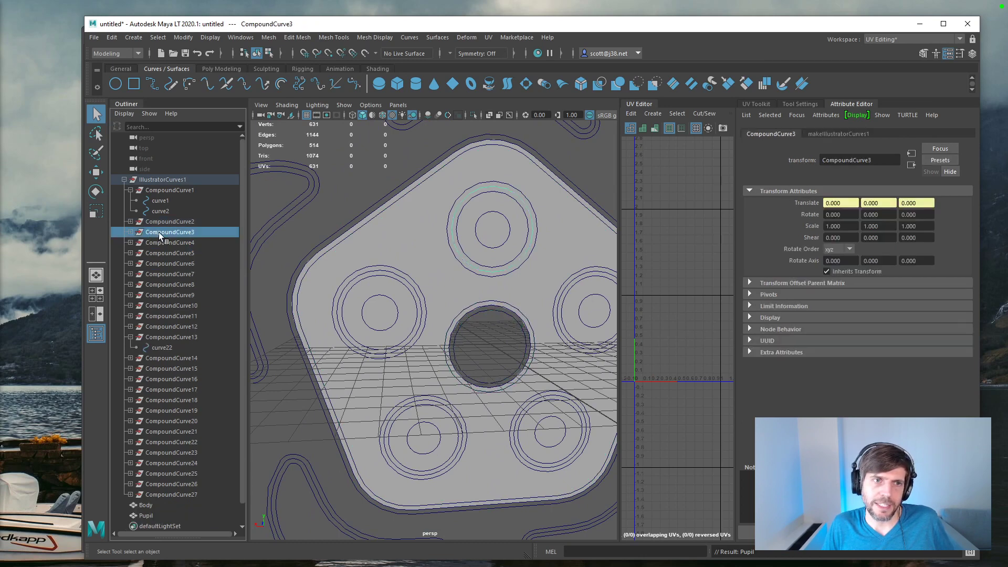
pyautogui.click(130, 232)
pyautogui.click(172, 244)
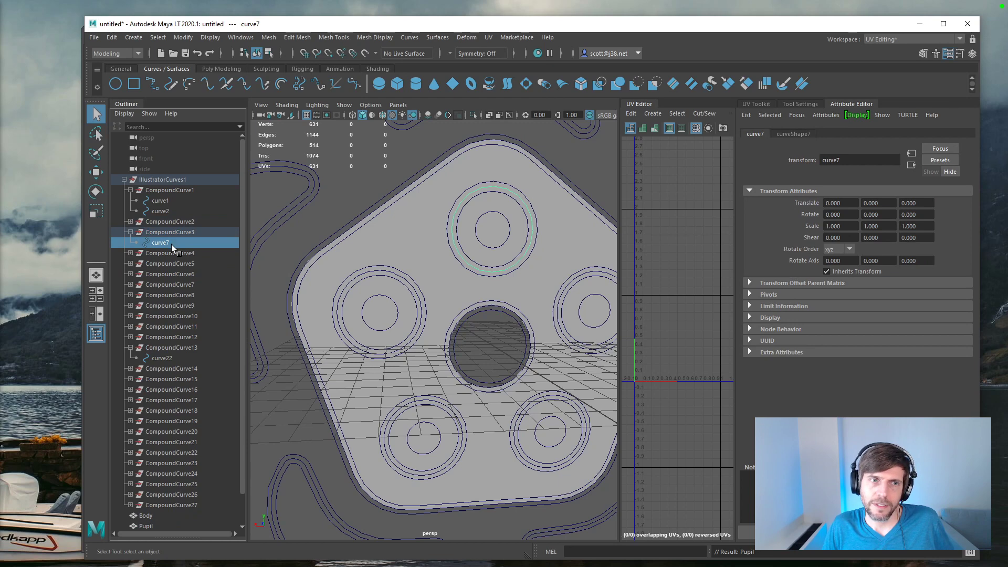
# Step: Create a planar surface from the selected CompoundCurve3 curve and set its advanced tessellation polygon type to Quads
pyautogui.click(430, 38)
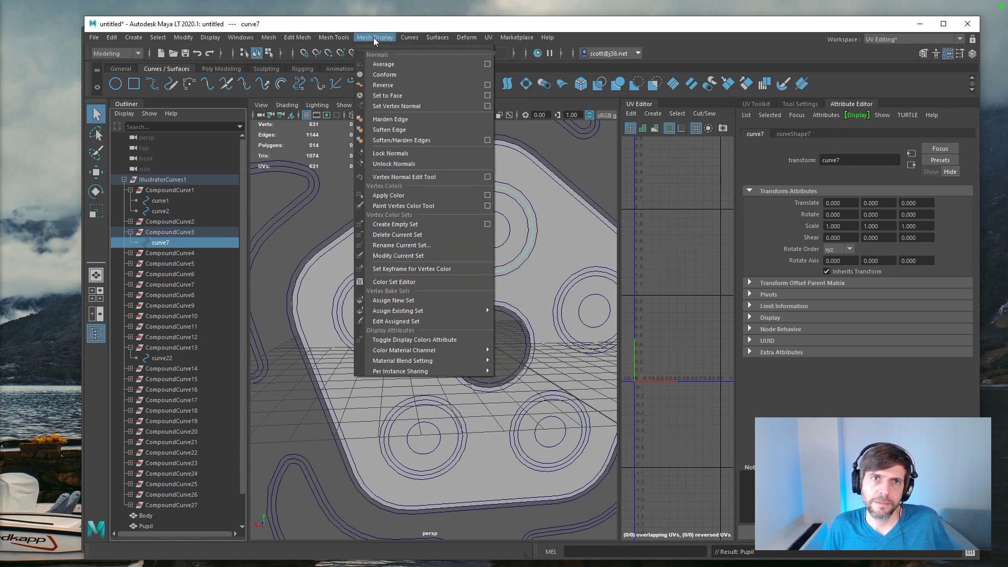
pyautogui.moveTo(438, 37)
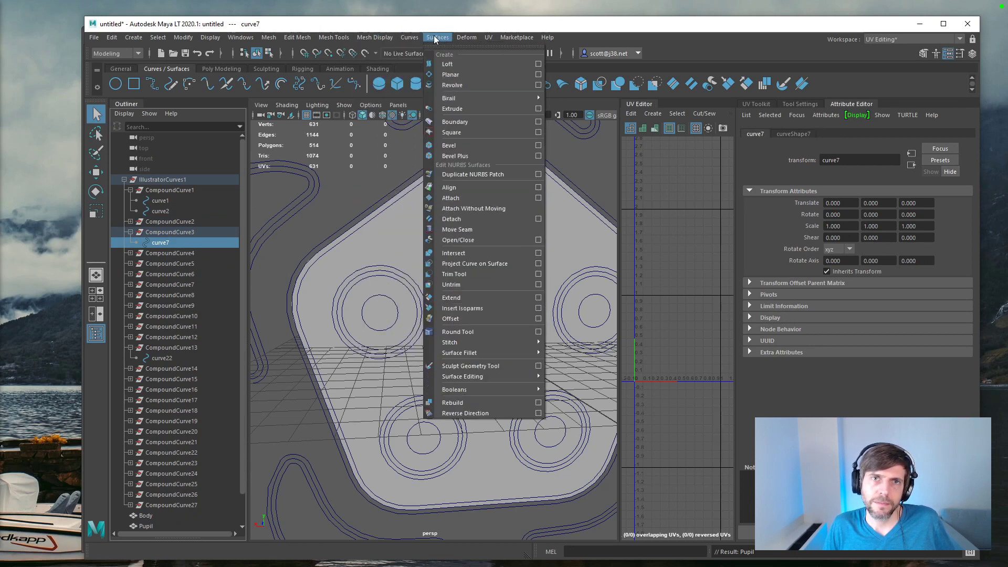
pyautogui.click(450, 75)
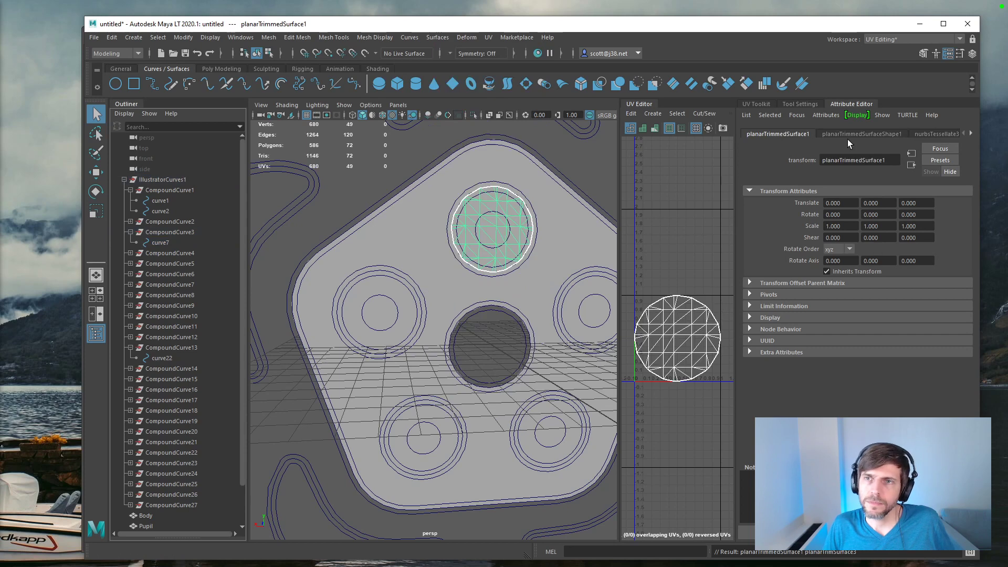
pyautogui.click(938, 134)
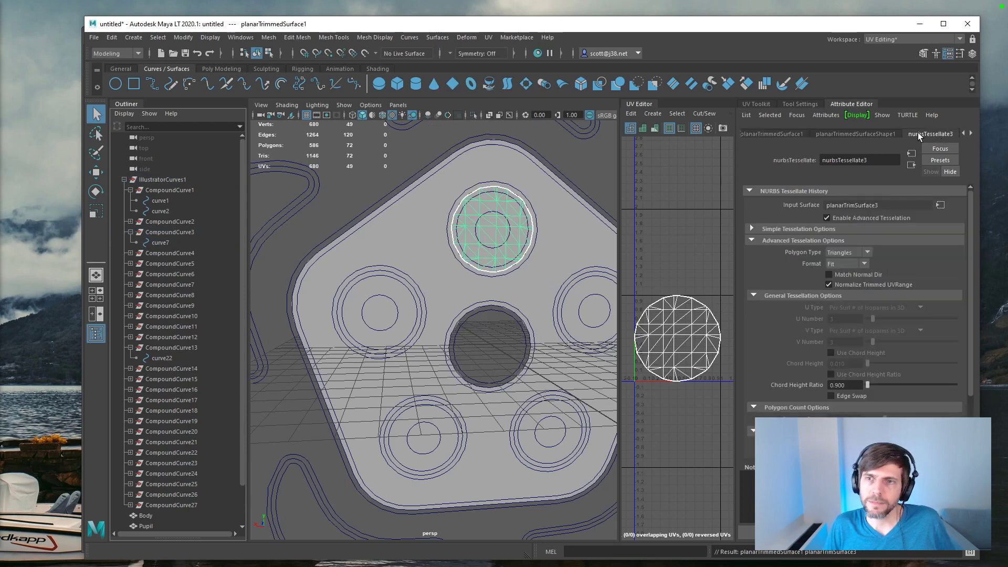
pyautogui.click(866, 255)
pyautogui.click(852, 263)
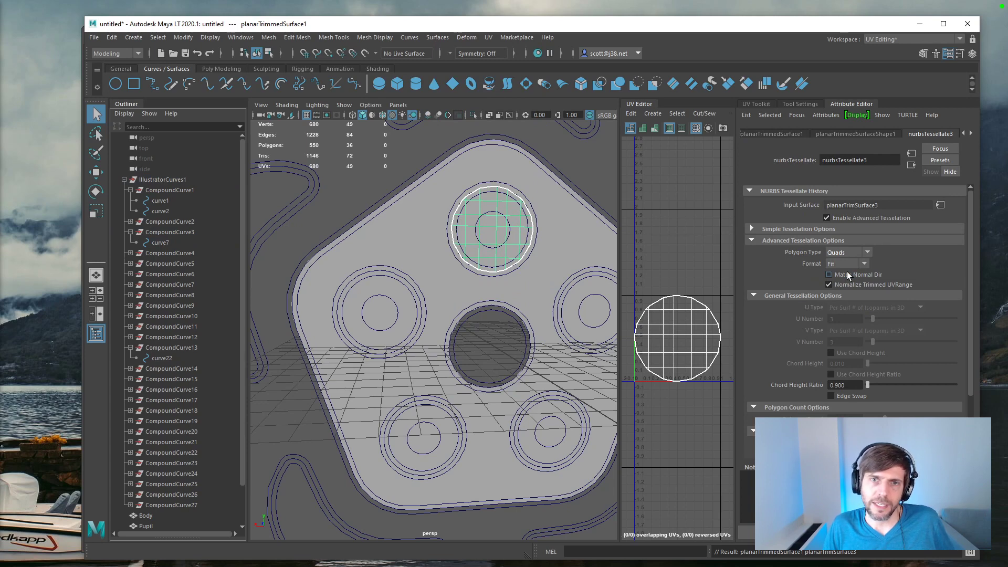
# Step: Rename the new circular planar surface around the upper pupil as Eye
pyautogui.scroll(-2, 173, 374)
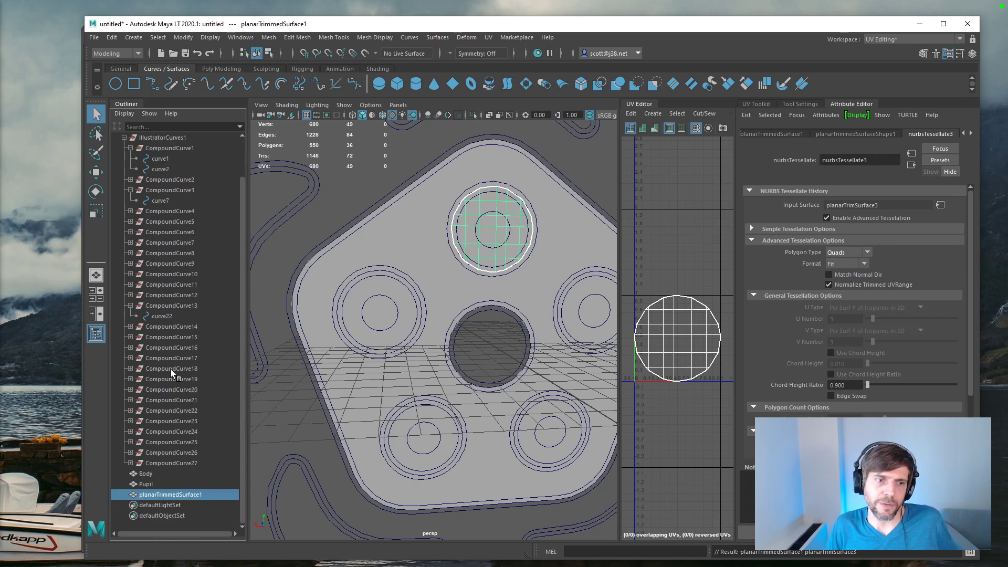
pyautogui.doubleClick(156, 496)
pyautogui.write('Eye')
pyautogui.press('Return')
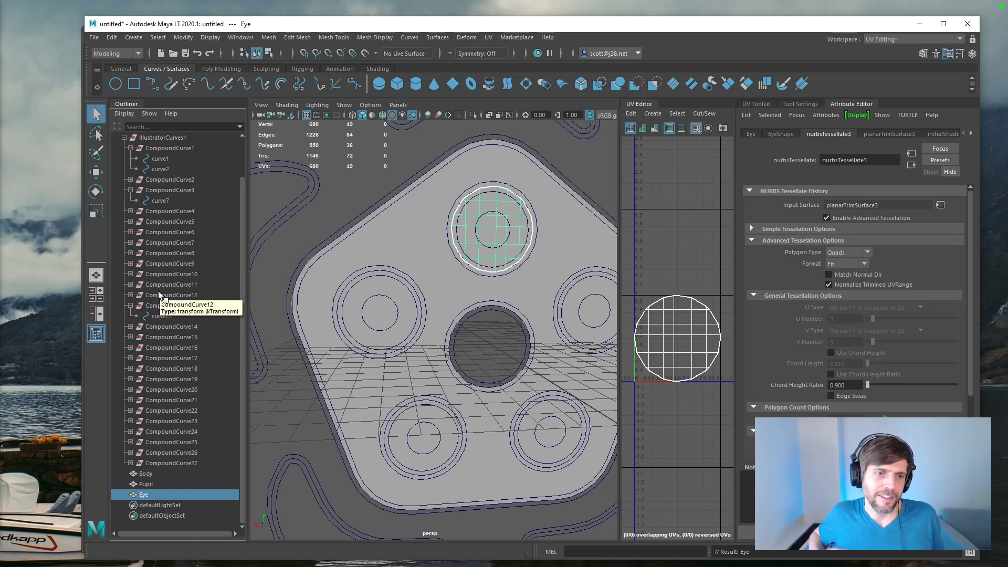
# Step: Check CompoundCurve14 to CompoundCurve18 for the crescent above the body, and select the first curve inside CompoundCurve18
pyautogui.click(167, 326)
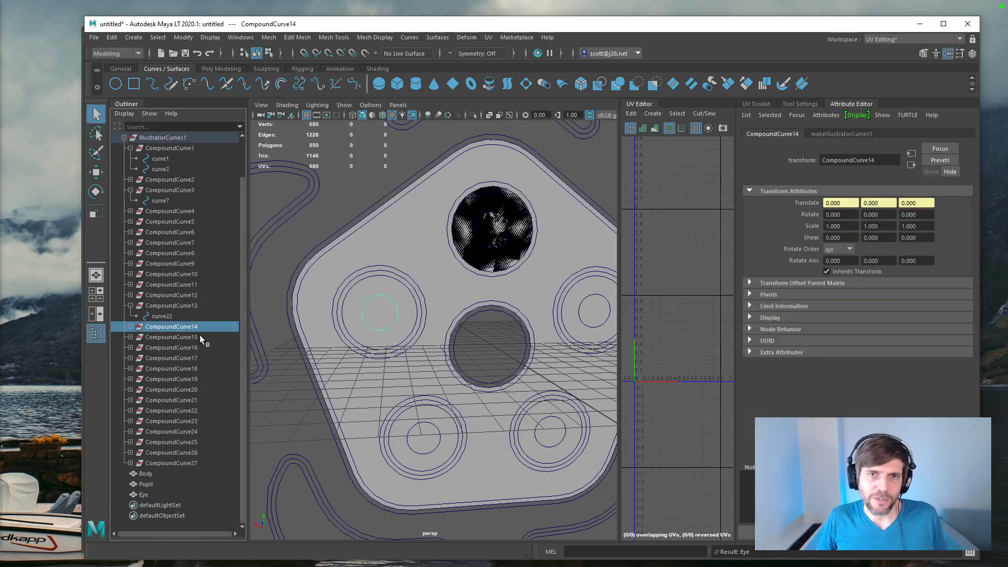
pyautogui.press('a')
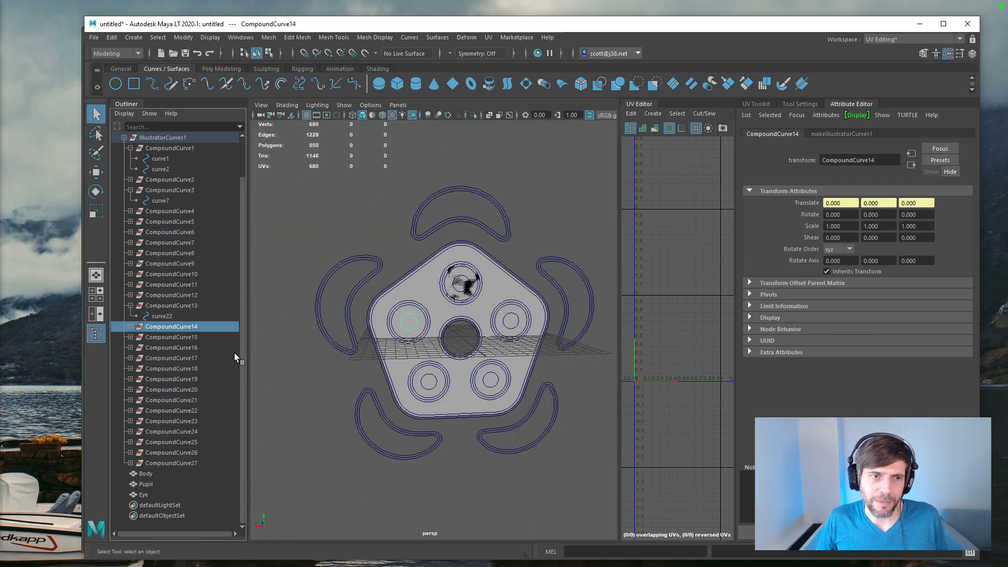
pyautogui.click(173, 337)
pyautogui.click(173, 348)
pyautogui.click(175, 358)
pyautogui.click(175, 369)
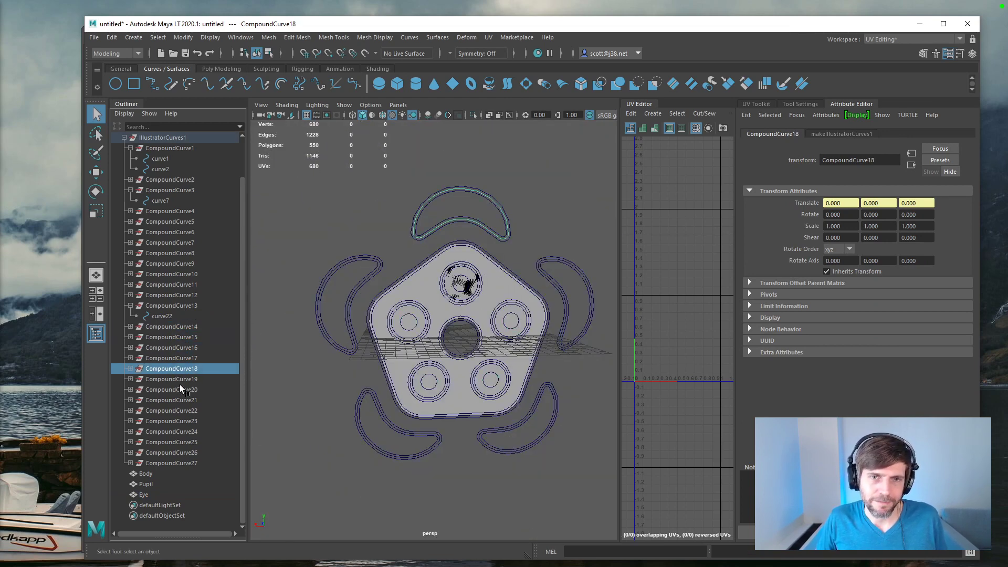
pyautogui.click(130, 369)
pyautogui.click(157, 380)
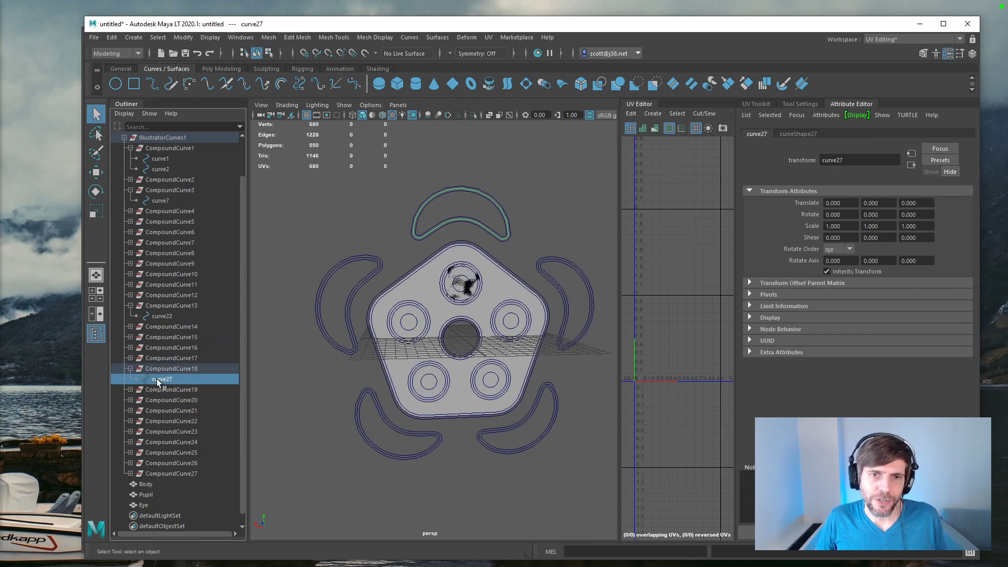
# Step: Create a planar surface from the selected crescent curve, using the Quads type and Standard fit tessellation
pyautogui.click(443, 38)
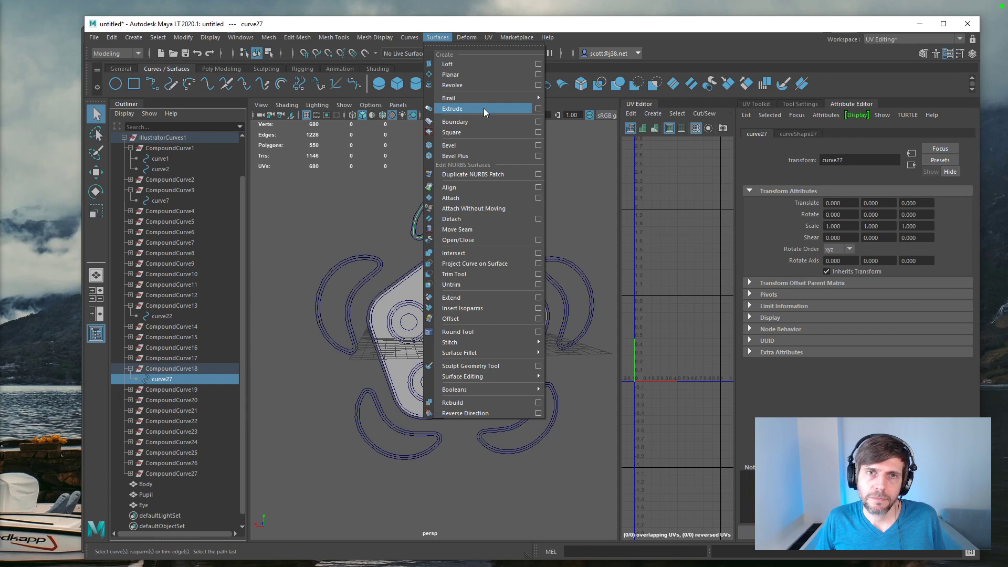
pyautogui.click(538, 76)
pyautogui.moveTo(812, 266); pyautogui.dragTo(813, 282)
pyautogui.click(729, 240)
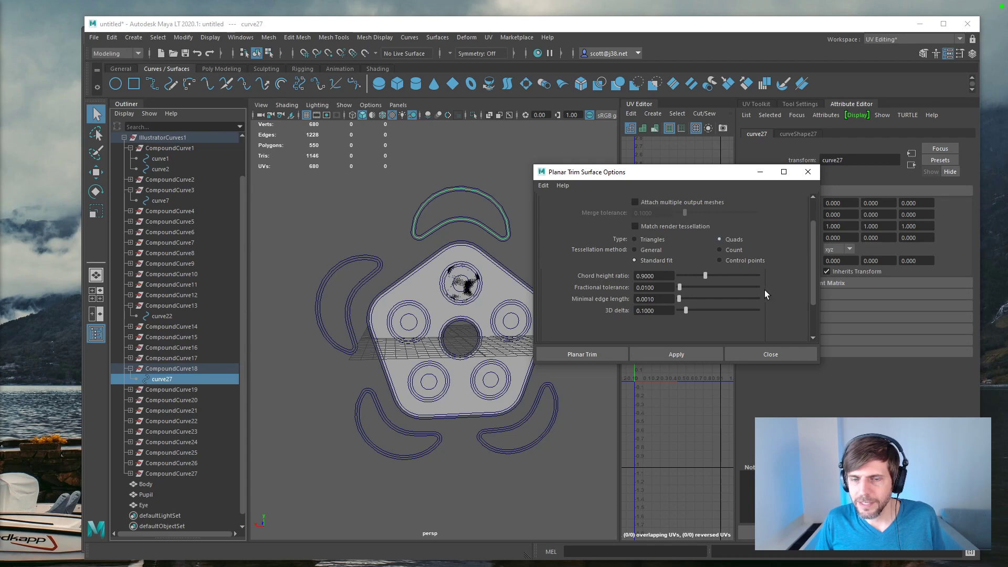
pyautogui.click(614, 356)
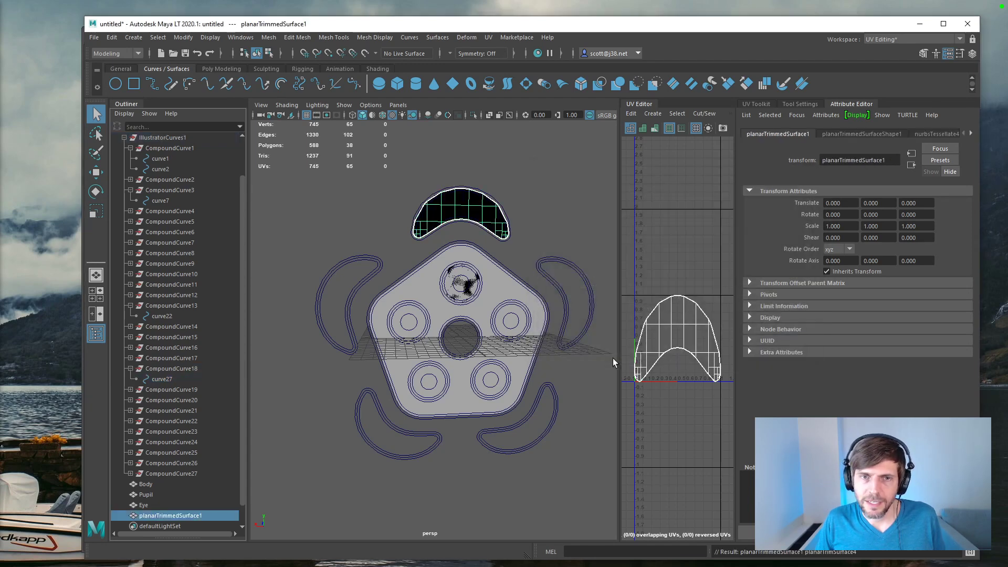
# Step: Examine the crescent surface's edges and shading against its outline curves, up close and from other angles
pyautogui.scroll(5, 493, 259)
pyautogui.scroll(-5, 494, 259)
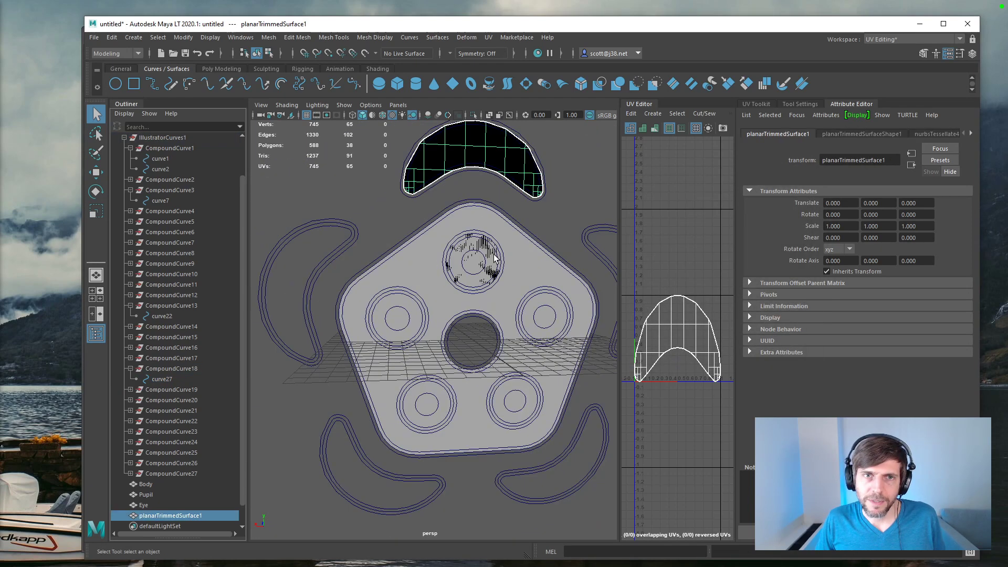
pyautogui.scroll(3, 496, 259)
pyautogui.keyDown('alt'); pyautogui.moveTo(440, 162); pyautogui.dragTo(415, 254, button='middle'); pyautogui.keyUp('alt')
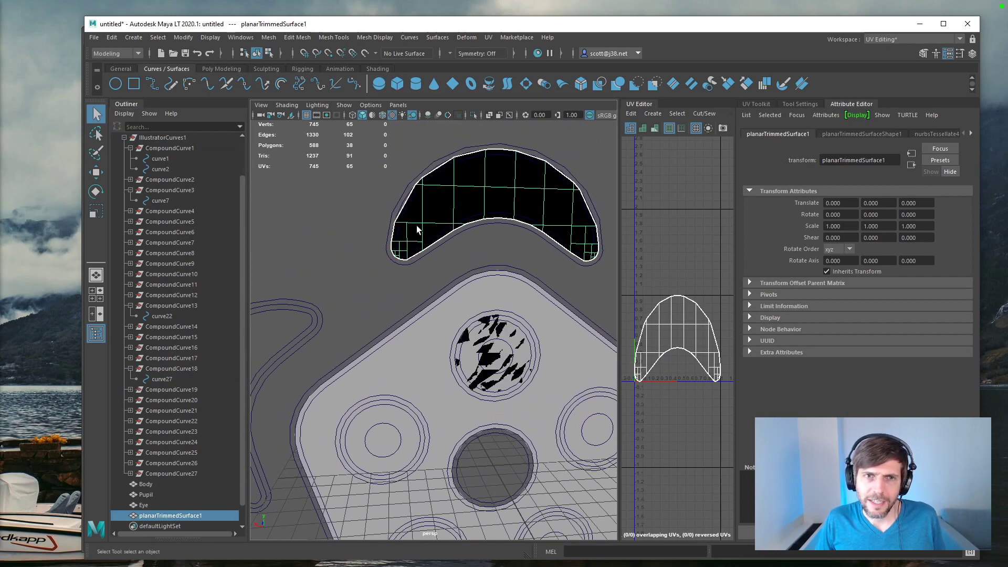
pyautogui.click(443, 257)
pyautogui.keyDown('alt'); pyautogui.moveTo(443, 257); pyautogui.dragTo(428, 264); pyautogui.keyUp('alt')
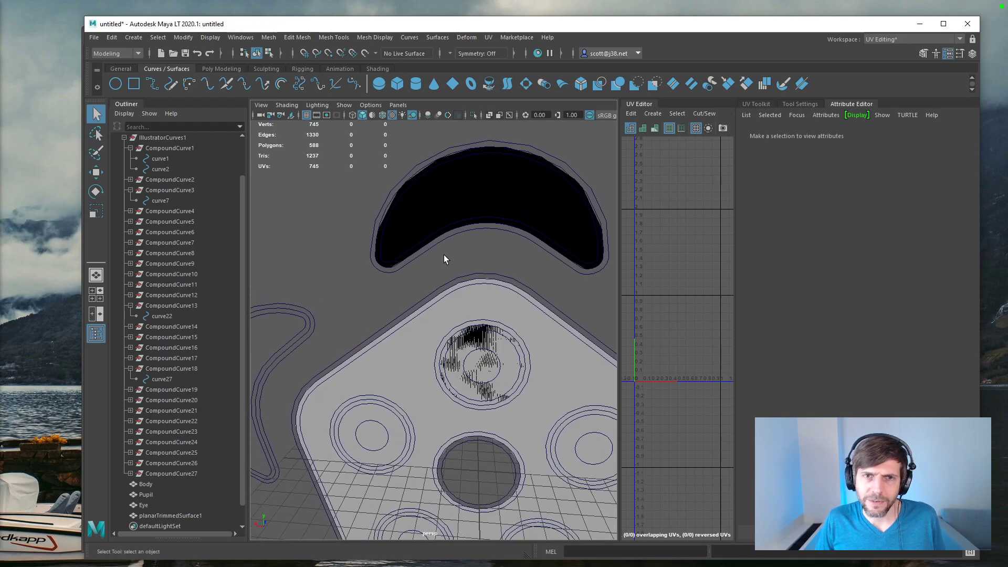
pyautogui.scroll(-5, 443, 255)
pyautogui.scroll(4, 443, 258)
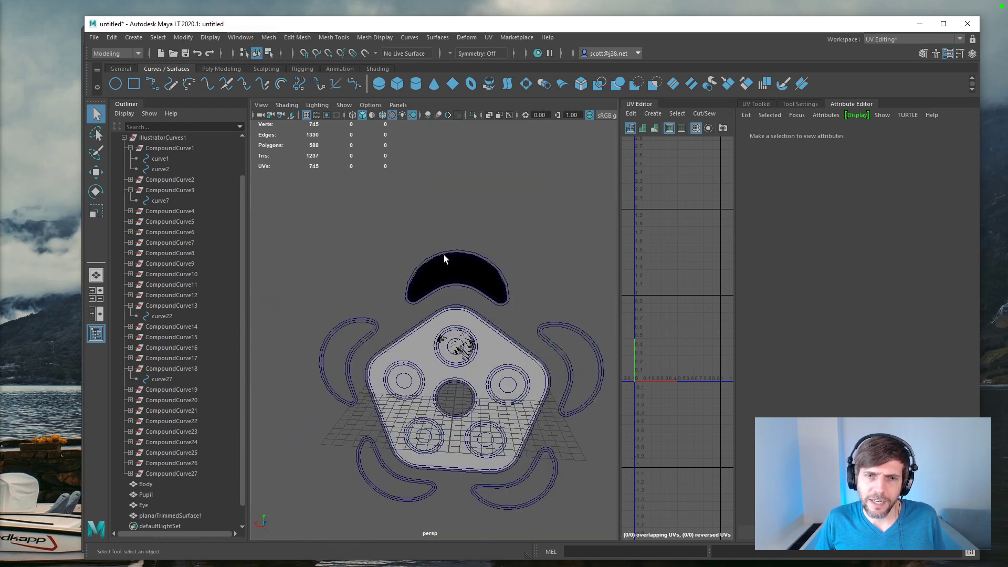
pyautogui.keyDown('alt'); pyautogui.moveTo(444, 257); pyautogui.dragTo(420, 220, button='middle'); pyautogui.keyUp('alt')
pyautogui.keyDown('alt'); pyautogui.moveTo(420, 220); pyautogui.dragTo(507, 194); pyautogui.keyUp('alt')
pyautogui.scroll(-3, 478, 225)
# Step: Rename the crescent surface above the body as Ring
pyautogui.click(469, 215)
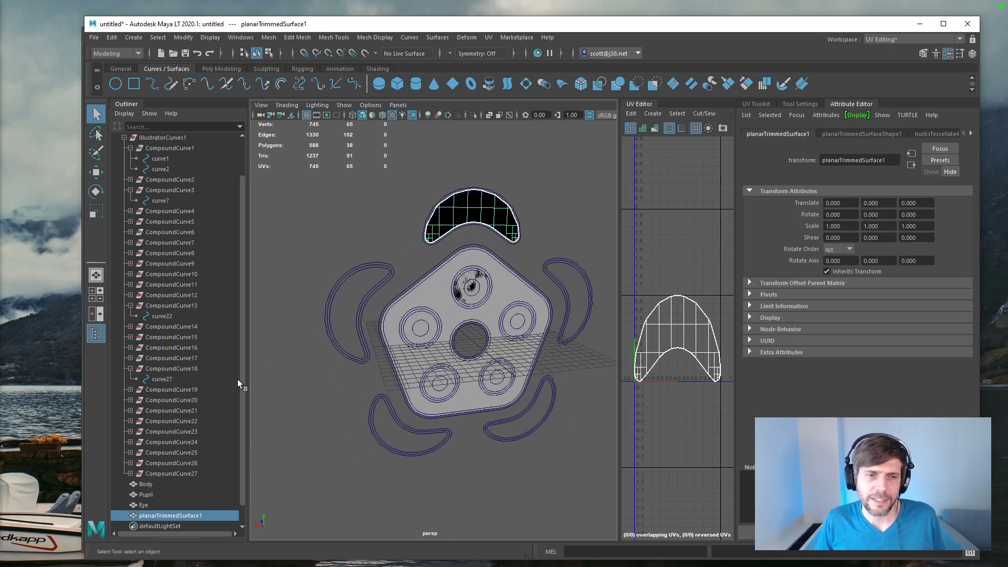
pyautogui.doubleClick(171, 516)
pyautogui.write('R')
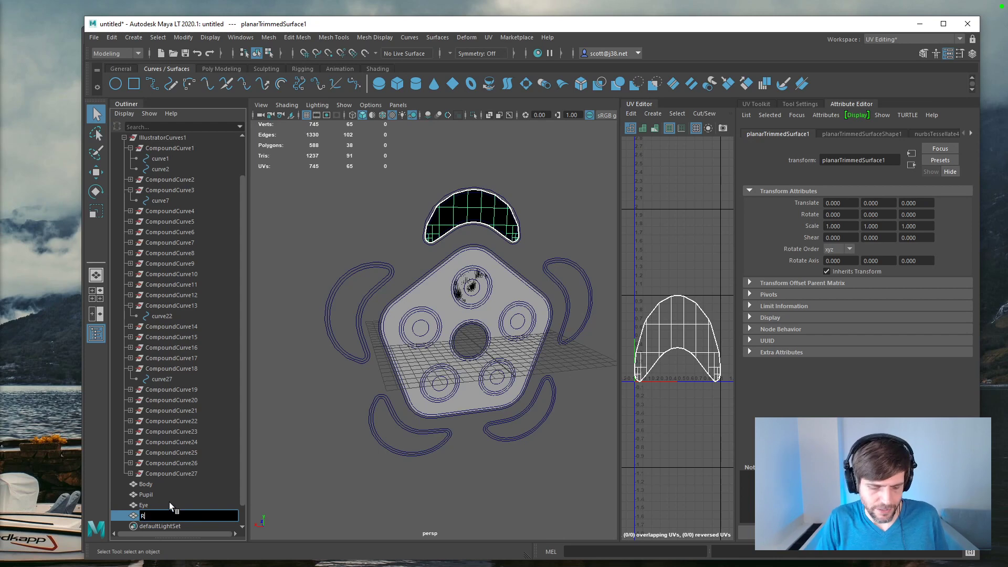
pyautogui.write('ing')
pyautogui.press('Return')
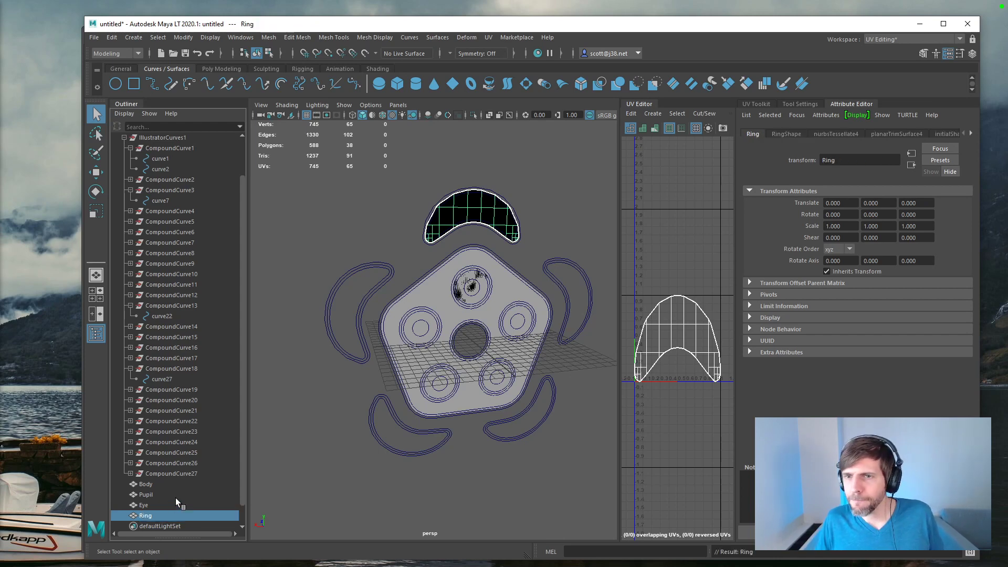
# Step: Try the Keep Outside option in the Ring's planar trim history and restore it to off
pyautogui.click(897, 135)
pyautogui.click(828, 232)
pyautogui.click(828, 231)
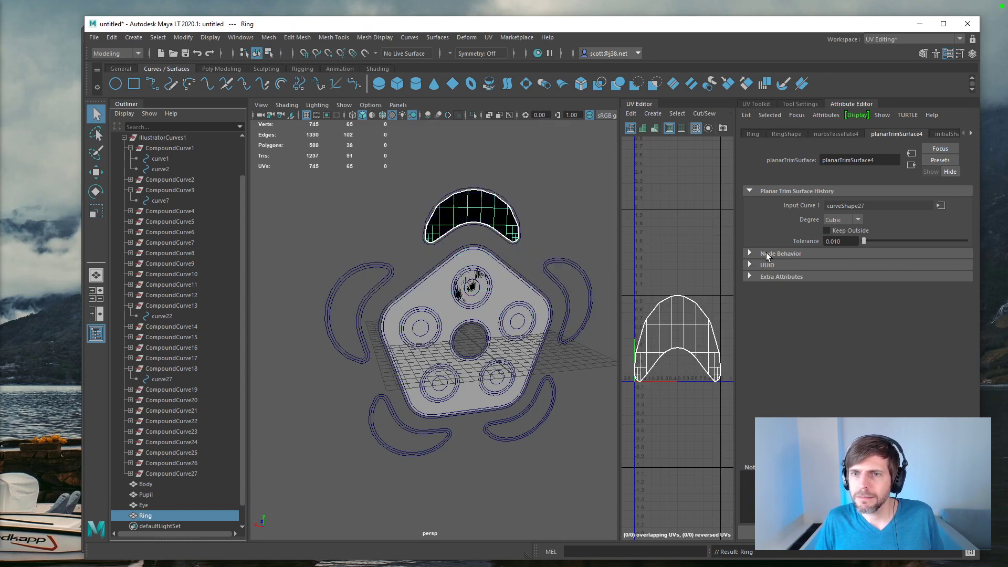
# Step: Try Smooth Edge with a ratio of 0.983 in the Ring's common tessellation options, and turn it off again
pyautogui.click(847, 134)
pyautogui.moveTo(970, 311); pyautogui.dragTo(973, 388)
pyautogui.click(793, 418)
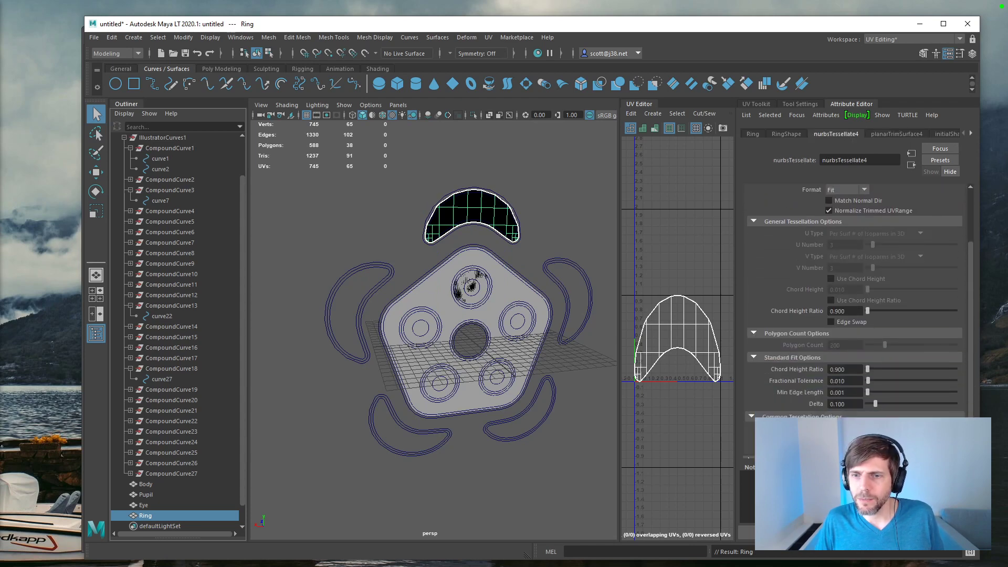
pyautogui.scroll(-3, 955, 411)
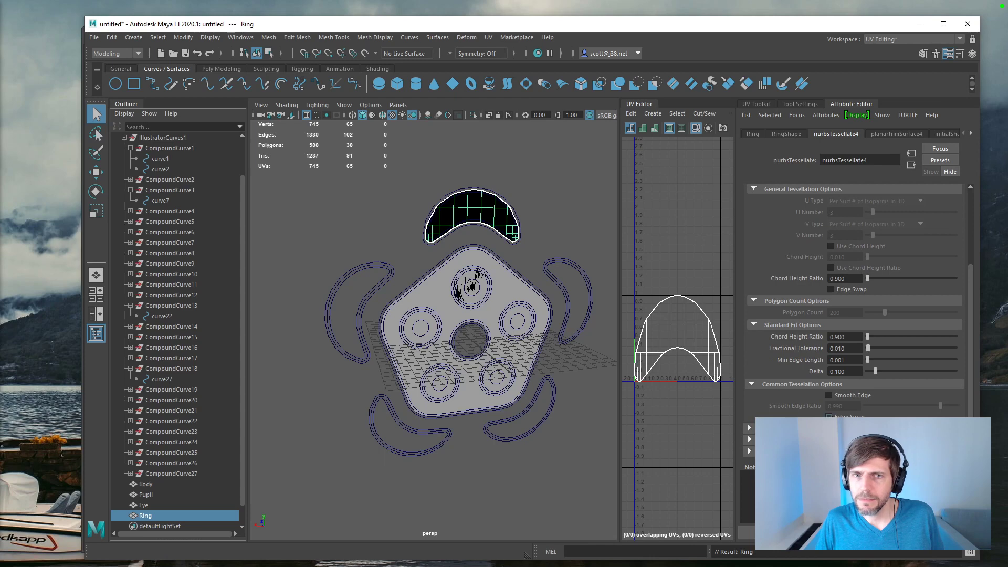
pyautogui.click(829, 396)
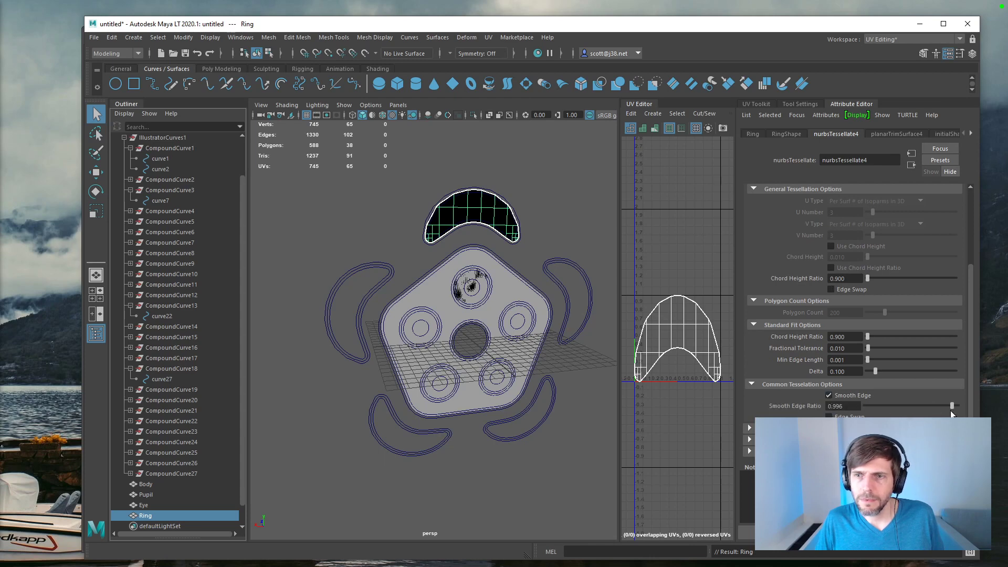
pyautogui.moveTo(919, 410); pyautogui.dragTo(927, 408)
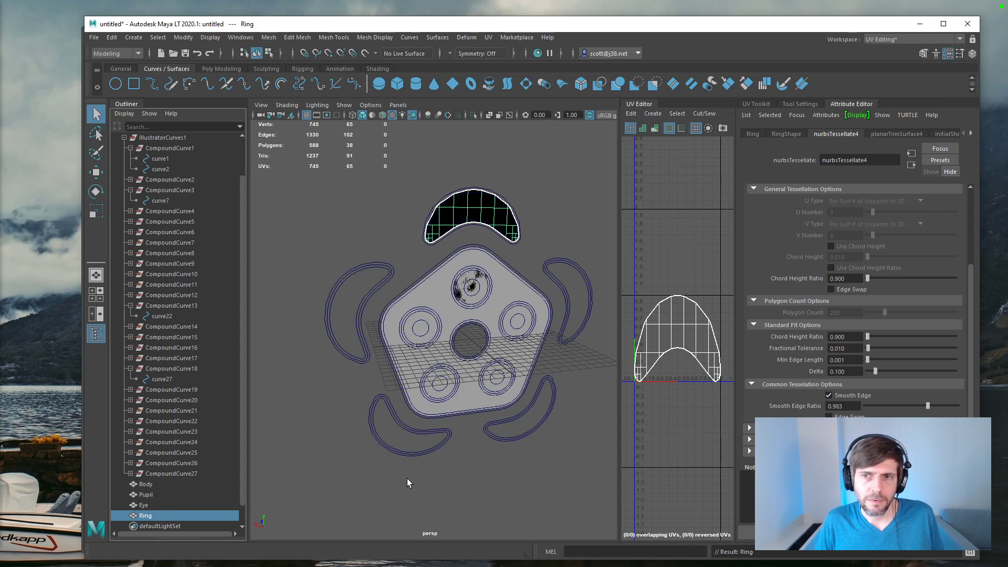
pyautogui.click(855, 398)
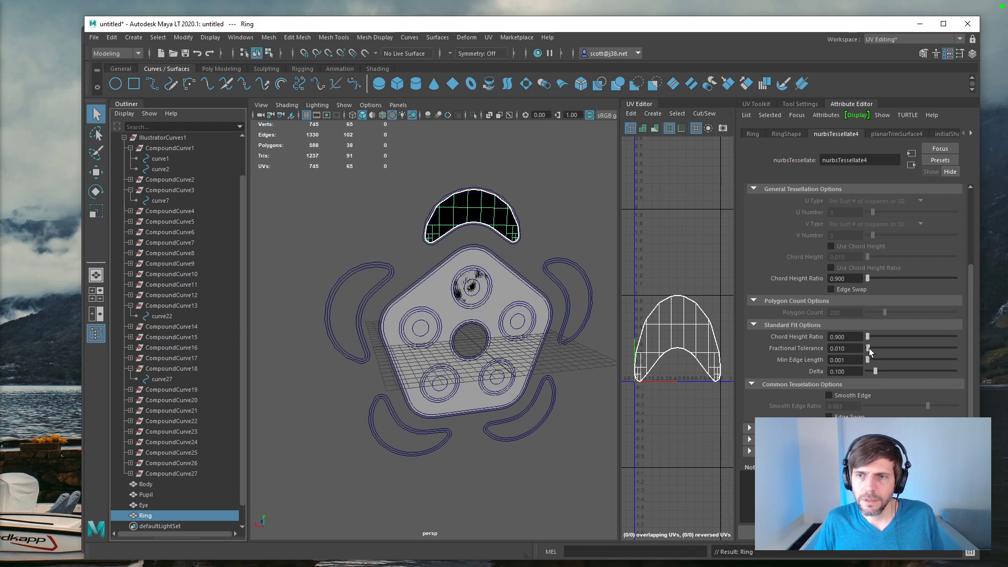
# Step: Refine the Ring's outline by setting its Standard Fit fractional tolerance to 0.007
pyautogui.moveTo(869, 349); pyautogui.dragTo(867, 350)
pyautogui.scroll(5, 972, 367)
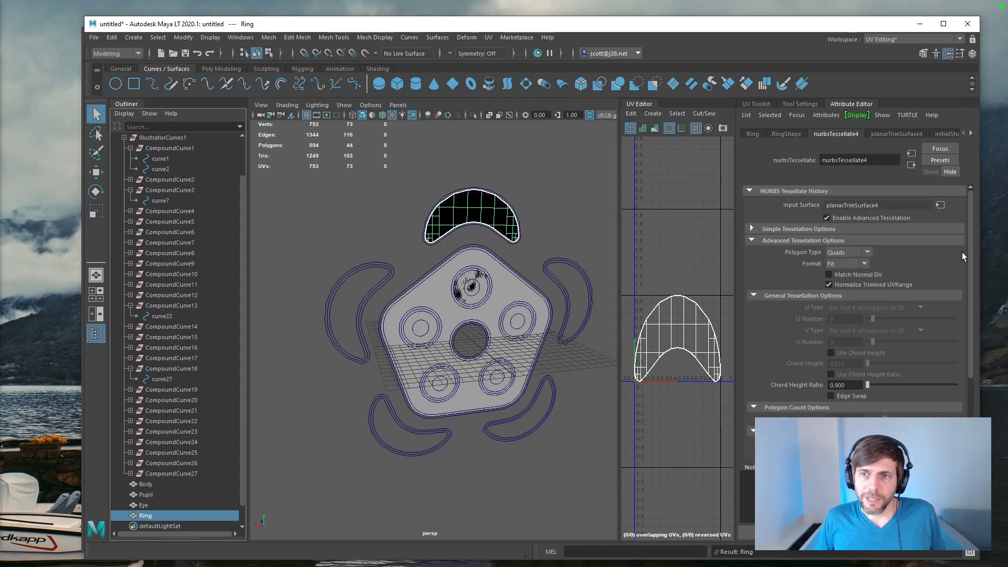
pyautogui.click(835, 275)
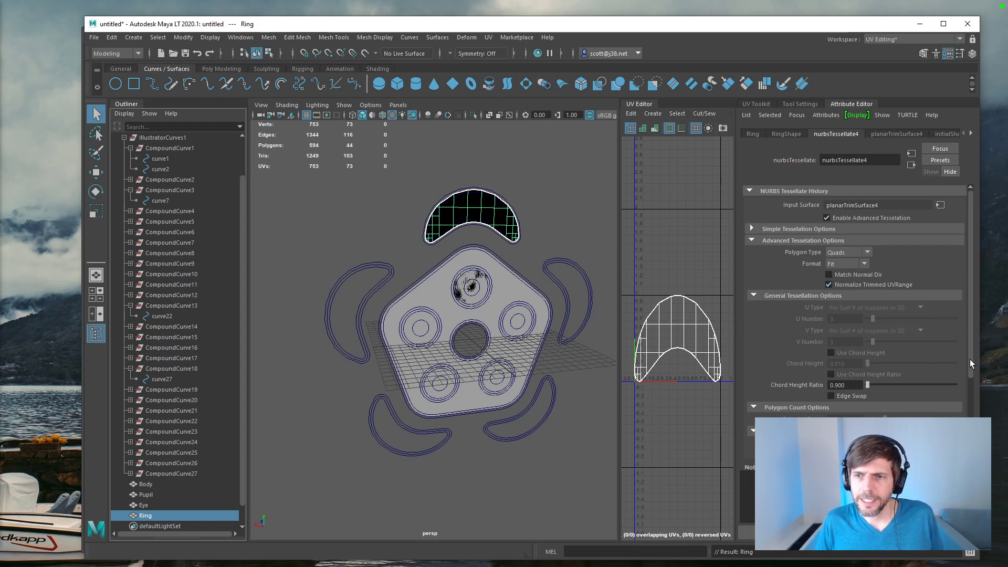
pyautogui.scroll(-5, 971, 363)
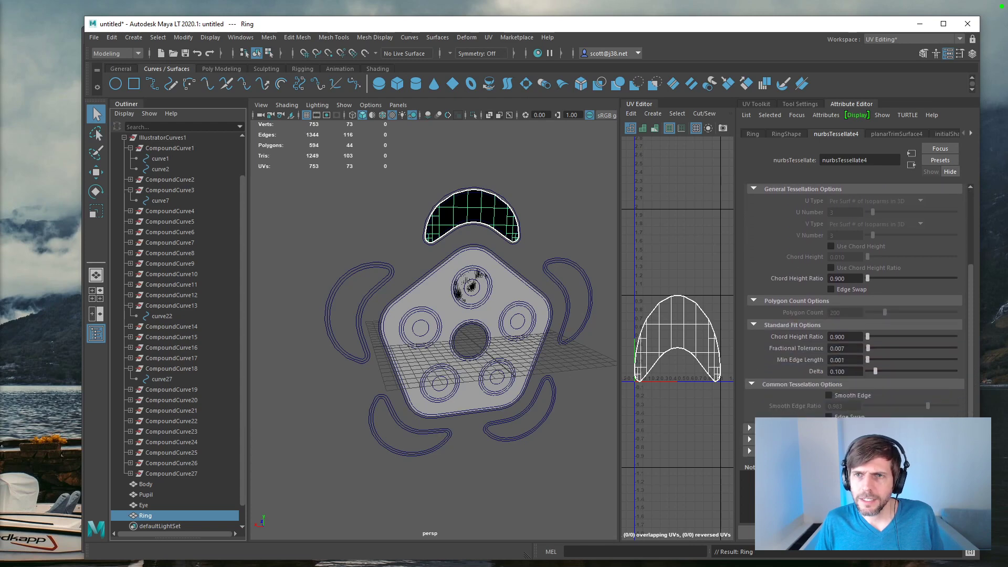
# Step: Examine the tessellation attributes and mesh component display settings of the Ring's shape node
pyautogui.click(790, 135)
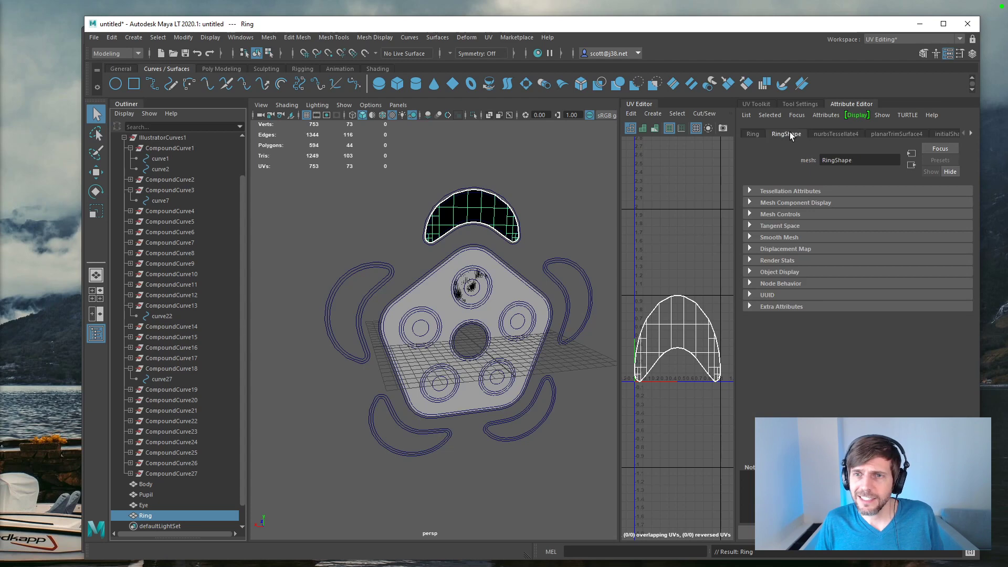
pyautogui.click(791, 190)
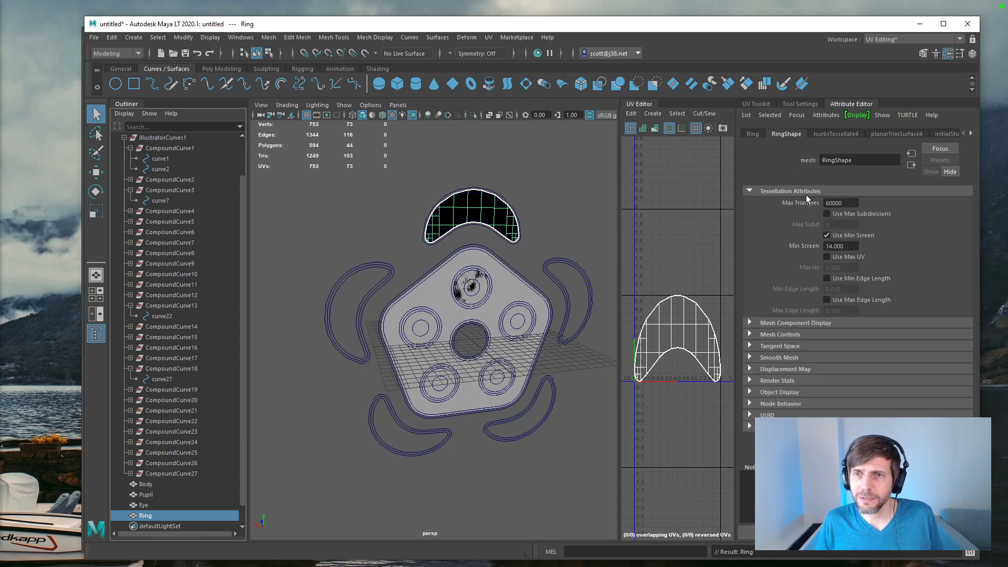
pyautogui.click(818, 322)
pyautogui.scroll(-6, 974, 317)
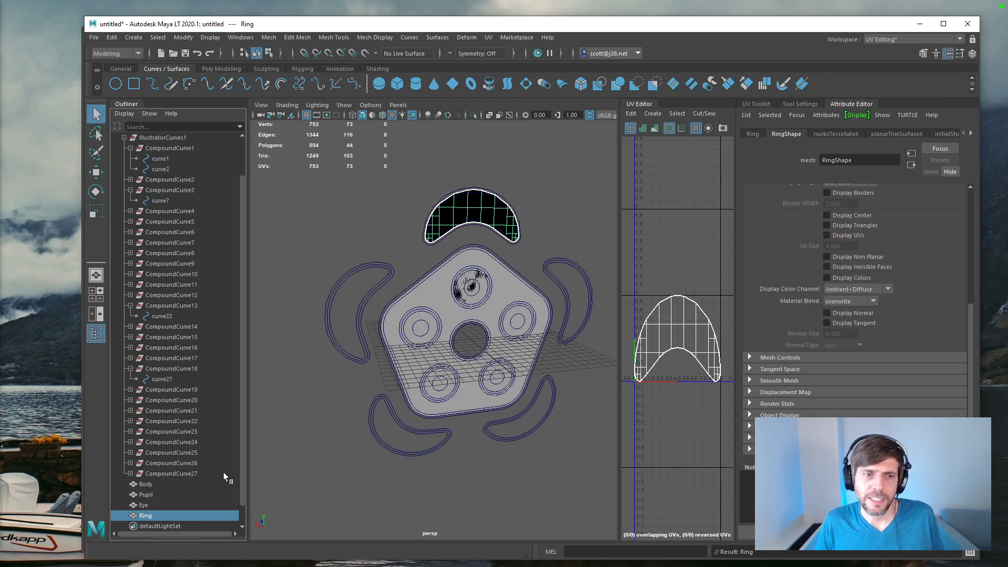
# Step: Reverse the normals of the Ring mesh
pyautogui.click(184, 506)
pyautogui.click(190, 514)
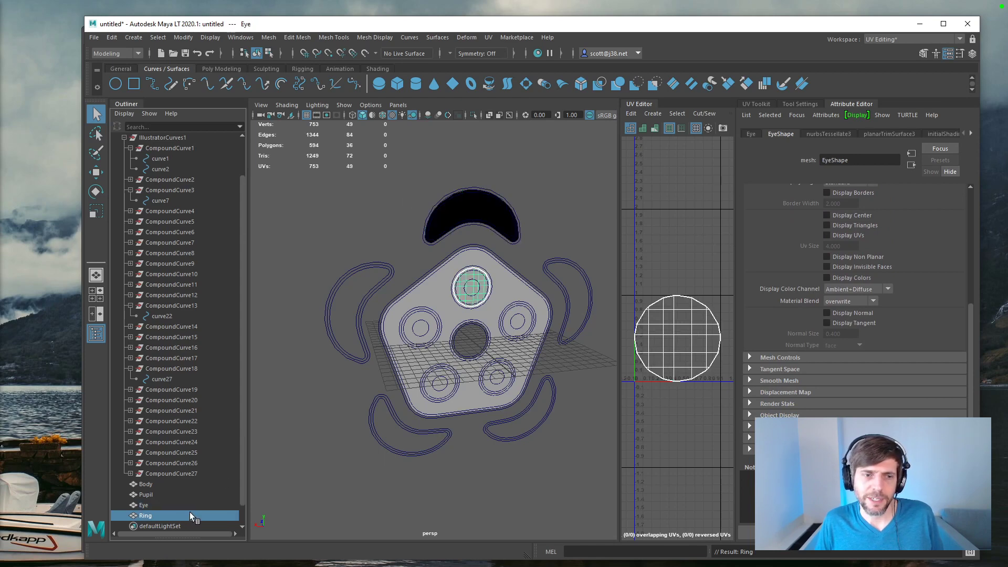
pyautogui.click(438, 37)
pyautogui.moveTo(385, 40)
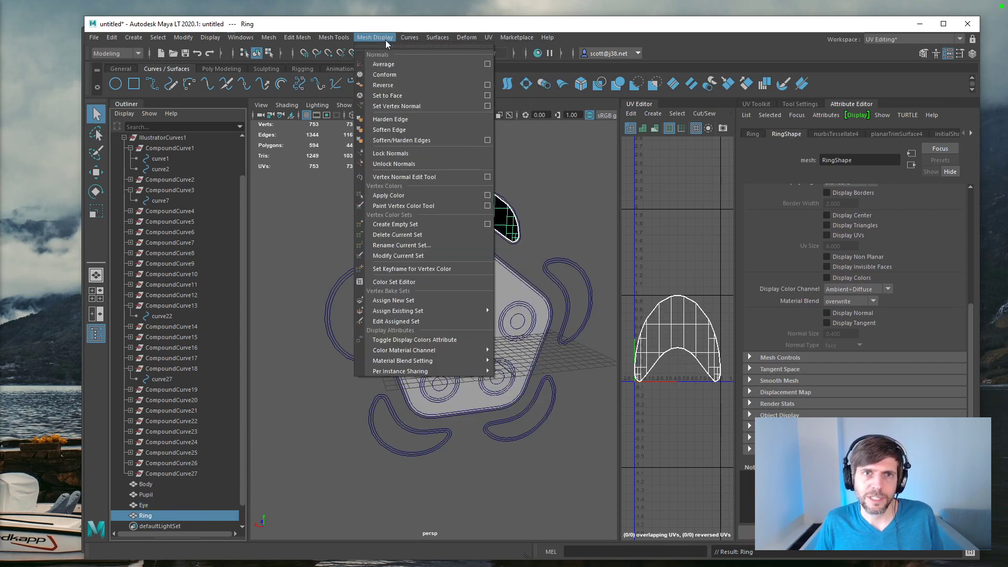
pyautogui.click(383, 85)
pyautogui.keyDown('alt'); pyautogui.moveTo(348, 231); pyautogui.dragTo(336, 210); pyautogui.keyUp('alt')
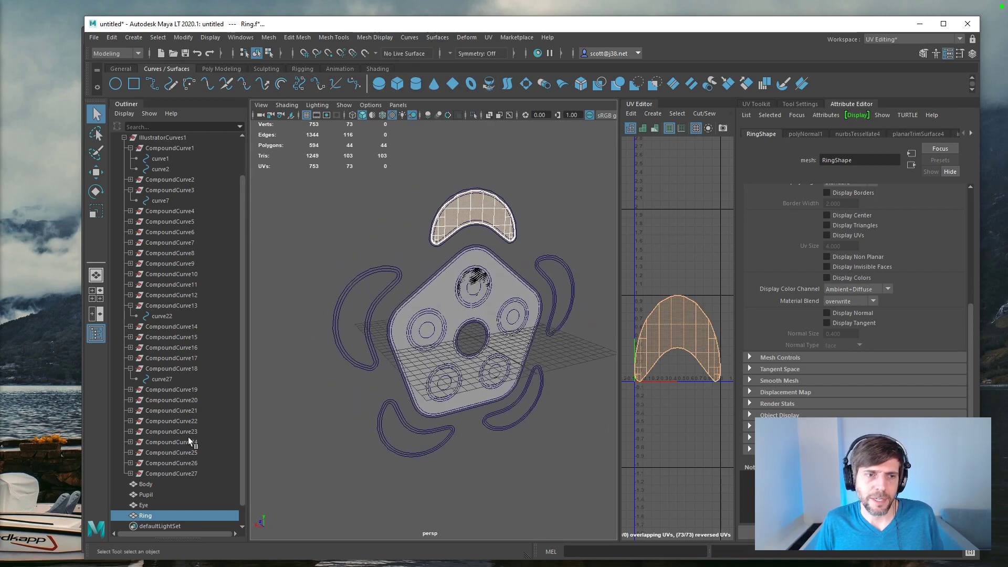
# Step: Check the Eye, Pupil and Body meshes, trying the Eye higher above the Body and undoing that move
pyautogui.click(144, 506)
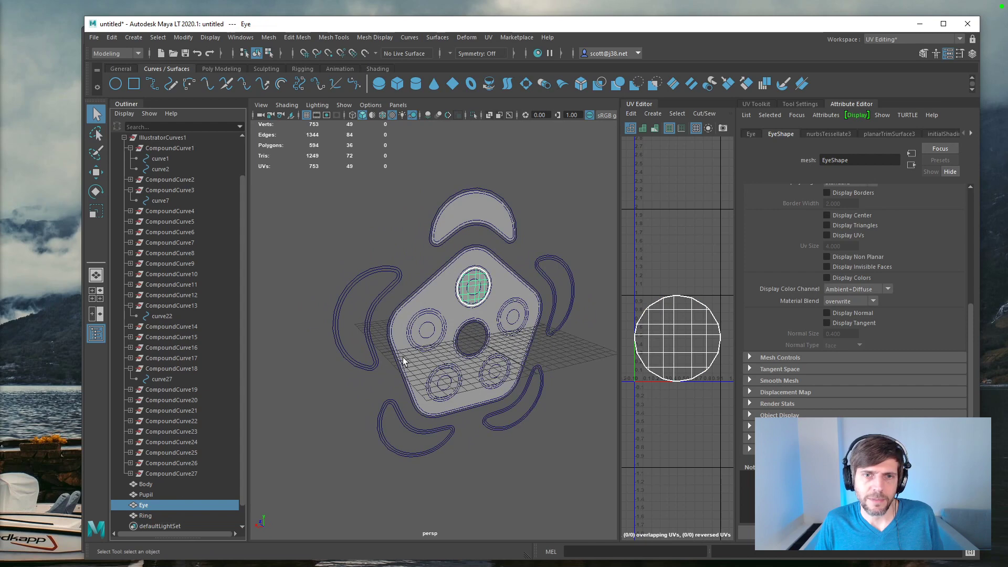
pyautogui.click(158, 496)
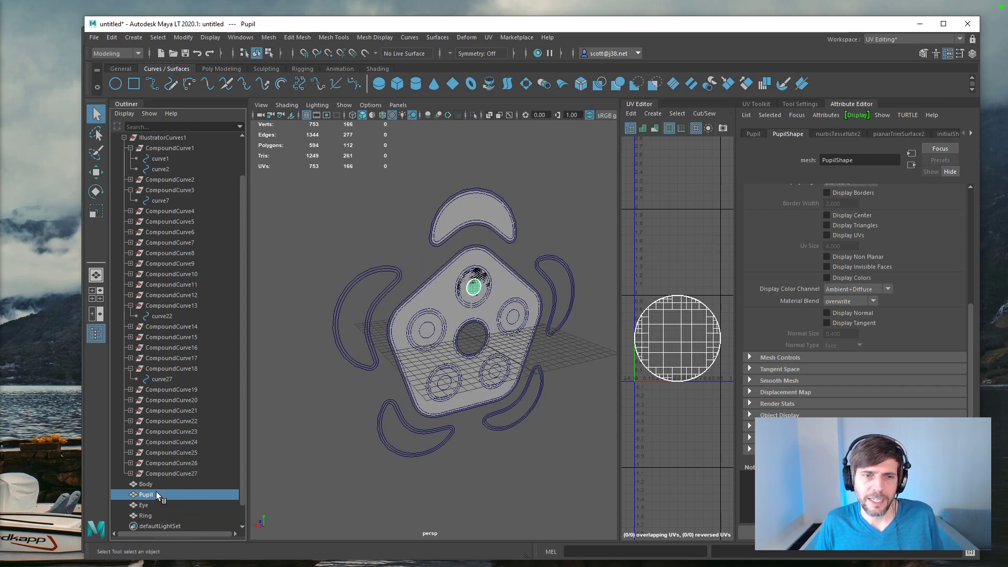
pyautogui.click(153, 484)
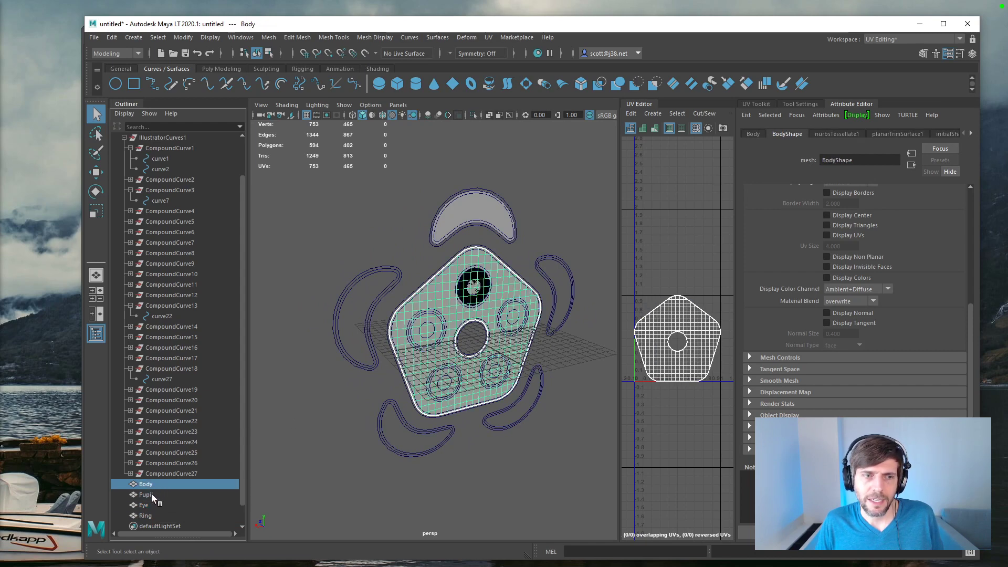
pyautogui.click(154, 495)
pyautogui.click(156, 505)
pyautogui.press('w')
pyautogui.moveTo(472, 313); pyautogui.dragTo(473, 263)
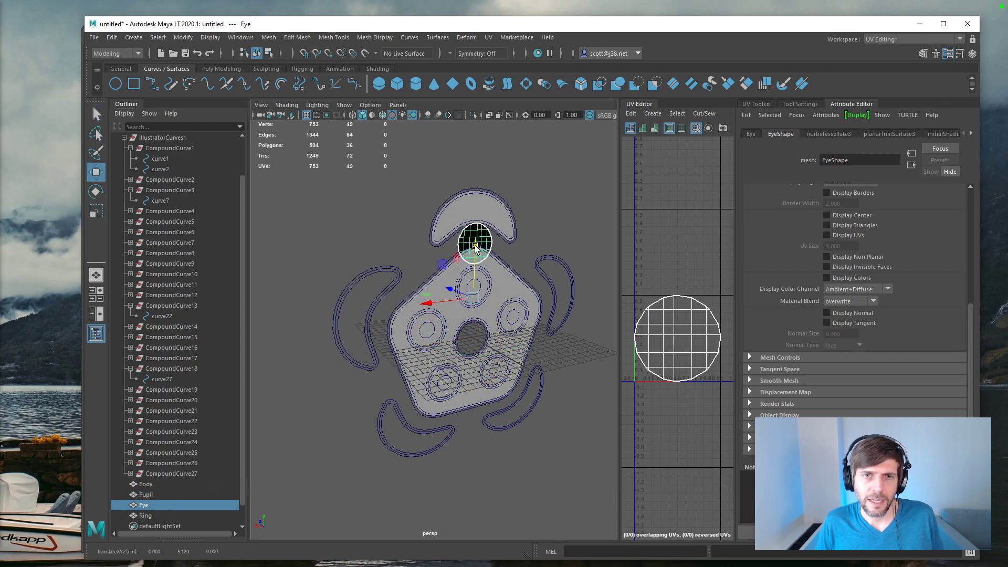
pyautogui.hotkey('ctrl', 'z')
# Step: Reverse the normals of the Eye mesh and clear the selection
pyautogui.click(375, 37)
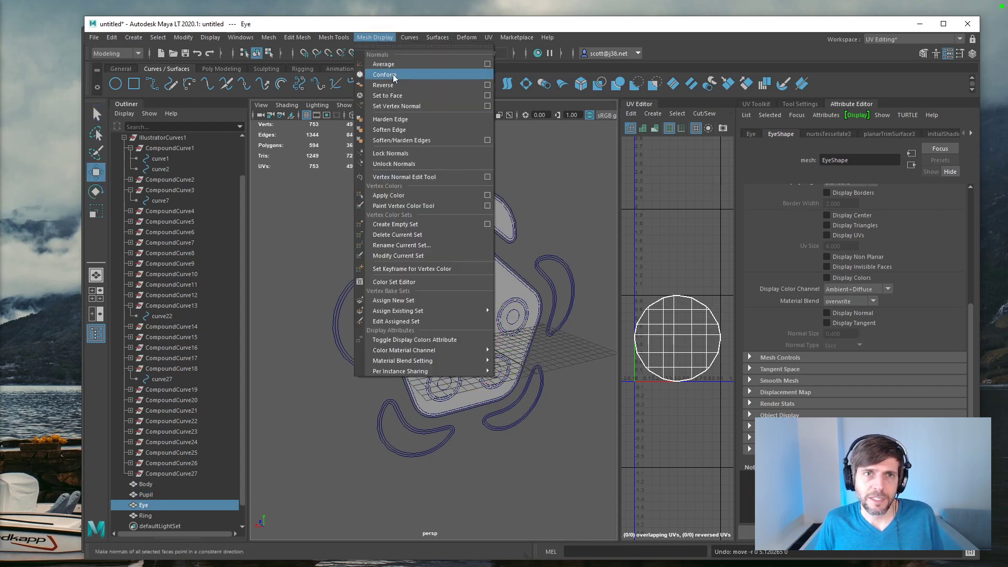
pyautogui.click(397, 92)
pyautogui.click(389, 233)
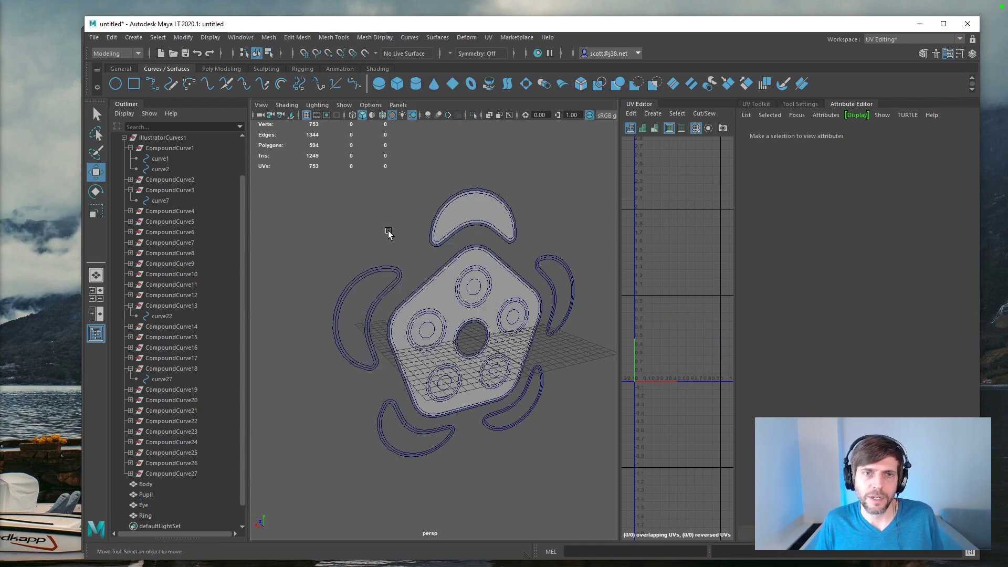
pyautogui.scroll(5, 390, 232)
pyautogui.keyDown('alt'); pyautogui.moveTo(363, 226); pyautogui.dragTo(338, 222); pyautogui.keyUp('alt')
pyautogui.keyDown('alt'); pyautogui.moveTo(332, 223); pyautogui.dragTo(338, 220); pyautogui.keyUp('alt')
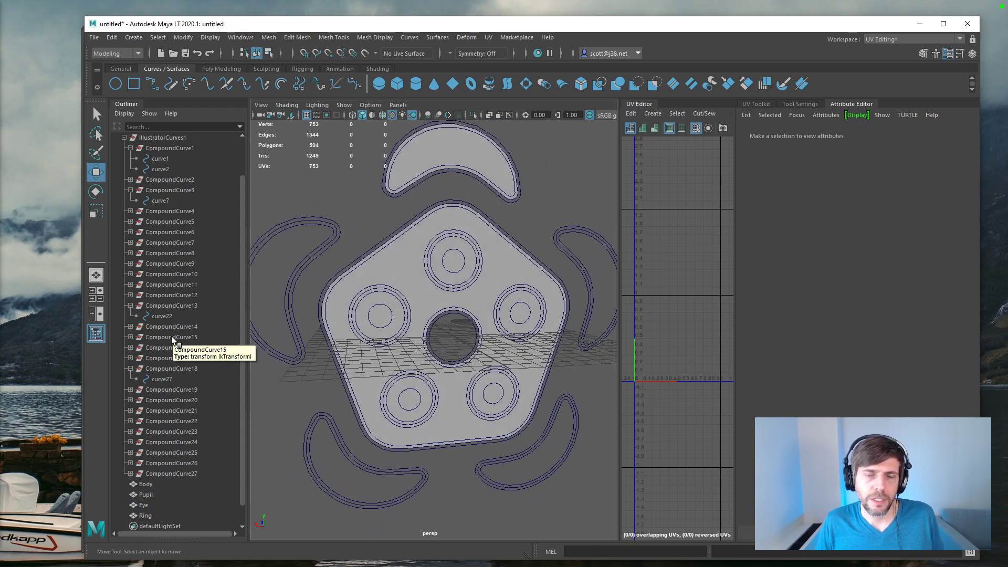
# Step: Select the outer and inner outline curves around the Ring, try Bevel Plus with its current settings, and undo it
pyautogui.click(413, 193)
pyautogui.click(410, 183)
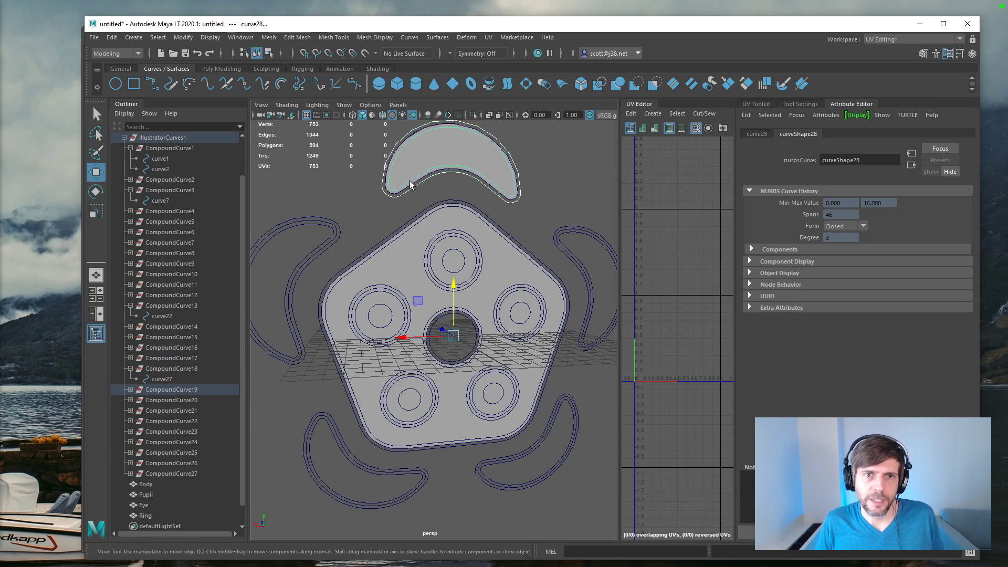
pyautogui.click(578, 85)
pyautogui.keyDown('alt'); pyautogui.moveTo(444, 193); pyautogui.dragTo(509, 225); pyautogui.keyUp('alt')
pyautogui.hotkey('ctrl', 'z')
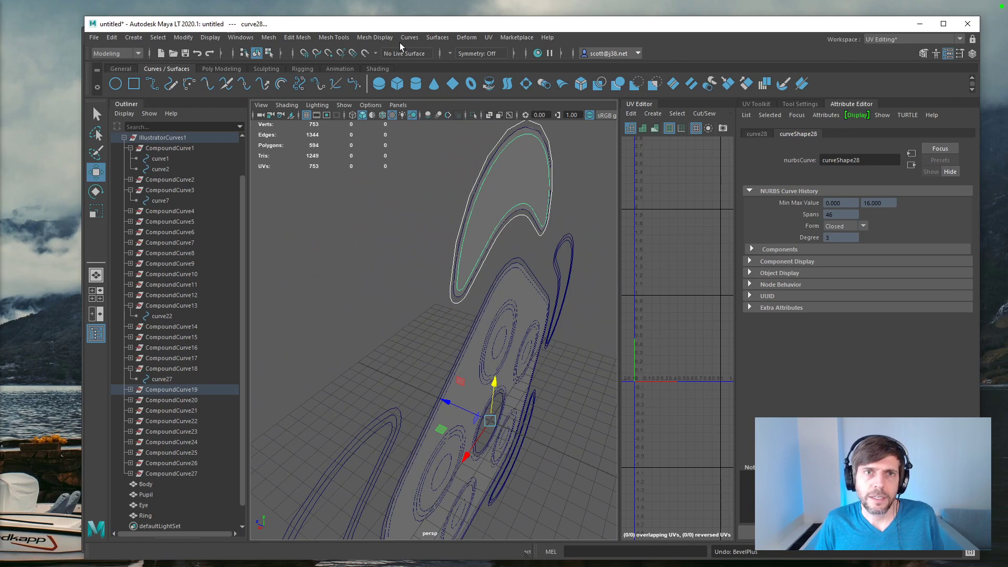
# Step: Apply Bevel Plus to the Ring's two outline curves with an extrude distance of 1
pyautogui.click(436, 38)
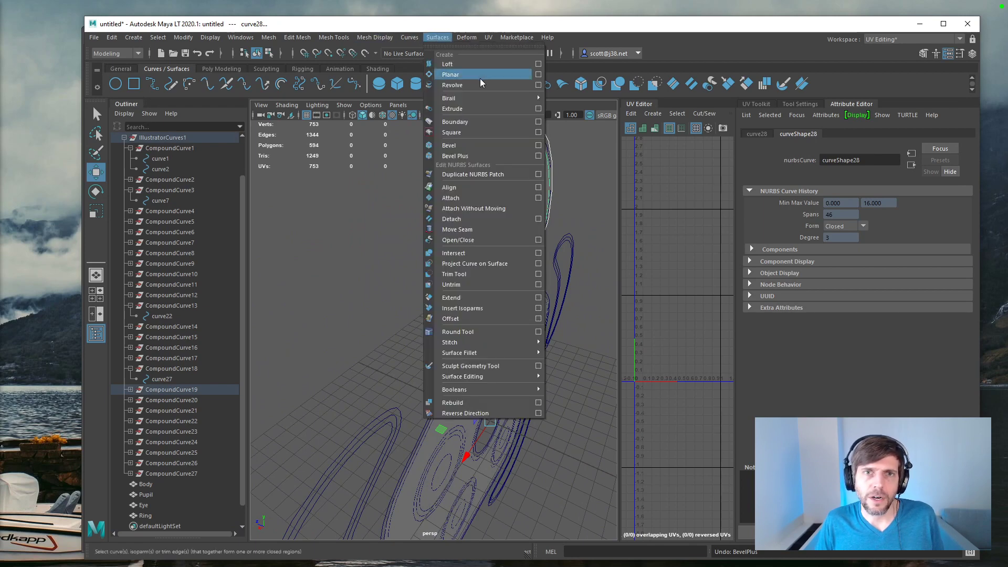
pyautogui.click(538, 156)
pyautogui.moveTo(615, 171); pyautogui.dragTo(672, 237)
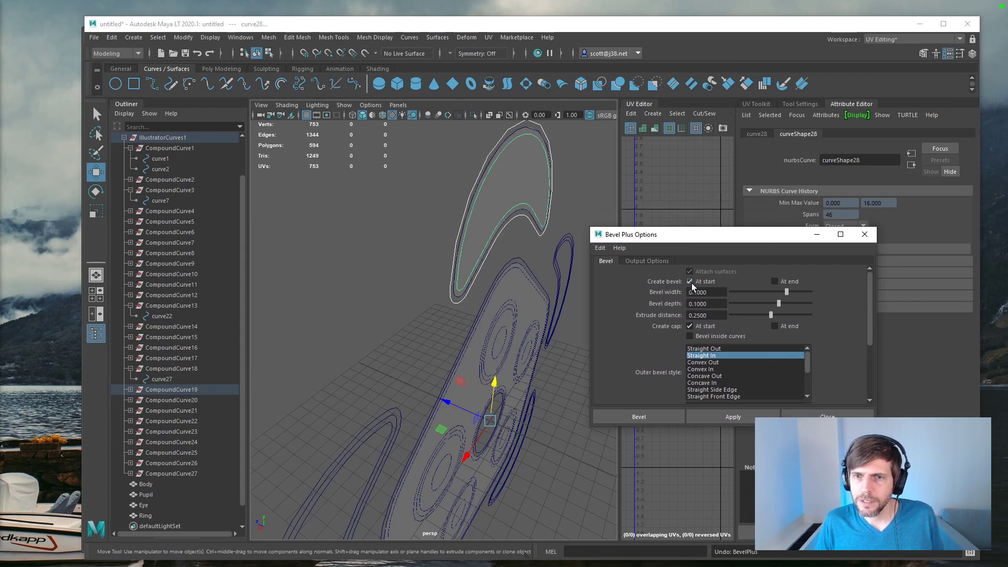
pyautogui.click(706, 284)
pyautogui.doubleClick(718, 314)
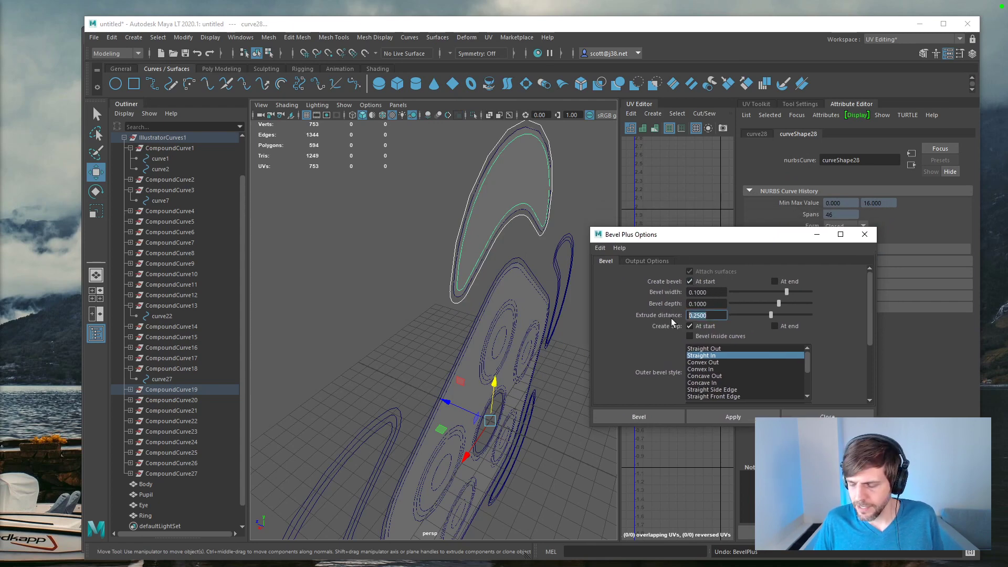
pyautogui.write('1')
pyautogui.click(725, 416)
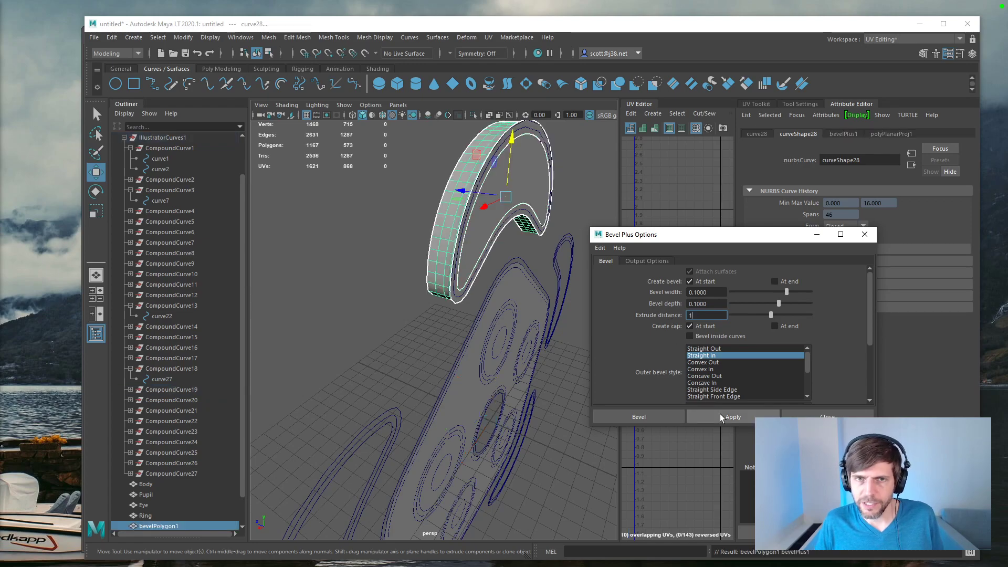
pyautogui.keyDown('alt'); pyautogui.moveTo(502, 285); pyautogui.dragTo(474, 222); pyautogui.keyUp('alt')
pyautogui.scroll(-5, 470, 354)
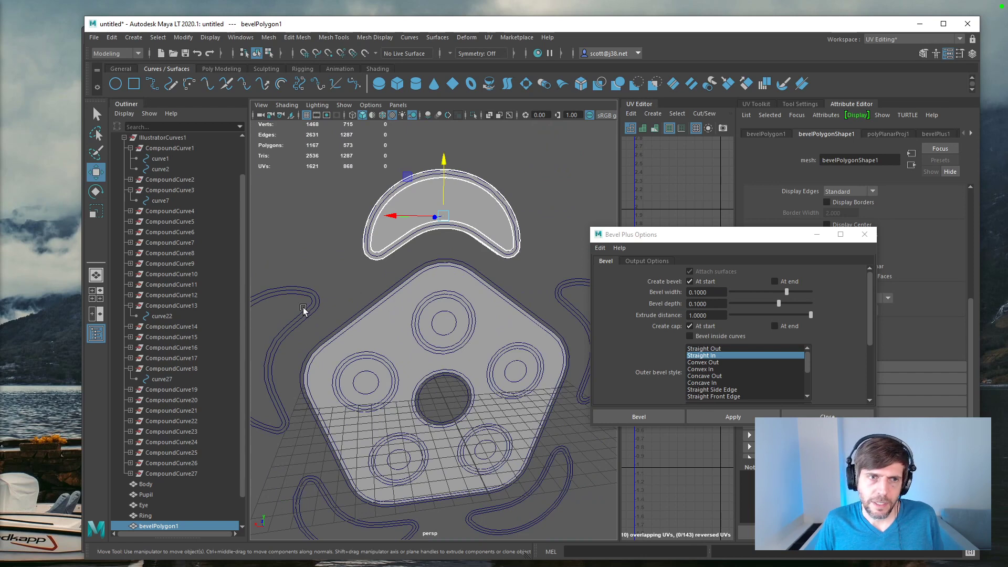
# Step: Collapse the CompoundCurve1 and CompoundCurve3 groups and expand CompoundCurve2 to list the pentagon's curves
pyautogui.click(173, 306)
pyautogui.click(165, 211)
pyautogui.scroll(2, 178, 212)
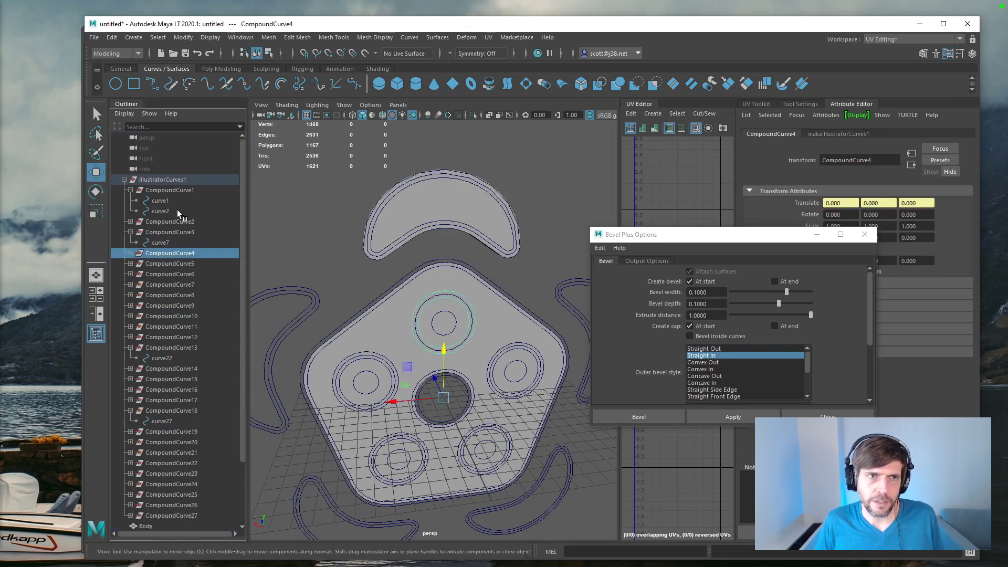
pyautogui.click(130, 191)
pyautogui.click(130, 201)
pyautogui.click(131, 201)
pyautogui.click(129, 210)
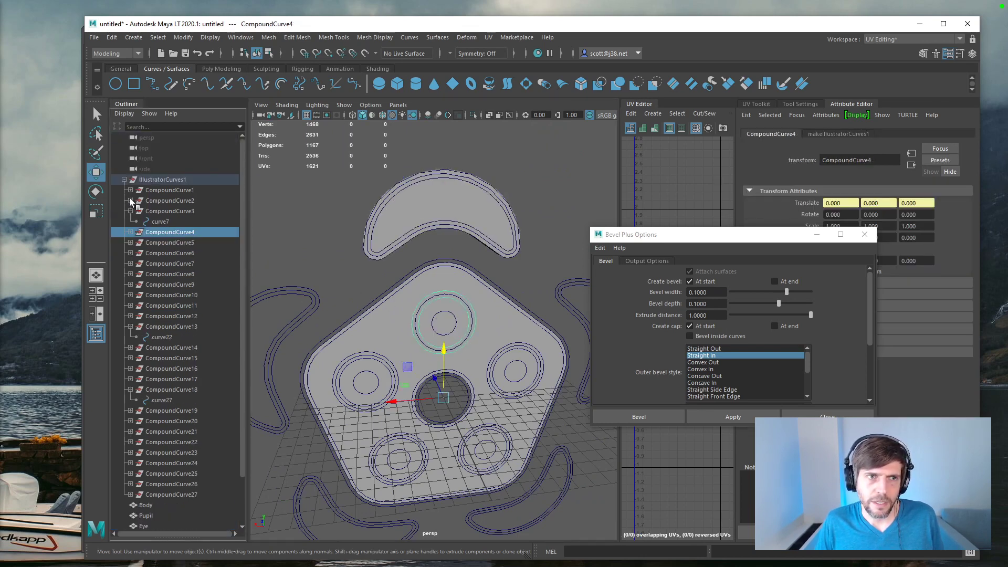
pyautogui.click(151, 201)
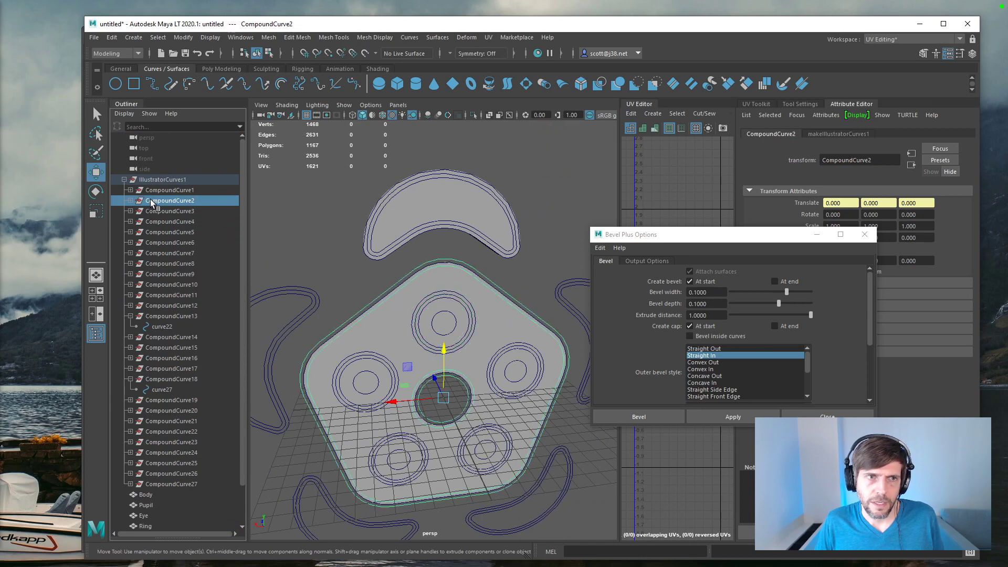
pyautogui.click(131, 201)
# Step: Apply Bevel Plus to the pentagon's outline curves curve3 and curve4 with the same settings
pyautogui.click(157, 211)
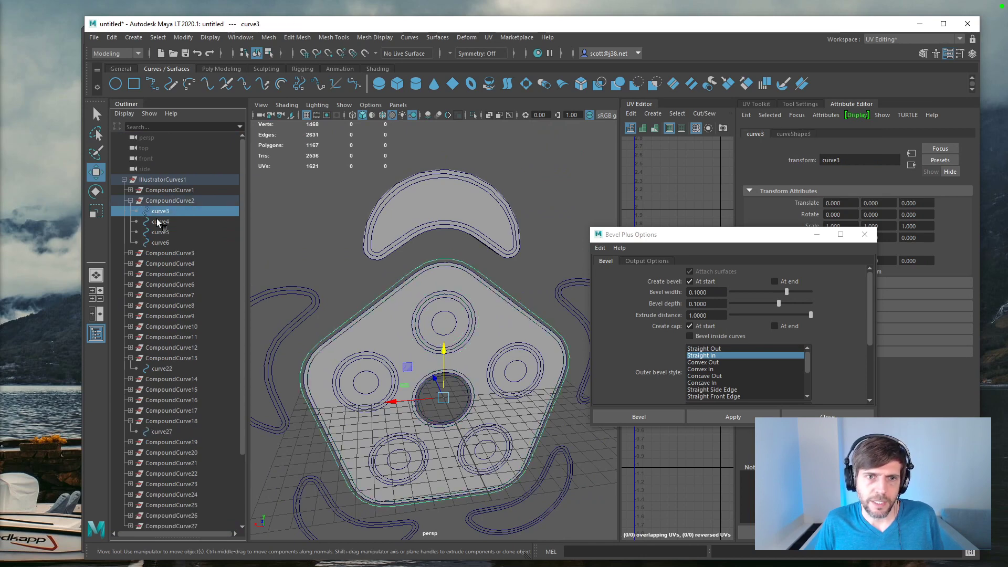
pyautogui.keyDown('shift'); pyautogui.click(157, 221); pyautogui.keyUp('shift')
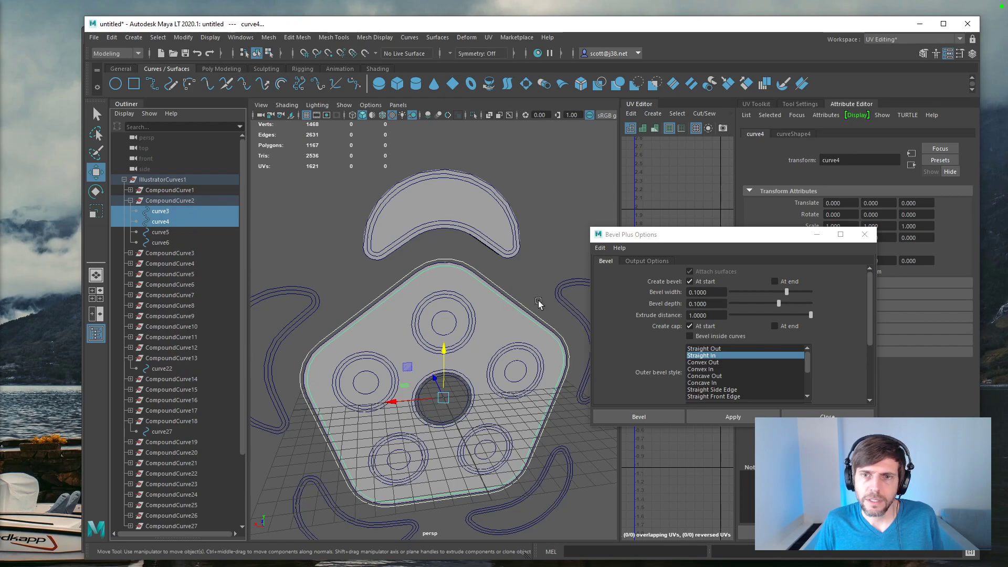
pyautogui.click(728, 427)
pyautogui.click(728, 424)
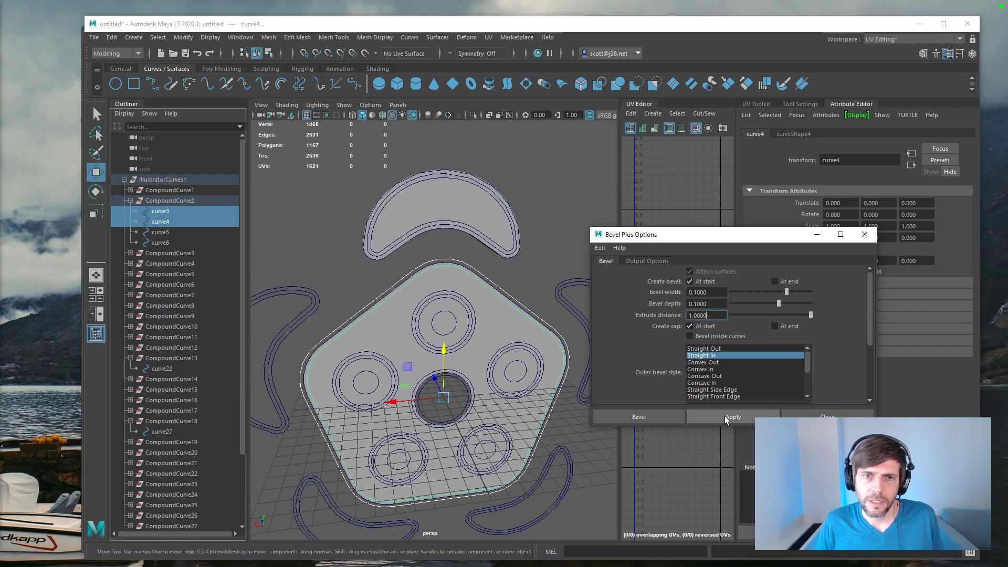
pyautogui.keyDown('alt'); pyautogui.moveTo(399, 259); pyautogui.dragTo(344, 280); pyautogui.keyUp('alt')
pyautogui.scroll(5, 514, 273)
# Step: Switch Bevel Plus to create the bevel and cap at the end instead of the start, and try applying it
pyautogui.click(691, 285)
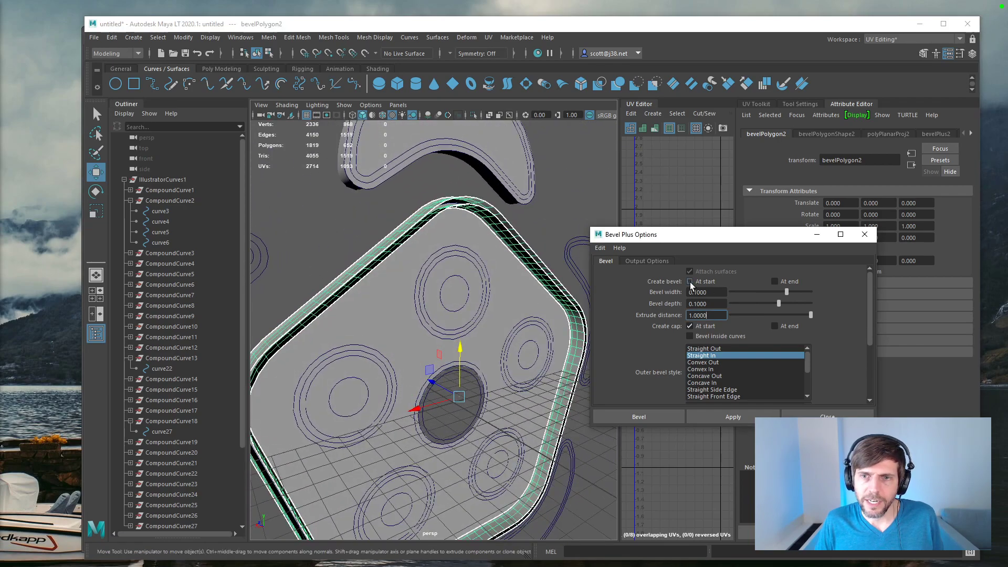
pyautogui.click(775, 282)
pyautogui.click(745, 418)
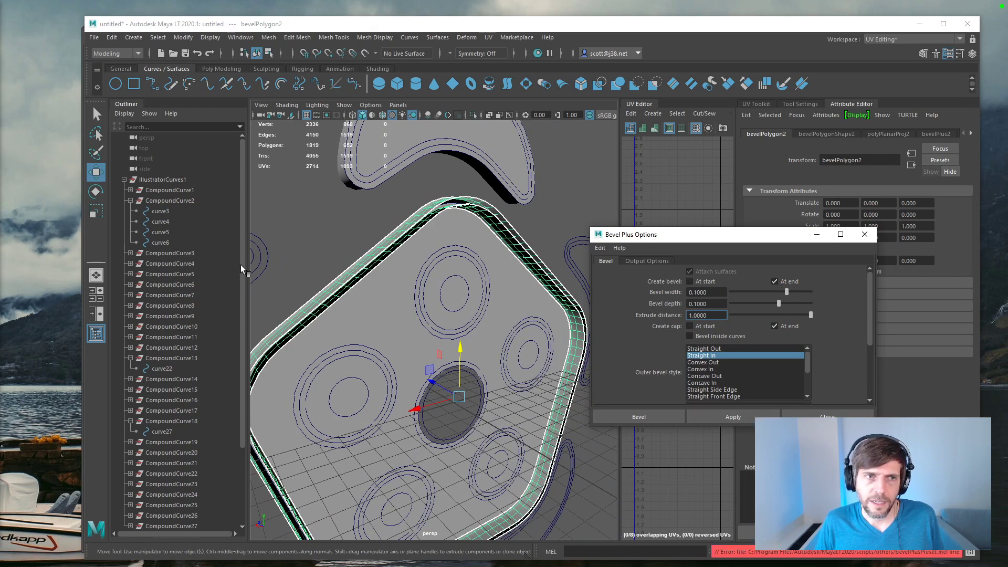
# Step: Rename the Ring's bevel mesh as RingBorder and delete the pentagon's bevel mesh
pyautogui.scroll(-3, 196, 299)
pyautogui.click(161, 484)
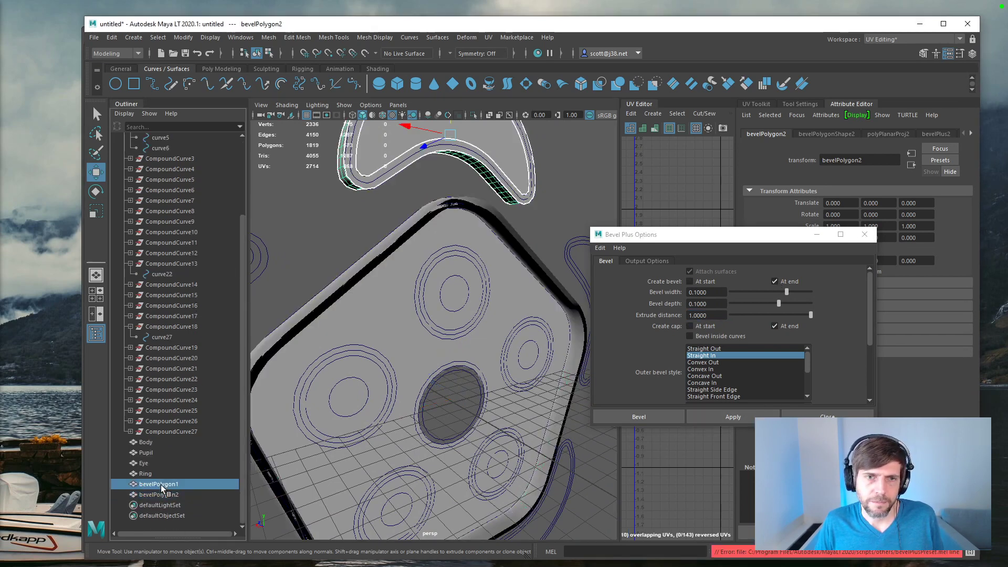
pyautogui.doubleClick(160, 484)
pyautogui.write('RingBorder')
pyautogui.press('Return')
pyautogui.click(147, 495)
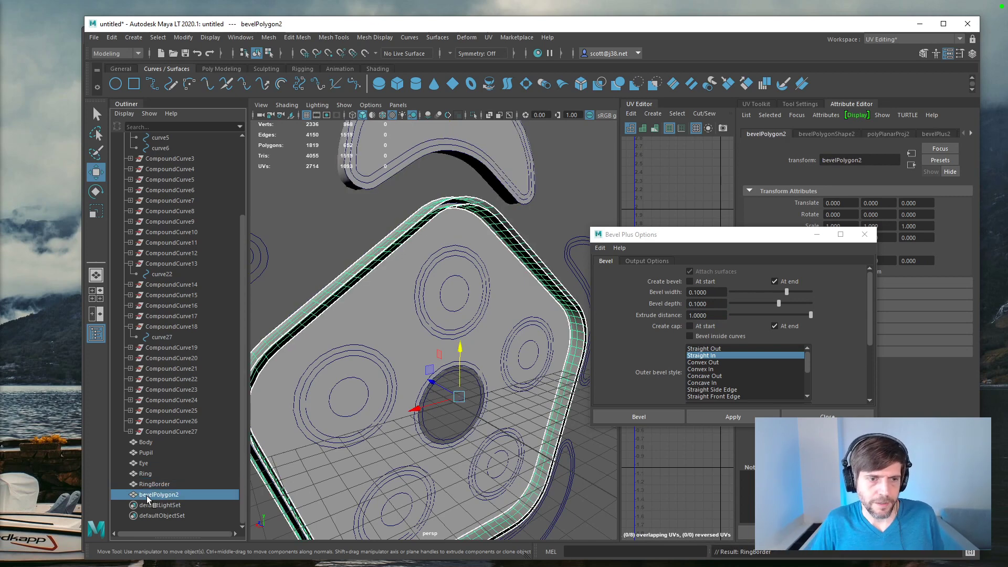
pyautogui.press('Delete')
# Step: Bevel curve3 and curve4 again with the bevel and cap at the end and the Straight In style
pyautogui.scroll(3, 183, 205)
pyautogui.click(160, 211)
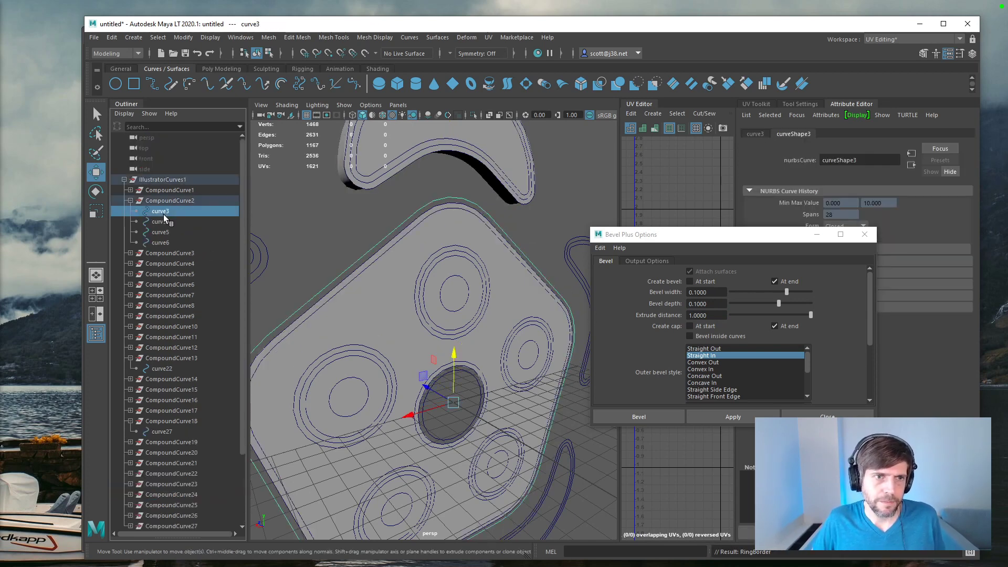
pyautogui.keyDown('ctrl'); pyautogui.click(165, 221); pyautogui.keyUp('ctrl')
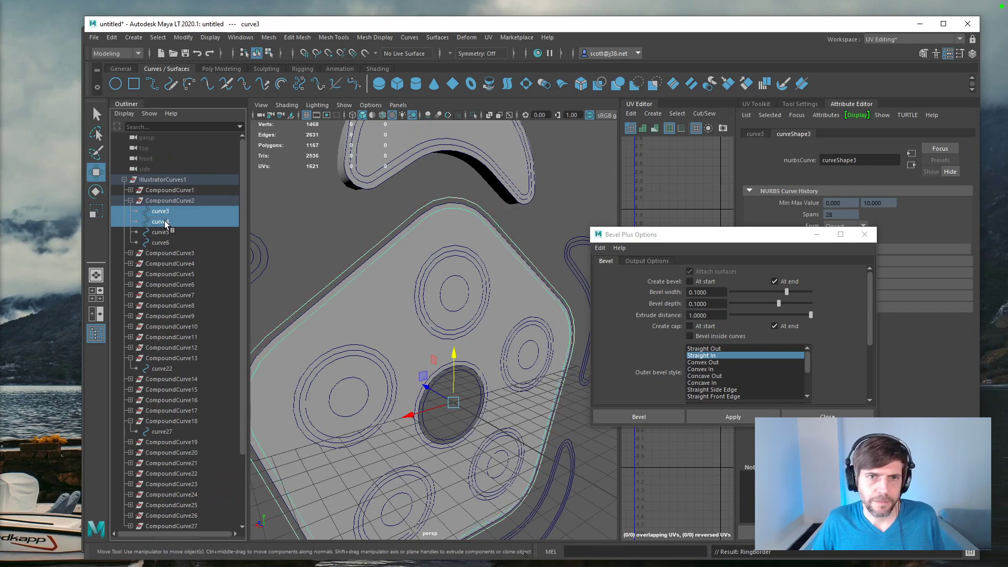
pyautogui.click(751, 417)
pyautogui.keyDown('alt'); pyautogui.moveTo(487, 330); pyautogui.dragTo(511, 311); pyautogui.keyUp('alt')
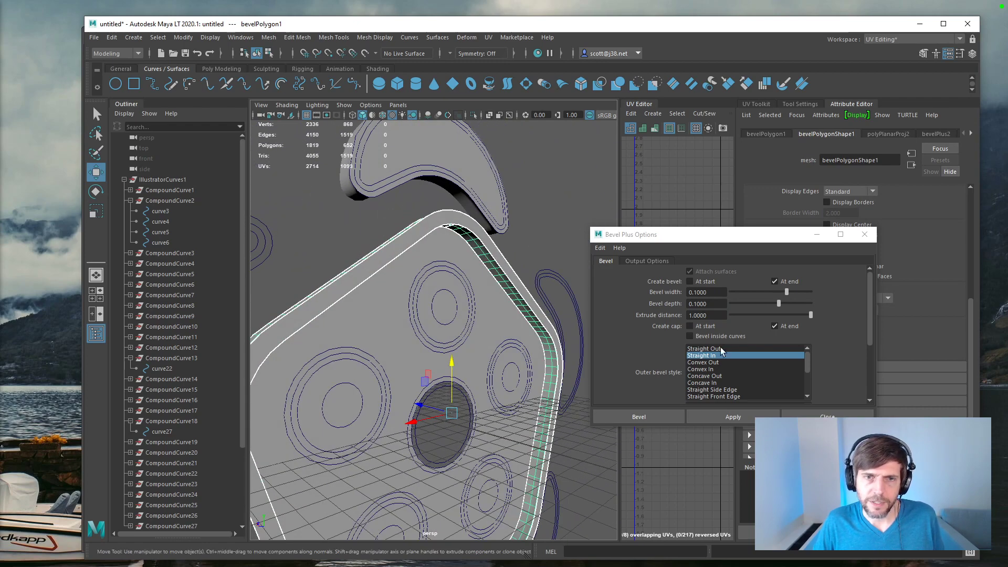
pyautogui.keyDown('alt'); pyautogui.moveTo(425, 213); pyautogui.dragTo(252, 461); pyautogui.keyUp('alt')
# Step: Delete RingBorder and the pentagon's new bevel mesh
pyautogui.scroll(-3, 207, 475)
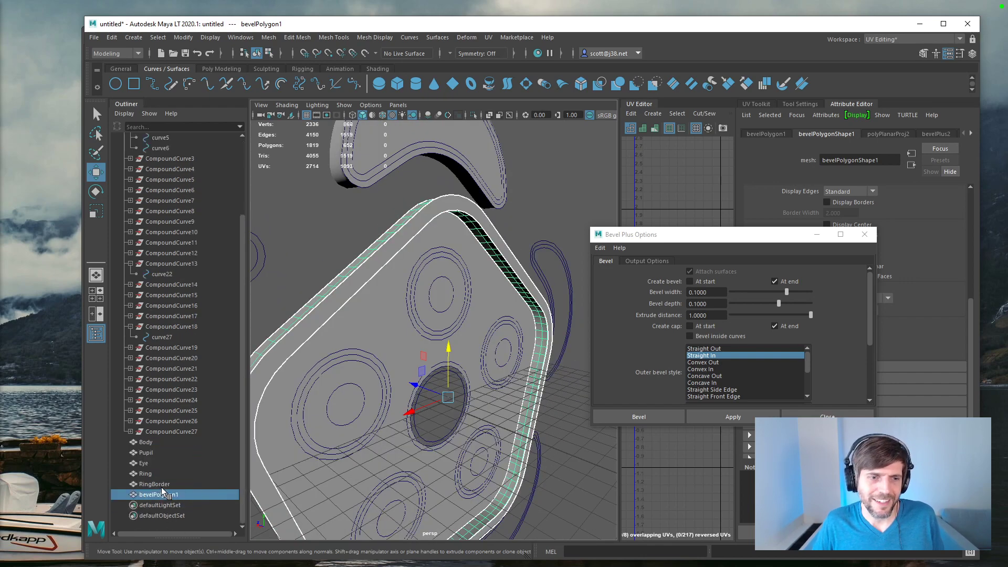
pyautogui.press('Delete')
pyautogui.scroll(3, 209, 348)
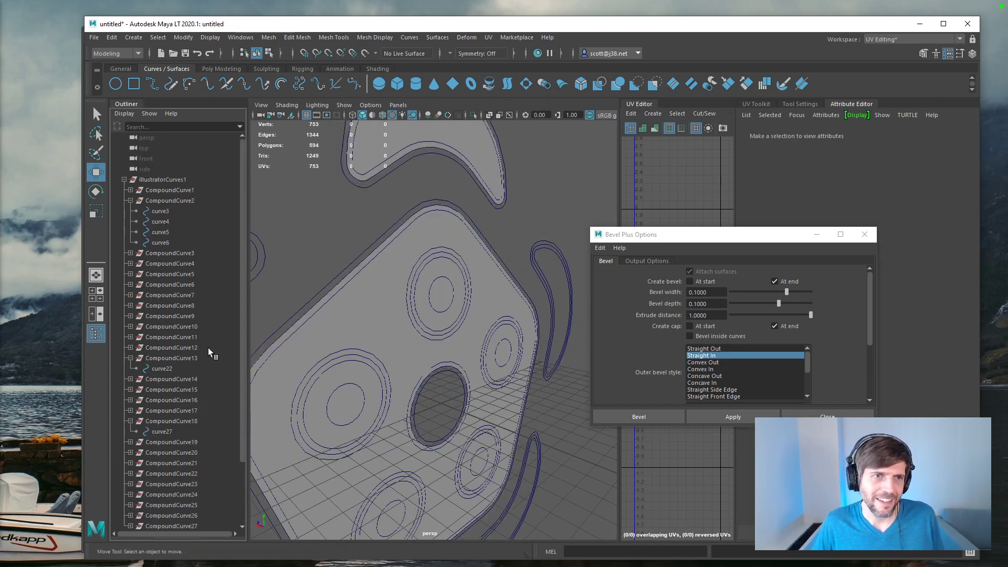
# Step: Apply Bevel Plus to curve3 and curve4 with the Straight Out outer bevel style
pyautogui.click(160, 211)
pyautogui.keyDown('shift'); pyautogui.click(160, 222); pyautogui.keyUp('shift')
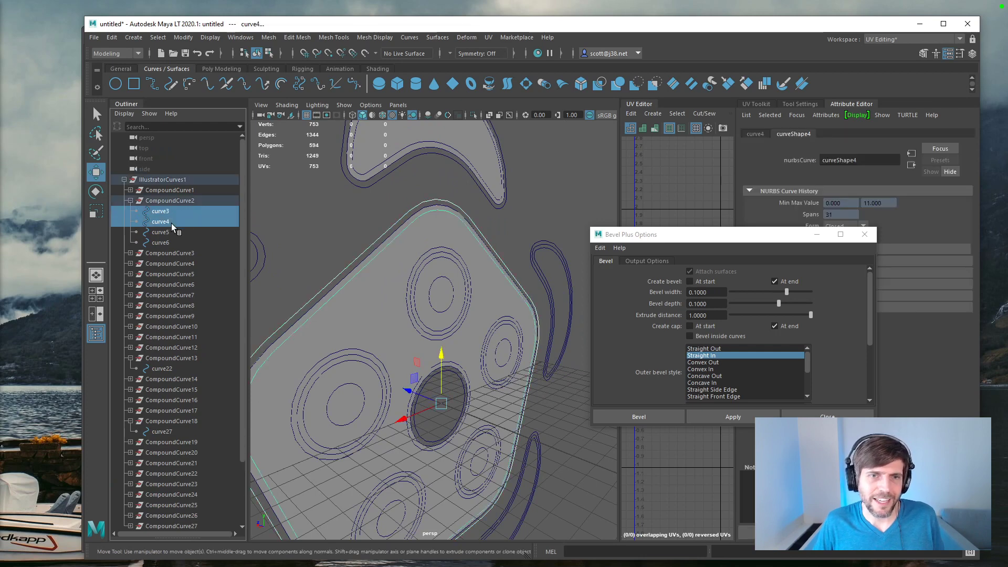
pyautogui.click(709, 349)
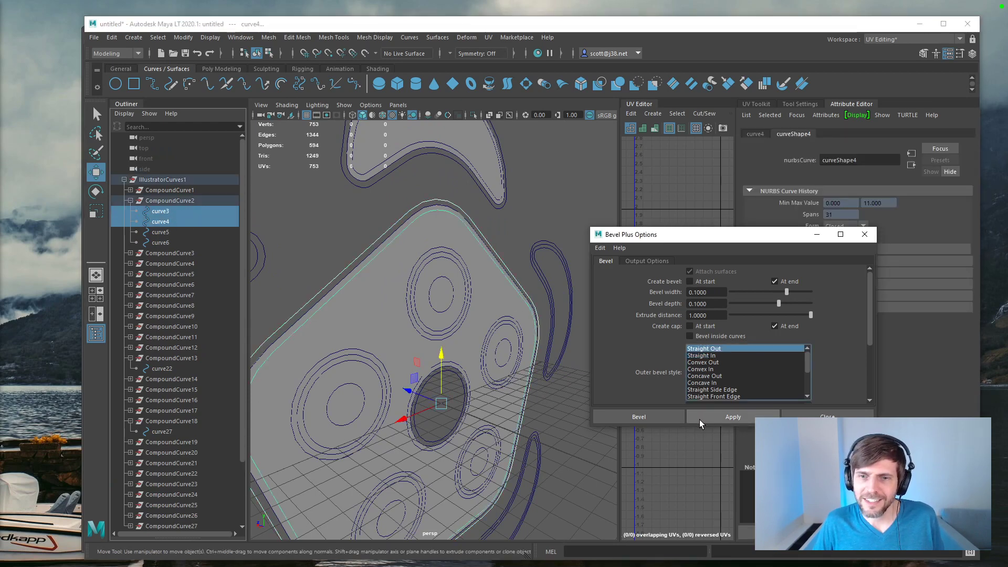
pyautogui.click(704, 417)
pyautogui.keyDown('alt'); pyautogui.moveTo(384, 295); pyautogui.dragTo(376, 317); pyautogui.keyUp('alt')
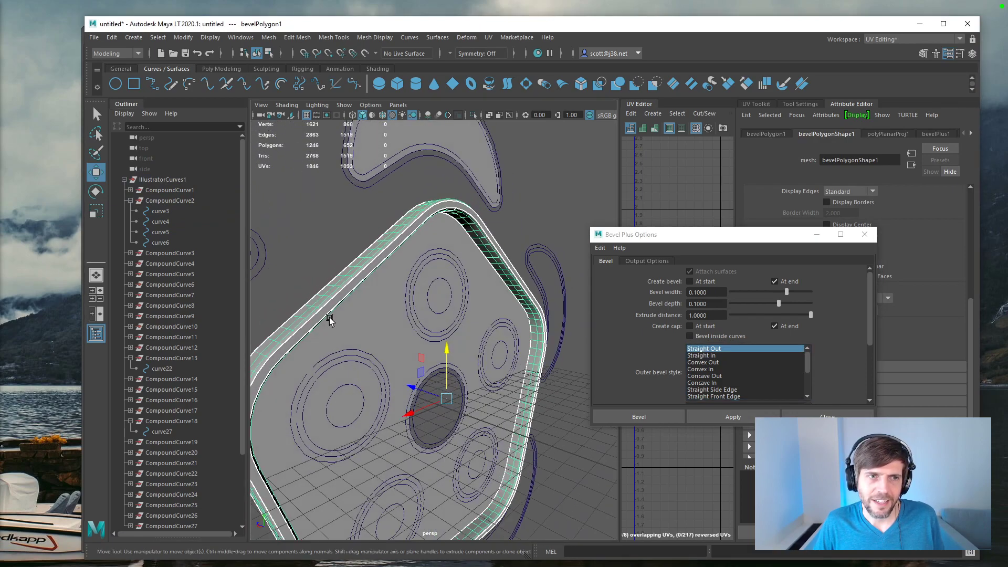
# Step: Rename the pentagon's bevel mesh as BodyBorder
pyautogui.scroll(-4, 185, 354)
pyautogui.doubleClick(156, 498)
pyautogui.write('BodyBorder')
pyautogui.press('Return')
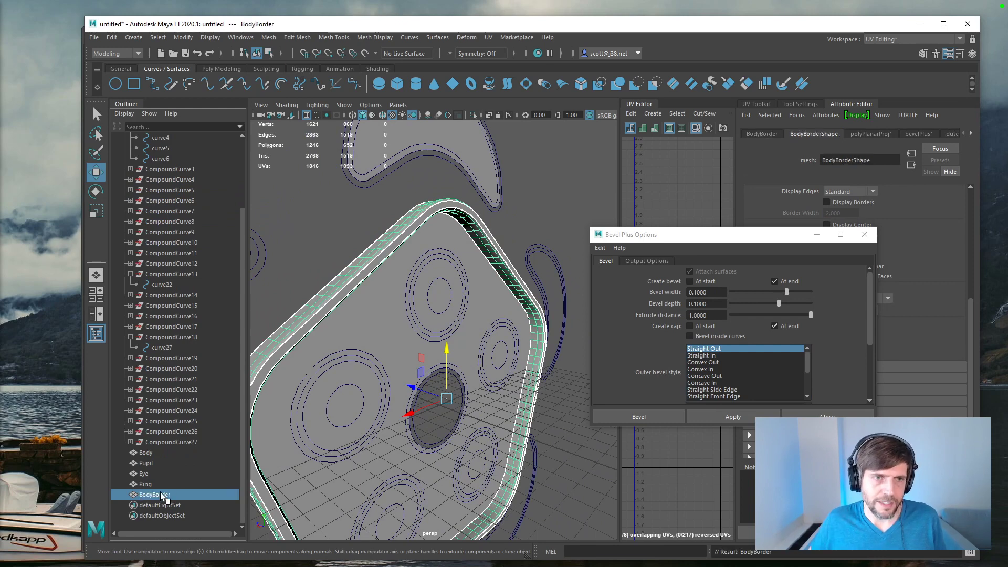
# Step: Apply Bevel Plus to curve5 and curve6 around the pentagon's central hole, using the Straight Out style
pyautogui.click(169, 169)
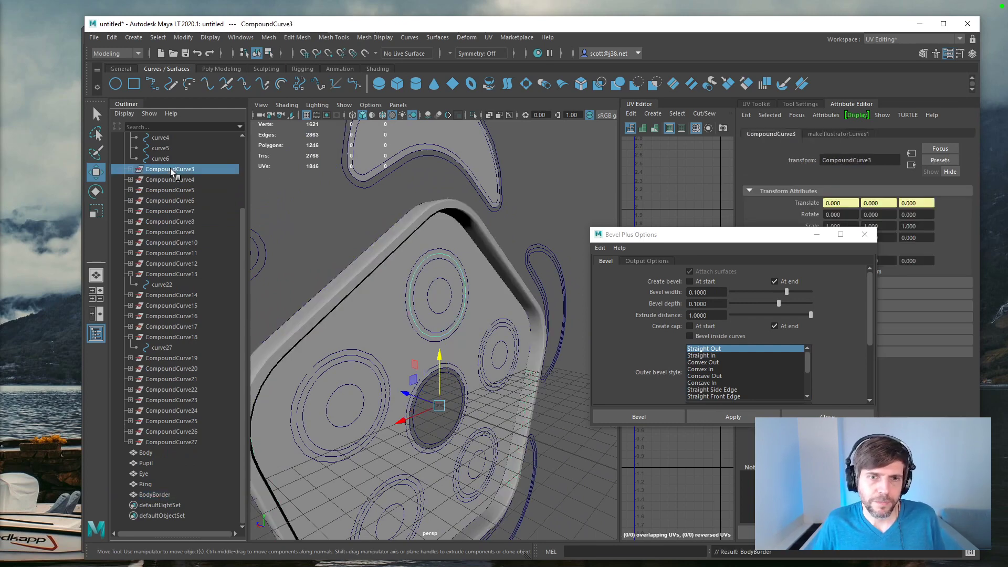
pyautogui.click(174, 179)
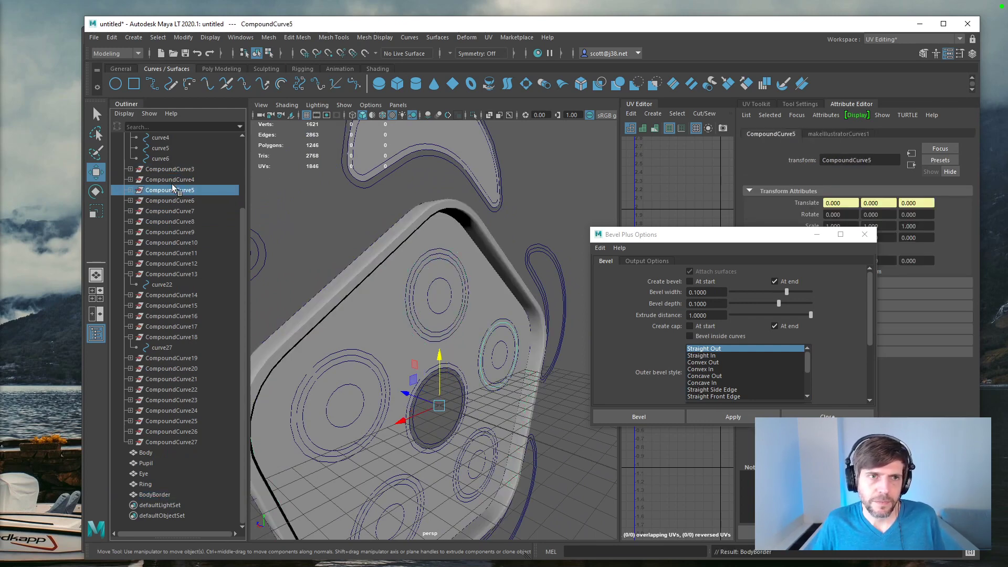
pyautogui.scroll(3, 159, 185)
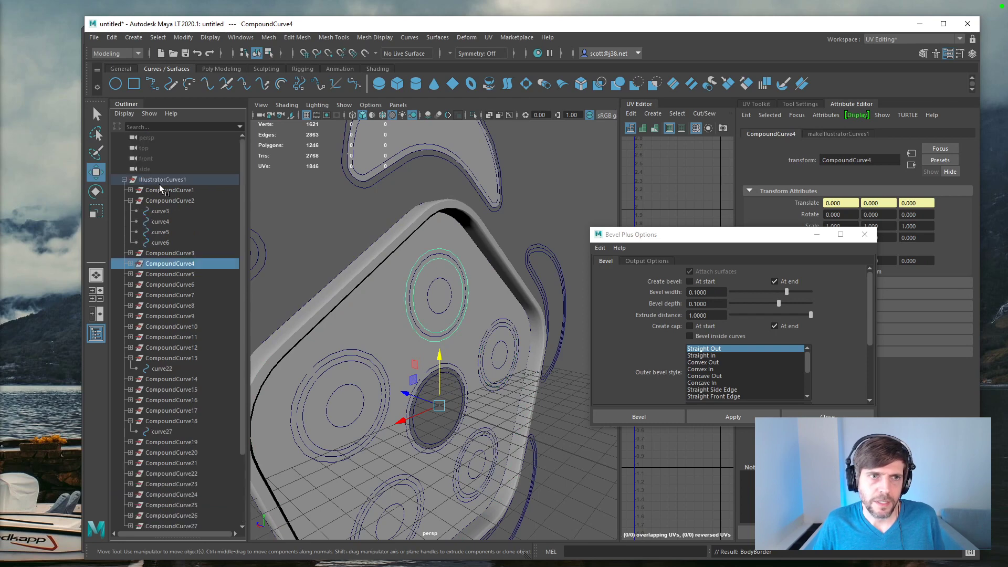
pyautogui.click(165, 232)
pyautogui.keyDown('shift'); pyautogui.click(165, 241); pyautogui.keyUp('shift')
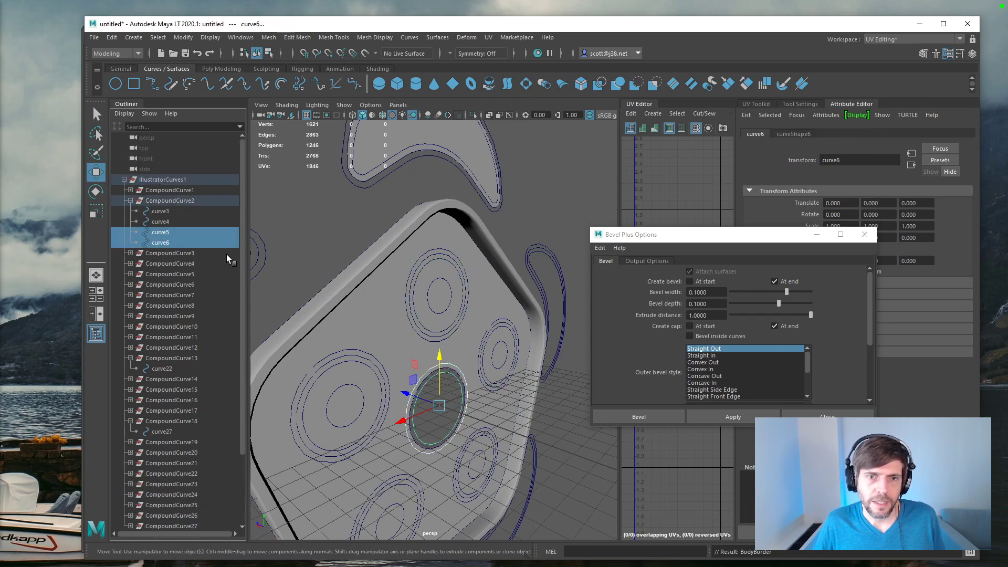
pyautogui.click(748, 418)
pyautogui.moveTo(494, 376)
pyautogui.keyDown('alt'); pyautogui.mouseDown()
pyautogui.moveTo(499, 331)
pyautogui.moveTo(497, 364)
pyautogui.mouseUp(); pyautogui.keyUp('alt')
pyautogui.scroll(-3, 186, 260)
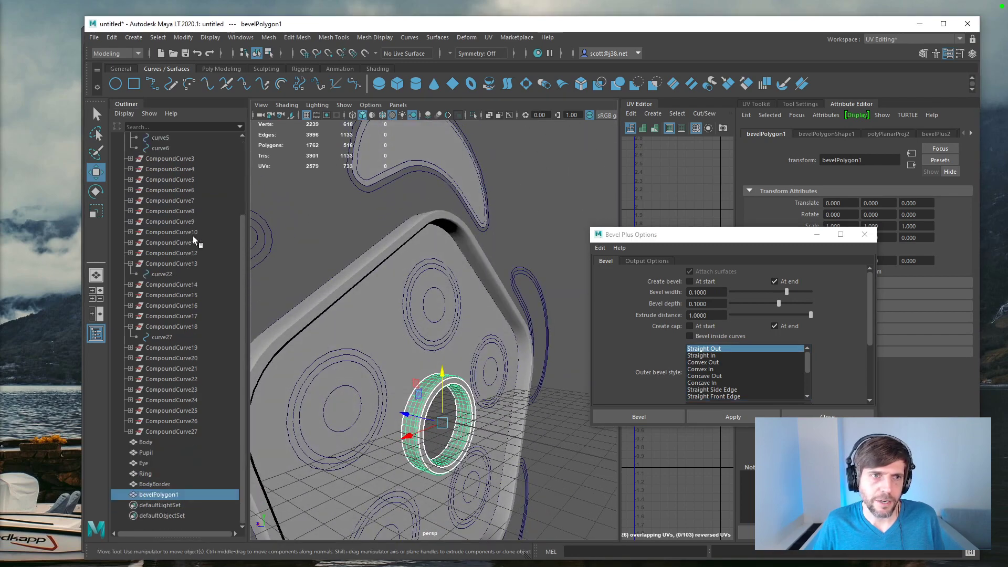
# Step: Rename the central hole's bevel mesh as BodyBorderInner
pyautogui.doubleClick(166, 495)
pyautogui.write('BodyBorderInner')
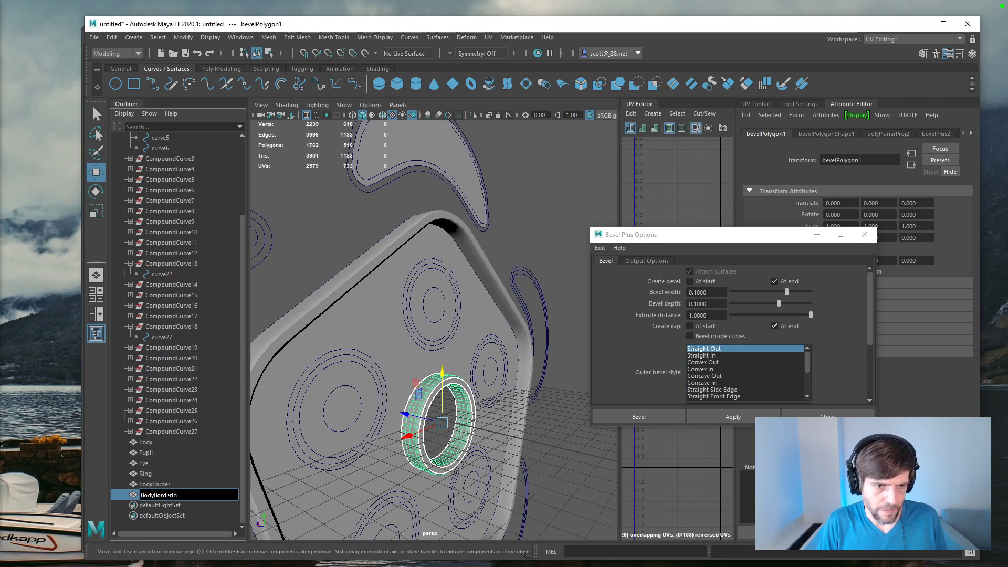
pyautogui.press('Return')
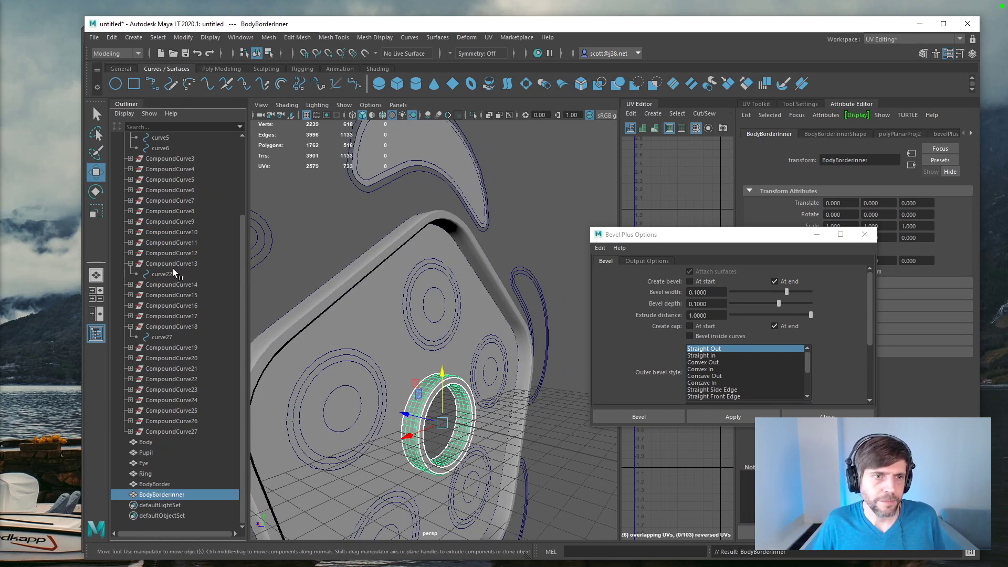
# Step: Examine the compound curves one by one to identify the eye ring above the hole, and expand CompoundCurve4
pyautogui.click(172, 267)
pyautogui.click(173, 285)
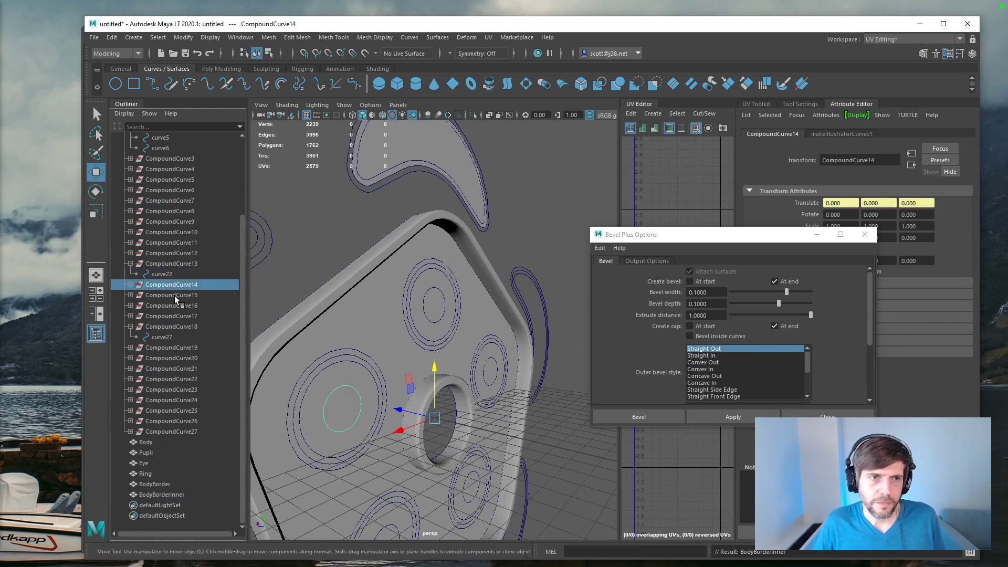
pyautogui.click(175, 264)
pyautogui.click(173, 254)
pyautogui.click(172, 243)
pyautogui.click(172, 233)
pyautogui.click(172, 221)
pyautogui.click(172, 211)
pyautogui.click(173, 197)
pyautogui.click(177, 182)
pyautogui.click(178, 193)
pyautogui.click(177, 180)
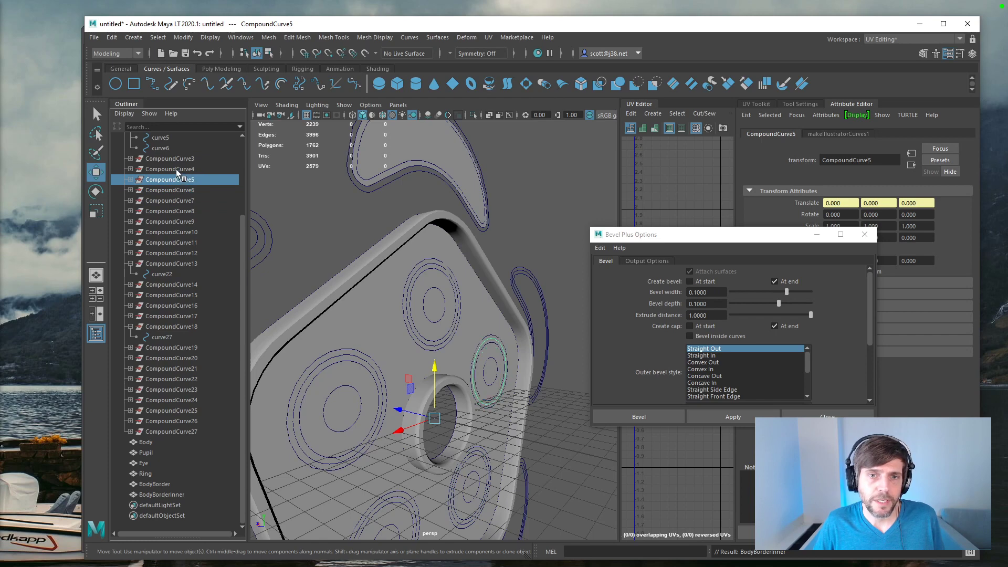
pyautogui.click(176, 169)
pyautogui.click(131, 169)
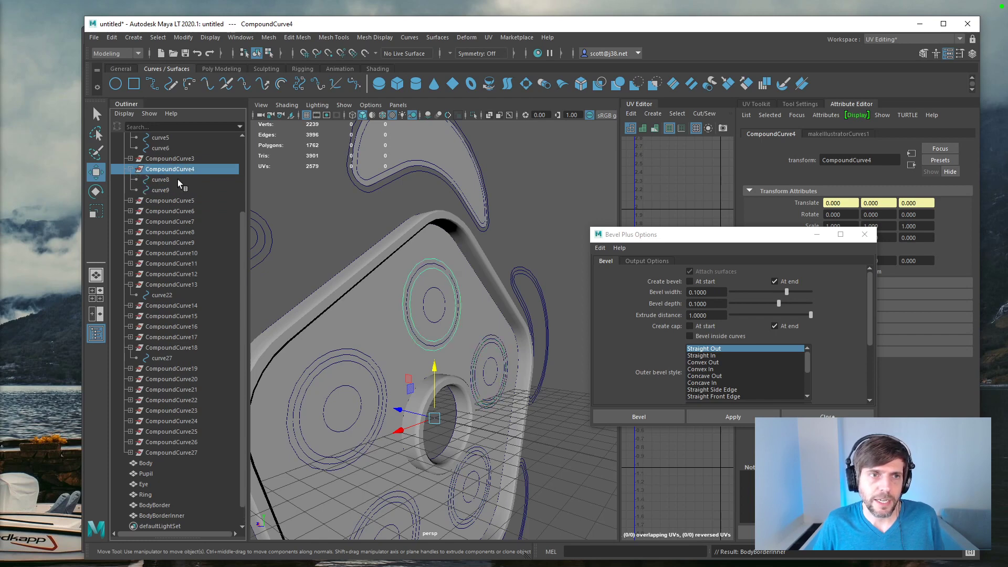
# Step: Try to bevel the curves of CompoundCurve4, and delete the resulting bevelPolygon1
pyautogui.click(162, 190)
pyautogui.click(738, 416)
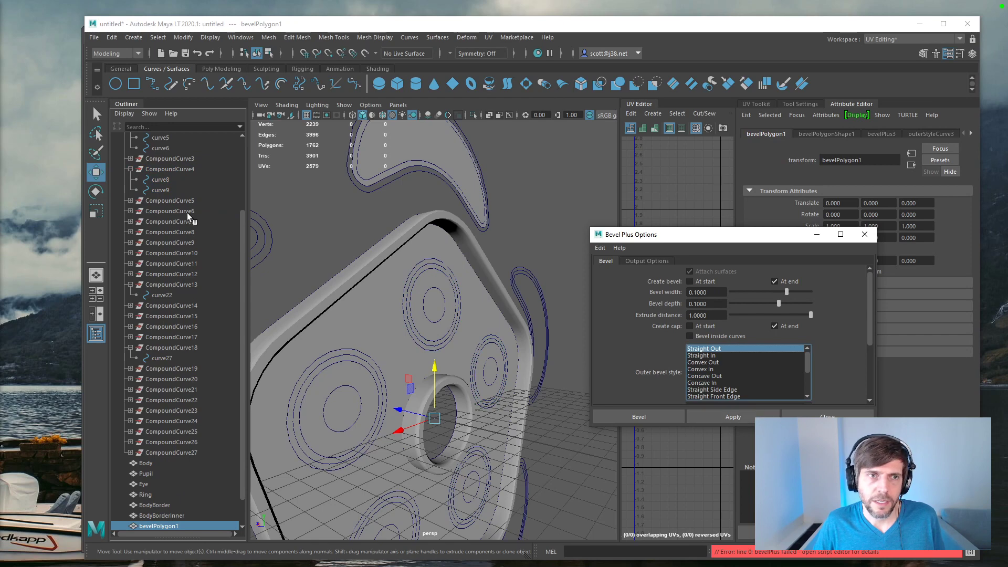
pyautogui.click(191, 522)
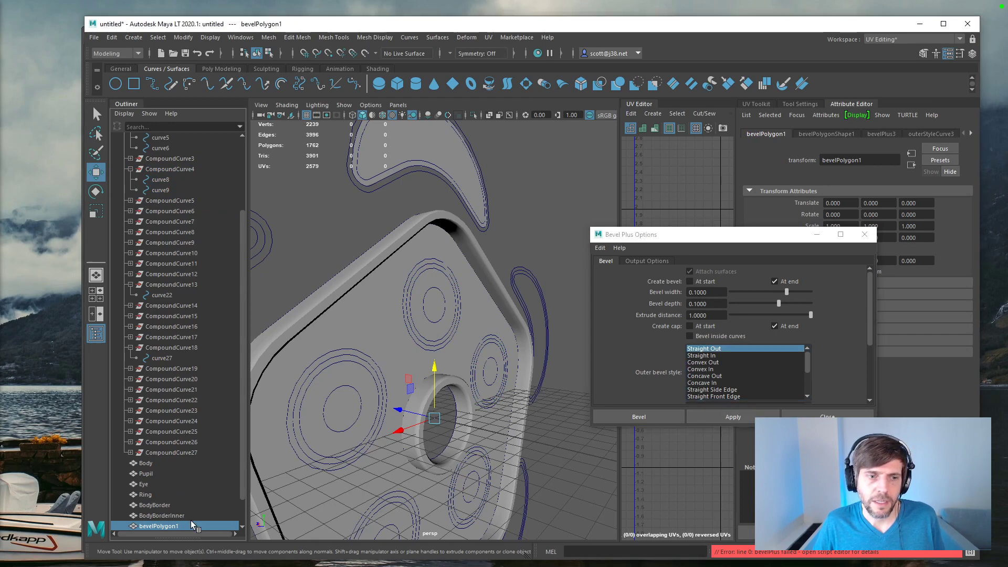
pyautogui.press('Delete')
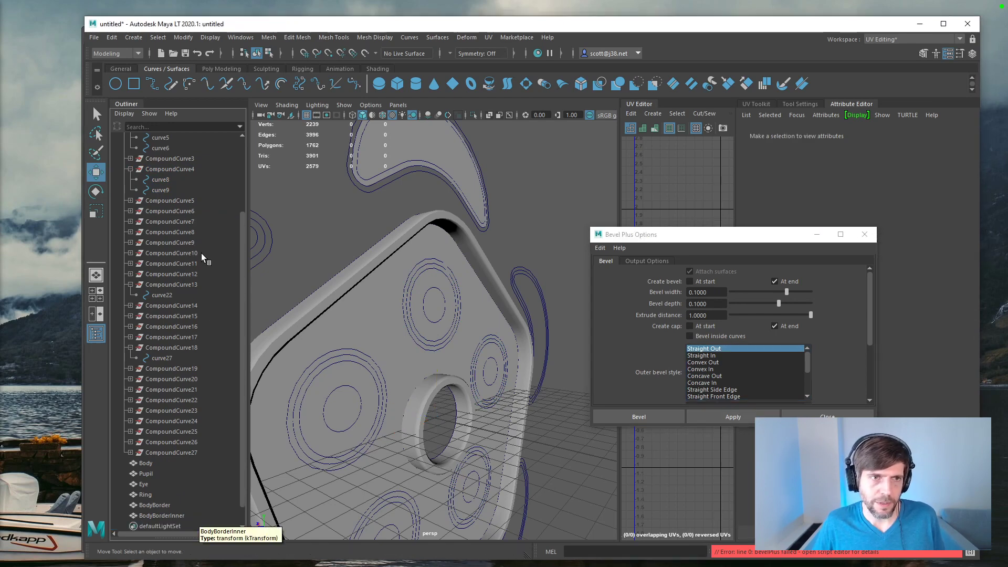
# Step: Apply Bevel Plus to curve8 and curve9 with the bevel and cap at the end
pyautogui.click(162, 180)
pyautogui.click(743, 418)
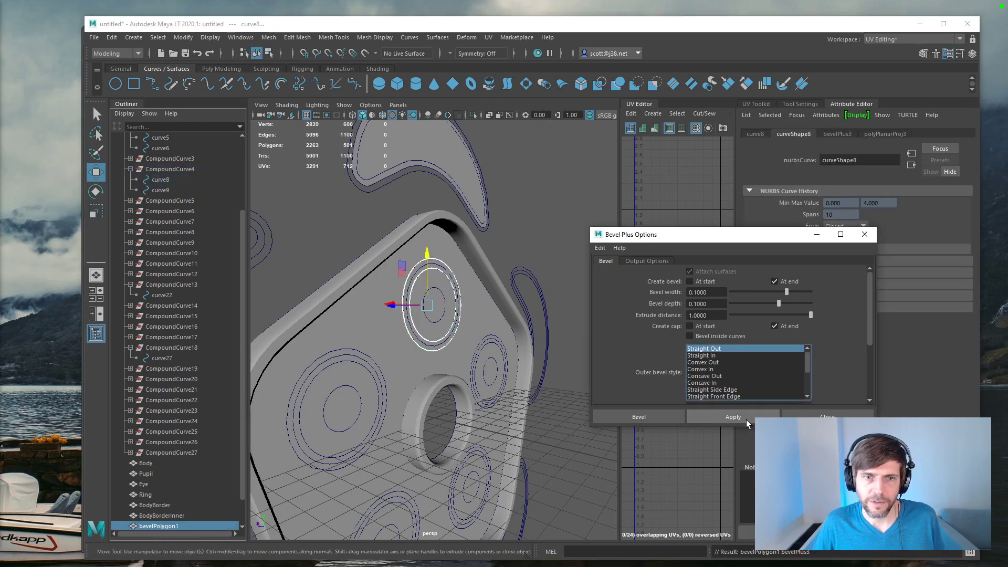
pyautogui.keyDown('alt'); pyautogui.moveTo(379, 310); pyautogui.dragTo(663, 336); pyautogui.keyUp('alt')
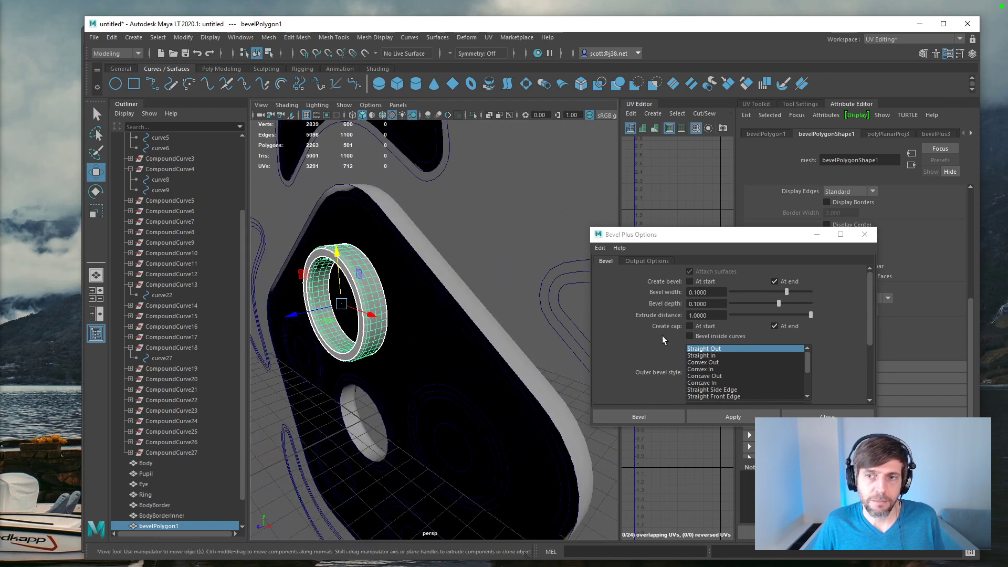
# Step: Switch the bevel and cap creation to the start only, and delete the ring's bevel mesh
pyautogui.click(777, 283)
pyautogui.click(774, 326)
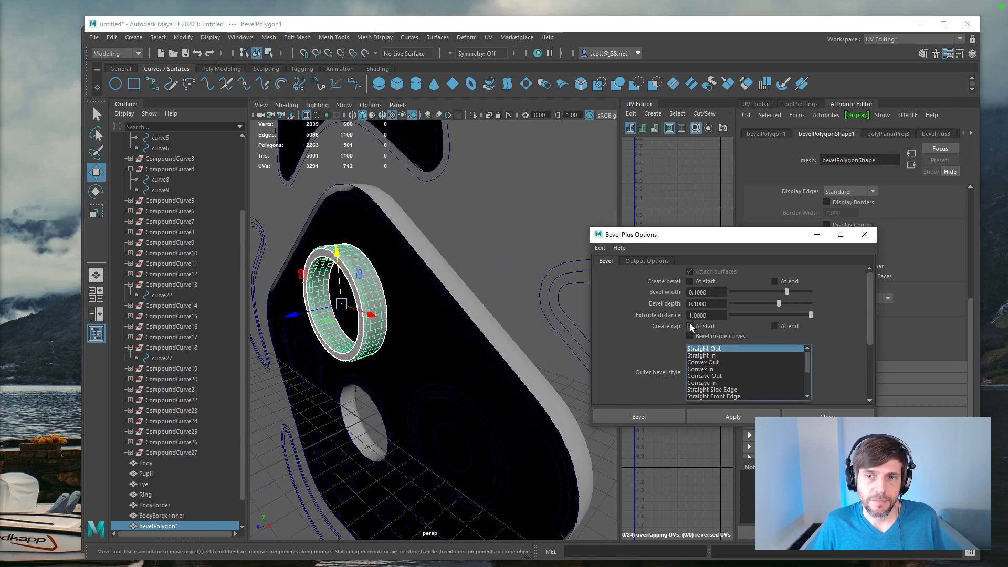
pyautogui.click(691, 284)
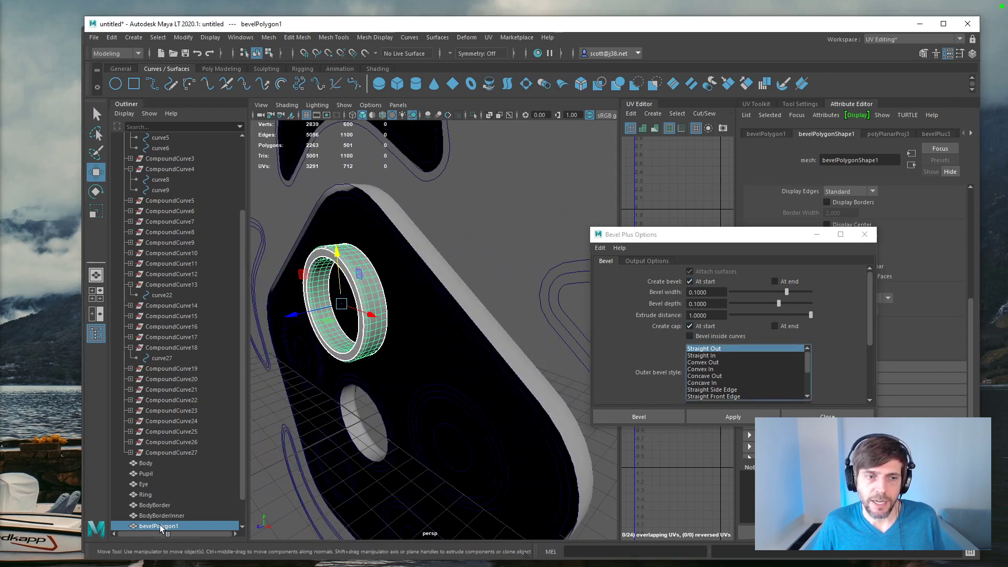
pyautogui.press('Delete')
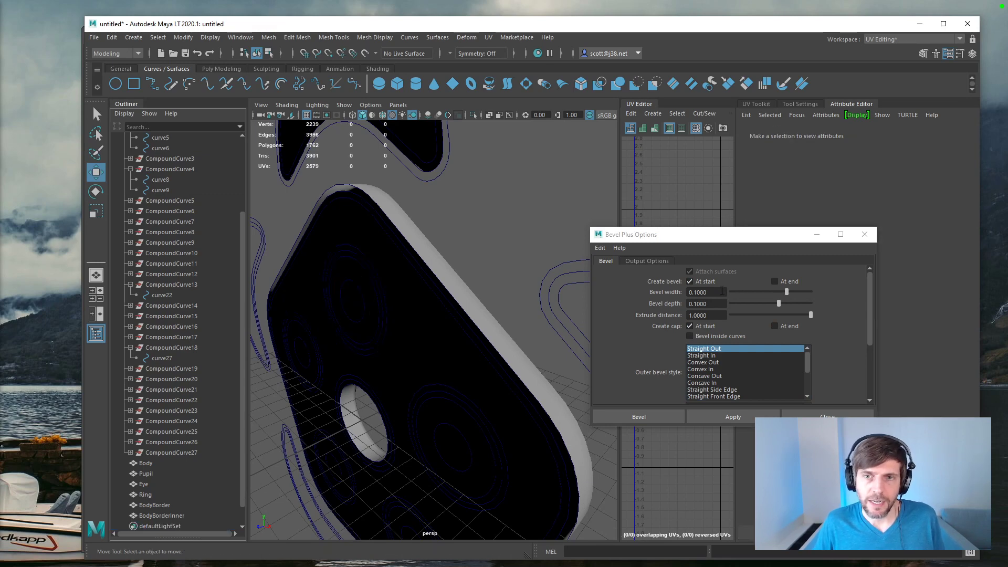
# Step: Set the bevel's extrude distance to -1 and try applying it
pyautogui.click(722, 316)
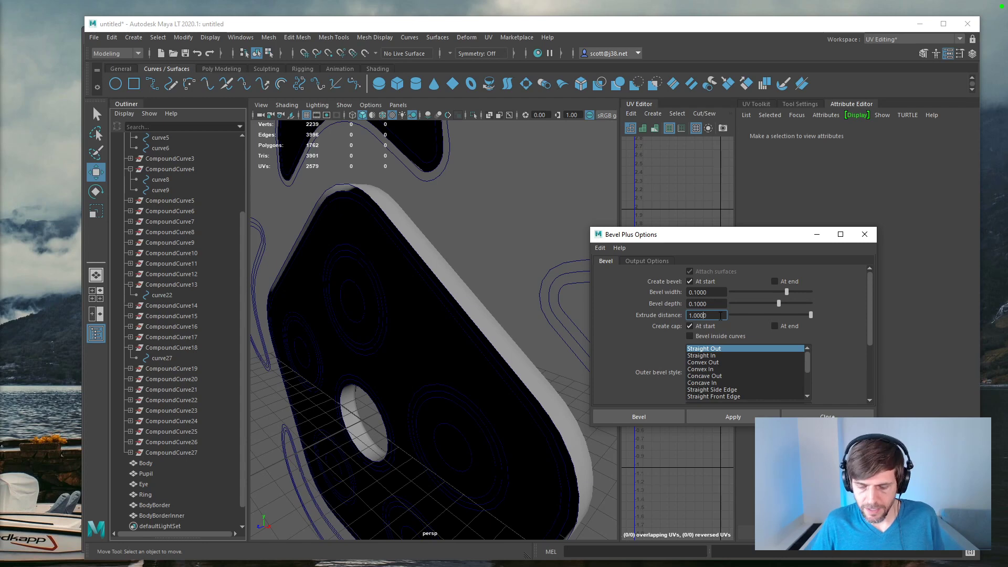
pyautogui.press('Return')
pyautogui.click(719, 418)
pyautogui.keyDown('alt'); pyautogui.moveTo(570, 392); pyautogui.dragTo(468, 369); pyautogui.keyUp('alt')
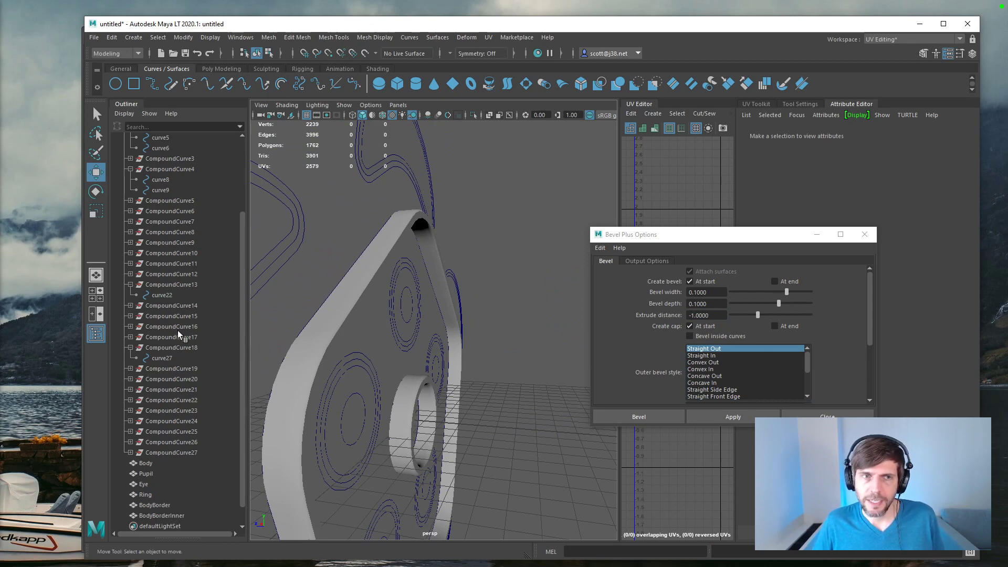
# Step: Bevel curve8 and curve9 with an extrude distance of 1 and the bevel and cap at the start
pyautogui.click(165, 188)
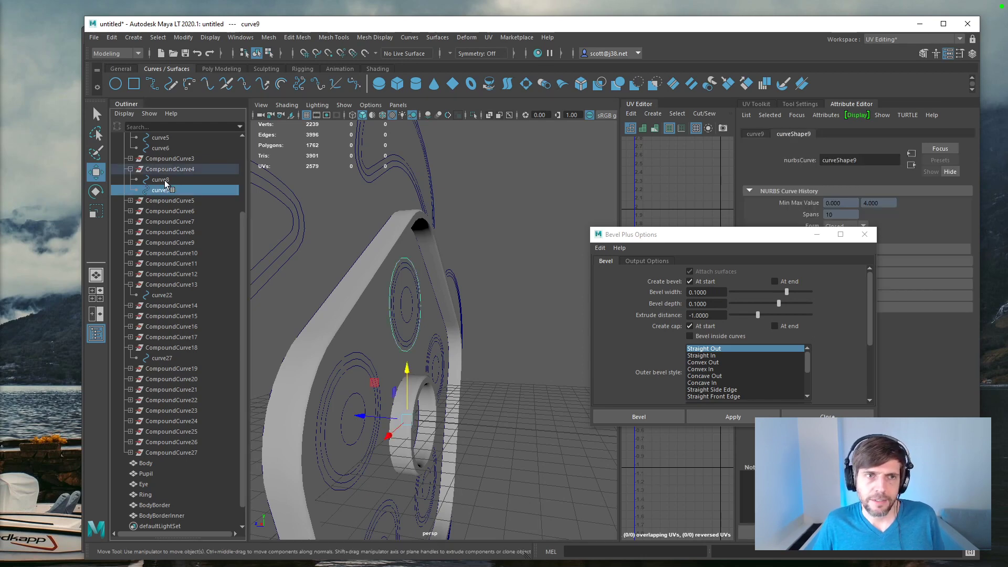
pyautogui.keyDown('ctrl'); pyautogui.click(160, 180); pyautogui.keyUp('ctrl')
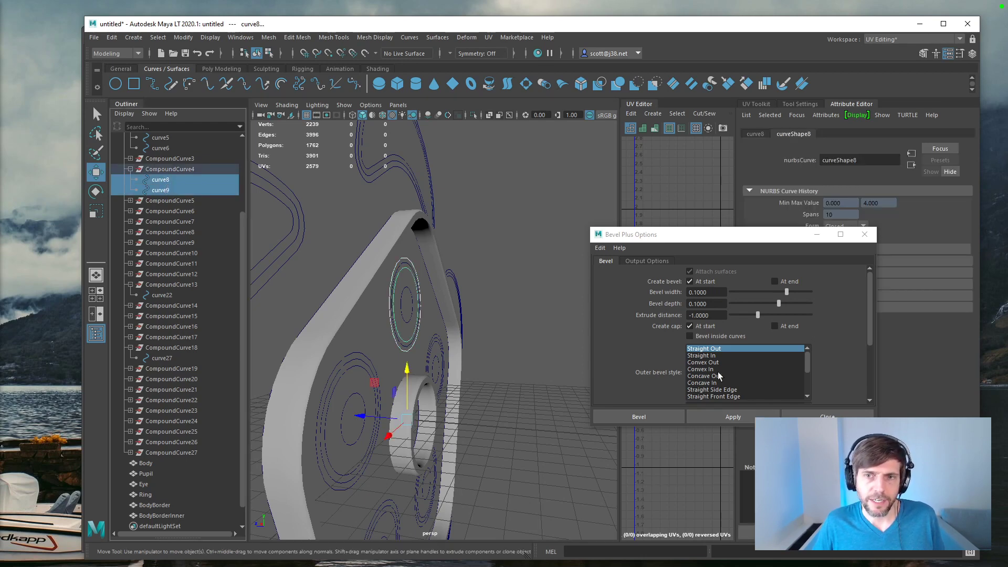
pyautogui.click(694, 315)
pyautogui.press('BackSpace')
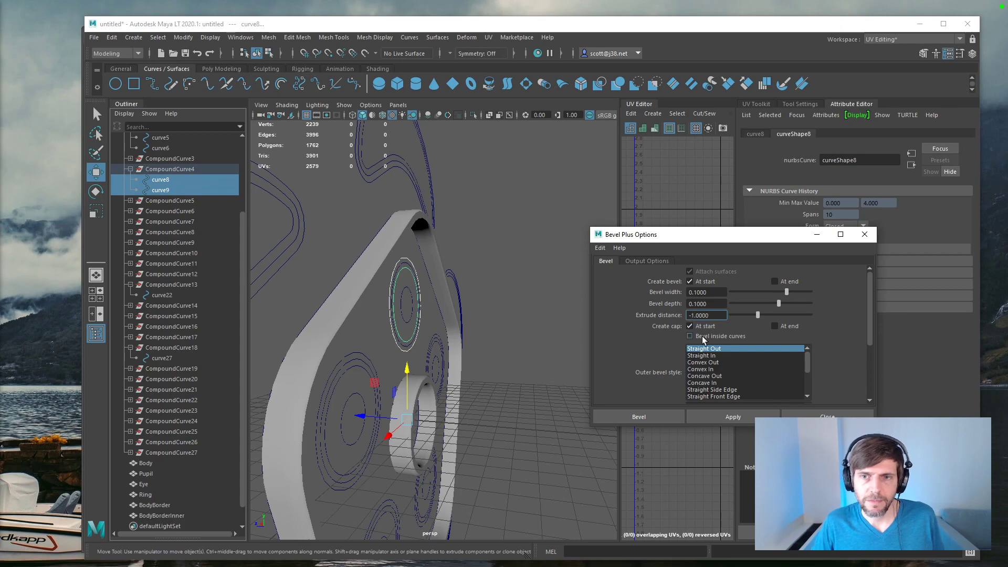
pyautogui.click(720, 418)
pyautogui.press('f')
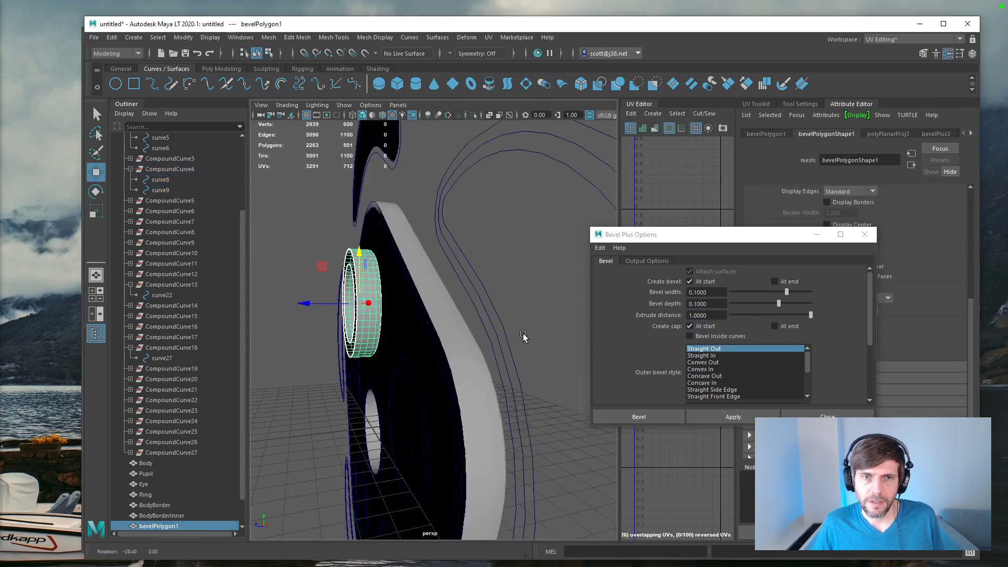
pyautogui.keyDown('alt'); pyautogui.moveTo(597, 342); pyautogui.dragTo(507, 341); pyautogui.keyUp('alt')
# Step: Undo the ring's last bevel and bevel curve8 and curve9 again with the bevel and cap at the end only
pyautogui.hotkey('ctrl', 'z')
pyautogui.hotkey('ctrl', 'z')
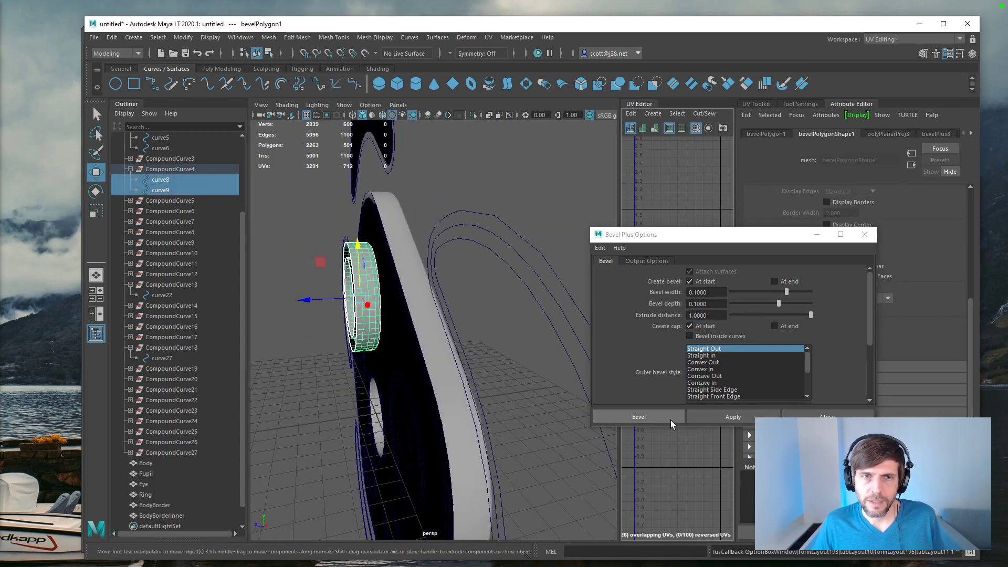
pyautogui.click(775, 282)
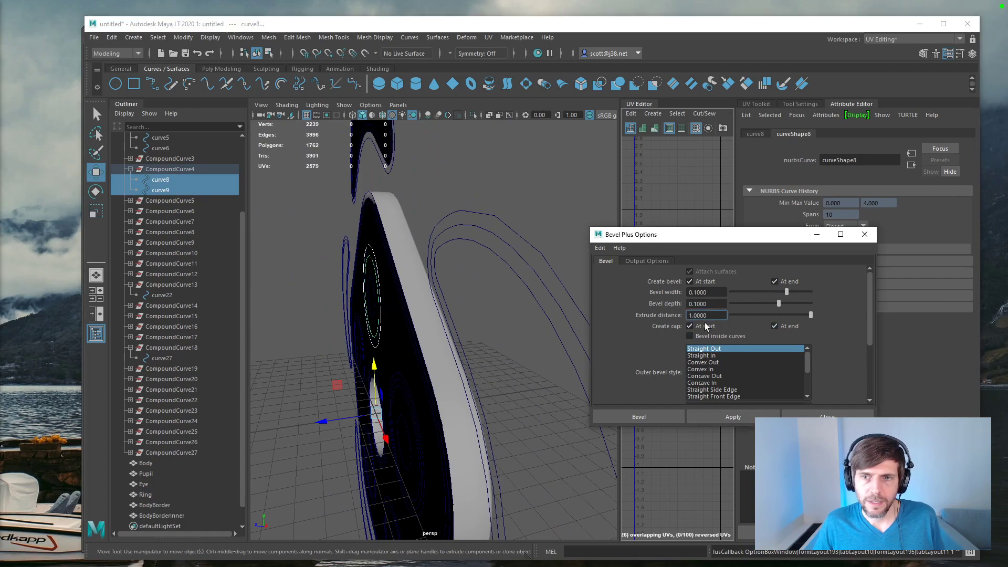
pyautogui.click(690, 282)
pyautogui.click(733, 417)
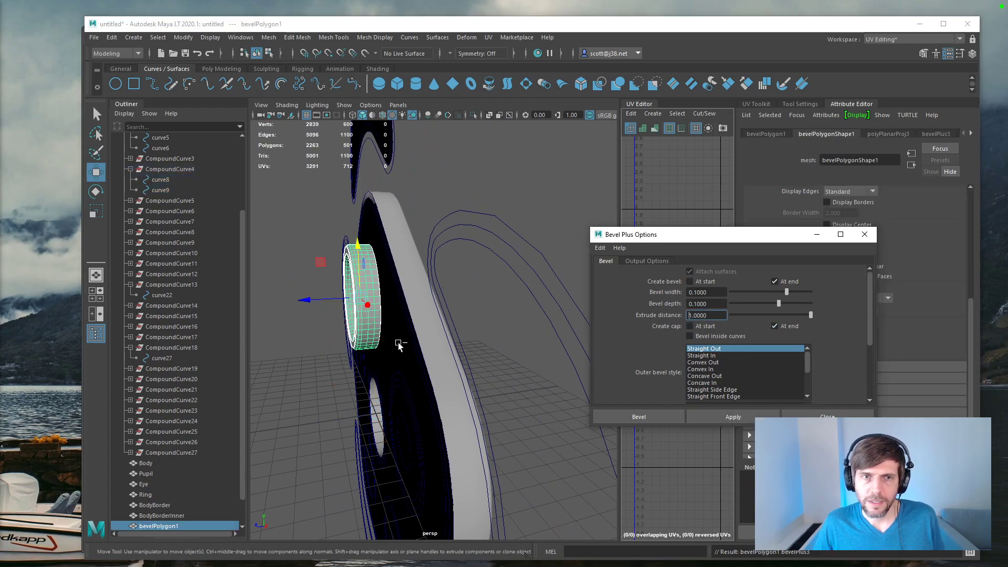
# Step: Rotate the eye ring's bevel mesh 180 degrees about the Y axis
pyautogui.press('f')
pyautogui.keyDown('alt'); pyautogui.moveTo(576, 333); pyautogui.dragTo(462, 341); pyautogui.keyUp('alt')
pyautogui.click(767, 134)
pyautogui.click(874, 215)
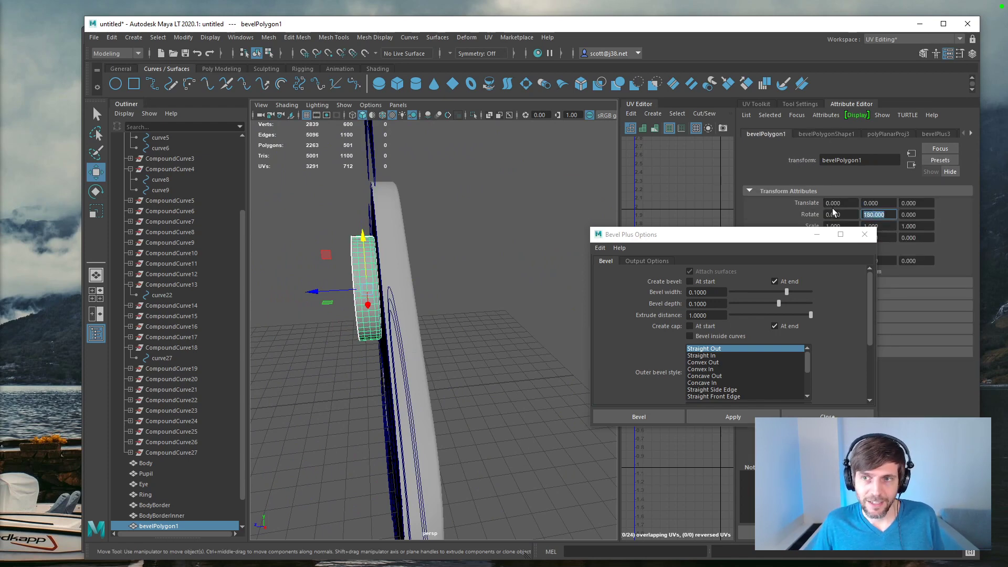
pyautogui.press('Return')
pyautogui.hotkey('ctrl', 'z')
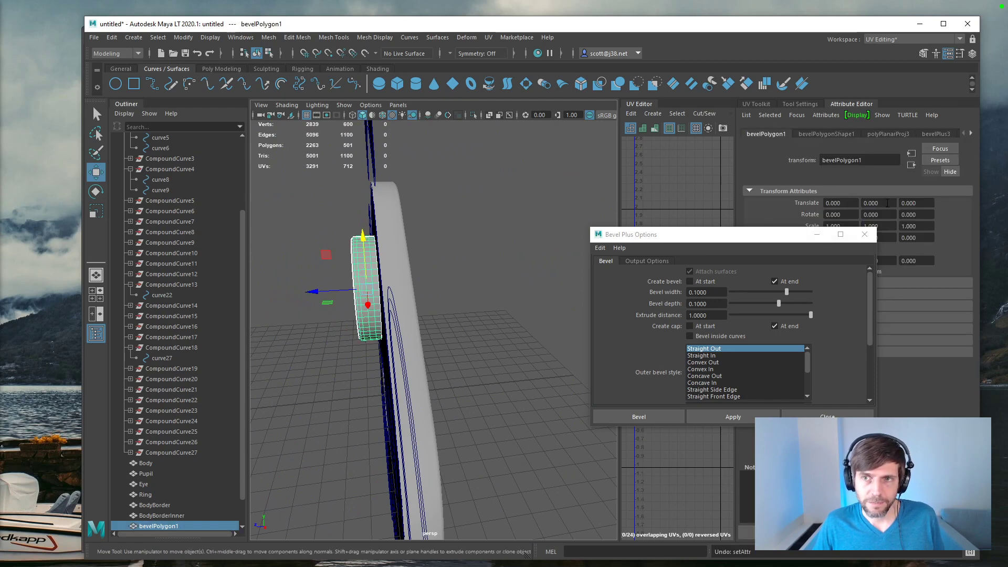
pyautogui.doubleClick(890, 215)
pyautogui.write('180')
pyautogui.press('Return')
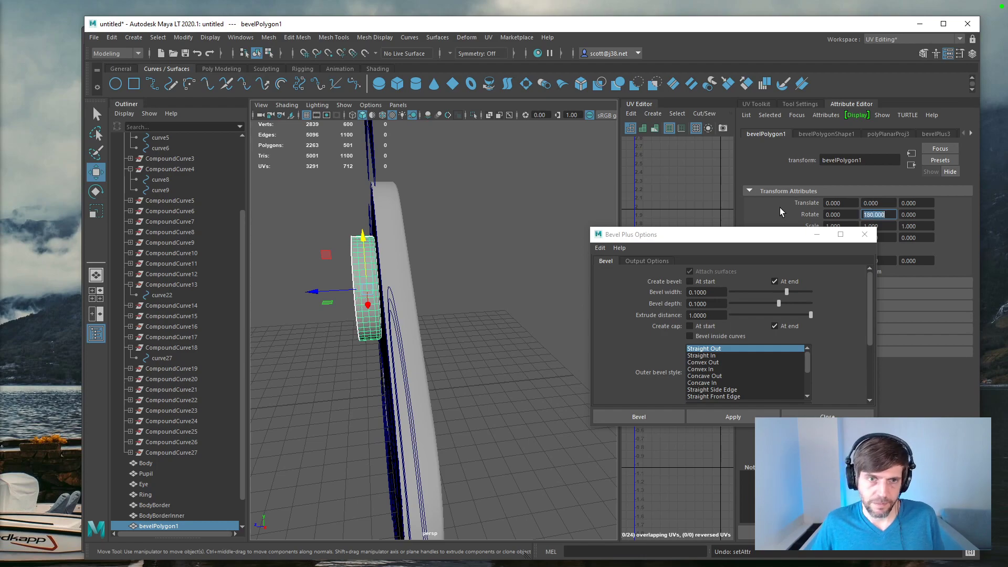
pyautogui.moveTo(339, 292); pyautogui.dragTo(335, 296)
pyautogui.click(511, 296)
pyautogui.keyDown('alt'); pyautogui.moveTo(511, 296); pyautogui.dragTo(409, 281); pyautogui.keyUp('alt')
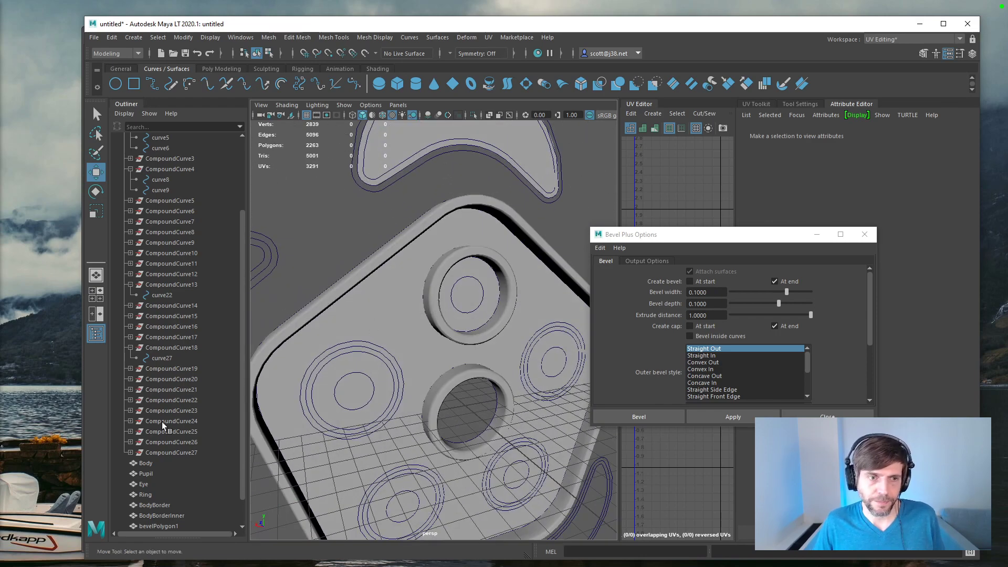
# Step: Delete the Pupil mesh and apply Bevel Plus to curve22 with the same settings
pyautogui.click(150, 473)
pyautogui.press('Delete')
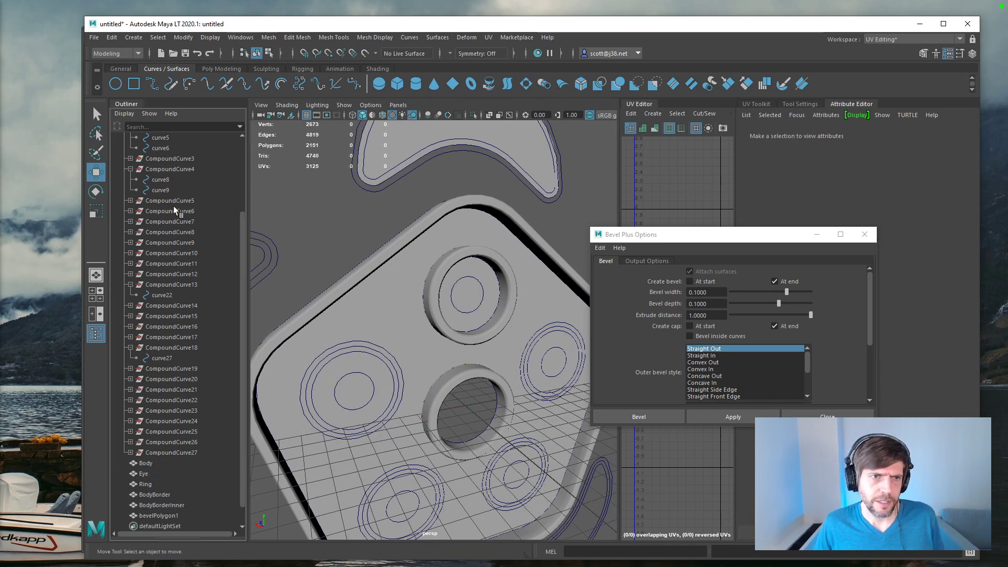
pyautogui.click(162, 295)
pyautogui.click(716, 415)
pyautogui.keyDown('alt'); pyautogui.moveTo(473, 345); pyautogui.dragTo(569, 343); pyautogui.keyUp('alt')
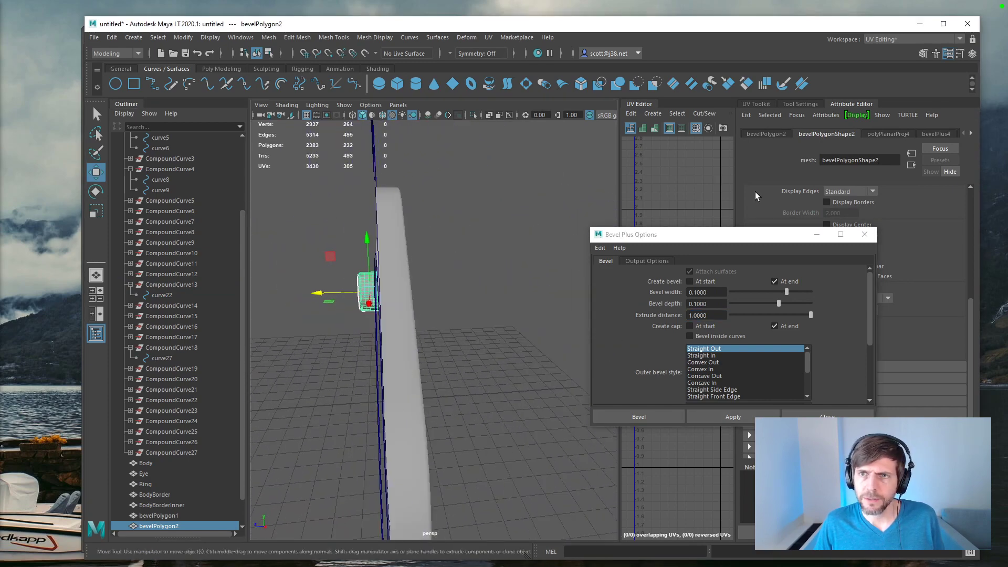
# Step: Rotate the pupil's bevel mesh 180 degrees about Y and move it to about -0.956 on Z
pyautogui.click(786, 135)
pyautogui.click(873, 215)
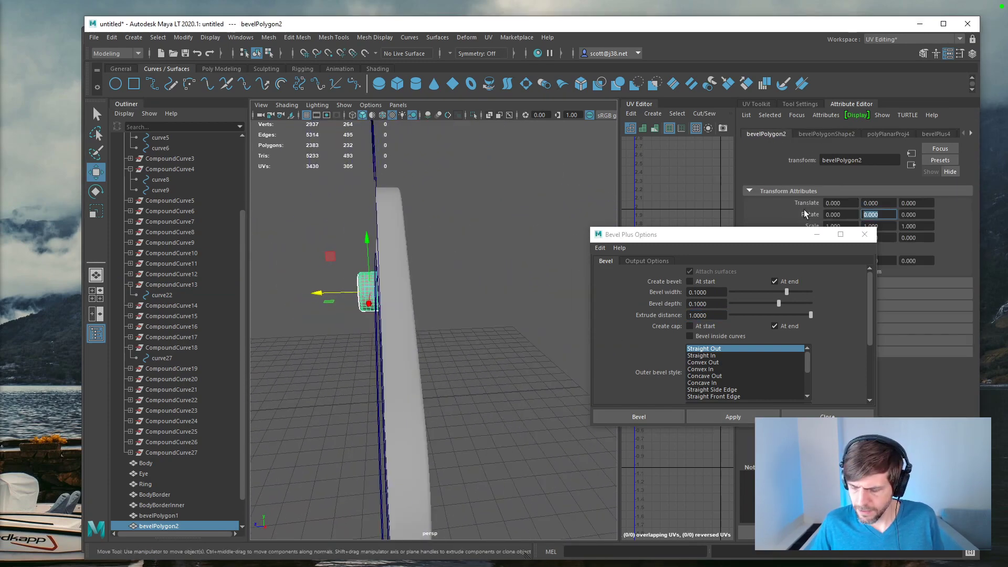
pyautogui.moveTo(321, 293); pyautogui.dragTo(354, 295)
pyautogui.keyDown('alt'); pyautogui.moveTo(498, 311); pyautogui.dragTo(553, 361); pyautogui.keyUp('alt')
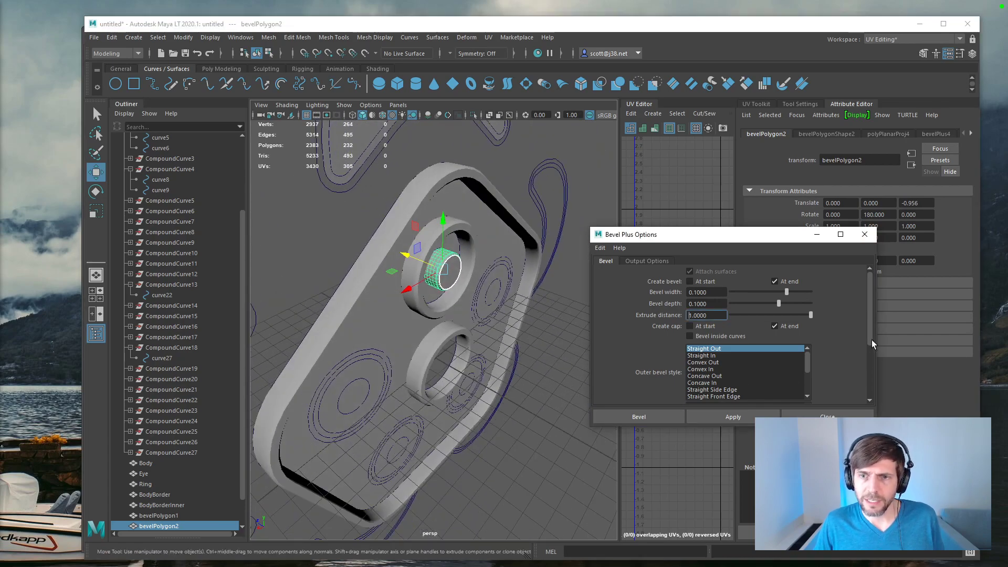
pyautogui.moveTo(872, 343); pyautogui.dragTo(855, 322)
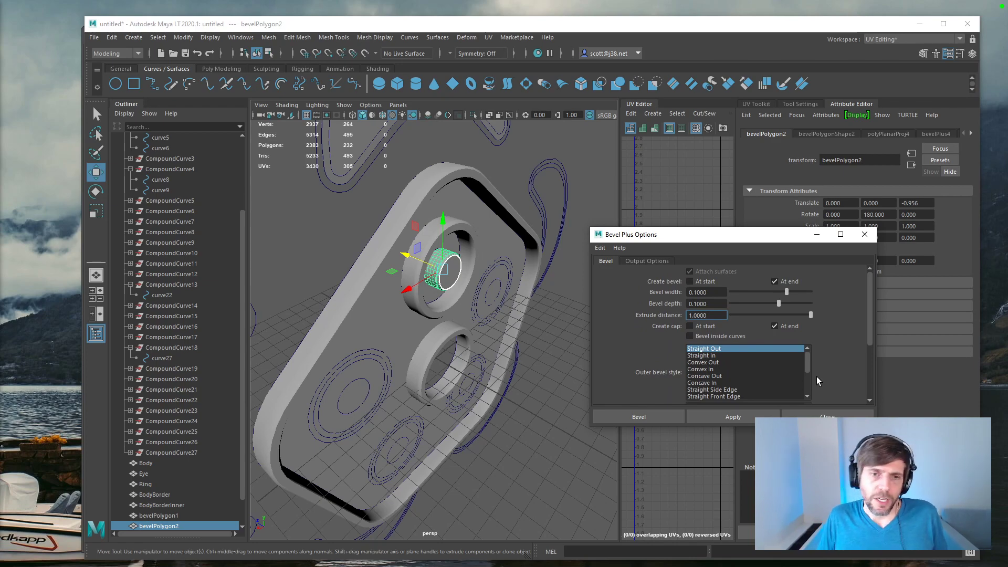
# Step: Go through the compound curves in the Outliner to find the one outlining the crescent above the body
pyautogui.moveTo(477, 349)
pyautogui.keyDown('alt'); pyautogui.mouseDown()
pyautogui.moveTo(483, 333)
pyautogui.moveTo(467, 314)
pyautogui.moveTo(480, 331)
pyautogui.mouseUp(); pyautogui.keyUp('alt')
pyautogui.scroll(5, 160, 254)
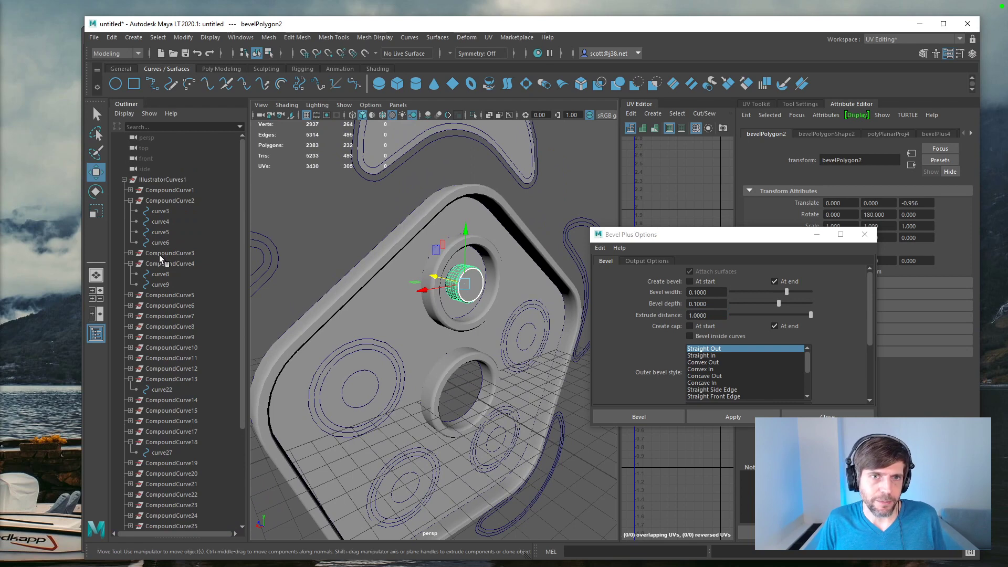
pyautogui.click(159, 254)
pyautogui.click(159, 201)
pyautogui.click(159, 264)
pyautogui.click(163, 295)
pyautogui.click(166, 306)
pyautogui.click(169, 326)
pyautogui.click(172, 336)
pyautogui.click(172, 356)
pyautogui.click(172, 368)
pyautogui.scroll(-4, 186, 370)
pyautogui.click(180, 421)
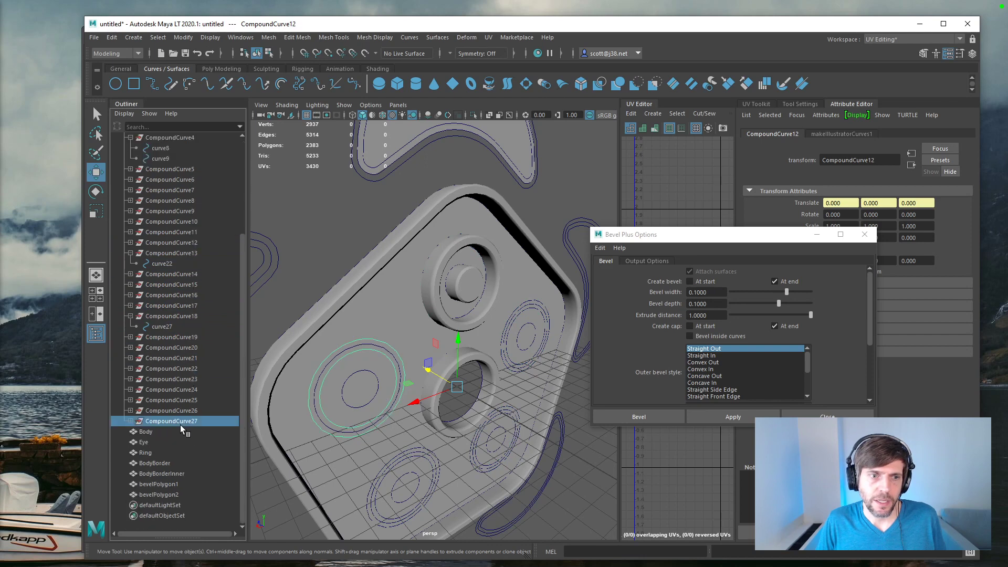
pyautogui.click(177, 400)
pyautogui.click(174, 347)
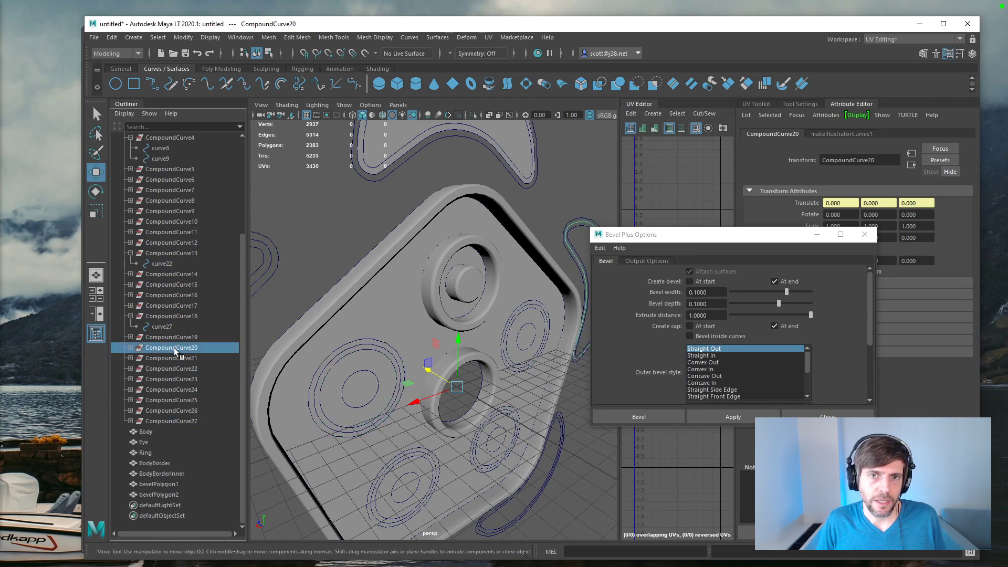
pyautogui.click(175, 338)
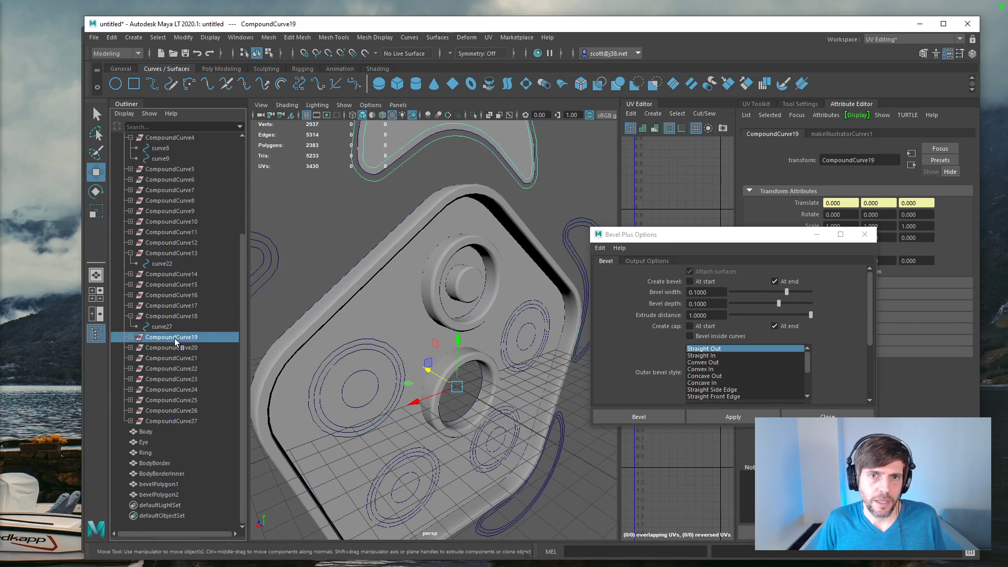
# Step: Try to bevel curve28 and curve29 of CompoundCurve19 together with an extrude distance of 1
pyautogui.click(130, 337)
pyautogui.moveTo(157, 348); pyautogui.dragTo(162, 357)
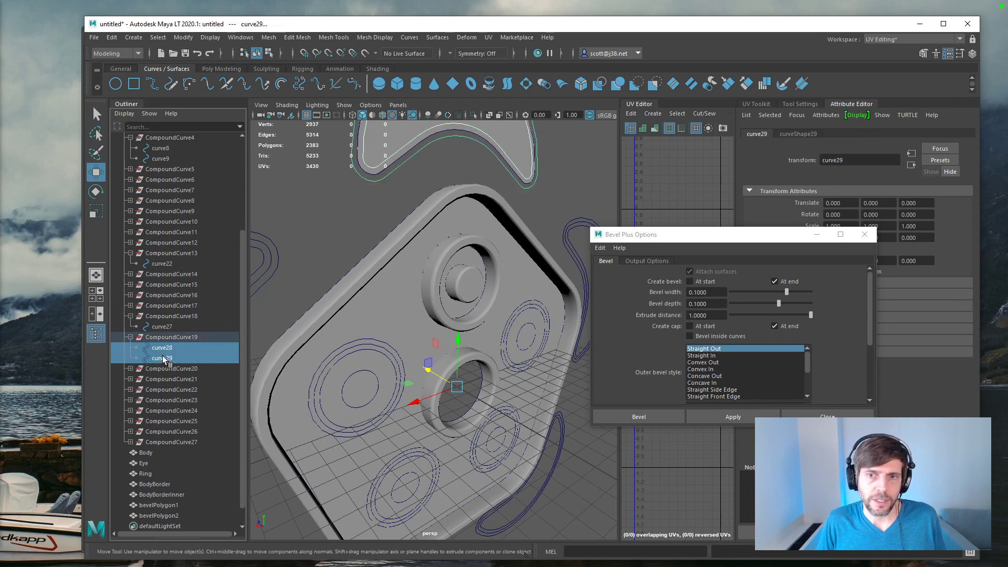
pyautogui.click(719, 418)
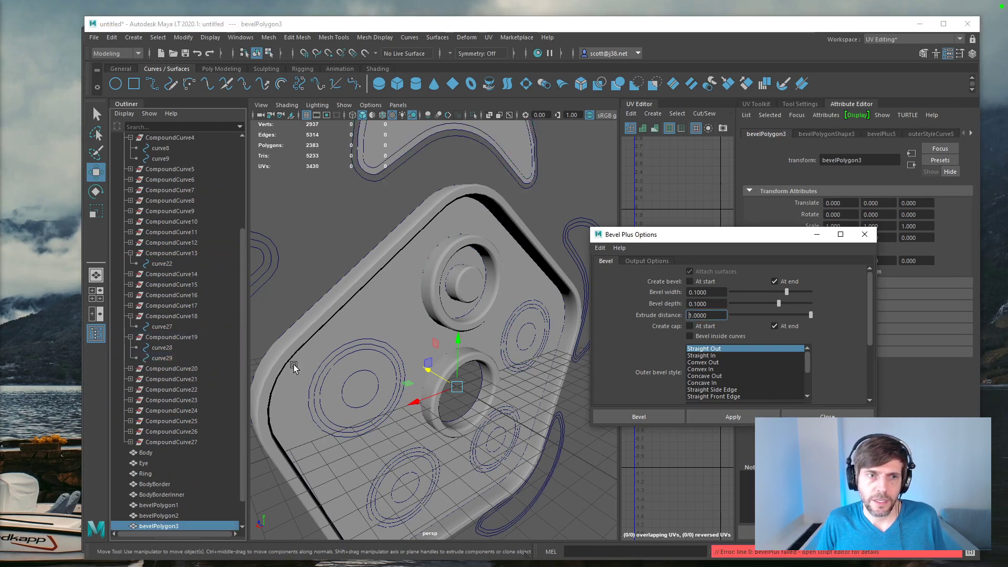
pyautogui.click(178, 356)
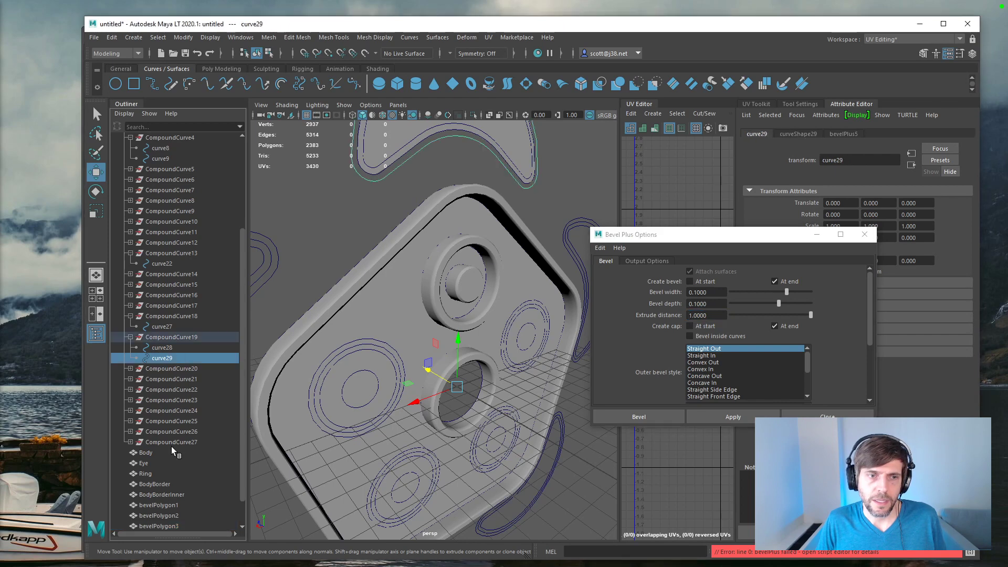
# Step: Rename the eye ring's bevel mesh as EyeBorder
pyautogui.click(165, 505)
pyautogui.doubleClick(165, 505)
pyautogui.write('eye')
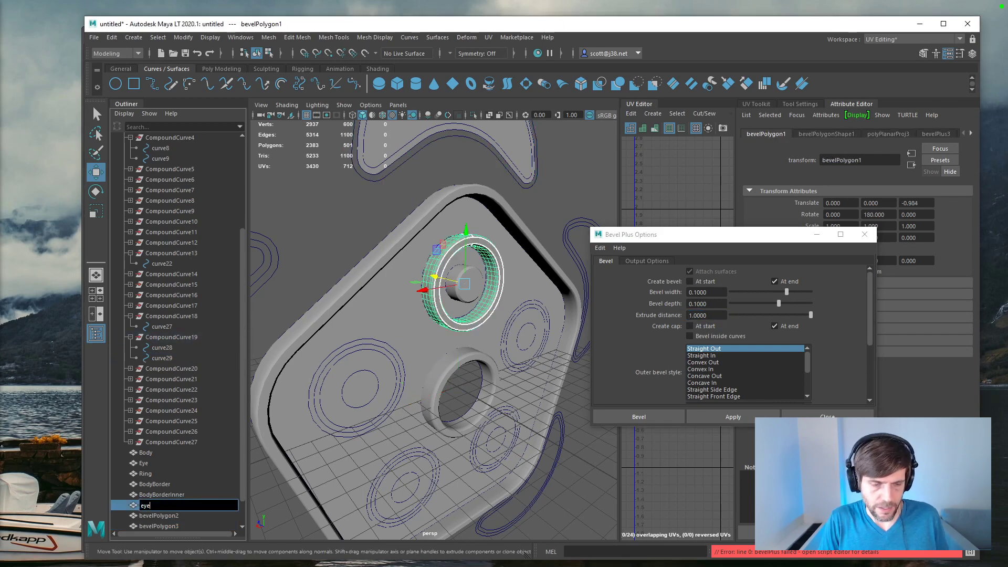
pyautogui.write('Border')
pyautogui.press('Return')
# Step: Rename the pupil's bevel mesh as Pupil
pyautogui.click(167, 516)
pyautogui.doubleClick(167, 517)
pyautogui.press('BackSpace')
pyautogui.press('BackSpace')
pyautogui.write('pil')
pyautogui.press('Return')
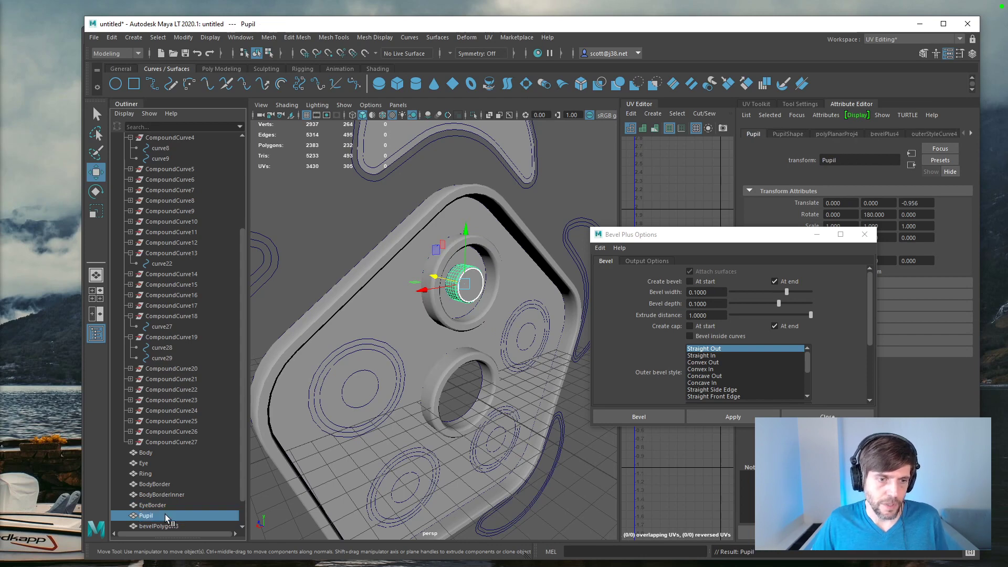
# Step: Delete the empty bevelPolygon3 and bevel curve29 and curve28, selected in that order, with the same Bevel Plus settings
pyautogui.click(171, 525)
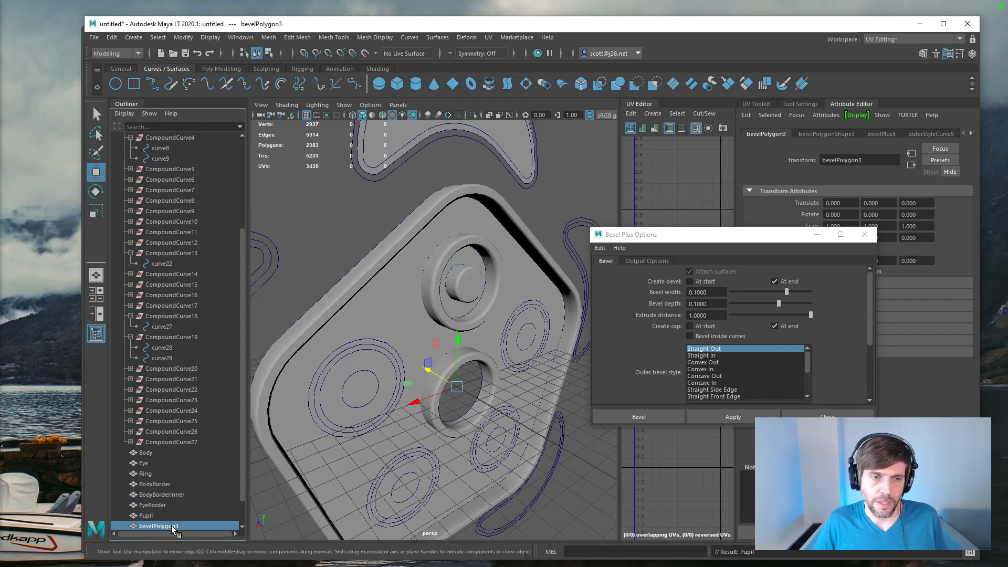
pyautogui.press('Delete')
pyautogui.click(161, 358)
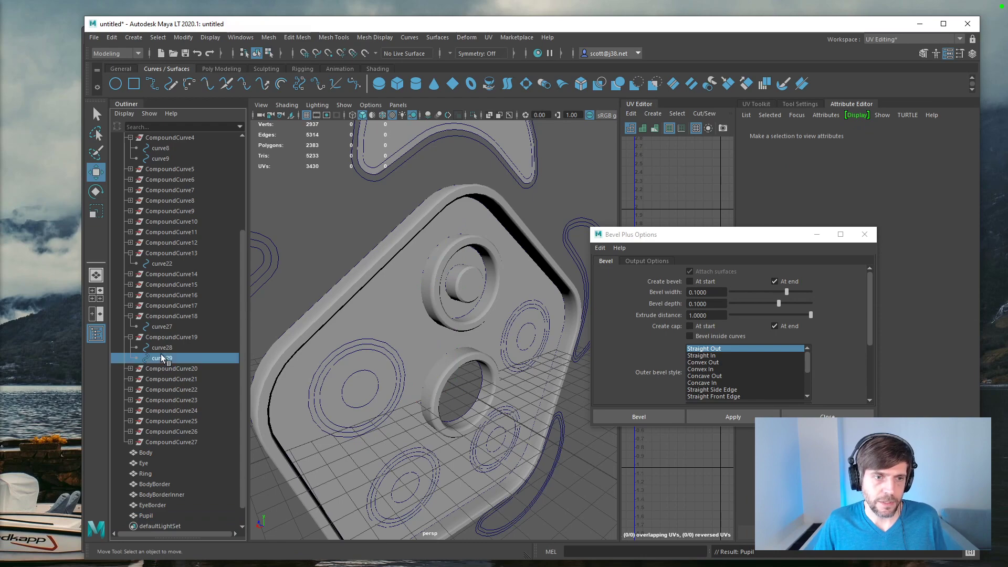
pyautogui.keyDown('shift'); pyautogui.click(160, 347); pyautogui.keyUp('shift')
pyautogui.click(743, 421)
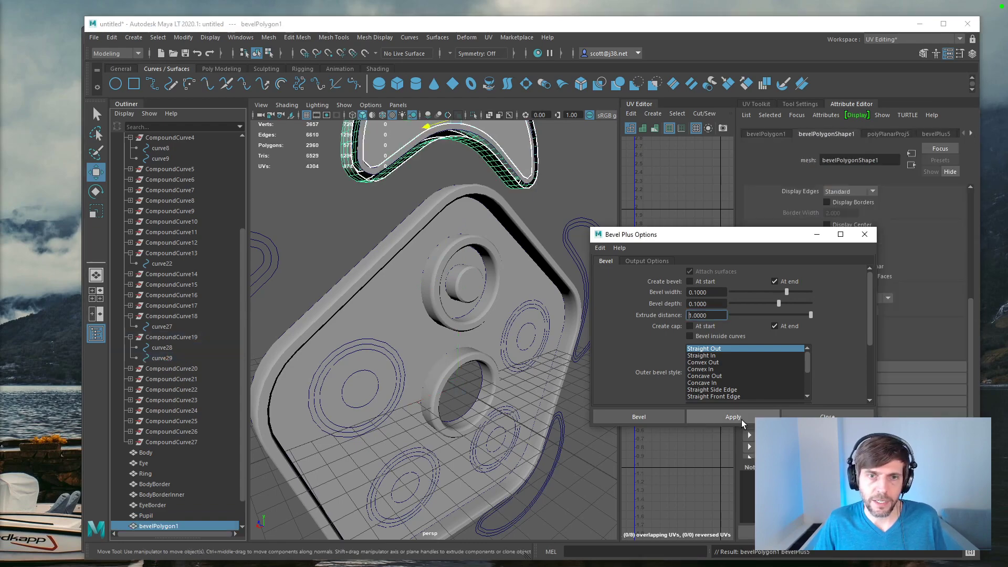
pyautogui.keyDown('alt'); pyautogui.moveTo(341, 237); pyautogui.dragTo(615, 252); pyautogui.keyUp('alt')
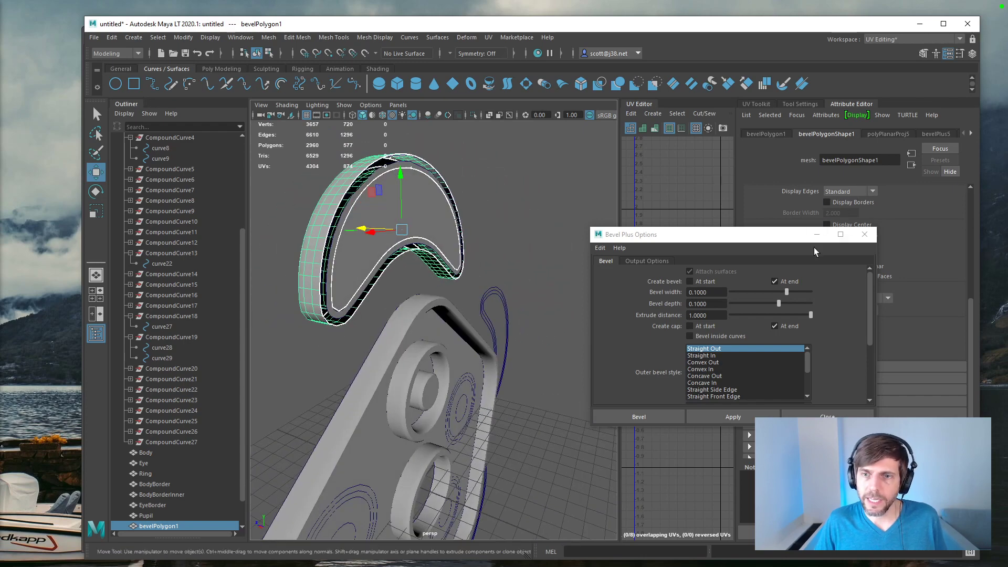
# Step: Close the Bevel Plus options and save the scene as CreatureB.mlt
pyautogui.click(865, 234)
pyautogui.click(766, 133)
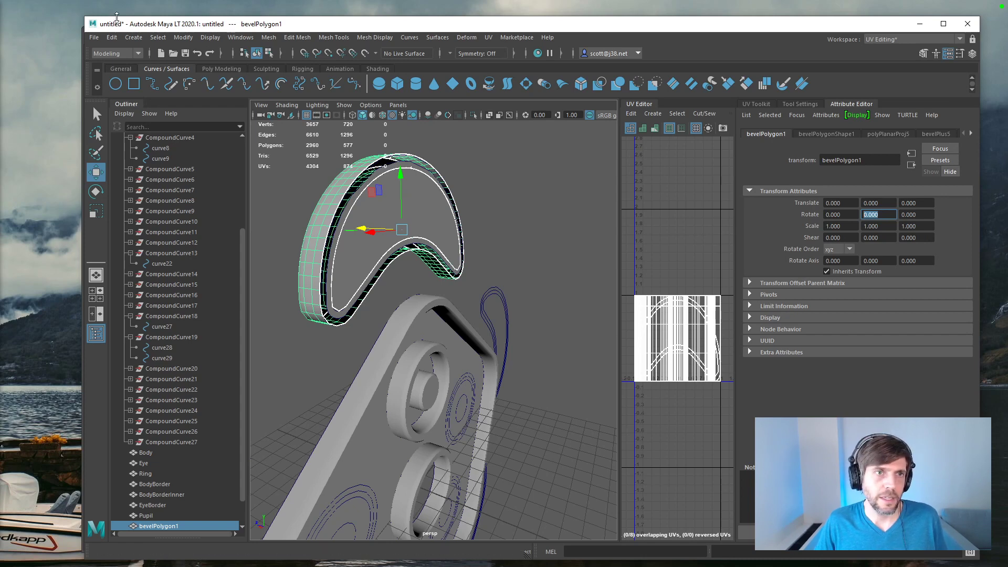
pyautogui.click(95, 37)
pyautogui.click(111, 80)
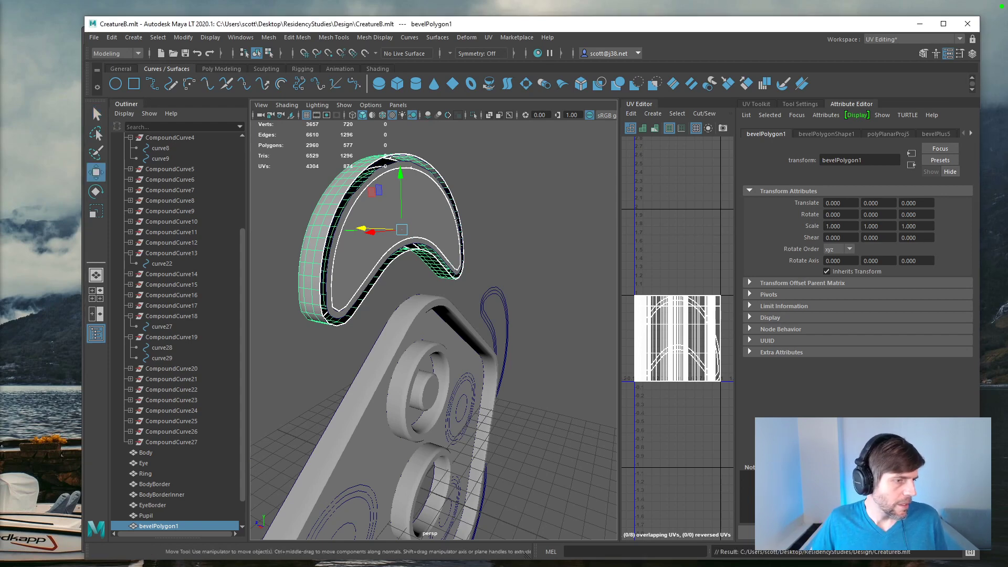
# Step: Rotate the crescent's bevel mesh 180 degrees about Y and move it to about -0.639 on Z
pyautogui.press('w')
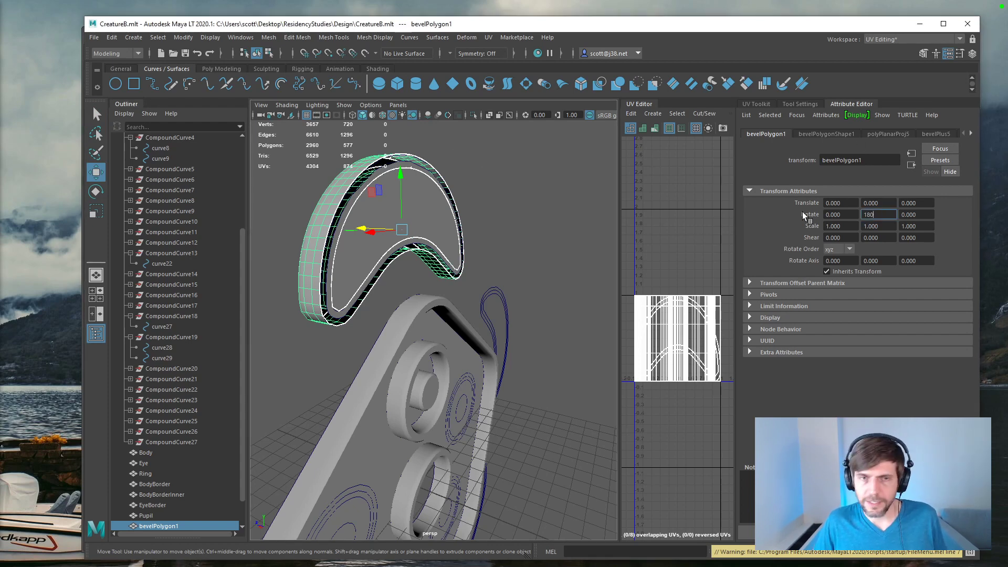
pyautogui.write('0')
pyautogui.press('Return')
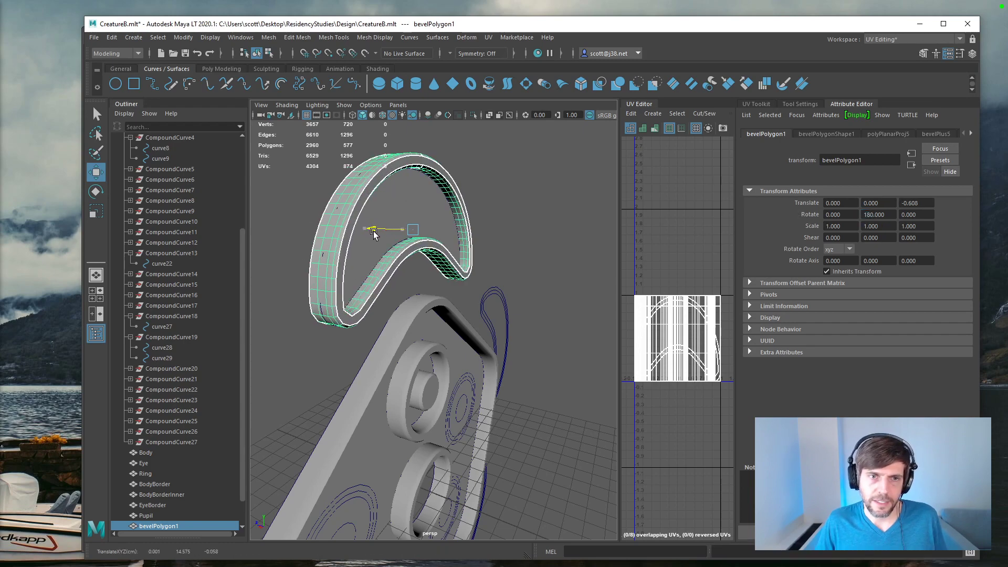
pyautogui.click(499, 265)
pyautogui.keyDown('alt'); pyautogui.moveTo(499, 266); pyautogui.dragTo(502, 221); pyautogui.keyUp('alt')
pyautogui.click(515, 197)
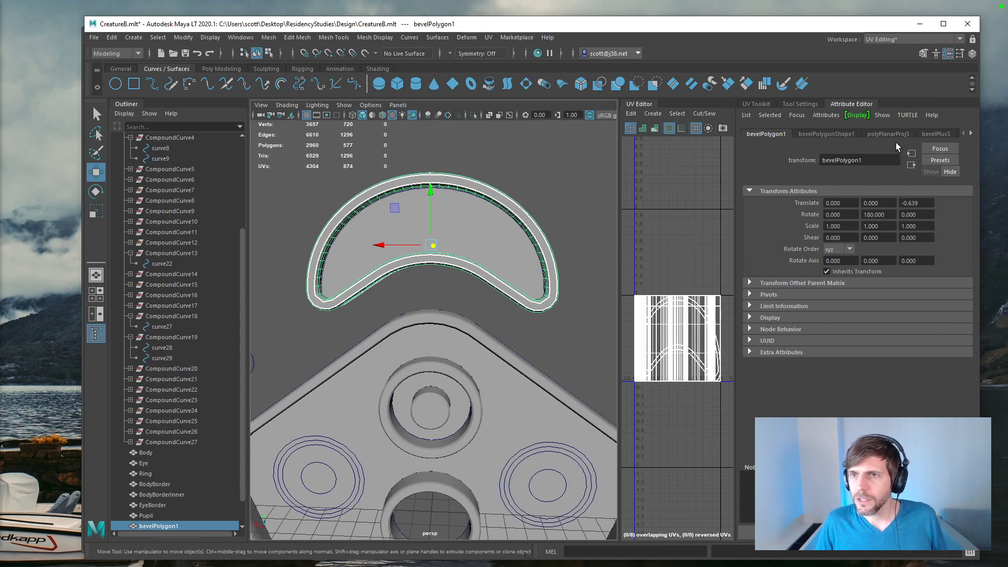
# Step: Open the polygon output options in the crescent border's Bevel Plus history
pyautogui.click(938, 135)
pyautogui.click(972, 133)
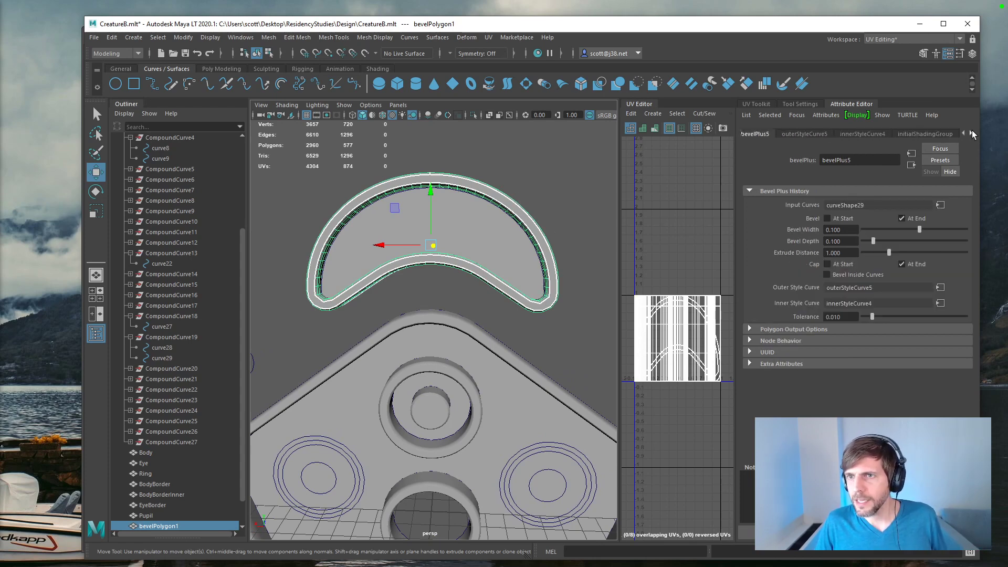
pyautogui.click(751, 329)
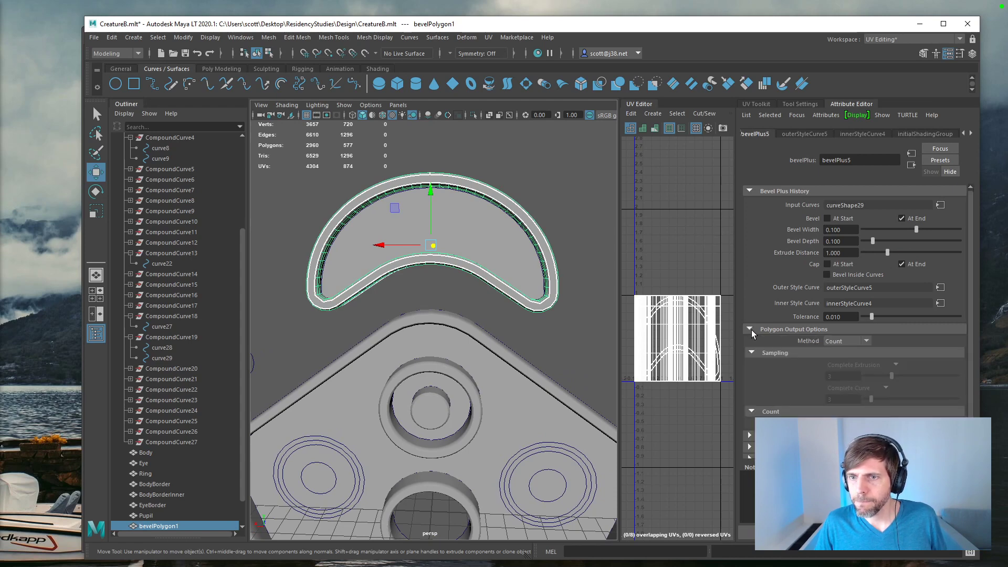
# Step: Try the Sampling output method on the crescent border with 5 extrusion samples and 32 curve samples
pyautogui.click(866, 342)
pyautogui.click(863, 360)
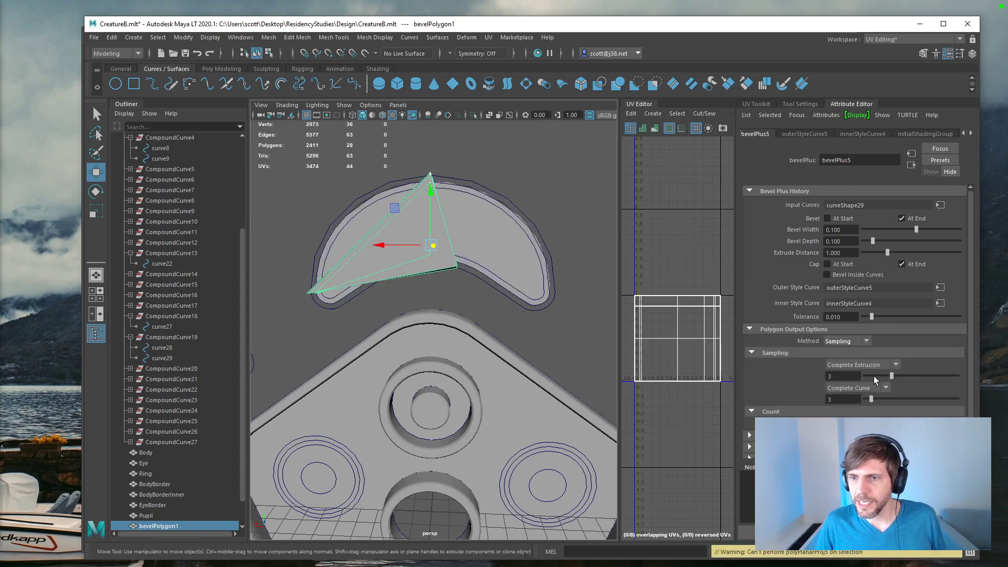
pyautogui.moveTo(891, 376); pyautogui.dragTo(916, 376)
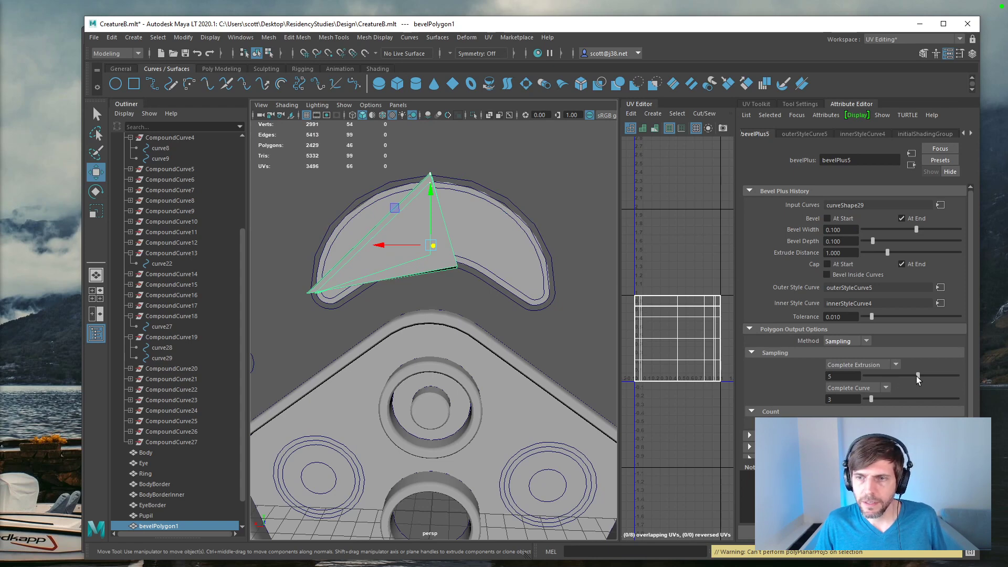
pyautogui.moveTo(871, 399); pyautogui.dragTo(918, 376)
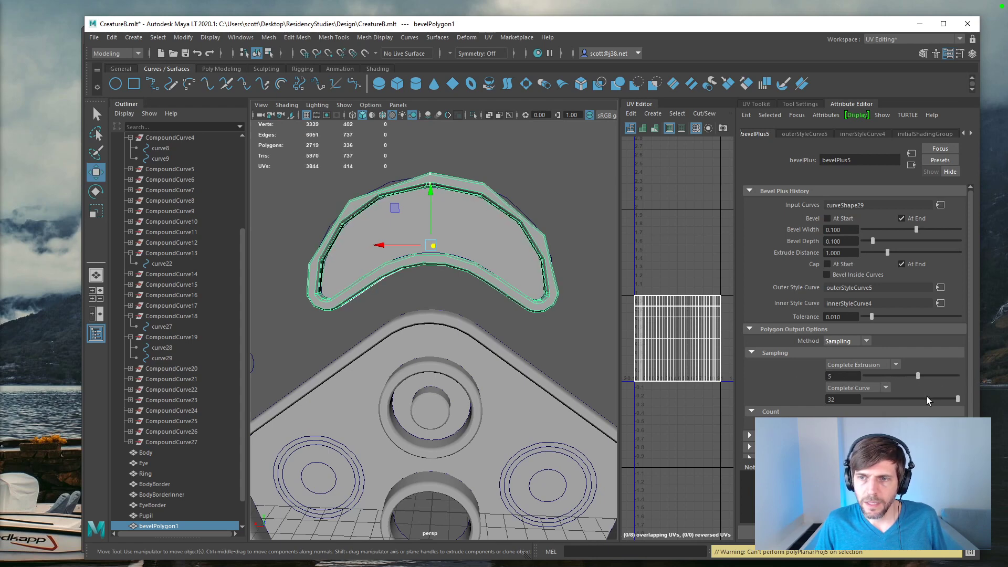
# Step: Try 64 and 128 samples along the complete curve for a smoother crescent border
pyautogui.moveTo(836, 399); pyautogui.dragTo(806, 399)
pyautogui.write('64')
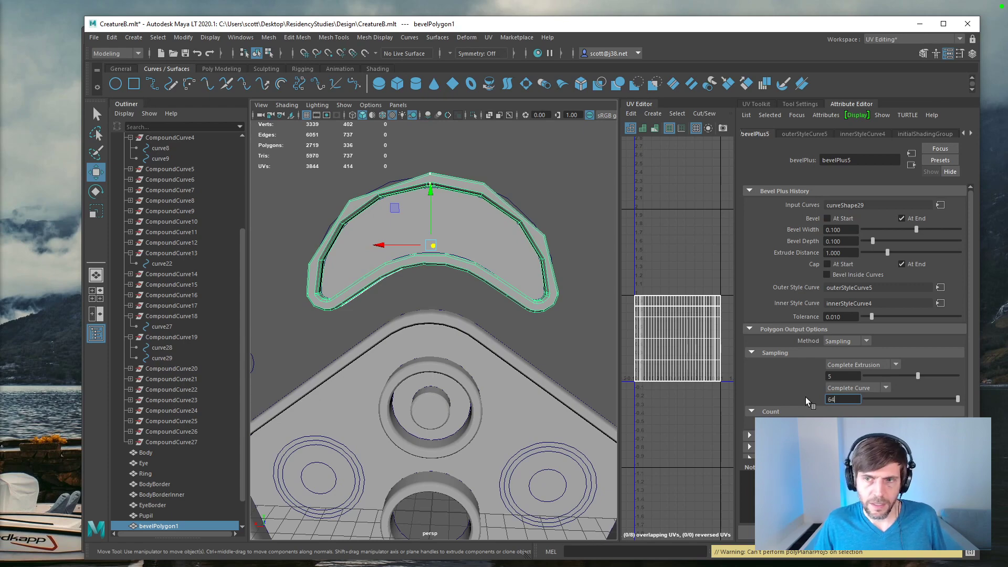
pyautogui.press('Return')
pyautogui.moveTo(484, 294)
pyautogui.keyDown('alt'); pyautogui.mouseDown()
pyautogui.moveTo(497, 292)
pyautogui.moveTo(491, 333)
pyautogui.moveTo(491, 296)
pyautogui.mouseUp(); pyautogui.keyUp('alt')
pyautogui.write('128')
pyautogui.press('Return')
pyautogui.keyDown('alt'); pyautogui.moveTo(455, 299); pyautogui.dragTo(808, 364); pyautogui.keyUp('alt')
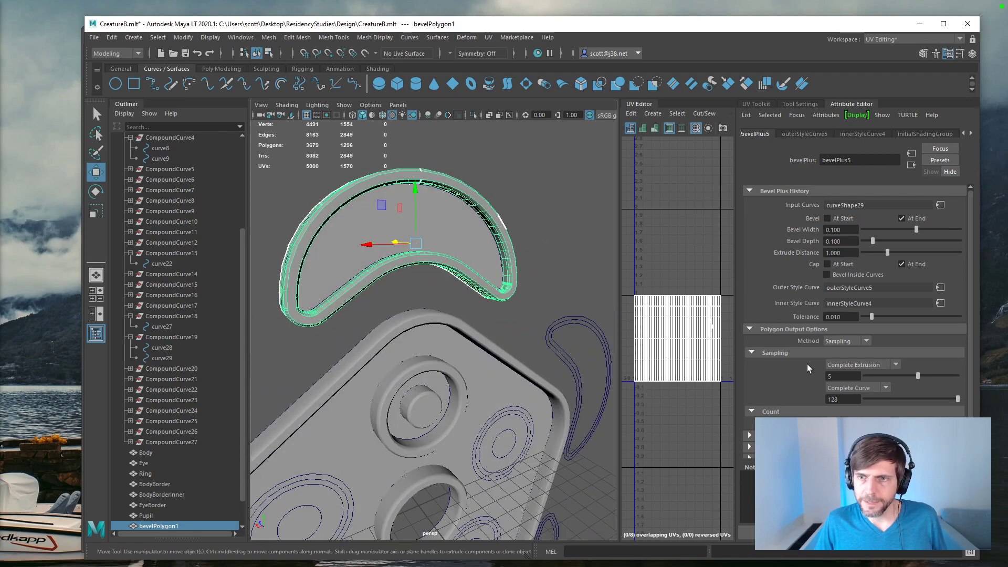
# Step: Set the crescent border's output method to Count and raise its polygon count, undoing the second increase
pyautogui.click(867, 341)
pyautogui.click(862, 352)
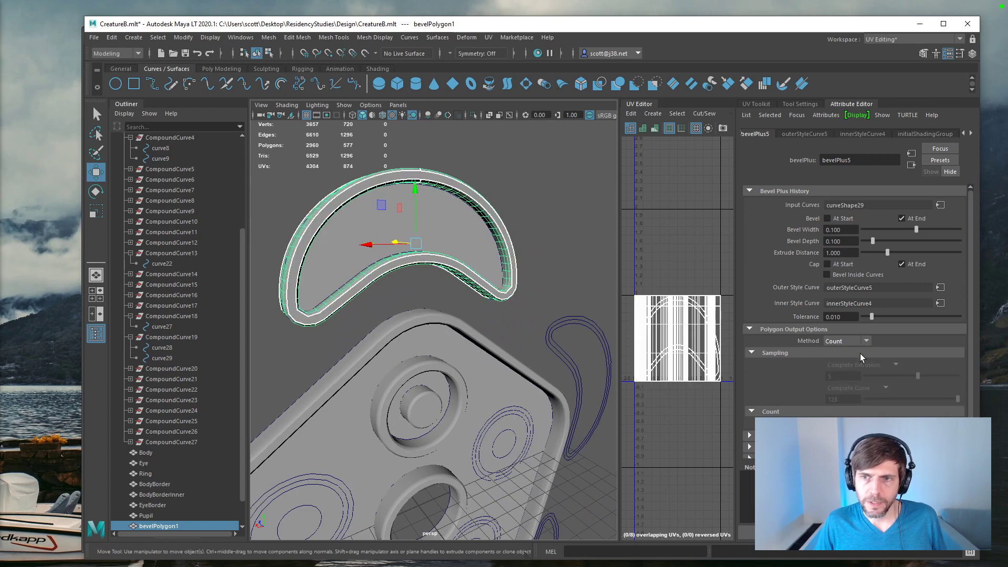
pyautogui.press('Return')
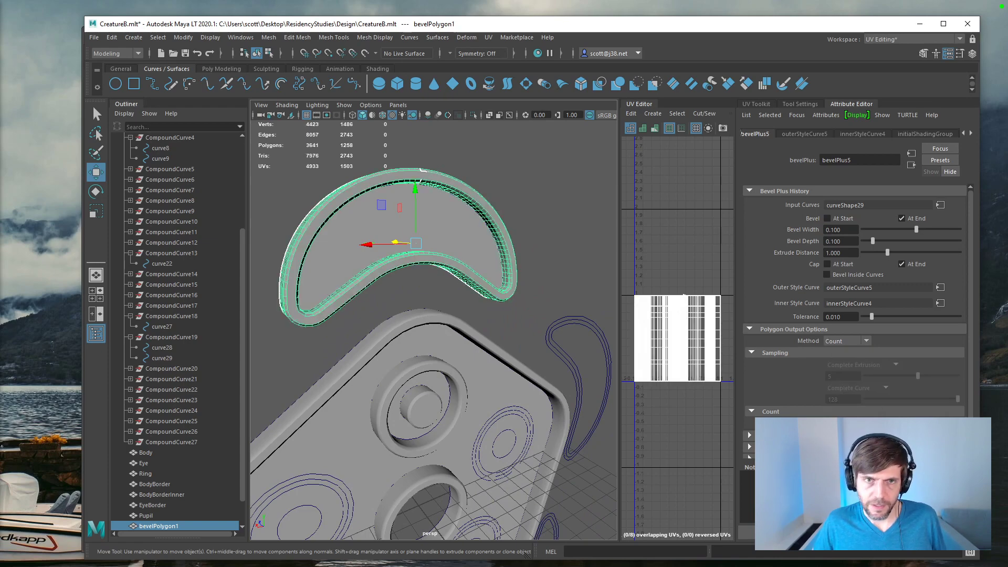
pyautogui.keyDown('alt'); pyautogui.moveTo(365, 286); pyautogui.dragTo(302, 294); pyautogui.keyUp('alt')
pyautogui.keyDown('alt'); pyautogui.moveTo(333, 252); pyautogui.dragTo(420, 252); pyautogui.keyUp('alt')
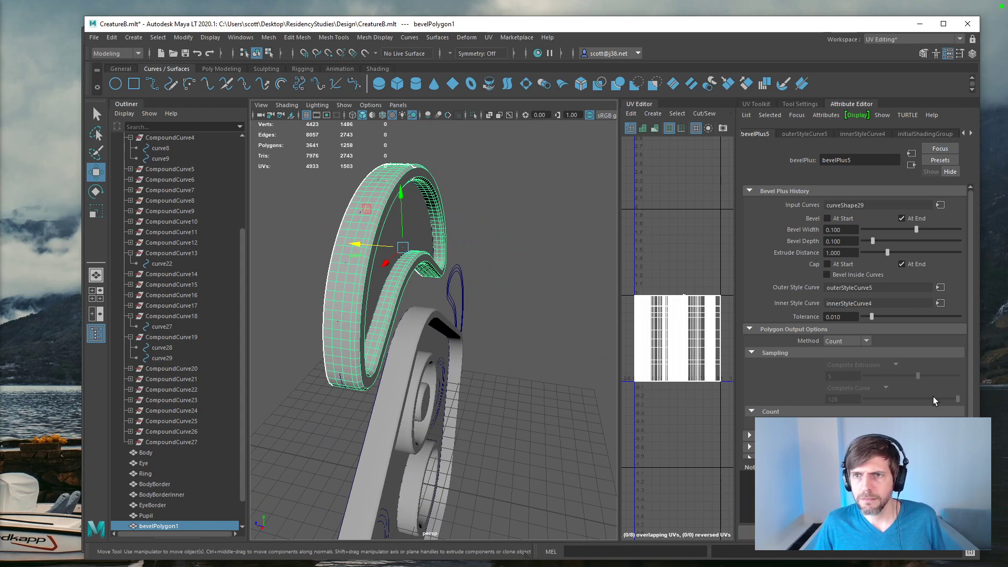
pyautogui.keyDown('alt'); pyautogui.moveTo(389, 347); pyautogui.dragTo(303, 318); pyautogui.keyUp('alt')
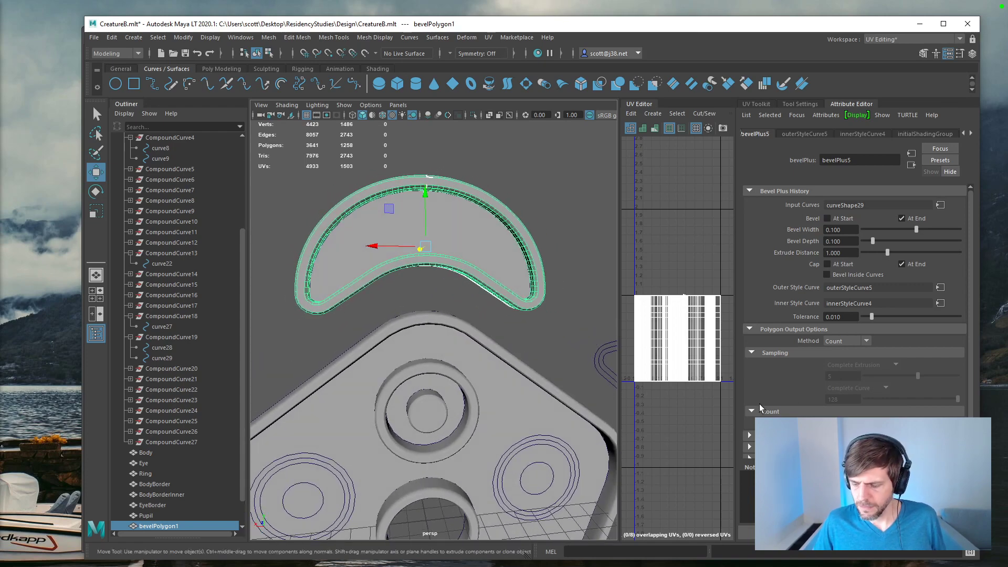
pyautogui.press('Return')
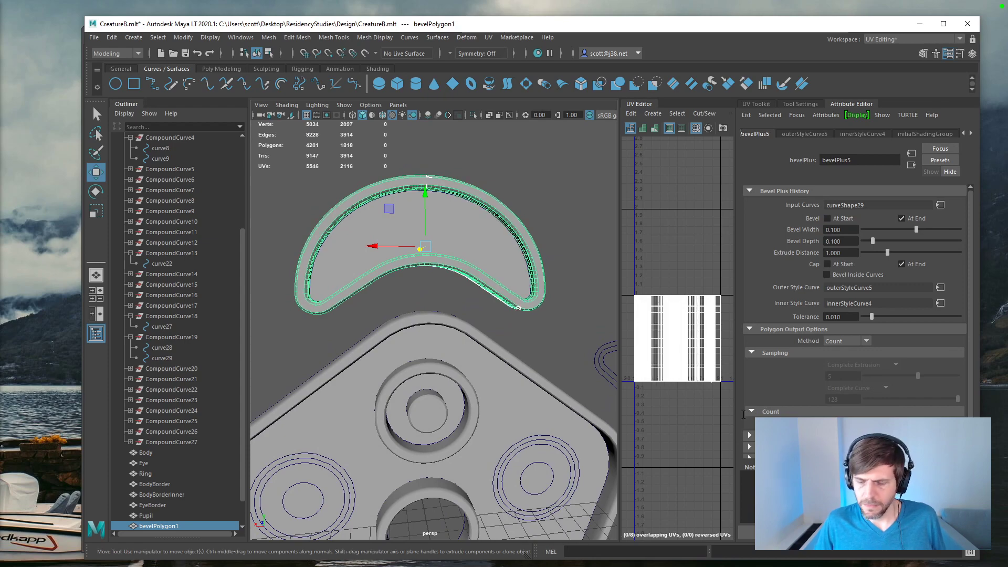
pyautogui.hotkey('ctrl', 'z')
# Step: Rename the crescent's bevel mesh as RingBorder
pyautogui.keyDown('alt'); pyautogui.moveTo(540, 370); pyautogui.dragTo(513, 335); pyautogui.keyUp('alt')
pyautogui.scroll(-5, 551, 366)
pyautogui.doubleClick(161, 525)
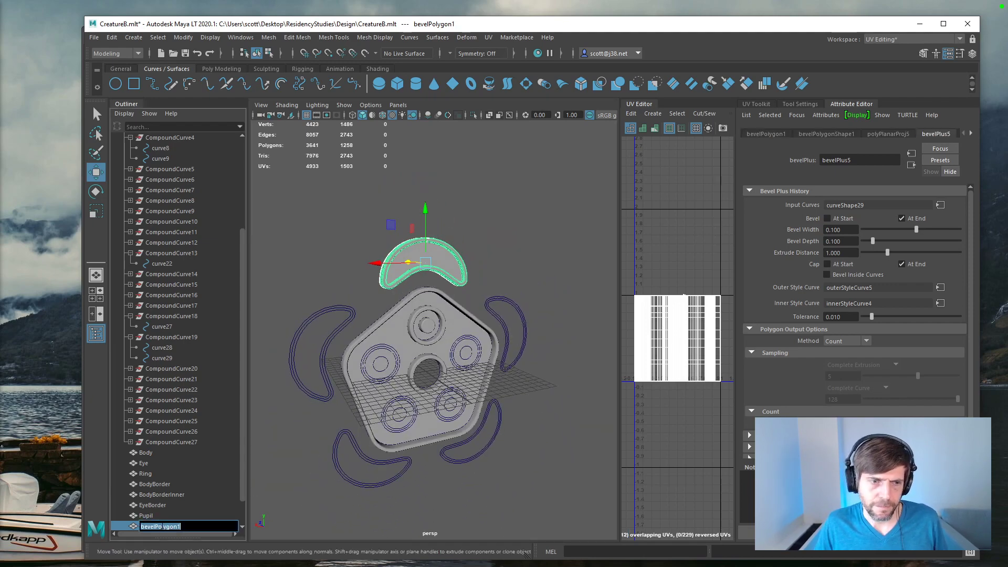
pyautogui.write('RingBorder')
pyautogui.press('Return')
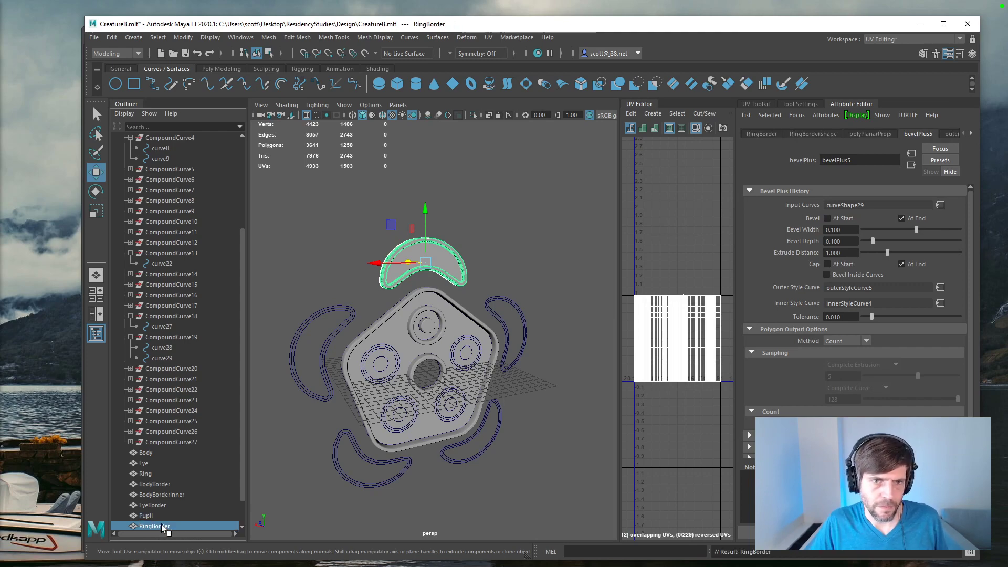
# Step: Parent the Ring mesh under RingBorder and the Eye mesh under EyeBorder
pyautogui.scroll(5, 520, 320)
pyautogui.keyDown('alt'); pyautogui.moveTo(412, 324); pyautogui.dragTo(430, 337); pyautogui.keyUp('alt')
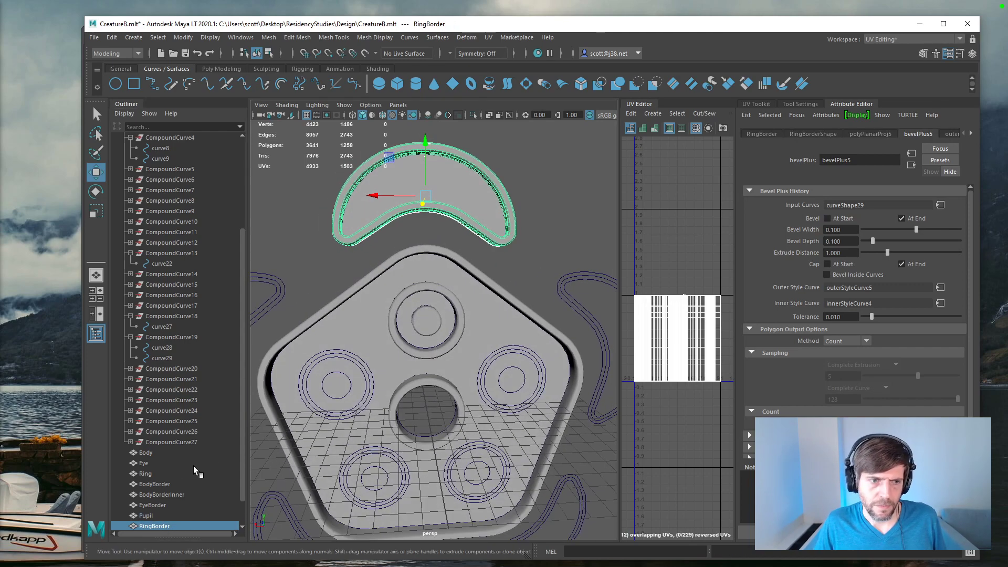
pyautogui.click(154, 474)
pyautogui.moveTo(153, 478); pyautogui.dragTo(159, 527, button='middle')
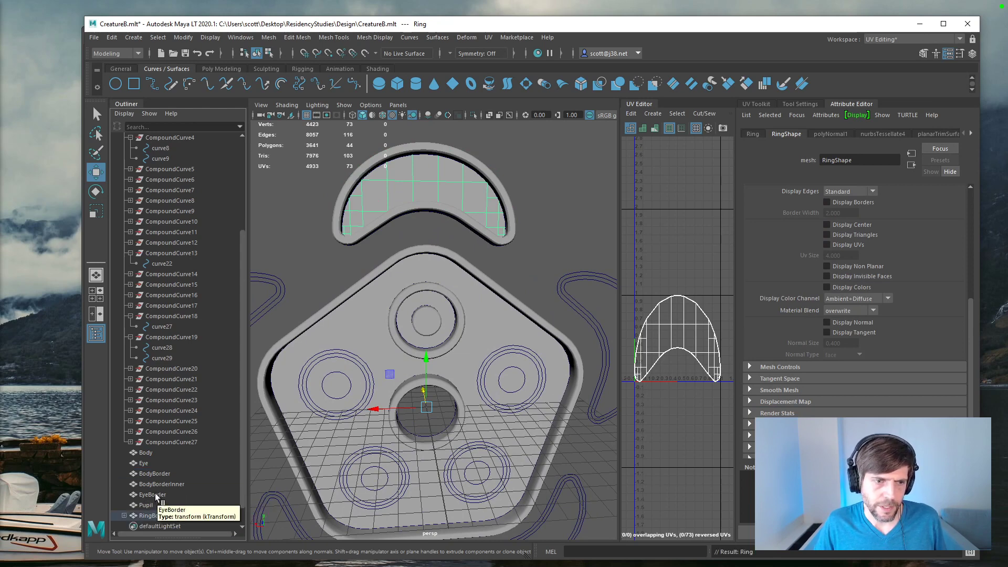
pyautogui.click(152, 464)
pyautogui.moveTo(152, 464); pyautogui.dragTo(156, 497, button='middle')
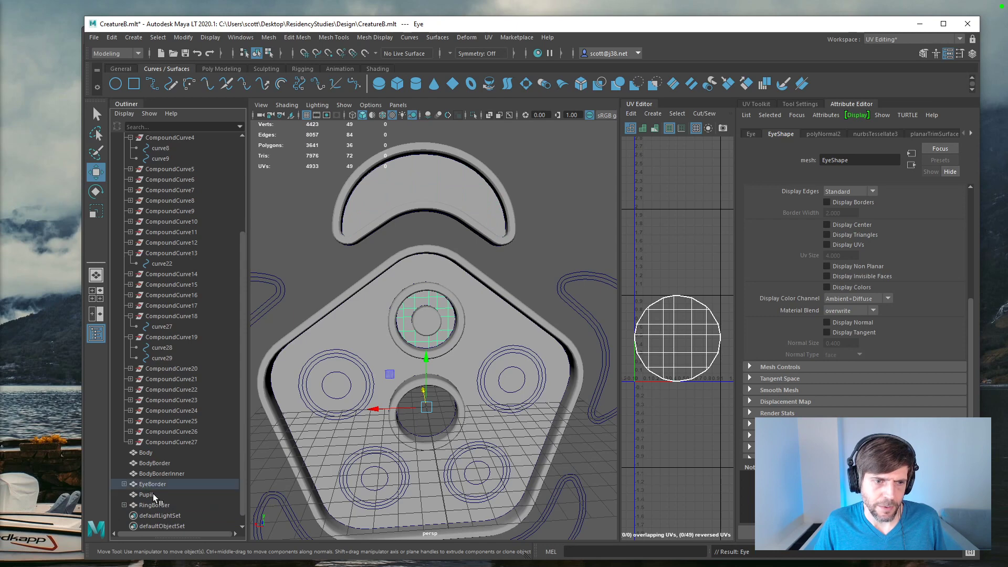
# Step: Parent the Body and BodyBorderInner meshes under BodyBorder
pyautogui.click(150, 454)
pyautogui.moveTo(151, 455)
pyautogui.mouseDown(button='middle')
pyautogui.moveTo(158, 464)
pyautogui.moveTo(156, 453)
pyautogui.mouseUp(button='middle')
pyautogui.click(167, 464)
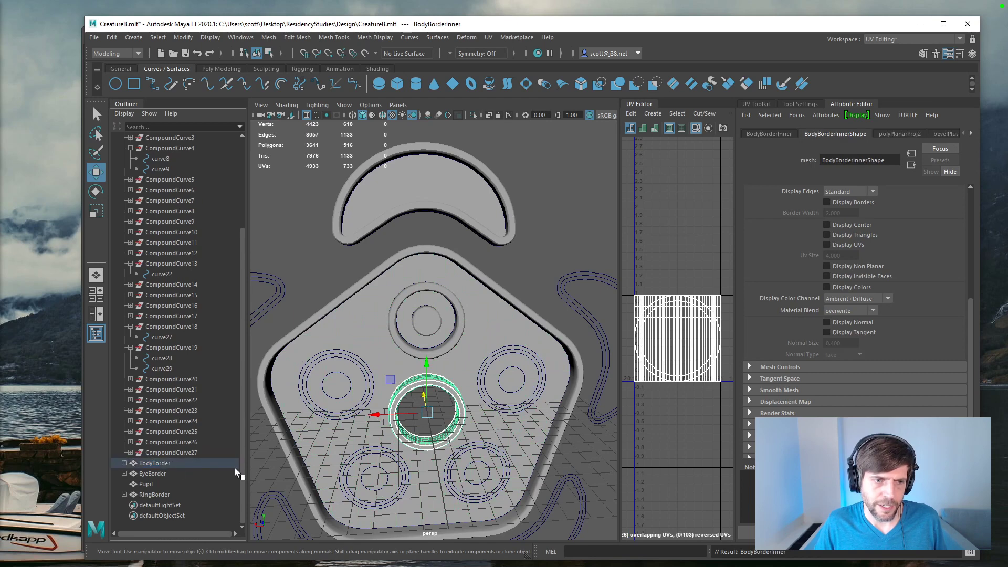
# Step: Group EyeBorder, Pupil and RingBorder together and name the group Instance
pyautogui.click(147, 484)
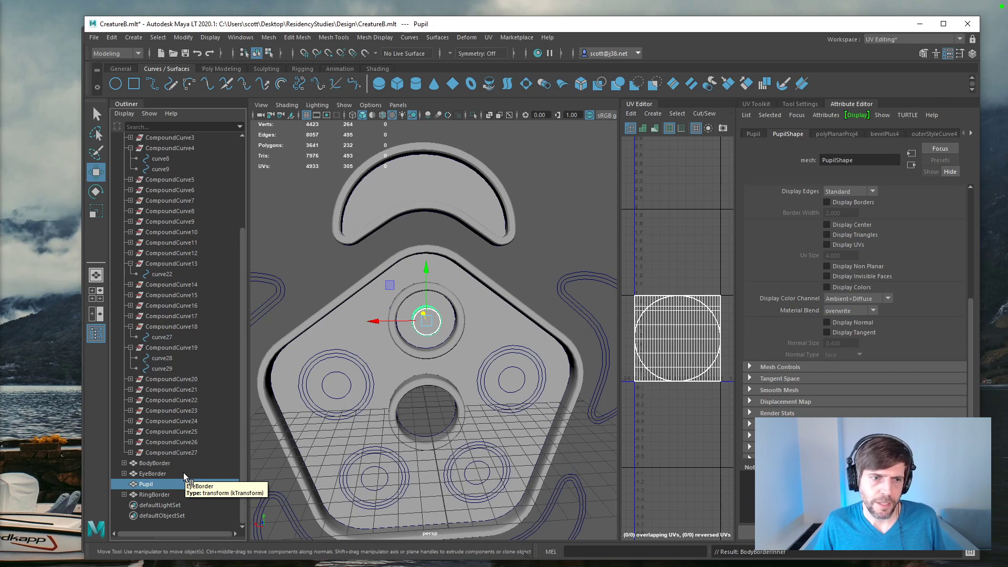
pyautogui.moveTo(153, 474); pyautogui.dragTo(153, 498)
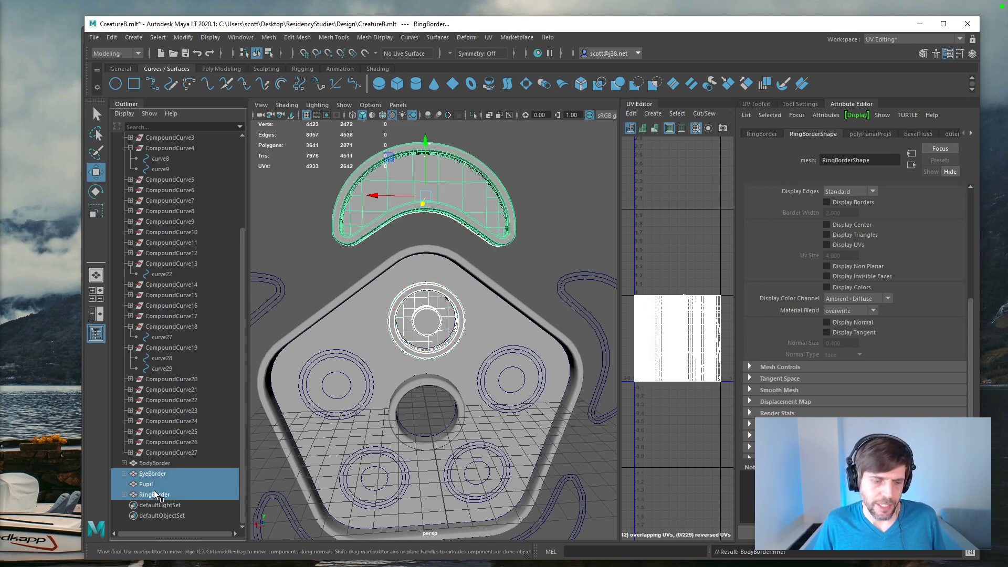
pyautogui.hotkey('ctrl', 'g')
pyautogui.doubleClick(152, 495)
pyautogui.write('R')
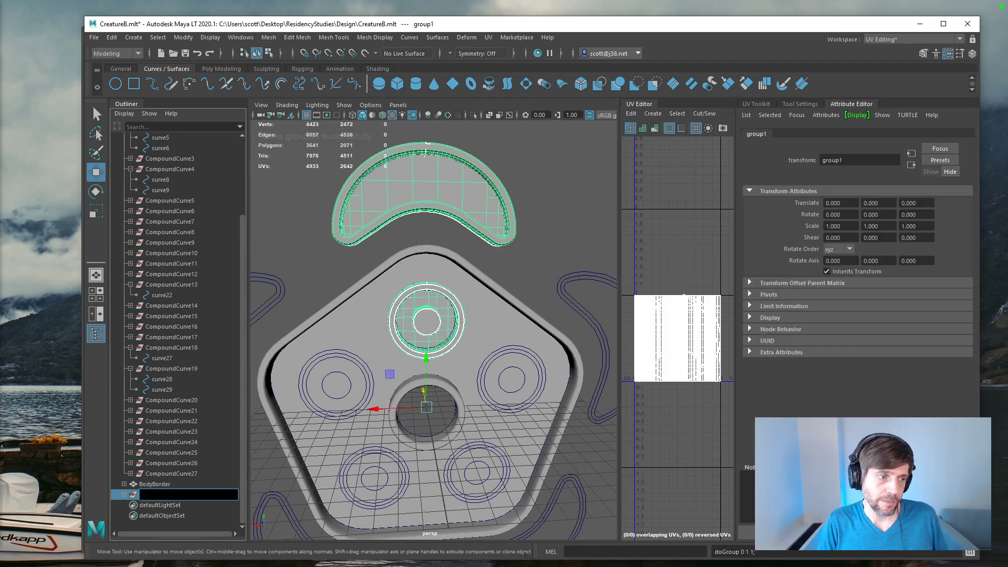
pyautogui.write('nstance')
pyautogui.press('Return')
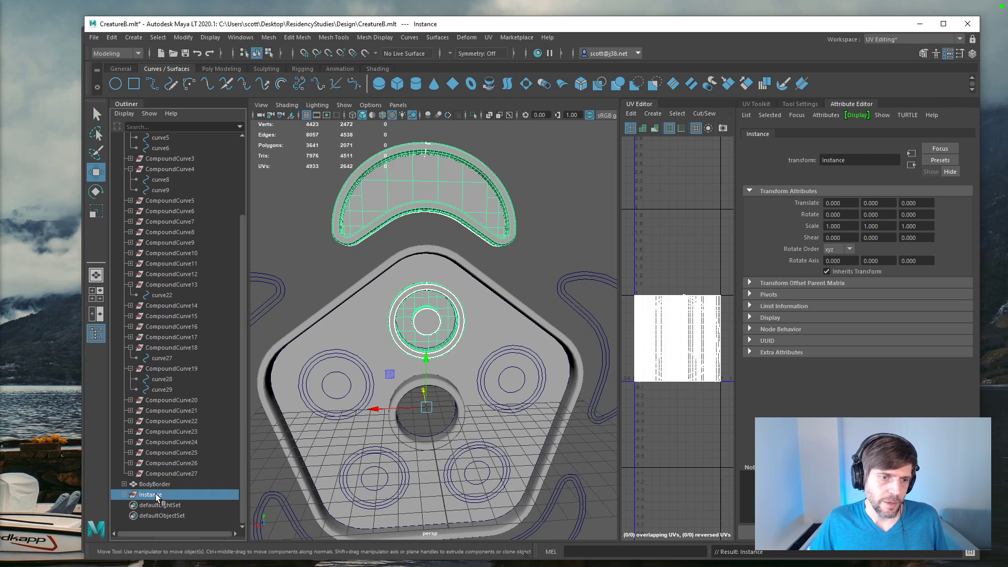
# Step: Duplicate the Instance group and try rotating the copy 72 degrees about the Y axis, undoing the rotation
pyautogui.hotkey('ctrl', 'd')
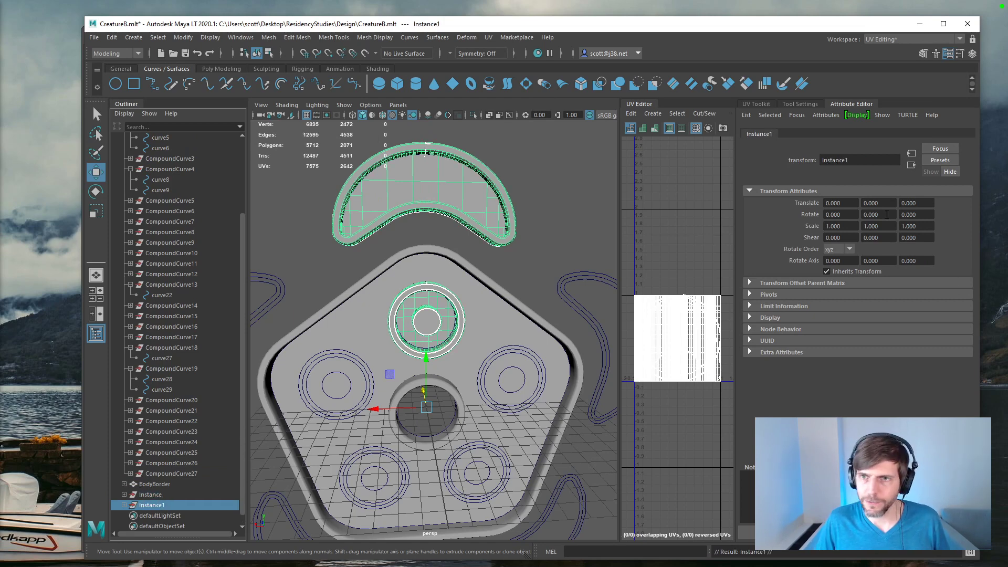
pyautogui.click(886, 214)
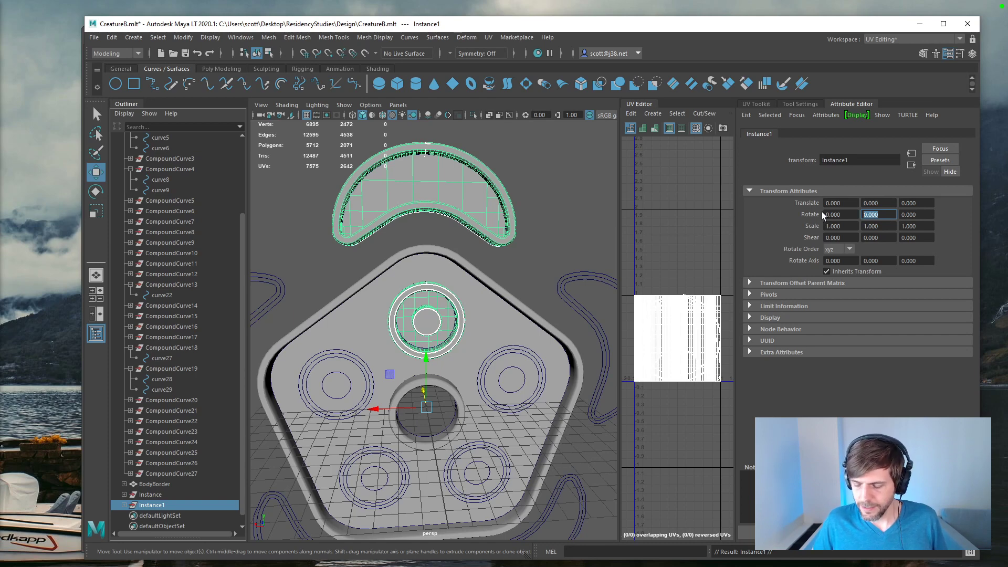
pyautogui.write('70')
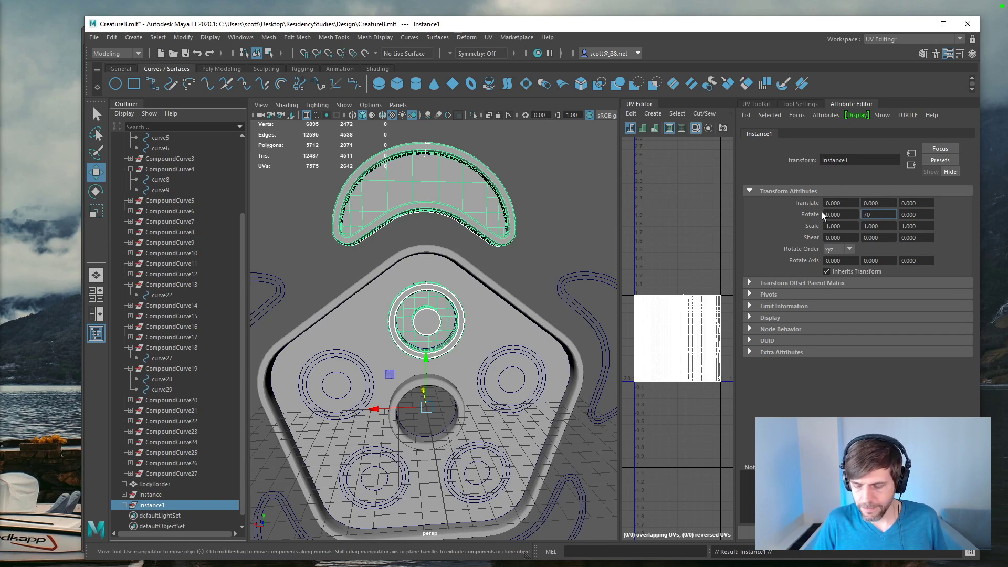
pyautogui.write('2')
pyautogui.press('Return')
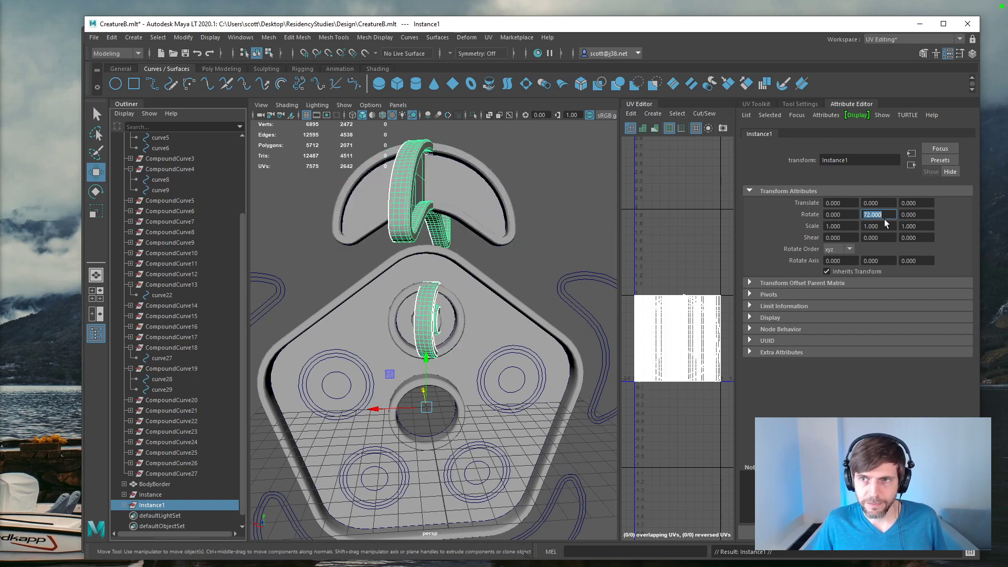
pyautogui.hotkey('ctrl', 'z')
pyautogui.hotkey('ctrl', 'z')
# Step: Try rotating the duplicated Instance group 72 degrees about the Z axis, and delete the duplicate
pyautogui.click(919, 215)
pyautogui.write('72')
pyautogui.press('Return')
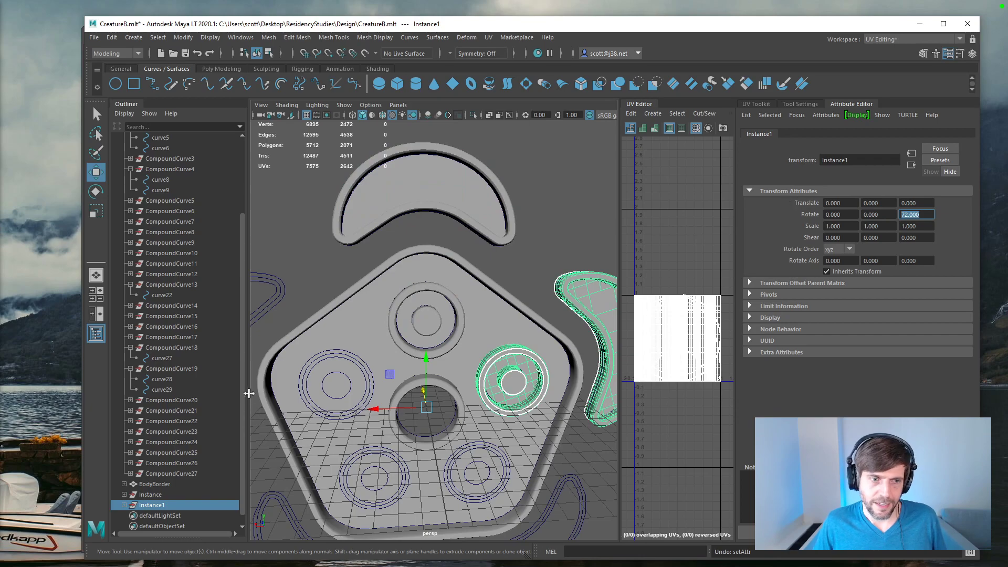
pyautogui.keyDown('alt'); pyautogui.moveTo(500, 323); pyautogui.dragTo(489, 279); pyautogui.keyUp('alt')
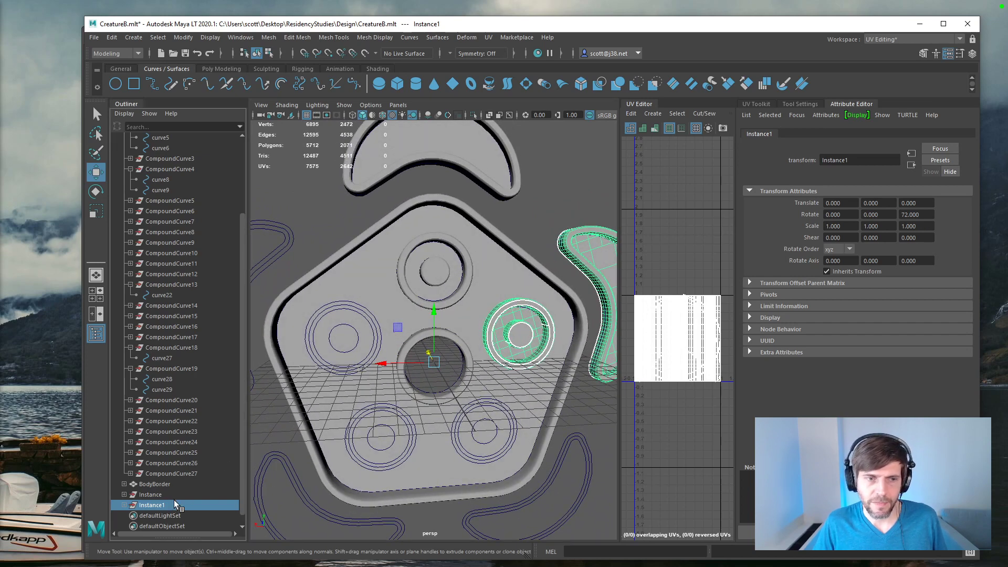
pyautogui.press('Delete')
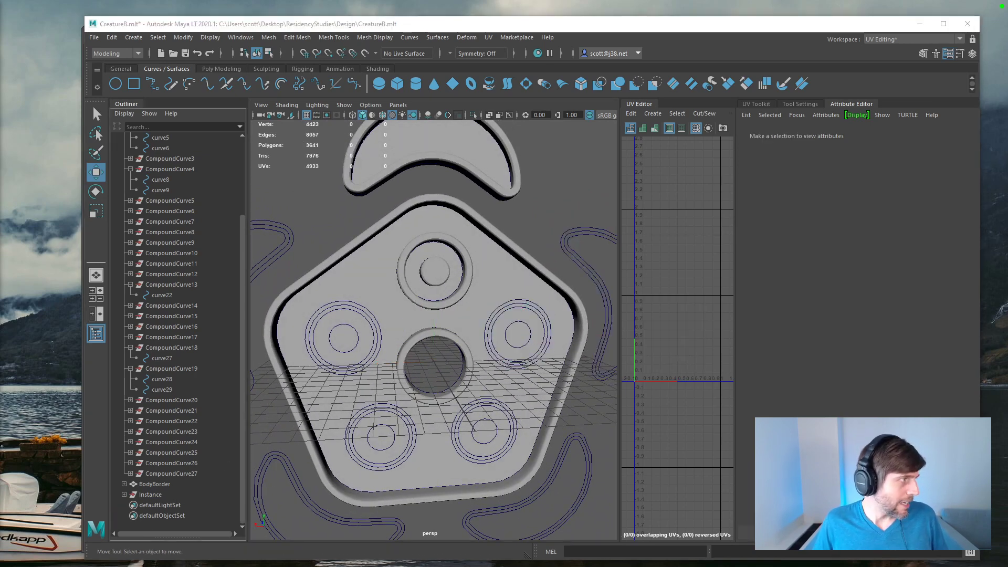
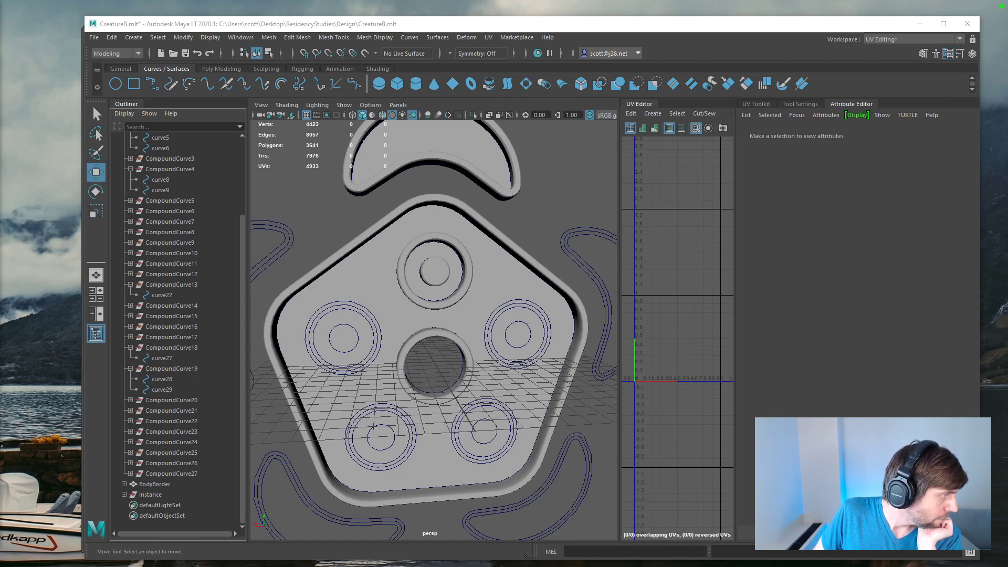
# Step: Set up Duplicate Special for the Instance group, using instance geometry, a Y rotation of 72 and 4 copies
pyautogui.click(156, 495)
pyautogui.click(94, 37)
pyautogui.click(114, 37)
pyautogui.click(129, 38)
pyautogui.click(114, 37)
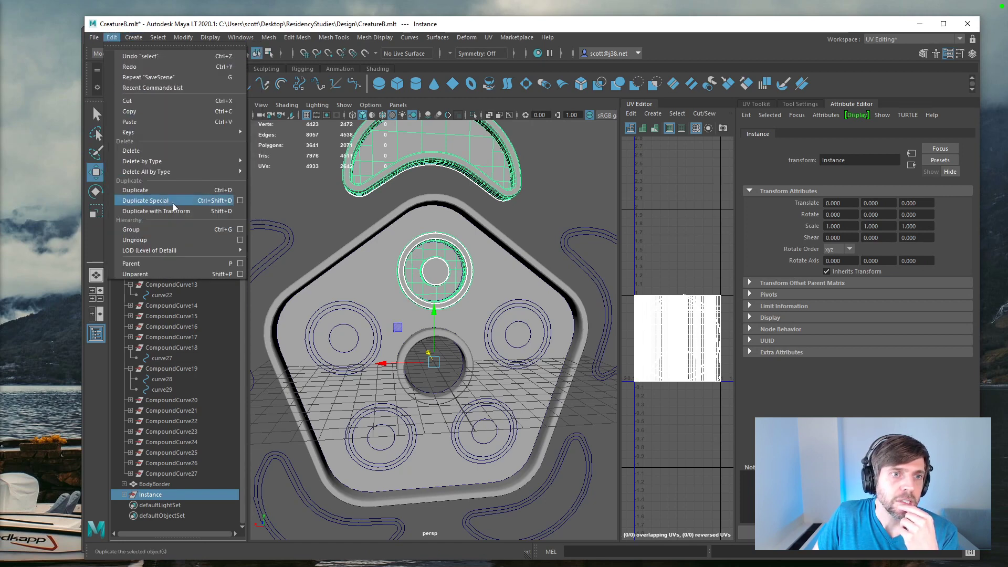
pyautogui.click(240, 200)
pyautogui.click(704, 276)
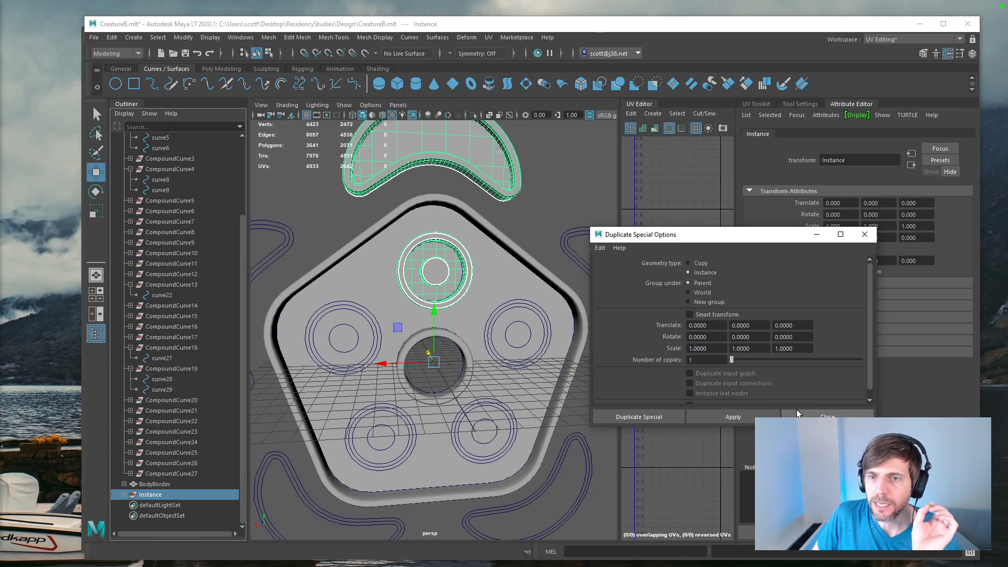
pyautogui.moveTo(758, 338); pyautogui.dragTo(678, 332)
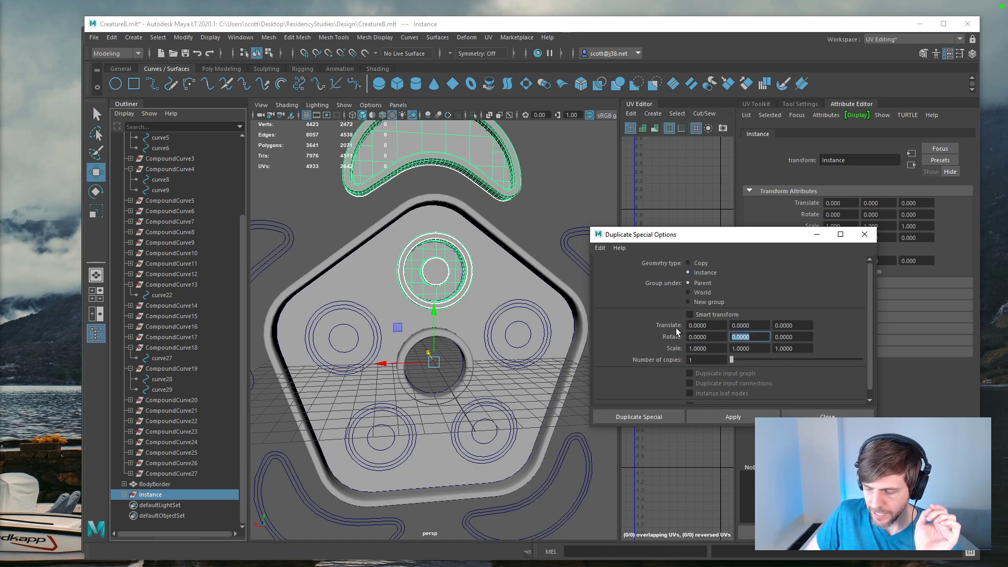
pyautogui.write('72')
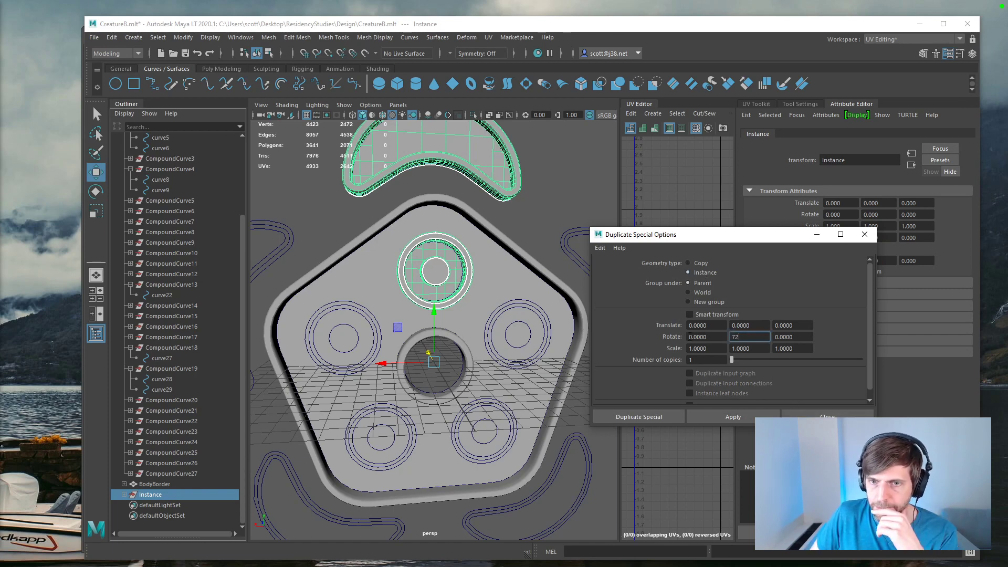
pyautogui.moveTo(734, 364); pyautogui.dragTo(738, 362)
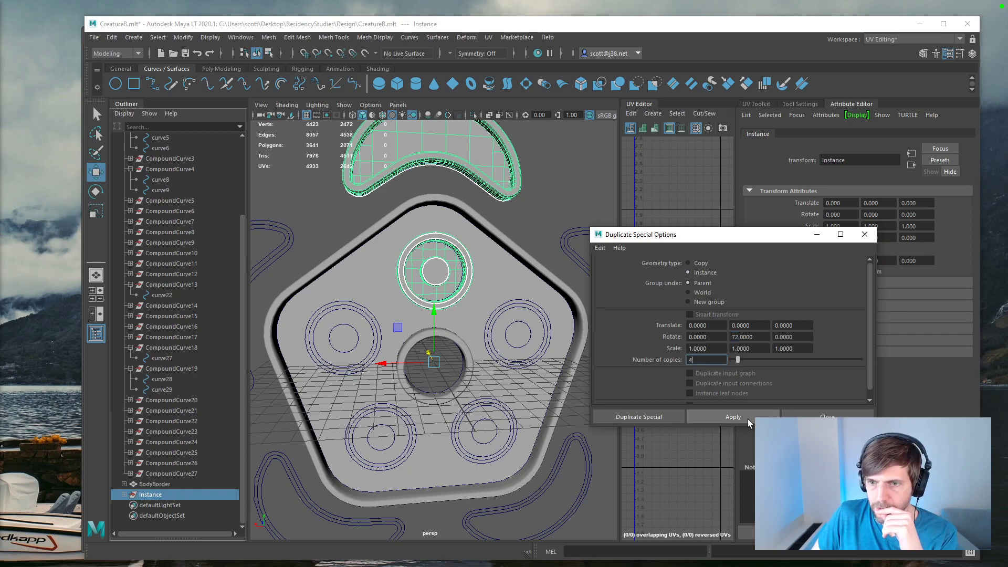
# Step: Try the instanced duplication around the Y axis, and undo it
pyautogui.click(733, 417)
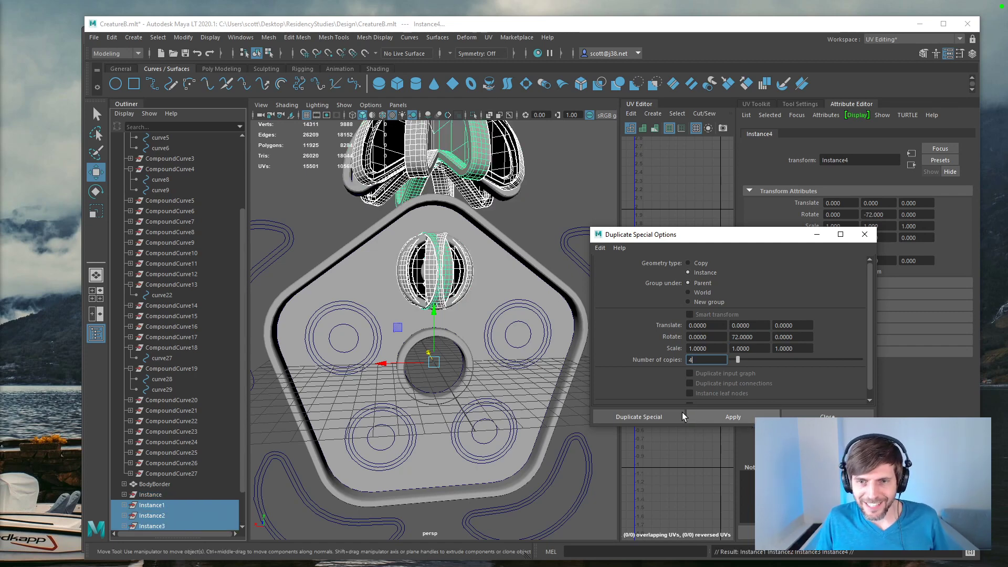
pyautogui.click(557, 398)
pyautogui.hotkey('ctrl', 'z')
pyautogui.hotkey('ctrl', 'z')
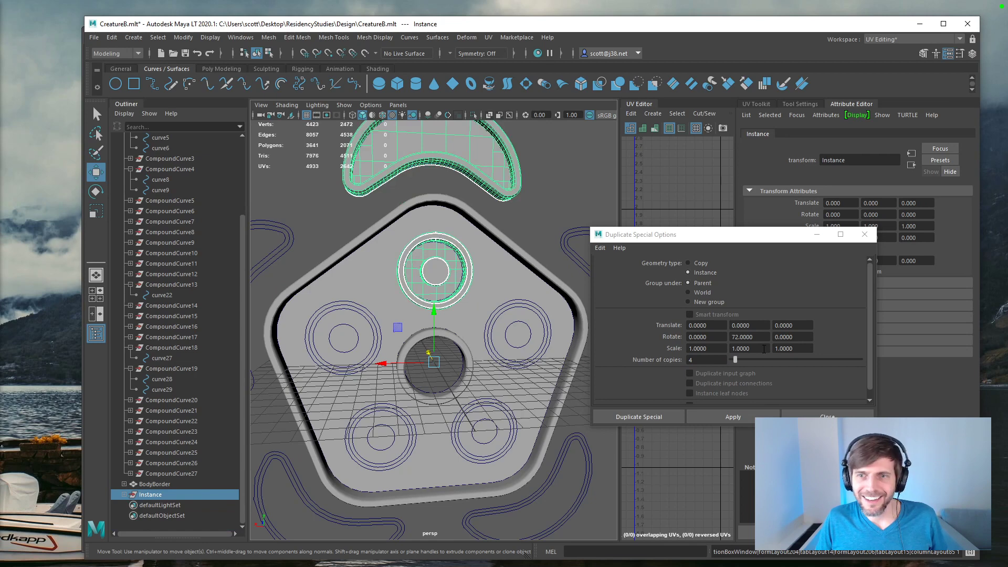
# Step: Set the Y rotation to 0 and the Z rotation to 72, and create the four instanced copies
pyautogui.click(750, 336)
pyautogui.write('0')
pyautogui.press('Tab')
pyautogui.write('72')
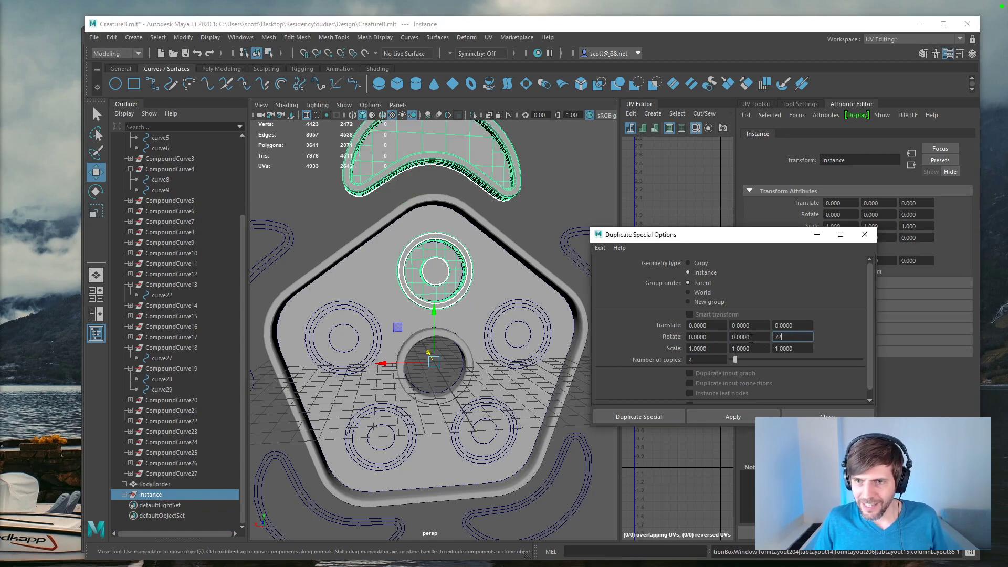
pyautogui.click(733, 417)
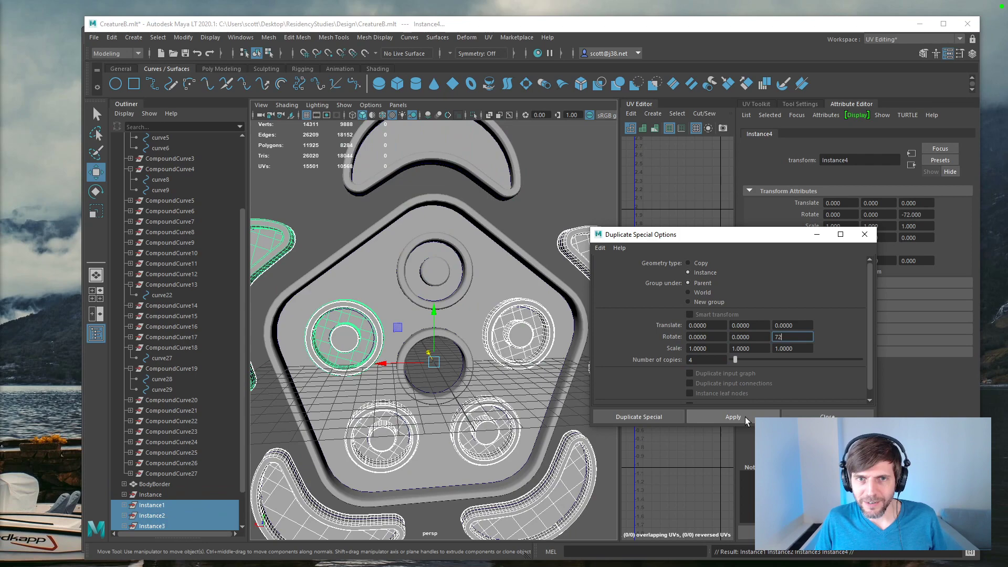
pyautogui.click(864, 234)
# Step: Test the instances by moving the upper crescent's ring border, and undo the move
pyautogui.click(501, 195)
pyautogui.moveTo(537, 221); pyautogui.dragTo(524, 185, button='middle')
pyautogui.hotkey('ctrl', 'z')
pyautogui.scroll(-3, 542, 213)
pyautogui.scroll(3, 542, 214)
pyautogui.scroll(-3, 541, 212)
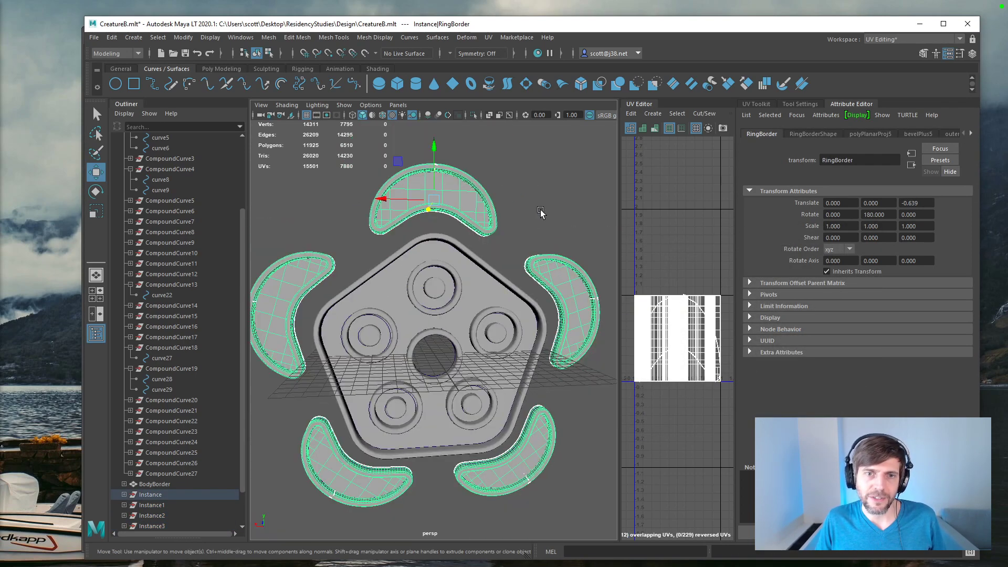
# Step: Save the scene and arrange the windows so the CurvesB.ai artwork is visible beside the model
pyautogui.hotkey('ctrl', 's')
pyautogui.click(560, 196)
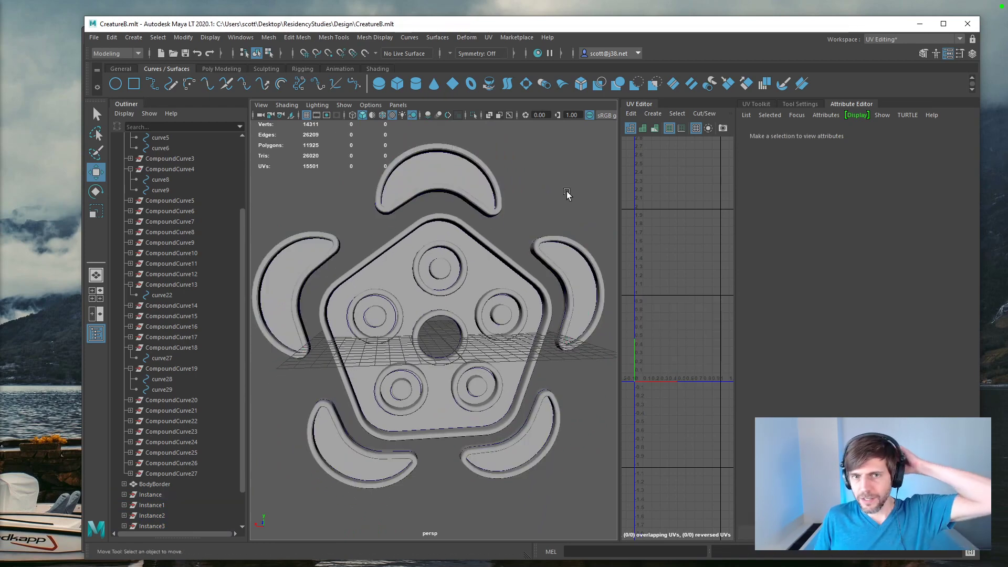
pyautogui.moveTo(484, 27); pyautogui.dragTo(669, 184)
pyautogui.moveTo(579, 36); pyautogui.dragTo(385, 18)
pyautogui.moveTo(802, 189); pyautogui.dragTo(344, 28)
# Step: Apply the red sampled from the artwork's pentagon as vertex color to the Body mesh
pyautogui.click(589, 269)
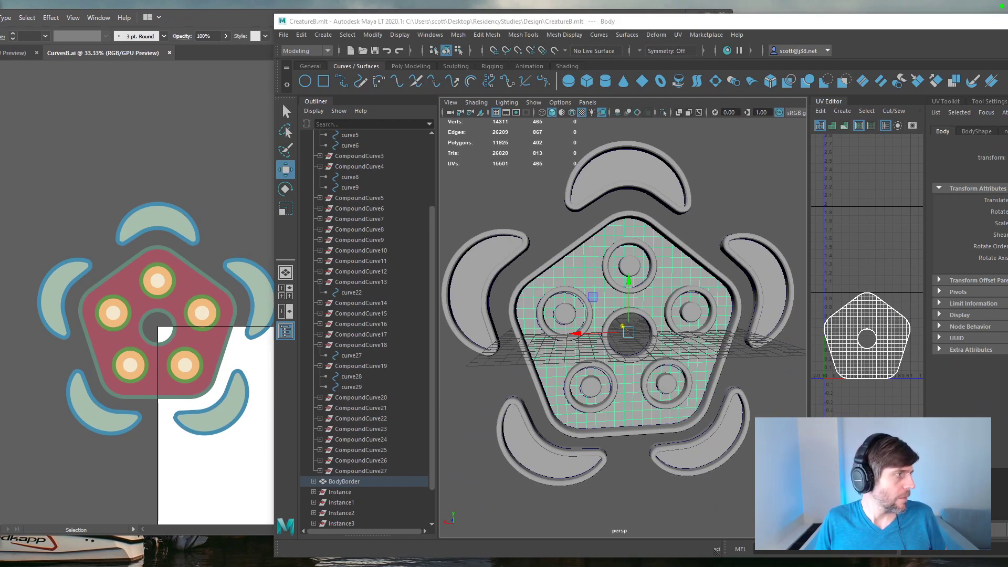
pyautogui.click(694, 35)
pyautogui.moveTo(621, 36)
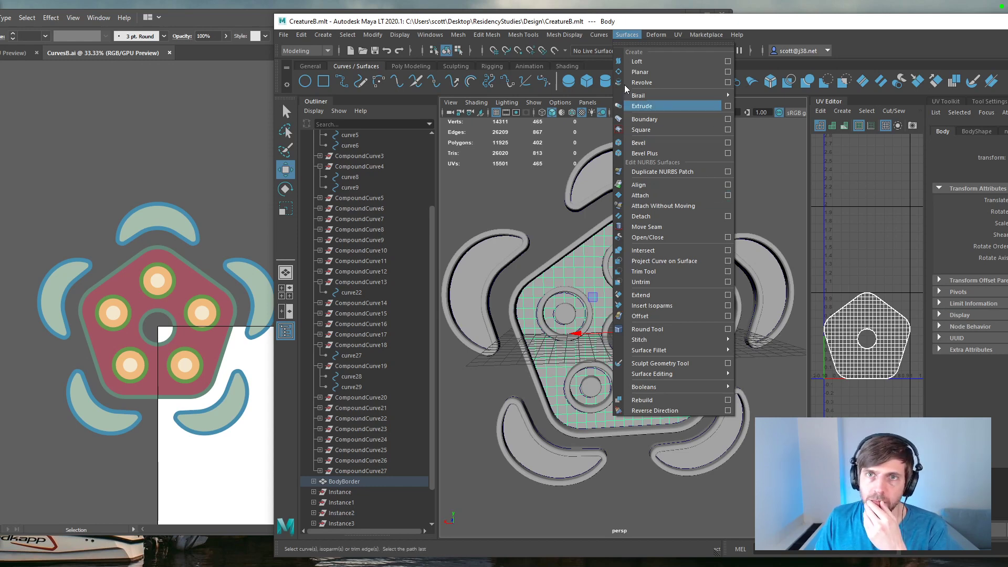
pyautogui.moveTo(567, 36)
pyautogui.click(676, 196)
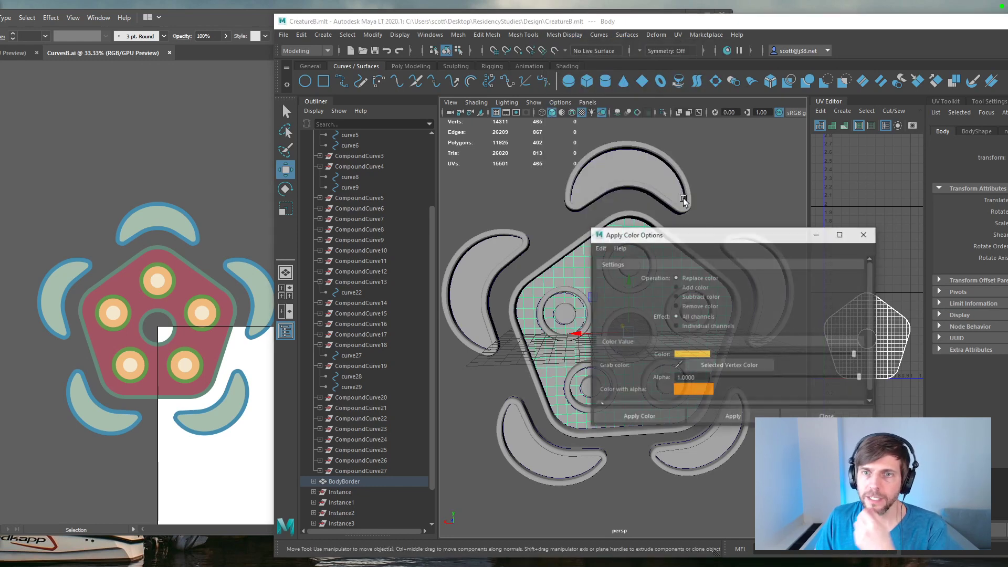
pyautogui.moveTo(706, 236); pyautogui.dragTo(808, 56)
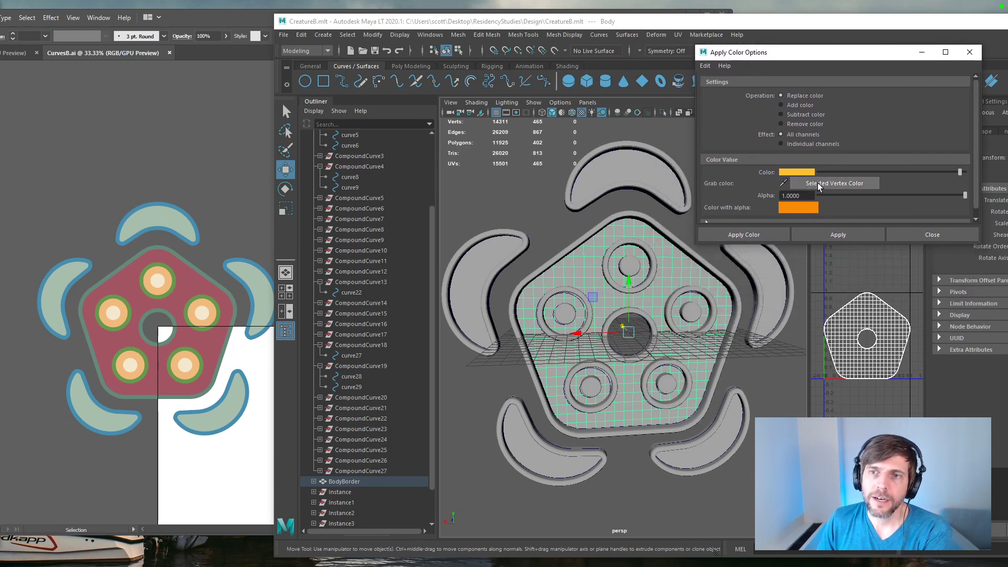
pyautogui.click(793, 172)
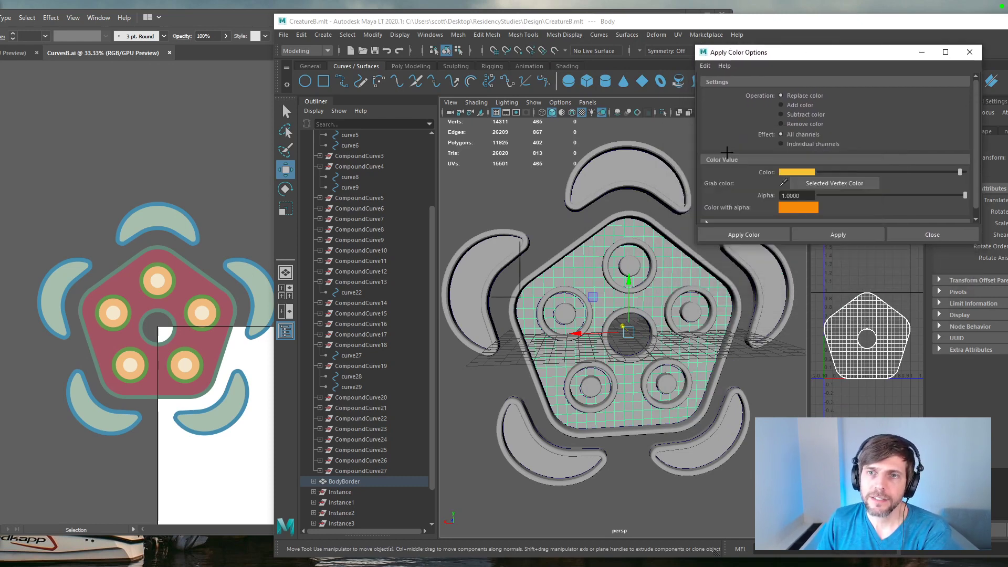
pyautogui.click(187, 274)
pyautogui.click(828, 235)
pyautogui.click(827, 234)
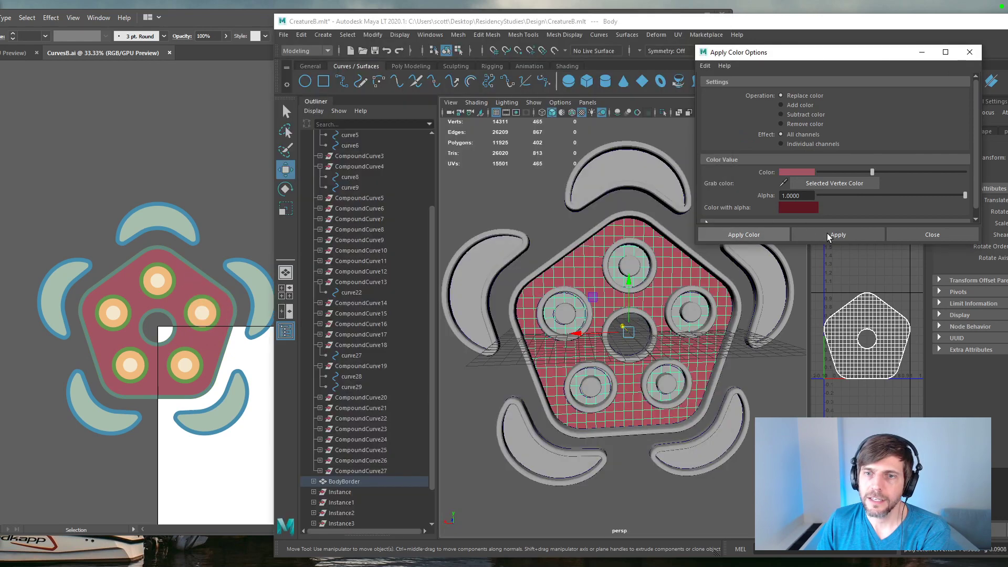
# Step: Color the Ring mesh inside the crescents with the pale green sampled from the artwork's crescents
pyautogui.click(618, 175)
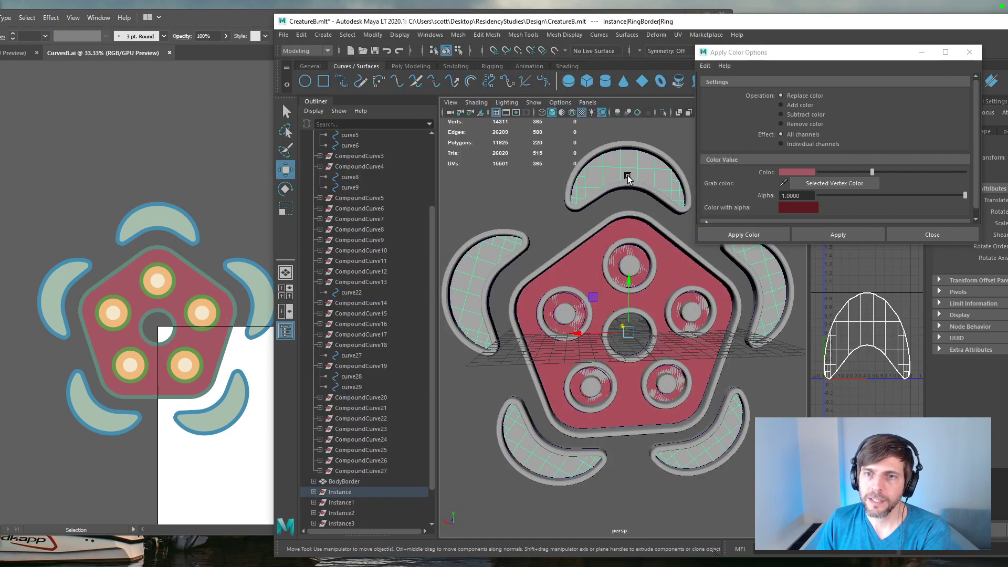
pyautogui.click(791, 172)
pyautogui.click(730, 153)
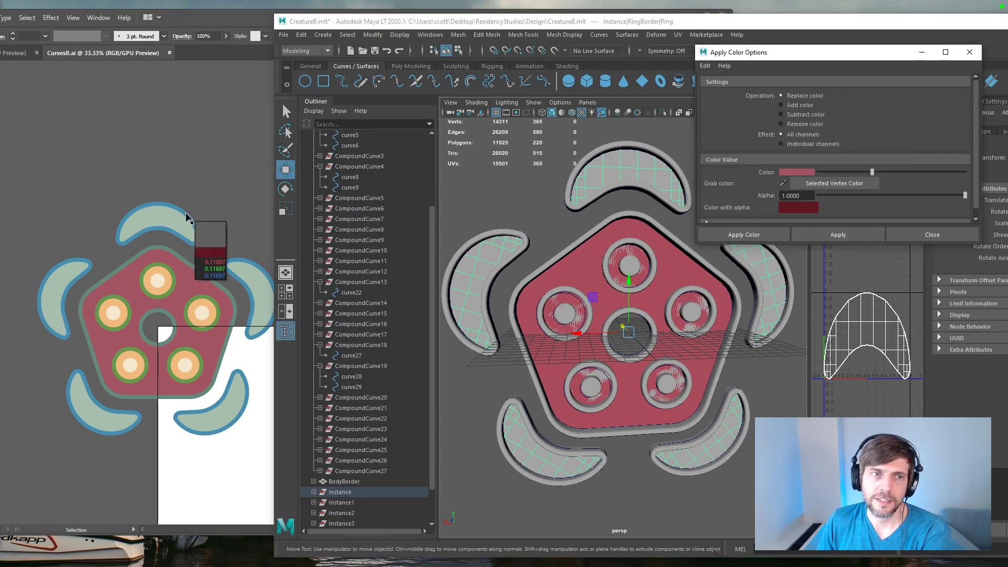
pyautogui.click(160, 222)
pyautogui.click(839, 235)
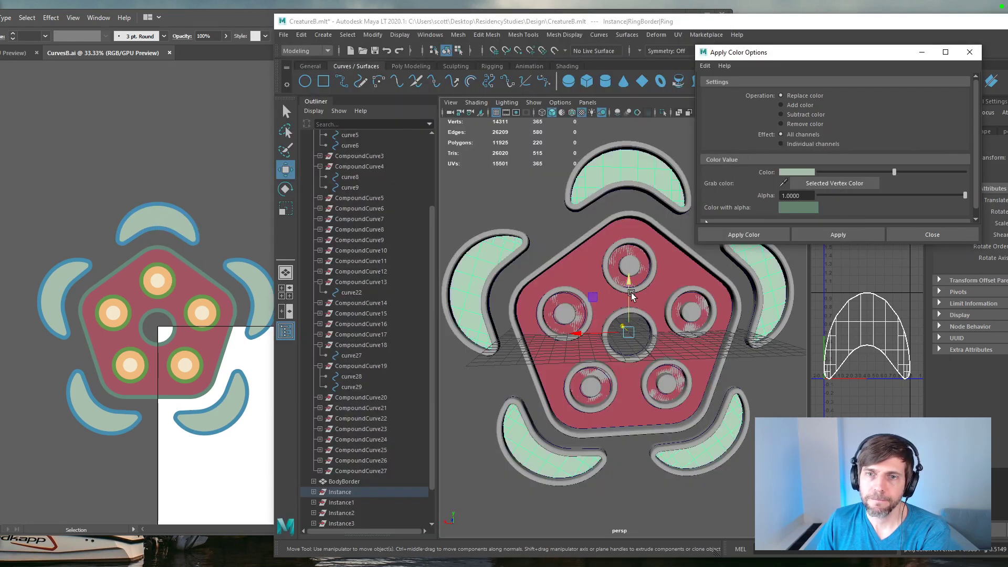
# Step: Color the Pupil mesh with the cream sampled from the artwork's circle centers
pyautogui.click(629, 275)
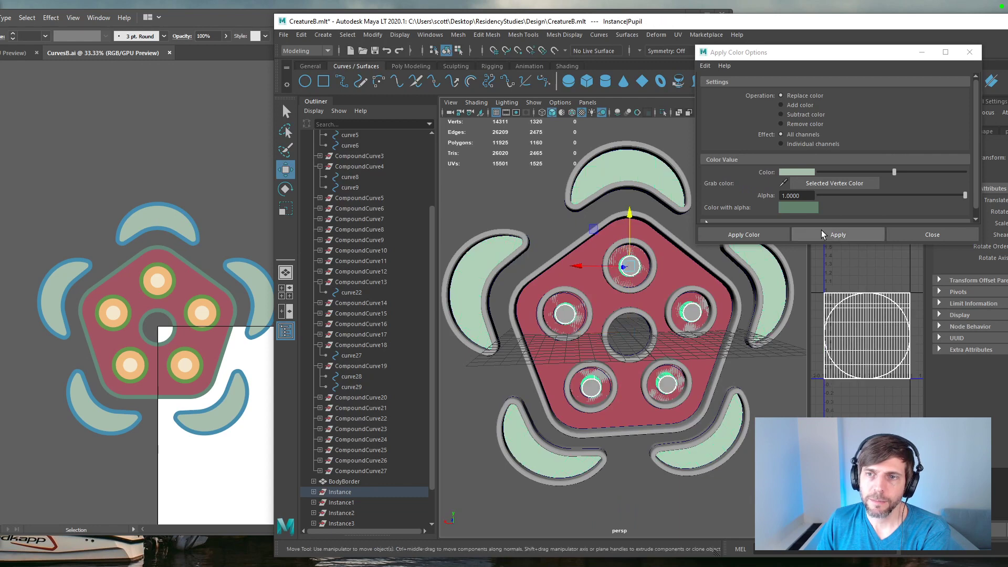
pyautogui.click(794, 172)
pyautogui.click(743, 159)
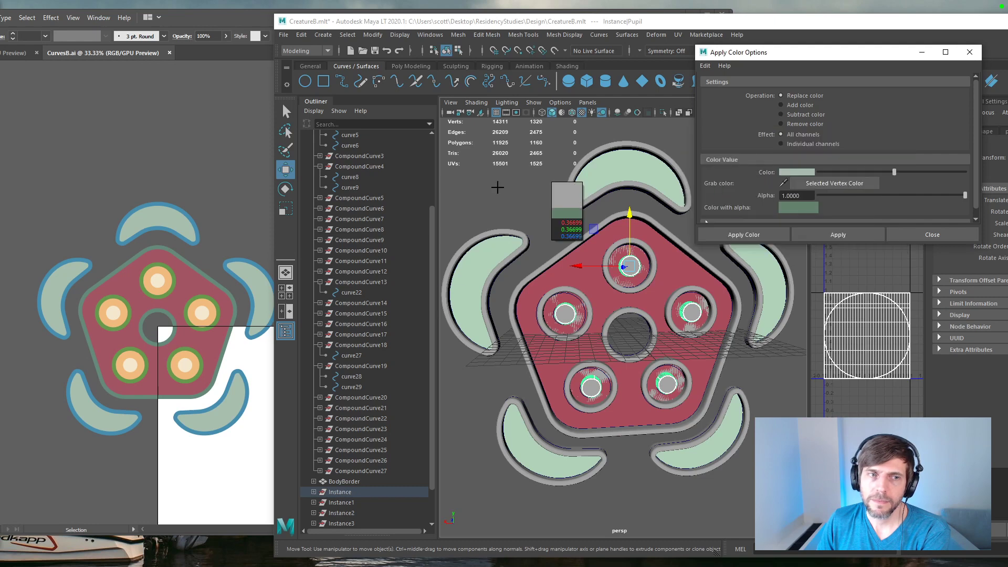
pyautogui.click(202, 315)
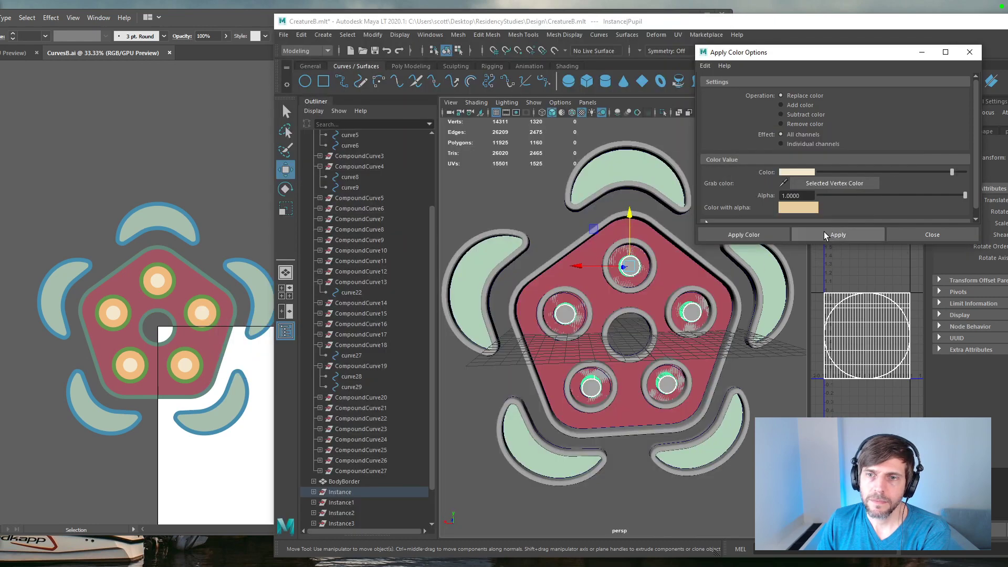
pyautogui.click(824, 233)
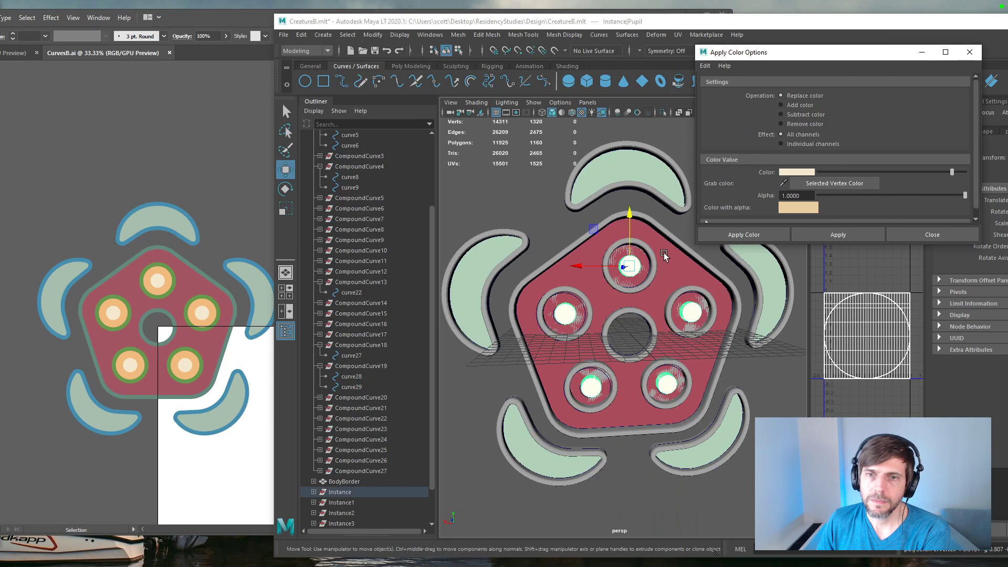
# Step: Select the Eye mesh under EyeBorder in the Instance group and color it with the light orange sampled from the artwork's circles
pyautogui.click(314, 492)
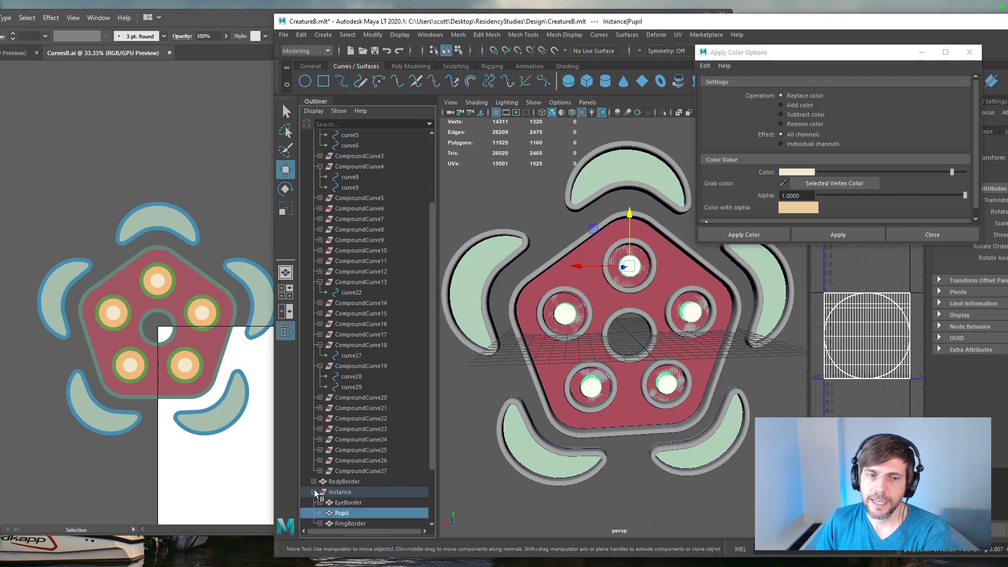
pyautogui.scroll(-3, 339, 503)
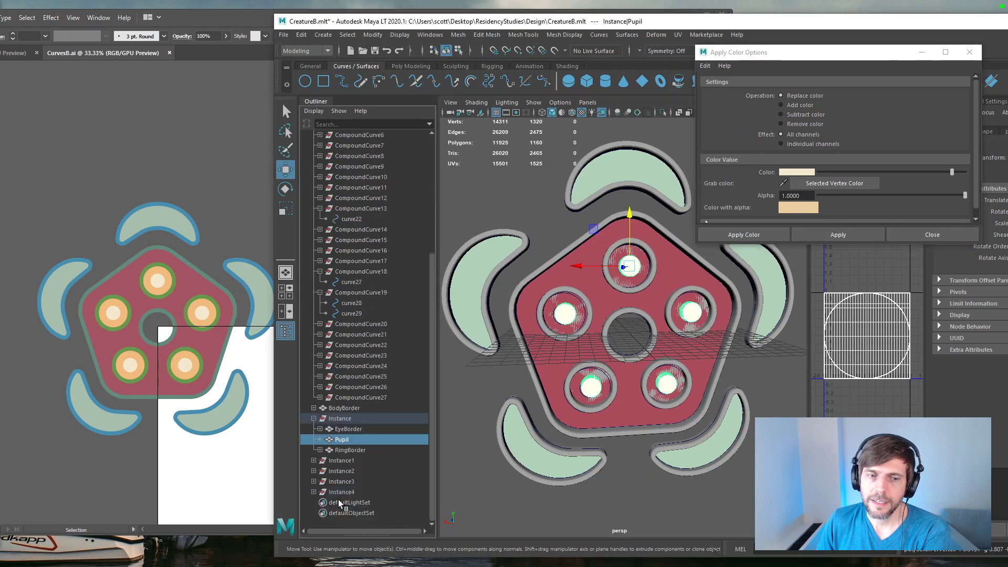
pyautogui.click(320, 429)
pyautogui.click(344, 439)
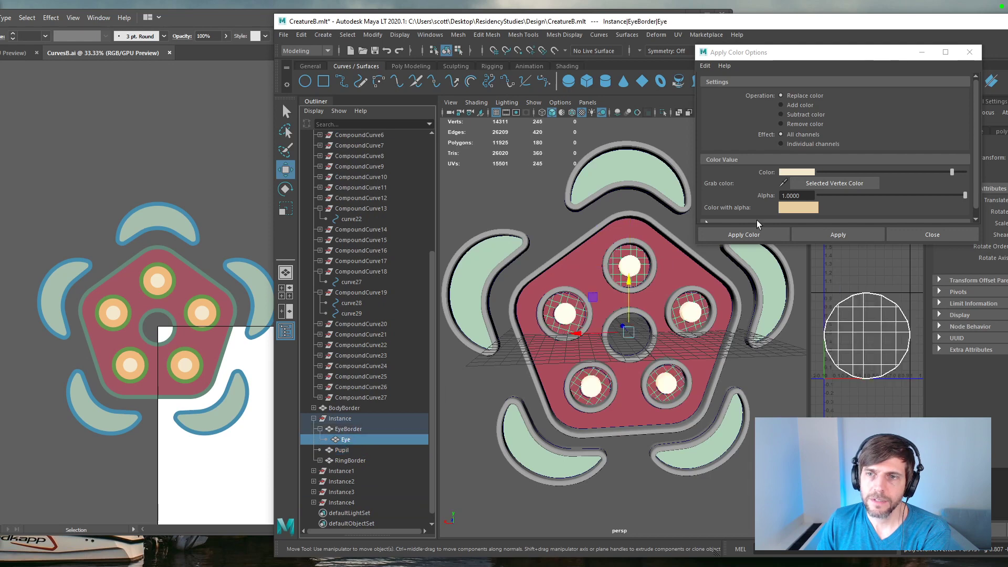
pyautogui.click(795, 175)
pyautogui.click(730, 154)
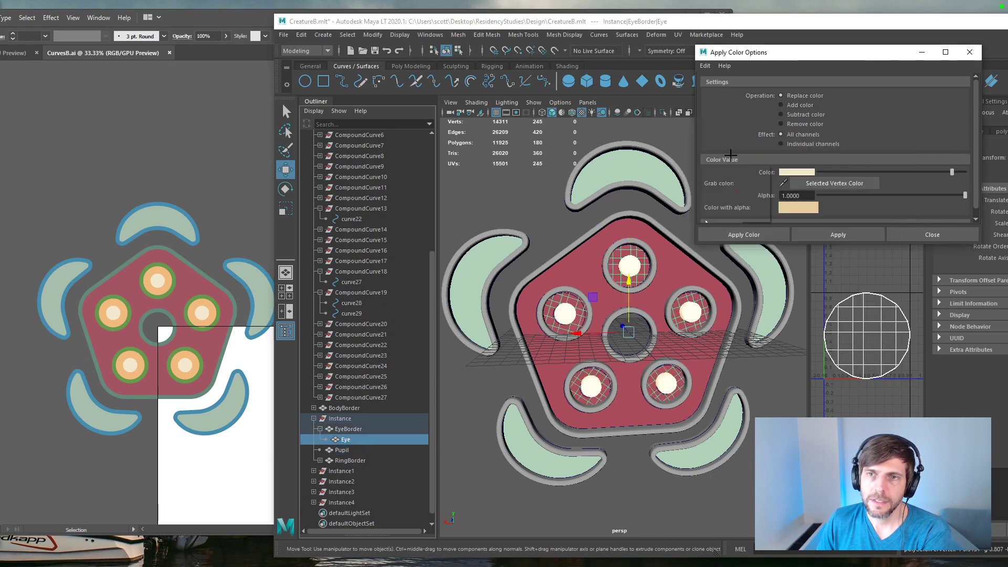
pyautogui.click(213, 316)
pyautogui.click(831, 235)
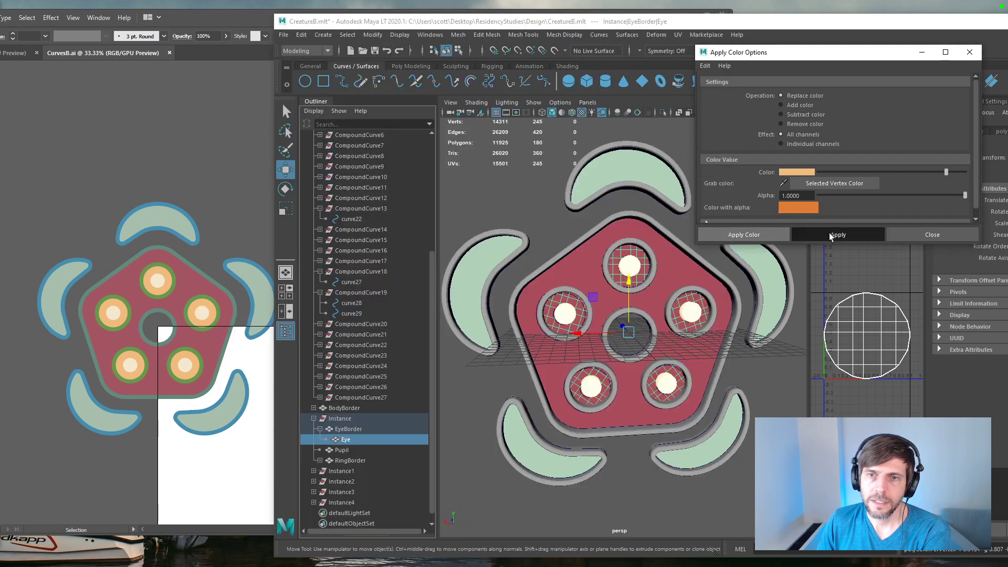
pyautogui.click(828, 234)
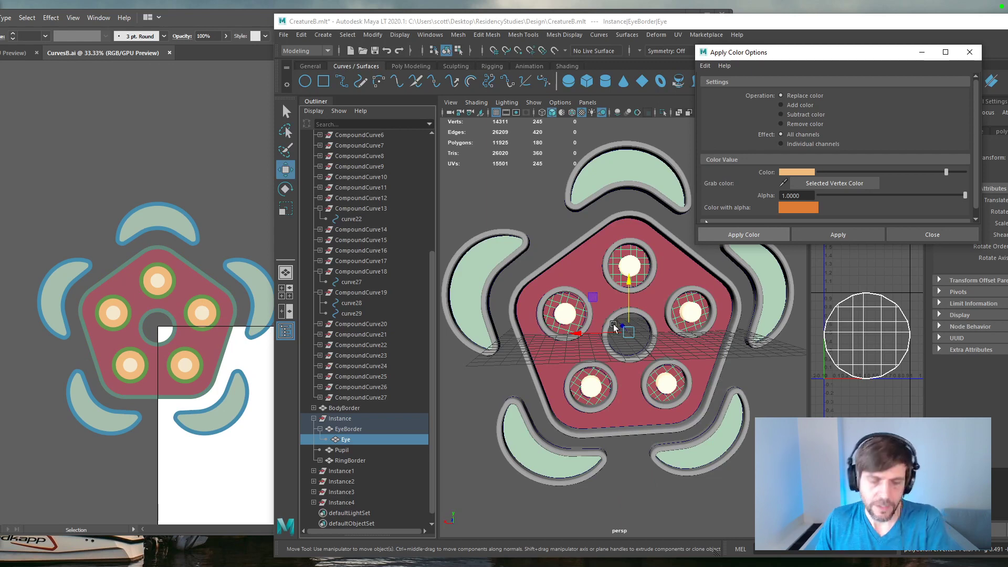
pyautogui.moveTo(593, 313)
pyautogui.keyDown('alt'); pyautogui.mouseDown()
pyautogui.moveTo(611, 316)
pyautogui.moveTo(603, 312)
pyautogui.mouseUp(); pyautogui.keyUp('alt')
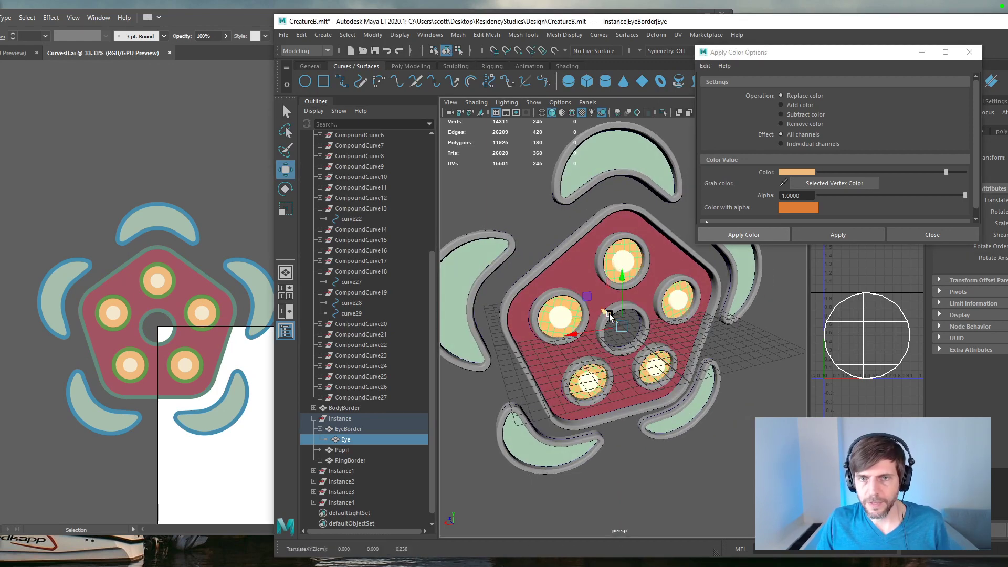
# Step: Try to move the Ring mesh out from under RingBorder in the Instance group's hierarchy, and undo it
pyautogui.click(561, 188)
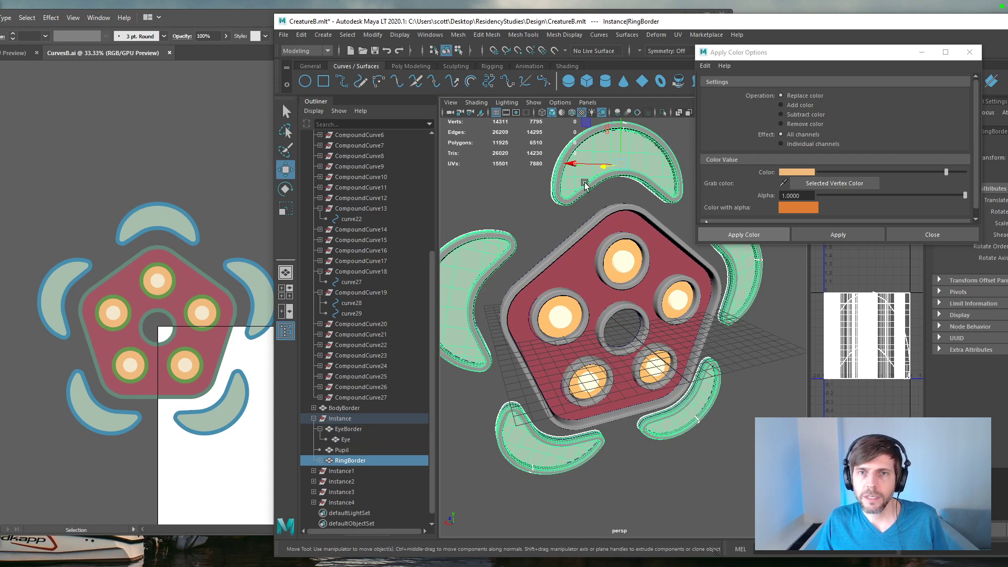
pyautogui.click(339, 452)
pyautogui.click(340, 460)
pyautogui.click(319, 461)
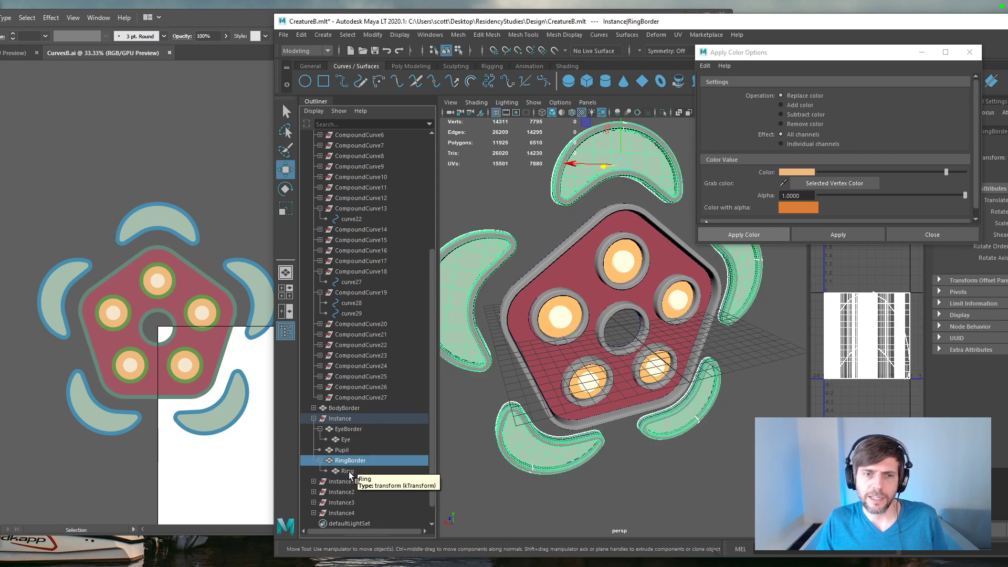
pyautogui.click(347, 471)
pyautogui.moveTo(351, 473)
pyautogui.mouseDown(button='middle')
pyautogui.moveTo(349, 455)
pyautogui.moveTo(315, 462)
pyautogui.mouseUp(button='middle')
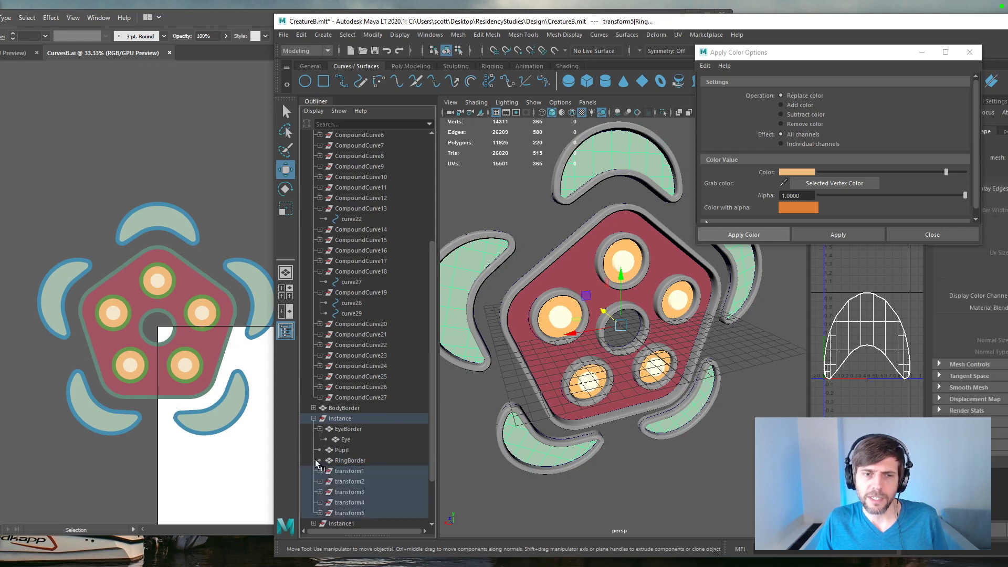
pyautogui.hotkey('ctrl', 'z')
# Step: Reparent the Ring mesh from RingBorder to EyeBorder in the Instance group
pyautogui.click(364, 463)
pyautogui.click(345, 472)
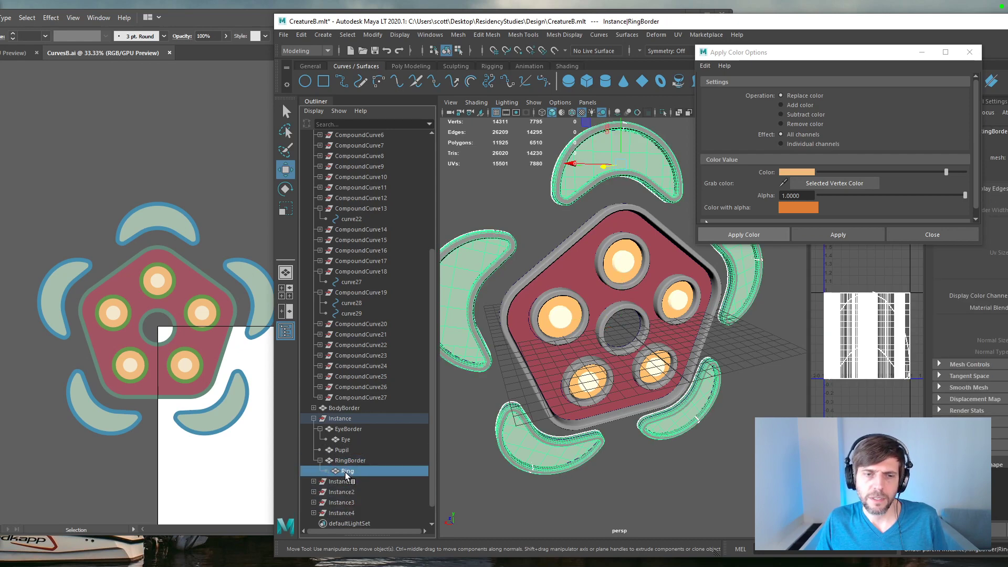
pyautogui.moveTo(347, 472); pyautogui.dragTo(348, 429, button='middle')
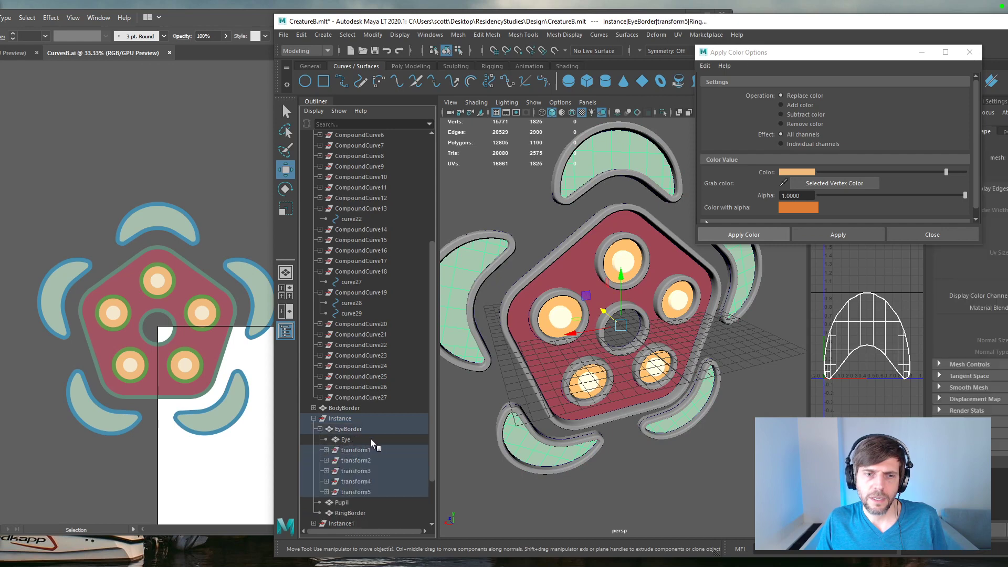
# Step: Undo the reparenting of the Ring mesh to EyeBorder in the Instance group
pyautogui.click(326, 450)
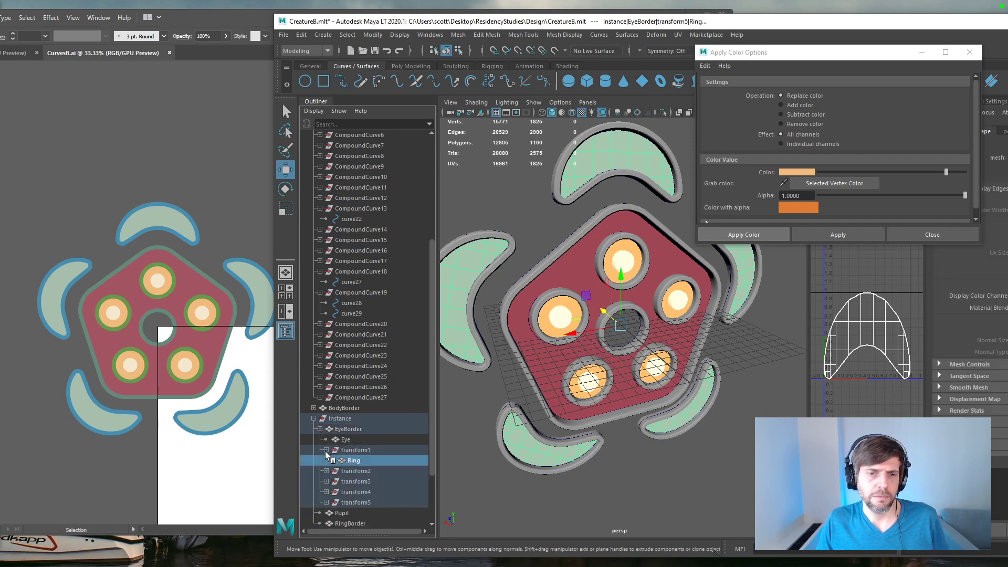
pyautogui.hotkey('ctrl', 'z')
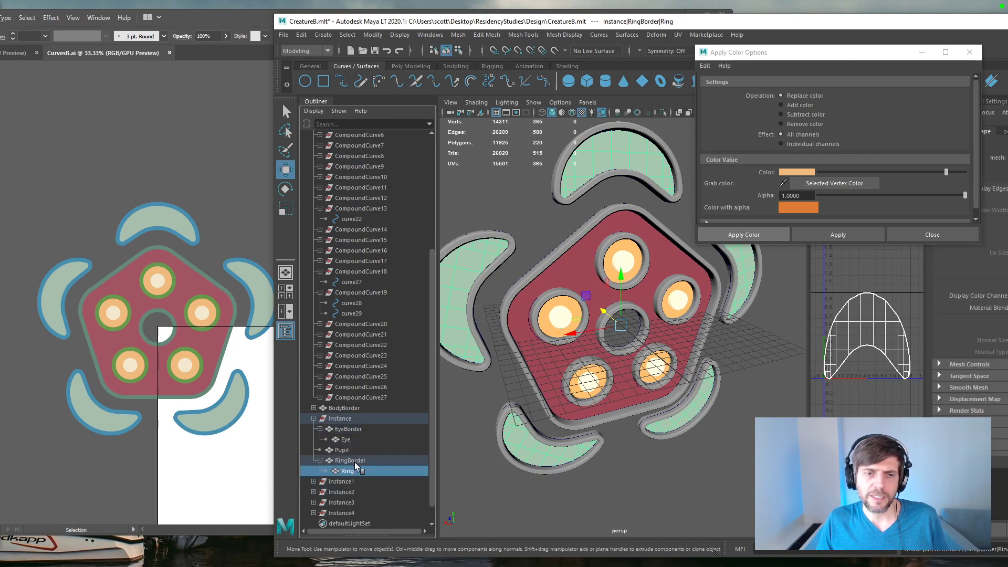
# Step: Select the RingBorder mesh in the Instance group and color it with the blue sampled from the artwork's crescent outlines
pyautogui.click(355, 461)
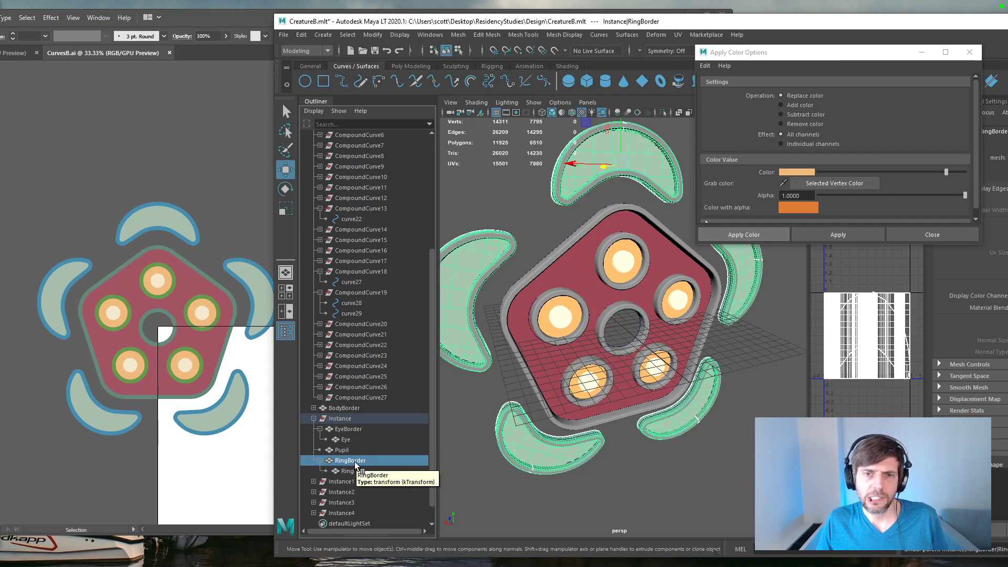
pyautogui.click(348, 471)
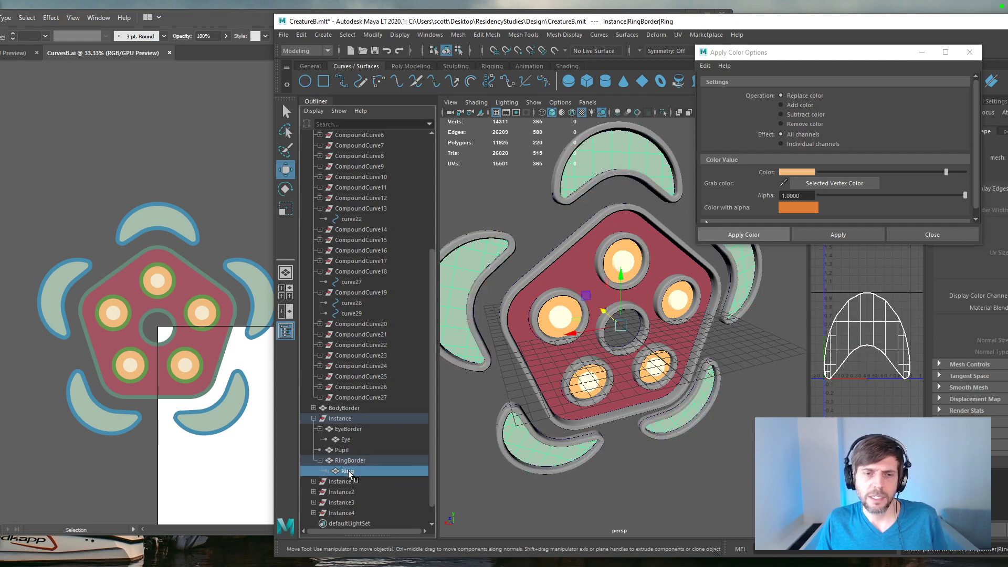
pyautogui.keyDown('ctrl'); pyautogui.click(349, 460); pyautogui.keyUp('ctrl')
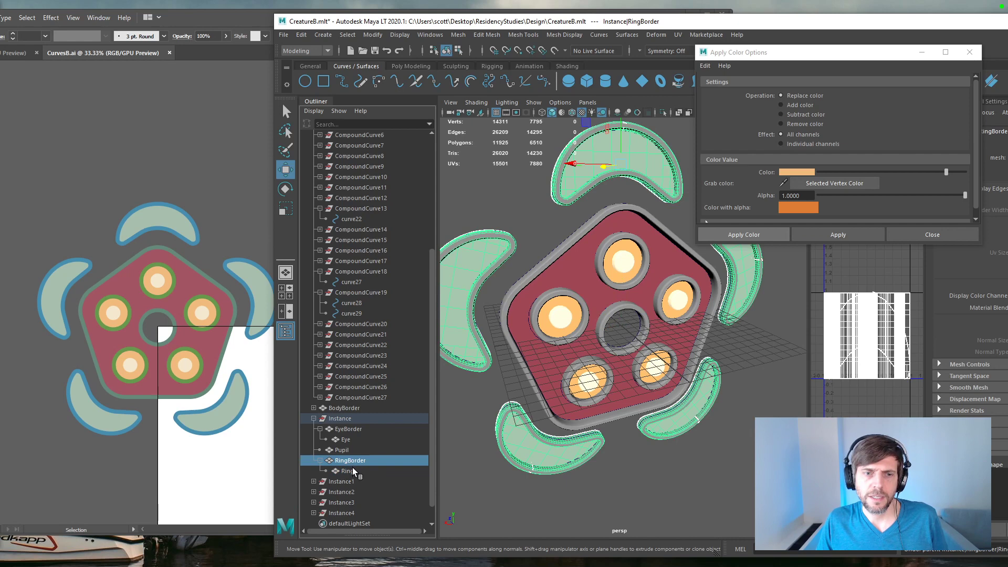
pyautogui.keyDown('ctrl'); pyautogui.click(351, 471); pyautogui.keyUp('ctrl')
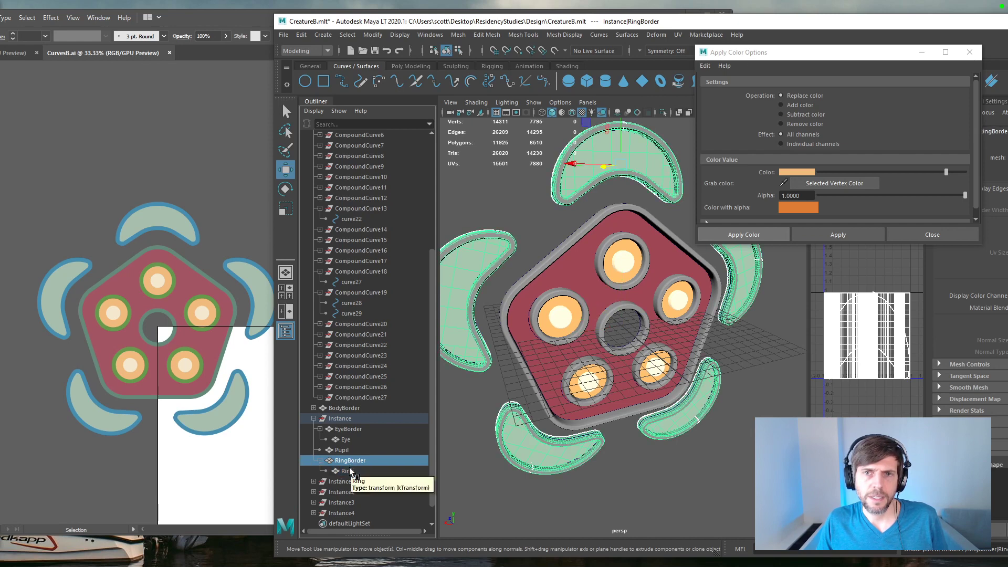
pyautogui.click(783, 183)
pyautogui.click(236, 260)
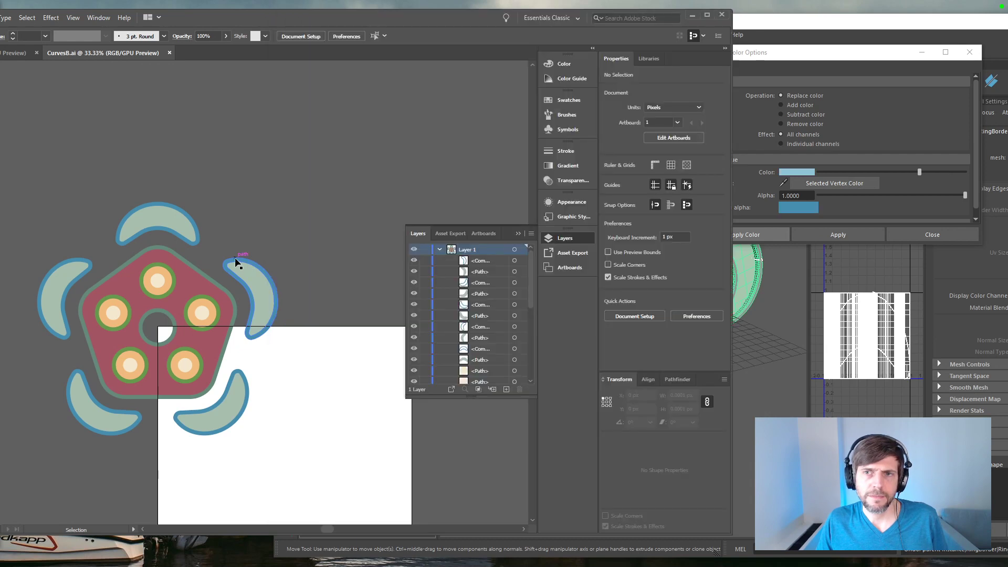
pyautogui.click(786, 235)
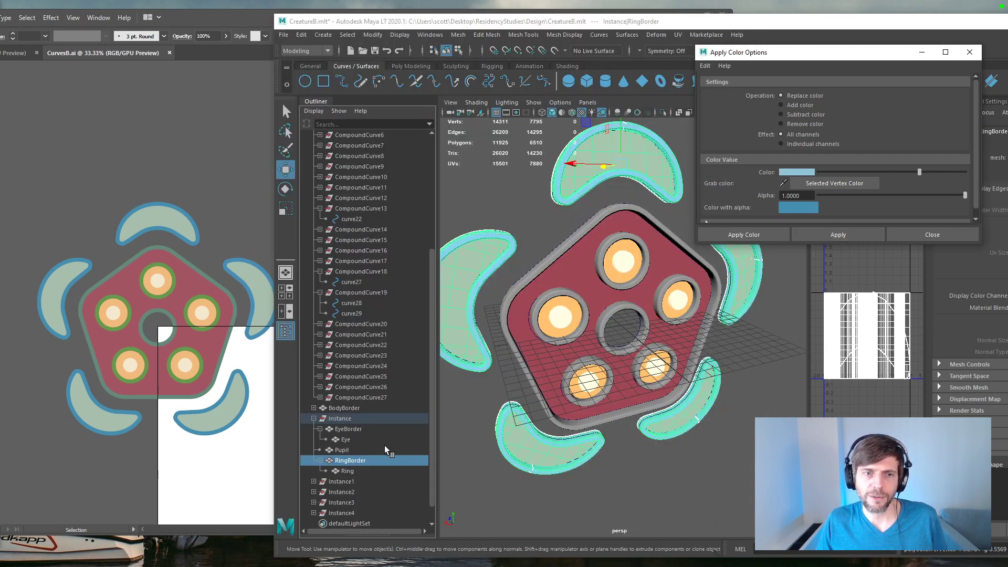
# Step: Collapse the Instance group and color the BodyBorder mesh with the grey-green sampled from the artwork's pentagon outline
pyautogui.click(314, 419)
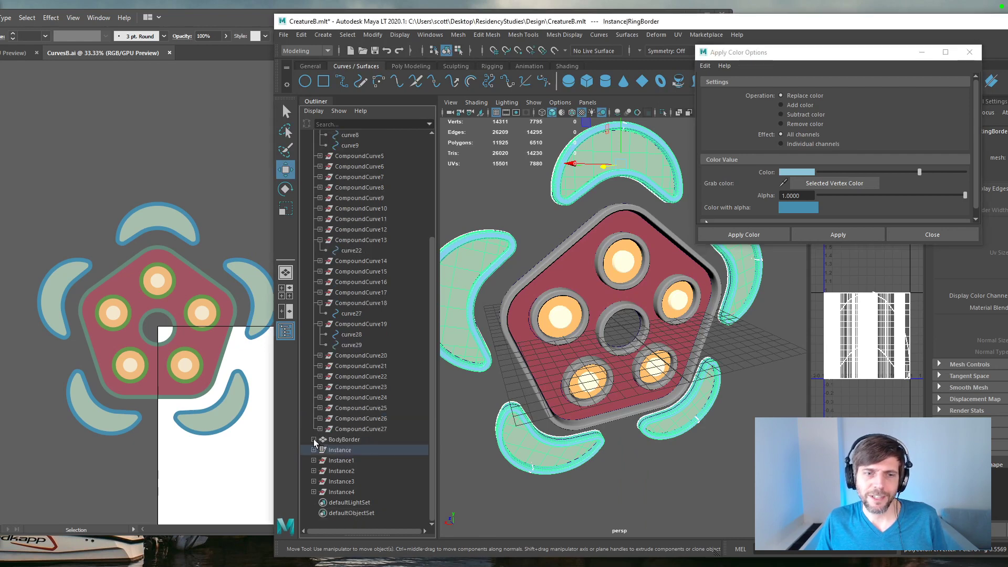
pyautogui.click(322, 440)
pyautogui.click(794, 175)
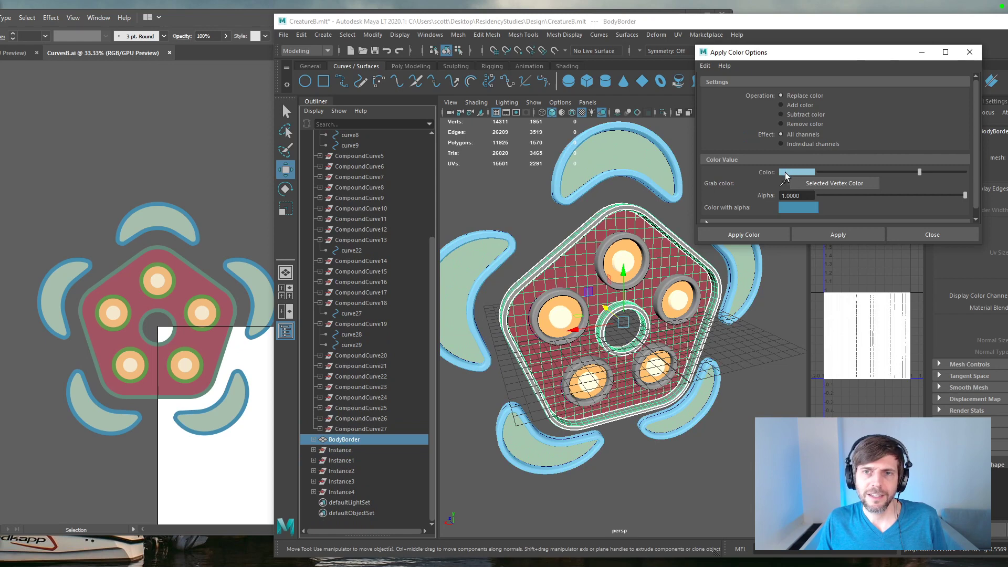
pyautogui.click(784, 183)
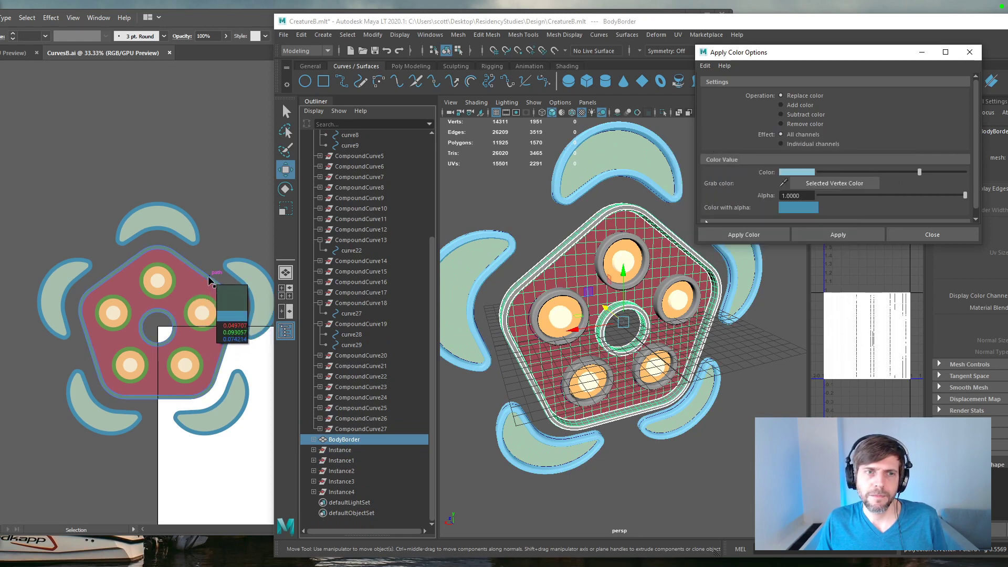
pyautogui.scroll(3, 208, 281)
pyautogui.scroll(-2, 208, 281)
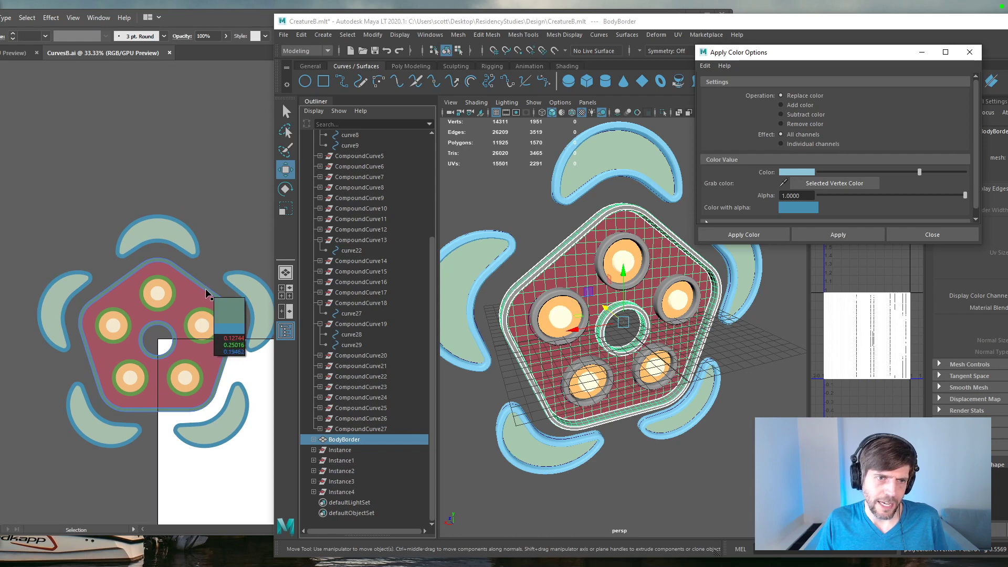
pyautogui.click(205, 288)
pyautogui.click(858, 238)
pyautogui.click(846, 234)
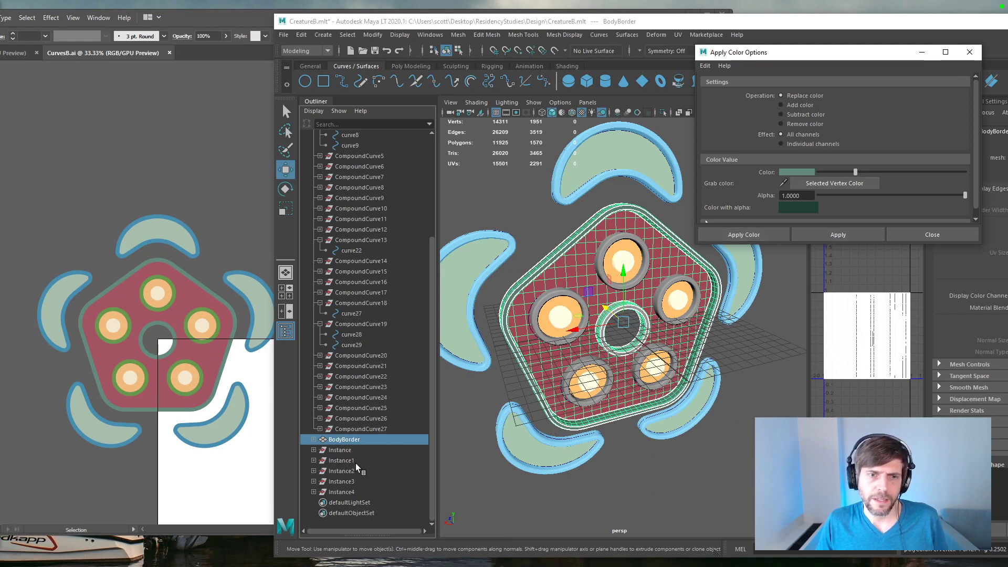
# Step: Apply the same grey-green to the BodyBorderInner mesh under BodyBorder and collapse the BodyBorder hierarchy
pyautogui.click(313, 441)
pyautogui.click(359, 460)
pyautogui.click(846, 232)
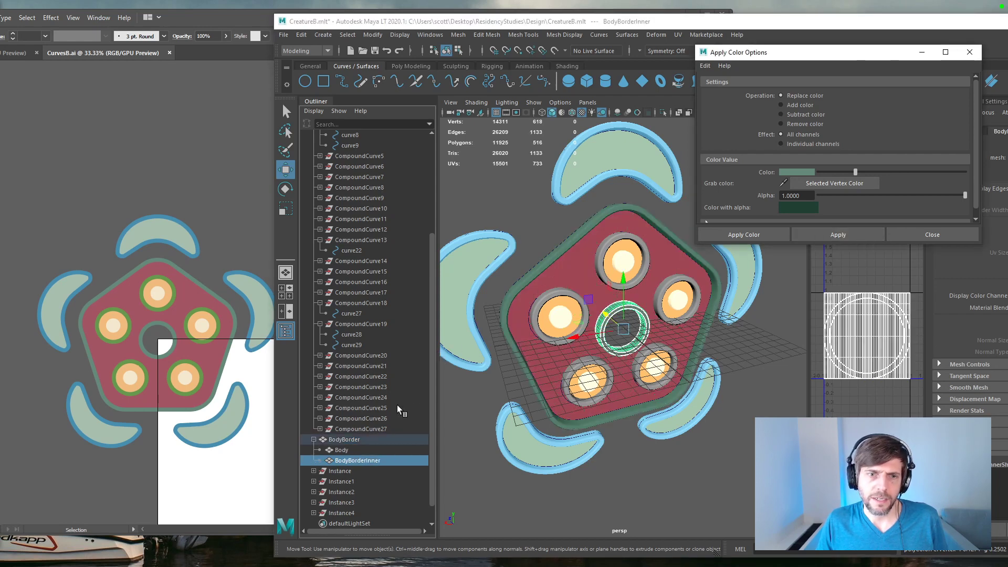
pyautogui.click(314, 441)
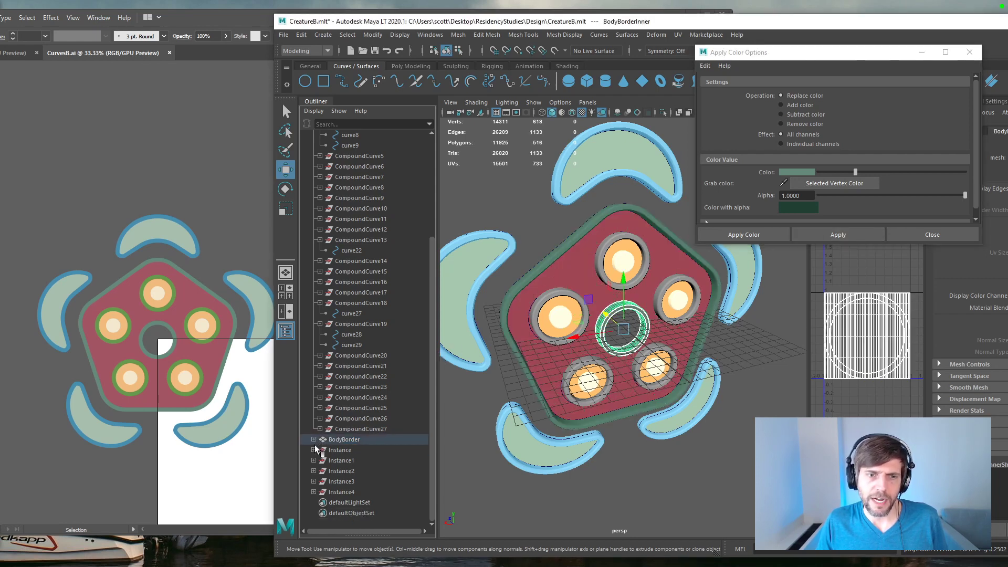
# Step: Color the EyeBorder mesh in the Instance group with the green sampled from the artwork's circle outlines, and close the color options and color picker
pyautogui.click(314, 450)
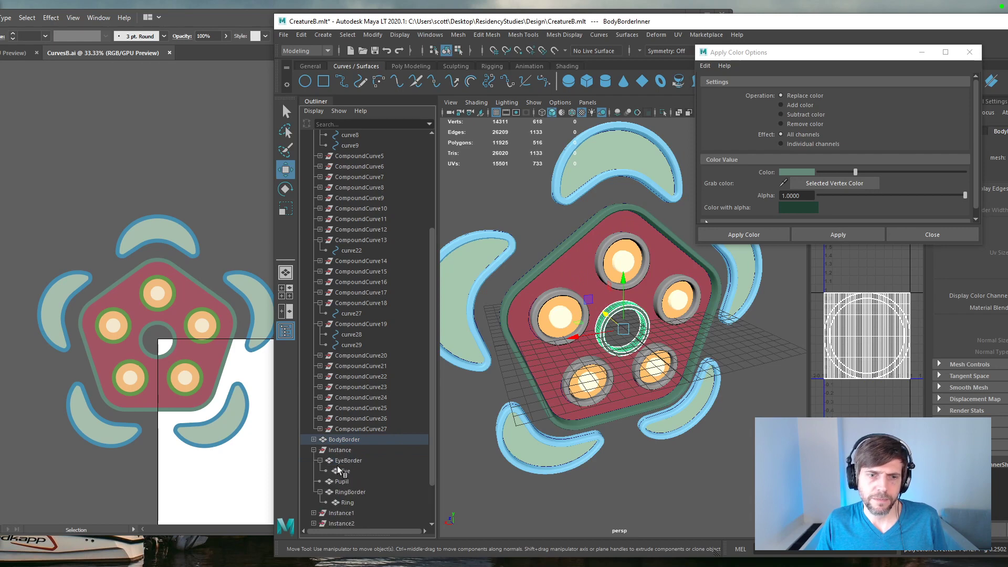
pyautogui.click(348, 460)
pyautogui.click(784, 183)
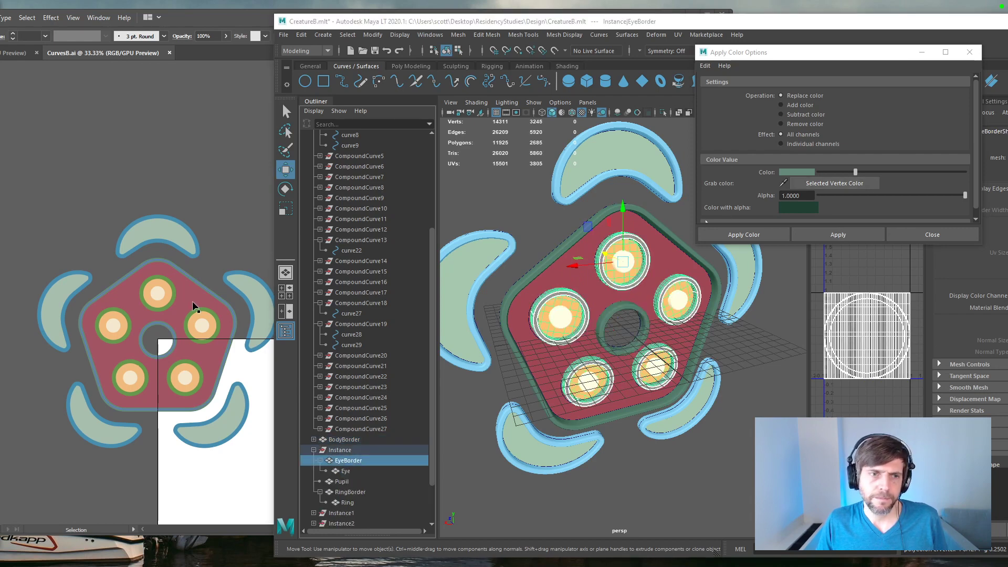
pyautogui.click(781, 173)
pyautogui.click(782, 172)
pyautogui.click(603, 184)
pyautogui.click(215, 315)
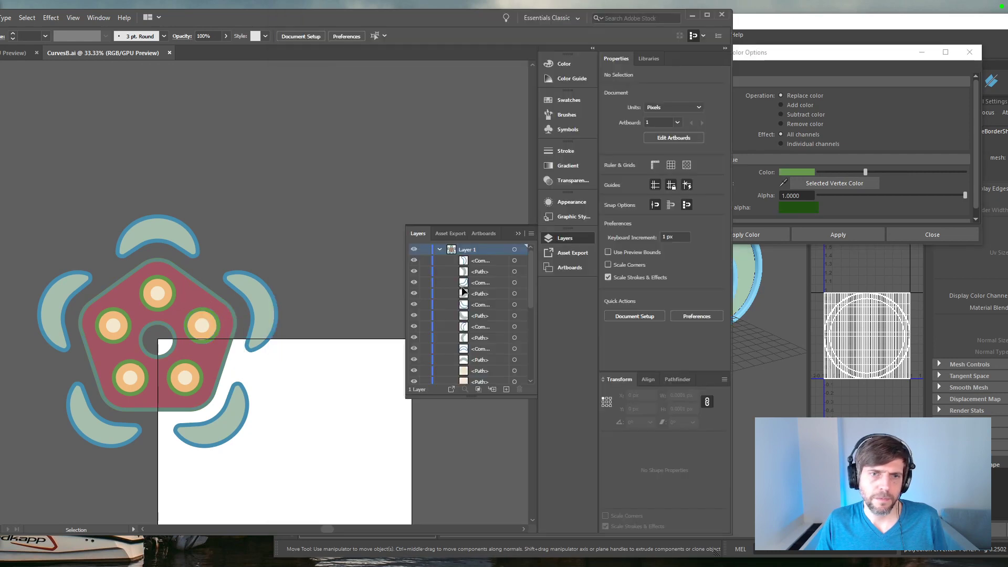
pyautogui.click(841, 234)
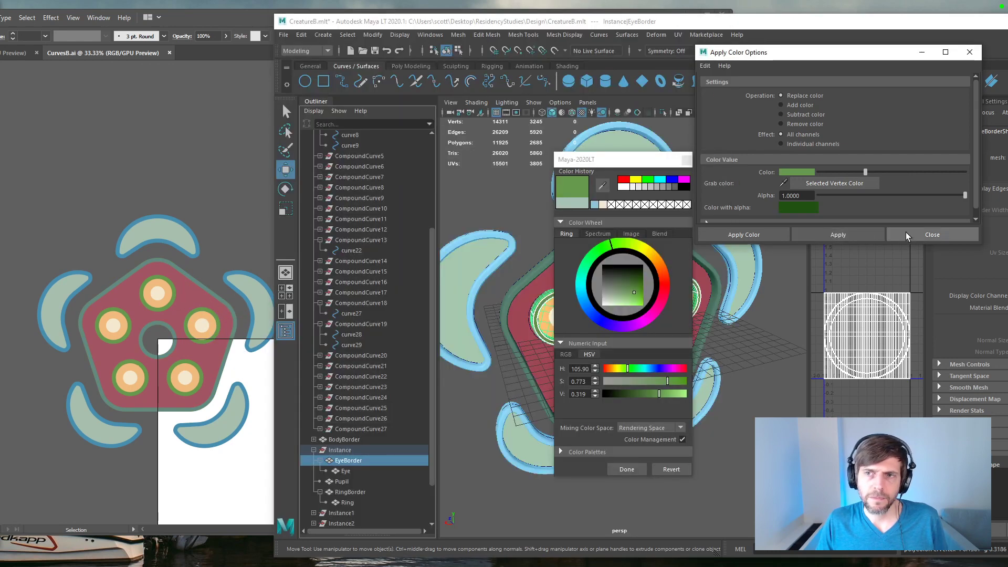
pyautogui.click(933, 234)
pyautogui.click(687, 159)
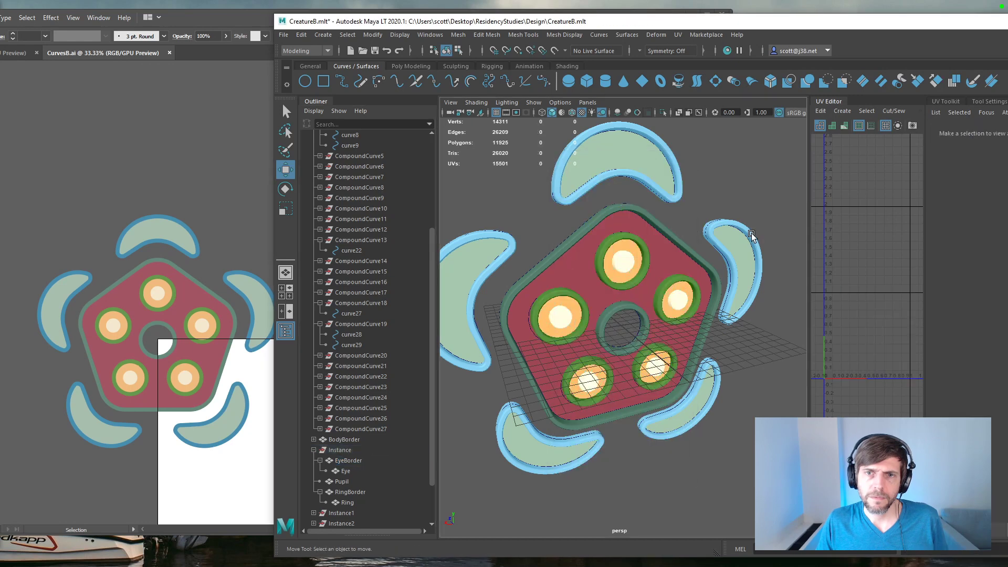
# Step: Inspect the colored model in the perspective and front views, checking which parts belong to BodyBorder and Instance
pyautogui.click(753, 238)
pyautogui.keyDown('alt'); pyautogui.moveTo(752, 237); pyautogui.dragTo(722, 297); pyautogui.keyUp('alt')
pyautogui.press('space')
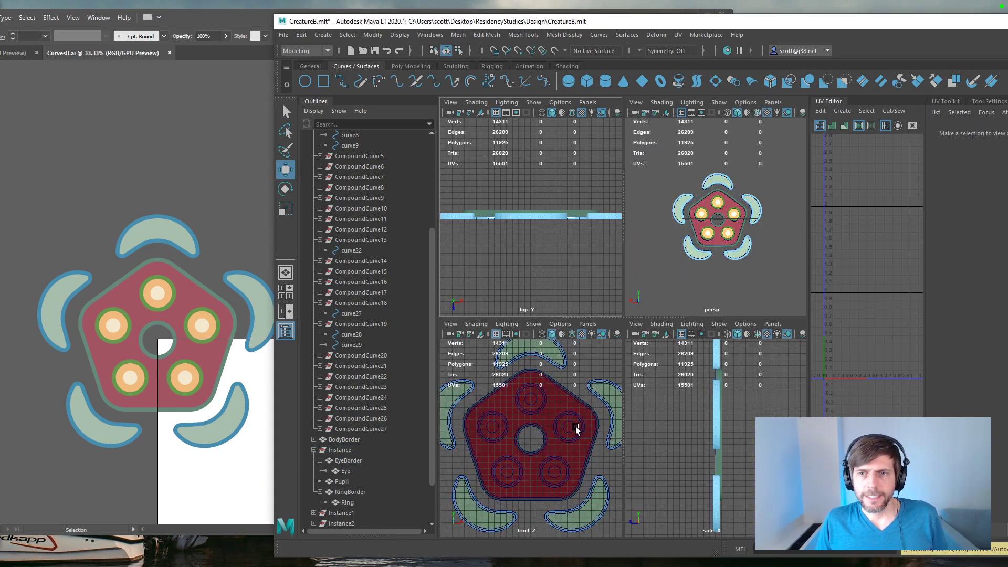
pyautogui.press('space')
pyautogui.scroll(-5, 571, 329)
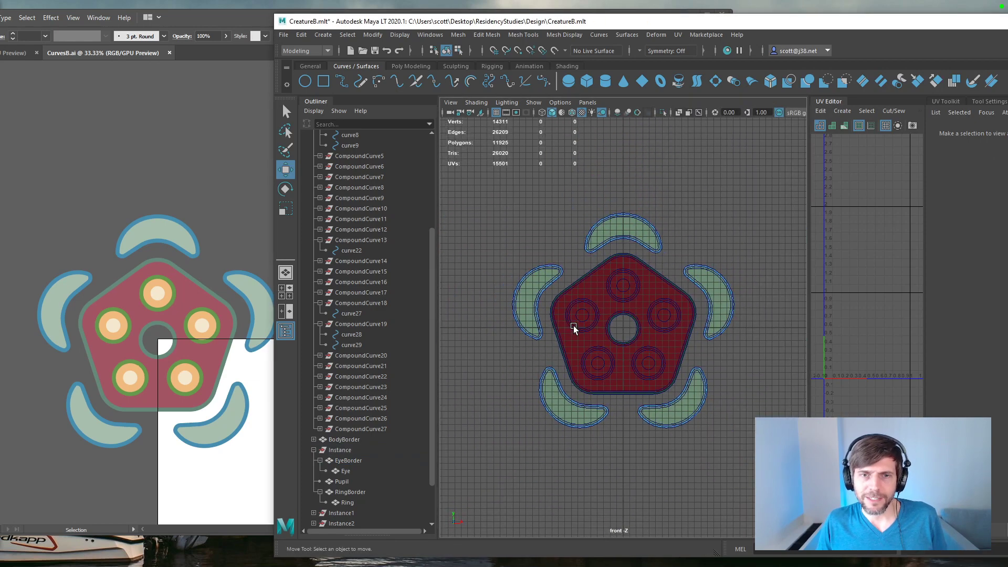
pyautogui.scroll(3, 573, 330)
pyautogui.click(314, 450)
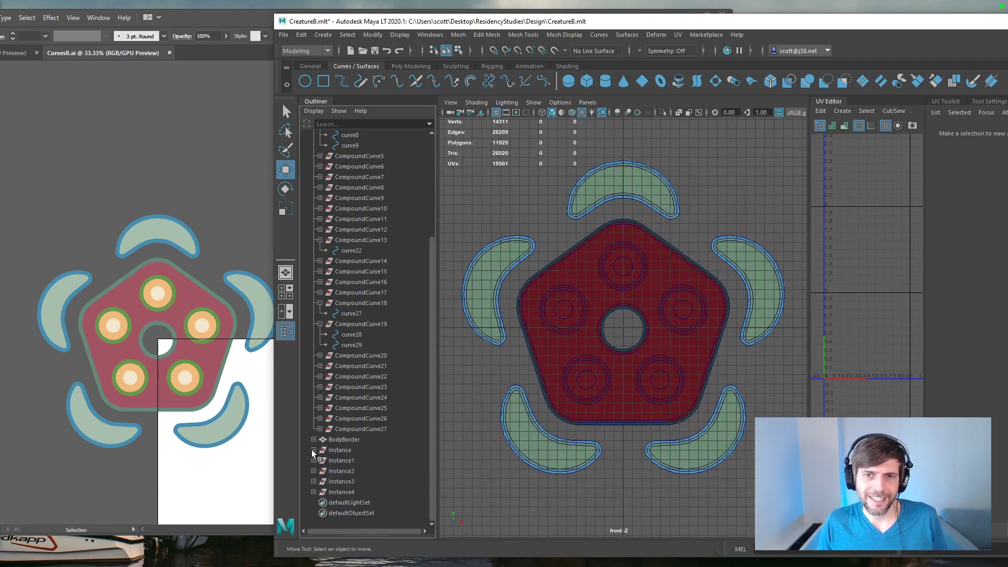
pyautogui.click(342, 442)
pyautogui.keyDown('ctrl'); pyautogui.click(341, 449); pyautogui.keyUp('ctrl')
pyautogui.moveTo(909, 29); pyautogui.dragTo(836, 32)
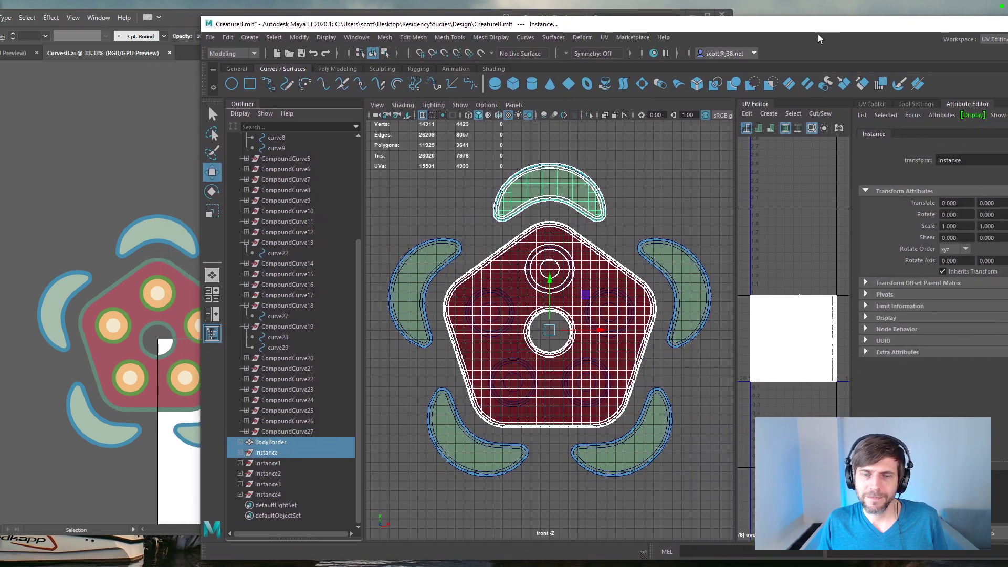
pyautogui.click(474, 219)
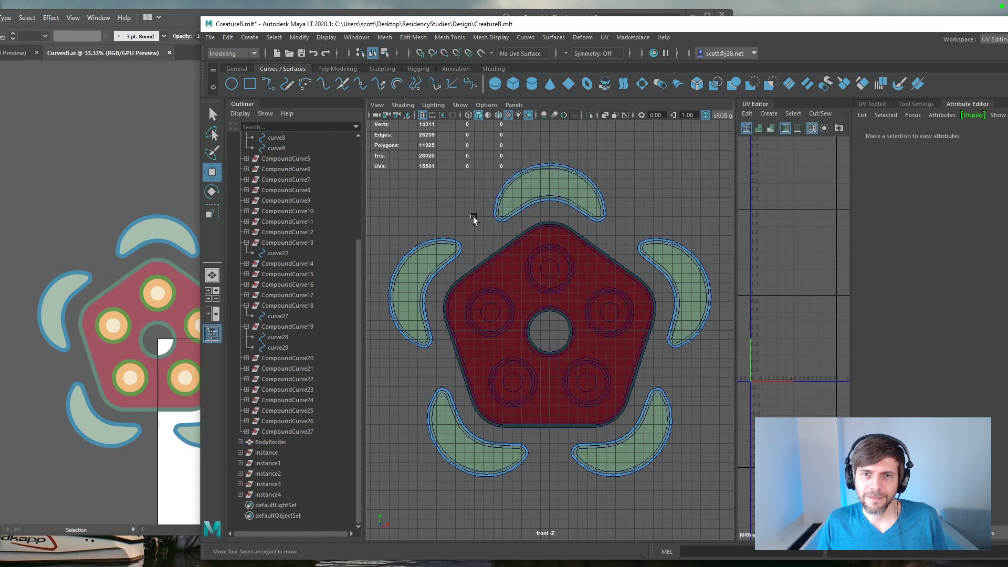
pyautogui.press('space')
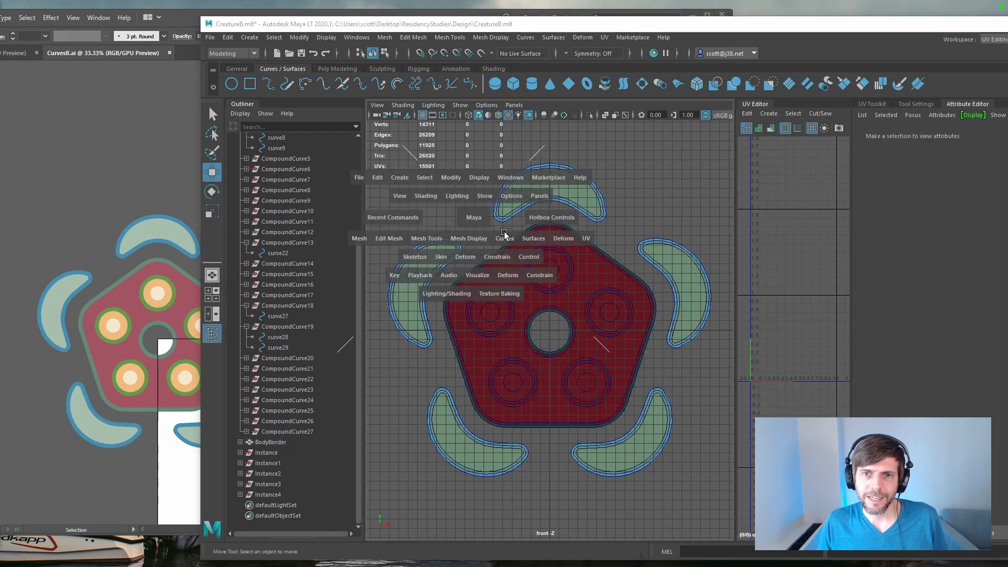
pyautogui.press('space')
pyautogui.keyDown('alt'); pyautogui.moveTo(463, 314); pyautogui.dragTo(599, 315); pyautogui.keyUp('alt')
# Step: Turn on Backface Culling in the perspective view and check the model from the side
pyautogui.click(461, 105)
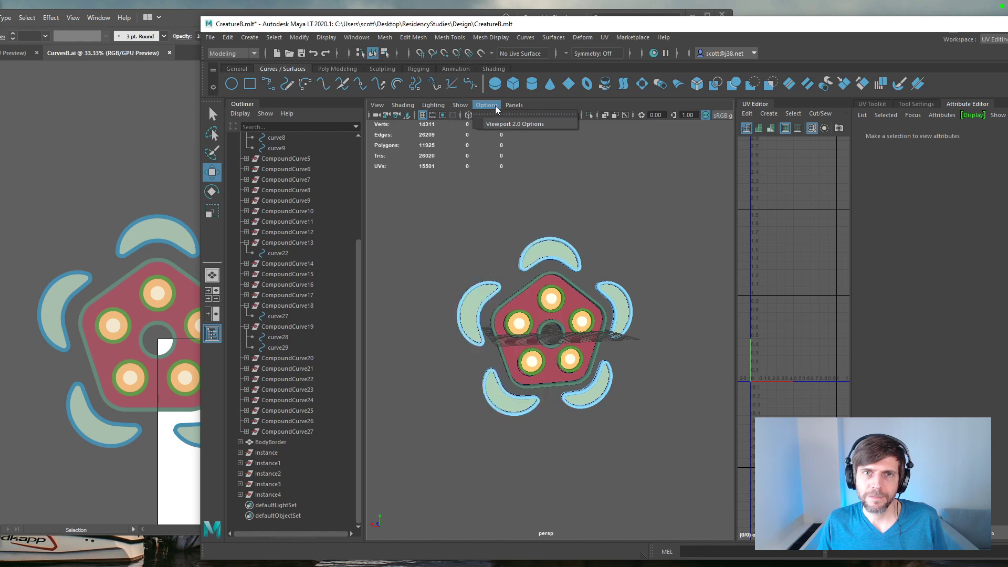
pyautogui.click(496, 125)
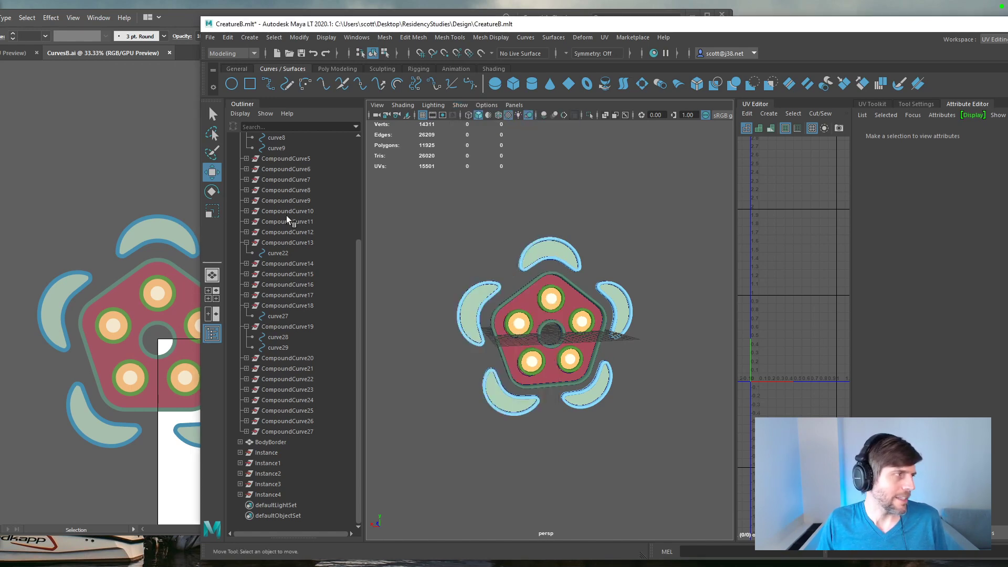
pyautogui.click(378, 105)
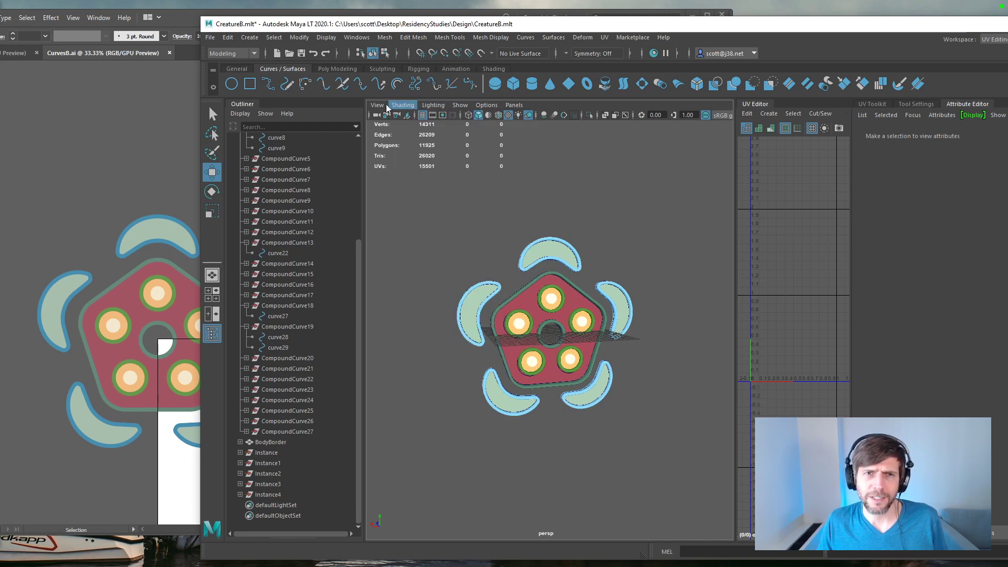
pyautogui.moveTo(402, 108)
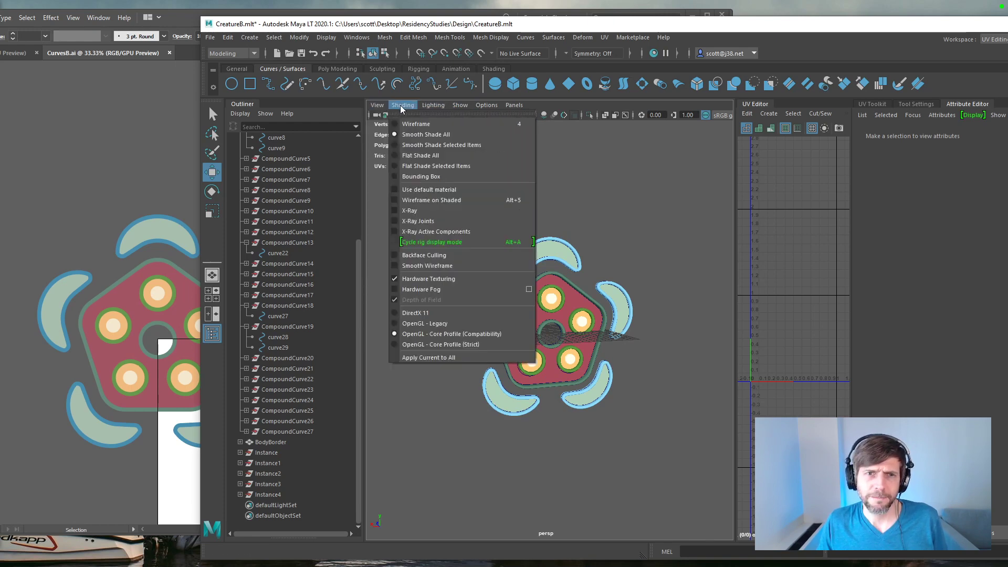
pyautogui.click(424, 256)
pyautogui.moveTo(446, 291)
pyautogui.keyDown('alt'); pyautogui.mouseDown()
pyautogui.moveTo(517, 273)
pyautogui.moveTo(457, 281)
pyautogui.mouseUp(); pyautogui.keyUp('alt')
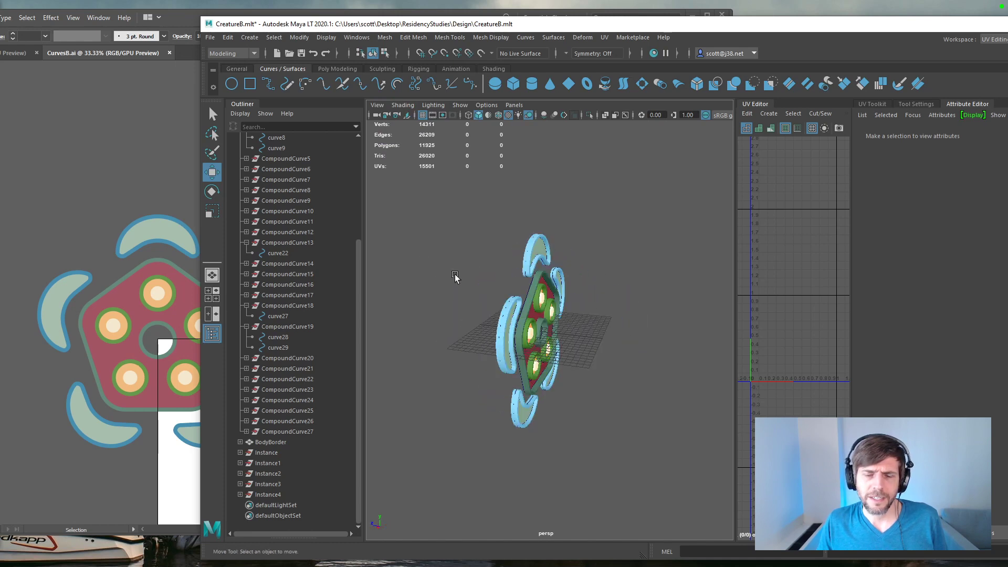
# Step: Turn on Backface Culling in the front view
pyautogui.press('space')
pyautogui.press('space')
pyautogui.click(434, 105)
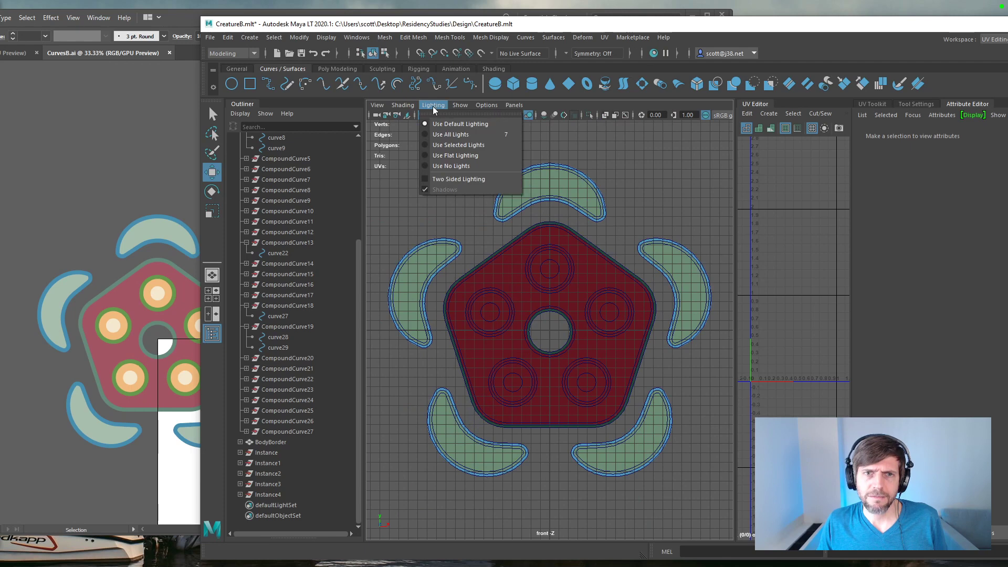
pyautogui.moveTo(403, 105)
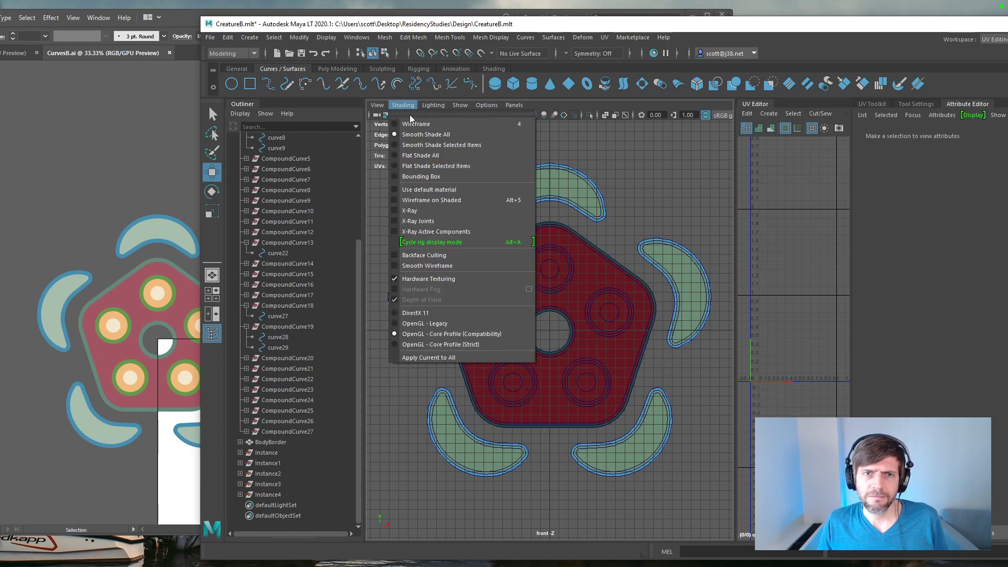
pyautogui.click(409, 260)
# Step: Group Instance, Instance1, Instance2, Instance3 and Instance4 into one new group
pyautogui.press('space')
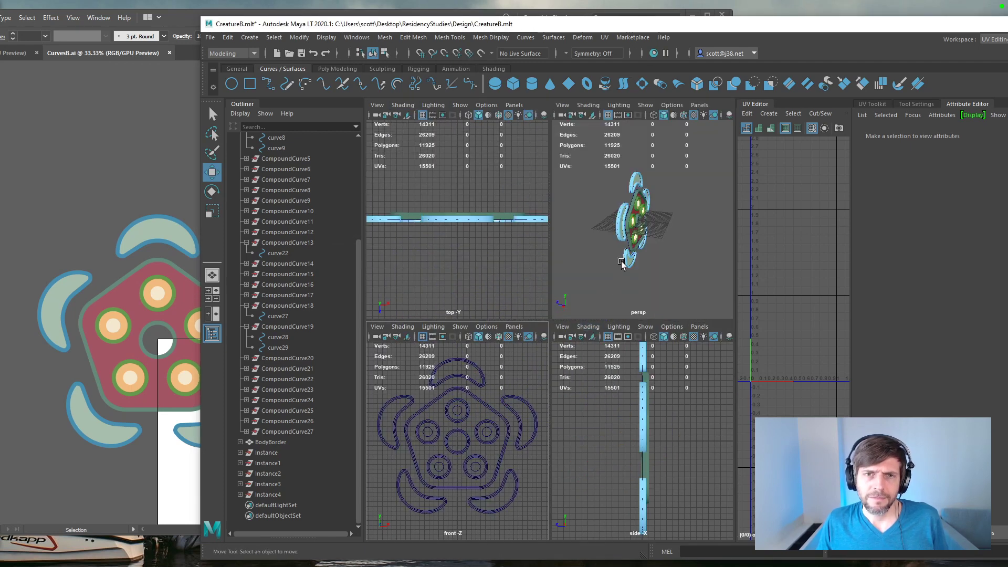
pyautogui.click(266, 453)
pyautogui.keyDown('shift'); pyautogui.click(269, 497); pyautogui.keyUp('shift')
pyautogui.hotkey('ctrl', 'g')
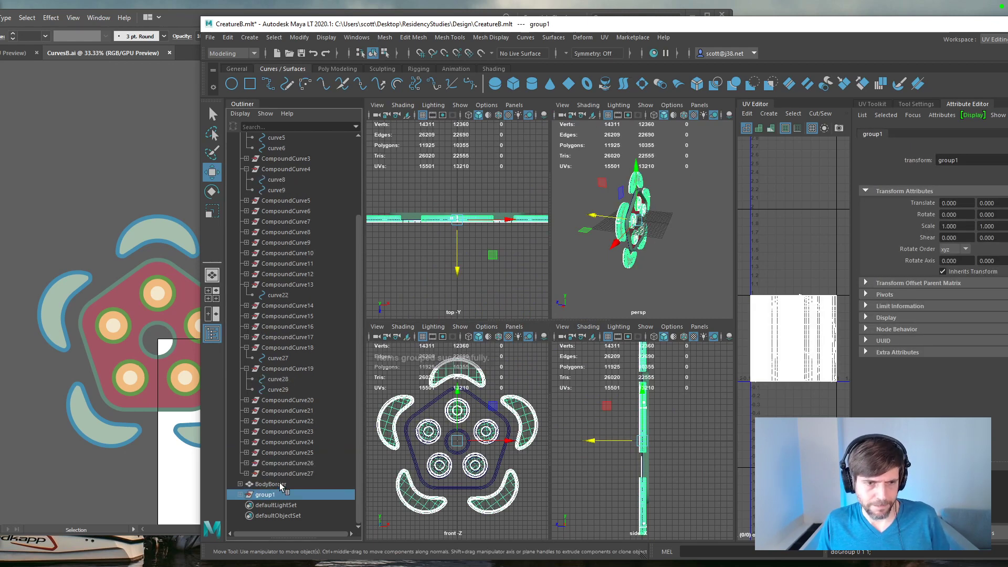
# Step: Undo the grouping of the five instances
pyautogui.click(277, 496)
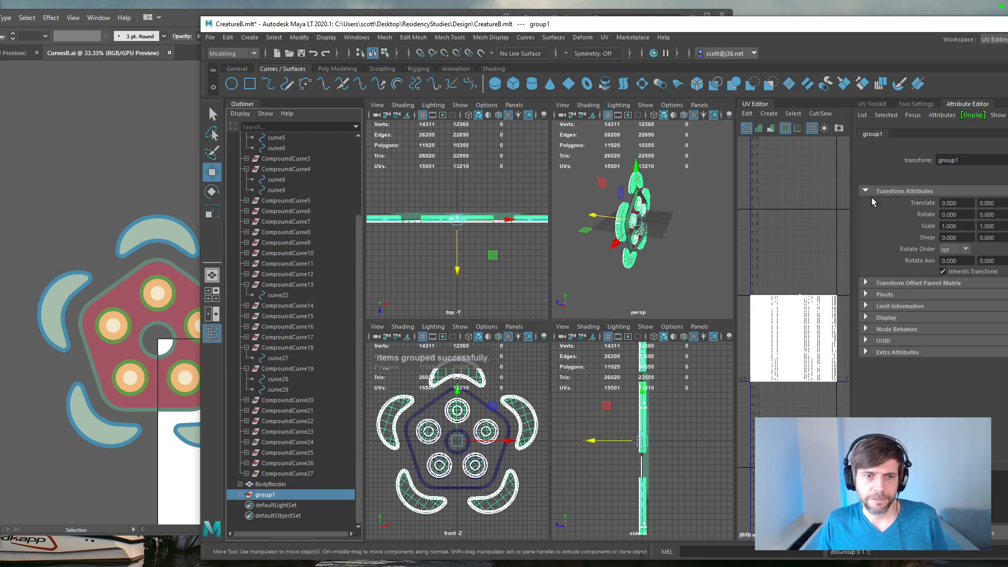
pyautogui.hotkey('ctrl', 'z')
pyautogui.hotkey('ctrl', 'z')
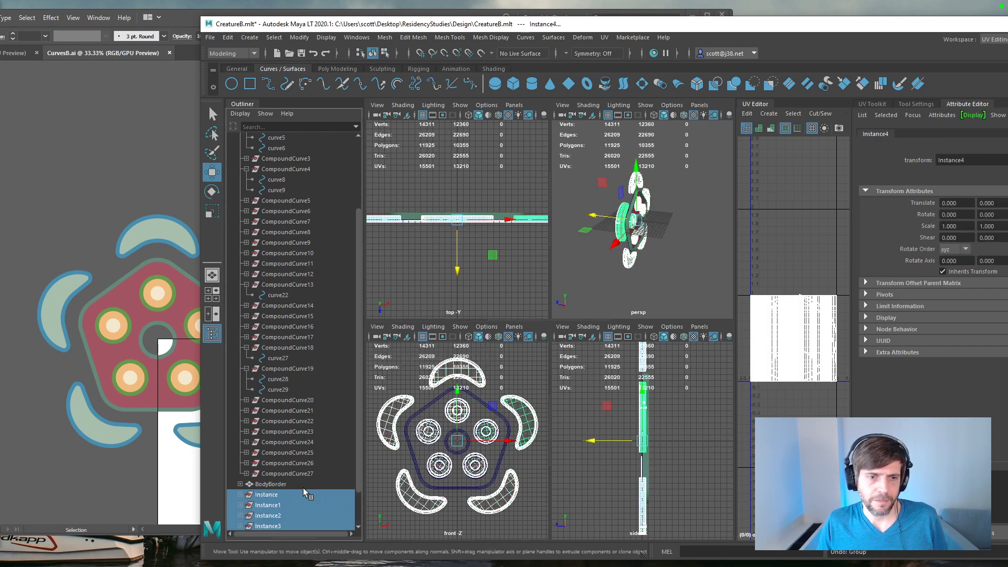
# Step: Try grouping only BodyBorder and Instance together
pyautogui.scroll(-2, 304, 496)
pyautogui.click(270, 442)
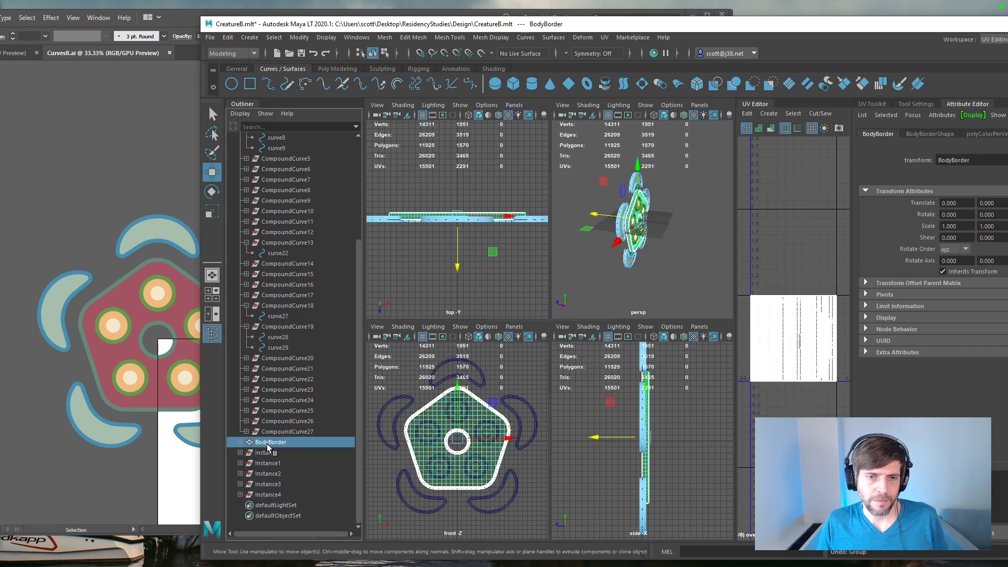
pyautogui.keyDown('ctrl'); pyautogui.click(265, 452); pyautogui.keyUp('ctrl')
pyautogui.hotkey('ctrl', 'g')
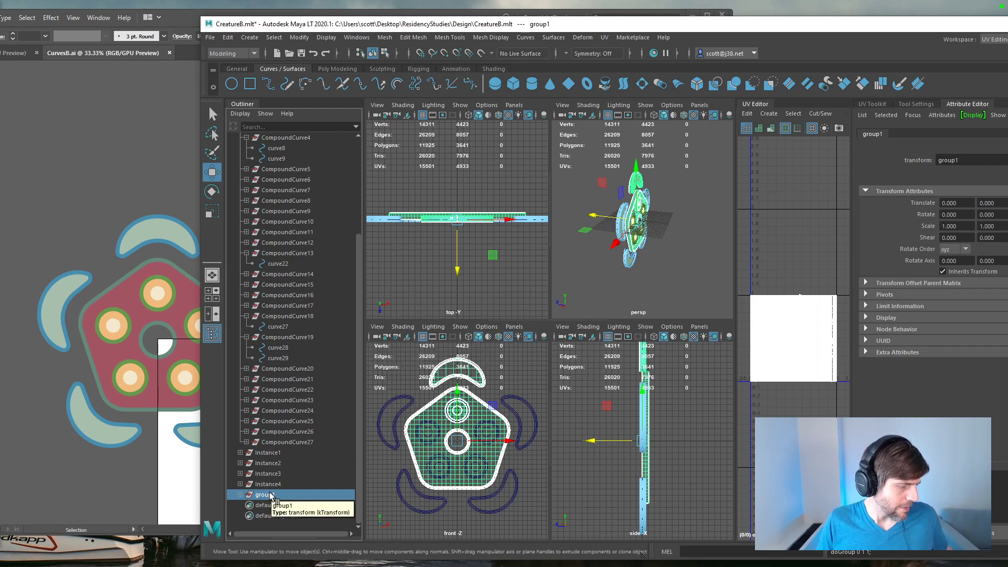
# Step: Set the Y rotation of the group holding BodyBorder and Instance to 180
pyautogui.click(276, 452)
pyautogui.click(266, 495)
pyautogui.click(997, 215)
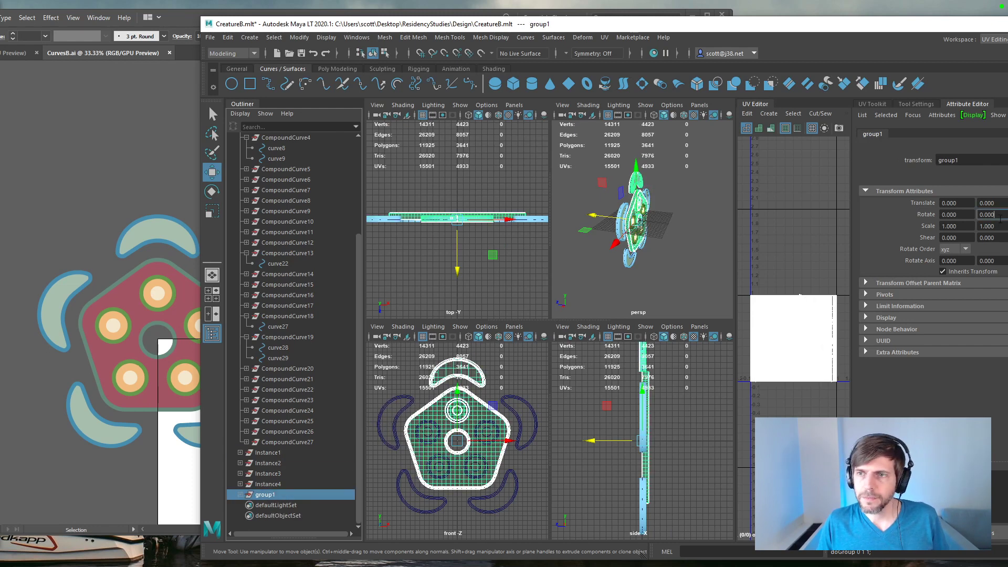
pyautogui.write('180')
pyautogui.press('Return')
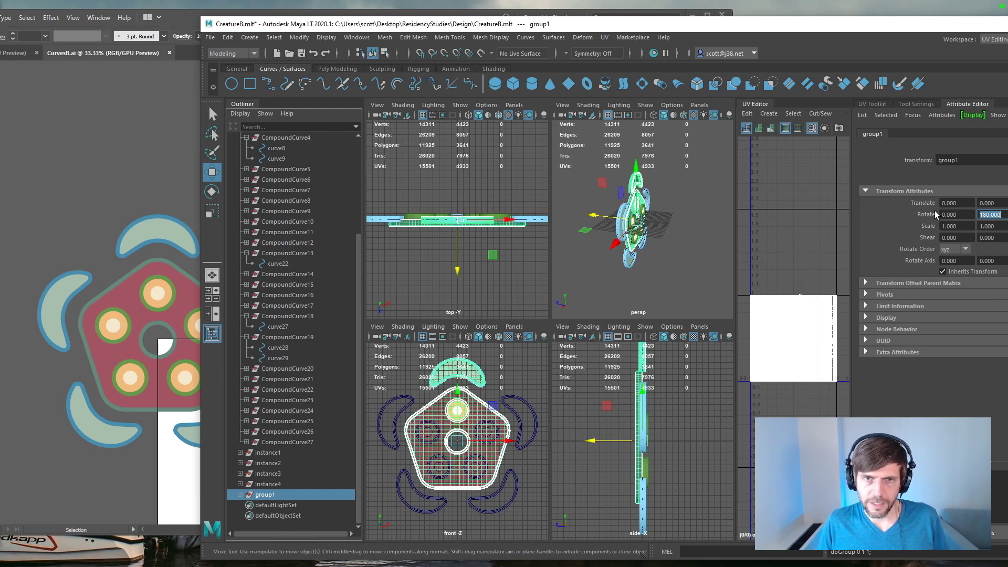
# Step: Undo the 180-degree rotation and the grouping of BodyBorder and Instance
pyautogui.click(286, 494)
pyautogui.hotkey('ctrl', 'z')
pyautogui.hotkey('ctrl', 'z')
pyautogui.hotkey('ctrl', 'z')
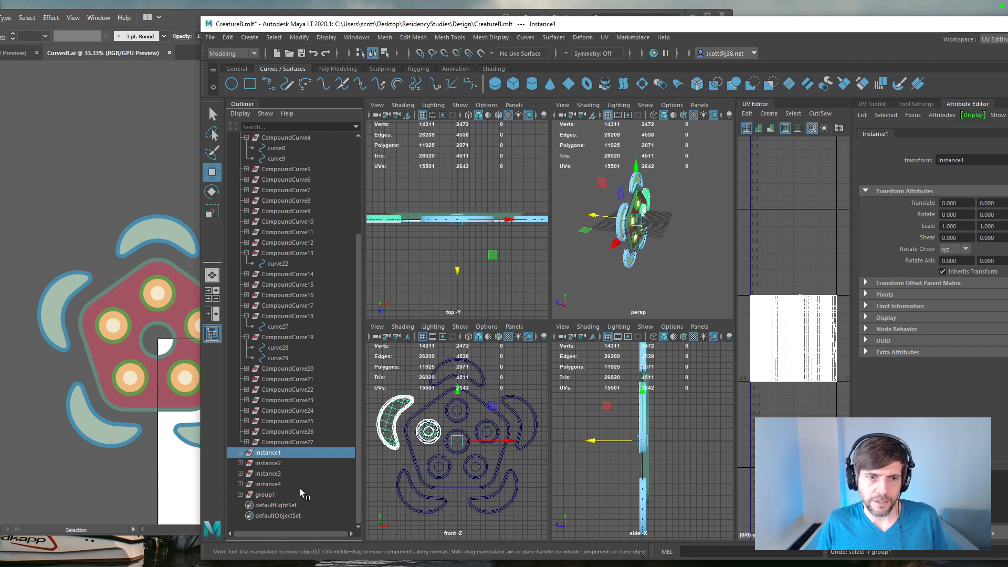
# Step: Group BodyBorder with Instance through Instance4 and rename the new group CreatureB
pyautogui.click(282, 484)
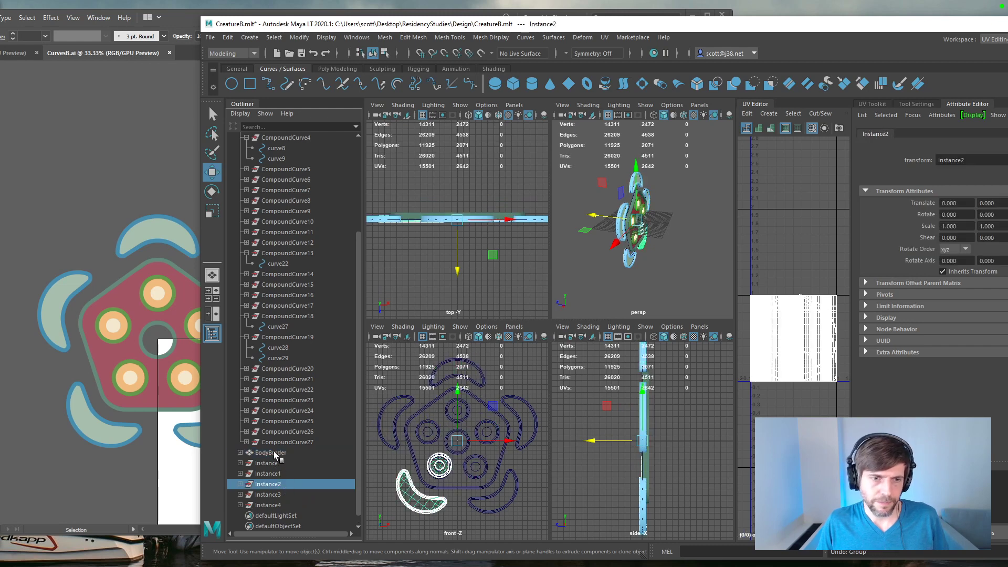
pyautogui.moveTo(268, 453); pyautogui.dragTo(268, 505)
pyautogui.hotkey('ctrl', 'g')
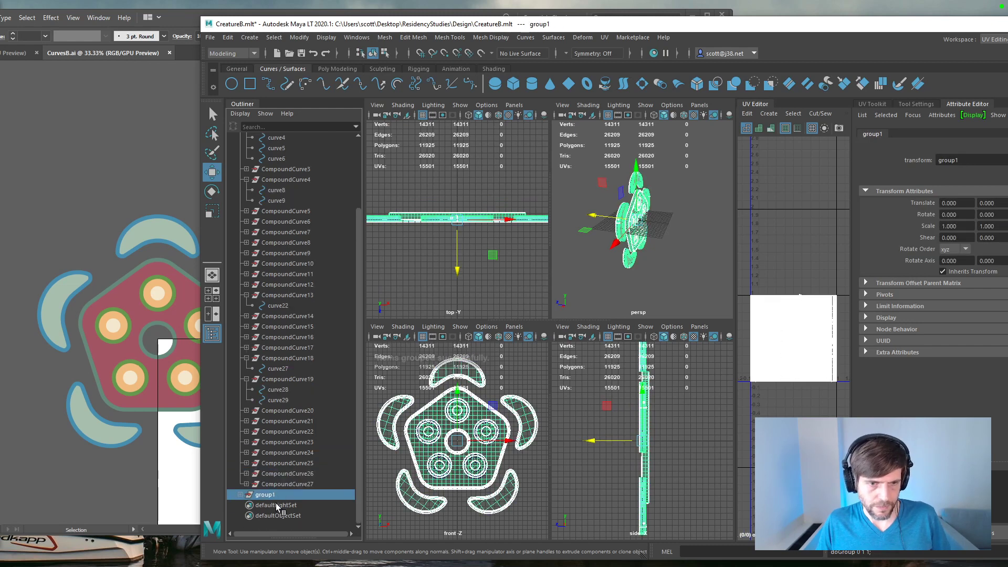
pyautogui.doubleClick(266, 496)
pyautogui.write('Creature')
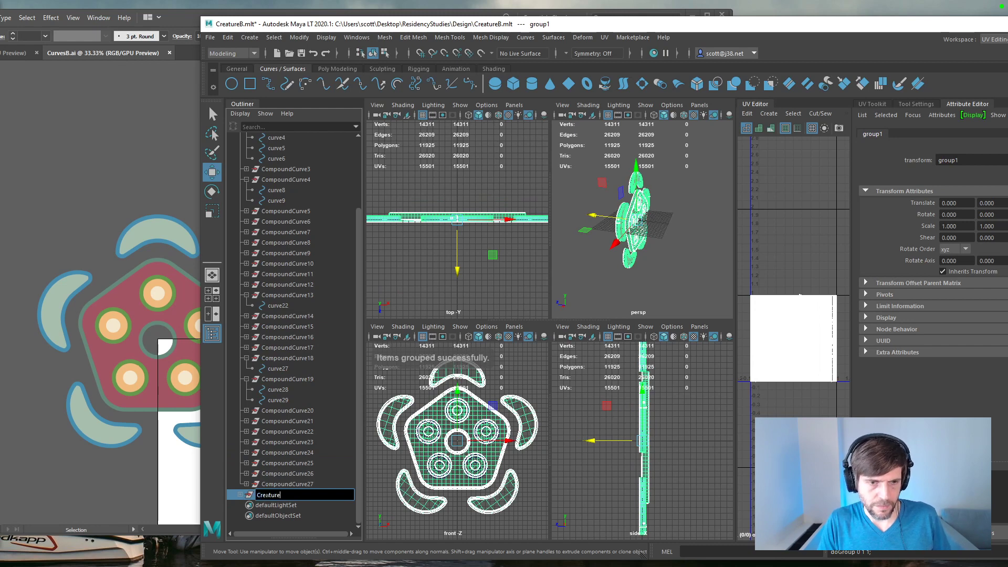
pyautogui.write('B')
pyautogui.press('Return')
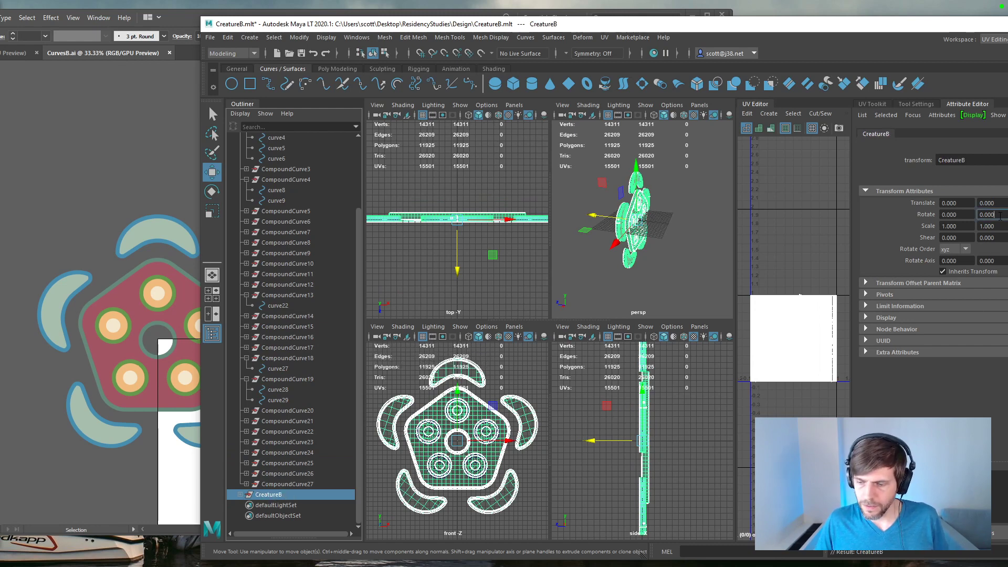
# Step: Set CreatureB's Y rotation to 180, clear the selection, and save the scene
pyautogui.press('Return')
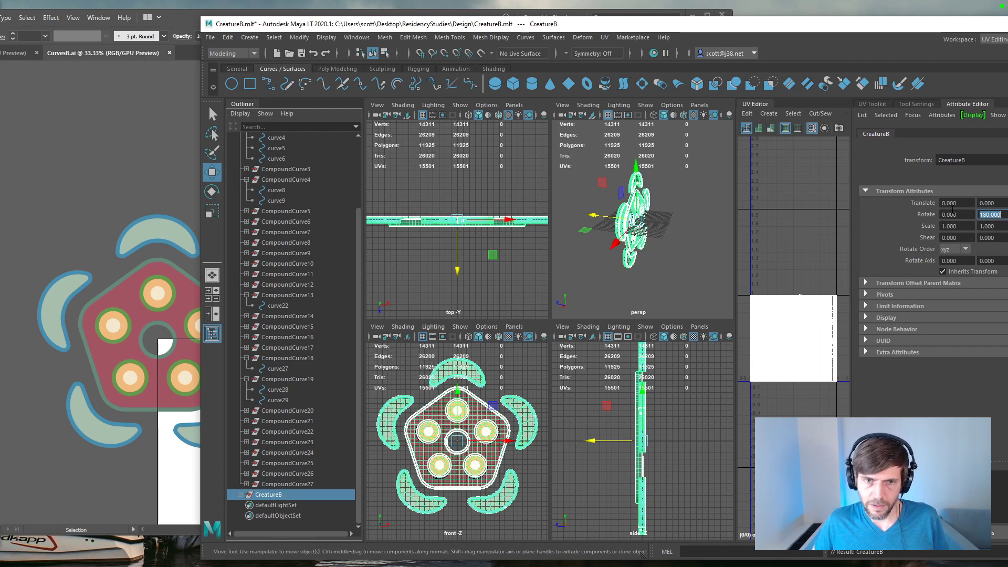
pyautogui.click(497, 302)
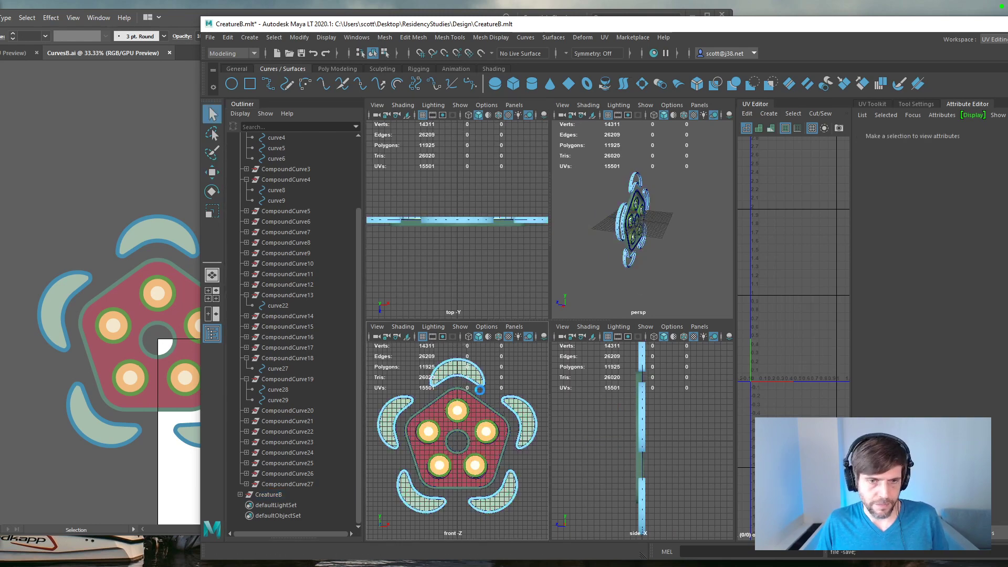
pyautogui.hotkey('ctrl', 's')
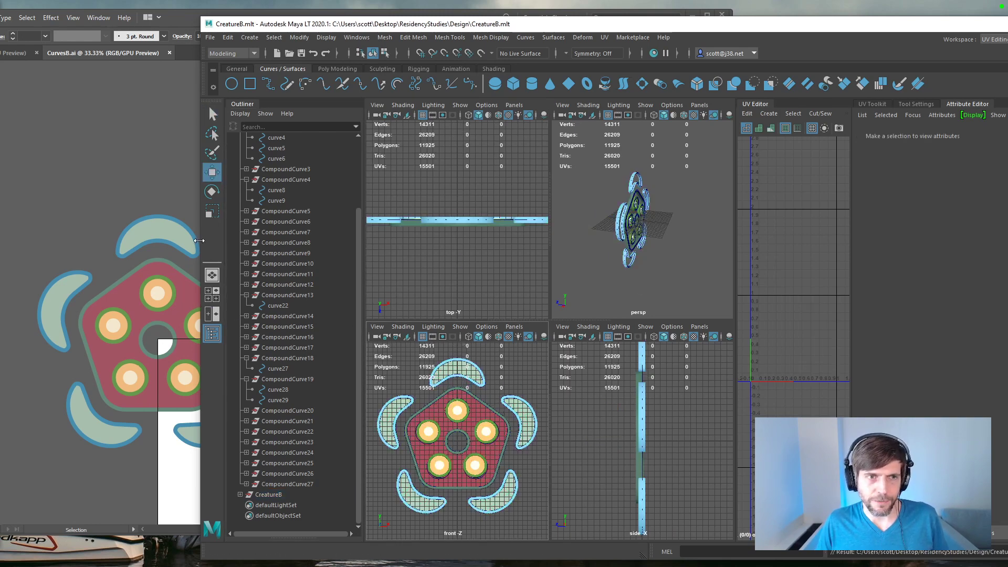
# Step: Widen the Maya window and show the colored creature's front face in a single enlarged perspective view
pyautogui.moveTo(203, 302); pyautogui.dragTo(38, 302)
pyautogui.moveTo(386, 322); pyautogui.dragTo(399, 238)
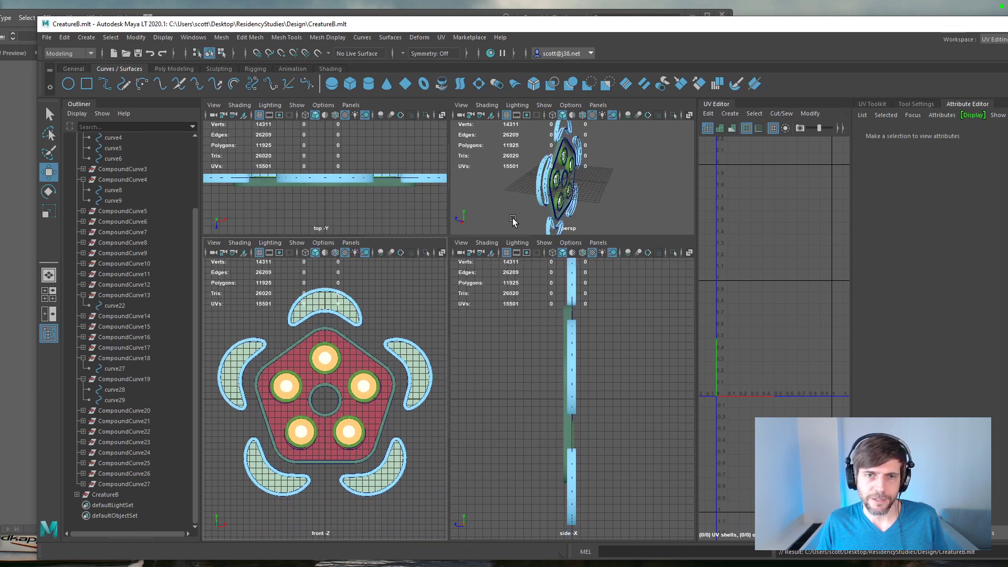
pyautogui.press('space')
pyautogui.keyDown('alt'); pyautogui.moveTo(333, 345); pyautogui.dragTo(570, 322); pyautogui.keyUp('alt')
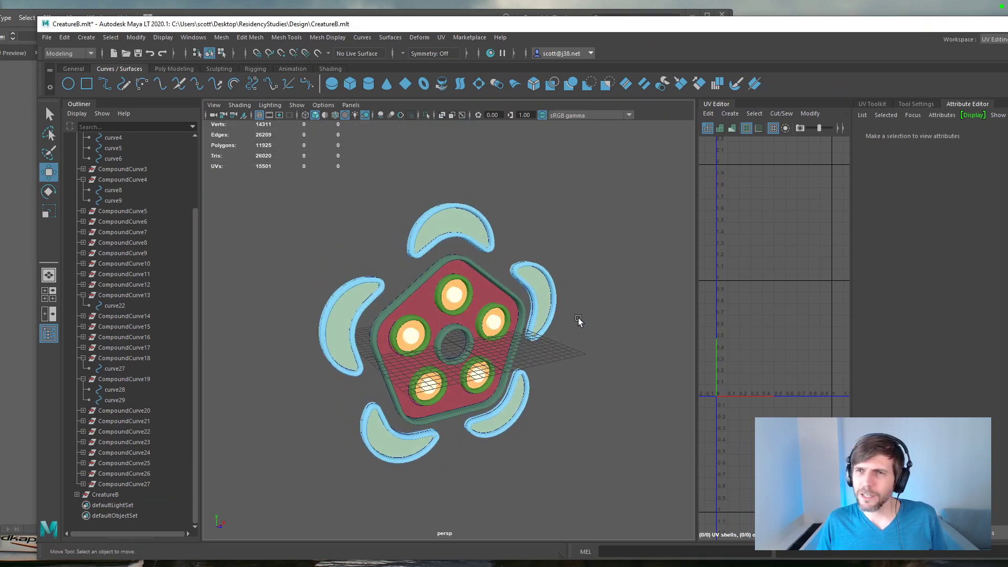
# Step: Maximize the Maya window, widen the UV Editor, and turn the perspective view to face the creature head-on
pyautogui.moveTo(770, 29); pyautogui.dragTo(699, 1)
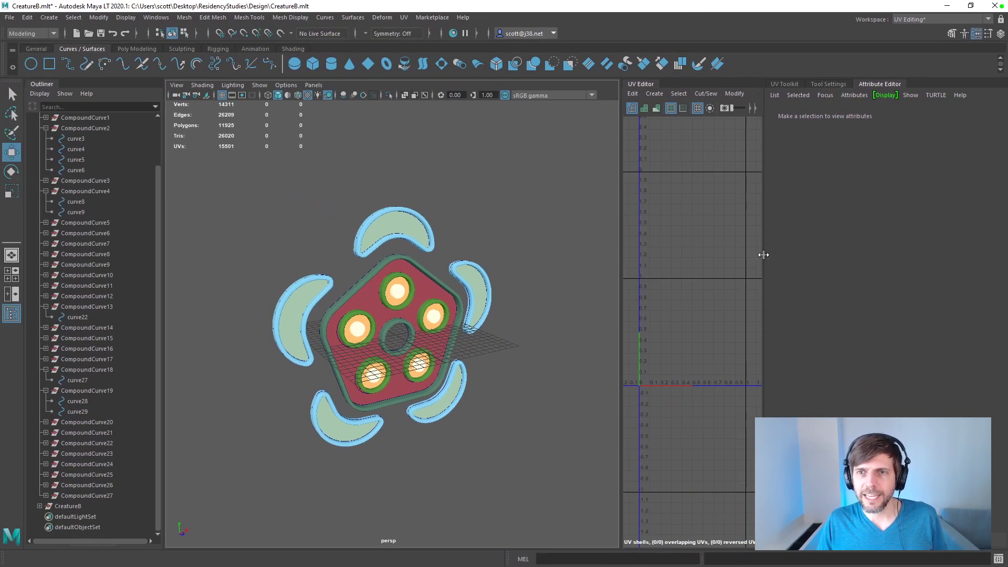
pyautogui.moveTo(622, 261); pyautogui.dragTo(531, 262)
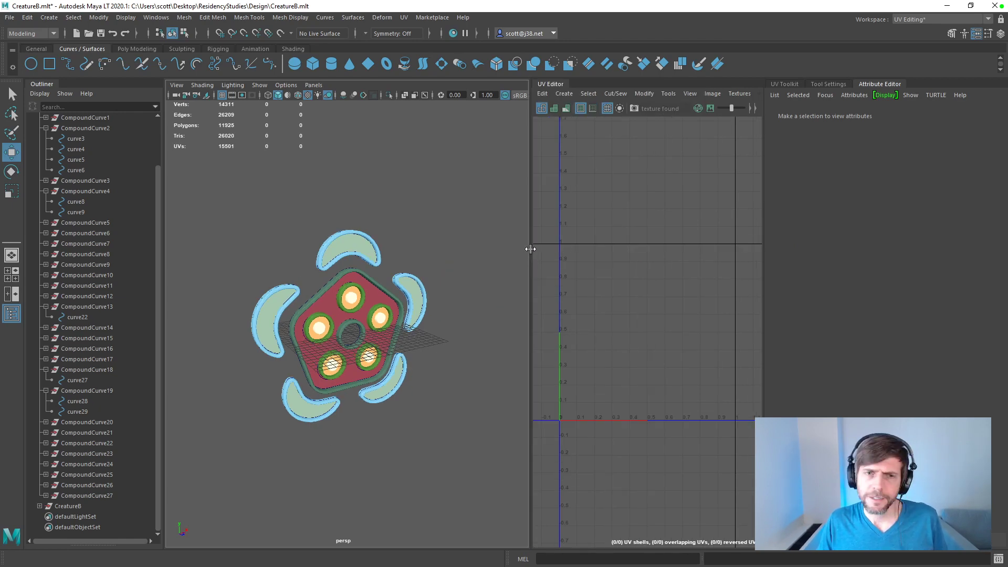
pyautogui.scroll(5, 437, 279)
pyautogui.scroll(-3, 437, 279)
pyautogui.scroll(1, 437, 279)
pyautogui.keyDown('alt'); pyautogui.moveTo(442, 281); pyautogui.dragTo(402, 275); pyautogui.keyUp('alt')
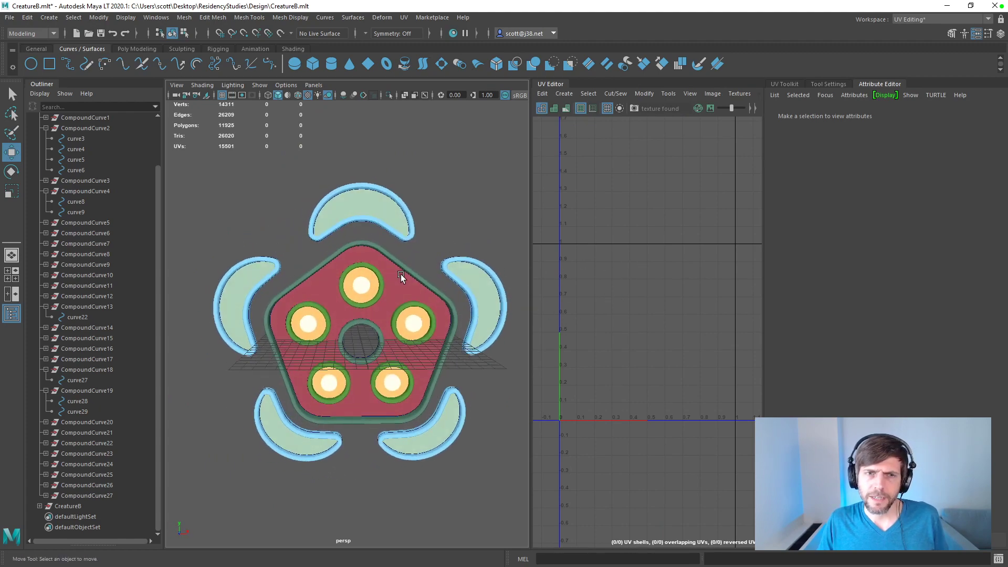
# Step: Save the scene, collapse the IllustratorCurves1 hierarchy, and expand CreatureB in the Outliner
pyautogui.click(46, 191)
pyautogui.press('q')
pyautogui.hotkey('ctrl', 's')
pyautogui.press('w')
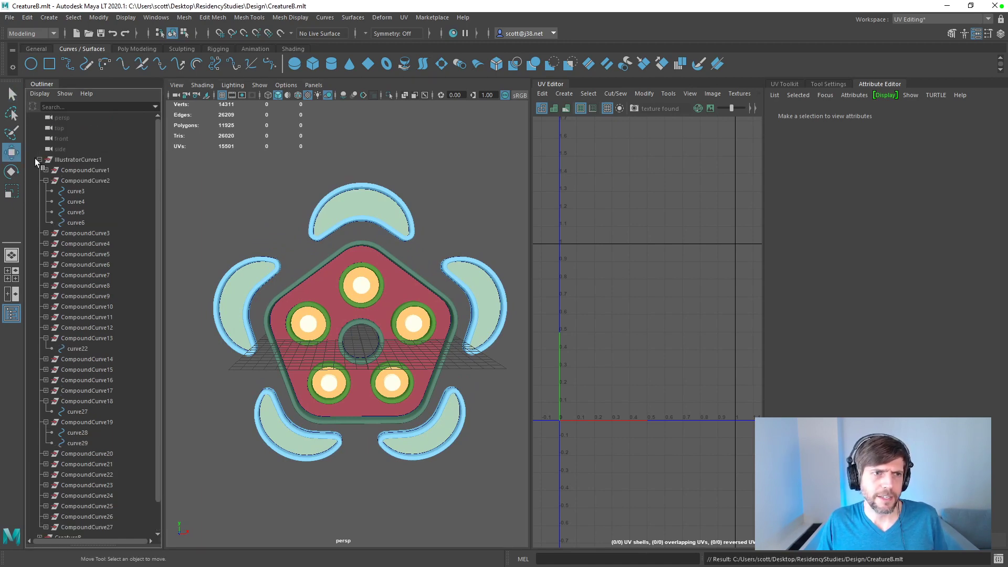
pyautogui.click(39, 159)
pyautogui.click(39, 170)
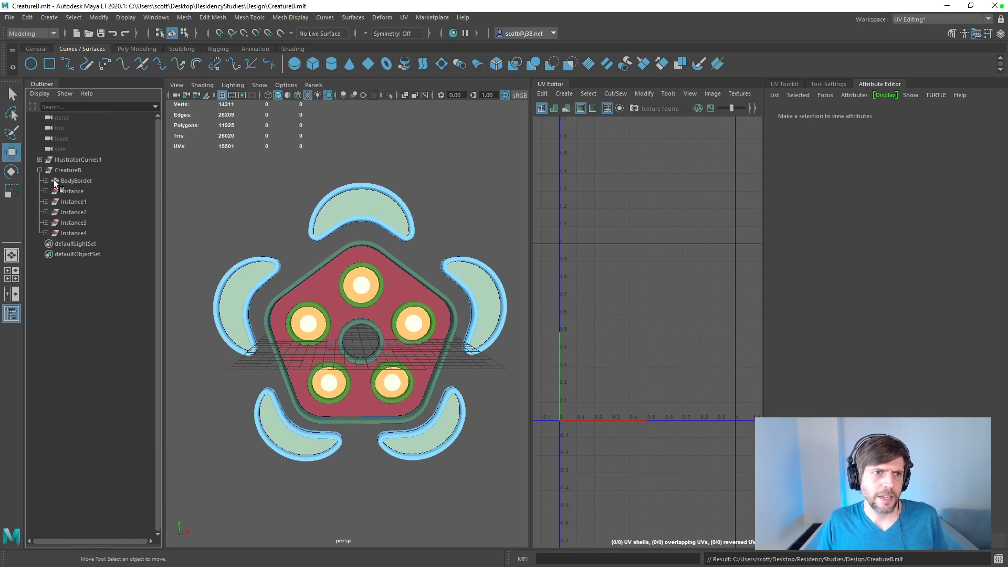
# Step: Apply an automatic UV projection to BodyBorderInner within the BodyBorder hierarchy
pyautogui.click(52, 181)
pyautogui.click(46, 181)
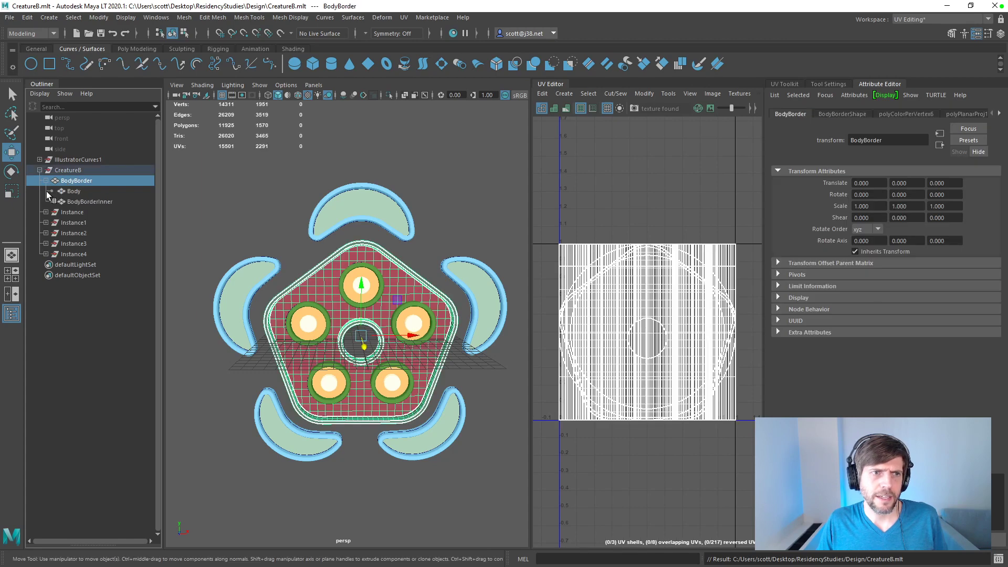
pyautogui.click(76, 202)
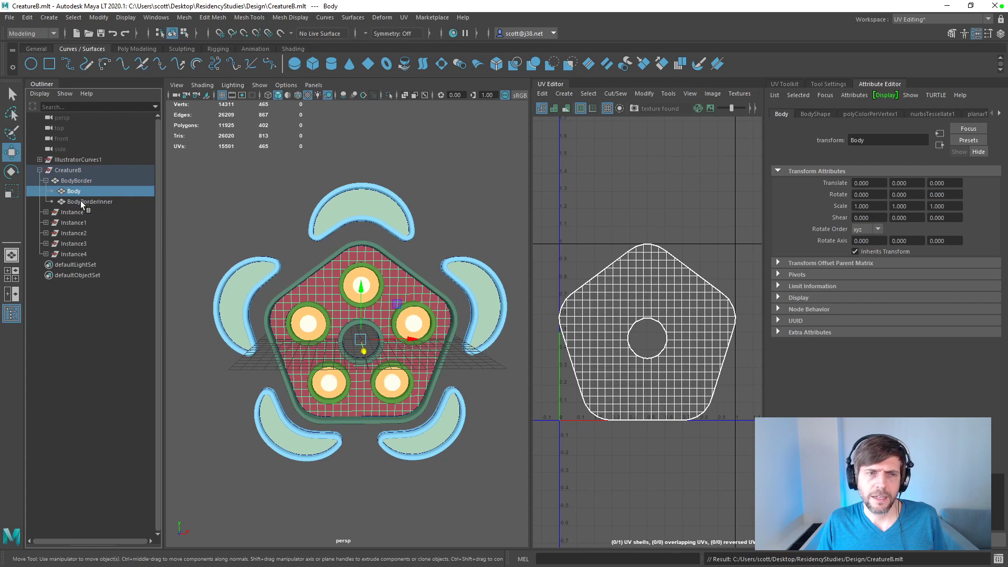
pyautogui.click(80, 202)
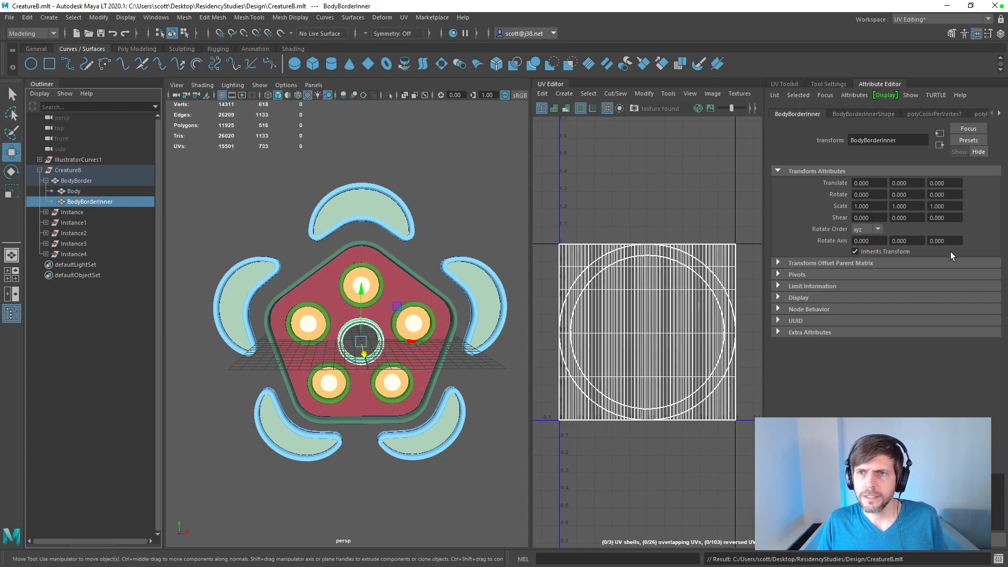
pyautogui.click(793, 84)
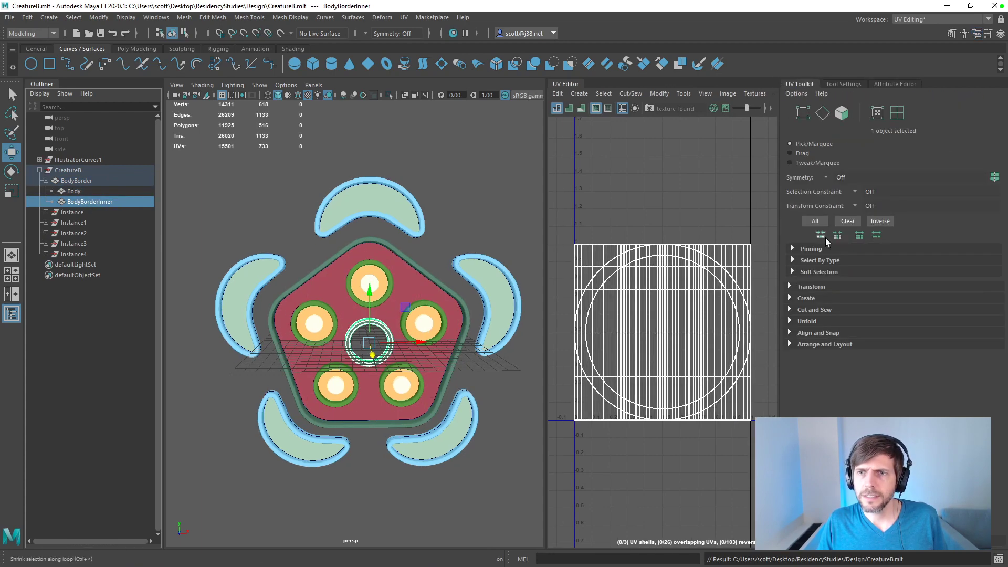
pyautogui.click(798, 296)
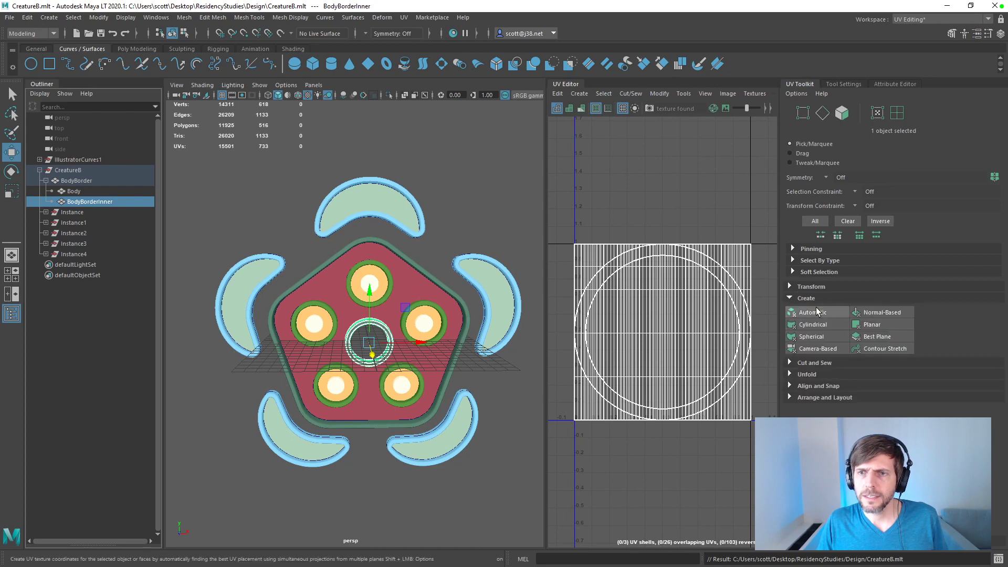
pyautogui.click(813, 313)
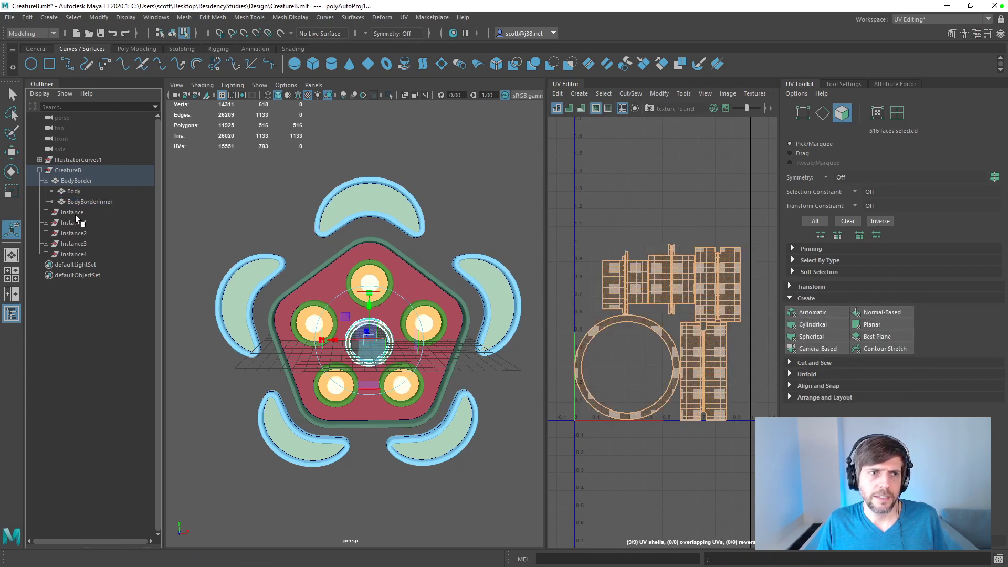
# Step: Expand Instance and try selecting all its parts together with BodyBorderInner and Body, then clear the selection
pyautogui.click(72, 212)
pyautogui.click(45, 212)
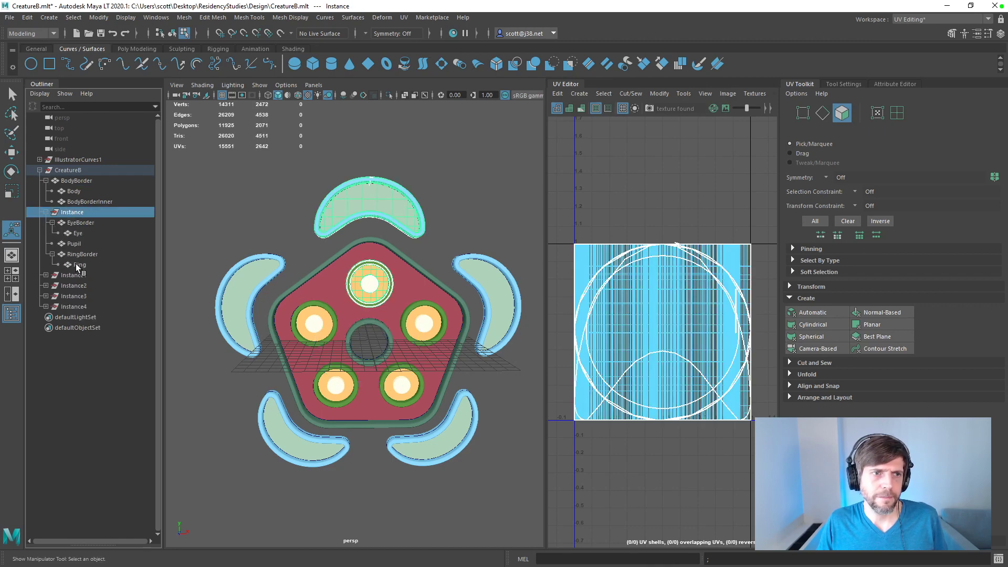
pyautogui.click(77, 264)
pyautogui.keyDown('ctrl'); pyautogui.click(77, 256); pyautogui.keyUp('ctrl')
pyautogui.keyDown('ctrl'); pyautogui.click(76, 244); pyautogui.keyUp('ctrl')
pyautogui.keyDown('ctrl'); pyautogui.click(76, 234); pyautogui.keyUp('ctrl')
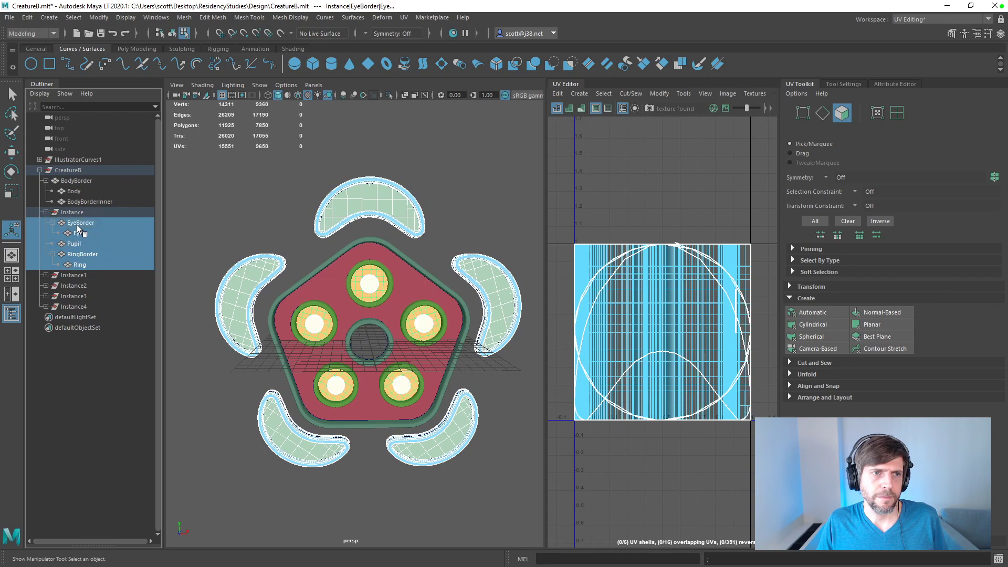
pyautogui.keyDown('ctrl'); pyautogui.click(78, 223); pyautogui.keyUp('ctrl')
pyautogui.keyDown('ctrl'); pyautogui.click(82, 203); pyautogui.keyUp('ctrl')
pyautogui.keyDown('ctrl'); pyautogui.click(75, 191); pyautogui.keyUp('ctrl')
pyautogui.click(86, 421)
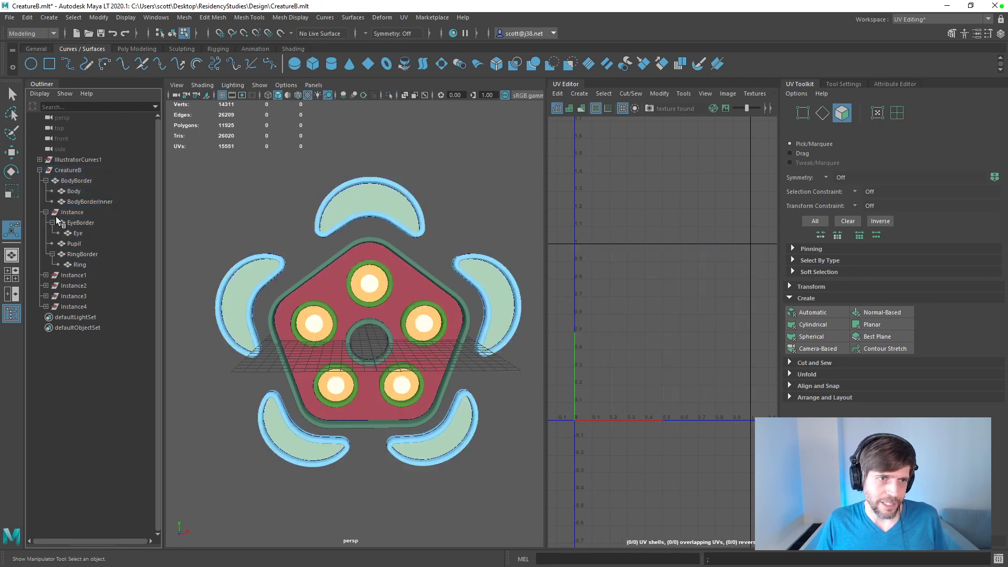
# Step: Try moving Eye out of EyeBorder directly under Instance, and undo the reparenting
pyautogui.click(74, 233)
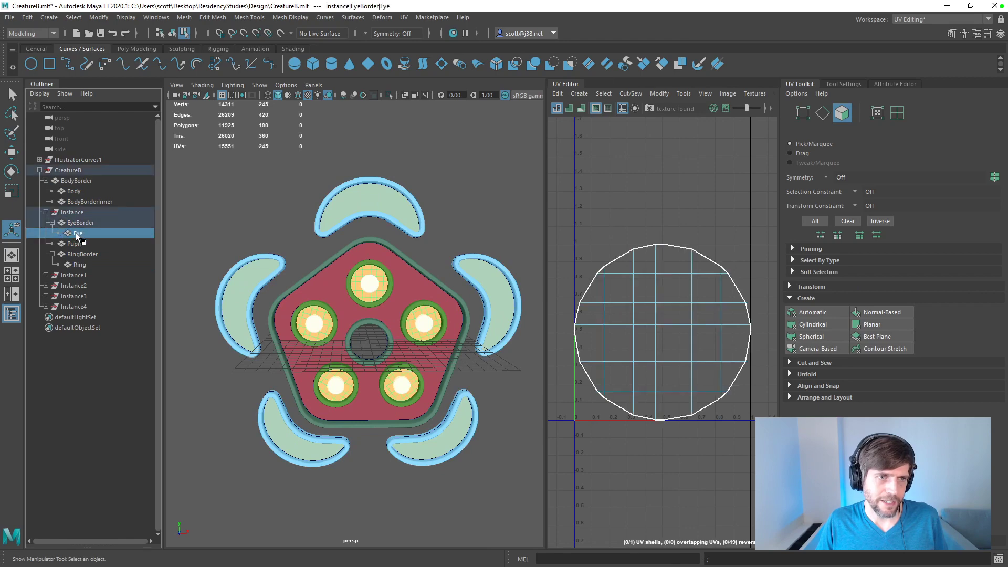
pyautogui.moveTo(78, 217); pyautogui.dragTo(80, 217)
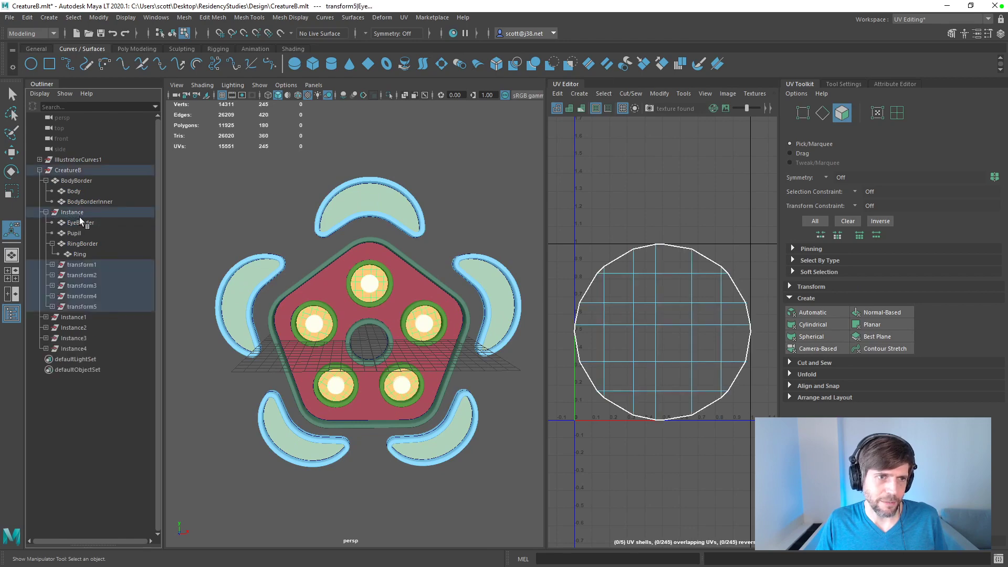
pyautogui.hotkey('ctrl', 'z')
# Step: Delete Instance1, Instance2, Instance3 and Instance4
pyautogui.click(76, 276)
pyautogui.keyDown('shift'); pyautogui.click(83, 304); pyautogui.keyUp('shift')
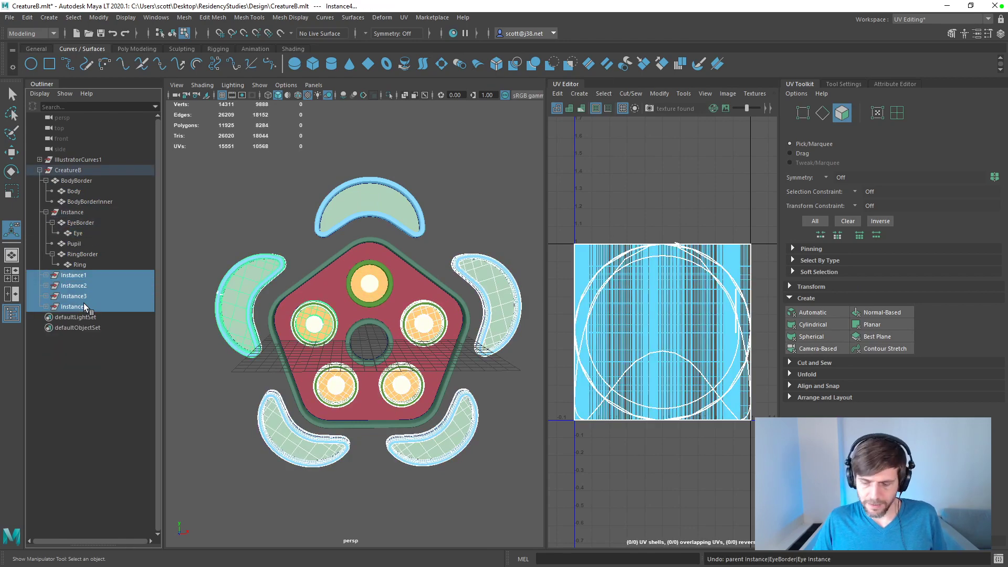
pyautogui.press('Delete')
# Step: Move Eye and Ring out of their border parents so they sit directly under Instance
pyautogui.moveTo(79, 264); pyautogui.dragTo(77, 218)
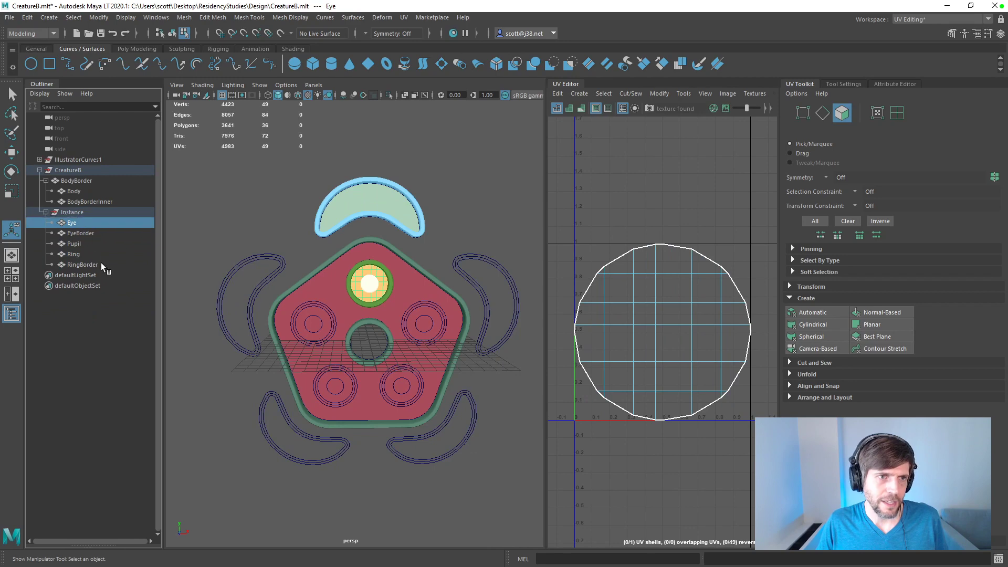
pyautogui.click(71, 211)
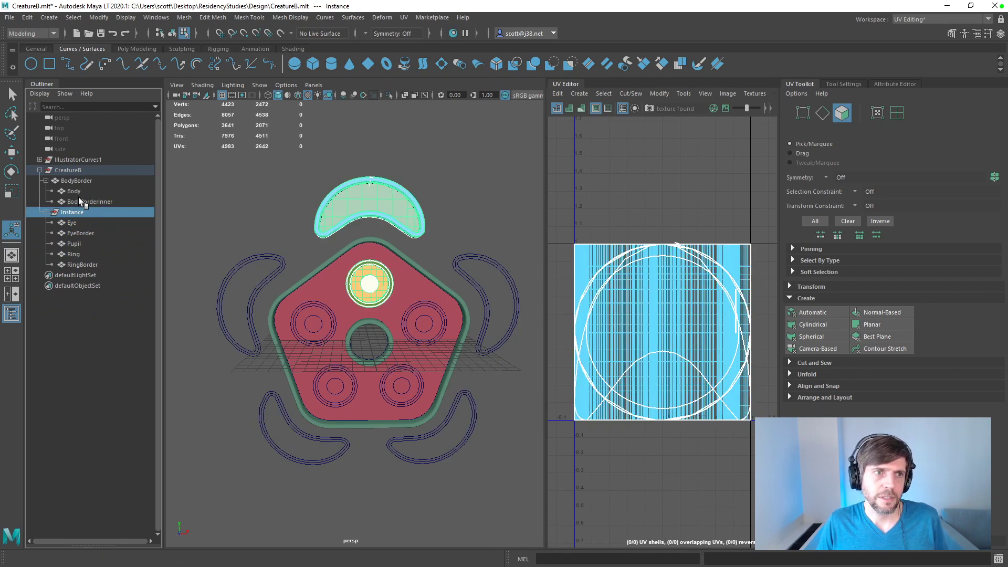
# Step: Apply automatic UV projection to the five parts under Instance, and do the same for Body and BodyBorderInner
pyautogui.click(80, 222)
pyautogui.keyDown('shift'); pyautogui.click(84, 264); pyautogui.keyUp('shift')
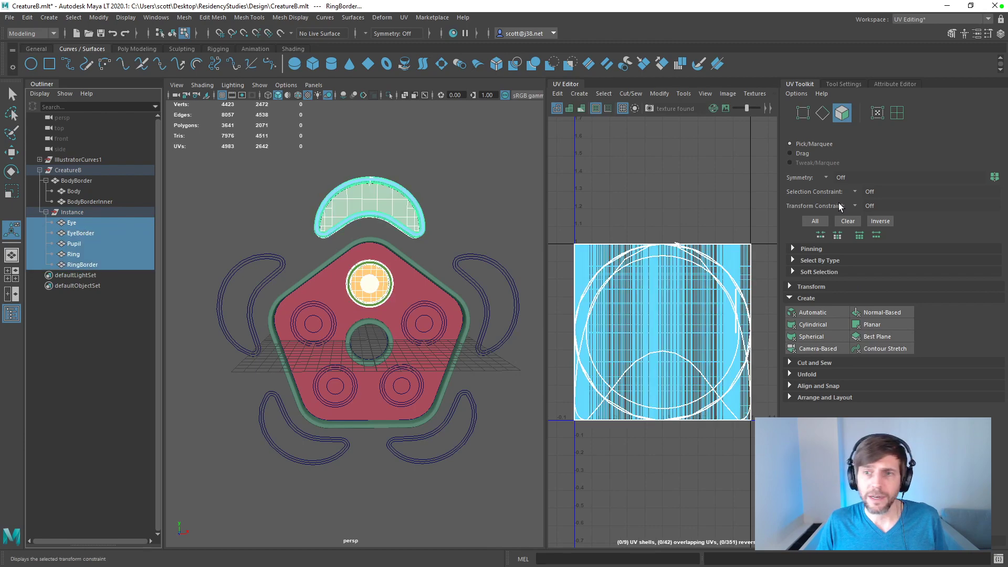
pyautogui.click(810, 312)
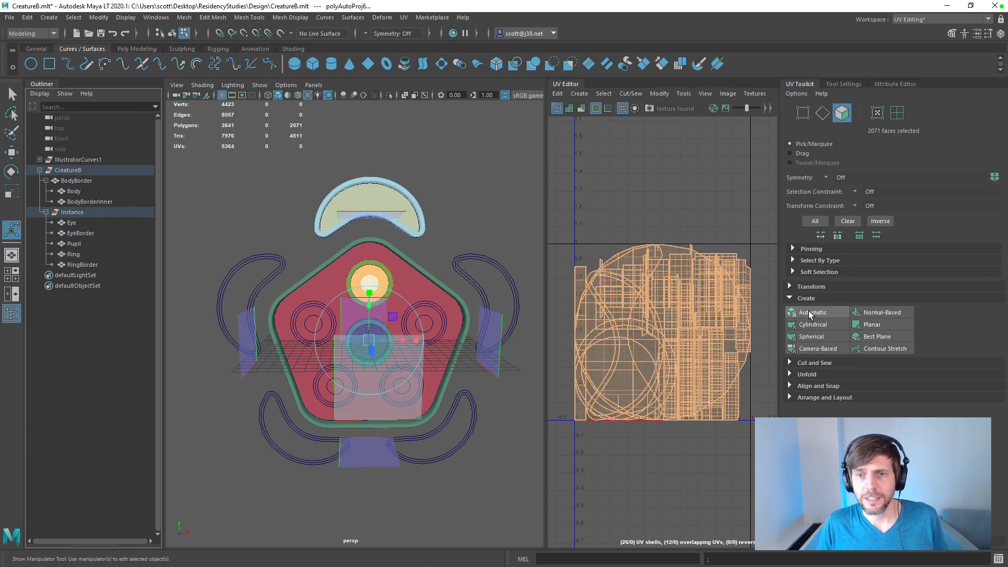
pyautogui.click(78, 200)
pyautogui.keyDown('shift'); pyautogui.click(75, 192); pyautogui.keyUp('shift')
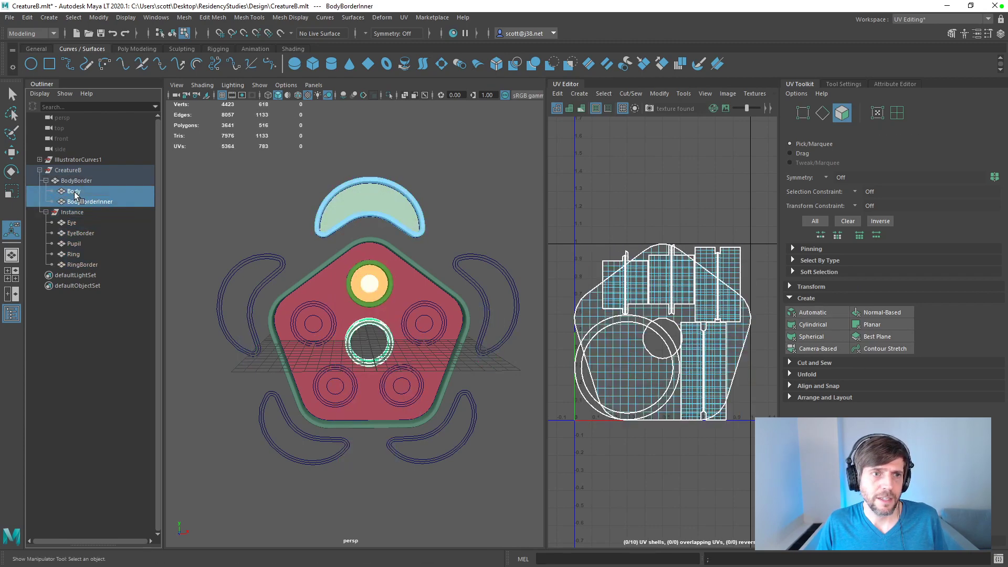
pyautogui.click(805, 313)
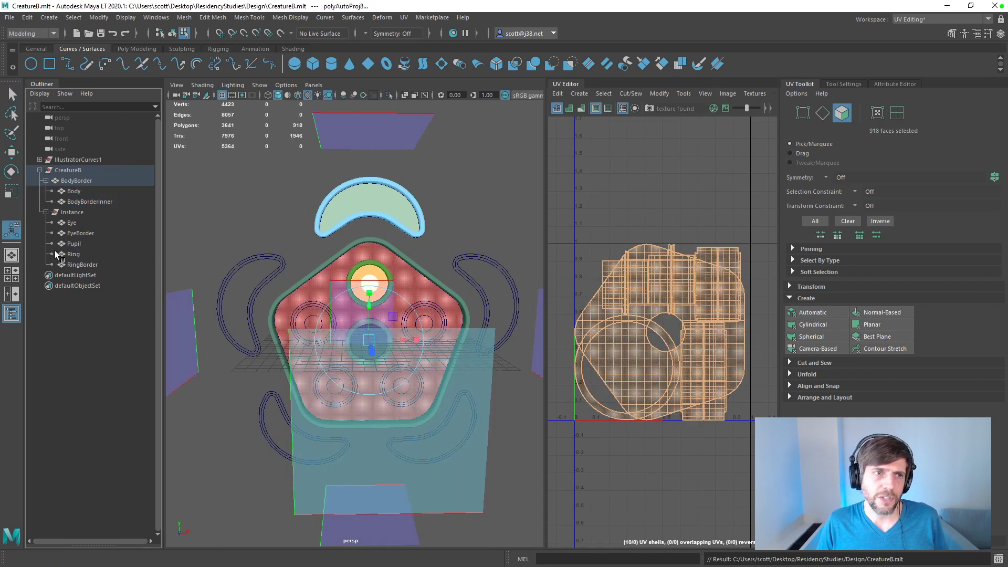
# Step: Select all of the creature's parts, including BodyBorder, and apply automatic UV projection to them together
pyautogui.click(73, 223)
pyautogui.moveTo(73, 265); pyautogui.dragTo(76, 244)
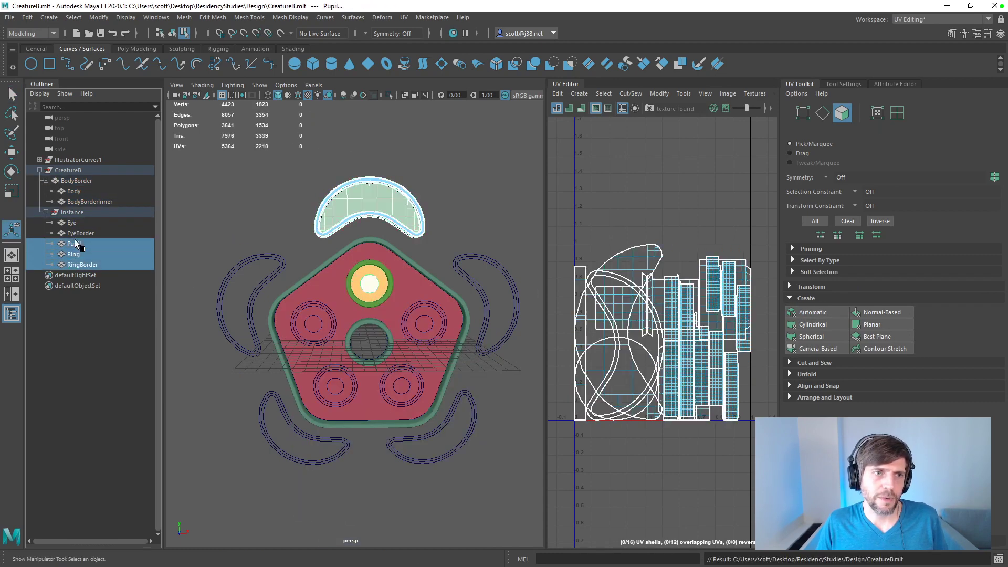
pyautogui.keyDown('shift'); pyautogui.click(75, 224); pyautogui.keyUp('shift')
pyautogui.keyDown('ctrl'); pyautogui.click(84, 203); pyautogui.keyUp('ctrl')
pyautogui.keyDown('ctrl'); pyautogui.click(80, 190); pyautogui.keyUp('ctrl')
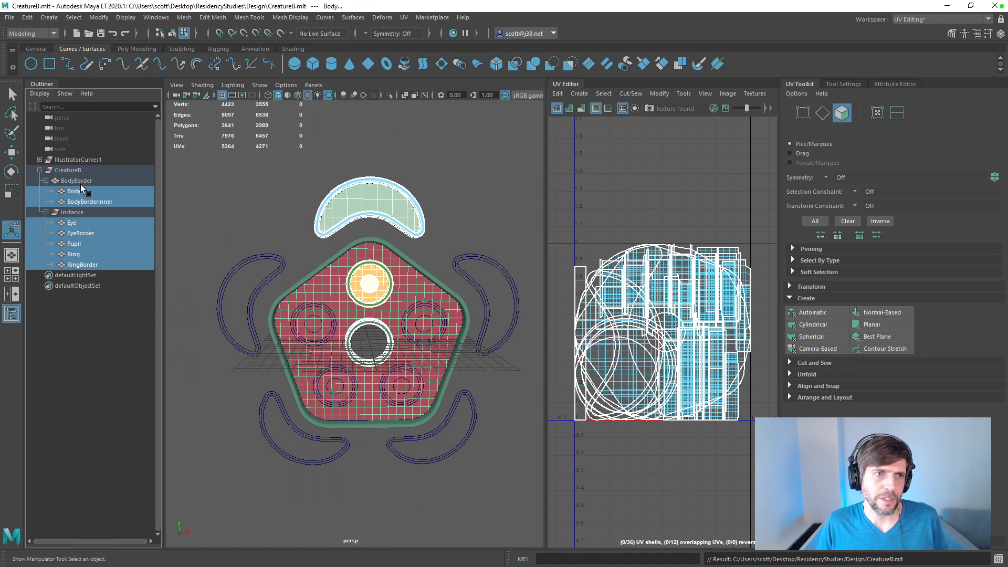
pyautogui.click(831, 314)
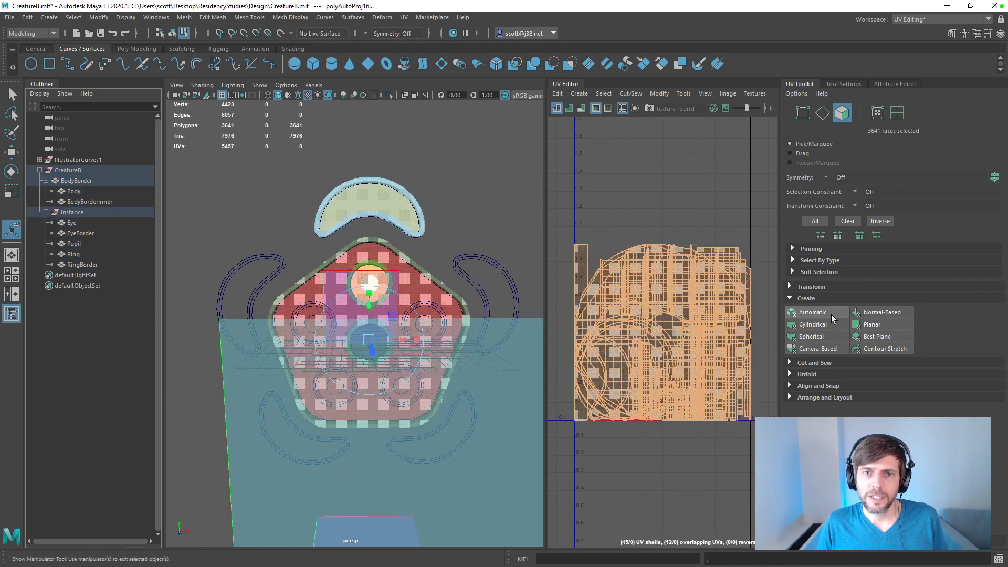
pyautogui.click(831, 315)
# Step: Save the scene and try to lay out the UV shells of all the parts together
pyautogui.click(791, 397)
pyautogui.press('q')
pyautogui.hotkey('ctrl', 's')
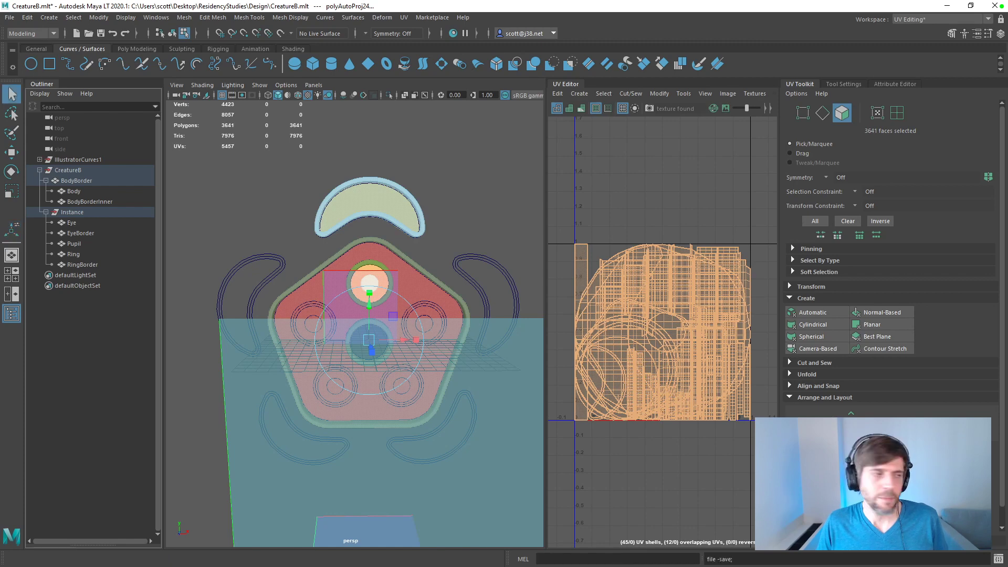
pyautogui.moveTo(1003, 444); pyautogui.dragTo(1003, 503)
pyautogui.click(818, 491)
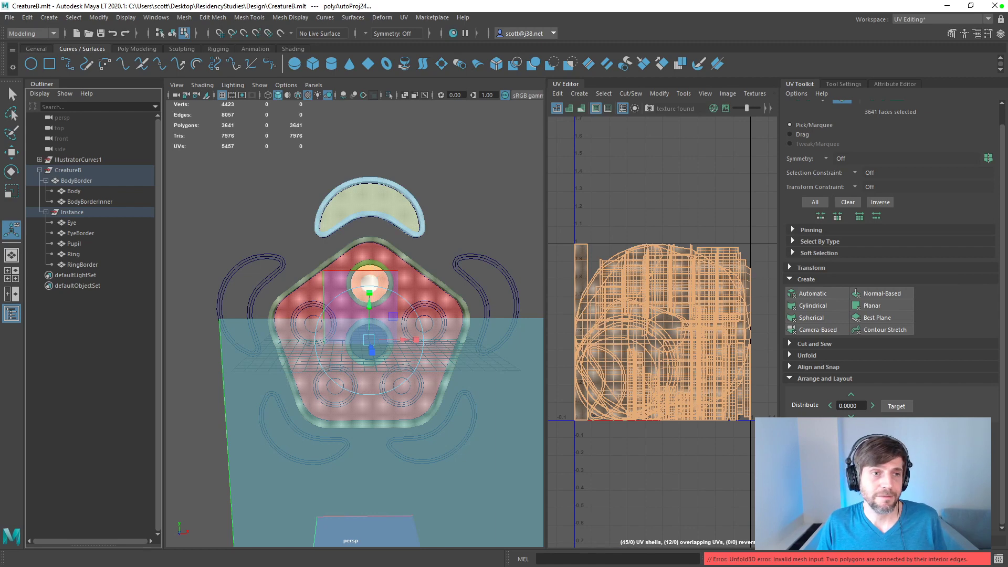
# Step: Check the UVs of Eye and EyeBorder one at a time, selecting all of EyeBorder's shells
pyautogui.click(75, 222)
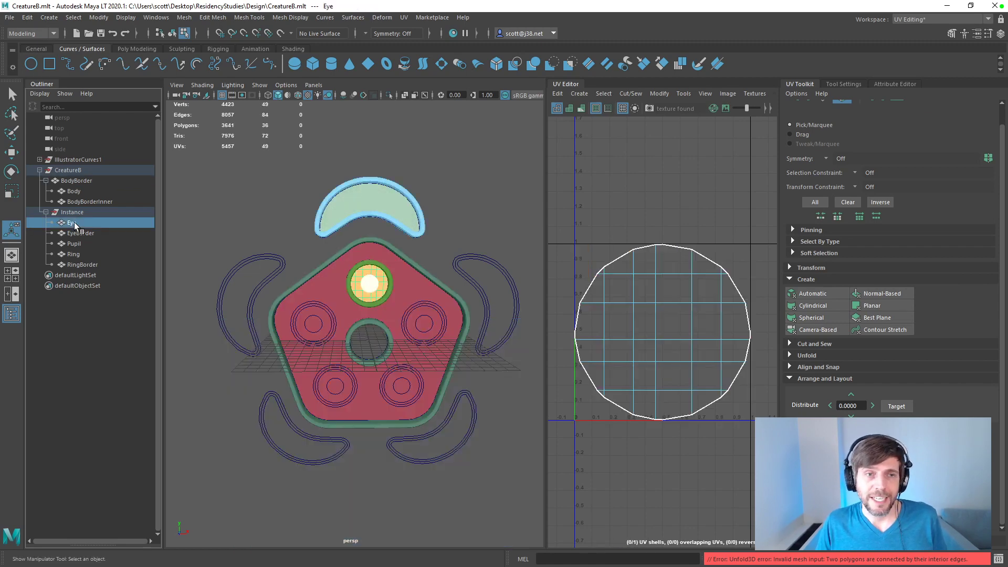
pyautogui.click(79, 232)
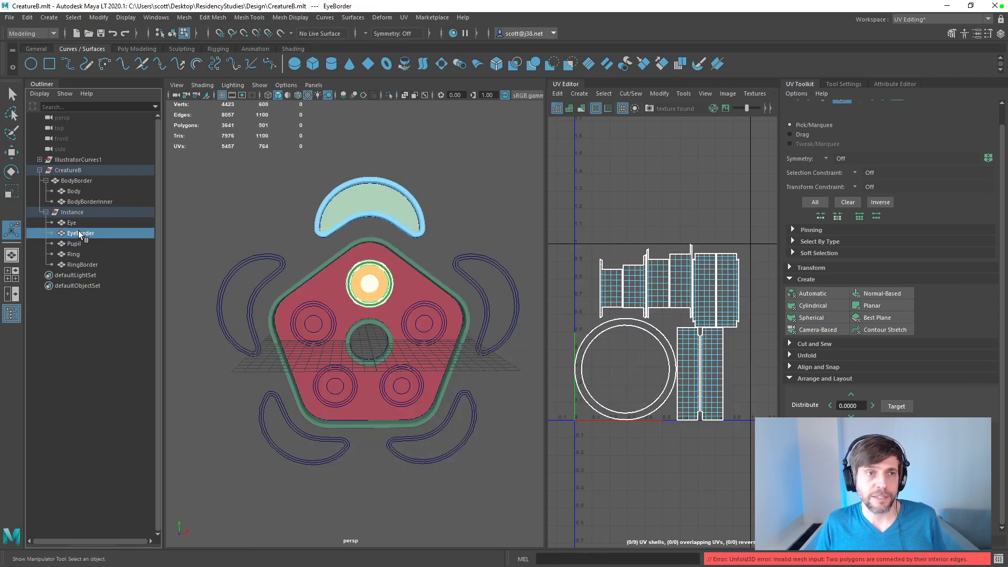
pyautogui.moveTo(574, 229); pyautogui.dragTo(763, 445)
pyautogui.press('w')
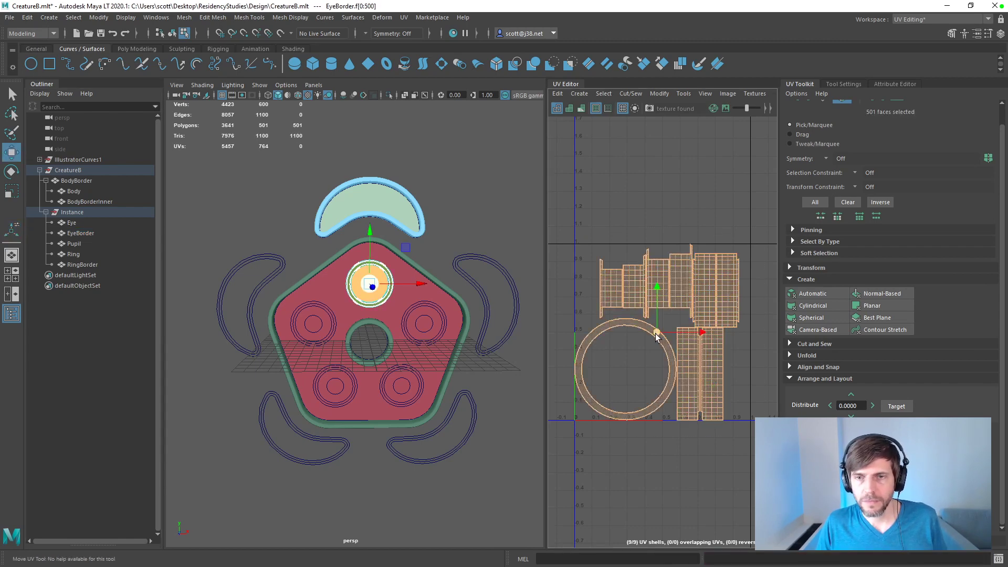
# Step: Select all the parts and try to set a common texel density, first 32, then the value sampled from the selection
pyautogui.moveTo(79, 264); pyautogui.dragTo(78, 180)
pyautogui.scroll(2, 1006, 271)
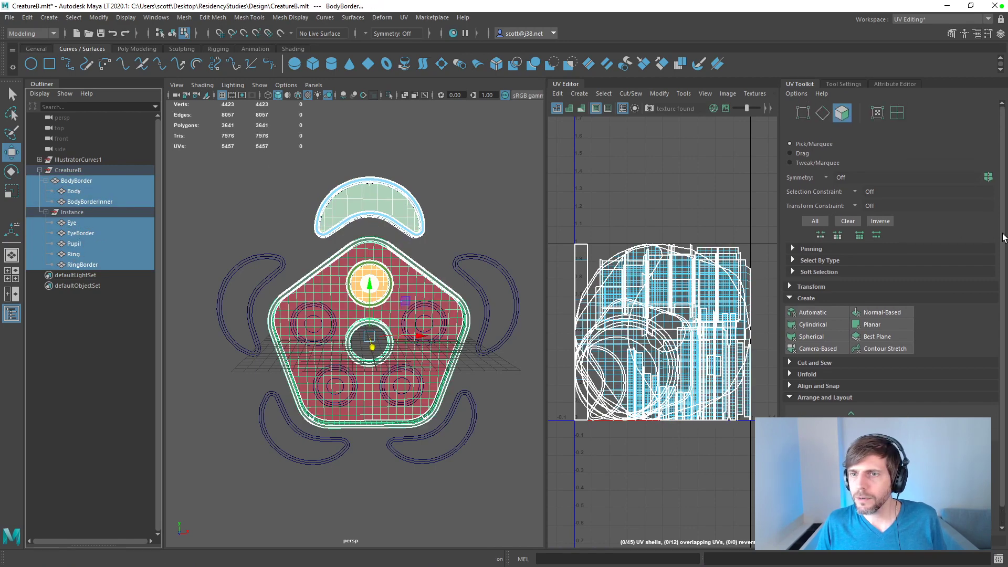
pyautogui.click(792, 287)
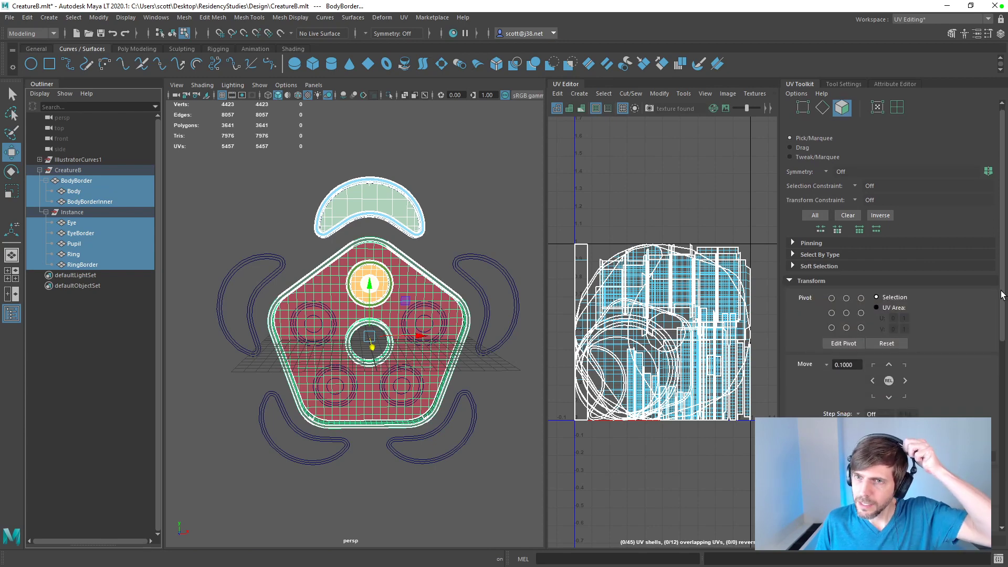
pyautogui.moveTo(1002, 283); pyautogui.dragTo(1001, 417)
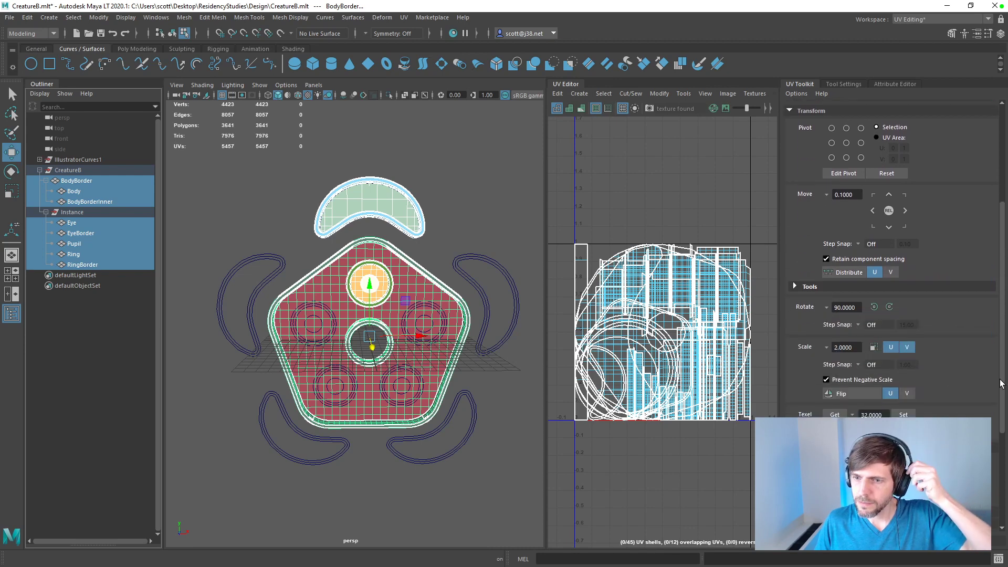
pyautogui.click(904, 354)
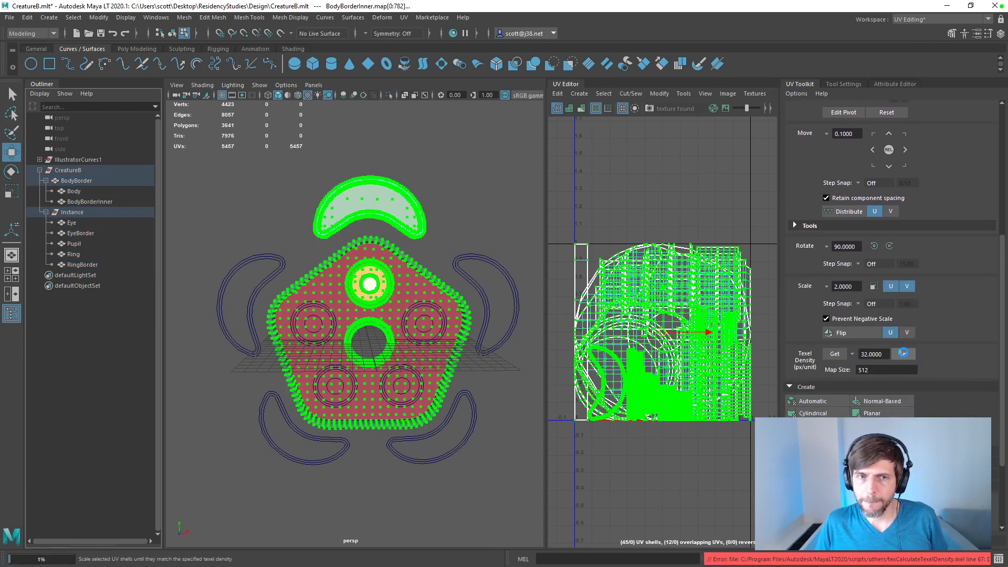
pyautogui.click(836, 355)
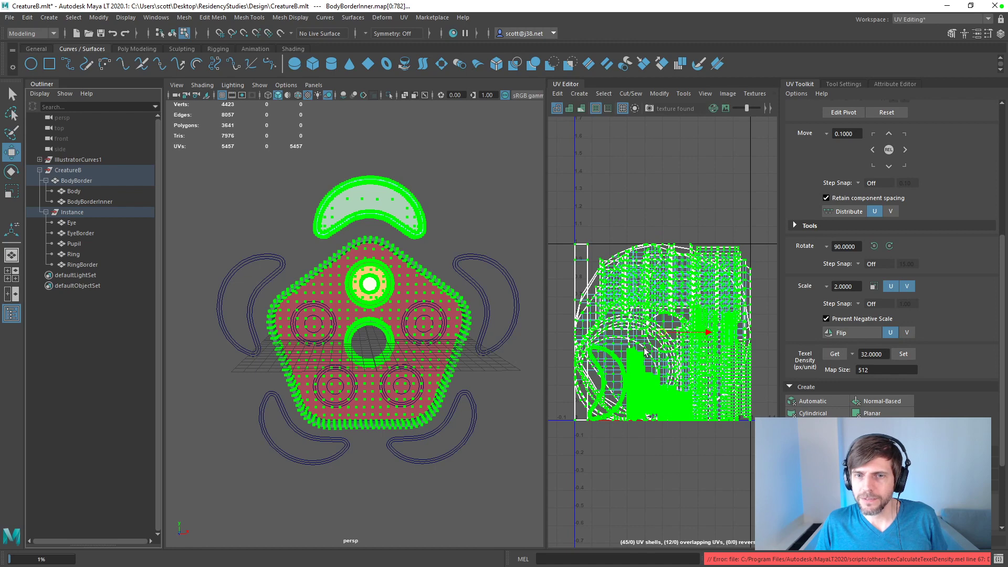
pyautogui.click(835, 354)
pyautogui.click(904, 355)
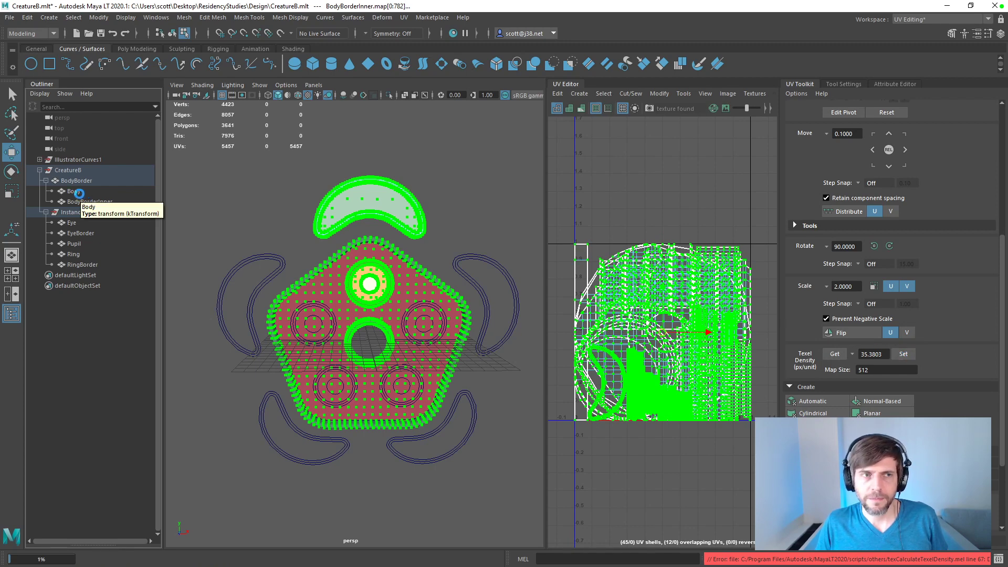
# Step: Sample Body's texel density and apply it to BodyBorderInner's UV shells
pyautogui.click(74, 191)
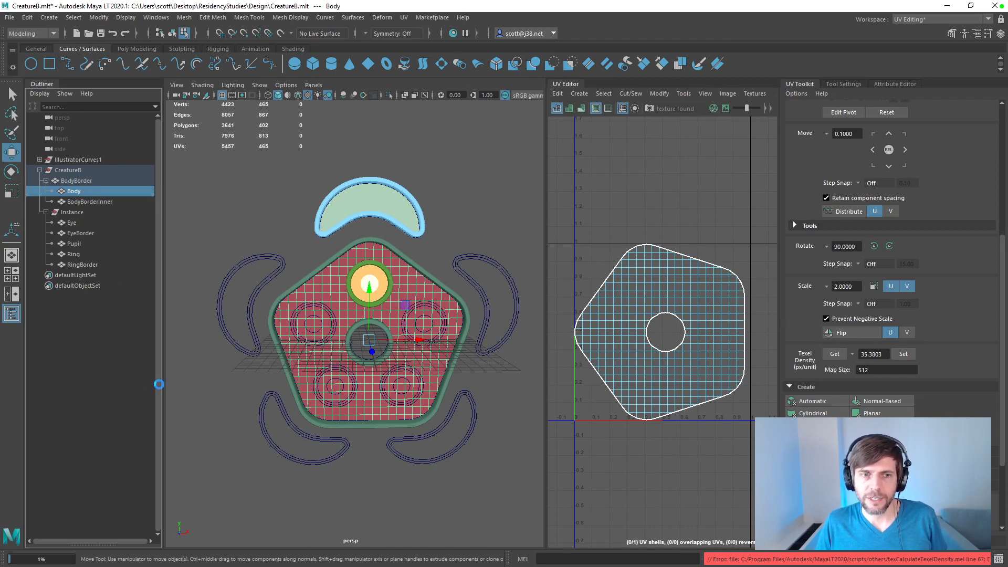
pyautogui.click(108, 367)
pyautogui.click(326, 286)
pyautogui.click(76, 181)
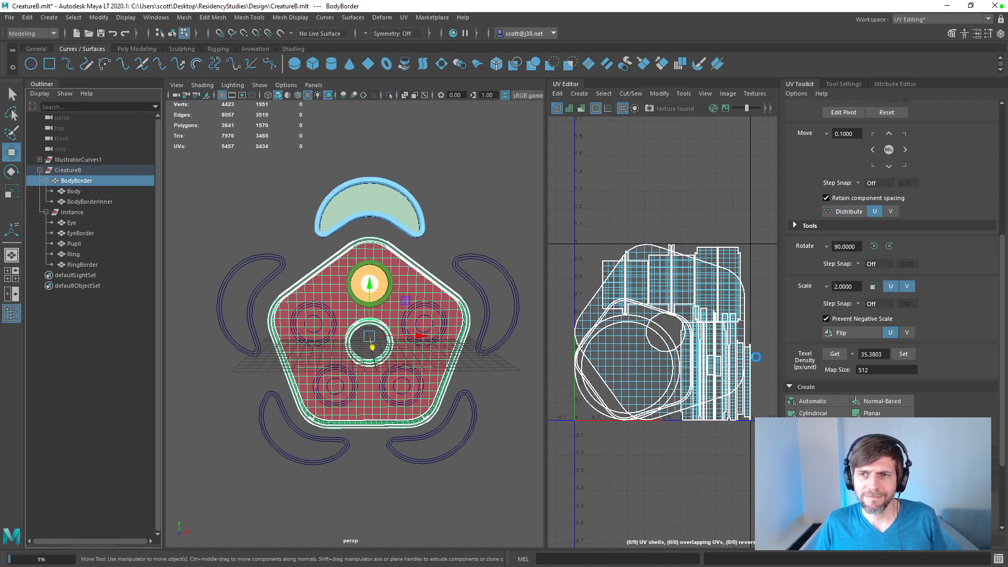
pyautogui.click(81, 193)
pyautogui.click(835, 354)
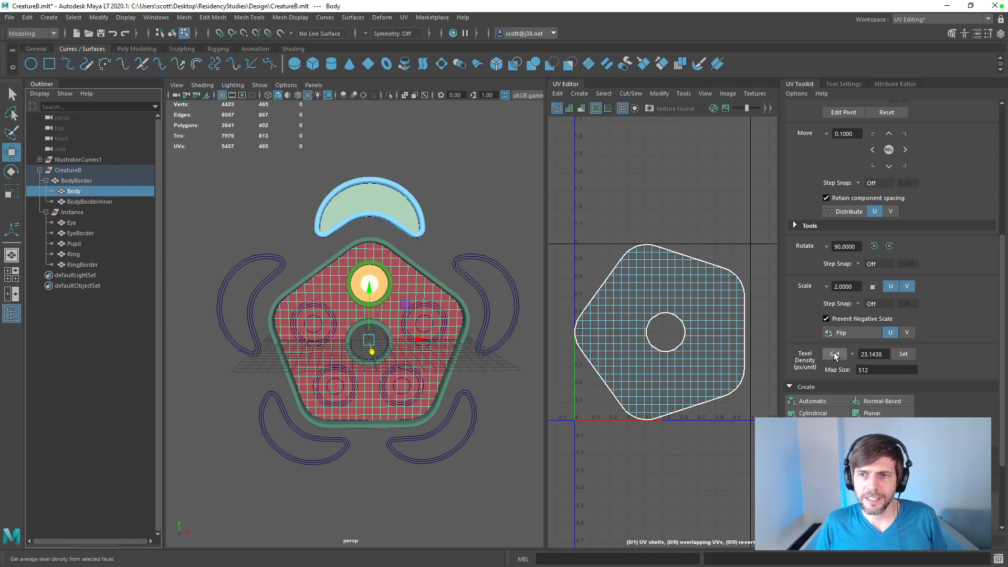
pyautogui.click(99, 204)
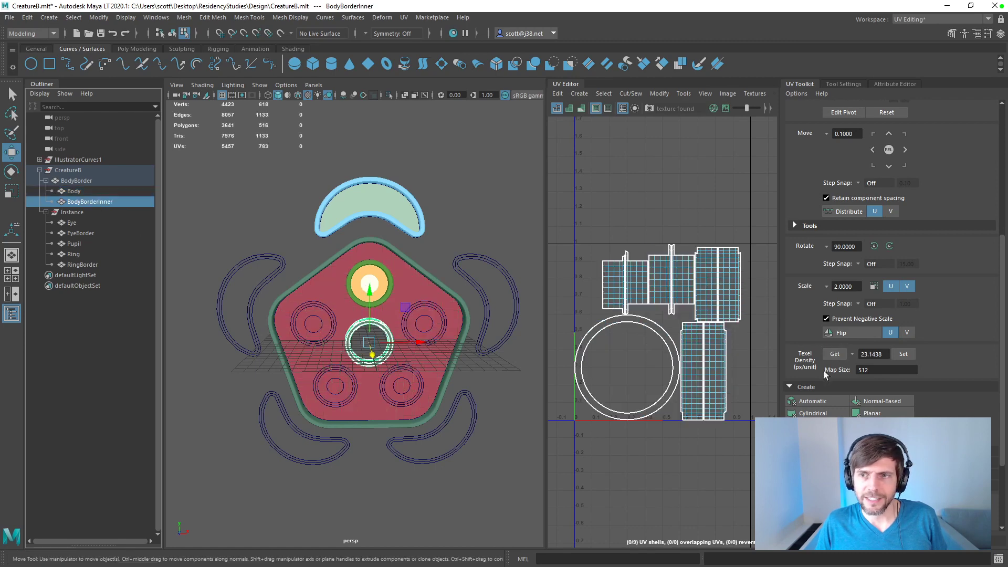
pyautogui.click(903, 355)
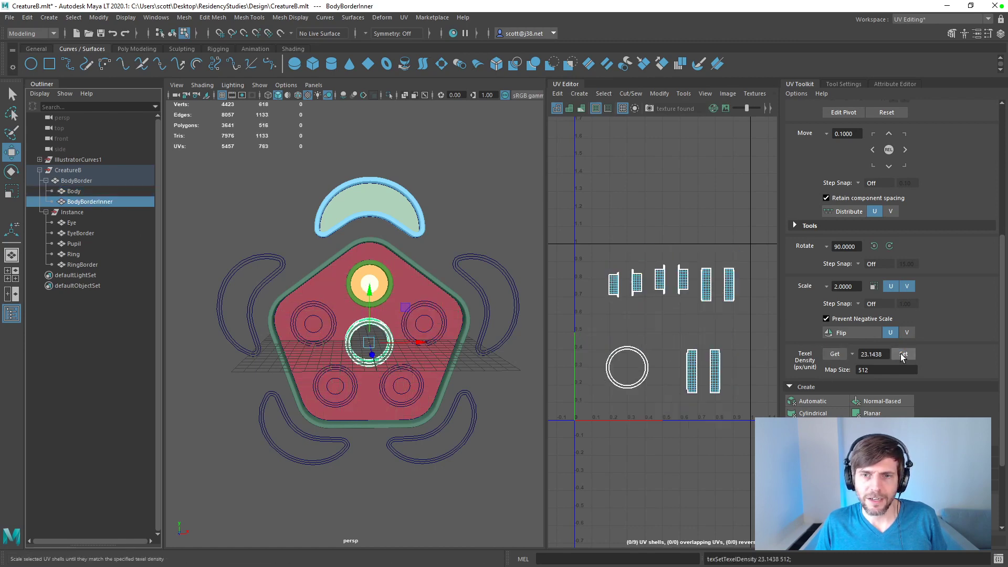
# Step: Apply the texel density of 23.1438 to Eye, and to all five parts under Instance together
pyautogui.click(76, 222)
pyautogui.click(903, 356)
pyautogui.click(70, 233)
pyautogui.click(77, 225)
pyautogui.keyDown('shift'); pyautogui.click(81, 266); pyautogui.keyUp('shift')
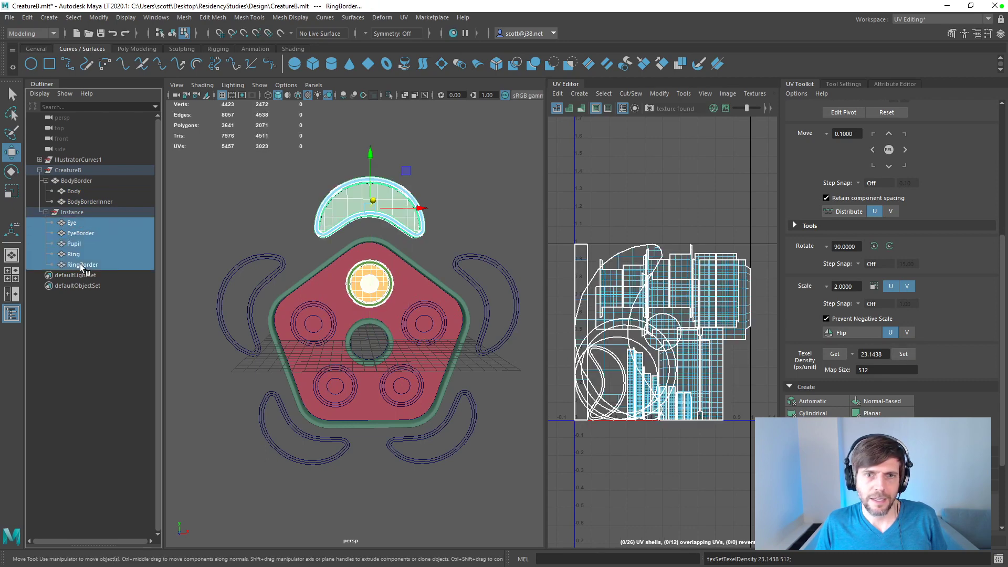
pyautogui.click(903, 354)
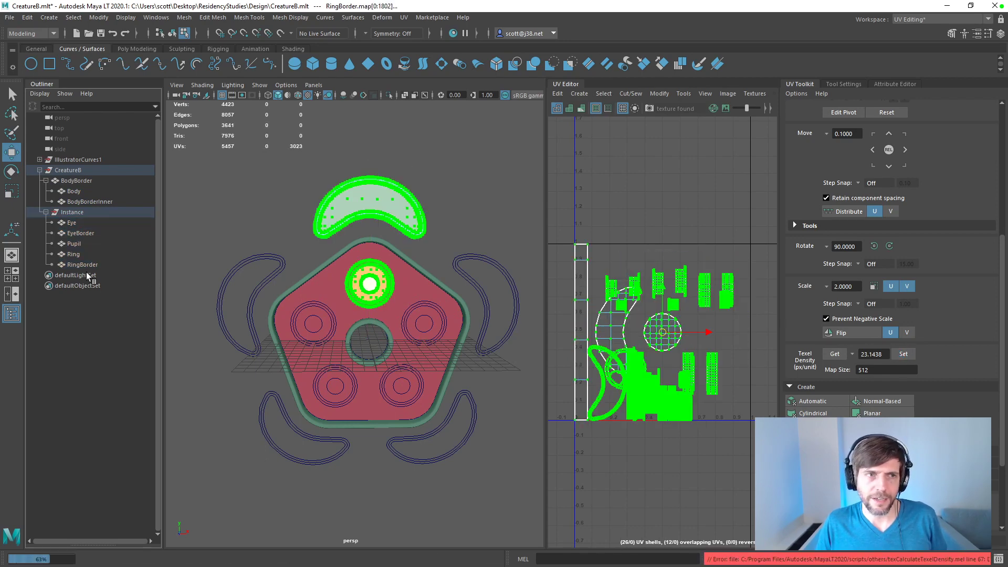
# Step: Check the UVs of the body parts and try to lay out BodyBorderInner's shells automatically
pyautogui.click(77, 223)
pyautogui.click(75, 181)
pyautogui.click(74, 191)
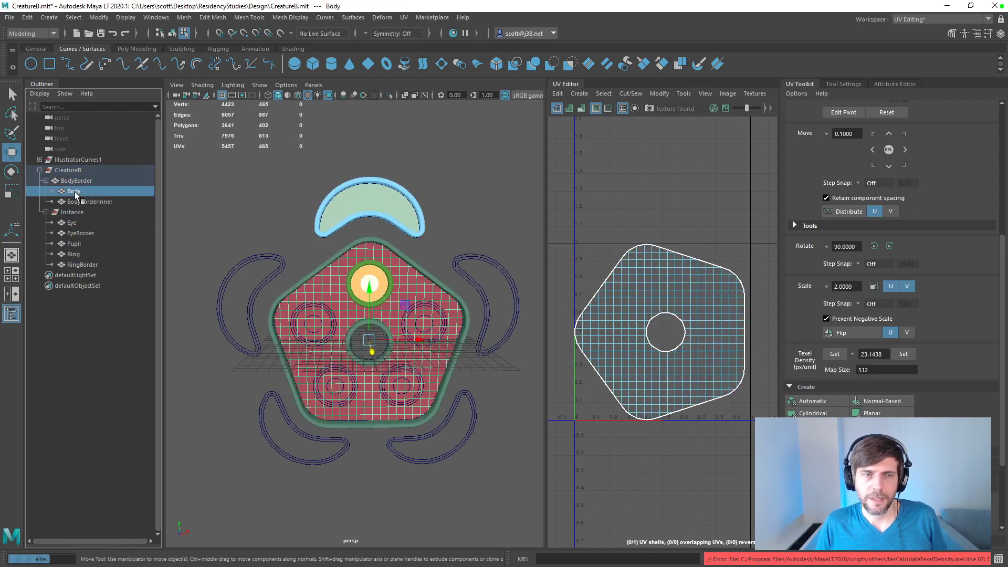
pyautogui.click(79, 202)
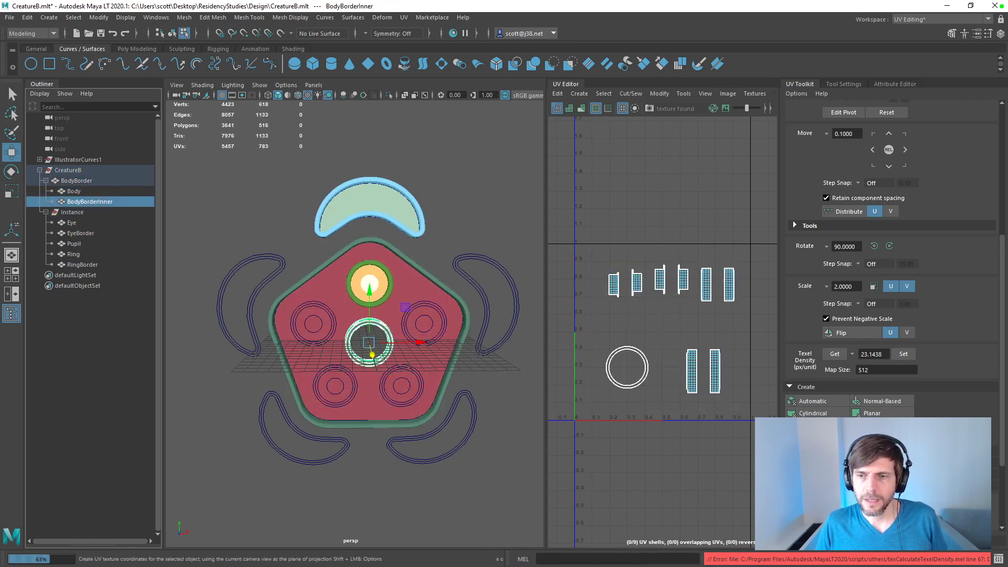
pyautogui.scroll(-3, 1003, 535)
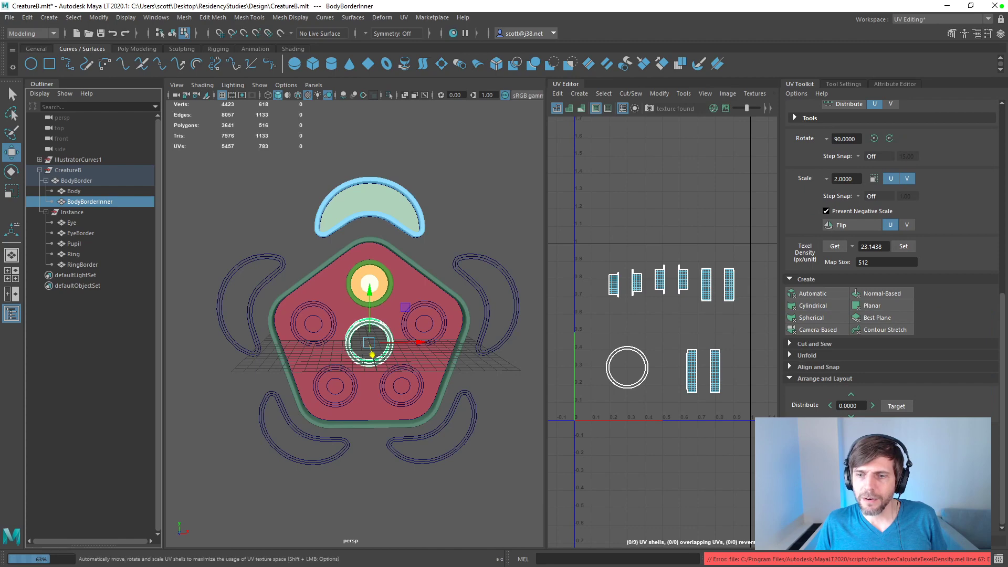
pyautogui.click(820, 514)
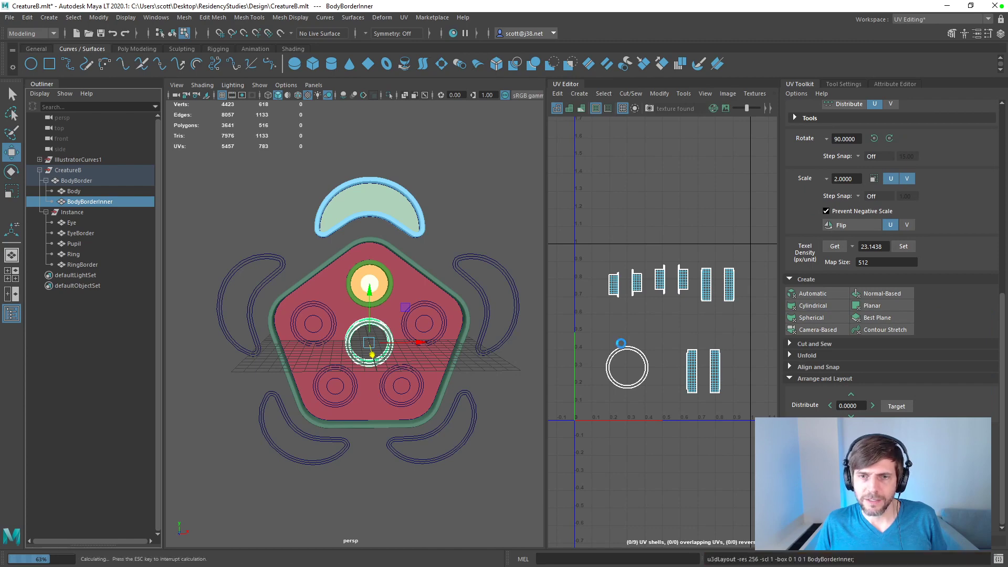
# Step: Select all of BodyBorderInner's UV shells and try the automatic layout again on that selection
pyautogui.moveTo(587, 202); pyautogui.dragTo(755, 433)
pyautogui.moveTo(663, 360); pyautogui.dragTo(617, 330, button='right')
pyautogui.moveTo(587, 215); pyautogui.dragTo(770, 412)
pyautogui.hotkey('ctrl', 'l')
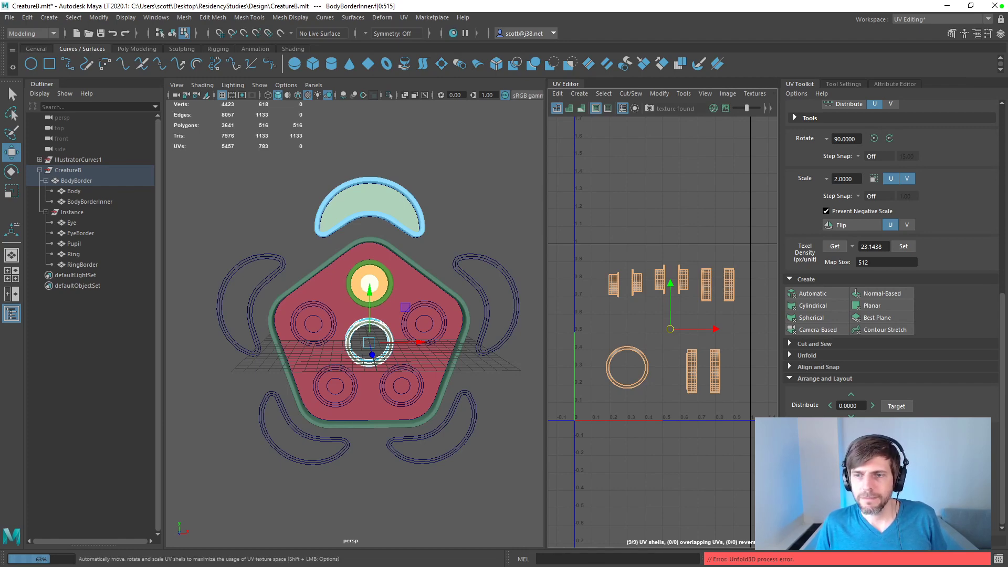
pyautogui.click(606, 348)
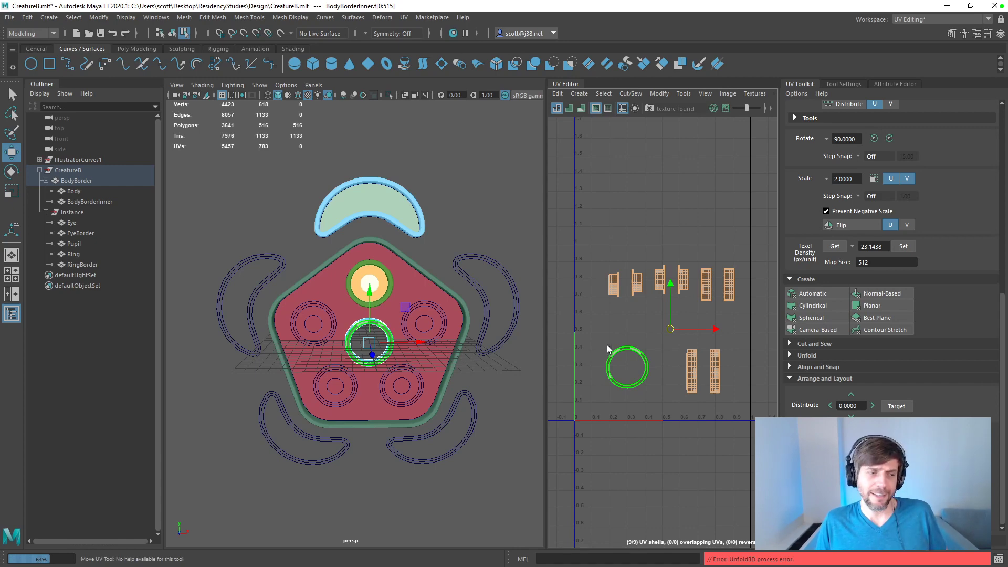
pyautogui.click(609, 345)
# Step: Toggle the vertex color display of BodyBorderInner
pyautogui.moveTo(382, 252)
pyautogui.keyDown('alt'); pyautogui.mouseDown()
pyautogui.moveTo(467, 258)
pyautogui.moveTo(562, 284)
pyautogui.moveTo(401, 250)
pyautogui.moveTo(446, 276)
pyautogui.moveTo(424, 280)
pyautogui.moveTo(391, 260)
pyautogui.mouseUp(); pyautogui.keyUp('alt')
pyautogui.click(367, 248)
pyautogui.scroll(5, 457, 275)
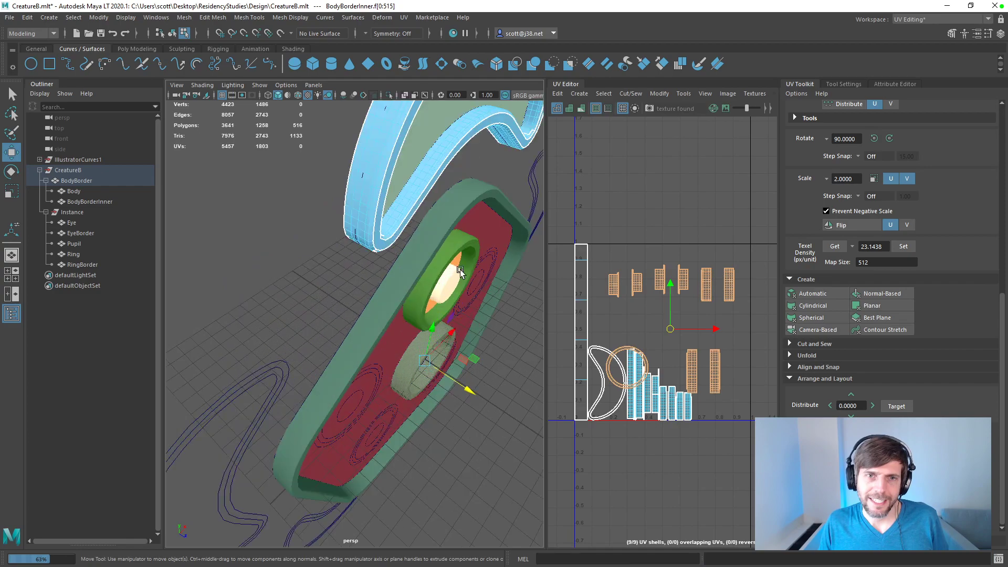
pyautogui.keyDown('alt'); pyautogui.moveTo(458, 273); pyautogui.dragTo(410, 333, button='middle'); pyautogui.keyUp('alt')
pyautogui.keyDown('alt'); pyautogui.moveTo(411, 333); pyautogui.dragTo(421, 291); pyautogui.keyUp('alt')
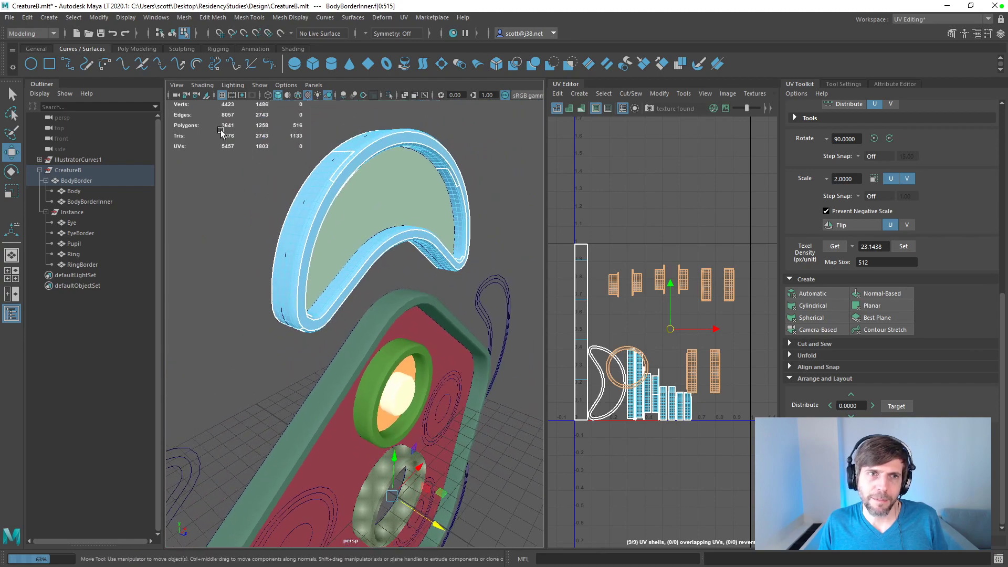
pyautogui.press('4')
pyautogui.press('5')
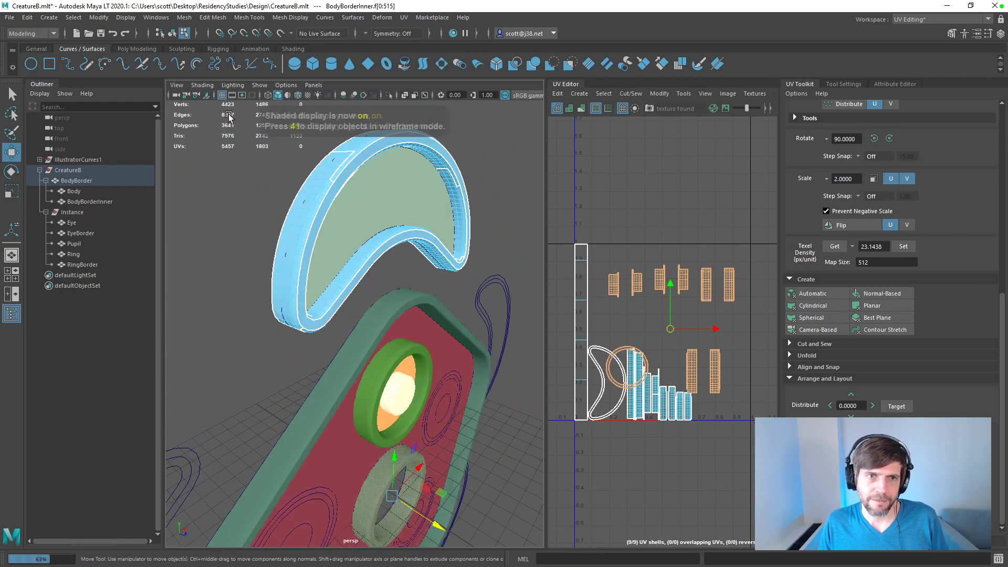
pyautogui.moveTo(240, 198)
pyautogui.keyDown('alt'); pyautogui.mouseDown()
pyautogui.moveTo(257, 198)
pyautogui.moveTo(241, 203)
pyautogui.mouseUp(); pyautogui.keyUp('alt')
pyautogui.click(300, 17)
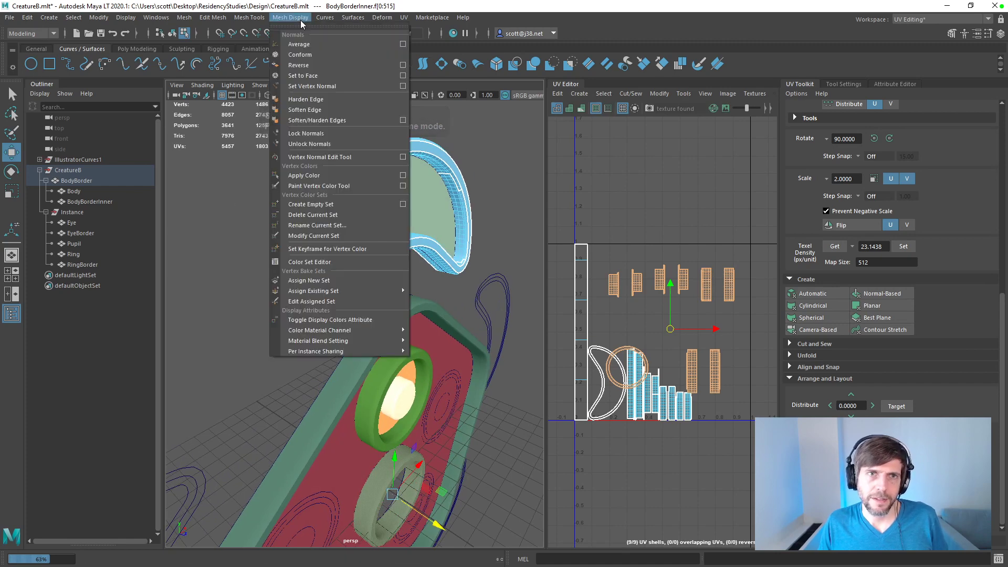
pyautogui.click(332, 323)
pyautogui.click(262, 227)
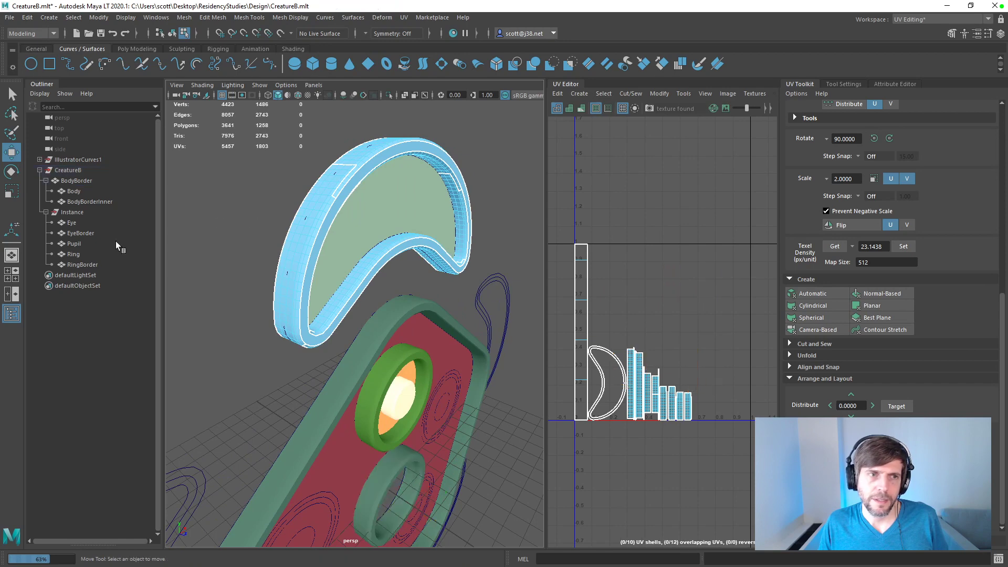
# Step: Toggle the vertex color display of BodyBorder, Body, BodyBorderInner and all five parts under Instance together
pyautogui.click(77, 263)
pyautogui.keyDown('shift'); pyautogui.click(76, 223); pyautogui.keyUp('shift')
pyautogui.keyDown('ctrl'); pyautogui.click(76, 201); pyautogui.keyUp('ctrl')
pyautogui.keyDown('ctrl'); pyautogui.click(73, 191); pyautogui.keyUp('ctrl')
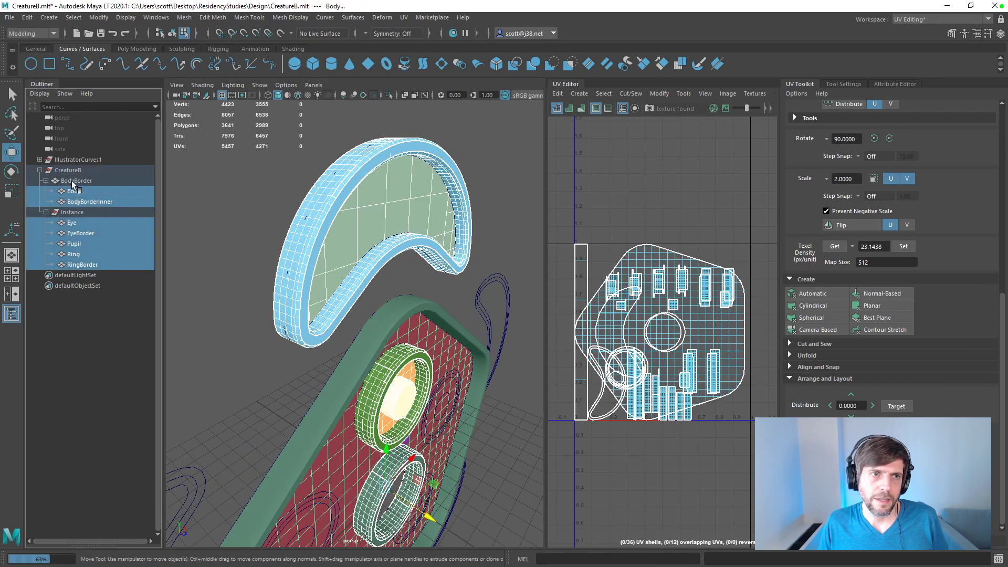
pyautogui.click(290, 17)
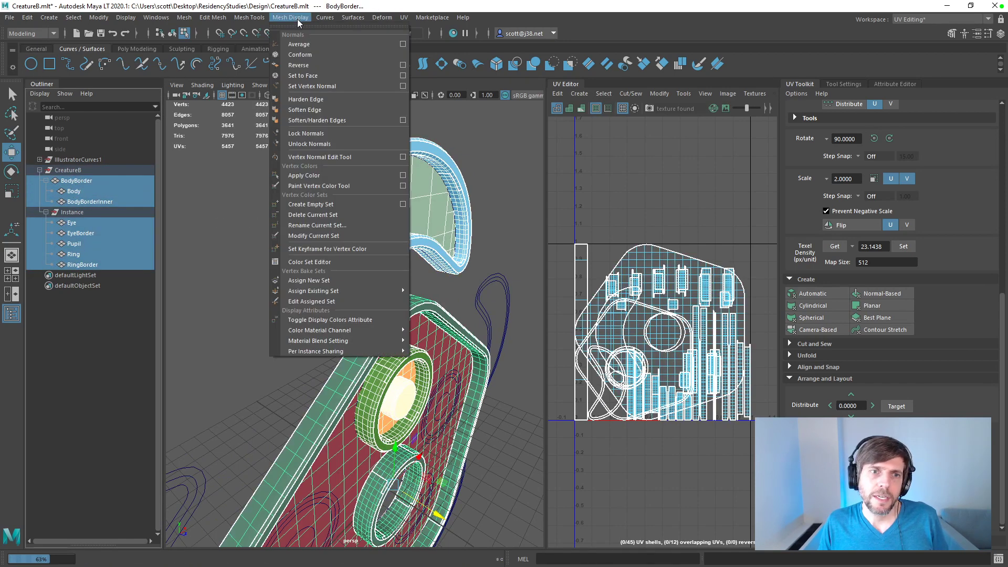
pyautogui.click(318, 321)
pyautogui.click(248, 235)
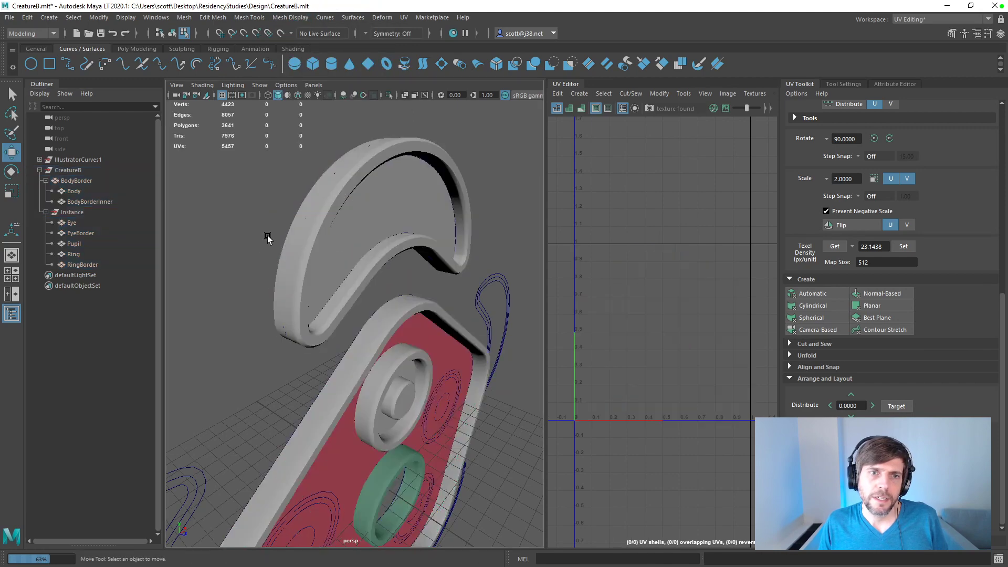
# Step: Examine how the faces of Ring and RingBorder correspond to their UV shells
pyautogui.click(297, 230)
pyautogui.keyDown('alt'); pyautogui.moveTo(313, 225); pyautogui.dragTo(273, 222); pyautogui.keyUp('alt')
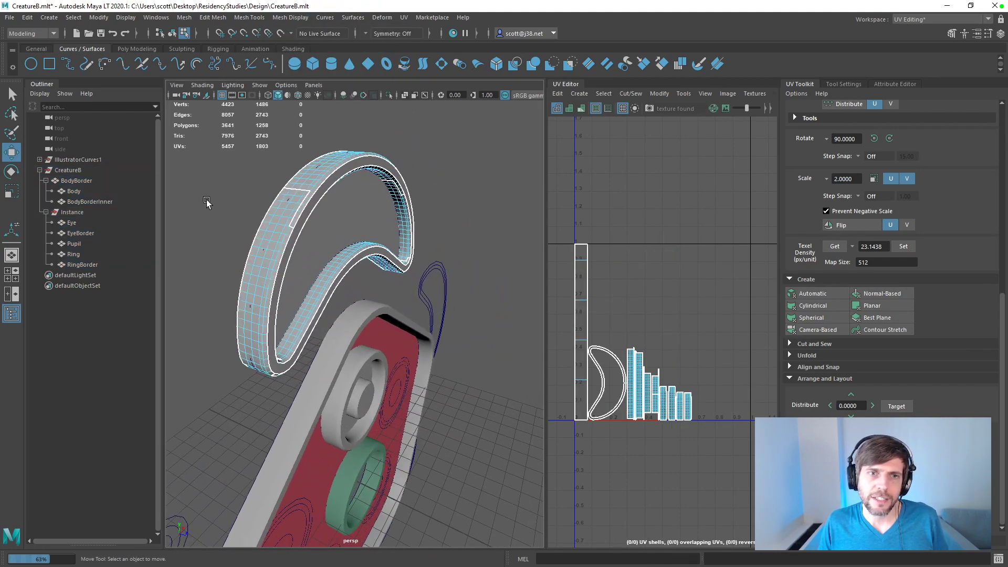
pyautogui.click(340, 231)
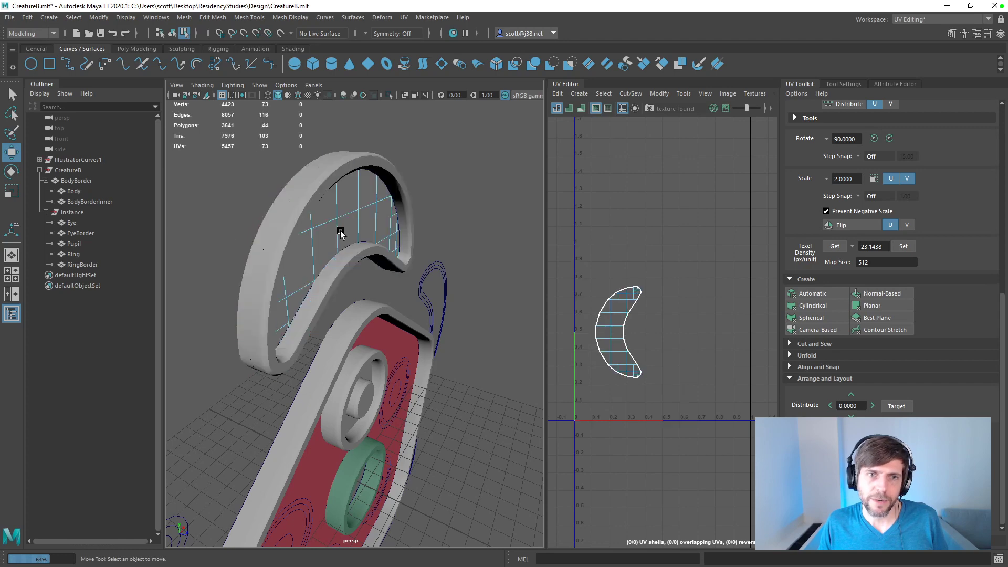
pyautogui.click(341, 231)
pyautogui.keyDown('shift'); pyautogui.click(282, 209); pyautogui.keyUp('shift')
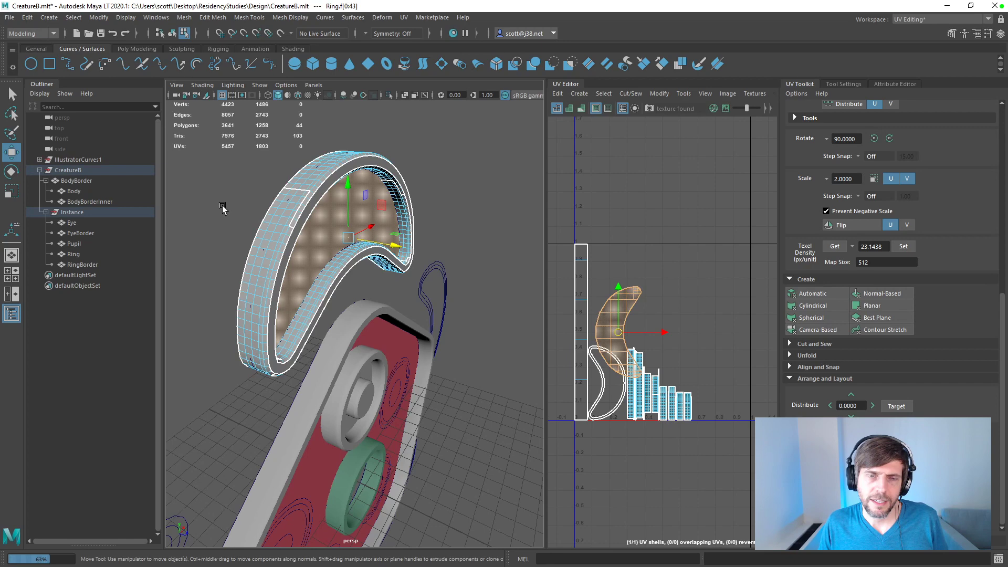
pyautogui.click(261, 232)
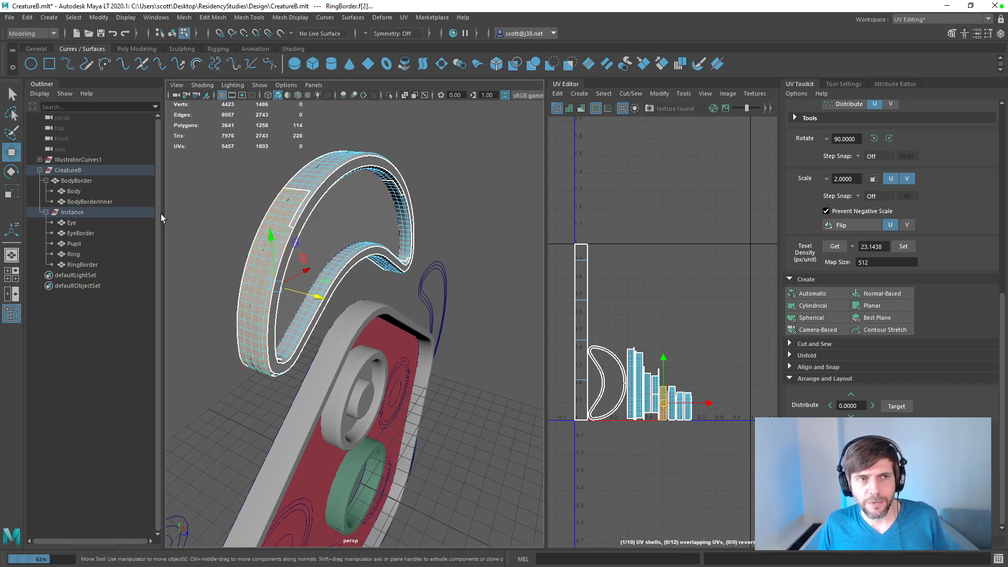
# Step: Select RingBorder and set the polygon output method of its bevelPlus5 node to Sampling
pyautogui.click(79, 223)
pyautogui.click(76, 265)
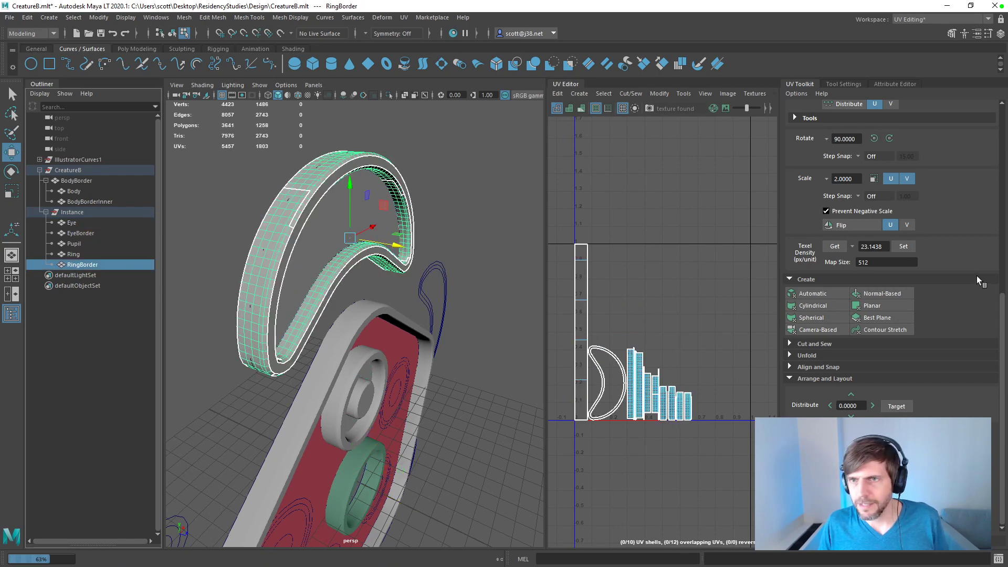
pyautogui.click(894, 84)
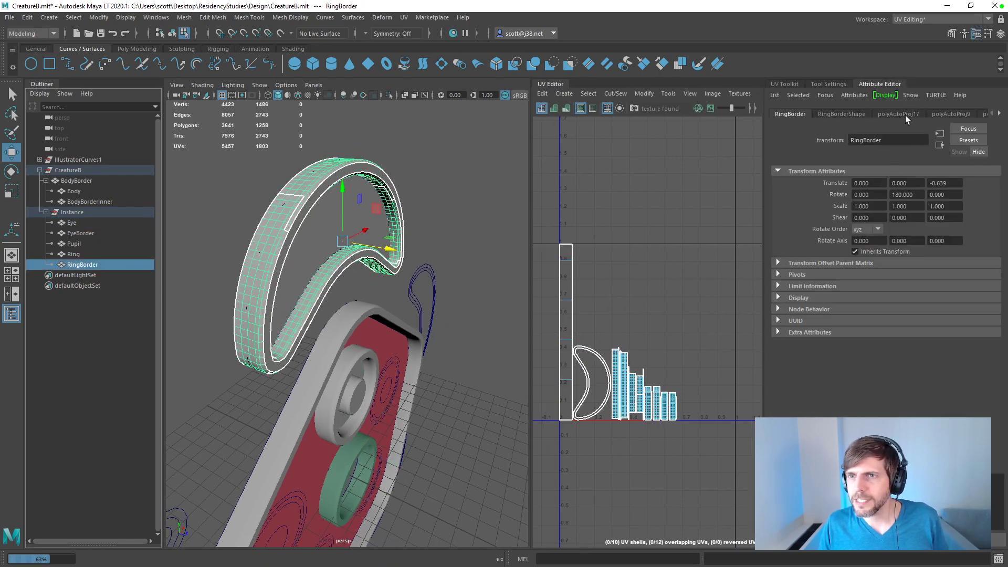
pyautogui.click(945, 114)
pyautogui.click(1000, 114)
pyautogui.click(1000, 113)
pyautogui.click(1000, 113)
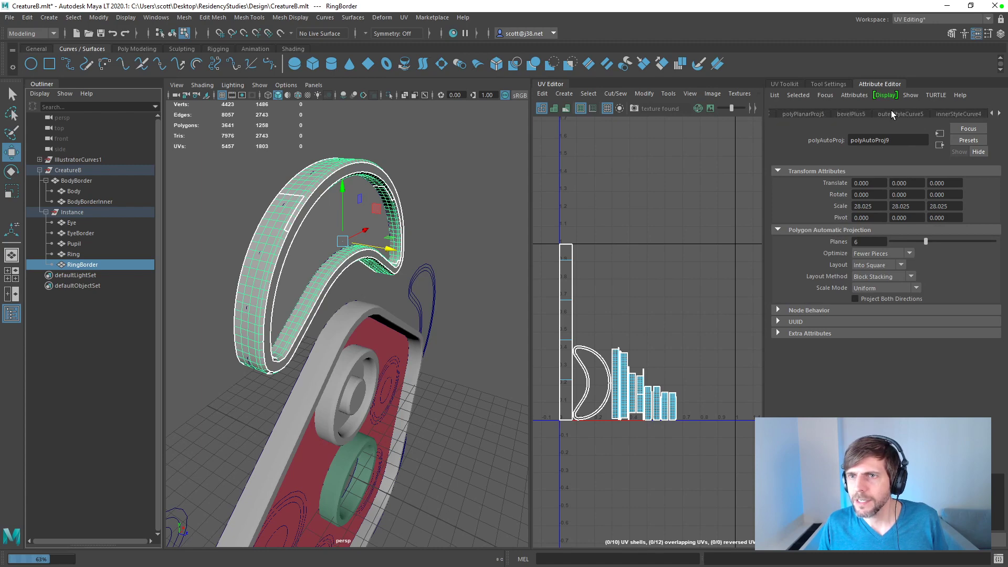
pyautogui.click(851, 114)
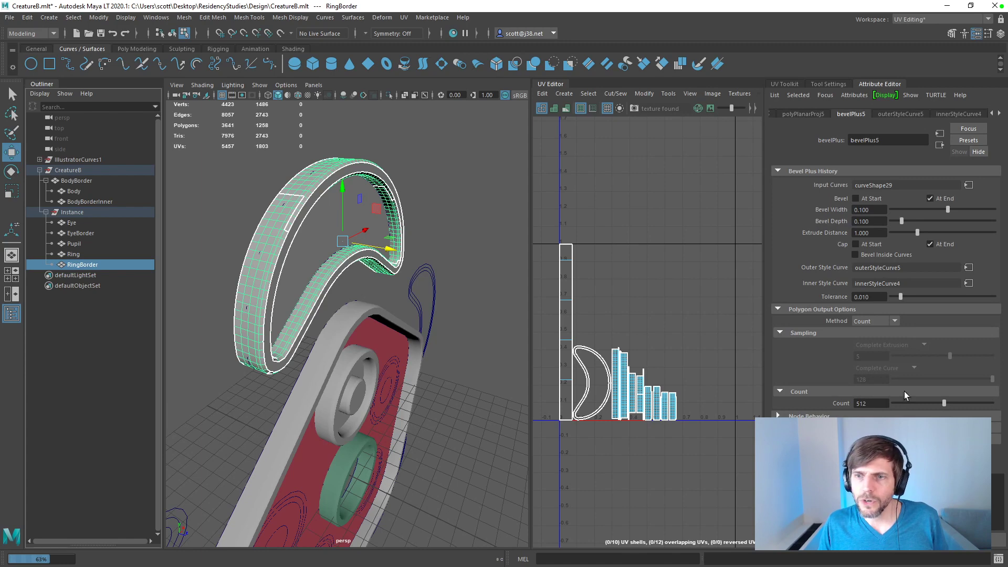
pyautogui.click(869, 322)
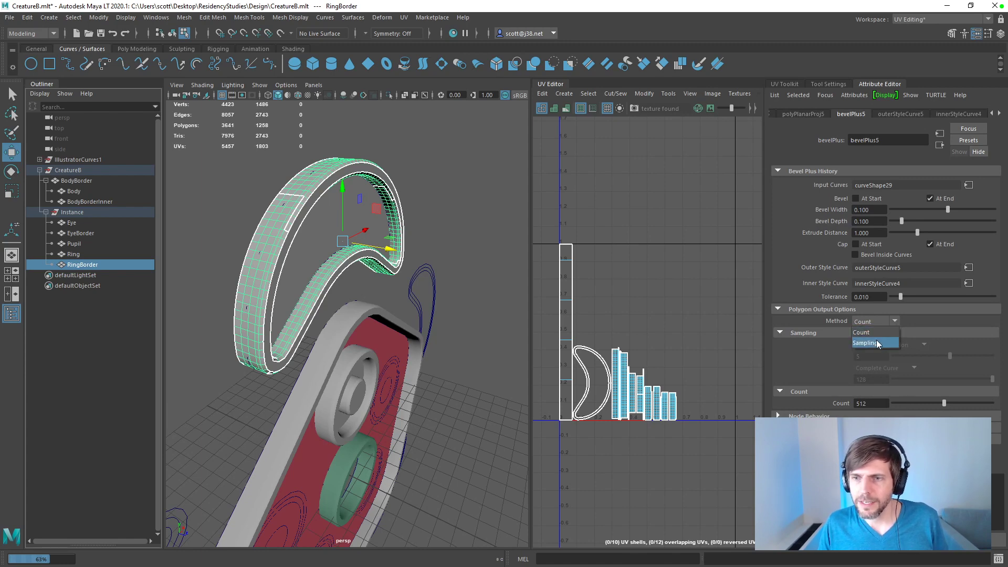
pyautogui.click(876, 339)
# Step: Set RingBorder's complete extrusion sampling to 1 and inspect the mesh around its rounded ends
pyautogui.keyDown('alt'); pyautogui.moveTo(475, 291); pyautogui.dragTo(531, 304); pyautogui.keyUp('alt')
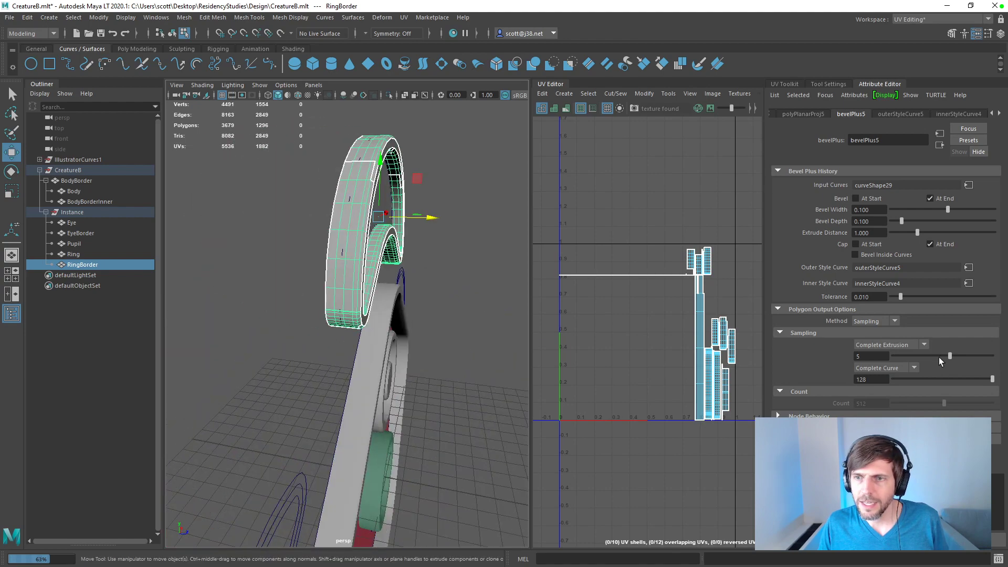
pyautogui.moveTo(950, 356); pyautogui.dragTo(887, 353)
pyautogui.keyDown('alt'); pyautogui.moveTo(437, 261); pyautogui.dragTo(437, 241); pyautogui.keyUp('alt')
pyautogui.scroll(3, 436, 240)
pyautogui.keyDown('alt'); pyautogui.moveTo(432, 240); pyautogui.dragTo(452, 278, button='middle'); pyautogui.keyUp('alt')
pyautogui.keyDown('alt'); pyautogui.moveTo(452, 279); pyautogui.dragTo(333, 255); pyautogui.keyUp('alt')
pyautogui.scroll(3, 294, 250)
pyautogui.keyDown('alt'); pyautogui.moveTo(259, 249); pyautogui.dragTo(361, 257); pyautogui.keyUp('alt')
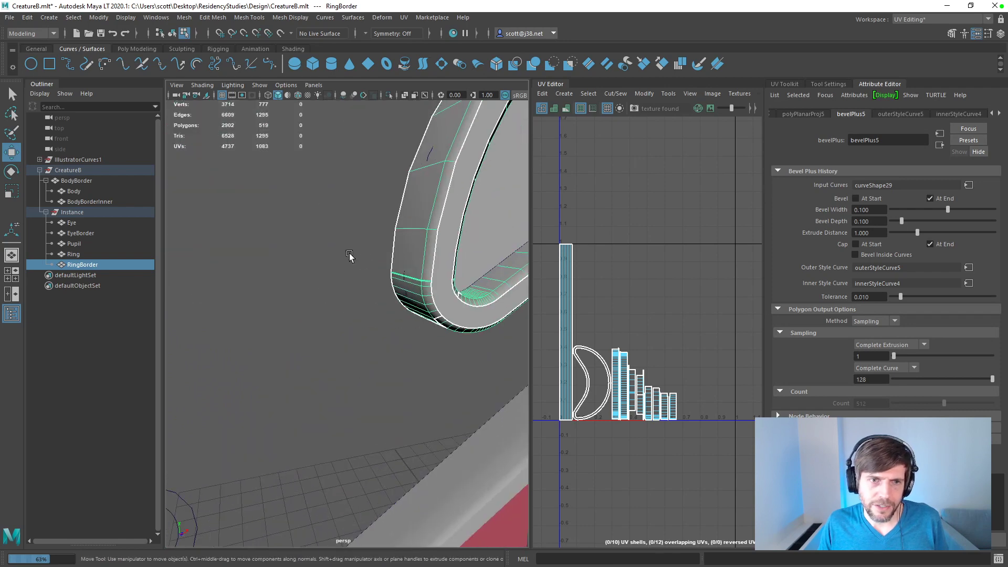
pyautogui.scroll(3, 353, 258)
pyautogui.keyDown('alt'); pyautogui.moveTo(340, 257); pyautogui.dragTo(360, 284, button='middle'); pyautogui.keyUp('alt')
pyautogui.moveTo(344, 280)
pyautogui.keyDown('alt'); pyautogui.mouseDown()
pyautogui.moveTo(324, 277)
pyautogui.moveTo(333, 279)
pyautogui.mouseUp(); pyautogui.keyUp('alt')
pyautogui.scroll(-5, 347, 272)
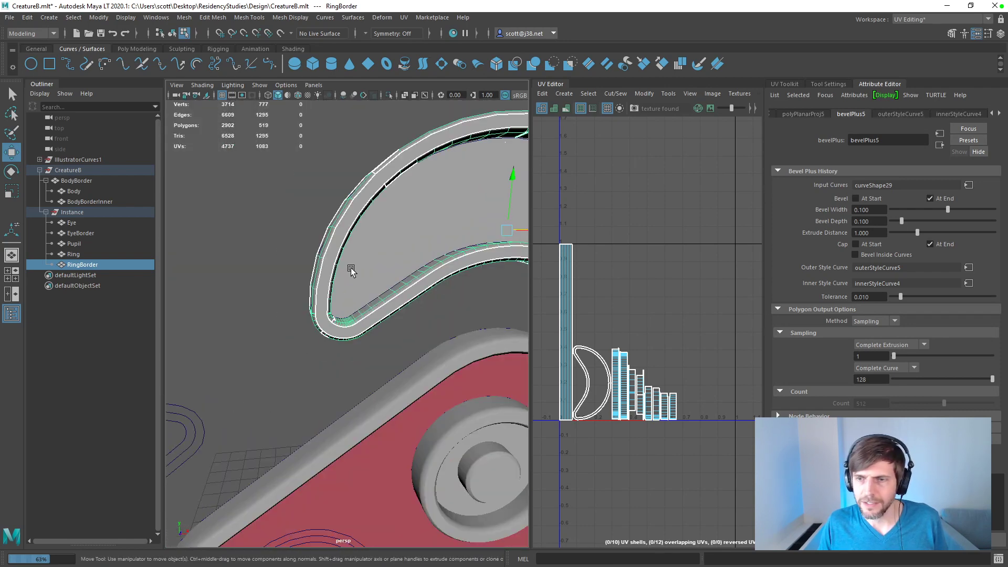
# Step: Set RingBorder's complete curve sampling to 96
pyautogui.keyDown('alt'); pyautogui.moveTo(451, 272); pyautogui.dragTo(347, 275, button='middle'); pyautogui.keyUp('alt')
pyautogui.scroll(-3, 346, 275)
pyautogui.scroll(3, 351, 272)
pyautogui.scroll(-5, 354, 267)
pyautogui.scroll(2, 507, 297)
pyautogui.doubleClick(877, 380)
pyautogui.write('96')
pyautogui.press('Return')
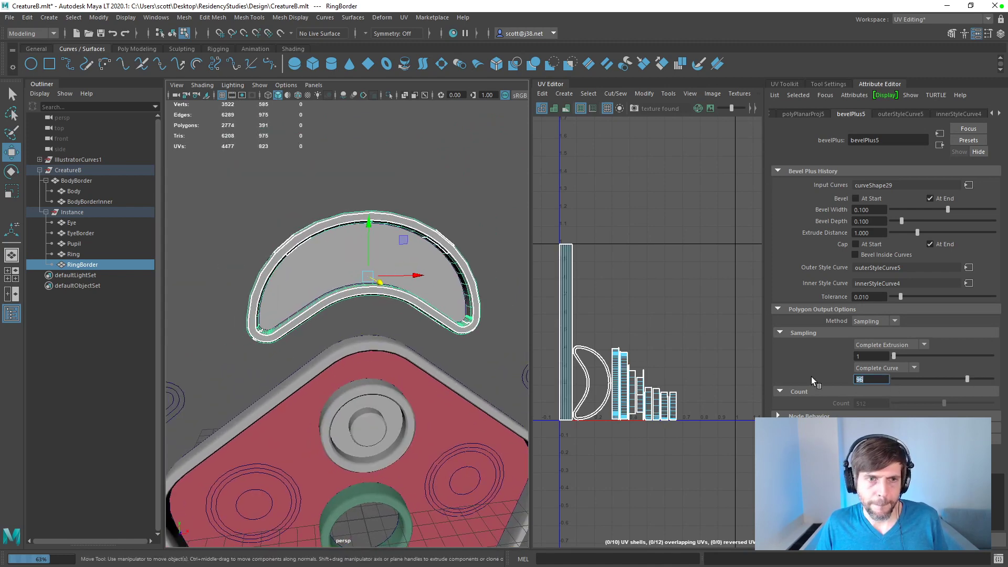
# Step: Set RingBorder's complete extrusion sampling to 2, keeping the complete curve sampling at 96
pyautogui.keyDown('alt'); pyautogui.moveTo(341, 377); pyautogui.dragTo(273, 340); pyautogui.keyUp('alt')
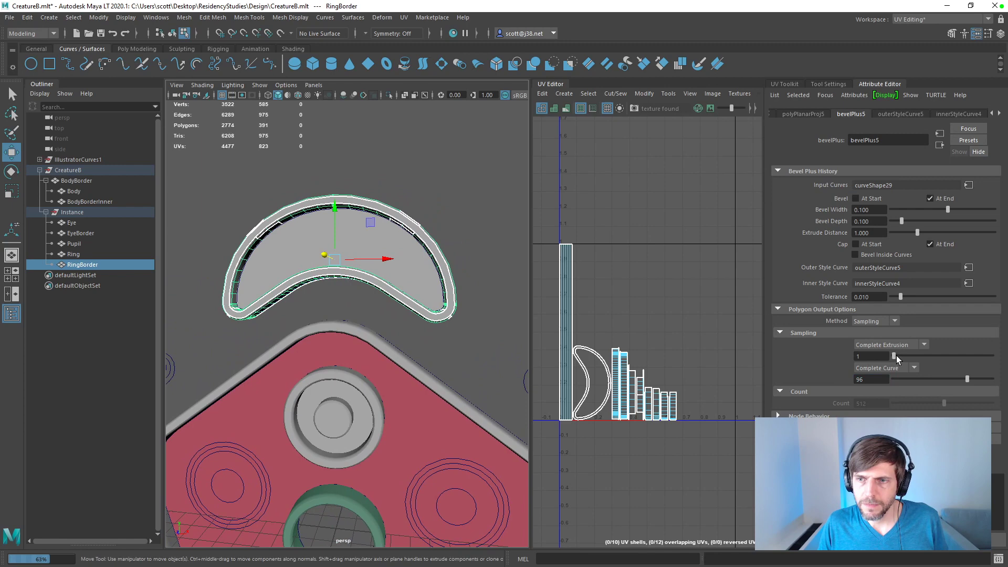
pyautogui.keyDown('alt'); pyautogui.moveTo(452, 240); pyautogui.dragTo(388, 248); pyautogui.keyUp('alt')
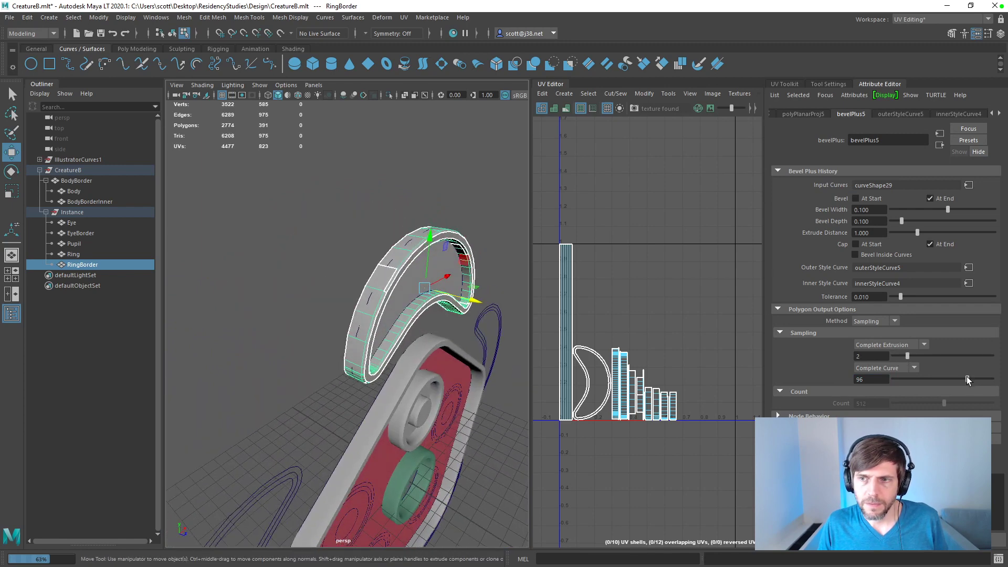
pyautogui.moveTo(967, 378)
pyautogui.mouseDown()
pyautogui.moveTo(925, 379)
pyautogui.moveTo(965, 377)
pyautogui.mouseUp()
pyautogui.write('96')
pyautogui.press('Return')
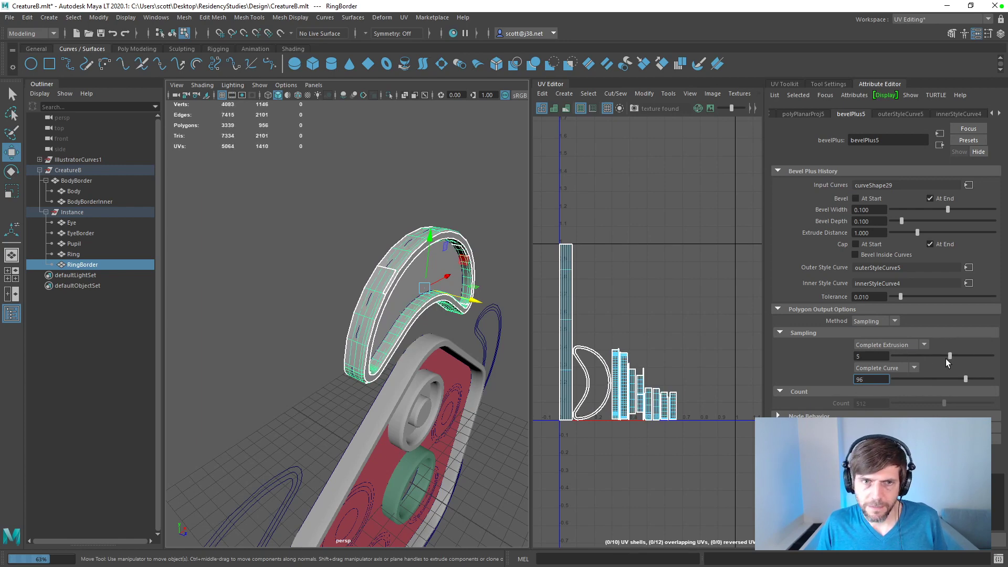
pyautogui.moveTo(894, 357); pyautogui.dragTo(908, 356)
pyautogui.moveTo(441, 345)
pyautogui.keyDown('alt'); pyautogui.mouseDown()
pyautogui.moveTo(352, 303)
pyautogui.moveTo(389, 275)
pyautogui.moveTo(487, 305)
pyautogui.moveTo(530, 349)
pyautogui.moveTo(531, 398)
pyautogui.moveTo(627, 339)
pyautogui.moveTo(415, 404)
pyautogui.moveTo(557, 337)
pyautogui.moveTo(453, 308)
pyautogui.moveTo(395, 307)
pyautogui.moveTo(383, 281)
pyautogui.moveTo(424, 317)
pyautogui.moveTo(504, 289)
pyautogui.moveTo(413, 321)
pyautogui.moveTo(444, 317)
pyautogui.moveTo(431, 342)
pyautogui.mouseUp(); pyautogui.keyUp('alt')
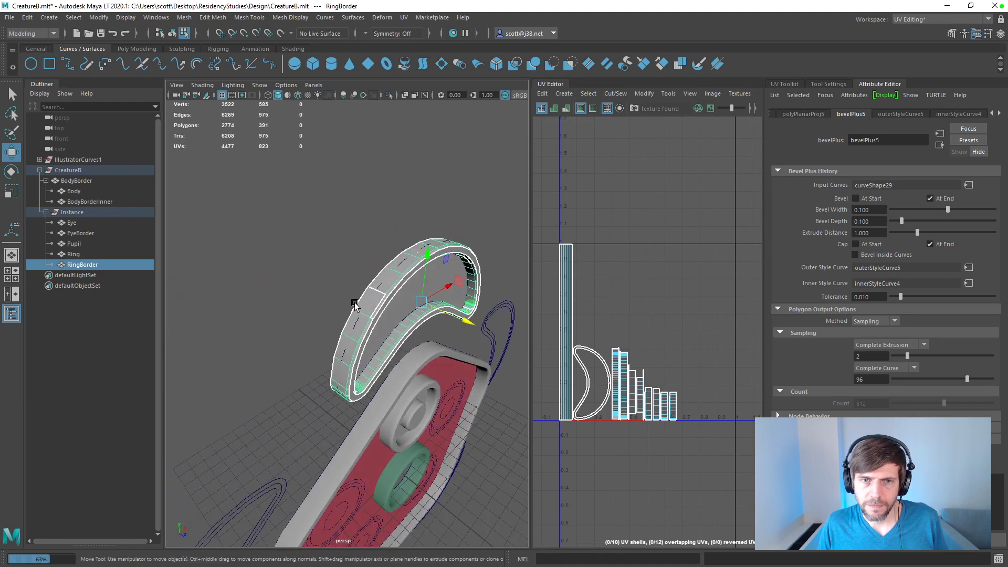
# Step: Select an edge loop on RingBorder's inner wall and examine the mesh density from several angles
pyautogui.keyDown('alt'); pyautogui.moveTo(344, 302); pyautogui.dragTo(370, 245); pyautogui.keyUp('alt')
pyautogui.rightClick(369, 244)
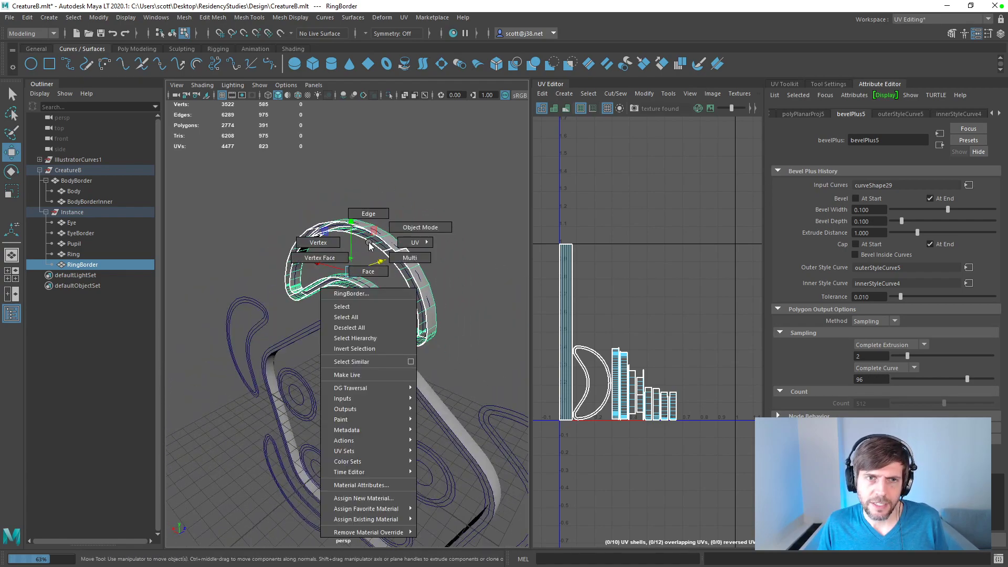
pyautogui.click(368, 215)
pyautogui.doubleClick(363, 241)
pyautogui.keyDown('alt'); pyautogui.moveTo(382, 240); pyautogui.dragTo(345, 292); pyautogui.keyUp('alt')
pyautogui.scroll(6, 343, 293)
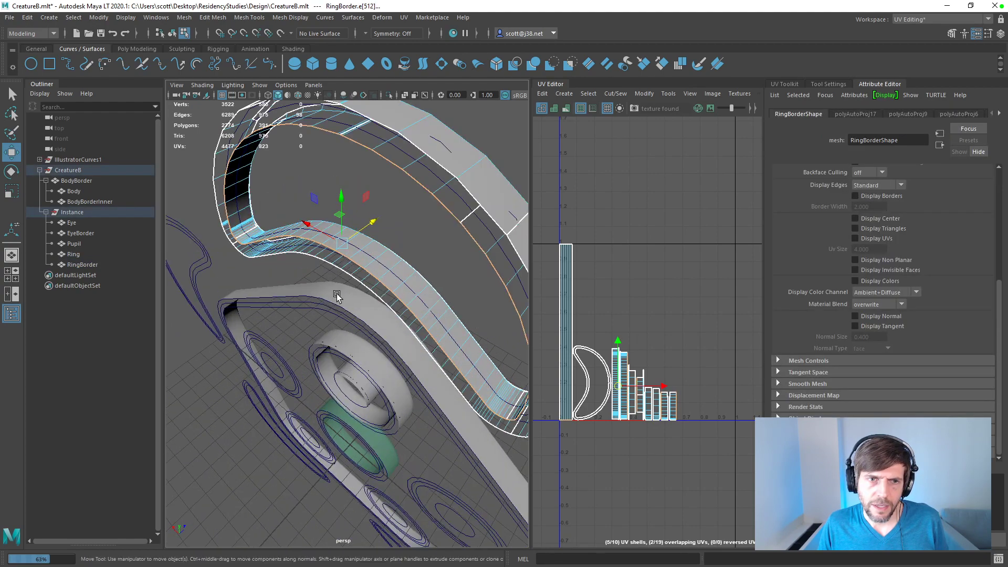
pyautogui.keyDown('alt'); pyautogui.moveTo(387, 210); pyautogui.dragTo(411, 278); pyautogui.keyUp('alt')
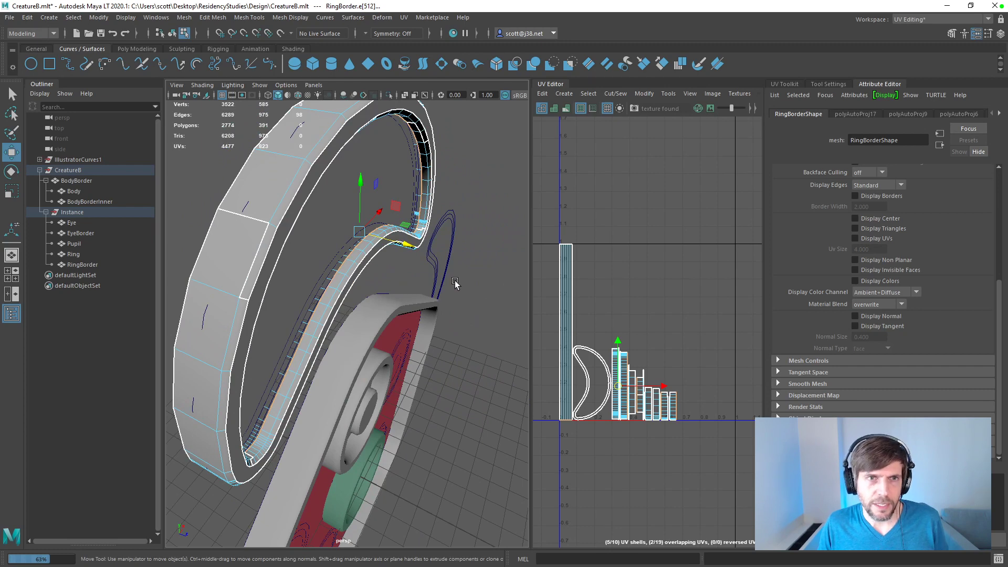
pyautogui.moveTo(411, 247); pyautogui.dragTo(349, 266)
pyautogui.scroll(-3, 351, 268)
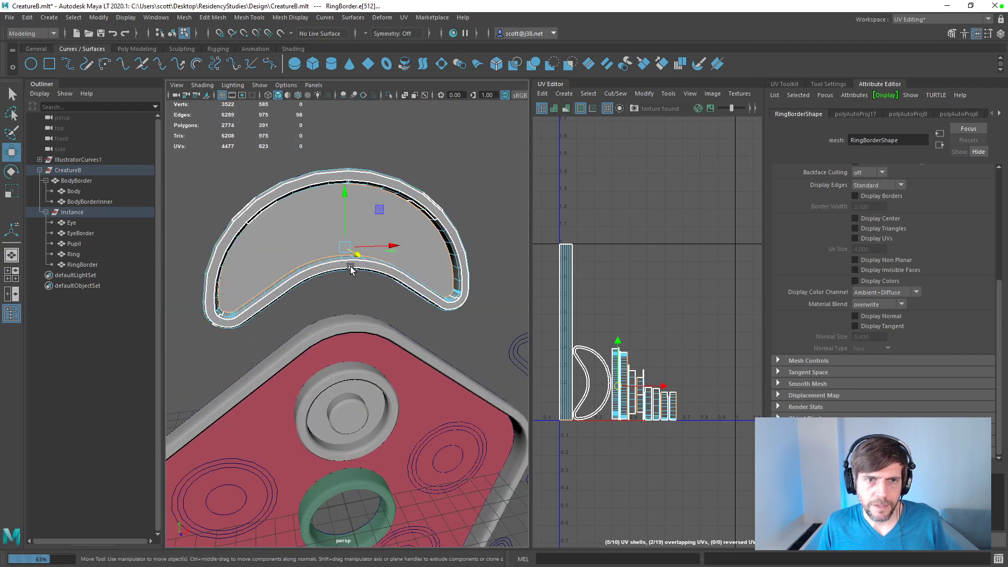
pyautogui.keyDown('alt'); pyautogui.moveTo(348, 268); pyautogui.dragTo(366, 271, button='middle'); pyautogui.keyUp('alt')
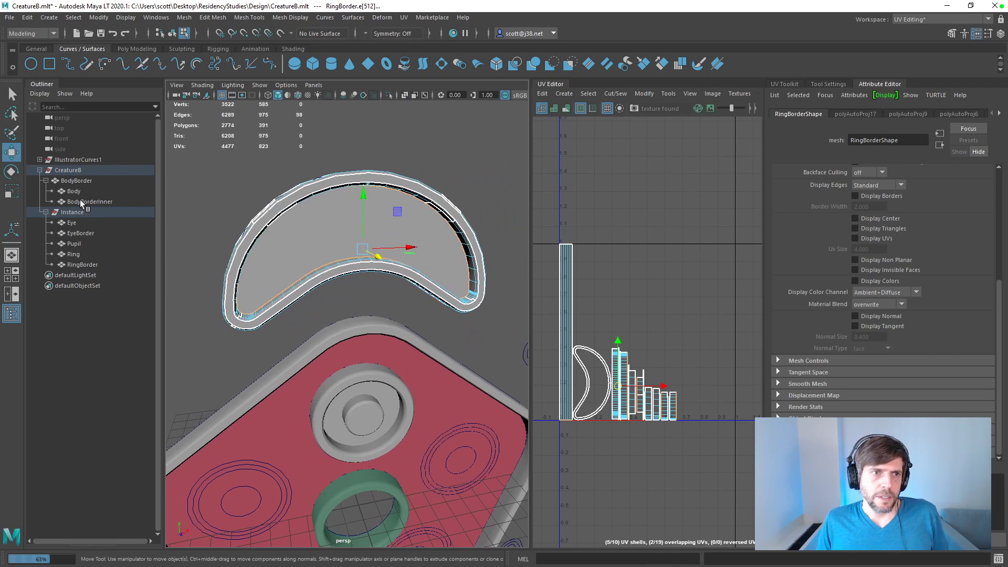
# Step: Select Ring and RingBorder, save the scene, and try to lay out both parts' UVs automatically
pyautogui.click(73, 254)
pyautogui.keyDown('shift'); pyautogui.click(83, 266); pyautogui.keyUp('shift')
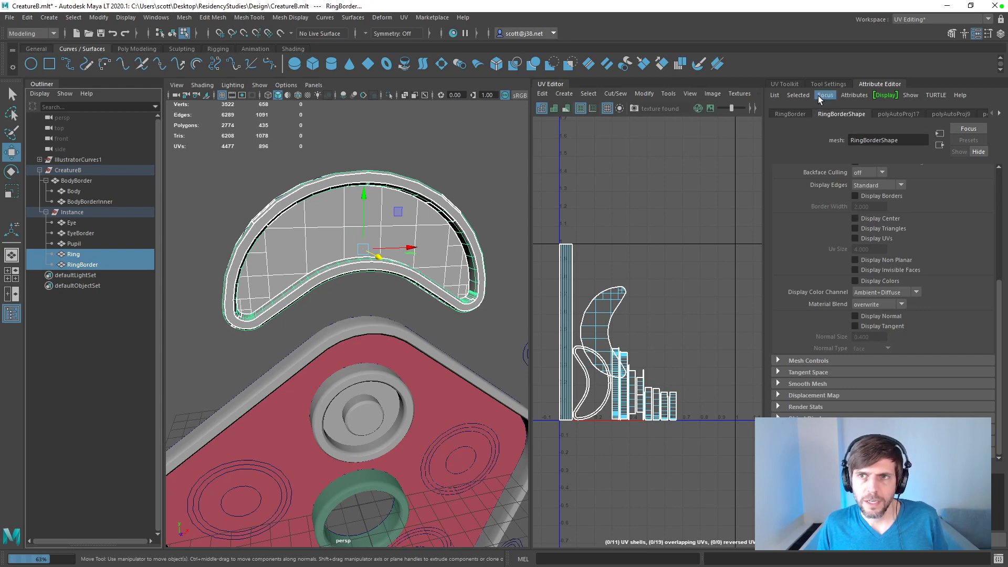
pyautogui.click(786, 84)
pyautogui.press('q')
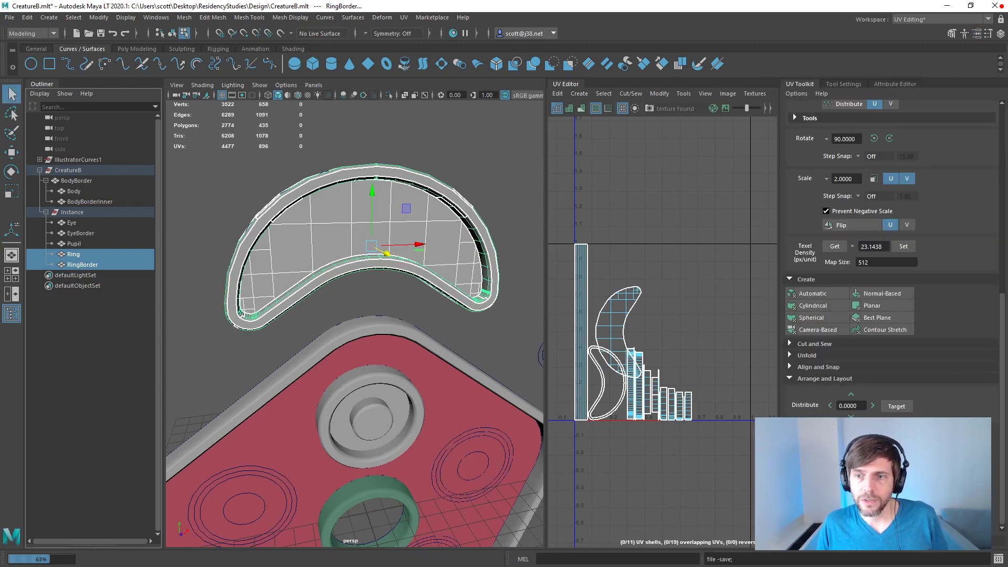
pyautogui.hotkey('ctrl', 'l')
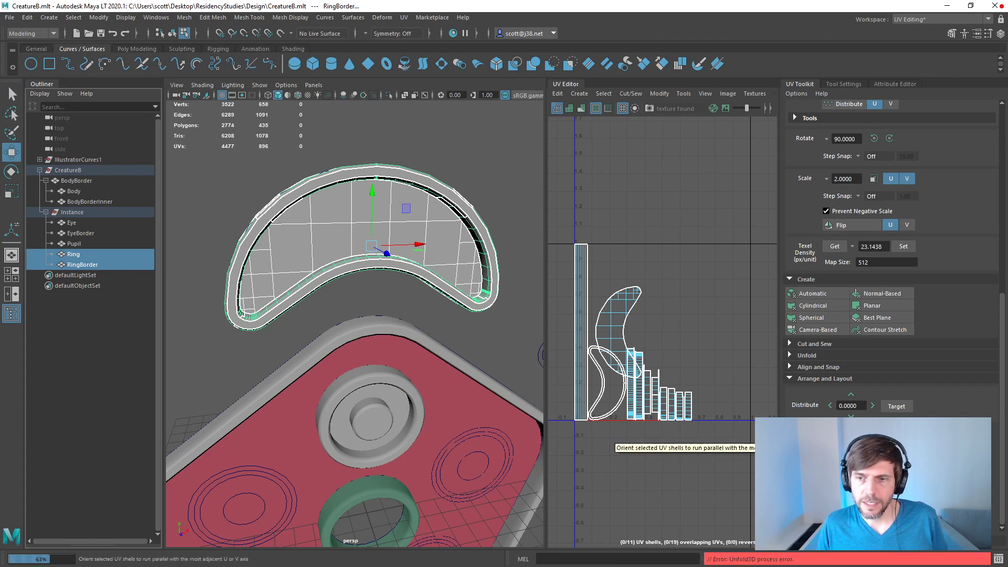
# Step: Create automatic UV projections for Ring and RingBorder together, and try the automatic layout on the new shells
pyautogui.click(814, 294)
pyautogui.click(820, 298)
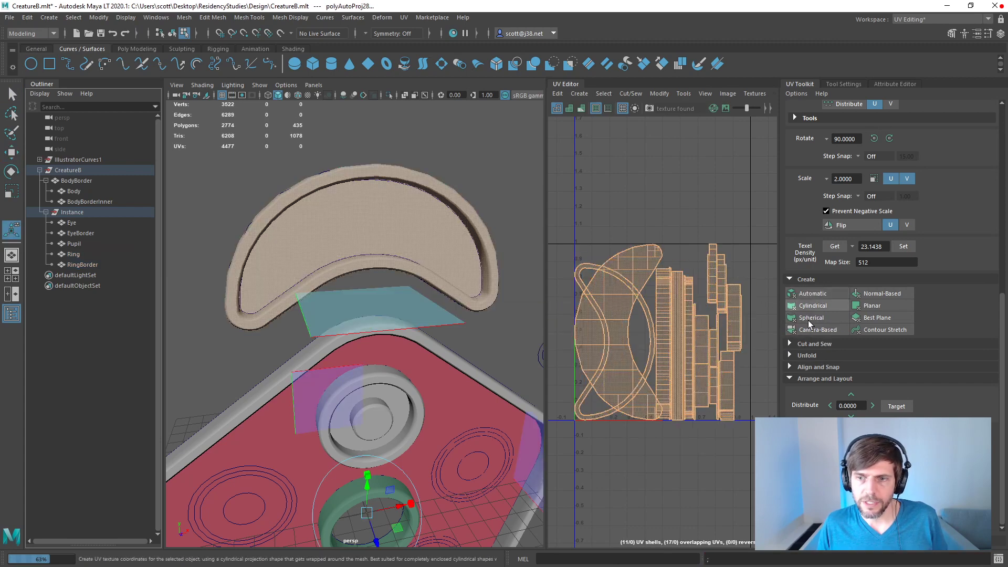
pyautogui.hotkey('ctrl', 'l')
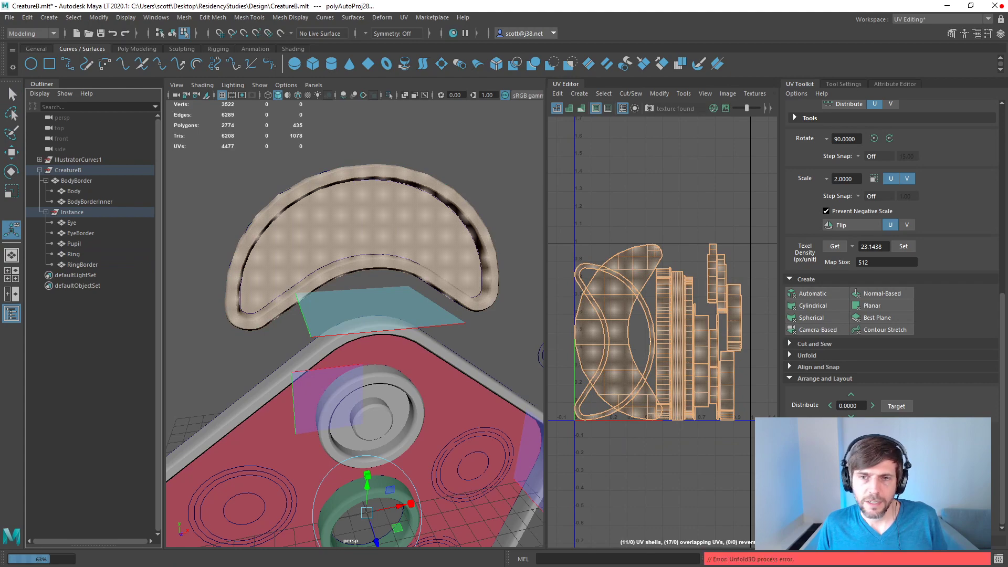
# Step: Save the scene, and reopen the recent CreatureB.mlt file, discarding the untitled scene's changes
pyautogui.keyDown('alt'); pyautogui.moveTo(380, 256); pyautogui.dragTo(404, 256); pyautogui.keyUp('alt')
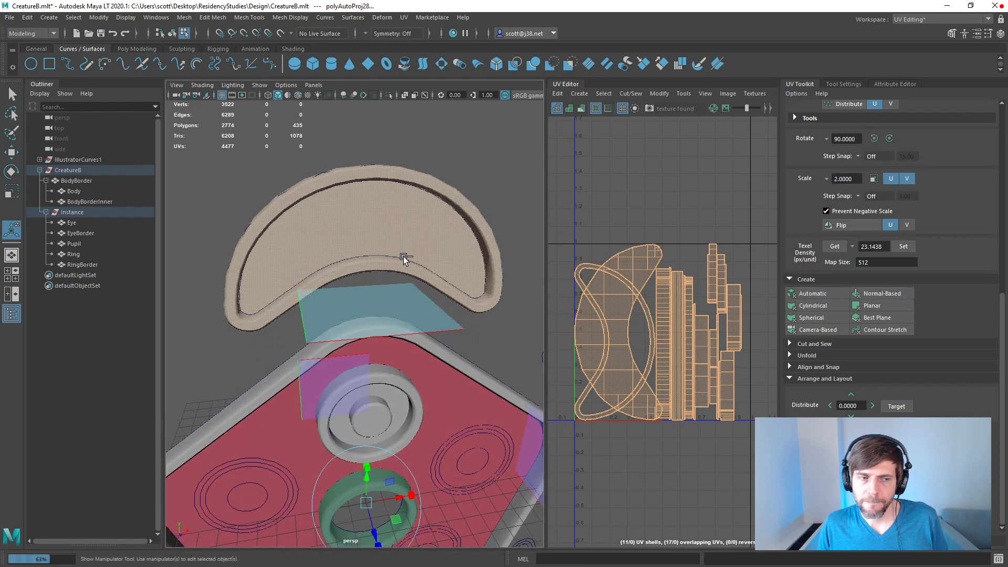
pyautogui.hotkey('ctrl', 's')
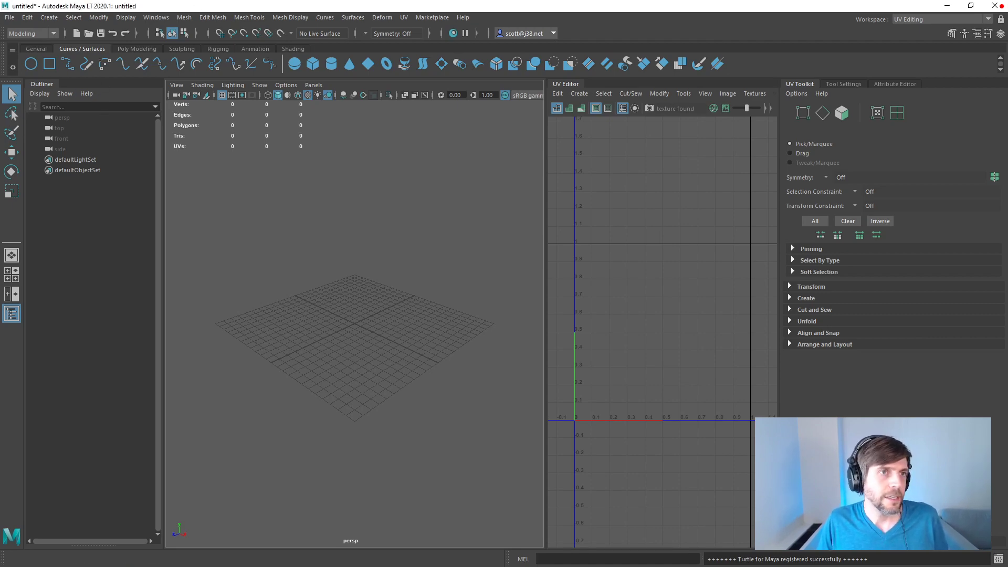
pyautogui.click(10, 17)
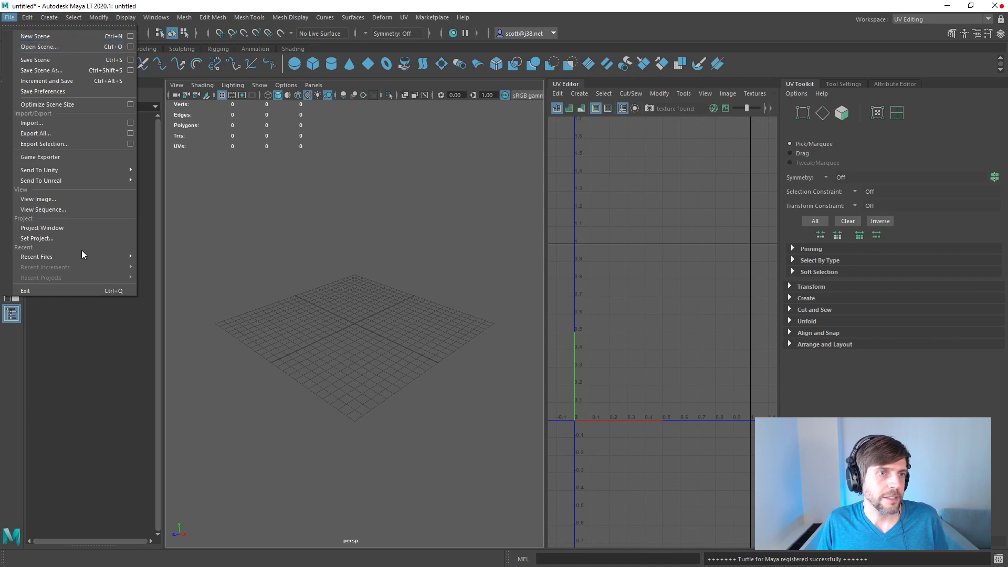
pyautogui.moveTo(80, 256)
pyautogui.click(225, 257)
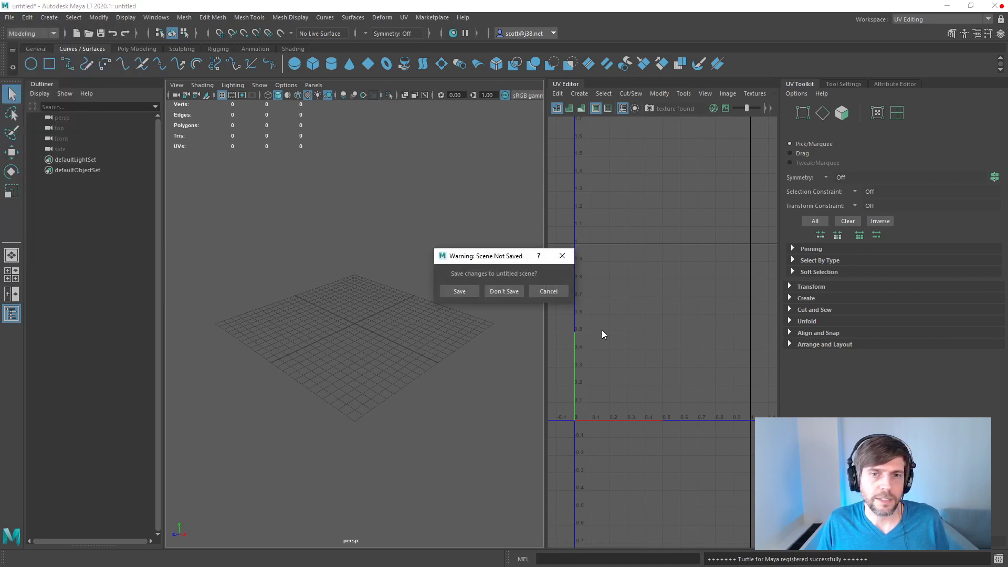
pyautogui.click(504, 290)
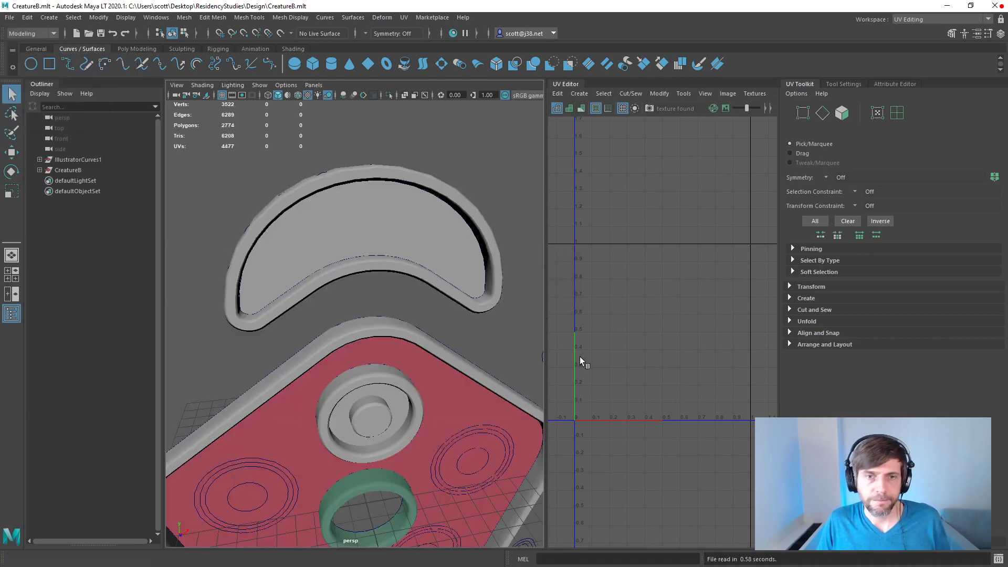
# Step: Select the RingBorder mesh and open its bevelPlus5 history attributes
pyautogui.click(271, 291)
pyautogui.click(214, 223)
pyautogui.moveTo(280, 306)
pyautogui.keyDown('alt'); pyautogui.mouseDown()
pyautogui.moveTo(272, 286)
pyautogui.moveTo(285, 296)
pyautogui.moveTo(259, 320)
pyautogui.moveTo(298, 294)
pyautogui.moveTo(271, 308)
pyautogui.mouseUp(); pyautogui.keyUp('alt')
pyautogui.click(258, 320)
pyautogui.keyDown('alt'); pyautogui.moveTo(337, 262); pyautogui.dragTo(305, 260); pyautogui.keyUp('alt')
pyautogui.click(893, 83)
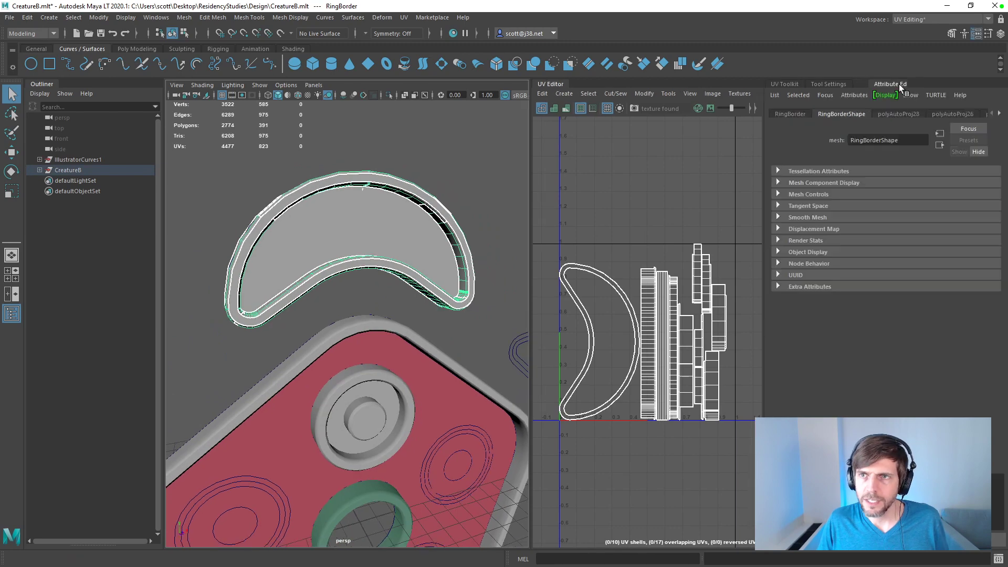
pyautogui.click(1000, 115)
pyautogui.click(1000, 115)
pyautogui.click(1000, 115)
pyautogui.click(999, 114)
pyautogui.click(992, 114)
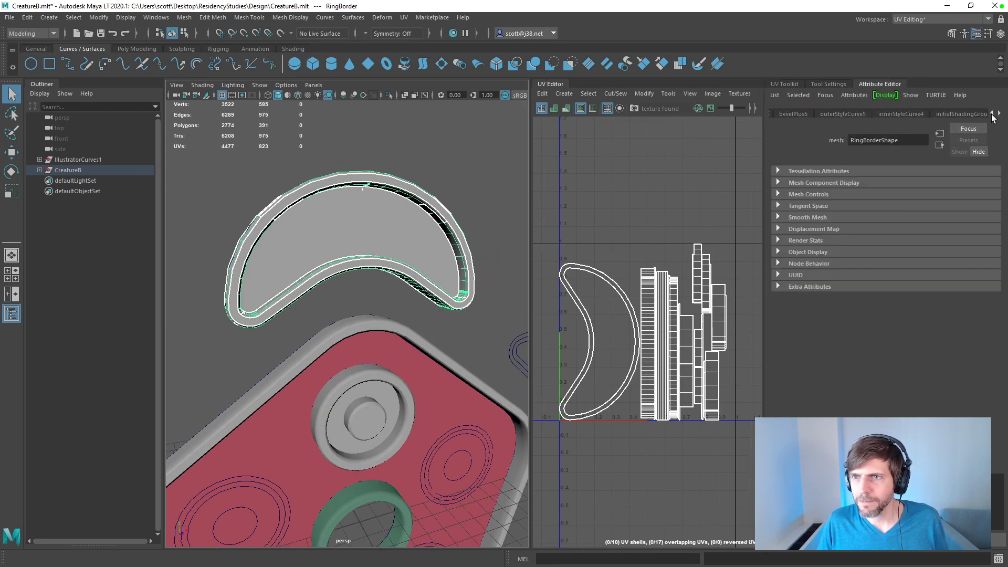
pyautogui.click(992, 114)
pyautogui.click(848, 114)
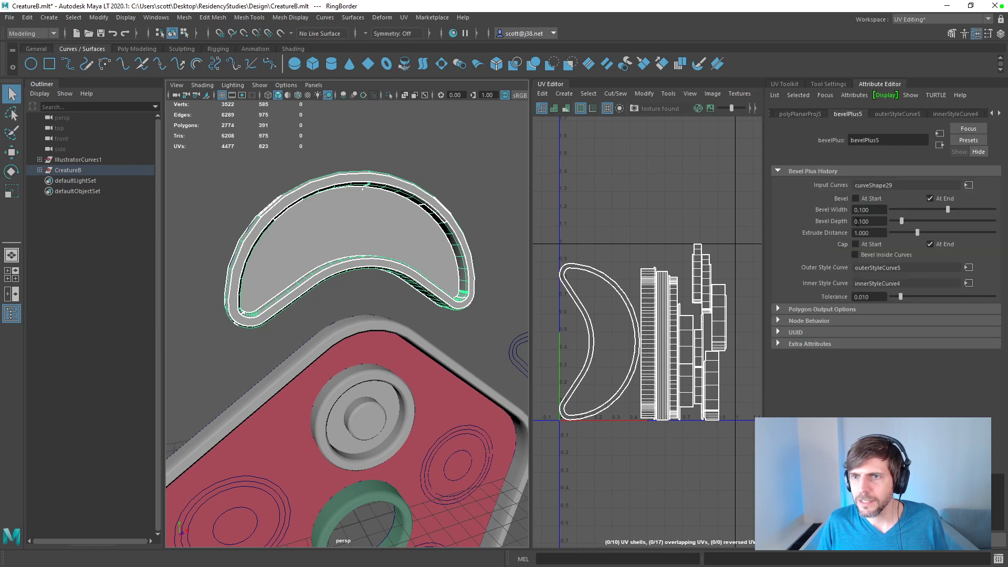
# Step: Try the Count output method on RingBorder's bevel, inspect the mesh from the side, and undo the change
pyautogui.click(819, 310)
pyautogui.click(874, 322)
pyautogui.click(873, 333)
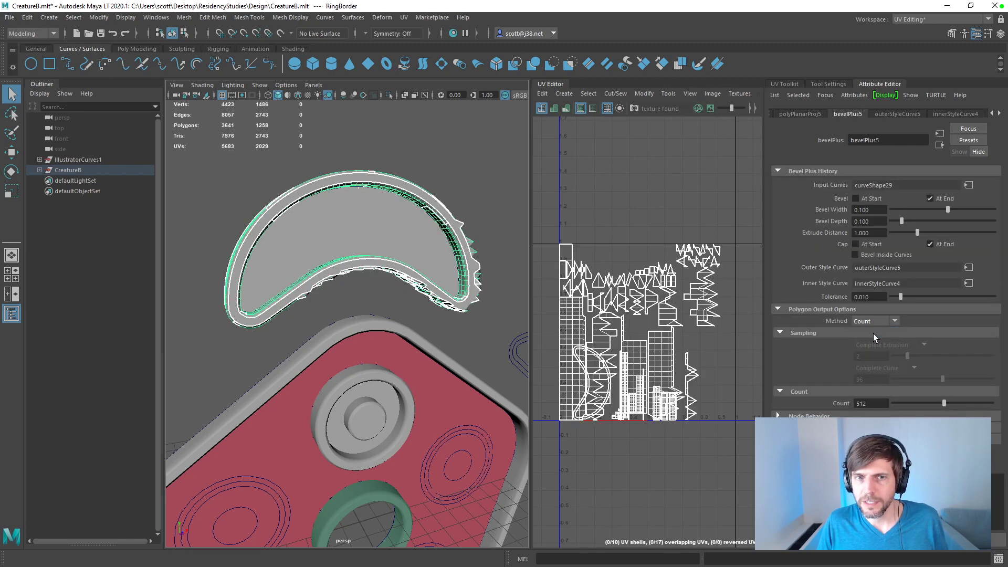
pyautogui.keyDown('alt'); pyautogui.moveTo(347, 208); pyautogui.dragTo(525, 228); pyautogui.keyUp('alt')
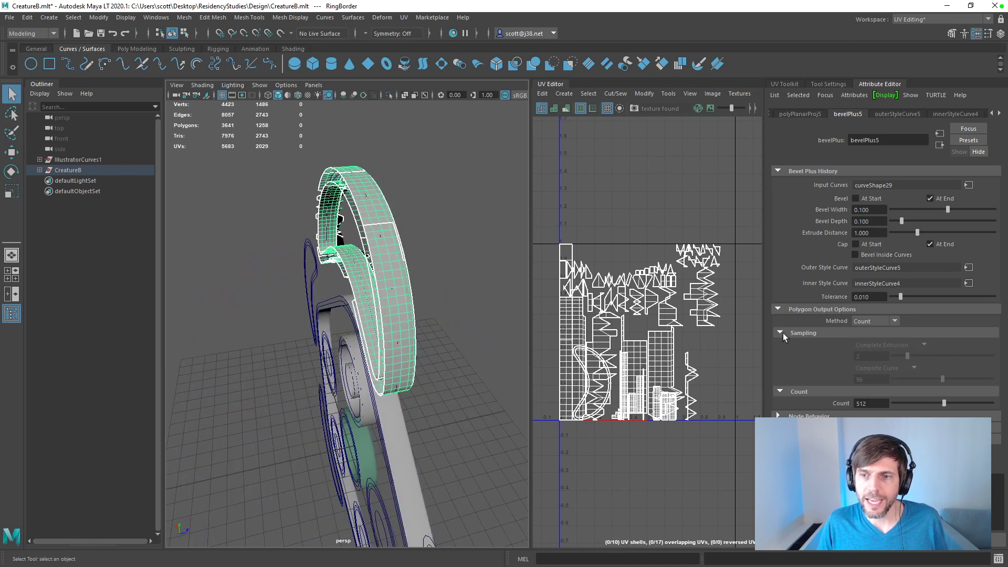
pyautogui.hotkey('ctrl', 'z')
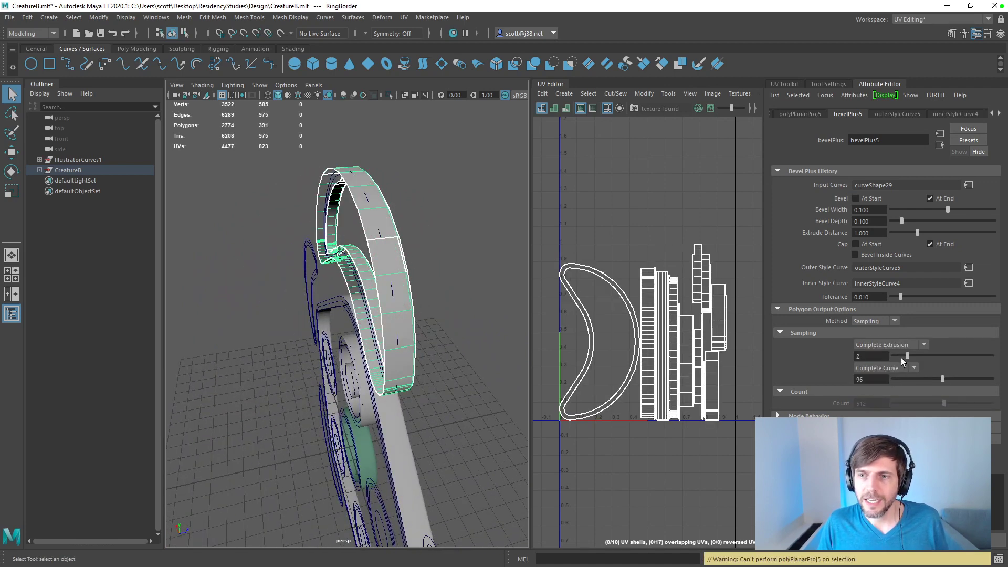
# Step: Try a different complete curve sampling on RingBorder's bevel, and undo the change
pyautogui.keyDown('alt'); pyautogui.moveTo(504, 226); pyautogui.dragTo(401, 232); pyautogui.keyUp('alt')
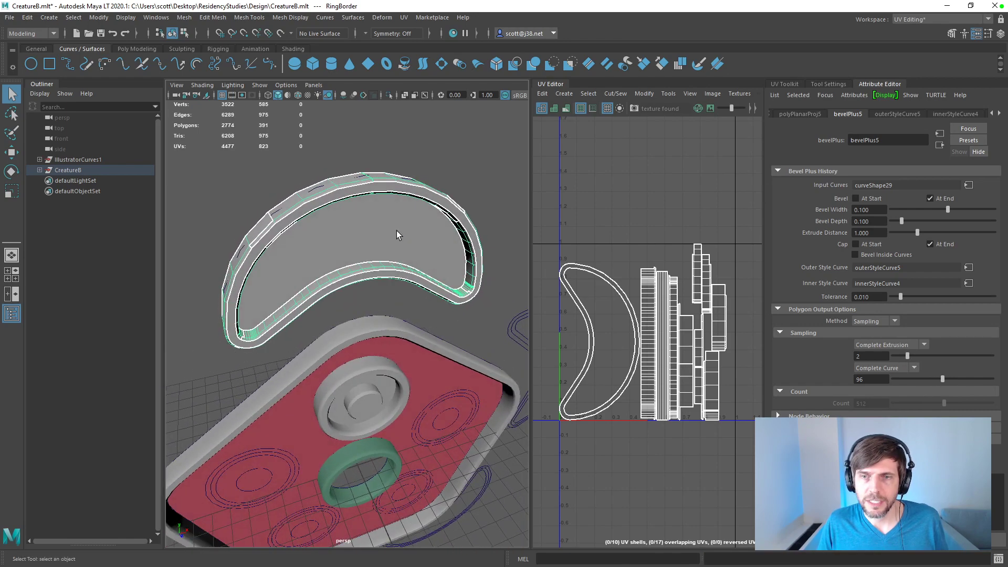
pyautogui.moveTo(943, 379); pyautogui.dragTo(963, 379)
pyautogui.hotkey('ctrl', 'z')
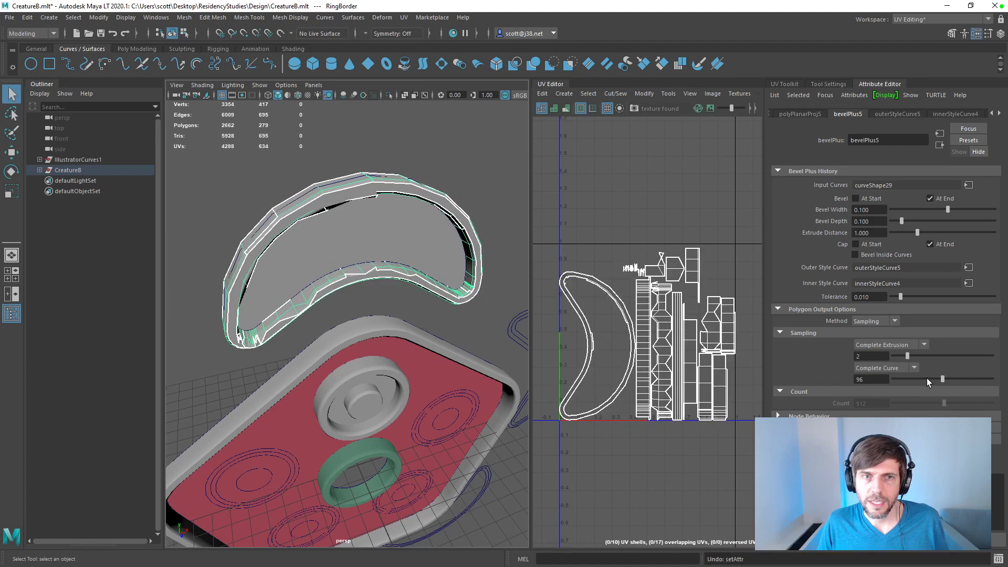
pyautogui.keyDown('alt'); pyautogui.moveTo(428, 263); pyautogui.dragTo(367, 231); pyautogui.keyUp('alt')
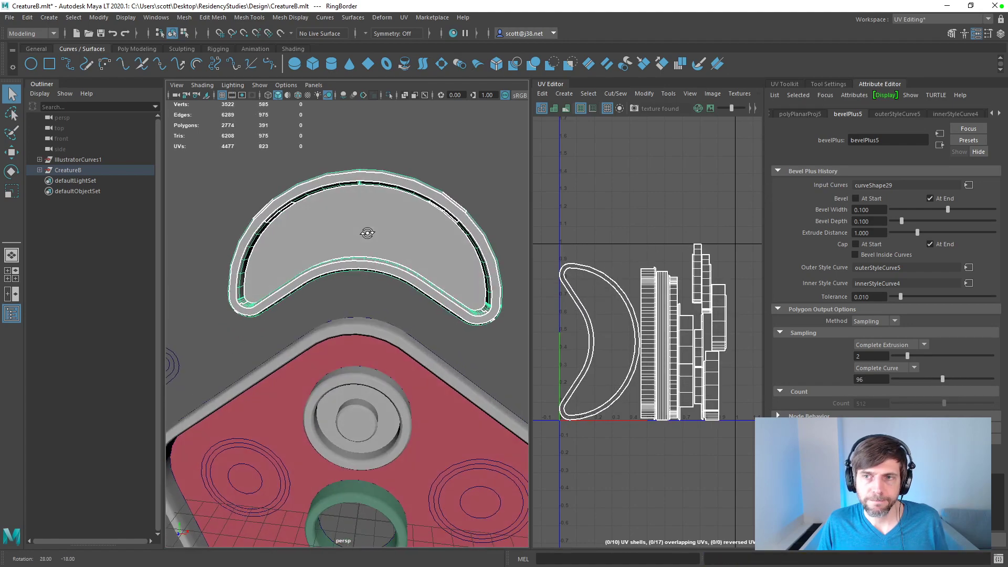
# Step: Examine RingBorder's construction history nodes, including polyTweak1, and its mesh from the side
pyautogui.click(992, 113)
pyautogui.click(992, 113)
pyautogui.click(992, 113)
pyautogui.click(992, 113)
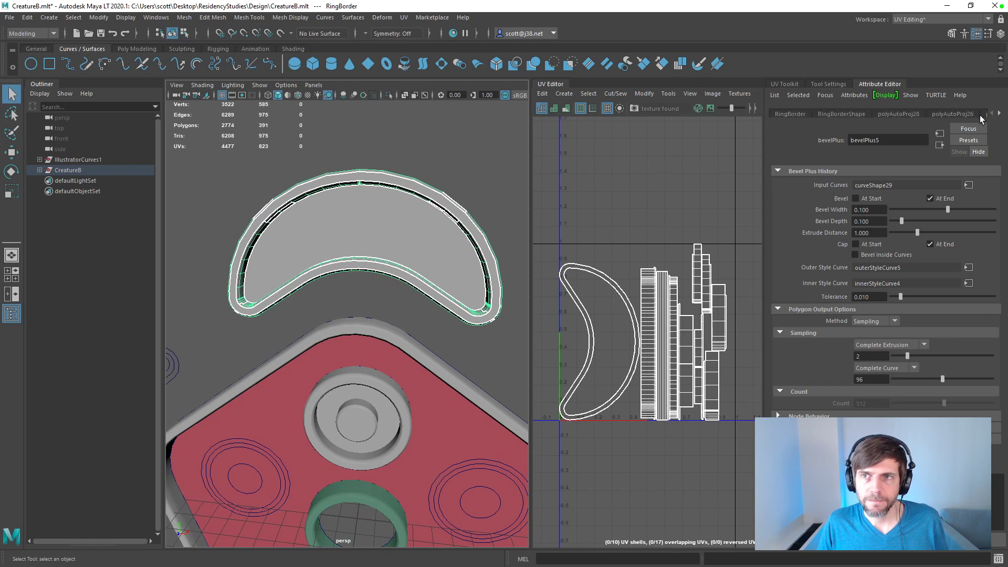
pyautogui.click(1000, 115)
pyautogui.click(1001, 115)
pyautogui.click(1001, 115)
pyautogui.click(1001, 115)
pyautogui.click(992, 113)
pyautogui.click(911, 115)
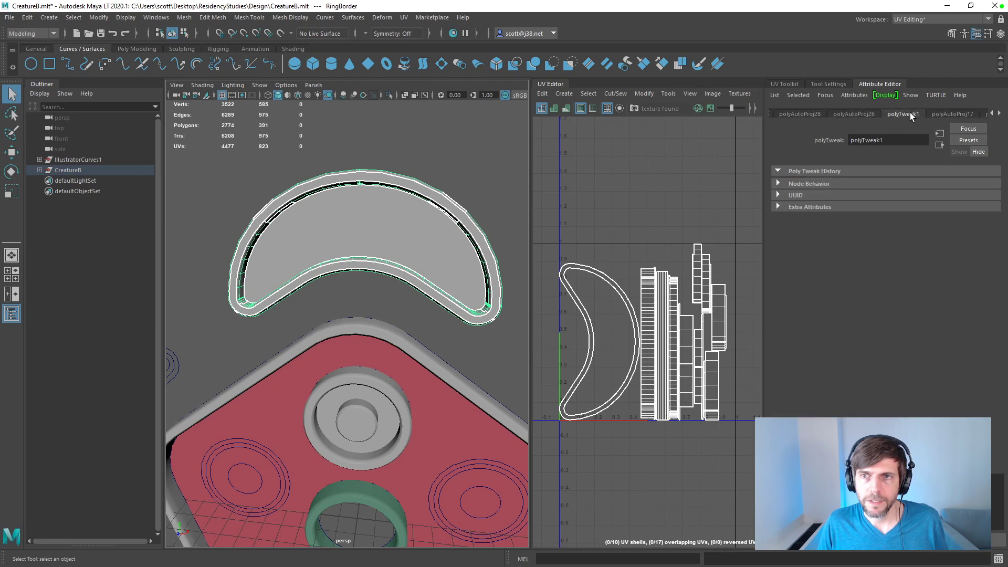
pyautogui.click(992, 114)
pyautogui.click(993, 113)
pyautogui.click(1000, 115)
pyautogui.click(1001, 115)
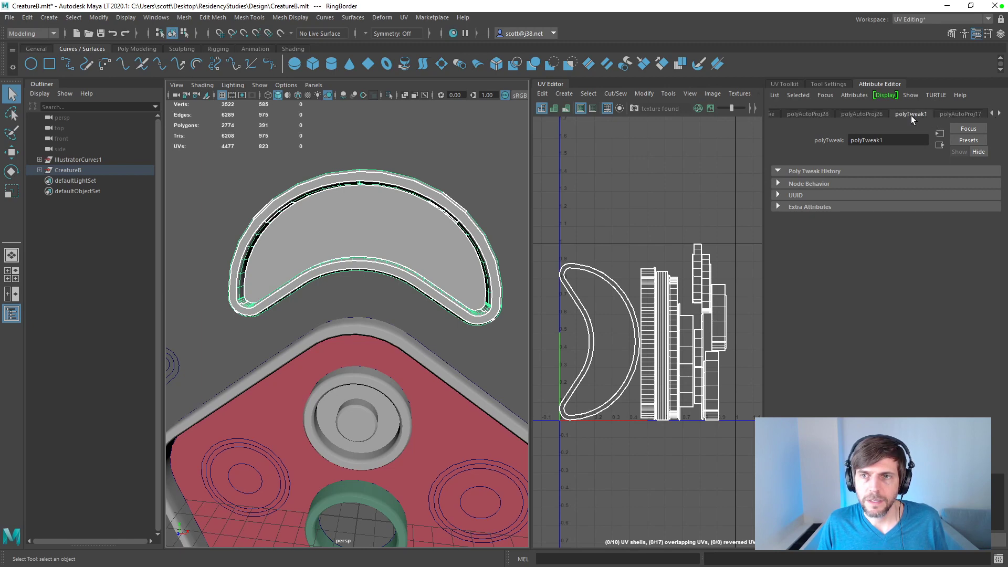
pyautogui.keyDown('alt'); pyautogui.moveTo(446, 197); pyautogui.dragTo(632, 213); pyautogui.keyUp('alt')
pyautogui.click(979, 152)
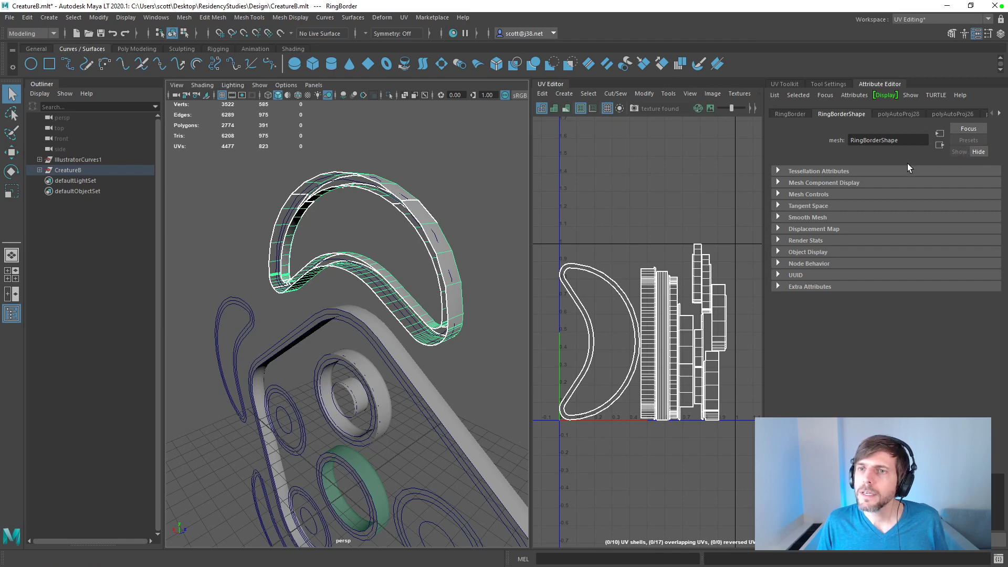
pyautogui.click(999, 114)
pyautogui.click(1000, 115)
pyautogui.click(1000, 114)
pyautogui.click(1000, 115)
pyautogui.click(992, 113)
pyautogui.click(991, 114)
pyautogui.click(992, 114)
pyautogui.keyDown('alt'); pyautogui.moveTo(436, 241); pyautogui.dragTo(281, 221); pyautogui.keyUp('alt')
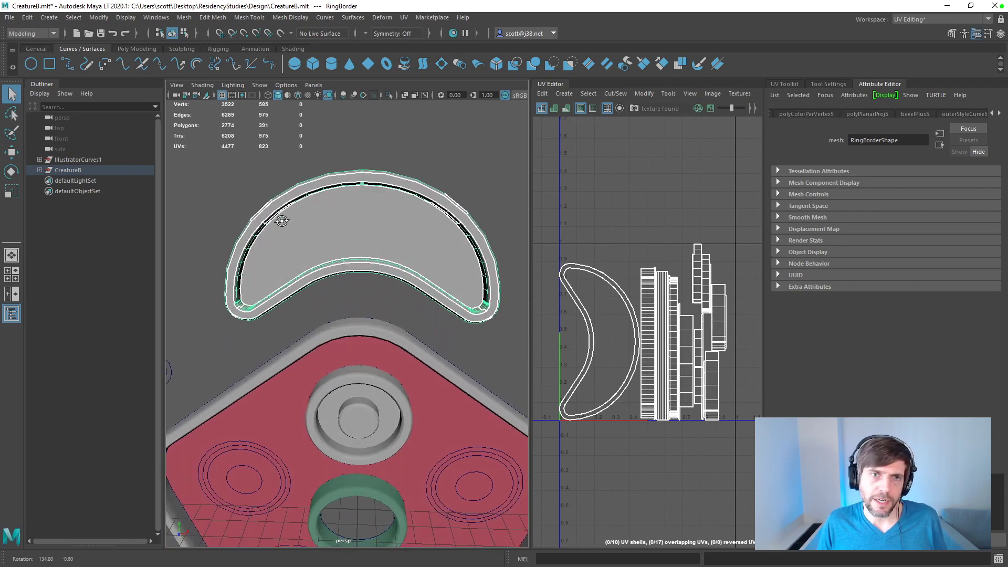
pyautogui.click(309, 146)
pyautogui.keyDown('alt'); pyautogui.moveTo(309, 146); pyautogui.dragTo(328, 153); pyautogui.keyUp('alt')
pyautogui.click(321, 280)
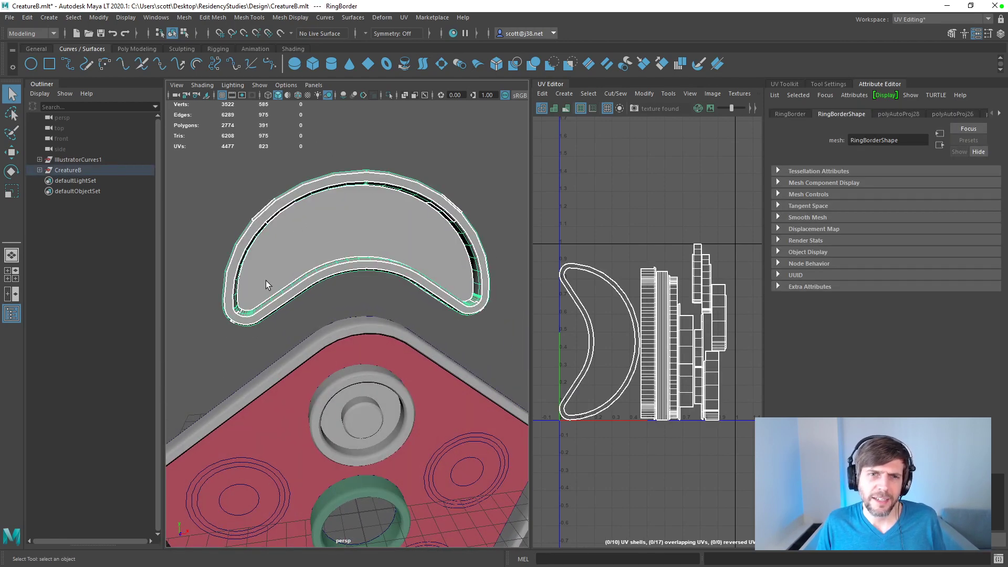
pyautogui.keyDown('alt'); pyautogui.moveTo(273, 305); pyautogui.dragTo(241, 311); pyautogui.keyUp('alt')
pyautogui.scroll(10, 331, 304)
pyautogui.scroll(-5, 339, 328)
pyautogui.scroll(5, 339, 328)
pyautogui.scroll(-10, 338, 328)
pyautogui.scroll(3, 244, 313)
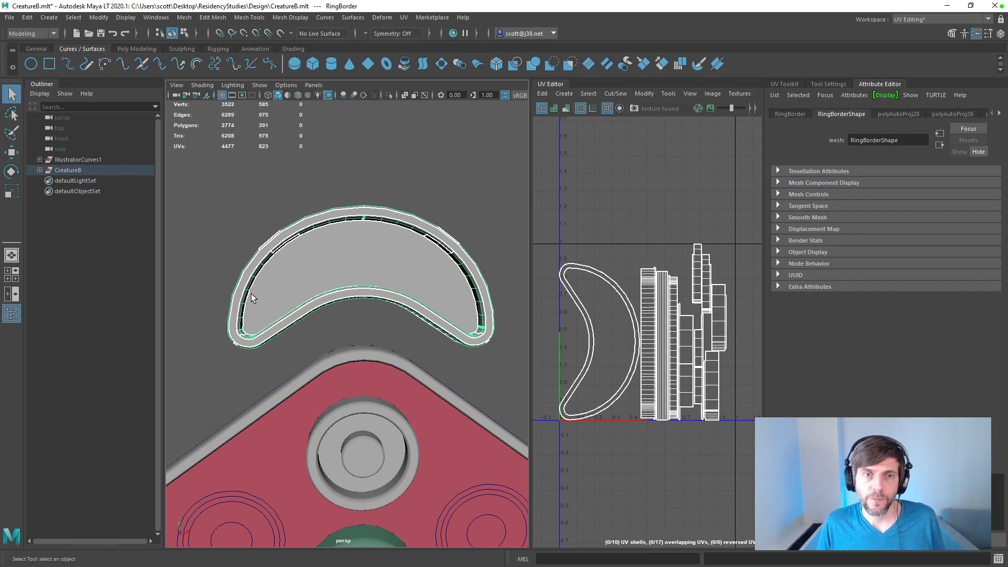
# Step: Expand the CreatureB and Instance groups and delete the RingBorder mesh
pyautogui.click(1000, 114)
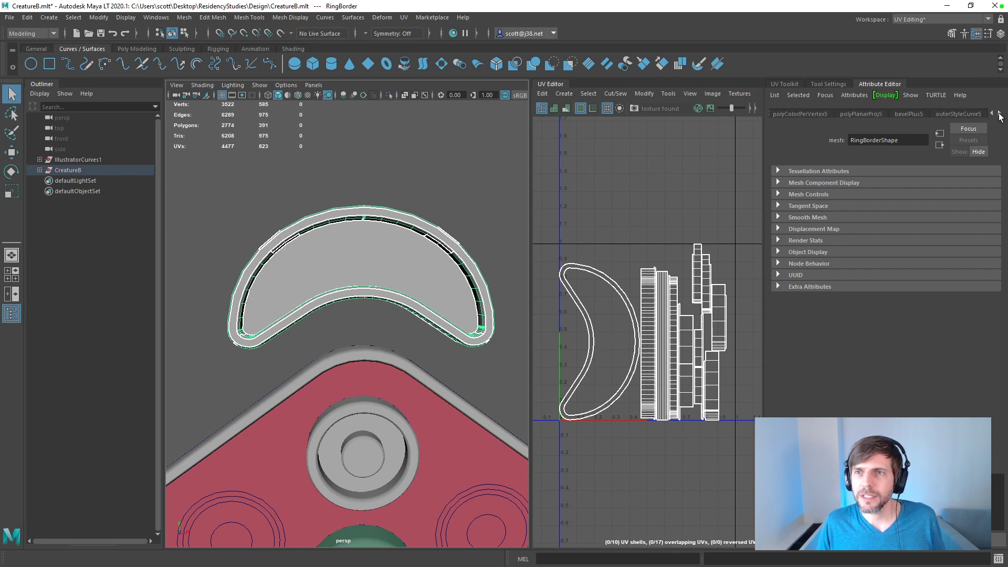
pyautogui.click(41, 170)
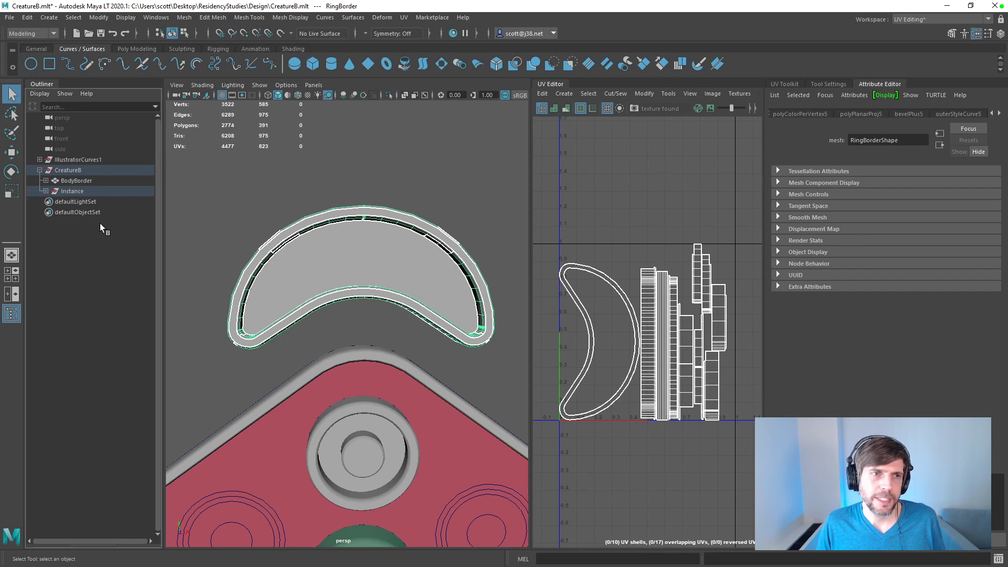
pyautogui.click(43, 192)
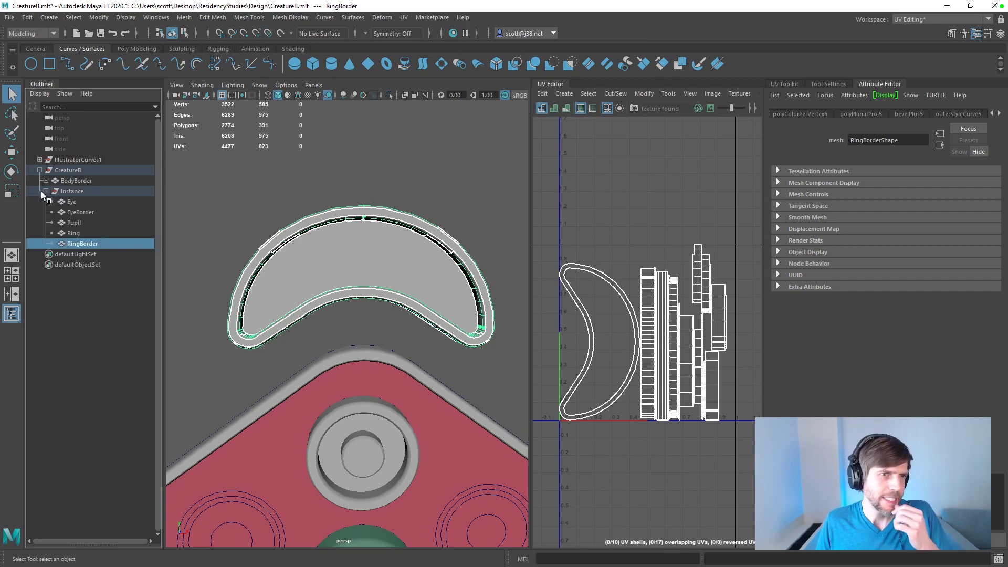
pyautogui.click(86, 231)
pyautogui.click(89, 243)
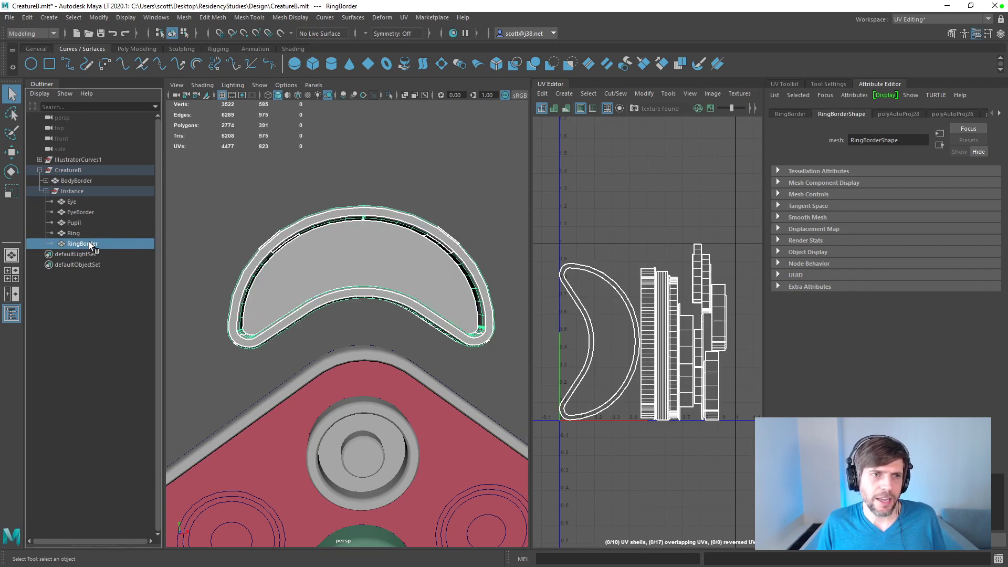
pyautogui.press('Delete')
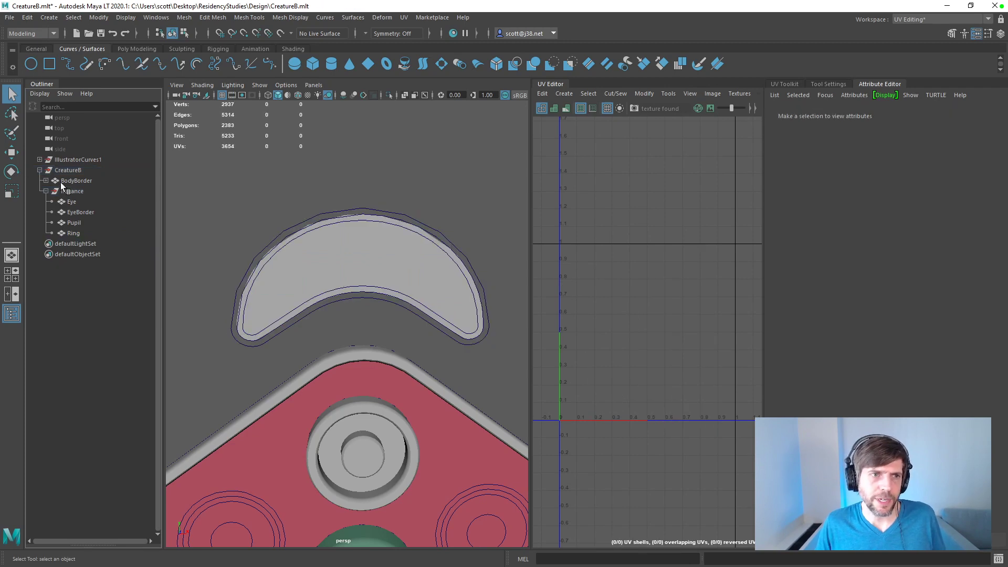
# Step: Check the compound curves in IllustratorCurves1 one by one to locate the crescent border's outline
pyautogui.click(40, 159)
pyautogui.click(74, 171)
pyautogui.click(75, 181)
pyautogui.click(76, 191)
pyautogui.click(77, 201)
pyautogui.click(77, 221)
pyautogui.click(79, 215)
pyautogui.click(80, 223)
pyautogui.click(83, 233)
pyautogui.click(86, 243)
pyautogui.click(89, 254)
pyautogui.click(93, 265)
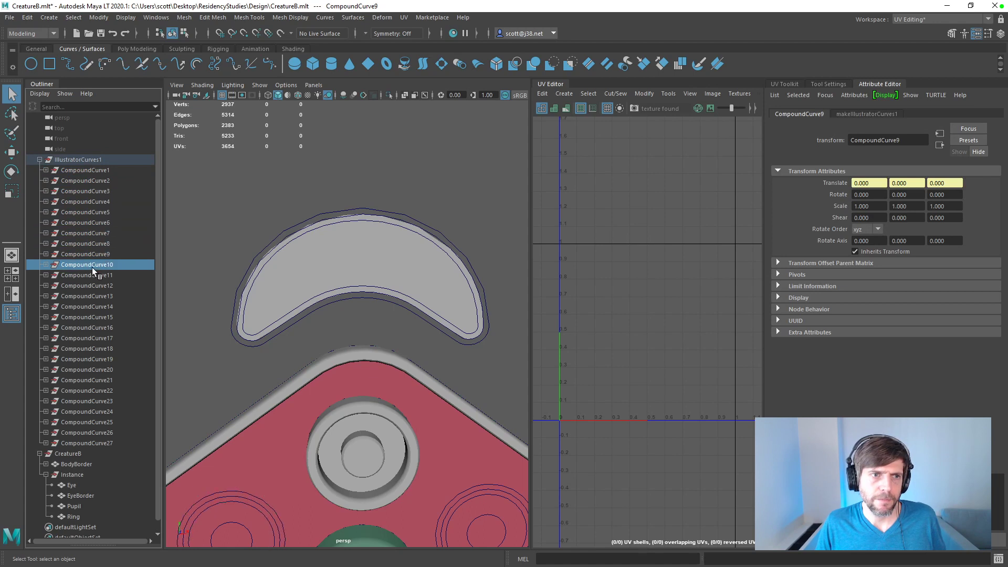
pyautogui.click(86, 171)
pyautogui.click(86, 180)
pyautogui.click(87, 190)
pyautogui.click(90, 203)
pyautogui.click(91, 213)
pyautogui.click(93, 223)
pyautogui.click(95, 235)
pyautogui.click(96, 244)
pyautogui.click(97, 255)
pyautogui.click(98, 265)
pyautogui.click(100, 275)
pyautogui.click(106, 286)
pyautogui.click(103, 297)
pyautogui.click(98, 307)
pyautogui.click(97, 318)
pyautogui.click(96, 328)
pyautogui.click(97, 338)
pyautogui.click(97, 356)
pyautogui.click(96, 351)
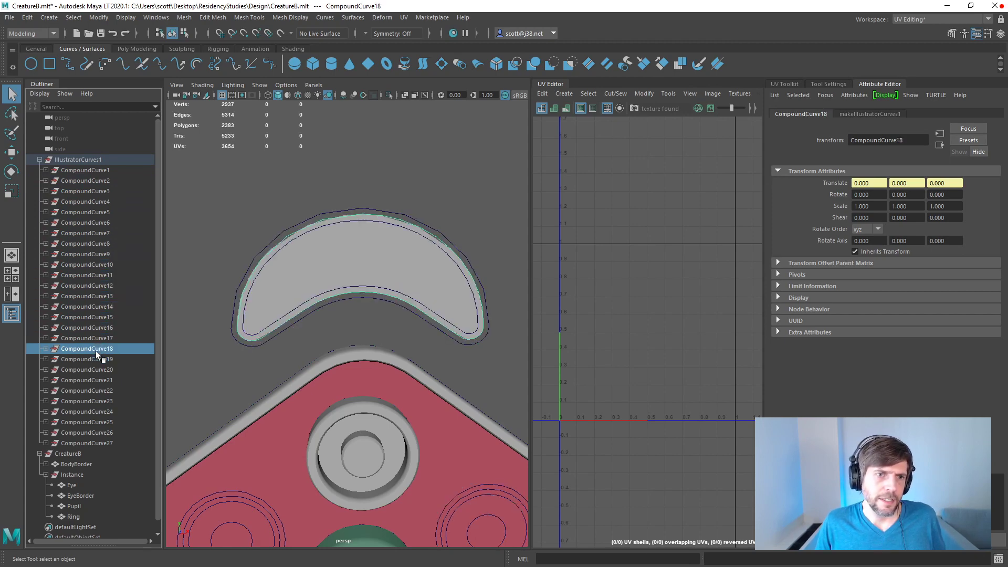
# Step: Select curve29 and curve28 inside CompoundCurve19 and open the Bevel Plus options
pyautogui.click(97, 358)
pyautogui.click(46, 359)
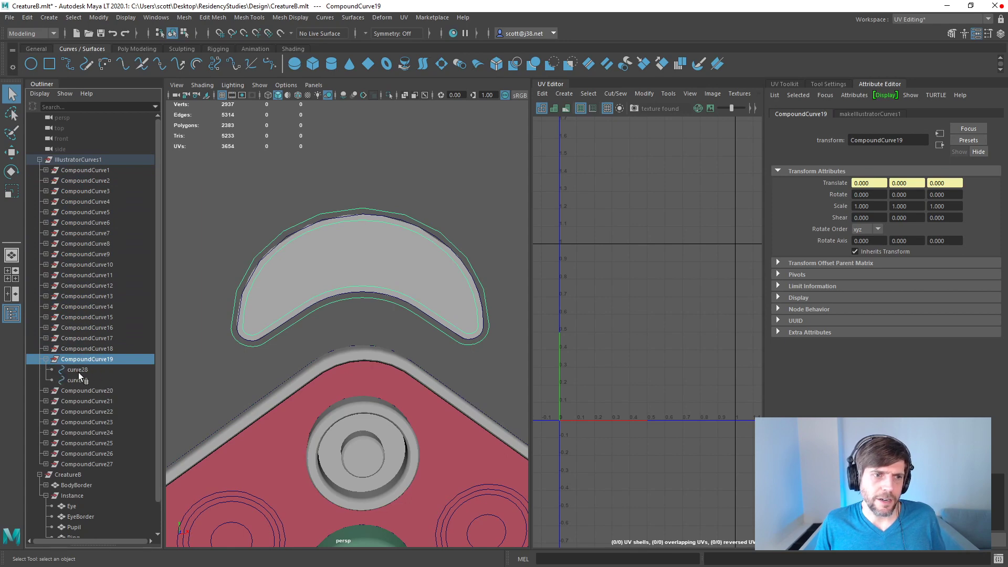
pyautogui.click(77, 380)
pyautogui.keyDown('shift'); pyautogui.click(79, 372); pyautogui.keyUp('shift')
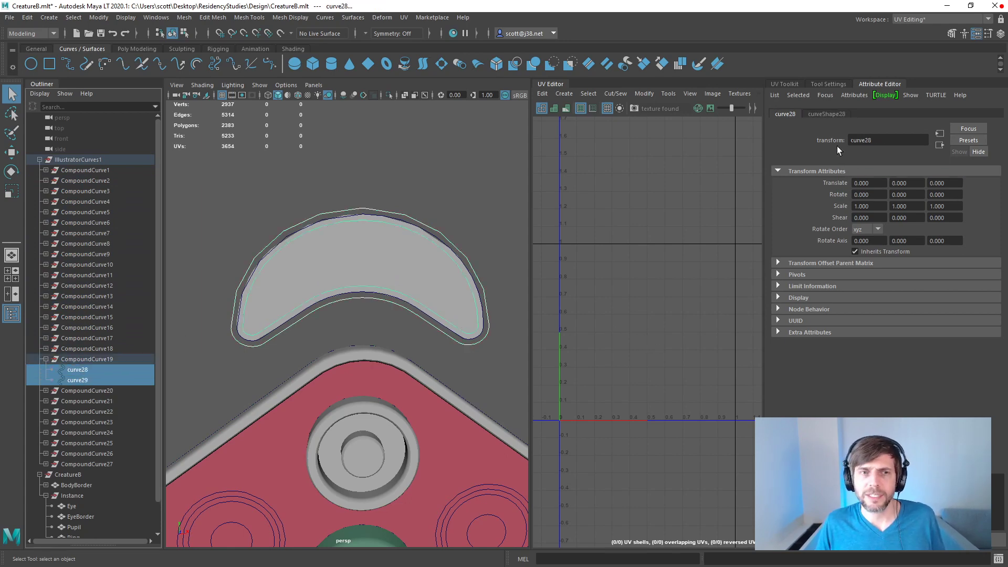
pyautogui.click(324, 18)
pyautogui.moveTo(249, 18)
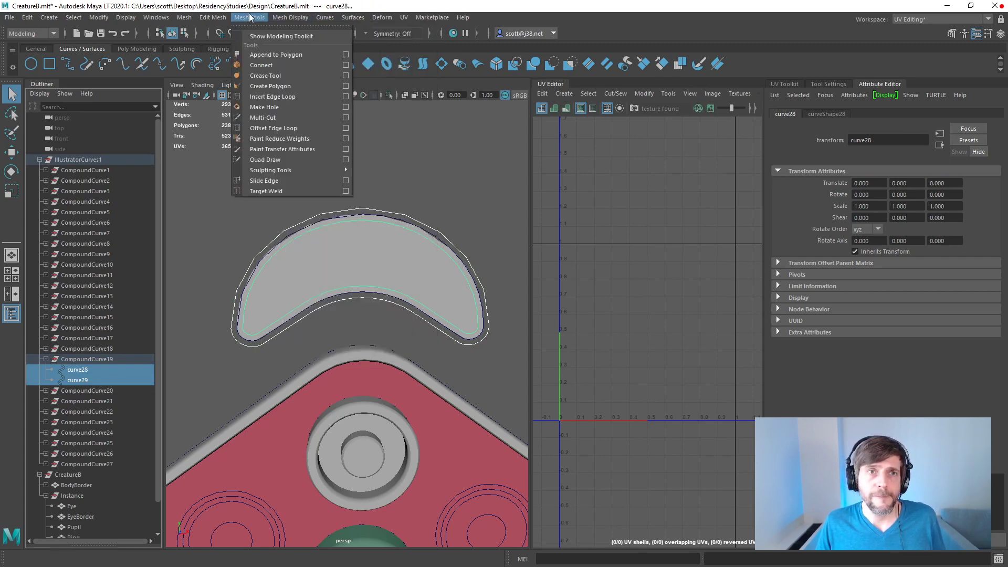
pyautogui.moveTo(212, 16)
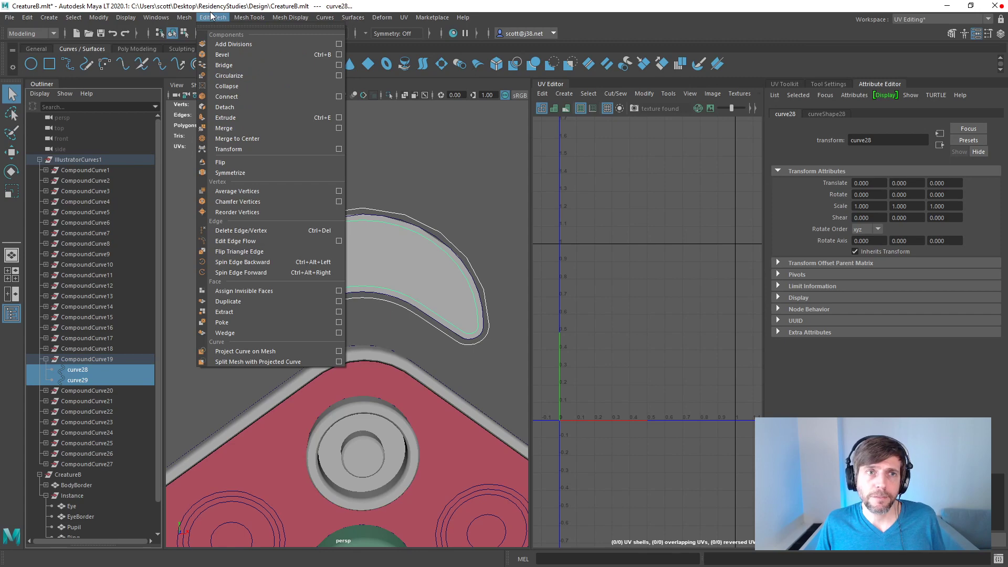
pyautogui.moveTo(350, 18)
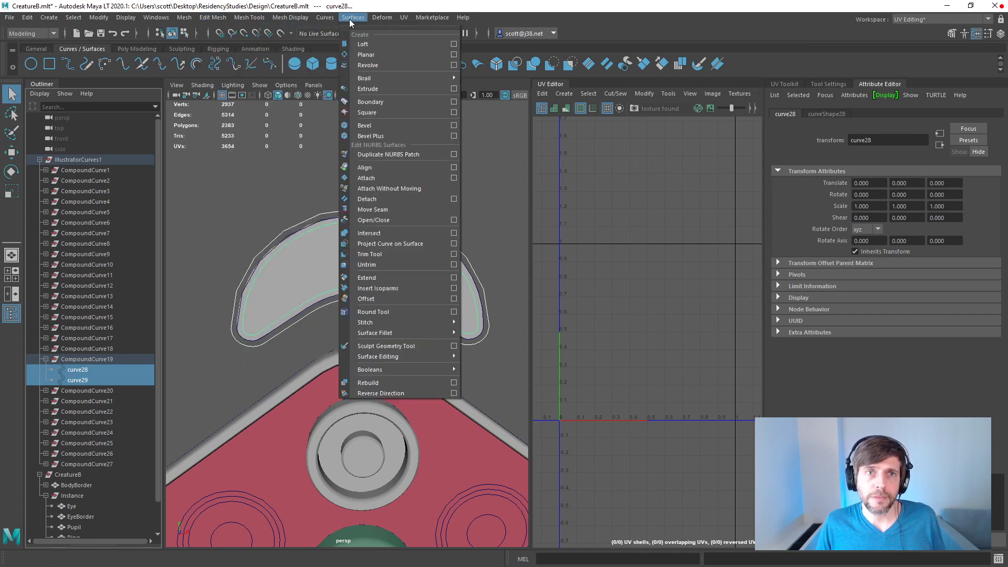
pyautogui.click(454, 136)
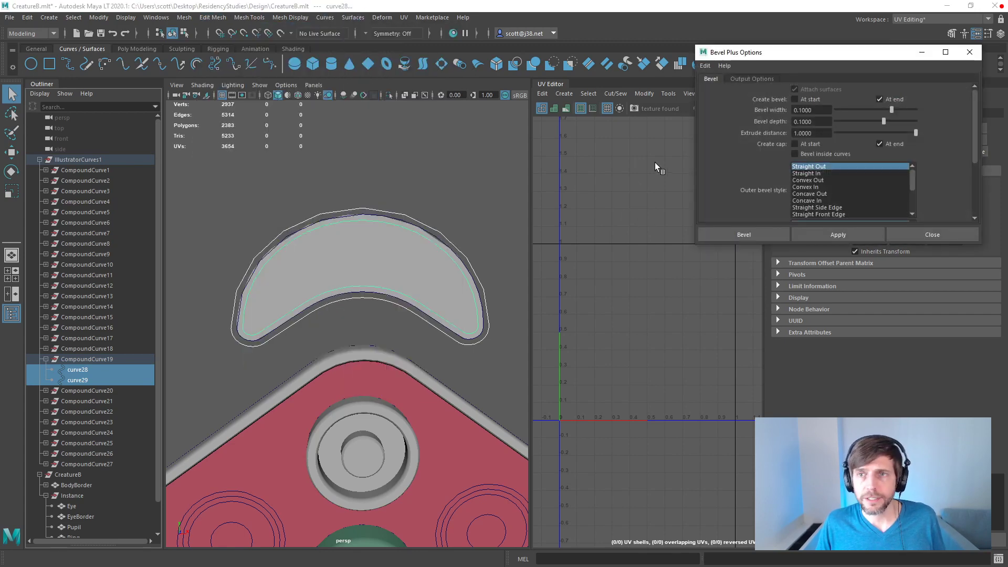
pyautogui.moveTo(836, 55); pyautogui.dragTo(632, 118)
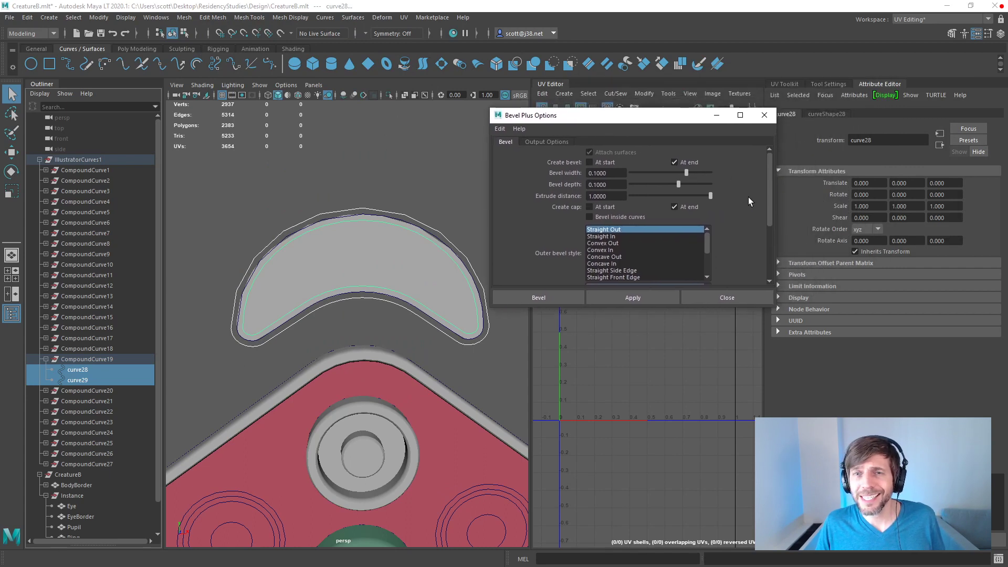
# Step: Apply Bevel Plus to both curves with polygon output and Sampling tessellation, using Complete with 3 samples along both extrusion and curve
pyautogui.moveTo(769, 197); pyautogui.dragTo(754, 173)
pyautogui.click(551, 142)
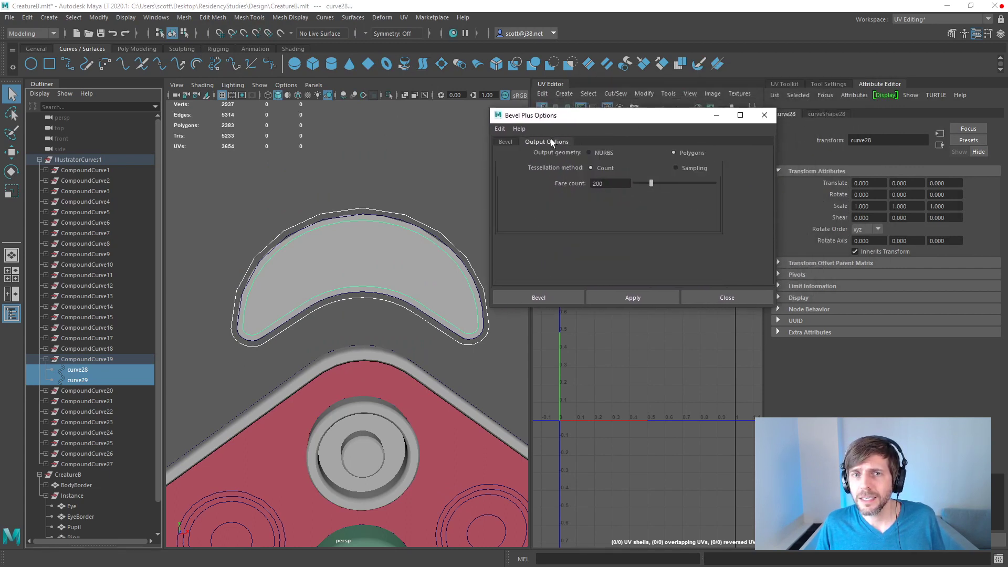
pyautogui.click(677, 168)
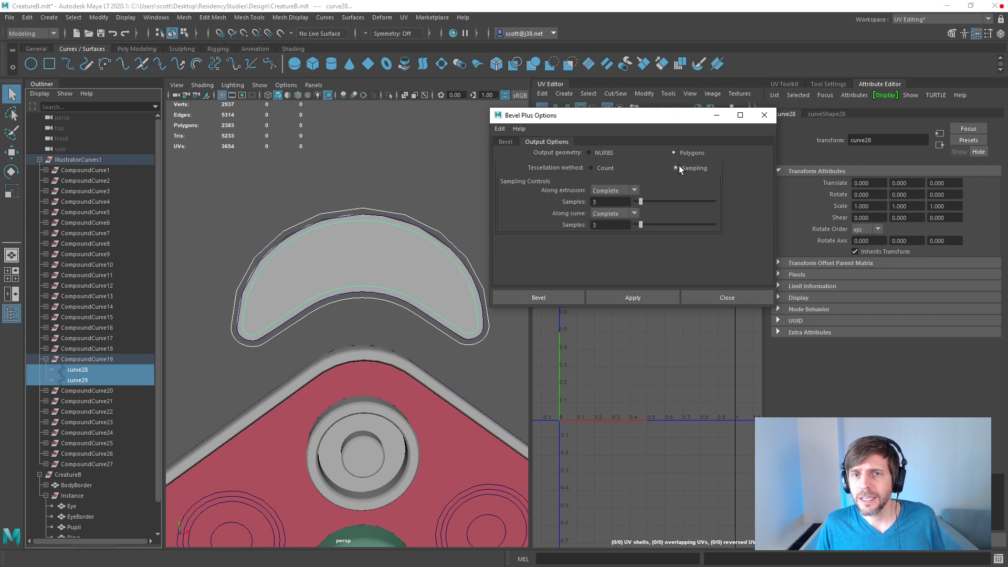
pyautogui.click(635, 191)
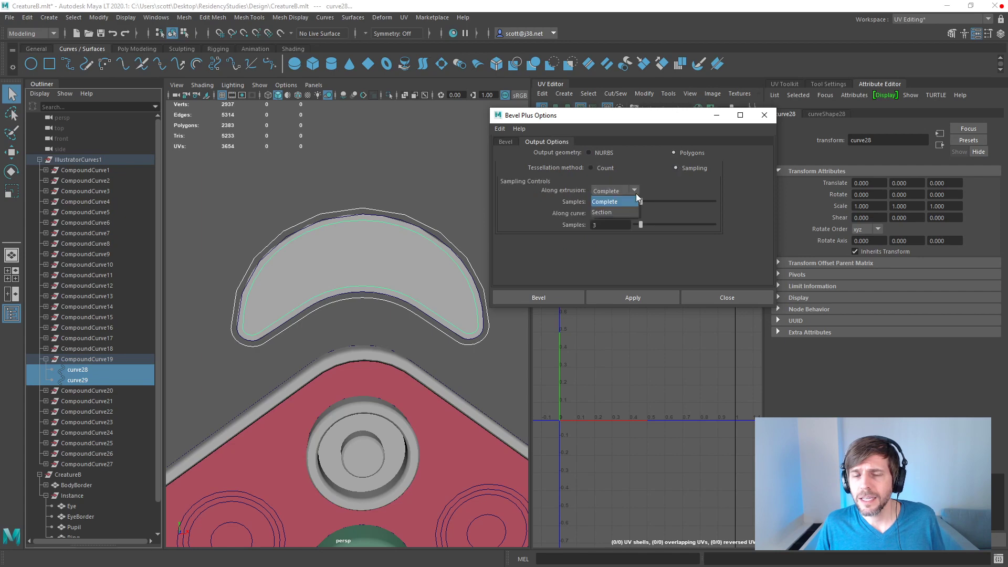
pyautogui.click(635, 192)
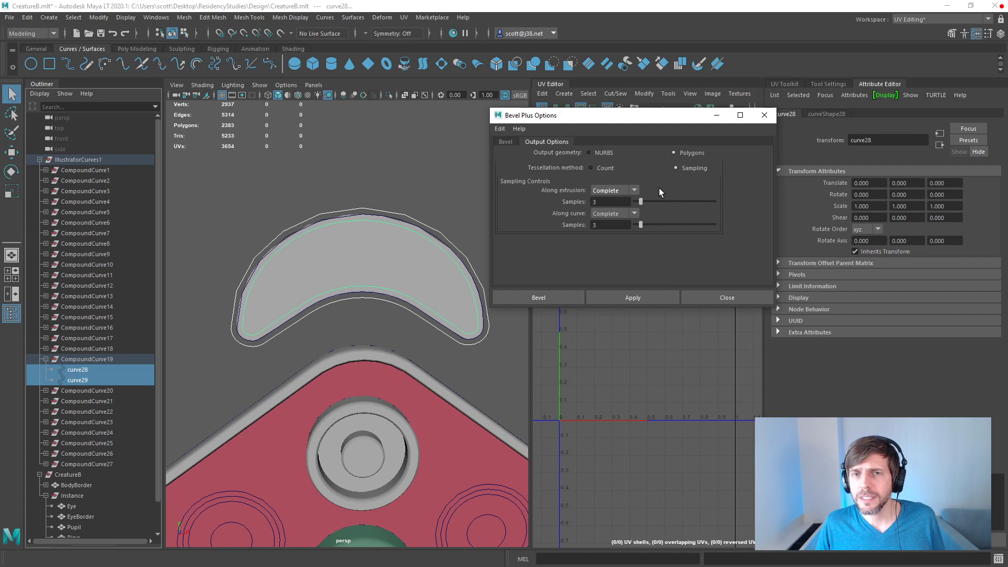
pyautogui.click(634, 214)
pyautogui.click(633, 213)
pyautogui.click(630, 224)
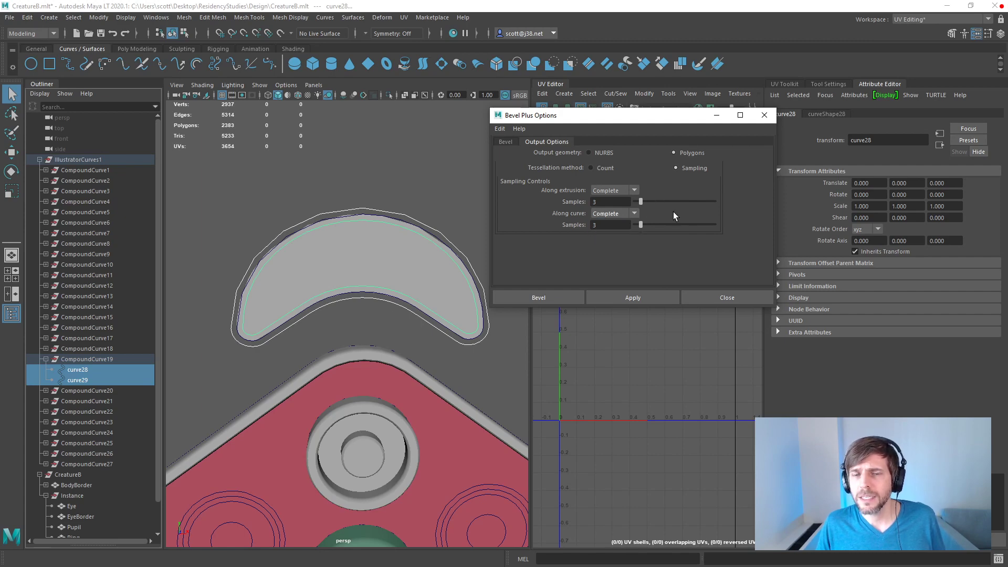
pyautogui.click(629, 215)
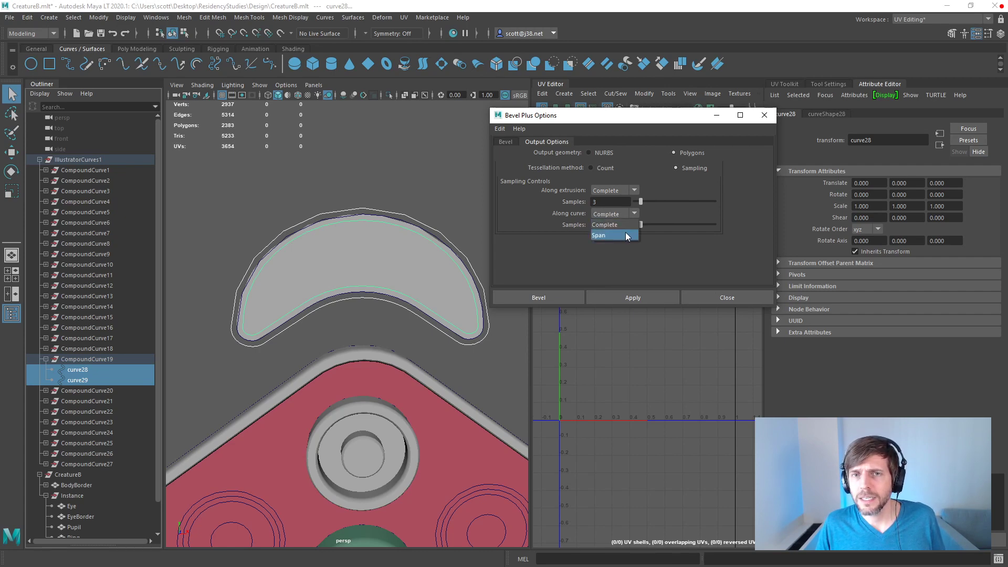
pyautogui.click(594, 226)
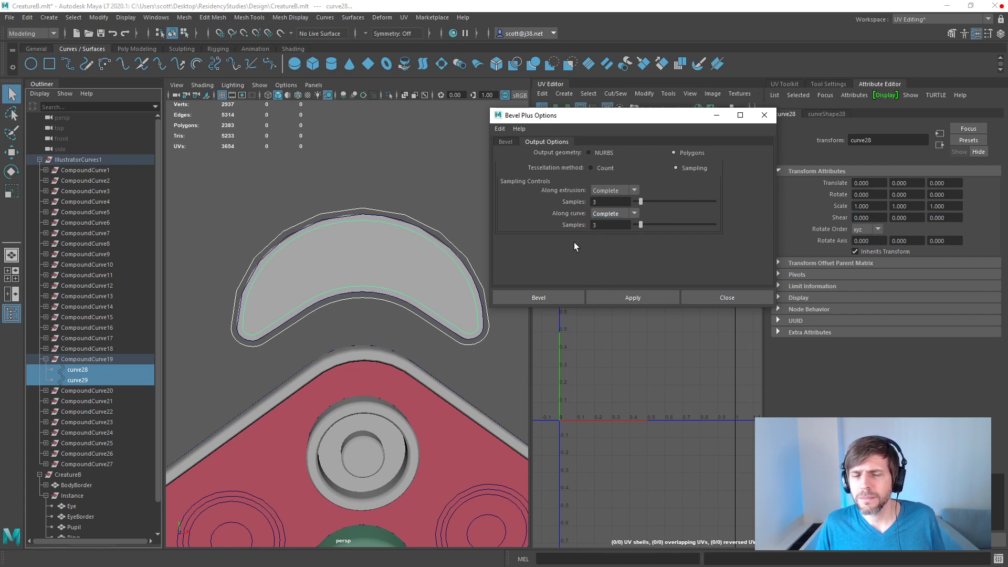
pyautogui.click(633, 298)
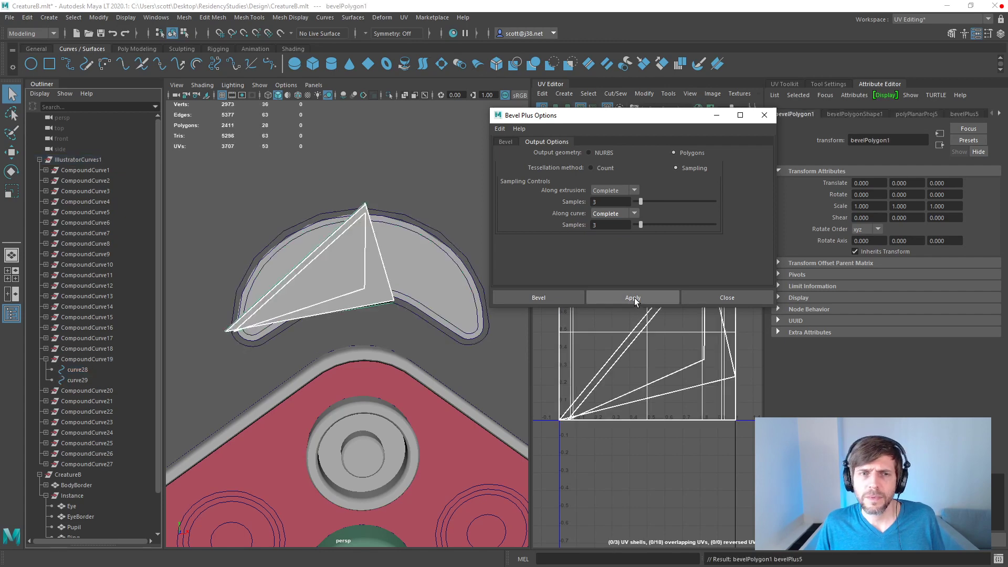
pyautogui.click(764, 115)
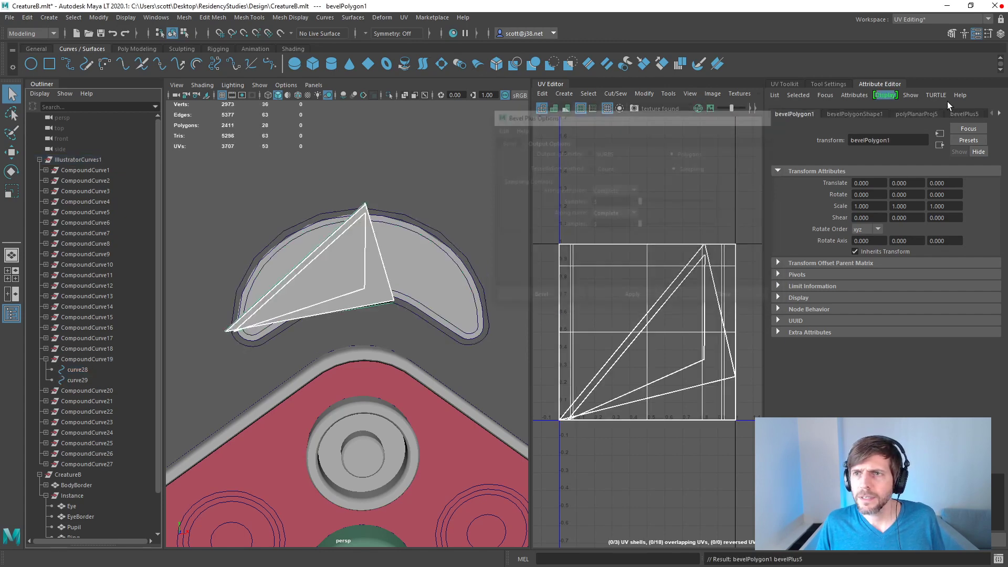
# Step: Switch the new bevel's curve sampling to Curve Span and set 8 samples
pyautogui.click(976, 112)
pyautogui.moveTo(919, 359); pyautogui.dragTo(992, 379)
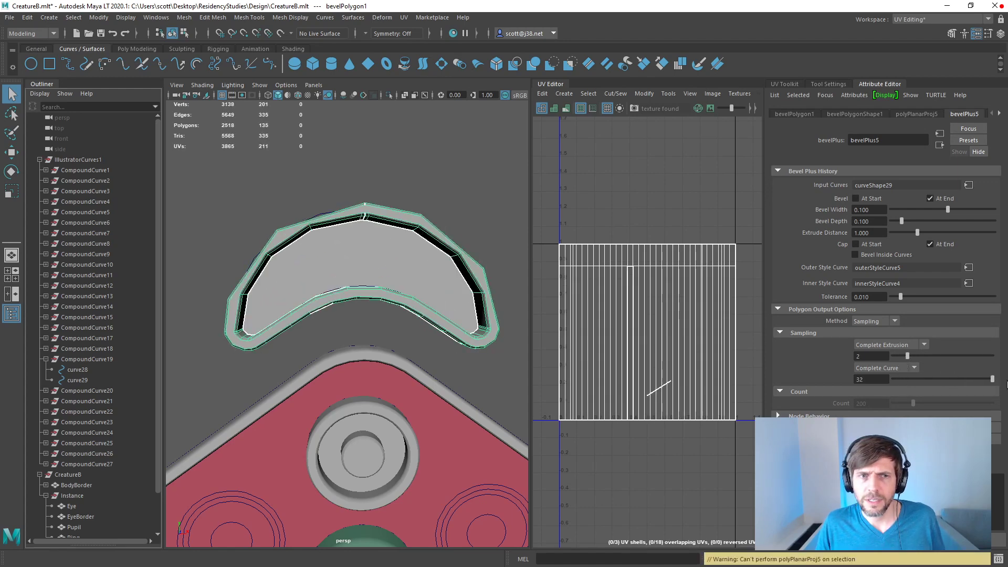
pyautogui.click(914, 367)
pyautogui.click(892, 386)
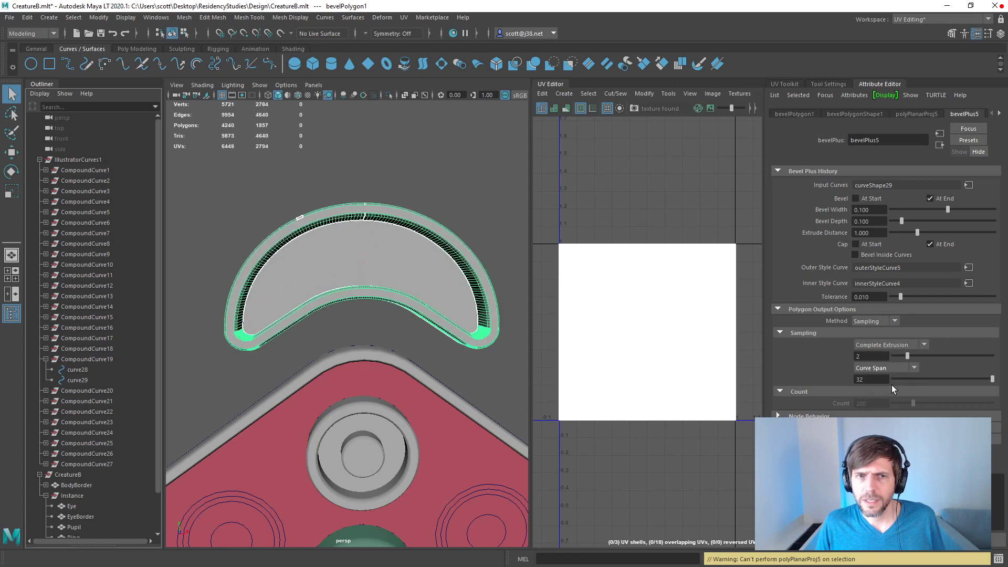
pyautogui.moveTo(988, 378); pyautogui.dragTo(825, 373)
pyautogui.write('8')
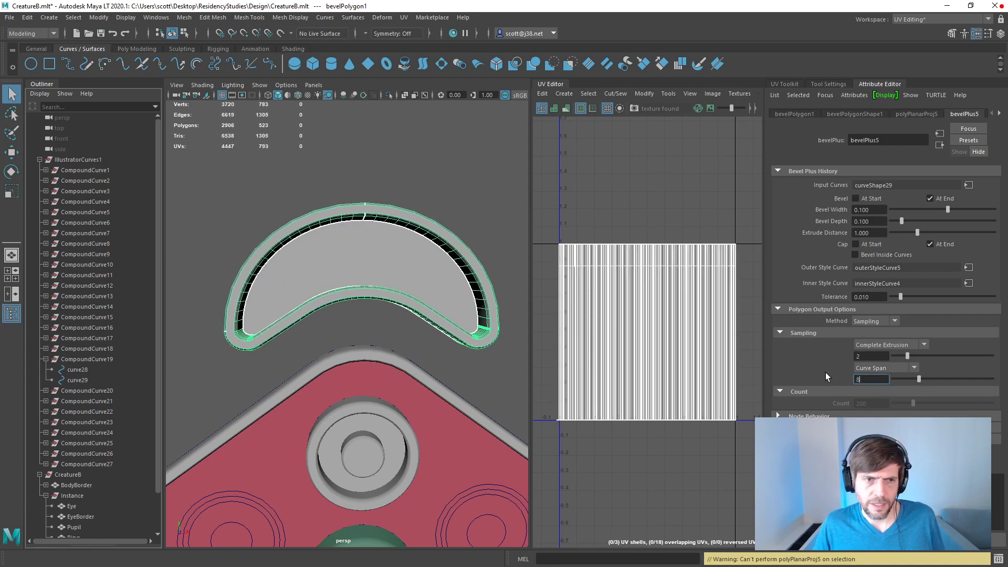
# Step: Set the bevel's Curve Span samples to 12 and inspect the crescent mesh from several angles
pyautogui.moveTo(351, 267)
pyautogui.keyDown('alt'); pyautogui.mouseDown()
pyautogui.moveTo(429, 259)
pyautogui.moveTo(355, 257)
pyautogui.mouseUp(); pyautogui.keyUp('alt')
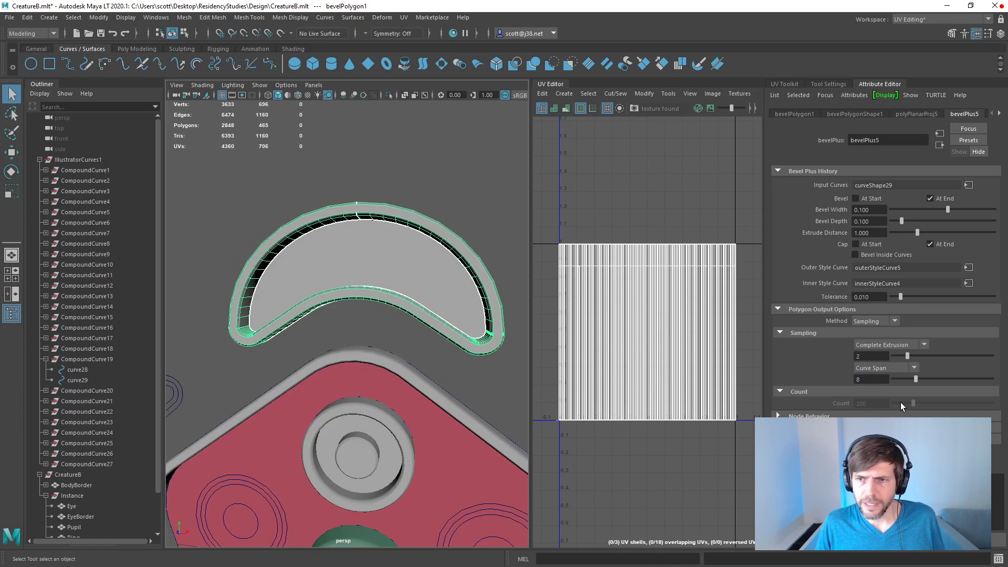
pyautogui.click(874, 379)
pyautogui.write('12')
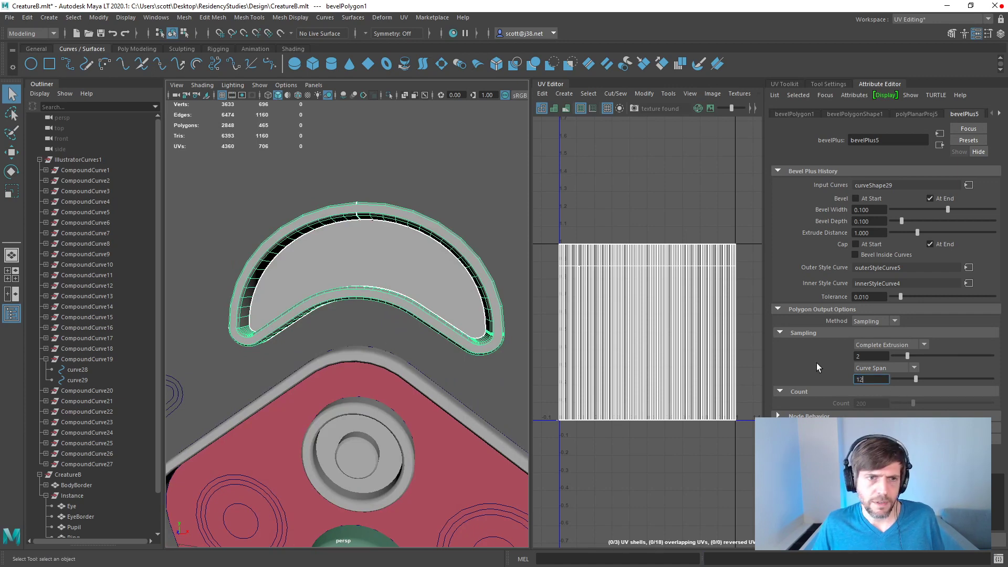
pyautogui.press('Return')
pyautogui.keyDown('alt'); pyautogui.moveTo(436, 302); pyautogui.dragTo(444, 347); pyautogui.keyUp('alt')
pyautogui.scroll(5, 298, 286)
pyautogui.scroll(-5, 385, 325)
# Step: Check the Eye, EyeBorder, Pupil and Ring meshes in the Instance group one by one
pyautogui.scroll(-2, 108, 376)
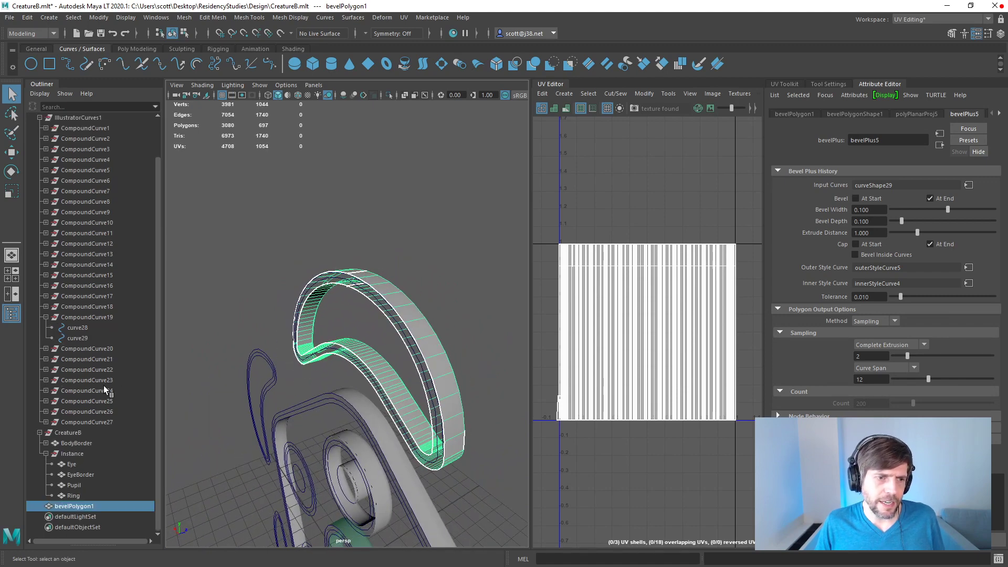
pyautogui.click(69, 465)
pyautogui.click(79, 475)
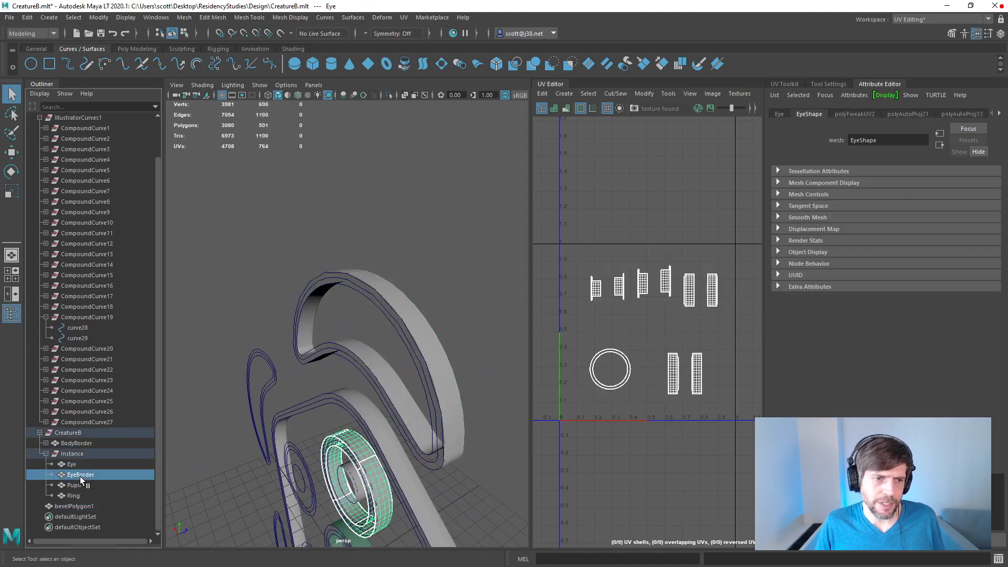
pyautogui.click(81, 485)
pyautogui.click(80, 497)
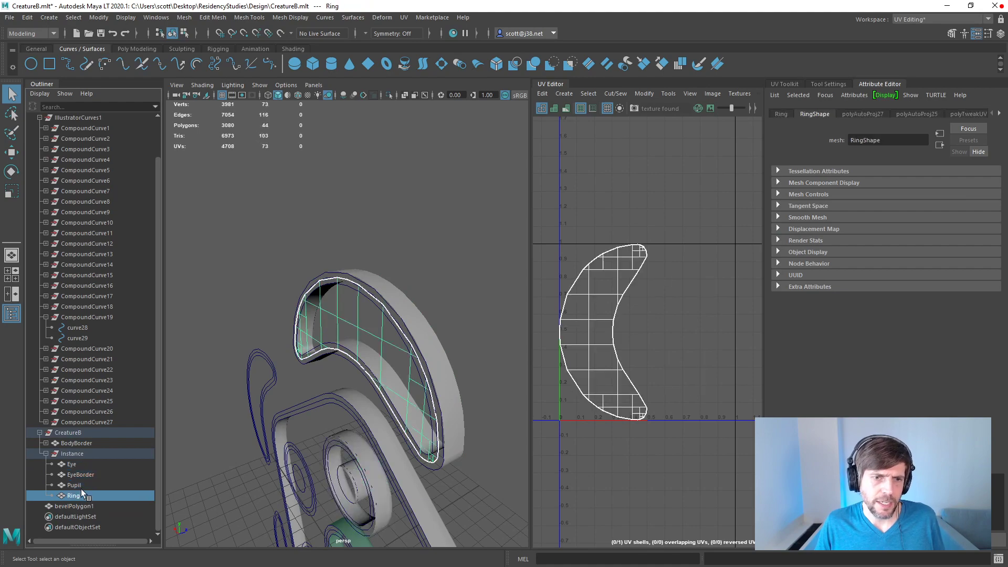
pyautogui.keyDown('alt'); pyautogui.moveTo(197, 428); pyautogui.dragTo(326, 366); pyautogui.keyUp('alt')
pyautogui.keyDown('alt'); pyautogui.moveTo(286, 362); pyautogui.dragTo(231, 347); pyautogui.keyUp('alt')
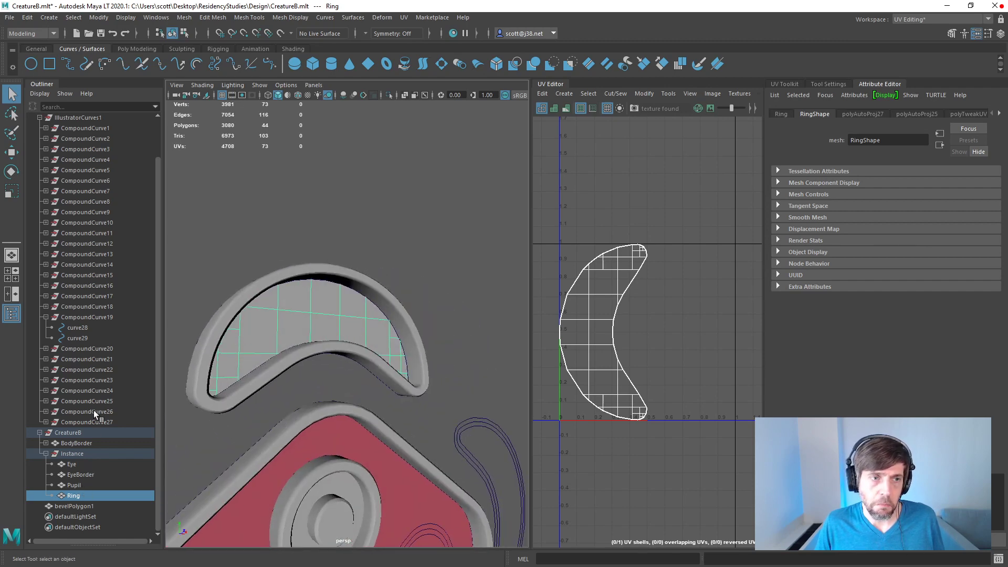
# Step: Move the bevelled crescent mesh into the Instance group above Ring and rename it RingBorder
pyautogui.click(82, 507)
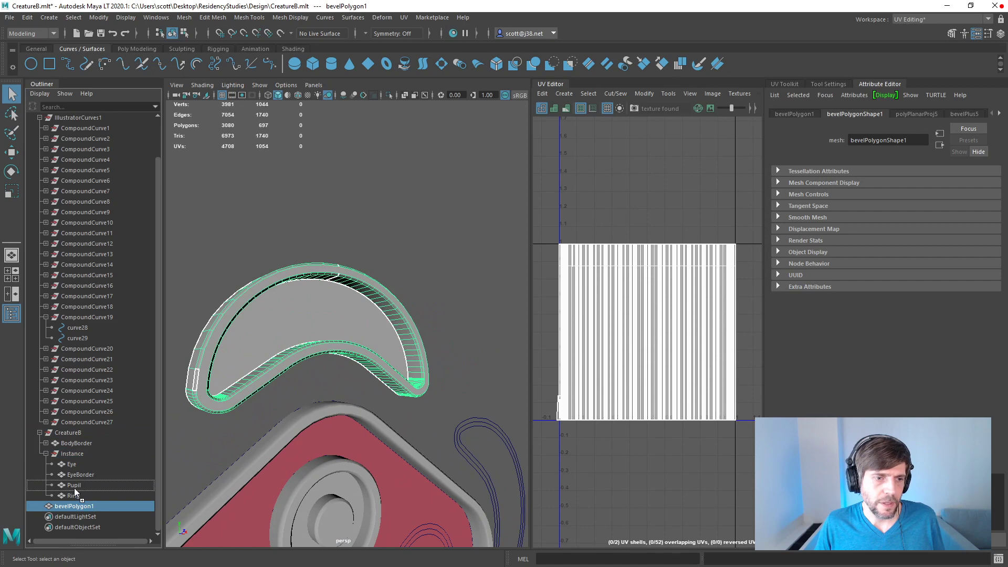
pyautogui.moveTo(75, 496)
pyautogui.mouseDown(button='middle')
pyautogui.moveTo(85, 497)
pyautogui.moveTo(79, 512)
pyautogui.moveTo(76, 502)
pyautogui.mouseUp(button='middle')
pyautogui.click(53, 505)
pyautogui.doubleClick(79, 506)
pyautogui.write('RingBorder')
pyautogui.press('Return')
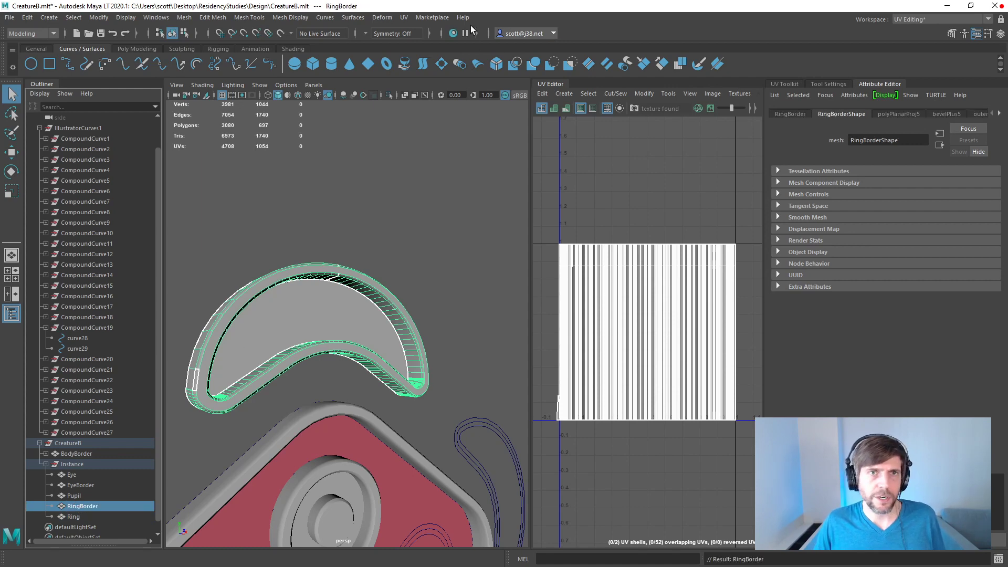
pyautogui.press('a')
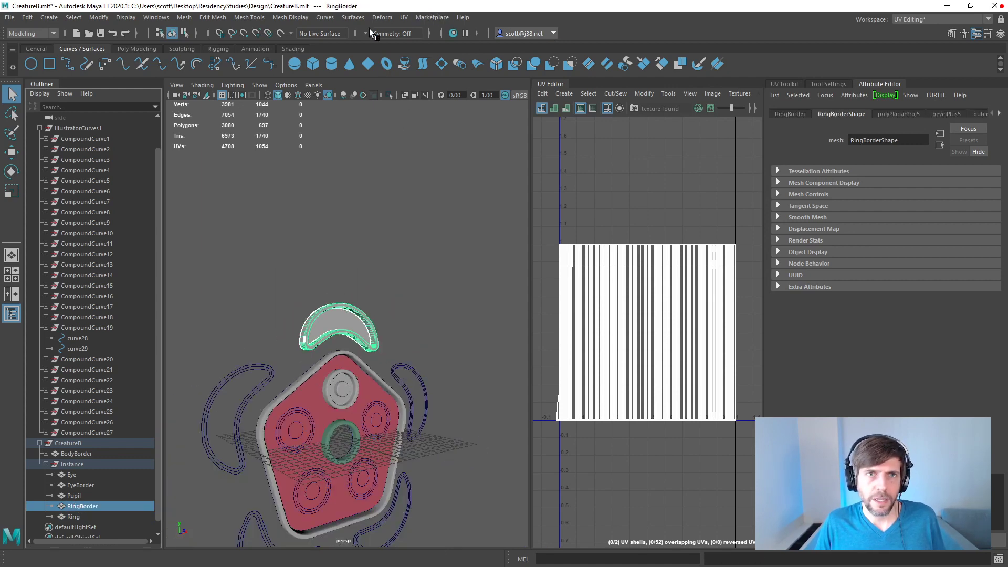
pyautogui.click(300, 19)
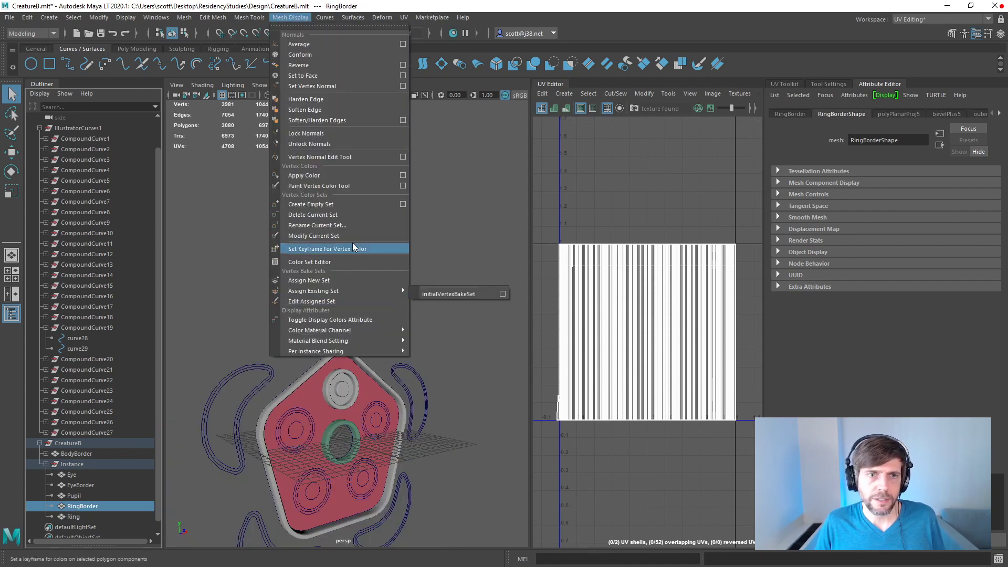
pyautogui.click(347, 320)
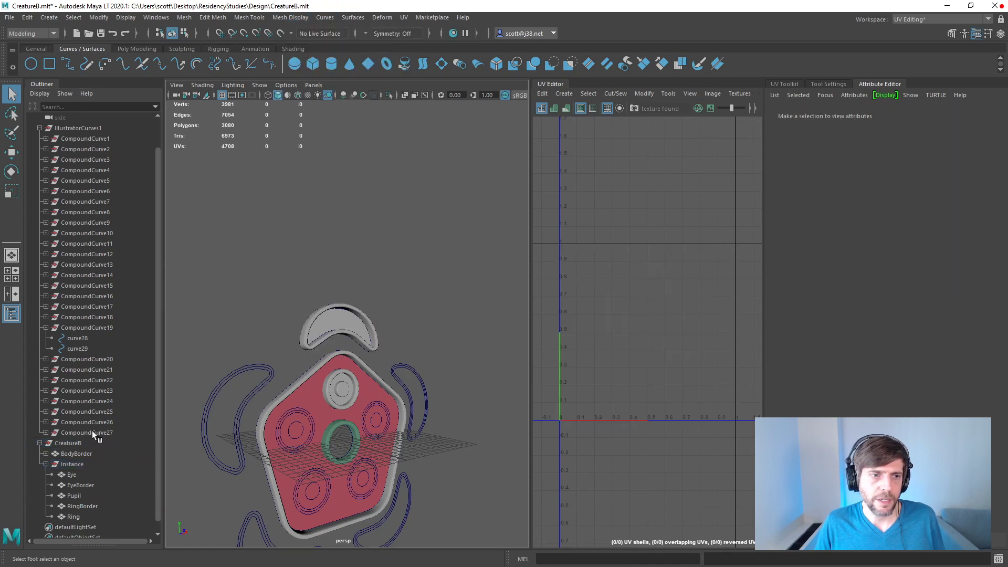
# Step: Move Body and BodyBorderInner out of BodyBorder so they sit directly under the CreatureB group
pyautogui.click(74, 517)
pyautogui.keyDown('shift'); pyautogui.click(72, 475); pyautogui.keyUp('shift')
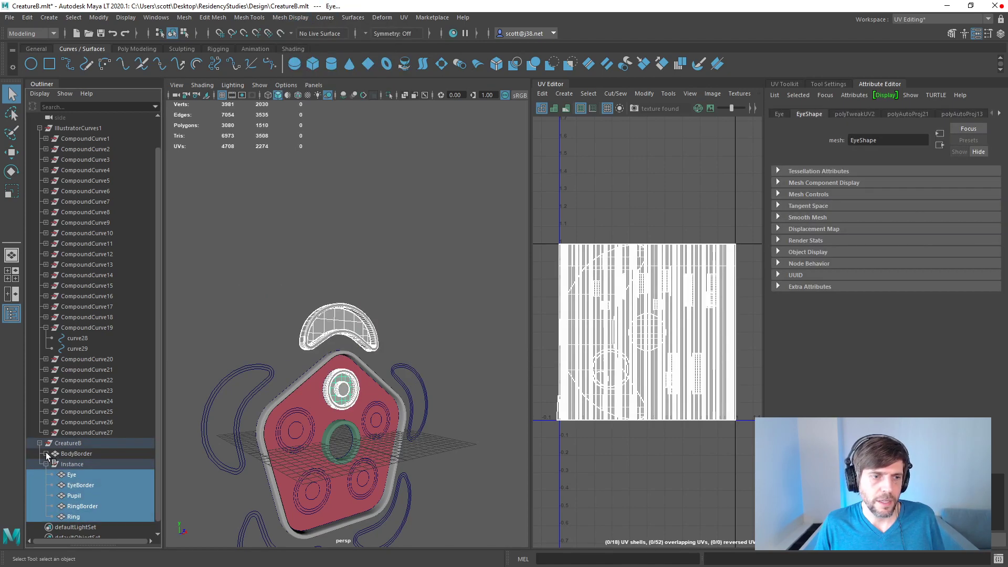
pyautogui.click(46, 454)
pyautogui.click(72, 465)
pyautogui.keyDown('shift'); pyautogui.click(80, 474); pyautogui.keyUp('shift')
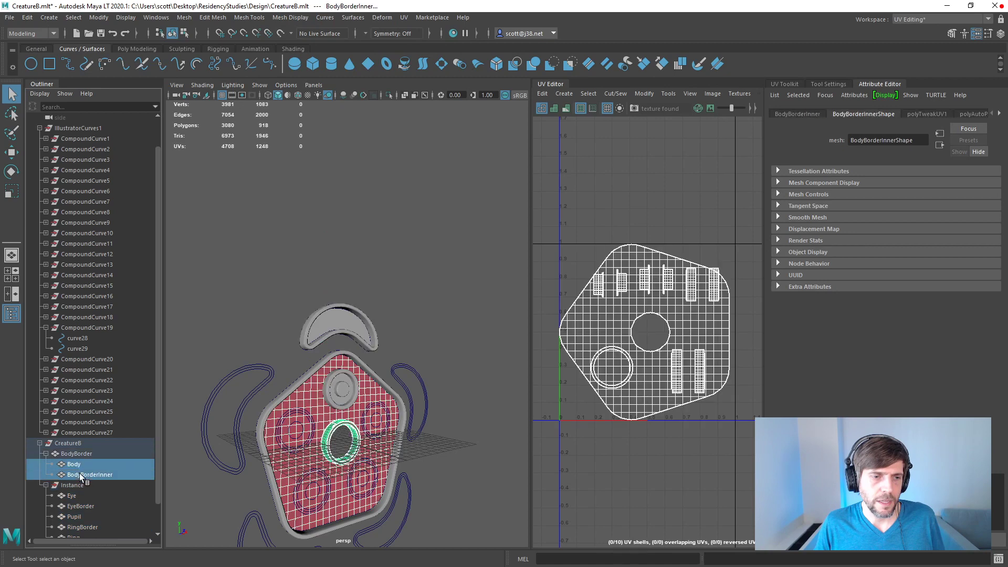
pyautogui.moveTo(75, 469); pyautogui.dragTo(77, 449)
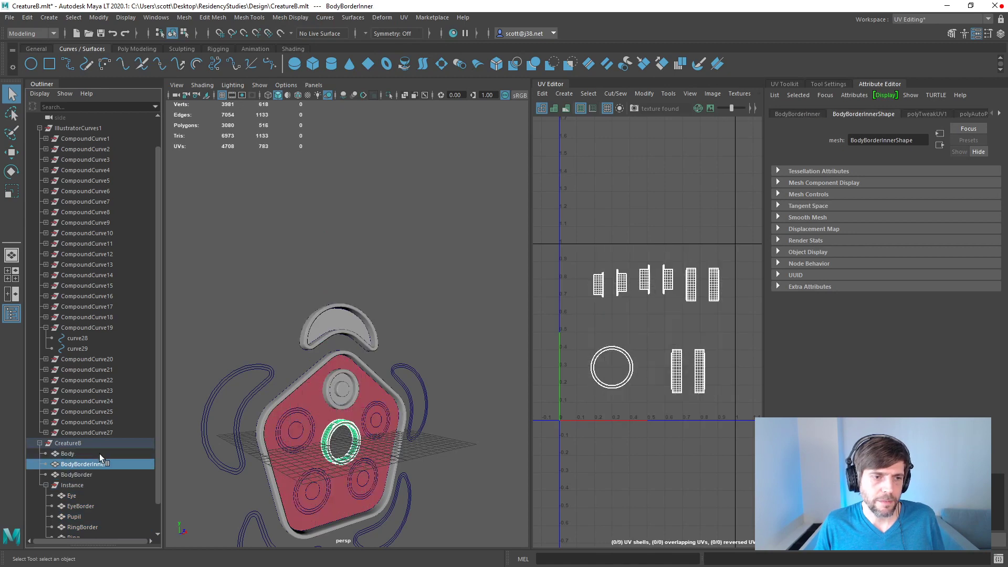
# Step: Toggle the display colors attribute for all CreatureB meshes, from Body and the borders through the Instance group's Eye, EyeBorder, Pupil, RingBorder and Ring
pyautogui.click(94, 453)
pyautogui.scroll(-1, 108, 475)
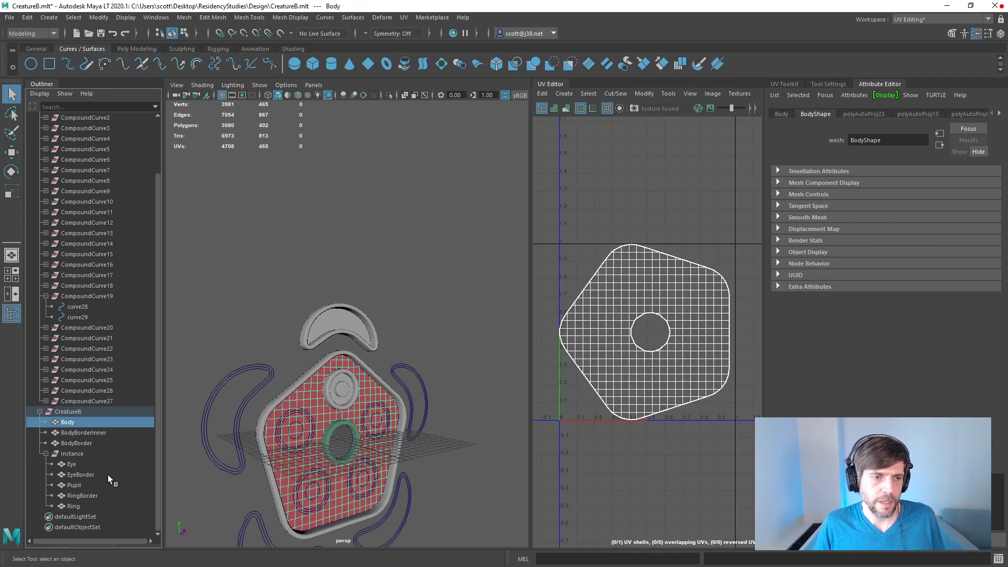
pyautogui.keyDown('shift'); pyautogui.click(89, 443); pyautogui.keyUp('shift')
pyautogui.keyDown('ctrl'); pyautogui.click(79, 465); pyautogui.keyUp('ctrl')
pyautogui.keyDown('ctrl'); pyautogui.click(77, 476); pyautogui.keyUp('ctrl')
pyautogui.keyDown('ctrl'); pyautogui.click(77, 485); pyautogui.keyUp('ctrl')
pyautogui.keyDown('ctrl'); pyautogui.click(76, 495); pyautogui.keyUp('ctrl')
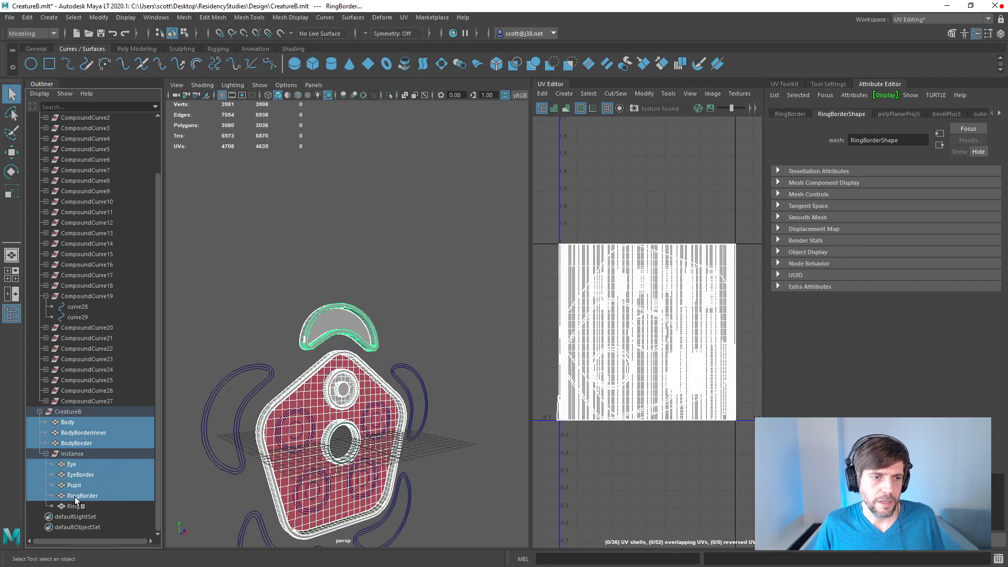
pyautogui.keyDown('ctrl'); pyautogui.click(74, 505); pyautogui.keyUp('ctrl')
pyautogui.click(290, 18)
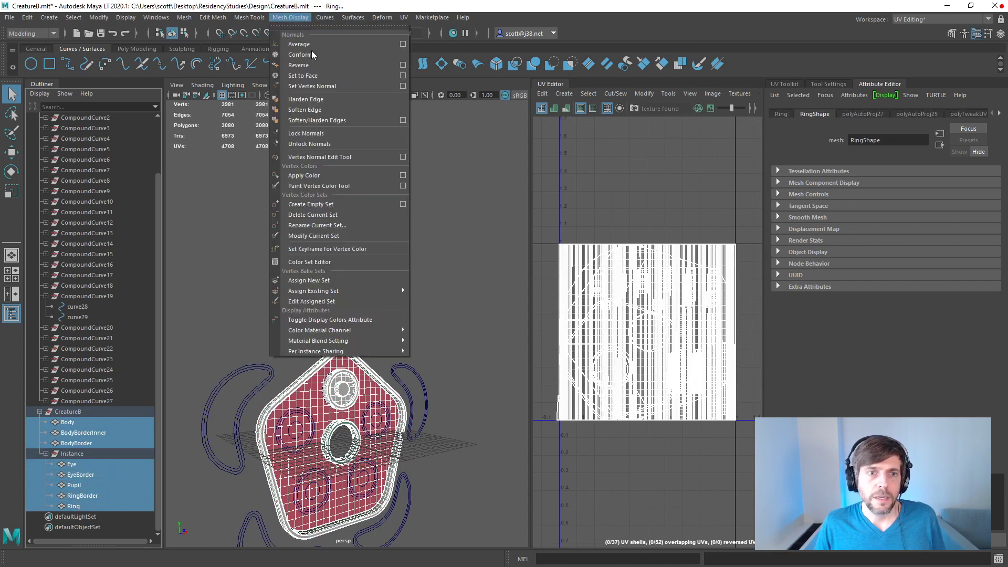
pyautogui.click(327, 319)
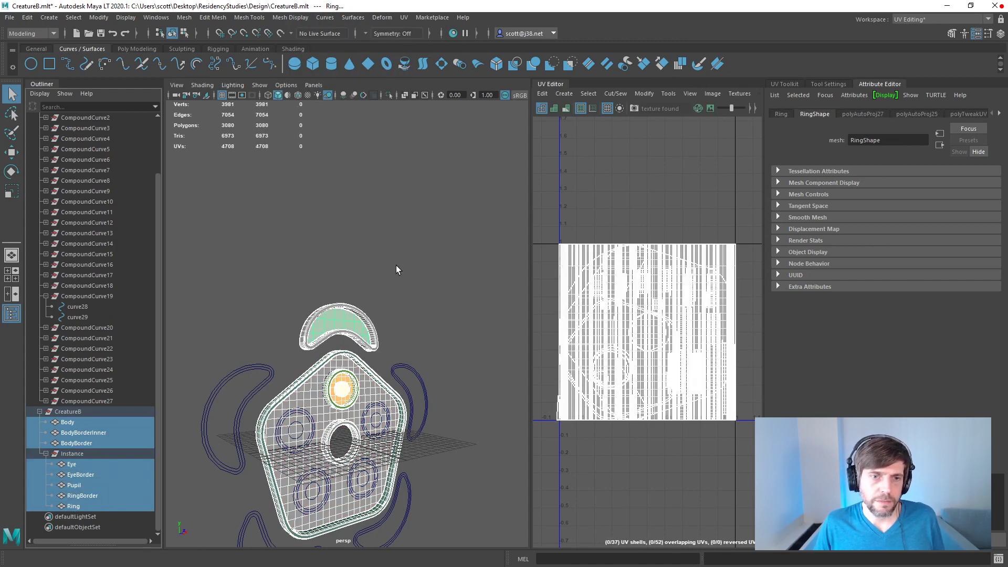
pyautogui.click(288, 18)
pyautogui.click(420, 374)
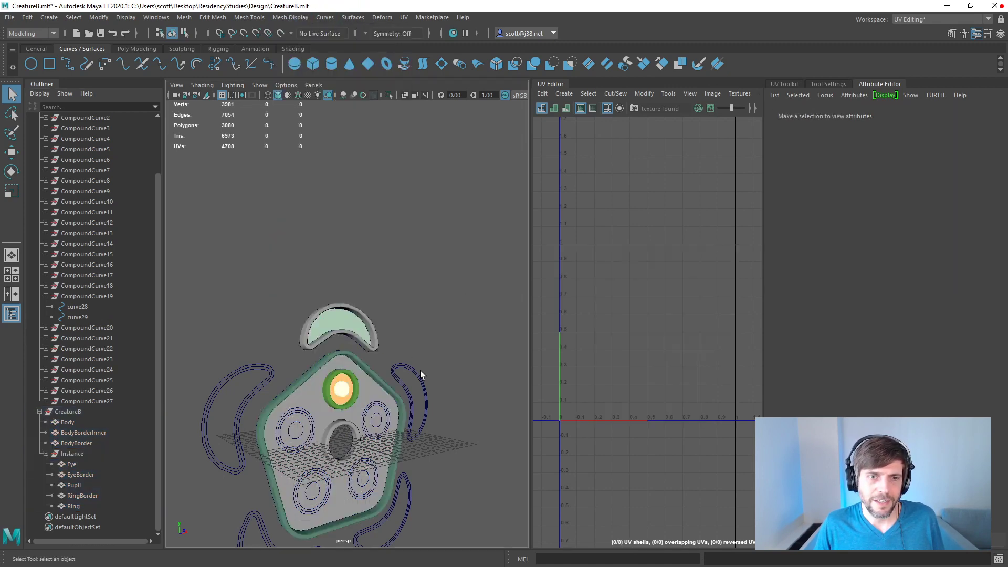
# Step: Toggle the display colors attribute again for the Body and BodyBorderInner meshes only, one after the other
pyautogui.click(381, 380)
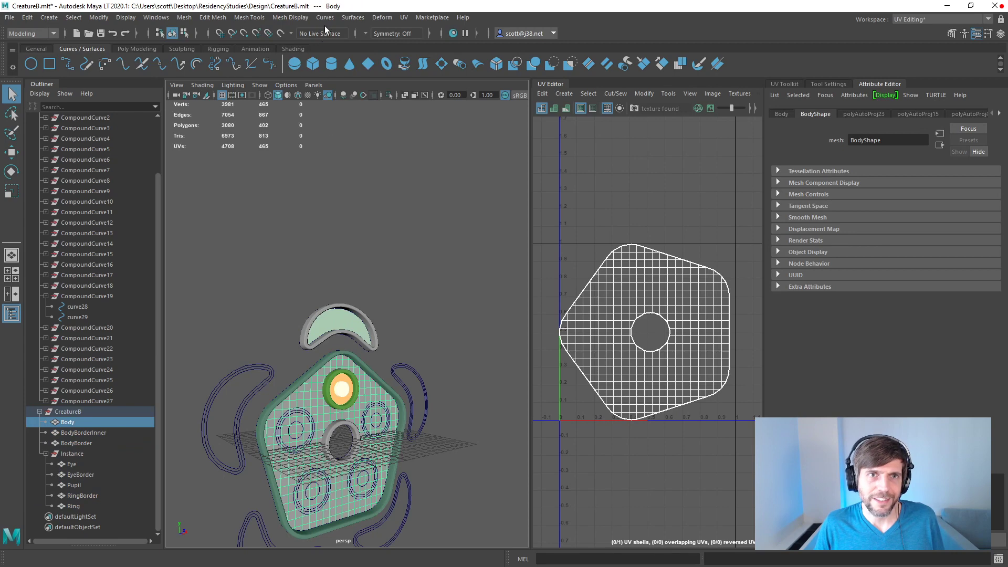
pyautogui.click(290, 17)
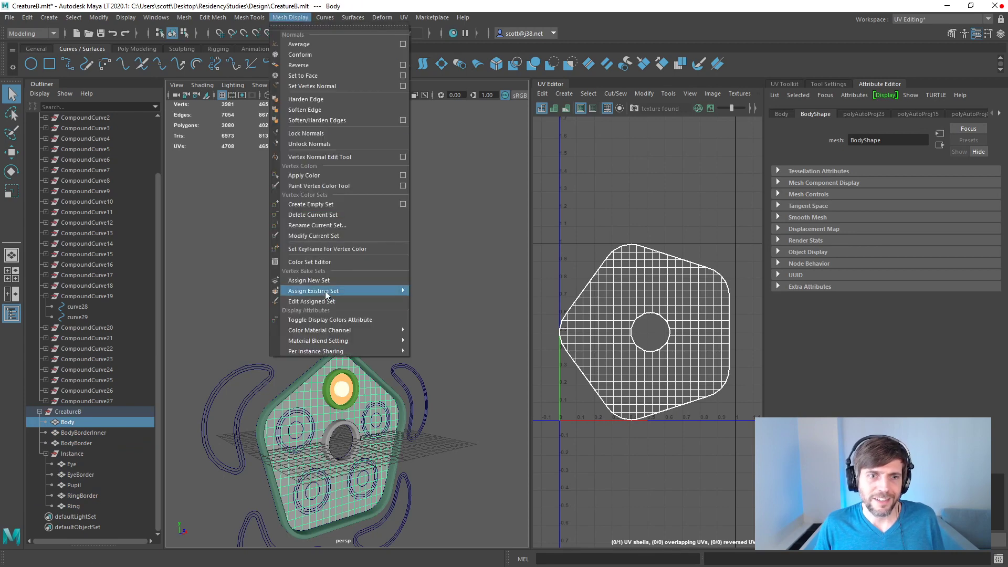
pyautogui.click(328, 320)
pyautogui.click(443, 322)
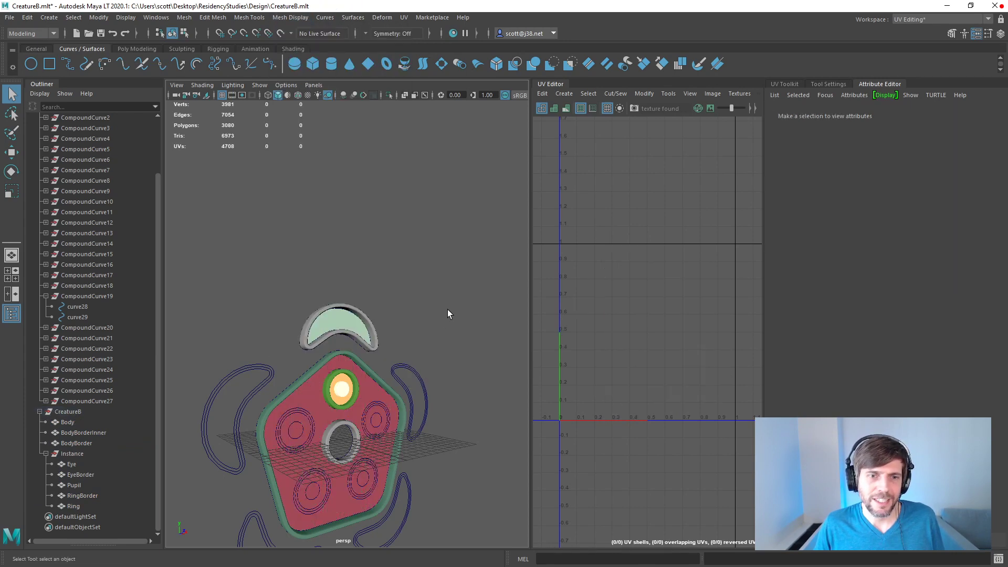
pyautogui.click(350, 427)
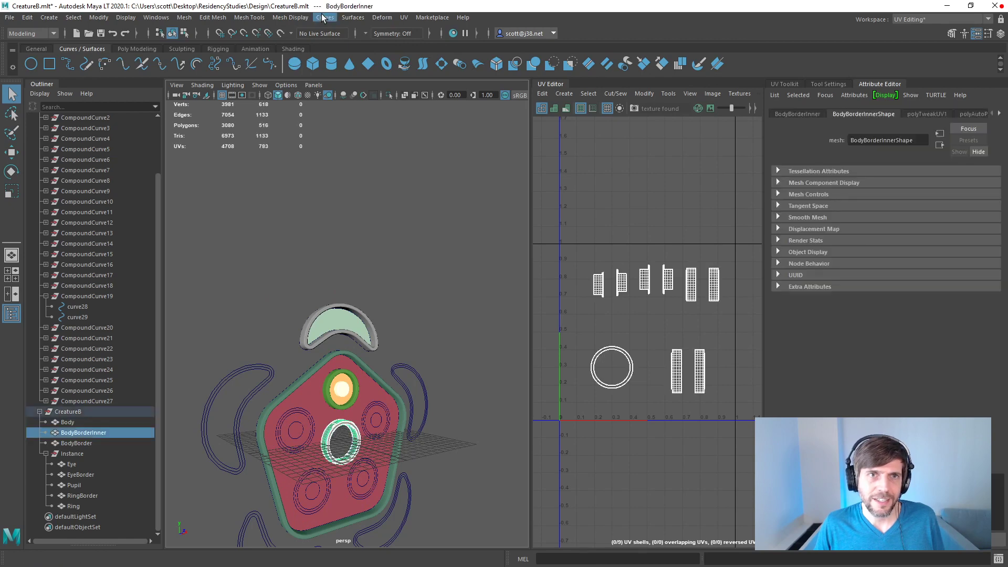
pyautogui.click(292, 17)
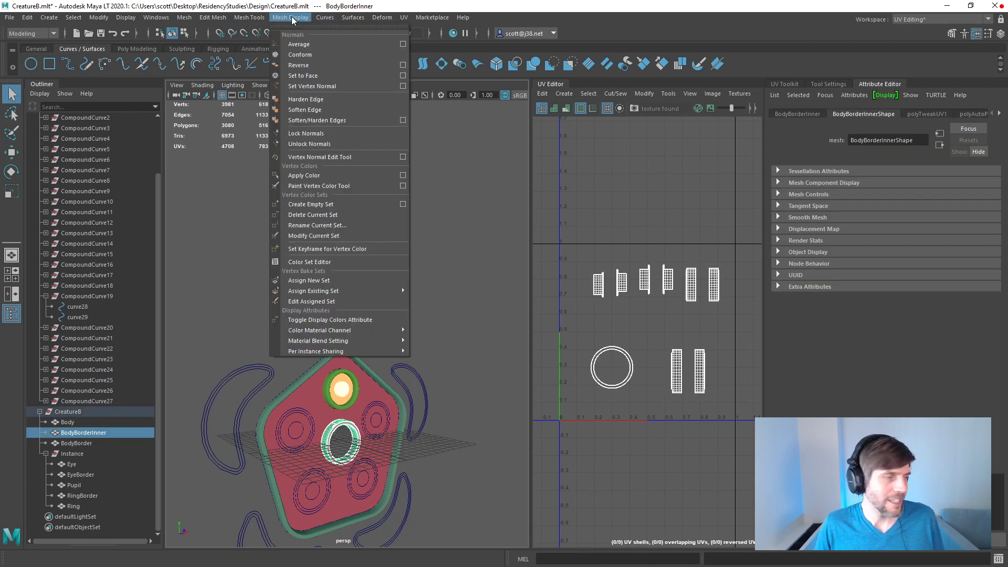
pyautogui.click(326, 320)
pyautogui.click(438, 304)
# Step: With RingBorder selected, set the Apply Color value to the blue sampled from the crescent outline in the CurvesB.ai artwork
pyautogui.keyDown('alt'); pyautogui.moveTo(426, 310); pyautogui.dragTo(383, 265); pyautogui.keyUp('alt')
pyautogui.click(317, 277)
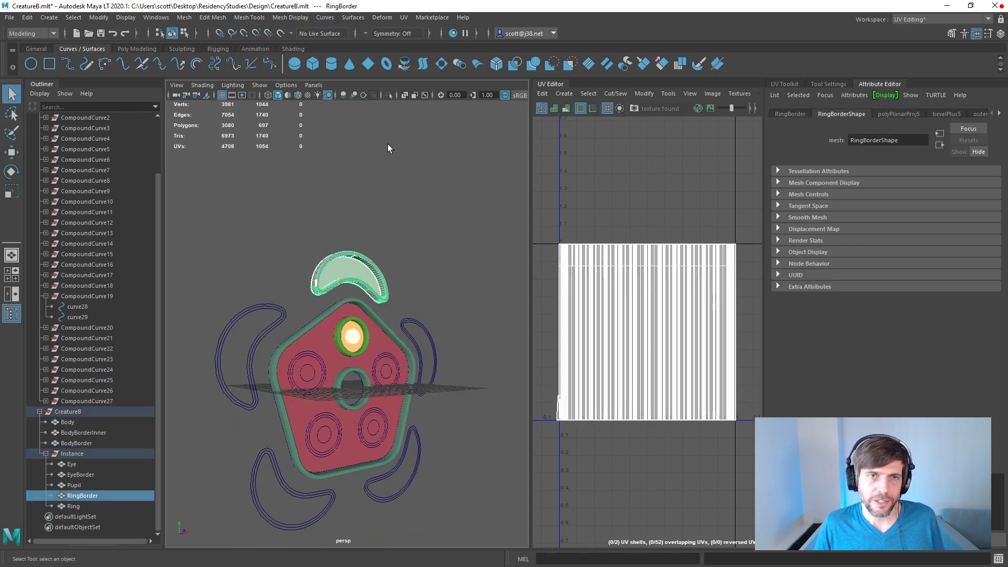
pyautogui.moveTo(404, 7); pyautogui.dragTo(524, 11)
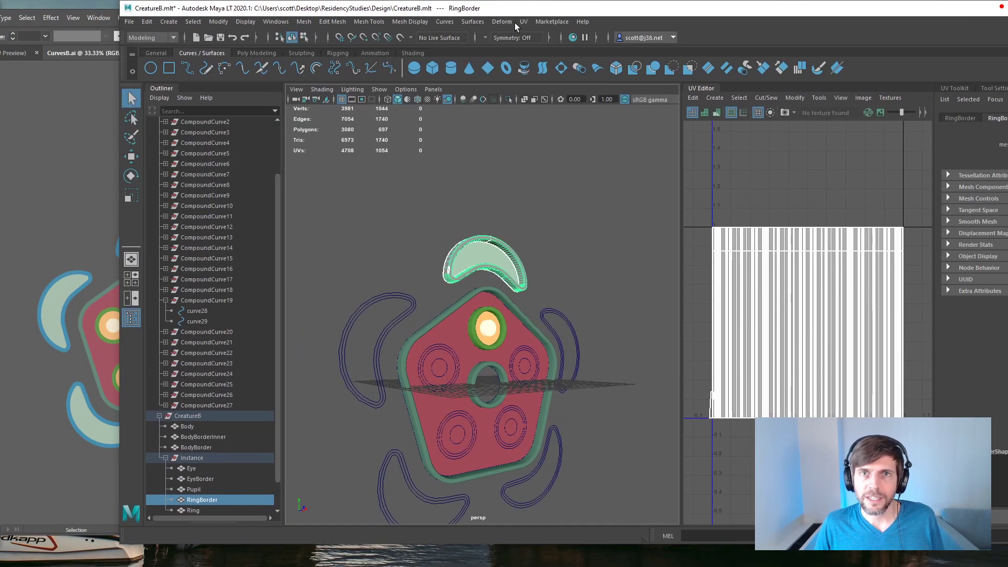
pyautogui.click(512, 21)
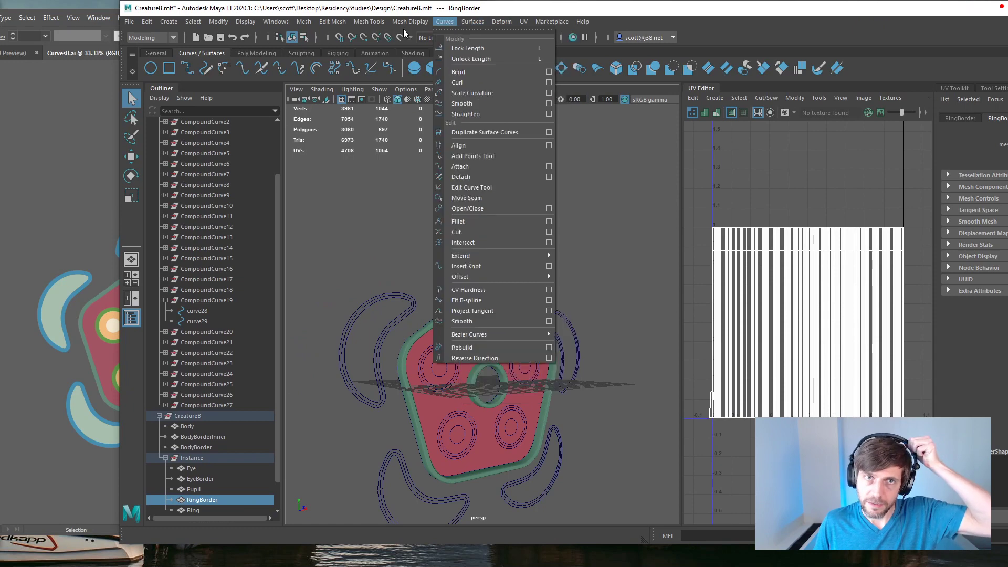
pyautogui.moveTo(413, 24)
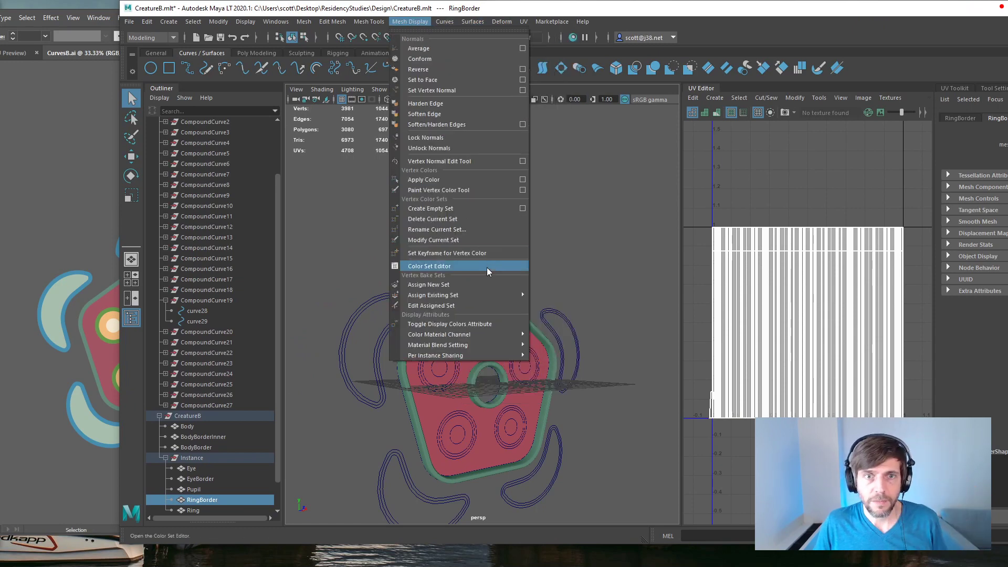
pyautogui.click(523, 180)
pyautogui.click(578, 236)
pyautogui.click(517, 213)
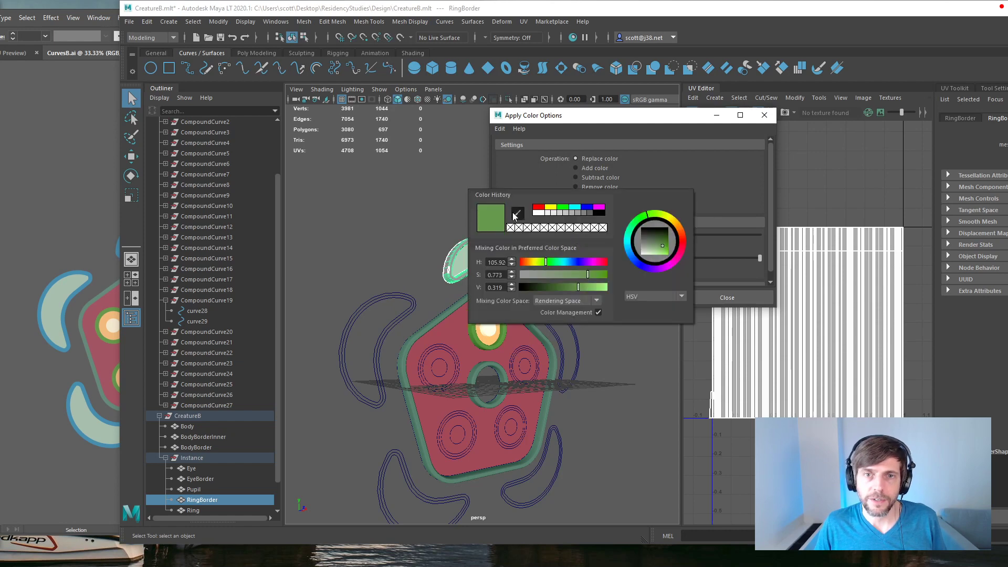
pyautogui.click(86, 278)
# Step: Apply the sampled blue as RingBorder's vertex color, close the options and check the crescent from the front
pyautogui.click(753, 297)
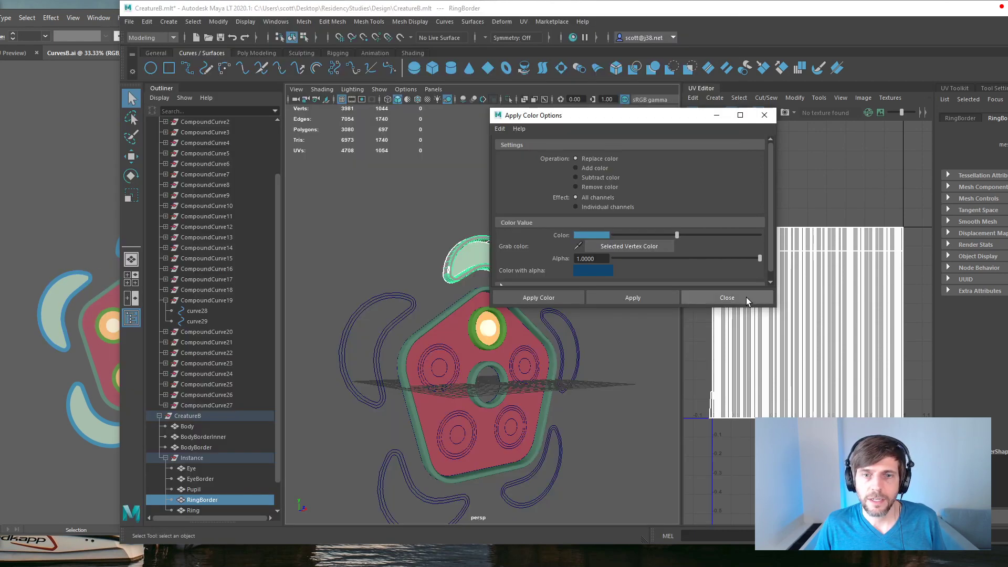
pyautogui.click(603, 297)
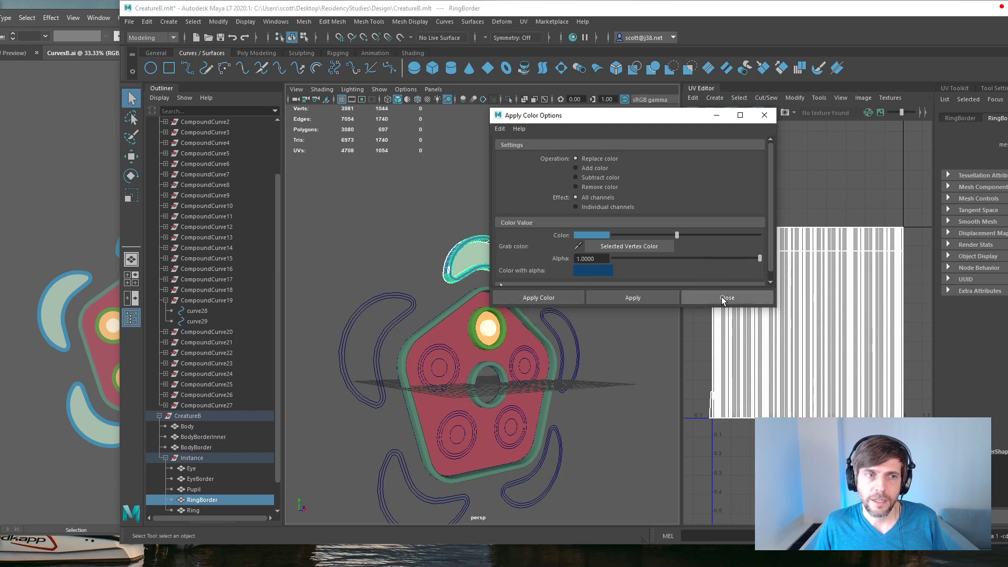
pyautogui.click(722, 298)
pyautogui.click(623, 287)
pyautogui.keyDown('alt'); pyautogui.moveTo(619, 278); pyautogui.dragTo(580, 270); pyautogui.keyUp('alt')
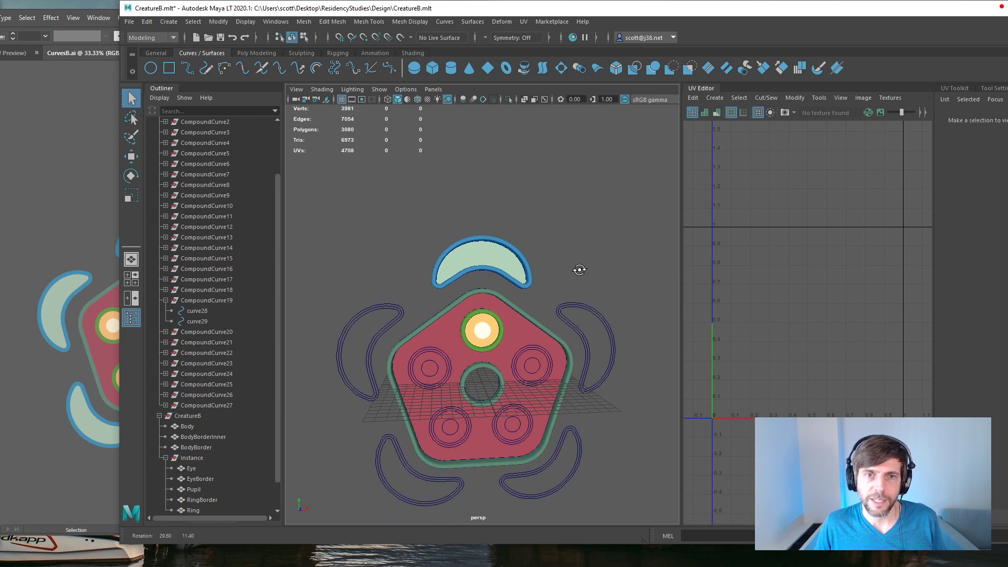
# Step: Resample the blue crescent outline from the artwork and reapply it to RingBorder as its vertex color
pyautogui.click(527, 250)
pyautogui.click(413, 21)
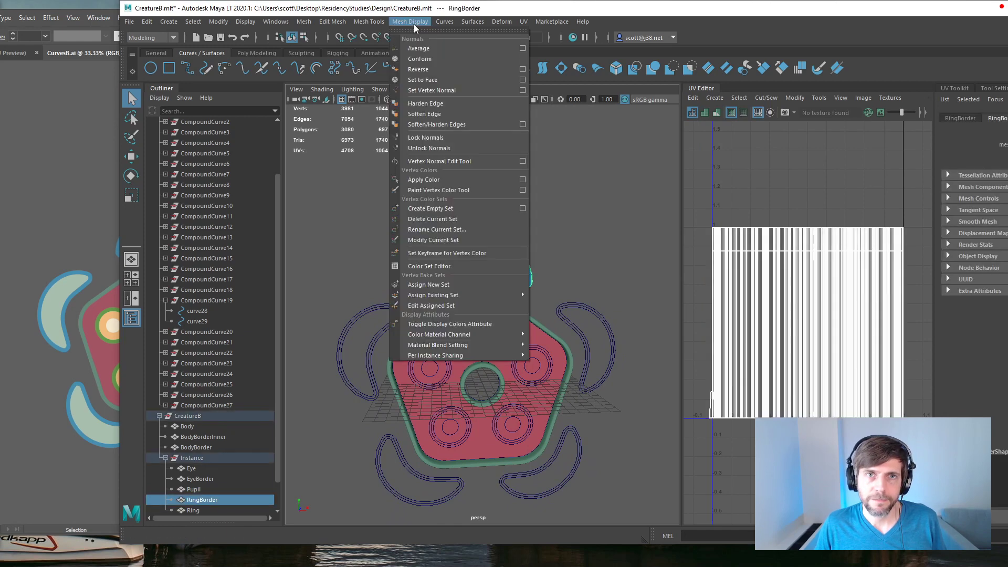
pyautogui.click(523, 179)
pyautogui.click(588, 235)
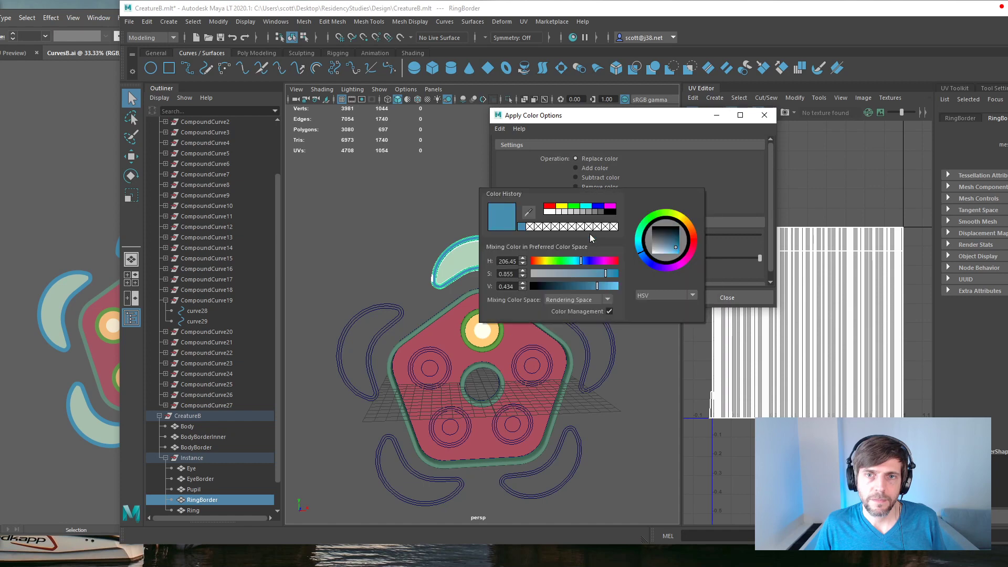
pyautogui.click(528, 212)
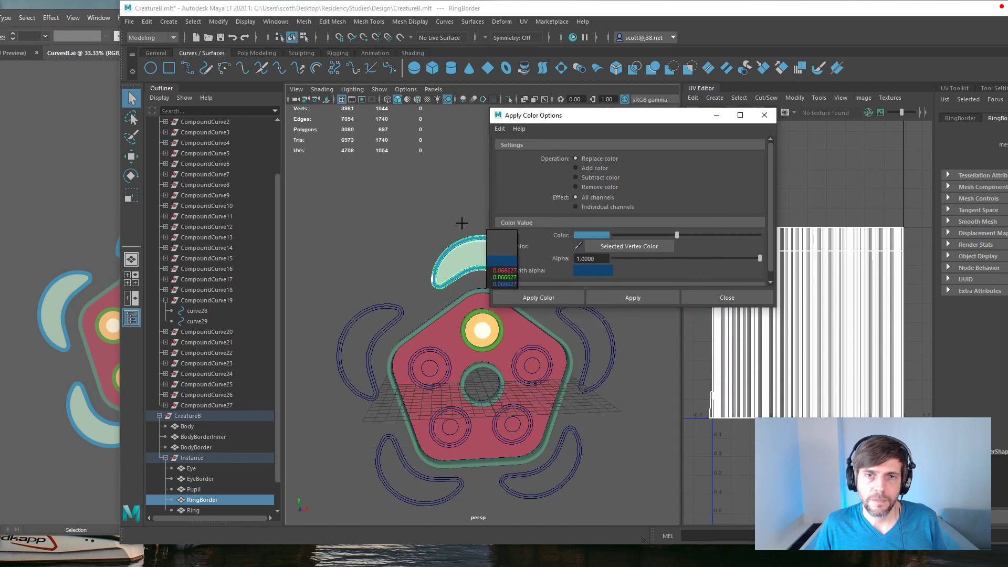
pyautogui.click(81, 278)
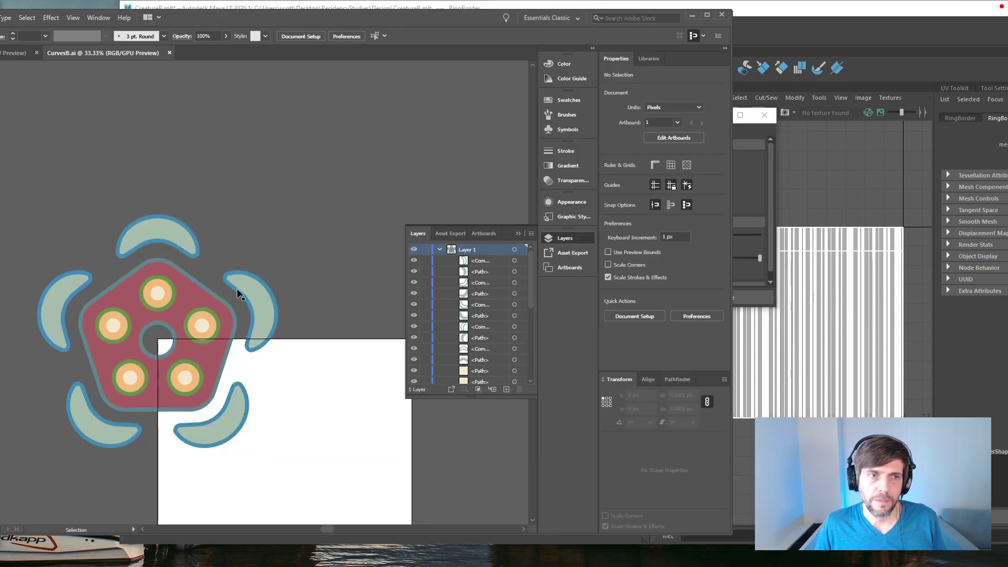
pyautogui.click(758, 285)
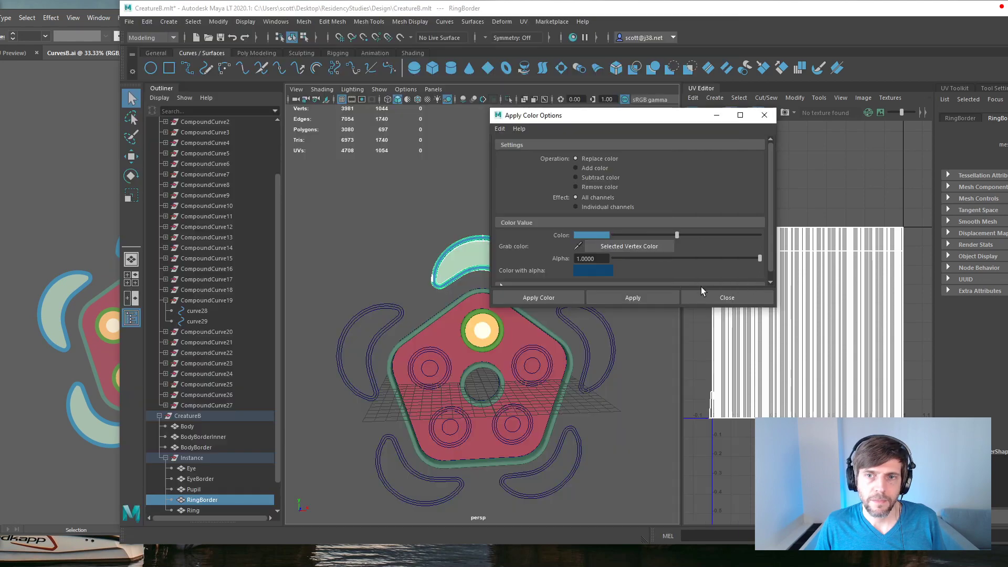
pyautogui.click(656, 296)
pyautogui.click(87, 209)
pyautogui.hotkey('ctrl', '=')
pyautogui.hotkey('ctrl', '=')
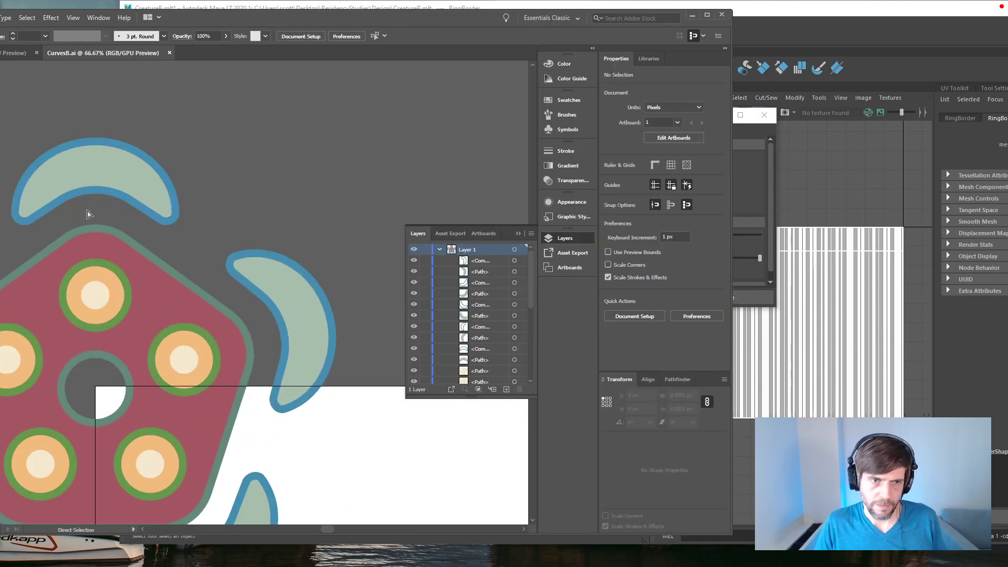
pyautogui.moveTo(265, 198); pyautogui.dragTo(475, 192)
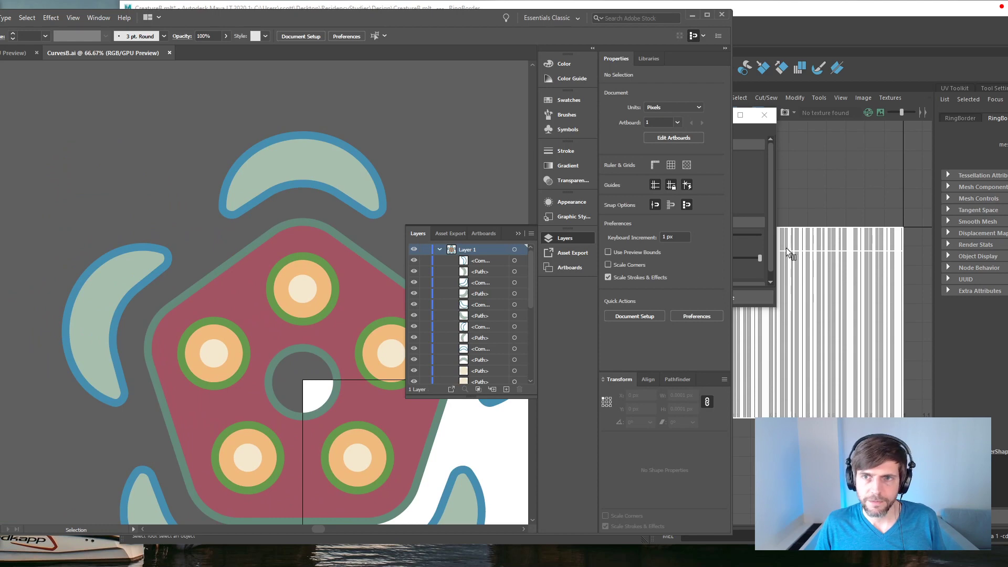
pyautogui.click(771, 261)
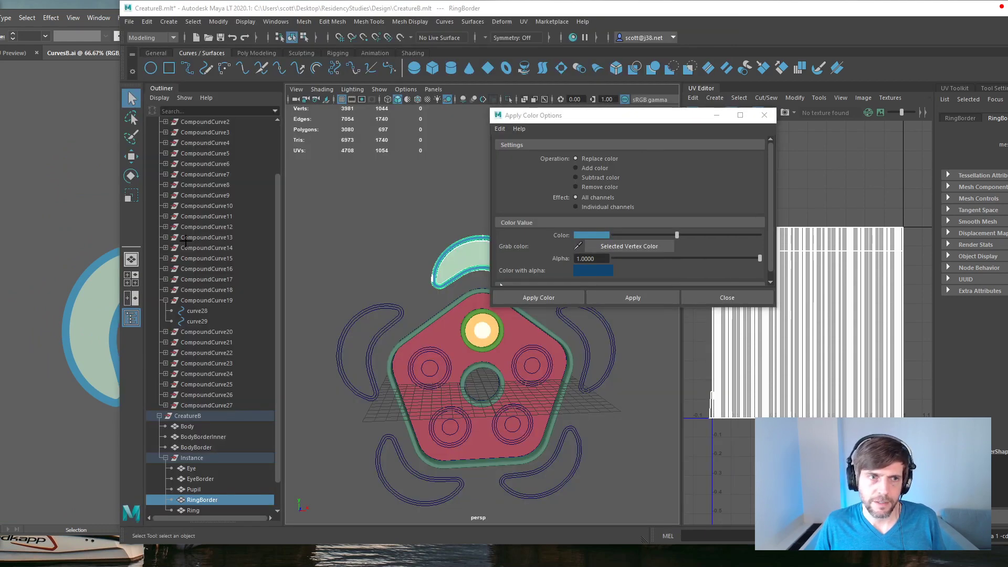
pyautogui.click(590, 235)
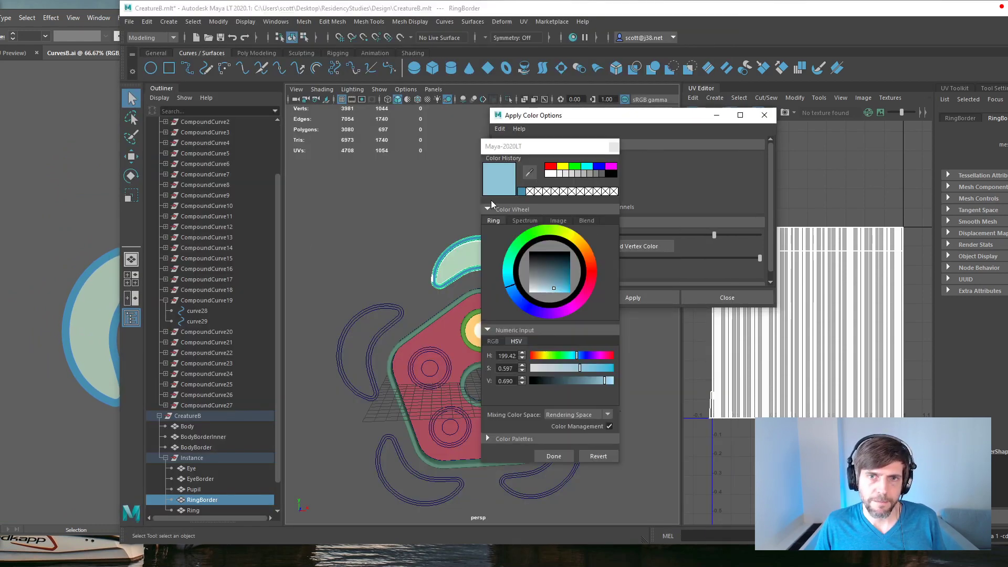
pyautogui.click(527, 174)
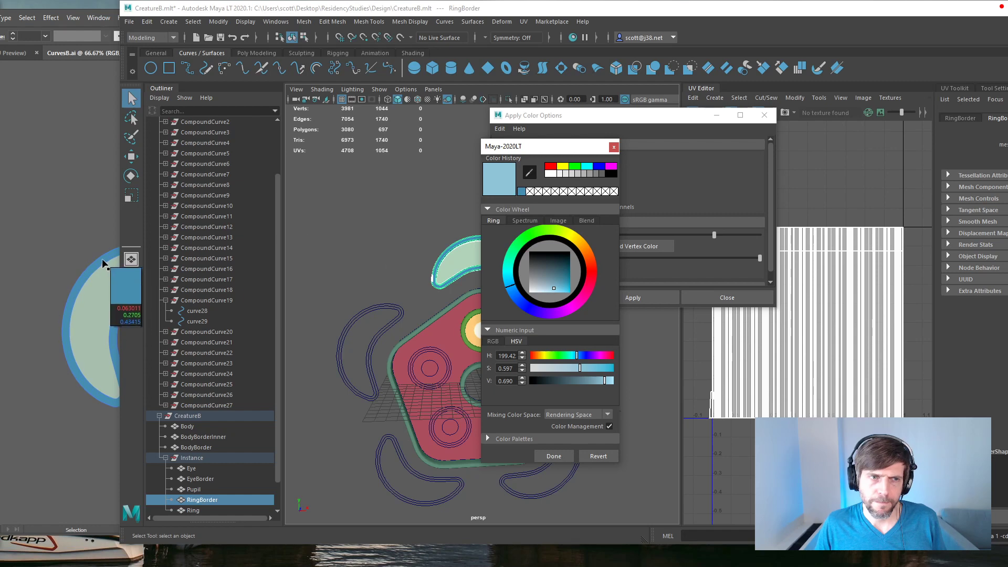
pyautogui.click(102, 261)
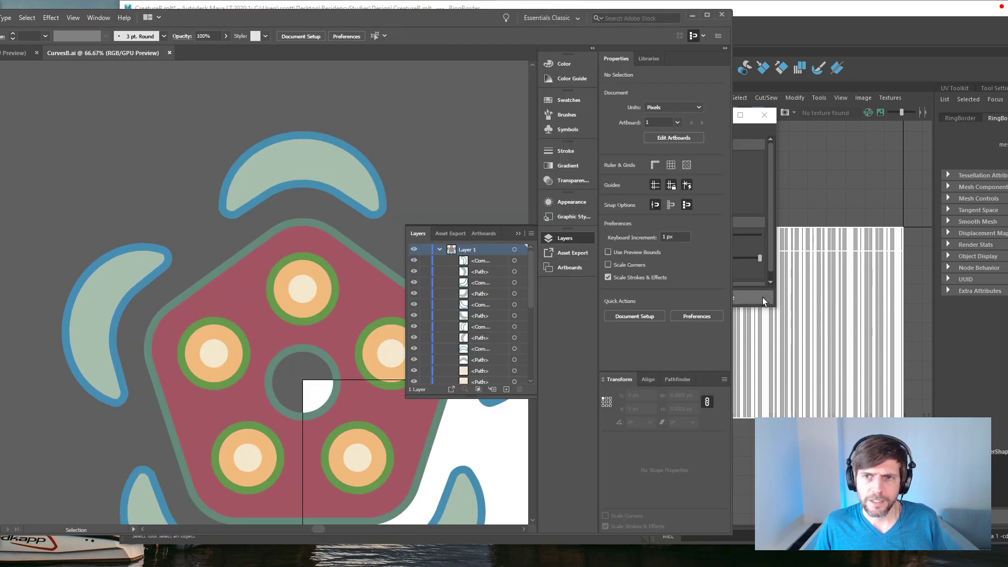
pyautogui.click(755, 135)
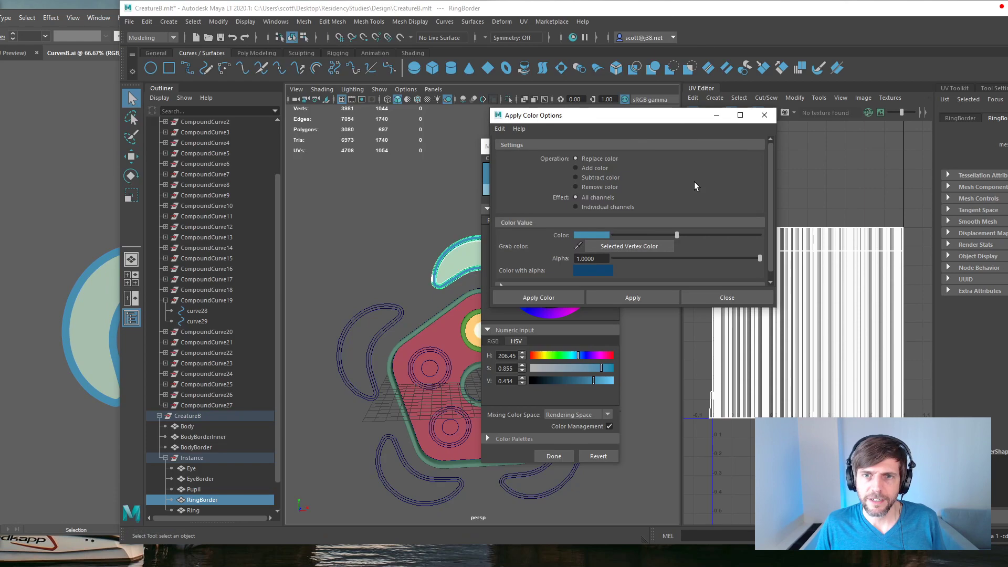
pyautogui.click(765, 116)
pyautogui.click(614, 148)
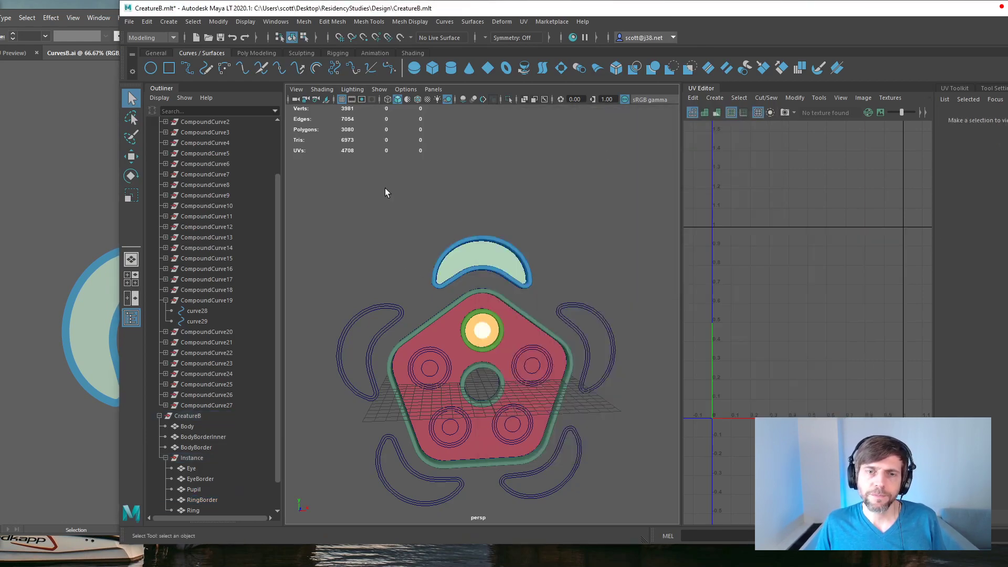
# Step: Inspect the colored creature meshes up close from an oblique angle and select the Body mesh in the CreatureB group
pyautogui.scroll(3, 510, 298)
pyautogui.keyDown('alt'); pyautogui.moveTo(492, 285); pyautogui.dragTo(410, 313); pyautogui.keyUp('alt')
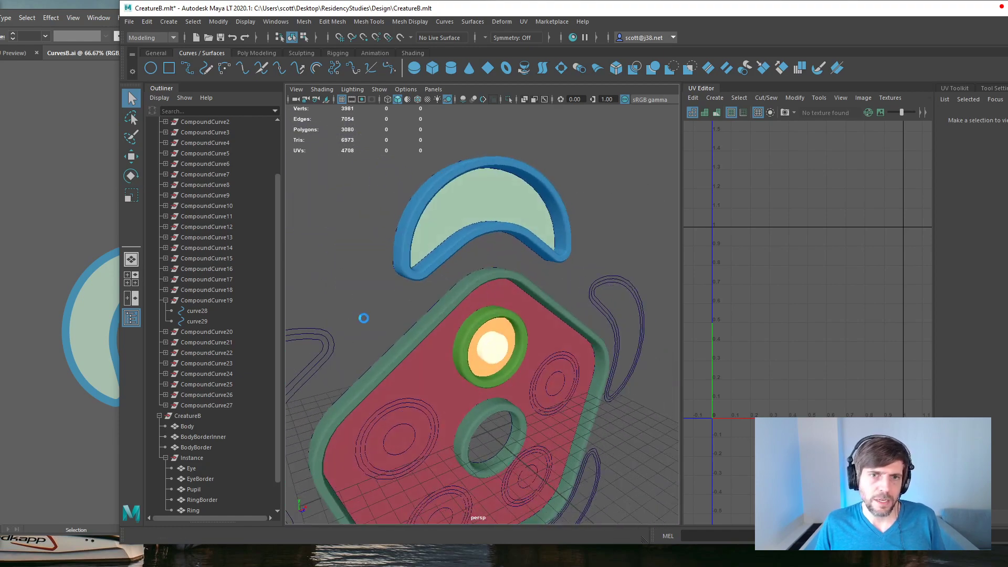
pyautogui.keyDown('alt'); pyautogui.moveTo(376, 379); pyautogui.dragTo(426, 375); pyautogui.keyUp('alt')
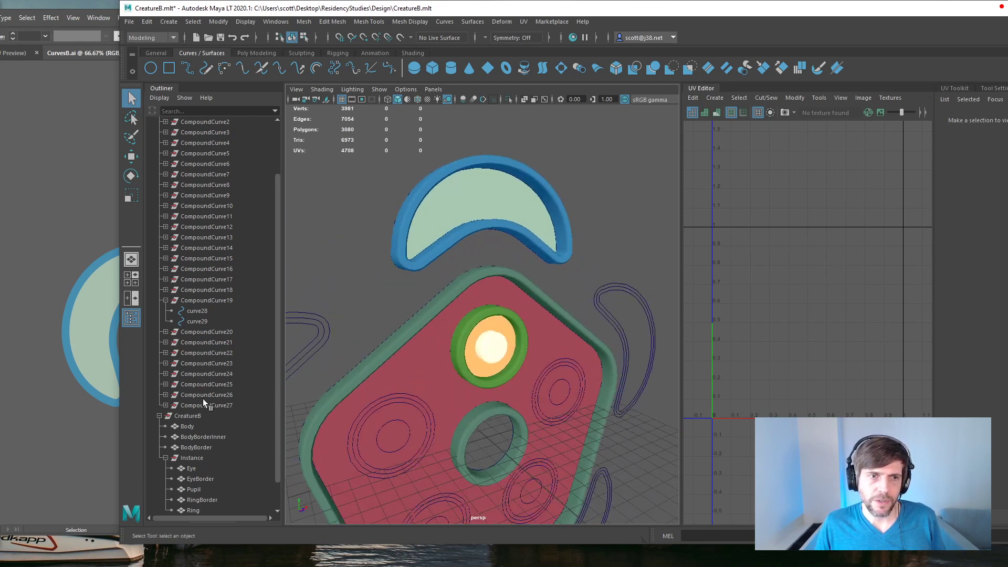
pyautogui.scroll(-1, 213, 383)
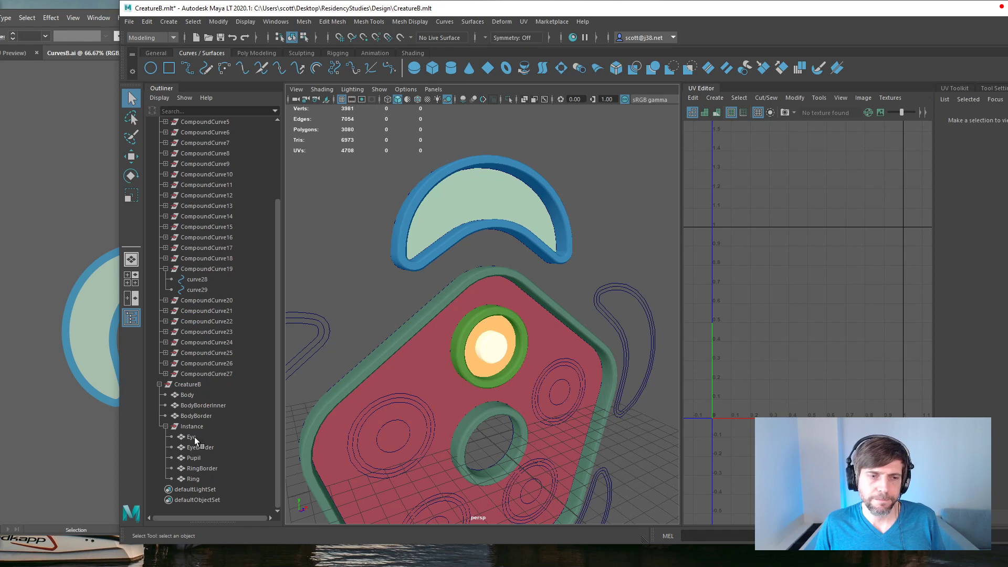
pyautogui.click(192, 396)
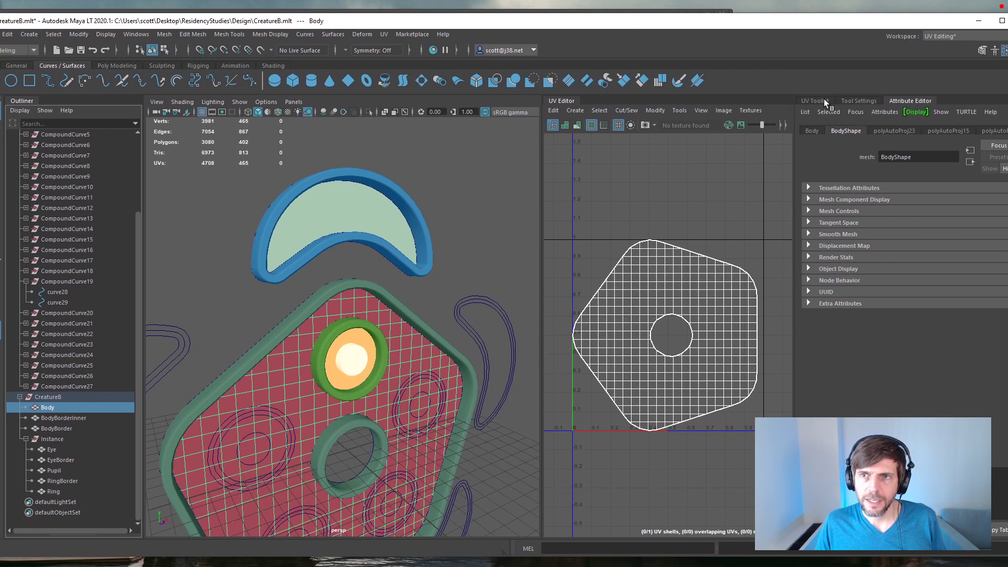
# Step: Collapse the IllustratorCurves1 and CreatureB groups, duplicating the Body mesh and the whole CreatureB group
pyautogui.click(824, 100)
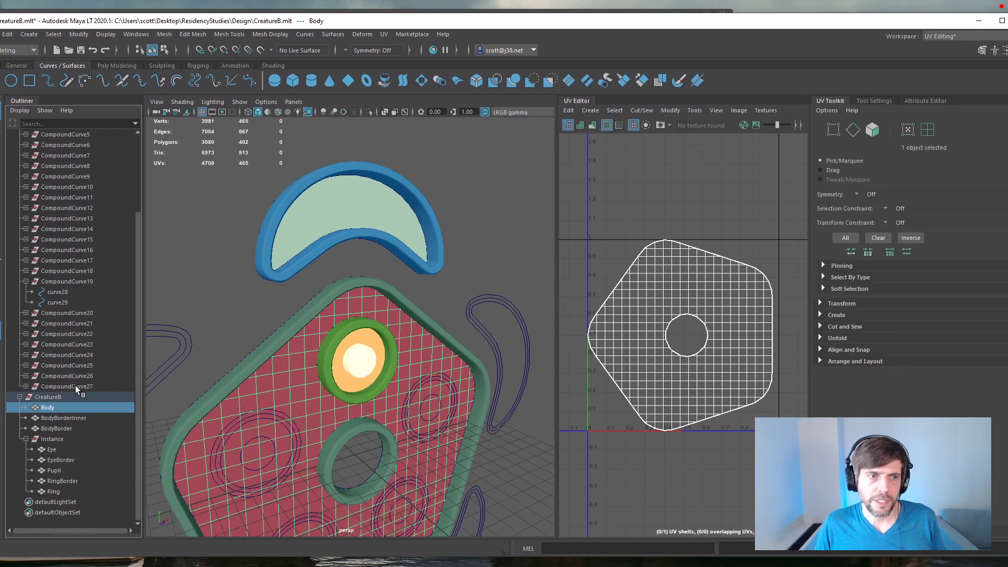
pyautogui.click(20, 397)
pyautogui.hotkey('ctrl', 'd')
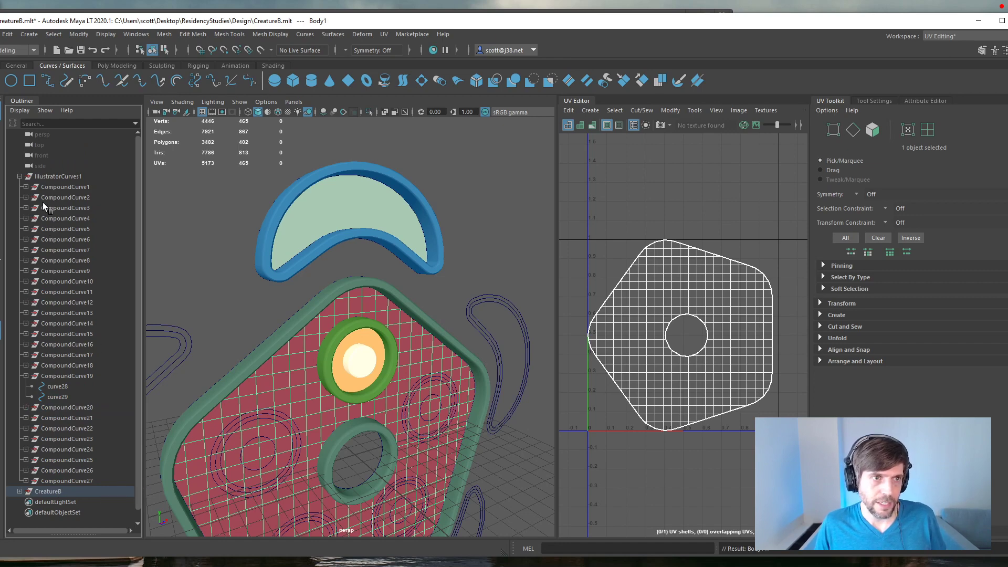
pyautogui.click(19, 176)
pyautogui.click(46, 187)
pyautogui.hotkey('ctrl', 'd')
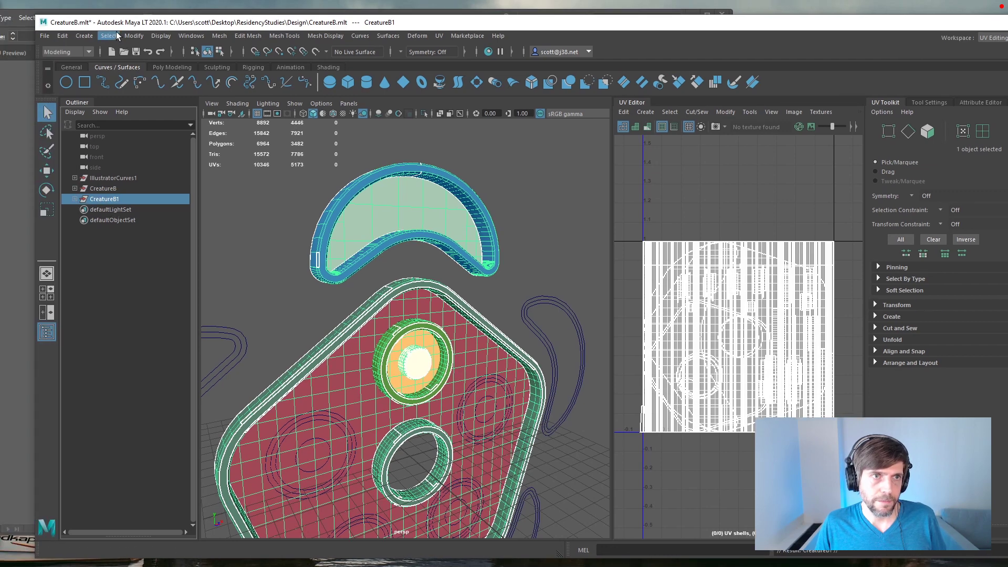
# Step: Select the entire hierarchy of the duplicated CreatureB1 group, review the delete-by-type commands and clear the selection
pyautogui.click(54, 36)
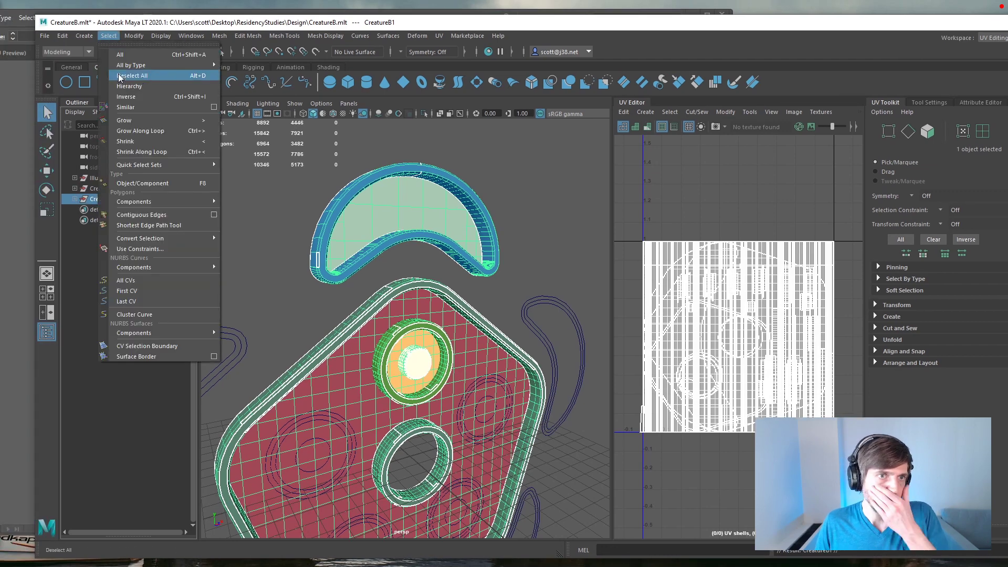
pyautogui.click(129, 85)
pyautogui.click(74, 200)
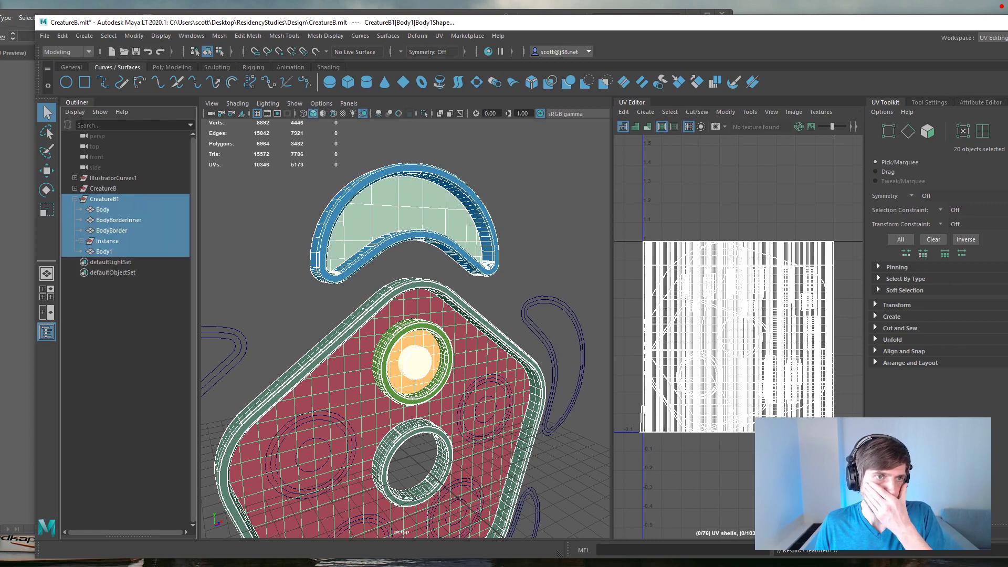
pyautogui.click(63, 37)
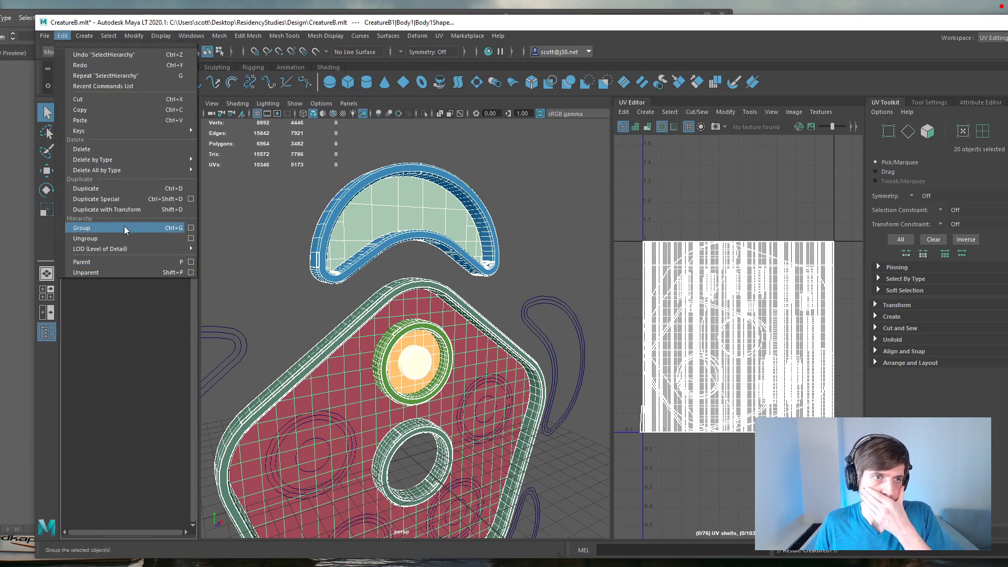
pyautogui.moveTo(133, 171)
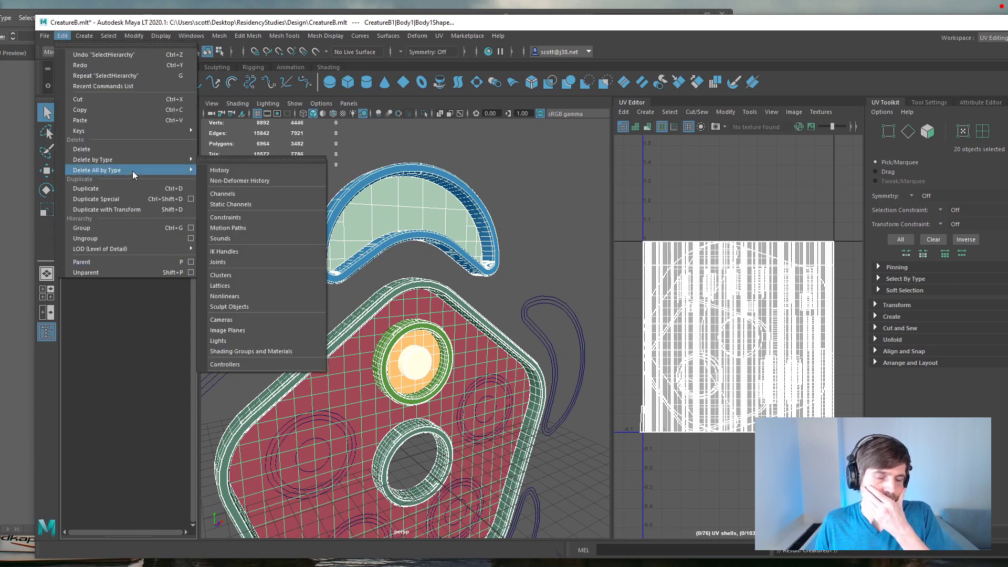
pyautogui.click(132, 392)
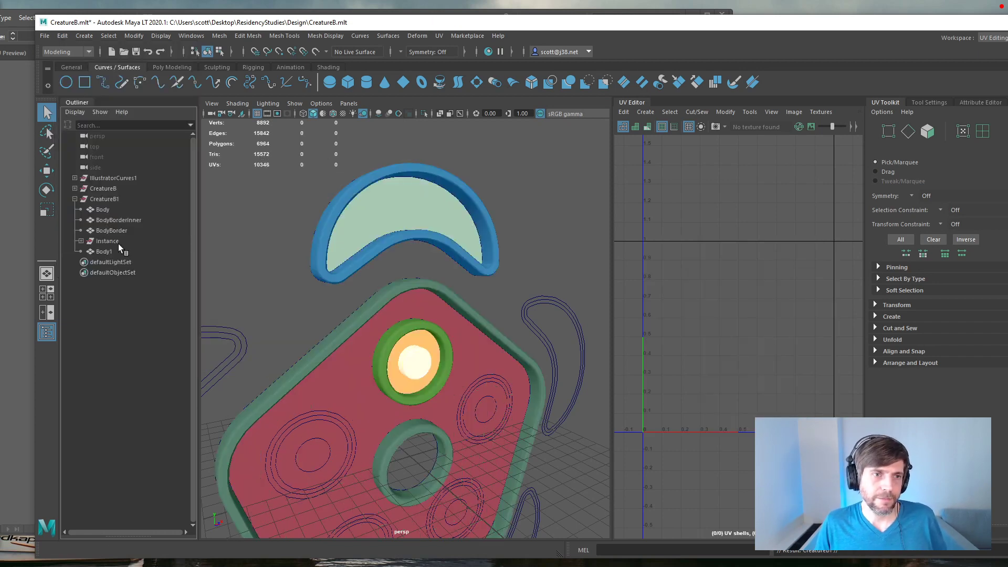
# Step: Undo the CreatureB group duplication and delete the stray Body1 mesh from CreatureB
pyautogui.hotkey('ctrl', 'z')
pyautogui.hotkey('ctrl', 'z')
pyautogui.hotkey('ctrl', 'z')
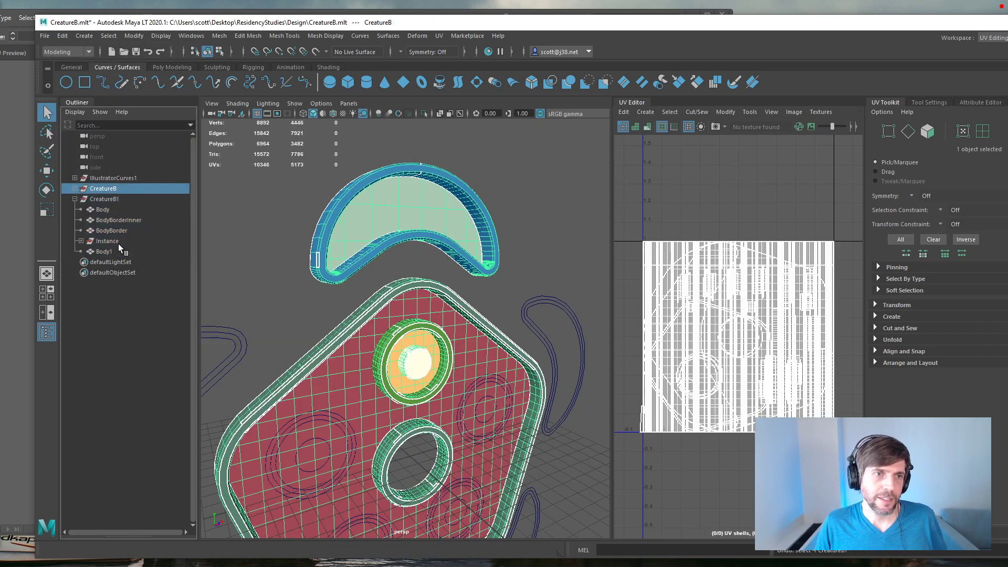
pyautogui.hotkey('ctrl', 'z')
pyautogui.click(75, 189)
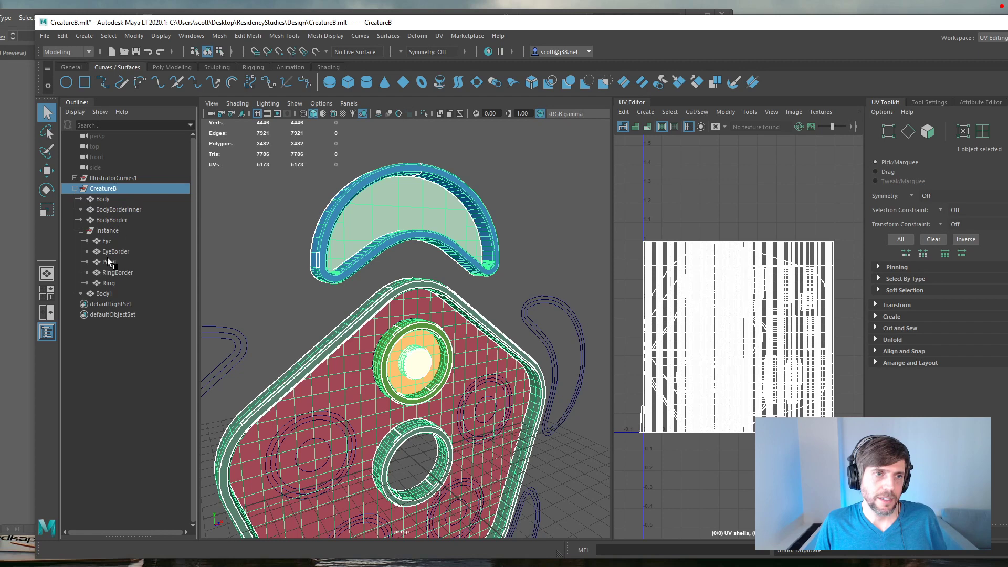
pyautogui.click(106, 293)
pyautogui.press('Delete')
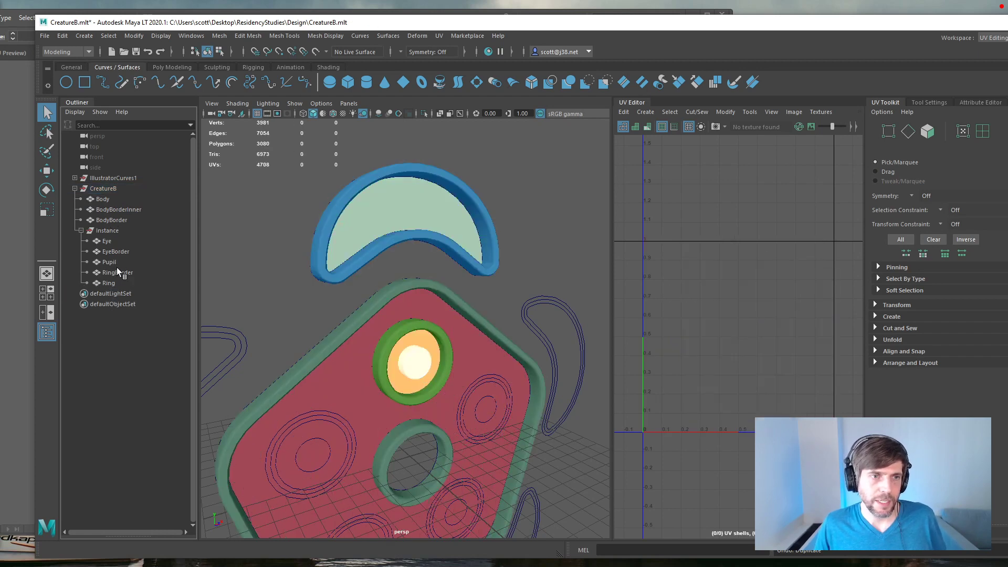
# Step: Create UVs for the Body mesh with an Automatic projection and lay out its shells
pyautogui.click(105, 199)
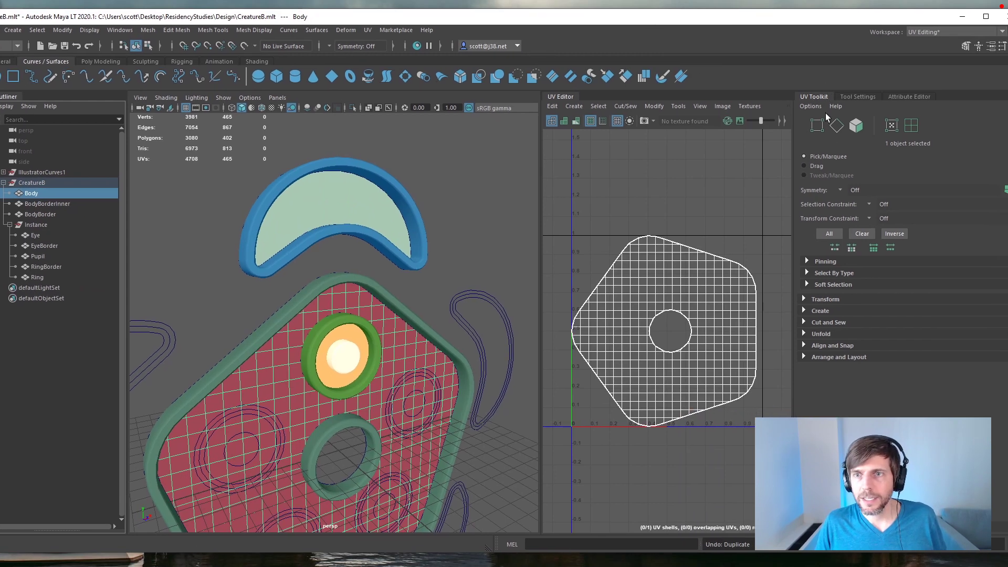
pyautogui.click(805, 311)
pyautogui.click(831, 326)
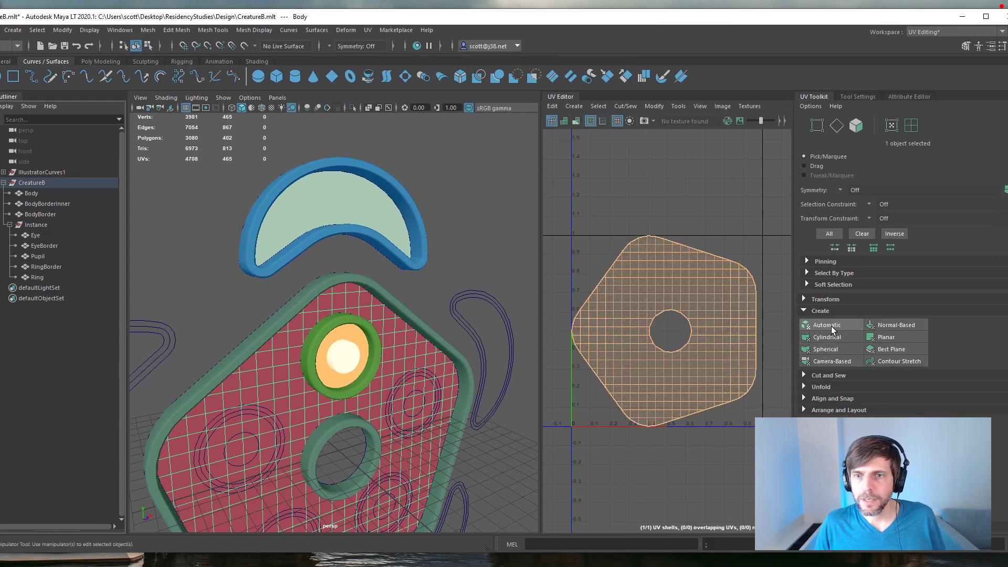
pyautogui.click(811, 410)
pyautogui.click(830, 420)
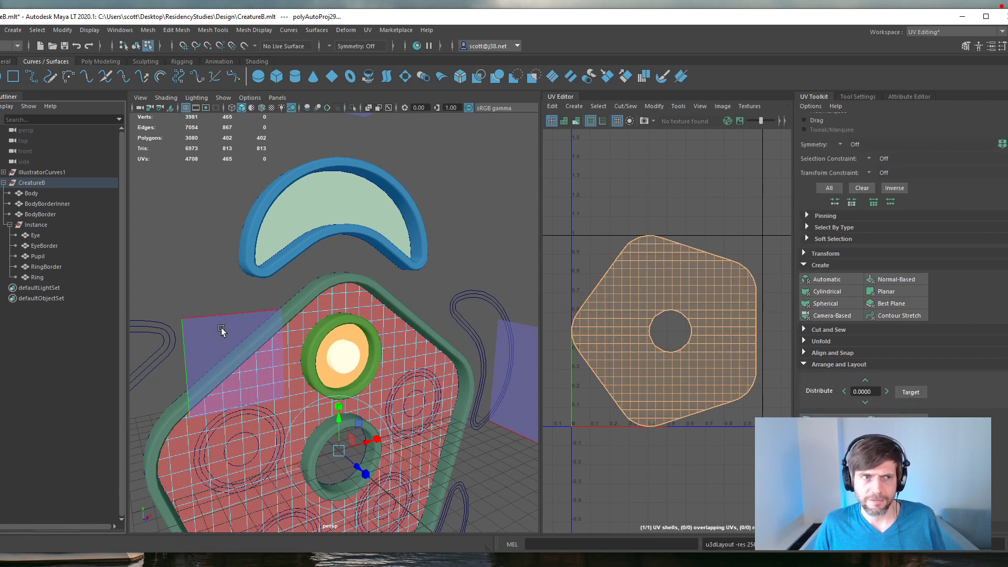
# Step: Select all UV shells of the BodyBorderInner mesh as faces and lay them out
pyautogui.click(37, 204)
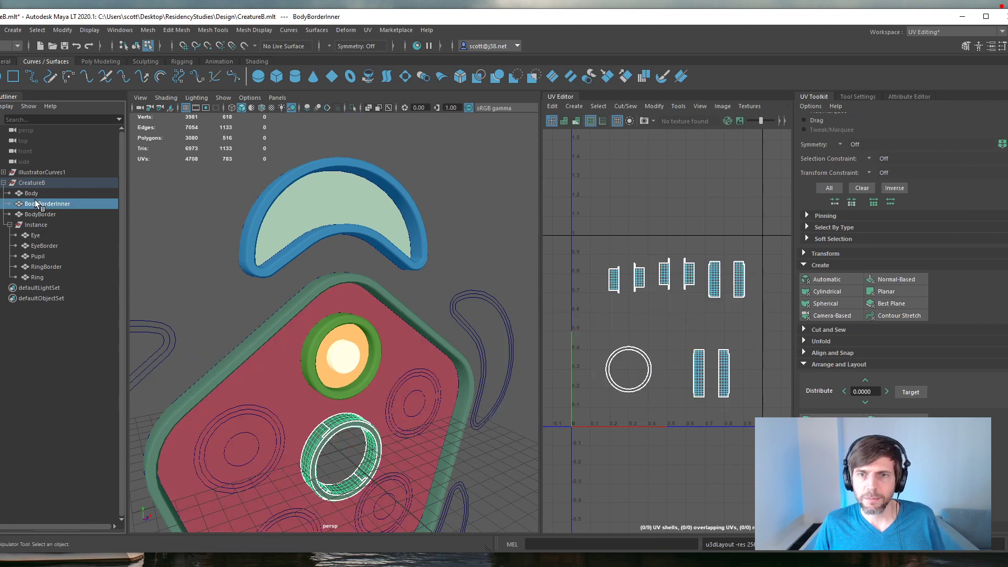
pyautogui.click(829, 421)
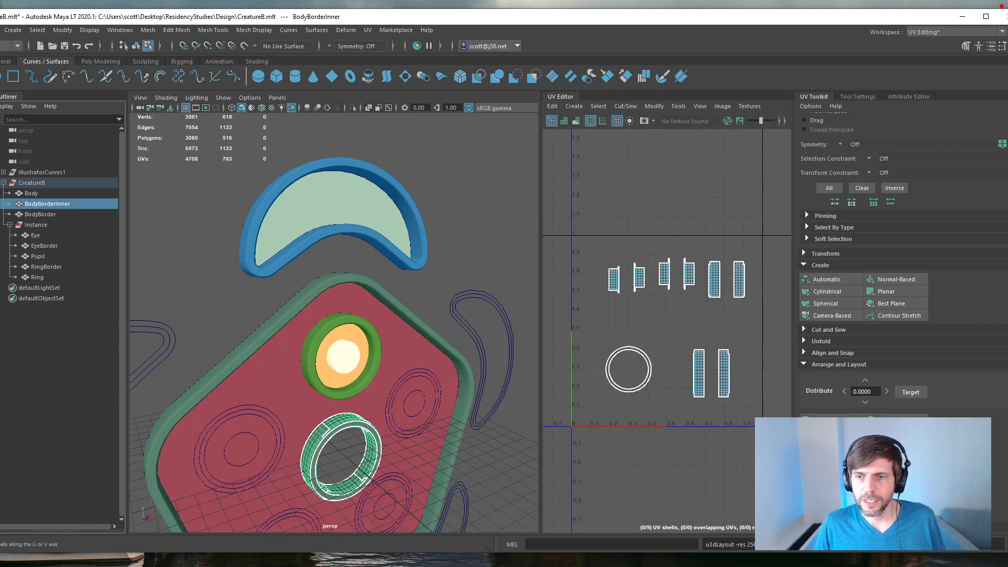
pyautogui.click(603, 241)
pyautogui.moveTo(638, 323); pyautogui.dragTo(602, 310, button='right')
pyautogui.moveTo(597, 235); pyautogui.dragTo(777, 414)
pyautogui.click(830, 420)
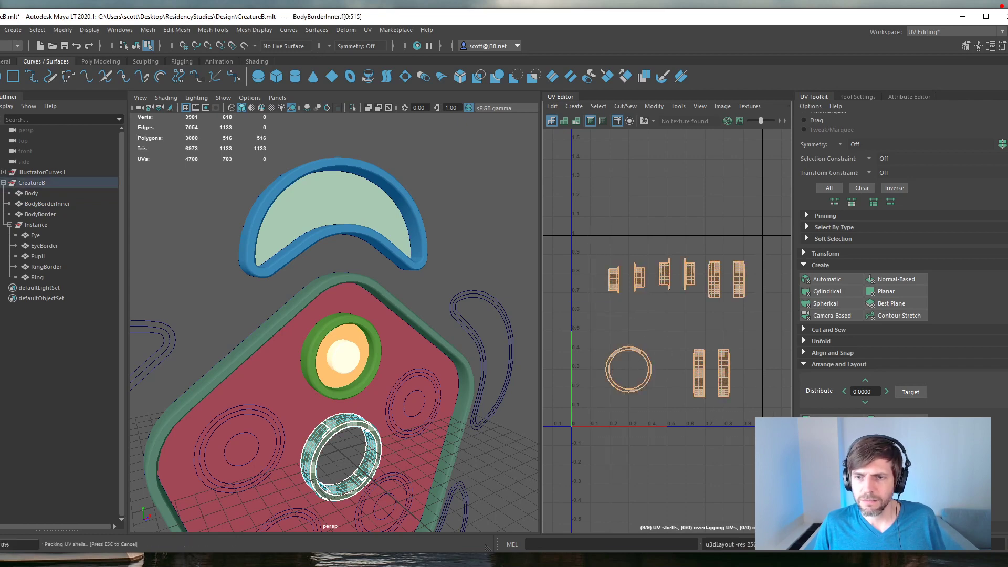
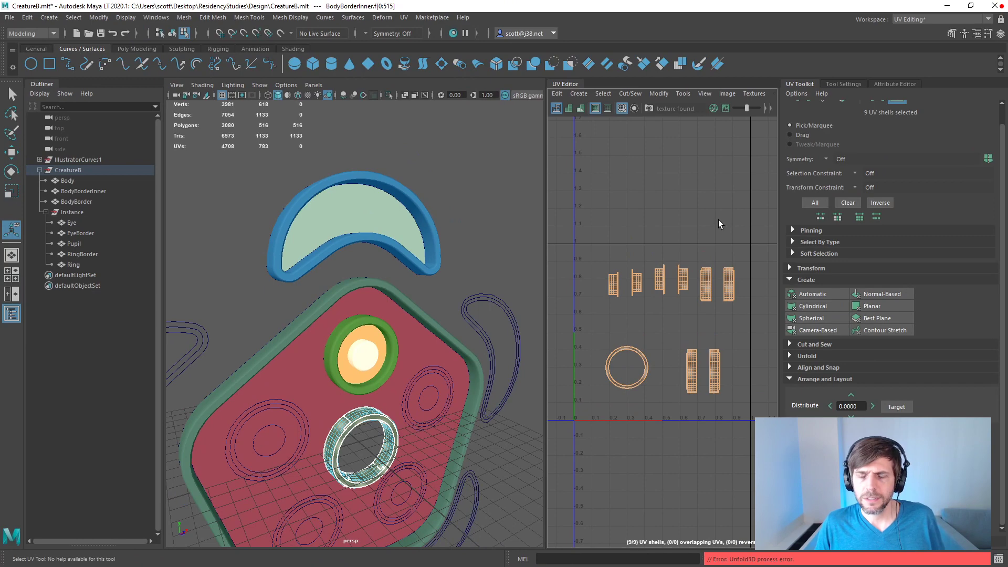
# Step: Apply an Automatic projection to the BodyBorderInner UV shells and set their texel density to 23.1438 for a 512 map size
pyautogui.click(812, 296)
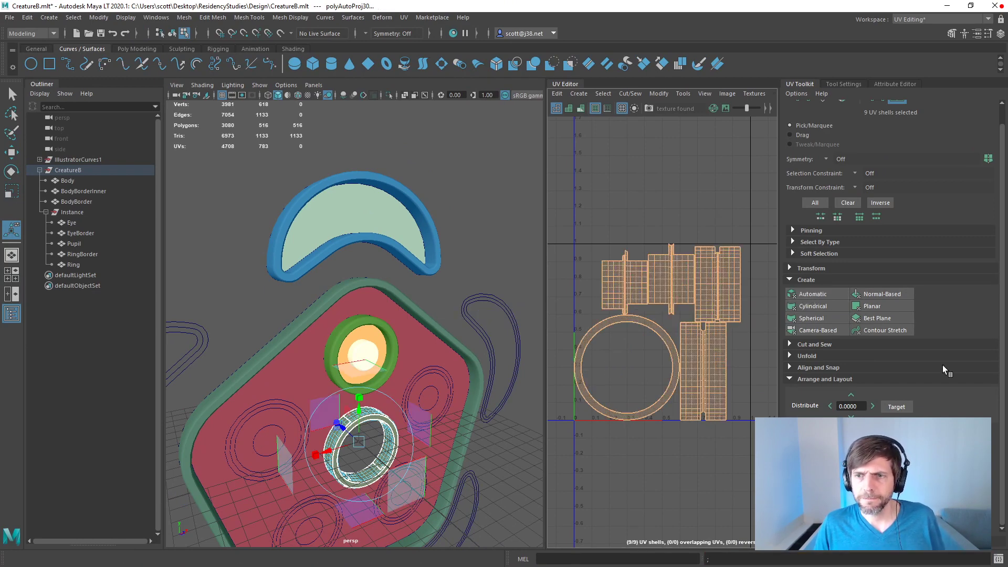
pyautogui.scroll(1, 1006, 336)
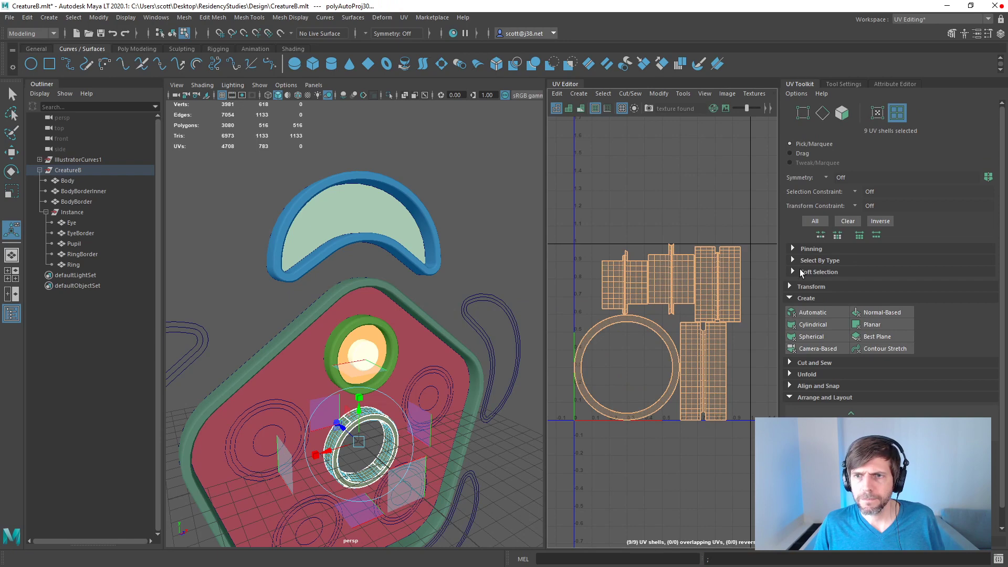
pyautogui.click(794, 286)
pyautogui.scroll(-10, 1004, 332)
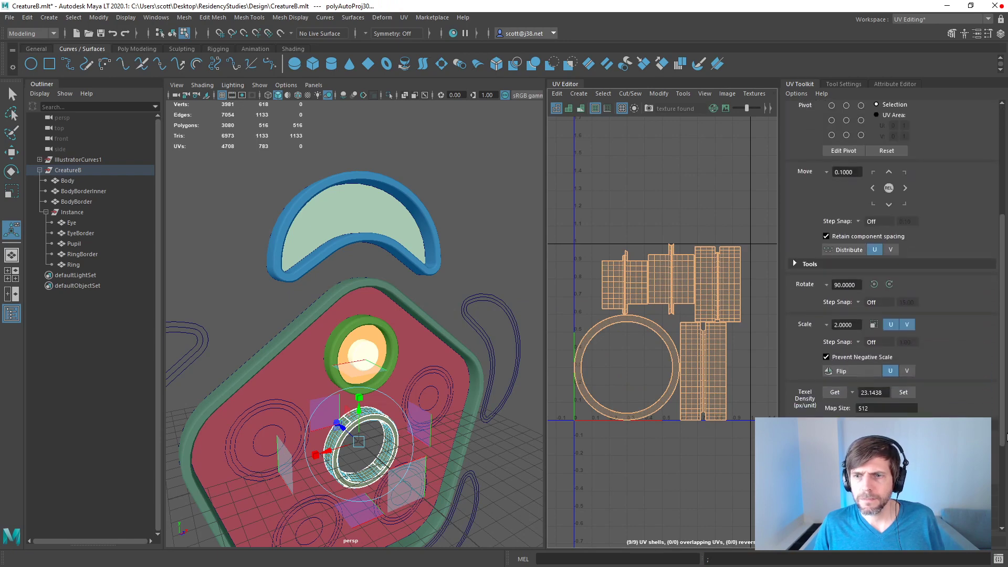
pyautogui.click(904, 286)
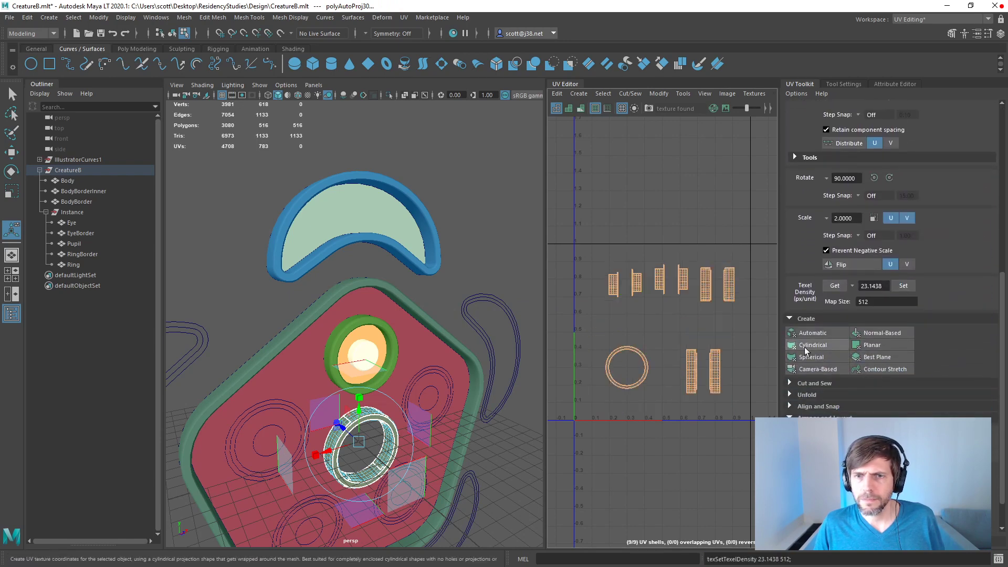
# Step: Select all UV shells of BodyBorderInner and randomize their positions several times
pyautogui.click(610, 206)
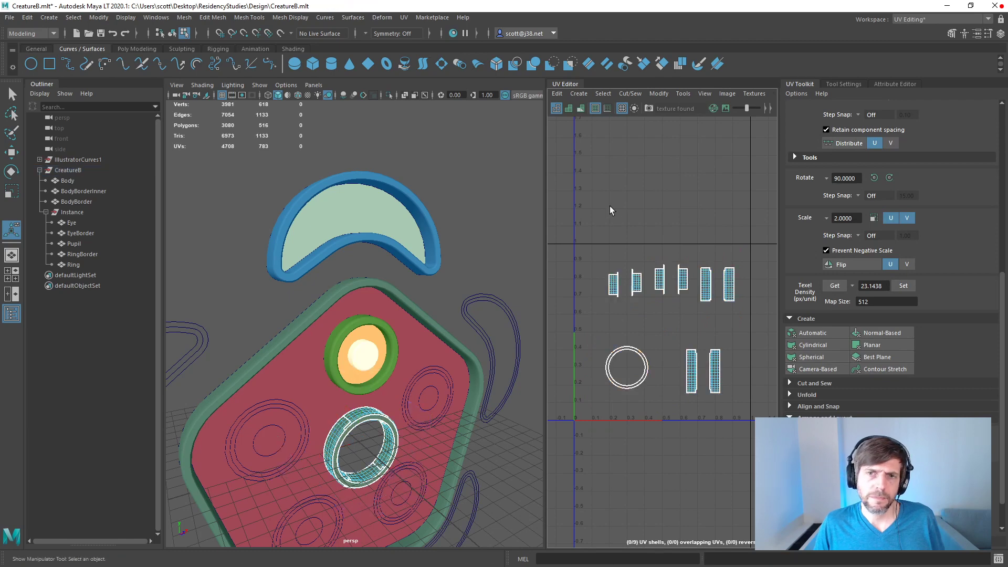
pyautogui.click(632, 357)
pyautogui.scroll(-2, 1002, 445)
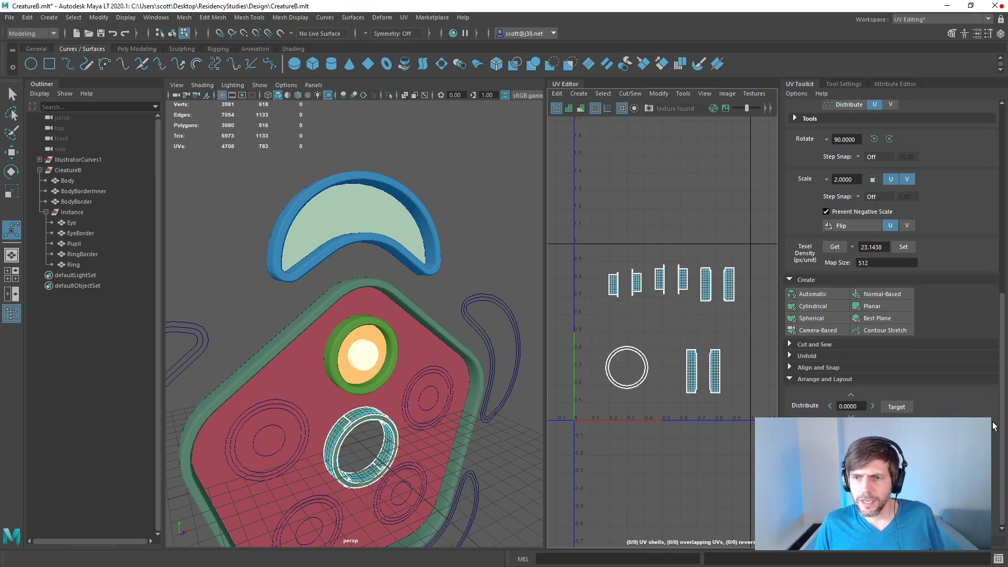
pyautogui.moveTo(585, 242); pyautogui.dragTo(750, 411)
pyautogui.click(882, 465)
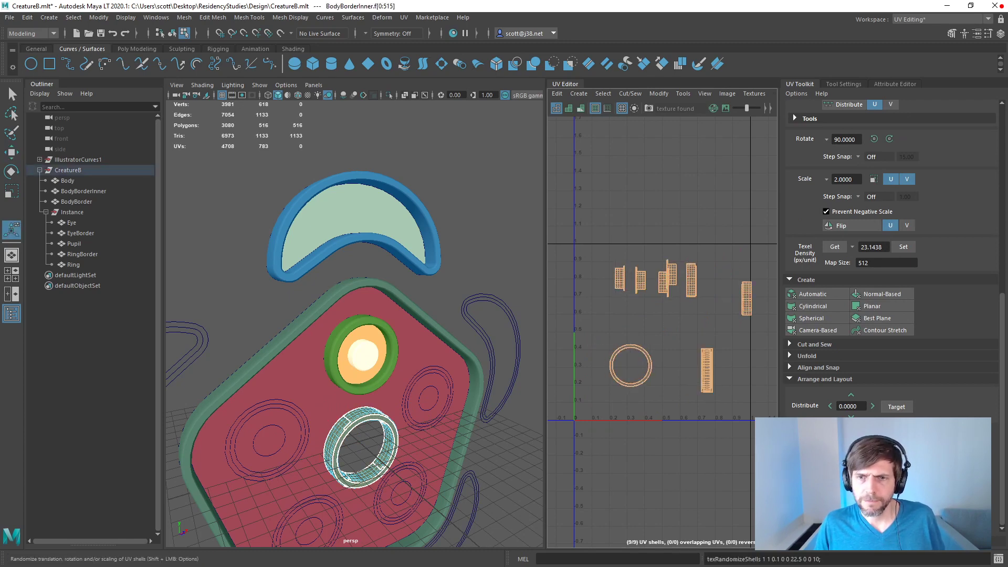
pyautogui.click(882, 465)
pyautogui.click(882, 465)
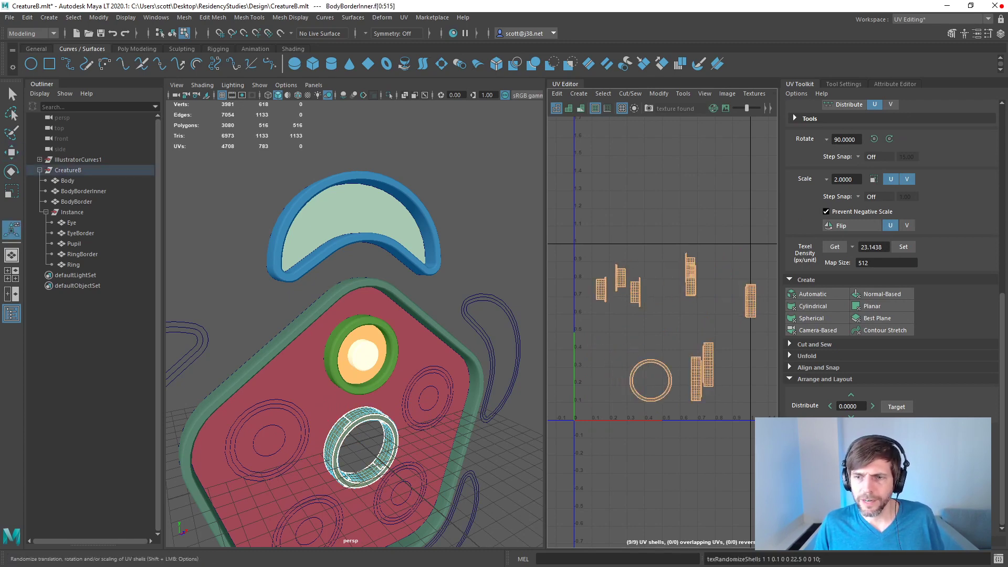
pyautogui.click(882, 465)
pyautogui.click(882, 465)
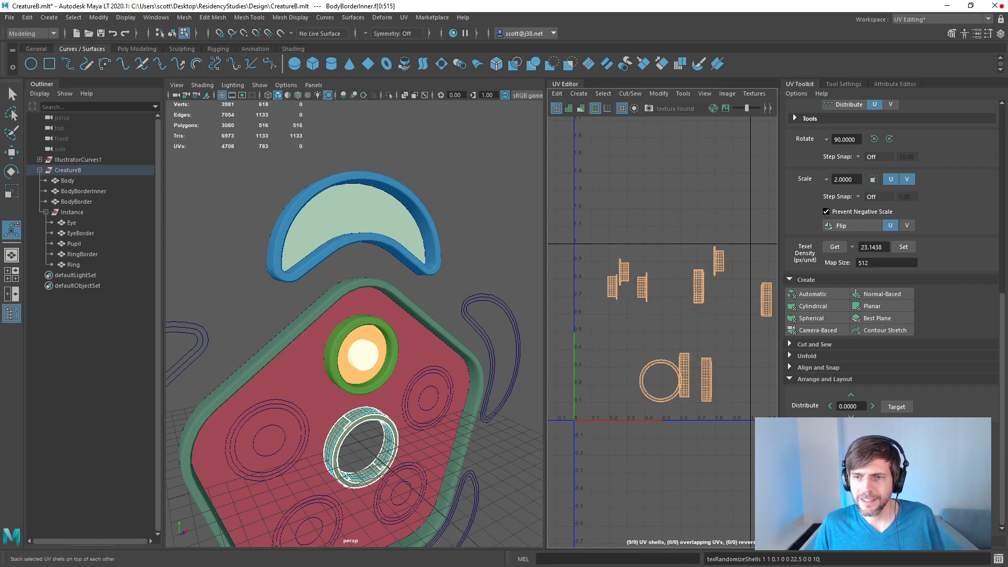
# Step: Stack the BodyBorderInner UV shells on top of each other, unstack them into a compact cluster and clear the selection
pyautogui.click(817, 443)
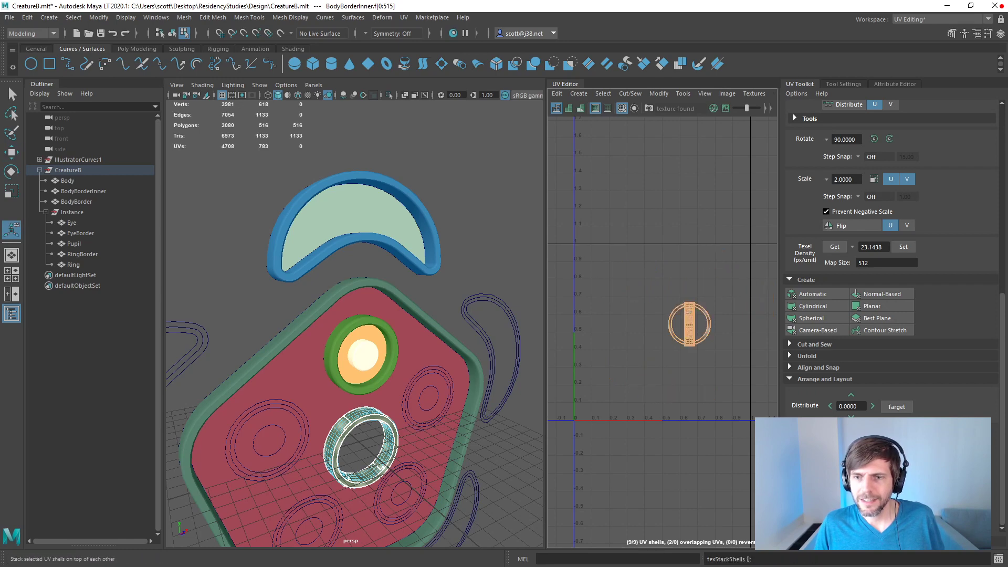
pyautogui.click(882, 443)
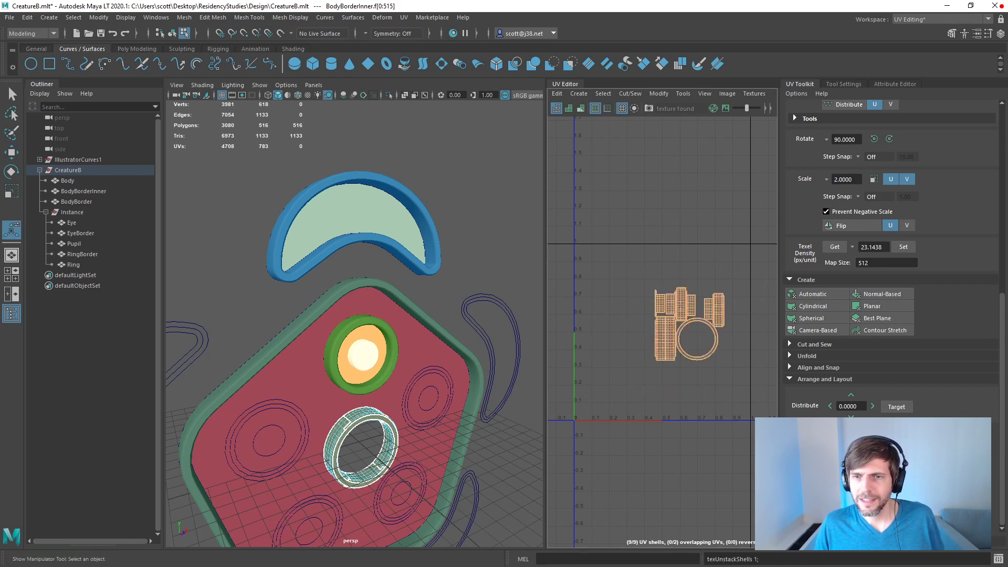
pyautogui.click(717, 383)
# Step: Select all BodyBorderInner UV shells and move them straight below the 0–1 UV tile
pyautogui.scroll(5, 748, 396)
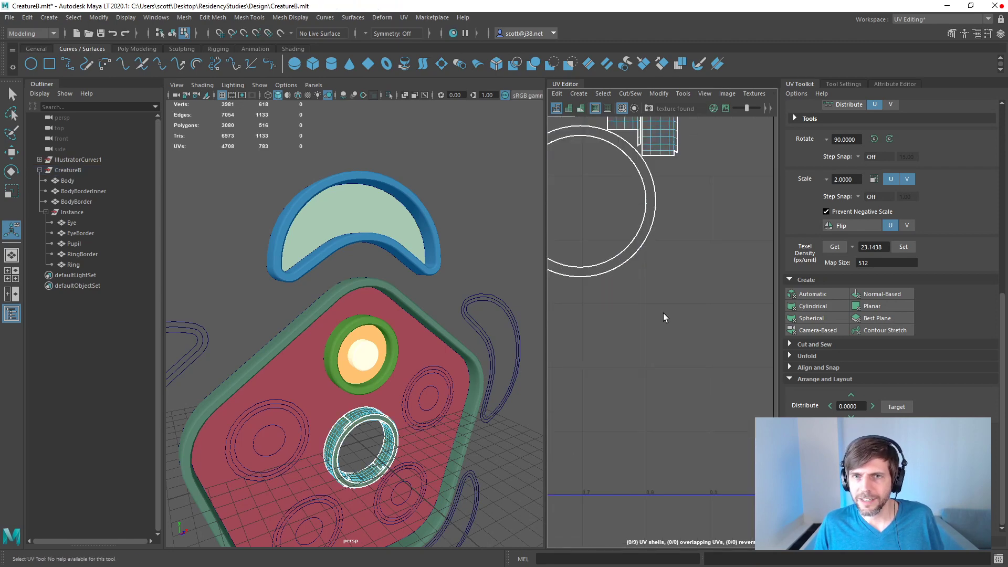
pyautogui.press('space')
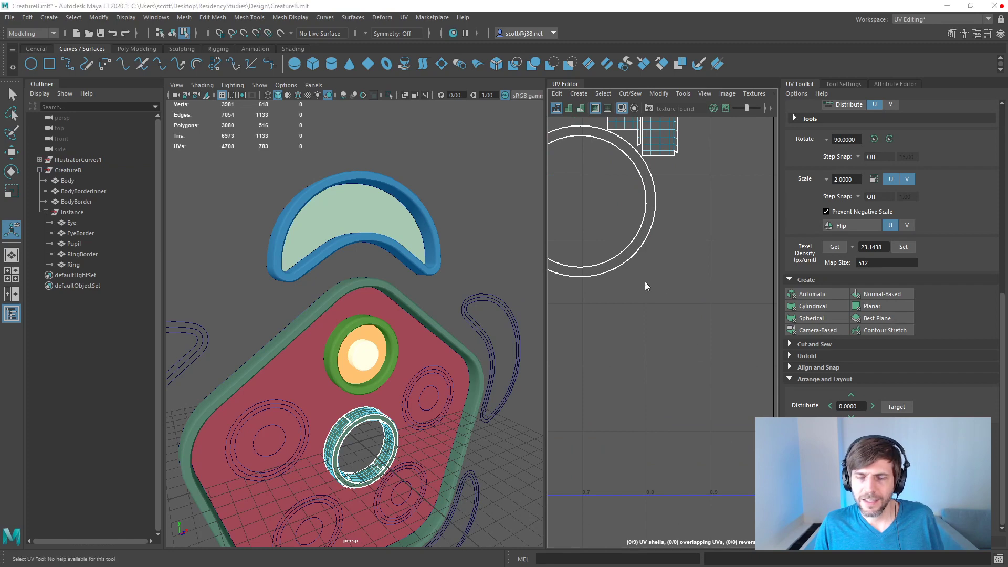
pyautogui.press('space')
pyautogui.press('f')
pyautogui.scroll(4, 629, 271)
pyautogui.keyDown('alt'); pyautogui.moveTo(629, 271); pyautogui.dragTo(725, 301, button='middle'); pyautogui.keyUp('alt')
pyautogui.scroll(-6, 726, 301)
pyautogui.scroll(-5, 726, 301)
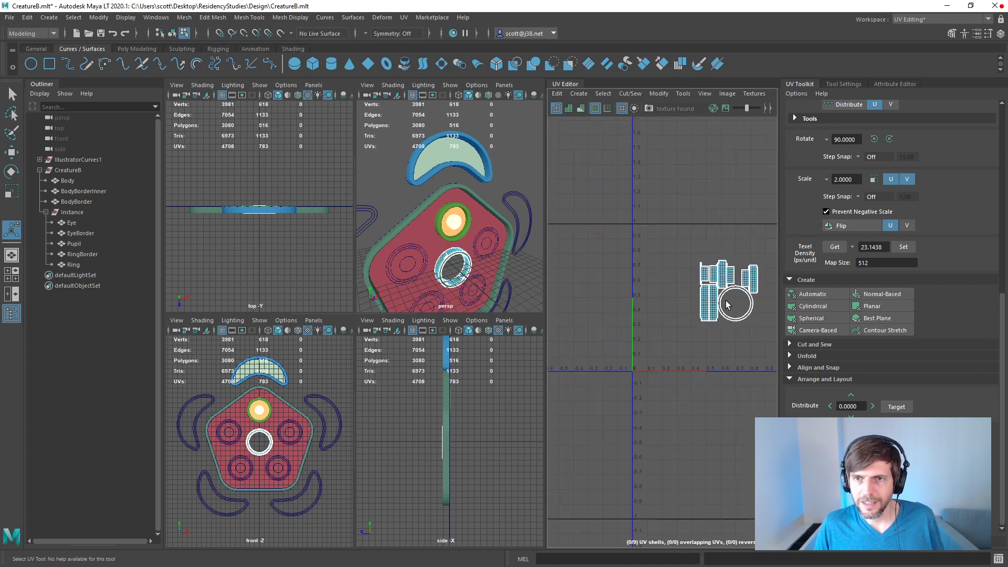
pyautogui.keyDown('alt'); pyautogui.moveTo(658, 272); pyautogui.dragTo(610, 266, button='middle'); pyautogui.keyUp('alt')
pyautogui.scroll(-1, 611, 254)
pyautogui.moveTo(610, 258); pyautogui.dragTo(701, 320)
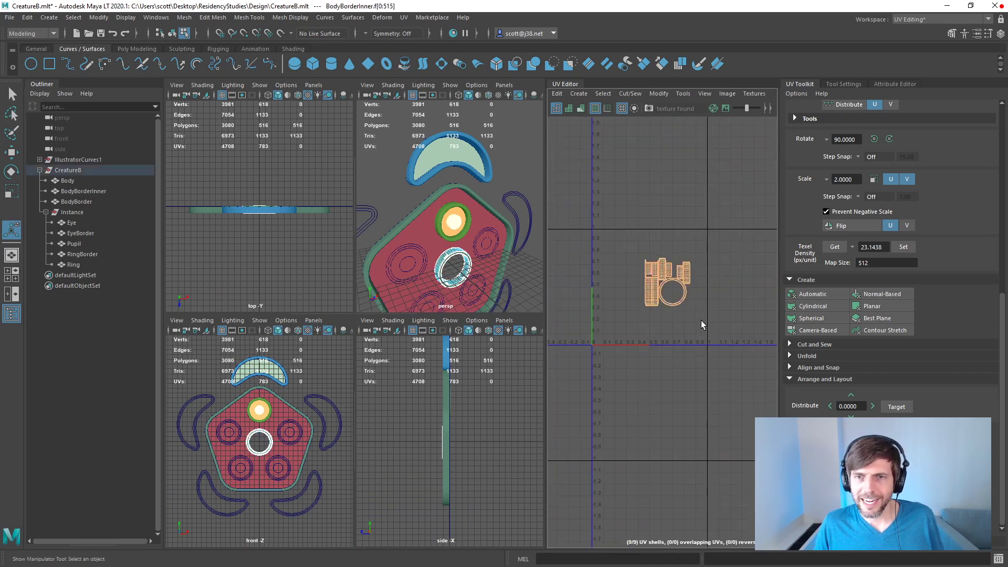
pyautogui.press('w')
pyautogui.moveTo(666, 283); pyautogui.dragTo(692, 325)
pyautogui.moveTo(696, 282); pyautogui.dragTo(685, 342)
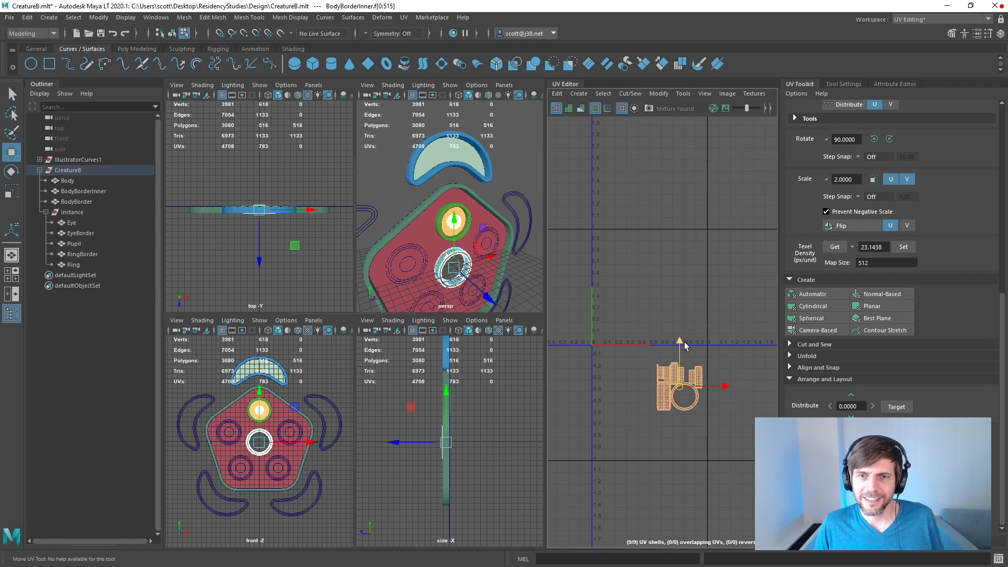
# Step: Select the Body mesh's pentagonal UV shell and move it straight up into the tile above the 0–1 UV space
pyautogui.click(679, 298)
pyautogui.click(67, 180)
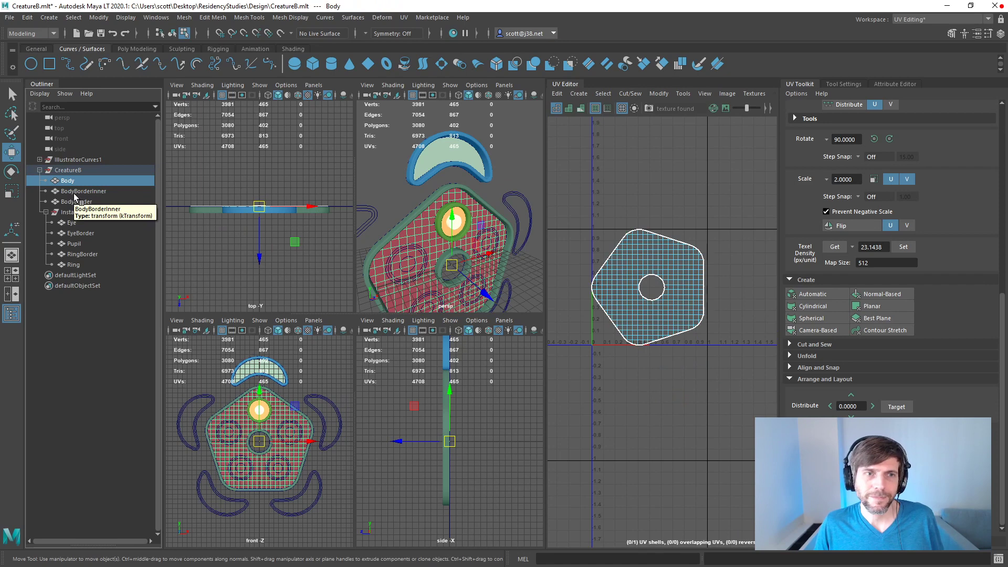
pyautogui.click(677, 293)
pyautogui.moveTo(681, 288); pyautogui.dragTo(666, 273, button='right')
pyautogui.click(675, 282)
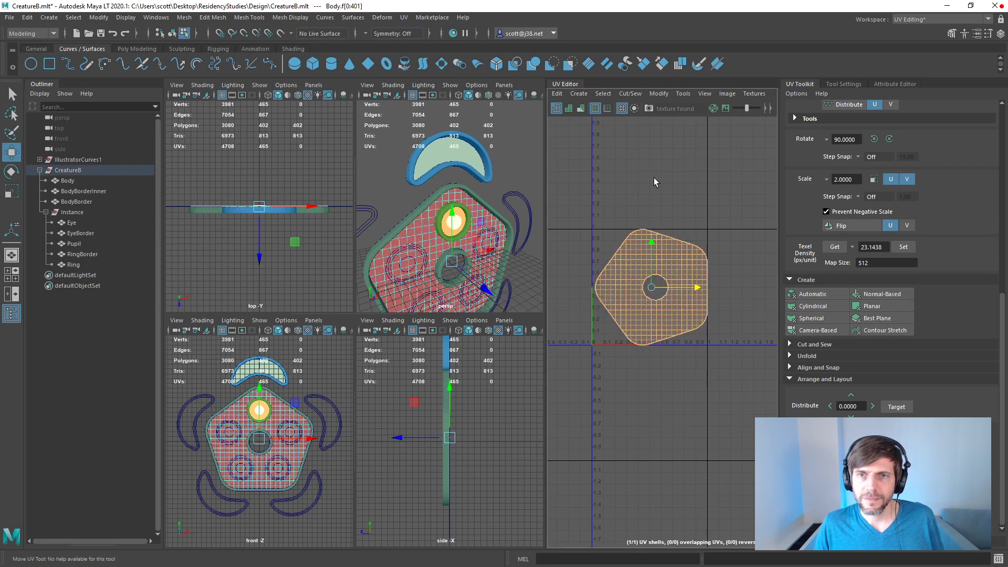
pyautogui.moveTo(651, 289); pyautogui.dragTo(650, 167)
# Step: Stack the UV shells of BodyBorderInner and BodyBorder together and try to unstack both meshes at once
pyautogui.scroll(-1, 642, 234)
pyautogui.moveTo(93, 191); pyautogui.dragTo(90, 199)
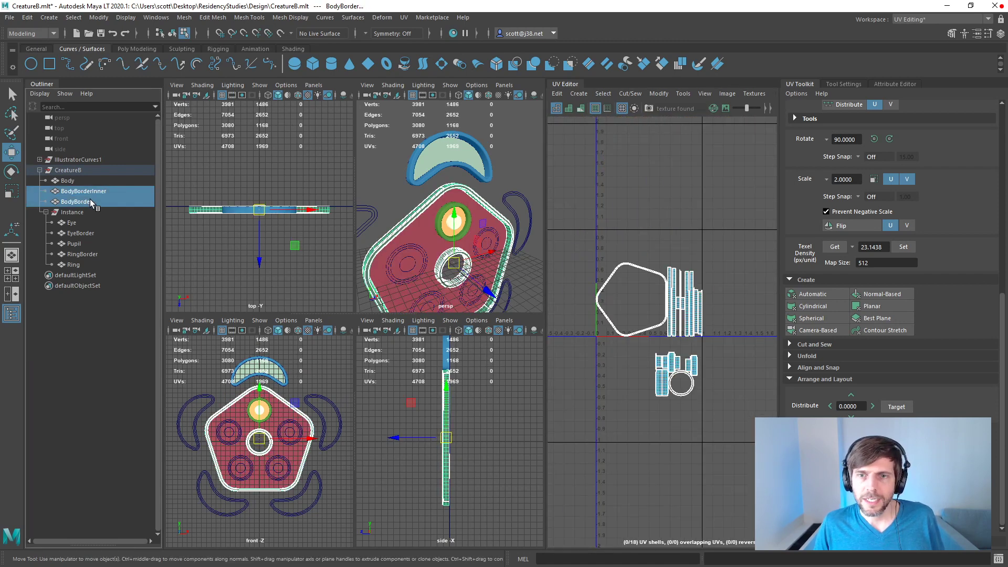
pyautogui.click(90, 200)
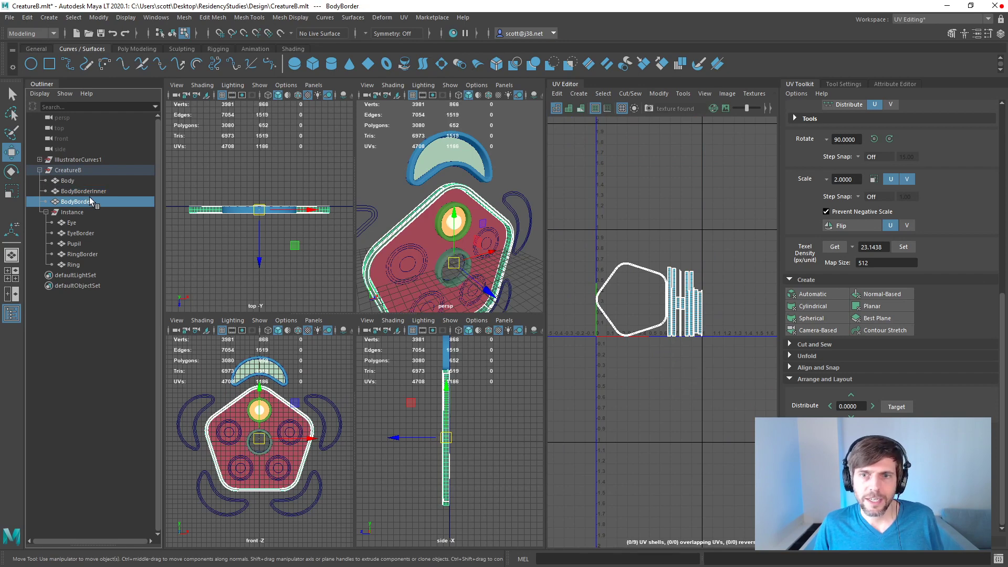
pyautogui.moveTo(88, 194); pyautogui.dragTo(89, 202)
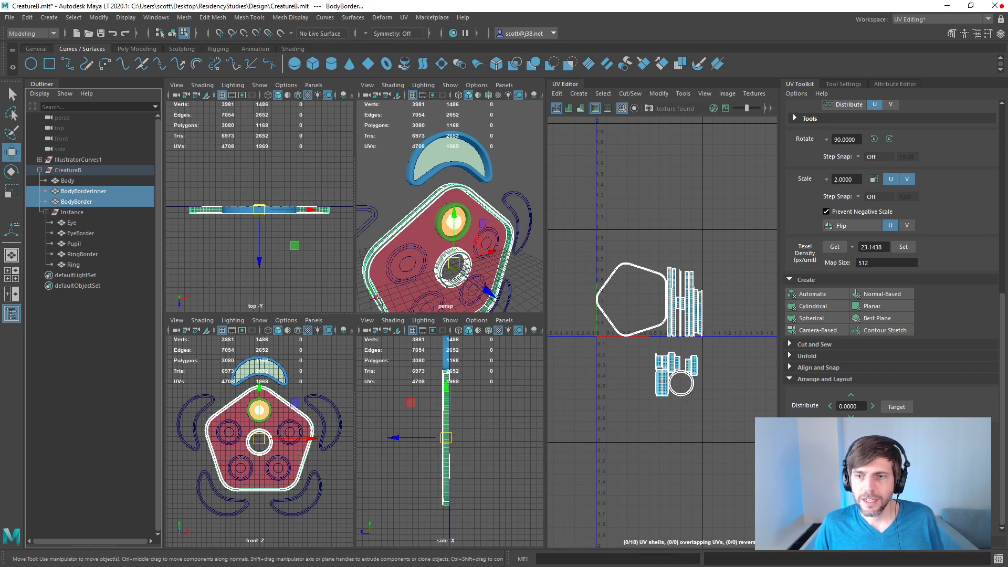
pyautogui.click(817, 445)
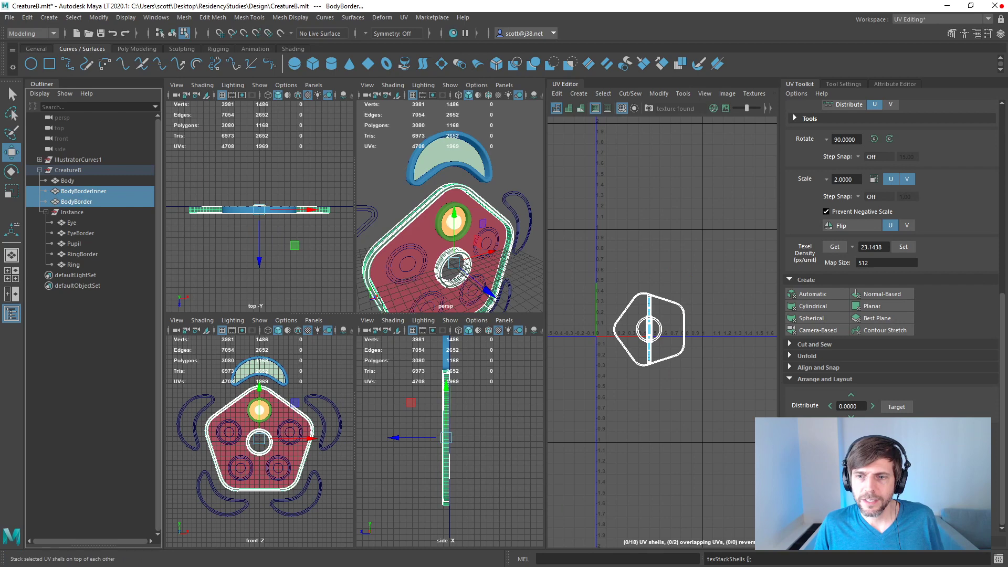
pyautogui.click(882, 445)
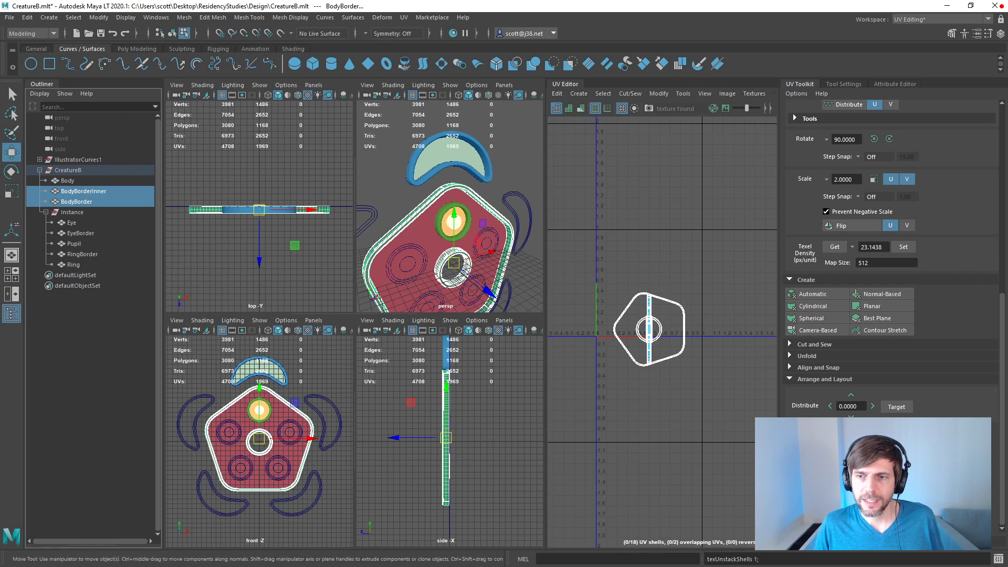
pyautogui.moveTo(725, 292); pyautogui.dragTo(591, 391)
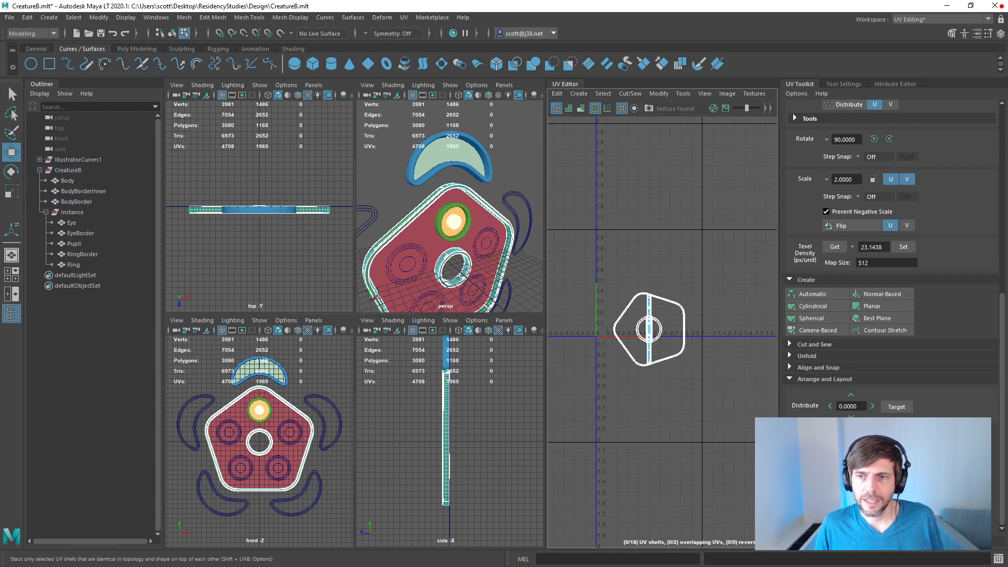
pyautogui.click(882, 445)
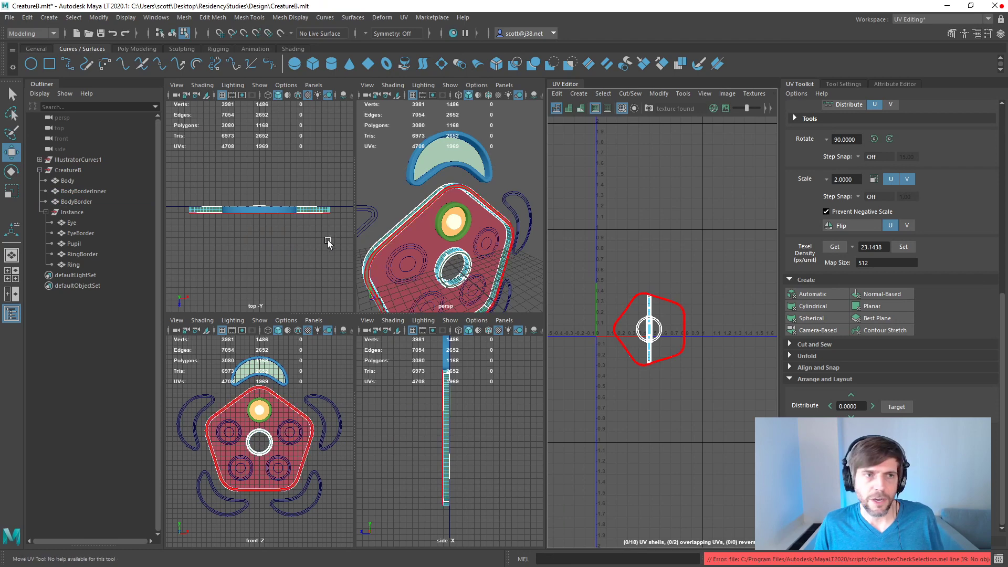
# Step: Select all UV shells of the BodyBorder mesh alone and unstack them
pyautogui.click(79, 191)
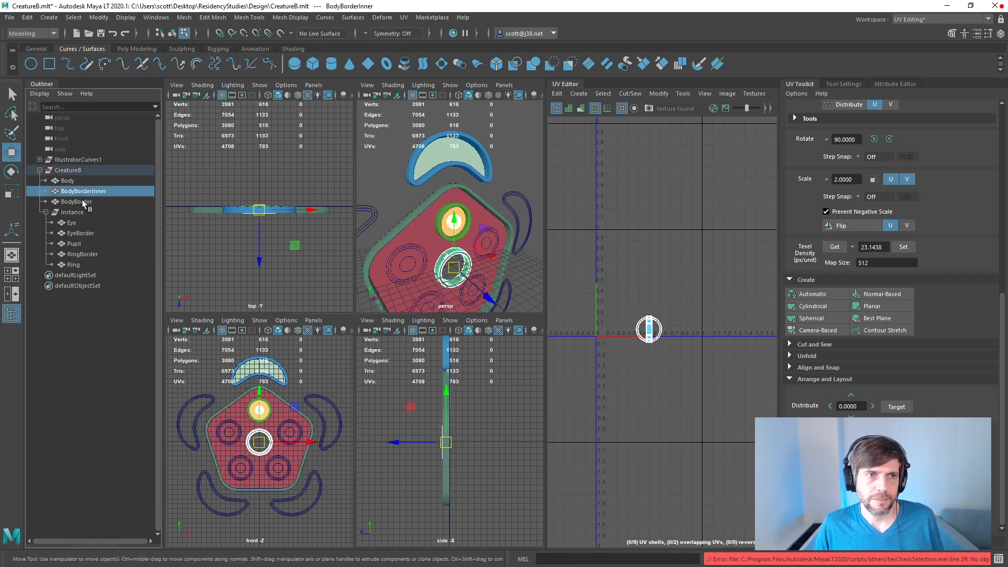
pyautogui.click(76, 202)
pyautogui.click(881, 444)
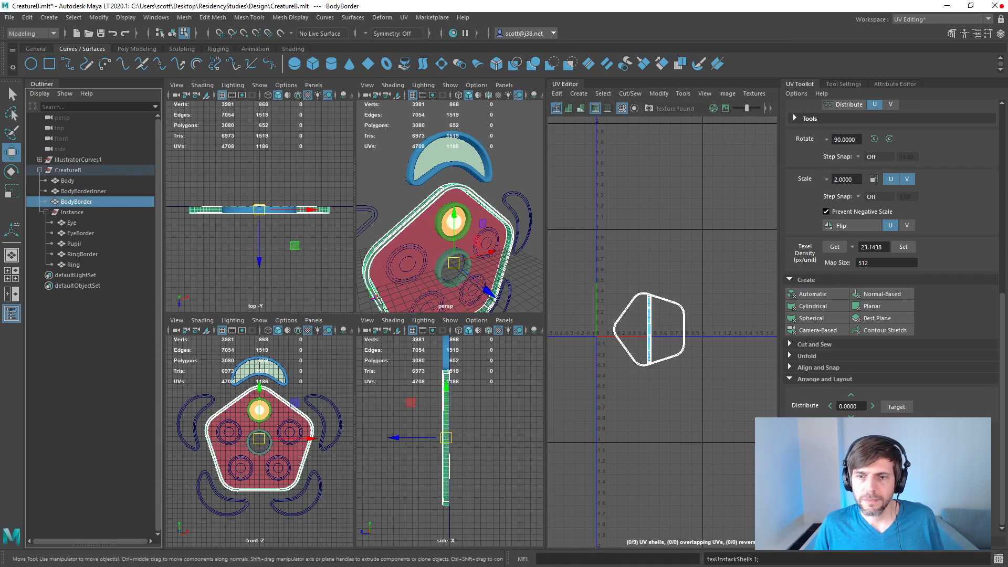
pyautogui.click(69, 192)
pyautogui.click(71, 201)
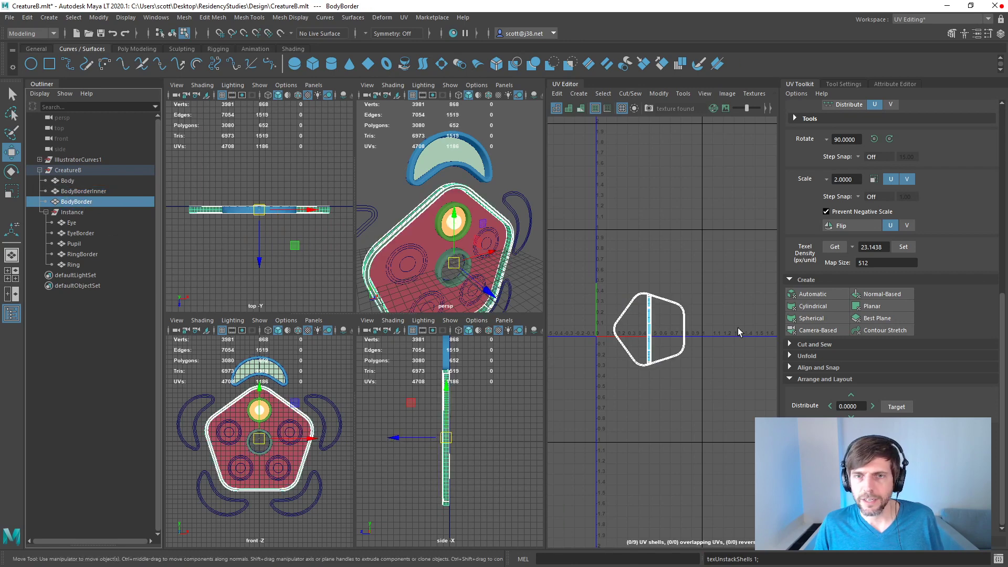
pyautogui.moveTo(662, 297); pyautogui.dragTo(604, 283, button='right')
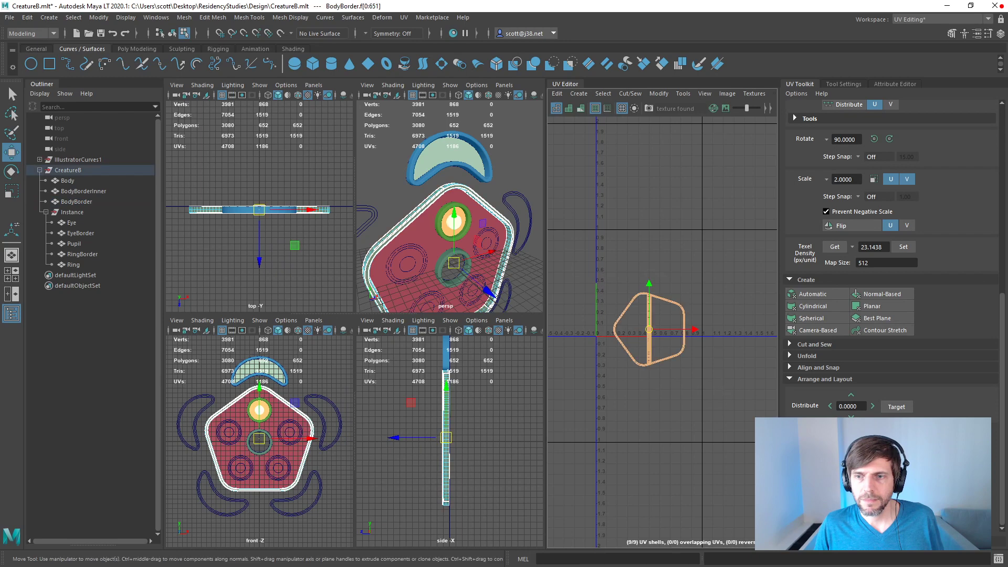
pyautogui.click(880, 444)
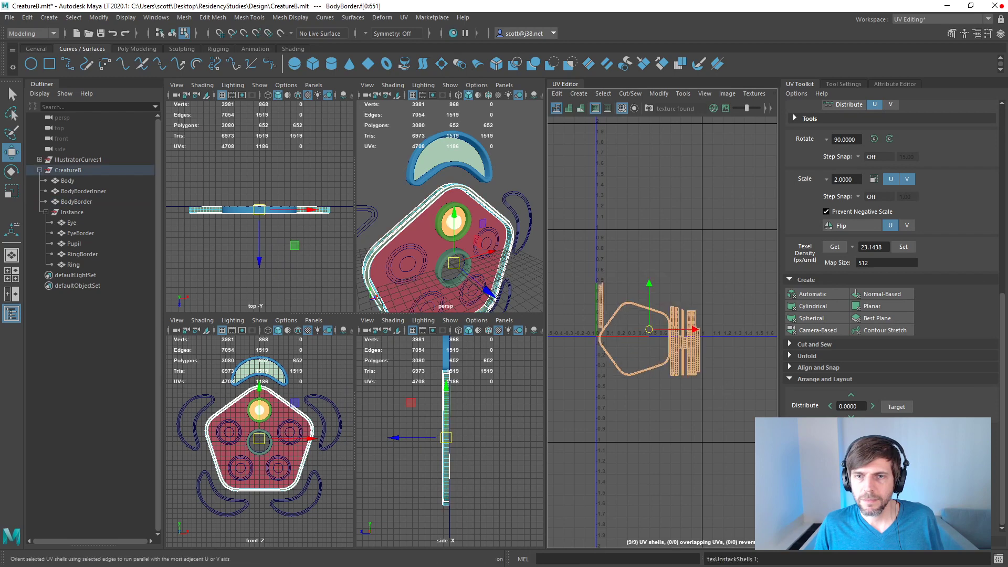
# Step: Select all UV shells of the BodyBorderInner mesh and unstack them
pyautogui.click(75, 192)
pyautogui.click(691, 308)
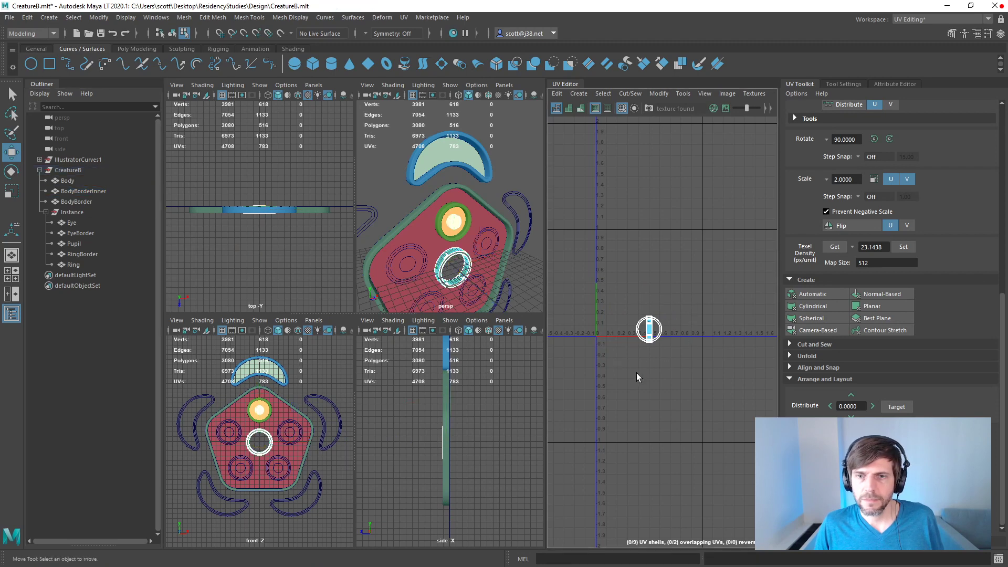
pyautogui.click(649, 332)
pyautogui.moveTo(621, 305); pyautogui.dragTo(705, 371)
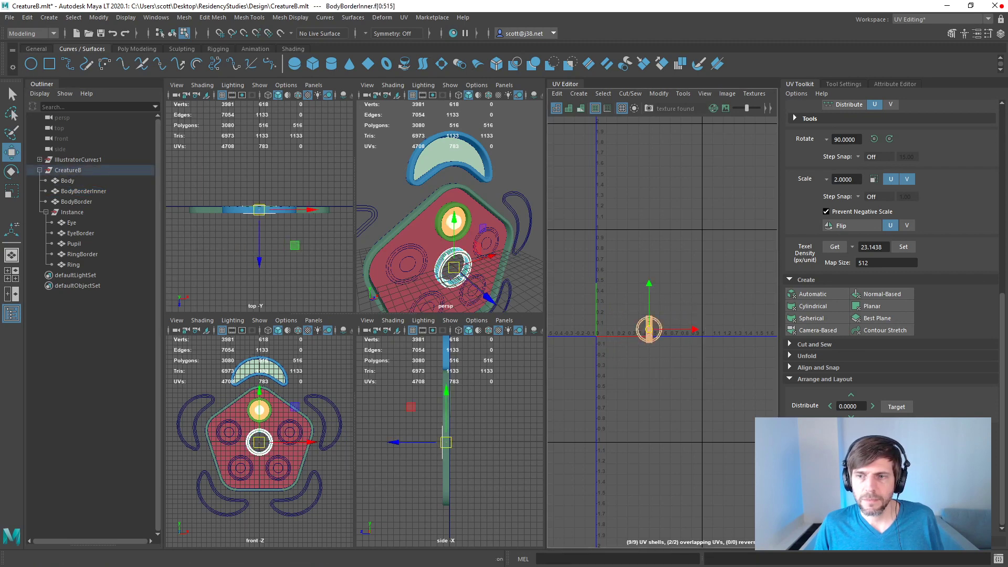
pyautogui.click(881, 445)
# Step: Select all UV shells of the Body, BodyBorderInner and BodyBorder meshes and unstack them together
pyautogui.moveTo(81, 194); pyautogui.dragTo(77, 203)
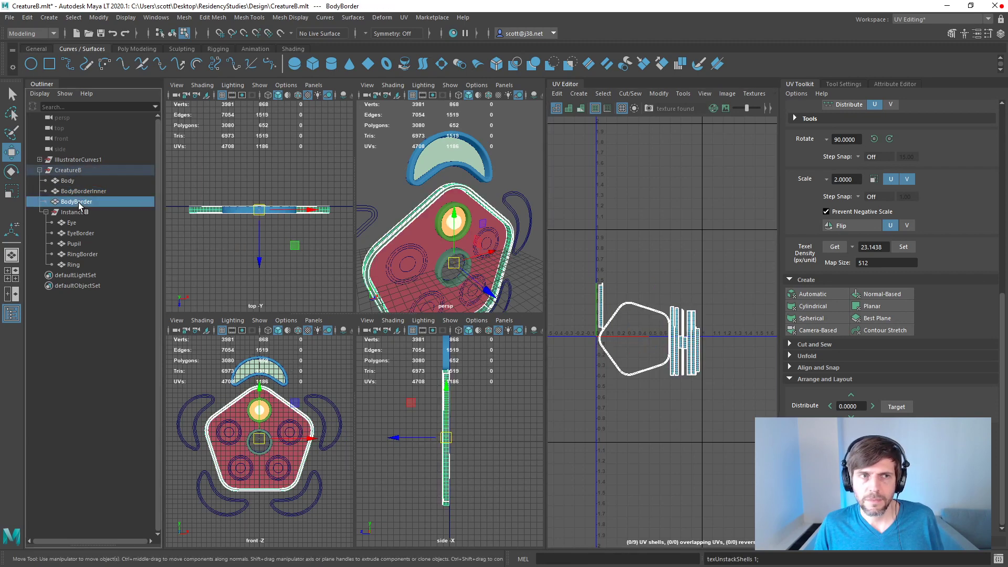
pyautogui.keyDown('ctrl'); pyautogui.click(75, 184); pyautogui.keyUp('ctrl')
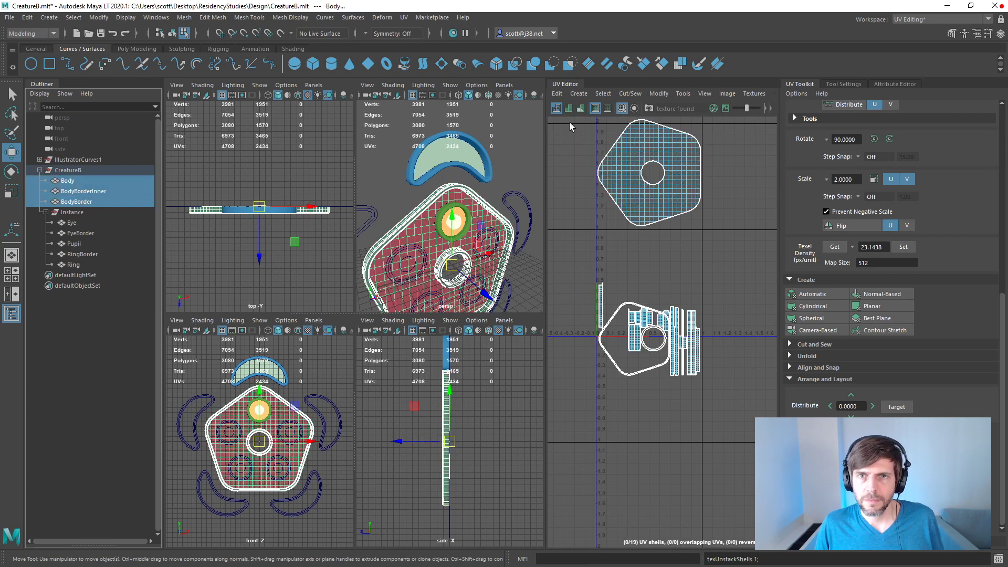
pyautogui.click(735, 430)
pyautogui.moveTo(738, 421); pyautogui.dragTo(746, 404, button='right')
pyautogui.moveTo(746, 404); pyautogui.dragTo(574, 109)
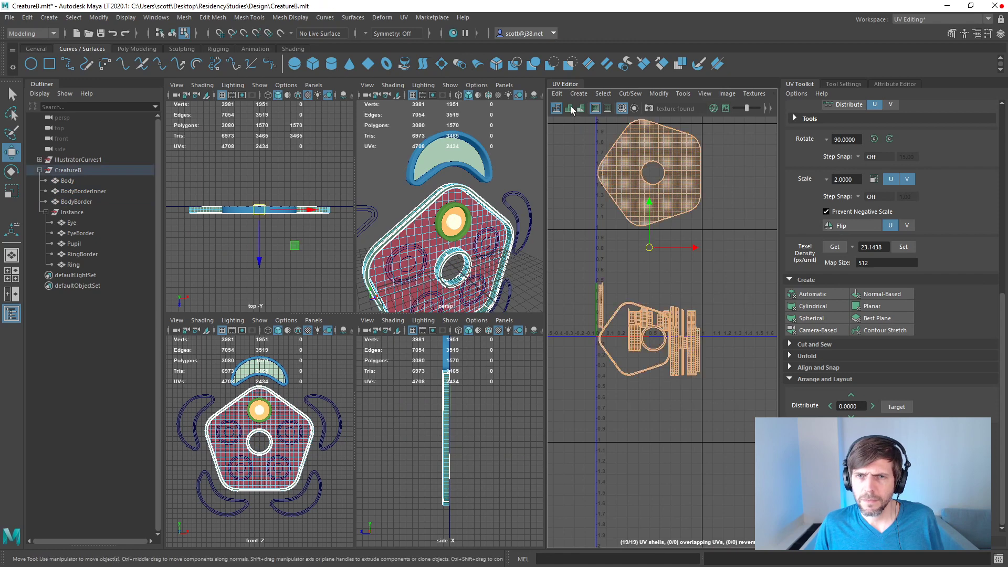
pyautogui.click(817, 454)
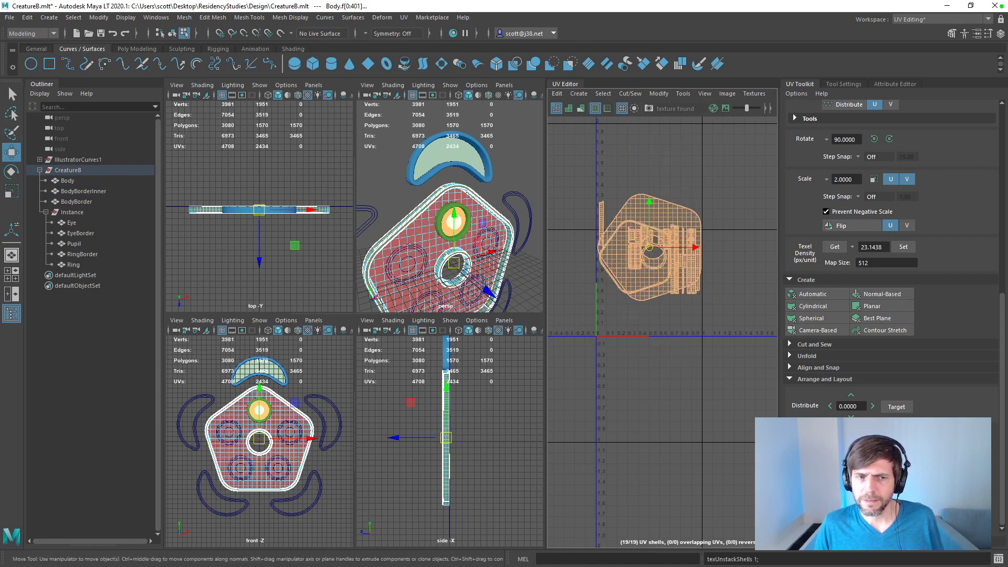
pyautogui.click(720, 383)
pyautogui.moveTo(729, 191); pyautogui.dragTo(586, 296)
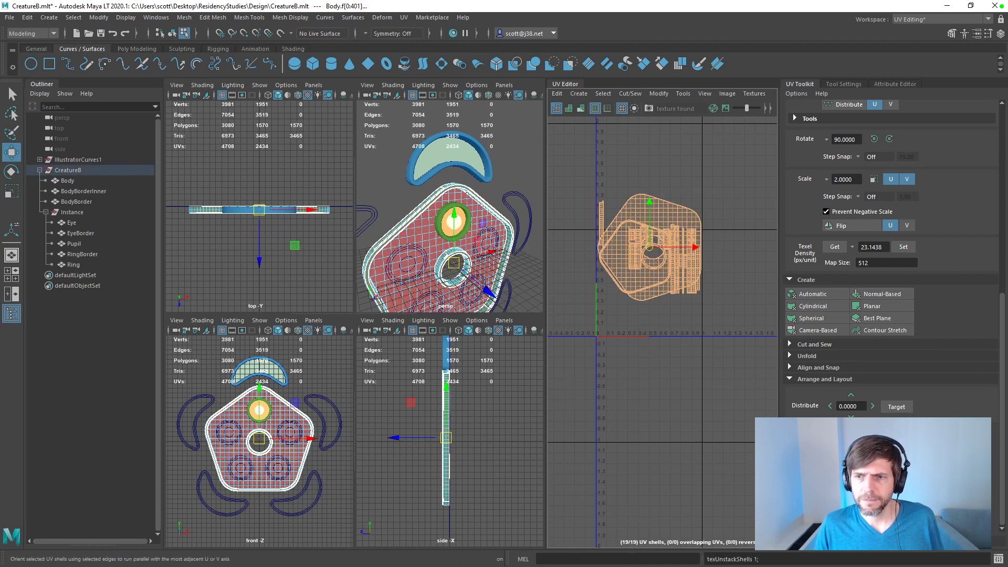
pyautogui.click(668, 372)
# Step: Isolate the Body mesh's pentagonal UV shell and move it down into the tile below the 0–1 UV space
pyautogui.click(69, 180)
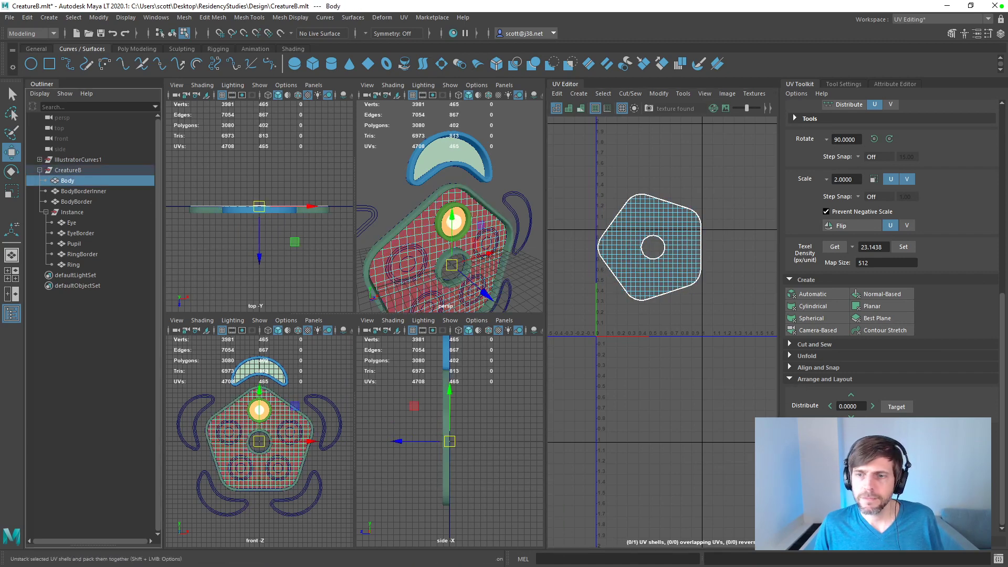
pyautogui.click(68, 191)
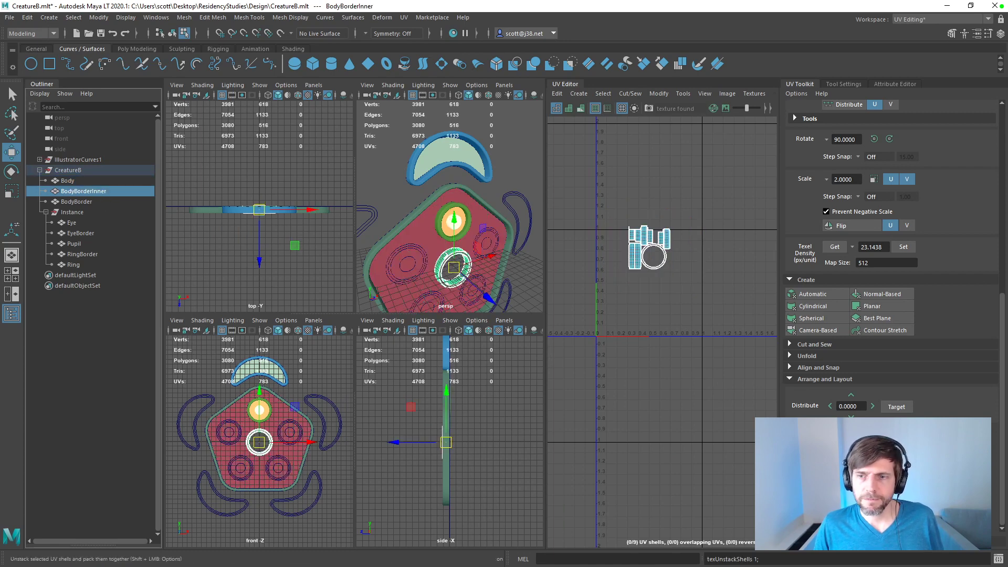
pyautogui.click(77, 202)
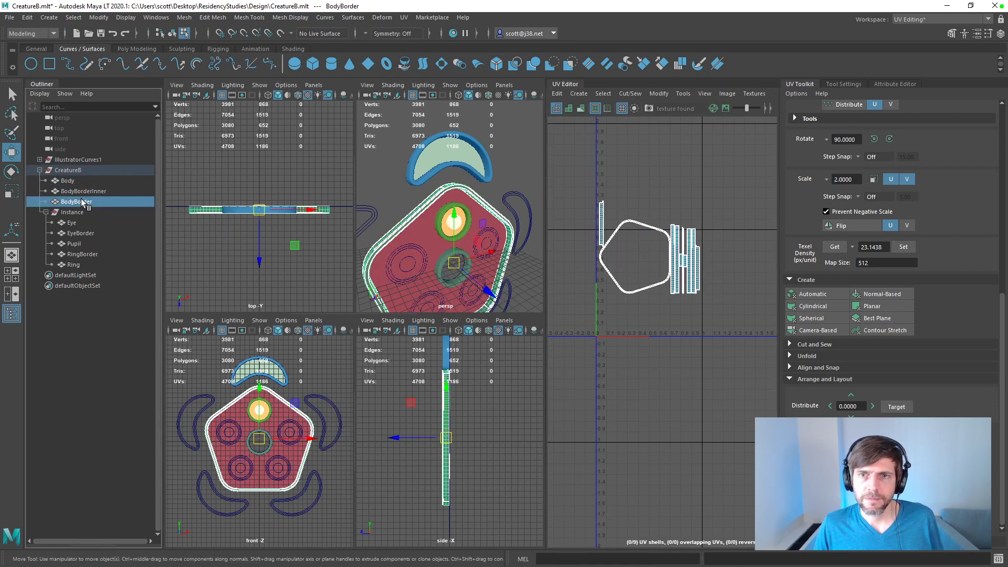
pyautogui.click(75, 192)
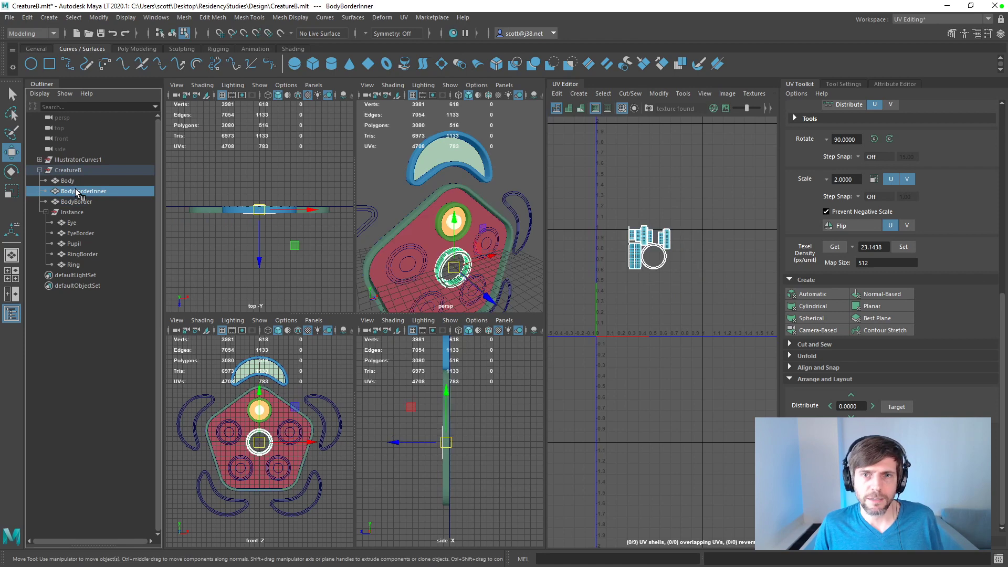
pyautogui.click(71, 172)
pyautogui.click(93, 180)
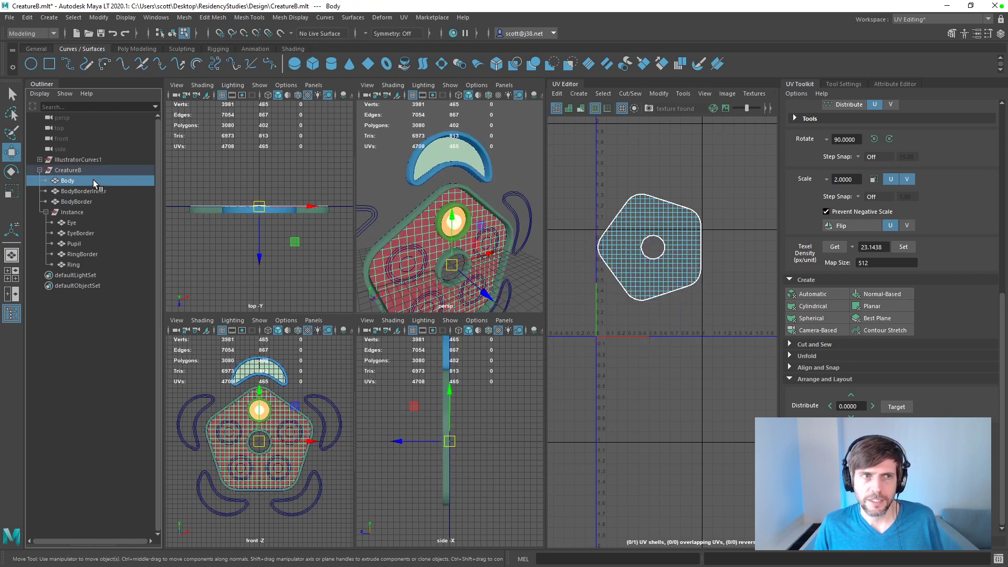
pyautogui.moveTo(645, 230); pyautogui.dragTo(617, 220, button='right')
pyautogui.click(621, 248)
pyautogui.moveTo(651, 251); pyautogui.dragTo(647, 394)
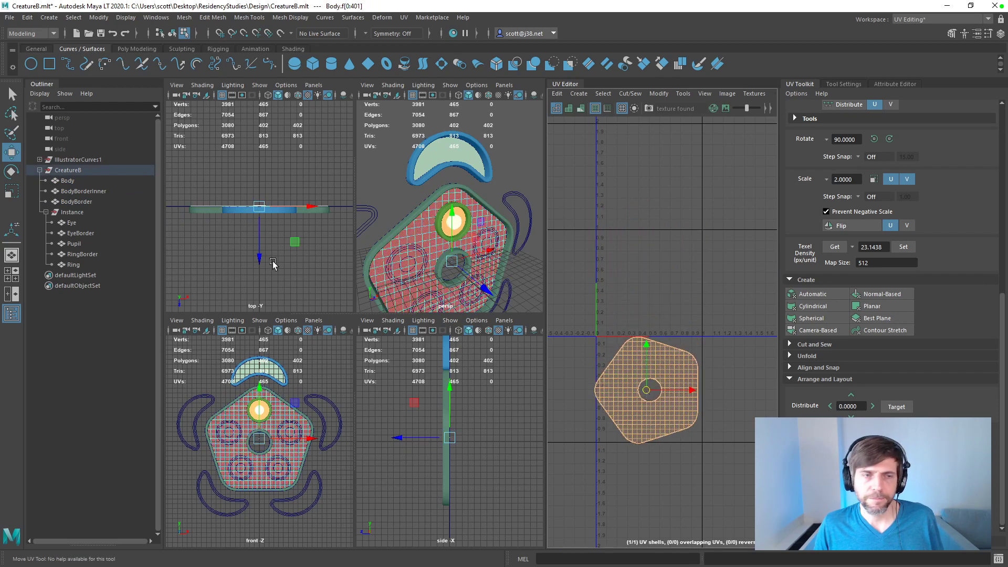
# Step: Select all UV shells of the BodyBorder mesh and move them up into the tile above the 0–1 UV space
pyautogui.click(82, 193)
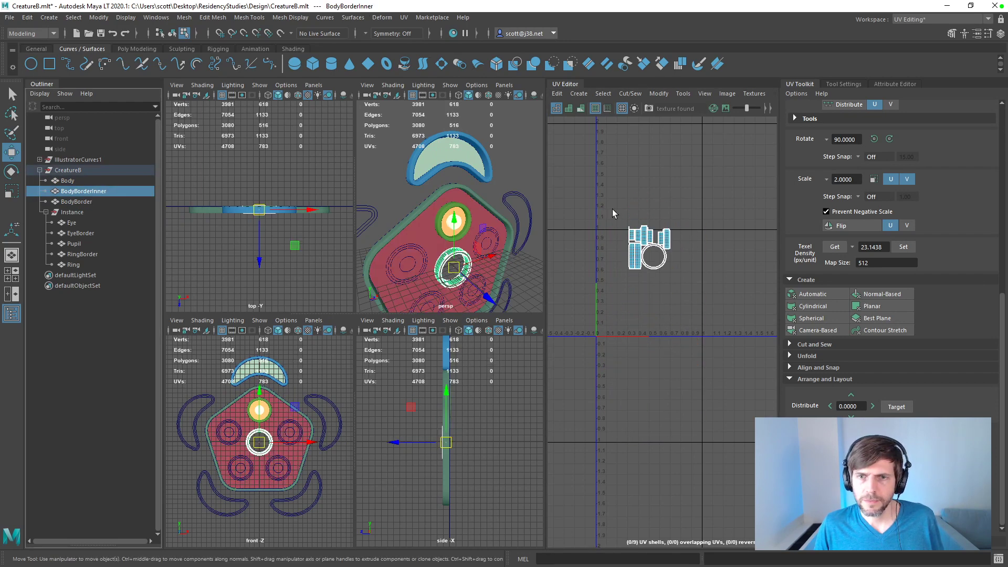
pyautogui.click(79, 181)
pyautogui.keyDown('shift'); pyautogui.click(80, 202); pyautogui.keyUp('shift')
pyautogui.click(88, 201)
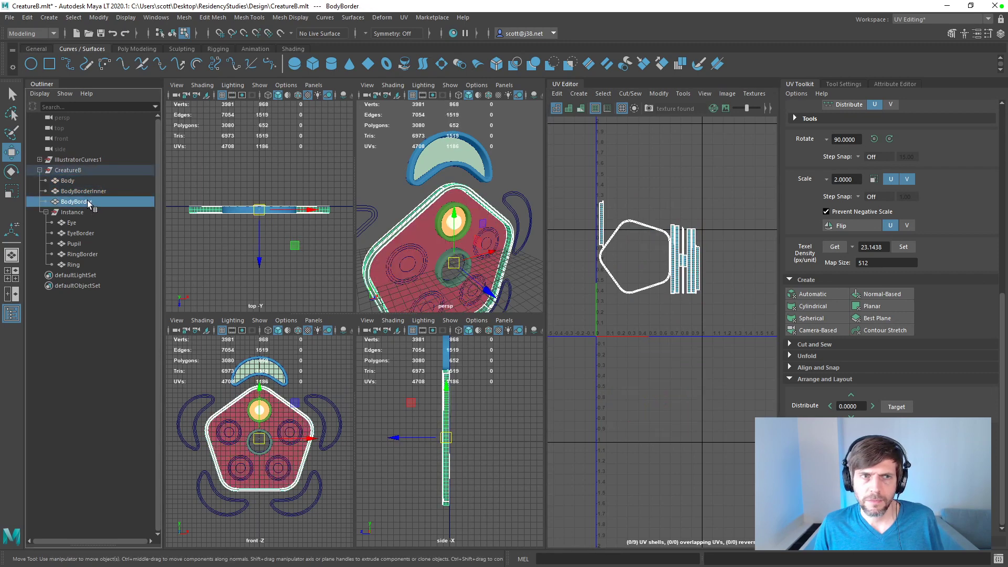
pyautogui.moveTo(623, 191); pyautogui.dragTo(719, 317, button='right')
pyautogui.rightClick(698, 277)
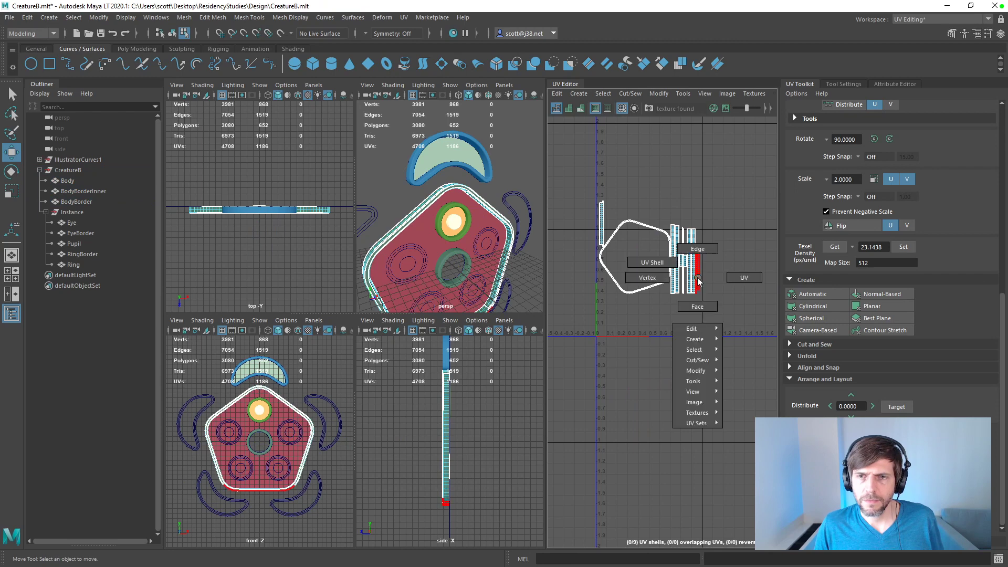
pyautogui.moveTo(682, 274); pyautogui.dragTo(615, 256, button='right')
pyautogui.moveTo(740, 197); pyautogui.dragTo(573, 312)
pyautogui.moveTo(653, 247); pyautogui.dragTo(647, 163)
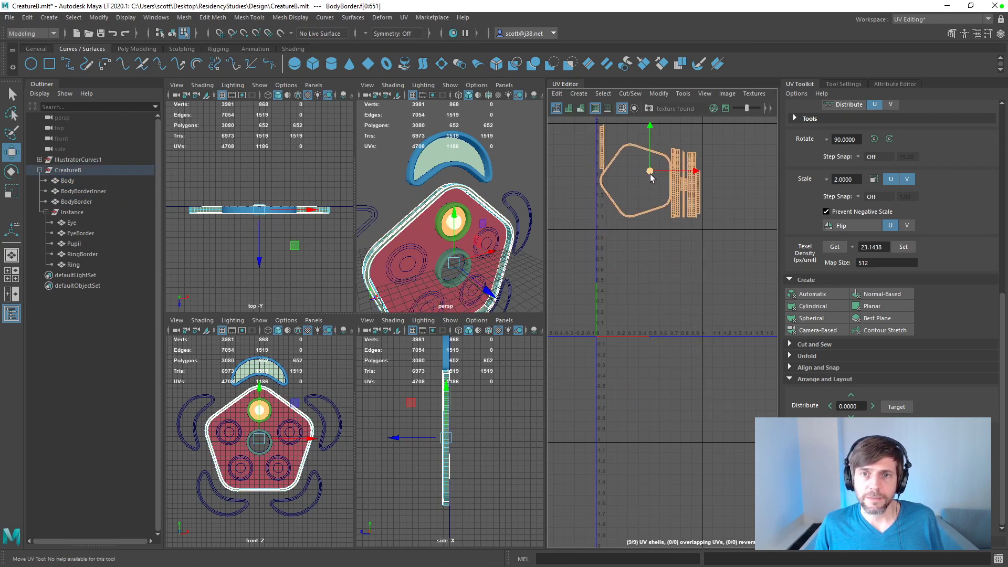
# Step: With both border meshes selected, move all BodyBorderInner UV shells up inside BodyBorder's pentagonal outline shell
pyautogui.click(74, 182)
pyautogui.click(74, 192)
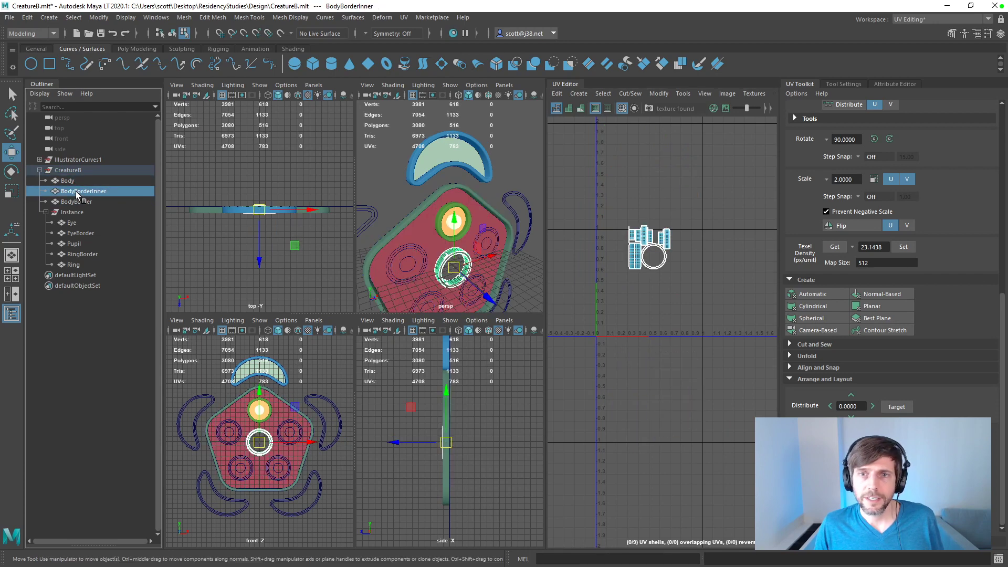
pyautogui.click(70, 181)
pyautogui.click(73, 192)
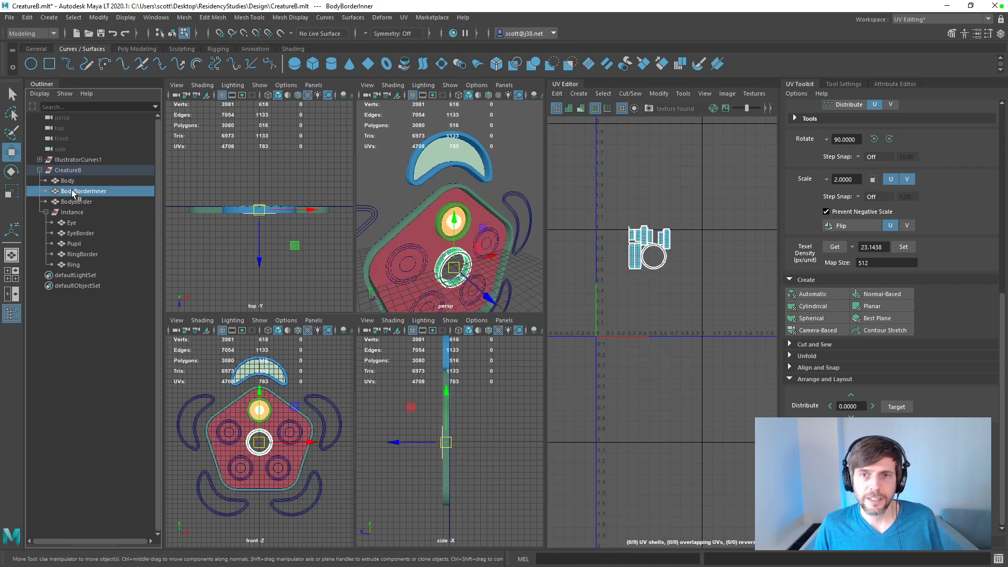
pyautogui.click(73, 201)
pyautogui.keyDown('shift'); pyautogui.click(73, 192); pyautogui.keyUp('shift')
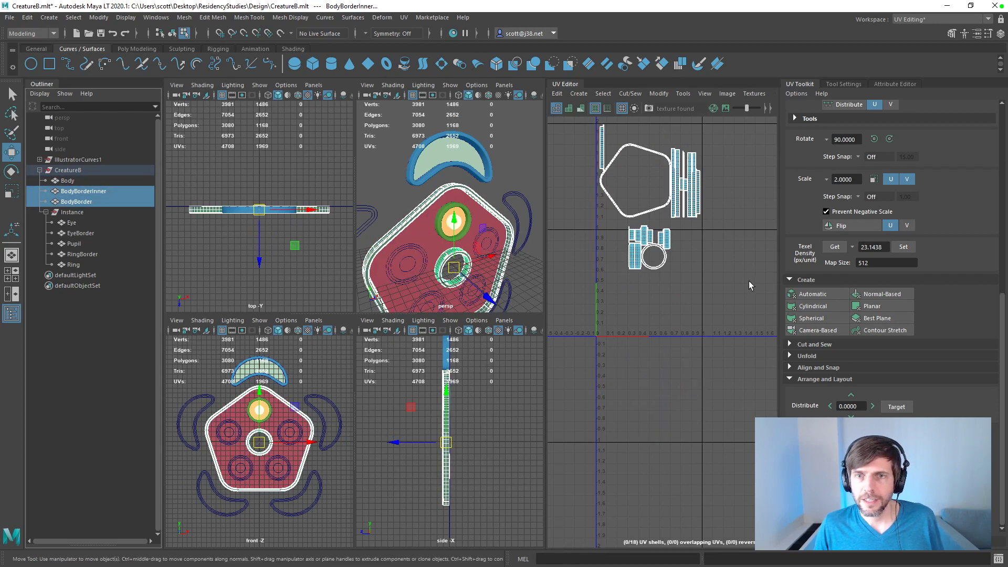
pyautogui.moveTo(679, 294); pyautogui.dragTo(598, 224)
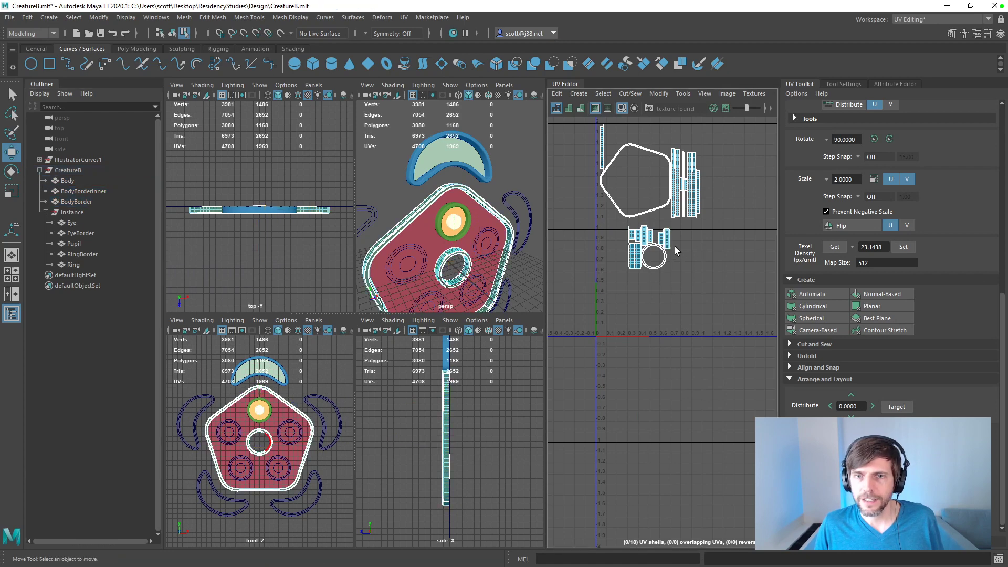
pyautogui.click(670, 245)
pyautogui.moveTo(691, 283); pyautogui.dragTo(641, 182)
# Step: Move BodyBorder's lone narrow strip shell to the far side of its other strips and display all three body meshes' UVs together
pyautogui.click(672, 265)
pyautogui.click(603, 151)
pyautogui.moveTo(603, 150); pyautogui.dragTo(709, 197)
pyautogui.moveTo(71, 182); pyautogui.dragTo(74, 202)
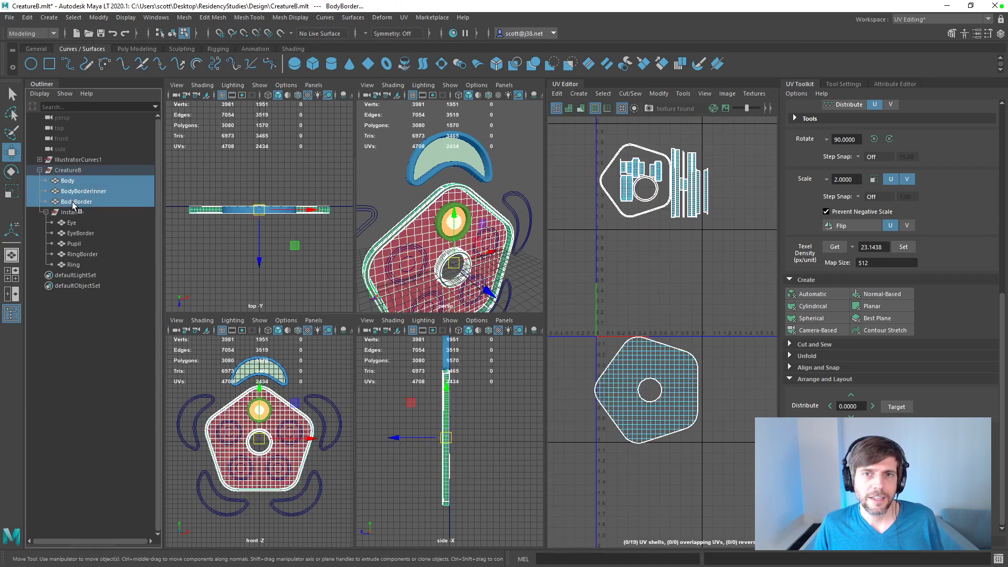
pyautogui.click(620, 224)
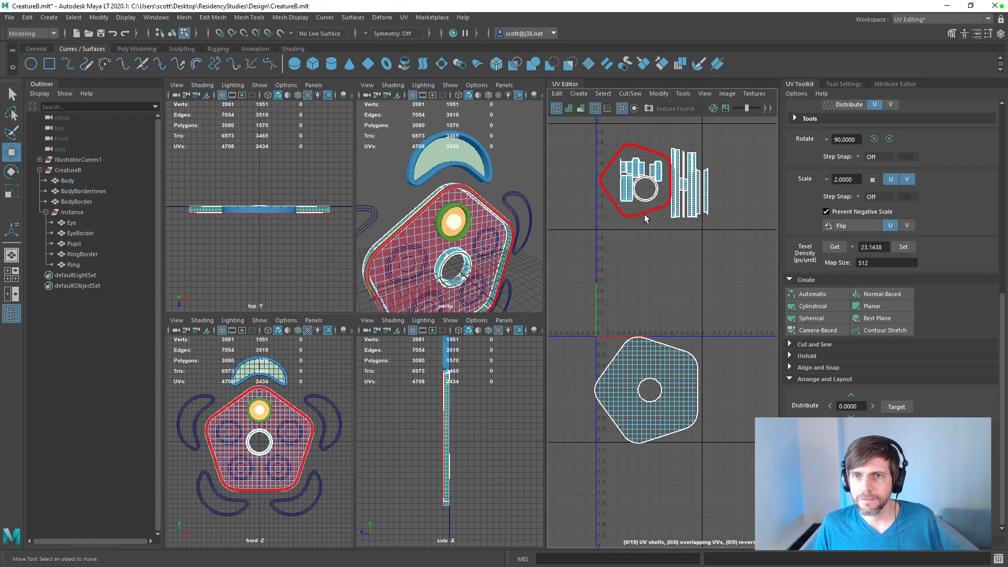
# Step: Select all UV shells of the Eye, EyeBorder and Pupil meshes, then stack and unstack them together
pyautogui.moveTo(73, 222); pyautogui.dragTo(78, 236)
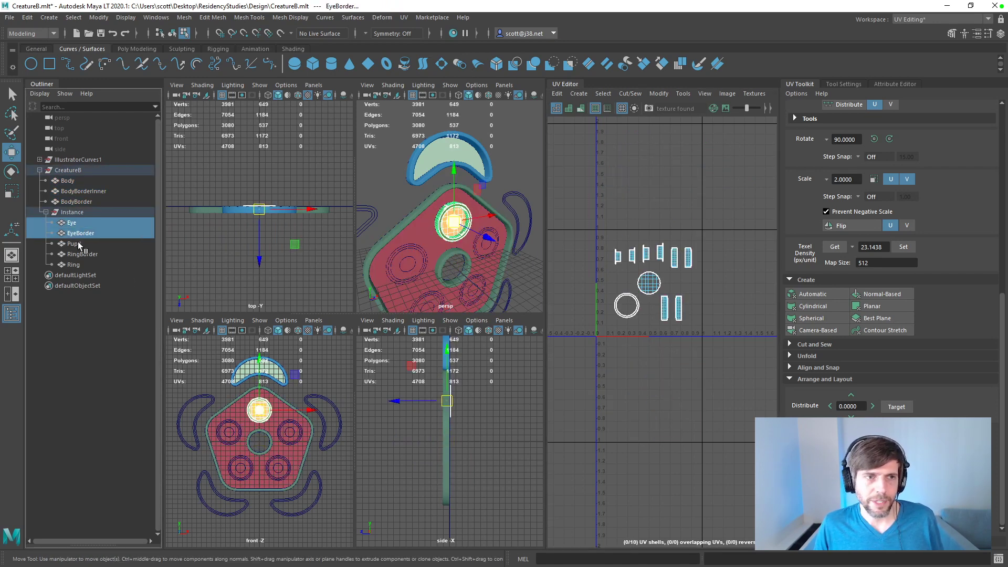
pyautogui.keyDown('ctrl'); pyautogui.click(83, 244); pyautogui.keyUp('ctrl')
pyautogui.click(585, 222)
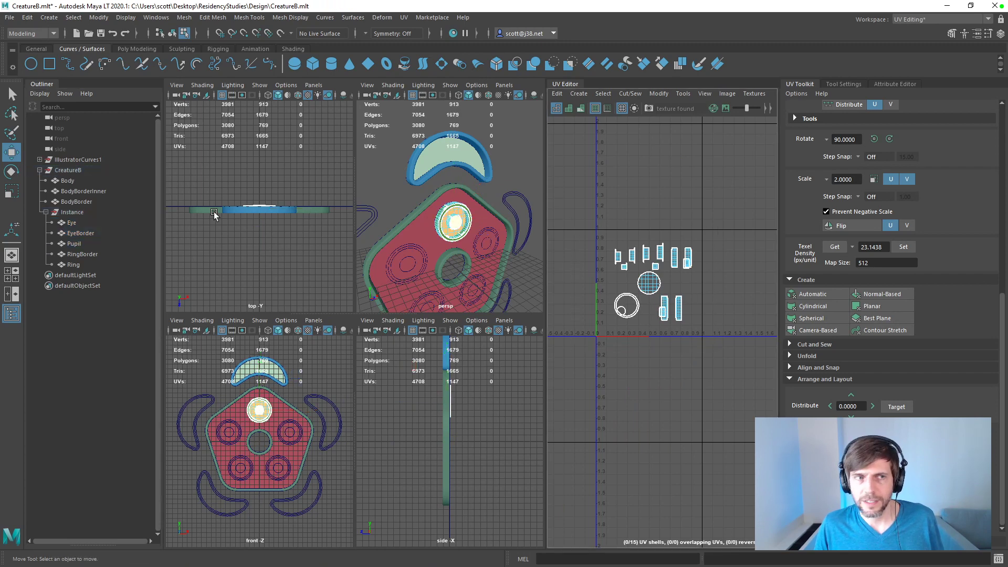
pyautogui.moveTo(72, 224); pyautogui.dragTo(74, 242)
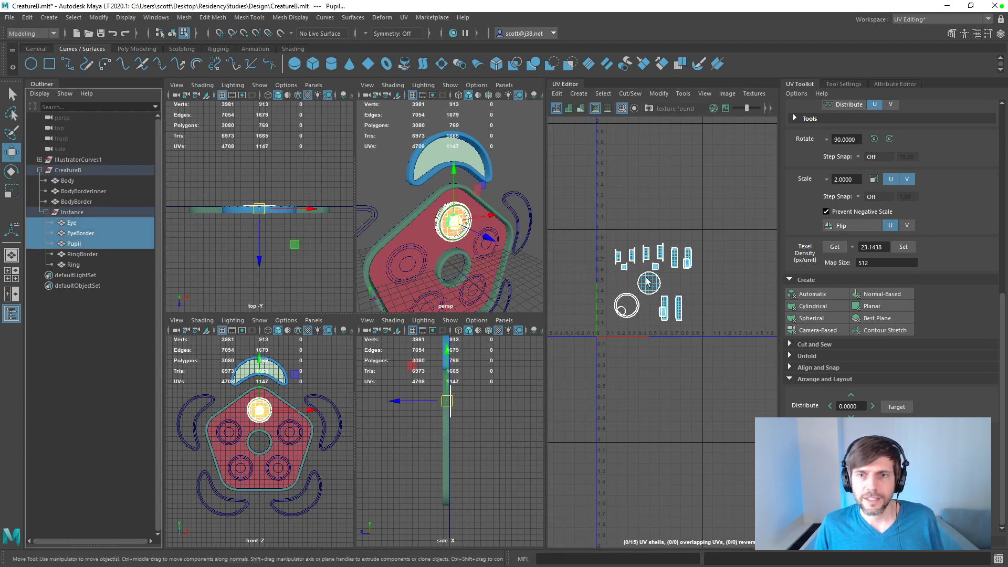
pyautogui.moveTo(652, 284); pyautogui.dragTo(592, 246, button='right')
pyautogui.moveTo(598, 224); pyautogui.dragTo(714, 357)
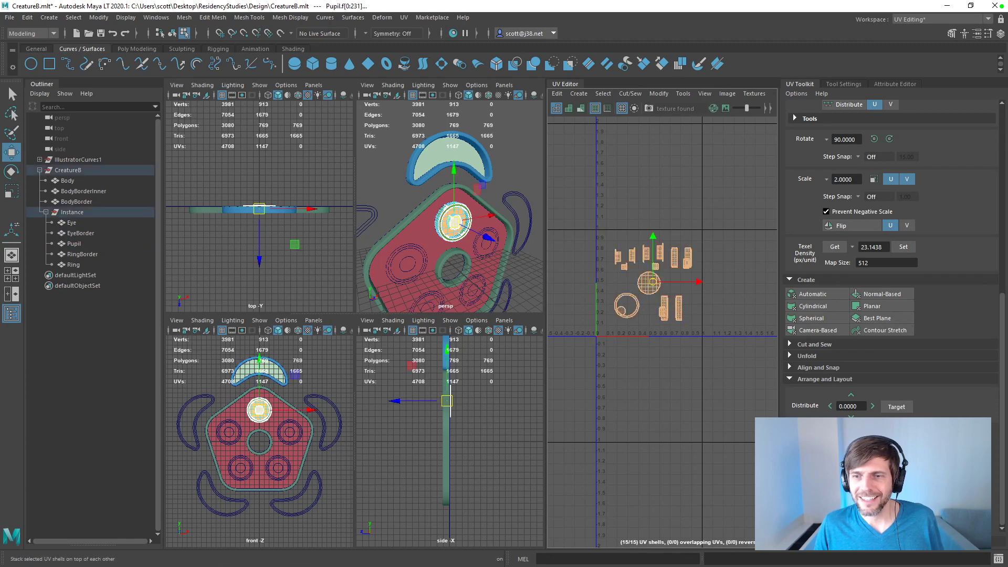
pyautogui.click(817, 443)
pyautogui.click(882, 442)
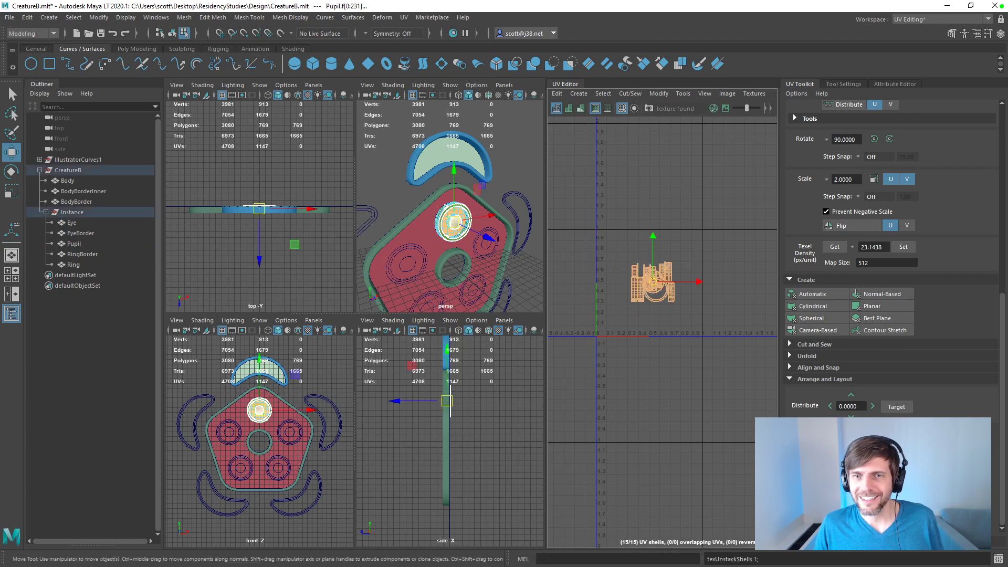
# Step: Separate the overlapping eye shells by moving the Eye disc right of the 0–1 tile and the Pupil shells toward its lower edge
pyautogui.click(79, 224)
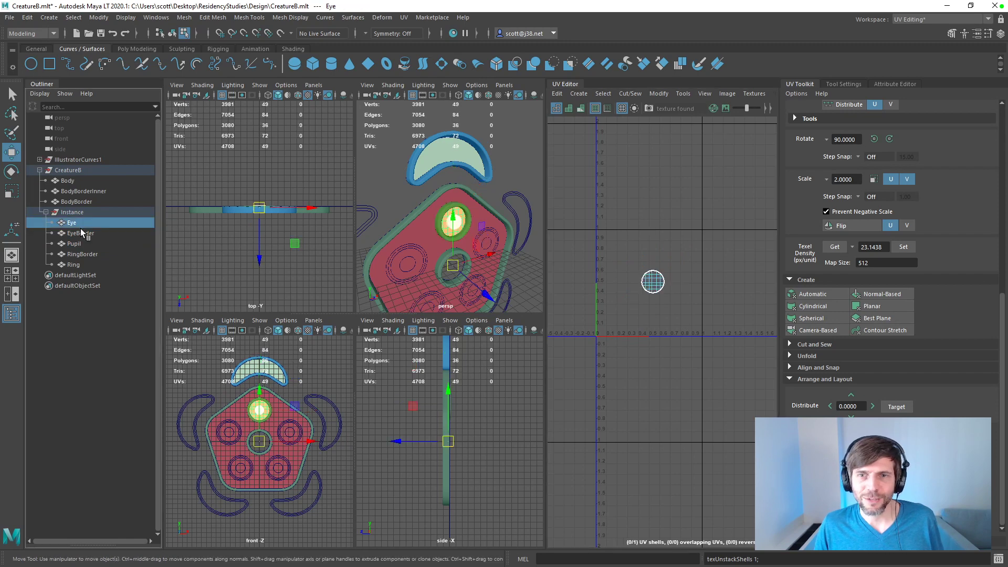
pyautogui.click(80, 232)
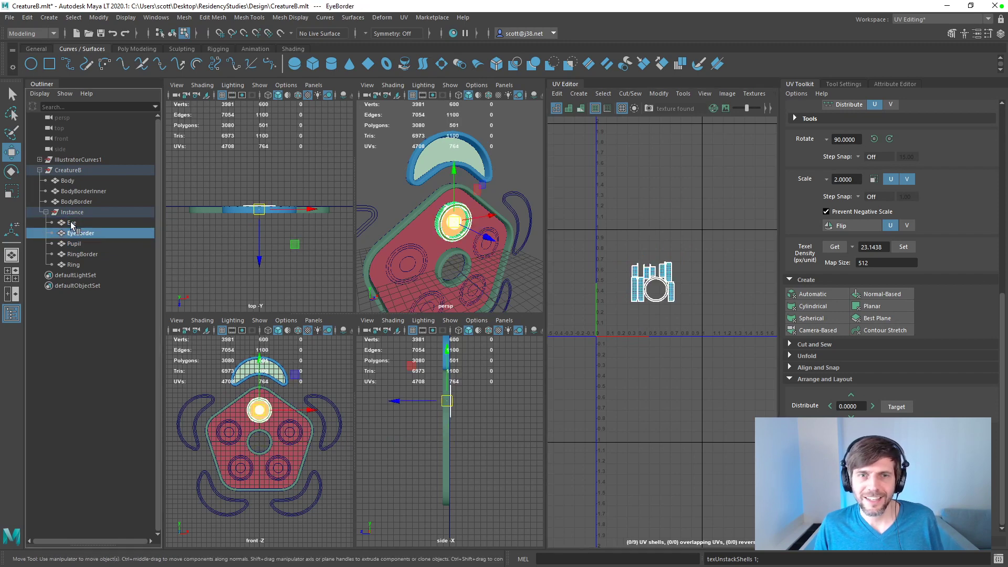
pyautogui.click(72, 224)
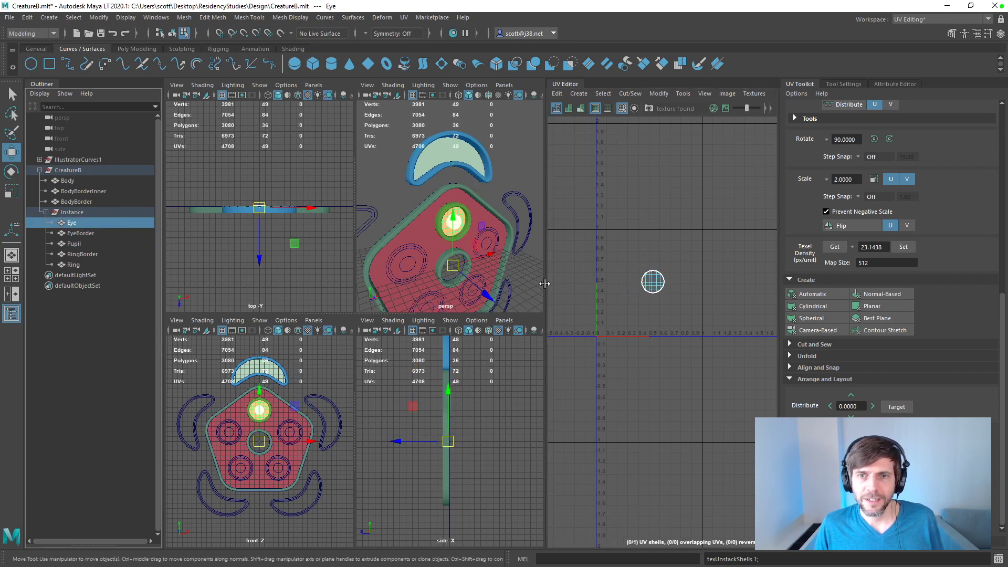
pyautogui.moveTo(635, 281); pyautogui.dragTo(602, 268, button='right')
pyautogui.click(655, 283)
pyautogui.moveTo(655, 284); pyautogui.dragTo(723, 280)
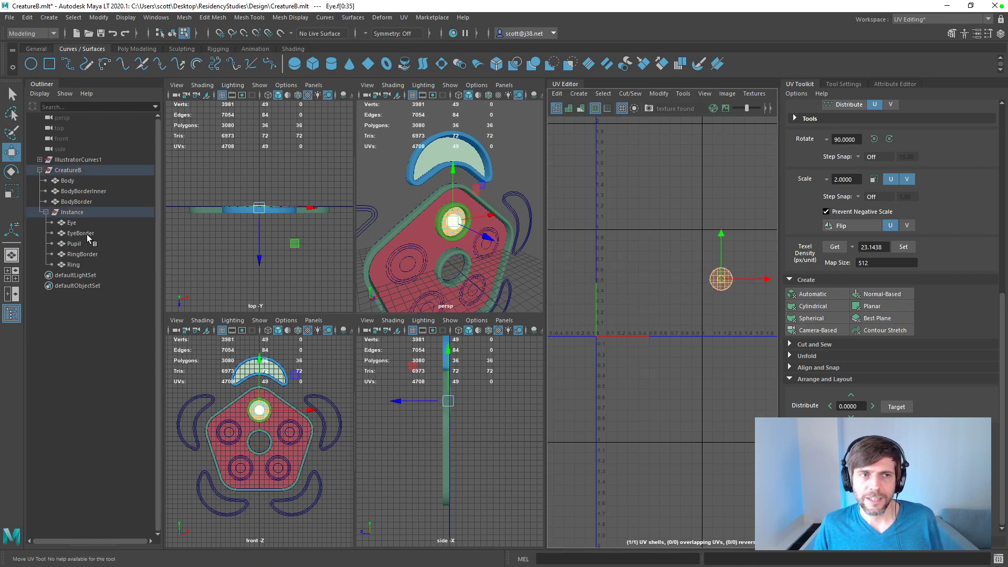
pyautogui.click(74, 244)
pyautogui.moveTo(640, 272); pyautogui.dragTo(682, 326)
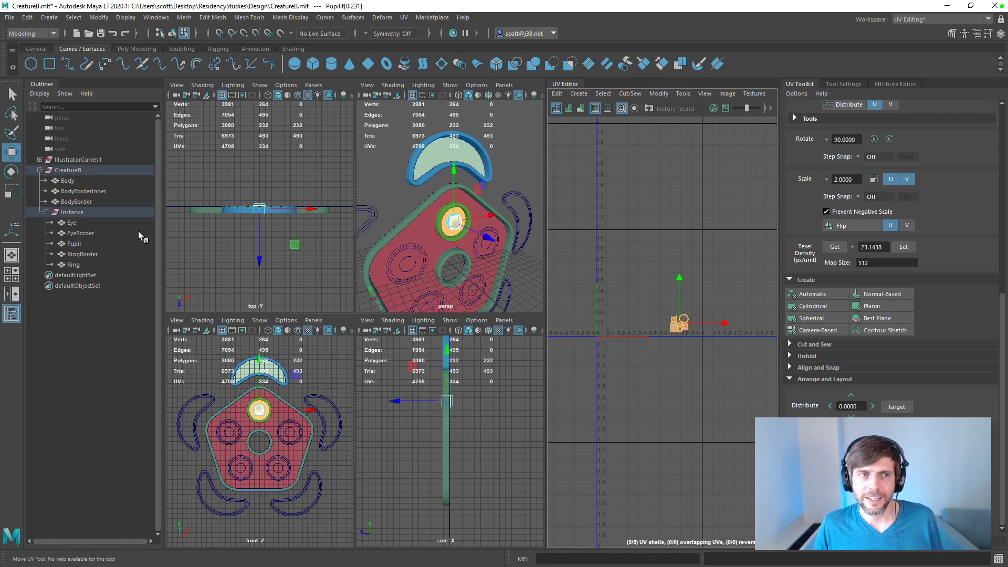
# Step: With Eye, EyeBorder and Pupil selected, arrange the Pupil shells and the Eye disc side by side beneath EyeBorder's shells
pyautogui.click(76, 225)
pyautogui.keyDown('shift'); pyautogui.click(73, 243); pyautogui.keyUp('shift')
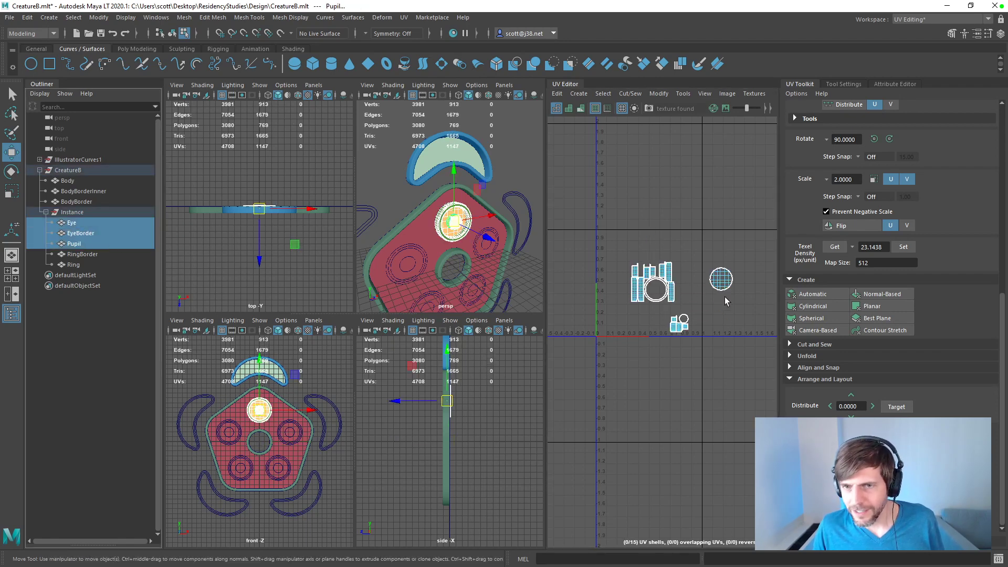
pyautogui.click(679, 327)
pyautogui.moveTo(662, 311)
pyautogui.mouseDown()
pyautogui.moveTo(681, 324)
pyautogui.moveTo(643, 315)
pyautogui.mouseUp()
pyautogui.click(721, 281)
pyautogui.moveTo(721, 284); pyautogui.dragTo(666, 320)
# Step: Check the UV layouts of Eye, EyeBorder and Pupil one by one, and display the UVs of RingBorder
pyautogui.click(76, 225)
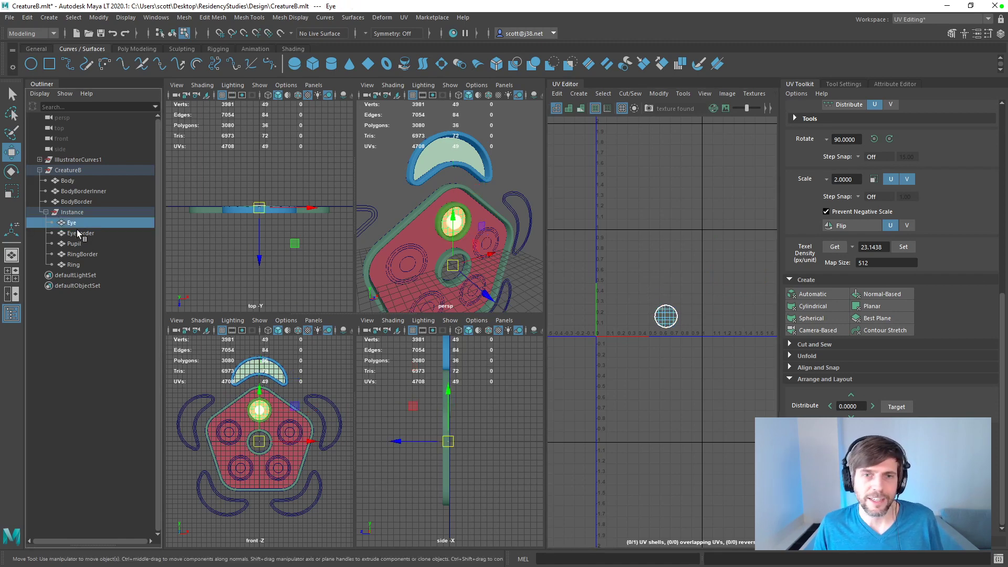
pyautogui.click(78, 232)
pyautogui.click(76, 243)
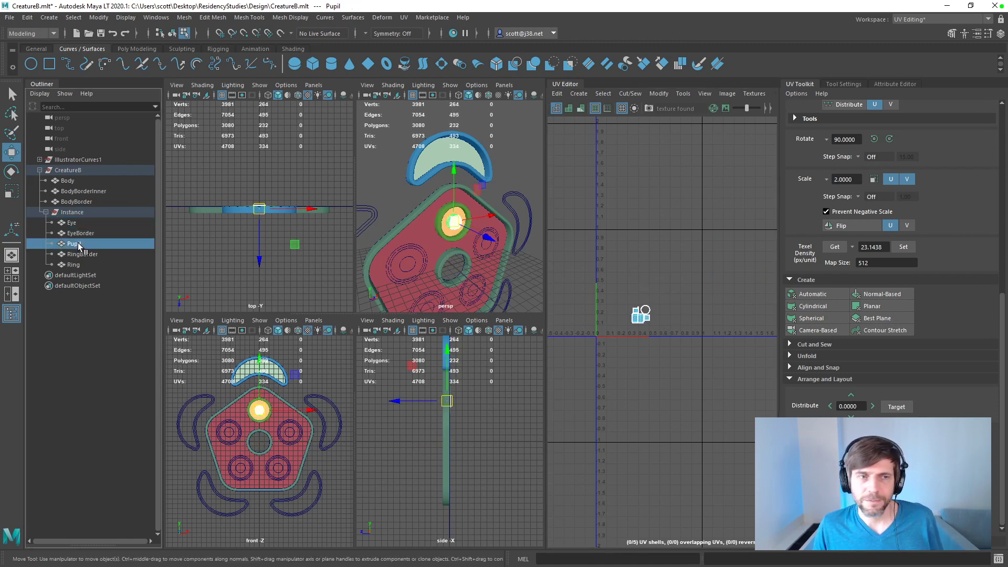
pyautogui.click(82, 254)
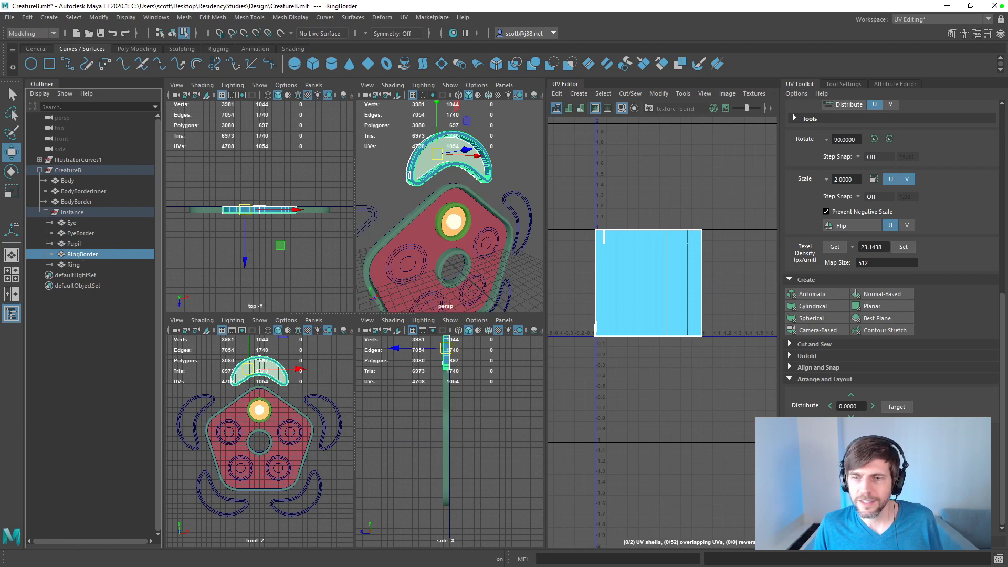
# Step: Create automatic-projection UVs for RingBorder and apply a texel density of 23.1438 px/unit at map size 512
pyautogui.moveTo(1003, 344); pyautogui.dragTo(1005, 300)
pyautogui.click(812, 363)
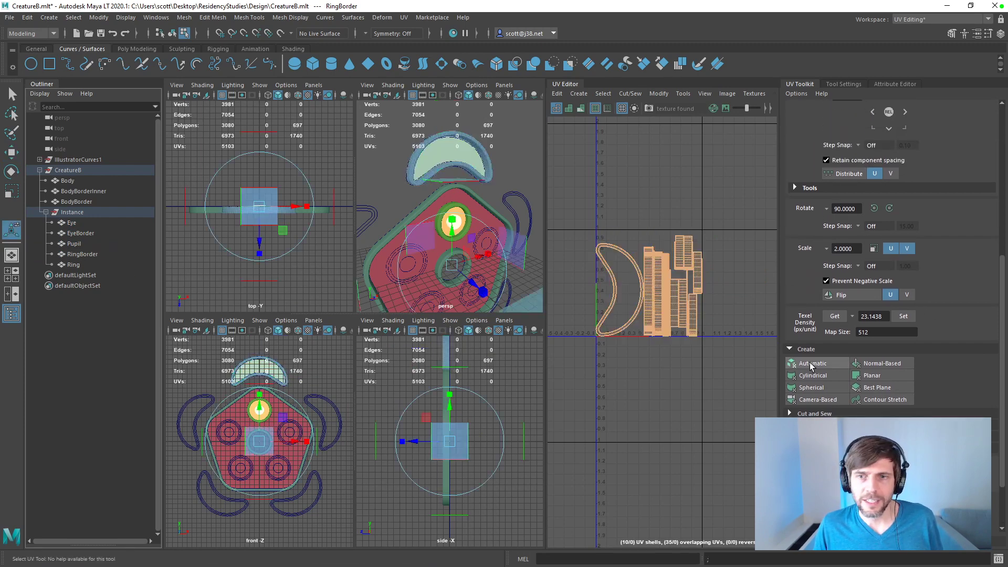
pyautogui.click(904, 317)
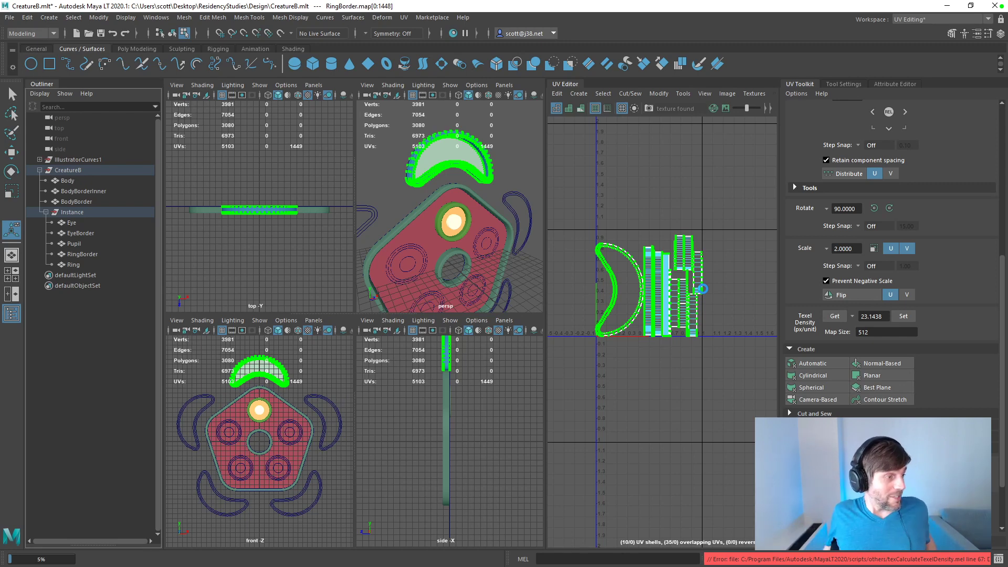
# Step: Check the Eye, BodyBorderInner and RingBorder layouts, then move Ring's crescent UV shell left of the 0–1 tile
pyautogui.click(71, 223)
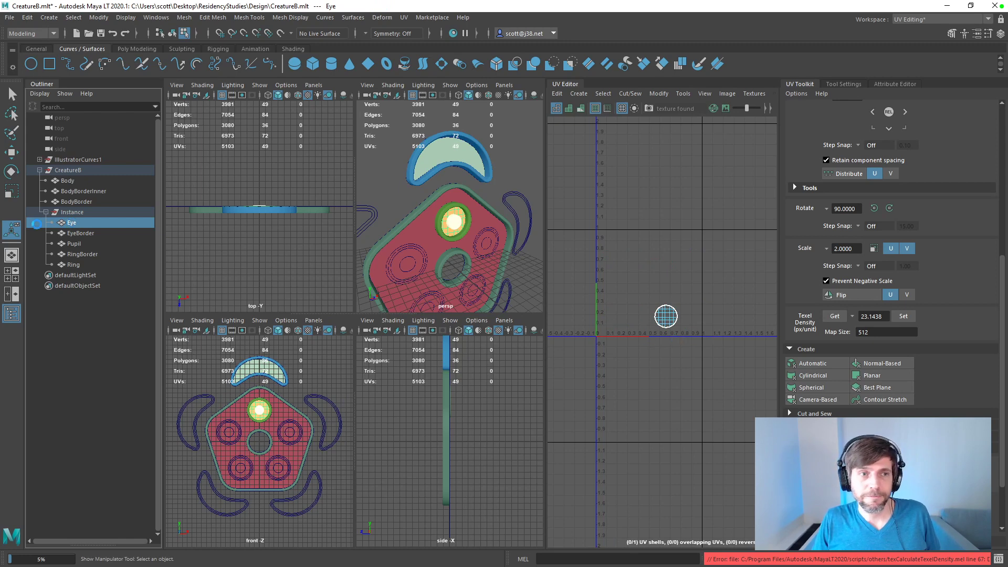
pyautogui.click(86, 200)
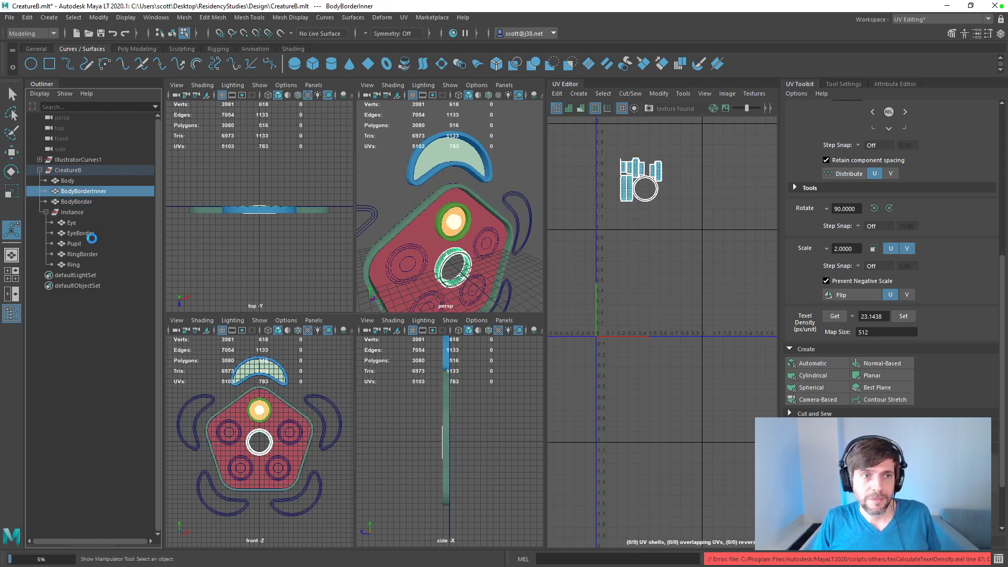
pyautogui.click(83, 255)
pyautogui.click(75, 265)
pyautogui.moveTo(609, 276); pyautogui.dragTo(584, 269, button='right')
pyautogui.click(624, 277)
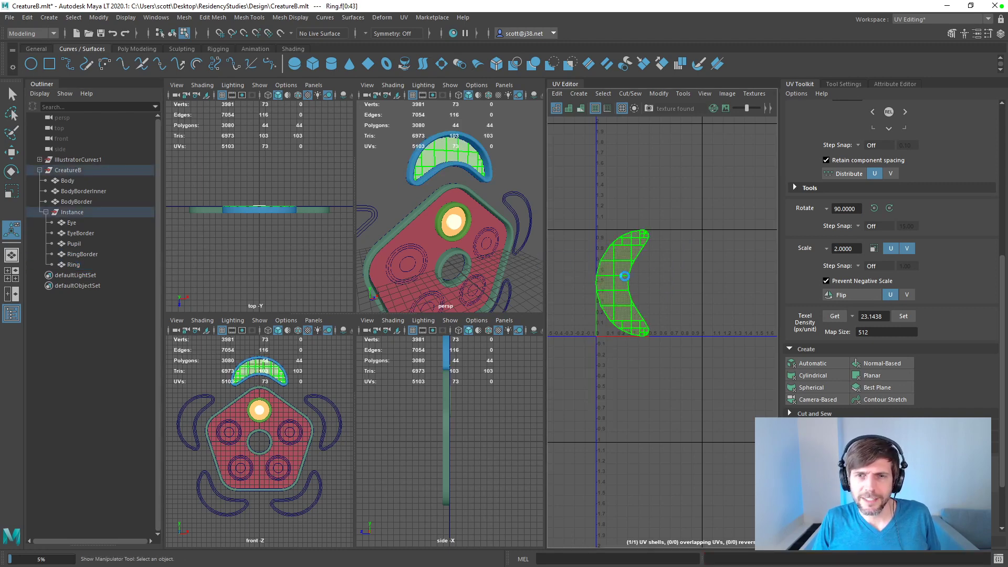
pyautogui.press('w')
pyautogui.moveTo(619, 284); pyautogui.dragTo(567, 282)
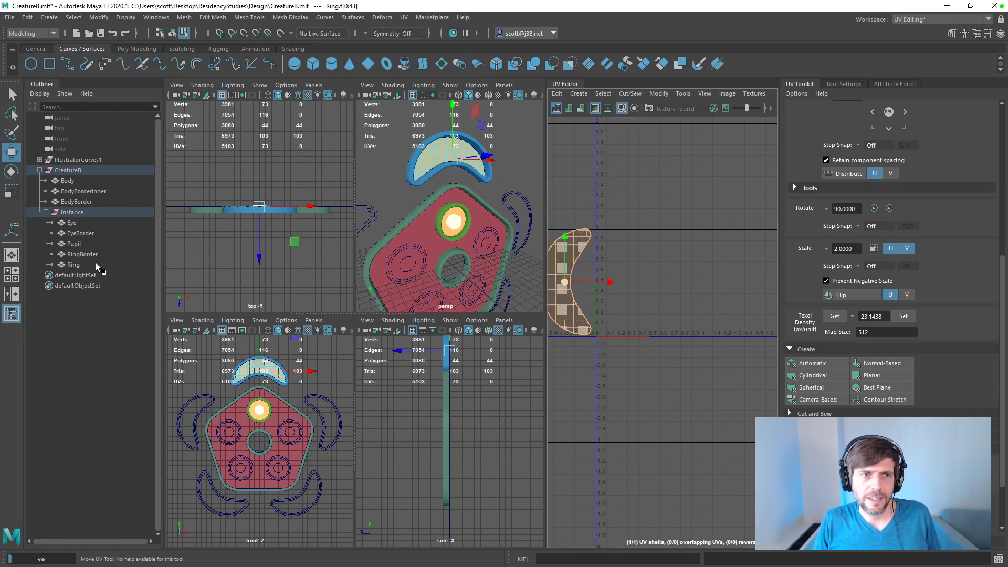
# Step: With Ring and RingBorder selected, move all their UV shells below the 0–1 tile and widen the UV Editor
pyautogui.click(84, 264)
pyautogui.keyDown('shift'); pyautogui.click(78, 253); pyautogui.keyUp('shift')
pyautogui.click(587, 268)
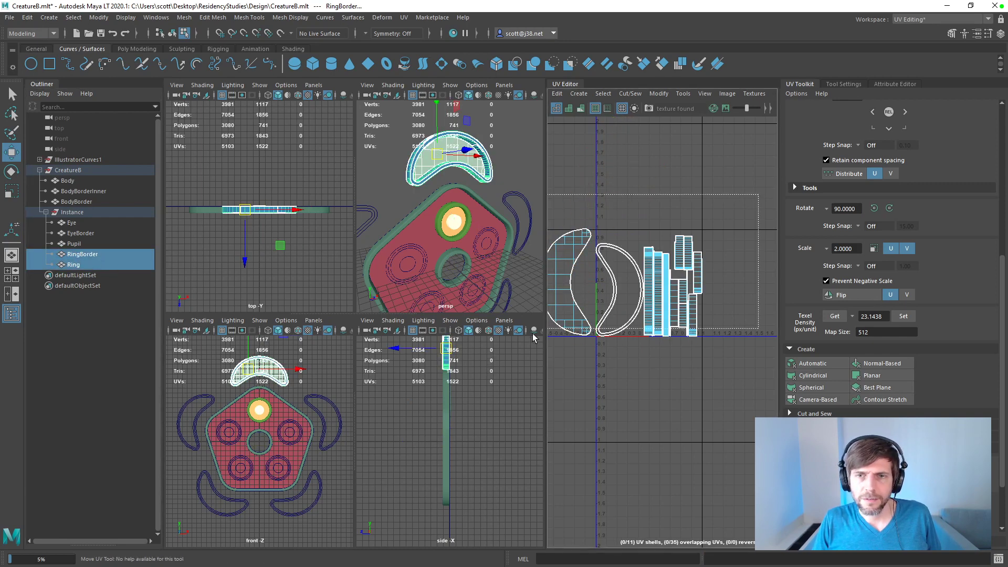
pyautogui.moveTo(738, 216); pyautogui.dragTo(580, 323)
pyautogui.moveTo(618, 284); pyautogui.dragTo(621, 391)
pyautogui.scroll(-3, 577, 375)
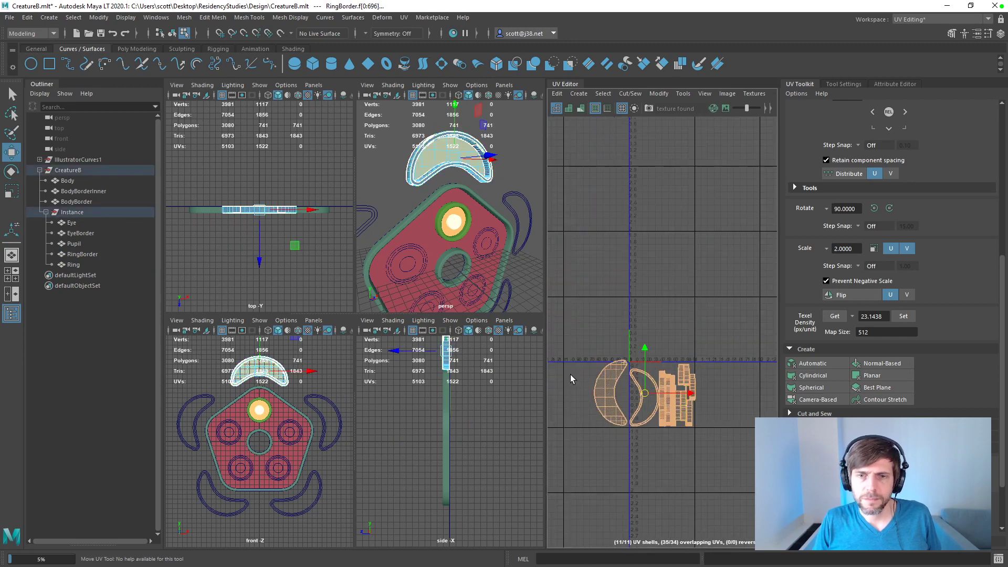
pyautogui.moveTo(548, 372); pyautogui.dragTo(469, 372)
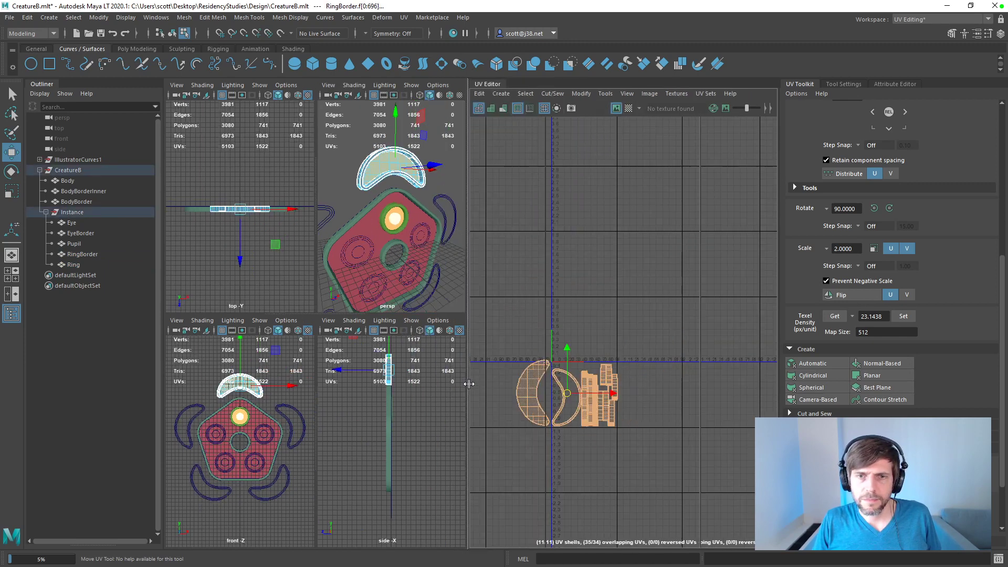
# Step: Display the UVs of all Instance meshes together with BodyBorder and BodyBorderInner, leaving Body out of the selection
pyautogui.click(79, 264)
pyautogui.keyDown('shift'); pyautogui.click(74, 226); pyautogui.keyUp('shift')
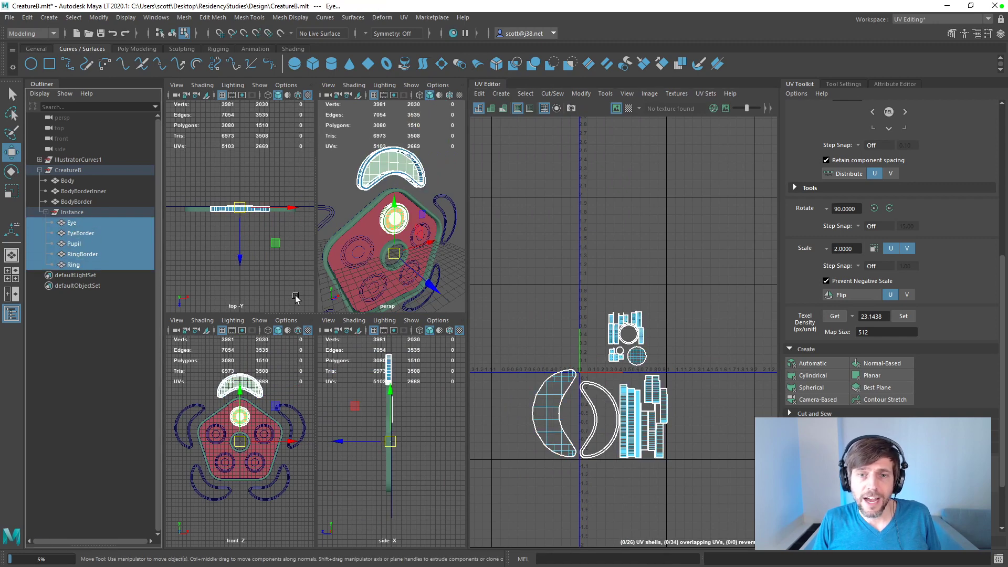
pyautogui.moveTo(503, 283); pyautogui.dragTo(714, 477)
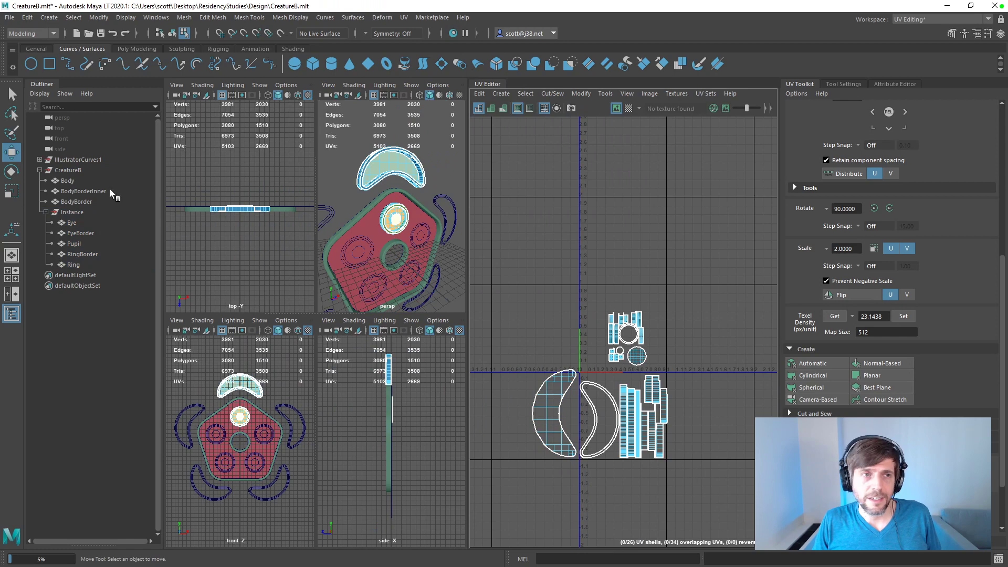
pyautogui.click(77, 223)
pyautogui.keyDown('shift'); pyautogui.click(79, 265); pyautogui.keyUp('shift')
pyautogui.keyDown('ctrl'); pyautogui.click(77, 200); pyautogui.keyUp('ctrl')
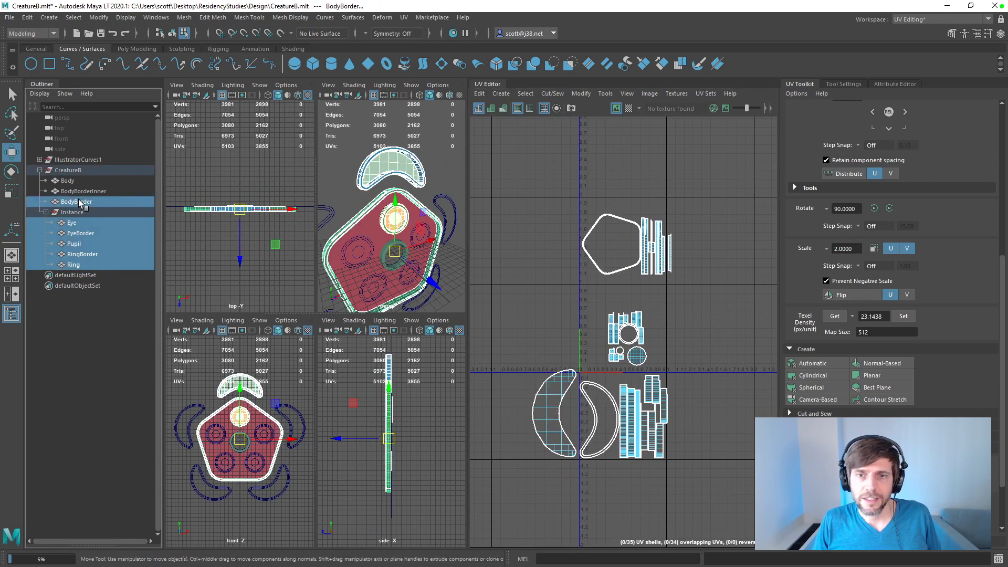
pyautogui.keyDown('ctrl'); pyautogui.click(78, 192); pyautogui.keyUp('ctrl')
pyautogui.keyDown('ctrl'); pyautogui.click(78, 182); pyautogui.keyUp('ctrl')
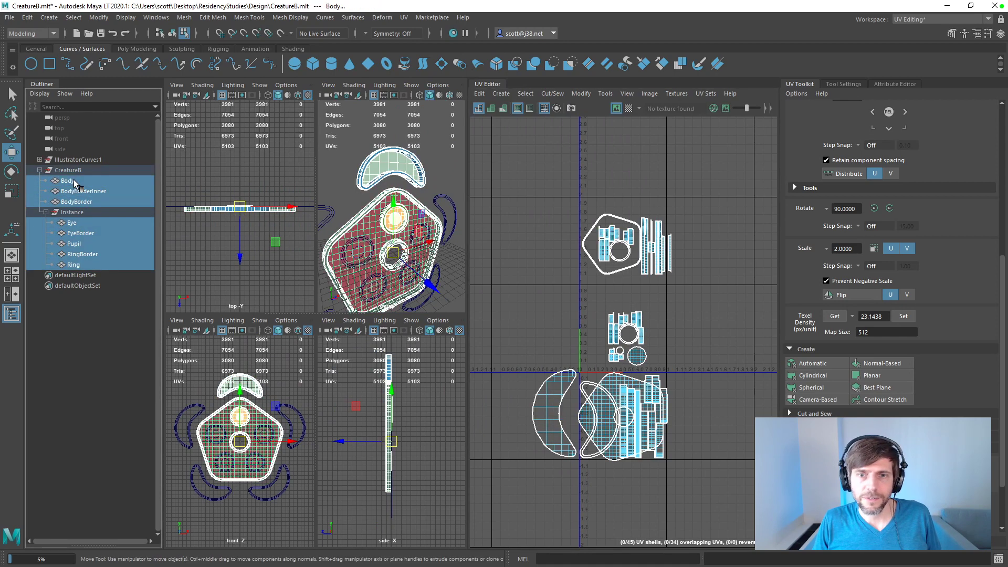
pyautogui.keyDown('ctrl'); pyautogui.click(77, 181); pyautogui.keyUp('ctrl')
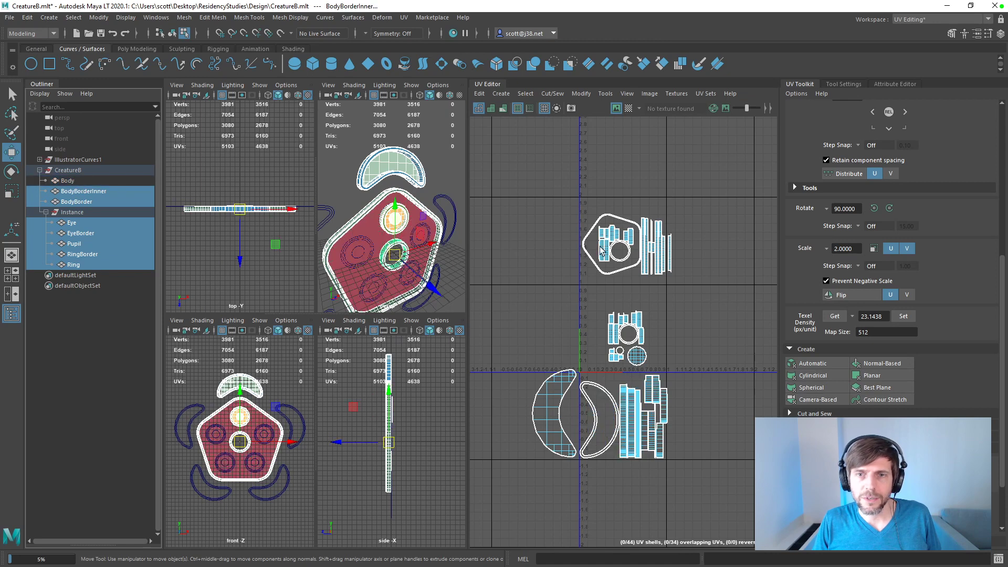
# Step: Move the BodyBorder and BodyBorderInner shells down beside the eye shells, placing the stray EyeBorder strips below them
pyautogui.moveTo(559, 190); pyautogui.dragTo(699, 300)
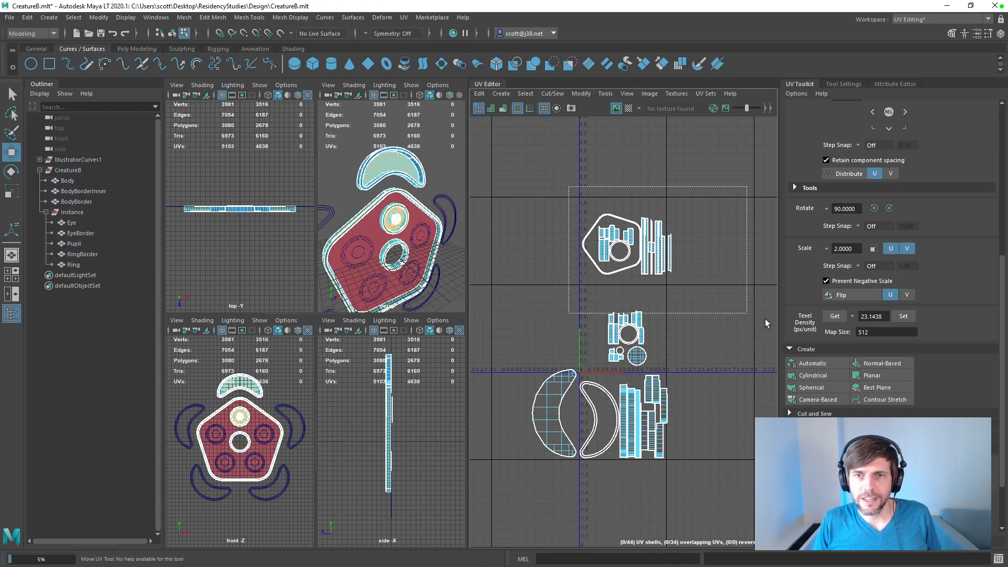
pyautogui.moveTo(629, 273); pyautogui.dragTo(594, 315)
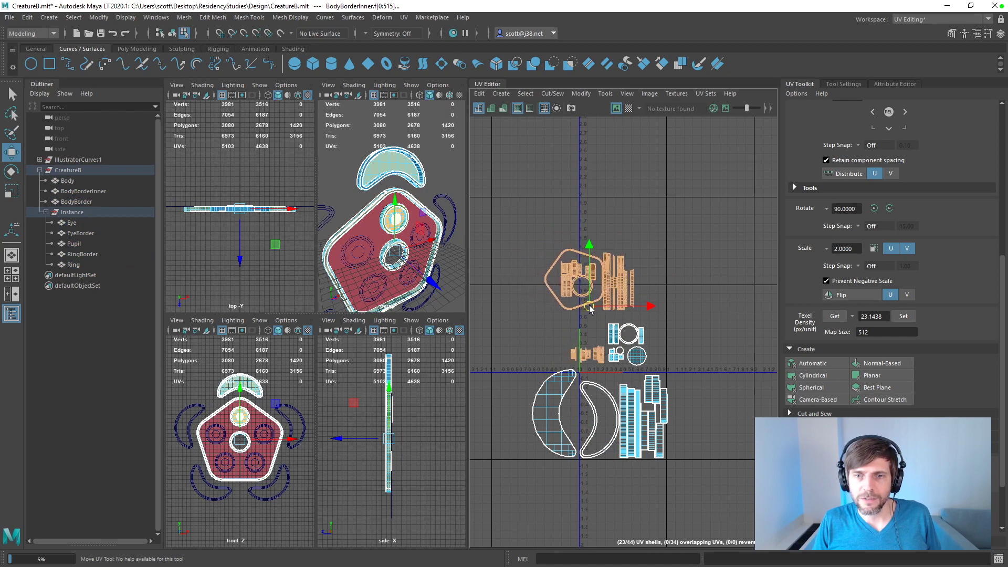
pyautogui.click(544, 232)
pyautogui.moveTo(534, 215); pyautogui.dragTo(653, 307)
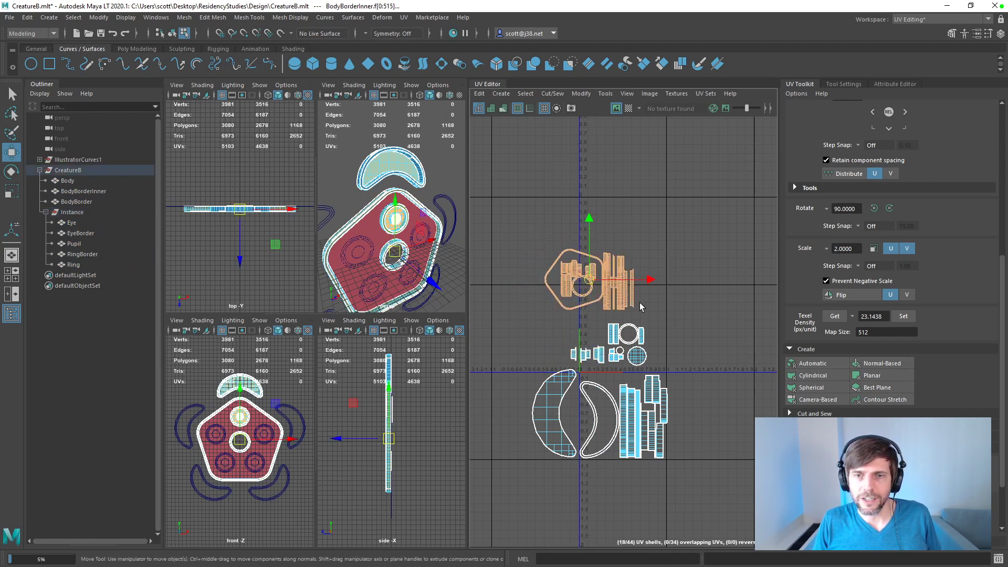
pyautogui.moveTo(603, 285); pyautogui.dragTo(561, 314)
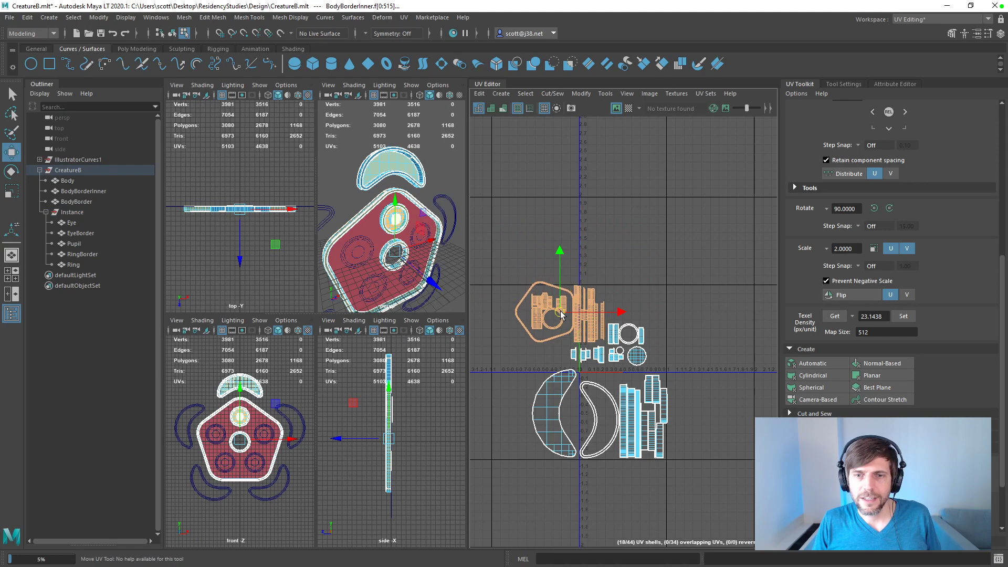
pyautogui.click(521, 388)
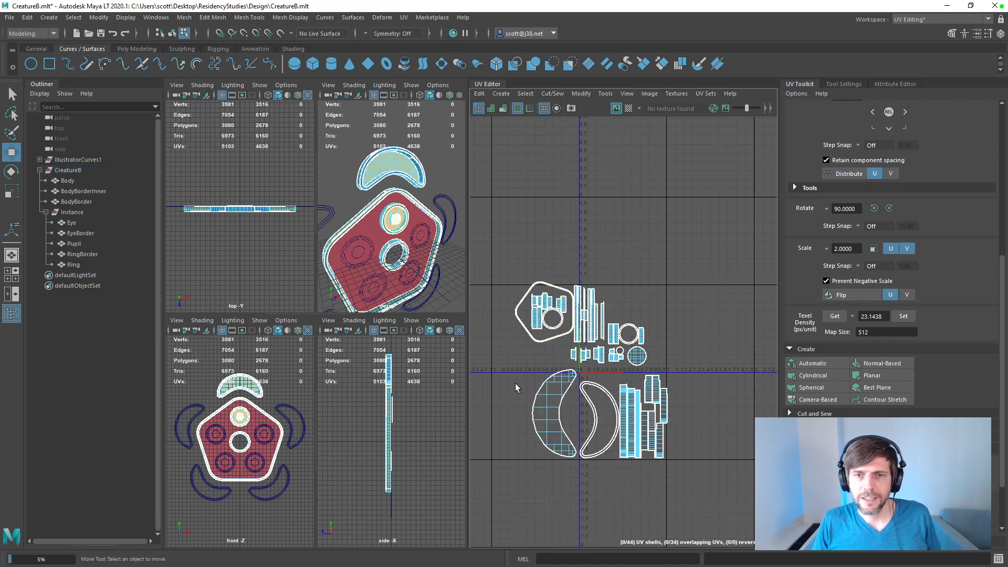
pyautogui.scroll(8, 544, 279)
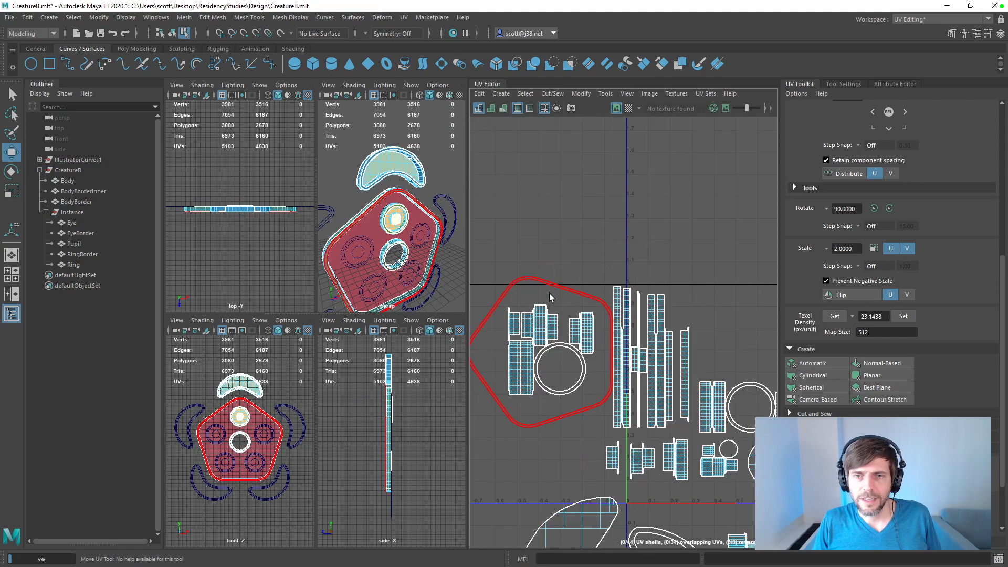
pyautogui.scroll(-6, 552, 296)
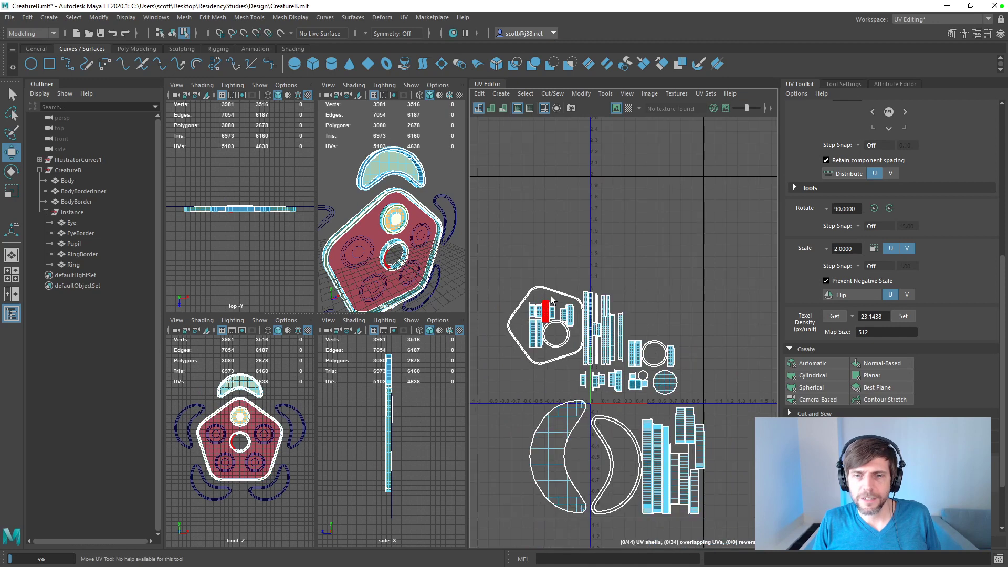
# Step: Place Ring's crescent shell left of the BodyBorder pentagon, then shift all shells above the RingBorder group slightly right and down
pyautogui.click(561, 456)
pyautogui.moveTo(559, 455); pyautogui.dragTo(498, 330)
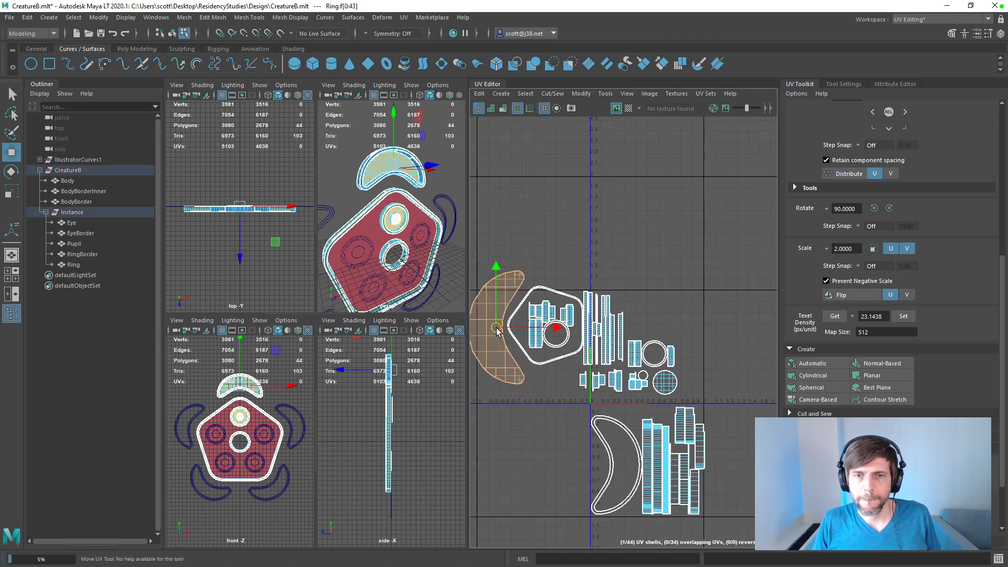
pyautogui.click(575, 254)
pyautogui.moveTo(713, 233); pyautogui.dragTo(479, 394)
pyautogui.moveTo(588, 333)
pyautogui.mouseDown()
pyautogui.moveTo(590, 346)
pyautogui.moveTo(598, 340)
pyautogui.mouseUp()
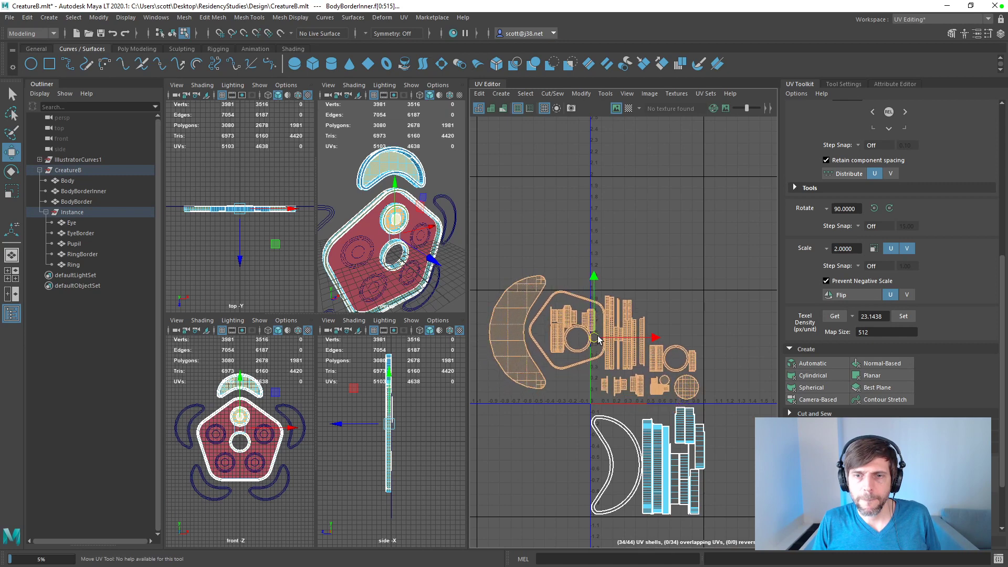
# Step: Nudge the Ring crescent, BodyBorder pentagon and BodyBorderInner shells together slightly left and down, away from the border strips
pyautogui.click(559, 266)
pyautogui.moveTo(514, 263); pyautogui.dragTo(580, 407)
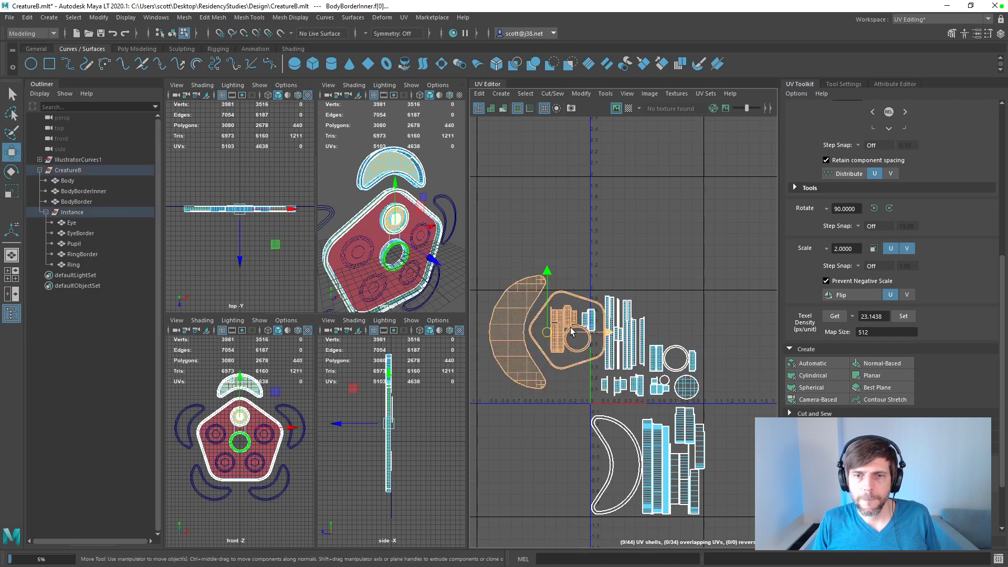
pyautogui.moveTo(507, 257); pyautogui.dragTo(599, 372)
pyautogui.moveTo(549, 336); pyautogui.dragTo(540, 355)
pyautogui.click(474, 270)
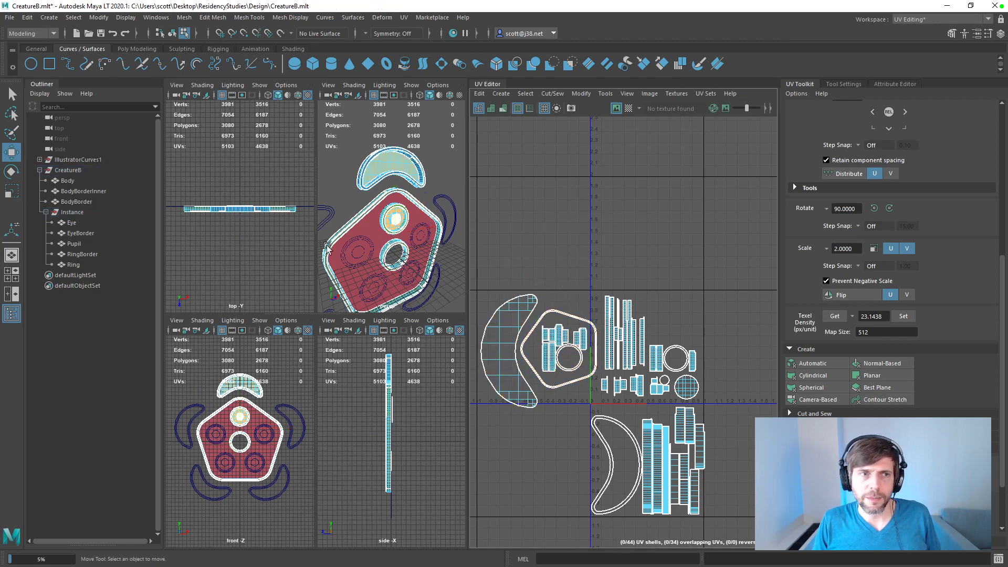
# Step: Select Body's UV shell and move it about one tile left, clear of the RingBorder shells' area
pyautogui.click(59, 181)
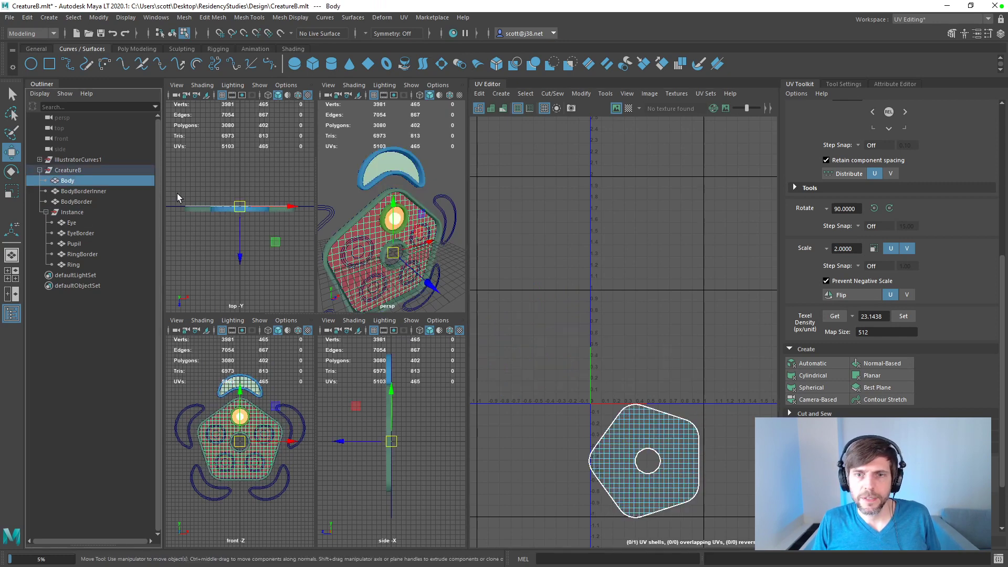
pyautogui.hotkey('alt', 'F12')
pyautogui.click(674, 465)
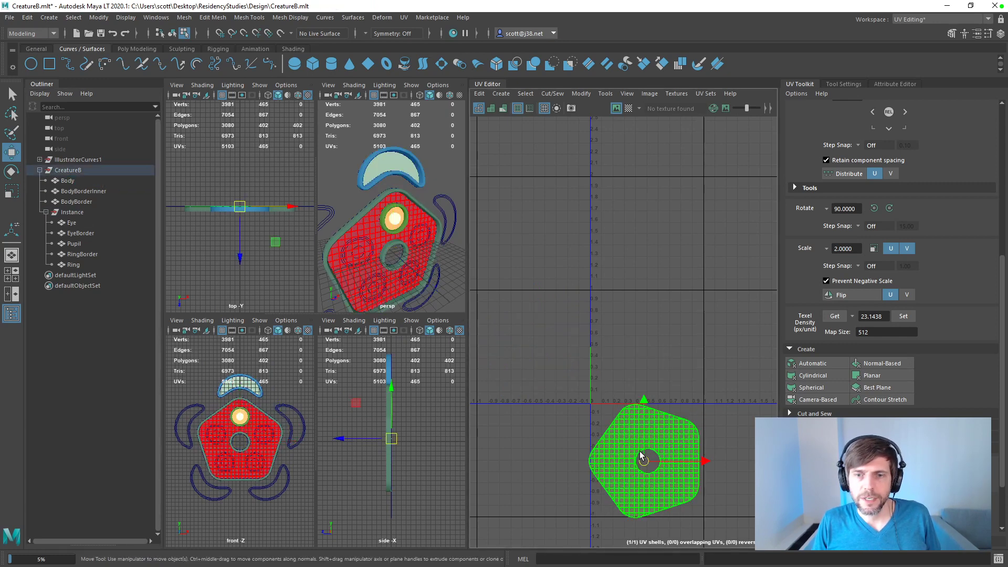
pyautogui.moveTo(646, 463); pyautogui.dragTo(530, 462)
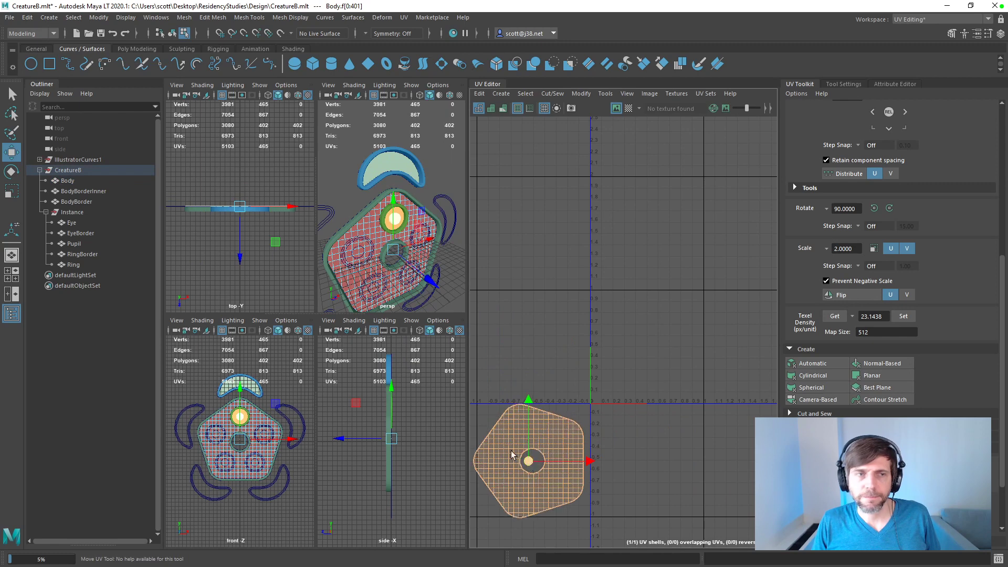
# Step: Display the UVs of all eight CreatureB meshes together and nudge Body's shell down beneath the Ring and BodyBorder shells
pyautogui.click(74, 265)
pyautogui.keyDown('ctrl'); pyautogui.click(73, 223); pyautogui.keyUp('ctrl')
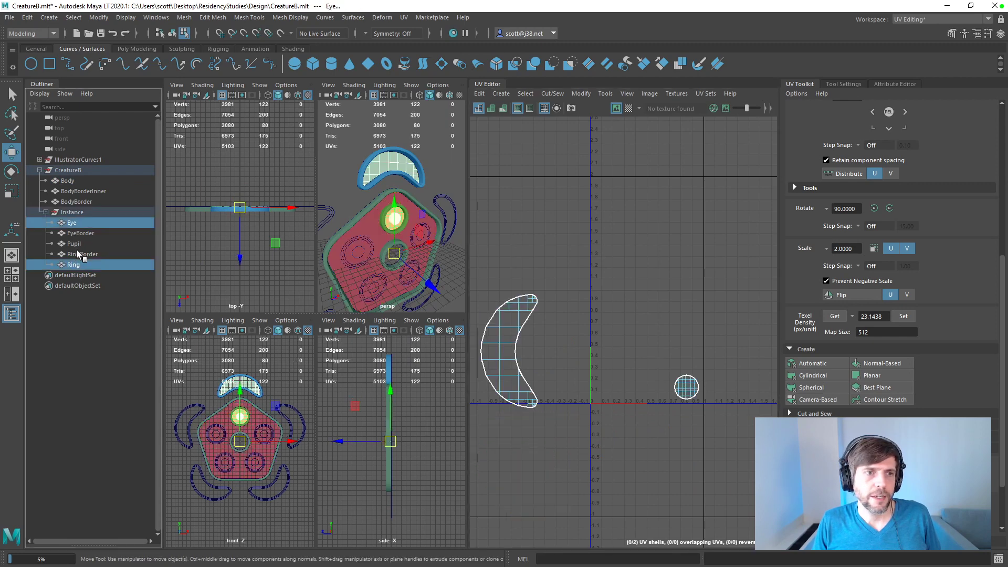
pyautogui.keyDown('ctrl'); pyautogui.click(81, 254); pyautogui.keyUp('ctrl')
pyautogui.keyDown('ctrl'); pyautogui.click(74, 244); pyautogui.keyUp('ctrl')
pyautogui.keyDown('ctrl'); pyautogui.click(80, 233); pyautogui.keyUp('ctrl')
pyautogui.keyDown('ctrl'); pyautogui.click(76, 202); pyautogui.keyUp('ctrl')
pyautogui.keyDown('ctrl'); pyautogui.click(79, 191); pyautogui.keyUp('ctrl')
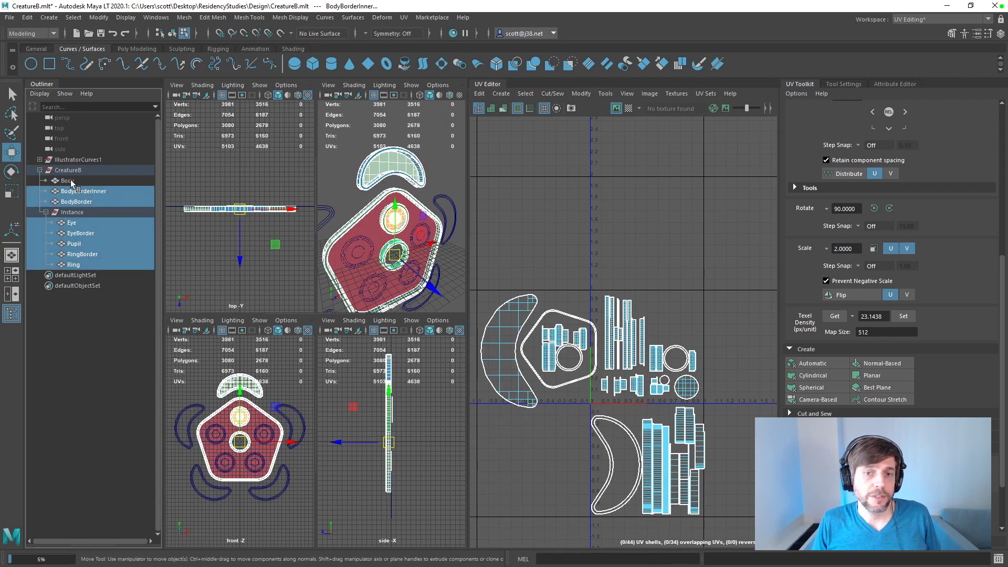
pyautogui.keyDown('ctrl'); pyautogui.click(71, 180); pyautogui.keyUp('ctrl')
pyautogui.moveTo(571, 423); pyautogui.dragTo(546, 448, button='right')
pyautogui.click(545, 447)
pyautogui.moveTo(534, 453); pyautogui.dragTo(531, 468)
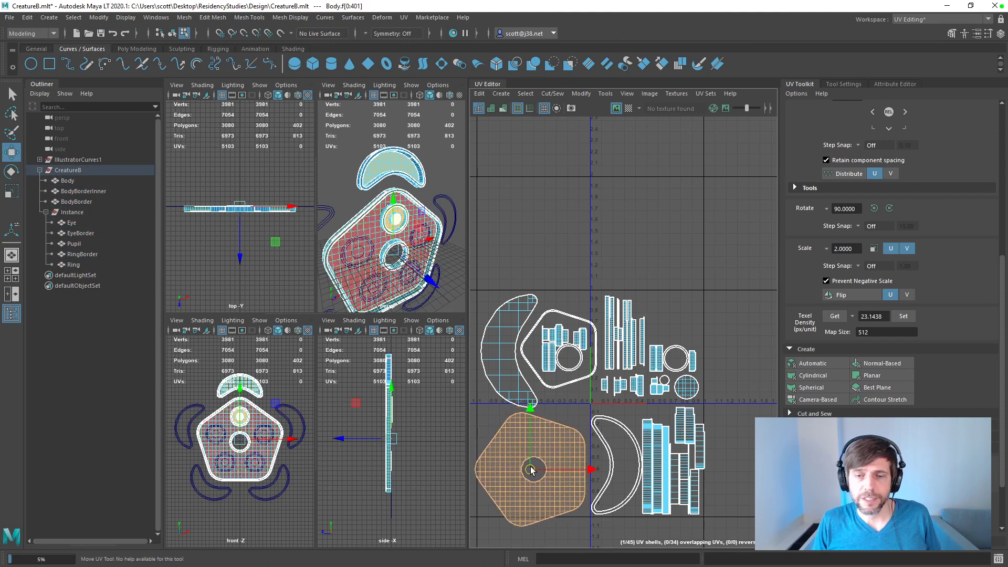
# Step: Select all UV shells, scale them uniformly to about half size, and center them inside the 0–1 tile
pyautogui.moveTo(740, 286); pyautogui.dragTo(476, 525)
pyautogui.press('e')
pyautogui.press('r')
pyautogui.moveTo(592, 413); pyautogui.dragTo(597, 341)
pyautogui.press('w')
pyautogui.scroll(2, 630, 360)
pyautogui.press('r')
pyautogui.press('e')
pyautogui.press('r')
pyautogui.press('t')
pyautogui.press('e')
pyautogui.press('w')
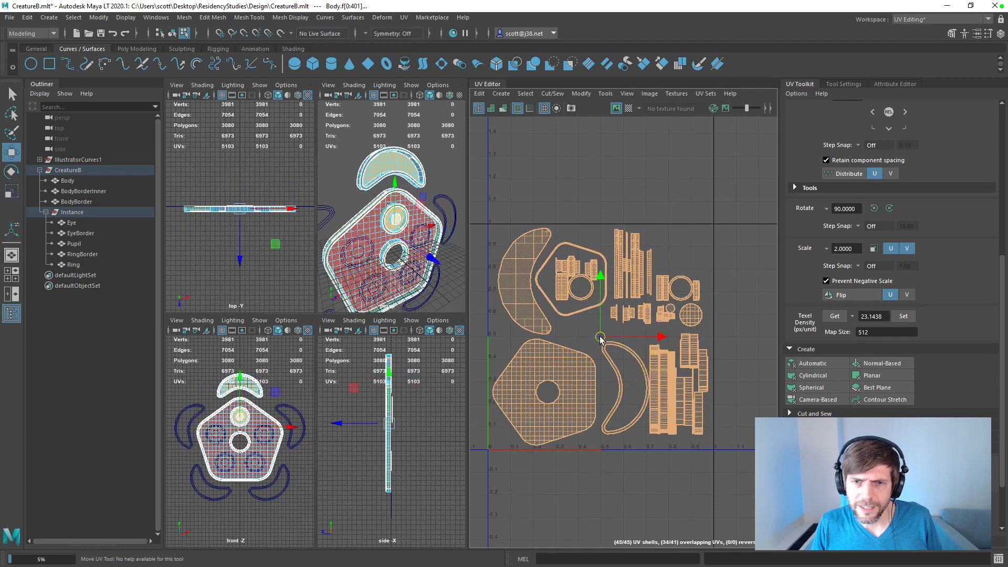
pyautogui.moveTo(601, 337); pyautogui.dragTo(602, 335)
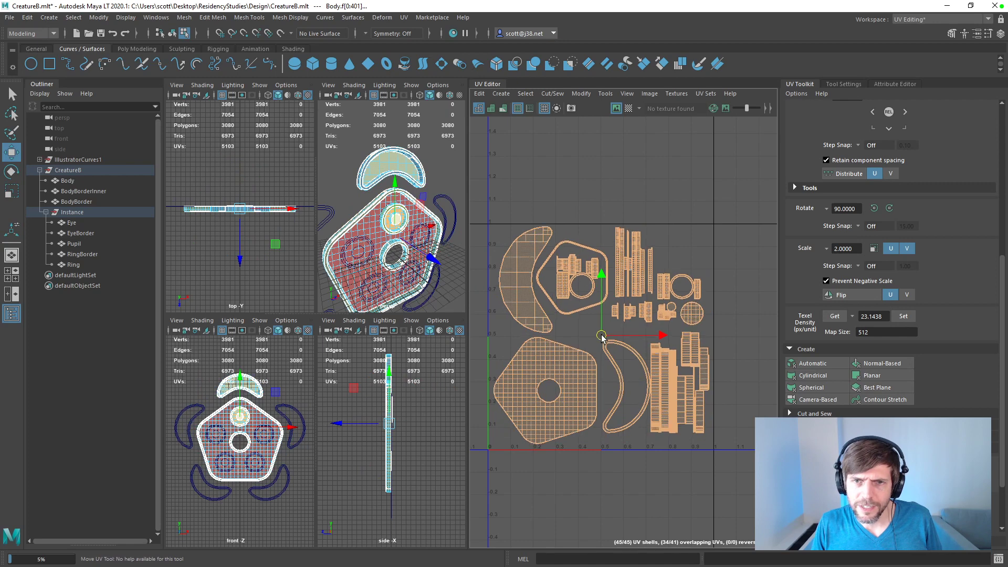
# Step: Clear the UV shell selection and save the CreatureB scene
pyautogui.click(730, 367)
pyautogui.press('q')
pyautogui.hotkey('ctrl', 's')
pyautogui.press('w')
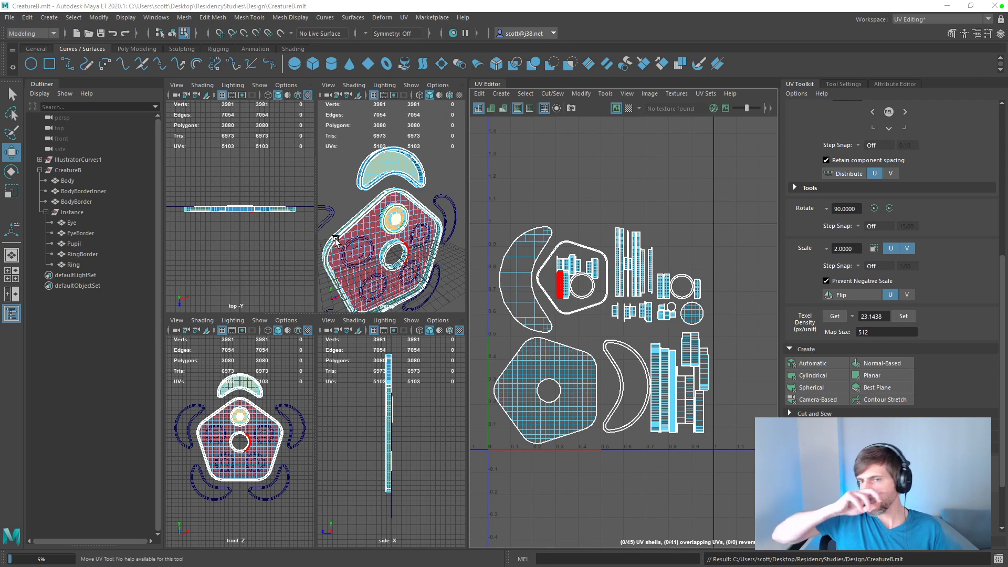
pyautogui.click(498, 231)
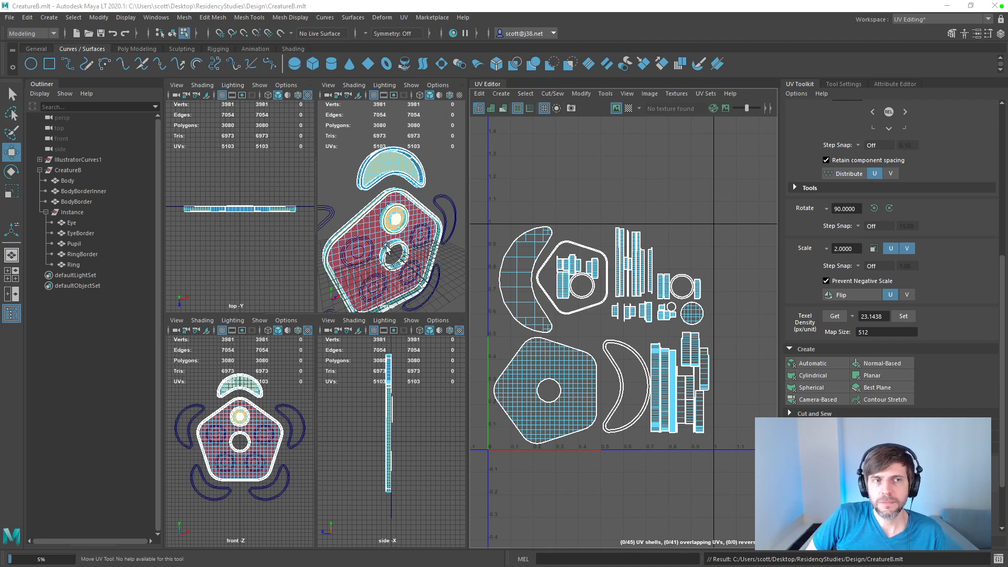
# Step: Duplicate the CreatureB group with all its meshes and collapse the original group in the Outliner
pyautogui.click(74, 170)
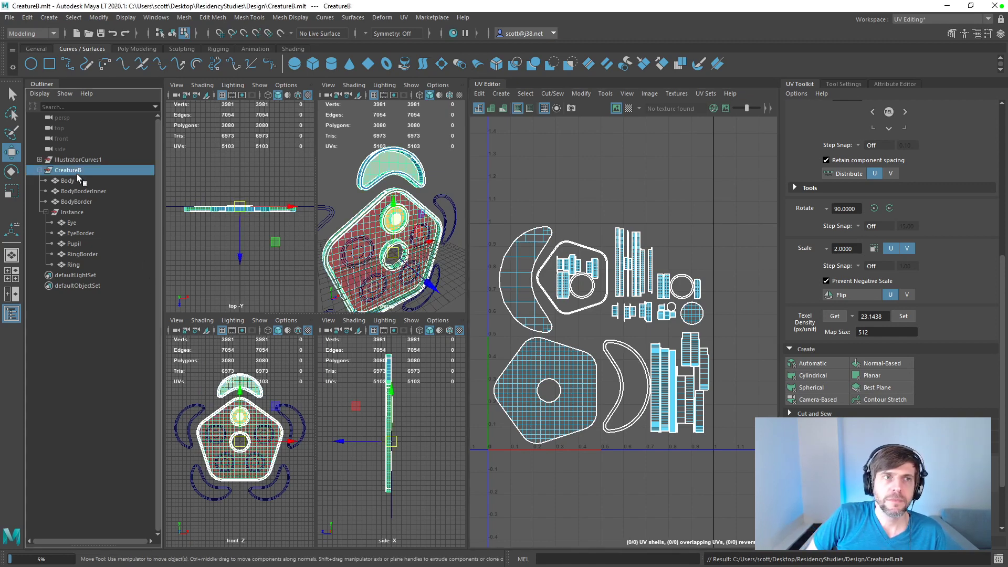
pyautogui.click(73, 17)
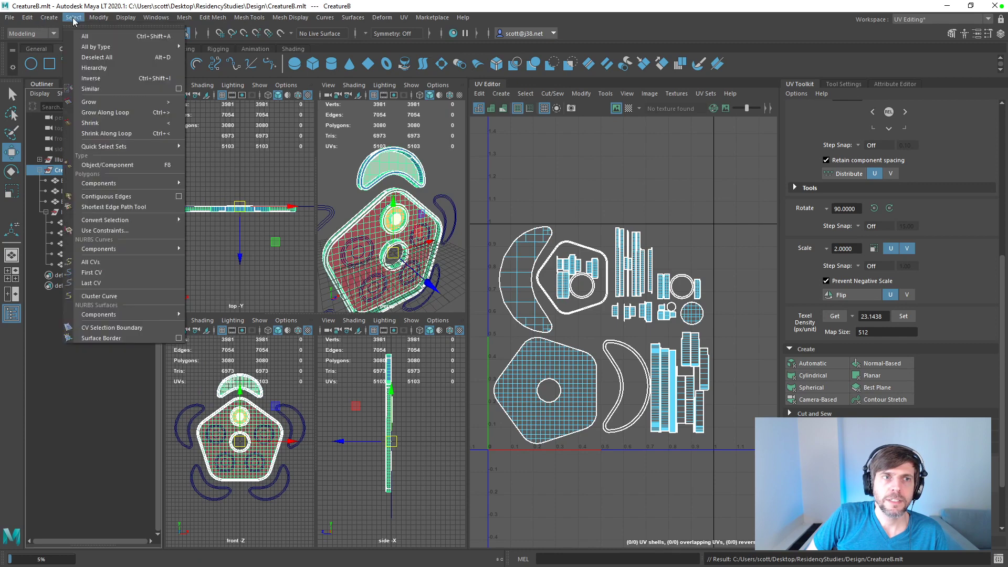
pyautogui.click(89, 69)
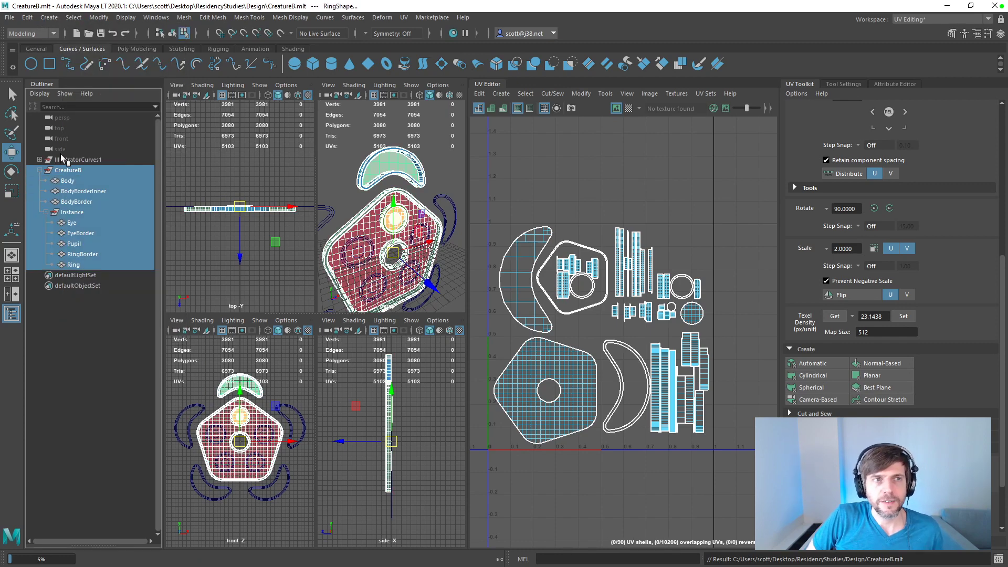
pyautogui.click(68, 171)
pyautogui.hotkey('ctrl', 'd')
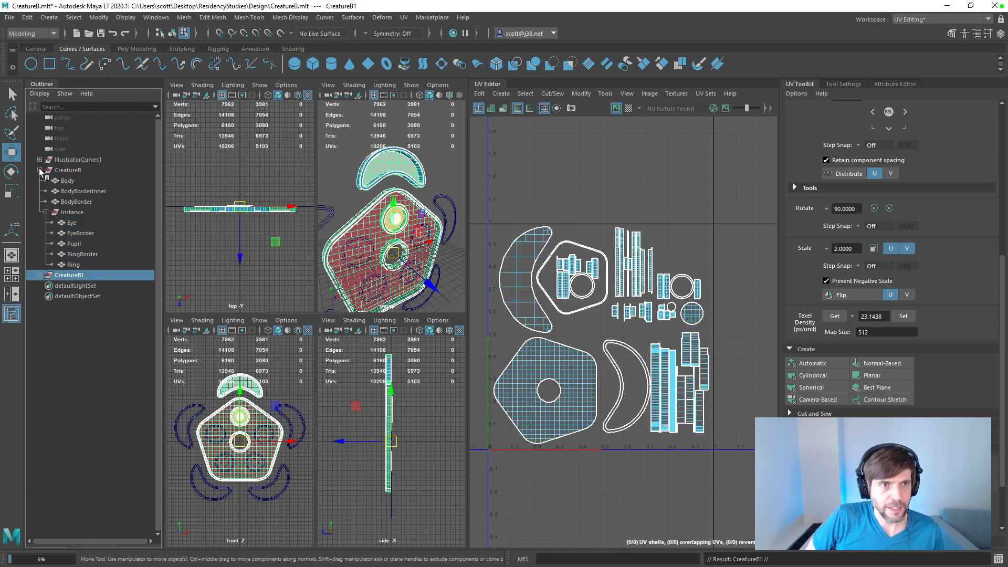
pyautogui.click(40, 171)
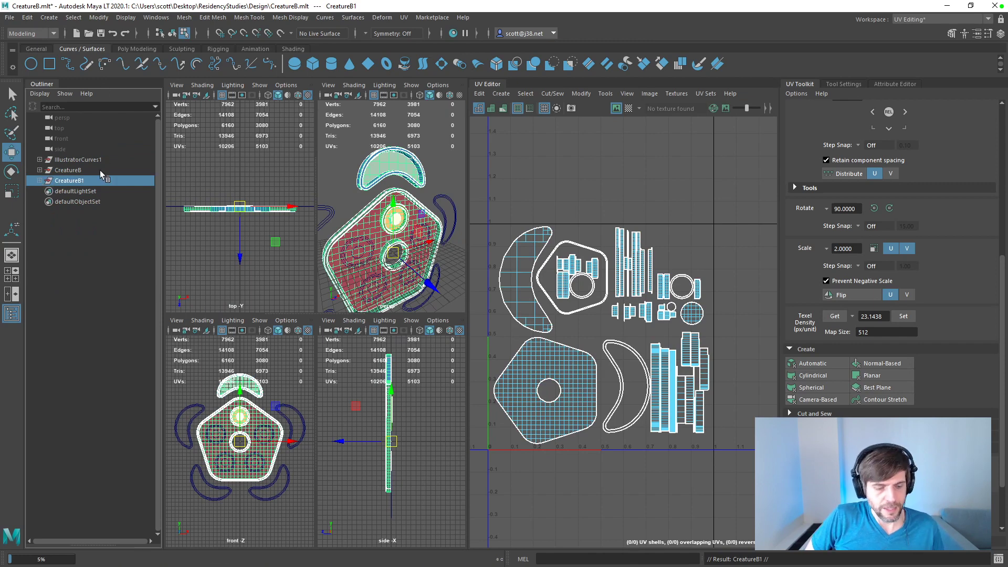
# Step: Rename the original CreatureB group as CreatureBRaw
pyautogui.doubleClick(71, 170)
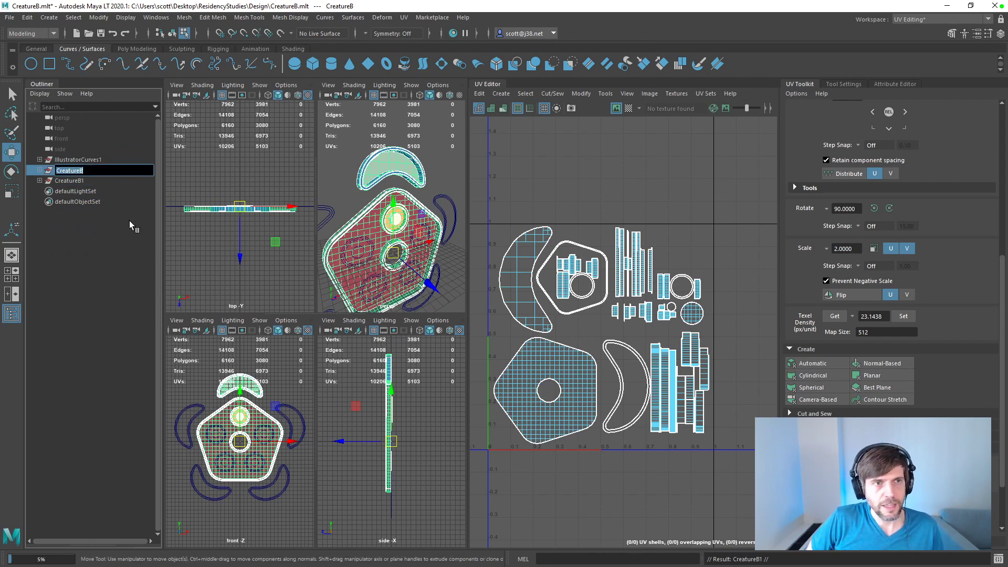
pyautogui.press('End')
pyautogui.write('rAW')
pyautogui.press('Return')
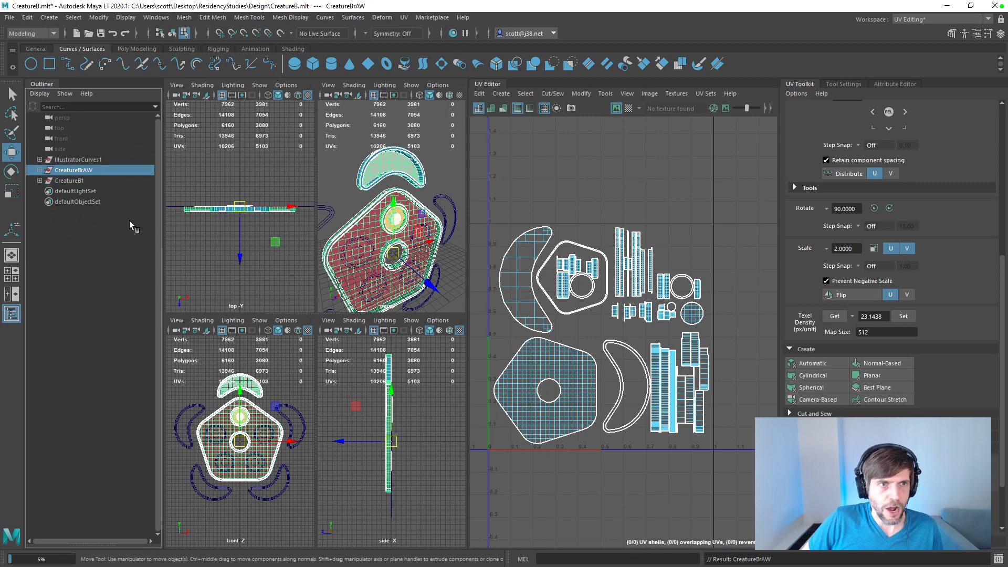
pyautogui.doubleClick(85, 170)
pyautogui.press('End')
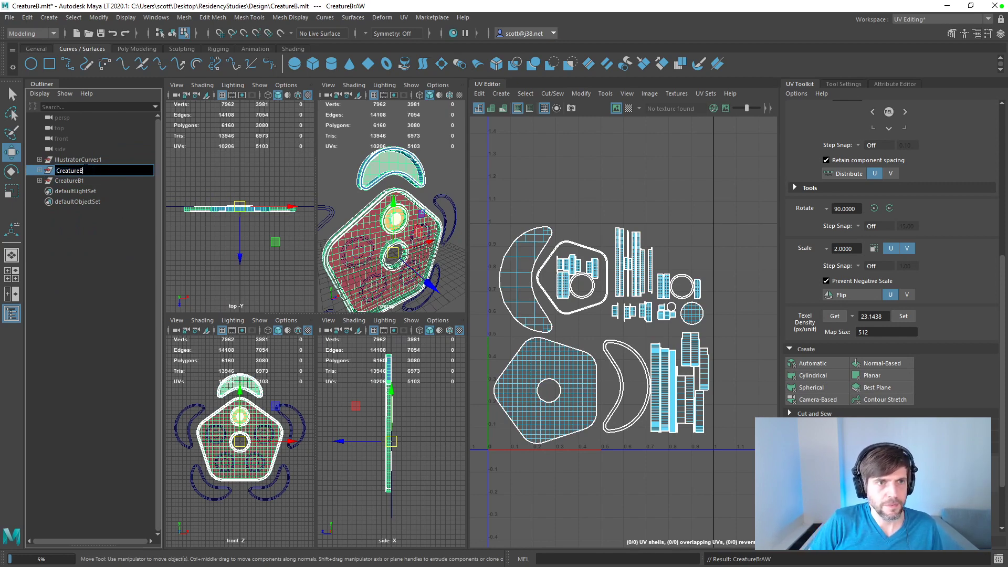
pyautogui.press('Return')
# Step: Rename the duplicated group as CreatureB and save the scene
pyautogui.doubleClick(78, 181)
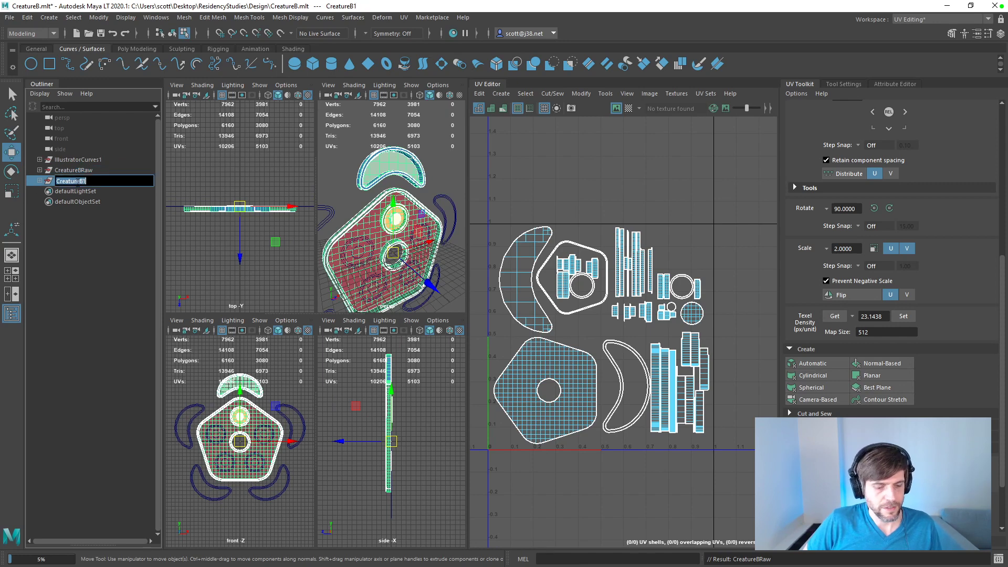
pyautogui.press('End')
pyautogui.press('BackSpace')
pyautogui.press('Return')
pyautogui.hotkey('ctrl', 's')
# Step: Select the full hierarchy of the new CreatureB group and delete all non-deformer history in the scene
pyautogui.click(84, 21)
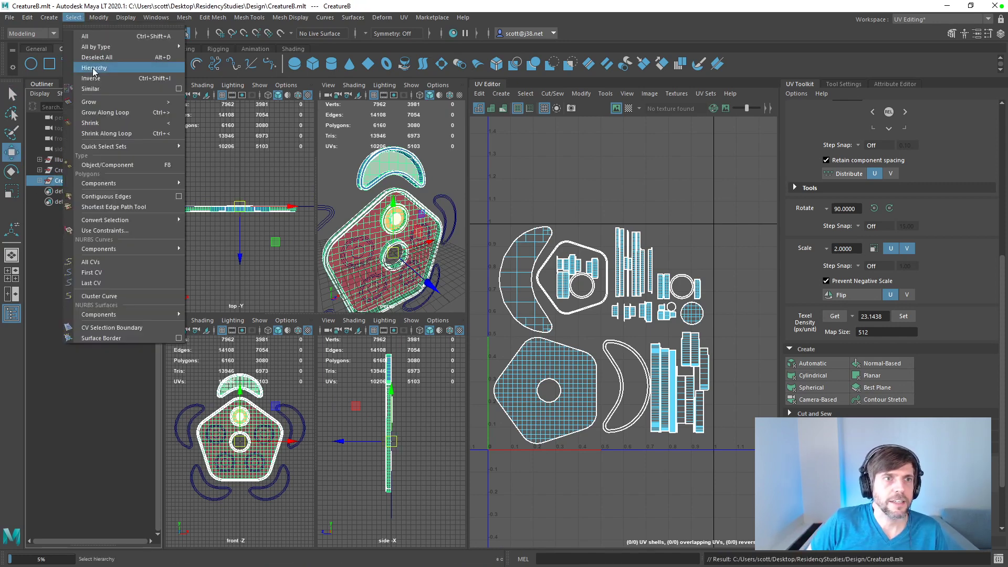
pyautogui.click(100, 69)
pyautogui.click(28, 17)
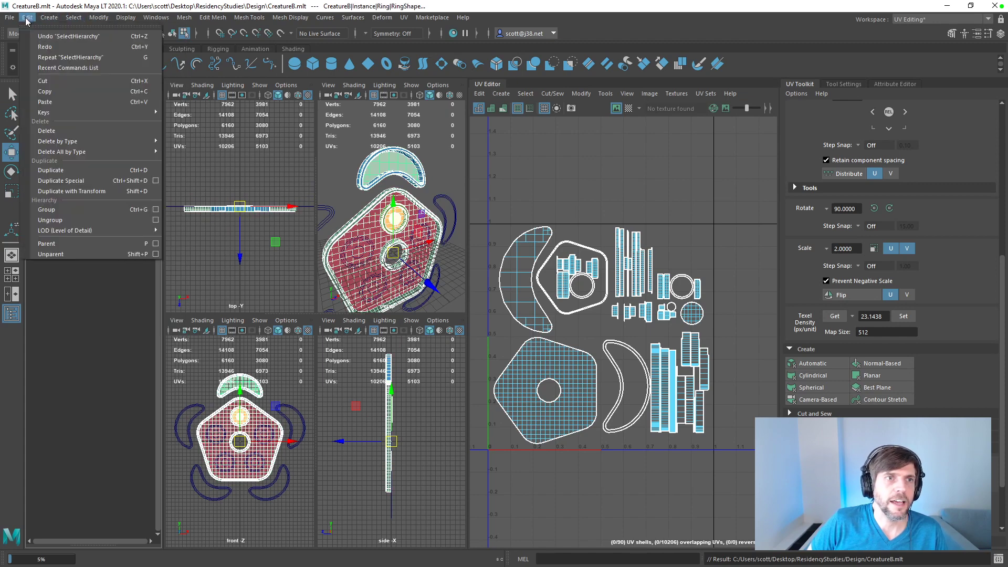
pyautogui.moveTo(103, 151)
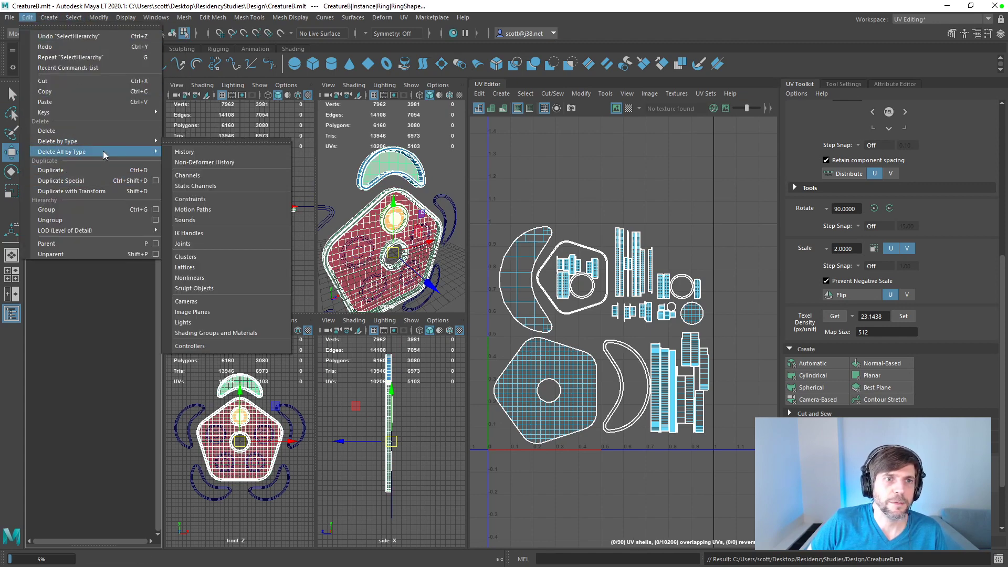
pyautogui.click(204, 163)
# Step: Expand the CreatureB and Instance groups and examine the RingBorder mesh's attributes and geometry up close in the perspective view
pyautogui.click(39, 180)
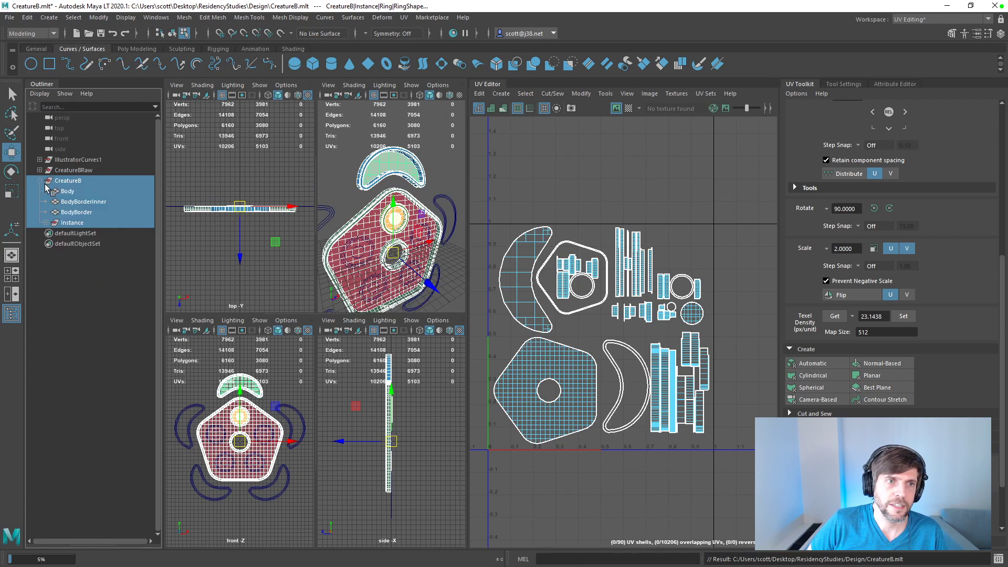
pyautogui.click(46, 223)
pyautogui.click(81, 264)
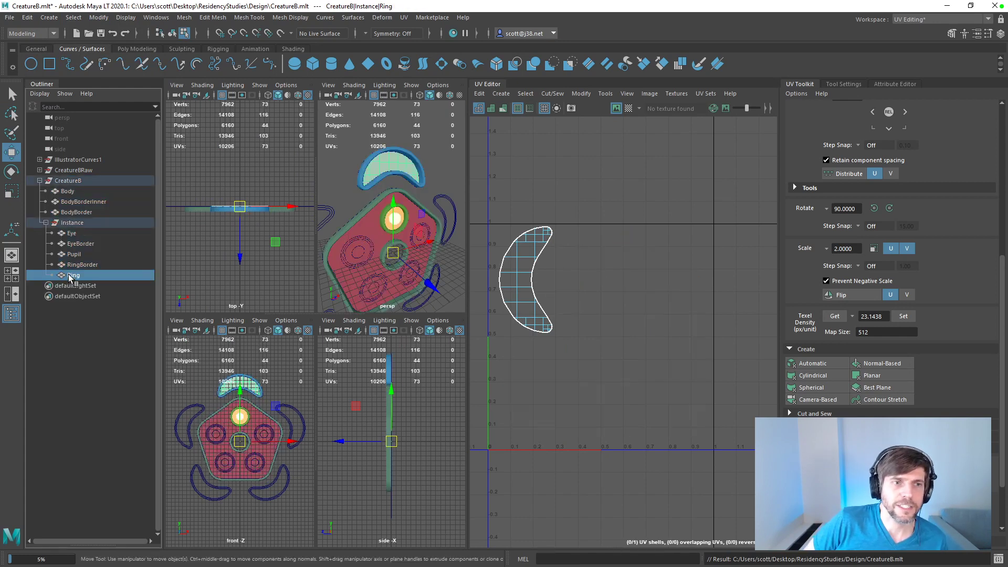
pyautogui.click(896, 84)
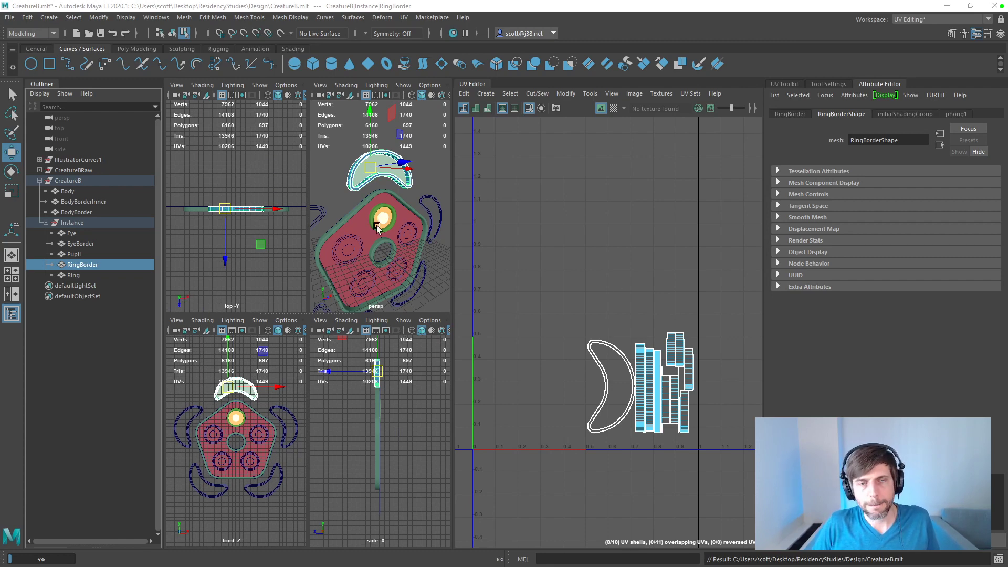
pyautogui.scroll(5, 404, 257)
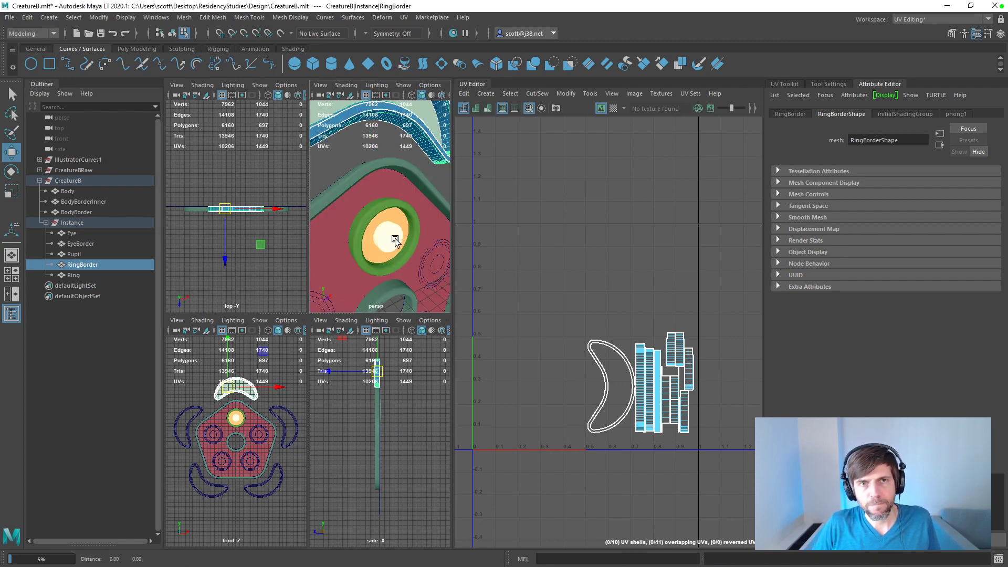
pyautogui.keyDown('alt'); pyautogui.moveTo(395, 241); pyautogui.dragTo(401, 301); pyautogui.keyUp('alt')
pyautogui.keyDown('alt'); pyautogui.moveTo(349, 250); pyautogui.dragTo(390, 262); pyautogui.keyUp('alt')
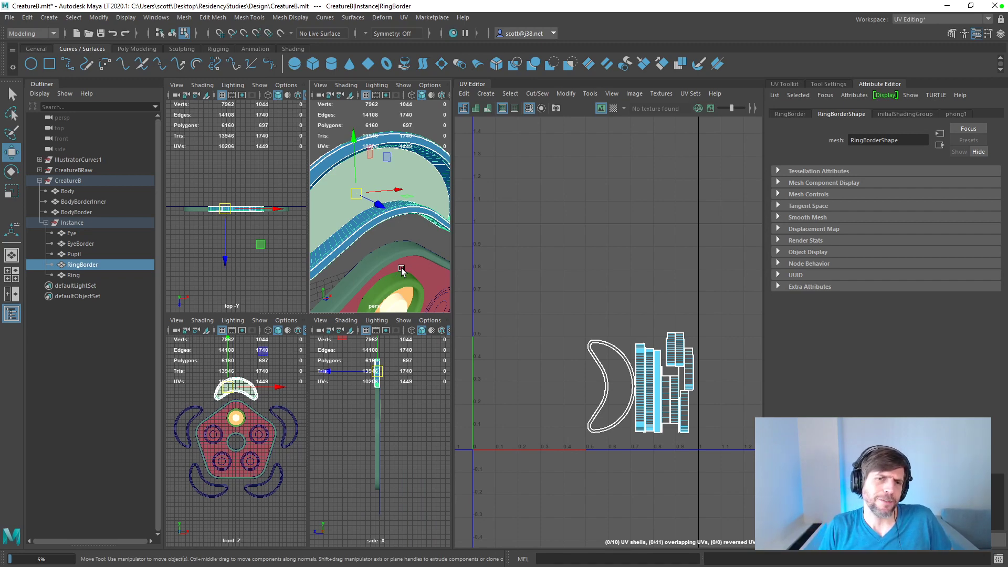
# Step: Select all eight meshes in CreatureB, save the scene, and apply an automatic UV projection to them
pyautogui.click(77, 234)
pyautogui.moveTo(73, 275); pyautogui.dragTo(69, 192)
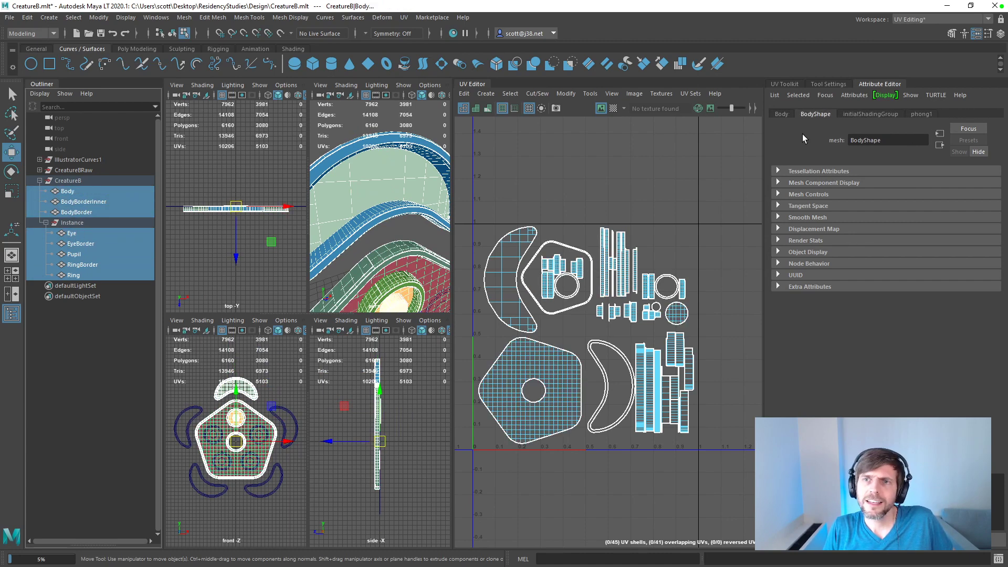
pyautogui.hotkey('ctrl', 's')
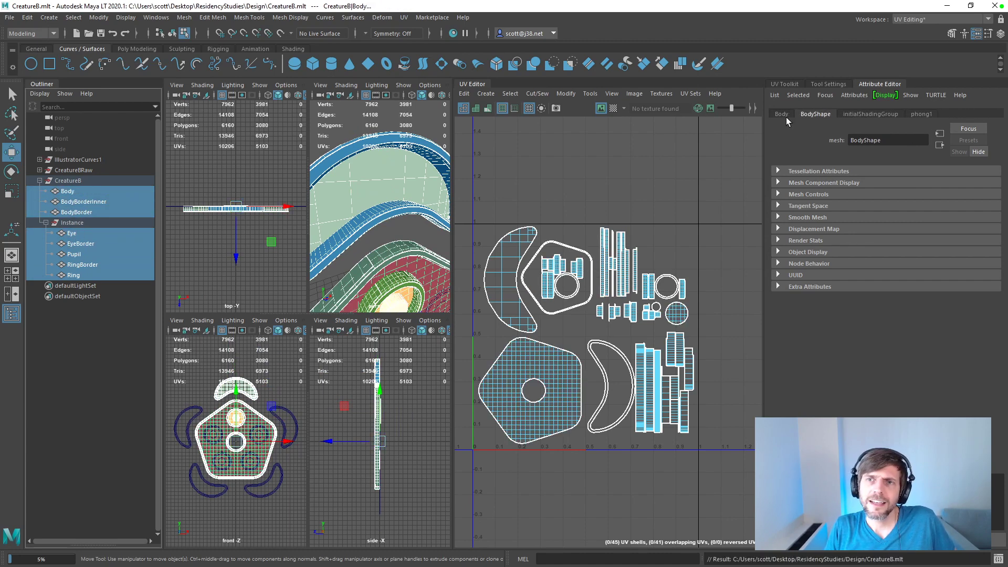
pyautogui.click(785, 84)
pyautogui.scroll(-3, 827, 314)
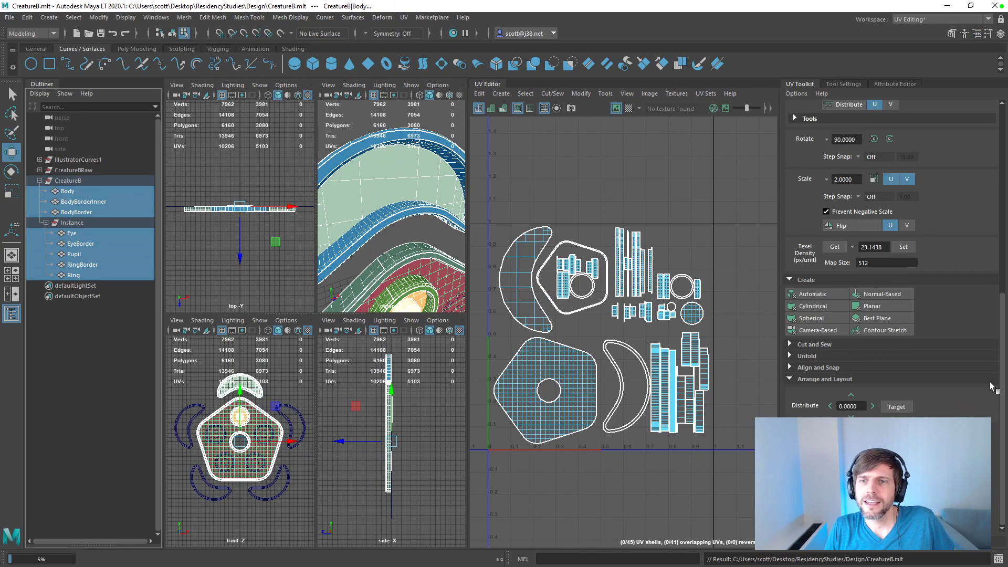
pyautogui.click(804, 295)
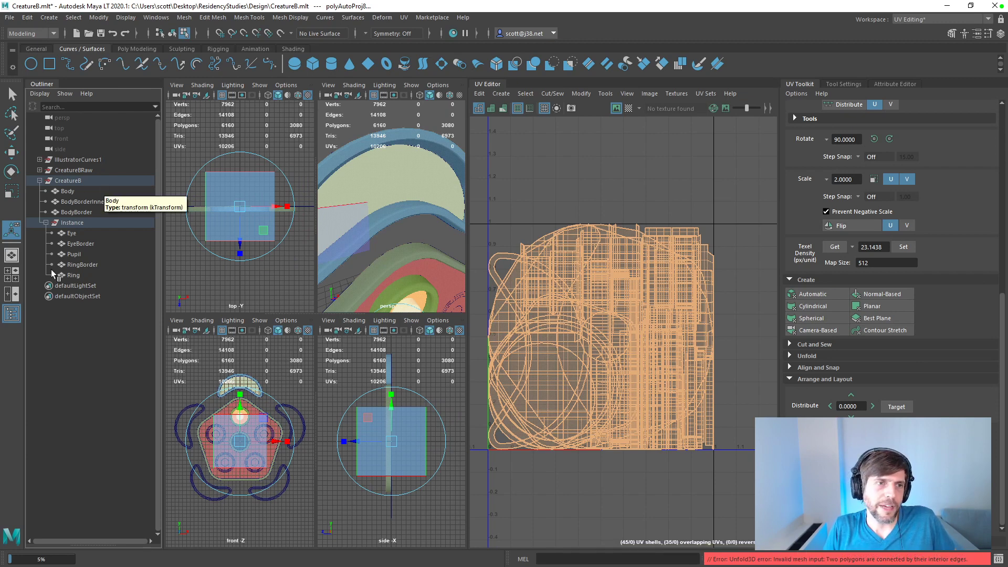
# Step: Reselect all eight CreatureB meshes, run mesh Cleanup on them, and reapply the automatic UV projection
pyautogui.click(71, 275)
pyautogui.keyDown('shift'); pyautogui.click(75, 263); pyautogui.keyUp('shift')
pyautogui.keyDown('shift'); pyautogui.click(73, 244); pyautogui.keyUp('shift')
pyautogui.keyDown('shift'); pyautogui.click(72, 232); pyautogui.keyUp('shift')
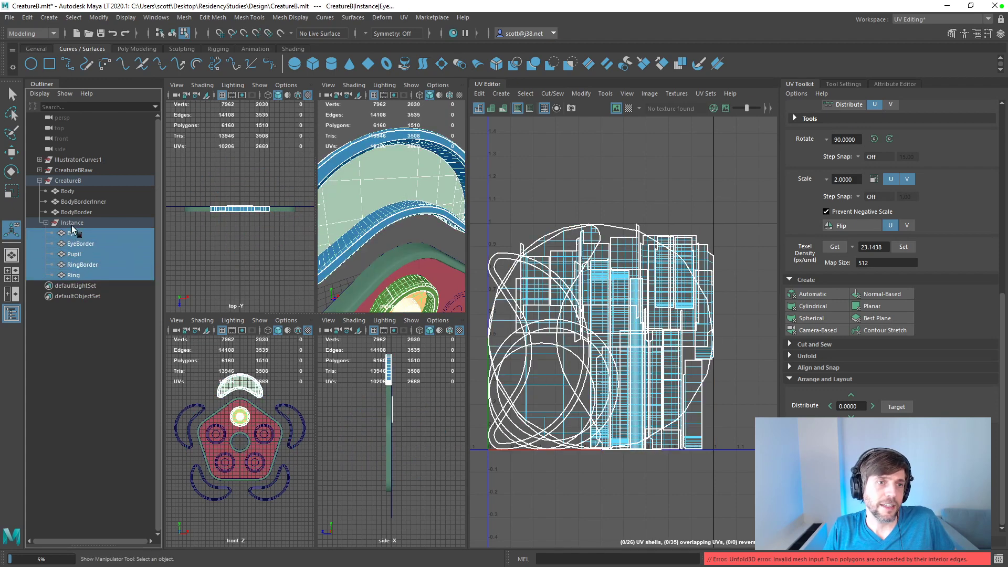
pyautogui.keyDown('shift'); pyautogui.click(73, 202); pyautogui.keyUp('shift')
pyautogui.keyDown('shift'); pyautogui.click(70, 192); pyautogui.keyUp('shift')
pyautogui.click(184, 18)
pyautogui.click(207, 246)
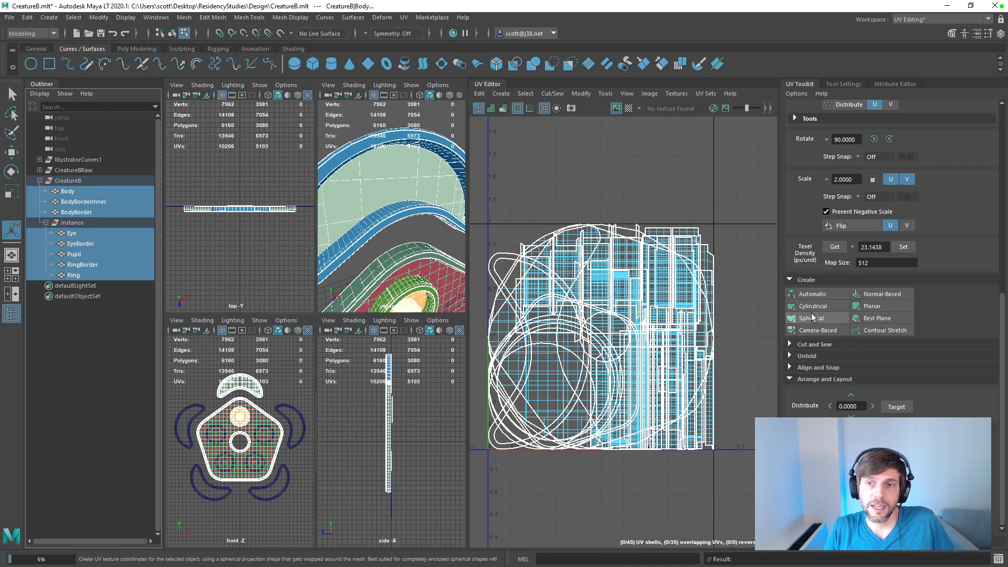
pyautogui.click(809, 294)
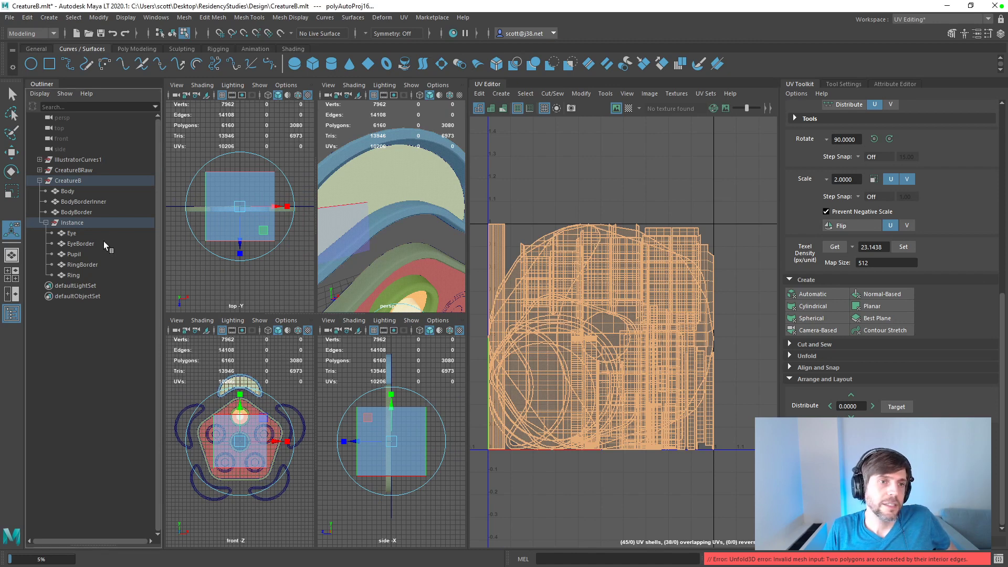
# Step: Apply an automatic UV projection to the Pupil mesh alone and lay out its shells in the 0–1 tile
pyautogui.click(74, 255)
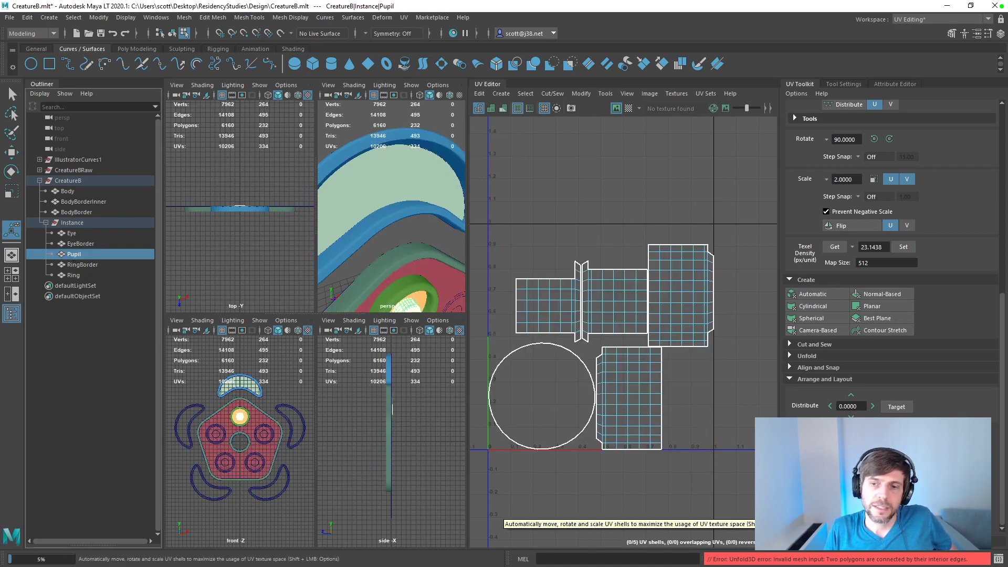
pyautogui.click(812, 294)
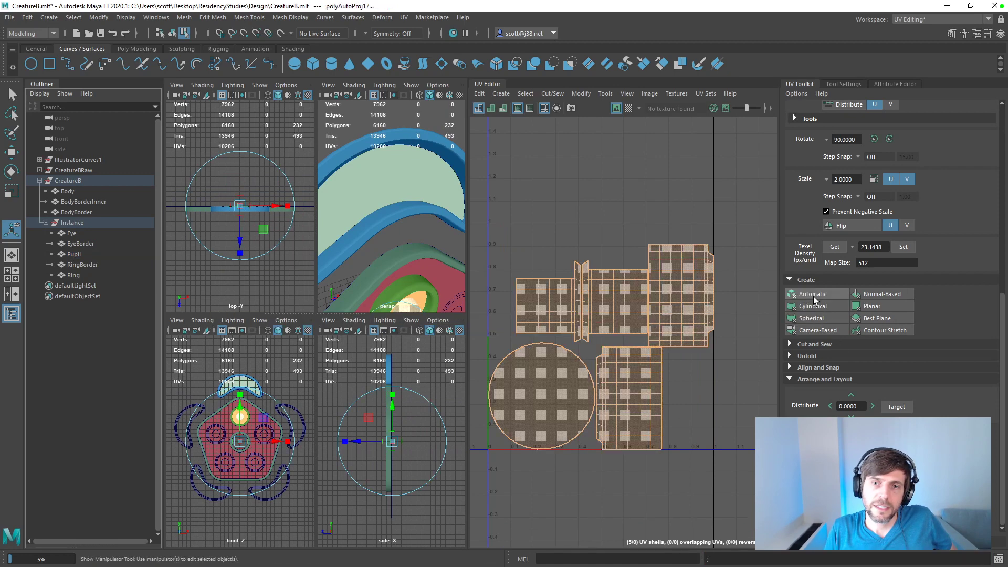
pyautogui.click(812, 510)
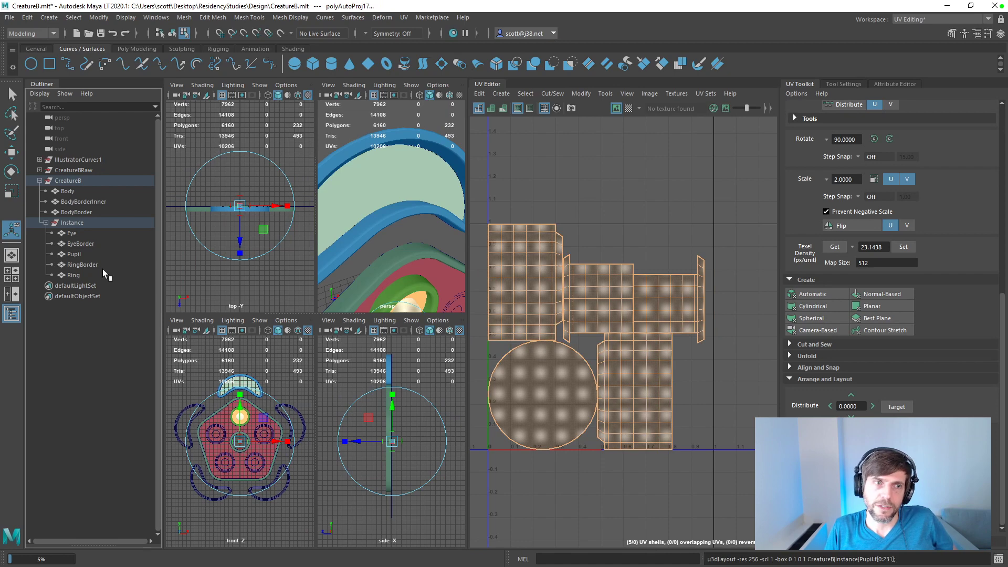
# Step: Select all of Pupil's faces in the UV Editor and run the UV layout on them again
pyautogui.click(74, 254)
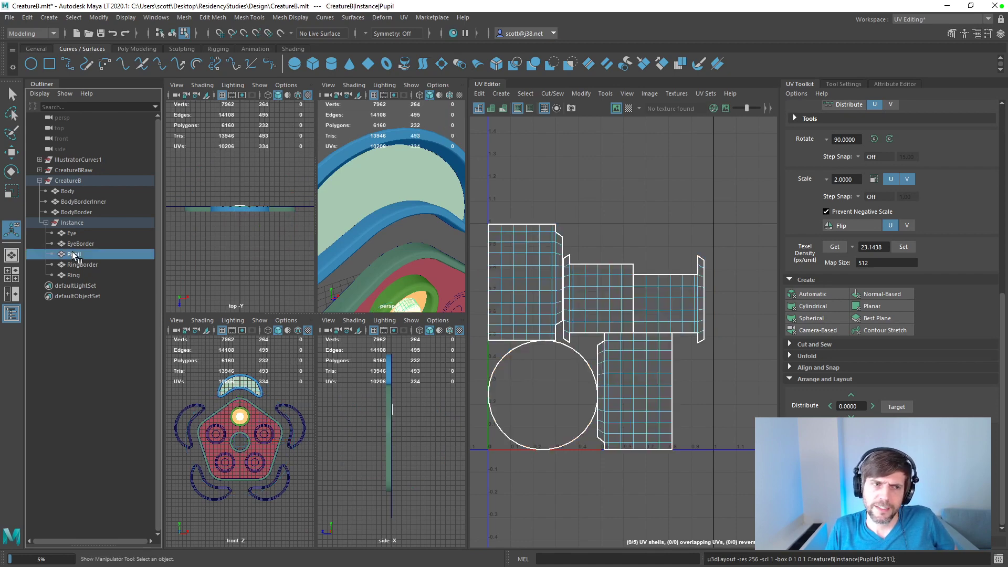
pyautogui.moveTo(475, 196); pyautogui.dragTo(717, 470)
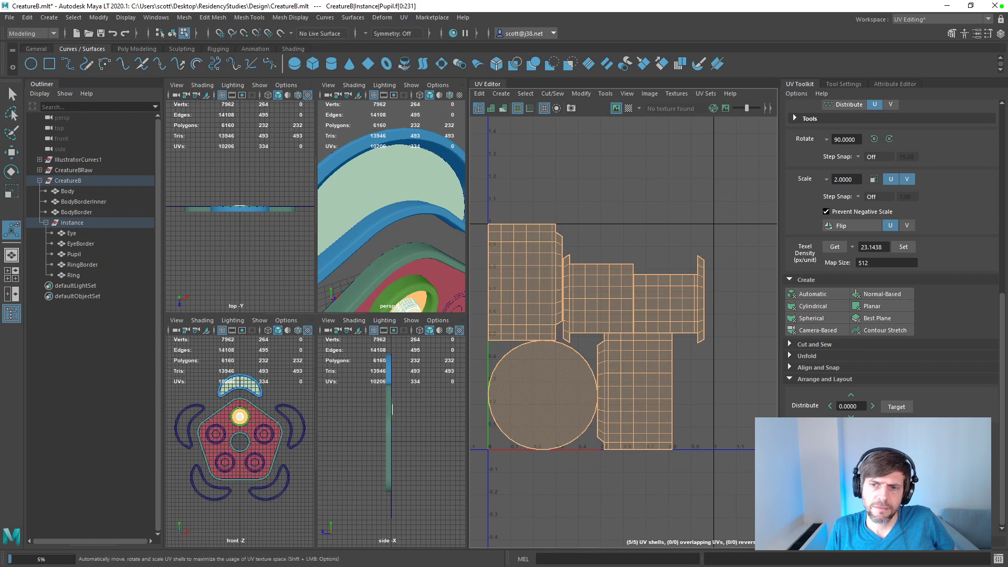
pyautogui.click(816, 507)
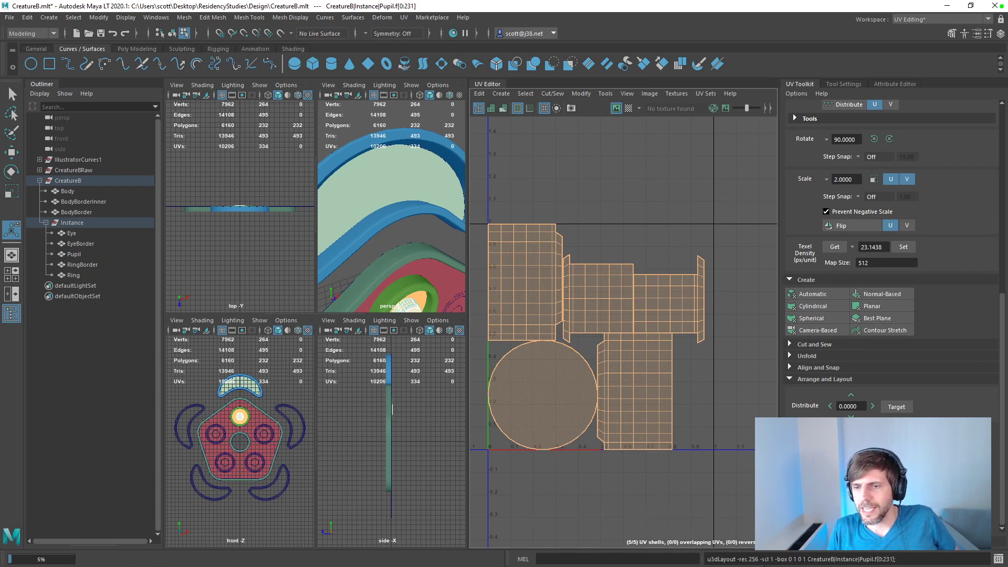
pyautogui.click(804, 541)
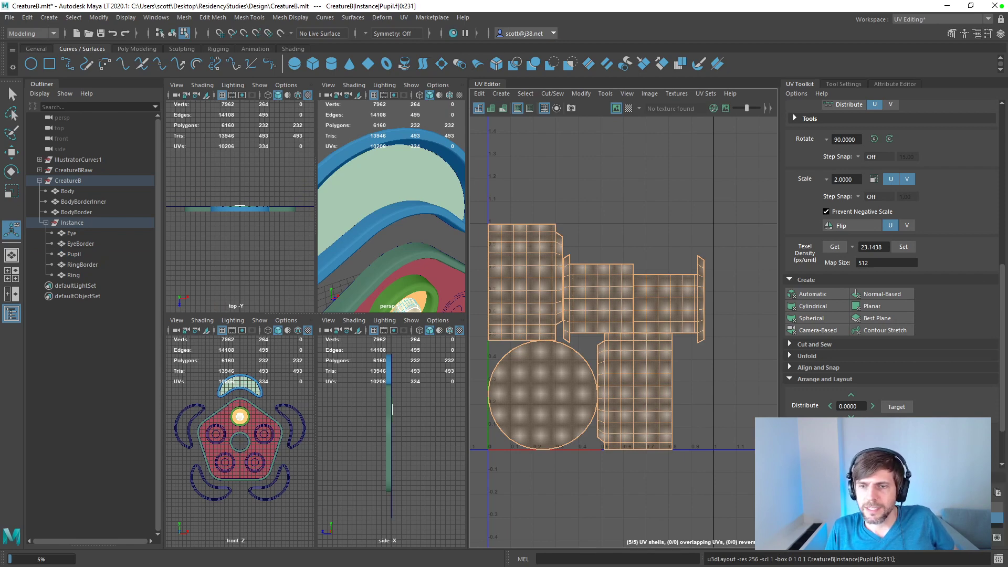
pyautogui.click(804, 478)
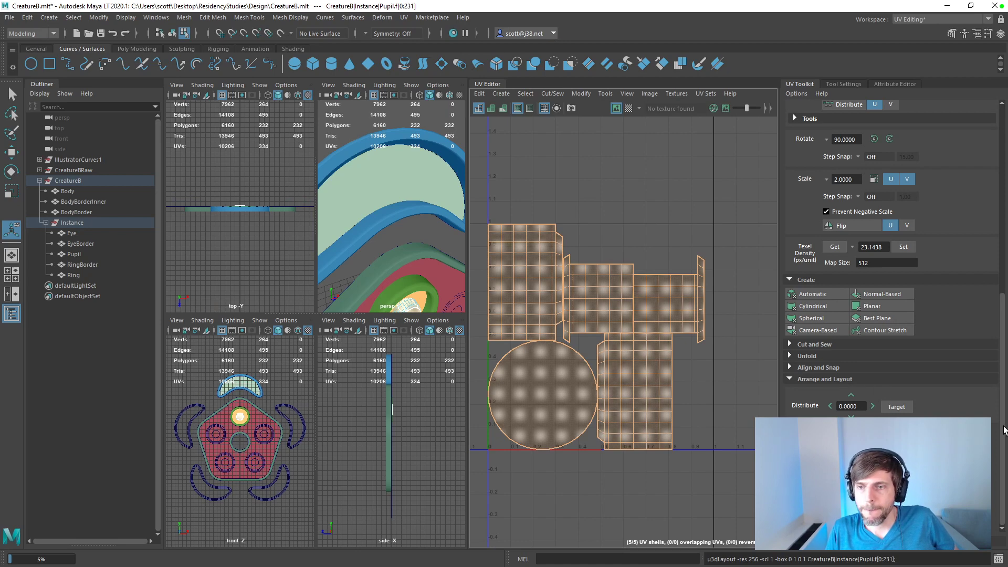
pyautogui.moveTo(1005, 428); pyautogui.dragTo(980, 219)
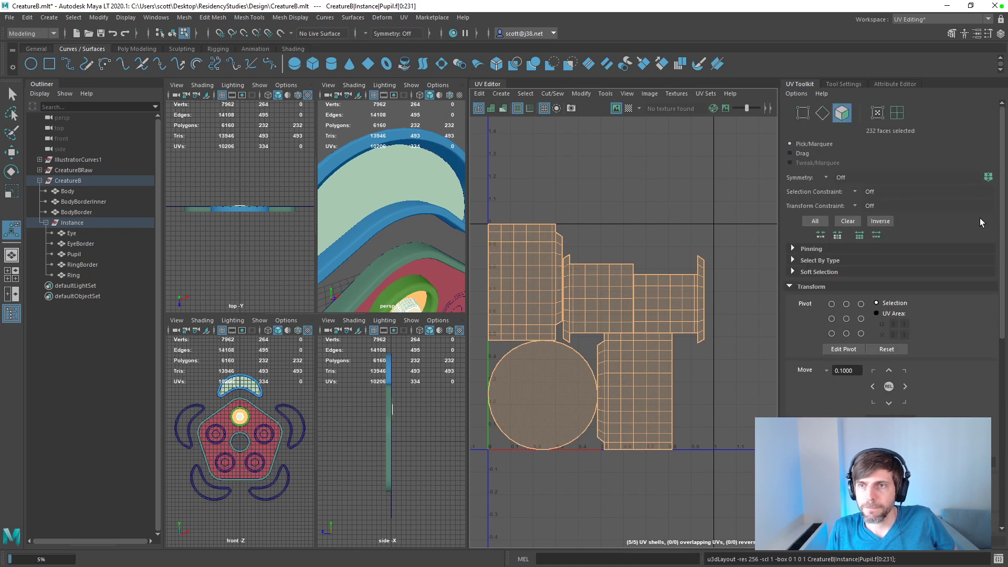
pyautogui.click(841, 84)
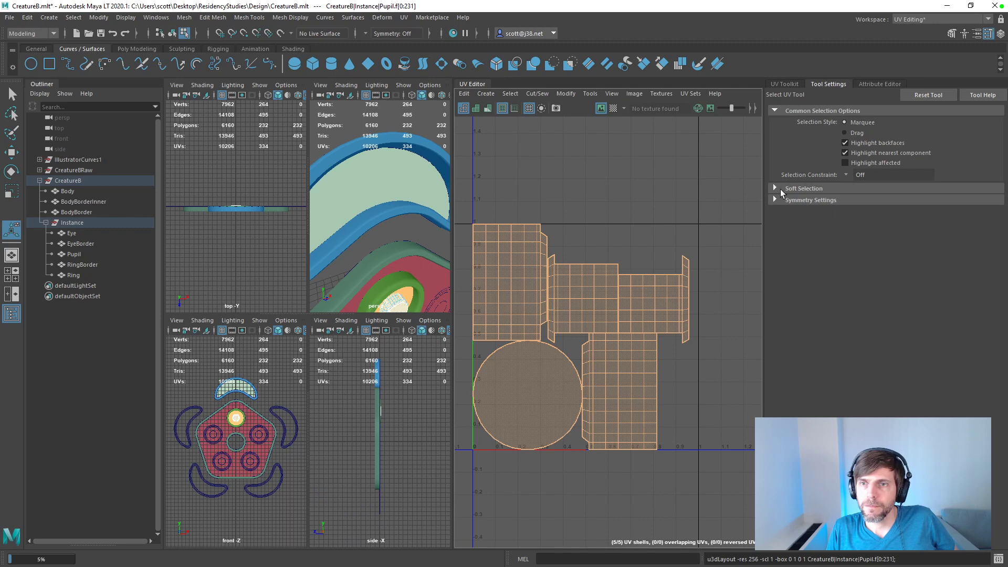
pyautogui.click(887, 84)
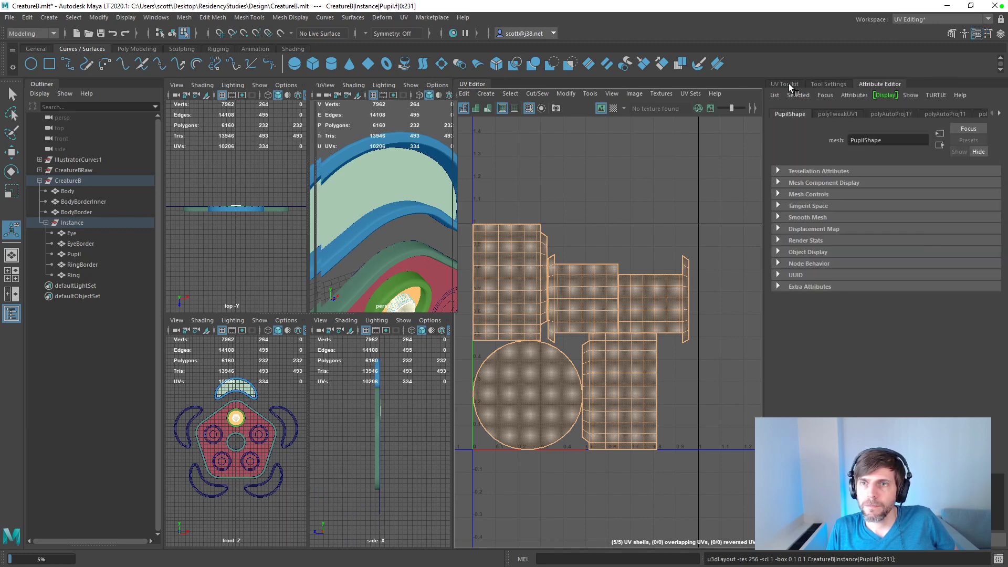
pyautogui.click(789, 84)
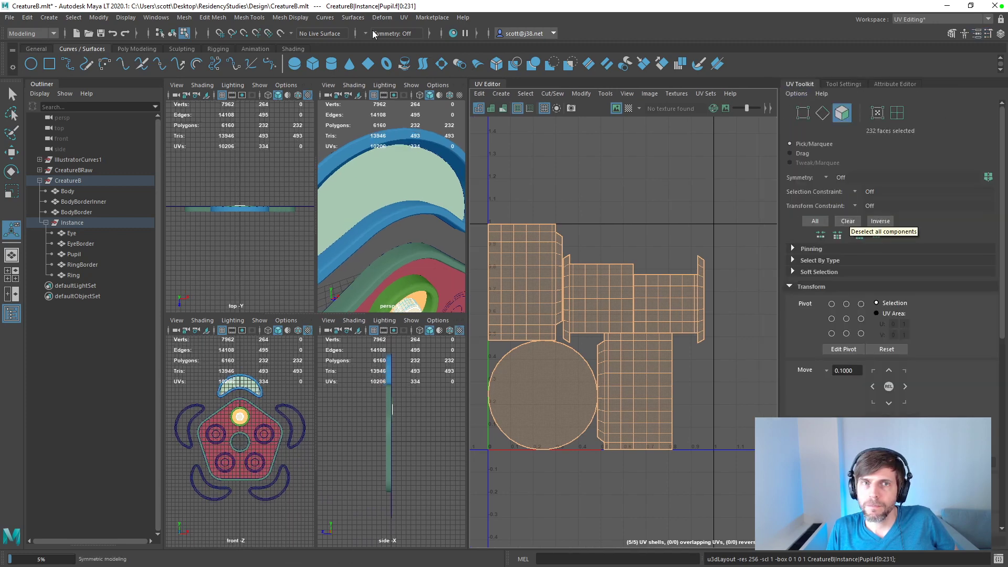
# Step: Try a normal-based and then a cylindrical UV projection on Pupil's faces
pyautogui.click(403, 20)
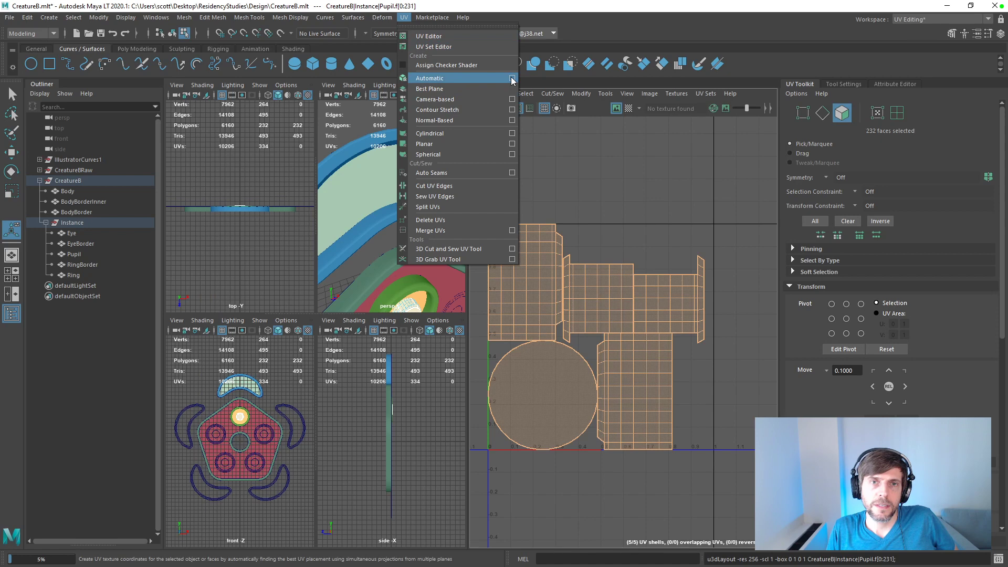
pyautogui.click(492, 120)
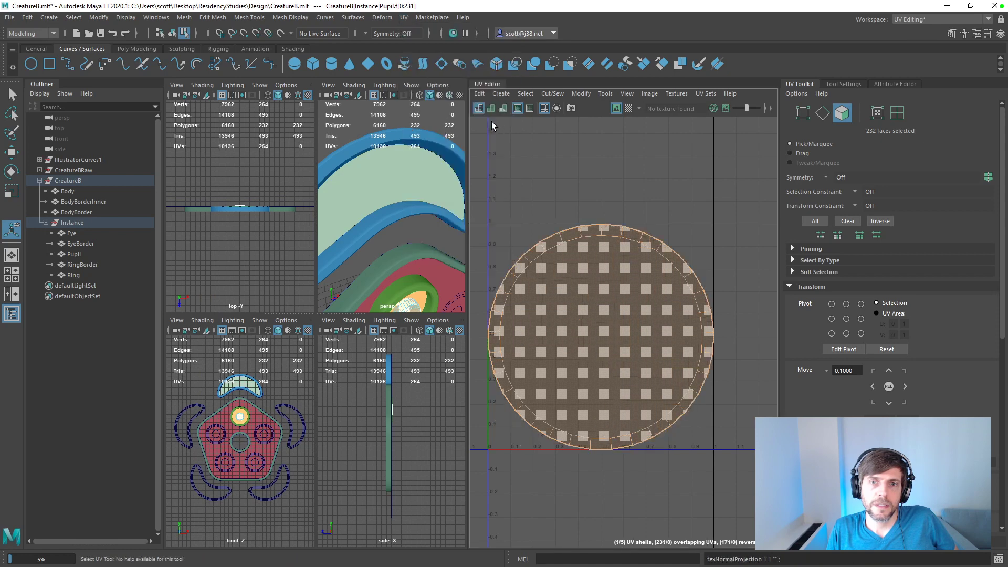
pyautogui.click(404, 18)
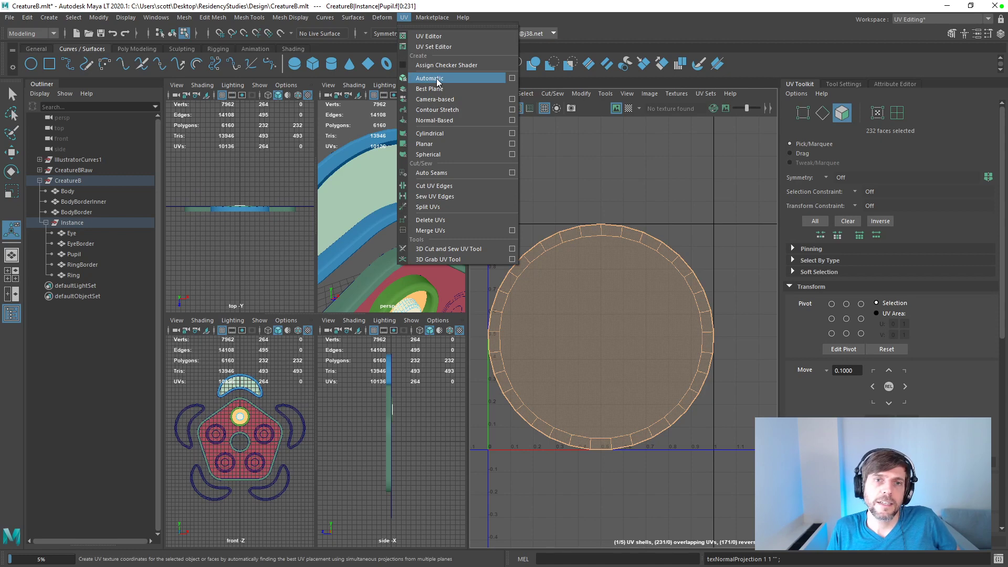
pyautogui.click(442, 135)
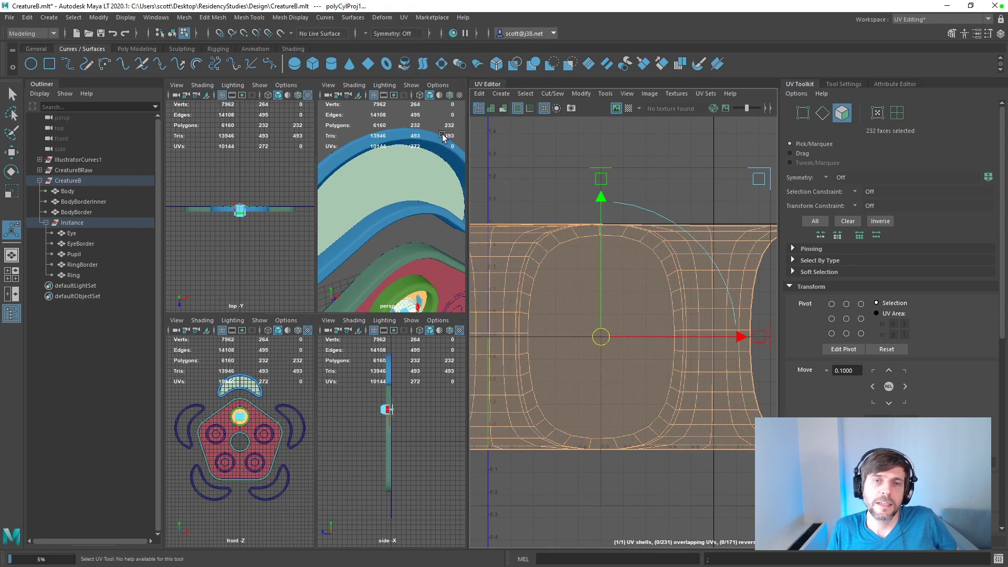
# Step: Open the automatic mapping options and project Pupil's UVs automatically with 6 planes
pyautogui.click(381, 18)
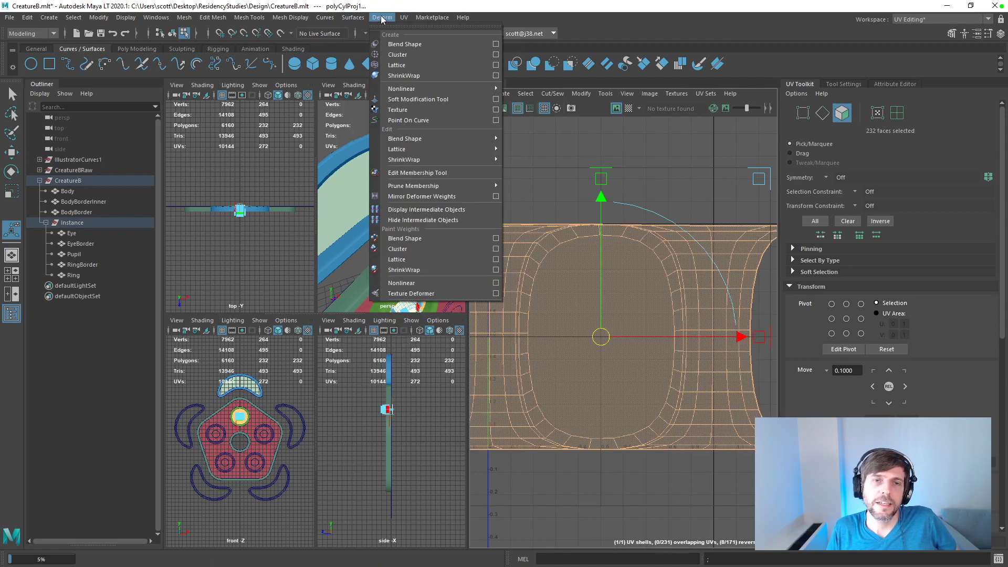
pyautogui.moveTo(403, 18)
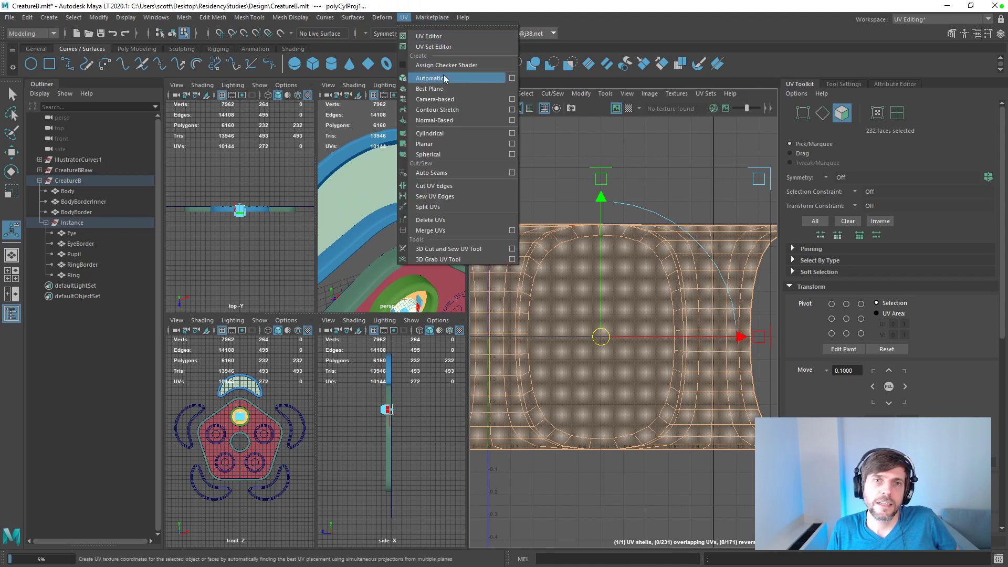
pyautogui.click(513, 79)
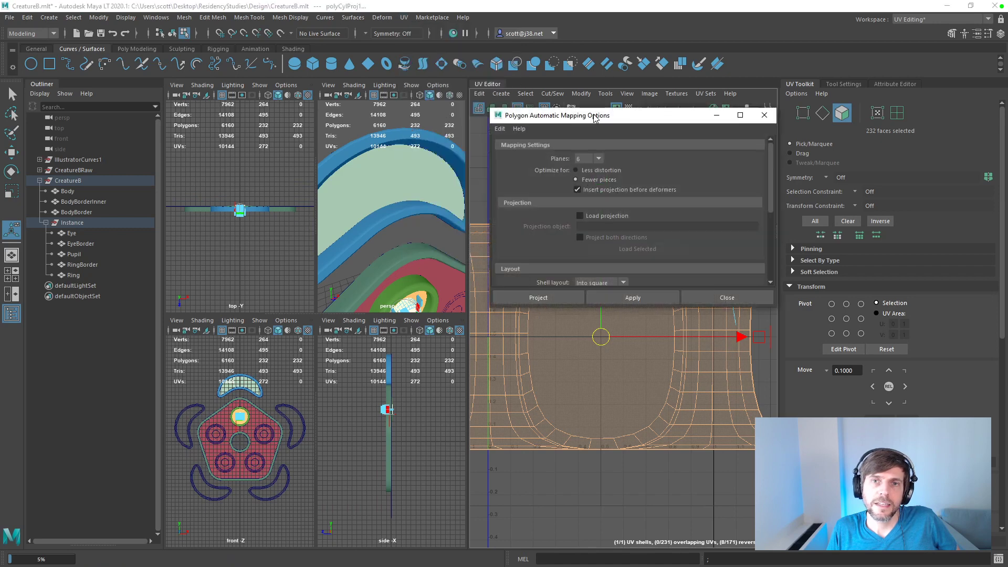
pyautogui.moveTo(595, 118); pyautogui.dragTo(300, 84)
pyautogui.click(303, 126)
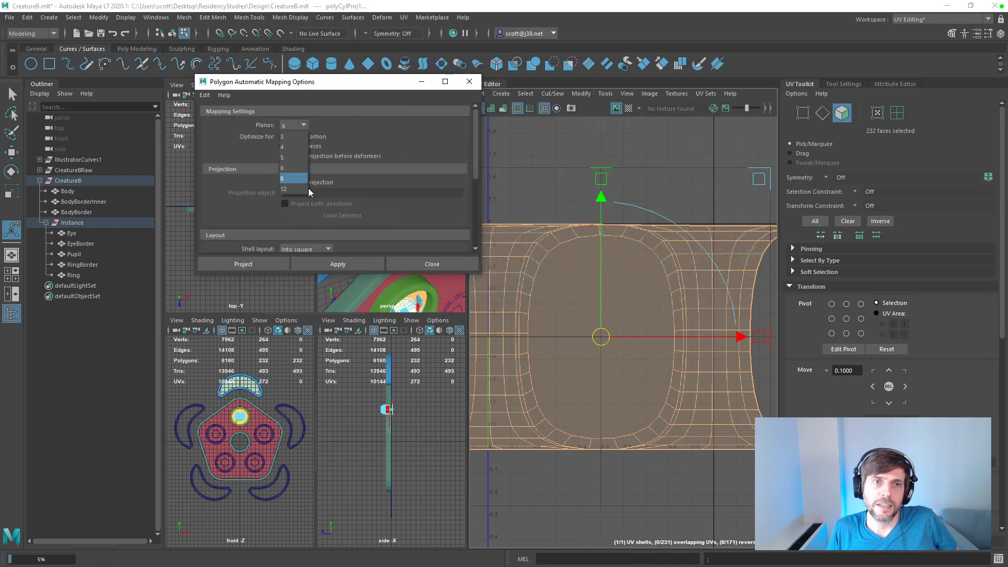
pyautogui.click(338, 264)
pyautogui.scroll(2, 609, 267)
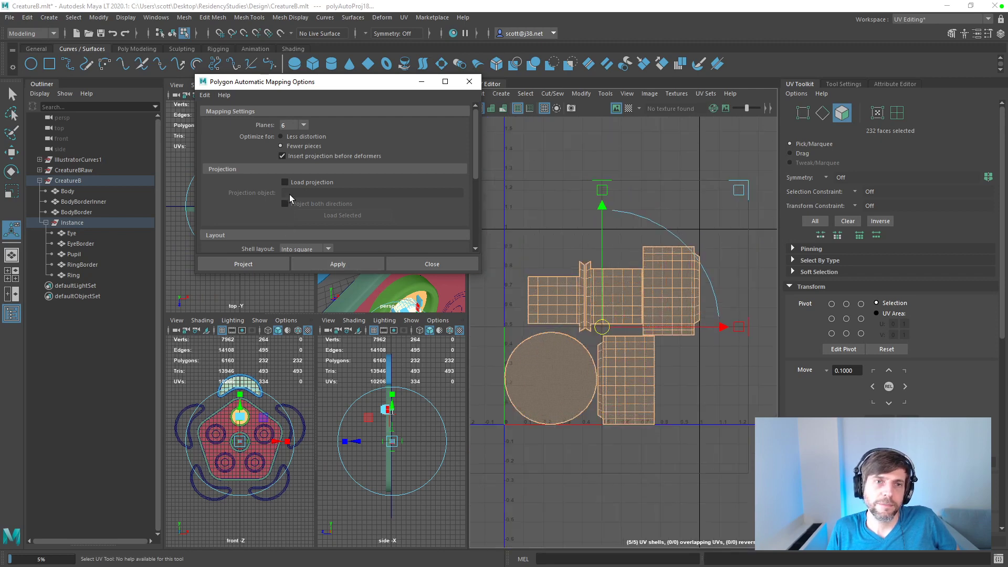
# Step: Set the automatic mapping's scale mode to None and reapply the projection to Pupil
pyautogui.scroll(-1, 477, 165)
pyautogui.moveTo(478, 164); pyautogui.dragTo(481, 208)
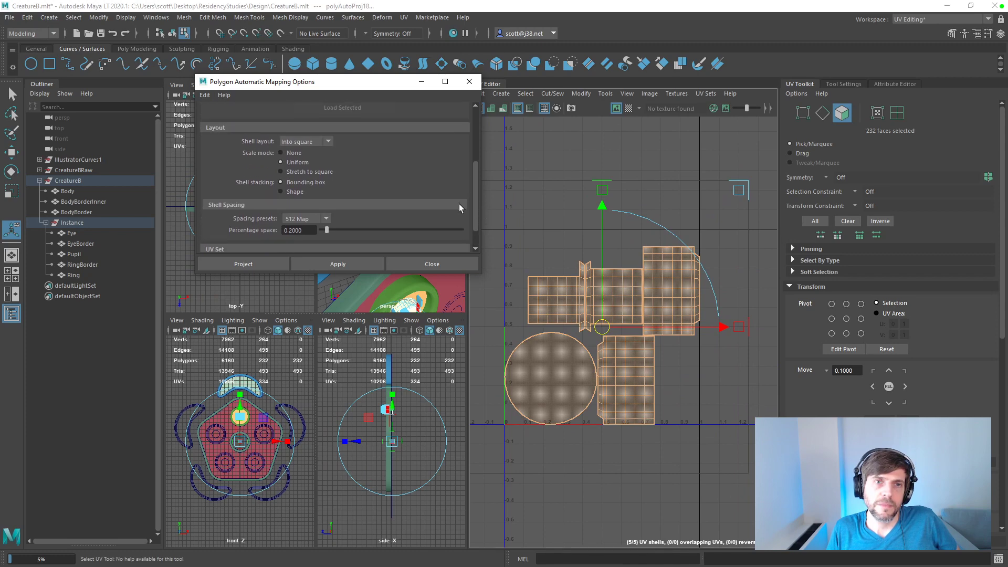
pyautogui.click(284, 153)
pyautogui.click(342, 264)
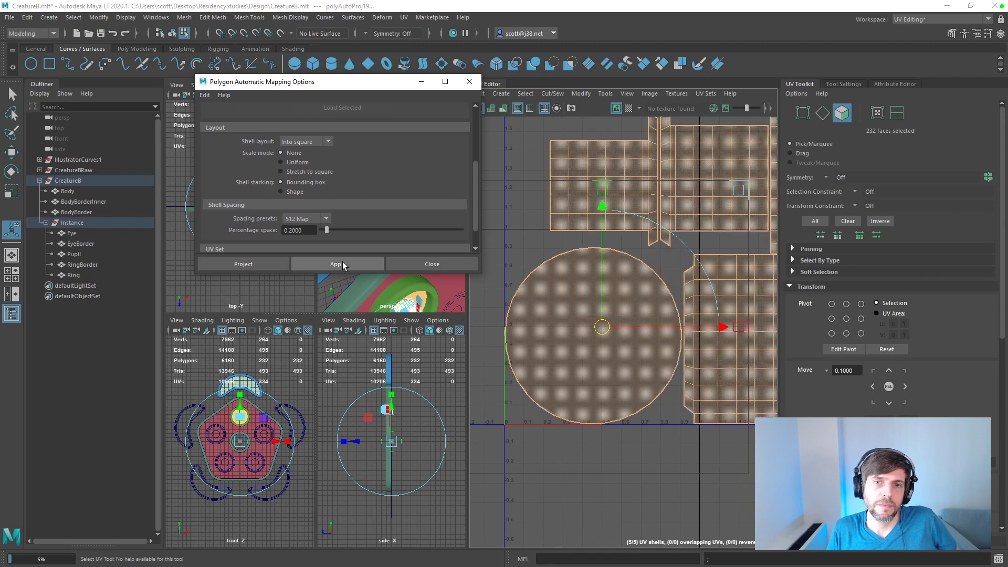
pyautogui.click(341, 264)
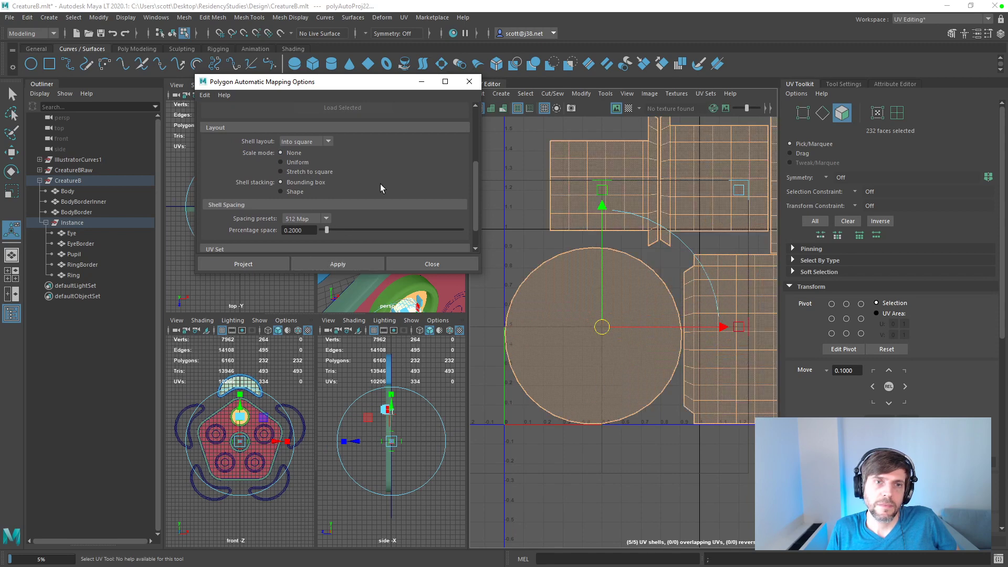
pyautogui.scroll(-5, 625, 270)
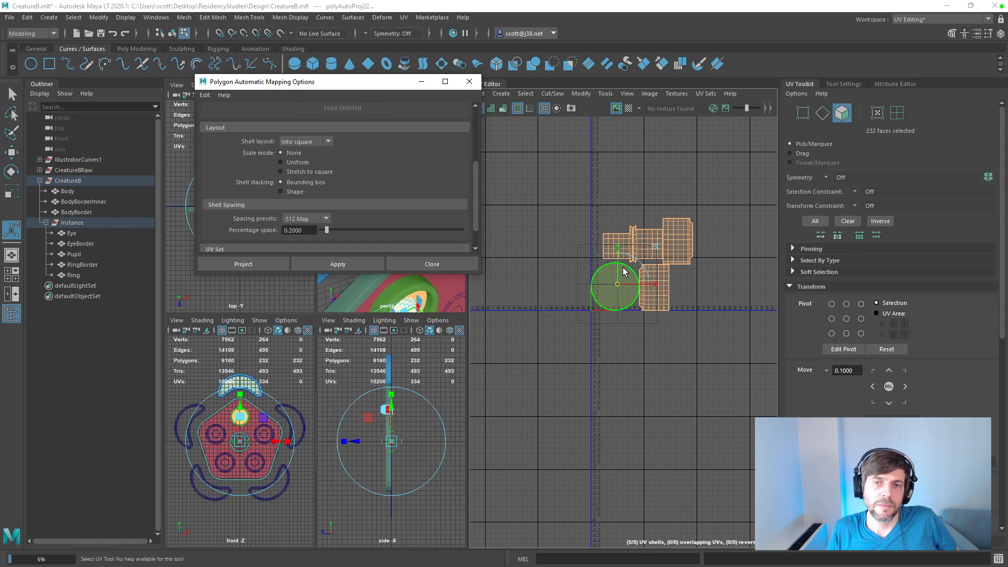
pyautogui.scroll(4, 624, 268)
pyautogui.scroll(-2, 625, 269)
# Step: Apply the automatic UV projection with scale mode None to Body, BodyBorderInner and BodyBorder, one mesh at a time
pyautogui.click(77, 191)
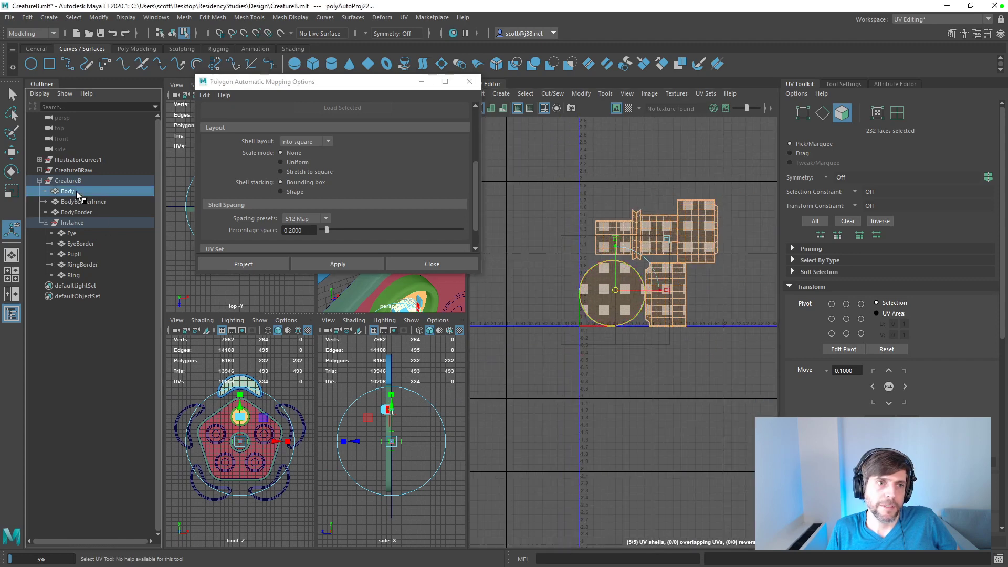
pyautogui.click(351, 264)
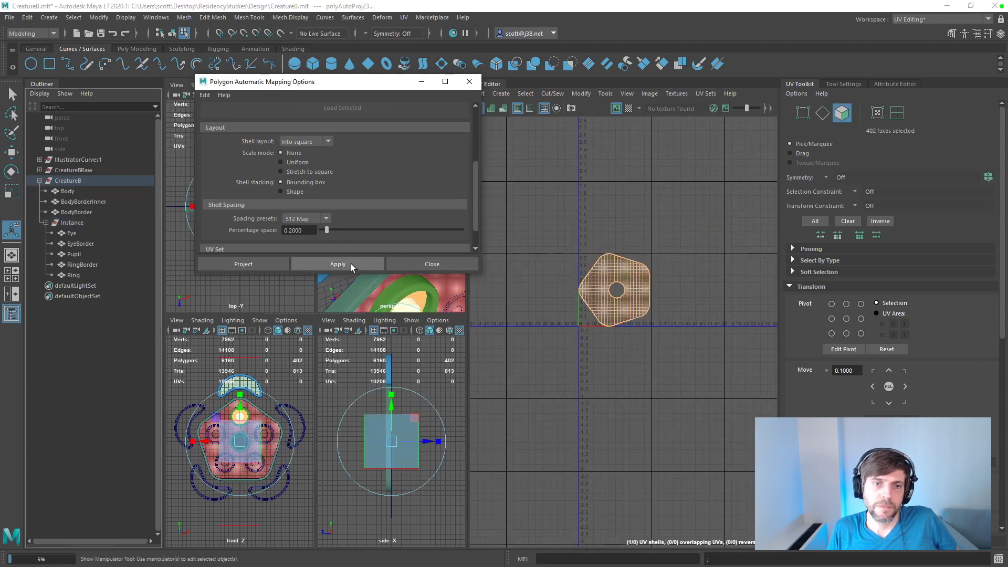
pyautogui.click(80, 202)
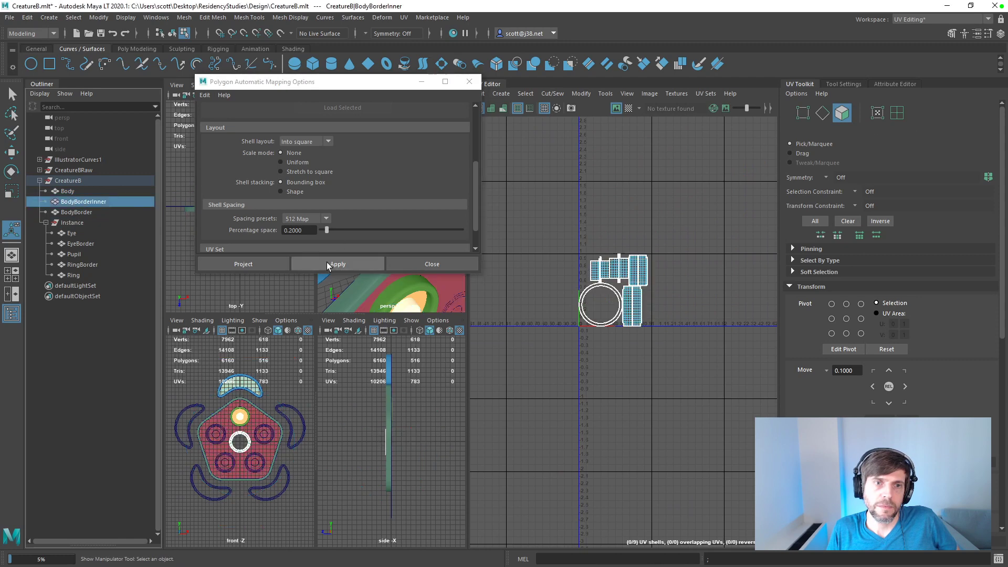
pyautogui.click(328, 264)
pyautogui.click(84, 212)
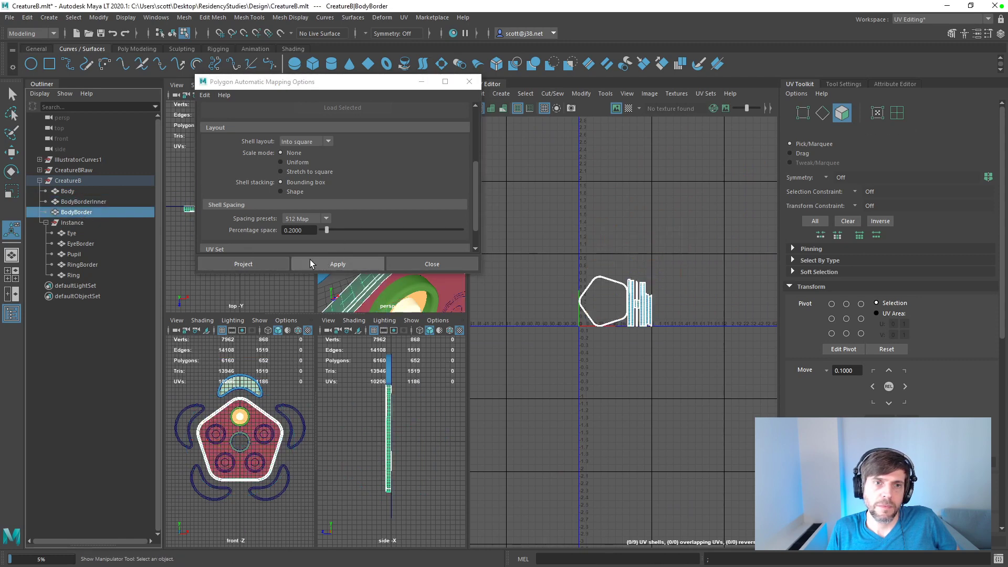
pyautogui.click(314, 260)
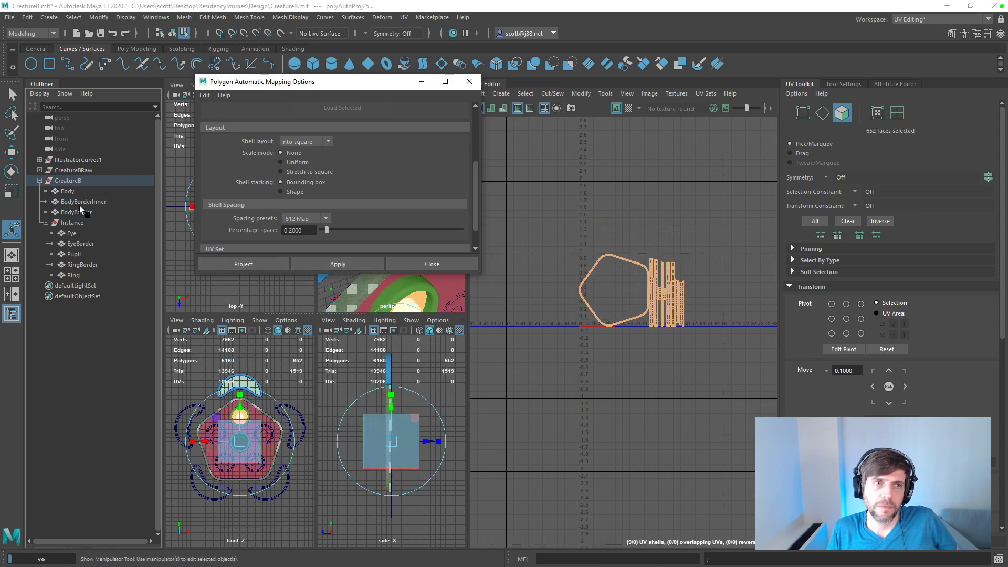
# Step: Apply the same automatic UV projection separately to the Eye and EyeBorder meshes
pyautogui.click(72, 223)
pyautogui.click(338, 264)
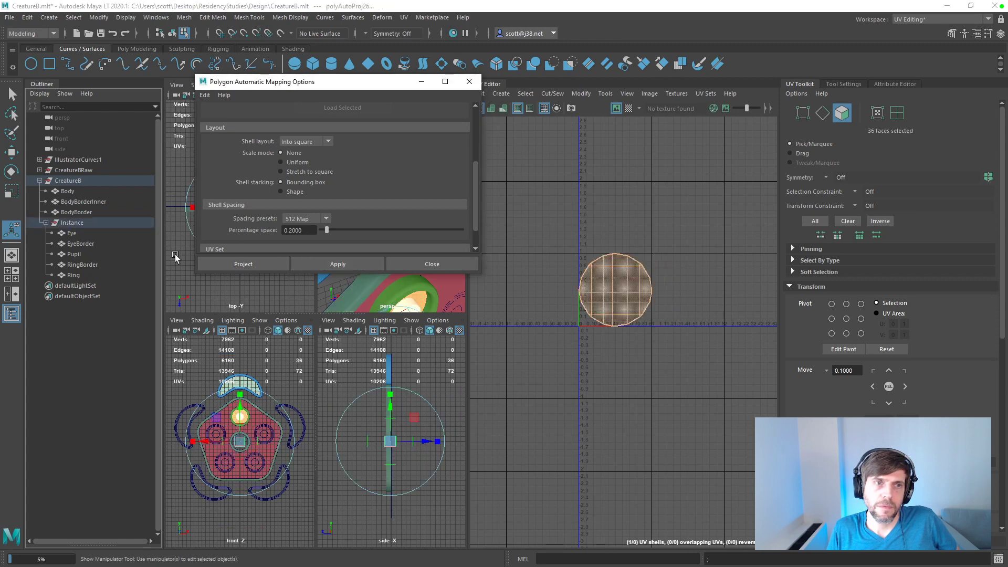
pyautogui.click(86, 244)
pyautogui.click(336, 264)
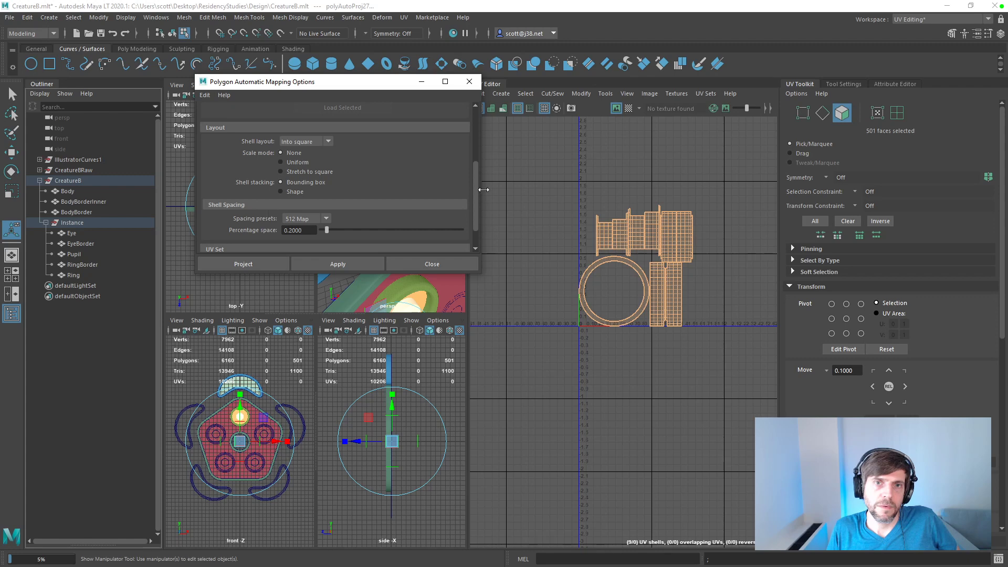
# Step: Try the Tile and Along U shell layouts in the automatic projection of EyeBorder
pyautogui.moveTo(474, 189)
pyautogui.mouseDown()
pyautogui.moveTo(477, 156)
pyautogui.moveTo(476, 178)
pyautogui.mouseUp()
pyautogui.click(326, 163)
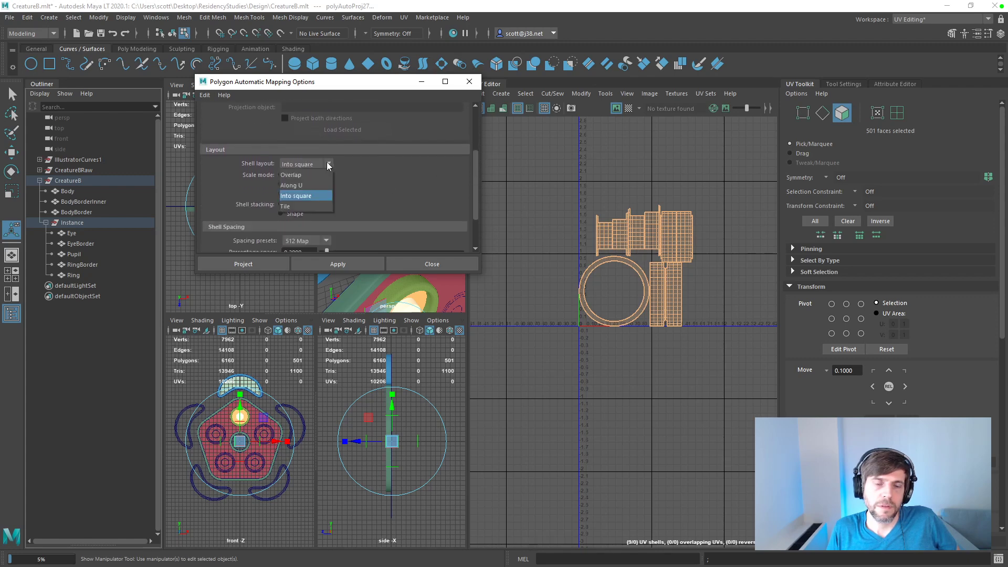
pyautogui.click(287, 206)
pyautogui.click(341, 264)
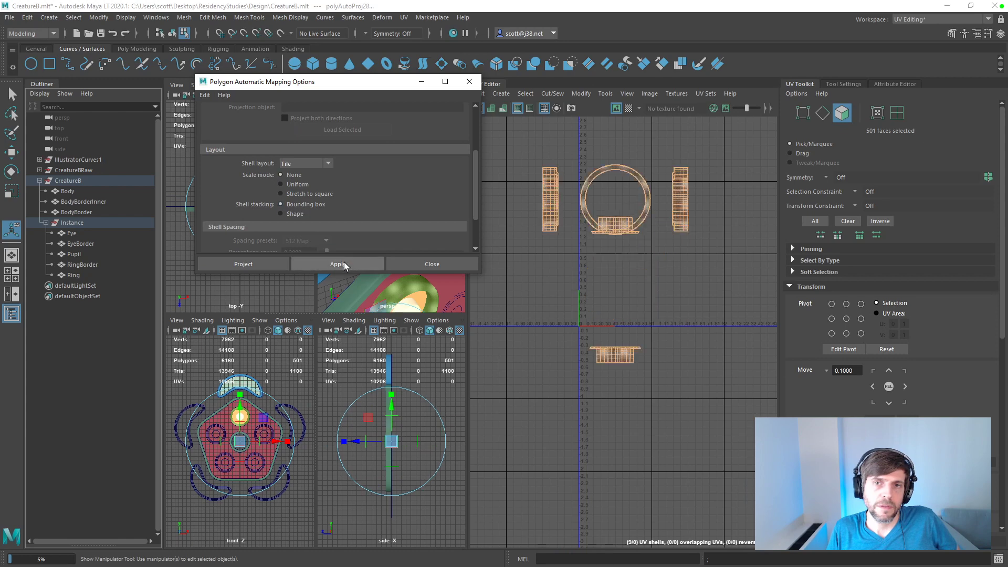
pyautogui.click(328, 163)
pyautogui.click(308, 187)
pyautogui.click(337, 261)
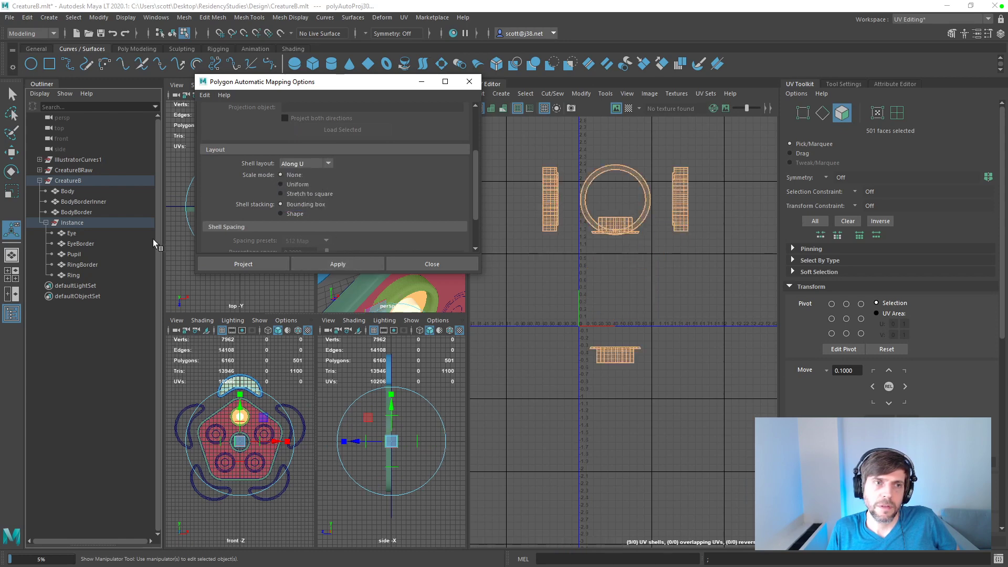
pyautogui.click(333, 263)
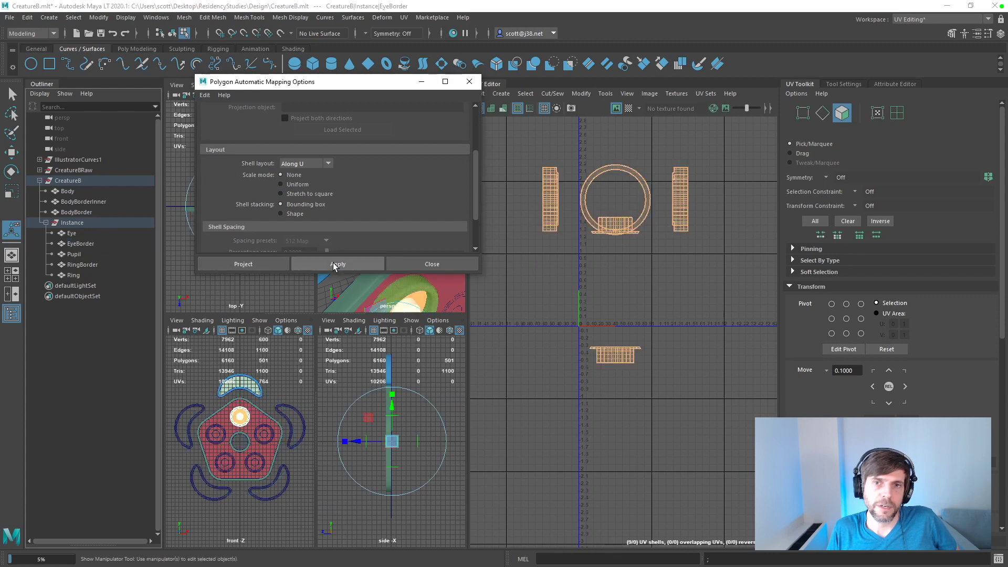
# Step: Try the Overlap shell layout on EyeBorder, then reproject it with the Tile layout
pyautogui.click(328, 164)
pyautogui.click(305, 174)
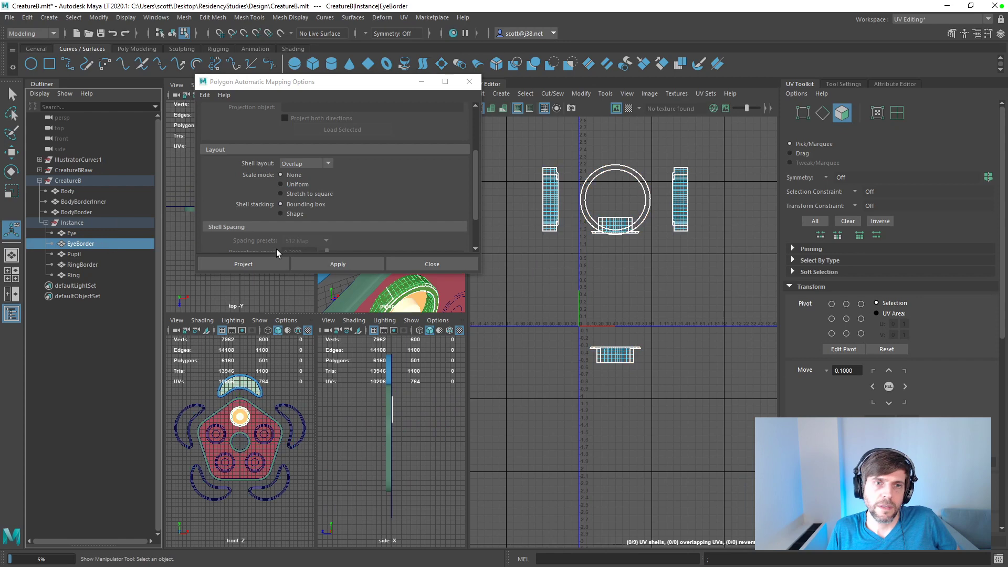
pyautogui.click(323, 262)
pyautogui.click(326, 163)
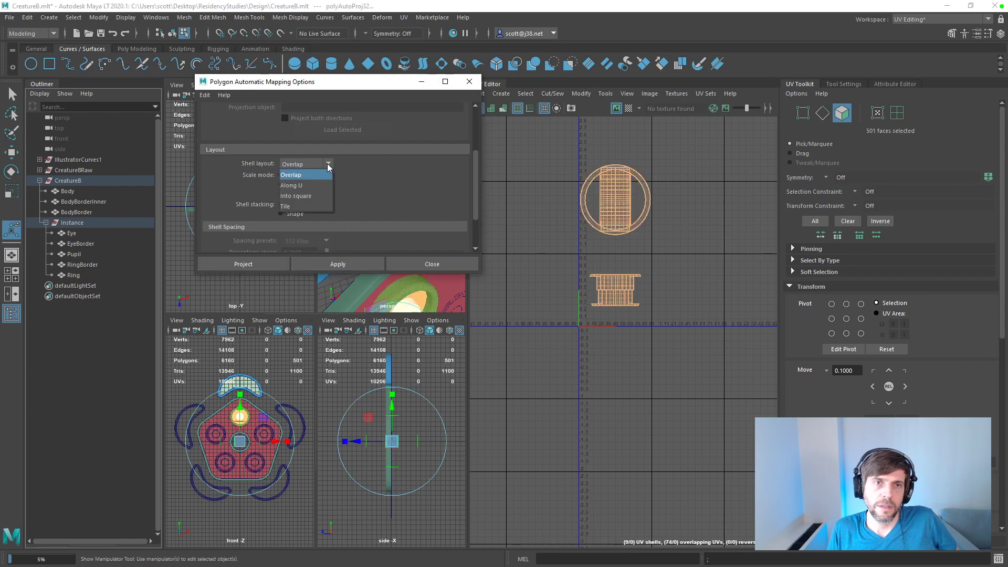
pyautogui.click(307, 206)
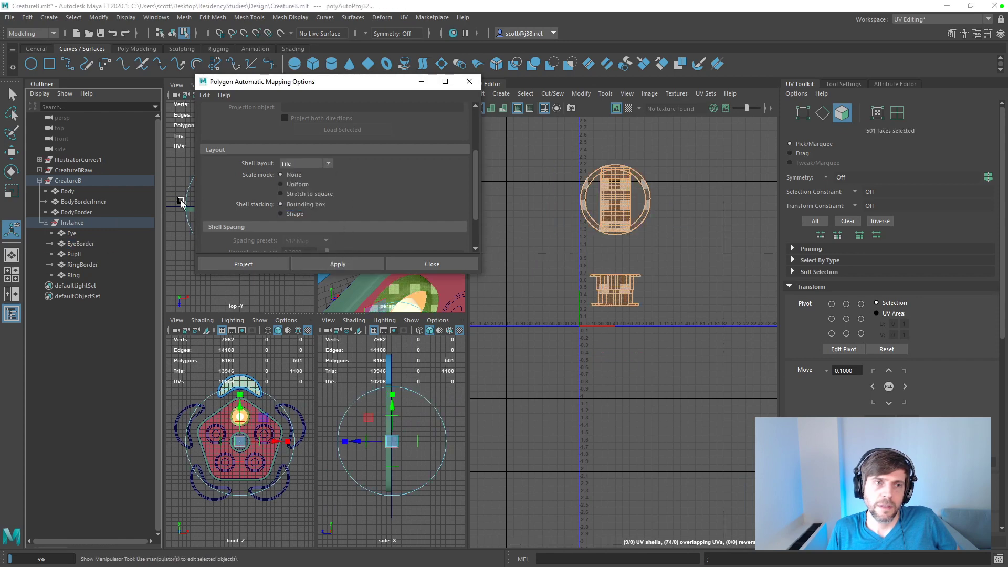
pyautogui.click(323, 263)
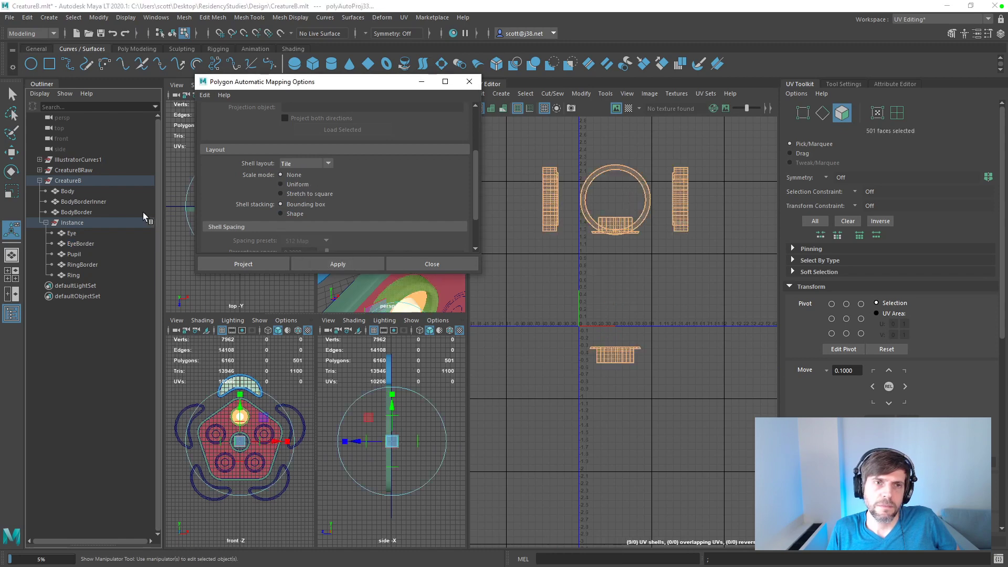
# Step: Try Shape as the shell stacking mode and reapply the tiled automatic projection to EyeBorder
pyautogui.click(292, 214)
pyautogui.click(333, 264)
pyautogui.click(109, 240)
pyautogui.click(316, 264)
# Step: Set shell stacking back to Bounding box and shell layout to Into square, and reproject EyeBorder
pyautogui.click(292, 204)
pyautogui.click(333, 166)
pyautogui.click(301, 203)
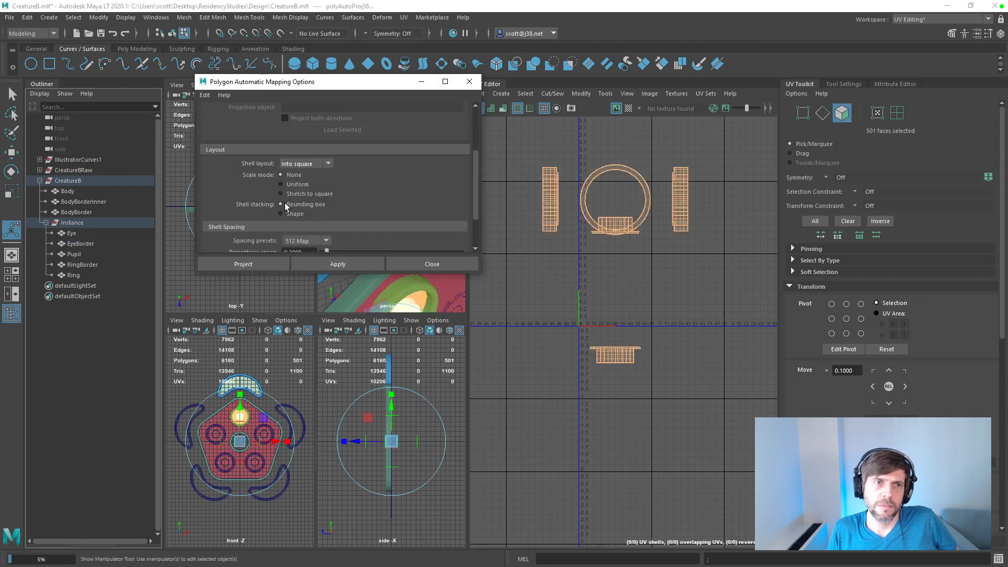
pyautogui.click(324, 267)
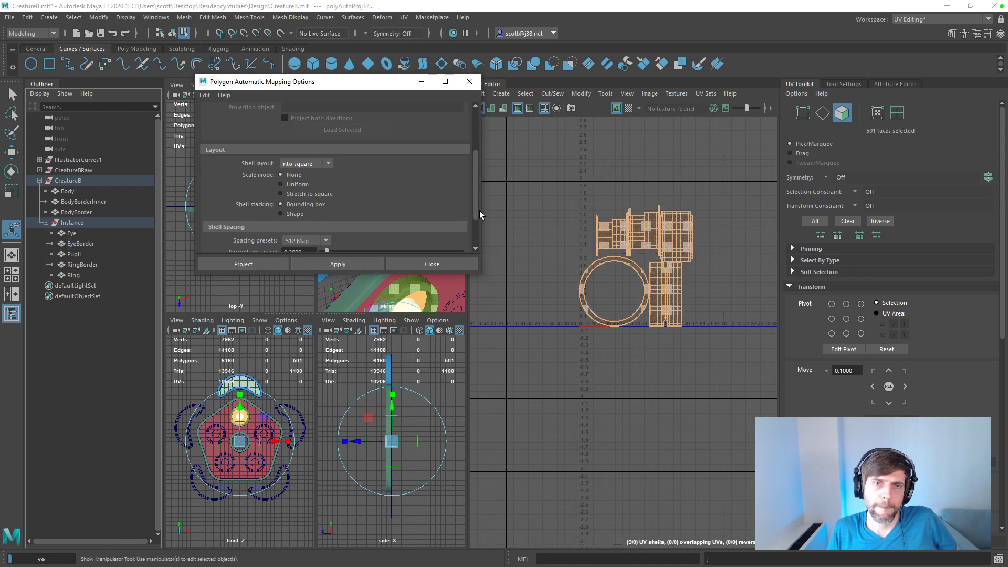
# Step: Apply the automatic UV projection individually to Ring, RingBorder, Pupil and EyeBorder with the Into square layout and scale mode None
pyautogui.click(75, 275)
pyautogui.click(315, 264)
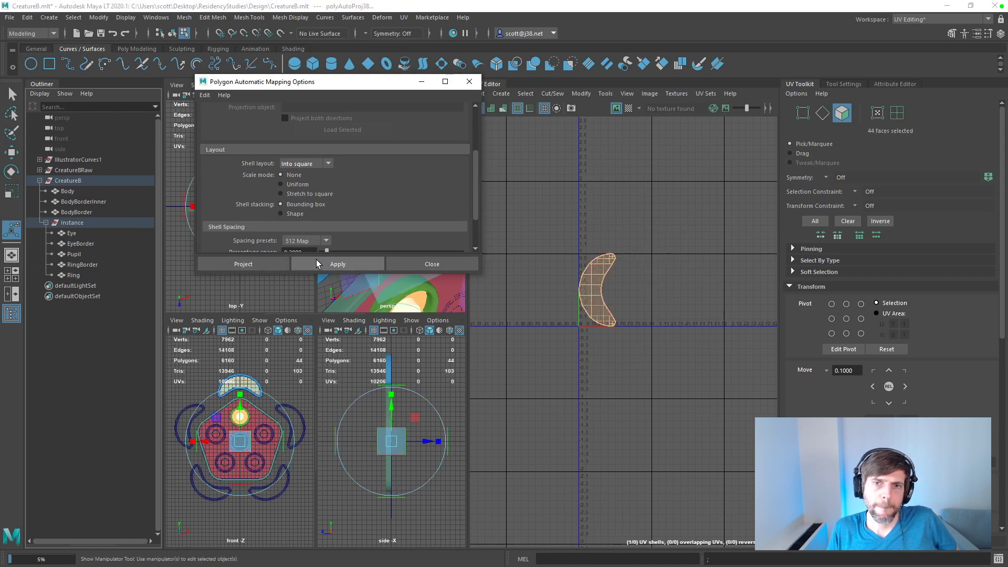
pyautogui.click(86, 265)
pyautogui.click(336, 264)
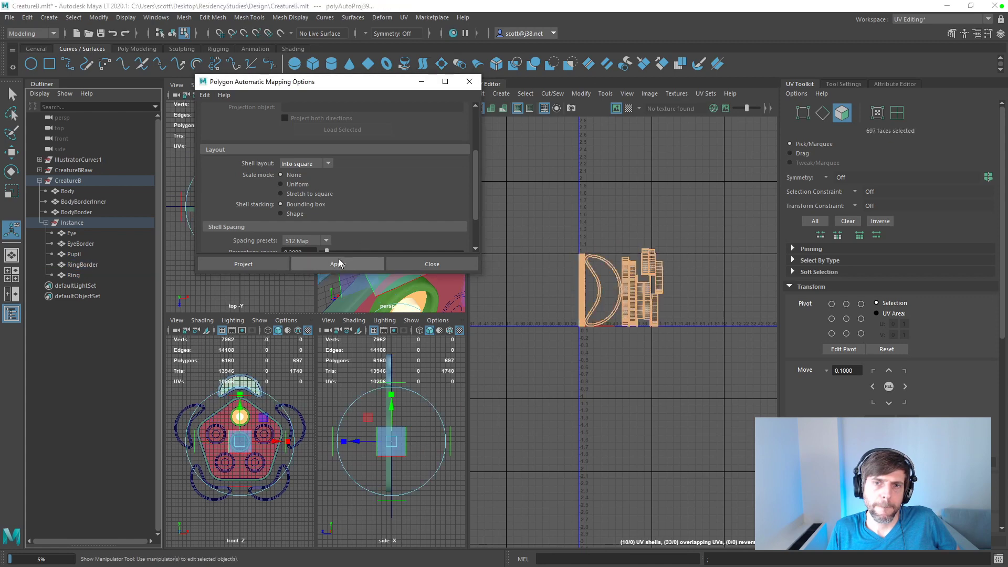
pyautogui.click(75, 252)
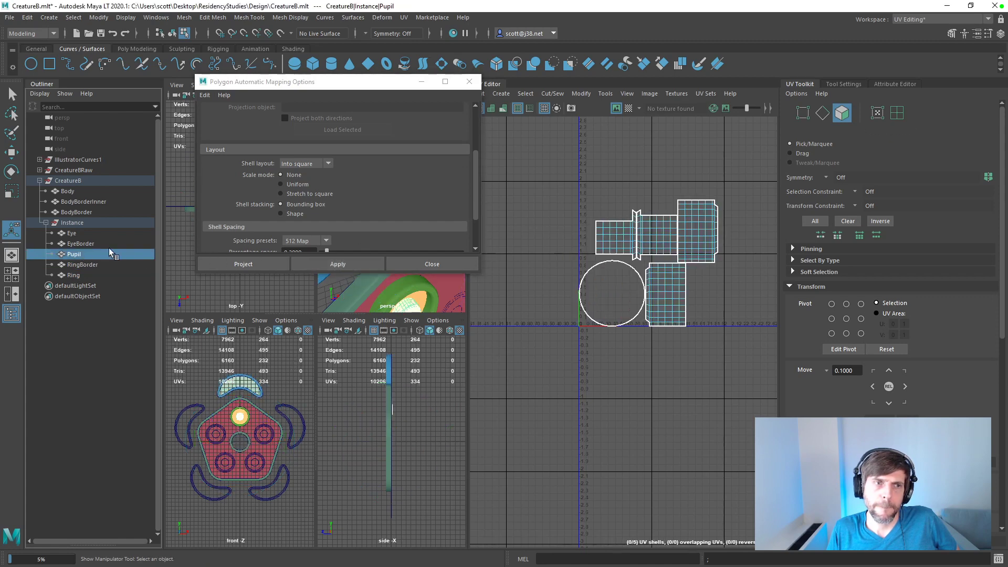
pyautogui.click(342, 263)
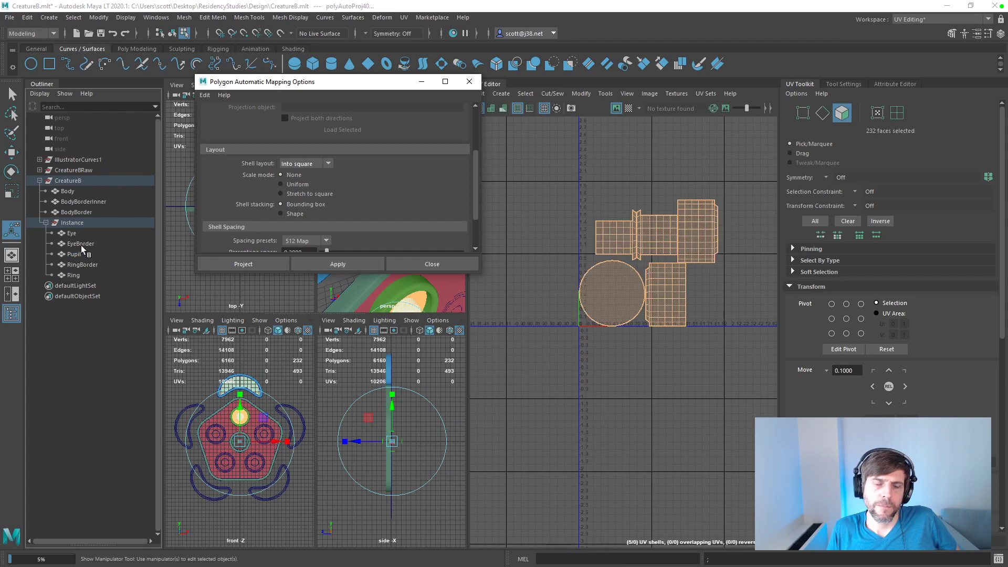
pyautogui.click(78, 244)
pyautogui.click(344, 263)
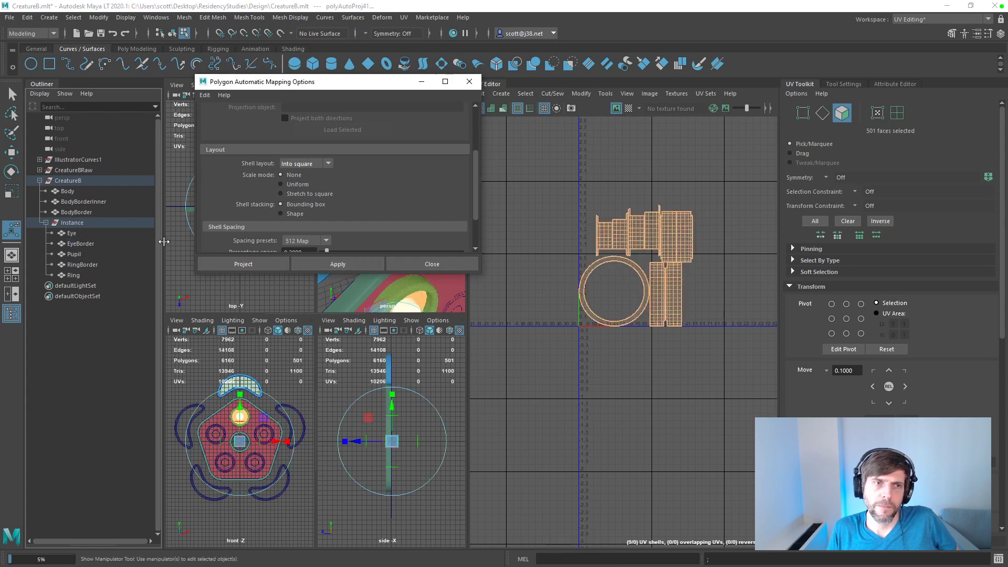
# Step: Apply the automatic UV projection to the Eye mesh on its own with the Into square layout
pyautogui.click(342, 264)
pyautogui.click(79, 233)
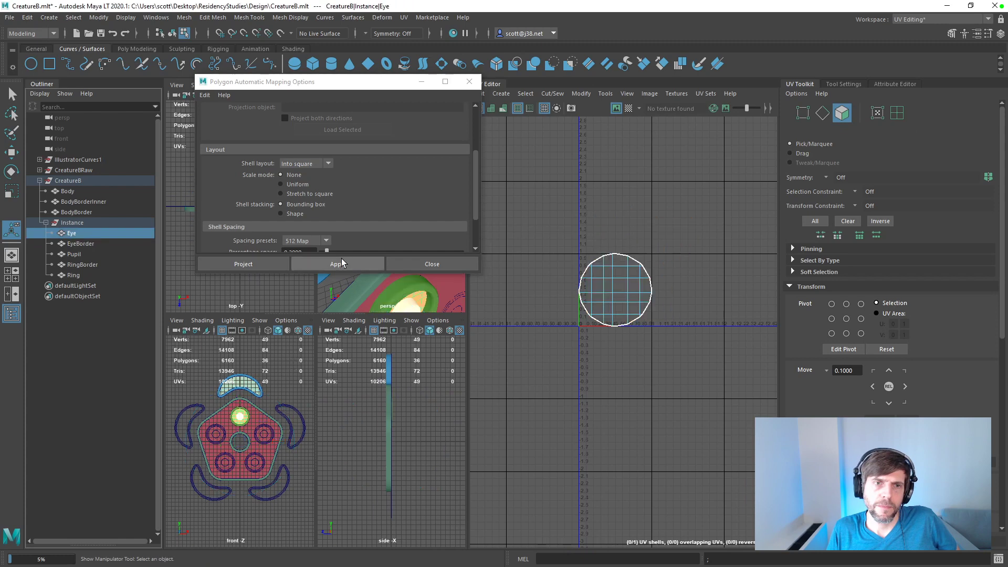
pyautogui.click(341, 264)
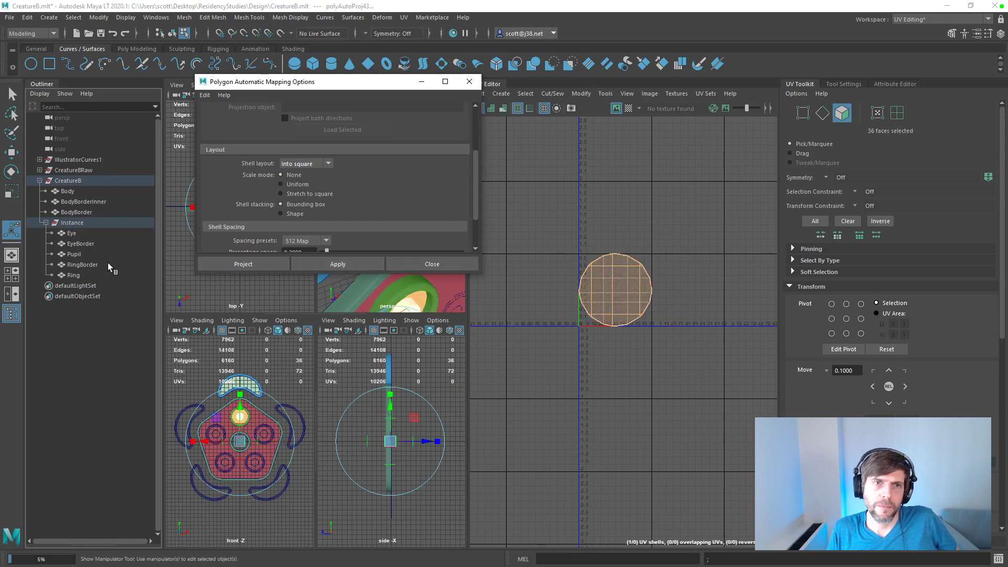
# Step: Select all five Instance meshes from Eye to Ring and reproject them together with scale mode None
pyautogui.scroll(-3, 475, 192)
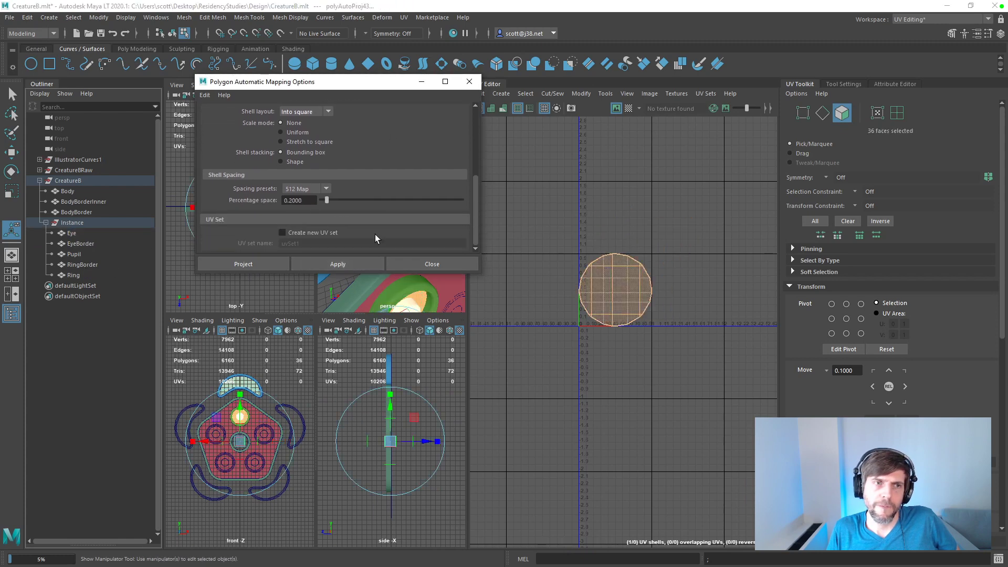
pyautogui.click(79, 233)
pyautogui.keyDown('shift'); pyautogui.click(119, 275); pyautogui.keyUp('shift')
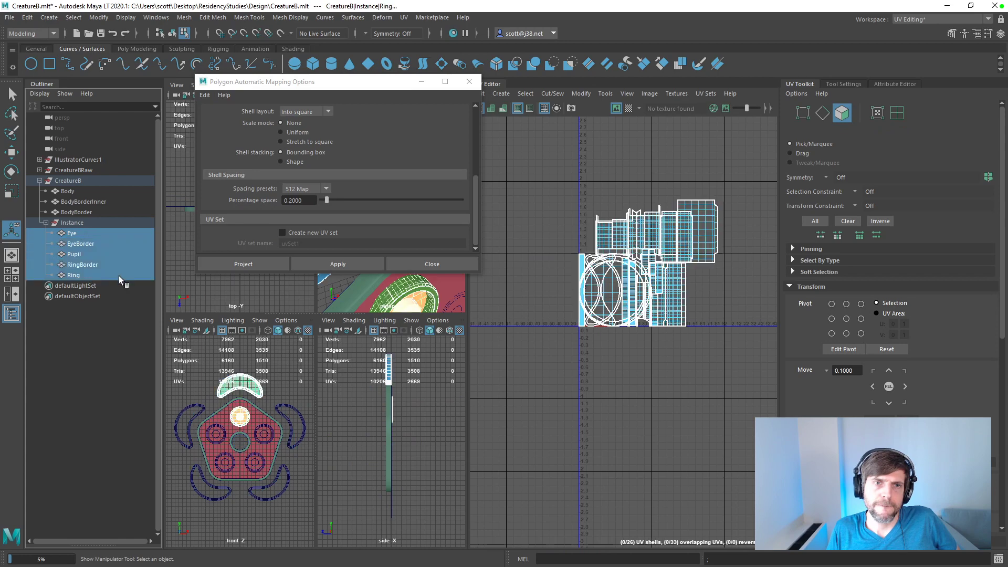
pyautogui.click(329, 264)
pyautogui.scroll(4, 584, 304)
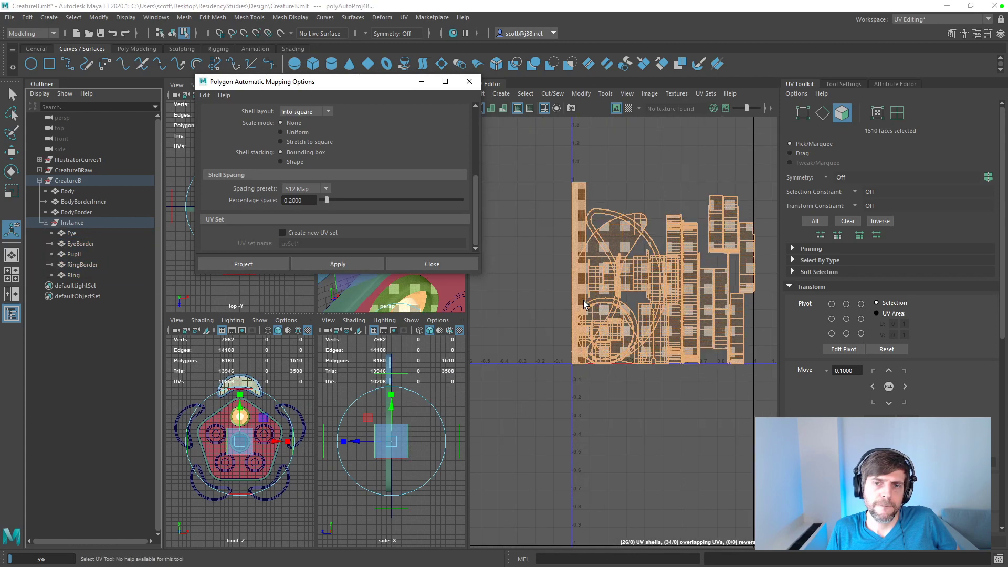
pyautogui.scroll(-2, 584, 304)
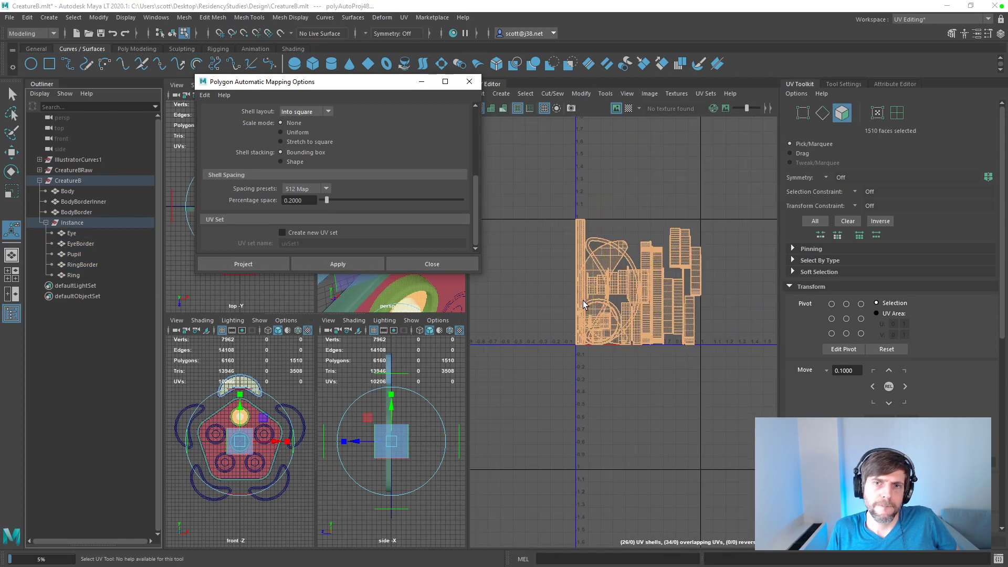
# Step: Select all eight CreatureB meshes from Ring up to Body and apply the automatic projection to them together
pyautogui.click(19, 236)
pyautogui.moveTo(79, 275); pyautogui.dragTo(78, 193)
pyautogui.click(333, 263)
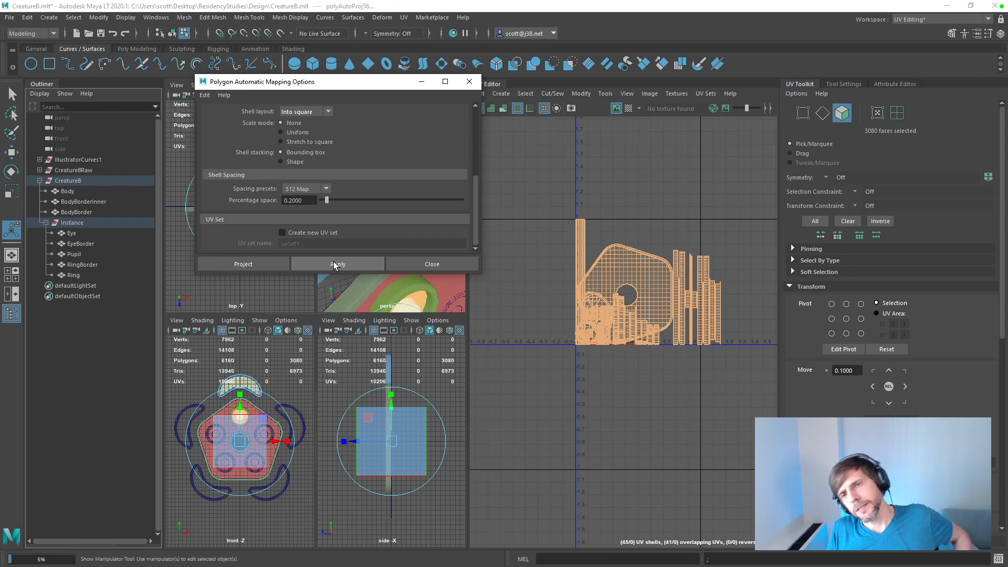
# Step: Try the Uniform scale mode on all eight meshes, then reproject them with scale mode None
pyautogui.click(304, 133)
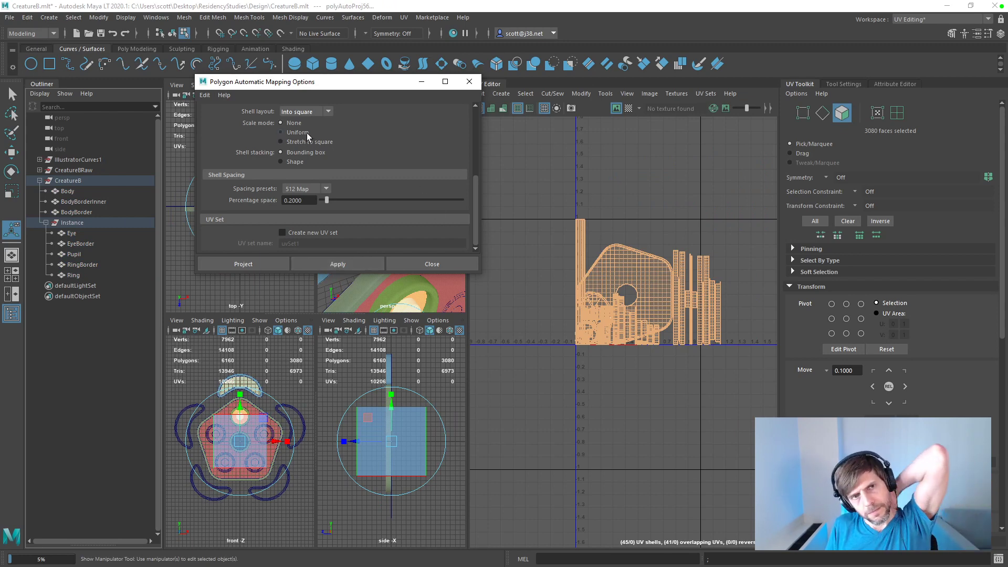
pyautogui.click(326, 264)
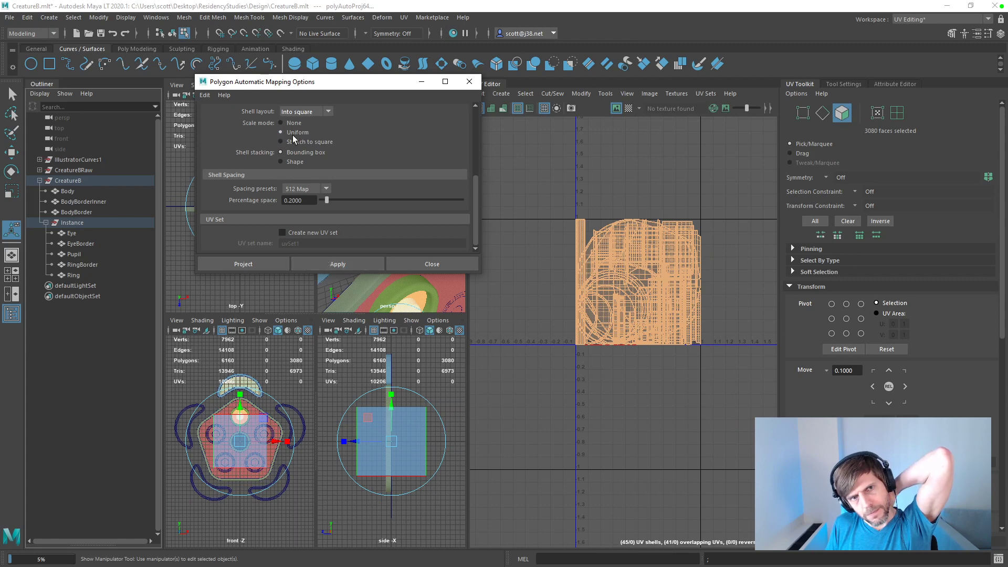
pyautogui.click(329, 263)
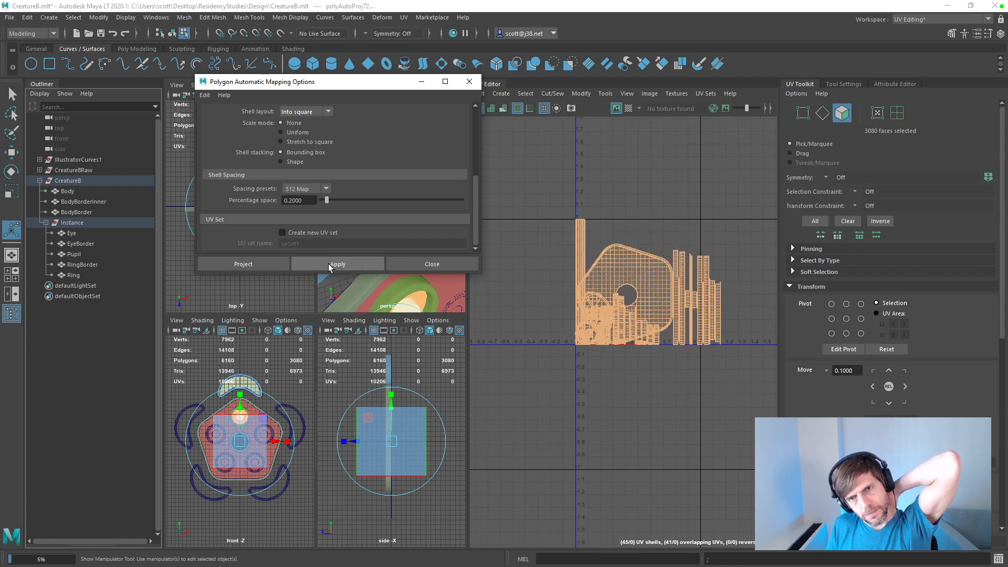
# Step: Reapply the automatic projection with 6 planes to all eight meshes and close the mapping options
pyautogui.moveTo(477, 203); pyautogui.dragTo(466, 124)
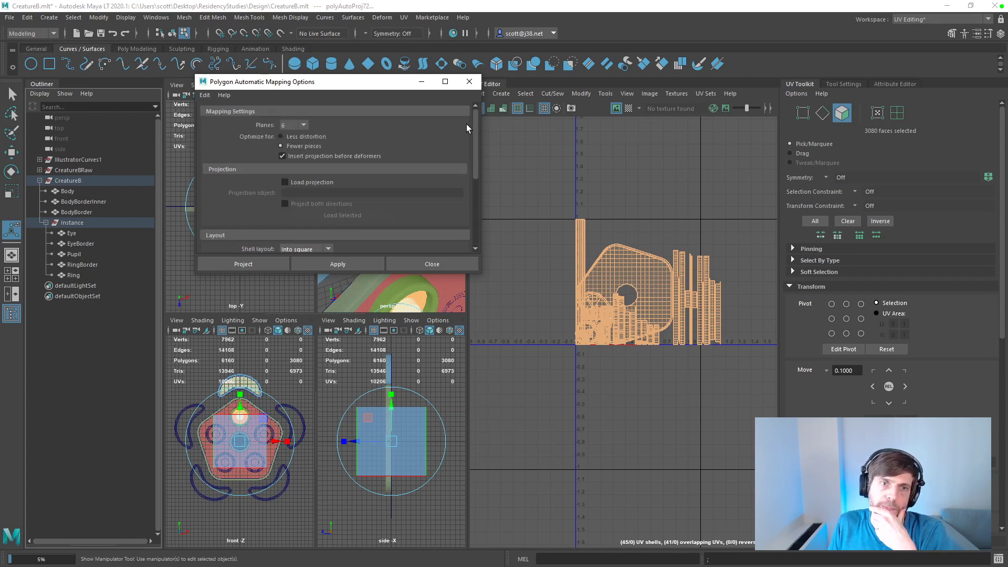
pyautogui.click(365, 256)
pyautogui.click(469, 81)
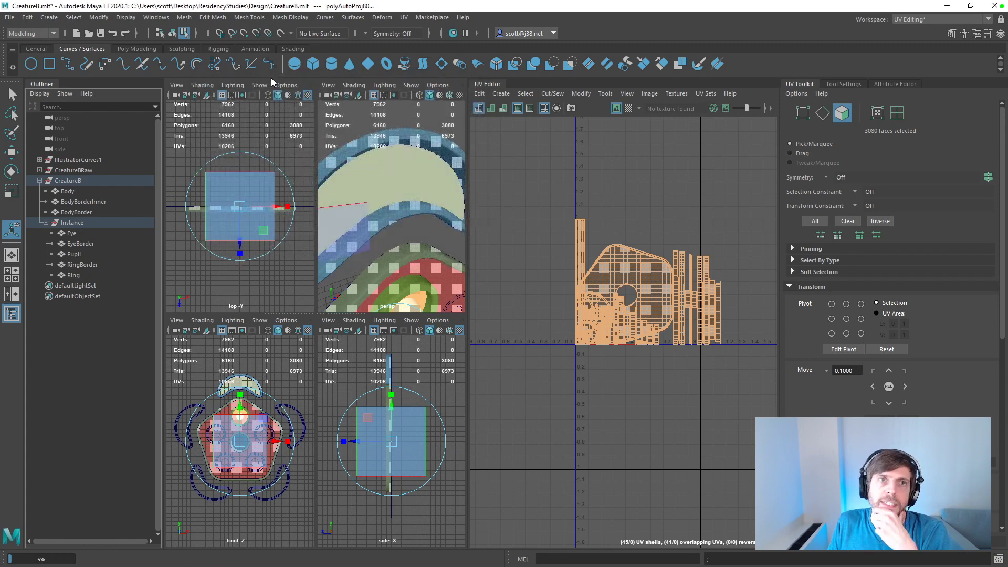
# Step: Try to lay out the UV shells of all selected meshes automatically
pyautogui.click(404, 18)
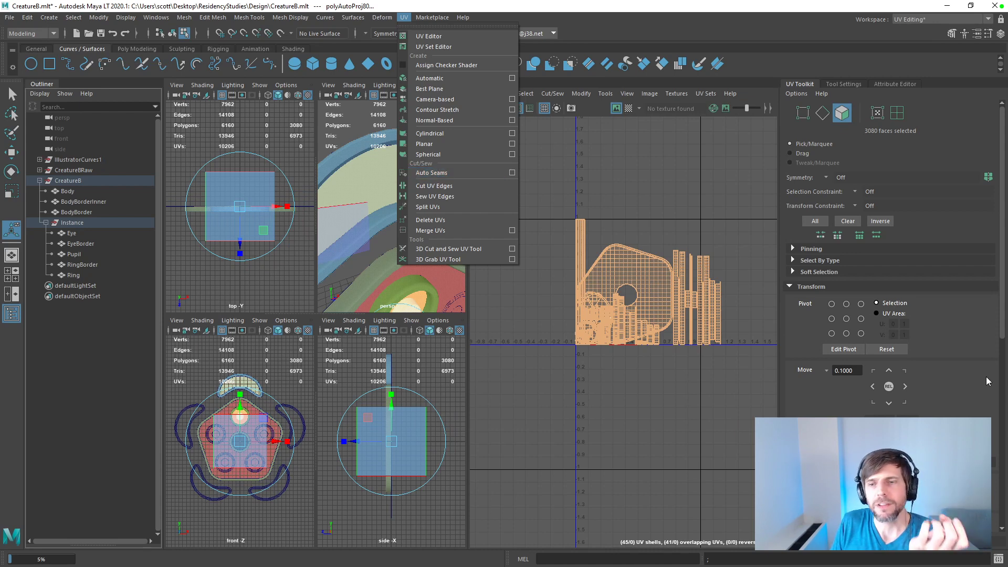
pyautogui.moveTo(1002, 337); pyautogui.dragTo(1003, 525)
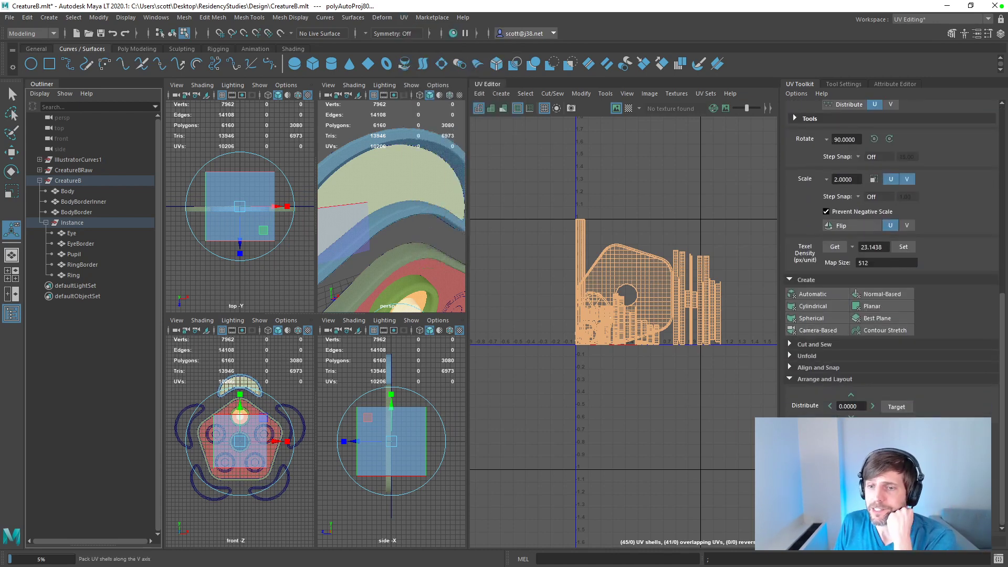
pyautogui.click(817, 486)
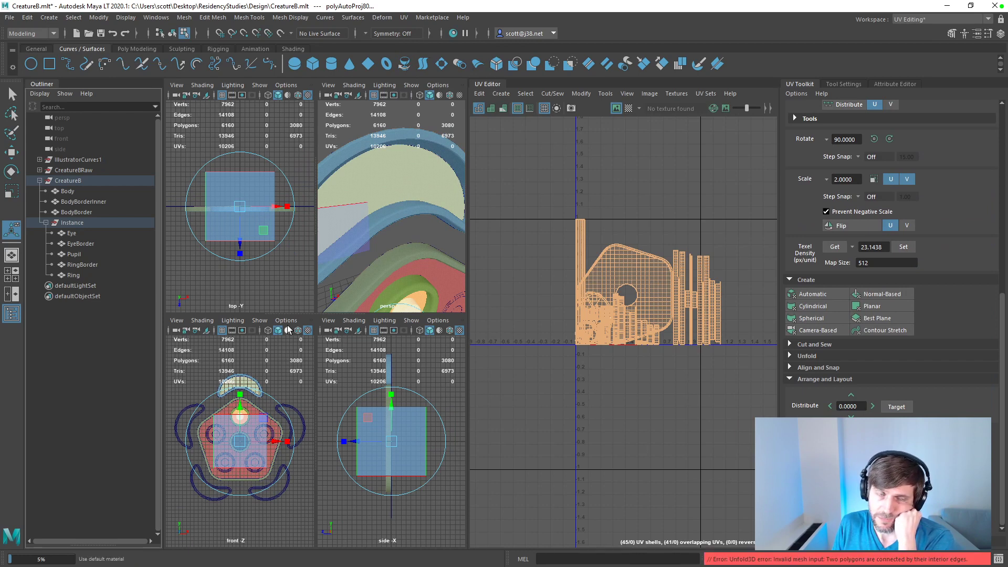
# Step: Move Ring's UV shell about one unit below the 0-1 tile and all RingBorder shells into the tile left of it
pyautogui.click(72, 275)
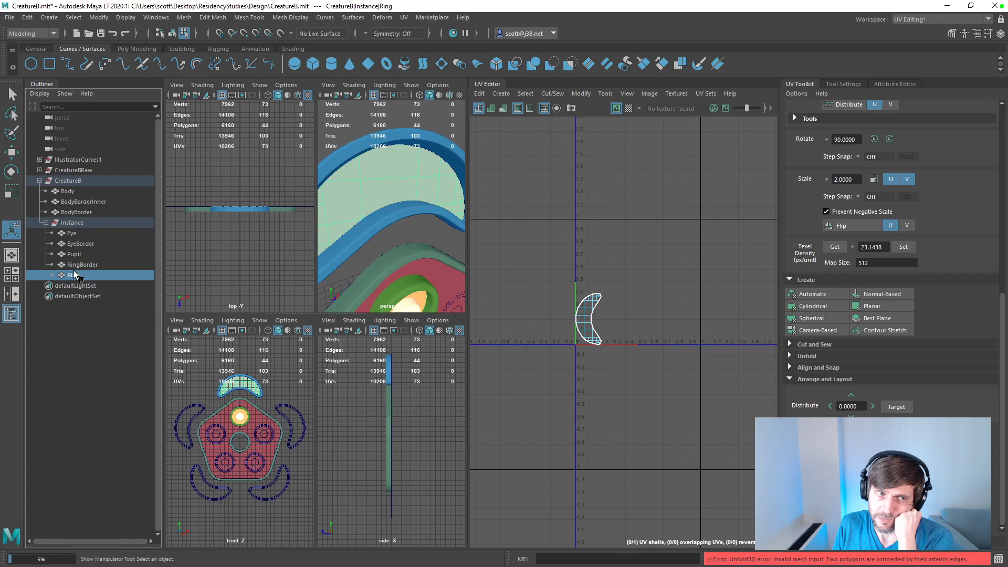
pyautogui.click(591, 318)
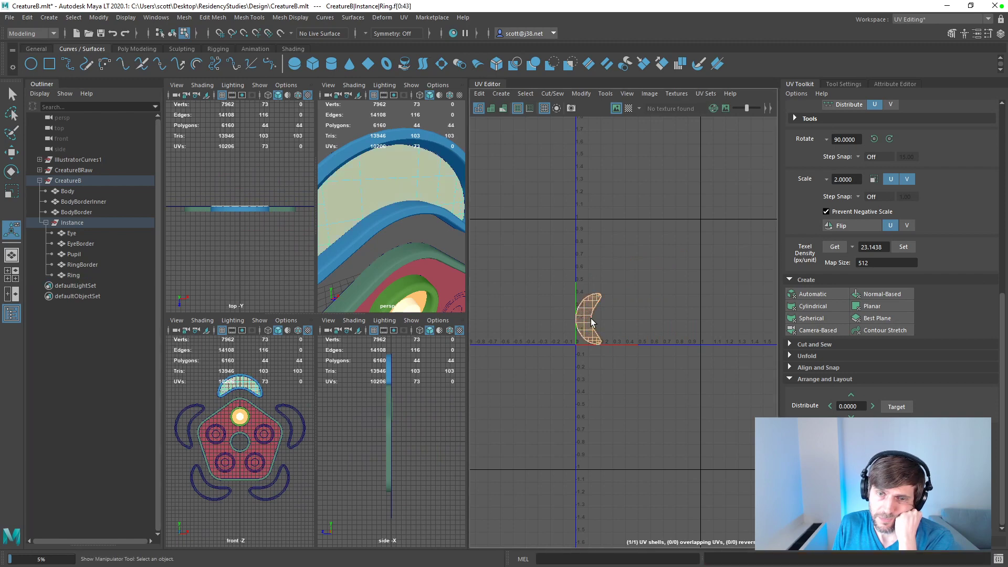
pyautogui.press('w')
pyautogui.moveTo(592, 318); pyautogui.dragTo(593, 453)
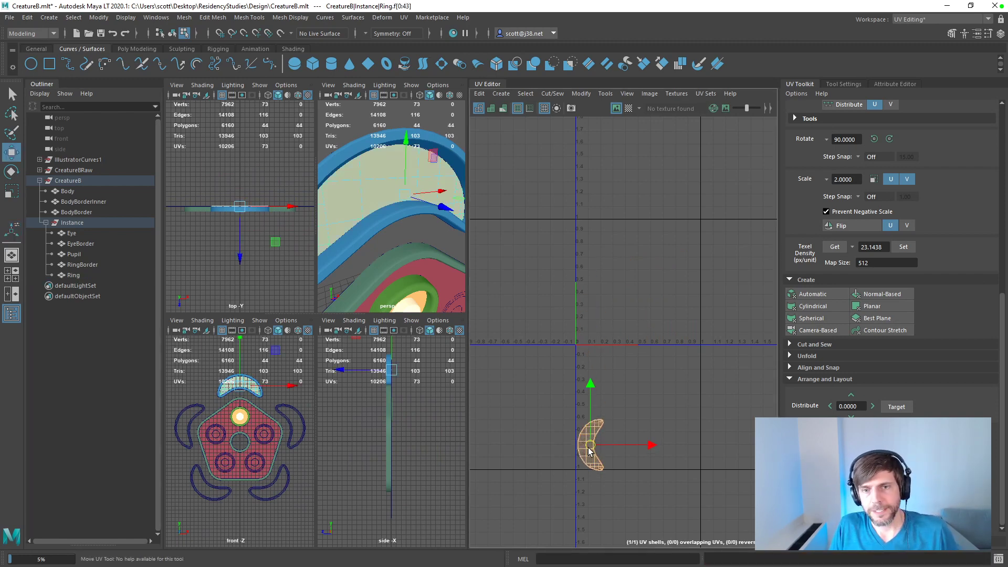
pyautogui.click(82, 265)
pyautogui.moveTo(542, 188); pyautogui.dragTo(695, 367)
pyautogui.moveTo(621, 281); pyautogui.dragTo(529, 284)
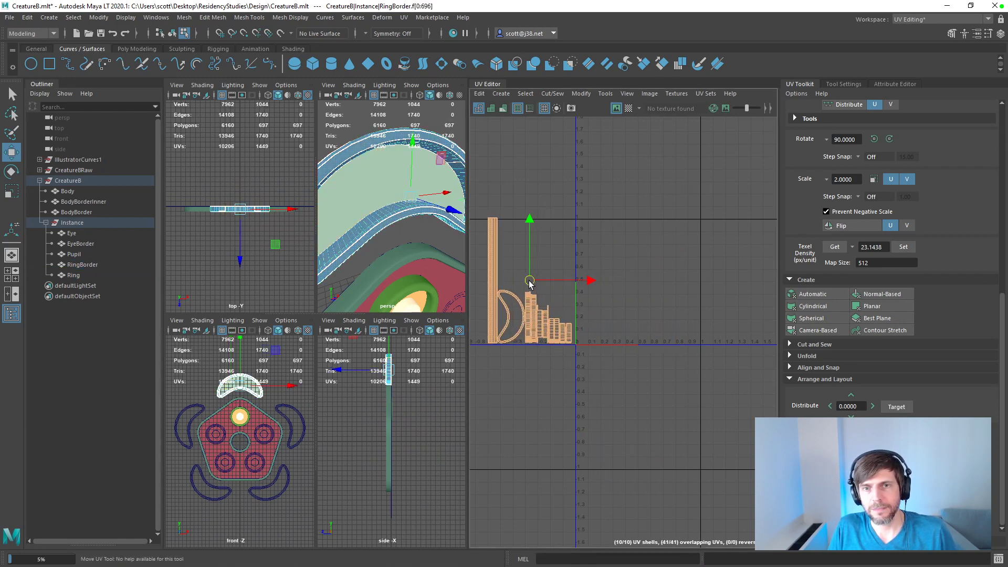
# Step: Move Pupil's UV shells below and right of the 0-1 tile, and EyeBorder's shells above the tile
pyautogui.click(78, 264)
pyautogui.click(77, 256)
pyautogui.moveTo(607, 310); pyautogui.dragTo(734, 416)
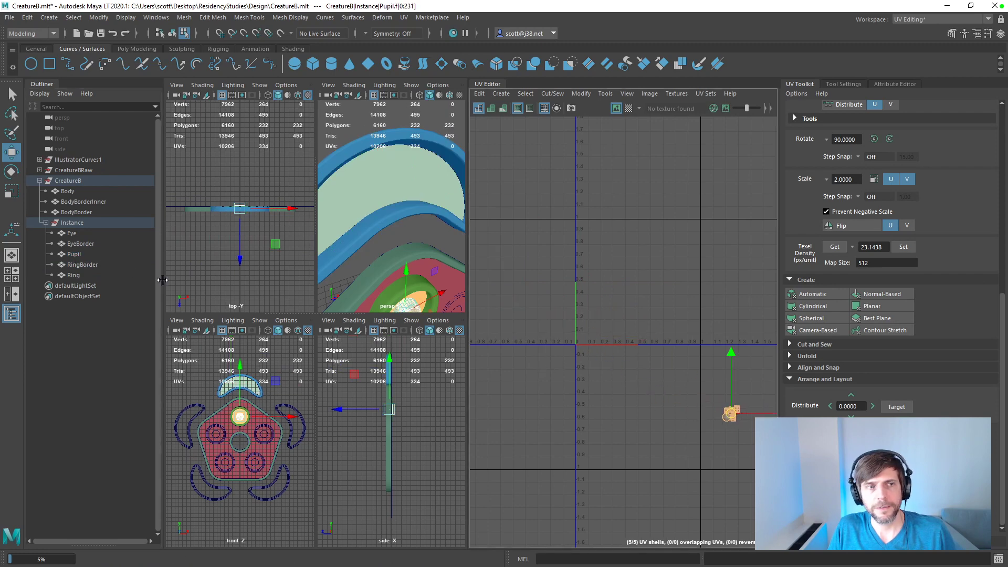
pyautogui.click(81, 256)
pyautogui.click(79, 243)
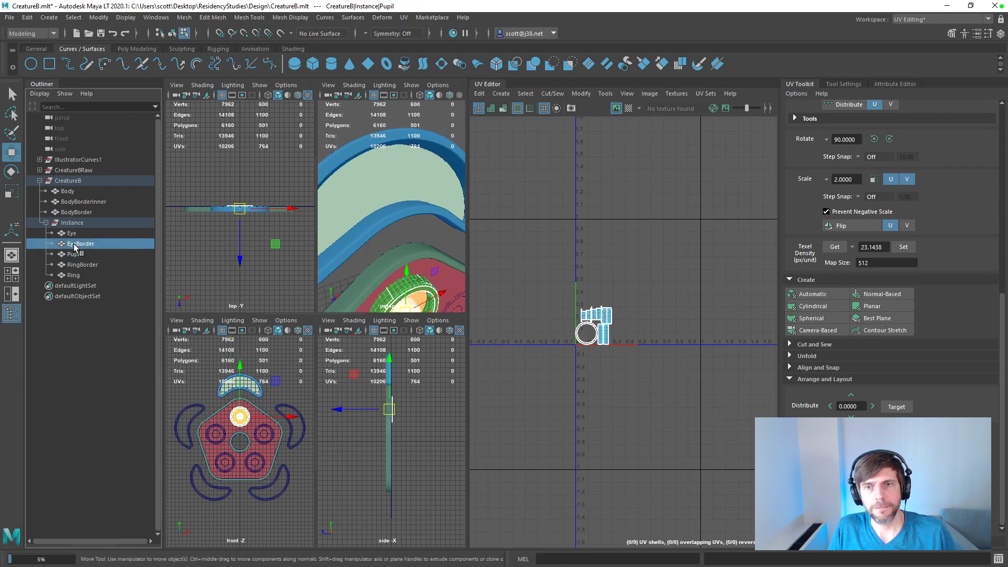
pyautogui.moveTo(615, 300); pyautogui.dragTo(604, 189)
# Step: Move Eye's UV shell below and left of the 0-1 tile, and BodyBorder's shells above and right of it
pyautogui.click(79, 244)
pyautogui.click(71, 233)
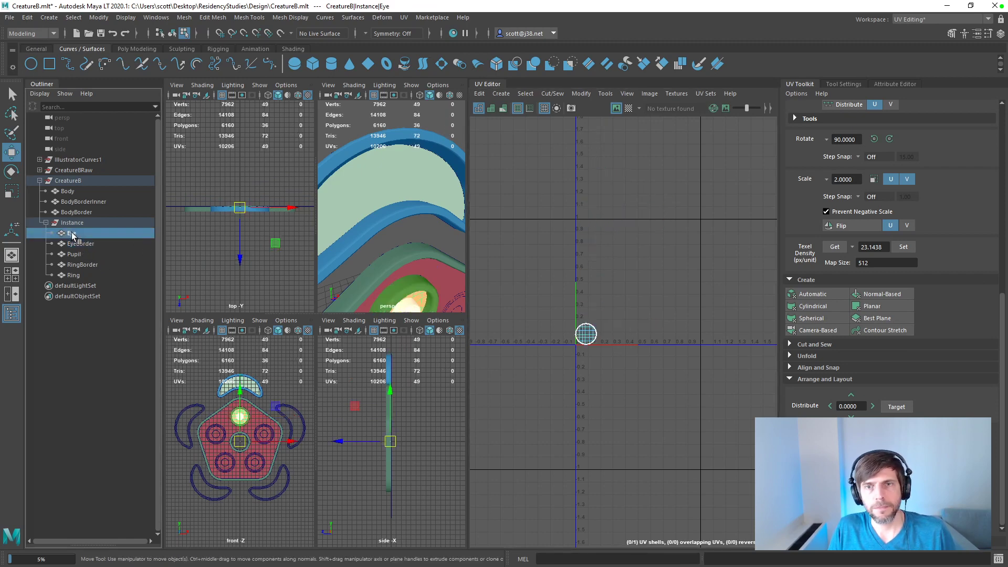
pyautogui.moveTo(623, 304); pyautogui.dragTo(566, 369)
pyautogui.moveTo(585, 334); pyautogui.dragTo(514, 434)
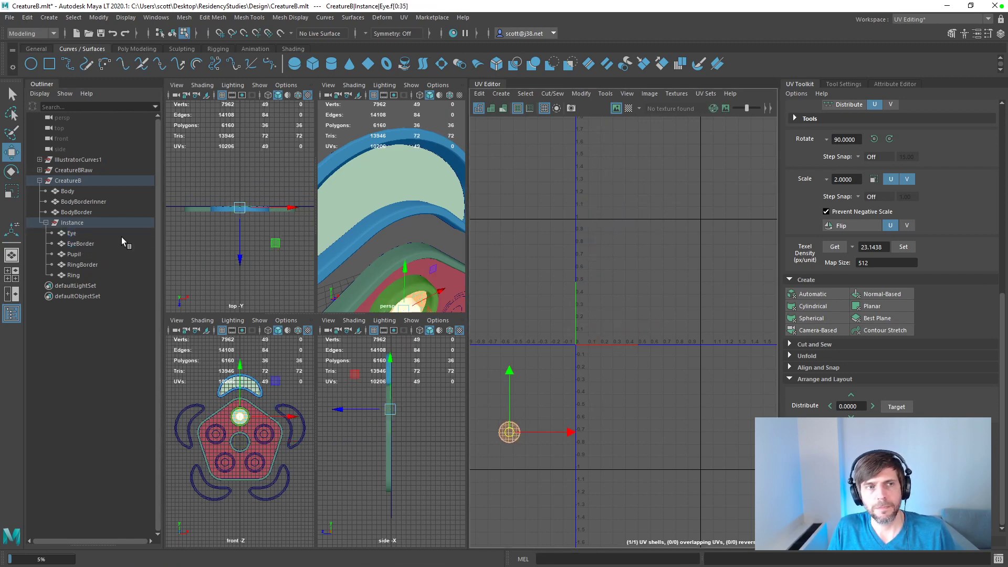
pyautogui.click(76, 213)
pyautogui.moveTo(555, 216); pyautogui.dragTo(766, 361)
pyautogui.moveTo(649, 294); pyautogui.dragTo(770, 146)
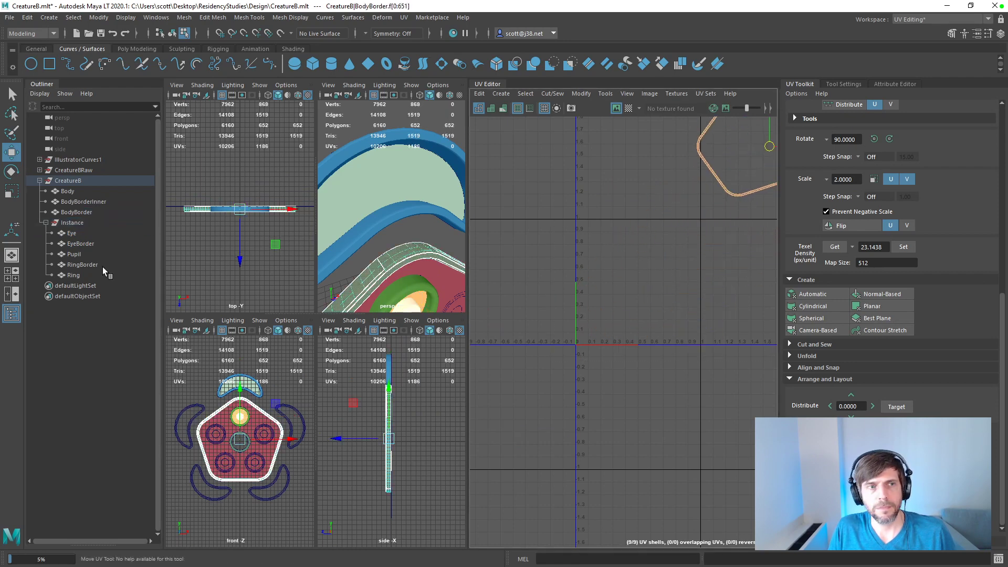
# Step: Move all BodyBorderInner UV shells above and left of the 0-1 tile
pyautogui.click(76, 265)
pyautogui.click(72, 234)
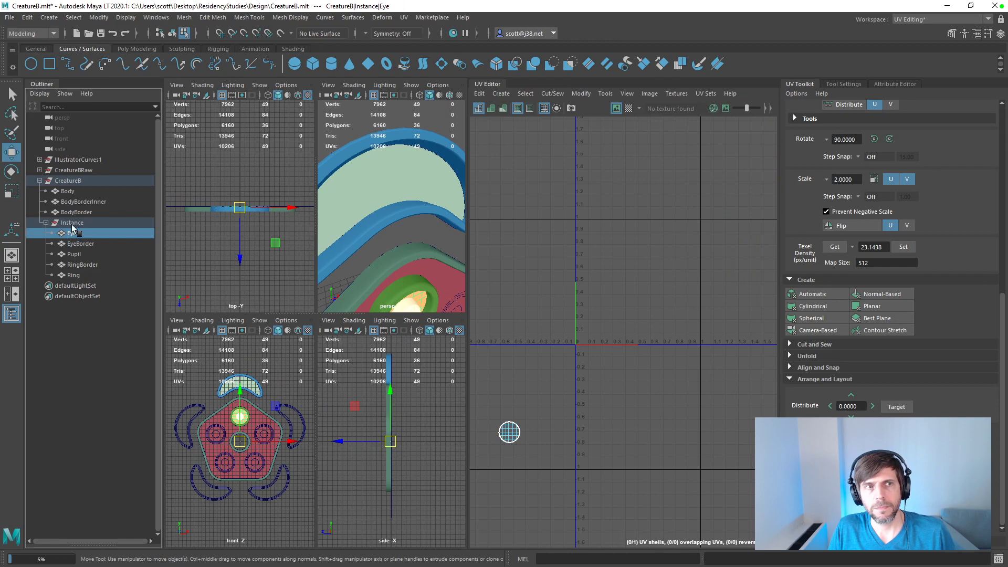
pyautogui.click(75, 213)
pyautogui.click(75, 202)
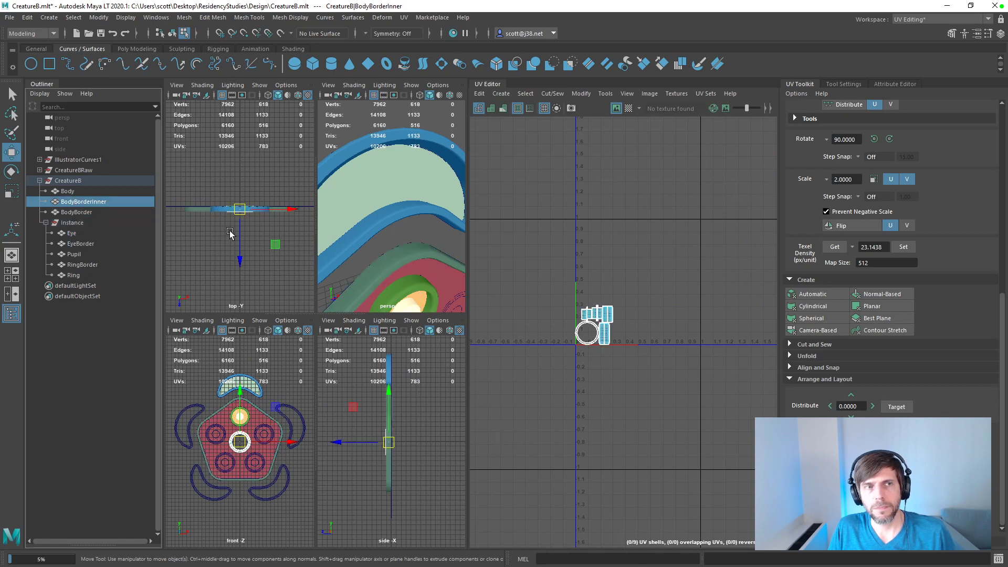
pyautogui.moveTo(571, 295); pyautogui.dragTo(630, 357)
pyautogui.moveTo(594, 325); pyautogui.dragTo(506, 179)
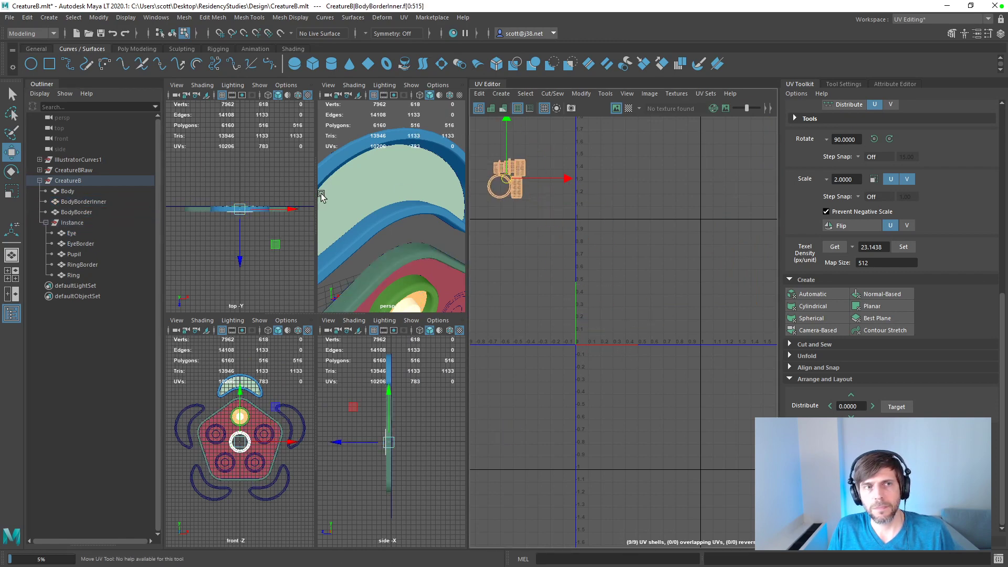
# Step: Move Body's pentagonal UV shell down and left, clear of the 0-1 tile and Eye's shell
pyautogui.click(79, 192)
pyautogui.moveTo(565, 224); pyautogui.dragTo(678, 352)
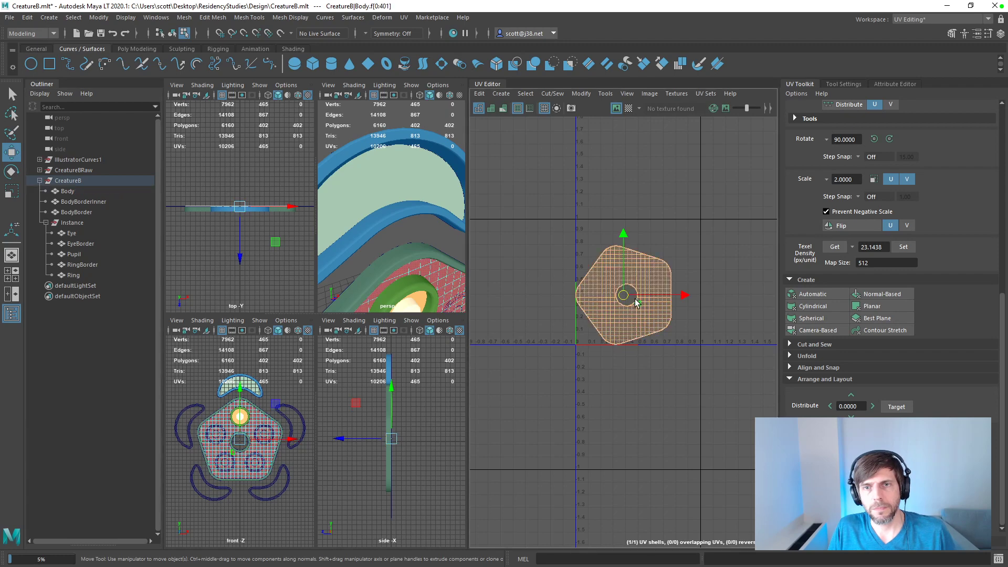
pyautogui.moveTo(614, 309); pyautogui.dragTo(504, 527)
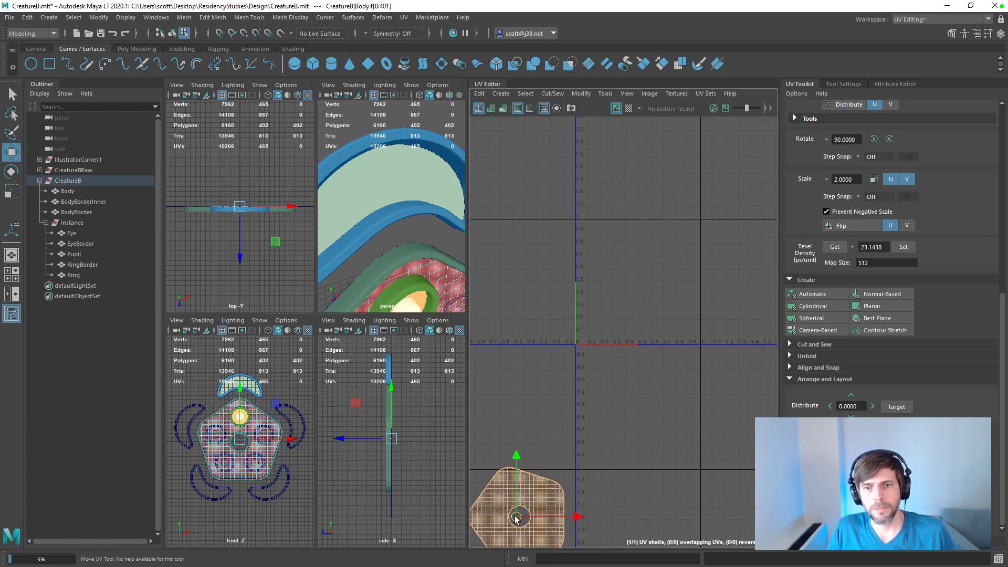
# Step: Select all eight meshes together and nest EyeBorder's and Pupil's UV shells inside BodyBorder's pentagonal outline
pyautogui.scroll(-2, 641, 424)
pyautogui.moveTo(78, 275); pyautogui.dragTo(70, 190)
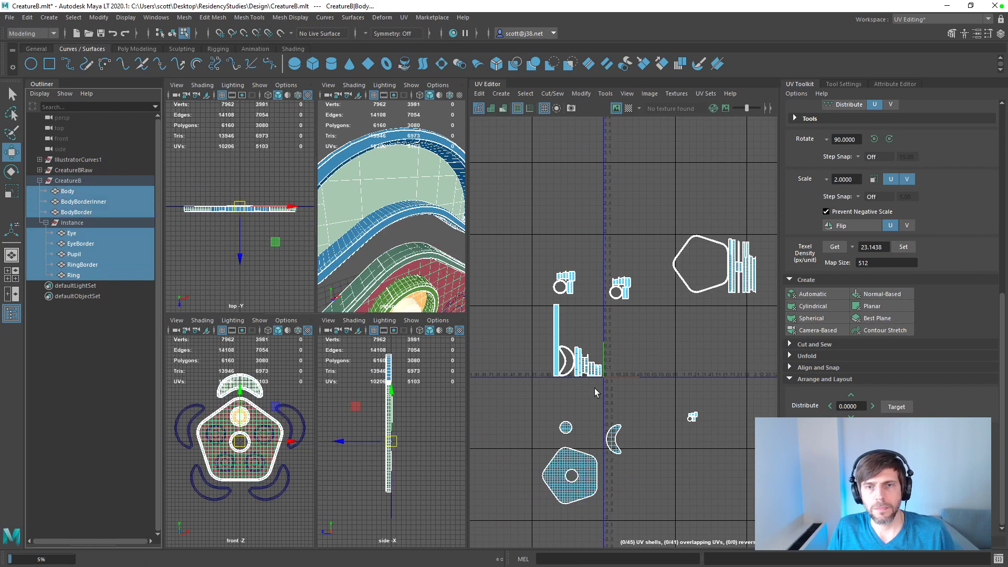
pyautogui.scroll(-1, 643, 409)
pyautogui.scroll(2, 643, 409)
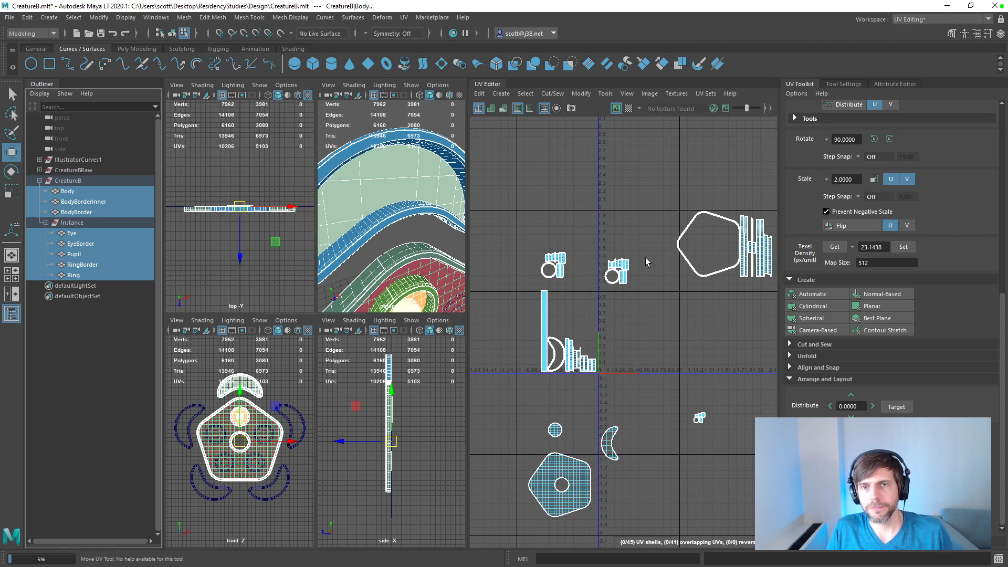
pyautogui.moveTo(645, 246); pyautogui.dragTo(604, 291)
pyautogui.moveTo(637, 257); pyautogui.dragTo(706, 239)
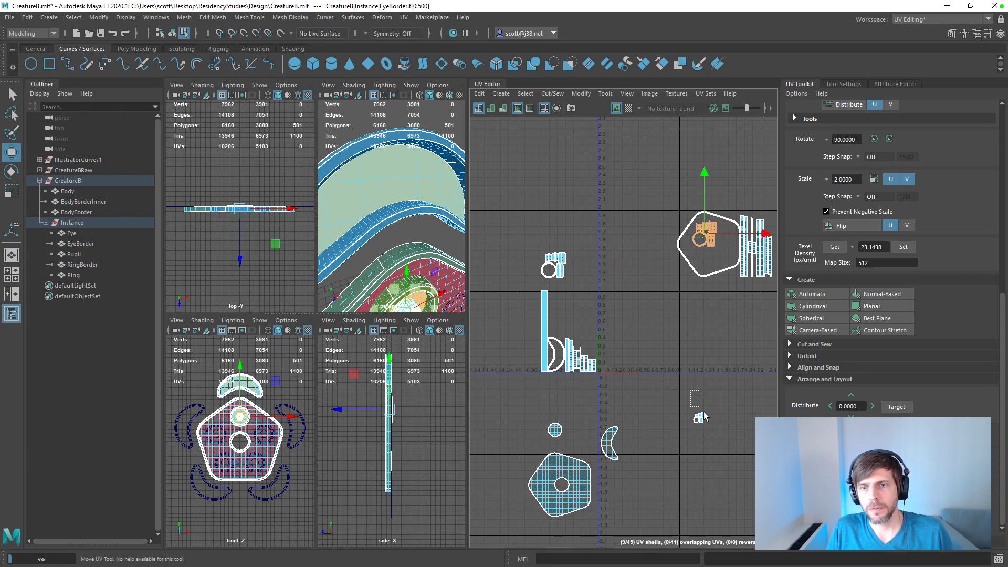
pyautogui.click(729, 234)
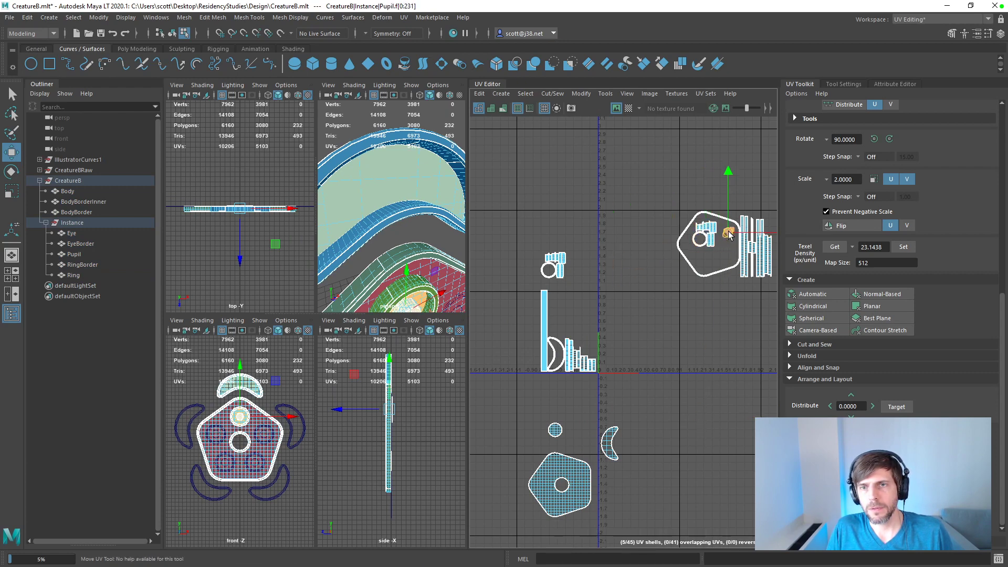
# Step: Move BodyBorderInner's upper row of strip shells inside BodyBorder's pentagonal outline, beneath Pupil's shells
pyautogui.click(533, 241)
pyautogui.scroll(2, 653, 285)
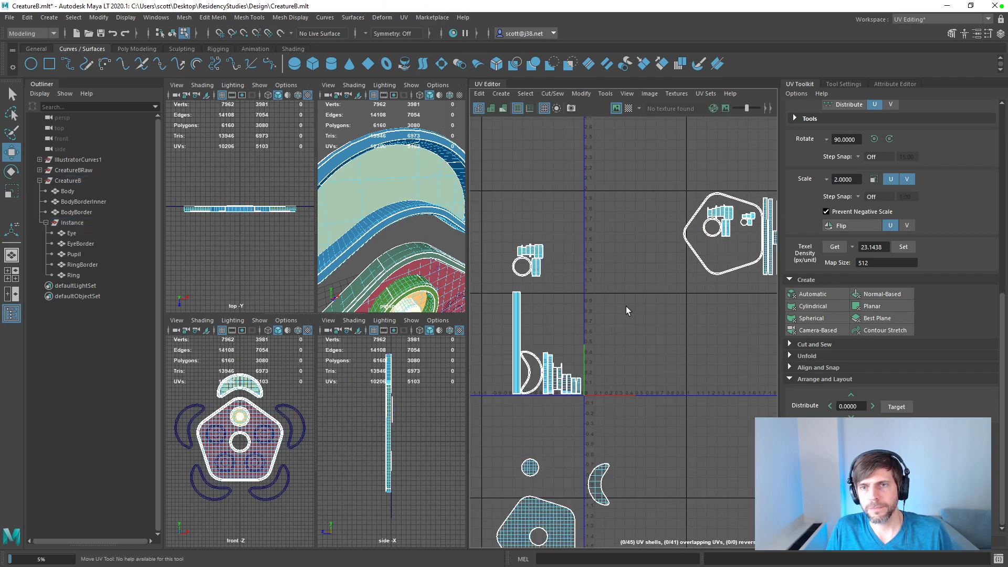
pyautogui.moveTo(550, 252); pyautogui.dragTo(553, 239)
pyautogui.hotkey('ctrl', 'z')
pyautogui.moveTo(545, 253); pyautogui.dragTo(499, 238, button='right')
pyautogui.moveTo(500, 230); pyautogui.dragTo(747, 247)
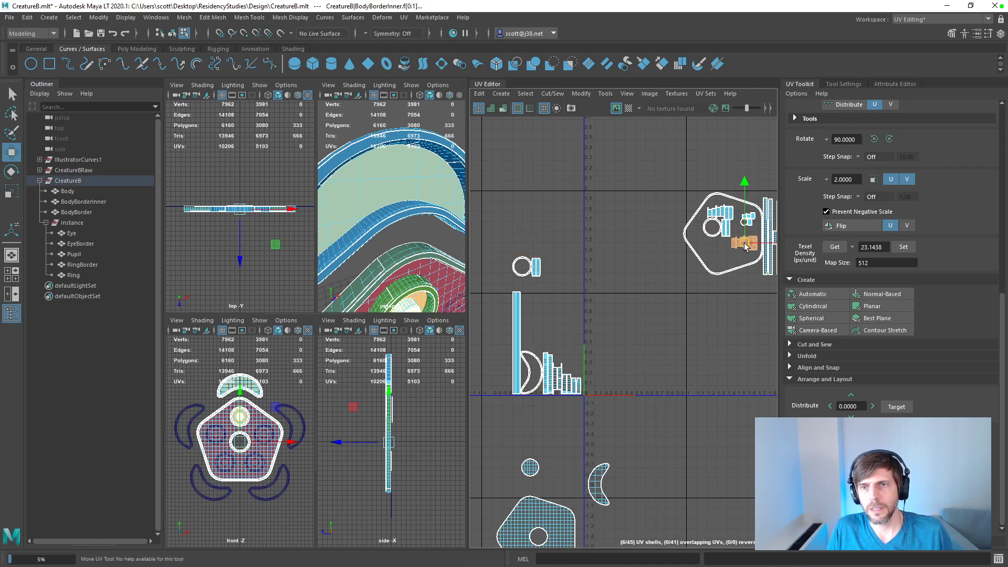
# Step: Nest the remaining ring and strip shells inside BodyBorder's pentagonal outline and move RingBorder's shells into the 0-1 tile
pyautogui.moveTo(557, 248); pyautogui.dragTo(714, 257)
pyautogui.click(653, 307)
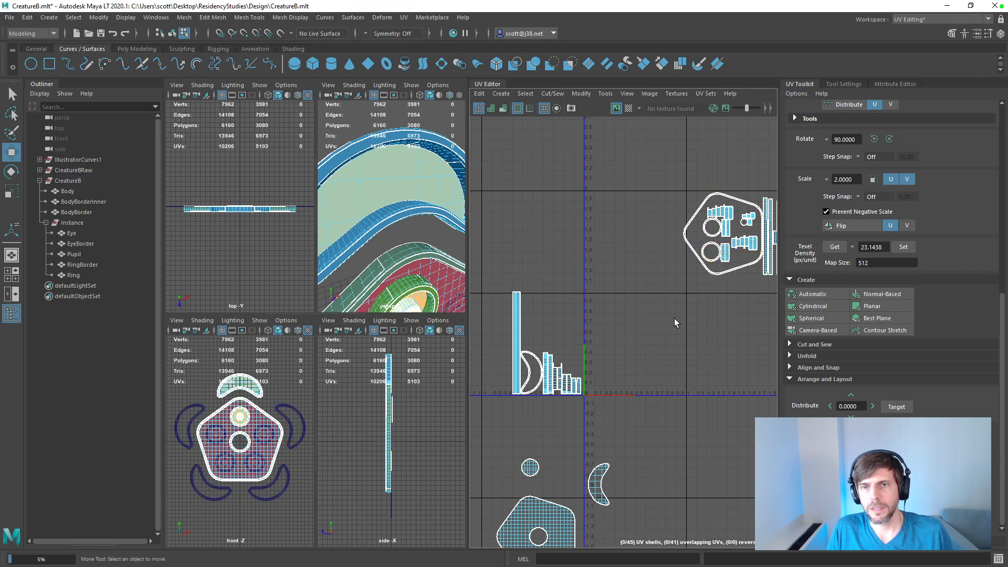
pyautogui.scroll(-1, 695, 326)
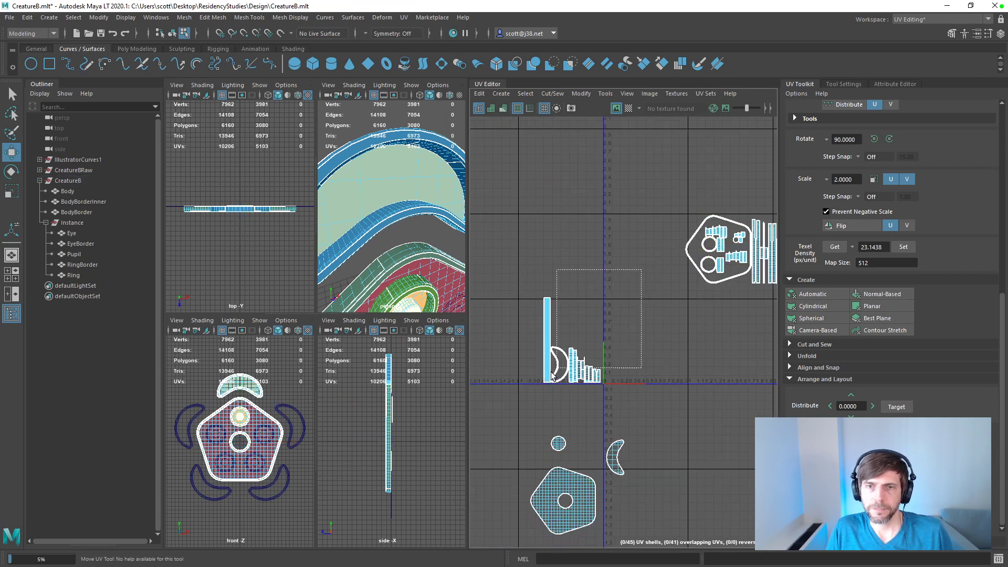
pyautogui.click(577, 351)
pyautogui.moveTo(577, 350); pyautogui.dragTo(642, 344)
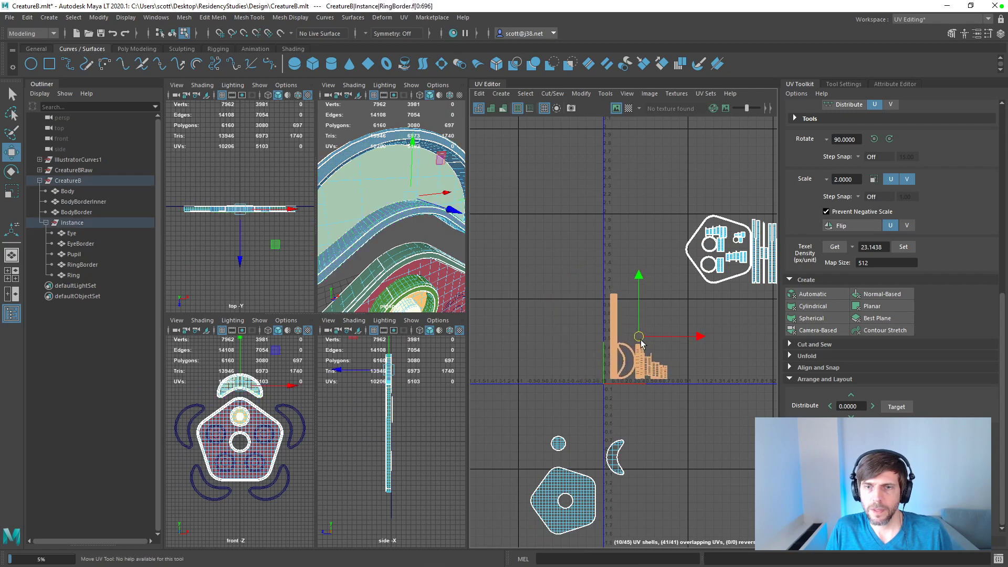
# Step: Move the UV shells of Body, Eye and Ring up beside RingBorder's shells, above the U axis
pyautogui.click(586, 481)
pyautogui.moveTo(565, 501); pyautogui.dragTo(669, 315)
pyautogui.click(558, 444)
pyautogui.moveTo(558, 444); pyautogui.dragTo(630, 332)
pyautogui.click(615, 457)
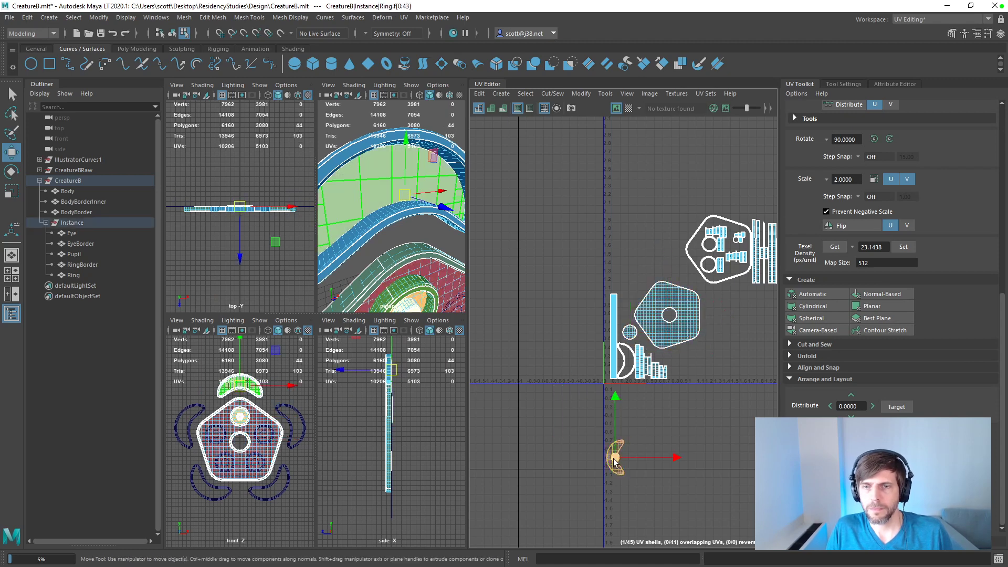
pyautogui.moveTo(617, 459); pyautogui.dragTo(630, 308)
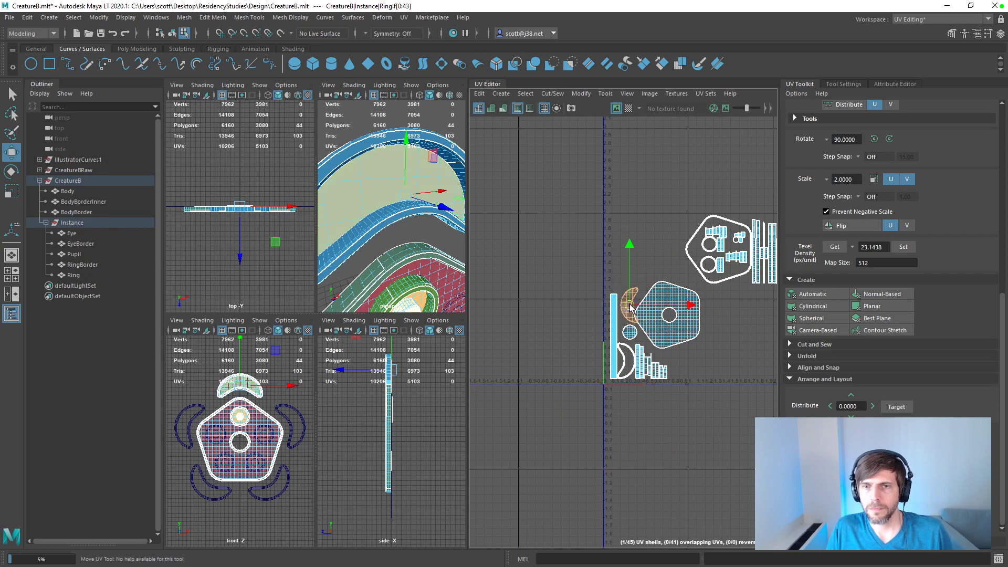
pyautogui.click(667, 315)
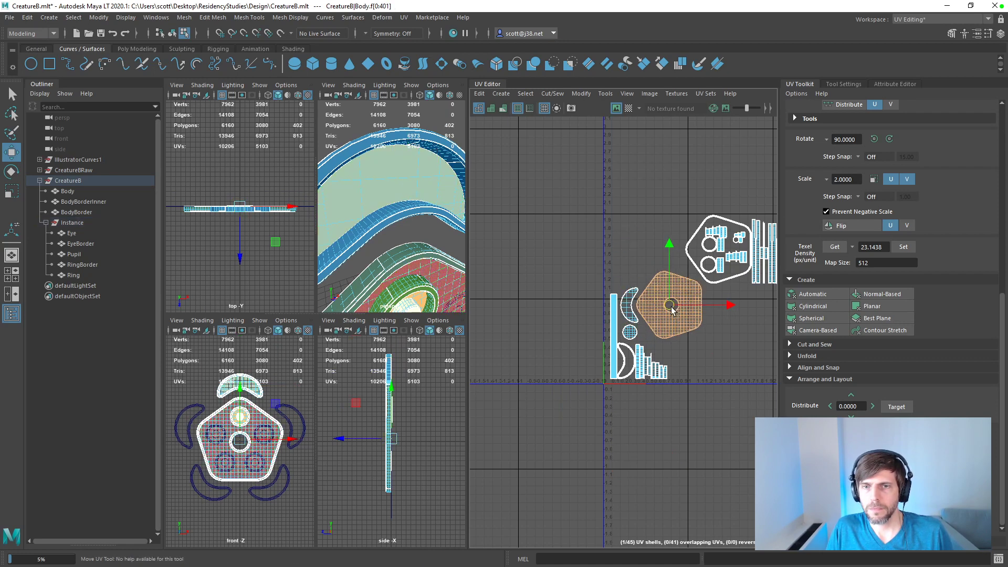
pyautogui.click(709, 352)
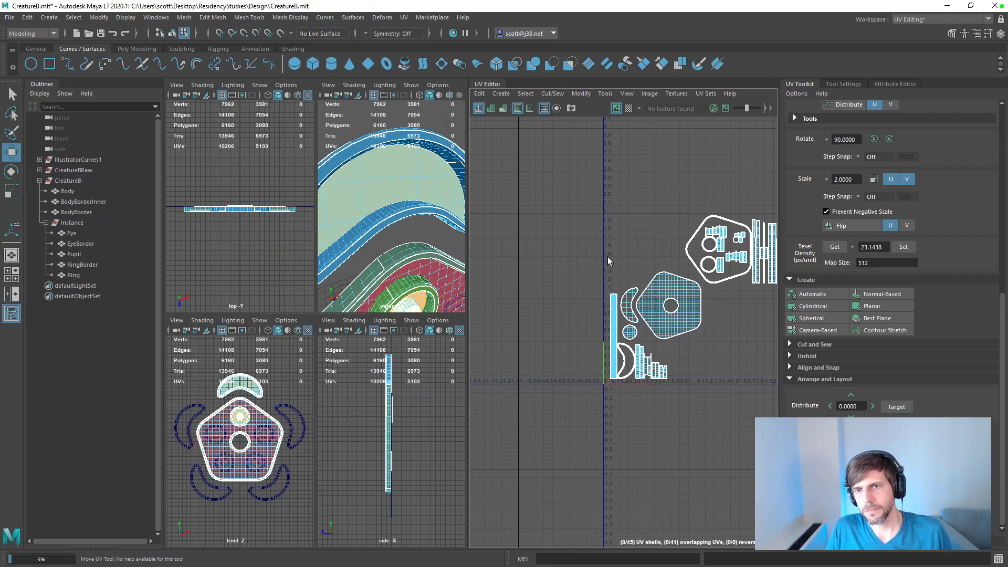
# Step: Move BodyBorder's long strip shells down beyond Body's shell and lower Body's pentagon beside RingBorder's short strips
pyautogui.keyDown('alt'); pyautogui.moveTo(622, 256); pyautogui.dragTo(557, 293, button='middle'); pyautogui.keyUp('alt')
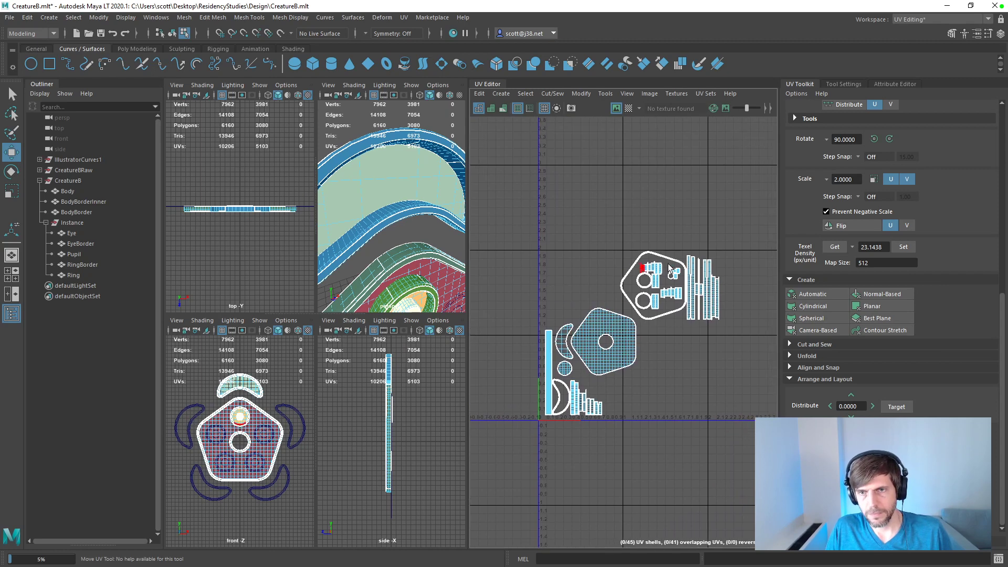
pyautogui.moveTo(751, 239); pyautogui.dragTo(664, 379)
pyautogui.click(712, 250)
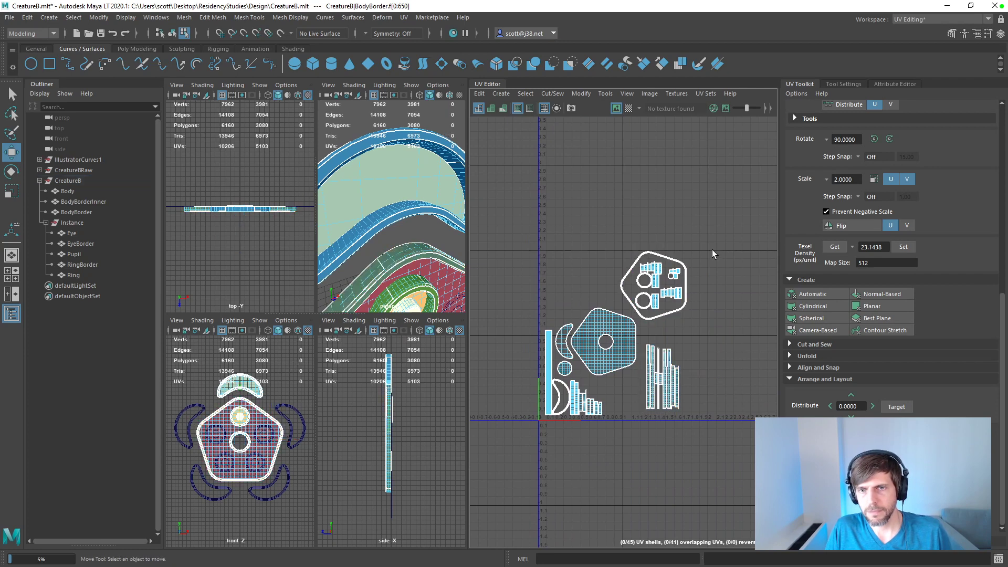
pyautogui.moveTo(712, 340); pyautogui.dragTo(648, 415)
pyautogui.moveTo(680, 376); pyautogui.dragTo(738, 368)
pyautogui.click(615, 349)
pyautogui.moveTo(605, 343); pyautogui.dragTo(624, 373)
# Step: Stack BodyBorder's outline with its nested shells above Body's pentagon and bring the long strips close beside Body
pyautogui.moveTo(705, 244); pyautogui.dragTo(606, 324)
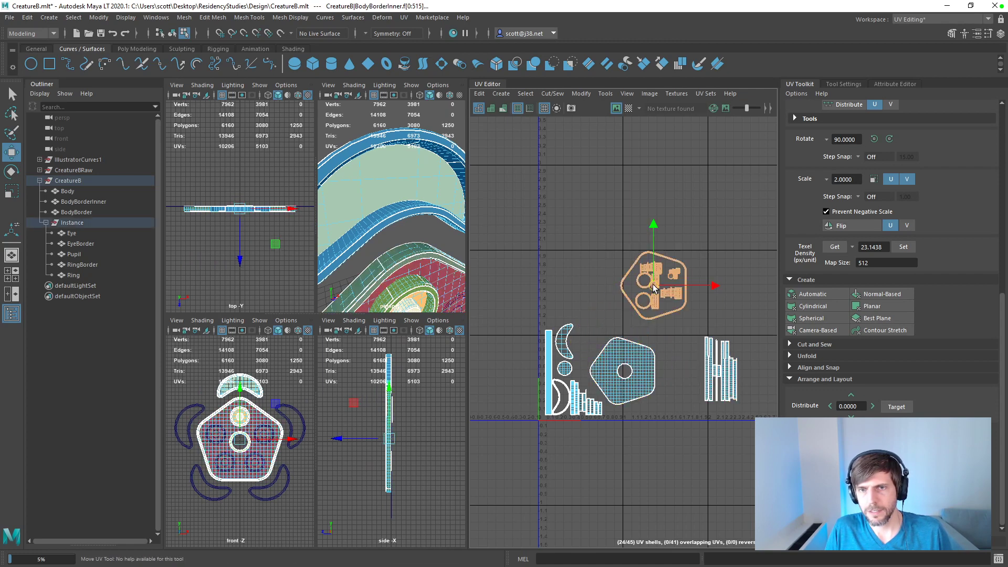
pyautogui.moveTo(656, 285); pyautogui.dragTo(619, 294)
pyautogui.click(672, 316)
pyautogui.moveTo(756, 344); pyautogui.dragTo(637, 381)
pyautogui.click(635, 369)
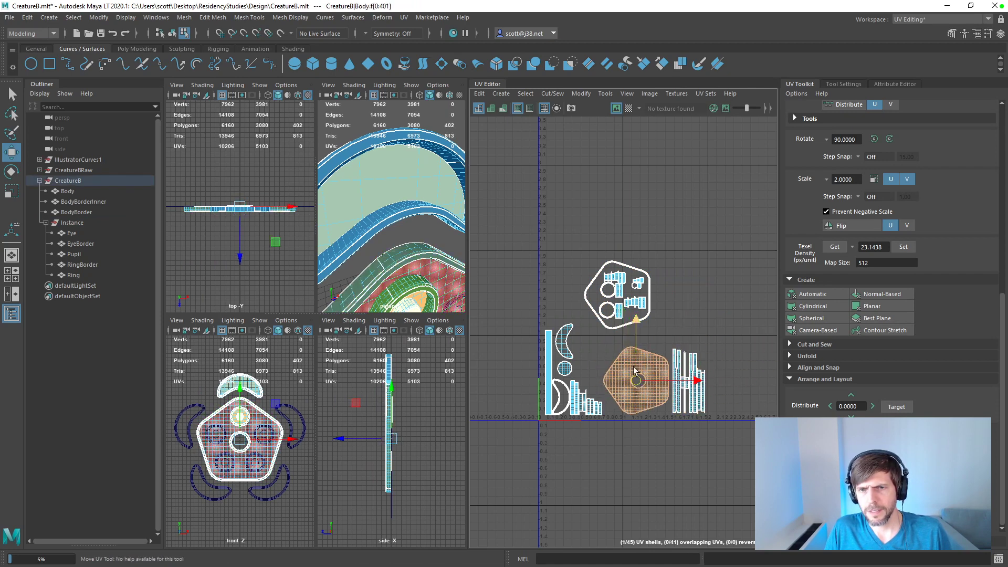
pyautogui.moveTo(668, 259); pyautogui.dragTo(602, 313)
# Step: Move BodyBorder's long strip shells up beside its pentagonal outline and nudge Body's shell slightly upward
pyautogui.click(749, 350)
pyautogui.moveTo(753, 348); pyautogui.dragTo(660, 316)
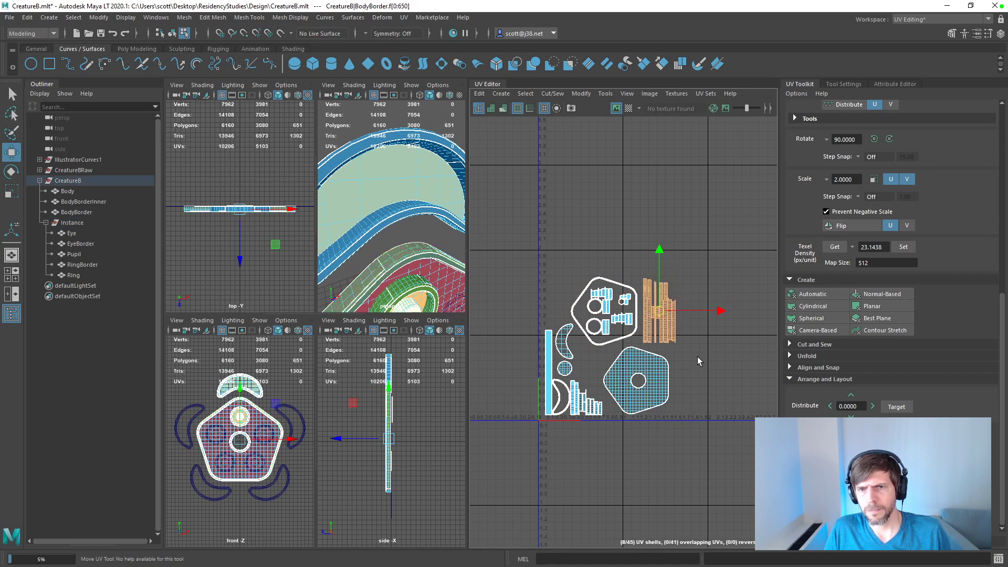
pyautogui.click(641, 382)
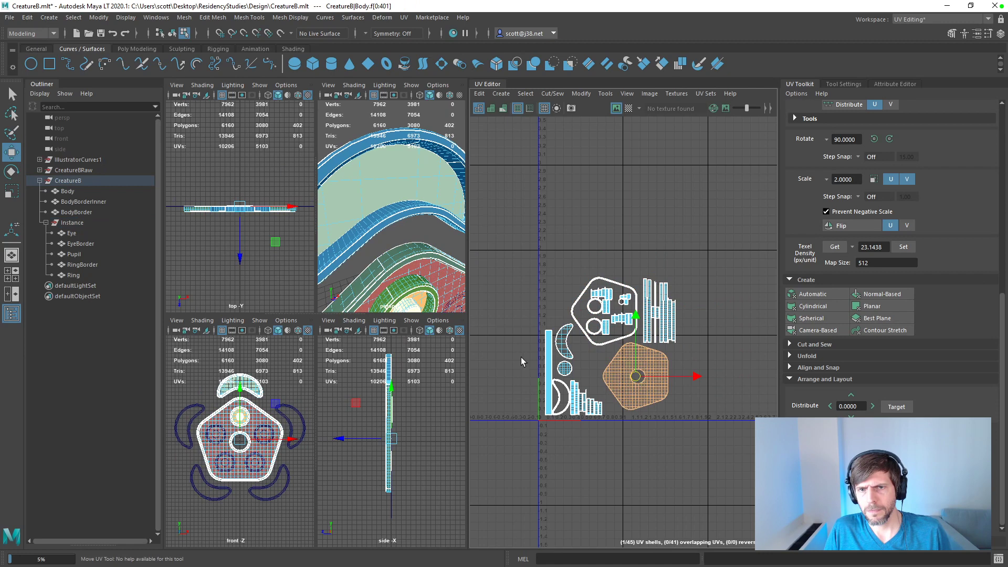
pyautogui.click(530, 338)
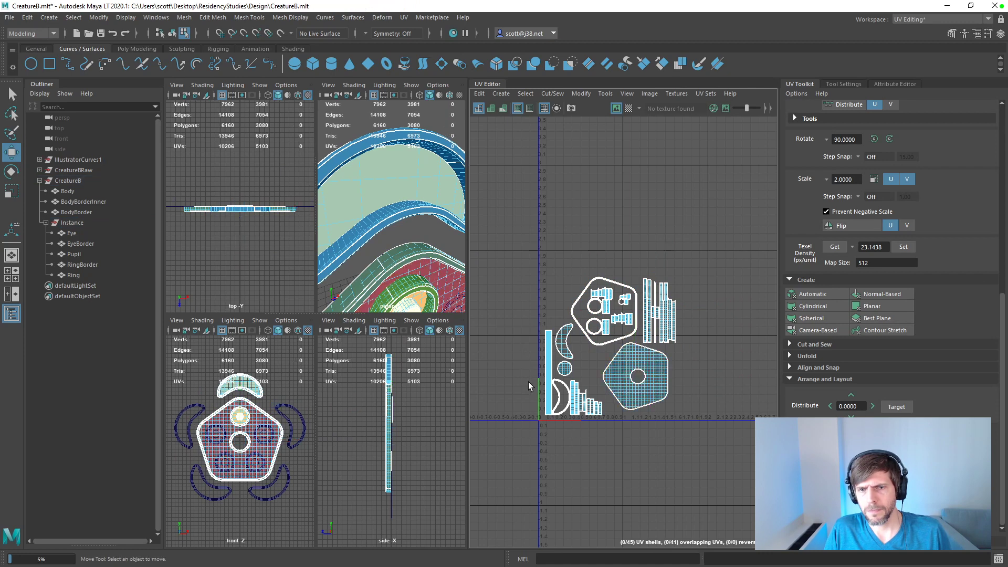
# Step: Tuck Eye's round shell into the gap above the outline and strips, and Ring's crescent against the outline's left edge
pyautogui.click(565, 370)
pyautogui.moveTo(565, 370); pyautogui.dragTo(635, 280)
pyautogui.click(569, 350)
pyautogui.click(599, 358)
pyautogui.click(595, 381)
pyautogui.moveTo(595, 381); pyautogui.dragTo(572, 359)
pyautogui.moveTo(572, 352); pyautogui.dragTo(565, 309)
pyautogui.click(526, 331)
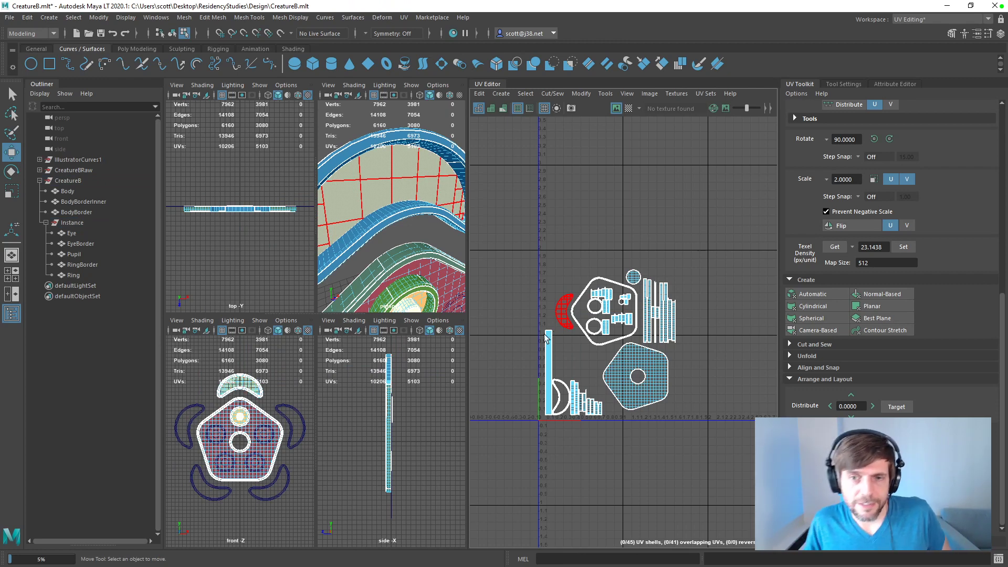
# Step: Lift the upper group of shells for clearance and place BodyBorder's long strips directly above RingBorder's short strips
pyautogui.moveTo(531, 256); pyautogui.dragTo(705, 334)
pyautogui.click(506, 230)
pyautogui.moveTo(507, 231); pyautogui.dragTo(684, 322)
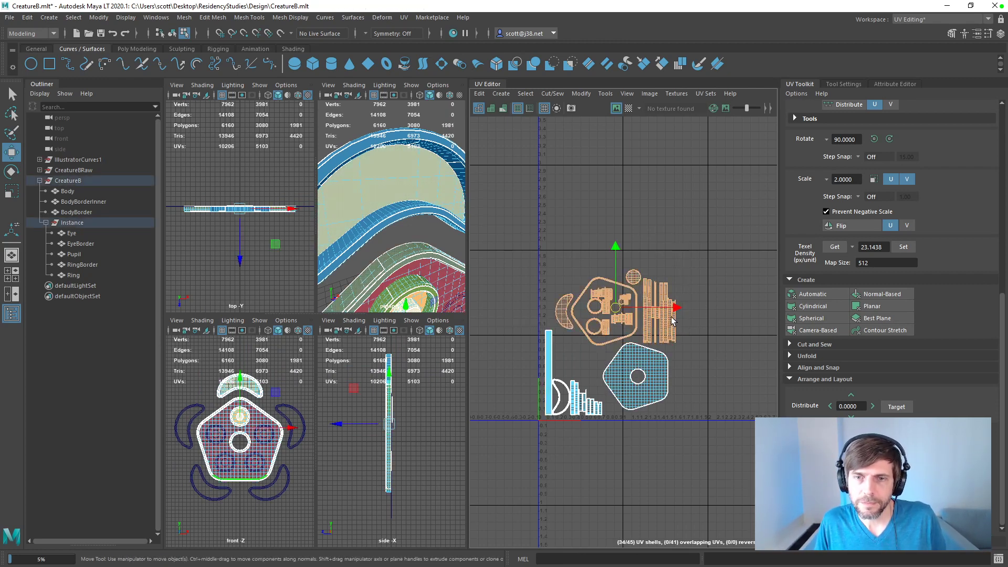
pyautogui.moveTo(613, 307); pyautogui.dragTo(608, 251)
pyautogui.moveTo(697, 209); pyautogui.dragTo(639, 292)
pyautogui.moveTo(655, 253); pyautogui.dragTo(574, 344)
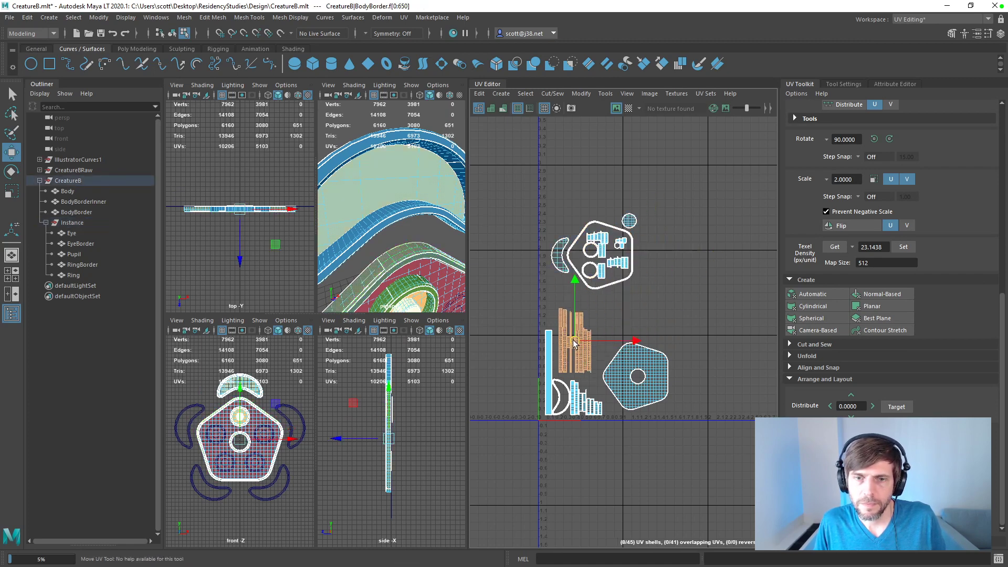
# Step: Move Eye's round shell down between RingBorder's short strips and Body's pentagon
pyautogui.click(644, 284)
pyautogui.click(630, 221)
pyautogui.moveTo(635, 230); pyautogui.dragTo(598, 387)
# Step: Place BodyBorder's outline with its nested shells above Body's pentagon, with Ring's crescent shell against its left side
pyautogui.moveTo(686, 207); pyautogui.dragTo(649, 337)
pyautogui.click(556, 262)
pyautogui.moveTo(556, 262); pyautogui.dragTo(594, 304)
pyautogui.moveTo(709, 250); pyautogui.dragTo(597, 389)
pyautogui.moveTo(628, 338); pyautogui.dragTo(630, 344)
pyautogui.click(726, 327)
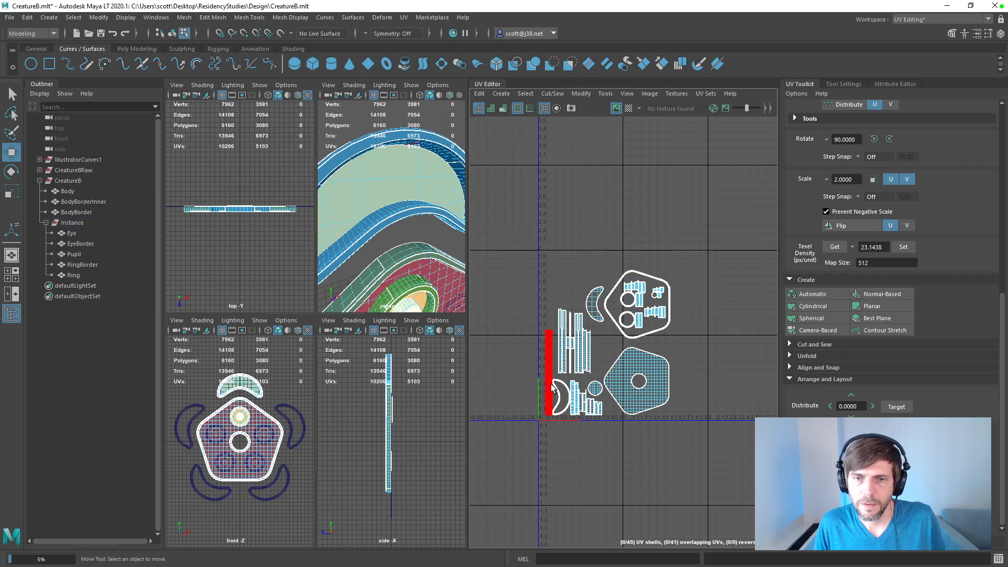
# Step: Fit RingBorder's crescent shells left of the gap between the pentagons and move its tall strips to Body's right
pyautogui.click(565, 401)
pyautogui.moveTo(568, 403); pyautogui.dragTo(610, 355)
pyautogui.click(521, 365)
pyautogui.click(548, 368)
pyautogui.moveTo(548, 367); pyautogui.dragTo(679, 355)
# Step: Scale and move all UV shells together so the packed layout fits inside the 0-1 tile, and save the scene
pyautogui.click(724, 247)
pyautogui.moveTo(723, 247); pyautogui.dragTo(550, 437)
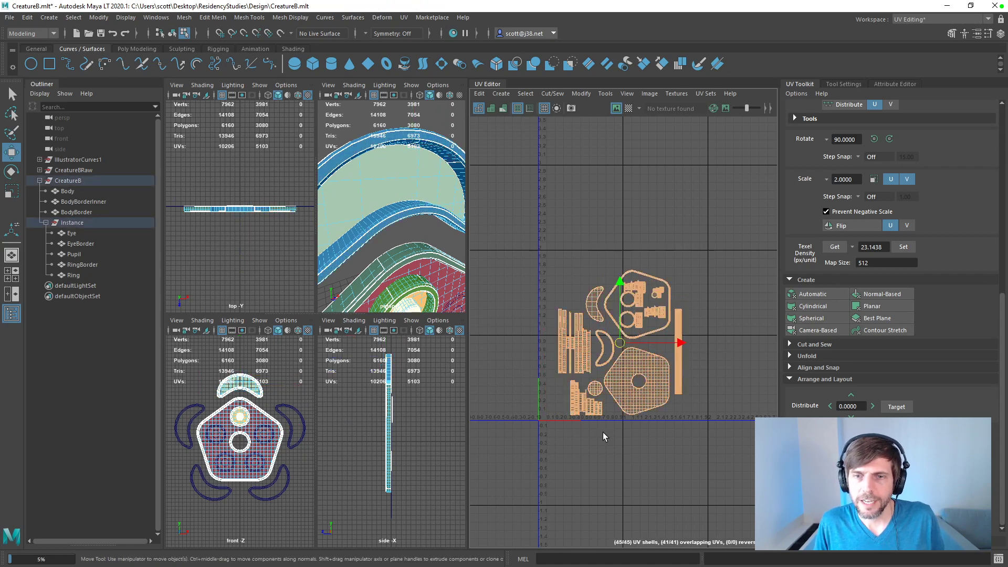
pyautogui.moveTo(618, 342); pyautogui.dragTo(583, 382)
pyautogui.press('e')
pyautogui.press('r')
pyautogui.press('w')
pyautogui.press('e')
pyautogui.press('r')
pyautogui.press('e')
pyautogui.press('w')
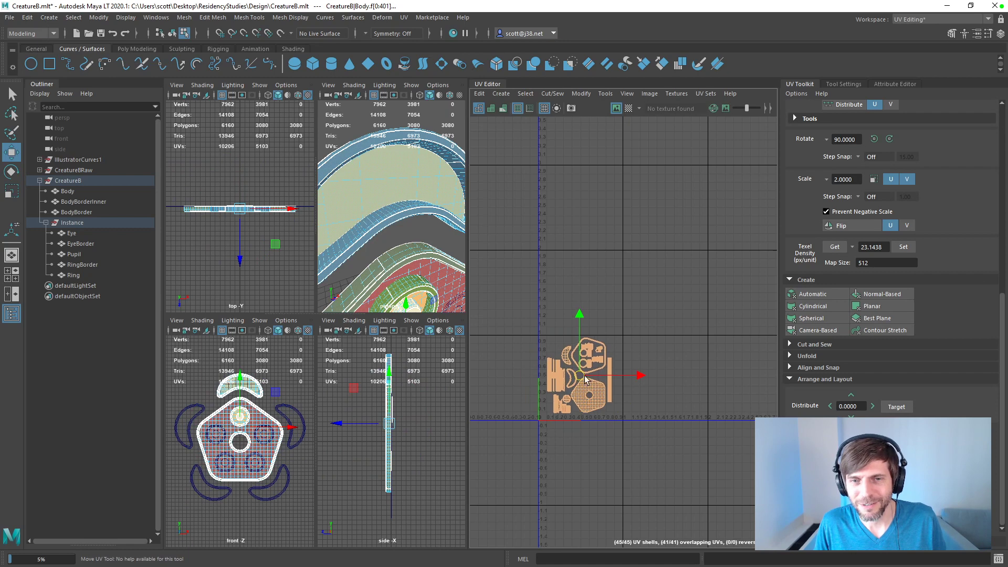
pyautogui.click(668, 372)
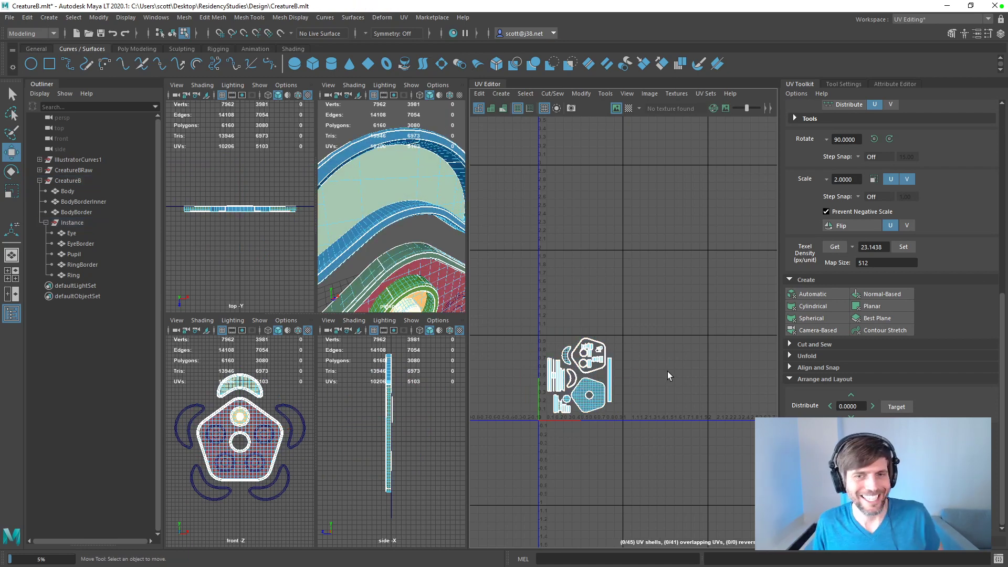
pyautogui.hotkey('ctrl', 's')
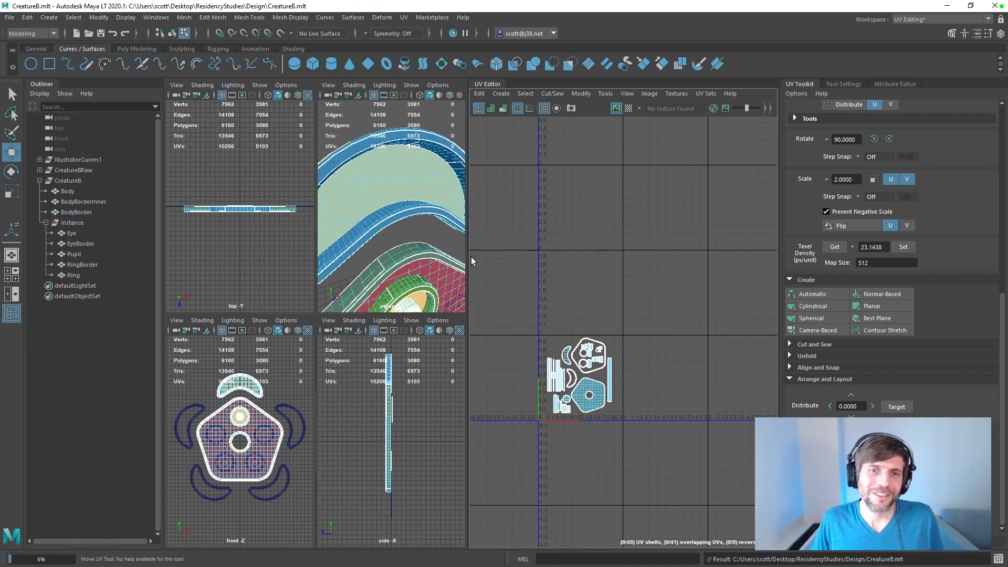
# Step: Widen the 3D viewport area and maximize the perspective view of the creature
pyautogui.moveTo(467, 255); pyautogui.dragTo(576, 261)
pyautogui.press('space')
pyautogui.keyDown('alt'); pyautogui.moveTo(355, 320); pyautogui.dragTo(399, 308); pyautogui.keyUp('alt')
pyautogui.scroll(-3, 393, 309)
# Step: Try sliding individual mesh faces, starting with Ring's, along the depth axis in the perspective view
pyautogui.click(400, 308)
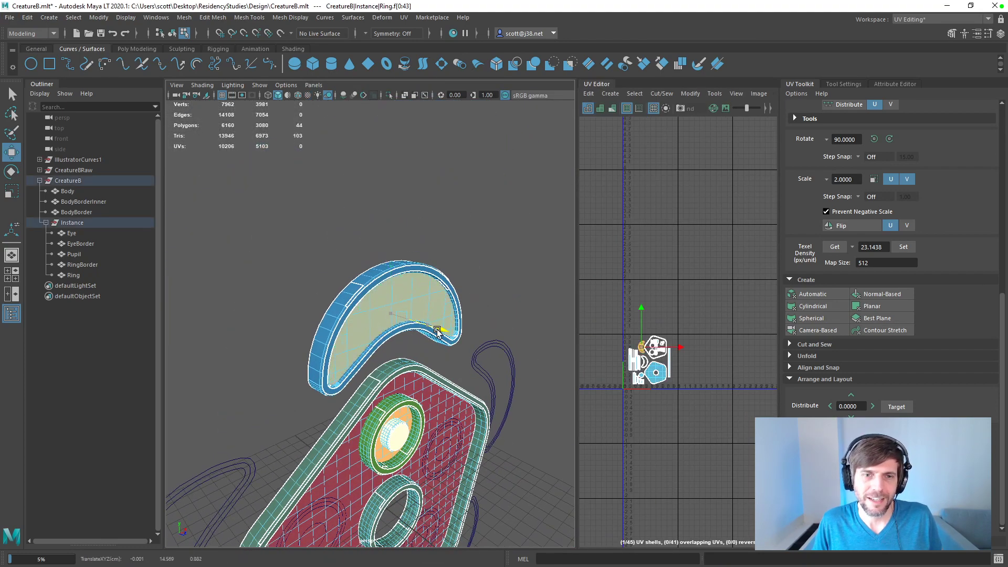
pyautogui.keyDown('alt'); pyautogui.moveTo(480, 354); pyautogui.dragTo(406, 341); pyautogui.keyUp('alt')
pyautogui.click(404, 341)
pyautogui.click(391, 249)
pyautogui.moveTo(404, 250); pyautogui.dragTo(419, 251)
pyautogui.hotkey('ctrl', 'z')
pyautogui.click(451, 255)
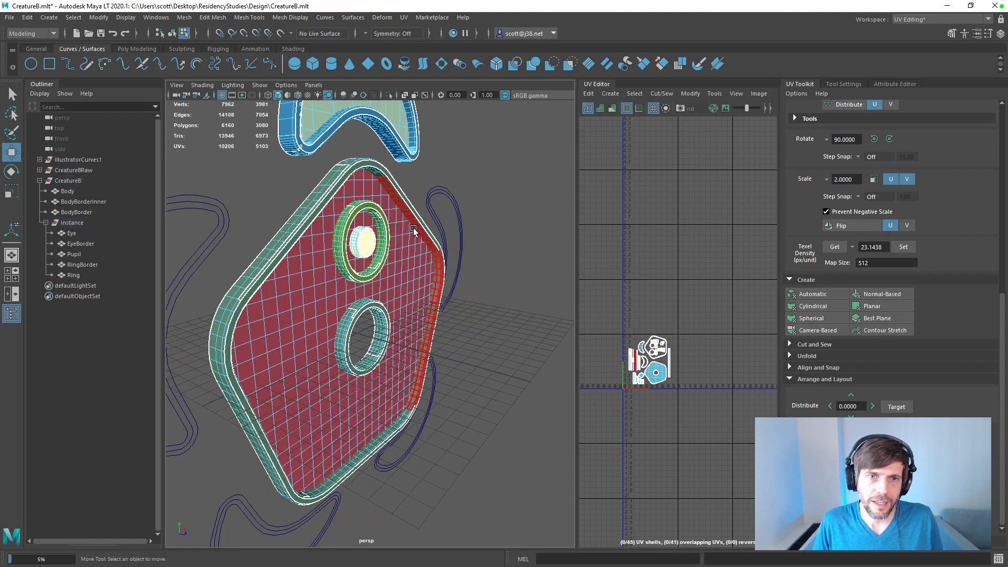
# Step: Try moving Eye and EyeBorder together forward along Z, well away from the body
pyautogui.click(73, 233)
pyautogui.press('q')
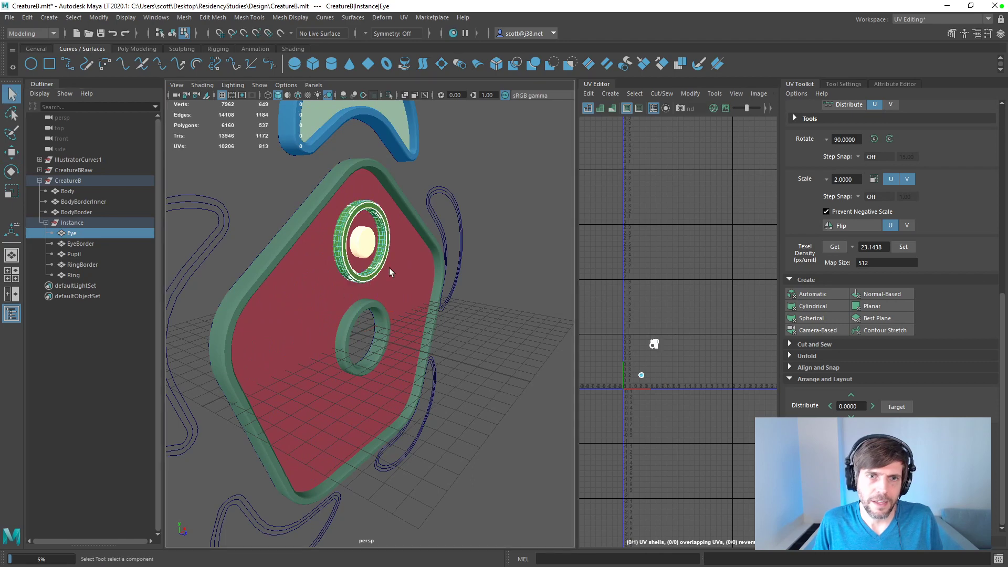
pyautogui.press('w')
pyautogui.moveTo(391, 242); pyautogui.dragTo(426, 230, button='right')
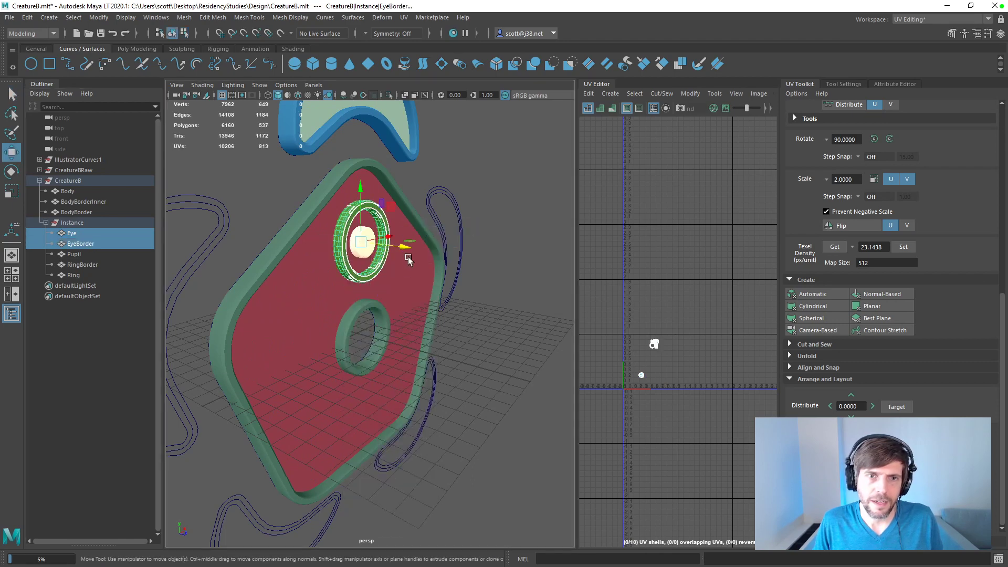
pyautogui.moveTo(411, 251); pyautogui.dragTo(491, 289)
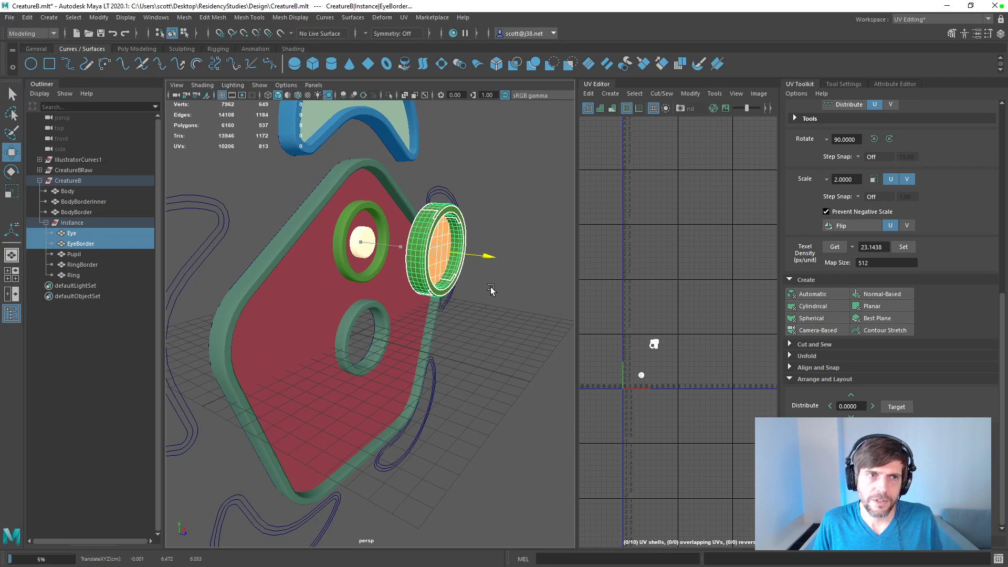
# Step: Undo the trial depth moves of the creature's parts and their selections
pyautogui.hotkey('ctrl', 'z')
pyautogui.hotkey('ctrl', 'z')
pyautogui.hotkey('ctrl', 'z')
pyautogui.hotkey('ctrl', 'z')
pyautogui.hotkey('ctrl', 'z')
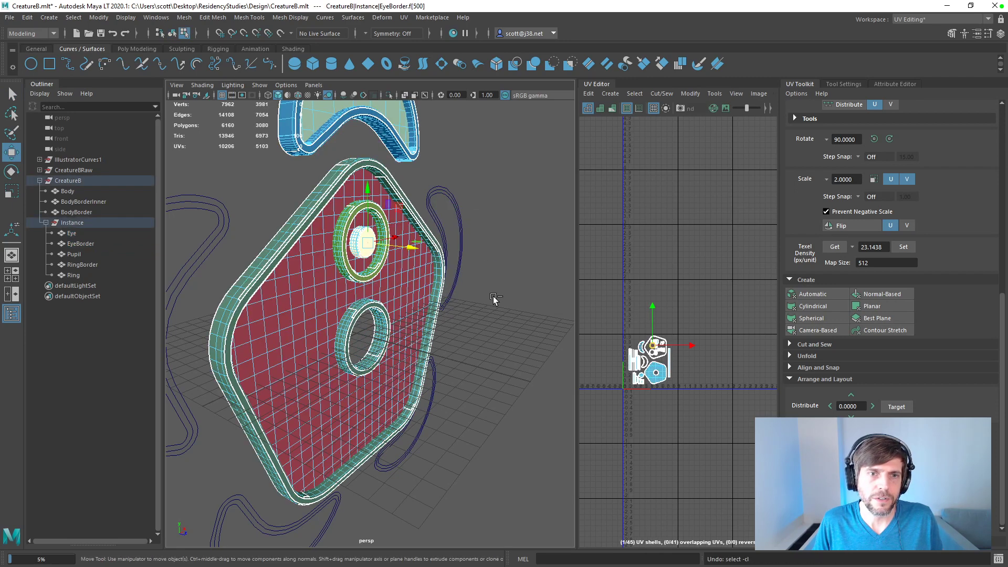
pyautogui.hotkey('ctrl', 'z')
pyautogui.hotkey('ctrl', 'z')
pyautogui.hotkey('ctrl', 'z')
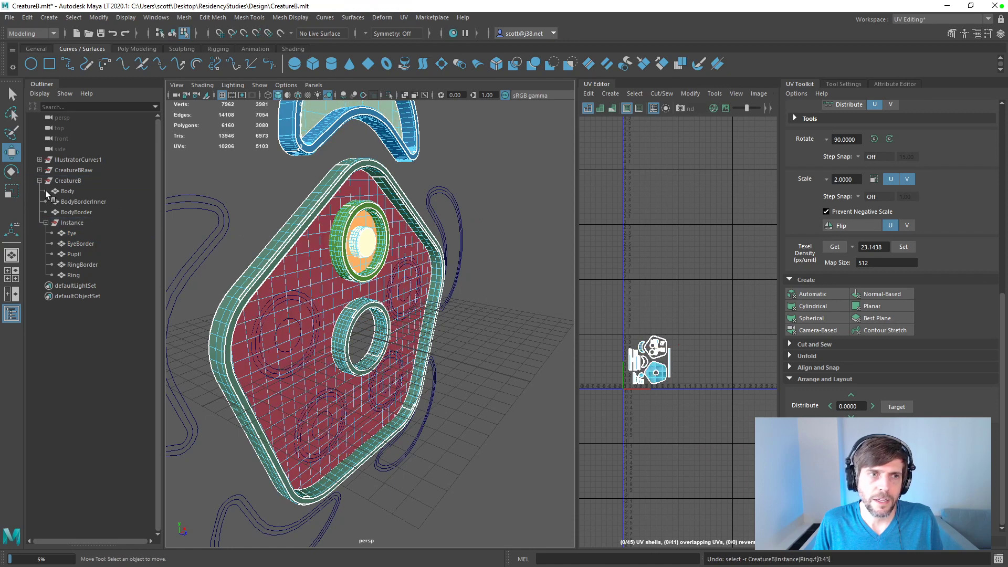
# Step: Hide the IllustratorCurves1 and CreatureBRaw groups
pyautogui.click(79, 180)
pyautogui.click(62, 171)
pyautogui.keyDown('shift'); pyautogui.click(73, 162); pyautogui.keyUp('shift')
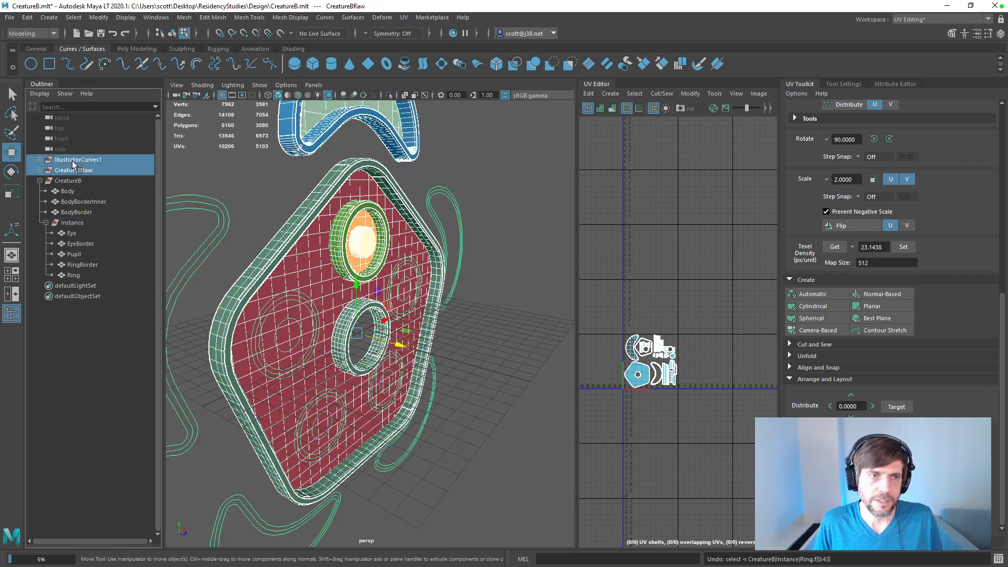
pyautogui.hotkey('ctrl', 'h')
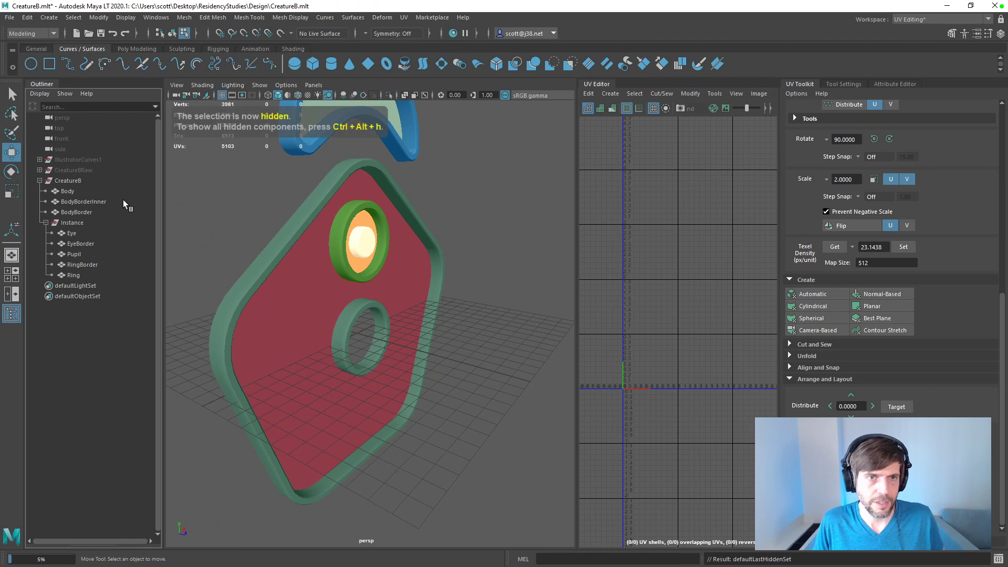
# Step: Try offsetting the Body mesh along Z by about 0.151
pyautogui.click(72, 223)
pyautogui.click(68, 191)
pyautogui.moveTo(398, 346); pyautogui.dragTo(379, 346)
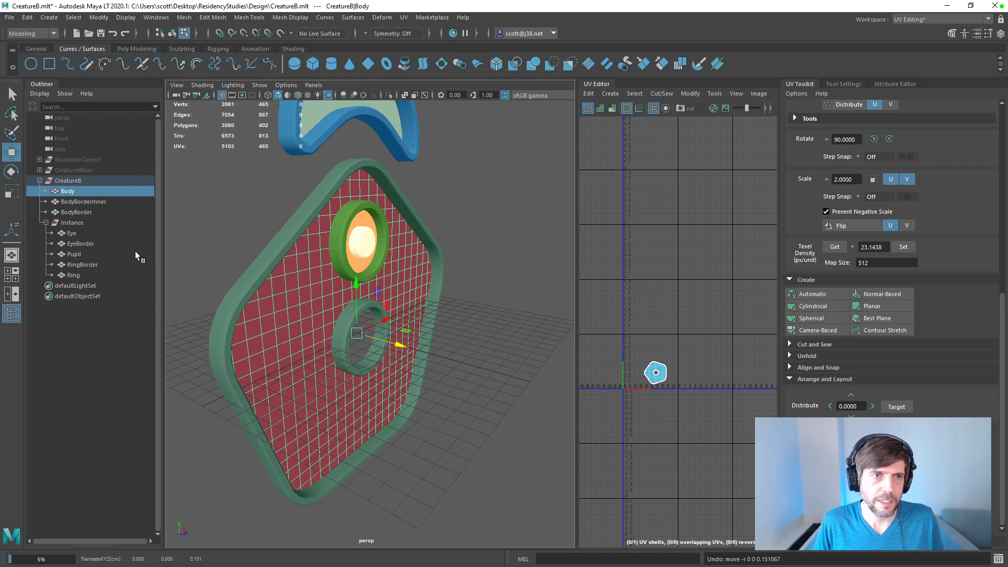
# Step: Select Eye and Pupil together and shift them slightly along Z relative to the body
pyautogui.click(88, 232)
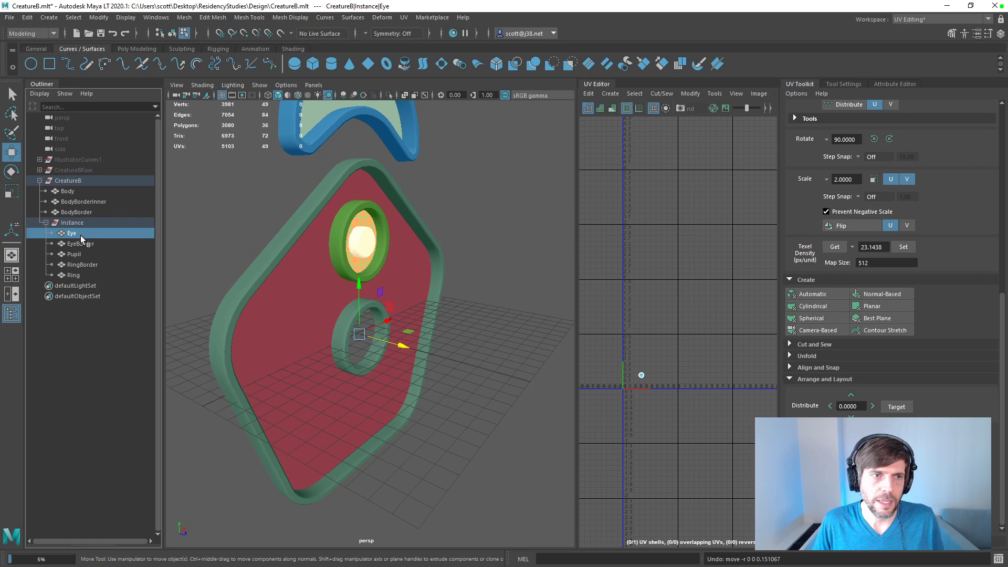
pyautogui.keyDown('ctrl'); pyautogui.click(83, 255); pyautogui.keyUp('ctrl')
pyautogui.moveTo(405, 252); pyautogui.dragTo(410, 254)
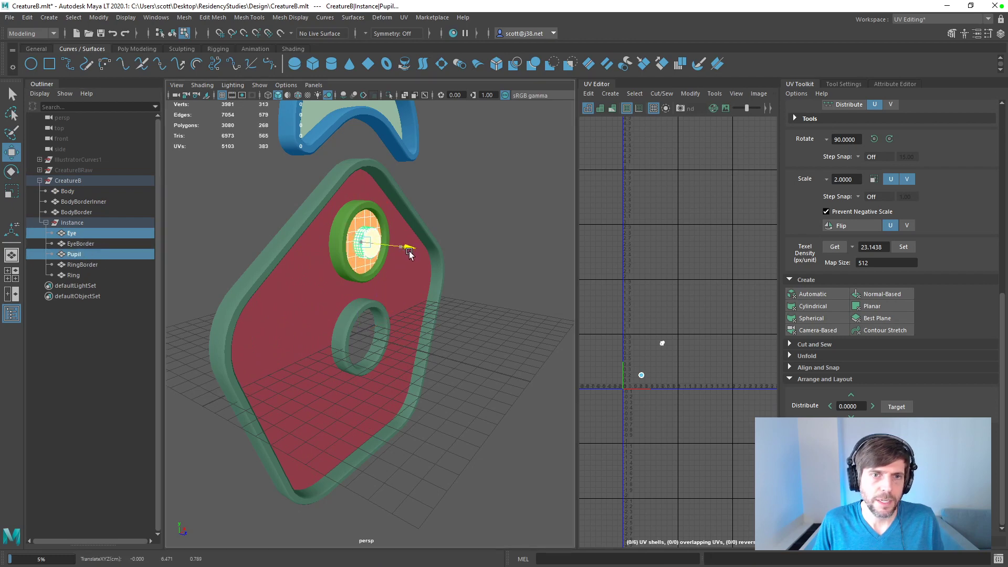
pyautogui.keyDown('shift'); pyautogui.click(371, 294); pyautogui.keyUp('shift')
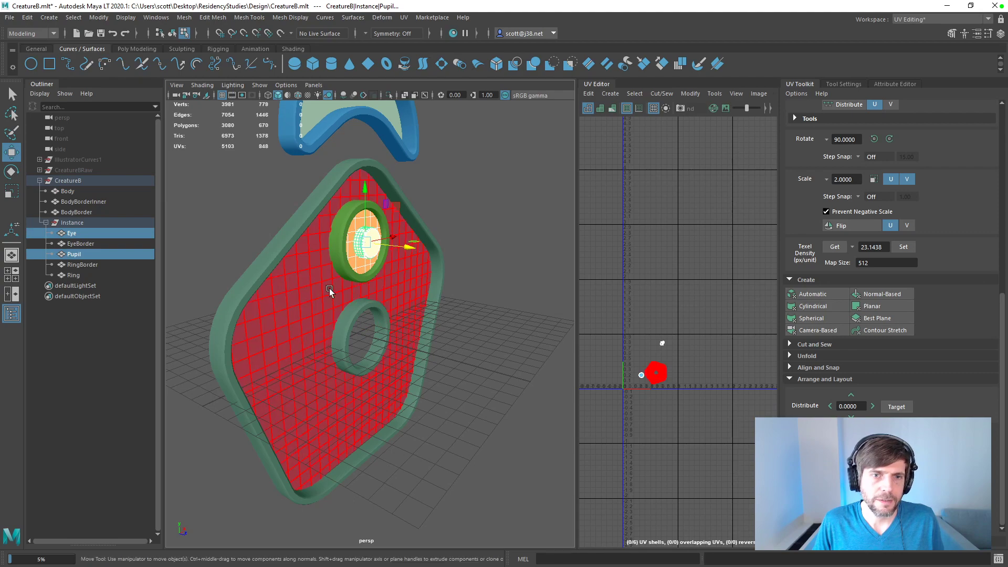
# Step: Shift the Body mesh slightly along Z relative to its border
pyautogui.click(534, 259)
pyautogui.click(412, 299)
pyautogui.moveTo(401, 340); pyautogui.dragTo(406, 342)
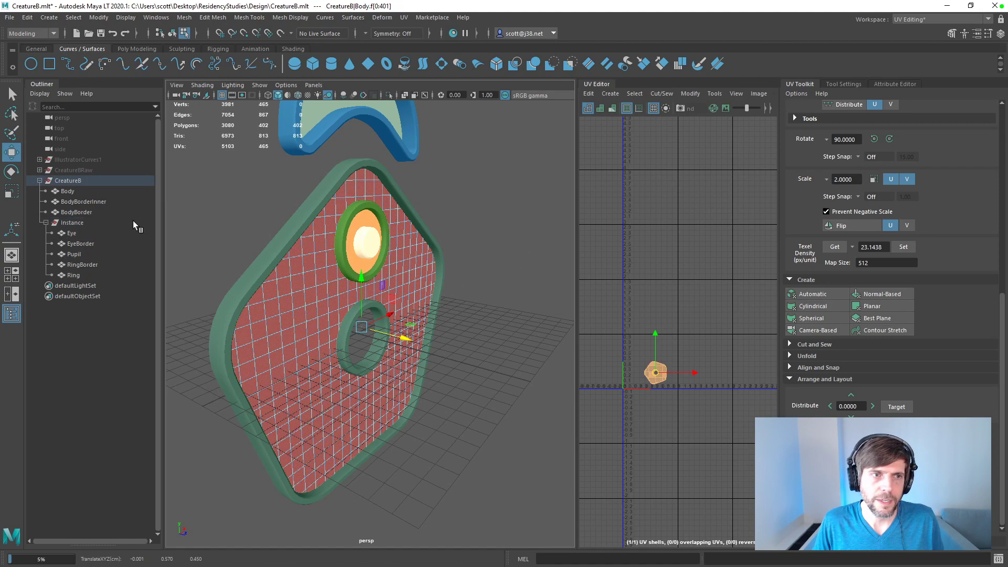
# Step: Select Eye, EyeBorder and Pupil together and shift them slightly along Z relative to the body
pyautogui.click(74, 234)
pyautogui.keyDown('ctrl'); pyautogui.click(82, 245); pyautogui.keyUp('ctrl')
pyautogui.keyDown('ctrl'); pyautogui.click(82, 255); pyautogui.keyUp('ctrl')
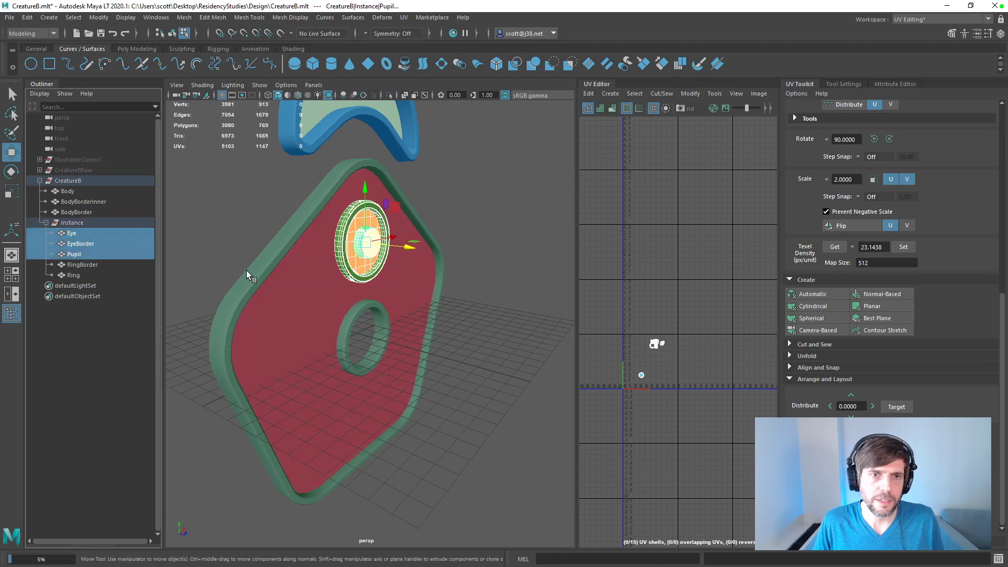
pyautogui.moveTo(410, 256); pyautogui.dragTo(415, 252)
# Step: Shift the crescent-shaped Ring mesh slightly along Z relative to its blue border
pyautogui.click(492, 310)
pyautogui.keyDown('alt'); pyautogui.moveTo(492, 310); pyautogui.dragTo(479, 348); pyautogui.keyUp('alt')
pyautogui.click(362, 143)
pyautogui.keyDown('alt'); pyautogui.moveTo(363, 143); pyautogui.dragTo(294, 152); pyautogui.keyUp('alt')
pyautogui.press('e')
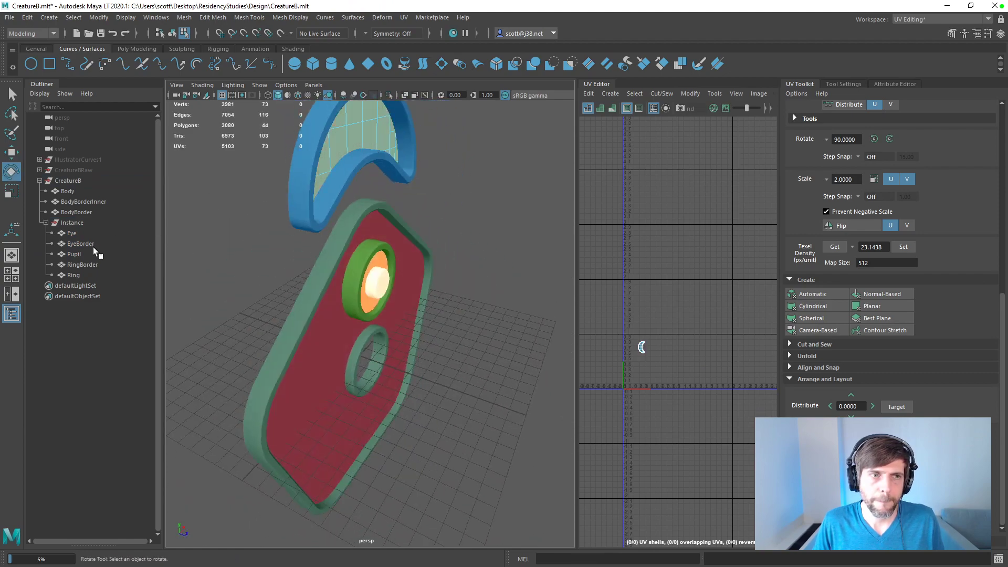
pyautogui.click(76, 235)
pyautogui.keyDown('shift'); pyautogui.click(356, 142); pyautogui.keyUp('shift')
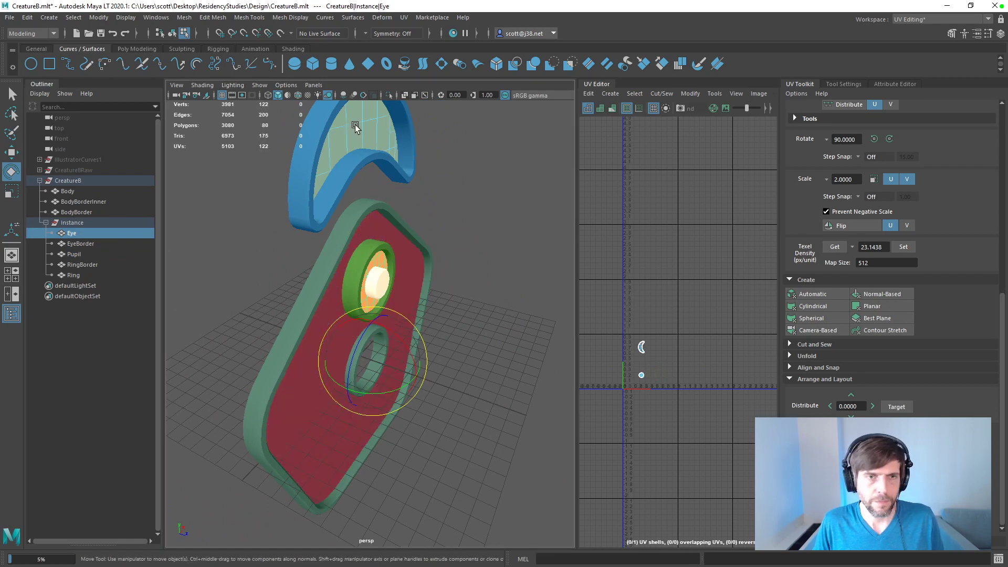
pyautogui.press('w')
pyautogui.moveTo(417, 373); pyautogui.dragTo(424, 373)
pyautogui.click(376, 138)
pyautogui.moveTo(397, 149); pyautogui.dragTo(405, 150)
pyautogui.keyDown('shift'); pyautogui.click(413, 168); pyautogui.keyUp('shift')
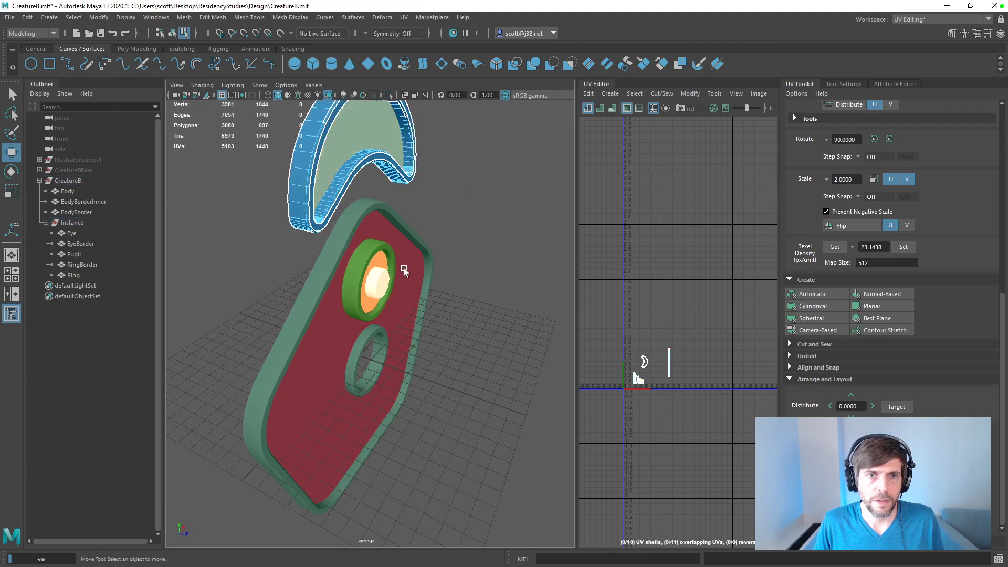
# Step: Duplicate the Instance group as four instances under the same parent, each rotated a further 72 degrees about Z
pyautogui.click(419, 236)
pyautogui.keyDown('alt'); pyautogui.moveTo(495, 282); pyautogui.dragTo(447, 325); pyautogui.keyUp('alt')
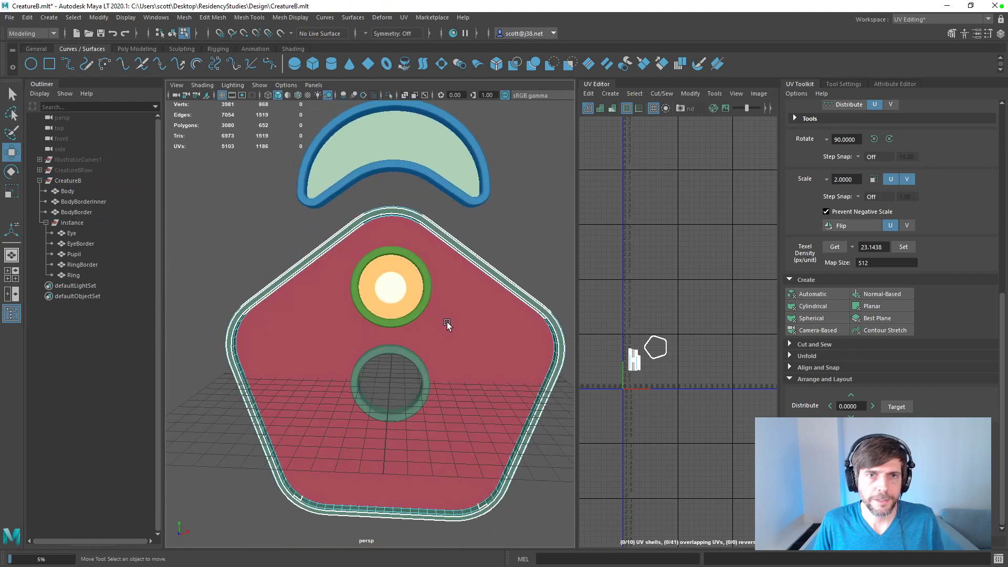
pyautogui.scroll(-6, 446, 332)
pyautogui.scroll(3, 473, 347)
pyautogui.keyDown('alt'); pyautogui.moveTo(519, 373); pyautogui.dragTo(416, 353); pyautogui.keyUp('alt')
pyautogui.scroll(2, 488, 368)
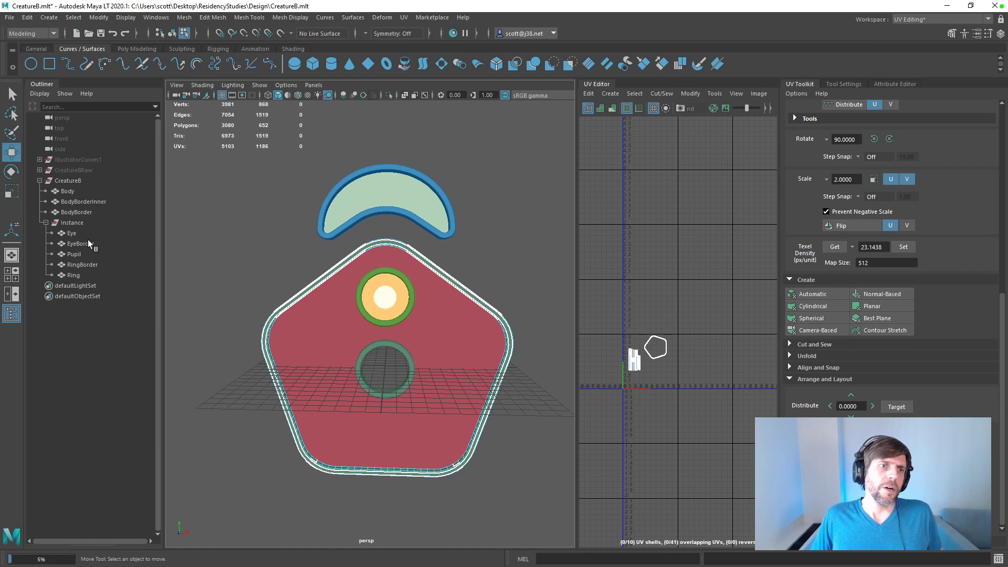
pyautogui.click(74, 223)
pyautogui.click(27, 18)
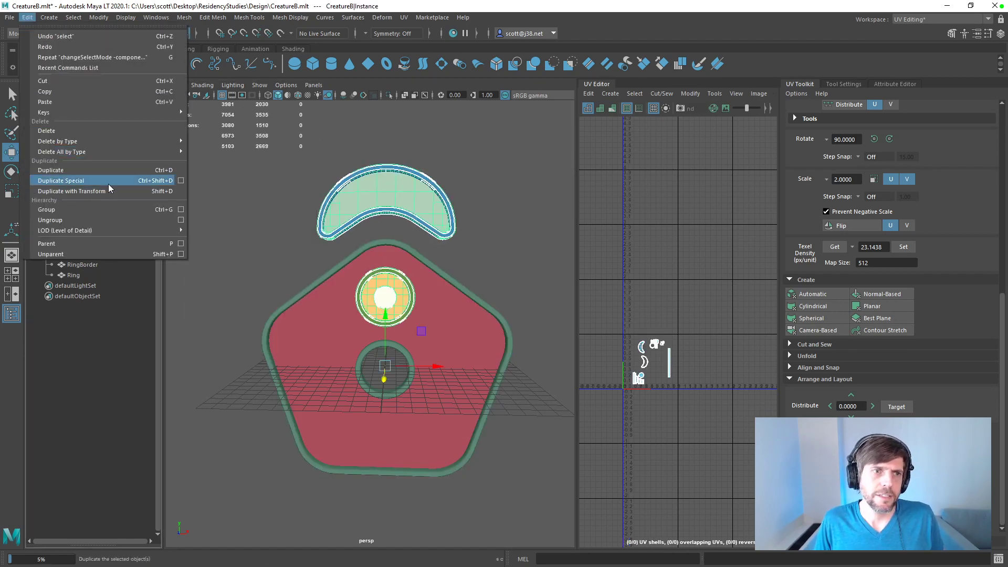
pyautogui.click(181, 181)
pyautogui.click(338, 264)
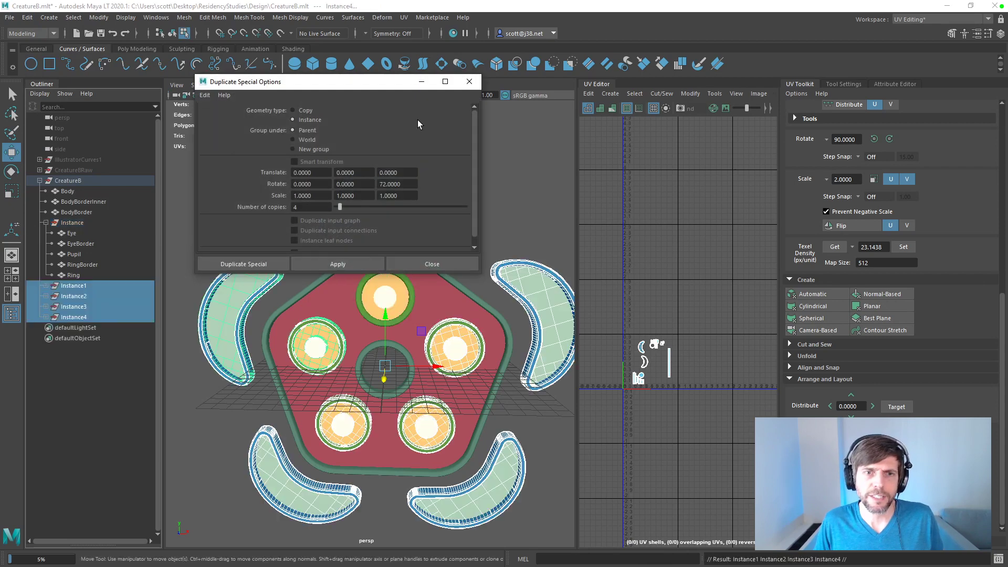
pyautogui.moveTo(393, 83); pyautogui.dragTo(703, 103)
pyautogui.click(780, 102)
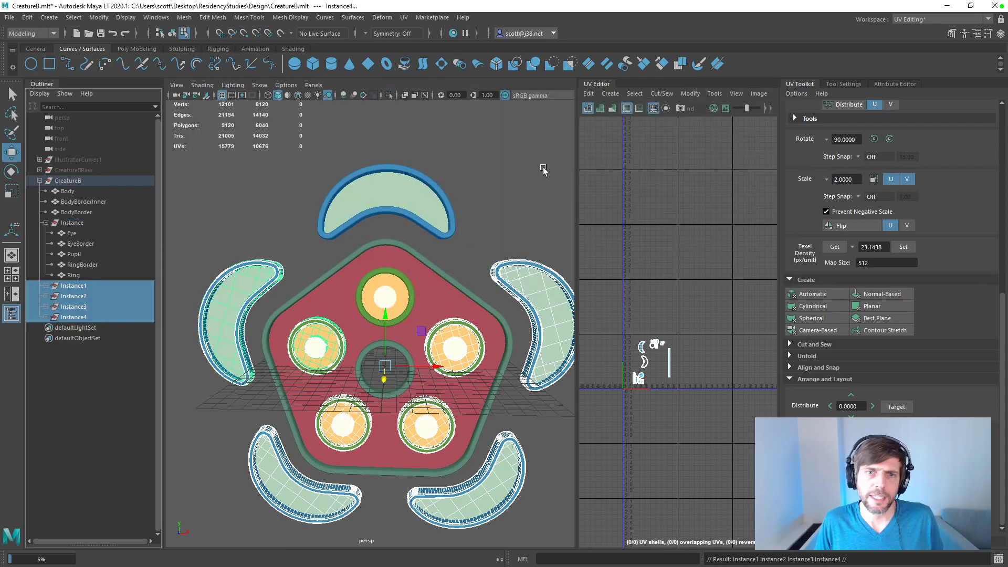
# Step: Clear the selection of the new instances and save the scene
pyautogui.click(537, 167)
pyautogui.press('q')
pyautogui.hotkey('ctrl', 's')
pyautogui.press('w')
pyautogui.keyDown('alt'); pyautogui.moveTo(533, 205); pyautogui.dragTo(514, 212); pyautogui.keyUp('alt')
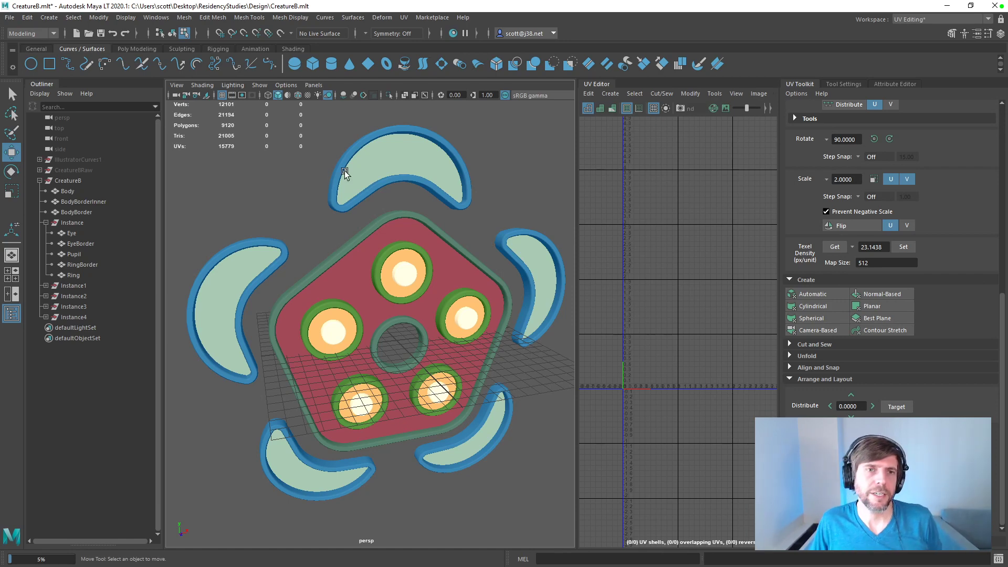
# Step: Collapse and select the whole CreatureB group and start exporting it as a selection
pyautogui.moveTo(226, 176); pyautogui.dragTo(499, 457)
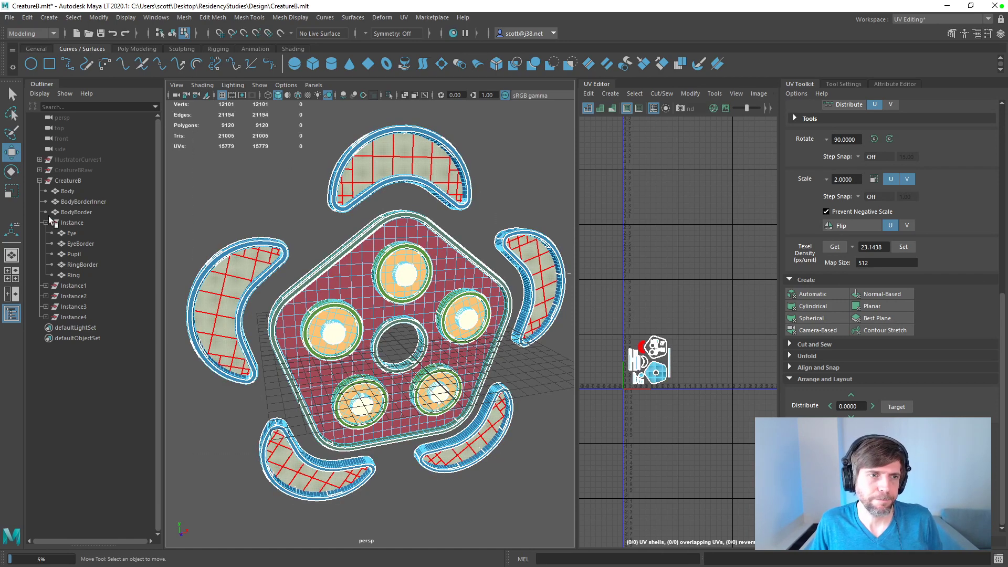
pyautogui.click(40, 181)
pyautogui.click(68, 181)
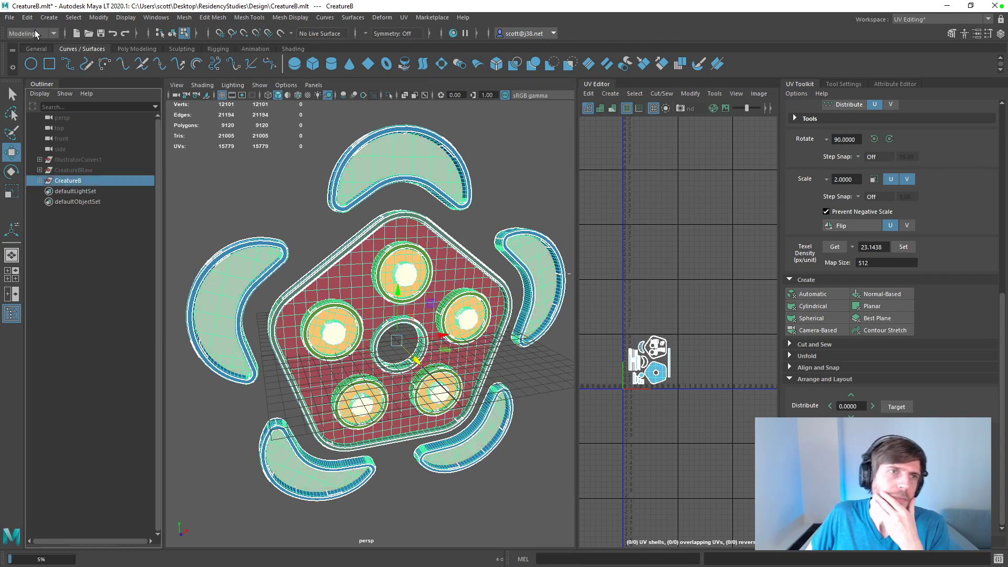
pyautogui.click(10, 18)
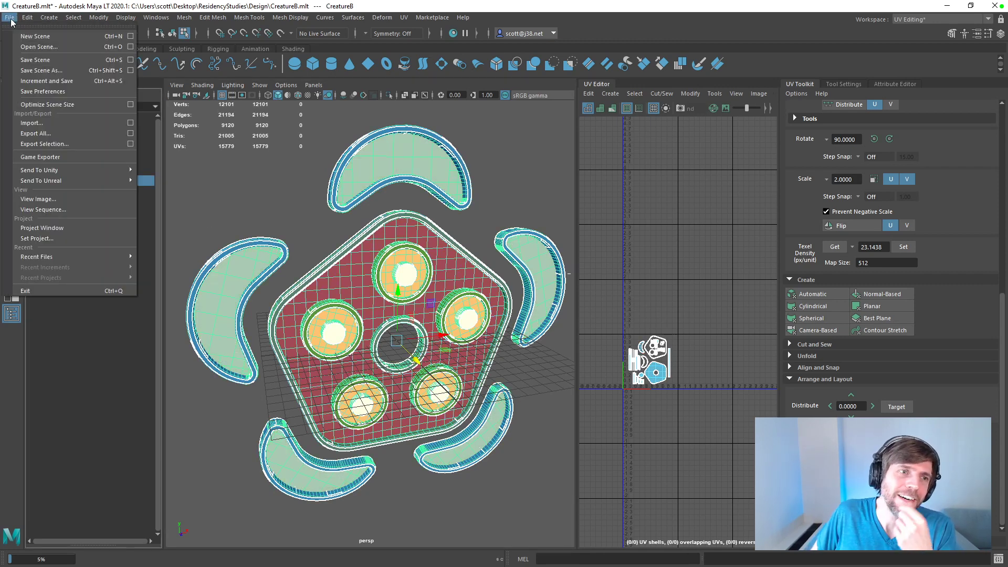
pyautogui.moveTo(96, 180)
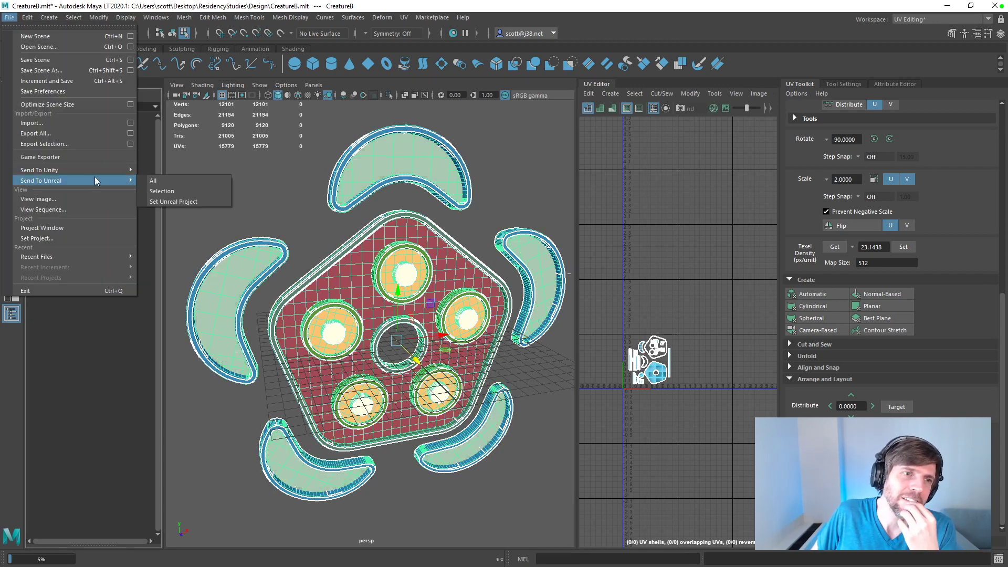
pyautogui.click(86, 144)
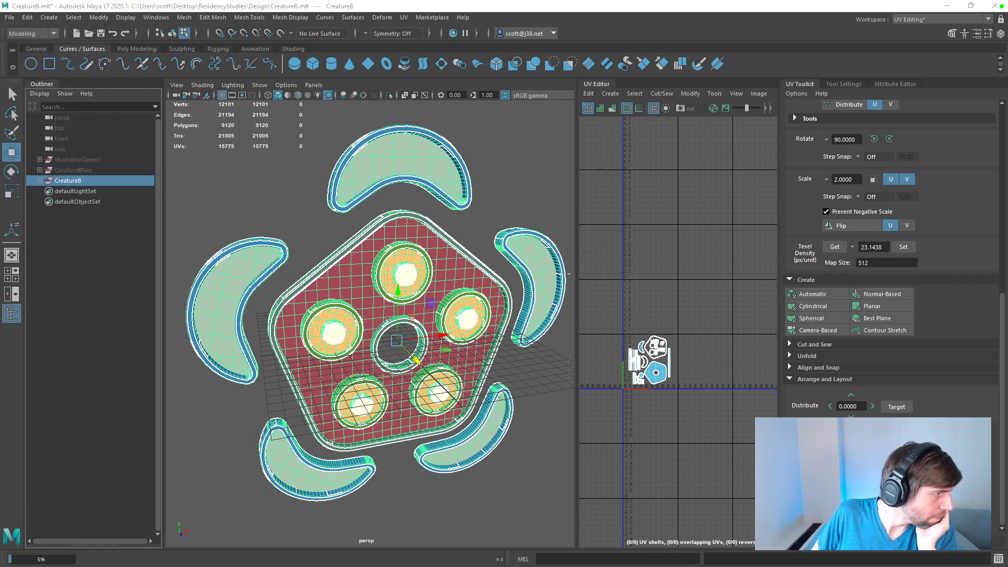
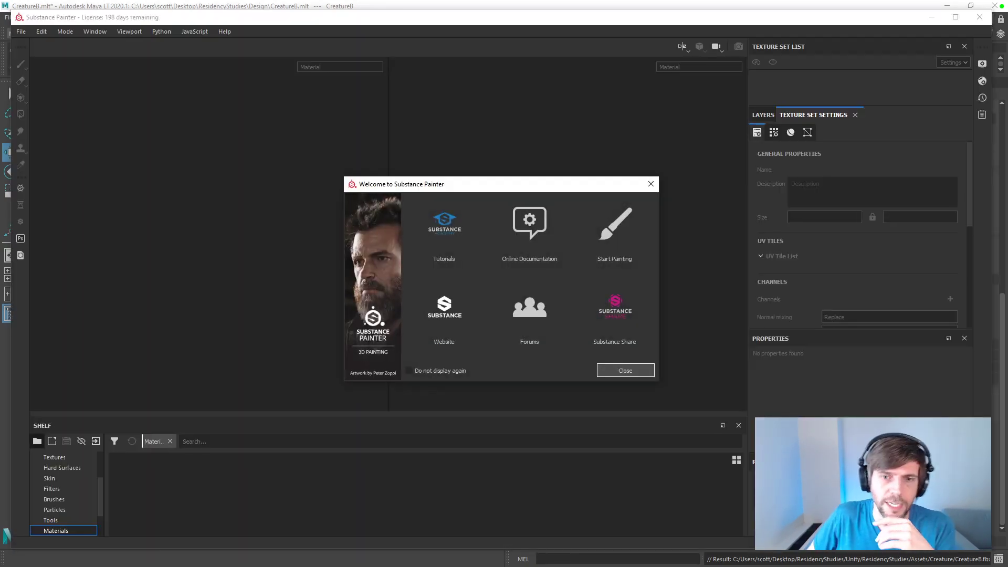
# Step: Dismiss the welcome window and create a new project from CreatureB.fbx with the PBR - Metallic Roughness (allegorithmic) template
pyautogui.click(615, 378)
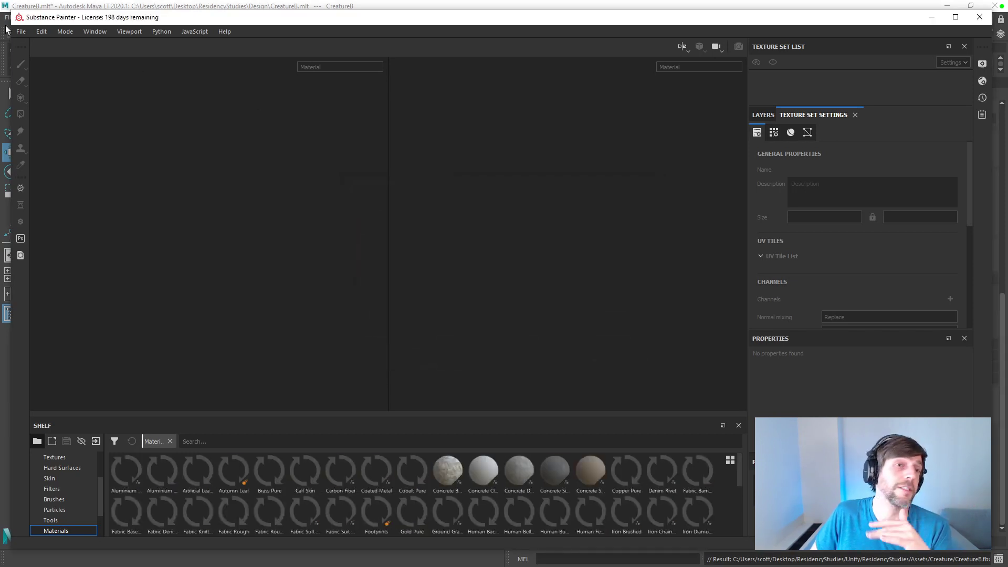
pyautogui.click(25, 31)
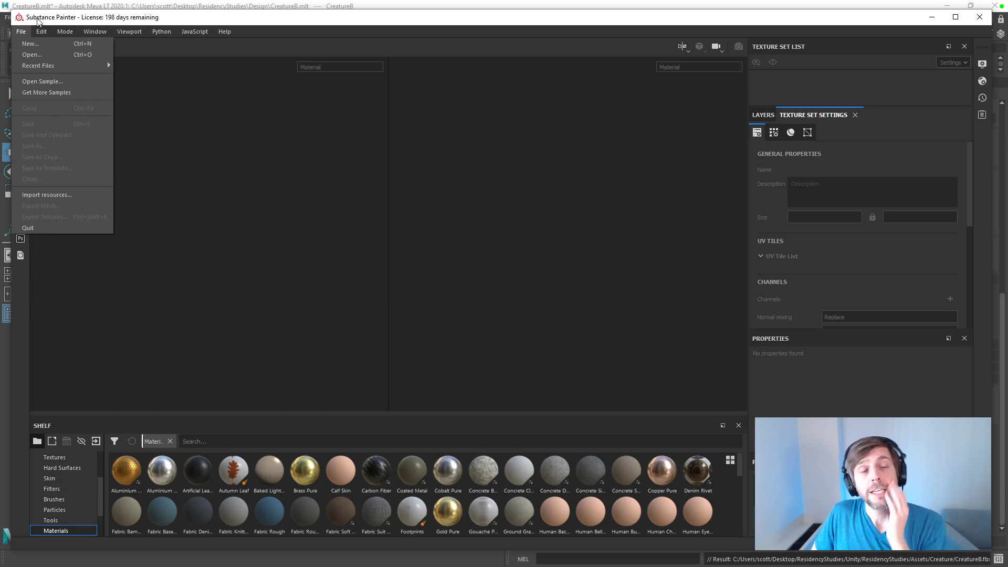
pyautogui.click(30, 48)
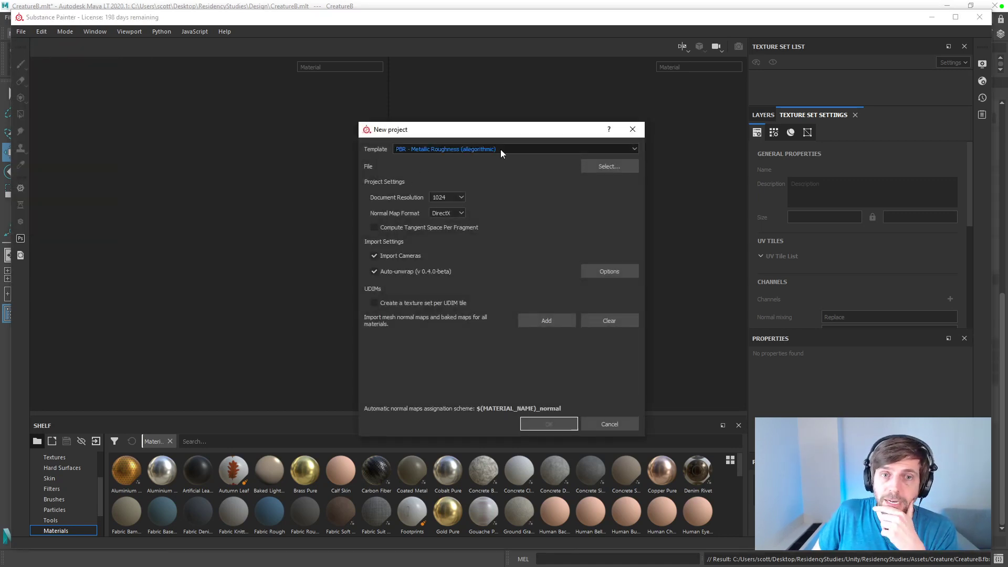
pyautogui.click(597, 169)
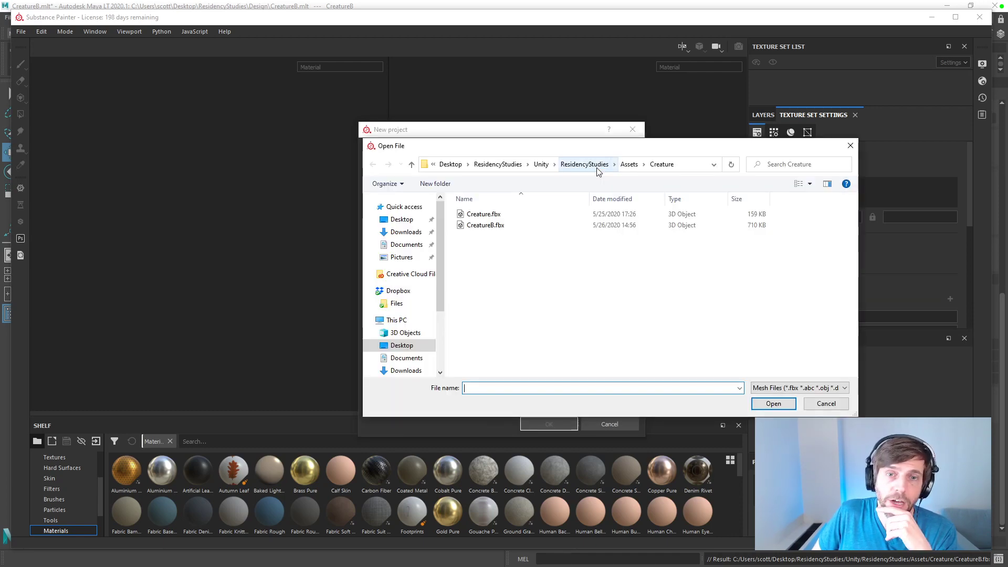
pyautogui.doubleClick(485, 226)
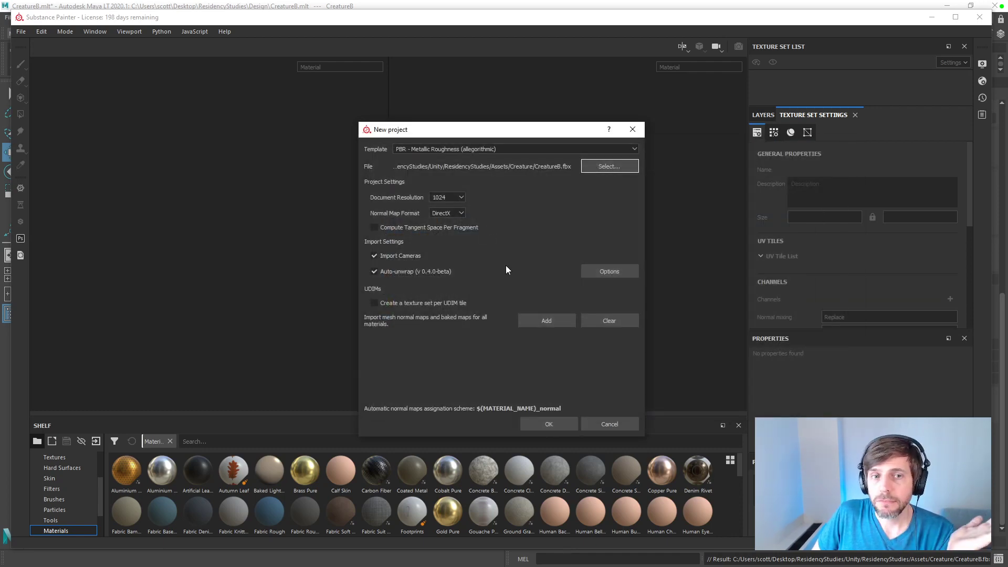
pyautogui.click(560, 425)
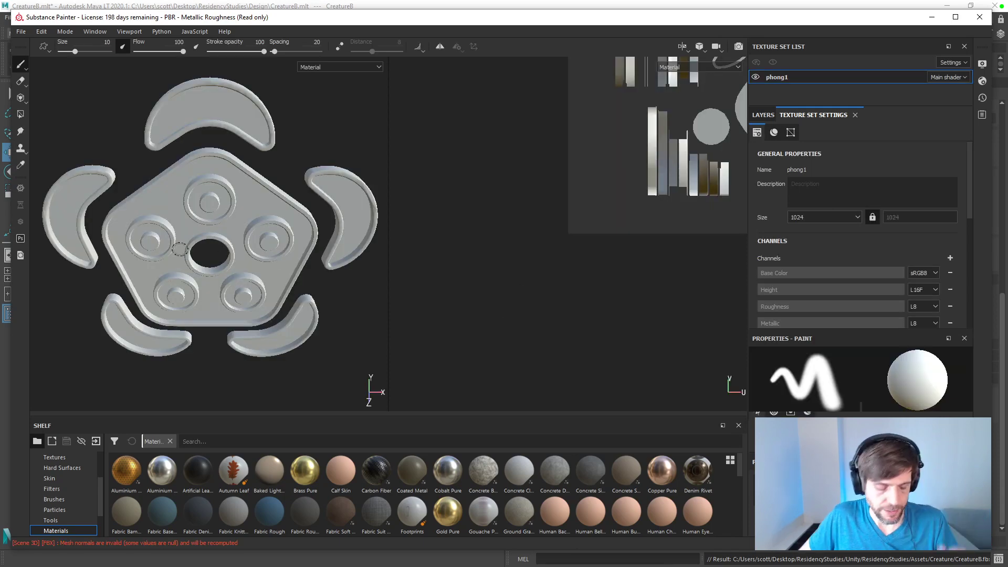
# Step: Examine the imported creature mesh and its UV layout, and switch to Maya LT to compare the layout in the UV Editor
pyautogui.keyDown('alt'); pyautogui.moveTo(184, 267); pyautogui.dragTo(221, 218); pyautogui.keyUp('alt')
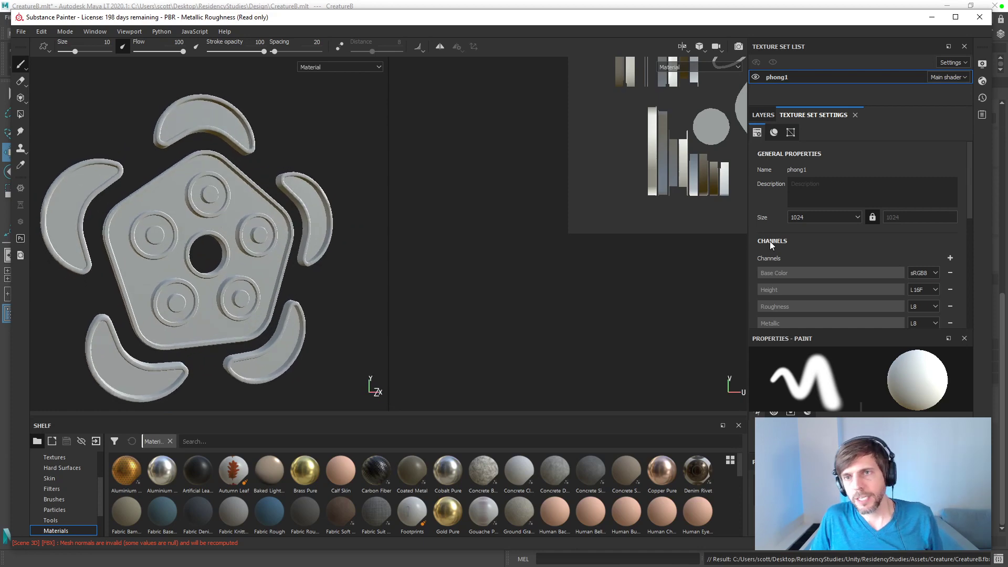
pyautogui.click(764, 115)
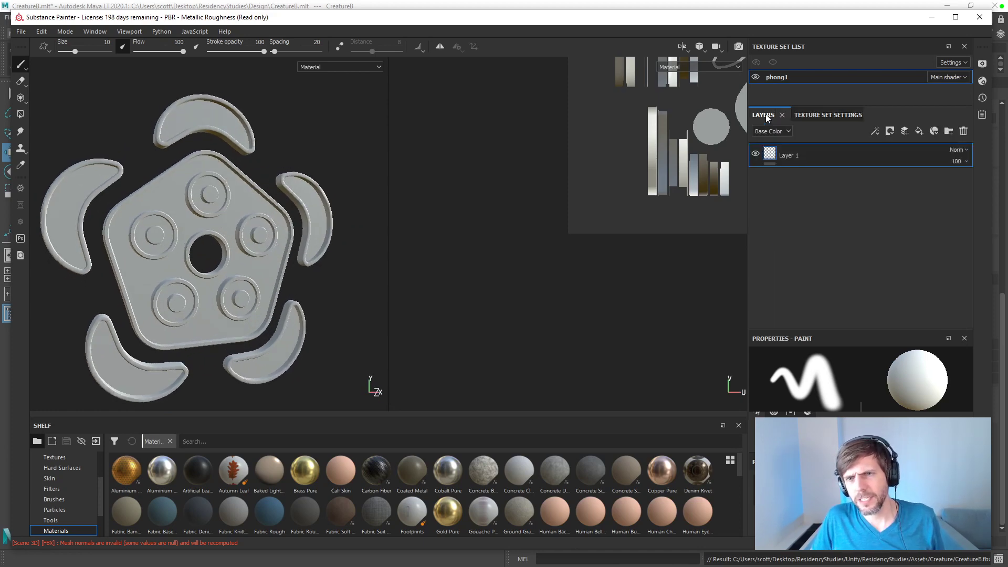
pyautogui.keyDown('alt'); pyautogui.moveTo(701, 158); pyautogui.dragTo(620, 213, button='right'); pyautogui.keyUp('alt')
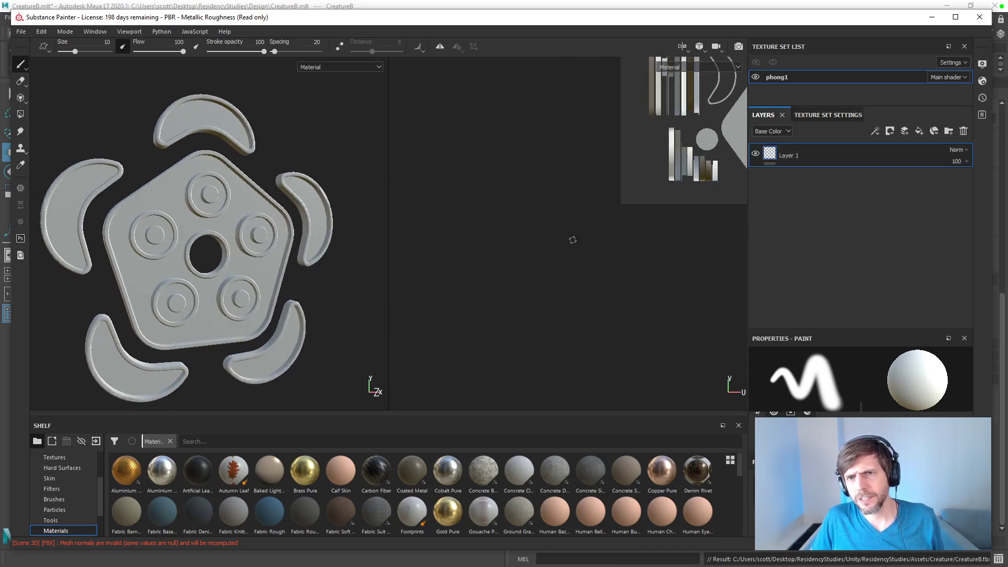
pyautogui.keyDown('alt'); pyautogui.moveTo(672, 169); pyautogui.dragTo(501, 336, button='middle'); pyautogui.keyUp('alt')
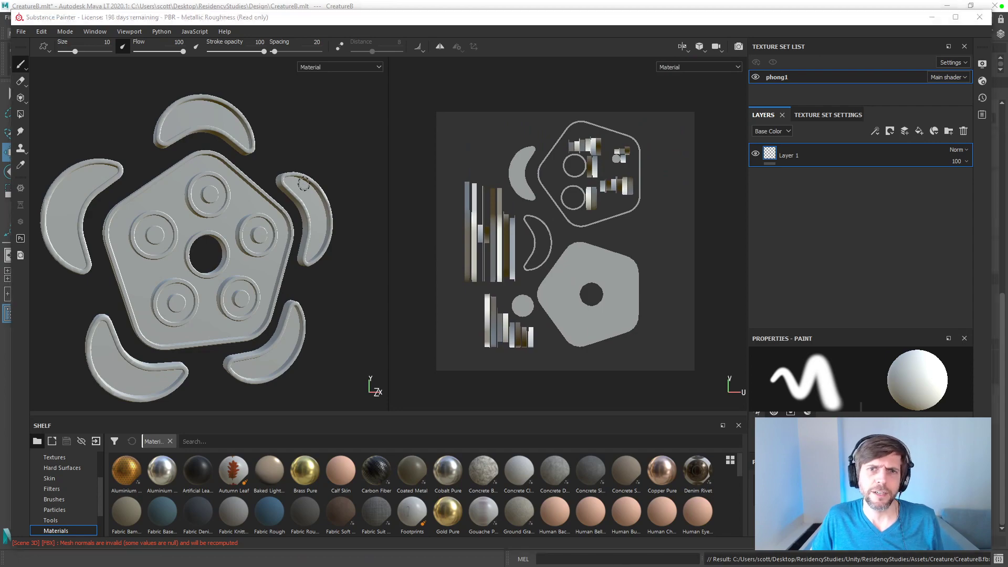
pyautogui.hotkey('alt', 'Tab')
pyautogui.scroll(6, 618, 311)
pyautogui.keyDown('alt'); pyautogui.moveTo(643, 319); pyautogui.dragTo(627, 227, button='middle'); pyautogui.keyUp('alt')
pyautogui.hotkey('alt', 'Tab')
pyautogui.hotkey('alt', 'Tab')
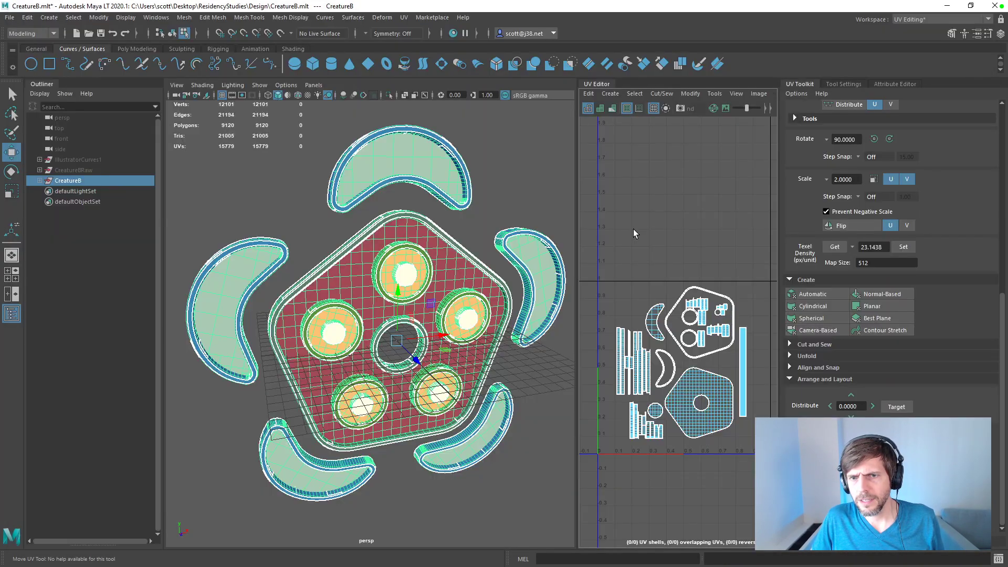
# Step: Select all of the creature's UV shells and scale them up uniformly to fill the 0–1 tile
pyautogui.moveTo(751, 419); pyautogui.dragTo(770, 464)
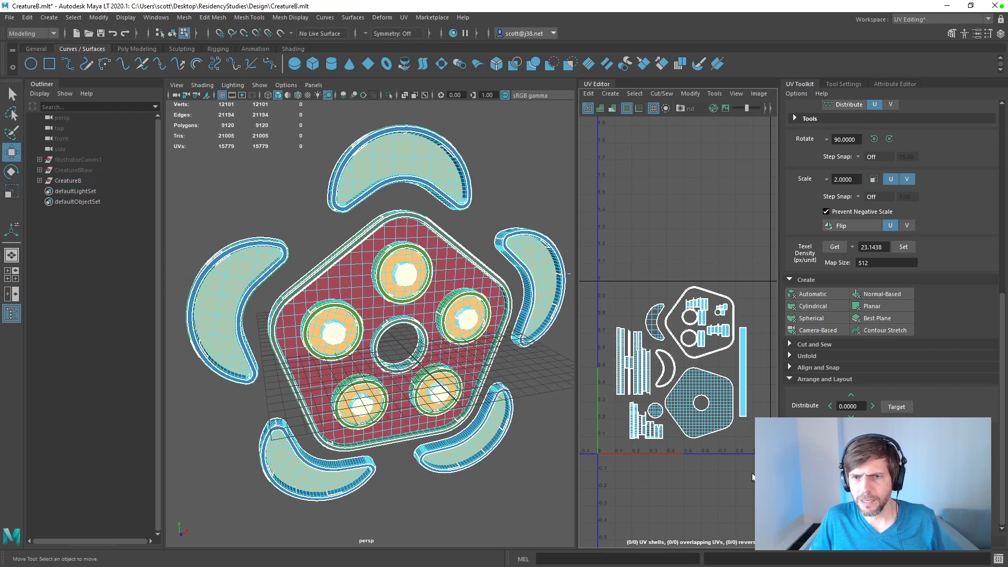
pyautogui.moveTo(663, 315); pyautogui.dragTo(621, 302, button='right')
pyautogui.moveTo(592, 258); pyautogui.dragTo(777, 466)
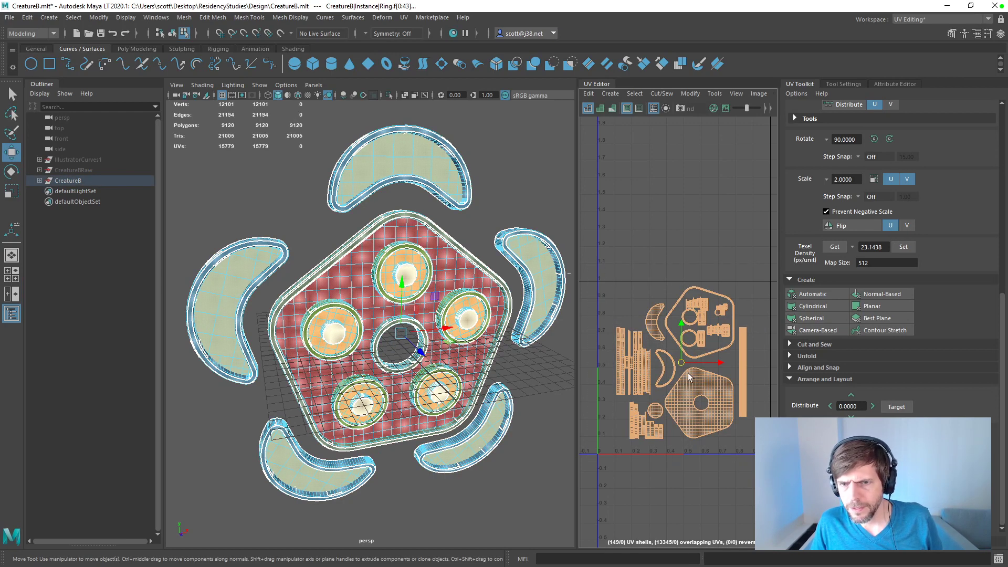
pyautogui.press('e')
pyautogui.press('r')
pyautogui.moveTo(681, 366); pyautogui.dragTo(675, 364)
pyautogui.press('w')
pyautogui.click(740, 277)
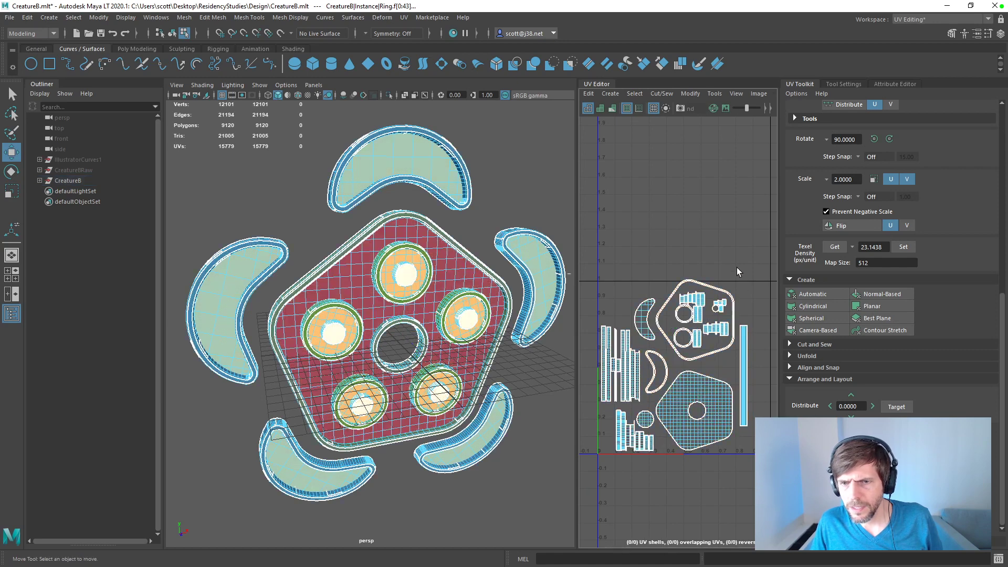
# Step: Move the pentagon-outline UV shell and the small shells inside it slightly down so they fit within the tile
pyautogui.click(694, 326)
pyautogui.moveTo(694, 325); pyautogui.dragTo(694, 329)
pyautogui.click(733, 263)
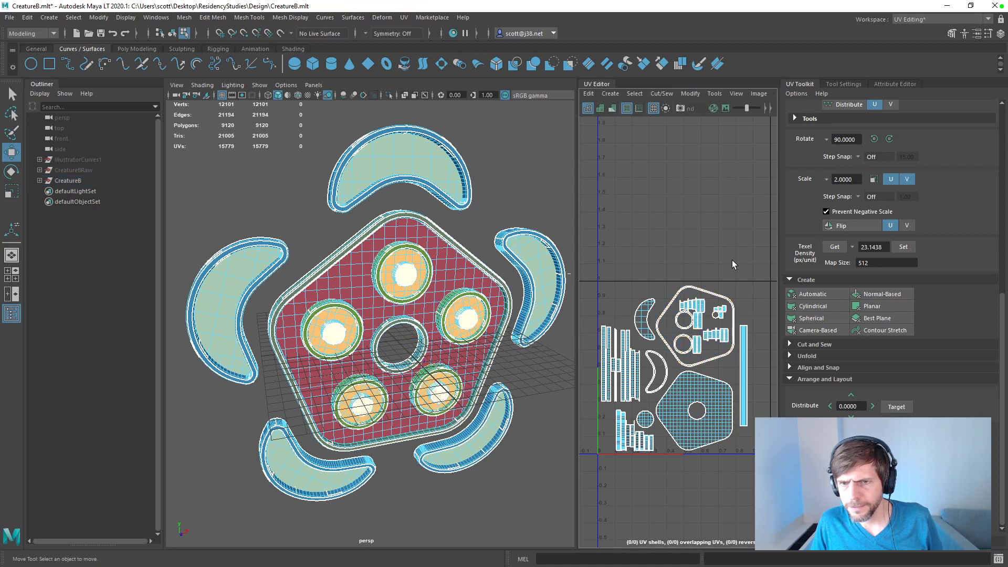
# Step: Select the CreatureB group and export the selection over CreatureB.fbx
pyautogui.click(68, 180)
pyautogui.click(10, 17)
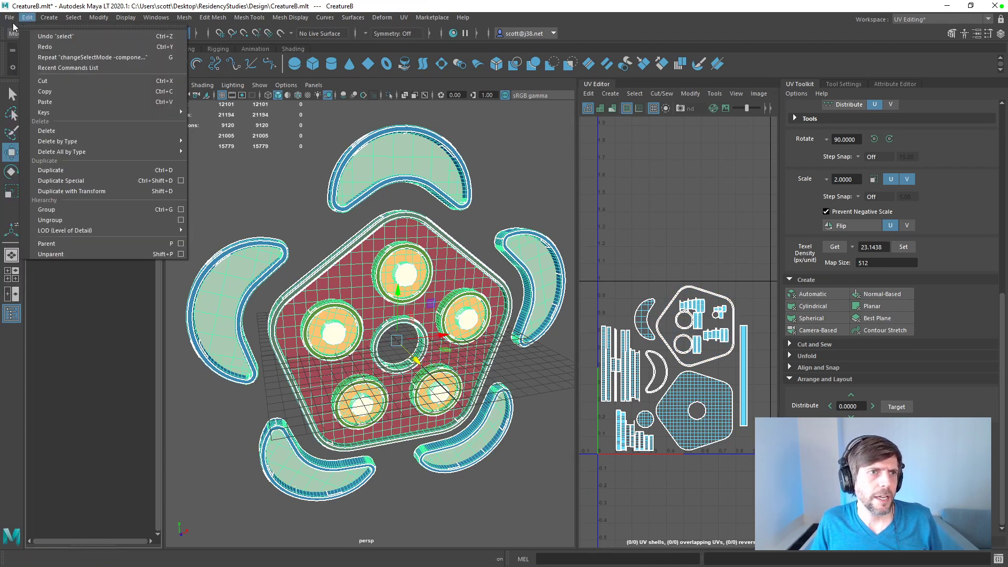
pyautogui.click(32, 148)
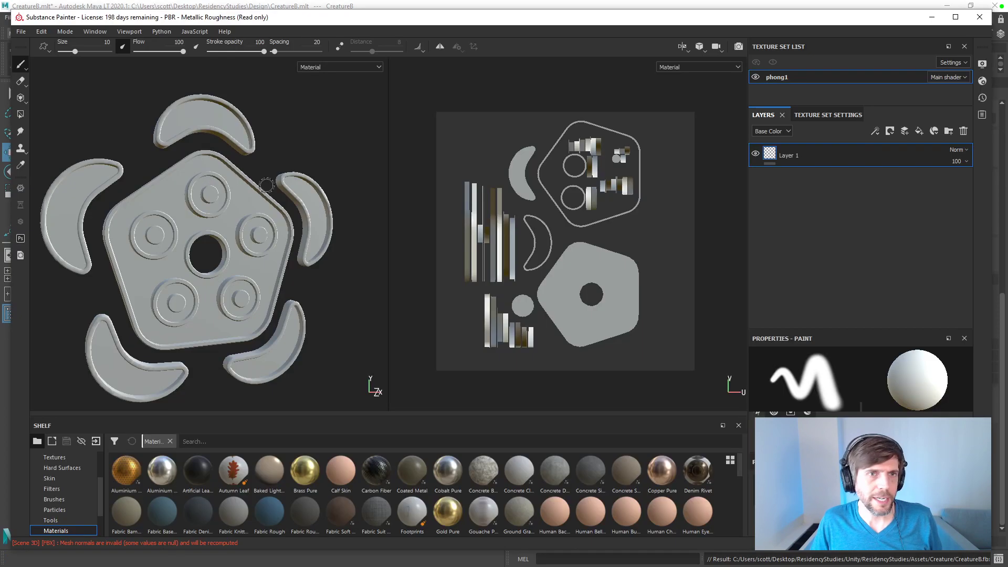
# Step: In Substance Painter, reload the updated CreatureB.fbx as the mesh through the project configuration
pyautogui.click(42, 32)
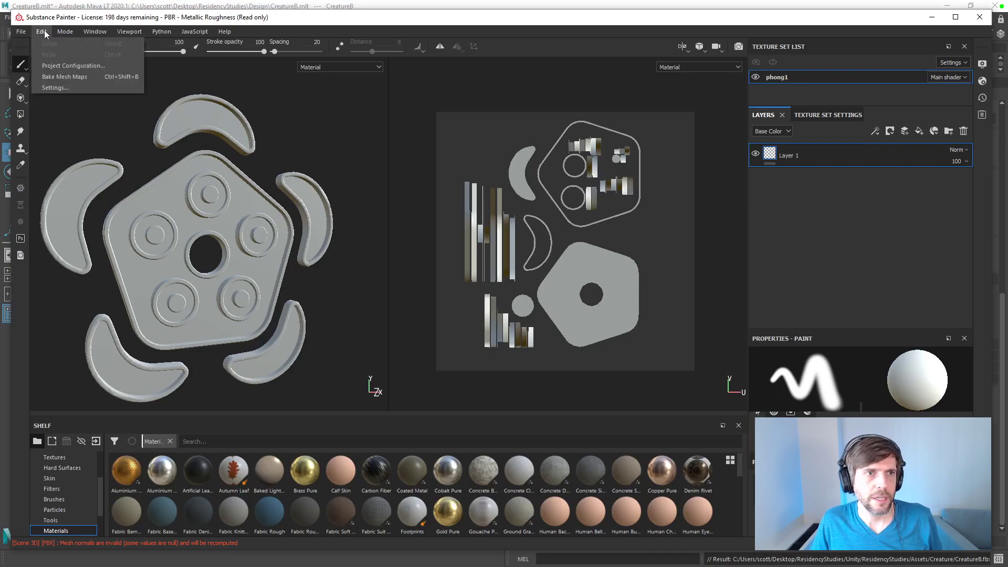
pyautogui.click(63, 65)
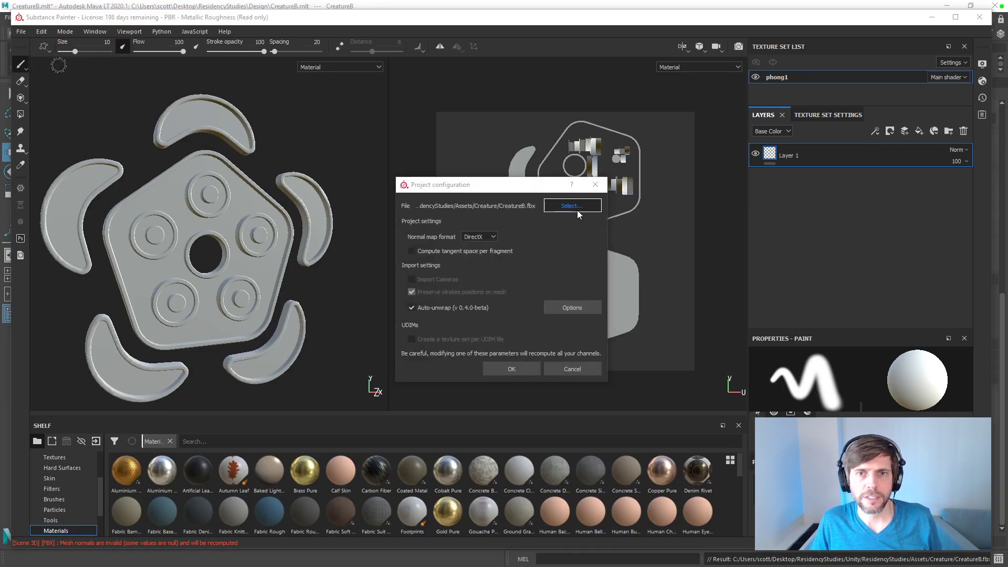
pyautogui.click(572, 205)
pyautogui.doubleClick(534, 279)
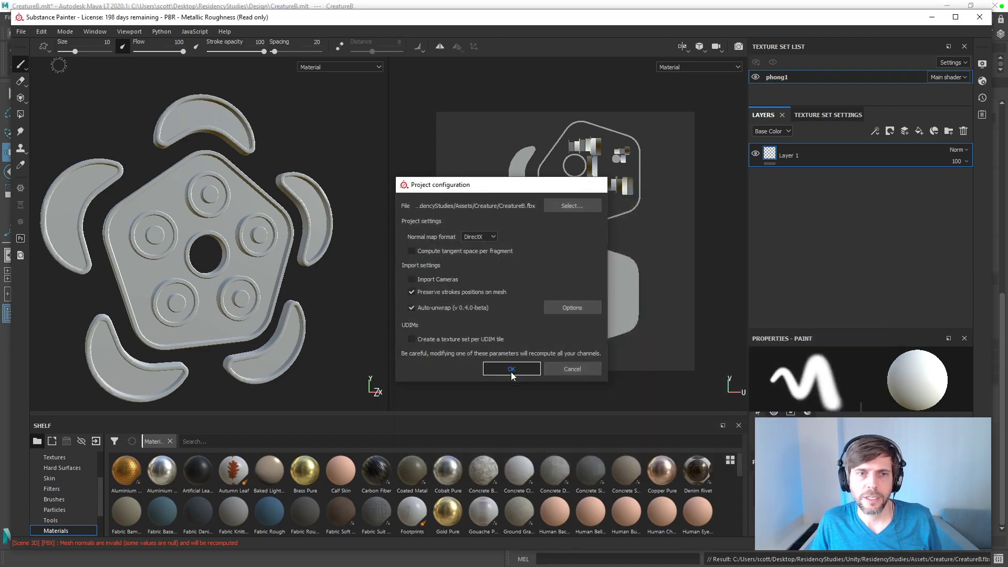
pyautogui.click(512, 369)
pyautogui.moveTo(322, 292)
pyautogui.keyDown('alt'); pyautogui.mouseDown()
pyautogui.moveTo(310, 206)
pyautogui.moveTo(361, 318)
pyautogui.moveTo(225, 252)
pyautogui.moveTo(259, 226)
pyautogui.moveTo(253, 301)
pyautogui.moveTo(243, 256)
pyautogui.moveTo(271, 257)
pyautogui.mouseUp(); pyautogui.keyUp('alt')
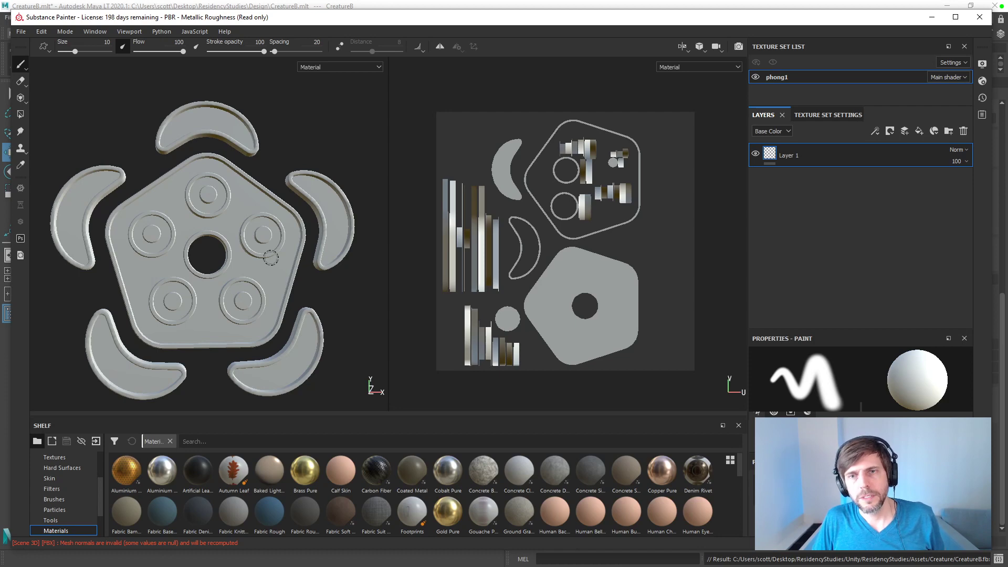
# Step: Bake all mesh maps for the phong1 texture set at an output size of 512
pyautogui.click(826, 116)
pyautogui.moveTo(971, 216); pyautogui.dragTo(962, 326)
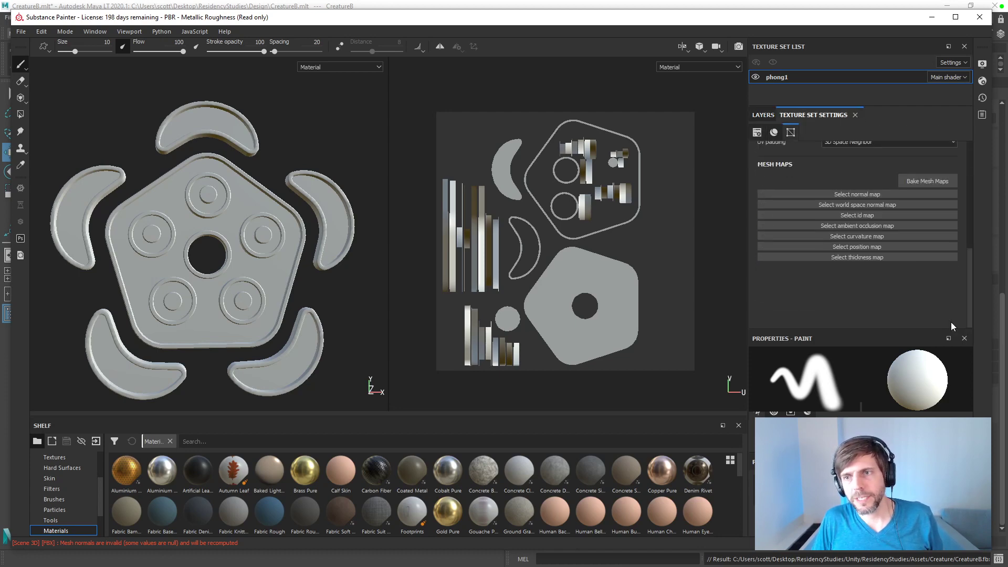
pyautogui.click(926, 182)
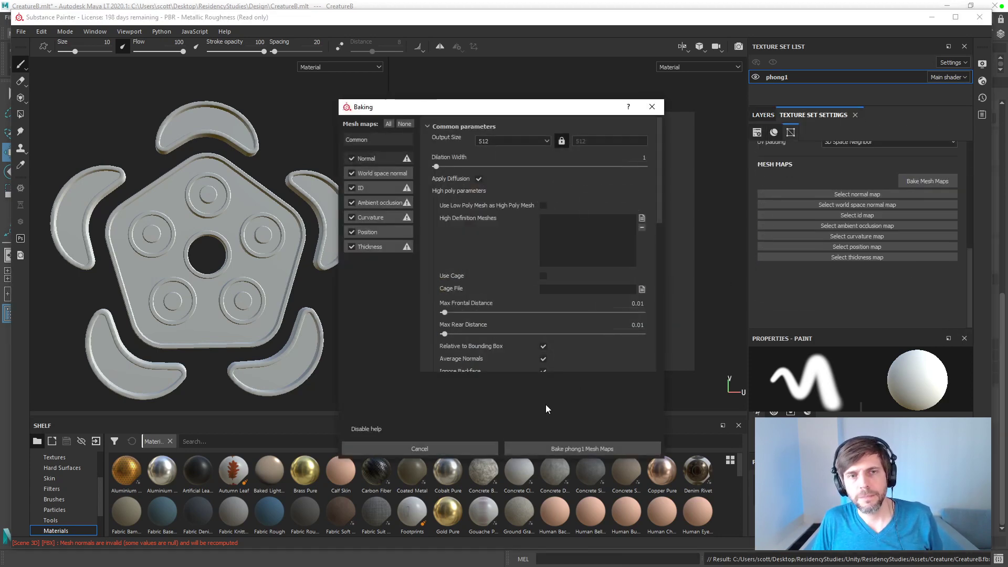
pyautogui.click(528, 445)
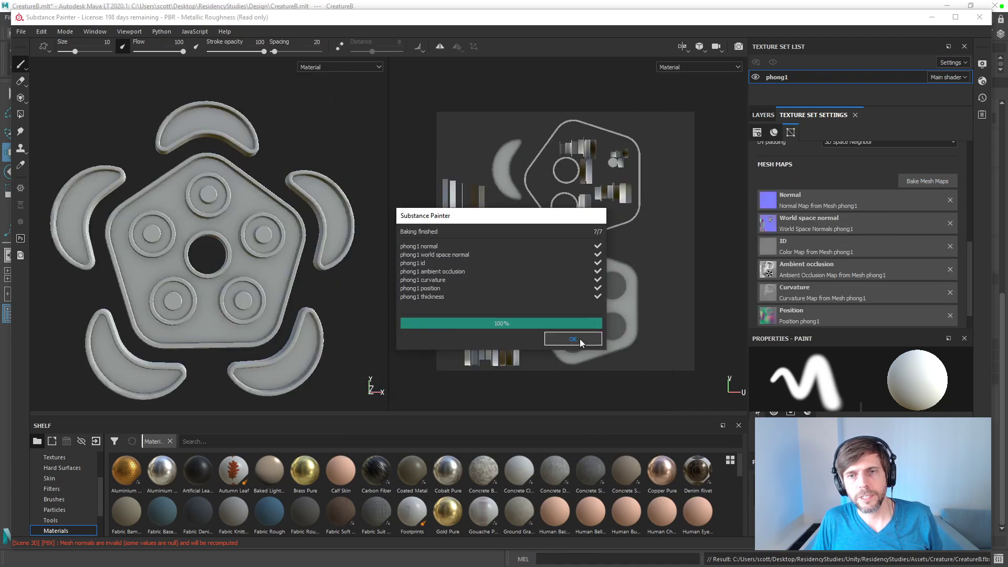
pyautogui.click(579, 341)
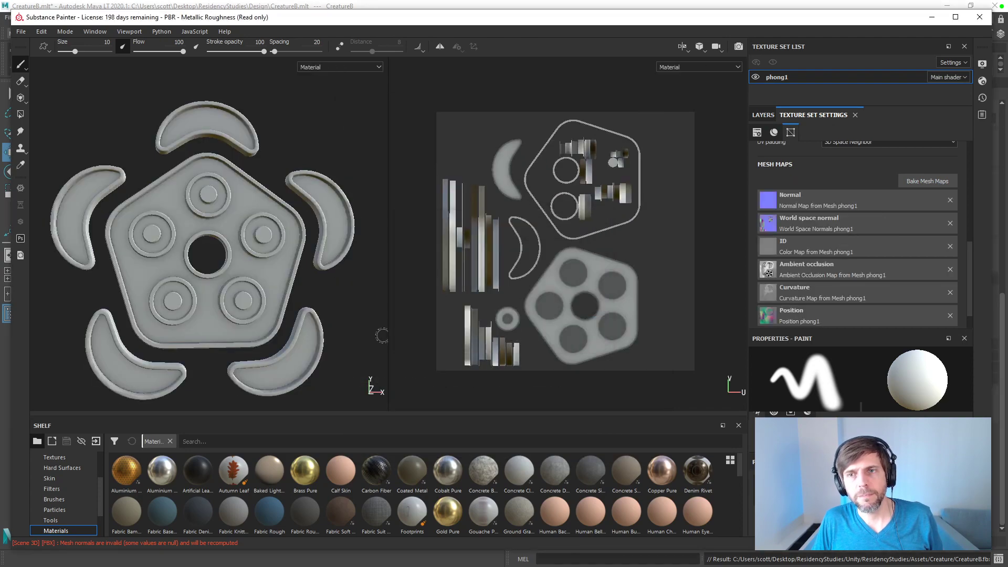
# Step: Display the Project resources in the shelf to view the baked maps
pyautogui.moveTo(320, 303)
pyautogui.keyDown('alt'); pyautogui.mouseDown()
pyautogui.moveTo(399, 304)
pyautogui.moveTo(284, 305)
pyautogui.moveTo(318, 302)
pyautogui.moveTo(310, 292)
pyautogui.mouseUp(); pyautogui.keyUp('alt')
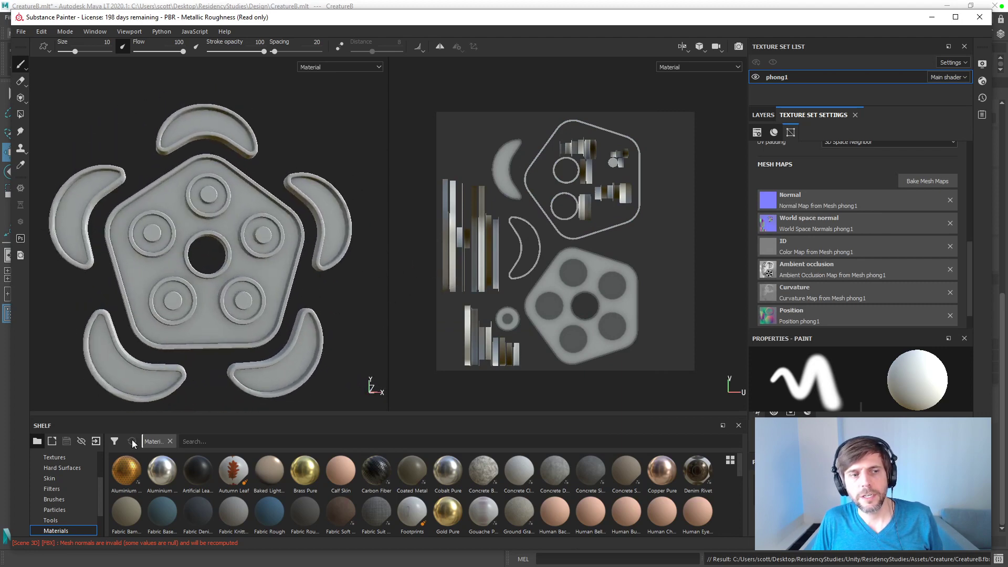
pyautogui.scroll(3, 57, 488)
pyautogui.click(53, 468)
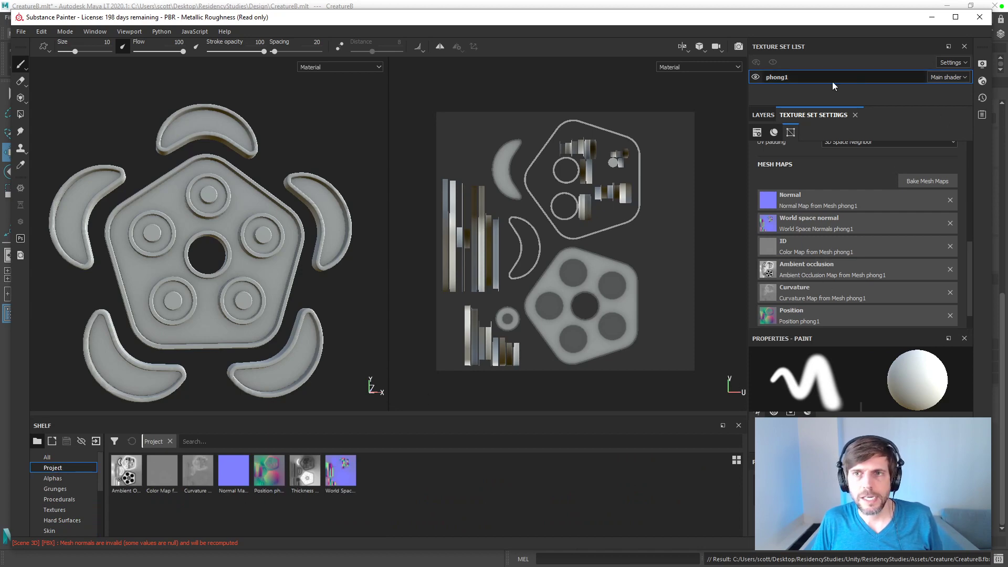
# Step: Rename the phong1 texture set to CreatureBMaterial
pyautogui.write('CreatureMaterial')
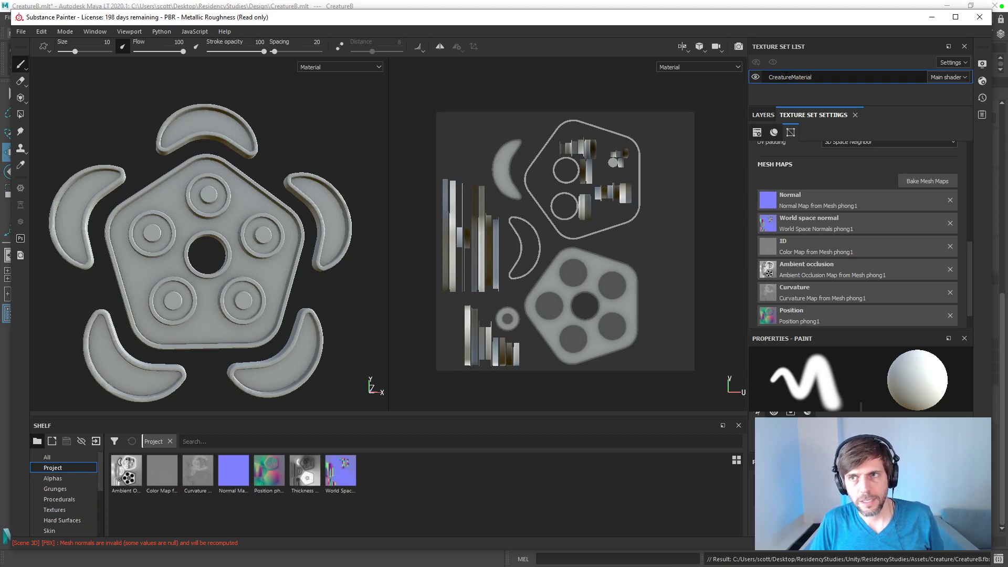
pyautogui.write('B')
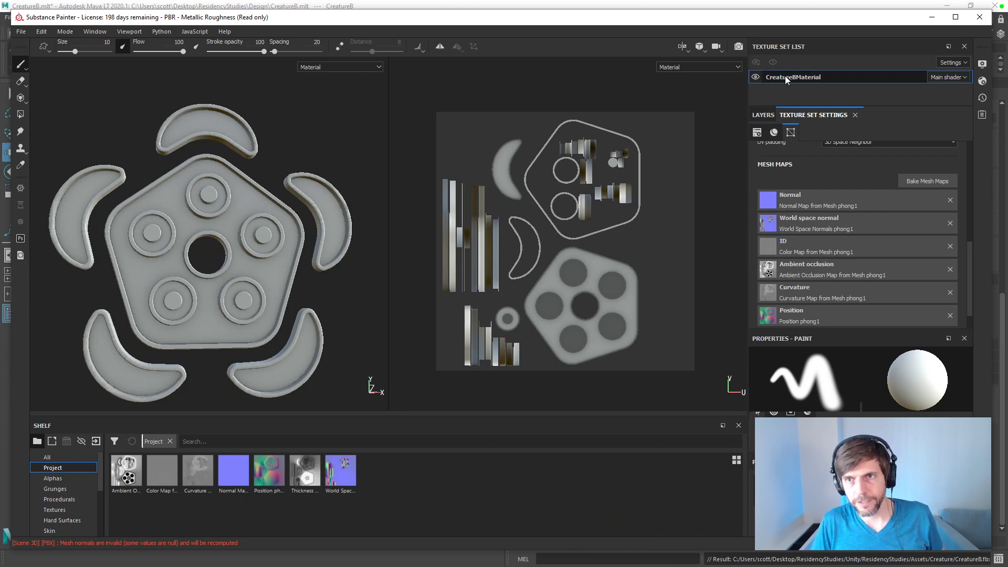
pyautogui.press('Return')
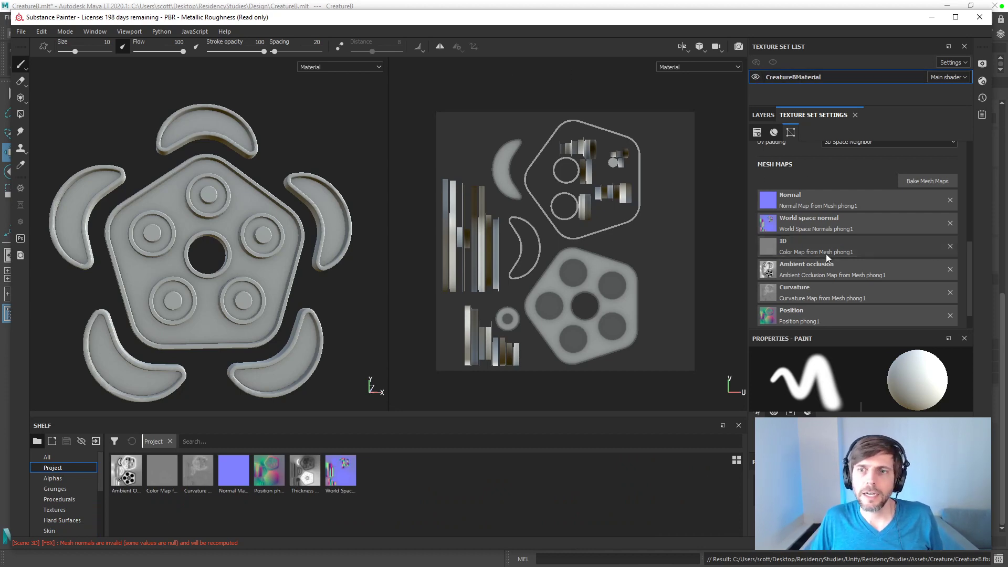
# Step: Review the CreatureBMaterial texture set's general properties, channels and mesh map settings
pyautogui.scroll(5, 820, 176)
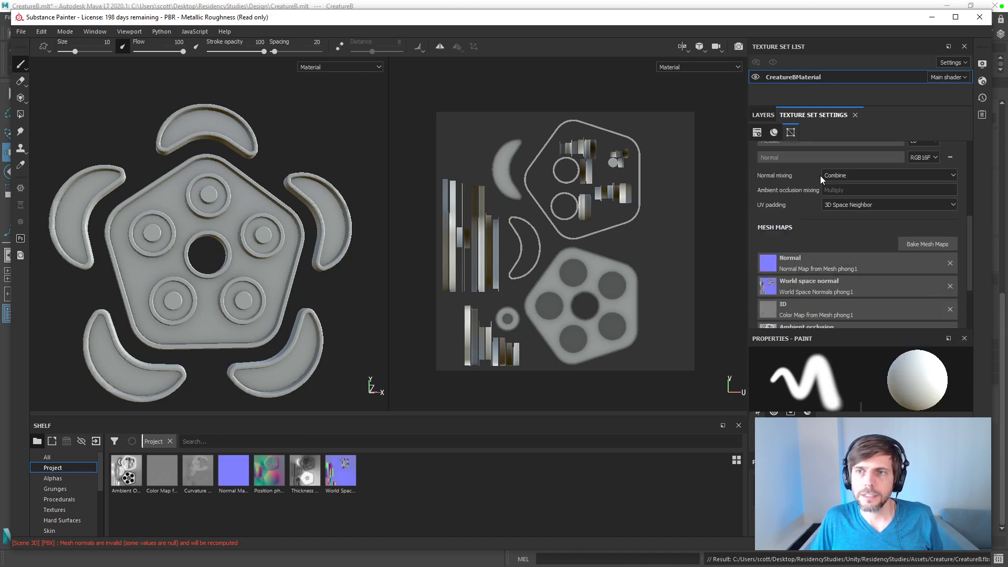
pyautogui.scroll(-2, 821, 180)
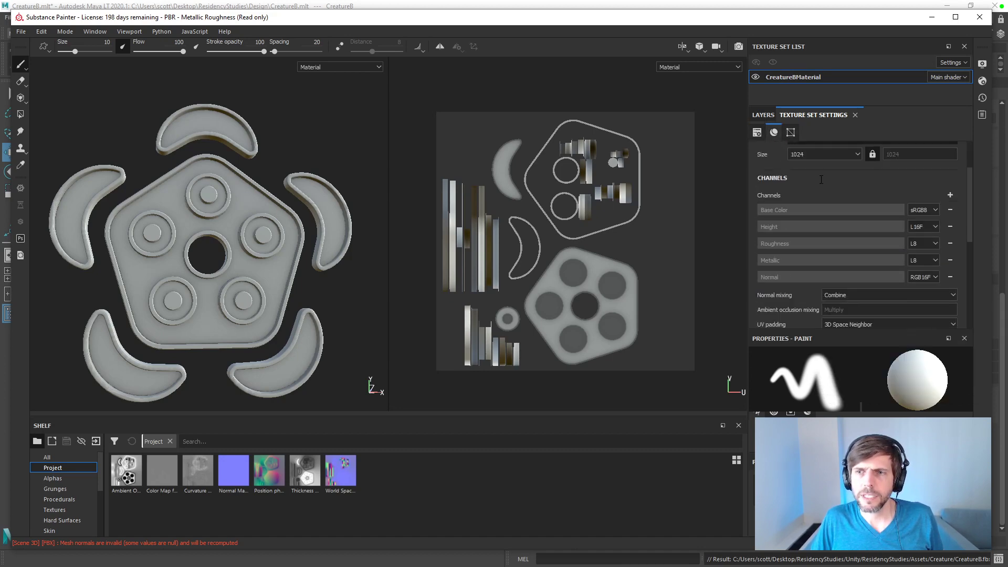
pyautogui.scroll(2, 822, 180)
pyautogui.scroll(-4, 822, 180)
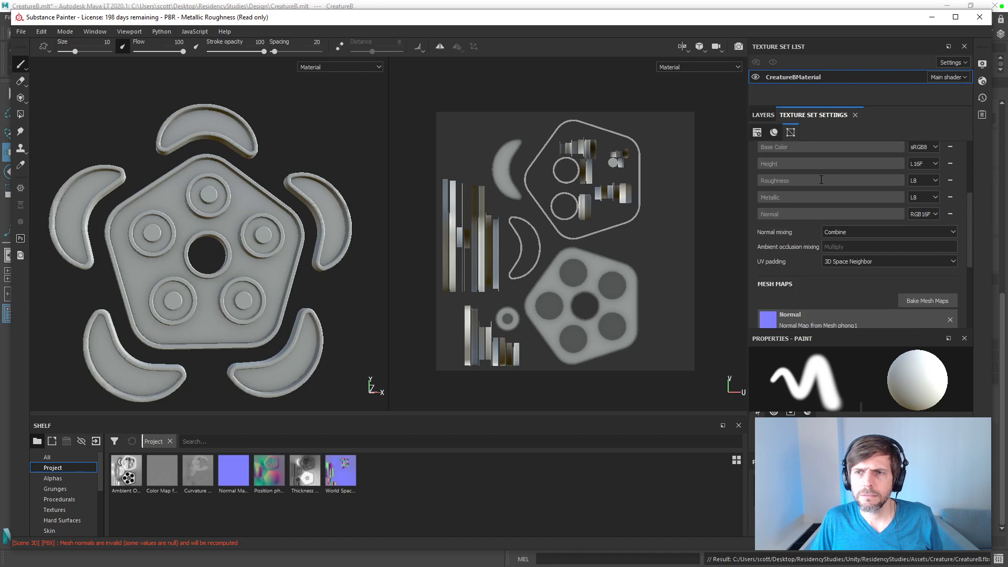
pyautogui.scroll(-5, 822, 180)
pyautogui.scroll(6, 821, 179)
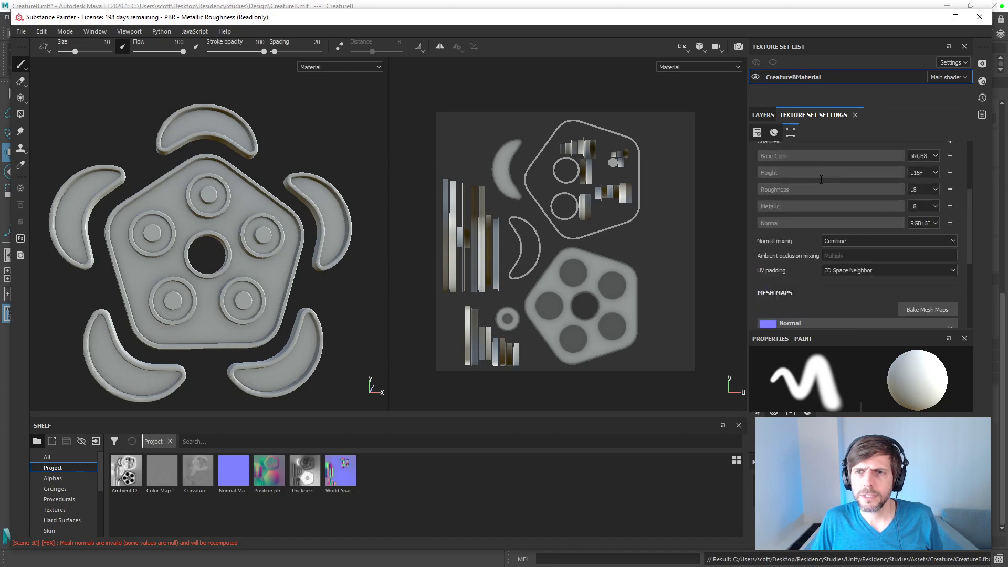
pyautogui.scroll(4, 821, 180)
pyautogui.scroll(3, 829, 240)
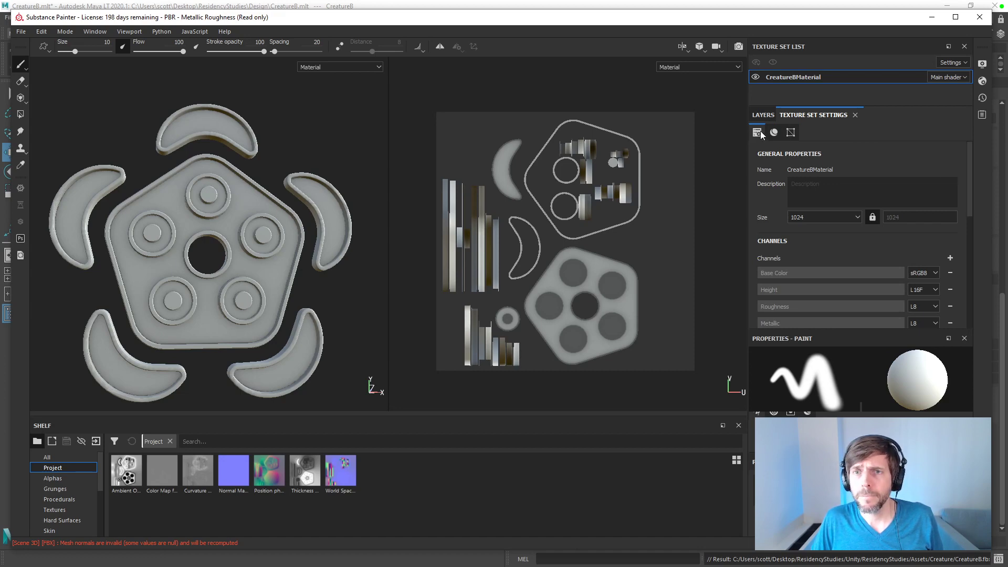
# Step: Bake the CreatureBMaterial mesh maps with the ID map's color source set to Vertex Color
pyautogui.scroll(-10, 970, 231)
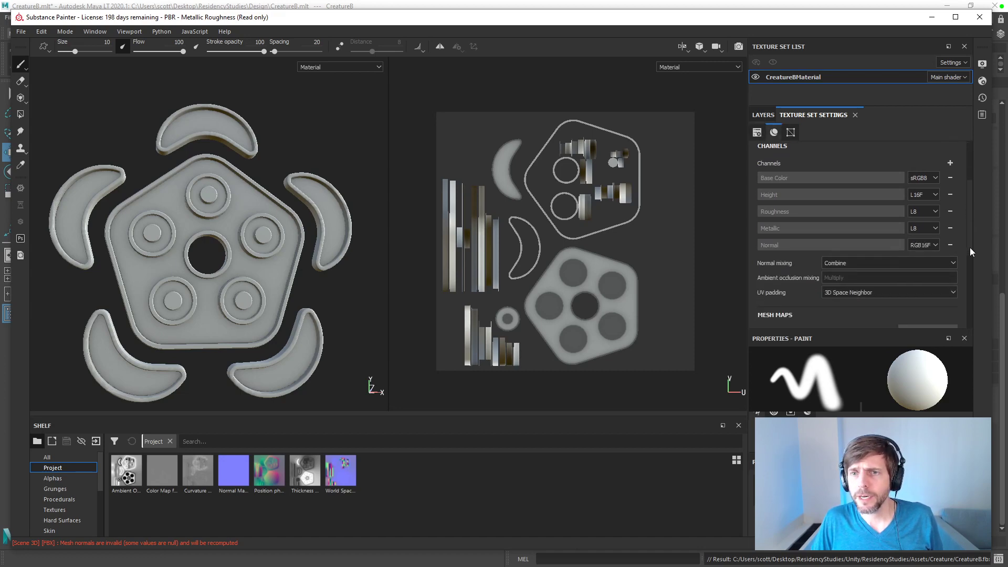
pyautogui.moveTo(971, 272); pyautogui.dragTo(972, 320)
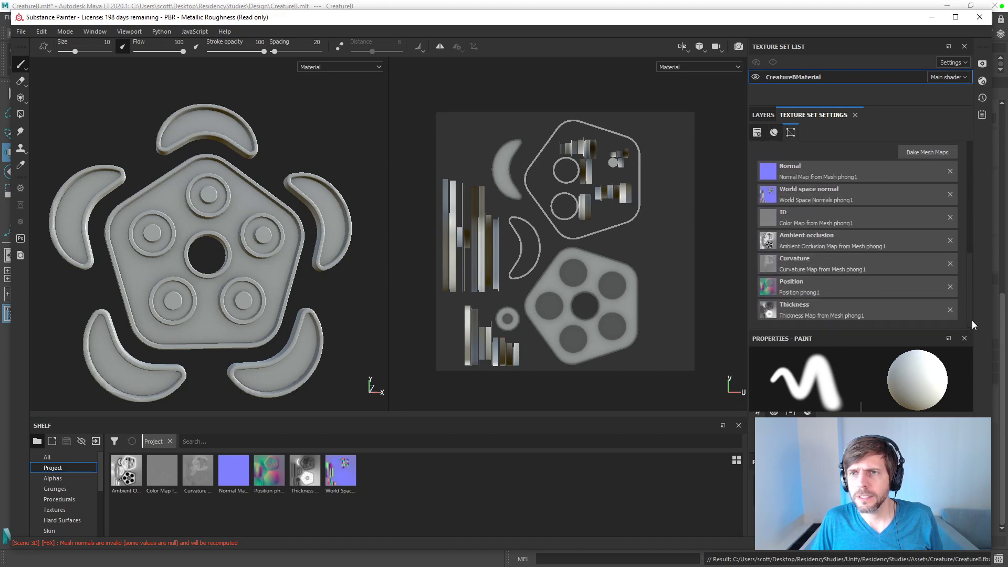
pyautogui.click(927, 152)
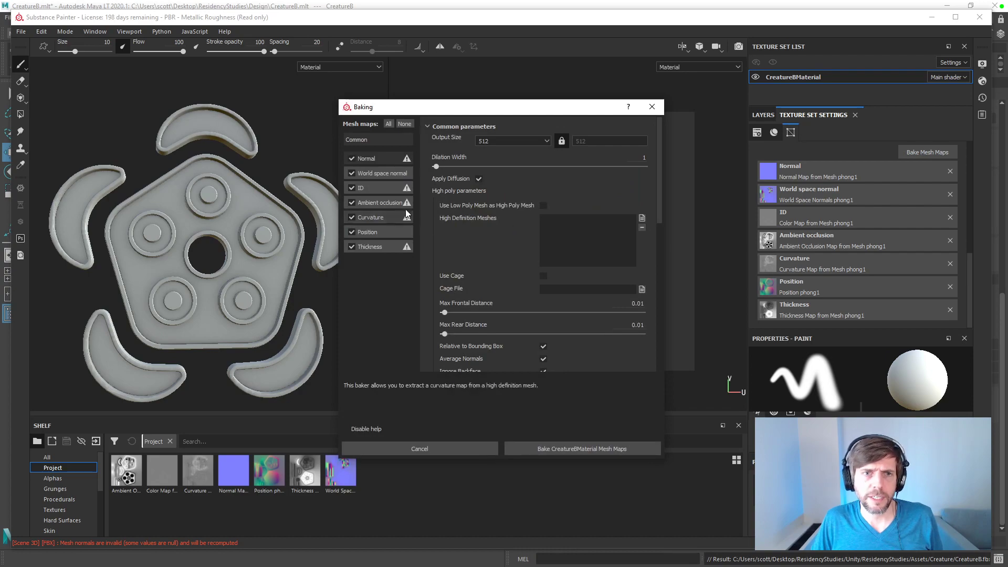
pyautogui.click(376, 189)
pyautogui.click(513, 142)
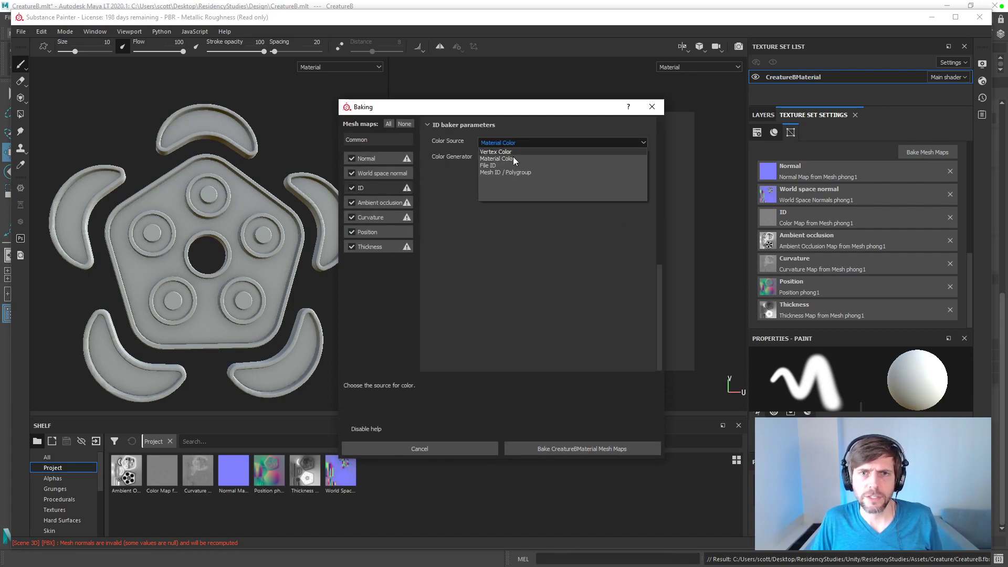
pyautogui.click(512, 150)
pyautogui.click(540, 452)
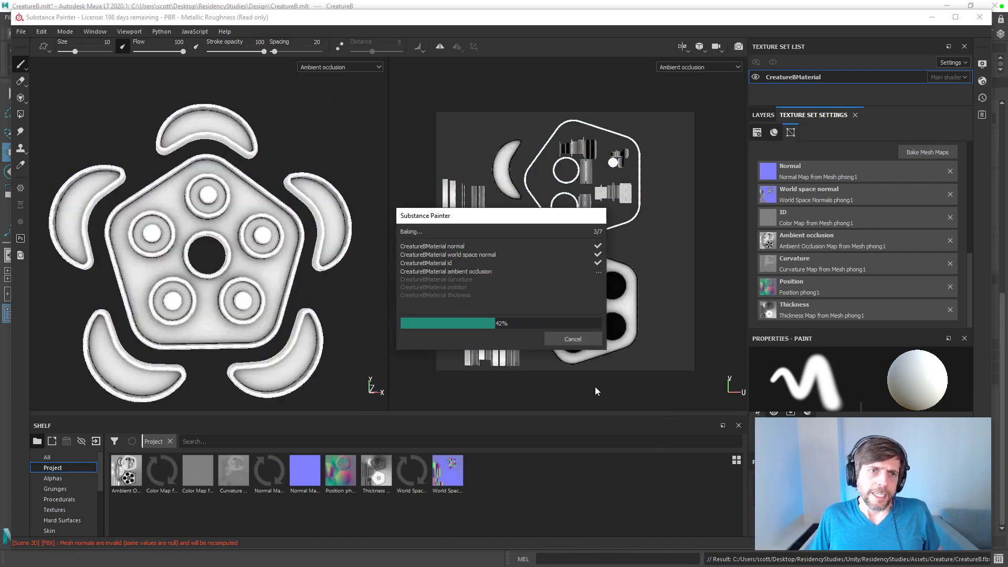
pyautogui.click(572, 338)
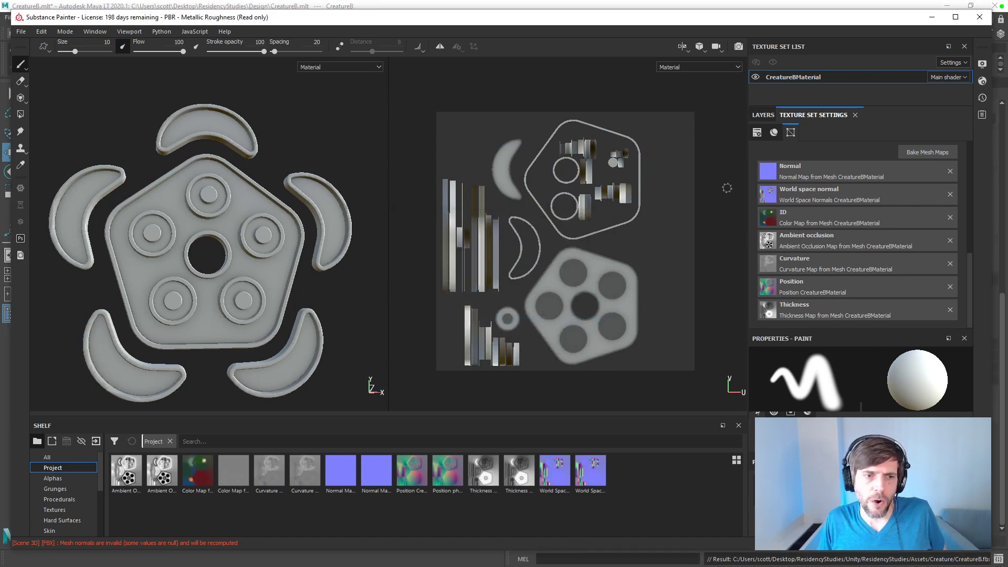
# Step: Rebake all CreatureBMaterial mesh maps at an output size of 1024
pyautogui.click(771, 117)
pyautogui.click(787, 114)
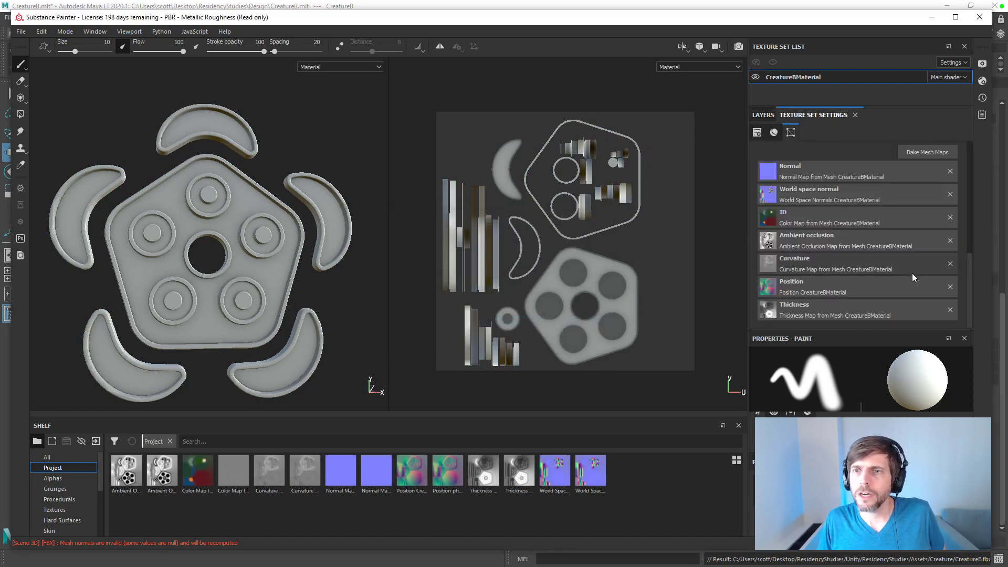
pyautogui.click(926, 155)
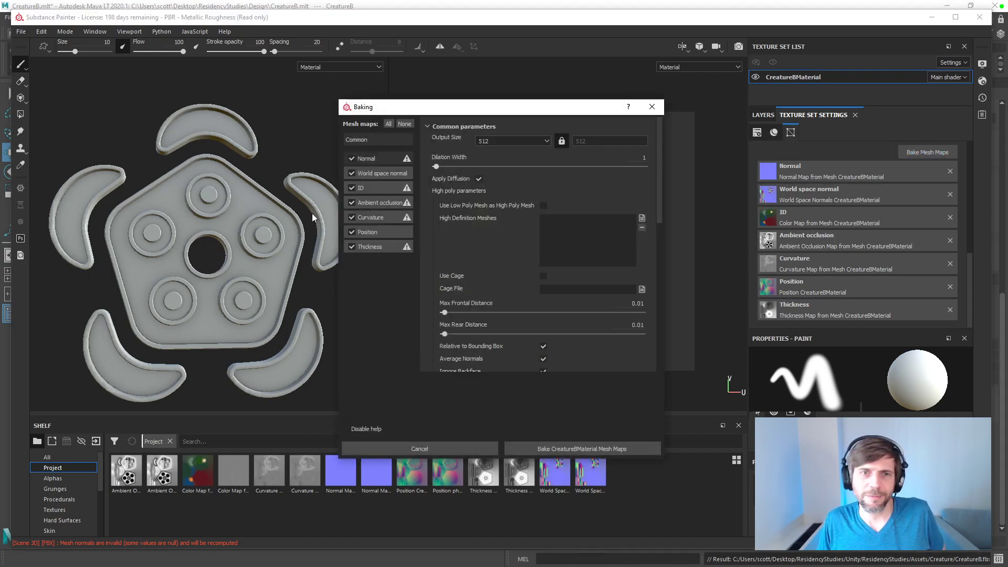
pyautogui.click(512, 141)
pyautogui.click(508, 185)
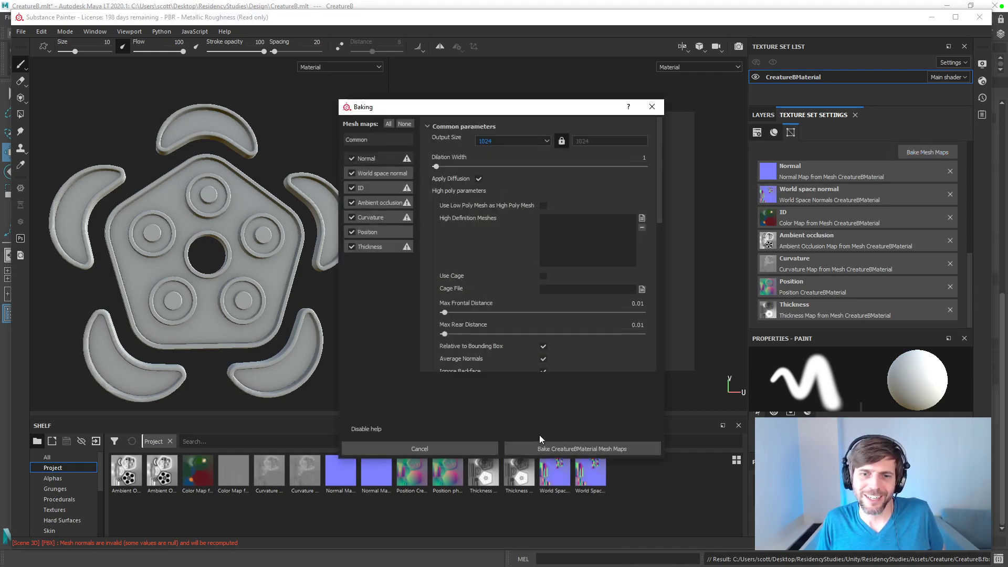
pyautogui.click(546, 449)
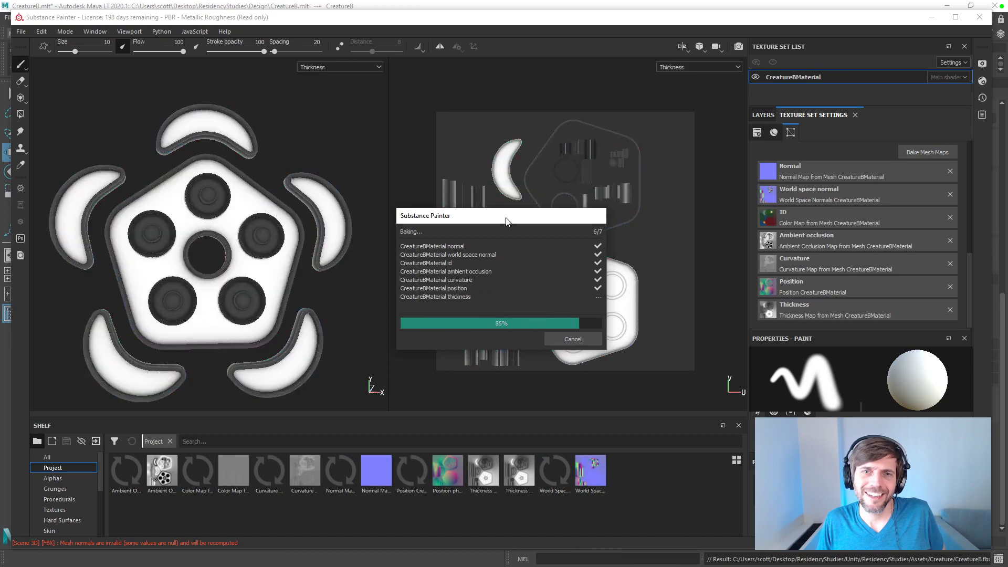
pyautogui.click(574, 339)
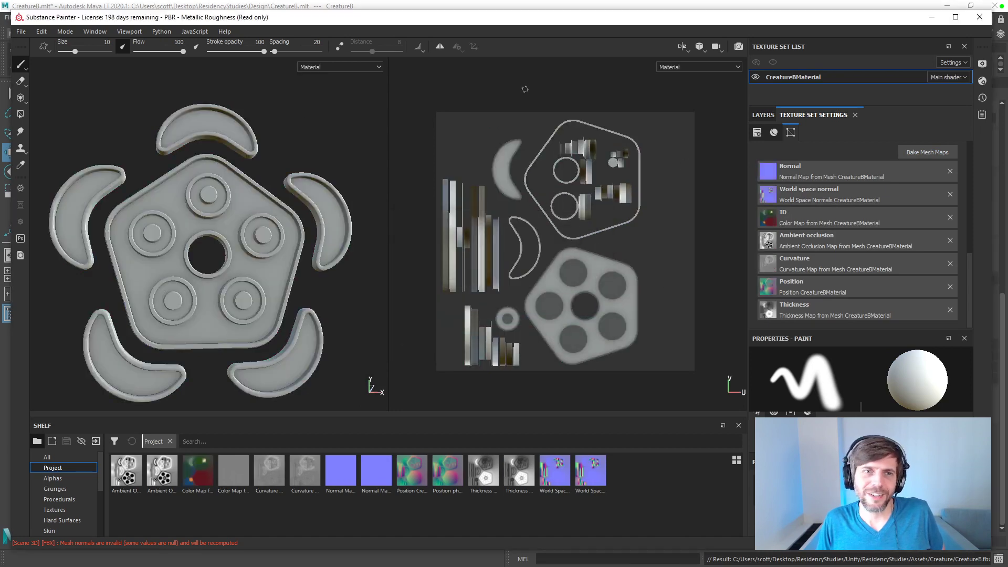
# Step: Add a fill layer with only the color channel enabled and assign the CreatureBMaterial color map as its base color
pyautogui.click(763, 115)
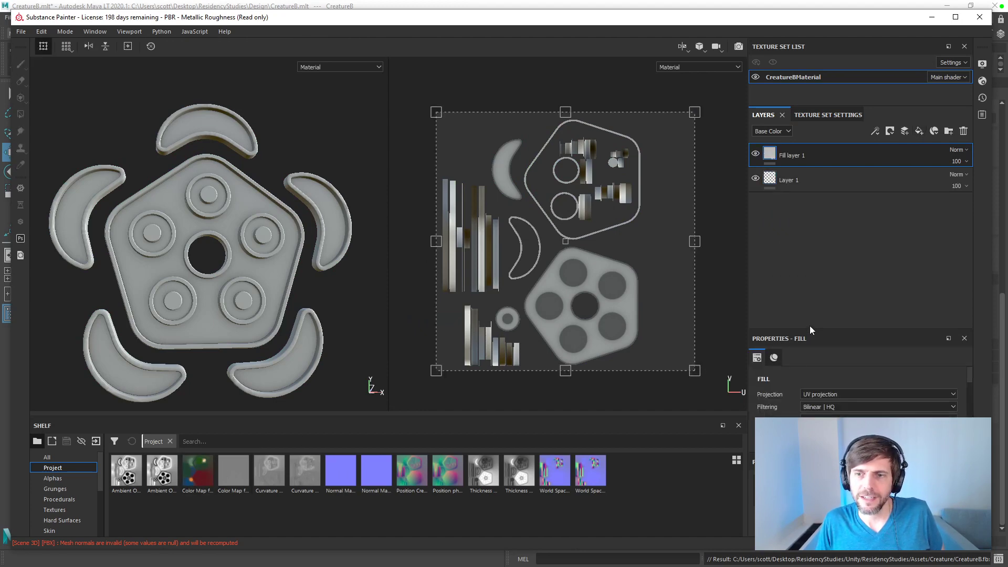
pyautogui.moveTo(813, 329); pyautogui.dragTo(823, 214)
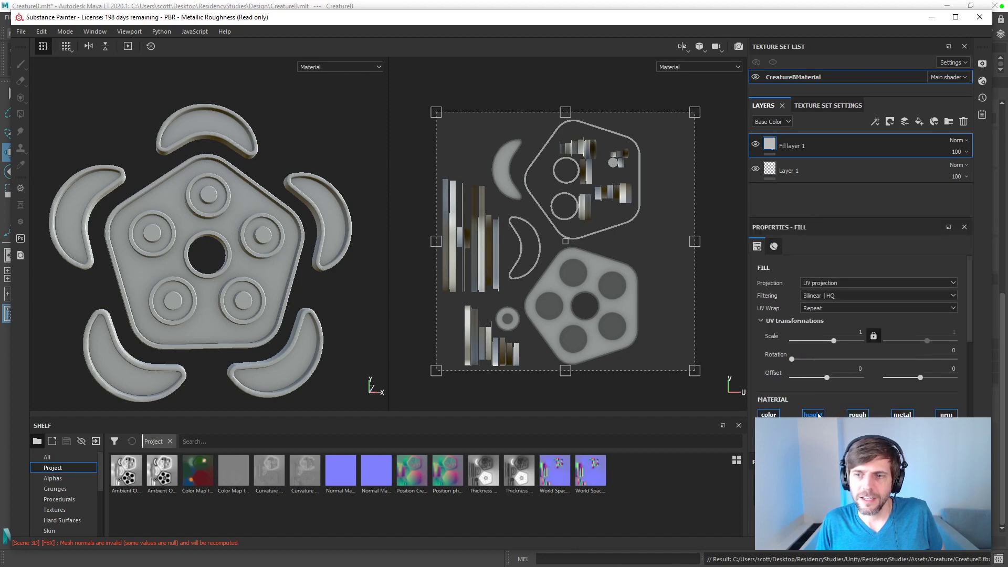
pyautogui.scroll(-3, 875, 410)
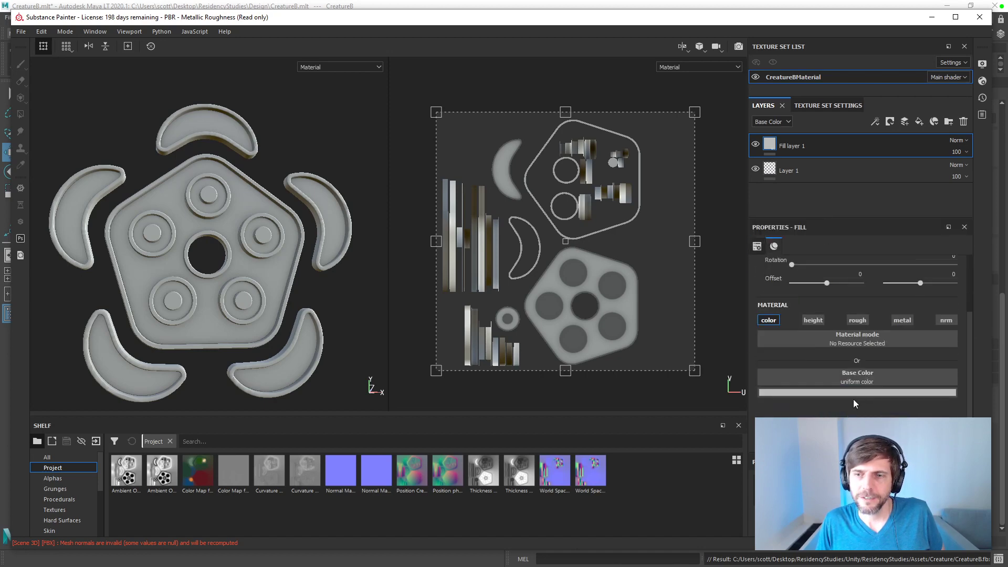
pyautogui.moveTo(199, 472); pyautogui.dragTo(854, 388)
# Step: Examine the colored creature's surfaces and shading up close from several angles, including the crescent borders and the pentagon's outer rim
pyautogui.keyDown('alt'); pyautogui.moveTo(338, 239); pyautogui.dragTo(378, 304); pyautogui.keyUp('alt')
pyautogui.scroll(-3, 310, 218)
pyautogui.scroll(10, 311, 216)
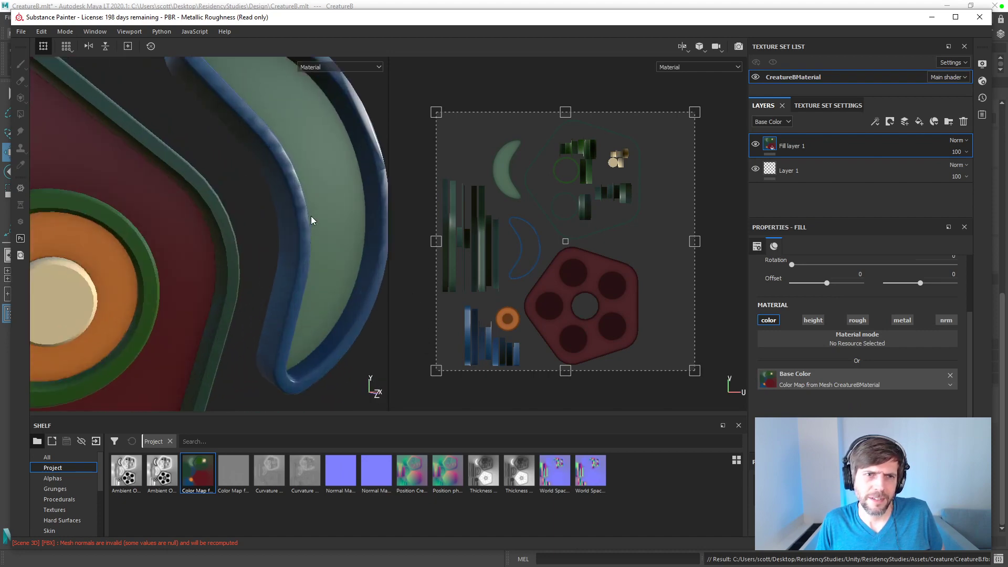
pyautogui.keyDown('alt'); pyautogui.moveTo(313, 213); pyautogui.dragTo(161, 240); pyautogui.keyUp('alt')
pyautogui.scroll(-5, 236, 215)
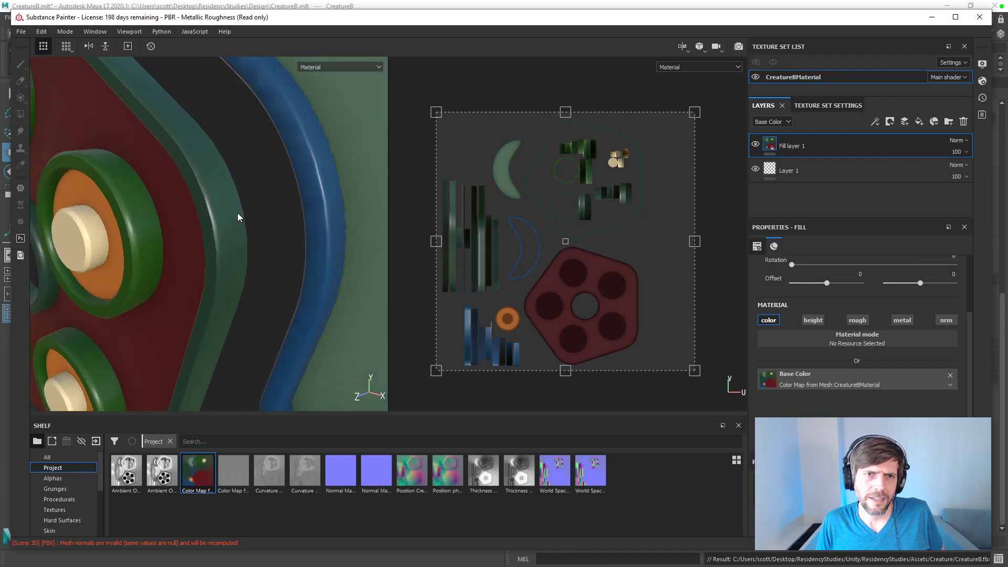
pyautogui.keyDown('alt'); pyautogui.moveTo(237, 213); pyautogui.dragTo(277, 291, button='middle'); pyautogui.keyUp('alt')
pyautogui.keyDown('alt'); pyautogui.moveTo(220, 221); pyautogui.dragTo(359, 240); pyautogui.keyUp('alt')
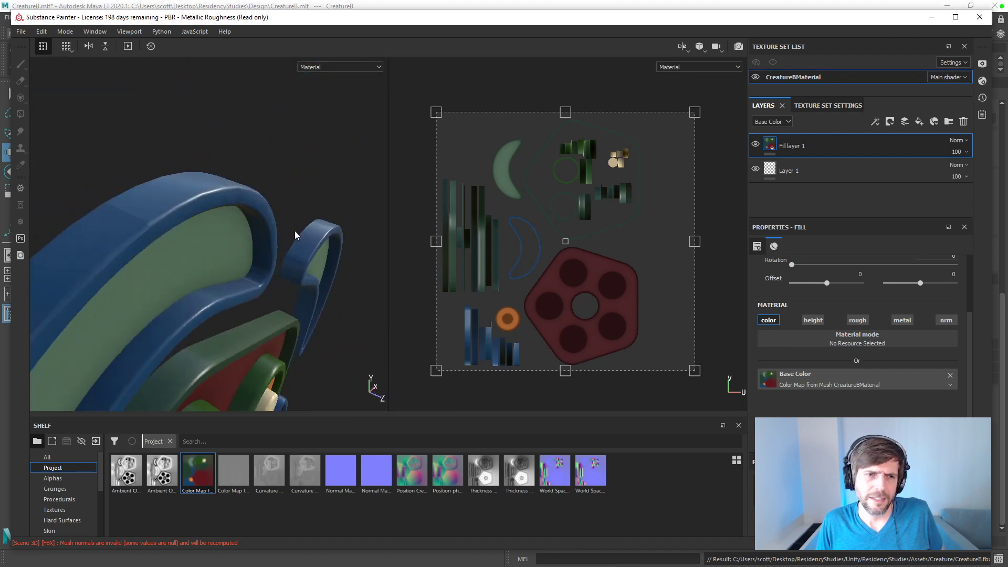
pyautogui.keyDown('alt'); pyautogui.moveTo(280, 238); pyautogui.dragTo(341, 96, button='middle'); pyautogui.keyUp('alt')
pyautogui.scroll(-2, 341, 97)
pyautogui.scroll(3, 277, 149)
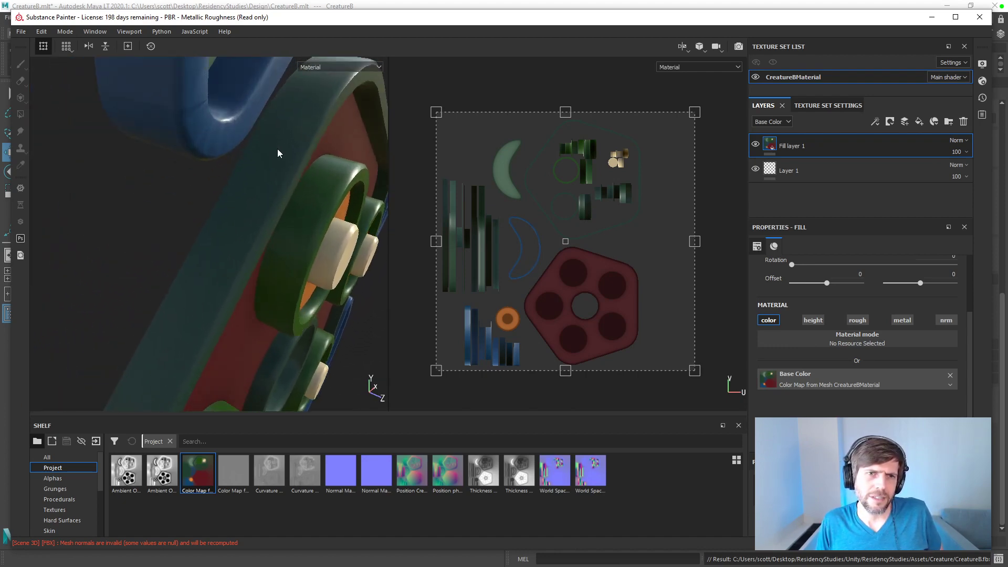
pyautogui.scroll(-3, 277, 149)
pyautogui.scroll(-3, 277, 149)
pyautogui.scroll(4, 261, 140)
pyautogui.keyDown('alt'); pyautogui.moveTo(261, 139); pyautogui.dragTo(267, 195, button='middle'); pyautogui.keyUp('alt')
pyautogui.keyDown('alt'); pyautogui.moveTo(261, 203); pyautogui.dragTo(270, 183); pyautogui.keyUp('alt')
pyautogui.scroll(-10, 272, 175)
pyautogui.scroll(2, 272, 174)
pyautogui.scroll(-3, 272, 177)
pyautogui.keyDown('alt'); pyautogui.moveTo(273, 176); pyautogui.dragTo(203, 94, button='middle'); pyautogui.keyUp('alt')
# Step: Switch to Maya, select all the creature meshes and apply Set to Face to their normals
pyautogui.hotkey('alt', 'Tab')
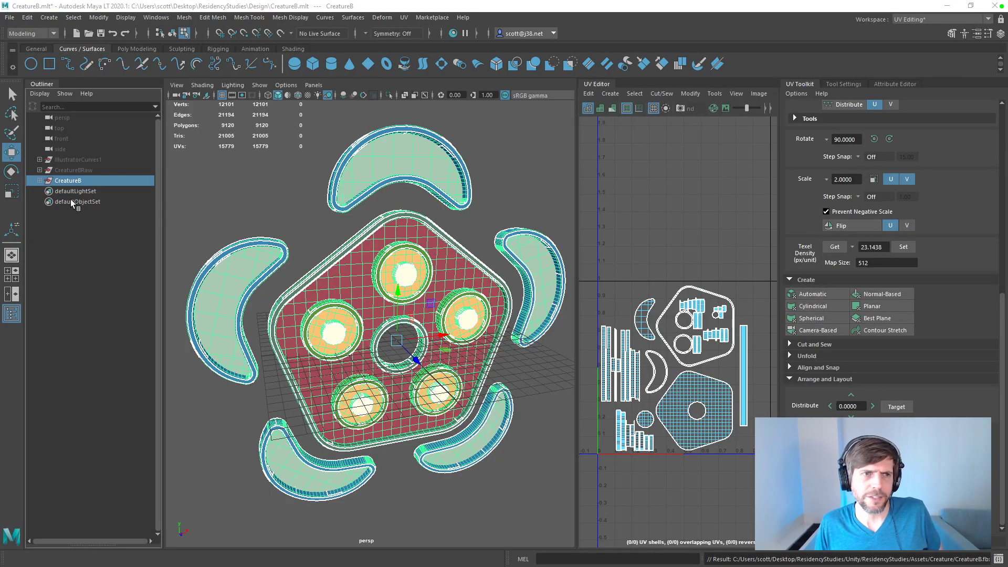
pyautogui.click(211, 175)
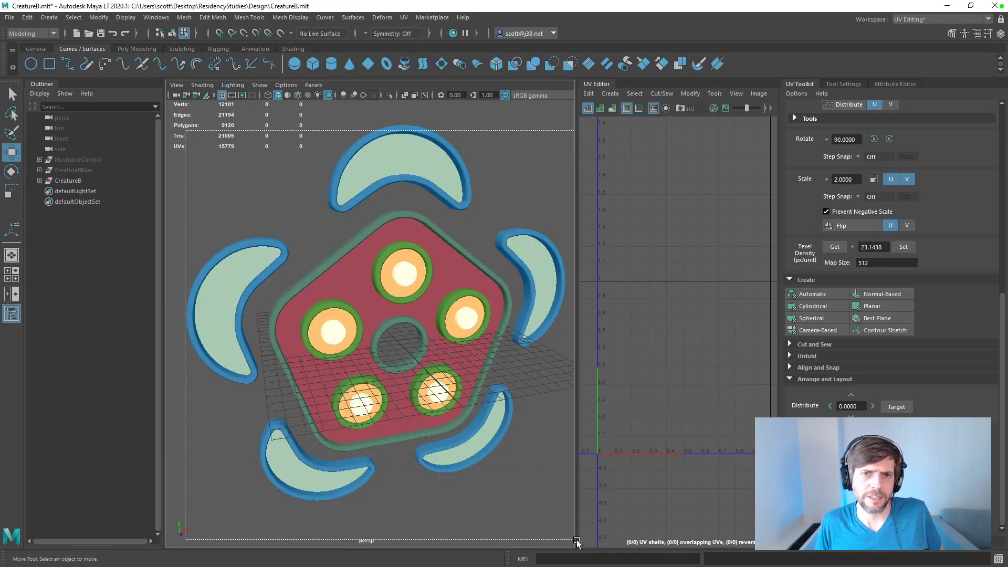
pyautogui.click(292, 17)
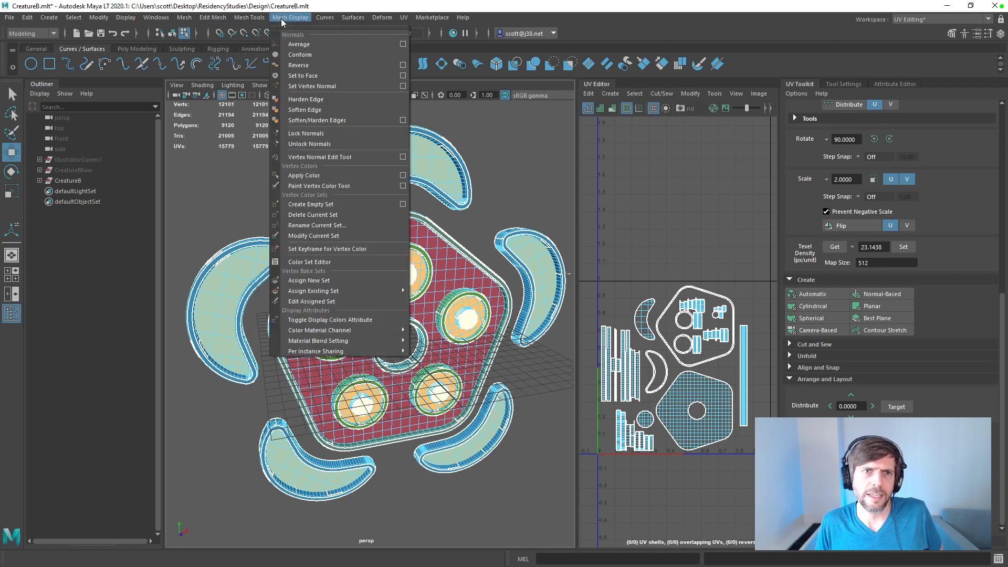
pyautogui.click(298, 69)
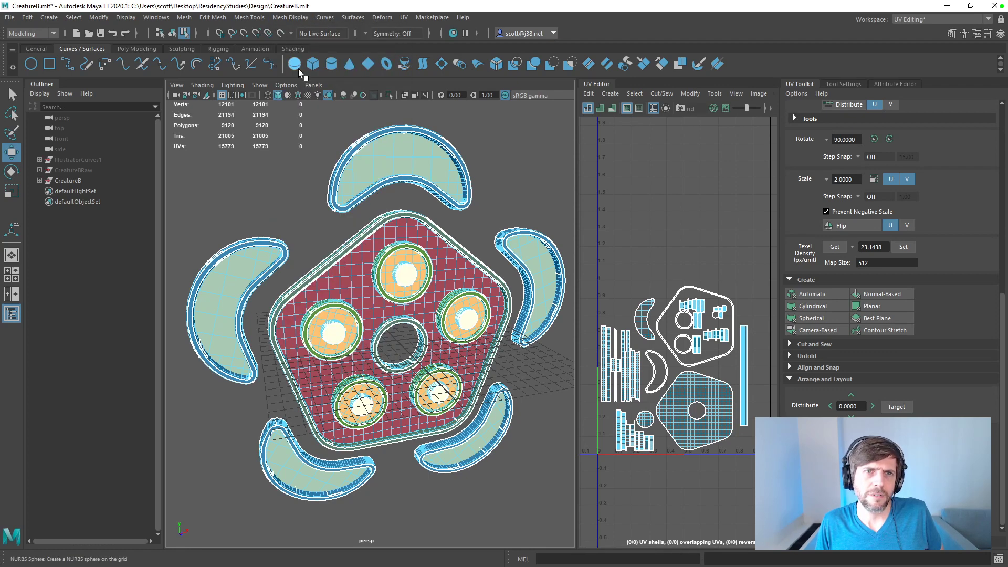
pyautogui.click(287, 19)
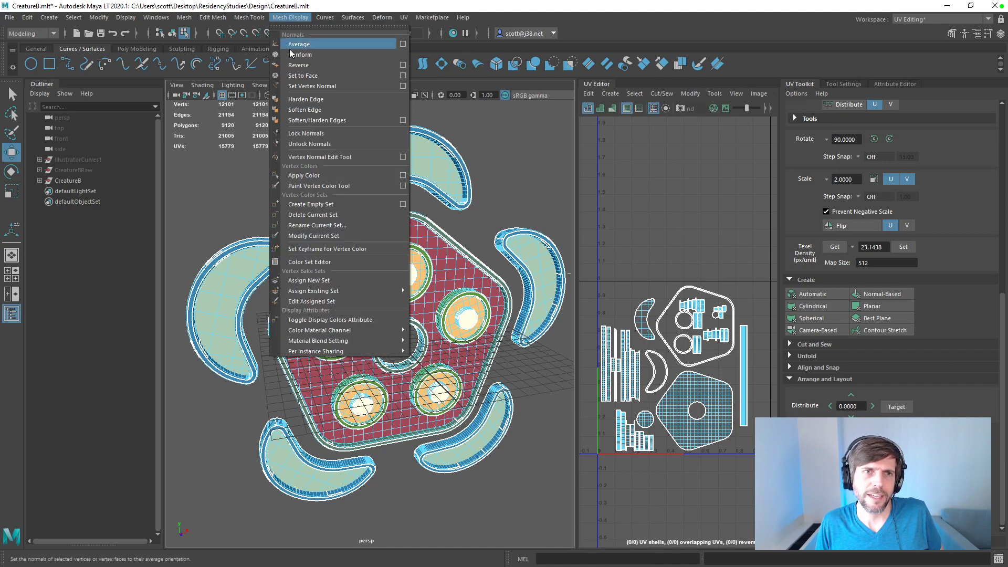
pyautogui.click(289, 76)
pyautogui.click(264, 209)
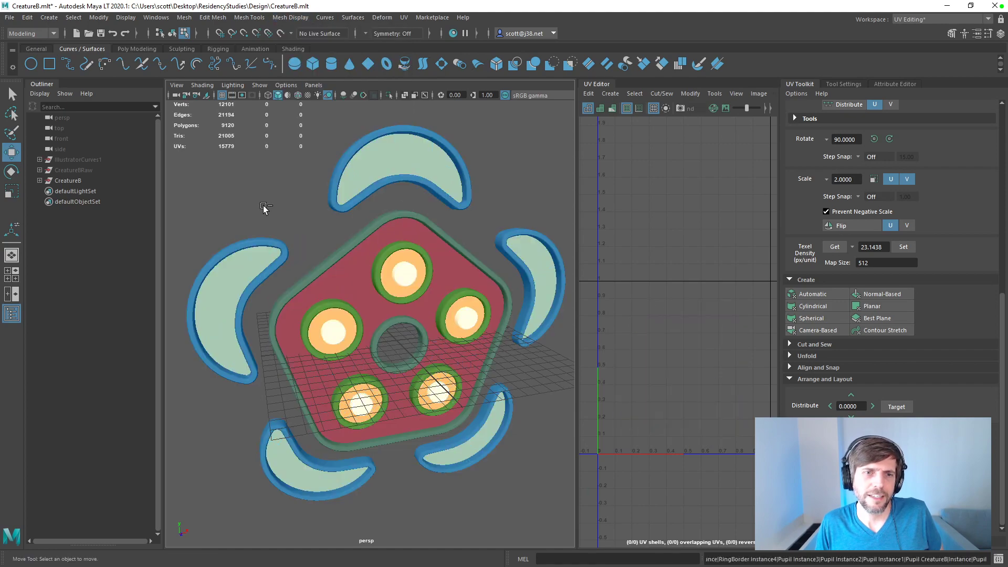
# Step: Select all the faces of the border around the creature's crescent pieces
pyautogui.moveTo(199, 138); pyautogui.dragTo(534, 491)
pyautogui.keyDown('alt'); pyautogui.moveTo(455, 264); pyautogui.dragTo(571, 290); pyautogui.keyUp('alt')
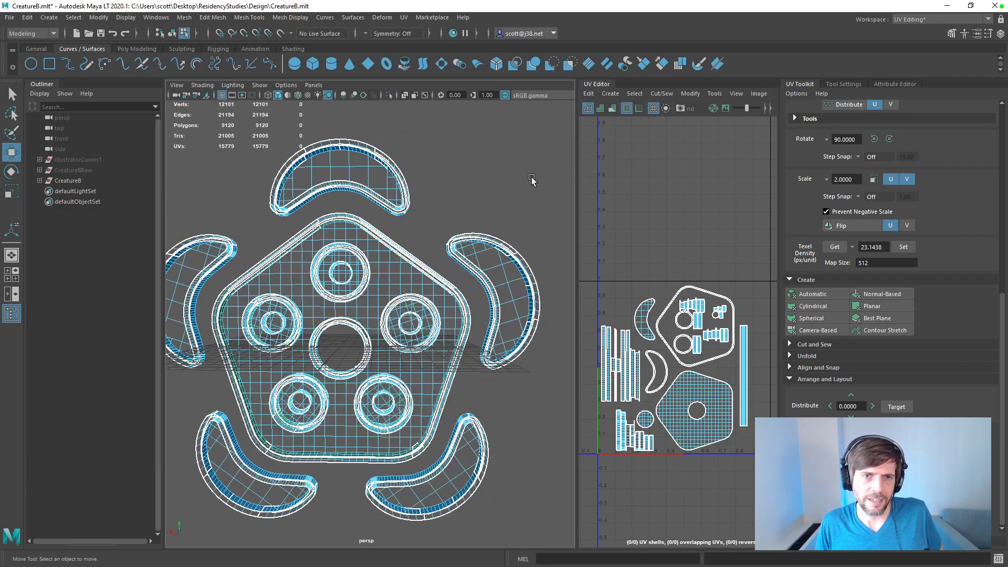
pyautogui.moveTo(548, 149); pyautogui.dragTo(255, 438)
pyautogui.keyDown('alt'); pyautogui.moveTo(499, 258); pyautogui.dragTo(355, 261); pyautogui.keyUp('alt')
pyautogui.moveTo(355, 261); pyautogui.dragTo(350, 283, button='right')
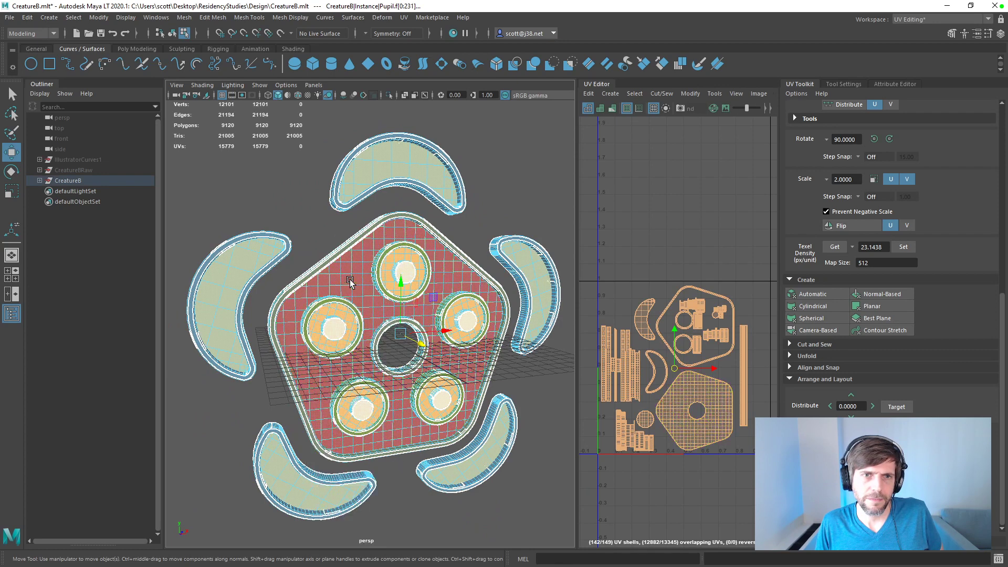
pyautogui.moveTo(343, 141); pyautogui.dragTo(350, 153)
pyautogui.doubleClick(350, 153)
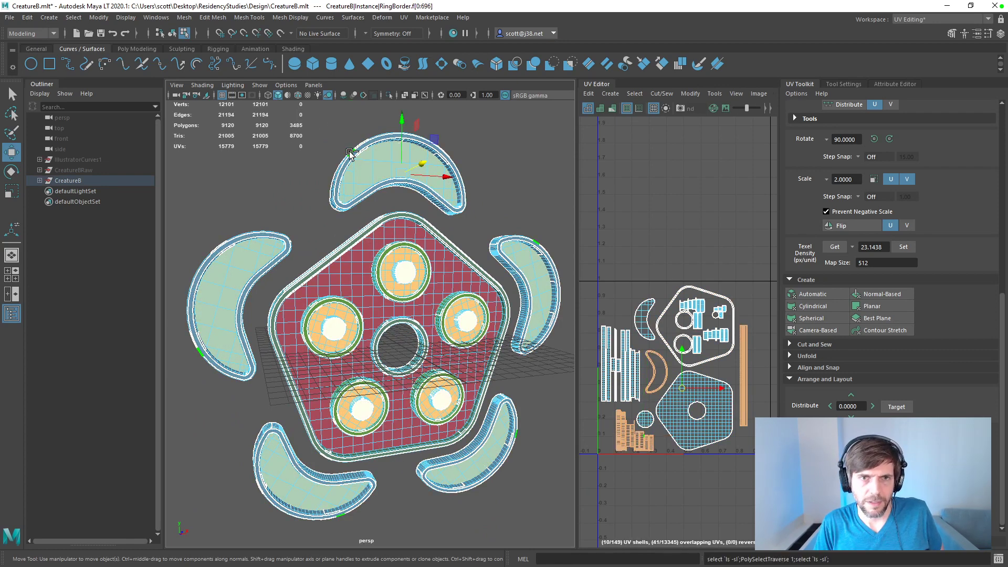
# Step: Reverse the normals of the selected crescent border faces twice and apply Set to Face to them
pyautogui.click(290, 18)
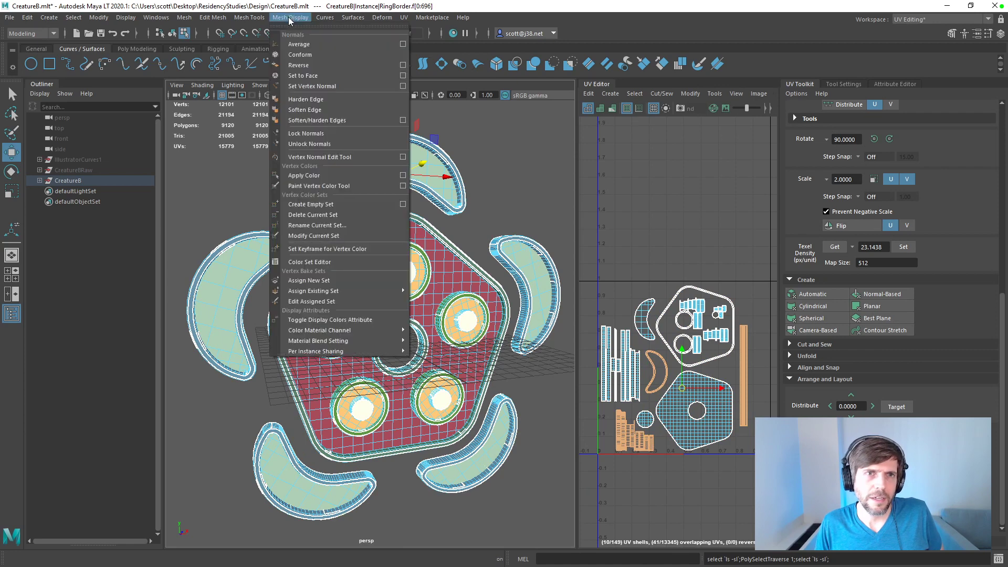
pyautogui.click(297, 65)
pyautogui.click(289, 17)
pyautogui.click(298, 65)
pyautogui.click(290, 17)
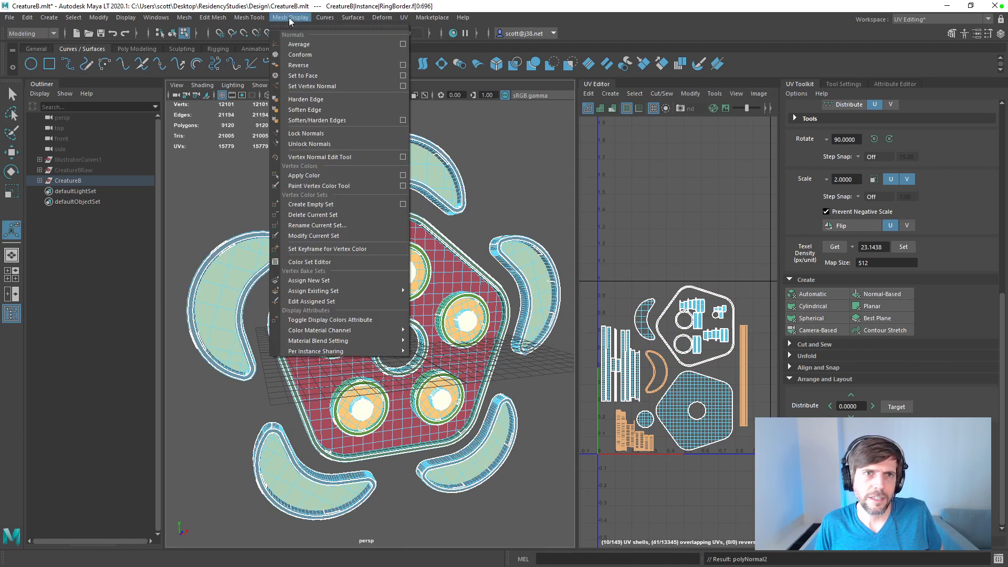
pyautogui.click(303, 76)
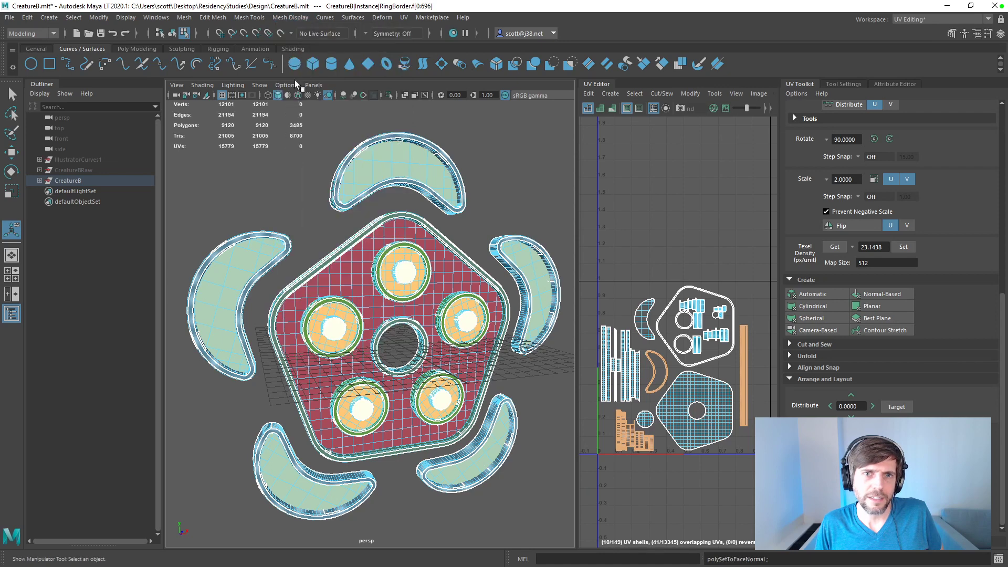
# Step: Save the Maya scene and export the selected CreatureB group
pyautogui.click(254, 202)
pyautogui.hotkey('ctrl', 's')
pyautogui.click(70, 182)
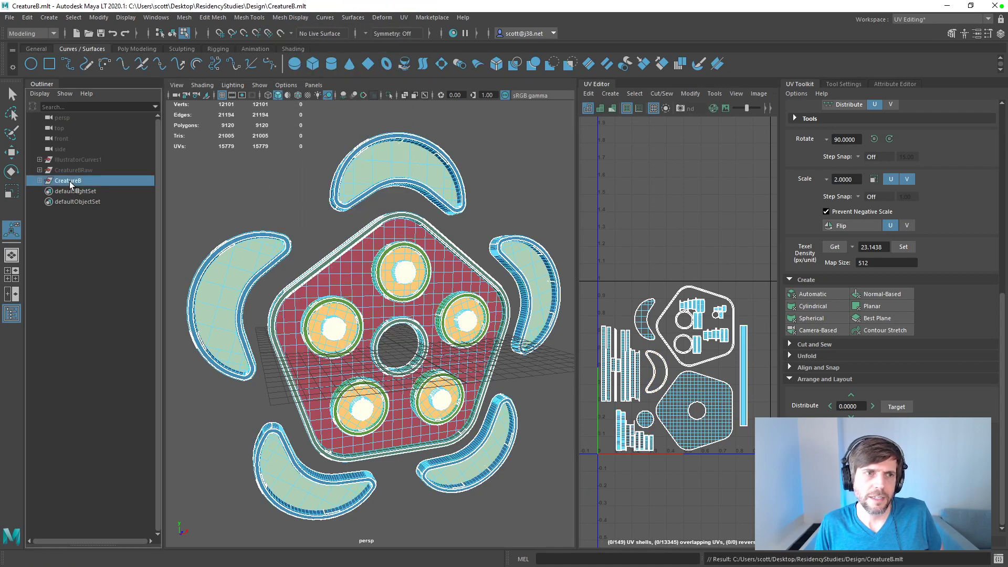
pyautogui.click(10, 19)
pyautogui.click(56, 143)
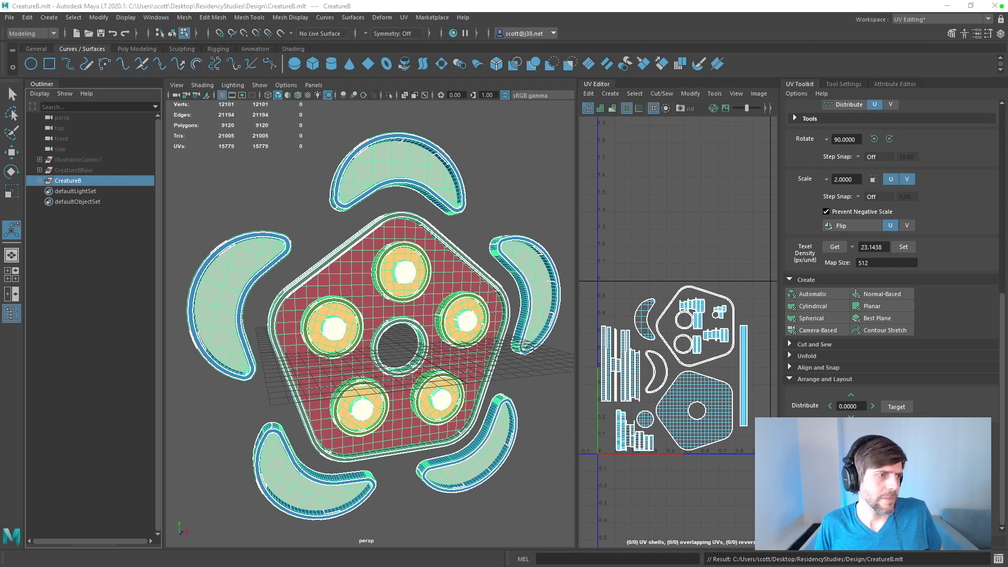
pyautogui.click(210, 198)
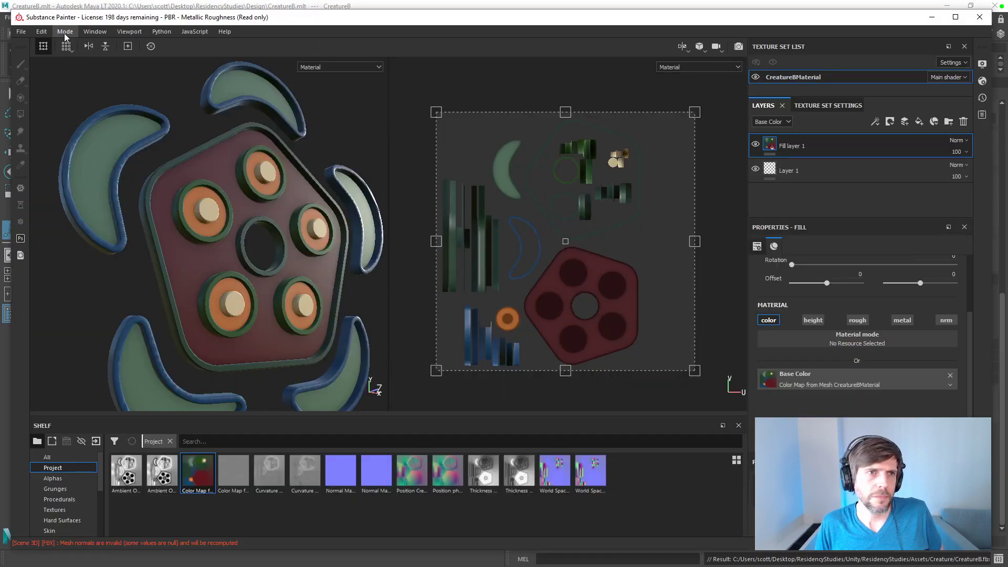
# Step: Switch to Substance Painter and reload the re-exported CreatureB.fbx mesh in the project configuration
pyautogui.click(40, 32)
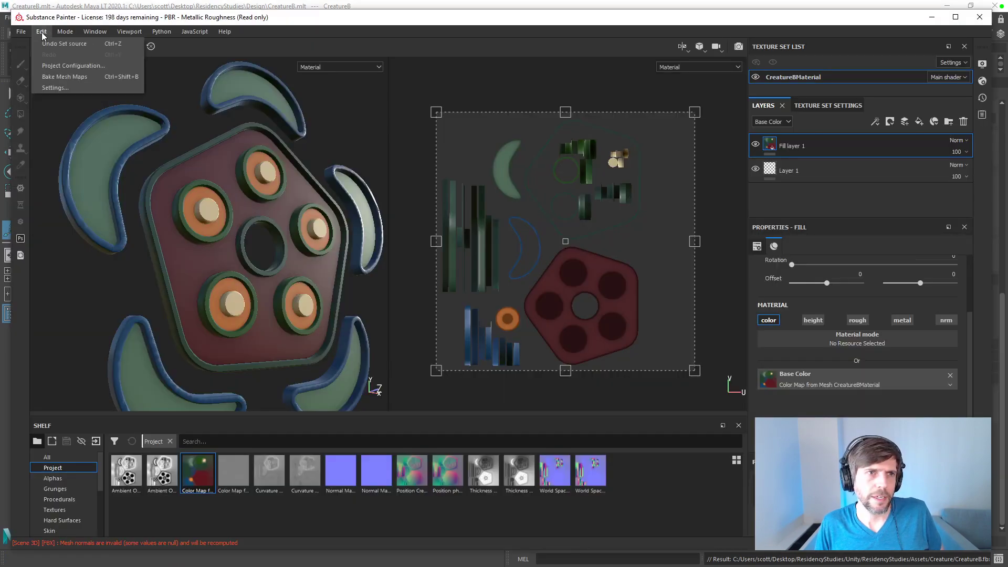
pyautogui.click(55, 66)
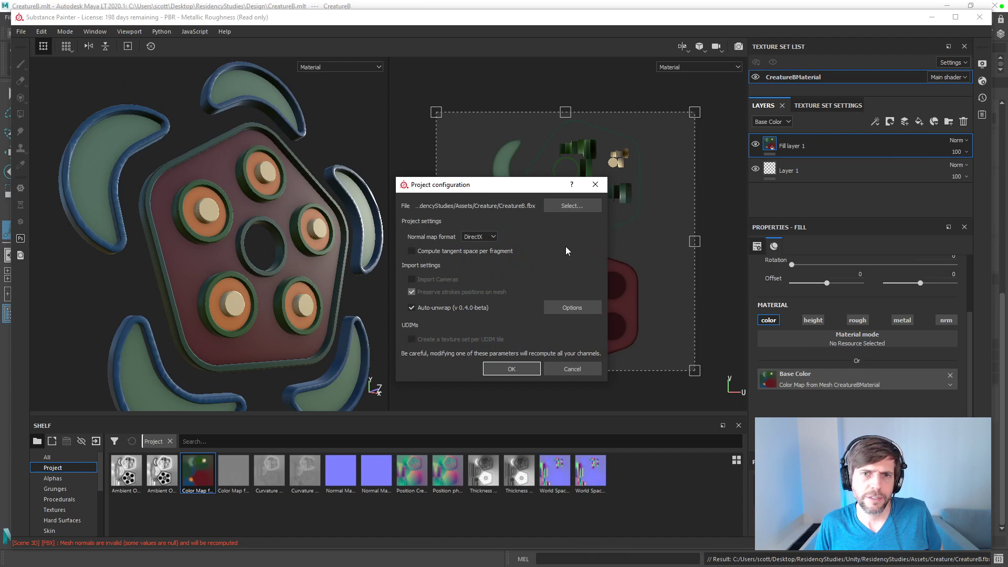
pyautogui.click(572, 205)
pyautogui.doubleClick(550, 290)
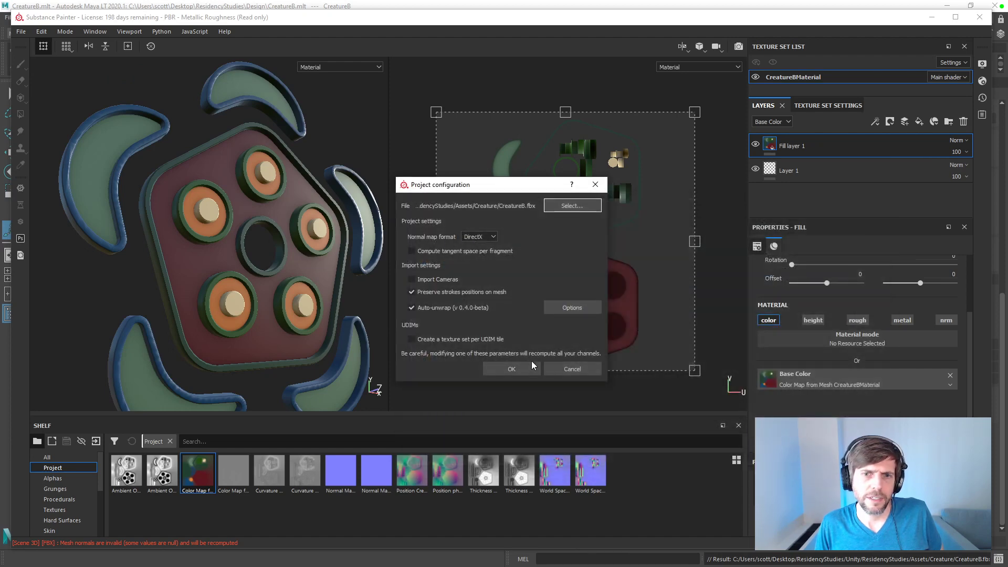
pyautogui.click(533, 365)
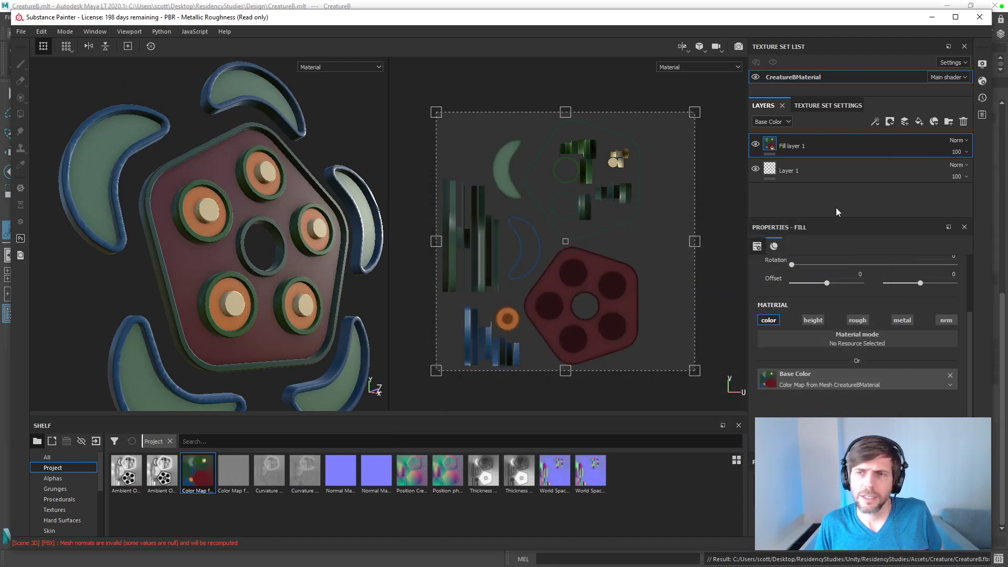
# Step: Rebake all the mesh maps for CreatureBMaterial and examine the shading on the upper crescent's border
pyautogui.click(862, 105)
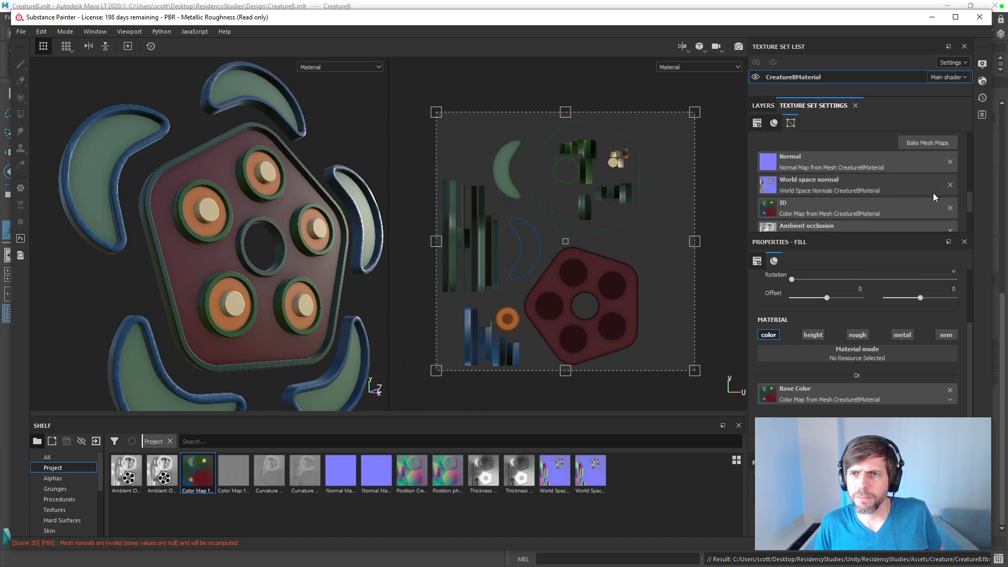
pyautogui.moveTo(970, 199); pyautogui.dragTo(969, 217)
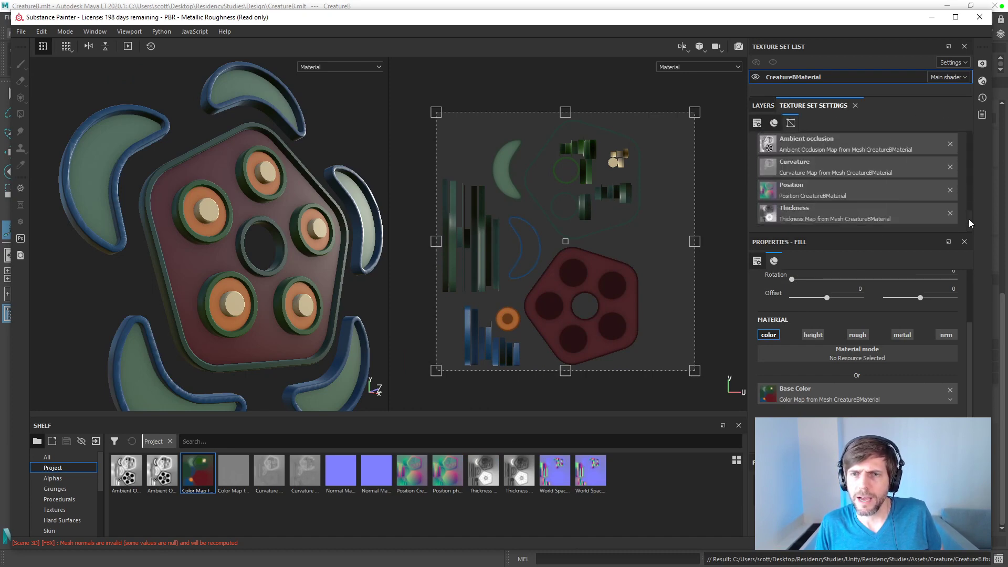
pyautogui.moveTo(969, 219); pyautogui.dragTo(969, 169)
pyautogui.click(916, 228)
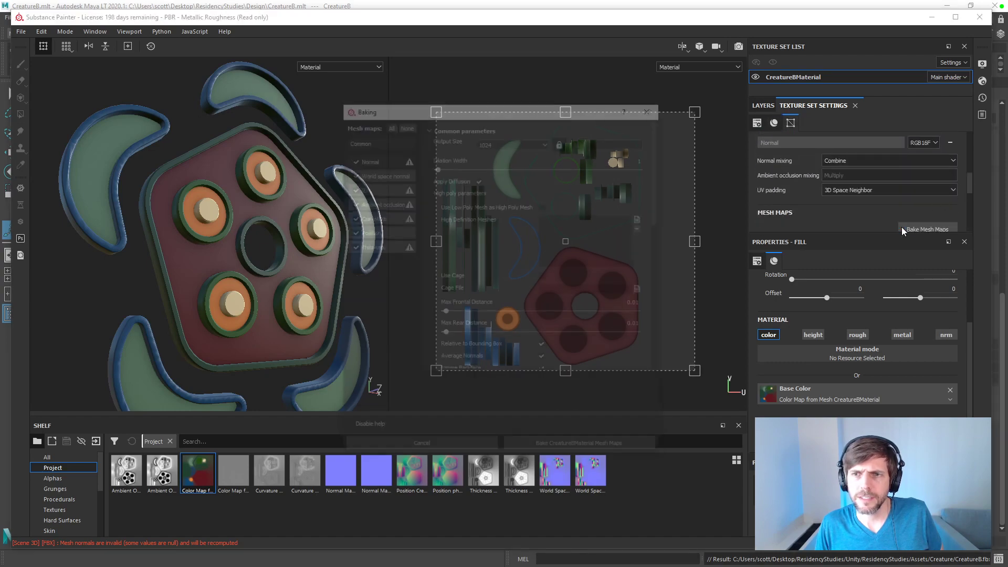
pyautogui.click(571, 453)
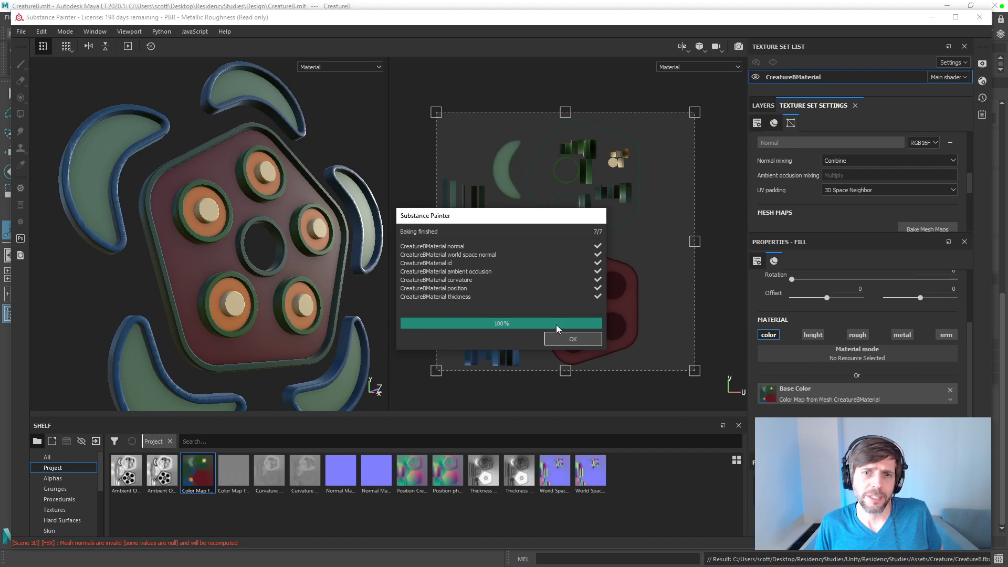
pyautogui.click(570, 339)
pyautogui.keyDown('alt'); pyautogui.moveTo(254, 152); pyautogui.dragTo(316, 203, button='middle'); pyautogui.keyUp('alt')
pyautogui.scroll(-3, 316, 202)
pyautogui.scroll(6, 316, 202)
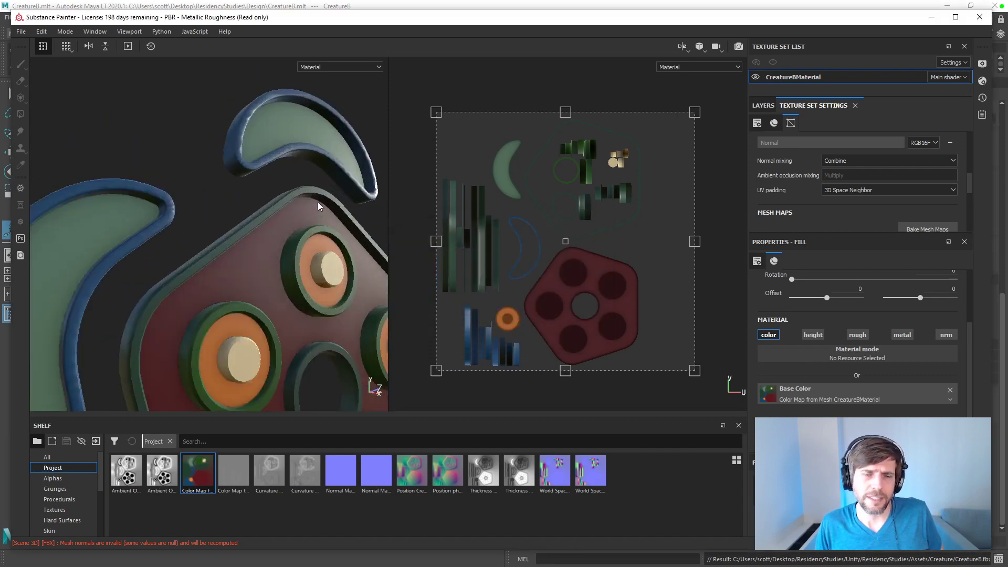
pyautogui.keyDown('alt'); pyautogui.moveTo(302, 147); pyautogui.dragTo(279, 234, button='middle'); pyautogui.keyUp('alt')
pyautogui.moveTo(278, 233)
pyautogui.keyDown('alt'); pyautogui.mouseDown()
pyautogui.moveTo(258, 192)
pyautogui.moveTo(288, 175)
pyautogui.moveTo(331, 214)
pyautogui.moveTo(292, 237)
pyautogui.moveTo(281, 227)
pyautogui.moveTo(279, 243)
pyautogui.moveTo(371, 382)
pyautogui.moveTo(289, 225)
pyautogui.moveTo(294, 231)
pyautogui.mouseUp(); pyautogui.keyUp('alt')
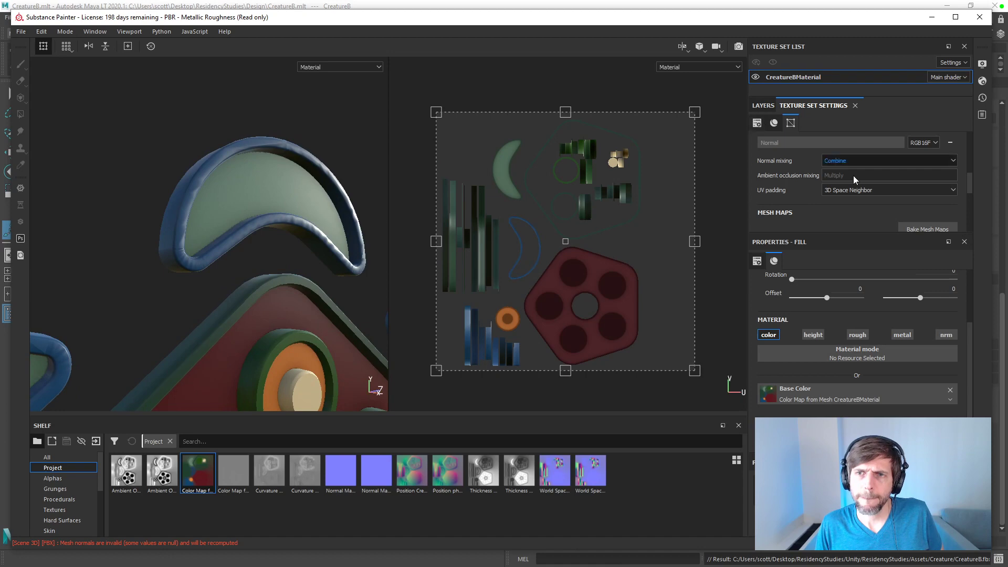
# Step: Remove the normal, world space normal, curvature, position, thickness, ambient occlusion and ID maps from CreatureBMaterial
pyautogui.moveTo(970, 189); pyautogui.dragTo(968, 203)
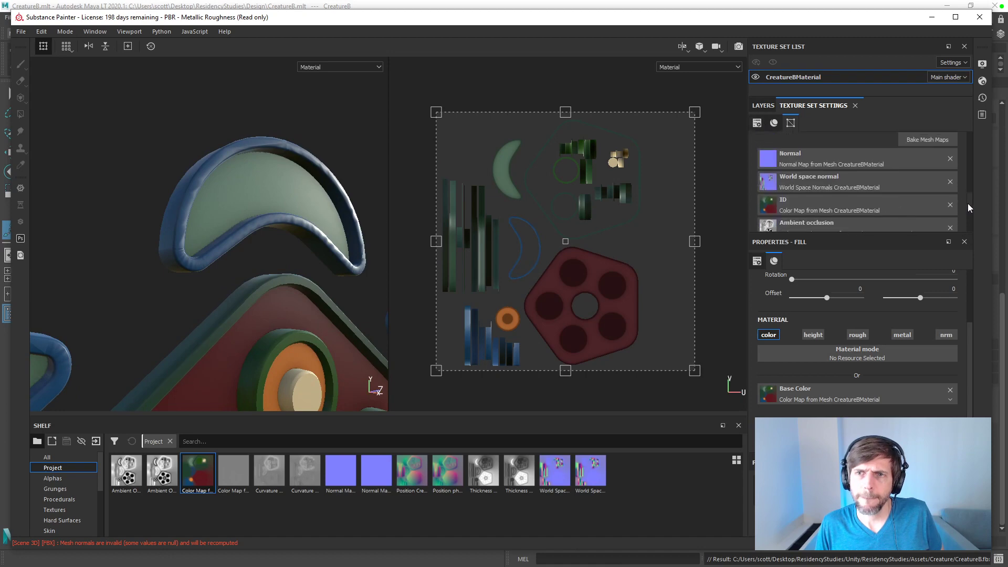
pyautogui.click(950, 159)
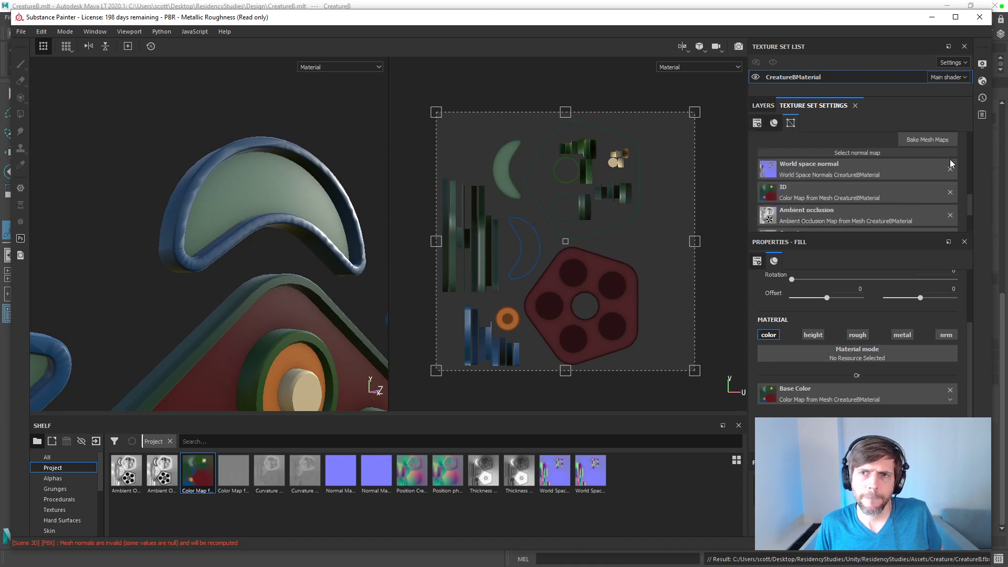
pyautogui.click(949, 169)
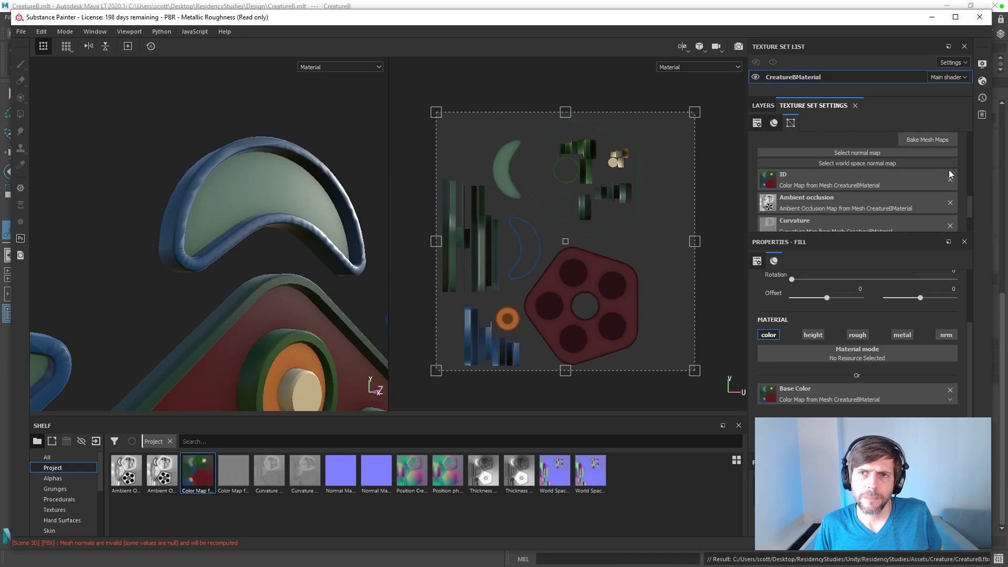
pyautogui.click(949, 225)
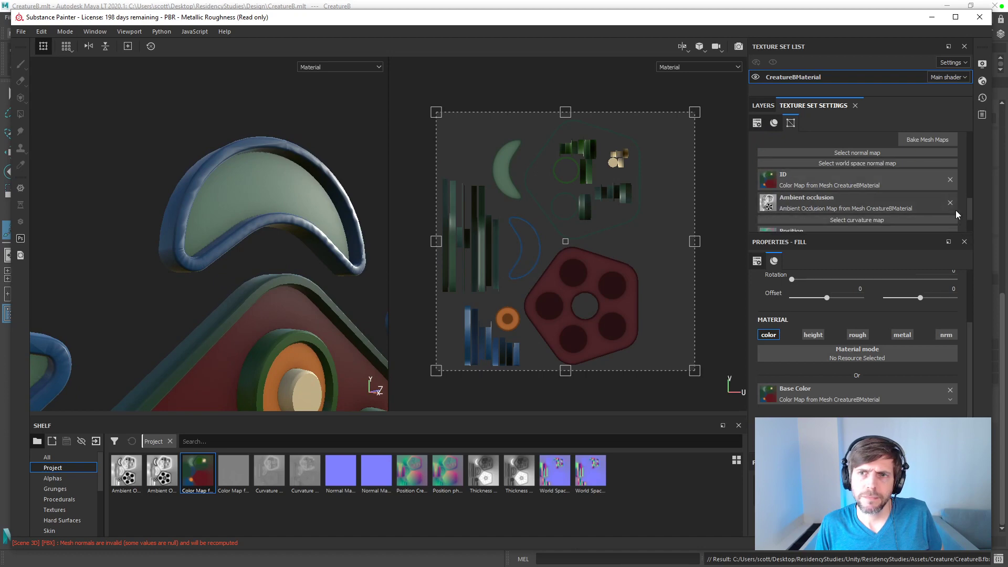
pyautogui.scroll(-1, 968, 214)
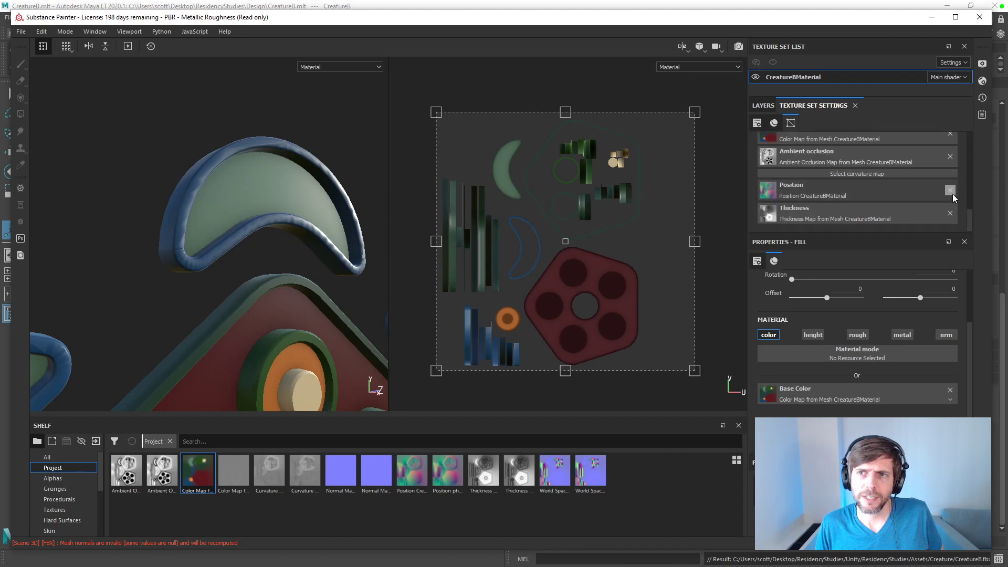
pyautogui.click(951, 191)
pyautogui.click(951, 213)
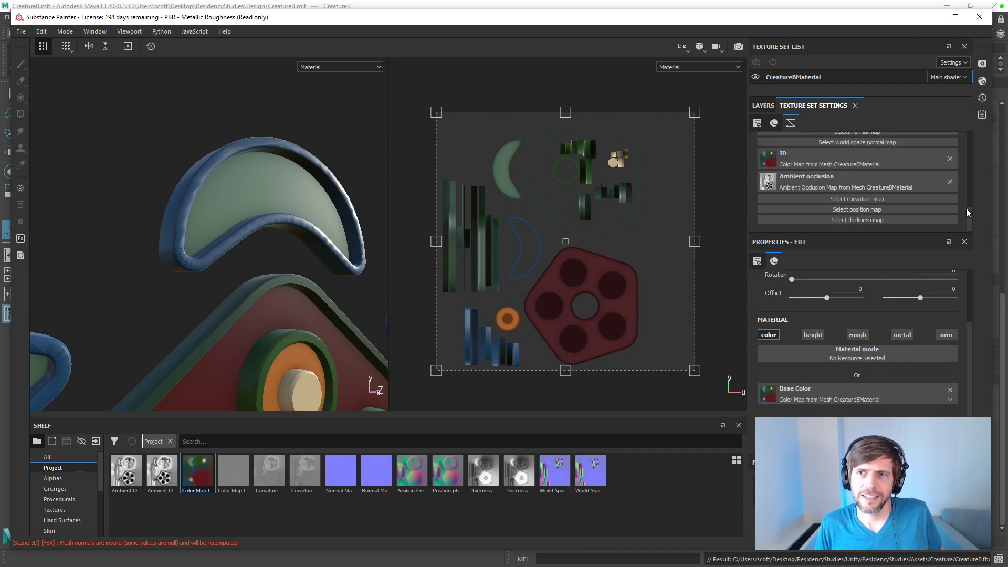
pyautogui.scroll(1, 970, 210)
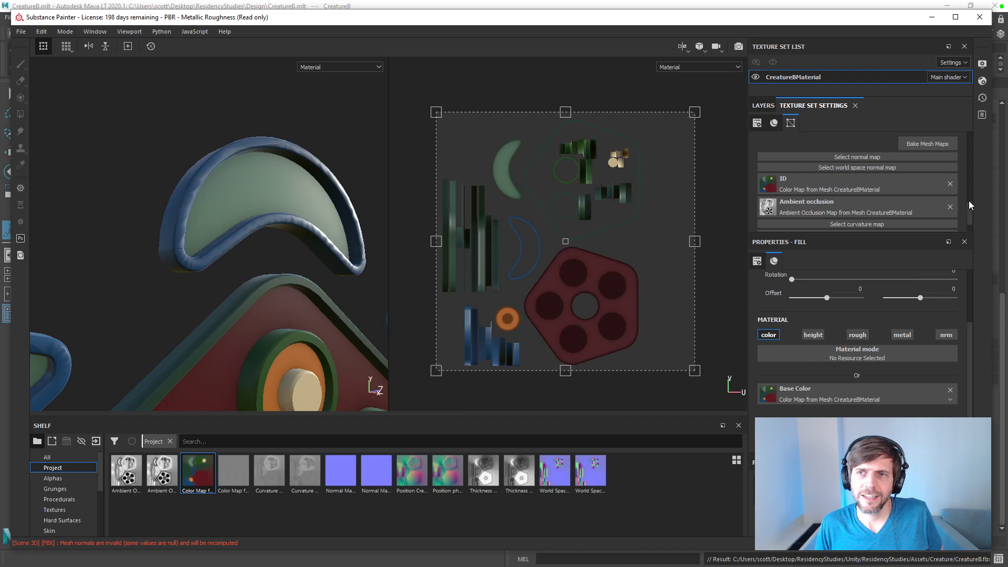
pyautogui.click(950, 207)
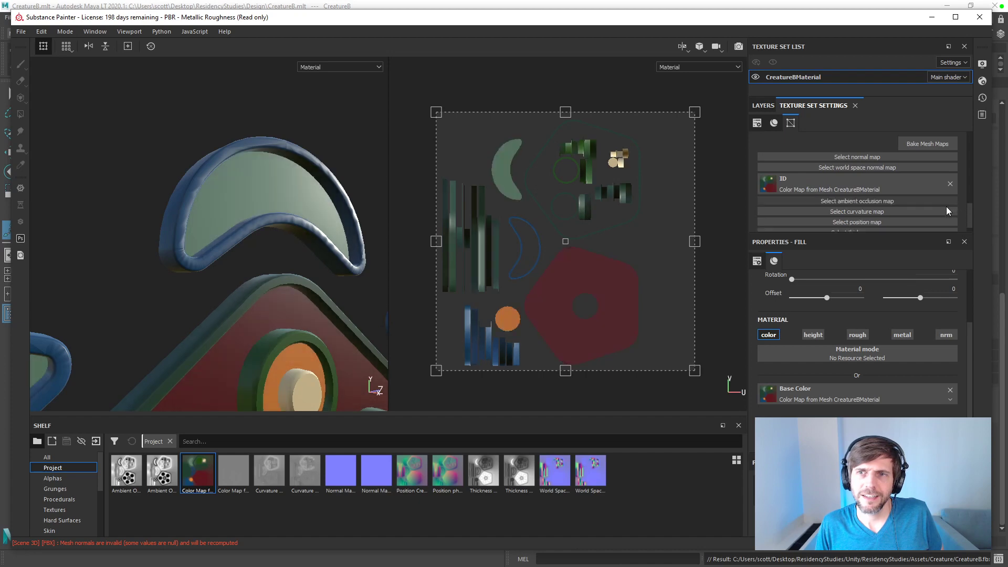
pyautogui.click(950, 184)
# Step: Inspect the unmapped crescent's shading, switch to Maya and select the front border face of the upper crescent
pyautogui.keyDown('alt'); pyautogui.moveTo(380, 176); pyautogui.dragTo(420, 180); pyautogui.keyUp('alt')
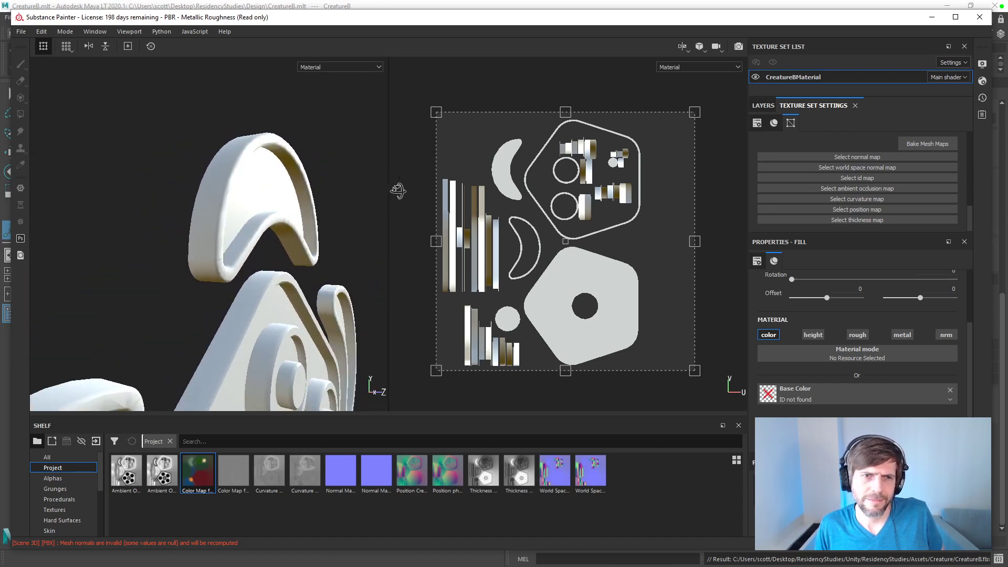
pyautogui.keyDown('alt'); pyautogui.moveTo(293, 131); pyautogui.dragTo(303, 183); pyautogui.keyUp('alt')
pyautogui.moveTo(303, 182); pyautogui.dragTo(315, 189, button='middle')
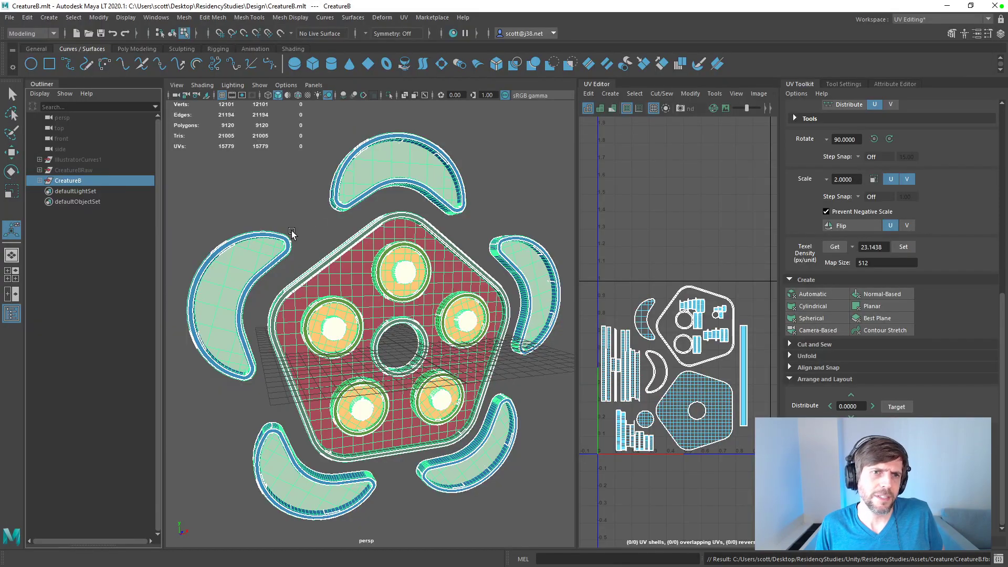
pyautogui.scroll(6, 374, 205)
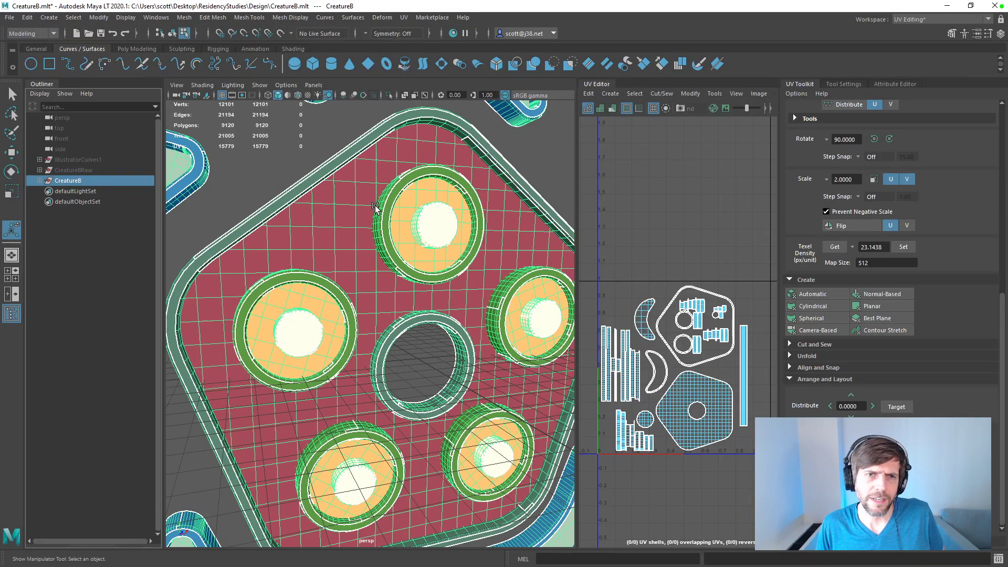
pyautogui.keyDown('alt'); pyautogui.moveTo(369, 201); pyautogui.dragTo(357, 363, button='middle'); pyautogui.keyUp('alt')
pyautogui.scroll(3, 333, 291)
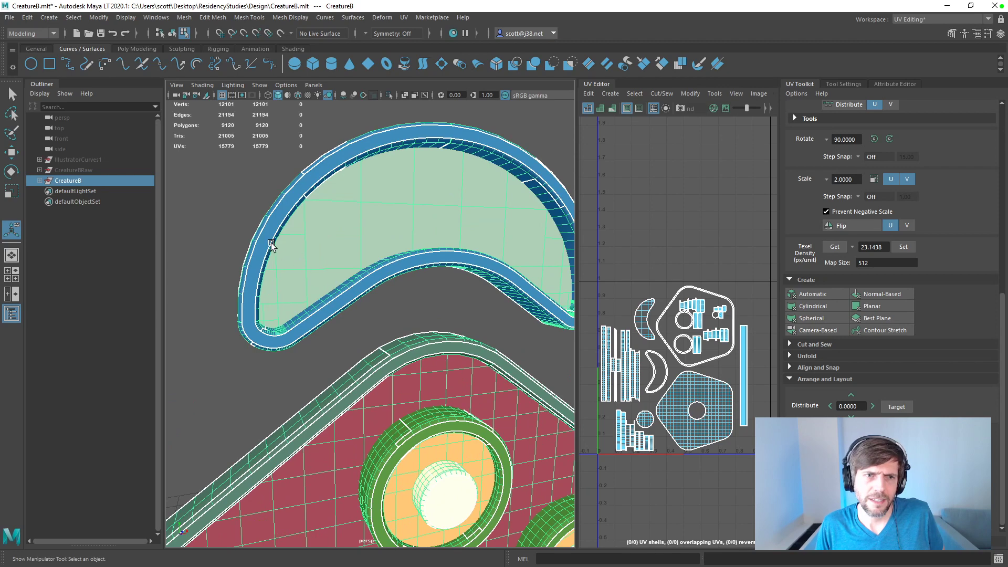
pyautogui.rightClick(250, 217)
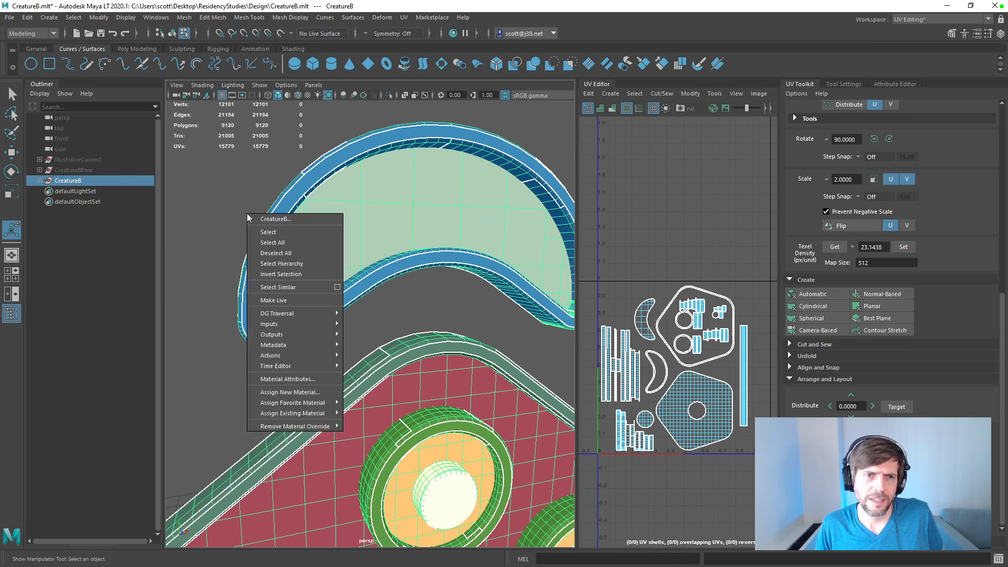
pyautogui.click(285, 232)
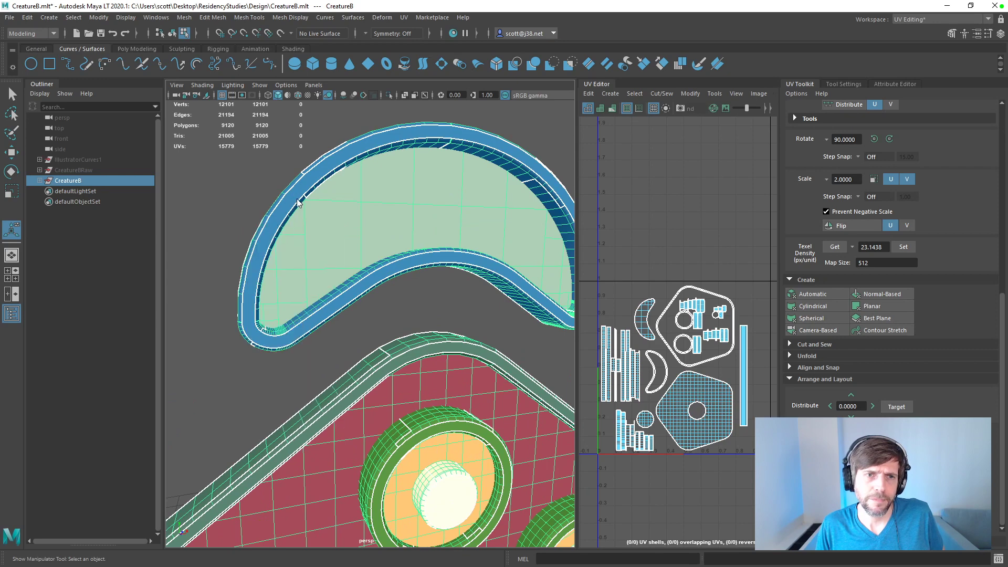
pyautogui.rightClick(297, 199)
pyautogui.click(296, 228)
pyautogui.click(290, 194)
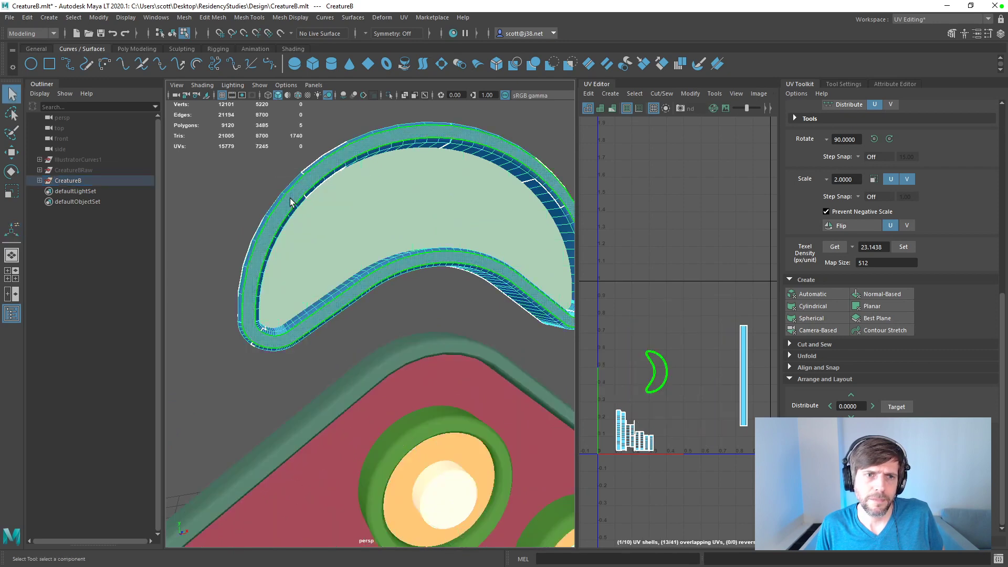
# Step: Apply Soften Edge to the selected crescent border face
pyautogui.click(324, 17)
pyautogui.moveTo(294, 18)
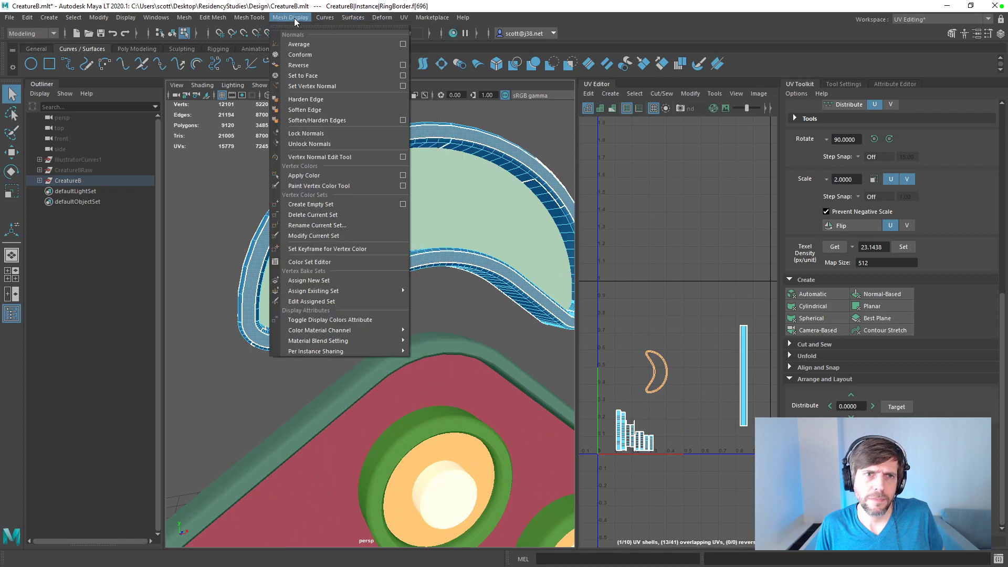
pyautogui.click(307, 110)
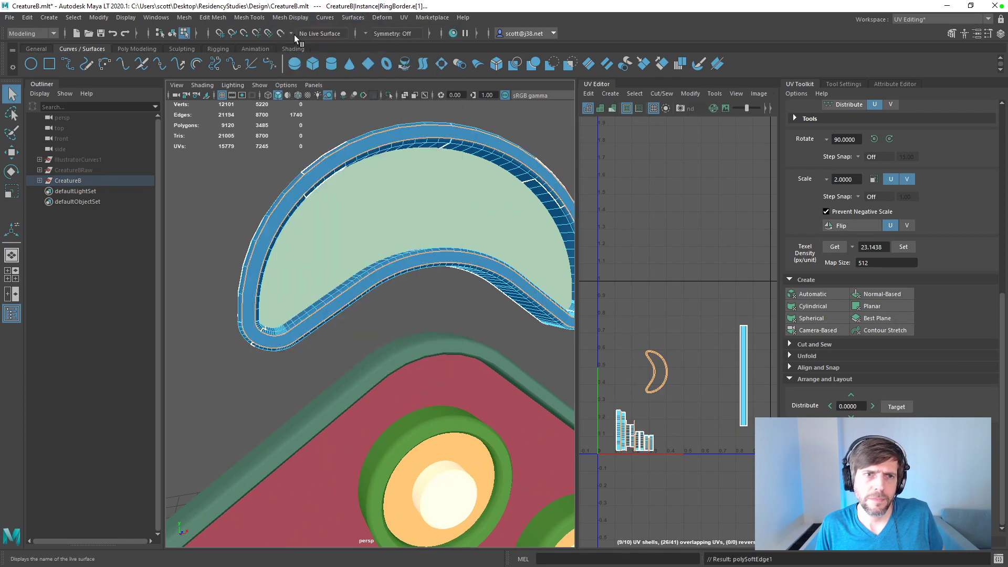
pyautogui.moveTo(224, 196)
pyautogui.keyDown('alt'); pyautogui.mouseDown()
pyautogui.moveTo(266, 185)
pyautogui.moveTo(234, 194)
pyautogui.mouseUp(); pyautogui.keyUp('alt')
# Step: Select the CreatureB group and export the selection over CreatureB.fbx
pyautogui.click(73, 172)
pyautogui.click(70, 180)
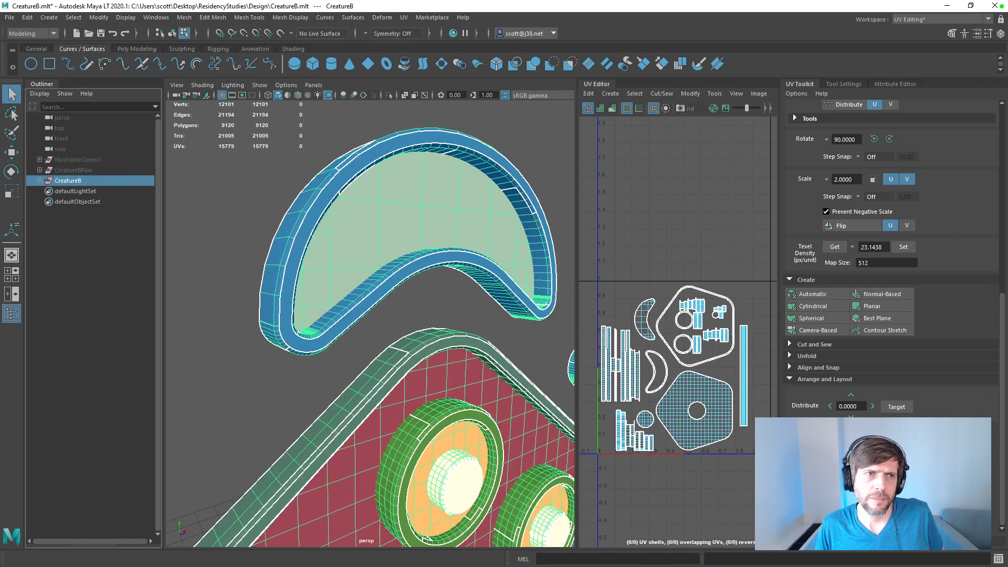
pyautogui.click(10, 18)
pyautogui.click(68, 147)
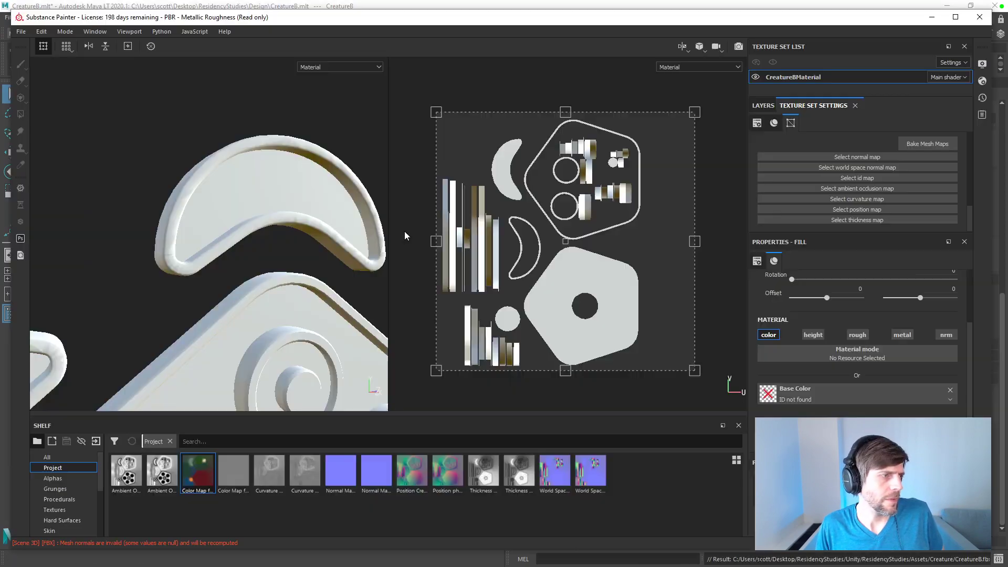
# Step: Switch to Substance Painter and reload the updated CreatureB.fbx through the project configuration
pyautogui.click(157, 33)
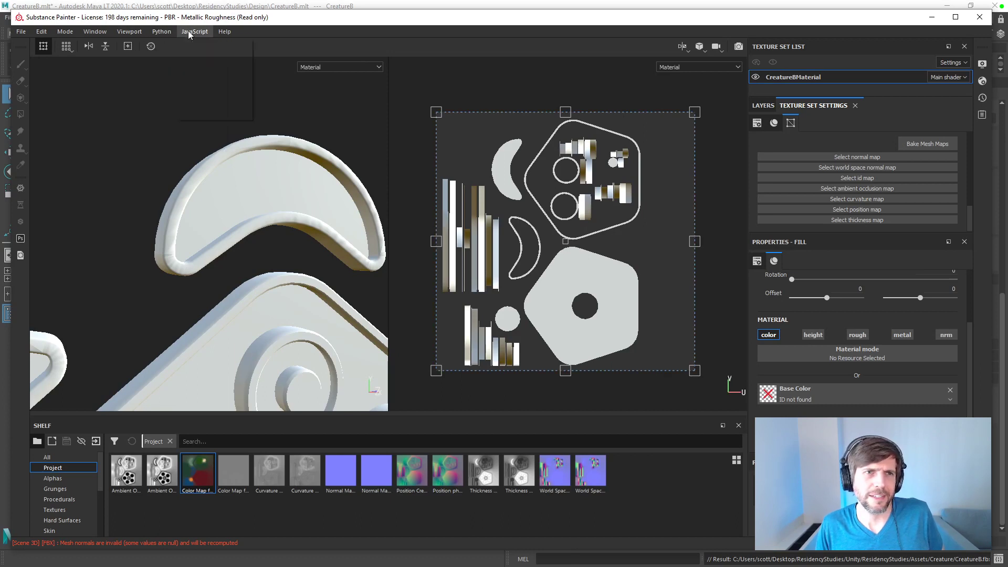
pyautogui.moveTo(66, 35)
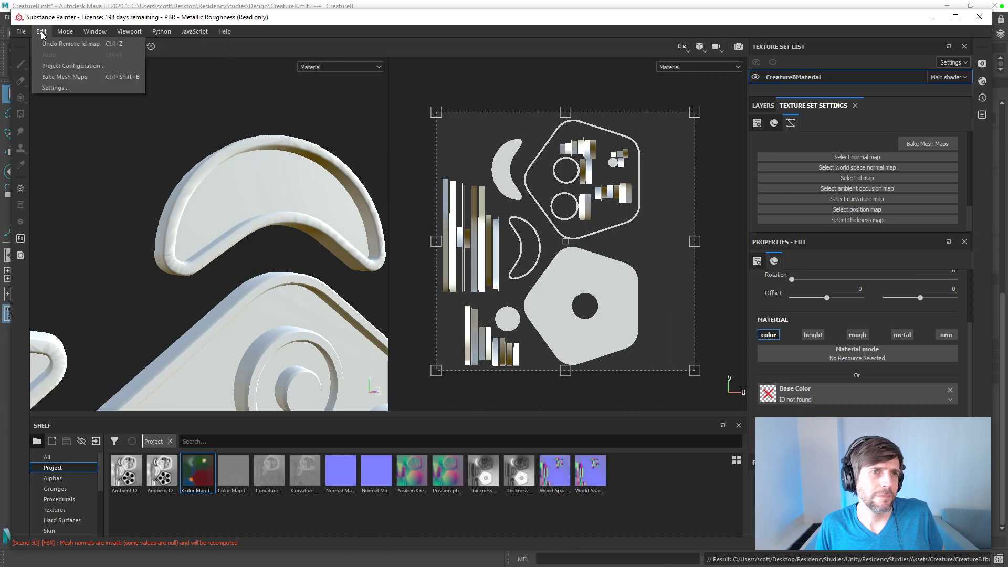
pyautogui.click(61, 67)
pyautogui.click(513, 367)
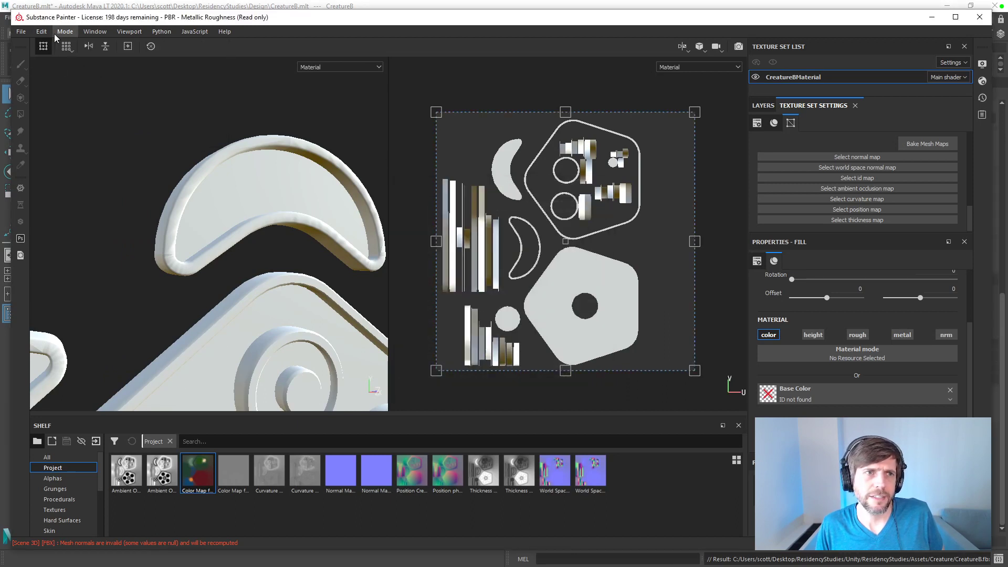
pyautogui.click(41, 32)
pyautogui.click(59, 69)
pyautogui.click(573, 208)
pyautogui.doubleClick(504, 276)
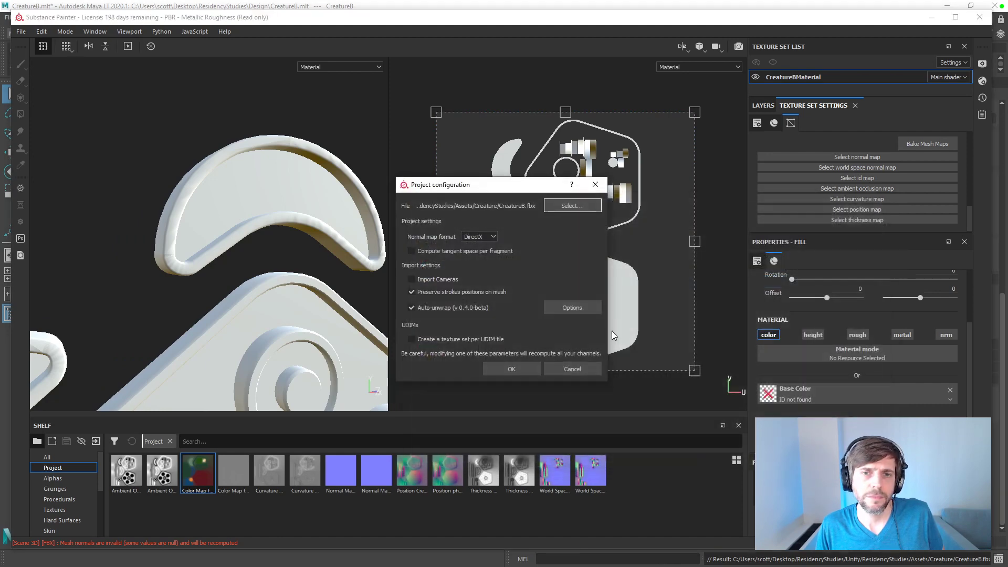
pyautogui.click(513, 369)
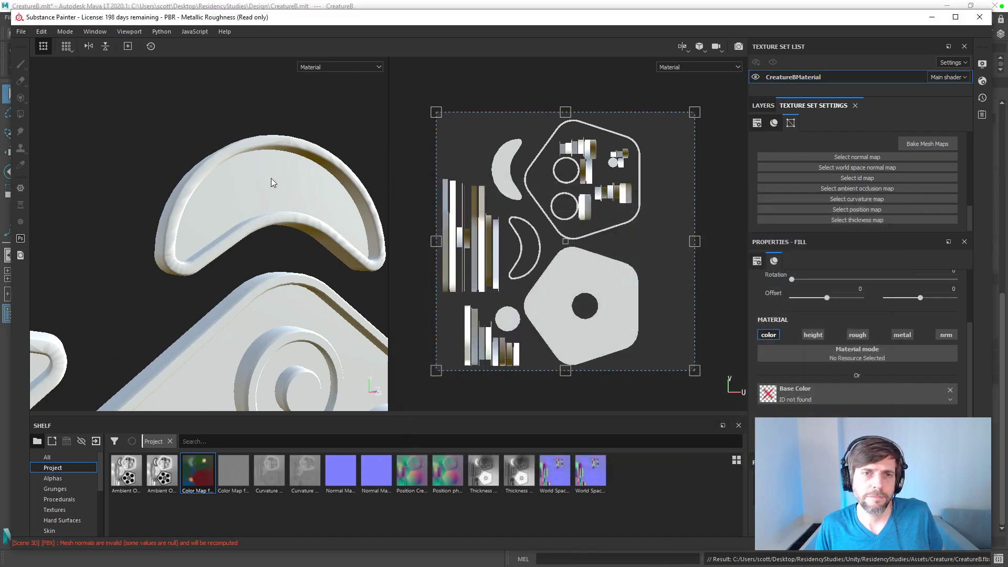
# Step: Switch to Maya, select the upper crescent's front border face, and apply Quadrangulate and Triangulate to it
pyautogui.hotkey('alt', 'Tab')
pyautogui.rightClick(332, 190)
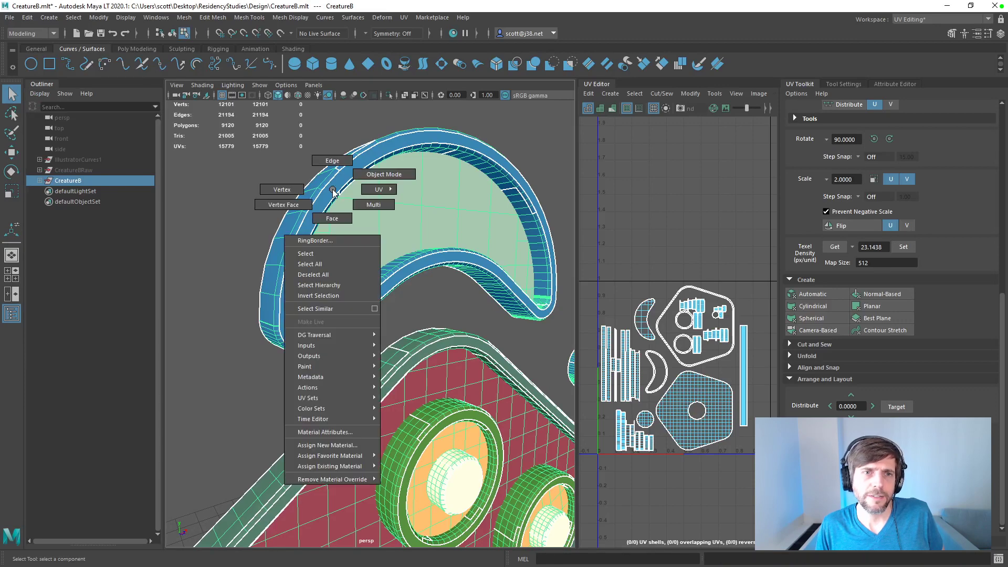
pyautogui.moveTo(297, 191); pyautogui.dragTo(331, 217, button='right')
pyautogui.click(331, 189)
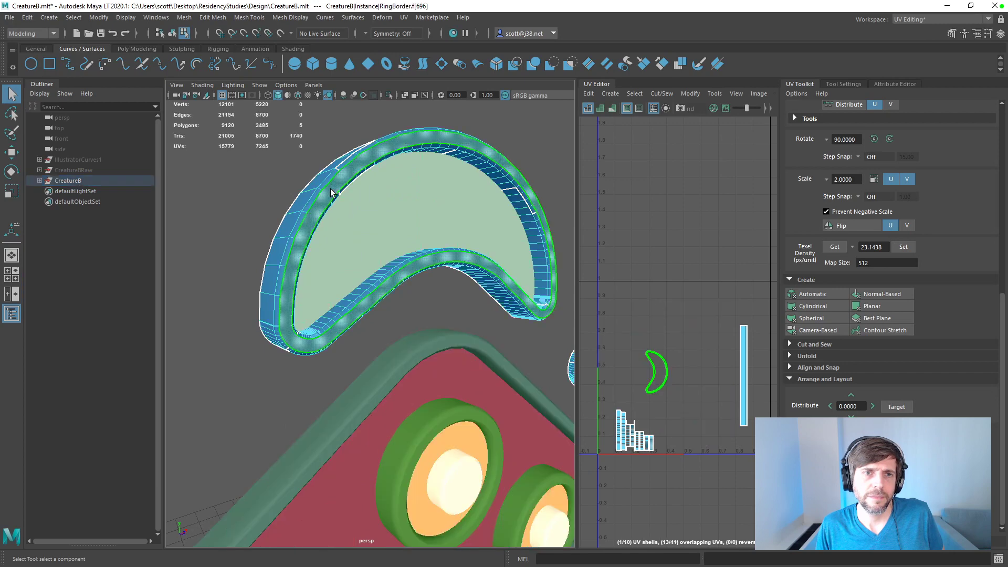
pyautogui.click(208, 17)
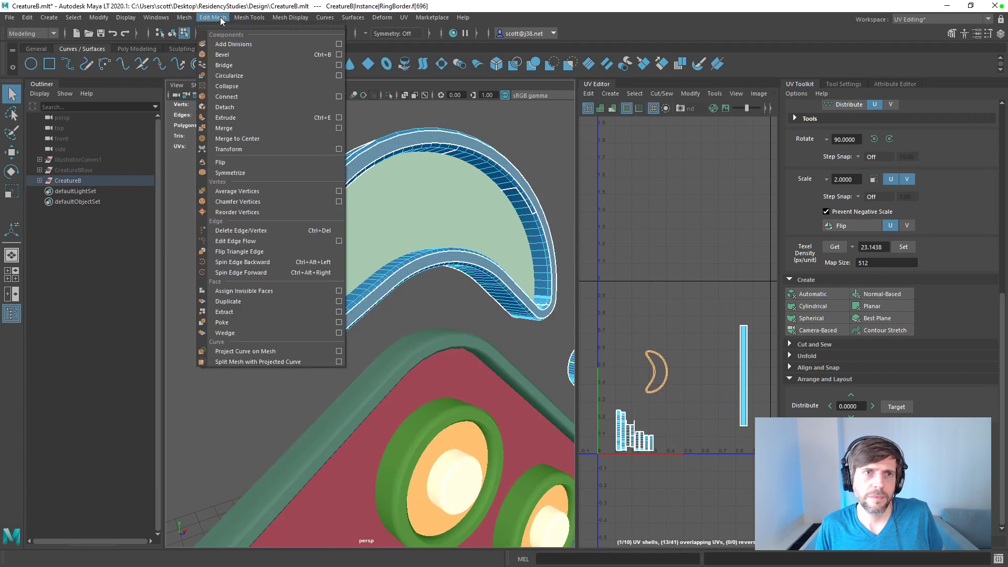
pyautogui.moveTo(251, 20)
pyautogui.moveTo(185, 18)
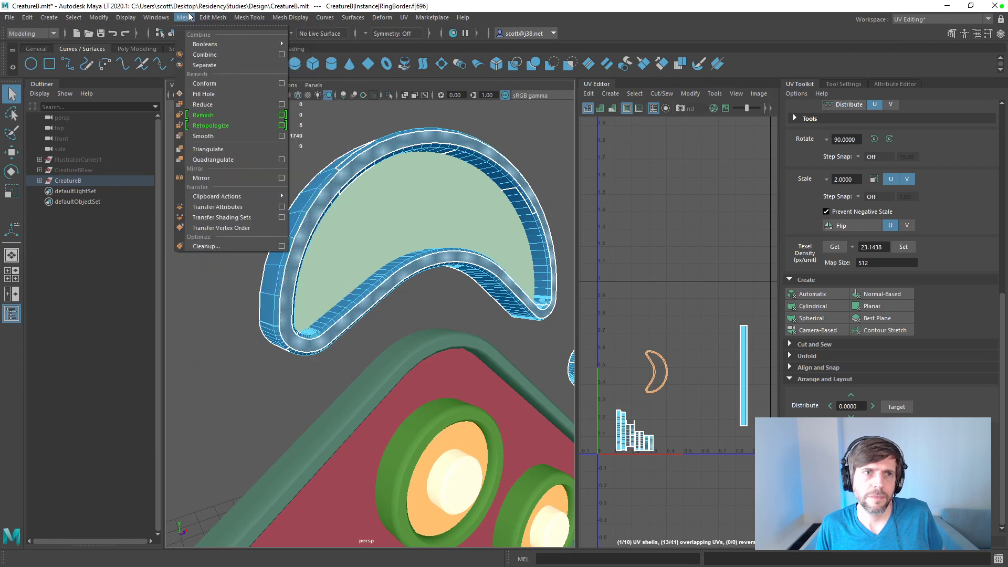
pyautogui.click(214, 160)
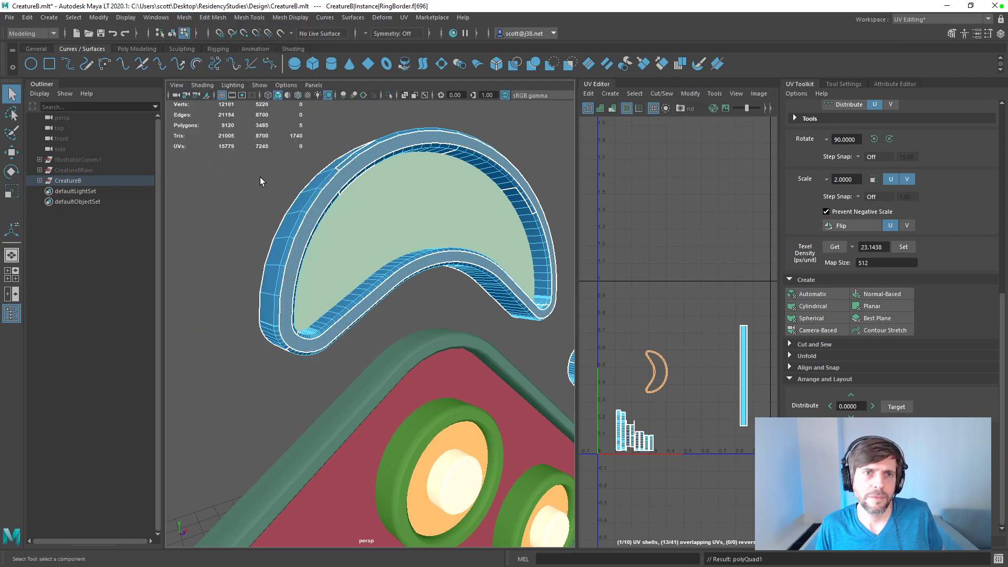
pyautogui.click(155, 17)
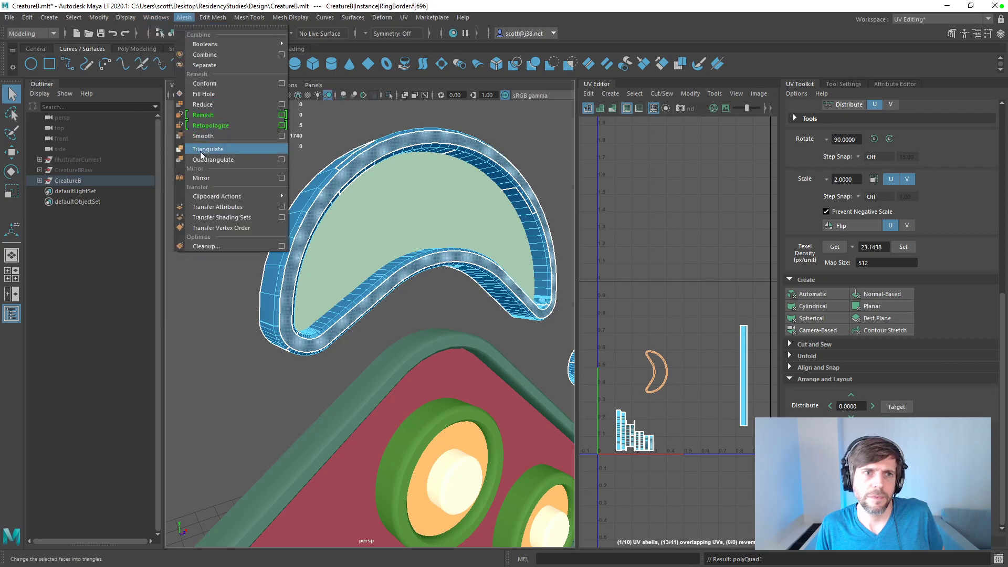
pyautogui.click(199, 150)
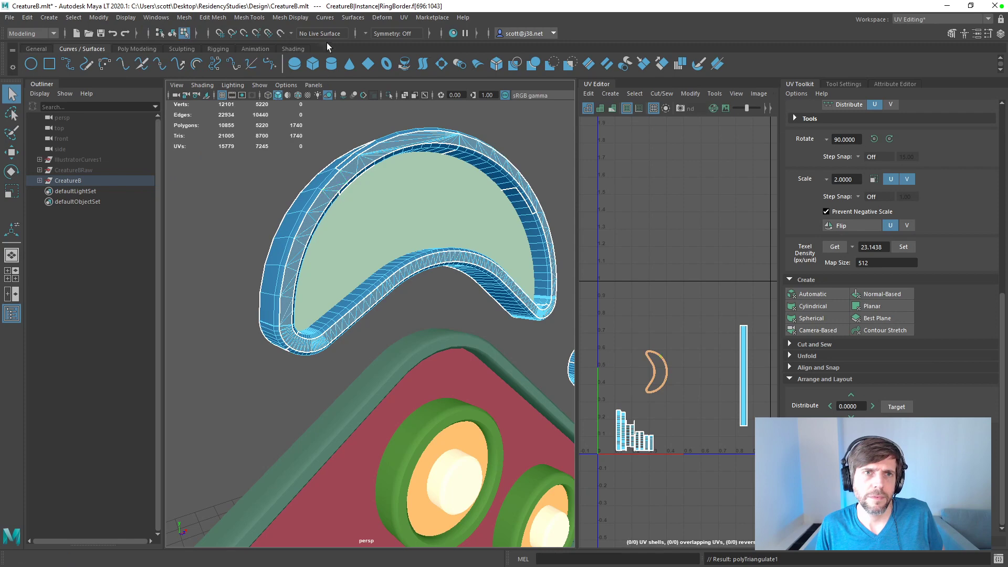
# Step: Try Harden Edge on the triangulated crescent border faces and undo it
pyautogui.click(291, 18)
pyautogui.click(317, 99)
pyautogui.click(292, 18)
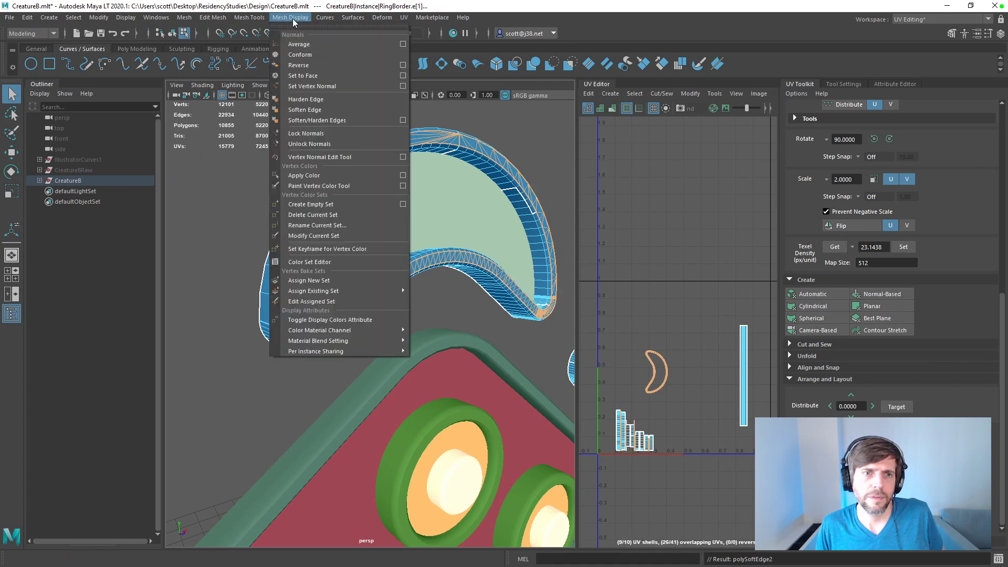
pyautogui.click(250, 152)
pyautogui.hotkey('ctrl', 'z')
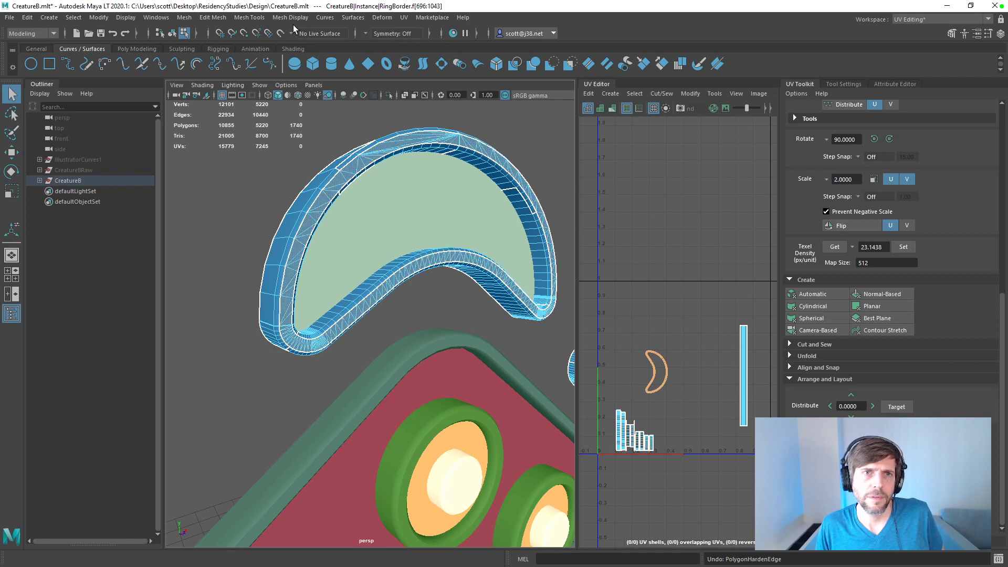
# Step: Apply Set to Face and Soften Edge to the triangulated crescent border faces and clear the selection
pyautogui.click(290, 18)
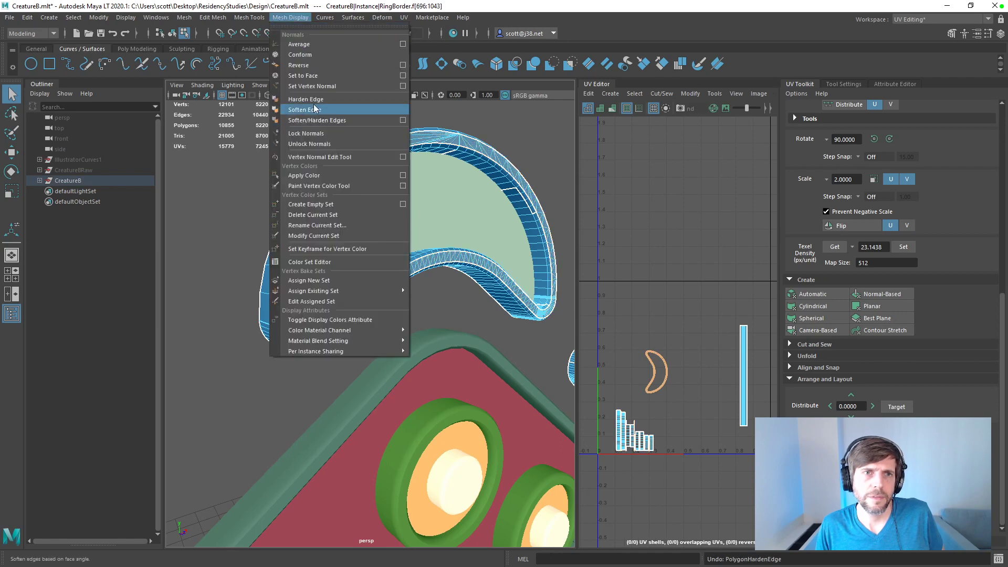
pyautogui.click(304, 76)
pyautogui.click(286, 17)
pyautogui.click(308, 110)
pyautogui.click(234, 197)
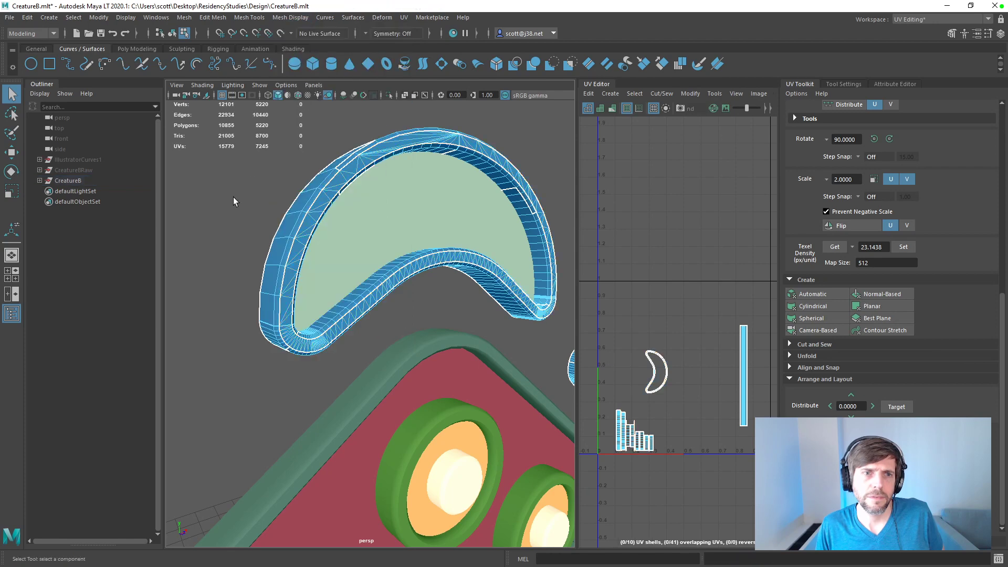
# Step: Select the whole CreatureB group with its triangulated crescent borders and export the selection over CreatureB.fbx
pyautogui.click(62, 181)
pyautogui.click(10, 18)
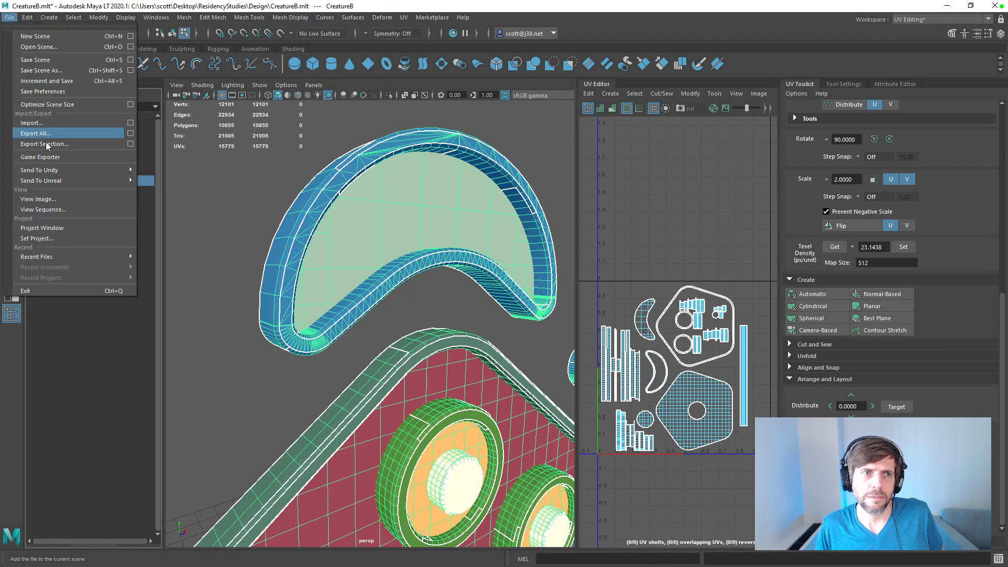
pyautogui.click(140, 155)
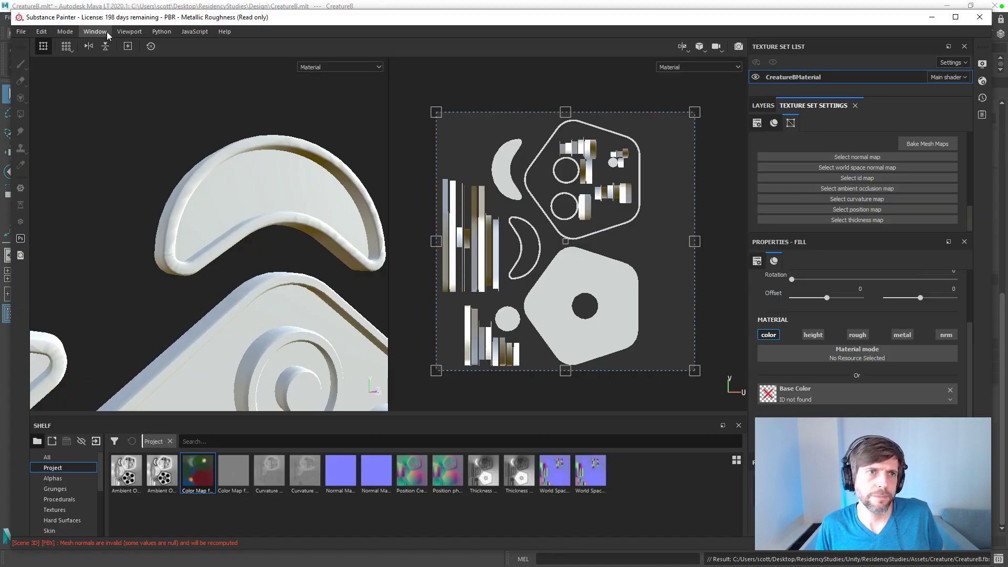
# Step: Switch to Substance Painter and accept the project configuration with the current CreatureB.fbx file
pyautogui.click(21, 32)
pyautogui.click(50, 65)
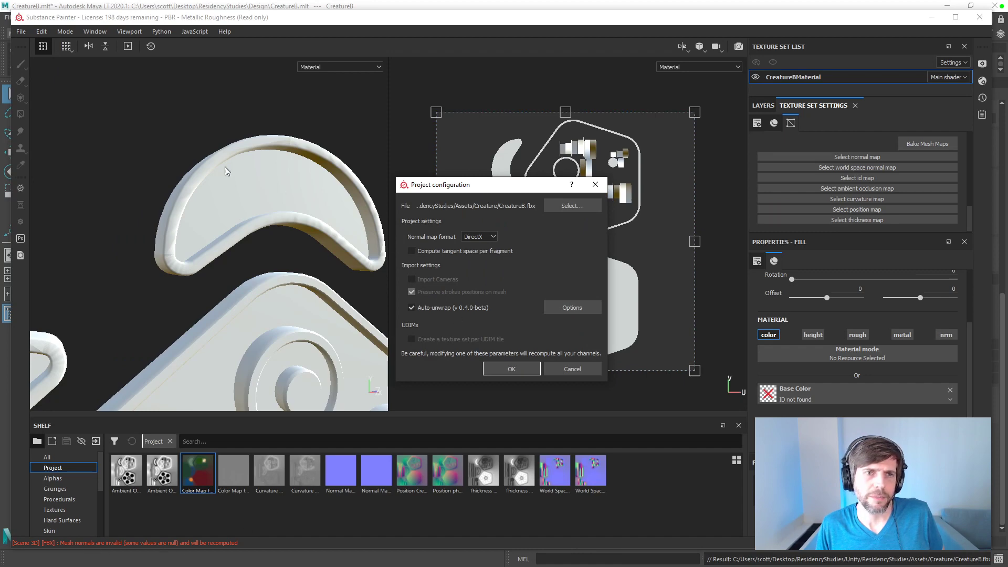
pyautogui.click(508, 369)
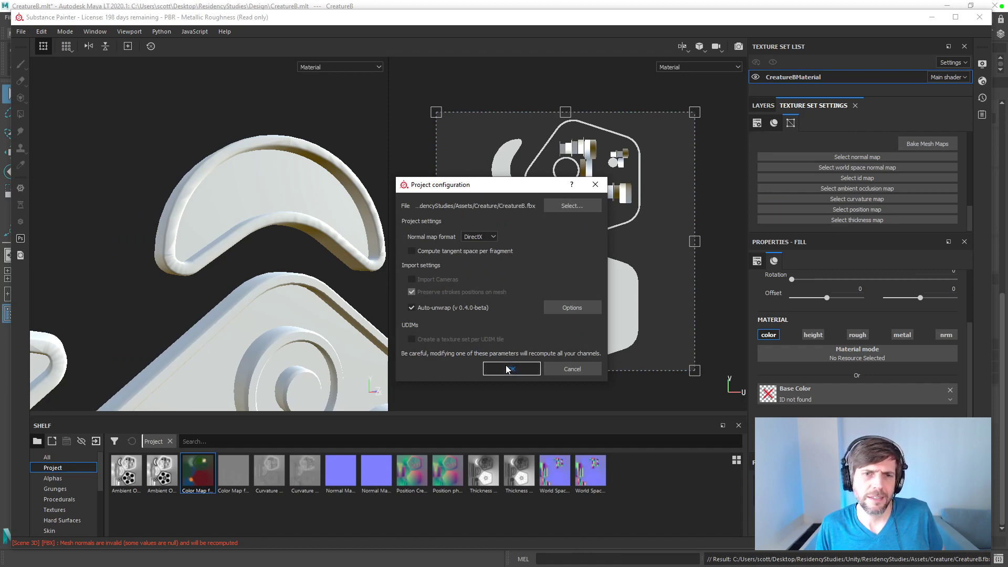
# Step: Look through the general application settings down to the baking and preview options and cancel out of them
pyautogui.click(49, 34)
pyautogui.click(58, 90)
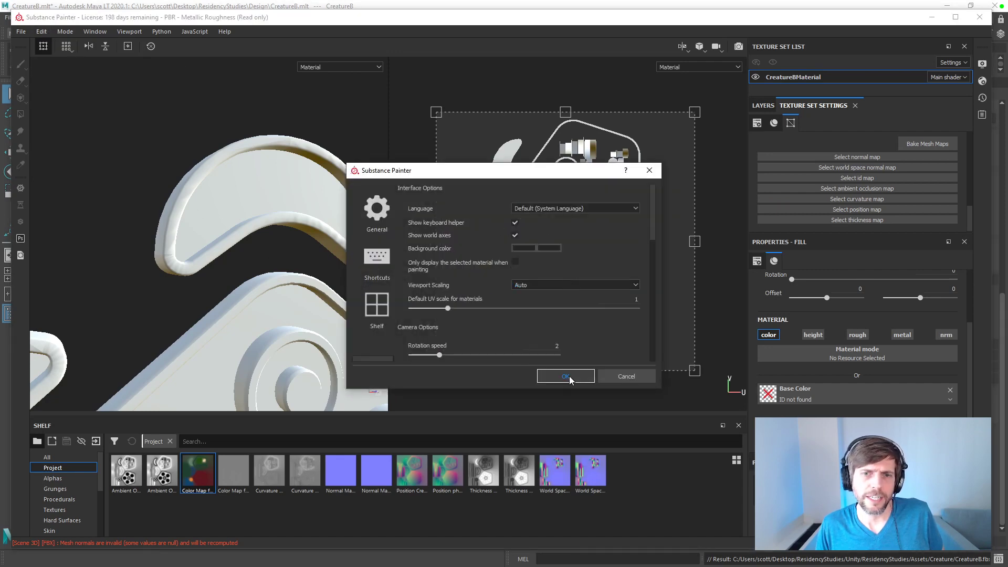
pyautogui.moveTo(652, 238); pyautogui.dragTo(645, 299)
pyautogui.click(630, 375)
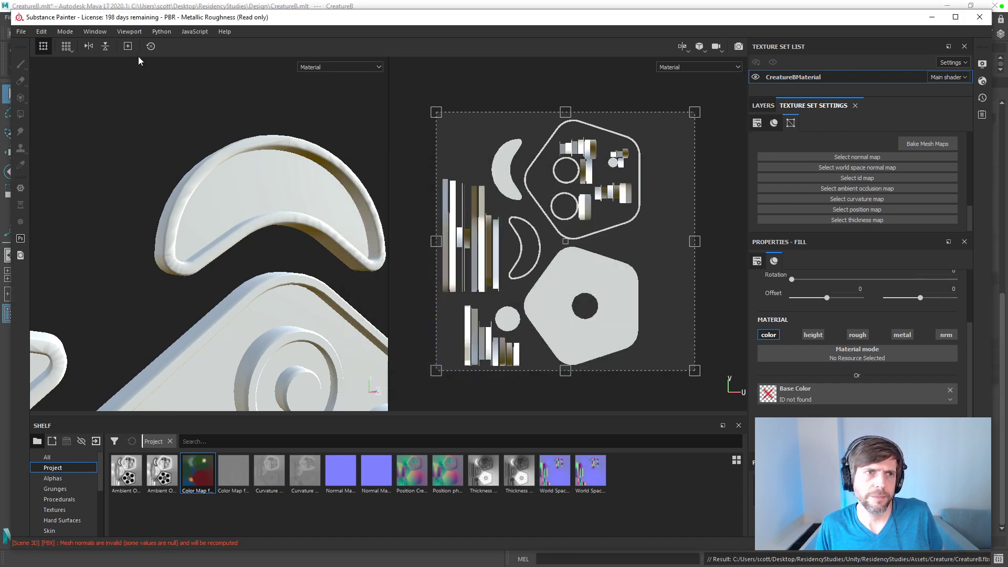
pyautogui.click(42, 31)
pyautogui.click(55, 88)
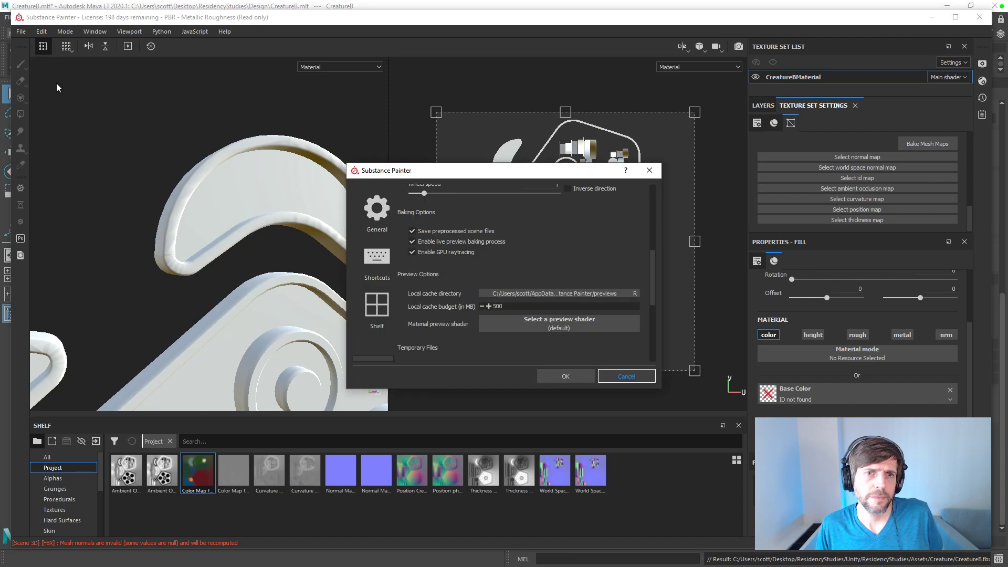
pyautogui.press('Escape')
# Step: Reselect CreatureB.fbx as the mesh file in the project configuration and reload it with Auto-unwrap enabled
pyautogui.click(41, 31)
pyautogui.click(58, 77)
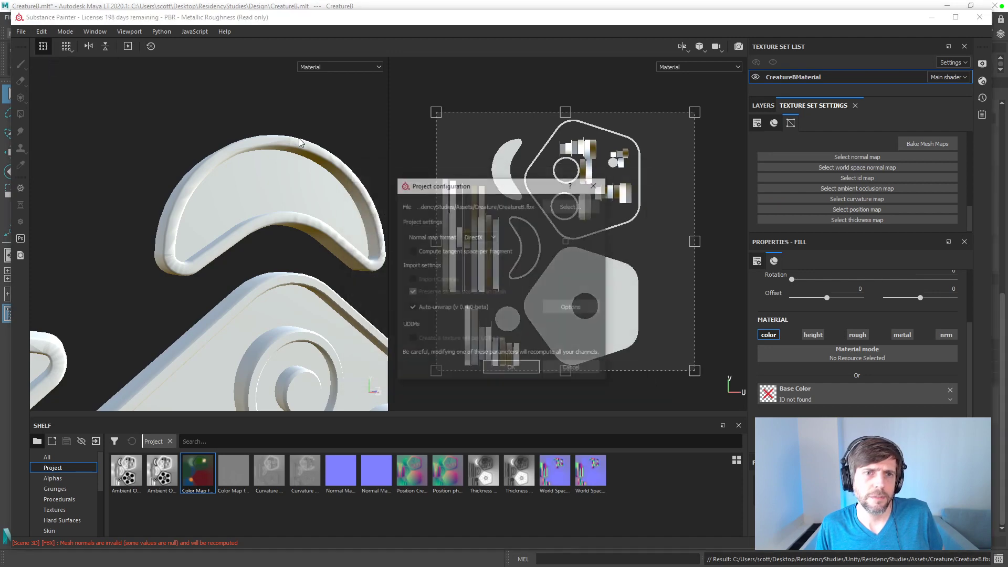
pyautogui.click(571, 206)
pyautogui.doubleClick(526, 279)
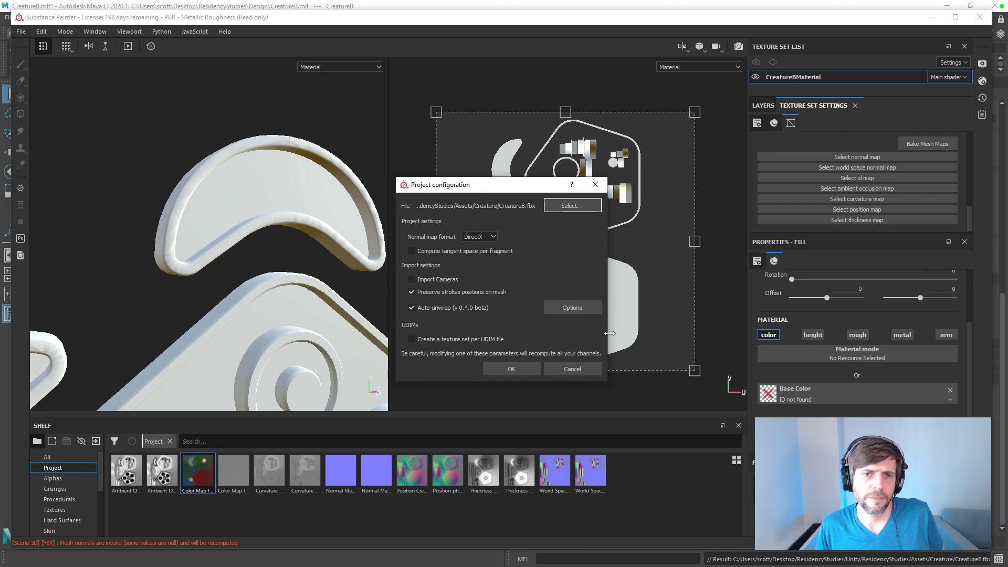
pyautogui.click(511, 369)
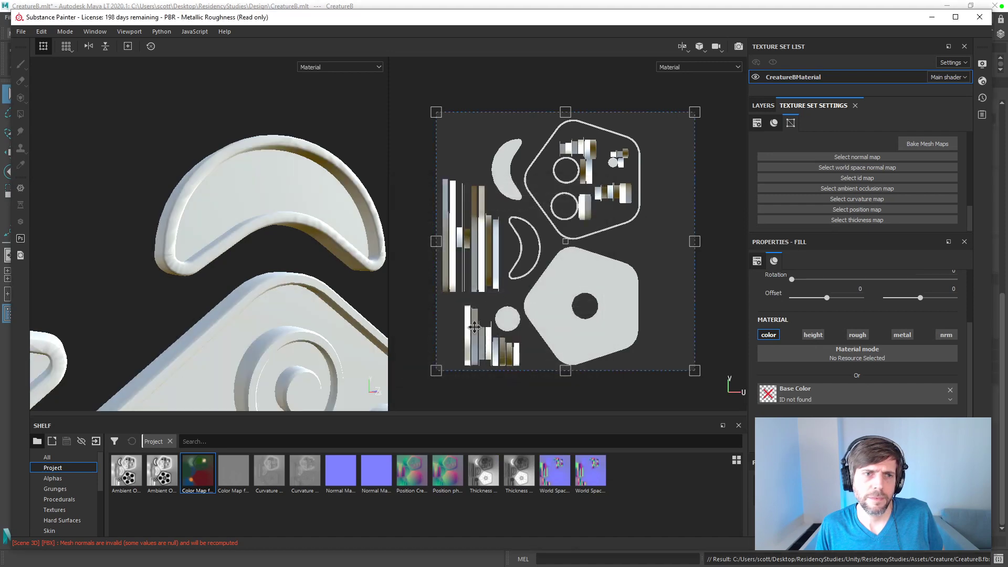
# Step: Accept the project configuration once more, and reload the mesh by choosing CreatureB.fbx again
pyautogui.click(42, 31)
pyautogui.click(57, 66)
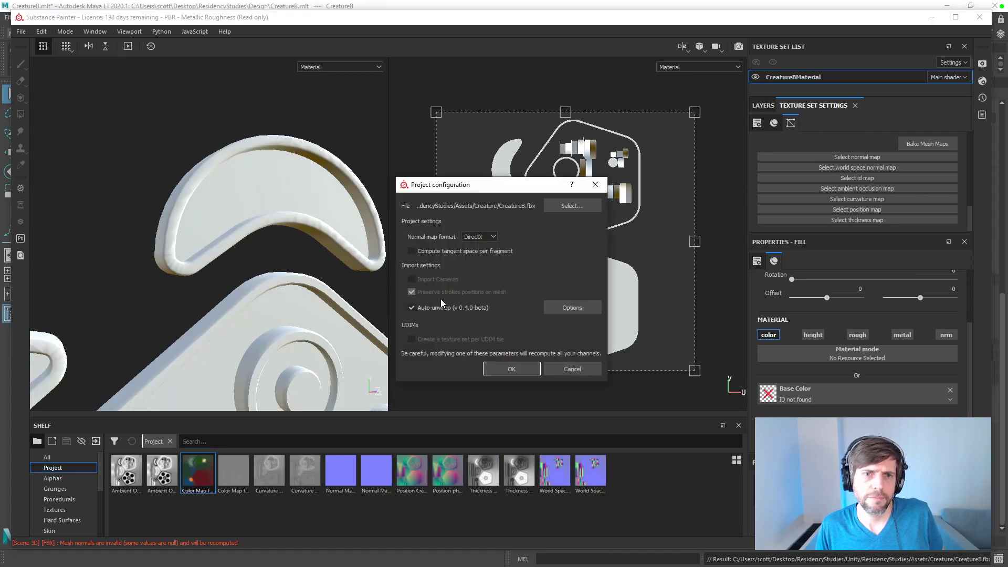
pyautogui.click(532, 366)
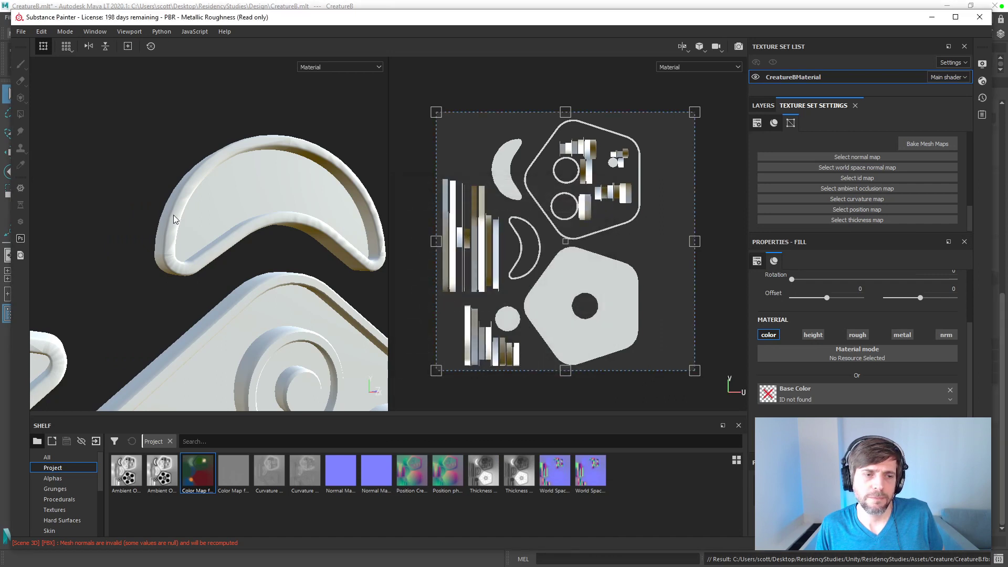
pyautogui.click(42, 31)
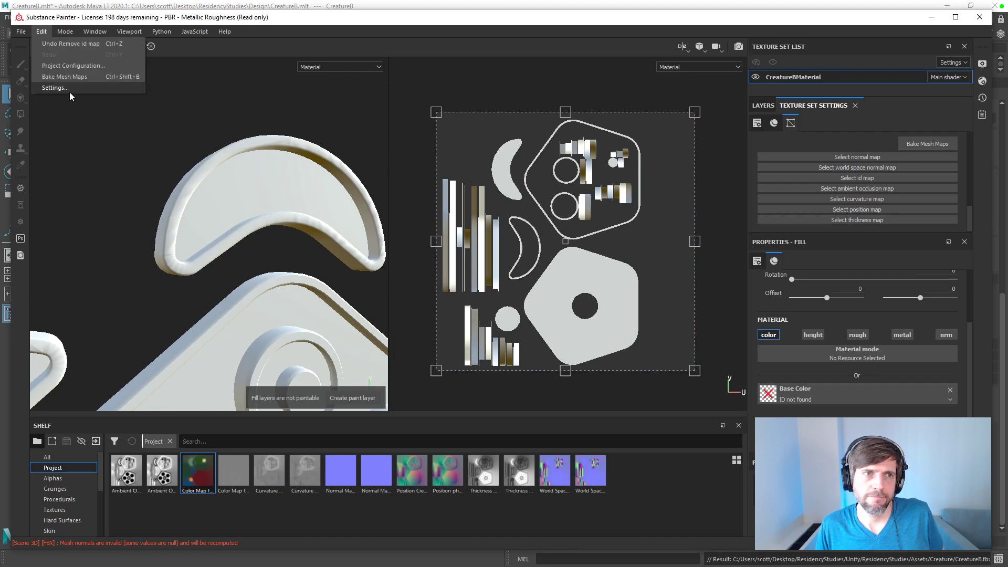
pyautogui.click(73, 66)
pyautogui.click(561, 211)
pyautogui.doubleClick(523, 280)
pyautogui.click(513, 367)
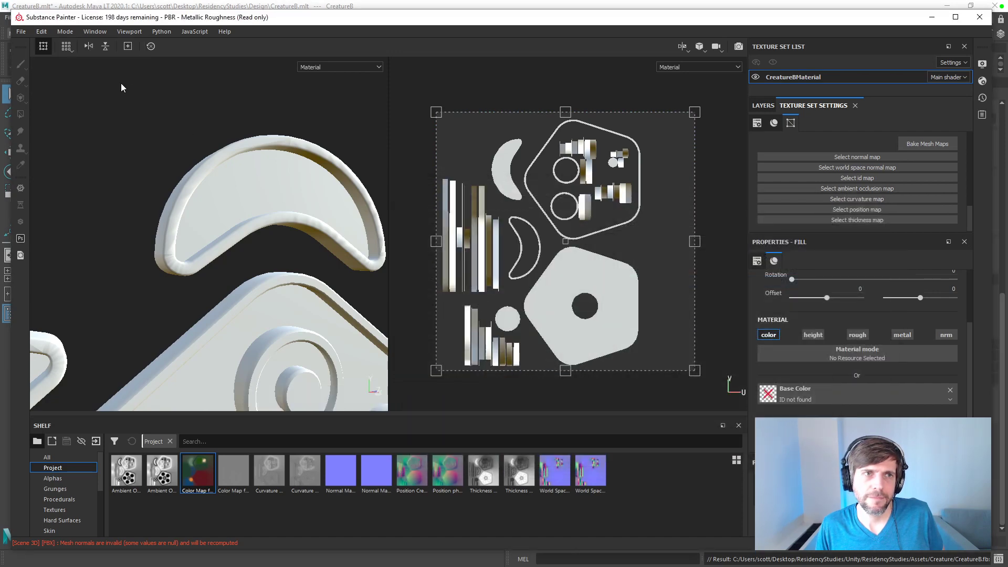
pyautogui.click(42, 32)
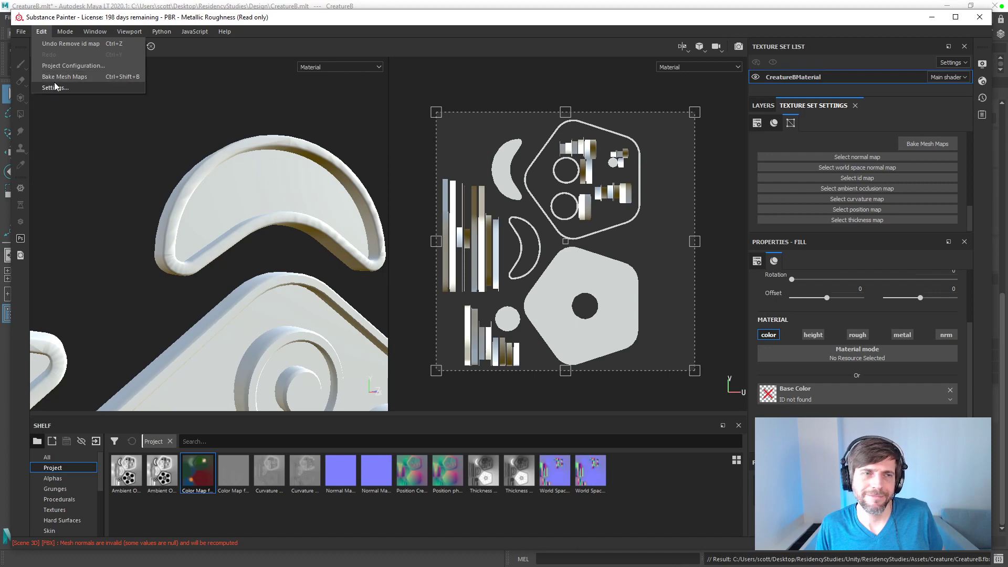
pyautogui.click(55, 87)
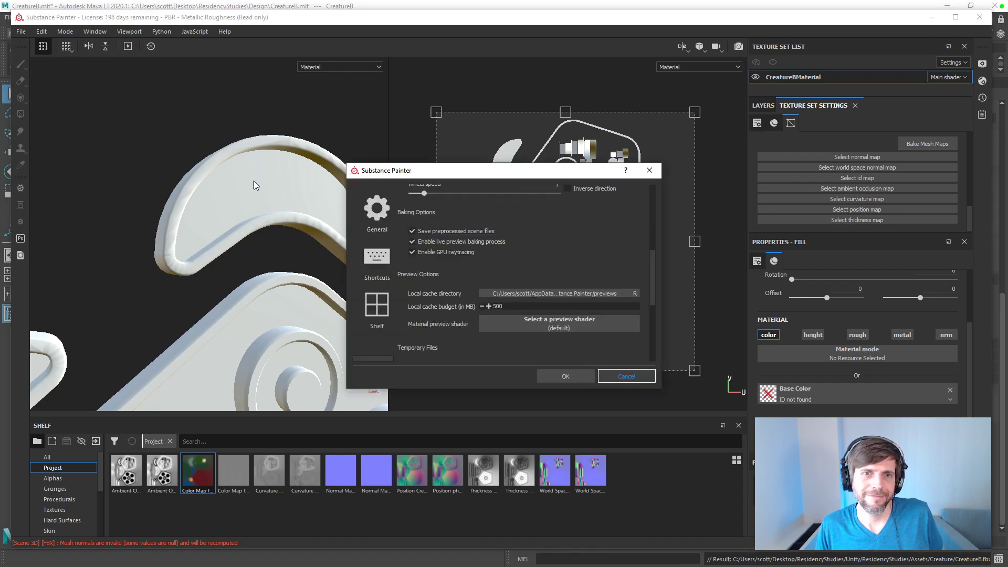
pyautogui.click(66, 46)
pyautogui.click(60, 77)
pyautogui.press('Escape')
# Step: Turn on Auto-unwrap in the project configuration and set its UV islands option to Recompute all
pyautogui.click(41, 31)
pyautogui.click(52, 65)
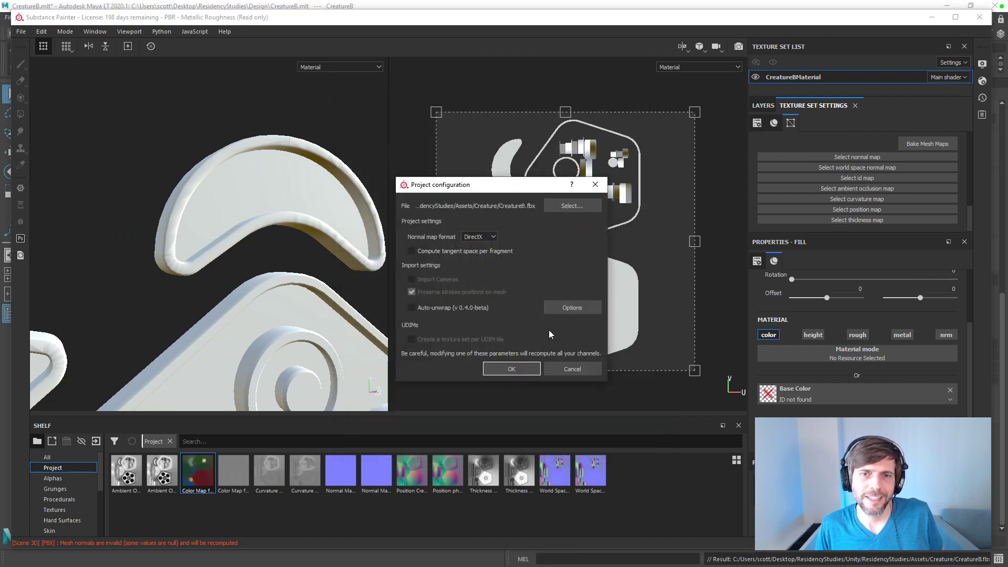
pyautogui.click(452, 307)
pyautogui.click(572, 309)
pyautogui.click(512, 234)
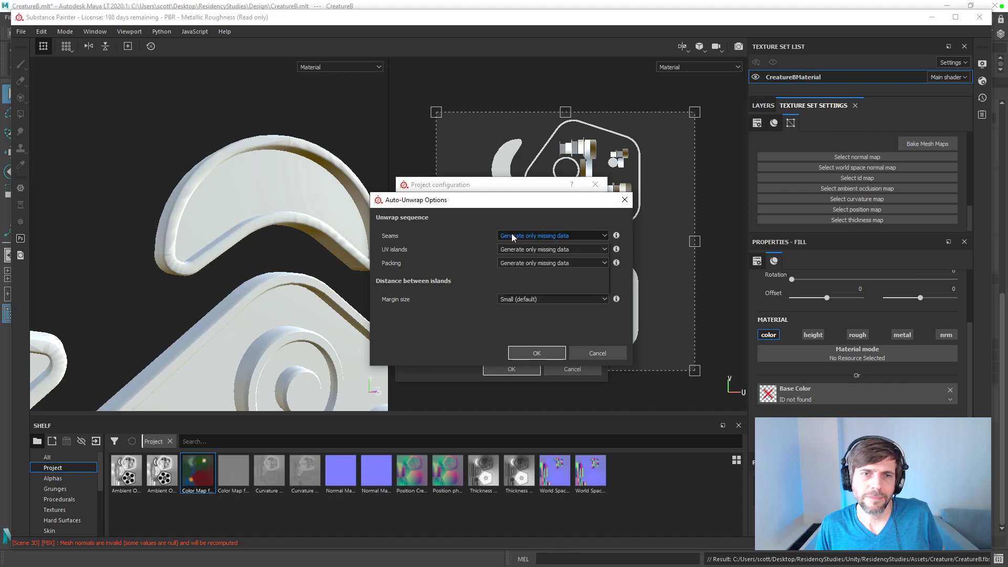
pyautogui.click(514, 248)
pyautogui.click(514, 250)
pyautogui.click(512, 264)
pyautogui.click(509, 250)
pyautogui.click(510, 264)
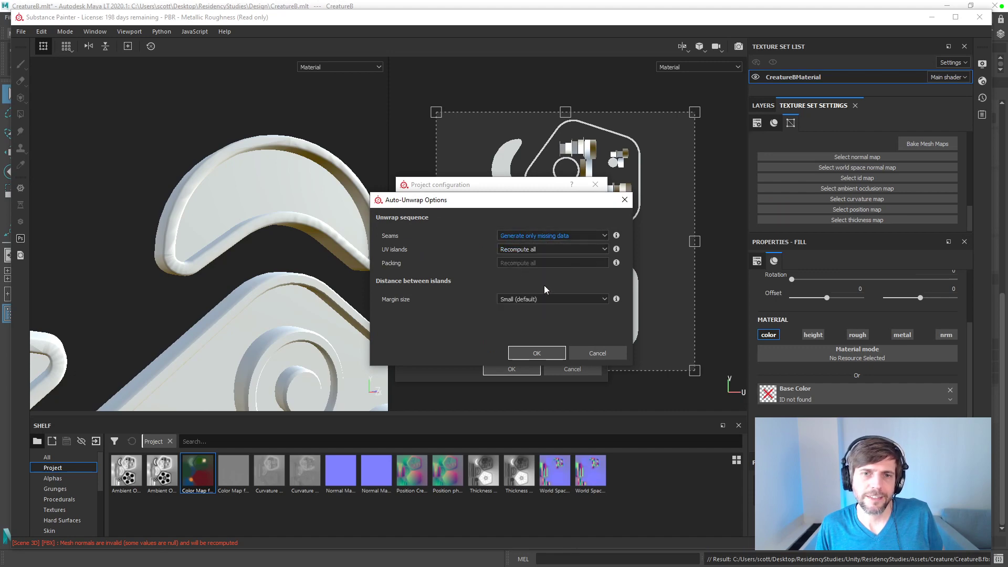
pyautogui.click(535, 357)
pyautogui.click(525, 369)
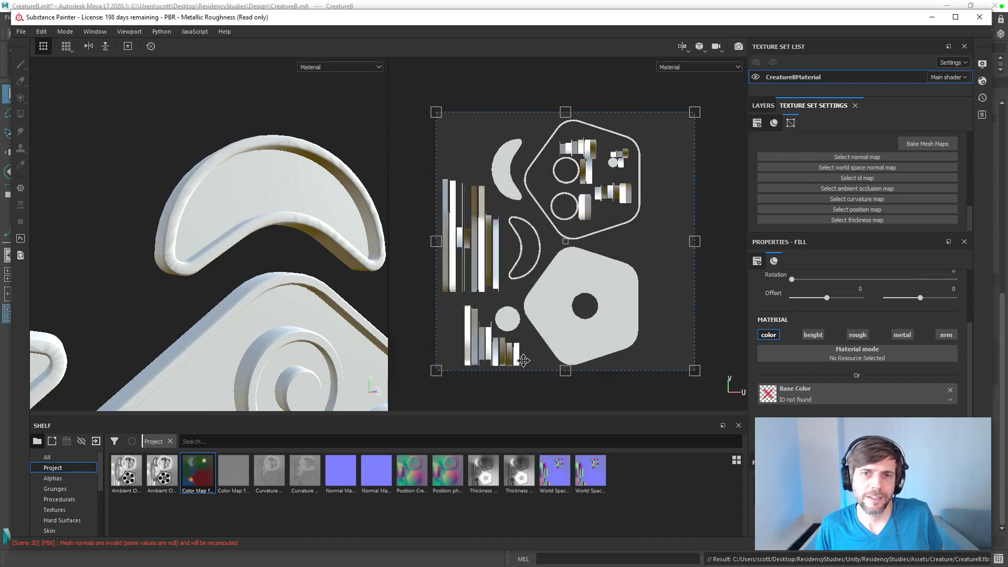
# Step: Choose CreatureB.fbx again in the project configuration and reload it with recomputed UV islands
pyautogui.click(40, 31)
pyautogui.click(69, 68)
pyautogui.click(557, 211)
pyautogui.doubleClick(526, 281)
pyautogui.click(533, 369)
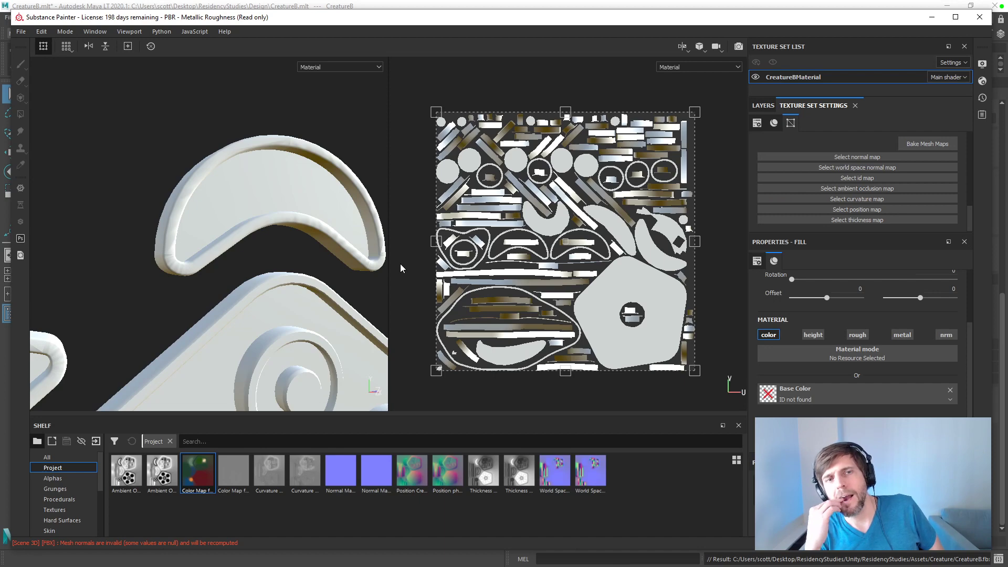
# Step: Undo the removal of the ID map so the baked colour map is assigned again
pyautogui.press('ctrl')
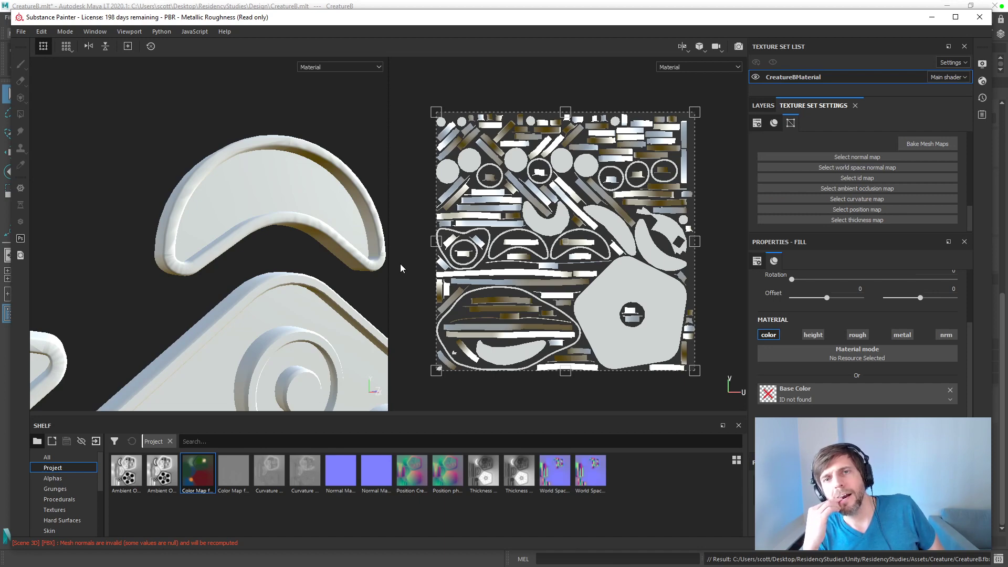
pyautogui.hotkey('ctrl', 'z')
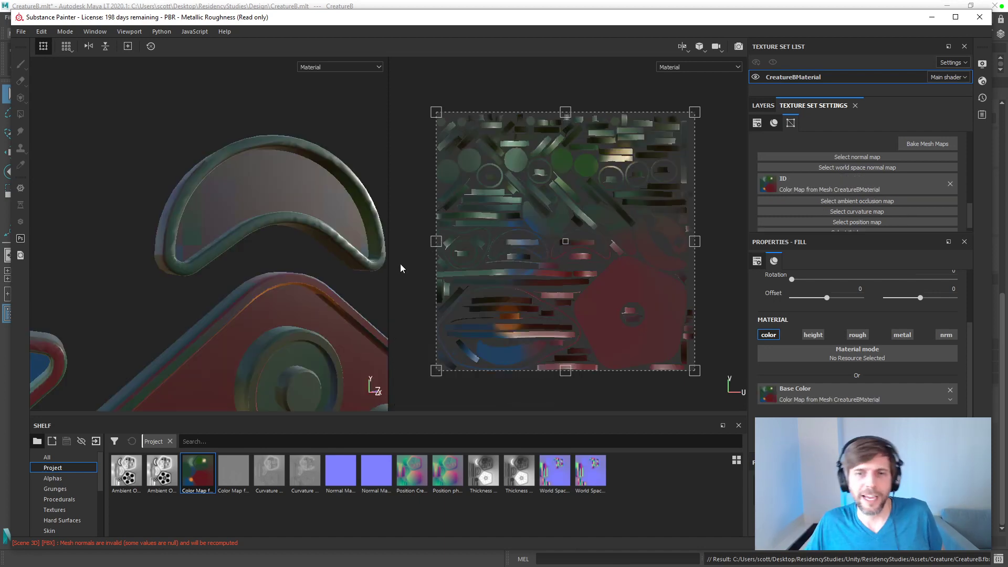
pyautogui.click(42, 32)
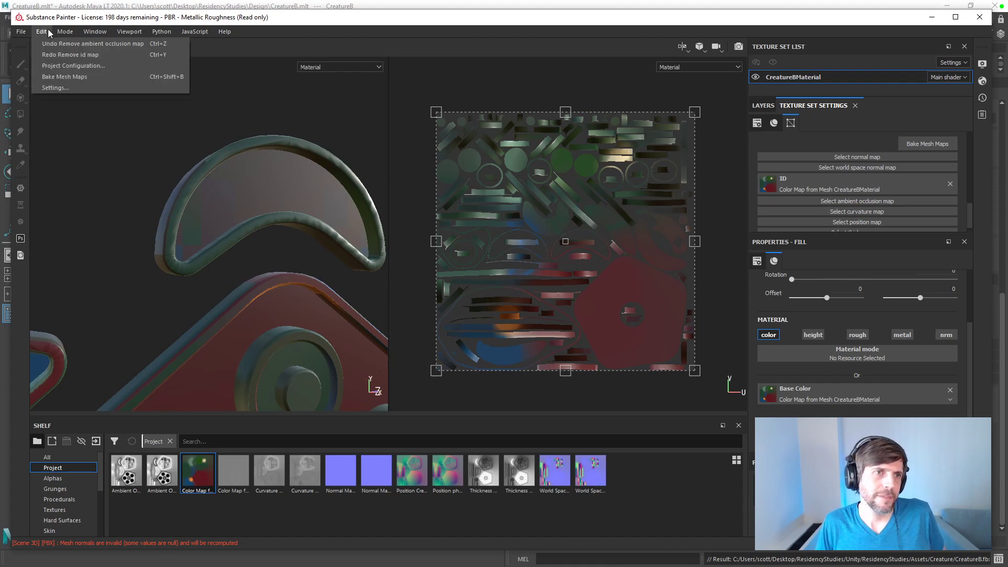
pyautogui.click(64, 77)
pyautogui.press('Escape')
# Step: Reselect CreatureB.fbx in the project configuration and reload it with Auto-unwrap turned off
pyautogui.click(42, 32)
pyautogui.click(66, 66)
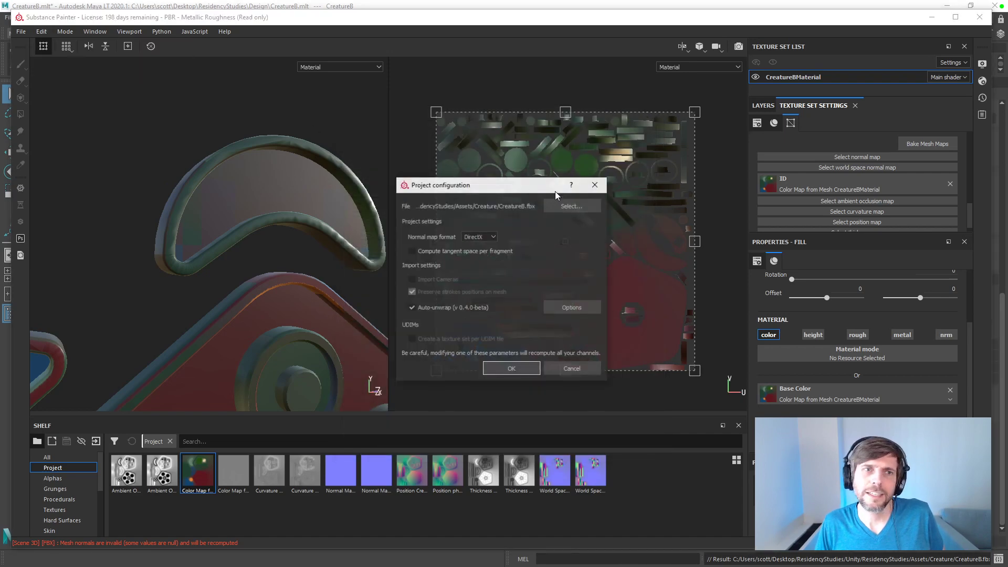
pyautogui.click(567, 207)
pyautogui.click(529, 281)
pyautogui.doubleClick(529, 282)
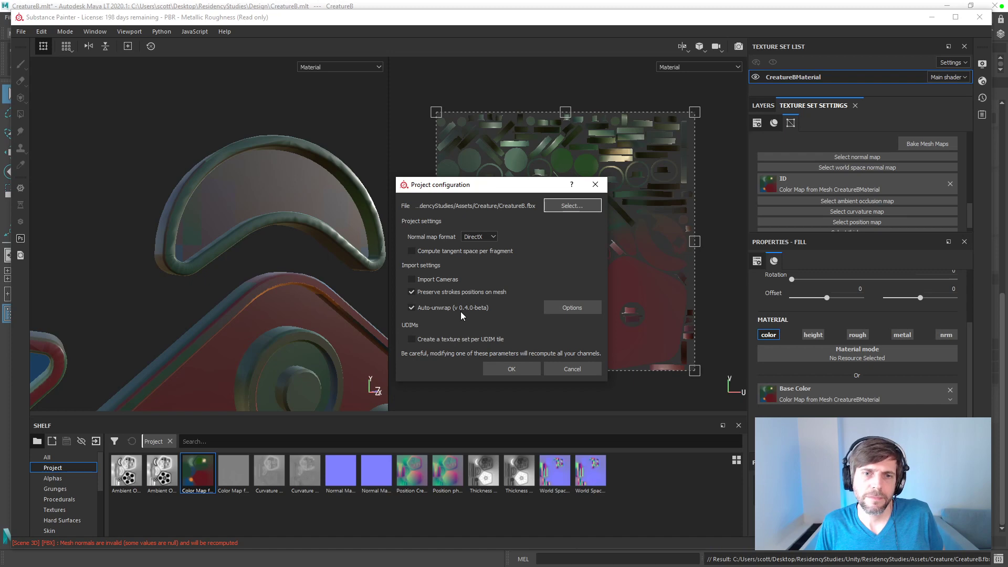
pyautogui.click(506, 369)
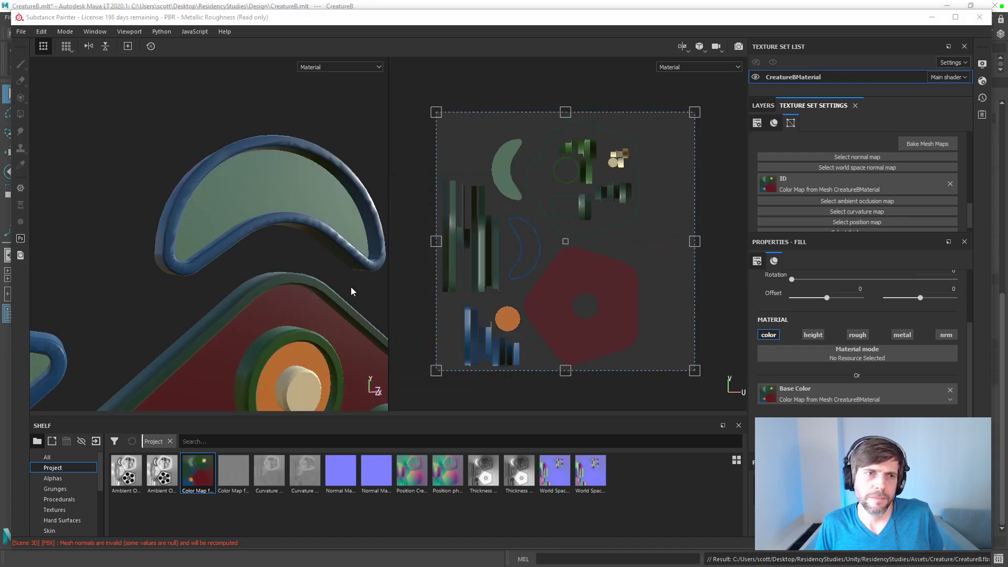
# Step: Switch to Maya LT and select the faces of the upper crescent's border
pyautogui.hotkey('alt', 'Tab')
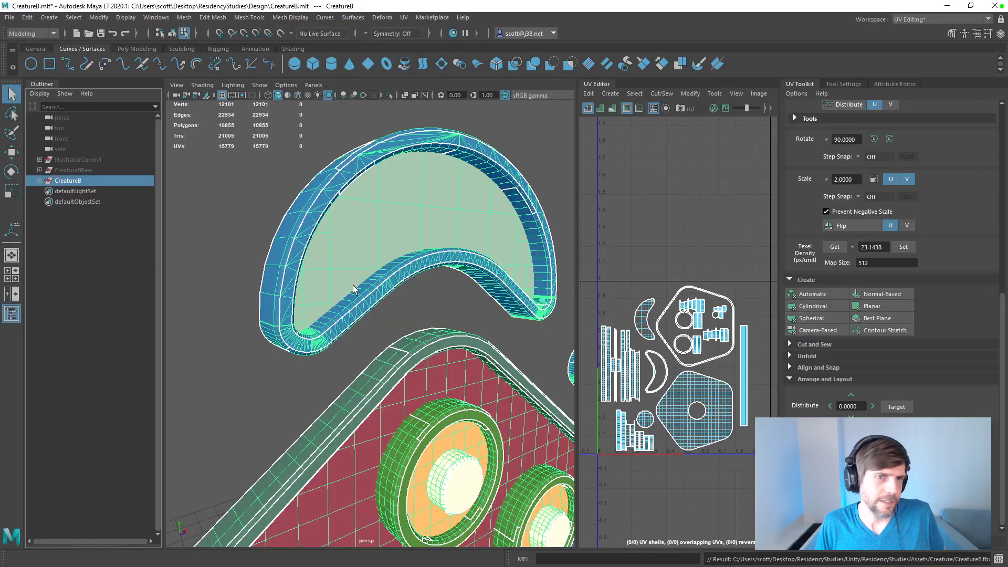
pyautogui.keyDown('alt'); pyautogui.moveTo(305, 236); pyautogui.dragTo(308, 211); pyautogui.keyUp('alt')
pyautogui.click(282, 209)
pyautogui.moveTo(225, 131); pyautogui.dragTo(619, 327)
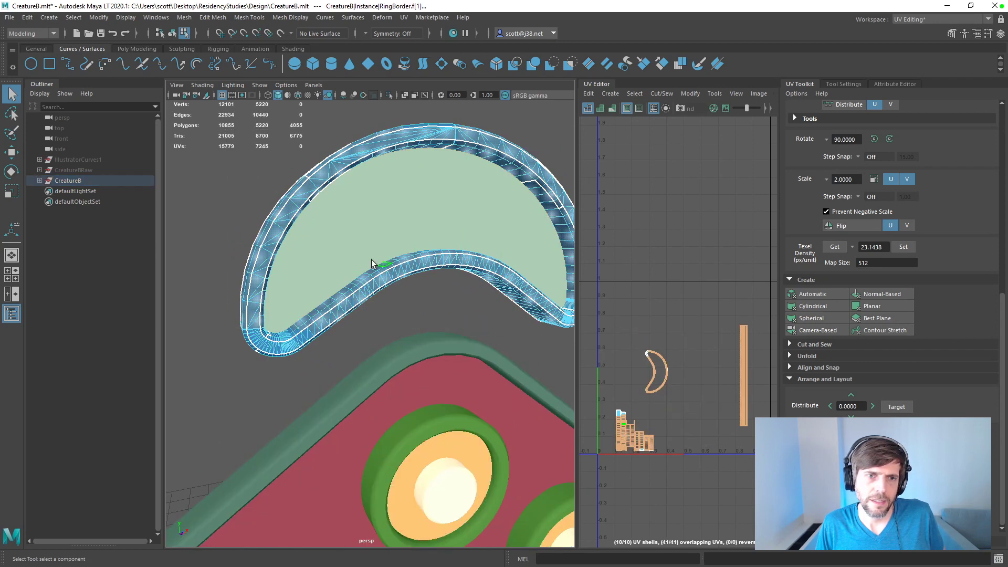
# Step: Select RingBorder in CreatureB's Instance group, average its normals and check the crescent's shading
pyautogui.scroll(-3, 373, 259)
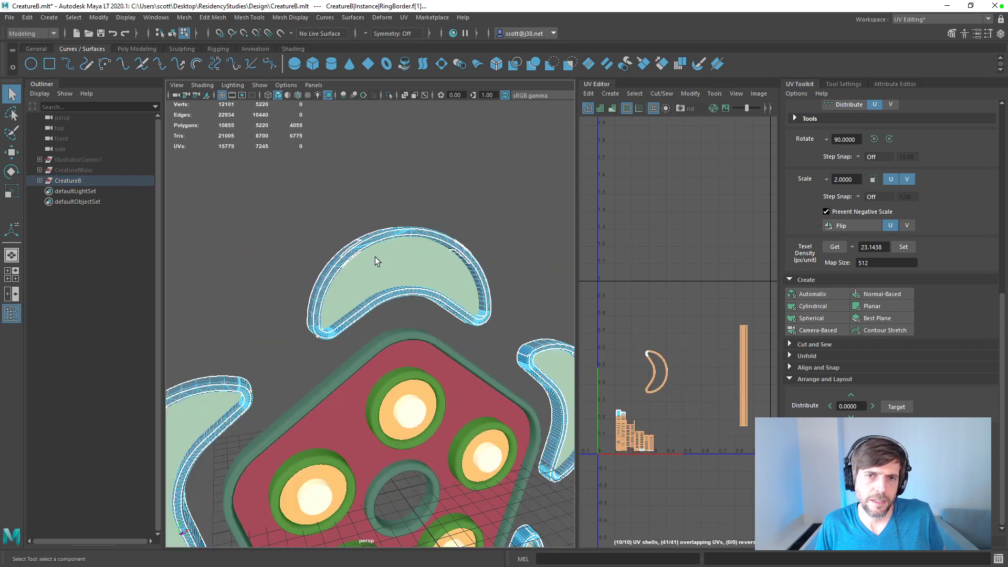
pyautogui.click(39, 180)
pyautogui.click(76, 211)
pyautogui.click(76, 243)
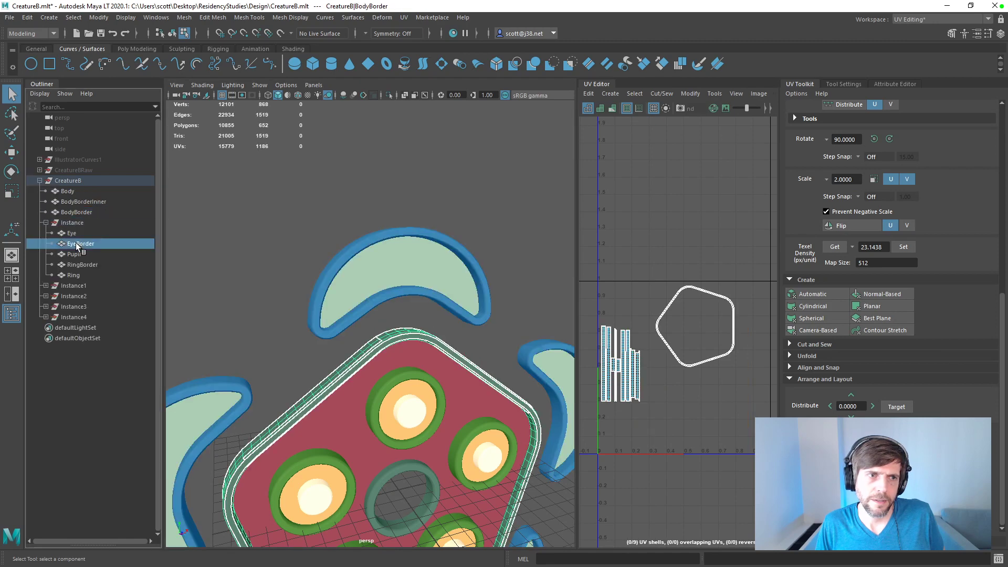
pyautogui.click(77, 264)
pyautogui.press('f')
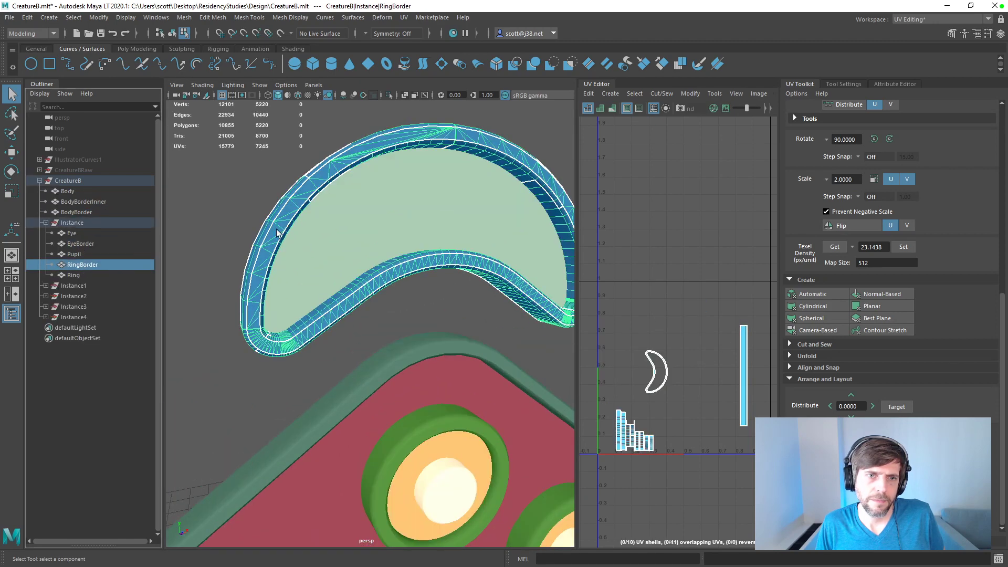
pyautogui.click(288, 18)
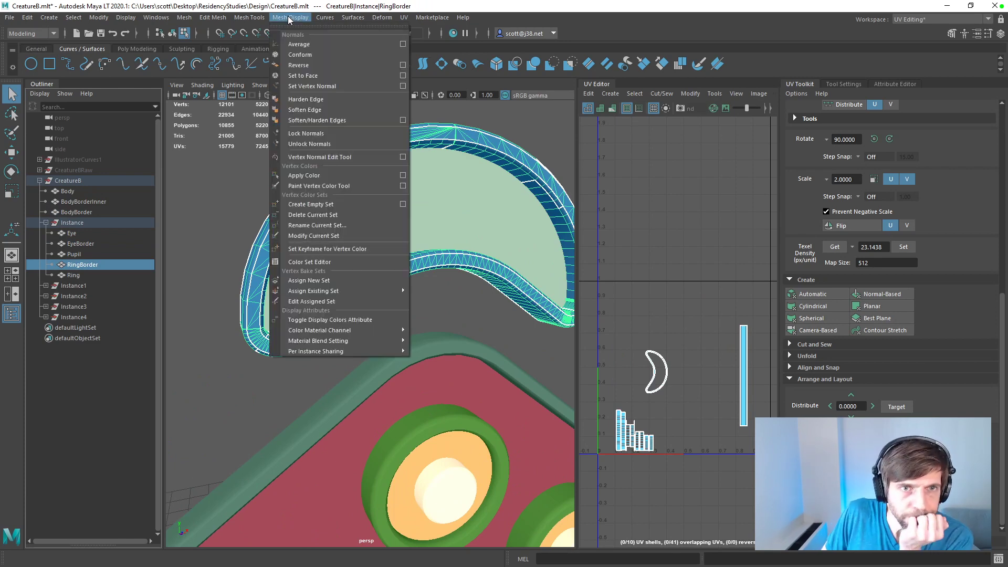
pyautogui.click(300, 45)
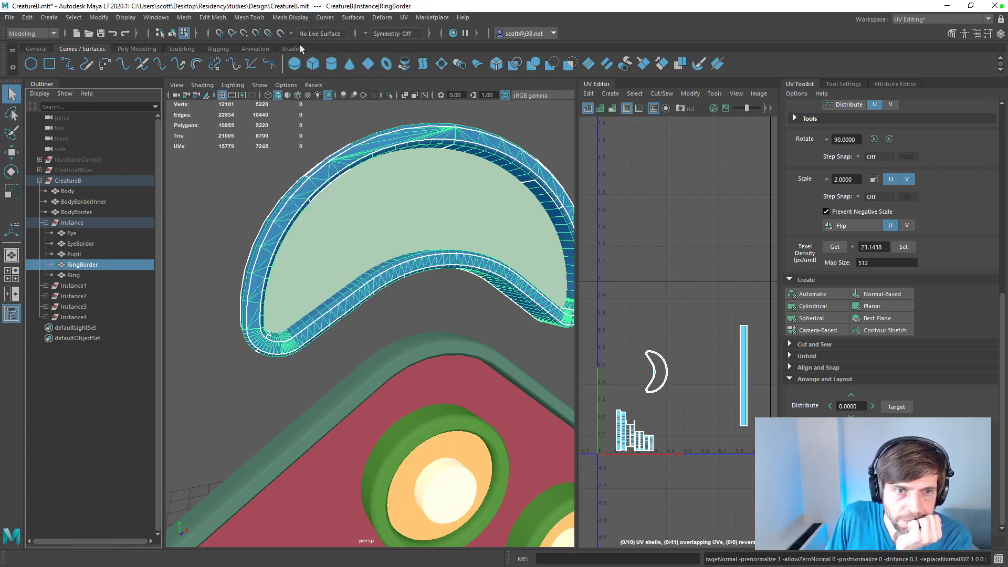
pyautogui.click(233, 241)
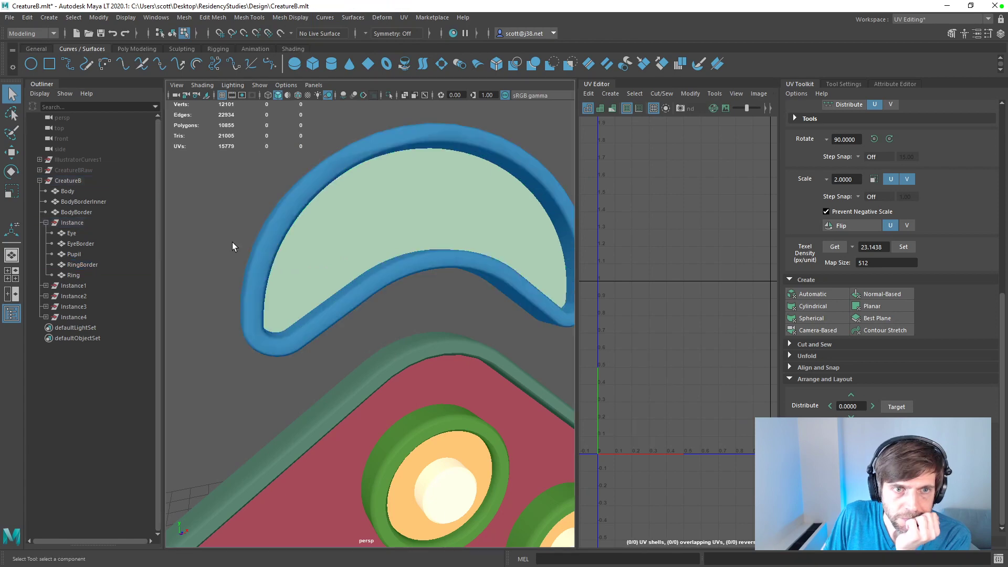
pyautogui.keyDown('alt'); pyautogui.moveTo(247, 231); pyautogui.dragTo(297, 213); pyautogui.keyUp('alt')
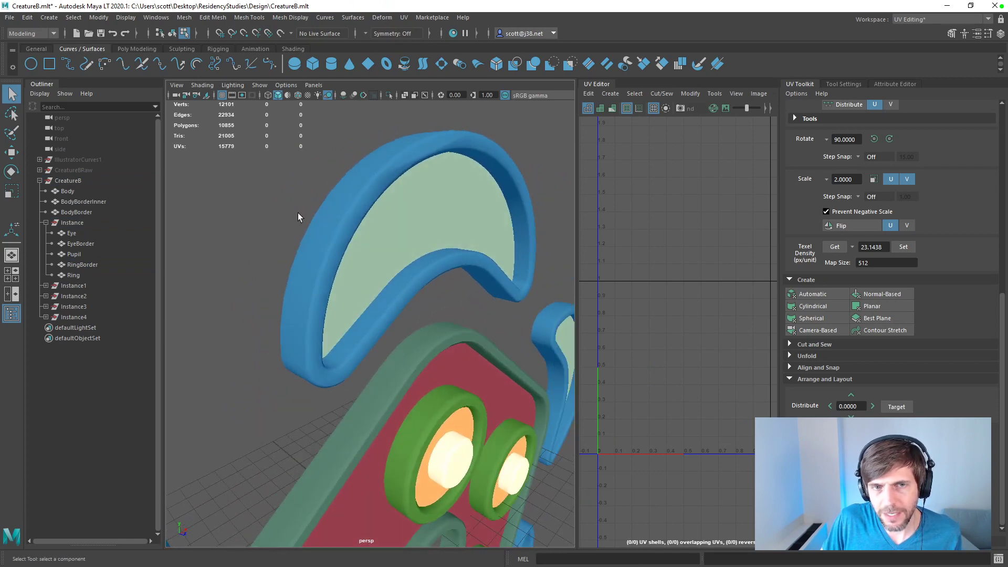
# Step: Apply Set to Face to the normals of RingBorder and EyeBorder in the Instance group
pyautogui.click(370, 193)
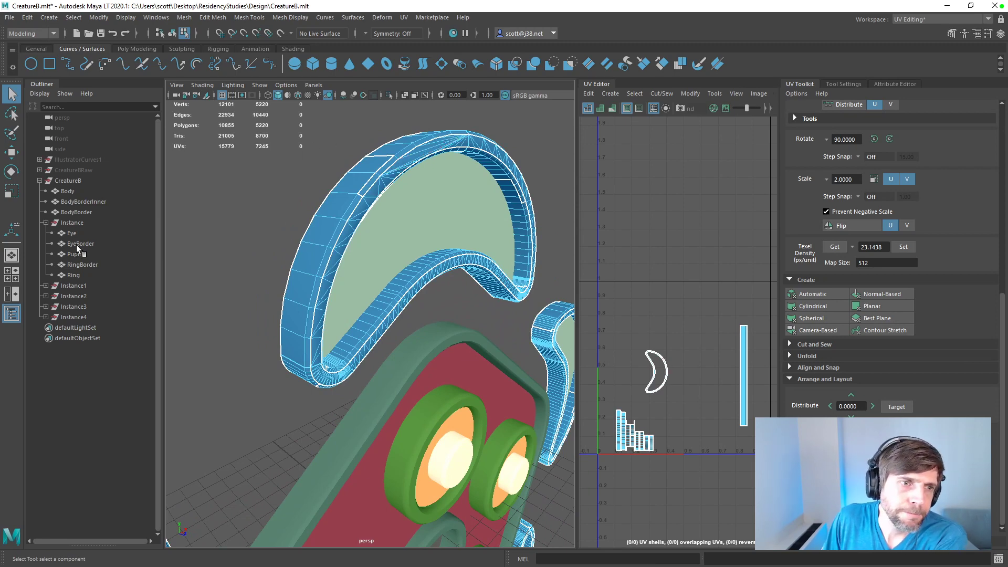
pyautogui.click(84, 264)
pyautogui.click(291, 17)
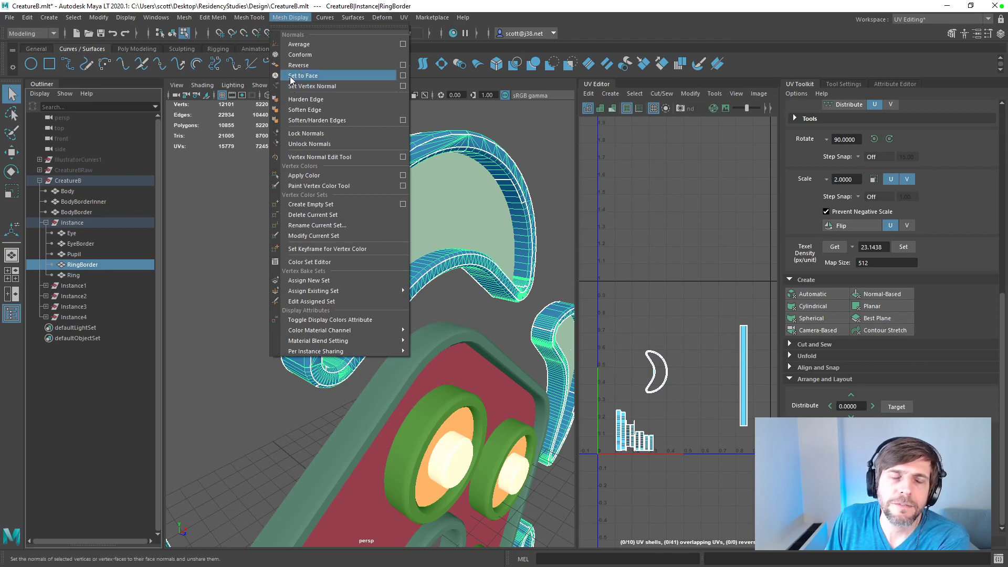
pyautogui.click(297, 56)
pyautogui.click(270, 150)
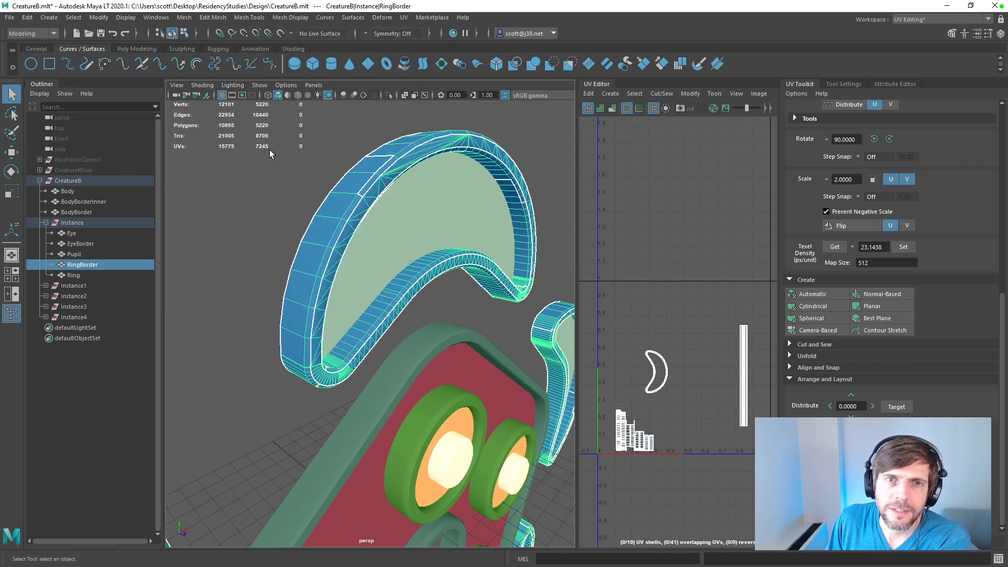
pyautogui.click(86, 243)
pyautogui.click(249, 17)
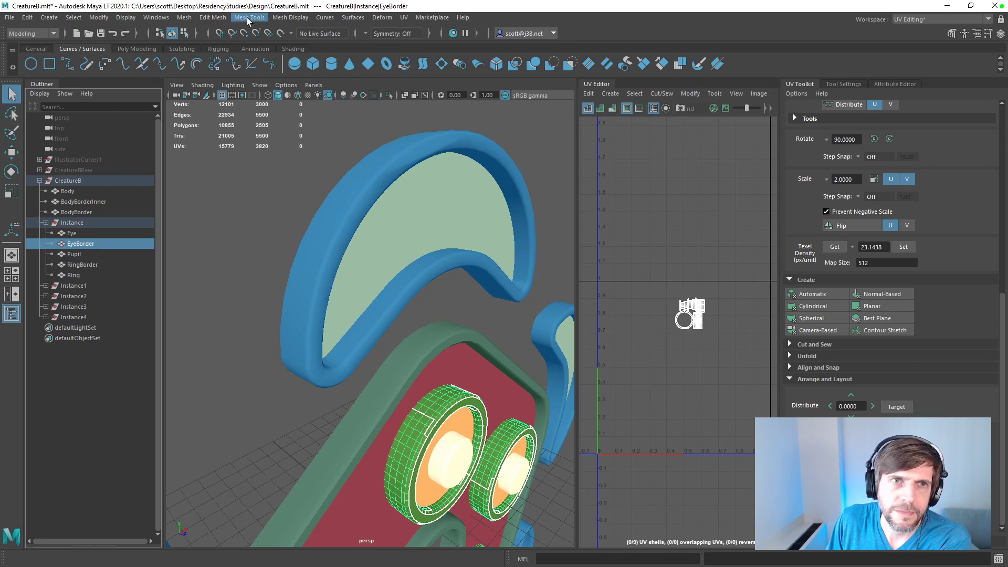
pyautogui.moveTo(285, 17)
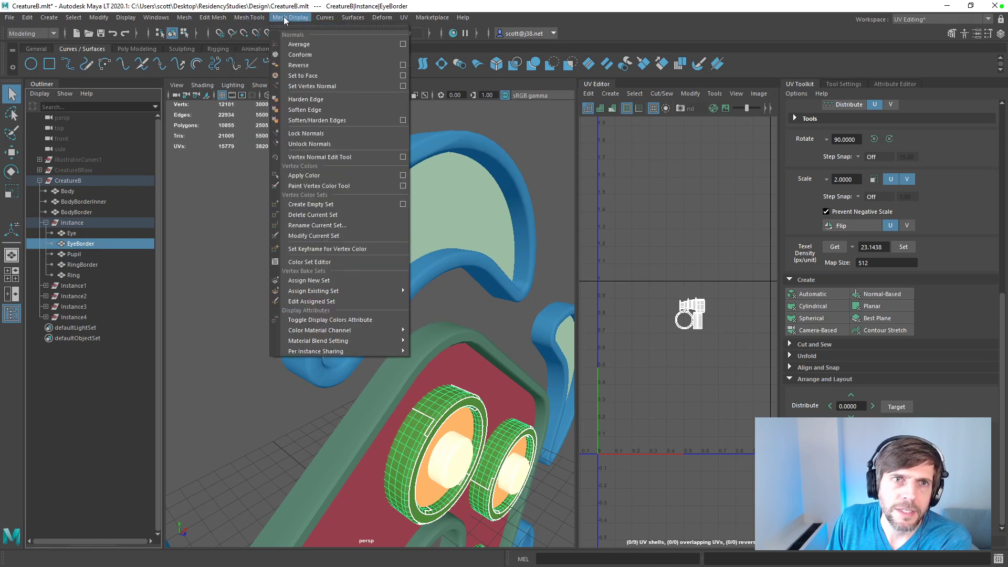
pyautogui.click(293, 76)
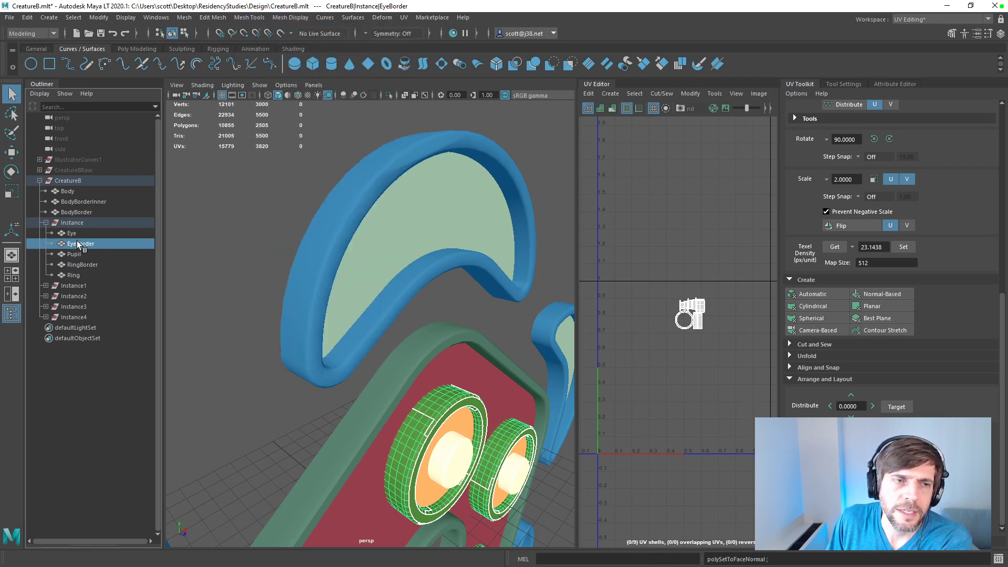
# Step: Reapply Set to Face to RingBorder's normals and examine the shading around the crescent border
pyautogui.click(79, 264)
pyautogui.click(249, 18)
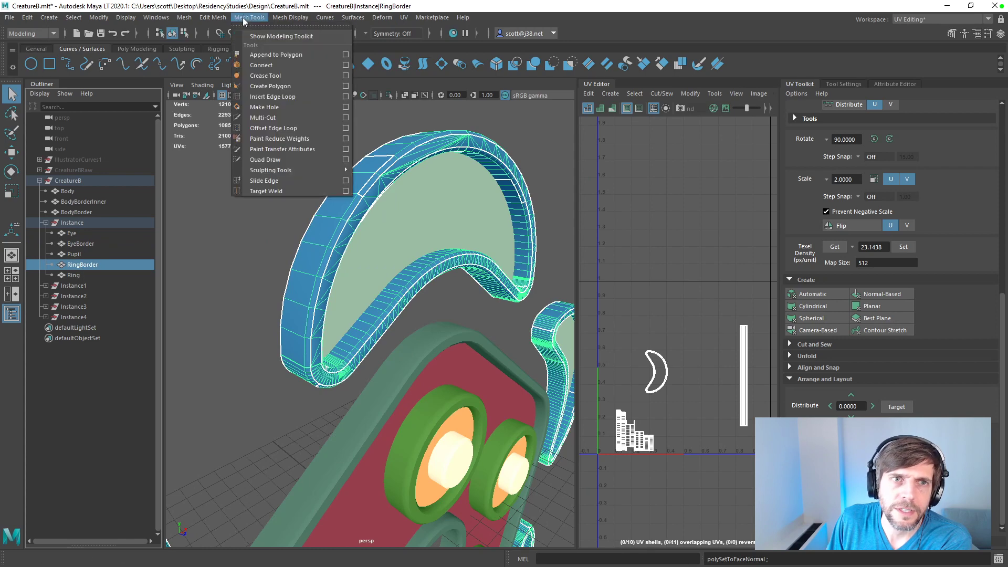
pyautogui.moveTo(289, 18)
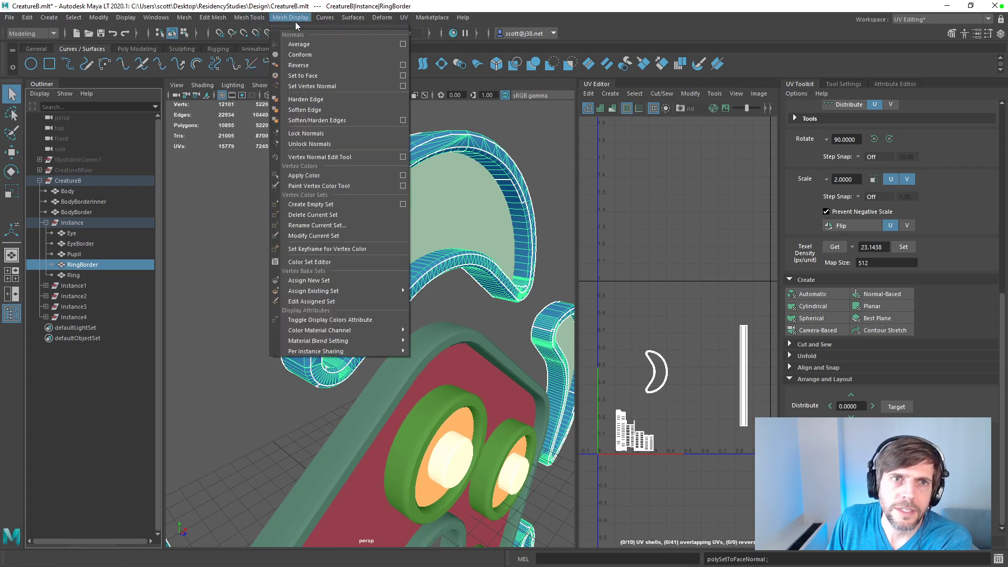
pyautogui.click(299, 65)
pyautogui.click(246, 181)
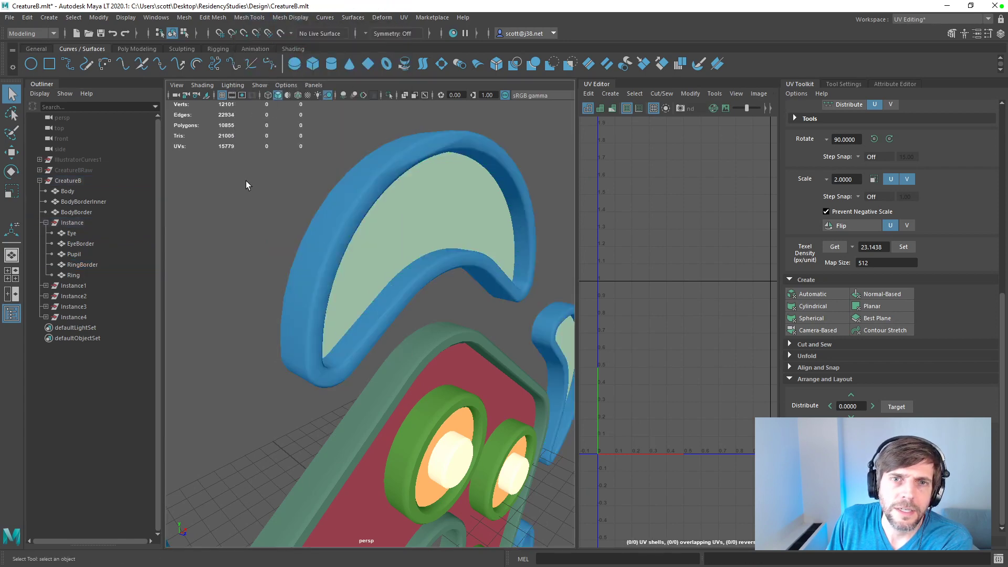
pyautogui.click(75, 264)
pyautogui.click(290, 17)
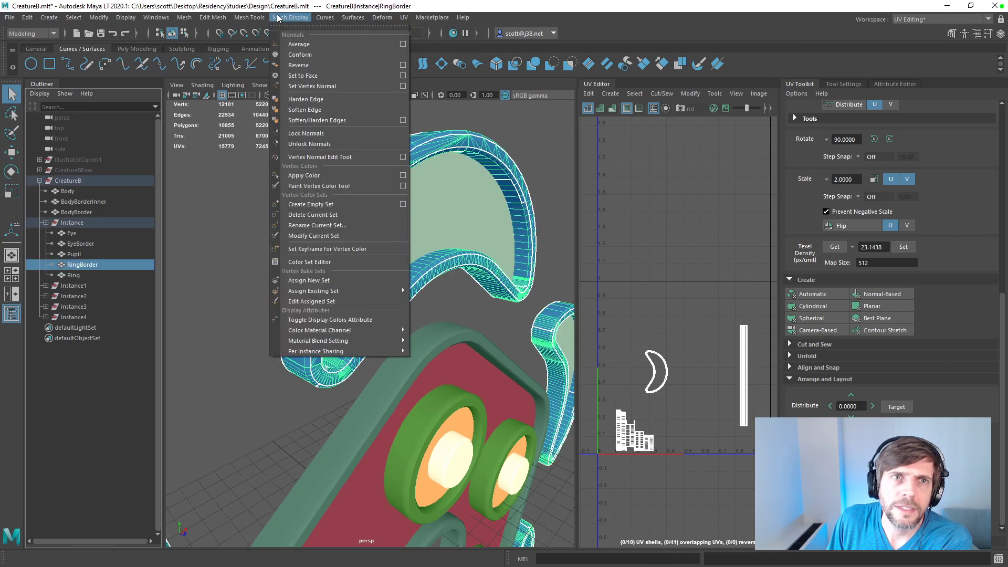
pyautogui.click(297, 76)
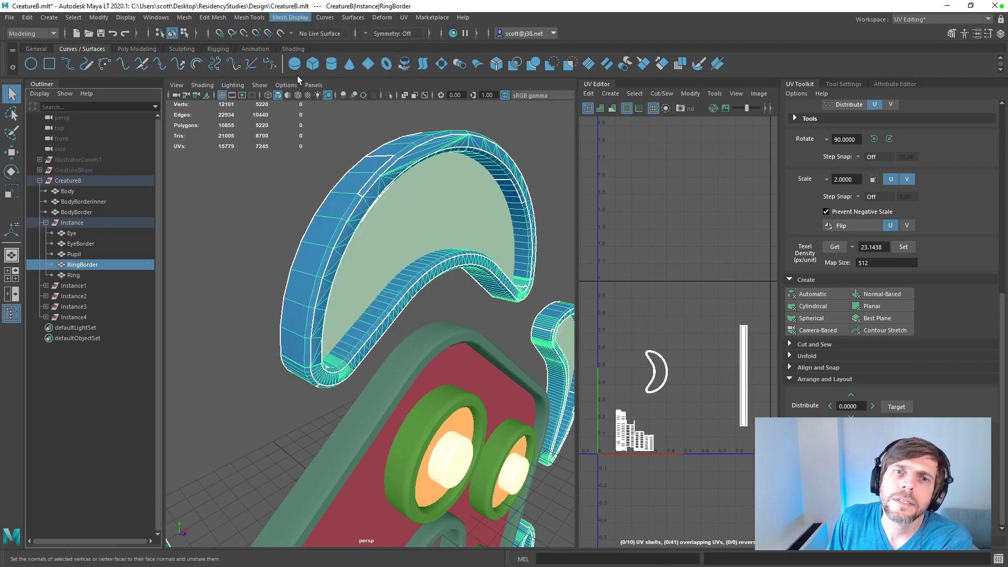
pyautogui.click(274, 165)
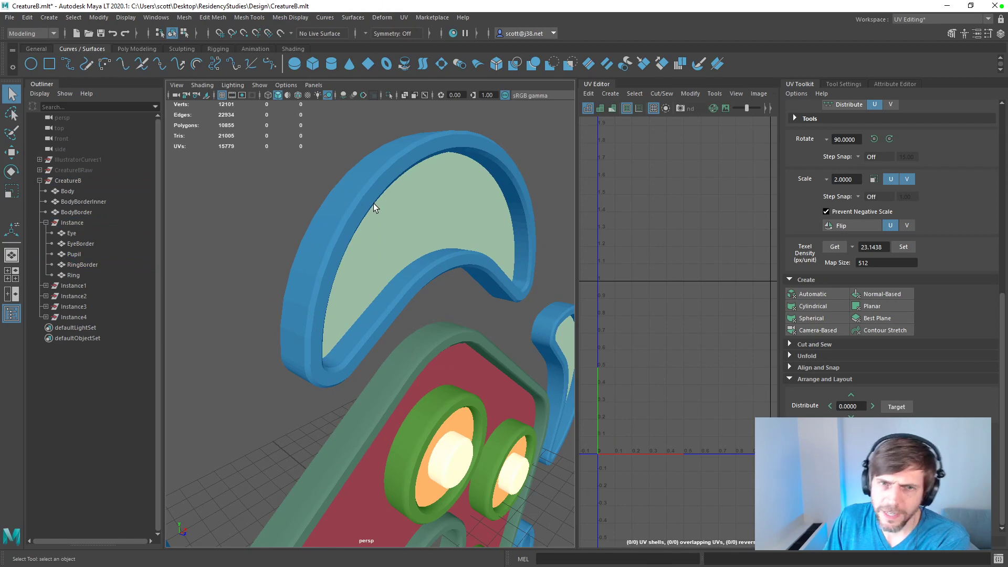
pyautogui.keyDown('alt'); pyautogui.moveTo(518, 271); pyautogui.dragTo(481, 222); pyautogui.keyUp('alt')
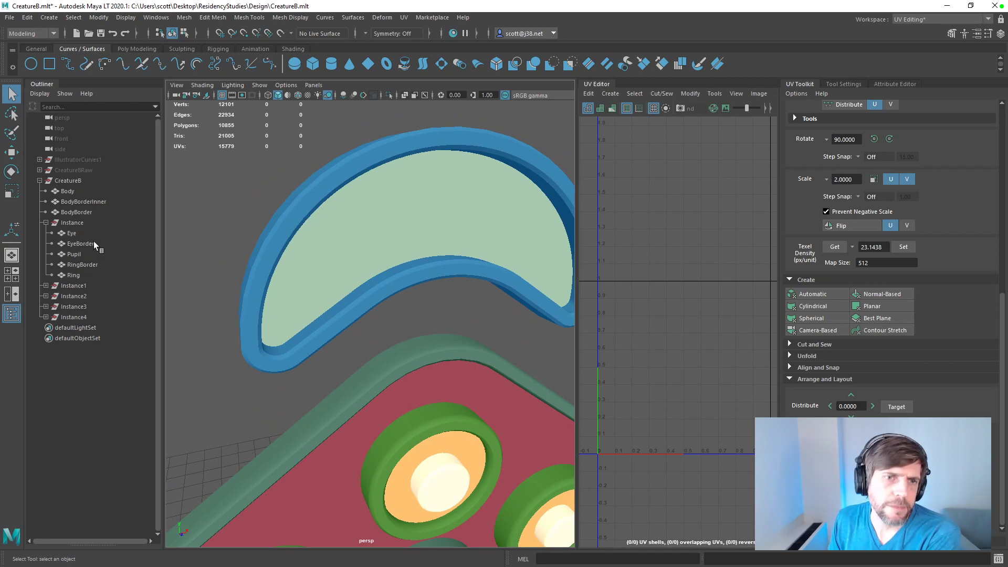
# Step: Select the whole CreatureB group and export the selection as CreatureB.fbx in the Unity Assets/Creature folder
pyautogui.click(65, 182)
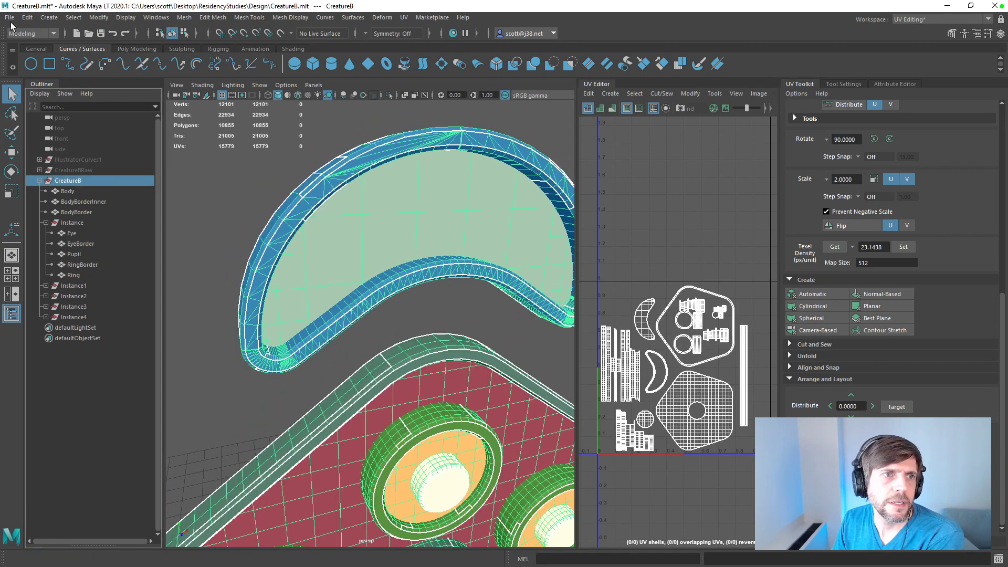
pyautogui.click(9, 17)
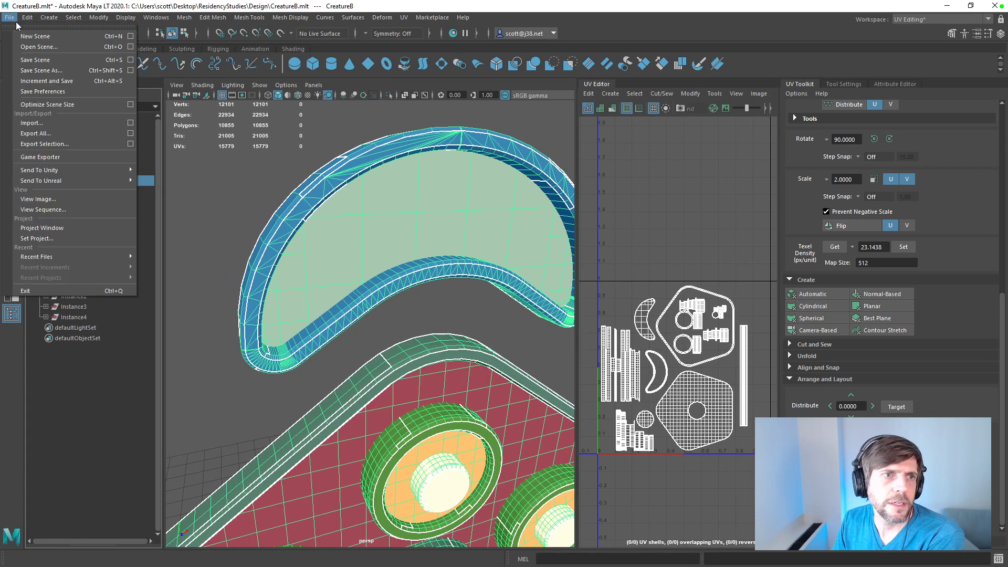
pyautogui.click(61, 146)
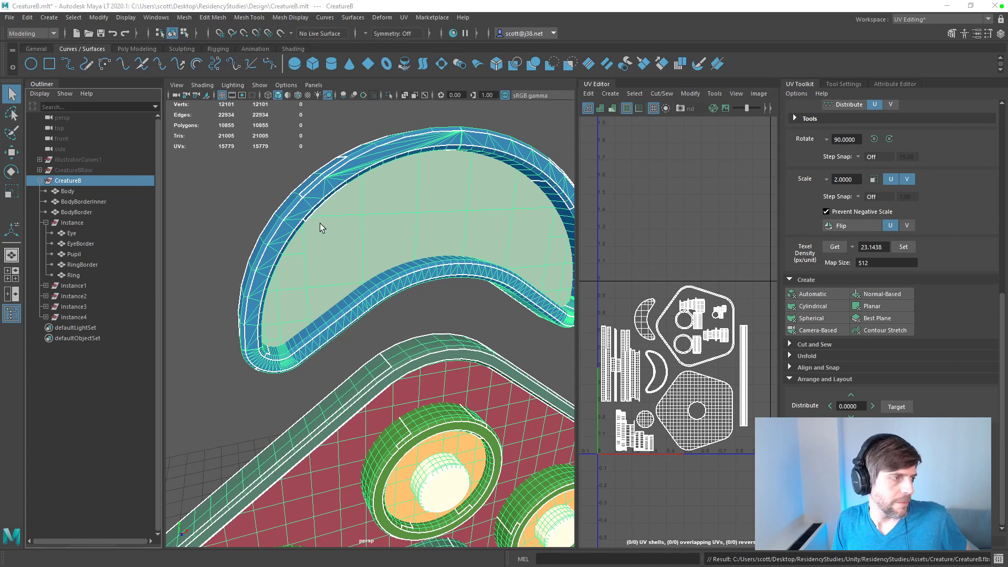
# Step: Switch to Substance Painter and reload the project mesh from the re-exported CreatureB.fbx in the Assets/Creature folder, keeping the DirectX normal format
pyautogui.hotkey('alt', 'Tab')
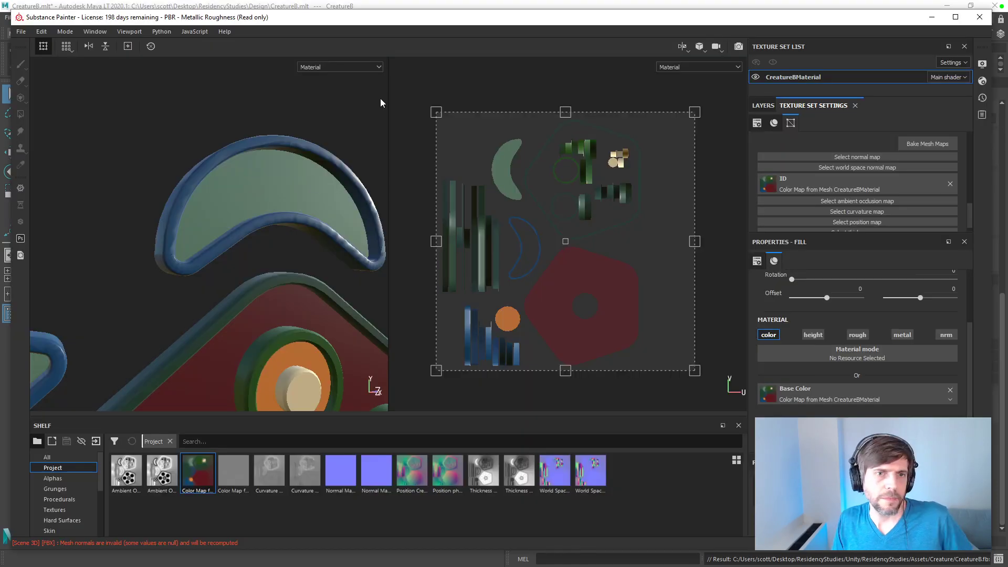
pyautogui.click(21, 31)
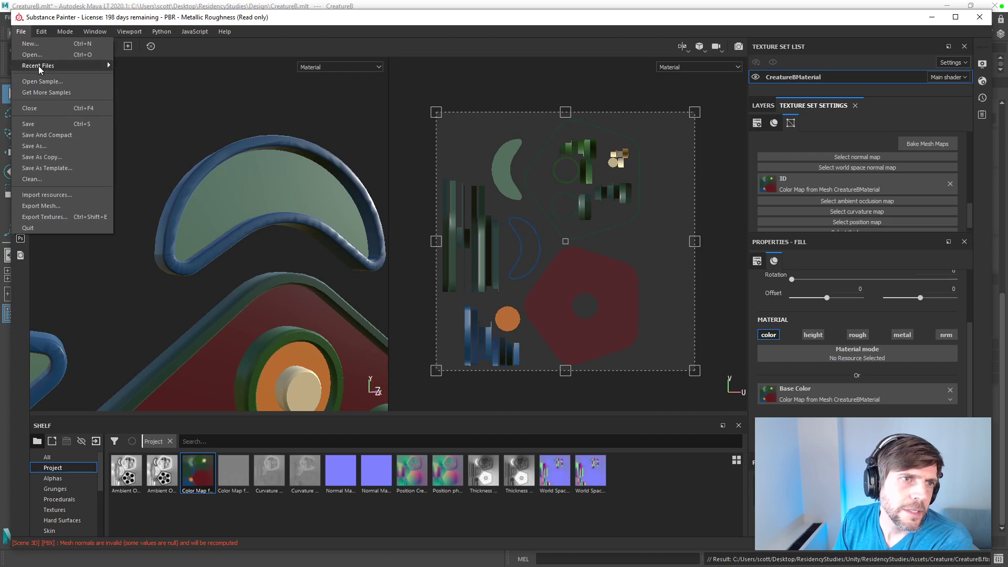
pyautogui.moveTo(40, 67)
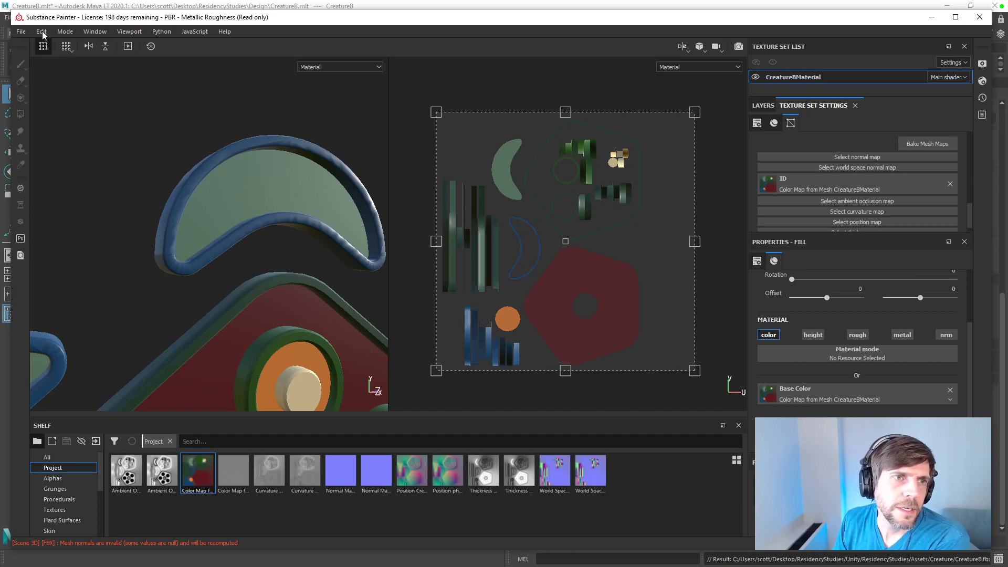
pyautogui.click(63, 65)
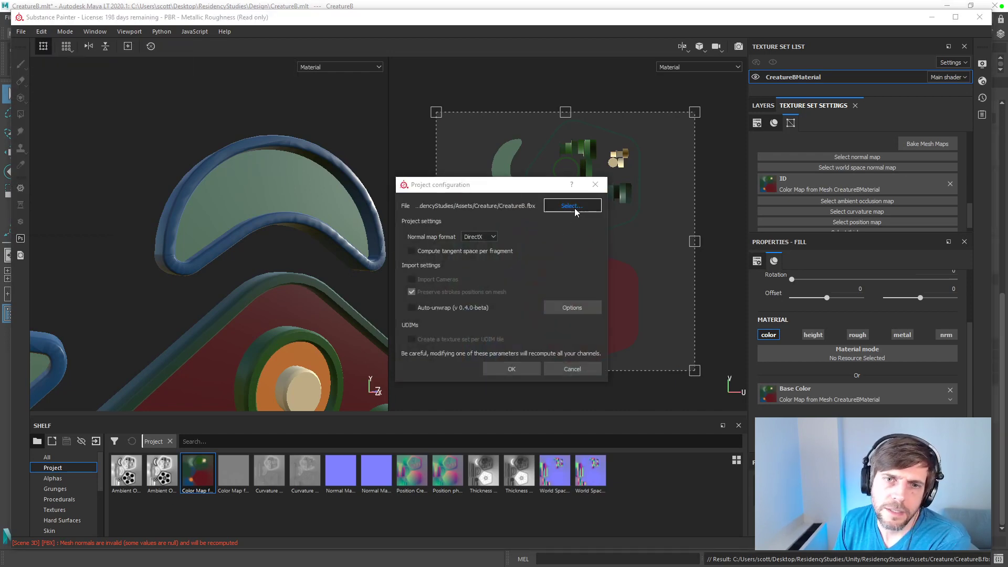
pyautogui.click(572, 206)
pyautogui.doubleClick(531, 280)
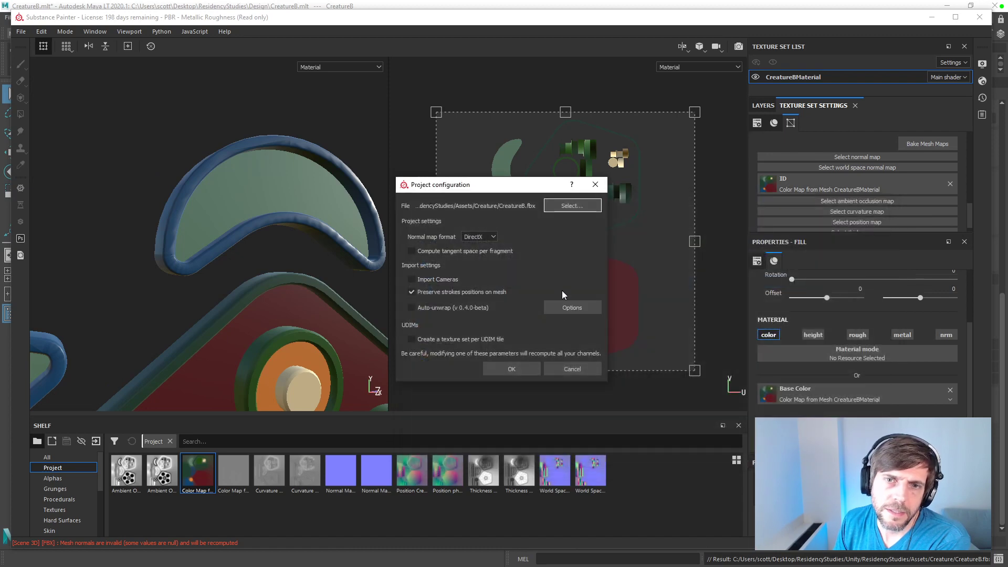
pyautogui.click(531, 365)
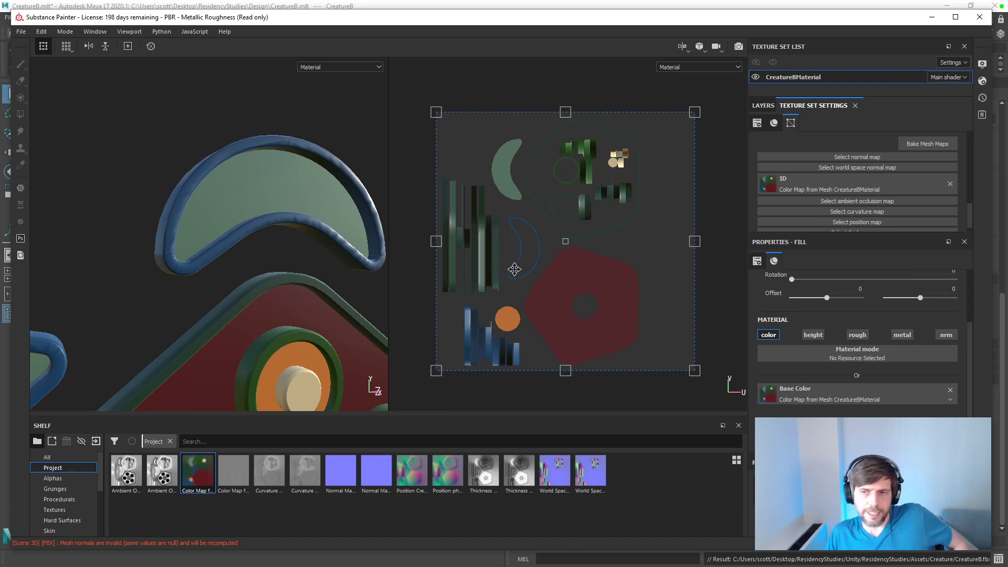
# Step: Switch to Maya and undo the recent RingBorder edits back through the conformed normals and the triangulation of its crescent face
pyautogui.hotkey('alt', 'Tab')
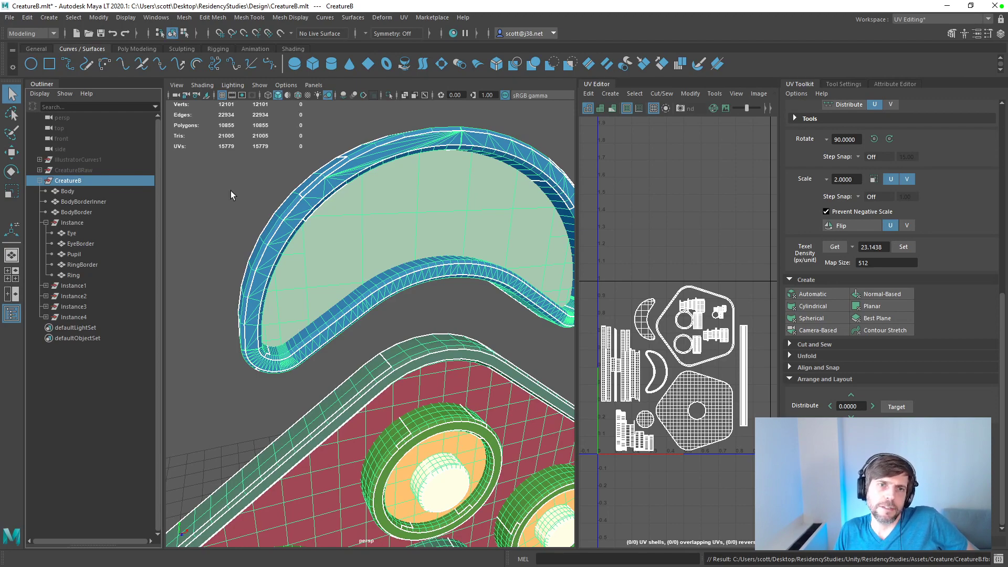
pyautogui.keyDown('alt'); pyautogui.moveTo(345, 206); pyautogui.dragTo(371, 200); pyautogui.keyUp('alt')
pyautogui.click(372, 200)
pyautogui.hotkey('ctrl', 'z')
pyautogui.hotkey('ctrl', 'z')
pyautogui.hotkey('ctrl', 'z')
pyautogui.hotkey('ctrl', 'z')
pyautogui.hotkey('ctrl', 'z')
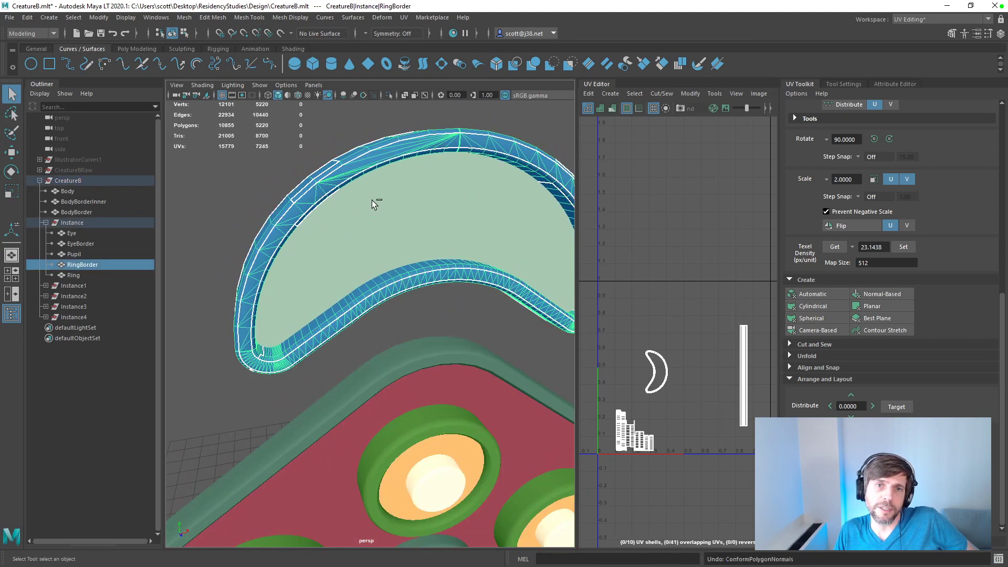
pyautogui.hotkey('ctrl', 'z')
pyautogui.hotkey('ctrl', 'z')
pyautogui.hotkey('ctrl', 'z')
pyautogui.hotkey('ctrl', 'z')
pyautogui.hotkey('ctrl', 'z')
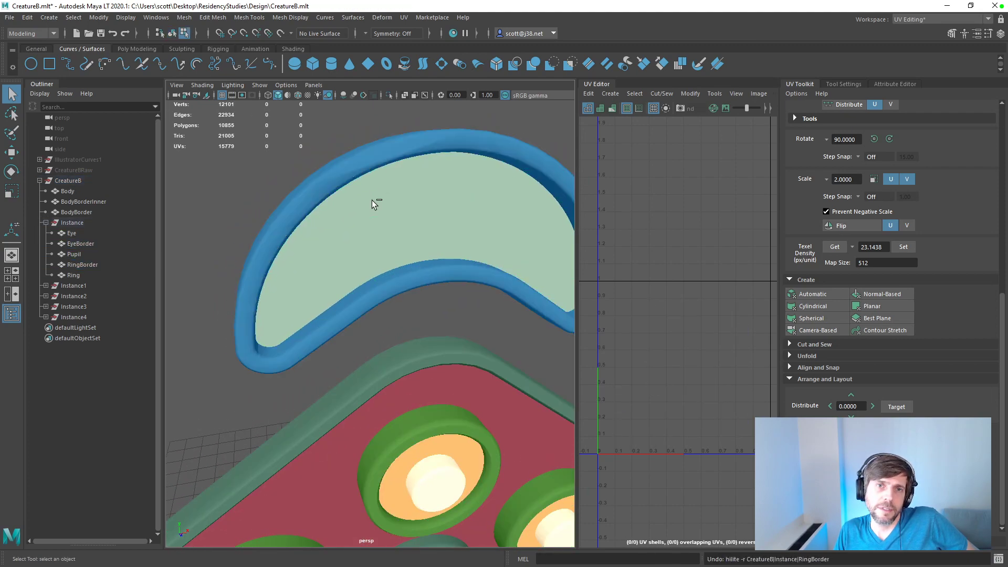
pyautogui.hotkey('ctrl', 'z')
pyautogui.hotkey('ctrl', 'z')
pyautogui.hotkey('ctrl', 'z')
pyautogui.hotkey('ctrl', 'z')
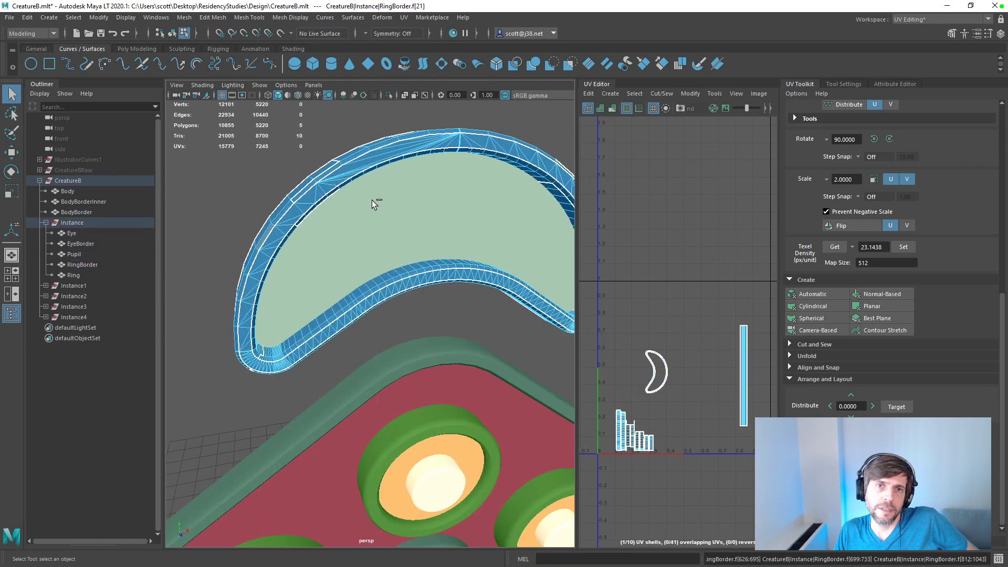
pyautogui.hotkey('ctrl', 'z')
pyautogui.hotkey('ctrl', 'z')
pyautogui.hotkey('ctrl', 'z')
pyautogui.hotkey('ctrl', 'z')
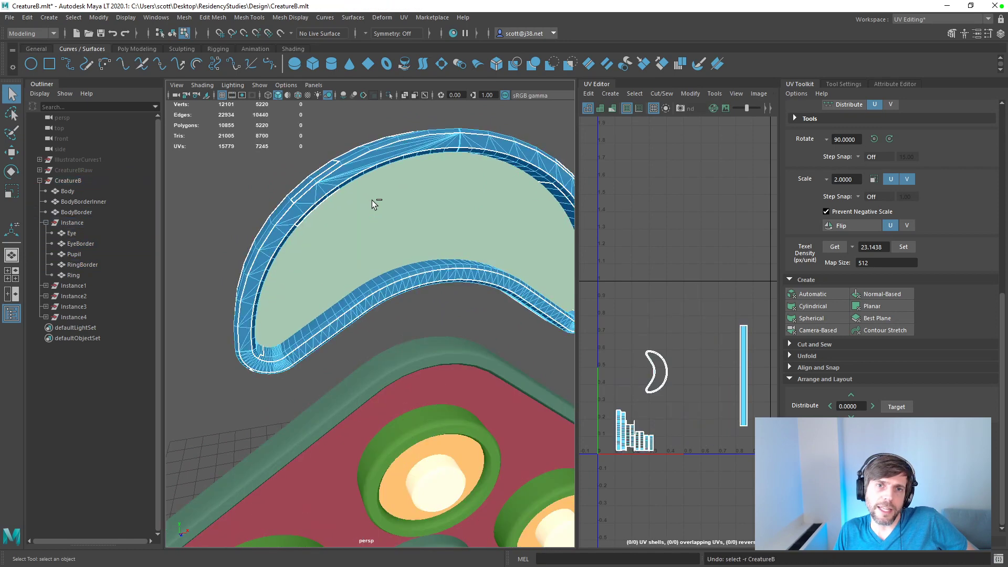
pyautogui.hotkey('ctrl', 'z')
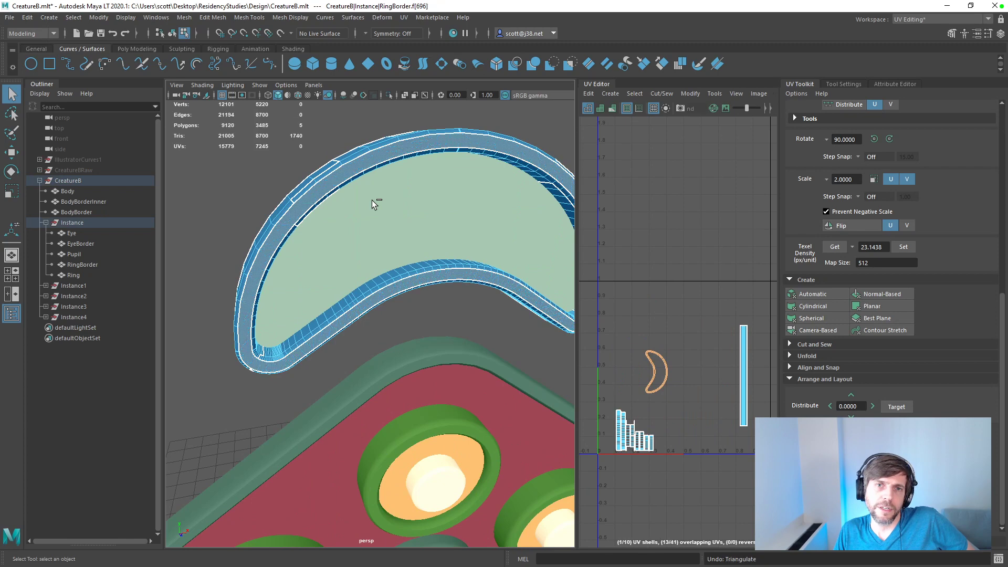
# Step: Check RingBorder's attributes and undo its earlier soft-edge and normal edits, back through the reversed normals
pyautogui.click(228, 232)
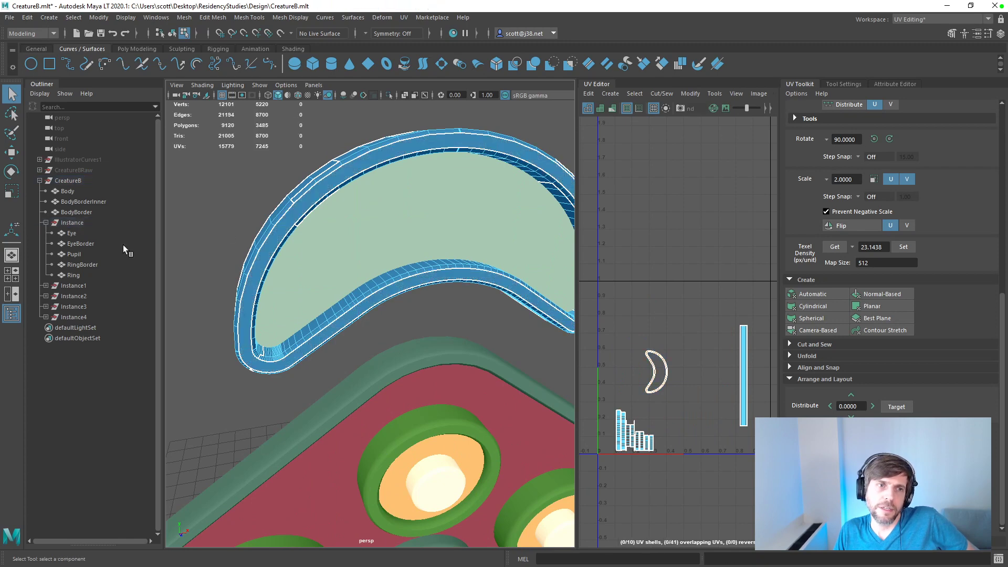
pyautogui.click(83, 265)
pyautogui.click(891, 83)
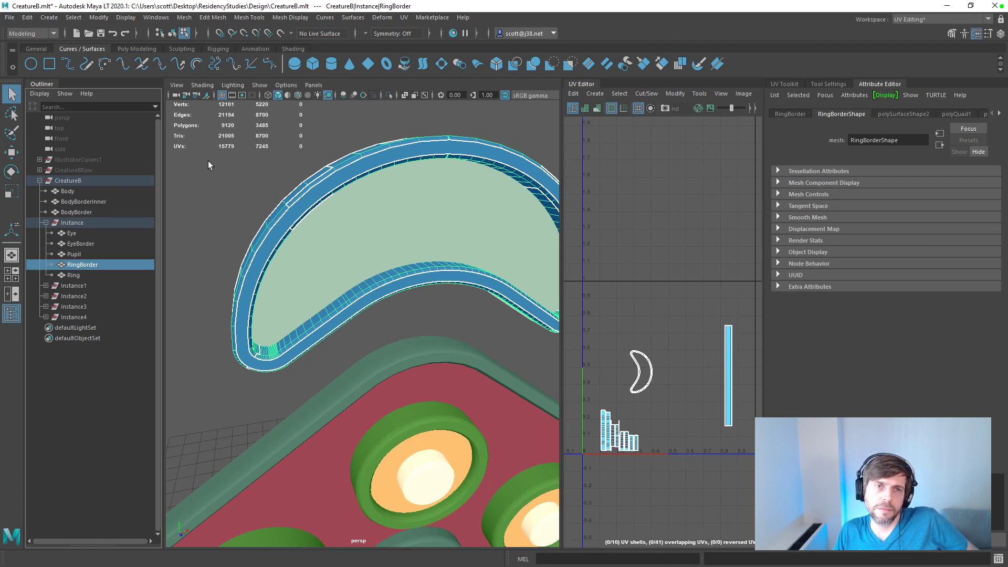
pyautogui.hotkey('ctrl', 'z')
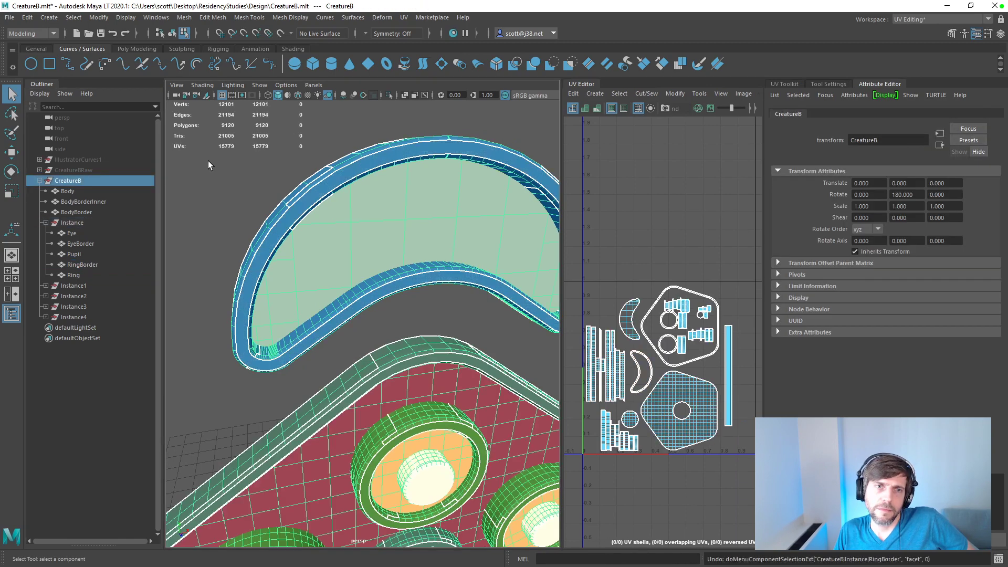
pyautogui.hotkey('ctrl', 'z')
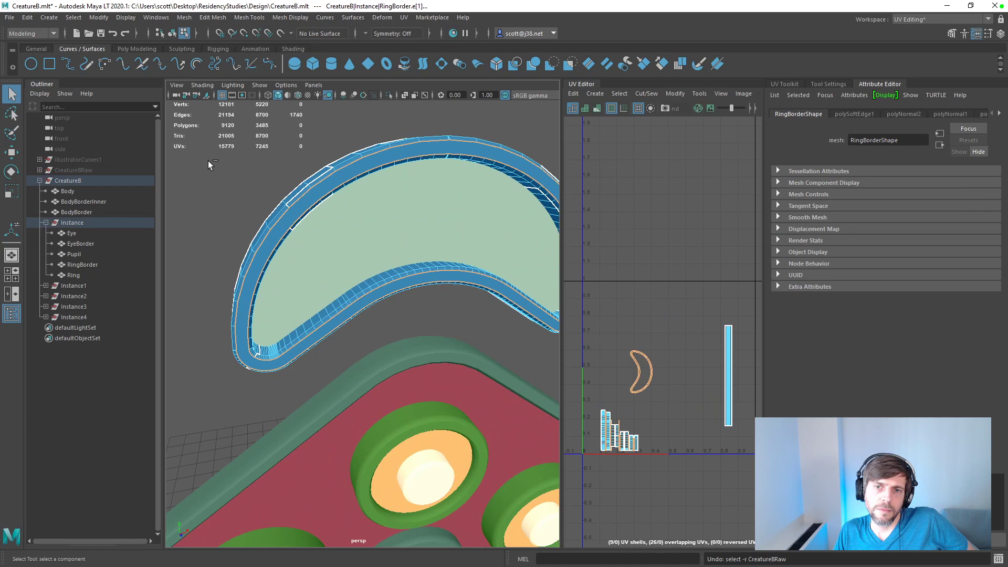
pyautogui.click(208, 161)
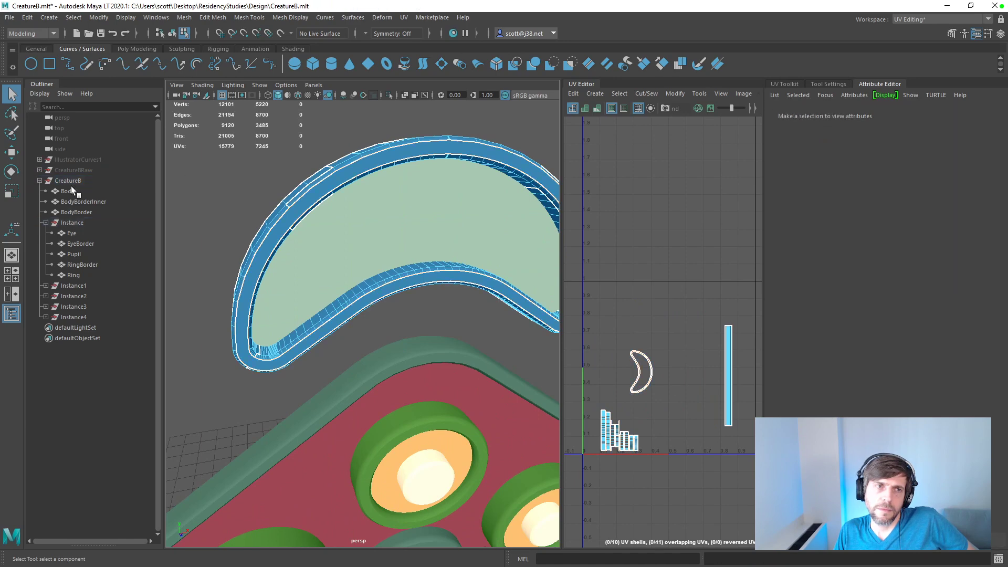
pyautogui.click(72, 191)
pyautogui.hotkey('ctrl', 'z')
pyautogui.hotkey('ctrl', 'z')
pyautogui.hotkey('ctrl', 'z')
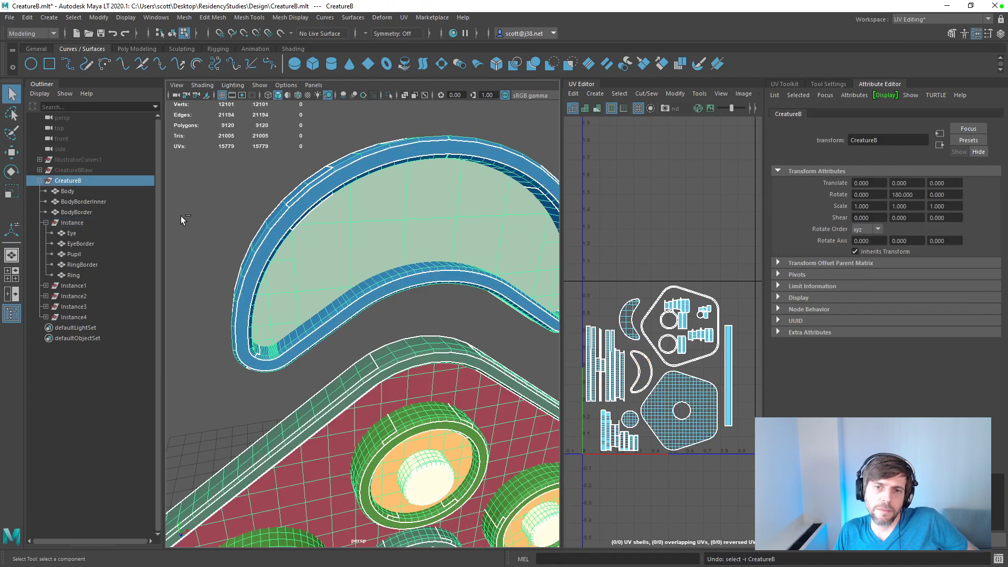
pyautogui.hotkey('ctrl', 'z')
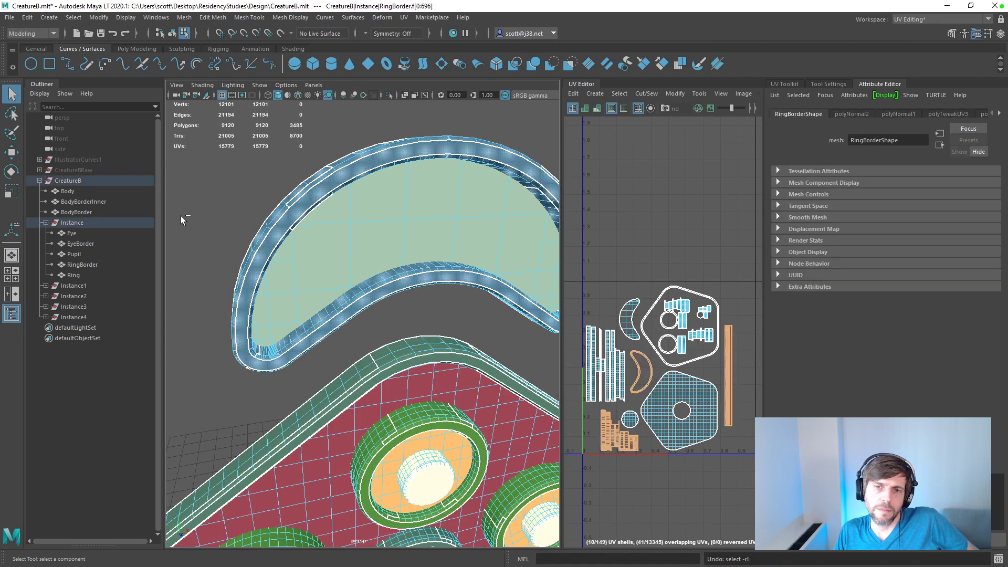
pyautogui.hotkey('ctrl', 'z')
pyautogui.hotkey('ctrl', 'z')
pyautogui.hotkey('ctrl', 'z')
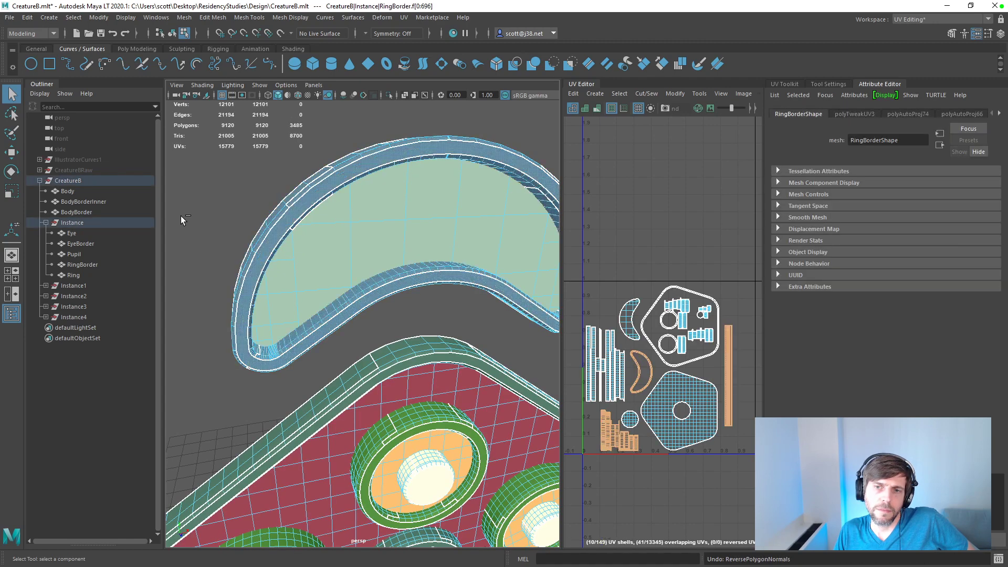
# Step: Undo back through the last vertical UV move of the body and eye shells, restore that move and save the scene
pyautogui.hotkey('ctrl', 'z')
pyautogui.hotkey('ctrl', 'z')
pyautogui.hotkey('ctrl', 'z')
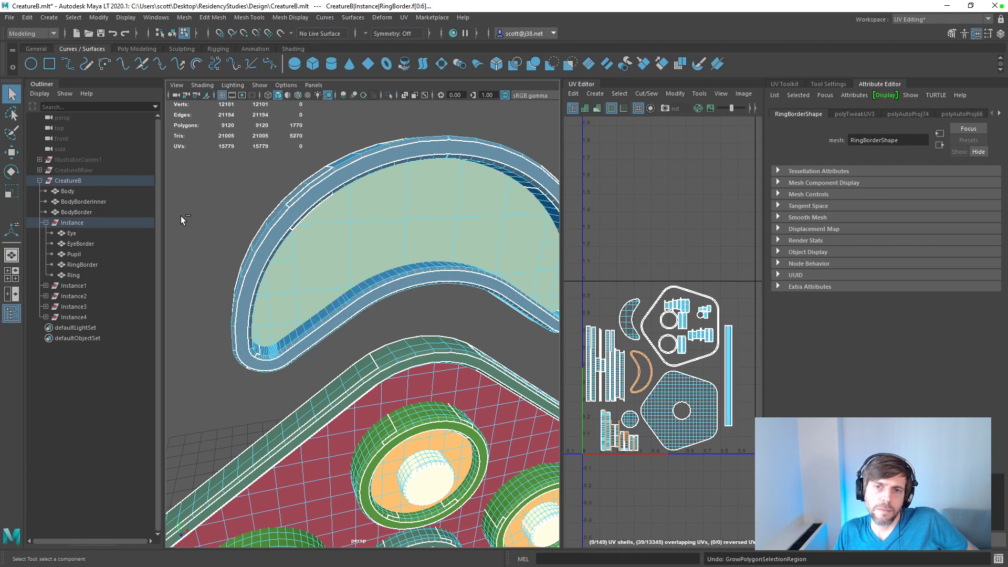
pyautogui.hotkey('ctrl', 'z')
pyautogui.hotkey('ctrl', 'z')
pyautogui.hotkey('ctrl', 'z')
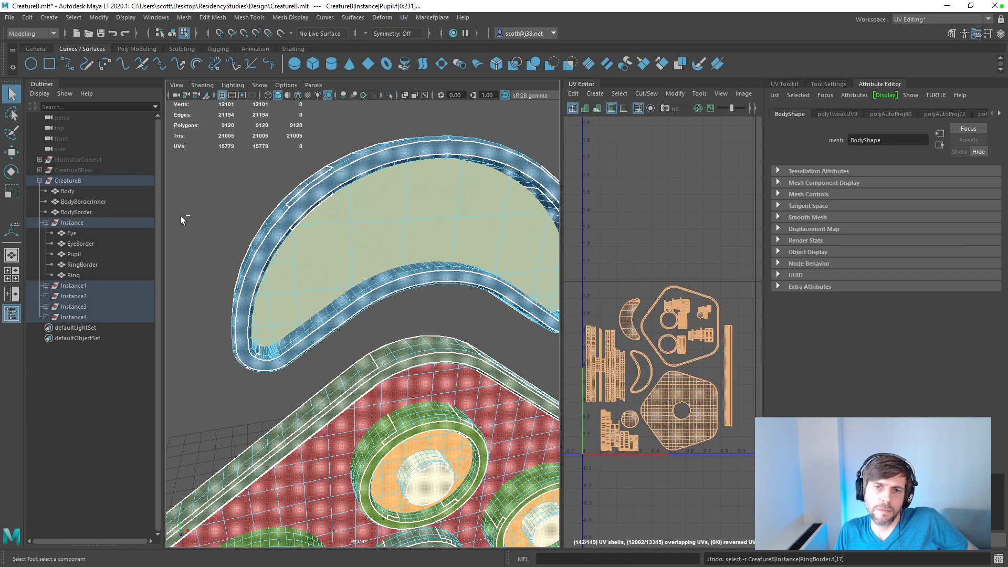
pyautogui.hotkey('ctrl', 'z')
pyautogui.hotkey('ctrl', 'z')
pyautogui.hotkey('ctrl', 'z')
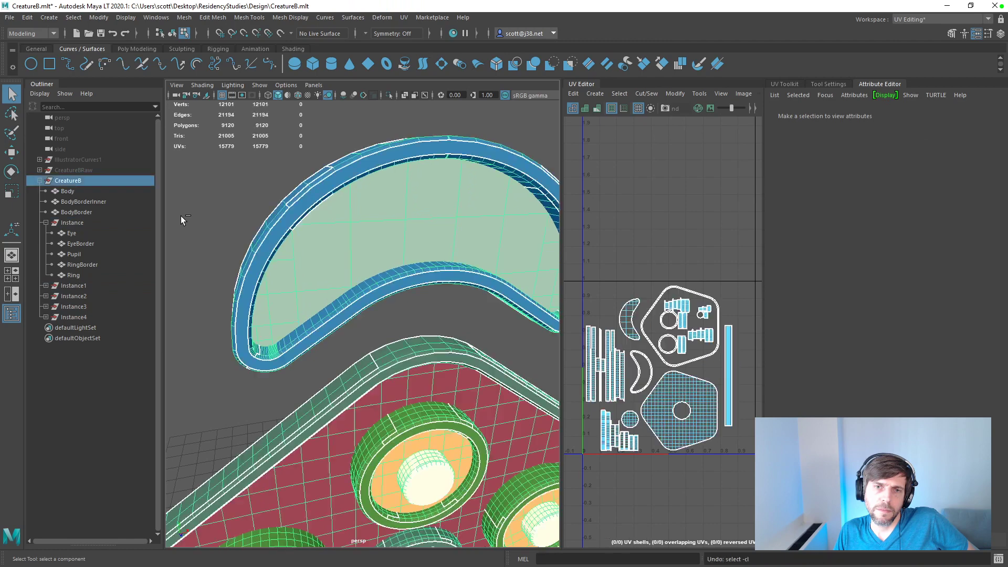
pyautogui.hotkey('ctrl', 'z')
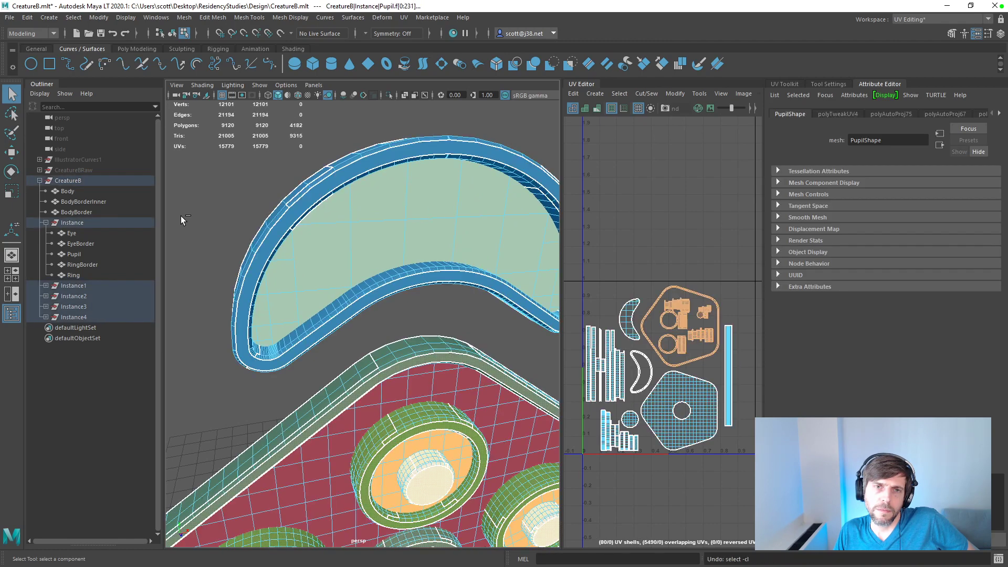
pyautogui.hotkey('ctrl', 'z')
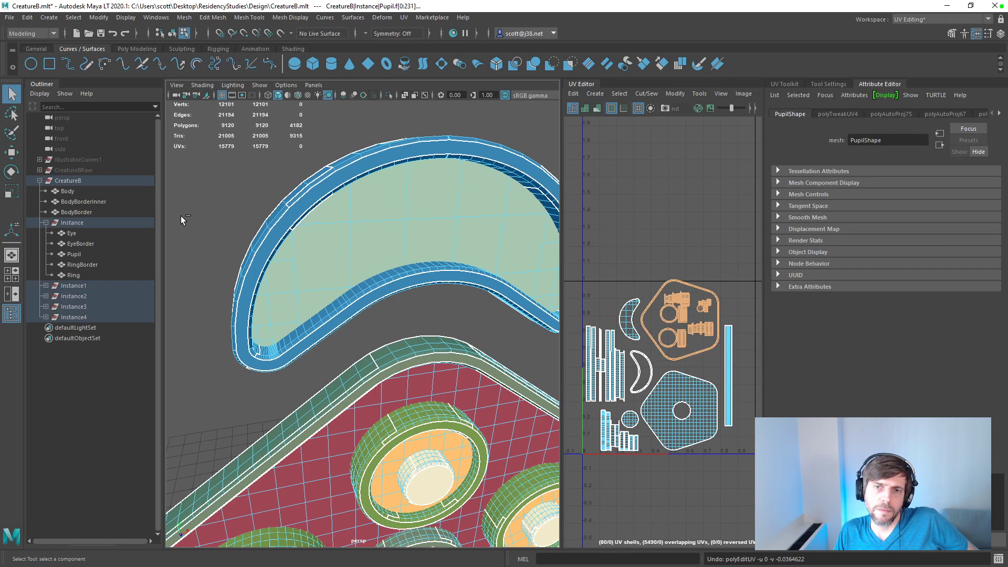
pyautogui.hotkey('ctrl', 'z')
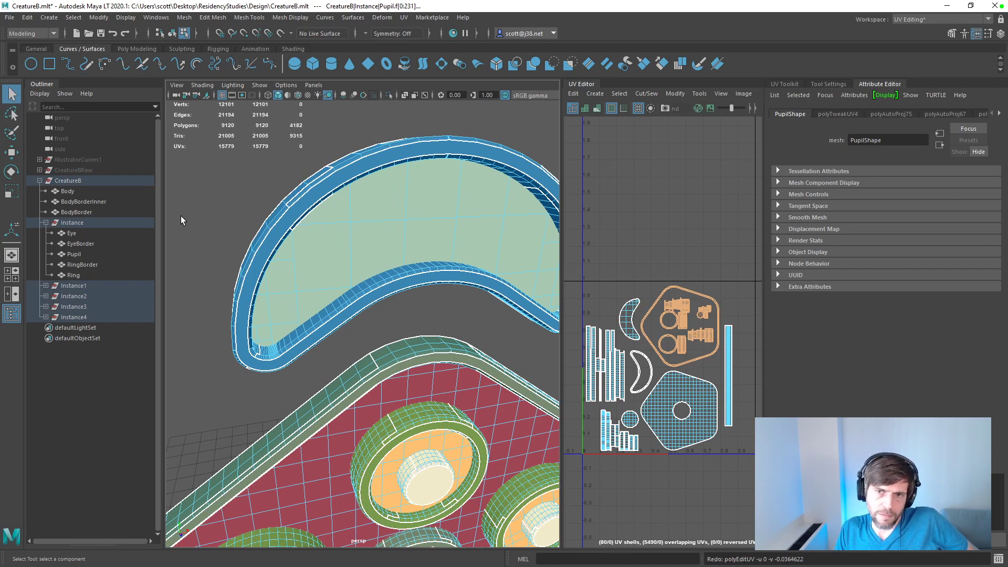
pyautogui.click(223, 210)
pyautogui.hotkey('ctrl', 's')
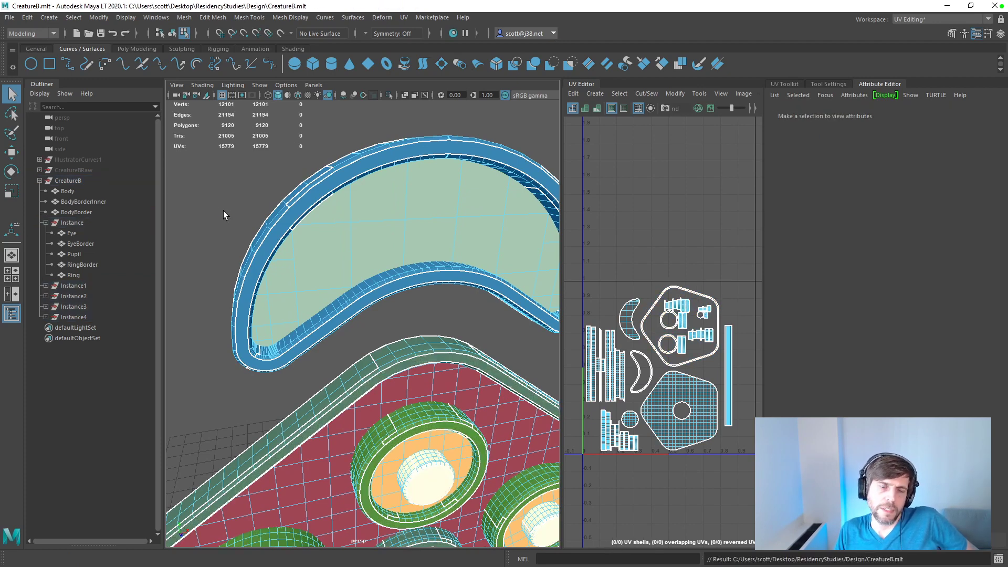
# Step: Select the flat crescent-shaped face of RingBorder and examine its UV shell up close
pyautogui.moveTo(298, 183); pyautogui.dragTo(351, 228)
pyautogui.scroll(5, 707, 388)
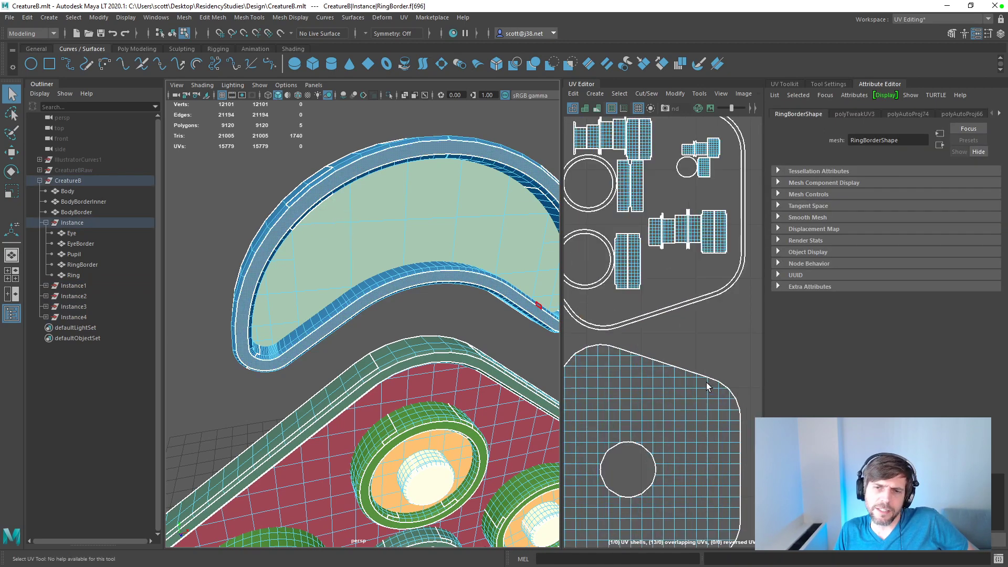
pyautogui.scroll(-4, 690, 379)
pyautogui.scroll(6, 657, 338)
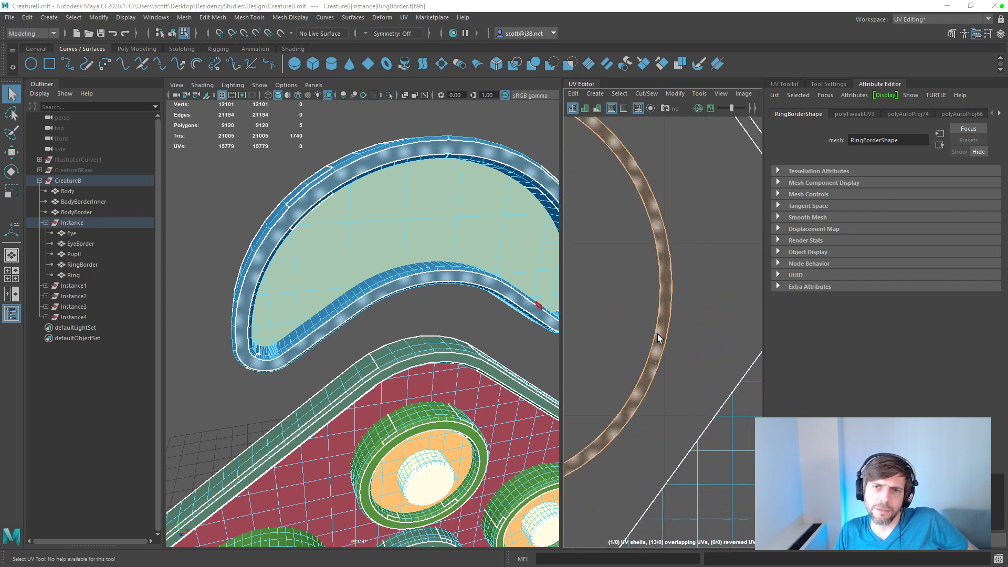
pyautogui.scroll(-1, 656, 338)
pyautogui.click(628, 323)
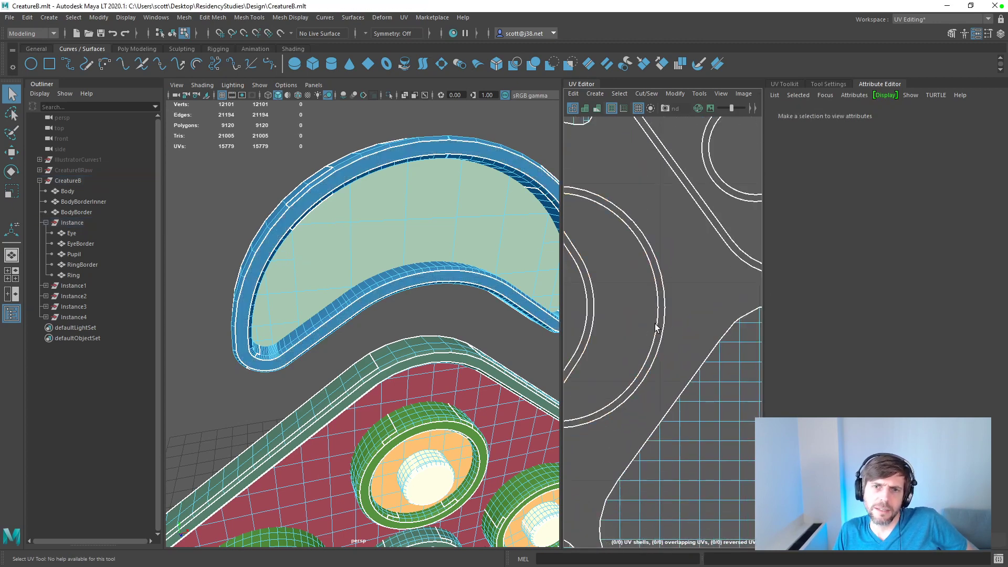
pyautogui.scroll(-2, 660, 329)
pyautogui.click(480, 290)
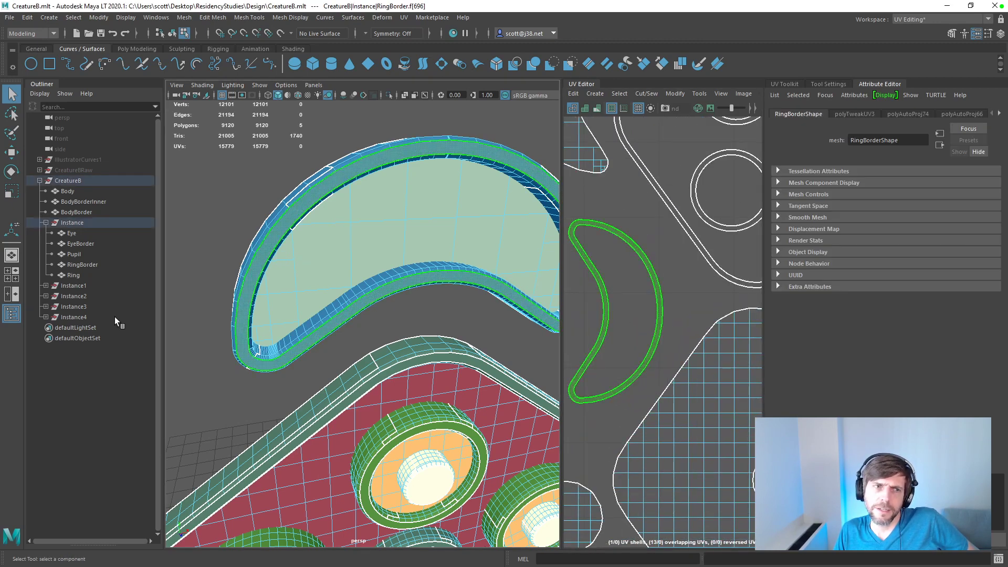
# Step: Apply an Automatic UV projection to the selected crescent face and set its texel density to 23.1438 px/unit at map size 512
pyautogui.click(790, 83)
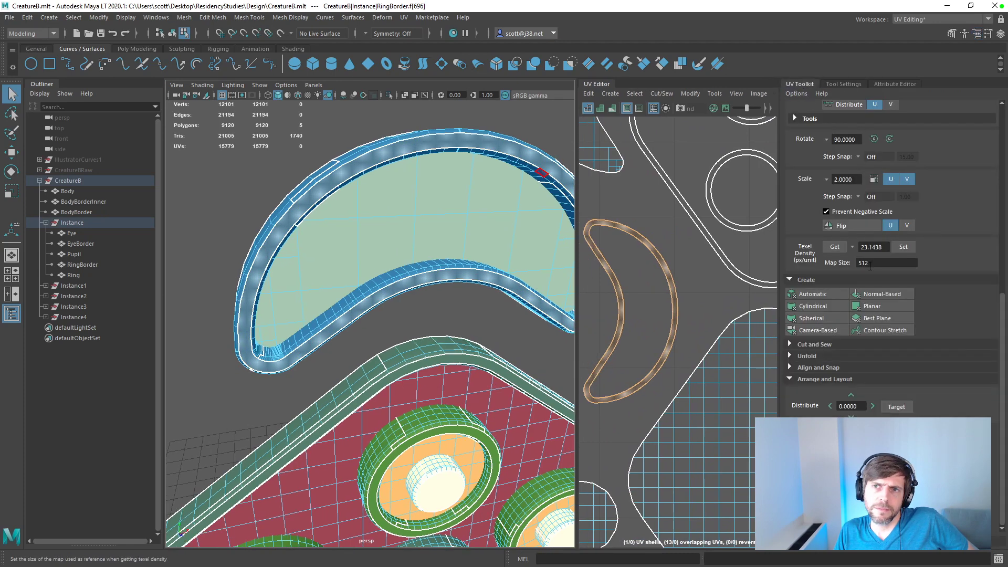
pyautogui.click(823, 295)
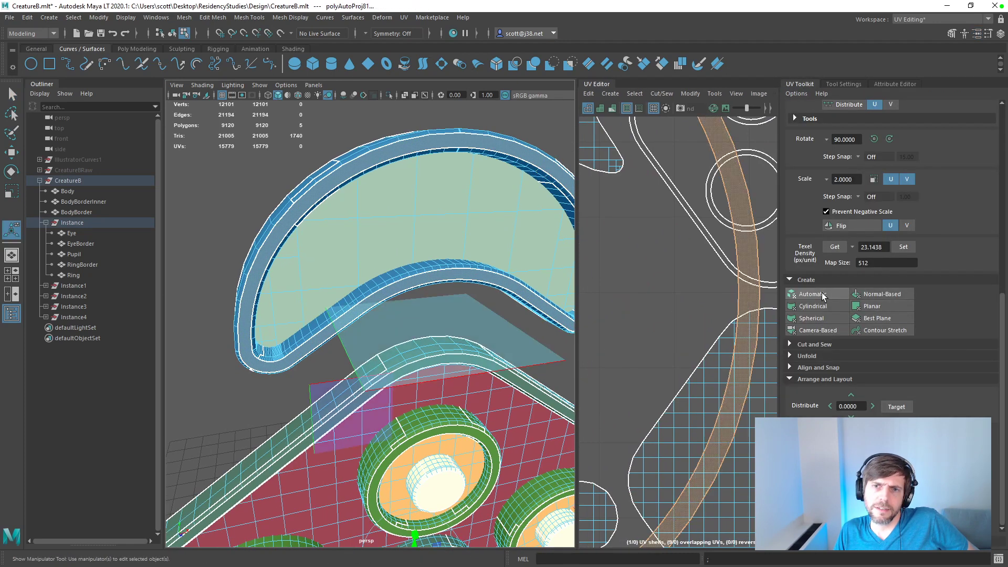
pyautogui.scroll(-5, 679, 283)
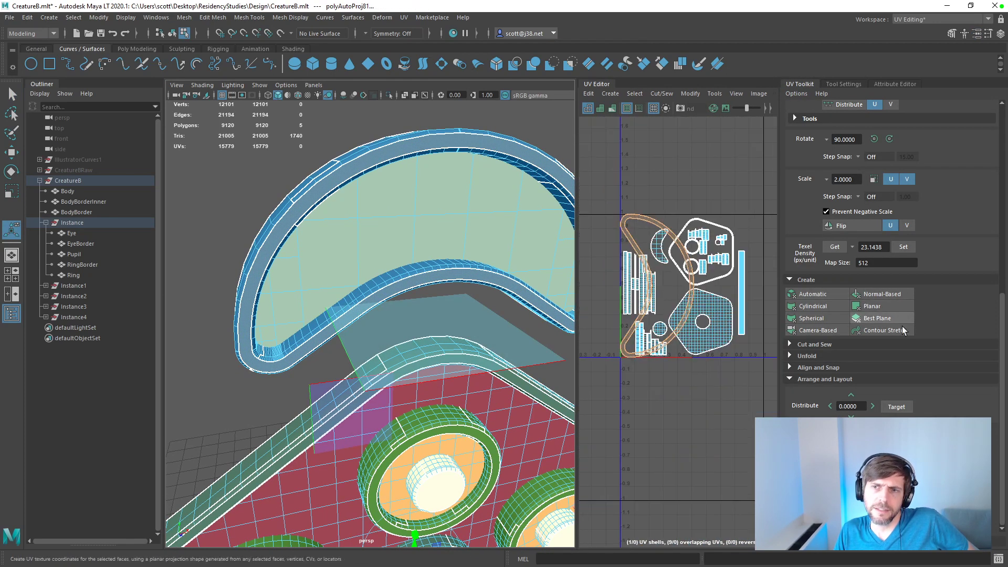
pyautogui.click(907, 250)
pyautogui.scroll(5, 694, 284)
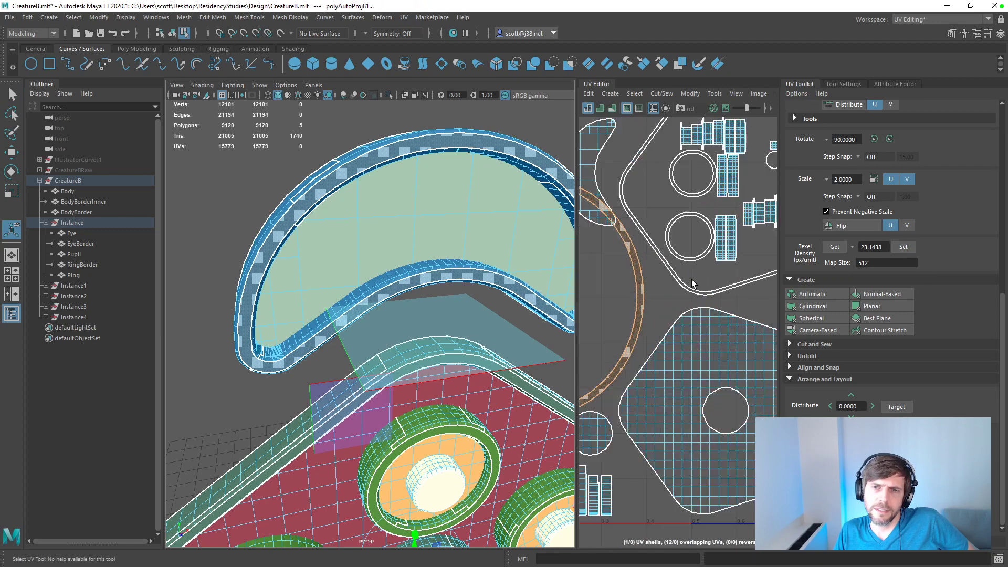
# Step: Match the texel density of RingBorder's crescent face UV shell to the body shell's 10.6439 px/unit at map size 512
pyautogui.scroll(-5, 692, 284)
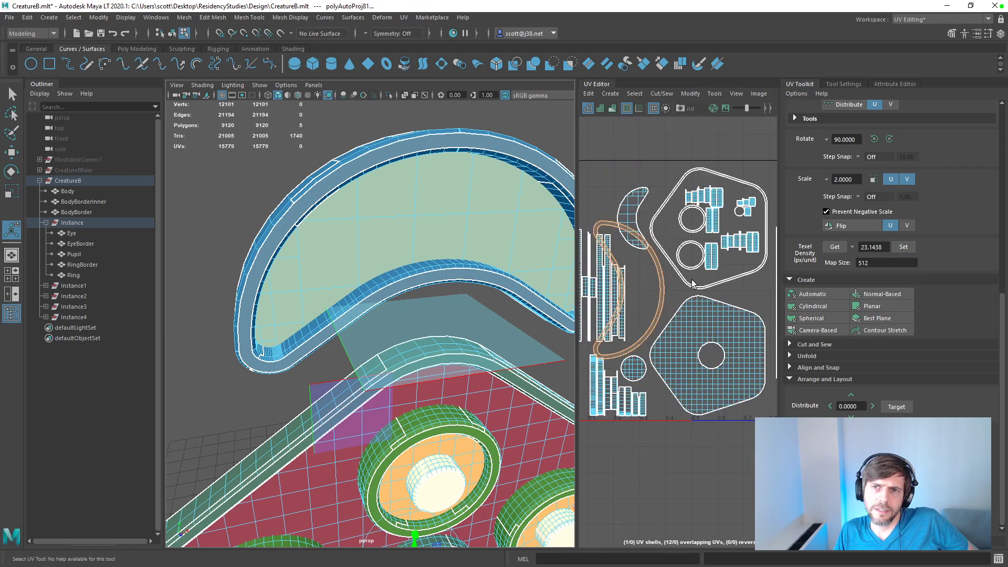
pyautogui.click(721, 312)
pyautogui.moveTo(715, 314); pyautogui.dragTo(701, 302, button='right')
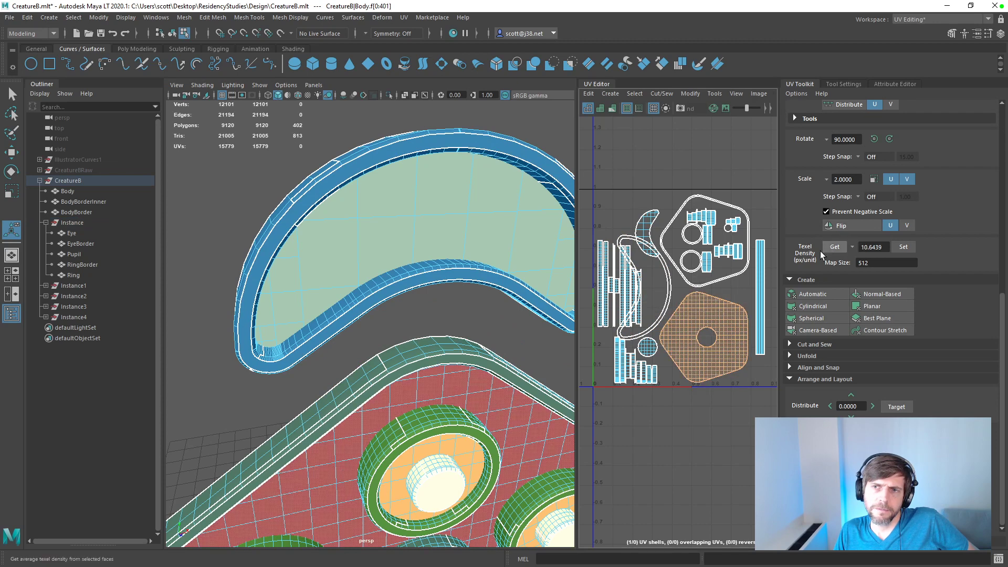
pyautogui.click(670, 276)
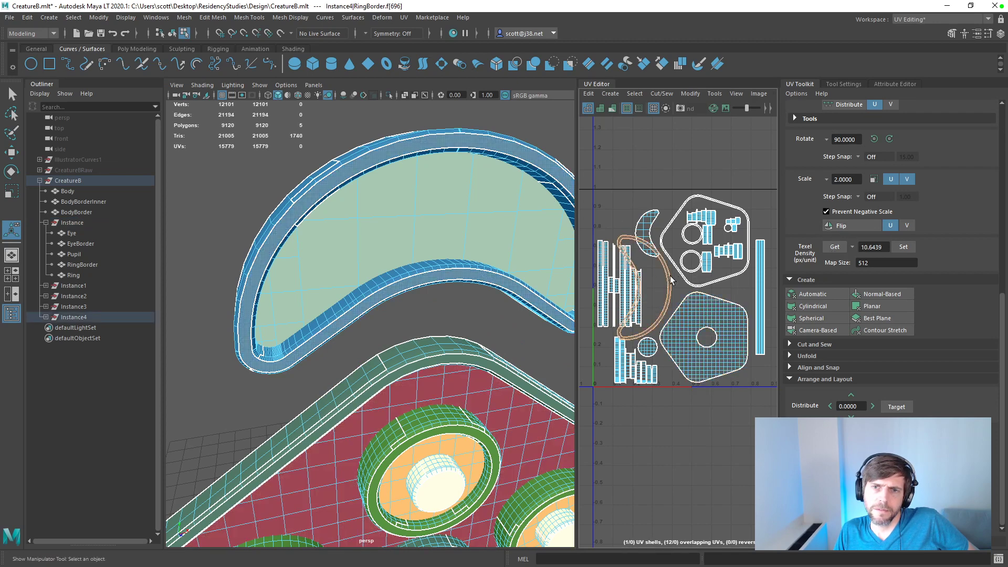
pyautogui.click(904, 247)
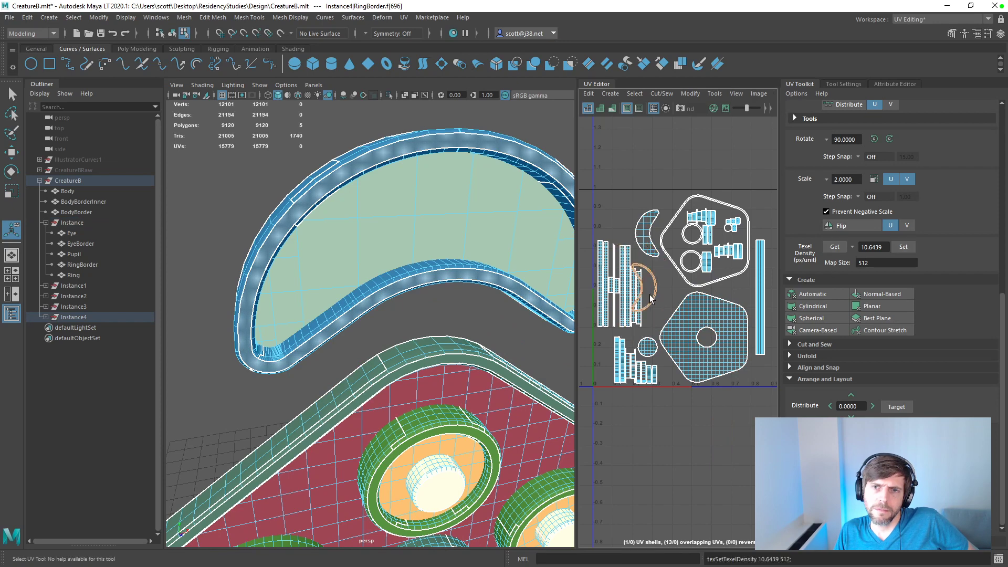
# Step: Move the resized crescent face shell off the vertical strip shells into the gap beside the pentagonal body shell
pyautogui.press('q')
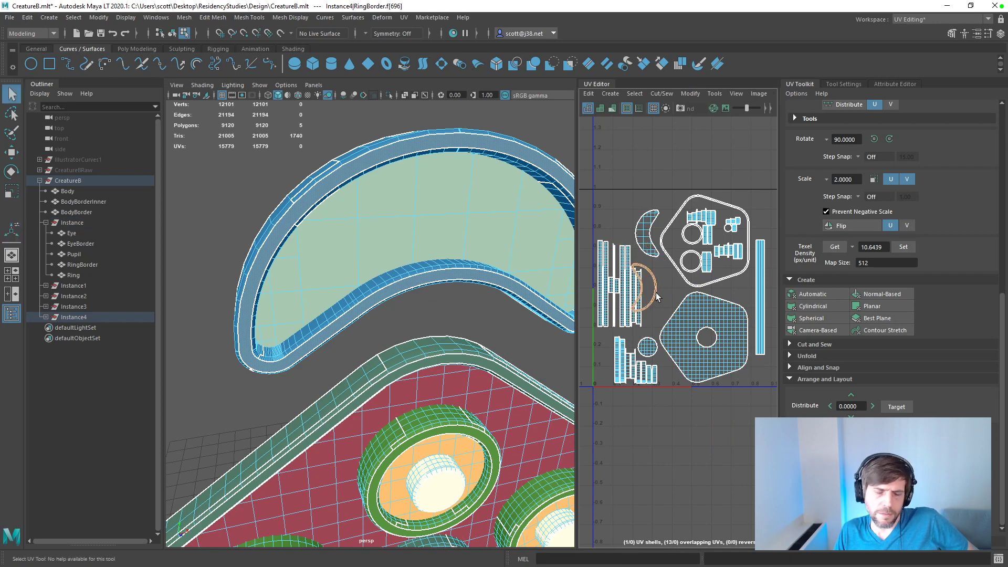
pyautogui.press('w')
pyautogui.moveTo(644, 289); pyautogui.dragTo(662, 298)
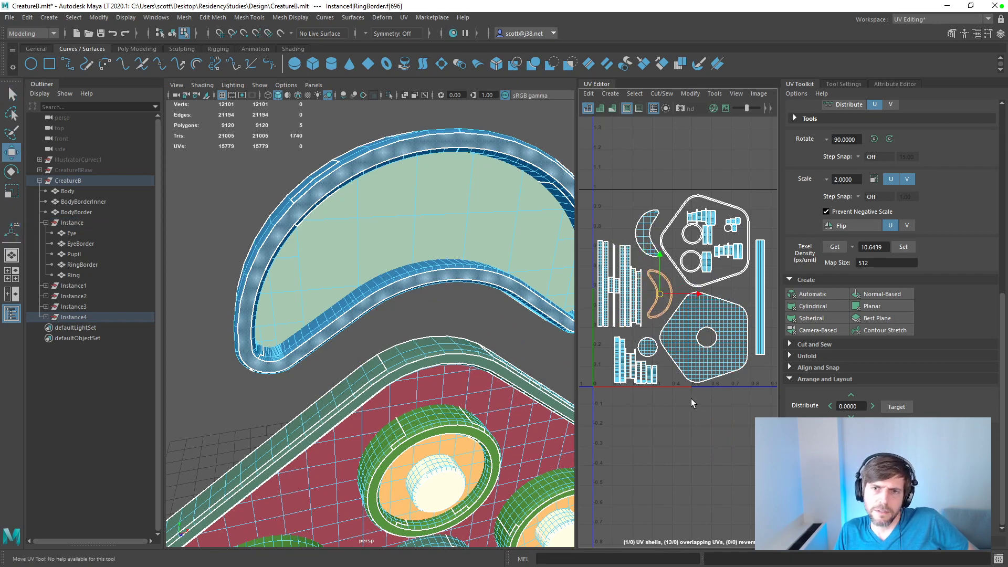
# Step: Re-project RingBorder's crescent face with Automatic mapping and set its texel density to 10.6439 px/unit
pyautogui.click(866, 307)
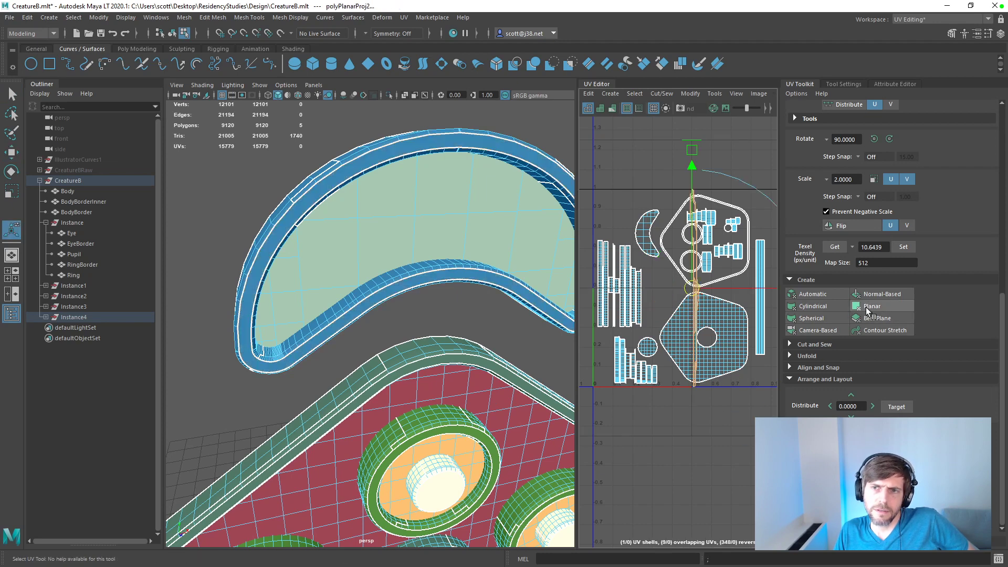
pyautogui.click(820, 296)
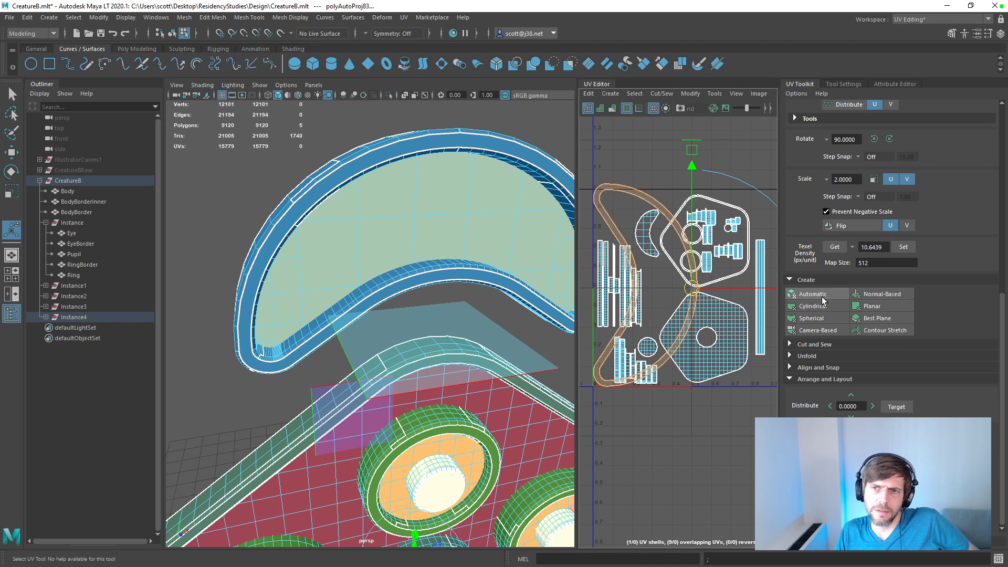
pyautogui.click(903, 247)
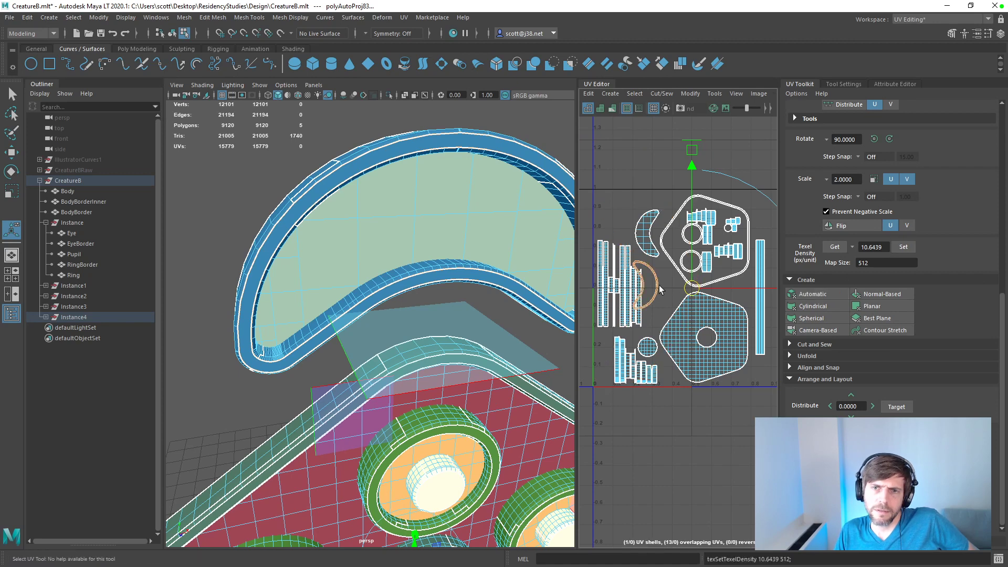
# Step: Place the re-projected crescent shell in the free space between the strip shells and the body shells, and save the scene
pyautogui.rightClick(660, 289)
pyautogui.moveTo(660, 286); pyautogui.dragTo(617, 274, button='right')
pyautogui.click(659, 287)
pyautogui.click(657, 287)
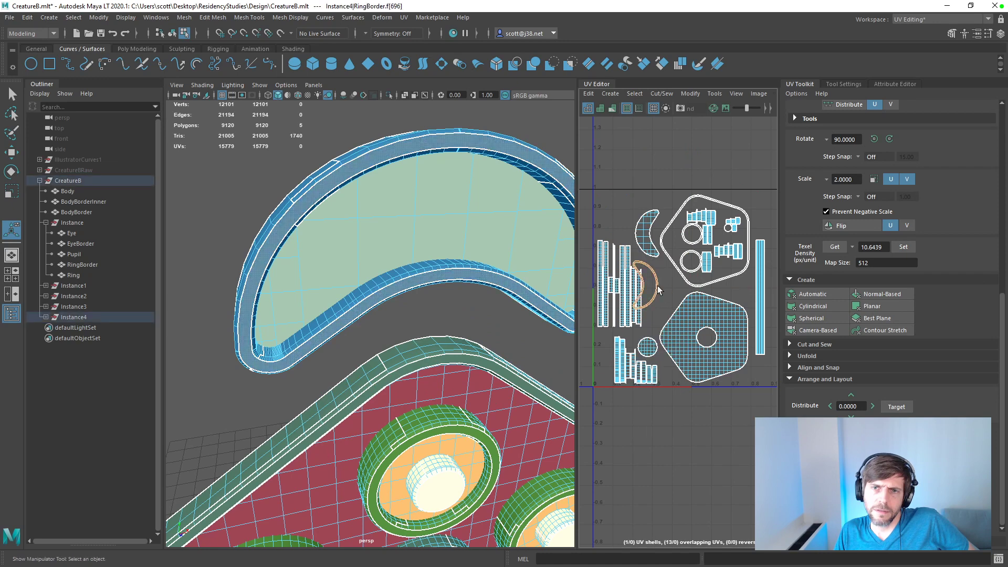
pyautogui.press('w')
pyautogui.moveTo(647, 289); pyautogui.dragTo(661, 297)
pyautogui.click(632, 188)
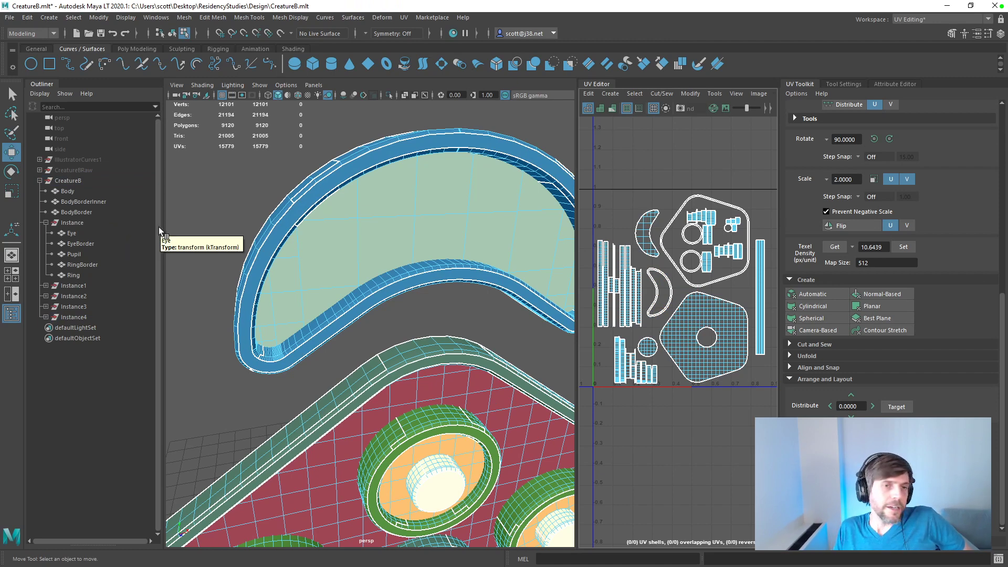
pyautogui.hotkey('ctrl', 's')
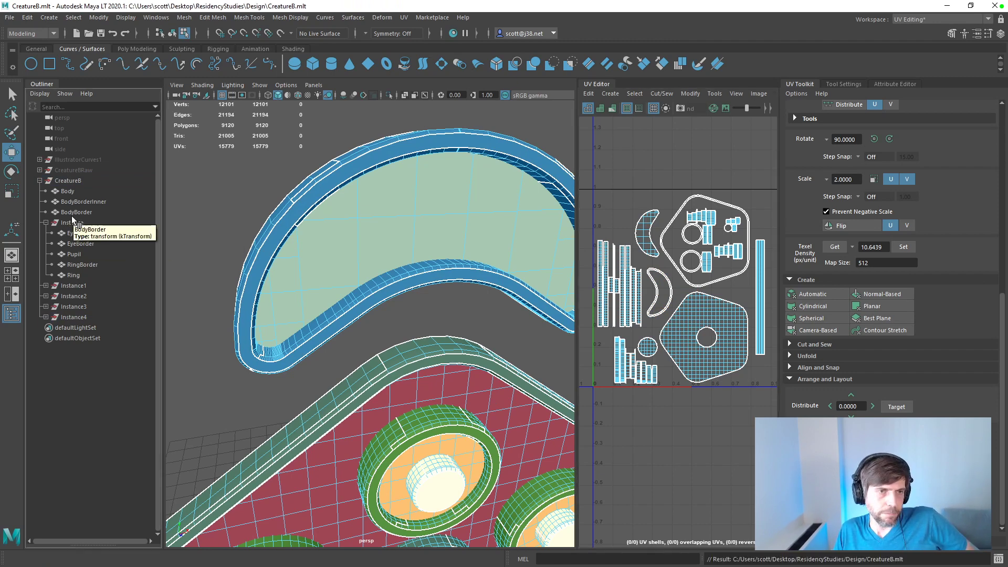
# Step: Export only the CreatureB group as CreatureB.fbx to the Unity project's Assets/Creature folder
pyautogui.click(73, 181)
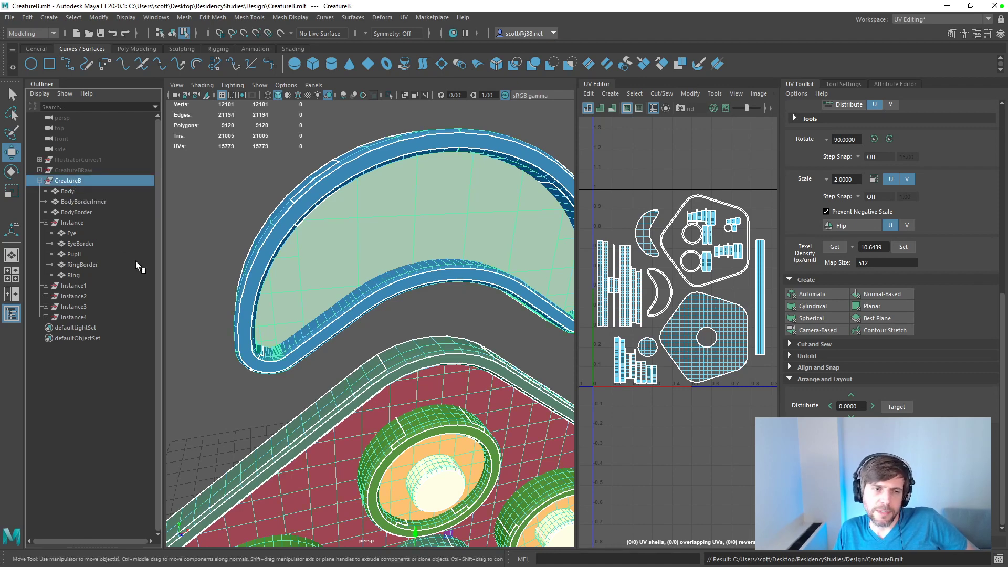
pyautogui.click(9, 18)
pyautogui.click(11, 17)
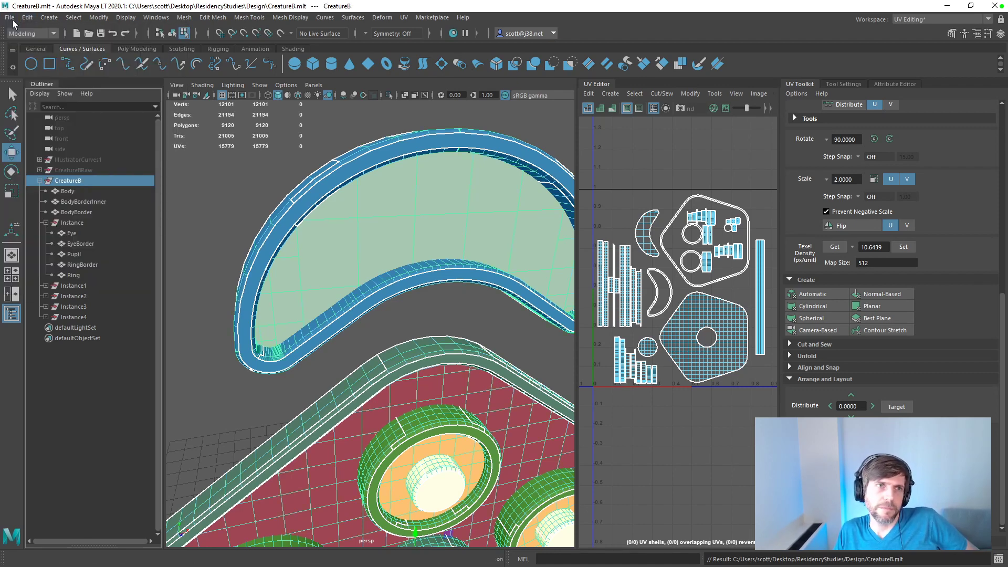
pyautogui.click(11, 17)
pyautogui.moveTo(29, 18)
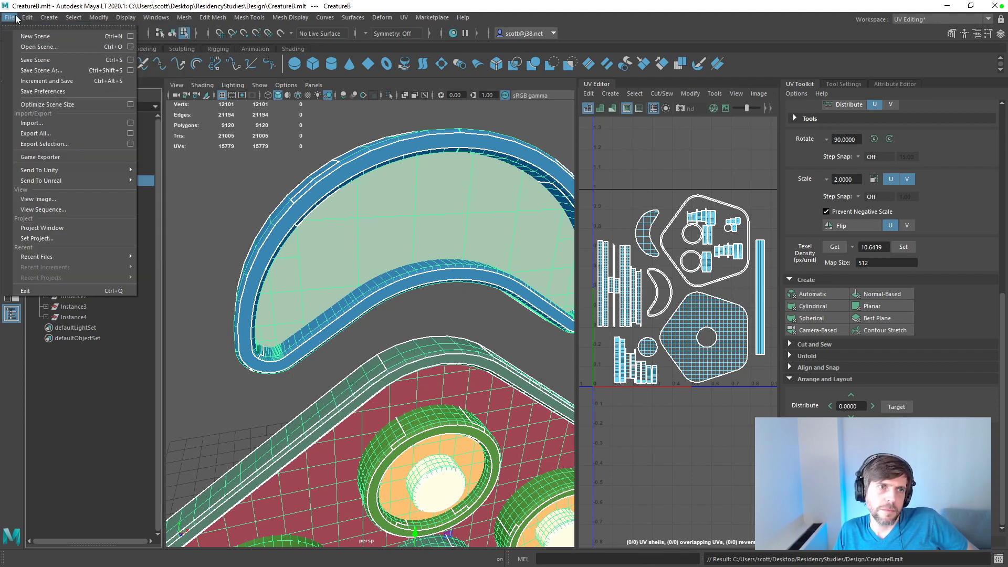
pyautogui.click(77, 146)
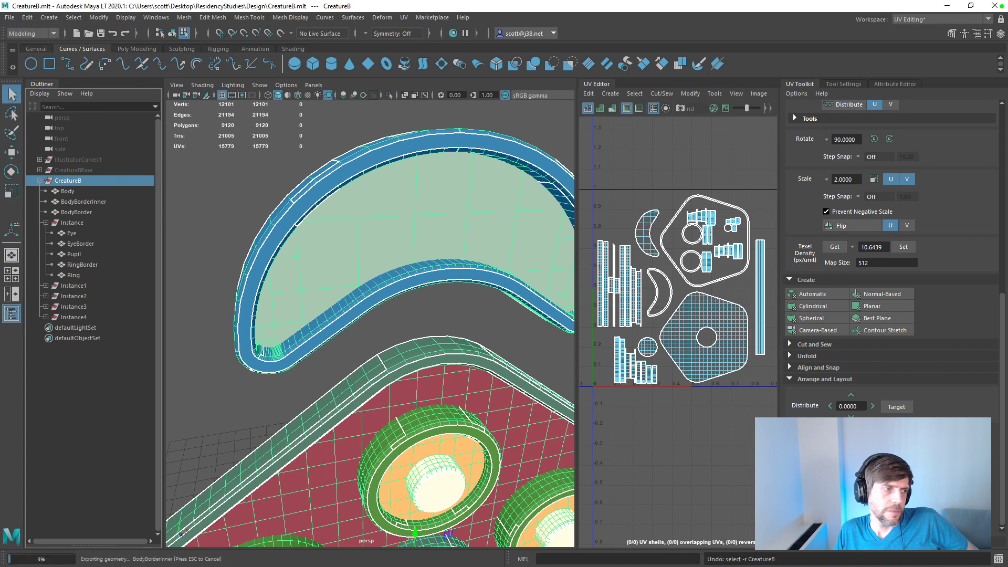
# Step: Switch to Substance Painter and set up a new PBR - Metallic Roughness project using the CreatureB.fbx mesh
pyautogui.hotkey('alt', 'Tab')
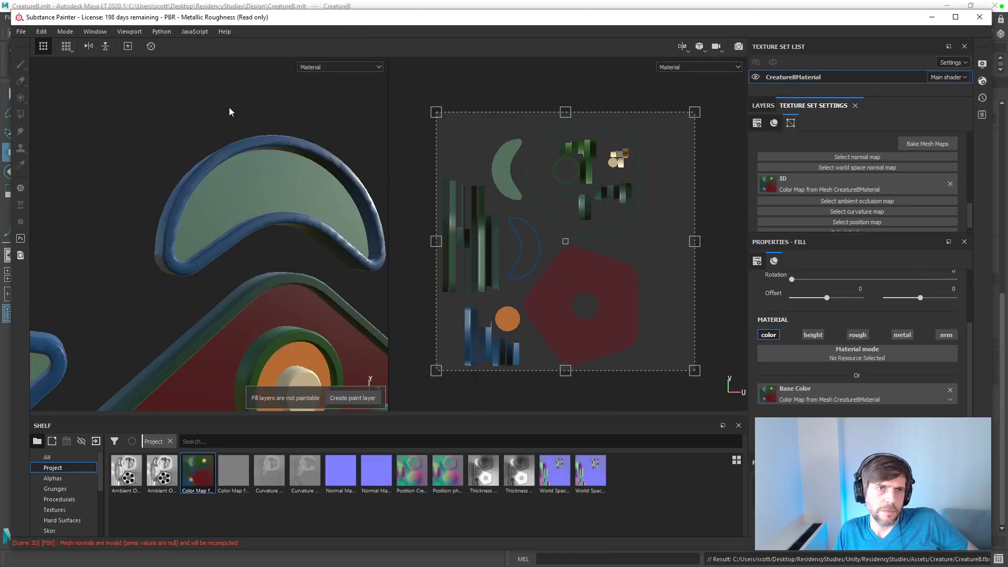
pyautogui.click(21, 31)
pyautogui.click(30, 44)
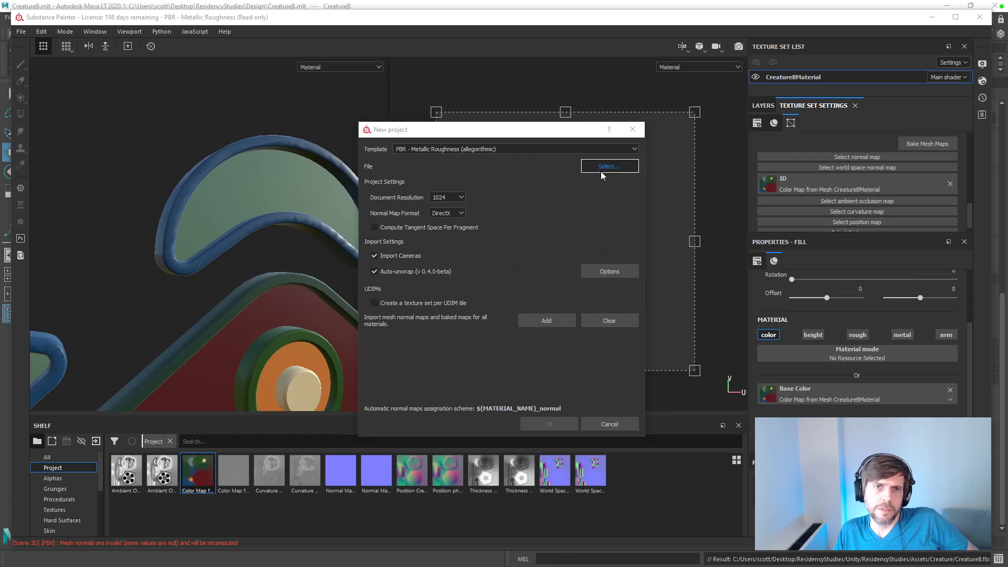
pyautogui.click(609, 166)
pyautogui.doubleClick(496, 229)
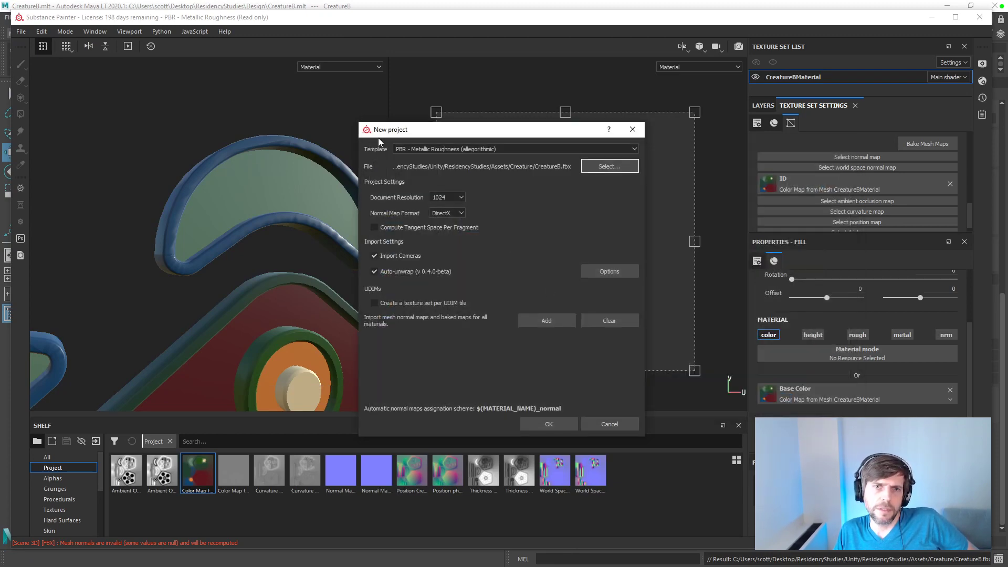
# Step: Accept the default auto-unwrap options, create the project and discard the changes to the previous one
pyautogui.click(619, 271)
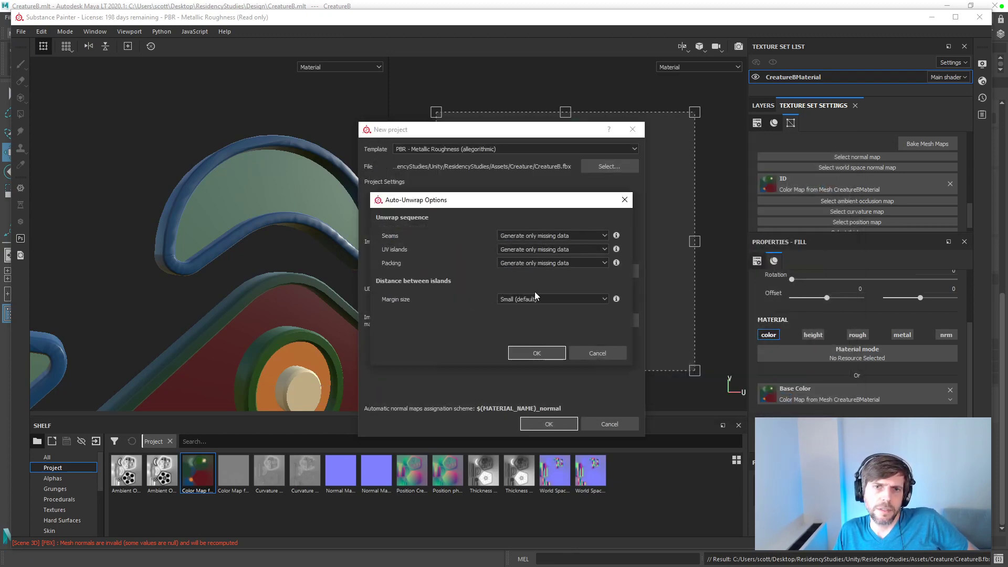
pyautogui.click(535, 350)
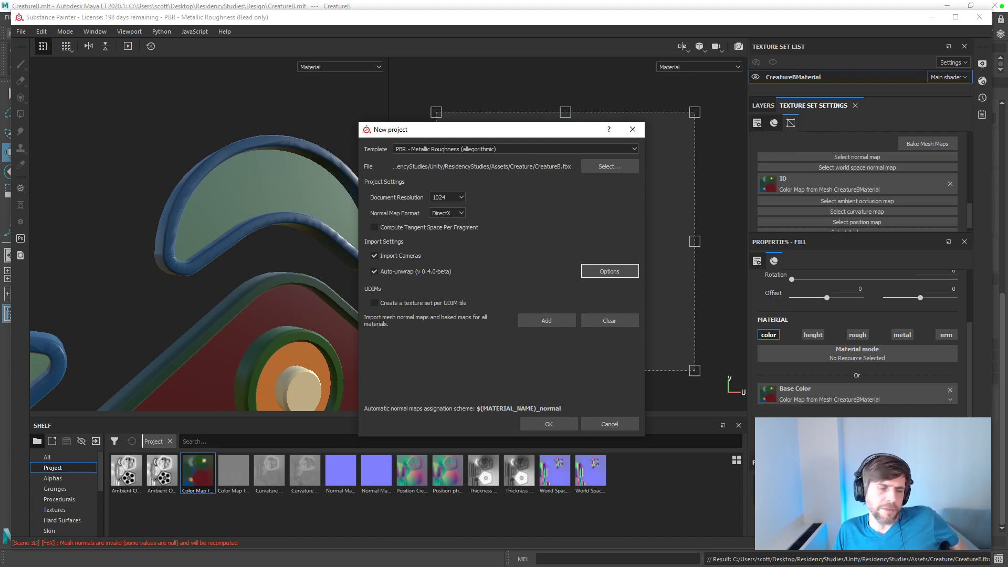
pyautogui.hotkey('alt', 'Tab')
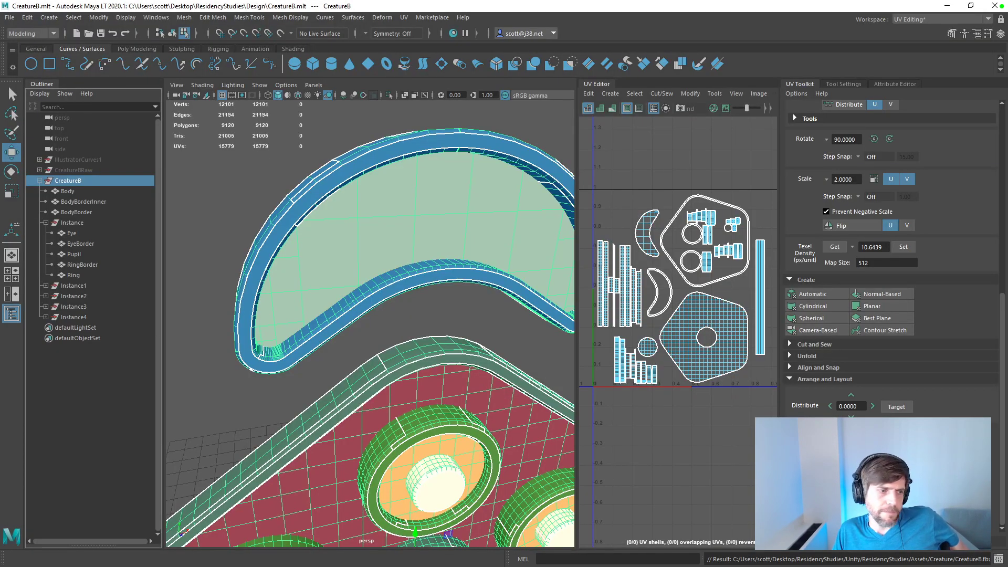
pyautogui.hotkey('alt', 'Tab')
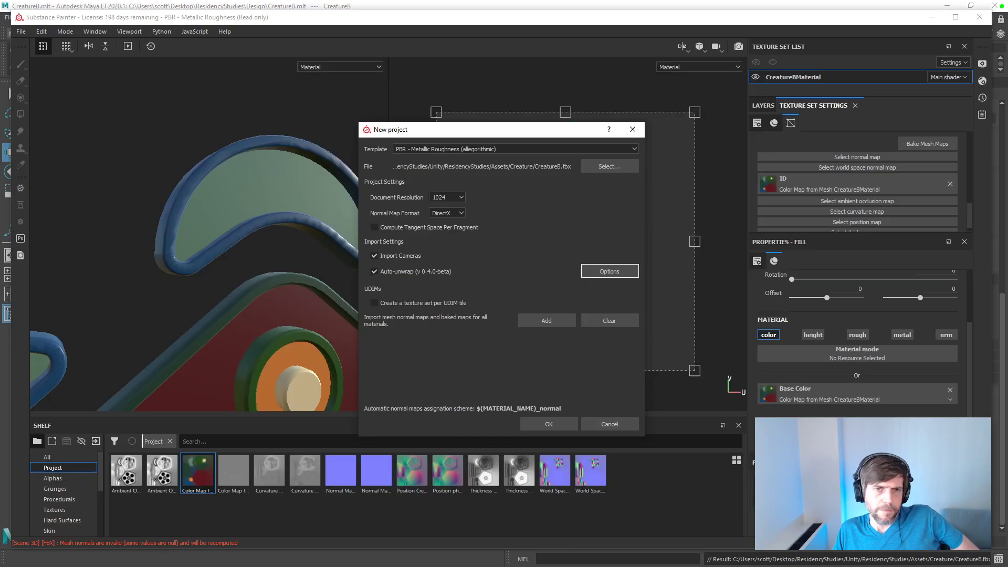
pyautogui.click(547, 420)
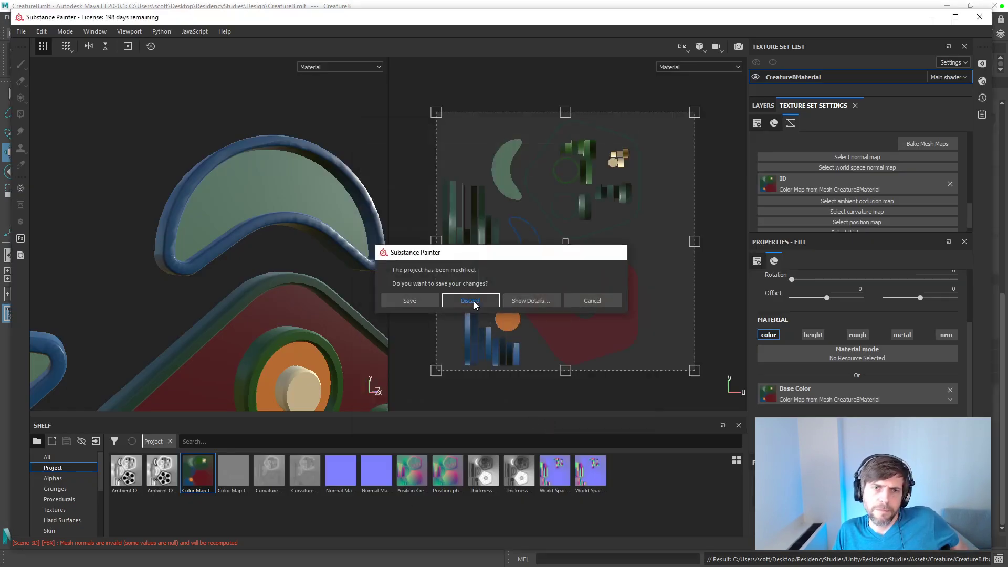
pyautogui.click(472, 301)
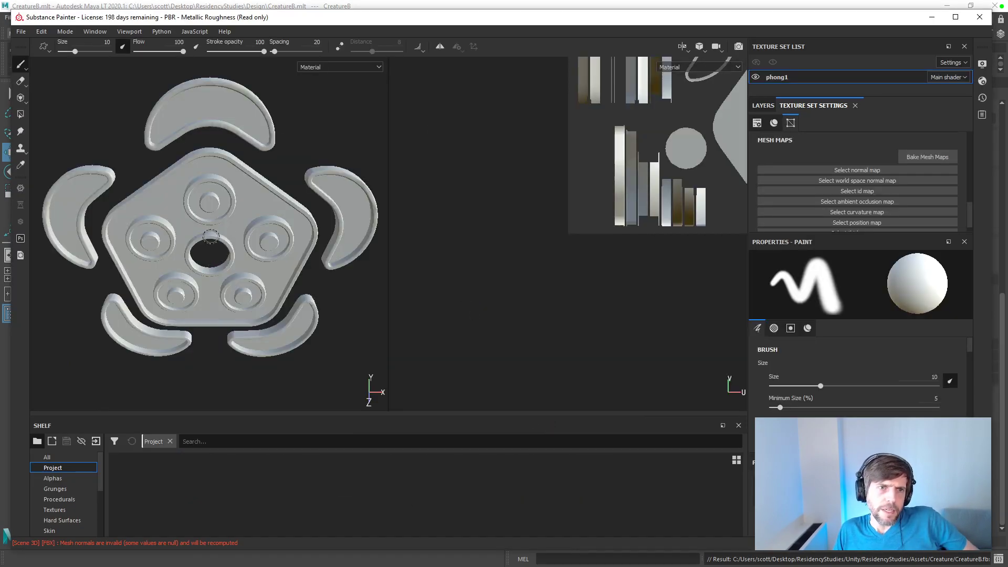
# Step: Inspect the shading of the crescent borders on the imported mesh from several angles and up close
pyautogui.keyDown('alt'); pyautogui.moveTo(215, 265); pyautogui.dragTo(322, 166); pyautogui.keyUp('alt')
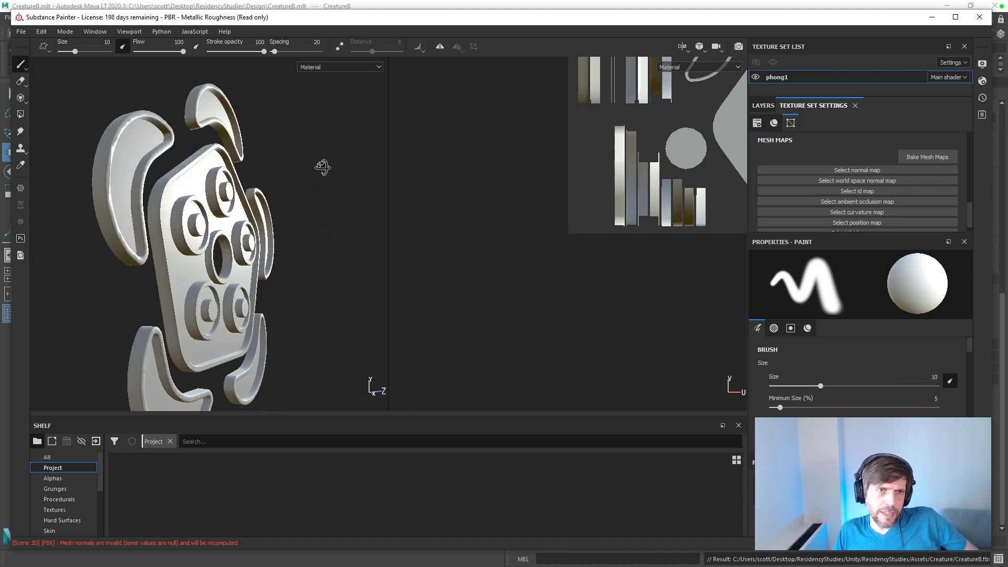
pyautogui.keyDown('alt'); pyautogui.moveTo(255, 157); pyautogui.dragTo(285, 252, button='middle'); pyautogui.keyUp('alt')
pyautogui.scroll(5, 288, 232)
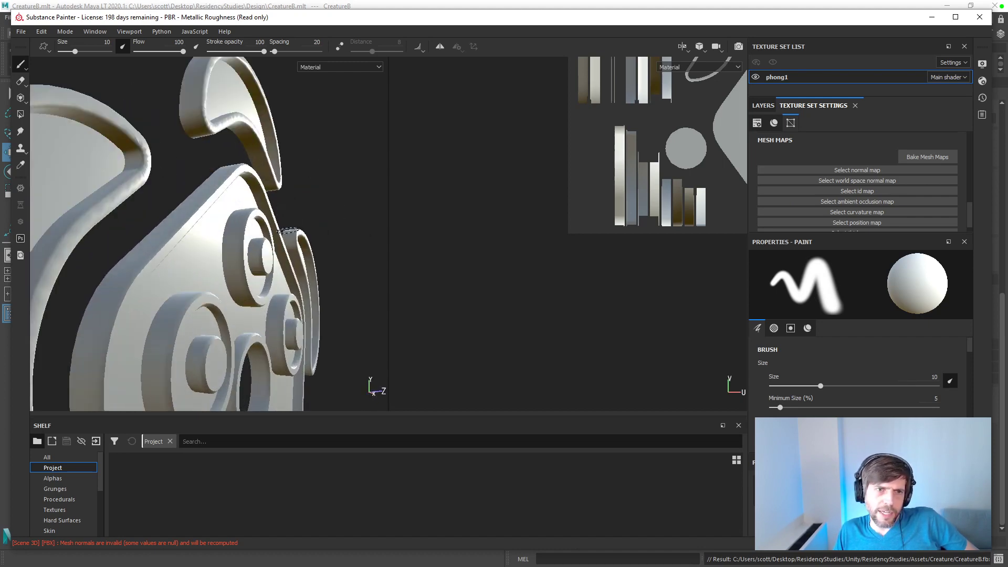
pyautogui.moveTo(289, 227)
pyautogui.keyDown('alt'); pyautogui.mouseDown()
pyautogui.moveTo(198, 196)
pyautogui.moveTo(261, 188)
pyautogui.moveTo(227, 206)
pyautogui.moveTo(234, 215)
pyautogui.mouseUp(); pyautogui.keyUp('alt')
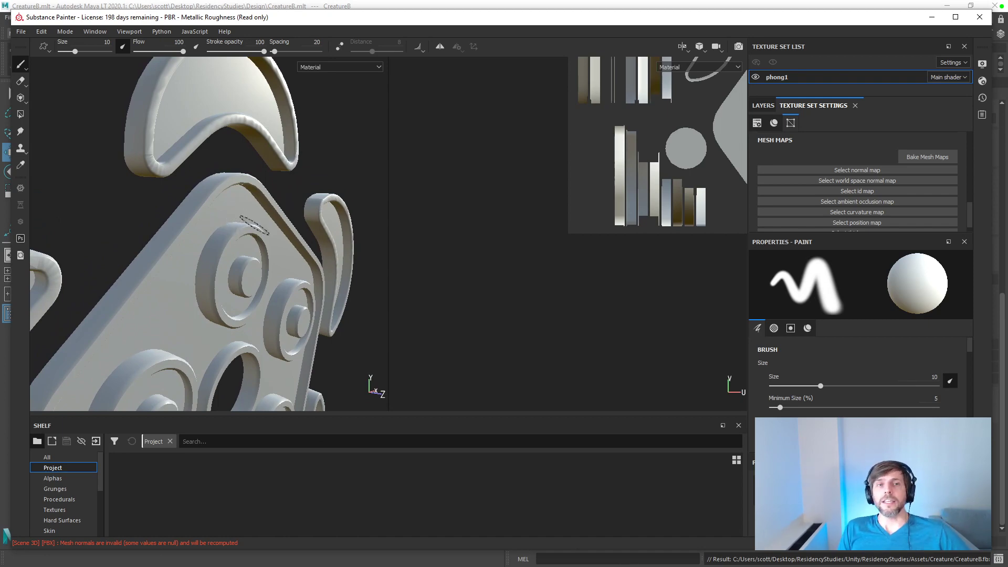
pyautogui.moveTo(305, 239)
pyautogui.keyDown('alt'); pyautogui.mouseDown()
pyautogui.moveTo(237, 223)
pyautogui.moveTo(295, 235)
pyautogui.moveTo(207, 169)
pyautogui.moveTo(243, 151)
pyautogui.moveTo(308, 163)
pyautogui.moveTo(312, 182)
pyautogui.moveTo(286, 218)
pyautogui.moveTo(252, 218)
pyautogui.moveTo(396, 226)
pyautogui.moveTo(249, 218)
pyautogui.moveTo(261, 167)
pyautogui.moveTo(232, 230)
pyautogui.moveTo(224, 198)
pyautogui.mouseUp(); pyautogui.keyUp('alt')
pyautogui.scroll(1, 281, 221)
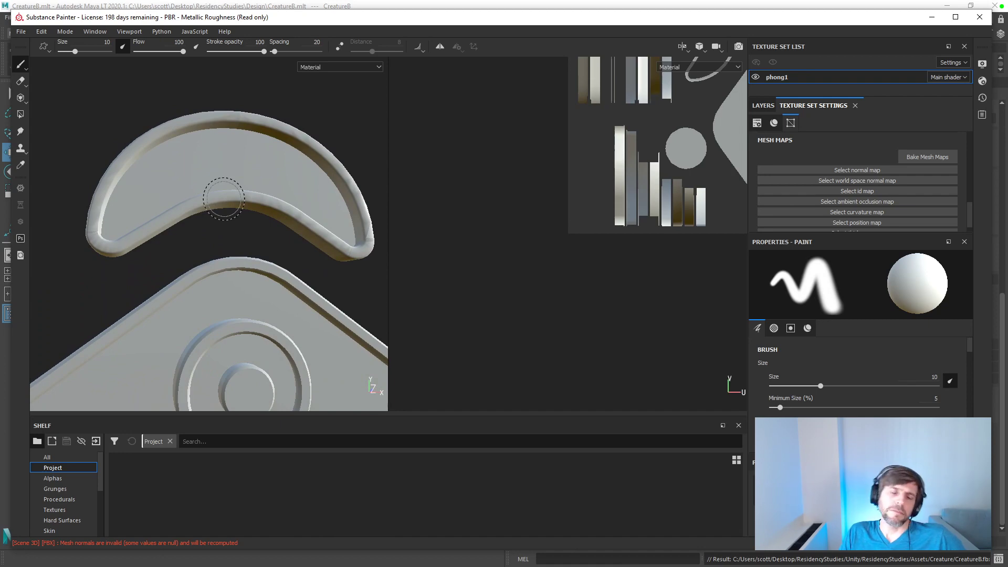
# Step: Switch to Maya and export only the CreatureBRaw group
pyautogui.hotkey('alt', 'Tab')
pyautogui.click(68, 171)
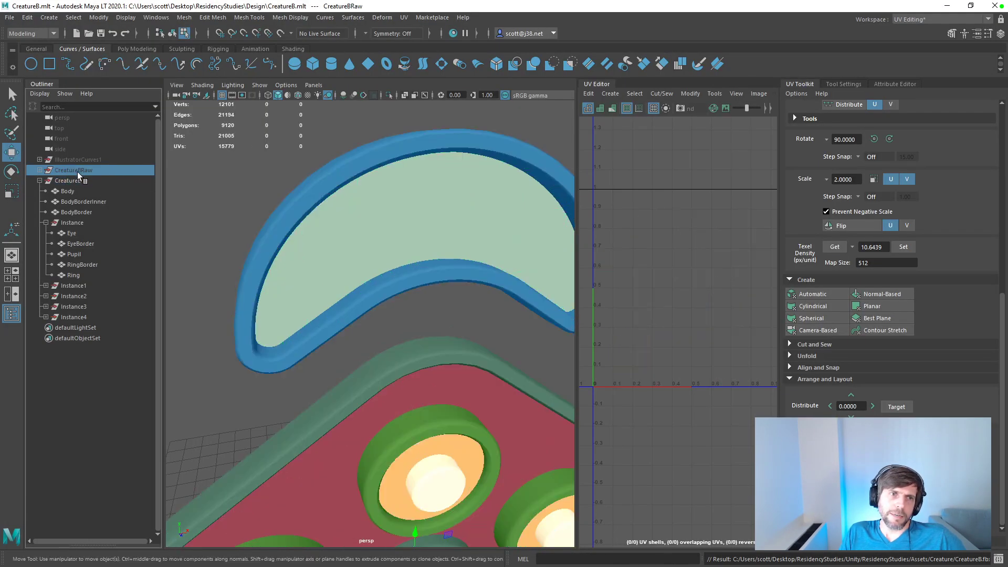
pyautogui.click(10, 18)
pyautogui.moveTo(53, 170)
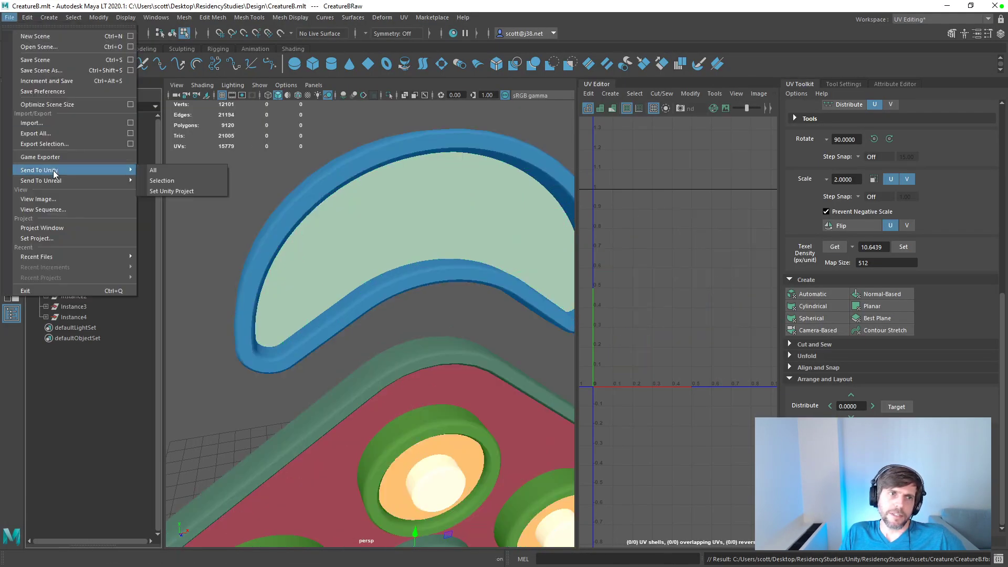
pyautogui.click(54, 144)
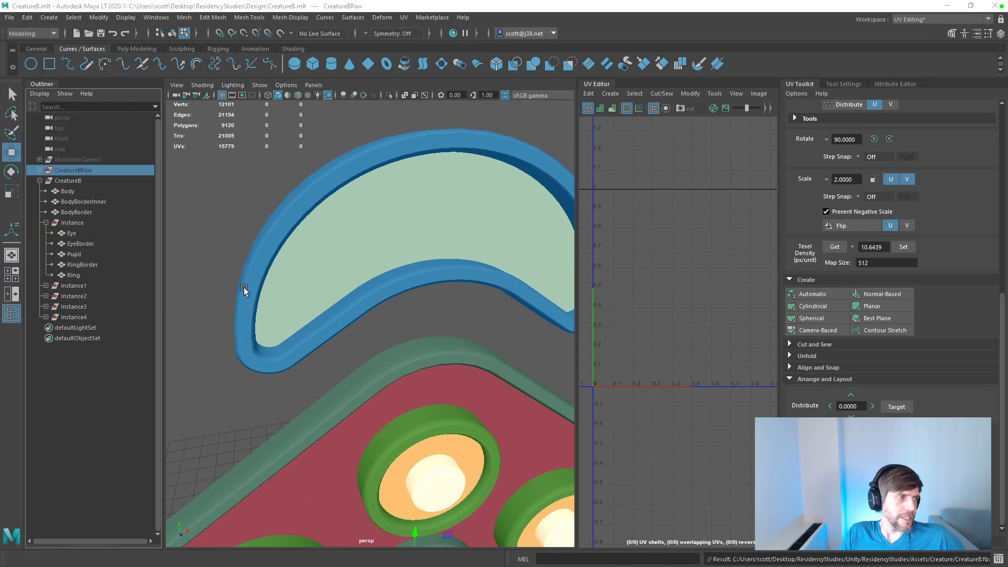
# Step: Switch to Substance Painter and reload the project's mesh from the re-exported CreatureB.fbx, viewing the result from the side
pyautogui.hotkey('alt', 'Tab')
pyautogui.click(41, 31)
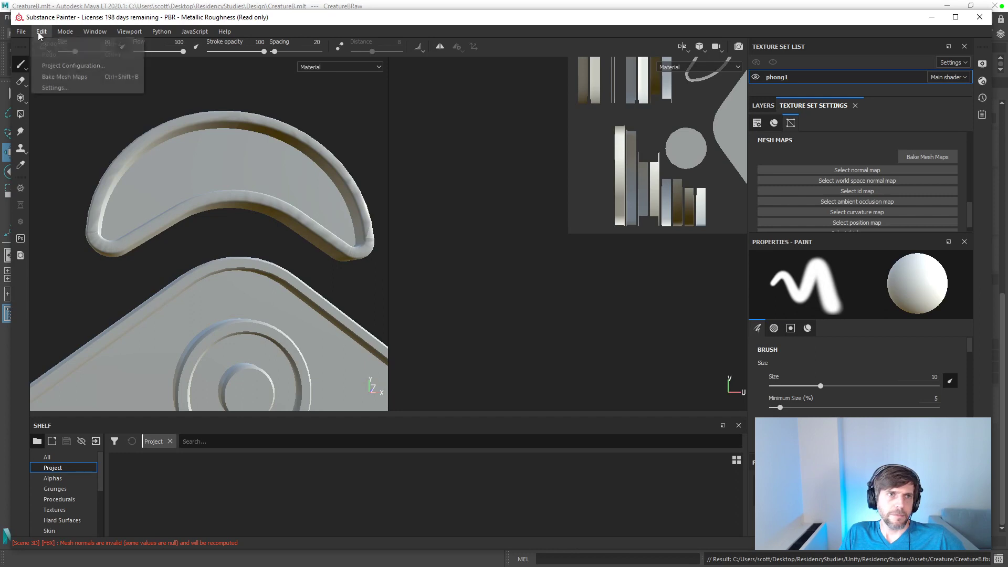
pyautogui.click(55, 68)
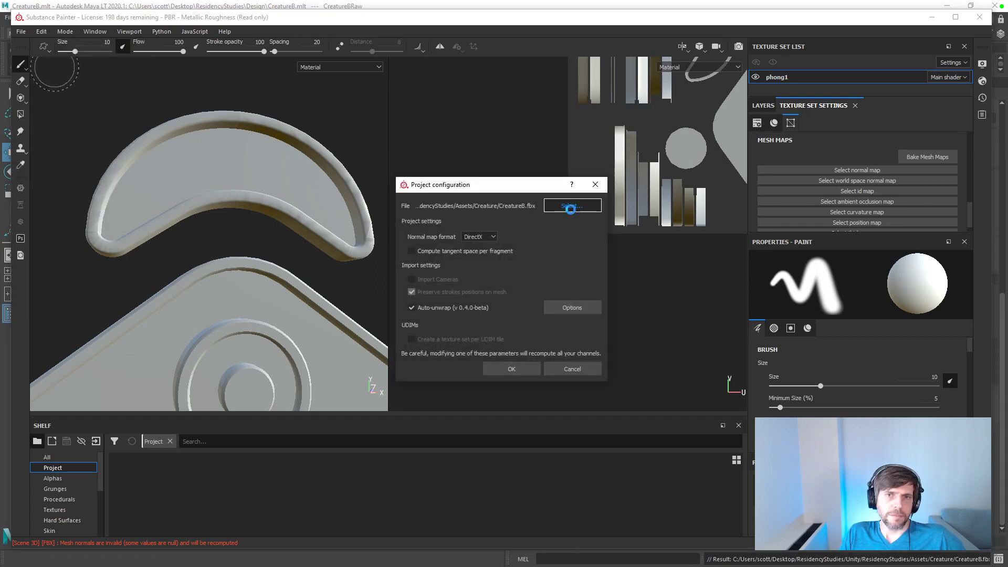
pyautogui.click(572, 206)
pyautogui.doubleClick(525, 286)
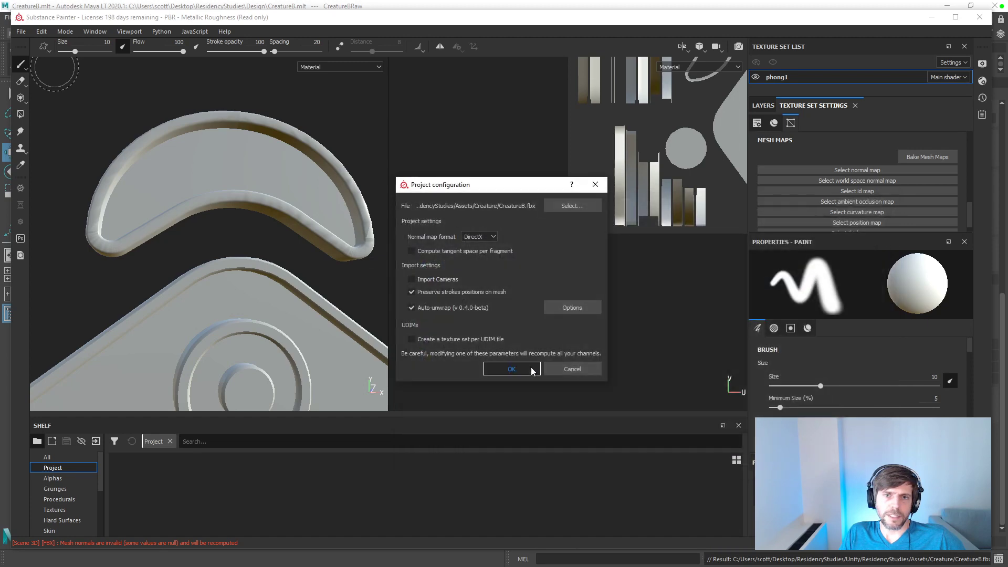
pyautogui.click(532, 369)
pyautogui.keyDown('alt'); pyautogui.moveTo(292, 263); pyautogui.dragTo(392, 254); pyautogui.keyUp('alt')
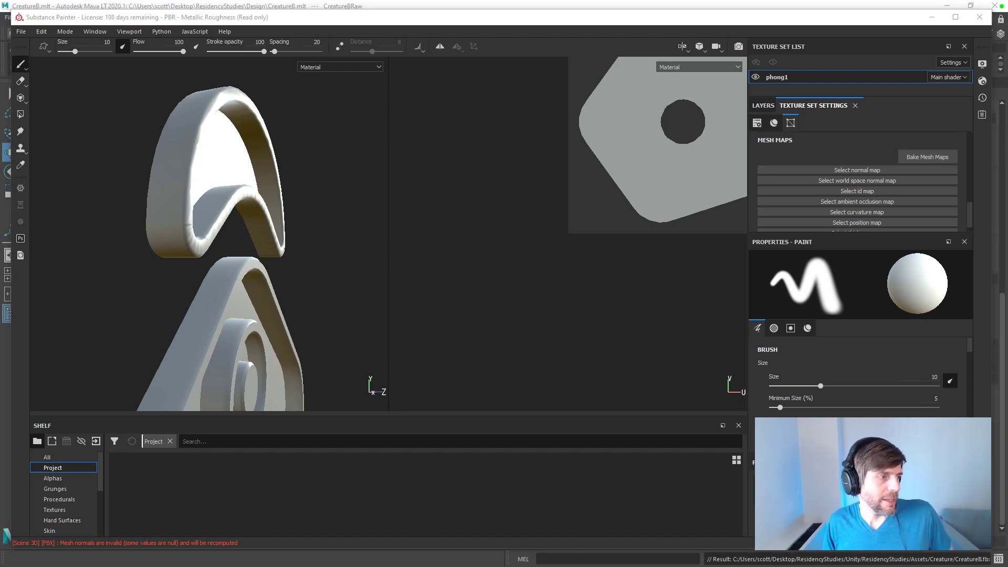
# Step: Switch to Maya, collapse the CreatureB group and try to toggle the visibility of the CreatureBRaw group
pyautogui.hotkey('alt', 'Tab')
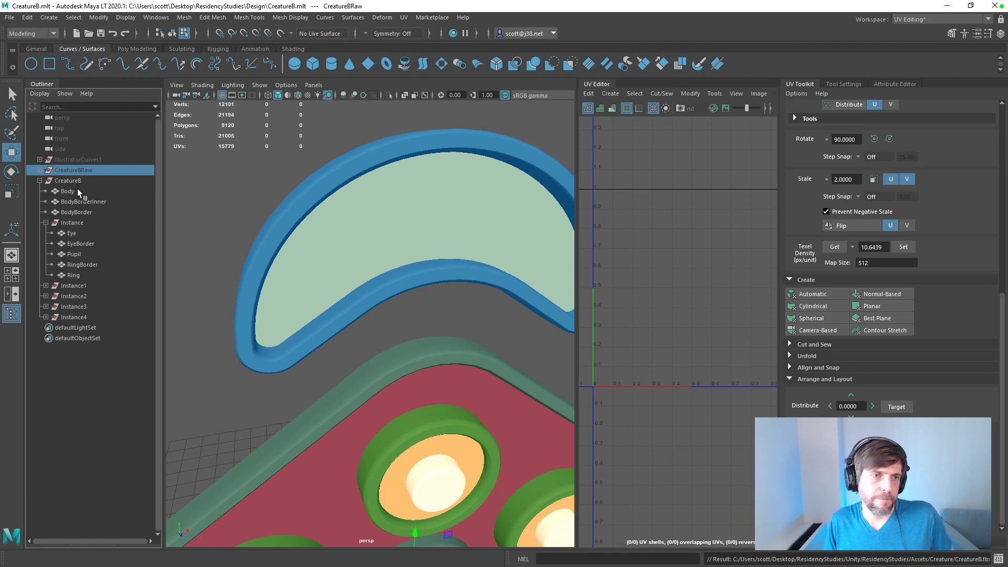
pyautogui.click(39, 181)
pyautogui.hotkey('alt', 'Tab')
pyautogui.hotkey('alt', 'Tab')
pyautogui.click(54, 181)
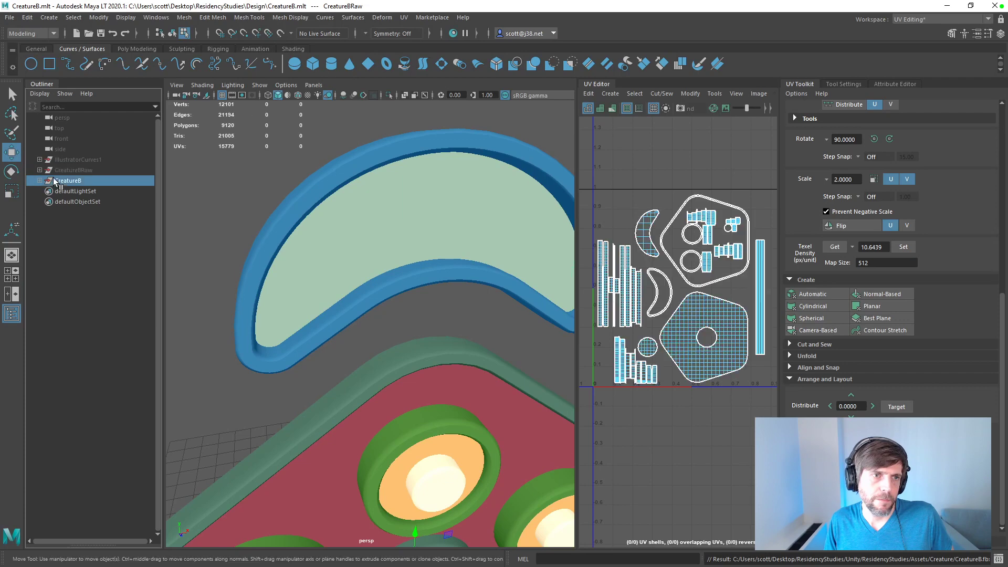
pyautogui.press('Up')
pyautogui.hotkey('ctrl', 'h')
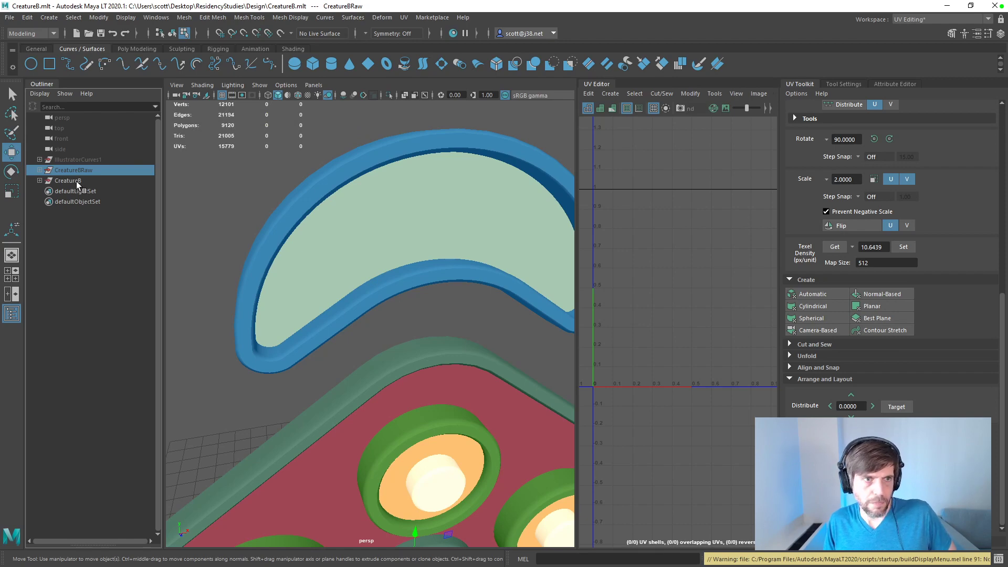
# Step: Hide the CreatureB group and try to unhide CreatureBRaw
pyautogui.click(74, 181)
pyautogui.hotkey('ctrl', 'h')
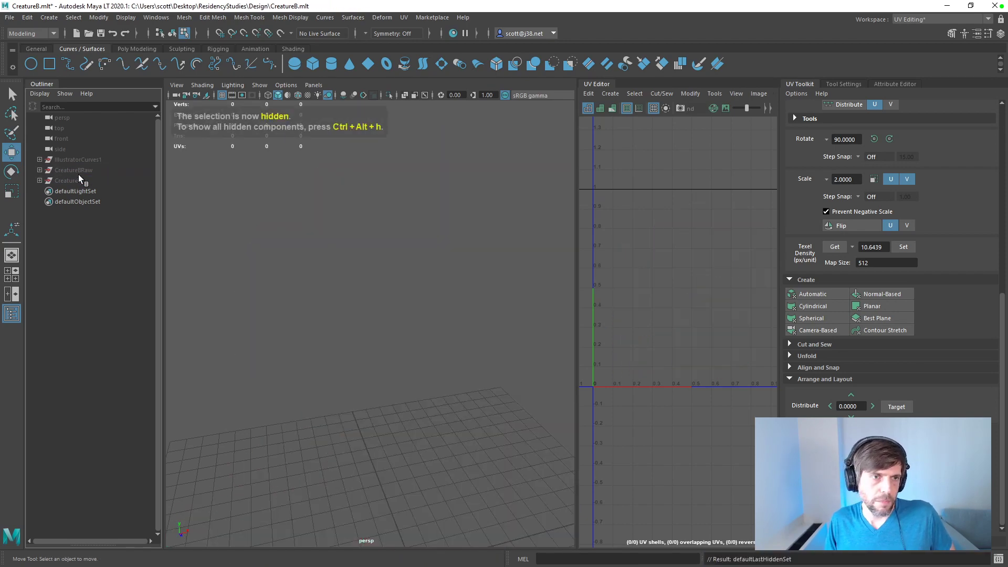
pyautogui.click(75, 171)
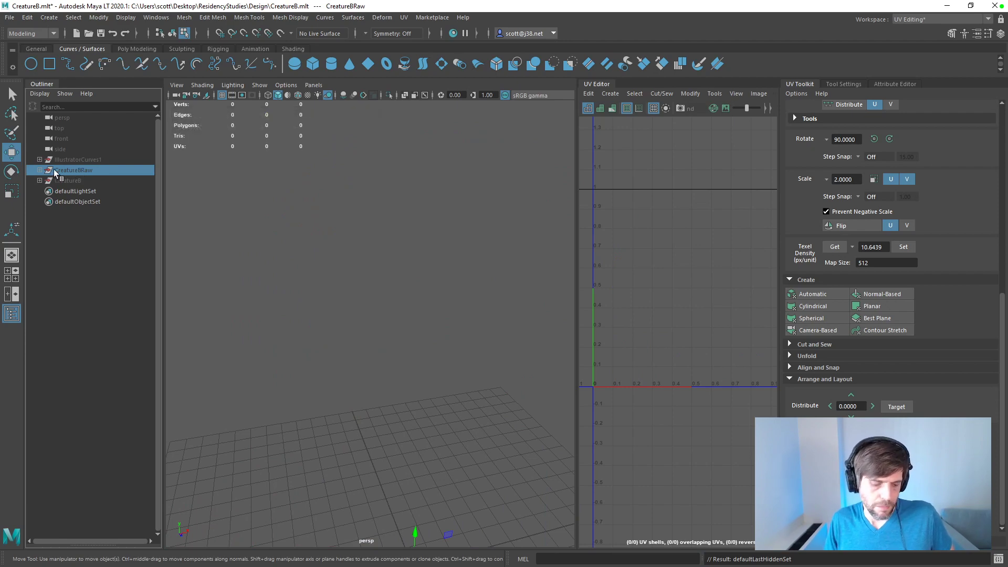
pyautogui.hotkey('ctrl', 'shift', 'h')
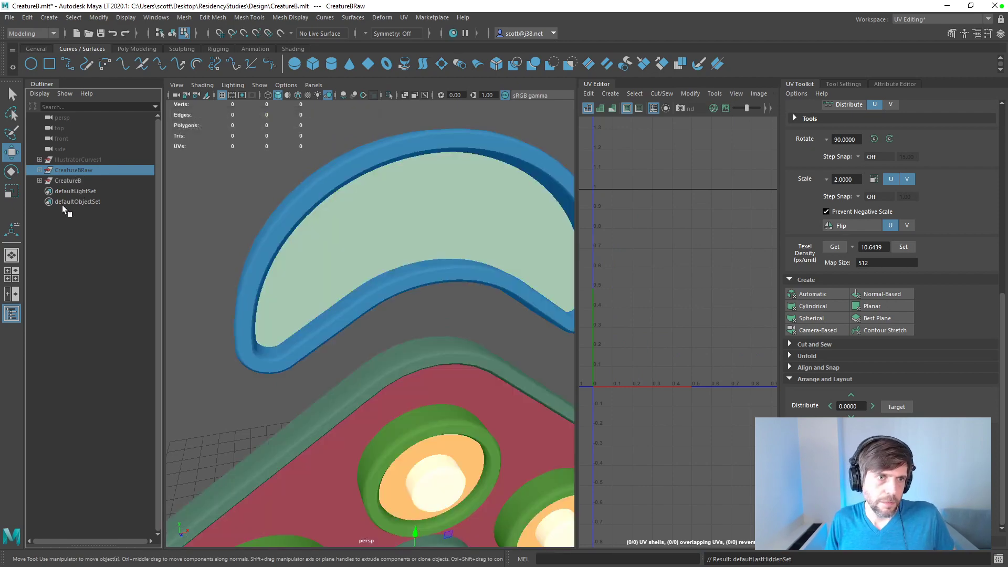
# Step: Hide the CreatureB group again
pyautogui.click(74, 208)
pyautogui.click(71, 182)
pyautogui.hotkey('ctrl', 'h')
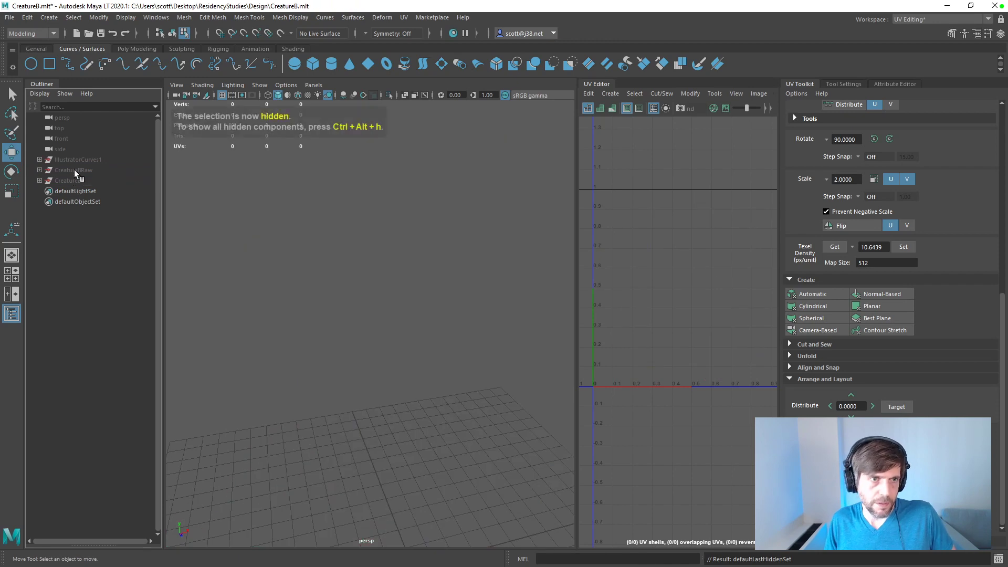
# Step: Try to unhide the CreatureBRaw and CreatureB groups, undoing the last show attempt in between
pyautogui.click(74, 170)
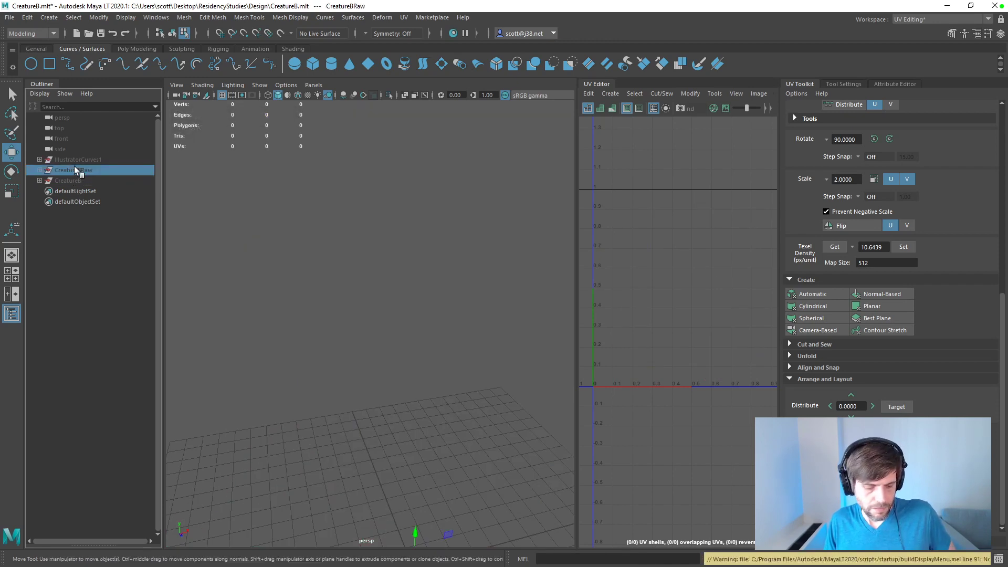
pyautogui.click(77, 181)
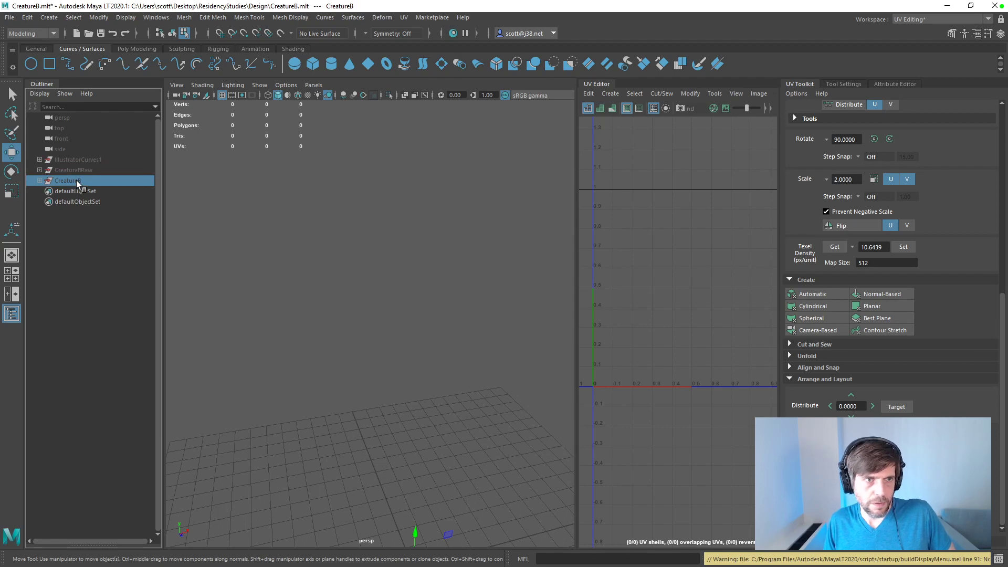
pyautogui.hotkey('ctrl', 'z')
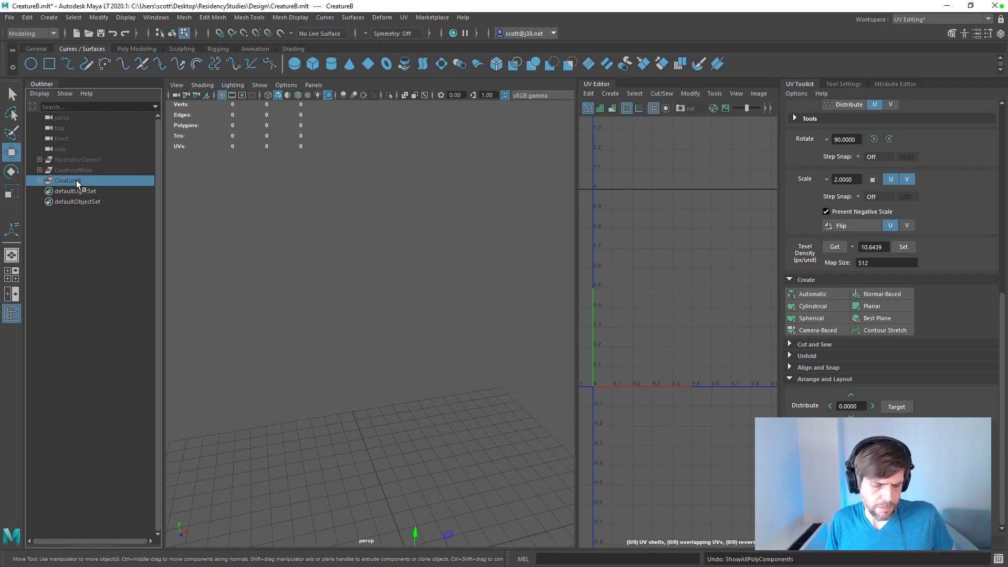
pyautogui.hotkey('ctrl', 'h')
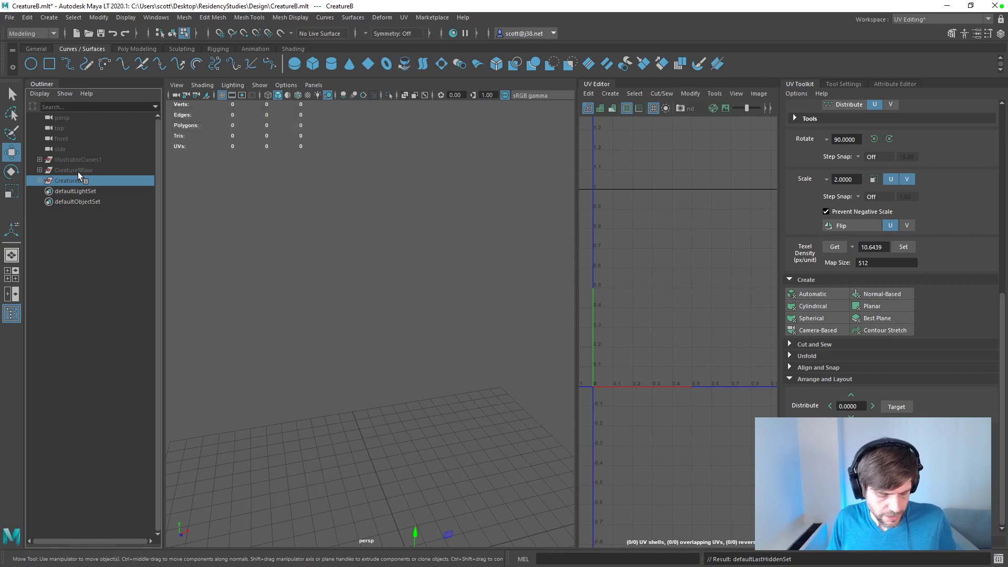
pyautogui.click(78, 172)
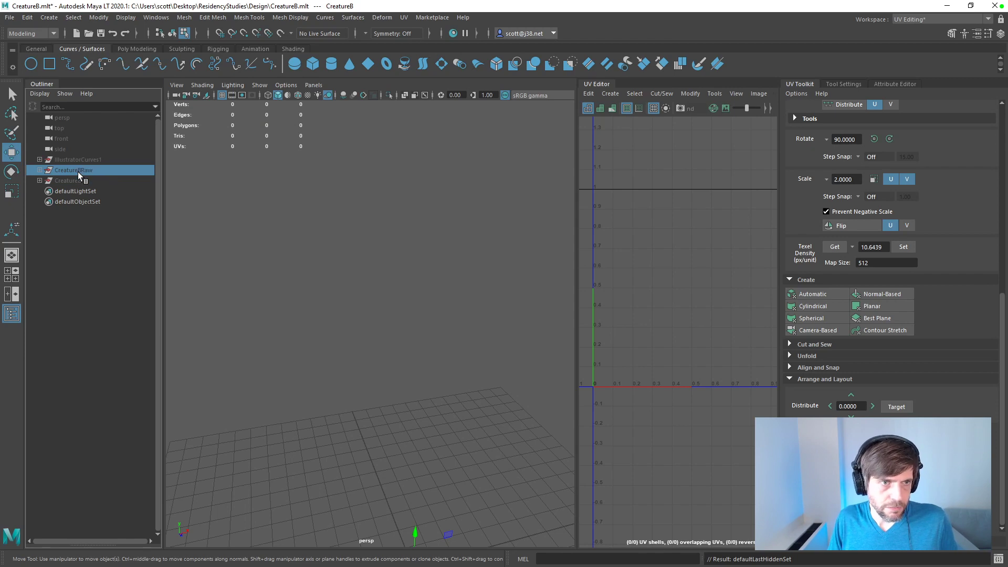
pyautogui.click(82, 162)
pyautogui.keyDown('shift'); pyautogui.click(79, 179); pyautogui.keyUp('shift')
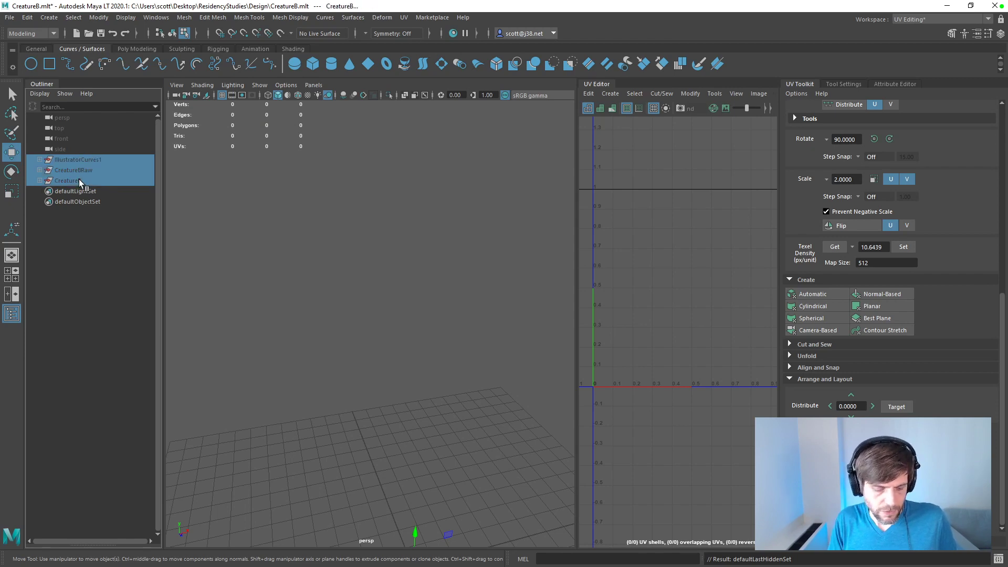
pyautogui.click(27, 17)
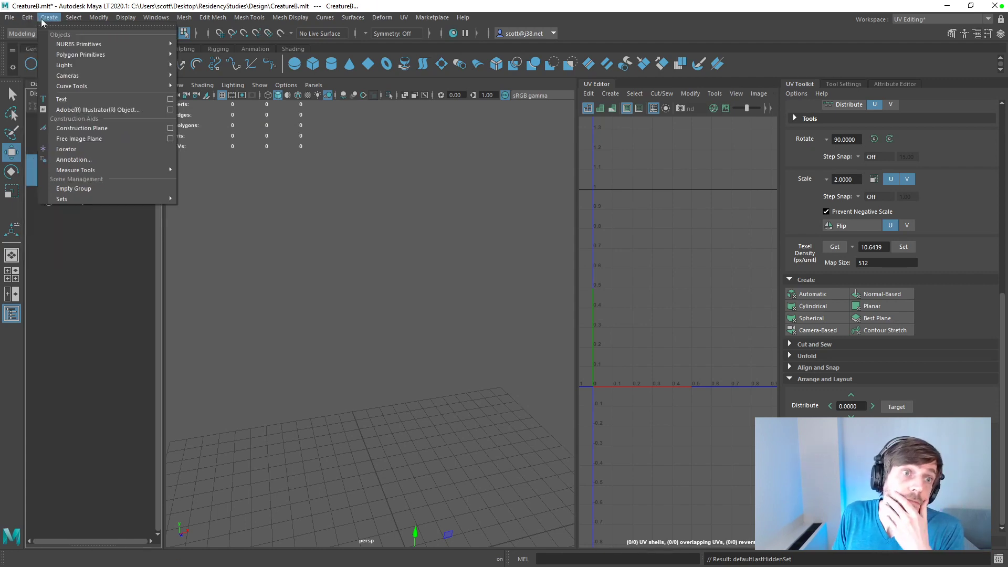
pyautogui.click(98, 17)
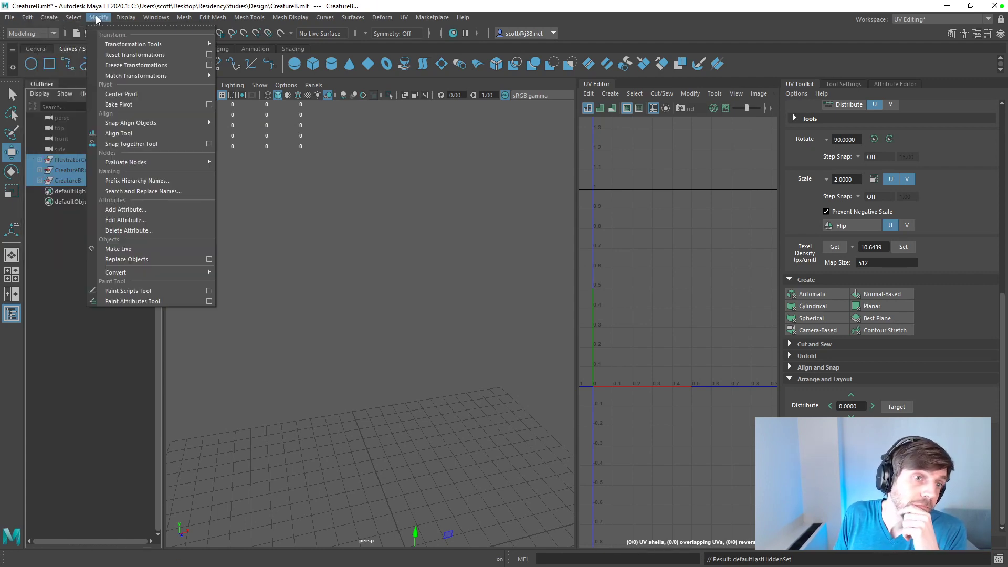
pyautogui.click(68, 241)
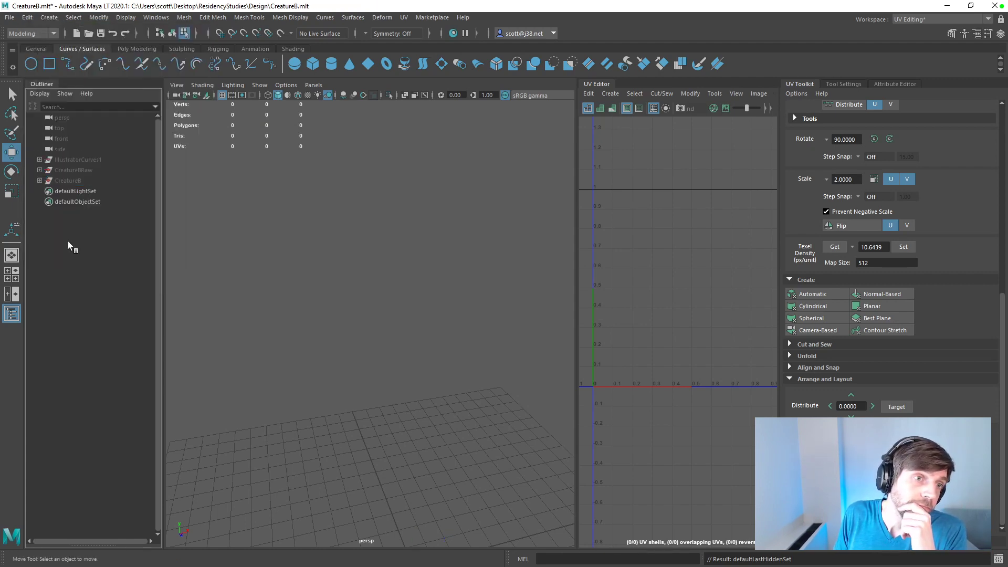
pyautogui.click(66, 181)
pyautogui.click(40, 180)
pyautogui.click(40, 180)
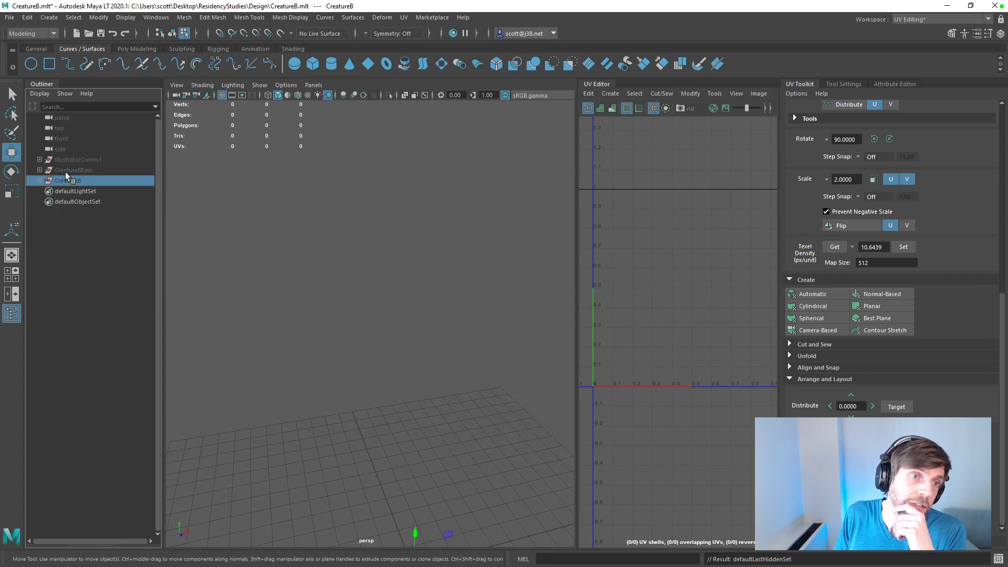
# Step: Try to isolate the CreatureBRaw group by toggling its visibility and hiding everything unselected
pyautogui.click(64, 171)
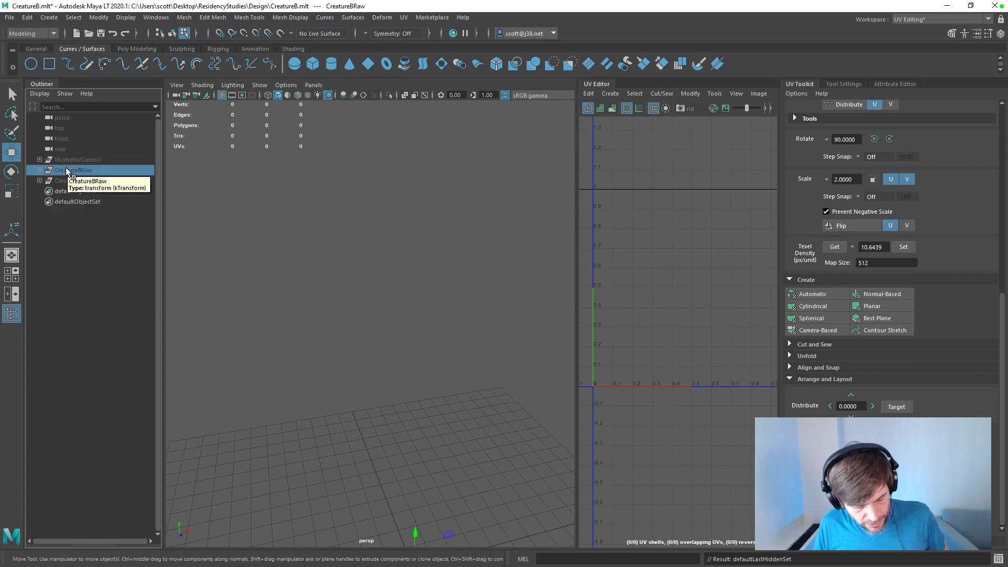
pyautogui.hotkey('alt', 'h')
pyautogui.hotkey('ctrl', 'h')
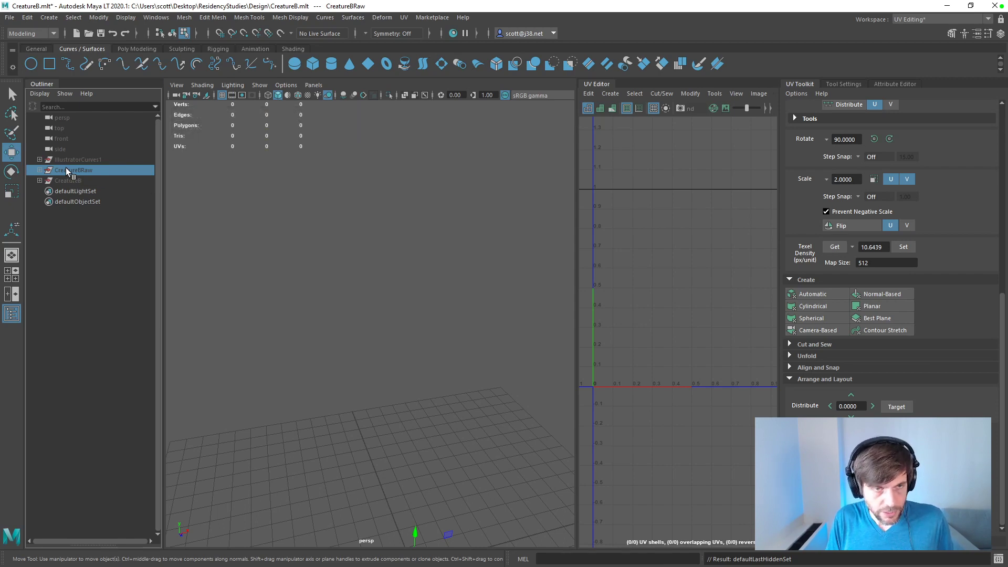
pyautogui.hotkey('ctrl', 'h')
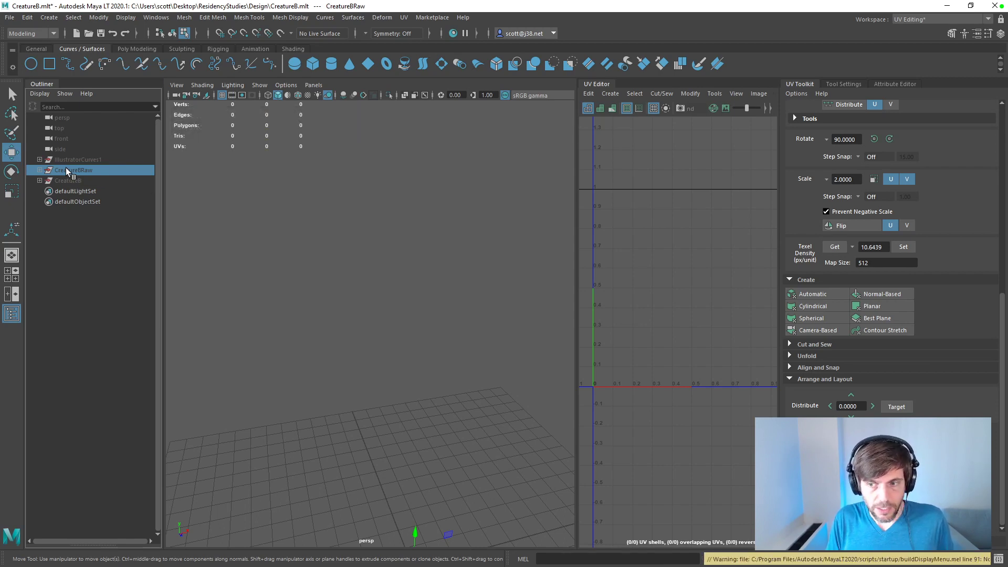
pyautogui.hotkey('alt', 'h')
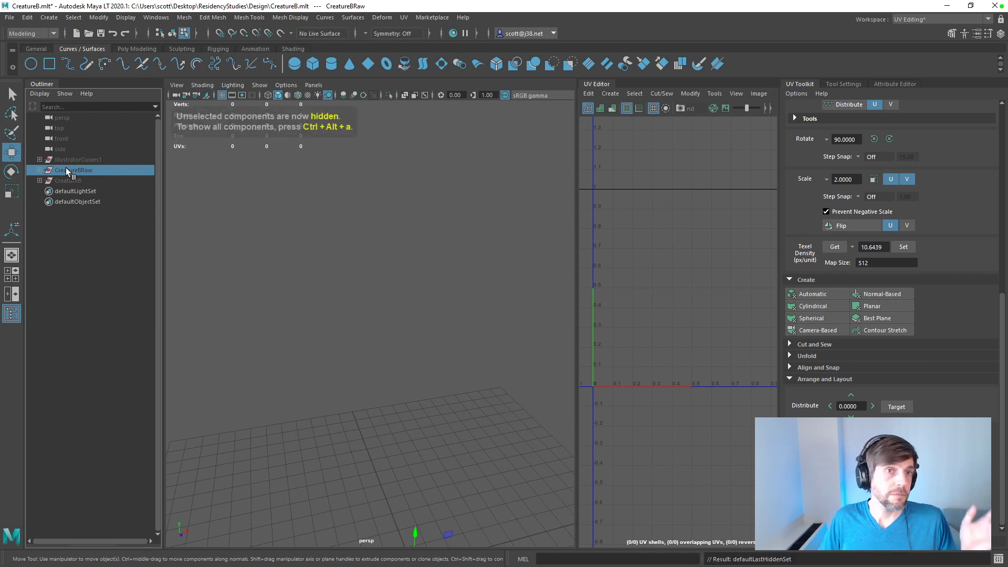
# Step: Reveal the selected CreatureBRaw group in the Outliner and look through its child objects
pyautogui.click(467, 18)
pyautogui.click(467, 42)
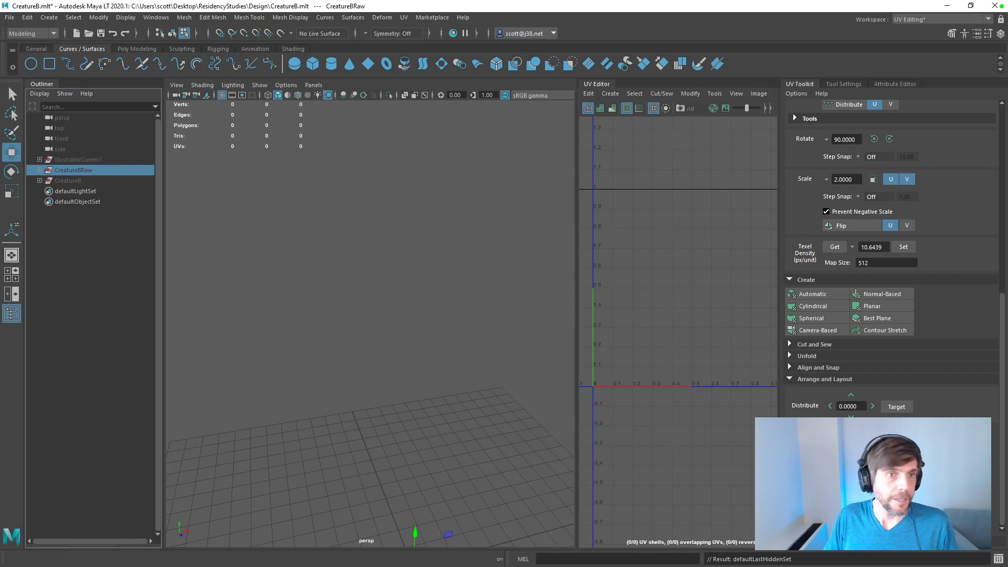
pyautogui.rightClick(69, 169)
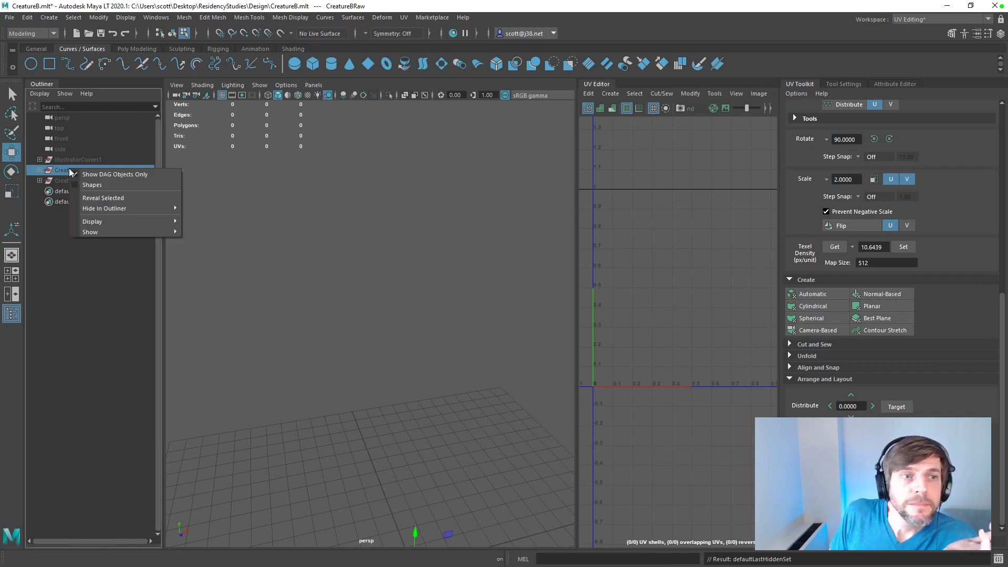
pyautogui.click(99, 201)
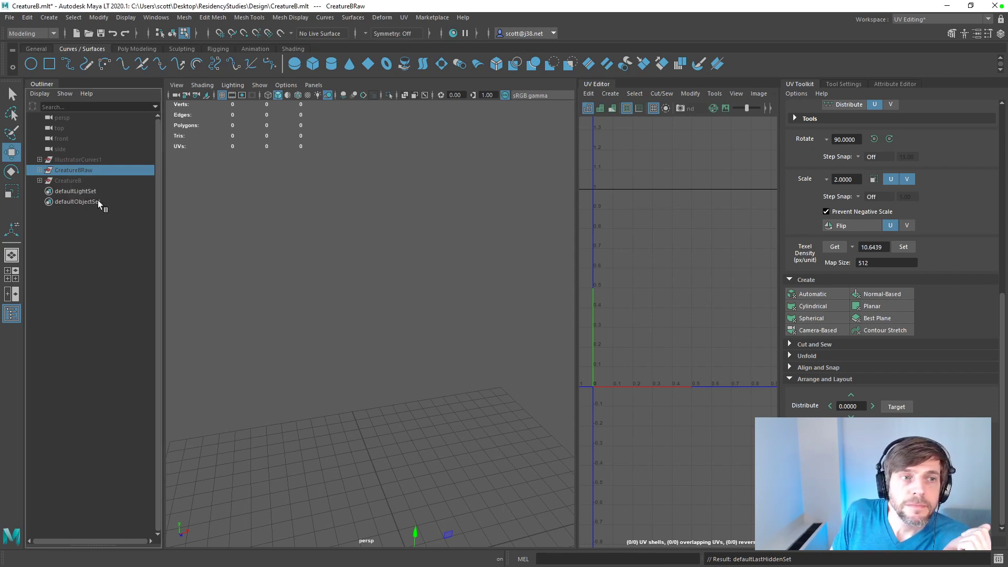
pyautogui.click(39, 170)
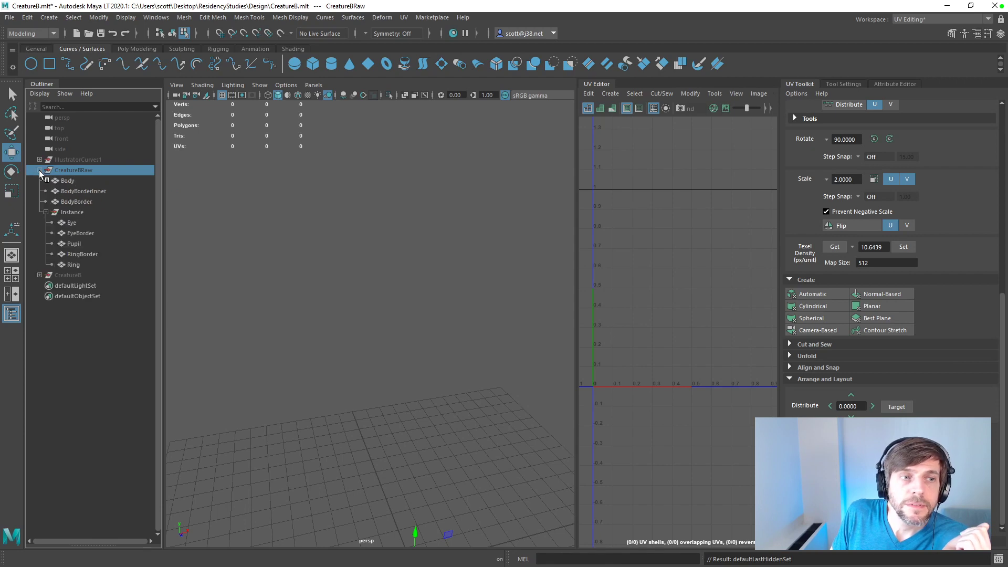
pyautogui.click(40, 170)
# Step: Try to bring the CreatureB group back with the Outliner's Reveal Selected, Unhide and Show All options
pyautogui.click(68, 180)
pyautogui.rightClick(74, 181)
pyautogui.click(110, 209)
pyautogui.rightClick(84, 183)
pyautogui.moveTo(120, 222)
pyautogui.moveTo(142, 235)
pyautogui.click(207, 234)
pyautogui.rightClick(91, 178)
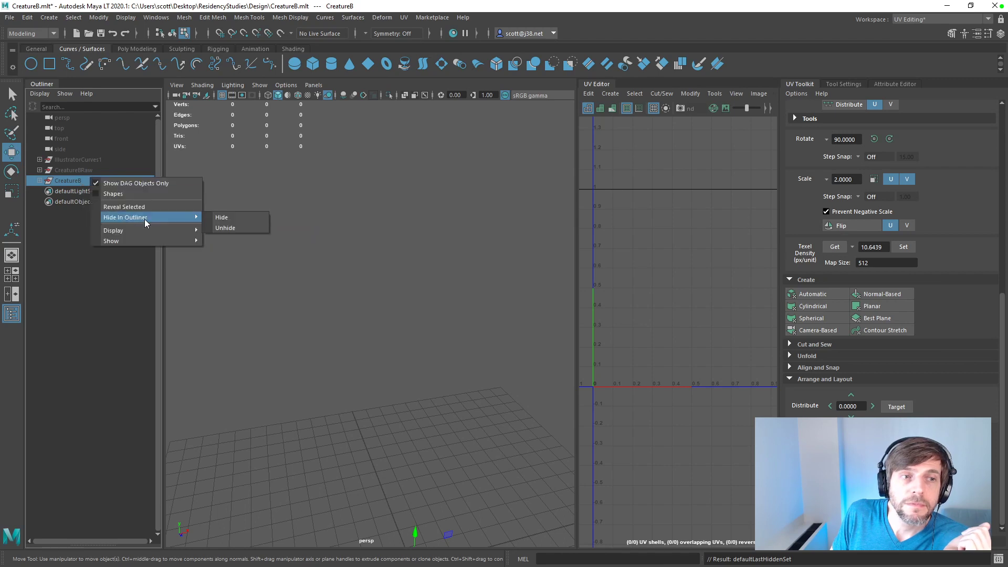
pyautogui.click(225, 228)
pyautogui.rightClick(93, 181)
pyautogui.moveTo(143, 244)
pyautogui.moveTo(215, 250)
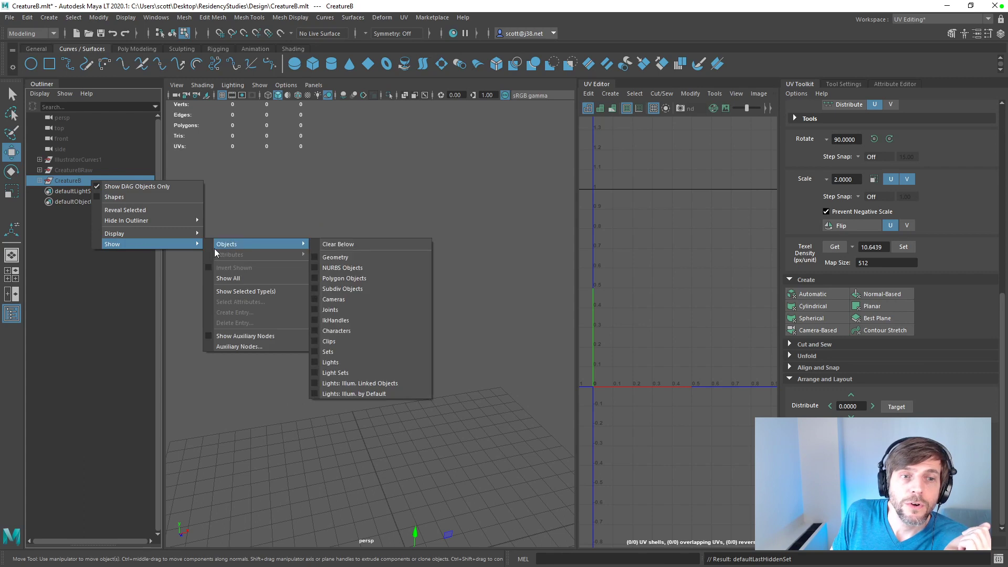
pyautogui.click(228, 278)
# Step: Hide CreatureBRaw in the Outliner and undo the latest hide operations
pyautogui.click(84, 171)
pyautogui.rightClick(85, 171)
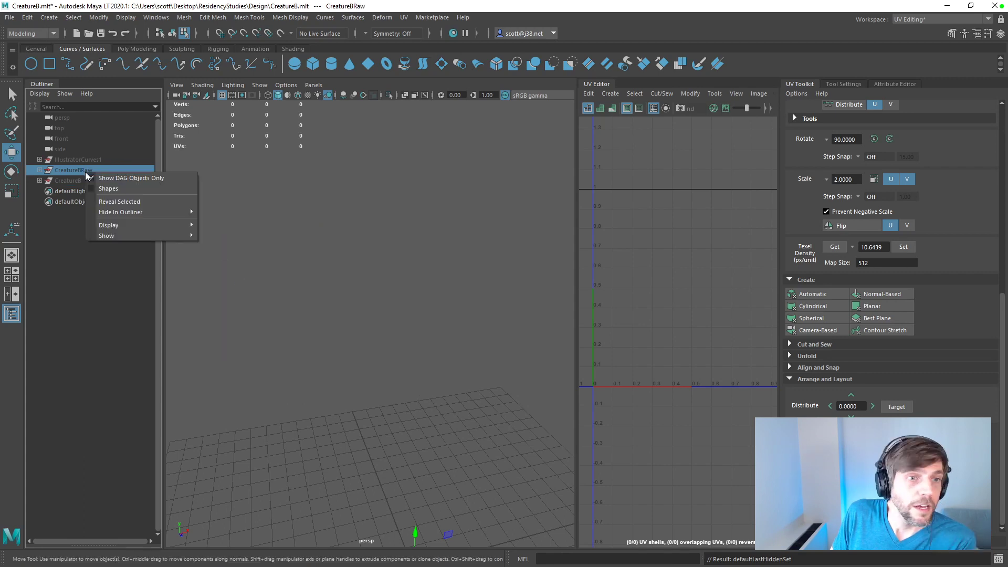
pyautogui.moveTo(148, 231)
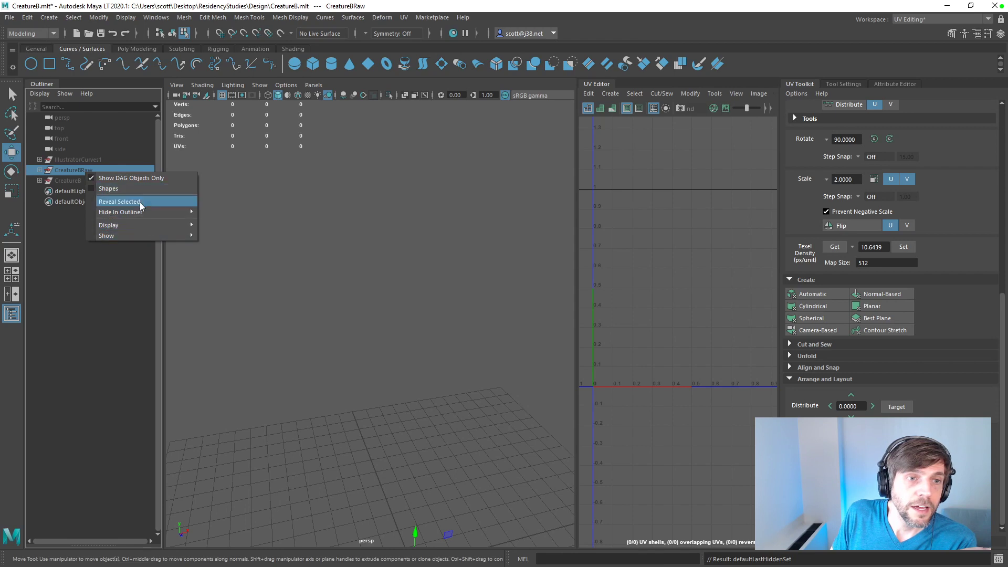
pyautogui.moveTo(144, 212)
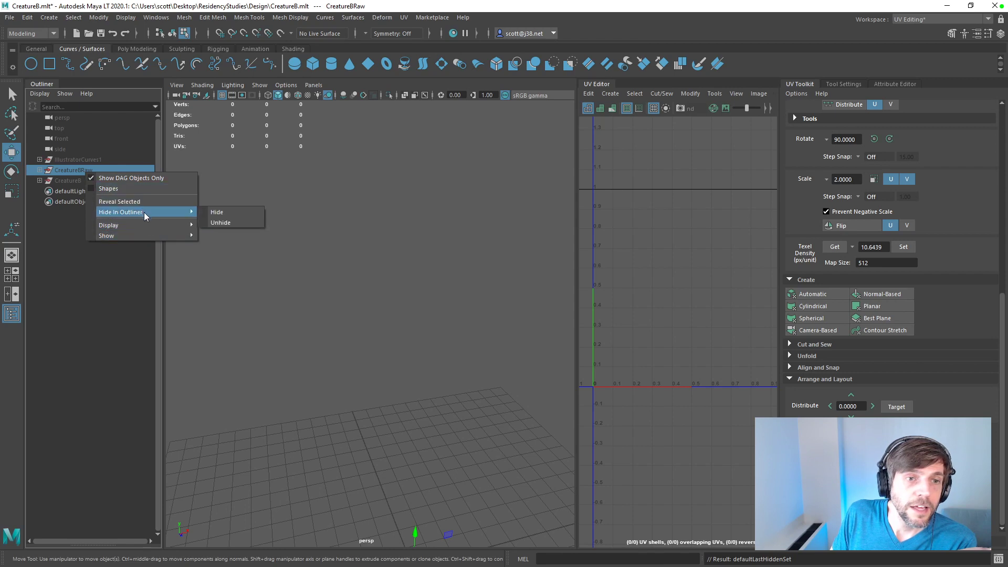
pyautogui.click(218, 214)
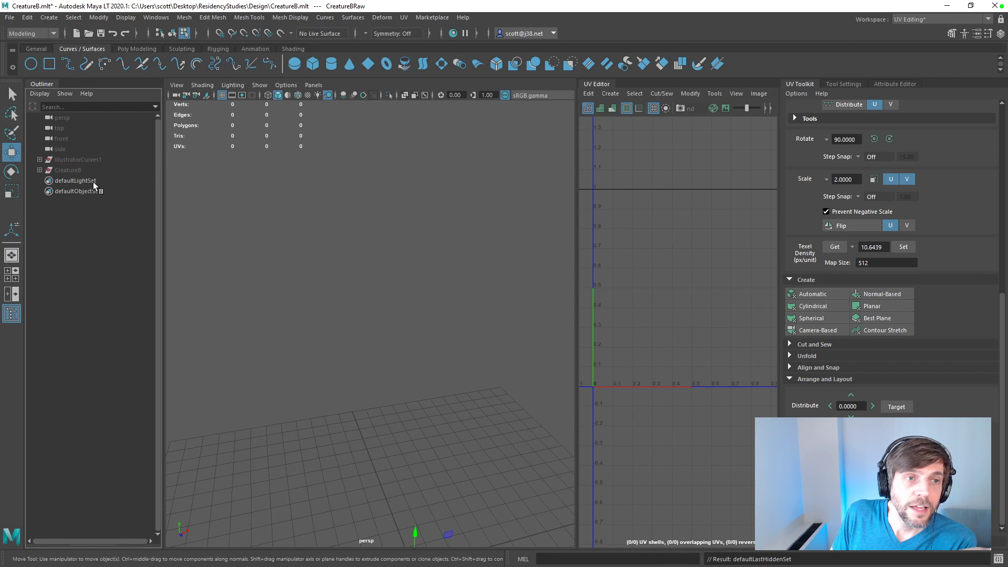
pyautogui.hotkey('ctrl', 'z')
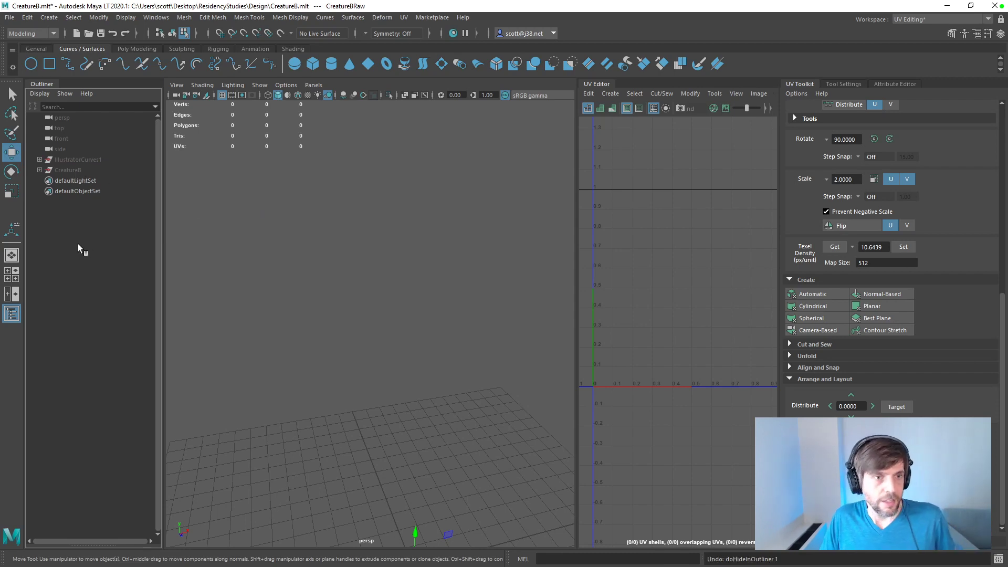
pyautogui.hotkey('ctrl', 'z')
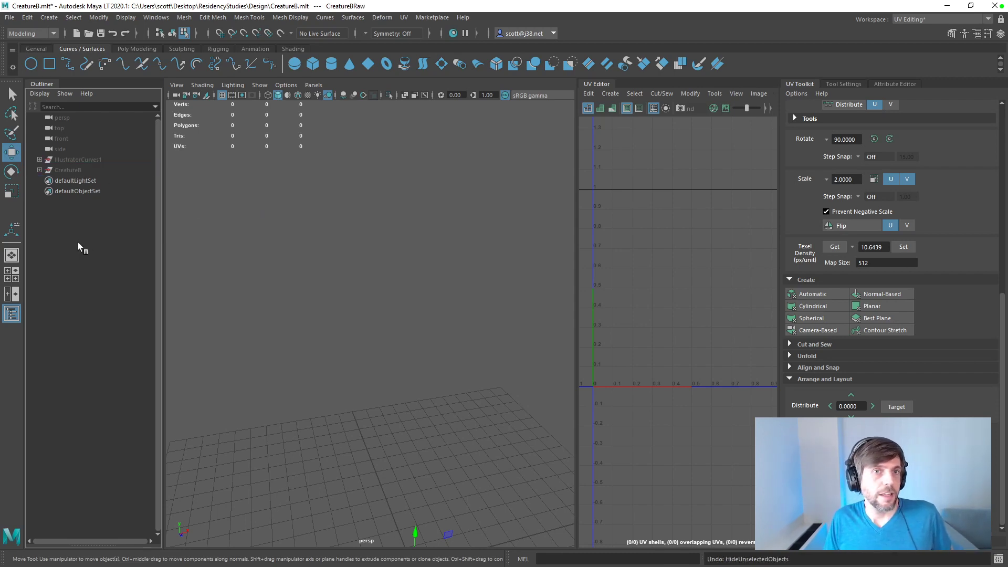
# Step: Start opening a scene file
pyautogui.press('f')
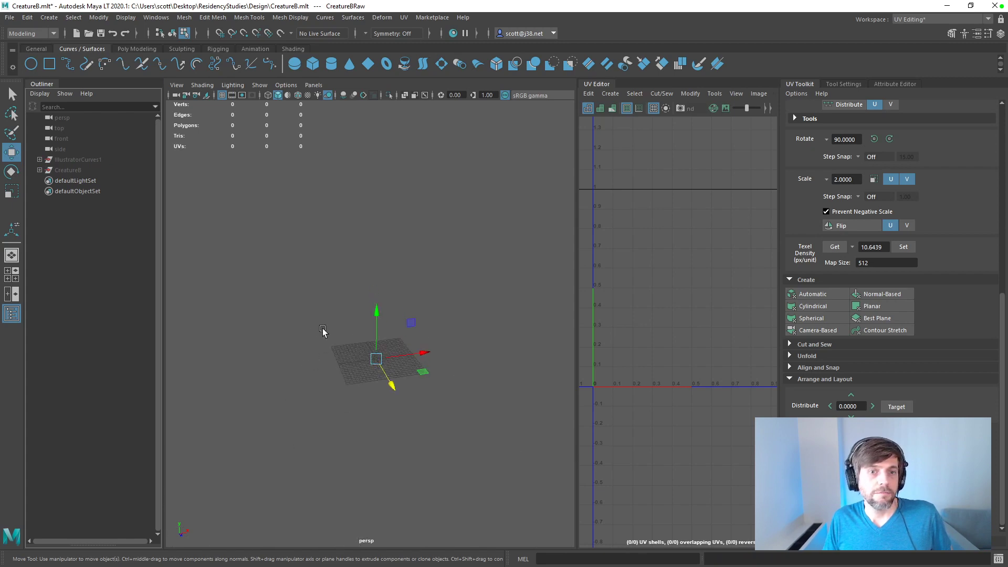
pyautogui.scroll(10, 322, 331)
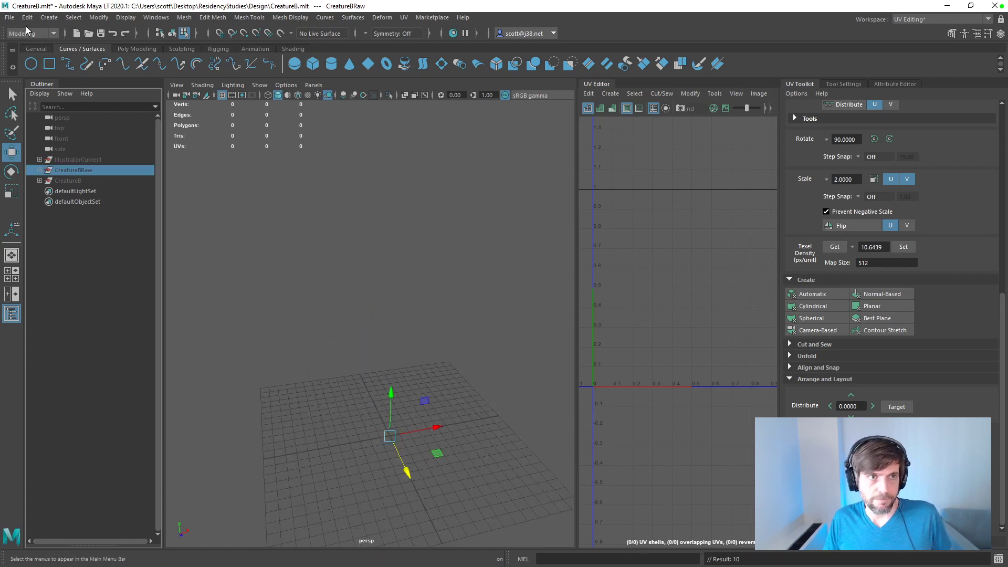
pyautogui.click(10, 17)
pyautogui.click(39, 47)
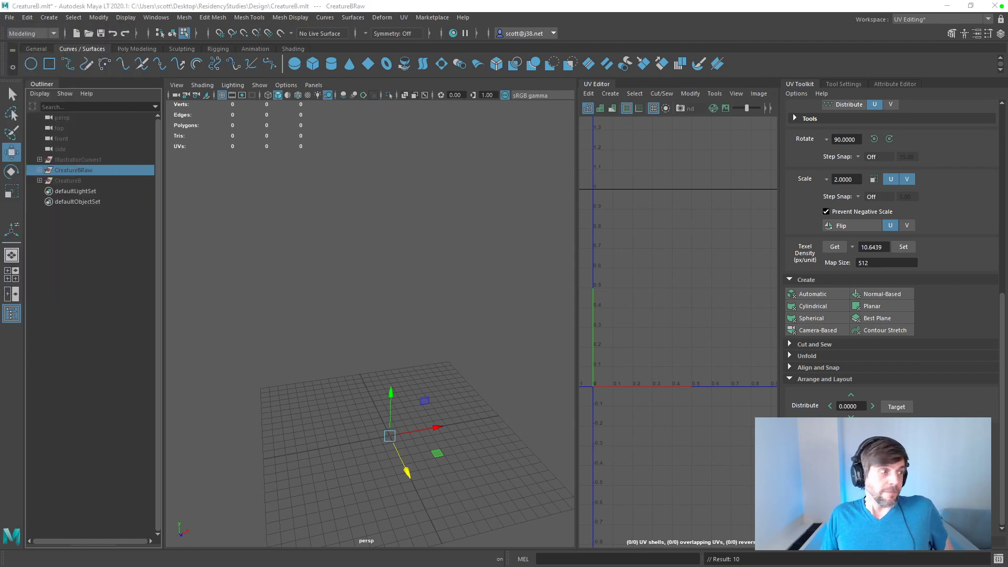
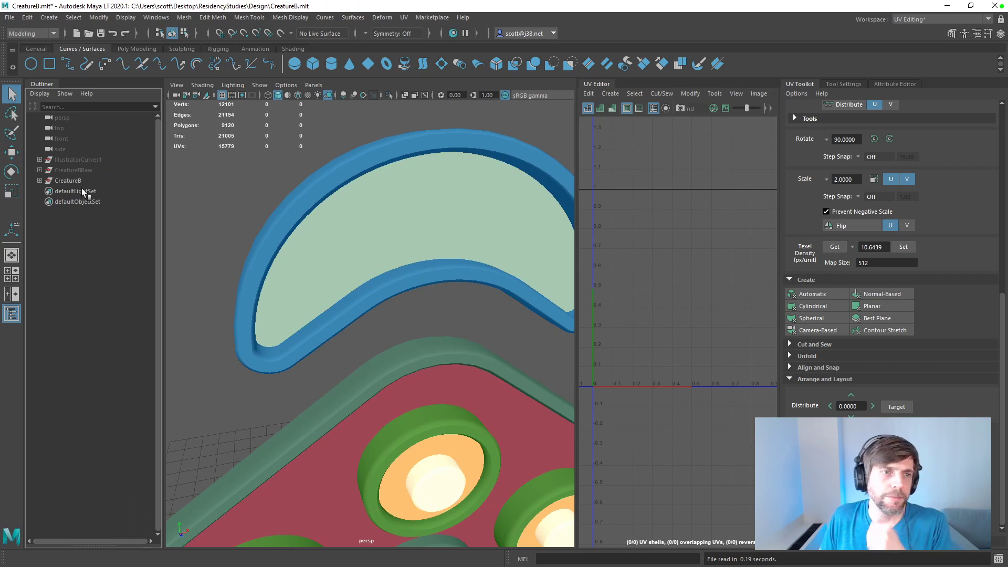
# Step: Unhide the CreatureBRaw group and delete the CreatureB group
pyautogui.click(76, 170)
pyautogui.hotkey('ctrl', 'h')
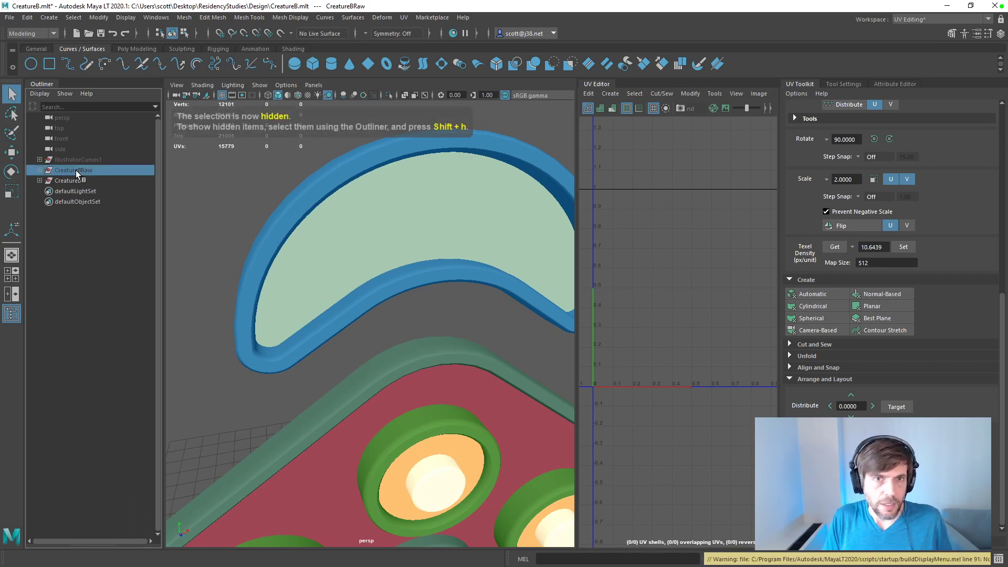
pyautogui.hotkey('shift', 'h')
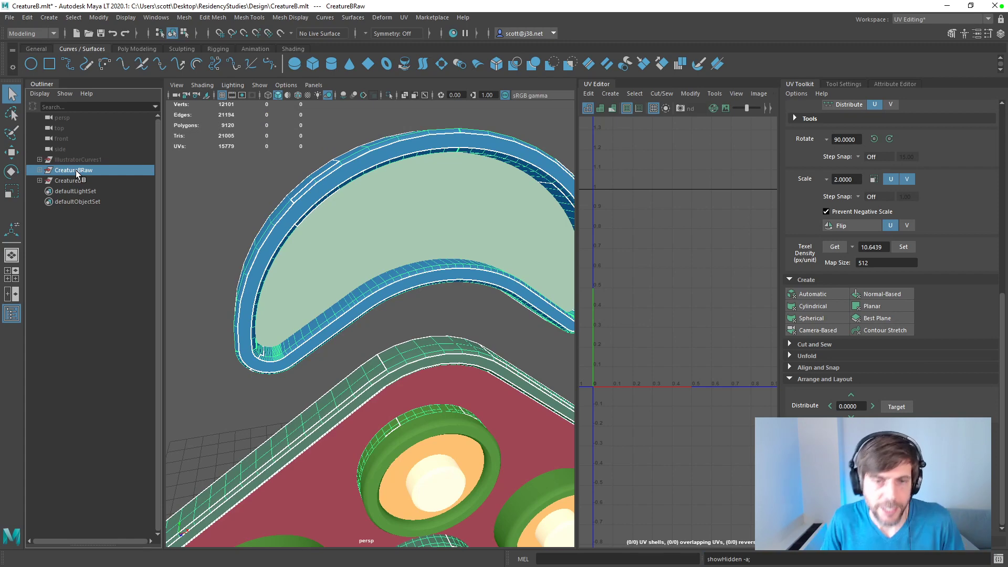
pyautogui.click(71, 180)
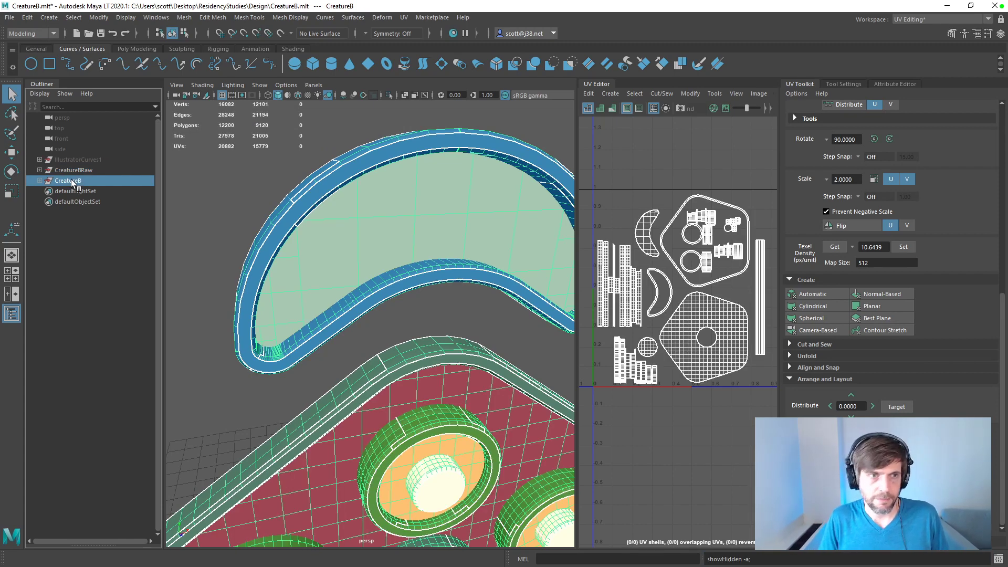
pyautogui.hotkey('ctrl', 'h')
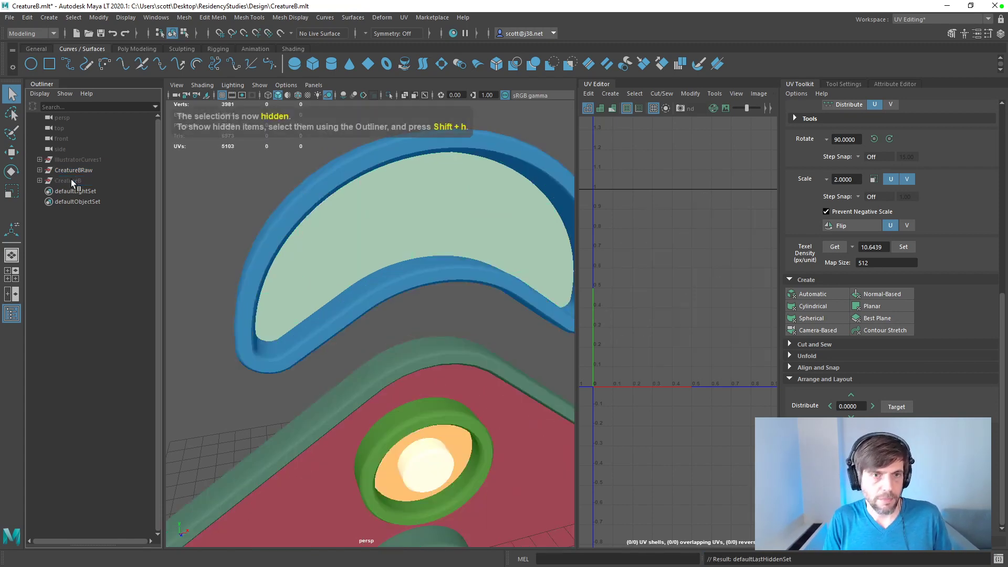
pyautogui.click(71, 180)
pyautogui.press('Delete')
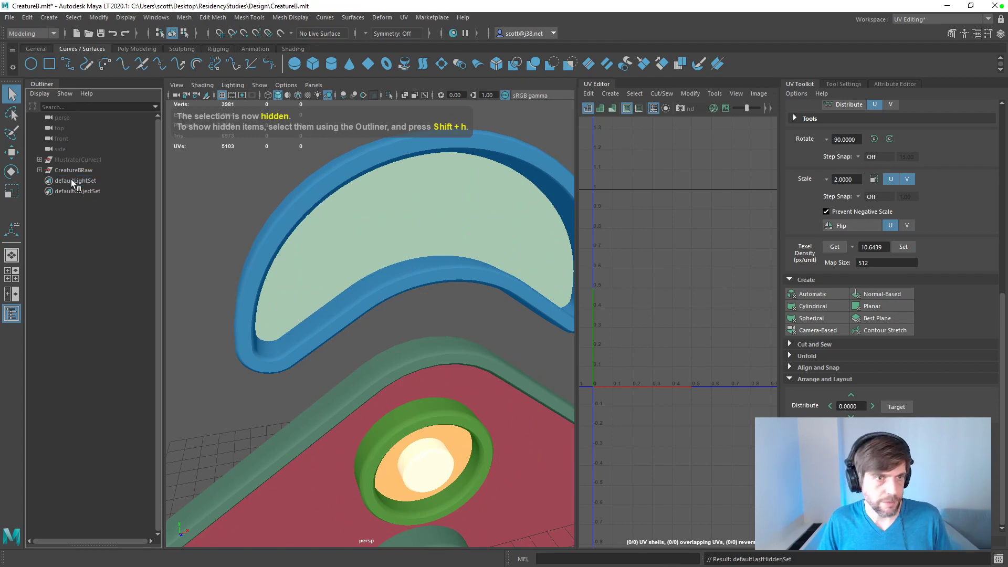
# Step: Delete the RingBorder mesh from the Instance group inside CreatureBRaw
pyautogui.click(39, 160)
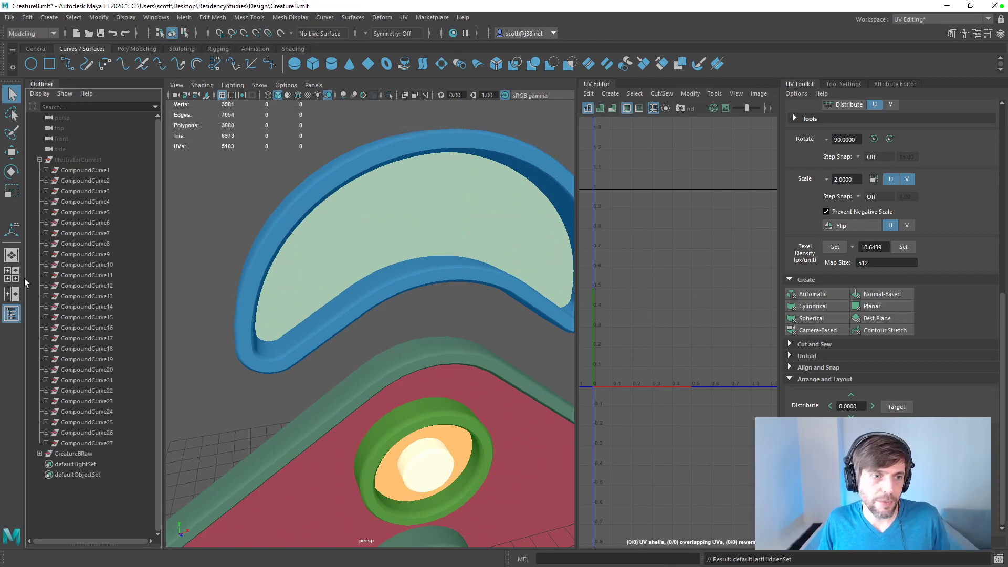
pyautogui.click(39, 454)
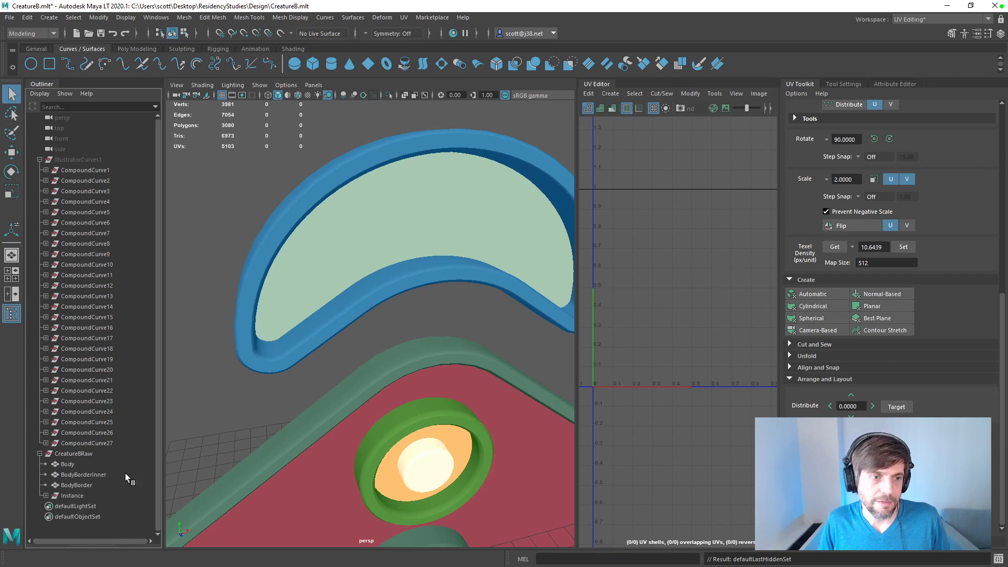
pyautogui.click(46, 496)
pyautogui.scroll(-1, 97, 497)
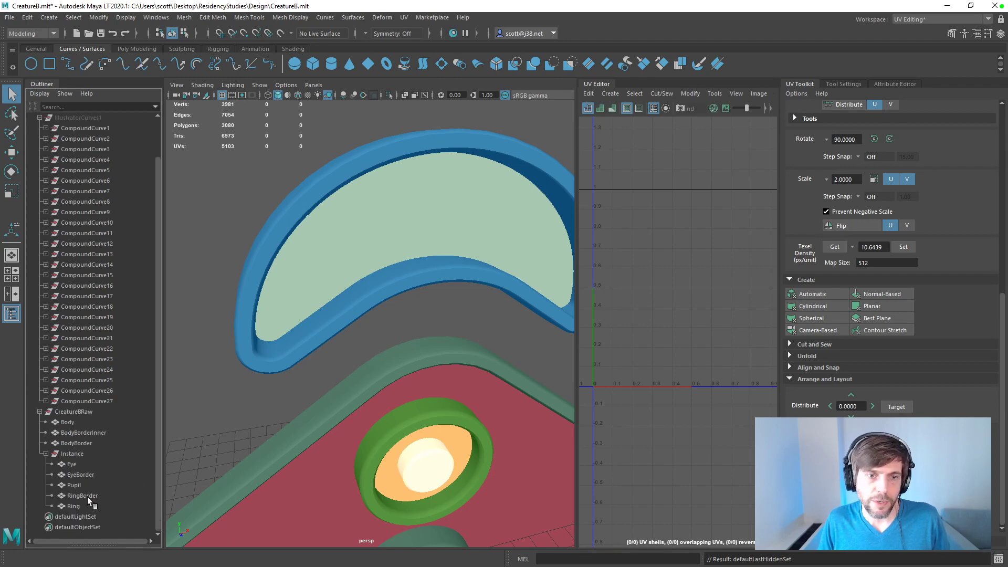
pyautogui.click(83, 495)
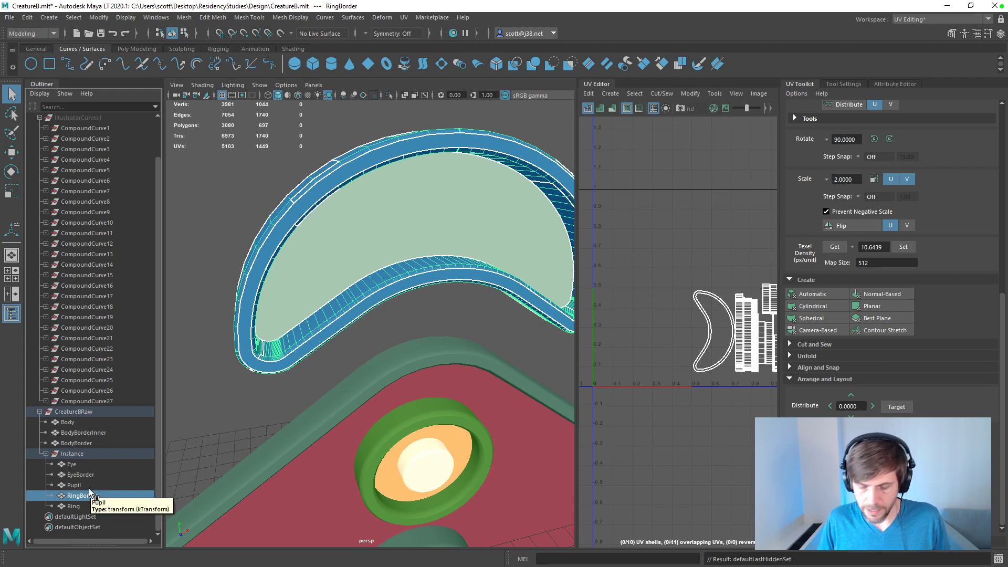
pyautogui.press('Delete')
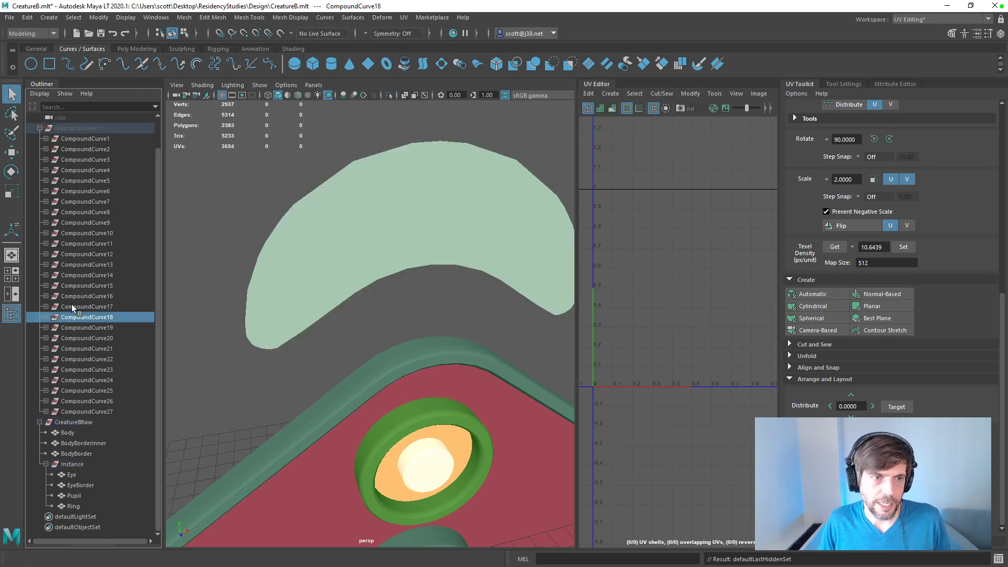
# Step: Unhide the IllustratorCurves1 group
pyautogui.click(72, 297)
pyautogui.scroll(1, 79, 163)
pyautogui.click(77, 158)
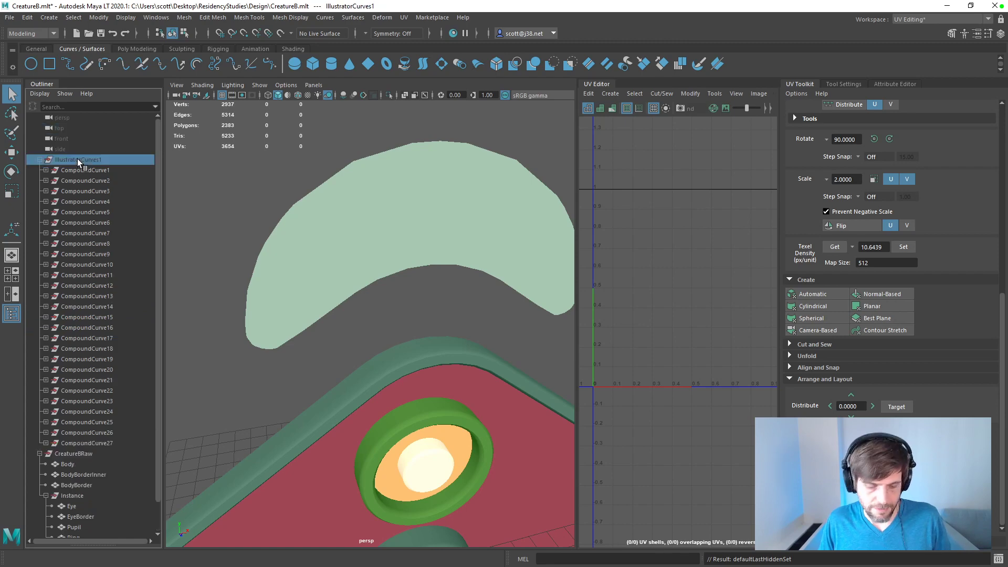
pyautogui.hotkey('shift', 'h')
# Step: Find the compound curve outlining the crescent ring border and select its child curves, curve29 first and then curve28
pyautogui.click(92, 243)
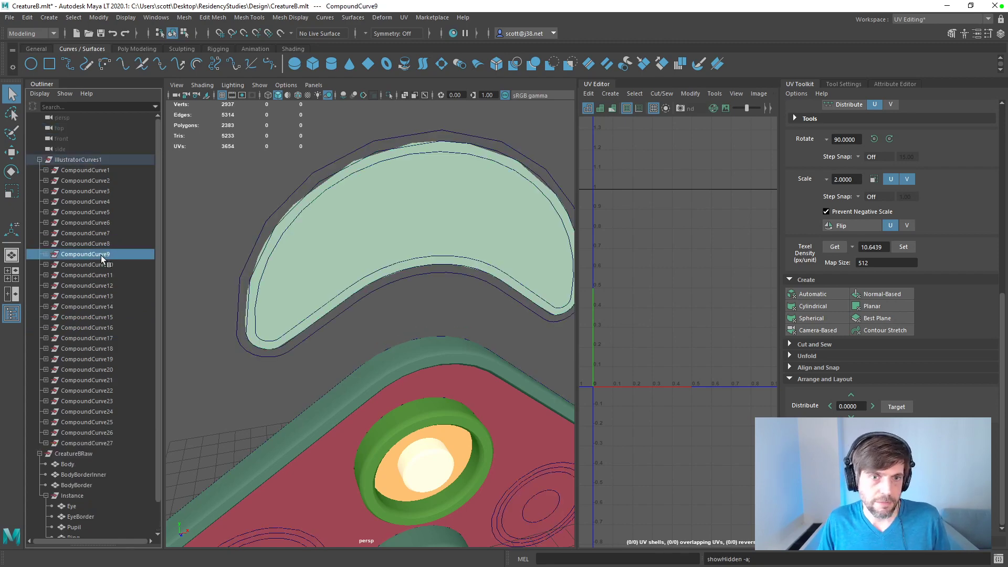
pyautogui.click(87, 212)
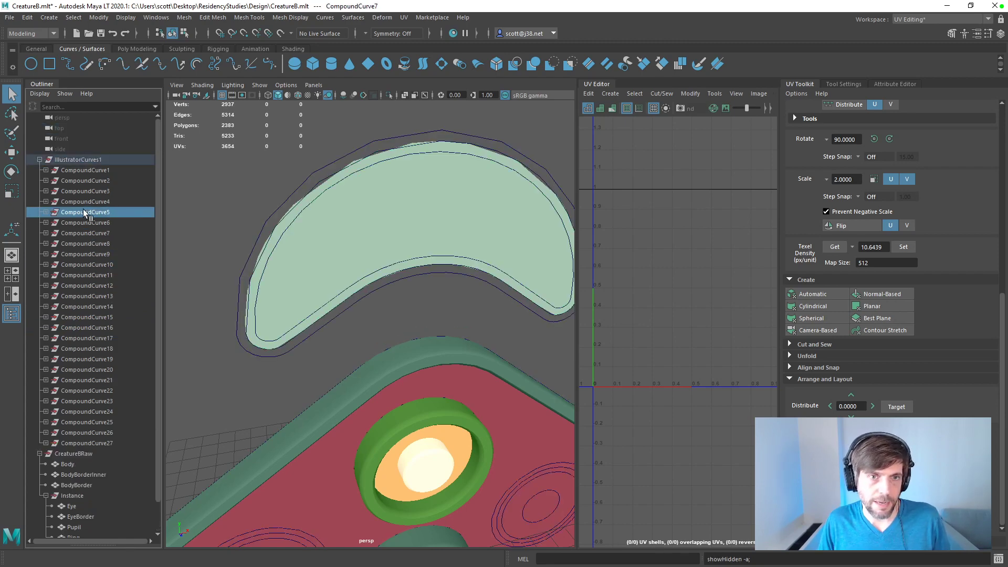
pyautogui.click(46, 202)
pyautogui.click(46, 203)
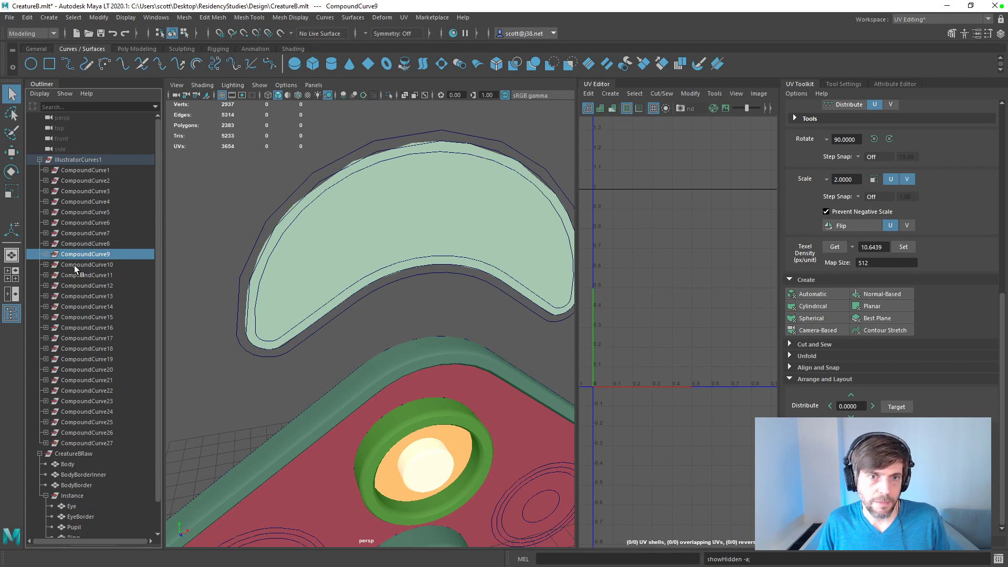
pyautogui.click(78, 287)
pyautogui.click(80, 296)
pyautogui.click(84, 307)
pyautogui.click(88, 317)
pyautogui.click(94, 327)
pyautogui.click(97, 338)
pyautogui.click(97, 348)
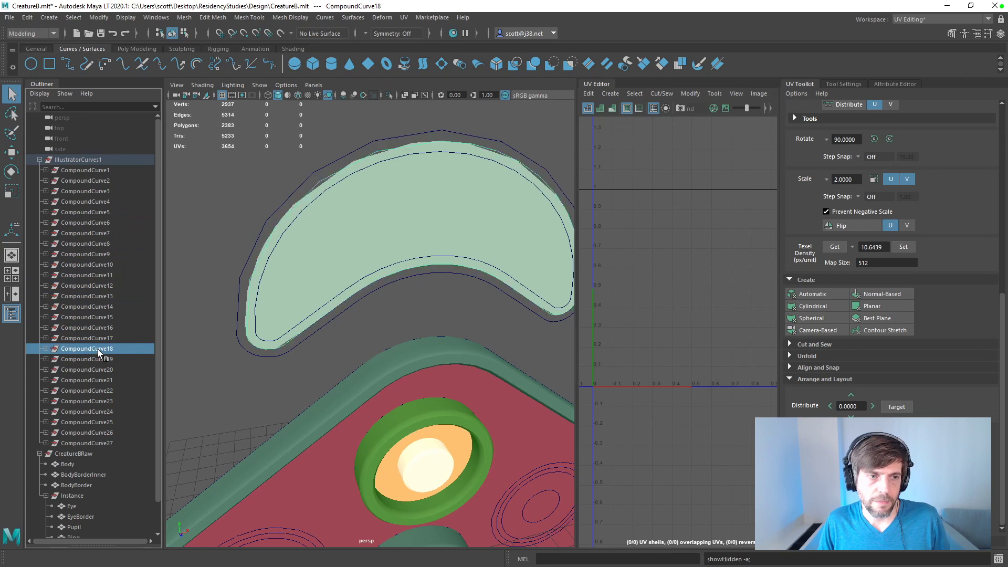
pyautogui.click(99, 359)
pyautogui.click(46, 359)
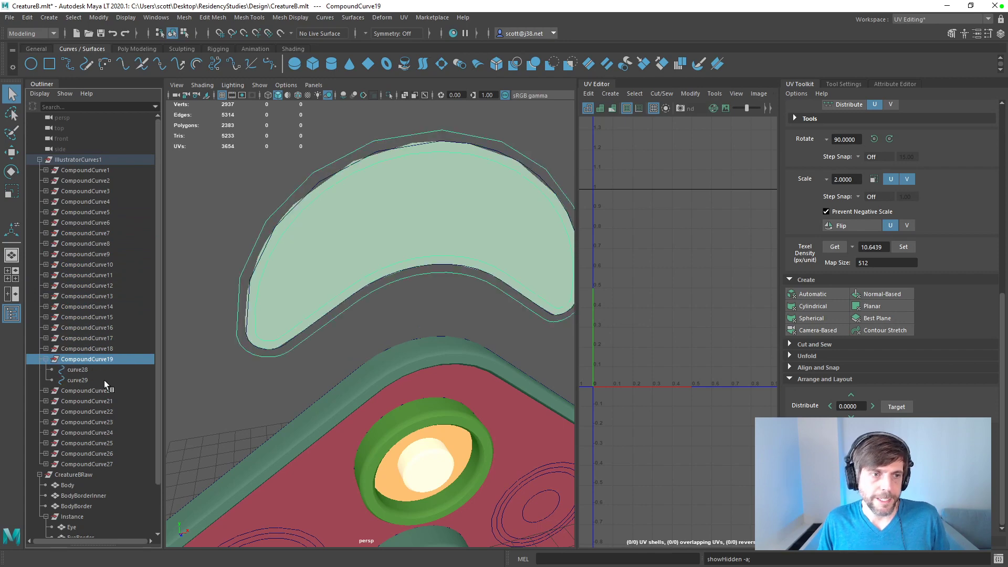
pyautogui.click(79, 380)
pyautogui.keyDown('shift'); pyautogui.click(78, 371); pyautogui.keyUp('shift')
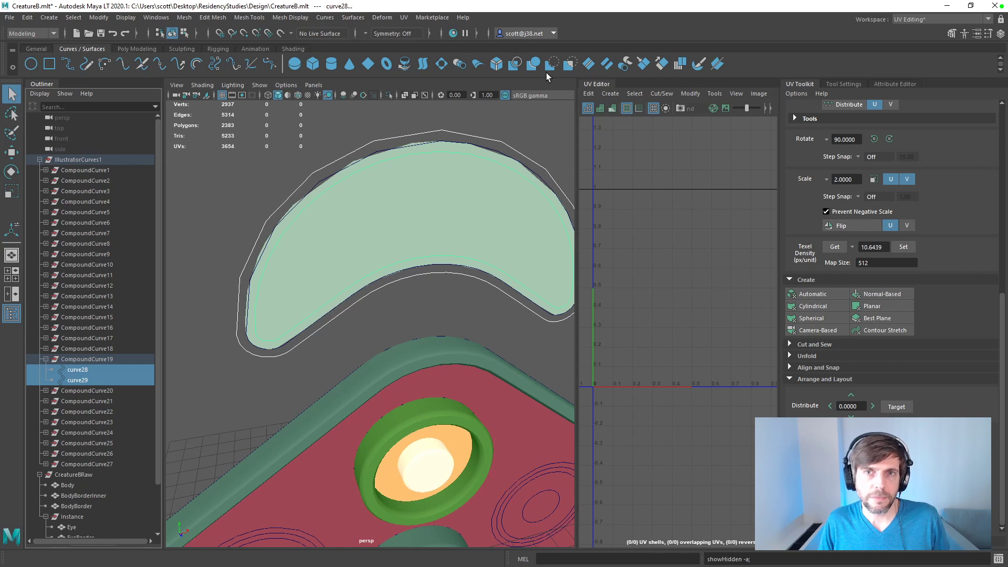
# Step: Reset the Bevel Plus options to their defaults and bevel the two selected curves into a crescent border mesh
pyautogui.click(499, 65)
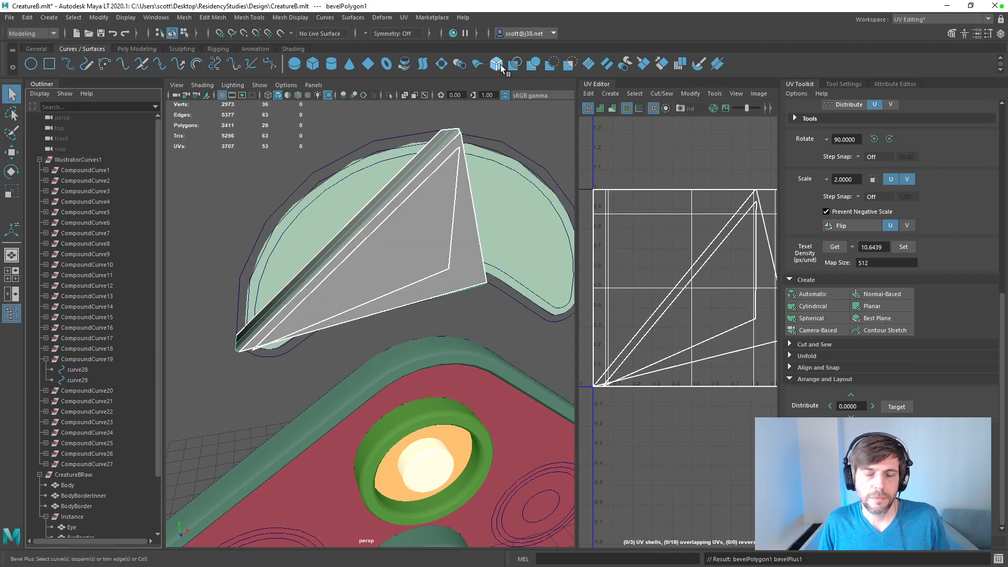
pyautogui.hotkey('ctrl', 'z')
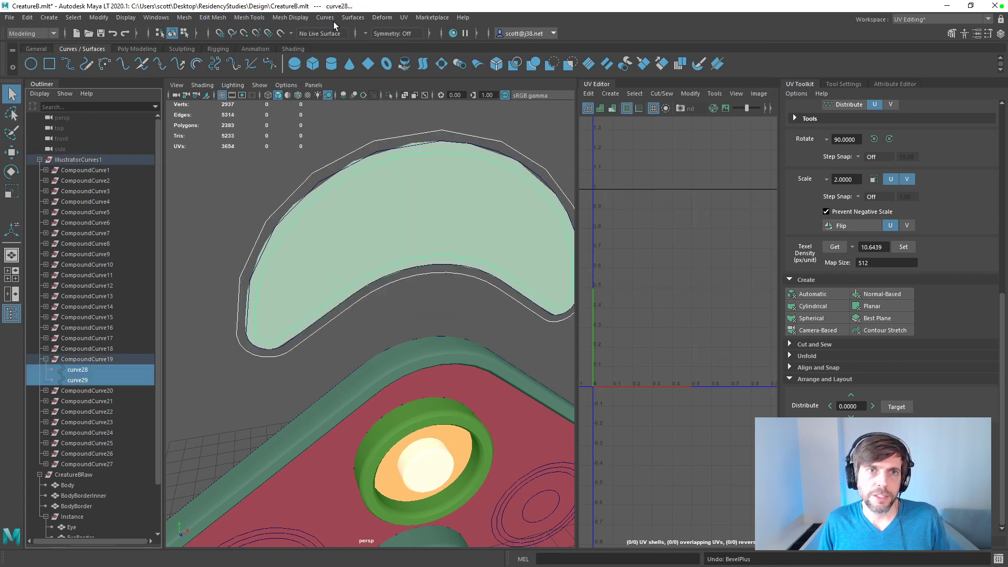
pyautogui.click(354, 18)
pyautogui.click(453, 136)
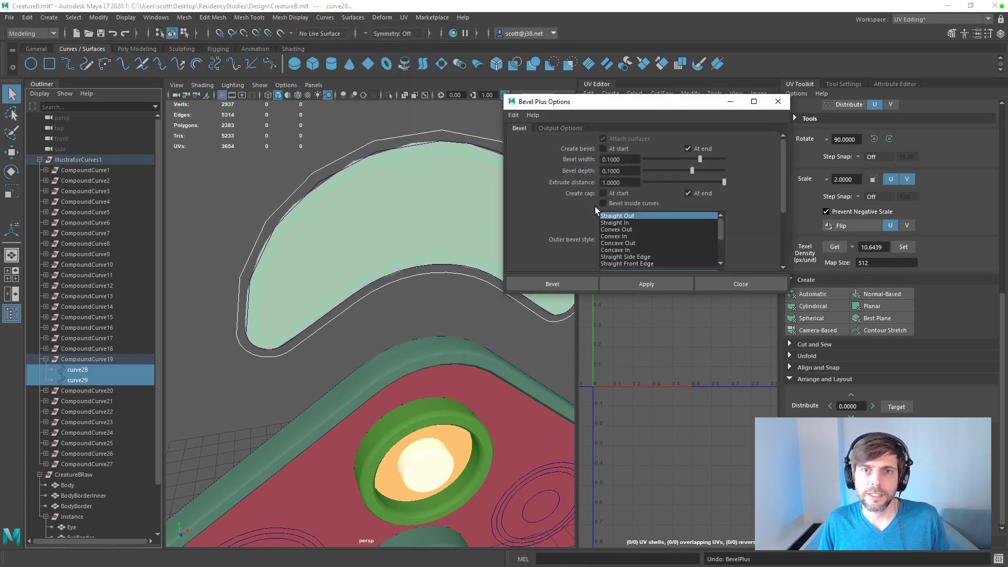
pyautogui.click(514, 115)
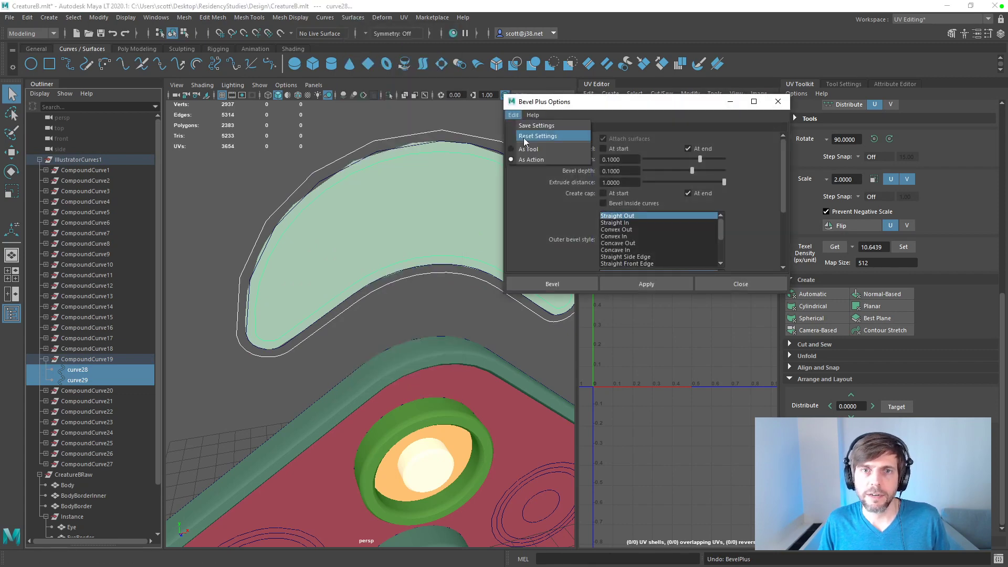
pyautogui.click(538, 136)
pyautogui.click(656, 281)
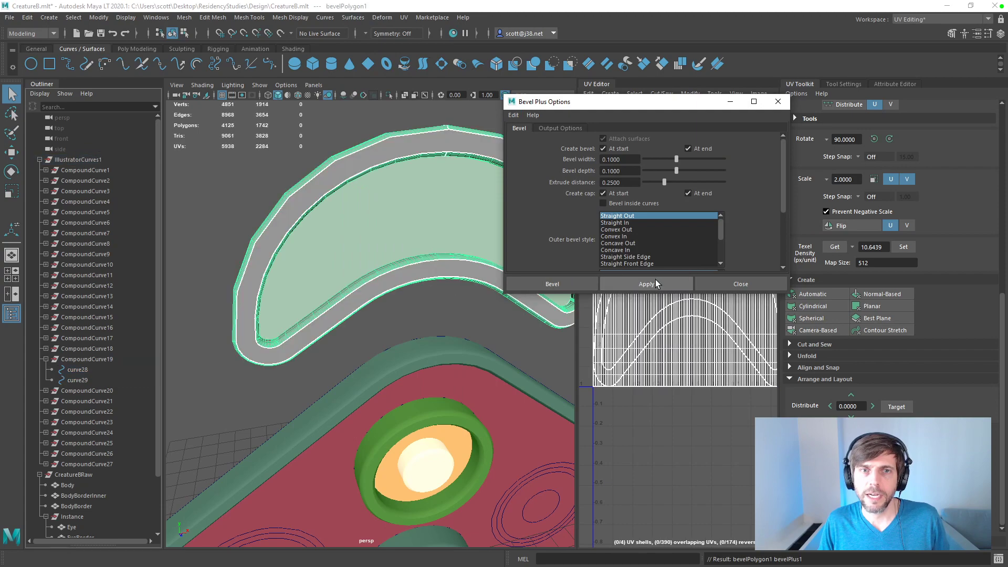
pyautogui.click(778, 102)
# Step: Show the new bevel mesh's attributes and rename the mesh as RingBorder
pyautogui.keyDown('alt'); pyautogui.moveTo(557, 157); pyautogui.dragTo(567, 131); pyautogui.keyUp('alt')
pyautogui.click(888, 85)
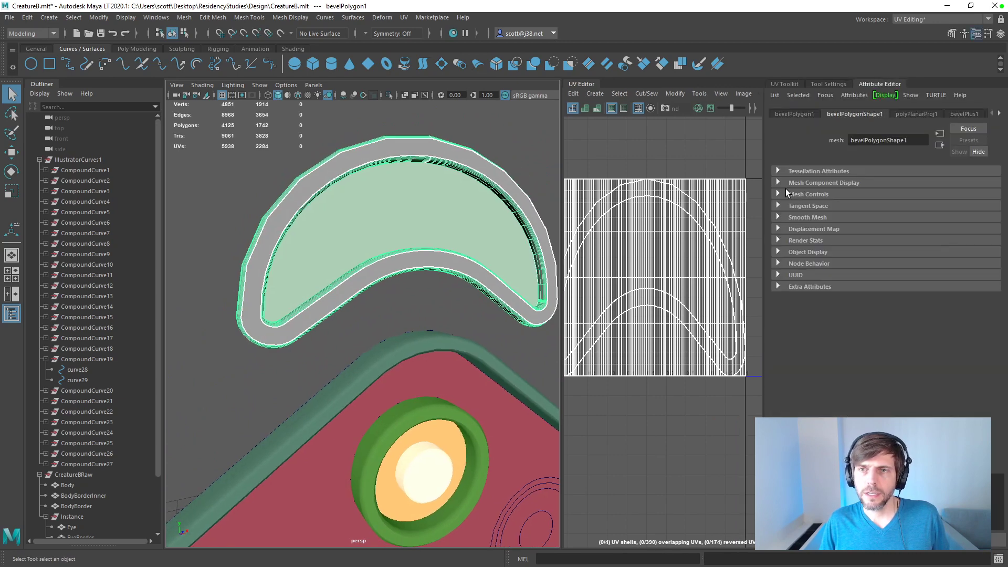
pyautogui.click(778, 172)
pyautogui.click(779, 172)
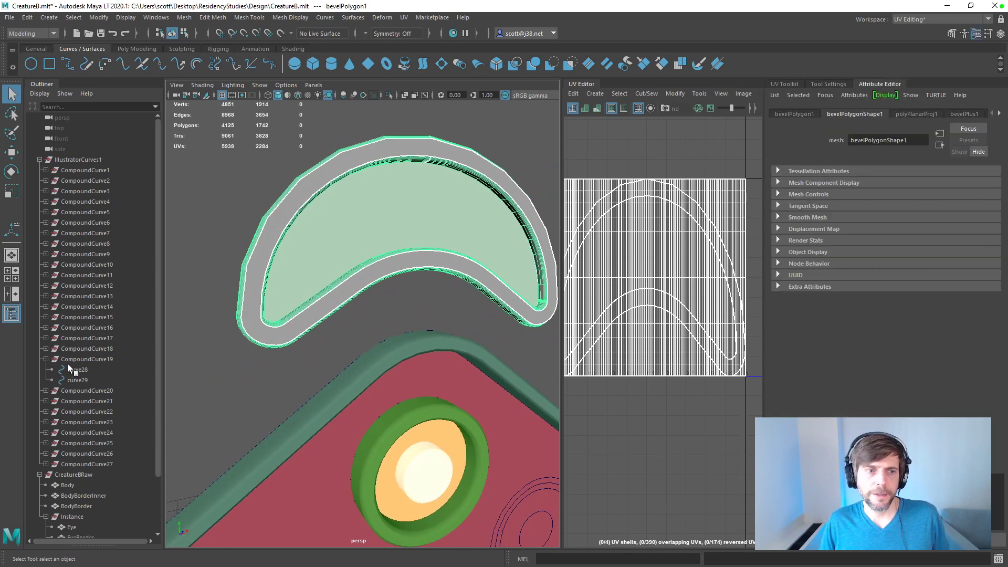
pyautogui.scroll(-2, 84, 349)
pyautogui.doubleClick(70, 507)
pyautogui.write('RingBorder')
pyautogui.press('Return')
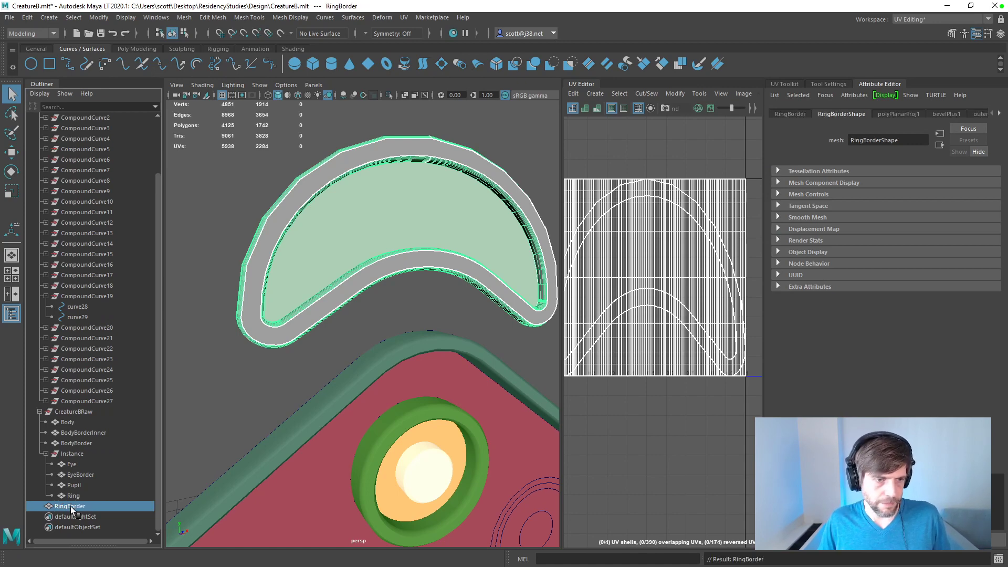
# Step: Move RingBorder into the Instance group of CreatureBRaw
pyautogui.moveTo(76, 506); pyautogui.dragTo(81, 461, button='middle')
pyautogui.click(74, 475)
pyautogui.click(76, 464)
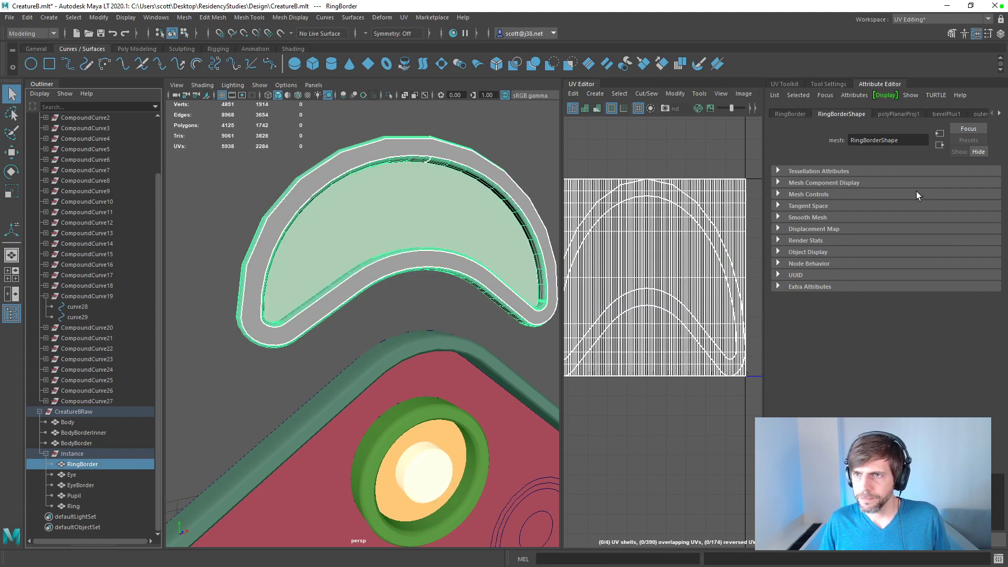
# Step: Turn off the start cap and start bevel in RingBorder's Bevel Plus history and set its extrusion section sampling to 1
pyautogui.click(946, 114)
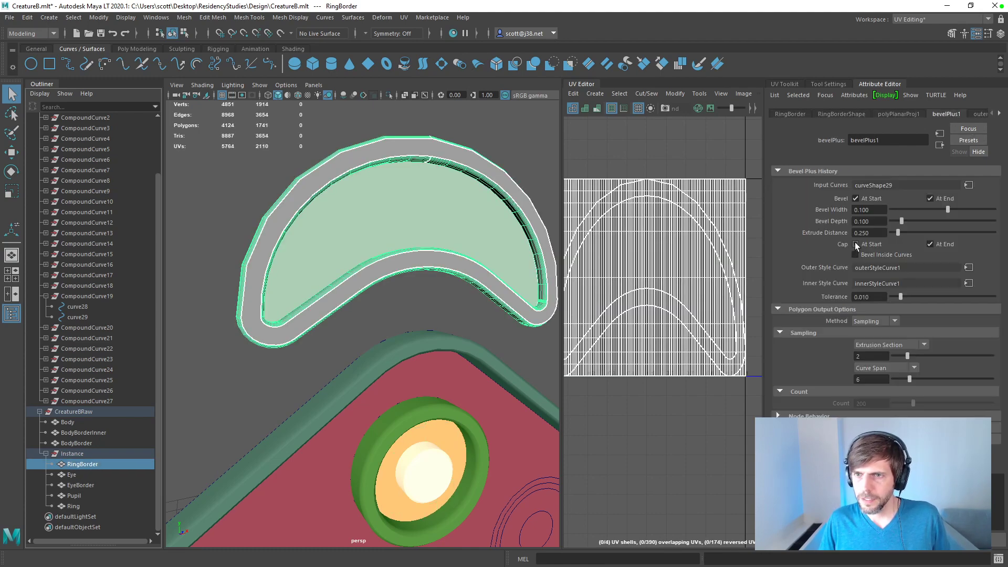
pyautogui.click(857, 198)
pyautogui.keyDown('alt'); pyautogui.moveTo(495, 207); pyautogui.dragTo(501, 236); pyautogui.keyUp('alt')
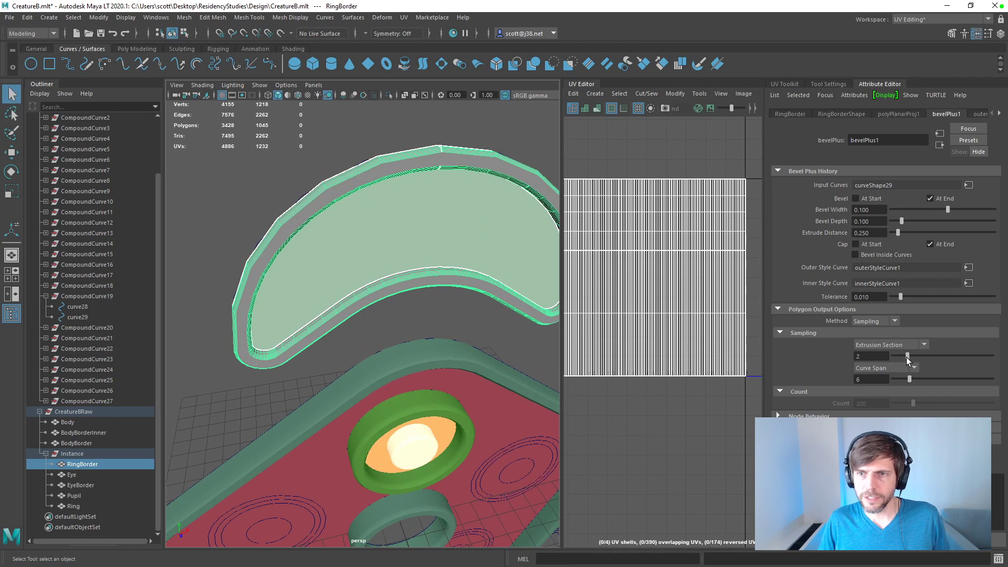
pyautogui.moveTo(906, 356); pyautogui.dragTo(886, 348)
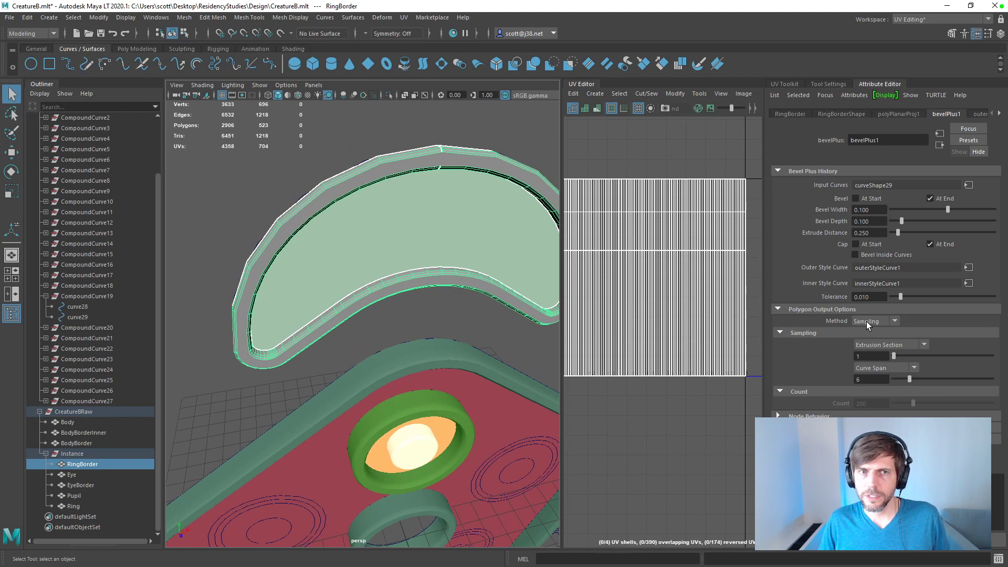
# Step: Set the extrude distance of RingBorder's bevel to 1
pyautogui.keyDown('alt'); pyautogui.moveTo(347, 192); pyautogui.dragTo(430, 182); pyautogui.keyUp('alt')
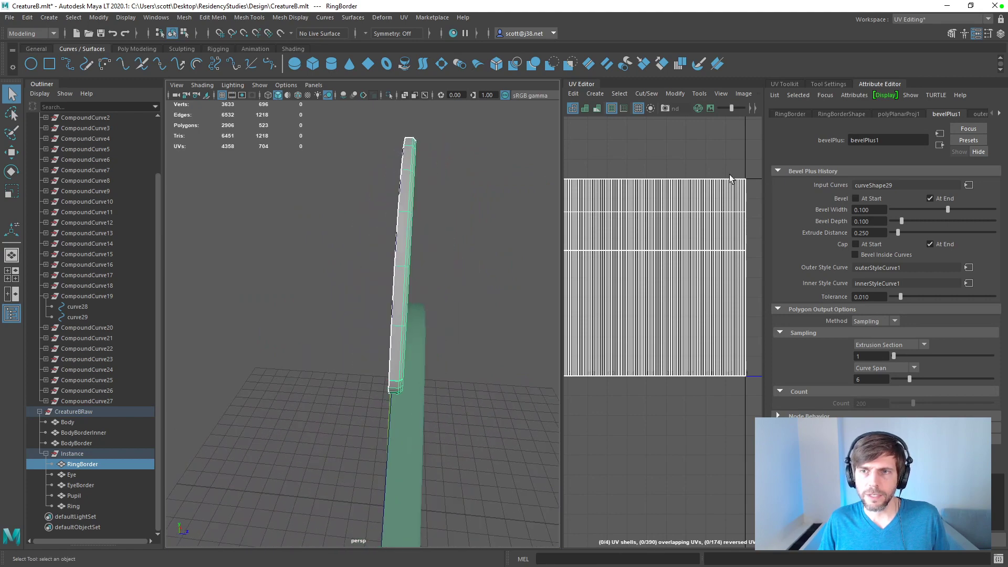
pyautogui.moveTo(875, 233); pyautogui.dragTo(786, 228)
pyautogui.write('1')
pyautogui.press('Return')
pyautogui.keyDown('alt'); pyautogui.moveTo(457, 270); pyautogui.dragTo(344, 279); pyautogui.keyUp('alt')
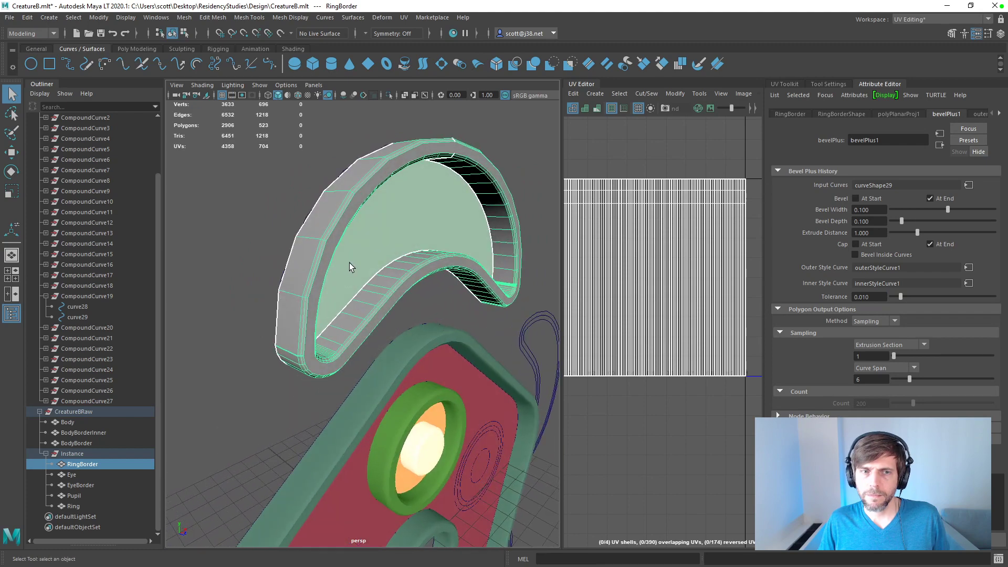
# Step: Set the curve span sampling of RingBorder's bevel to 8
pyautogui.keyDown('alt'); pyautogui.moveTo(328, 297); pyautogui.dragTo(352, 370); pyautogui.keyUp('alt')
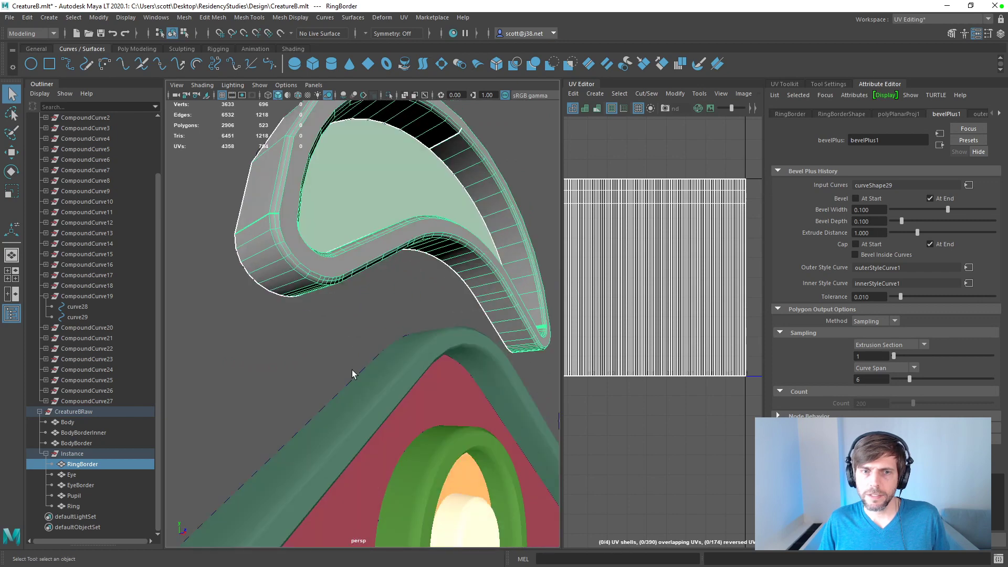
pyautogui.click(366, 398)
pyautogui.click(297, 288)
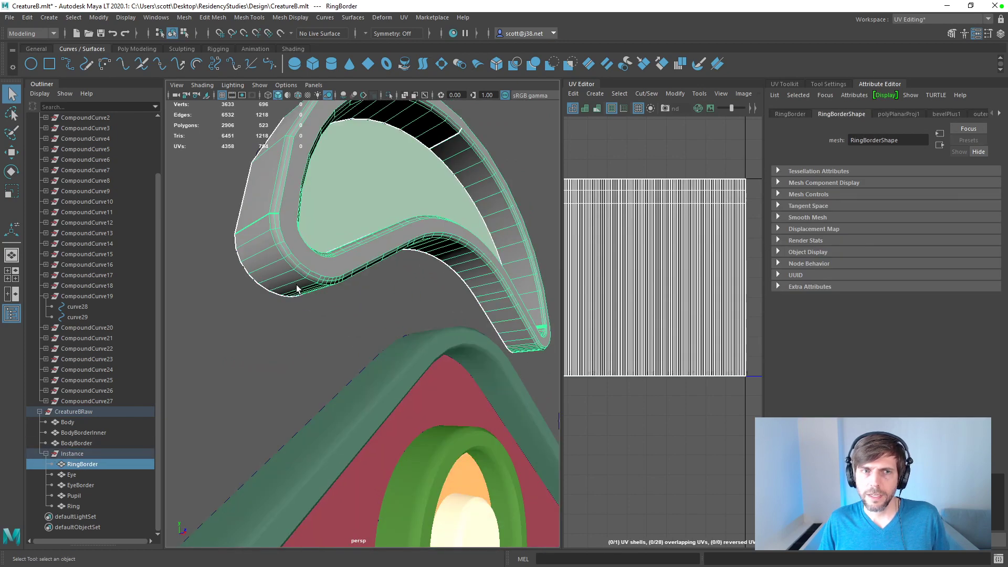
pyautogui.click(943, 114)
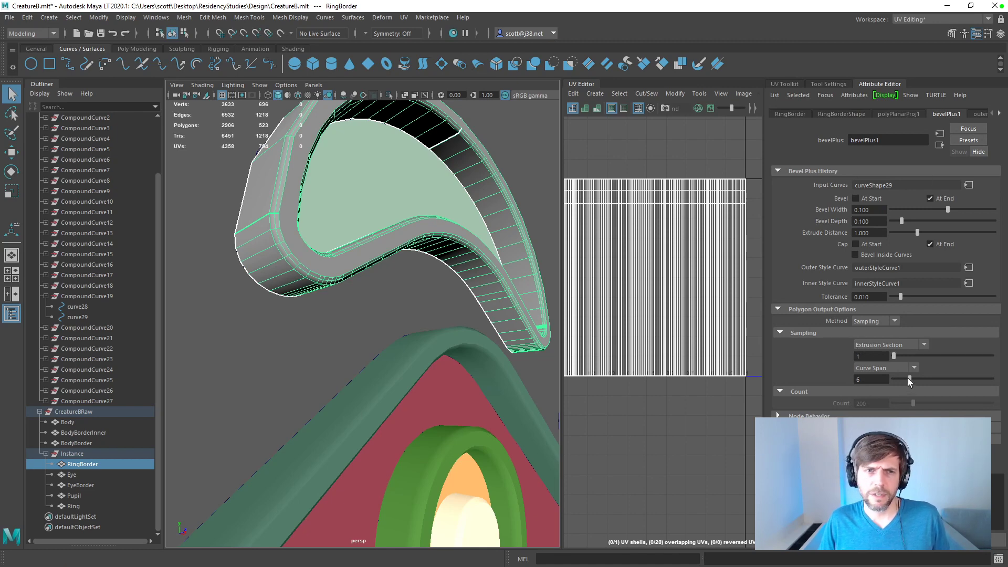
pyautogui.moveTo(909, 379); pyautogui.dragTo(915, 379)
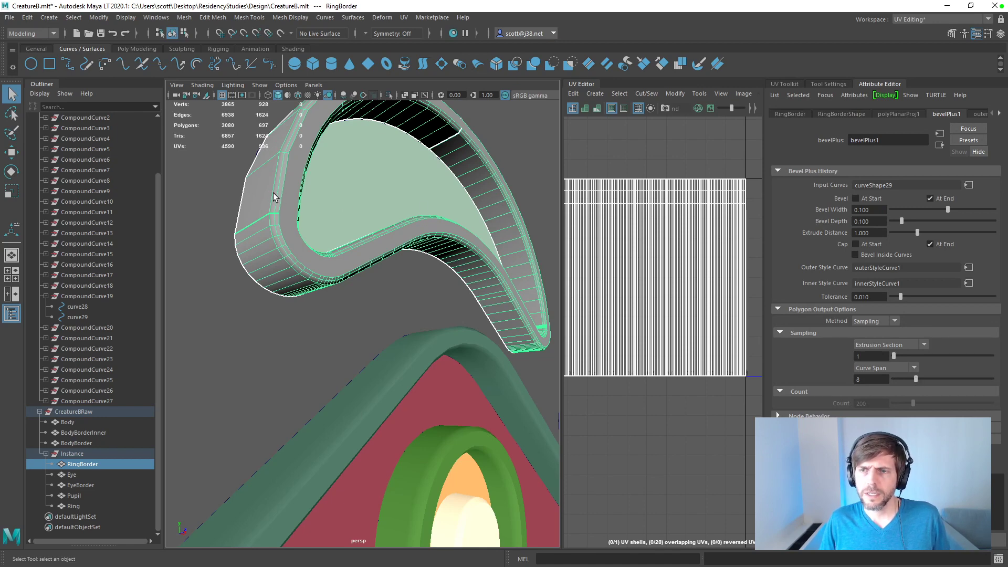
# Step: Switch the polygon output method of RingBorder's Bevel Plus from Sampling to Count
pyautogui.click(895, 320)
pyautogui.click(880, 331)
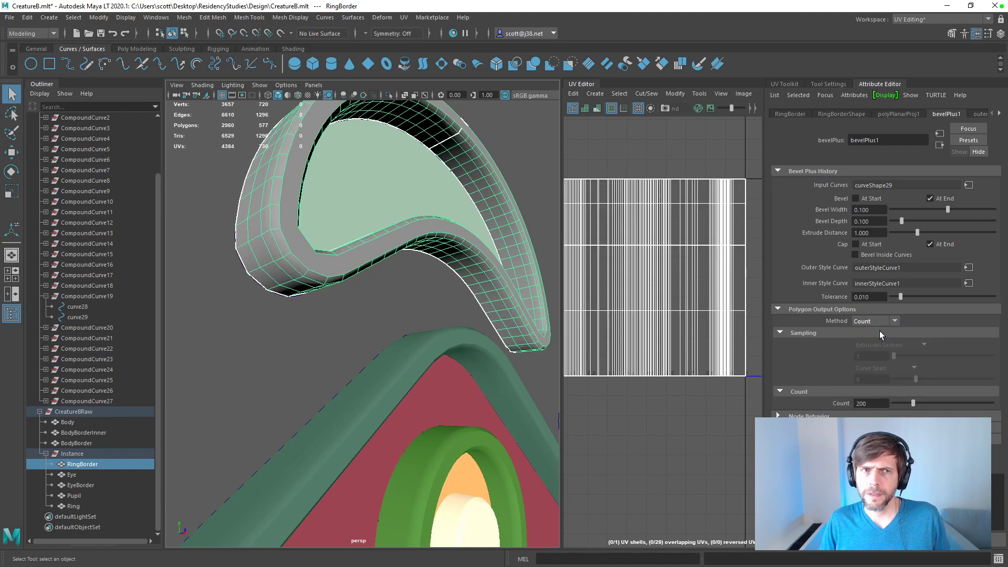
pyautogui.keyDown('alt'); pyautogui.moveTo(319, 172); pyautogui.dragTo(256, 252); pyautogui.keyUp('alt')
pyautogui.scroll(-5, 404, 263)
pyautogui.keyDown('alt'); pyautogui.moveTo(404, 263); pyautogui.dragTo(395, 243); pyautogui.keyUp('alt')
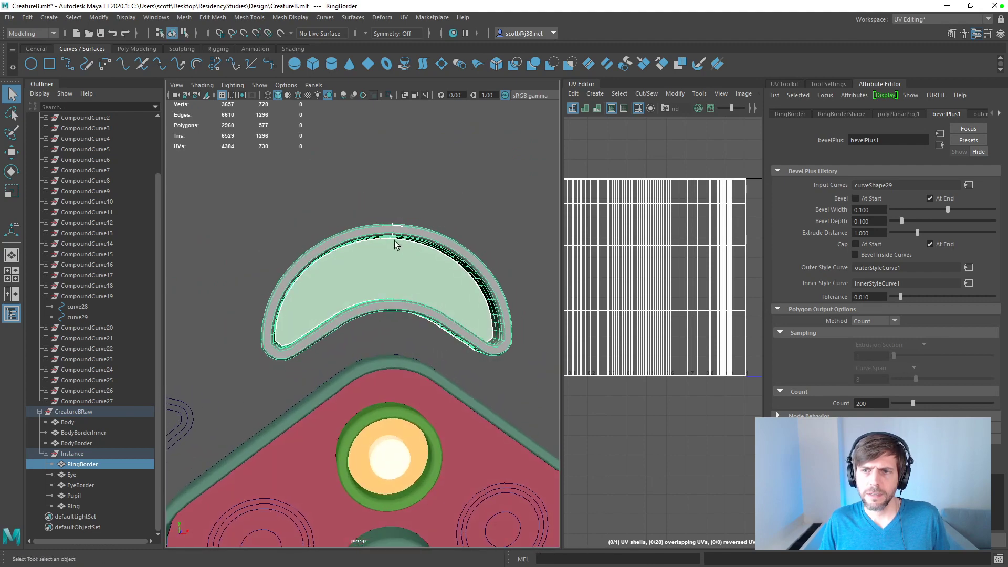
# Step: Try polygon counts of 512 and 320 on RingBorder's bevel
pyautogui.click(872, 404)
pyautogui.write('512')
pyautogui.press('Return')
pyautogui.scroll(3, 372, 289)
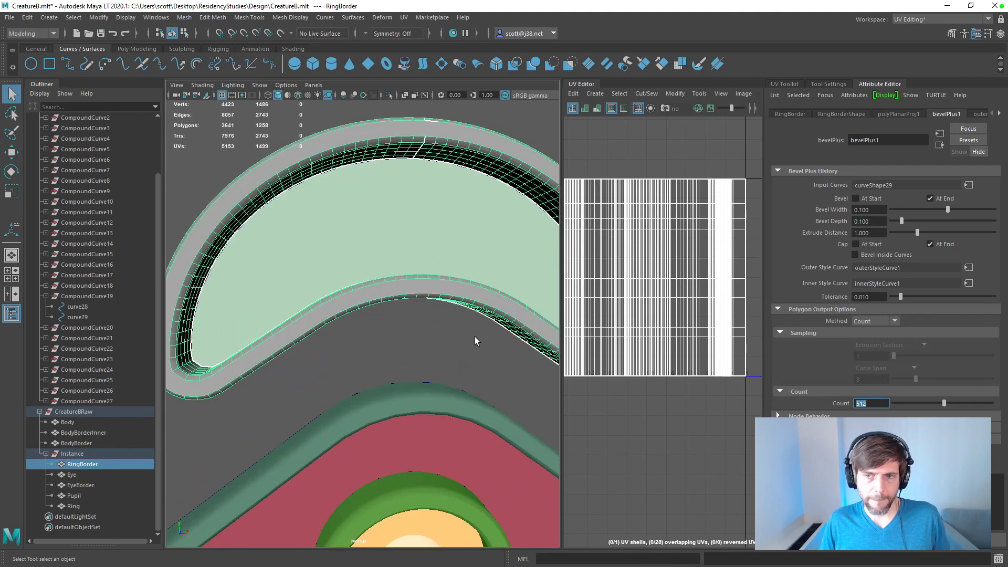
pyautogui.write('320')
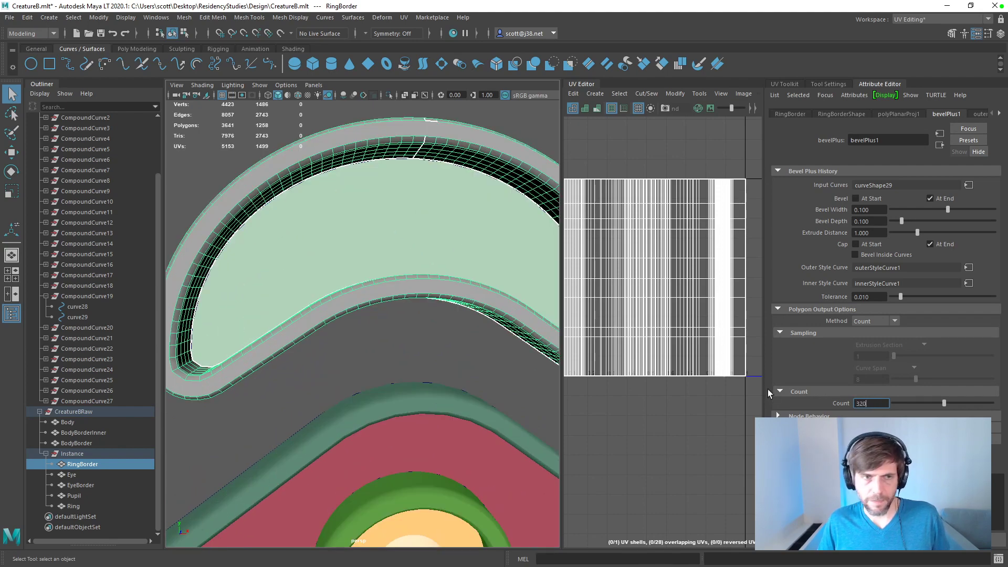
pyautogui.press('Return')
pyautogui.moveTo(367, 292)
pyautogui.keyDown('alt'); pyautogui.mouseDown()
pyautogui.moveTo(322, 255)
pyautogui.moveTo(354, 235)
pyautogui.moveTo(373, 250)
pyautogui.moveTo(373, 284)
pyautogui.moveTo(380, 277)
pyautogui.moveTo(317, 281)
pyautogui.moveTo(383, 282)
pyautogui.mouseUp(); pyautogui.keyUp('alt')
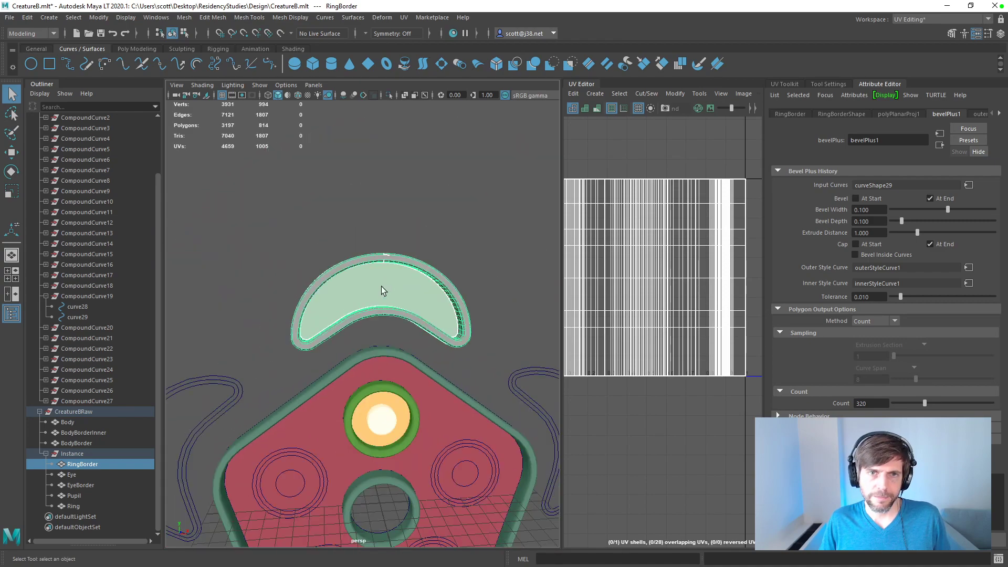
# Step: Reselect RingBorder and apply a blue vertex color with RGB 0.063, 0.2705, 0.4341 to the whole mesh
pyautogui.press('f')
pyautogui.click(90, 474)
pyautogui.click(79, 465)
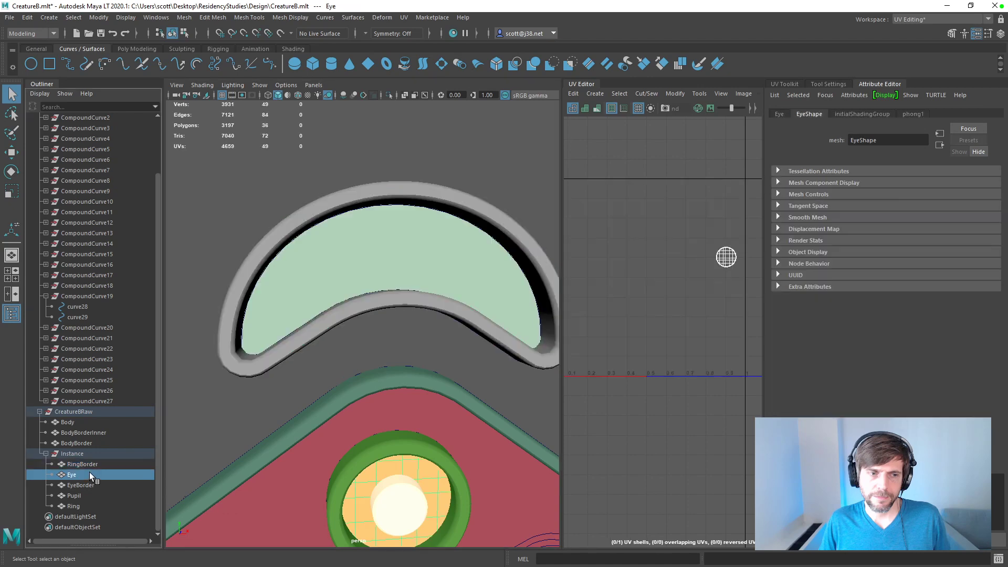
pyautogui.click(374, 18)
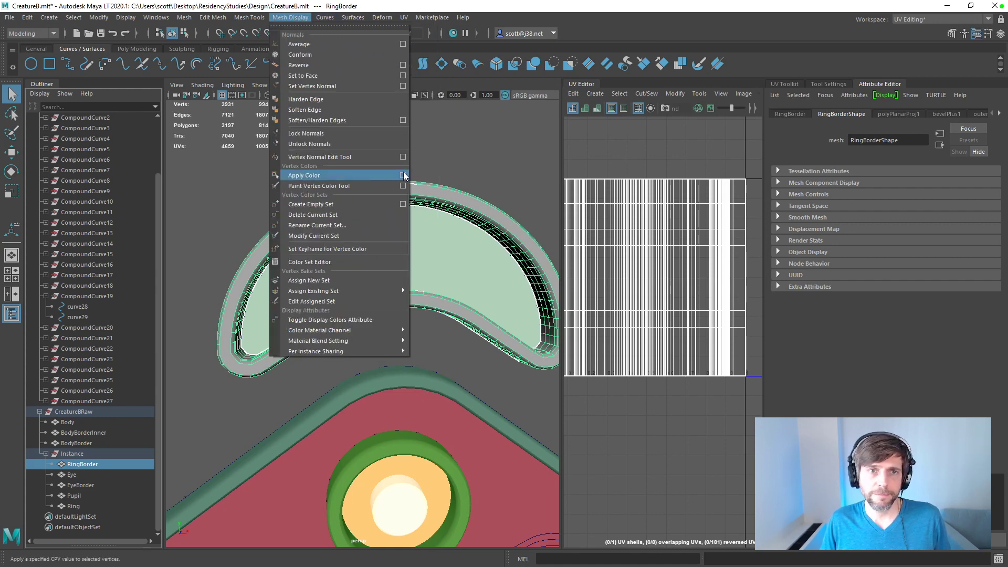
pyautogui.click(381, 175)
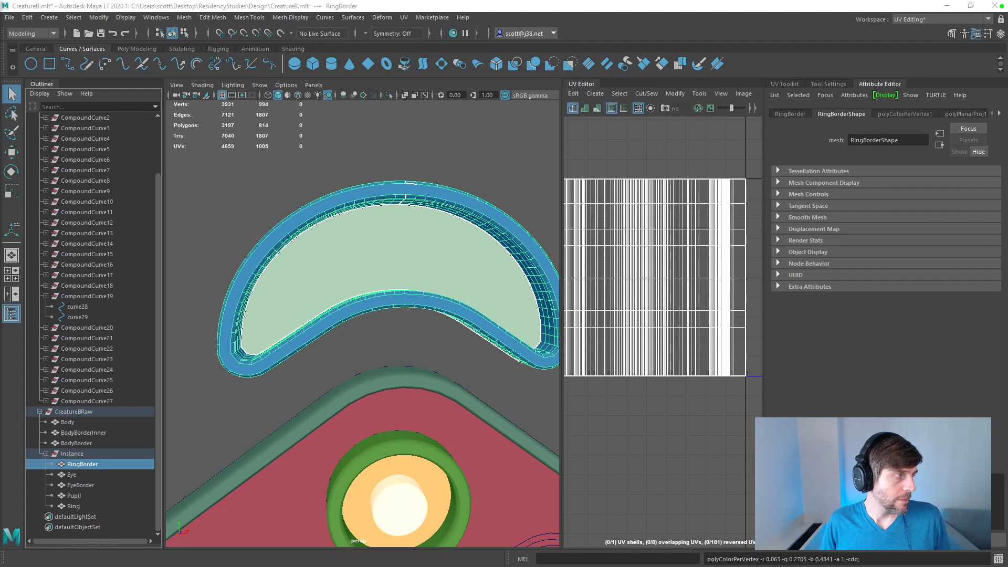
pyautogui.click(388, 339)
pyautogui.moveTo(383, 348)
pyautogui.keyDown('alt'); pyautogui.mouseDown()
pyautogui.moveTo(380, 338)
pyautogui.moveTo(371, 348)
pyautogui.moveTo(411, 351)
pyautogui.moveTo(367, 342)
pyautogui.moveTo(371, 351)
pyautogui.mouseUp(); pyautogui.keyUp('alt')
pyautogui.click(351, 324)
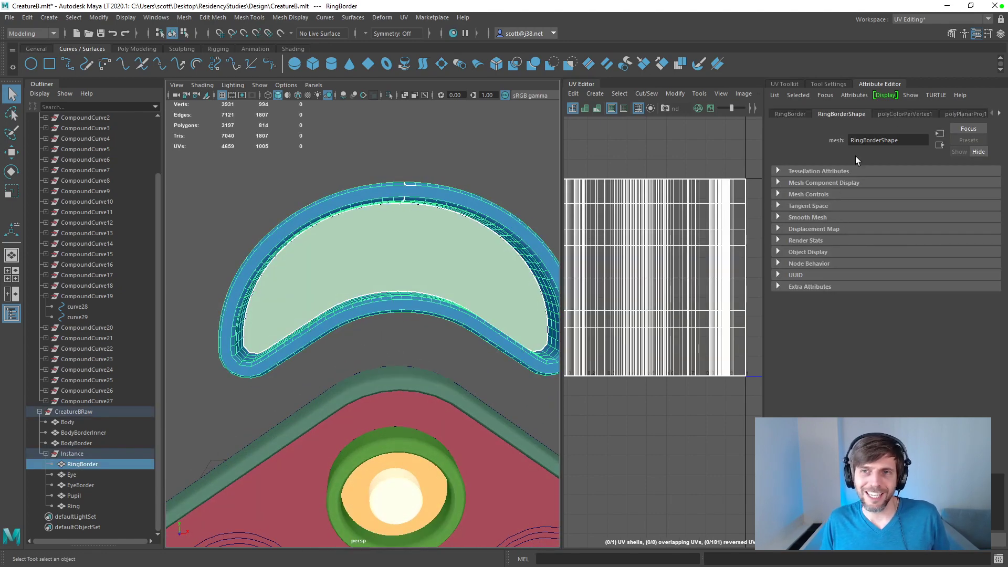
# Step: Reopen RingBorder's bevelPlus1 history and try polygon counts of 400 and 420
pyautogui.click(1000, 113)
pyautogui.click(999, 113)
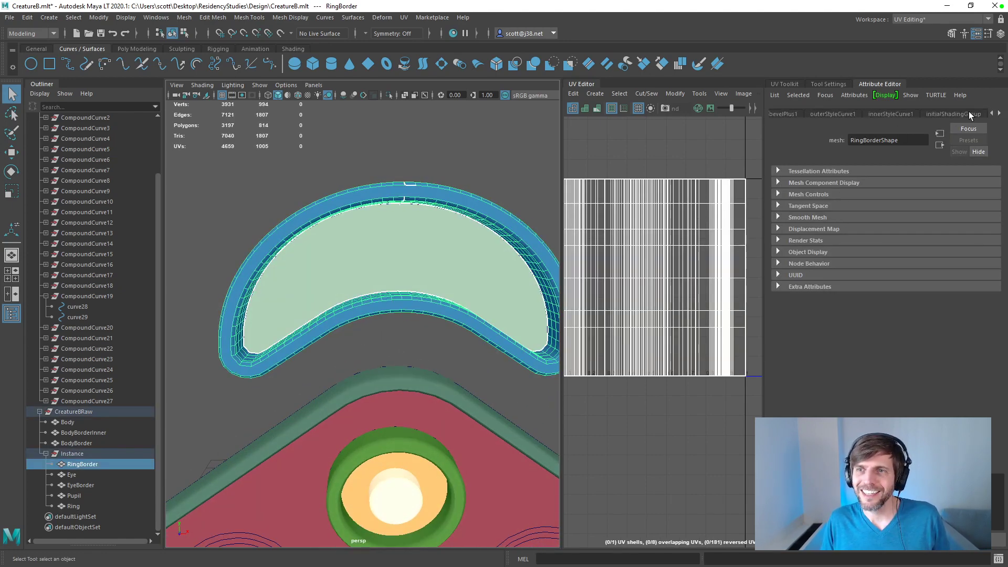
pyautogui.click(783, 113)
pyautogui.doubleClick(871, 403)
pyautogui.write('400')
pyautogui.press('Return')
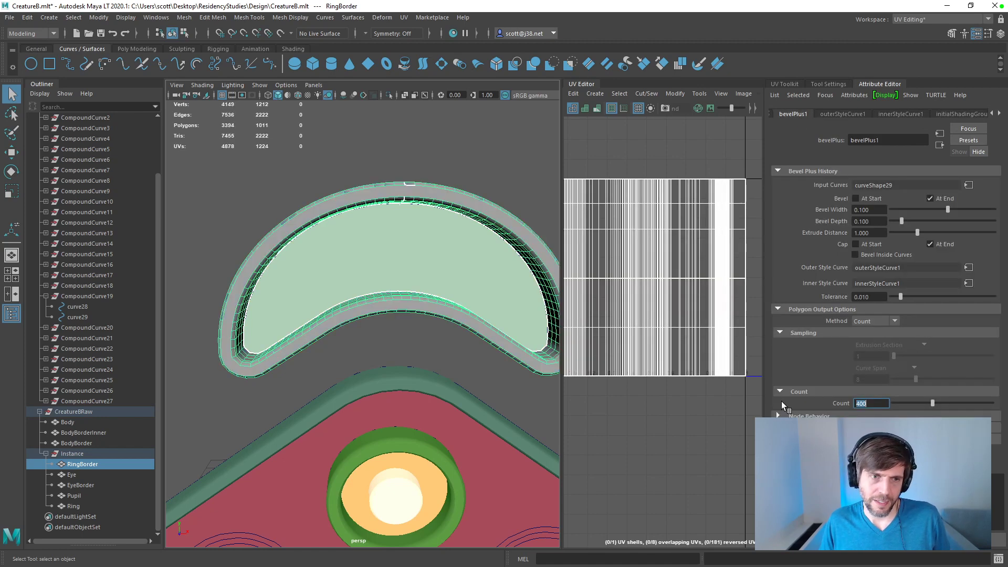
pyautogui.keyDown('alt'); pyautogui.moveTo(409, 306); pyautogui.dragTo(391, 286); pyautogui.keyUp('alt')
pyautogui.click(836, 404)
pyautogui.write('420')
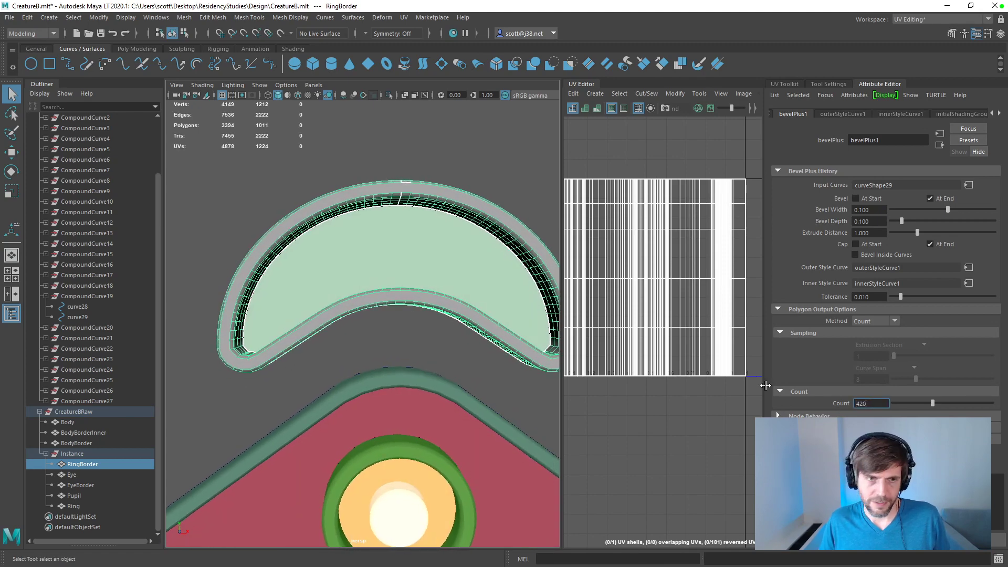
pyautogui.press('Return')
# Step: Set the polygon count of RingBorder's bevel to 500
pyautogui.write('500')
pyautogui.press('Return')
pyautogui.keyDown('alt'); pyautogui.moveTo(400, 316); pyautogui.dragTo(256, 317); pyautogui.keyUp('alt')
# Step: Try to recolor the denser RingBorder mesh by reselecting it and applying the blue vertex color again
pyautogui.click(290, 17)
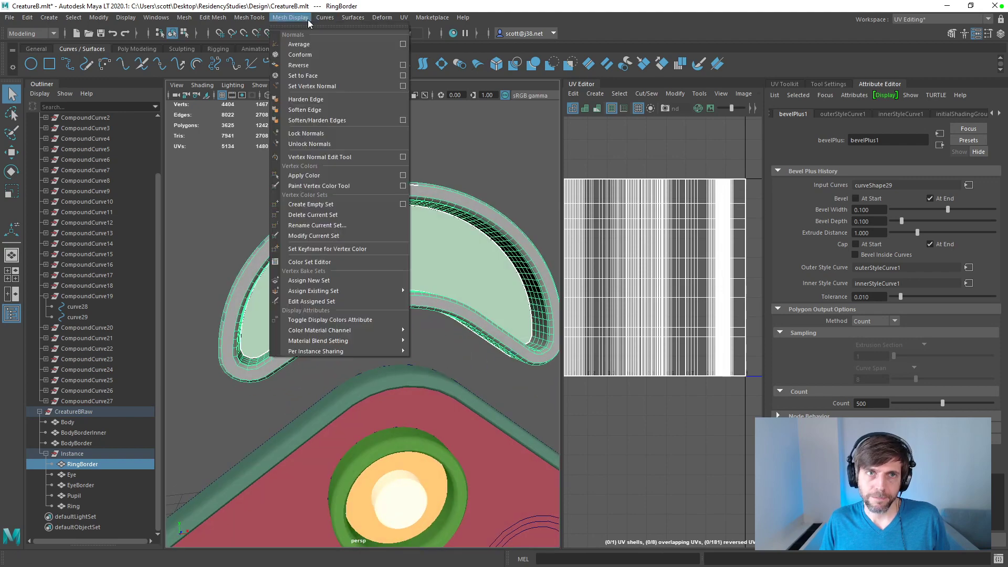
pyautogui.click(339, 173)
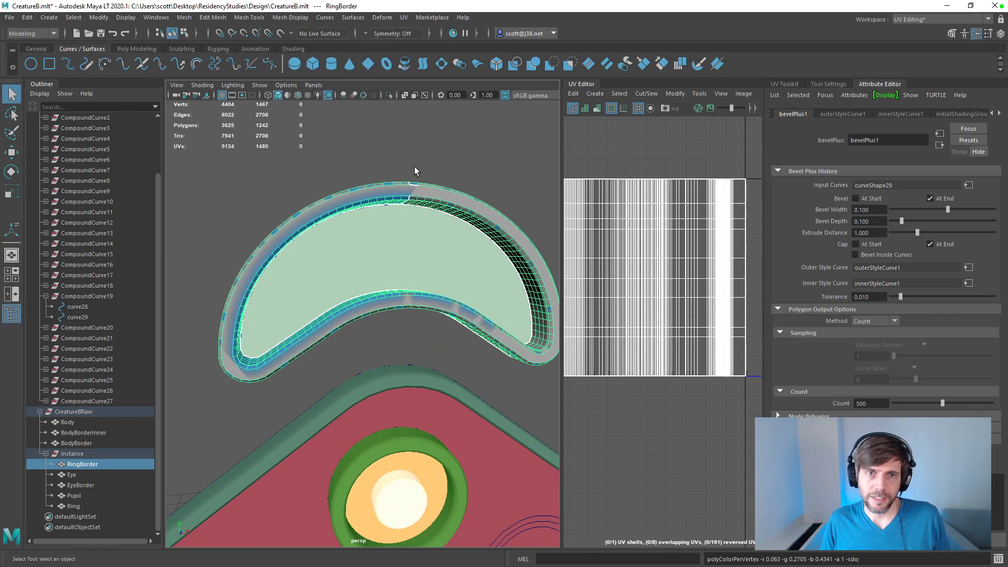
pyautogui.click(123, 473)
pyautogui.click(126, 465)
pyautogui.click(294, 18)
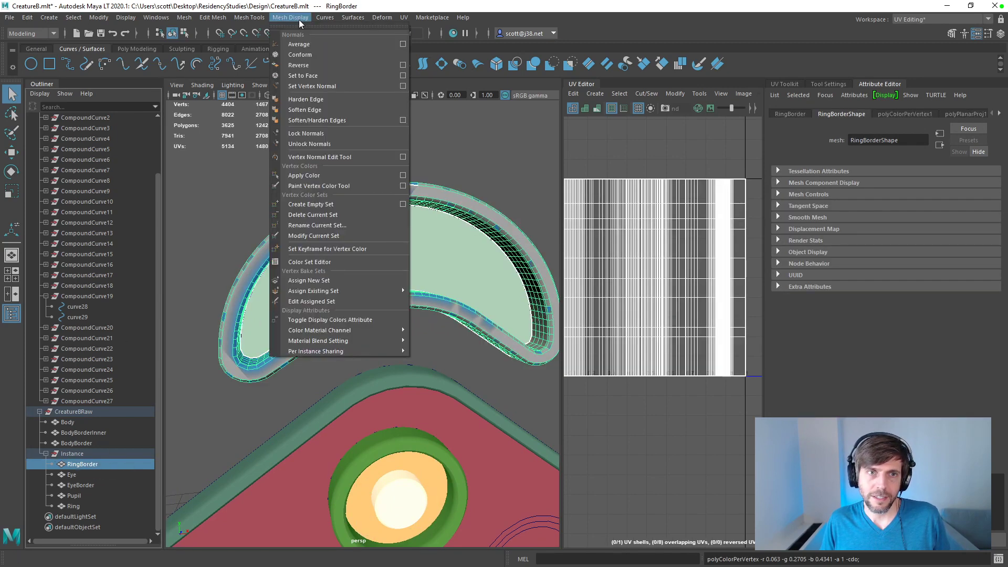
pyautogui.click(322, 175)
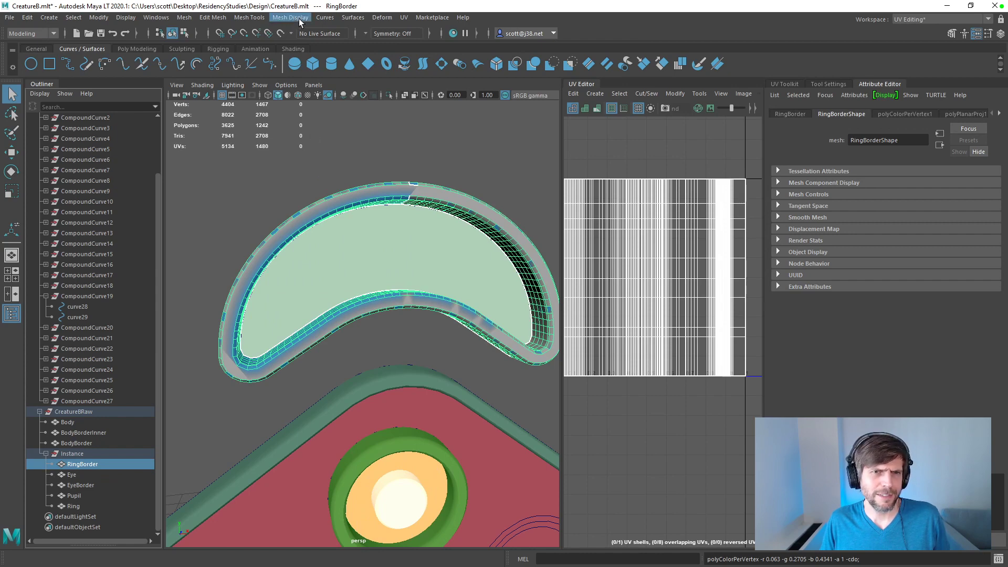
pyautogui.click(298, 19)
pyautogui.click(320, 178)
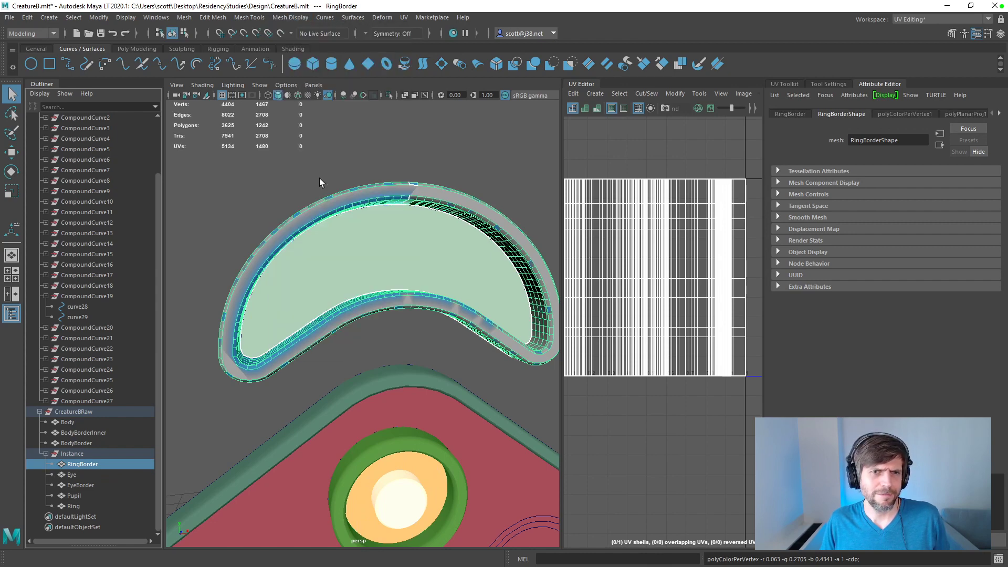
# Step: Apply the blue vertex color to RingBorder from the Apply Color options using Replace color on all channels, then reselect the mesh
pyautogui.click(294, 18)
pyautogui.click(398, 175)
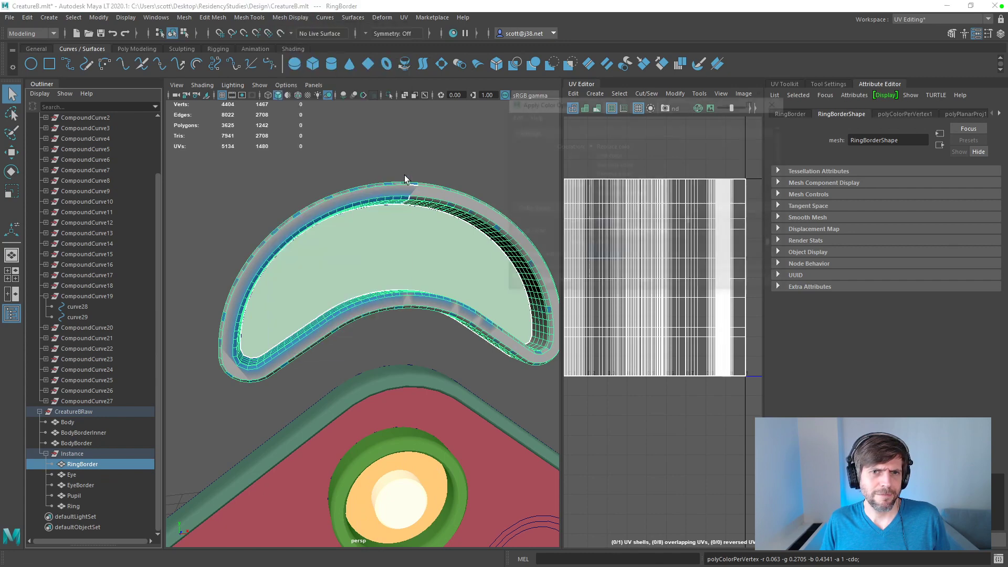
pyautogui.click(584, 285)
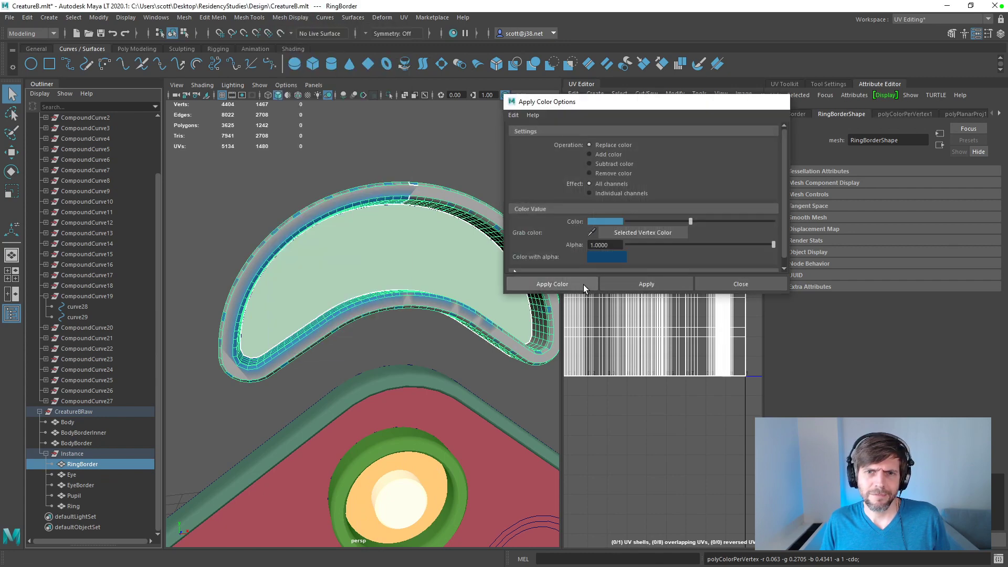
pyautogui.click(81, 473)
pyautogui.click(85, 468)
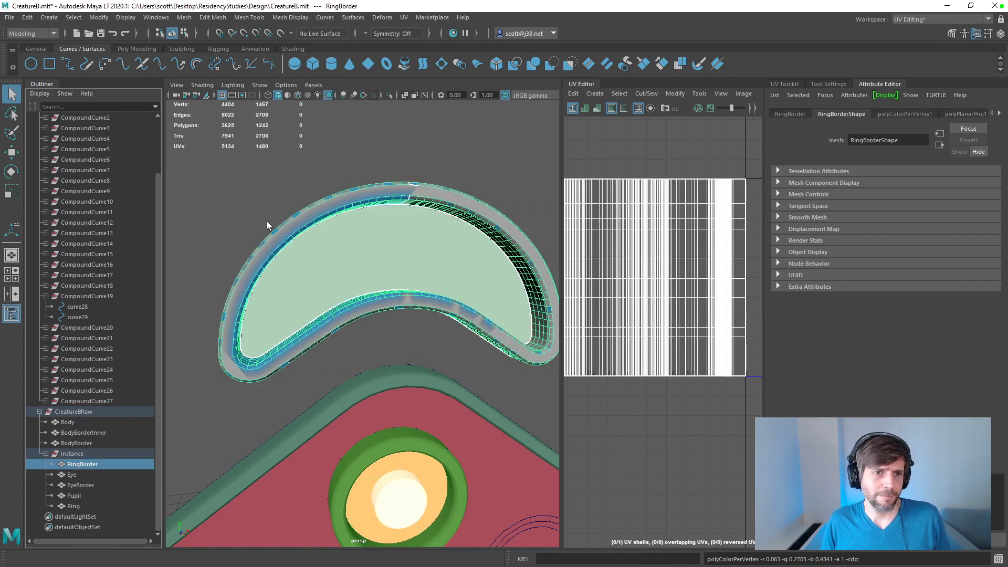
# Step: Select one of RingBorder's faces, grow the selection to all its faces and apply the blue vertex color
pyautogui.moveTo(270, 250); pyautogui.dragTo(271, 278, button='right')
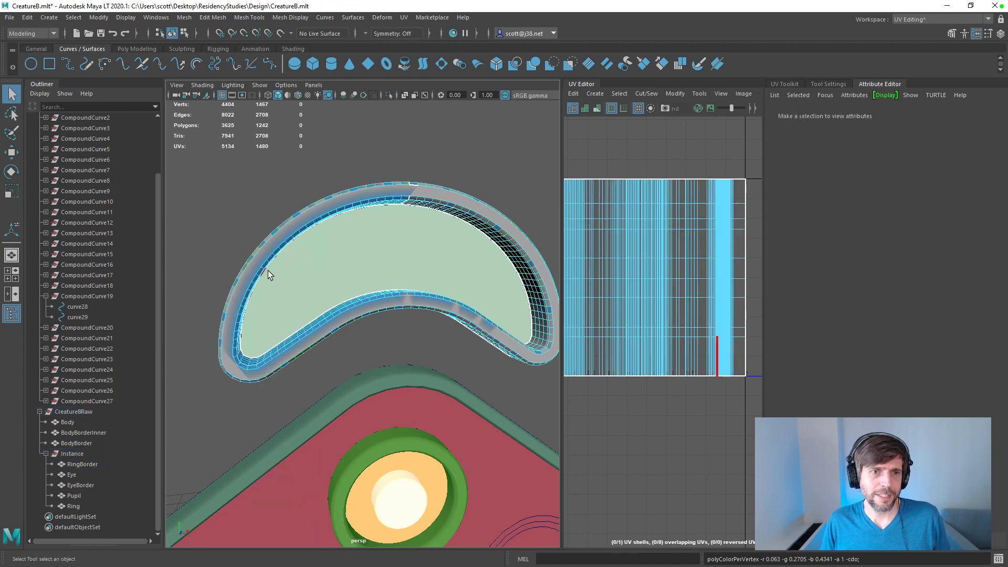
pyautogui.click(267, 254)
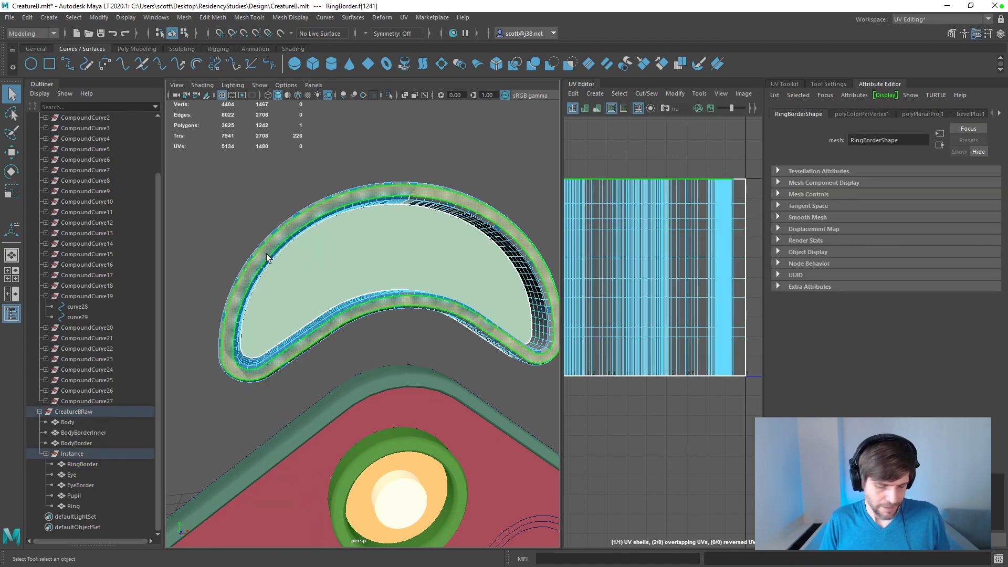
pyautogui.hotkey('shift', '.')
pyautogui.hotkey('shift', '.')
pyautogui.hotkey('shift', '.')
pyautogui.hotkey('shift', '.')
pyautogui.hotkey('shift', '.')
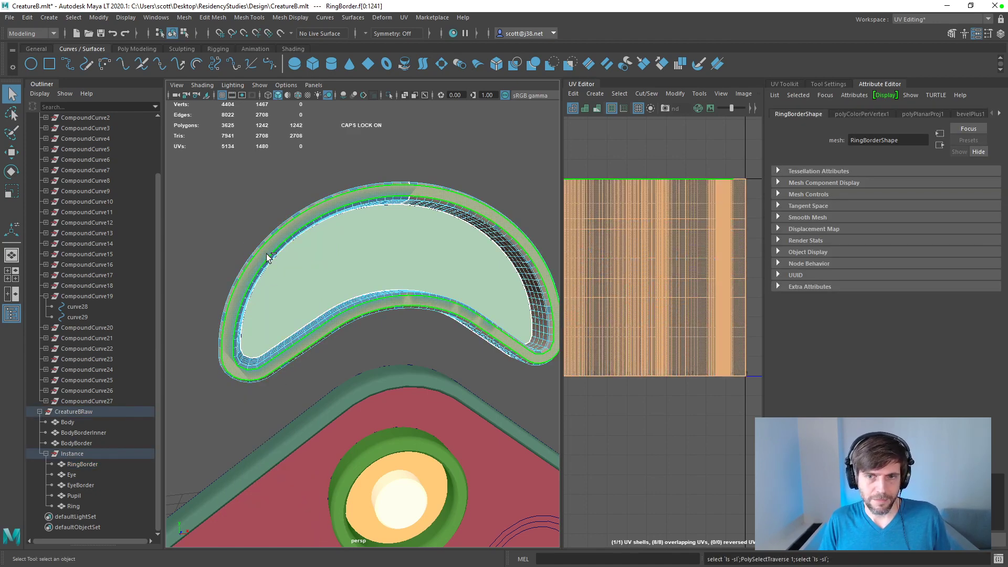
pyautogui.click(305, 17)
pyautogui.click(310, 175)
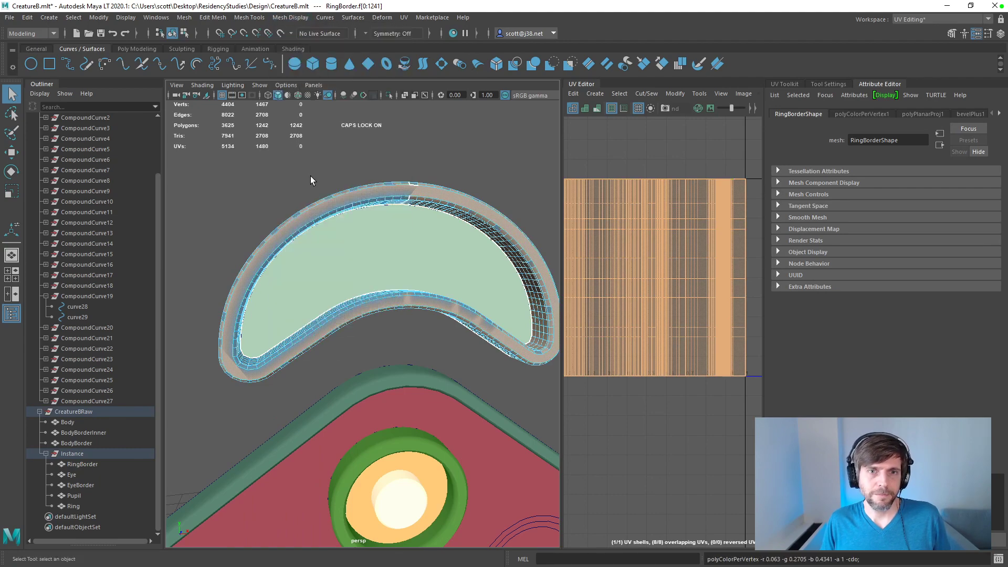
# Step: Switch the crescent RingBorder mesh from face to vertex component selection
pyautogui.click(250, 194)
pyautogui.click(280, 232)
pyautogui.keyDown('alt'); pyautogui.moveTo(281, 232); pyautogui.dragTo(303, 242); pyautogui.keyUp('alt')
pyautogui.rightClick(303, 243)
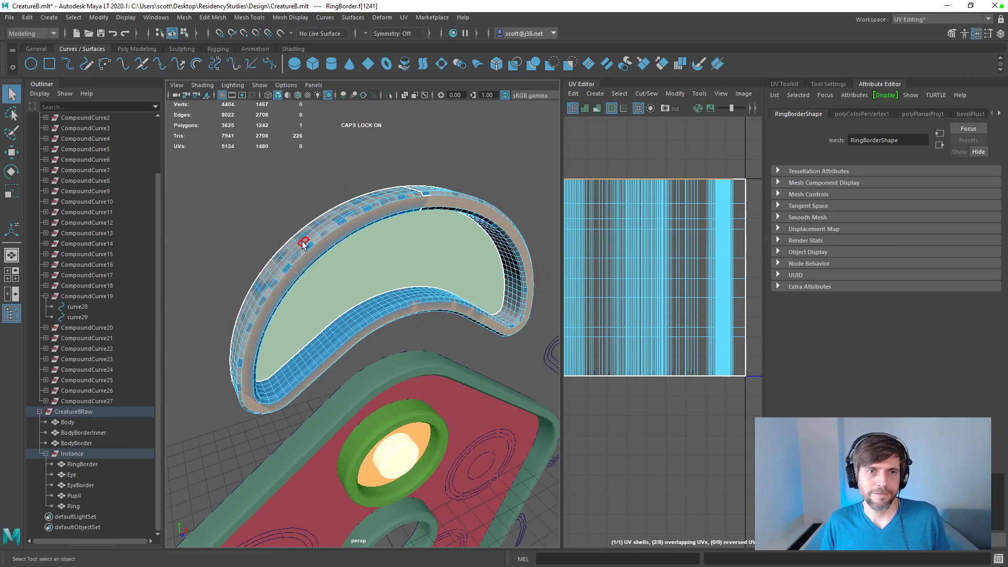
pyautogui.doubleClick(303, 245)
pyautogui.moveTo(303, 244); pyautogui.dragTo(265, 244, button='right')
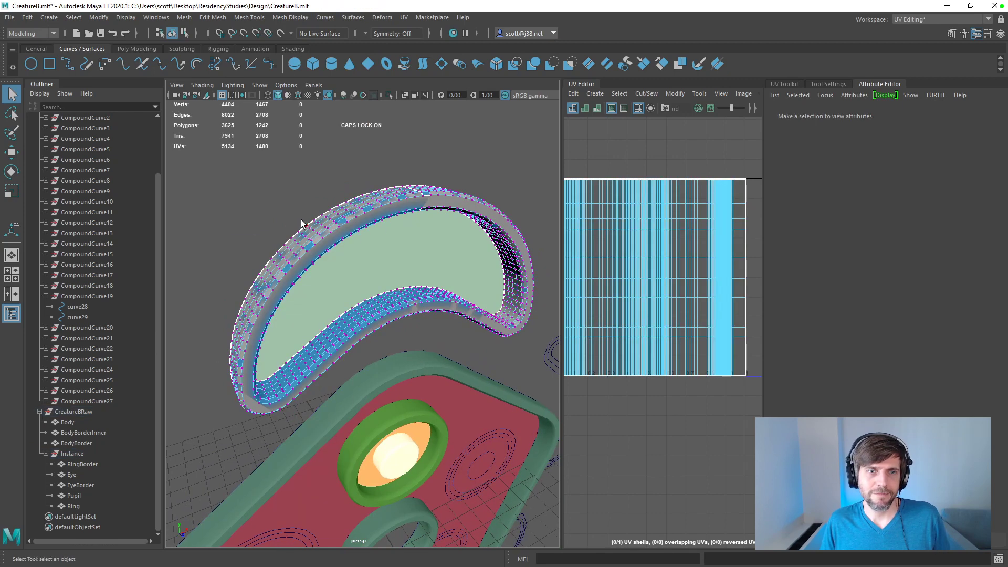
# Step: Grow a vertex selection to cover all of RingBorder's vertices and apply the blue vertex color to them
pyautogui.click(307, 225)
pyautogui.hotkey('shift', '.')
pyautogui.hotkey('shift', '.')
pyautogui.hotkey('shift', '.')
pyautogui.hotkey('shift', '.')
pyautogui.hotkey('shift', '.')
pyautogui.hotkey('shift', '.')
pyautogui.hotkey('shift', '.')
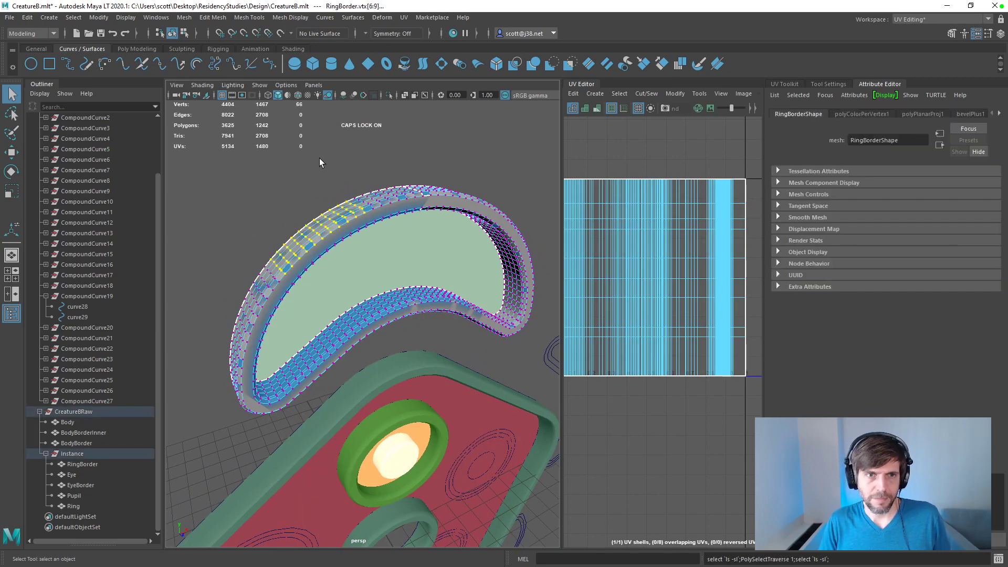
pyautogui.hotkey('shift', '.')
pyautogui.hotkey('shift', '.')
pyautogui.hotkey('shift', '.')
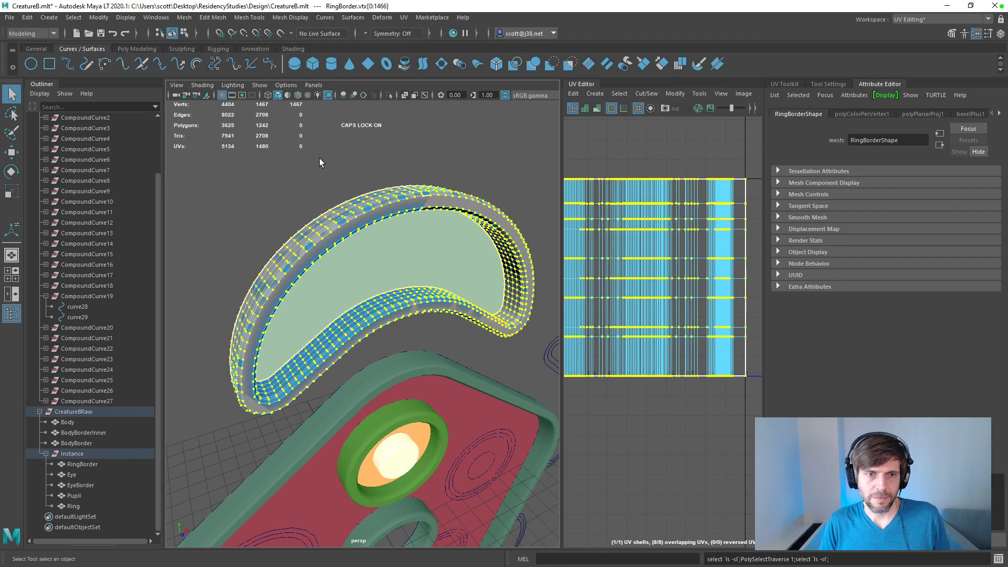
pyautogui.click(290, 17)
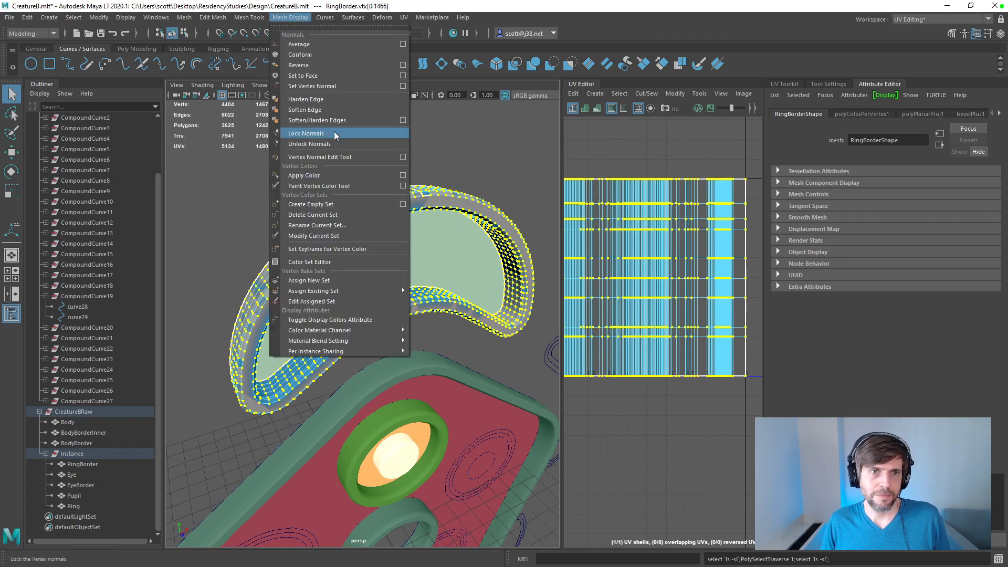
pyautogui.click(341, 172)
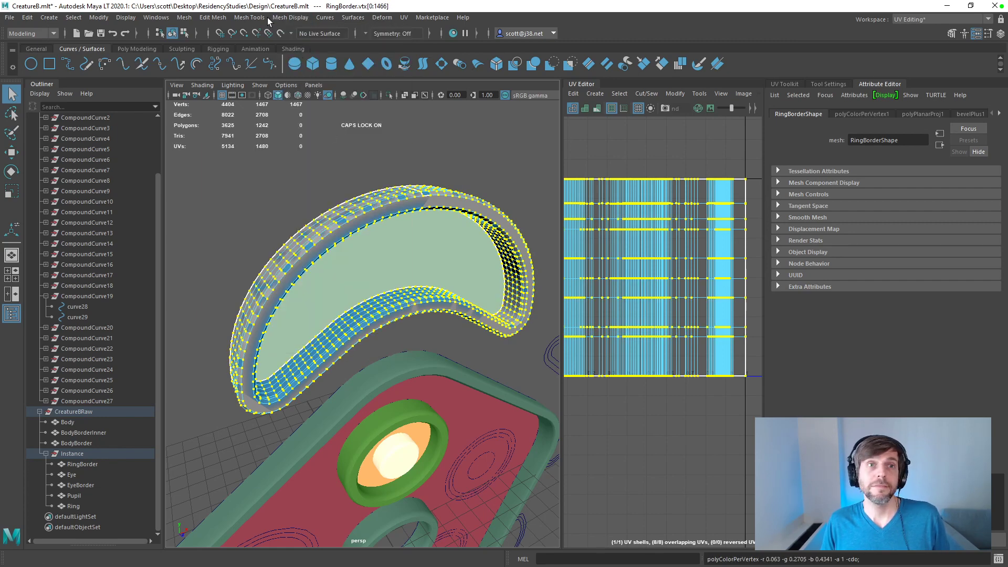
# Step: Change the Apply Color options' color to yellow, apply it to RingBorder's selected vertices and close the options
pyautogui.click(291, 18)
pyautogui.click(402, 175)
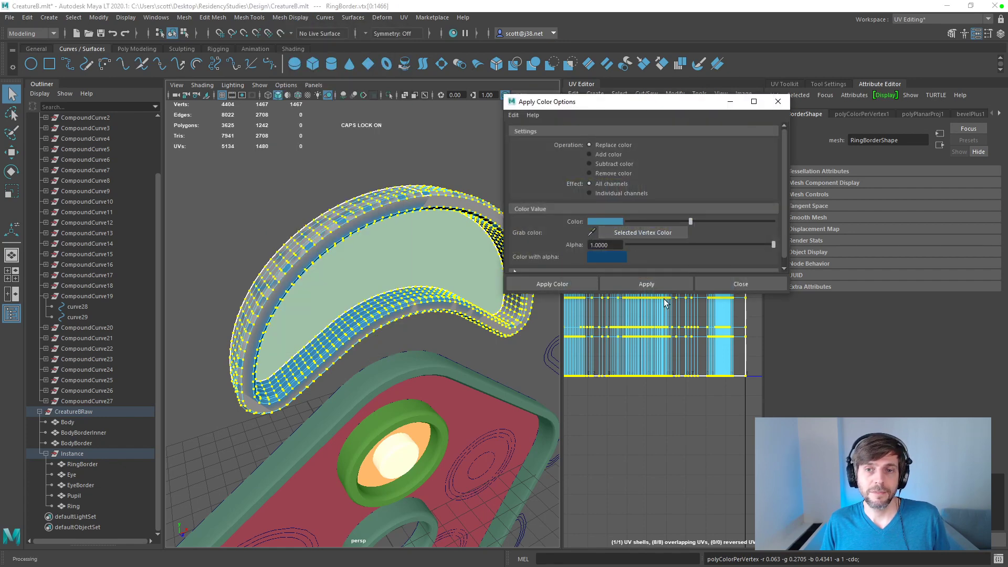
pyautogui.moveTo(665, 295); pyautogui.dragTo(663, 387)
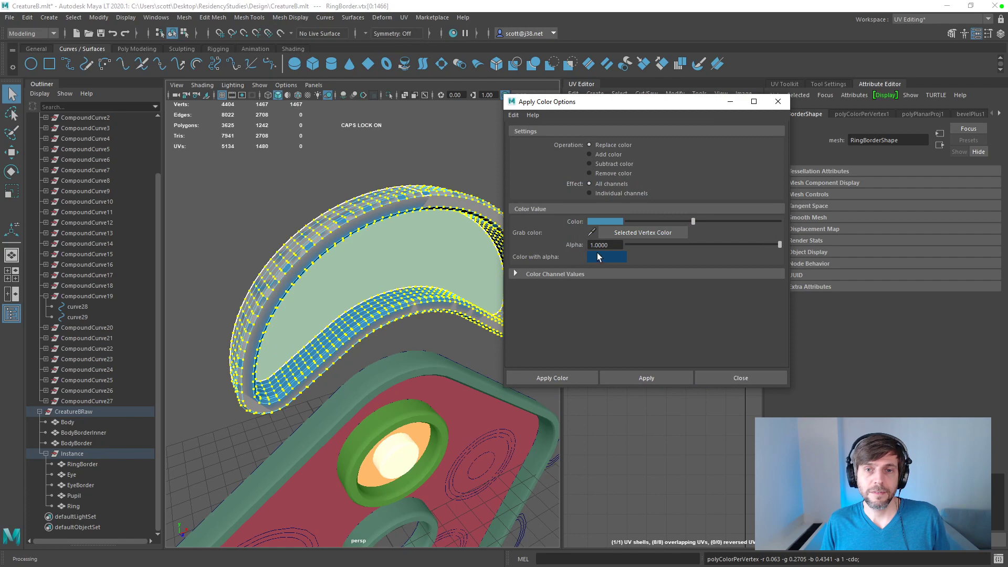
pyautogui.click(610, 222)
pyautogui.click(618, 223)
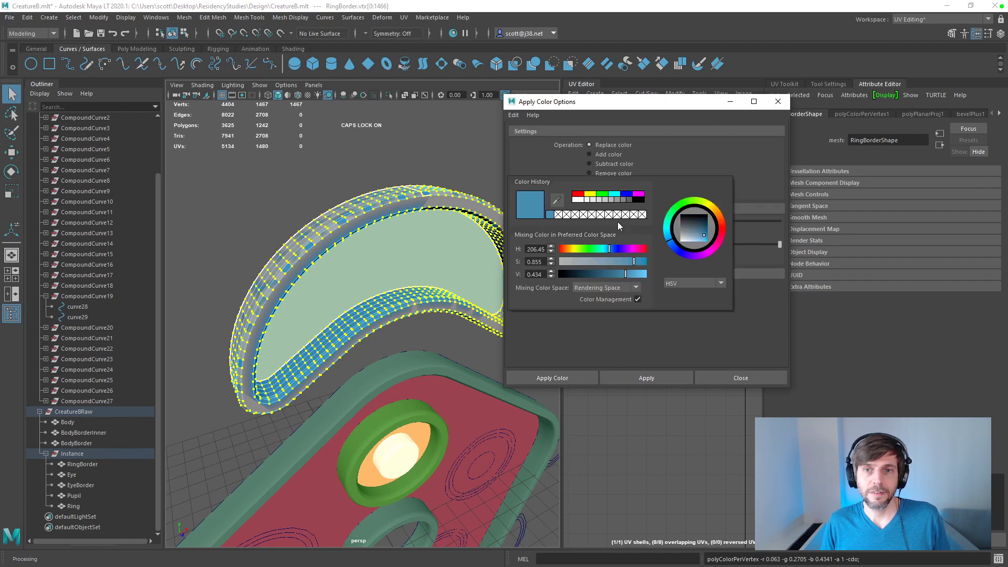
pyautogui.click(590, 196)
pyautogui.click(638, 380)
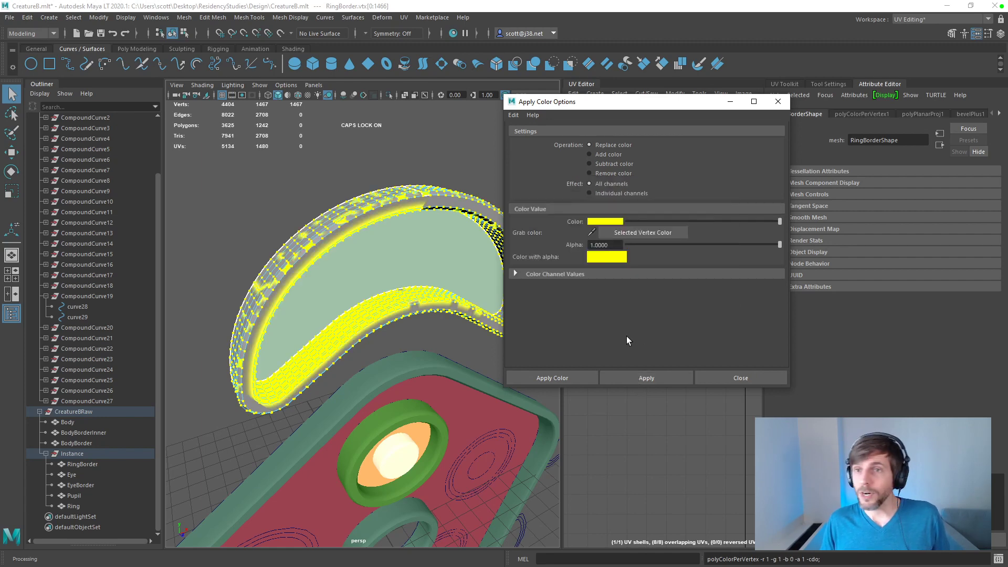
pyautogui.click(778, 102)
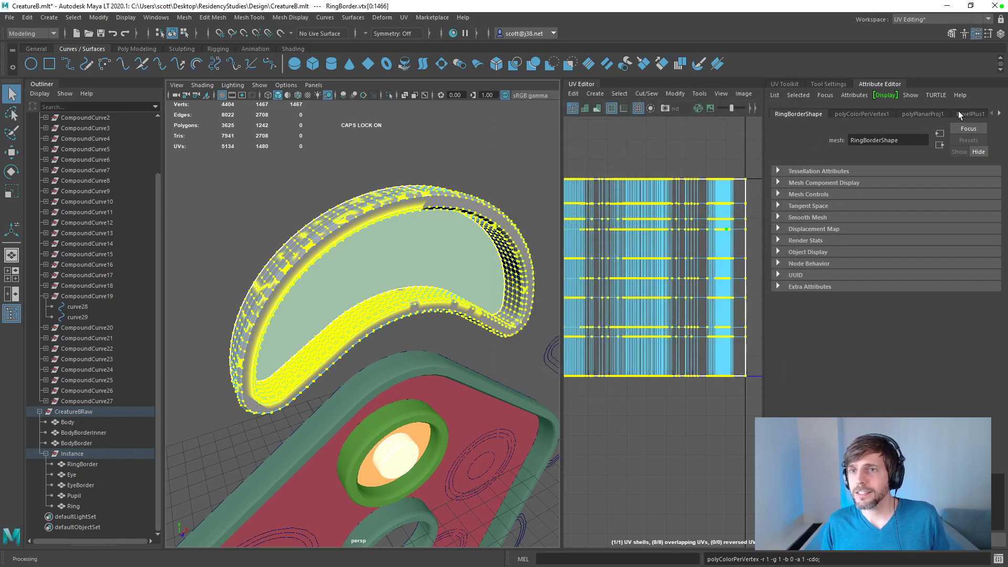
# Step: Try disabling RingBorder's polyColorPerVertex1 node by setting its Node State to HasNoEffect, then hide the node
pyautogui.click(874, 114)
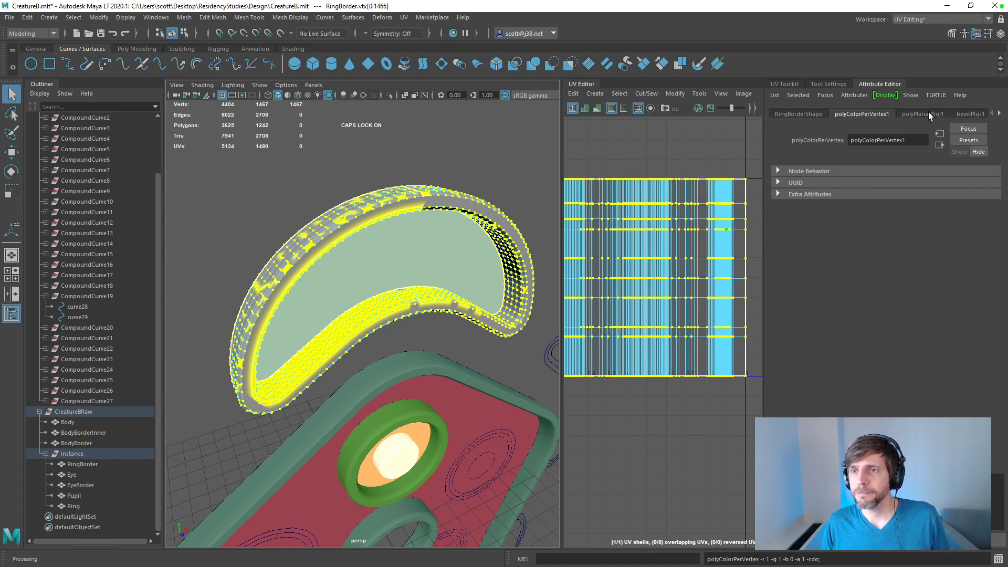
pyautogui.click(779, 170)
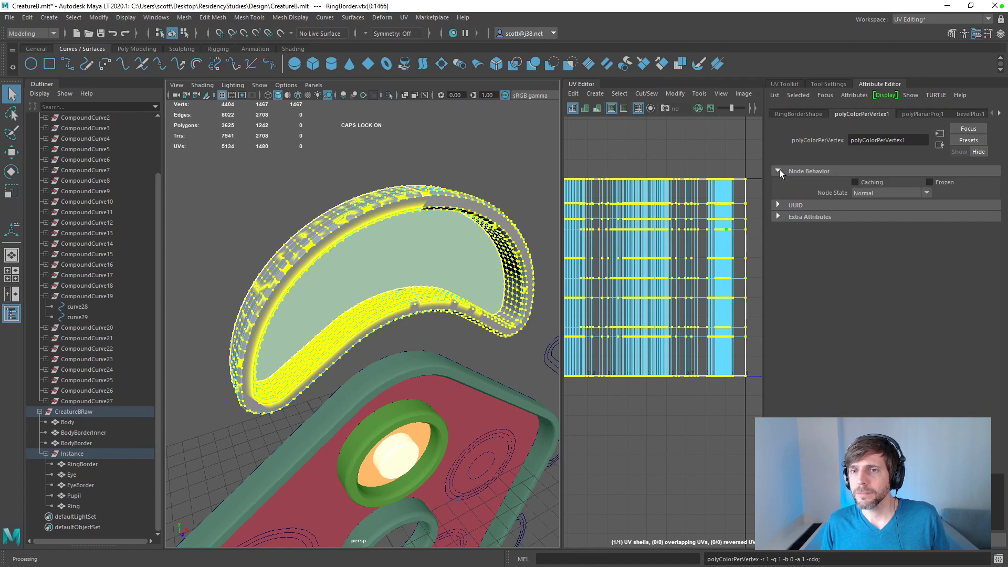
pyautogui.click(778, 205)
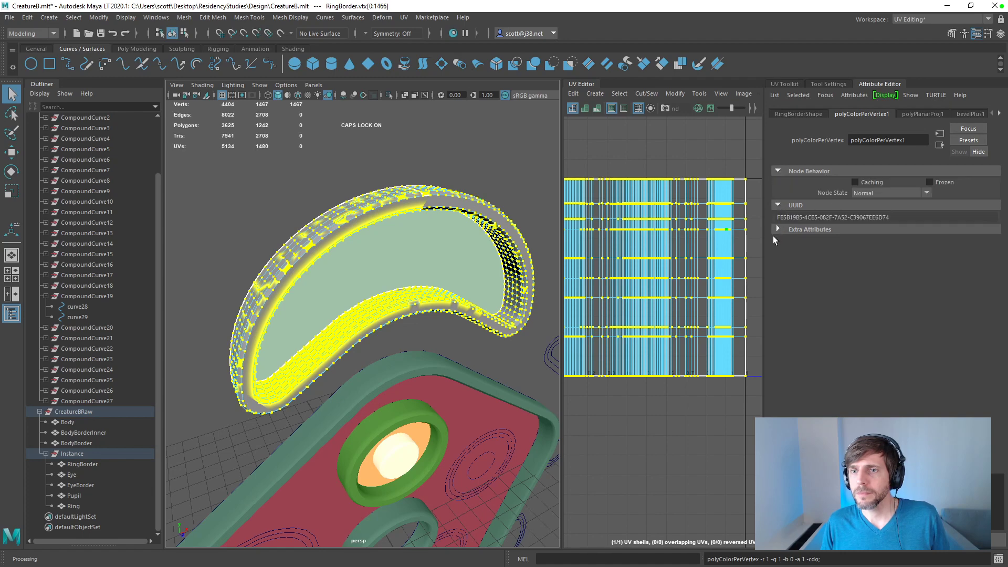
pyautogui.click(778, 230)
pyautogui.click(926, 192)
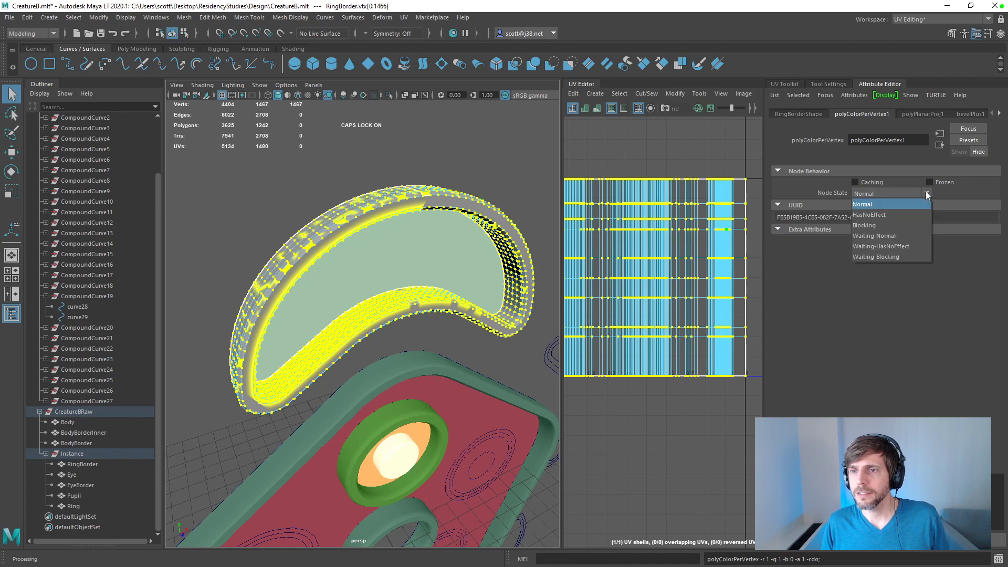
pyautogui.click(889, 215)
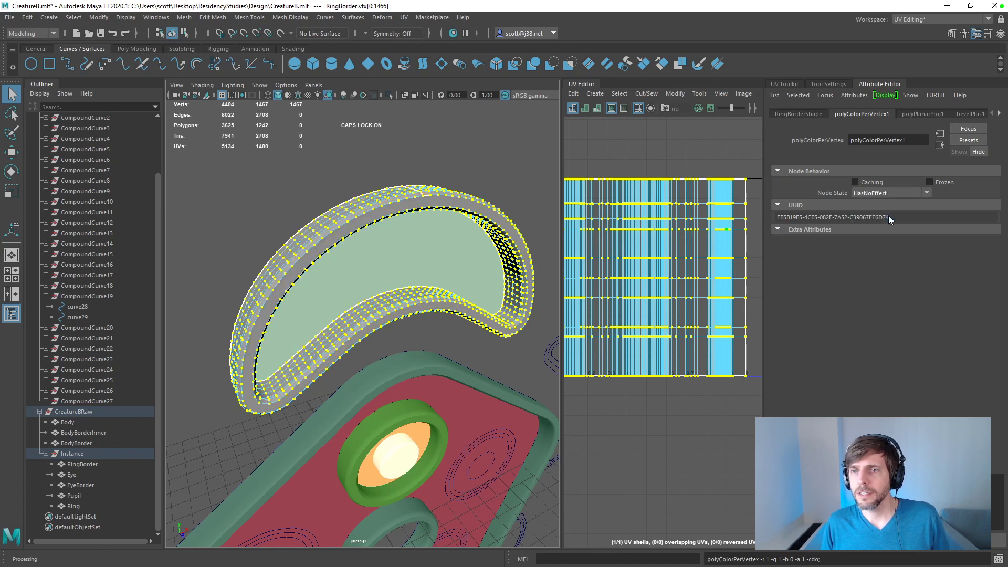
pyautogui.click(978, 152)
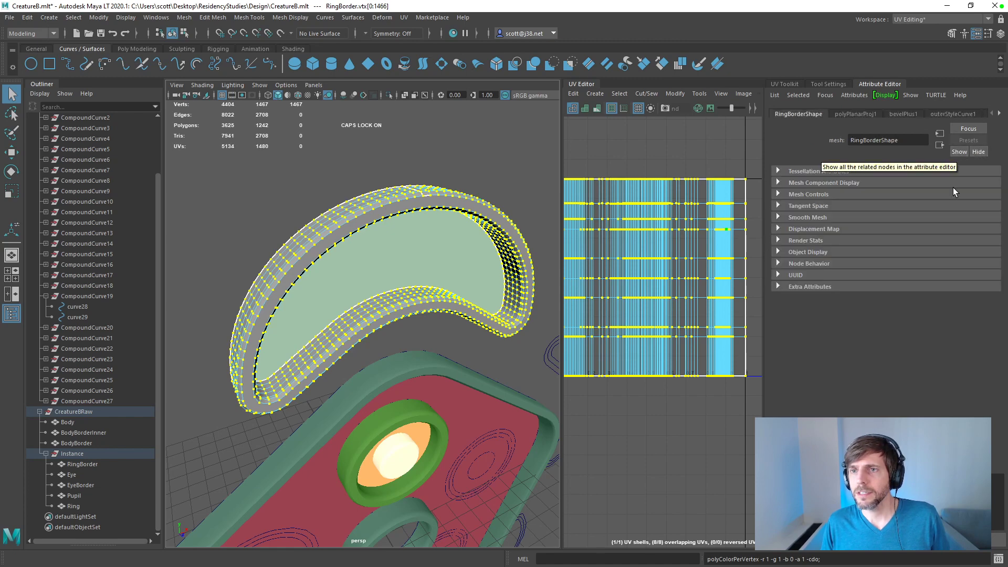
# Step: Undo the Node State change and reapply the yellow vertex color to RingBorder's vertices
pyautogui.hotkey('ctrl', 'z')
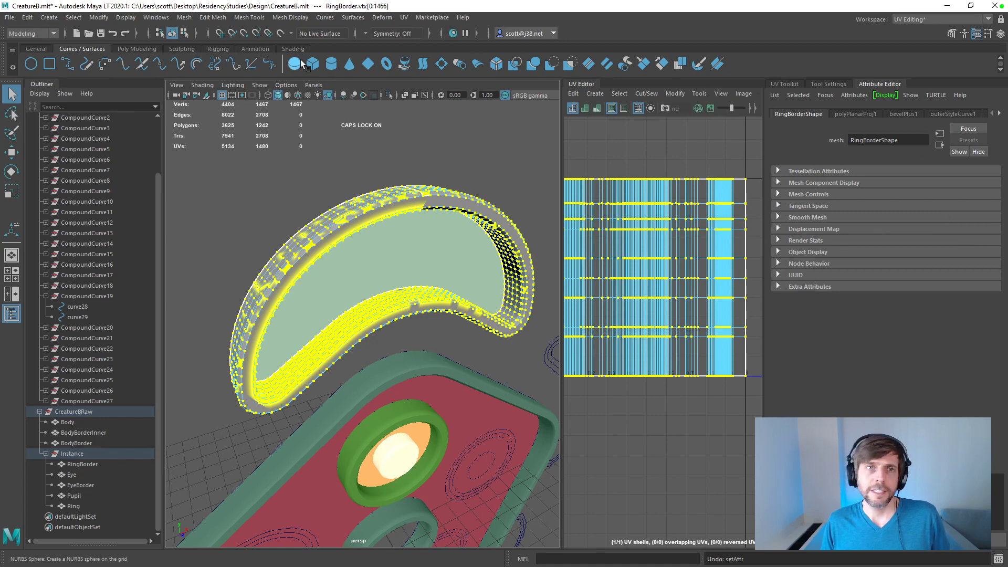
pyautogui.click(293, 19)
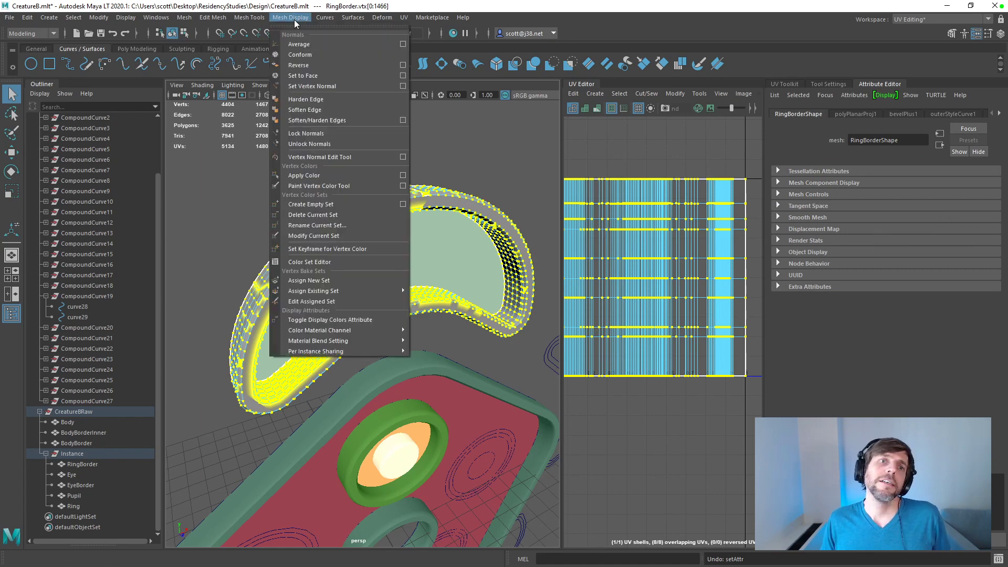
pyautogui.click(304, 176)
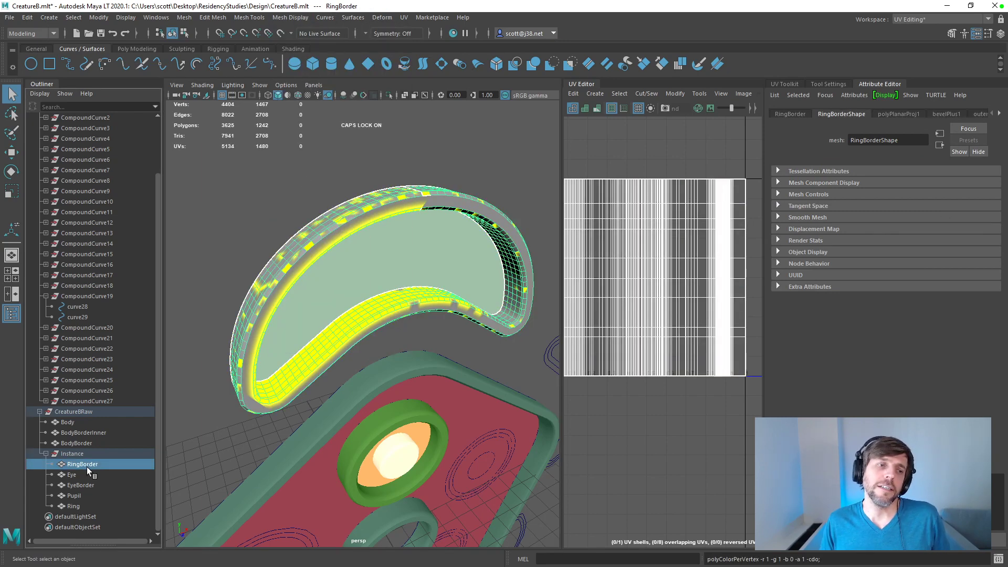
# Step: Delete the RingBorder mesh and create a new Bevel Plus mesh from curve29 and curve28
pyautogui.press('Delete')
pyautogui.click(79, 328)
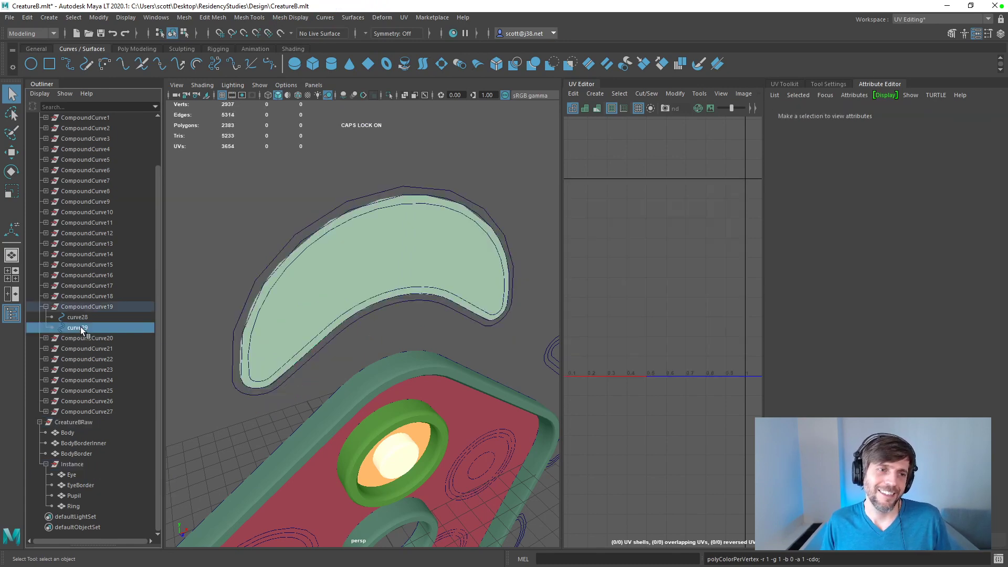
pyautogui.keyDown('shift'); pyautogui.click(86, 317); pyautogui.keyUp('shift')
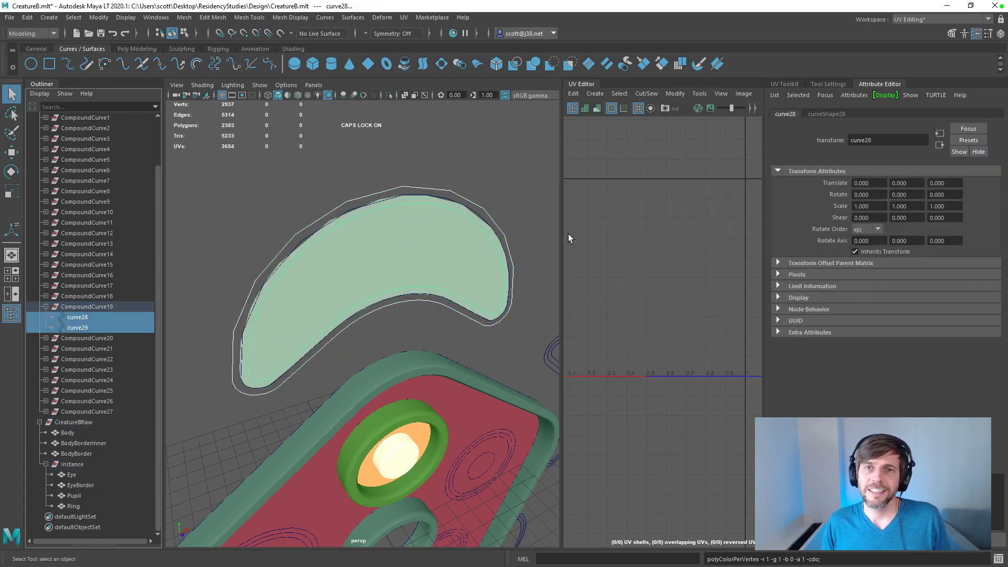
pyautogui.click(496, 64)
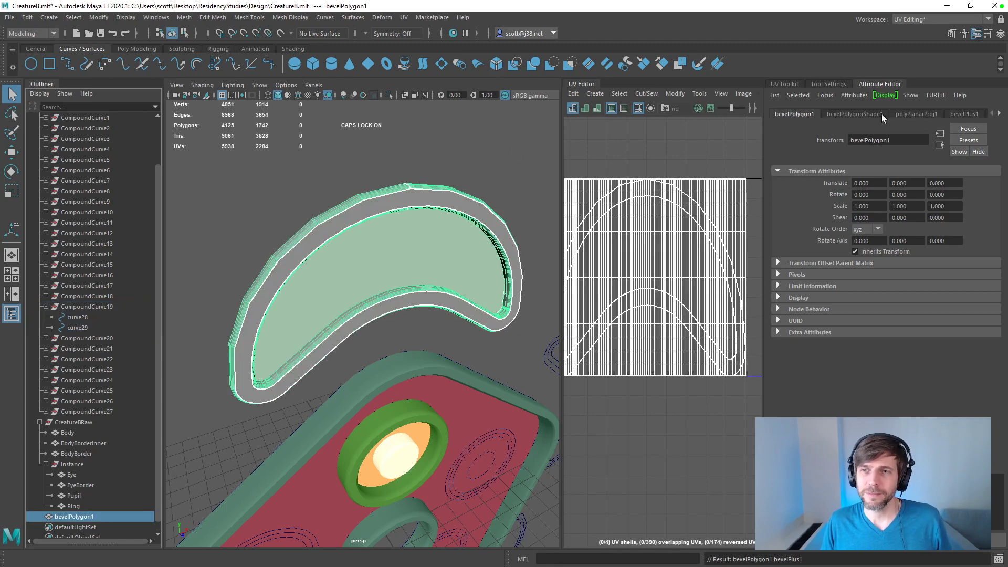
# Step: Set the new bevel's polygon output method to Count with a count of 500
pyautogui.click(966, 113)
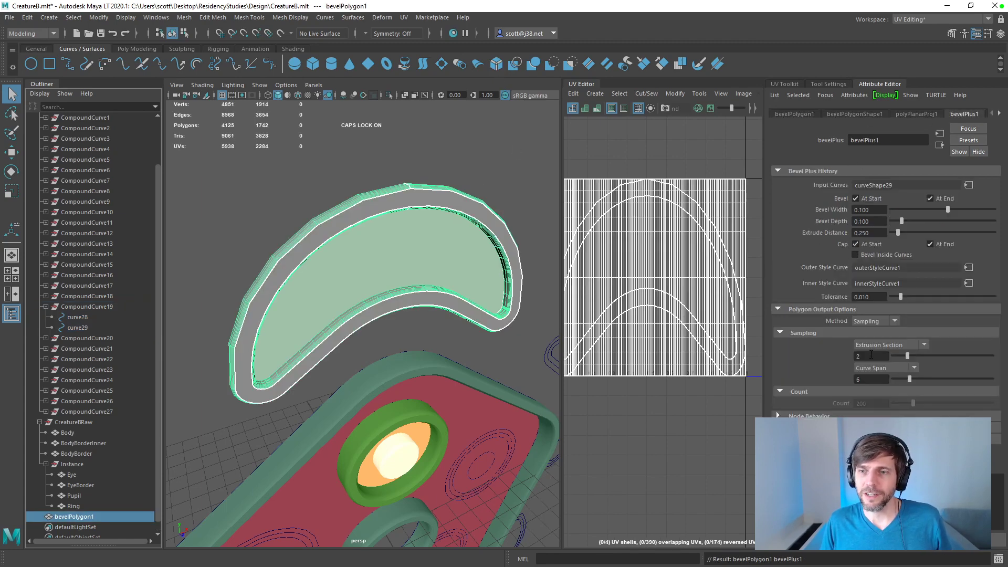
pyautogui.click(868, 323)
pyautogui.click(873, 347)
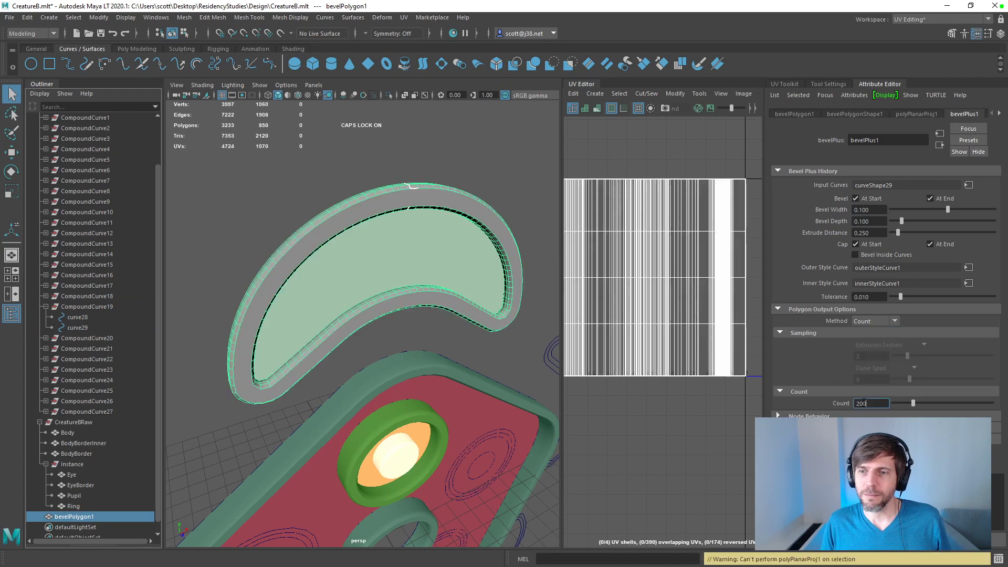
pyautogui.moveTo(874, 403); pyautogui.dragTo(801, 395)
pyautogui.write('500')
pyautogui.press('Return')
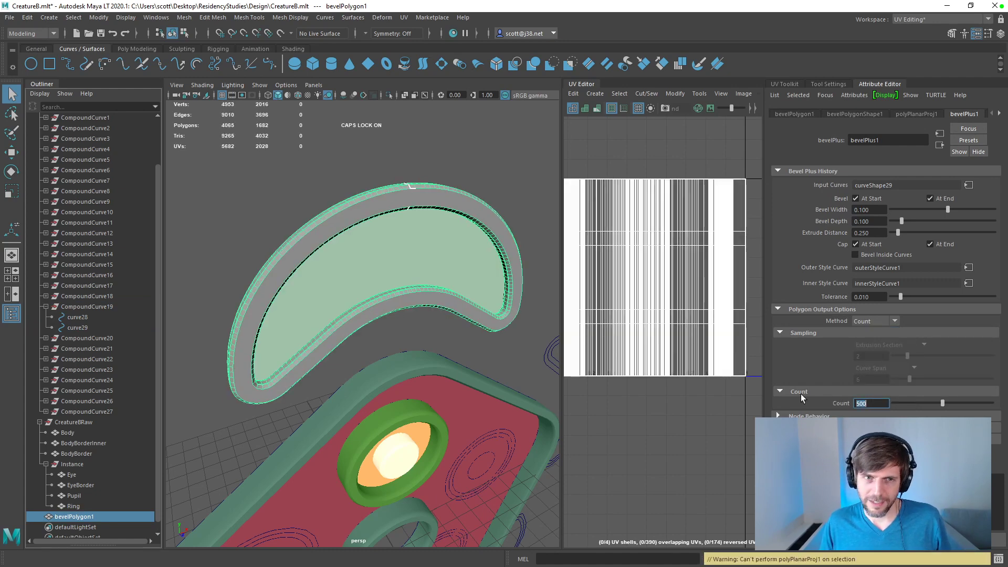
# Step: Move the new bevel mesh into the Instance group and rename it RingBorder
pyautogui.scroll(-1, 99, 461)
pyautogui.moveTo(69, 506); pyautogui.dragTo(80, 461)
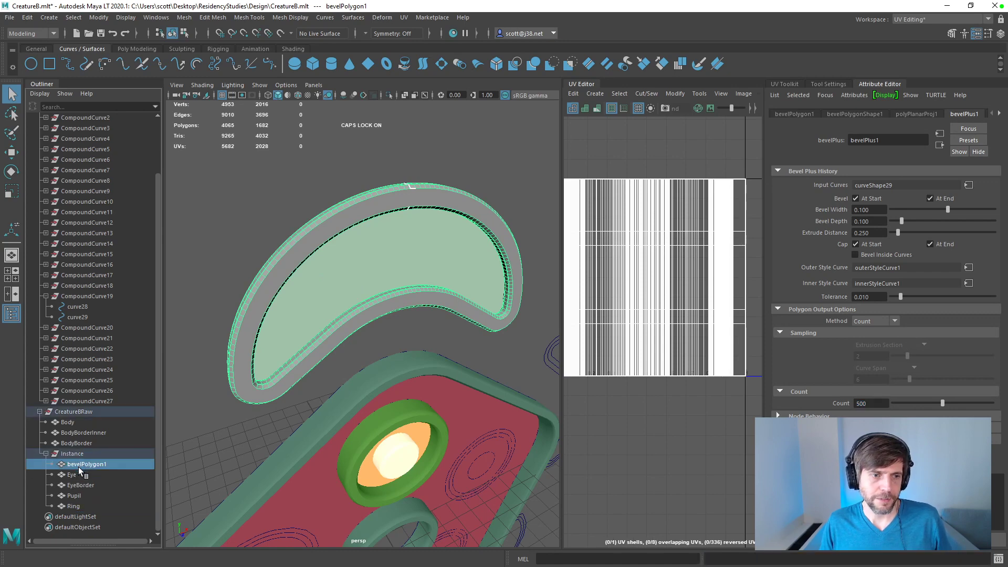
pyautogui.doubleClick(82, 465)
pyautogui.write('rINGcOL')
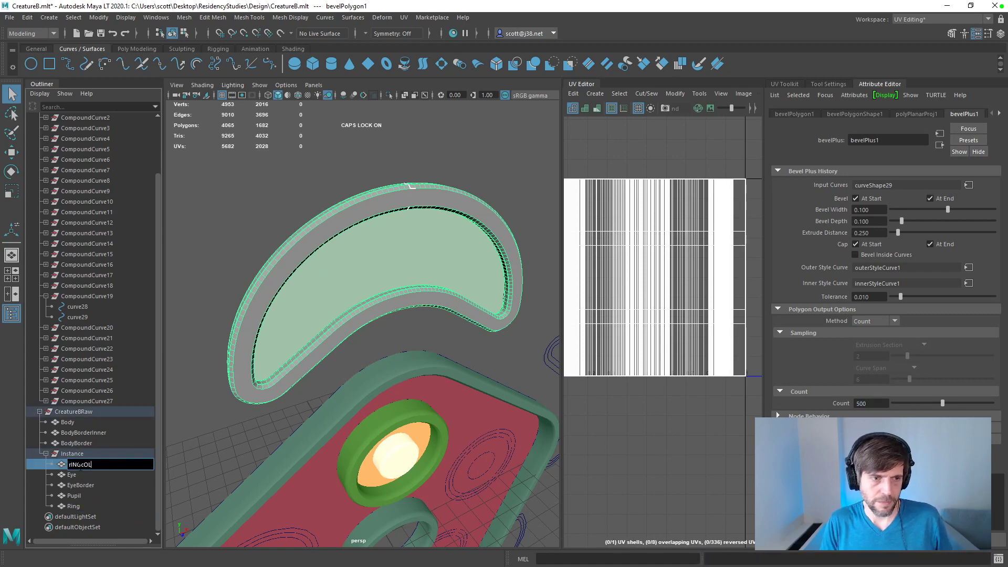
pyautogui.press('BackSpace')
pyautogui.press('BackSpace')
pyautogui.press('BackSpace')
pyautogui.press('BackSpace')
pyautogui.press('BackSpace')
pyautogui.press('BackSpace')
pyautogui.press('BackSpace')
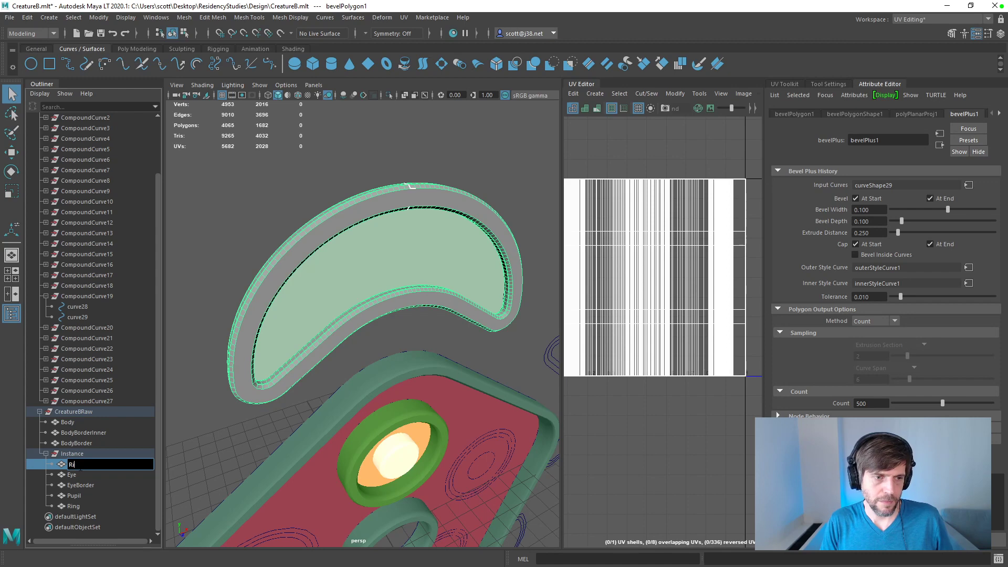
pyautogui.write('RingBorder')
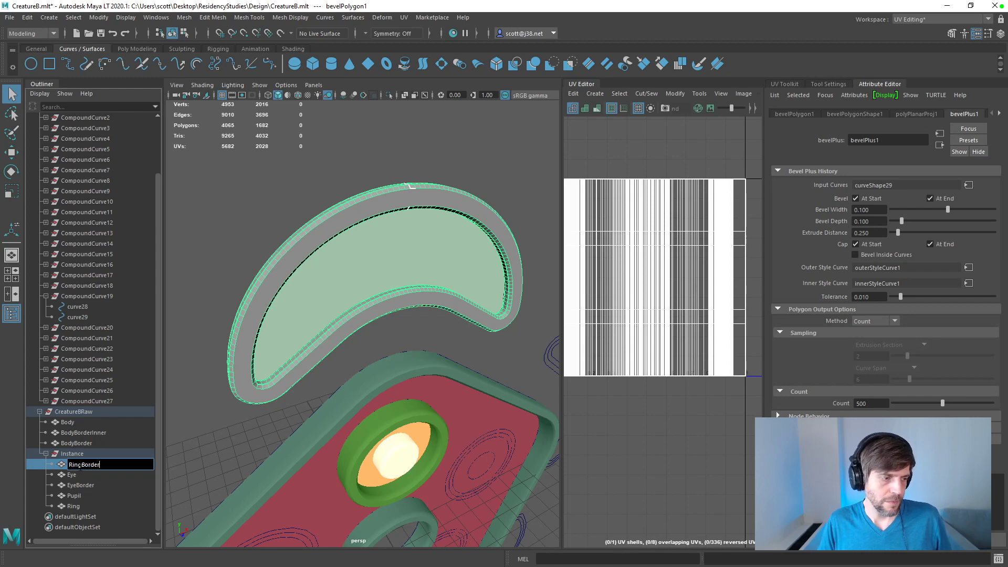
pyautogui.press('Return')
# Step: Change the Apply Color options' color to blue, apply it to RingBorder and close the options
pyautogui.click(291, 17)
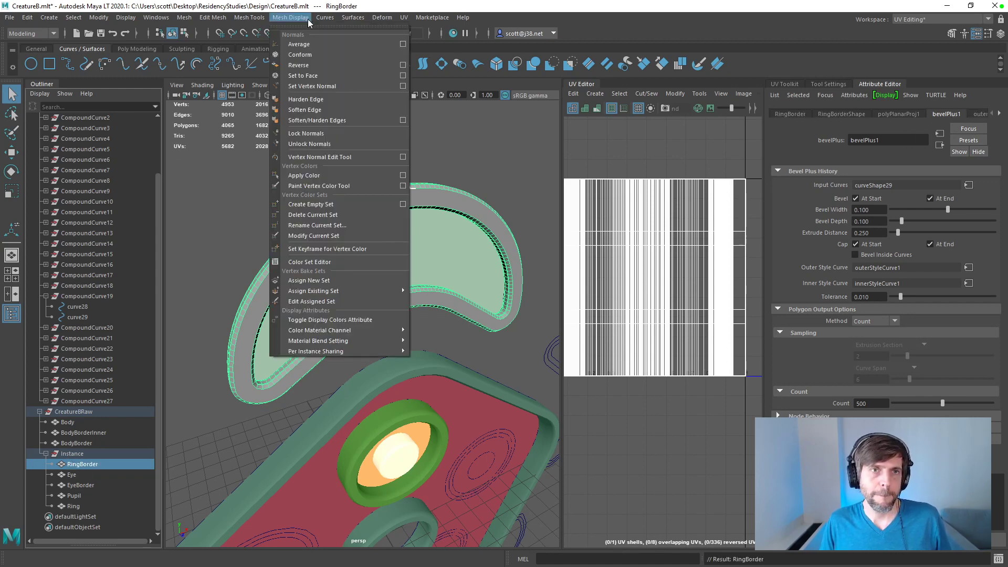
pyautogui.click(403, 176)
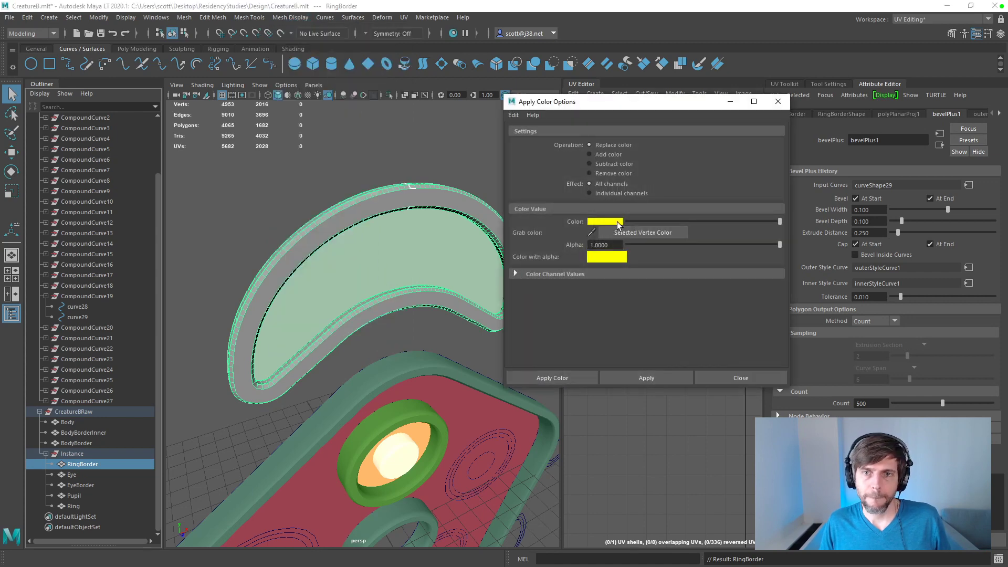
pyautogui.click(616, 222)
pyautogui.click(556, 215)
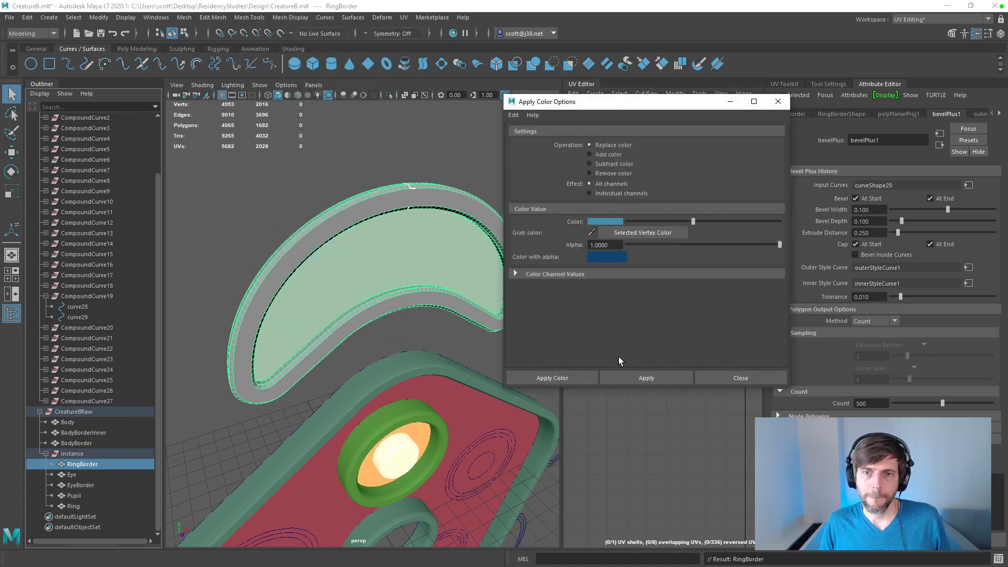
pyautogui.click(625, 373)
pyautogui.click(778, 102)
# Step: Inspect RingBorder from the side and undo its blue vertex color
pyautogui.click(365, 184)
pyautogui.keyDown('alt'); pyautogui.moveTo(364, 185); pyautogui.dragTo(490, 223); pyautogui.keyUp('alt')
pyautogui.hotkey('ctrl', 'z')
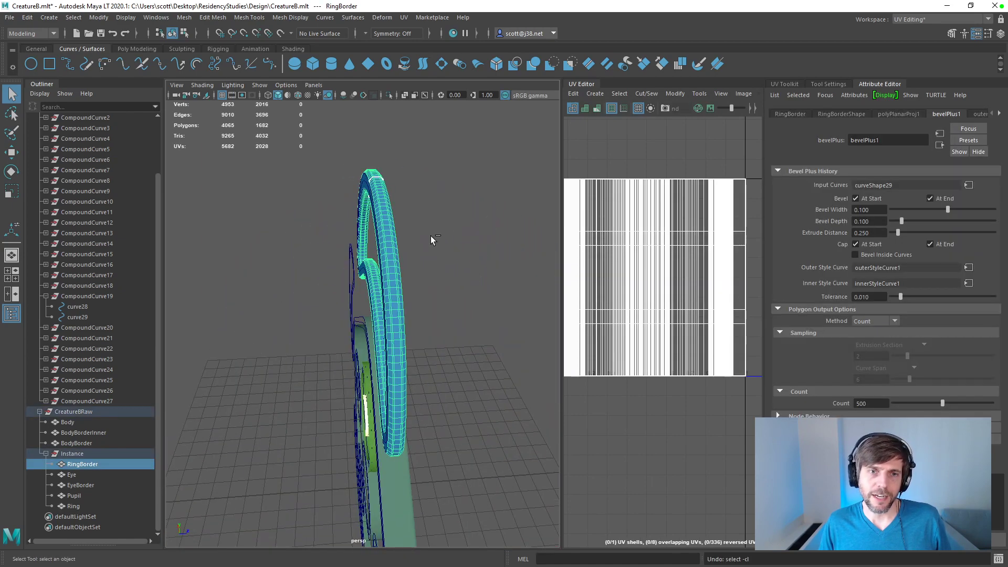
pyautogui.hotkey('ctrl', 'z')
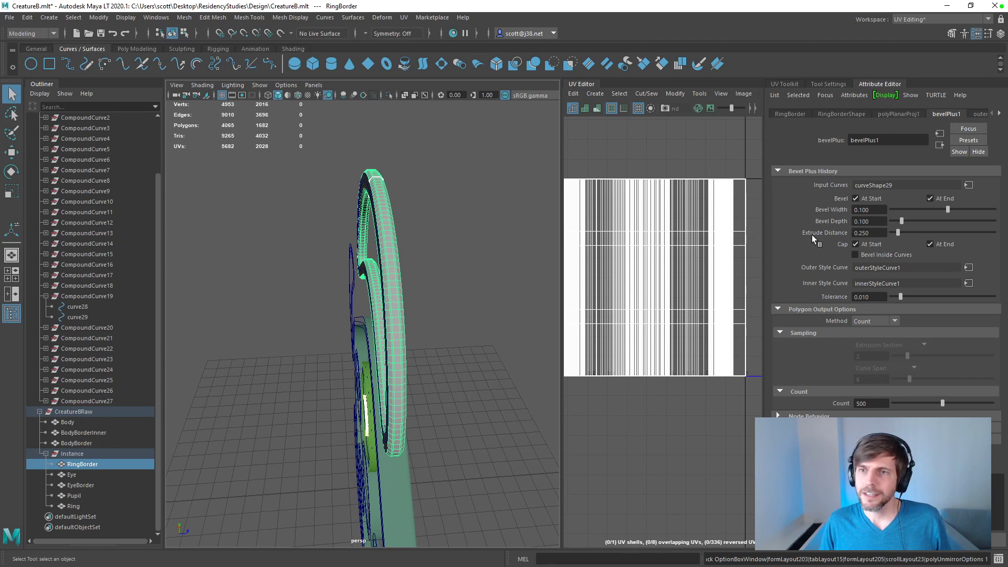
# Step: Turn off RingBorder's start bevel and start cap, and set its extrude distance to 1
pyautogui.click(856, 199)
pyautogui.click(856, 244)
pyautogui.press('f')
pyautogui.moveTo(878, 233); pyautogui.dragTo(800, 226)
pyautogui.write('1')
pyautogui.press('Tab')
# Step: Apply the blue vertex color to the whole RingBorder mesh and inspect it from another angle
pyautogui.keyDown('alt'); pyautogui.moveTo(389, 181); pyautogui.dragTo(430, 208); pyautogui.keyUp('alt')
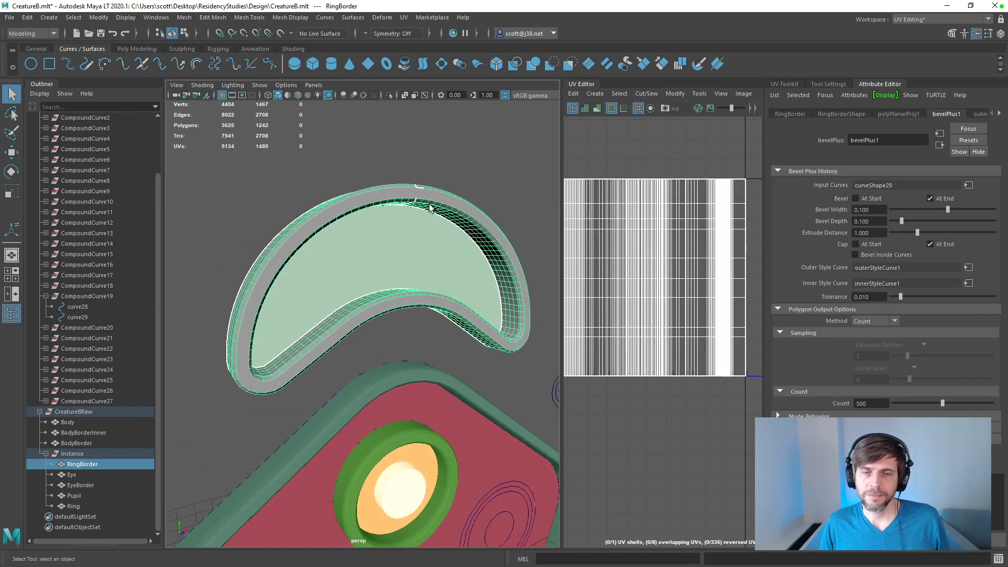
pyautogui.click(290, 17)
pyautogui.click(338, 177)
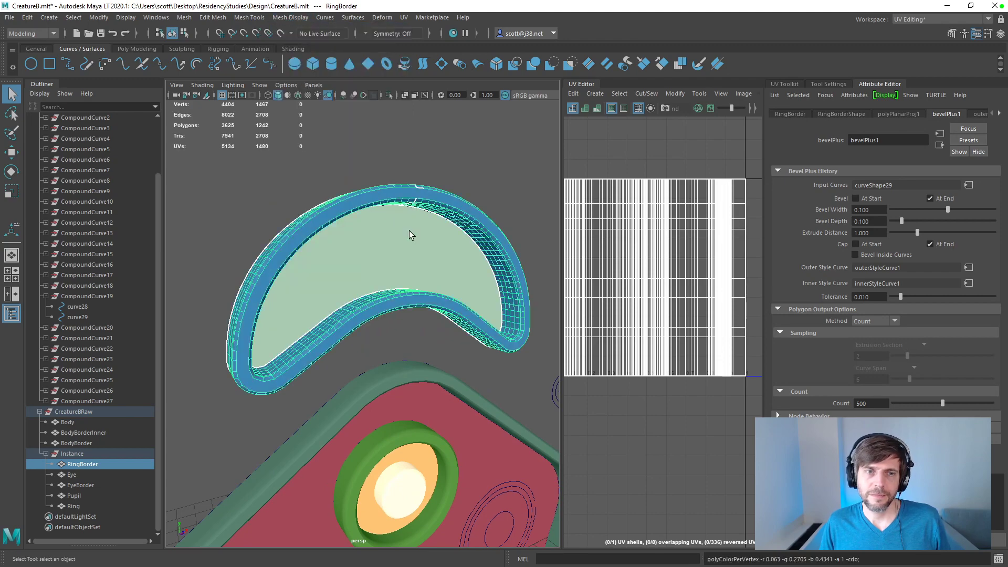
pyautogui.keyDown('alt'); pyautogui.moveTo(190, 411); pyautogui.dragTo(315, 399); pyautogui.keyUp('alt')
# Step: Select the crescent Ring mesh and adjust its depth inside RingBorder by moving it along the Z axis
pyautogui.click(79, 478)
pyautogui.click(73, 507)
pyautogui.click(326, 285)
pyautogui.press('w')
pyautogui.keyDown('alt'); pyautogui.moveTo(350, 288); pyautogui.dragTo(459, 358); pyautogui.keyUp('alt')
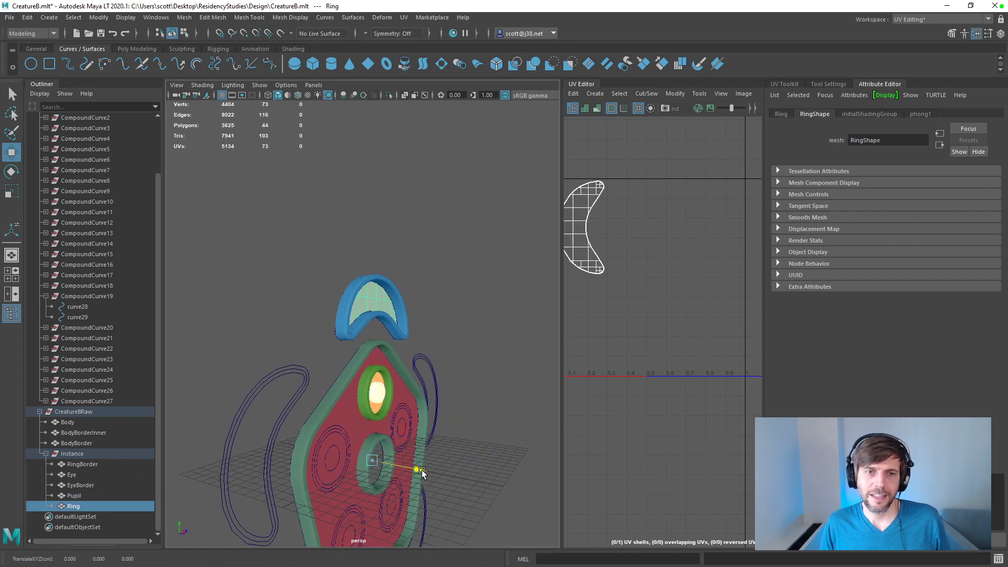
pyautogui.keyDown('alt'); pyautogui.moveTo(428, 475); pyautogui.dragTo(493, 489); pyautogui.keyUp('alt')
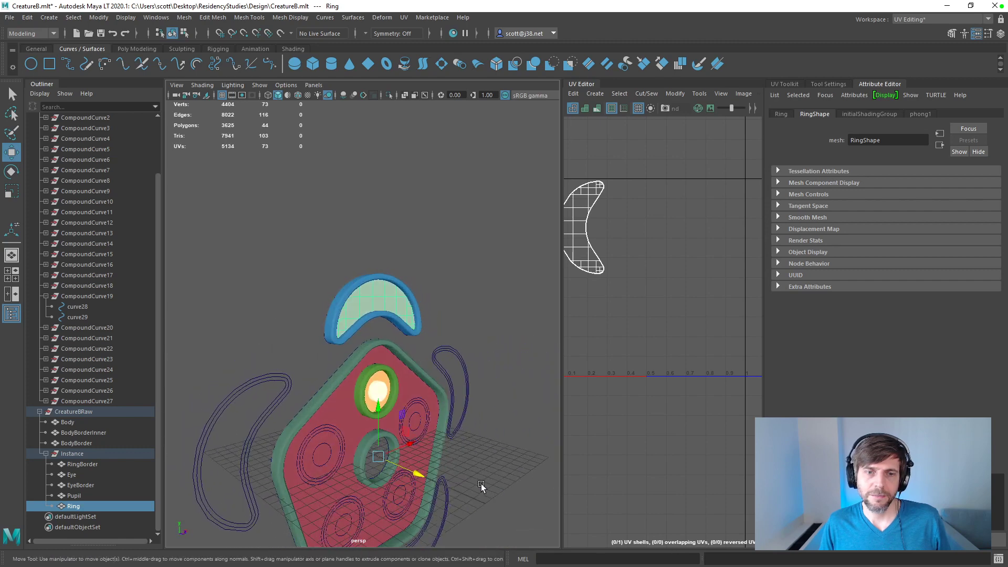
pyautogui.moveTo(420, 477); pyautogui.dragTo(416, 478)
pyautogui.hotkey('ctrl', 'z')
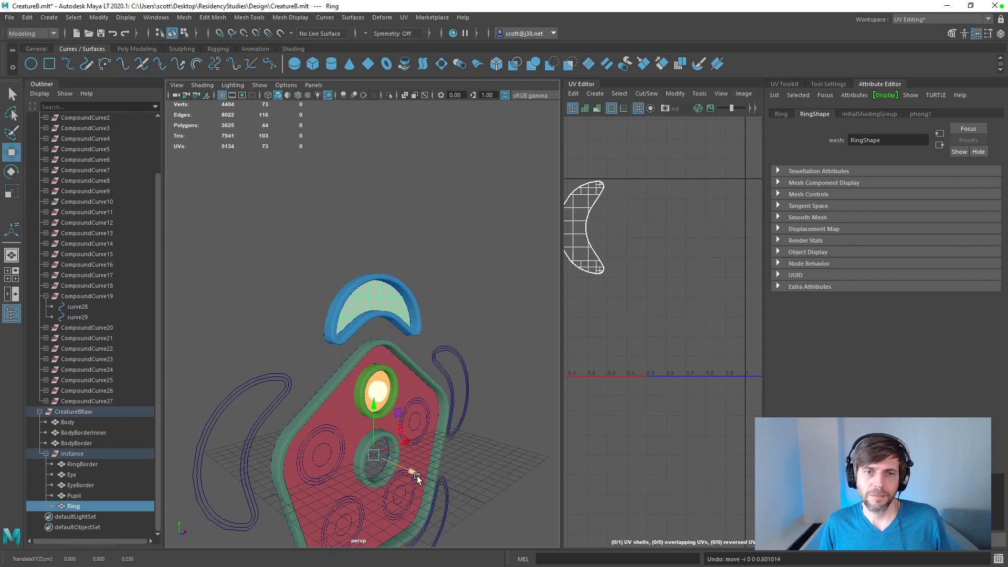
pyautogui.keyDown('alt'); pyautogui.moveTo(489, 451); pyautogui.dragTo(385, 414); pyautogui.keyUp('alt')
# Step: Examine how Body, EyeBorder and Eye sit in depth by selecting them in turn, and clear the selection
pyautogui.click(311, 334)
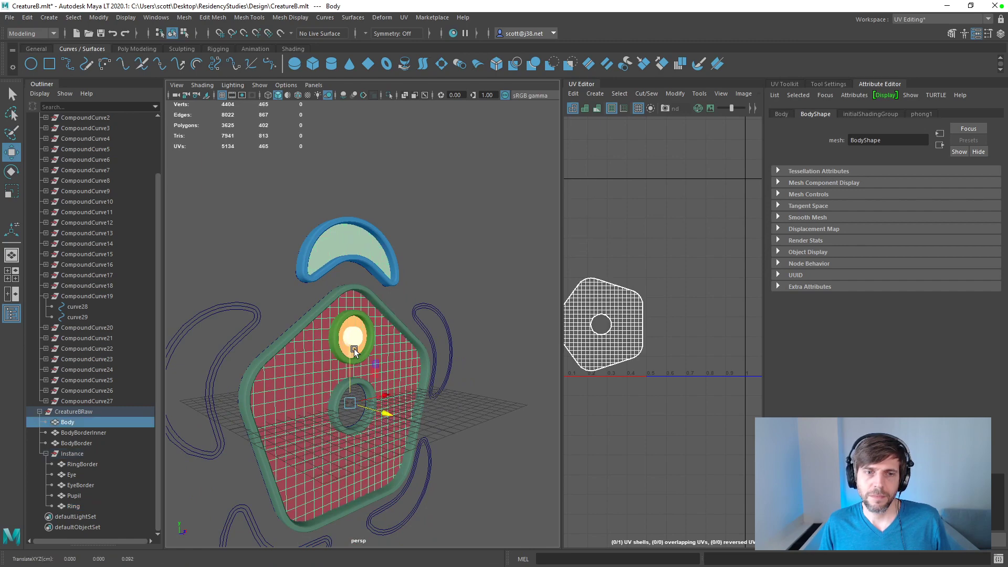
pyautogui.click(336, 349)
pyautogui.moveTo(387, 341); pyautogui.dragTo(389, 342)
pyautogui.click(491, 358)
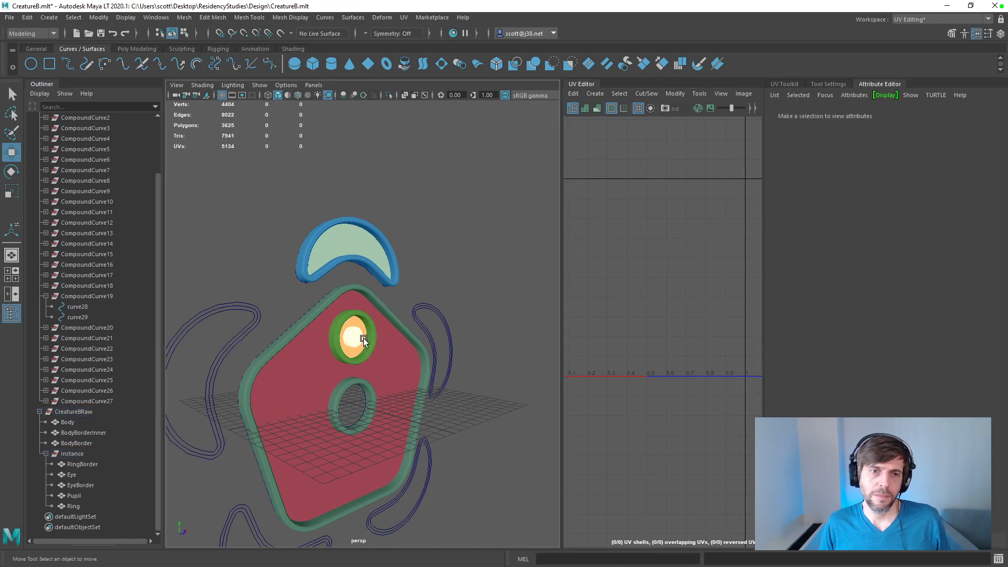
pyautogui.click(355, 338)
pyautogui.click(348, 307)
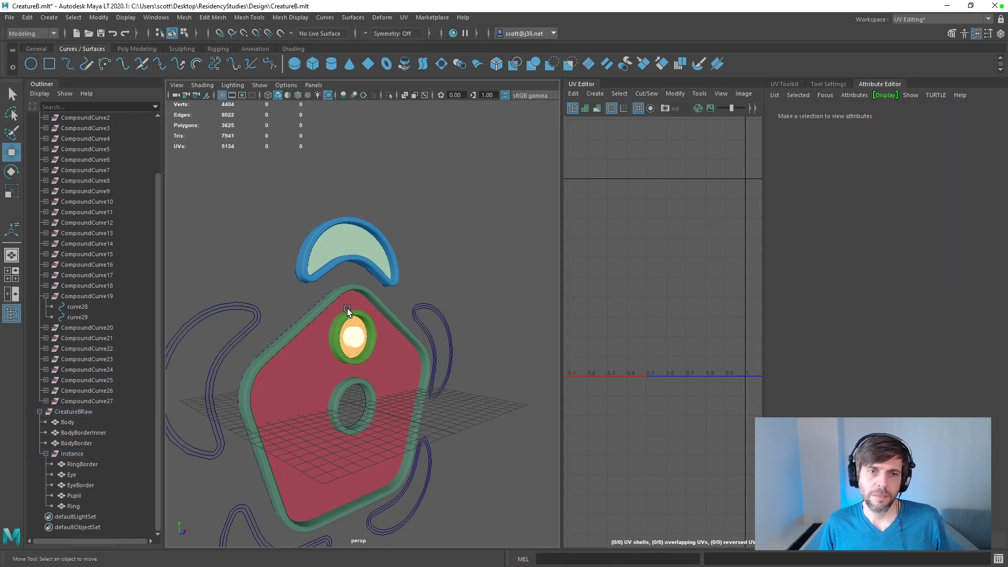
pyautogui.click(354, 321)
pyautogui.click(354, 323)
pyautogui.press('f')
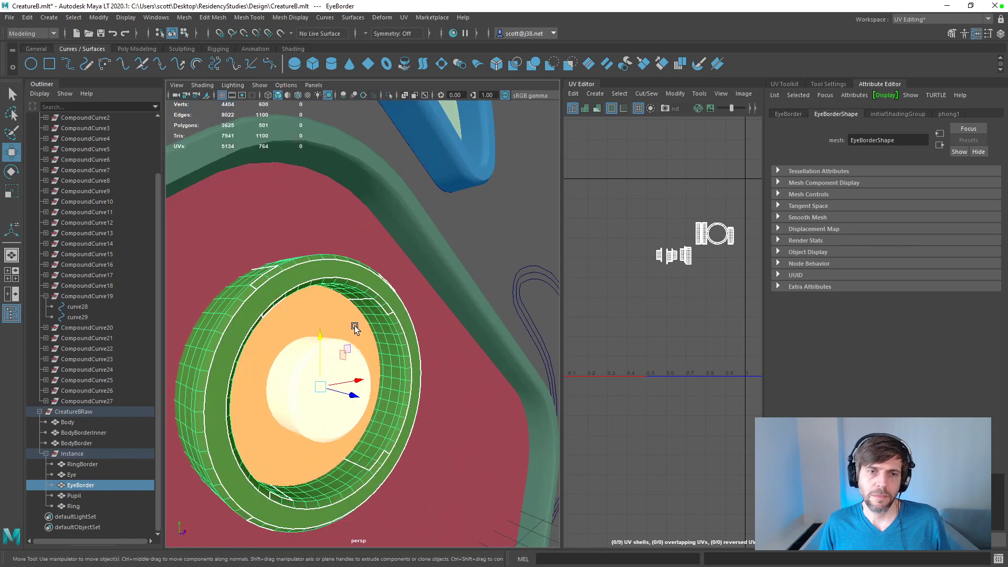
pyautogui.scroll(-5, 354, 388)
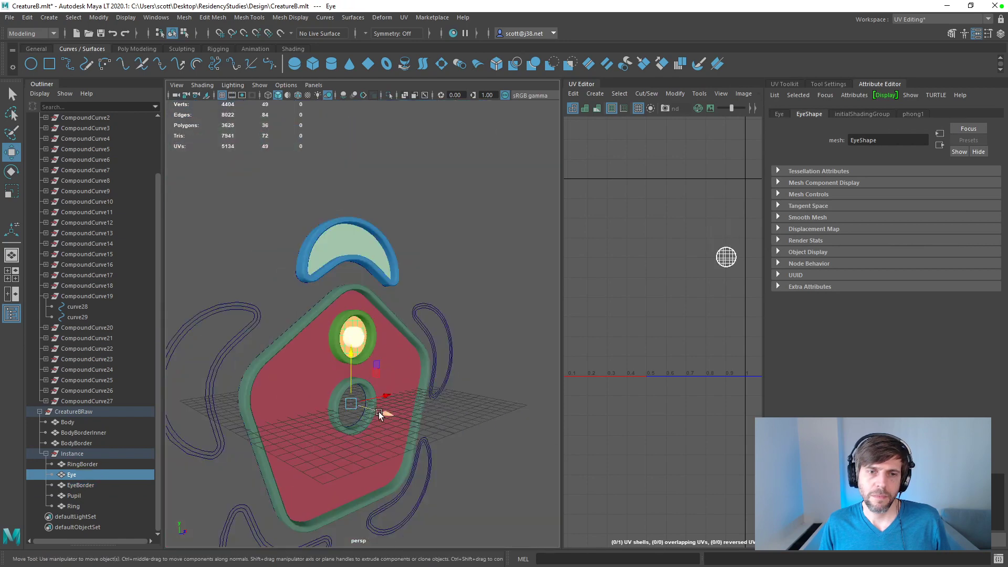
pyautogui.click(493, 407)
pyautogui.scroll(-5, 488, 410)
pyautogui.scroll(5, 482, 412)
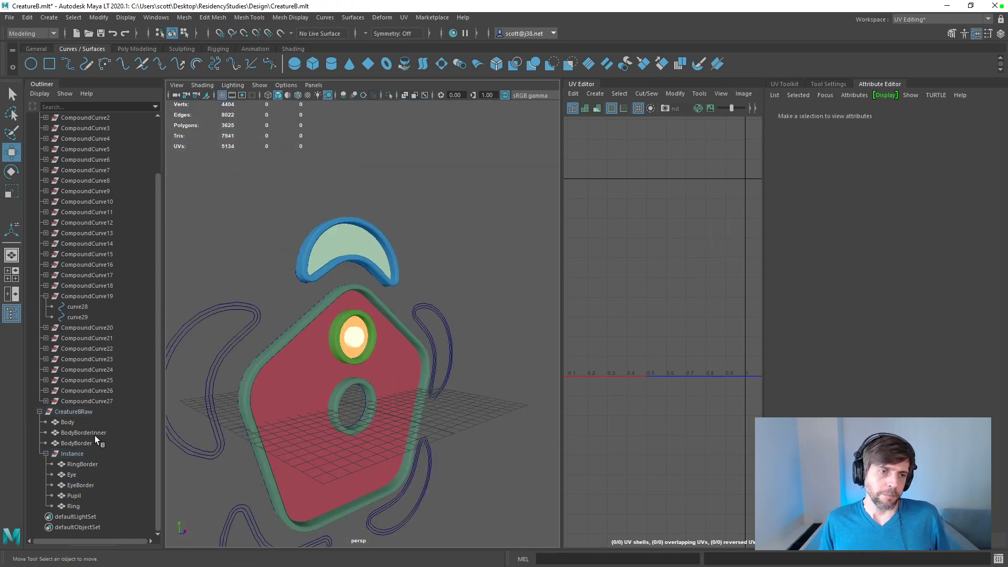
# Step: Duplicate the Instance group as four instances, each rotated 72 degrees about Z, and save the scene
pyautogui.click(45, 454)
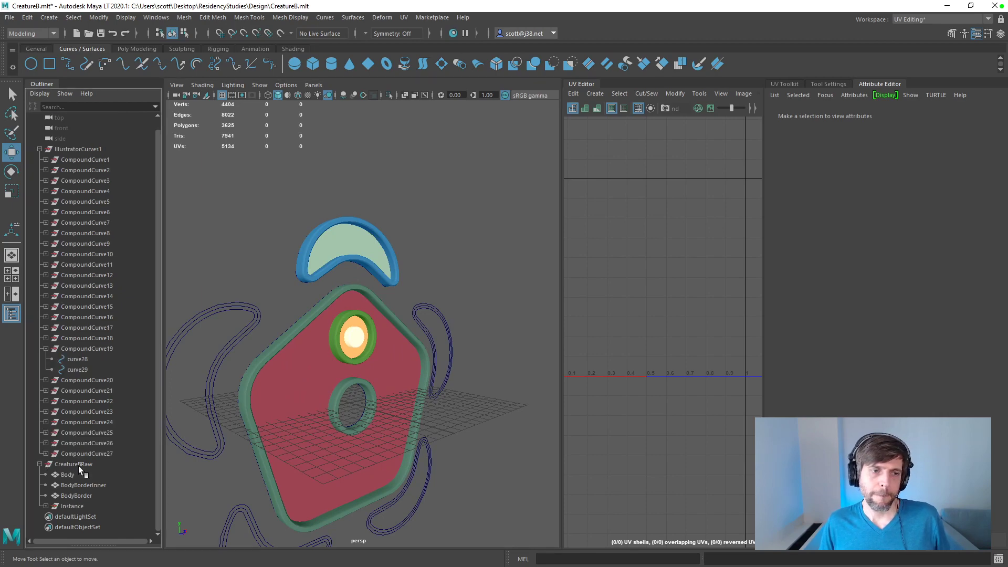
pyautogui.click(74, 504)
pyautogui.hotkey('ctrl', 's')
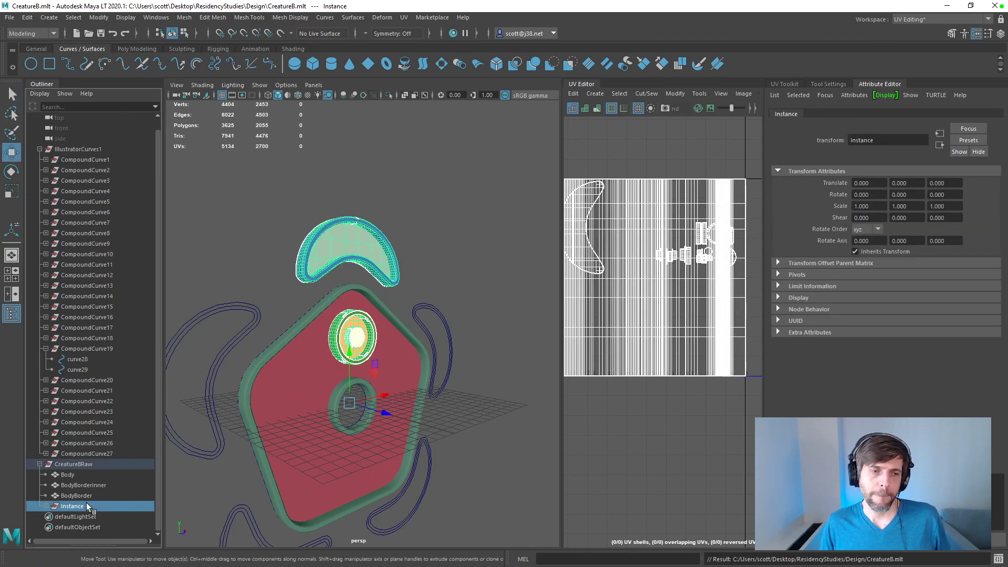
pyautogui.click(30, 18)
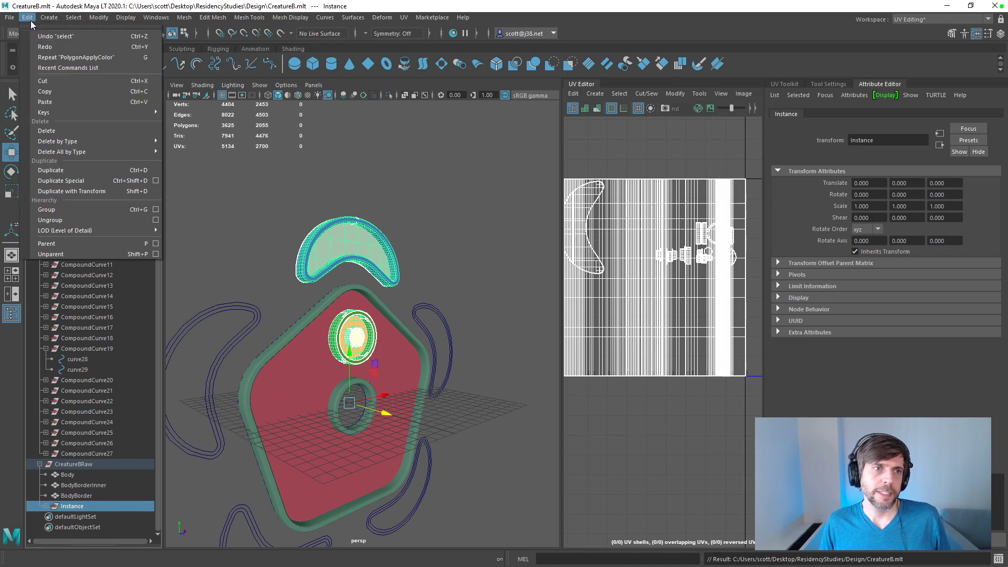
pyautogui.click(155, 181)
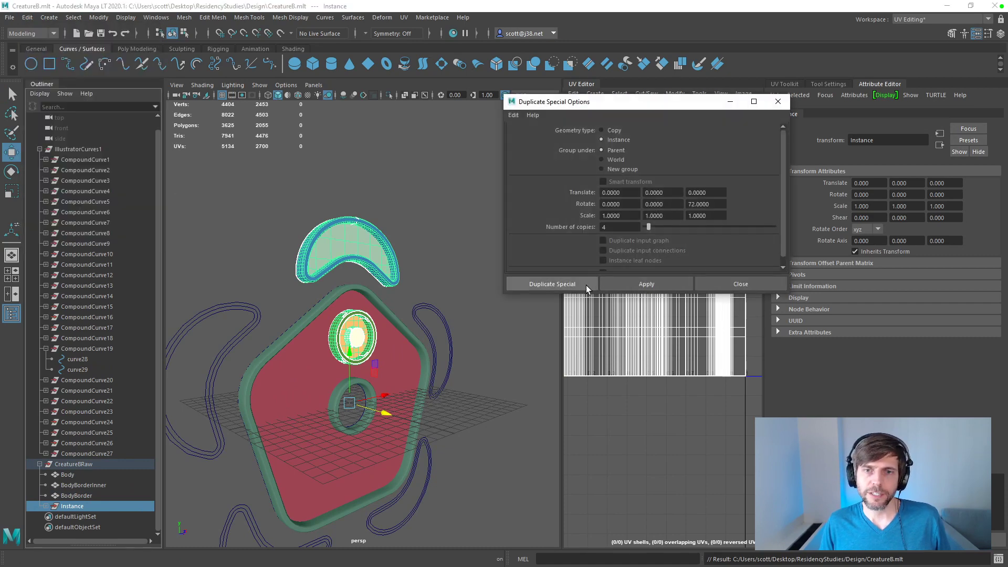
pyautogui.click(584, 284)
pyautogui.click(506, 389)
pyautogui.keyDown('alt'); pyautogui.moveTo(506, 389); pyautogui.dragTo(477, 337); pyautogui.keyUp('alt')
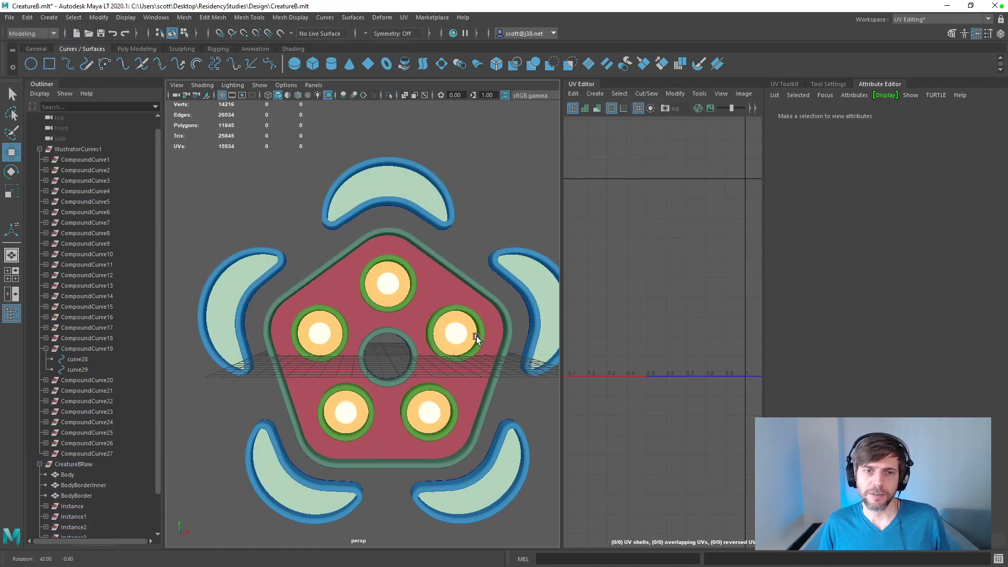
pyautogui.scroll(-2, 58, 382)
pyautogui.hotkey('ctrl', 's')
# Step: Export the CreatureBRaw group as CreatureB.fbx into the Unity project's Assets/Creature folder
pyautogui.click(73, 422)
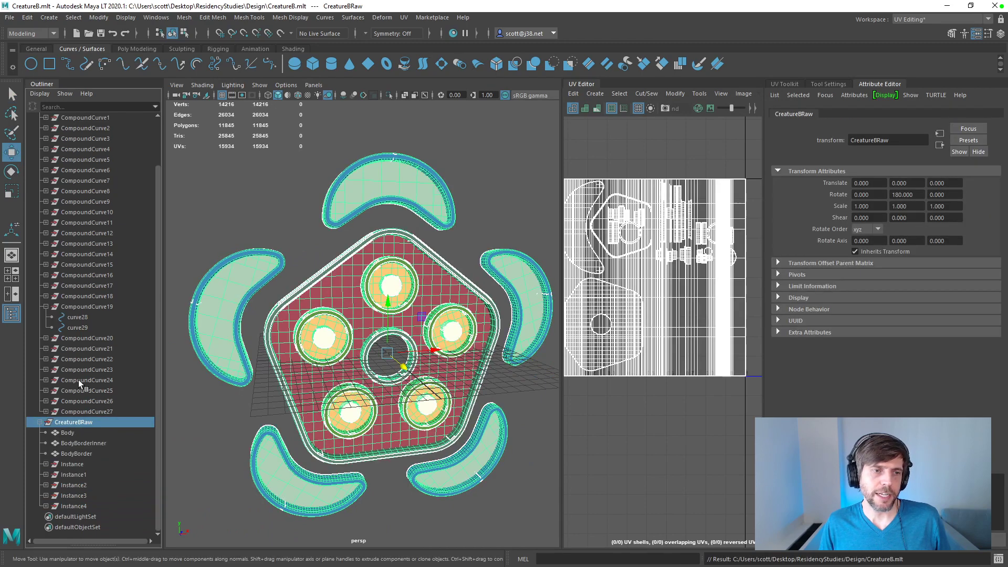
pyautogui.click(10, 19)
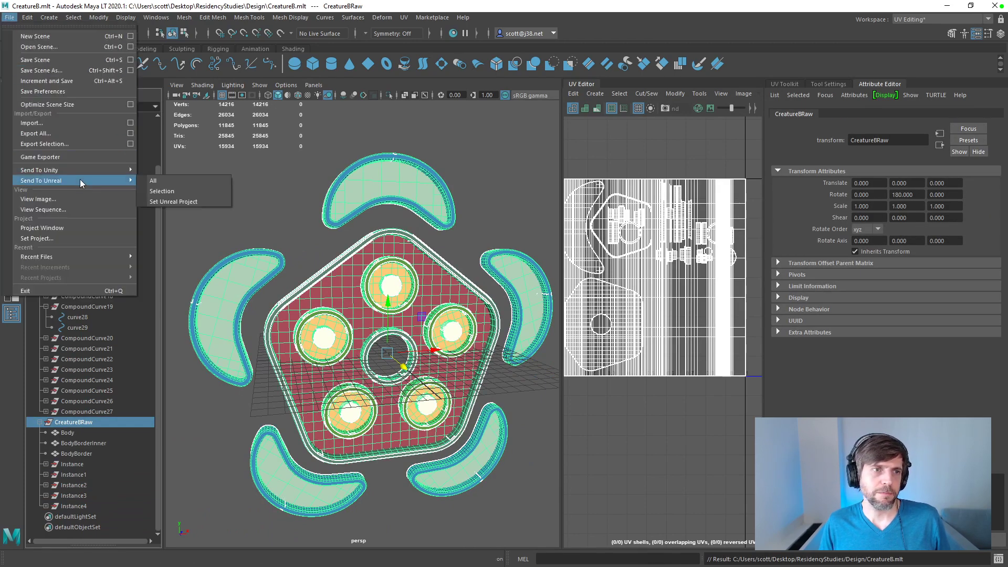
pyautogui.moveTo(76, 169)
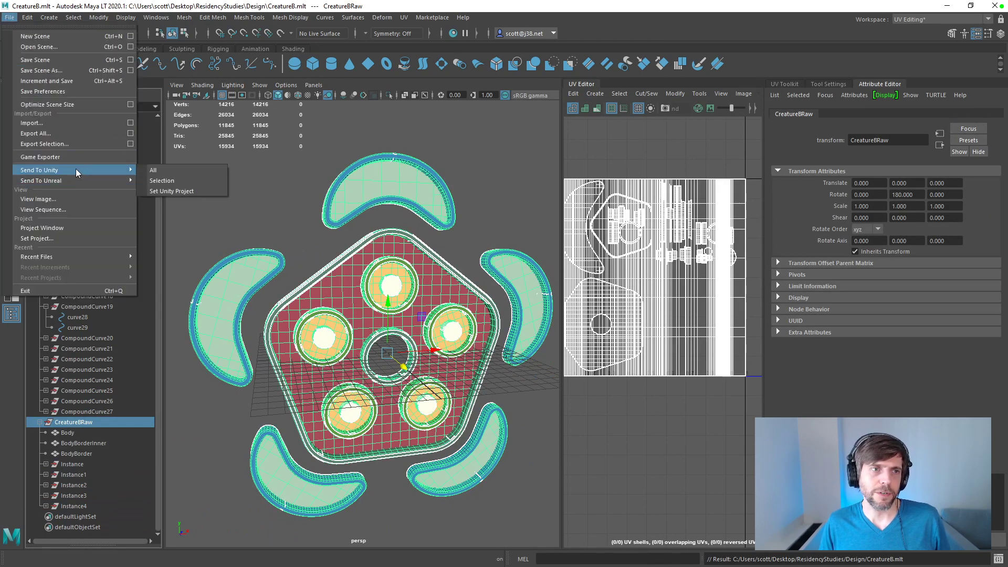
pyautogui.click(56, 142)
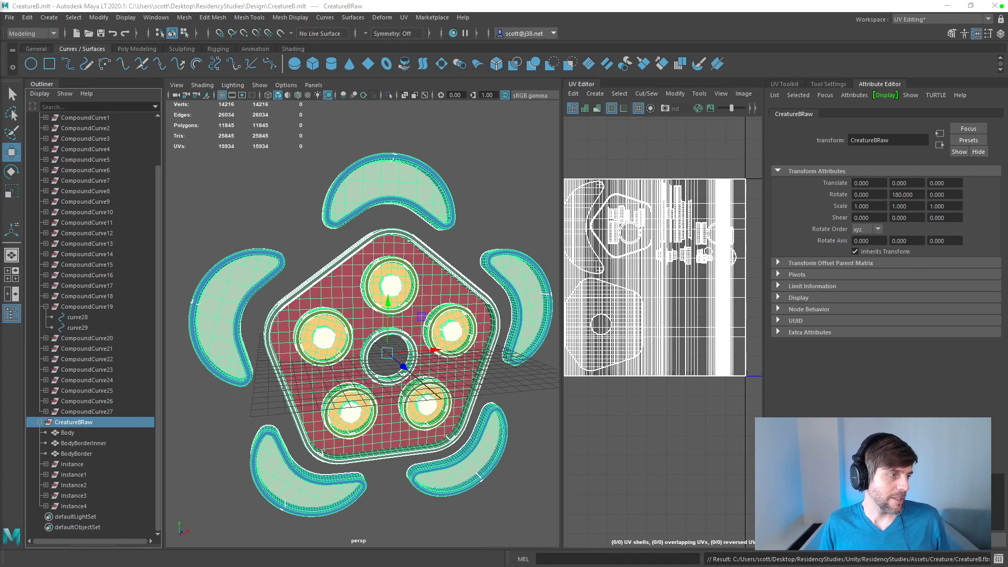
# Step: Switch to Substance Painter, reload CreatureB.fbx as the project mesh and inspect the complete creature from several angles
pyautogui.hotkey('alt', 'Tab')
pyautogui.click(41, 31)
pyautogui.click(61, 68)
pyautogui.click(571, 205)
pyautogui.doubleClick(549, 273)
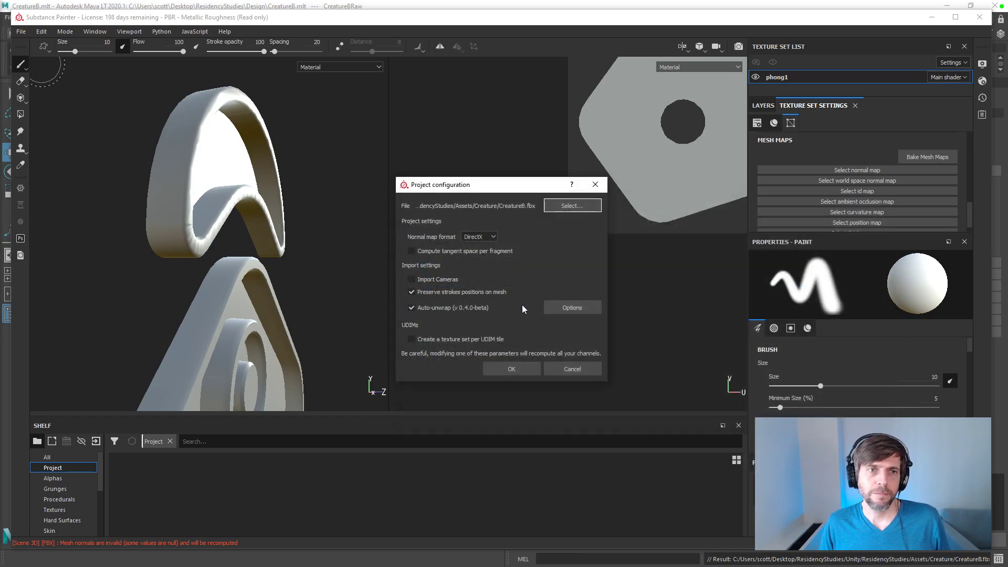
pyautogui.click(509, 369)
pyautogui.moveTo(341, 231)
pyautogui.keyDown('alt'); pyautogui.mouseDown()
pyautogui.moveTo(291, 226)
pyautogui.moveTo(232, 194)
pyautogui.moveTo(237, 218)
pyautogui.moveTo(253, 224)
pyautogui.mouseUp(); pyautogui.keyUp('alt')
pyautogui.scroll(4, 252, 224)
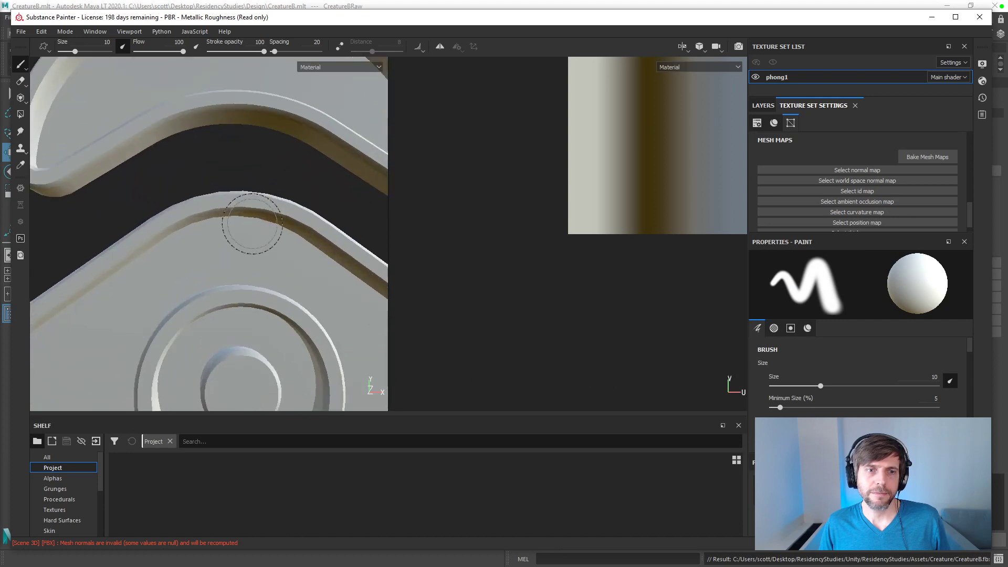
pyautogui.scroll(-8, 268, 243)
pyautogui.keyDown('alt'); pyautogui.moveTo(268, 245); pyautogui.dragTo(226, 180, button='middle'); pyautogui.keyUp('alt')
pyautogui.keyDown('alt'); pyautogui.moveTo(227, 182); pyautogui.dragTo(273, 199); pyautogui.keyUp('alt')
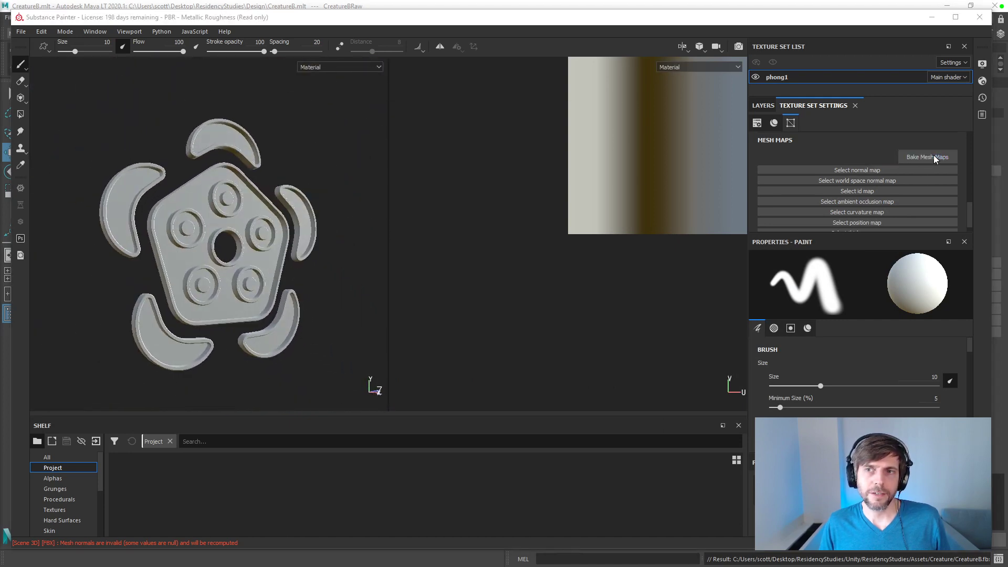
# Step: Bake all phong1 mesh maps with the ID color source set to Vertex Color, and inspect the model
pyautogui.click(933, 156)
pyautogui.click(375, 189)
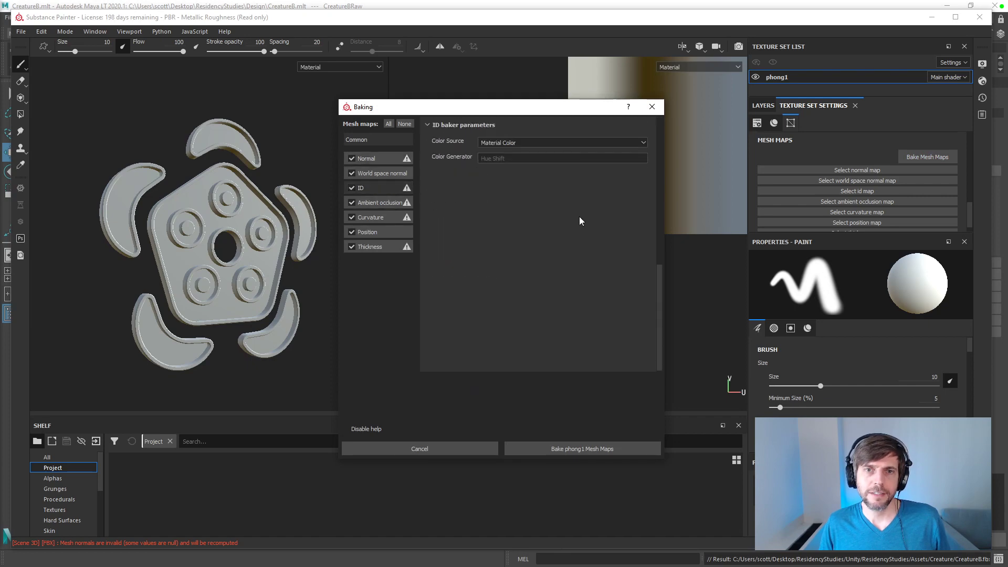
pyautogui.click(500, 143)
pyautogui.click(499, 152)
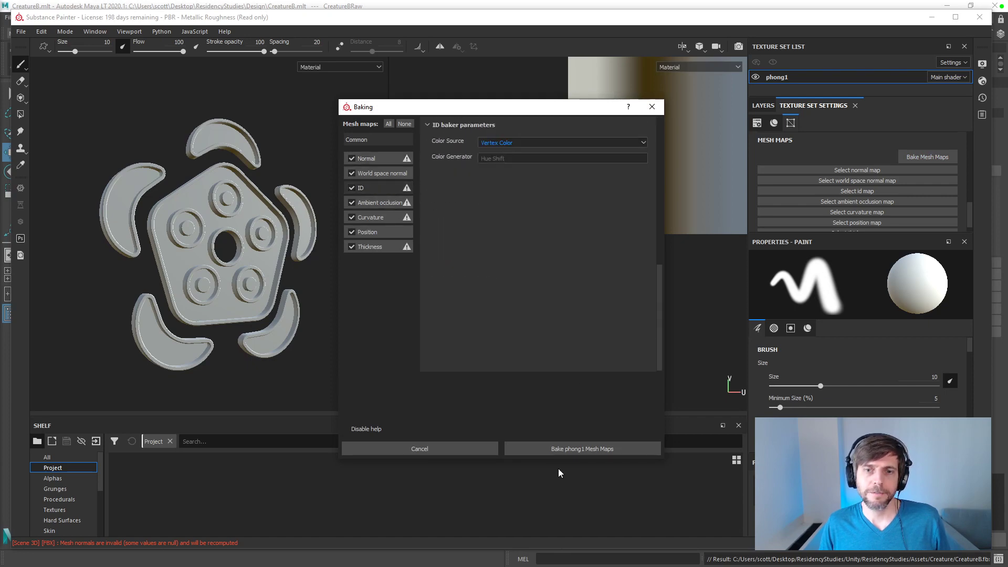
pyautogui.click(543, 450)
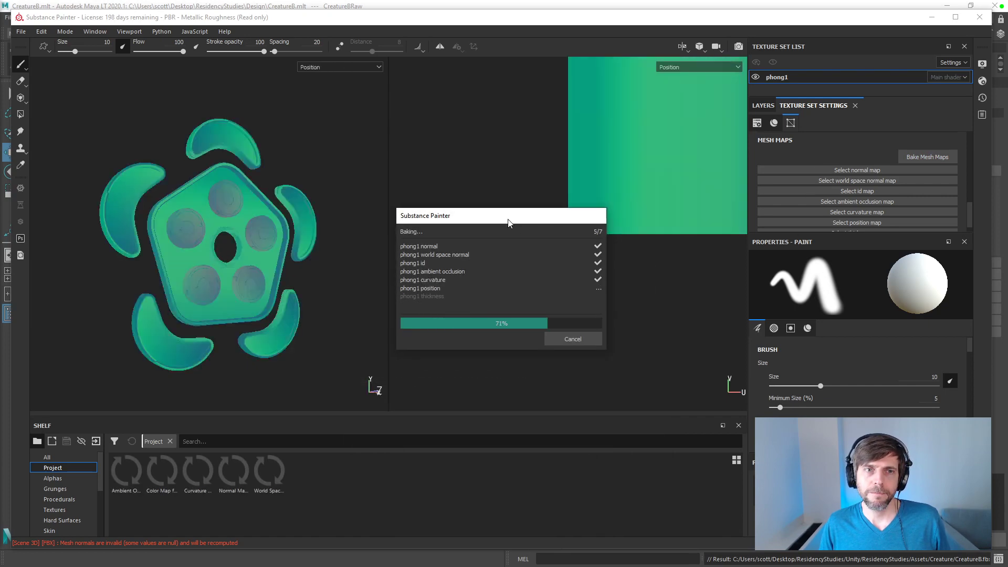
pyautogui.click(578, 338)
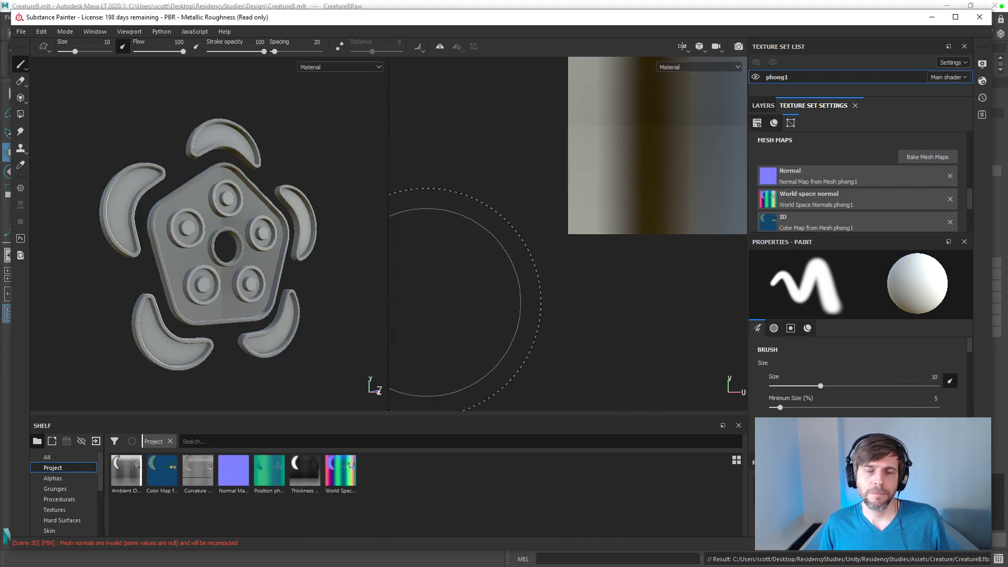
pyautogui.moveTo(265, 235)
pyautogui.keyDown('alt'); pyautogui.mouseDown()
pyautogui.moveTo(226, 243)
pyautogui.moveTo(239, 159)
pyautogui.moveTo(193, 254)
pyautogui.moveTo(252, 229)
pyautogui.moveTo(225, 255)
pyautogui.mouseUp(); pyautogui.keyUp('alt')
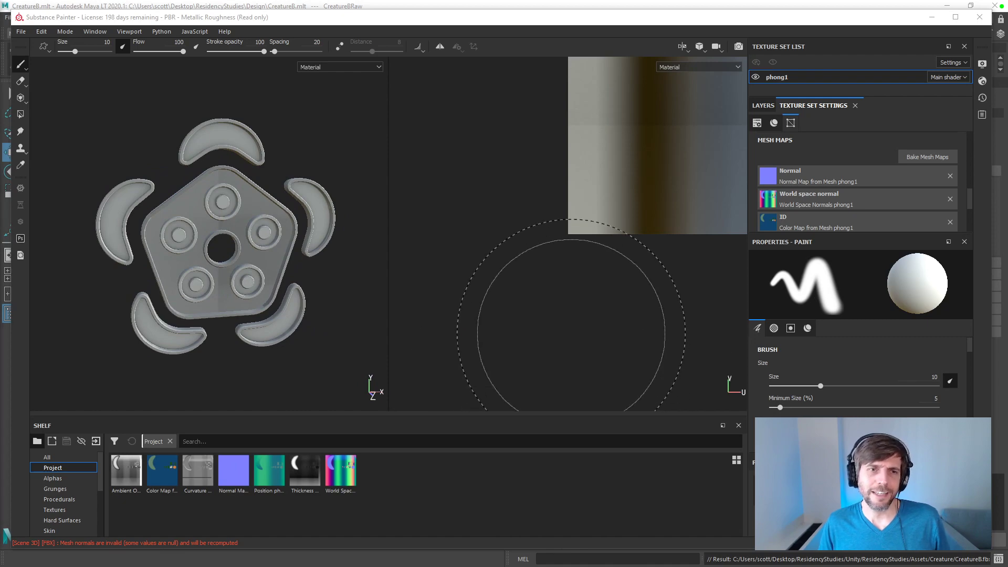
# Step: Switch back to Maya, select RingBorder in the Instance group and apply automatic UV mapping to it
pyautogui.hotkey('alt', 'Tab')
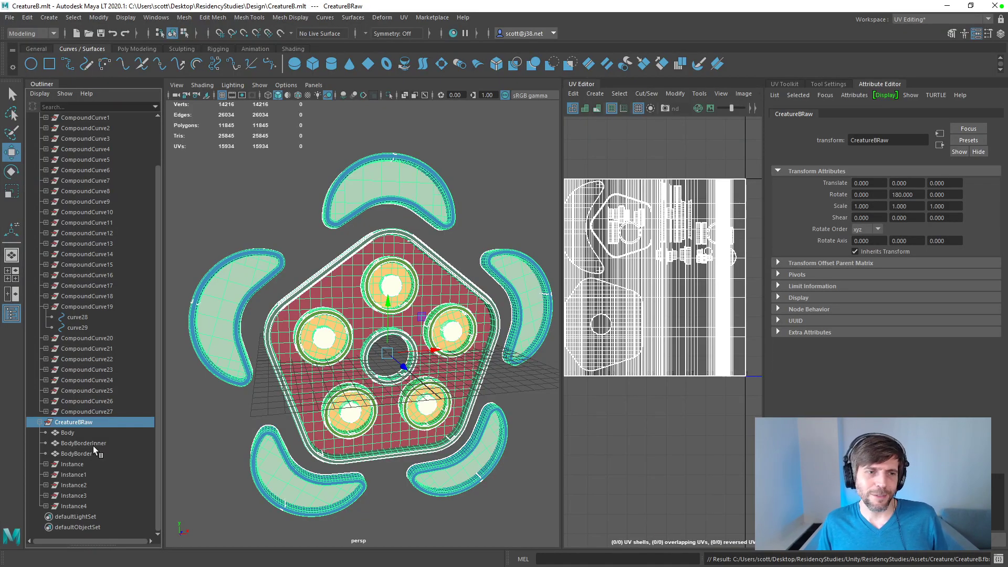
pyautogui.click(71, 455)
pyautogui.click(45, 464)
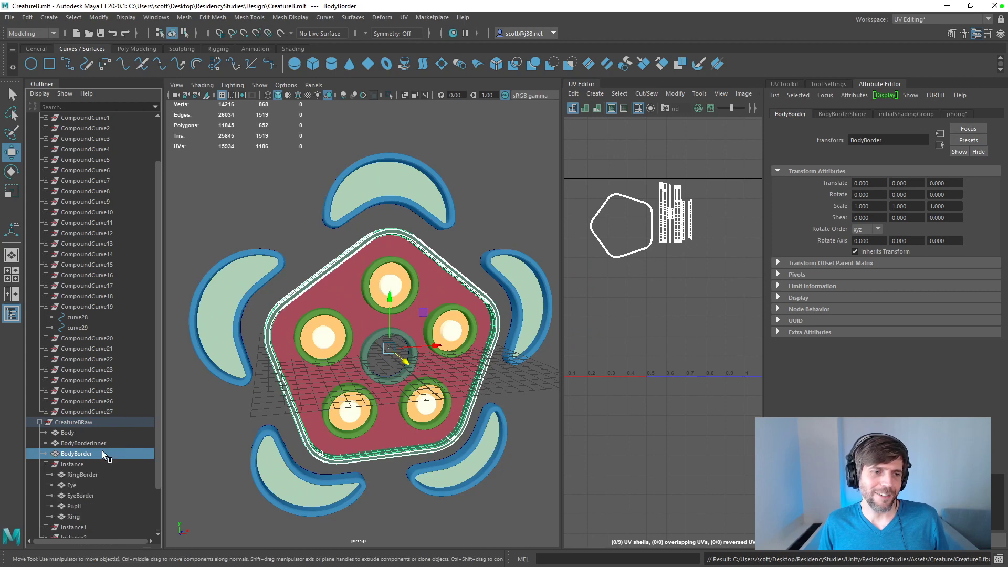
pyautogui.click(84, 474)
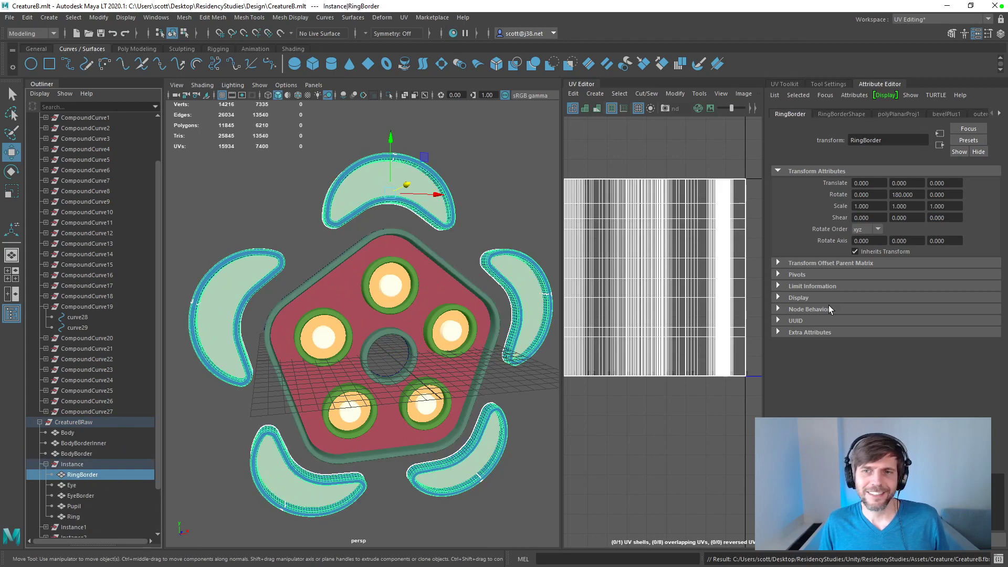
pyautogui.click(797, 86)
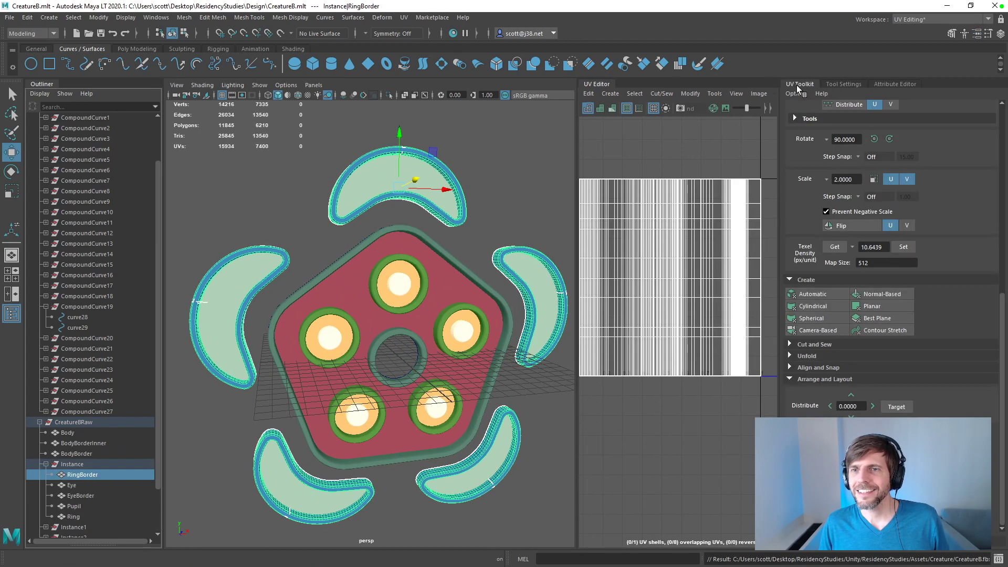
pyautogui.click(842, 84)
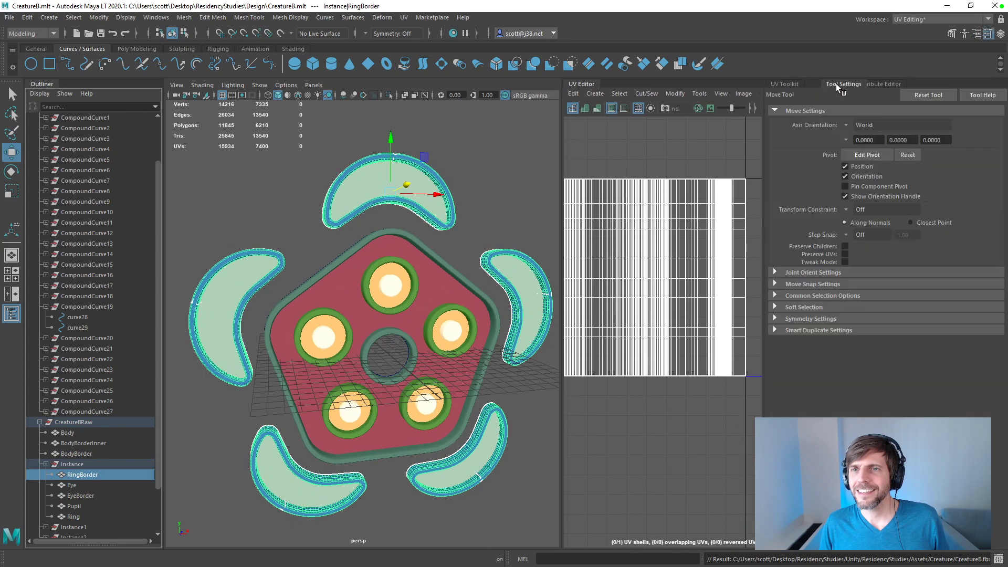
pyautogui.click(793, 84)
pyautogui.click(812, 293)
pyautogui.scroll(-3, 696, 282)
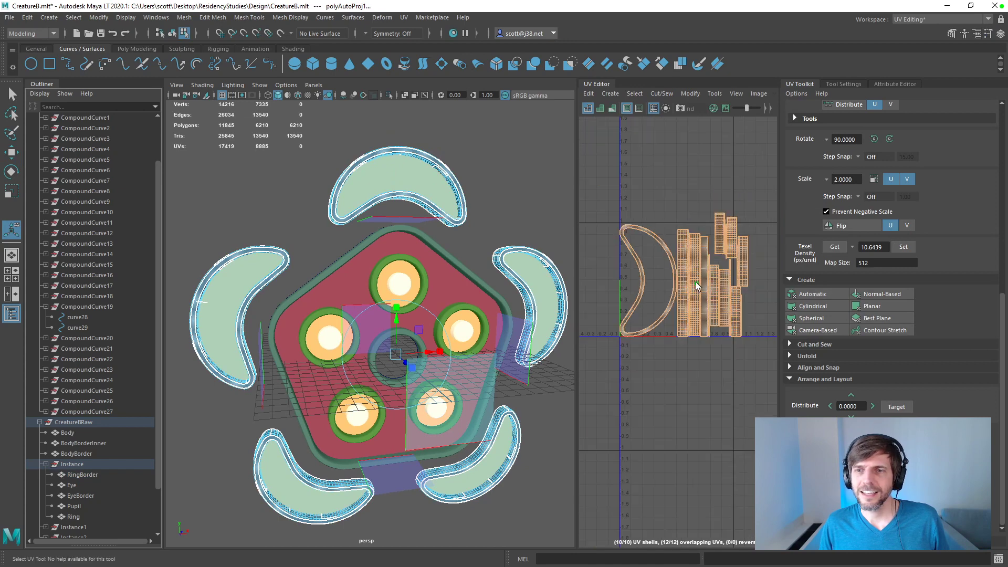
# Step: Try to set the RingBorder UVs to a texel density of 10.6439 at map size 512, and reselect RingBorder
pyautogui.click(904, 247)
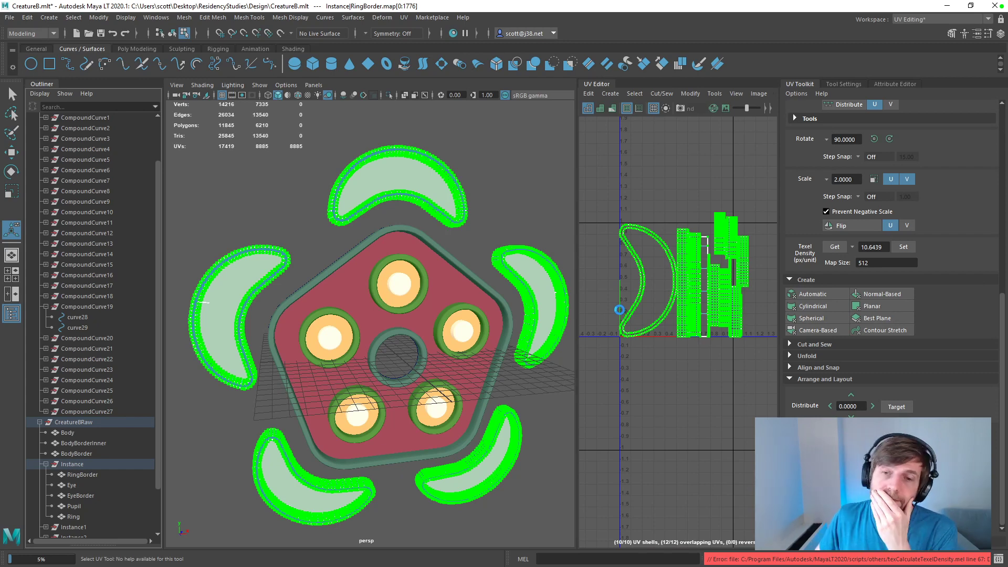
pyautogui.click(637, 376)
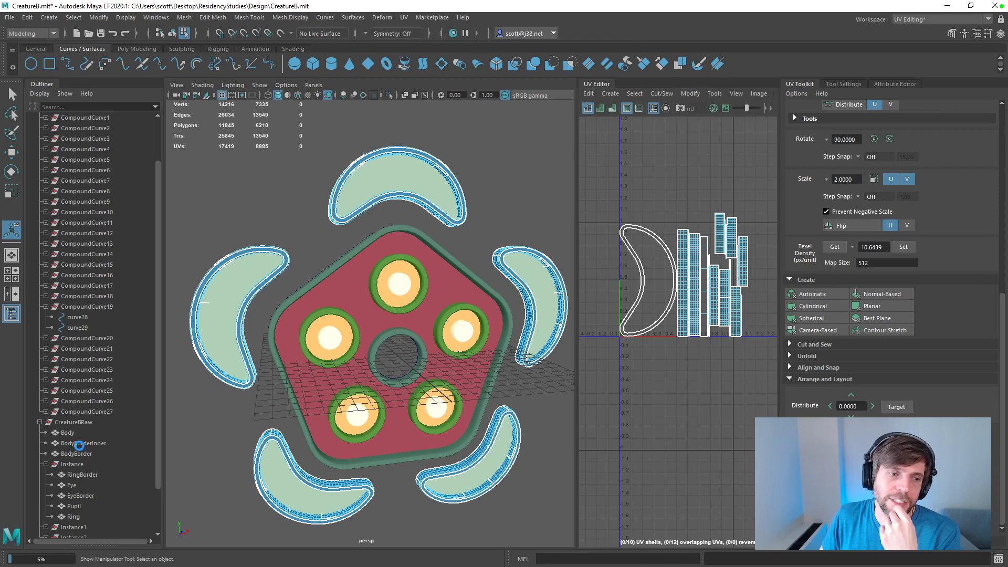
pyautogui.click(79, 475)
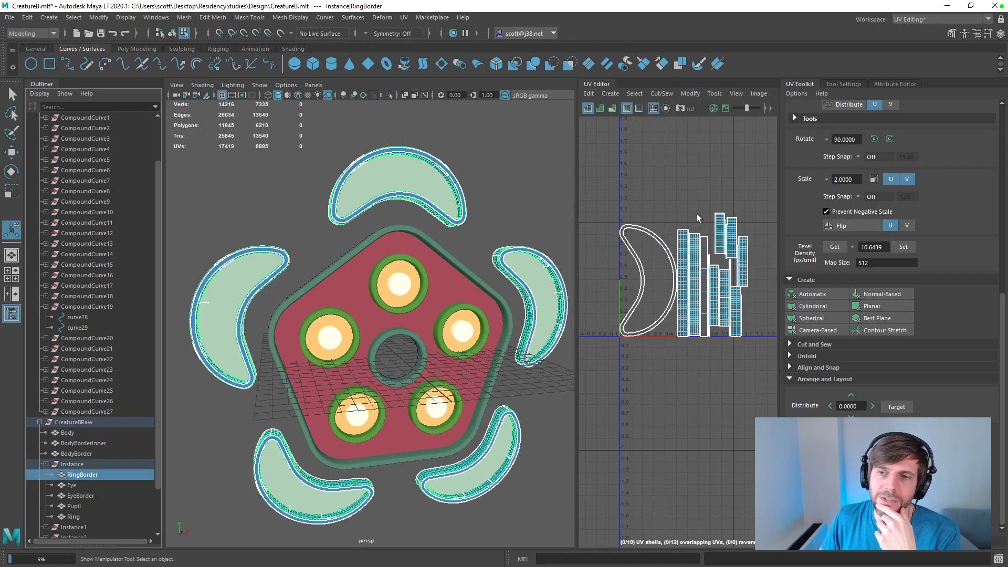
# Step: Reapply automatic UV mapping to RingBorder through the mapping options, with the 512 Map spacing preset
pyautogui.click(290, 17)
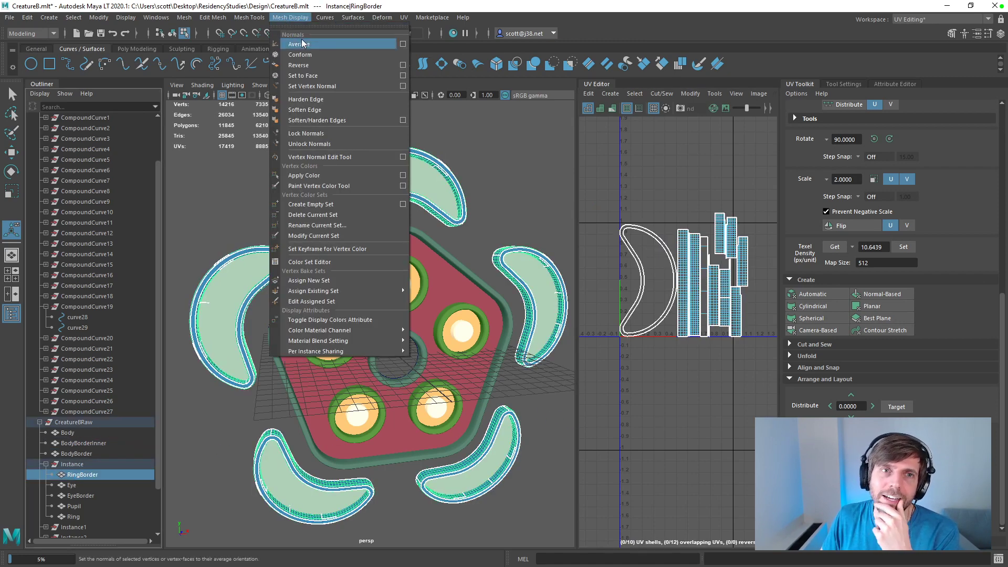
pyautogui.moveTo(404, 17)
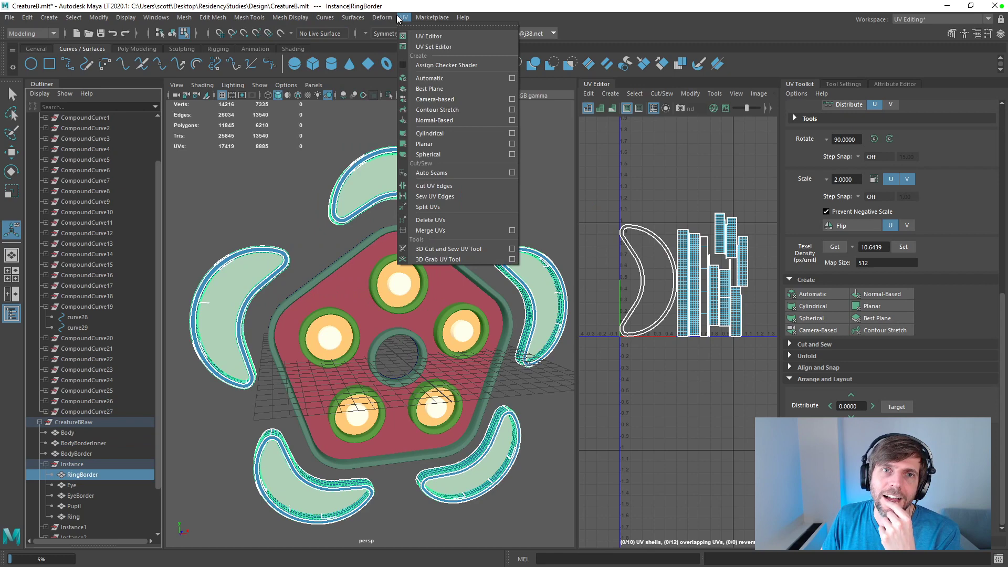
pyautogui.click(512, 78)
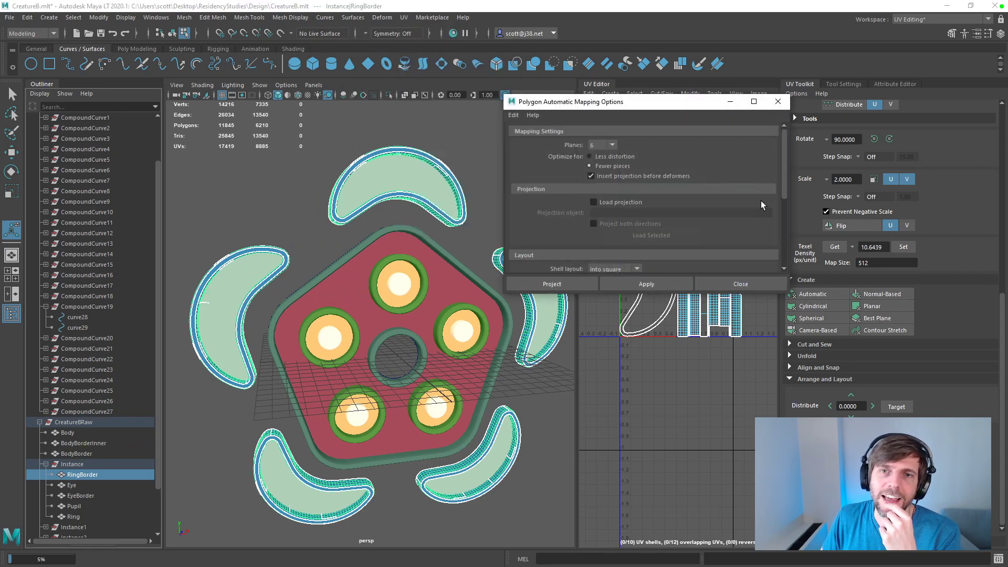
pyautogui.moveTo(785, 192); pyautogui.dragTo(784, 246)
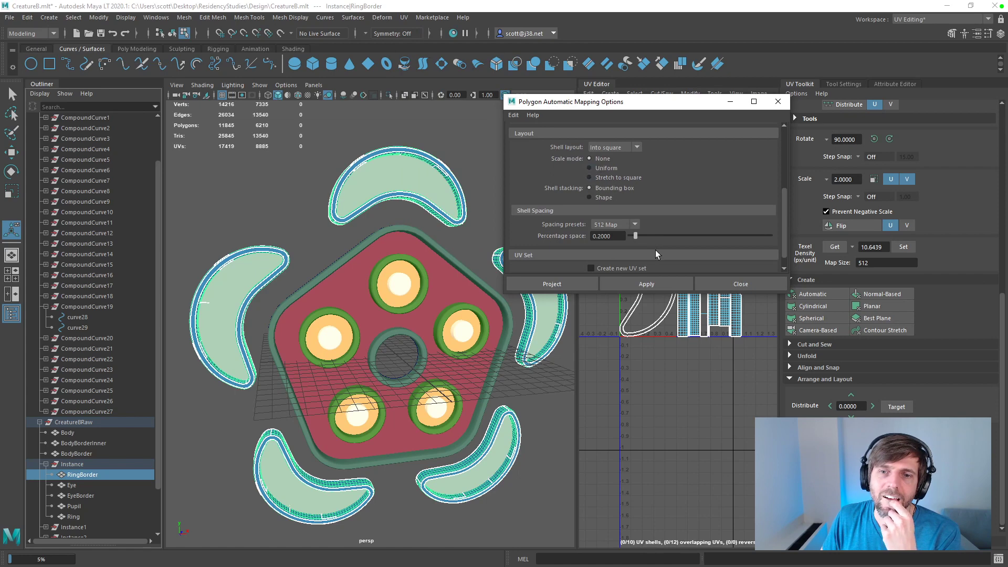
pyautogui.click(647, 284)
# Step: Try automatic UV mapping on RingBorder with 12 planes and uncover the resulting shells
pyautogui.moveTo(785, 195); pyautogui.dragTo(772, 134)
pyautogui.click(597, 146)
pyautogui.click(602, 210)
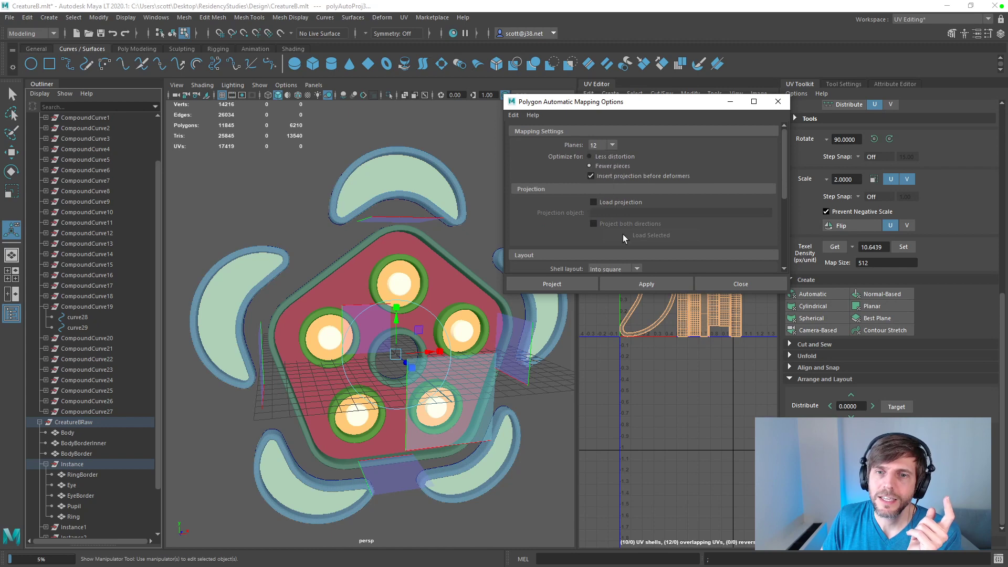
pyautogui.click(647, 285)
pyautogui.moveTo(663, 116); pyautogui.dragTo(309, 133)
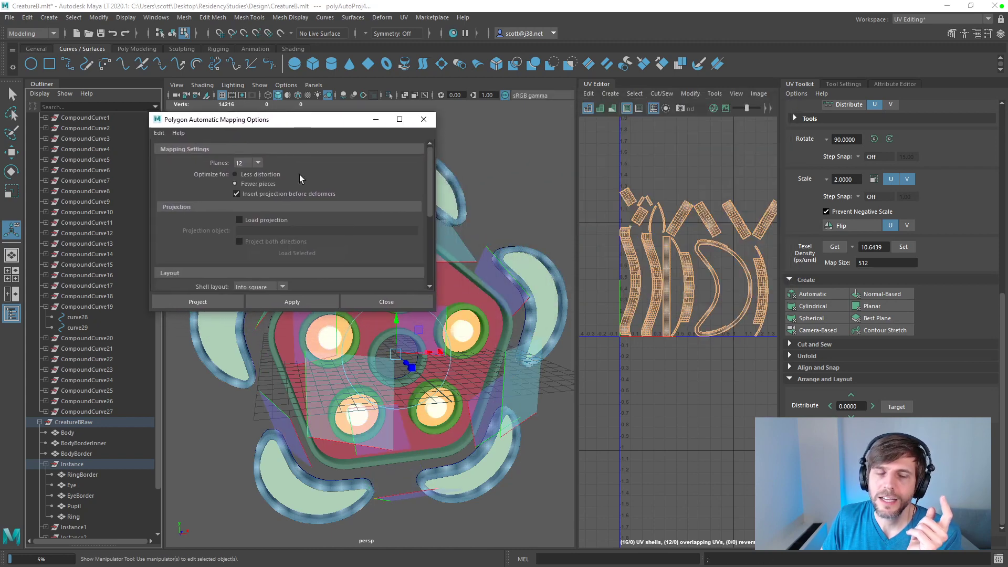
# Step: Set the automatic mapping to 6 planes, reapply it to RingBorder and close the mapping options
pyautogui.click(255, 162)
pyautogui.click(244, 201)
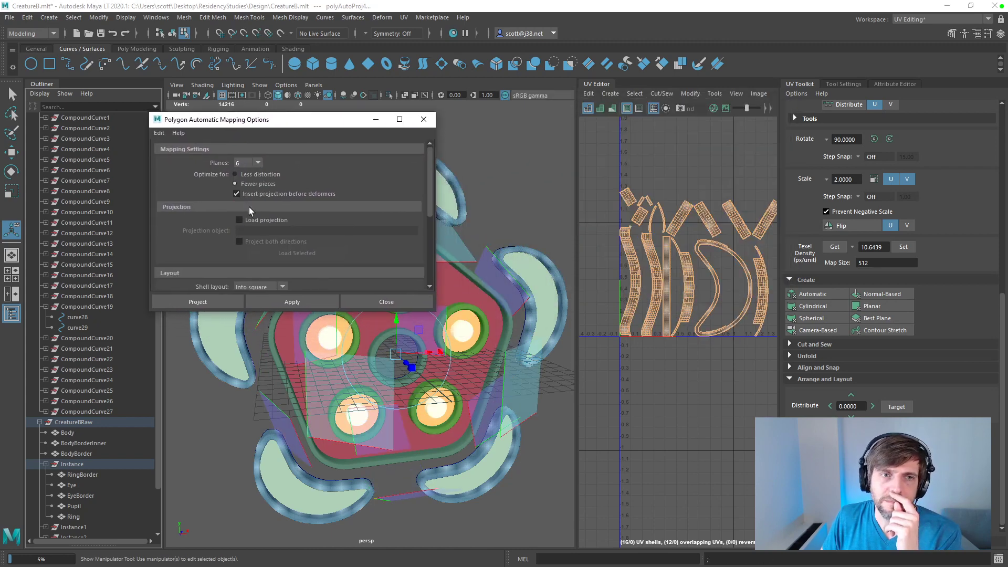
pyautogui.click(315, 303)
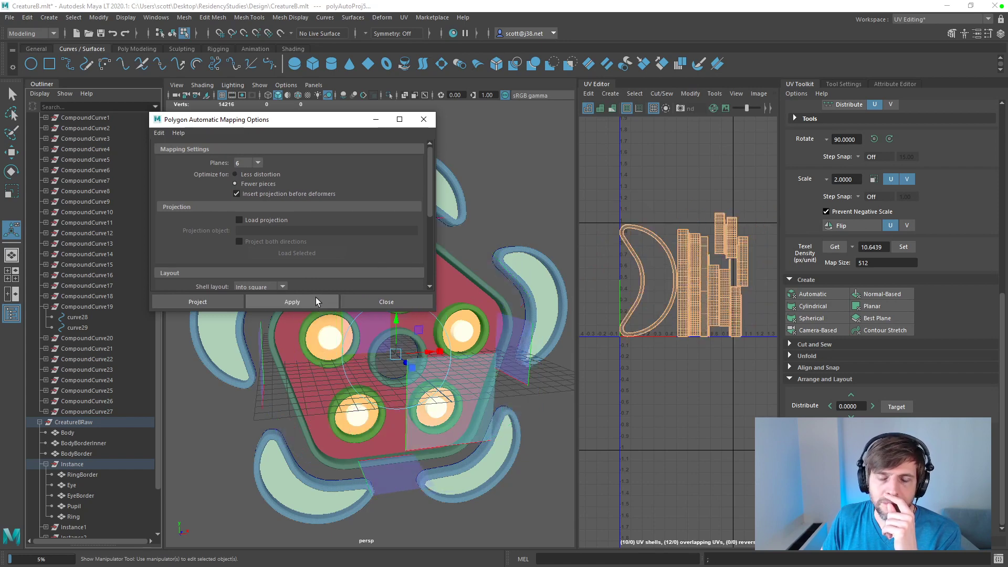
pyautogui.click(386, 302)
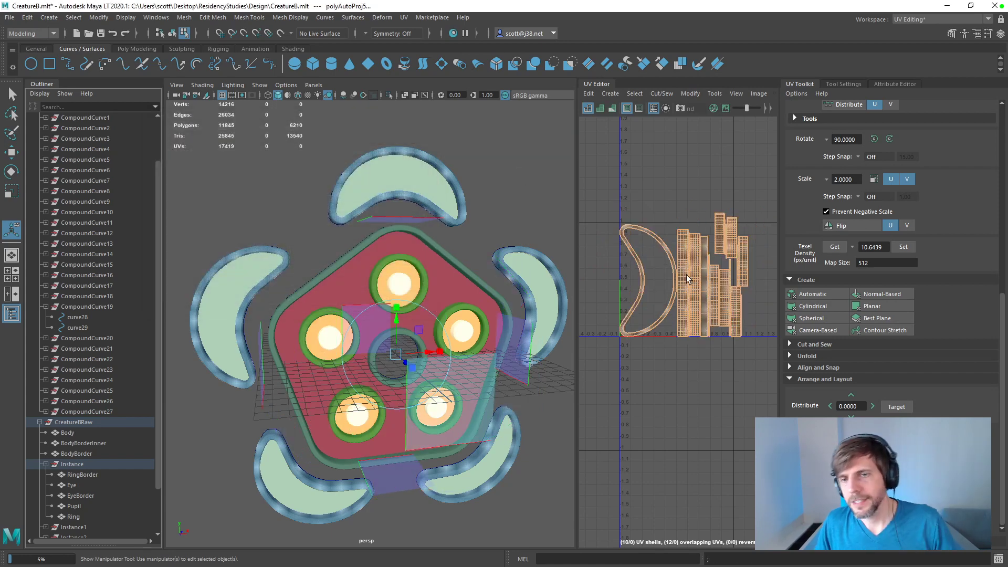
# Step: Select all of RingBorder's UV shells and move them out of the UV tile into the empty space below it
pyautogui.scroll(-2, 691, 264)
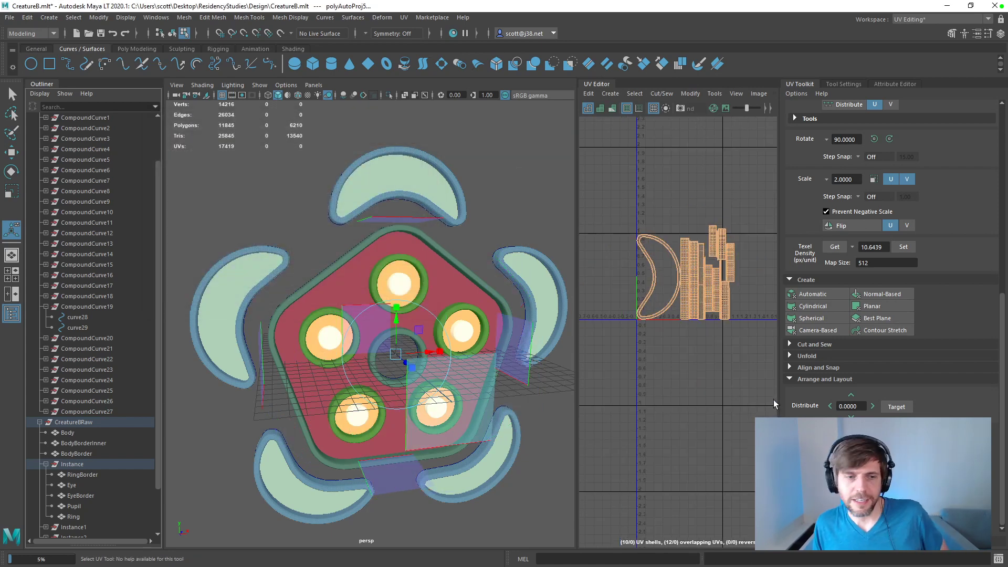
pyautogui.moveTo(608, 206); pyautogui.dragTo(749, 355)
pyautogui.moveTo(694, 284); pyautogui.dragTo(659, 271, button='right')
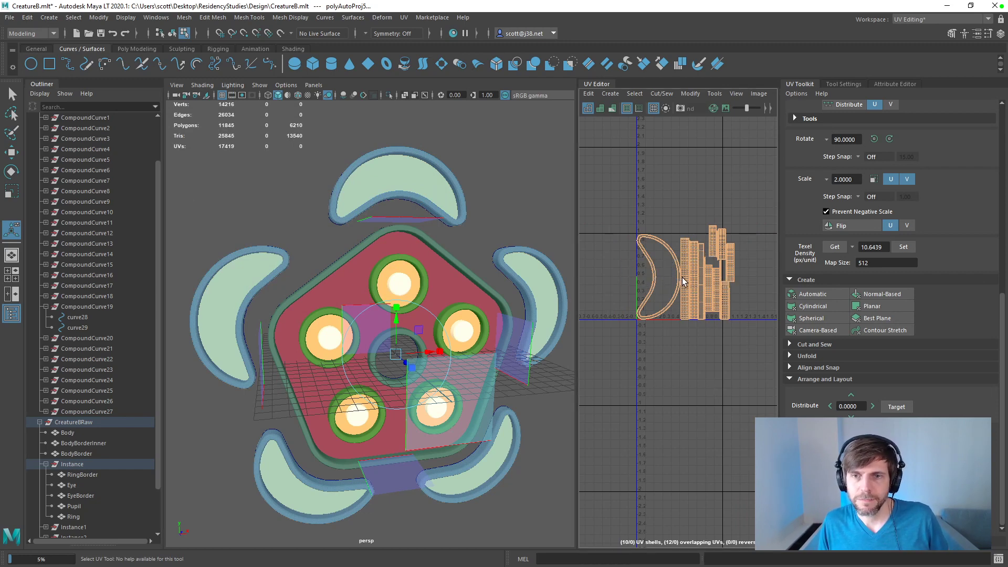
pyautogui.press('w')
pyautogui.moveTo(689, 276); pyautogui.dragTo(652, 479)
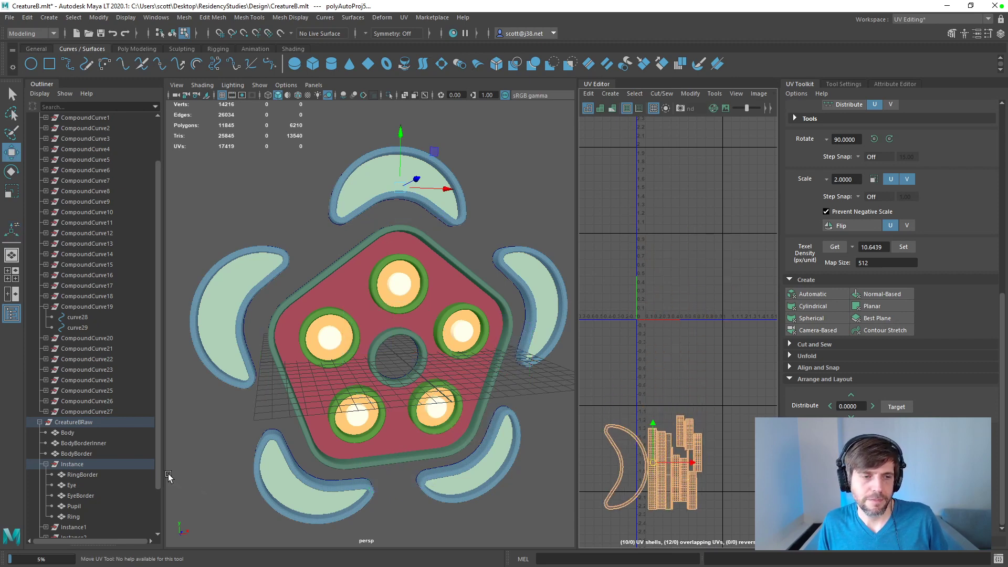
# Step: Select the first Instance group's five meshes together with BodyBorderInner, Body and BodyBorder to show all their UVs
pyautogui.click(67, 516)
pyautogui.keyDown('shift'); pyautogui.click(76, 476); pyautogui.keyUp('shift')
pyautogui.keyDown('ctrl'); pyautogui.click(77, 444); pyautogui.keyUp('ctrl')
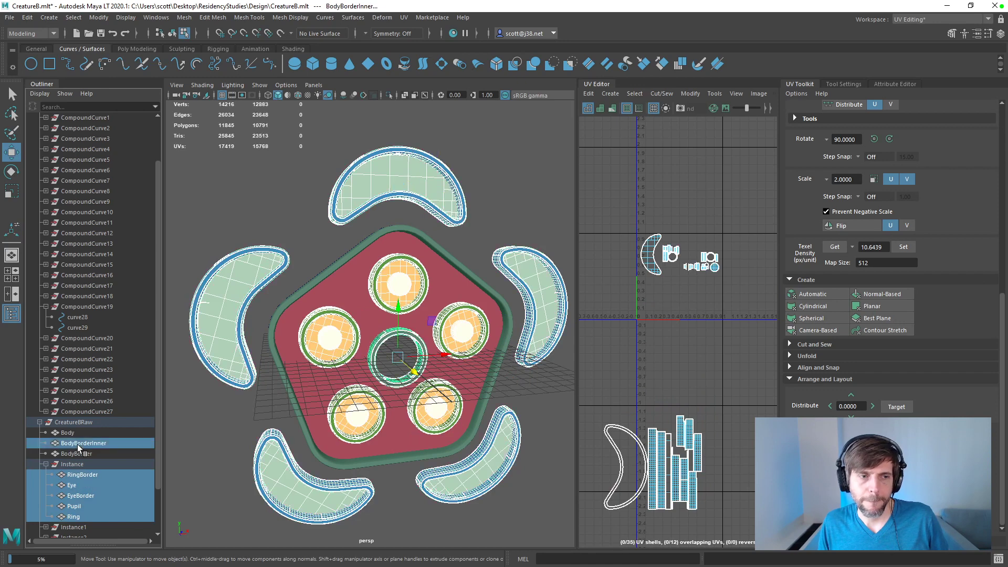
pyautogui.keyDown('ctrl'); pyautogui.click(68, 433); pyautogui.keyUp('ctrl')
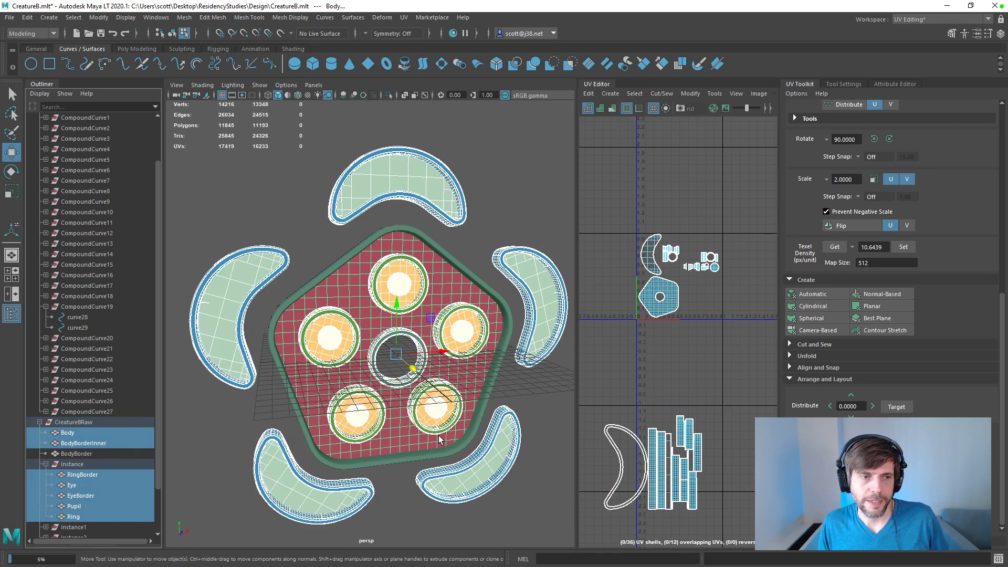
pyautogui.keyDown('ctrl'); pyautogui.click(77, 453); pyautogui.keyUp('ctrl')
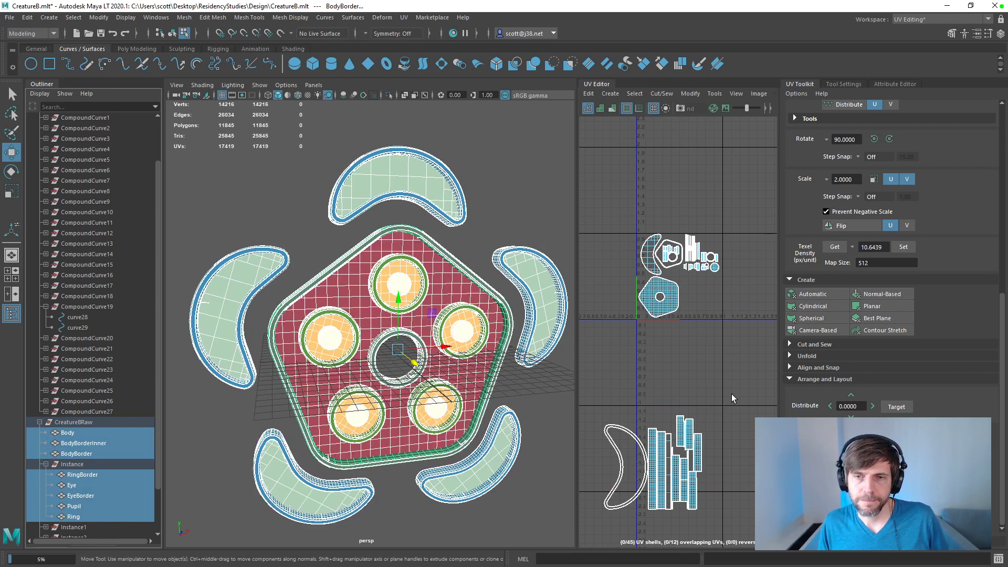
# Step: Select only RingBorder's UV shells and move them back up onto the UV tile among the other shells
pyautogui.moveTo(729, 392); pyautogui.dragTo(602, 523)
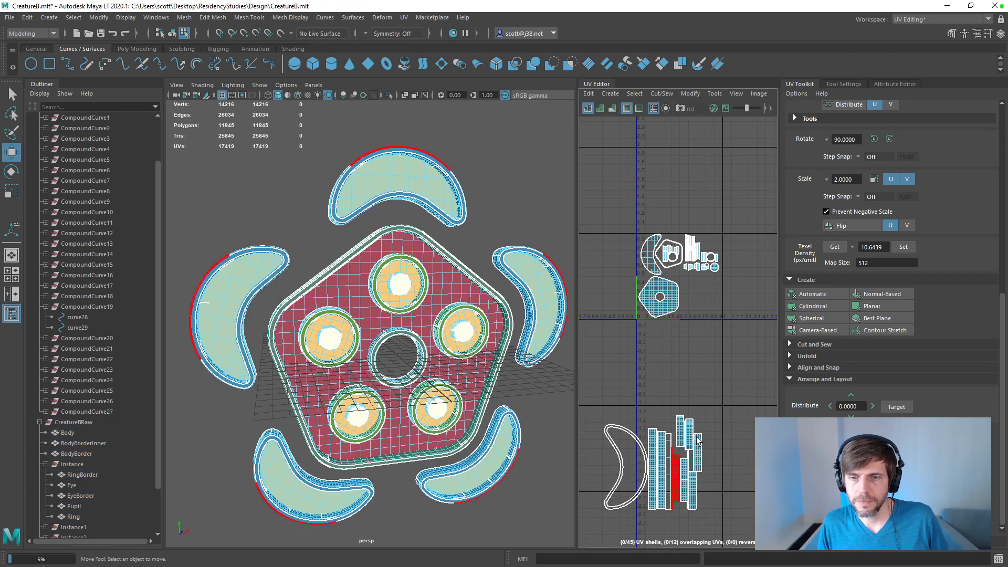
pyautogui.moveTo(716, 427); pyautogui.dragTo(598, 520)
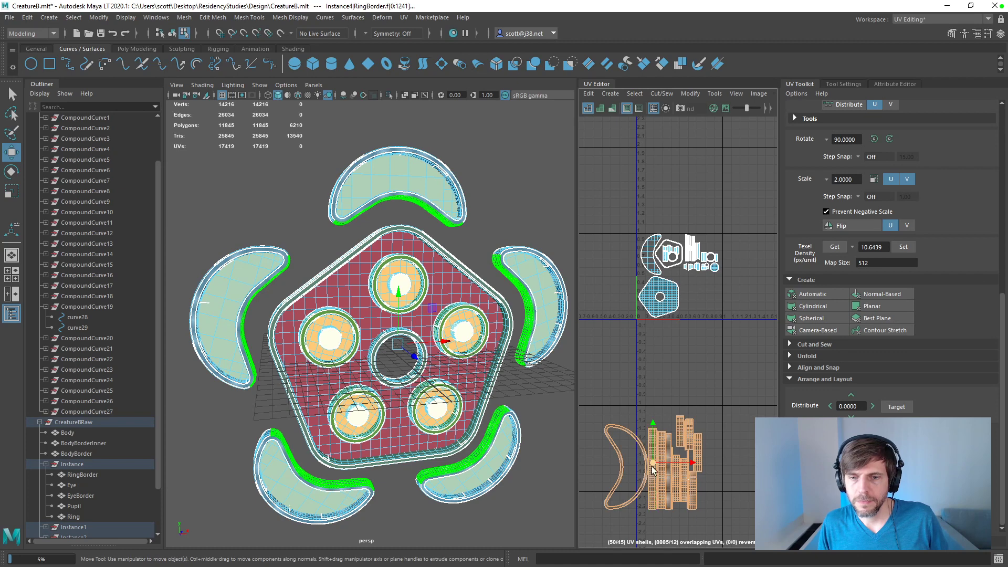
pyautogui.moveTo(653, 469); pyautogui.dragTo(681, 253)
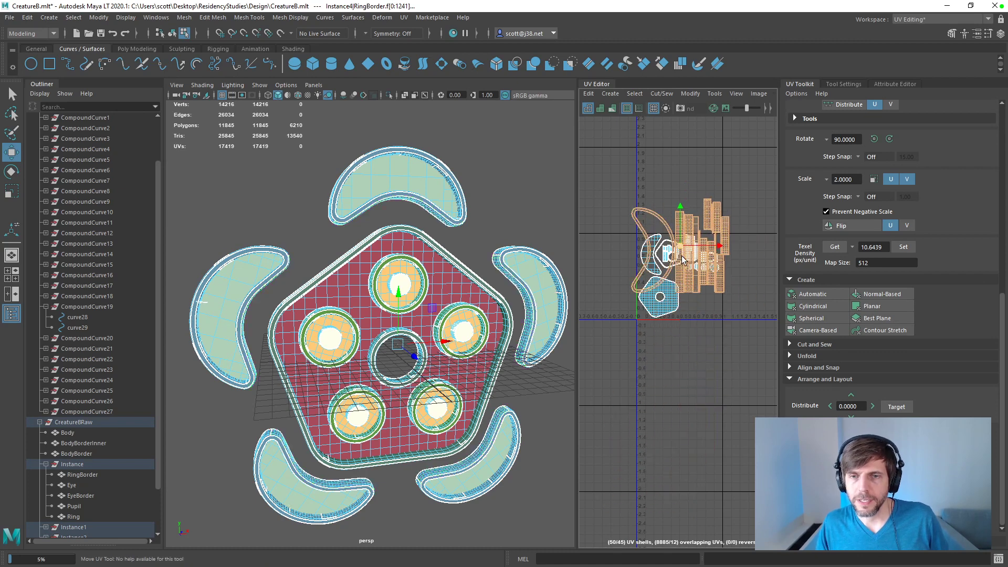
pyautogui.scroll(3, 680, 247)
pyautogui.scroll(-1, 677, 244)
pyautogui.press('e')
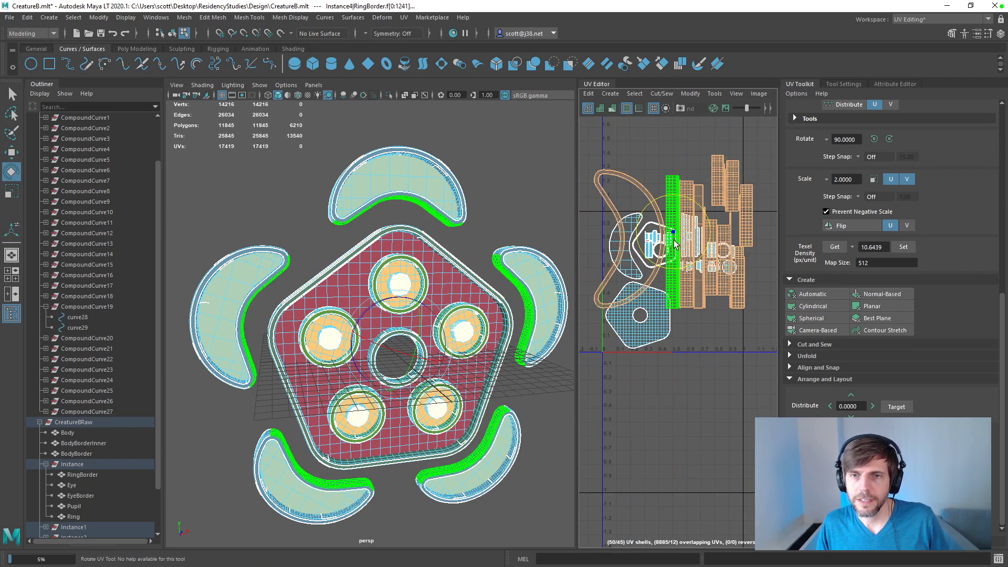
# Step: Scale the RingBorder shells down to fit the empty area of the tile beside the Body shell, and save the scene
pyautogui.press('w')
pyautogui.moveTo(672, 234); pyautogui.dragTo(705, 317)
pyautogui.press('r')
pyautogui.press('w')
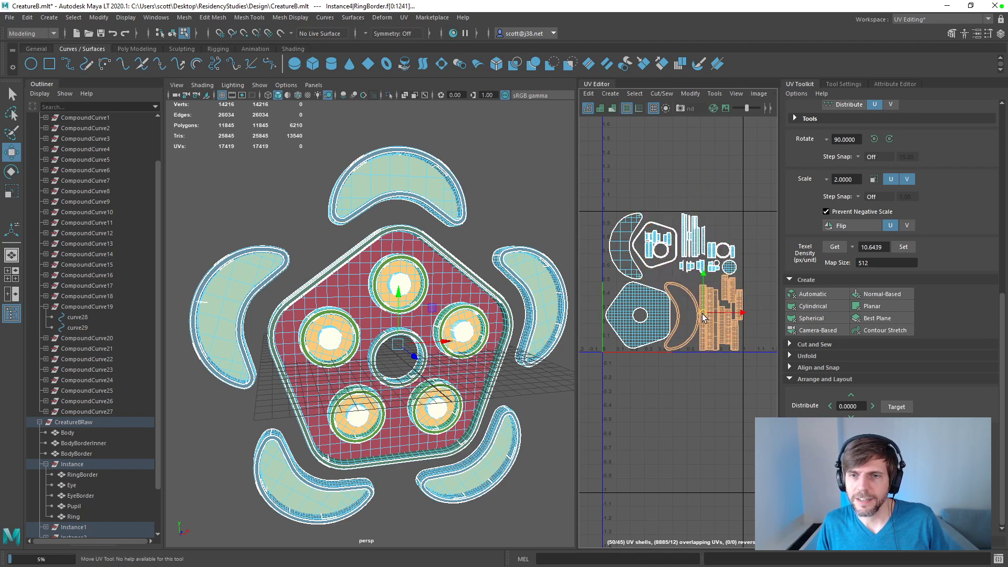
pyautogui.press('r')
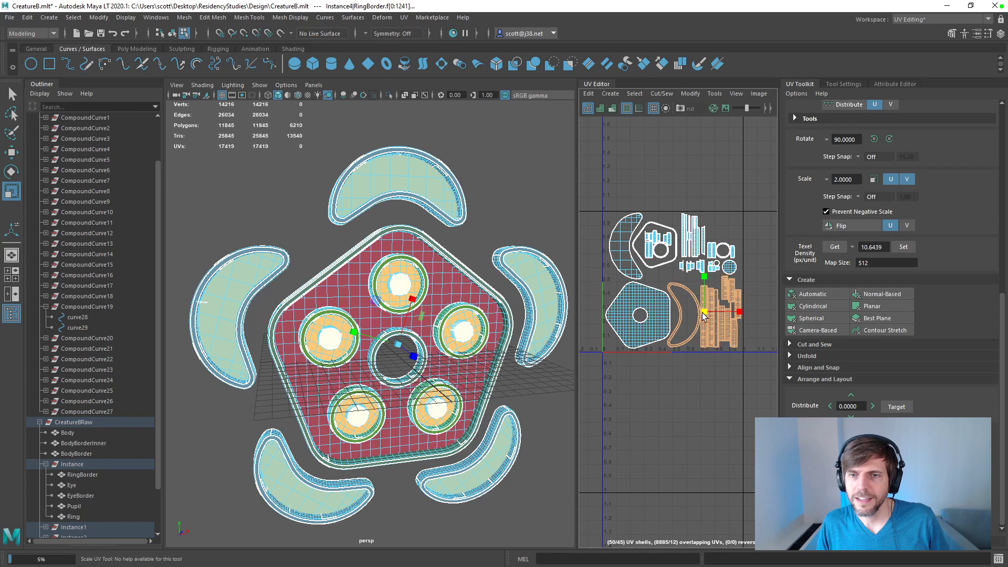
pyautogui.click(715, 370)
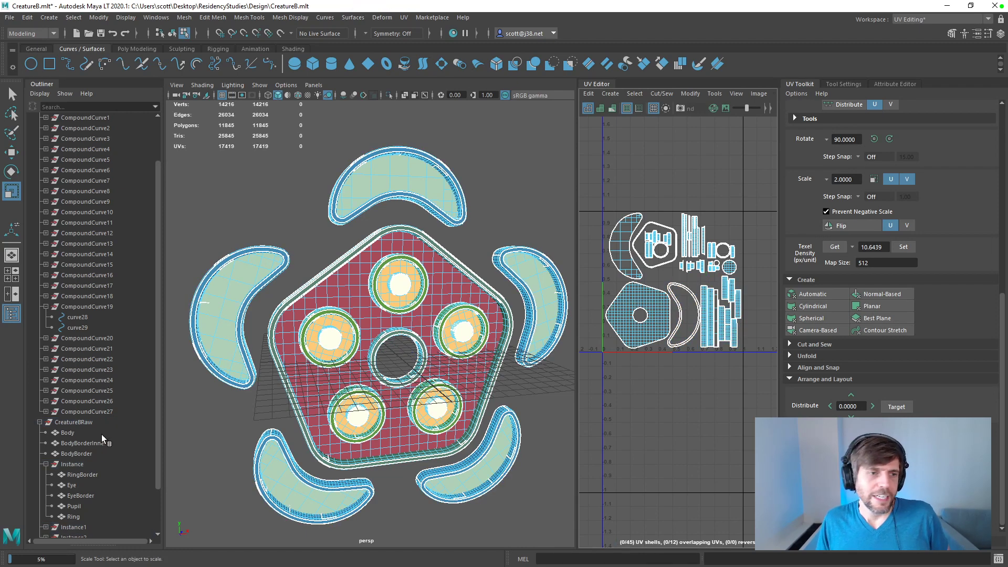
pyautogui.hotkey('ctrl', 's')
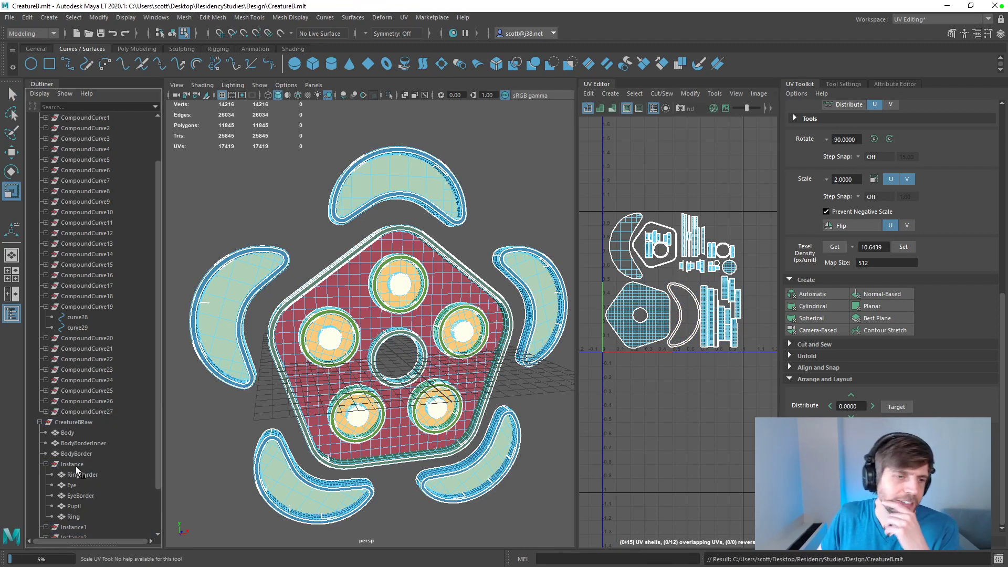
# Step: Rename the CreatureBRaw group CreatureB and export it as CreatureB.fbx to the Unity project's Assets/Creature folder
pyautogui.click(72, 422)
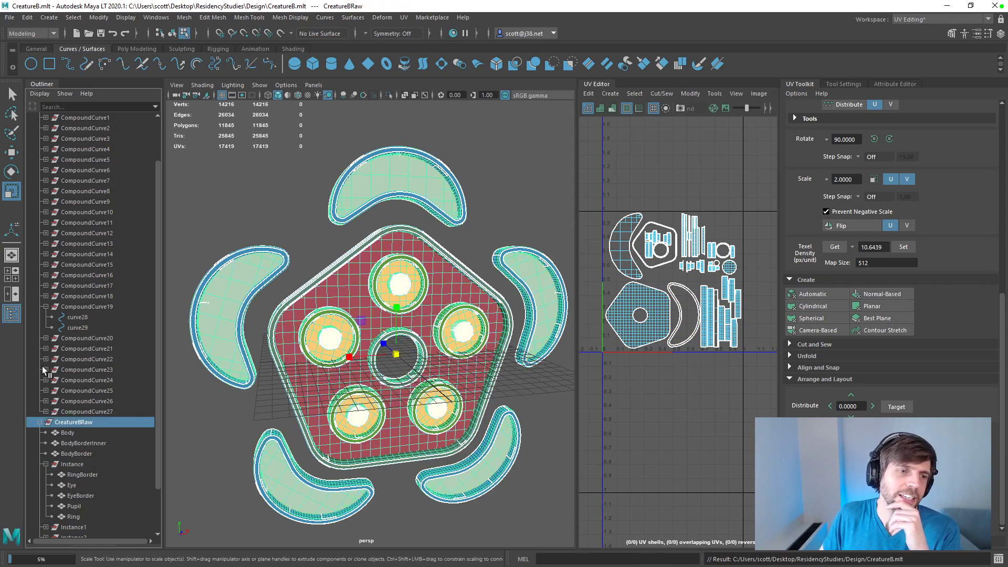
pyautogui.click(9, 17)
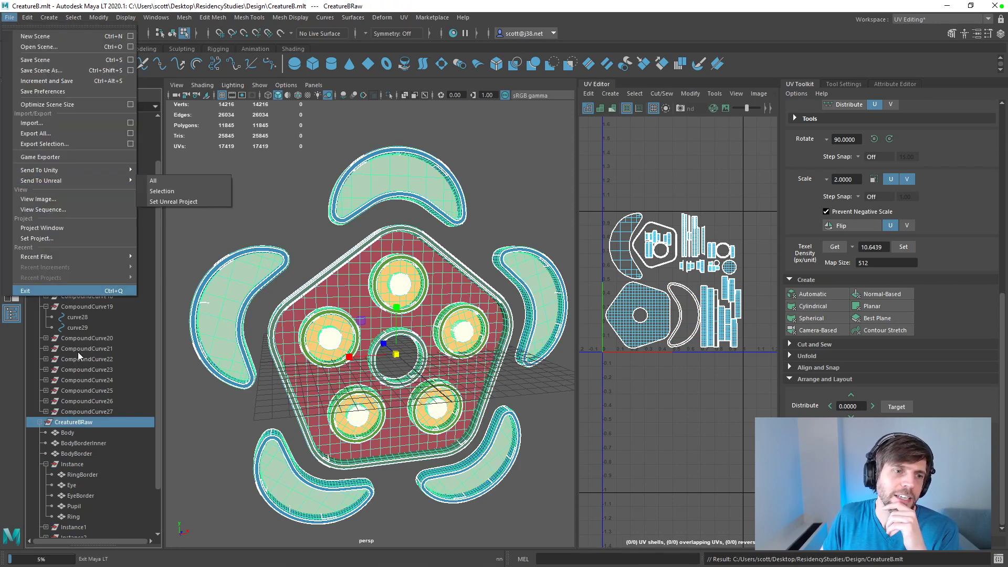
pyautogui.click(87, 423)
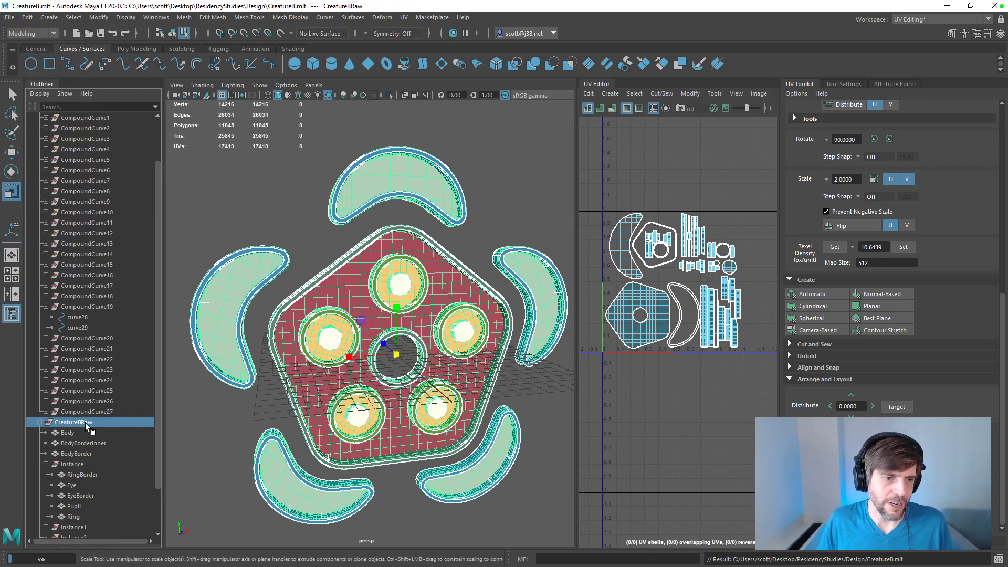
pyautogui.doubleClick(85, 424)
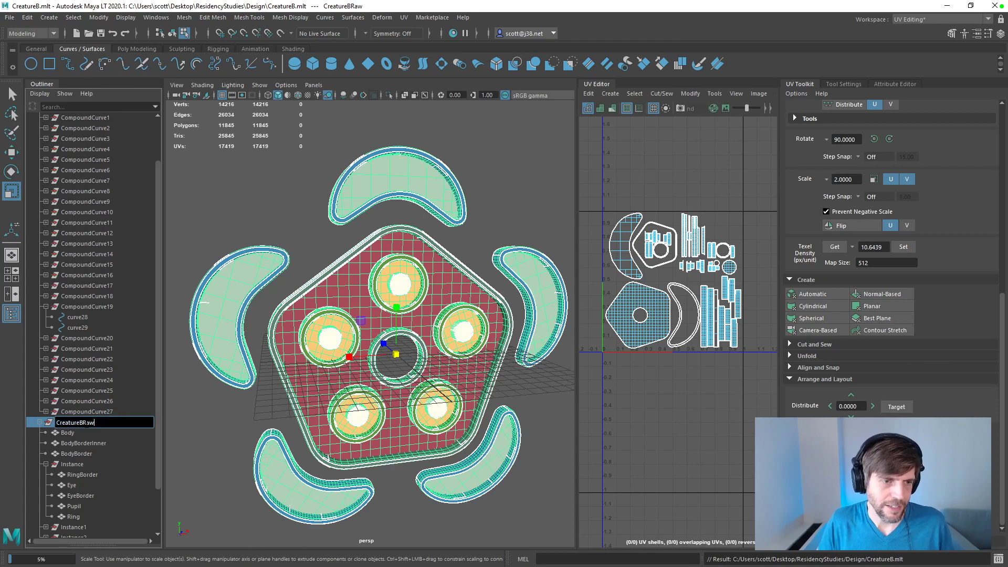
pyautogui.press('BackSpace')
pyautogui.press('Return')
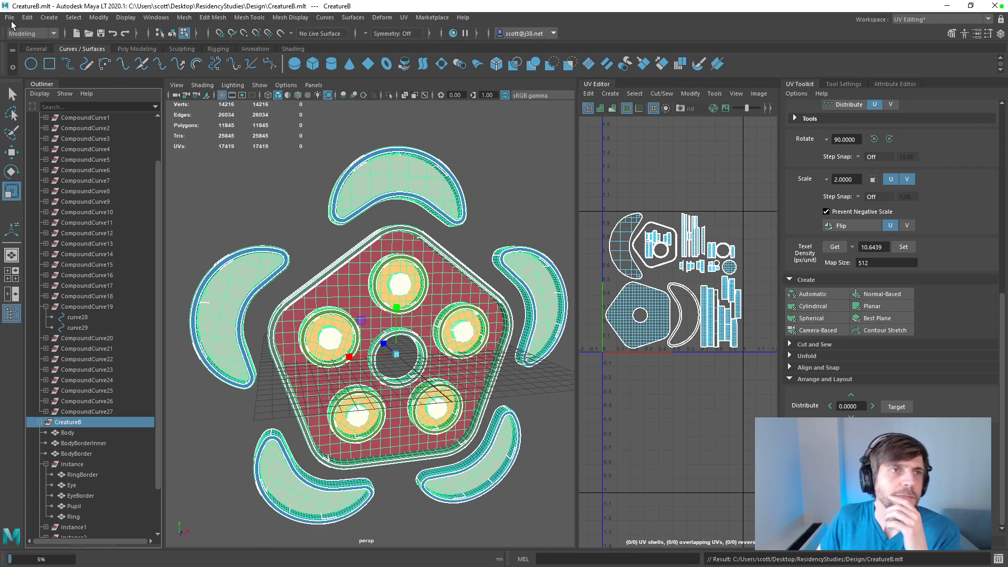
pyautogui.click(10, 17)
pyautogui.click(74, 143)
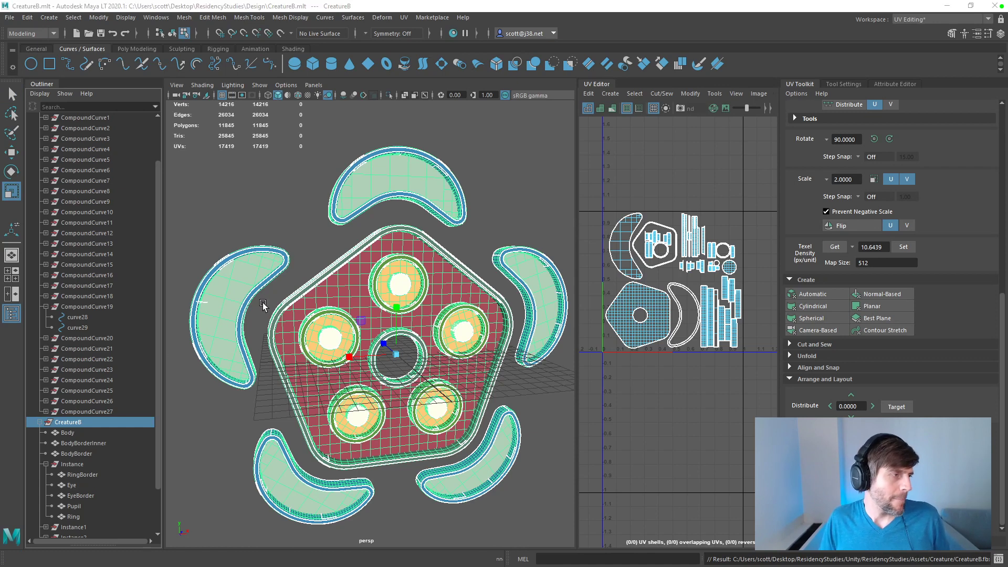
# Step: Switch to Substance Painter and reload the project mesh from the updated CreatureB.fbx
pyautogui.hotkey('alt', 'Tab')
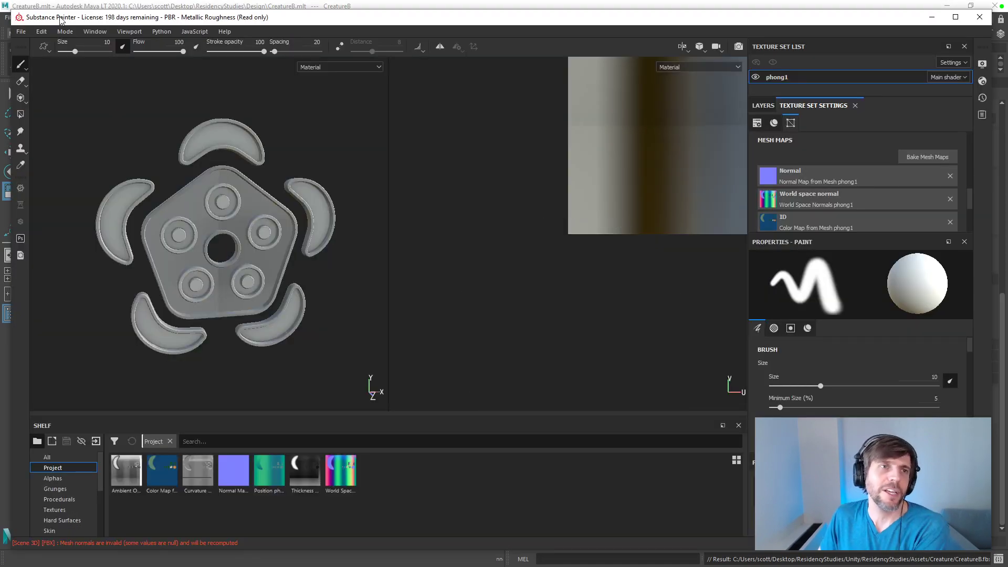
pyautogui.click(42, 32)
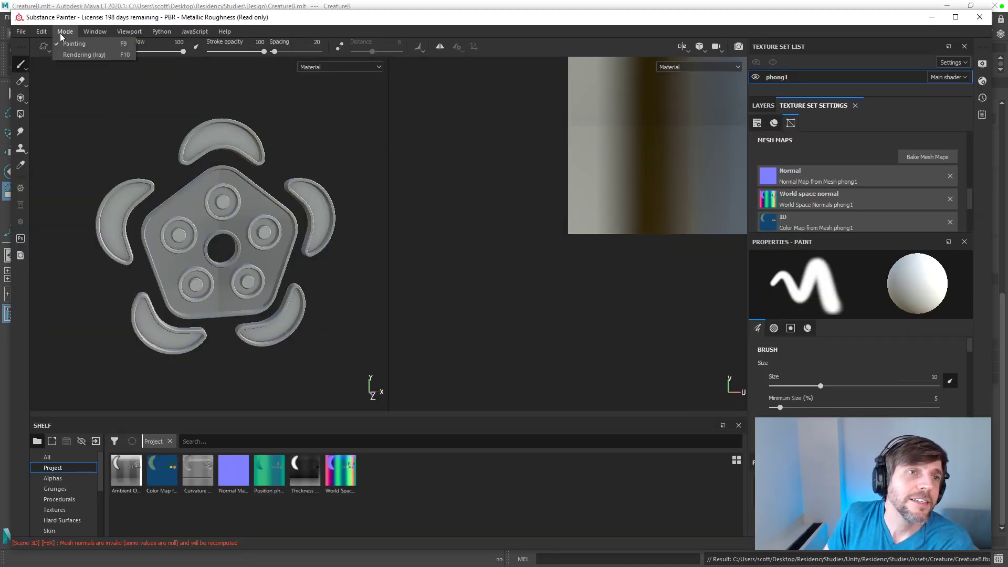
pyautogui.click(66, 66)
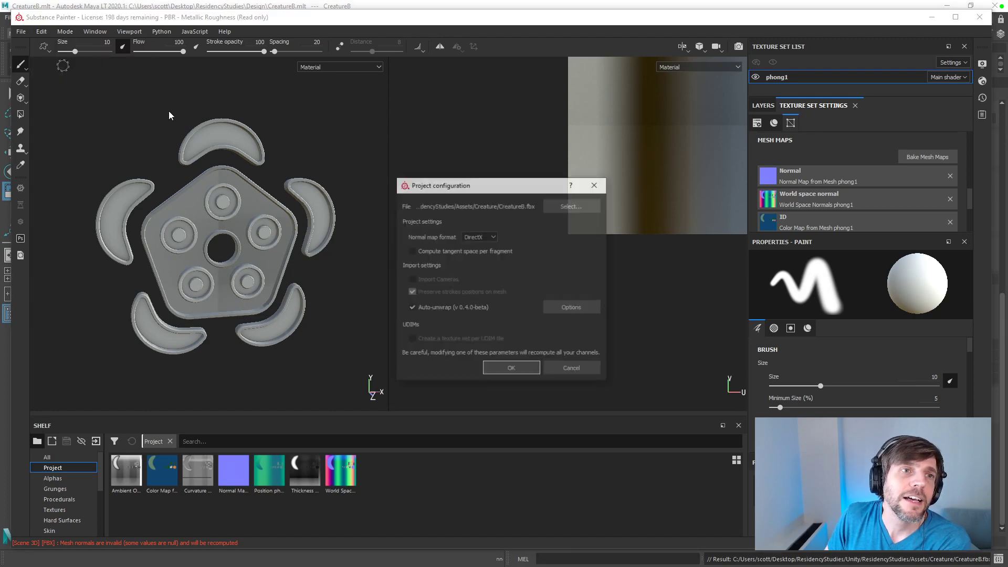
pyautogui.click(574, 207)
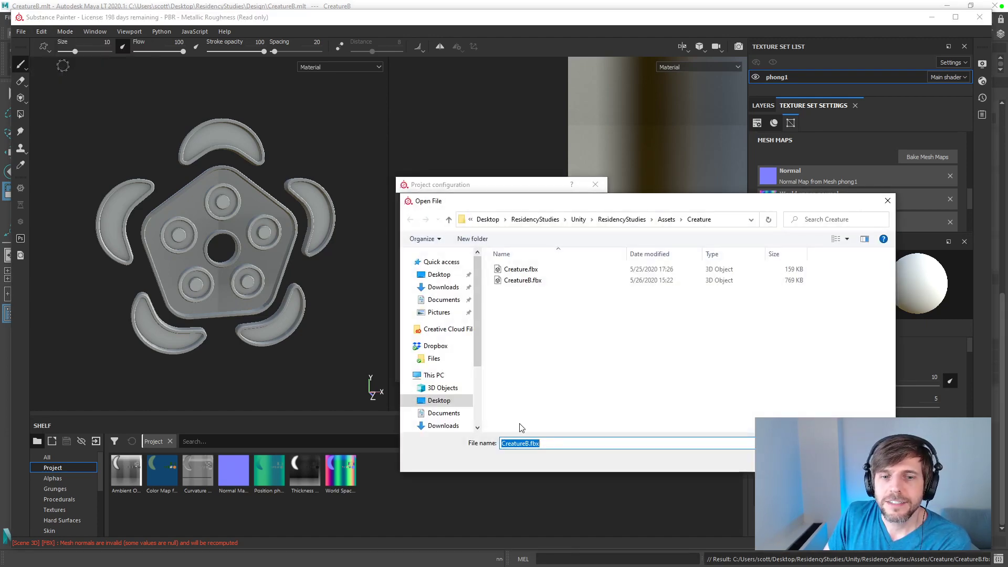
pyautogui.doubleClick(522, 282)
pyautogui.click(524, 368)
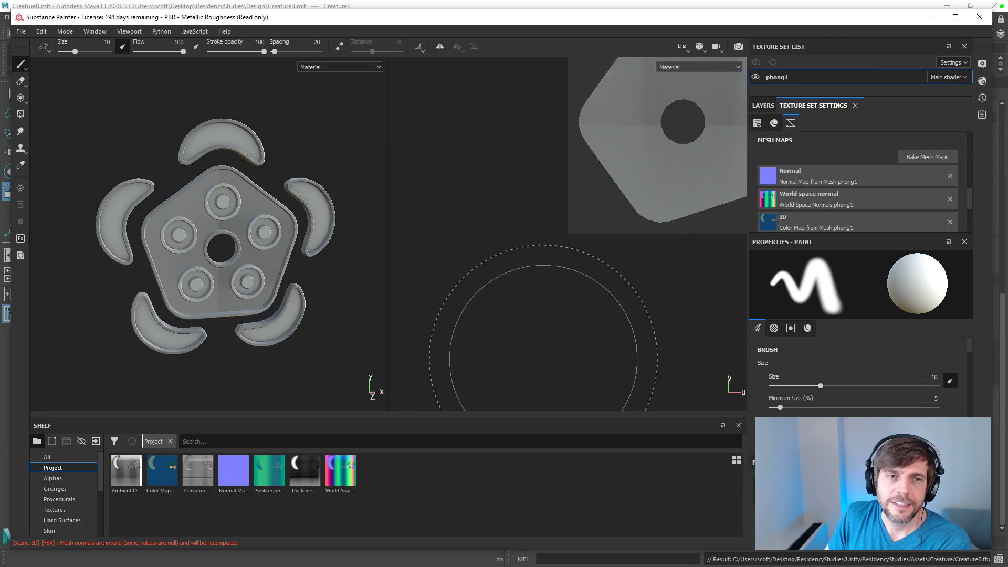
# Step: Bake all seven mesh maps for the phong1 texture set at an output size of 512
pyautogui.scroll(-3, 882, 222)
pyautogui.scroll(-4, 666, 167)
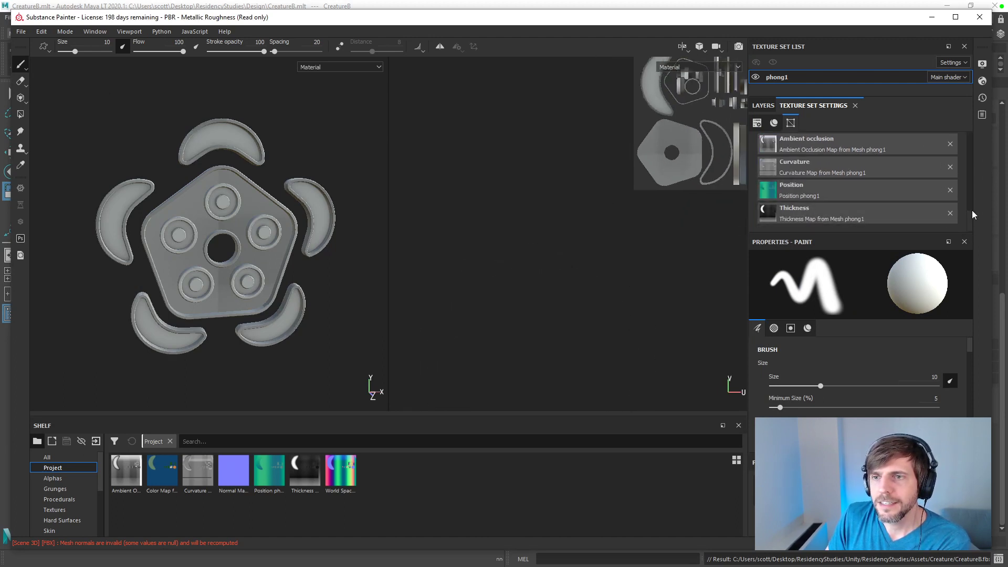
pyautogui.moveTo(972, 213); pyautogui.dragTo(970, 188)
pyautogui.click(940, 195)
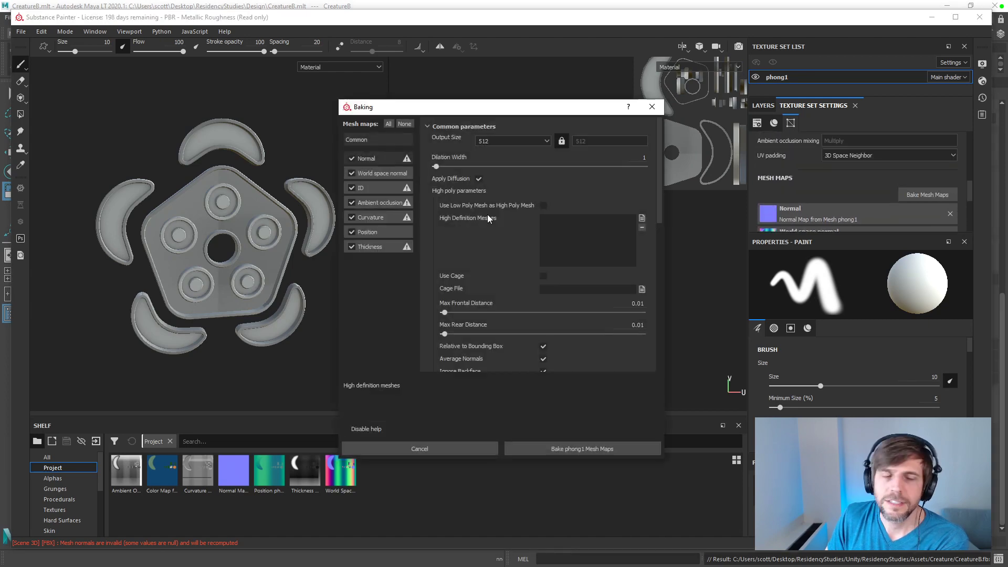
pyautogui.click(588, 449)
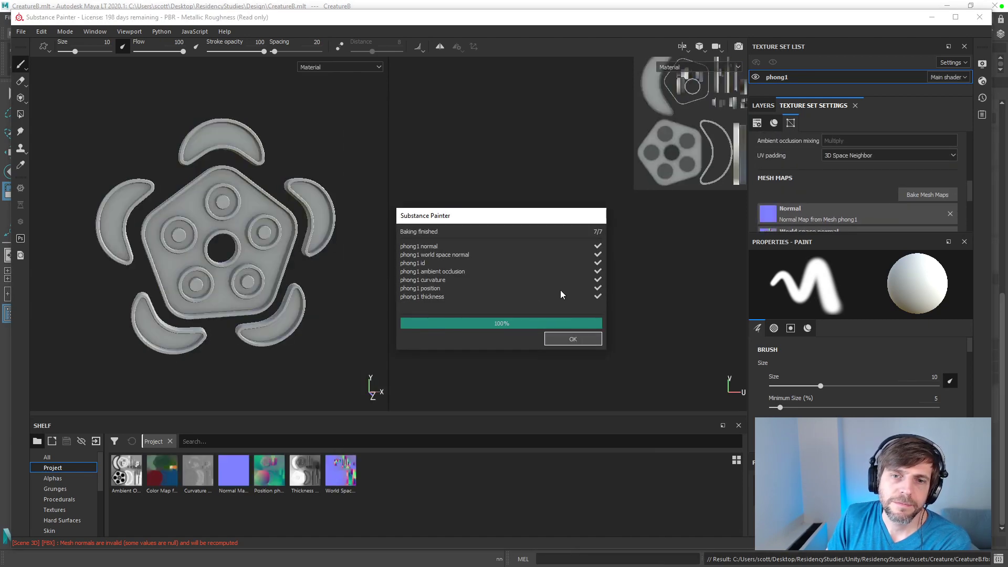
pyautogui.click(578, 339)
# Step: Rename the phong1 texture set CreatureBTexture and show its layer stack
pyautogui.click(763, 105)
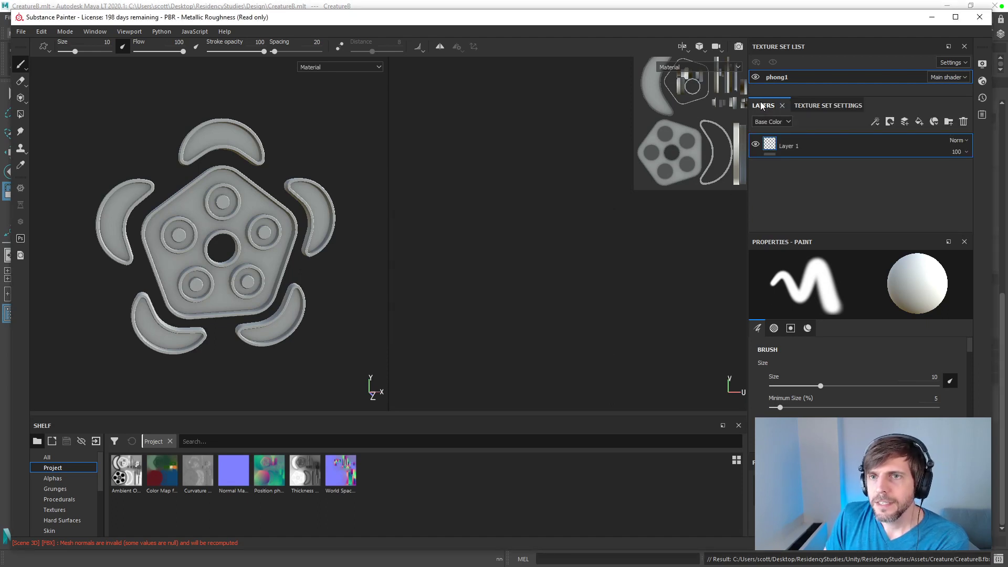
pyautogui.write('CreatureBTexture')
pyautogui.press('Return')
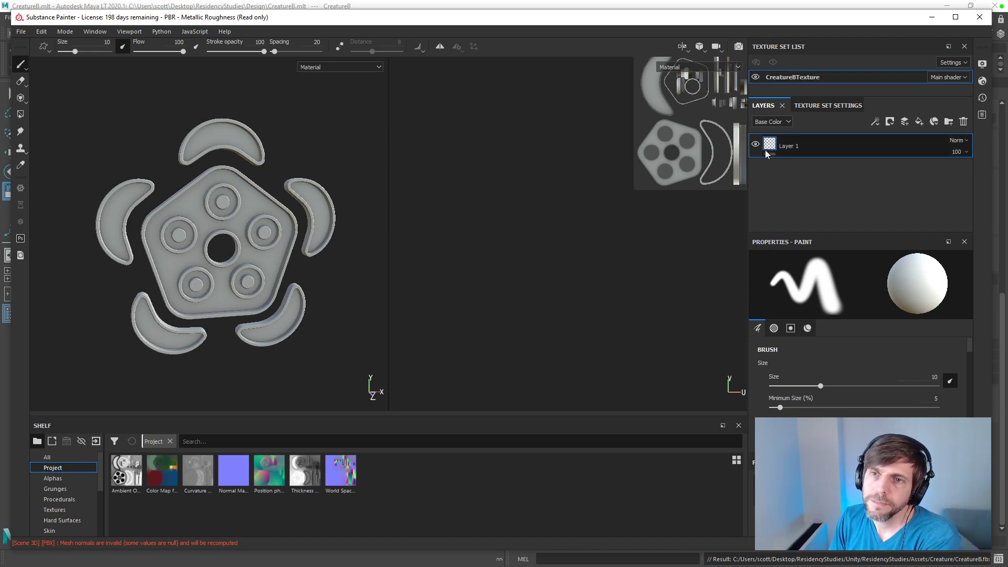
# Step: Add a fill layer with the baked color map as its base color and only the color channel active
pyautogui.click(919, 122)
pyautogui.moveTo(162, 471); pyautogui.dragTo(808, 397)
pyautogui.click(814, 335)
pyautogui.click(858, 335)
pyautogui.click(947, 335)
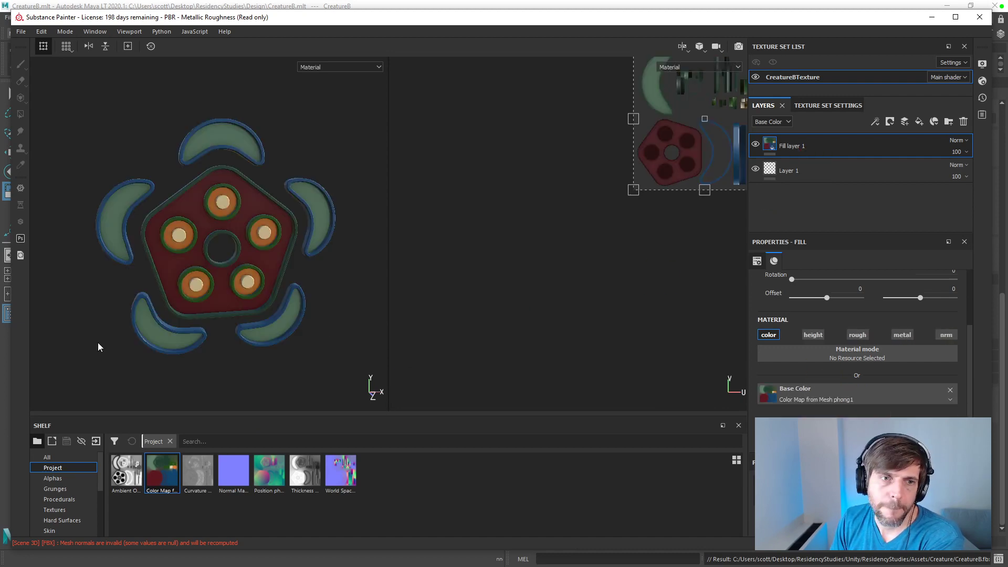
# Step: Check the colored creature model and list the base materials in the shelf
pyautogui.scroll(-2, 300, 338)
pyautogui.scroll(5, 299, 340)
pyautogui.keyDown('alt'); pyautogui.moveTo(268, 319); pyautogui.dragTo(320, 342, button='middle'); pyautogui.keyUp('alt')
pyautogui.scroll(-2, 320, 343)
pyautogui.keyDown('alt'); pyautogui.moveTo(319, 338); pyautogui.dragTo(295, 328); pyautogui.keyUp('alt')
pyautogui.click(83, 510)
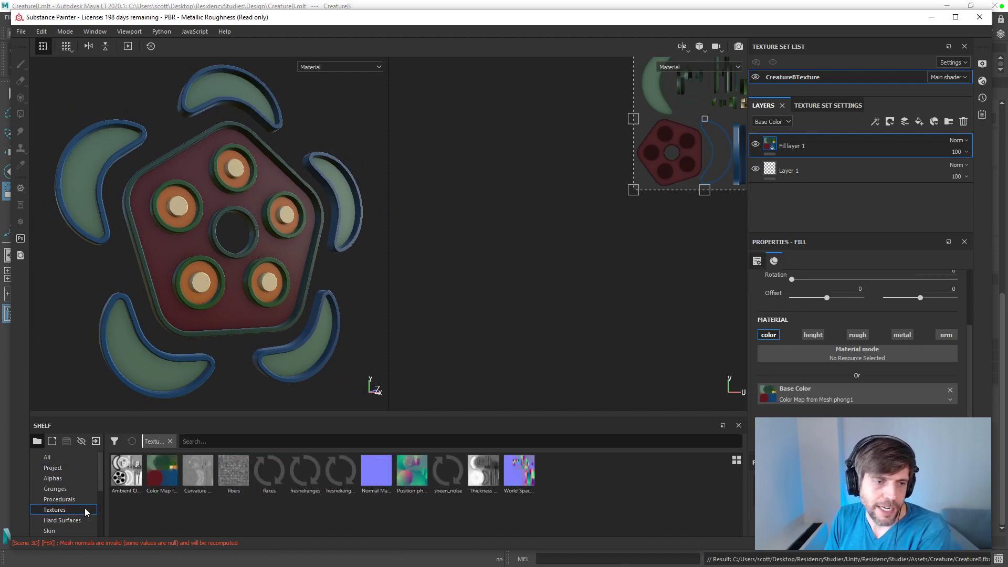
pyautogui.moveTo(99, 482); pyautogui.dragTo(94, 533)
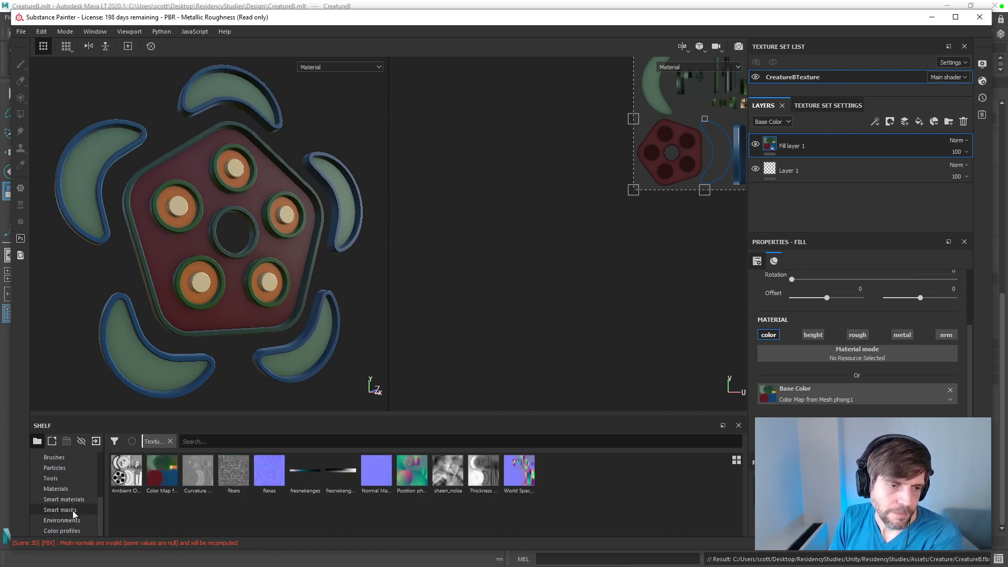
pyautogui.click(70, 490)
# Step: Try the Aluminium Pure material as a layer beneath Layer 1 and undo it
pyautogui.moveTo(162, 470); pyautogui.dragTo(783, 191)
pyautogui.keyDown('alt'); pyautogui.moveTo(187, 283); pyautogui.dragTo(398, 404); pyautogui.keyUp('alt')
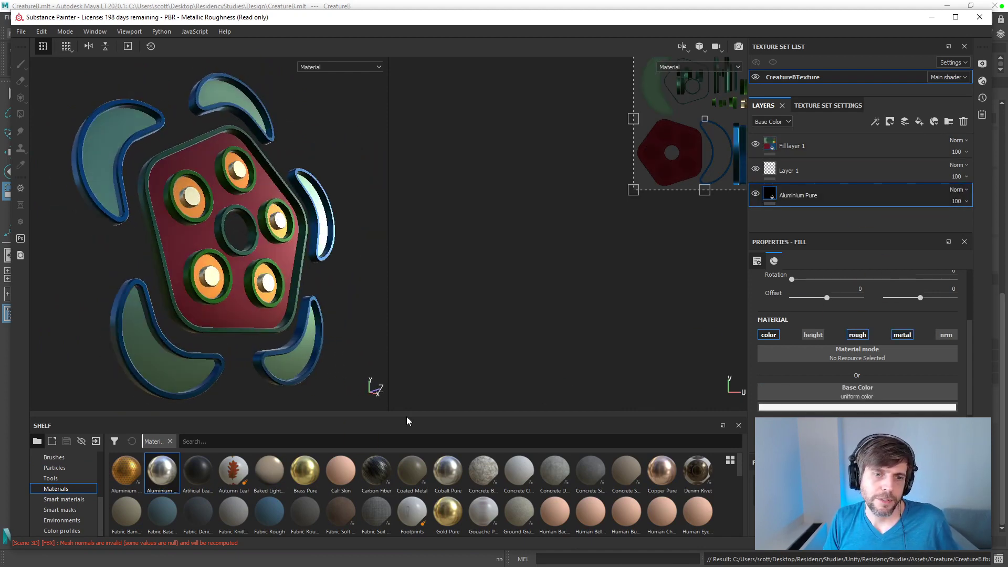
pyautogui.hotkey('ctrl', 'z')
# Step: Add the Gouache Paint material as a layer beneath Layer 1 and check it on the model
pyautogui.moveTo(483, 507)
pyautogui.mouseDown()
pyautogui.moveTo(460, 517)
pyautogui.moveTo(777, 204)
pyautogui.mouseUp()
pyautogui.moveTo(306, 231)
pyautogui.keyDown('alt'); pyautogui.mouseDown()
pyautogui.moveTo(212, 267)
pyautogui.moveTo(323, 295)
pyautogui.mouseUp(); pyautogui.keyUp('alt')
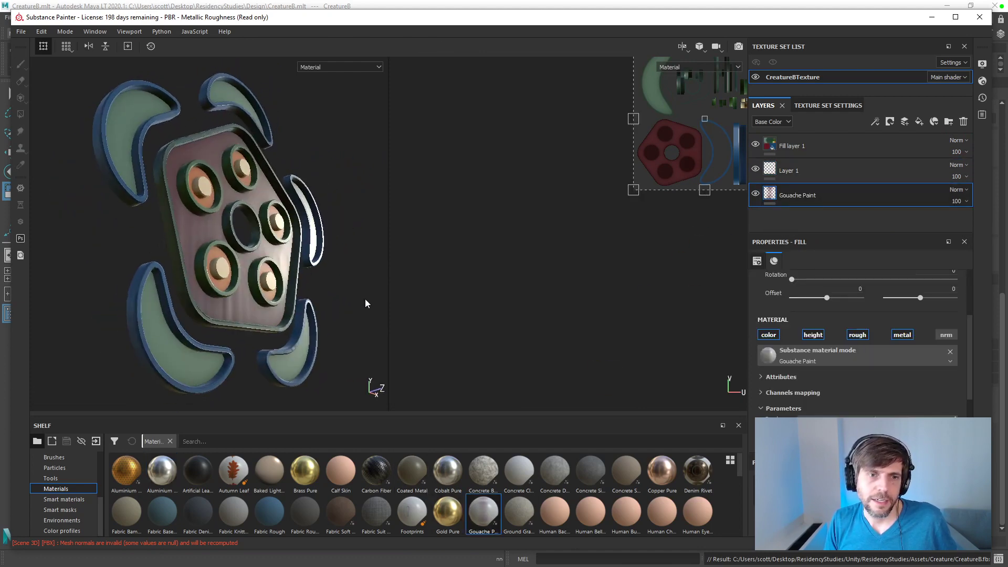
# Step: Undo the Gouache Paint layer, and try the ground material beneath Layer 1, undoing it after checking the model
pyautogui.hotkey('ctrl', 'z')
pyautogui.moveTo(518, 509); pyautogui.dragTo(801, 210)
pyautogui.keyDown('alt'); pyautogui.moveTo(238, 279); pyautogui.dragTo(204, 308); pyautogui.keyUp('alt')
pyautogui.hotkey('ctrl', 'z')
# Step: Try a human skin material as a layer beneath Layer 1, check it on the model and undo it
pyautogui.moveTo(569, 510); pyautogui.dragTo(776, 220)
pyautogui.moveTo(163, 304)
pyautogui.keyDown('alt'); pyautogui.mouseDown()
pyautogui.moveTo(190, 283)
pyautogui.moveTo(226, 286)
pyautogui.mouseUp(); pyautogui.keyUp('alt')
pyautogui.hotkey('ctrl', 'z')
# Step: Try the Titanium Pure material beneath Layer 1, inspect its reflections on the creature and delete the layer
pyautogui.scroll(-5, 425, 509)
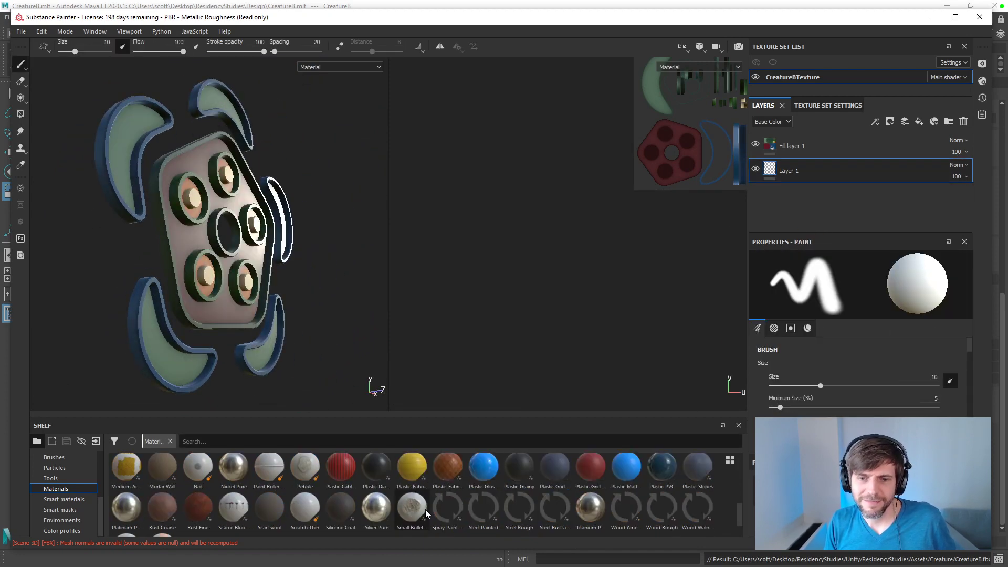
pyautogui.moveTo(595, 513); pyautogui.dragTo(793, 199)
pyautogui.keyDown('alt'); pyautogui.moveTo(247, 236); pyautogui.dragTo(257, 287); pyautogui.keyUp('alt')
pyautogui.scroll(1, 294, 288)
pyautogui.scroll(-5, 302, 284)
pyautogui.keyDown('alt'); pyautogui.moveTo(304, 280); pyautogui.dragTo(271, 283, button='middle'); pyautogui.keyUp('alt')
pyautogui.moveTo(256, 285)
pyautogui.keyDown('alt'); pyautogui.mouseDown()
pyautogui.moveTo(259, 257)
pyautogui.moveTo(288, 260)
pyautogui.moveTo(283, 282)
pyautogui.moveTo(256, 281)
pyautogui.mouseUp(); pyautogui.keyUp('alt')
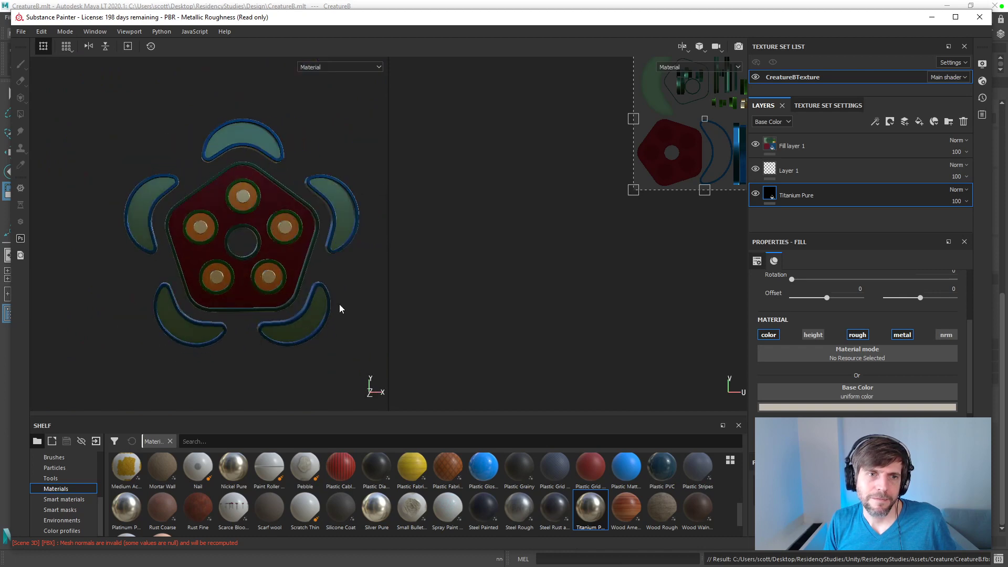
pyautogui.press('Delete')
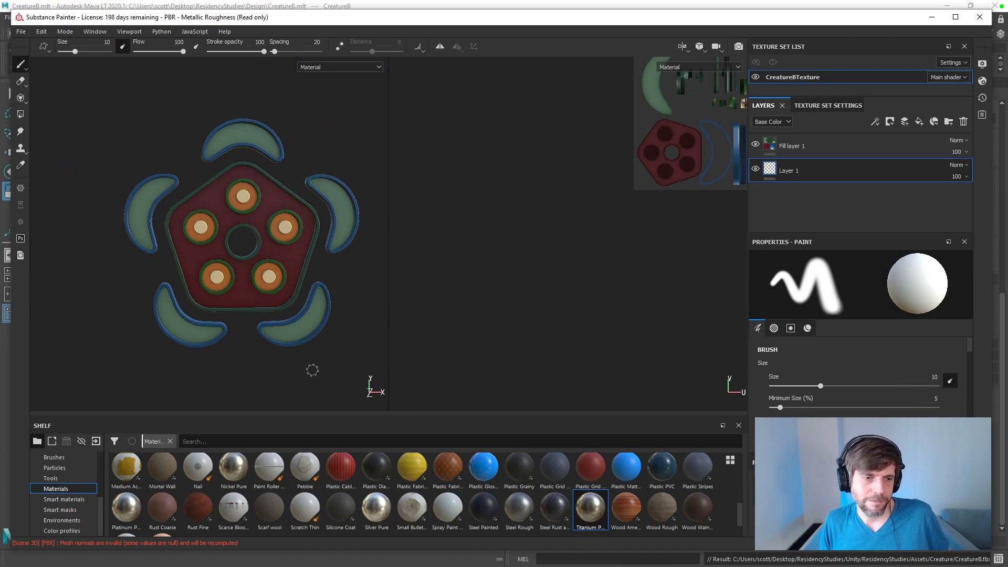
# Step: Try the Zipper and Zombie Bubbles Skin materials one at a time beneath Layer 1, undoing each
pyautogui.scroll(-1, 229, 482)
pyautogui.moveTo(127, 514); pyautogui.dragTo(837, 209)
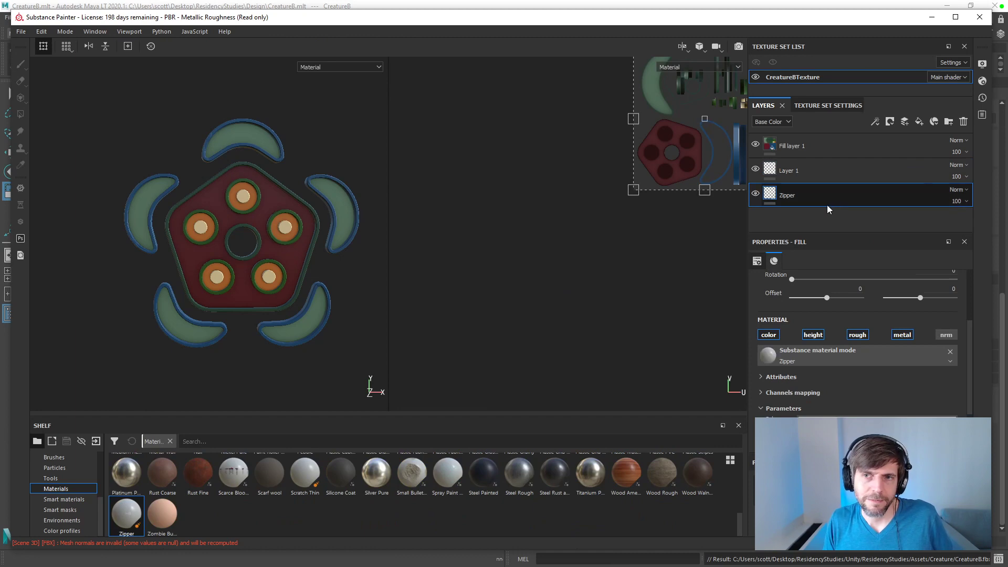
pyautogui.moveTo(302, 204)
pyautogui.keyDown('alt'); pyautogui.mouseDown()
pyautogui.moveTo(336, 169)
pyautogui.moveTo(338, 196)
pyautogui.mouseUp(); pyautogui.keyUp('alt')
pyautogui.hotkey('ctrl', 'z')
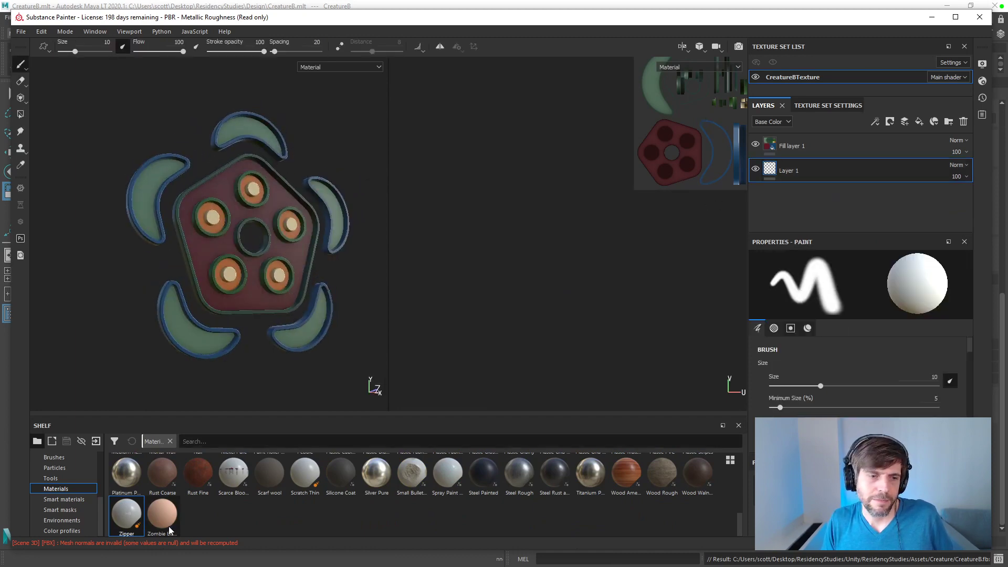
pyautogui.moveTo(168, 515); pyautogui.dragTo(777, 213)
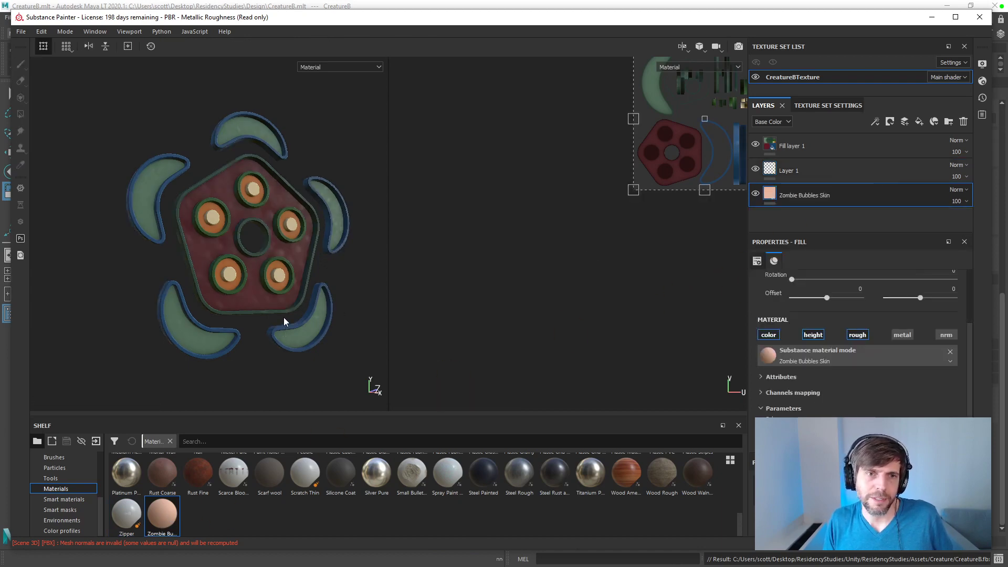
pyautogui.hotkey('ctrl', 'z')
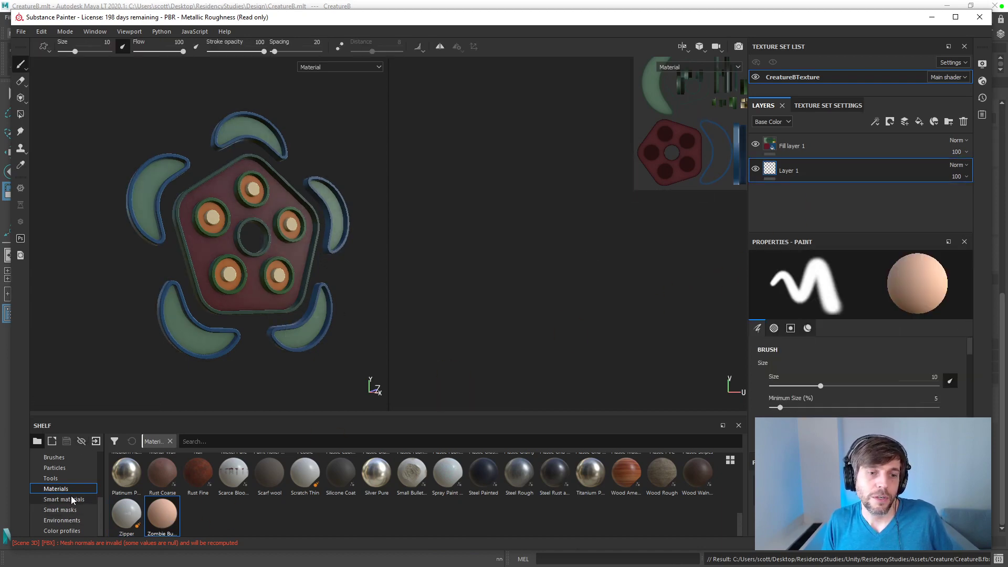
# Step: List the smart materials, try Fabric Canvas Creased beneath Layer 1, inspect it up close and undo it
pyautogui.click(71, 499)
pyautogui.moveTo(233, 509); pyautogui.dragTo(840, 220)
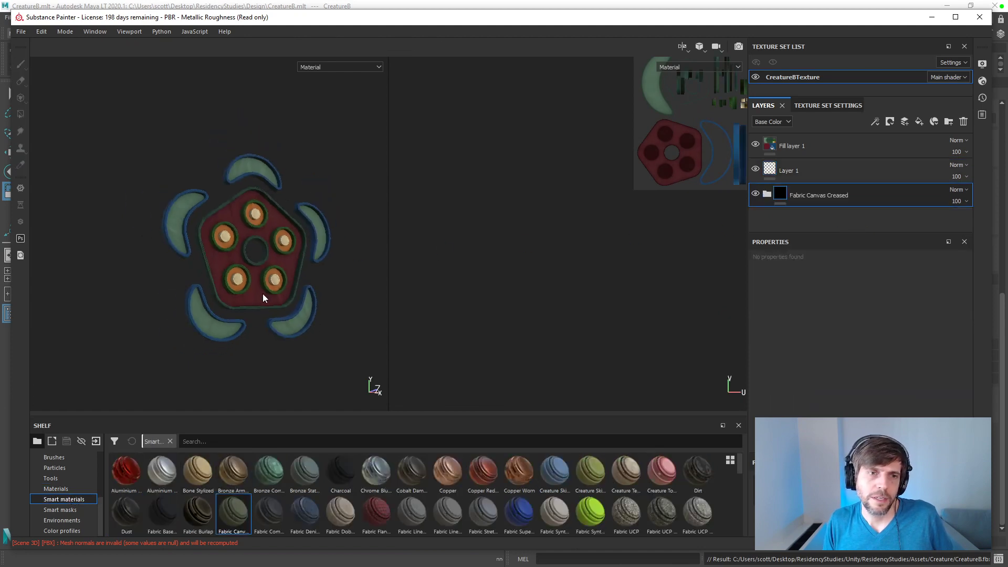
pyautogui.scroll(5, 263, 297)
pyautogui.moveTo(281, 279)
pyautogui.keyDown('alt'); pyautogui.mouseDown()
pyautogui.moveTo(333, 290)
pyautogui.moveTo(285, 288)
pyautogui.mouseUp(); pyautogui.keyUp('alt')
pyautogui.hotkey('ctrl', 'z')
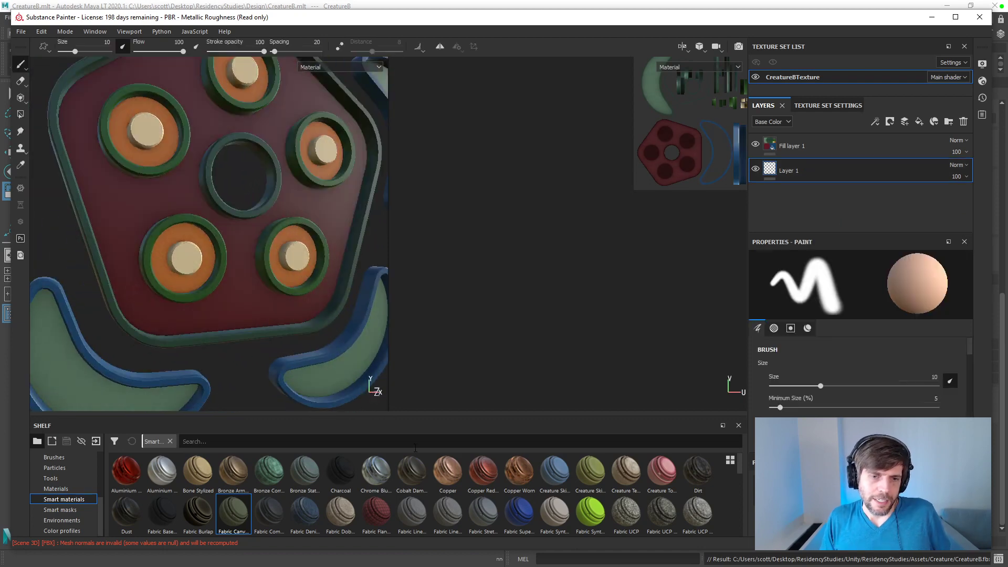
# Step: Try the denim fabric and Fabric Dobby Aged smart materials one at a time beneath Layer 1, removing each
pyautogui.moveTo(305, 512); pyautogui.dragTo(784, 207)
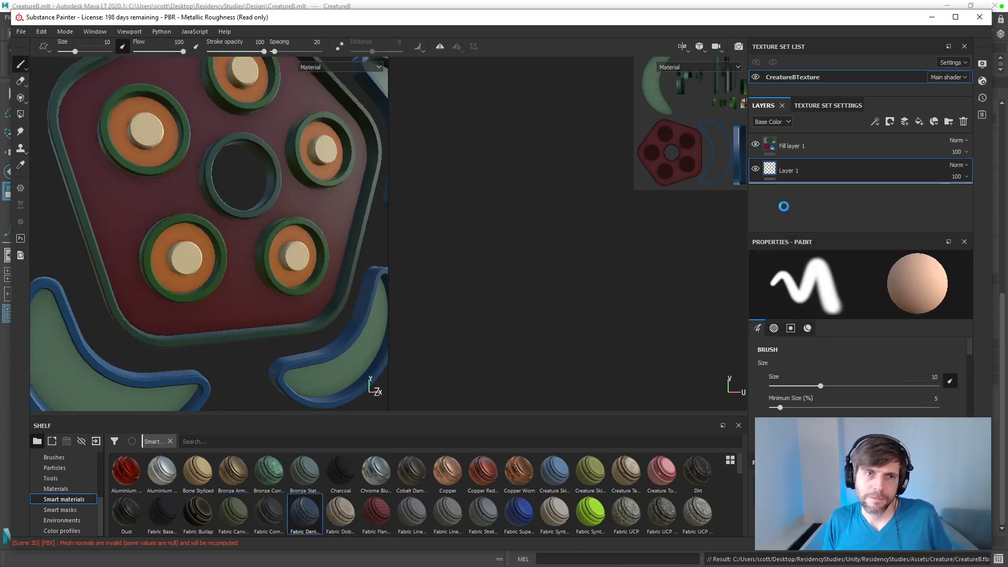
pyautogui.moveTo(277, 264)
pyautogui.keyDown('alt'); pyautogui.mouseDown()
pyautogui.moveTo(339, 207)
pyautogui.moveTo(283, 284)
pyautogui.mouseUp(); pyautogui.keyUp('alt')
pyautogui.moveTo(341, 512); pyautogui.dragTo(820, 197)
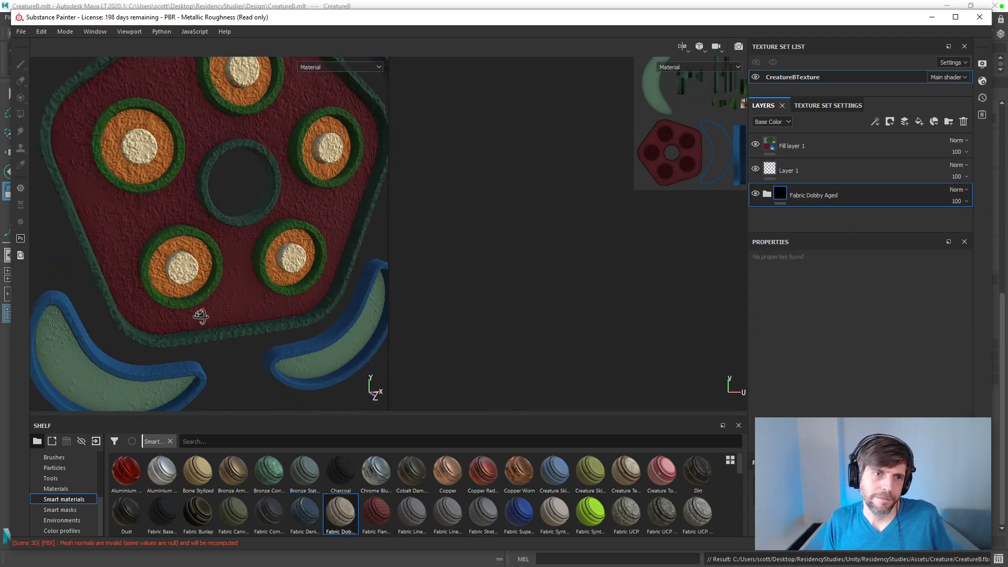
pyautogui.press('Delete')
# Step: Try the two linen fabric smart materials one at a time beneath Layer 1, deleting each after checking the model
pyautogui.moveTo(412, 512)
pyautogui.mouseDown()
pyautogui.moveTo(759, 231)
pyautogui.moveTo(819, 200)
pyautogui.mouseUp()
pyautogui.moveTo(210, 266)
pyautogui.keyDown('alt'); pyautogui.mouseDown()
pyautogui.moveTo(245, 262)
pyautogui.moveTo(206, 266)
pyautogui.mouseUp(); pyautogui.keyUp('alt')
pyautogui.press('Delete')
pyautogui.moveTo(455, 512); pyautogui.dragTo(789, 210)
pyautogui.keyDown('alt'); pyautogui.moveTo(174, 258); pyautogui.dragTo(318, 364); pyautogui.keyUp('alt')
pyautogui.press('Delete')
# Step: Try the Fabric Stretchy Sci-Fi smart material beneath Layer 1, examine its weave near and far, and undo it
pyautogui.moveTo(483, 512); pyautogui.dragTo(767, 210)
pyautogui.keyDown('alt'); pyautogui.moveTo(161, 336); pyautogui.dragTo(180, 321); pyautogui.keyUp('alt')
pyautogui.scroll(3, 184, 315)
pyautogui.keyDown('alt'); pyautogui.moveTo(184, 314); pyautogui.dragTo(273, 262, button='middle'); pyautogui.keyUp('alt')
pyautogui.keyDown('alt'); pyautogui.moveTo(273, 261); pyautogui.dragTo(228, 269); pyautogui.keyUp('alt')
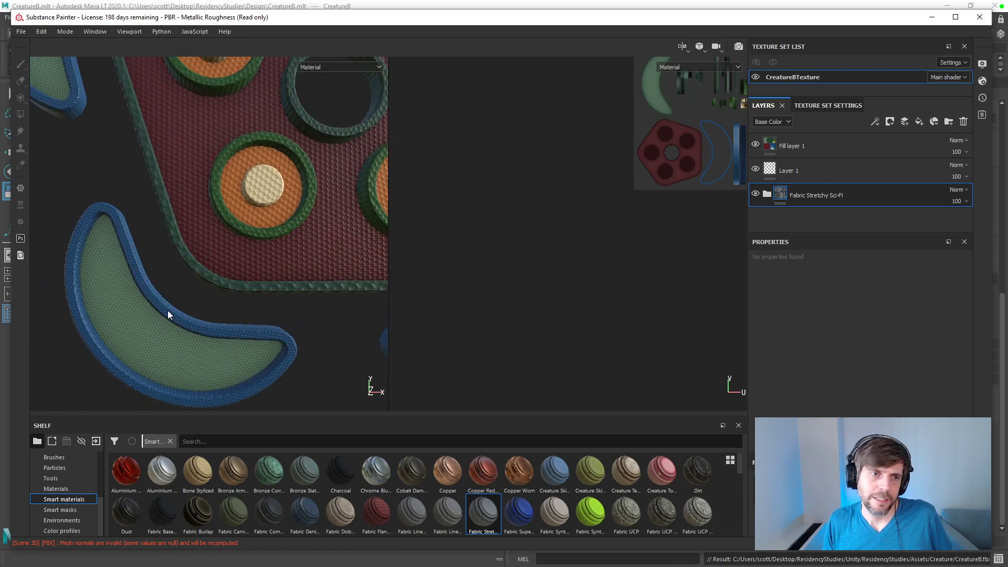
pyautogui.press('f')
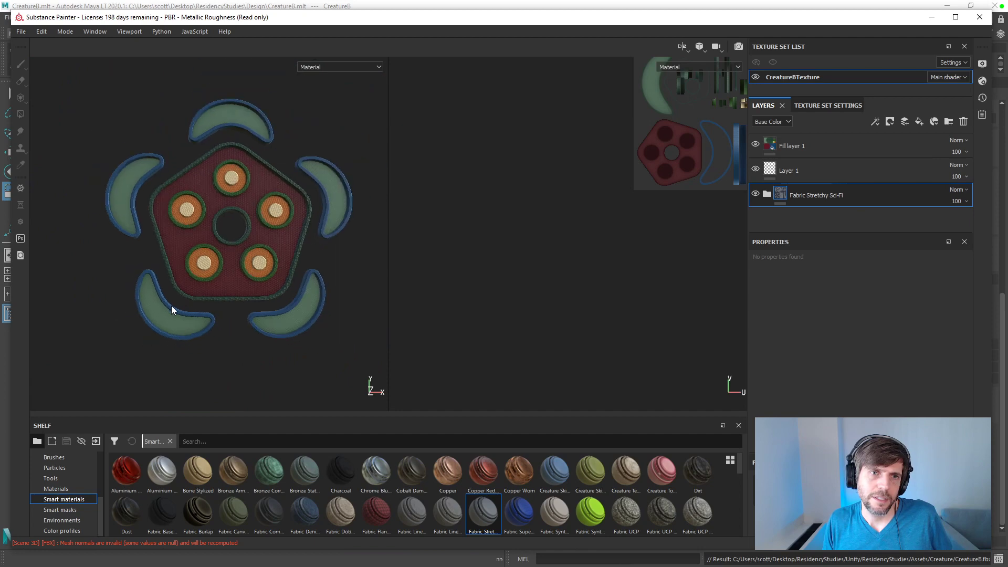
pyautogui.scroll(2, 198, 297)
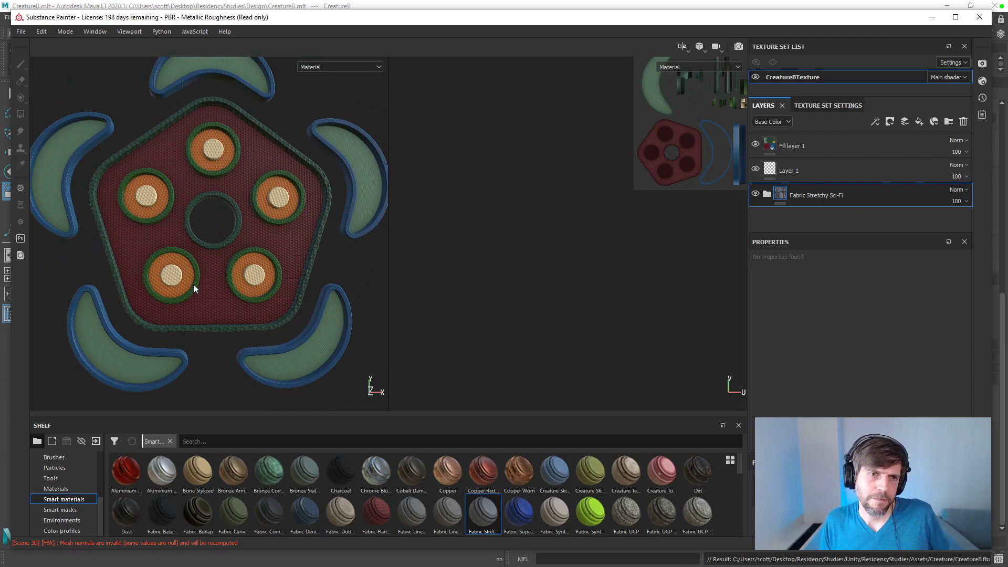
pyautogui.hotkey('ctrl', 'z')
# Step: Try the Fabric Super Hero and Fabric Synthetic Sport Used smart materials one at a time beneath Layer 1, undoing each
pyautogui.moveTo(520, 513); pyautogui.dragTo(862, 185)
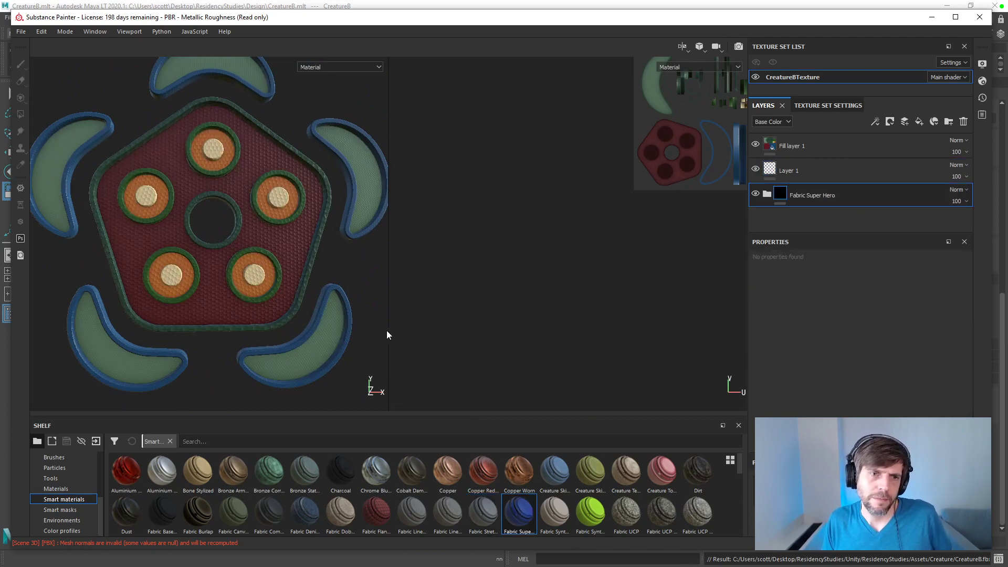
pyautogui.hotkey('ctrl', 'z')
pyautogui.moveTo(590, 512); pyautogui.dragTo(762, 214)
pyautogui.scroll(5, 288, 263)
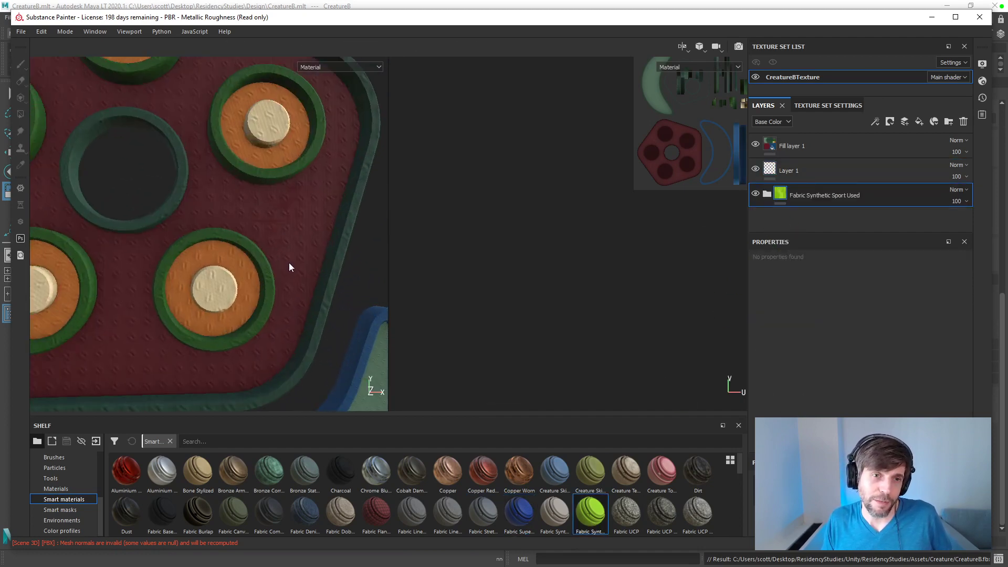
pyautogui.scroll(-5, 294, 260)
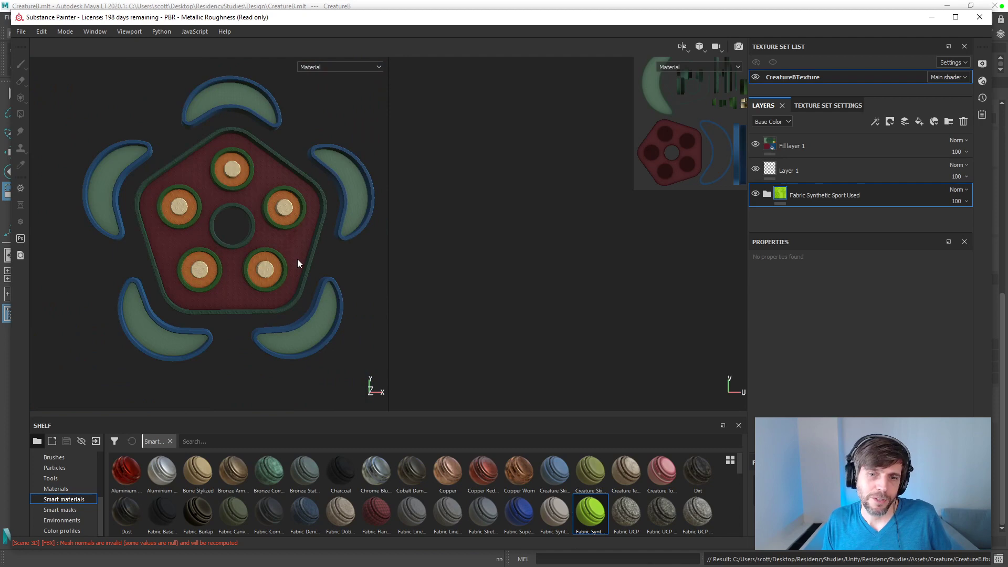
pyautogui.hotkey('ctrl', 'z')
# Step: Try the grainy plastic smart material beneath Layer 1, view it at an angle and undo it
pyautogui.scroll(-6, 649, 494)
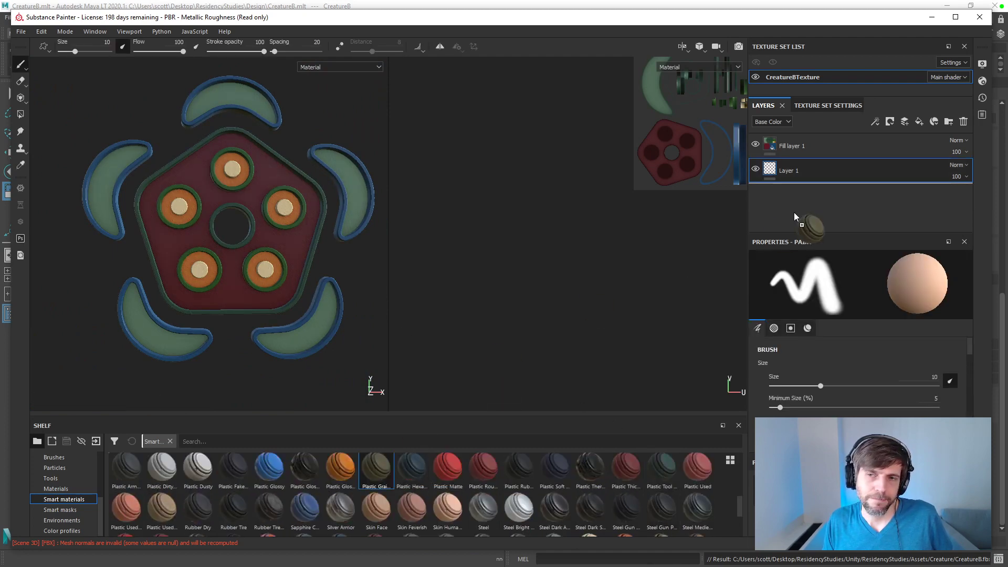
pyautogui.moveTo(815, 209); pyautogui.dragTo(815, 209)
pyautogui.moveTo(297, 319)
pyautogui.keyDown('alt'); pyautogui.mouseDown()
pyautogui.moveTo(360, 288)
pyautogui.moveTo(360, 313)
pyautogui.mouseUp(); pyautogui.keyUp('alt')
pyautogui.hotkey('ctrl', 'z')
# Step: Try the Wood Walnut smart material beneath Layer 1, inspect its grain up close and undo it
pyautogui.scroll(-2, 341, 480)
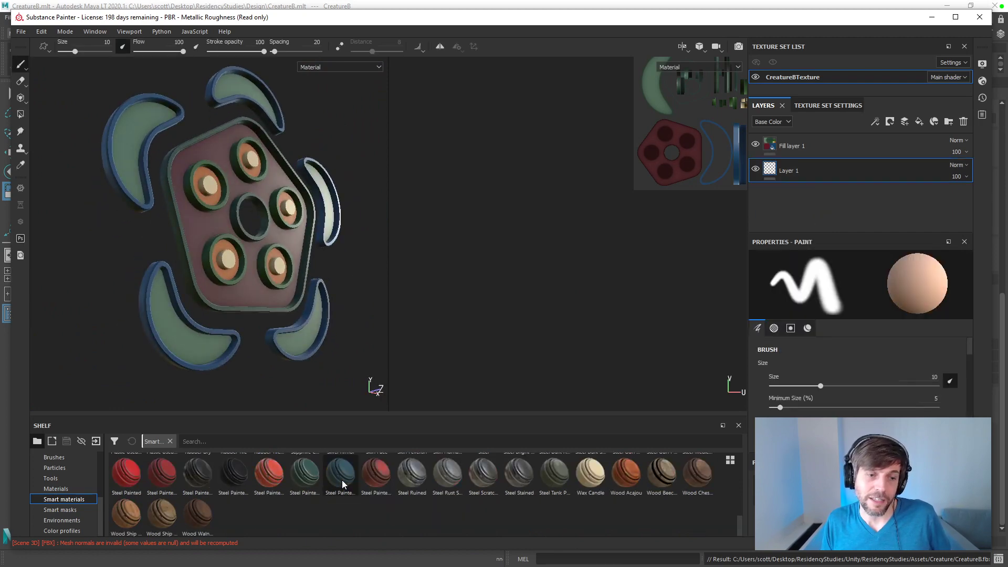
pyautogui.moveTo(200, 515); pyautogui.dragTo(817, 210)
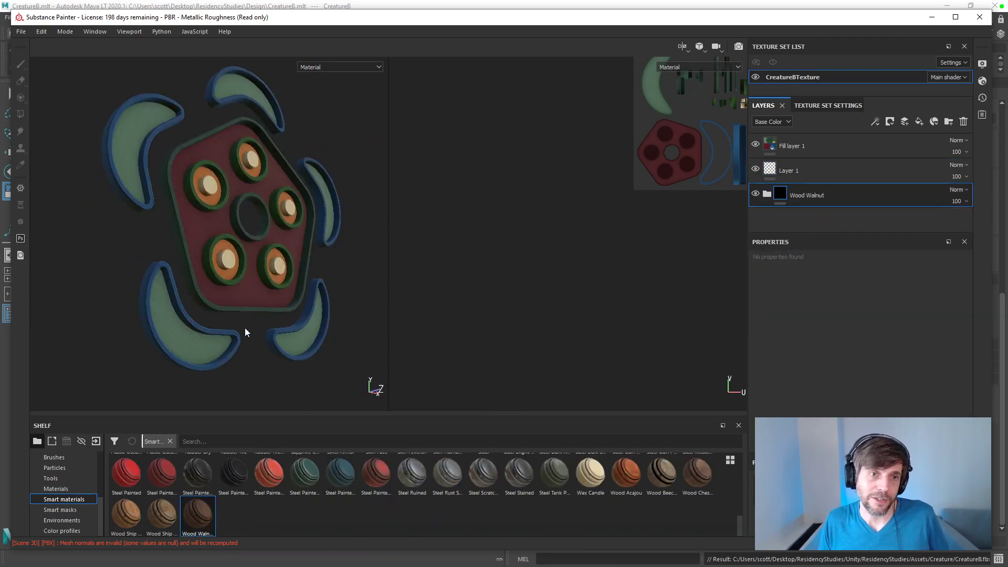
pyautogui.scroll(6, 250, 325)
pyautogui.keyDown('alt'); pyautogui.moveTo(251, 320); pyautogui.dragTo(313, 383); pyautogui.keyUp('alt')
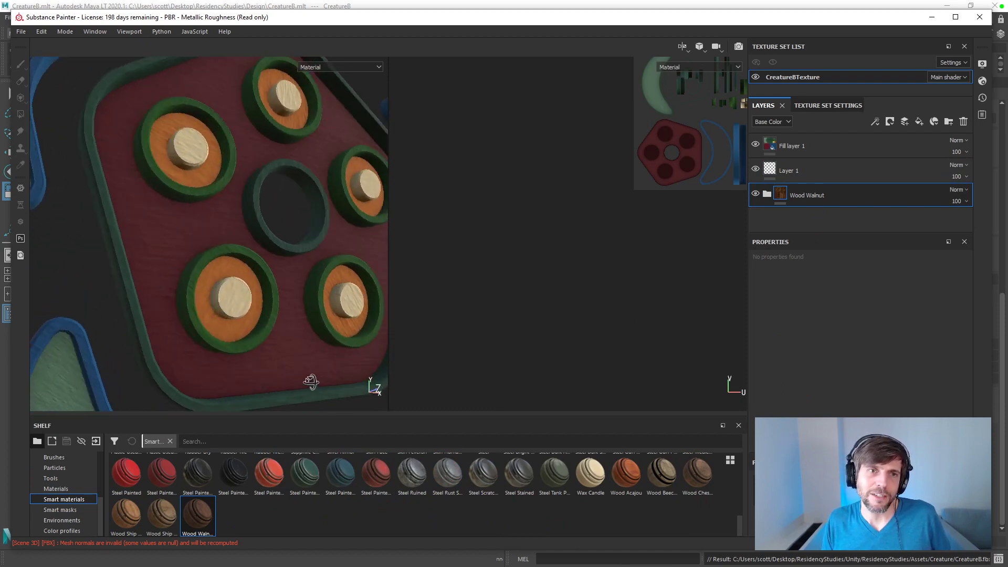
pyautogui.hotkey('ctrl', 'z')
# Step: Try the Wood Ship Hull Old smart material beneath Layer 1, check it on the creature and undo it
pyautogui.moveTo(162, 517)
pyautogui.mouseDown()
pyautogui.moveTo(225, 502)
pyautogui.moveTo(790, 231)
pyautogui.moveTo(779, 214)
pyautogui.mouseUp()
pyautogui.scroll(4, 248, 311)
pyautogui.scroll(-6, 252, 311)
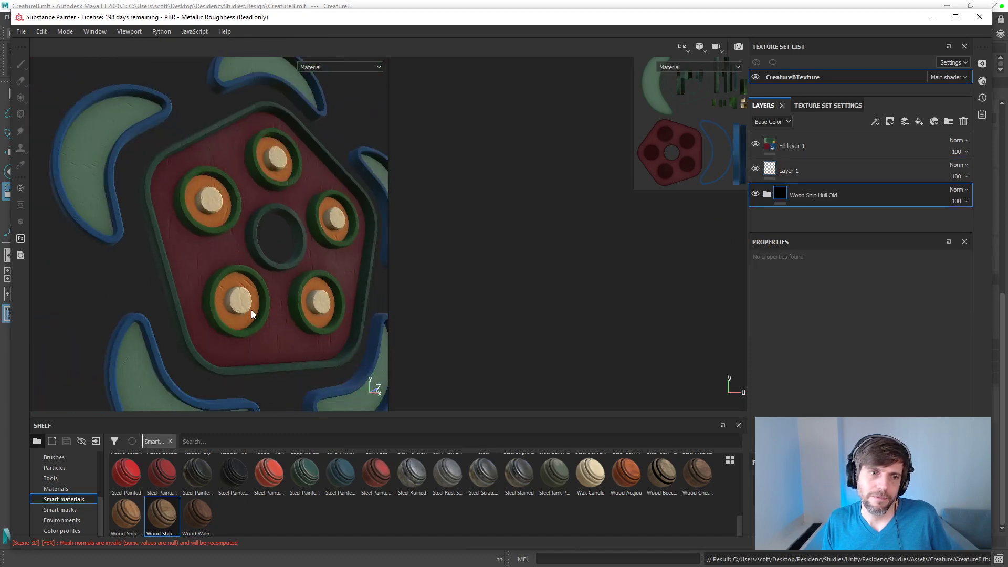
pyautogui.moveTo(252, 310)
pyautogui.keyDown('alt'); pyautogui.mouseDown()
pyautogui.moveTo(243, 296)
pyautogui.moveTo(231, 297)
pyautogui.moveTo(244, 310)
pyautogui.moveTo(220, 295)
pyautogui.moveTo(286, 264)
pyautogui.moveTo(228, 322)
pyautogui.moveTo(231, 356)
pyautogui.moveTo(345, 284)
pyautogui.moveTo(273, 366)
pyautogui.mouseUp(); pyautogui.keyUp('alt')
pyautogui.hotkey('ctrl', 'z')
# Step: Try the Steel Painted Scraped Dirty smart material beneath Layer 1, inspect its wear on the model and undo it
pyautogui.moveTo(277, 483); pyautogui.dragTo(763, 211)
pyautogui.scroll(3, 194, 290)
pyautogui.moveTo(194, 291)
pyautogui.keyDown('alt'); pyautogui.mouseDown()
pyautogui.moveTo(252, 267)
pyautogui.moveTo(301, 289)
pyautogui.moveTo(207, 329)
pyautogui.moveTo(209, 223)
pyautogui.moveTo(371, 387)
pyautogui.moveTo(202, 259)
pyautogui.moveTo(242, 292)
pyautogui.mouseUp(); pyautogui.keyUp('alt')
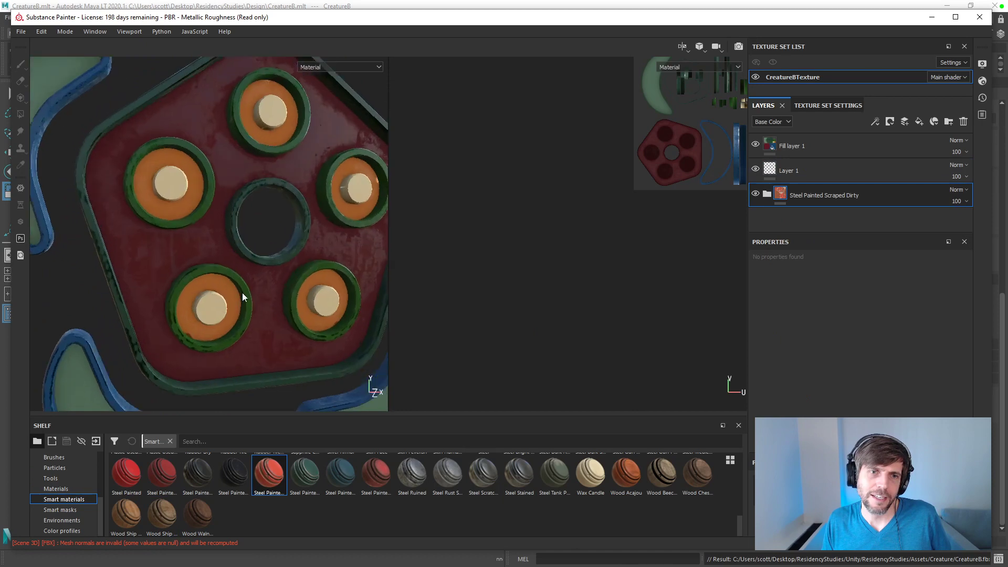
pyautogui.scroll(-3, 243, 291)
pyautogui.hotkey('ctrl', 'z')
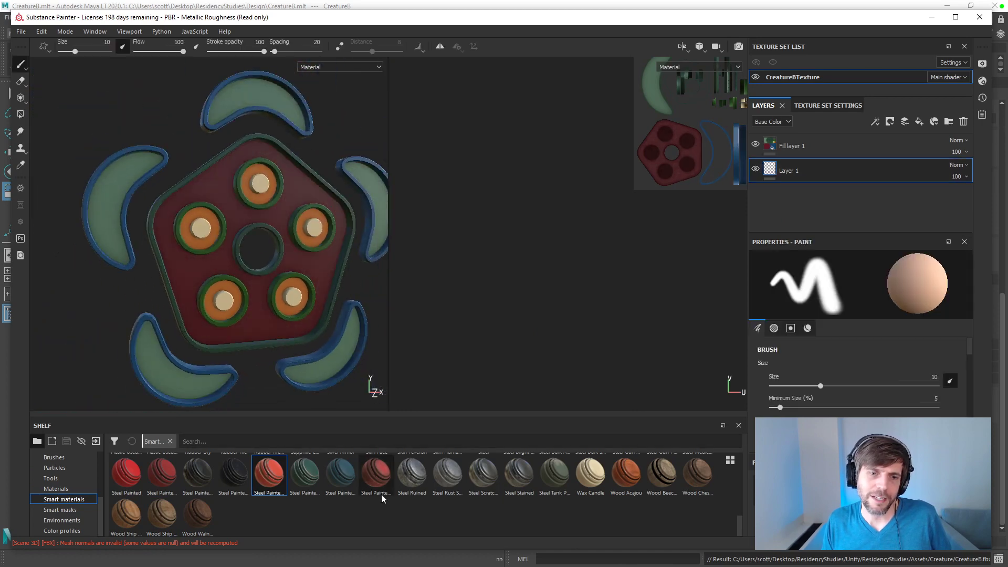
# Step: Try the Plastic Glossy Stained smart material beneath Layer 1, check its shine at an angle and undo it
pyautogui.scroll(2, 380, 496)
pyautogui.moveTo(340, 476); pyautogui.dragTo(817, 210)
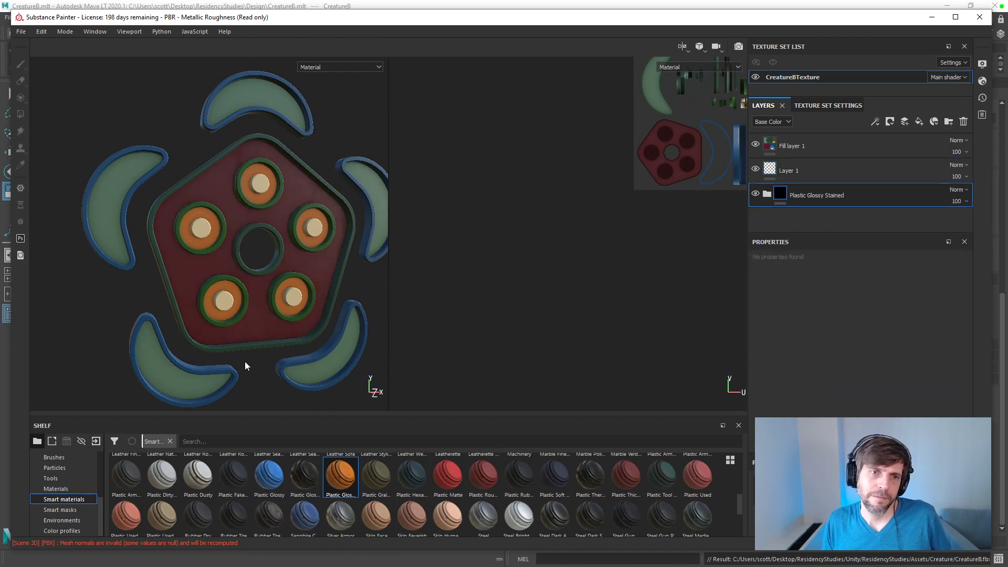
pyautogui.moveTo(264, 351)
pyautogui.keyDown('alt'); pyautogui.mouseDown()
pyautogui.moveTo(254, 324)
pyautogui.moveTo(333, 315)
pyautogui.moveTo(320, 358)
pyautogui.mouseUp(); pyautogui.keyUp('alt')
pyautogui.hotkey('ctrl', 'z')
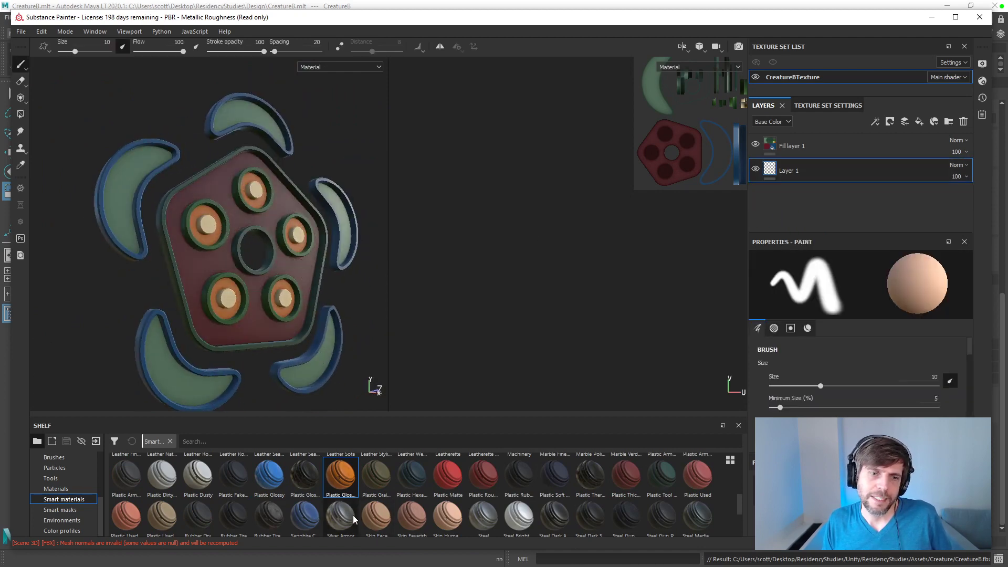
# Step: Add the Aluminium Brushed Worn smart material beneath Layer 1 and view the creature from the front
pyautogui.scroll(2, 353, 515)
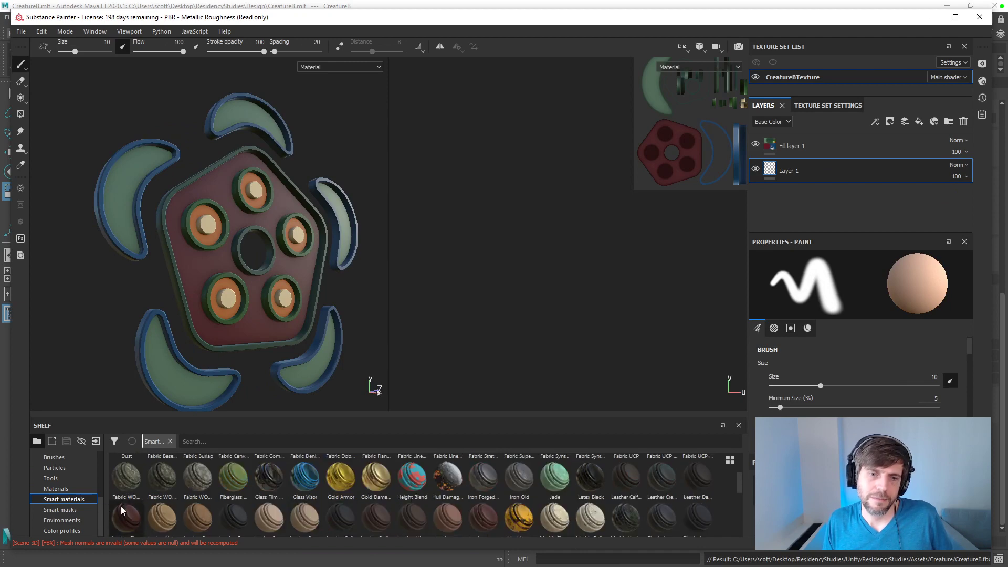
pyautogui.scroll(2, 267, 492)
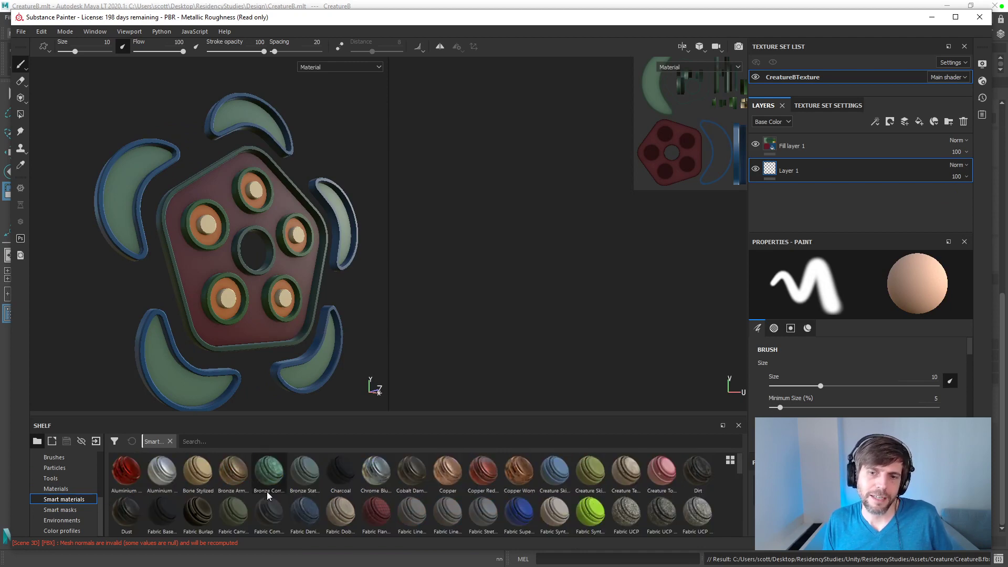
pyautogui.moveTo(163, 472)
pyautogui.mouseDown()
pyautogui.moveTo(835, 252)
pyautogui.moveTo(781, 208)
pyautogui.mouseUp()
pyautogui.moveTo(156, 366)
pyautogui.keyDown('alt'); pyautogui.mouseDown()
pyautogui.moveTo(331, 344)
pyautogui.moveTo(222, 342)
pyautogui.moveTo(225, 378)
pyautogui.moveTo(253, 345)
pyautogui.moveTo(288, 337)
pyautogui.moveTo(235, 338)
pyautogui.mouseUp(); pyautogui.keyUp('alt')
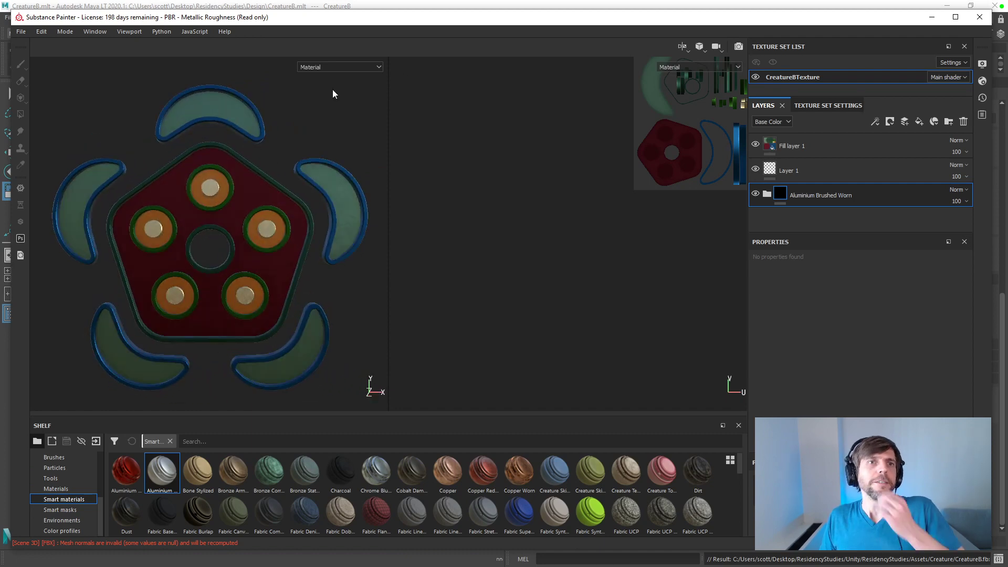
# Step: Preview the creature in an Iray render, rotate the panorama environment to change the lighting, and return to painting mode
pyautogui.click(742, 46)
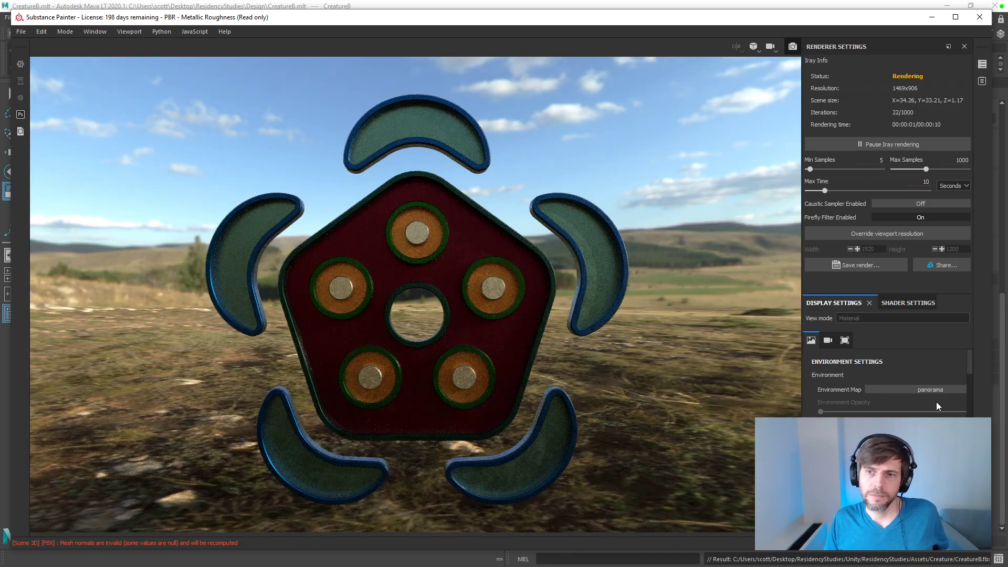
pyautogui.keyDown('shift'); pyautogui.moveTo(473, 294); pyautogui.dragTo(373, 294, button='right'); pyautogui.keyUp('shift')
pyautogui.keyDown('shift'); pyautogui.moveTo(1004, 459); pyautogui.dragTo(993, 459, button='right'); pyautogui.keyUp('shift')
pyautogui.keyDown('shift'); pyautogui.moveTo(128, 460); pyautogui.dragTo(210, 461, button='right'); pyautogui.keyUp('shift')
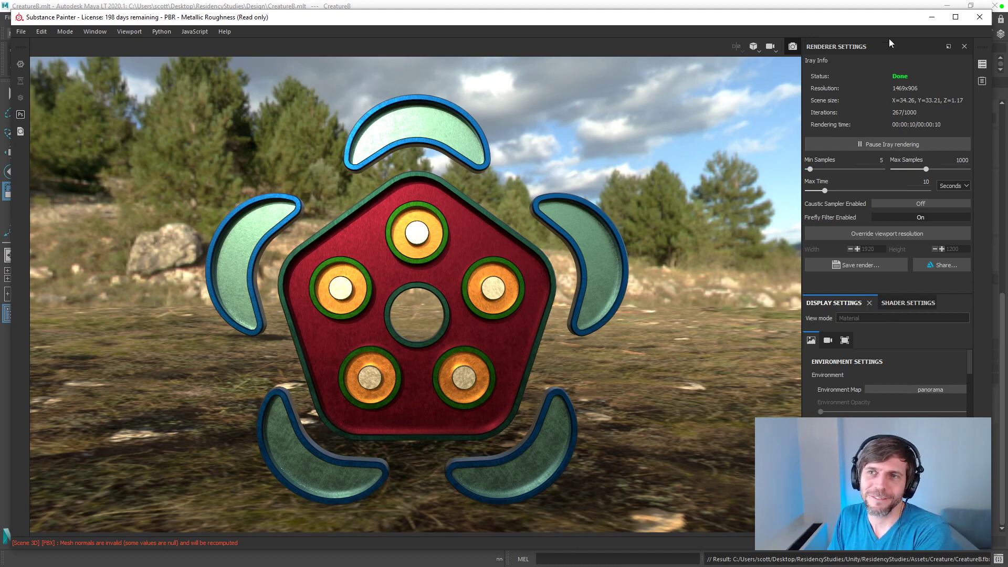
pyautogui.click(788, 47)
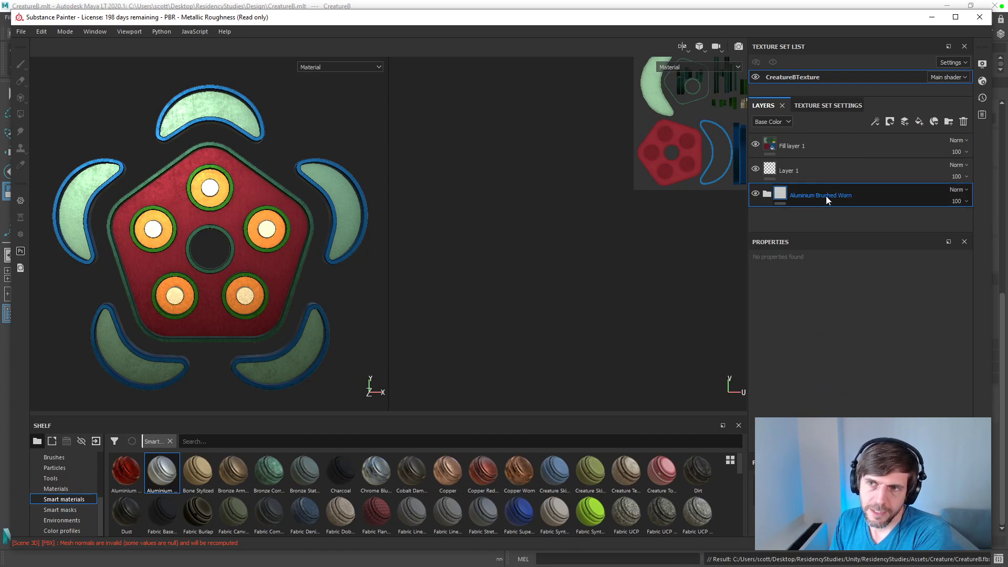
# Step: Delete the Aluminium Brushed Worn layer, and try the Creature Skin Alien Blue smart material beneath Layer 1, undoing it
pyautogui.press('Delete')
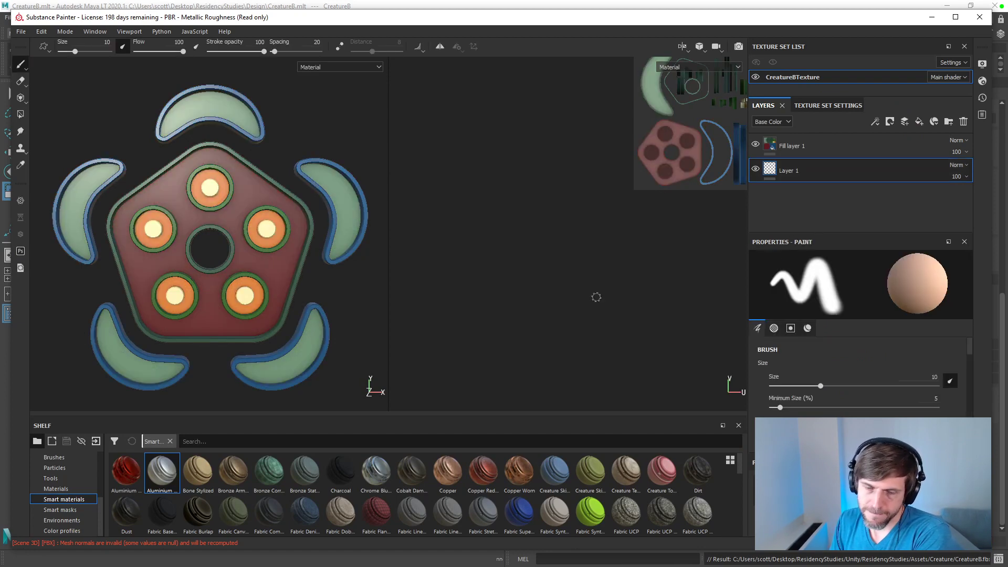
pyautogui.moveTo(553, 471); pyautogui.dragTo(787, 218)
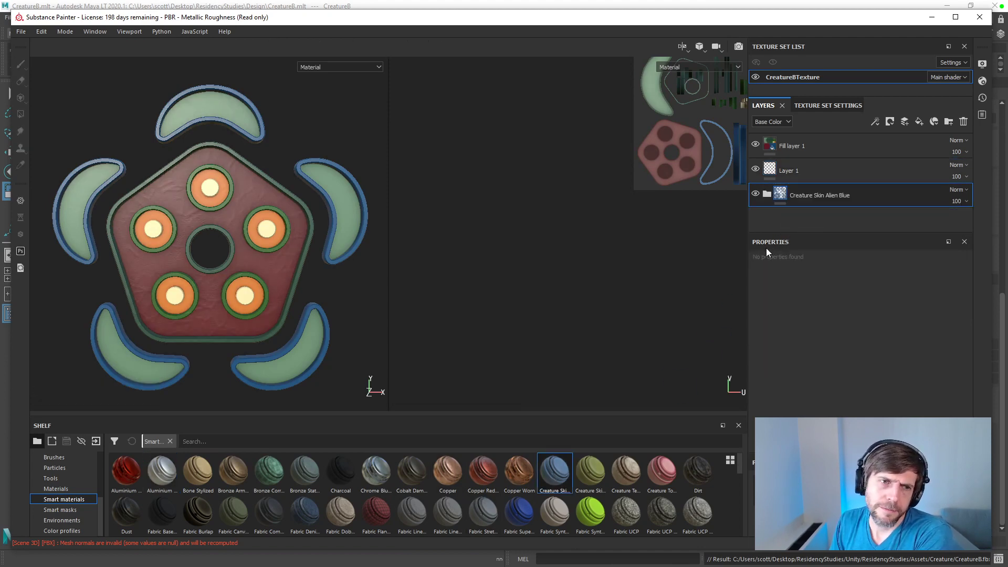
pyautogui.moveTo(263, 265)
pyautogui.keyDown('alt'); pyautogui.mouseDown()
pyautogui.moveTo(299, 241)
pyautogui.moveTo(277, 261)
pyautogui.mouseUp(); pyautogui.keyUp('alt')
pyautogui.hotkey('ctrl', 'z')
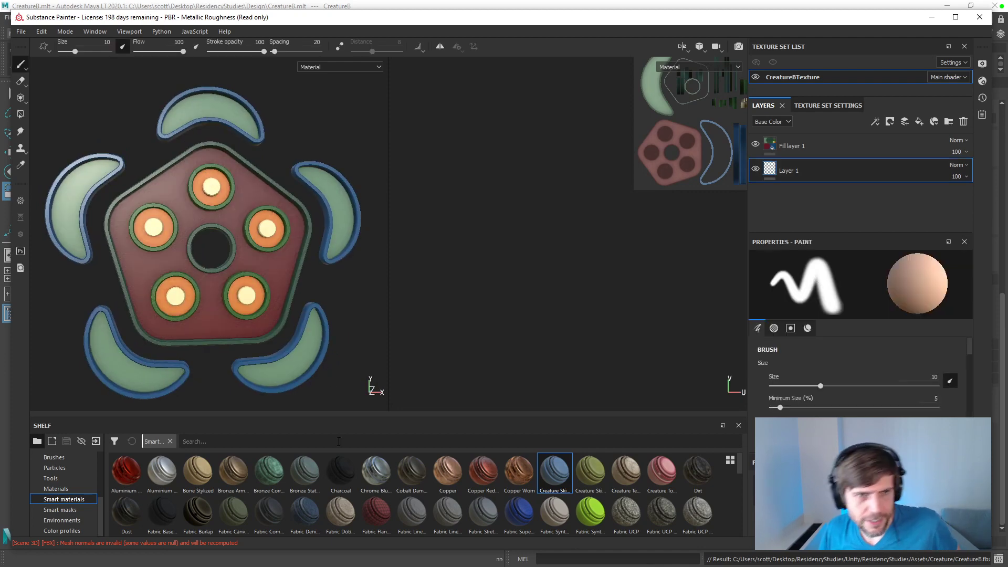
# Step: Try the Wood Acajou smart material beneath Layer 1, view the creature at an angle and undo the addition
pyautogui.scroll(-10, 379, 474)
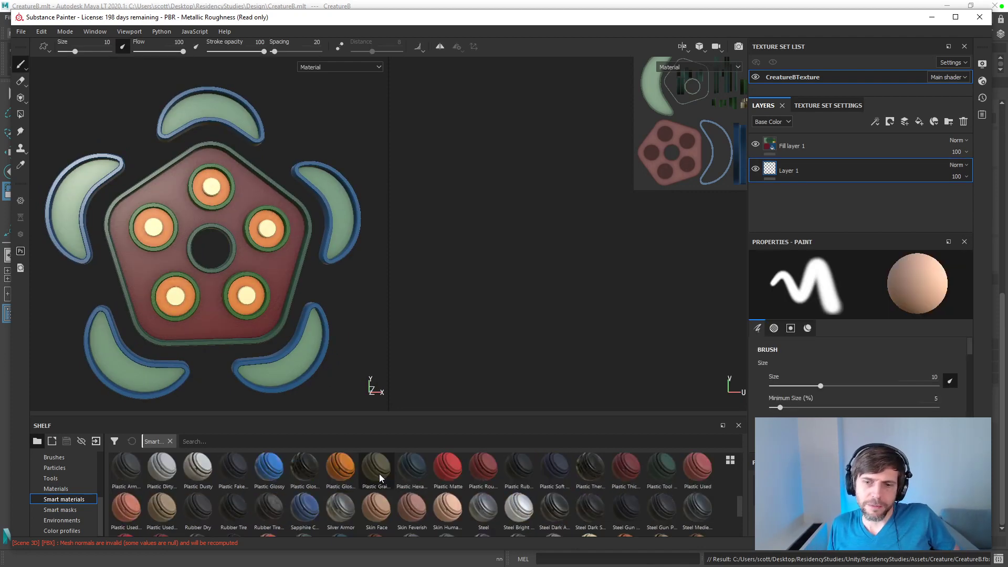
pyautogui.moveTo(628, 473); pyautogui.dragTo(795, 216)
pyautogui.keyDown('alt'); pyautogui.moveTo(352, 241); pyautogui.dragTo(384, 250); pyautogui.keyUp('alt')
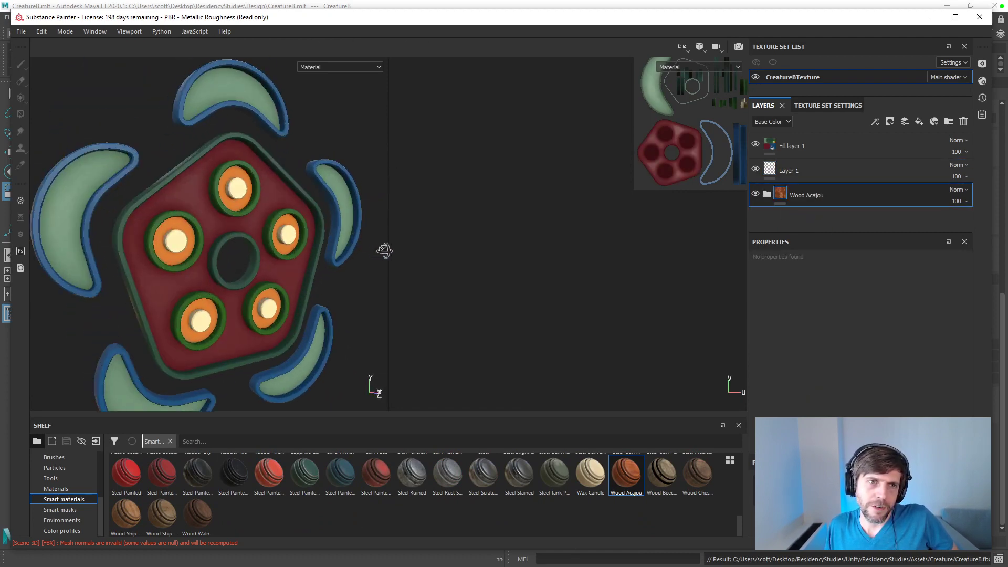
pyautogui.hotkey('ctrl', 'z')
# Step: Try the Wax Candle smart material beneath Layer 1, check it from another angle and undo it
pyautogui.moveTo(587, 476); pyautogui.dragTo(770, 221)
pyautogui.keyDown('alt'); pyautogui.moveTo(253, 234); pyautogui.dragTo(178, 206); pyautogui.keyUp('alt')
pyautogui.hotkey('ctrl', 'z')
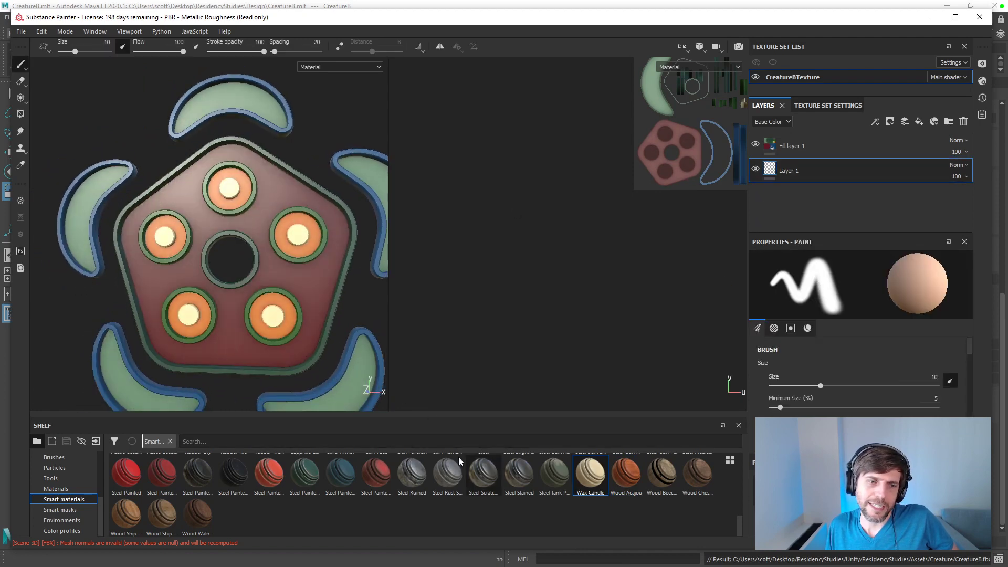
# Step: Try the Wood American Cherry material beneath Layer 1, inspect its grain up close and from the front, and delete its layer
pyautogui.click(56, 489)
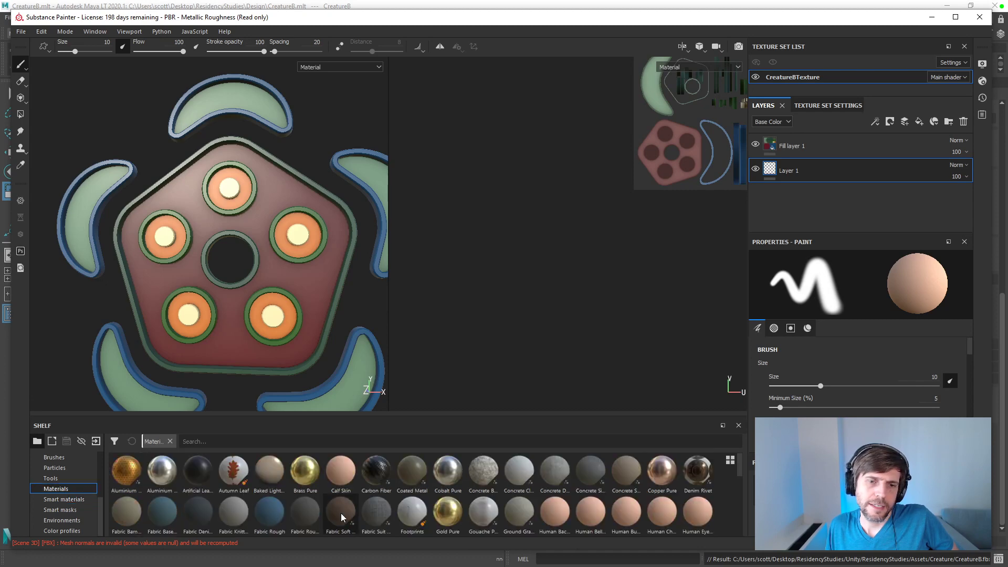
pyautogui.scroll(-5, 340, 516)
pyautogui.scroll(3, 342, 514)
pyautogui.scroll(-3, 341, 514)
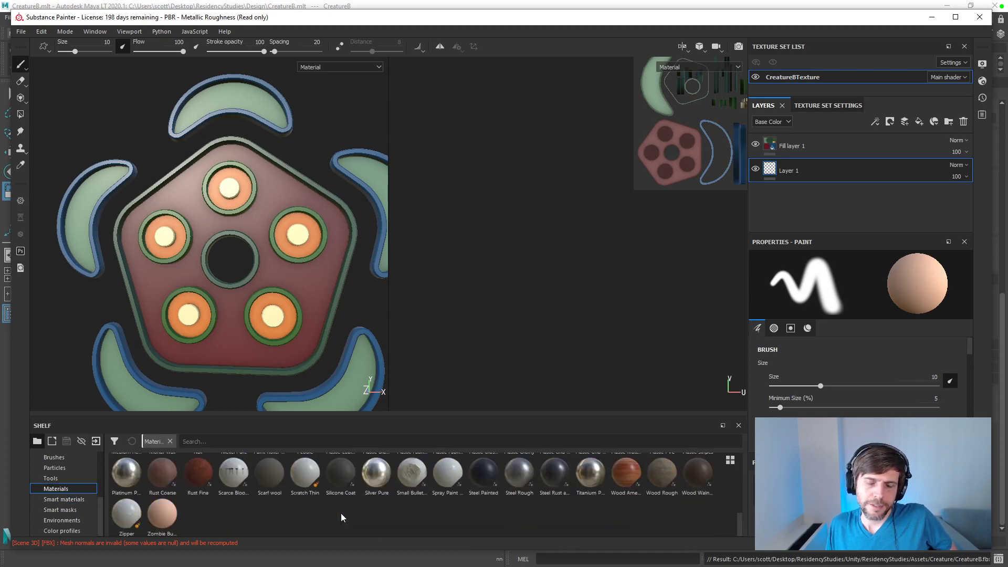
pyautogui.moveTo(624, 472); pyautogui.dragTo(835, 231)
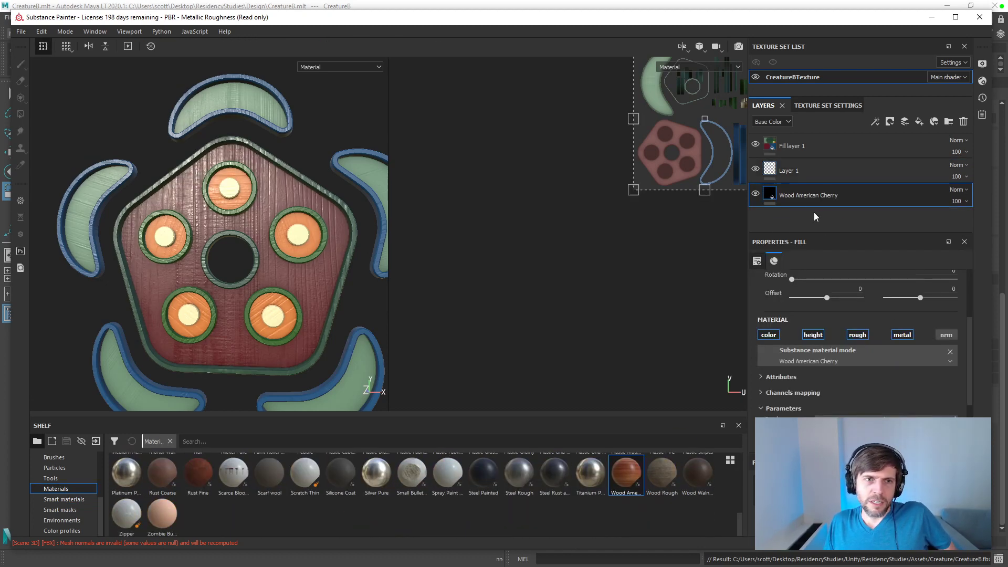
pyautogui.moveTo(367, 310)
pyautogui.keyDown('alt'); pyautogui.mouseDown()
pyautogui.moveTo(401, 315)
pyautogui.moveTo(387, 326)
pyautogui.moveTo(367, 315)
pyautogui.mouseUp(); pyautogui.keyUp('alt')
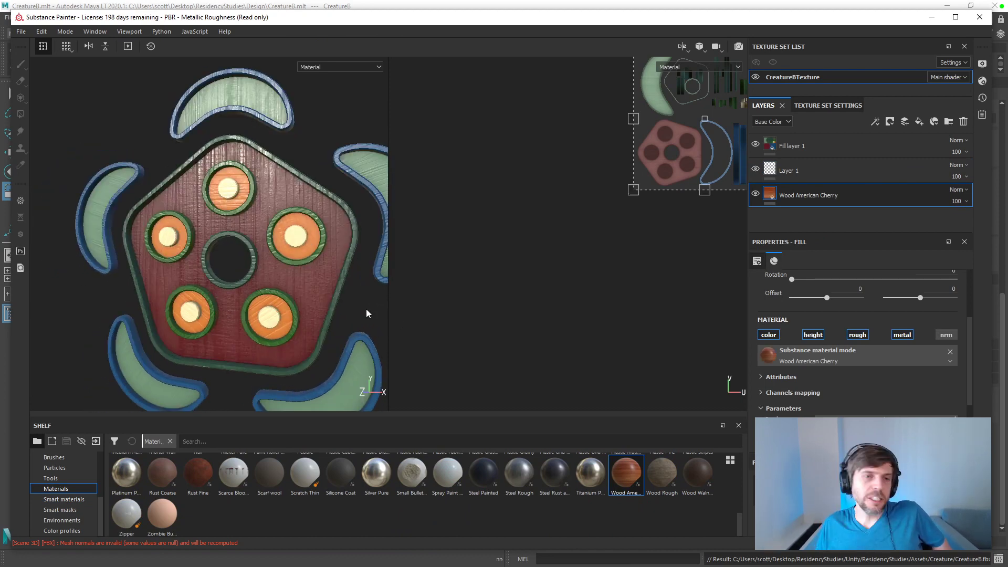
pyautogui.moveTo(356, 295)
pyautogui.keyDown('alt'); pyautogui.mouseDown()
pyautogui.moveTo(345, 254)
pyautogui.moveTo(331, 287)
pyautogui.moveTo(355, 269)
pyautogui.moveTo(302, 269)
pyautogui.moveTo(342, 299)
pyautogui.mouseUp(); pyautogui.keyUp('alt')
pyautogui.scroll(3, 342, 299)
pyautogui.scroll(-5, 342, 298)
pyautogui.keyDown('alt'); pyautogui.moveTo(345, 298); pyautogui.dragTo(278, 273, button='middle'); pyautogui.keyUp('alt')
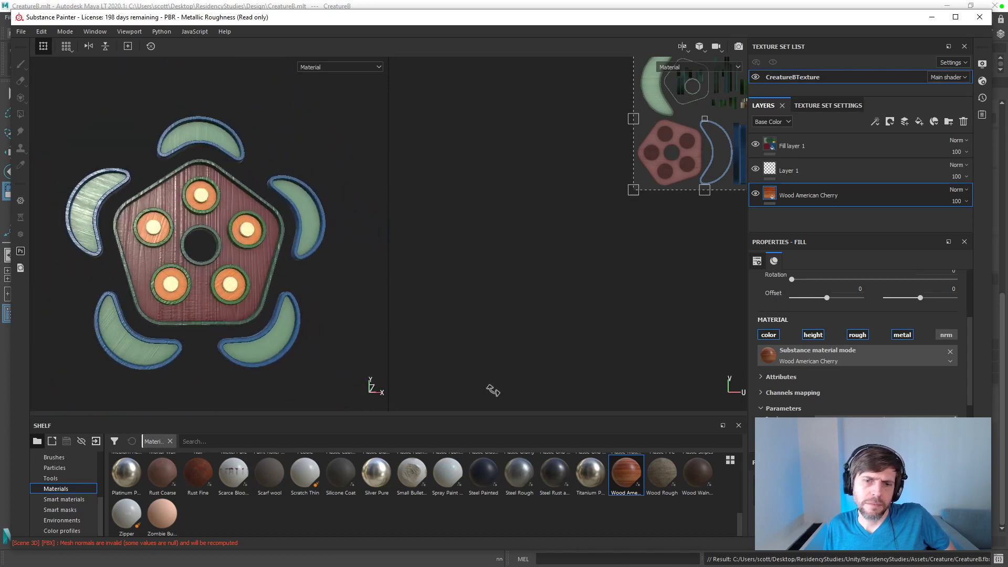
pyautogui.press('Delete')
# Step: Add the Wood Walnut material beneath Layer 1 and check its grain on the creature up close and from a distance
pyautogui.moveTo(698, 472); pyautogui.dragTo(788, 204)
pyautogui.scroll(5, 259, 293)
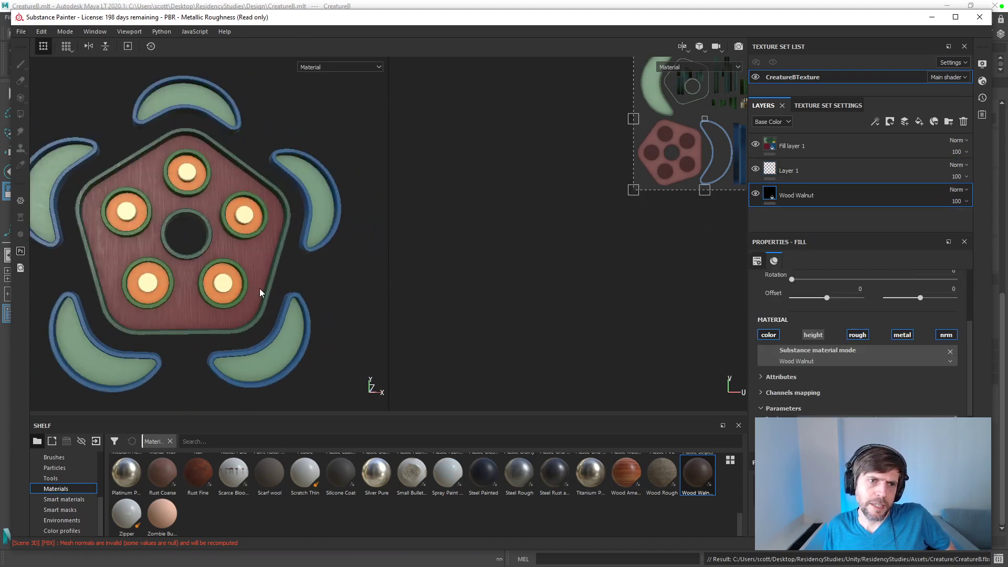
pyautogui.moveTo(254, 289)
pyautogui.keyDown('alt'); pyautogui.mouseDown()
pyautogui.moveTo(308, 305)
pyautogui.moveTo(237, 322)
pyautogui.moveTo(247, 288)
pyautogui.moveTo(373, 387)
pyautogui.moveTo(233, 316)
pyautogui.moveTo(79, 282)
pyautogui.moveTo(32, 289)
pyautogui.moveTo(148, 266)
pyautogui.moveTo(452, 318)
pyautogui.moveTo(313, 318)
pyautogui.moveTo(219, 256)
pyautogui.moveTo(266, 226)
pyautogui.moveTo(263, 289)
pyautogui.moveTo(315, 308)
pyautogui.moveTo(284, 322)
pyautogui.moveTo(158, 251)
pyautogui.moveTo(318, 299)
pyautogui.moveTo(284, 373)
pyautogui.moveTo(250, 261)
pyautogui.moveTo(250, 307)
pyautogui.mouseUp(); pyautogui.keyUp('alt')
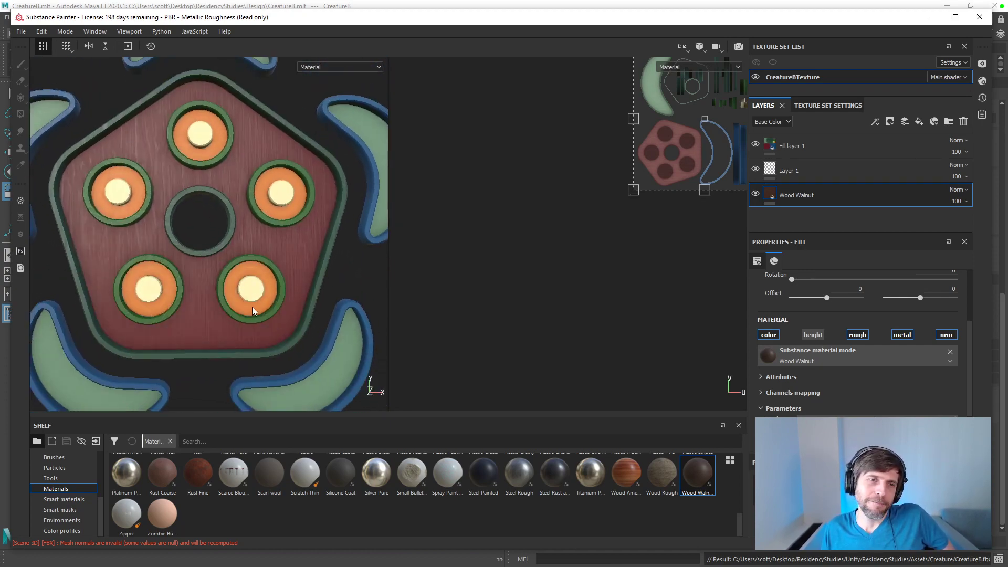
pyautogui.scroll(3, 261, 305)
pyautogui.scroll(-8, 263, 300)
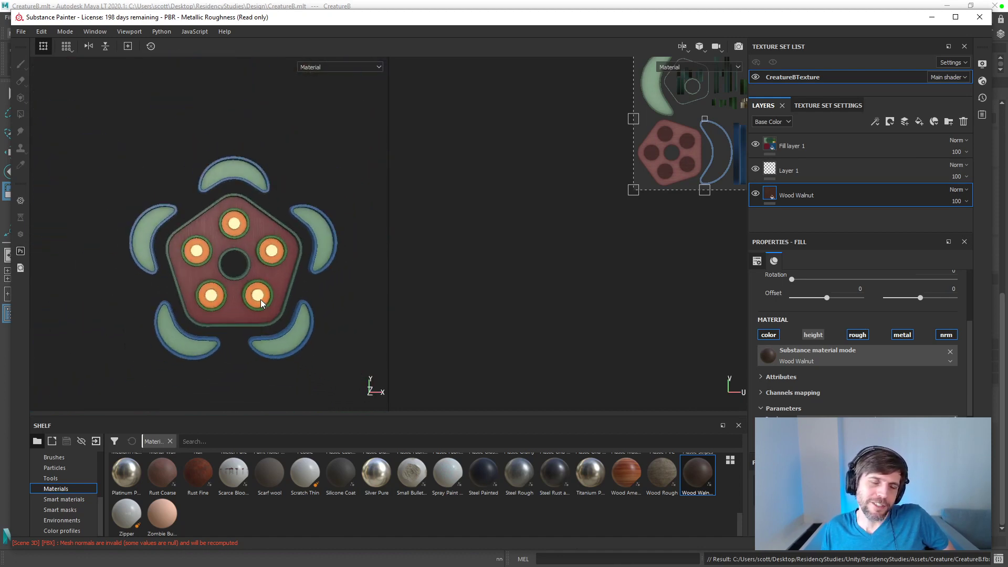
pyautogui.moveTo(256, 296)
pyautogui.keyDown('alt'); pyautogui.mouseDown()
pyautogui.moveTo(372, 383)
pyautogui.moveTo(463, 325)
pyautogui.moveTo(455, 333)
pyautogui.moveTo(294, 294)
pyautogui.moveTo(274, 284)
pyautogui.moveTo(271, 261)
pyautogui.moveTo(273, 279)
pyautogui.moveTo(285, 272)
pyautogui.moveTo(259, 281)
pyautogui.mouseUp(); pyautogui.keyUp('alt')
# Step: Switch to Illustrator and compare the CurvesB.ai artwork's colors side by side with the textured creature in Substance Painter
pyautogui.moveTo(291, 23)
pyautogui.mouseDown()
pyautogui.moveTo(572, 51)
pyautogui.moveTo(346, 17)
pyautogui.mouseUp()
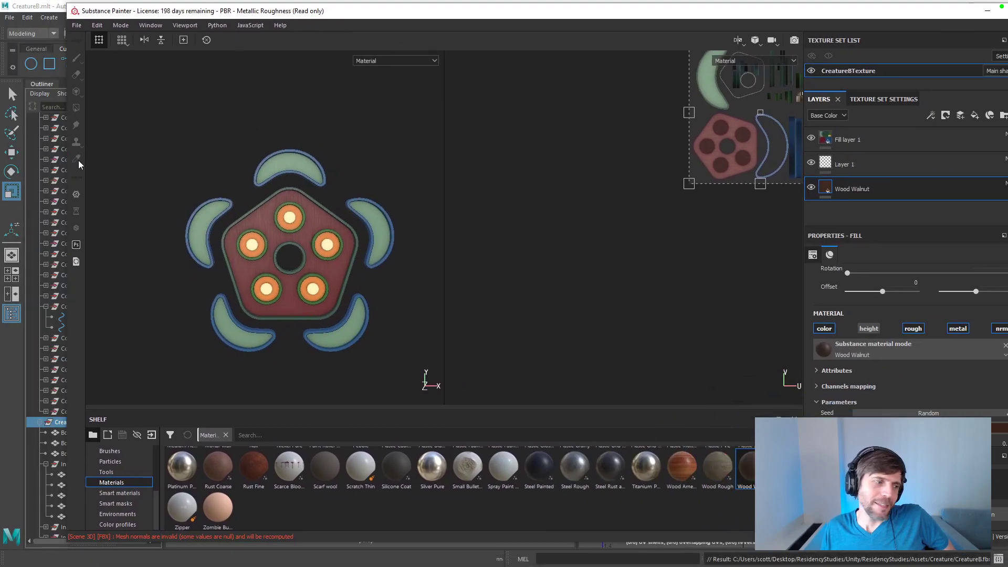
pyautogui.hotkey('alt', 'Tab')
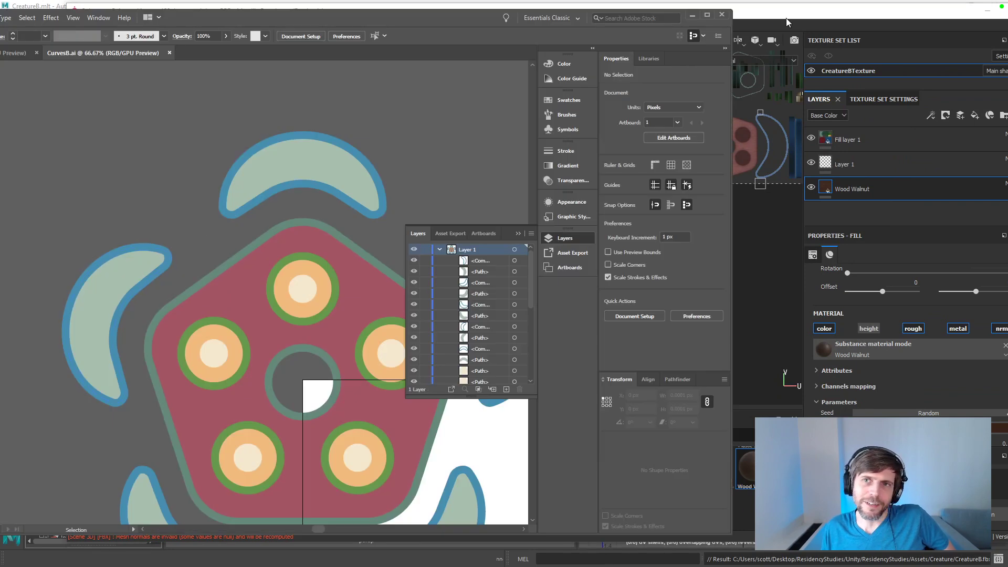
pyautogui.scroll(-2, 424, 145)
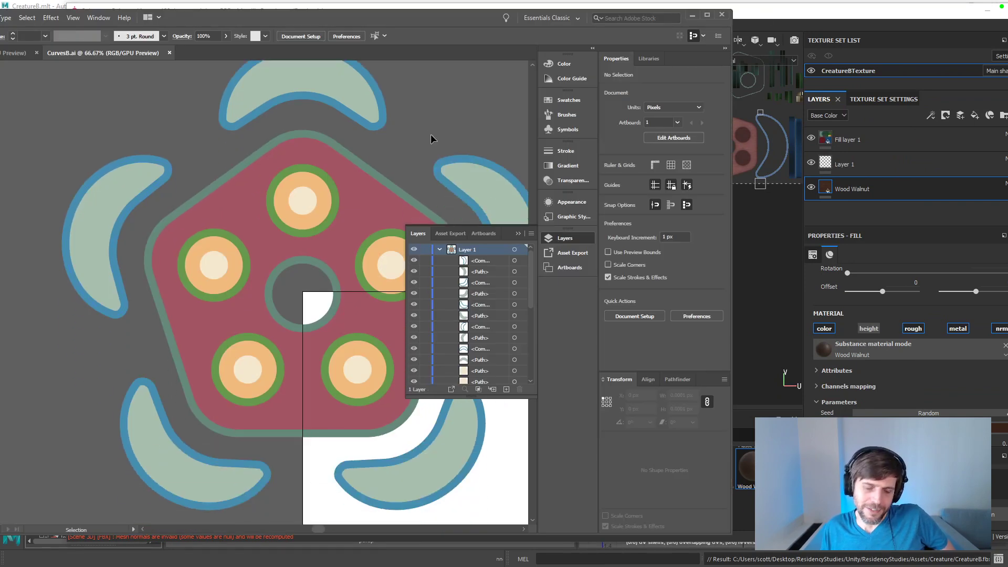
pyautogui.hotkey('ctrl', '-')
pyautogui.hotkey('ctrl', '-')
pyautogui.moveTo(747, 12)
pyautogui.mouseDown()
pyautogui.moveTo(885, 31)
pyautogui.moveTo(1007, 23)
pyautogui.mouseUp()
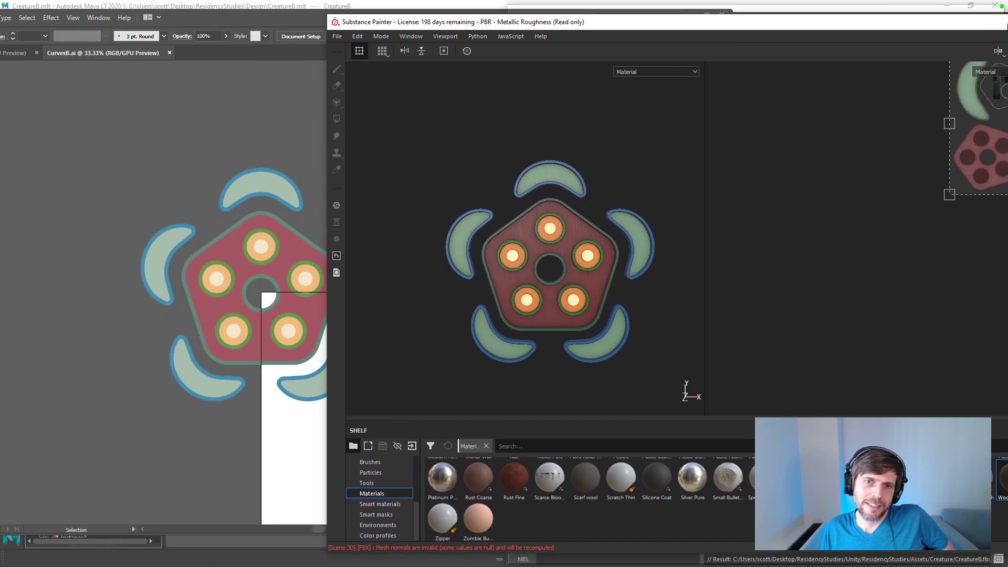
pyautogui.moveTo(1007, 28); pyautogui.dragTo(698, 19)
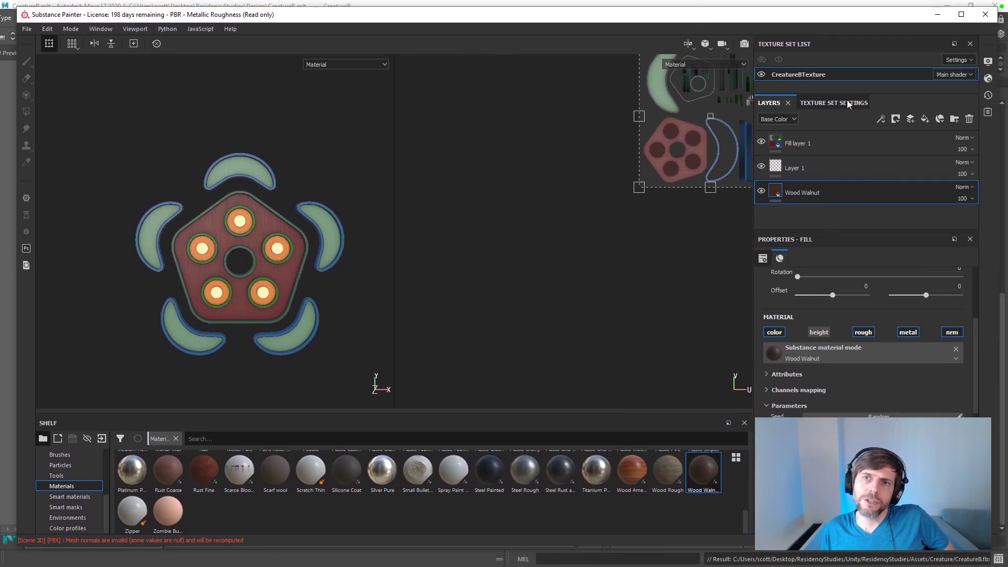
pyautogui.click(277, 249)
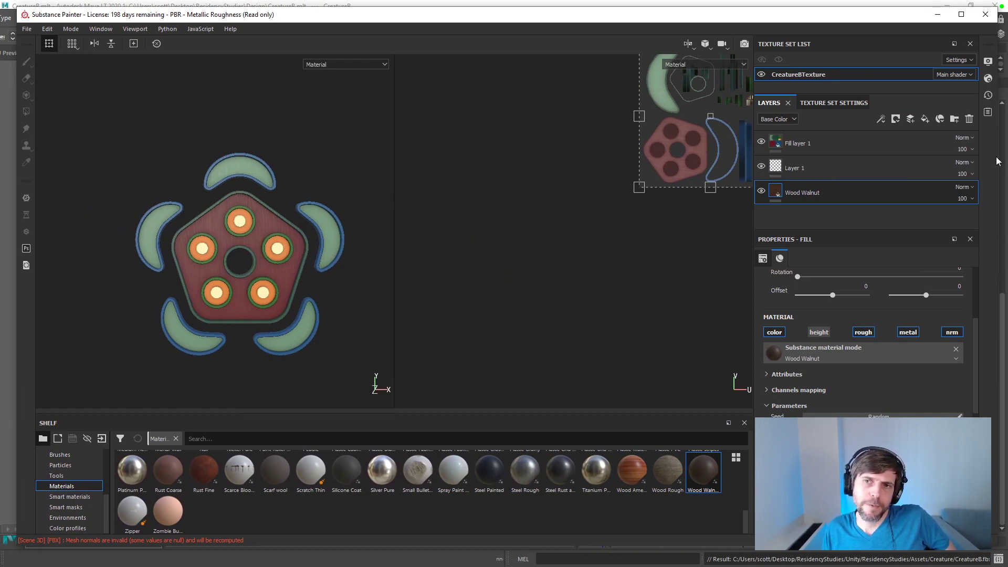
# Step: Remove the ambient occlusion map from the texture set's mesh maps, restoring it once to compare the creature's shading before removing it again
pyautogui.click(835, 103)
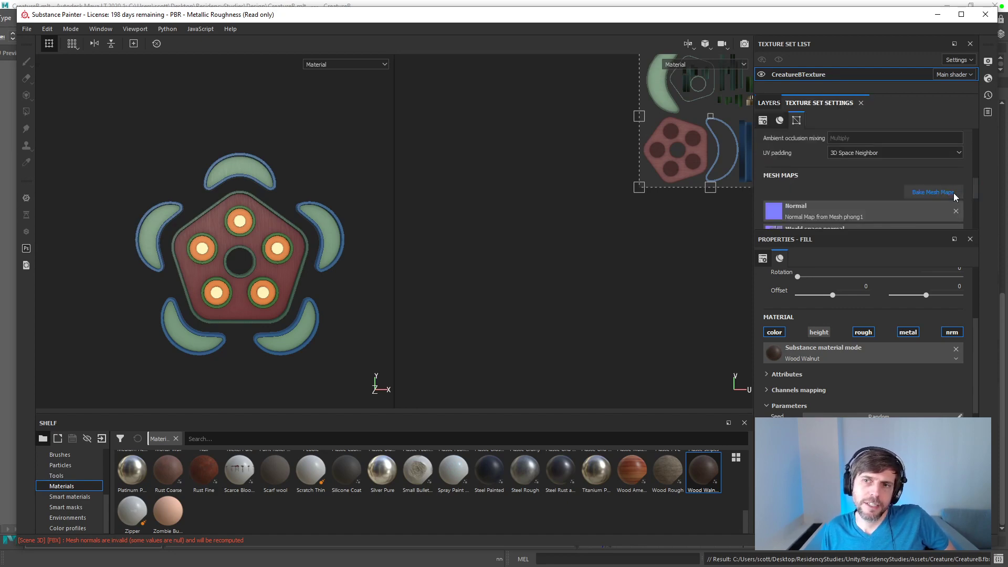
pyautogui.moveTo(975, 183); pyautogui.dragTo(972, 196)
pyautogui.click(905, 203)
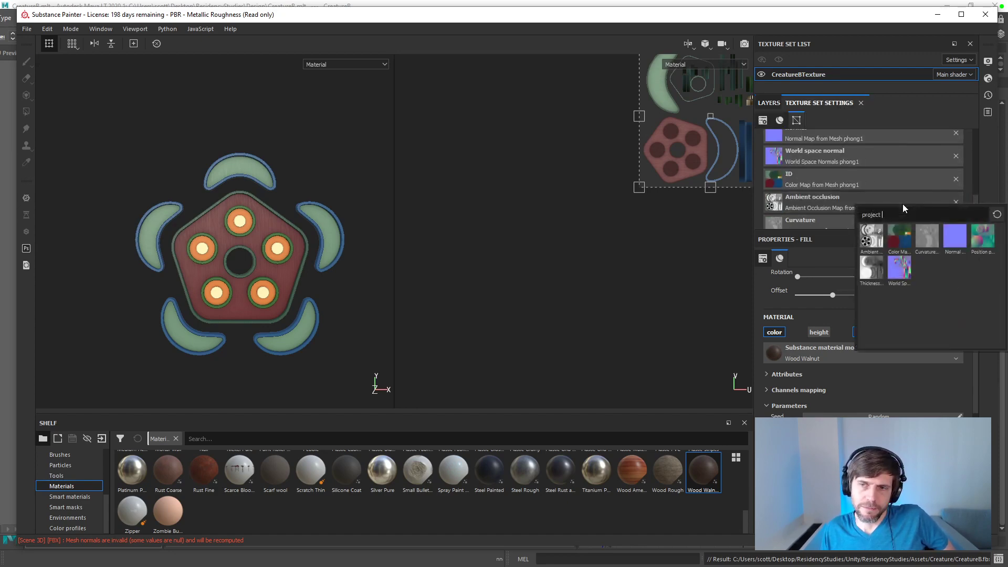
pyautogui.click(954, 196)
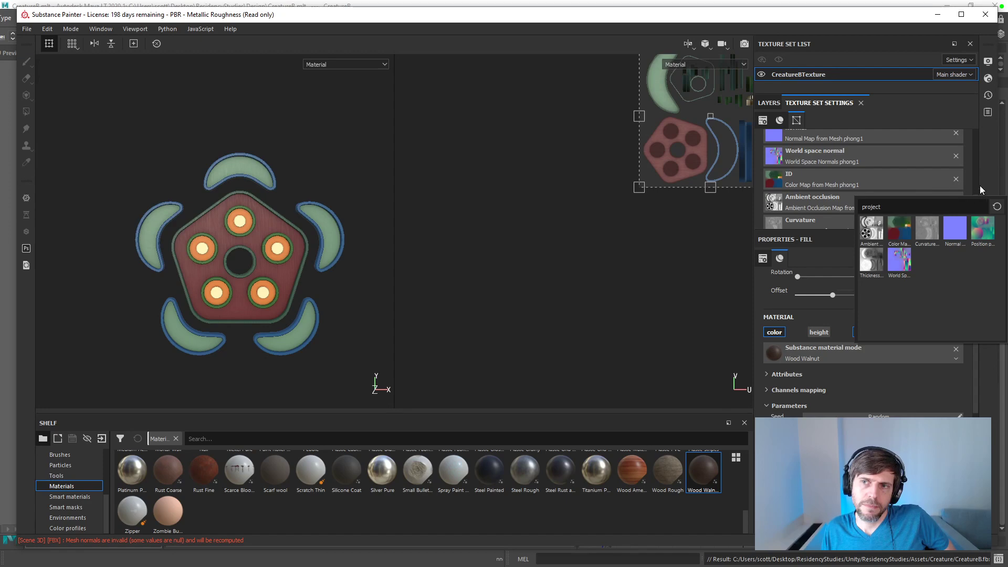
pyautogui.click(980, 185)
pyautogui.click(956, 203)
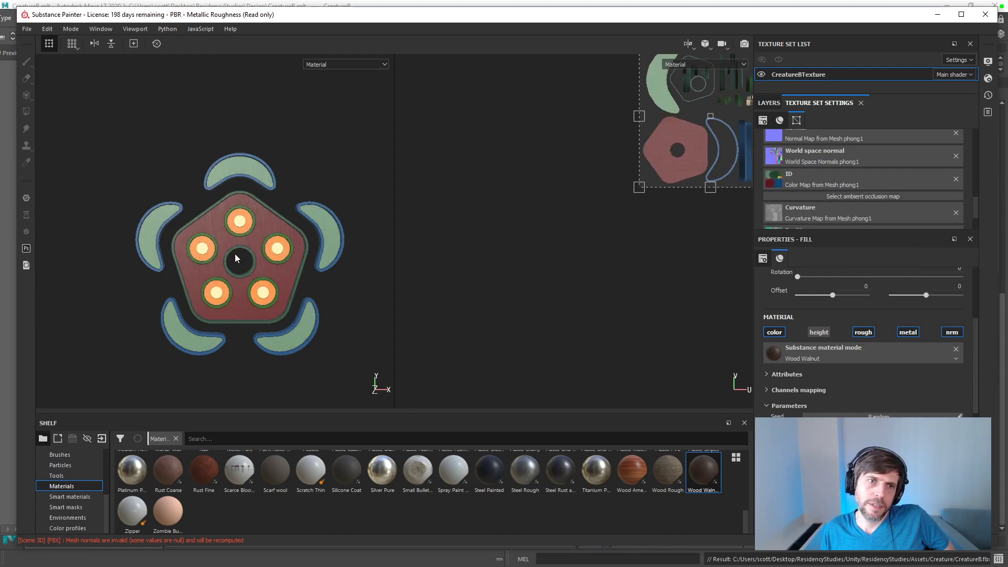
pyautogui.scroll(5, 268, 242)
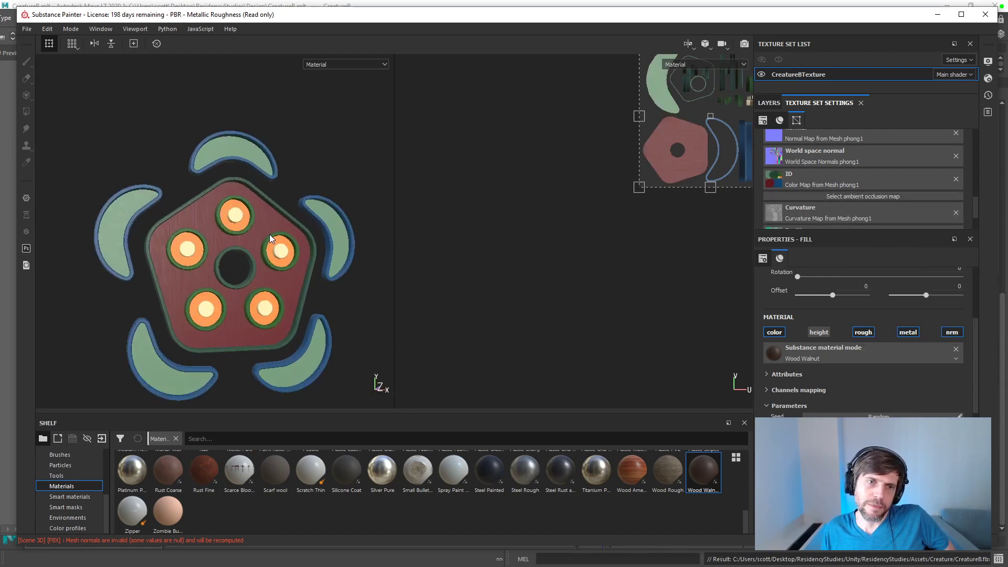
pyautogui.moveTo(232, 283)
pyautogui.keyDown('alt'); pyautogui.mouseDown()
pyautogui.moveTo(242, 212)
pyautogui.moveTo(266, 203)
pyautogui.moveTo(281, 222)
pyautogui.mouseUp(); pyautogui.keyUp('alt')
pyautogui.hotkey('ctrl', 'z')
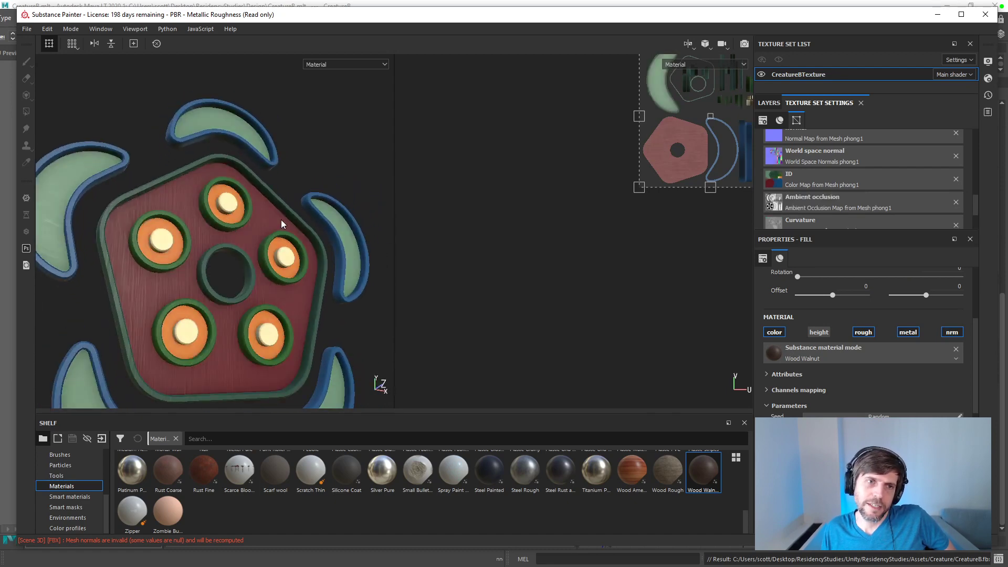
pyautogui.click(957, 202)
pyautogui.keyDown('alt'); pyautogui.moveTo(265, 265); pyautogui.dragTo(233, 290); pyautogui.keyUp('alt')
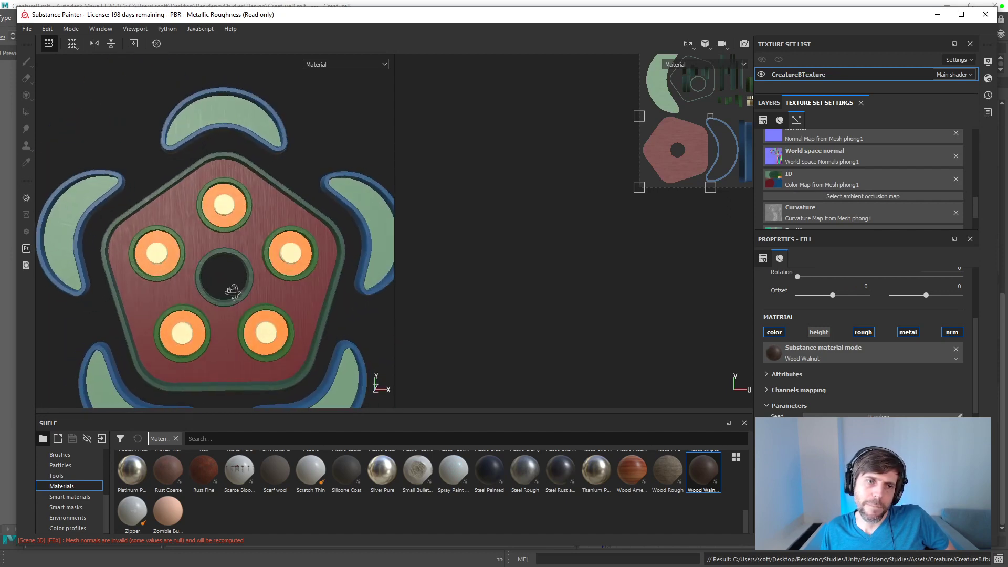
# Step: Examine the creature's wood grain and shading without ambient occlusion from several angles and distances
pyautogui.scroll(-3, 233, 289)
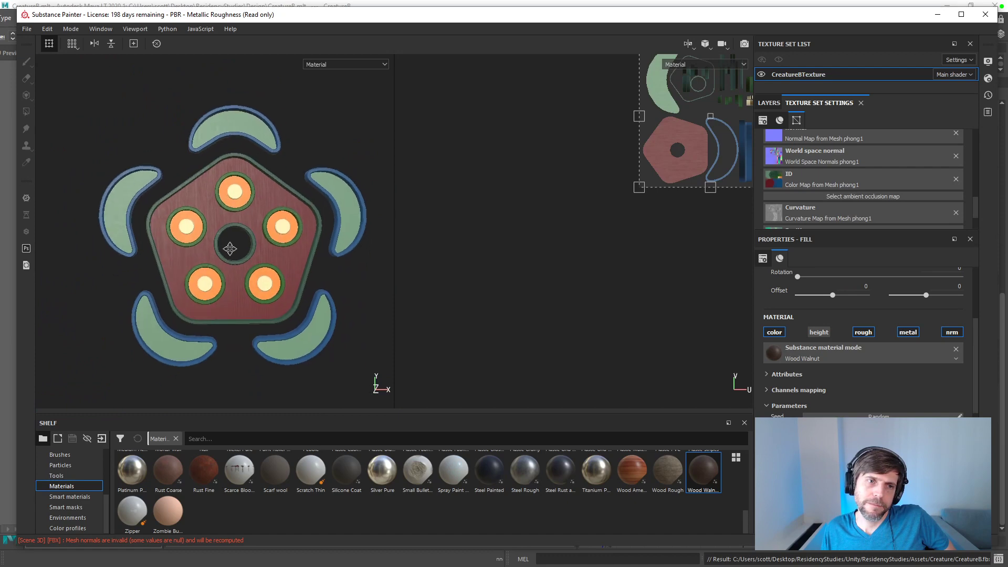
pyautogui.scroll(4, 242, 278)
pyautogui.keyDown('alt'); pyautogui.moveTo(268, 281); pyautogui.dragTo(297, 255); pyautogui.keyUp('alt')
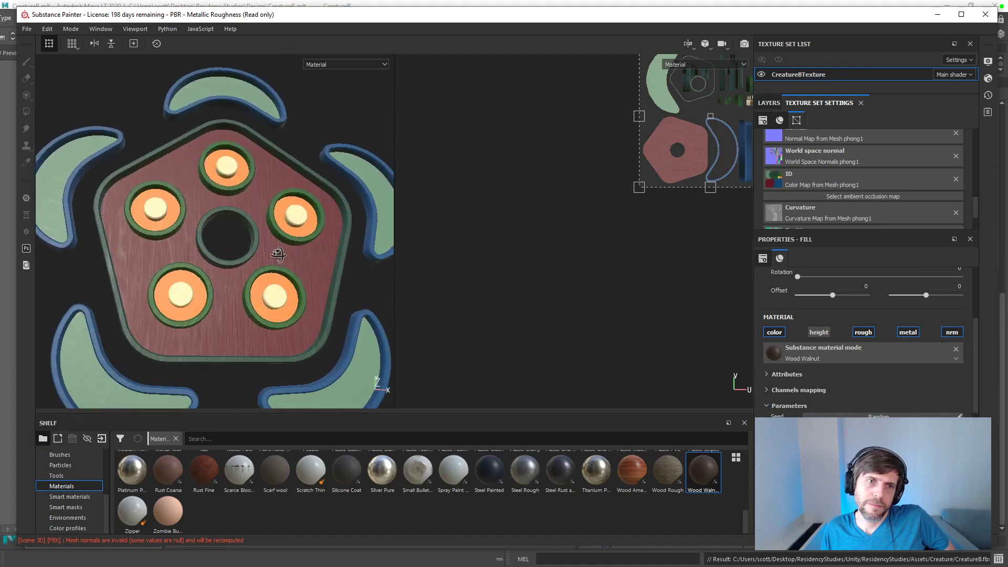
pyautogui.keyDown('alt'); pyautogui.moveTo(276, 283); pyautogui.dragTo(253, 262); pyautogui.keyUp('alt')
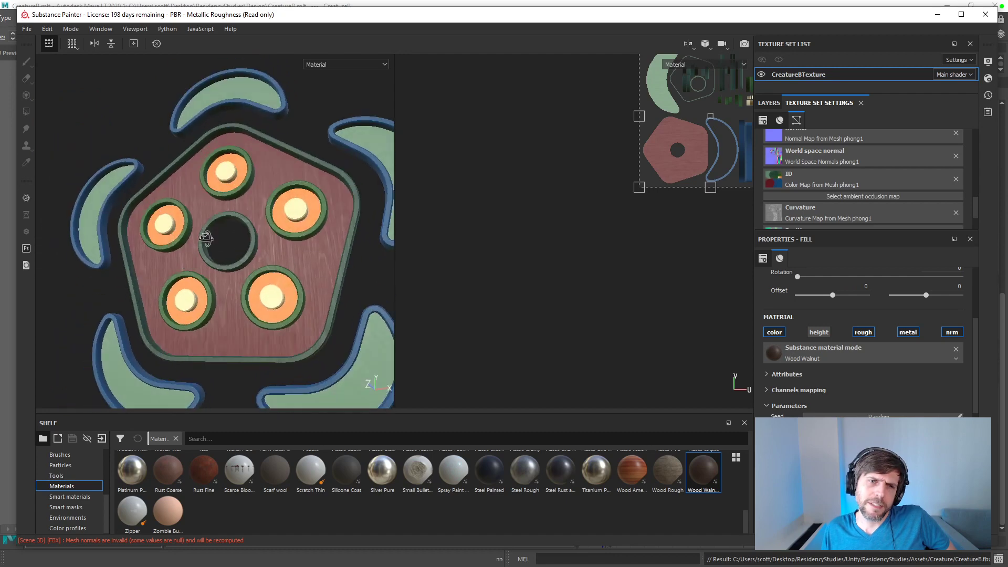
pyautogui.moveTo(256, 249)
pyautogui.keyDown('alt'); pyautogui.mouseDown()
pyautogui.moveTo(254, 229)
pyautogui.moveTo(274, 251)
pyautogui.moveTo(318, 266)
pyautogui.moveTo(295, 289)
pyautogui.moveTo(254, 270)
pyautogui.moveTo(244, 225)
pyautogui.moveTo(243, 258)
pyautogui.moveTo(243, 215)
pyautogui.moveTo(267, 234)
pyautogui.mouseUp(); pyautogui.keyUp('alt')
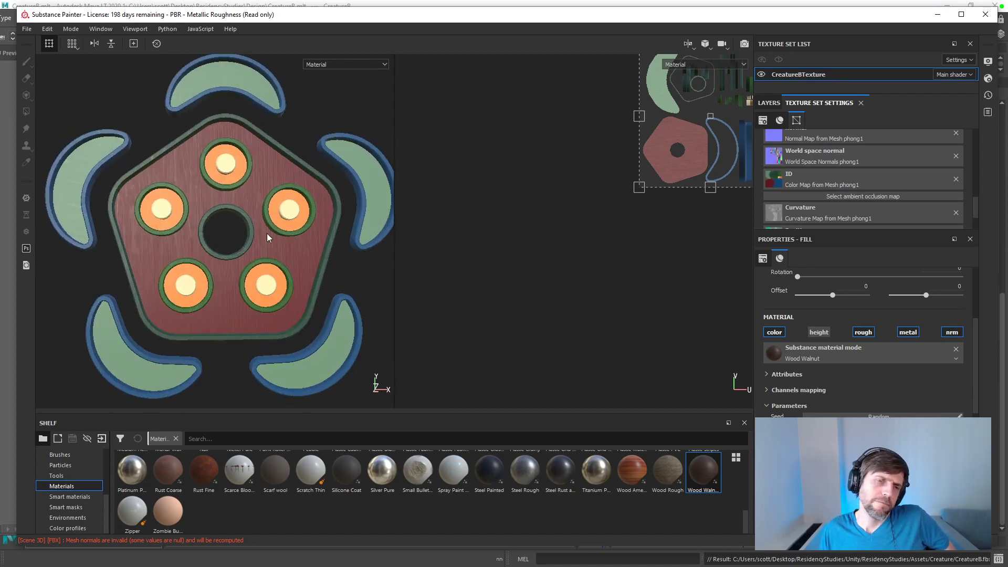
pyautogui.moveTo(257, 214)
pyautogui.keyDown('alt'); pyautogui.mouseDown()
pyautogui.moveTo(292, 256)
pyautogui.moveTo(254, 227)
pyautogui.moveTo(367, 189)
pyautogui.moveTo(414, 218)
pyautogui.moveTo(477, 223)
pyautogui.moveTo(357, 259)
pyautogui.moveTo(250, 258)
pyautogui.moveTo(249, 209)
pyautogui.mouseUp(); pyautogui.keyUp('alt')
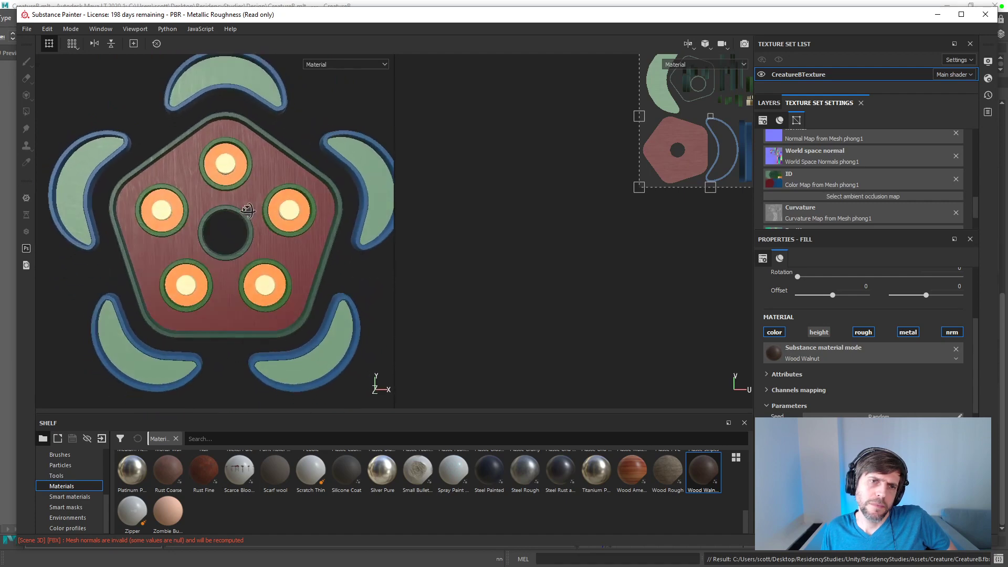
pyautogui.scroll(-3, 250, 205)
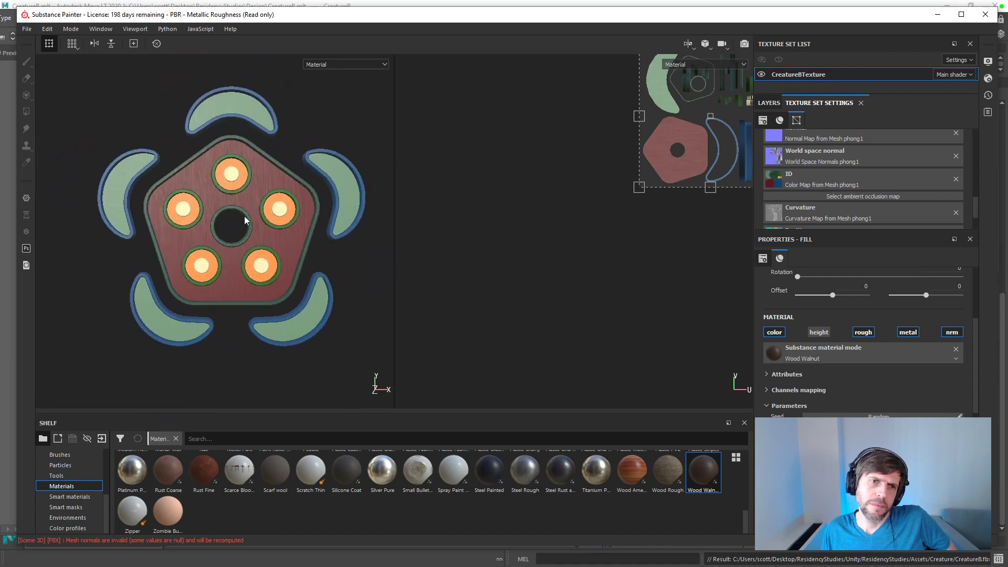
pyautogui.moveTo(251, 210)
pyautogui.keyDown('alt'); pyautogui.mouseDown()
pyautogui.moveTo(244, 262)
pyautogui.moveTo(249, 194)
pyautogui.mouseUp(); pyautogui.keyUp('alt')
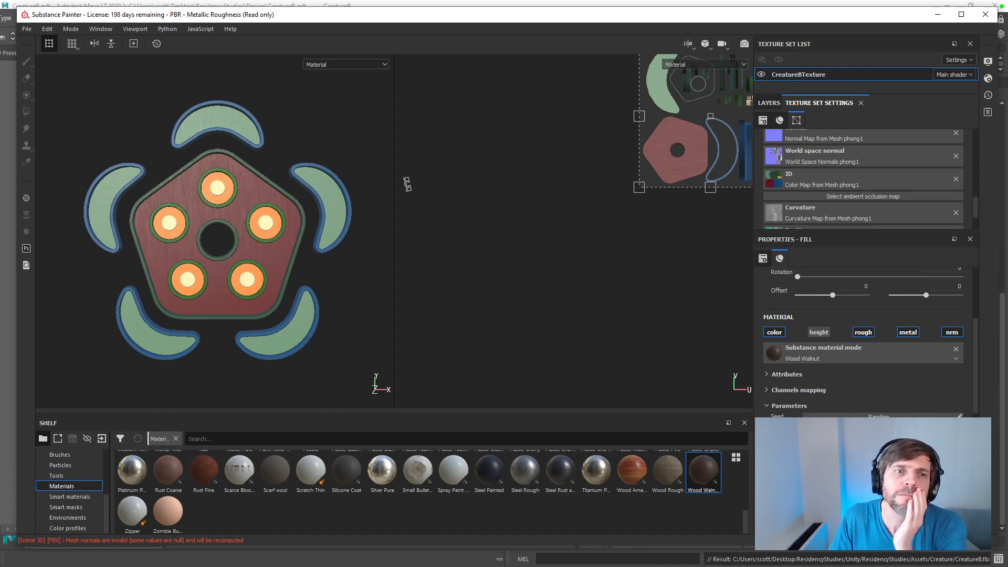
# Step: Render the creature in Iray, try the Soft 2RingLowContrast environment map and set the environment map to Studio 02
pyautogui.press('F10')
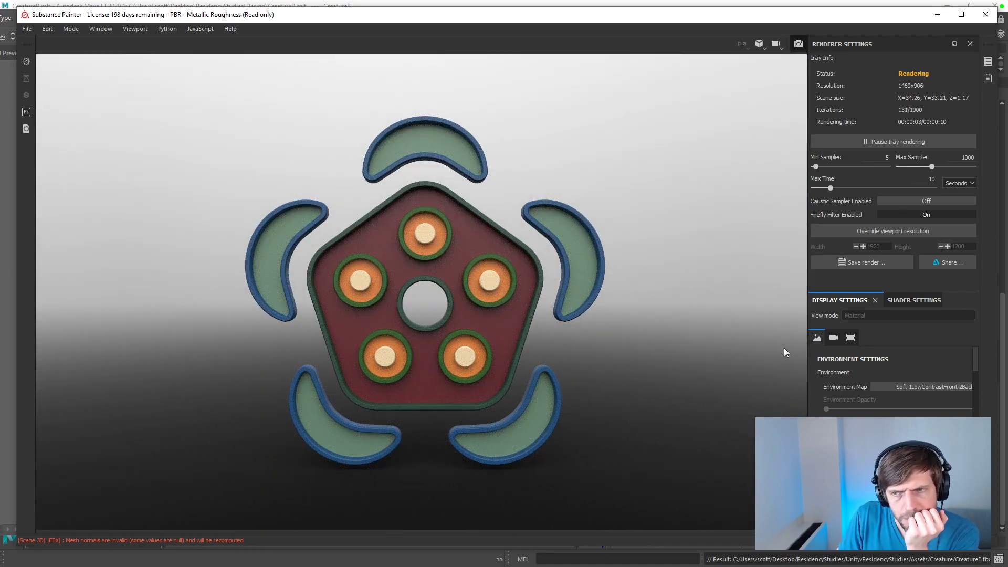
pyautogui.click(923, 387)
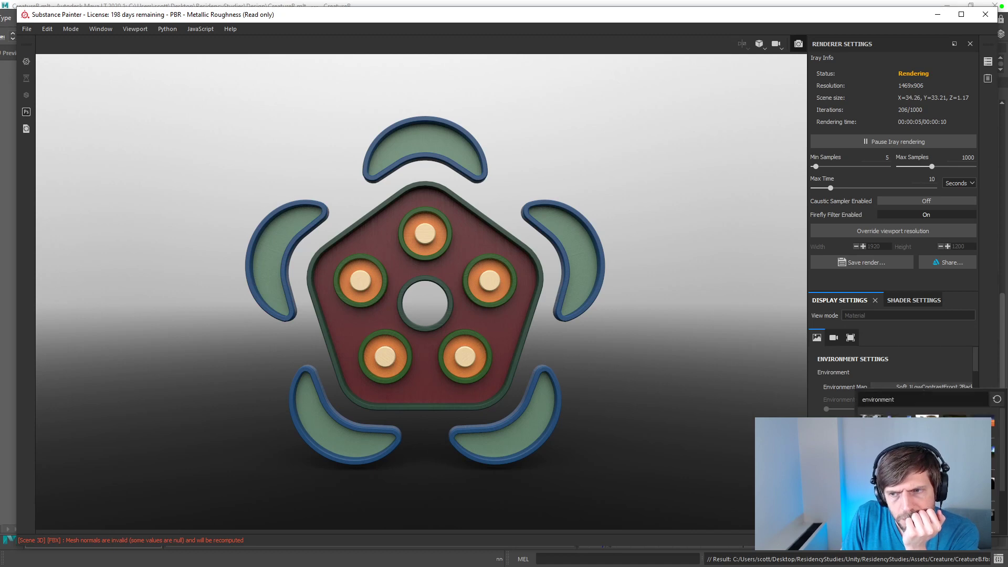
pyautogui.click(927, 434)
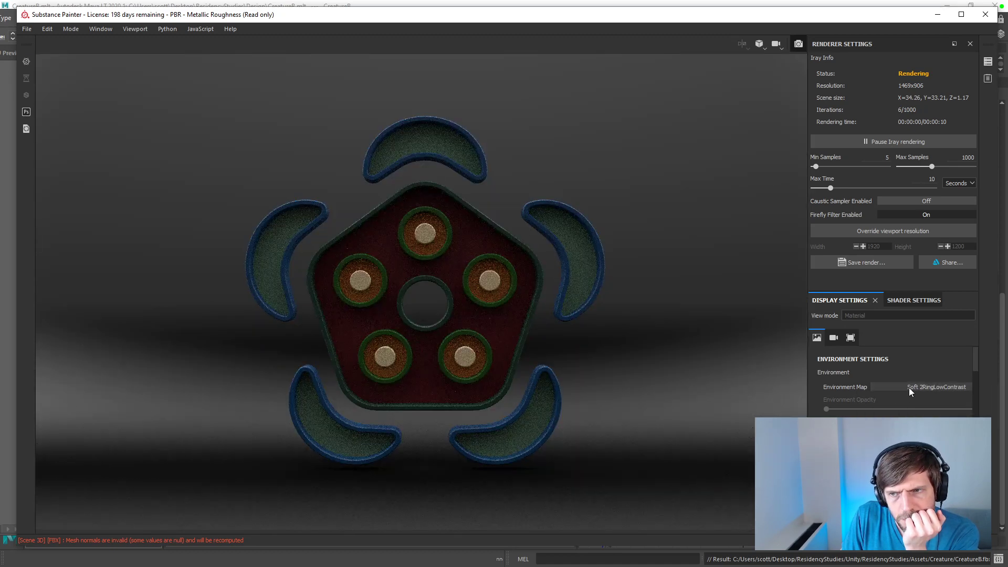
pyautogui.click(909, 387)
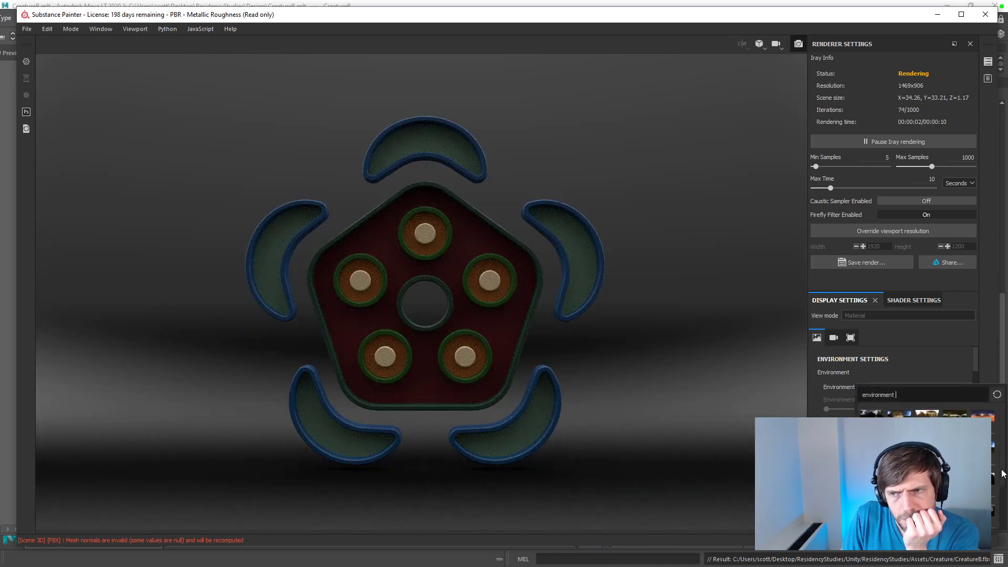
pyautogui.moveTo(1002, 465); pyautogui.dragTo(1002, 505)
pyautogui.click(928, 476)
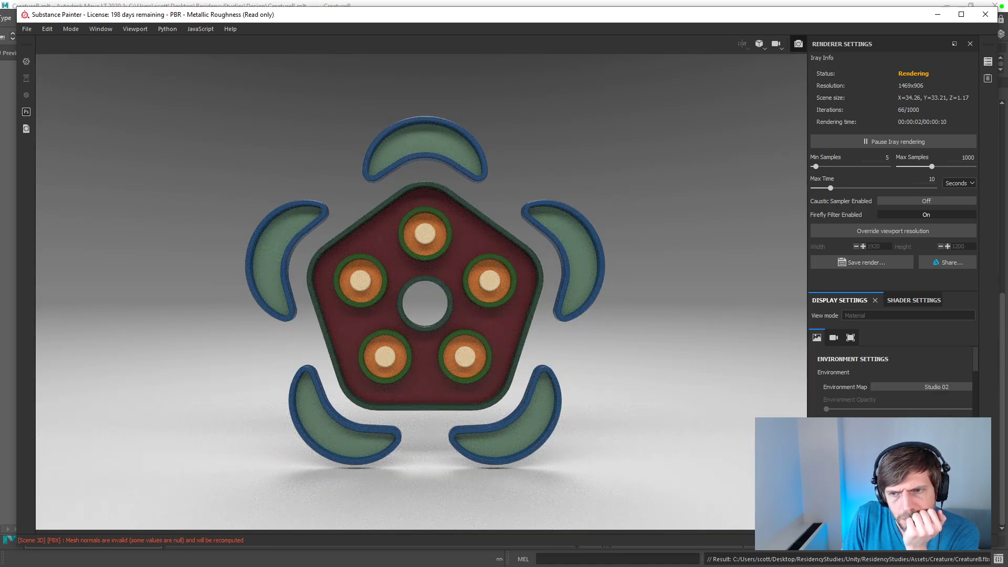
# Step: Rotate the Studio 02 environment to test the lighting on the creature, and choose another environment map
pyautogui.moveTo(856, 453); pyautogui.dragTo(936, 454)
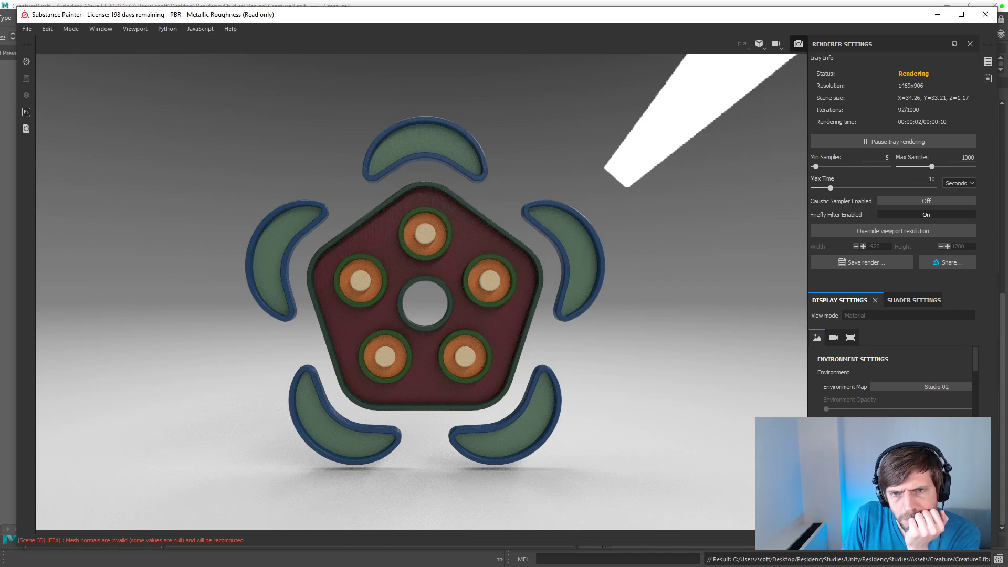
pyautogui.moveTo(936, 453); pyautogui.dragTo(893, 453)
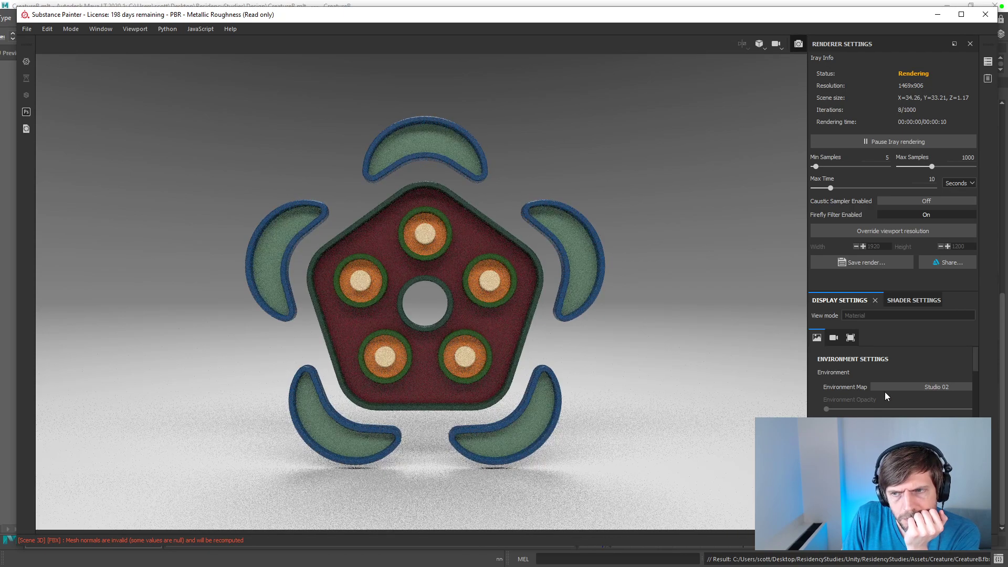
pyautogui.click(914, 386)
pyautogui.click(927, 468)
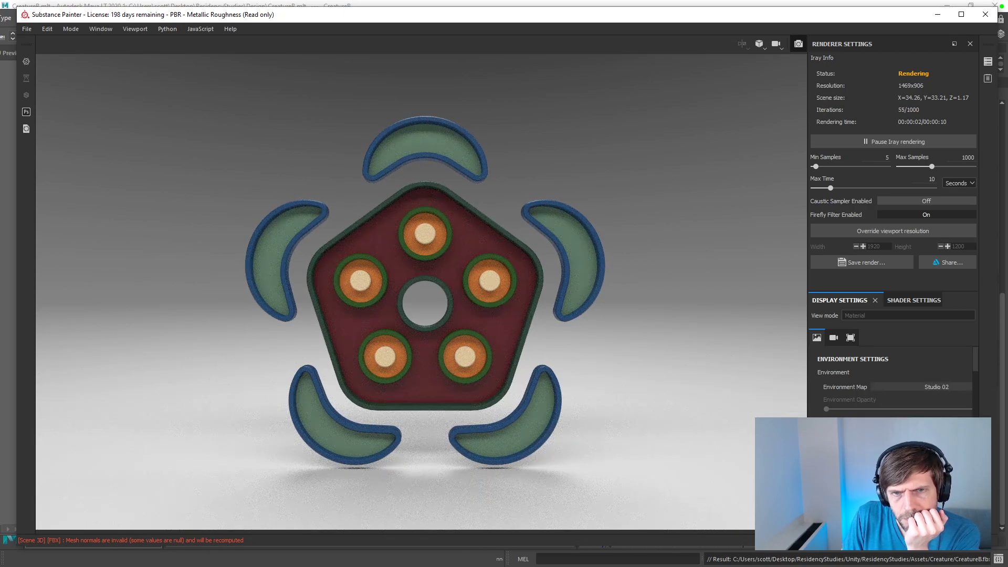
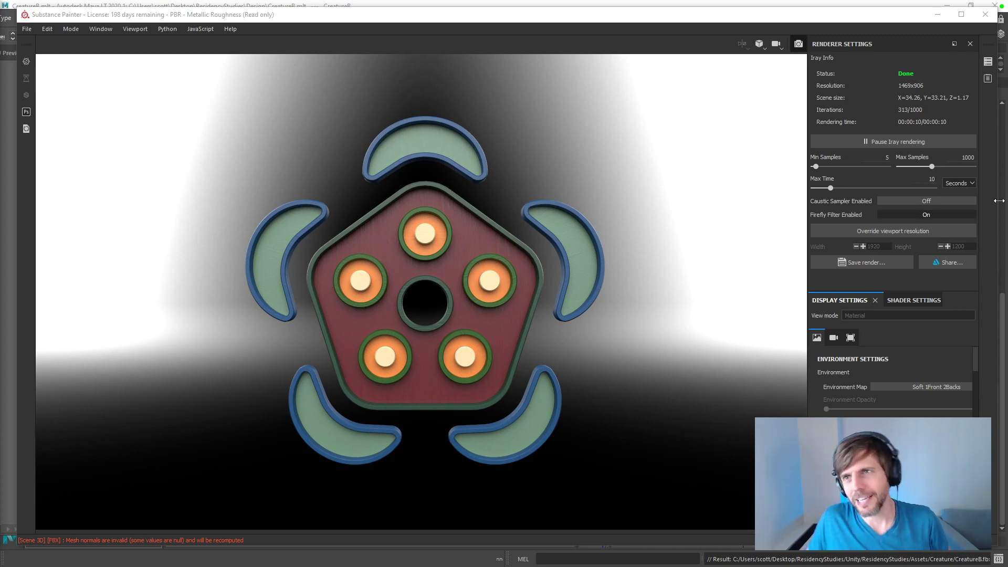
# Step: Leave the Iray render and bake all seven mesh maps of CreatureBTexture at an output size of 512
pyautogui.click(970, 44)
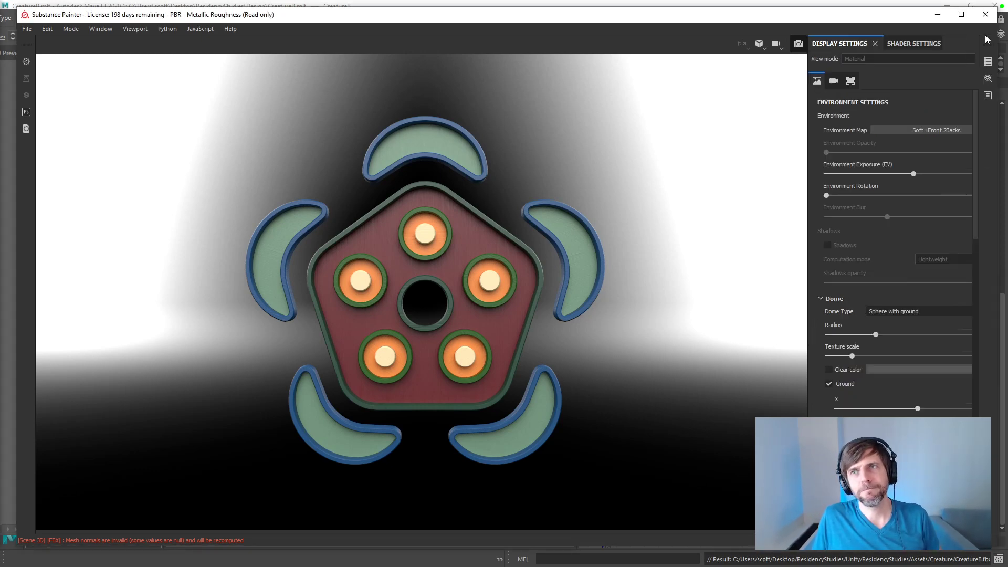
pyautogui.click(799, 45)
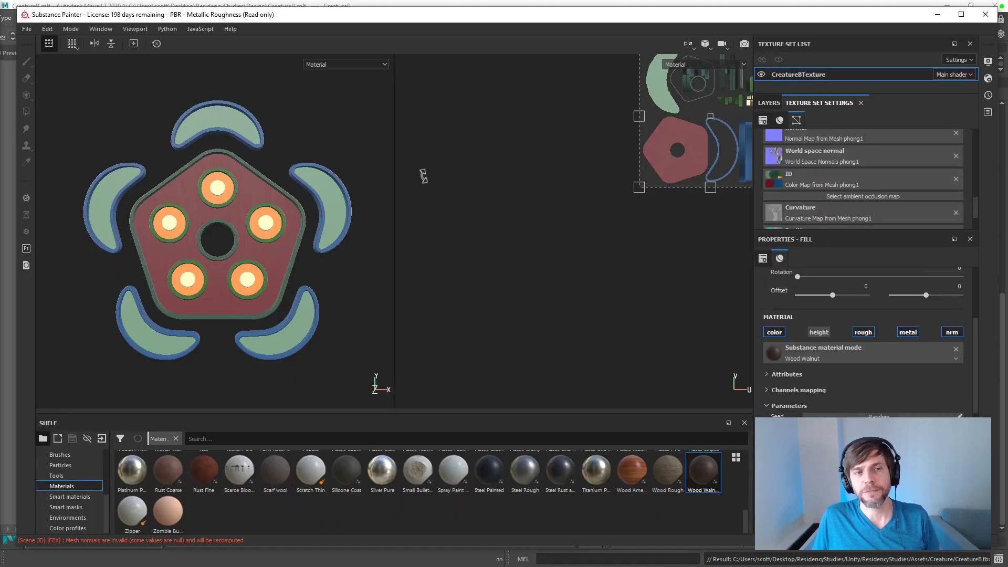
pyautogui.moveTo(974, 200)
pyautogui.mouseDown()
pyautogui.moveTo(974, 216)
pyautogui.moveTo(975, 187)
pyautogui.mouseUp()
pyautogui.click(933, 196)
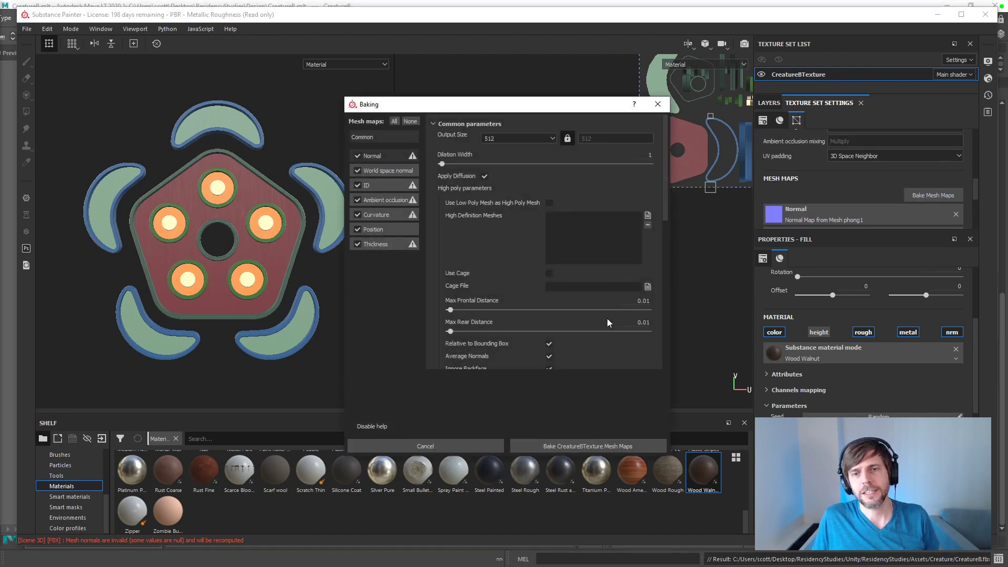
pyautogui.click(623, 443)
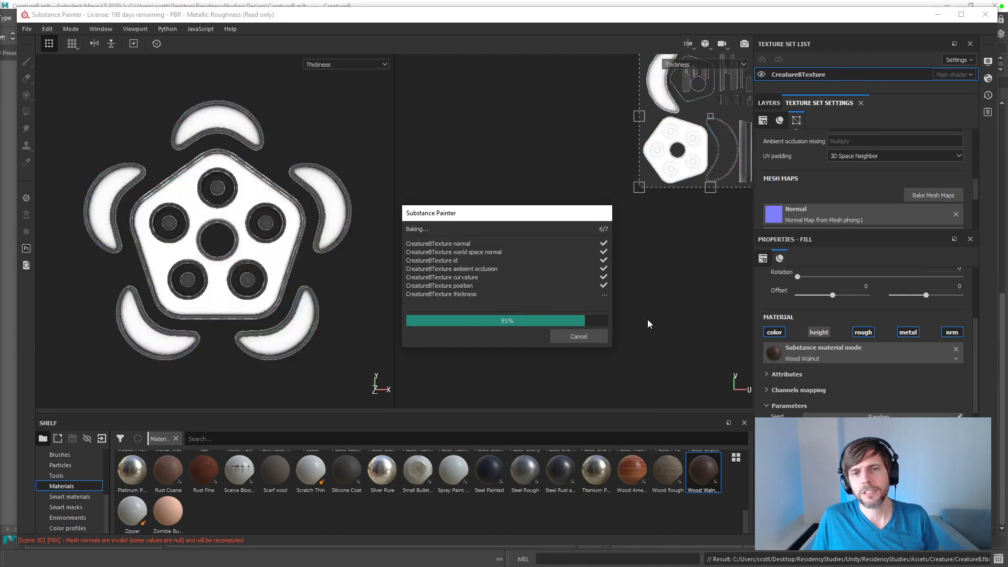
pyautogui.click(586, 337)
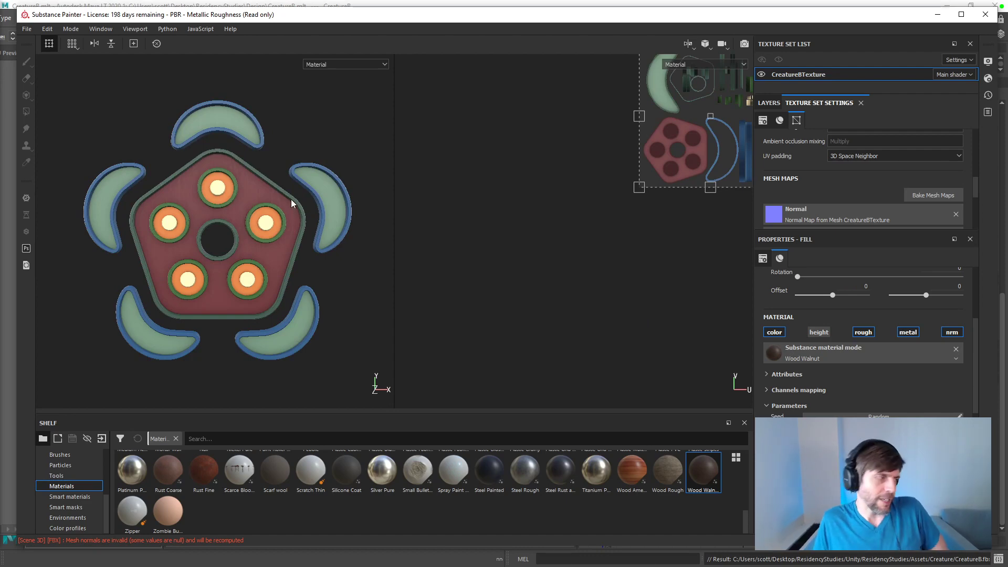
pyautogui.moveTo(200, 227)
pyautogui.keyDown('shift'); pyautogui.mouseDown(button='right')
pyautogui.moveTo(168, 220)
pyautogui.moveTo(209, 227)
pyautogui.moveTo(171, 223)
pyautogui.moveTo(210, 249)
pyautogui.moveTo(218, 235)
pyautogui.moveTo(196, 197)
pyautogui.mouseUp(button='right'); pyautogui.keyUp('shift')
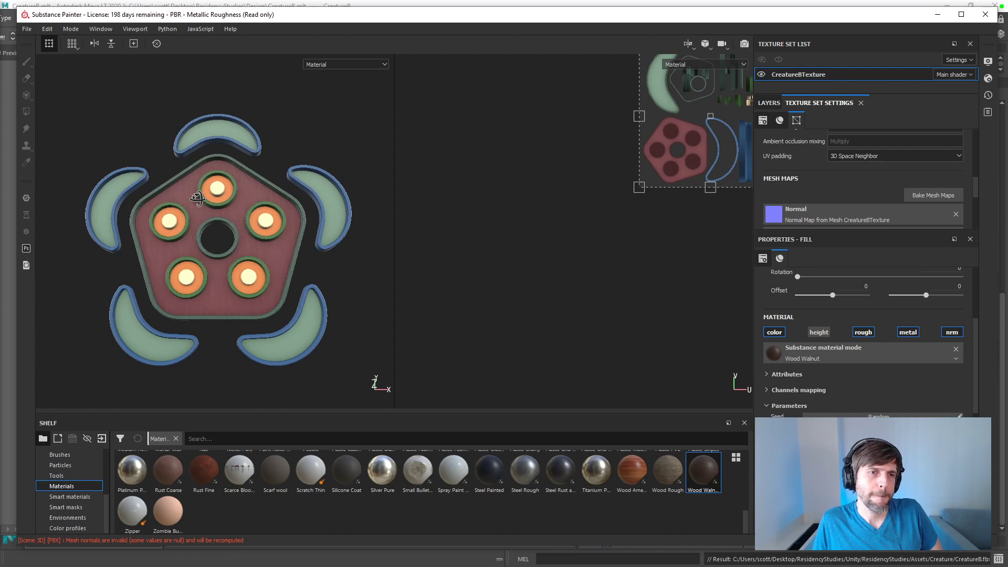
pyautogui.keyDown('shift'); pyautogui.moveTo(196, 197); pyautogui.dragTo(214, 194, button='right'); pyautogui.keyUp('shift')
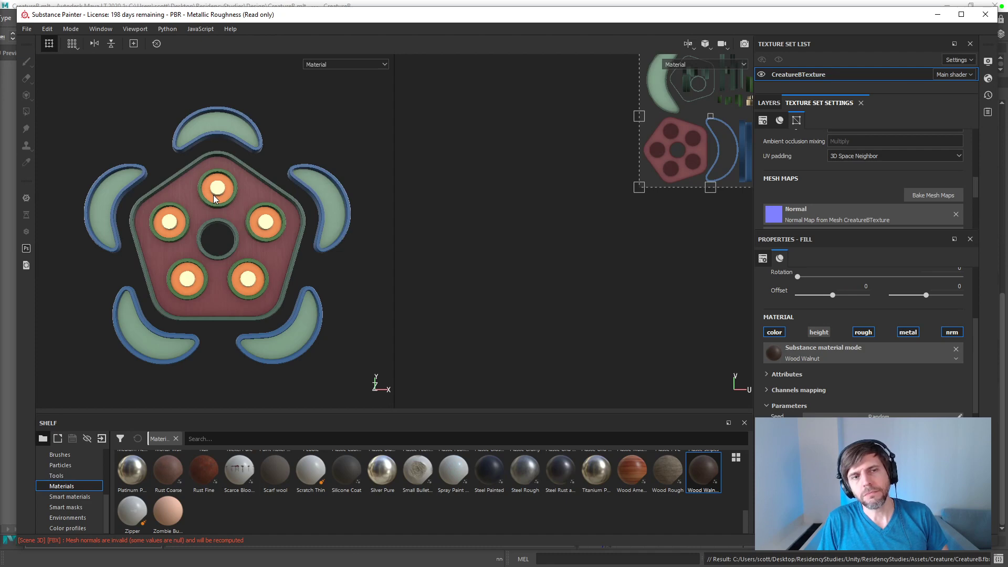
# Step: Export the CreatureBTexture textures as 8-bit PNG files with the PBR Metallic Roughness template into the Unity project's Assets/Creature folder
pyautogui.click(26, 29)
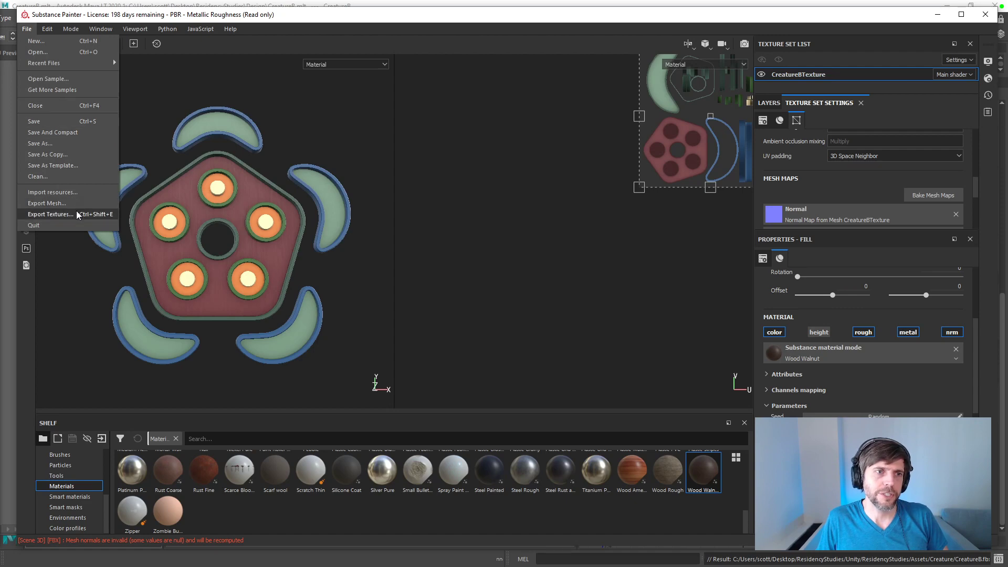
pyautogui.click(52, 214)
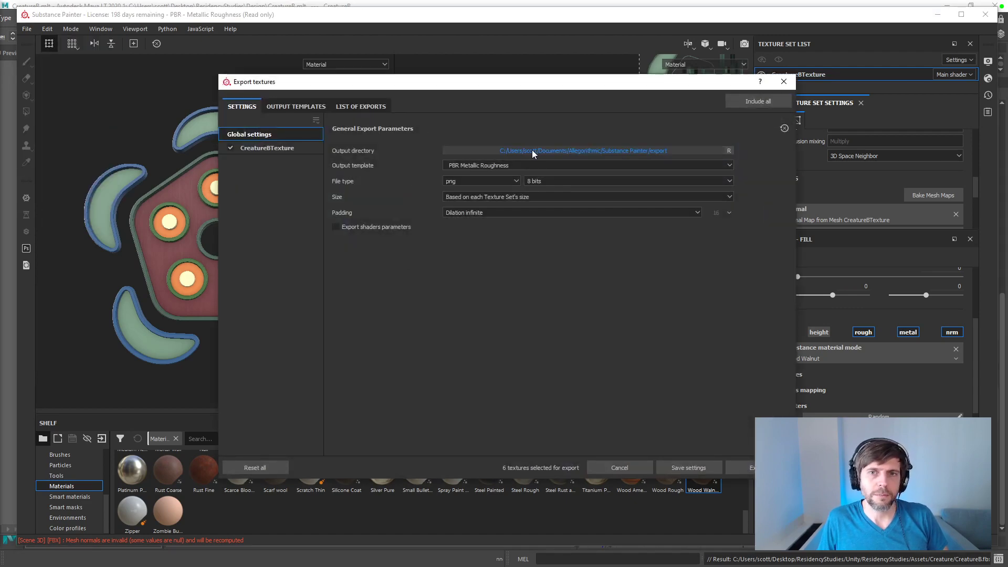
pyautogui.moveTo(379, 84); pyautogui.dragTo(0, 121)
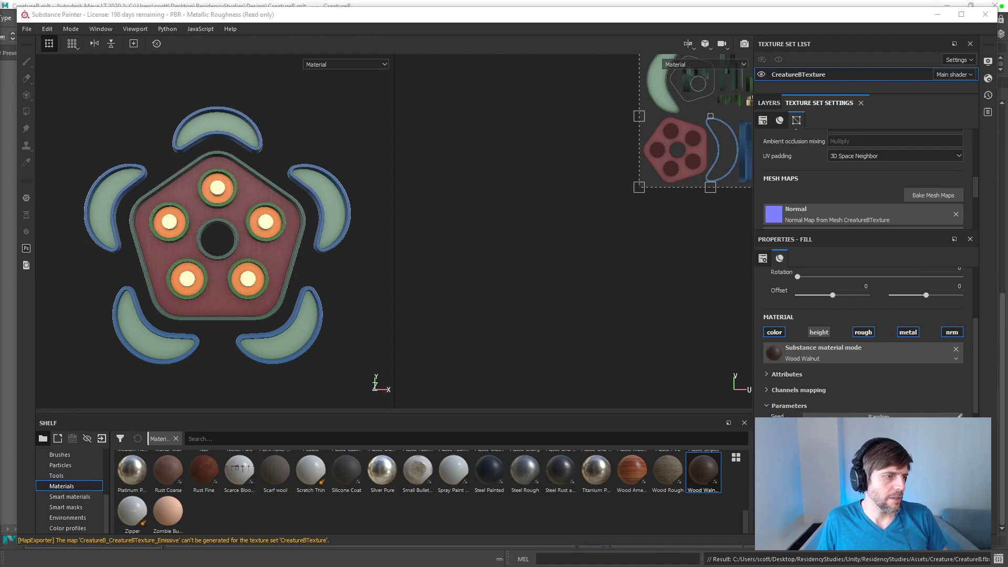
# Step: In File Explorer, delete the five CreatureB_CreatureBTexture PNG files from ResidencyStudies/Unity/ResidencyStudies/Assets/Creature
pyautogui.press('super+e')
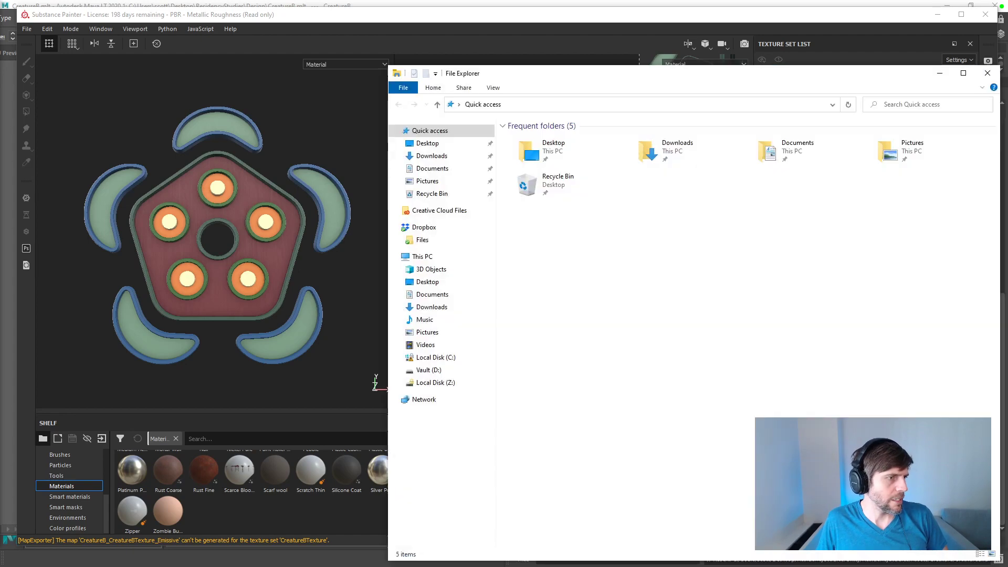
pyautogui.doubleClick(554, 152)
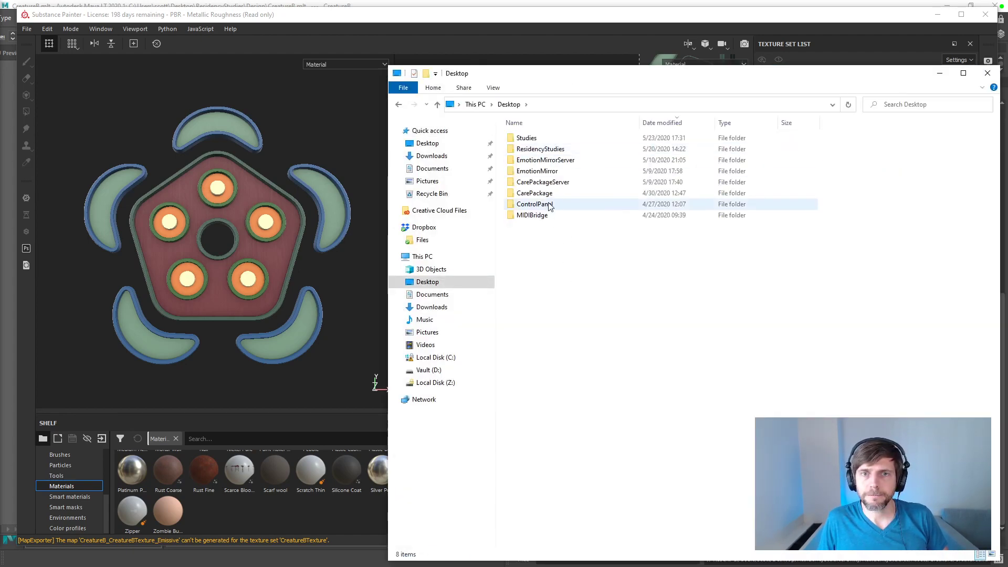
pyautogui.doubleClick(556, 149)
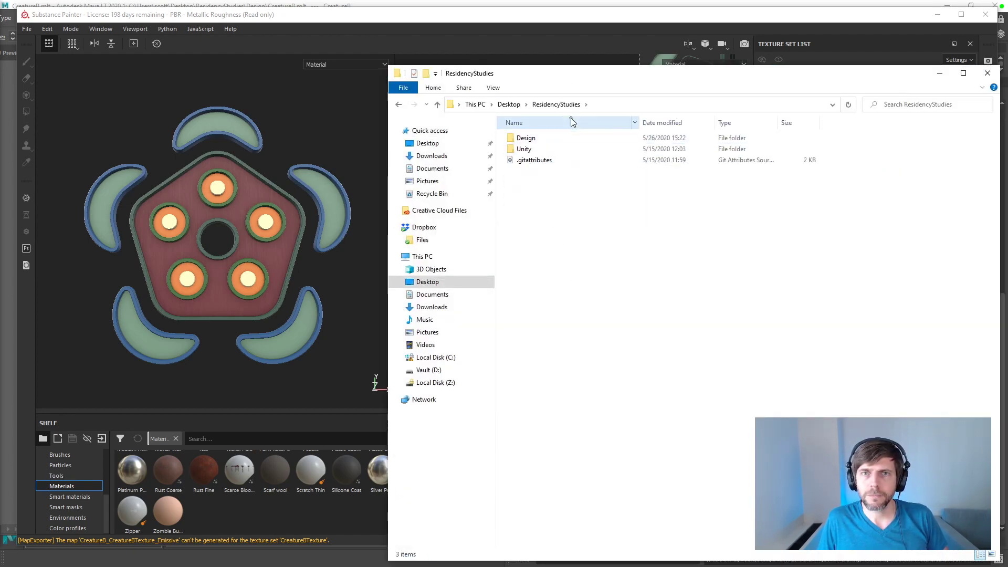
pyautogui.doubleClick(527, 149)
pyautogui.doubleClick(534, 139)
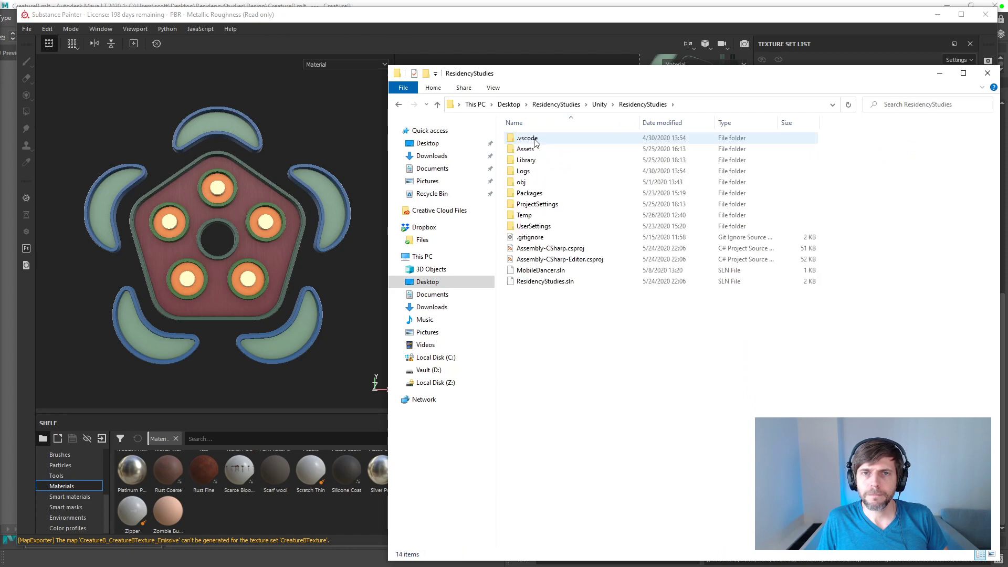
pyautogui.doubleClick(533, 149)
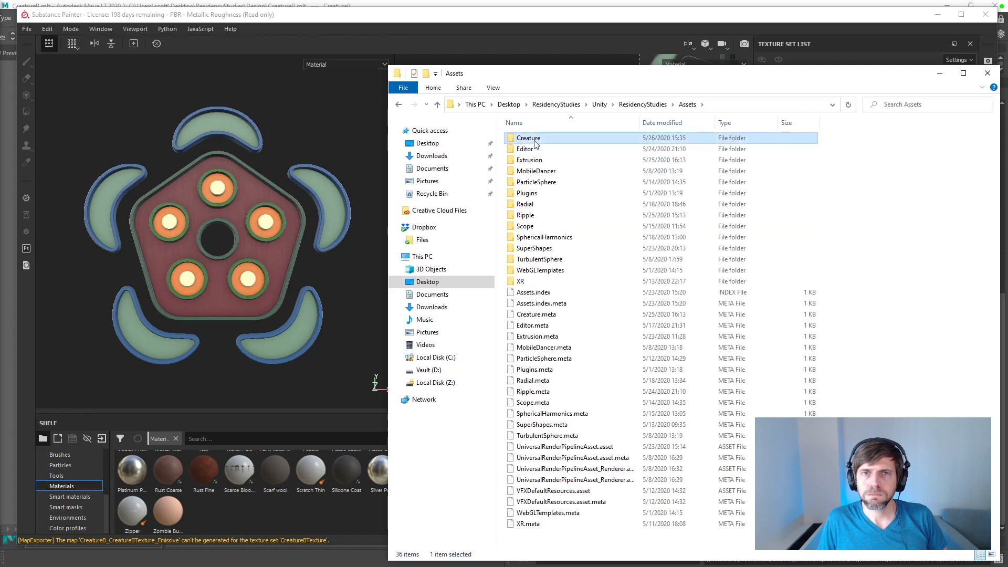
pyautogui.doubleClick(529, 138)
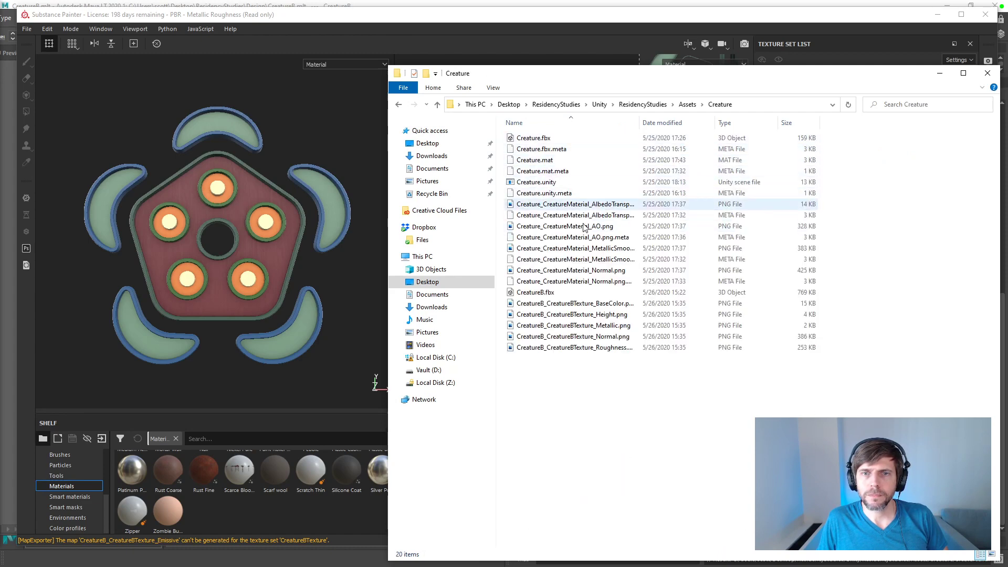
pyautogui.click(575, 304)
pyautogui.keyDown('shift'); pyautogui.click(574, 349); pyautogui.keyUp('shift')
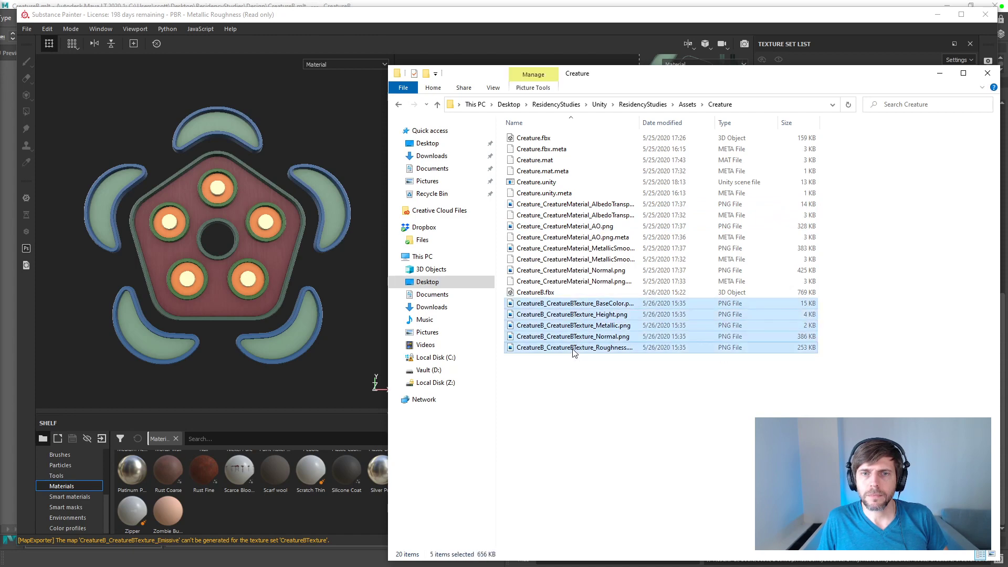
pyautogui.press('Delete')
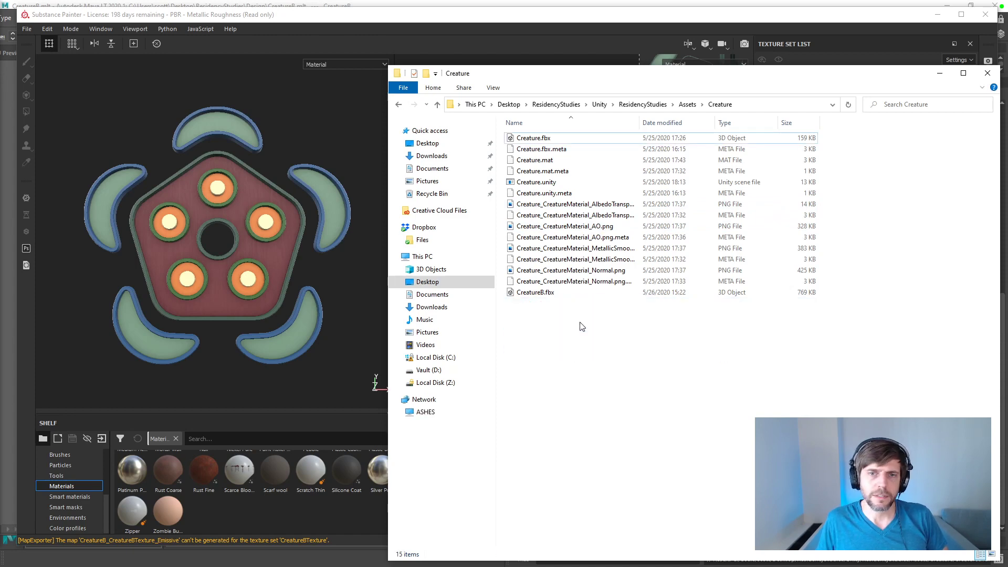
# Step: Switch back to Substance Painter and re-export the textures as AlbedoTransparency, AO, MetallicSmoothness and Normal maps for Unity
pyautogui.click(618, 20)
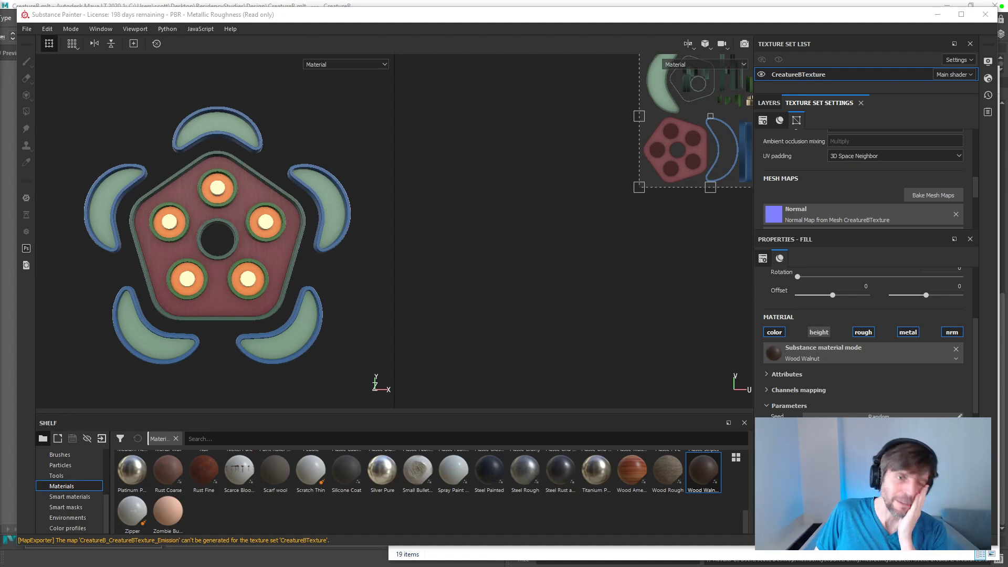
pyautogui.moveTo(279, 153)
pyautogui.keyDown('alt'); pyautogui.mouseDown()
pyautogui.moveTo(261, 148)
pyautogui.moveTo(268, 158)
pyautogui.moveTo(320, 142)
pyautogui.moveTo(328, 162)
pyautogui.moveTo(277, 128)
pyautogui.moveTo(266, 169)
pyautogui.moveTo(300, 135)
pyautogui.moveTo(233, 138)
pyautogui.moveTo(356, 148)
pyautogui.moveTo(286, 152)
pyautogui.mouseUp(); pyautogui.keyUp('alt')
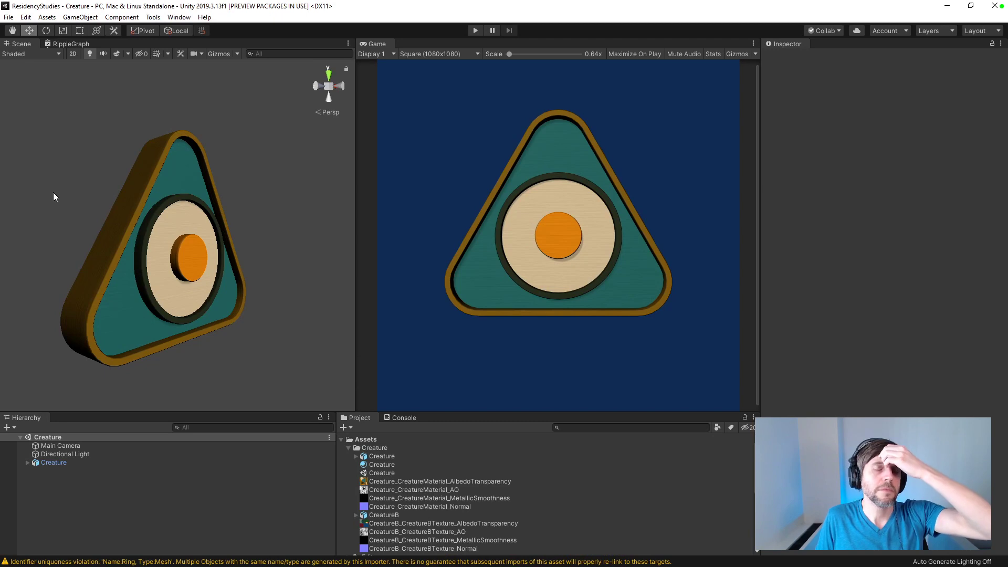
# Step: In Unity, delete the old Creature object from the scene and add the CreatureB model in its place
pyautogui.click(116, 464)
pyautogui.press('Delete')
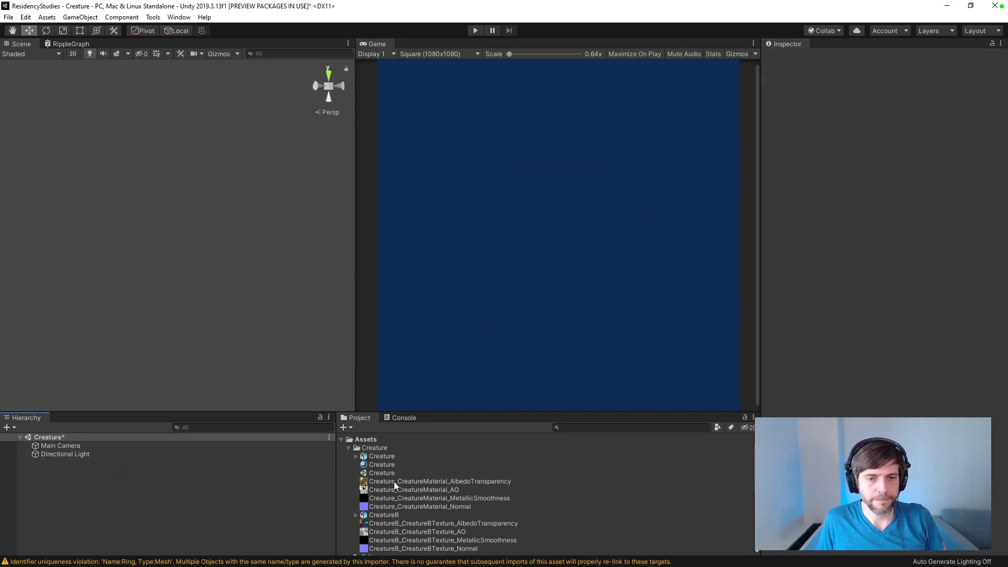
pyautogui.scroll(-5, 393, 483)
pyautogui.scroll(3, 393, 483)
pyautogui.moveTo(383, 484); pyautogui.dragTo(221, 496)
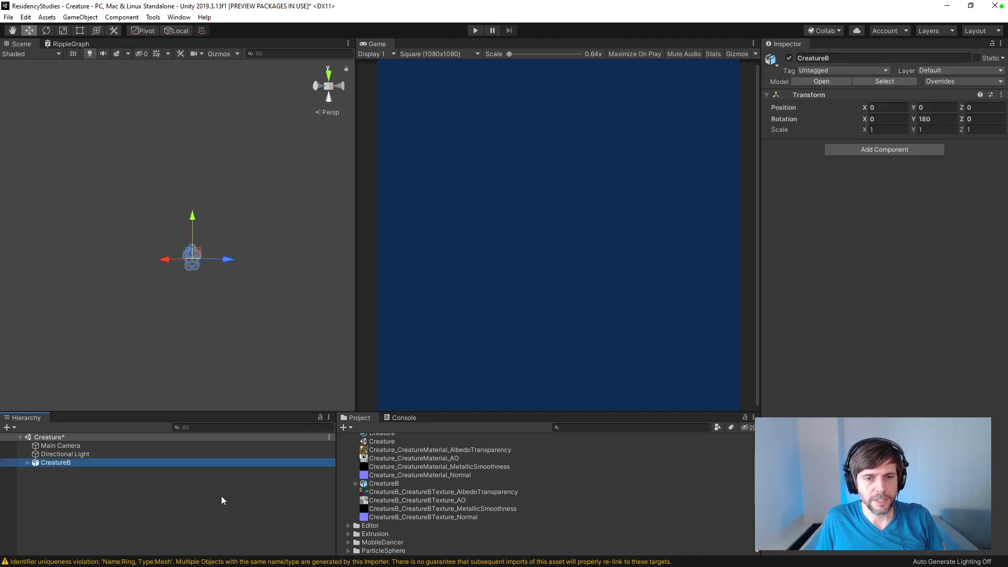
# Step: Set the Y rotation of the CreatureB object to 0 so that it faces the camera
pyautogui.scroll(3, 396, 467)
pyautogui.keyDown('alt'); pyautogui.moveTo(190, 356); pyautogui.dragTo(335, 278); pyautogui.keyUp('alt')
pyautogui.scroll(8, 255, 285)
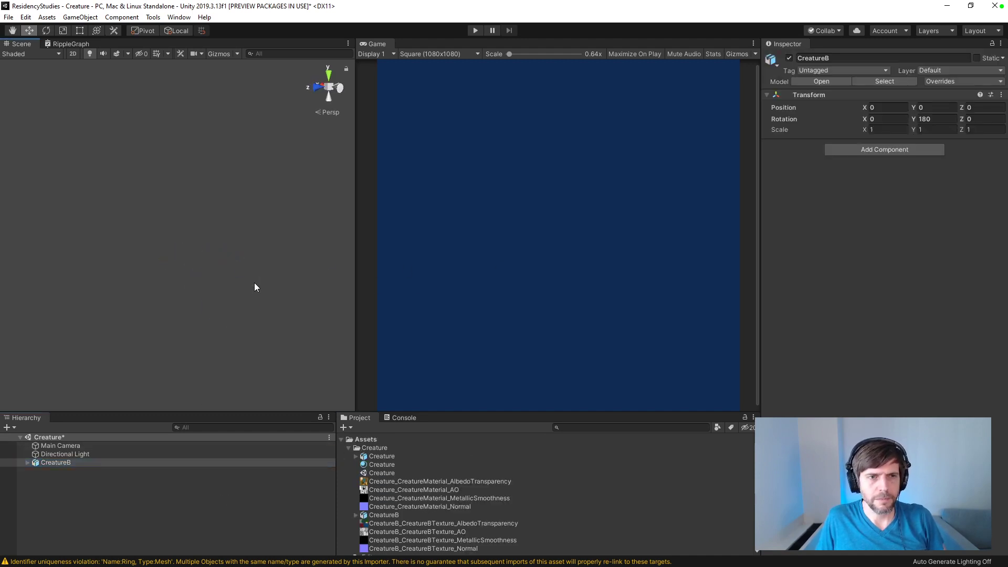
pyautogui.scroll(-5, 256, 286)
pyautogui.scroll(3, 256, 286)
pyautogui.keyDown('alt'); pyautogui.moveTo(256, 291); pyautogui.dragTo(180, 356); pyautogui.keyUp('alt')
pyautogui.click(927, 119)
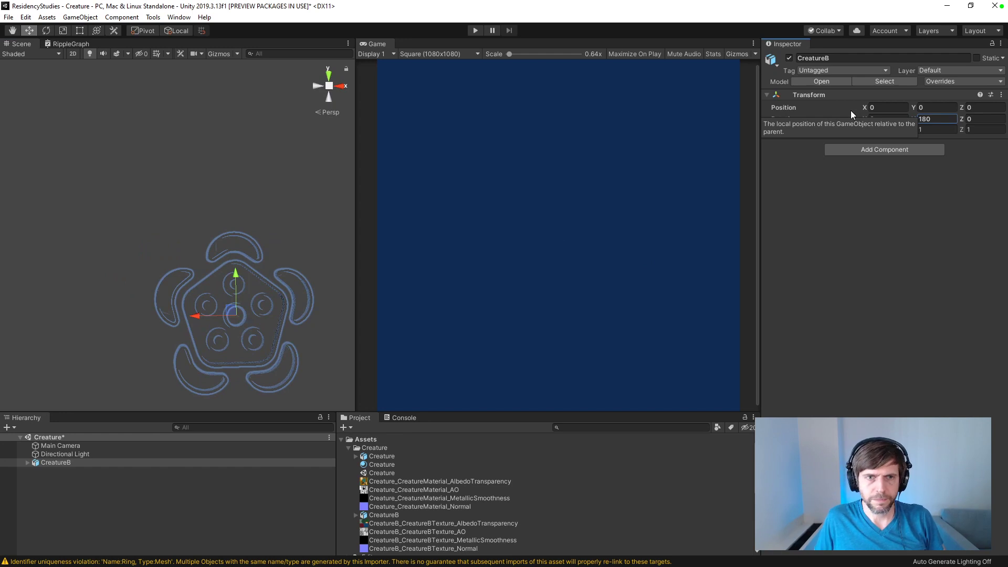
pyautogui.write('0')
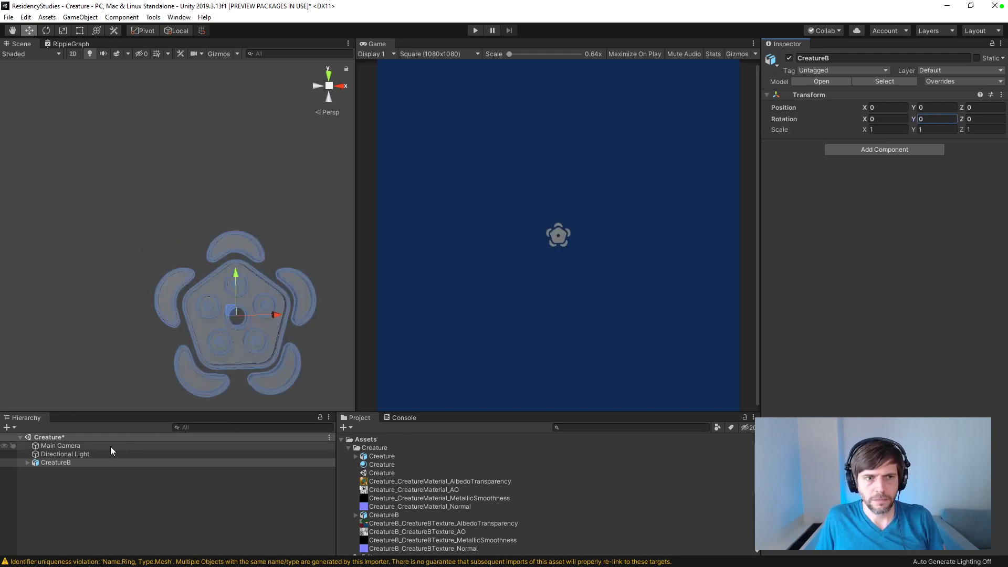
# Step: Set the import scale of the CreatureB model asset to 10 and apply the import settings
pyautogui.scroll(-2, 409, 515)
pyautogui.click(389, 485)
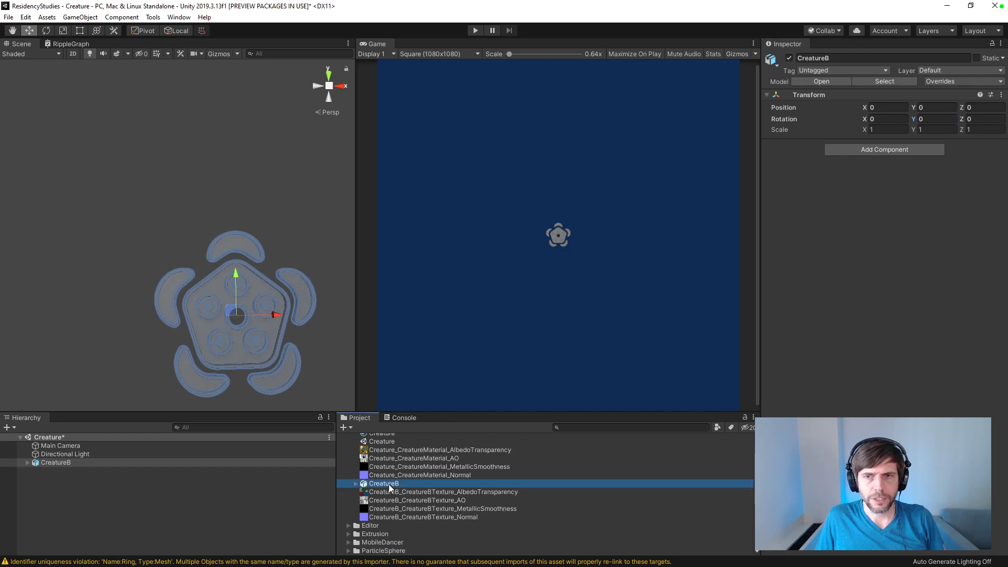
pyautogui.click(866, 108)
pyautogui.write('10')
pyautogui.scroll(-8, 998, 146)
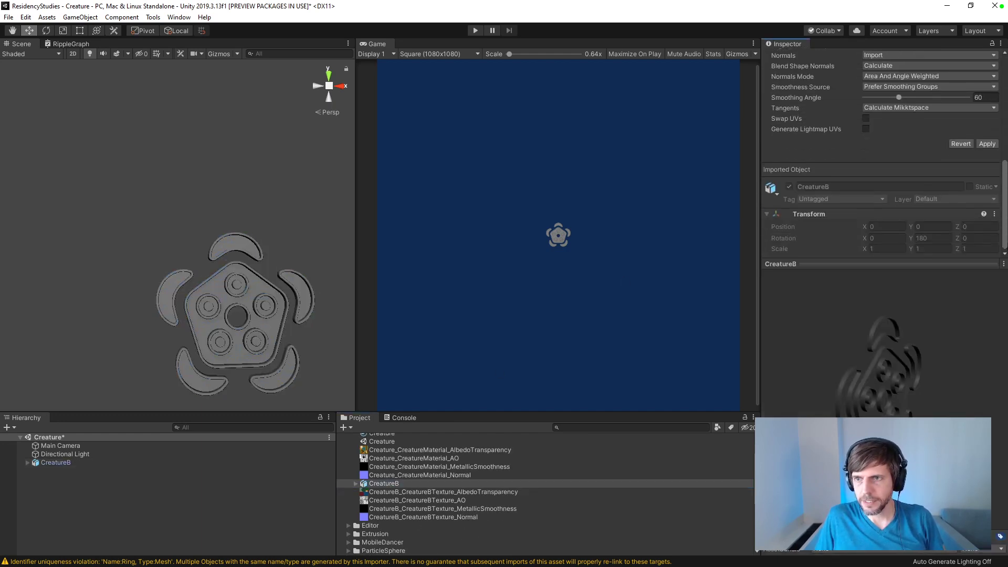
pyautogui.click(986, 145)
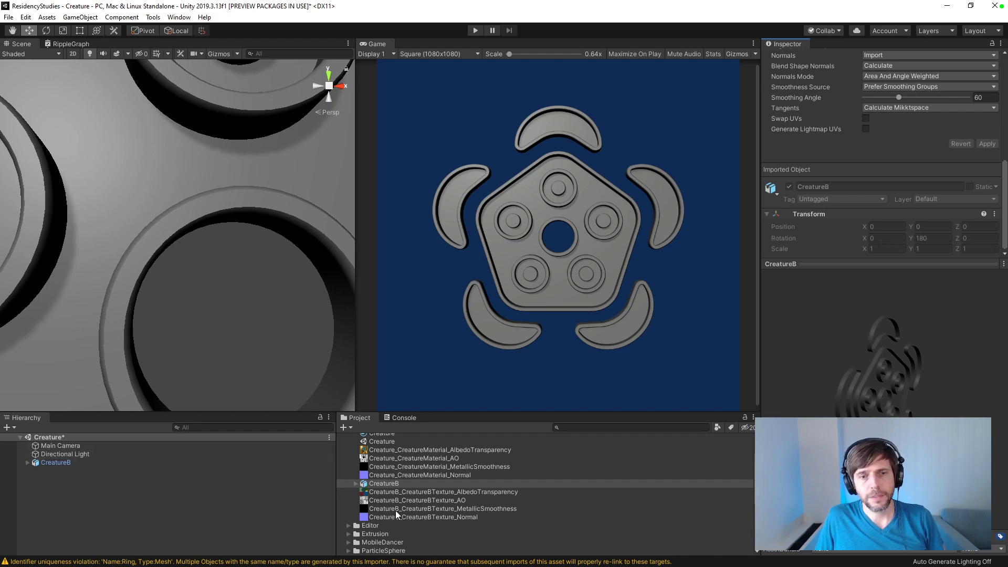
# Step: Create a new material named CreatureB in the project's Creature folder
pyautogui.click(345, 428)
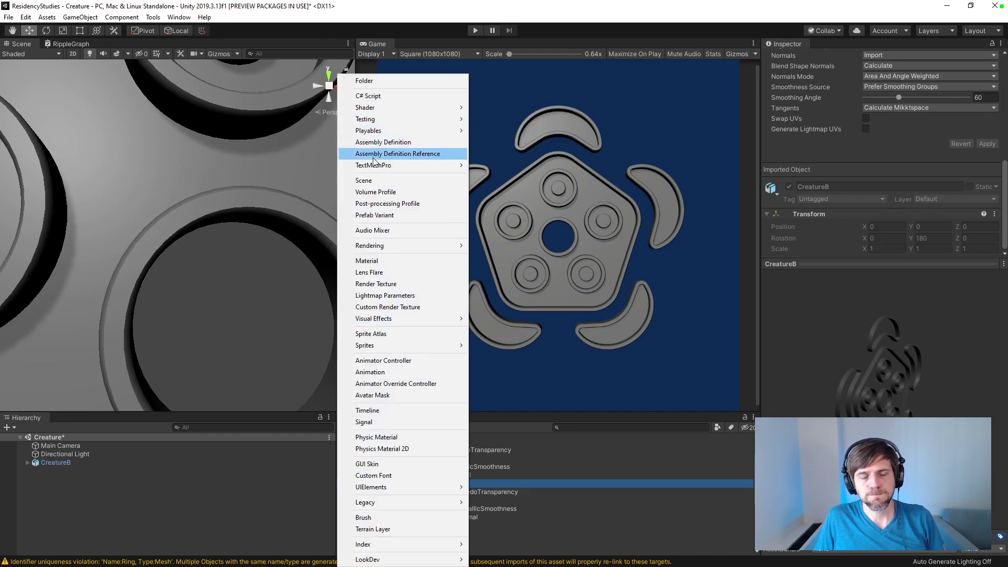
pyautogui.click(408, 261)
pyautogui.write('Createur')
pyautogui.press('BackSpace')
pyautogui.press('BackSpace')
pyautogui.press('BackSpace')
pyautogui.press('BackSpace')
pyautogui.press('BackSpace')
pyautogui.press('BackSpace')
pyautogui.press('BackSpace')
pyautogui.press('BackSpace')
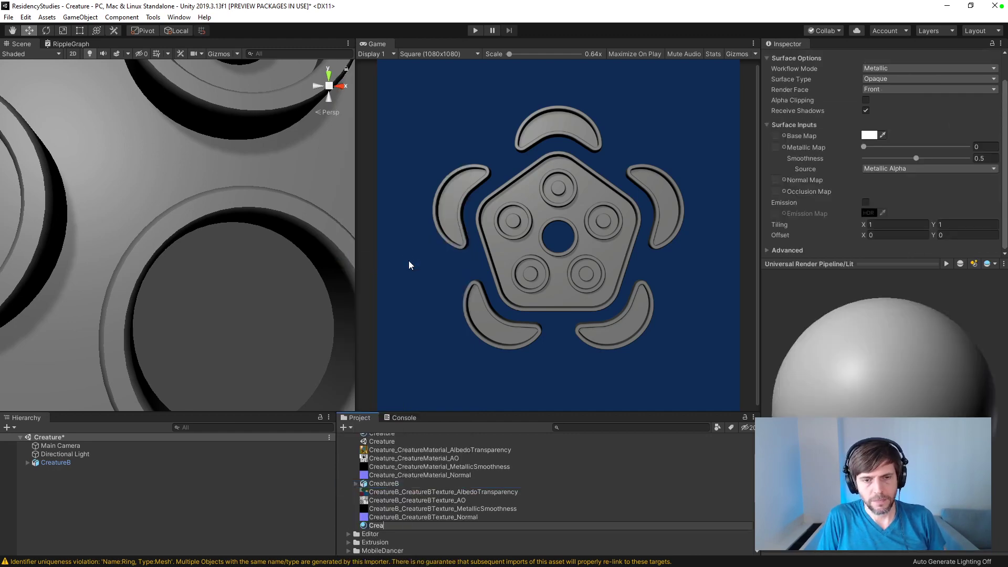
pyautogui.write('CreatureB')
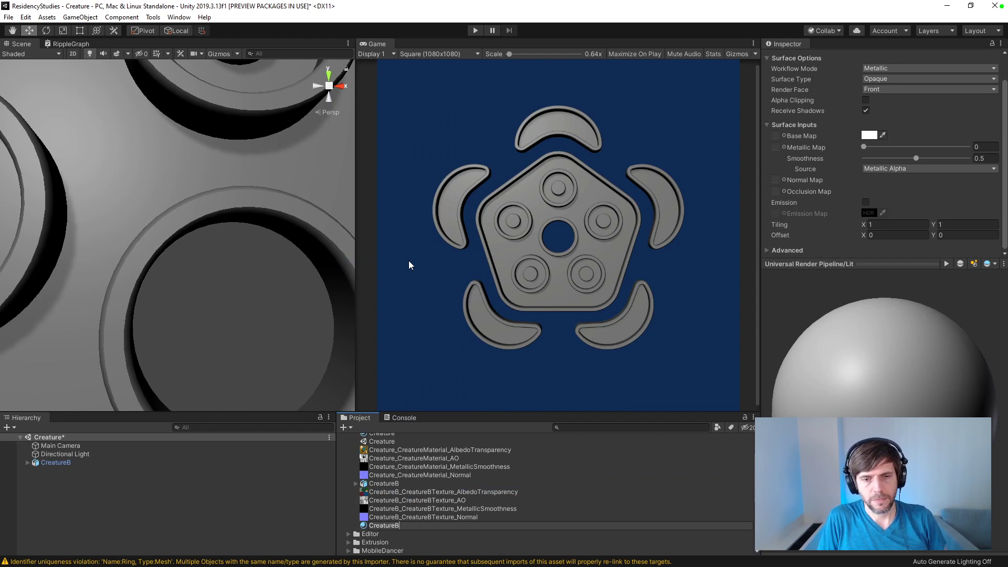
pyautogui.press('Return')
# Step: Try to assign the CreatureB material to all child parts of the CreatureB object at once
pyautogui.moveTo(384, 492); pyautogui.dragTo(52, 464)
pyautogui.click(27, 463)
pyautogui.click(54, 471)
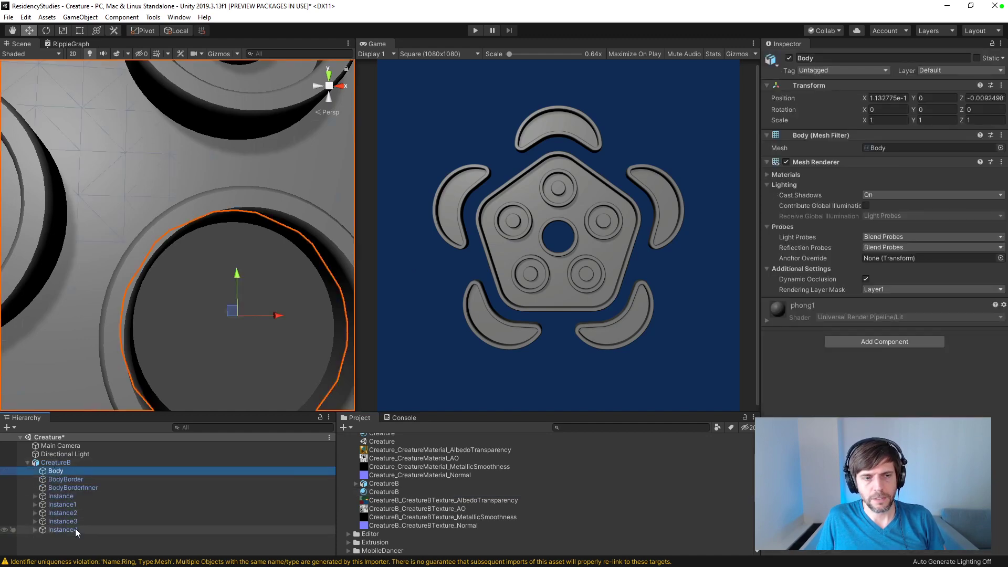
pyautogui.keyDown('shift'); pyautogui.click(75, 528); pyautogui.keyUp('shift')
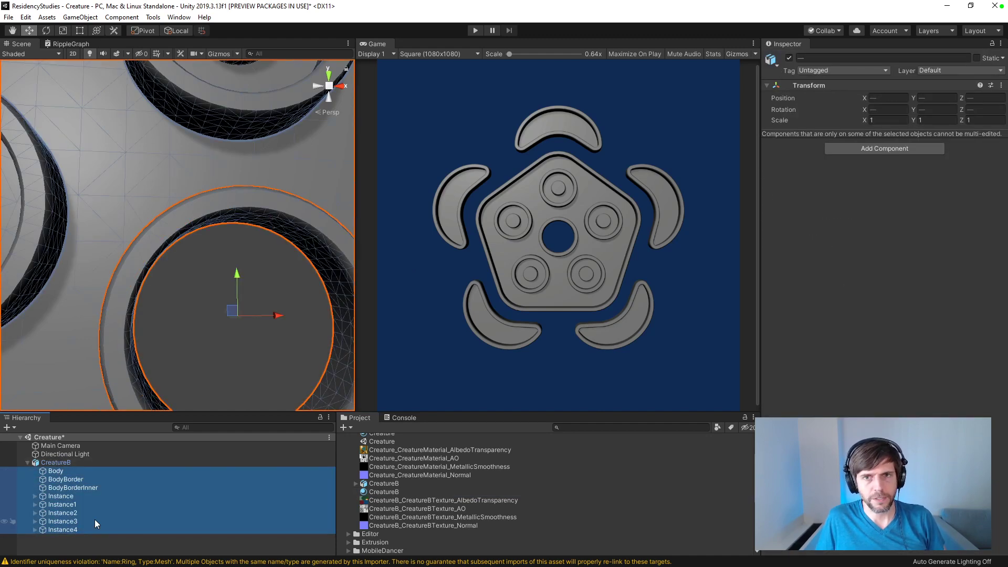
pyautogui.press('f')
pyautogui.click(89, 147)
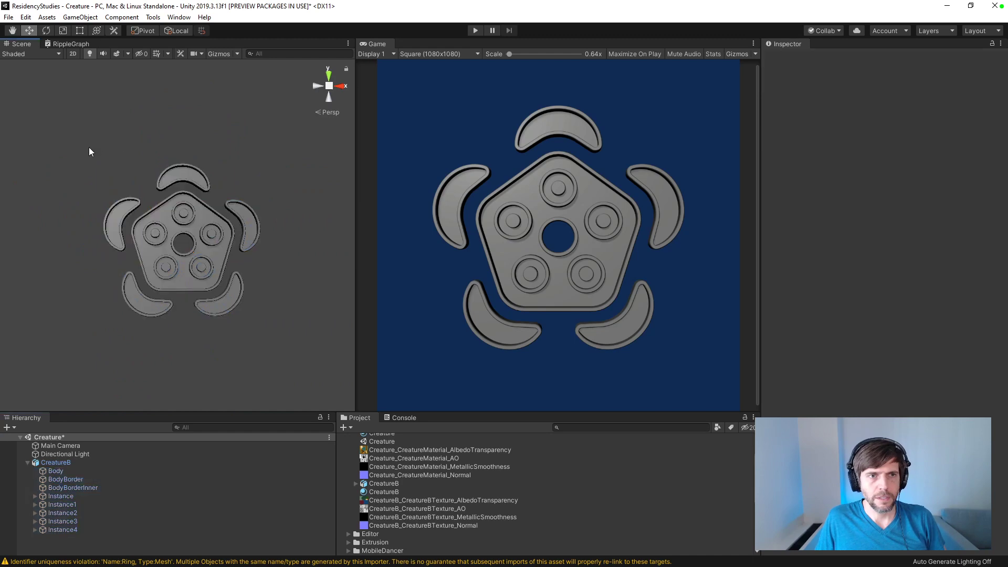
pyautogui.moveTo(89, 148); pyautogui.dragTo(284, 336)
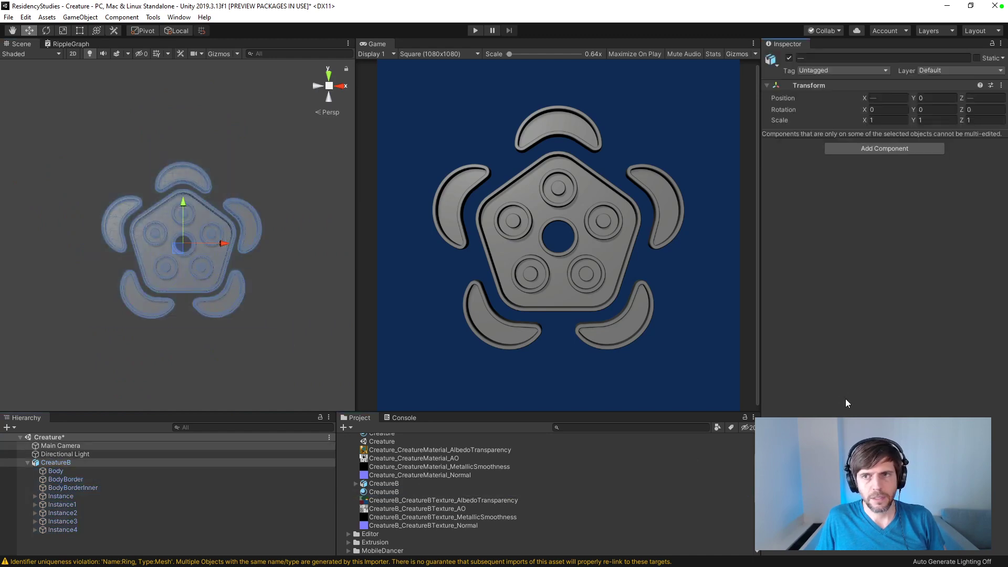
pyautogui.click(387, 493)
pyautogui.moveTo(387, 492); pyautogui.dragTo(880, 211)
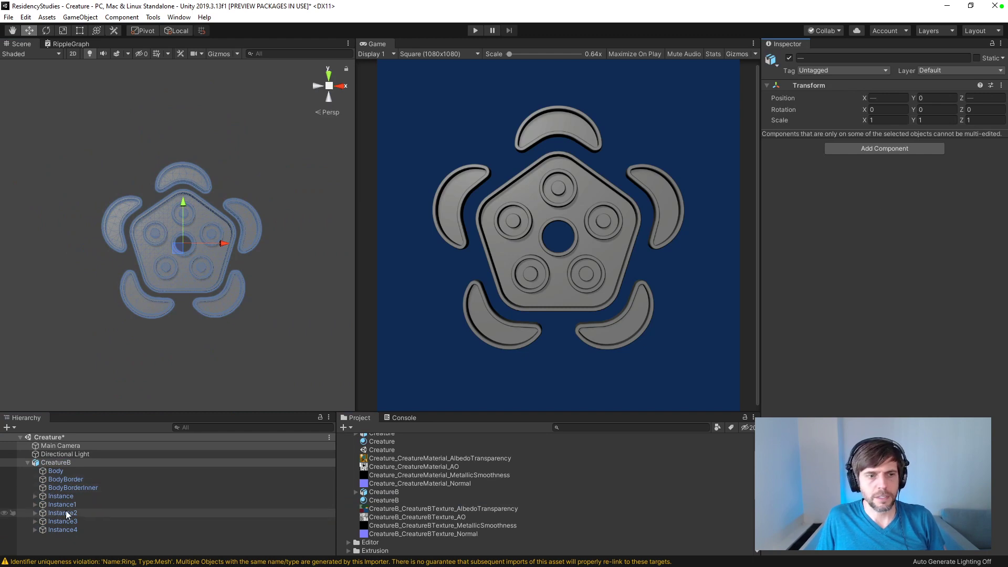
pyautogui.click(59, 472)
pyautogui.keyDown('shift'); pyautogui.click(62, 487); pyautogui.keyUp('shift')
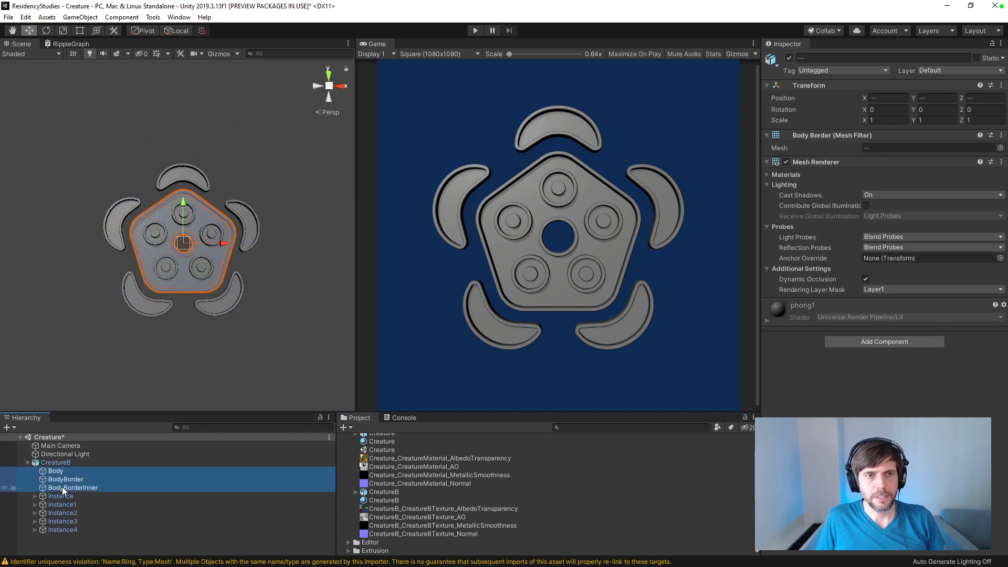
pyautogui.click(93, 322)
pyautogui.moveTo(93, 108); pyautogui.dragTo(316, 372)
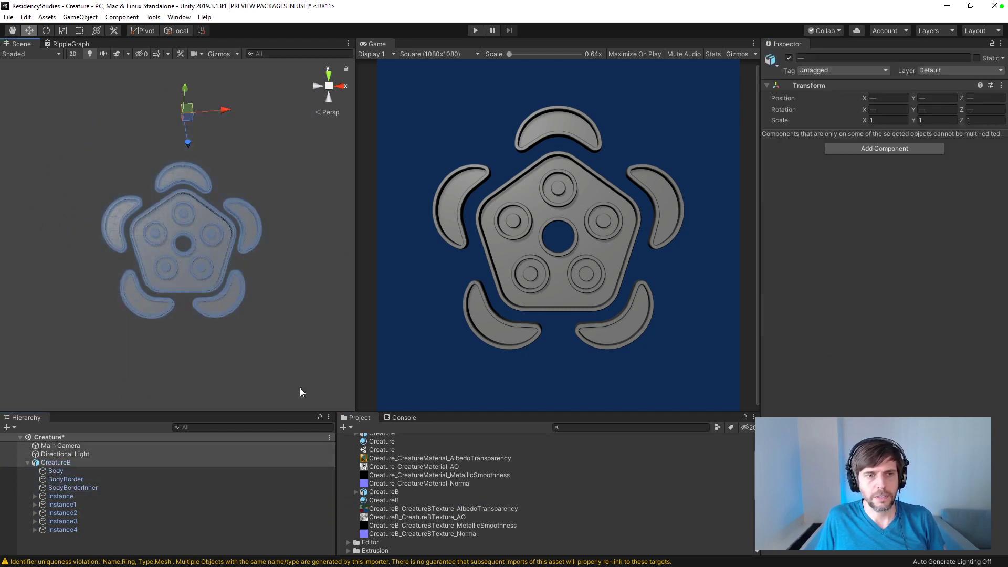
pyautogui.click(298, 388)
pyautogui.moveTo(288, 165); pyautogui.dragTo(69, 336)
pyautogui.click(77, 354)
pyautogui.moveTo(93, 160); pyautogui.dragTo(232, 333)
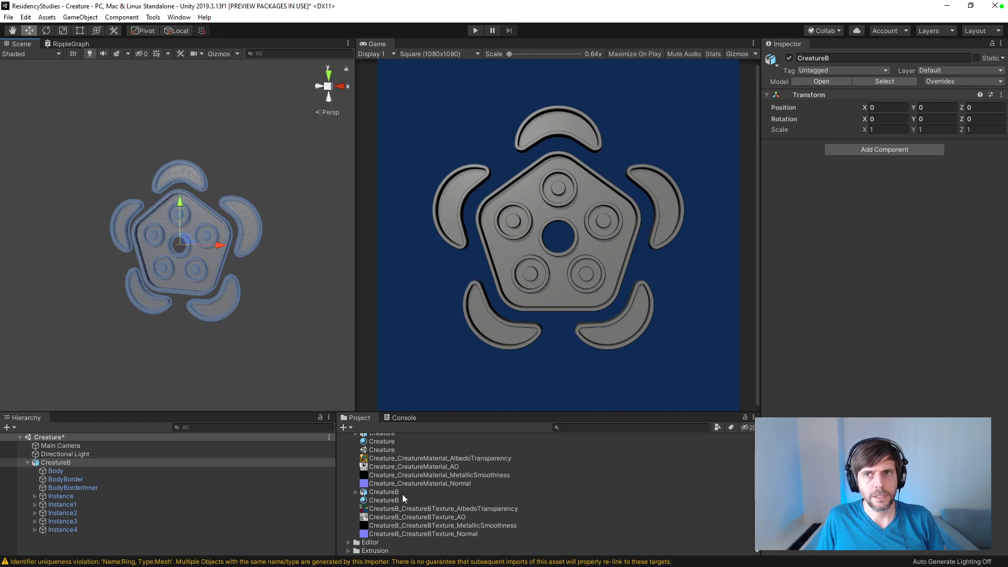
pyautogui.click(74, 539)
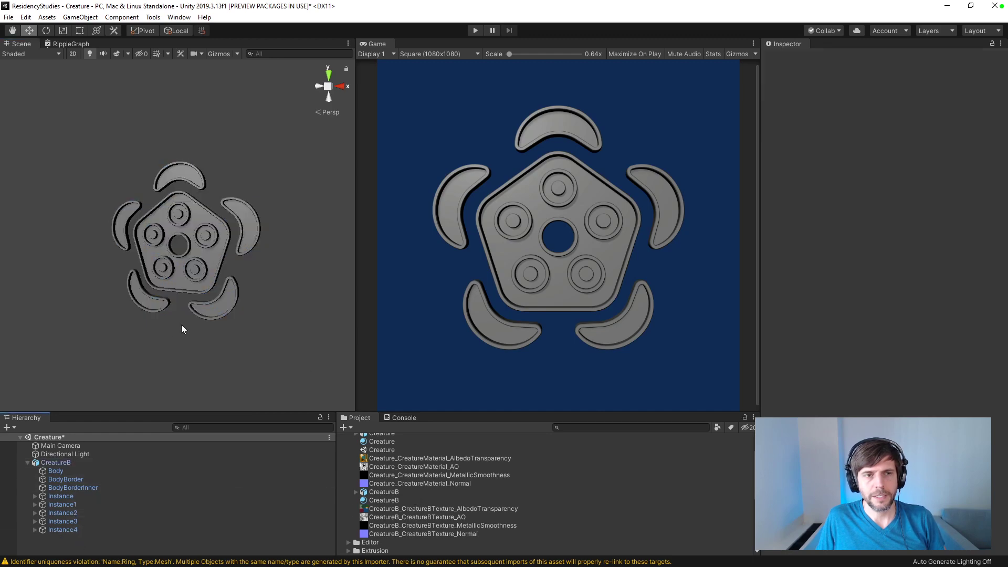
pyautogui.click(215, 308)
pyautogui.click(215, 307)
pyautogui.click(215, 308)
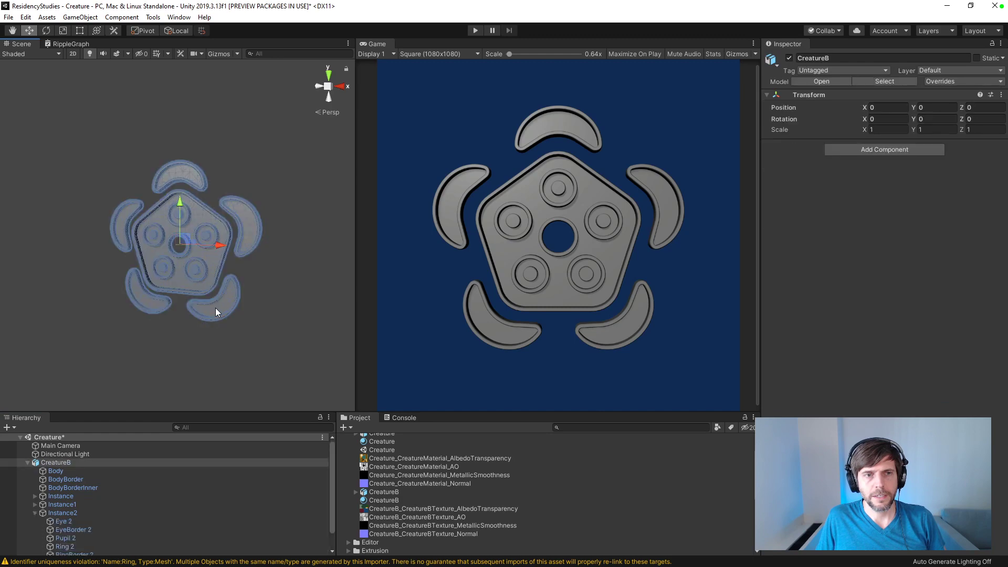
pyautogui.click(178, 353)
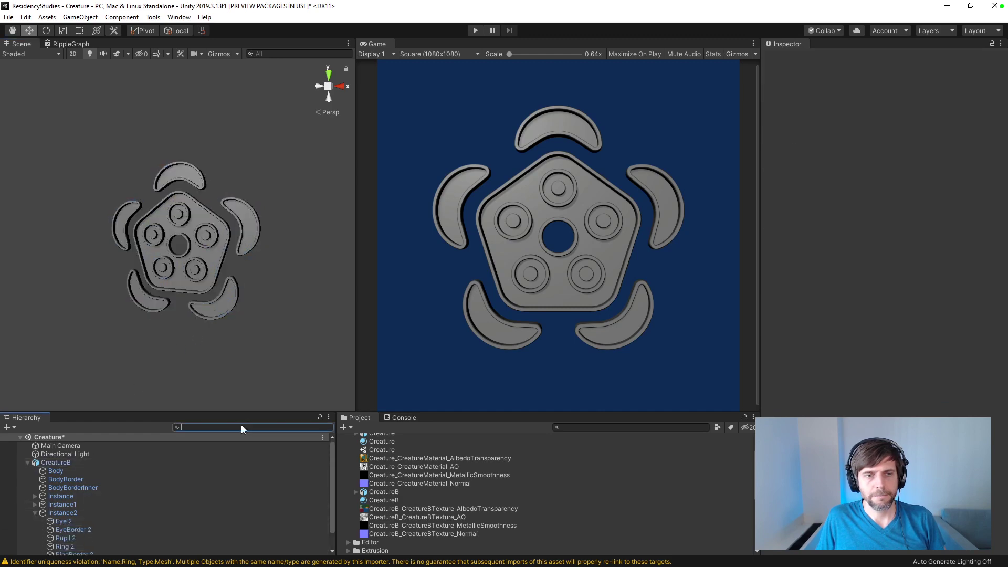
# Step: Filter the scene objects with t:meshrenderer and assign the CreatureB material to every listed mesh
pyautogui.click(241, 426)
pyautogui.write('t:meshrenderer')
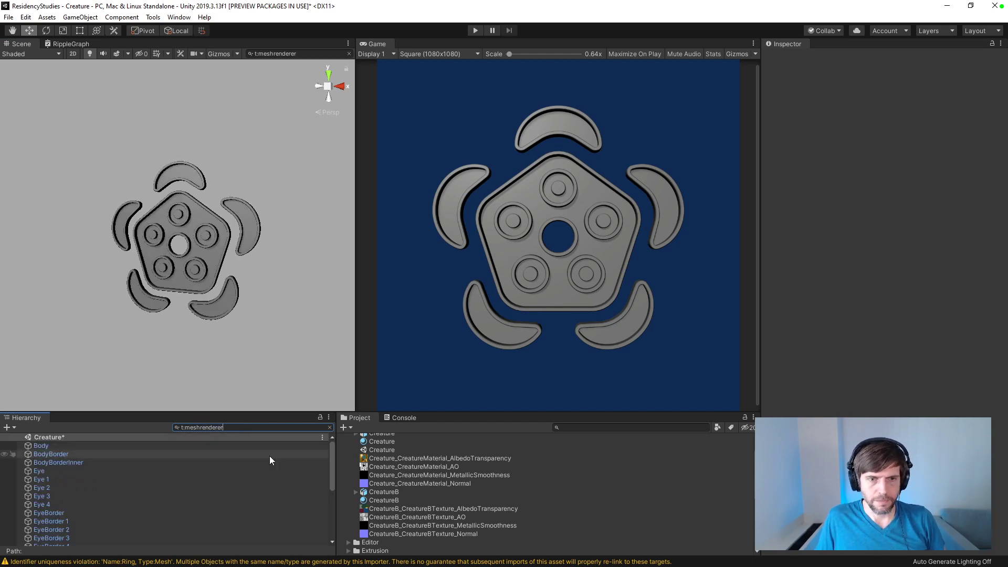
pyautogui.scroll(-5, 175, 484)
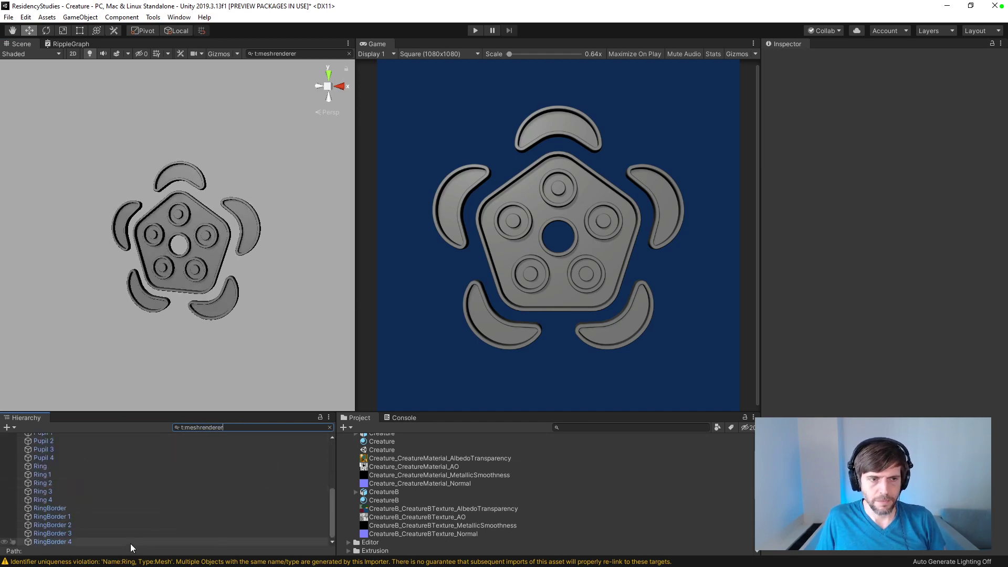
pyautogui.click(131, 543)
pyautogui.scroll(5, 117, 485)
pyautogui.keyDown('shift'); pyautogui.click(89, 447); pyautogui.keyUp('shift')
pyautogui.moveTo(381, 500); pyautogui.dragTo(835, 431)
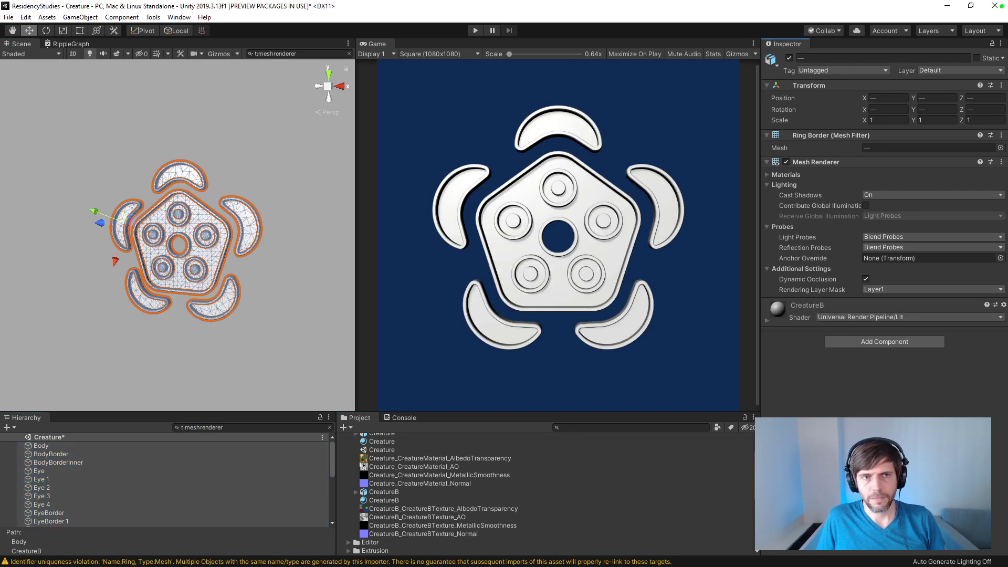
# Step: Use the CreatureB_CreatureBTexture_AlbedoTransparency texture as the base map of the CreatureB material
pyautogui.click(384, 494)
pyautogui.click(384, 500)
pyautogui.moveTo(448, 509); pyautogui.dragTo(773, 135)
pyautogui.click(869, 135)
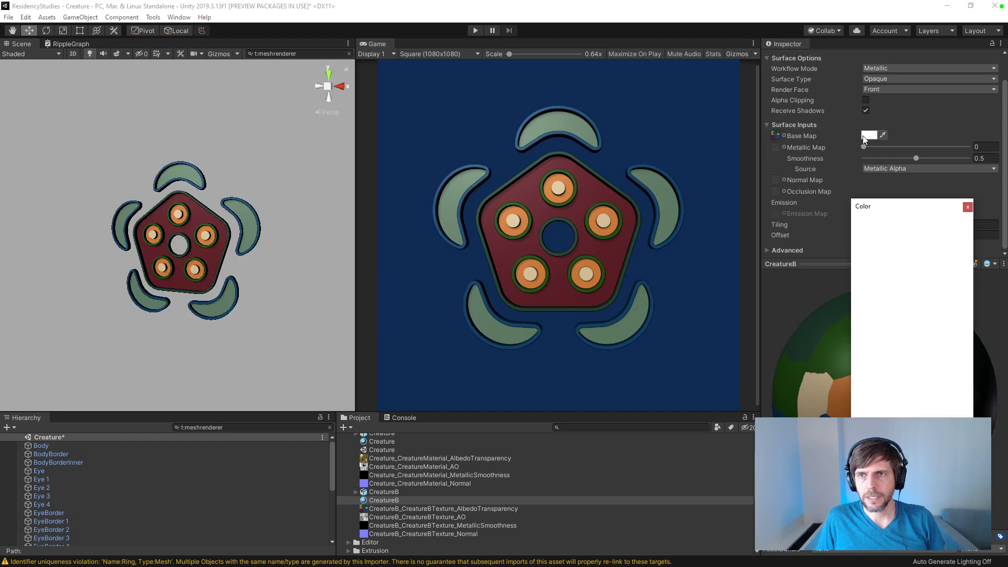
pyautogui.click(968, 207)
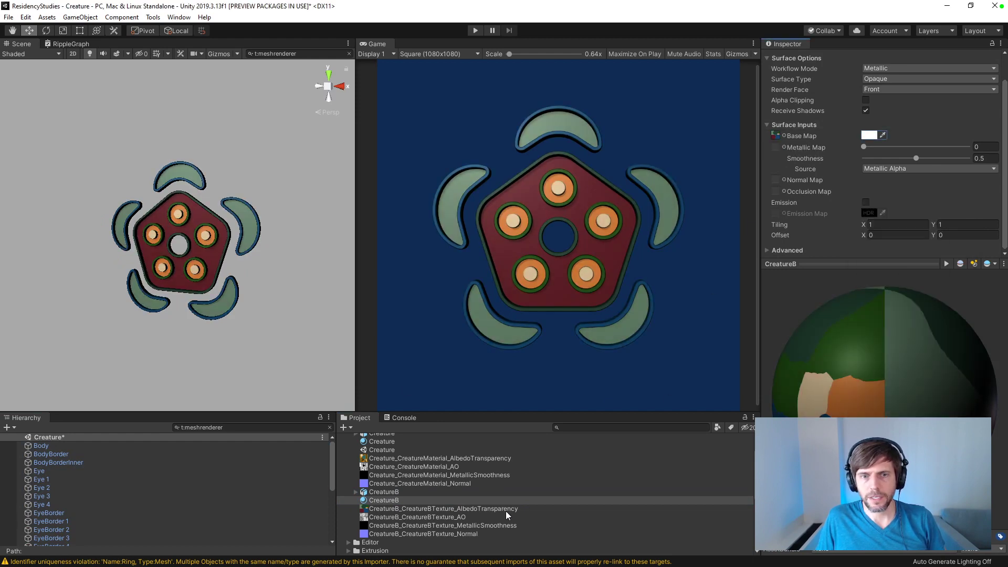
# Step: Use the CreatureB_CreatureBTexture_AO texture as the material's occlusion map with its strength at 1
pyautogui.moveTo(442, 520); pyautogui.dragTo(777, 195)
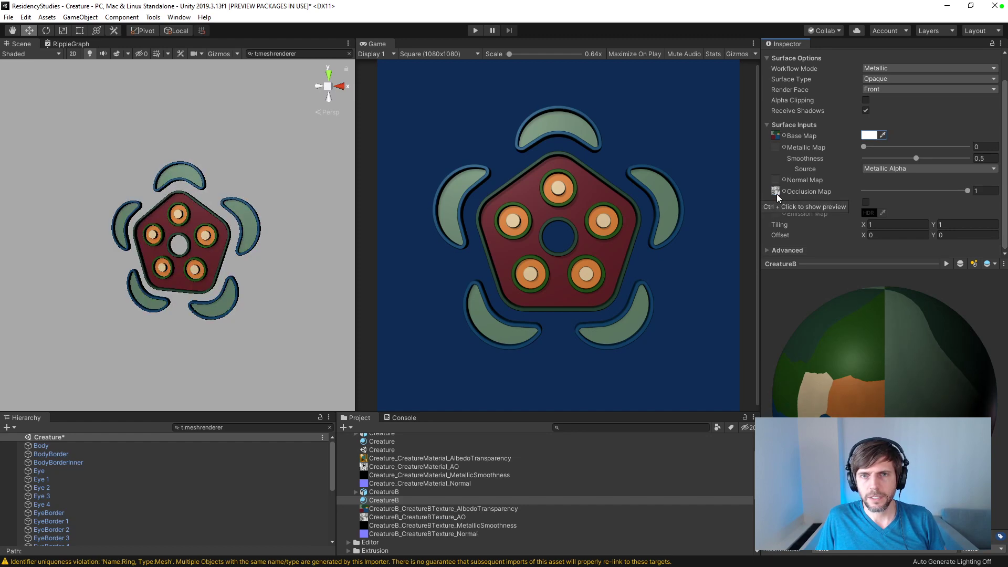
pyautogui.moveTo(968, 191); pyautogui.dragTo(942, 191)
pyautogui.moveTo(831, 181); pyautogui.dragTo(985, 176)
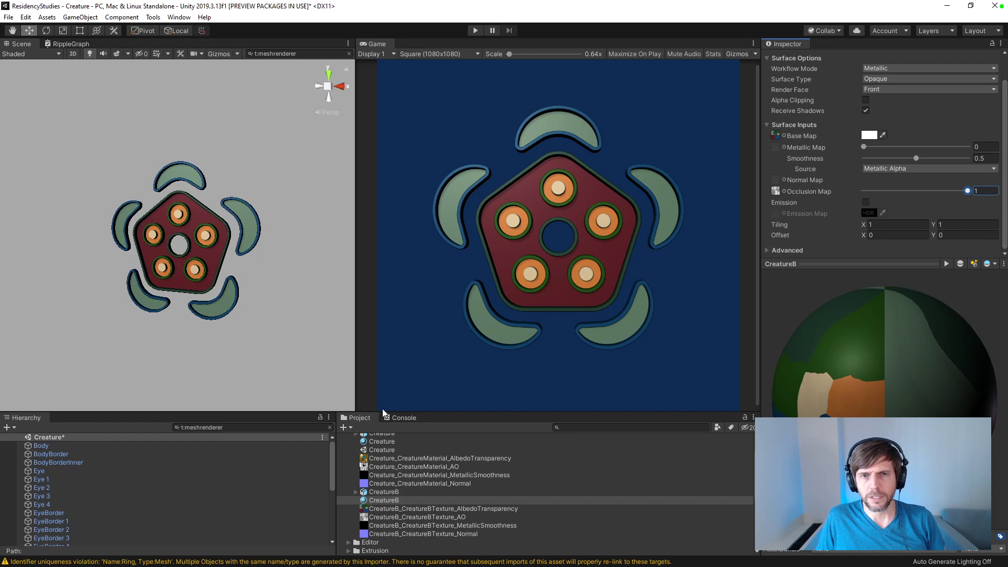
# Step: Assign the CreatureB MetallicSmoothness and Normal textures to the material's metallic and normal maps, and mark the latter as a normal map
pyautogui.moveTo(480, 525); pyautogui.dragTo(777, 149)
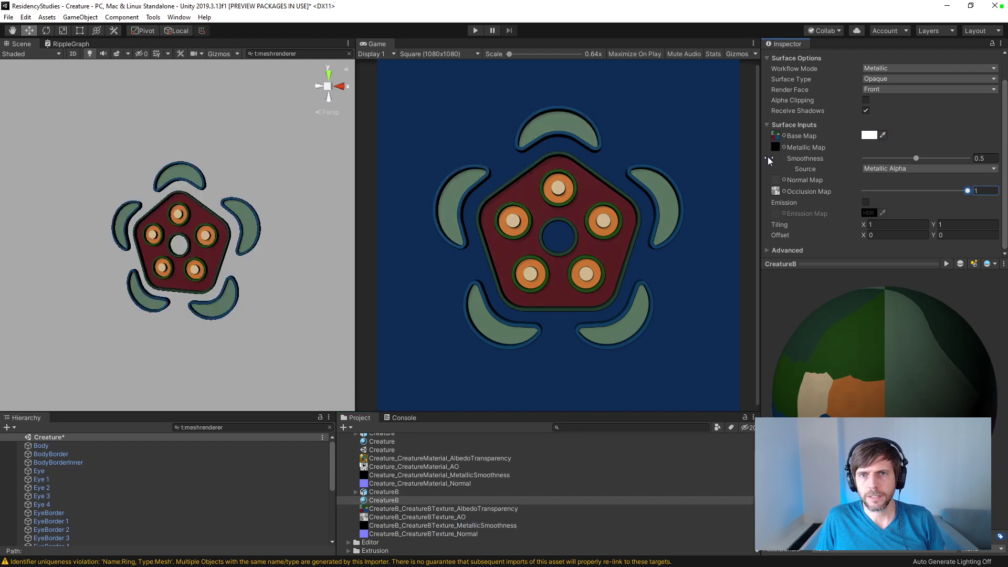
pyautogui.moveTo(471, 534); pyautogui.dragTo(777, 181)
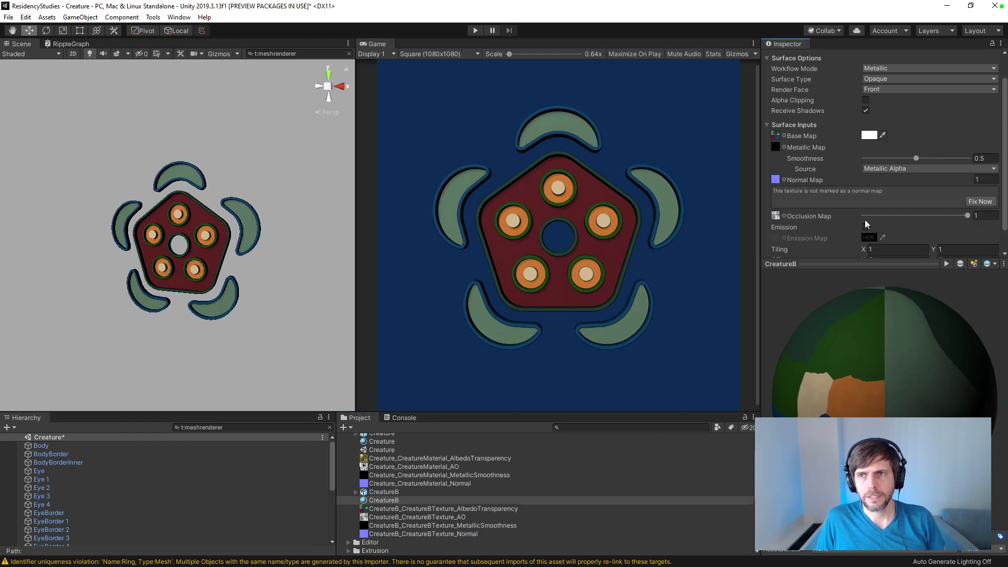
pyautogui.click(981, 202)
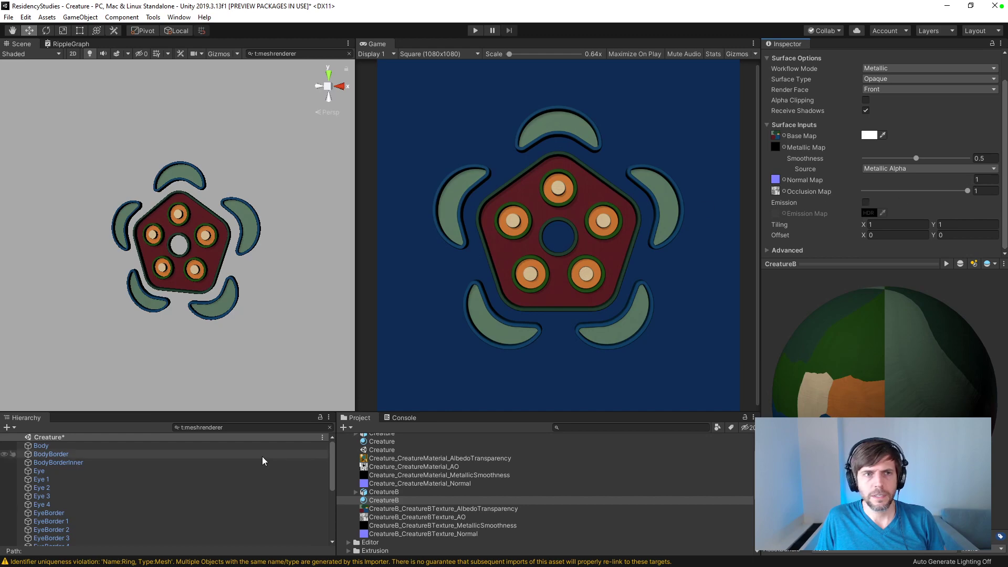
# Step: Save the scene and clear the t:meshrenderer filter to restore the full object hierarchy
pyautogui.keyDown('alt'); pyautogui.moveTo(220, 341); pyautogui.dragTo(240, 401); pyautogui.keyUp('alt')
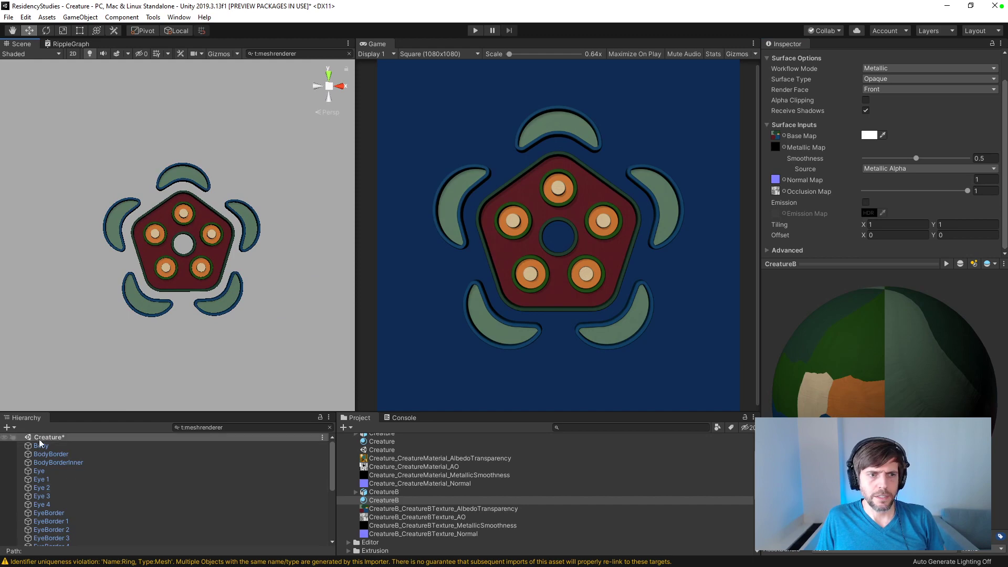
pyautogui.hotkey('ctrl', 's')
pyautogui.click(330, 428)
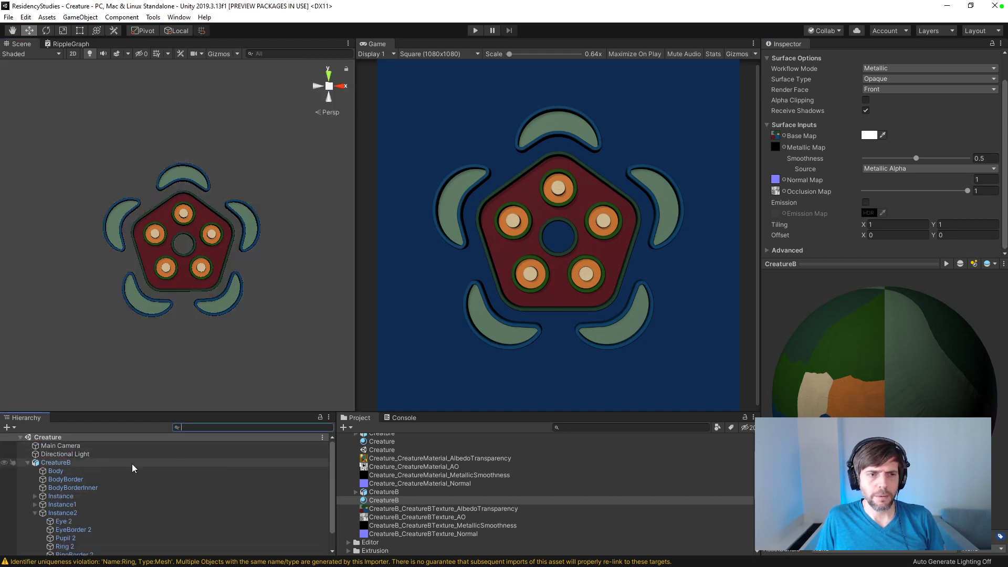
# Step: Rotate the Directional Light to about X 23.2, Y 19.5, Z 1.7
pyautogui.click(67, 455)
pyautogui.scroll(-2, 194, 282)
pyautogui.press('e')
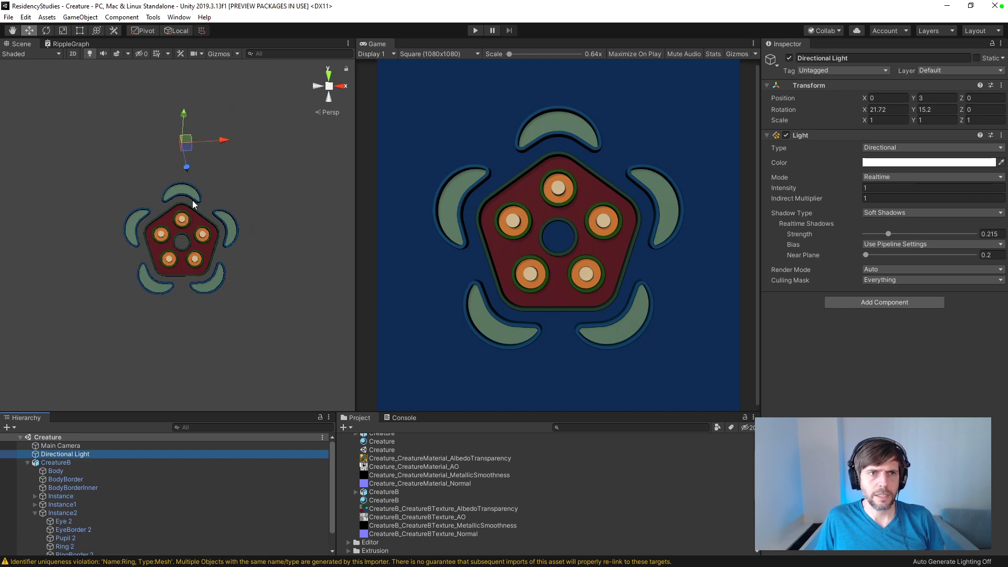
pyautogui.moveTo(172, 125)
pyautogui.mouseDown()
pyautogui.moveTo(175, 141)
pyautogui.moveTo(184, 120)
pyautogui.moveTo(175, 112)
pyautogui.moveTo(200, 113)
pyautogui.moveTo(197, 120)
pyautogui.mouseUp()
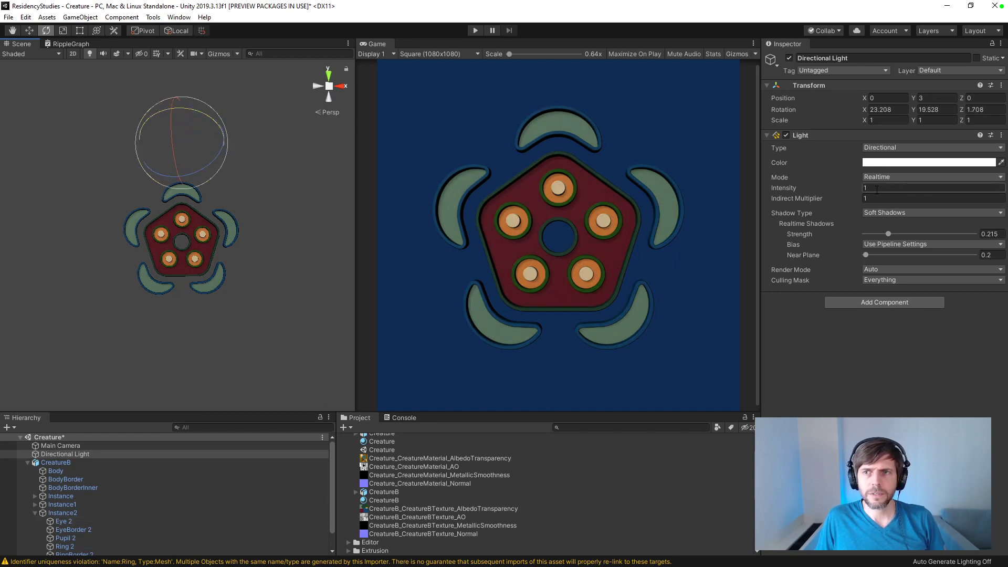
# Step: Set the smoothness of the CreatureB material to 1 and look at the model from the side
pyautogui.click(391, 501)
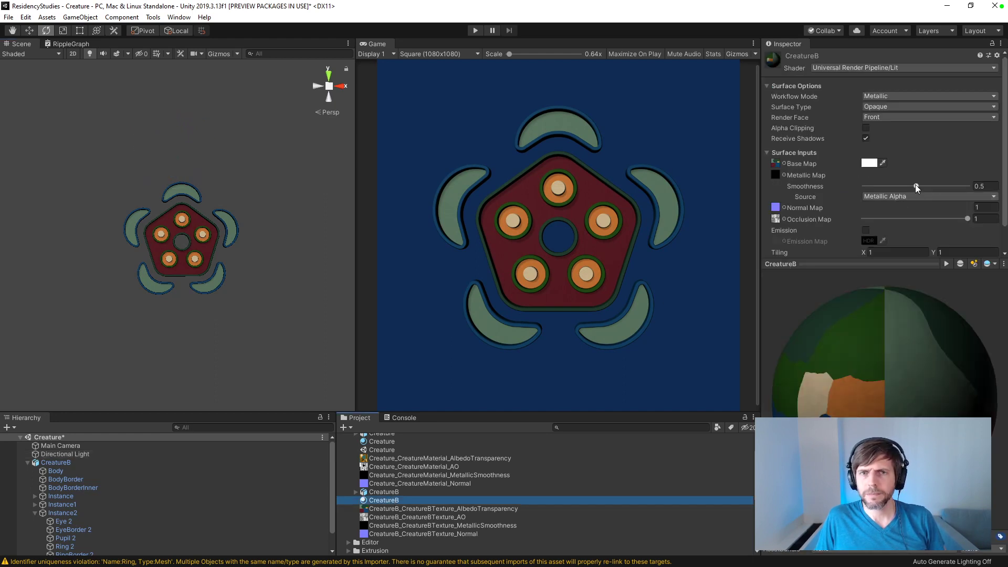
pyautogui.moveTo(917, 188); pyautogui.dragTo(996, 187)
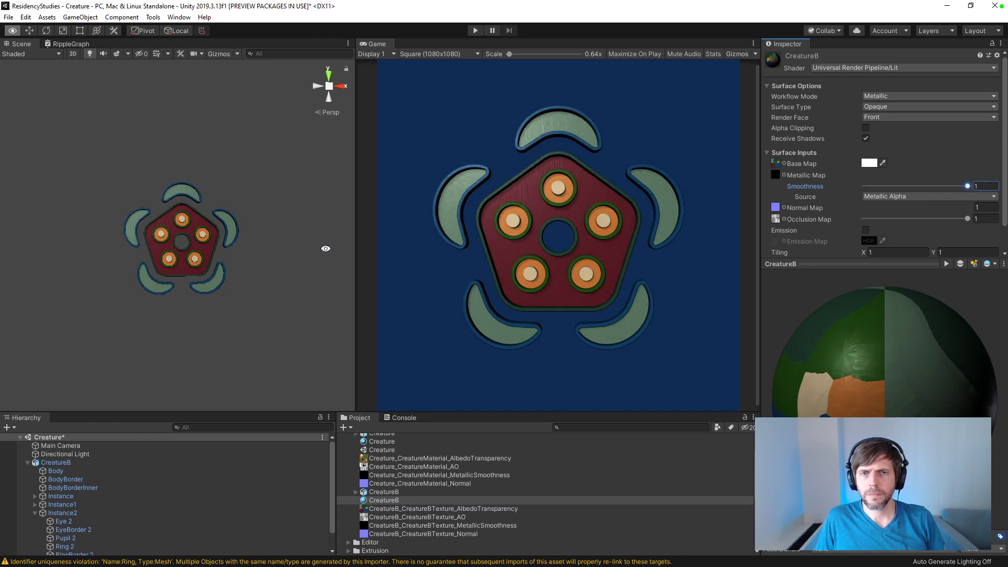
pyautogui.scroll(5, 254, 209)
pyautogui.keyDown('alt'); pyautogui.moveTo(235, 225); pyautogui.dragTo(568, 294); pyautogui.keyUp('alt')
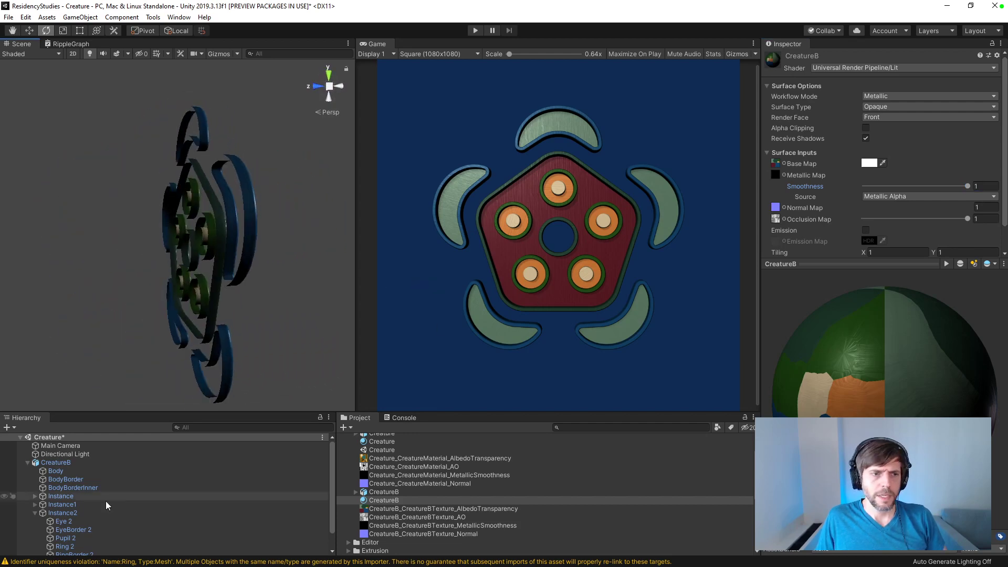
# Step: Duplicate the CreatureB object and mirror the copy by setting its Z scale to -1
pyautogui.click(27, 463)
pyautogui.click(51, 465)
pyautogui.hotkey('ctrl', 'd')
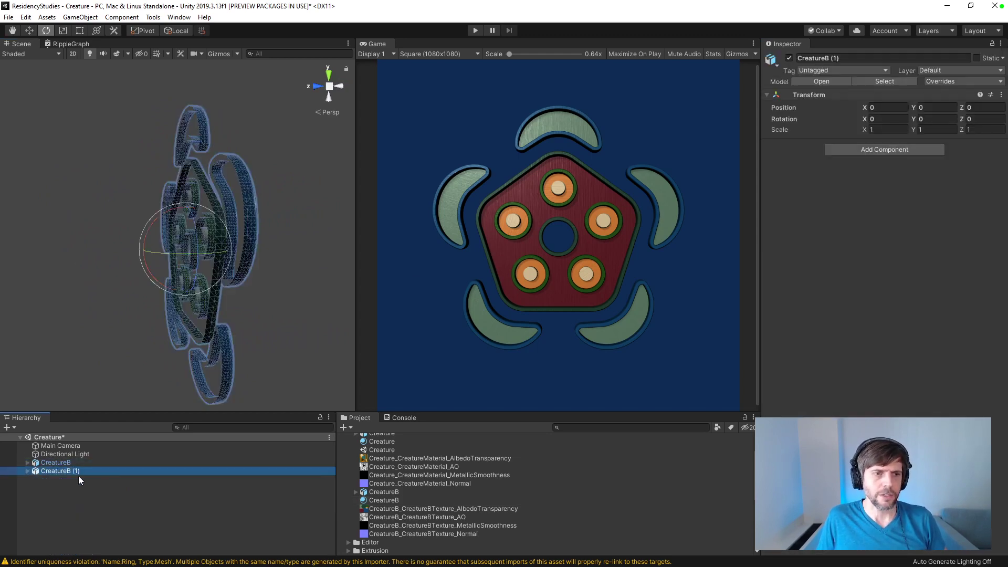
pyautogui.click(986, 129)
pyautogui.write('-1')
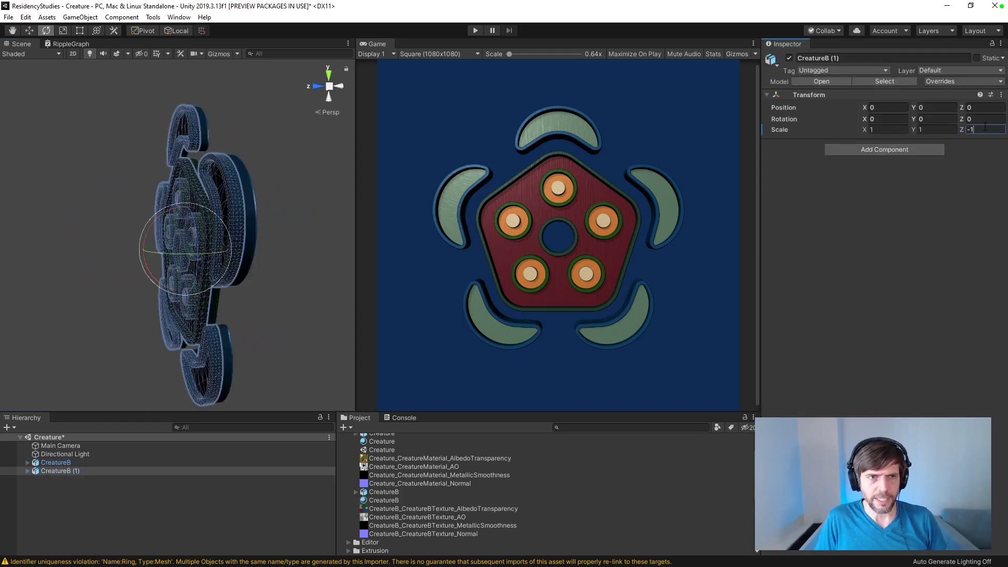
pyautogui.click(256, 509)
pyautogui.keyDown('alt'); pyautogui.moveTo(252, 336); pyautogui.dragTo(60, 399); pyautogui.keyUp('alt')
pyautogui.click(58, 474)
pyautogui.click(59, 464)
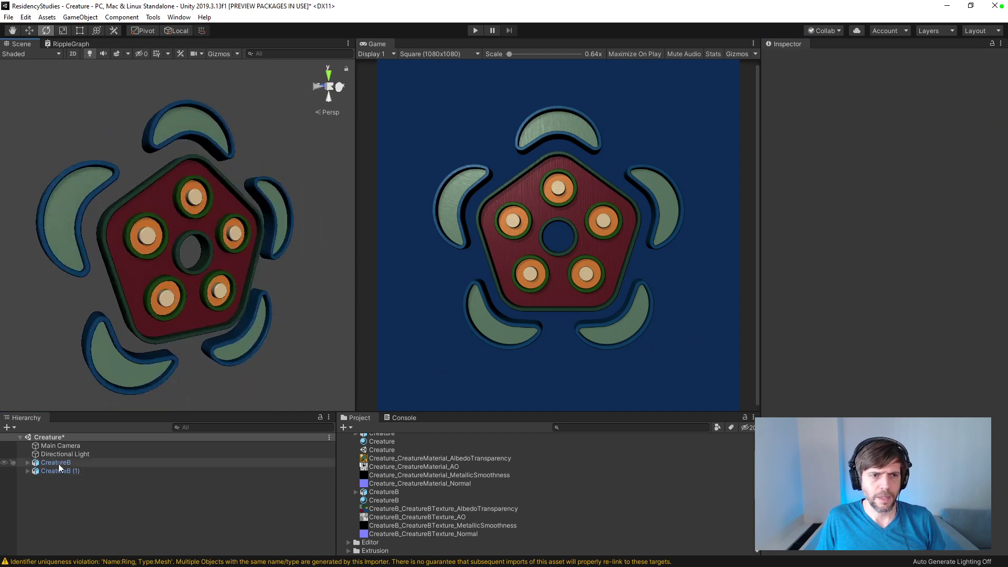
pyautogui.keyDown('shift'); pyautogui.click(59, 471); pyautogui.keyUp('shift')
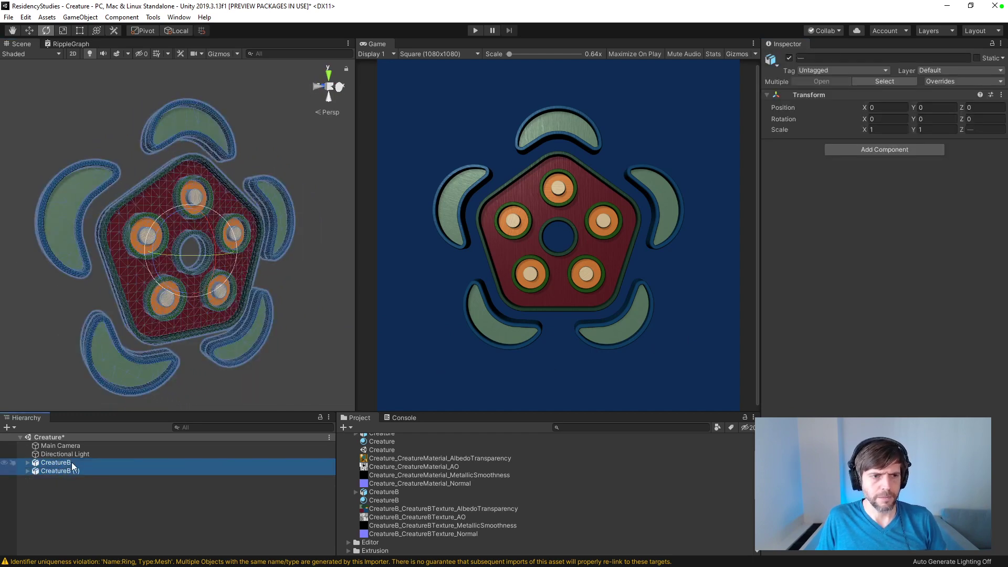
pyautogui.rightClick(89, 469)
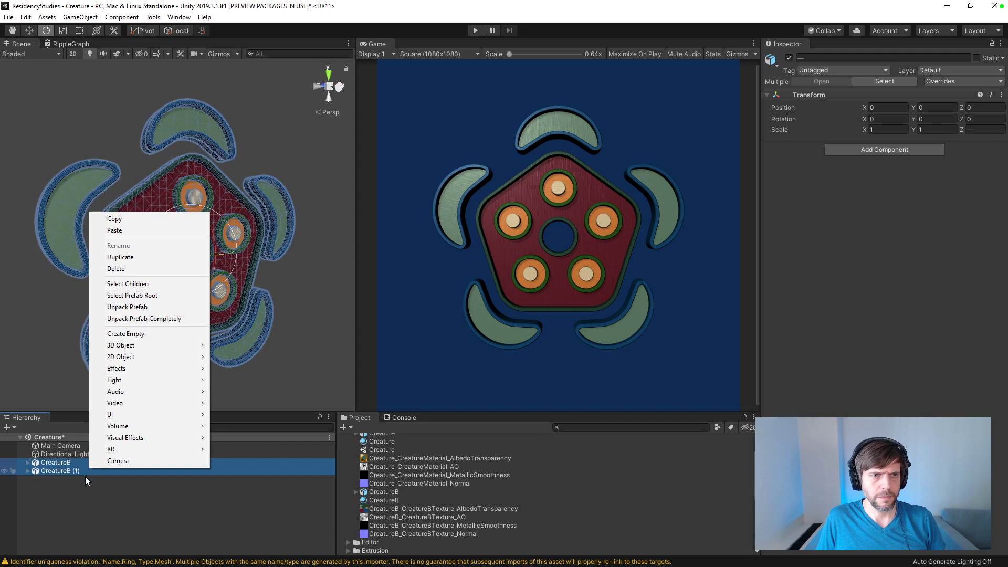
pyautogui.click(86, 489)
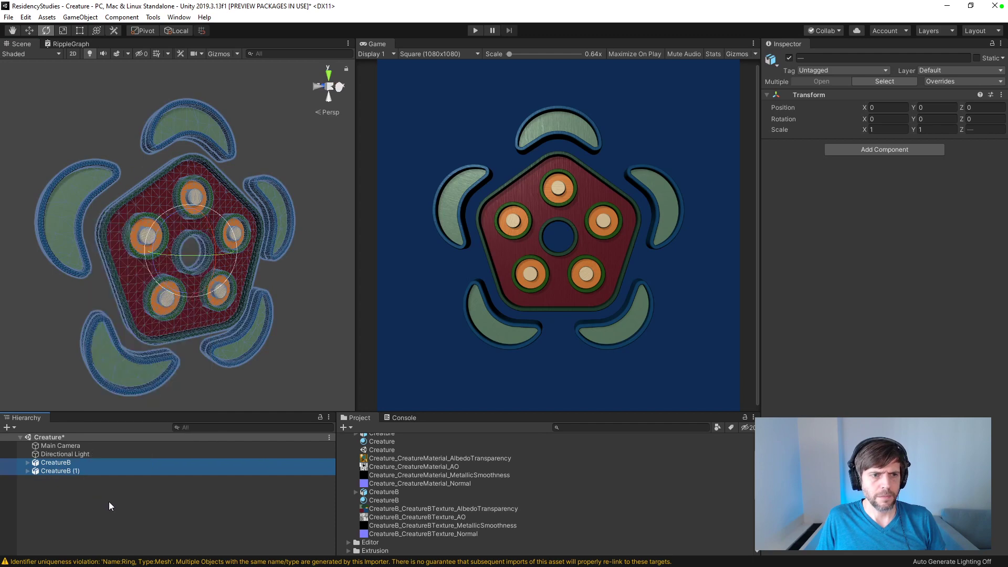
# Step: Create an empty GameObject in the scene and set its position to 0, 0, 0
pyautogui.click(109, 502)
pyautogui.rightClick(138, 512)
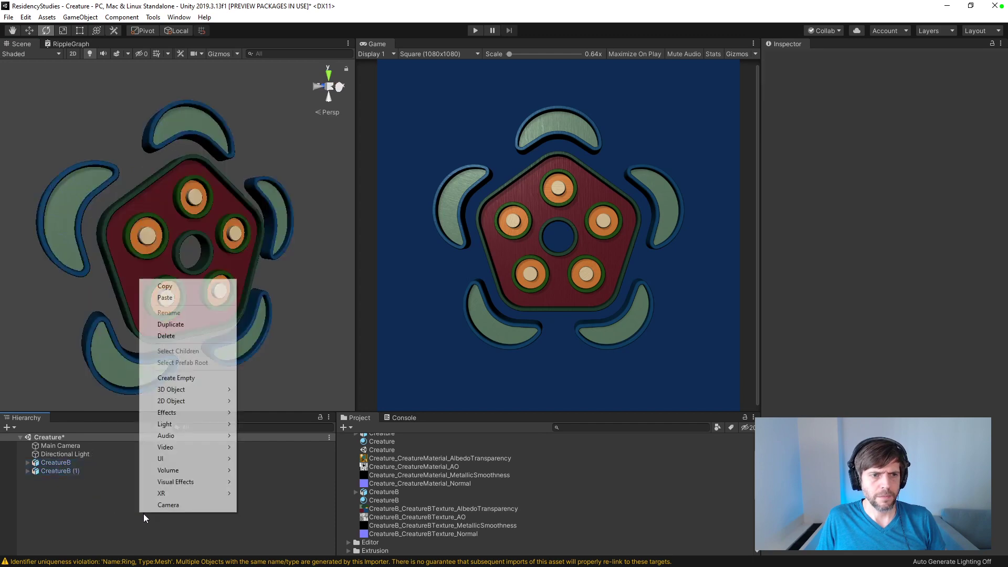
pyautogui.click(76, 512)
pyautogui.click(65, 464)
pyautogui.click(107, 522)
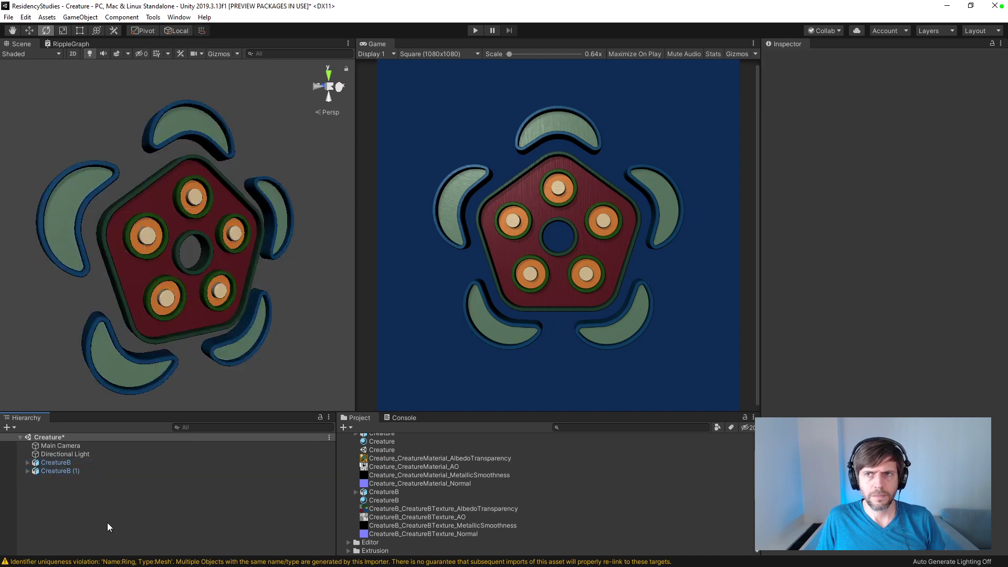
pyautogui.rightClick(108, 522)
pyautogui.click(160, 389)
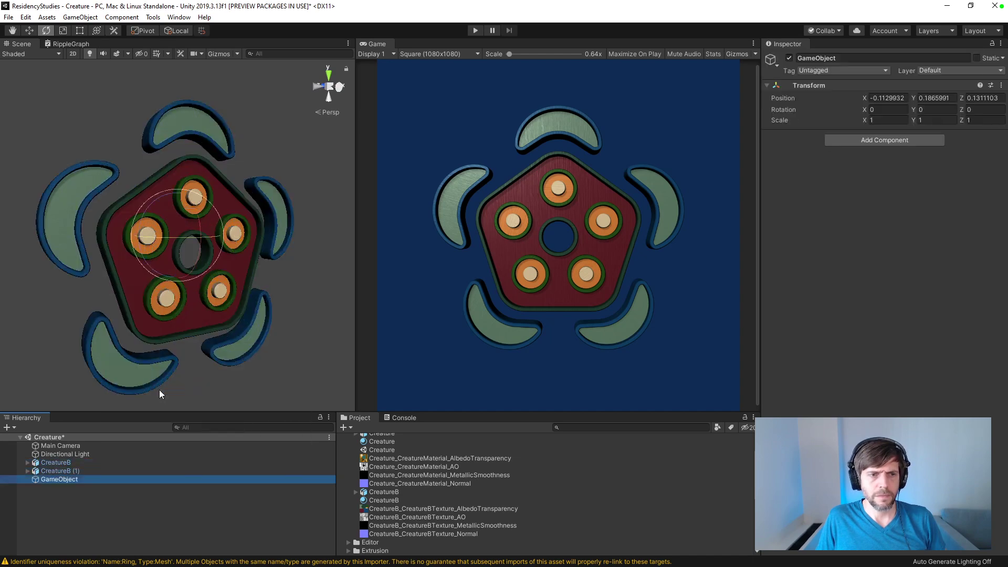
pyautogui.click(877, 97)
pyautogui.write('0')
pyautogui.press('Tab')
pyautogui.write('0')
pyautogui.press('Tab')
pyautogui.write('0')
# Step: Parent both CreatureB and CreatureB (1) under the new GameObject
pyautogui.click(64, 471)
pyautogui.click(66, 463)
pyautogui.keyDown('shift'); pyautogui.click(73, 472); pyautogui.keyUp('shift')
pyautogui.moveTo(73, 472); pyautogui.dragTo(61, 480)
pyautogui.click(57, 464)
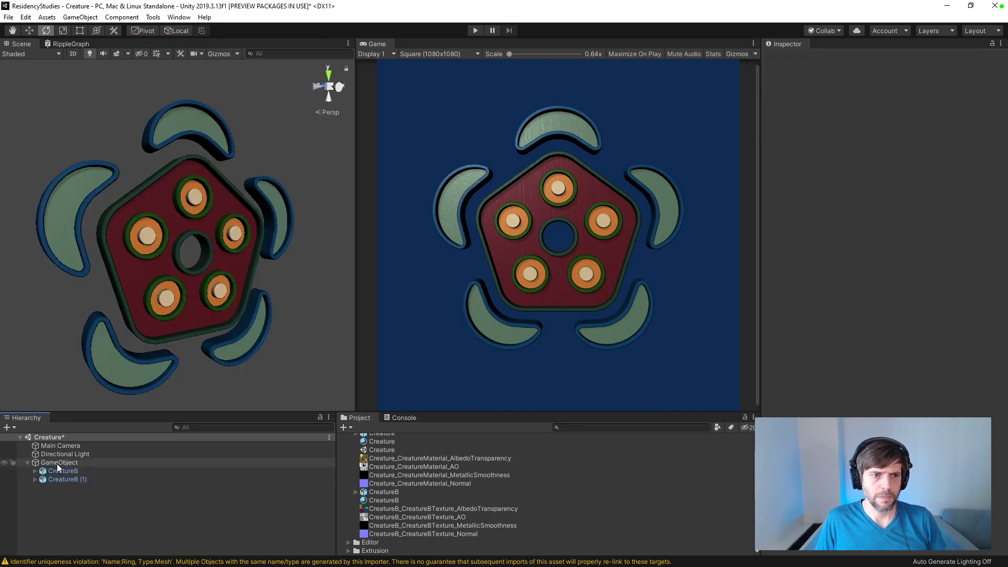
# Step: Collapse the GameObject group and duplicate it
pyautogui.moveTo(914, 110); pyautogui.dragTo(21, 406)
pyautogui.click(27, 462)
pyautogui.click(68, 465)
pyautogui.hotkey('ctrl', 'd')
pyautogui.click(69, 486)
pyautogui.click(66, 464)
pyautogui.click(66, 470)
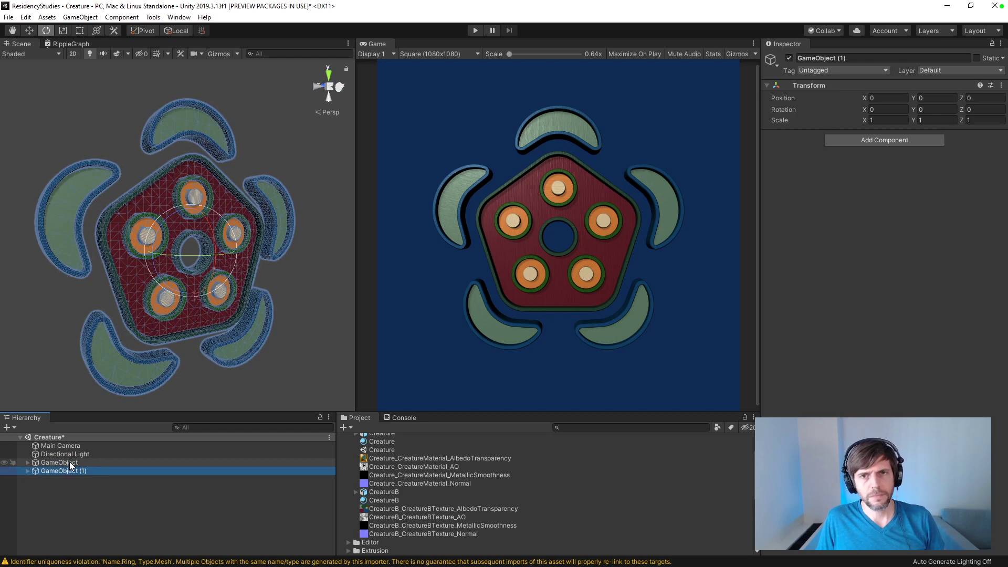
# Step: Try tilting GameObject (1) to about X 45, Y 45, Z -18 and placing it behind the original creature
pyautogui.moveTo(216, 246); pyautogui.dragTo(216, 209)
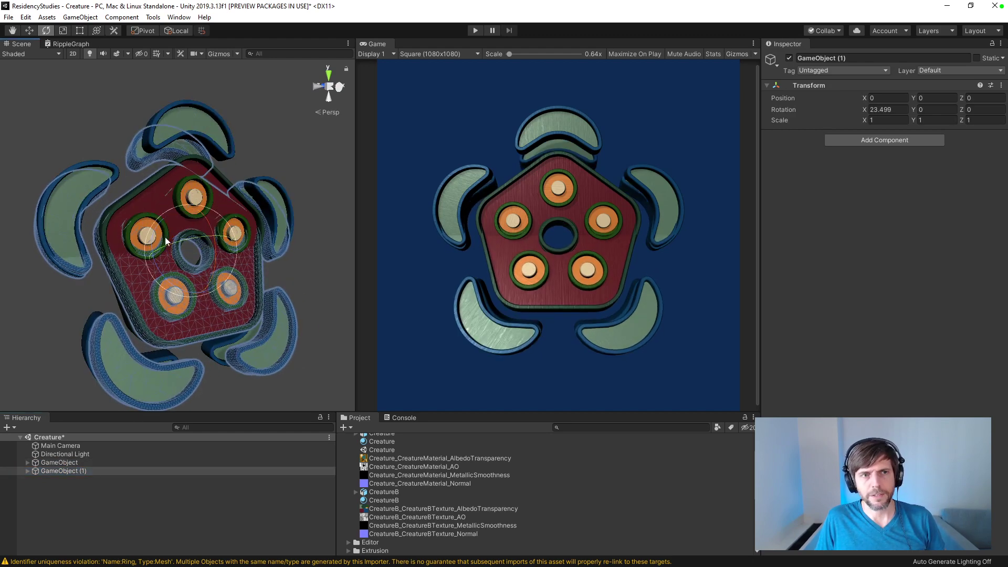
pyautogui.hotkey('ctrl', 'z')
pyautogui.moveTo(193, 243); pyautogui.dragTo(165, 226)
pyautogui.press('w')
pyautogui.moveTo(194, 256); pyautogui.dragTo(99, 154)
pyautogui.press('e')
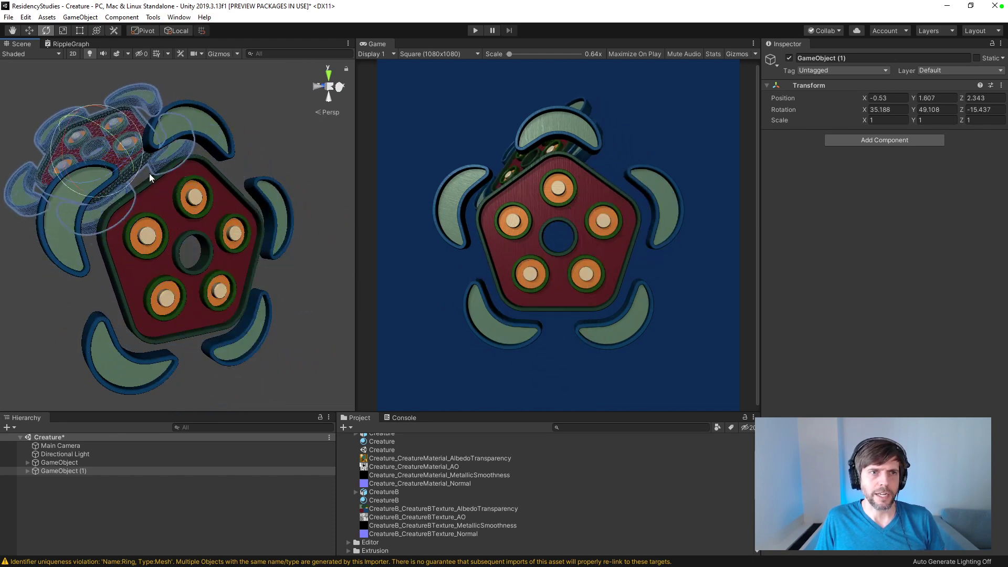
pyautogui.moveTo(98, 115); pyautogui.dragTo(111, 108)
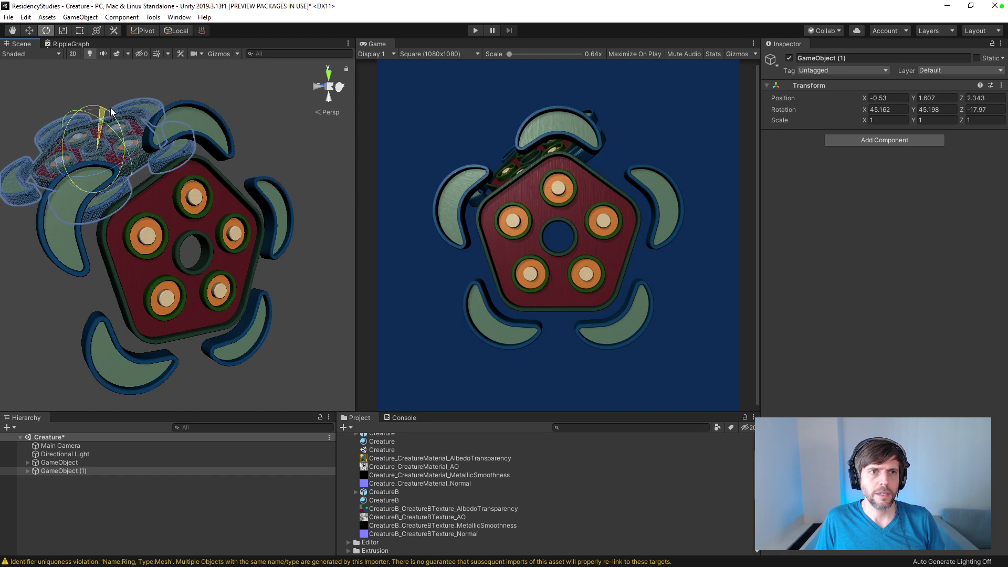
# Step: Try moving GameObject (1) above and behind the original, to about X -1.08, Y 2.09, Z 1.52
pyautogui.press('w')
pyautogui.moveTo(135, 168); pyautogui.dragTo(87, 96)
pyautogui.keyDown('alt'); pyautogui.moveTo(208, 145); pyautogui.dragTo(232, 137); pyautogui.keyUp('alt')
pyautogui.scroll(-5, 228, 143)
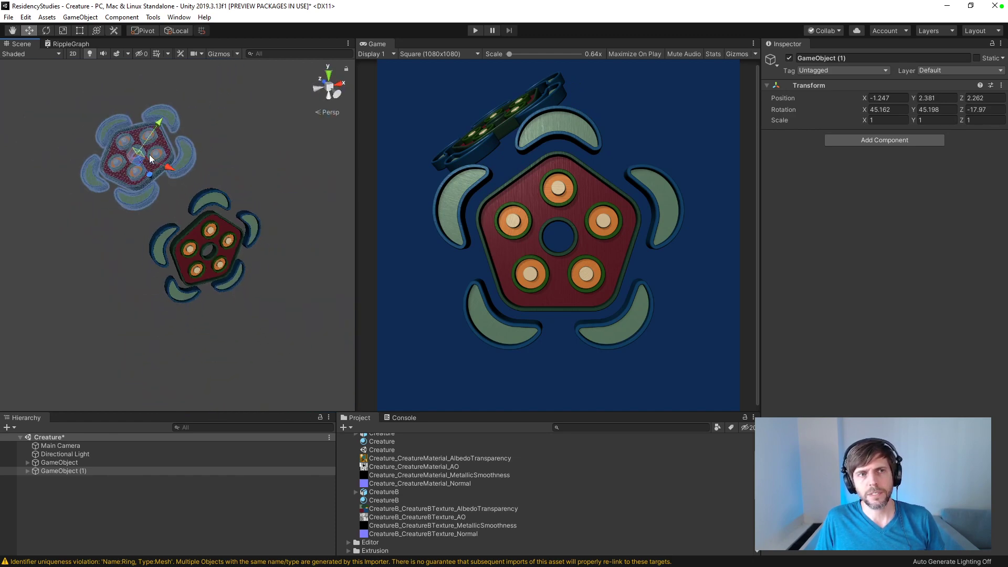
pyautogui.moveTo(134, 155); pyautogui.dragTo(347, 74)
pyautogui.press('e')
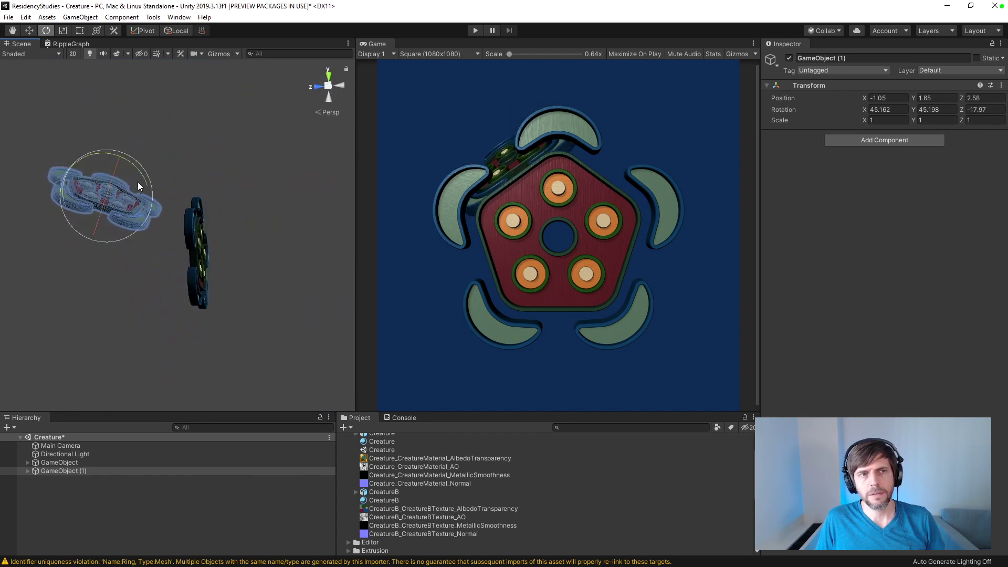
pyautogui.moveTo(140, 172)
pyautogui.mouseDown()
pyautogui.moveTo(121, 164)
pyautogui.moveTo(124, 181)
pyautogui.moveTo(152, 175)
pyautogui.mouseUp()
pyautogui.press('q')
pyautogui.press('w')
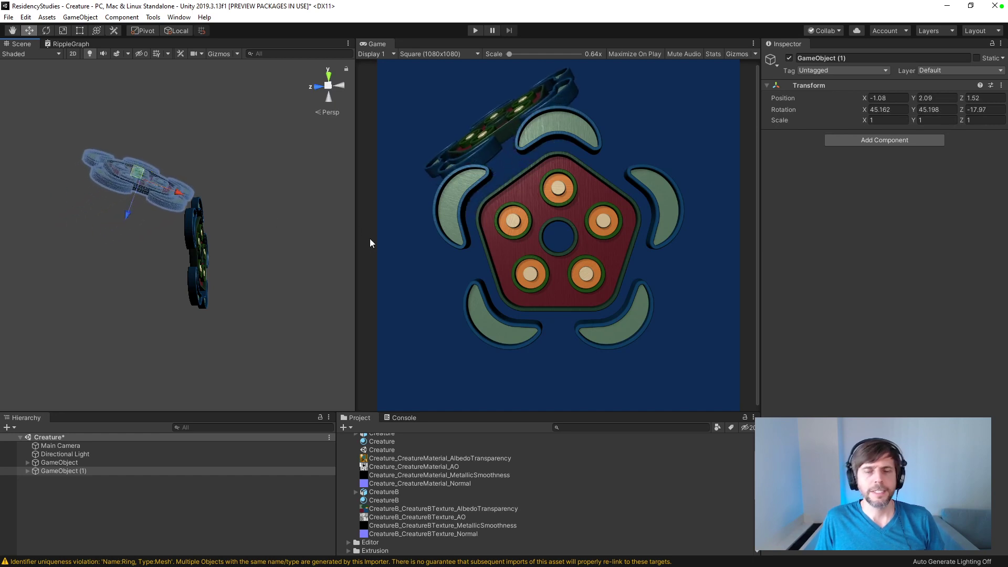
pyautogui.keyDown('alt'); pyautogui.moveTo(308, 232); pyautogui.dragTo(208, 311); pyautogui.keyUp('alt')
# Step: Try a dark grey Main Camera background with RGB values of about 0.15
pyautogui.click(61, 445)
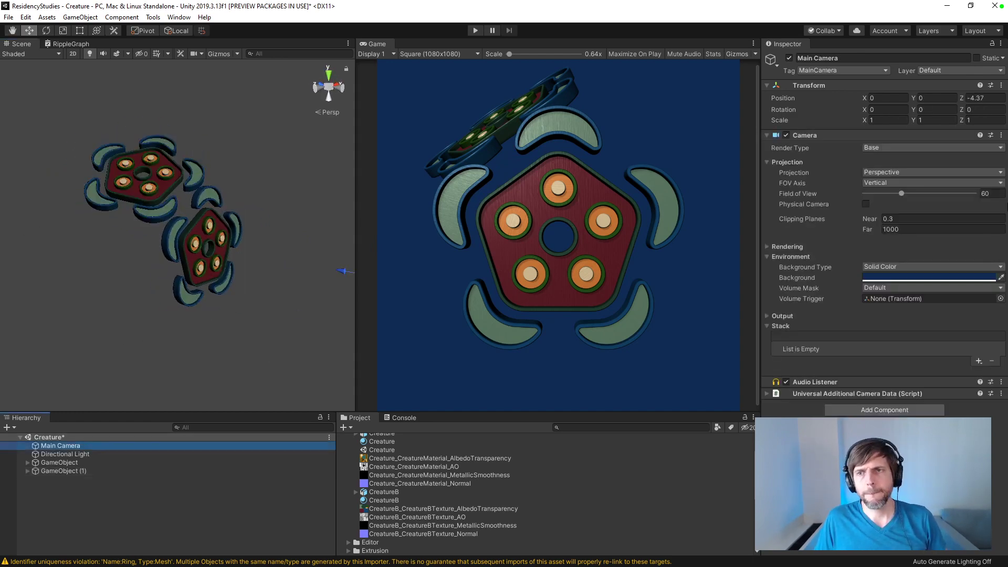
pyautogui.click(894, 276)
pyautogui.moveTo(913, 290); pyautogui.dragTo(868, 316)
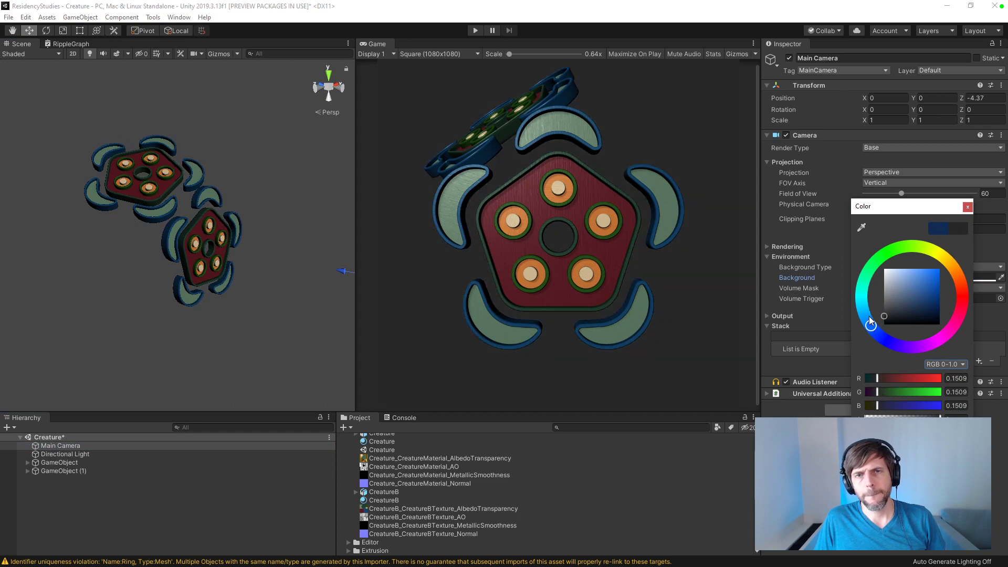
pyautogui.click(968, 208)
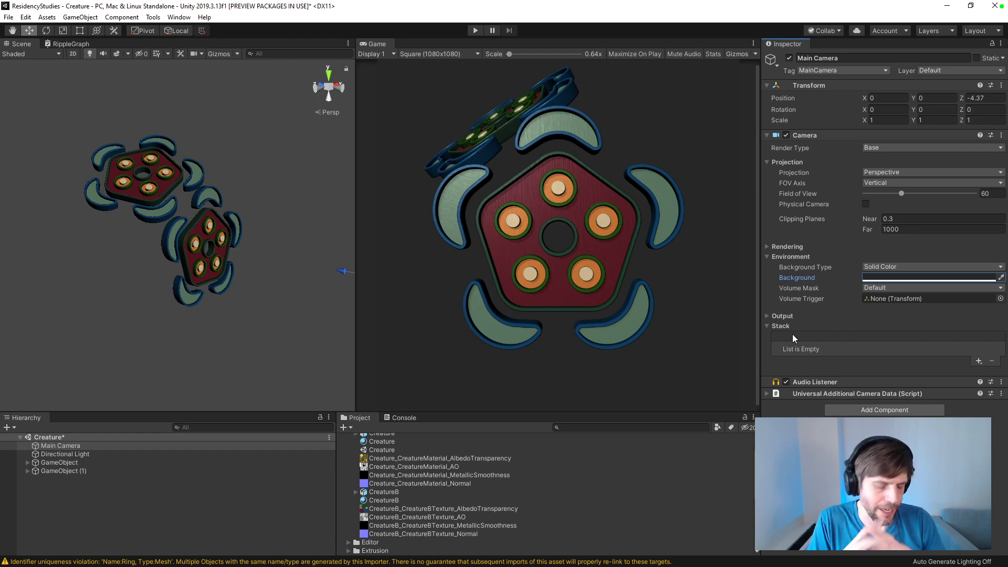
# Step: Undo the camera background change and the moves and rotations of GameObject (1)
pyautogui.click(63, 475)
pyautogui.hotkey('ctrl', 'z')
pyautogui.hotkey('ctrl', 'z')
pyautogui.hotkey('ctrl', 'z')
pyautogui.hotkey('ctrl', 'z')
pyautogui.hotkey('ctrl', 'z')
pyautogui.hotkey('ctrl', 'z')
pyautogui.hotkey('ctrl', 'z')
pyautogui.hotkey('ctrl', 'z')
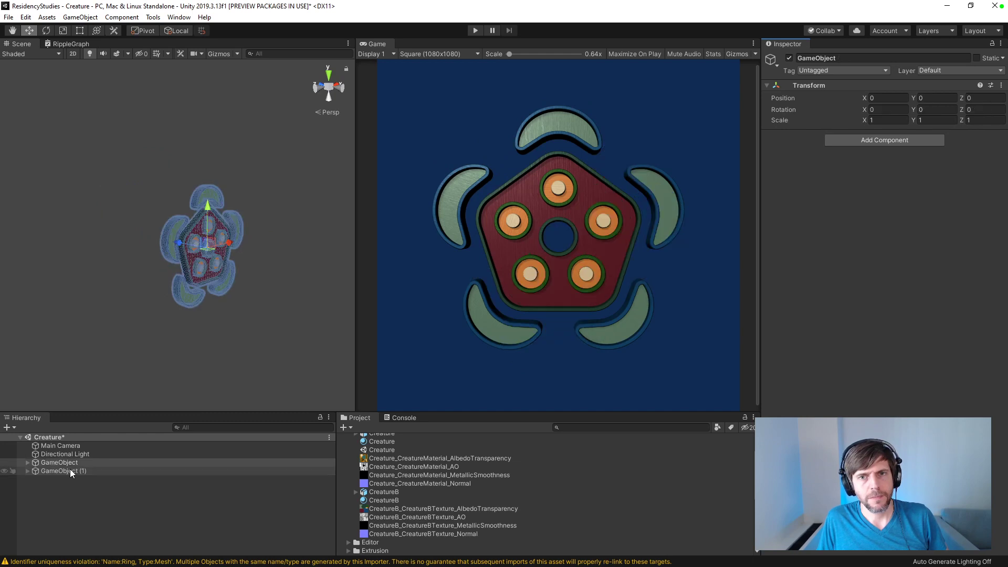
# Step: Move GameObject (1) up and beside the original in the front view, to about X -1.67, Y 2.25
pyautogui.click(74, 472)
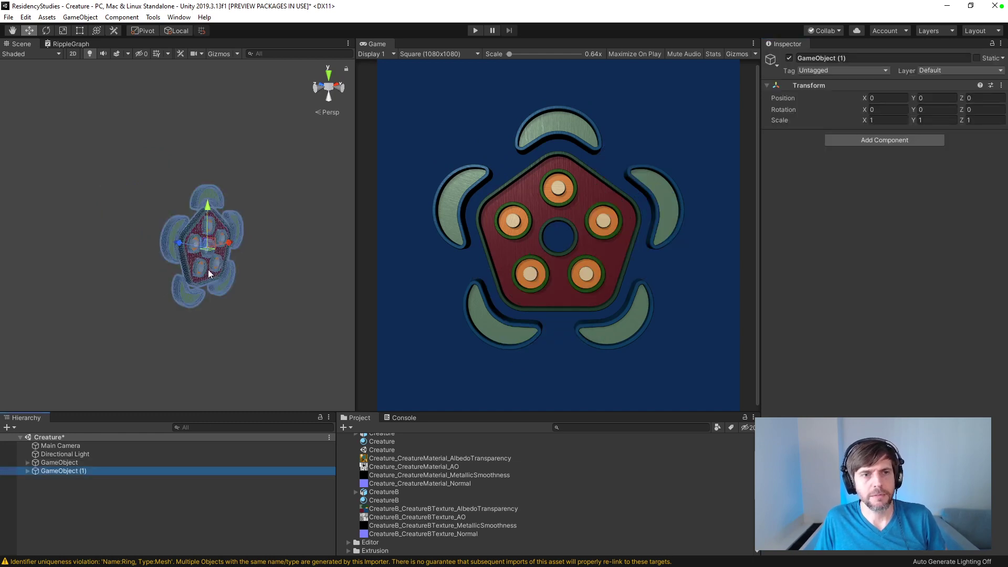
pyautogui.keyDown('alt'); pyautogui.moveTo(277, 326); pyautogui.dragTo(166, 275); pyautogui.keyUp('alt')
pyautogui.moveTo(204, 245); pyautogui.dragTo(146, 175)
pyautogui.hotkey('ctrl', 'z')
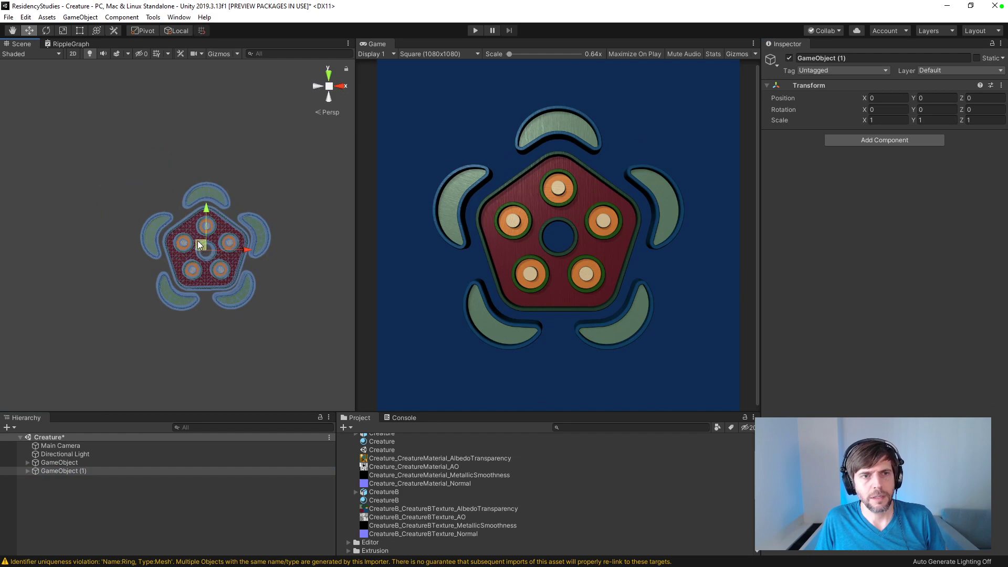
pyautogui.moveTo(201, 246); pyautogui.dragTo(137, 158)
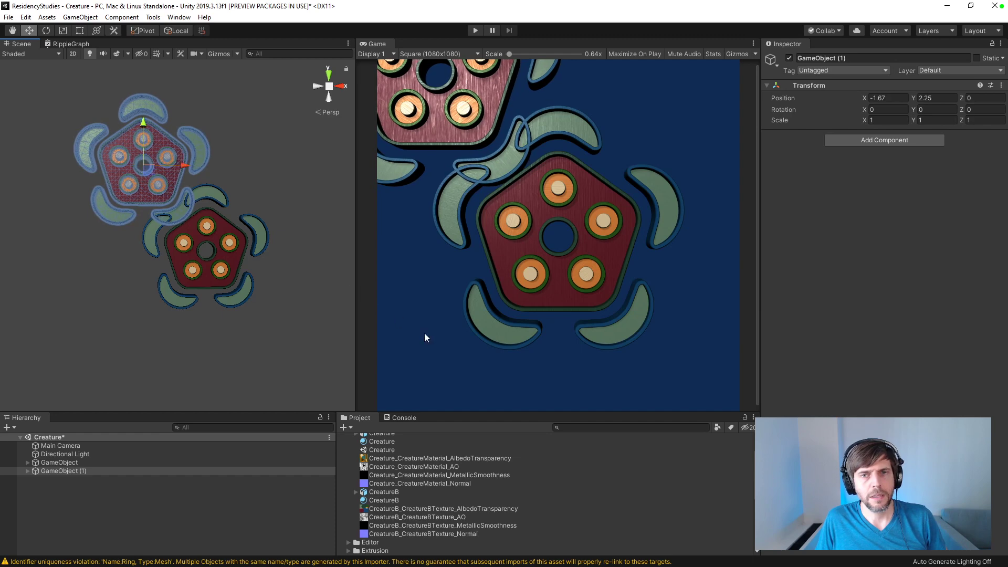
pyautogui.scroll(1, 423, 332)
pyautogui.scroll(-2, 217, 255)
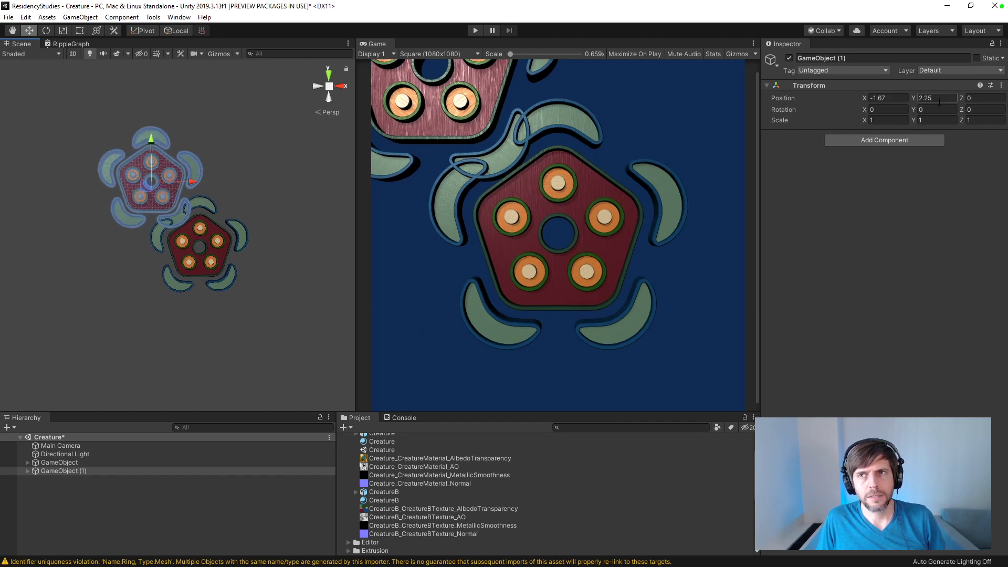
# Step: Set the Z rotation of GameObject (1) to 36 and shift it to about X -1.88, Y 2.66
pyautogui.click(985, 109)
pyautogui.write('72')
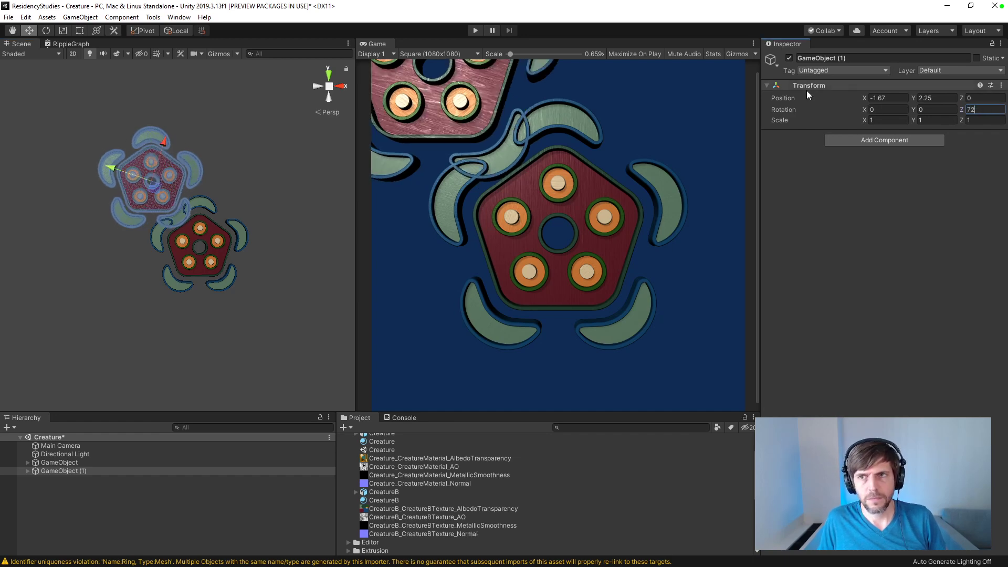
pyautogui.write('36')
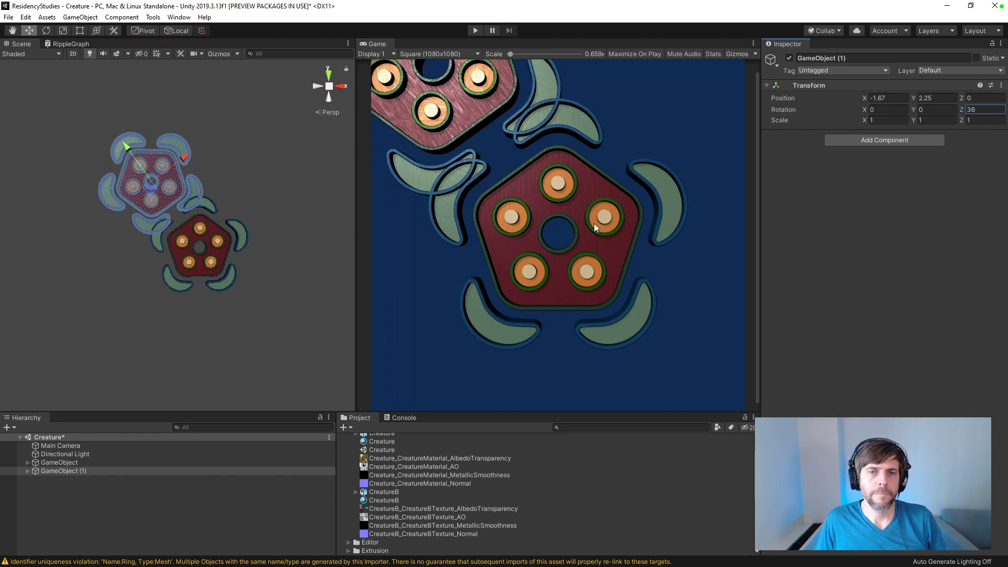
pyautogui.moveTo(594, 224); pyautogui.dragTo(465, 212, button='middle')
pyautogui.moveTo(152, 189); pyautogui.dragTo(146, 177)
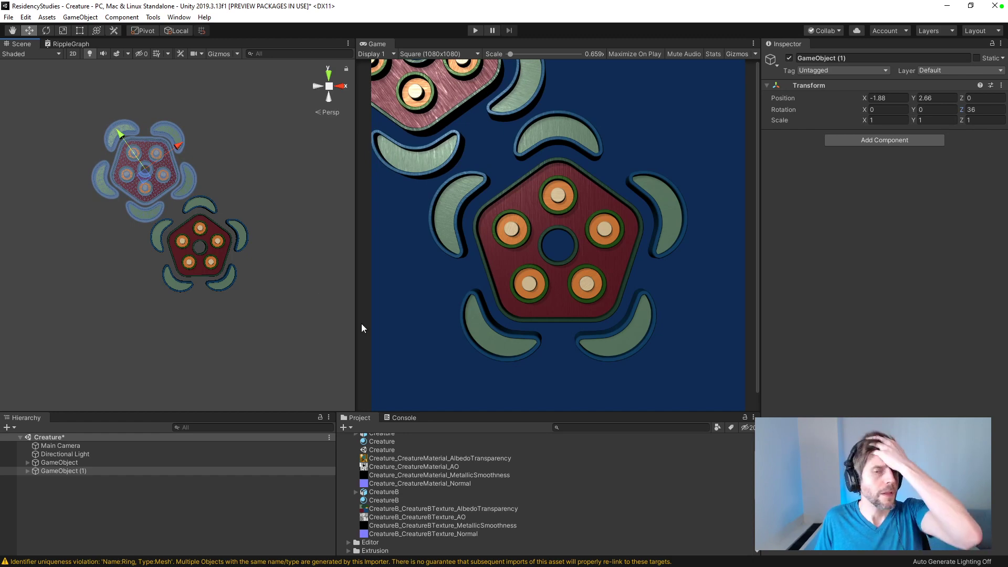
# Step: Set the Main Camera's Z position to -10
pyautogui.click(66, 446)
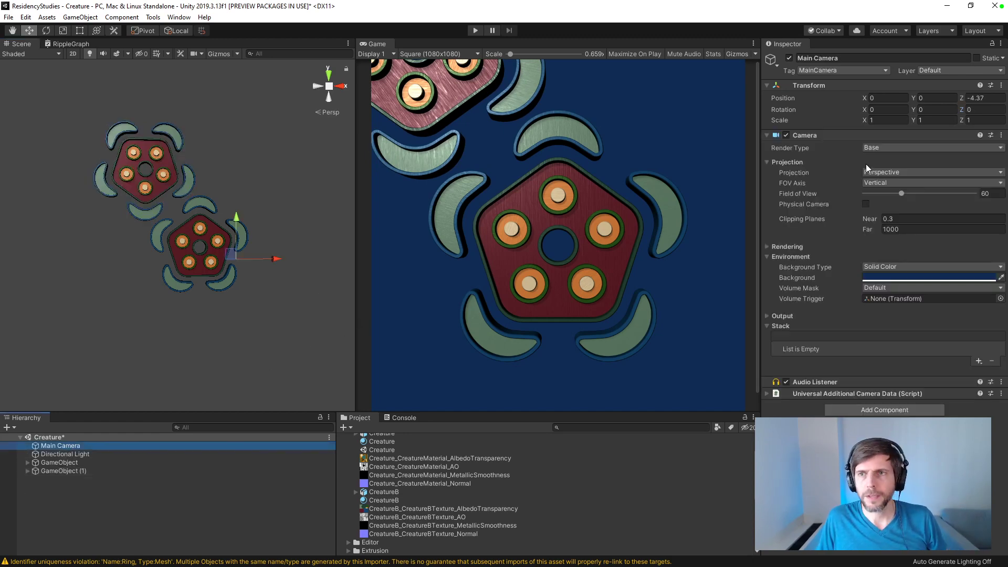
pyautogui.click(978, 98)
pyautogui.write('-10')
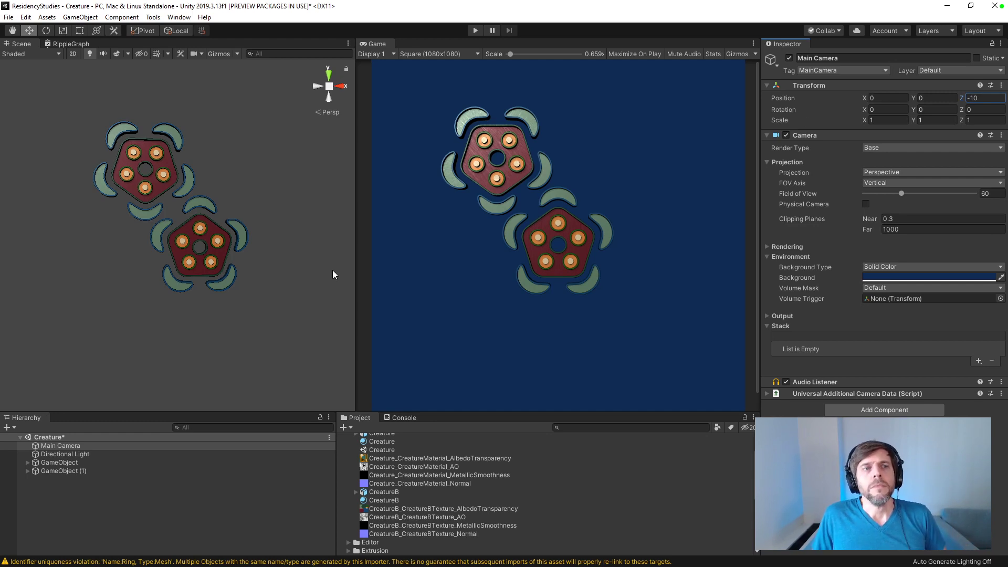
# Step: Try moving the CreatureB child of GameObject (1) along Z towards the camera, and undo the move
pyautogui.click(96, 471)
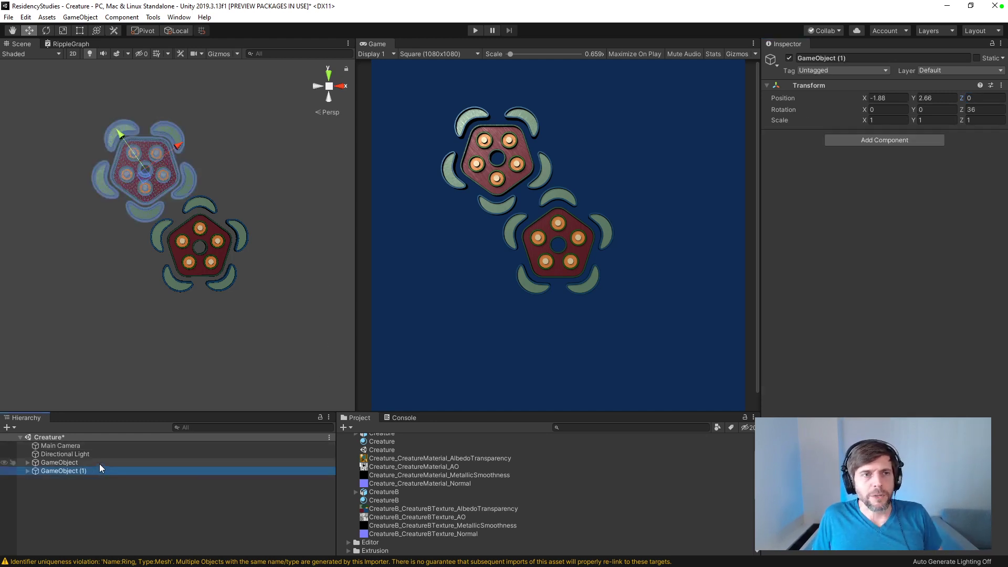
pyautogui.click(145, 180)
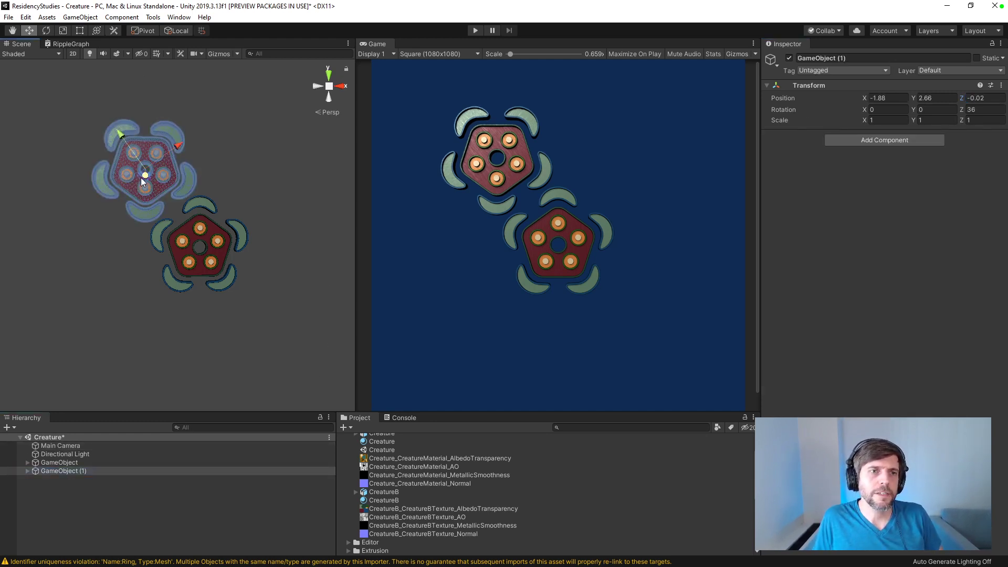
pyautogui.click(190, 232)
pyautogui.click(157, 185)
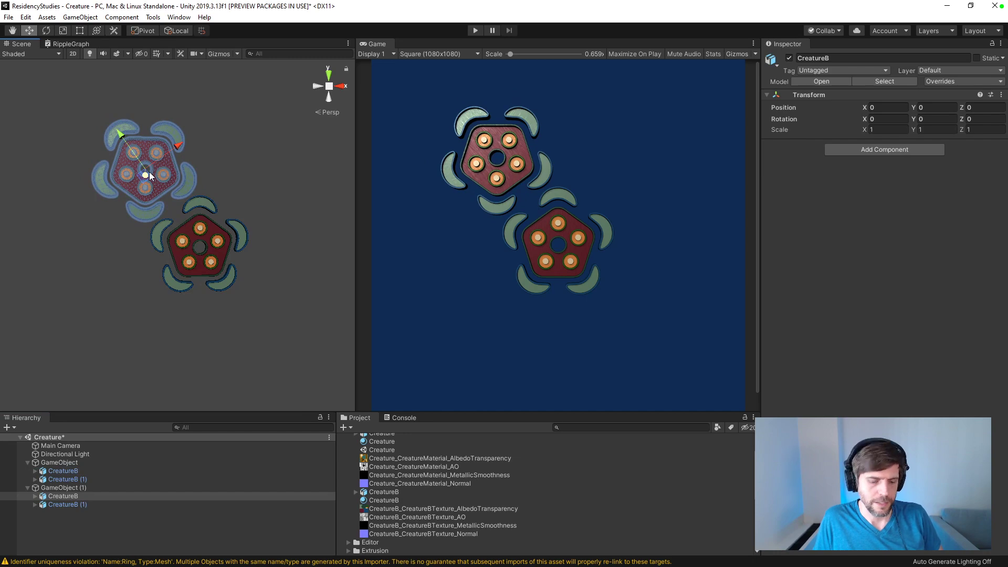
pyautogui.moveTo(147, 176); pyautogui.dragTo(447, 125)
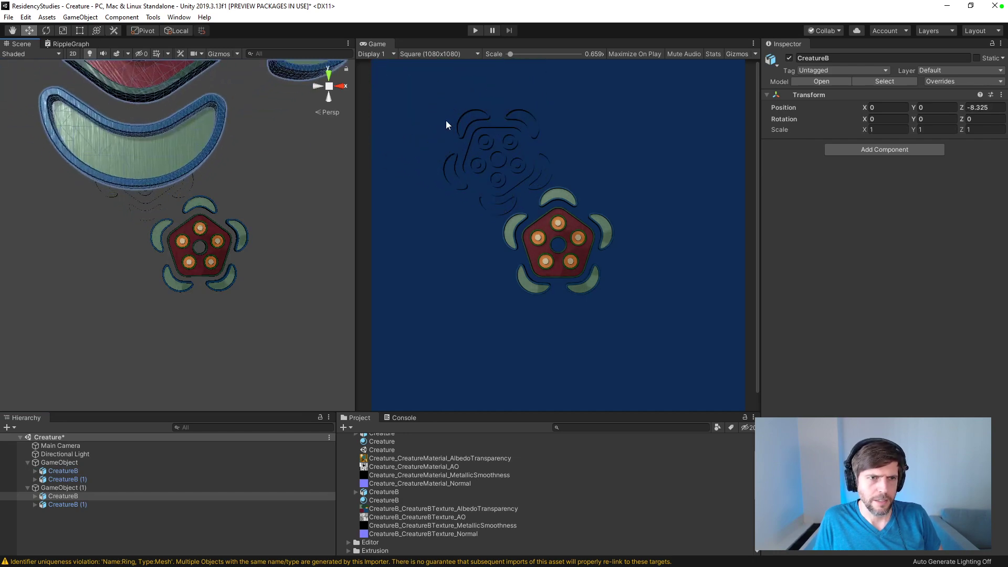
pyautogui.hotkey('ctrl', 'z')
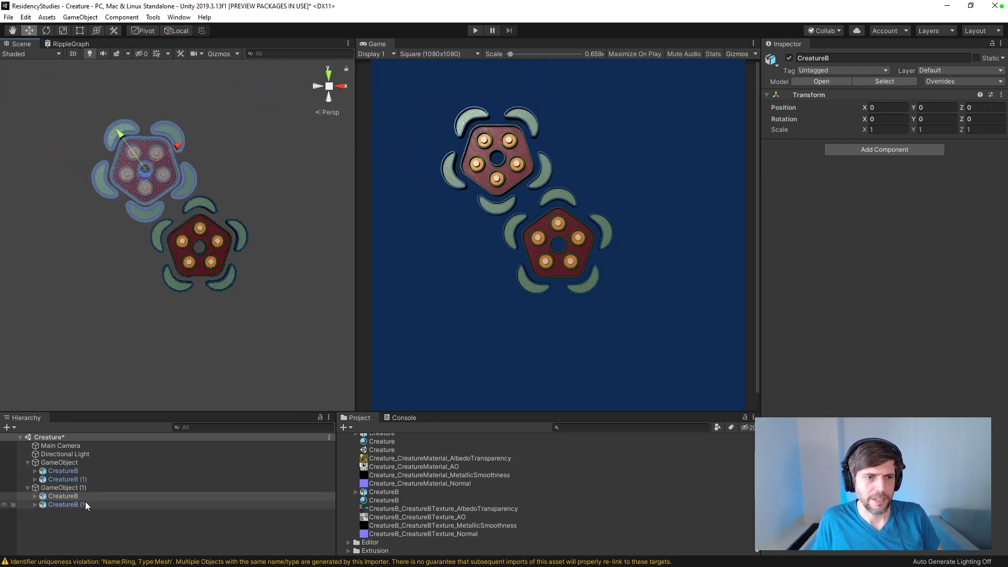
pyautogui.click(85, 504)
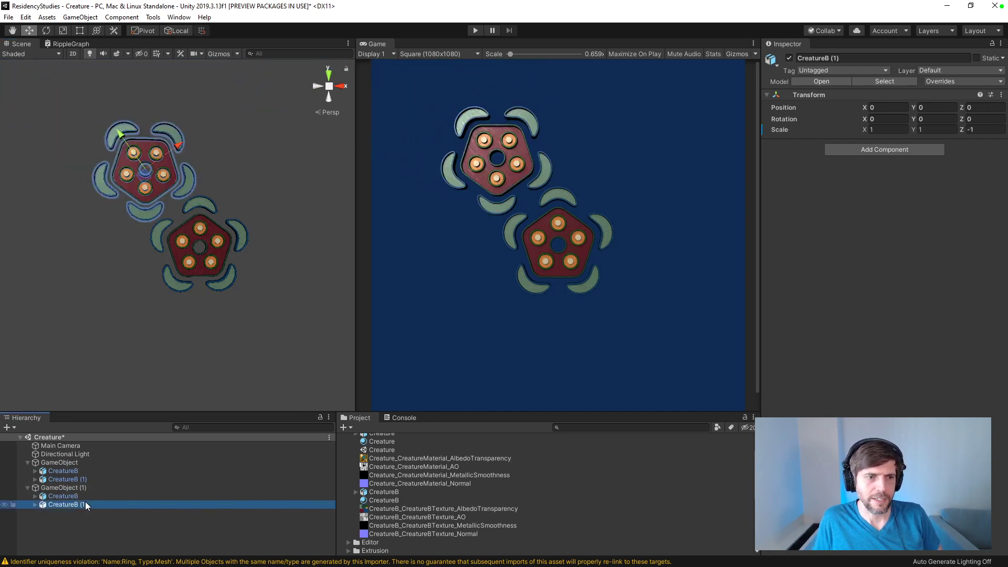
# Step: Duplicate GameObject (1) and place the copy opposite it, at about X 1.87, Y 2.73
pyautogui.click(58, 488)
pyautogui.hotkey('ctrl', 'd')
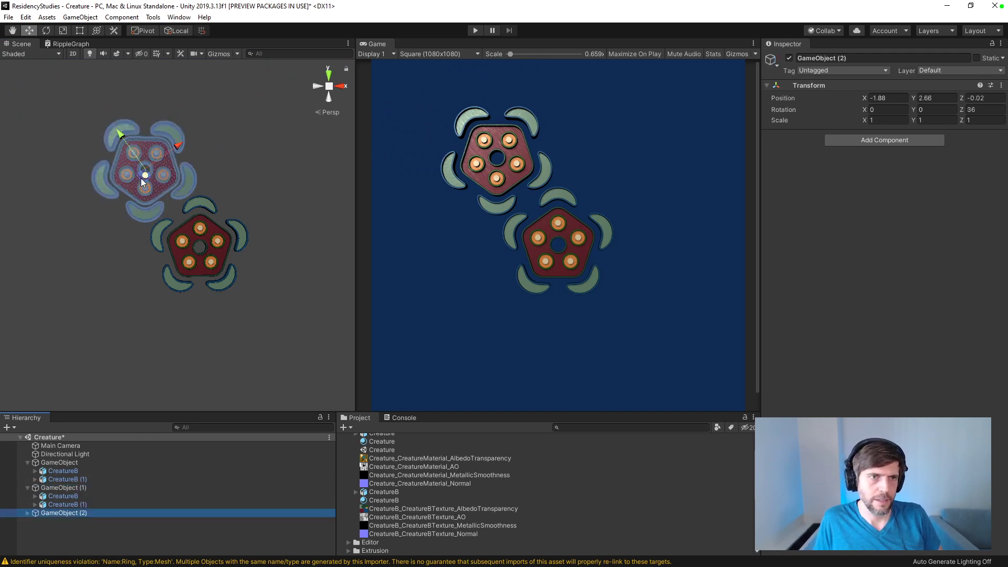
pyautogui.keyDown('alt'); pyautogui.moveTo(150, 177); pyautogui.dragTo(204, 117); pyautogui.keyUp('alt')
pyautogui.moveTo(155, 179); pyautogui.dragTo(157, 298)
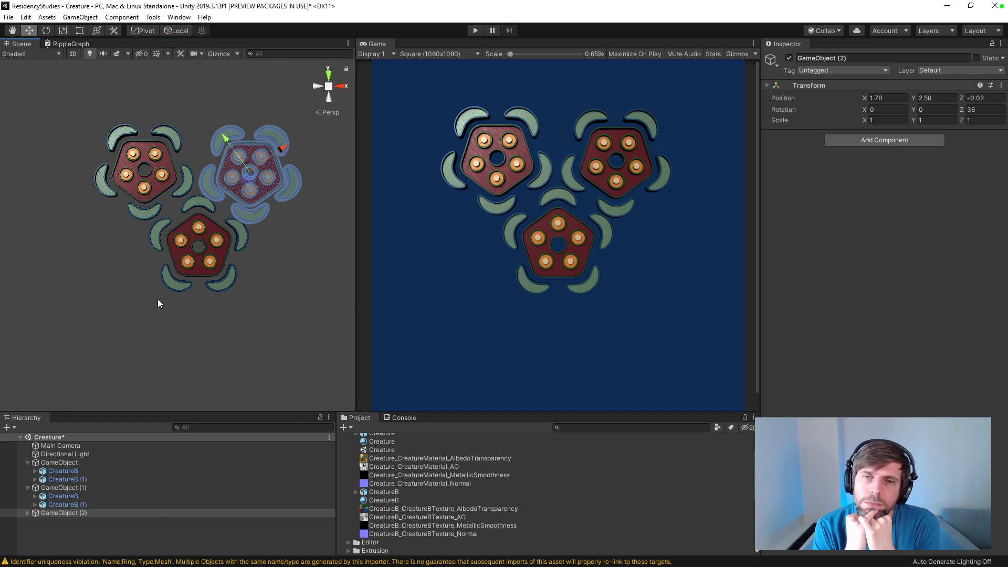
pyautogui.moveTo(247, 183); pyautogui.dragTo(251, 181)
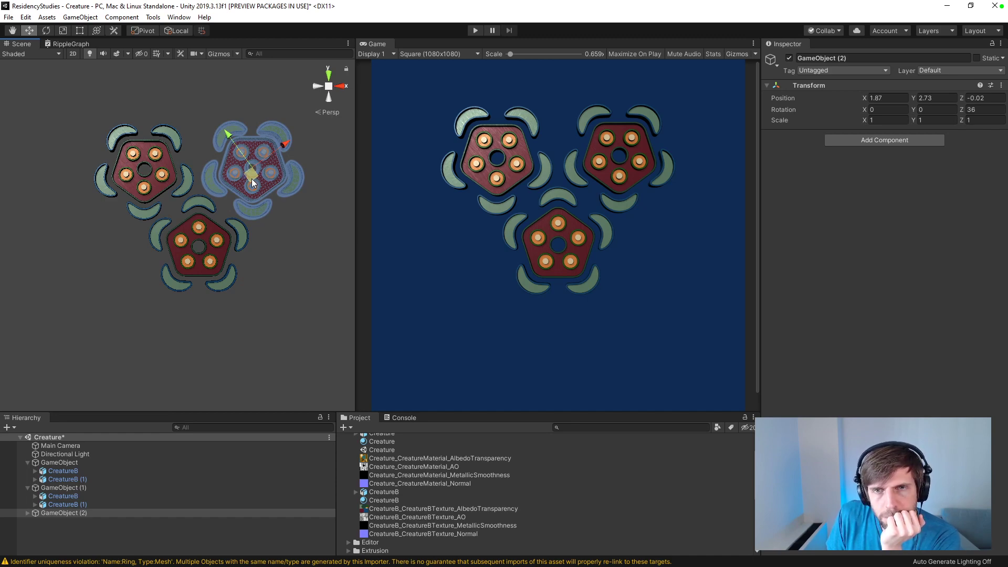
# Step: Rotate the Directional Light to about X 13.9, Y -5.1
pyautogui.click(97, 454)
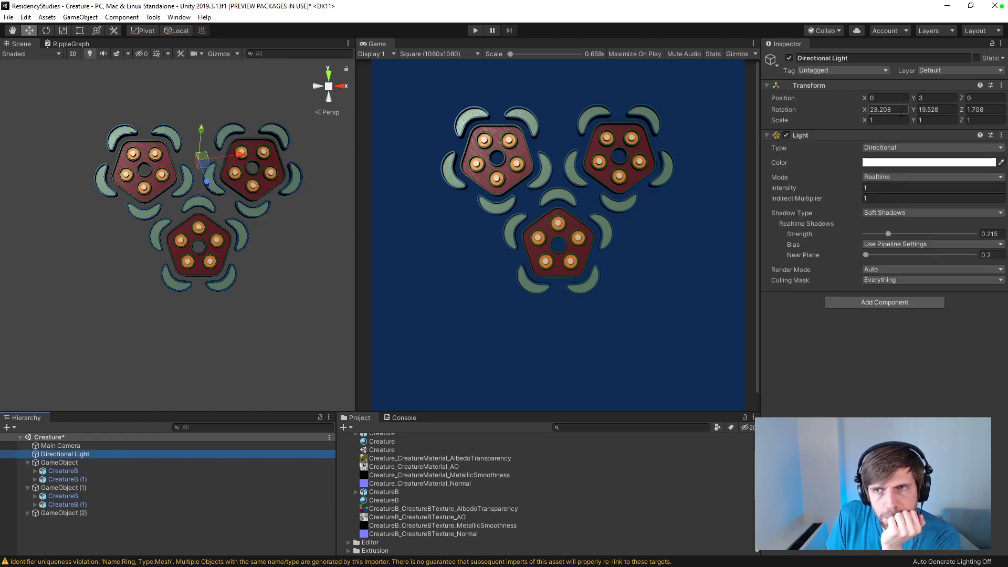
pyautogui.moveTo(865, 109); pyautogui.dragTo(693, 122)
pyautogui.moveTo(914, 109); pyautogui.dragTo(825, 119)
pyautogui.click(962, 111)
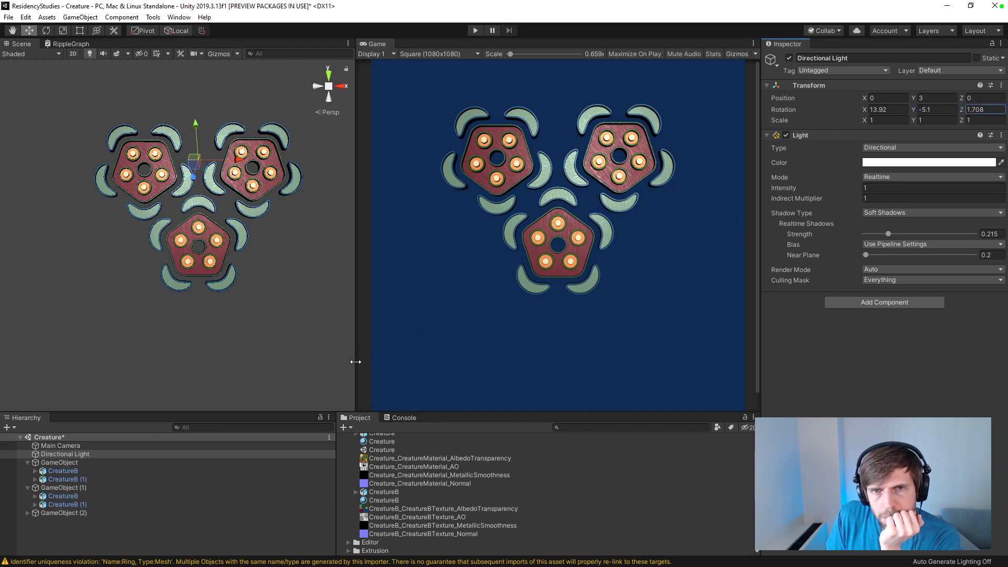
# Step: Move the lower creature's parent GameObject slightly down, to about X 0.02, Y -0.18
pyautogui.click(209, 212)
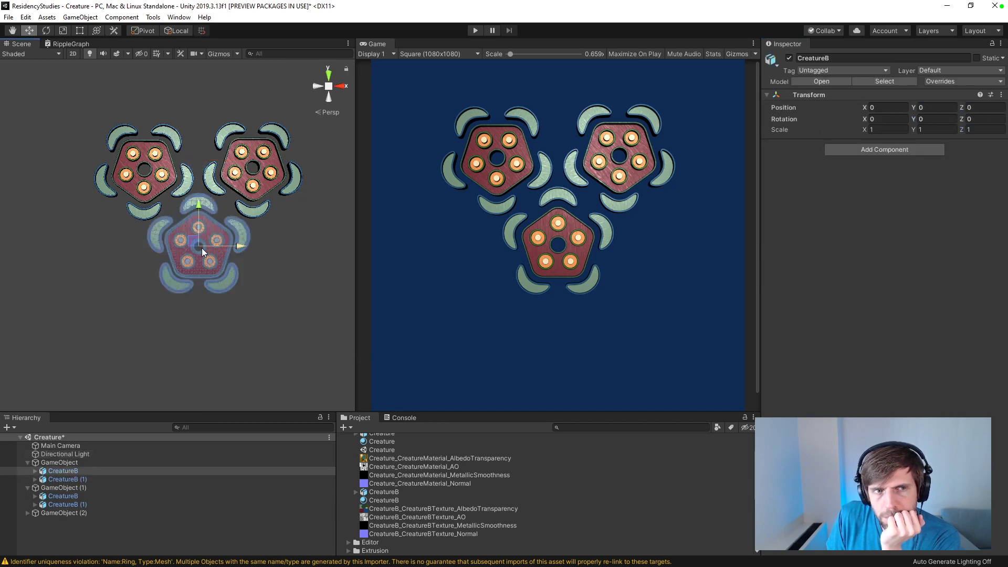
pyautogui.click(59, 462)
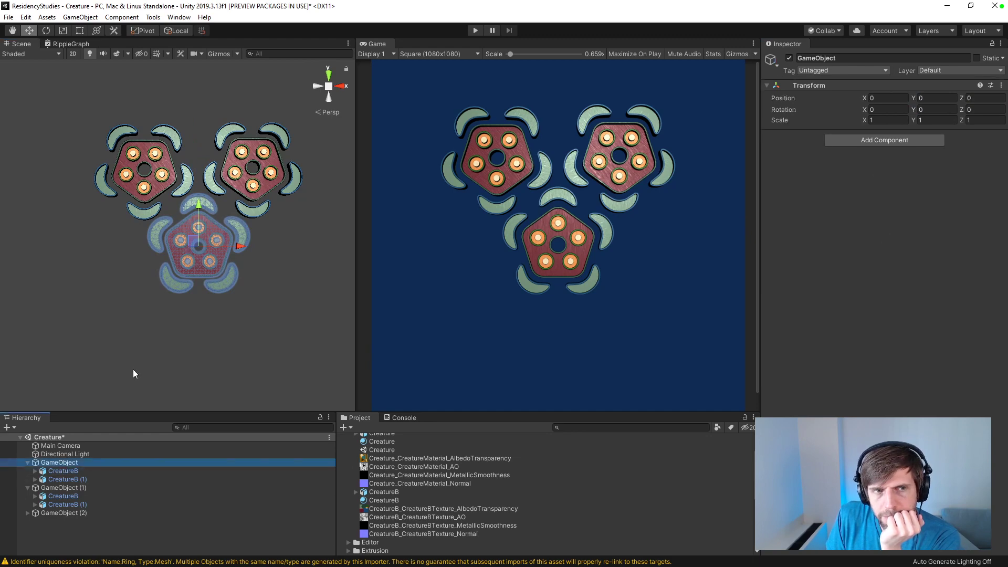
pyautogui.moveTo(196, 239)
pyautogui.mouseDown()
pyautogui.moveTo(194, 257)
pyautogui.moveTo(193, 244)
pyautogui.mouseUp()
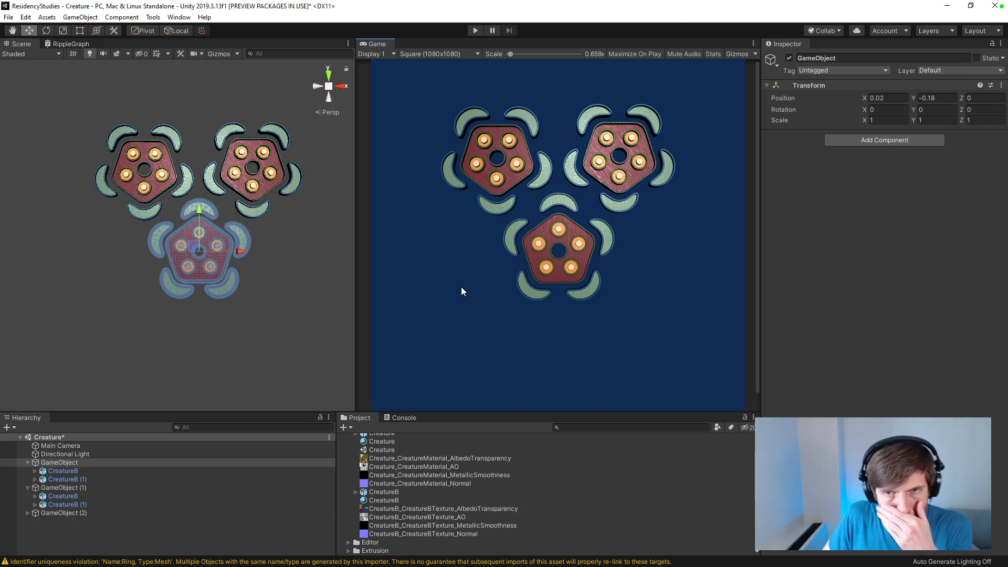
# Step: Examine the lower creature's wood textures, centre hole and discs up close and from several angles
pyautogui.scroll(5, 257, 275)
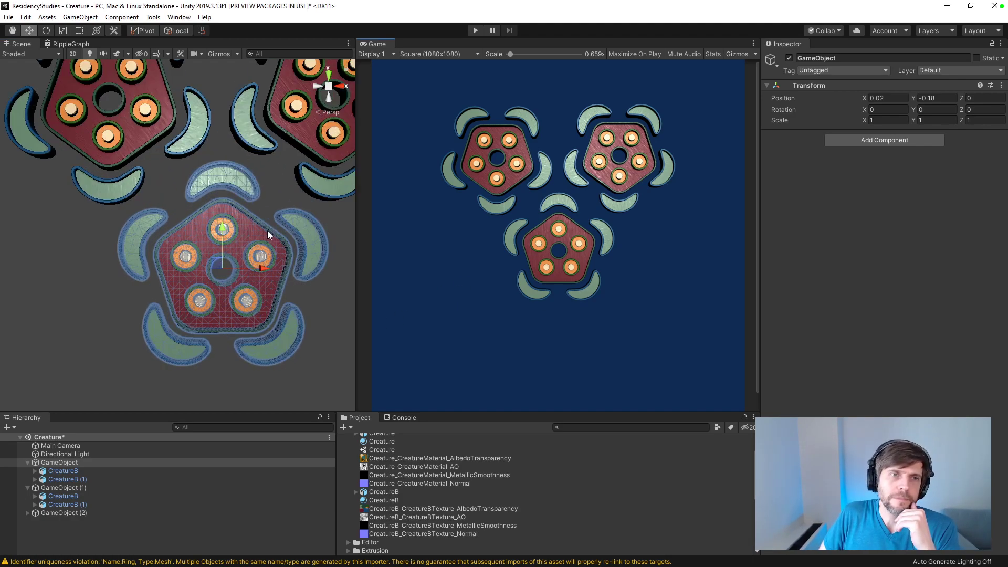
pyautogui.scroll(4, 267, 231)
pyautogui.moveTo(271, 241); pyautogui.dragTo(170, 144, button='middle')
pyautogui.scroll(5, 216, 198)
pyautogui.scroll(-5, 217, 200)
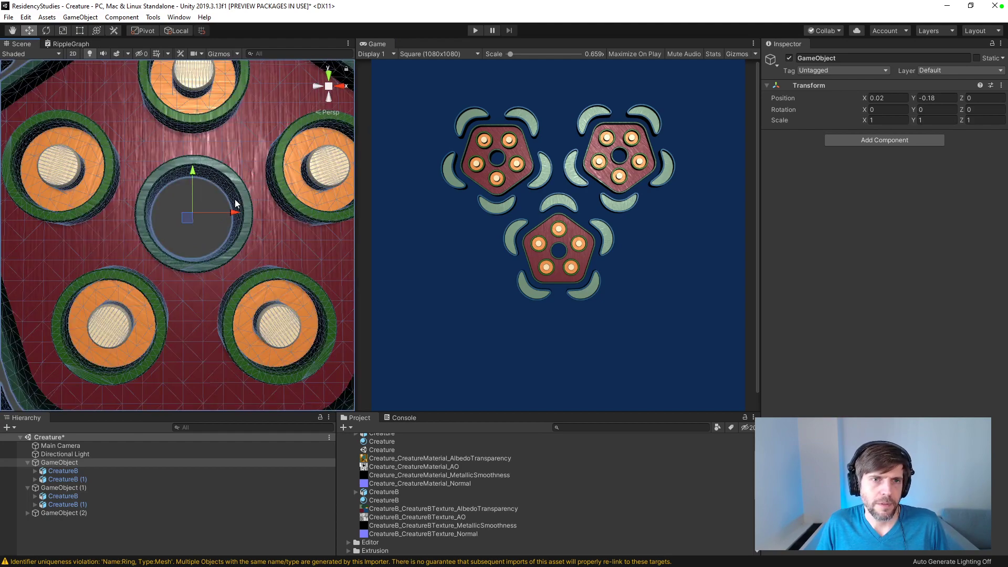
pyautogui.click(224, 207)
pyautogui.keyDown('alt'); pyautogui.moveTo(210, 211); pyautogui.dragTo(205, 177); pyautogui.keyUp('alt')
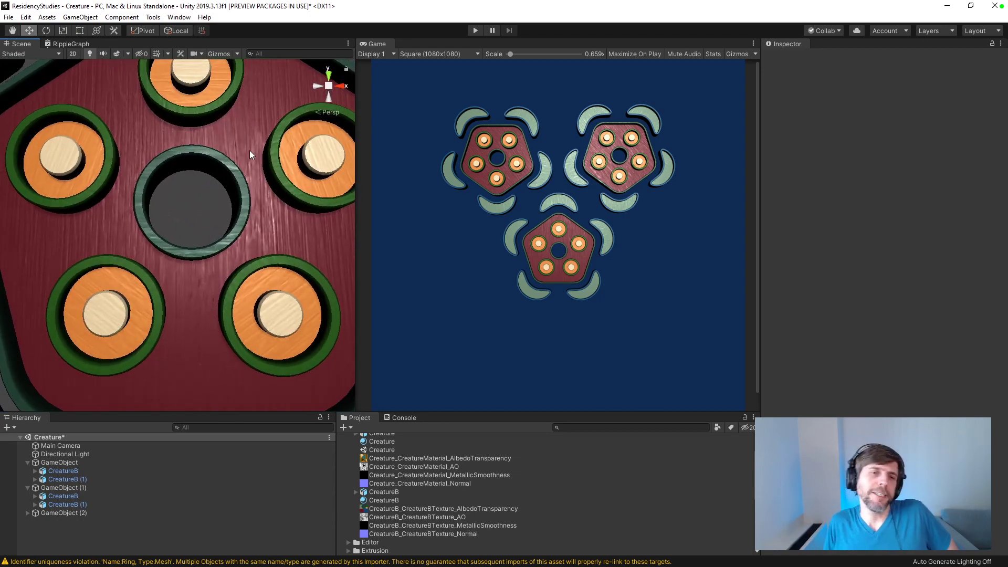
pyautogui.scroll(-5, 242, 156)
pyautogui.keyDown('alt'); pyautogui.moveTo(243, 151); pyautogui.dragTo(286, 246); pyautogui.keyUp('alt')
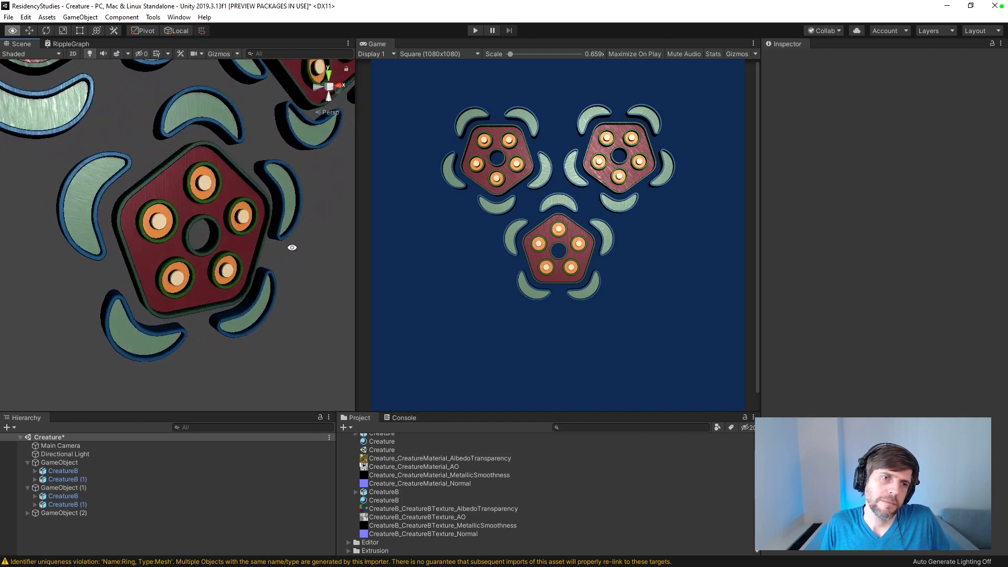
pyautogui.scroll(5, 172, 203)
pyautogui.scroll(-10, 171, 202)
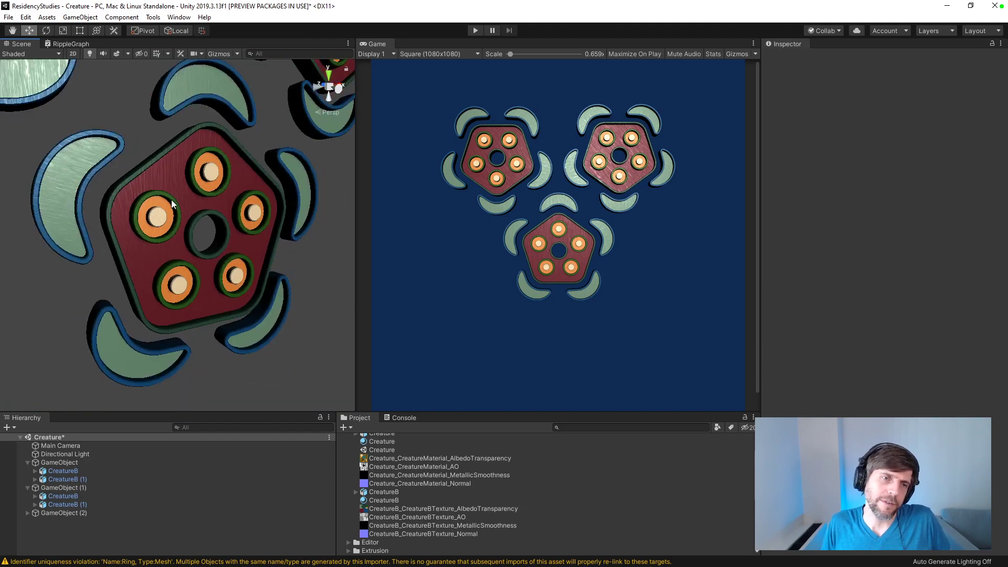
pyautogui.keyDown('alt'); pyautogui.moveTo(225, 241); pyautogui.dragTo(208, 168); pyautogui.keyUp('alt')
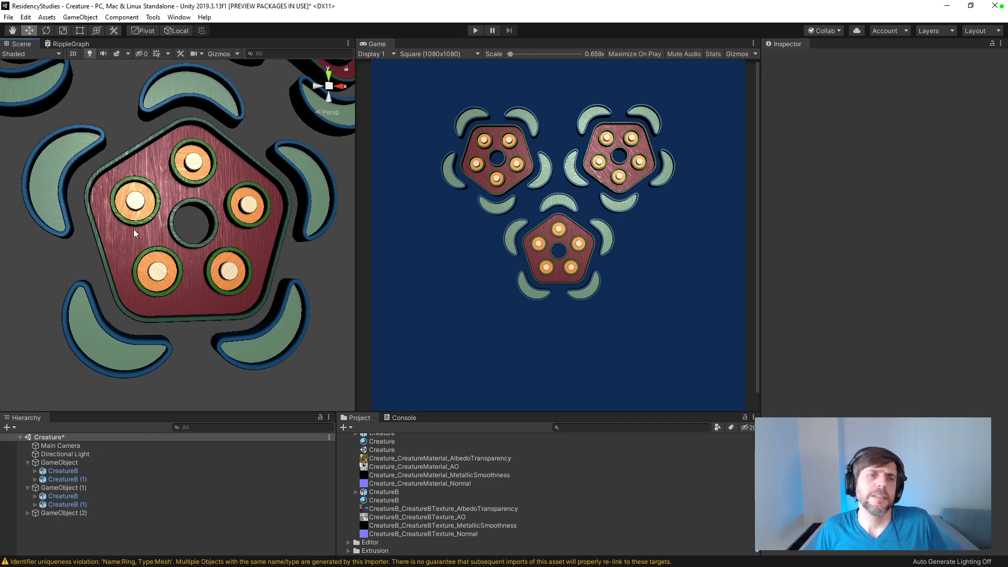
pyautogui.keyDown('alt'); pyautogui.moveTo(184, 247); pyautogui.dragTo(237, 288); pyautogui.keyUp('alt')
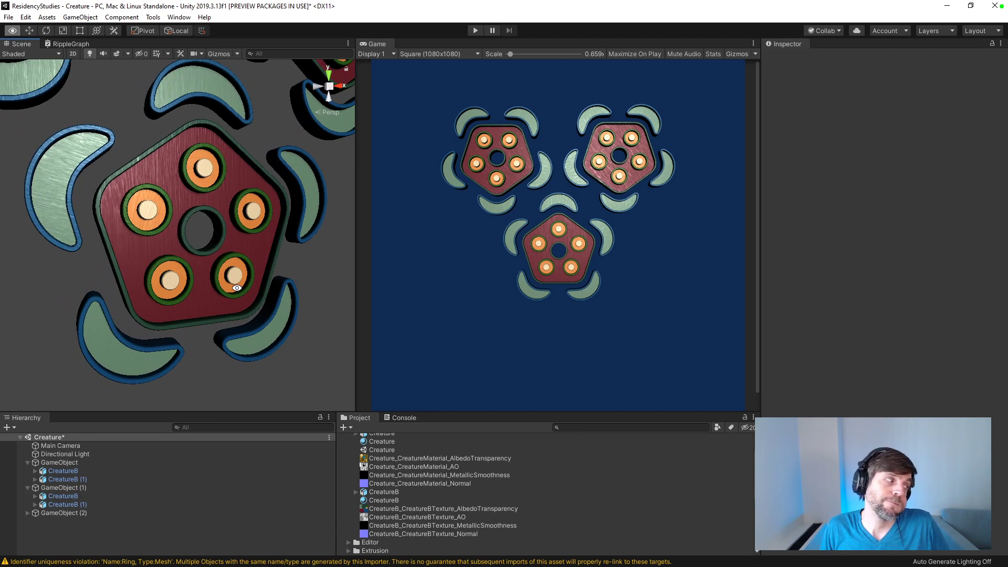
pyautogui.keyDown('alt'); pyautogui.moveTo(237, 288); pyautogui.dragTo(181, 220); pyautogui.keyUp('alt')
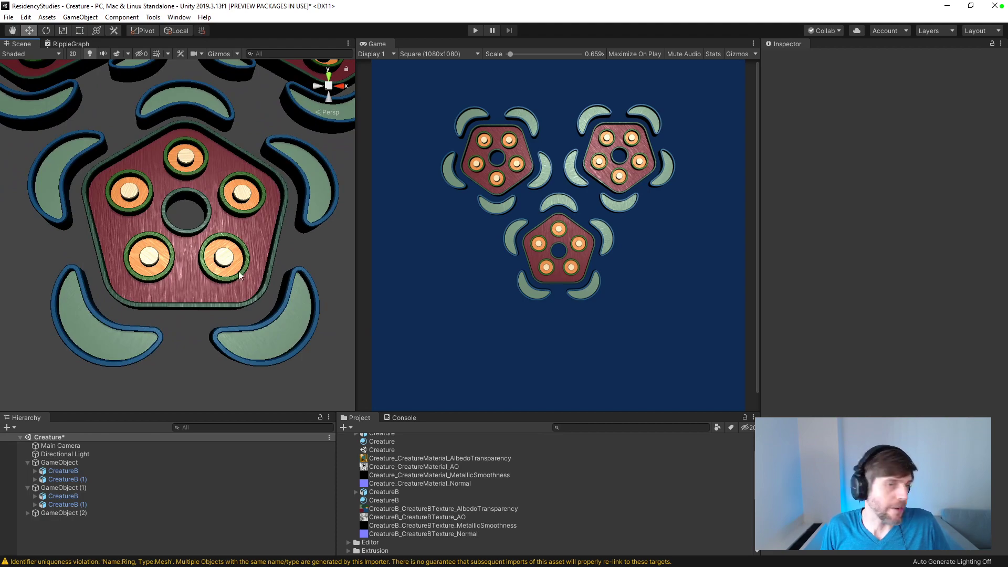
# Step: Examine the three-creature arrangement, including the gaps between the creatures, from different distances and angles
pyautogui.scroll(-3, 265, 310)
pyautogui.keyDown('alt'); pyautogui.moveTo(266, 308); pyautogui.dragTo(280, 430); pyautogui.keyUp('alt')
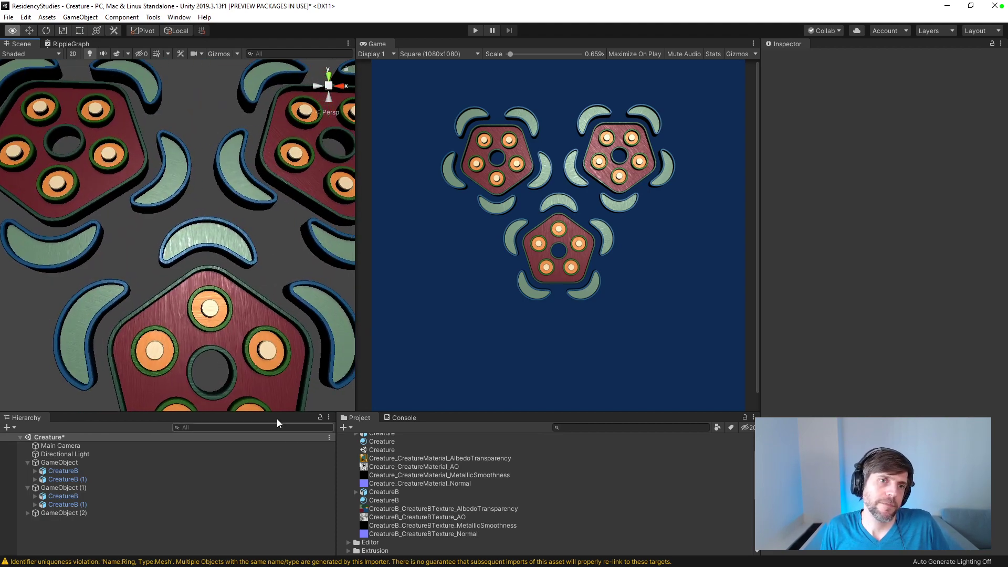
pyautogui.keyDown('alt'); pyautogui.moveTo(239, 305); pyautogui.dragTo(216, 237); pyautogui.keyUp('alt')
pyautogui.scroll(3, 227, 336)
pyautogui.scroll(-3, 227, 340)
pyautogui.moveTo(236, 320); pyautogui.dragTo(230, 237, button='middle')
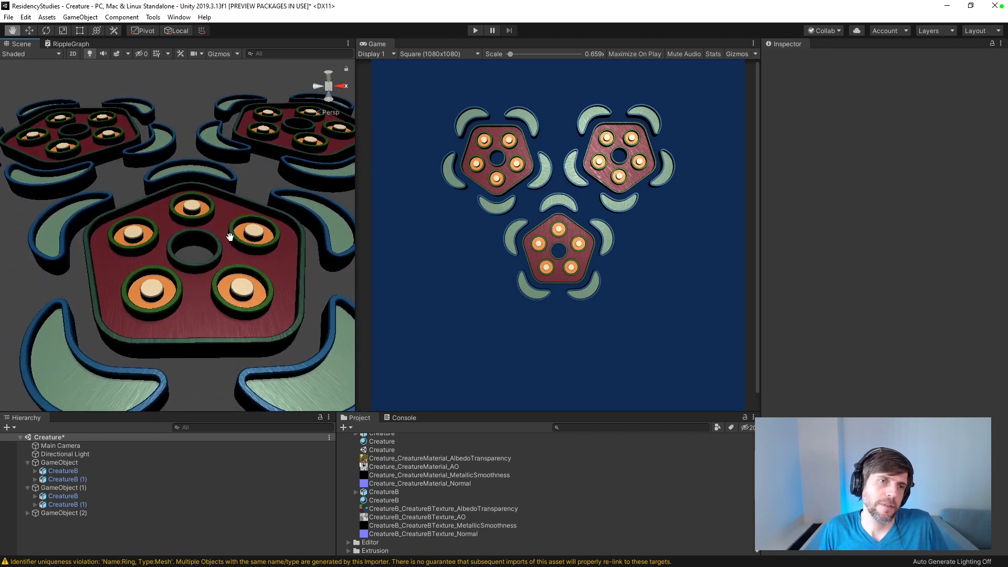
pyautogui.keyDown('alt'); pyautogui.moveTo(230, 236); pyautogui.dragTo(303, 335); pyautogui.keyUp('alt')
pyautogui.scroll(-5, 203, 227)
pyautogui.keyDown('alt'); pyautogui.moveTo(202, 227); pyautogui.dragTo(208, 341); pyautogui.keyUp('alt')
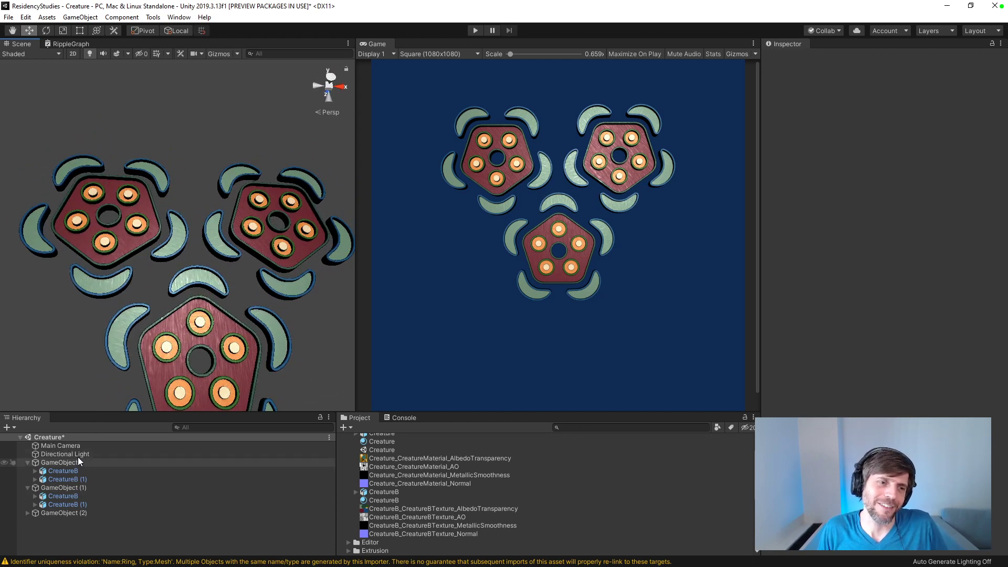
# Step: Set the Main Camera's background to a warm off-white, about R 0.93, G 0.92, B 0.89
pyautogui.click(60, 446)
pyautogui.click(986, 277)
pyautogui.moveTo(914, 294)
pyautogui.mouseDown()
pyautogui.moveTo(874, 271)
pyautogui.moveTo(862, 296)
pyautogui.moveTo(853, 273)
pyautogui.moveTo(958, 301)
pyautogui.moveTo(892, 323)
pyautogui.moveTo(859, 306)
pyautogui.moveTo(855, 323)
pyautogui.moveTo(840, 267)
pyautogui.moveTo(839, 276)
pyautogui.moveTo(874, 282)
pyautogui.moveTo(905, 279)
pyautogui.moveTo(891, 271)
pyautogui.moveTo(948, 273)
pyautogui.moveTo(951, 283)
pyautogui.moveTo(939, 262)
pyautogui.moveTo(942, 270)
pyautogui.mouseUp()
pyautogui.click(935, 251)
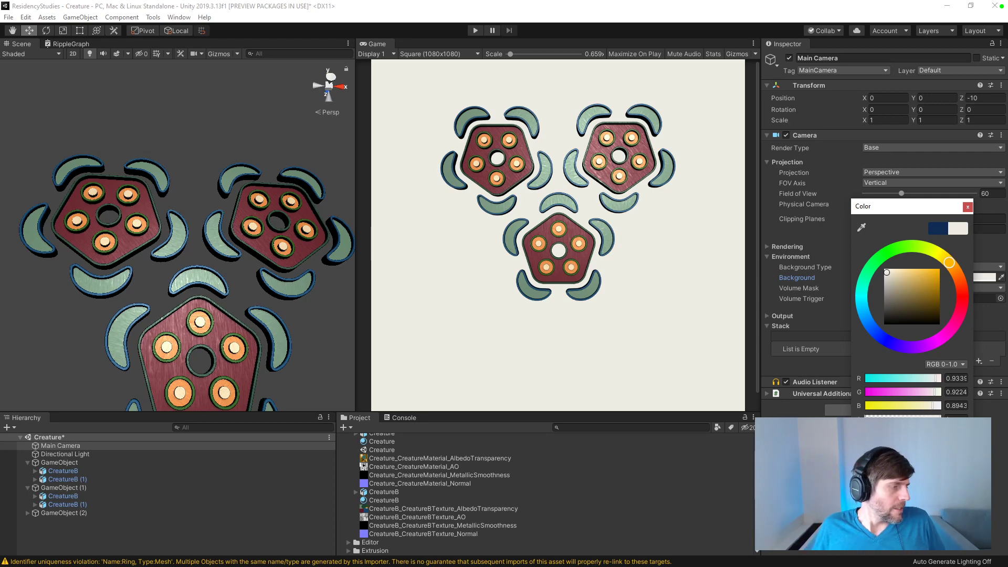
pyautogui.press('Return')
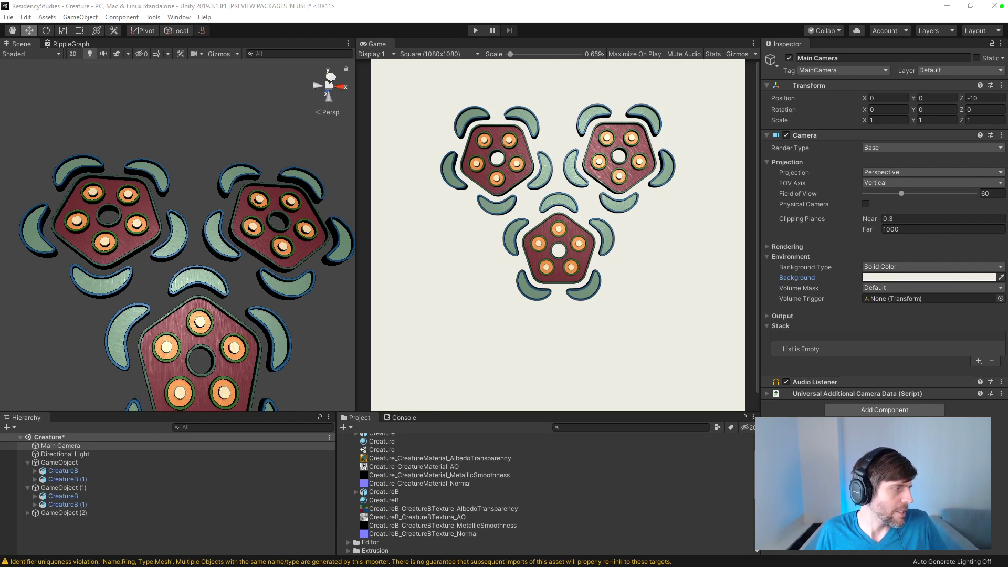
# Step: Switch to the browser's pentagon tiling image results and view the Wikimedia Commons pentagon tiling diagram
pyautogui.hotkey('alt', 'Tab')
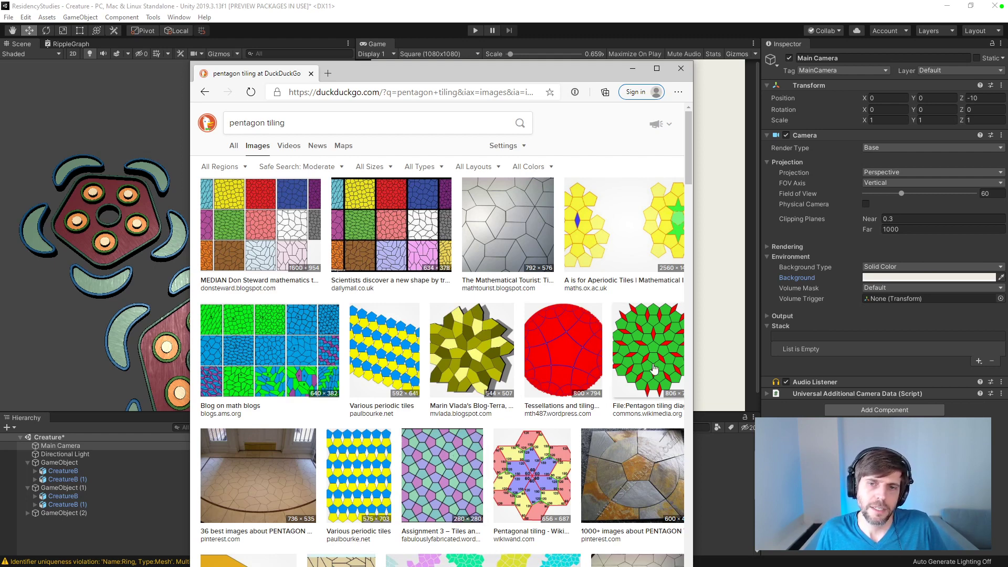
pyautogui.moveTo(692, 331); pyautogui.dragTo(828, 332)
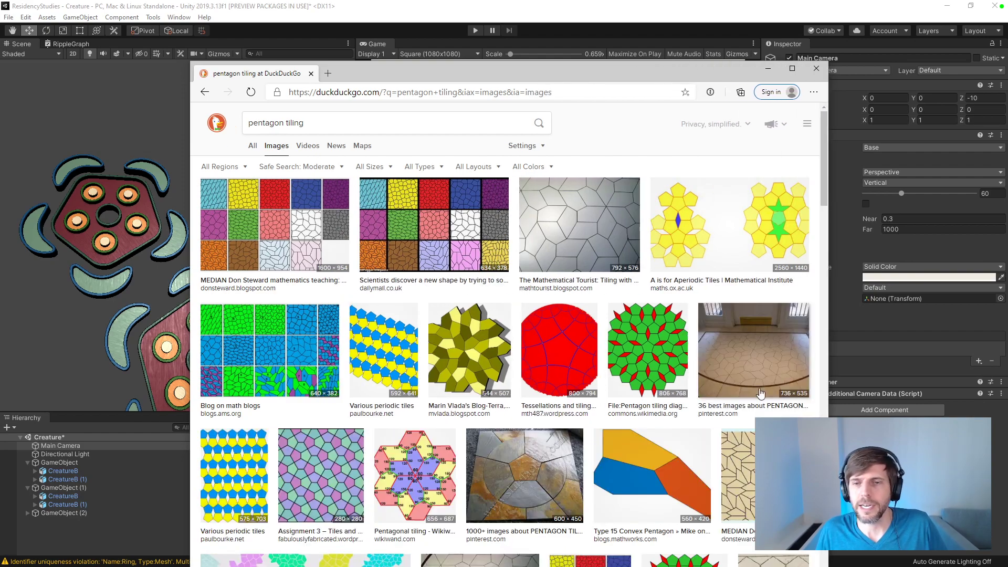
pyautogui.scroll(-7, 664, 347)
pyautogui.scroll(7, 664, 346)
pyautogui.click(664, 345)
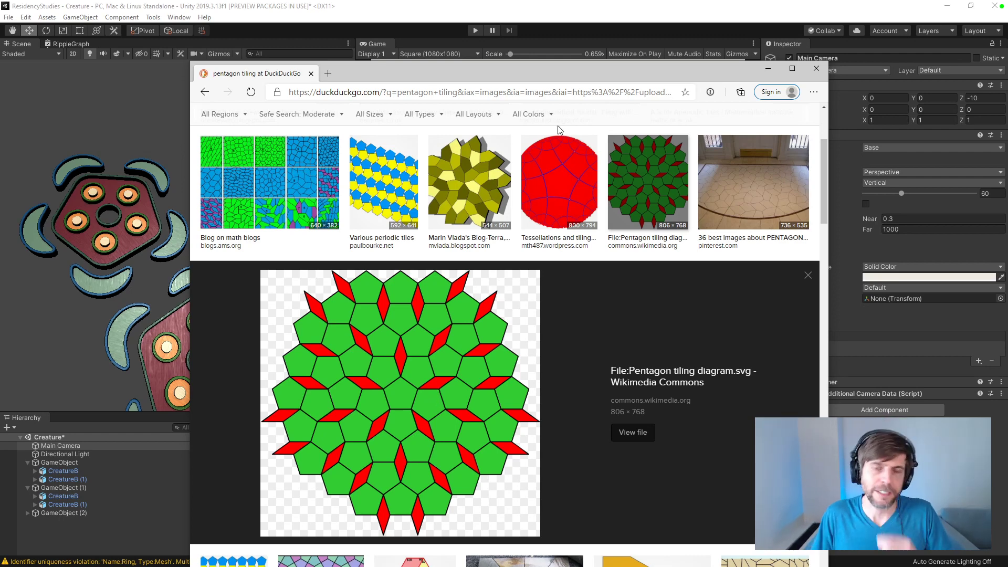
pyautogui.moveTo(585, 71); pyautogui.dragTo(0, 98)
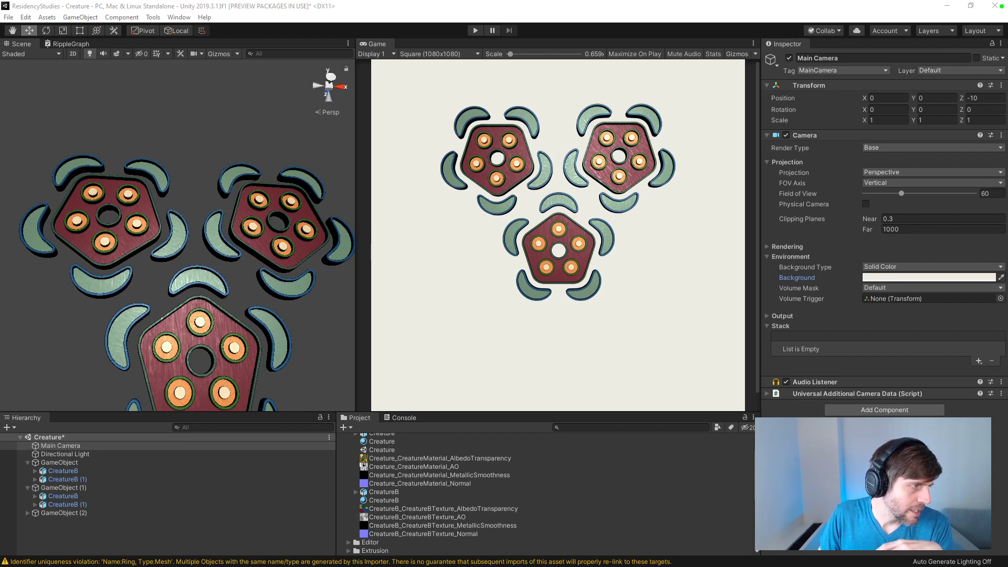
# Step: Bring back the browser and view the Geometric Tilings and Patterns pentagon image from xahlee.info
pyautogui.hotkey('alt', 'Tab')
pyautogui.moveTo(458, 75); pyautogui.dragTo(488, 50)
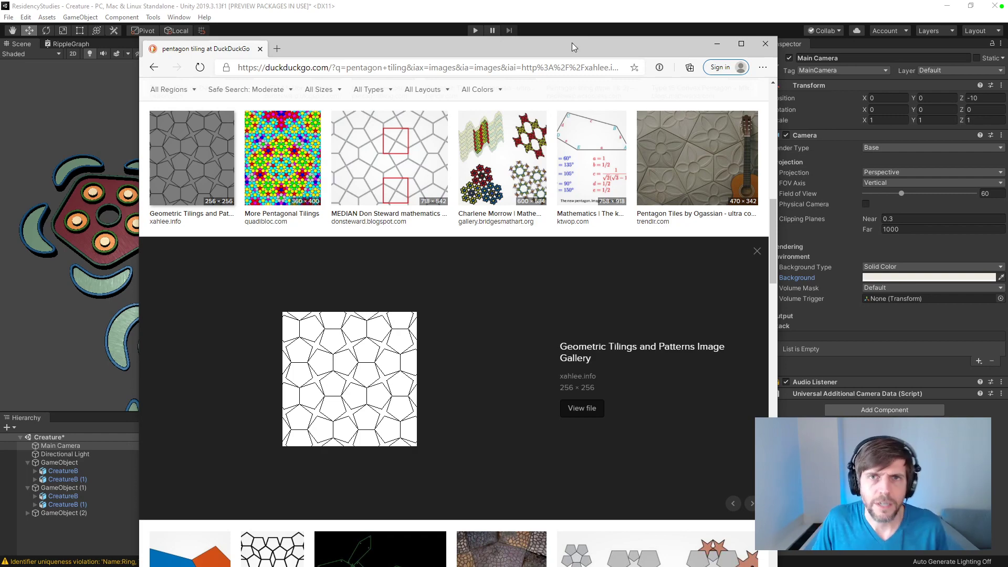
pyautogui.moveTo(572, 42); pyautogui.dragTo(0, 51)
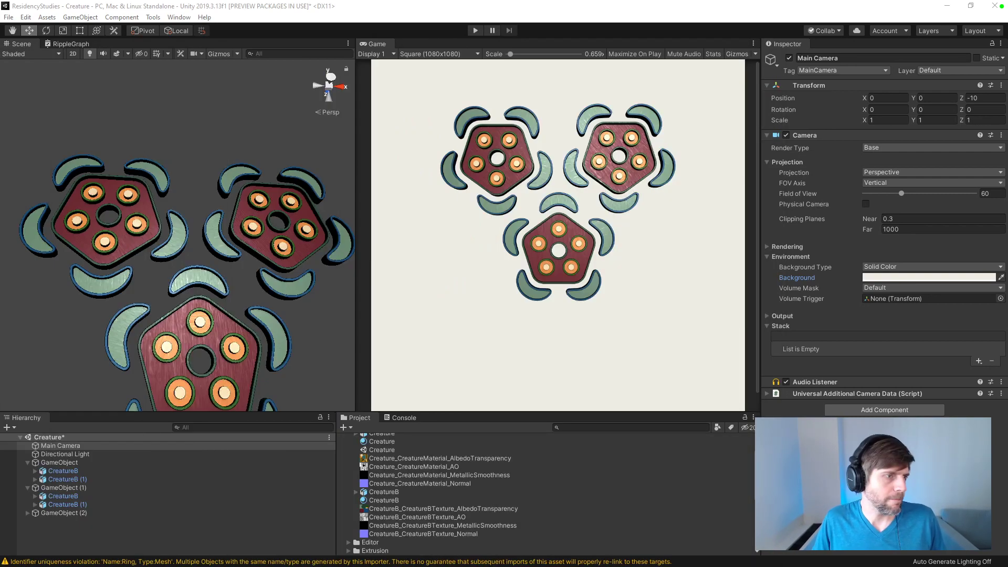
# Step: Close Unity, saving the changes to the Creature scene
pyautogui.click(994, 5)
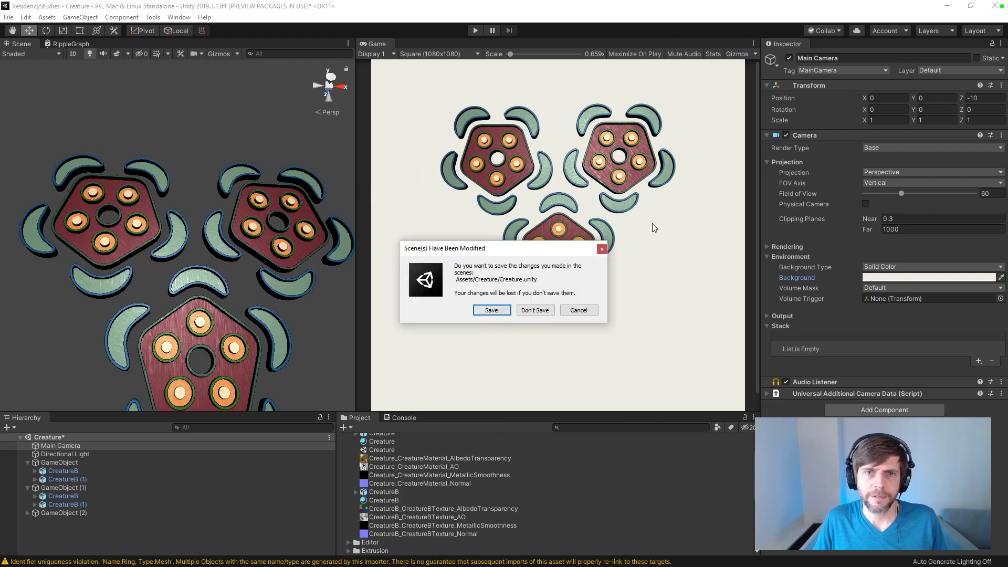
pyautogui.click(491, 310)
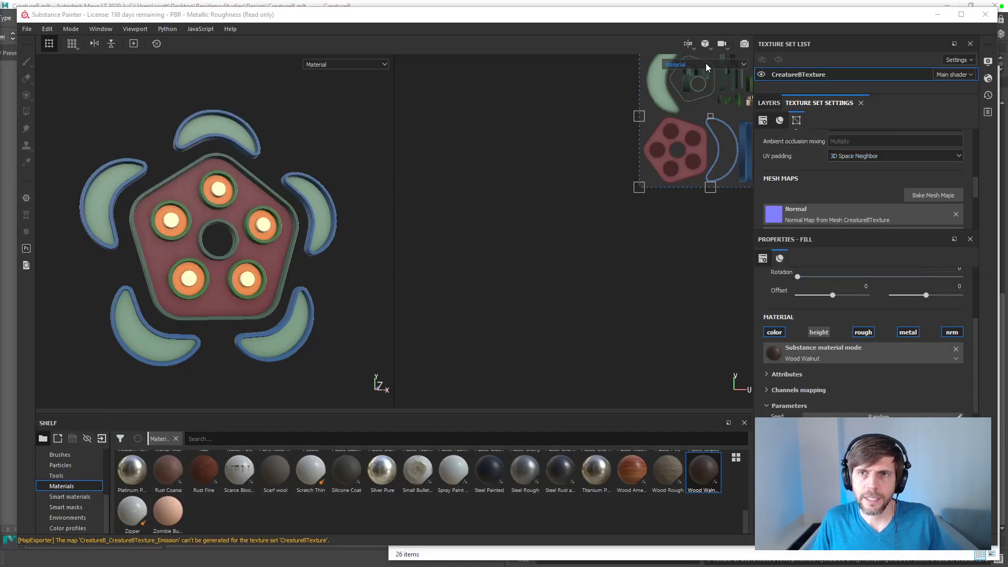
# Step: Show the creature front-on in Substance Painter's rendering mode, with the dome's Clear color on and Ground off
pyautogui.press('F12')
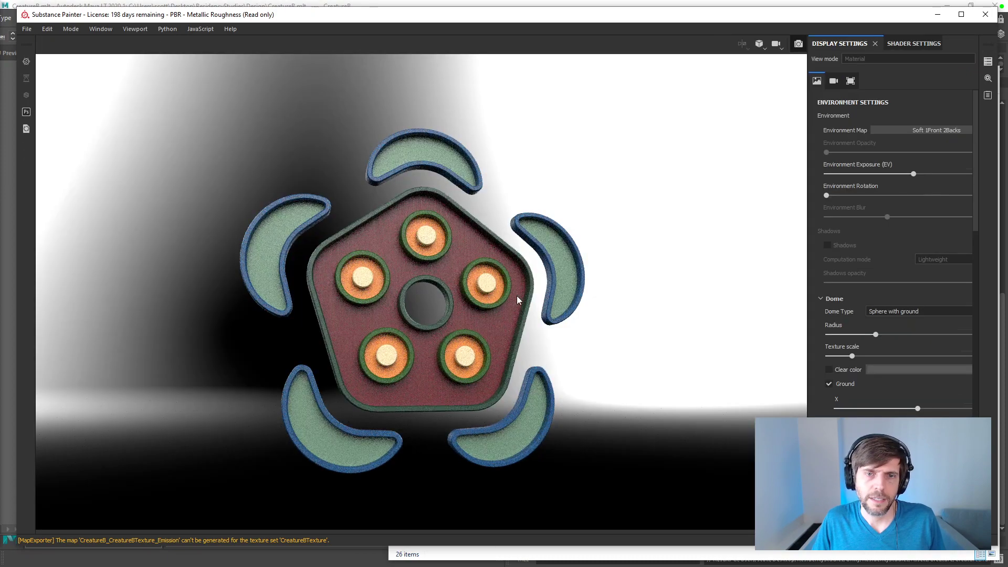
pyautogui.keyDown('alt'); pyautogui.moveTo(475, 308); pyautogui.dragTo(474, 308); pyautogui.keyUp('alt')
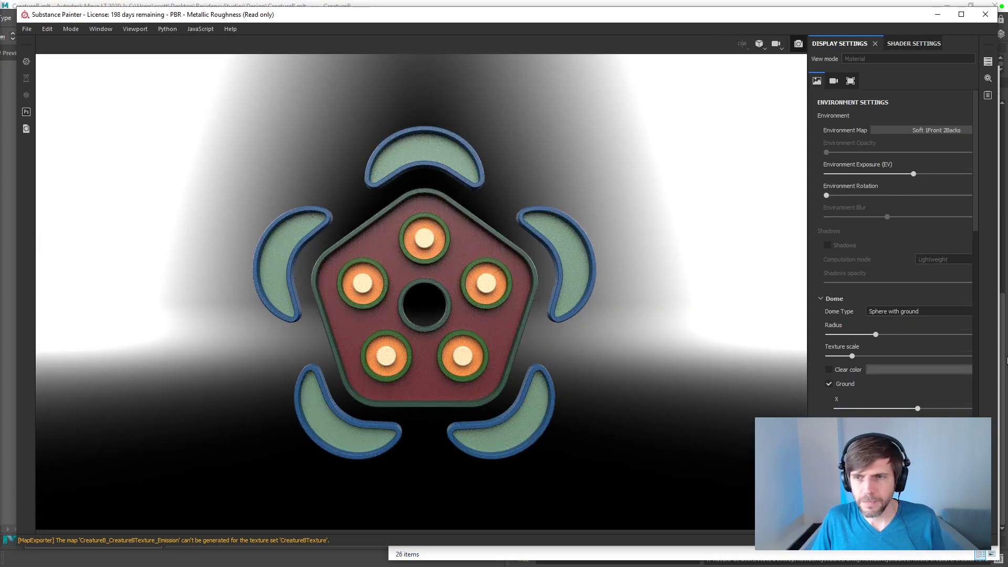
pyautogui.moveTo(976, 228); pyautogui.dragTo(980, 256)
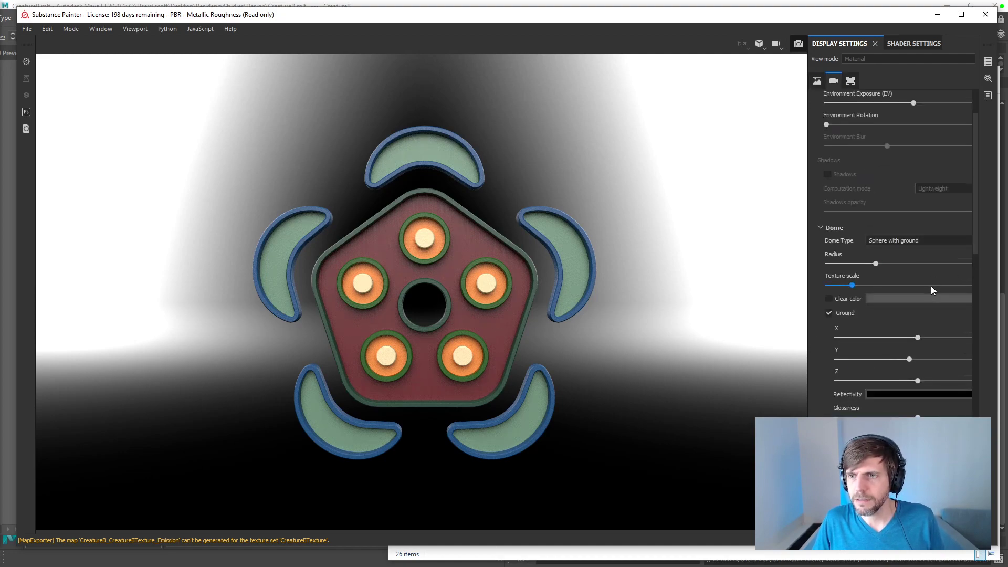
pyautogui.click(830, 299)
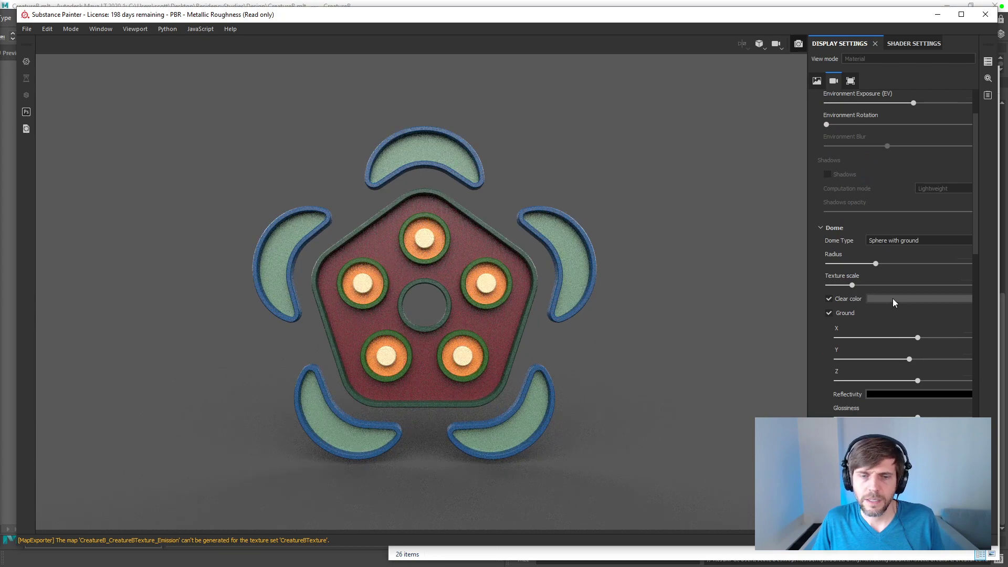
pyautogui.click(893, 298)
pyautogui.click(831, 313)
pyautogui.click(831, 313)
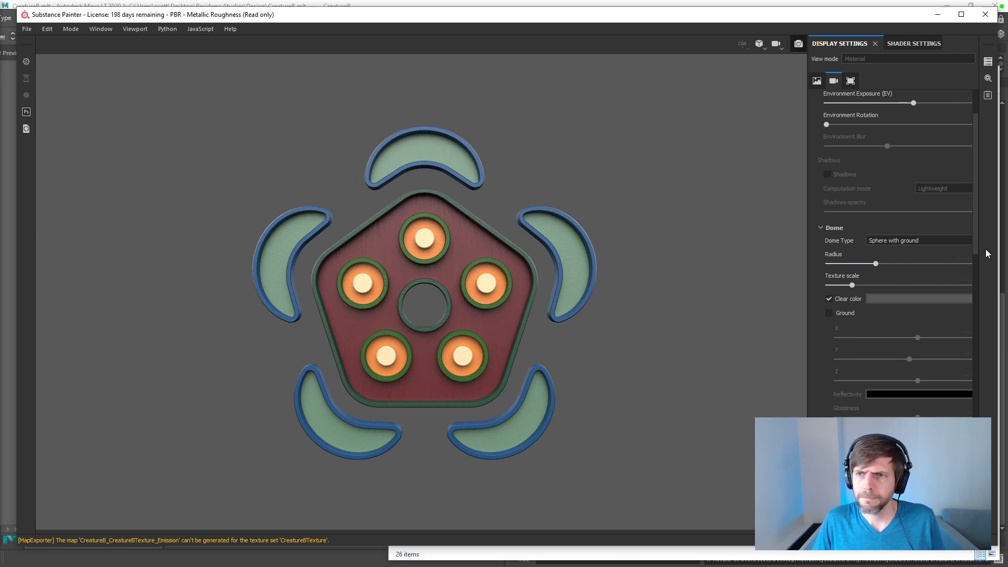
# Step: Try the Bonifacio Aragon Stairs environment map on the rendered creature
pyautogui.scroll(3, 976, 212)
pyautogui.click(923, 131)
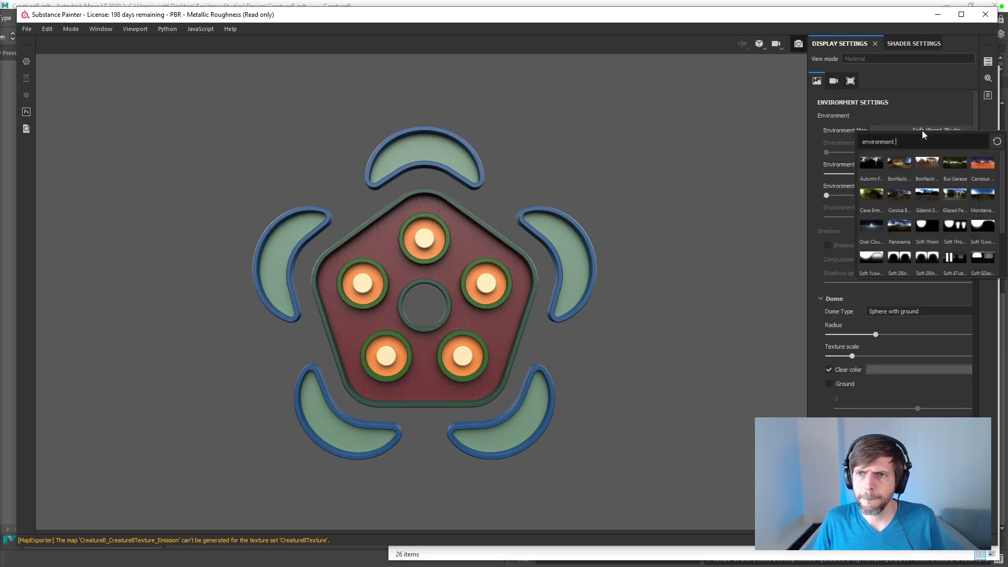
pyautogui.click(900, 162)
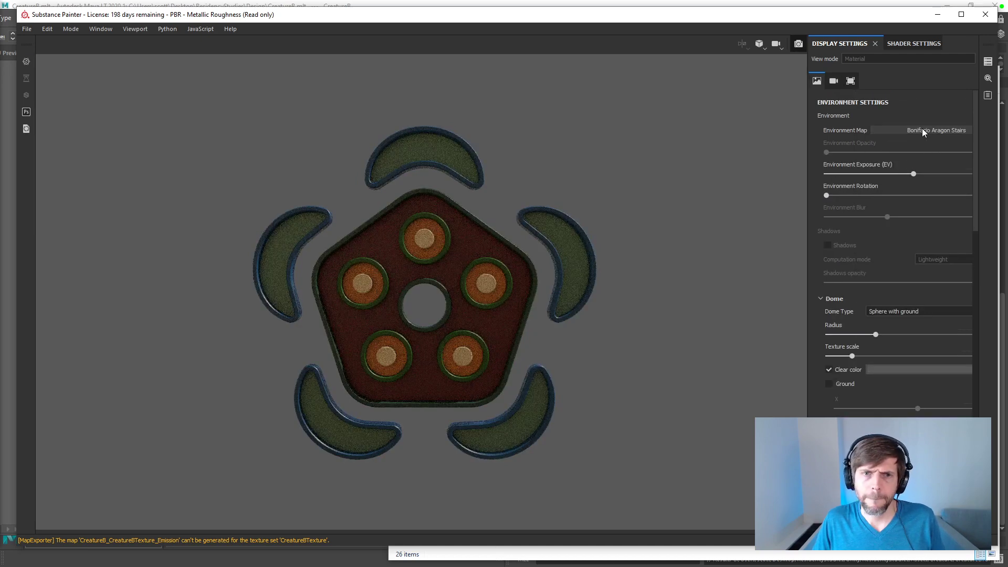
# Step: Light the render with the Panorama environment map and set Environment Rotation to its maximum
pyautogui.click(923, 129)
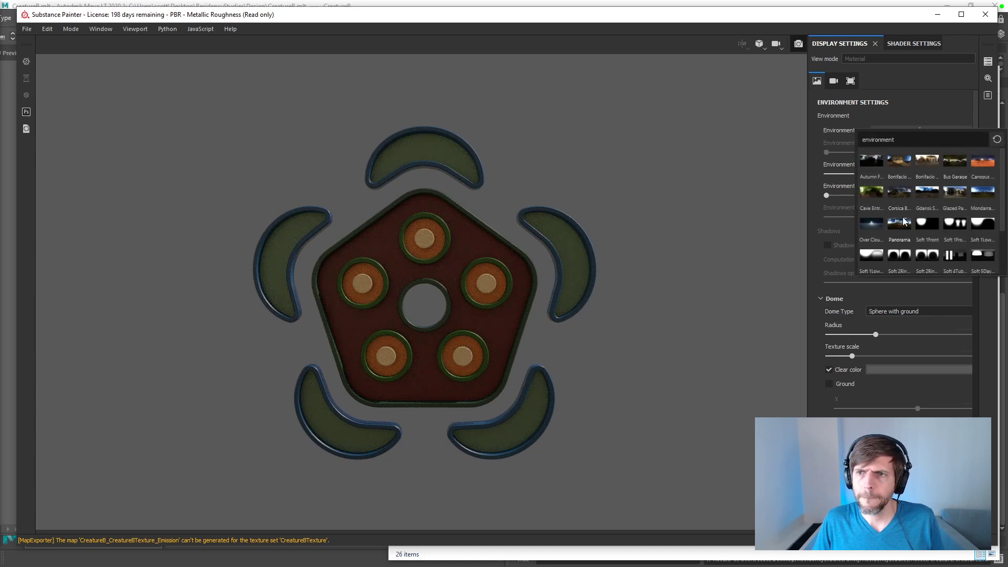
pyautogui.scroll(-2, 903, 220)
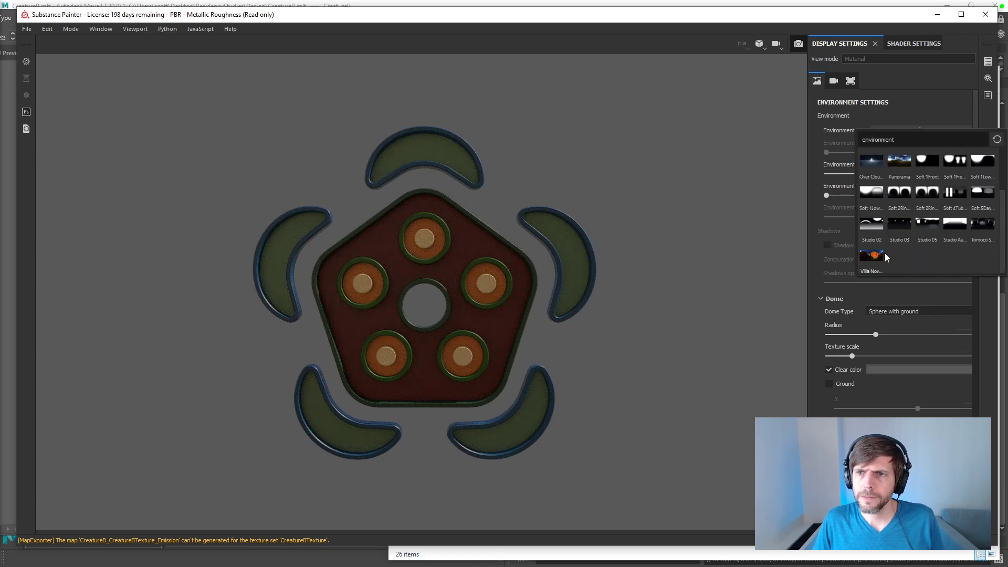
pyautogui.scroll(2, 877, 256)
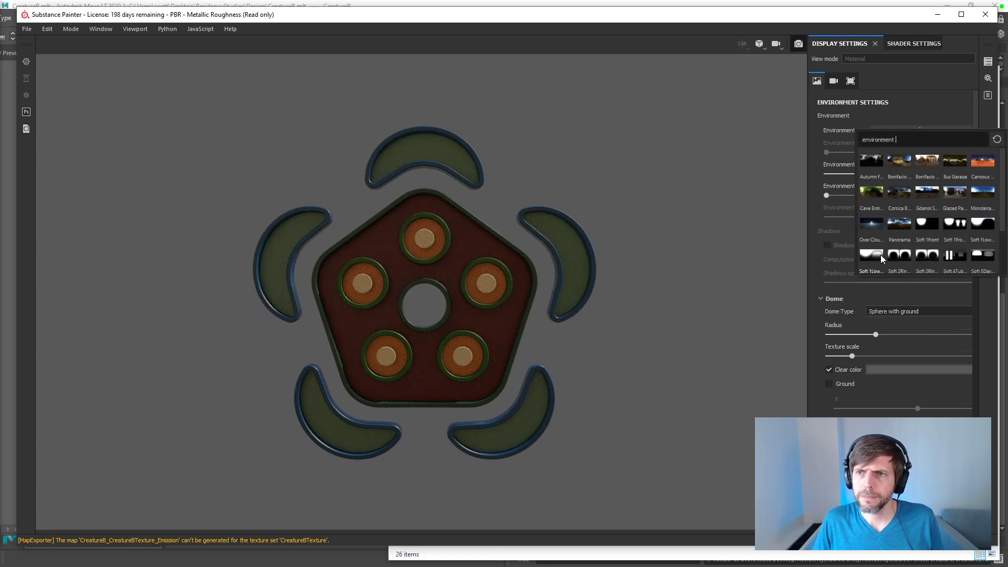
pyautogui.click(897, 222)
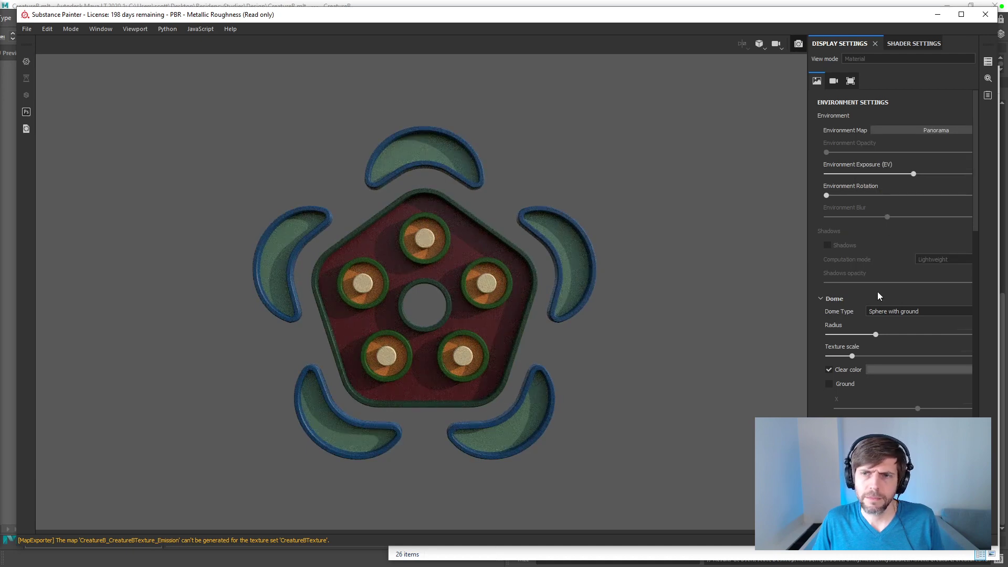
pyautogui.moveTo(825, 195); pyautogui.dragTo(1006, 207)
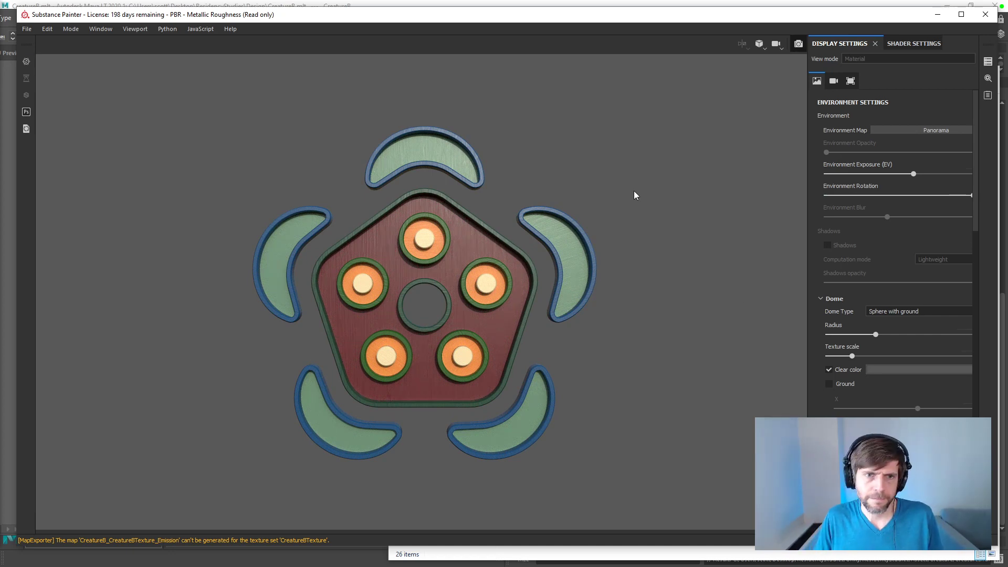
# Step: Leave rendering mode and examine the creature's layer stack and the texture set's size, channels and mesh maps
pyautogui.moveTo(824, 21); pyautogui.dragTo(822, 23)
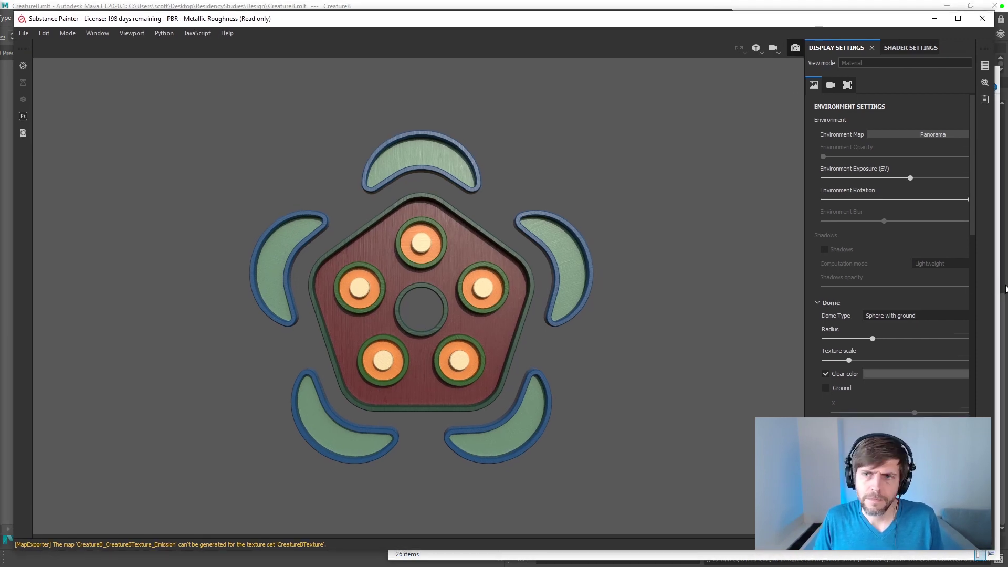
pyautogui.moveTo(971, 173); pyautogui.dragTo(963, 59)
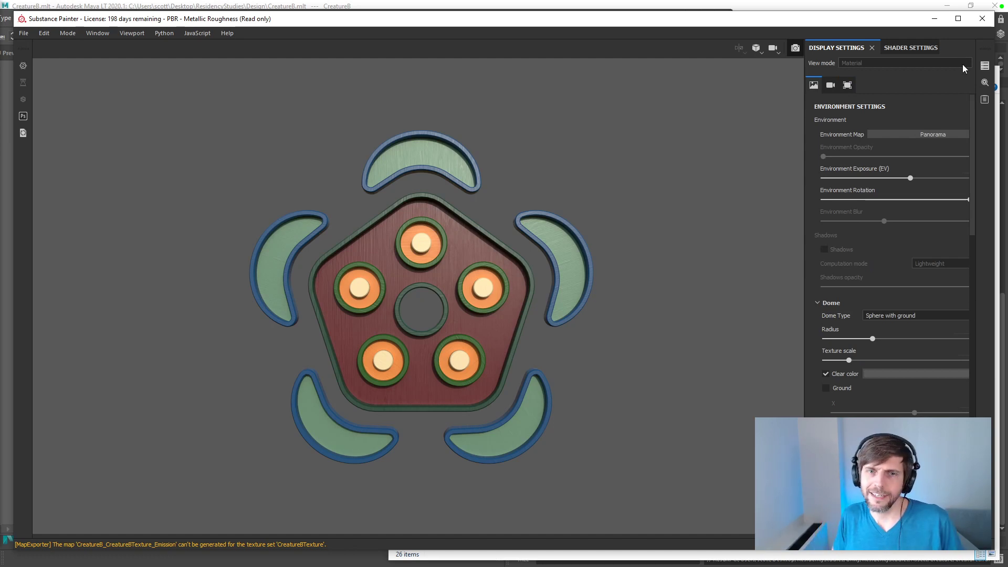
pyautogui.click(773, 51)
pyautogui.click(773, 49)
pyautogui.click(774, 48)
pyautogui.click(774, 48)
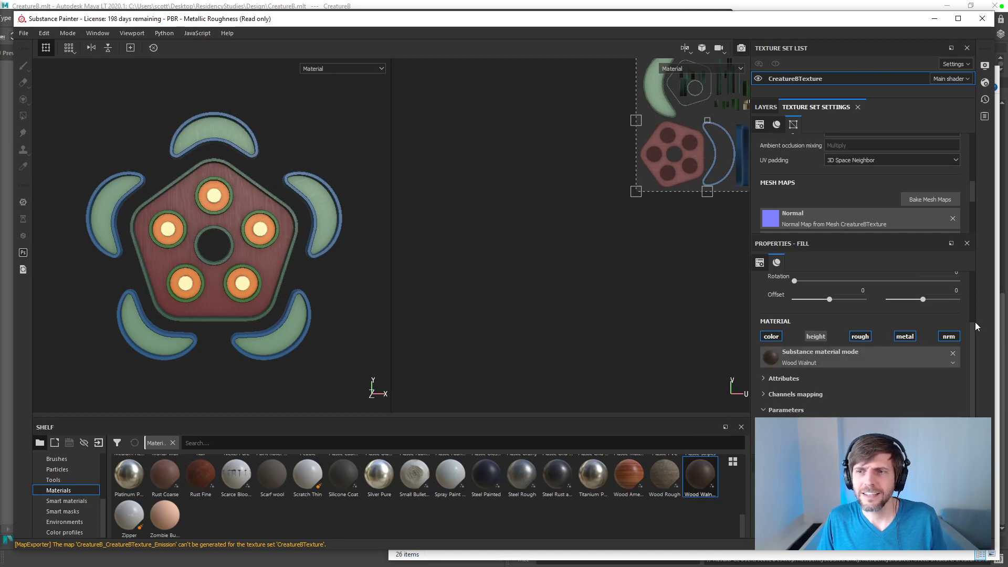
pyautogui.click(767, 107)
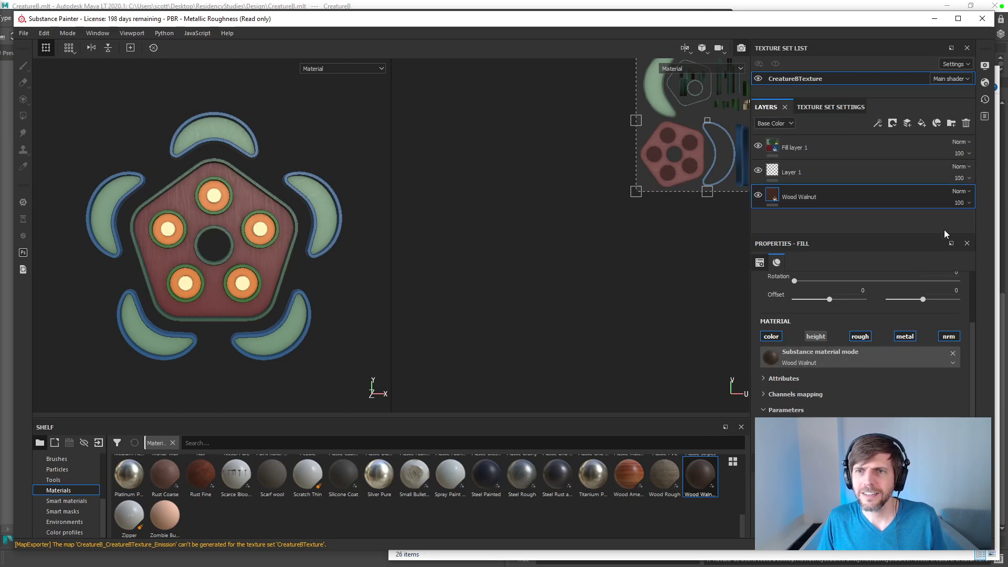
pyautogui.click(827, 106)
pyautogui.scroll(5, 854, 165)
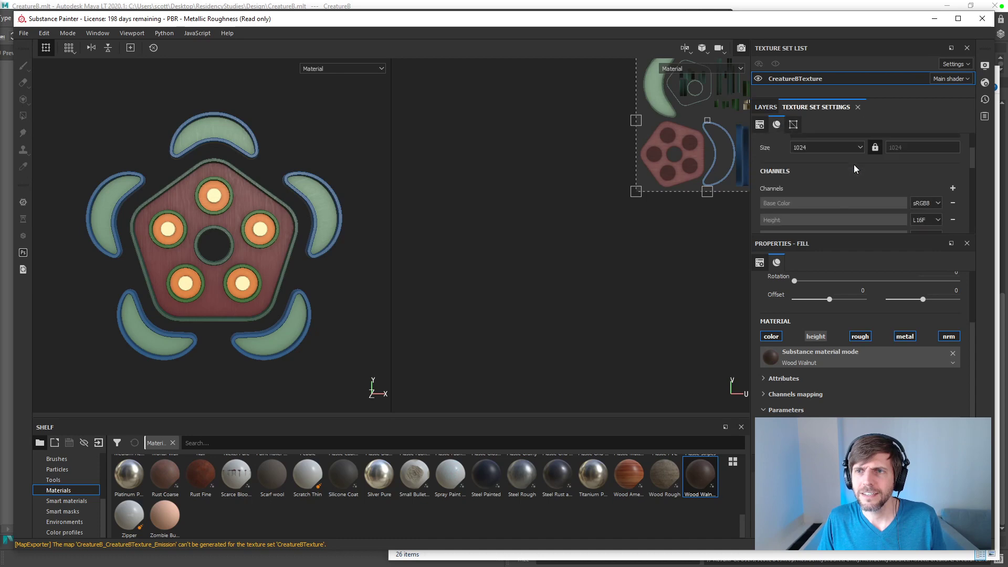
pyautogui.scroll(-8, 854, 165)
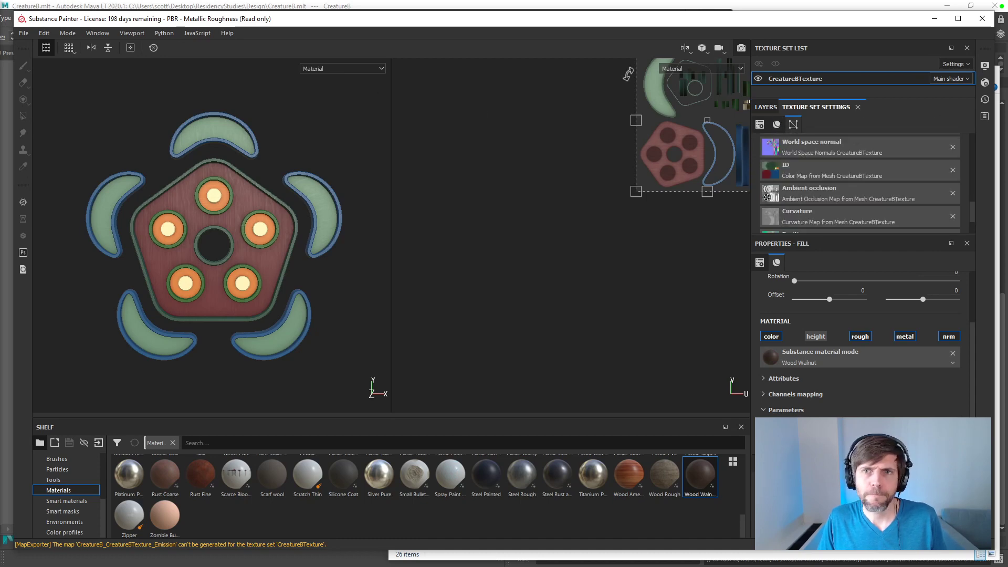
# Step: Return to rendering mode, light the creature with the Studio Automotive Neutral environment map, and raise the dome Radius to about 1174
pyautogui.click(741, 48)
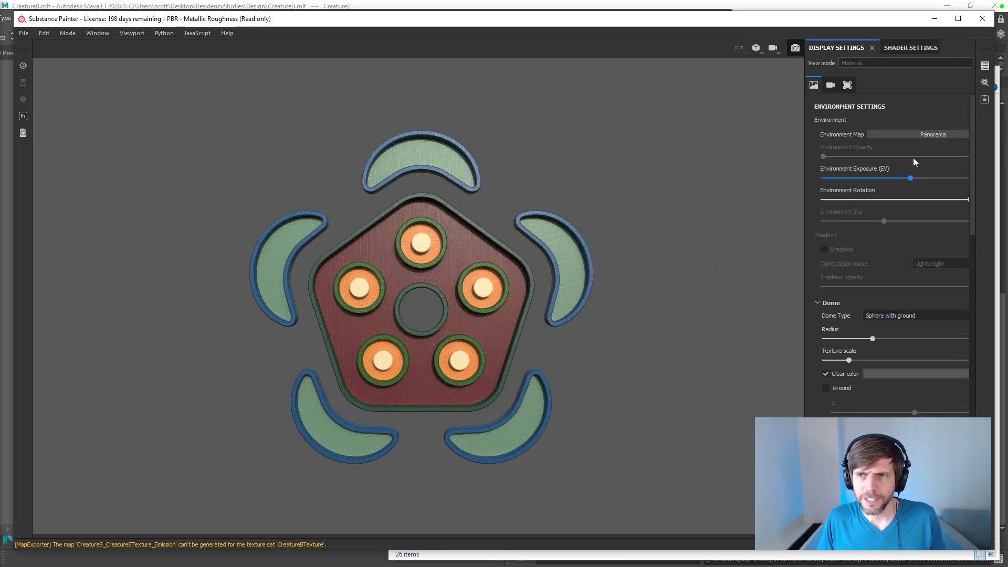
pyautogui.click(921, 135)
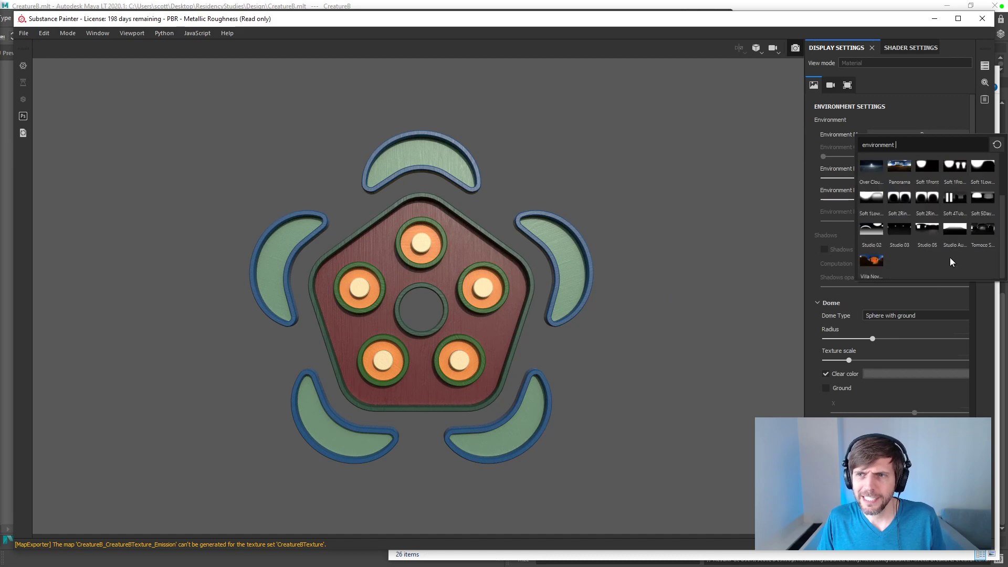
pyautogui.click(952, 230)
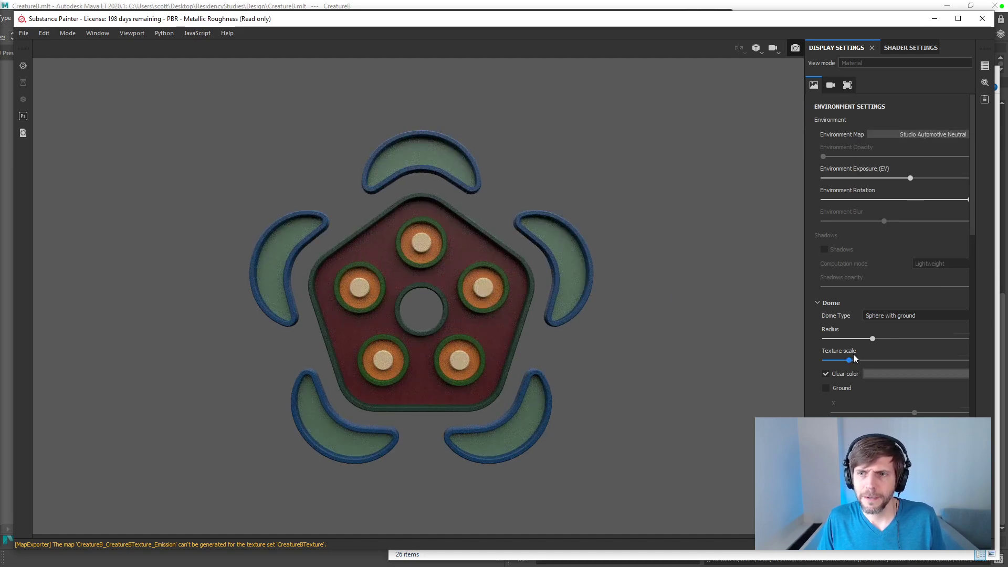
pyautogui.moveTo(873, 339)
pyautogui.mouseDown()
pyautogui.moveTo(824, 344)
pyautogui.moveTo(941, 348)
pyautogui.moveTo(899, 346)
pyautogui.moveTo(940, 338)
pyautogui.moveTo(881, 342)
pyautogui.mouseUp()
pyautogui.doubleClick(737, 20)
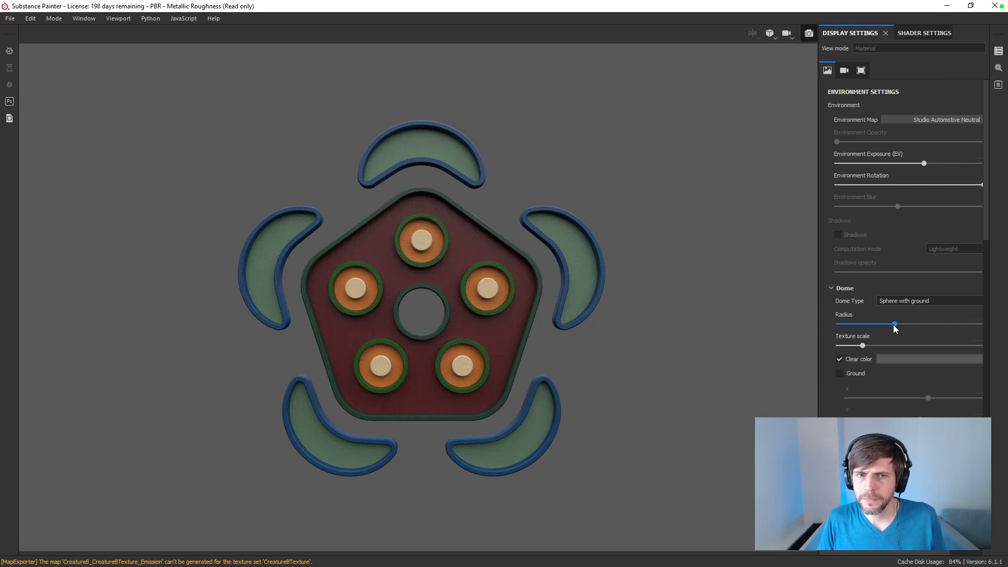
# Step: Light the render with the Soft 1Front 2Backs environment map and set Environment Rotation to 0
pyautogui.click(914, 120)
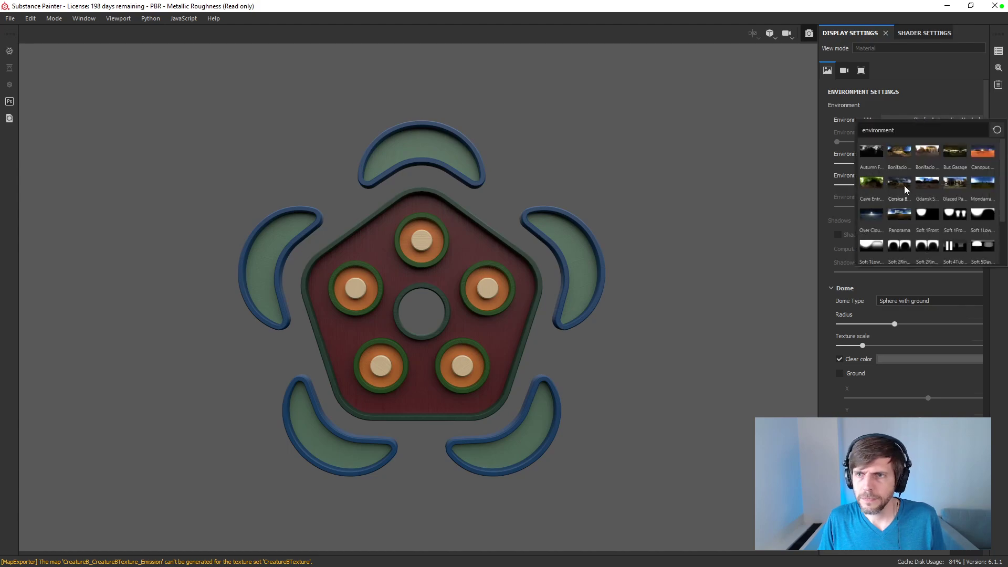
pyautogui.click(913, 120)
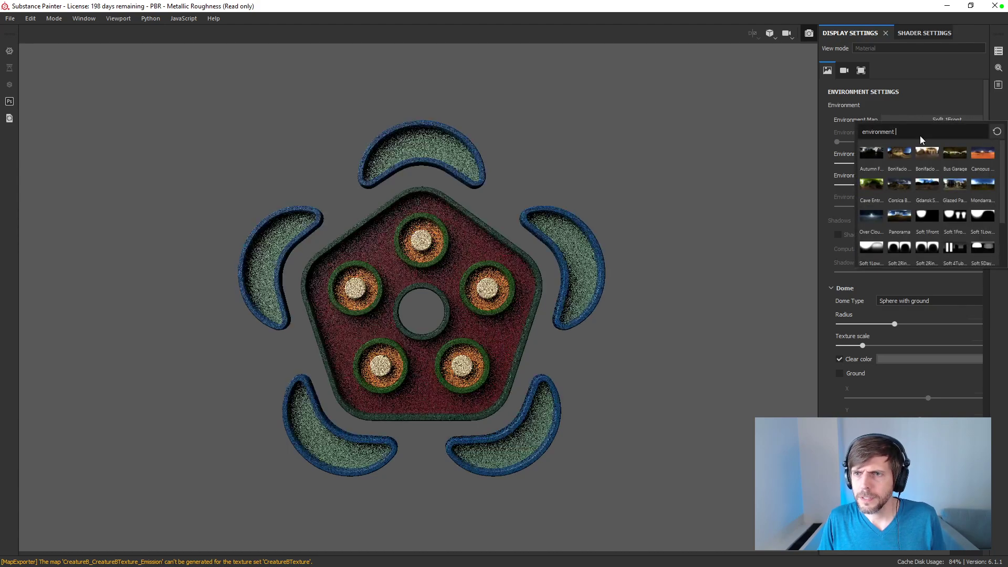
pyautogui.click(955, 216)
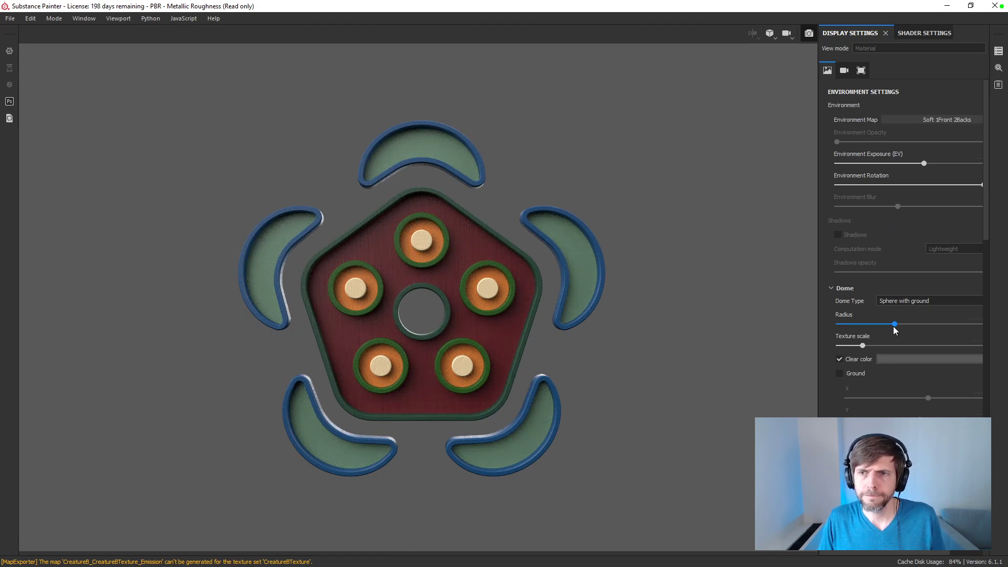
pyautogui.moveTo(890, 185); pyautogui.dragTo(820, 187)
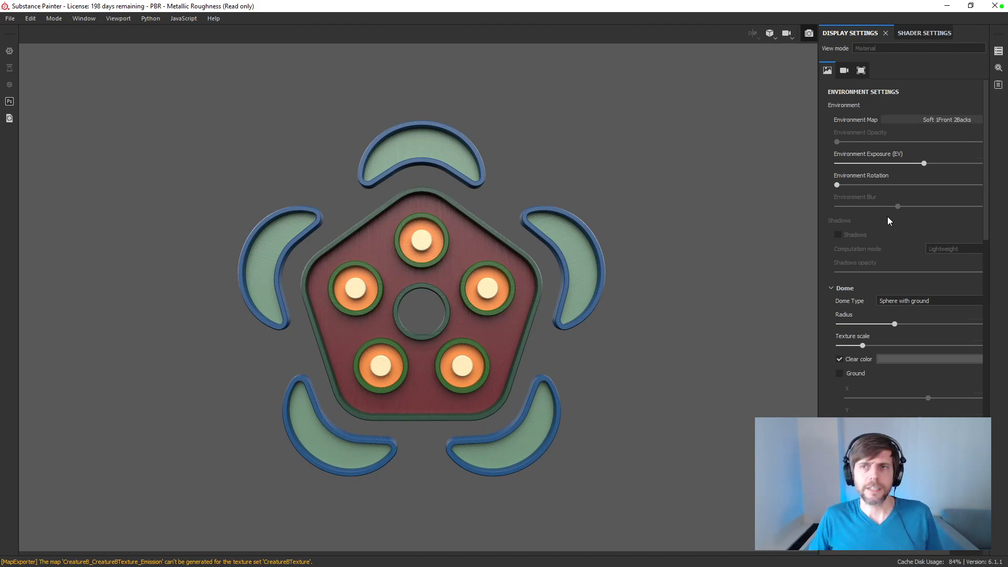
pyautogui.scroll(2, 533, 231)
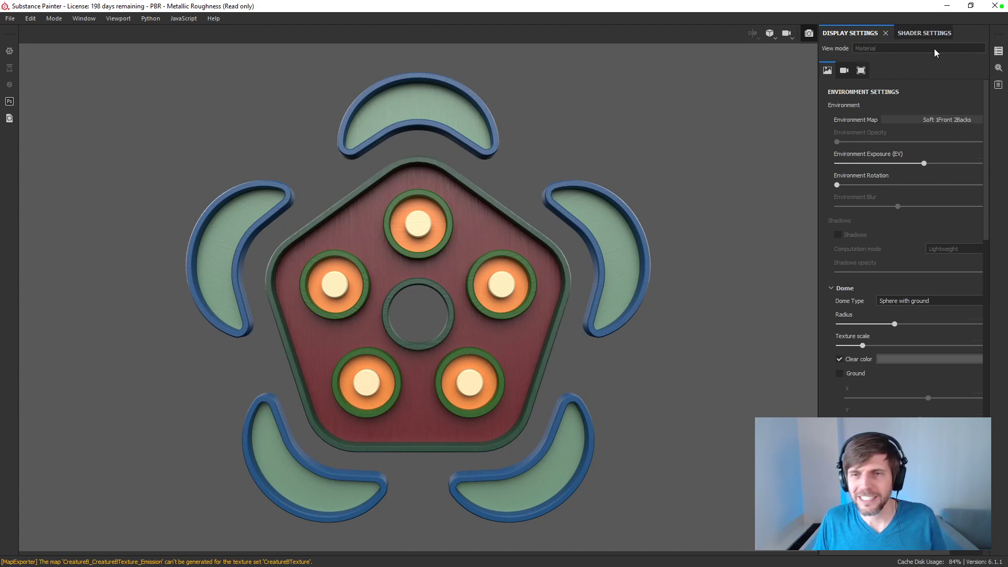
# Step: Look through the environment, camera and viewport display settings for render output options
pyautogui.click(860, 73)
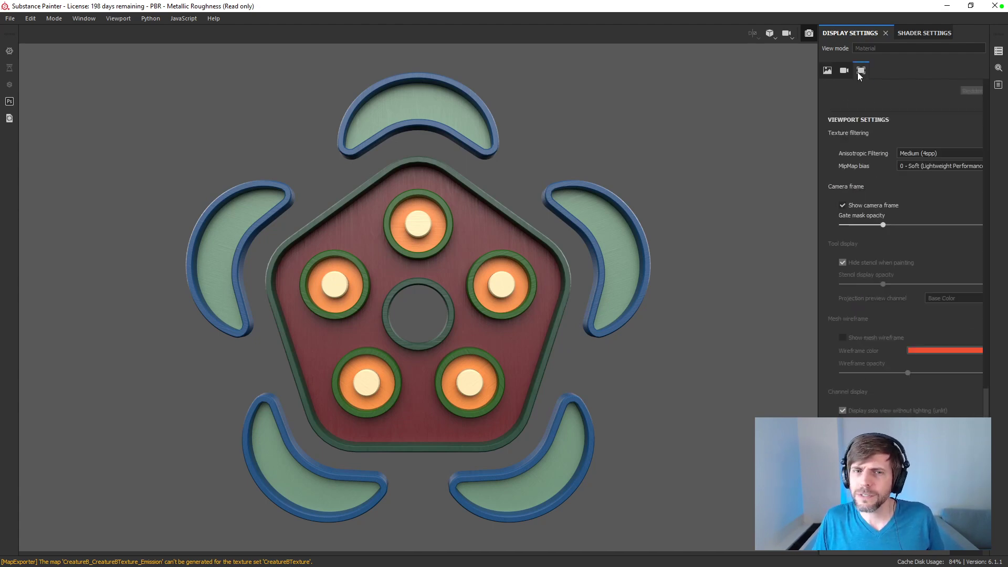
pyautogui.click(844, 70)
pyautogui.click(828, 71)
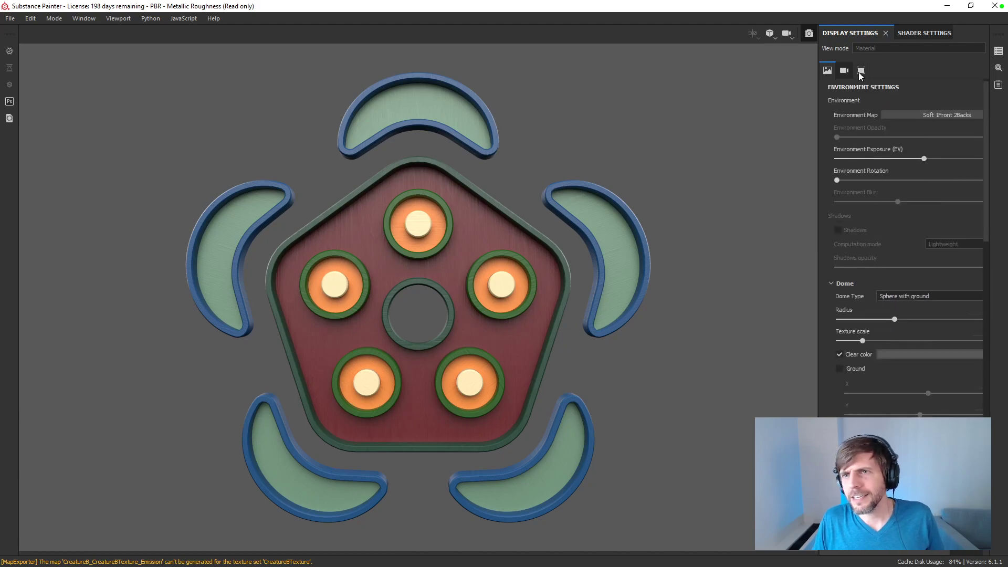
pyautogui.moveTo(817, 93); pyautogui.dragTo(780, 91)
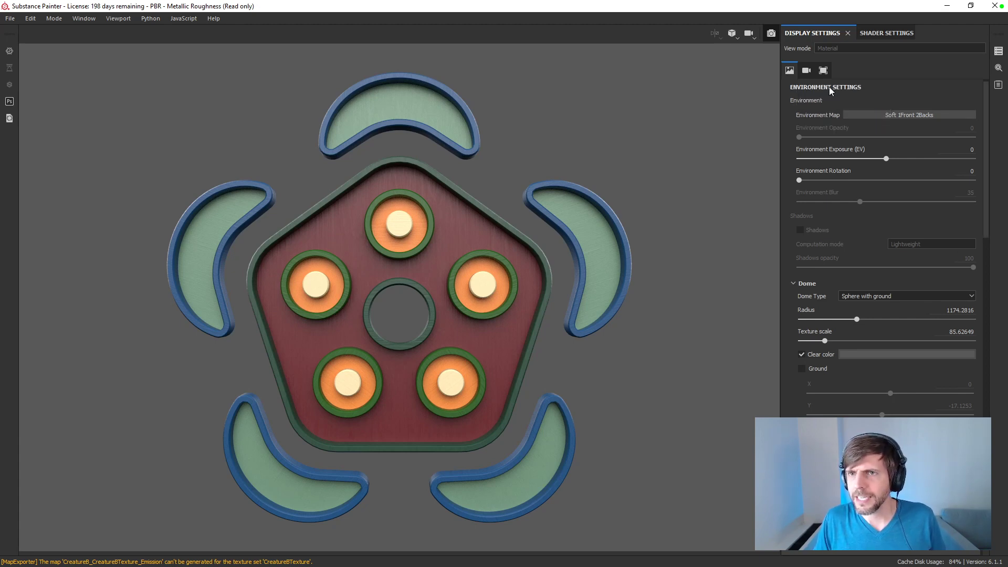
pyautogui.moveTo(984, 211); pyautogui.dragTo(984, 201)
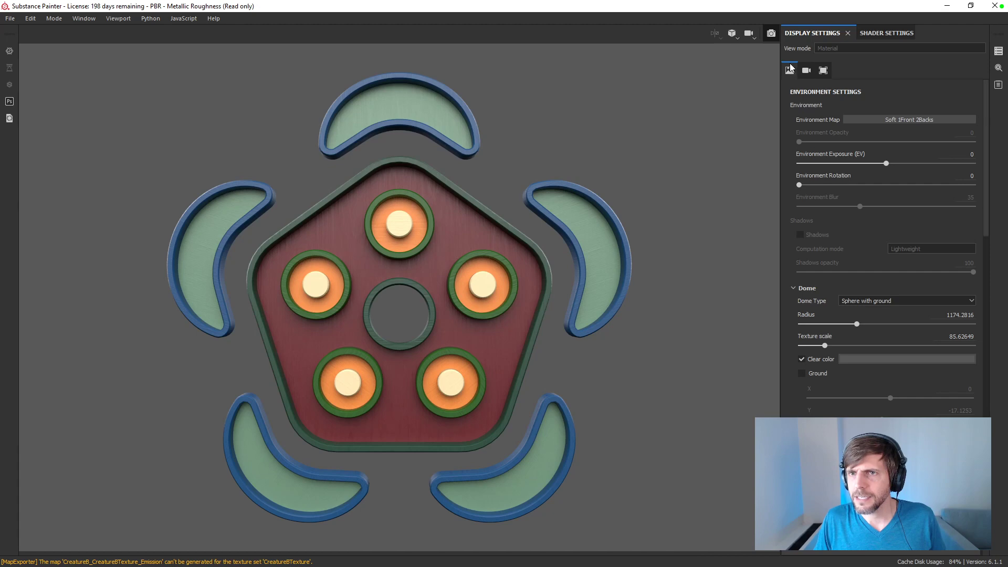
pyautogui.click(808, 72)
pyautogui.click(826, 71)
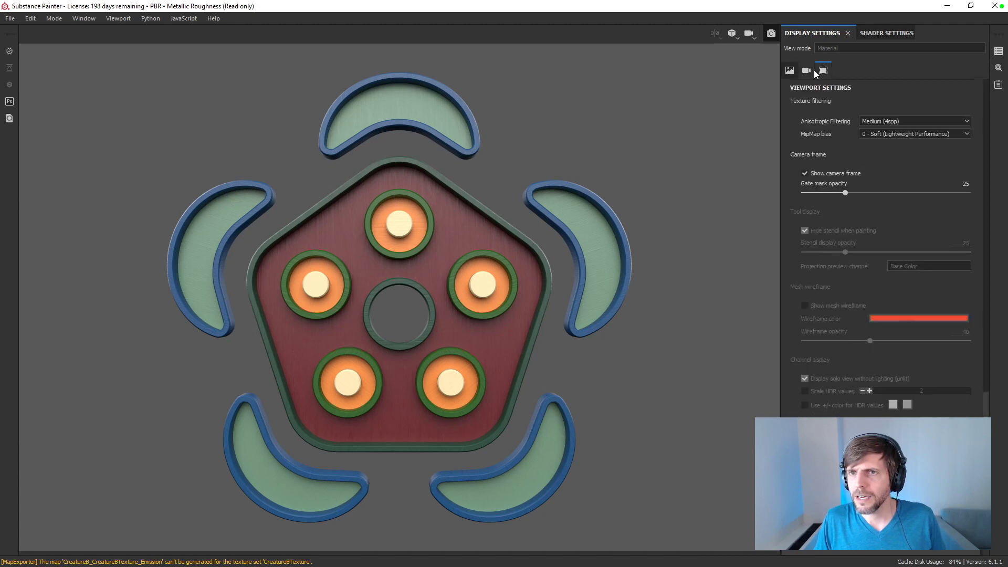
pyautogui.click(789, 71)
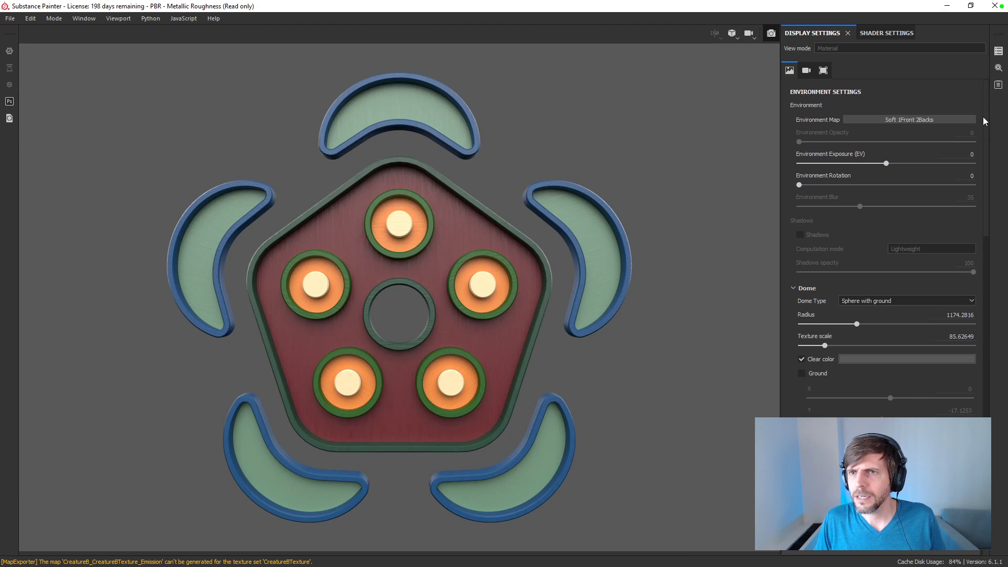
# Step: Show the Renderer Settings and override the viewport resolution with a width and height of 1080
pyautogui.click(133, 21)
pyautogui.moveTo(97, 21)
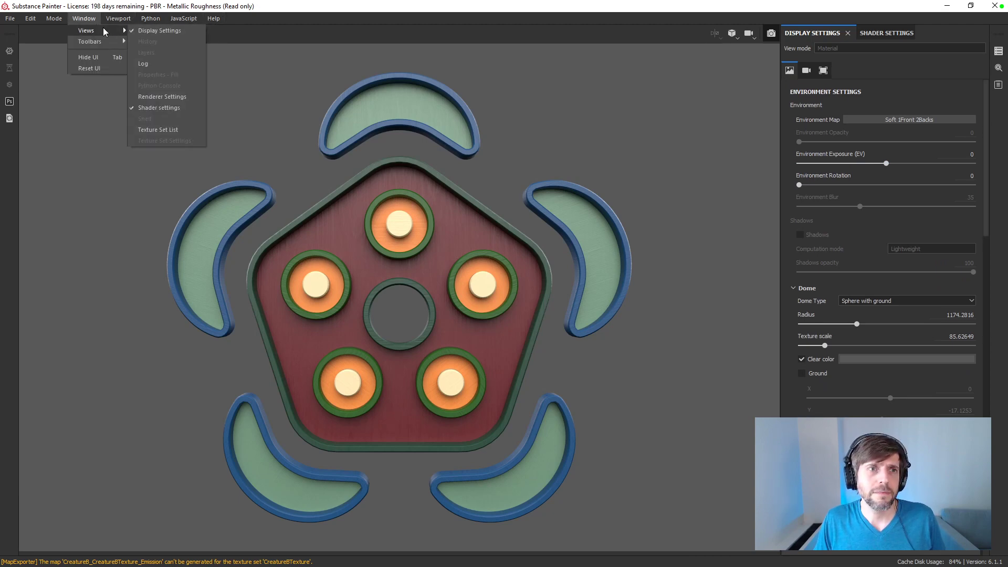
pyautogui.click(155, 96)
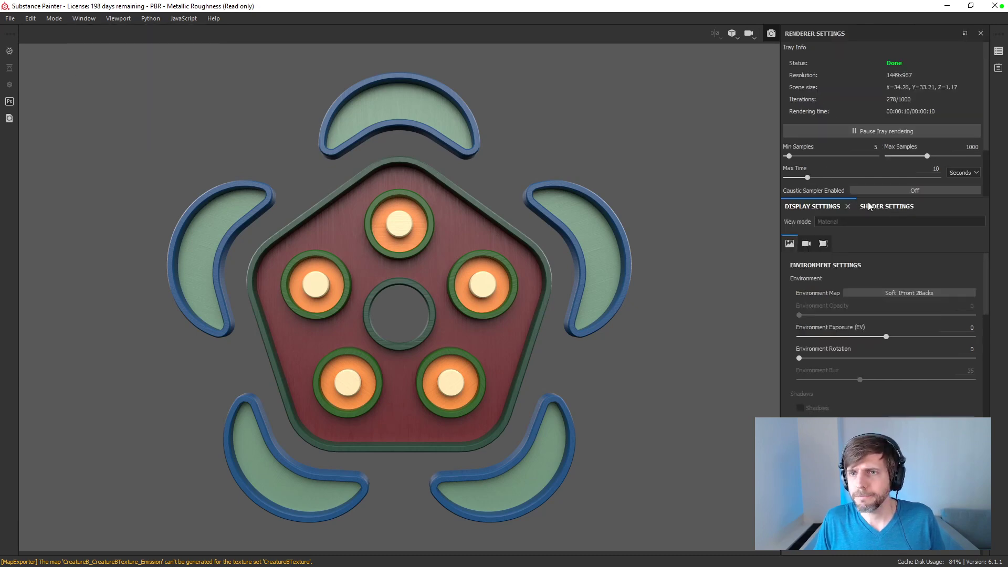
pyautogui.moveTo(985, 132); pyautogui.dragTo(978, 209)
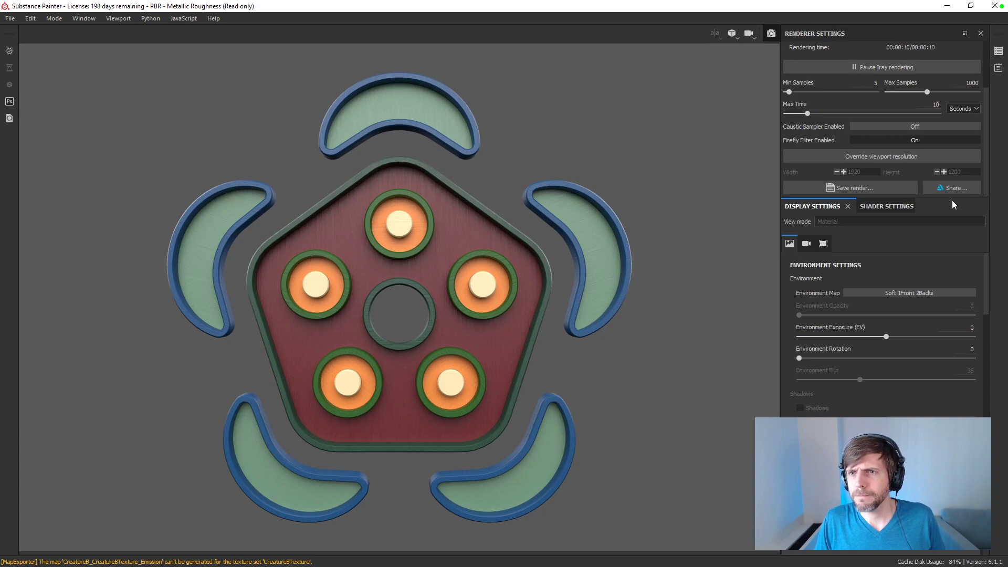
pyautogui.click(852, 157)
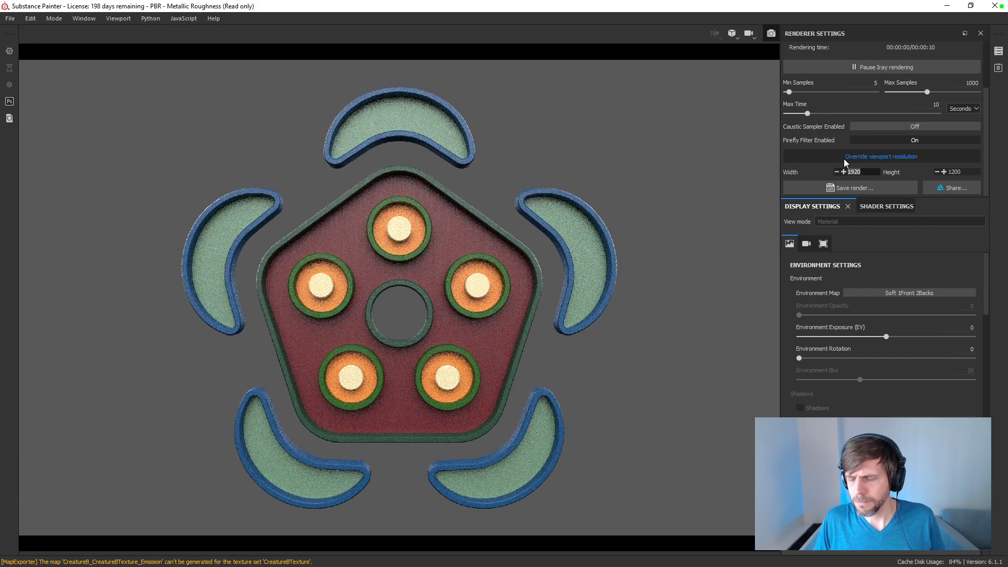
pyautogui.write('1080')
pyautogui.press('Return')
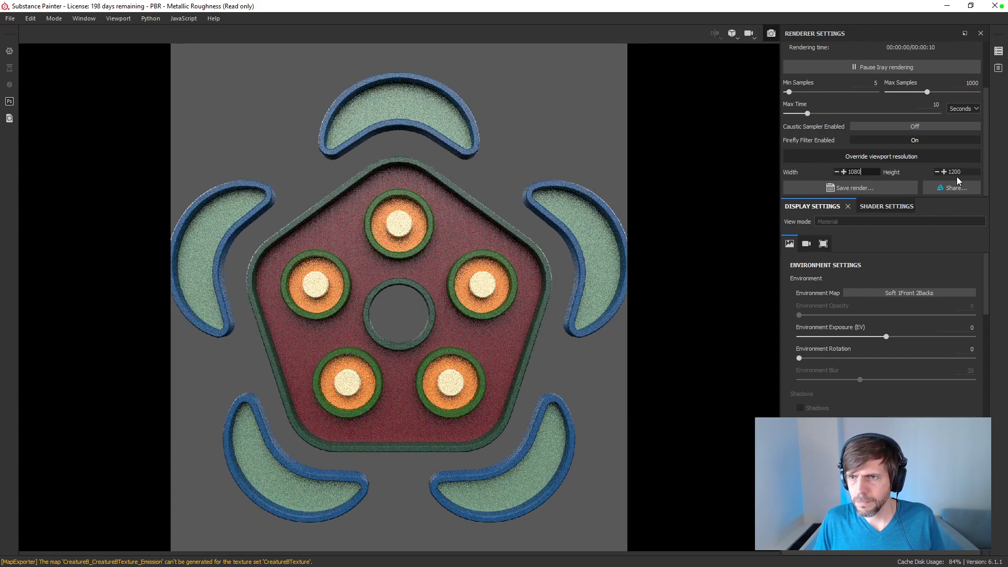
pyautogui.click(953, 173)
pyautogui.write('1080')
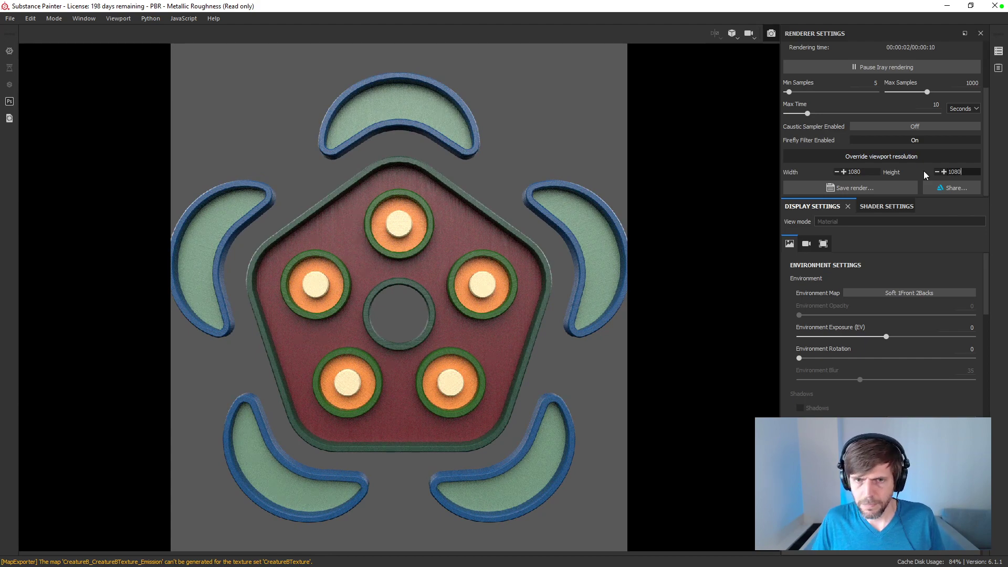
pyautogui.press('Return')
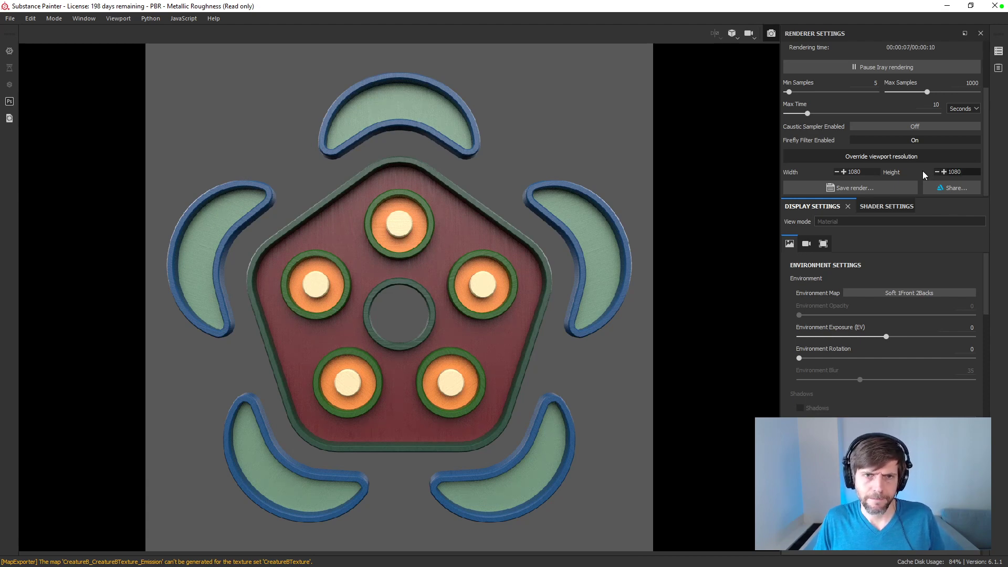
# Step: Save the Iray render to the Desktop as a PNG named Study 010
pyautogui.click(885, 185)
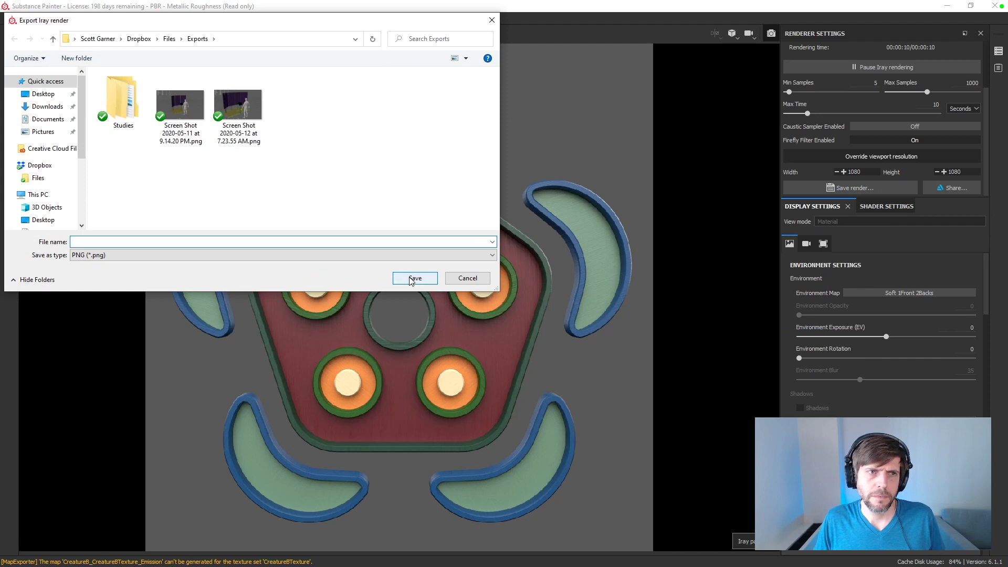
pyautogui.click(42, 94)
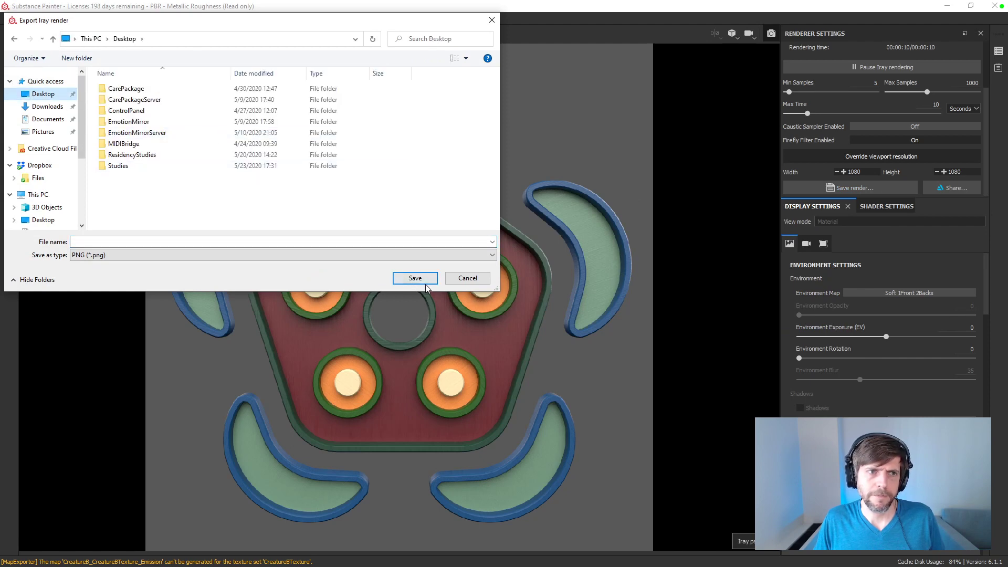
pyautogui.click(318, 242)
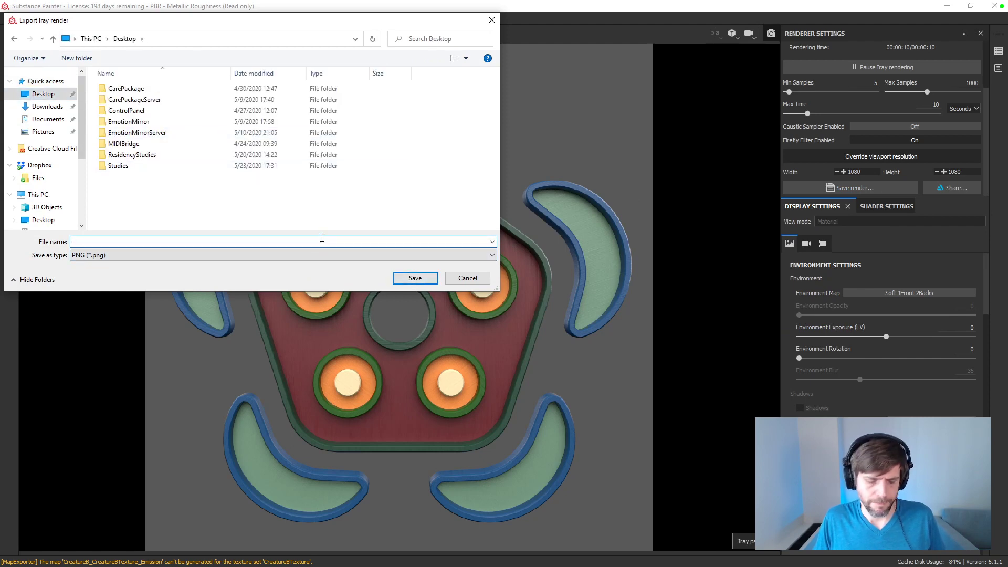
pyautogui.write('Study 010')
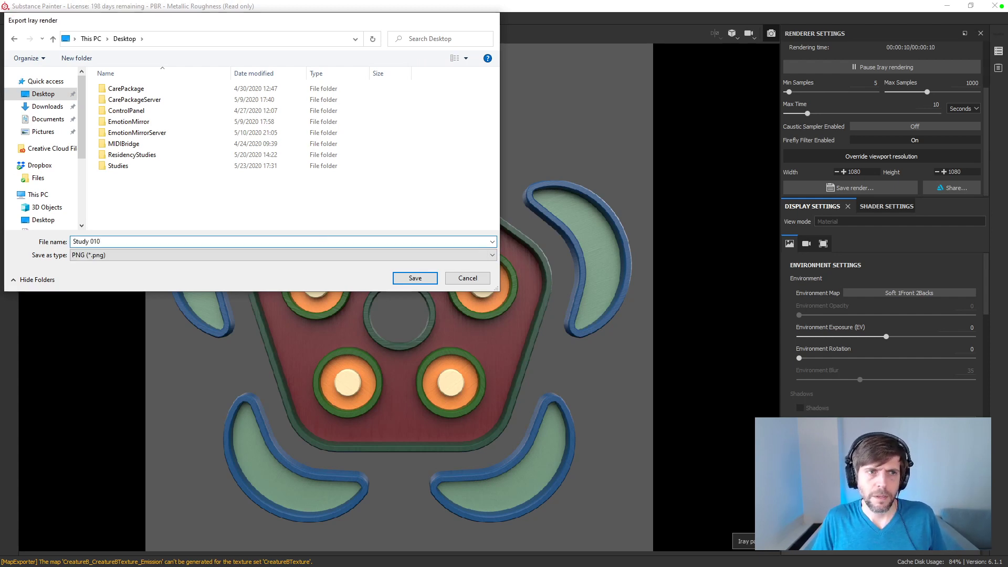
pyautogui.press('Return')
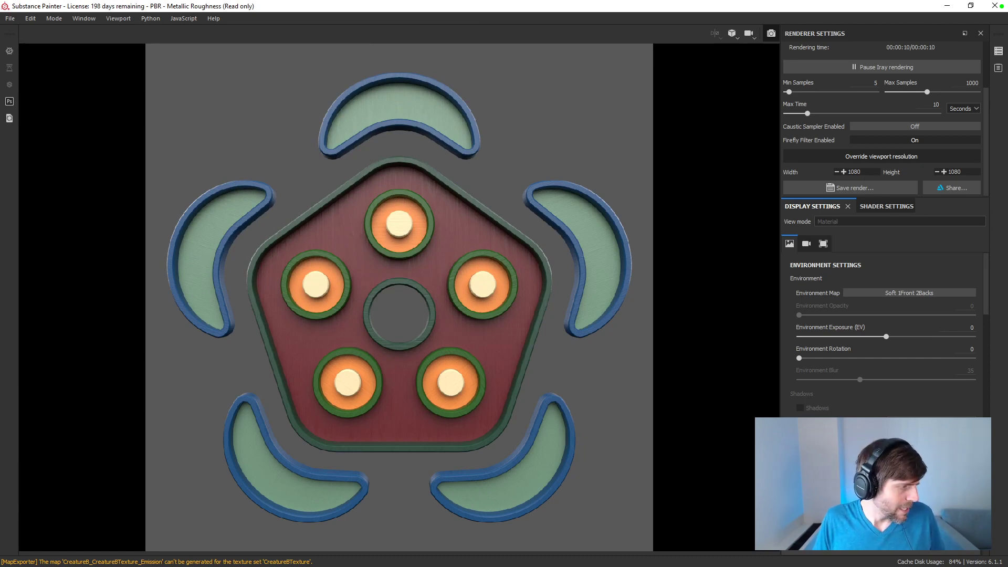
# Step: Switch to Illustrator and create a new 1080 × 1080 px document
pyautogui.hotkey('alt', 'Tab')
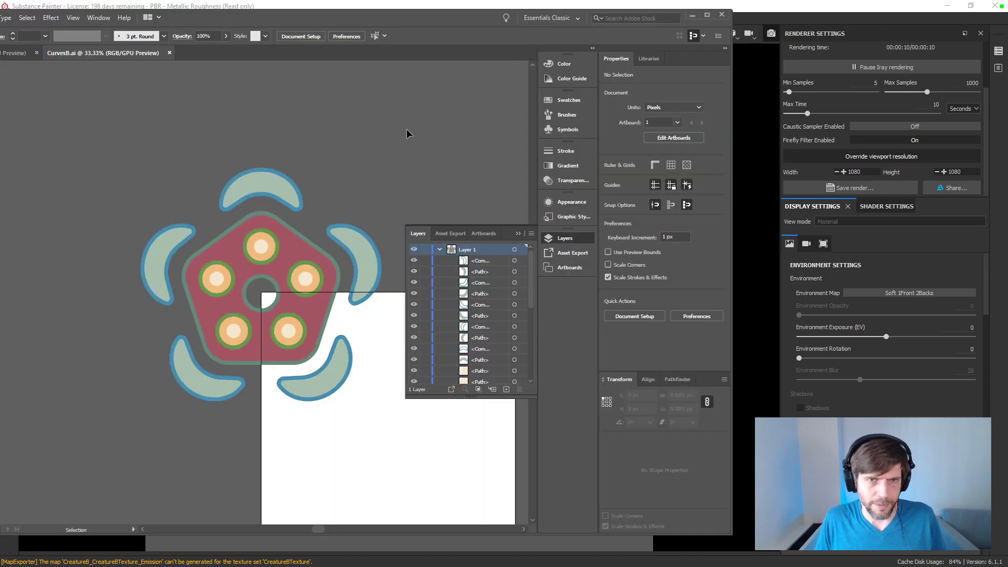
pyautogui.hotkey('ctrl', 'n')
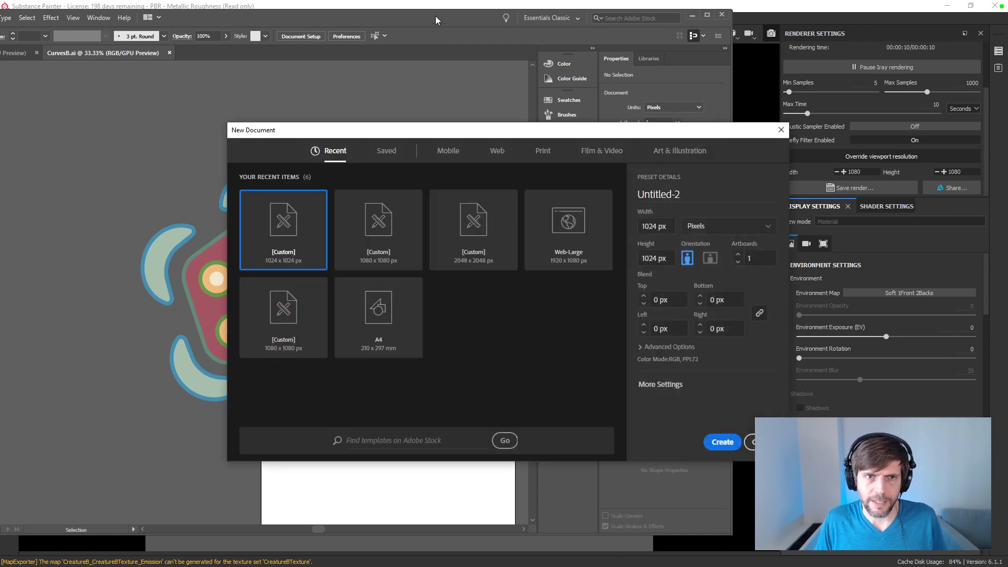
pyautogui.click(383, 234)
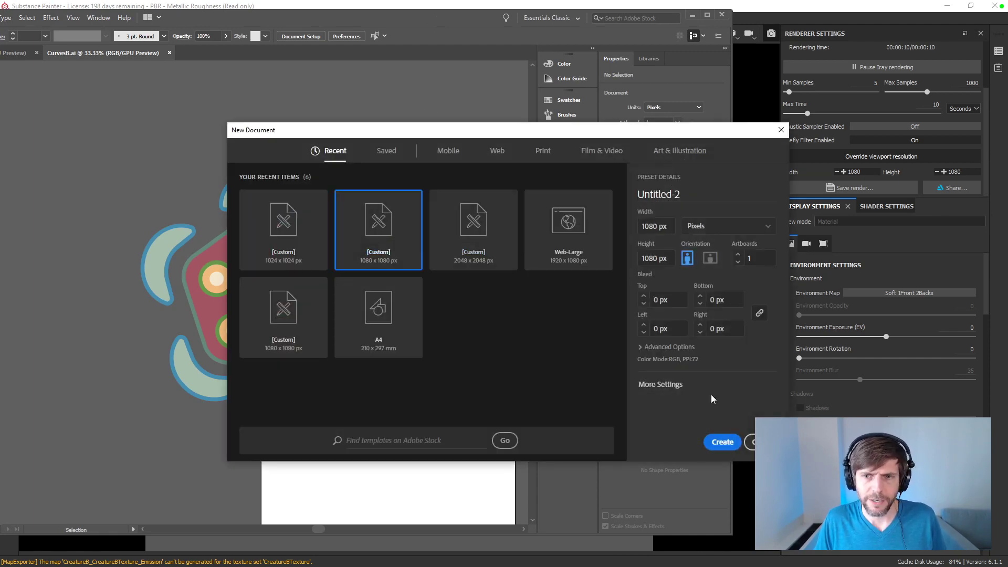
pyautogui.click(723, 443)
# Step: Restore the Substance Painter window to a smaller size, then return to Illustrator, maximize it and collapse the floating Layers panel
pyautogui.doubleClick(383, 8)
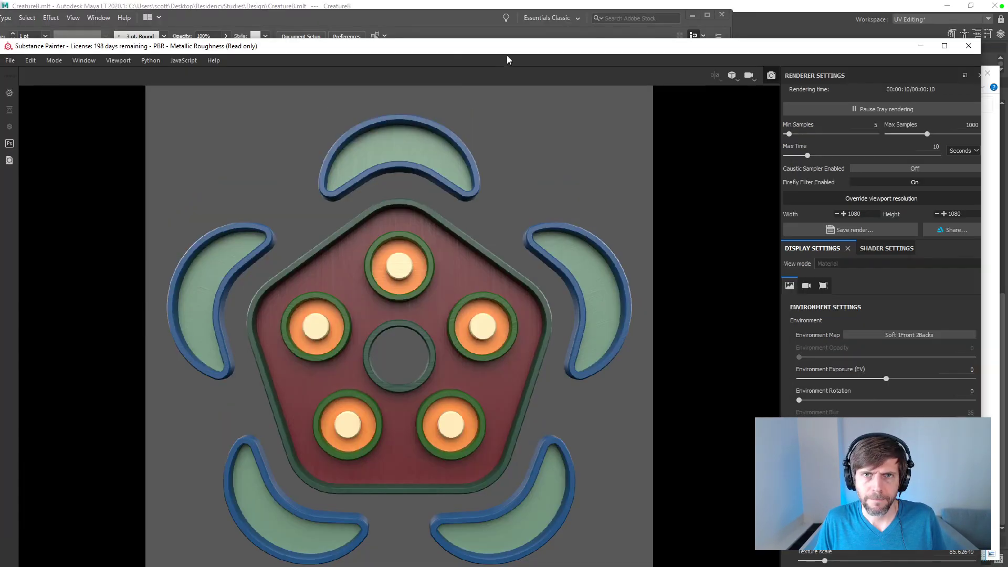
pyautogui.moveTo(509, 52); pyautogui.dragTo(507, 52)
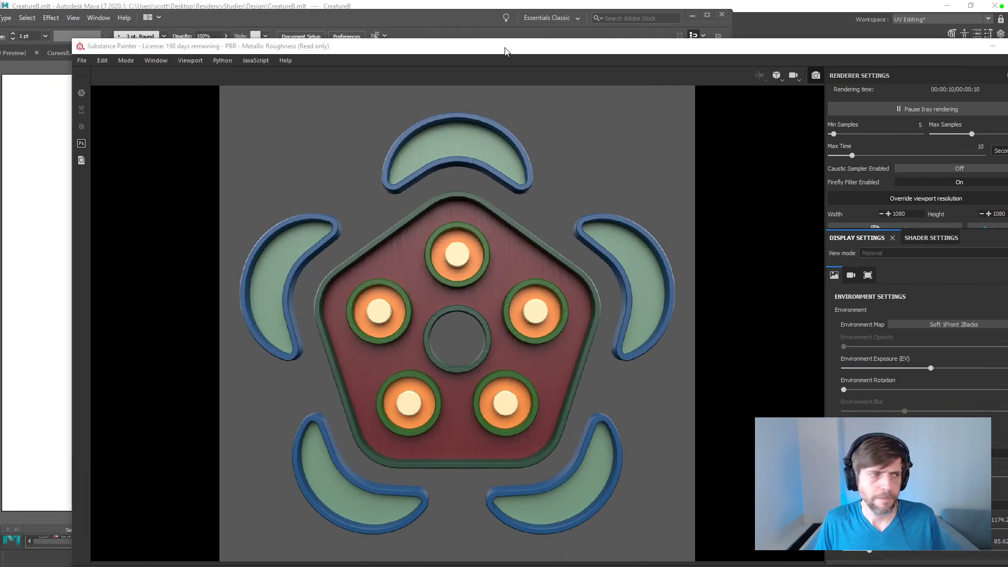
pyautogui.hotkey('alt', 'Tab')
pyautogui.doubleClick(373, 10)
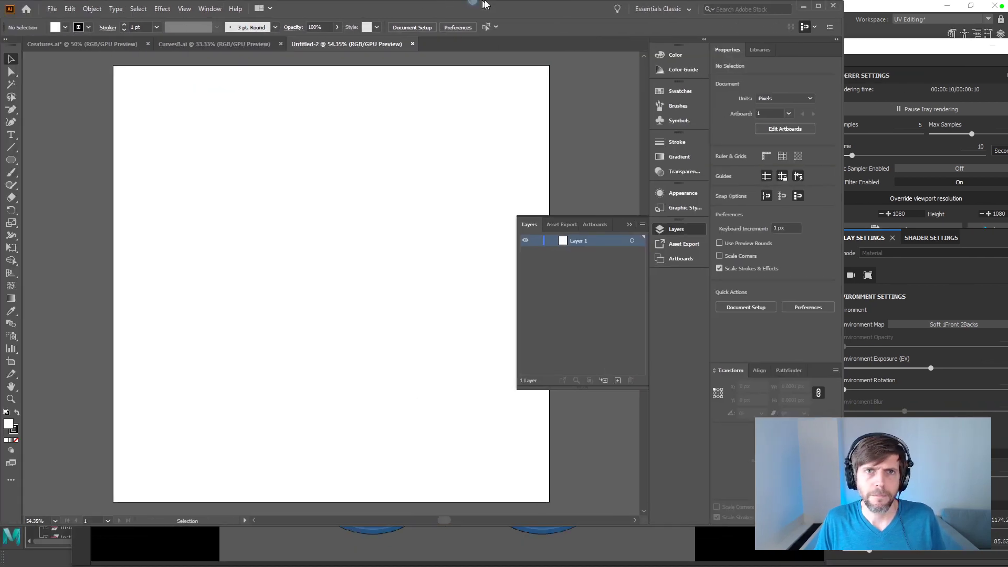
pyautogui.click(796, 222)
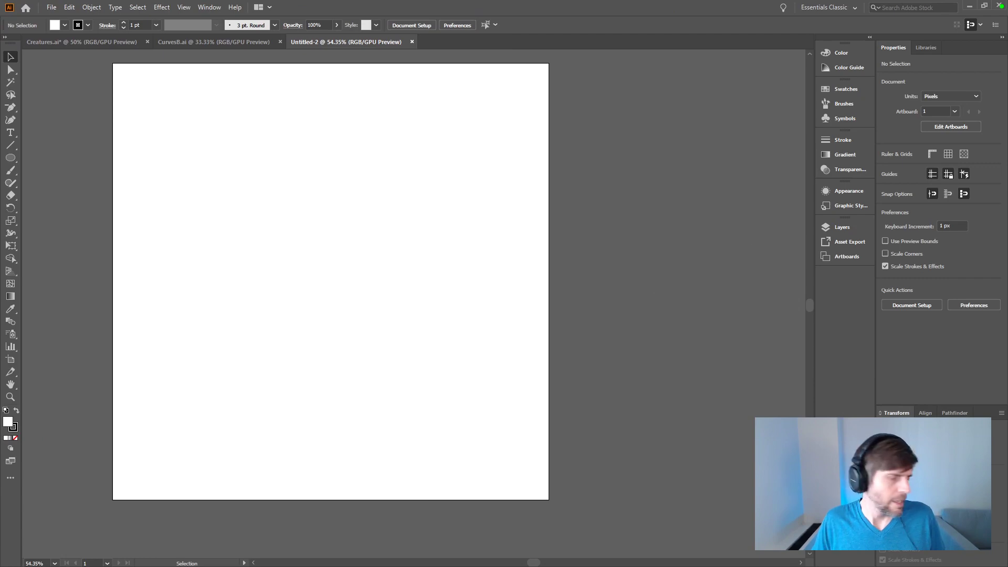
# Step: Place Study 010.png from the Desktop folder in File Explorer into the Illustrator document and fit it exactly over the artboard
pyautogui.hotkey('alt', 'Tab')
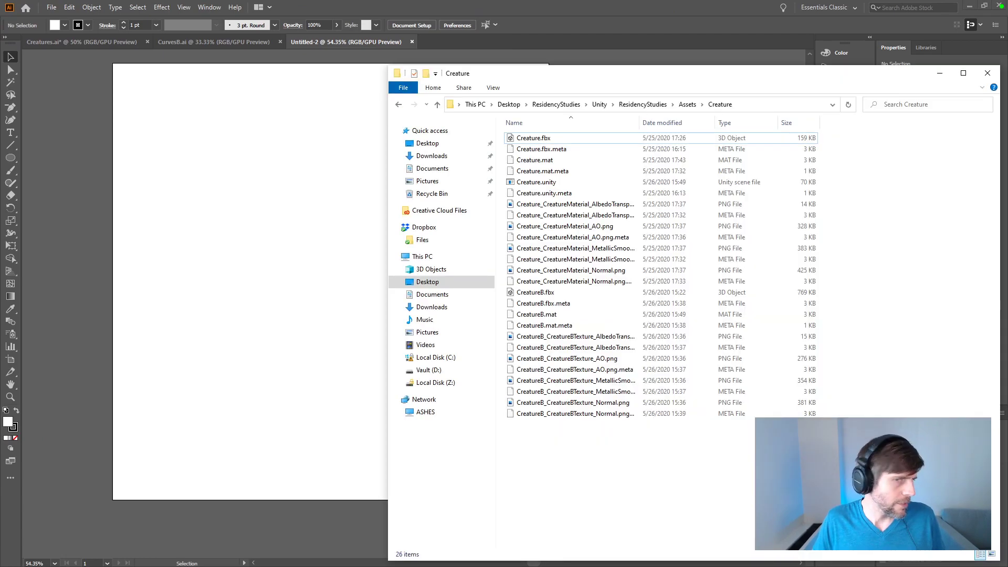
pyautogui.click(436, 144)
pyautogui.click(536, 137)
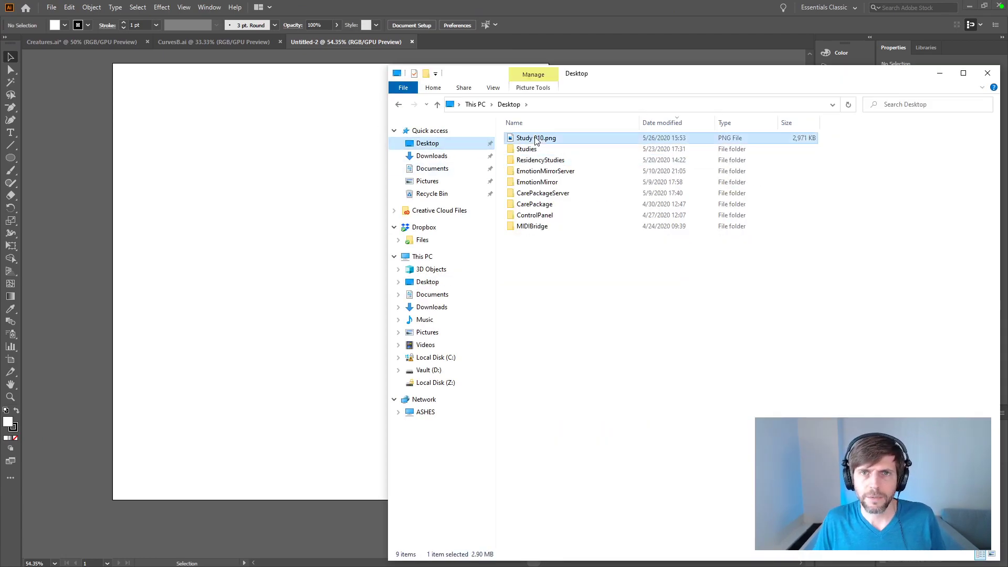
pyautogui.moveTo(569, 138); pyautogui.dragTo(352, 131)
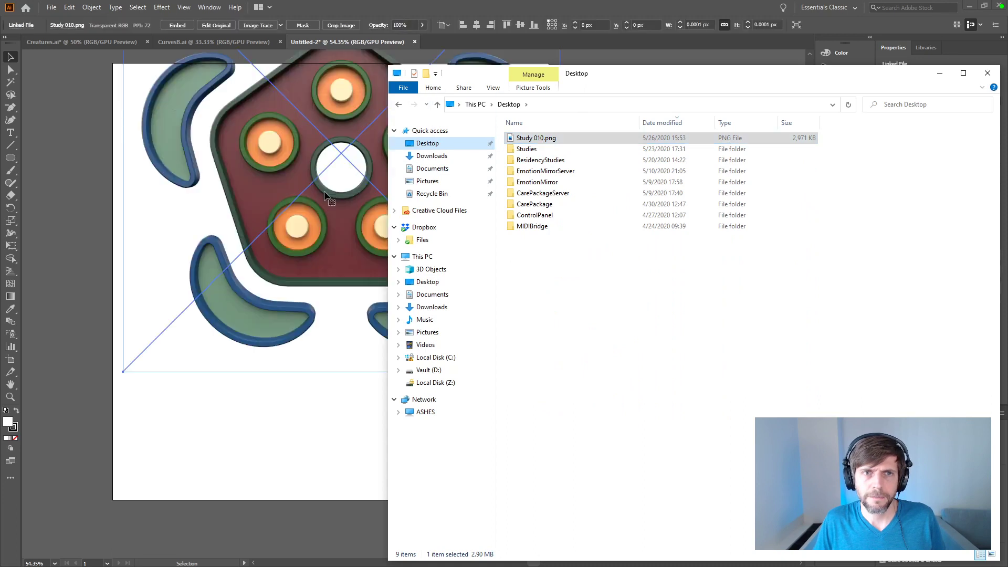
pyautogui.moveTo(520, 168); pyautogui.dragTo(478, 188)
pyautogui.click(619, 190)
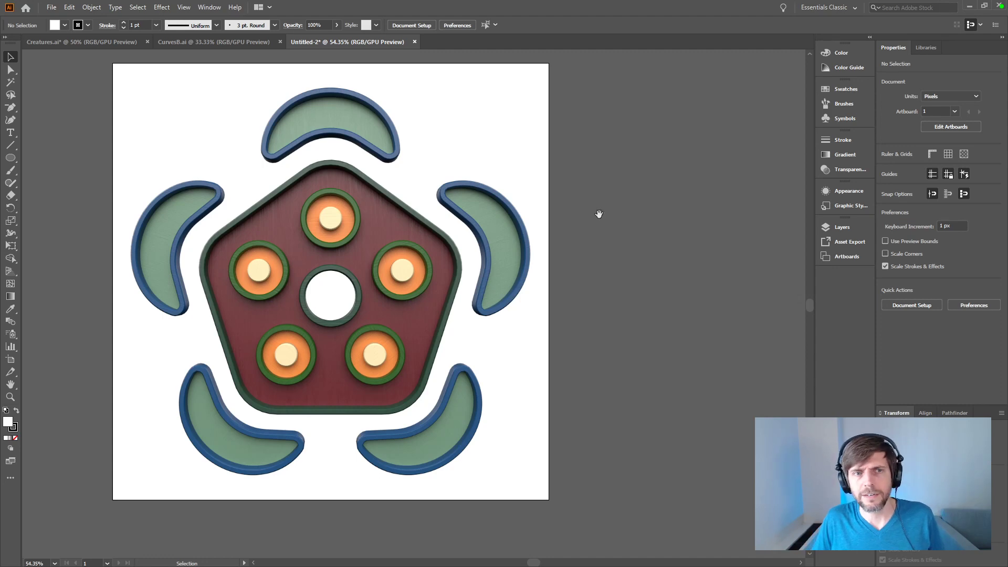
pyautogui.click(410, 224)
pyautogui.click(622, 184)
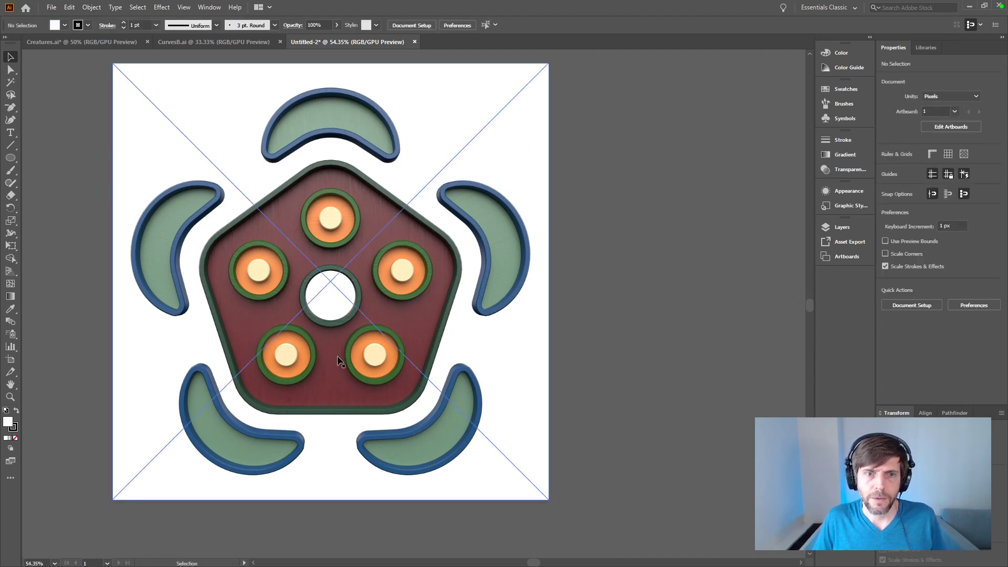
# Step: Duplicate the artboard together with its artwork three times to form a row of four separate artboards
pyautogui.click(11, 361)
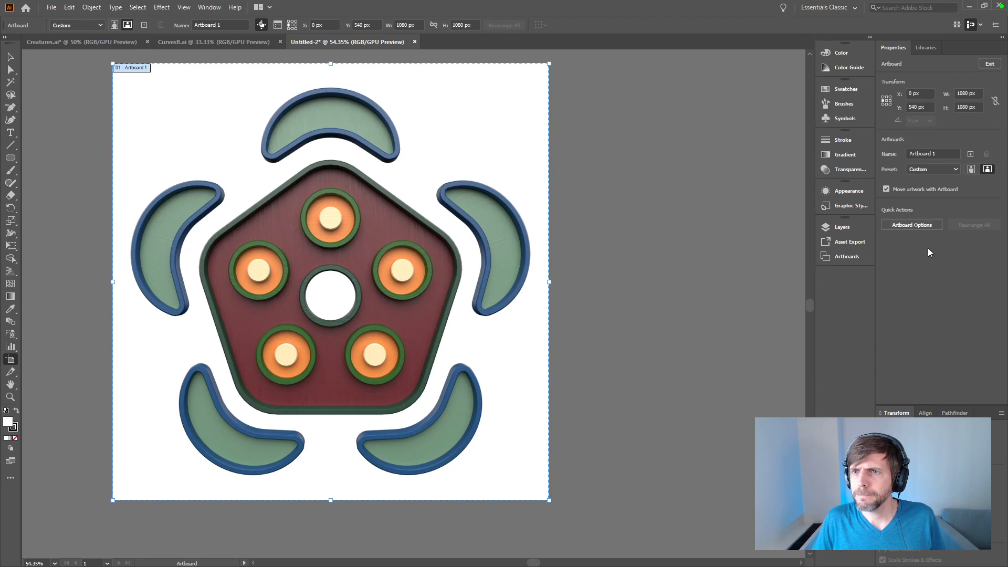
pyautogui.click(921, 223)
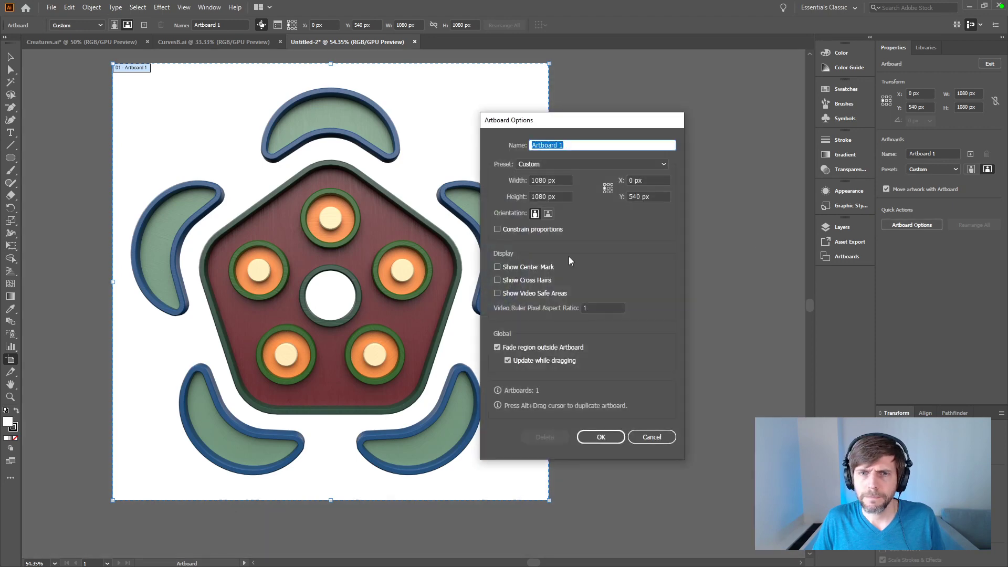
pyautogui.click(656, 438)
pyautogui.keyDown('alt'); pyautogui.moveTo(525, 388); pyautogui.dragTo(796, 341); pyautogui.keyUp('alt')
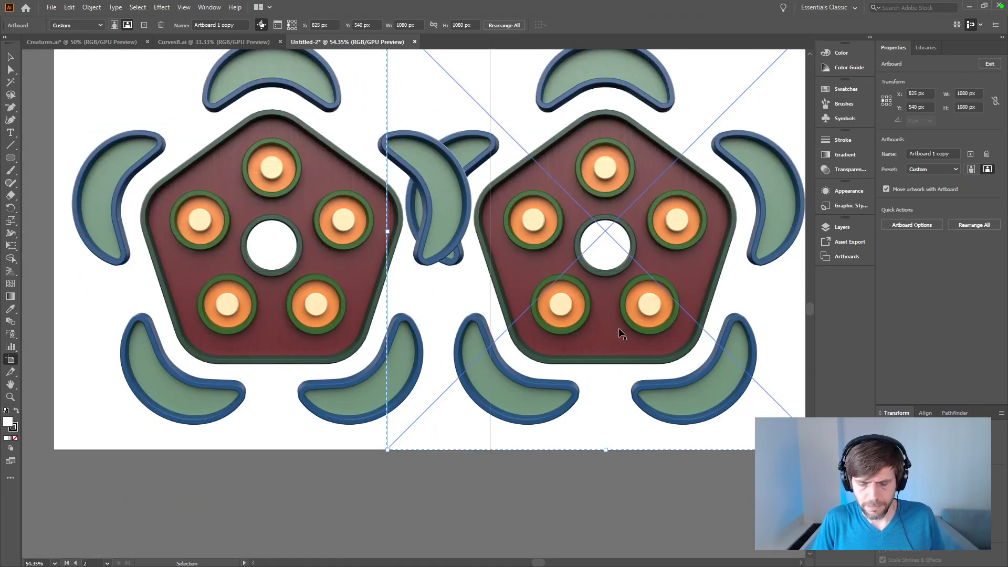
pyautogui.hotkey('ctrl', '-')
pyautogui.hotkey('ctrl', '-')
pyautogui.hotkey('ctrl', '-')
pyautogui.hotkey('ctrl', '-')
pyautogui.hotkey('ctrl', 'z')
pyautogui.keyDown('alt'); pyautogui.moveTo(433, 315); pyautogui.dragTo(720, 311); pyautogui.keyUp('alt')
pyautogui.moveTo(684, 378); pyautogui.dragTo(536, 380)
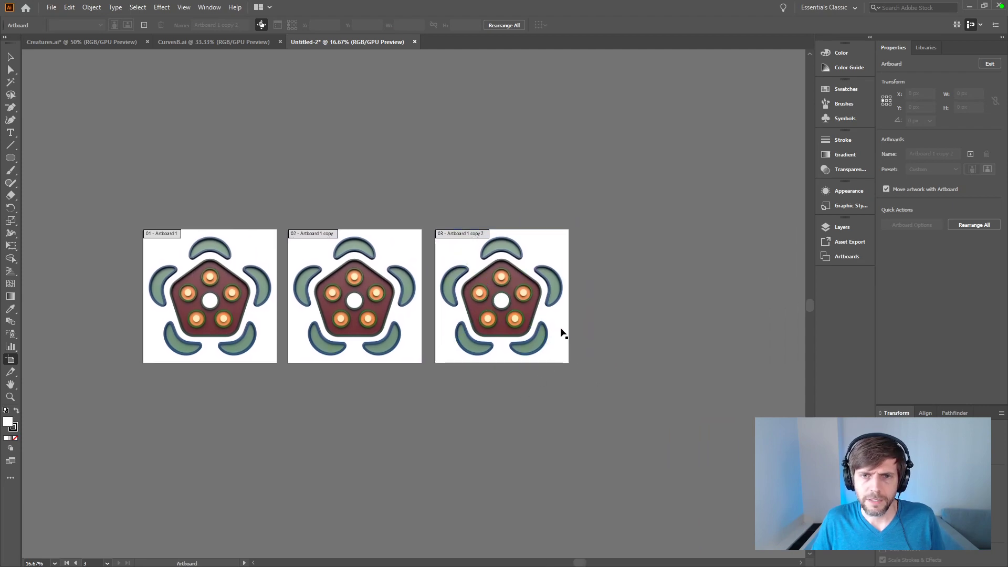
pyautogui.keyDown('alt'); pyautogui.moveTo(563, 333); pyautogui.dragTo(709, 332); pyautogui.keyUp('alt')
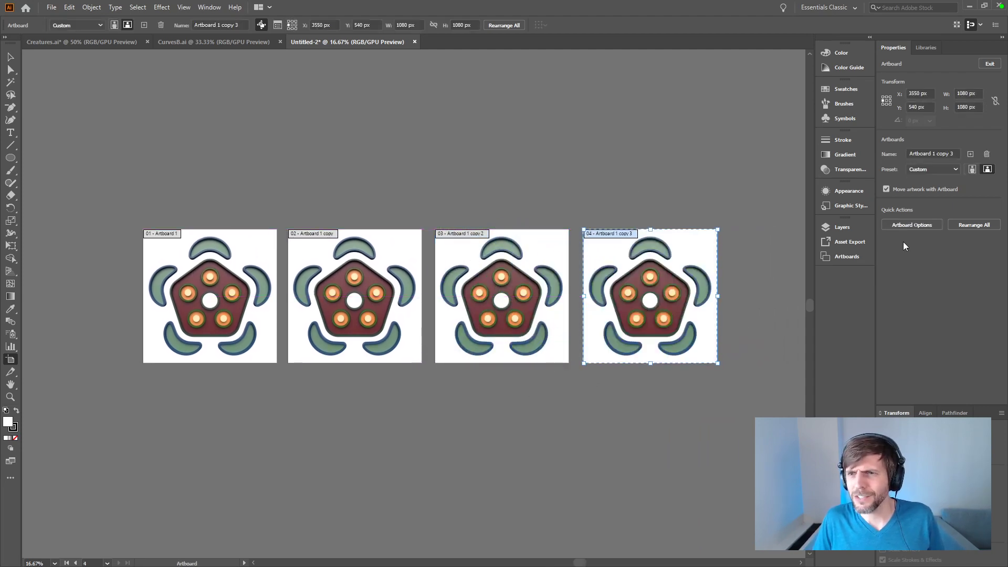
# Step: Rearrange all artboards into a grid of two columns with 20 px spacing, moving the artwork with them
pyautogui.click(975, 225)
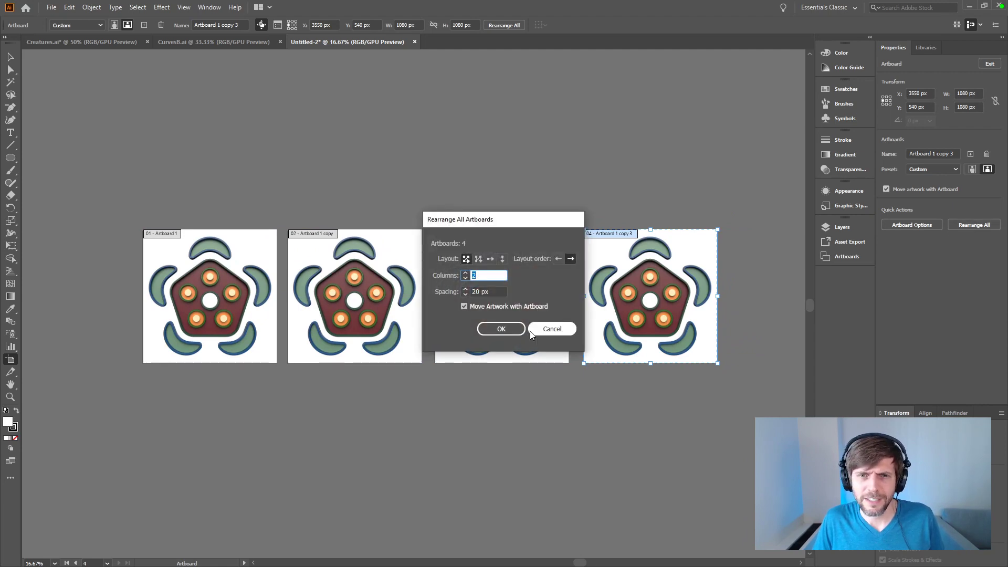
pyautogui.click(502, 330)
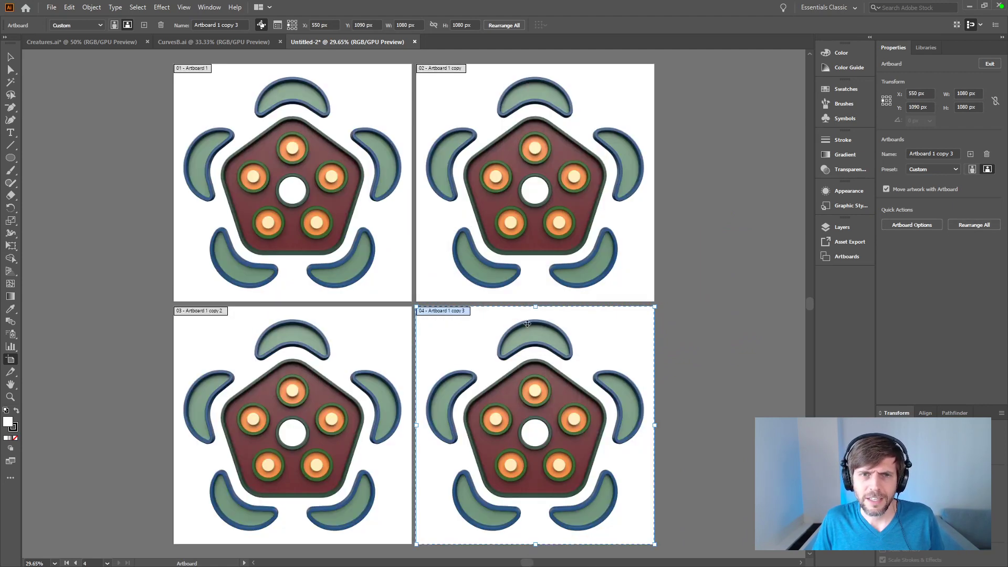
pyautogui.click(10, 56)
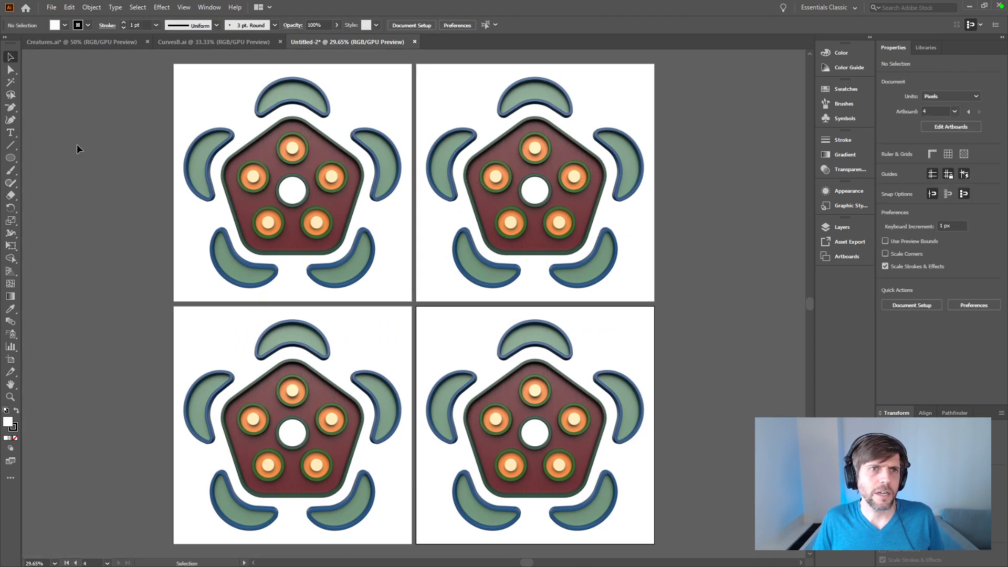
# Step: Save the document in the Design folder as CreaturesB in Adobe Illustrator format with the default options
pyautogui.hotkey('ctrl', 's')
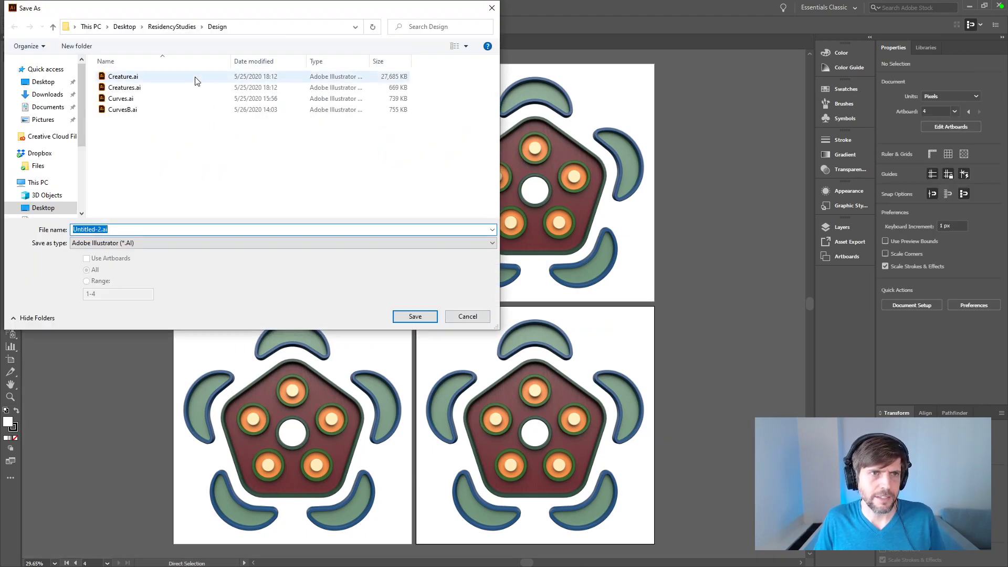
pyautogui.write('Creature')
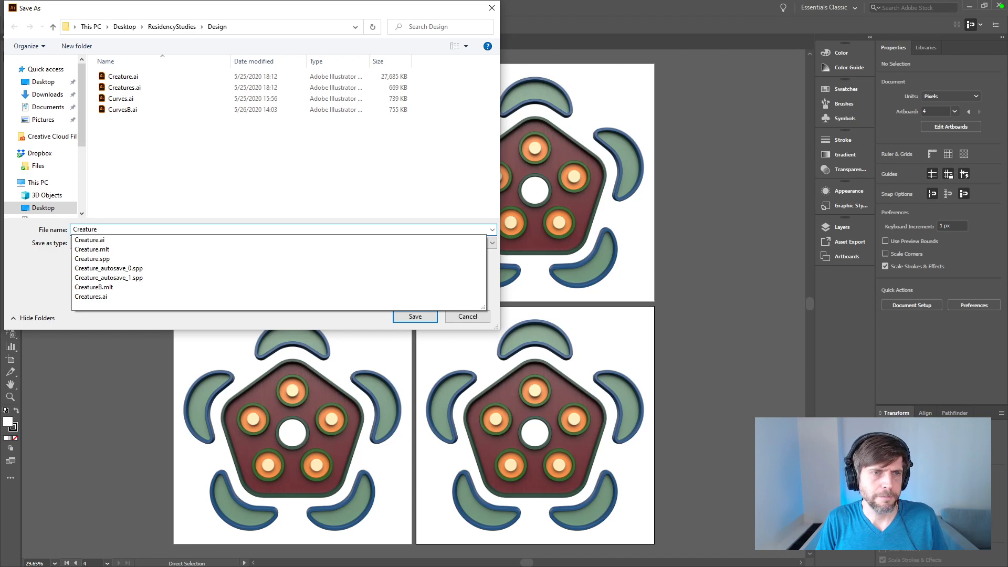
pyautogui.write('sB')
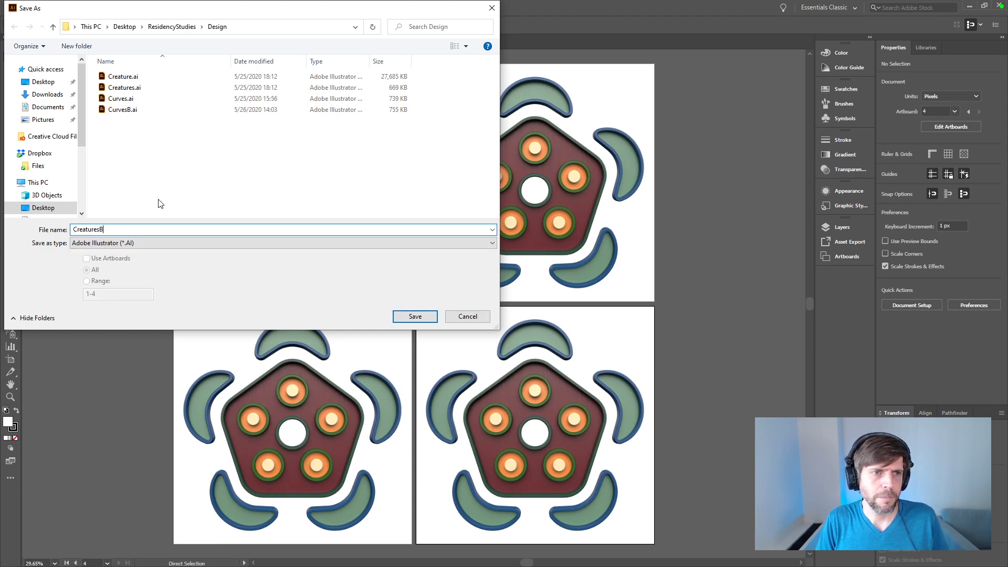
pyautogui.press('Return')
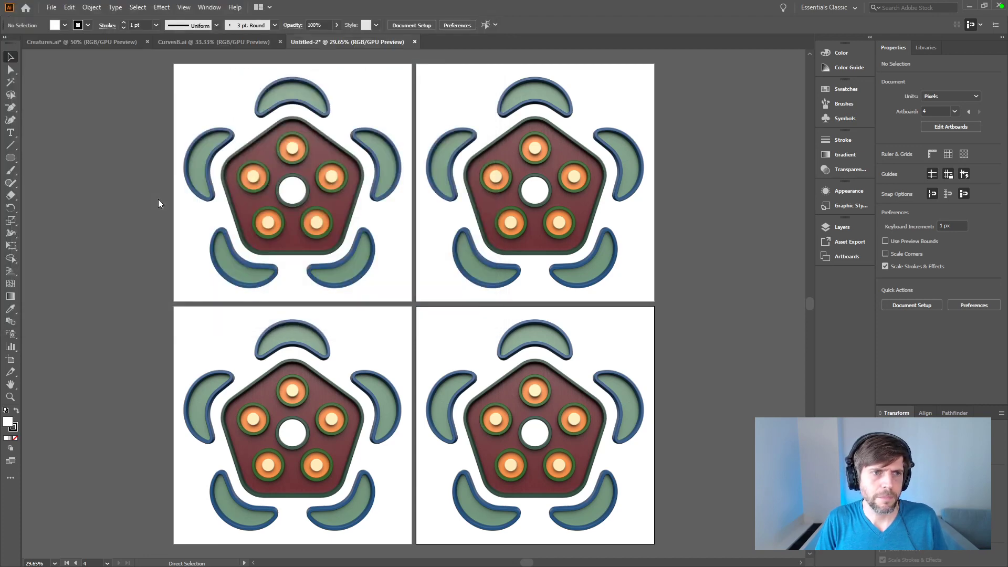
pyautogui.click(531, 439)
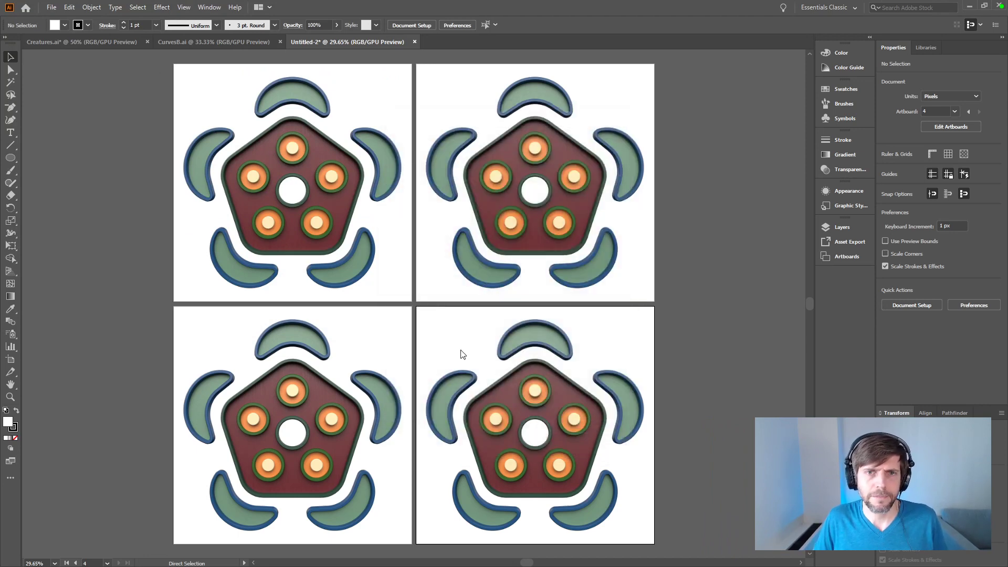
# Step: Scale down the creature render on the first artboard proportionally about its centre using Free Transform
pyautogui.click(12, 61)
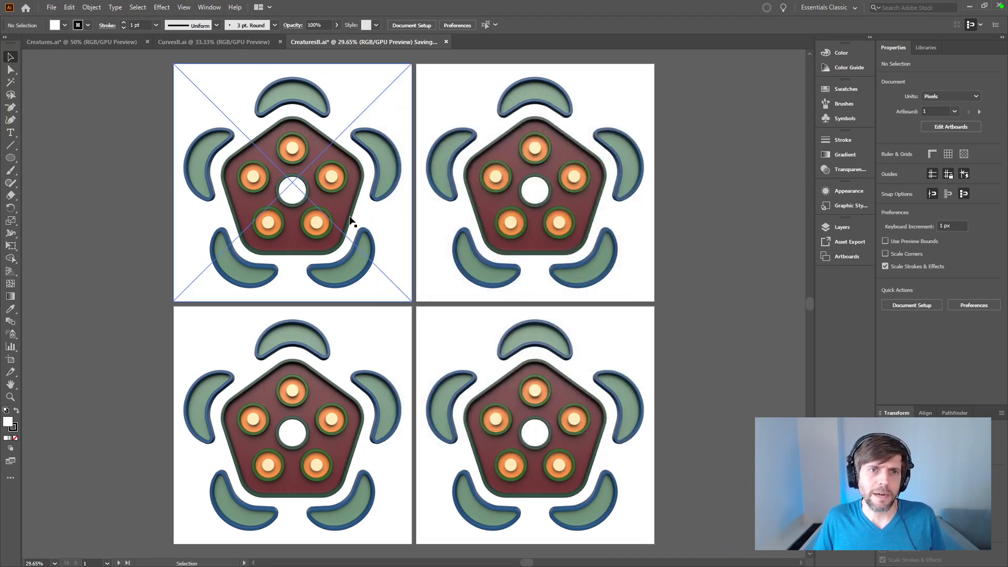
pyautogui.click(351, 221)
pyautogui.press('e')
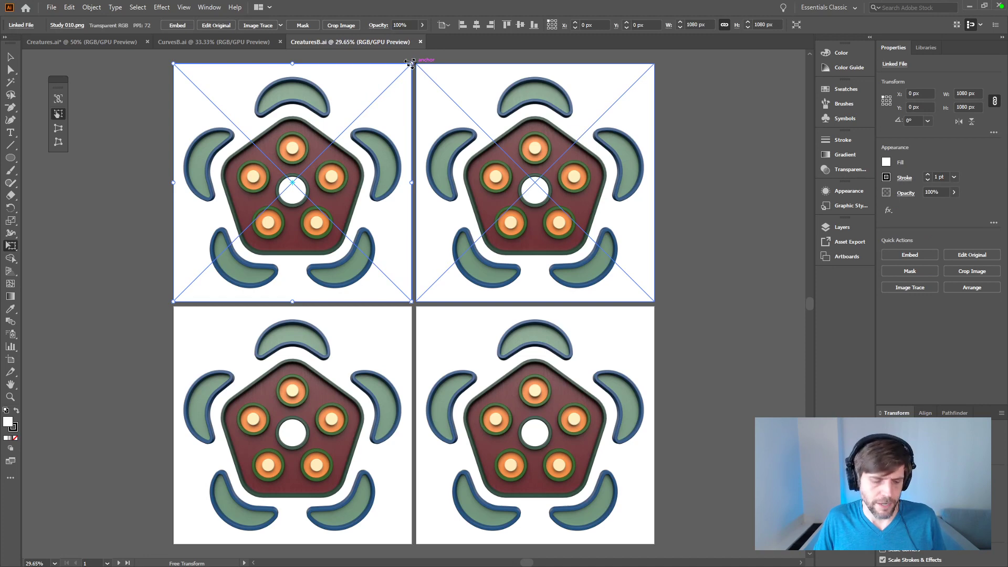
pyautogui.keyDown('alt'); pyautogui.moveTo(410, 62); pyautogui.dragTo(369, 88); pyautogui.keyUp('alt')
pyautogui.click(11, 56)
pyautogui.click(99, 207)
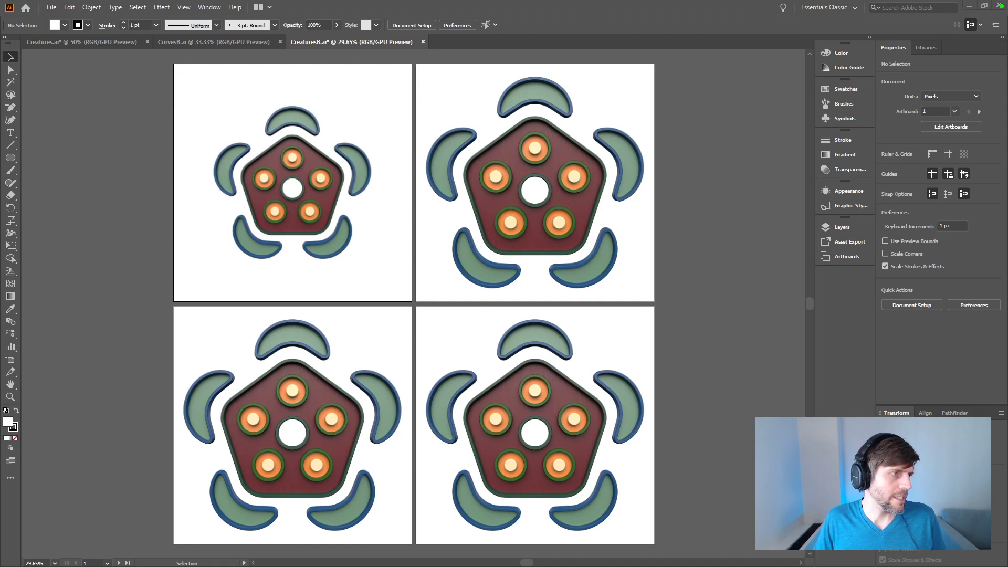
# Step: Consult the pentagon tiling reference in the browser, and resize the second artboard's render to 540 px square, centred horizontally on the artboard
pyautogui.hotkey('alt', 'Tab')
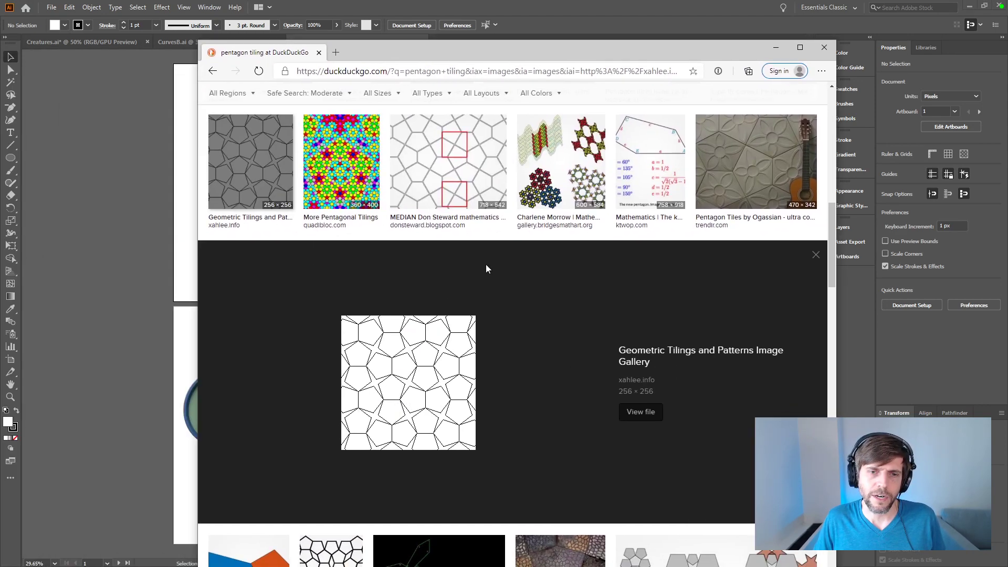
pyautogui.hotkey('alt', 'Tab')
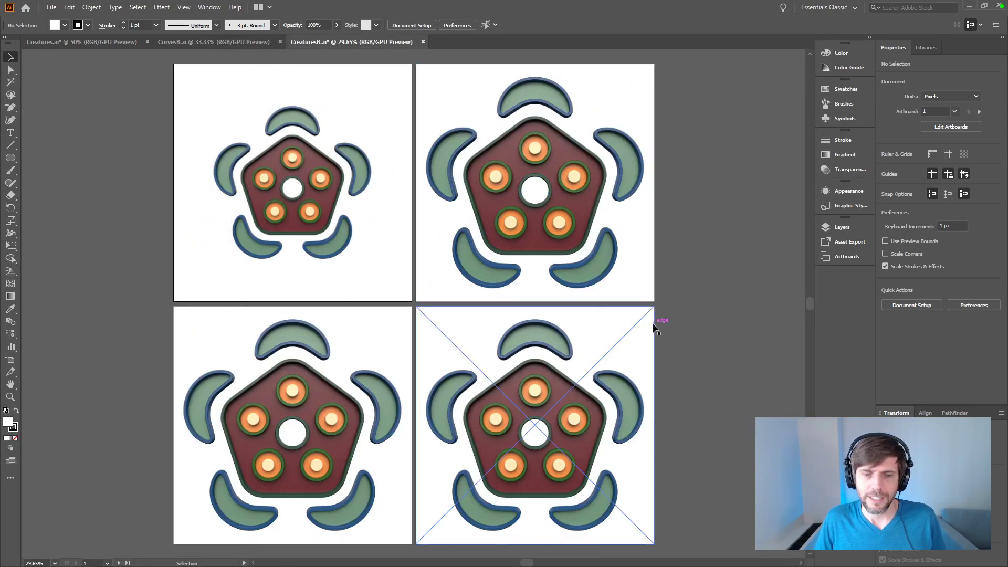
pyautogui.click(924, 48)
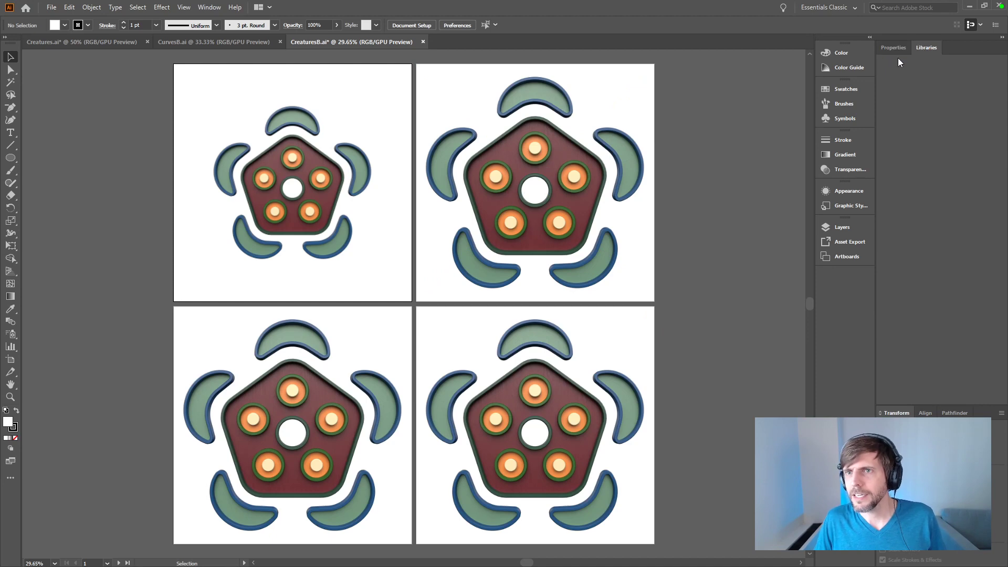
pyautogui.click(647, 151)
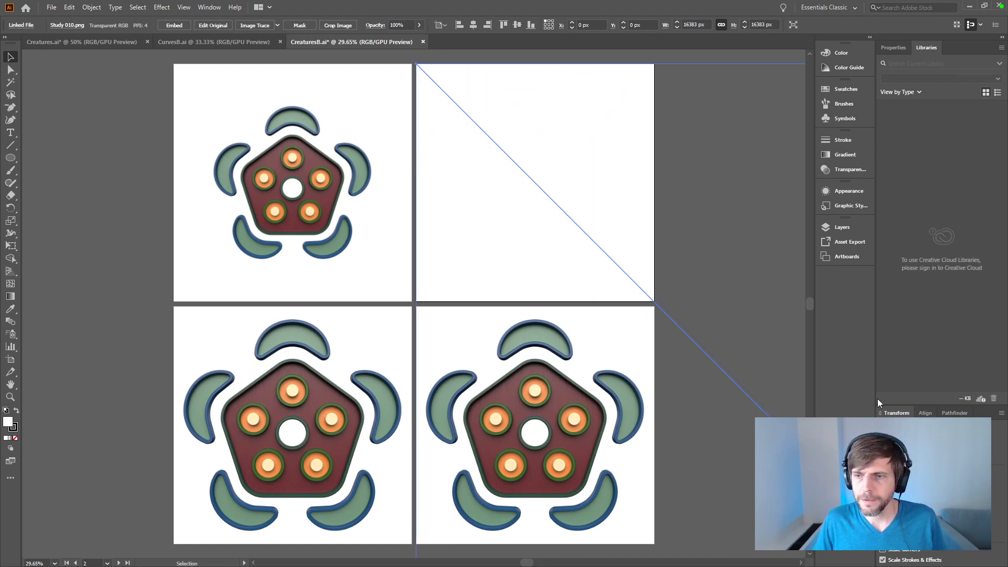
pyautogui.click(480, 25)
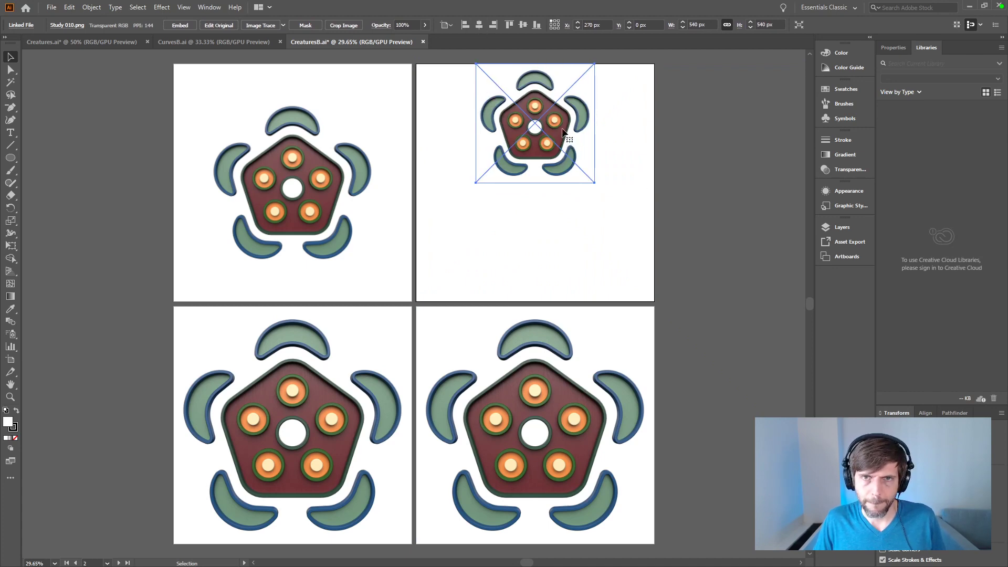
# Step: Duplicate the 540 px render directly below the original on the second artboard and rotate the copy 180°
pyautogui.keyDown('shift'); pyautogui.moveTo(563, 131); pyautogui.dragTo(554, 253); pyautogui.keyUp('shift')
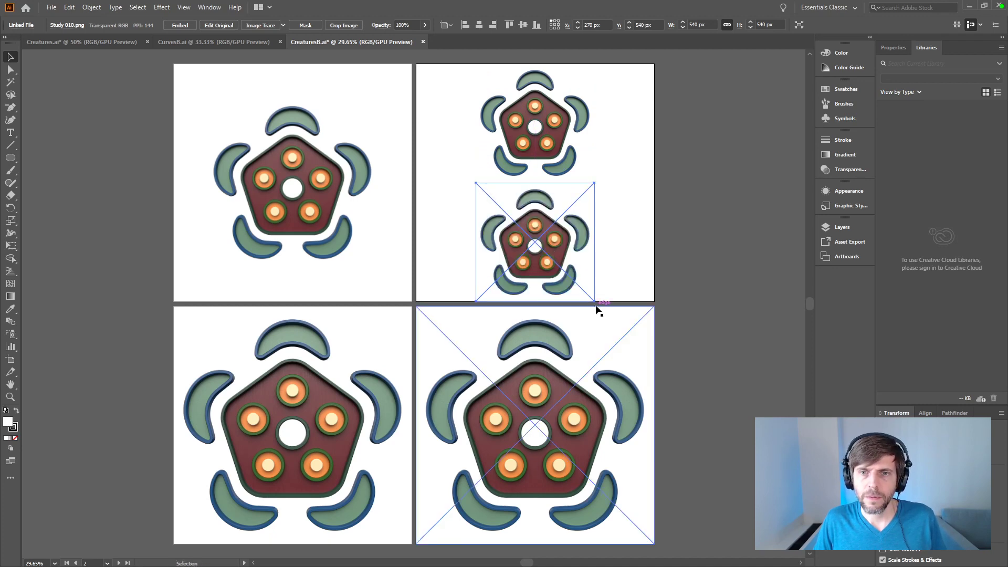
pyautogui.press('e')
pyautogui.moveTo(600, 299); pyautogui.dragTo(509, 183)
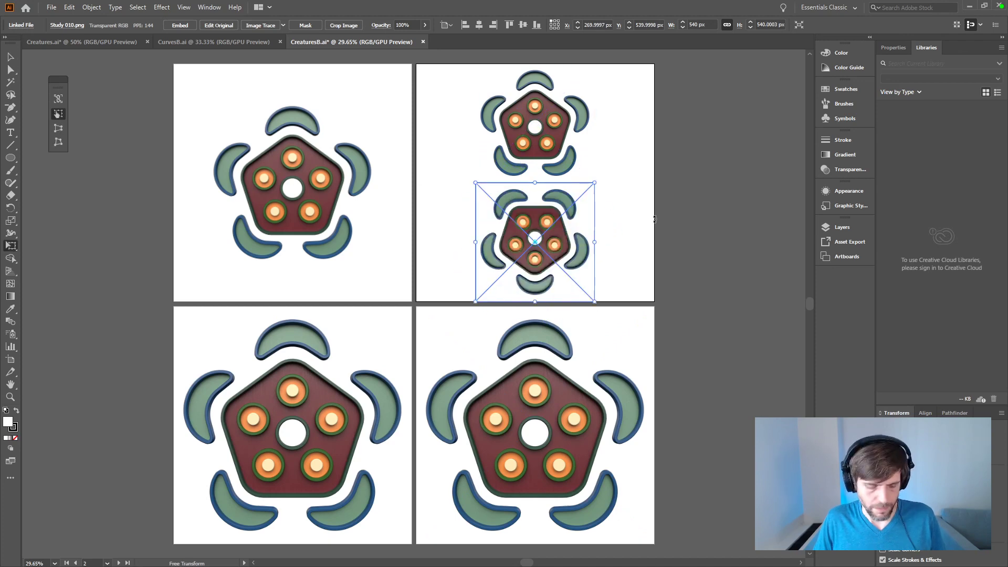
# Step: Move the two stacked renders on the second artboard 10 px each toward one another
pyautogui.press('v')
pyautogui.click(660, 218)
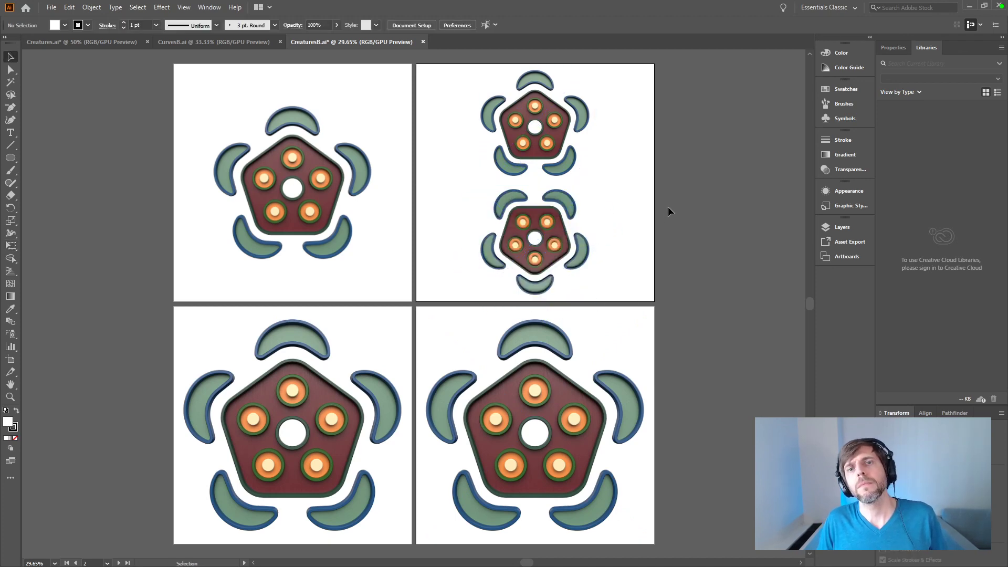
pyautogui.click(546, 228)
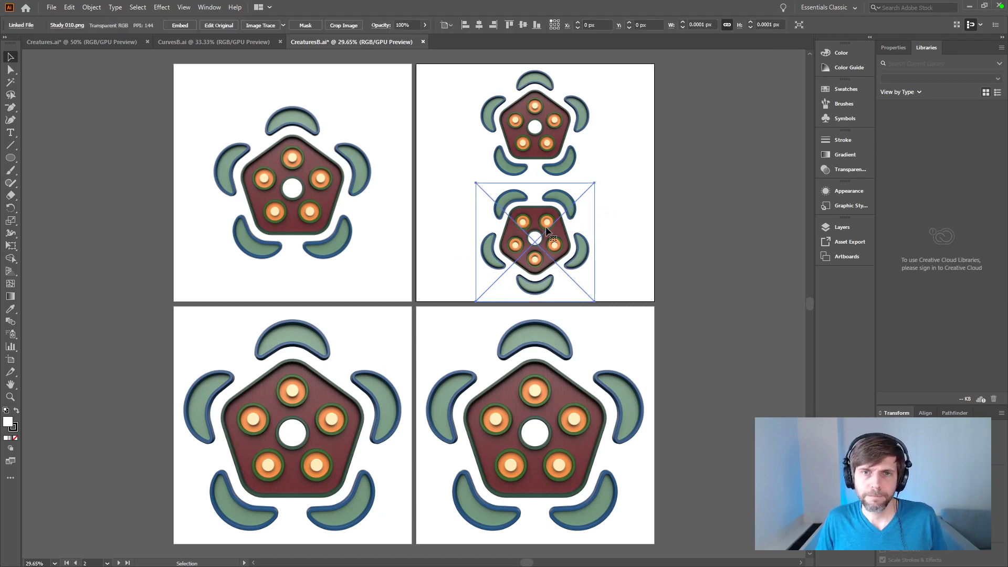
pyautogui.moveTo(546, 225); pyautogui.dragTo(546, 111)
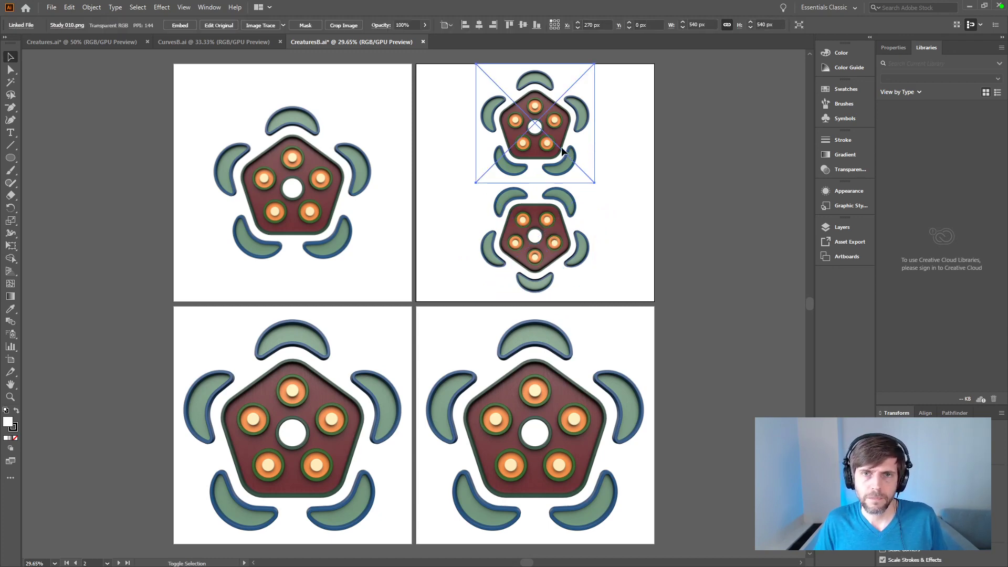
pyautogui.click(633, 200)
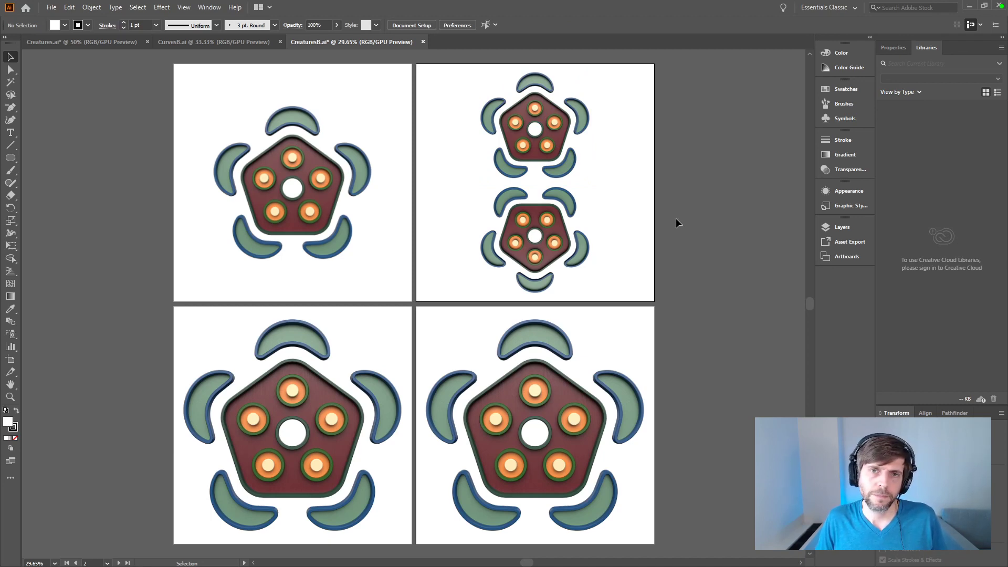
# Step: Replace the large render on the third artboard with a duplicate of the second artboard's stacked pair
pyautogui.click(349, 383)
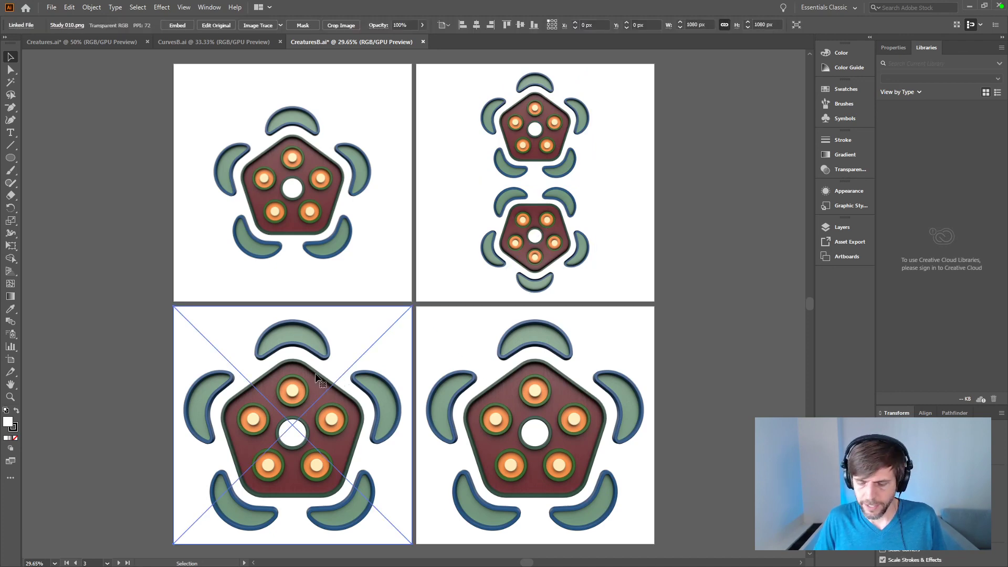
pyautogui.press('Delete')
pyautogui.moveTo(623, 118); pyautogui.dragTo(288, 462)
pyautogui.click(233, 434)
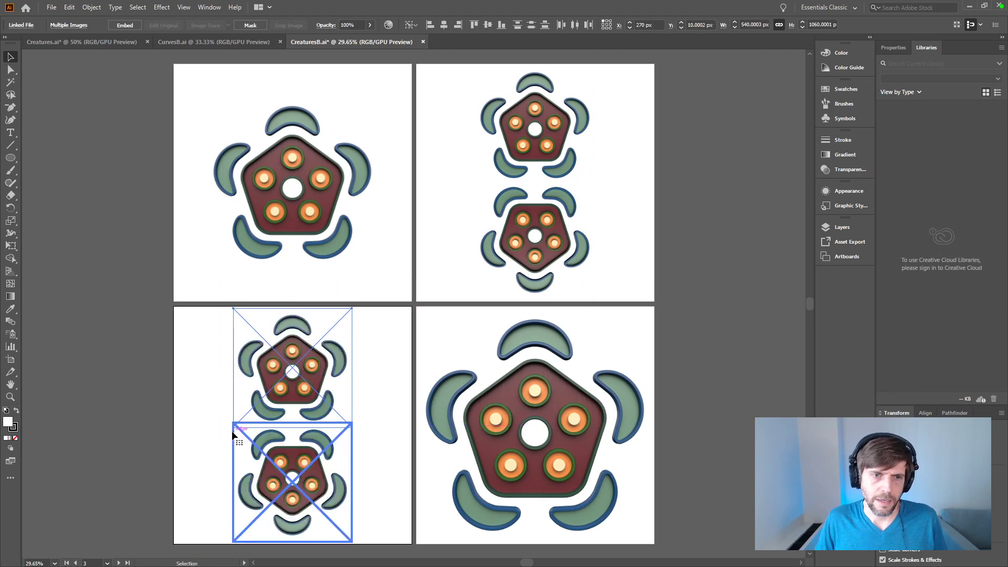
pyautogui.click(191, 399)
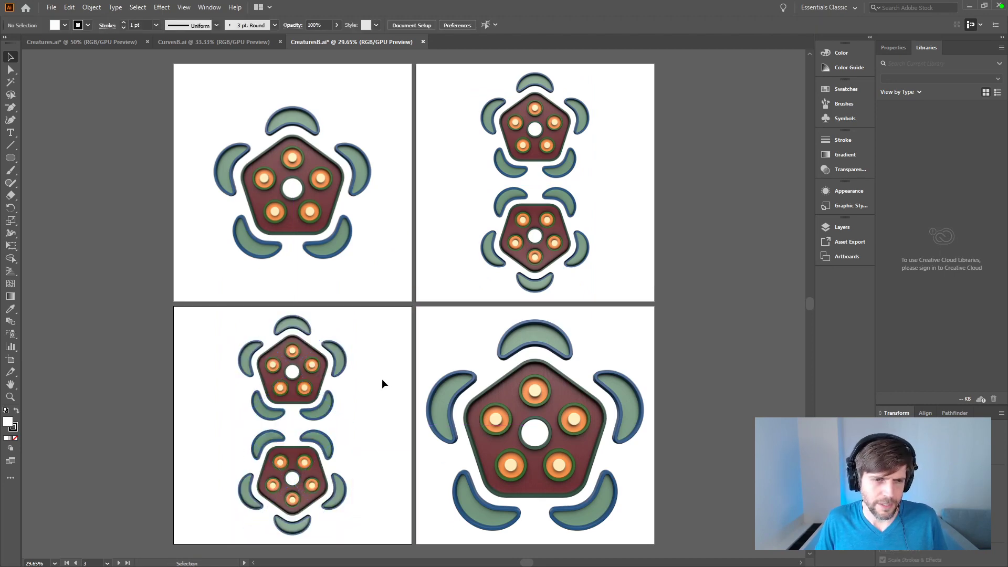
# Step: Add a copy of the third artboard's stacked pair rotated 90° about the pair's centre
pyautogui.moveTo(391, 369); pyautogui.dragTo(349, 428)
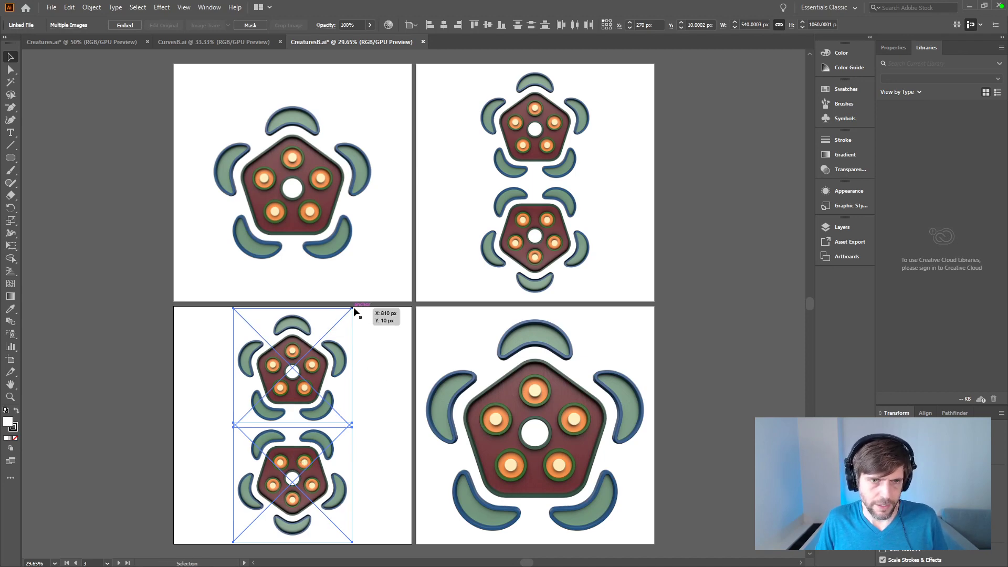
pyautogui.press('r')
pyautogui.keyDown('alt'); pyautogui.keyDown('shift'); pyautogui.moveTo(365, 314); pyautogui.dragTo(402, 495); pyautogui.keyUp('shift'); pyautogui.keyUp('alt')
pyautogui.press('v')
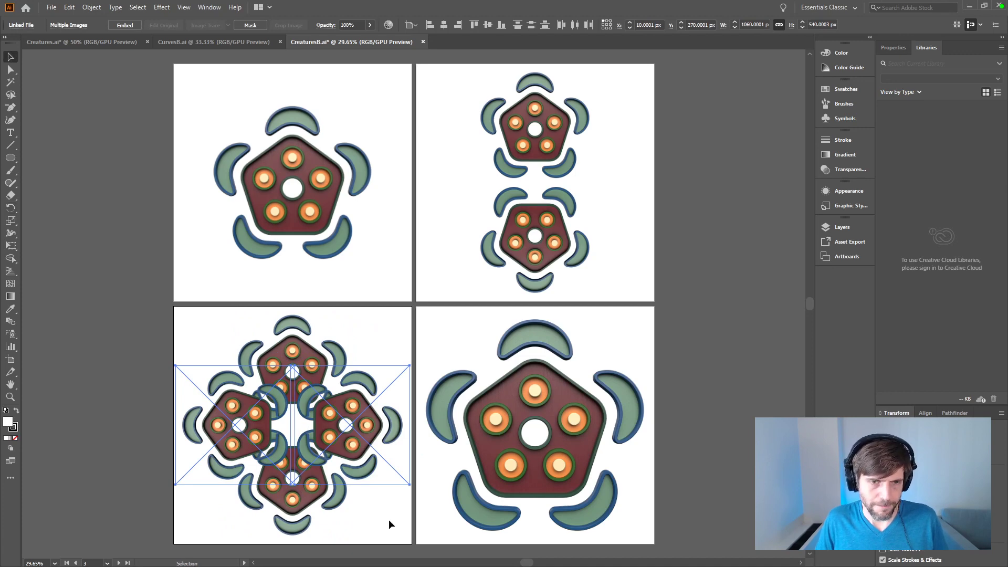
pyautogui.click(389, 519)
# Step: Swap the two sideways copies to opposite sides of the stacked pair and nudge the left-hand copy inward to X -142 px
pyautogui.moveTo(375, 424); pyautogui.dragTo(170, 425)
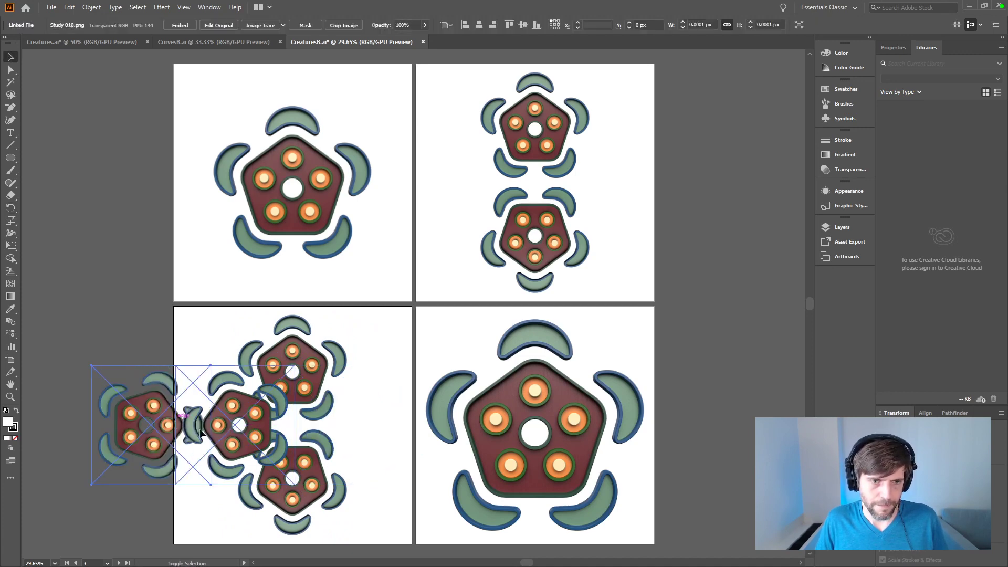
pyautogui.keyDown('shift'); pyautogui.moveTo(256, 418); pyautogui.dragTo(417, 415); pyautogui.keyUp('shift')
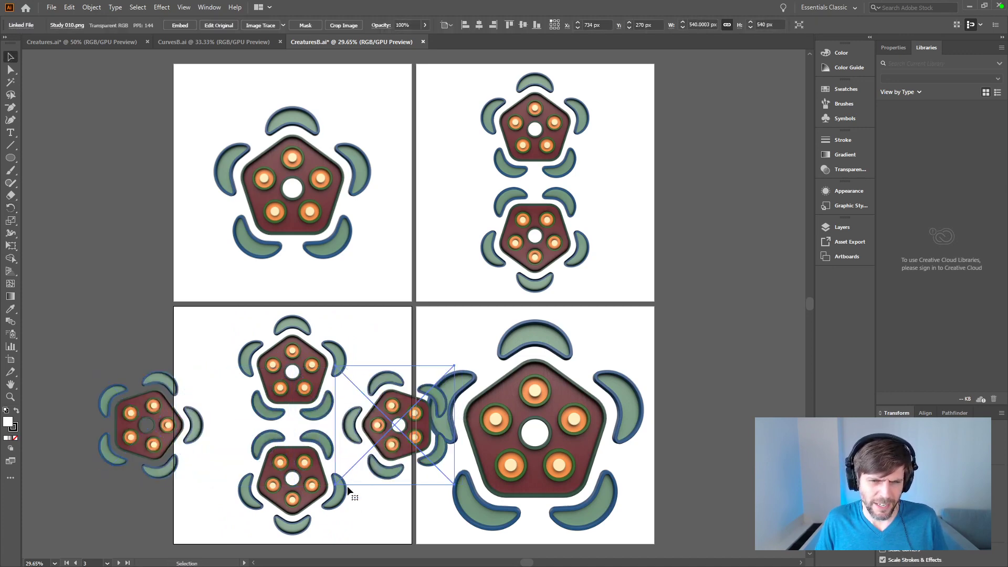
pyautogui.click(396, 506)
pyautogui.moveTo(394, 512); pyautogui.dragTo(413, 442)
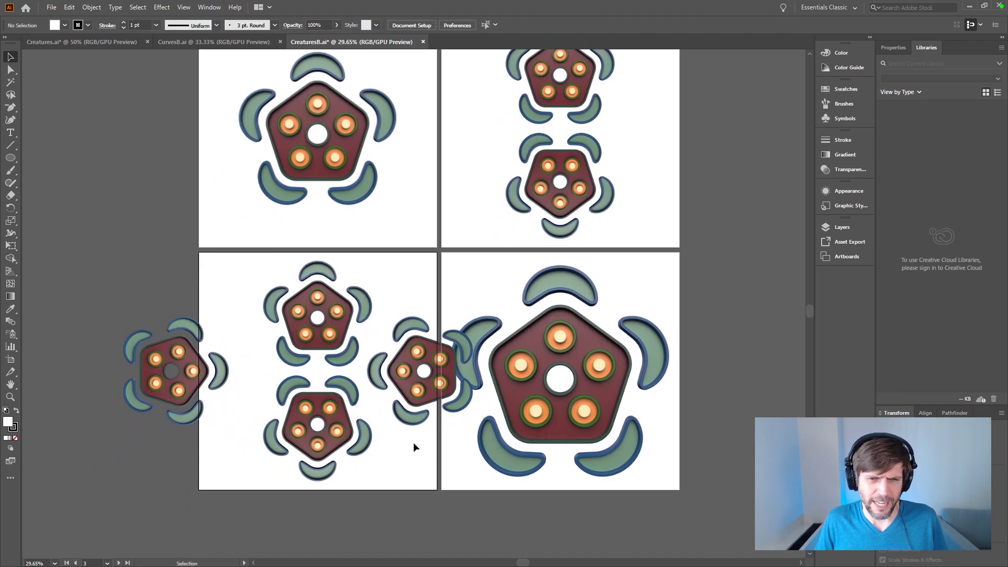
pyautogui.click(209, 383)
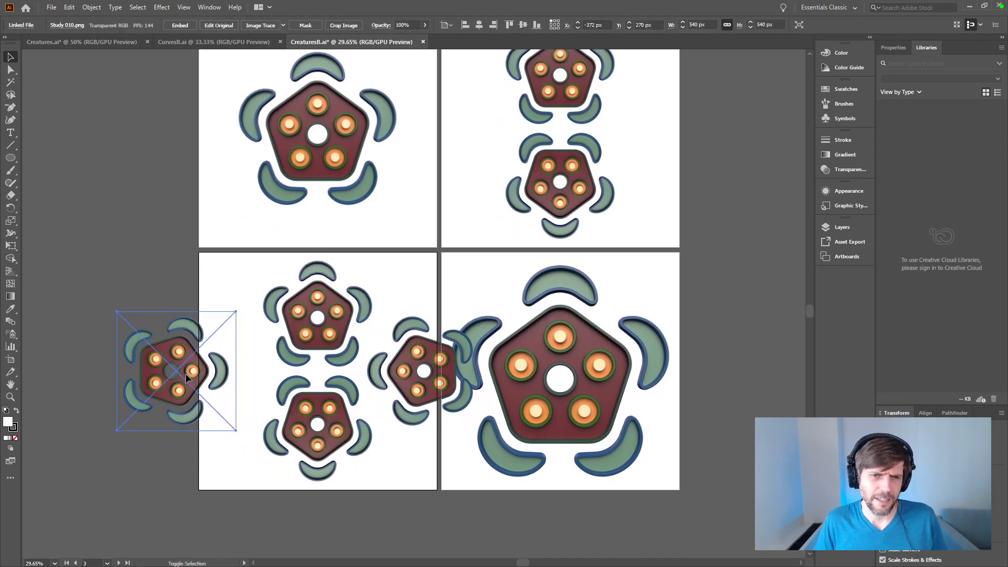
pyautogui.hotkey('shift', 'Right')
pyautogui.hotkey('shift', 'Right')
pyautogui.hotkey('shift', 'Right')
pyautogui.hotkey('shift', 'Right')
pyautogui.hotkey('shift', 'Right')
pyautogui.hotkey('shift', 'Right')
pyautogui.hotkey('shift', 'Right')
pyautogui.hotkey('shift', 'Right')
pyautogui.hotkey('shift', 'Right')
pyautogui.hotkey('shift', 'Right')
pyautogui.hotkey('shift', 'Right')
pyautogui.hotkey('shift', 'Right')
pyautogui.hotkey('shift', 'Right')
pyautogui.hotkey('shift', 'Right')
pyautogui.hotkey('shift', 'Right')
pyautogui.hotkey('shift', 'Right')
pyautogui.hotkey('shift', 'Right')
pyautogui.hotkey('shift', 'Right')
pyautogui.hotkey('shift', 'Right')
pyautogui.hotkey('shift', 'Right')
pyautogui.hotkey('shift', 'Right')
pyautogui.hotkey('shift', 'Right')
pyautogui.hotkey('shift', 'Right')
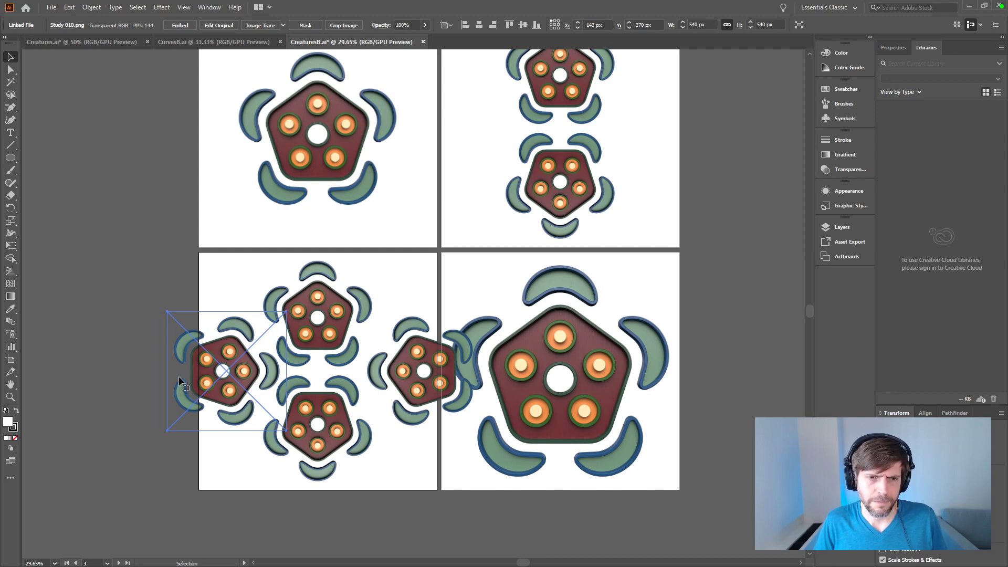
# Step: Delete both sideways copies from the third artboard
pyautogui.press('Delete')
pyautogui.click(379, 374)
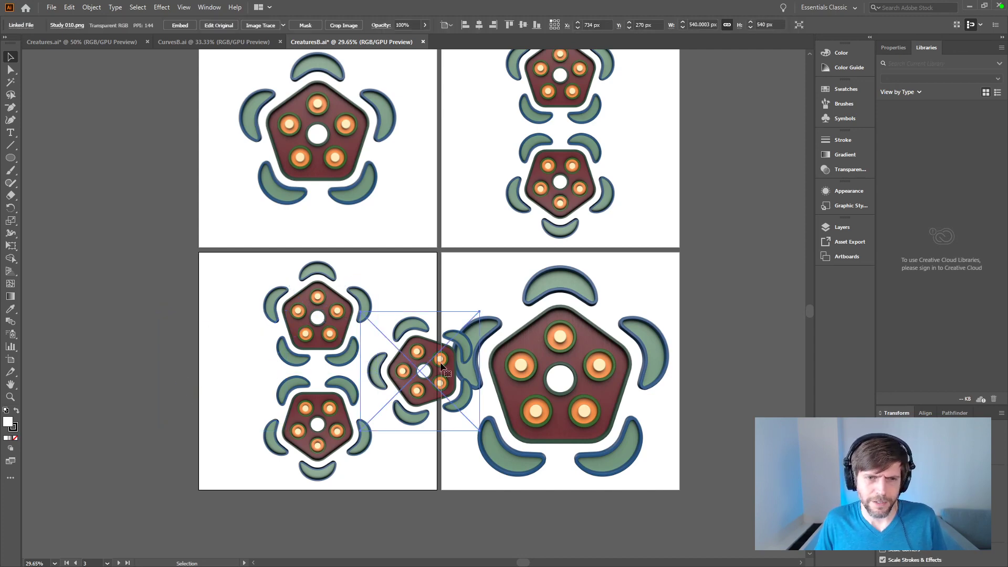
pyautogui.press('Delete')
# Step: Duplicate the third artboard's upper render beside it, try rotating the copy 72° and moving it down, and undo the rotation and move
pyautogui.keyDown('alt'); pyautogui.moveTo(349, 336); pyautogui.dragTo(439, 336); pyautogui.keyUp('alt')
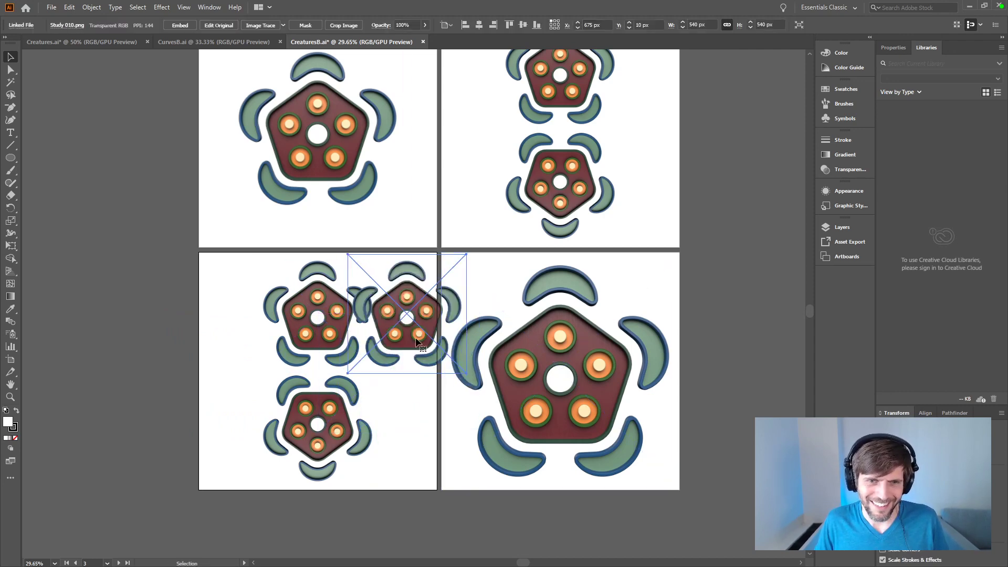
pyautogui.press('r')
pyautogui.press('Return')
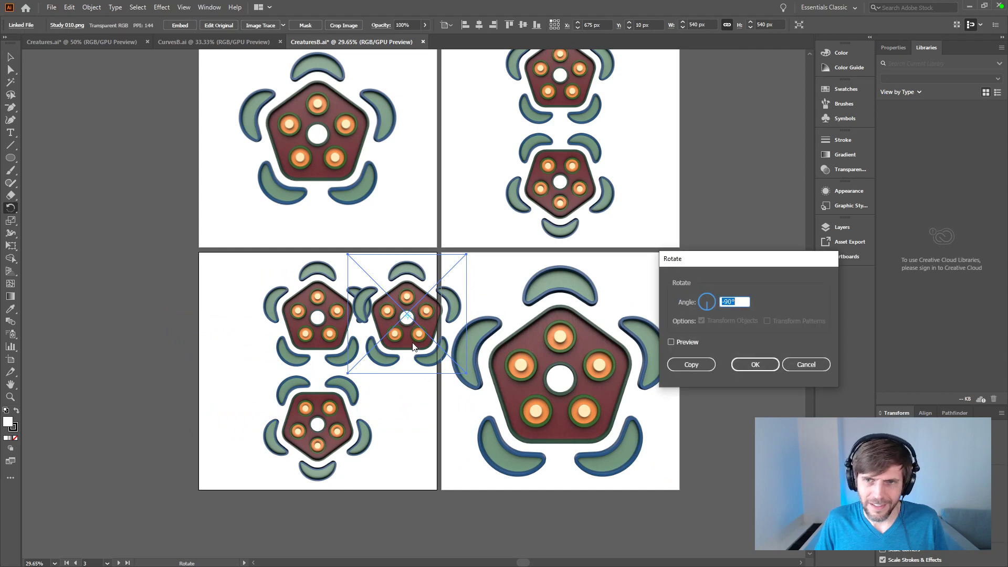
pyautogui.write('72')
pyautogui.press('Return')
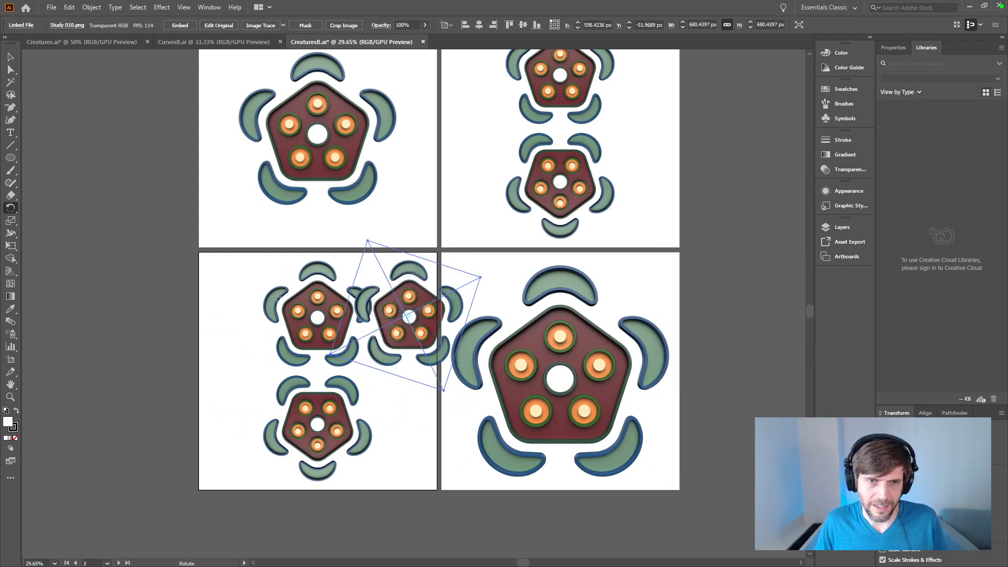
pyautogui.click(11, 56)
pyautogui.moveTo(404, 354); pyautogui.dragTo(411, 395)
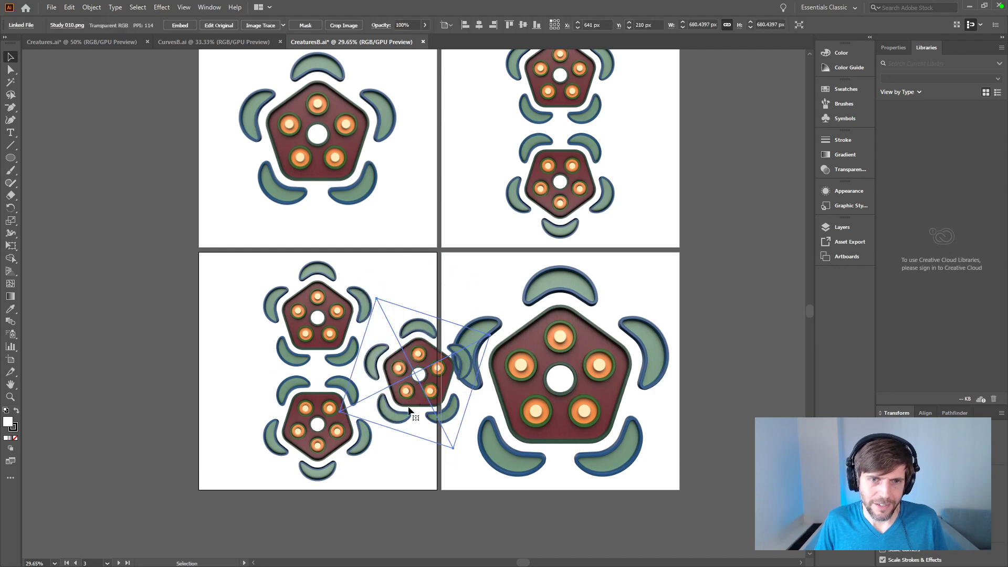
pyautogui.hotkey('ctrl', 'z')
pyautogui.hotkey('ctrl', 'z')
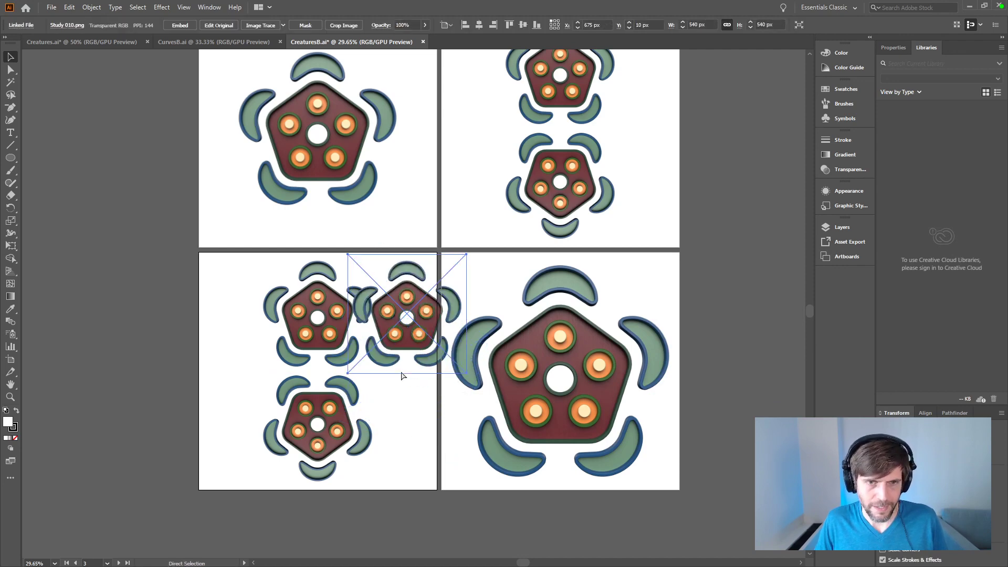
# Step: Rotate the duplicate render 36°, try it on the other side of the stacked pair, and delete it
pyautogui.press('r')
pyautogui.keyDown('alt'); pyautogui.click(407, 318); pyautogui.keyUp('alt')
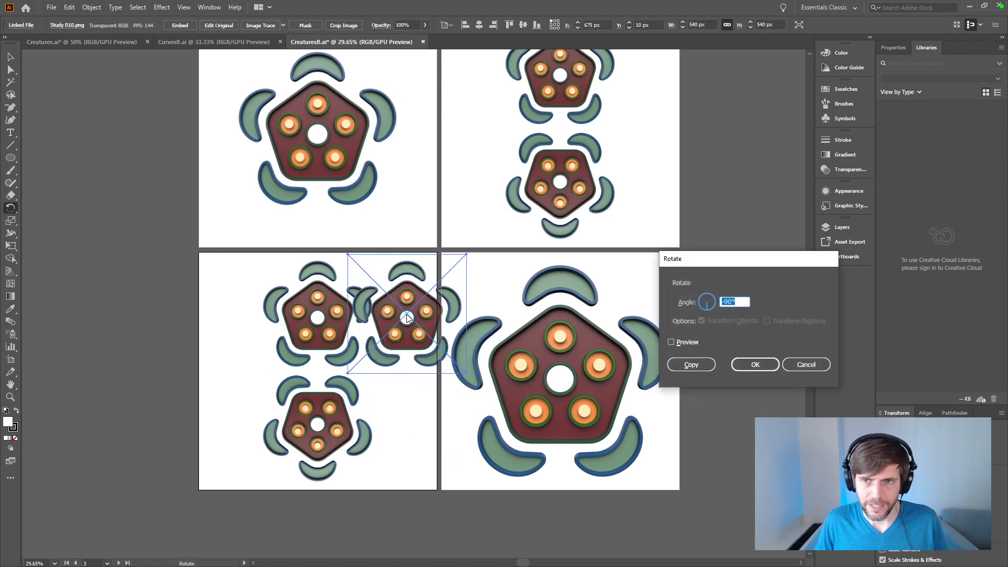
pyautogui.write('36')
pyautogui.press('Return')
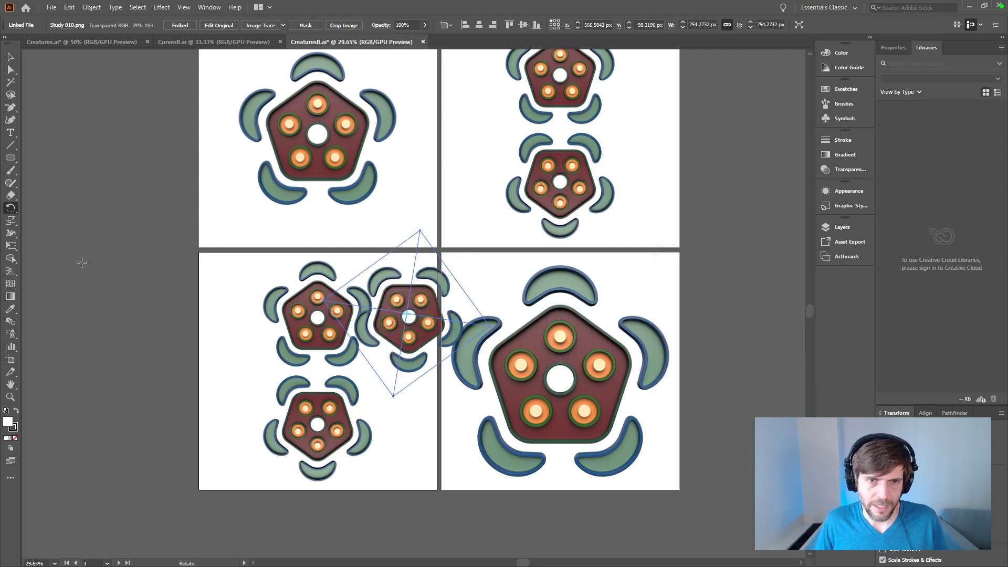
pyautogui.click(9, 59)
pyautogui.click(420, 380)
pyautogui.moveTo(409, 328); pyautogui.dragTo(213, 370)
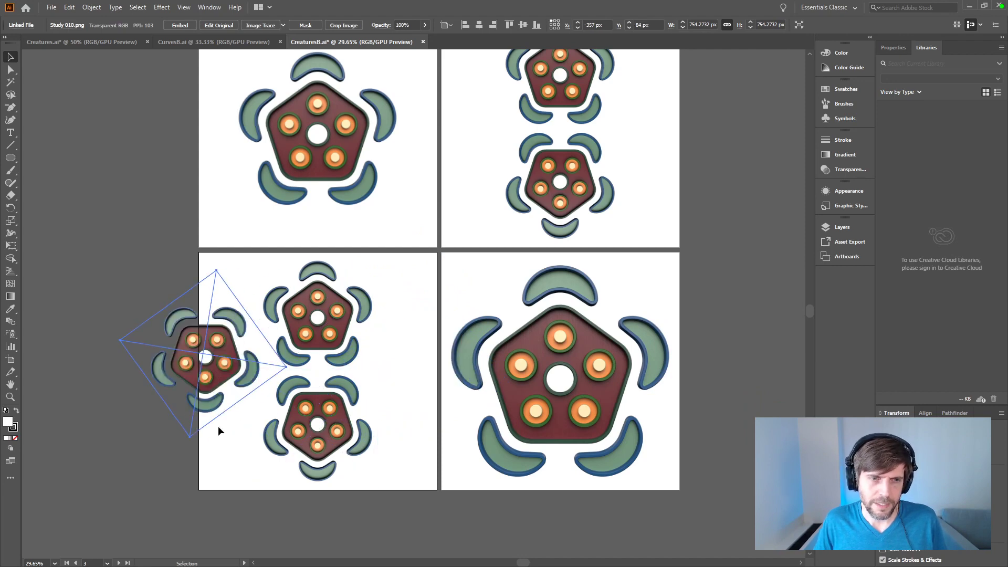
pyautogui.press('Delete')
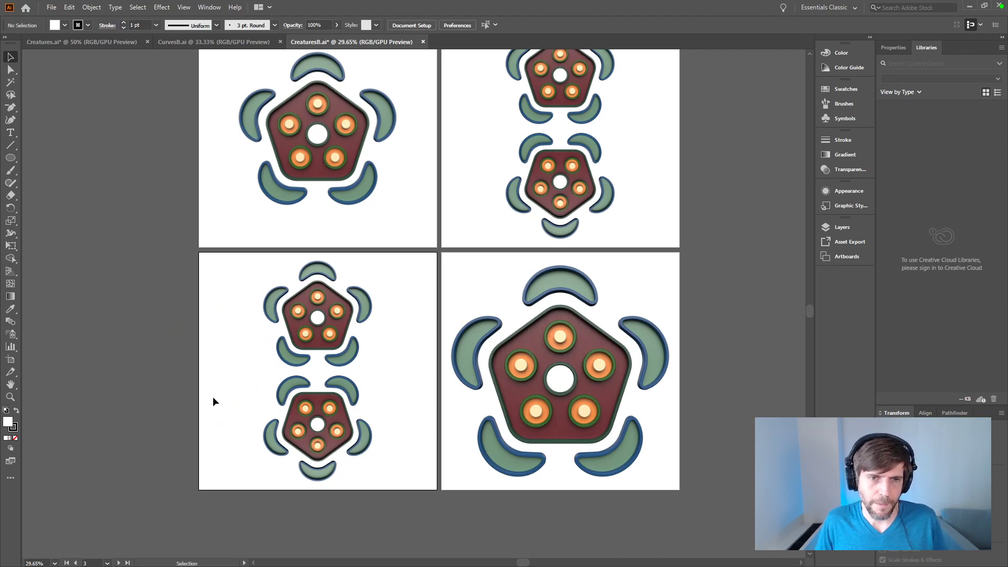
pyautogui.press('r')
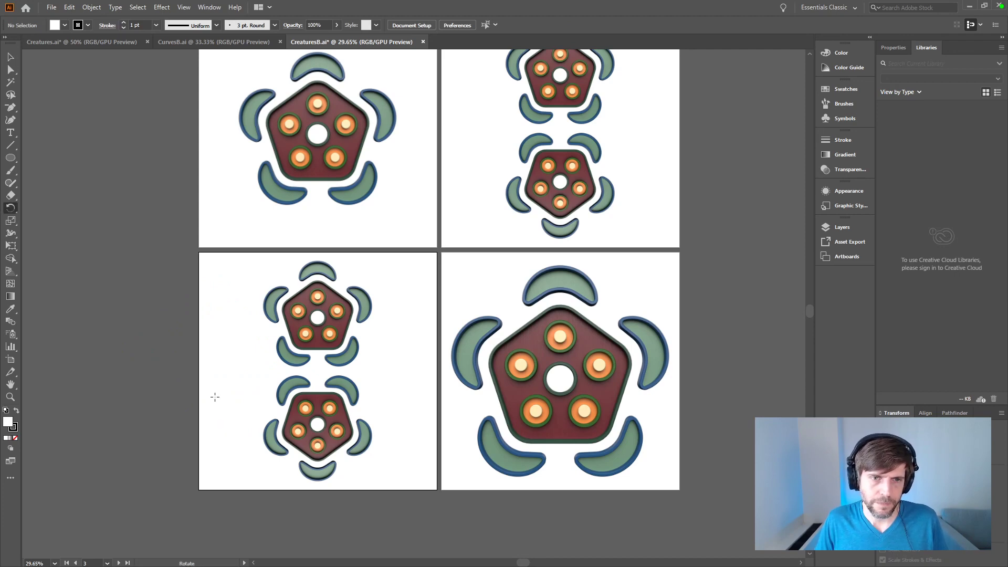
pyautogui.keyDown('alt'); pyautogui.click(243, 354); pyautogui.keyUp('alt')
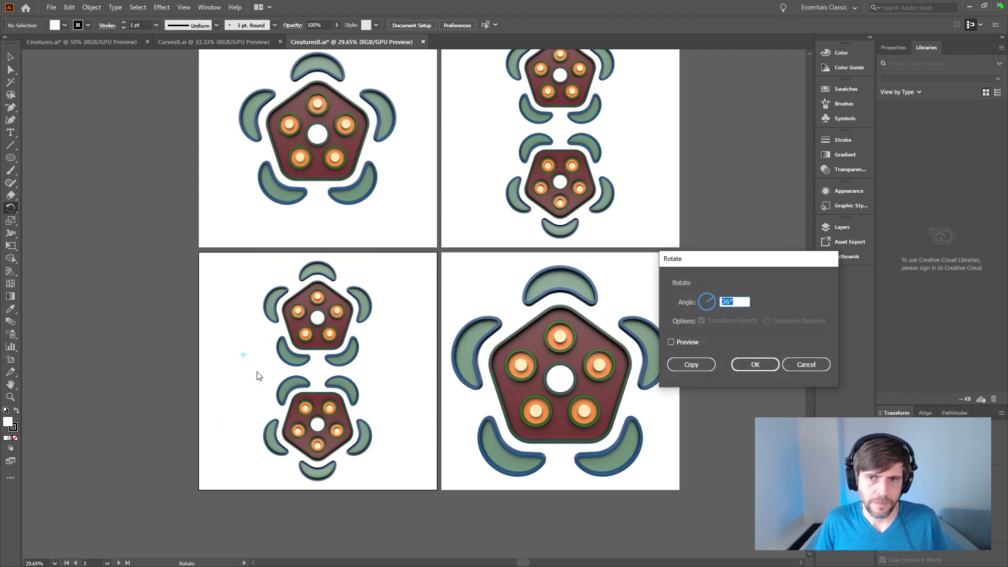
pyautogui.write('72')
pyautogui.press('Return')
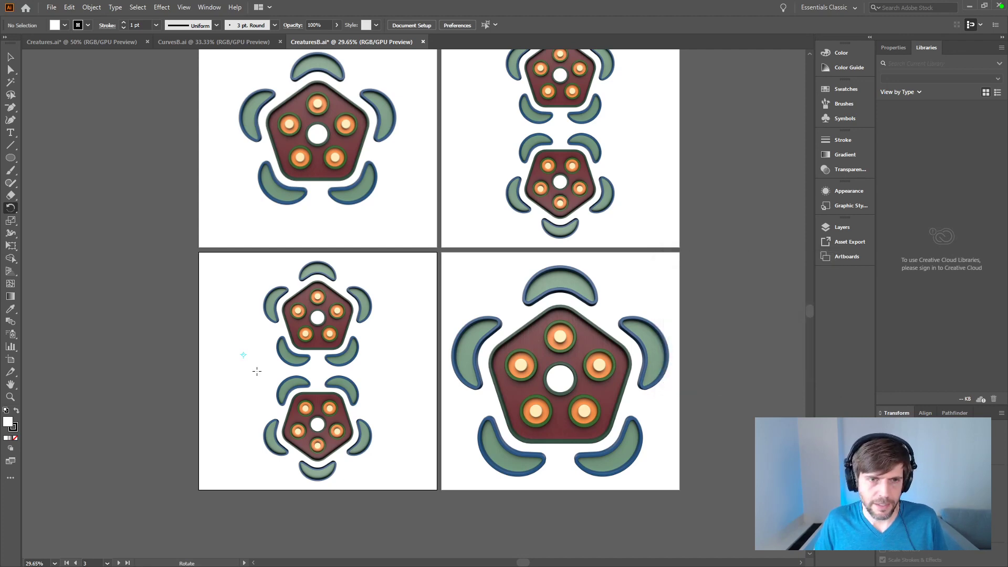
pyautogui.press('c')
pyautogui.click(181, 332)
pyautogui.press('Return')
# Step: Add a 90° rotated copy of the third artboard's pair and fit its two renders point-inward on either side of the stack
pyautogui.press('v')
pyautogui.click(270, 387)
pyautogui.click(229, 328)
pyautogui.moveTo(232, 353); pyautogui.dragTo(360, 424)
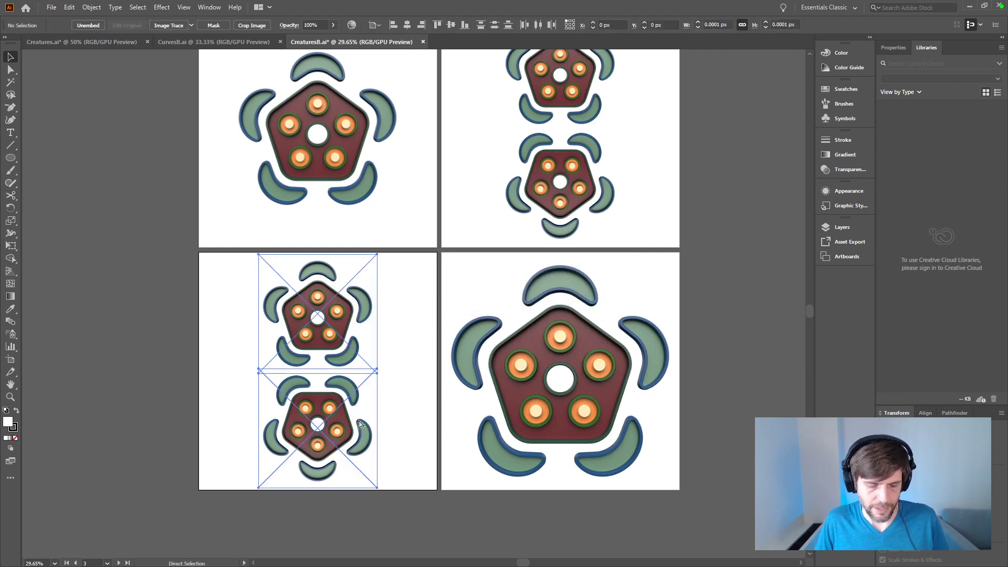
pyautogui.press('r')
pyautogui.keyDown('alt'); pyautogui.keyDown('shift'); pyautogui.moveTo(387, 481); pyautogui.dragTo(217, 449); pyautogui.keyUp('shift'); pyautogui.keyUp('alt')
pyautogui.press('v')
pyautogui.click(342, 524)
pyautogui.keyDown('shift'); pyautogui.moveTo(401, 389); pyautogui.dragTo(144, 378); pyautogui.keyUp('shift')
pyautogui.moveTo(225, 370); pyautogui.dragTo(342, 371)
pyautogui.moveTo(104, 377); pyautogui.dragTo(241, 376)
pyautogui.click(259, 500)
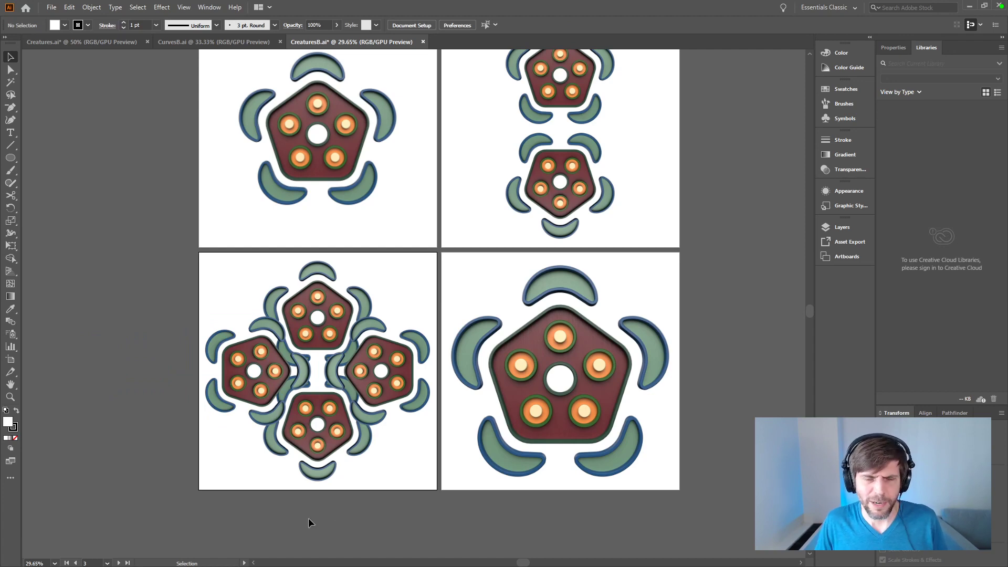
# Step: Delete all renders from the third artboard and the lower, inverted render from the second artboard
pyautogui.moveTo(390, 516); pyautogui.dragTo(241, 301)
pyautogui.press('Delete')
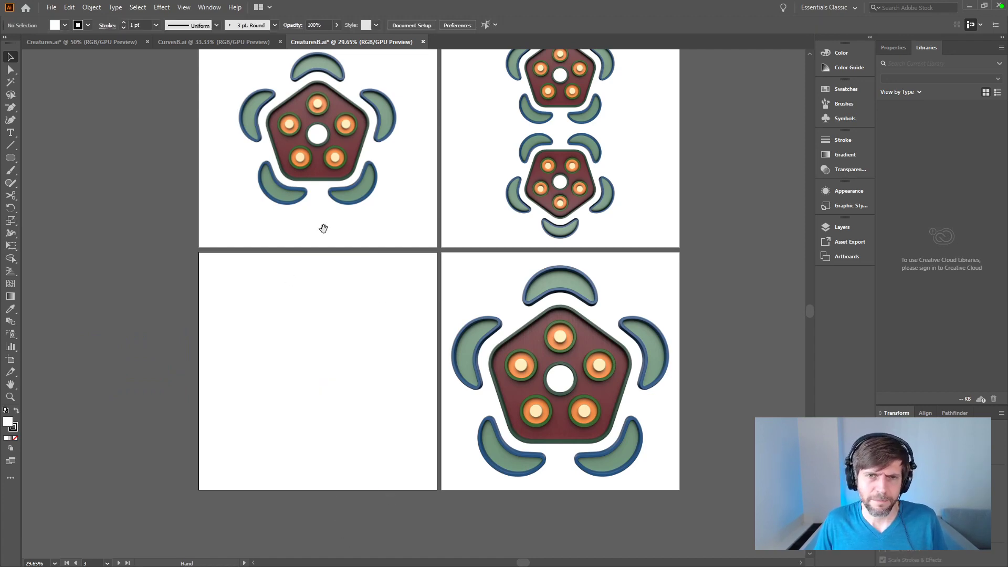
pyautogui.moveTo(329, 236); pyautogui.dragTo(170, 373)
pyautogui.click(421, 337)
pyautogui.press('Delete')
# Step: Move the remaining render on the second artboard to the artboard's centre at X 270, Y 270 px
pyautogui.moveTo(445, 340); pyautogui.dragTo(469, 380)
pyautogui.hotkey('ctrl', '=')
pyautogui.hotkey('ctrl', '=')
pyautogui.click(485, 205)
pyautogui.moveTo(485, 204); pyautogui.dragTo(484, 303)
pyautogui.click(575, 299)
pyautogui.click(484, 309)
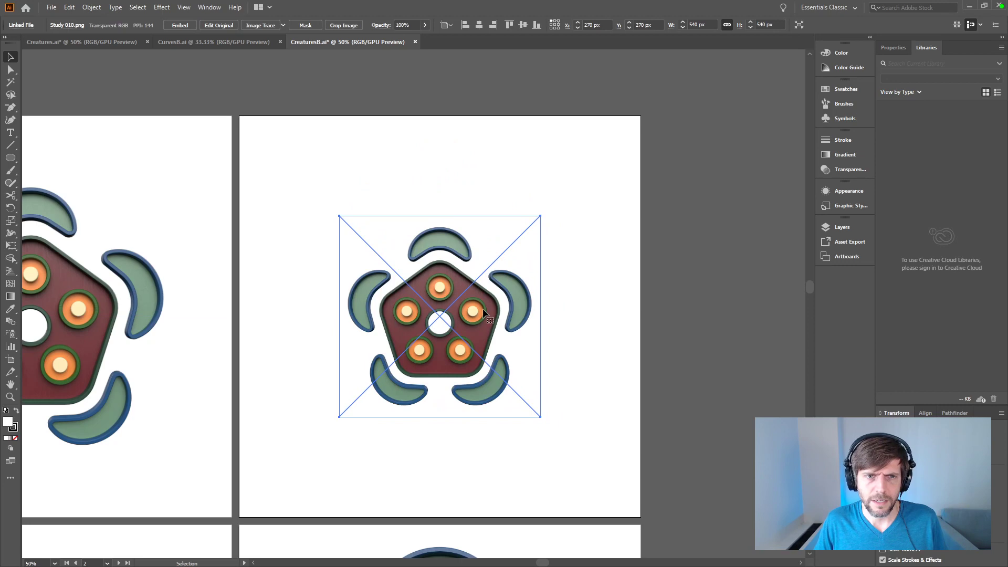
pyautogui.click(254, 241)
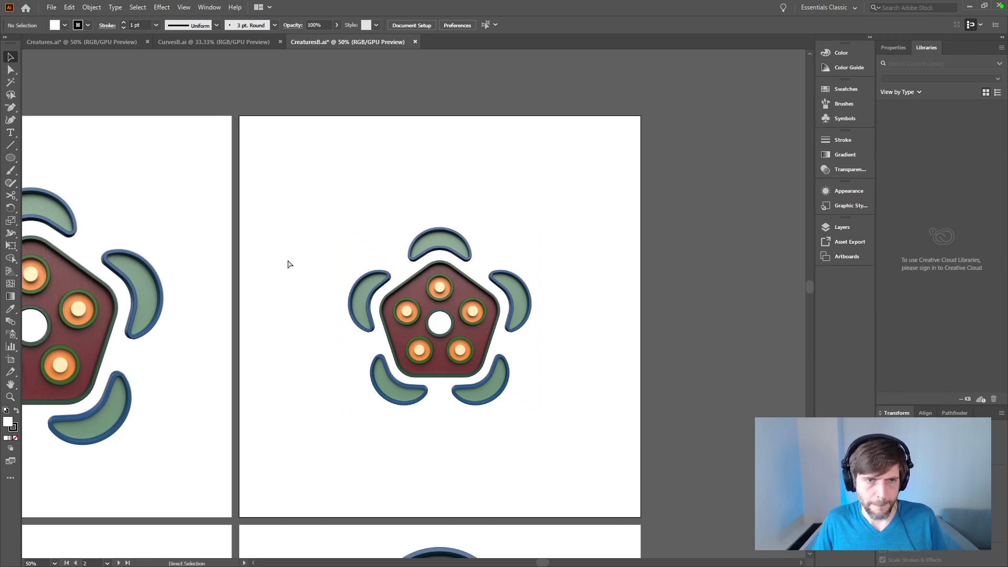
# Step: Try the render centred on the second artboard's upper-right corner, and place it inside the upper-left corner at X 0, Y 0 px
pyautogui.moveTo(451, 323); pyautogui.dragTo(652, 121)
pyautogui.moveTo(653, 225); pyautogui.dragTo(445, 317)
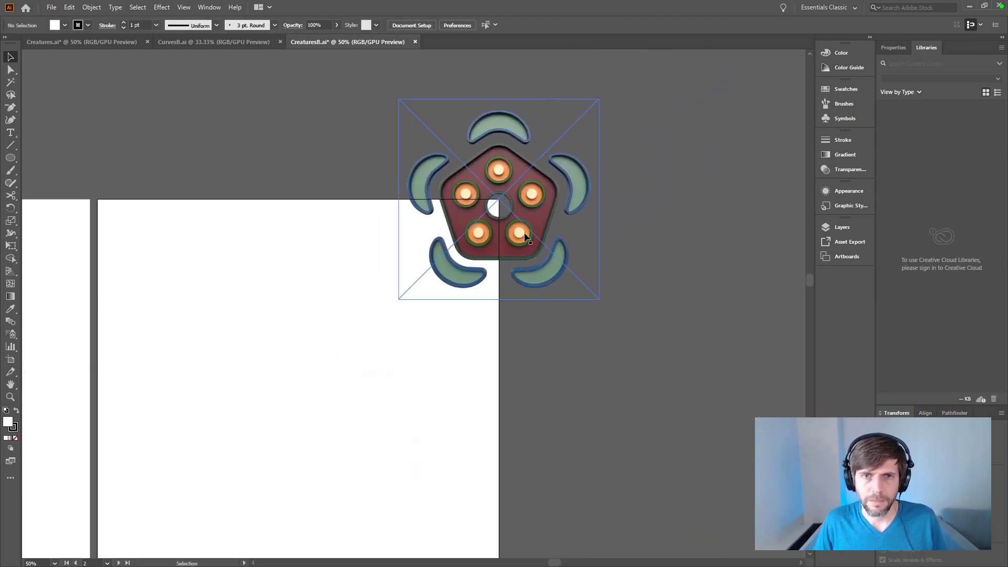
pyautogui.moveTo(524, 235); pyautogui.dragTo(287, 410)
pyautogui.moveTo(365, 384); pyautogui.dragTo(475, 292)
pyautogui.moveTo(415, 284); pyautogui.dragTo(348, 206)
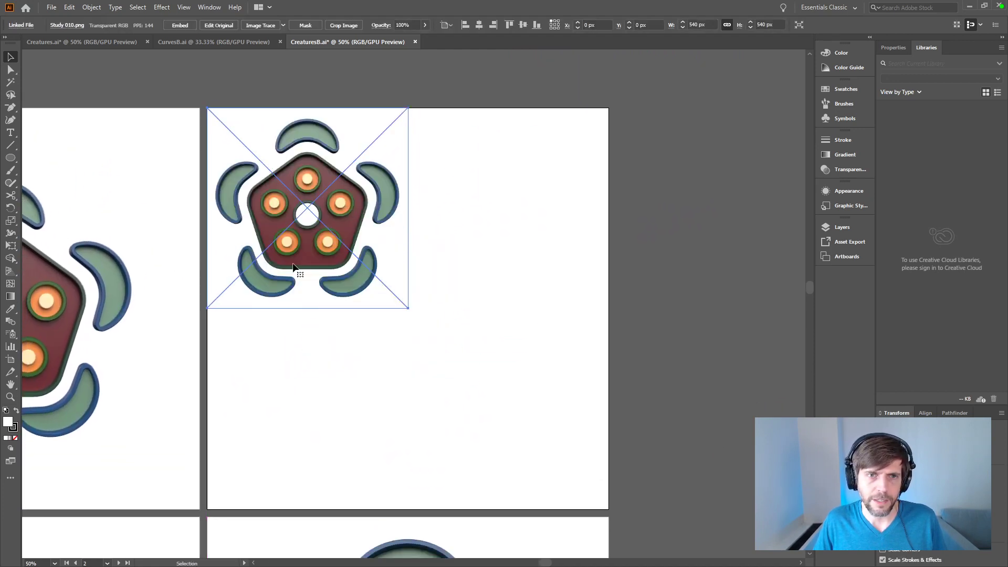
# Step: Show the rulers and place a horizontal and a vertical guide through the centre of the second artboard
pyautogui.hotkey('ctrl', 'r')
pyautogui.moveTo(26, 310); pyautogui.dragTo(408, 308)
pyautogui.moveTo(402, 52); pyautogui.dragTo(409, 309)
pyautogui.click(681, 253)
# Step: Centre the render horizontally and vertically on the second artboard, at X 270, Y 270 px
pyautogui.press('r')
pyautogui.press('v')
pyautogui.click(331, 174)
pyautogui.click(481, 25)
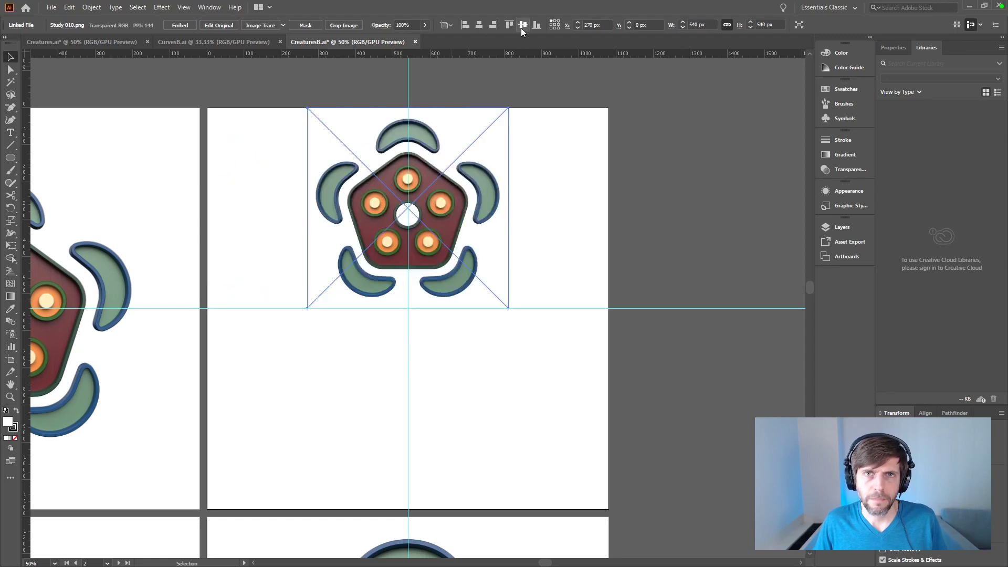
pyautogui.click(522, 26)
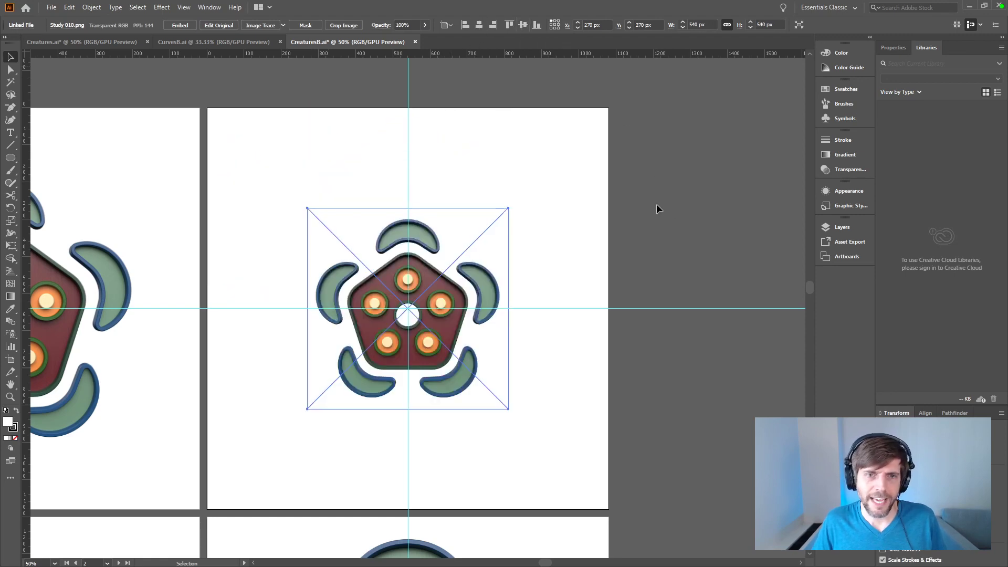
# Step: Move the render vertically to Y 251 px so its central hole sits on the guide intersection
pyautogui.hotkey('shift', 'Up')
pyautogui.hotkey('shift', 'Up')
pyautogui.hotkey('shift', 'Up')
pyautogui.hotkey('shift', 'Up')
pyautogui.press('Down')
pyautogui.hotkey('ctrl', '+')
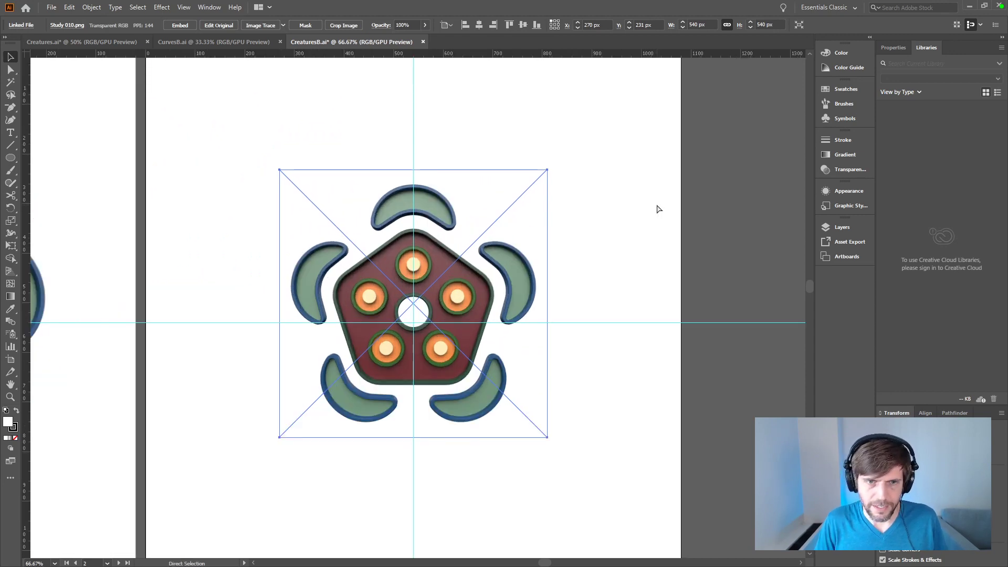
pyautogui.hotkey('ctrl', '+')
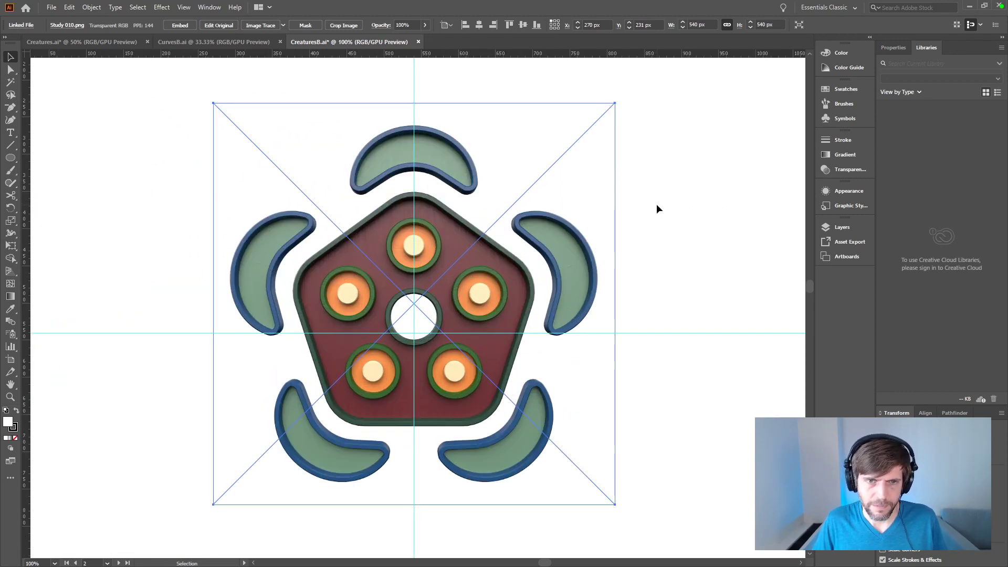
pyautogui.hotkey('shift', 'Down')
pyautogui.hotkey('shift', 'Down')
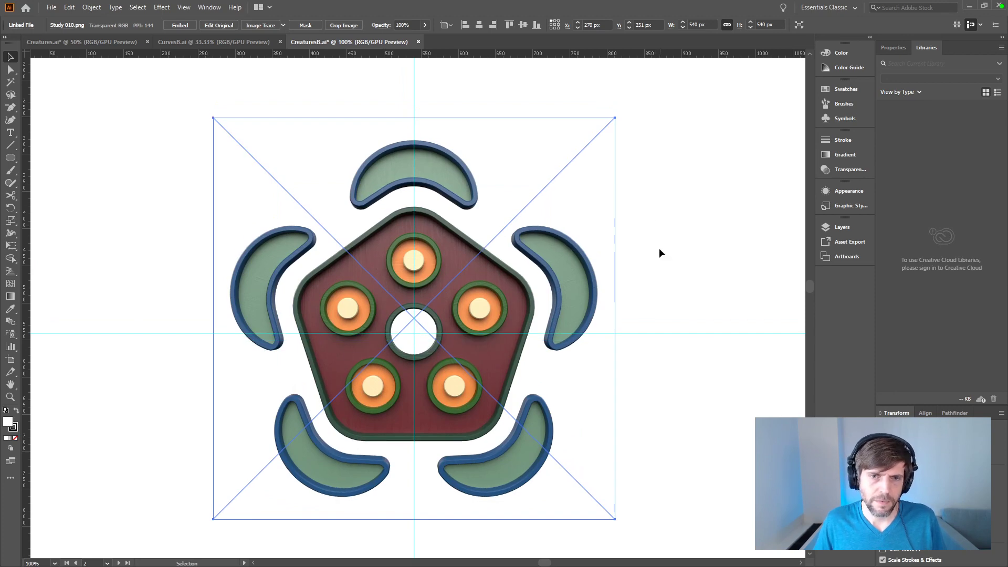
# Step: Fine-tune the render's vertical position to Y 252 px against the guides, keeping X at 270 px
pyautogui.click(661, 357)
pyautogui.hotkey('ctrl', '+')
pyautogui.hotkey('ctrl', '+')
pyautogui.hotkey('ctrl', '+')
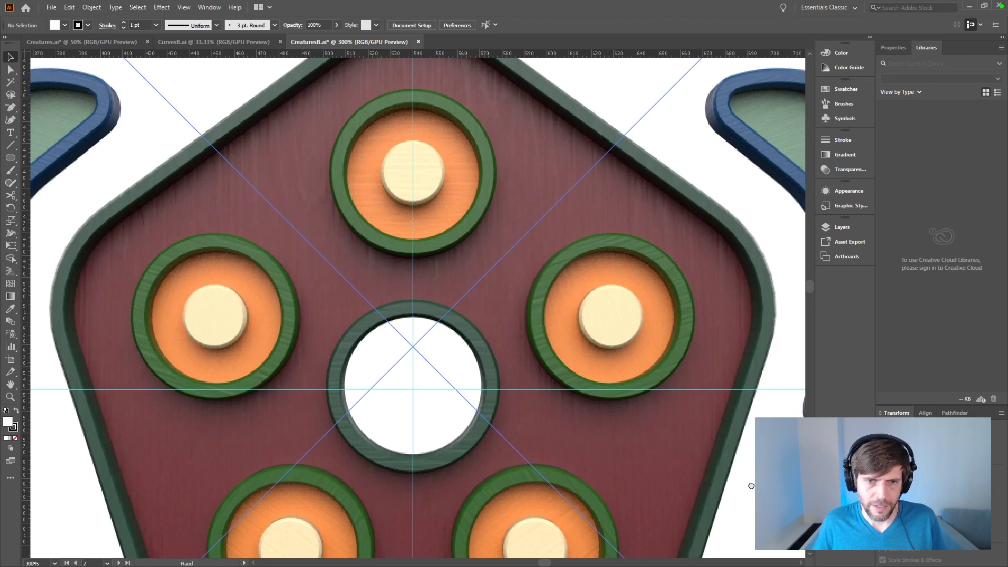
pyautogui.moveTo(741, 488); pyautogui.dragTo(730, 335)
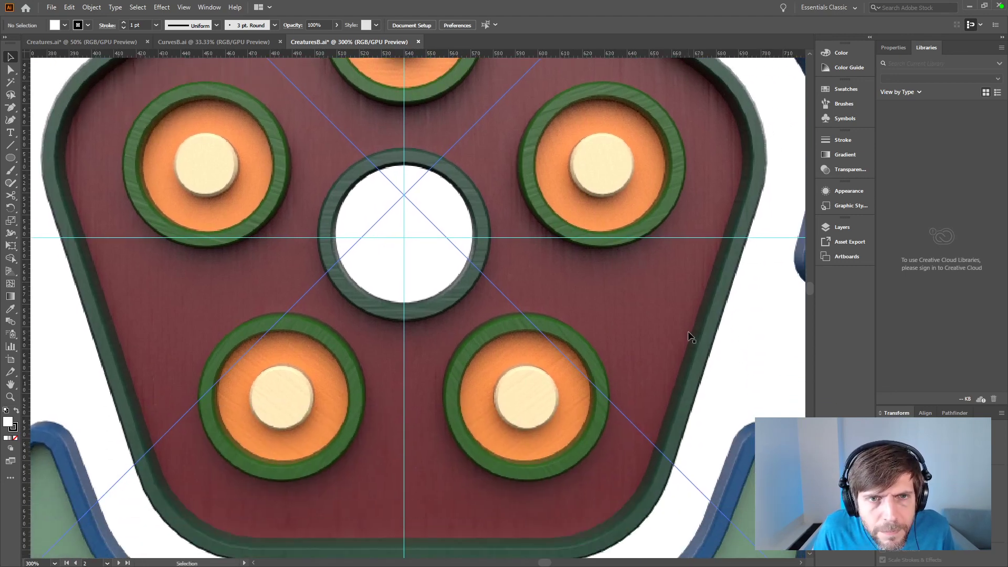
pyautogui.moveTo(698, 292); pyautogui.dragTo(699, 295)
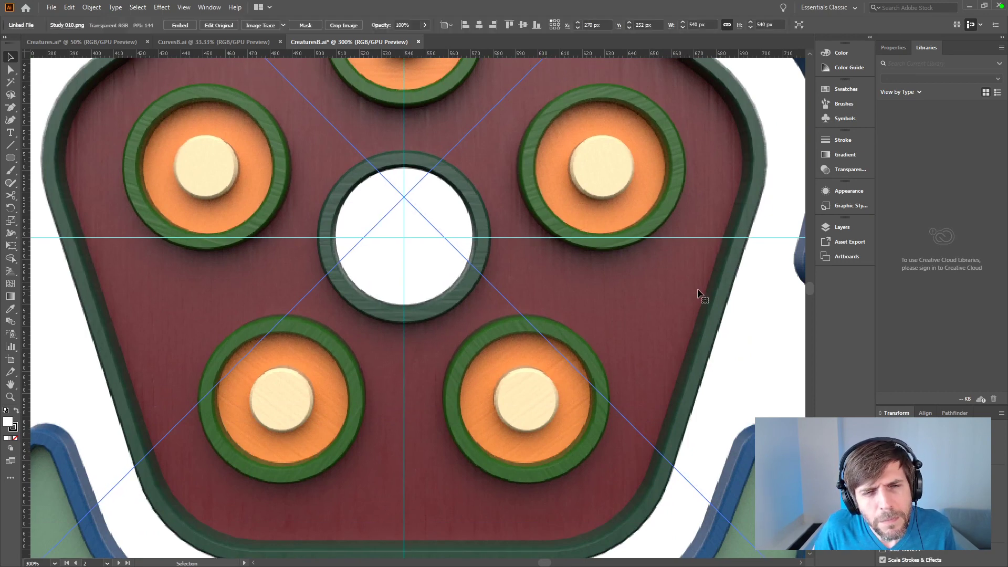
pyautogui.press('Right')
pyautogui.press('Left')
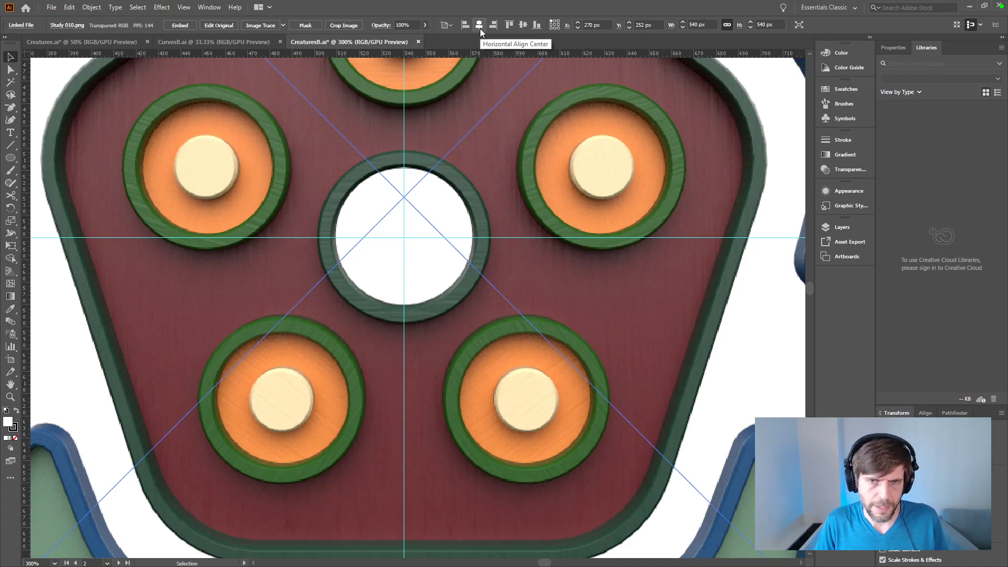
pyautogui.hotkey('ctrl', '-')
pyautogui.hotkey('ctrl', '-')
pyautogui.hotkey('ctrl', '-')
pyautogui.hotkey('ctrl', '-')
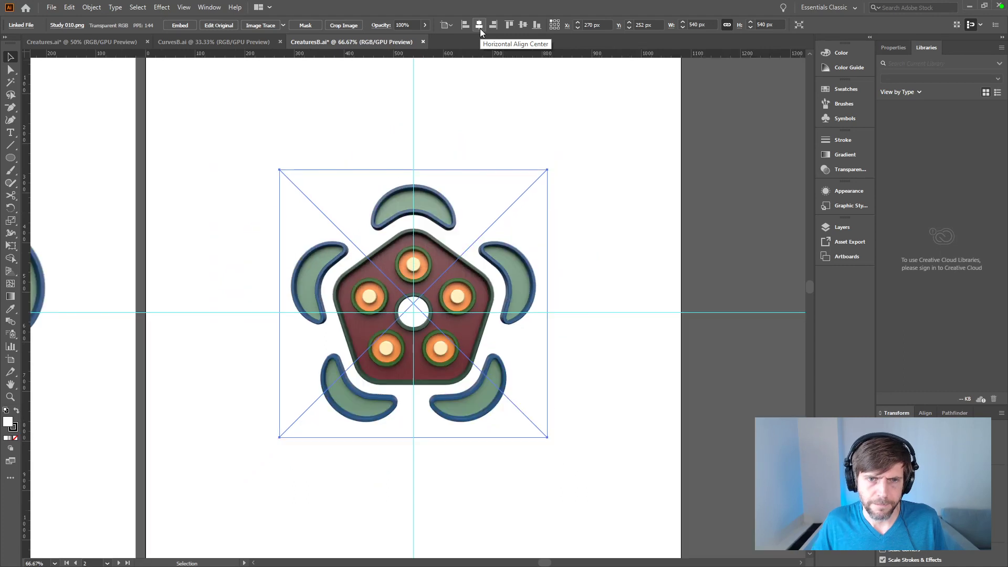
pyautogui.click(732, 411)
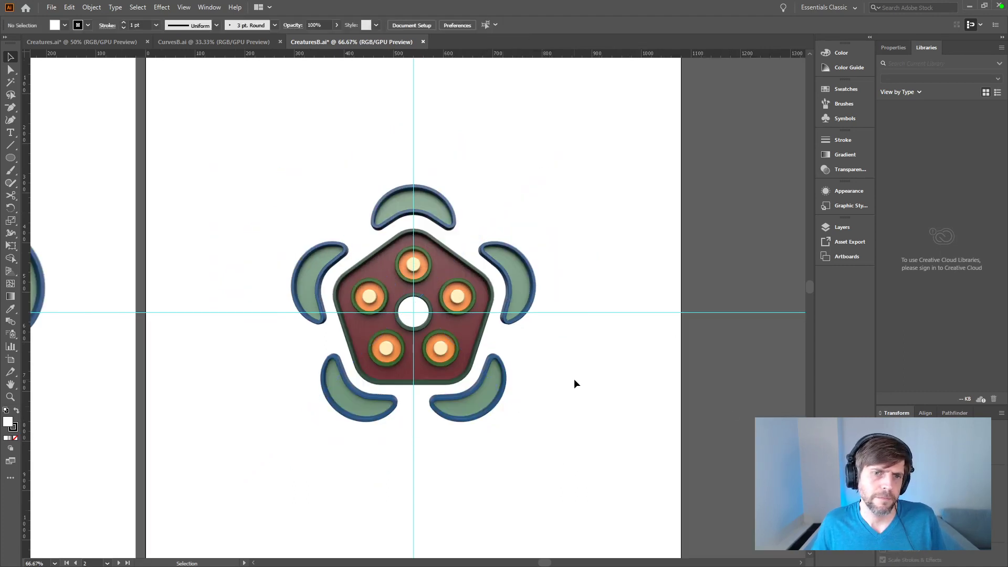
# Step: Draw a pentagon about 544 by 518 px around the render, centred on the guide intersection, and send it behind the render
pyautogui.click(510, 303)
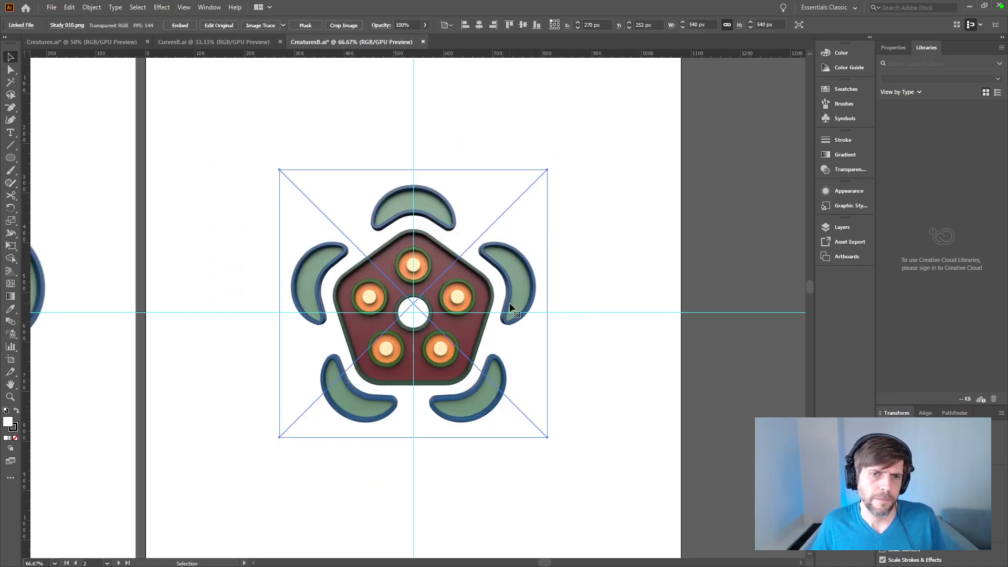
pyautogui.click(648, 373)
pyautogui.moveTo(11, 160); pyautogui.dragTo(69, 193)
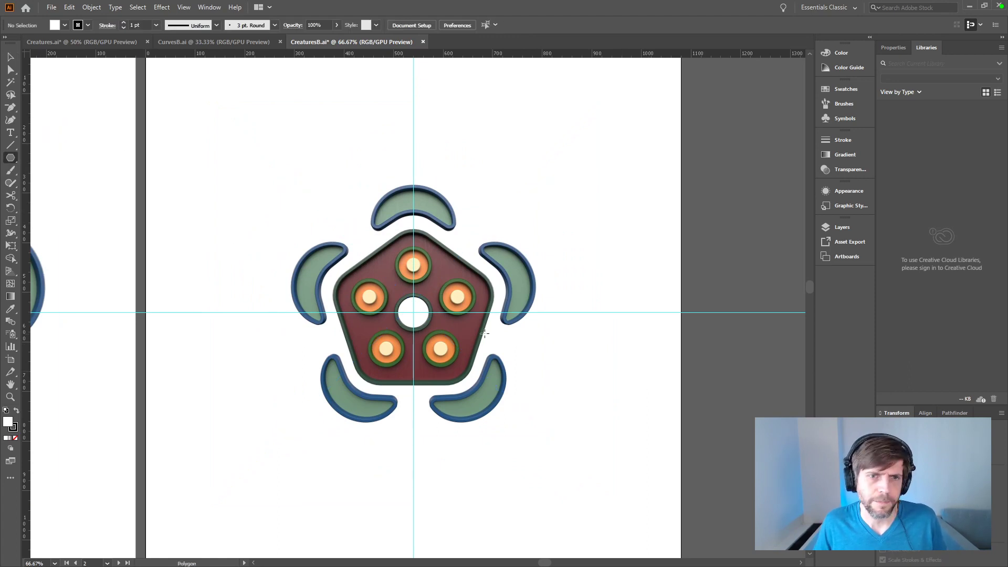
pyautogui.moveTo(426, 316); pyautogui.dragTo(517, 215)
pyautogui.hotkey('ctrl', 'shift', '[')
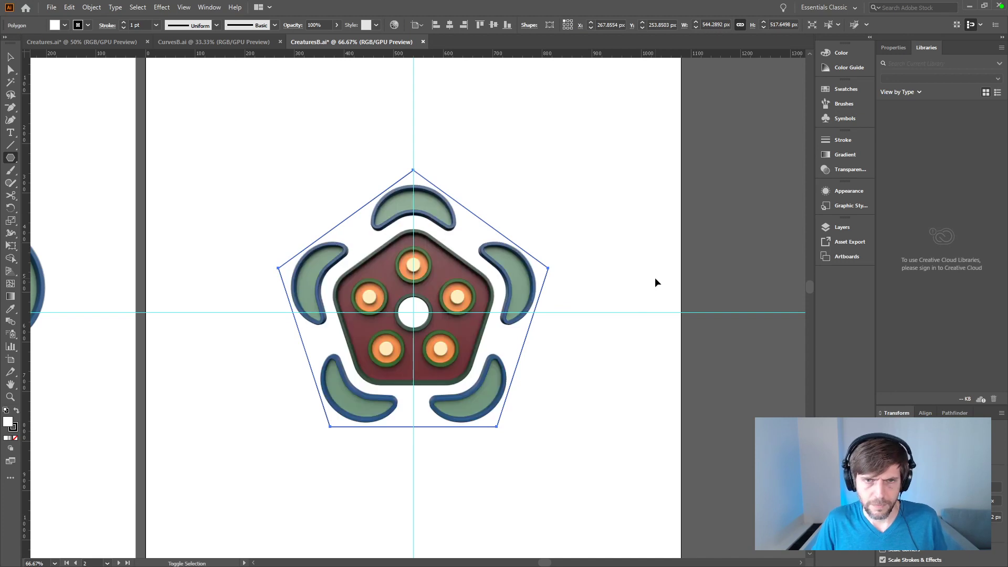
# Step: Nudge the render down inside its pentagon outline to Y 254 px
pyautogui.press('v')
pyautogui.click(721, 244)
pyautogui.click(391, 267)
pyautogui.press('Down')
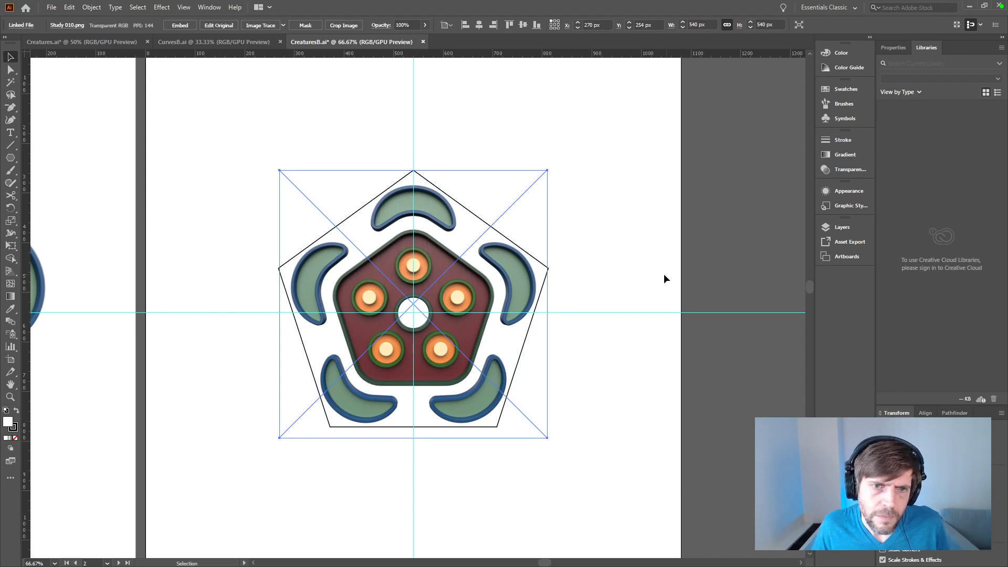
pyautogui.click(735, 386)
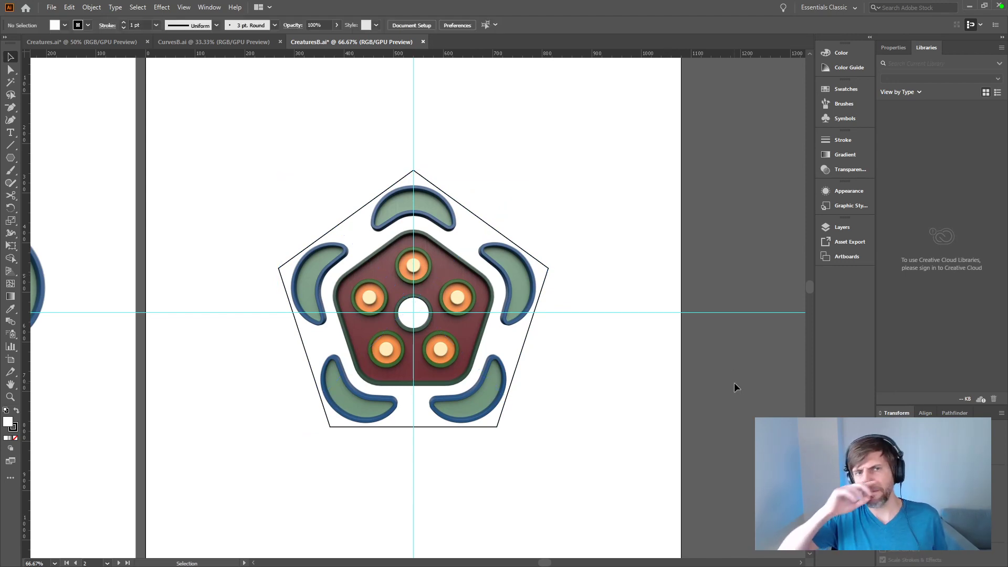
# Step: Group the render with its pentagon and move the group into the artboard's upper half, at about X 293, Y 10 px
pyautogui.hotkey('ctrl', '-')
pyautogui.hotkey('ctrl', '-')
pyautogui.hotkey('ctrl', '-')
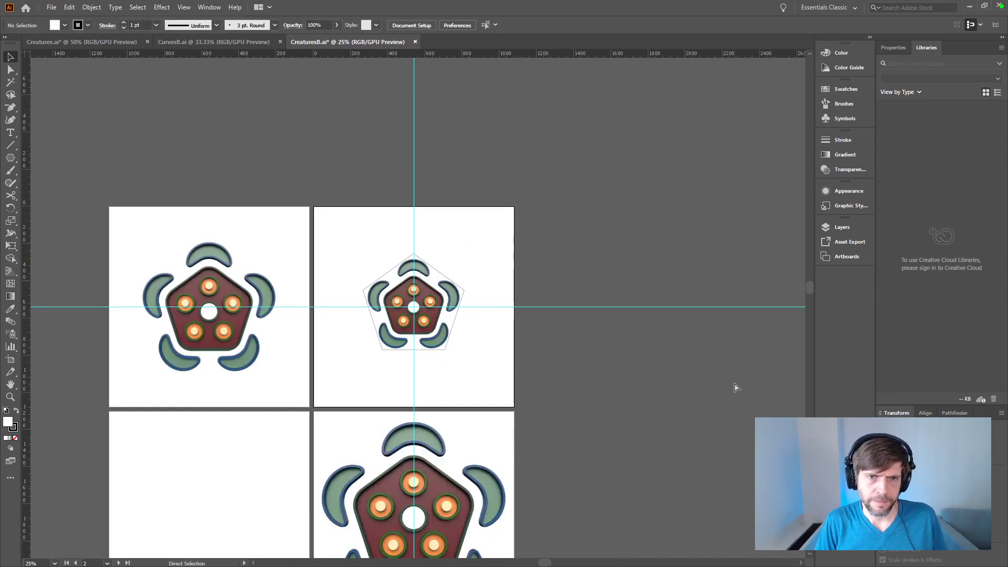
pyautogui.hotkey('ctrl', '+')
pyautogui.click(476, 306)
pyautogui.moveTo(476, 305); pyautogui.dragTo(475, 356)
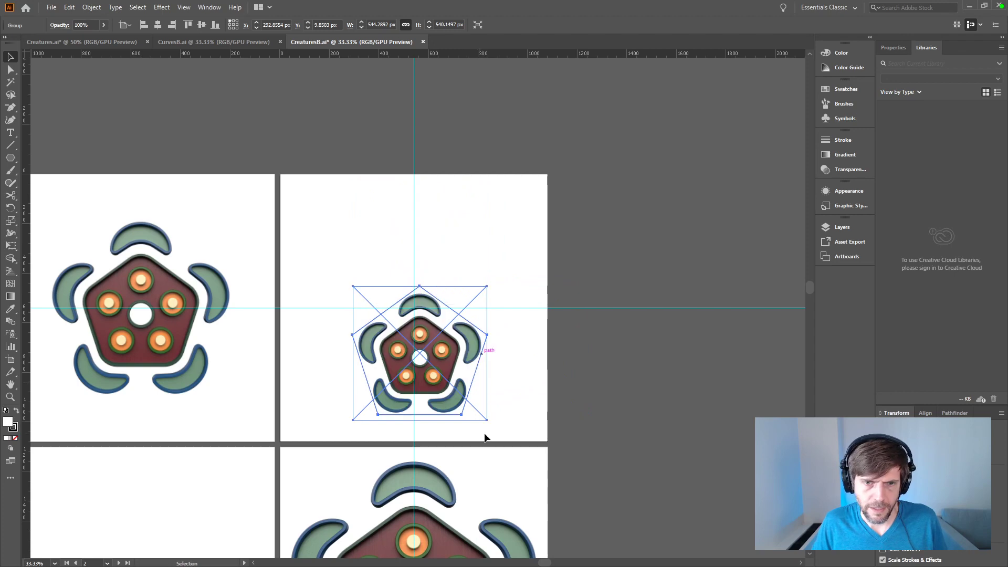
pyautogui.hotkey('ctrl', 'z')
# Step: Duplicate the pentagon group below the original and turn the copy upside down
pyautogui.keyDown('alt'); pyautogui.moveTo(460, 298); pyautogui.dragTo(481, 349); pyautogui.keyUp('alt')
pyautogui.press('r')
pyautogui.press('c')
pyautogui.click(482, 348)
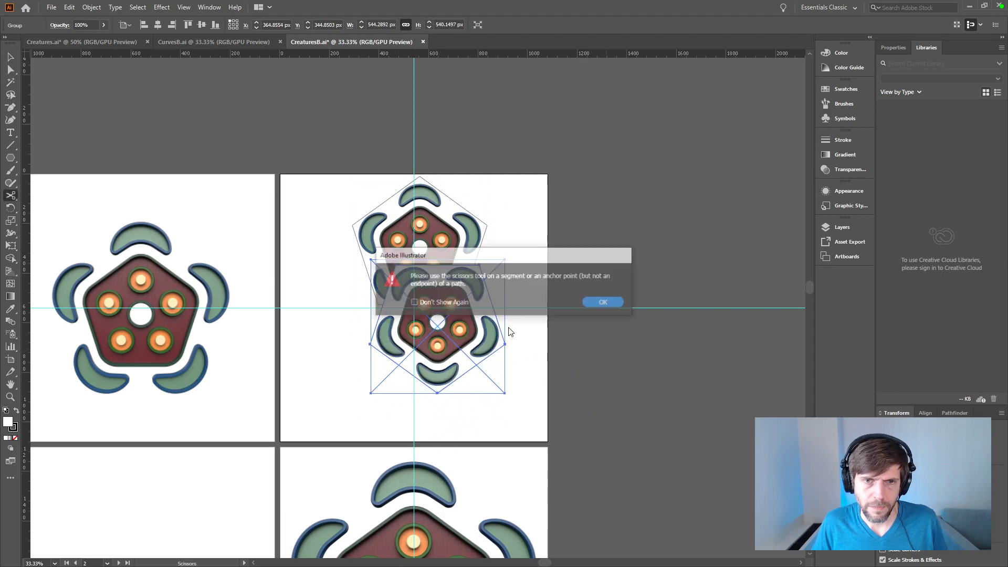
pyautogui.press('Return')
pyautogui.press('v')
# Step: Join the two pentagon groups base to base at the guide intersection, both centred on the vertical guide
pyautogui.moveTo(468, 322); pyautogui.dragTo(642, 402)
pyautogui.hotkey('ctrl', 'shift', 'a')
pyautogui.moveTo(611, 345); pyautogui.dragTo(418, 313)
pyautogui.moveTo(450, 253); pyautogui.dragTo(537, 202)
pyautogui.moveTo(513, 261); pyautogui.dragTo(415, 311)
pyautogui.click(664, 332)
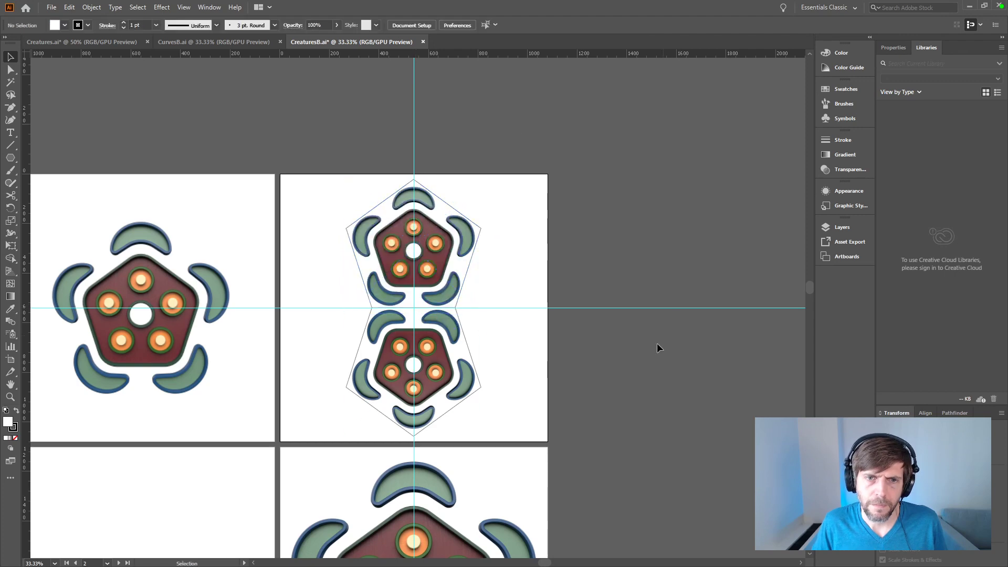
# Step: Inspect the shared edge between the two pentagons up close, and the whole arrangement on the second artboard
pyautogui.hotkey('ctrl', '+')
pyautogui.hotkey('ctrl', '+')
pyautogui.hotkey('ctrl', '+')
pyautogui.hotkey('ctrl', '+')
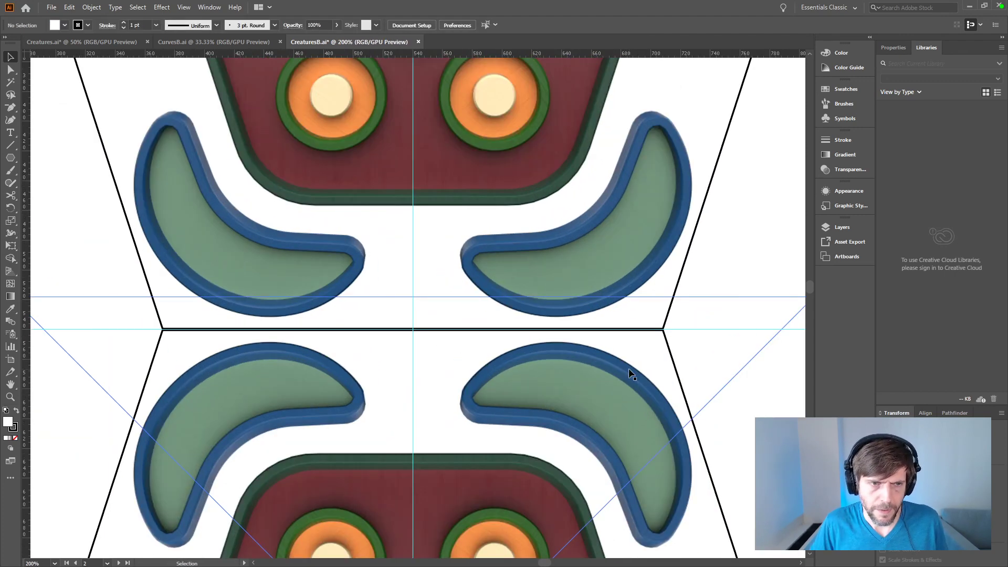
pyautogui.click(601, 242)
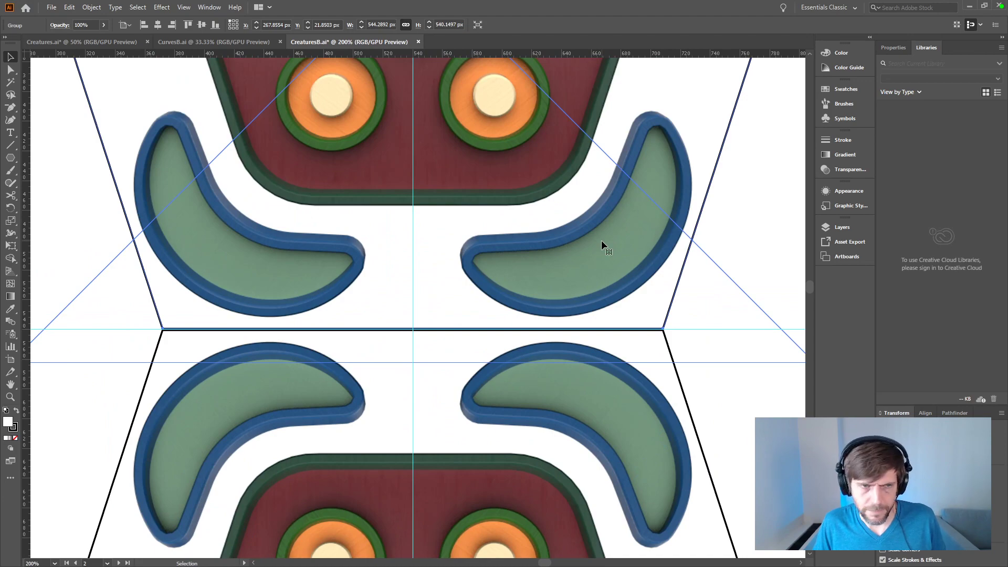
pyautogui.hotkey('ctrl', '-')
pyautogui.hotkey('ctrl', '-')
pyautogui.hotkey('ctrl', '-')
pyautogui.hotkey('ctrl', '-')
pyautogui.hotkey('ctrl', '-')
pyautogui.hotkey('ctrl', '-')
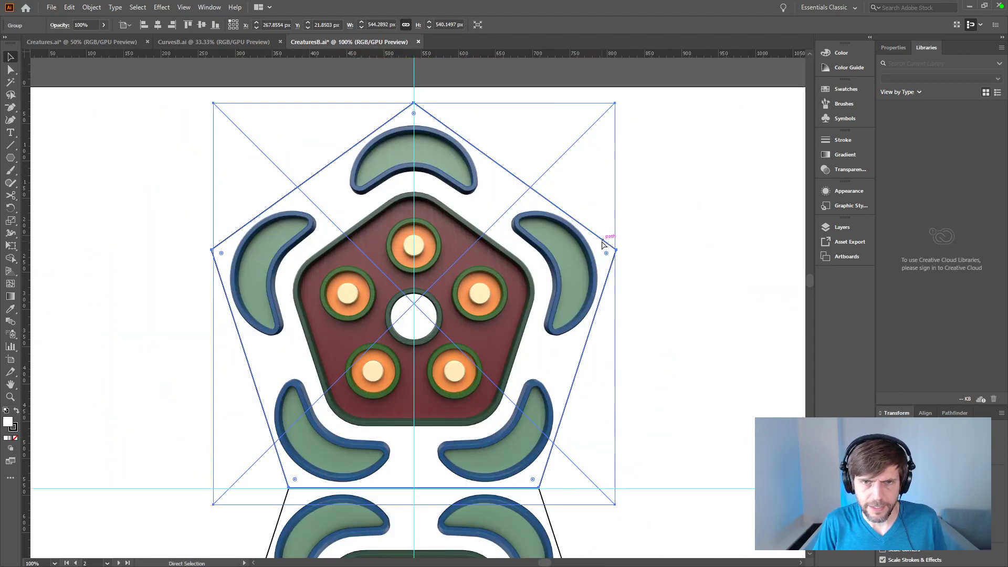
pyautogui.click(602, 242)
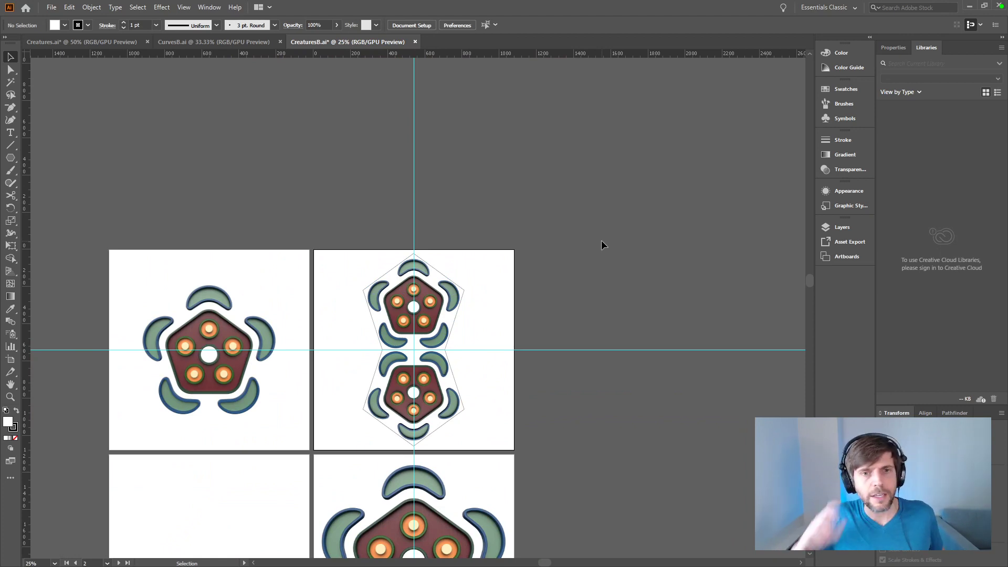
pyautogui.click(462, 340)
pyautogui.click(591, 343)
pyautogui.hotkey('ctrl', '=')
pyautogui.hotkey('ctrl', '=')
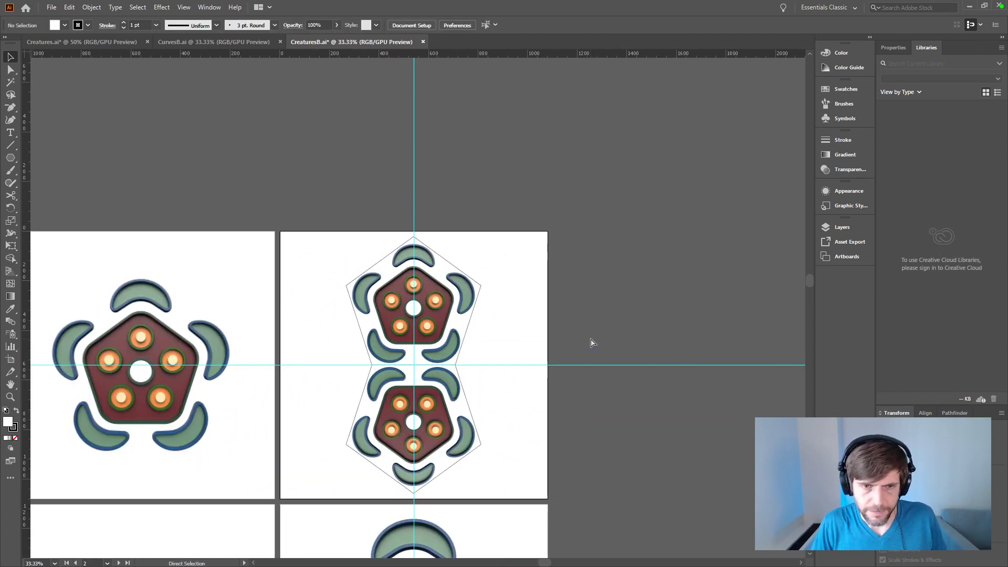
pyautogui.moveTo(588, 339); pyautogui.dragTo(541, 227)
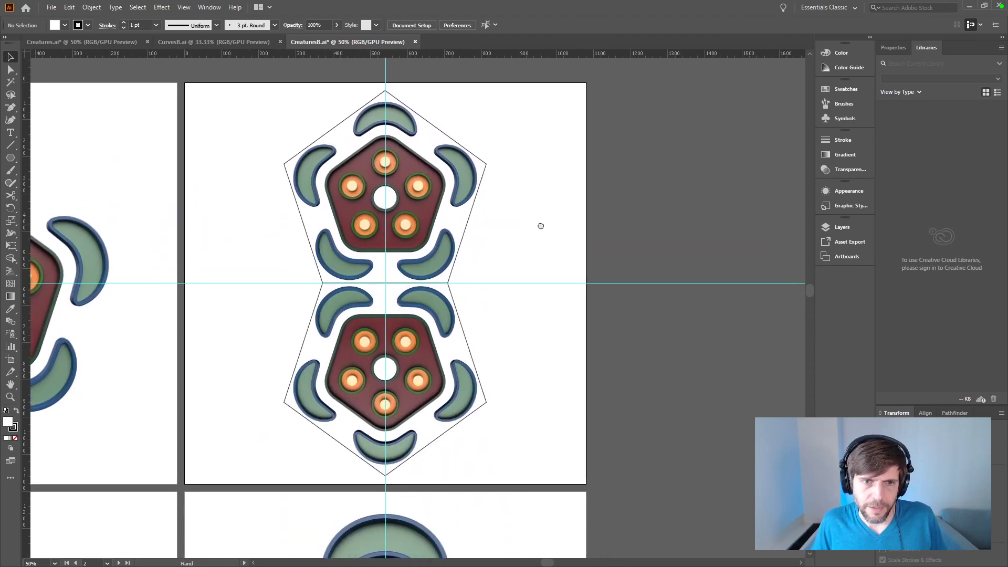
# Step: Ungroup the lower pentagon group into its separate render and outline, and check that the render can be selected alone
pyautogui.click(435, 395)
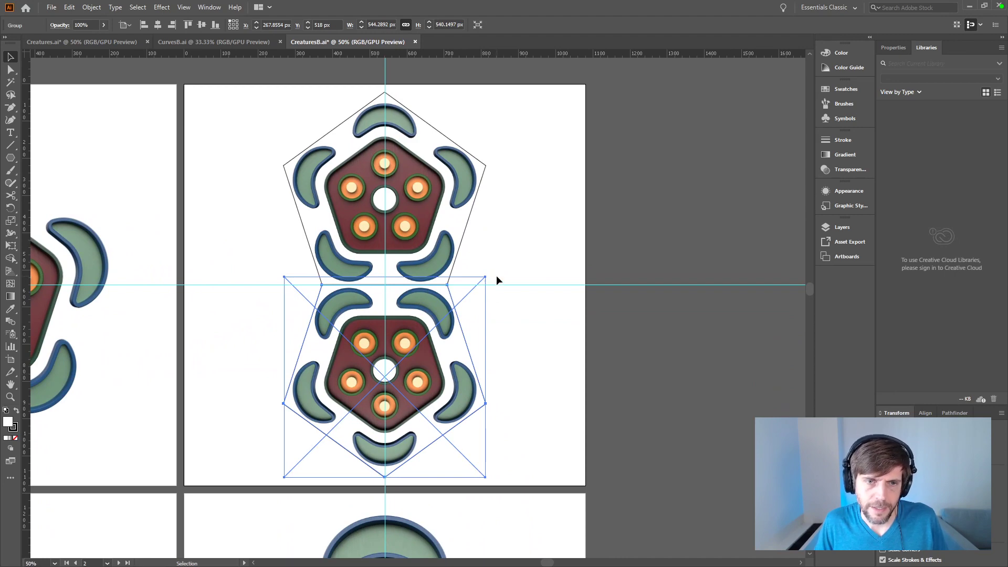
pyautogui.click(628, 356)
pyautogui.click(428, 386)
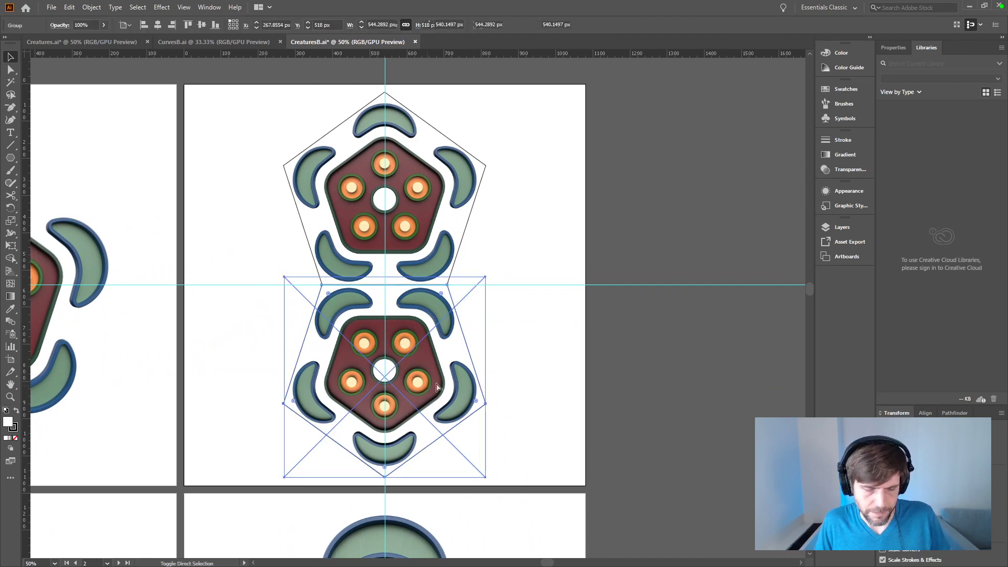
pyautogui.click(623, 423)
pyautogui.click(454, 374)
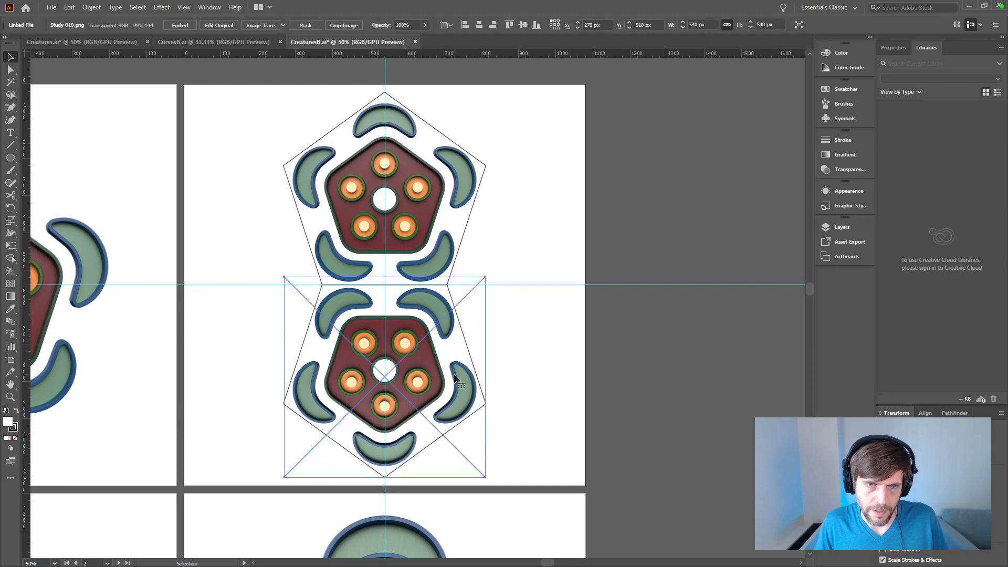
pyautogui.click(689, 384)
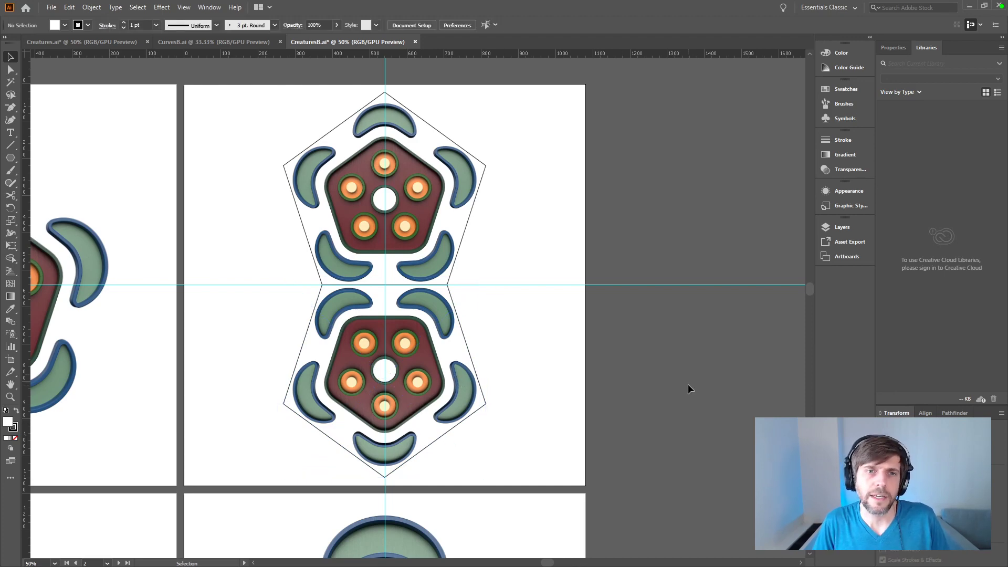
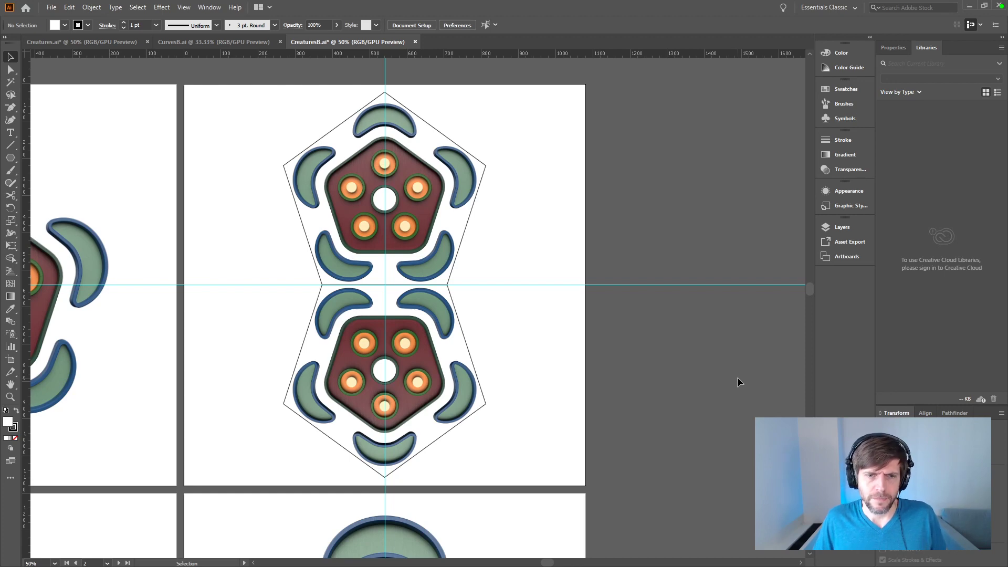
# Step: Hide the guides and view the joined pentagon pair on the second artboard
pyautogui.hotkey('ctrl', '-')
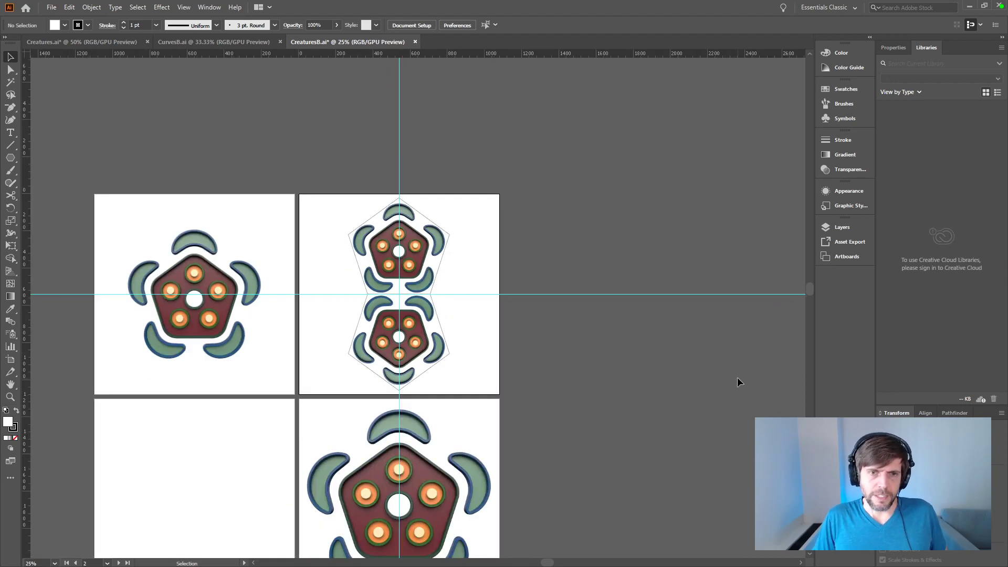
pyautogui.hotkey('ctrl', ';')
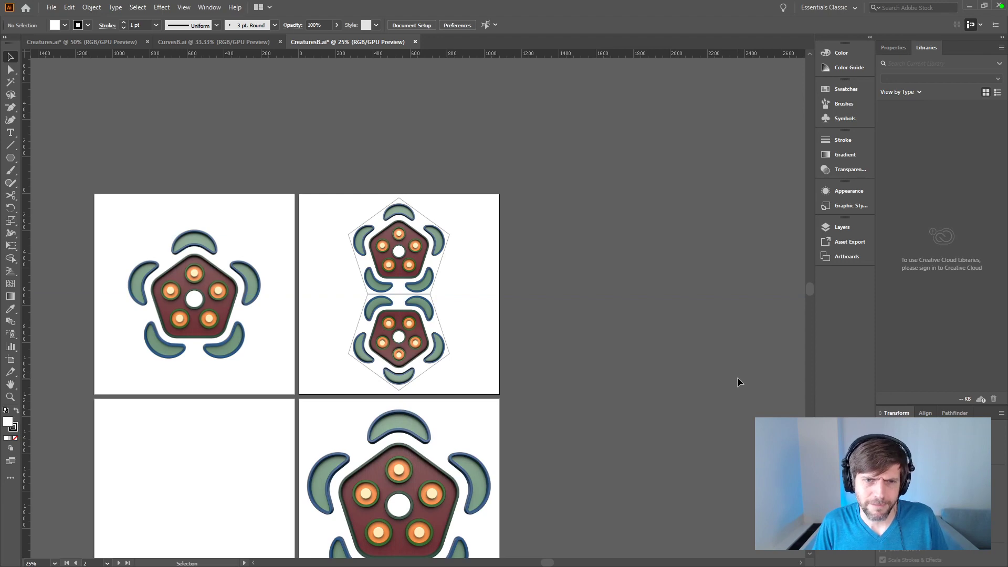
pyautogui.hotkey('ctrl', '+')
pyautogui.hotkey('ctrl', '+')
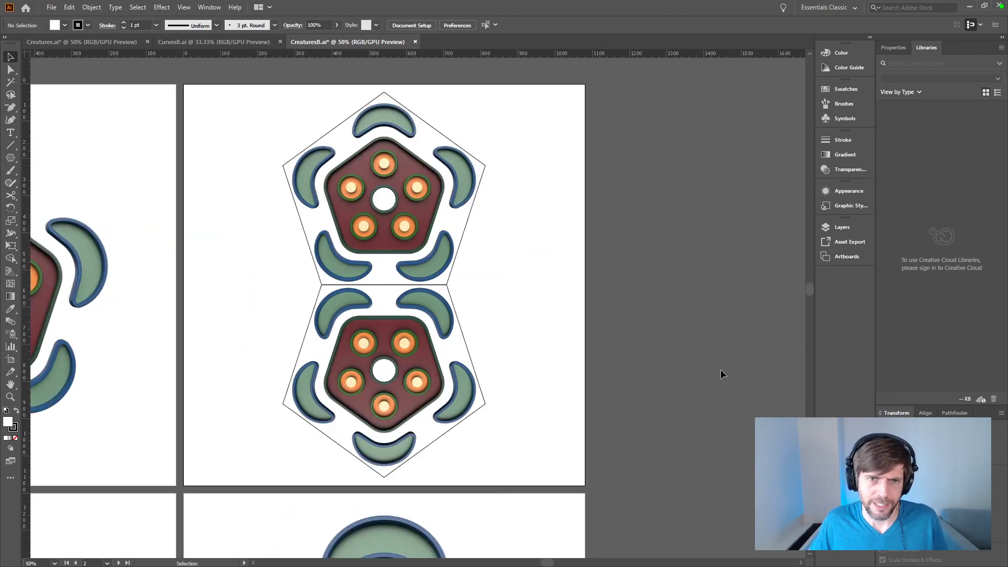
# Step: Make a copy of the joined pentagon pair rotated 90 degrees about its centre
pyautogui.moveTo(554, 238); pyautogui.dragTo(436, 310)
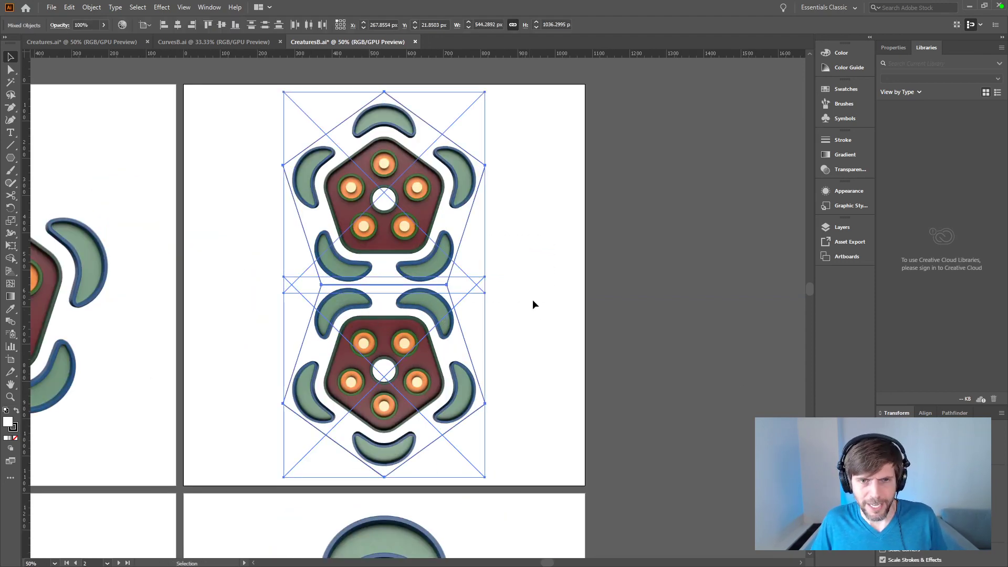
pyautogui.press('r')
pyautogui.keyDown('shift'); pyautogui.moveTo(504, 481); pyautogui.dragTo(239, 408); pyautogui.keyUp('shift')
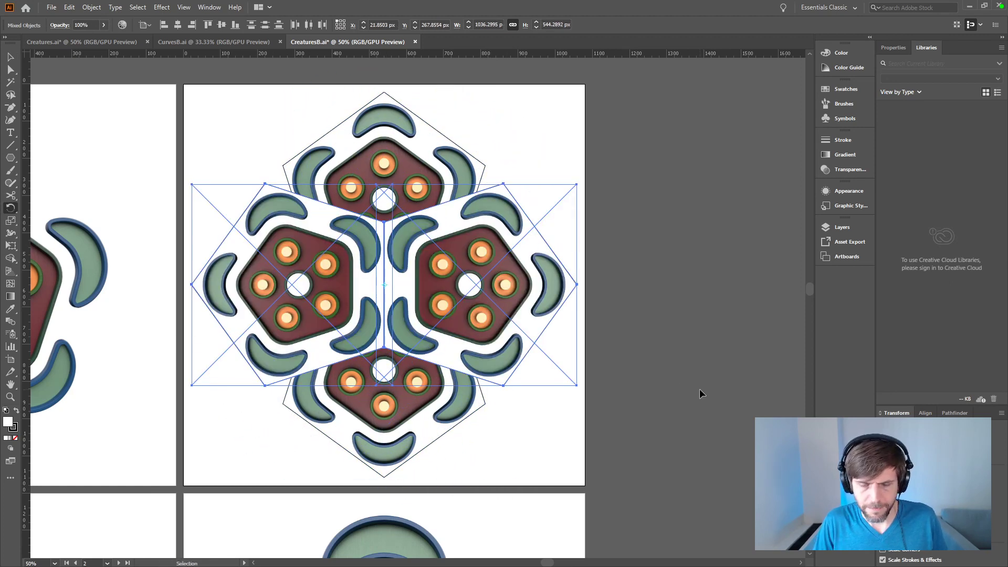
# Step: Move the two rotated pentagons outward, one to each side of the upright pair, with their tips pointing inward
pyautogui.hotkey('ctrl', '-')
pyautogui.hotkey('ctrl', '-')
pyautogui.press('v')
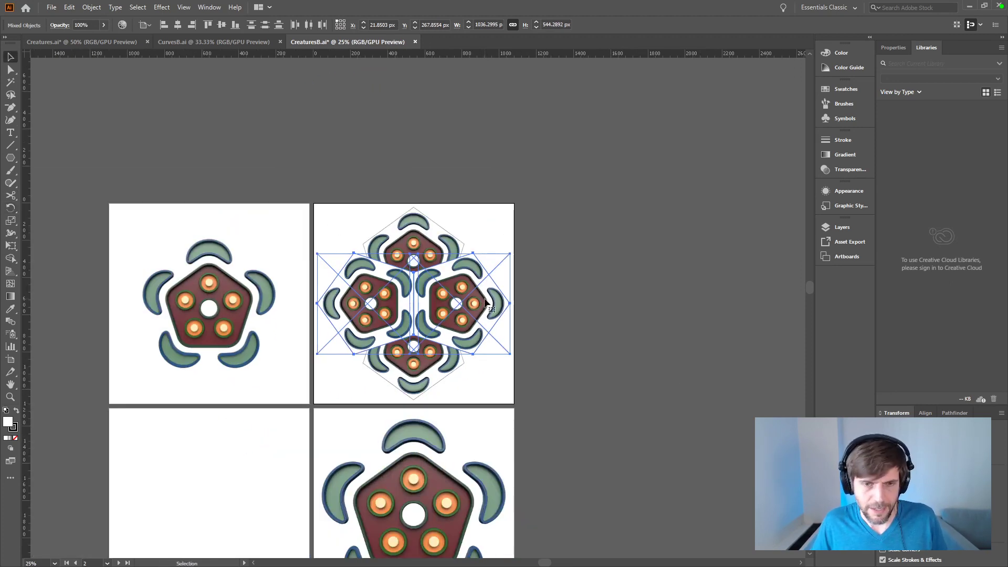
pyautogui.keyDown('shift'); pyautogui.moveTo(484, 299); pyautogui.dragTo(365, 310); pyautogui.keyUp('shift')
pyautogui.click(709, 389)
pyautogui.click(707, 327)
pyautogui.click(670, 381)
pyautogui.keyDown('shift'); pyautogui.moveTo(566, 313); pyautogui.dragTo(480, 313); pyautogui.keyUp('shift')
# Step: Snap the inner tip of the right-hand pentagon to the end of the upright pair's shared edge
pyautogui.hotkey('ctrl', '=')
pyautogui.hotkey('ctrl', '=')
pyautogui.hotkey('ctrl', '=')
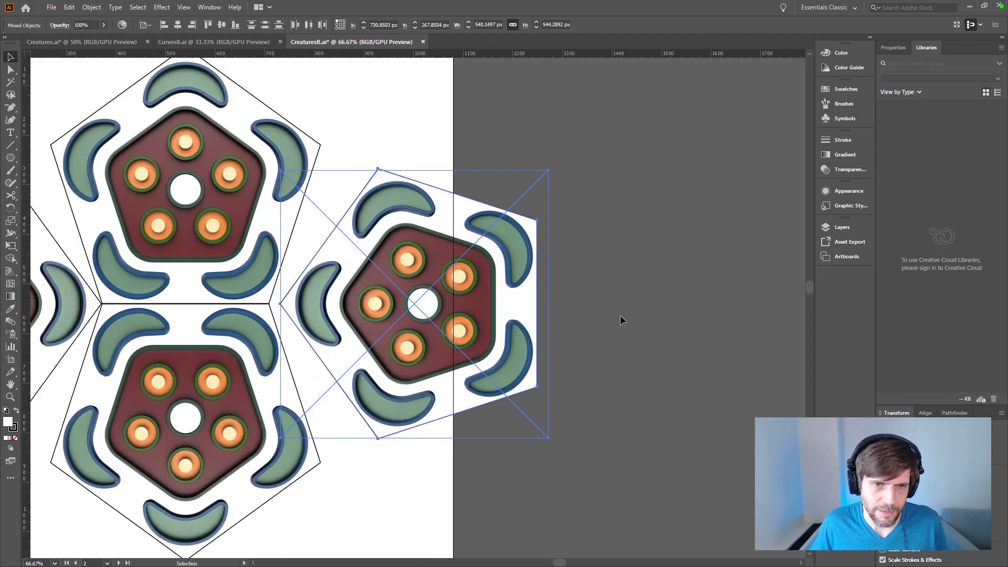
pyautogui.click(617, 316)
pyautogui.moveTo(289, 312); pyautogui.dragTo(269, 305)
pyautogui.click(726, 353)
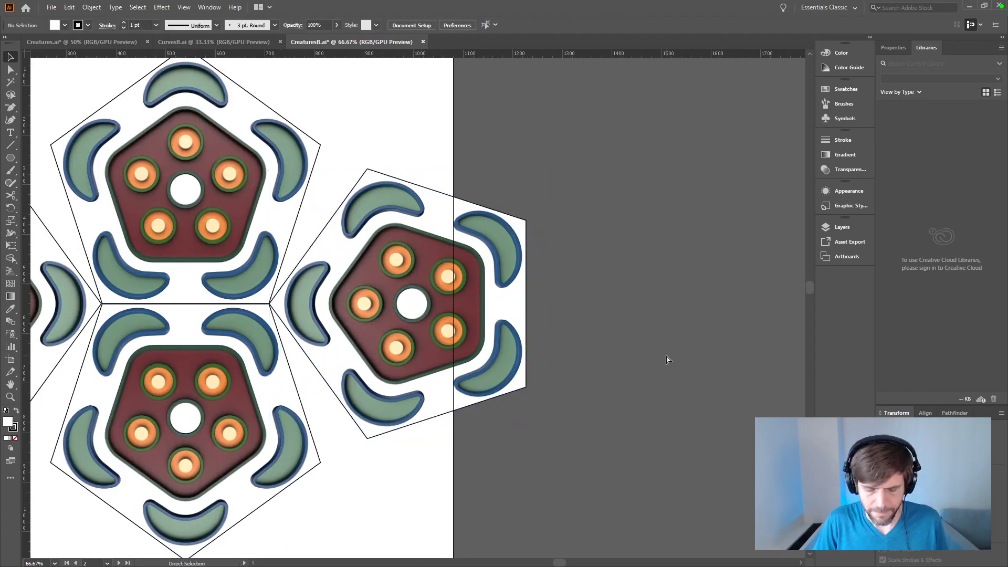
# Step: Copy the four-pentagon arrangement to the same place on the empty third artboard
pyautogui.hotkey('ctrl', '-')
pyautogui.hotkey('ctrl', '-')
pyautogui.hotkey('ctrl', '-')
pyautogui.hotkey('ctrl', '-')
pyautogui.moveTo(493, 241)
pyautogui.mouseDown()
pyautogui.moveTo(572, 200)
pyautogui.moveTo(353, 298)
pyautogui.mouseUp()
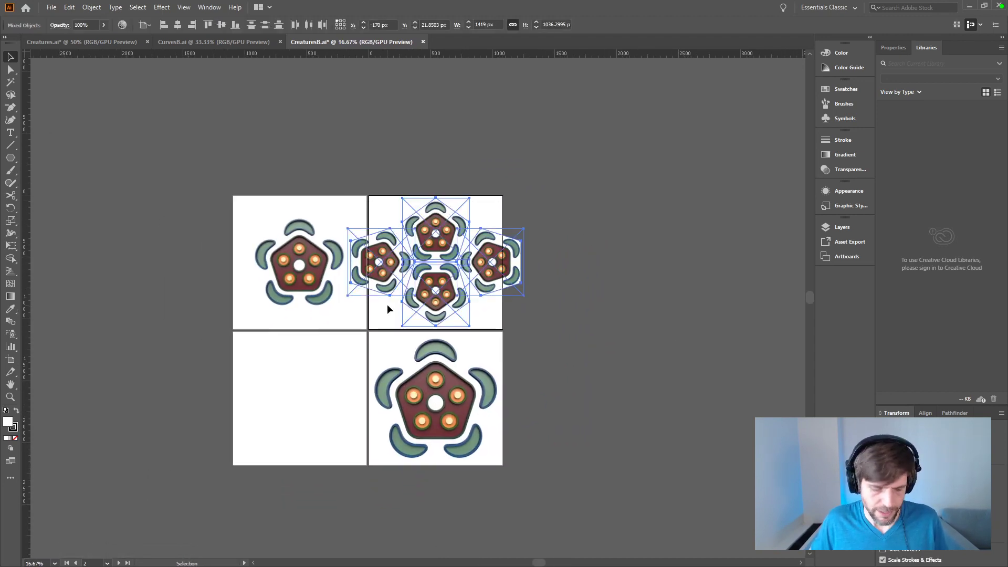
pyautogui.click(254, 408)
pyautogui.hotkey('ctrl', 'shift', 'v')
pyautogui.click(502, 532)
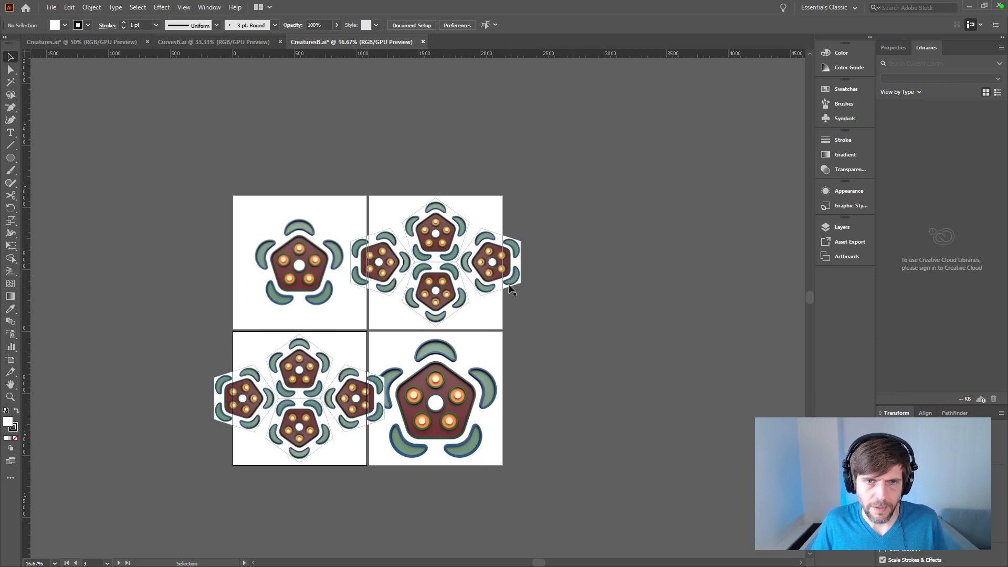
# Step: Delete the two side pentagons with their renders from the second artboard, keeping only the upright pair
pyautogui.click(513, 293)
pyautogui.press('Delete')
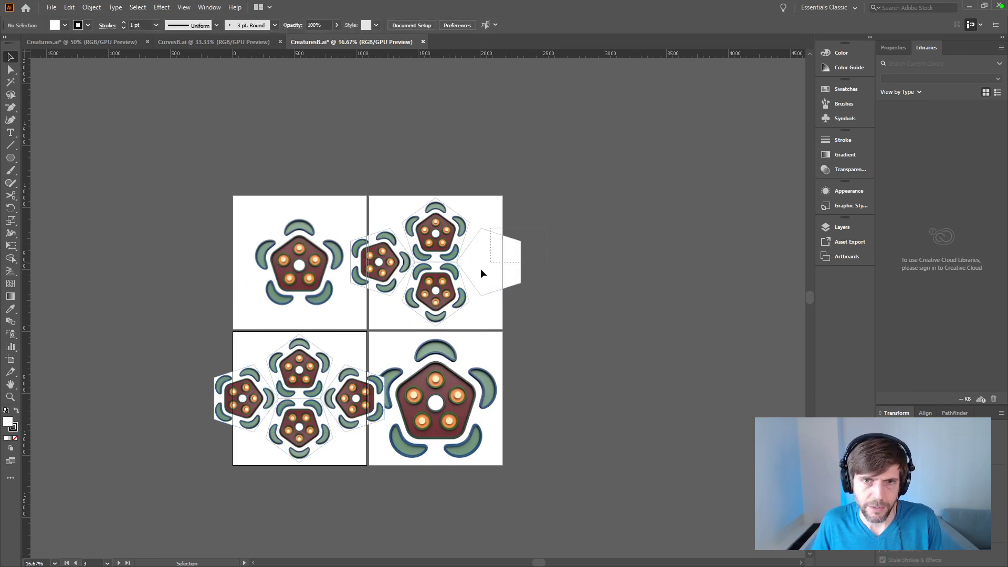
pyautogui.click(510, 257)
pyautogui.press('Delete')
pyautogui.click(379, 263)
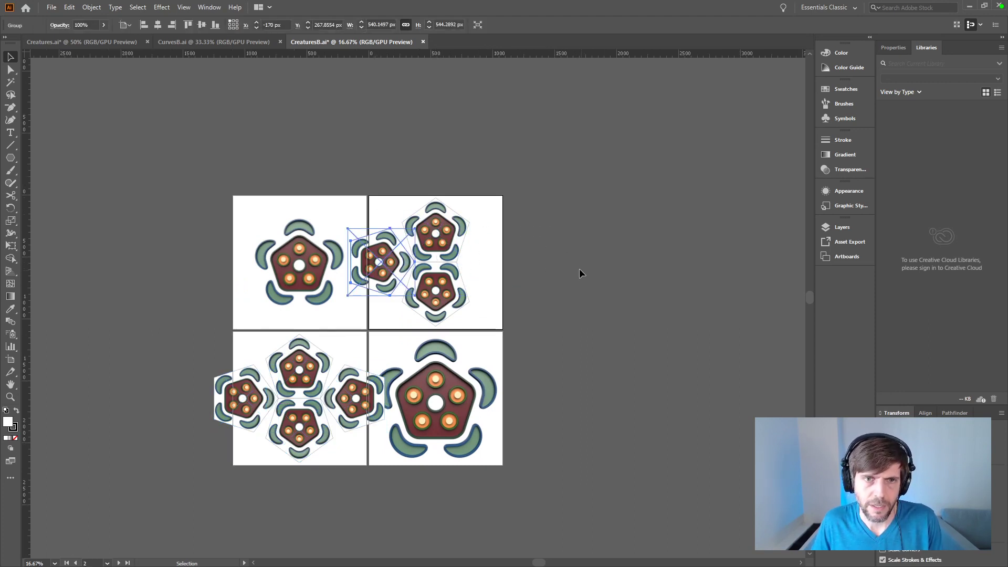
pyautogui.press('Delete')
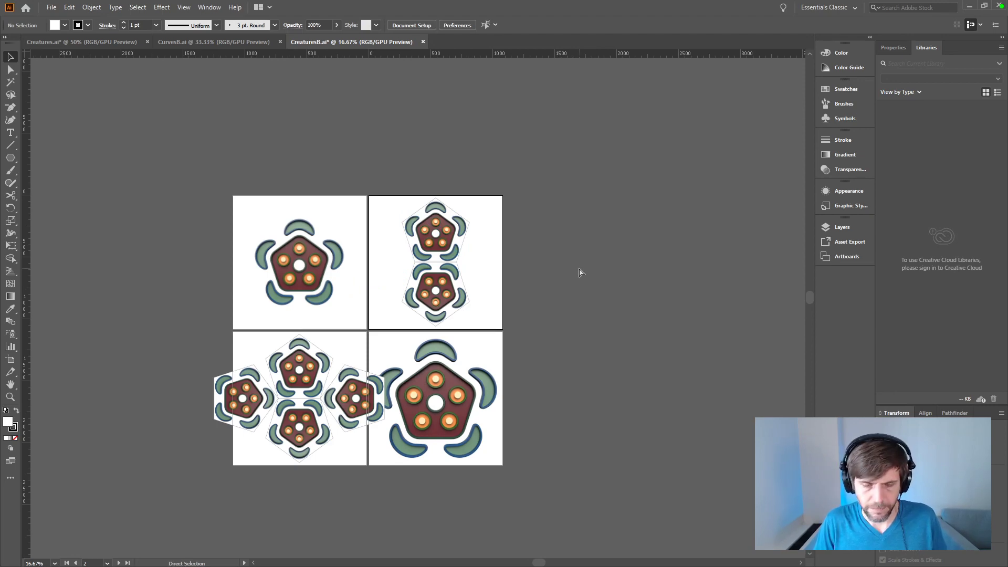
# Step: Scale the third artboard's four-pentagon arrangement proportionally about its centre to about 951 by 695 px
pyautogui.hotkey('ctrl', '=')
pyautogui.hotkey('ctrl', '=')
pyautogui.hotkey('ctrl', '-')
pyautogui.moveTo(579, 268); pyautogui.dragTo(629, 200)
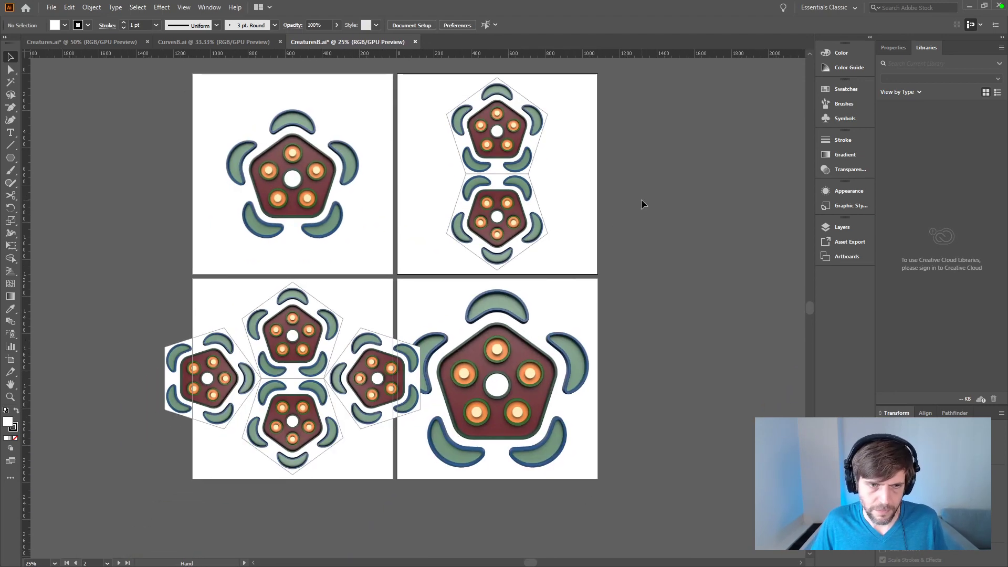
pyautogui.moveTo(203, 304); pyautogui.dragTo(406, 379)
pyautogui.press('w')
pyautogui.press('e')
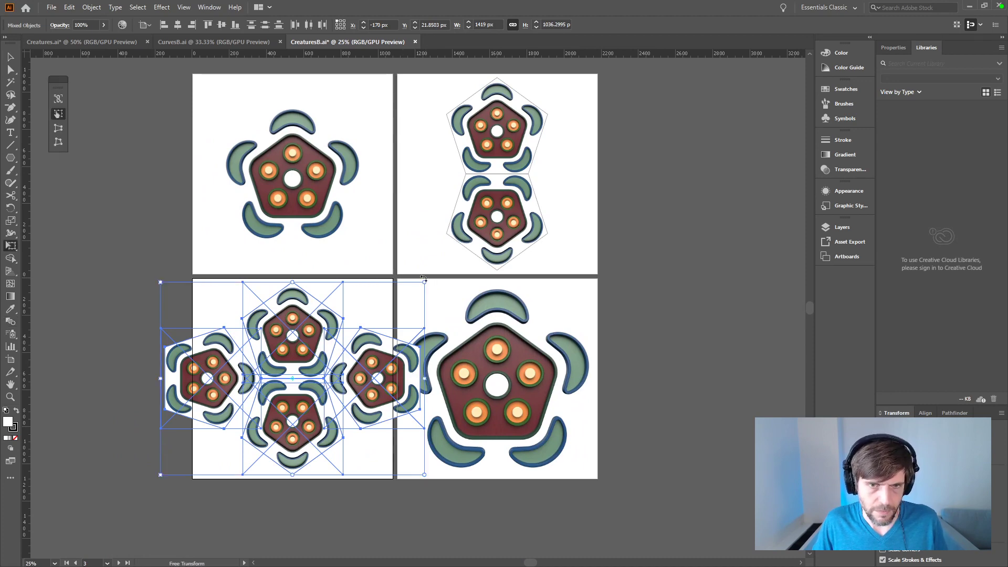
pyautogui.moveTo(426, 284); pyautogui.dragTo(380, 313)
pyautogui.press('v')
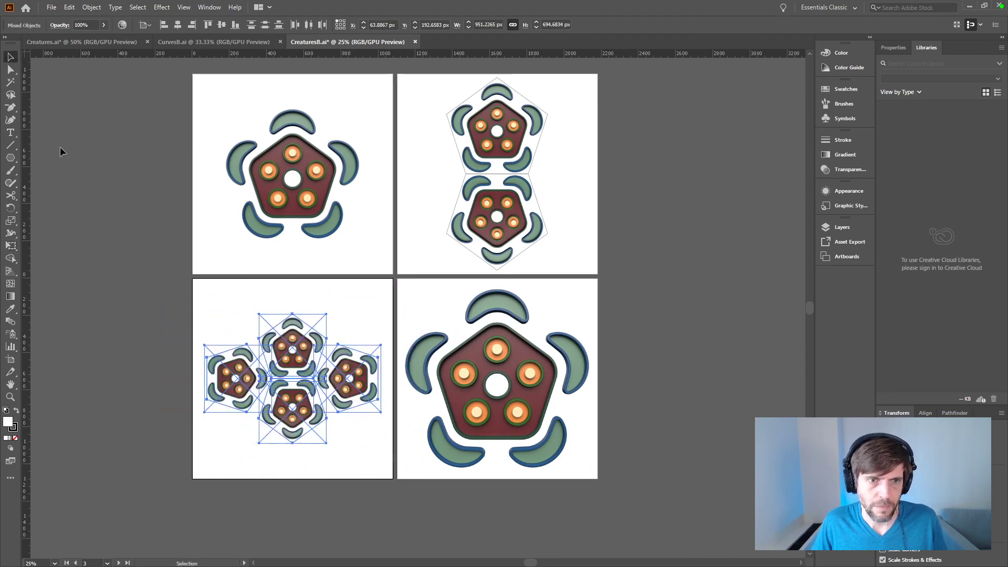
pyautogui.click(119, 255)
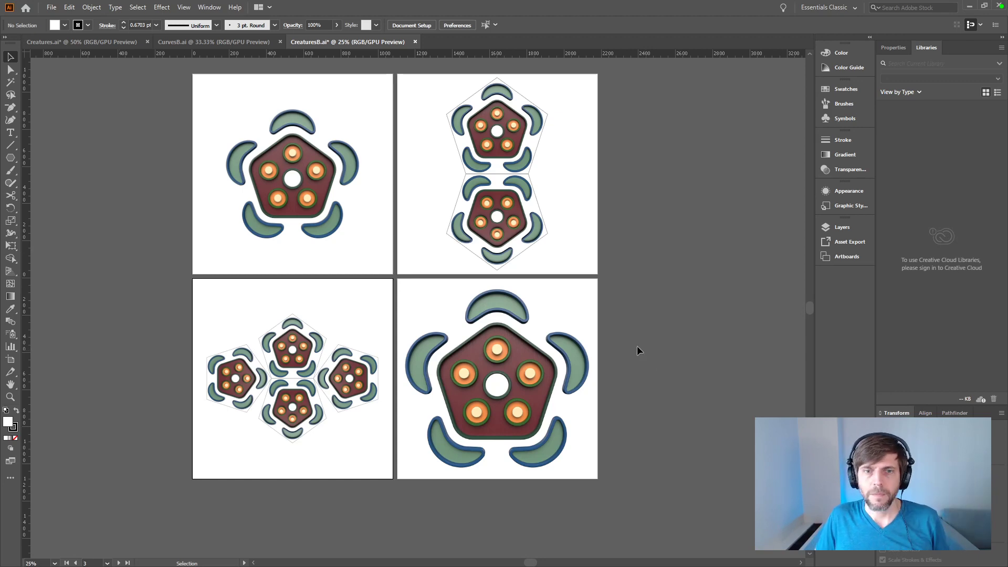
# Step: Replace the large render on the fourth artboard with a copy of the third artboard's four-pentagon arrangement
pyautogui.click(552, 346)
pyautogui.press('Delete')
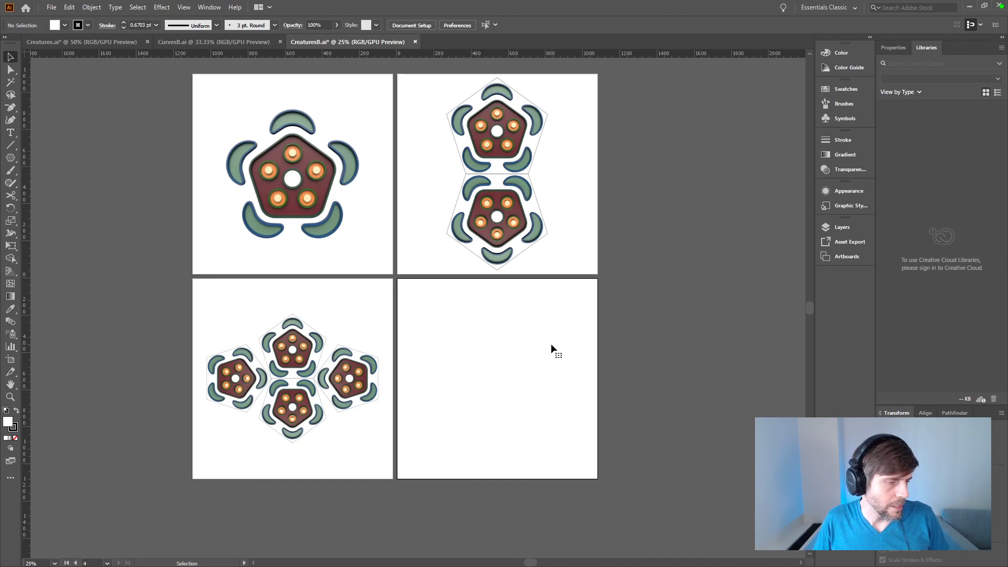
pyautogui.moveTo(378, 317); pyautogui.dragTo(232, 411)
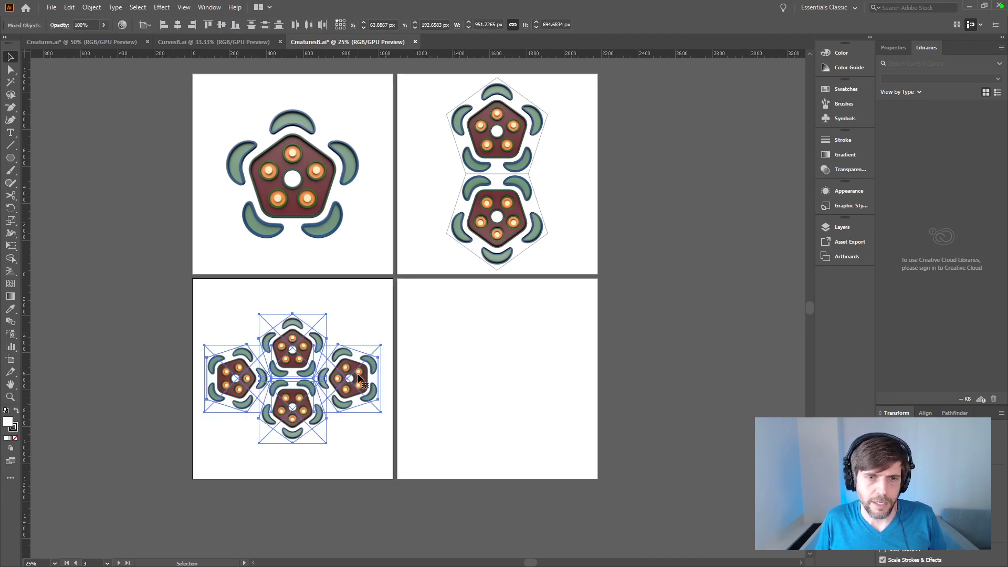
pyautogui.click(538, 389)
pyautogui.hotkey('ctrl', 'v')
pyautogui.moveTo(471, 327); pyautogui.dragTo(561, 370)
# Step: Scale the fourth artboard's arrangement to about 659 by 481 px and reposition it in the upper part of the artboard
pyautogui.press('e')
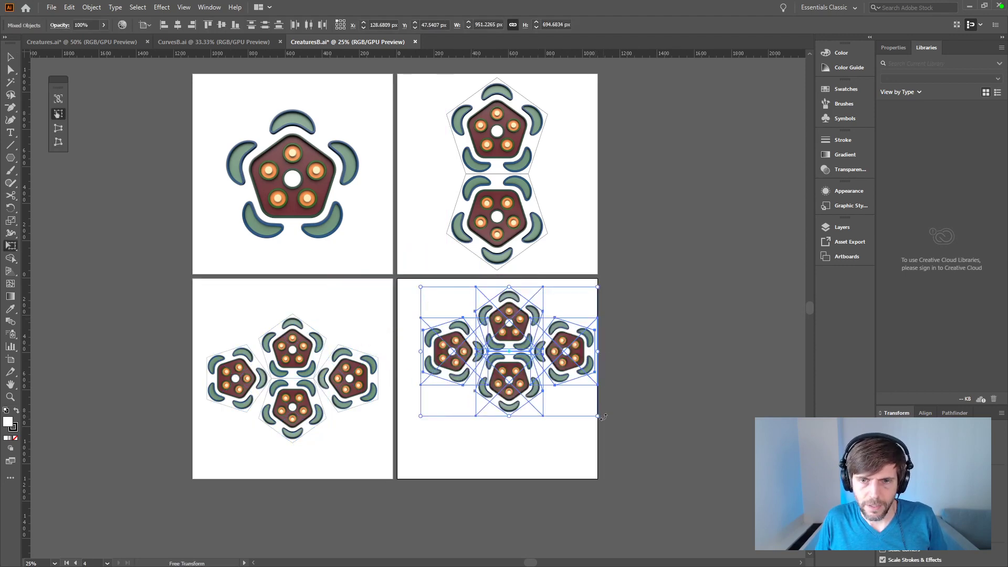
pyautogui.keyDown('shift'); pyautogui.moveTo(598, 416); pyautogui.dragTo(544, 375); pyautogui.keyUp('shift')
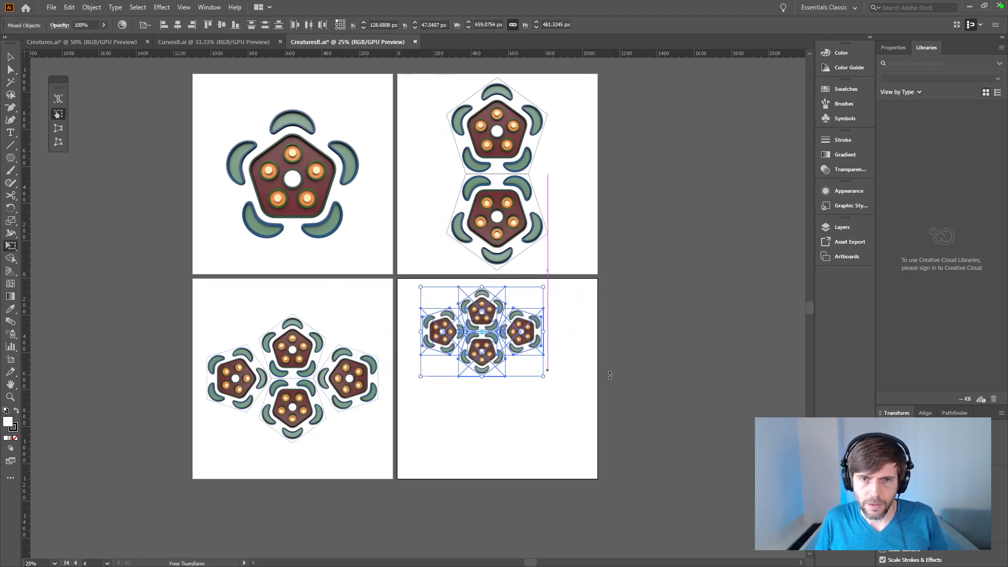
pyautogui.press('v')
pyautogui.click(568, 308)
pyautogui.click(539, 335)
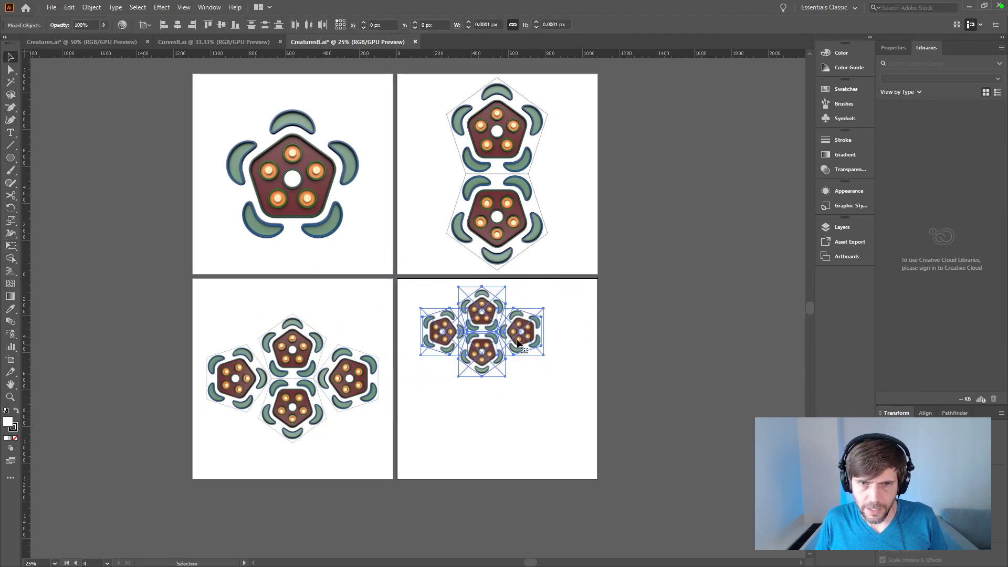
pyautogui.moveTo(537, 336); pyautogui.dragTo(566, 345)
pyautogui.click(626, 355)
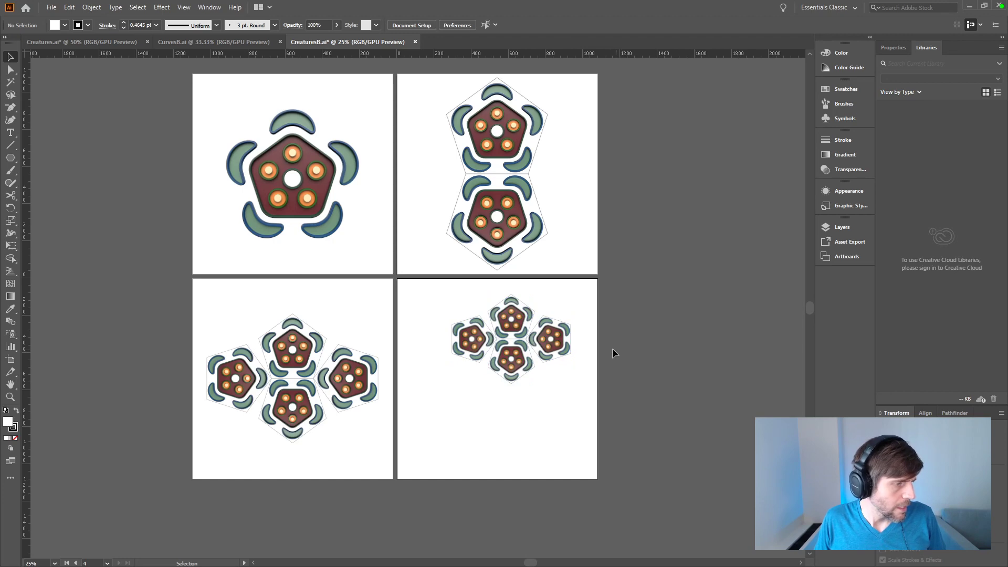
# Step: Duplicate the small four-pentagon cluster below the original and rotate the copy 90 degrees
pyautogui.moveTo(549, 346); pyautogui.dragTo(481, 480)
pyautogui.click(630, 373)
pyautogui.click(558, 350)
pyautogui.press('e')
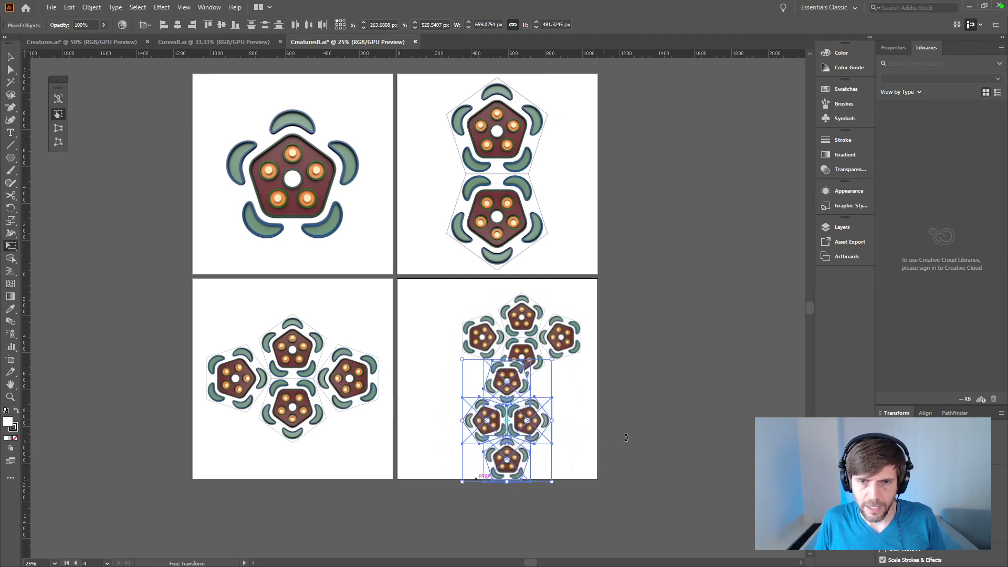
pyautogui.press('v')
pyautogui.click(573, 464)
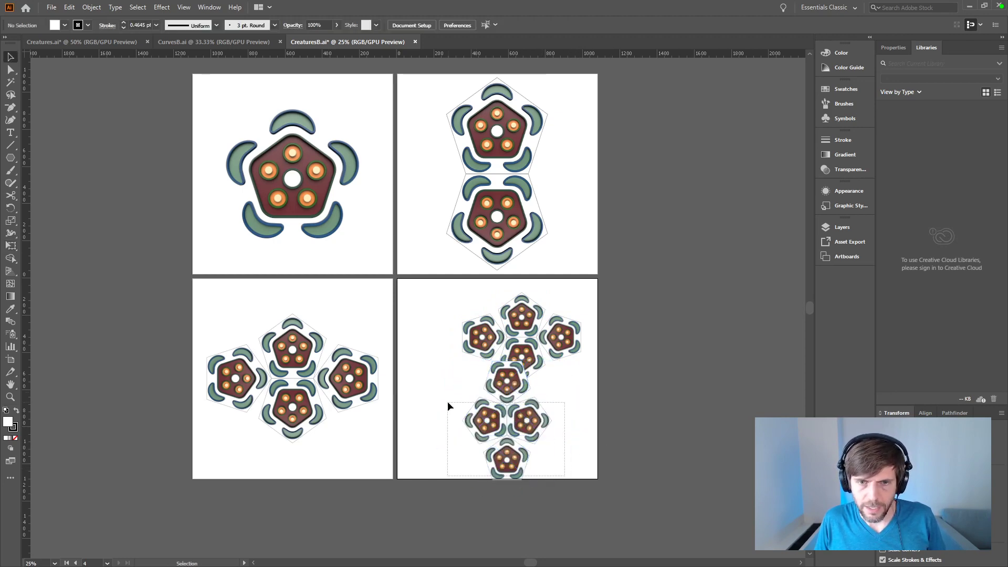
# Step: Place the rotated cluster so its uppermost pentagon coincides with the original cluster's lowest pentagon, and inspect the fit
pyautogui.click(538, 425)
pyautogui.moveTo(538, 426); pyautogui.dragTo(686, 415)
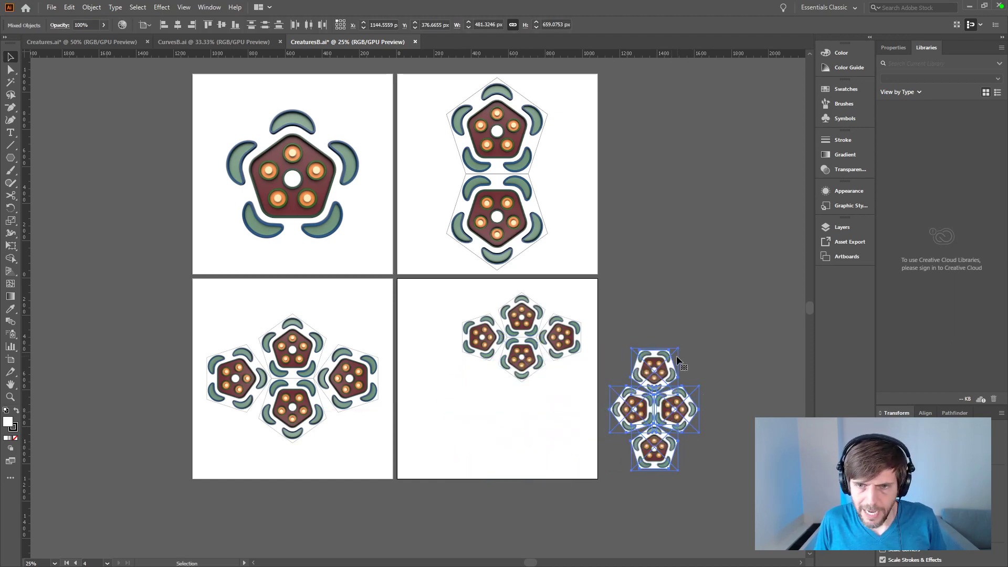
pyautogui.moveTo(653, 361); pyautogui.dragTo(522, 347)
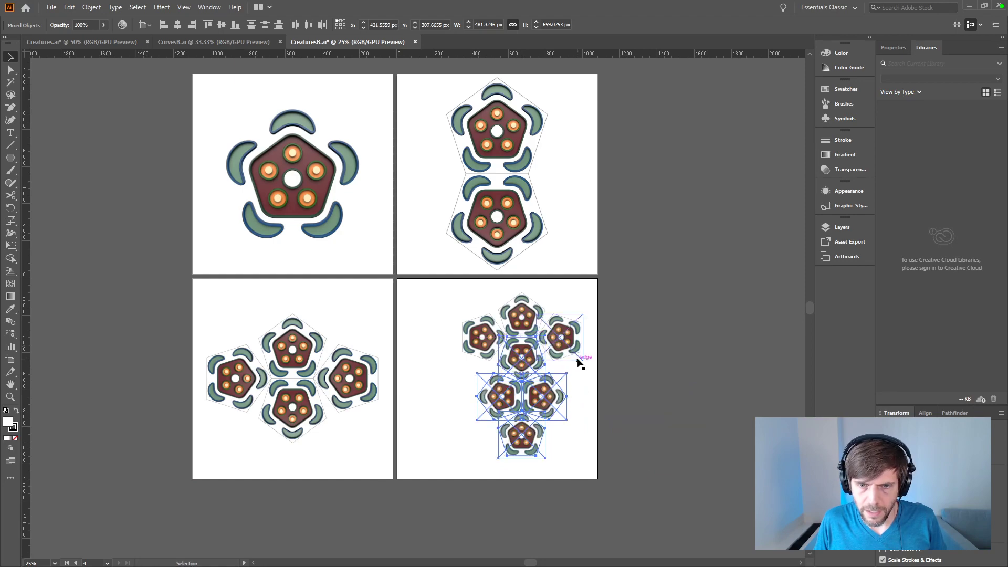
pyautogui.keyDown('alt'); pyautogui.scroll(3, 578, 360); pyautogui.keyUp('alt')
pyautogui.keyDown('alt'); pyautogui.scroll(-3, 578, 362); pyautogui.keyUp('alt')
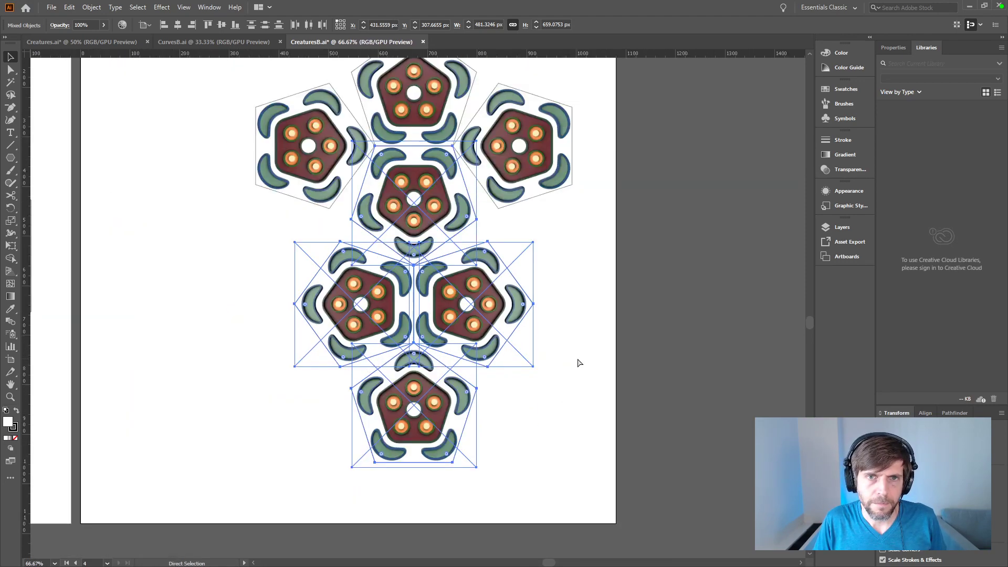
pyautogui.click(576, 356)
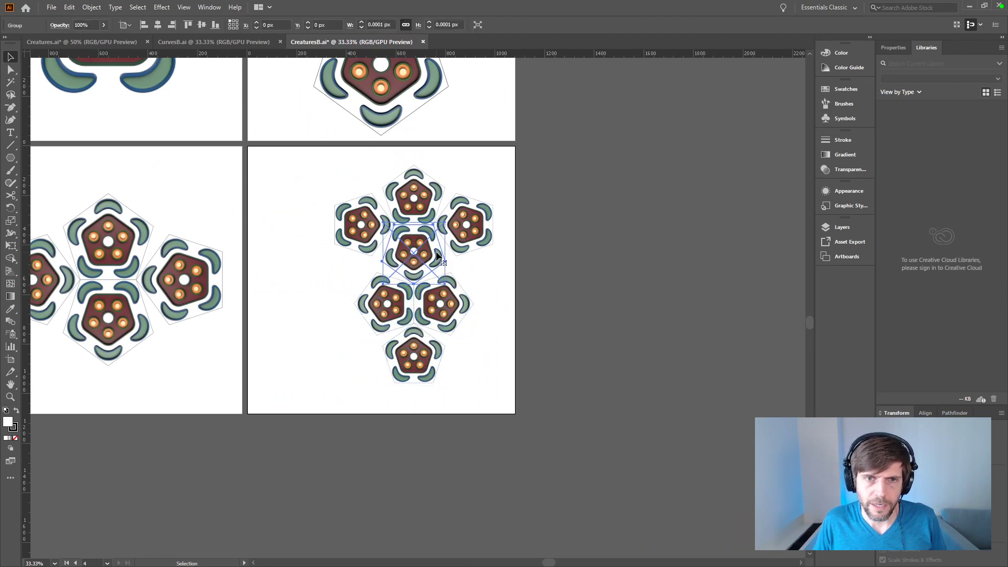
# Step: Try to remove the duplicate pentagon and render where the two clusters overlap
pyautogui.click(437, 253)
pyautogui.click(447, 261)
pyautogui.moveTo(433, 255); pyautogui.dragTo(546, 290)
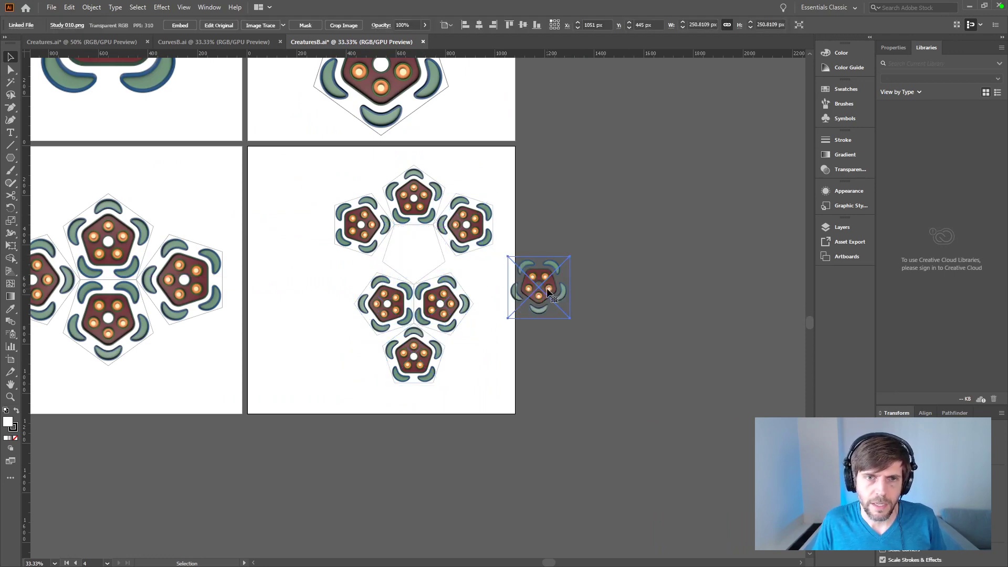
pyautogui.hotkey('ctrl', 'z')
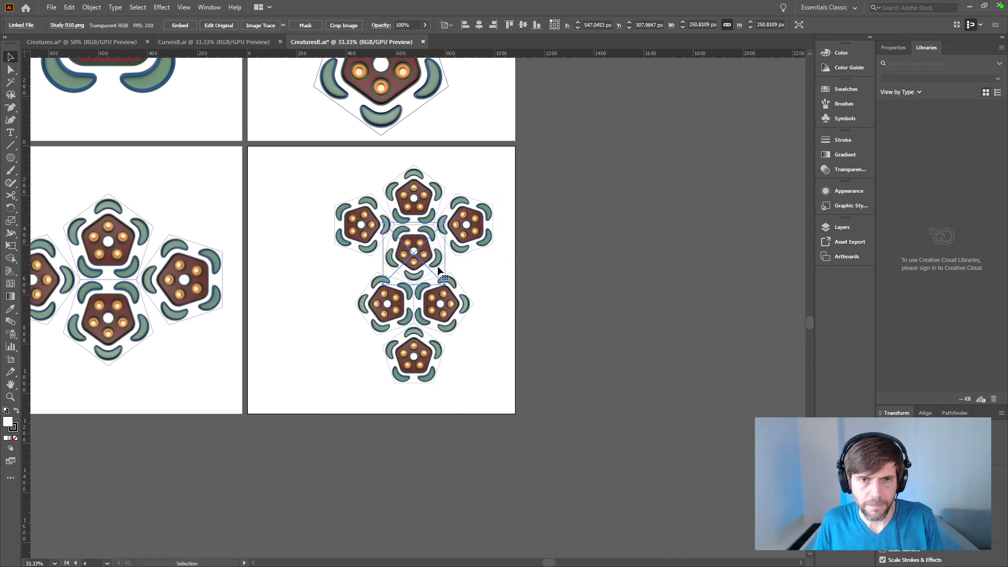
pyautogui.press('Delete')
pyautogui.press('a')
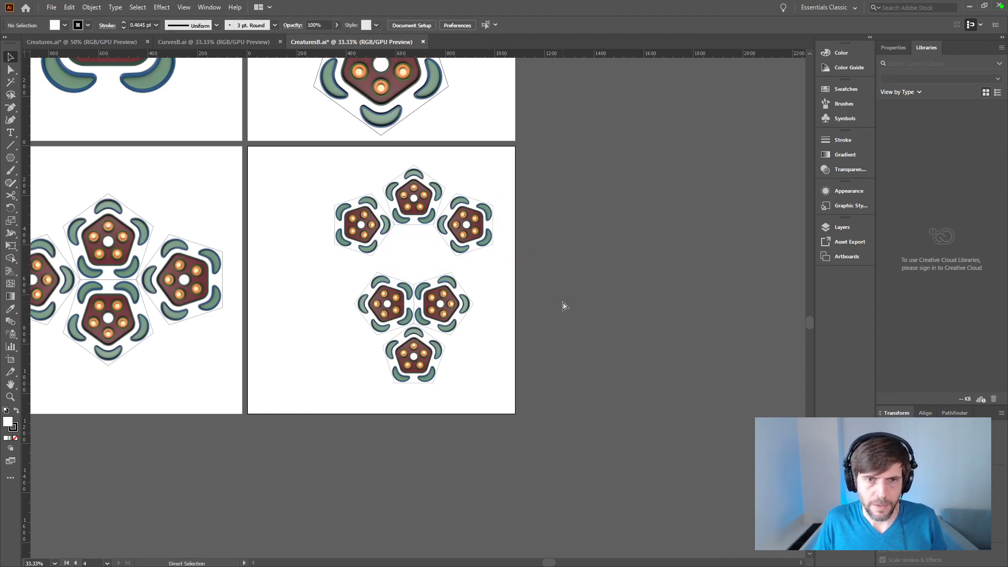
# Step: Undo the removal at the overlap and step through the history back to the aligned rotated cluster
pyautogui.hotkey('ctrl', 'z')
pyautogui.hotkey('ctrl', 'z')
pyautogui.hotkey('ctrl', 'z')
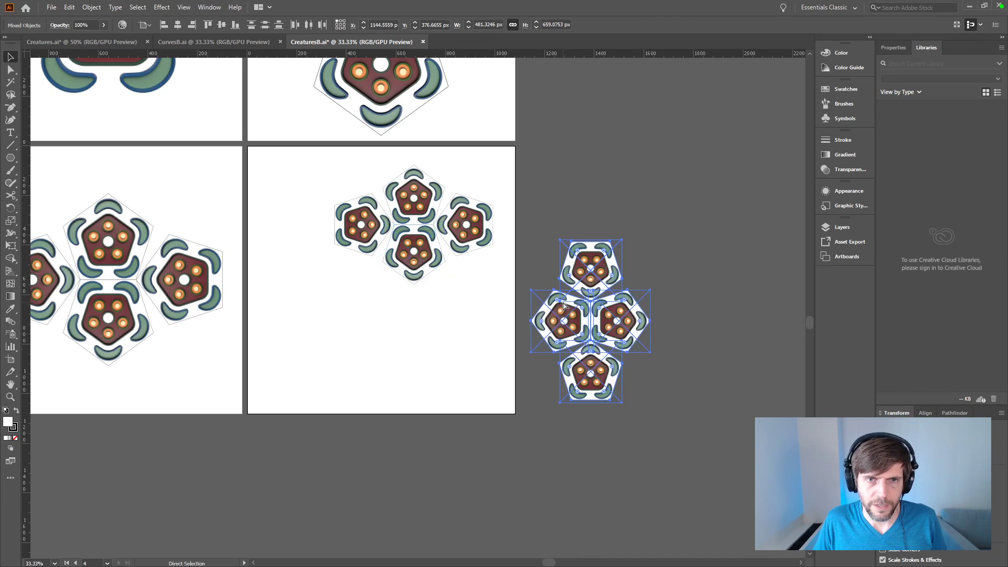
pyautogui.hotkey('ctrl', 'z')
pyautogui.hotkey('ctrl', 'z')
pyautogui.hotkey('ctrl', 'shift', 'z')
pyautogui.hotkey('ctrl', 'shift', 'z')
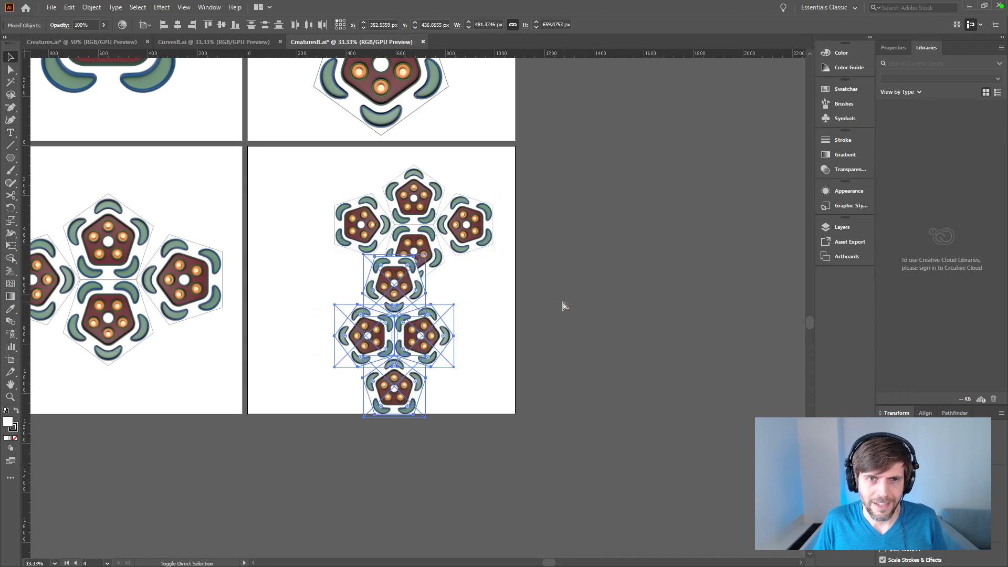
pyautogui.hotkey('ctrl', 'shift', 'z')
pyautogui.hotkey('ctrl', 'shift', 'z')
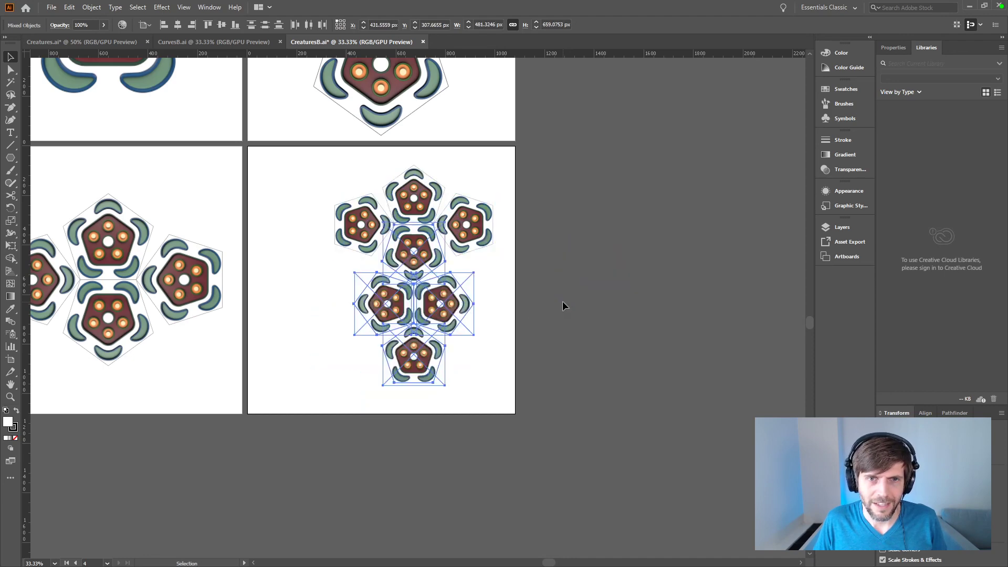
# Step: Compare the history states before and after the last change and examine the join where the two clusters overlap
pyautogui.hotkey('ctrl', 'z')
pyautogui.hotkey('ctrl', 'shift', 'z')
pyautogui.hotkey('ctrl', 'z')
pyautogui.hotkey('ctrl', 'shift', 'z')
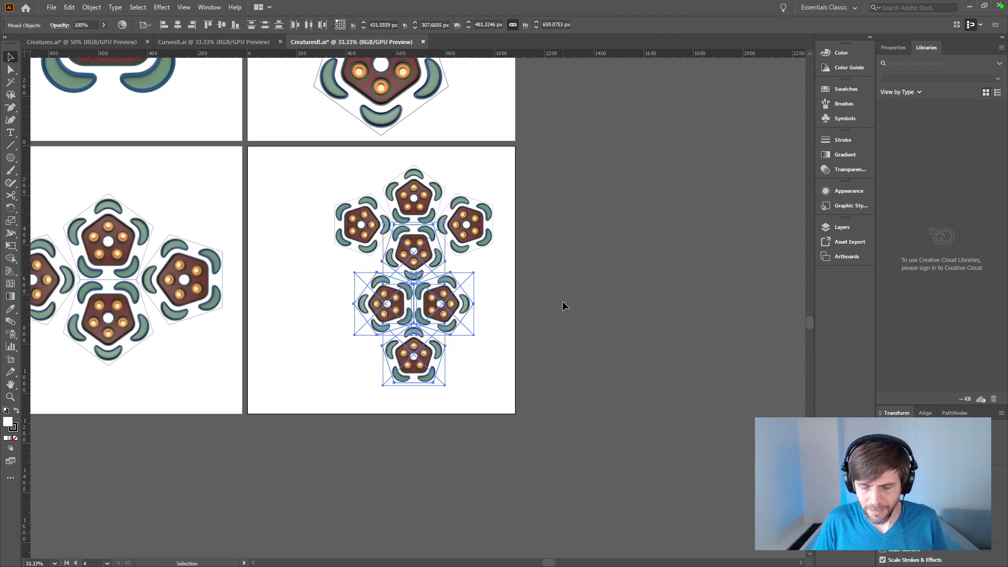
pyautogui.hotkey('ctrl', '+')
pyautogui.hotkey('ctrl', '+')
pyautogui.hotkey('ctrl', '+')
pyautogui.hotkey('ctrl', '+')
pyautogui.moveTo(475, 142); pyautogui.dragTo(441, 327)
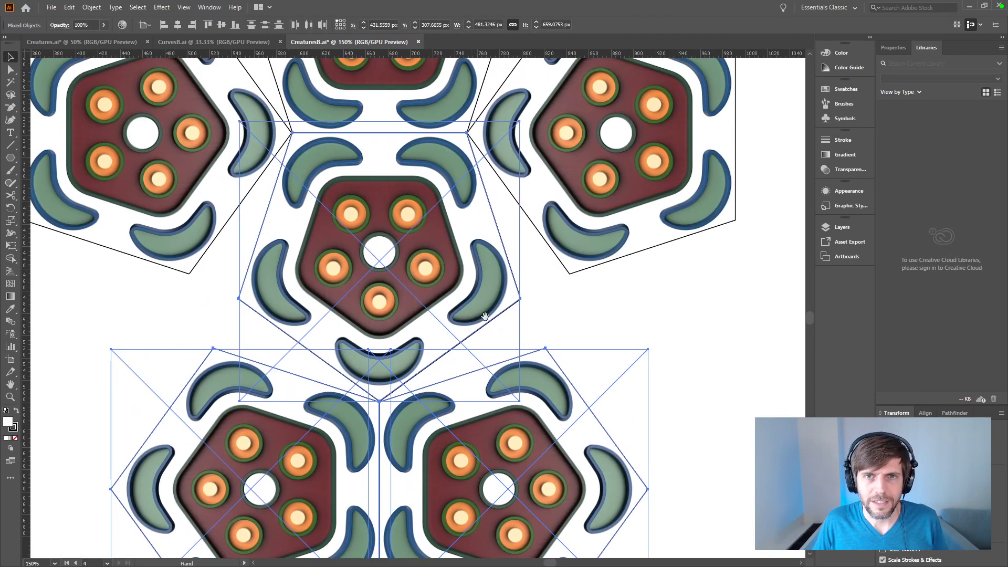
pyautogui.moveTo(426, 267); pyautogui.dragTo(344, 201)
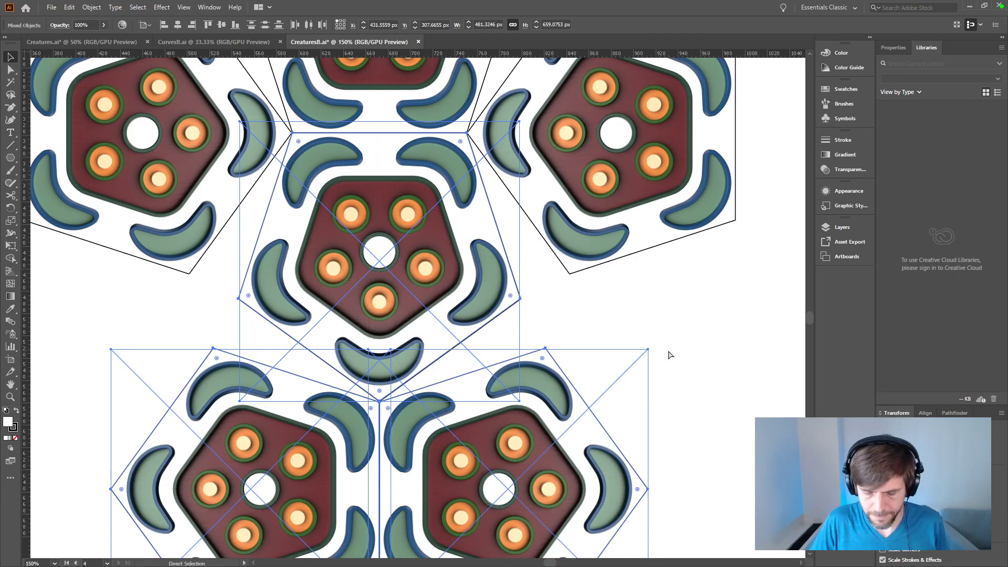
# Step: Check the shared pentagon between the two clusters and its lower neighbour for stacked duplicates
pyautogui.hotkey('ctrl', '-')
pyautogui.hotkey('ctrl', '-')
pyautogui.click(668, 350)
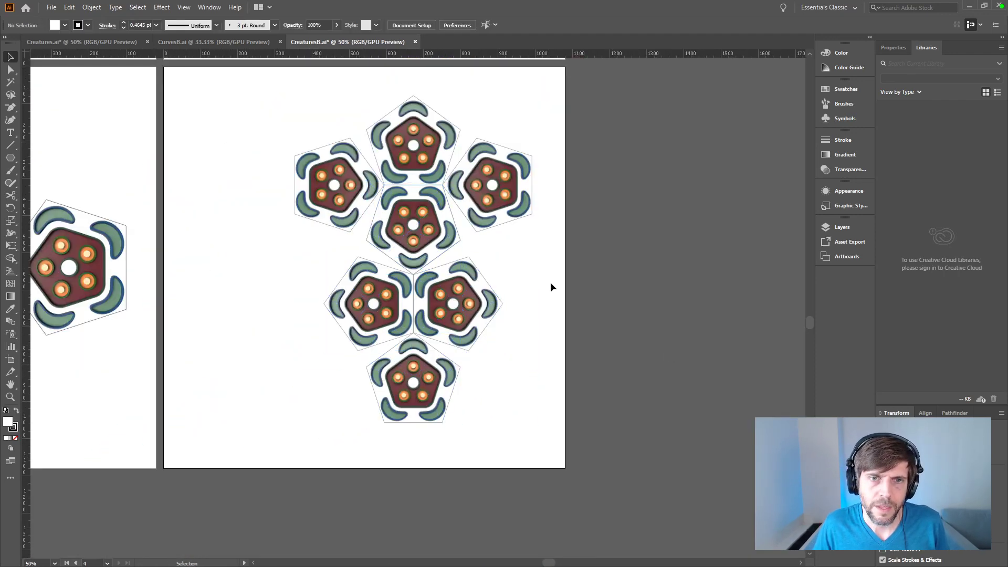
pyautogui.press('a')
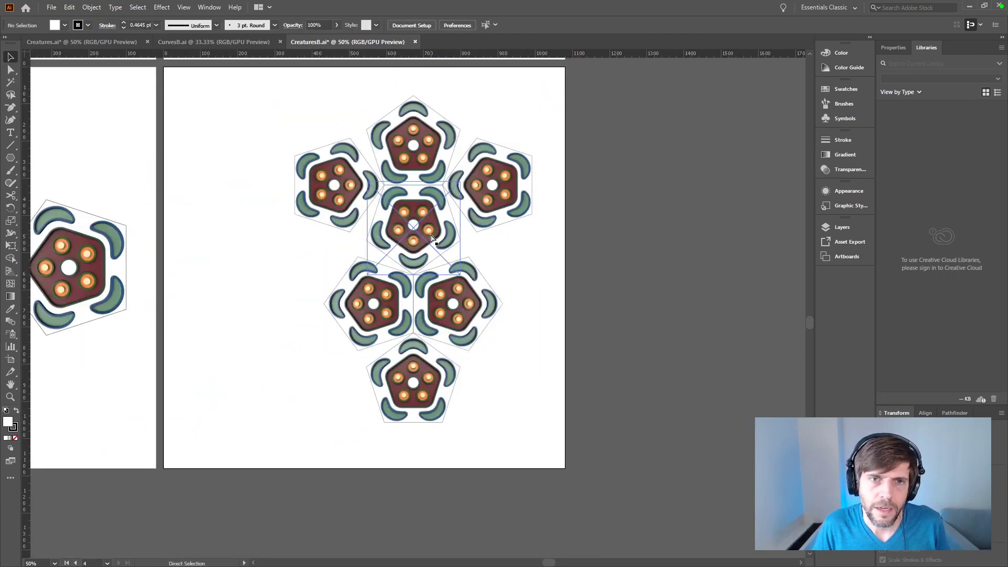
pyautogui.click(430, 239)
pyautogui.click(718, 317)
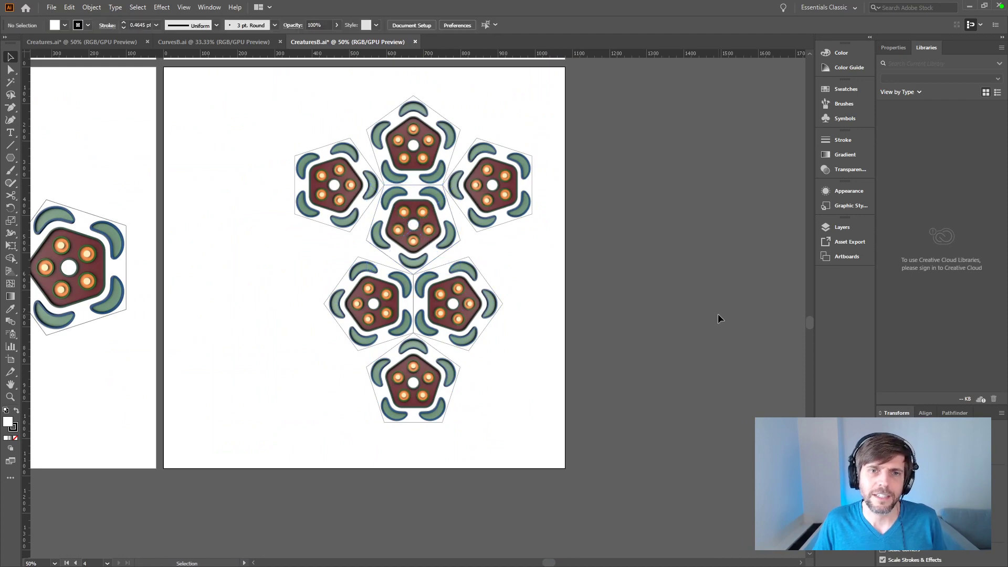
pyautogui.click(442, 243)
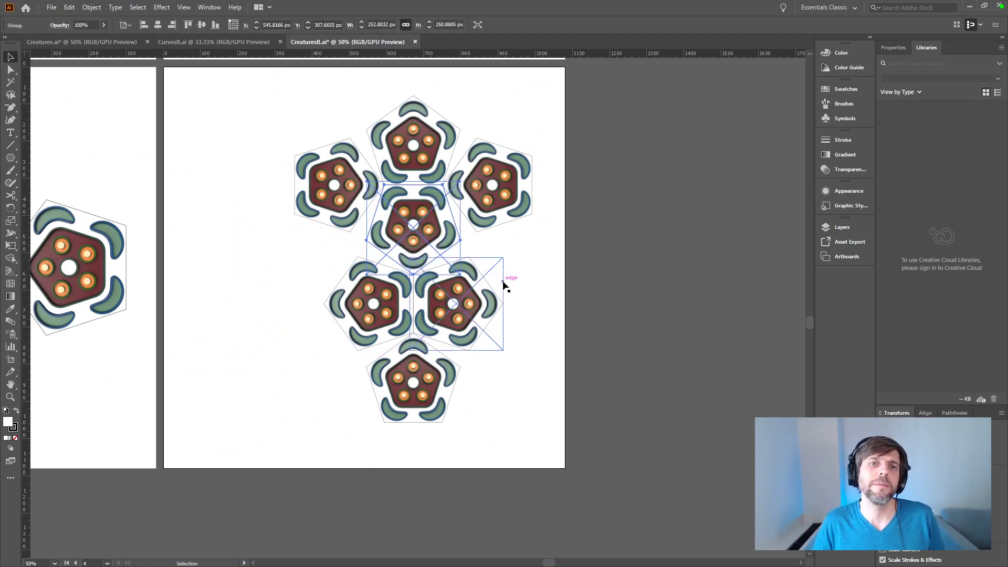
pyautogui.click(504, 282)
pyautogui.moveTo(655, 240); pyautogui.dragTo(745, 286)
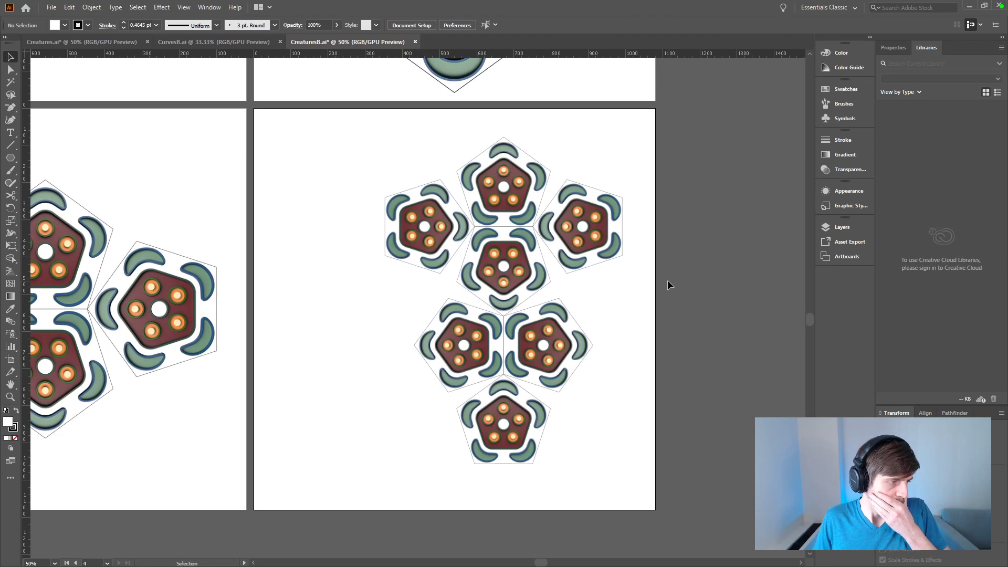
# Step: Duplicate the upper four-pentagon cluster on the fourth artboard and rotate the copy -90 degrees
pyautogui.moveTo(655, 153); pyautogui.dragTo(383, 253)
pyautogui.keyDown('alt'); pyautogui.moveTo(605, 239); pyautogui.dragTo(386, 414); pyautogui.keyUp('alt')
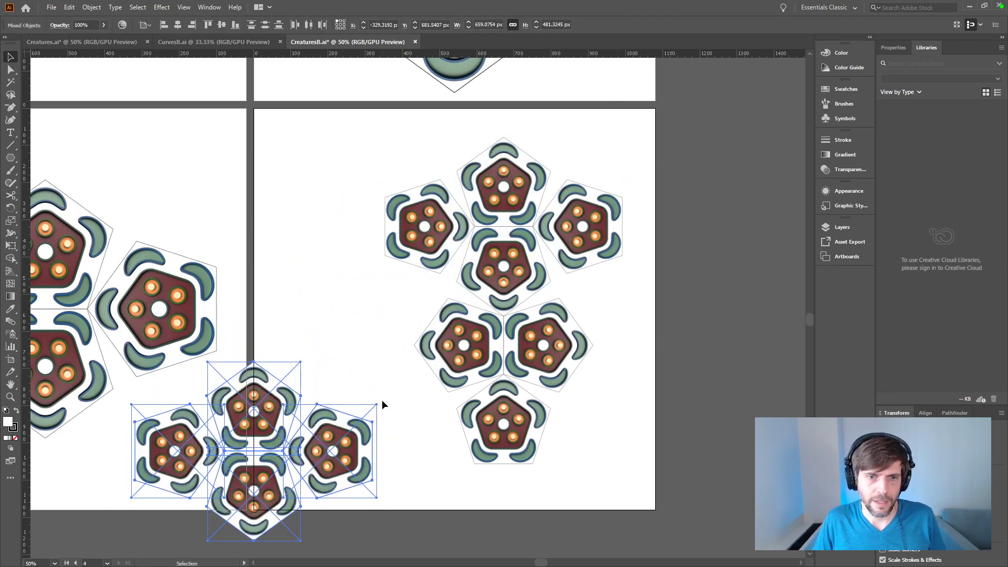
pyautogui.press('e')
pyautogui.keyDown('shift'); pyautogui.moveTo(386, 363); pyautogui.dragTo(353, 531); pyautogui.keyUp('shift')
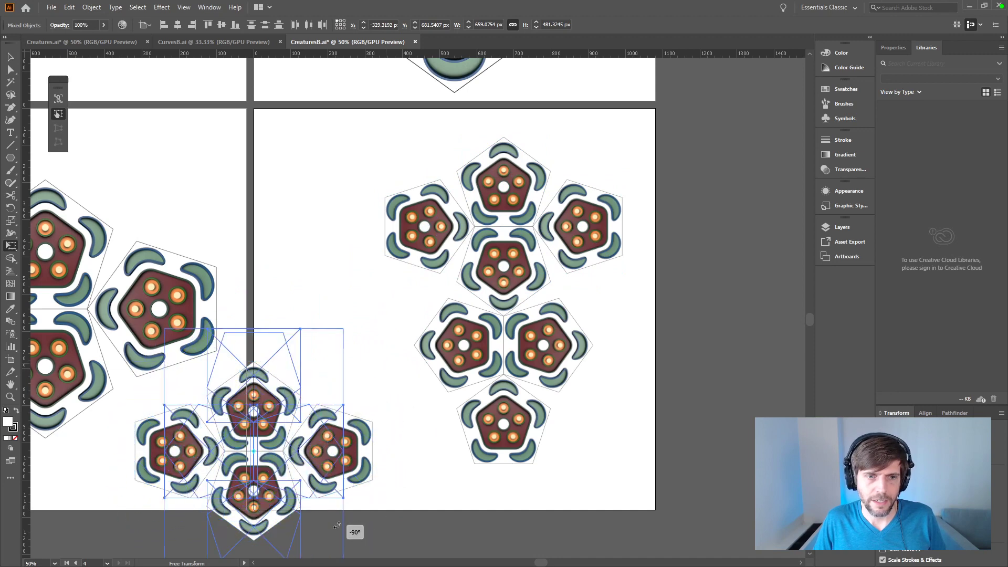
# Step: Place the rotated copy so its rightmost pentagon coincides exactly with the original cluster's leftmost pentagon
pyautogui.moveTo(343, 389); pyautogui.dragTo(457, 231)
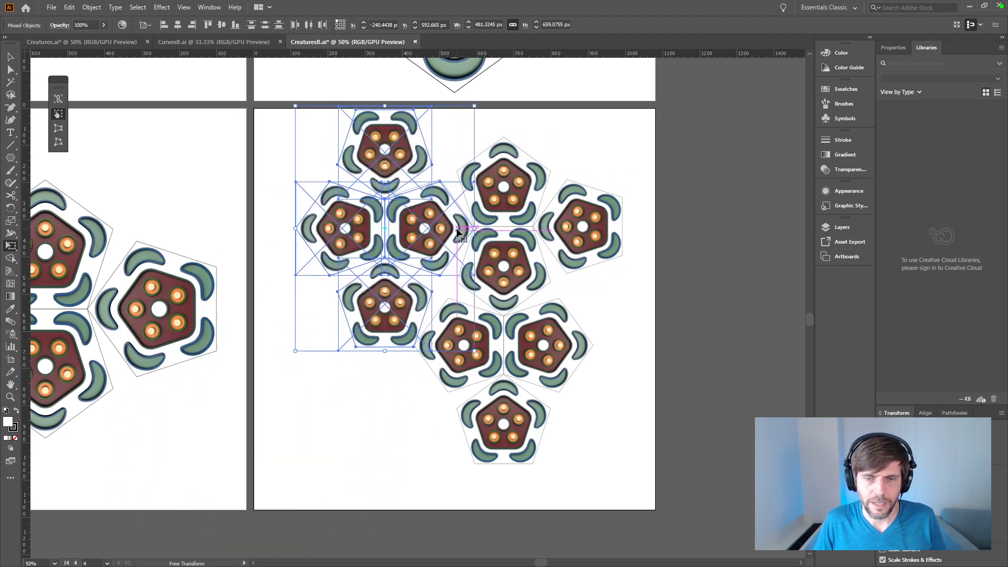
pyautogui.keyDown('alt'); pyautogui.scroll(3, 389, 191); pyautogui.keyUp('alt')
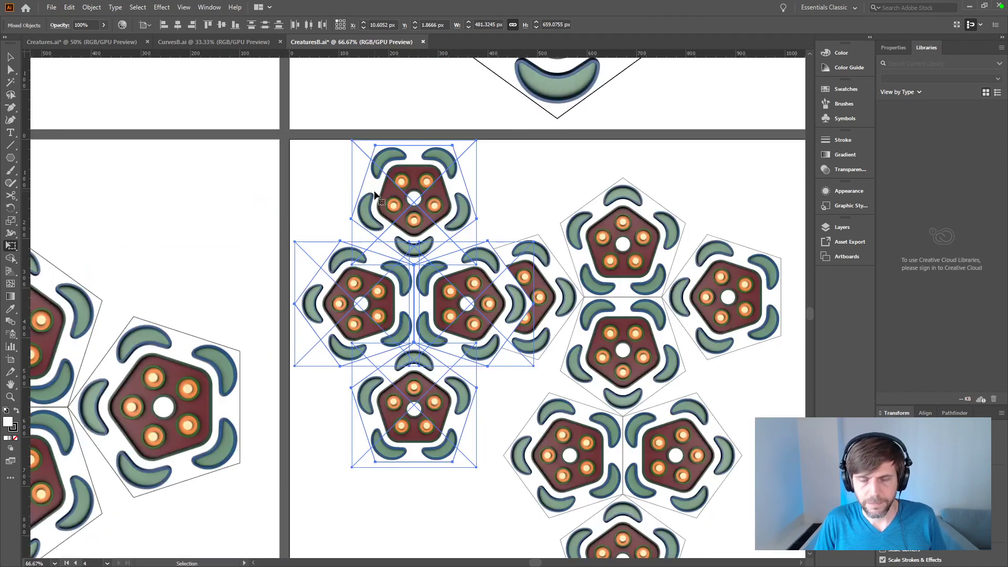
pyautogui.moveTo(664, 288); pyautogui.dragTo(415, 328)
pyautogui.moveTo(326, 223); pyautogui.dragTo(478, 136)
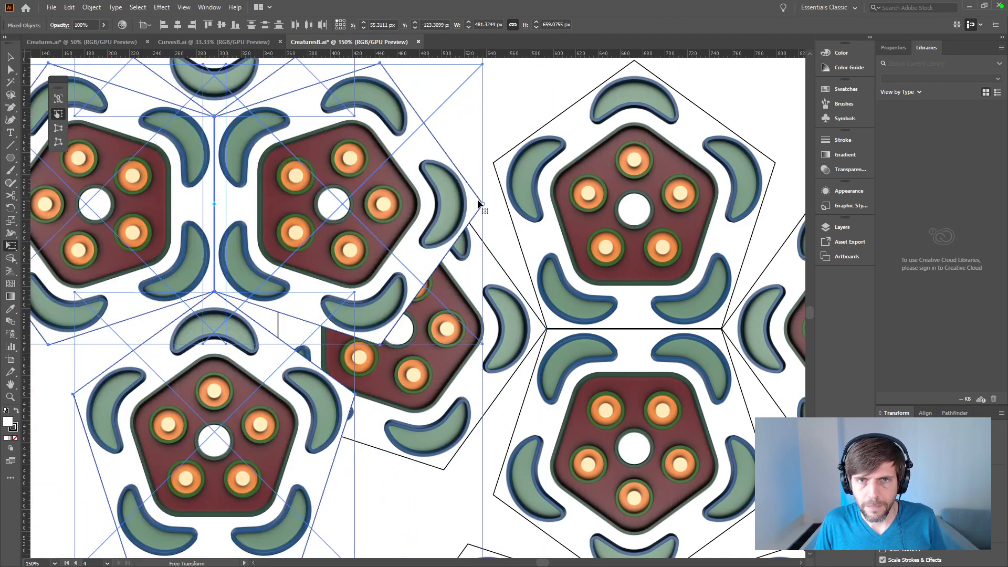
pyautogui.moveTo(479, 204); pyautogui.dragTo(547, 331)
pyautogui.press('a')
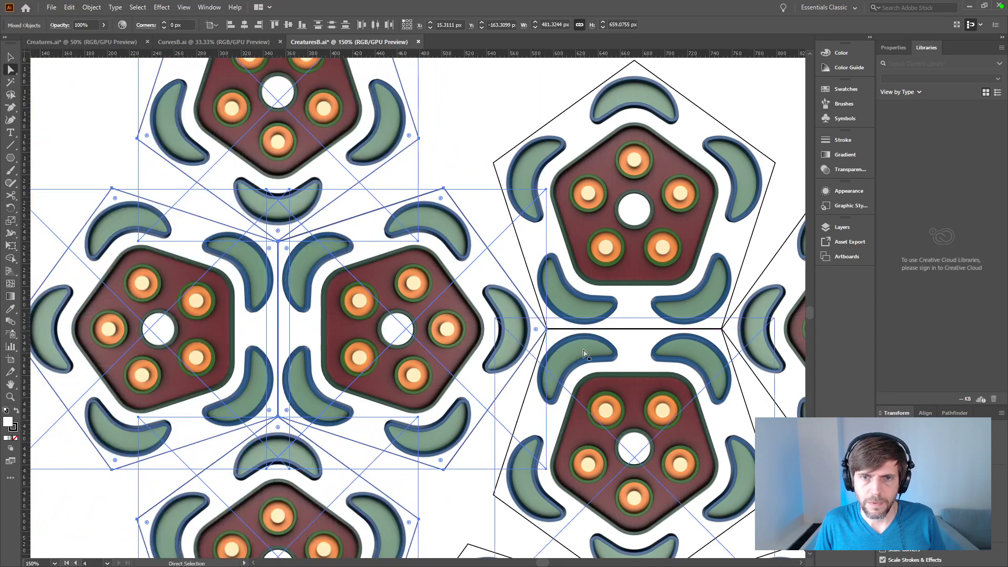
pyautogui.hotkey('ctrl', '-')
pyautogui.hotkey('ctrl', '-')
pyautogui.hotkey('ctrl', '-')
pyautogui.hotkey('ctrl', '-')
pyautogui.hotkey('ctrl', '=')
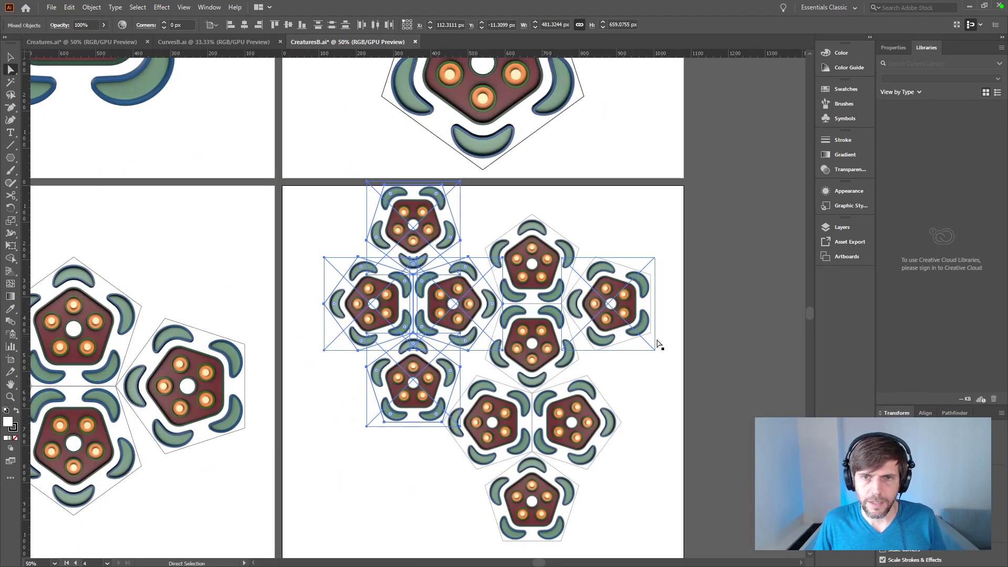
# Step: Check the overlapping pentagon at the new join and review the extended cluster alongside the other three artboards
pyautogui.press('v')
pyautogui.hotkey('ctrl', 'shift', 'a')
pyautogui.click(470, 298)
pyautogui.hotkey('ctrl', 'shift', 'a')
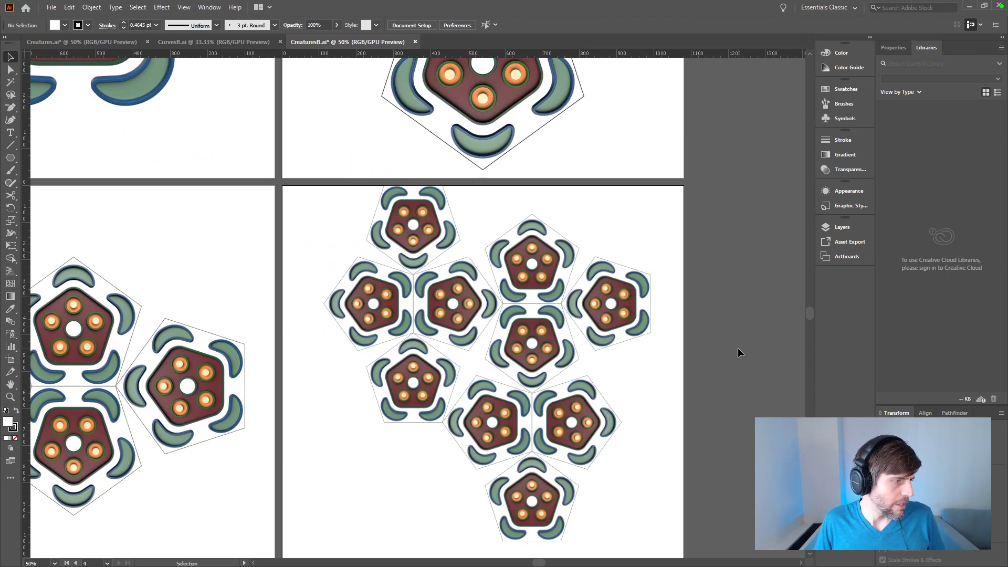
pyautogui.click(415, 391)
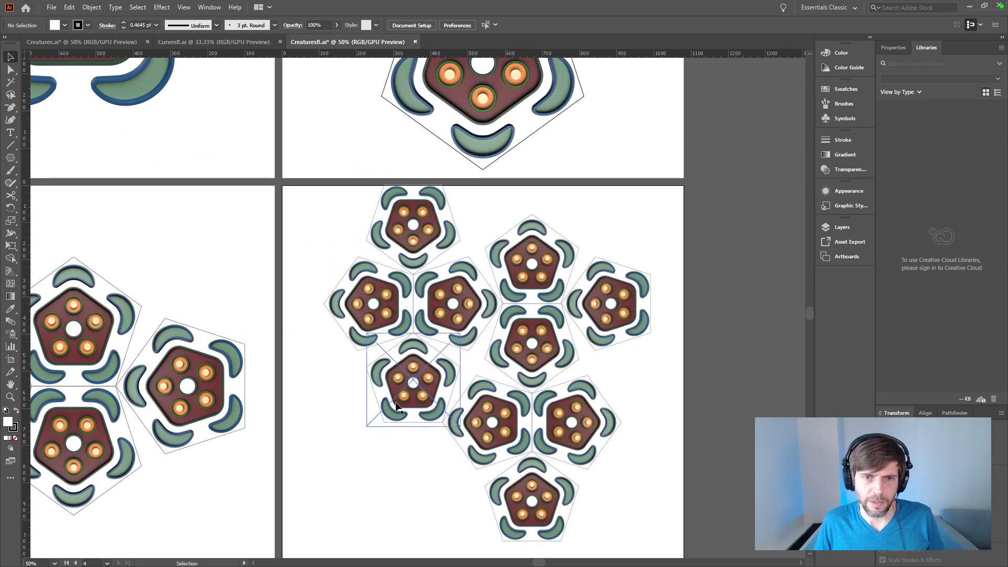
pyautogui.click(701, 464)
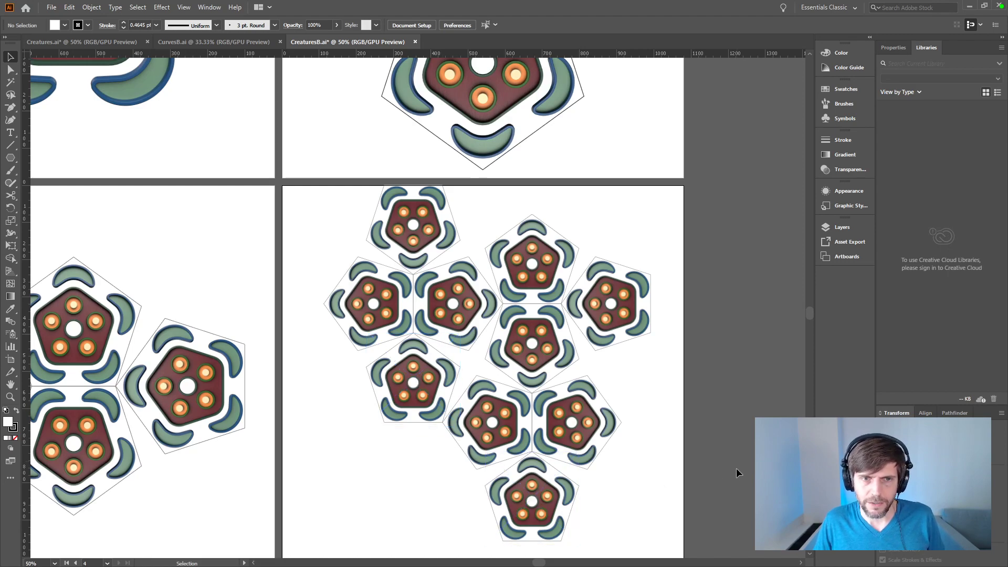
pyautogui.hotkey('ctrl', '-')
pyautogui.hotkey('ctrl', '-')
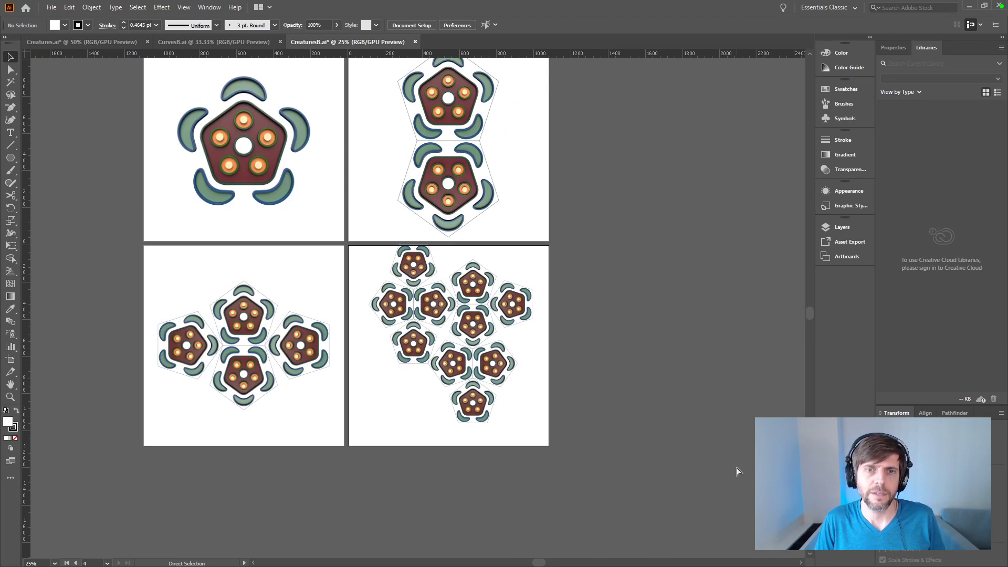
pyautogui.moveTo(641, 396); pyautogui.dragTo(649, 427)
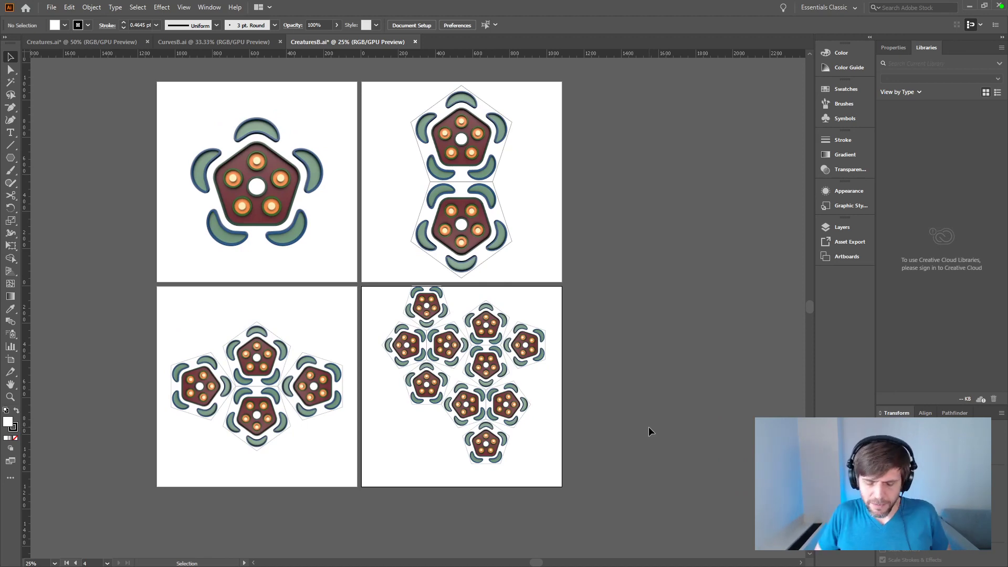
# Step: Duplicate the horizontal four-pentagon cluster and fit the unrotated copy at lower left, overlapping the lowest left pentagon and its lower-right neighbour
pyautogui.hotkey('ctrl', '+')
pyautogui.moveTo(649, 427); pyautogui.dragTo(627, 230)
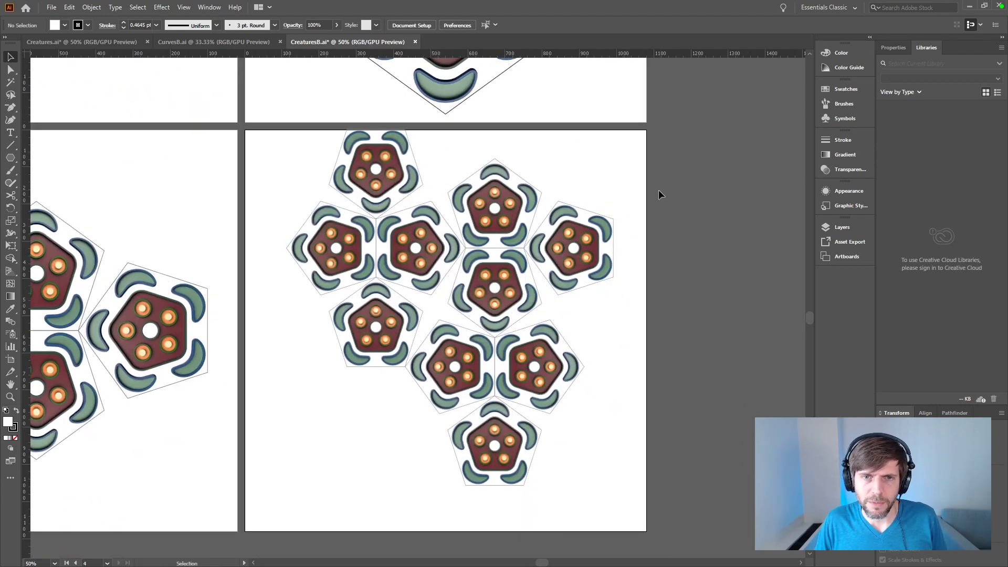
pyautogui.moveTo(661, 189); pyautogui.dragTo(461, 286)
pyautogui.keyDown('alt'); pyautogui.moveTo(510, 265); pyautogui.dragTo(778, 273); pyautogui.keyUp('alt')
pyautogui.moveTo(700, 256); pyautogui.dragTo(216, 476)
pyautogui.moveTo(319, 491); pyautogui.dragTo(494, 341)
pyautogui.press('a')
pyautogui.click(703, 386)
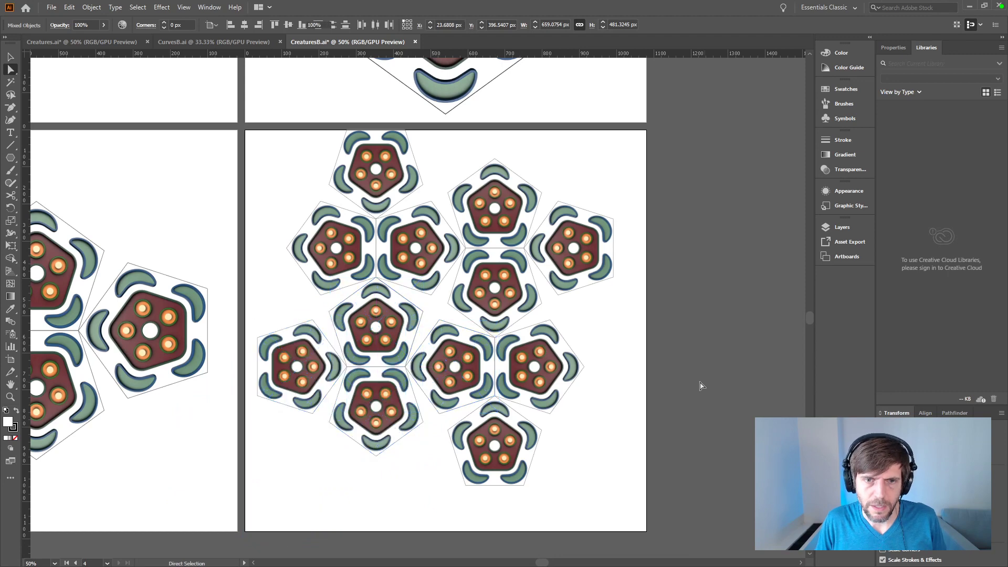
# Step: Delete the duplicate render and pentagon outline at both places where the new lower-left cluster overlaps the existing ones
pyautogui.press('v')
pyautogui.click(466, 365)
pyautogui.press('Delete')
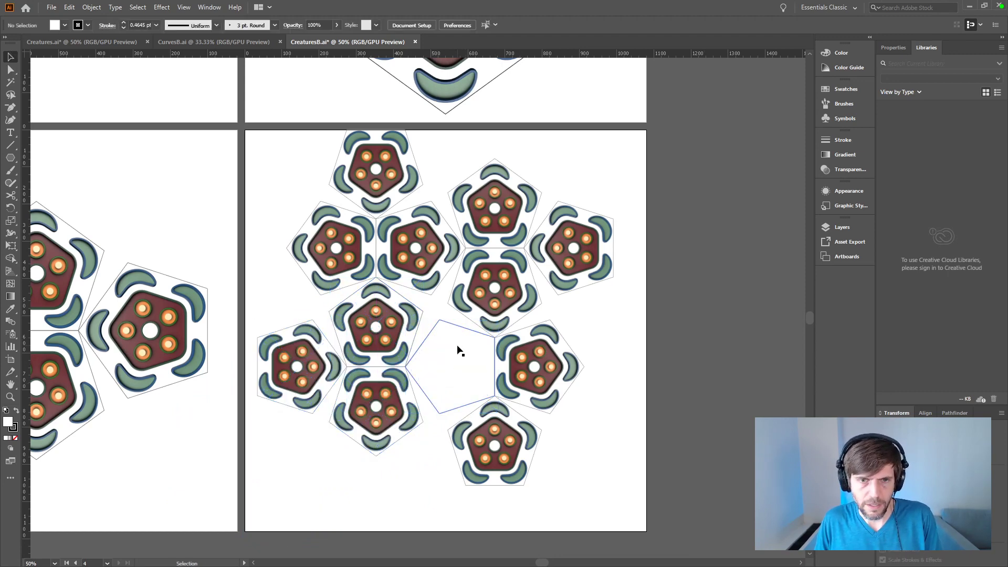
pyautogui.click(458, 347)
pyautogui.press('Delete')
pyautogui.click(378, 326)
pyautogui.press('Delete')
pyautogui.click(398, 325)
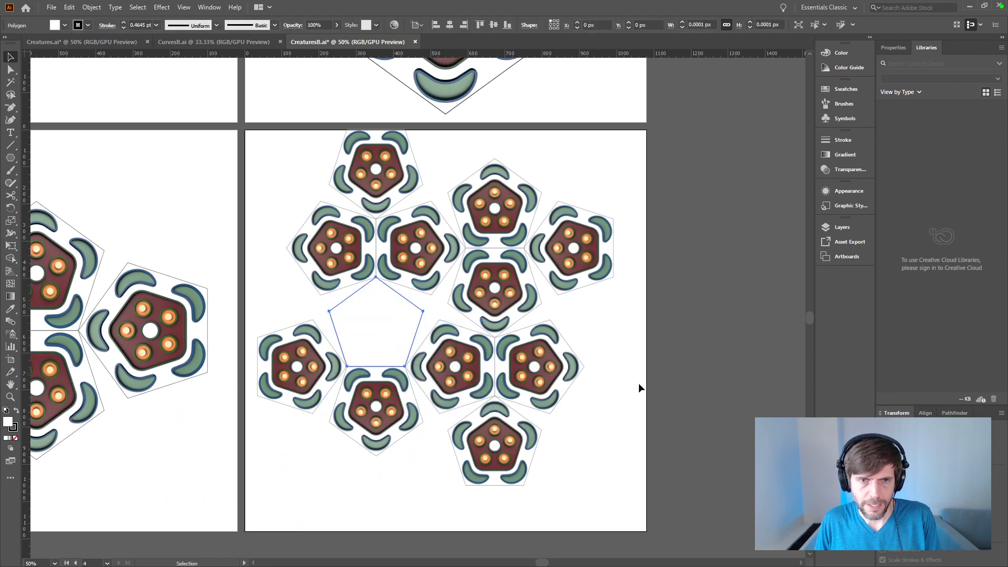
pyautogui.press('Delete')
pyautogui.click(440, 266)
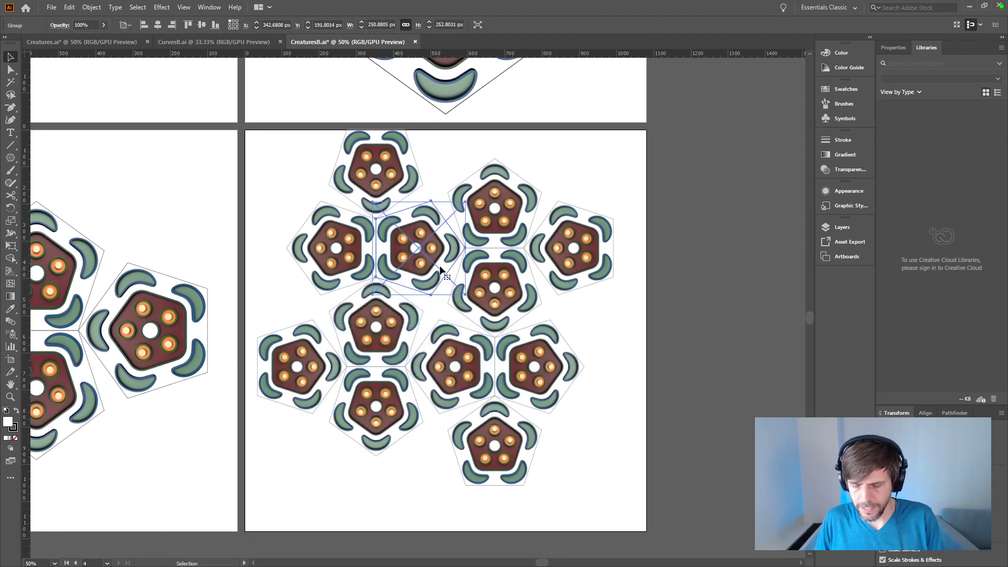
pyautogui.press('Delete')
pyautogui.hotkey('ctrl', 'z')
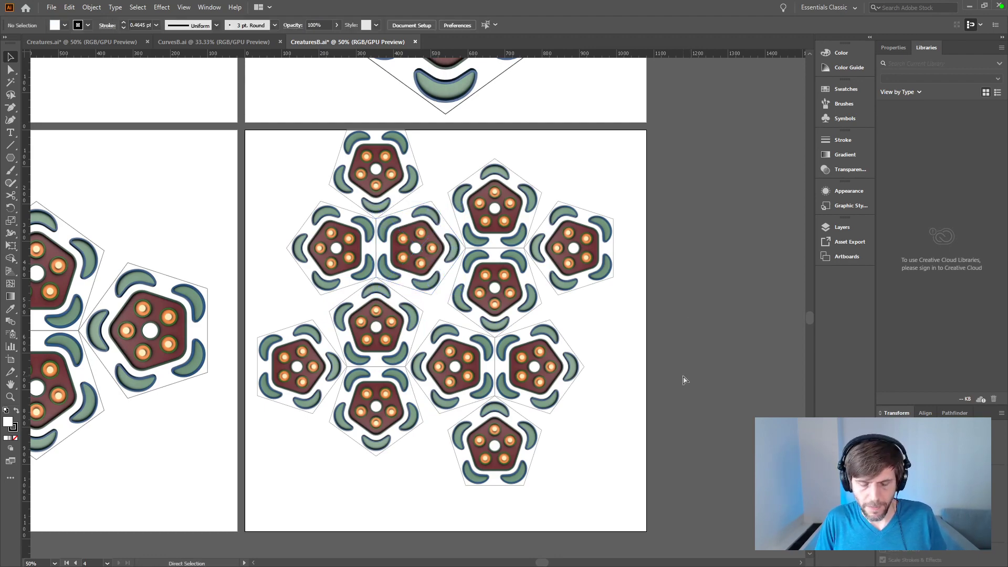
# Step: Group the whole pentagon composition on the fourth artboard and center it horizontally and vertically on the artboard
pyautogui.hotkey('ctrl', '-')
pyautogui.hotkey('ctrl', '-')
pyautogui.hotkey('ctrl', '+')
pyautogui.press('space')
pyautogui.moveTo(613, 350); pyautogui.dragTo(683, 385)
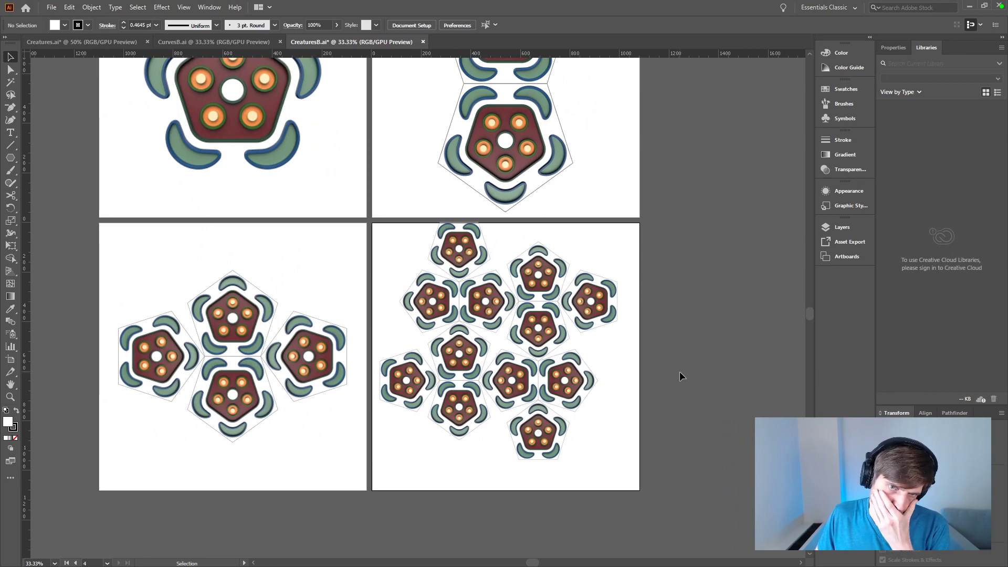
pyautogui.moveTo(641, 246); pyautogui.dragTo(418, 468)
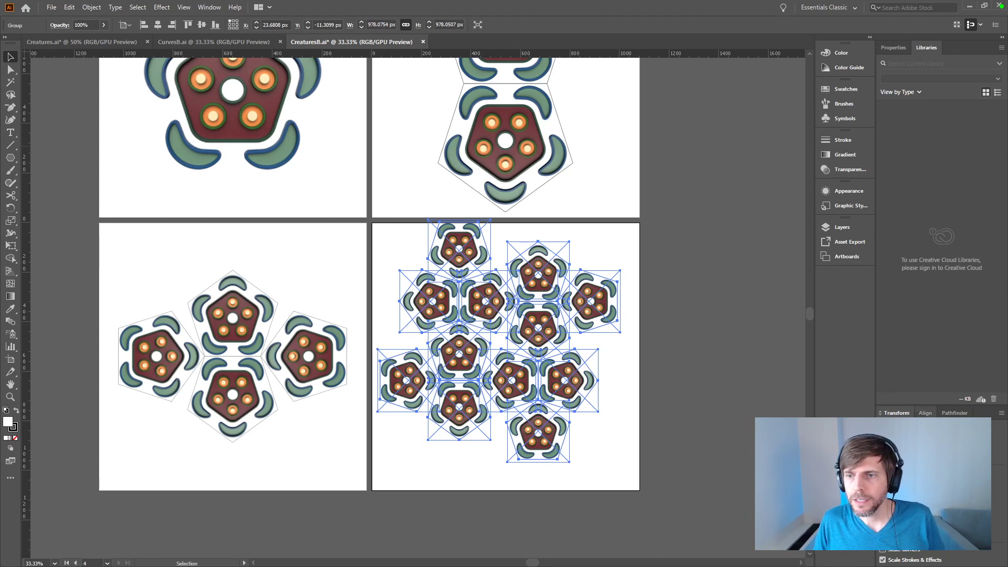
pyautogui.click(925, 414)
pyautogui.click(902, 495)
pyautogui.click(981, 496)
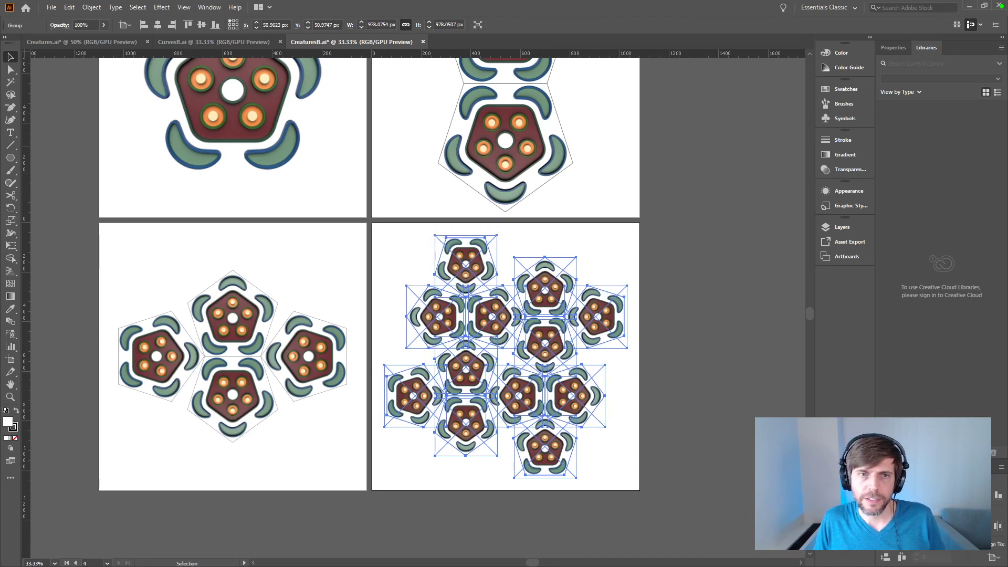
# Step: Group the four-pentagon cluster on the third artboard, center it on the artboard, and check the pentagon pair on the second
pyautogui.click(351, 267)
pyautogui.moveTo(337, 278); pyautogui.dragTo(344, 428)
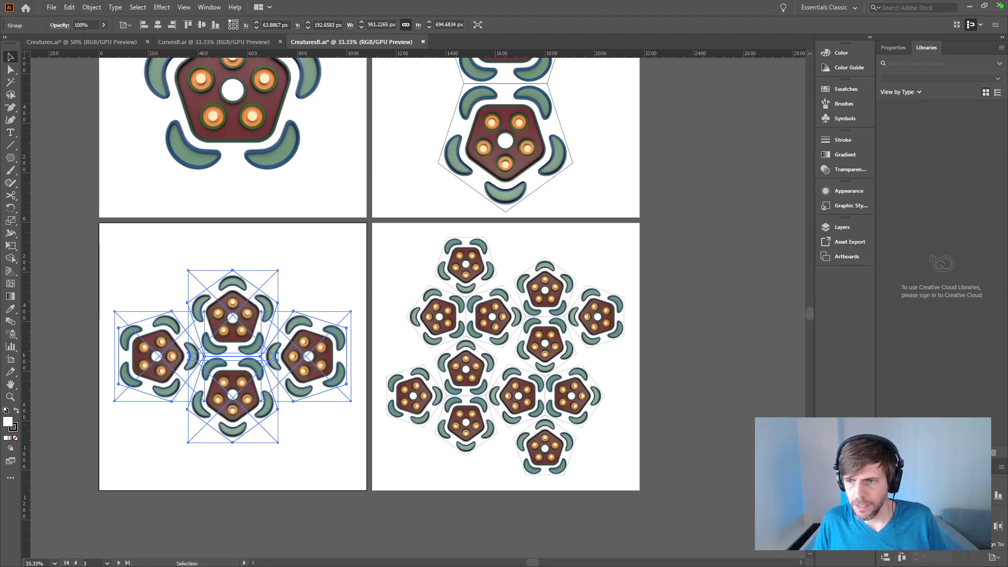
pyautogui.click(722, 264)
pyautogui.hotkey('ctrl', '-')
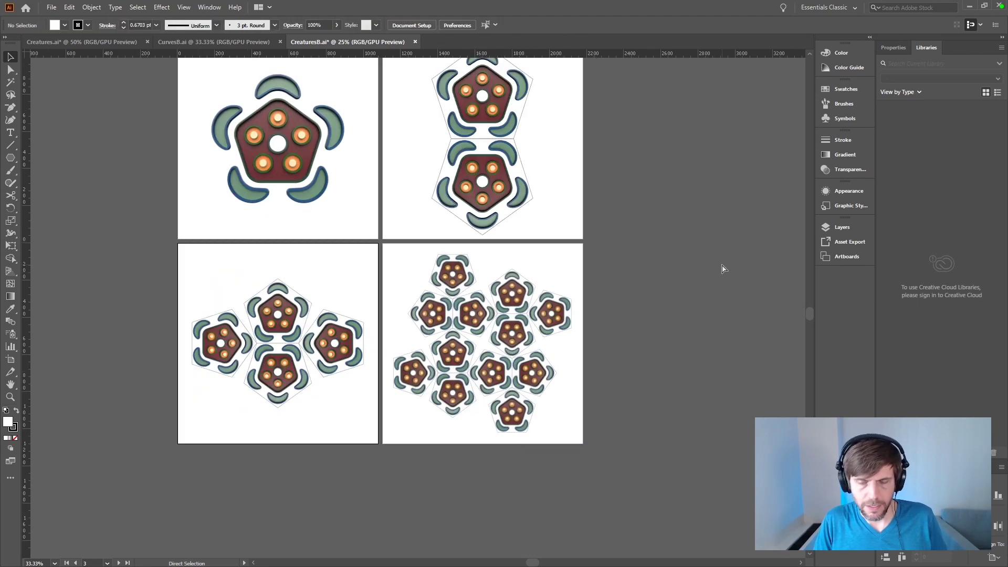
pyautogui.click(536, 114)
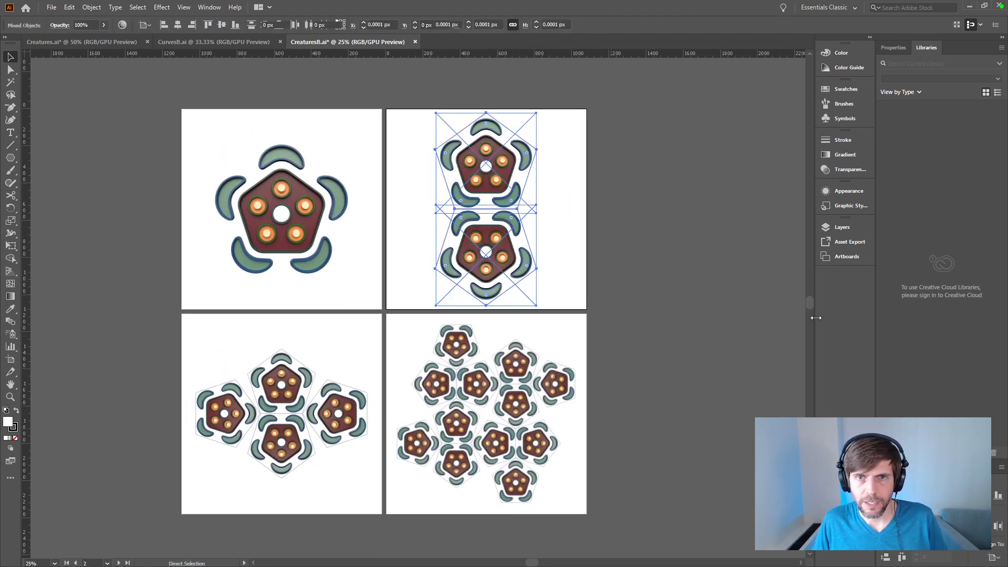
pyautogui.click(722, 372)
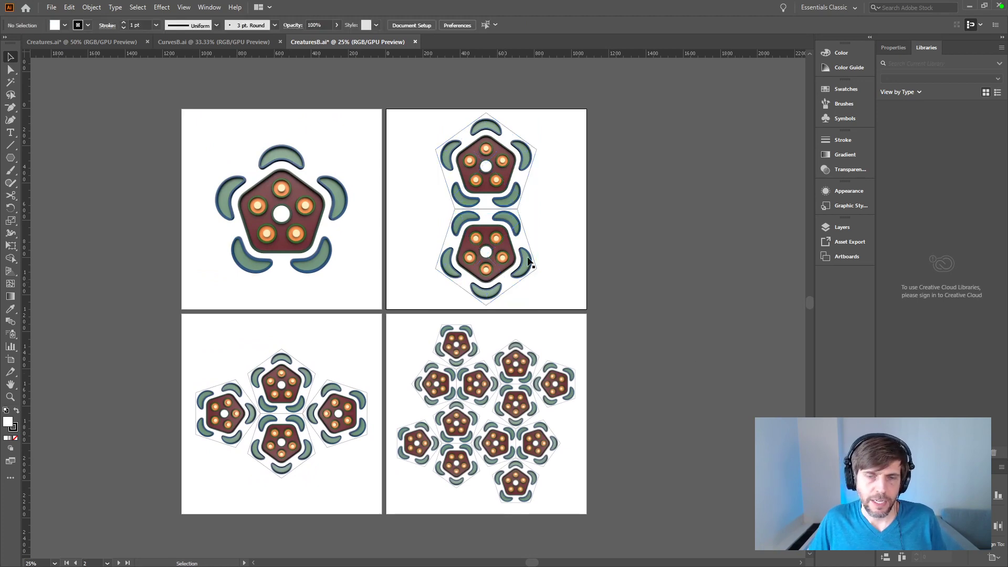
# Step: Ungroup the pentagon compositions on the second, third and fourth artboards
pyautogui.click(531, 179)
pyautogui.click(624, 170)
pyautogui.moveTo(661, 175); pyautogui.dragTo(411, 476)
pyautogui.hotkey('ctrl', 'shift', 'g')
pyautogui.click(337, 509)
pyautogui.moveTo(358, 496); pyautogui.dragTo(197, 355)
pyautogui.click(700, 368)
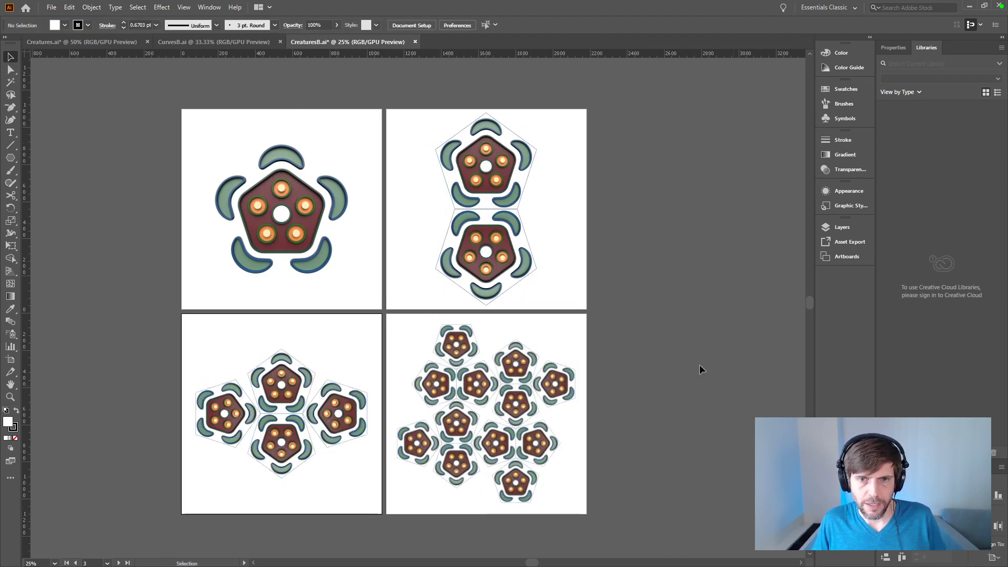
# Step: Send the lower creature render on the second artboard behind its pentagon outline and select that outline
pyautogui.click(522, 229)
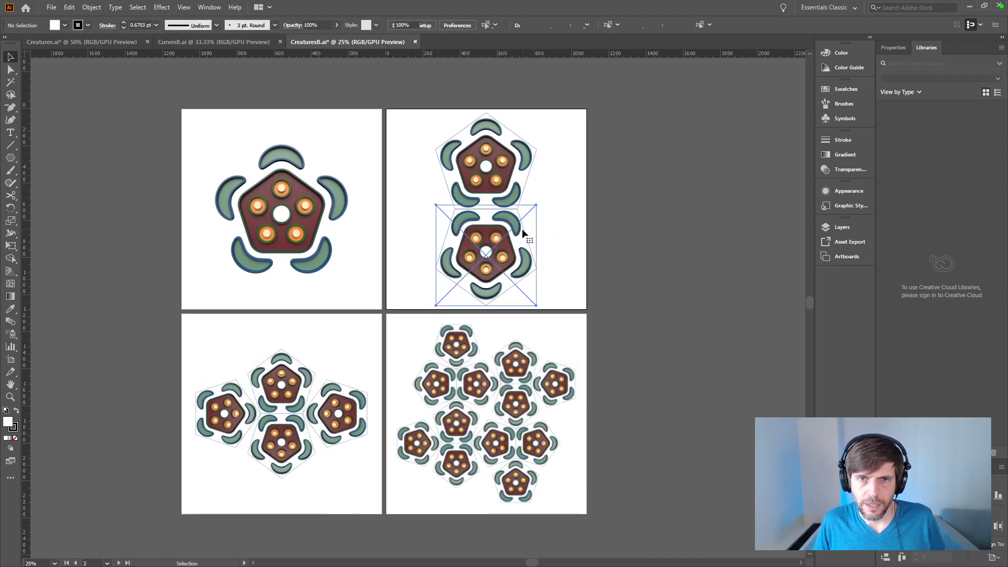
pyautogui.hotkey('ctrl', 'z')
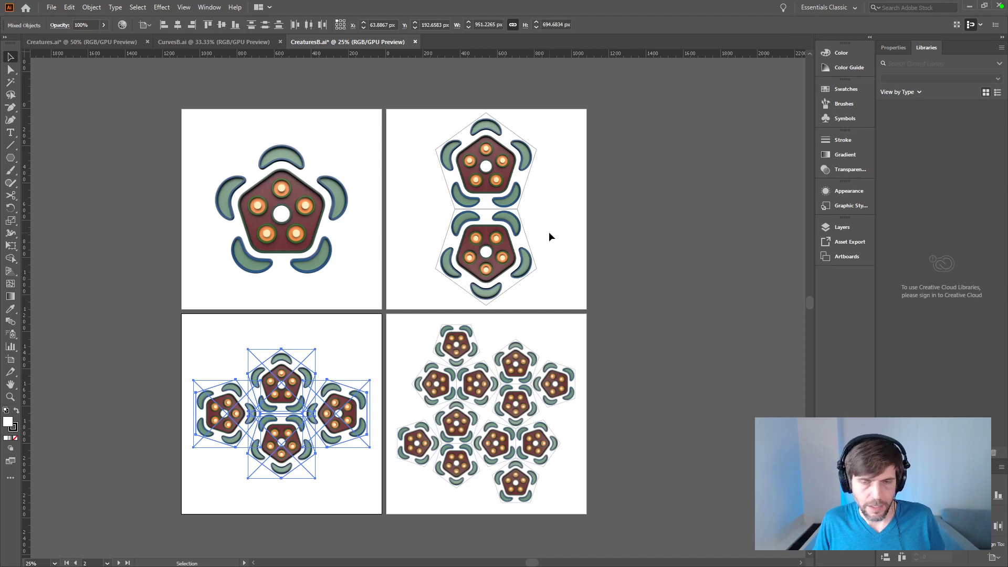
pyautogui.click(607, 253)
pyautogui.click(532, 246)
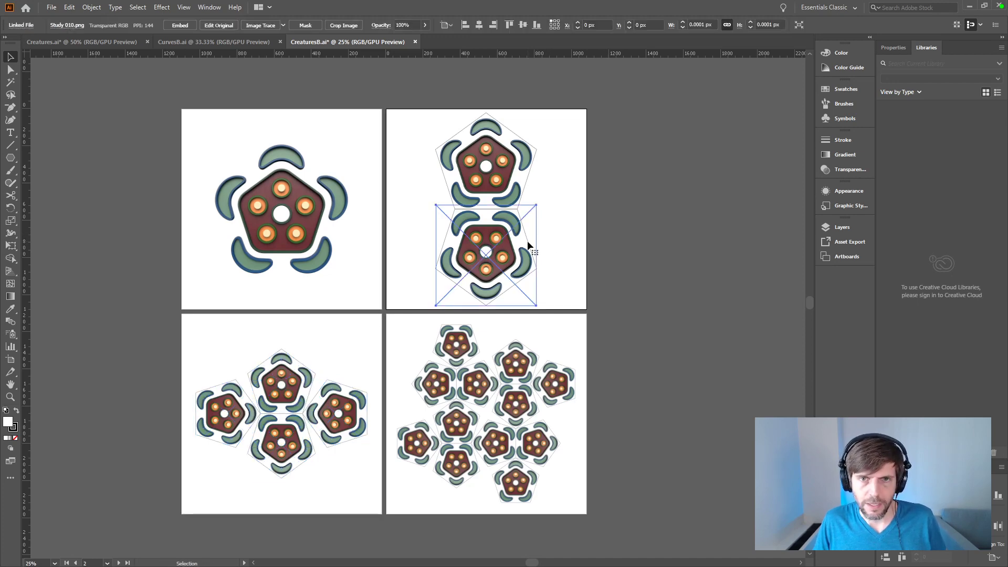
pyautogui.hotkey('ctrl', 'x')
pyautogui.hotkey('ctrl', 'f')
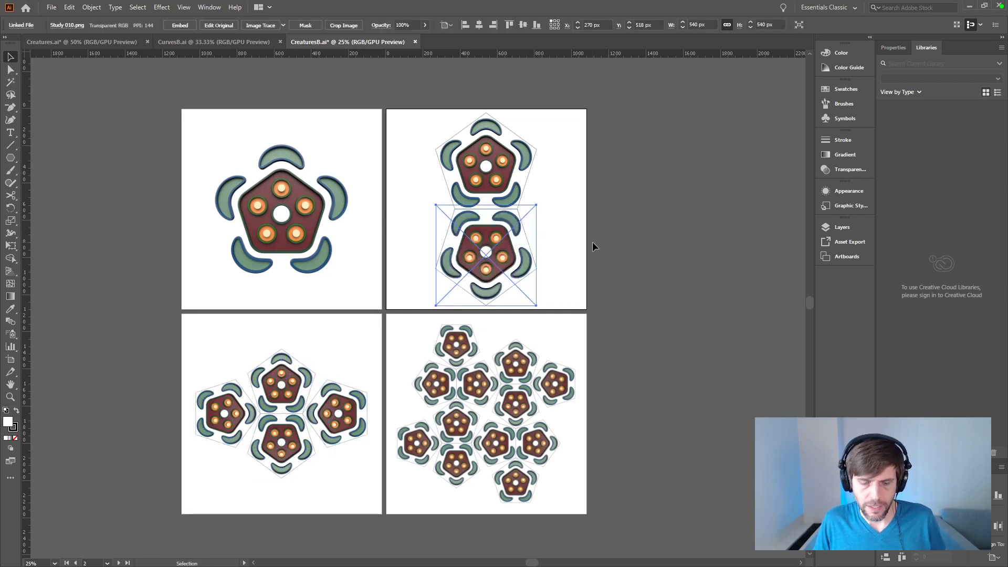
pyautogui.hotkey('ctrl', 'shift', '[')
pyautogui.click(629, 252)
pyautogui.click(522, 244)
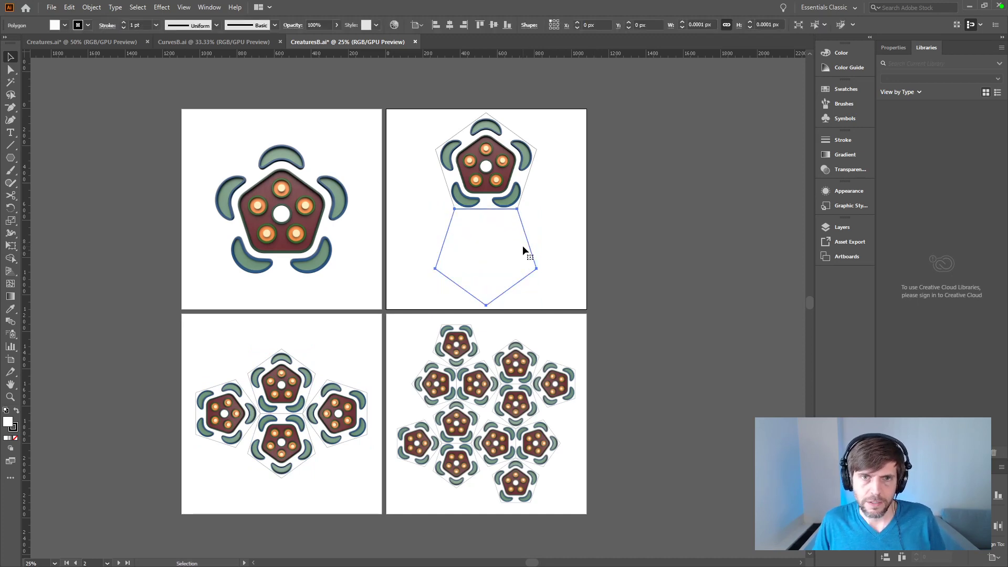
# Step: Select all outlines matching the second artboard's lower pentagon and move them in place onto a new layer
pyautogui.click(137, 7)
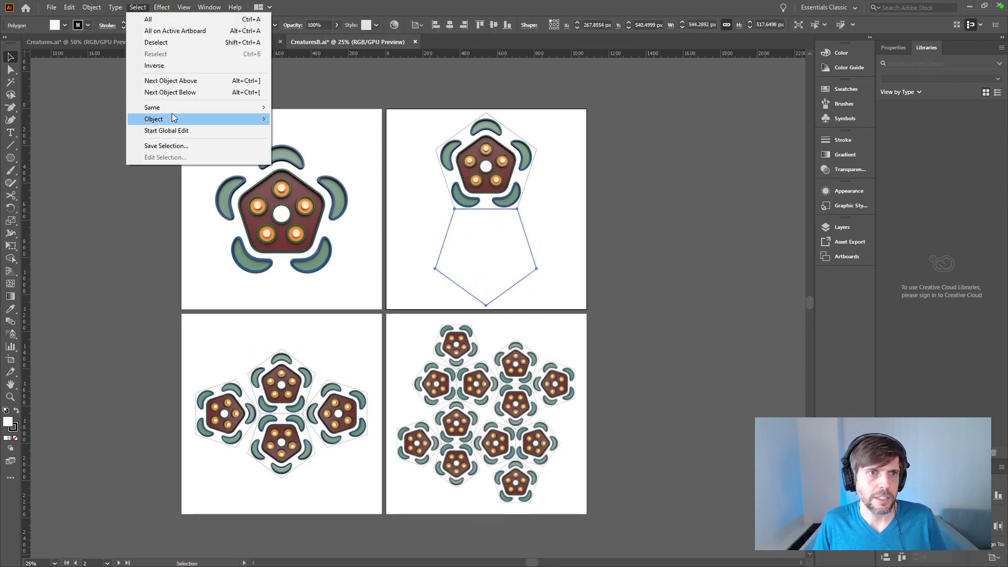
pyautogui.moveTo(188, 110)
pyautogui.click(315, 108)
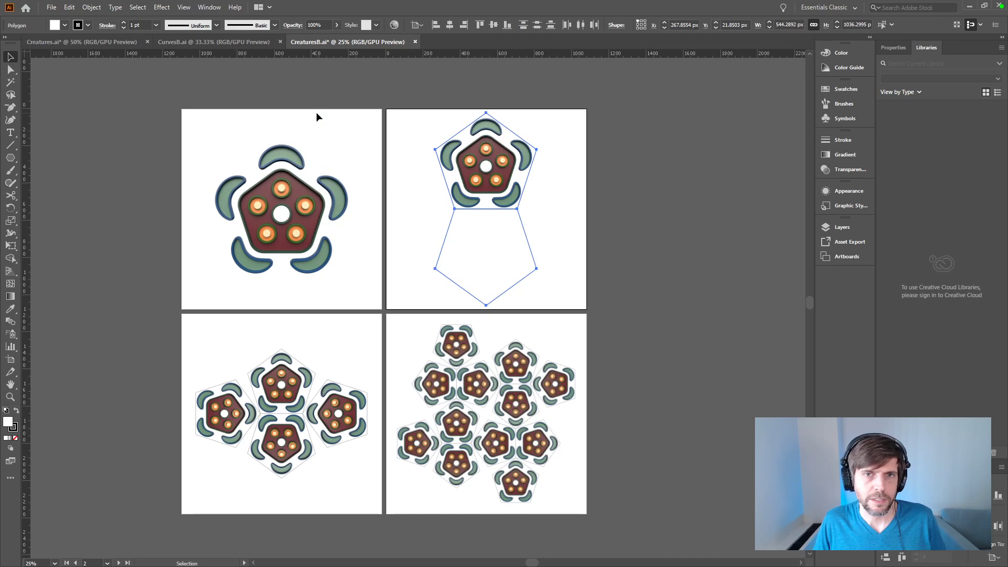
pyautogui.click(841, 227)
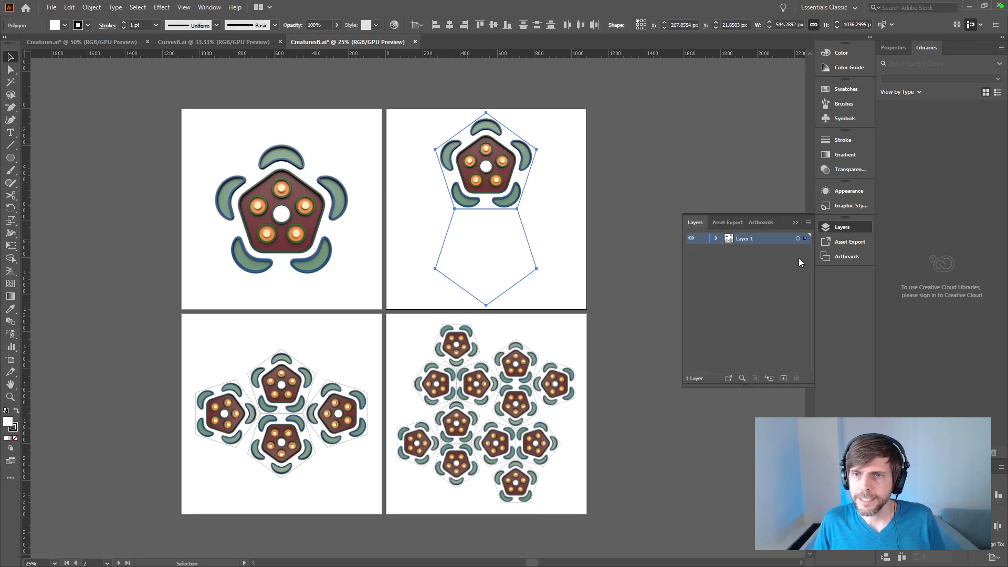
pyautogui.click(717, 238)
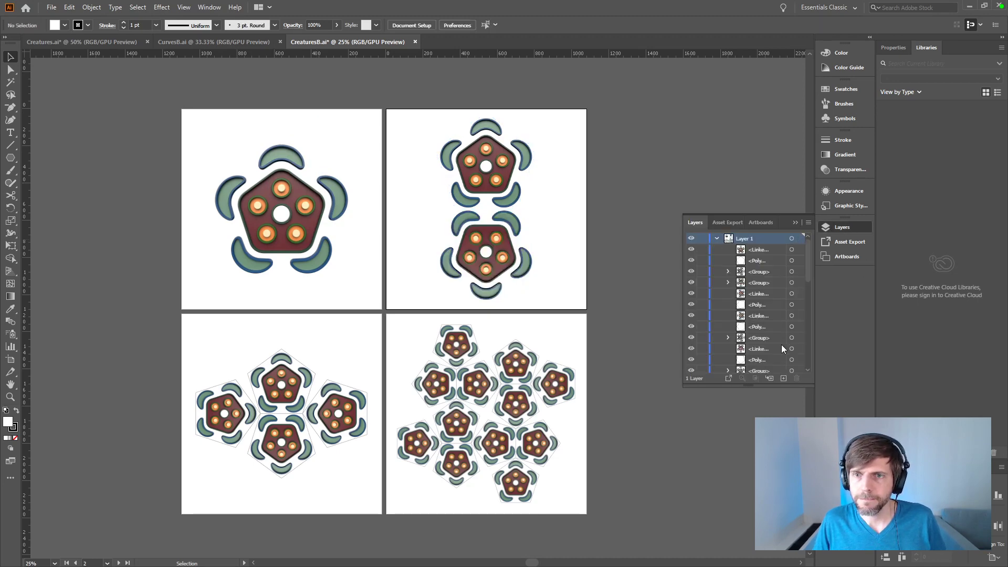
pyautogui.click(784, 379)
pyautogui.hotkey('ctrl', 'f')
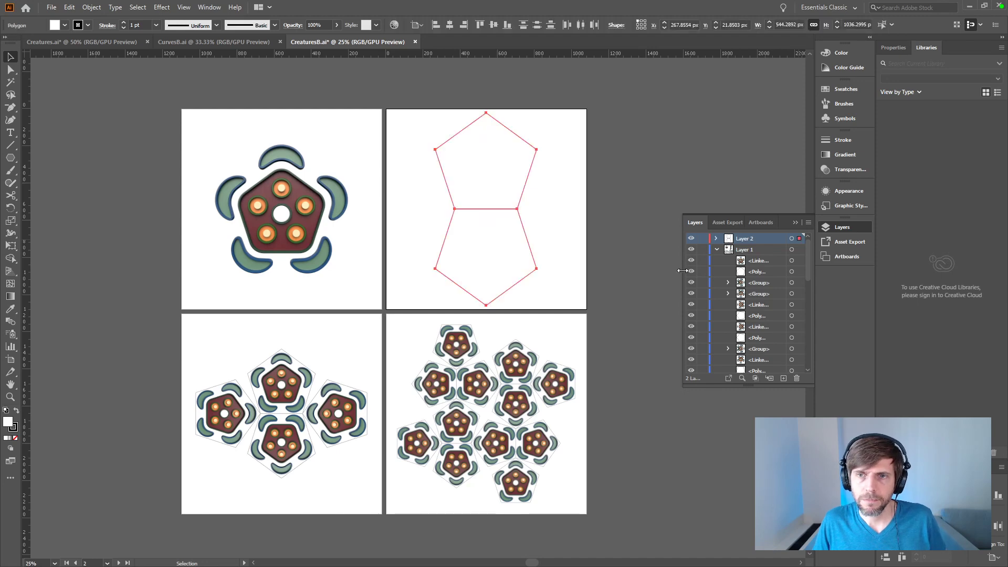
pyautogui.click(345, 389)
pyautogui.click(637, 335)
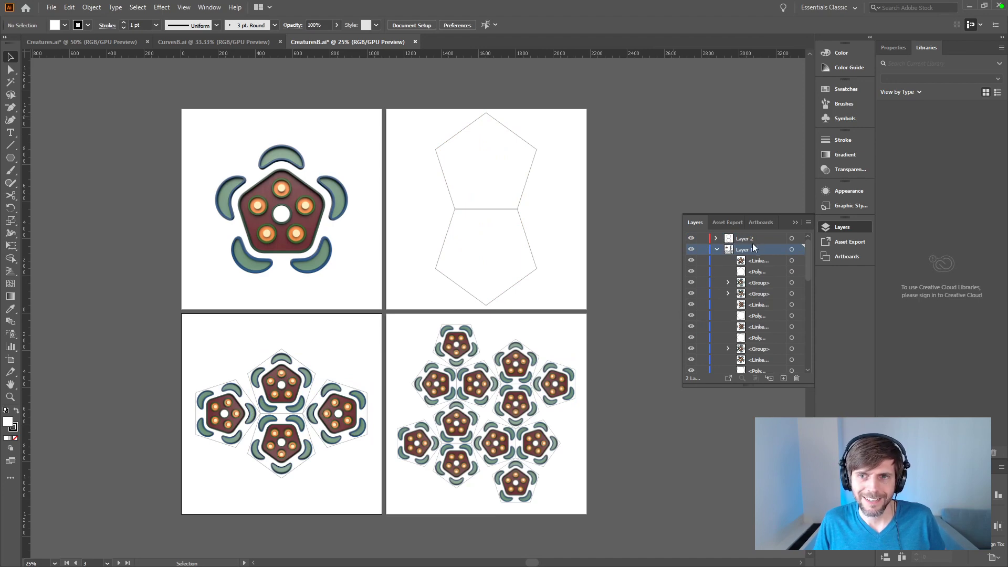
# Step: Undo the outline transfer to the new layer and the render reordering on the second artboard
pyautogui.hotkey('ctrl', 'z')
pyautogui.hotkey('ctrl', 'z')
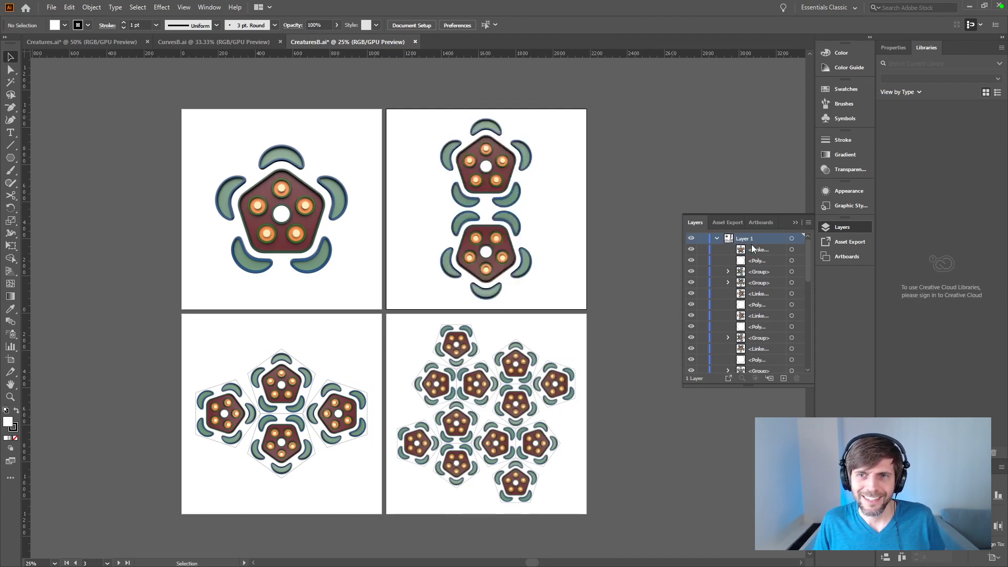
pyautogui.hotkey('ctrl', 'z')
pyautogui.hotkey('ctrl', 'z')
pyautogui.hotkey('ctrl', 'z')
pyautogui.hotkey('ctrl', 'z')
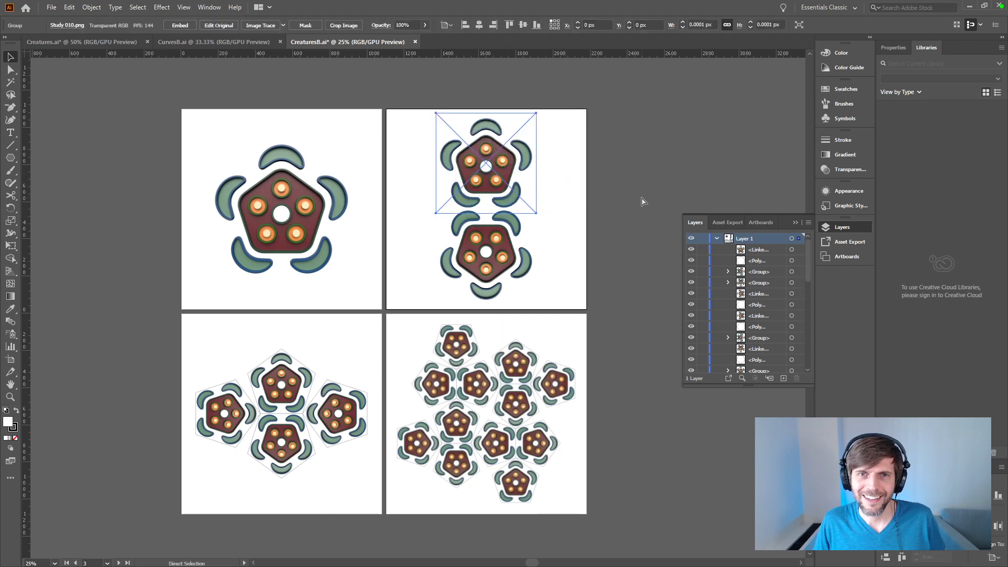
pyautogui.hotkey('ctrl', 'z')
pyautogui.hotkey('ctrl', 'z')
pyautogui.hotkey('ctrl', 'z')
pyautogui.hotkey('ctrl', 'z')
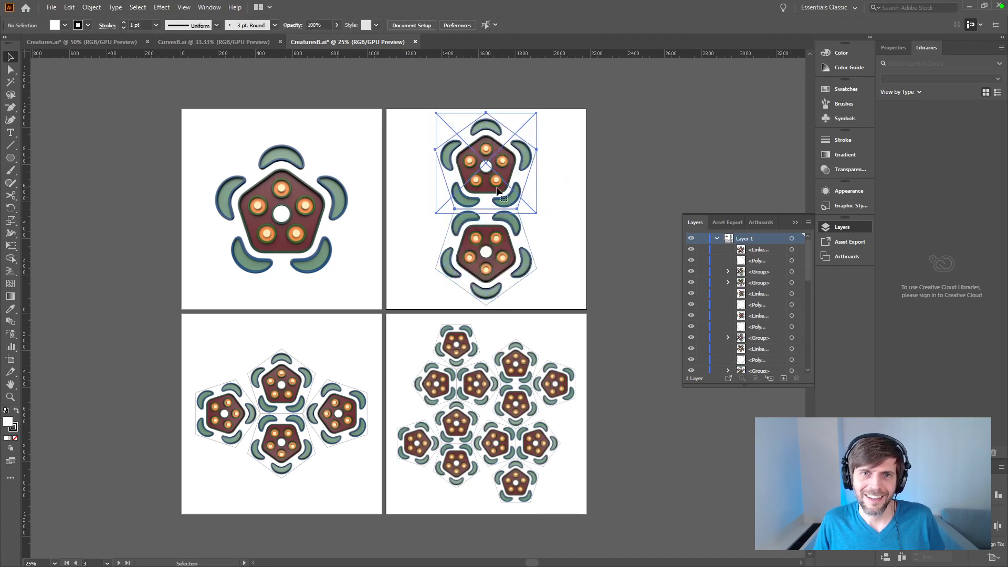
# Step: Try to cut the creature renders from all four artboards without their pentagon outlines, and undo the cut
pyautogui.keyDown('shift'); pyautogui.click(306, 213); pyautogui.keyUp('shift')
pyautogui.keyDown('shift'); pyautogui.click(550, 385); pyautogui.keyUp('shift')
pyautogui.keyDown('shift'); pyautogui.click(517, 370); pyautogui.keyUp('shift')
pyautogui.keyDown('shift'); pyautogui.click(515, 405); pyautogui.keyUp('shift')
pyautogui.keyDown('shift'); pyautogui.click(528, 438); pyautogui.keyUp('shift')
pyautogui.keyDown('shift'); pyautogui.click(516, 482); pyautogui.keyUp('shift')
pyautogui.keyDown('shift'); pyautogui.click(483, 451); pyautogui.keyUp('shift')
pyautogui.keyDown('shift'); pyautogui.click(455, 466); pyautogui.keyUp('shift')
pyautogui.keyDown('shift'); pyautogui.click(457, 423); pyautogui.keyUp('shift')
pyautogui.keyDown('shift'); pyautogui.click(476, 384); pyautogui.keyUp('shift')
pyautogui.keyDown('shift'); pyautogui.click(435, 383); pyautogui.keyUp('shift')
pyautogui.keyDown('shift'); pyautogui.click(457, 342); pyautogui.keyUp('shift')
pyautogui.keyDown('shift'); pyautogui.click(414, 446); pyautogui.keyUp('shift')
pyautogui.keyDown('shift'); pyautogui.click(341, 415); pyautogui.keyUp('shift')
pyautogui.keyDown('shift'); pyautogui.click(282, 381); pyautogui.keyUp('shift')
pyautogui.keyDown('shift'); pyautogui.click(223, 415); pyautogui.keyUp('shift')
pyautogui.keyDown('shift'); pyautogui.click(294, 450); pyautogui.keyUp('shift')
pyautogui.press('Delete')
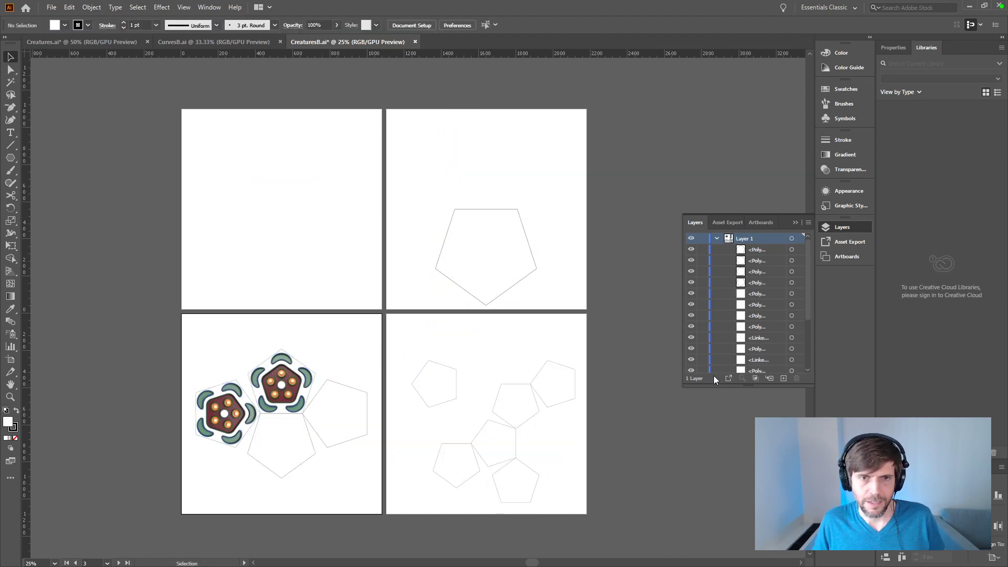
pyautogui.hotkey('ctrl', 'z')
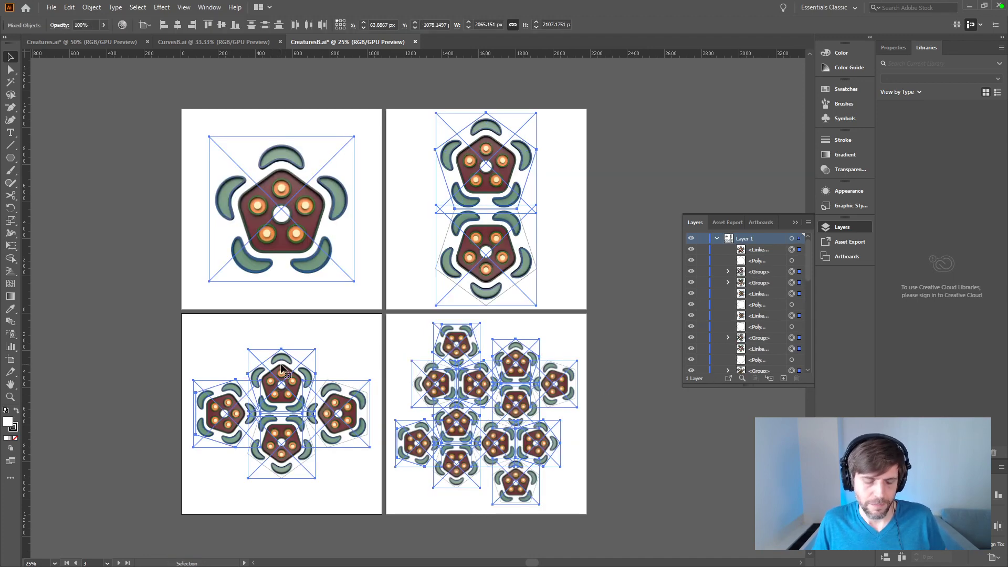
# Step: Cut every creature render from the four artboards, leaving only the pentagon outlines
pyautogui.click(128, 361)
pyautogui.keyDown('shift'); pyautogui.click(223, 415); pyautogui.keyUp('shift')
pyautogui.keyDown('shift'); pyautogui.click(282, 381); pyautogui.keyUp('shift')
pyautogui.keyDown('shift'); pyautogui.click(281, 450); pyautogui.keyUp('shift')
pyautogui.keyDown('shift'); pyautogui.click(342, 415); pyautogui.keyUp('shift')
pyautogui.keyDown('shift'); pyautogui.click(298, 226); pyautogui.keyUp('shift')
pyautogui.keyDown('shift'); pyautogui.click(466, 252); pyautogui.keyUp('shift')
pyautogui.keyDown('shift'); pyautogui.click(448, 200); pyautogui.keyUp('shift')
pyautogui.keyDown('shift'); pyautogui.click(464, 347); pyautogui.keyUp('shift')
pyautogui.keyDown('shift'); pyautogui.click(438, 391); pyautogui.keyUp('shift')
pyautogui.keyDown('shift'); pyautogui.click(477, 383); pyautogui.keyUp('shift')
pyautogui.keyDown('shift'); pyautogui.click(456, 420); pyautogui.keyUp('shift')
pyautogui.keyDown('shift'); pyautogui.click(418, 444); pyautogui.keyUp('shift')
pyautogui.keyDown('shift'); pyautogui.click(456, 465); pyautogui.keyUp('shift')
pyautogui.keyDown('shift'); pyautogui.click(515, 482); pyautogui.keyUp('shift')
pyautogui.keyDown('shift'); pyautogui.click(538, 445); pyautogui.keyUp('shift')
pyautogui.keyDown('shift'); pyautogui.click(499, 445); pyautogui.keyUp('shift')
pyautogui.keyDown('shift'); pyautogui.click(515, 404); pyautogui.keyUp('shift')
pyautogui.keyDown('shift'); pyautogui.click(515, 363); pyautogui.keyUp('shift')
pyautogui.keyDown('shift'); pyautogui.click(557, 386); pyautogui.keyUp('shift')
pyautogui.press('Delete')
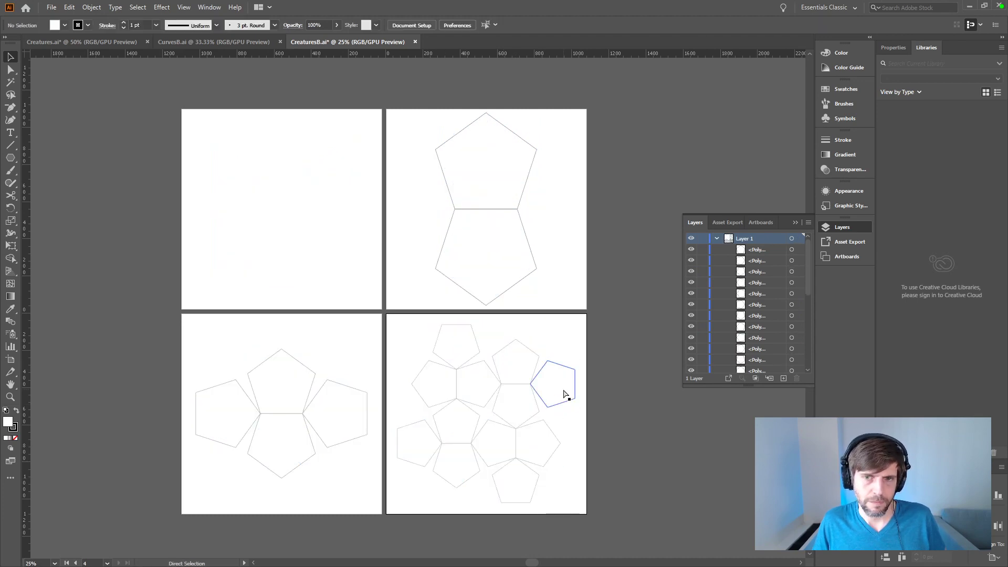
# Step: Paste the cut renders in place on a new layer and hide Layer 1 with the pentagon outlines
pyautogui.click(783, 378)
pyautogui.hotkey('ctrl', 'f')
pyautogui.click(693, 250)
pyautogui.click(716, 250)
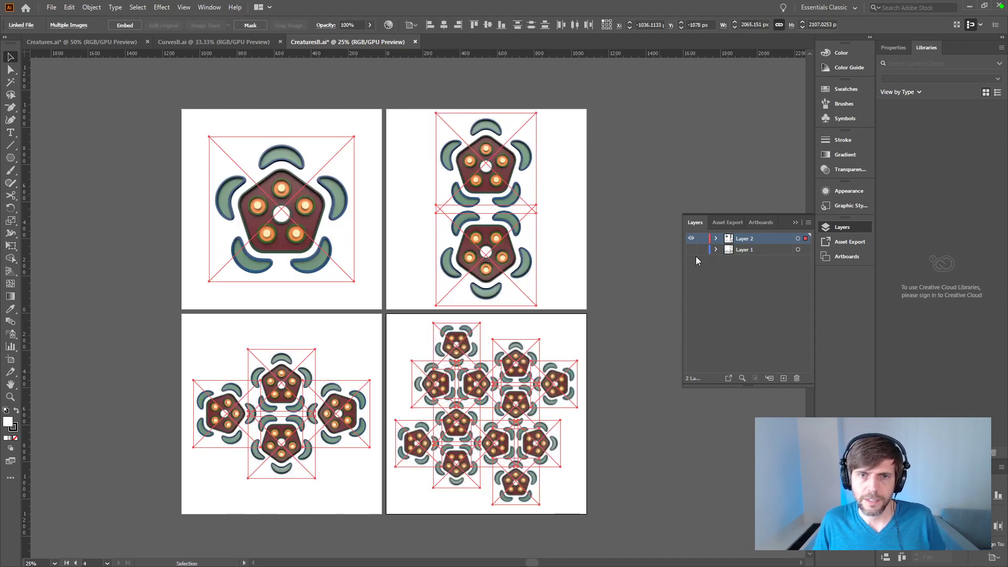
pyautogui.click(645, 343)
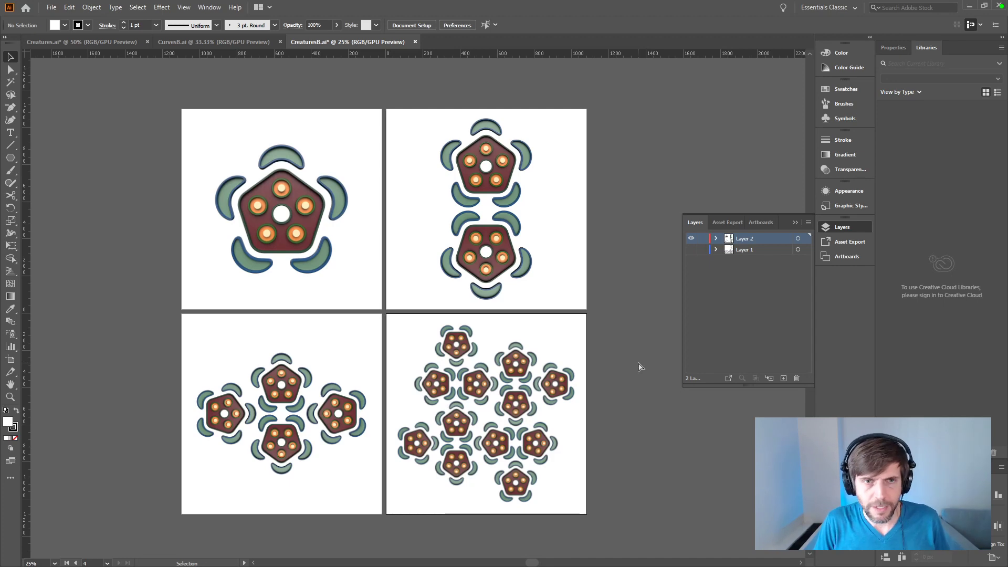
# Step: Examine the render compositions without their outlines, up close on the fourth artboard and across all four artboards
pyautogui.hotkey('ctrl', '=')
pyautogui.moveTo(584, 362); pyautogui.dragTo(596, 298)
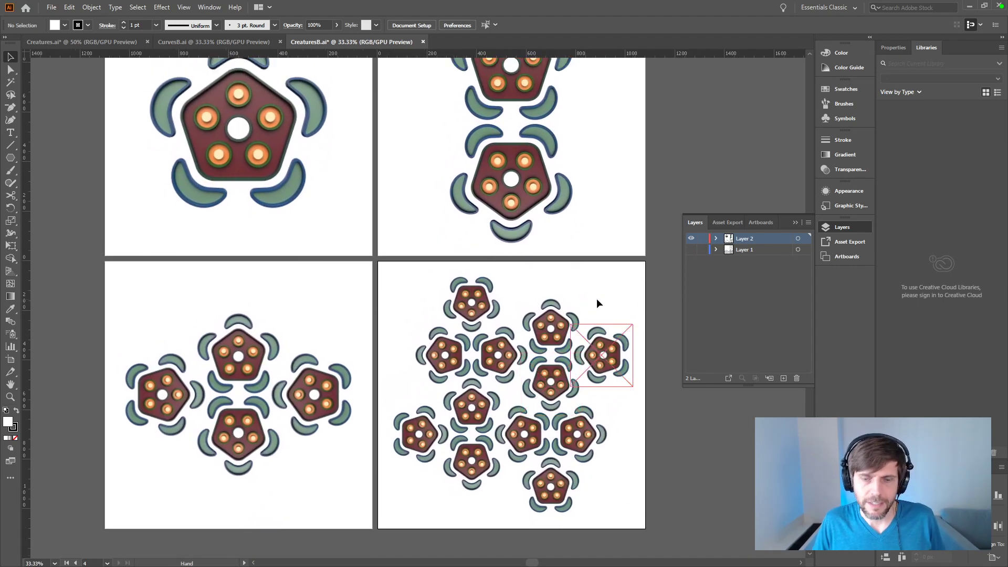
pyautogui.hotkey('ctrl', '-')
pyautogui.moveTo(635, 243); pyautogui.dragTo(620, 273)
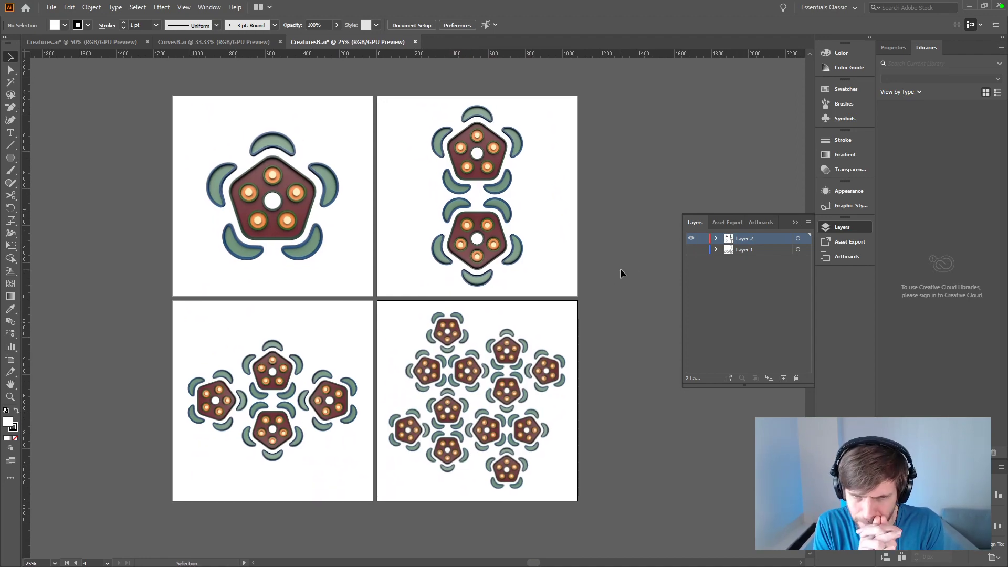
pyautogui.hotkey('ctrl', '+')
pyautogui.hotkey('ctrl', '+')
pyautogui.hotkey('ctrl', '+')
pyautogui.moveTo(602, 406); pyautogui.dragTo(450, 119)
pyautogui.moveTo(493, 164); pyautogui.dragTo(526, 252)
pyautogui.hotkey('ctrl', '-')
pyautogui.hotkey('ctrl', '-')
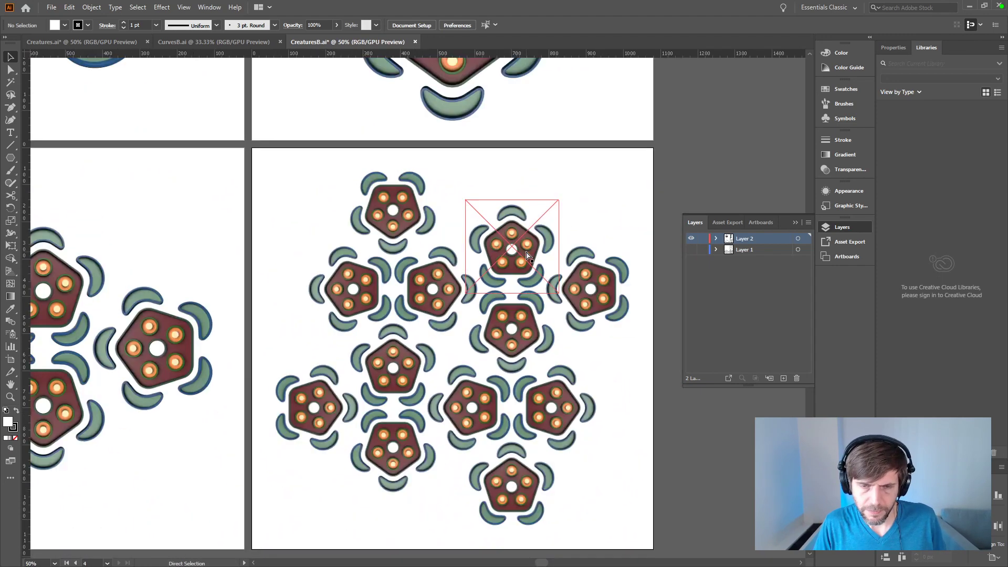
pyautogui.hotkey('ctrl', '-')
pyautogui.hotkey('ctrl', '+')
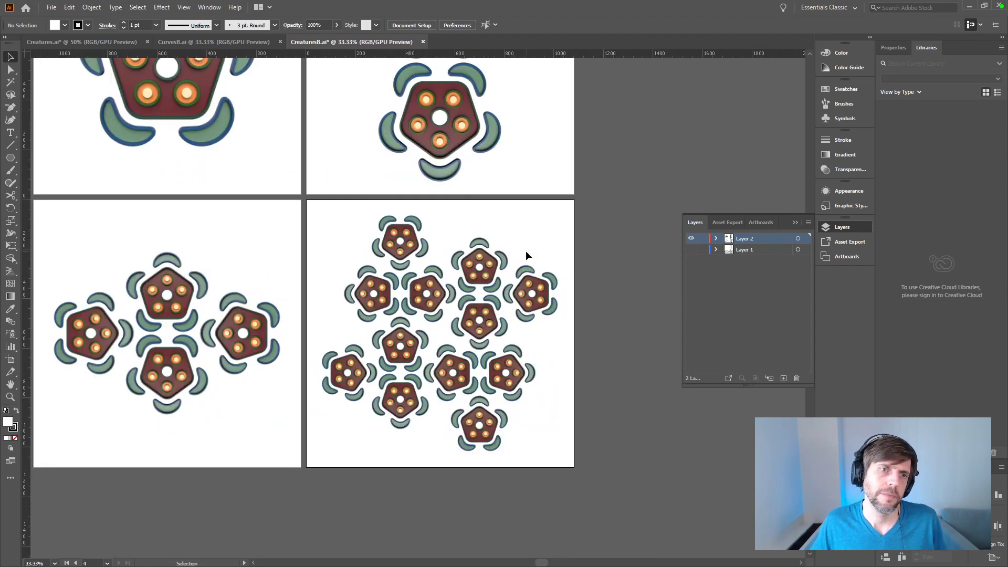
pyautogui.hotkey('ctrl', '-')
pyautogui.hotkey('ctrl', '+')
pyautogui.moveTo(540, 153); pyautogui.dragTo(613, 235)
pyautogui.hotkey('ctrl', '-')
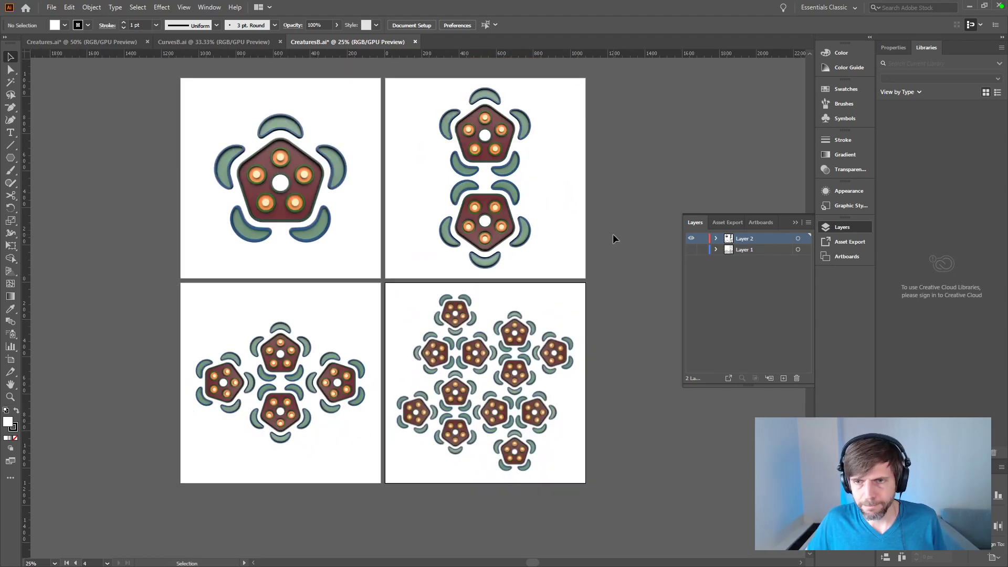
# Step: Create a new layer beneath the renders' layer and draw a rectangle of about 1079 × 1080 px over the first artboard
pyautogui.keyDown('ctrl'); pyautogui.click(784, 378); pyautogui.keyUp('ctrl')
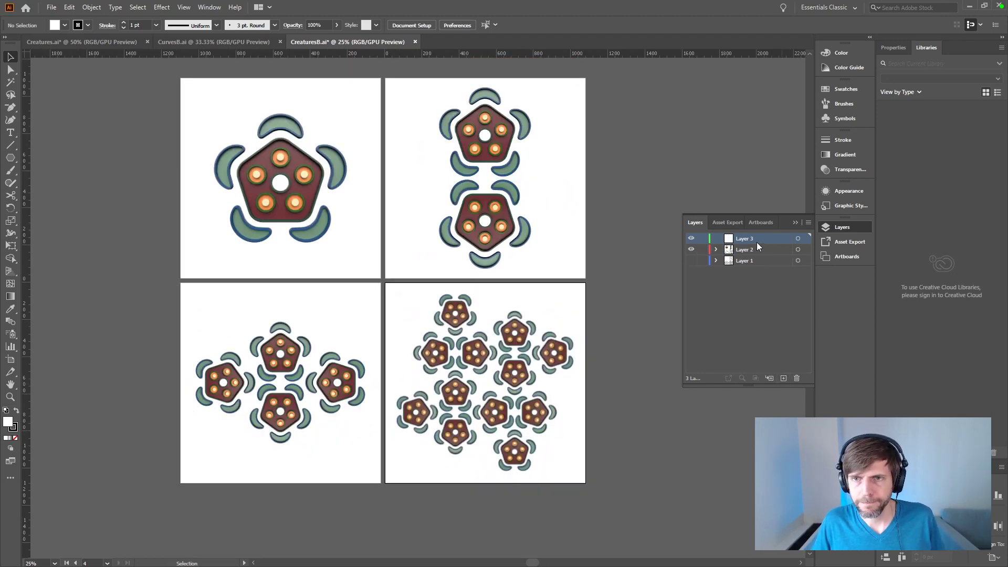
pyautogui.press('m')
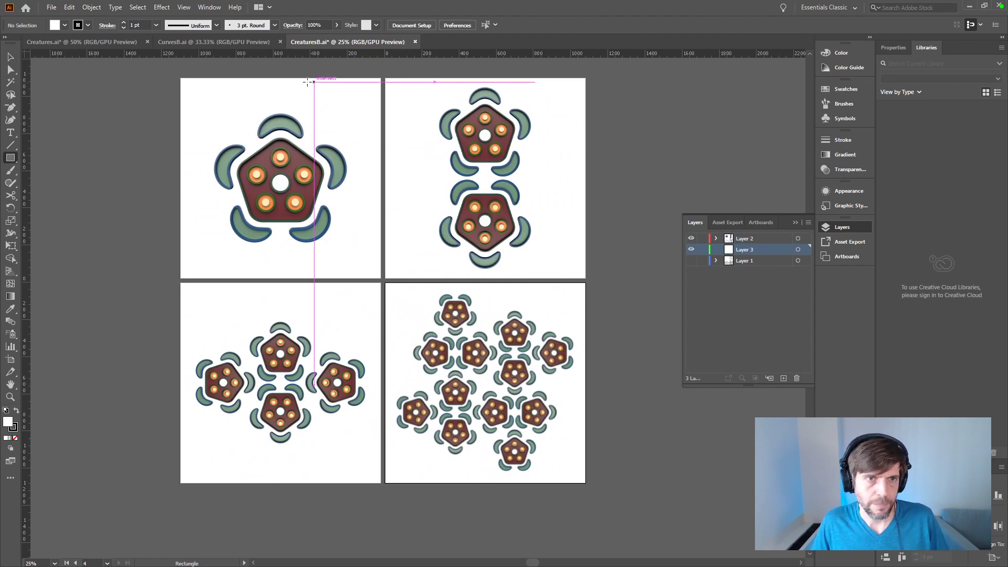
pyautogui.moveTo(180, 78); pyautogui.dragTo(380, 278)
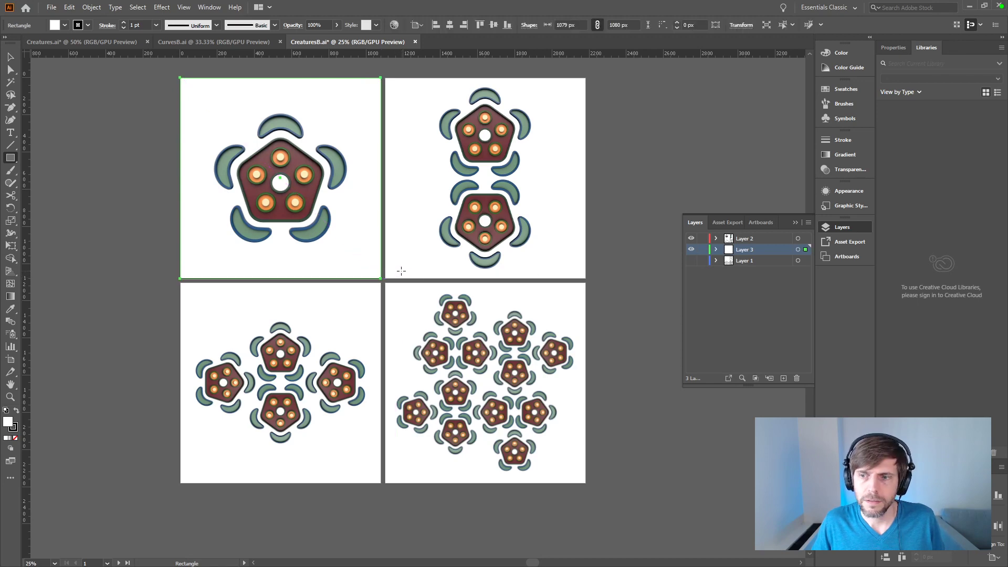
# Step: Set the background rectangle to 1080 × 1080 px and center it horizontally and vertically on the first artboard
pyautogui.click(897, 467)
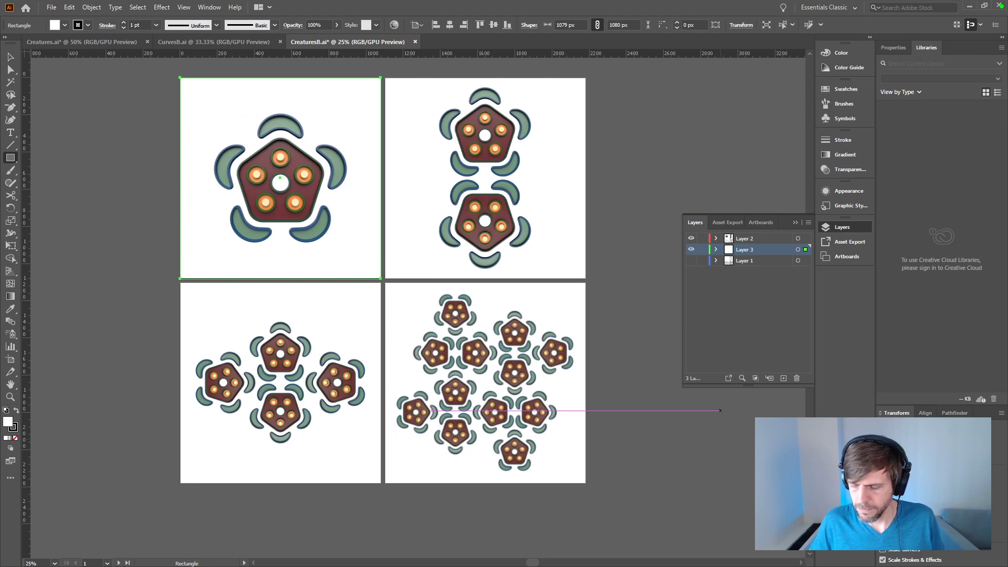
pyautogui.write('1080')
pyautogui.press('Return')
pyautogui.click(447, 27)
pyautogui.click(492, 26)
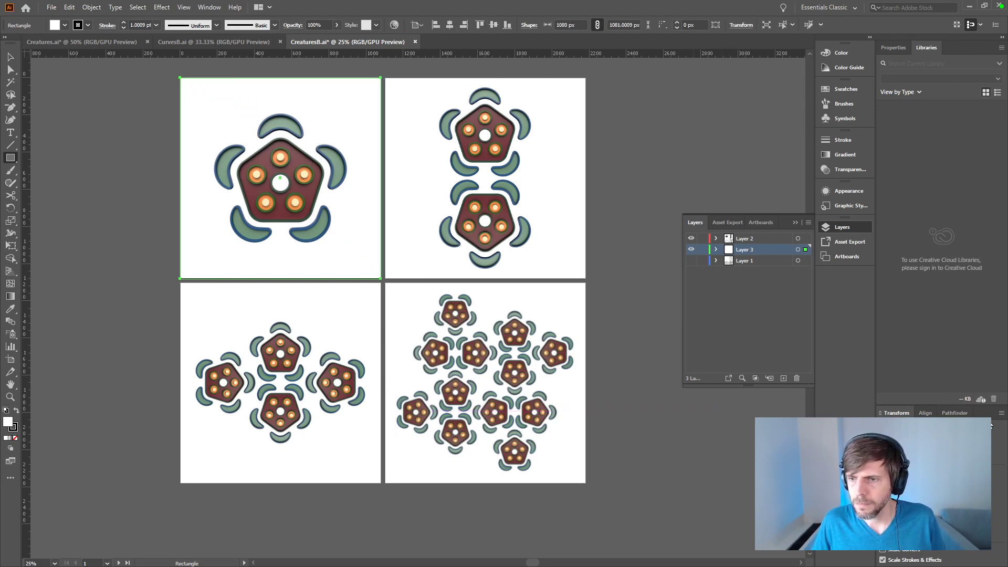
pyautogui.press('Return')
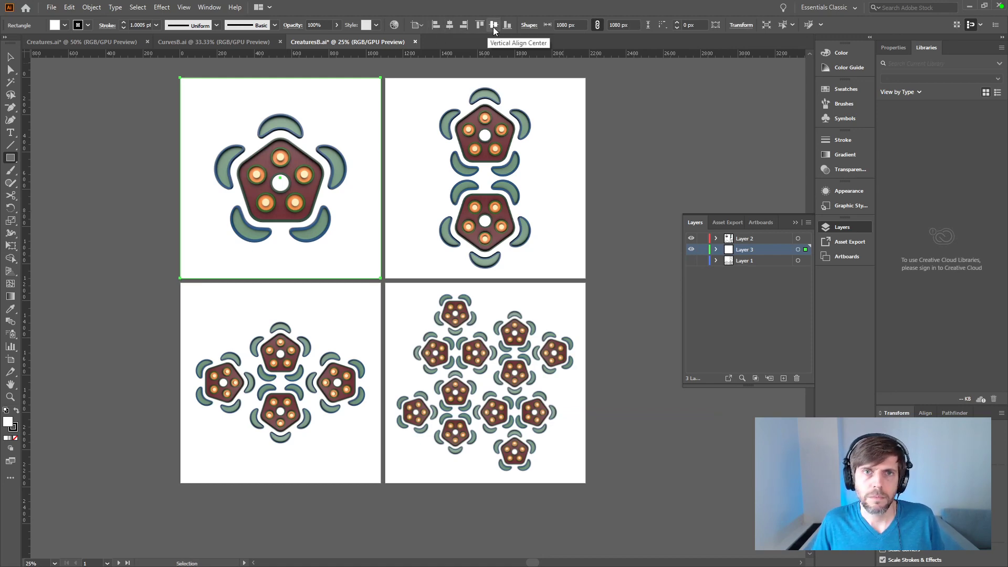
# Step: Swap the background square's fill and stroke colors and lock Layer 2 and Layer 1
pyautogui.click(15, 412)
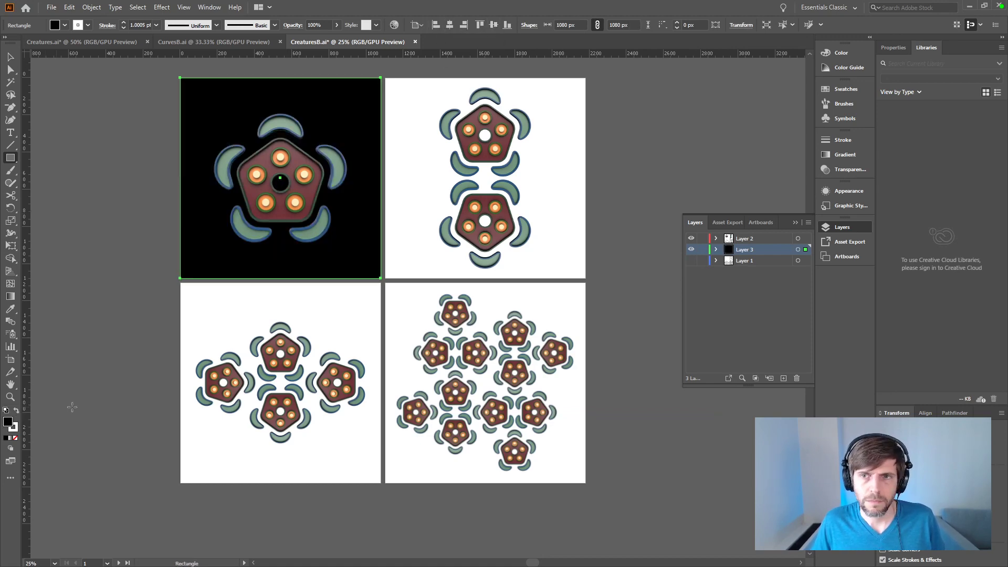
pyautogui.press('Delete')
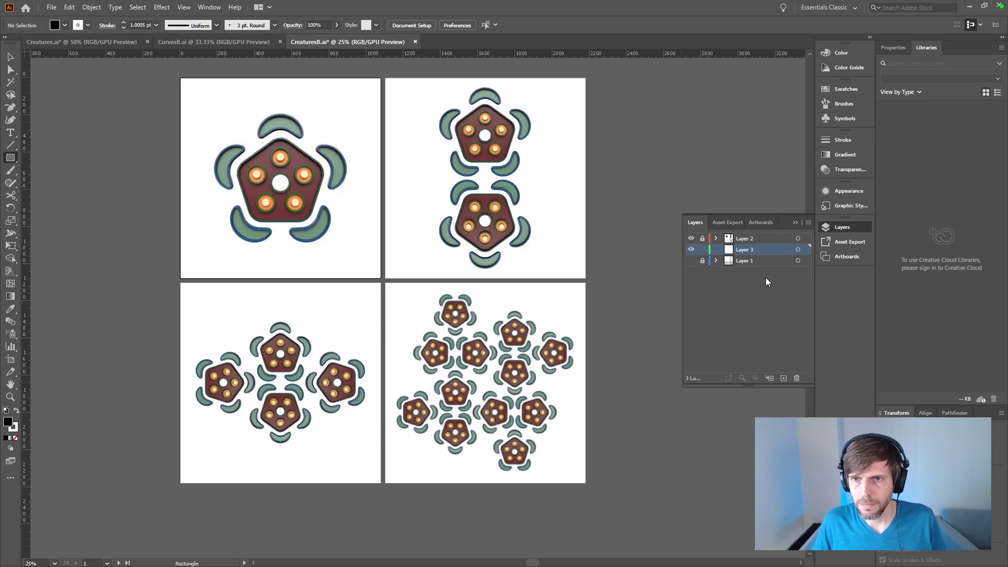
pyautogui.hotkey('ctrl', 'z')
pyautogui.press('v')
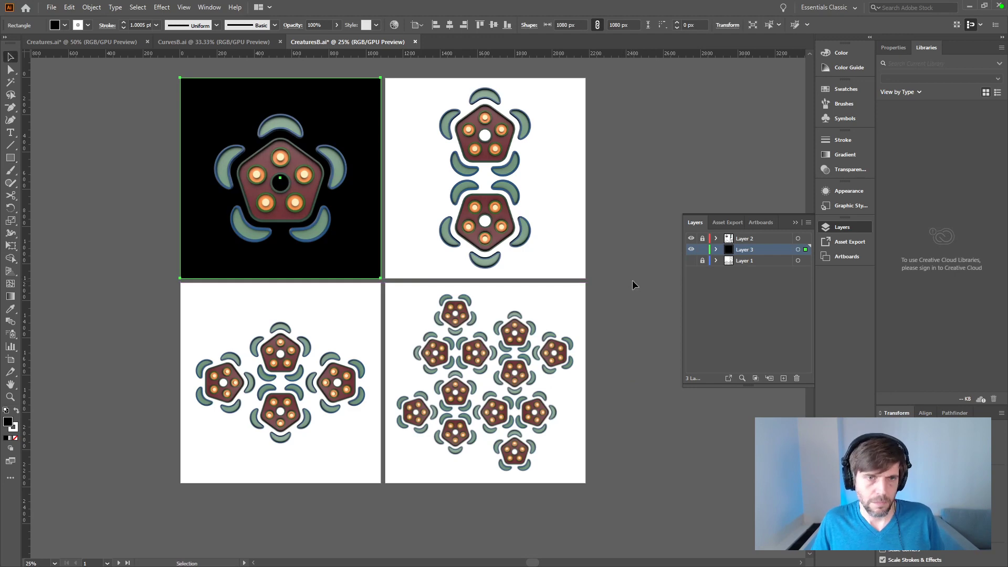
# Step: Set the background square's fill to dark gray #515151
pyautogui.doubleClick(9, 424)
pyautogui.moveTo(402, 353); pyautogui.dragTo(374, 326)
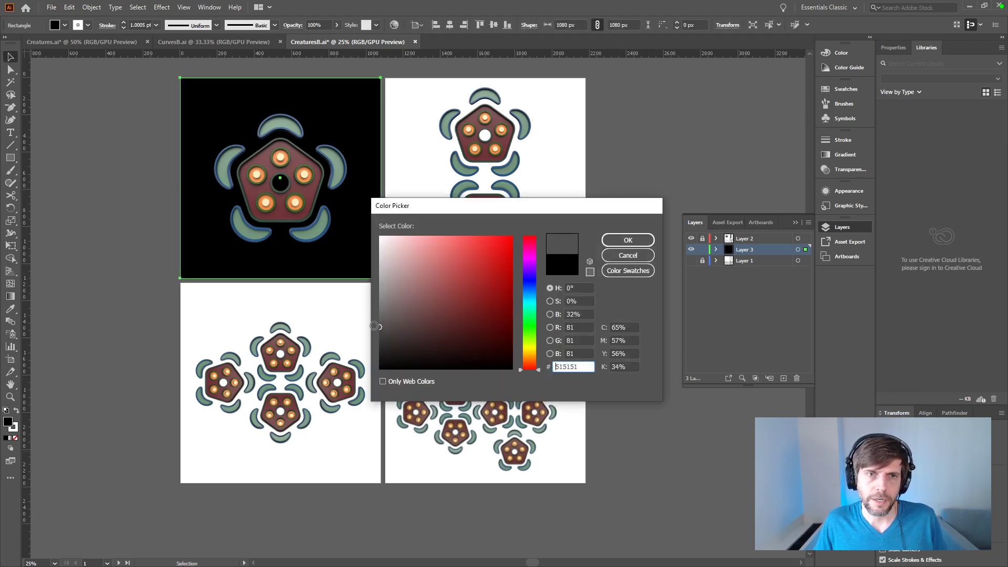
pyautogui.click(619, 240)
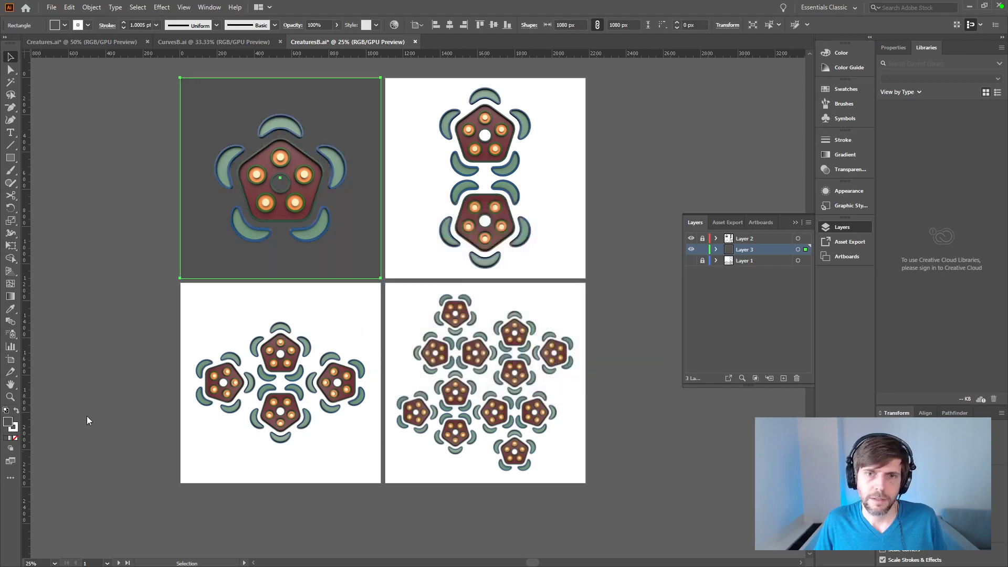
# Step: Set the first artboard's background square fill to near-black #202020 and deselect it
pyautogui.doubleClick(9, 423)
pyautogui.write('0')
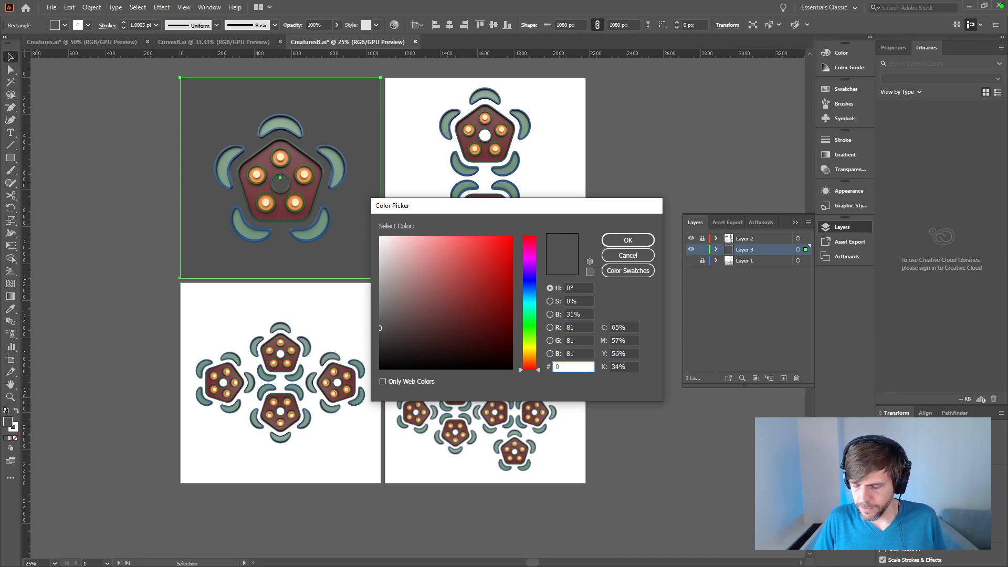
pyautogui.write('200202')
pyautogui.press('Return')
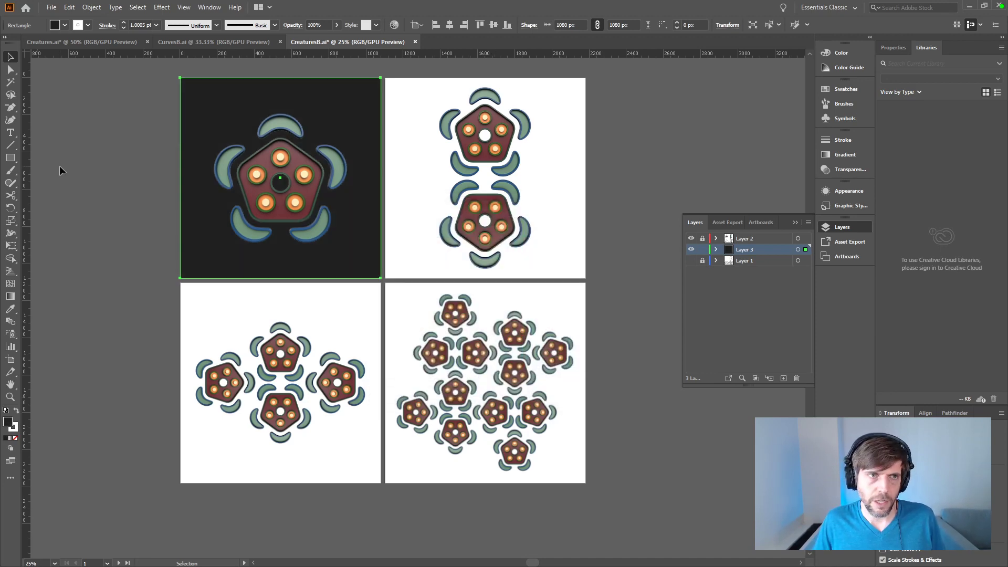
pyautogui.click(74, 128)
pyautogui.moveTo(128, 209); pyautogui.dragTo(138, 246)
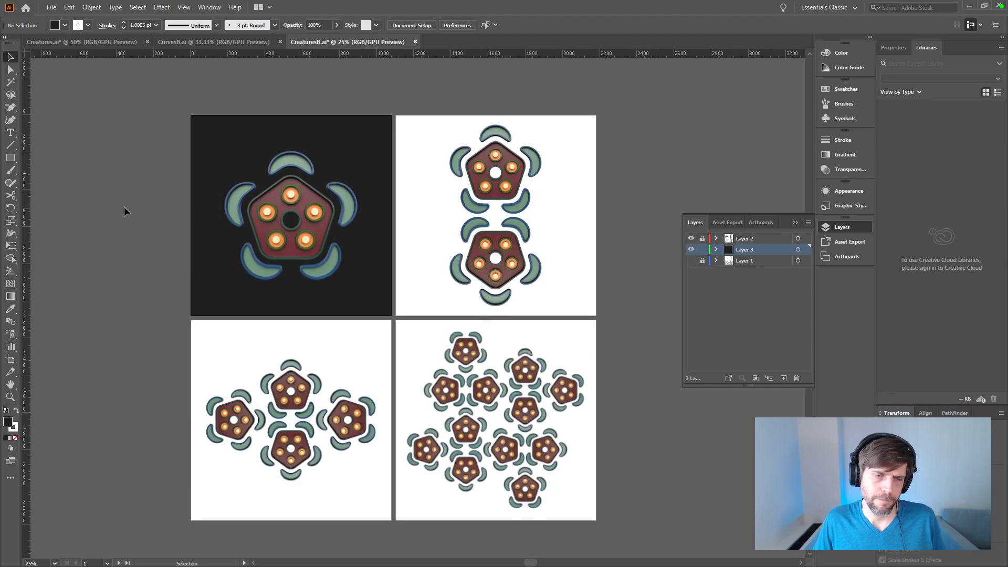
# Step: Copy the first artboard's dark background square and paste it in place on the other three artboards
pyautogui.click(325, 302)
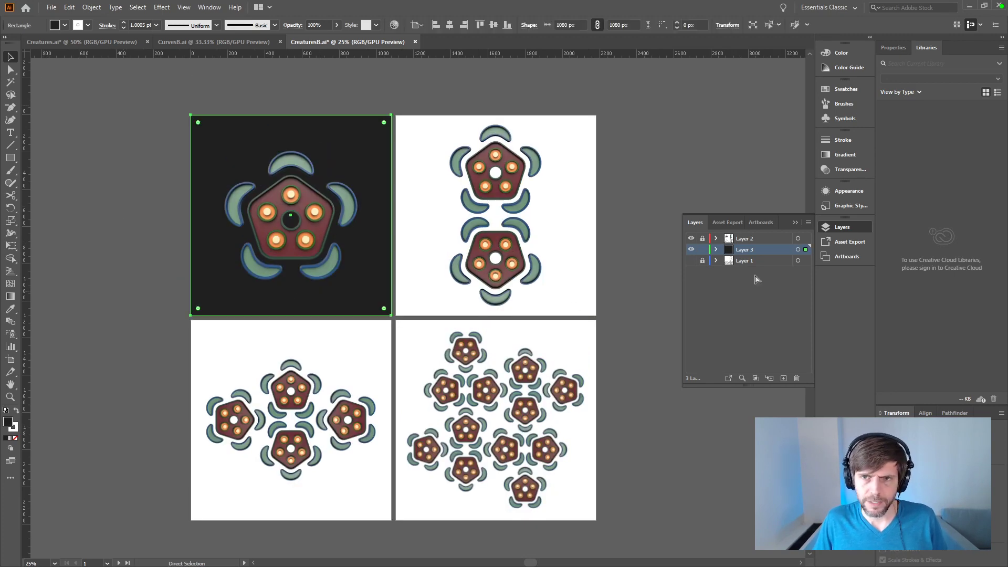
pyautogui.click(592, 242)
pyautogui.hotkey('ctrl', 'f')
pyautogui.click(575, 326)
pyautogui.hotkey('ctrl', 'f')
pyautogui.click(384, 362)
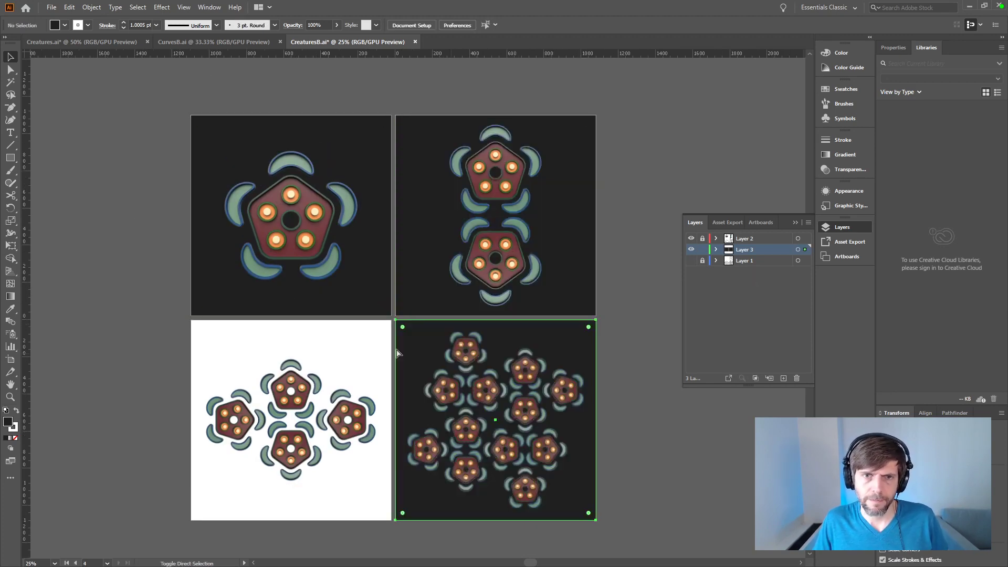
pyautogui.hotkey('ctrl', 'f')
pyautogui.click(742, 465)
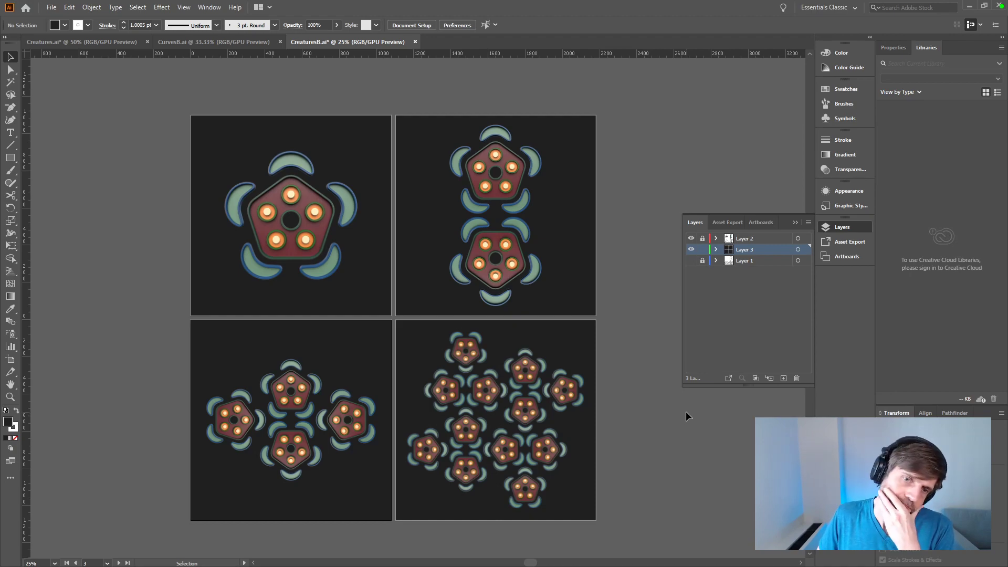
# Step: Examine the creature renders' edges and contrast against the dark backgrounds on the artboards
pyautogui.hotkey('ctrl', '=')
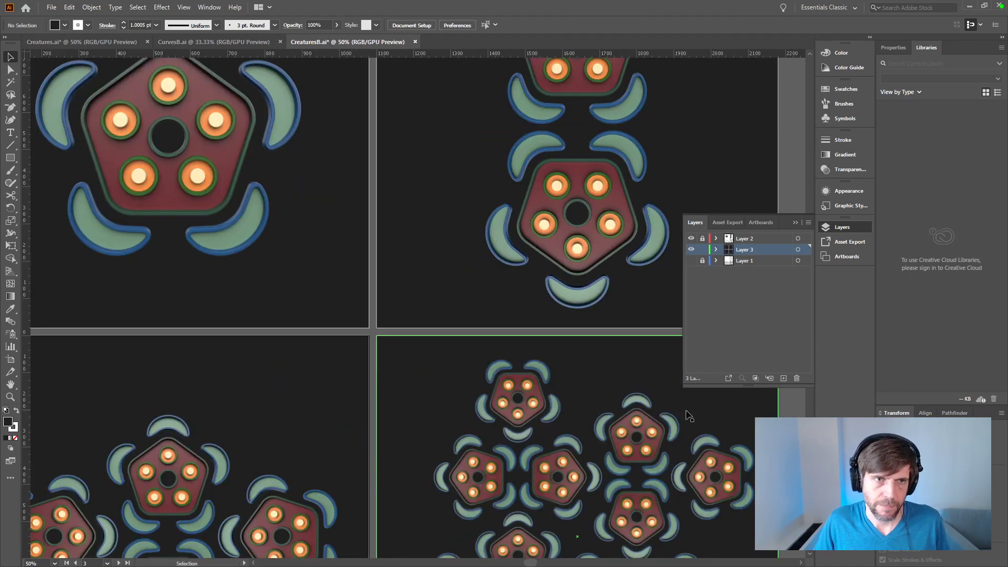
pyautogui.moveTo(387, 267); pyautogui.dragTo(443, 258)
pyautogui.moveTo(569, 292); pyautogui.dragTo(268, 318)
pyautogui.keyDown('alt'); pyautogui.scroll(-2, 477, 319); pyautogui.keyUp('alt')
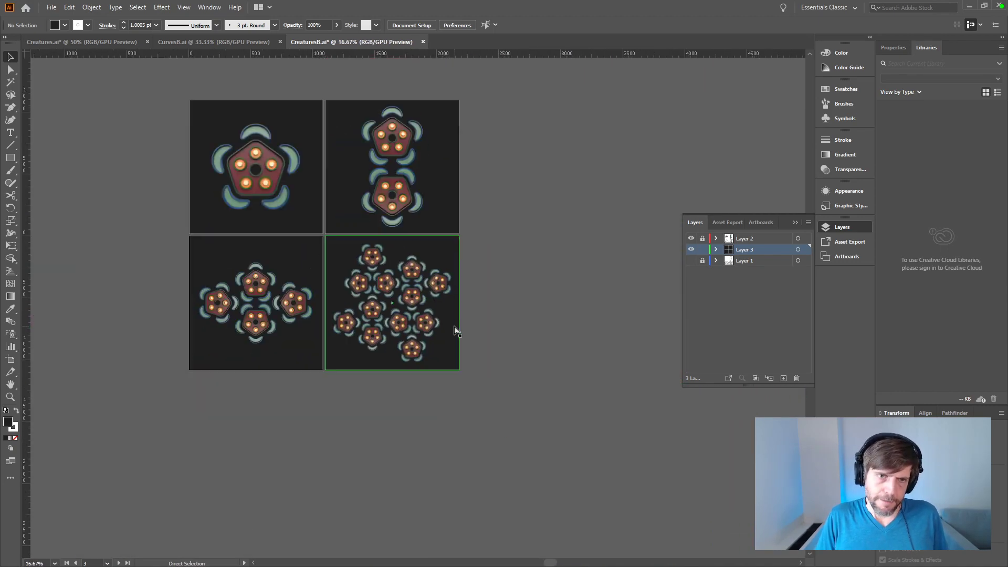
pyautogui.moveTo(453, 316); pyautogui.dragTo(567, 348)
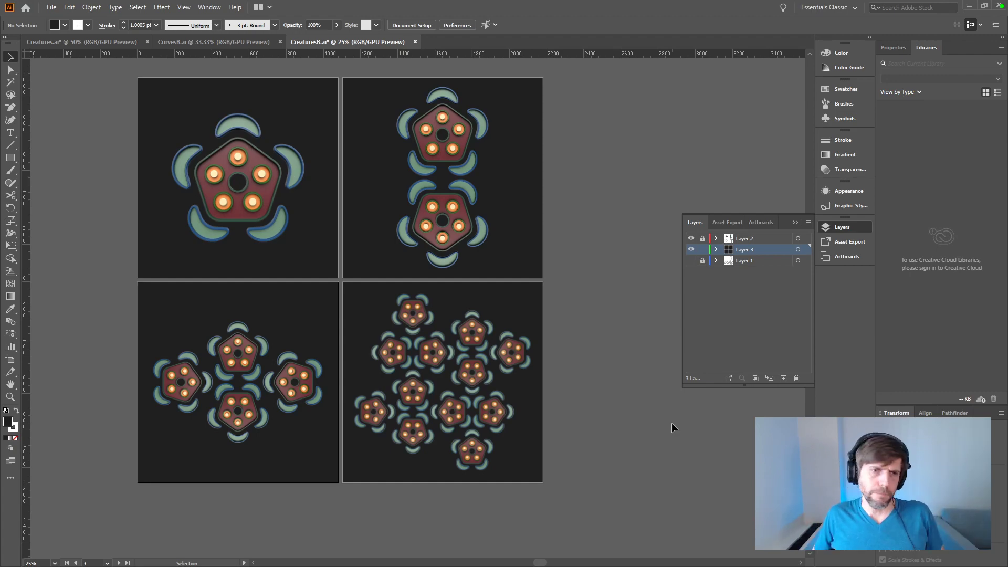
pyautogui.hotkey('ctrl', '=')
pyautogui.hotkey('ctrl', '=')
pyautogui.hotkey('ctrl', '=')
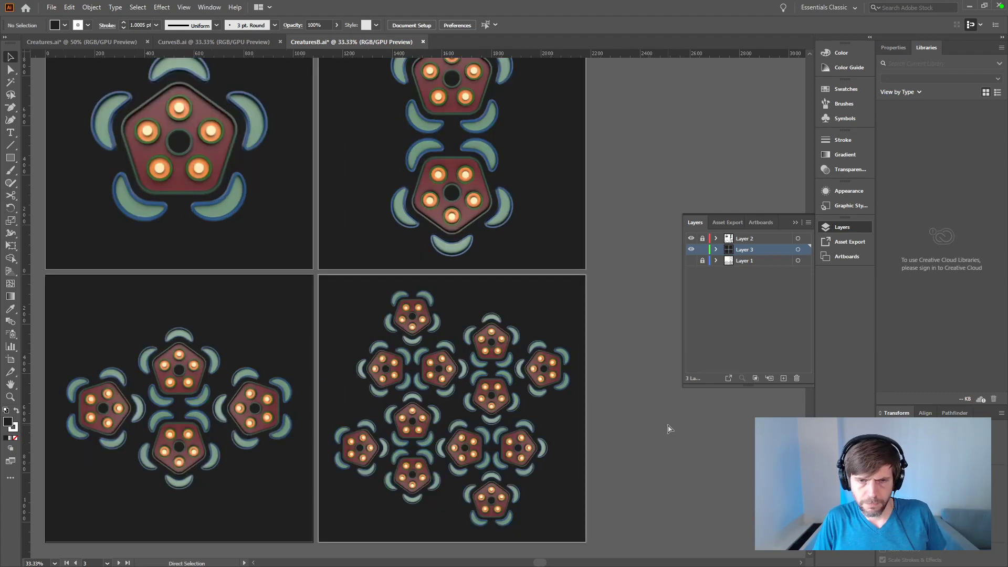
pyautogui.moveTo(588, 465); pyautogui.dragTo(500, 244)
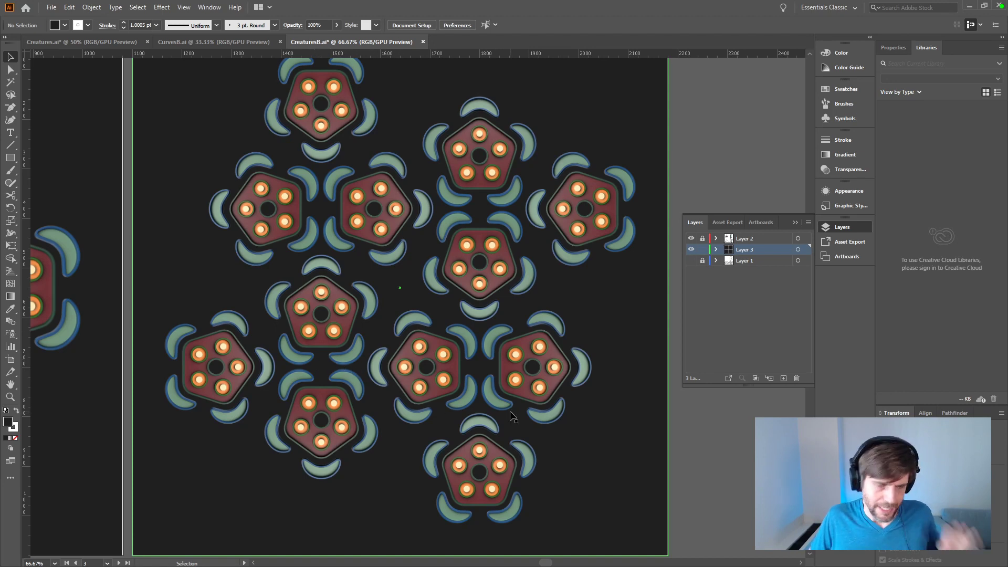
pyautogui.hotkey('ctrl', '-')
pyautogui.hotkey('ctrl', '-')
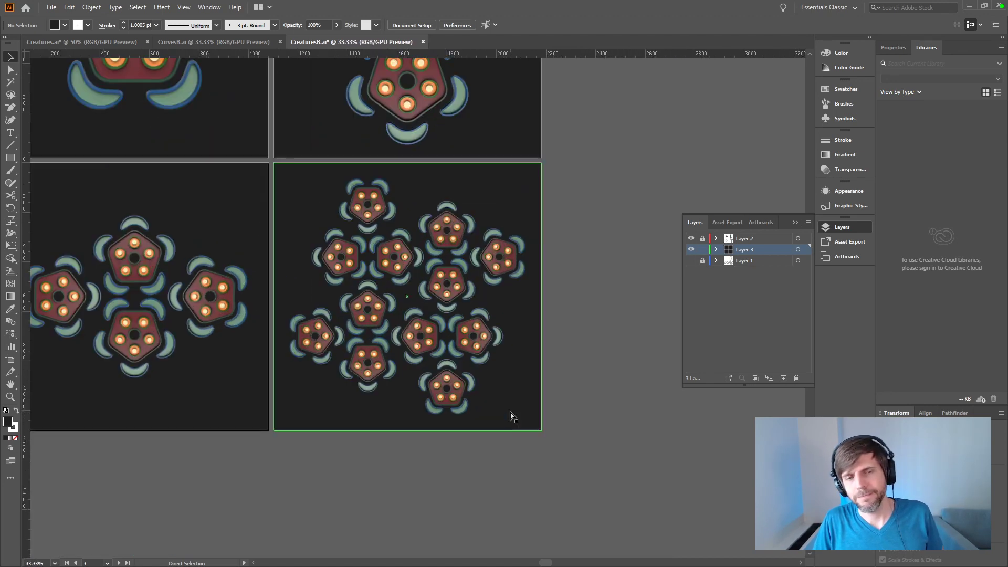
pyautogui.moveTo(580, 298); pyautogui.dragTo(607, 421)
pyautogui.hotkey('ctrl', '-')
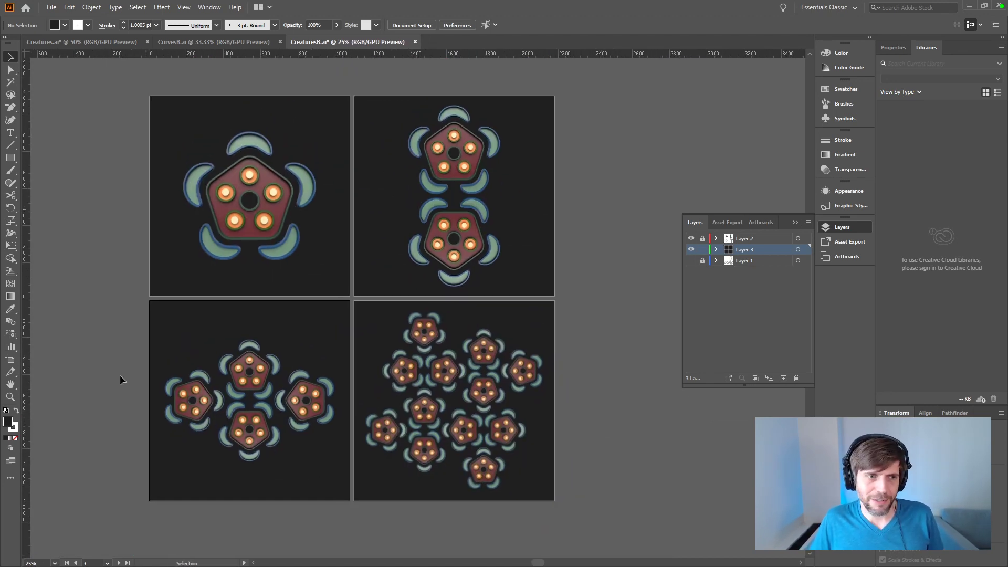
# Step: Try mid-gray #808080 as the fill of all four background squares, leaving the background layer's options as they are
pyautogui.click(803, 251)
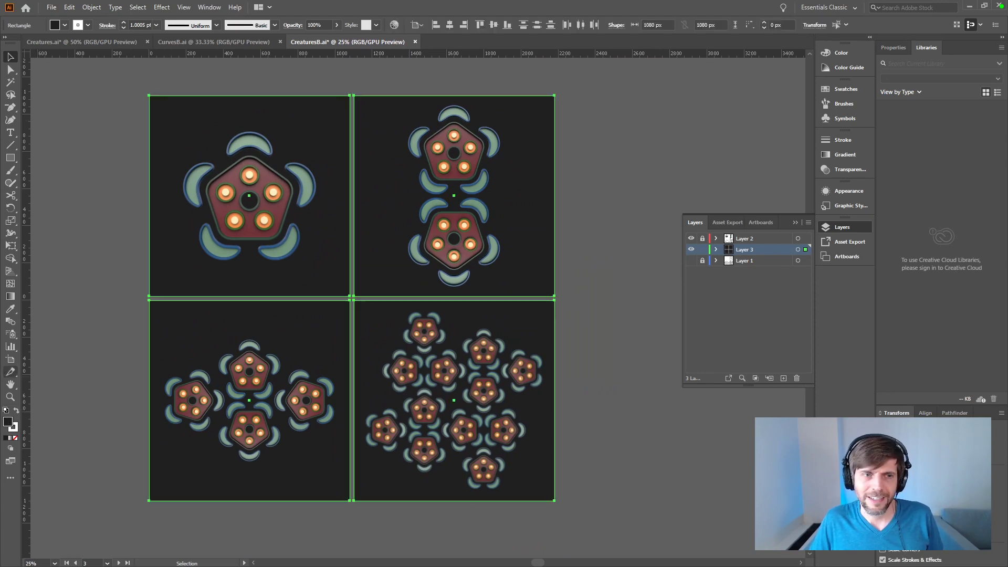
pyautogui.doubleClick(11, 424)
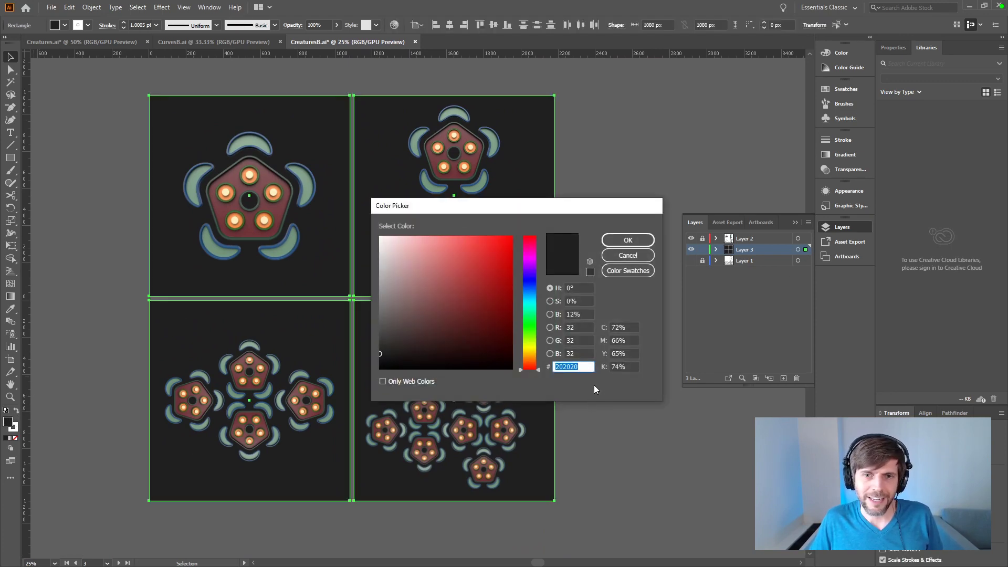
pyautogui.write('808080')
pyautogui.press('Return')
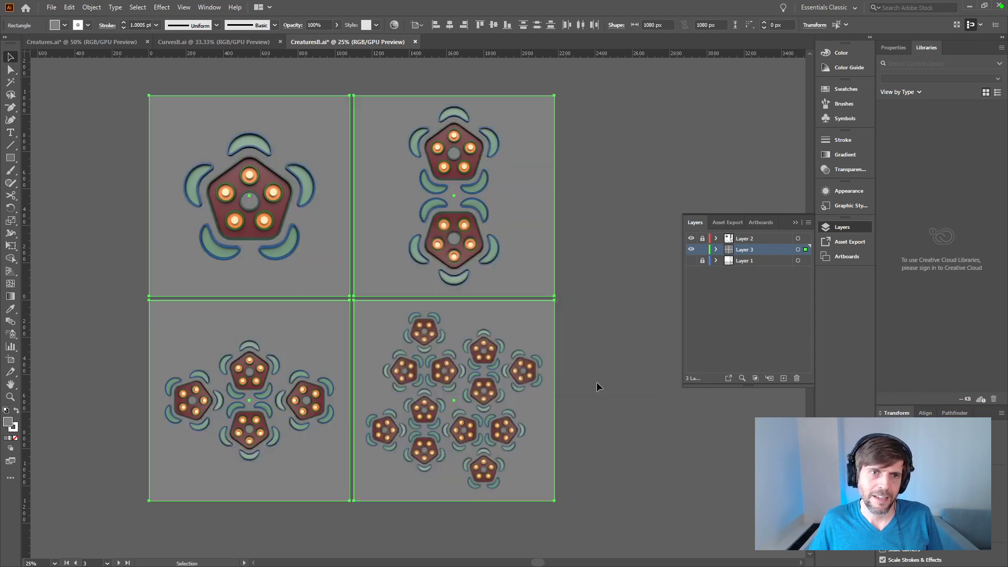
pyautogui.doubleClick(730, 250)
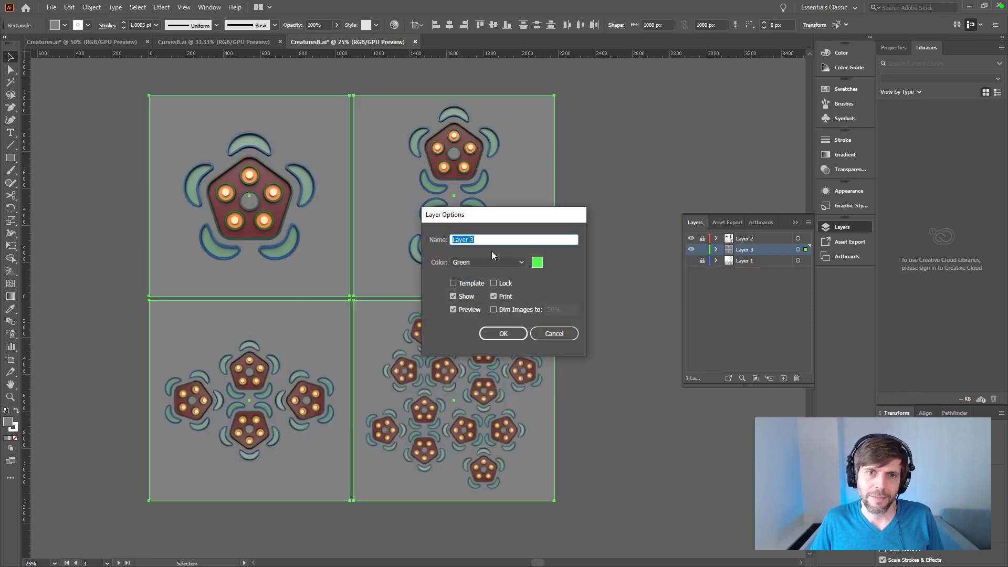
pyautogui.press('Return')
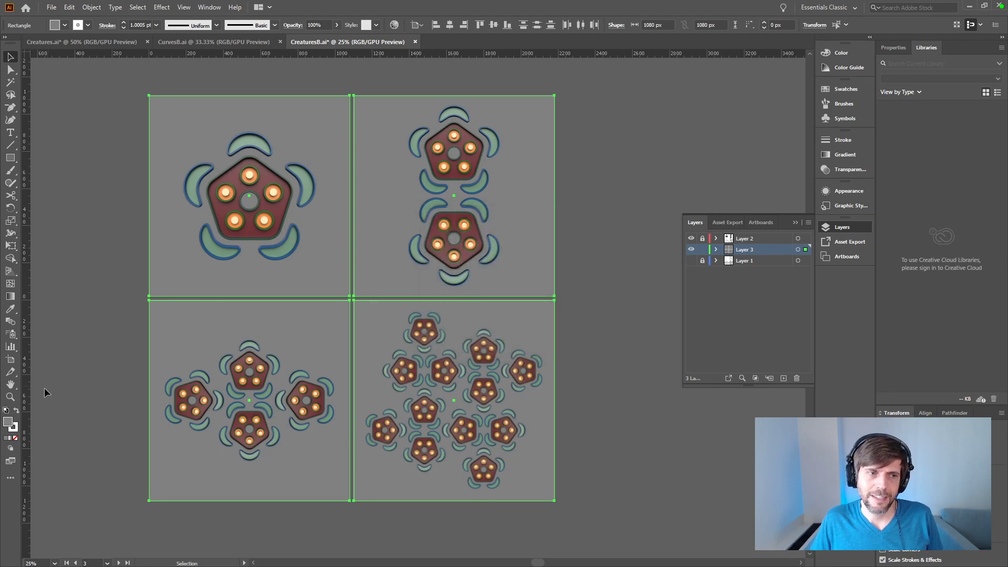
# Step: Try light gray #C0C0C0 as the fill of the four background squares
pyautogui.doubleClick(9, 423)
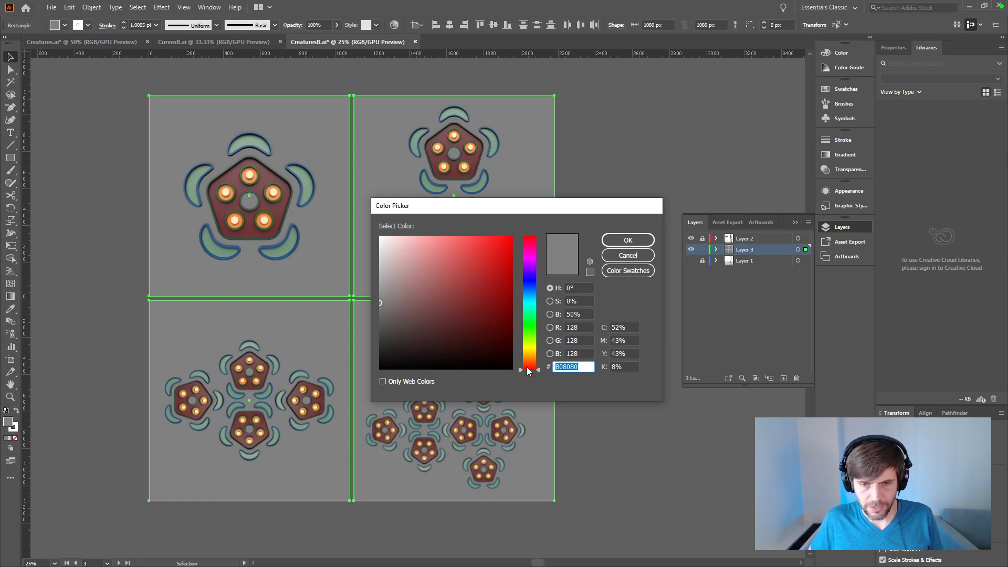
pyautogui.write('c0')
pyautogui.press('Return')
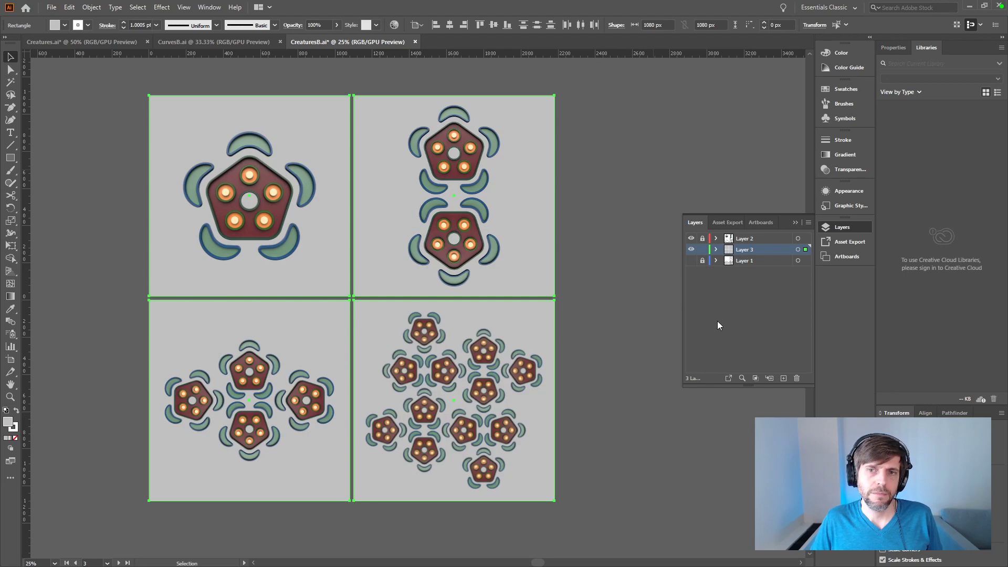
pyautogui.doubleClick(728, 254)
pyautogui.click(554, 334)
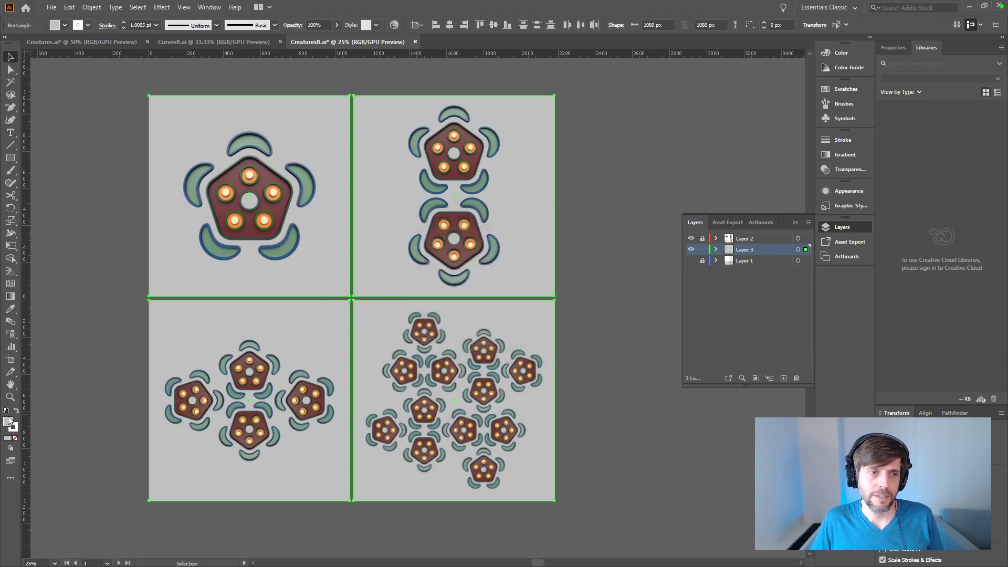
# Step: Try off-white #EFEFEF as the background squares' fill, and undo the fill trials back to the dark #202020
pyautogui.doubleClick(7, 424)
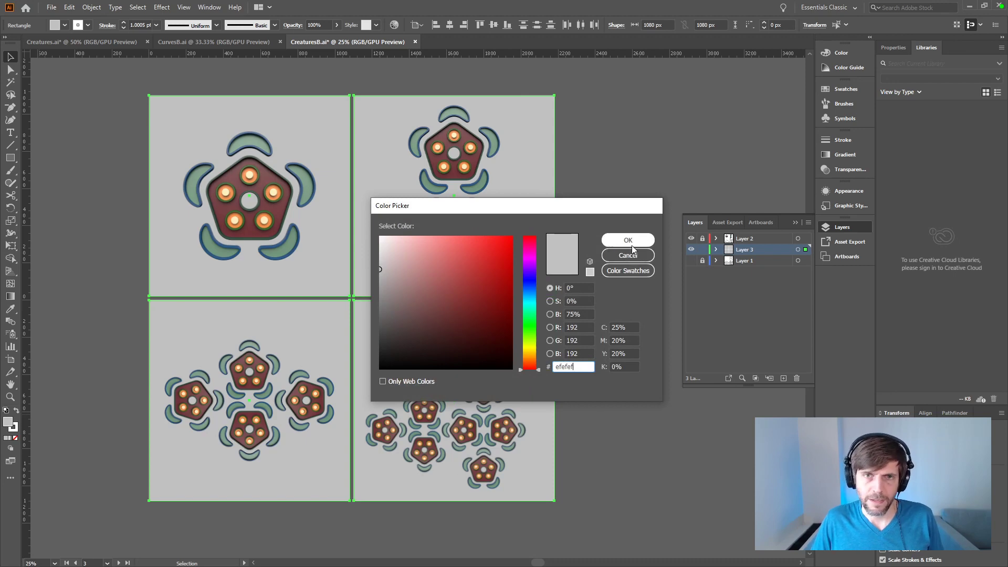
pyautogui.click(629, 247)
pyautogui.click(623, 271)
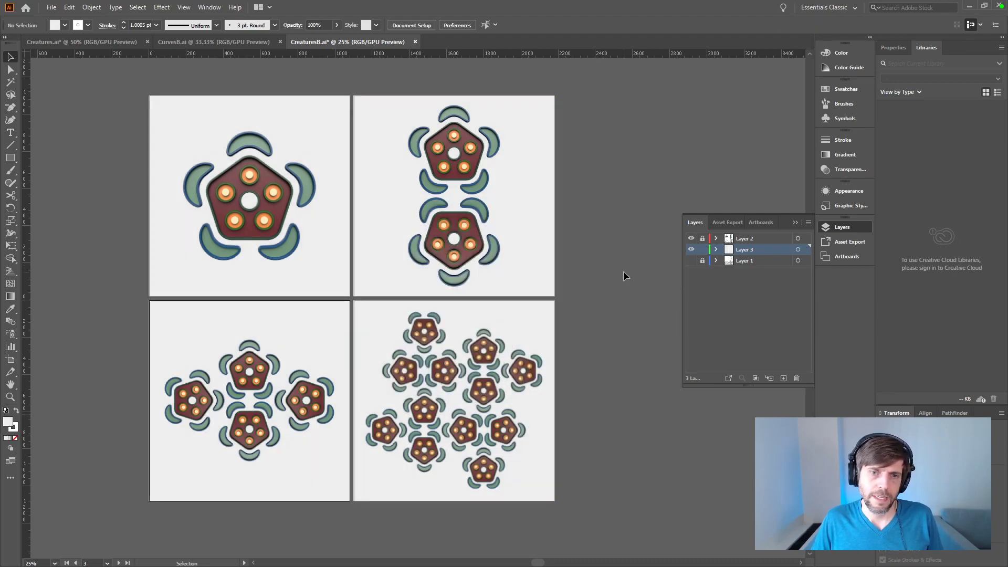
pyautogui.hotkey('ctrl', 'a')
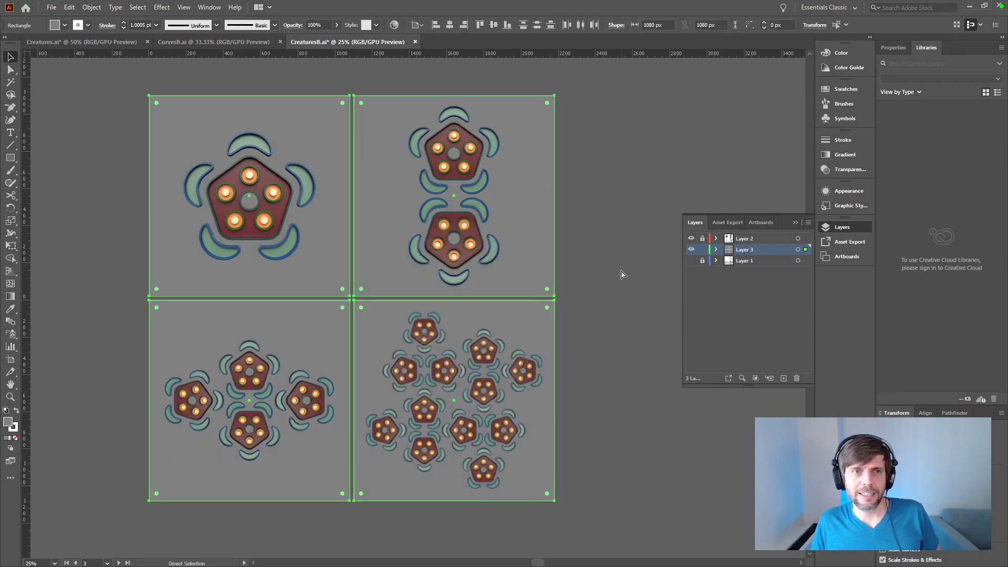
pyautogui.press('v')
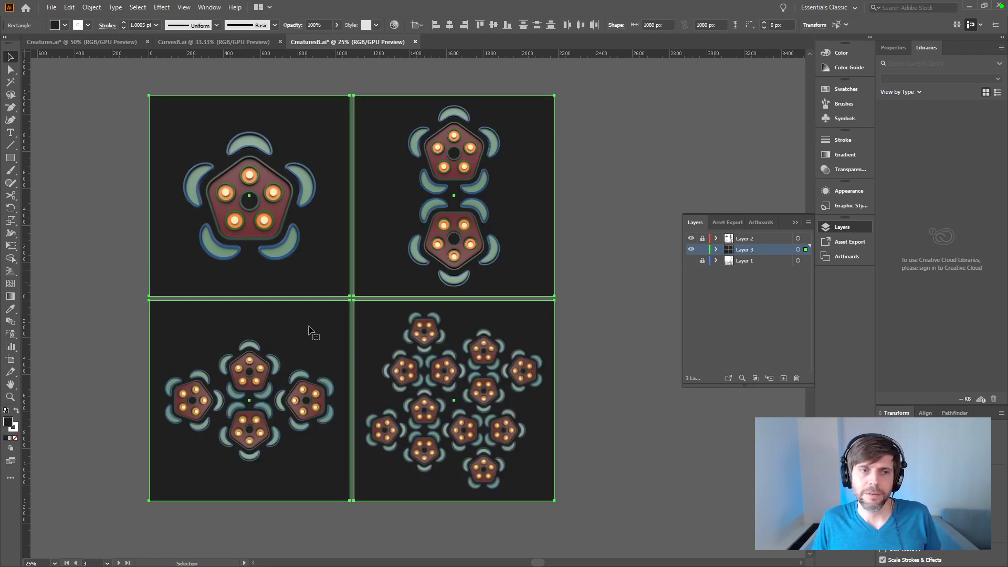
# Step: Try dark gray #303030 as the fill of the four background squares and undo that change
pyautogui.doubleClick(8, 422)
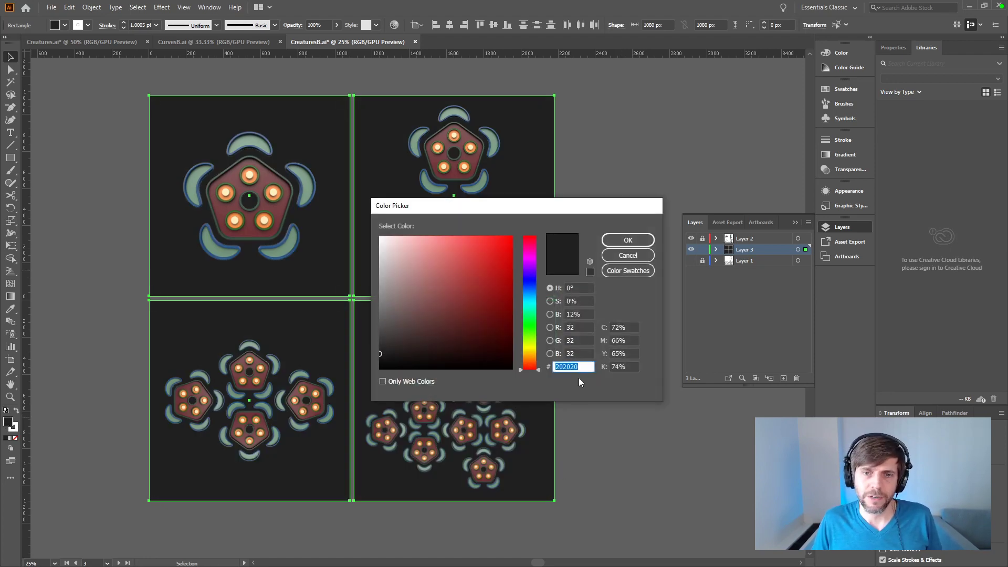
pyautogui.write('303030')
pyautogui.press('Return')
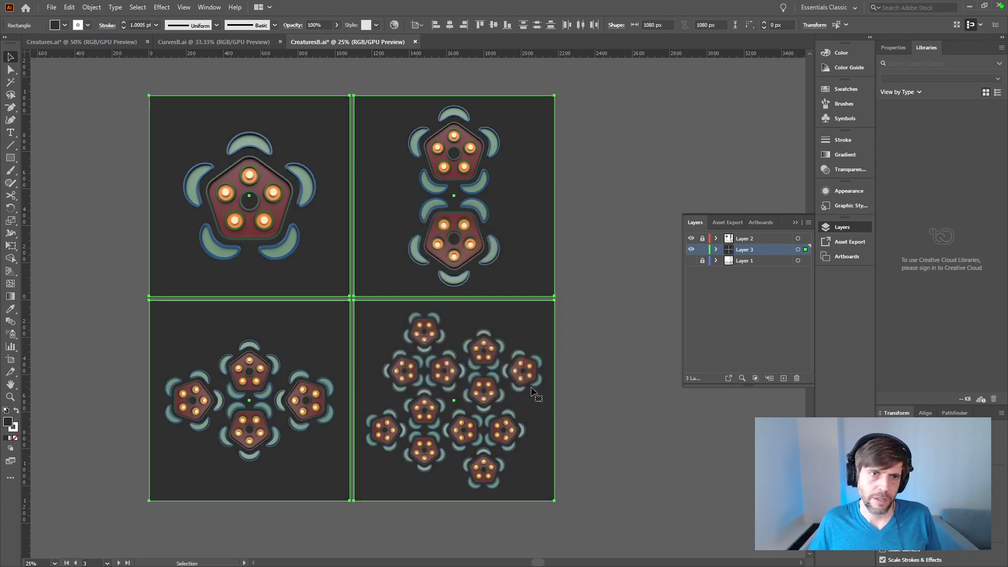
pyautogui.click(608, 424)
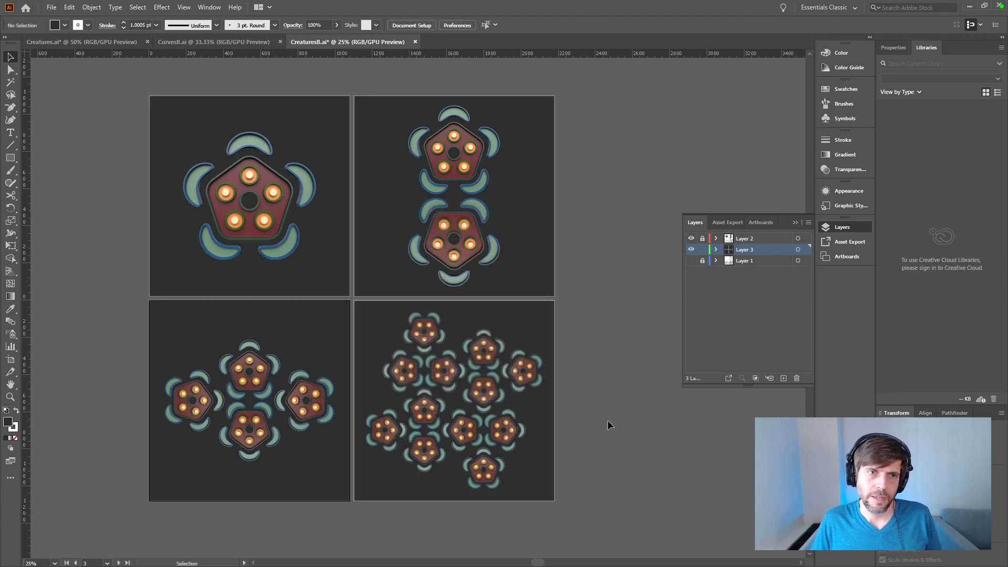
pyautogui.hotkey('ctrl', 'z')
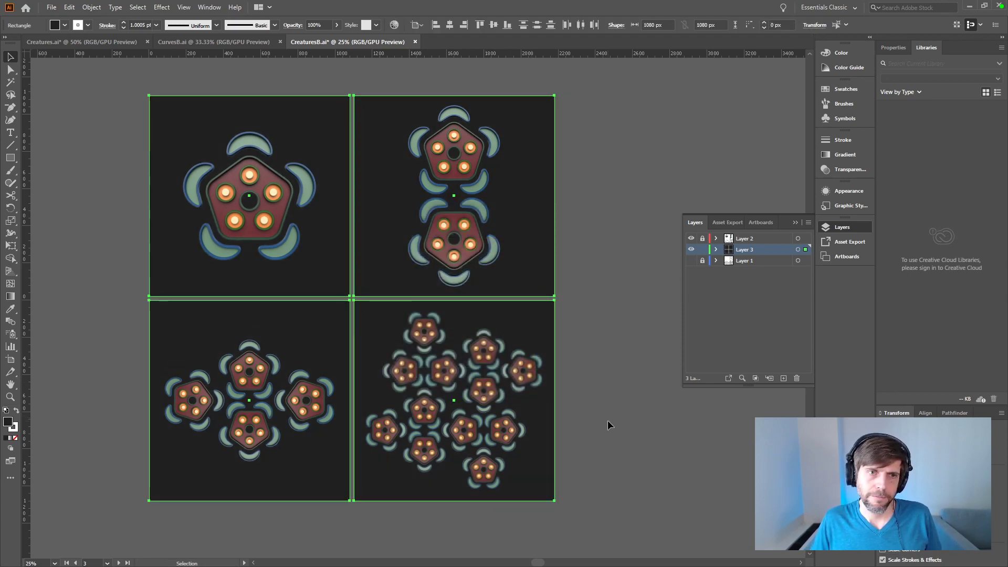
pyautogui.click(608, 425)
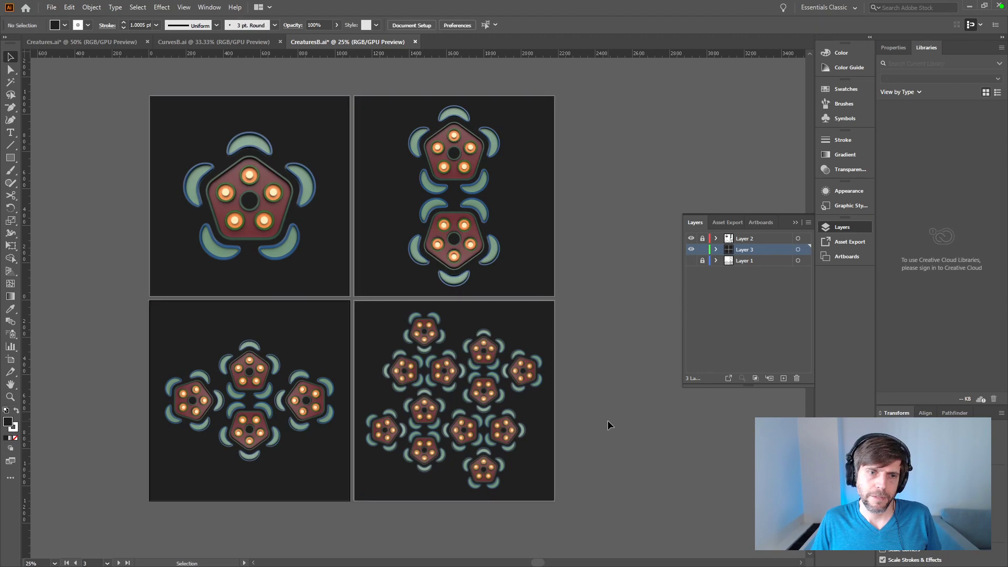
# Step: Check the first artboard's creature up close and save the CreaturesB document
pyautogui.hotkey('ctrl', '=')
pyautogui.hotkey('ctrl', '=')
pyautogui.hotkey('ctrl', '=')
pyautogui.moveTo(205, 243); pyautogui.dragTo(579, 437)
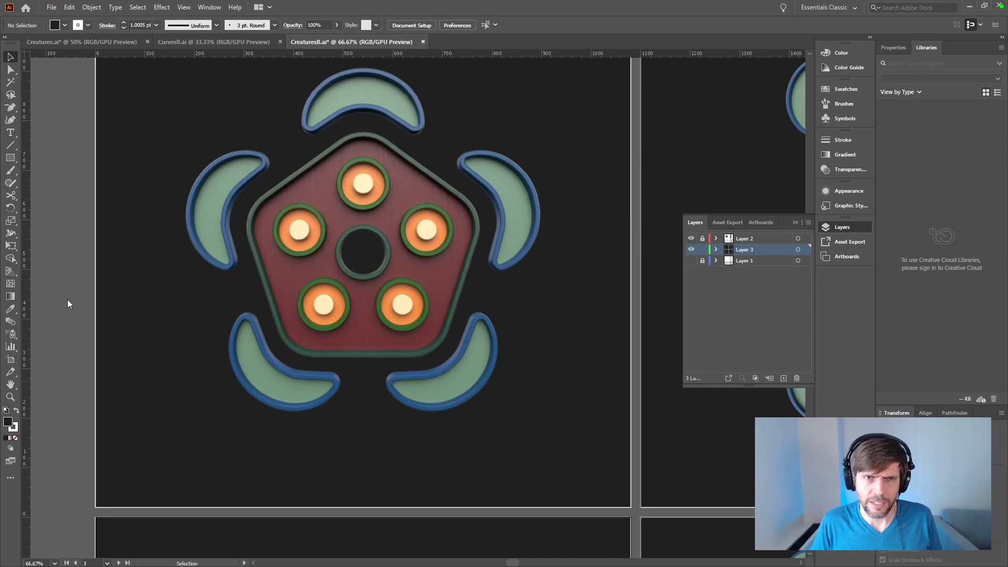
pyautogui.hotkey('ctrl', '-')
pyautogui.hotkey('ctrl', 's')
pyautogui.hotkey('ctrl', '-')
pyautogui.hotkey('ctrl', '-')
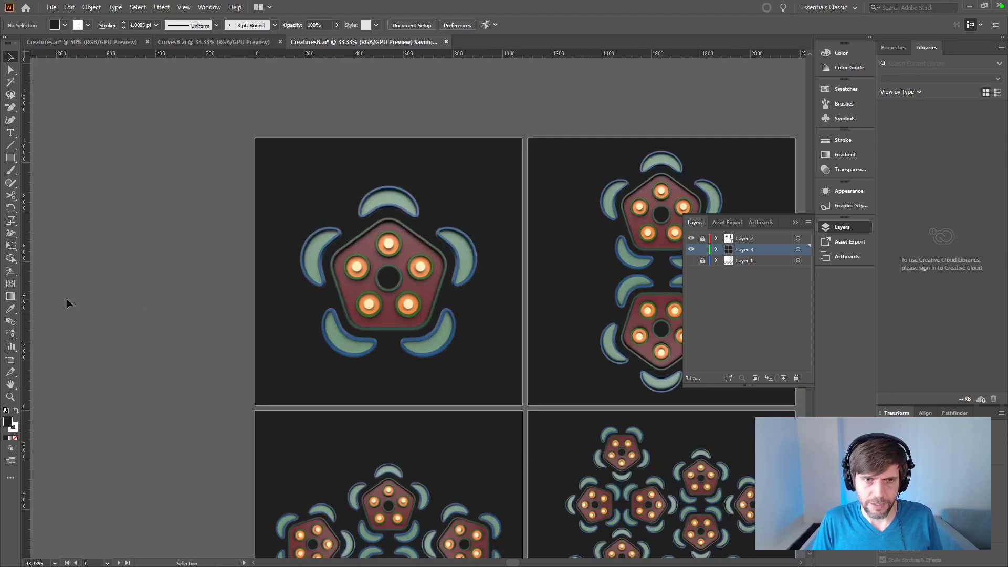
pyautogui.moveTo(163, 334); pyautogui.dragTo(91, 260)
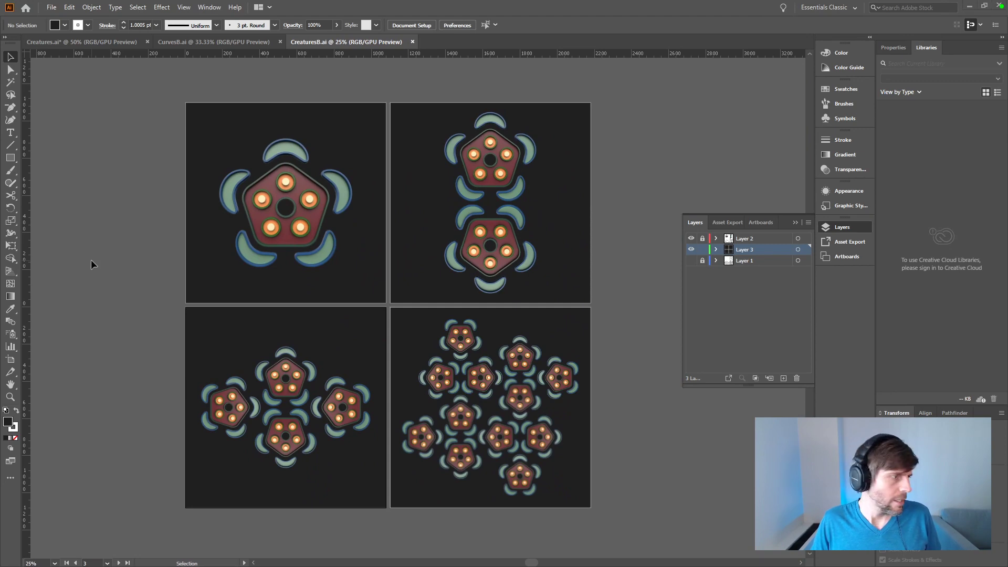
# Step: Switch to Substance Painter and reposition its window to bring the creature render and settings into view
pyautogui.hotkey('alt', 'Tab')
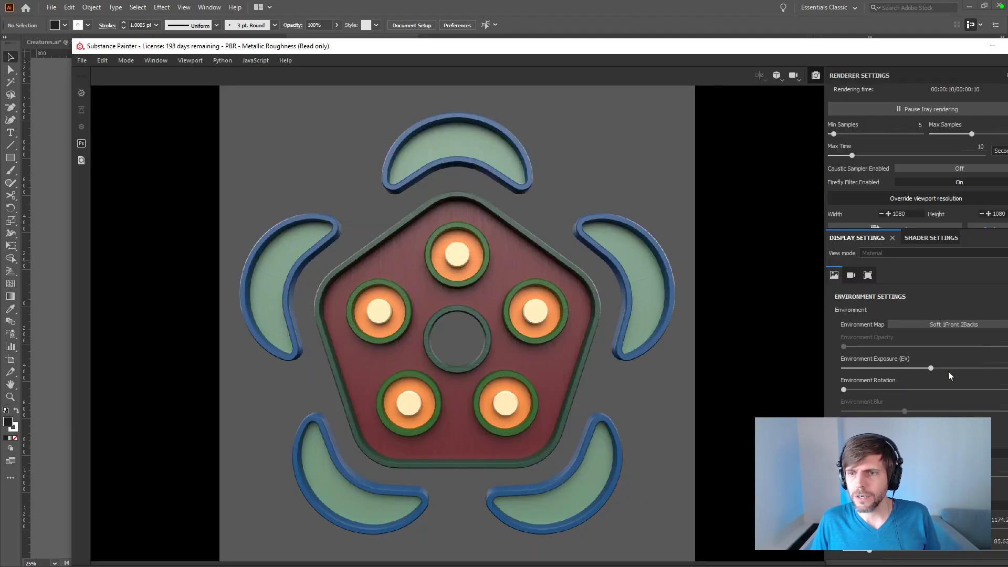
pyautogui.moveTo(744, 51); pyautogui.dragTo(735, 47)
pyautogui.doubleClick(735, 47)
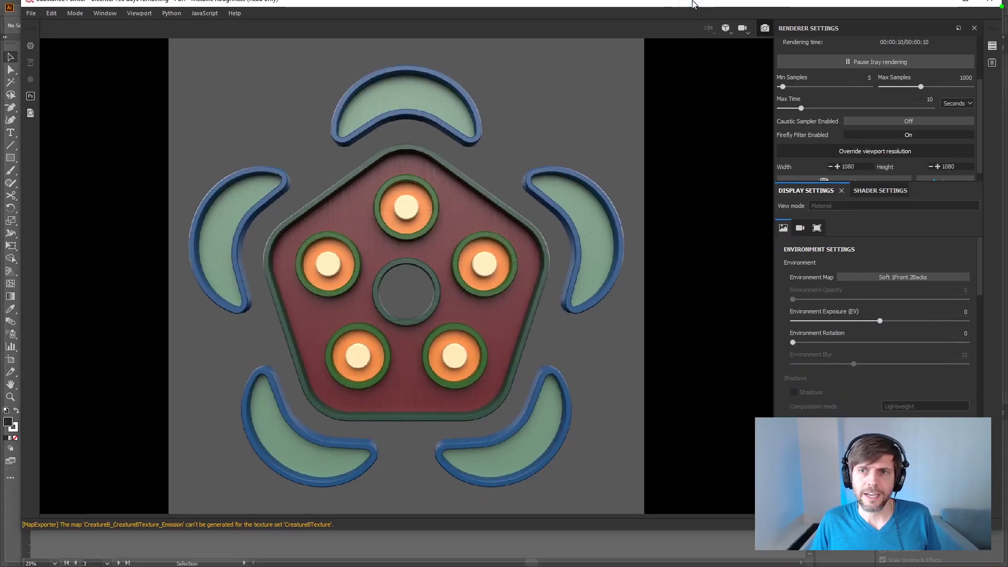
# Step: Try the Soft 1LowContrastFront 2Backs environment map on the render with the environment exposure set to 1 and rotation at 0
pyautogui.click(922, 296)
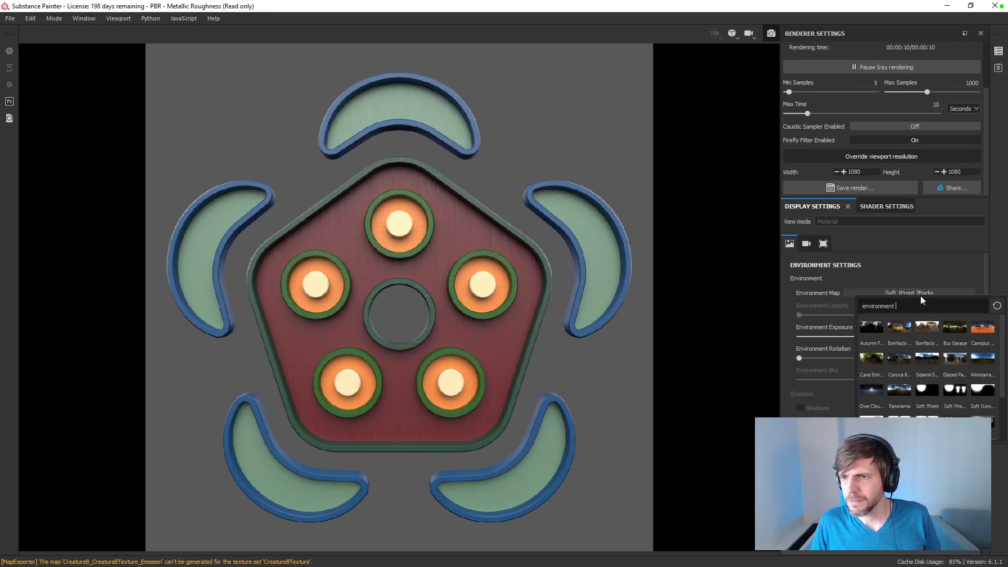
pyautogui.click(983, 390)
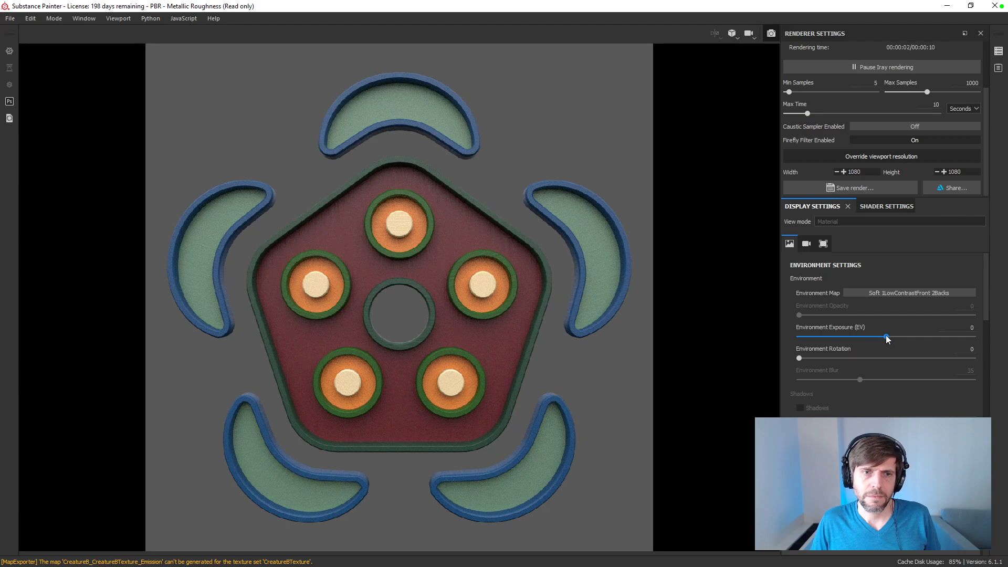
pyautogui.moveTo(886, 335); pyautogui.dragTo(909, 337)
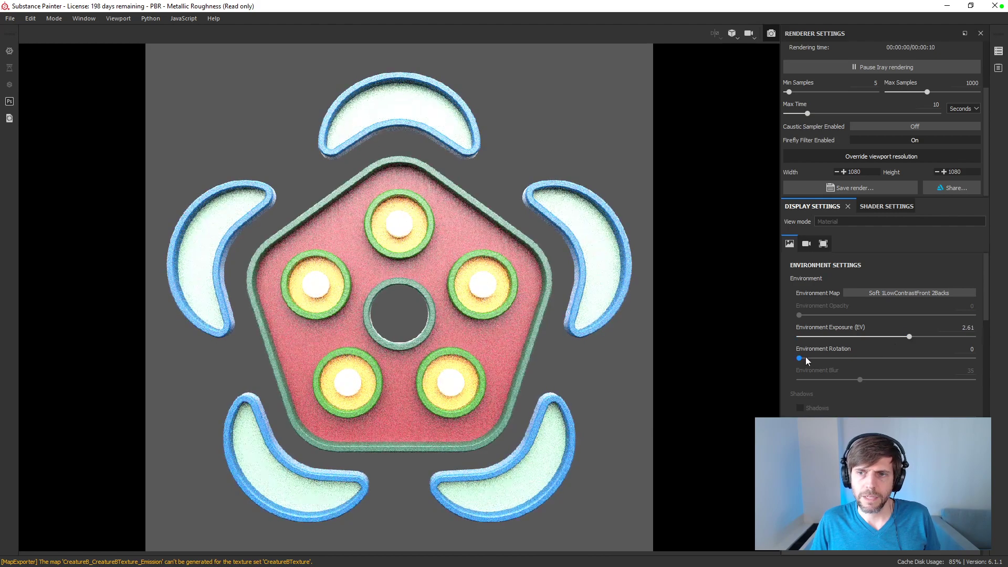
pyautogui.doubleClick(961, 327)
pyautogui.write('1')
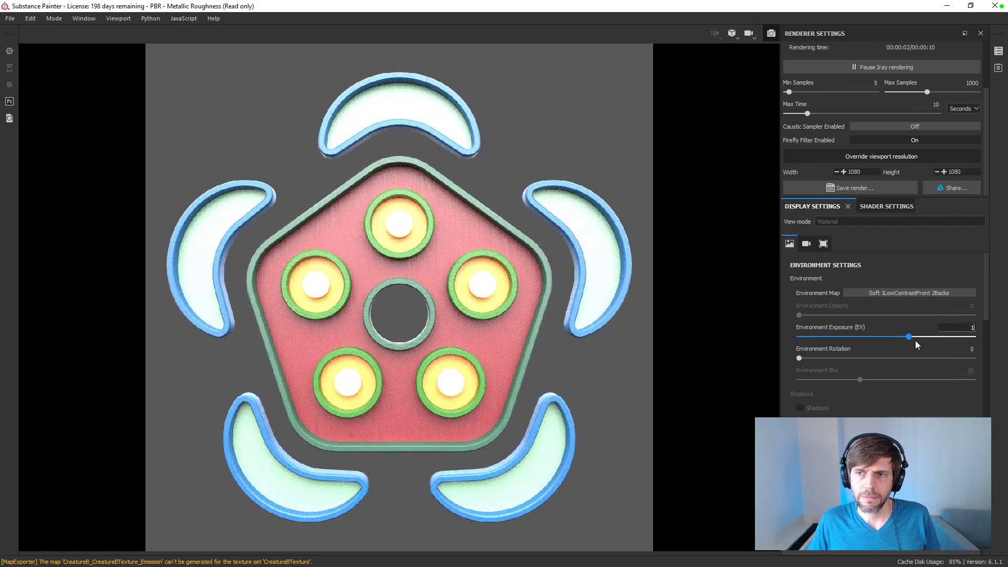
pyautogui.press('Return')
pyautogui.moveTo(799, 358); pyautogui.dragTo(738, 355)
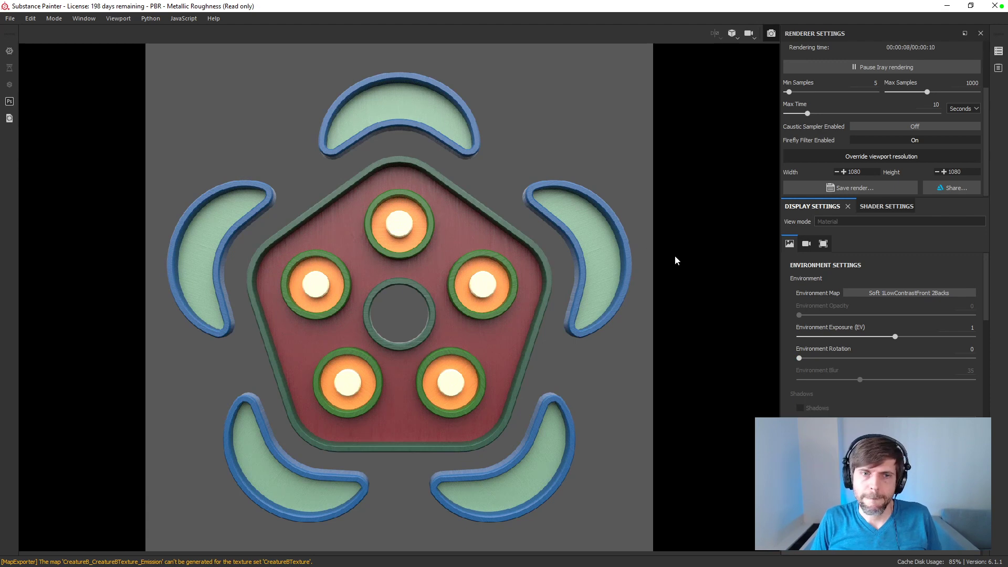
# Step: Try the Studio 02 environment map on the creature render and test different environment rotations
pyautogui.click(891, 295)
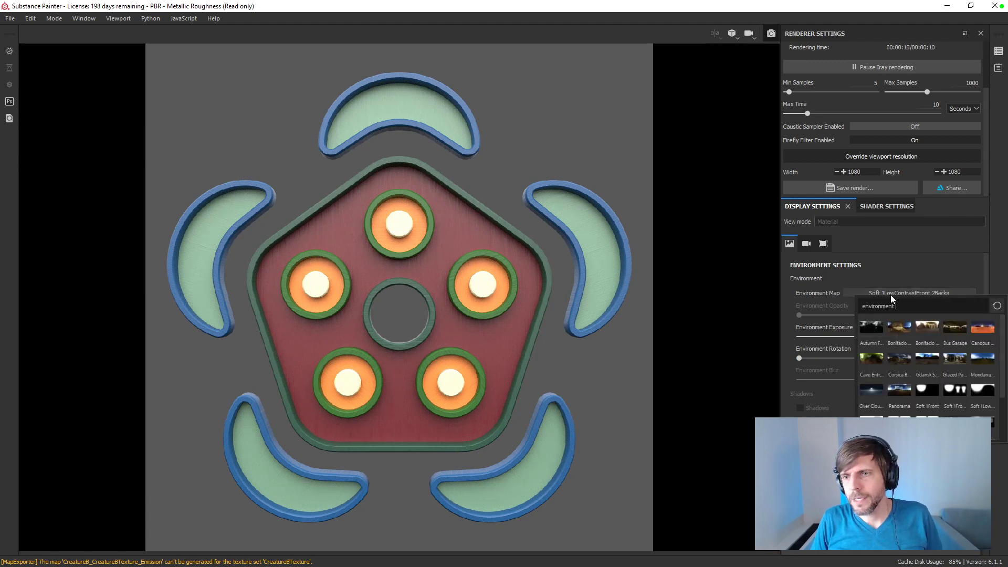
pyautogui.scroll(-2, 912, 392)
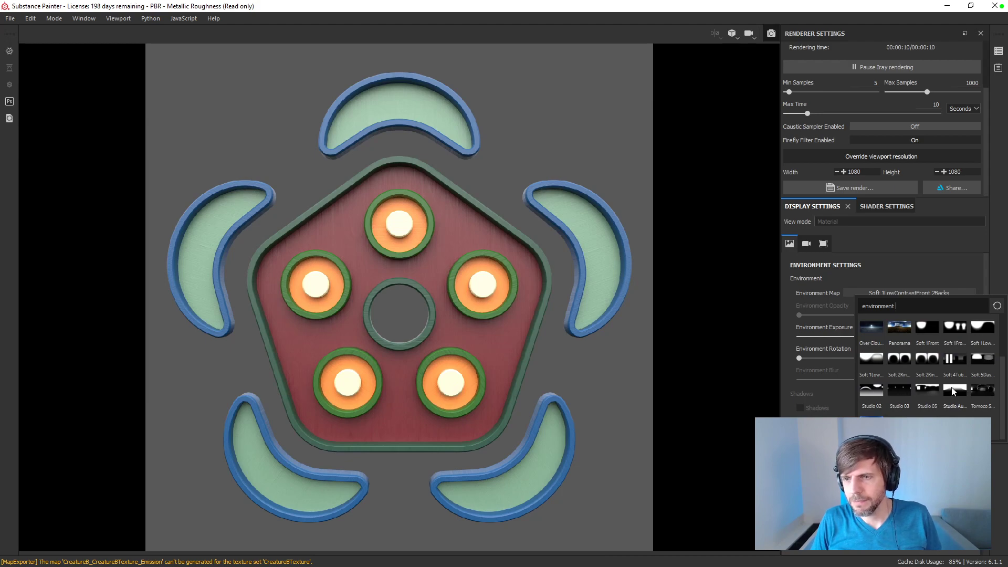
pyautogui.moveTo(953, 392)
pyautogui.click(891, 388)
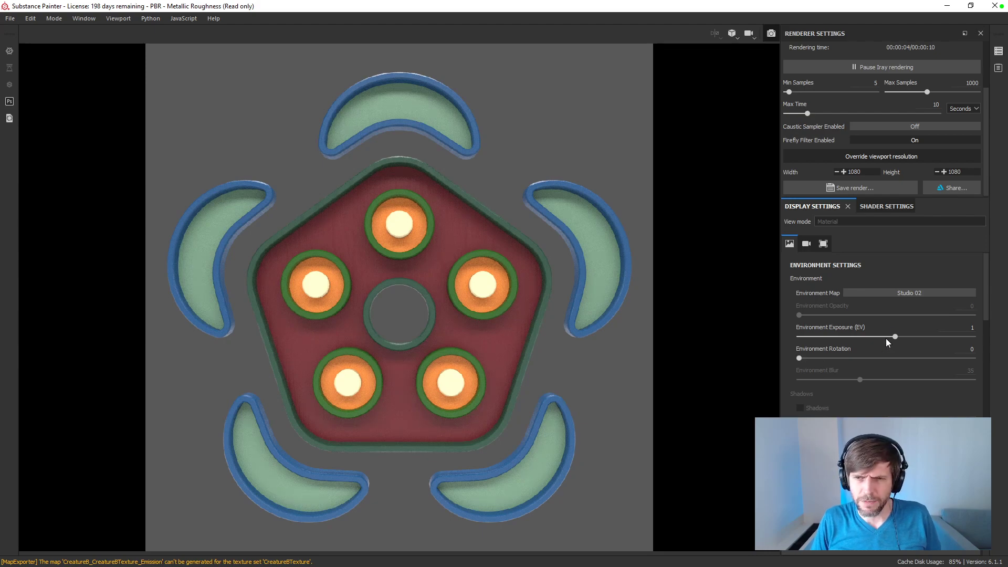
pyautogui.moveTo(873, 360); pyautogui.dragTo(1007, 362)
pyautogui.moveTo(723, 347); pyautogui.dragTo(493, 352)
# Step: Try the Canopus Ground and Bonifacio Street environment maps, rotating the Bonifacio Street environment to 267
pyautogui.click(914, 292)
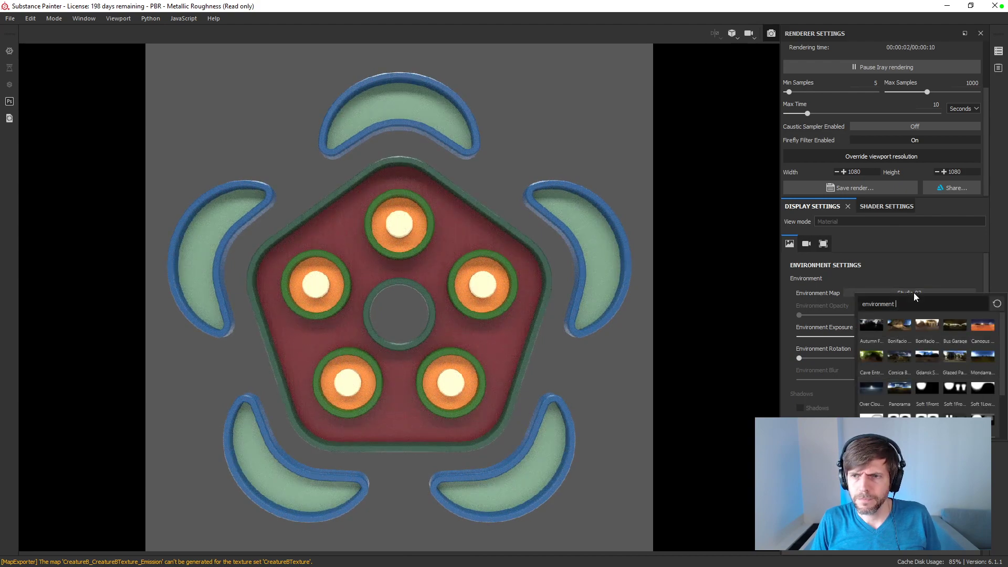
pyautogui.click(886, 358)
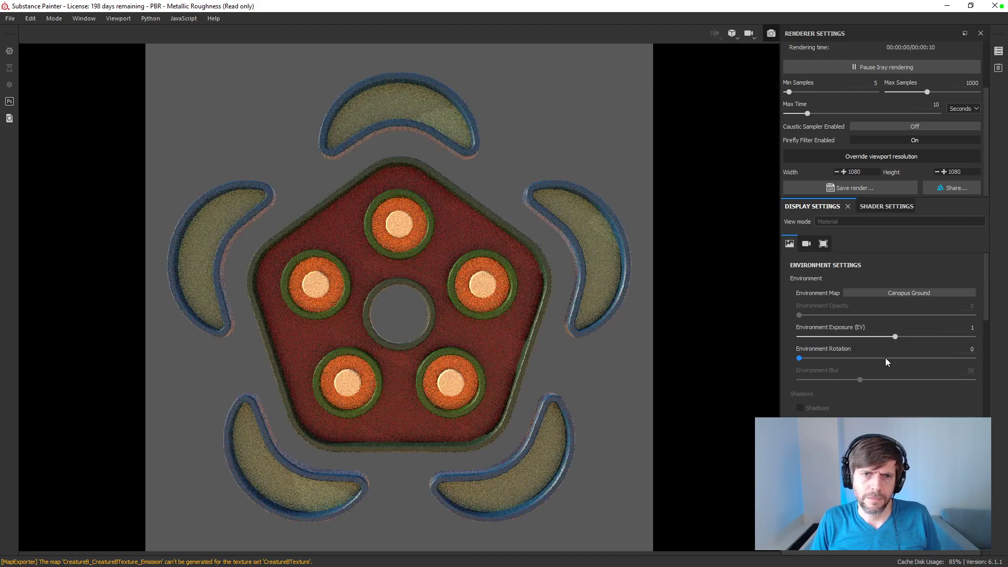
pyautogui.click(912, 293)
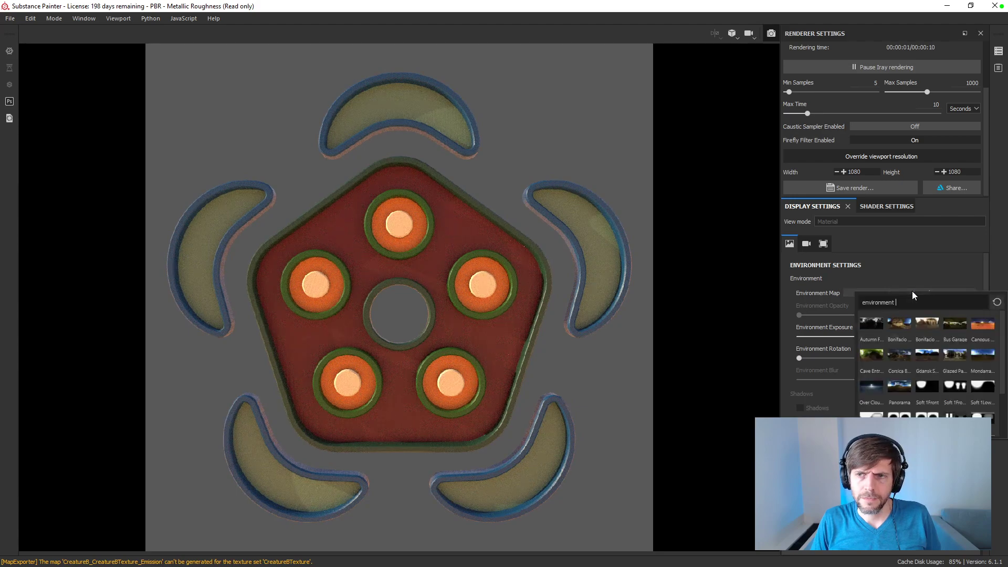
pyautogui.click(927, 324)
pyautogui.moveTo(799, 358); pyautogui.dragTo(928, 359)
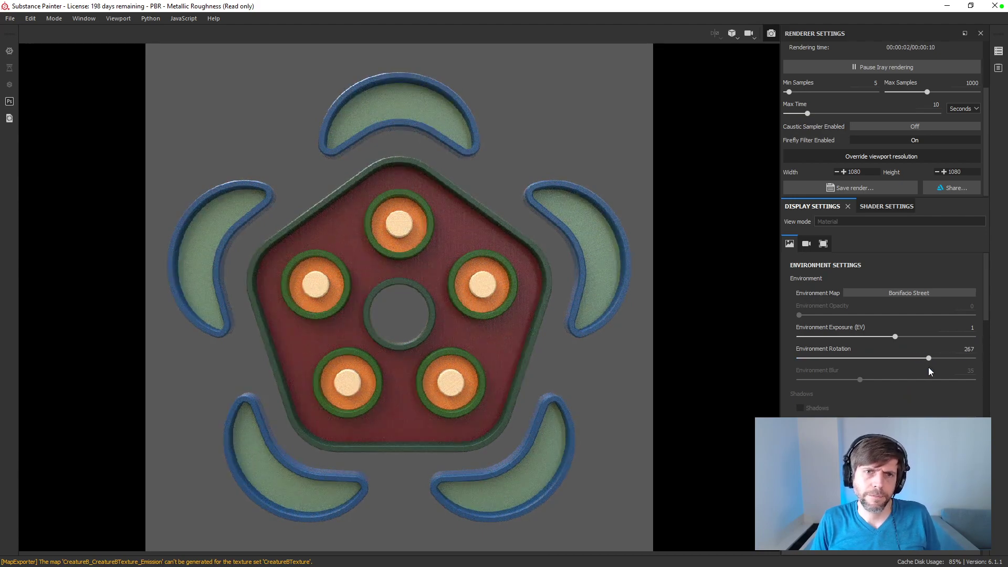
# Step: Try the Soft 1Front environment map with environment rotation 0 and exposure -0.12
pyautogui.click(903, 290)
pyautogui.click(925, 378)
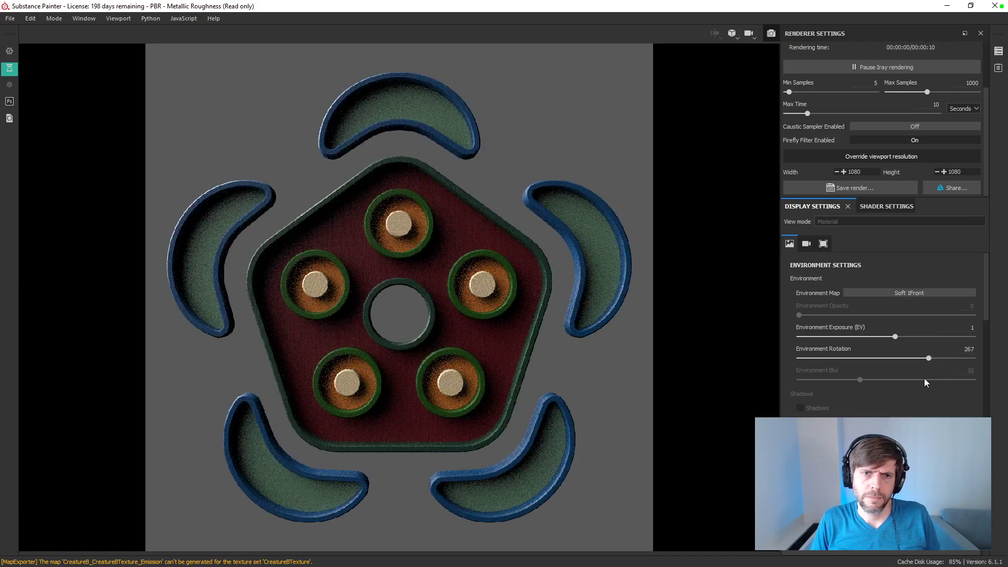
pyautogui.moveTo(928, 357); pyautogui.dragTo(776, 352)
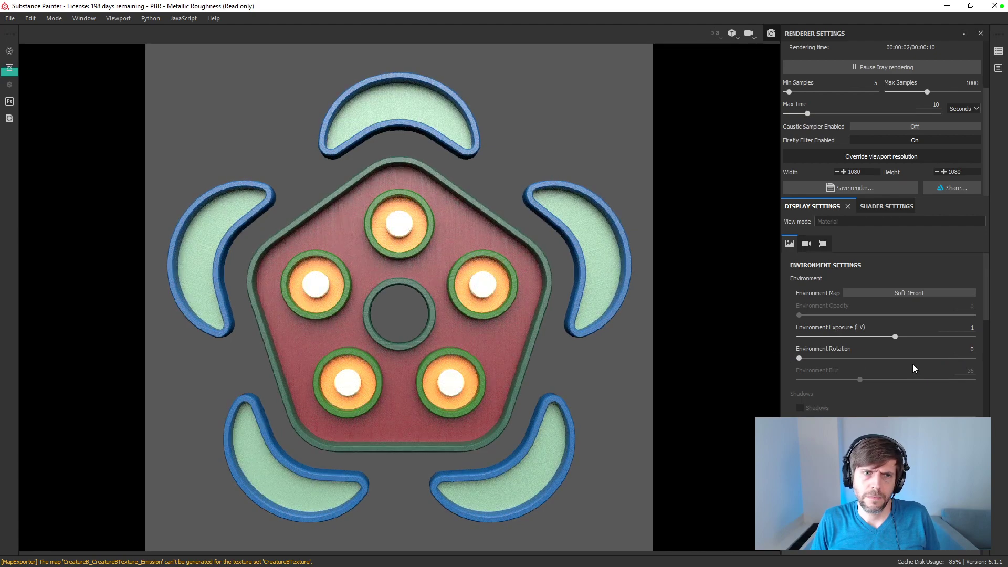
pyautogui.moveTo(896, 336)
pyautogui.mouseDown()
pyautogui.moveTo(877, 336)
pyautogui.moveTo(886, 337)
pyautogui.mouseUp()
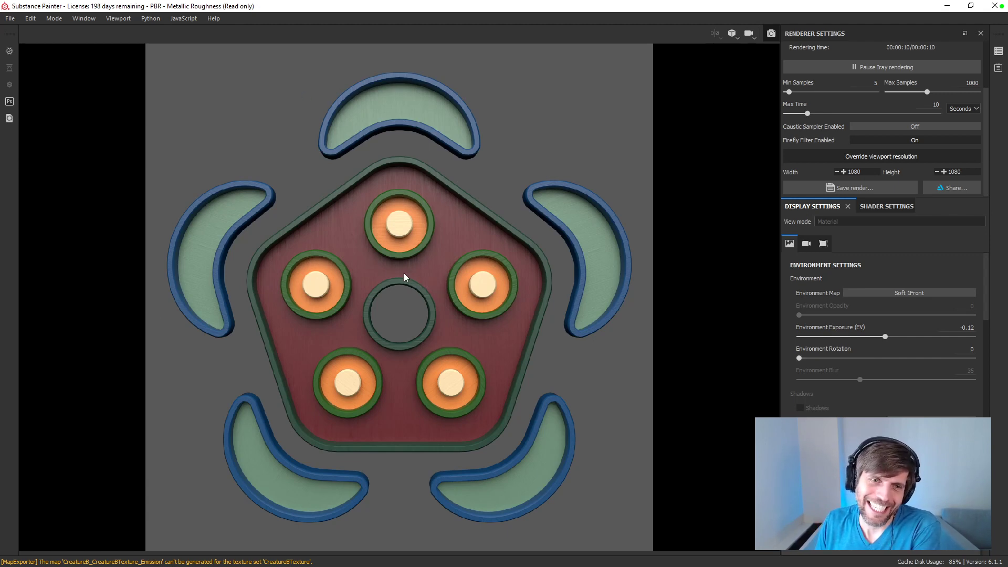
# Step: Try the Soft 1Front 2Backs and Soft 5DaylightStudio environment maps on the creature render
pyautogui.click(907, 292)
pyautogui.click(958, 387)
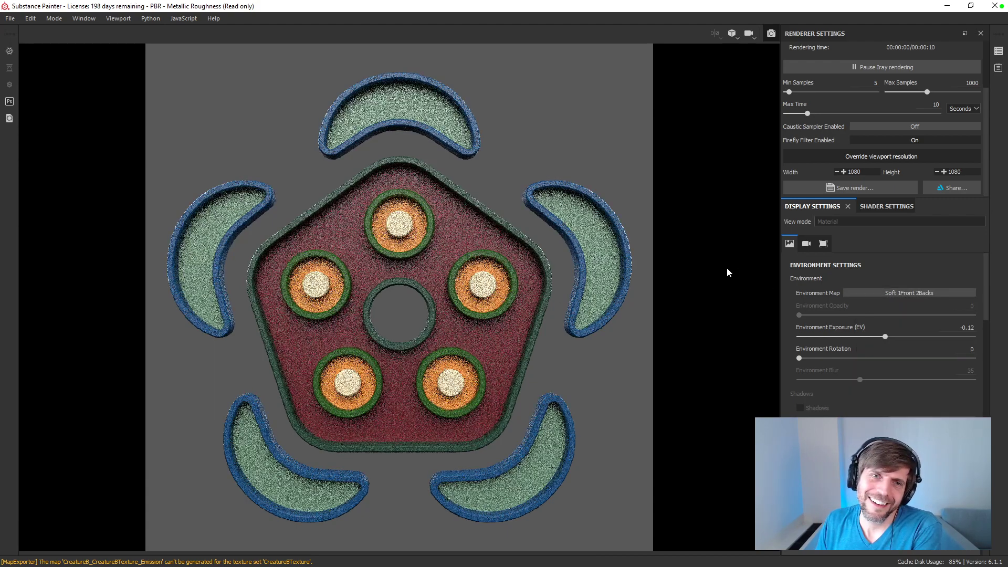
pyautogui.click(947, 293)
pyautogui.scroll(-2, 978, 358)
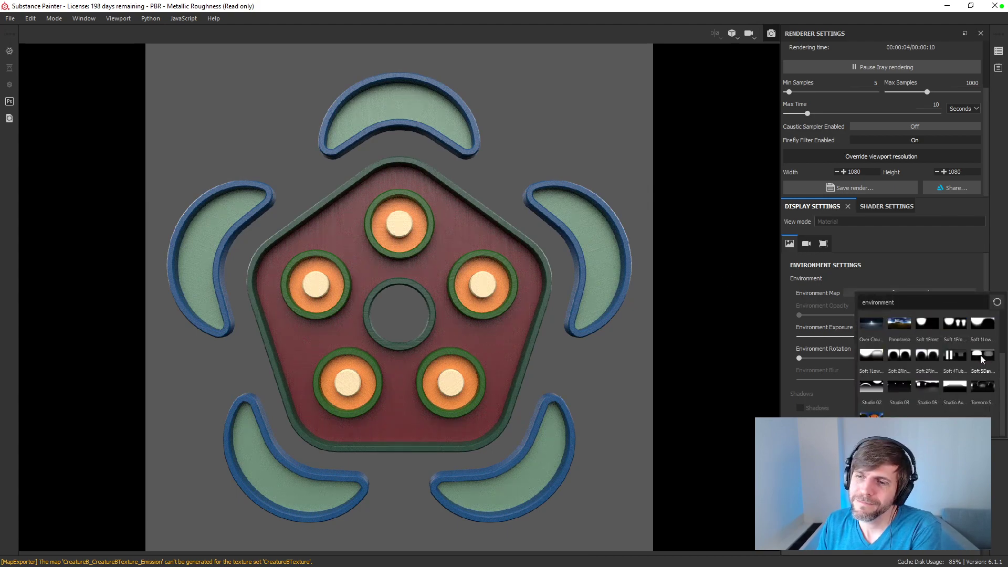
pyautogui.click(975, 360)
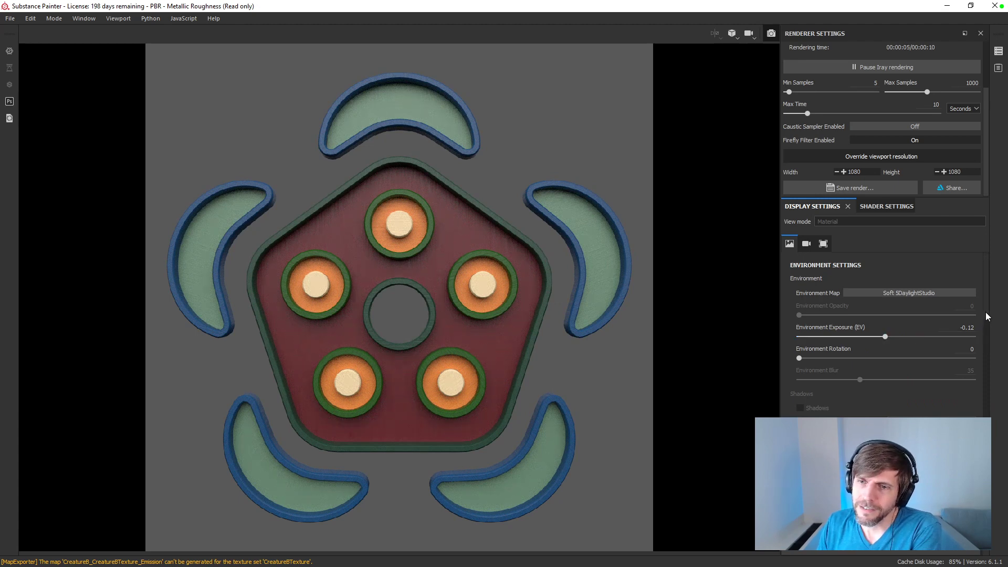
# Step: Set the environment exposure to 0 EV
pyautogui.click(969, 328)
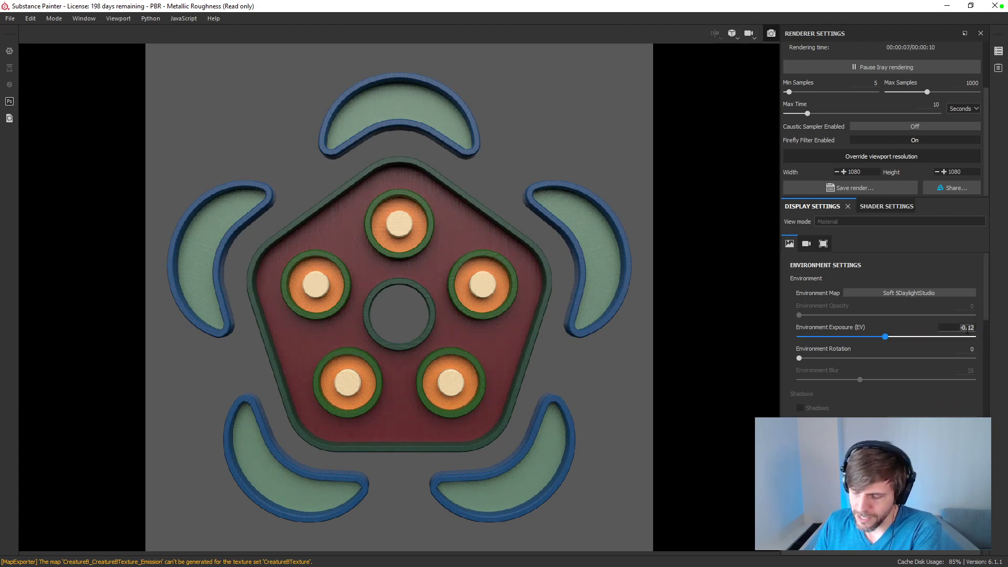
pyautogui.write('0')
pyautogui.moveTo(986, 315)
pyautogui.mouseDown()
pyautogui.moveTo(986, 420)
pyautogui.moveTo(979, 298)
pyautogui.mouseUp()
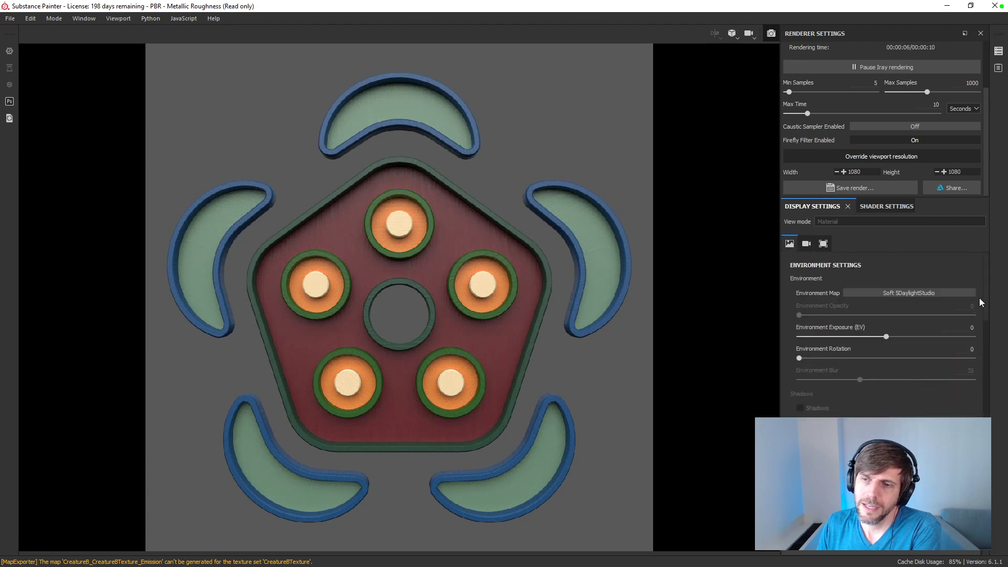
# Step: Try the Soft 1LowContrast Front and Soft 1LowContrastFront 2Backs environment maps on the creature render
pyautogui.click(927, 293)
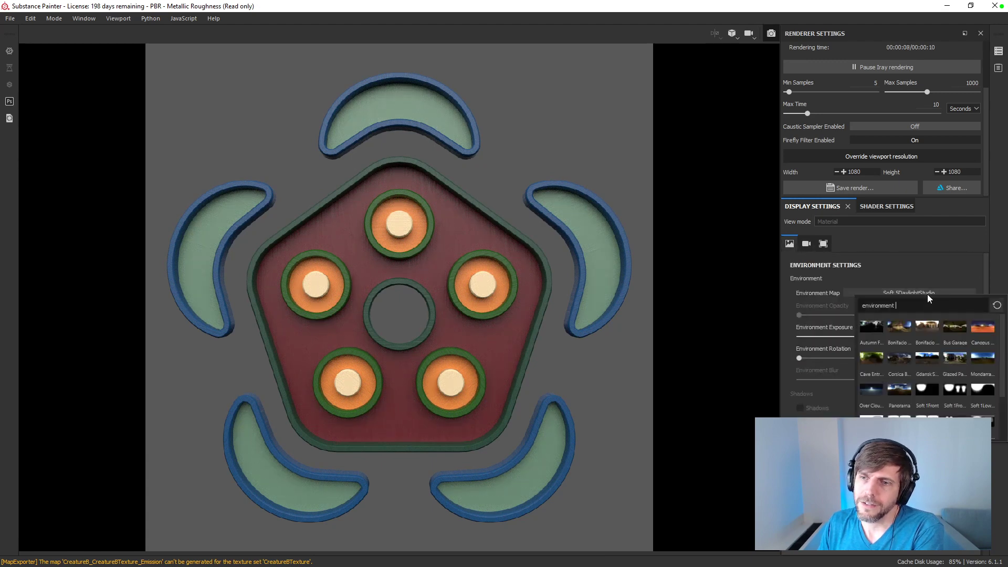
pyautogui.click(981, 388)
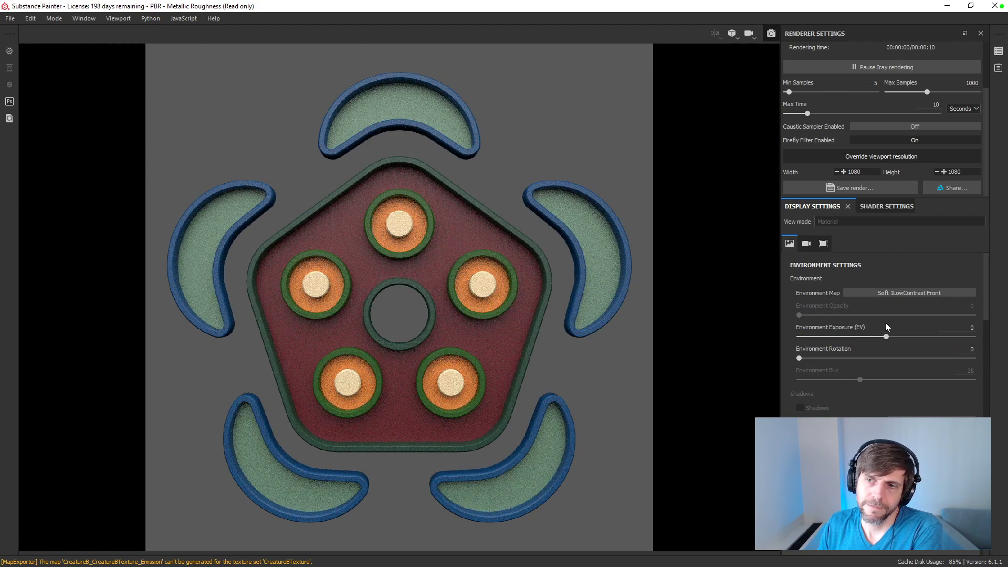
pyautogui.click(903, 293)
pyautogui.click(872, 420)
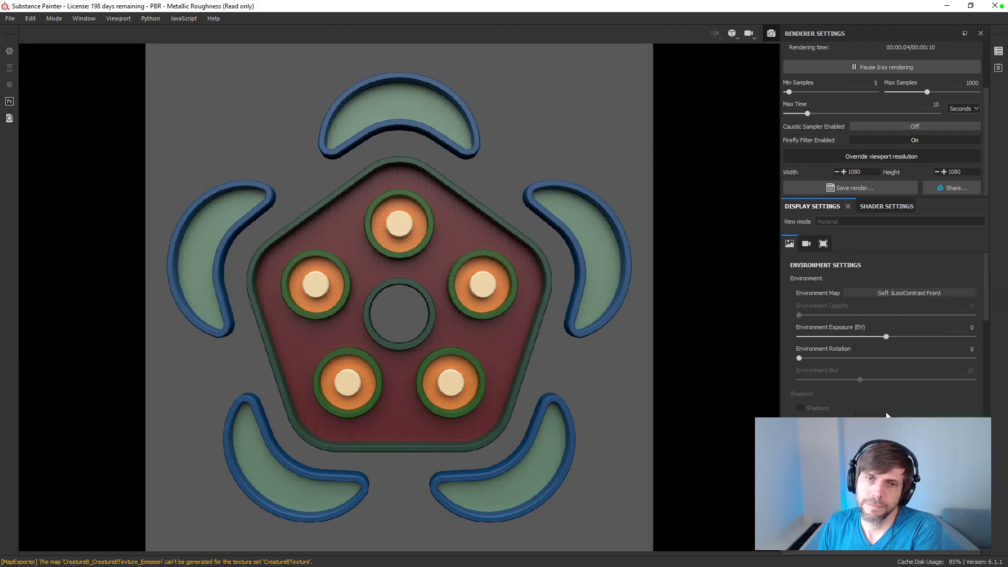
# Step: Try the Soft 2RingLowContrast environment map with the environment rotated to 86
pyautogui.click(914, 295)
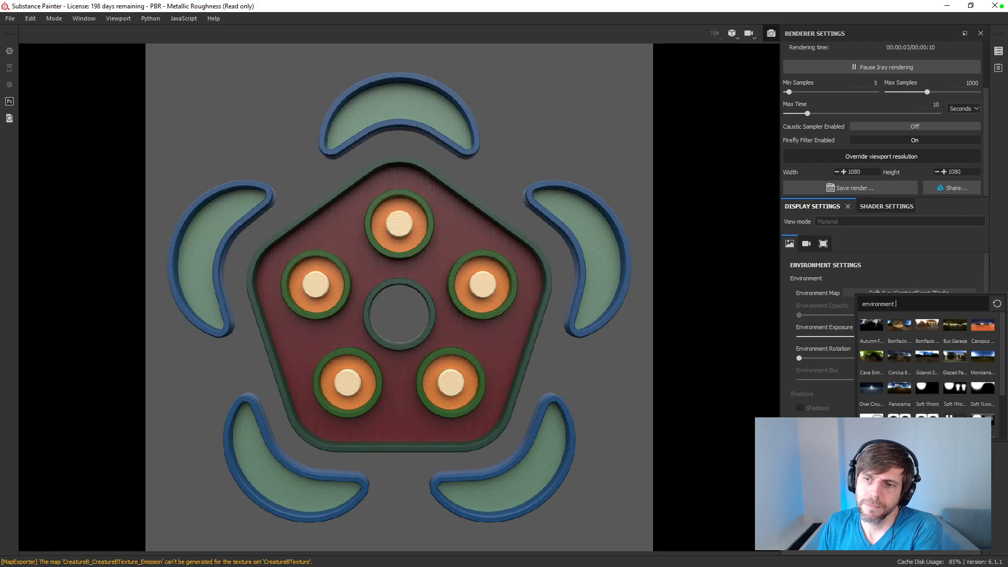
pyautogui.click(920, 323)
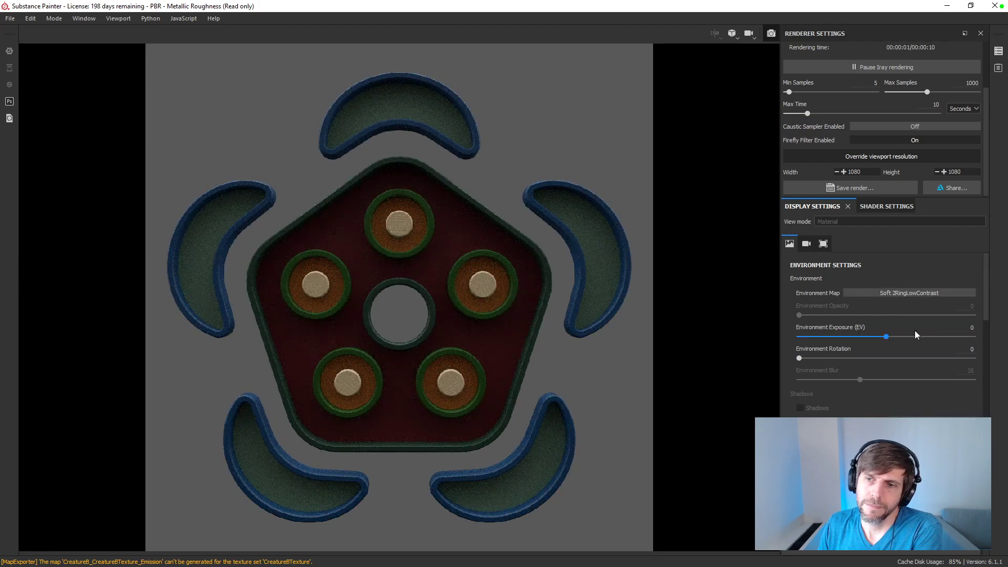
pyautogui.moveTo(800, 358); pyautogui.dragTo(840, 364)
# Step: Try the Studio 02 environment map with the environment rotated to 267 and back to 0
pyautogui.click(903, 293)
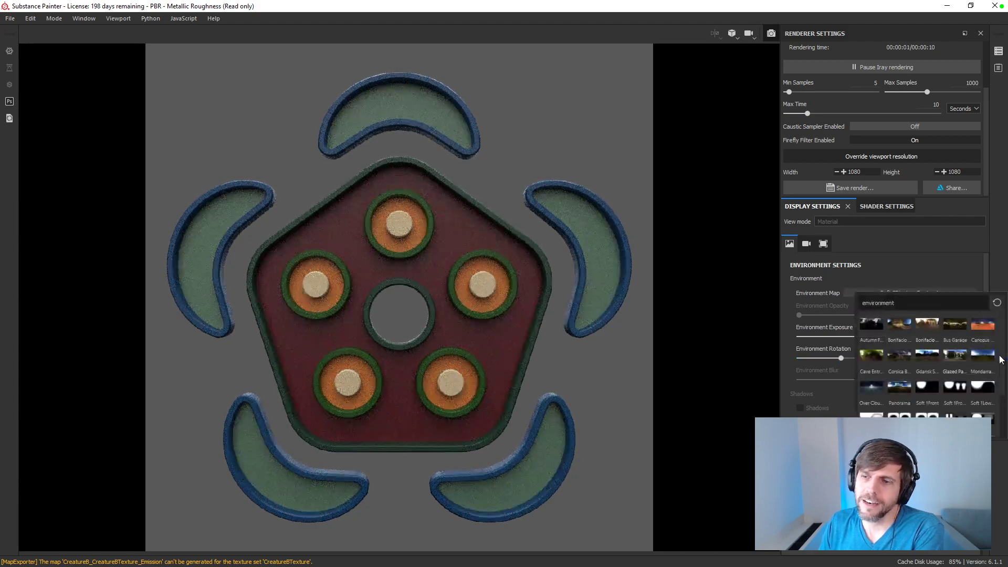
pyautogui.scroll(-2, 891, 396)
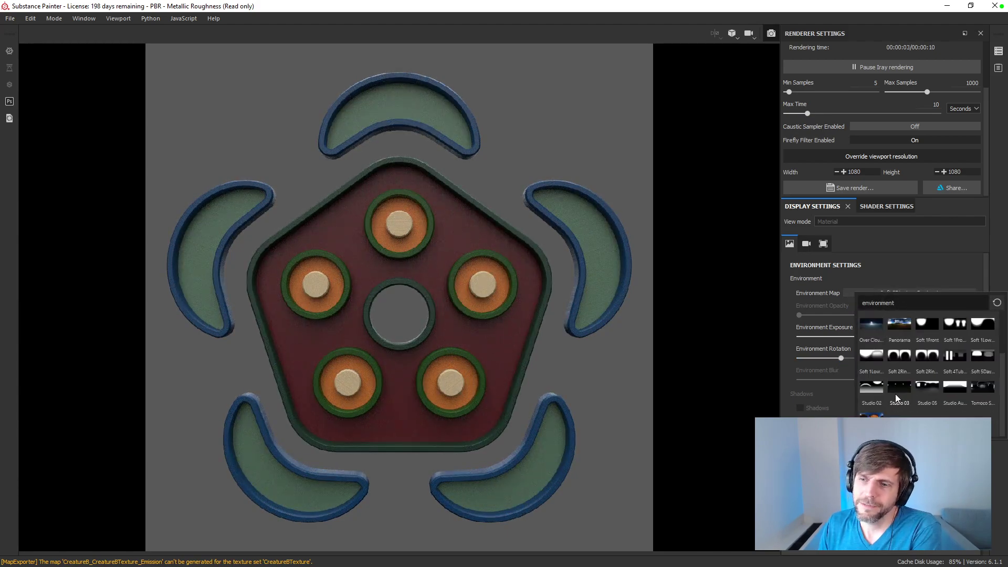
pyautogui.moveTo(971, 390)
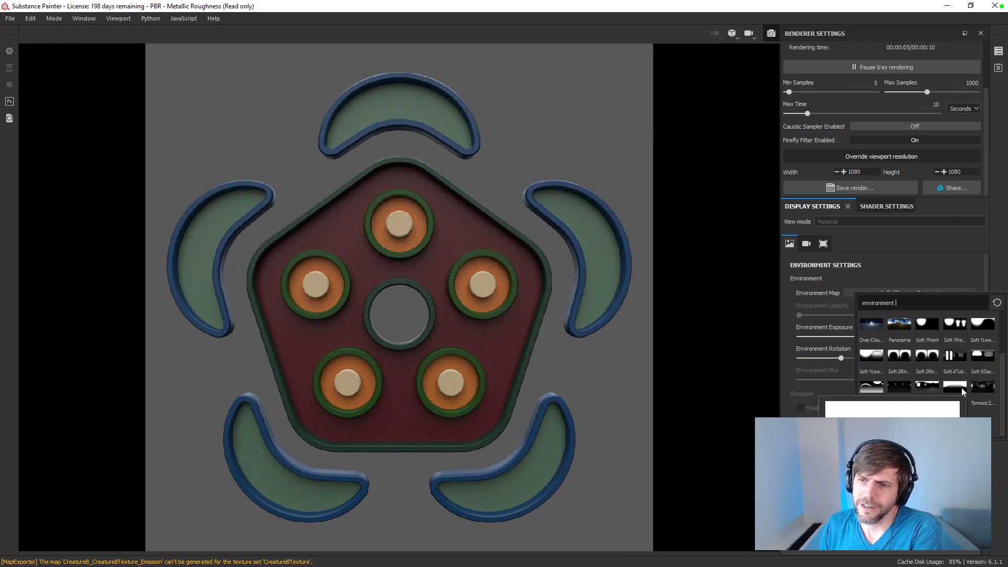
pyautogui.click(962, 388)
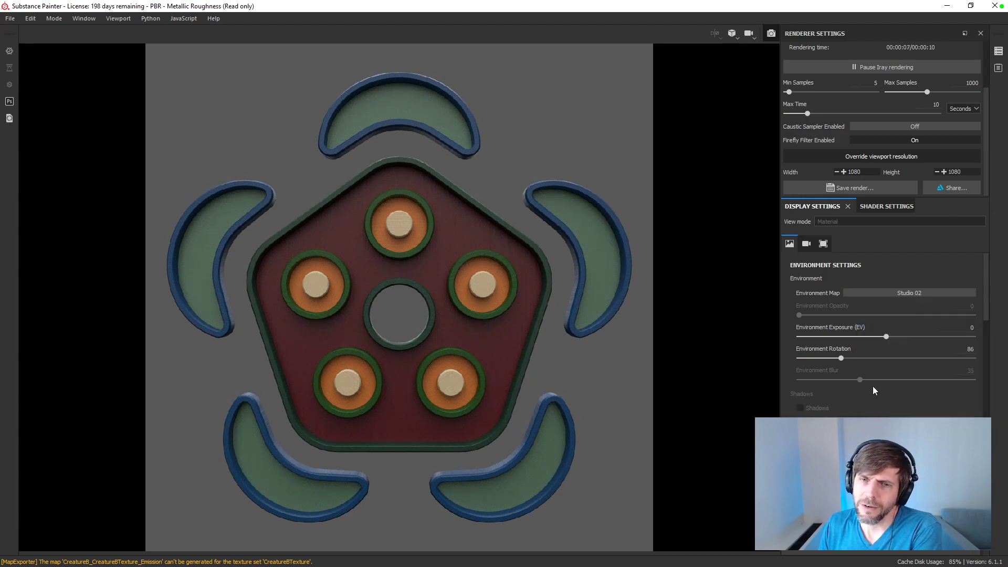
pyautogui.moveTo(842, 357); pyautogui.dragTo(928, 370)
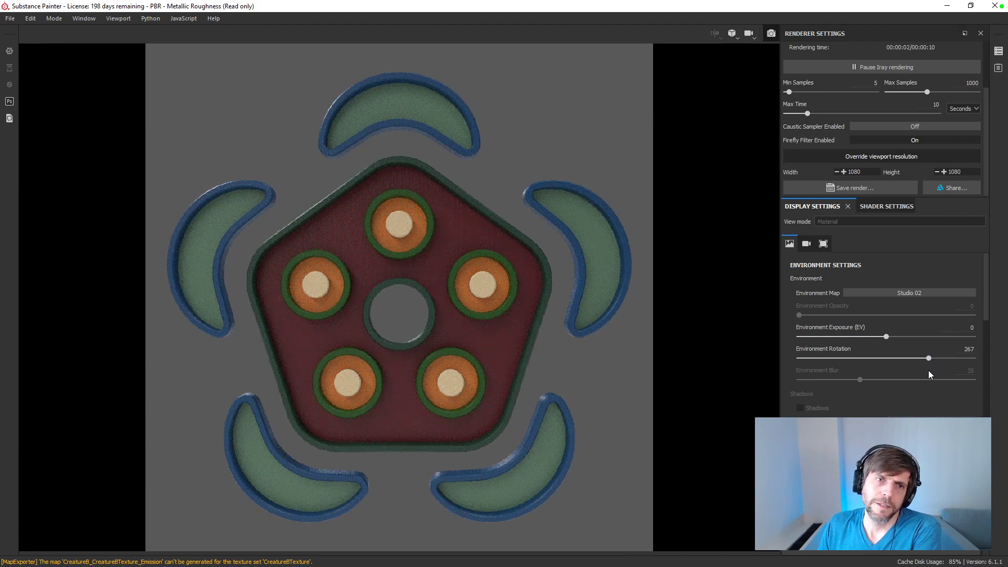
pyautogui.moveTo(927, 360); pyautogui.dragTo(716, 345)
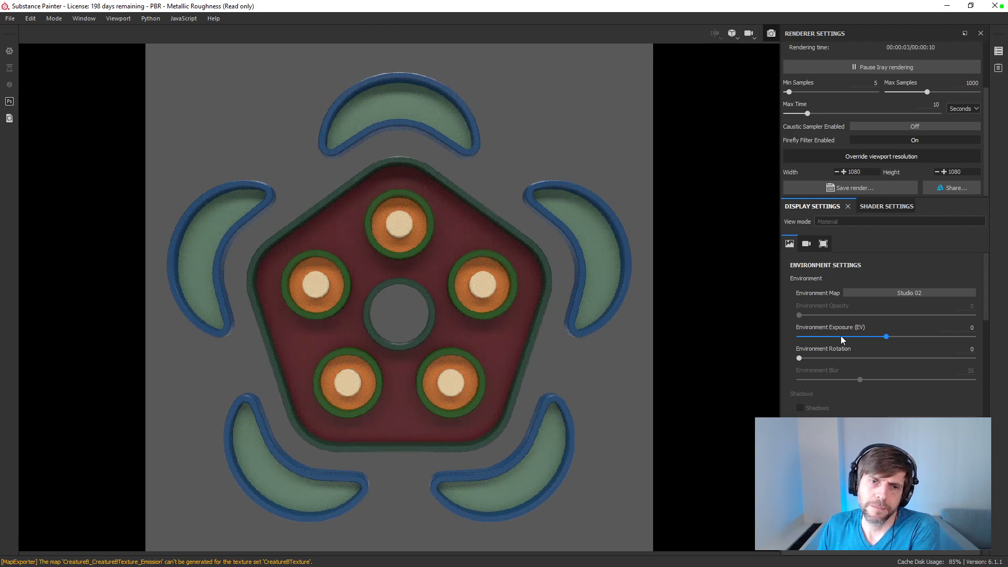
# Step: Light the creature render with the Studio 05 environment map and rotate the environment to about 319
pyautogui.click(927, 293)
pyautogui.scroll(-2, 925, 386)
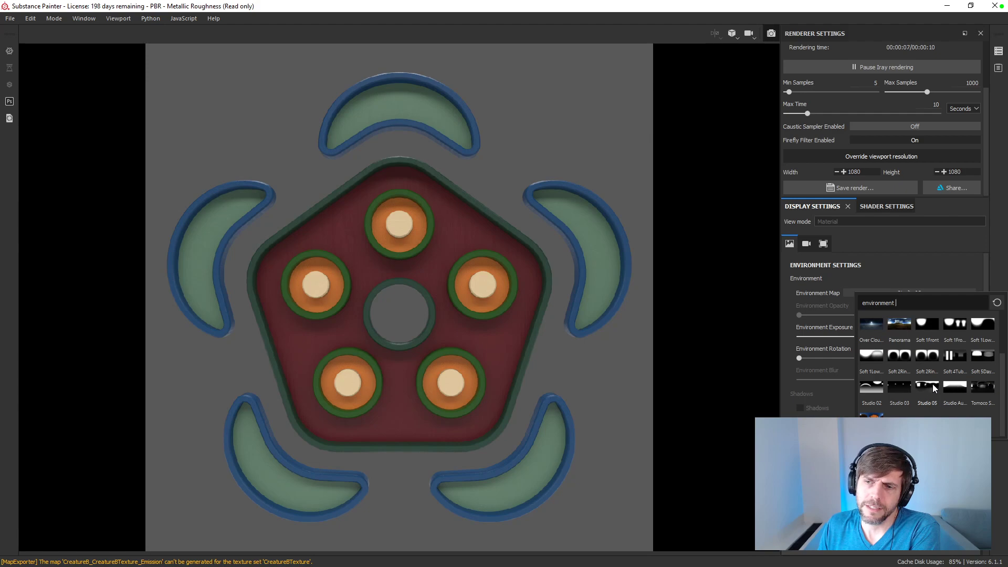
pyautogui.click(933, 385)
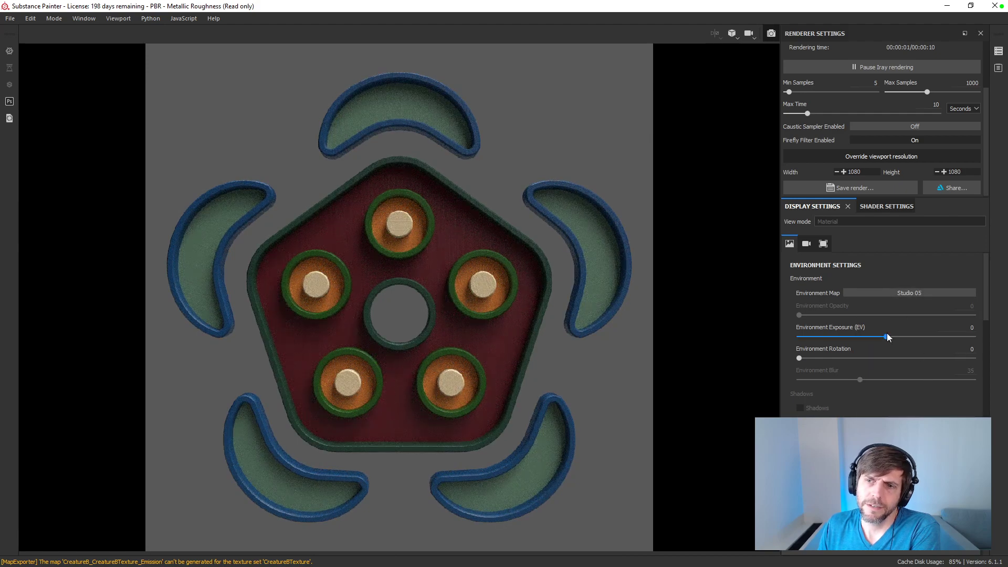
pyautogui.moveTo(800, 358); pyautogui.dragTo(952, 367)
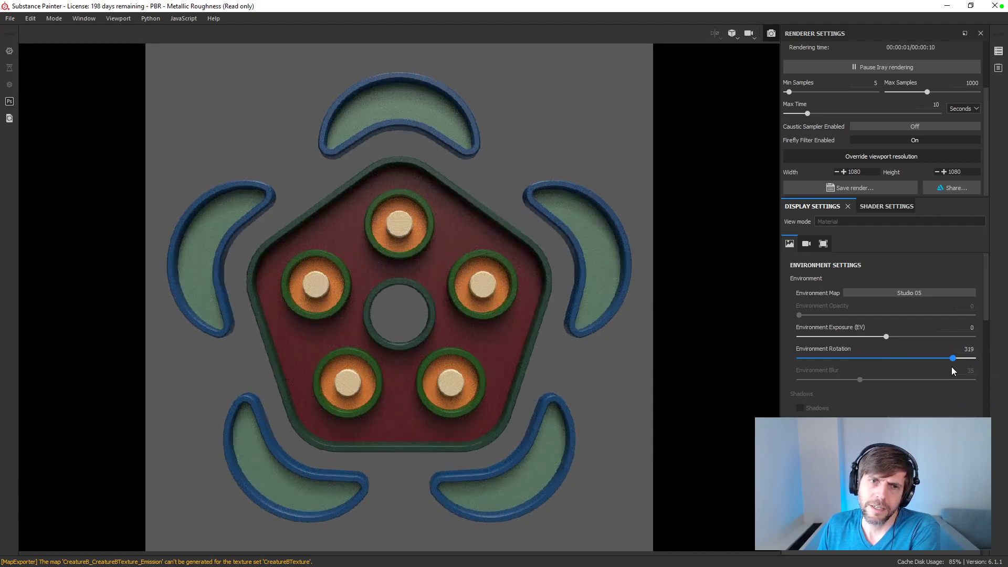
pyautogui.moveTo(952, 367)
pyautogui.mouseDown()
pyautogui.moveTo(963, 366)
pyautogui.moveTo(950, 366)
pyautogui.mouseUp()
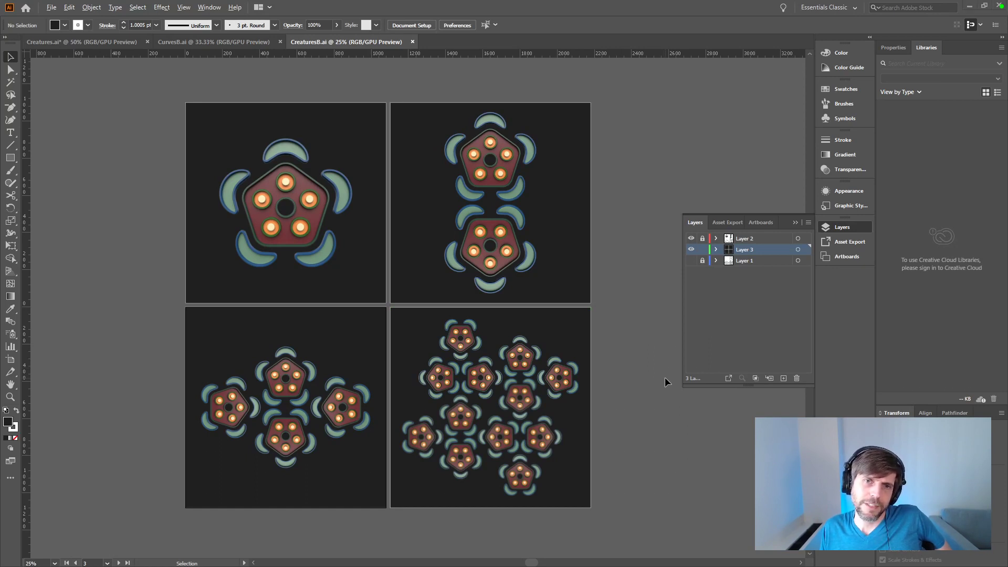
# Step: Switch to Substance Painter and close it, saving the project as Creature in the Design folder
pyautogui.hotkey('alt', 'Tab')
pyautogui.click(995, 6)
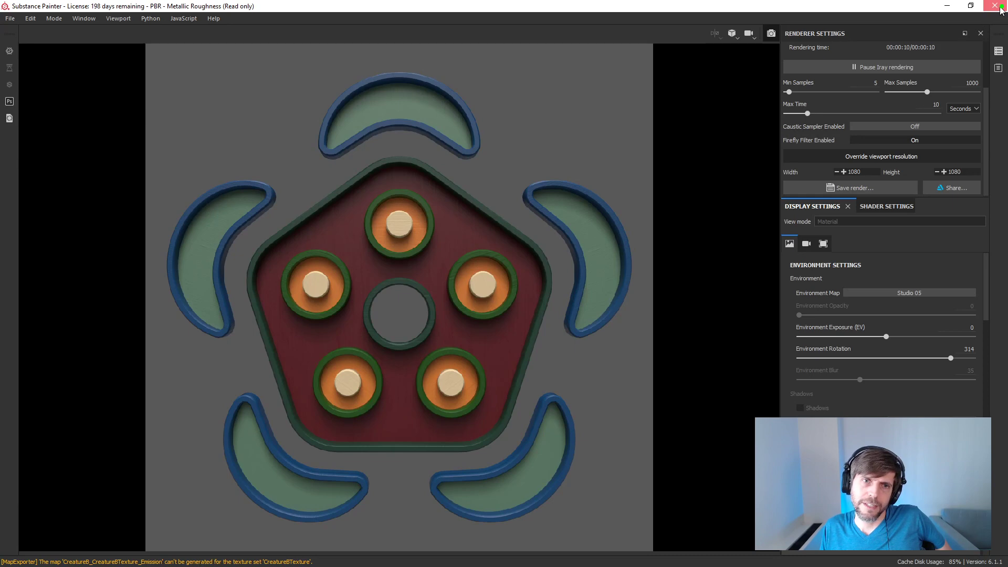
pyautogui.click(434, 305)
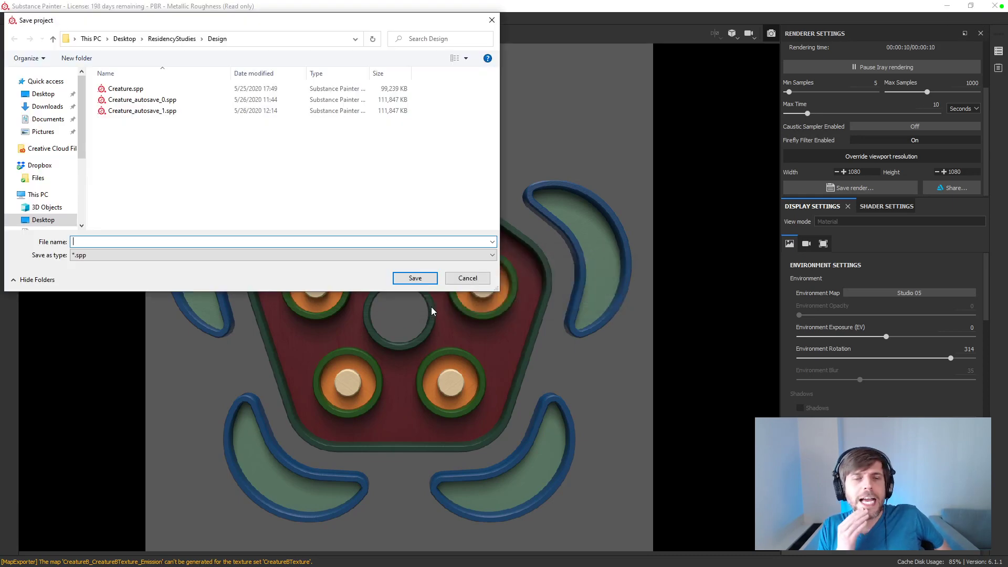
pyautogui.click(279, 245)
pyautogui.write('Creature')
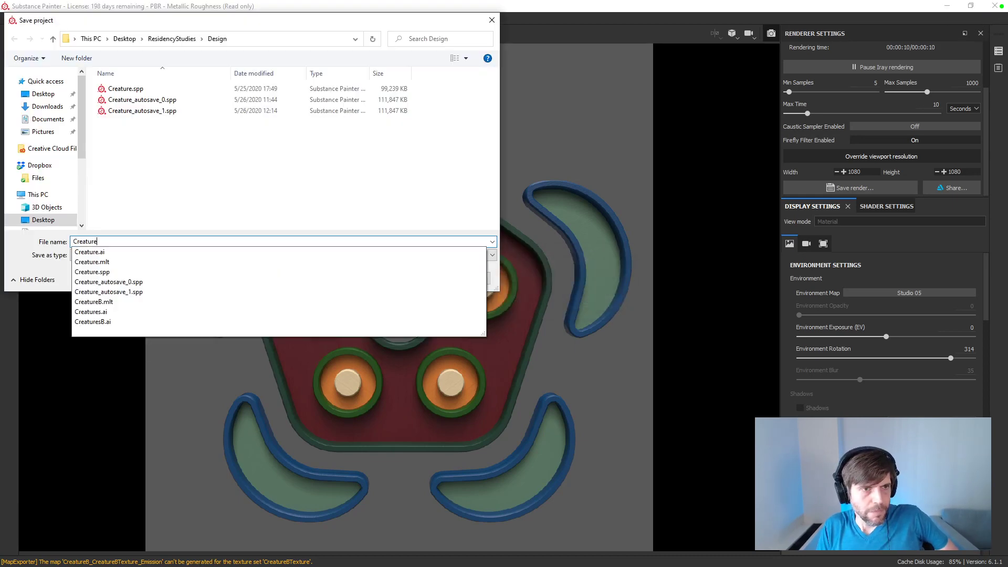
pyautogui.press('Return')
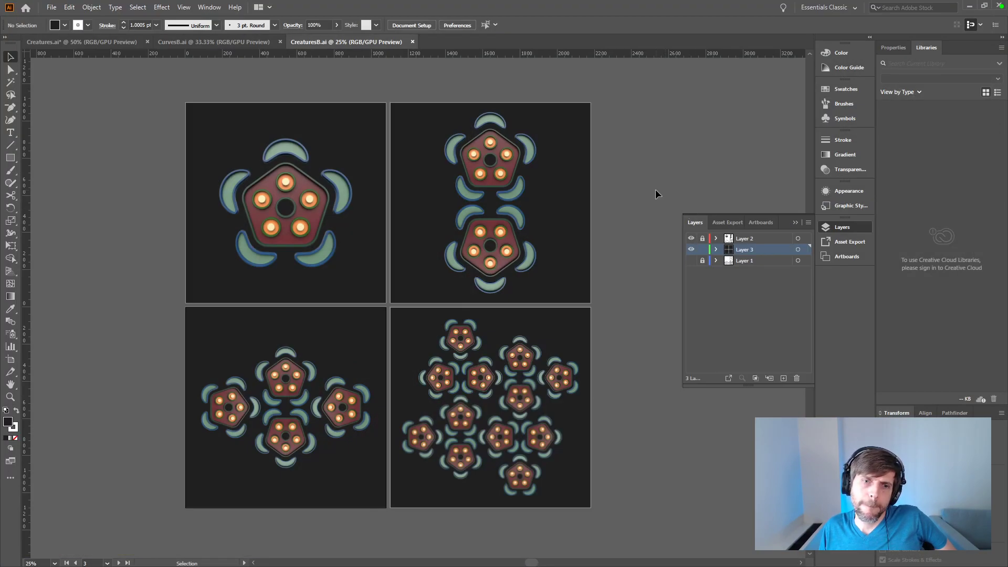
# Step: Lock the dark background rectangles on Layer 3 and unlock the creature images on Layer 2
pyautogui.hotkey('ctrl', '=')
pyautogui.hotkey('ctrl', '=')
pyautogui.hotkey('ctrl', '=')
pyautogui.hotkey('ctrl', '=')
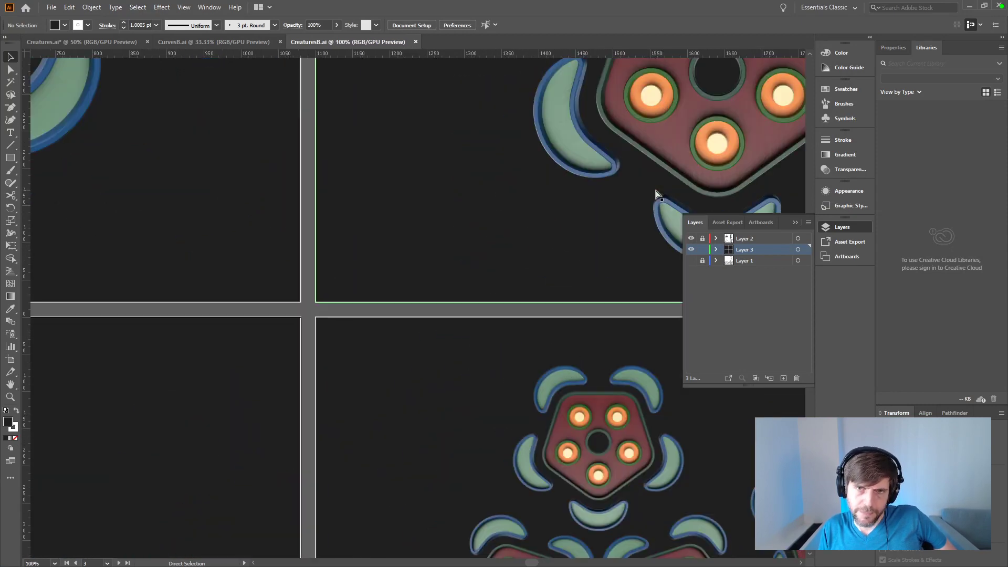
pyautogui.hotkey('ctrl', '-')
pyautogui.hotkey('ctrl', '-')
pyautogui.hotkey('ctrl', '-')
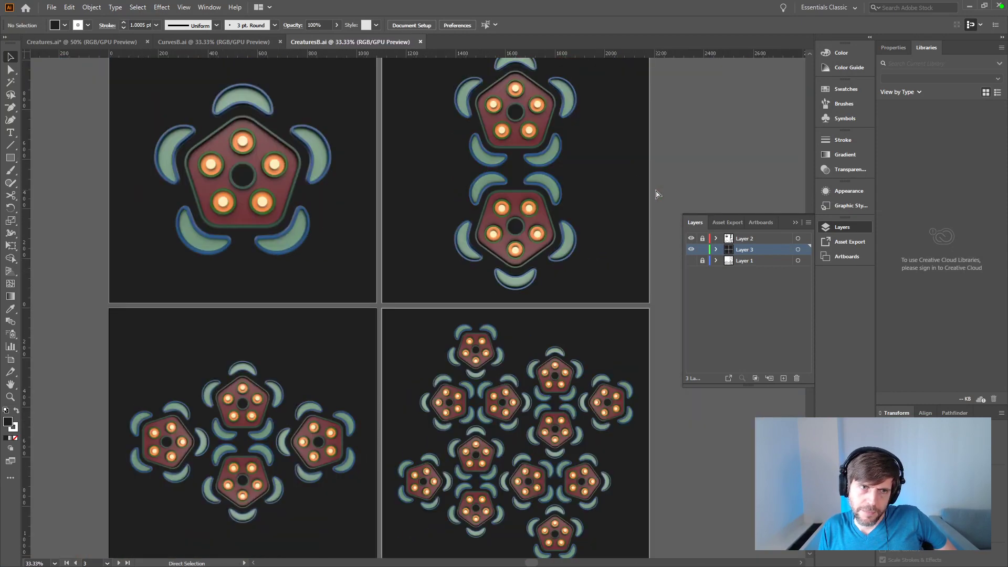
pyautogui.hotkey('ctrl', '-')
pyautogui.press('v')
pyautogui.click(288, 166)
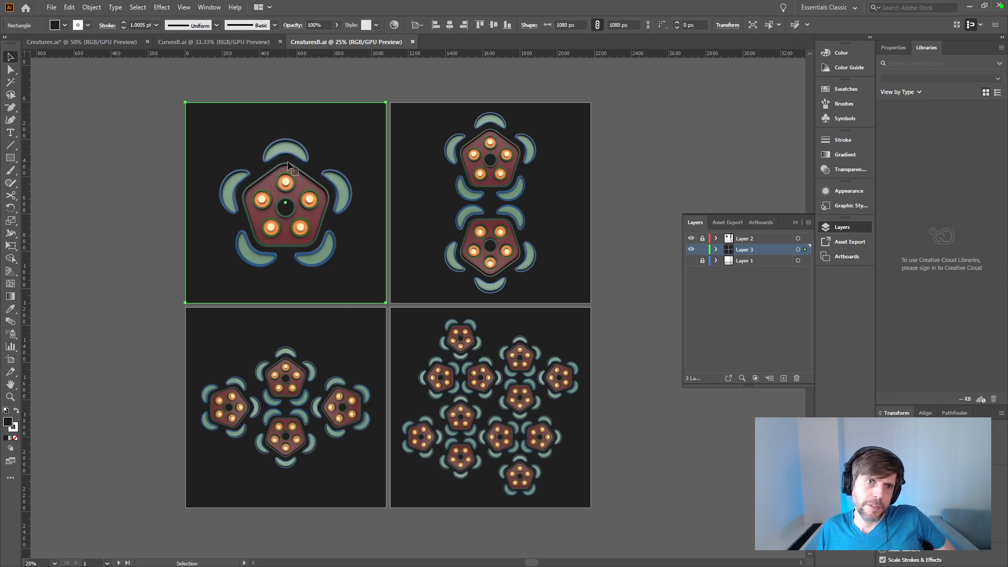
pyautogui.click(703, 249)
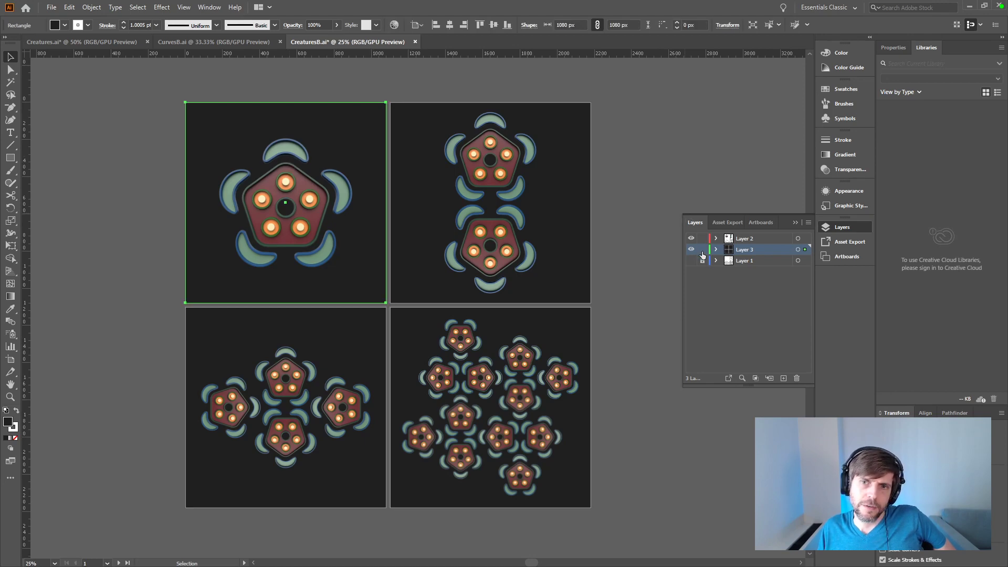
# Step: Resize the first artboard's creature image proportionally from its centre reference point, trying 960 px before setting the width to 800 px
pyautogui.click(314, 176)
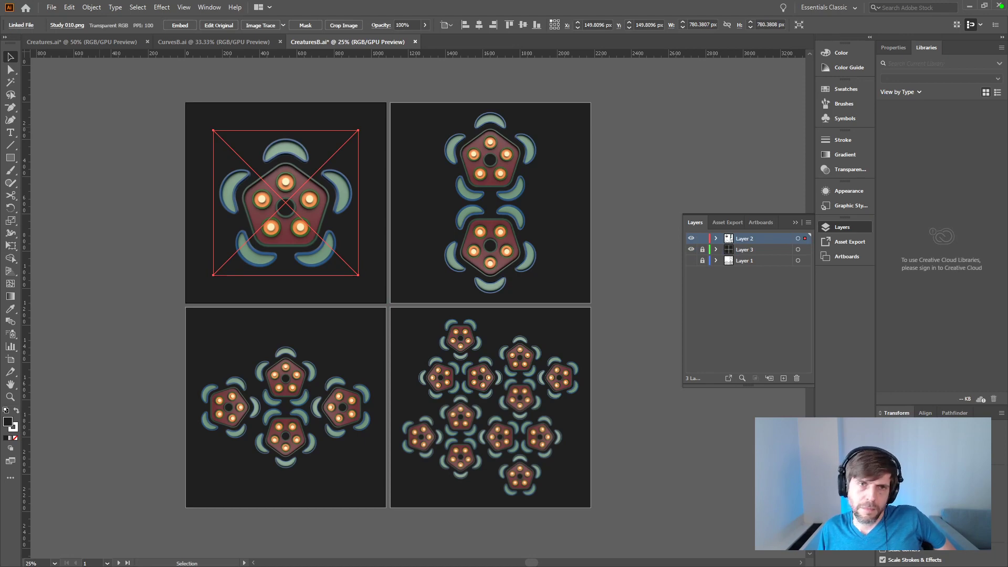
pyautogui.click(727, 25)
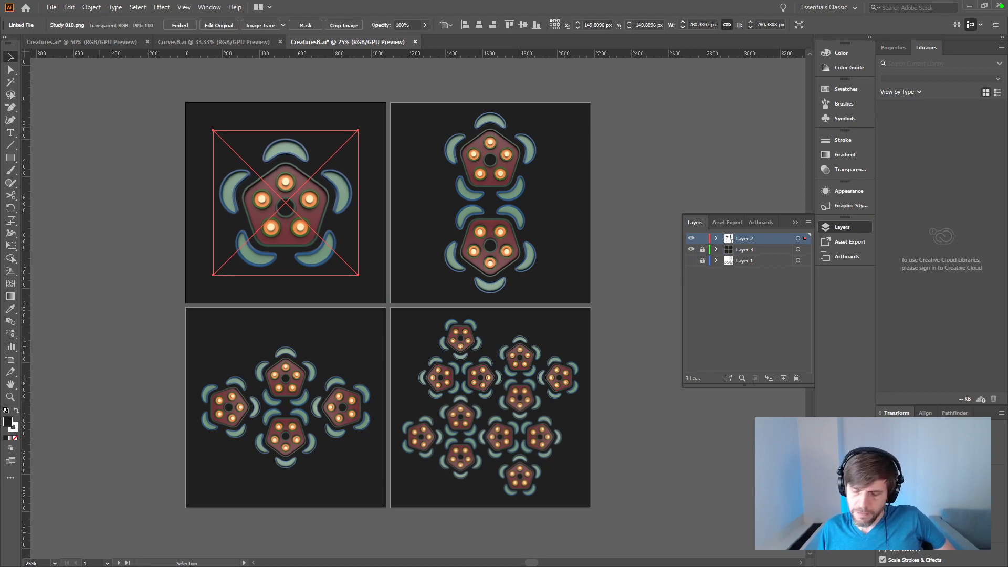
pyautogui.write('960')
pyautogui.press('Return')
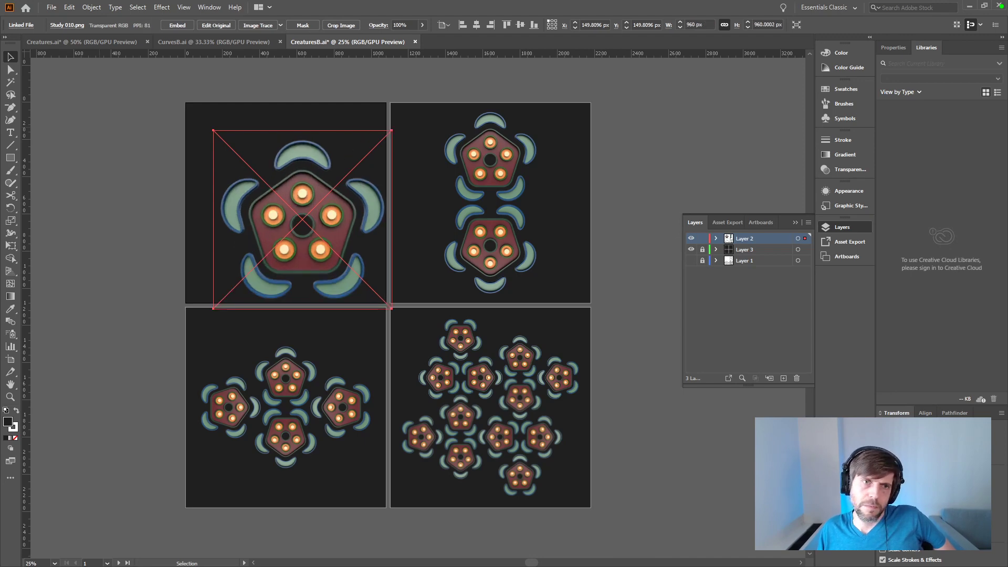
pyautogui.hotkey('ctrl', 'z')
pyautogui.click(554, 25)
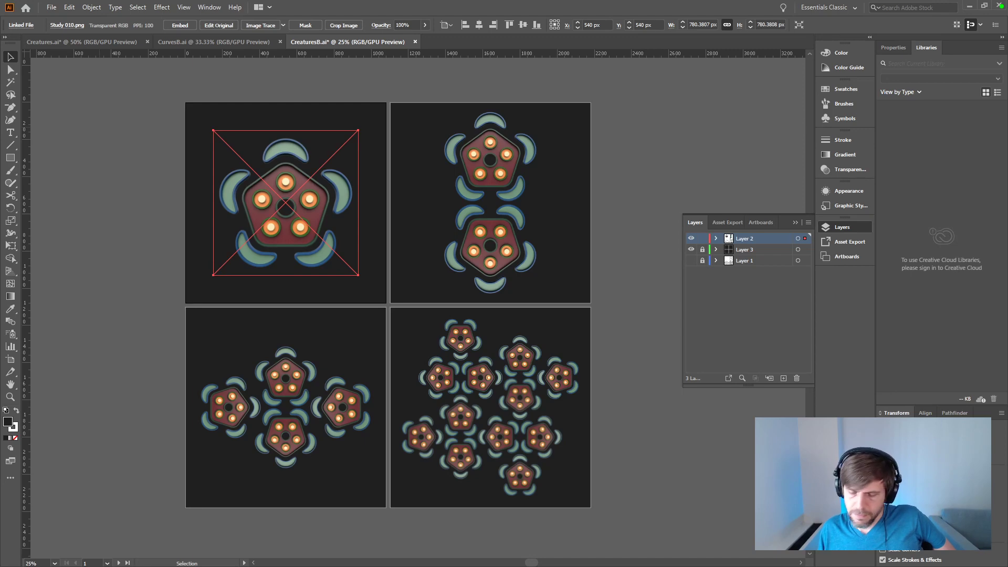
pyautogui.write('960')
pyautogui.press('Return')
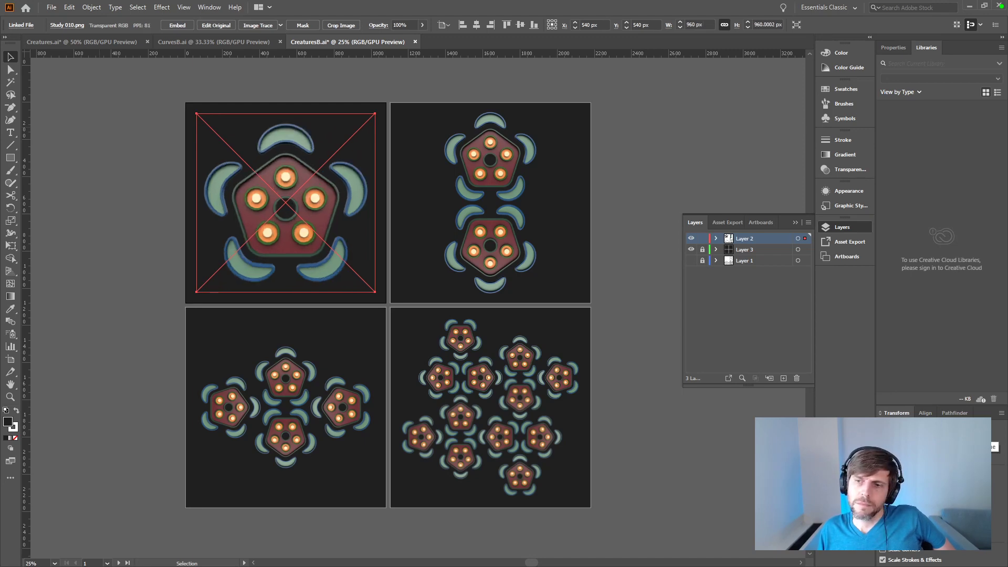
pyautogui.write('800')
pyautogui.press('Return')
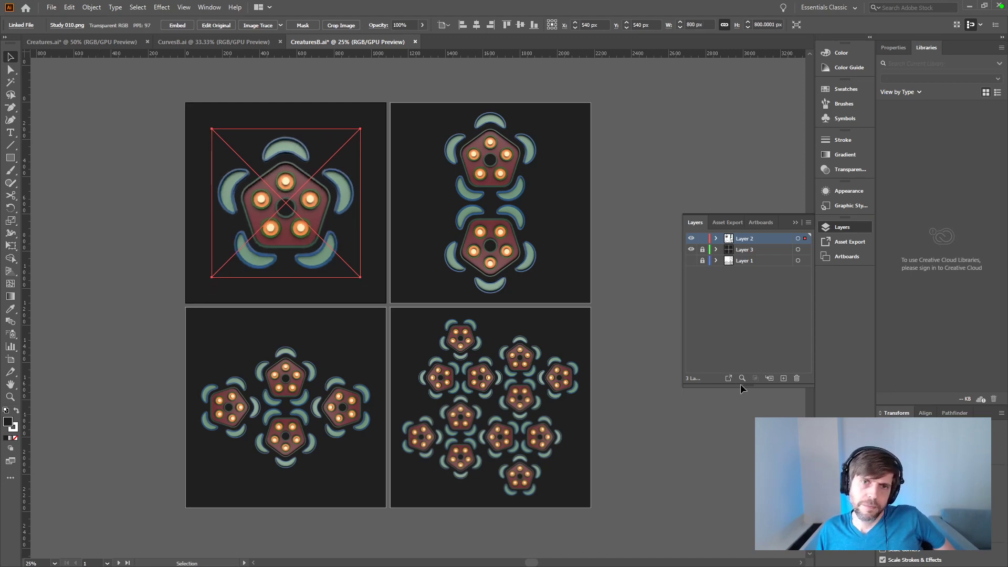
# Step: Scale the two-creature group on the second artboard proportionally to 960 px high and select the four-creature group on the third artboard
pyautogui.click(638, 174)
pyautogui.click(480, 242)
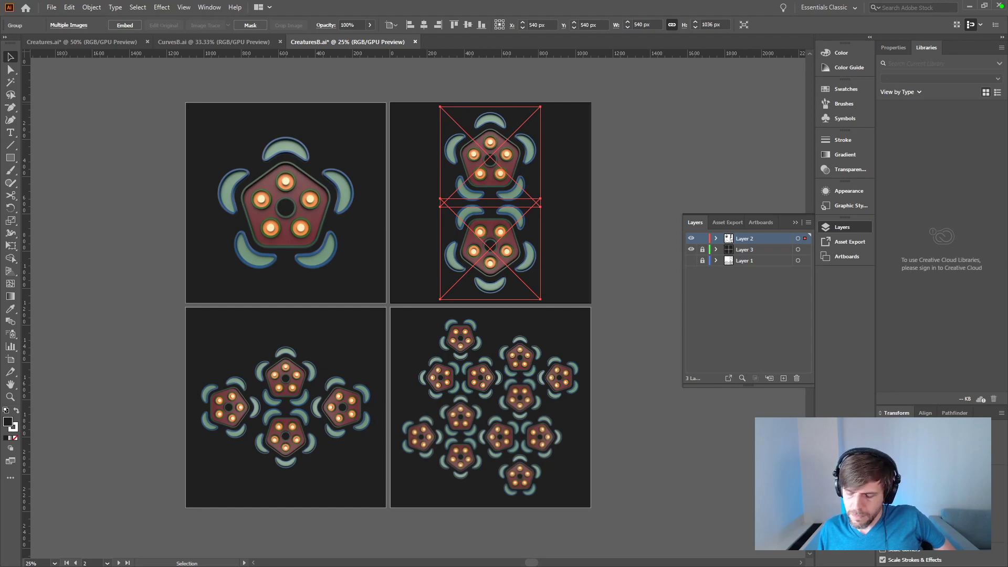
pyautogui.press('Return')
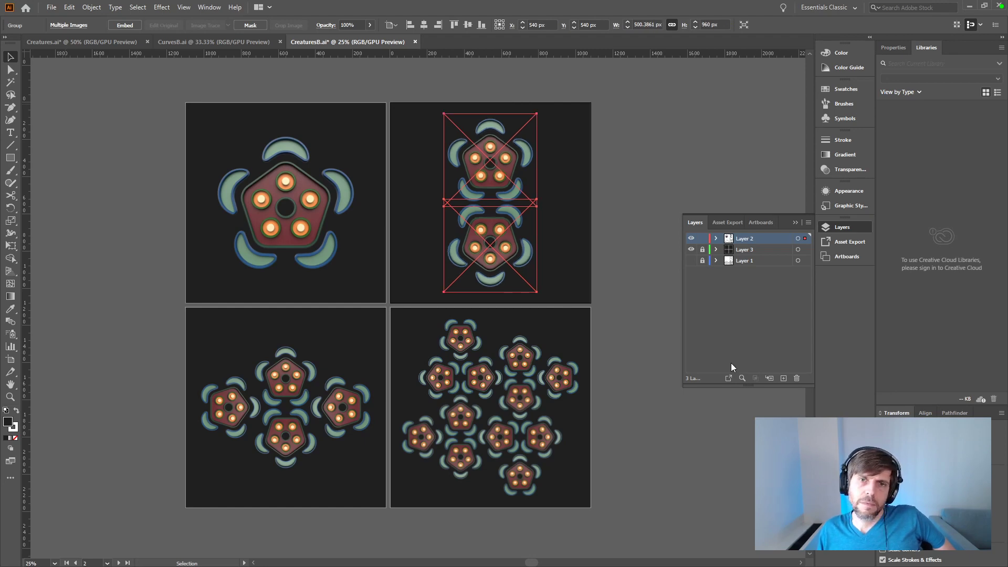
pyautogui.click(643, 337)
pyautogui.moveTo(159, 344); pyautogui.dragTo(341, 438)
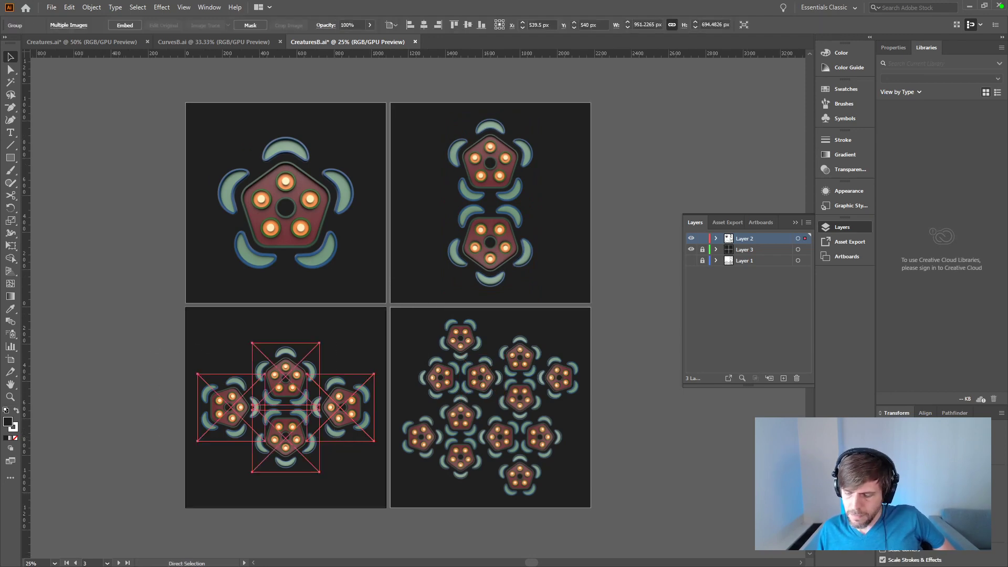
# Step: Group all creature images on the fourth artboard and scale the group down slightly around its centre
pyautogui.click(648, 459)
pyautogui.moveTo(610, 342); pyautogui.dragTo(420, 472)
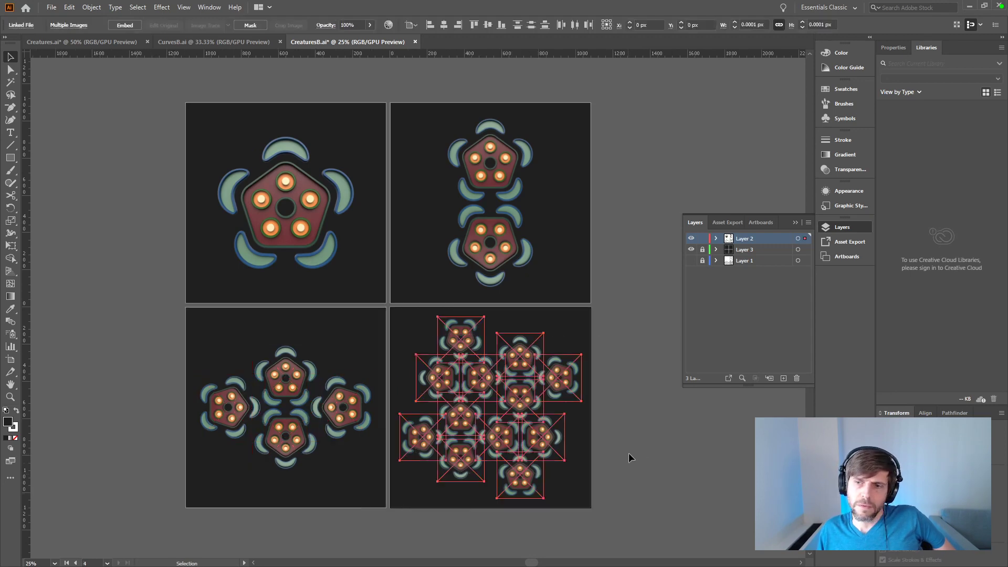
pyautogui.hotkey('ctrl', 'g')
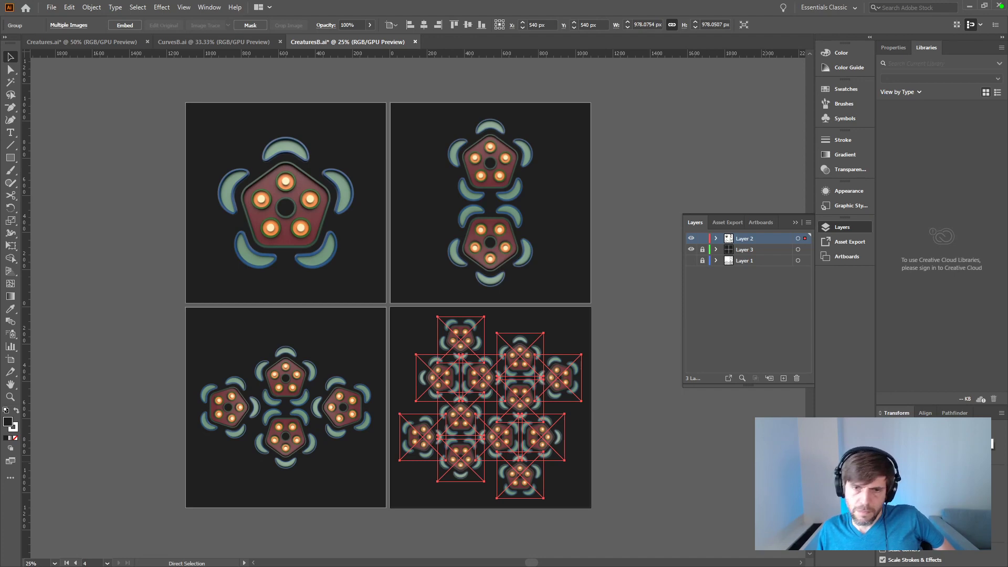
pyautogui.click(695, 443)
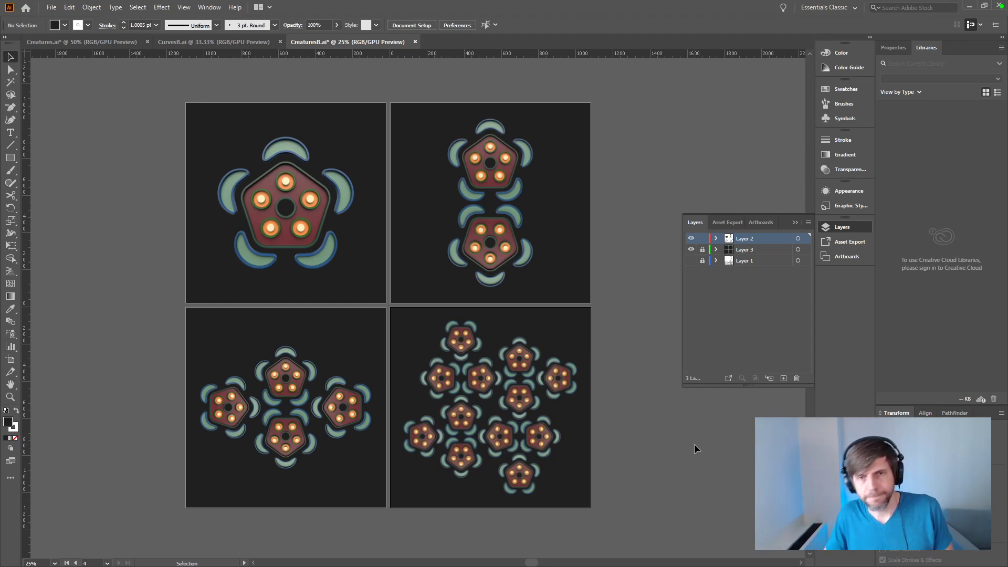
# Step: Save the CreaturesB document and collapse the asset export settings
pyautogui.press('a')
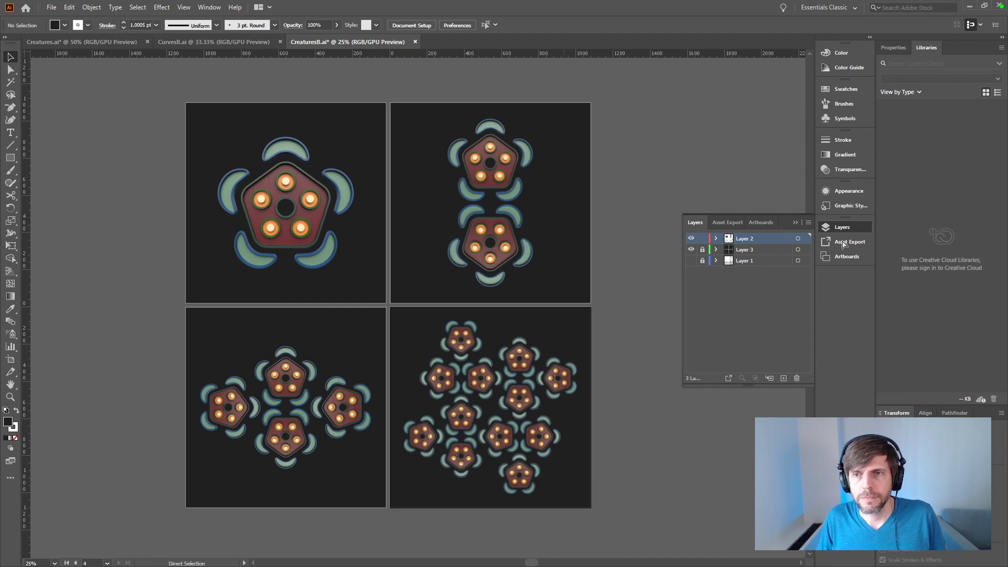
pyautogui.hotkey('ctrl', 's')
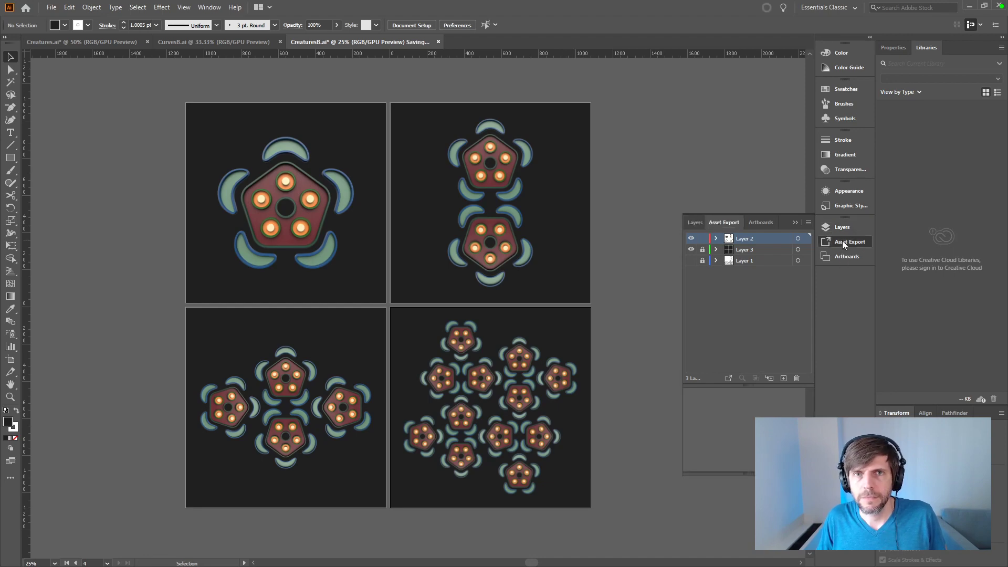
pyautogui.click(844, 242)
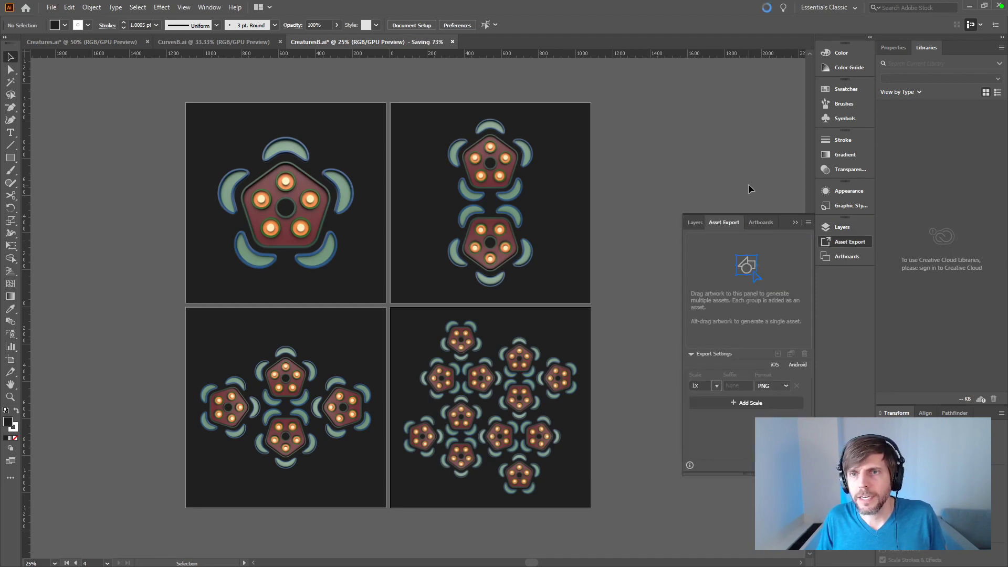
pyautogui.click(796, 222)
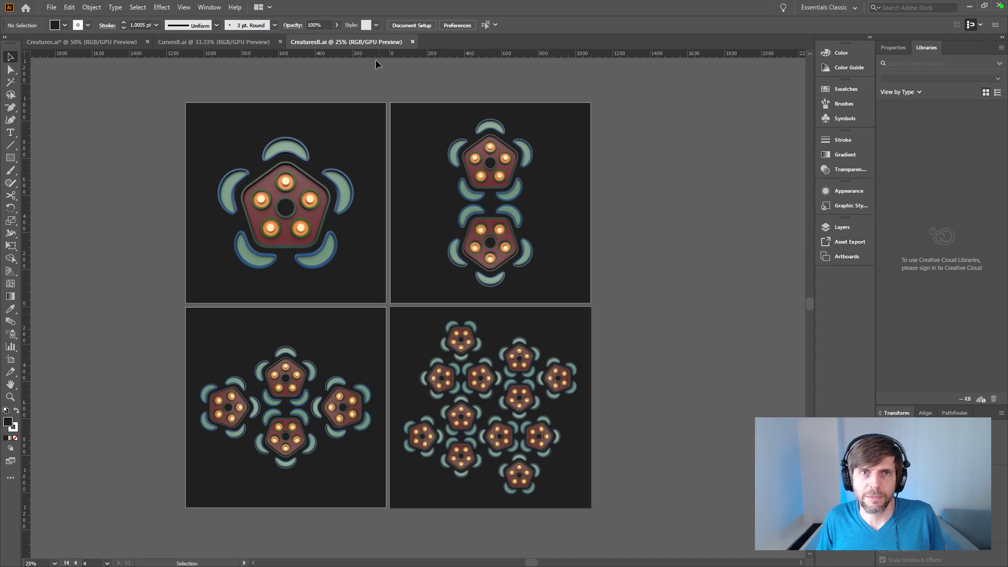
# Step: Show the document's linked images in an enlarged list beside the artboards
pyautogui.click(222, 7)
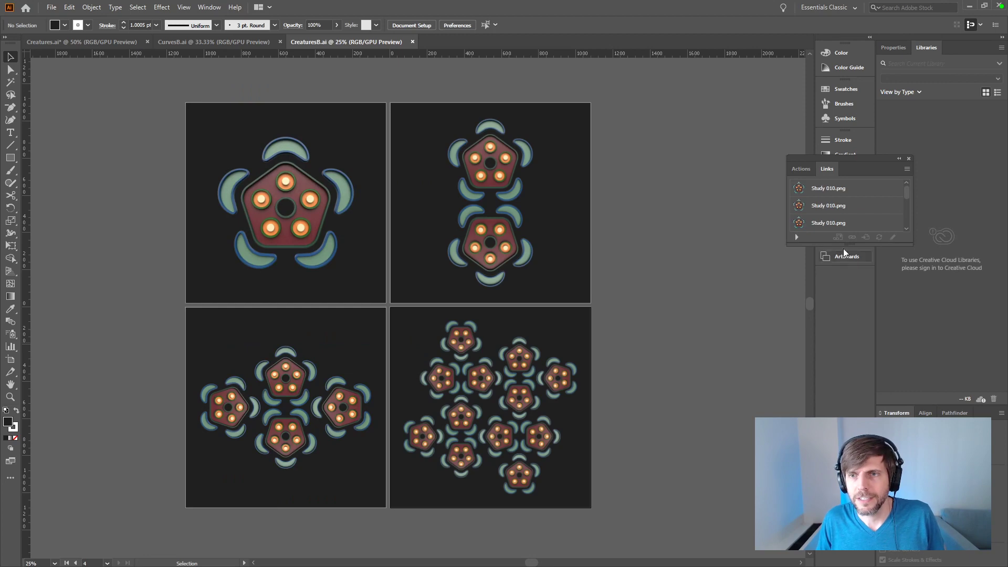
pyautogui.moveTo(846, 242); pyautogui.dragTo(872, 560)
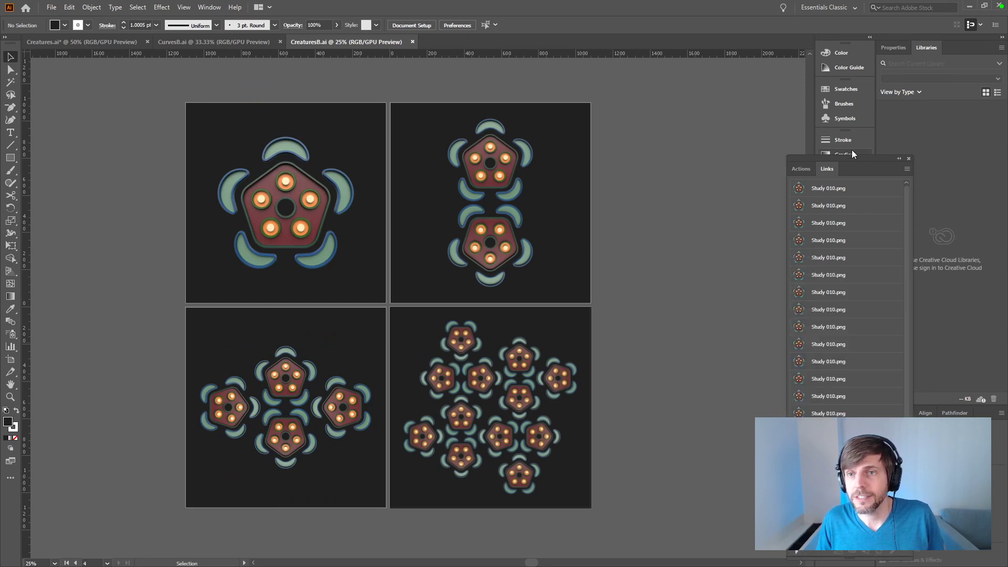
pyautogui.moveTo(849, 156); pyautogui.dragTo(689, 80)
# Step: Select every Study 010.png link in the list and embed the images in the document
pyautogui.click(698, 109)
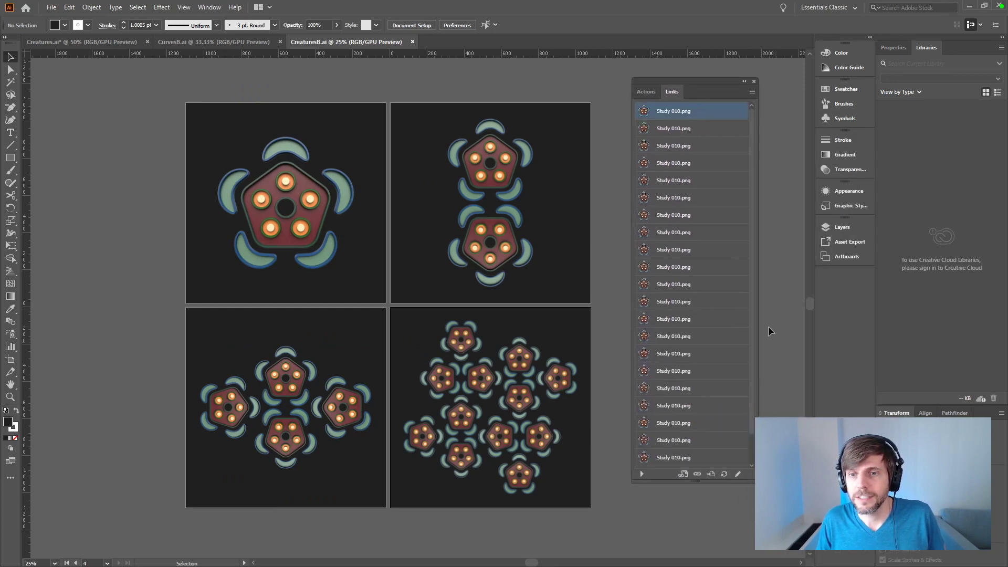
pyautogui.scroll(-1, 743, 378)
pyautogui.keyDown('shift'); pyautogui.click(719, 458); pyautogui.keyUp('shift')
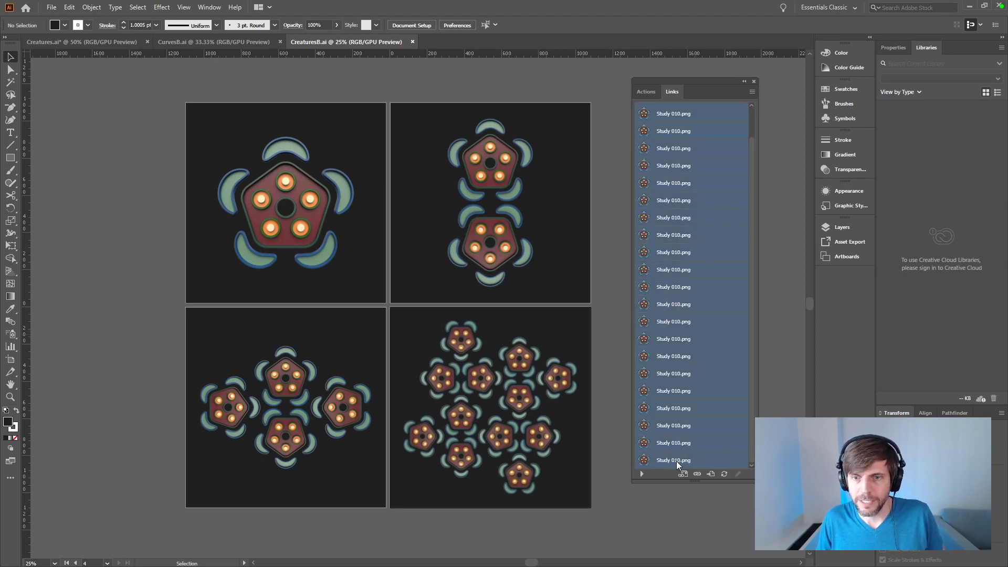
pyautogui.click(752, 92)
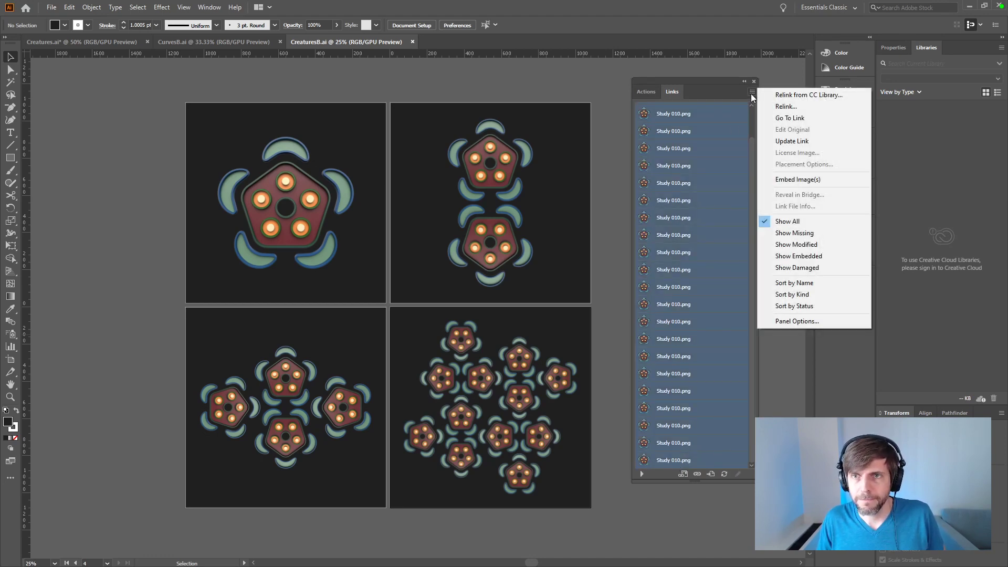
pyautogui.click(786, 178)
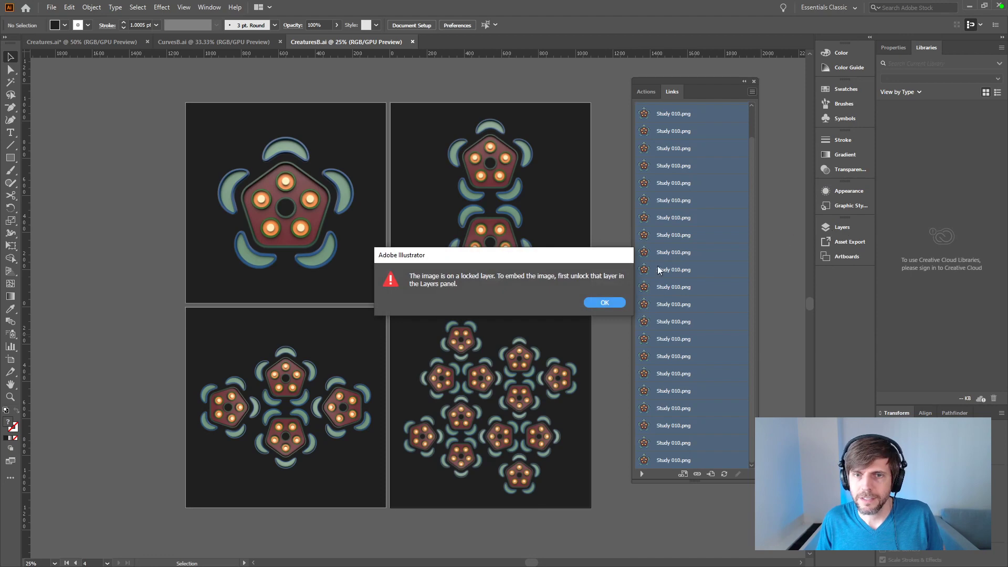
pyautogui.click(605, 303)
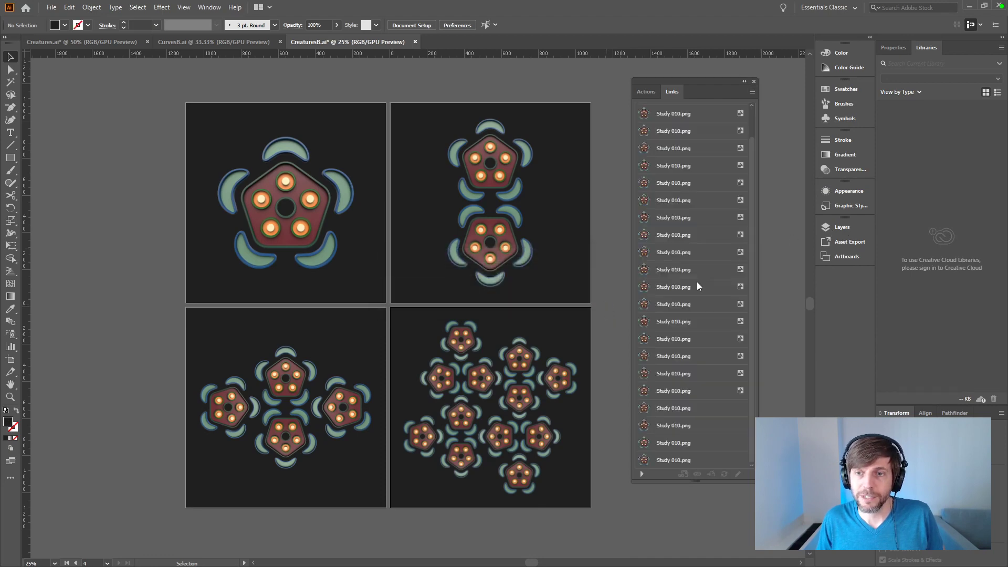
# Step: Check the layers' visibility and unlock Layer 3 and Layer 1
pyautogui.click(826, 226)
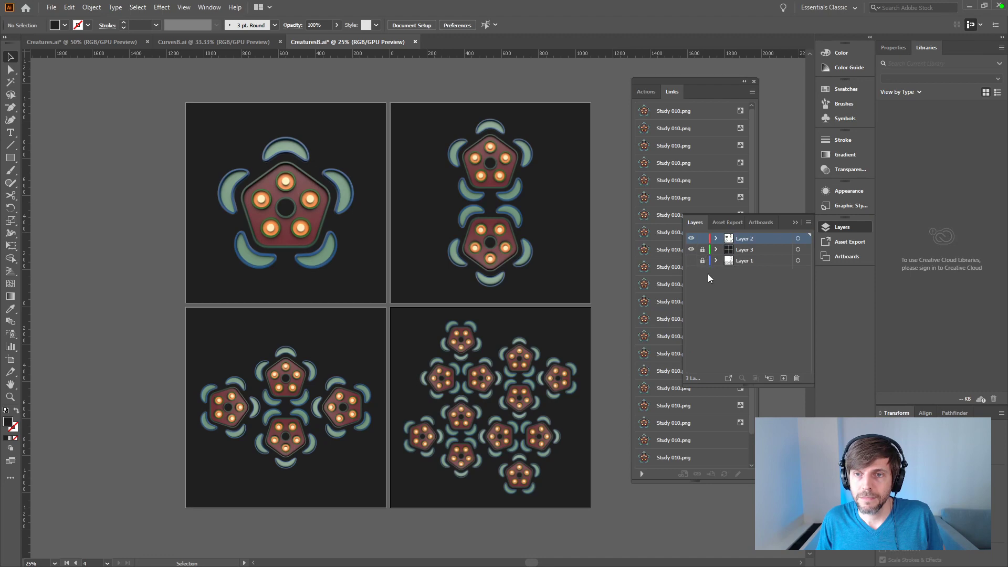
pyautogui.click(691, 250)
pyautogui.click(691, 250)
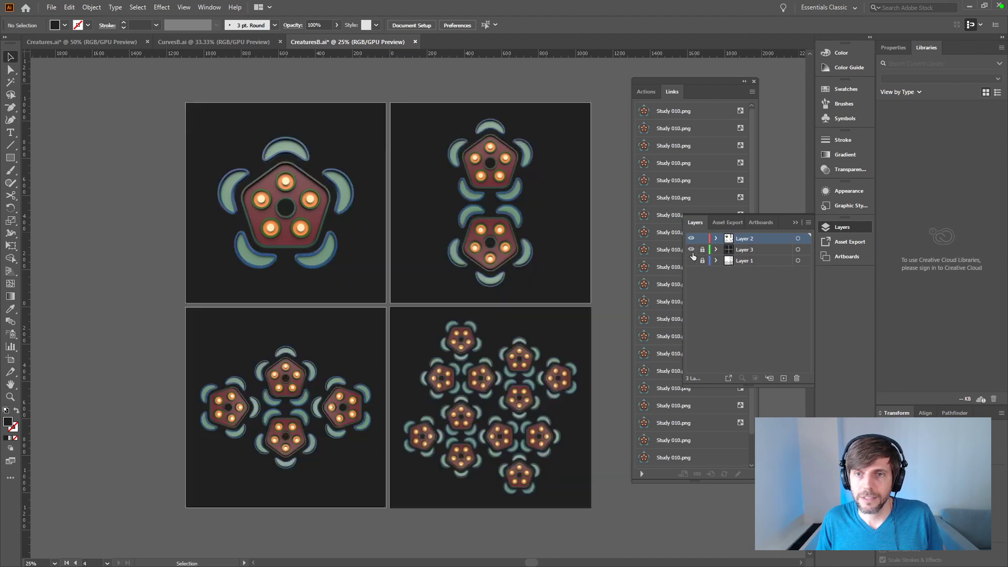
pyautogui.click(703, 249)
pyautogui.click(703, 261)
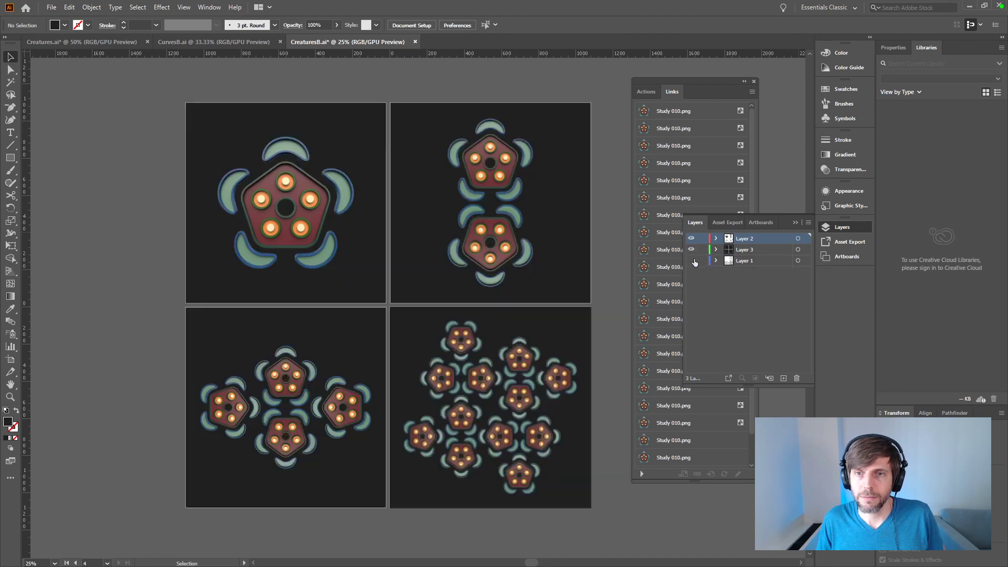
pyautogui.click(691, 249)
# Step: Embed the last four Study 010.png images that are still linked and close the links list
pyautogui.click(702, 438)
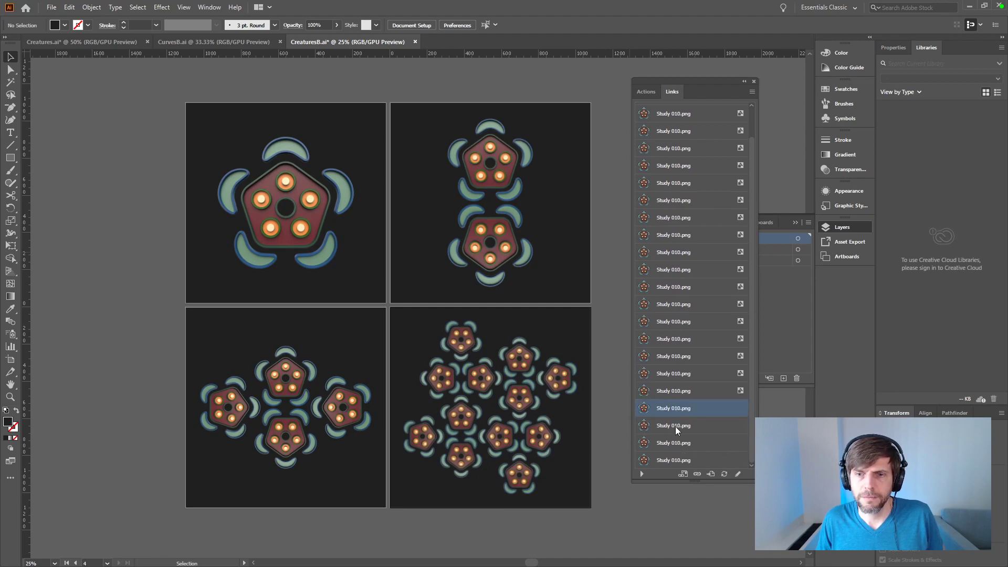
pyautogui.keyDown('shift'); pyautogui.click(677, 448); pyautogui.keyUp('shift')
pyautogui.keyDown('shift'); pyautogui.click(678, 455); pyautogui.keyUp('shift')
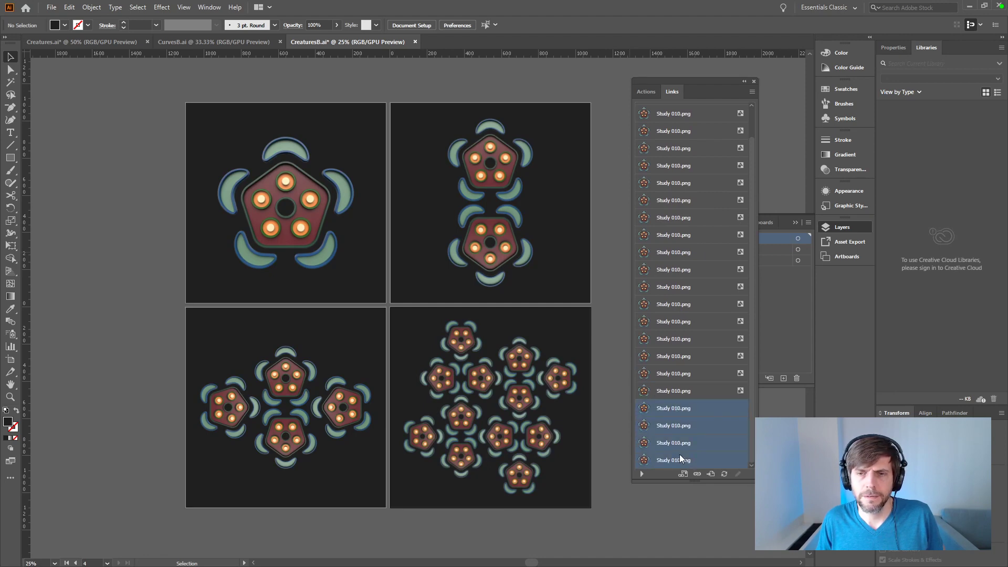
pyautogui.click(752, 92)
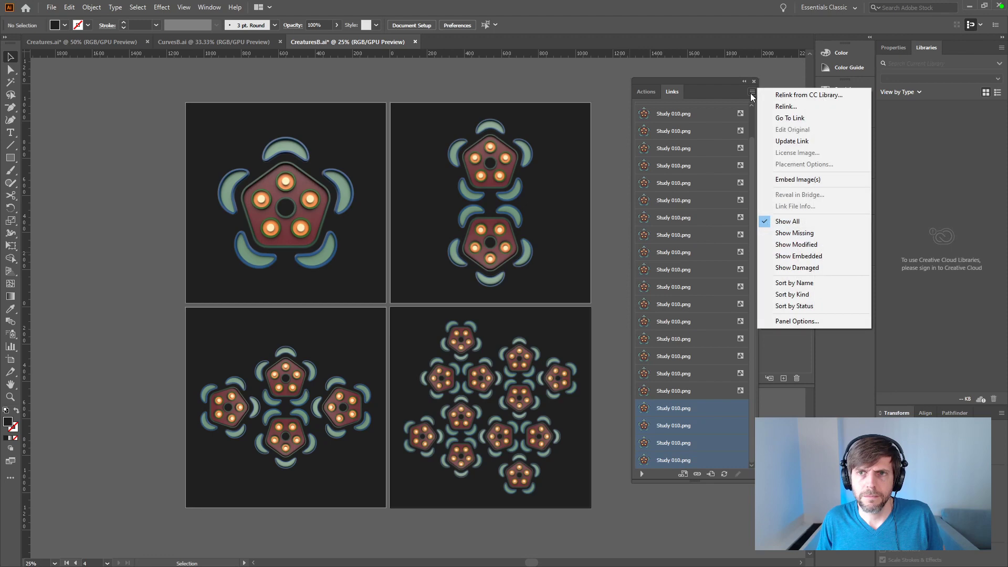
pyautogui.click(793, 179)
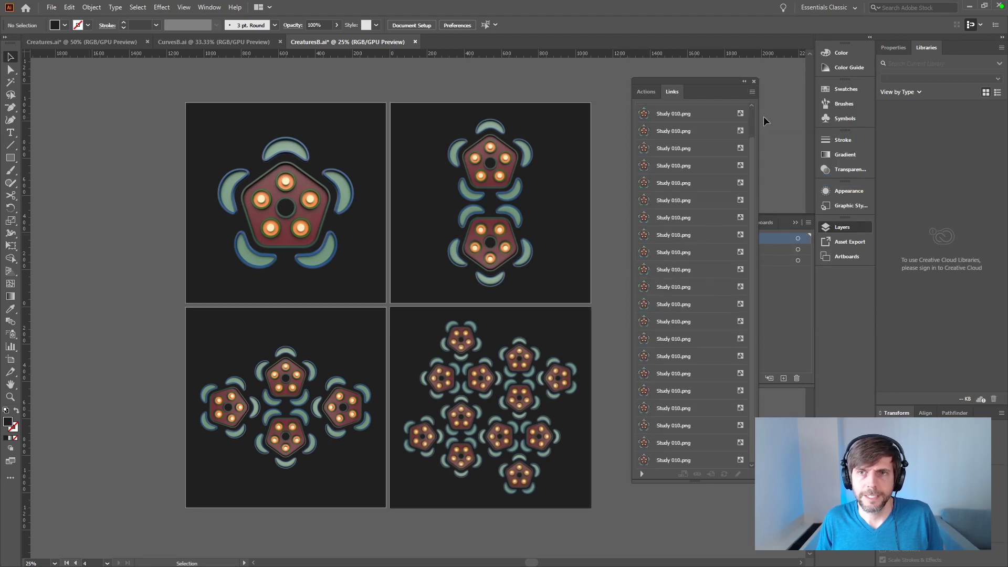
pyautogui.click(754, 82)
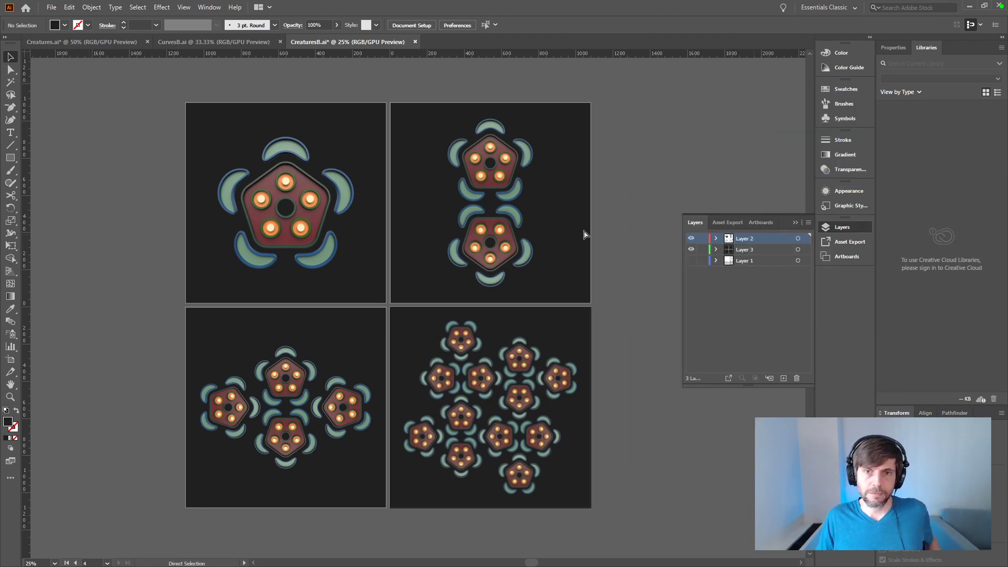
# Step: Save the CreaturesB document and open Export for Screens with its four artboards
pyautogui.hotkey('ctrl', 's')
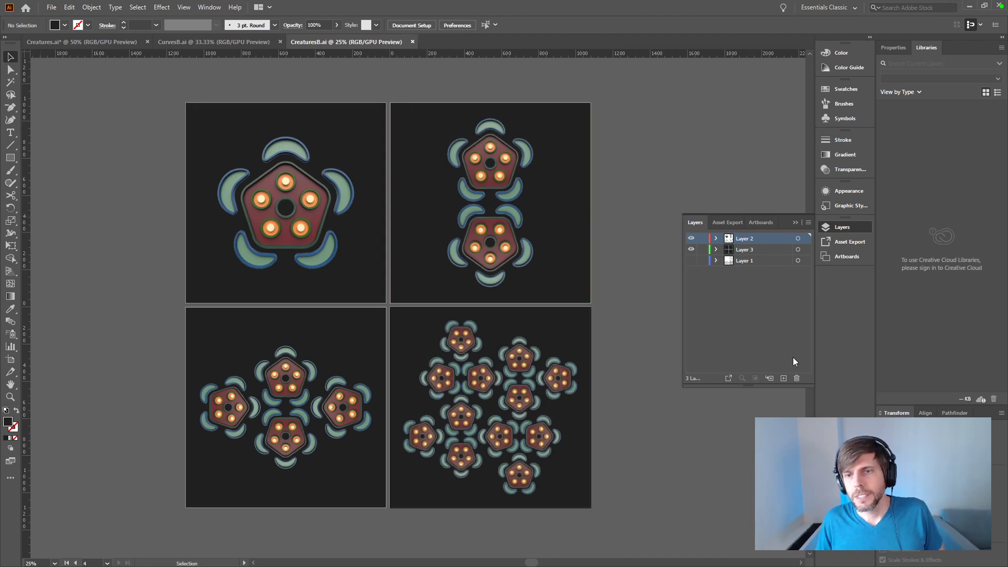
pyautogui.click(843, 245)
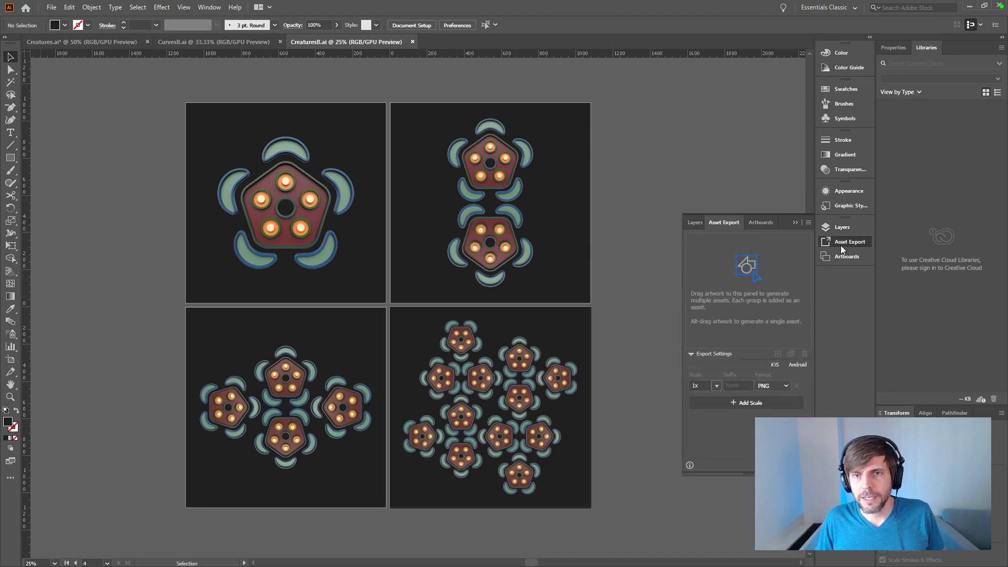
pyautogui.click(759, 222)
pyautogui.click(724, 223)
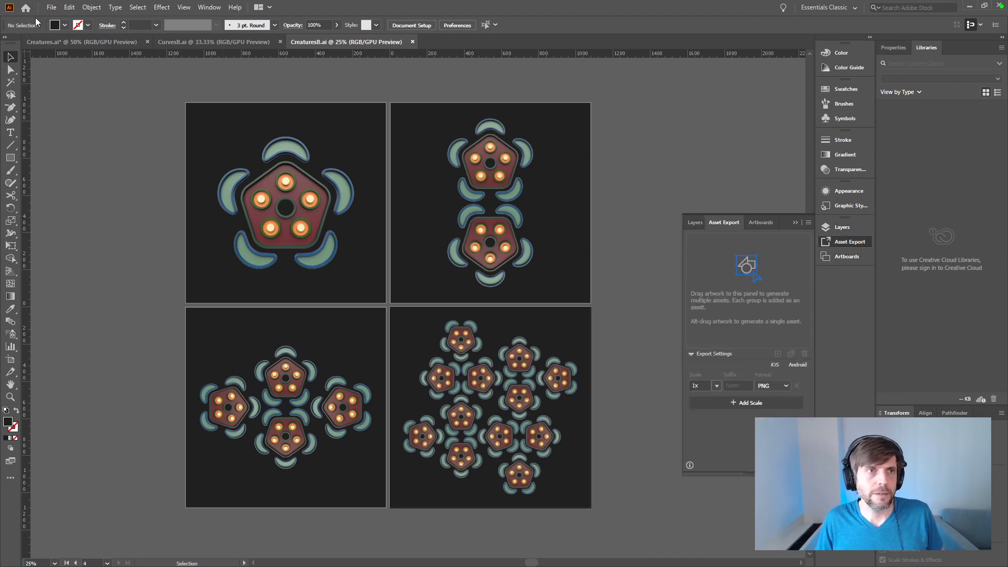
pyautogui.click(52, 7)
pyautogui.moveTo(146, 194)
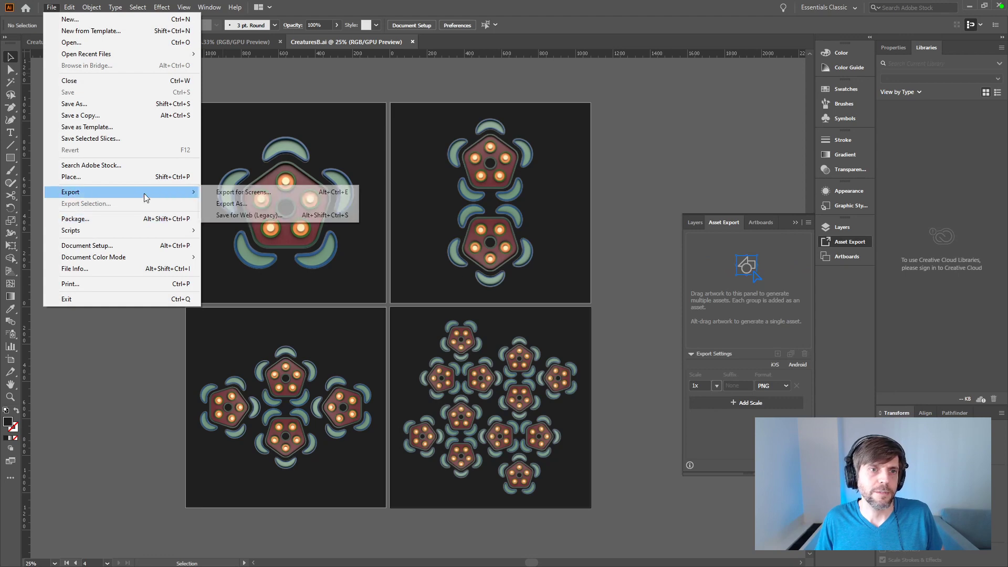
pyautogui.click(254, 193)
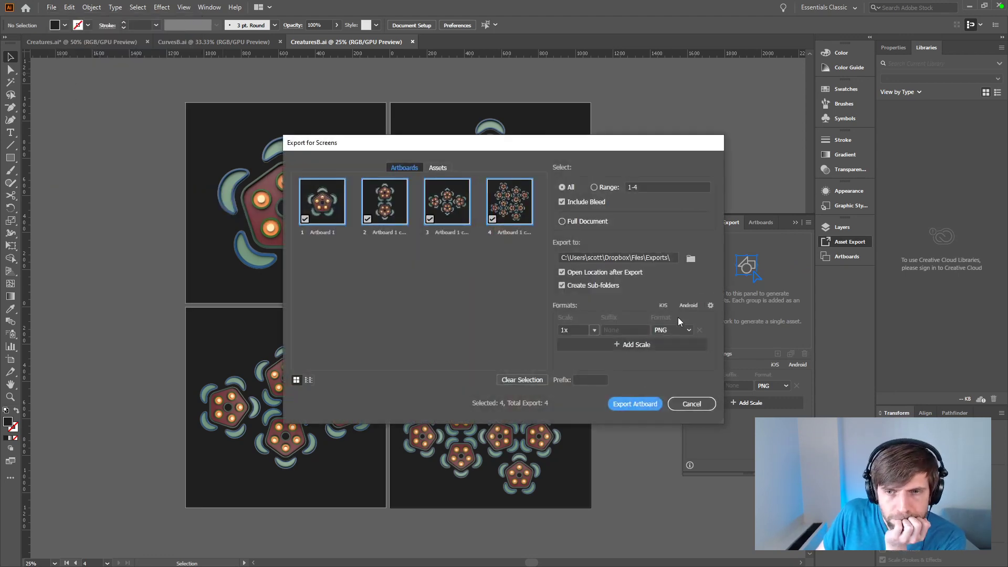
# Step: Create a Study 011 folder inside Exports\Studies and choose it as the export location
pyautogui.click(690, 260)
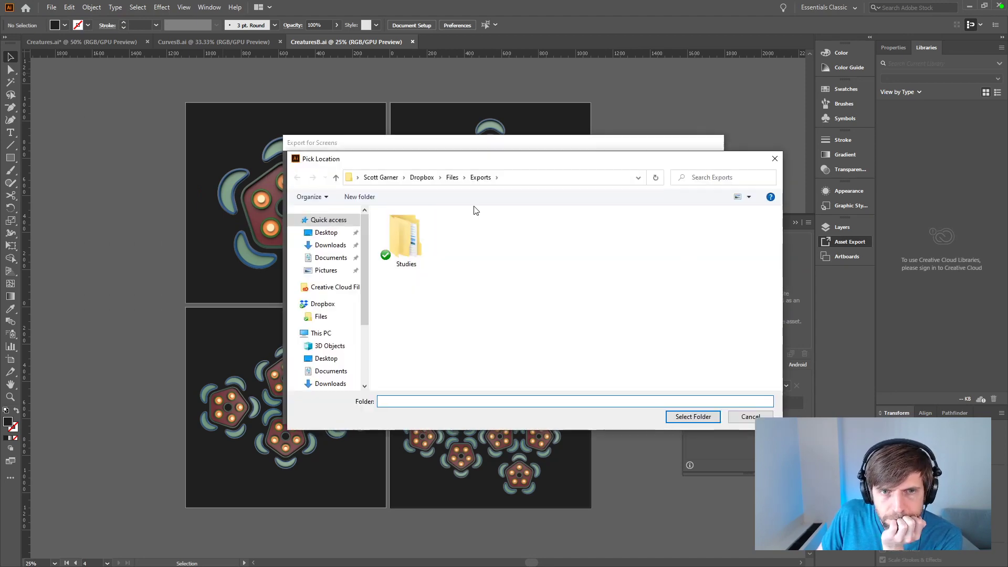
pyautogui.doubleClick(394, 231)
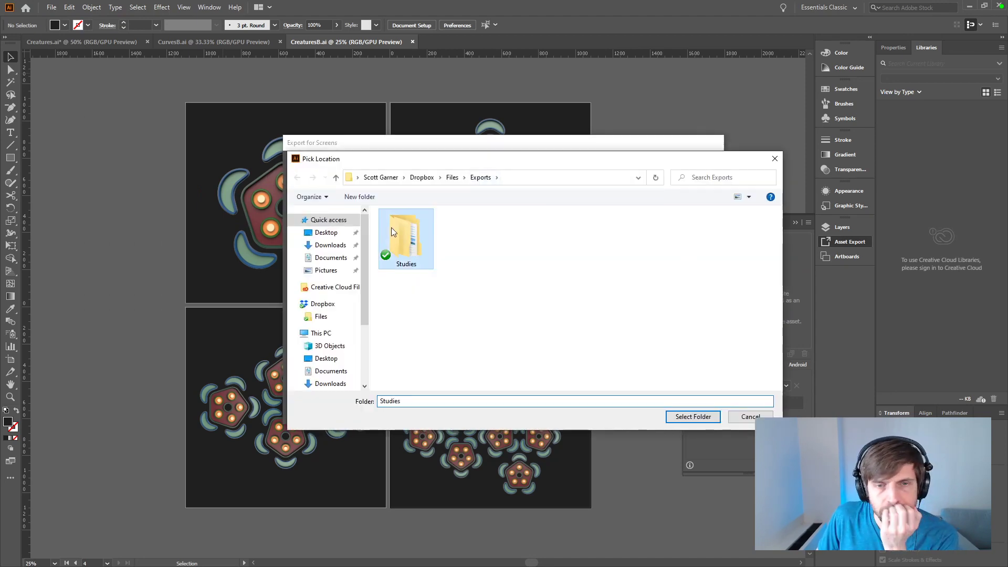
pyautogui.rightClick(435, 346)
pyautogui.moveTo(468, 319)
pyautogui.click(568, 318)
pyautogui.write('Study 010')
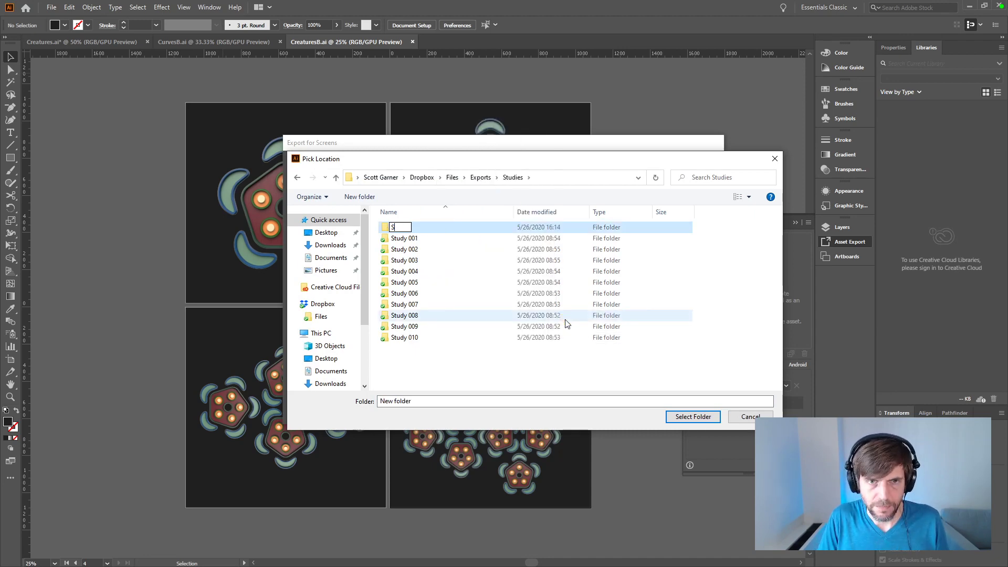
pyautogui.press('Return')
pyautogui.write('n')
pyautogui.write('Study 010')
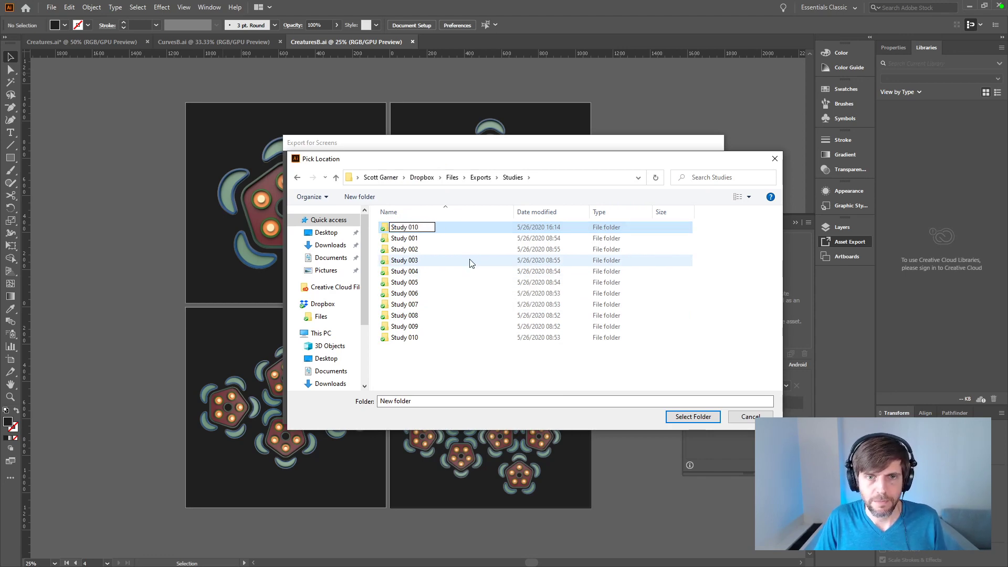
pyautogui.press('Return')
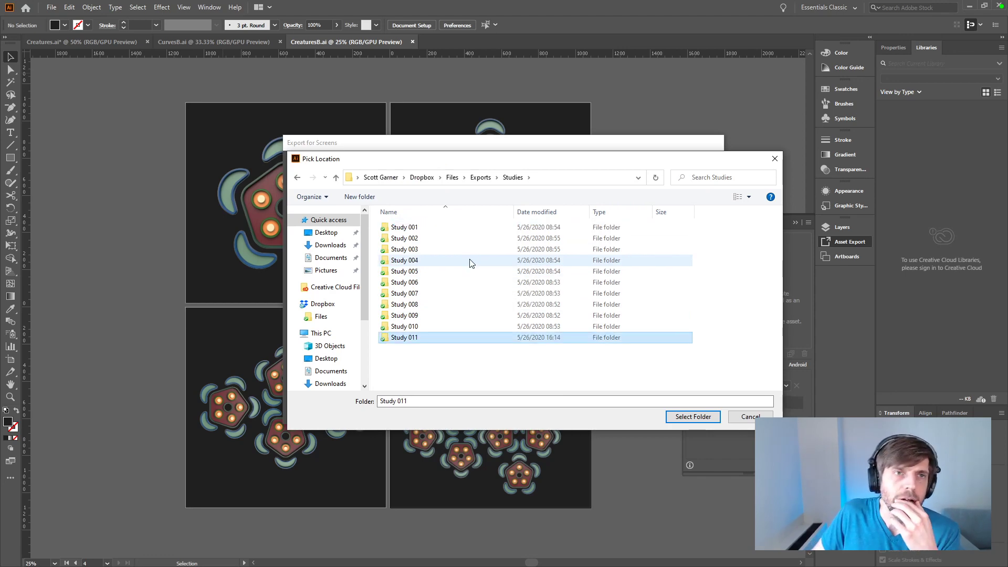
pyautogui.doubleClick(411, 339)
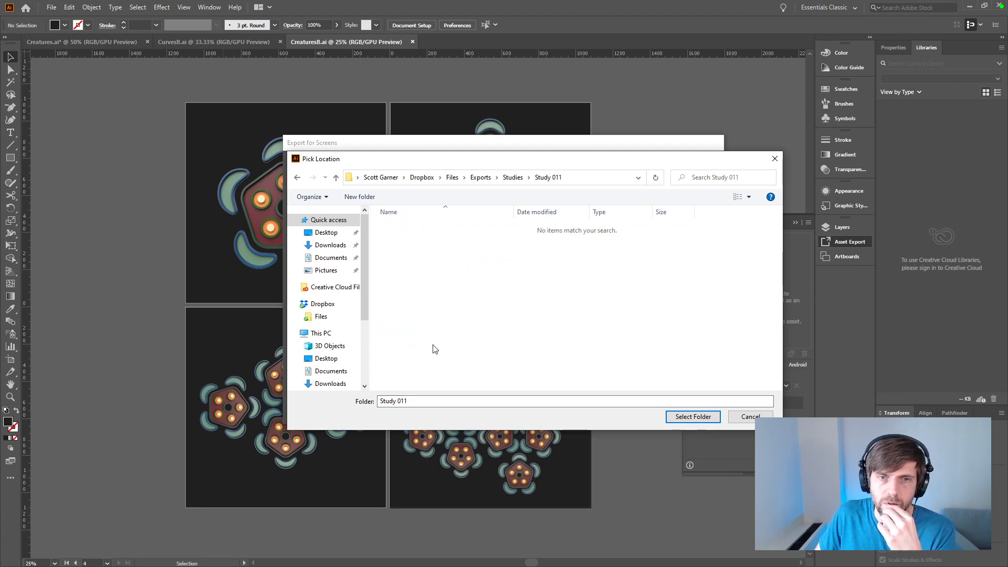
pyautogui.click(693, 417)
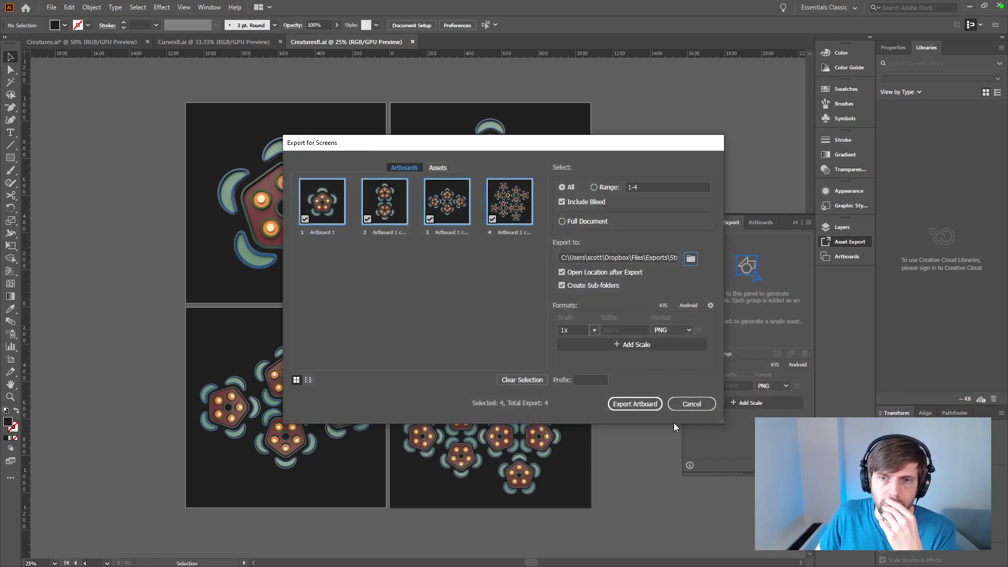
# Step: Turn off sub-folder creation and export all four artboards as 1x PNG files
pyautogui.click(563, 286)
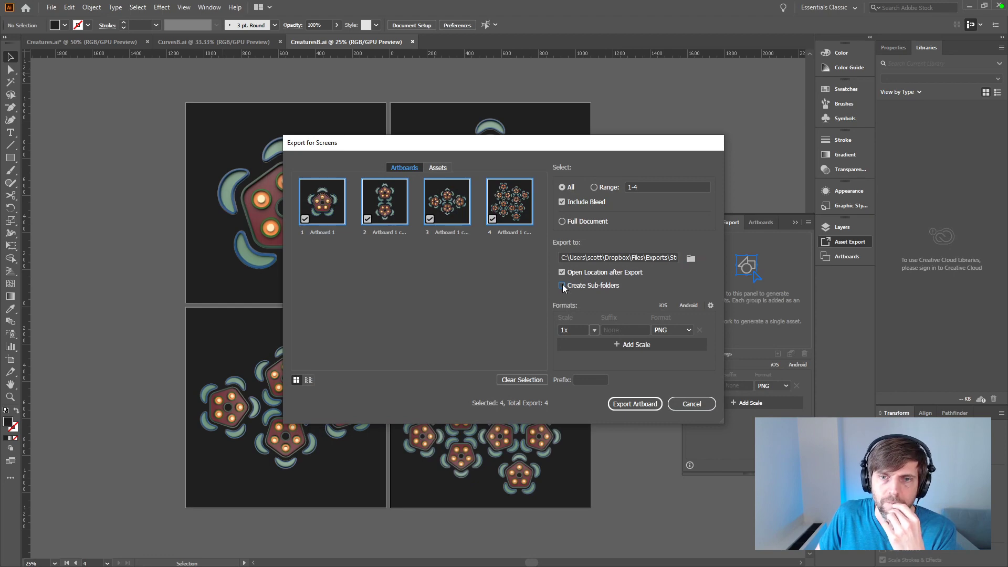
pyautogui.click(636, 403)
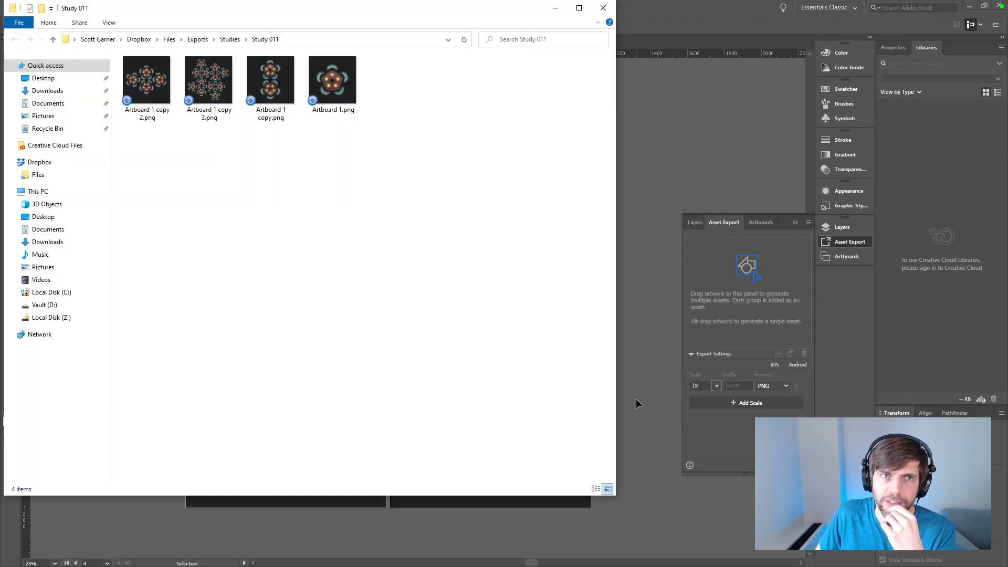
pyautogui.moveTo(356, 22); pyautogui.dragTo(451, 69)
pyautogui.click(435, 150)
pyautogui.press('F2')
pyautogui.write('Study')
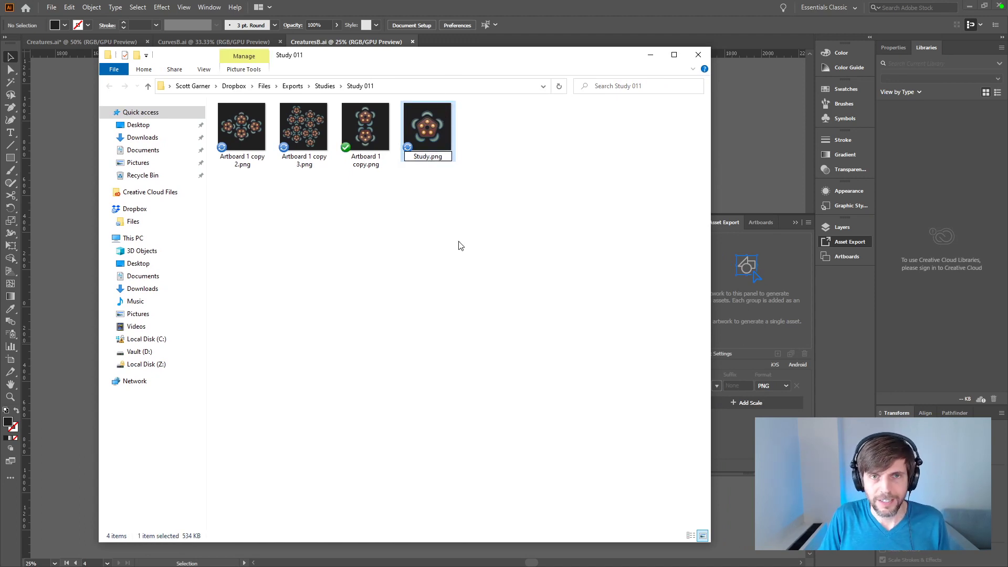
pyautogui.write(' 011 A')
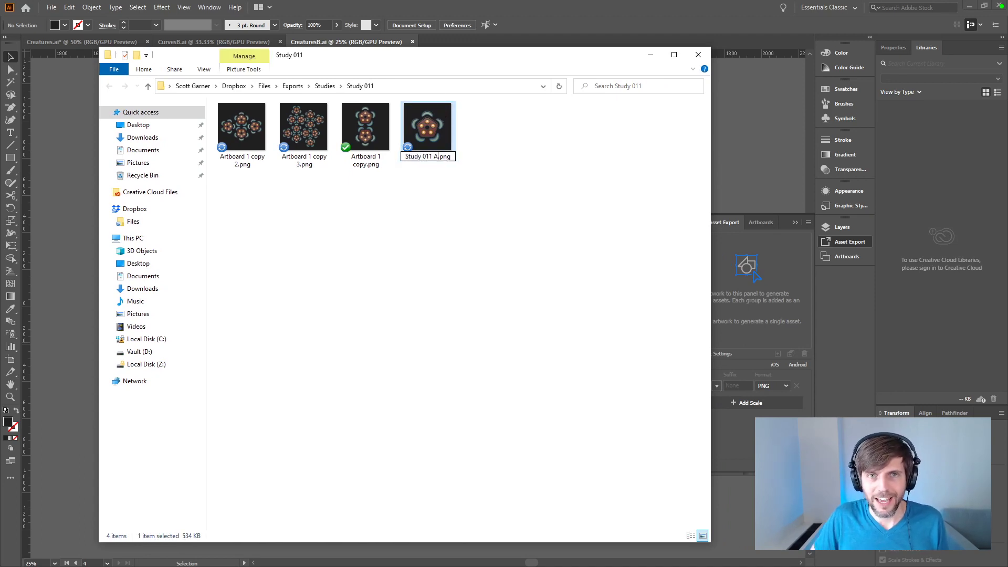
pyautogui.press('Escape')
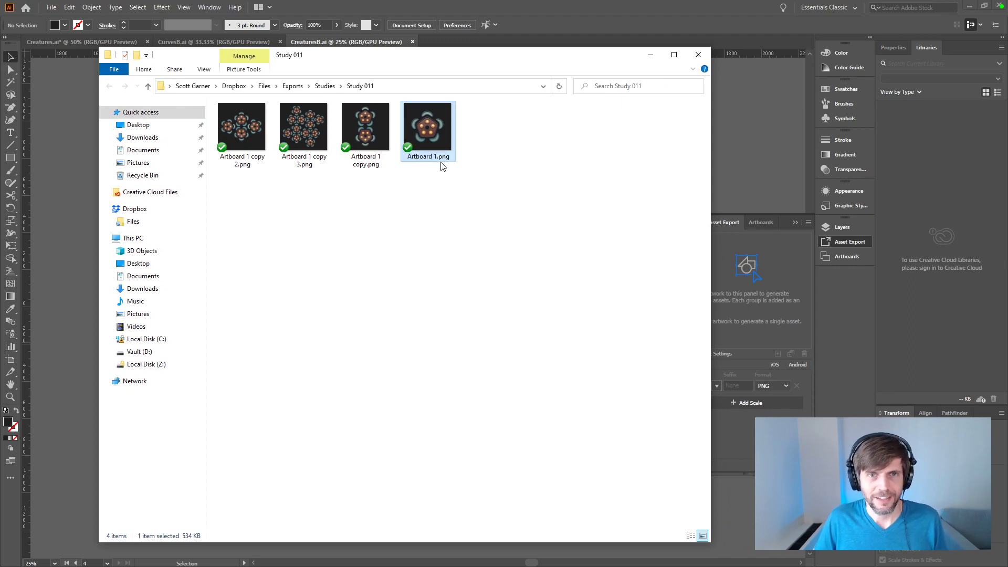
# Step: Rename the exported single-creature image Study 011 A.png and copy the new name for reuse
pyautogui.press('F2')
pyautogui.write('Study 011')
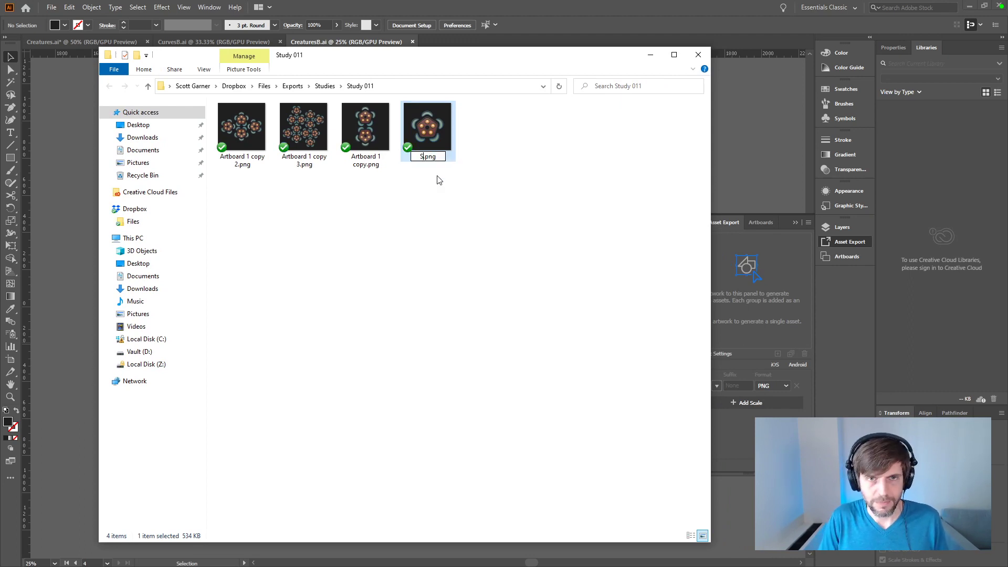
pyautogui.write(' A')
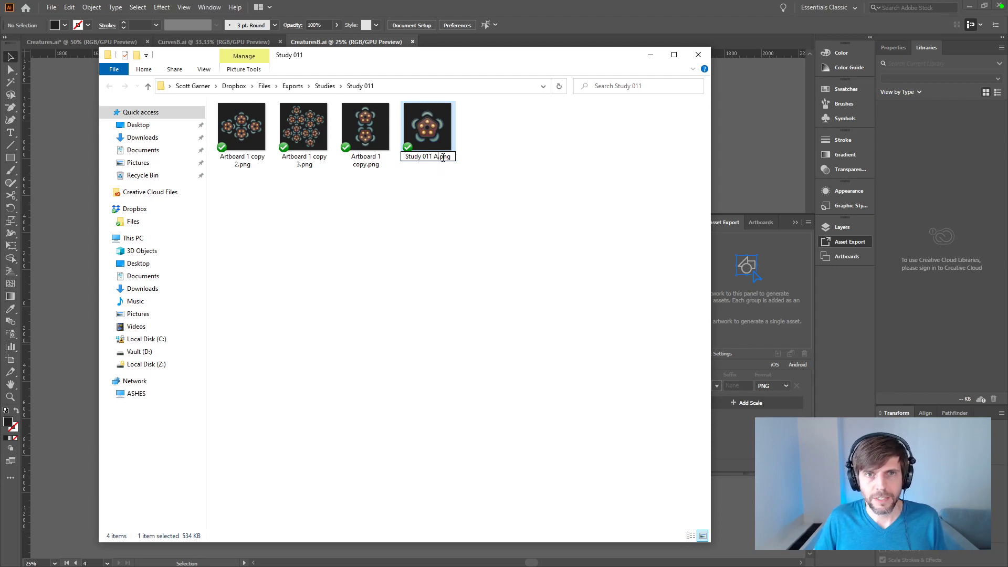
pyautogui.moveTo(437, 157); pyautogui.dragTo(363, 157)
pyautogui.hotkey('ctrl', 'c')
pyautogui.press('Return')
# Step: Rename the exported two-creature image Study 011 B.png, reusing the copied name
pyautogui.click(363, 157)
pyautogui.press('F2')
pyautogui.hotkey('ctrl', 'v')
pyautogui.press('BackSpace')
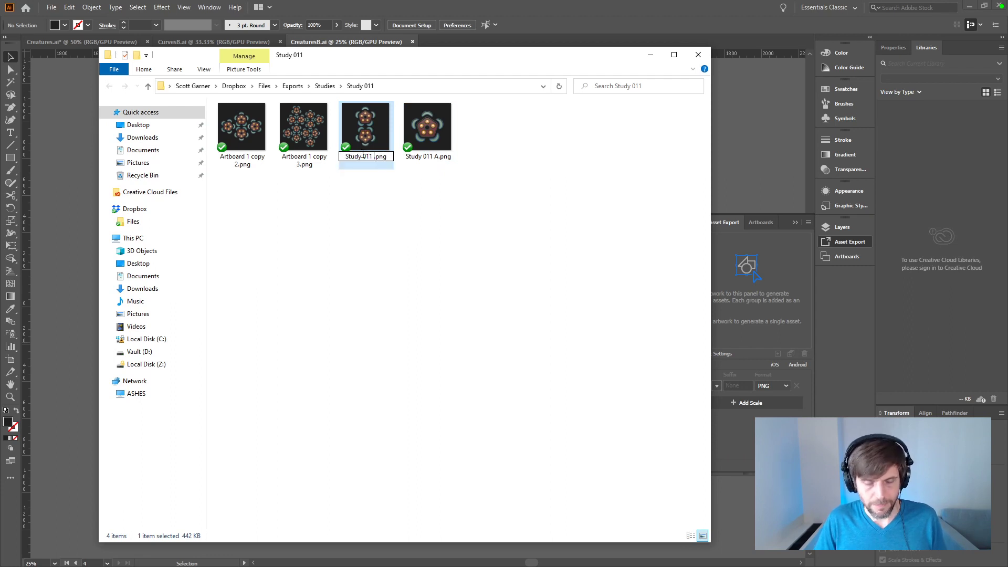
pyautogui.write('B')
pyautogui.press('Return')
# Step: Rename the exported four-creature diamond image Study 011 C.png, reusing the copied name
pyautogui.press('Left')
pyautogui.press('Left')
pyautogui.press('Left')
pyautogui.press('F2')
pyautogui.hotkey('ctrl', 'v')
pyautogui.press('BackSpace')
pyautogui.write('C')
pyautogui.press('Return')
# Step: Rename the exported image with the large creature cluster Study 011 D.png, reusing the copied name
pyautogui.press('Left')
pyautogui.press('Left')
pyautogui.press('Left')
pyautogui.press('F2')
pyautogui.hotkey('ctrl', 'v')
pyautogui.press('BackSpace')
pyautogui.write('D')
pyautogui.press('Return')
# Step: Review the exported images Study 011 A through D one after another in Photos and close the viewer
pyautogui.click(246, 134)
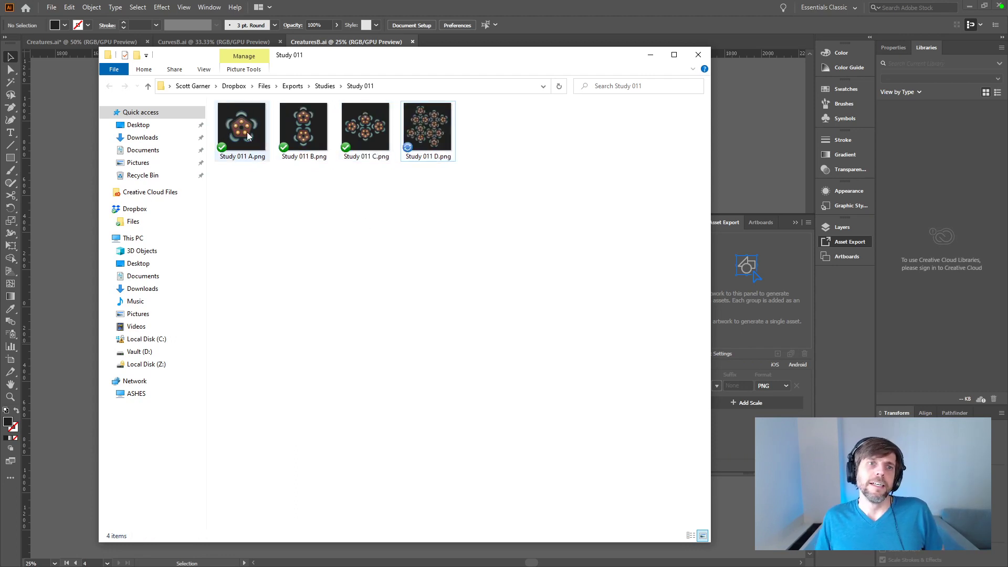
pyautogui.doubleClick(247, 132)
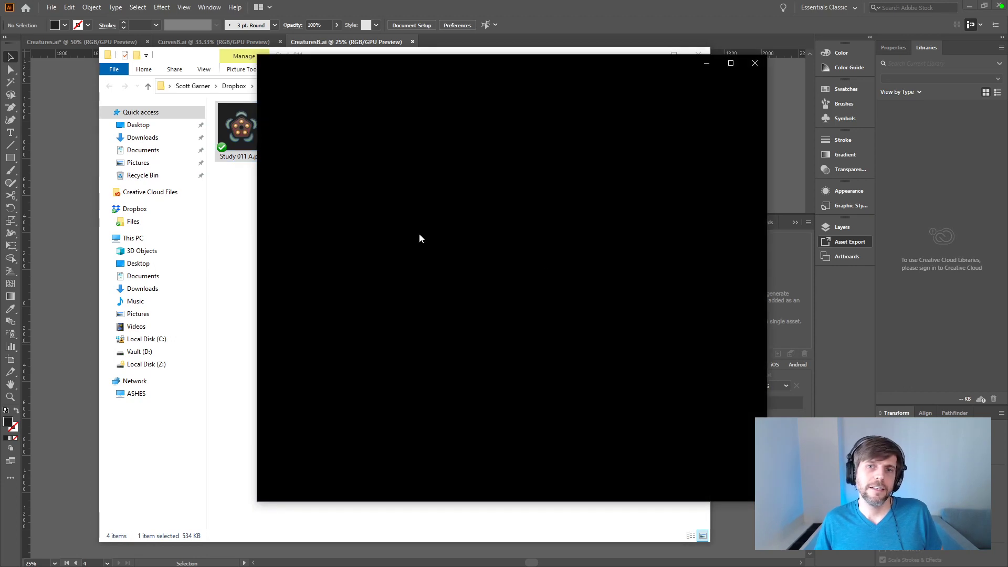
pyautogui.click(743, 290)
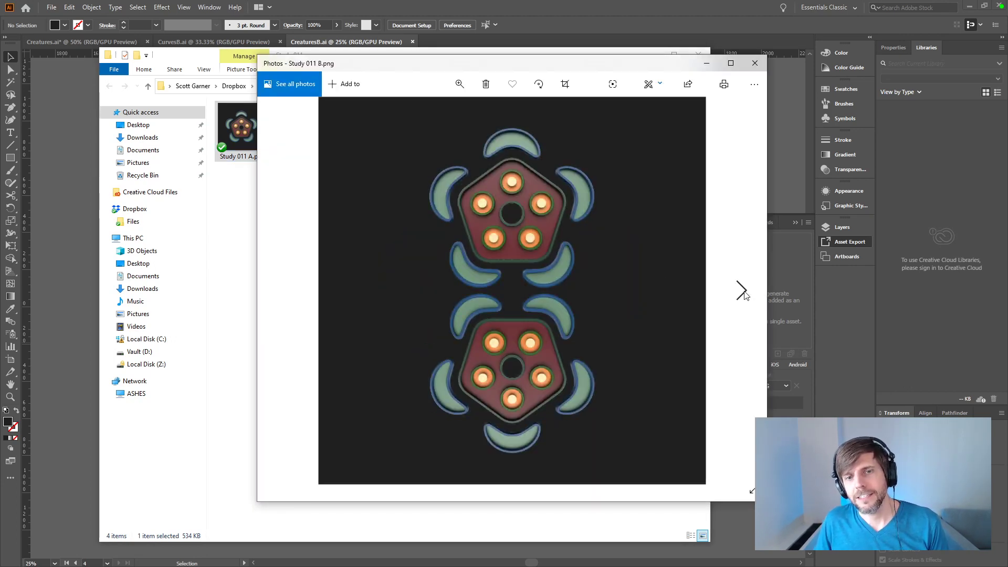
pyautogui.click(742, 291)
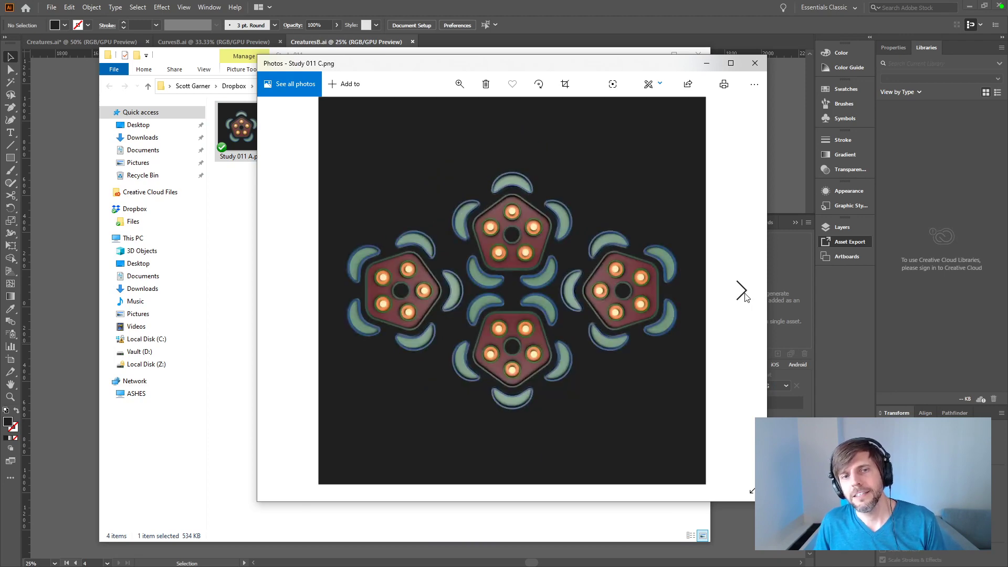
pyautogui.click(742, 290)
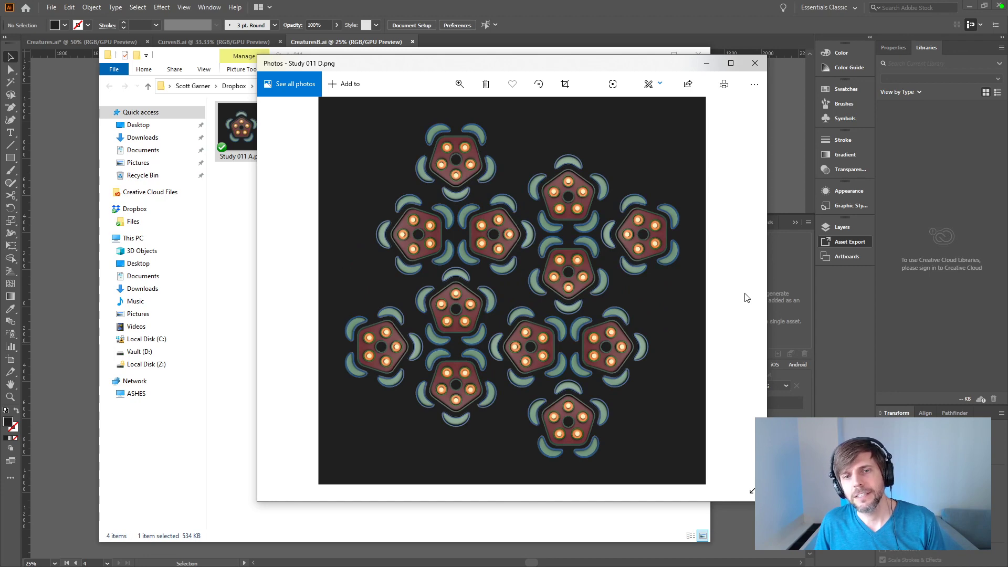
pyautogui.click(755, 63)
# Step: Close all open folder windows, Illustrator and Maya LT, discarding the changes to Creatures.ai
pyautogui.click(699, 54)
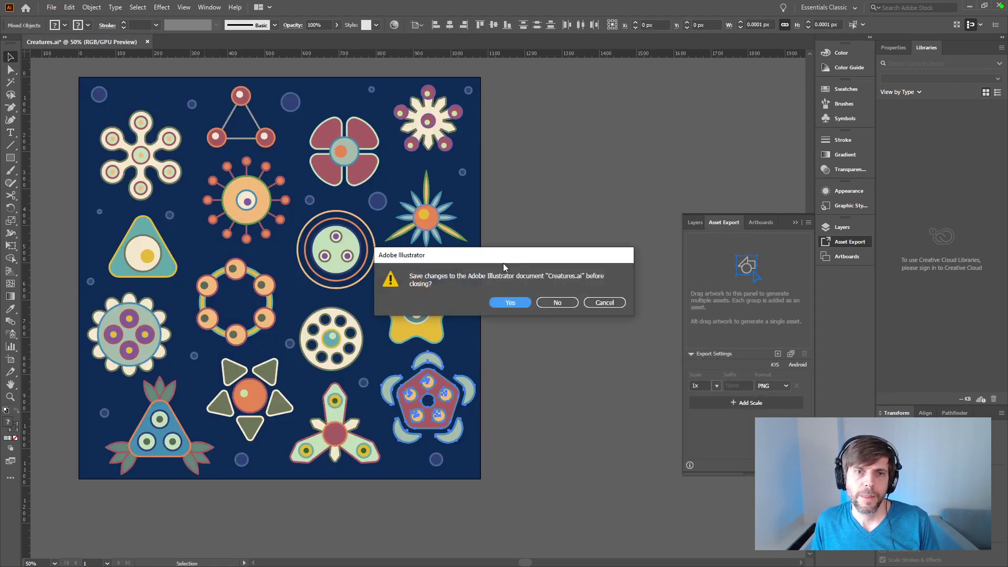
pyautogui.click(557, 303)
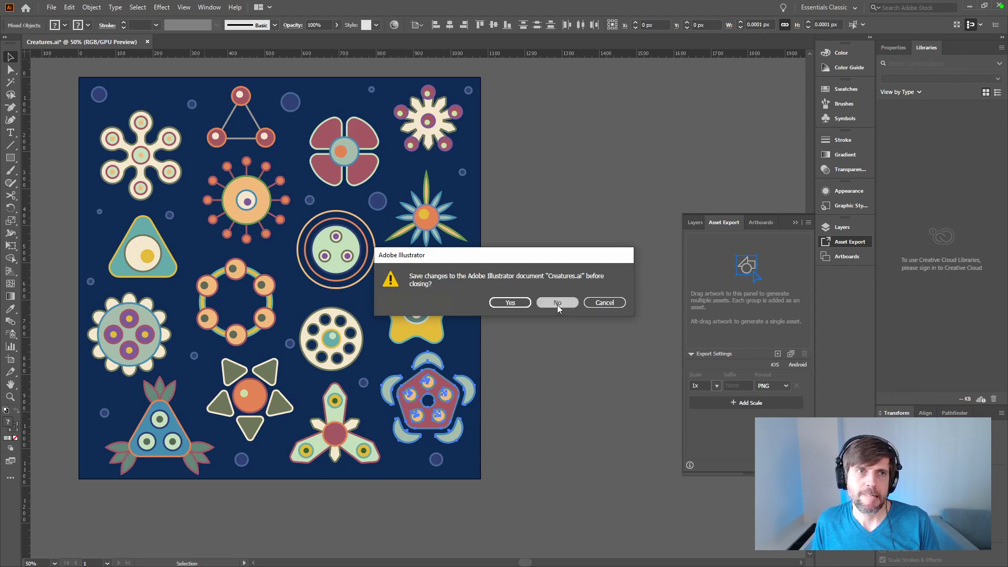
pyautogui.click(560, 305)
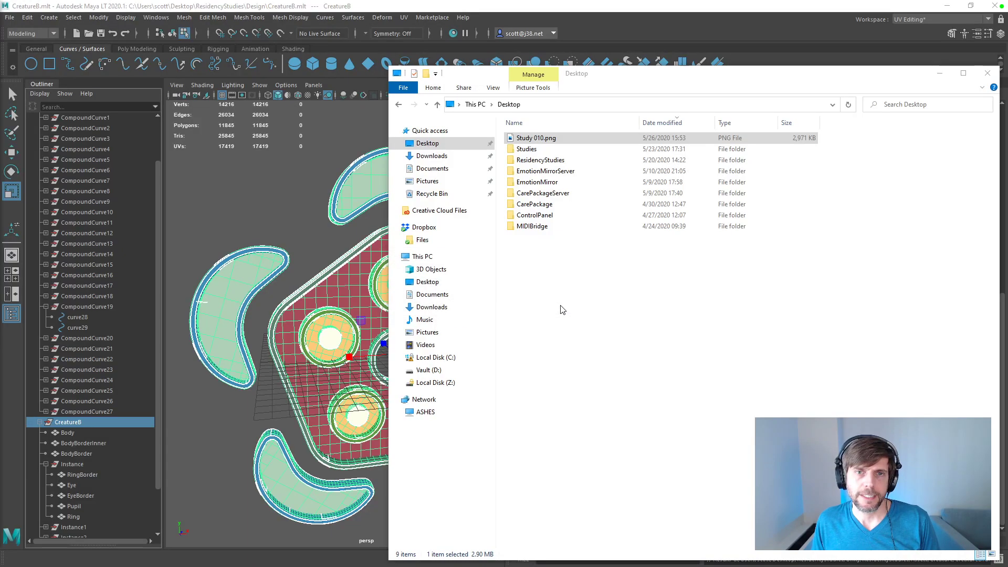
pyautogui.click(990, 68)
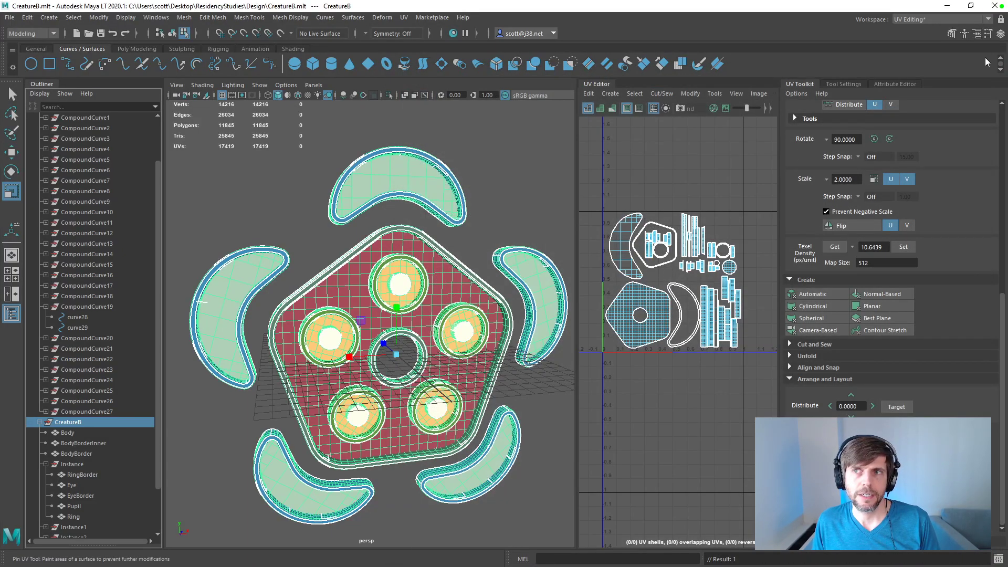
pyautogui.click(995, 6)
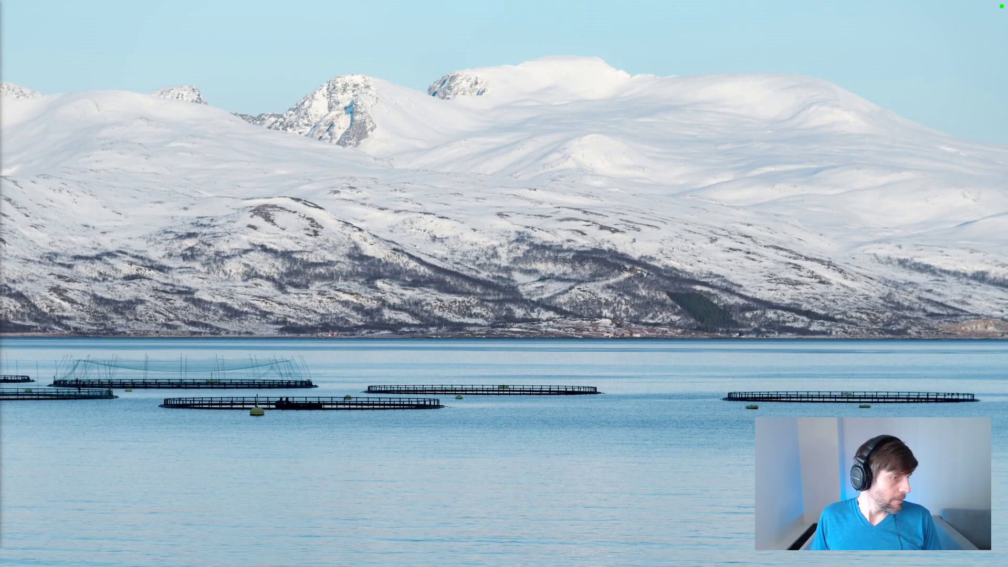